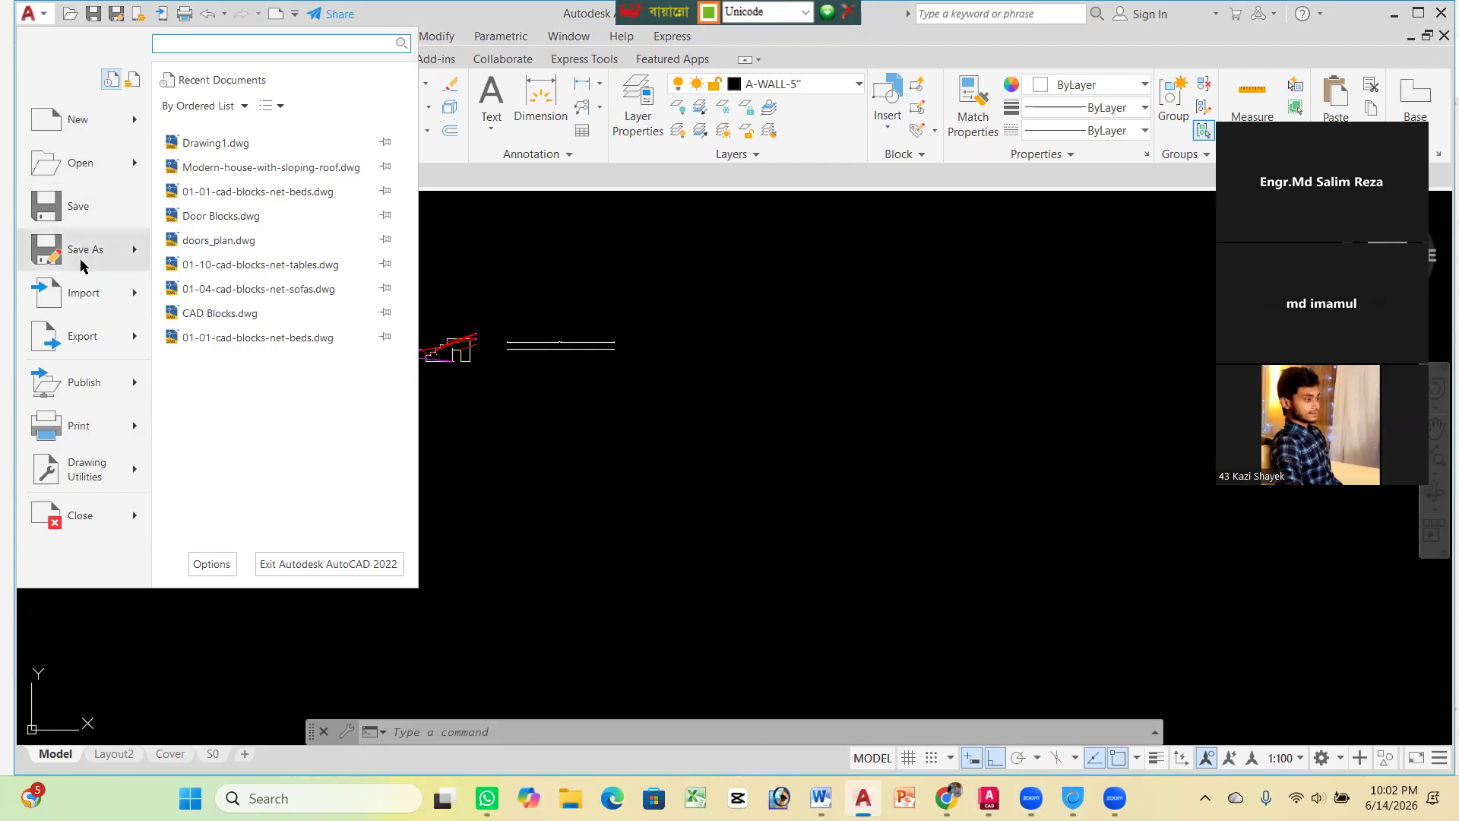
Look through the application menu's recent documents, then minimize the AutoCAD window
mouse_move(76, 382)
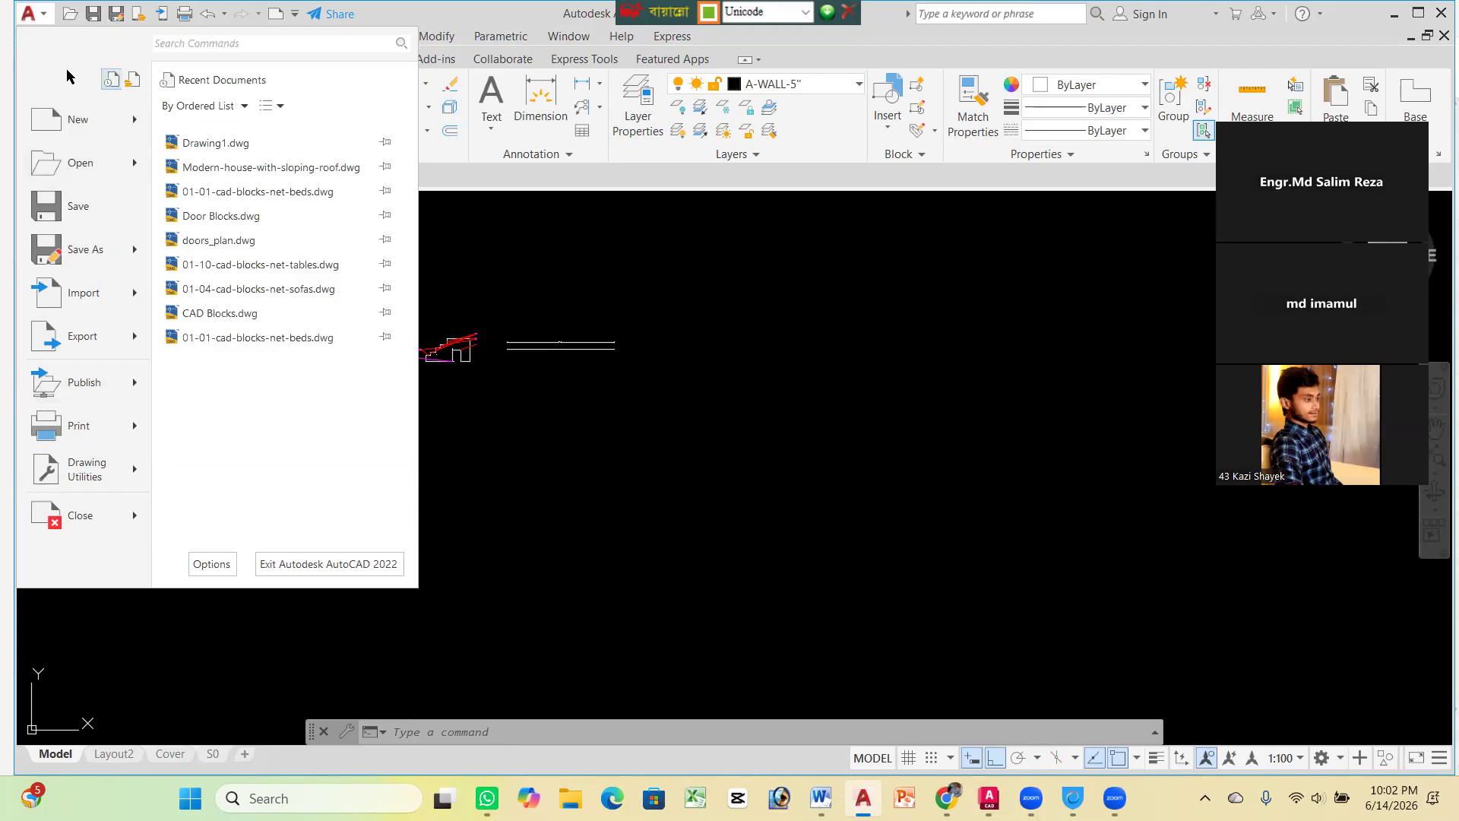
click(30, 15)
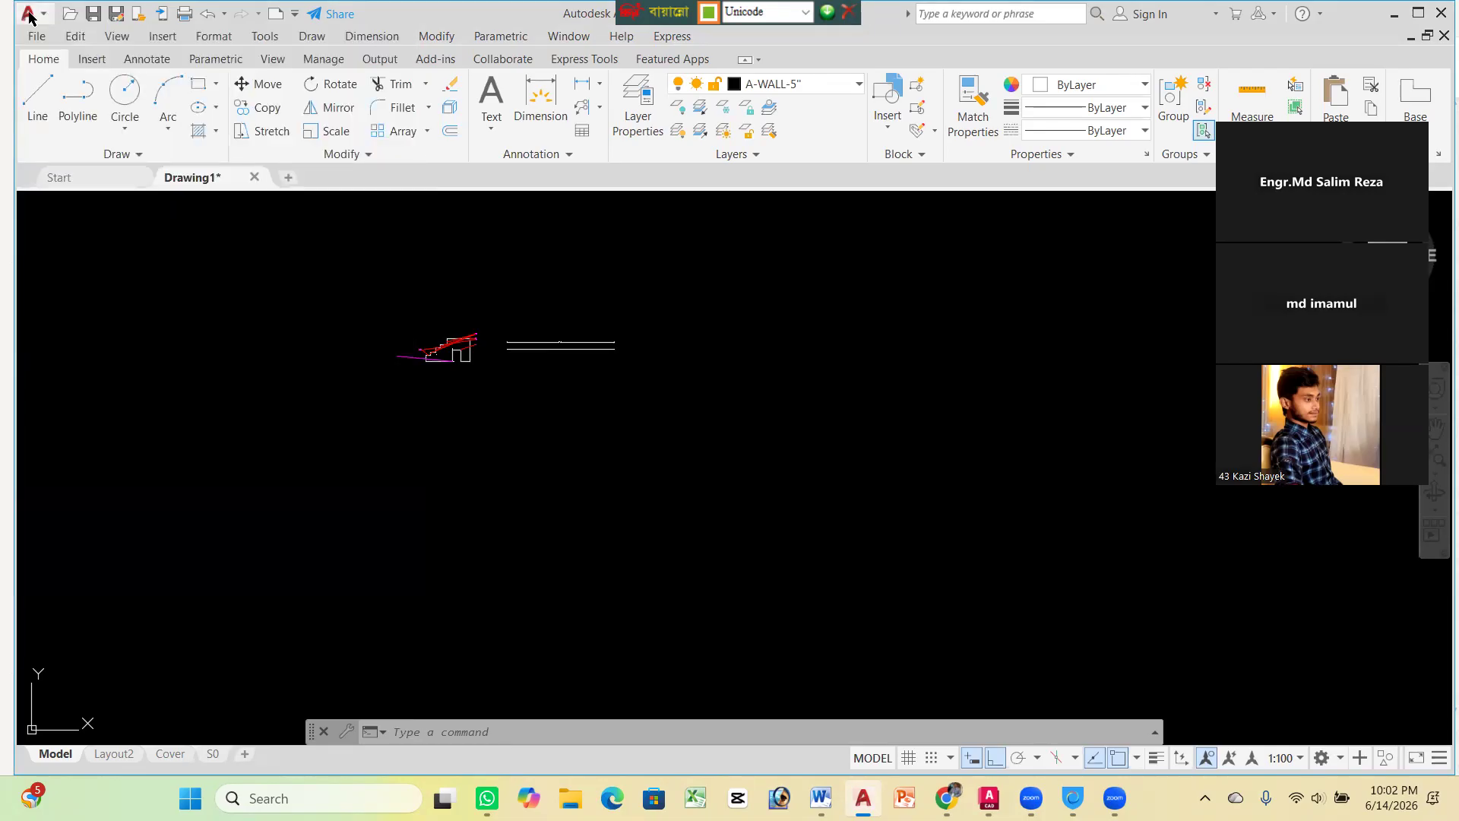
click(31, 13)
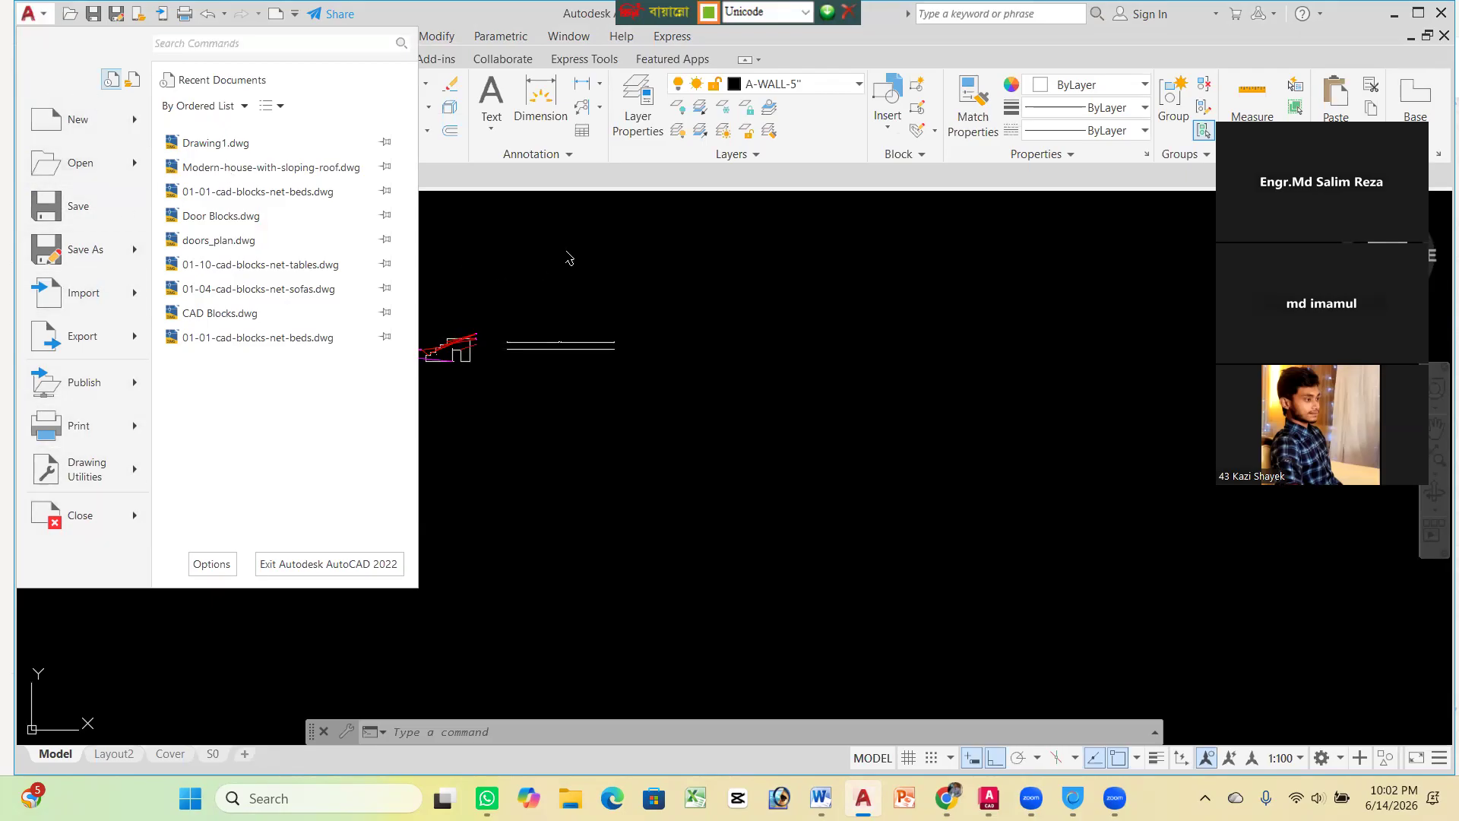
click(569, 257)
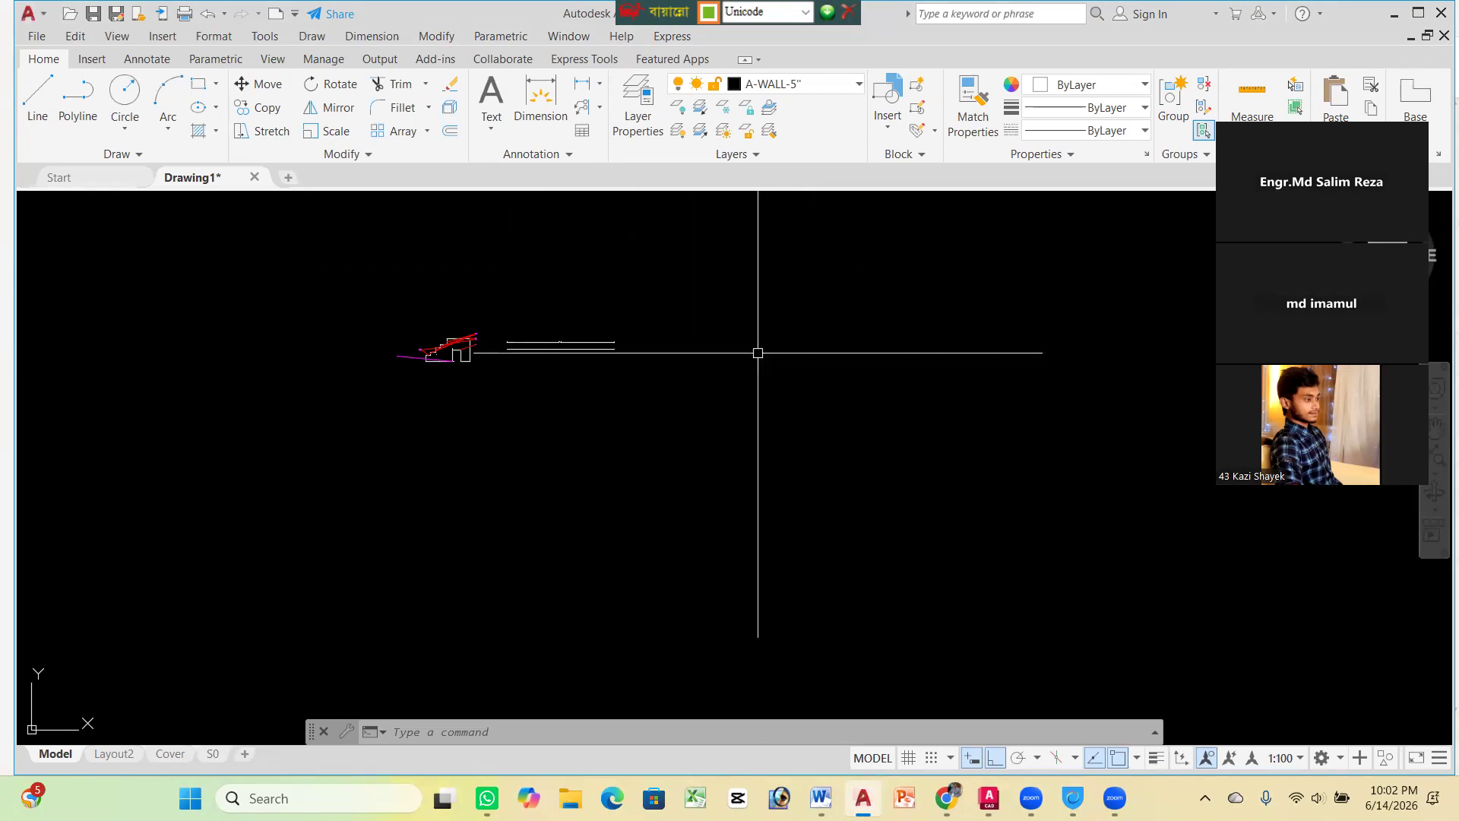
click(36, 21)
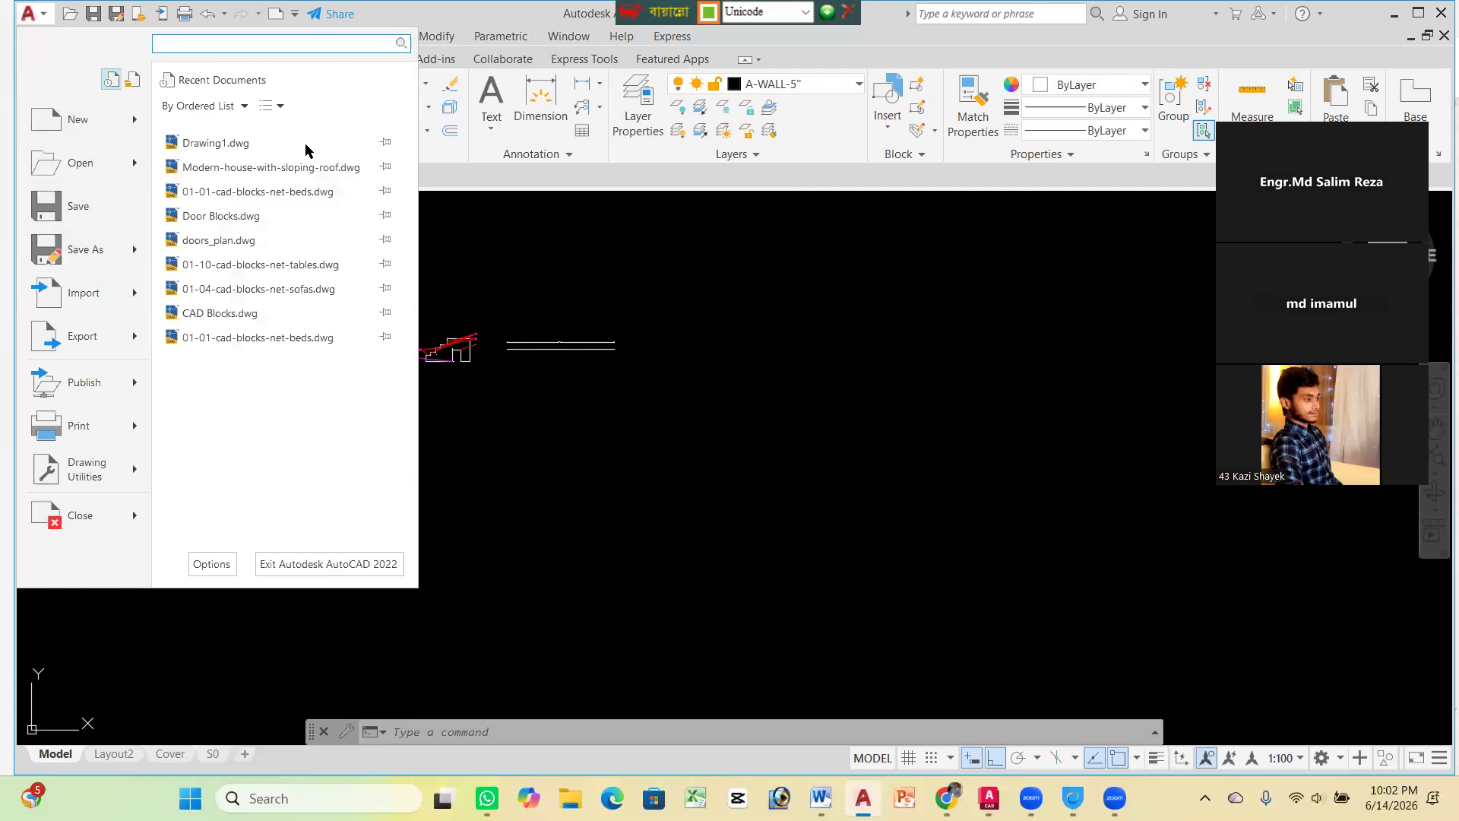
click(30, 13)
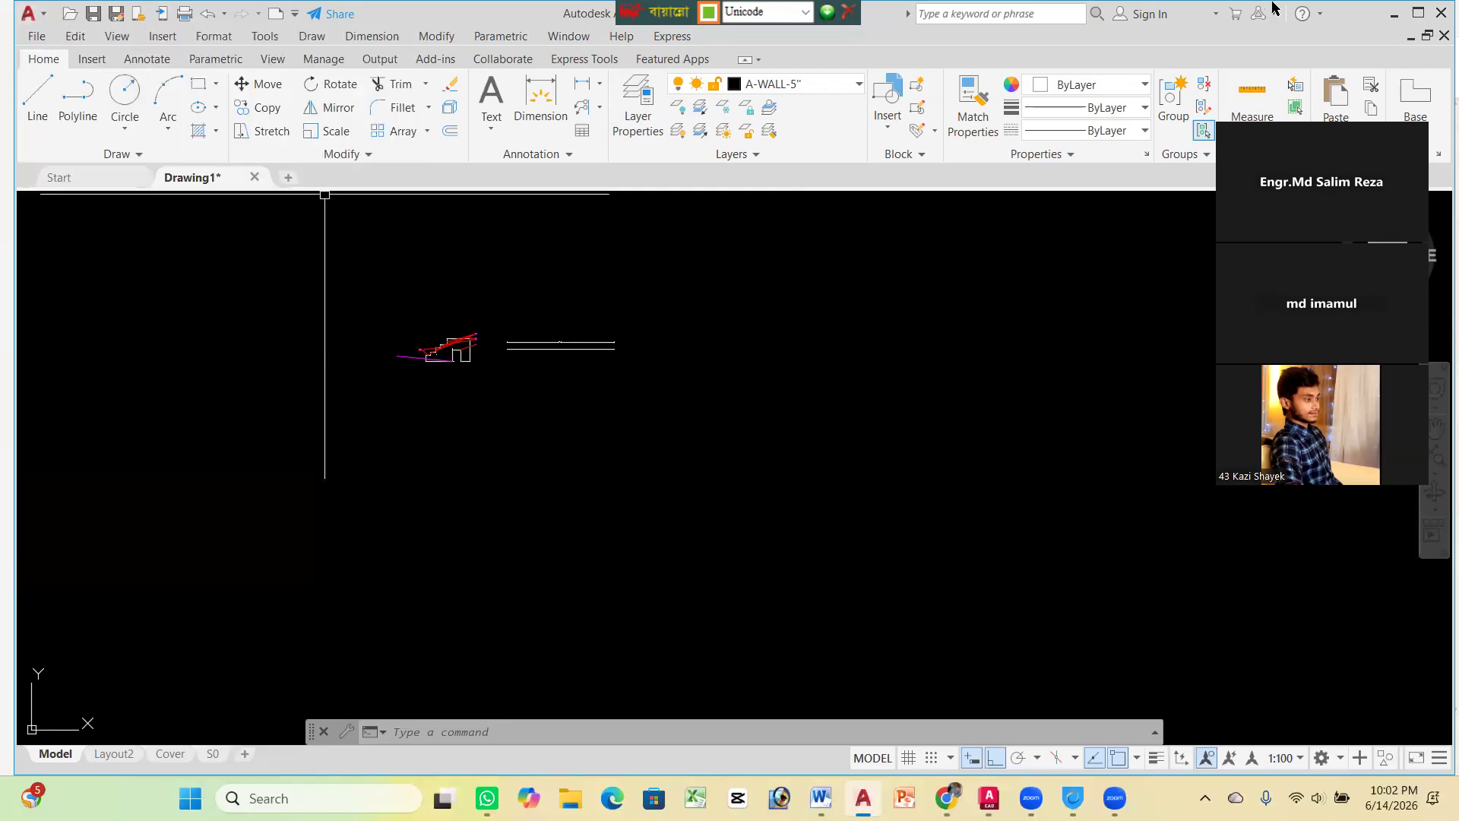
click(1395, 15)
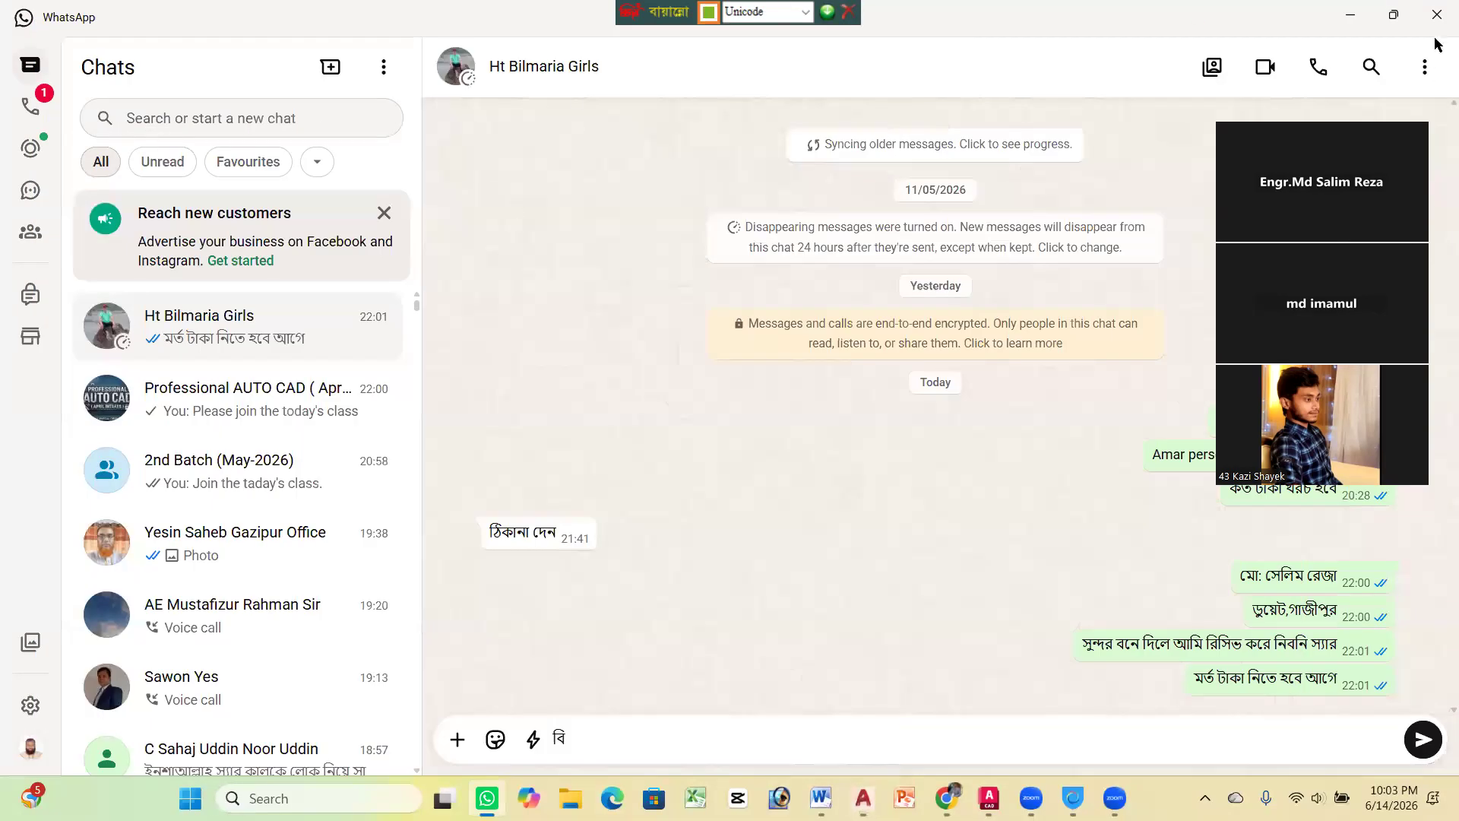
Minimize WhatsApp and Word, then quit AutoCAD without saving Drawing3.dwg and Drawing2.dwg
click(1345, 22)
click(1357, 15)
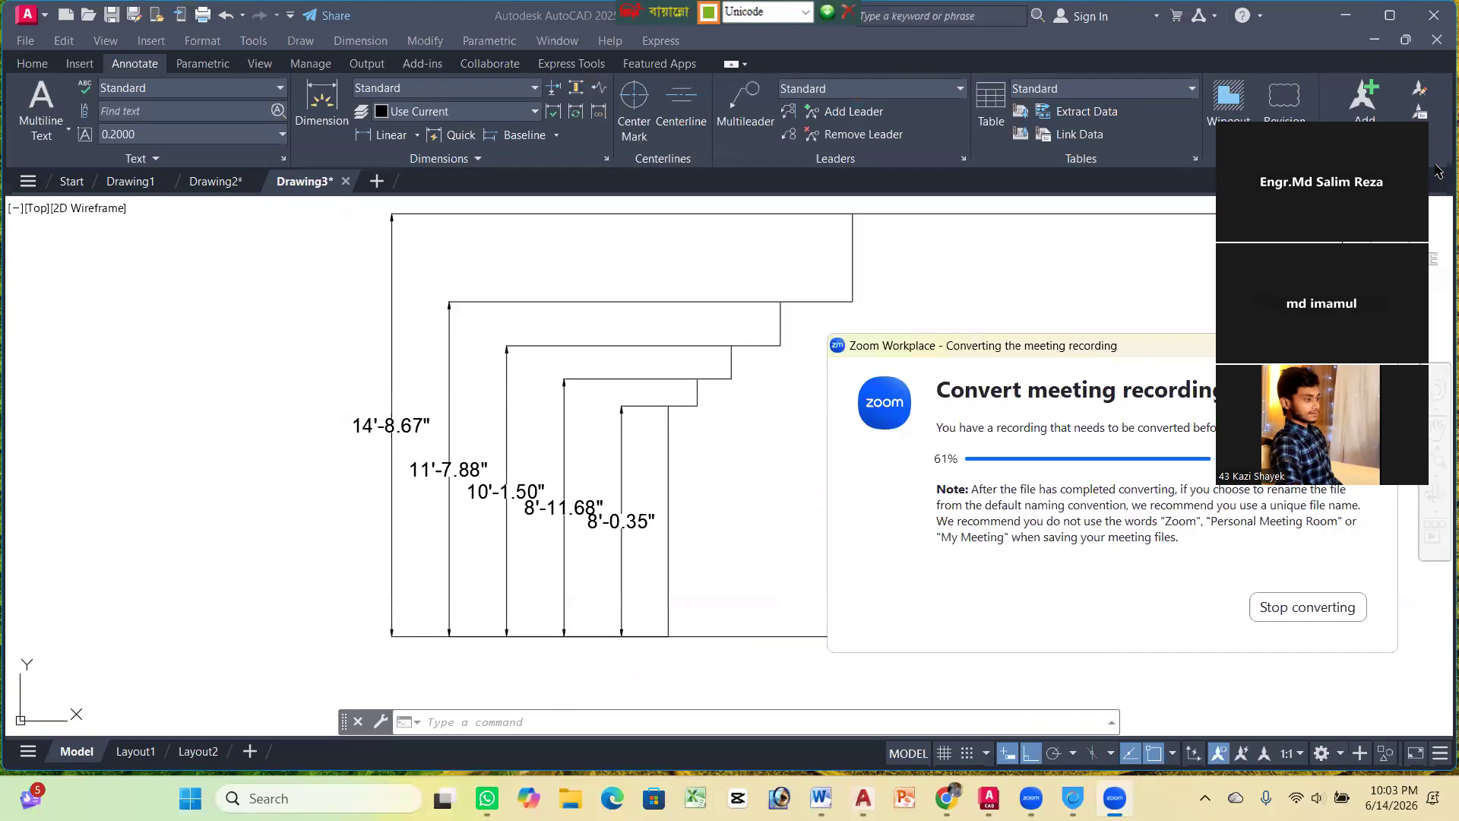
click(1434, 17)
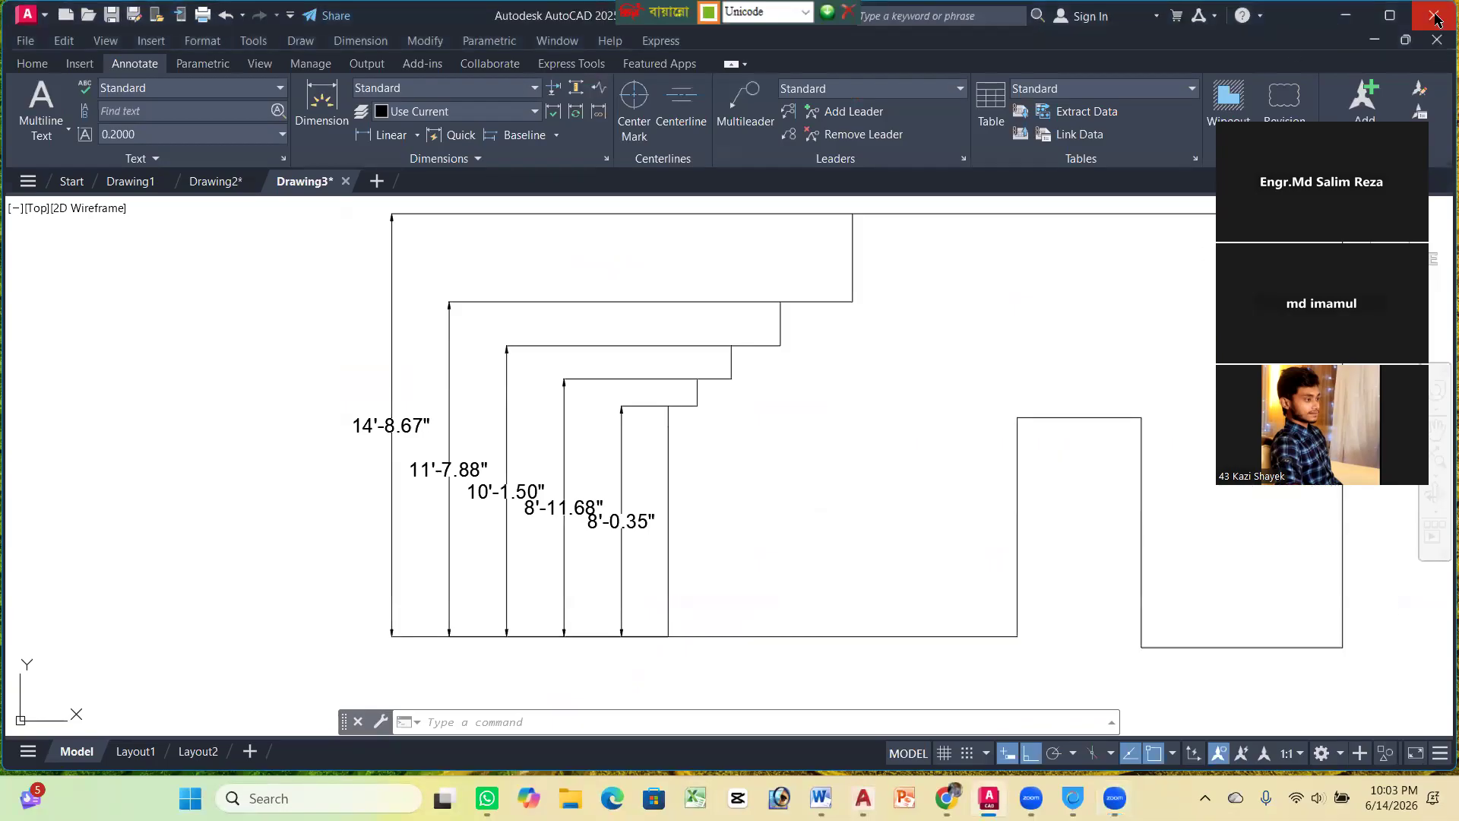
click(1437, 17)
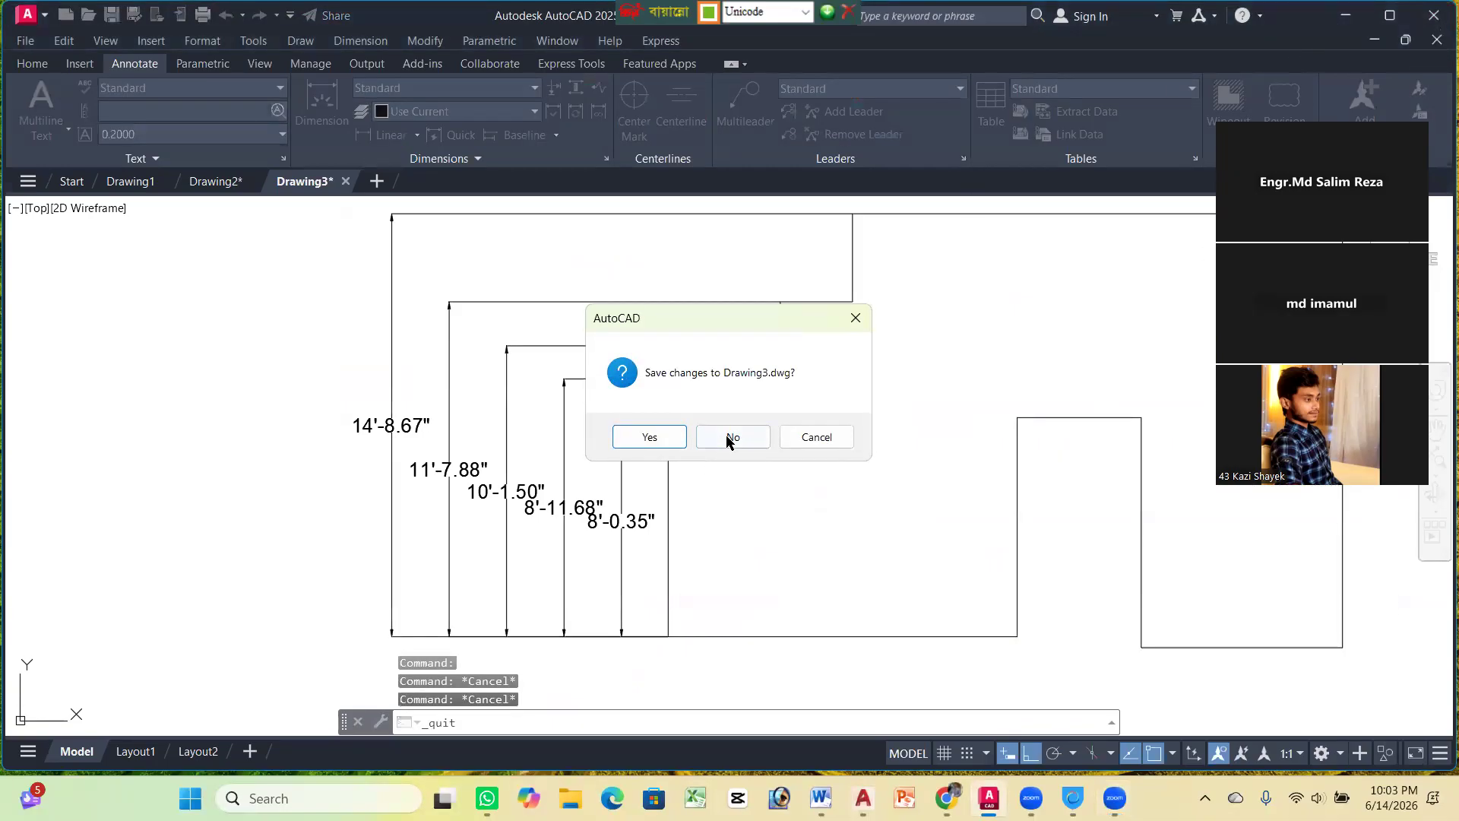
click(730, 438)
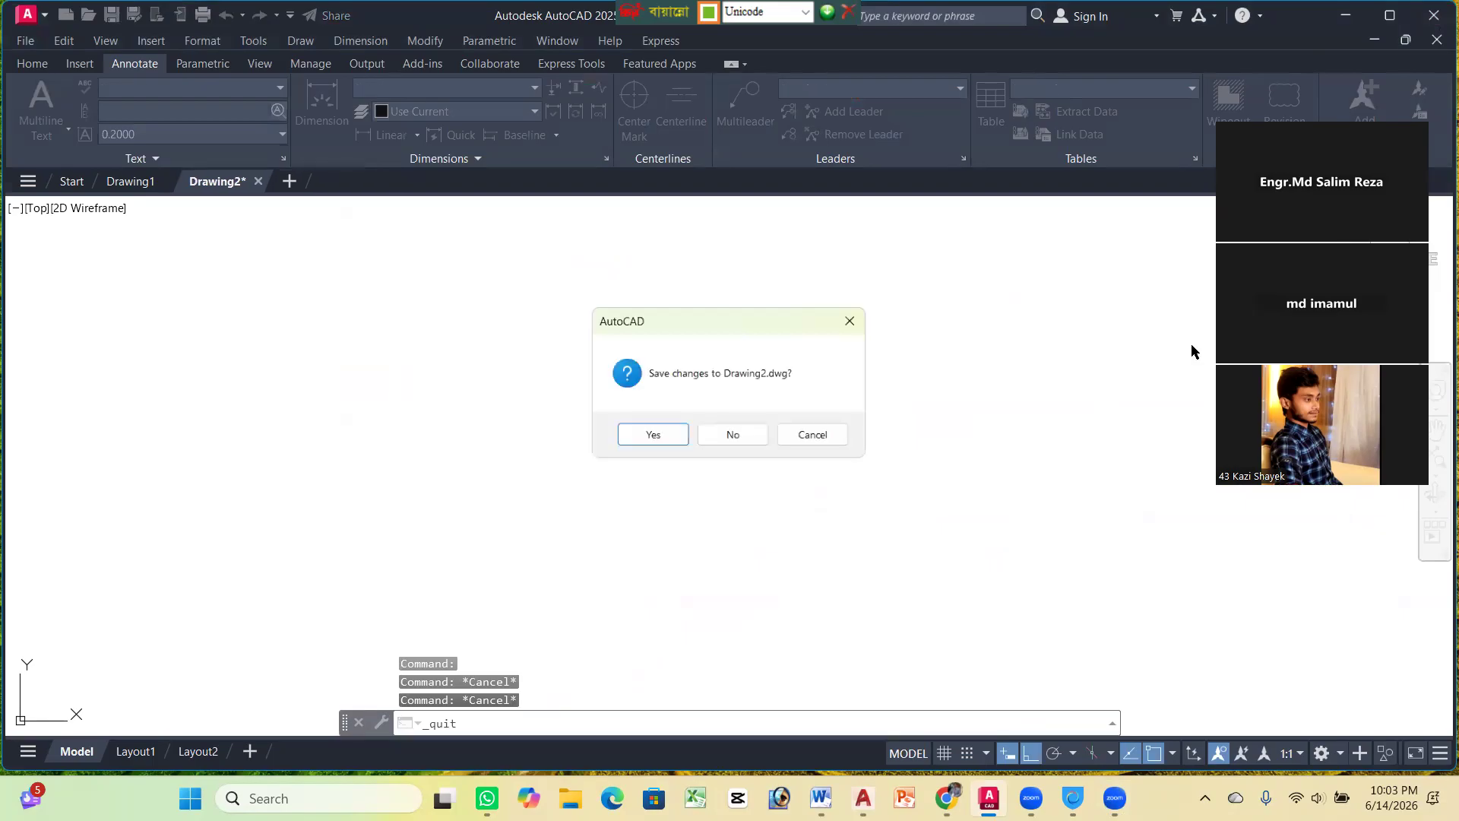
click(741, 434)
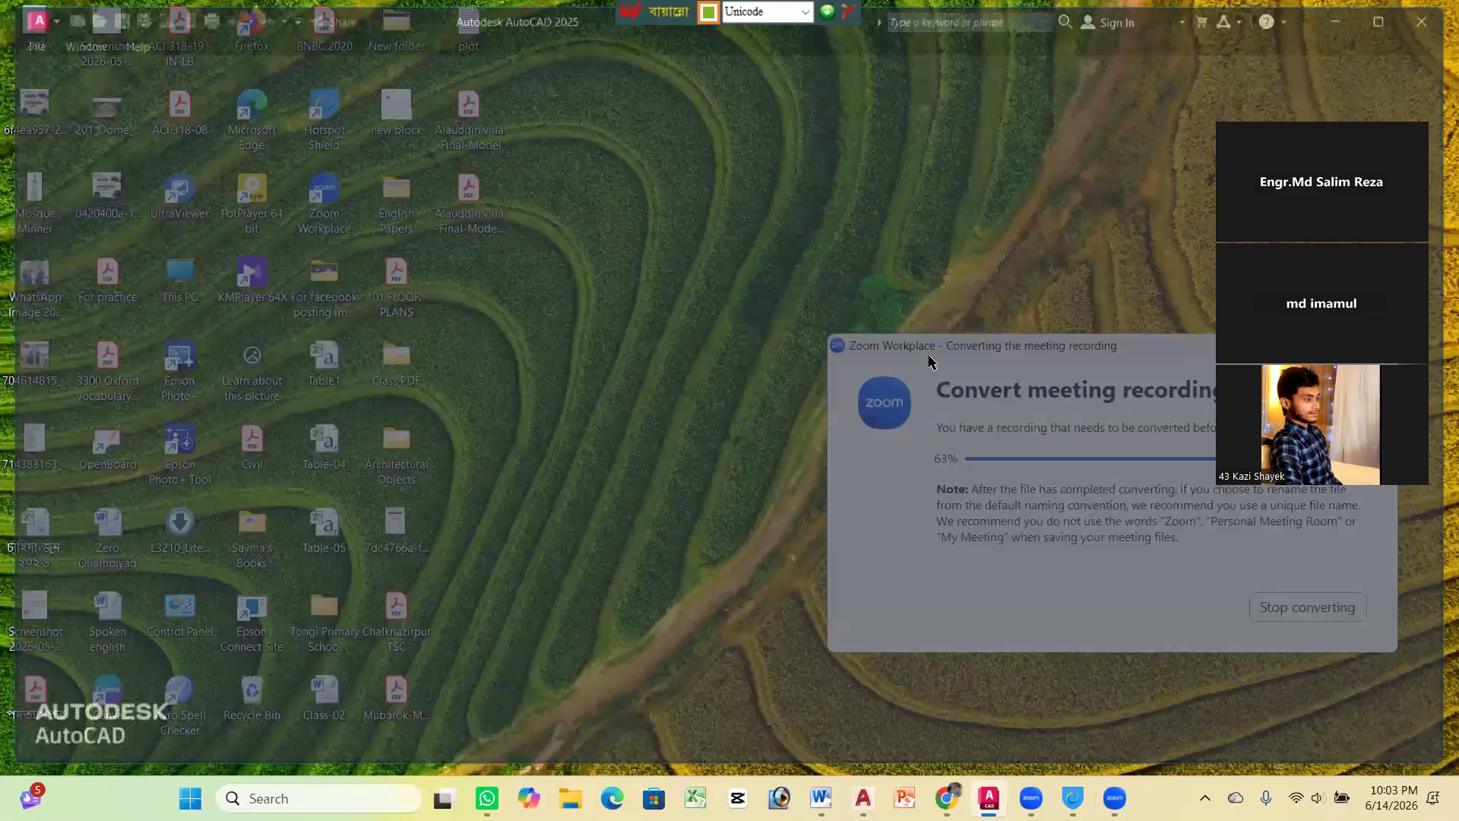
drag(927, 354, 657, 65)
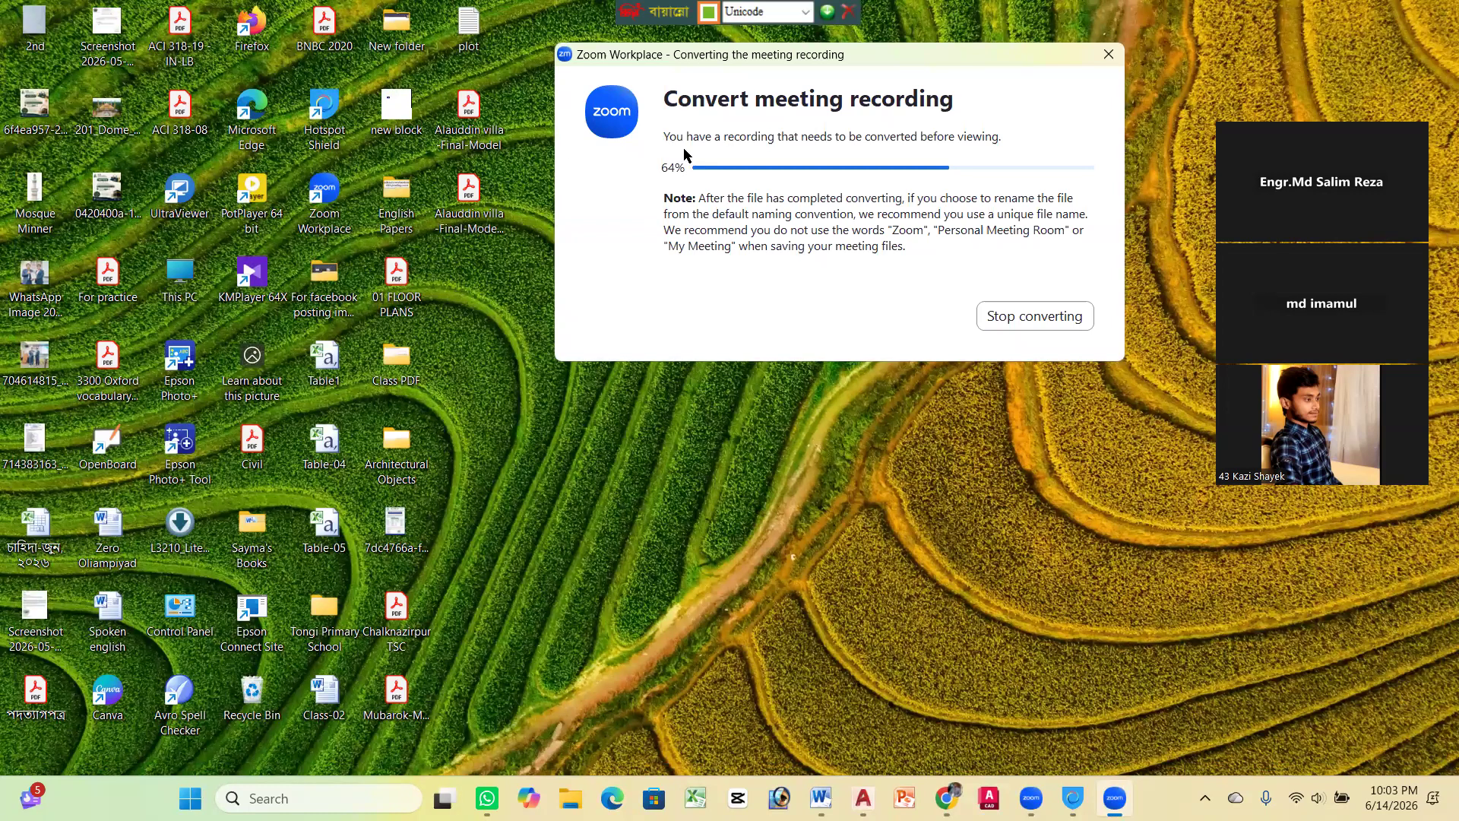
drag(680, 67, 986, 54)
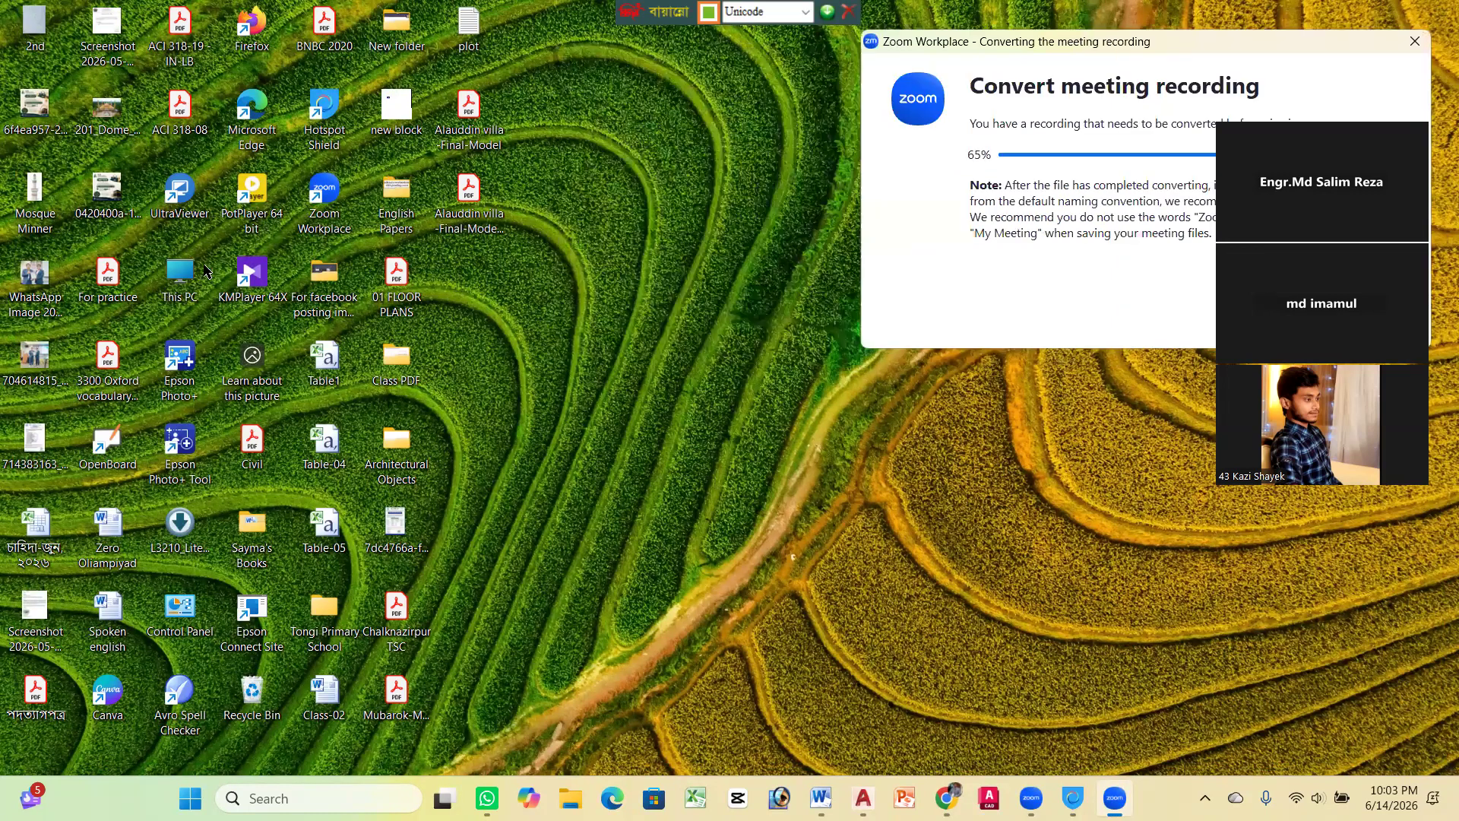
double_click(181, 275)
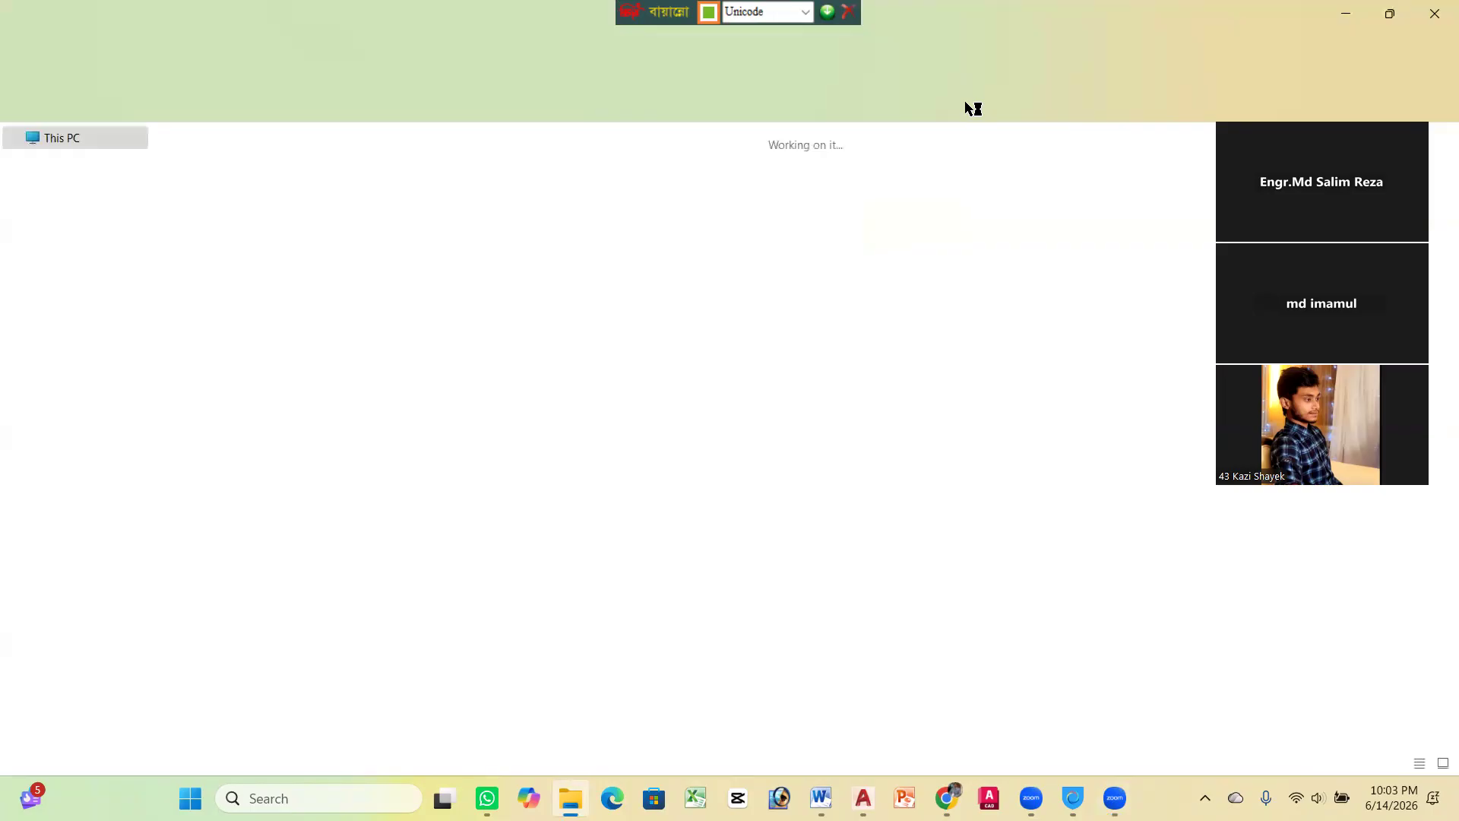
click(94, 256)
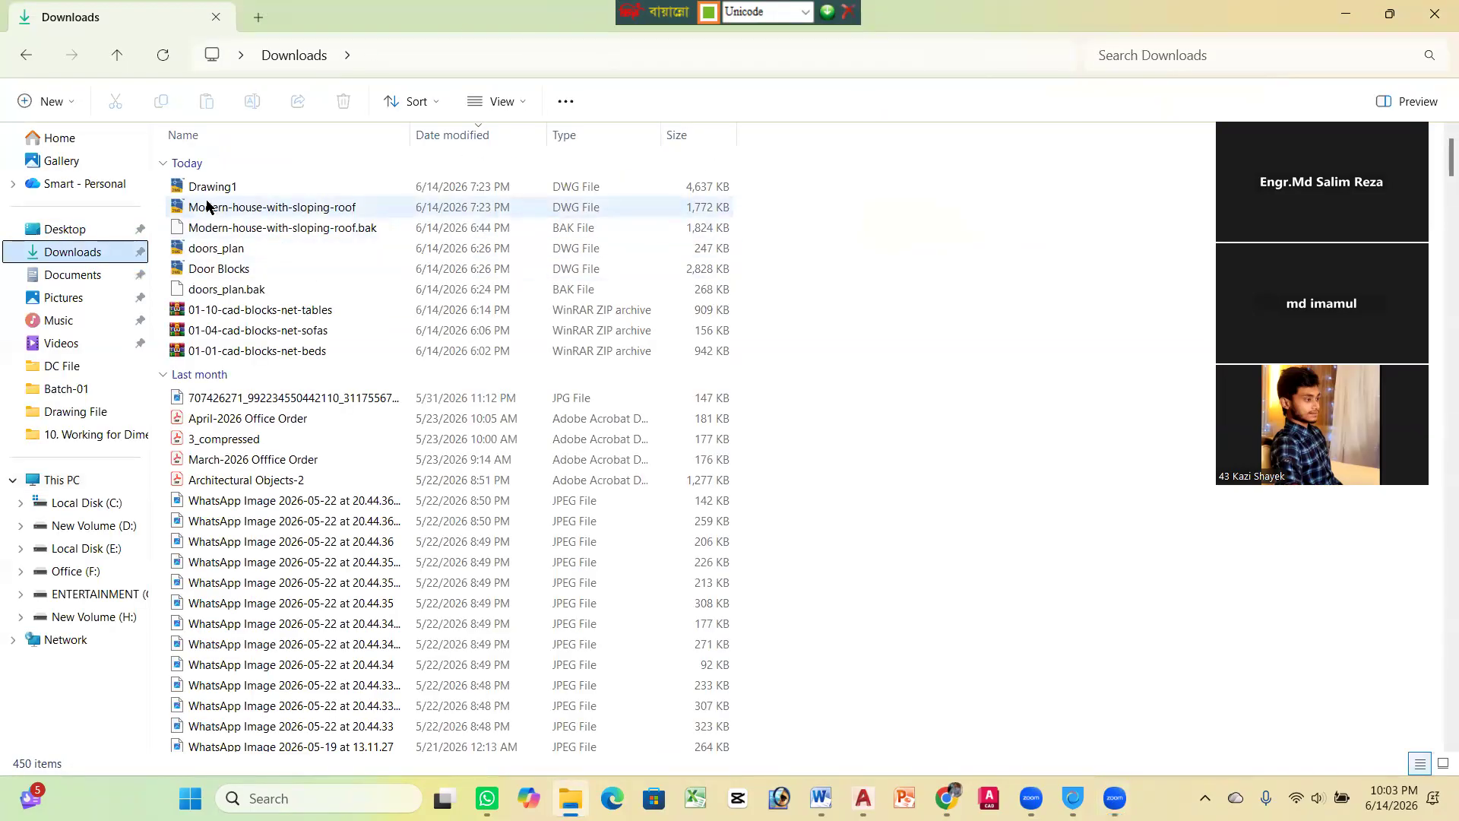
click(92, 525)
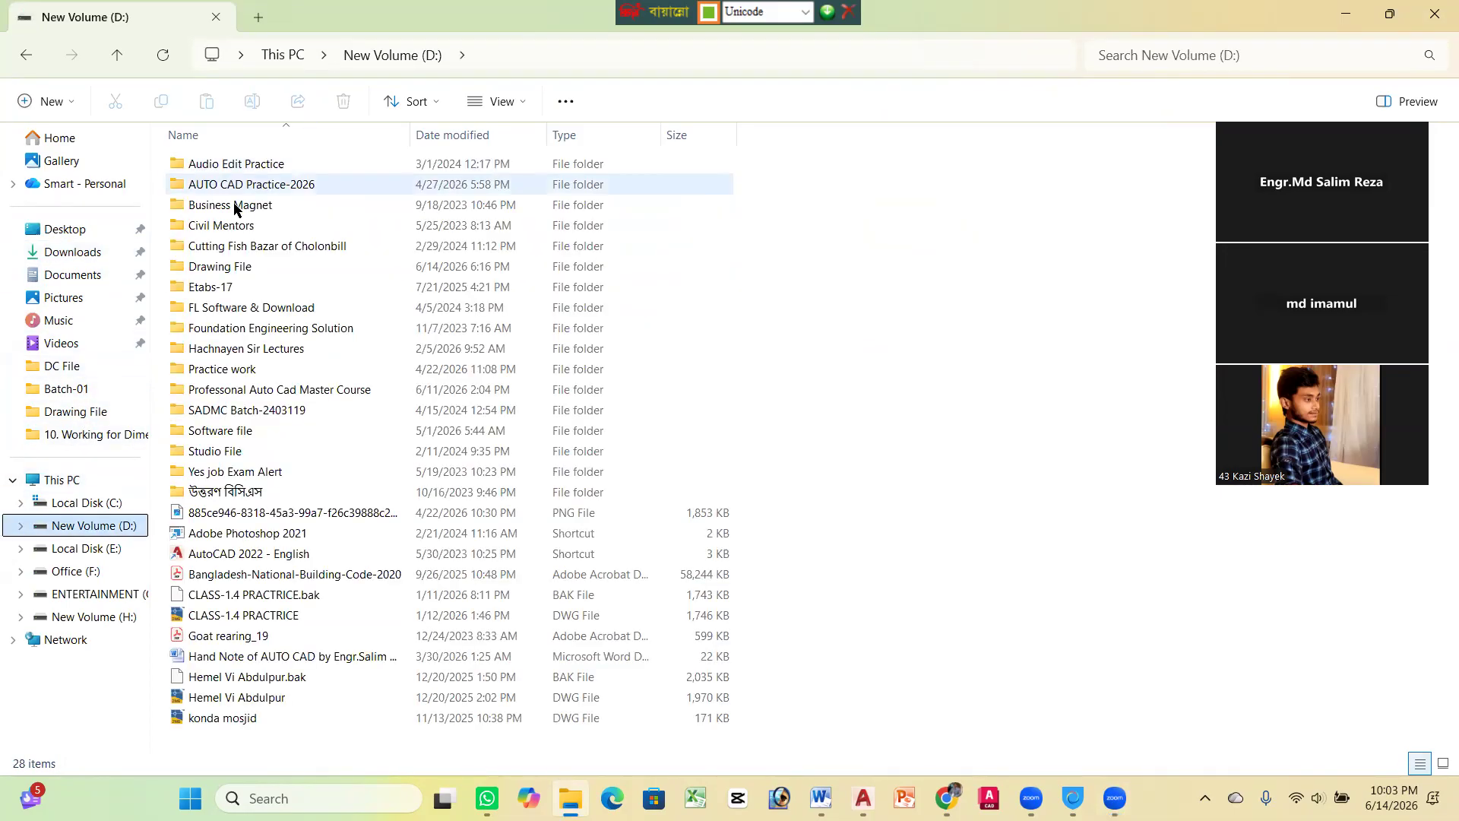
click(252, 269)
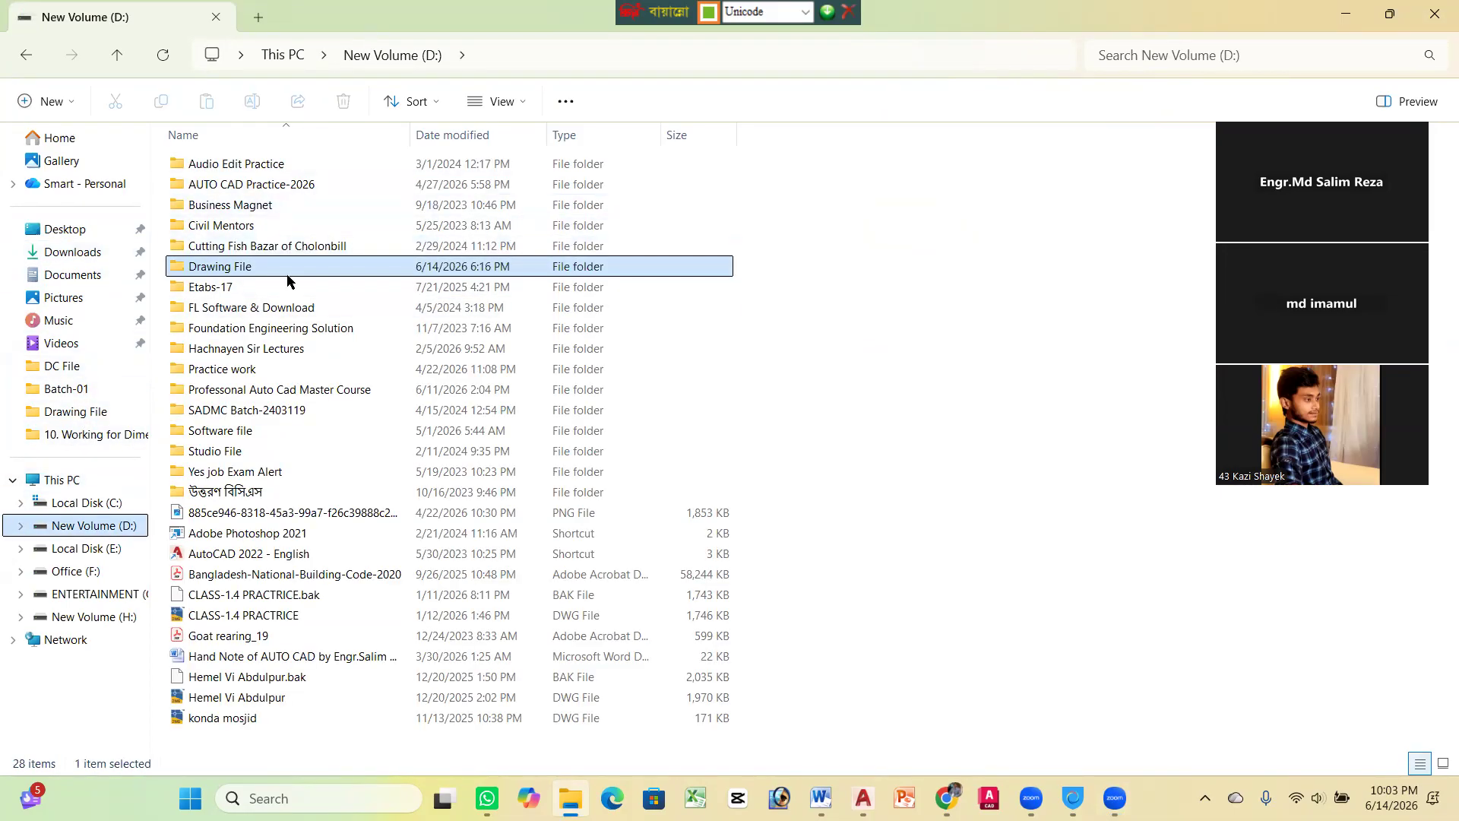
double_click(348, 274)
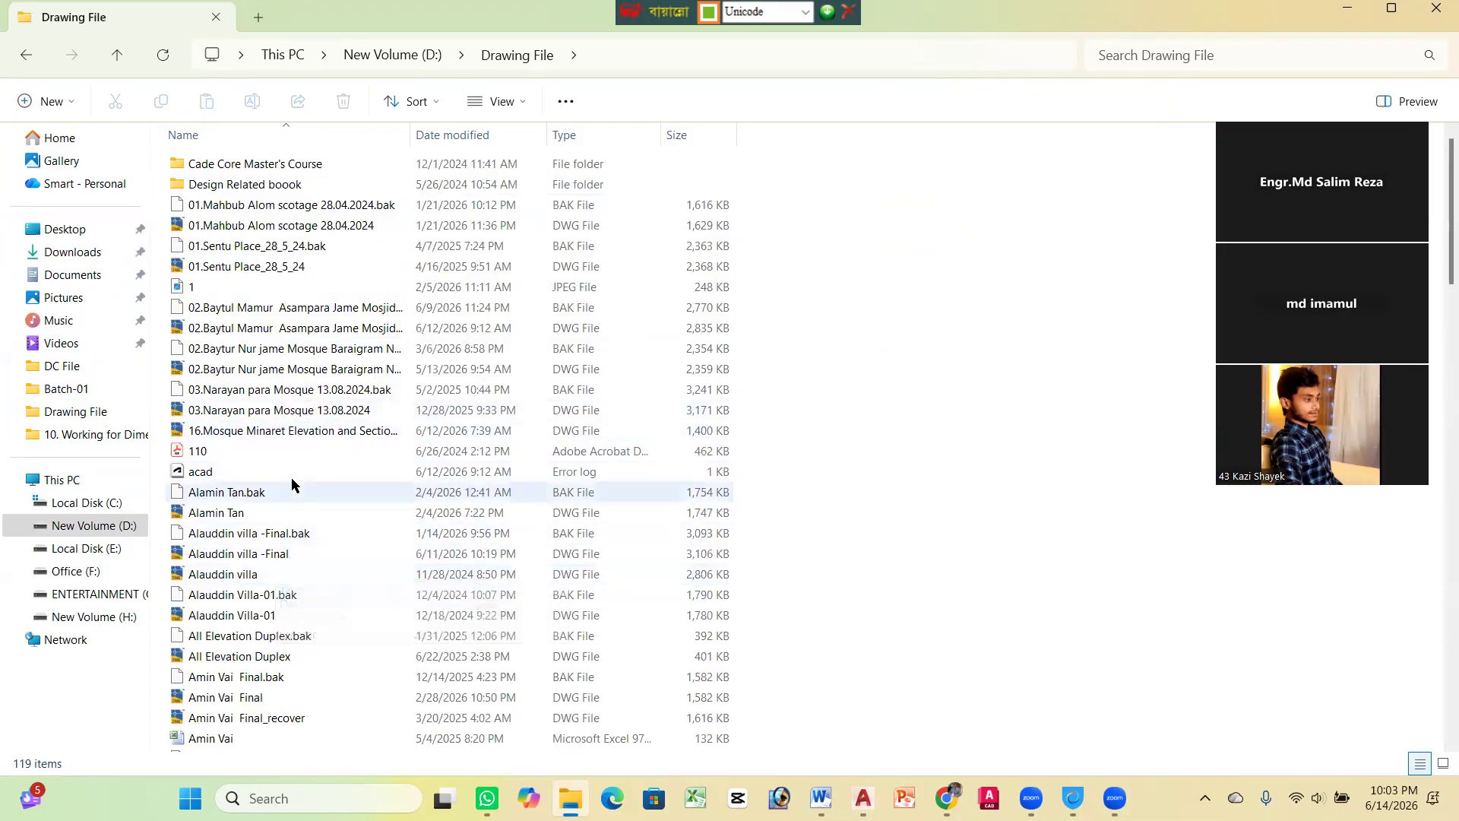
scroll(292, 484, down, 1)
double_click(275, 453)
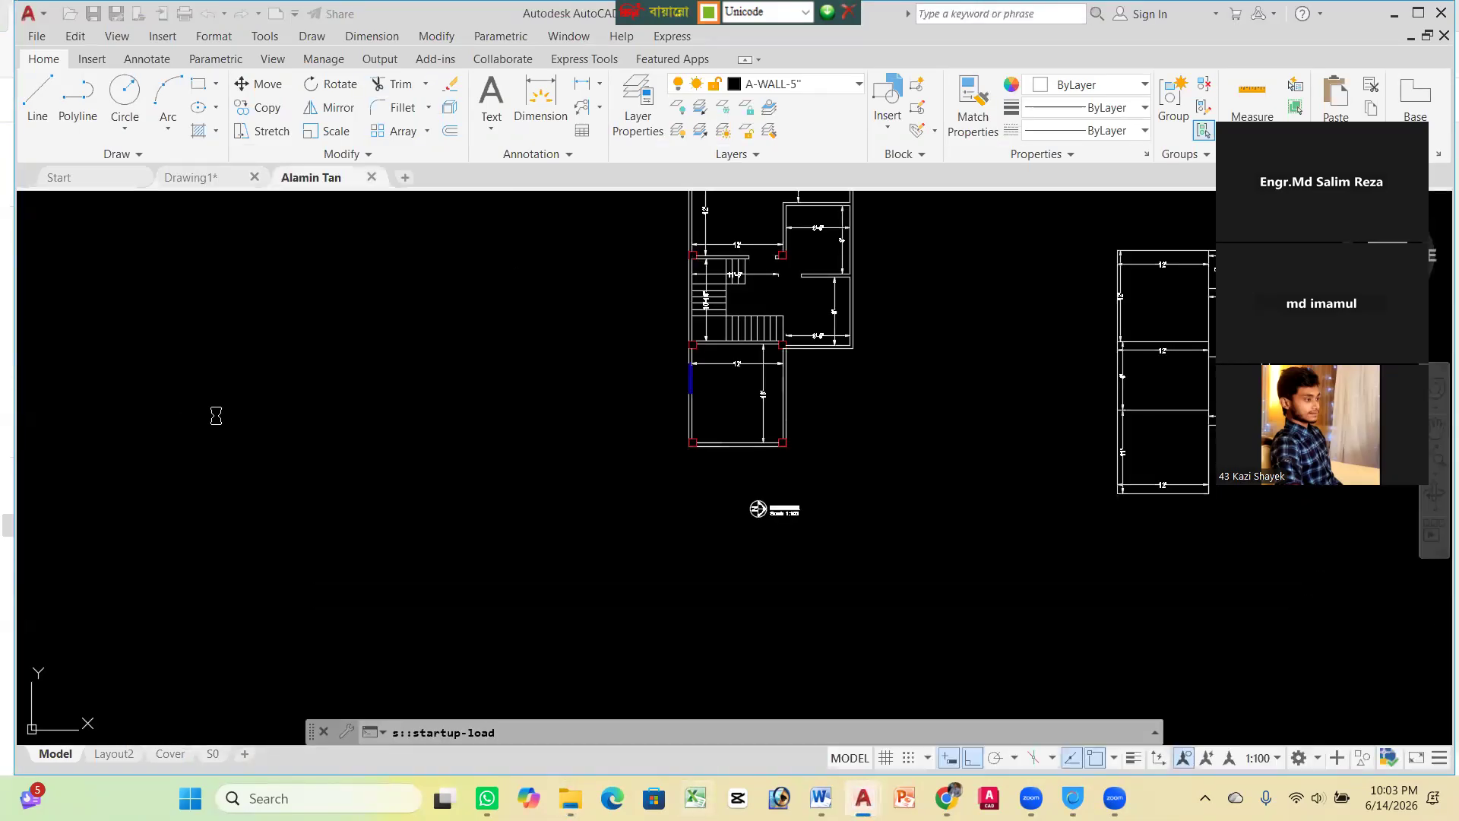
Skip the missing reference files, zoom until both ground floor plans show, and start COPYCLIP
click(589, 420)
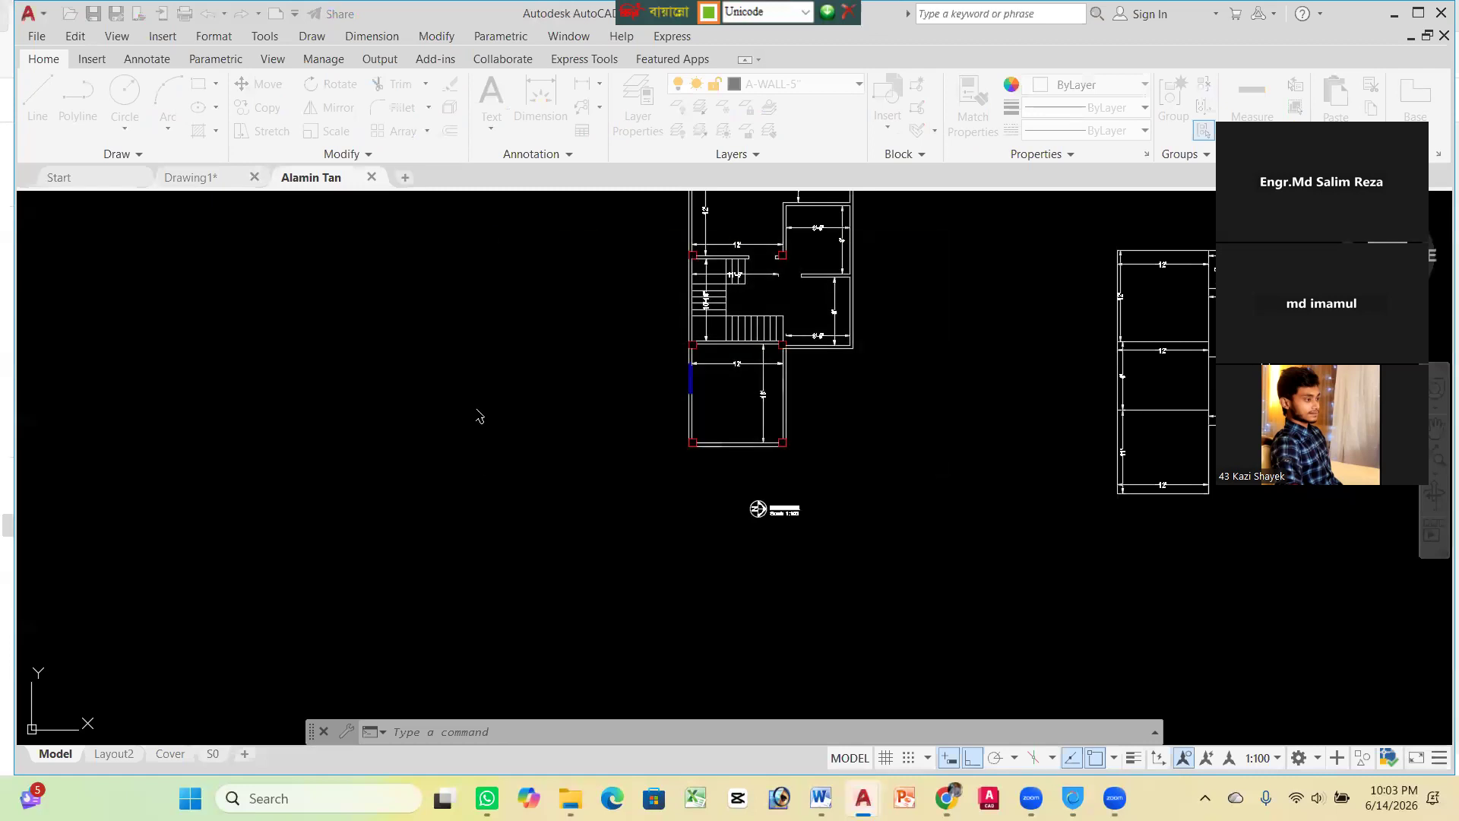
scroll(448, 412, down, 2)
scroll(448, 412, down, 3)
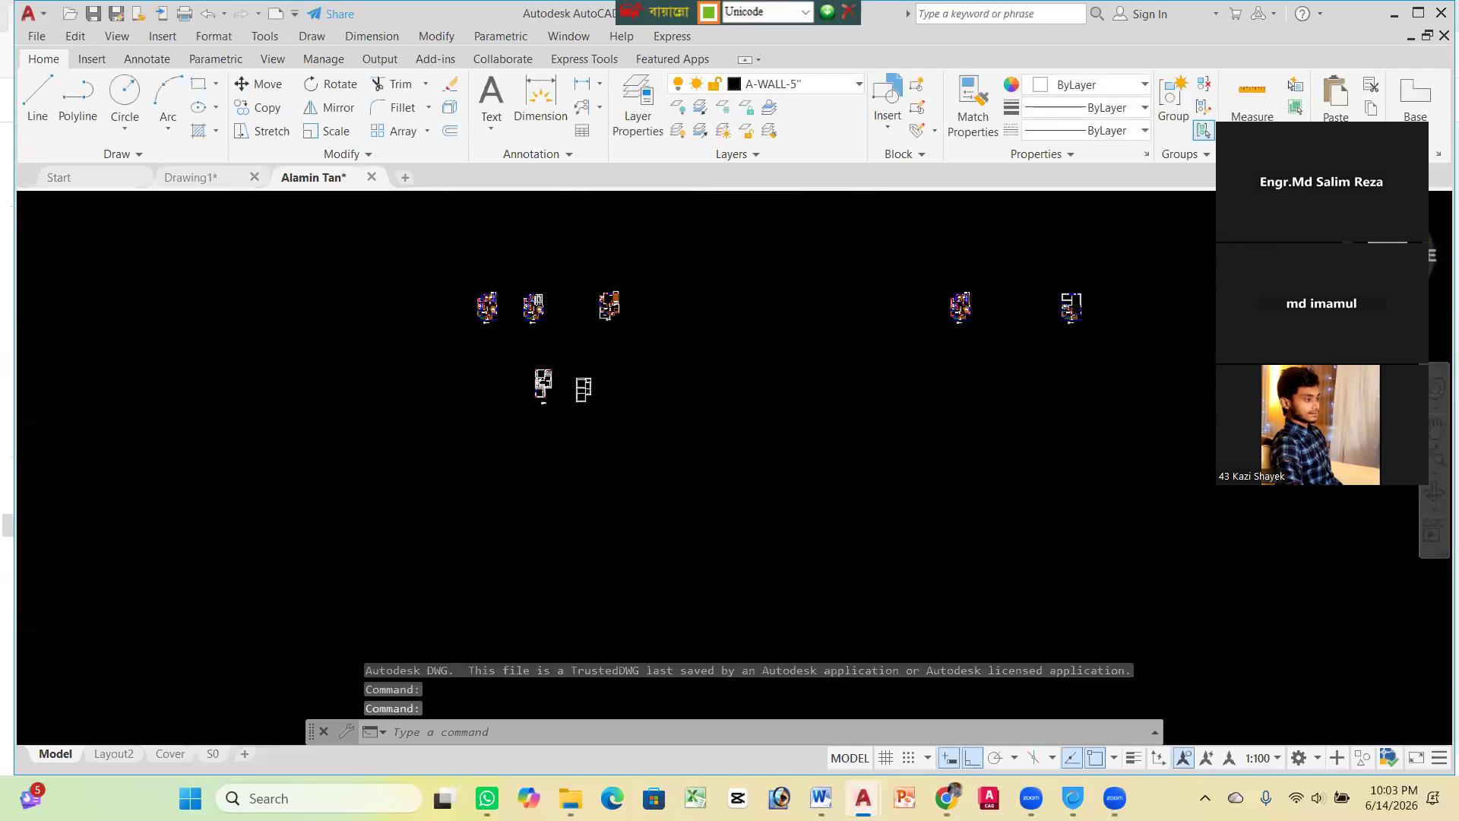
scroll(511, 335, up, 6)
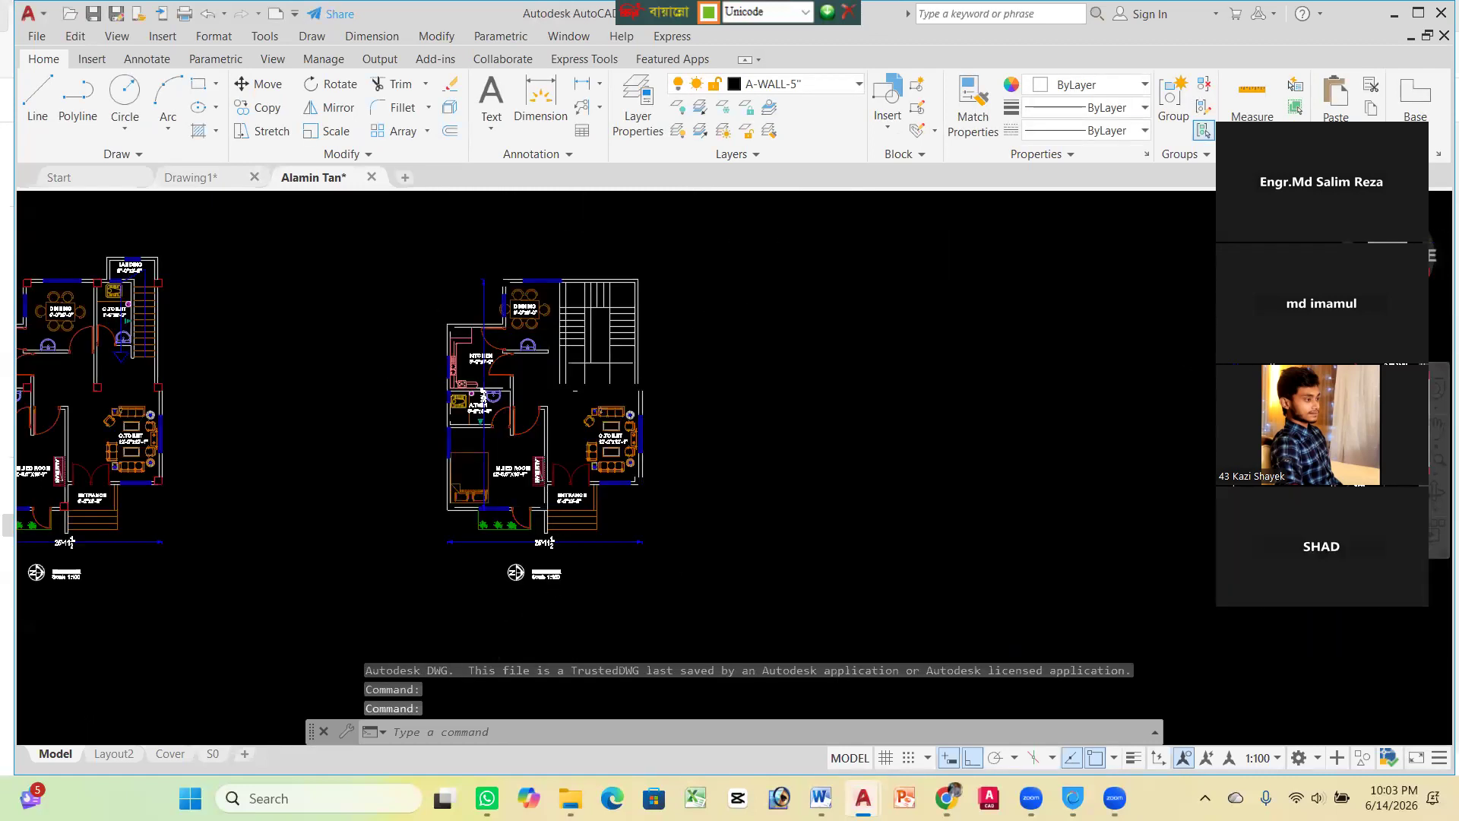
scroll(482, 393, up, 3)
scroll(635, 375, down, 3)
scroll(466, 329, down, 2)
scroll(466, 329, up, 3)
scroll(377, 349, down, 2)
scroll(354, 351, up, 3)
scroll(354, 351, down, 4)
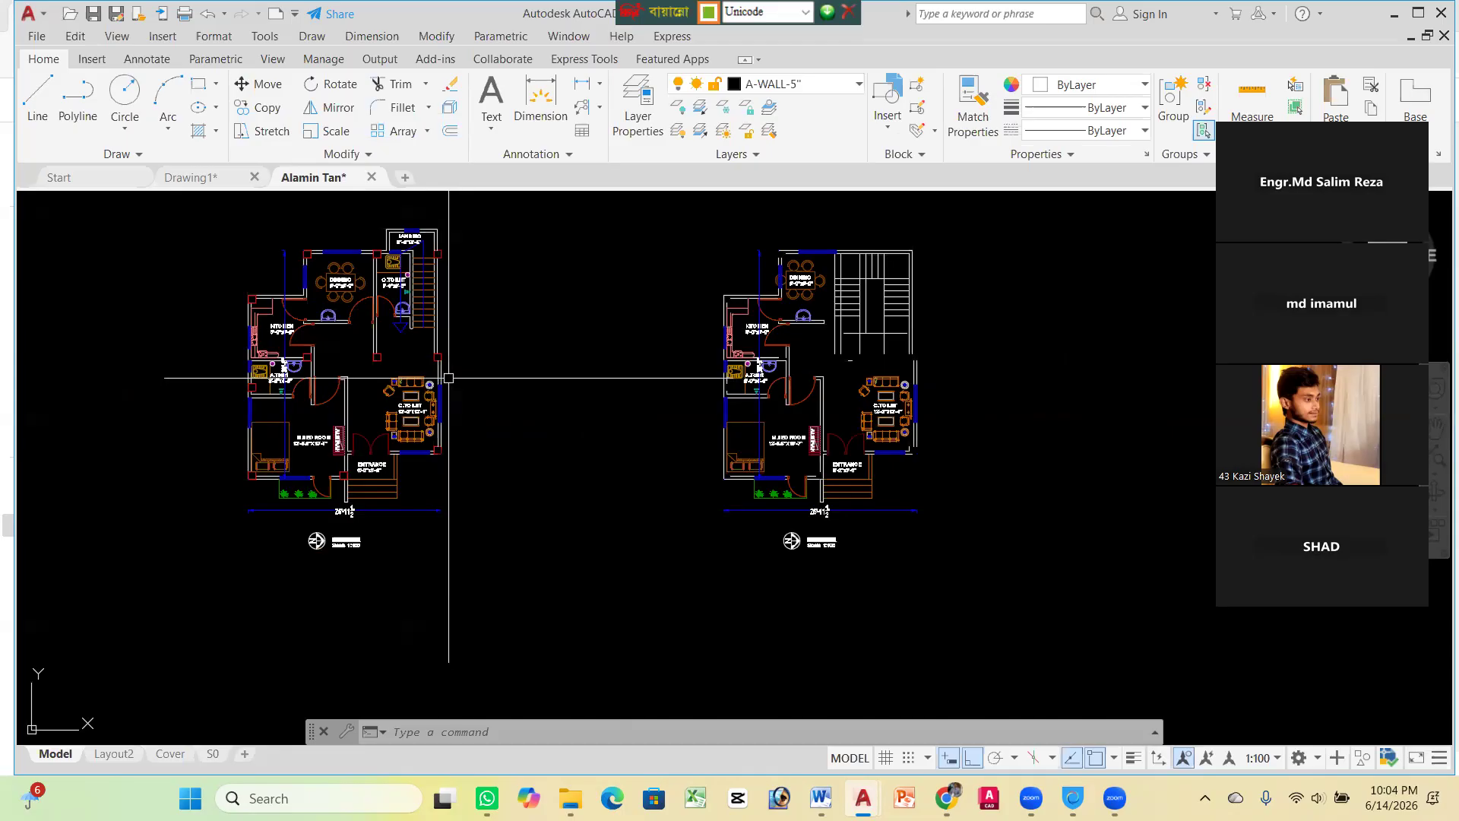
scroll(449, 378, down, 3)
scroll(334, 326, up, 3)
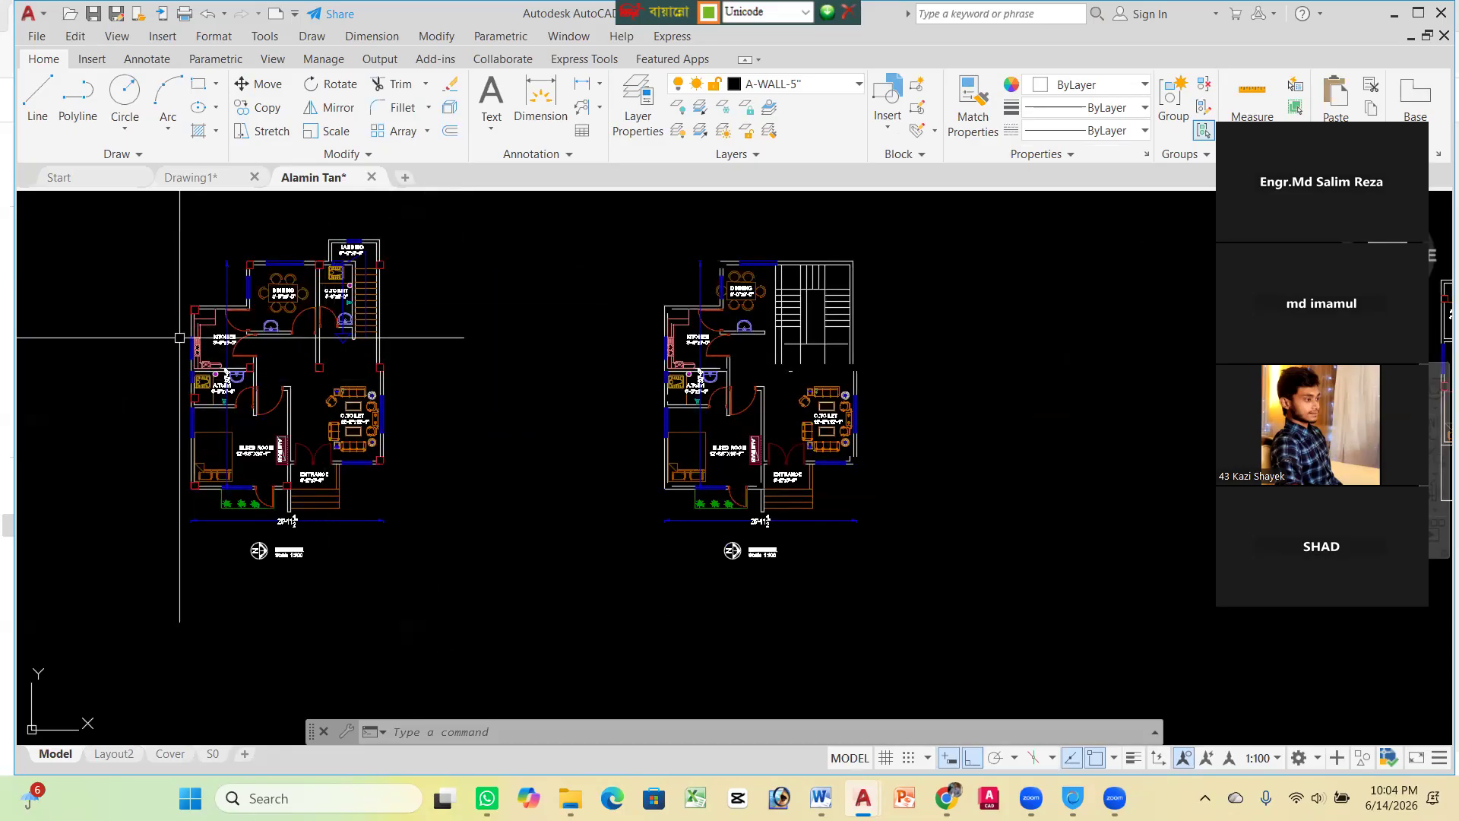
scroll(179, 391, up, 4)
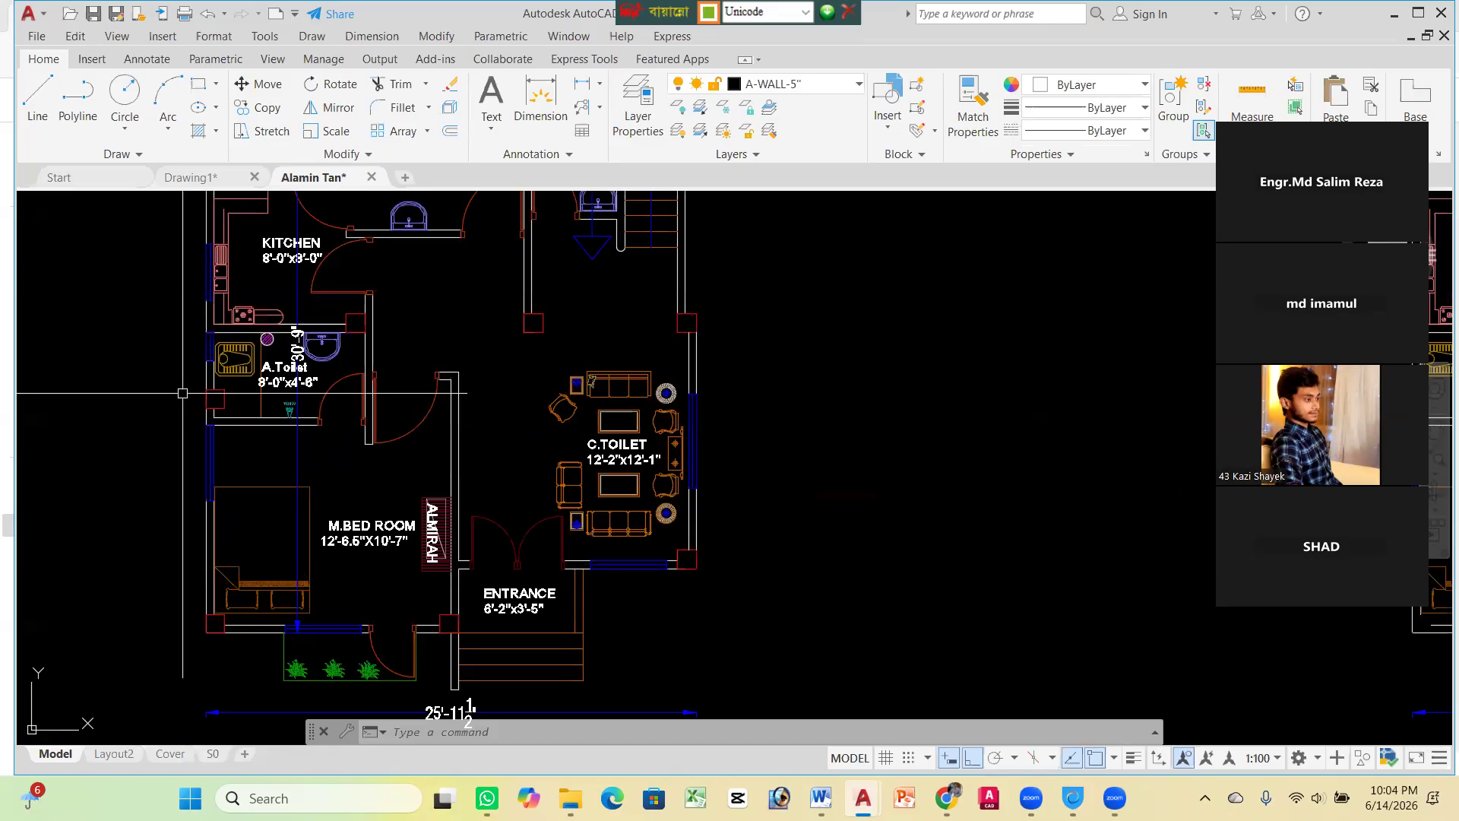
scroll(288, 401, down, 4)
scroll(445, 397, up, 2)
scroll(433, 395, down, 5)
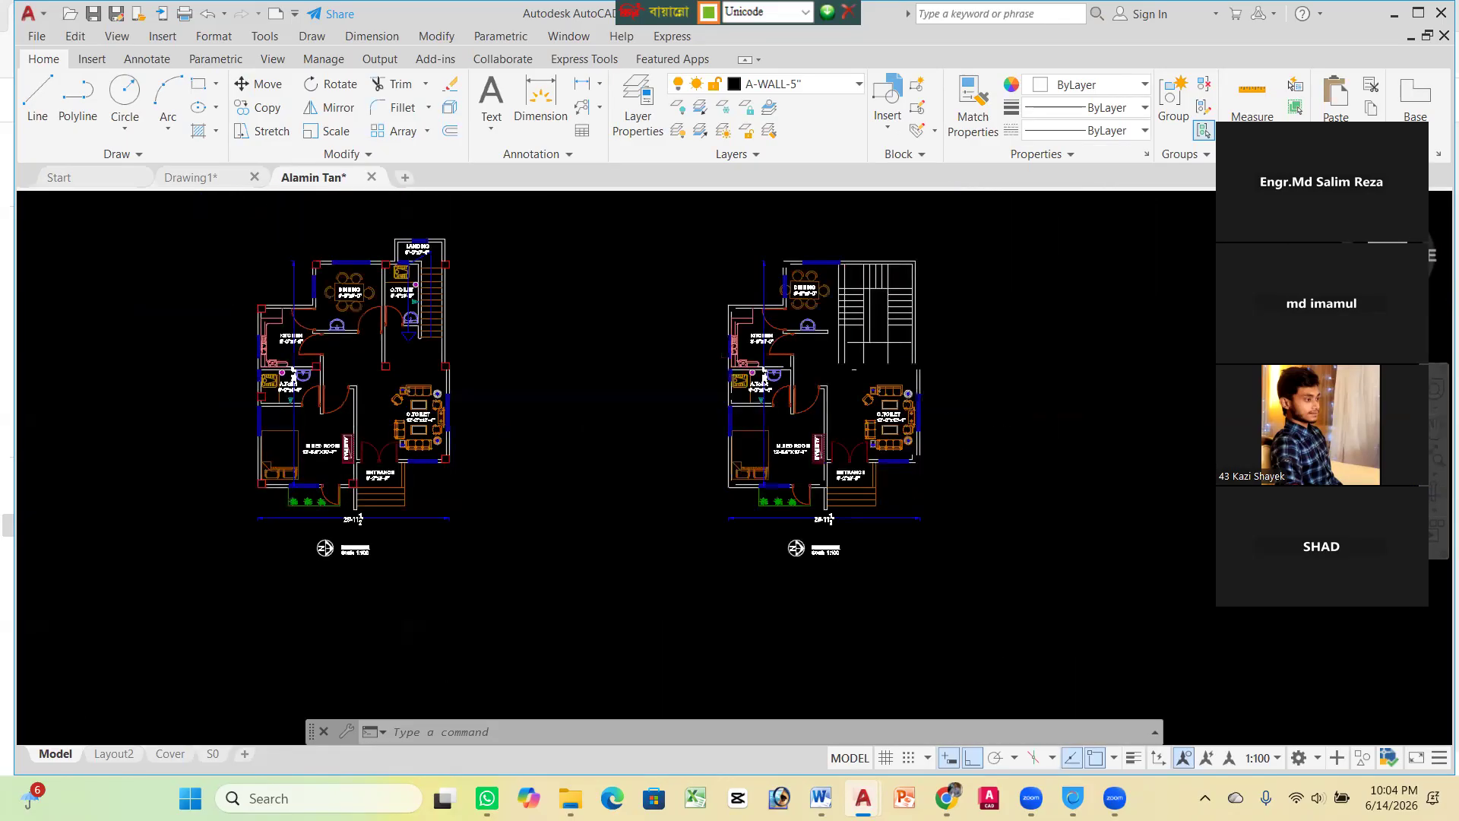
scroll(707, 401, up, 3)
scroll(743, 381, down, 3)
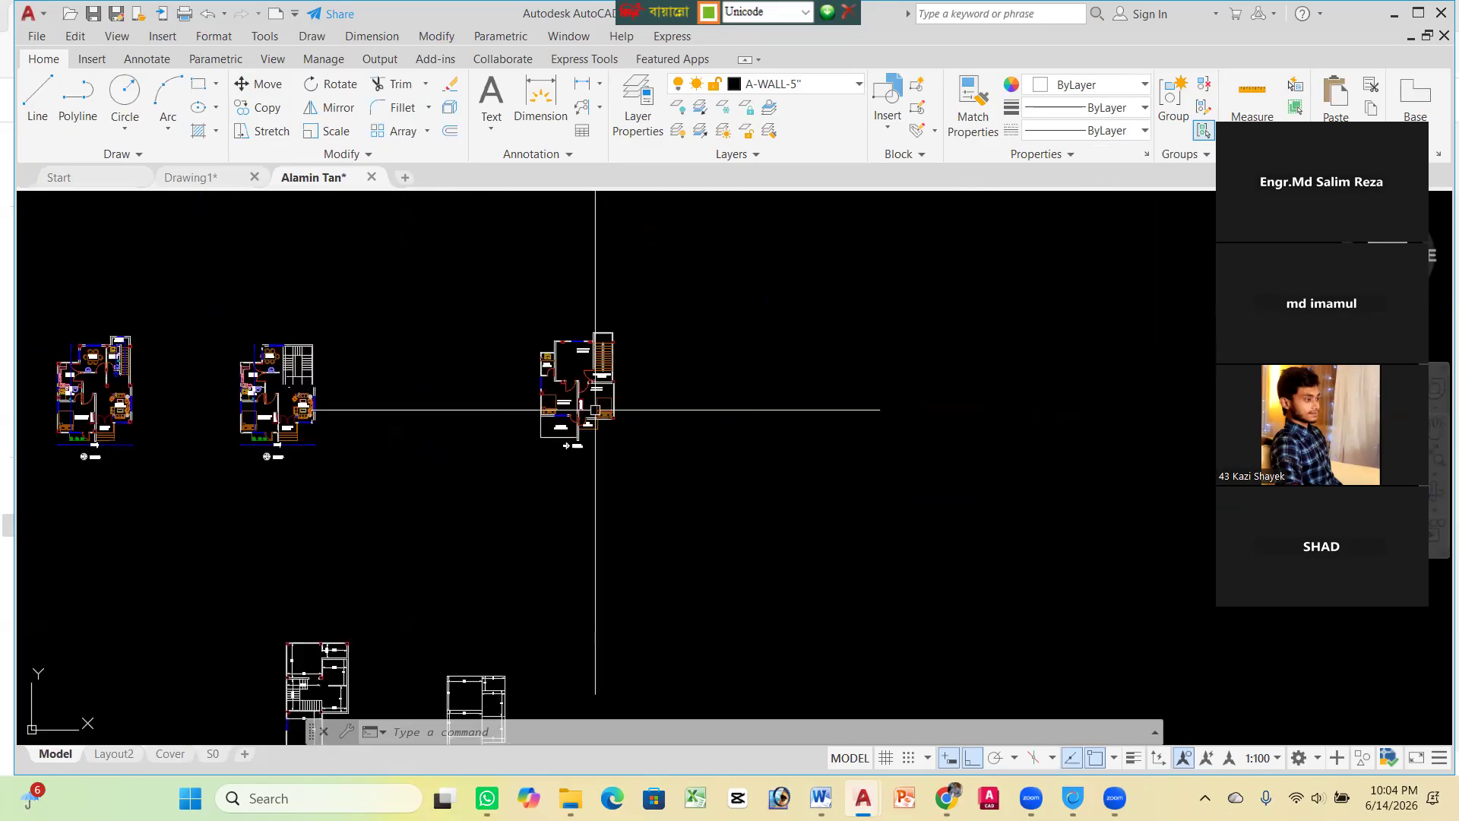
scroll(537, 405, up, 4)
scroll(538, 397, up, 1)
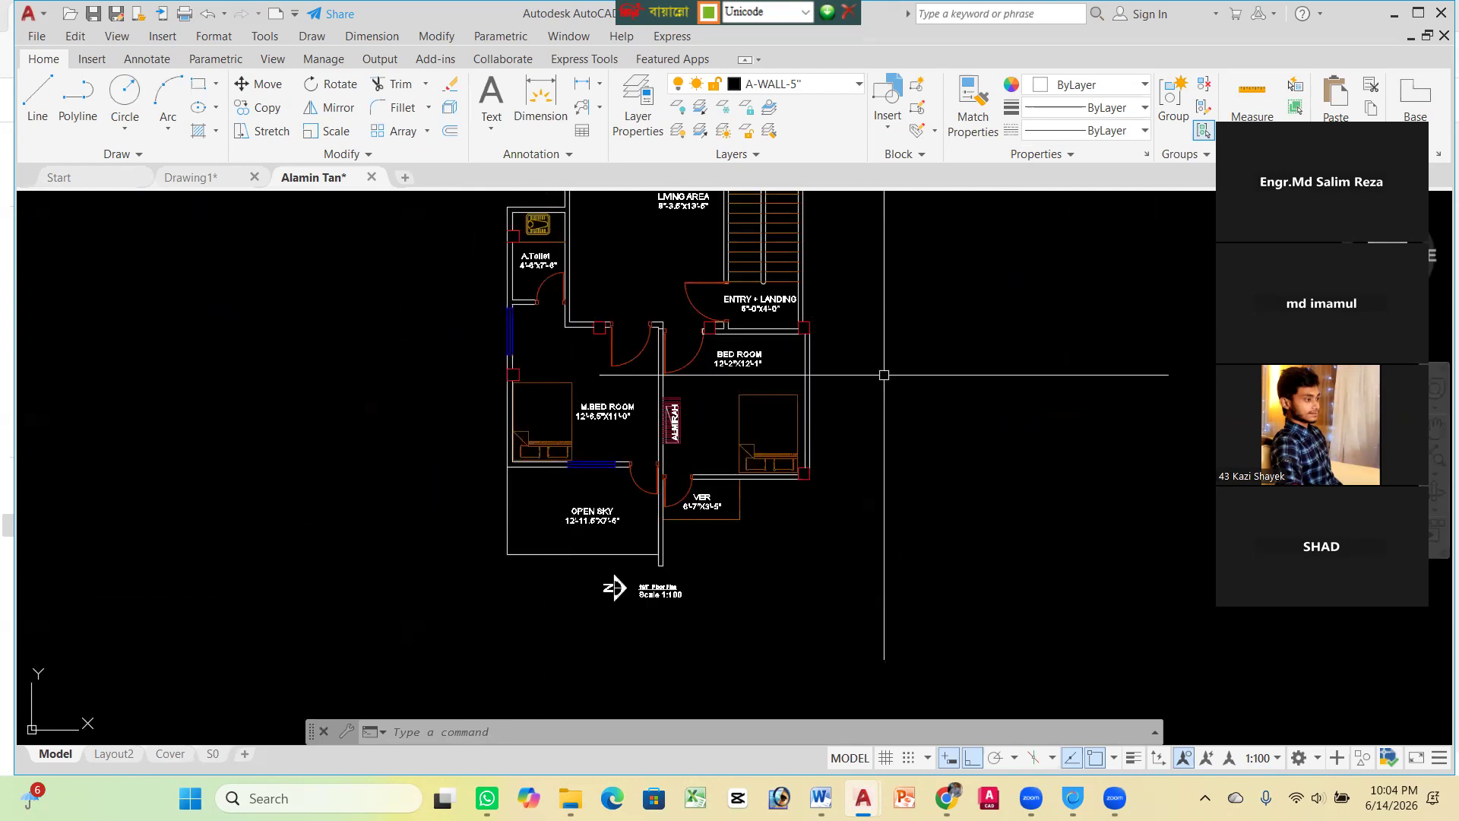
scroll(573, 418, down, 5)
scroll(284, 397, up, 6)
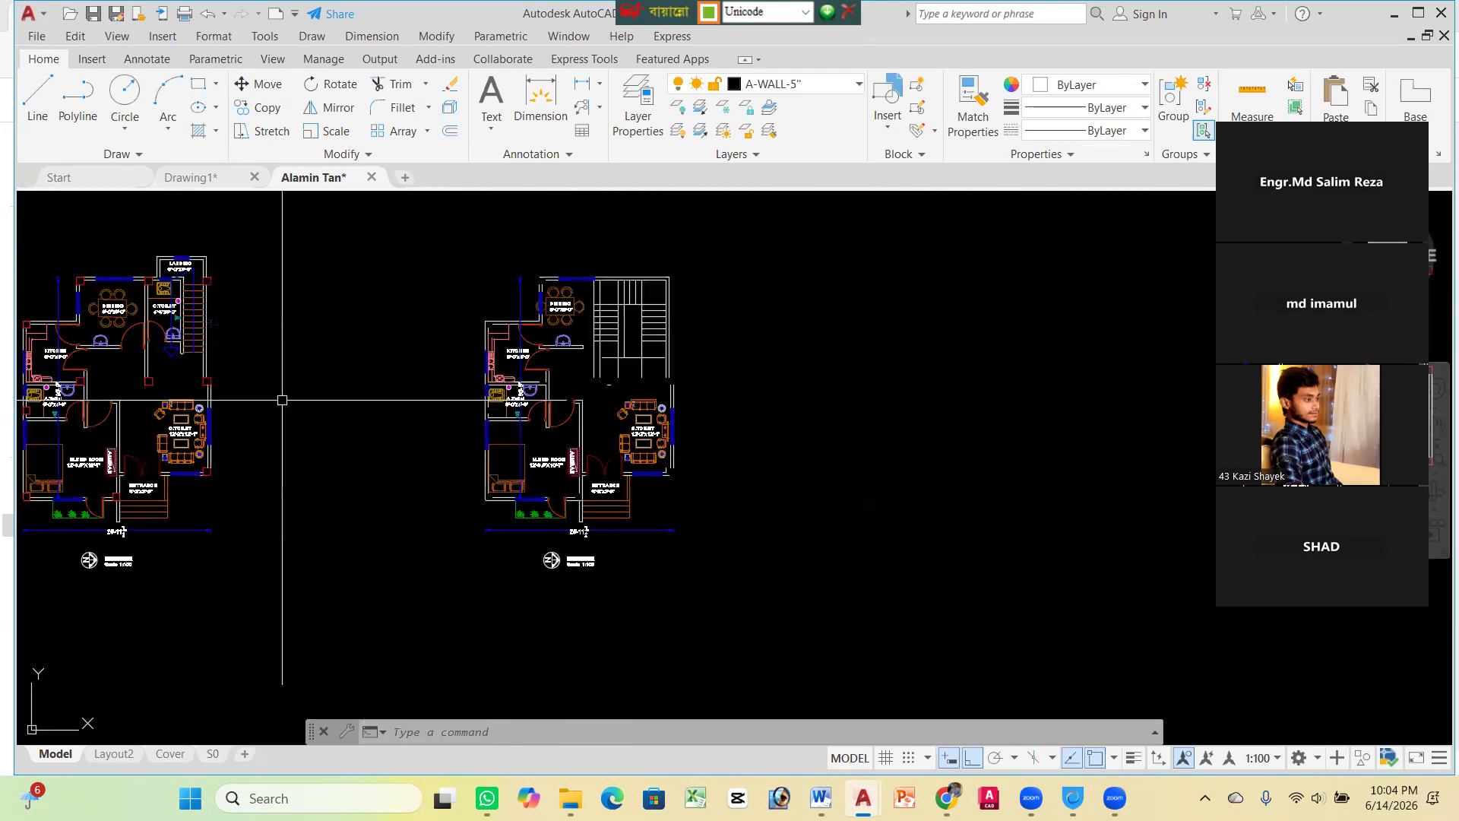
scroll(792, 378, down, 2)
scroll(185, 395, up, 5)
scroll(417, 348, down, 3)
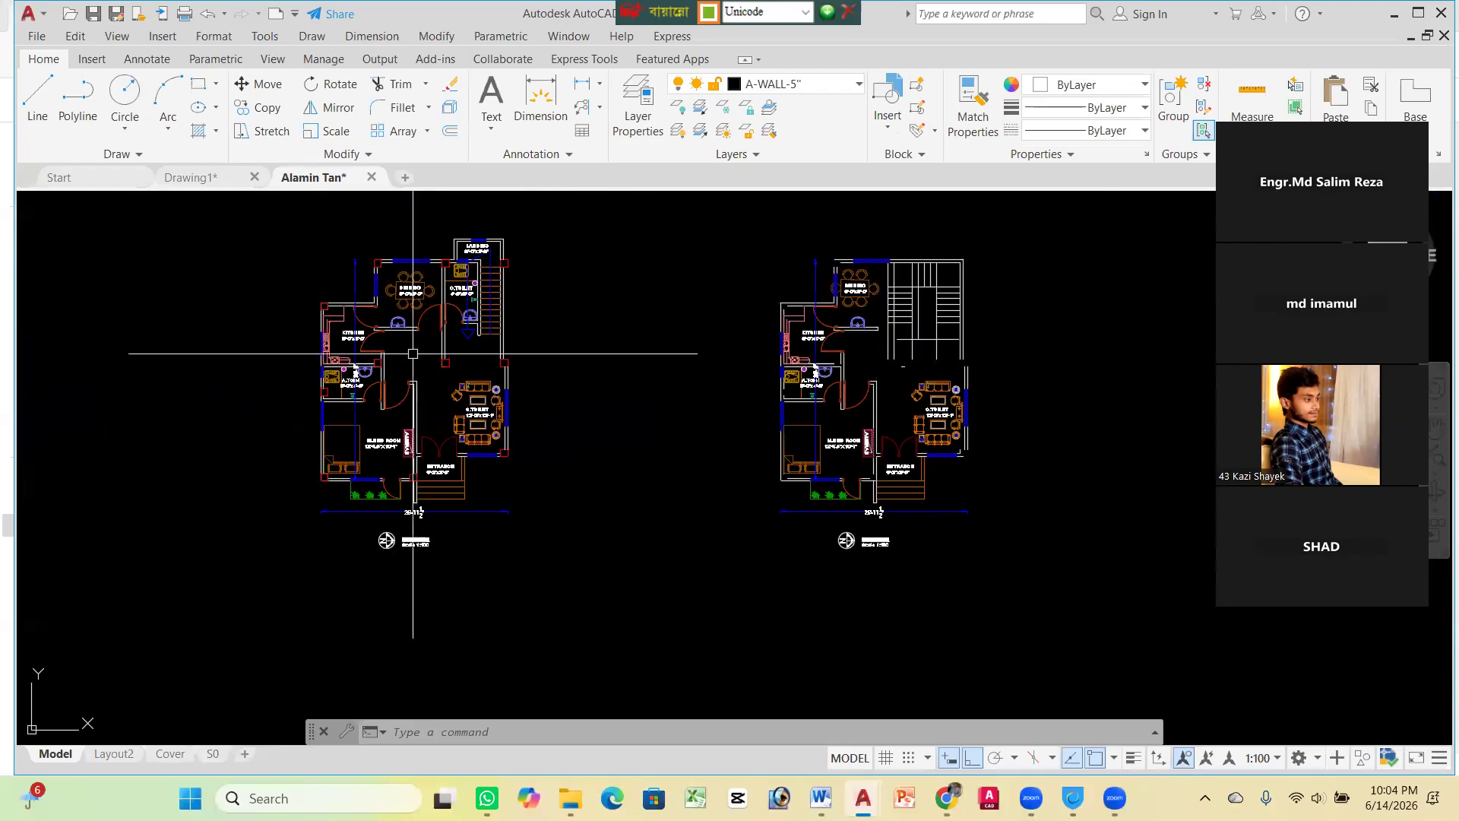
scroll(403, 339, up, 3)
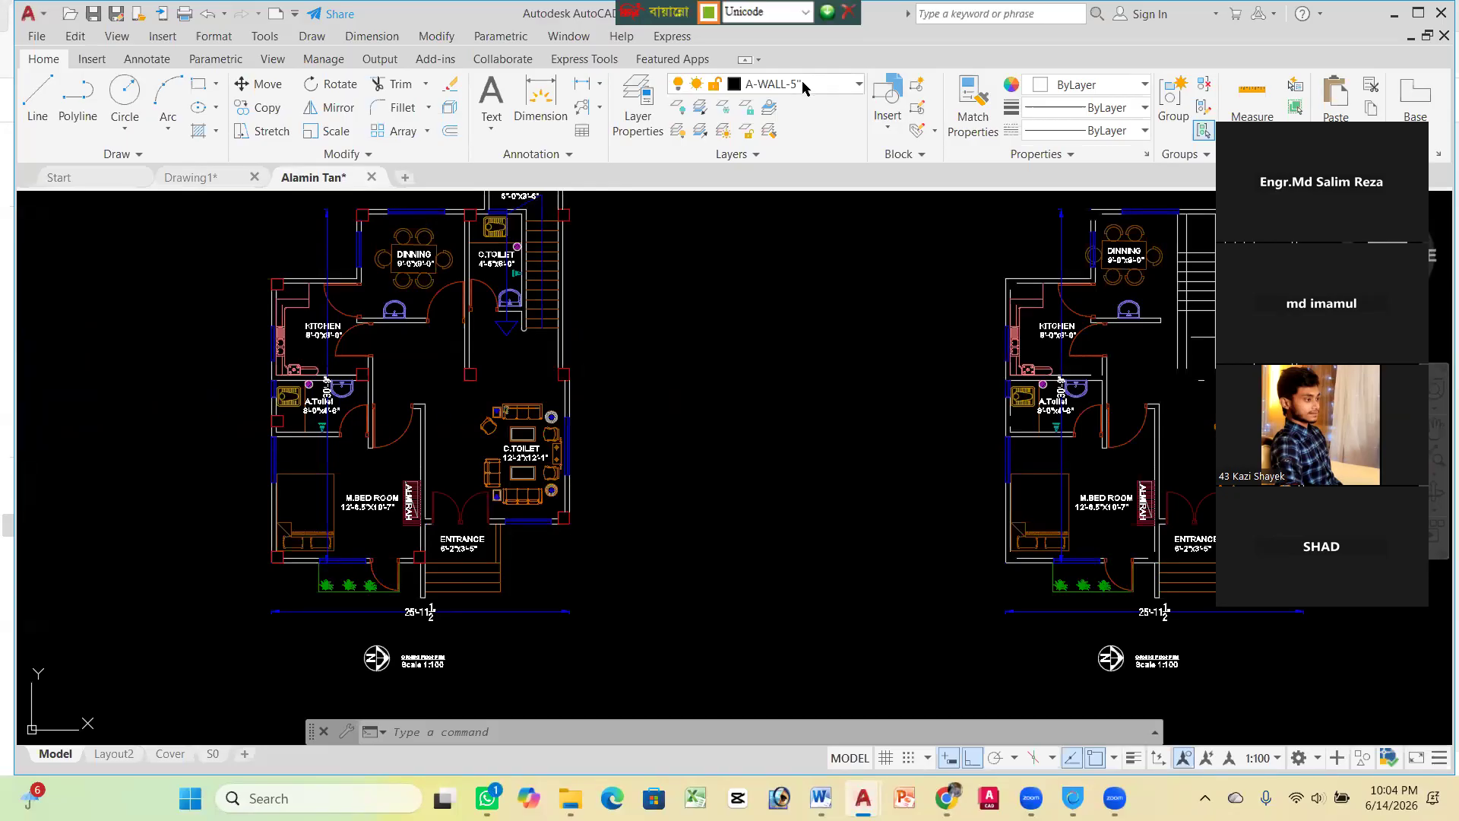
scroll(559, 304, down, 5)
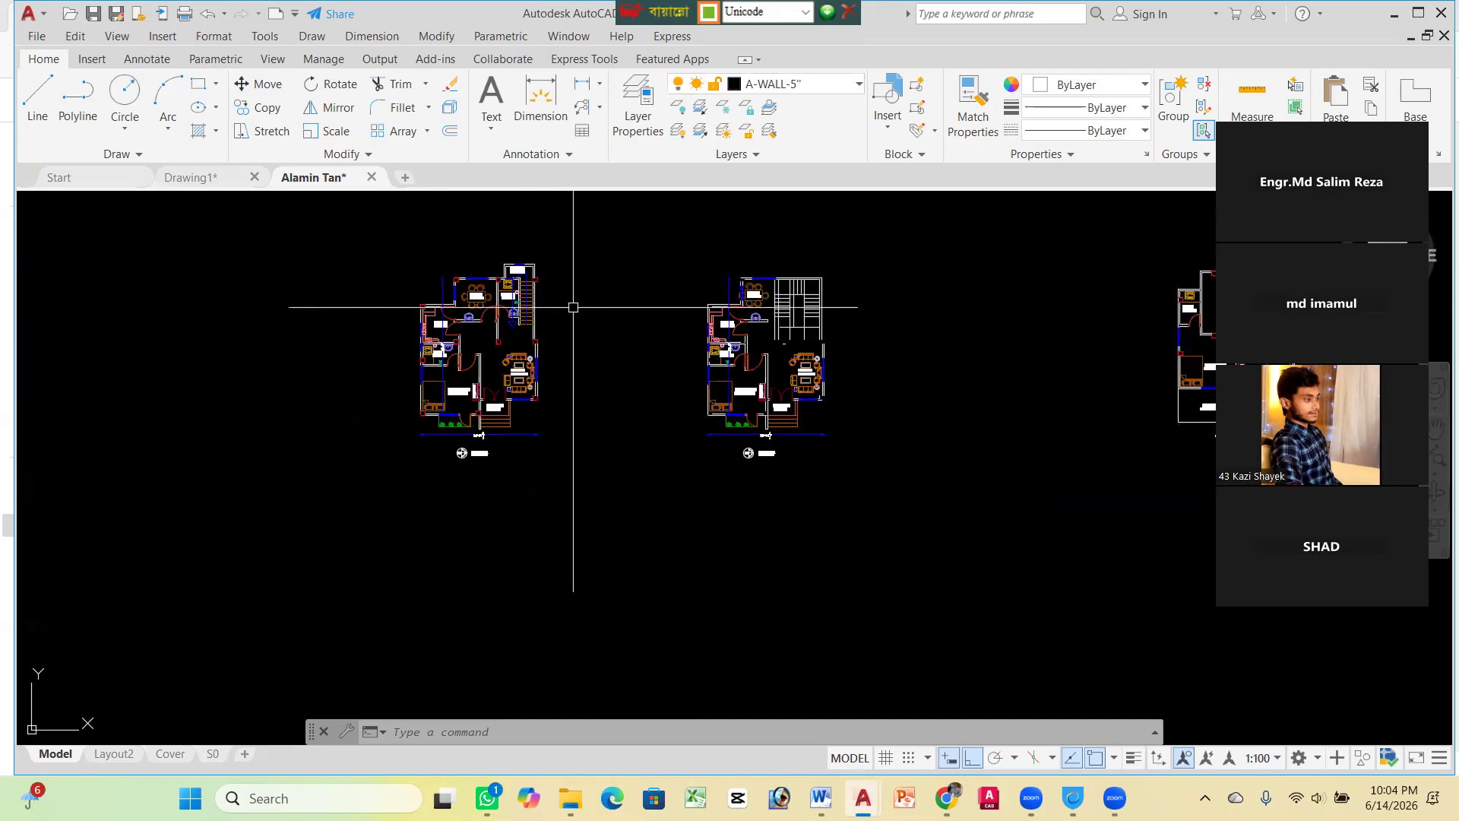
scroll(563, 312, up, 2)
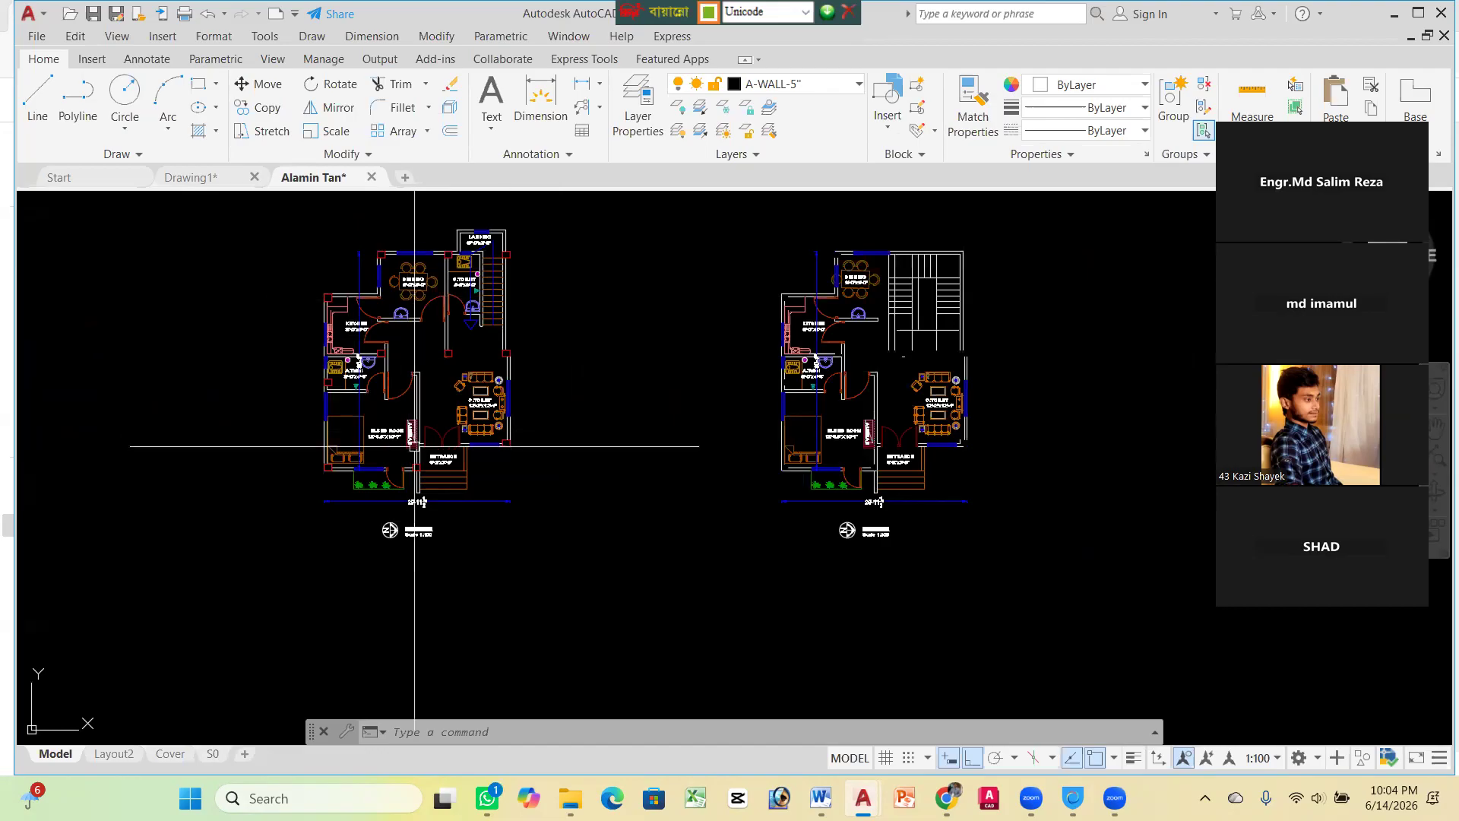
scroll(580, 329, down, 2)
scroll(540, 275, up, 3)
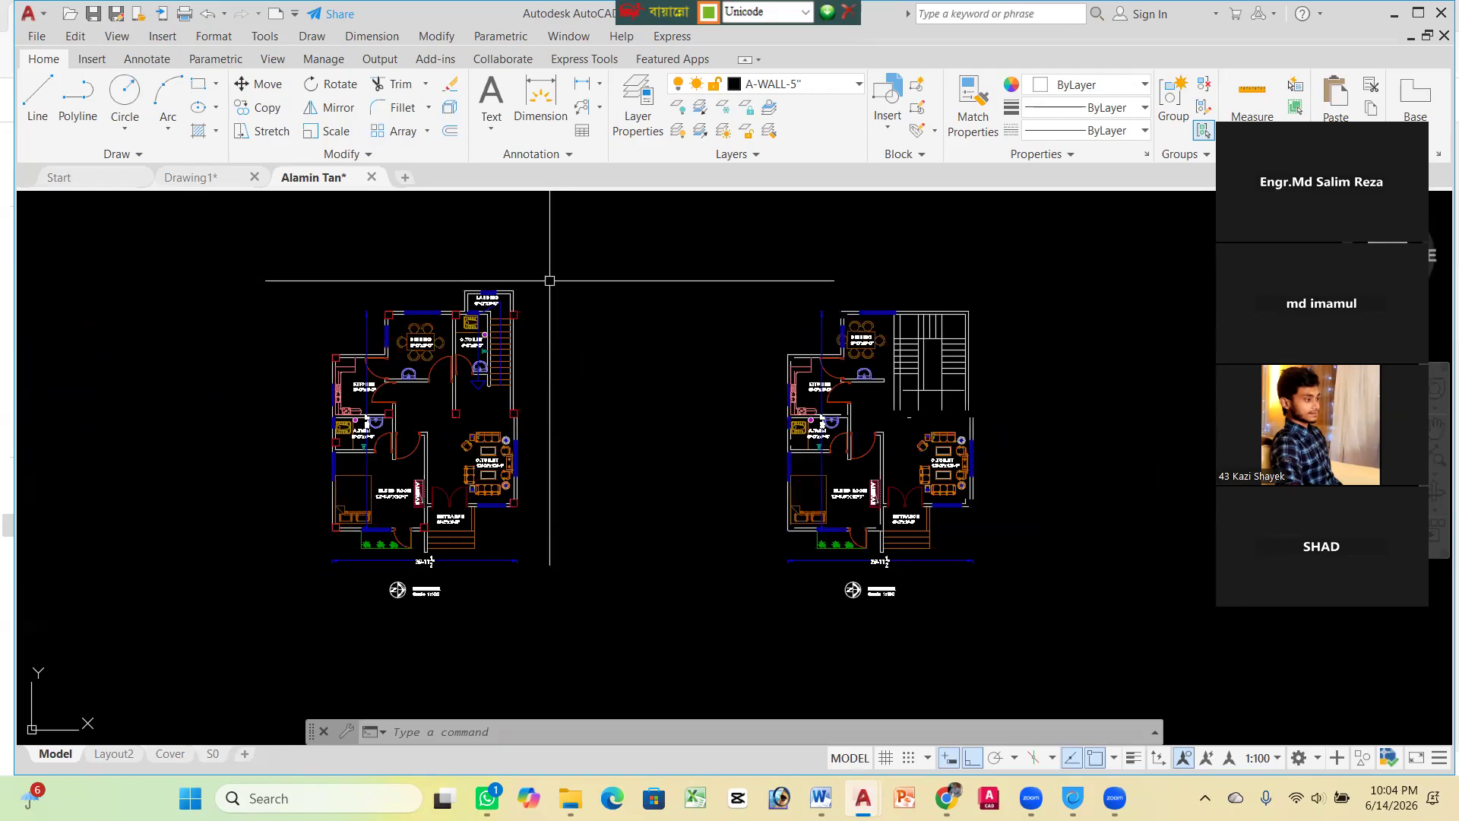
key(ctrl+c)
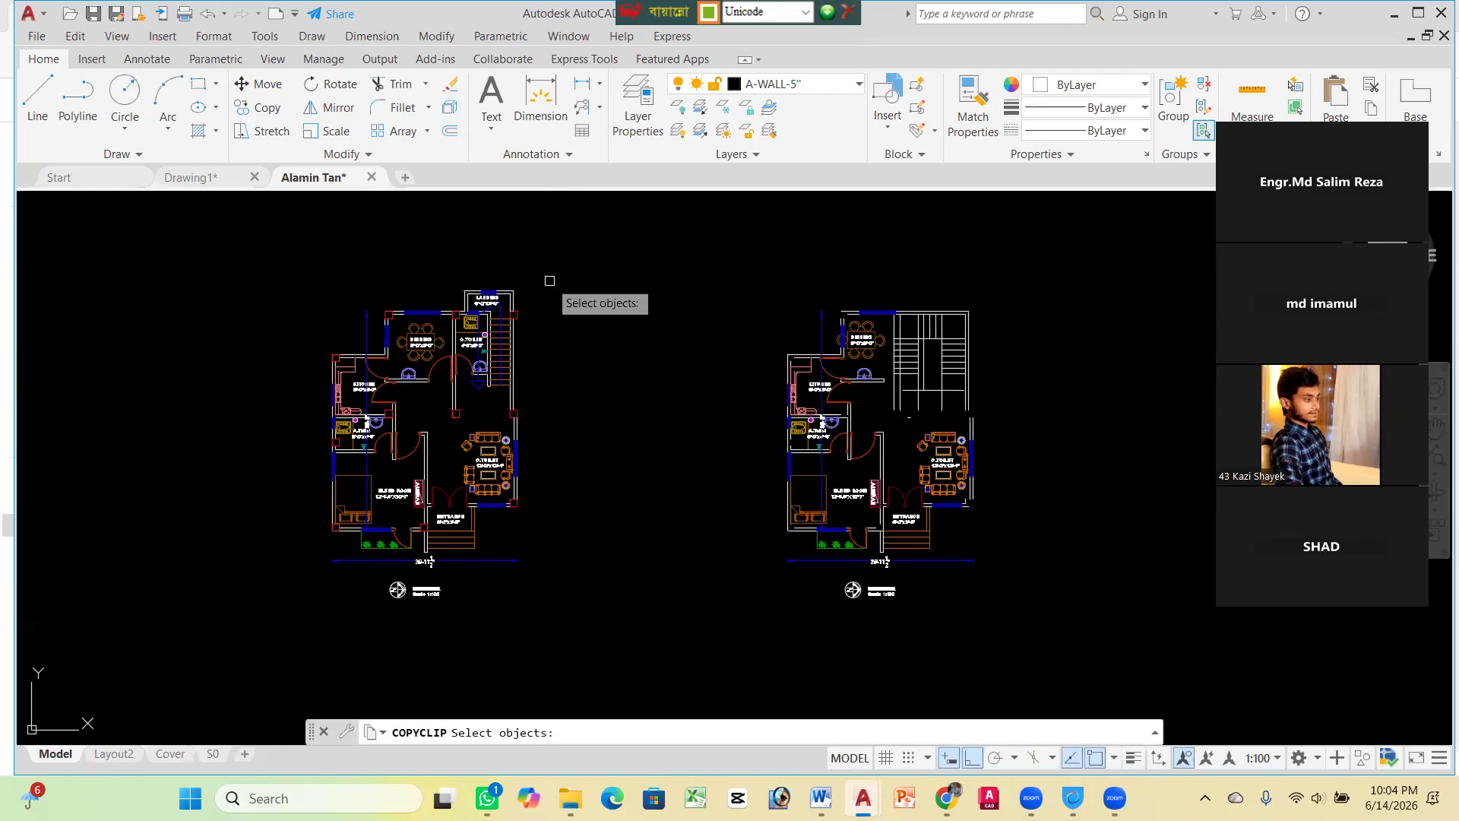
Switch between the Drawing1 tab and the floor plans drawing twice
click(192, 176)
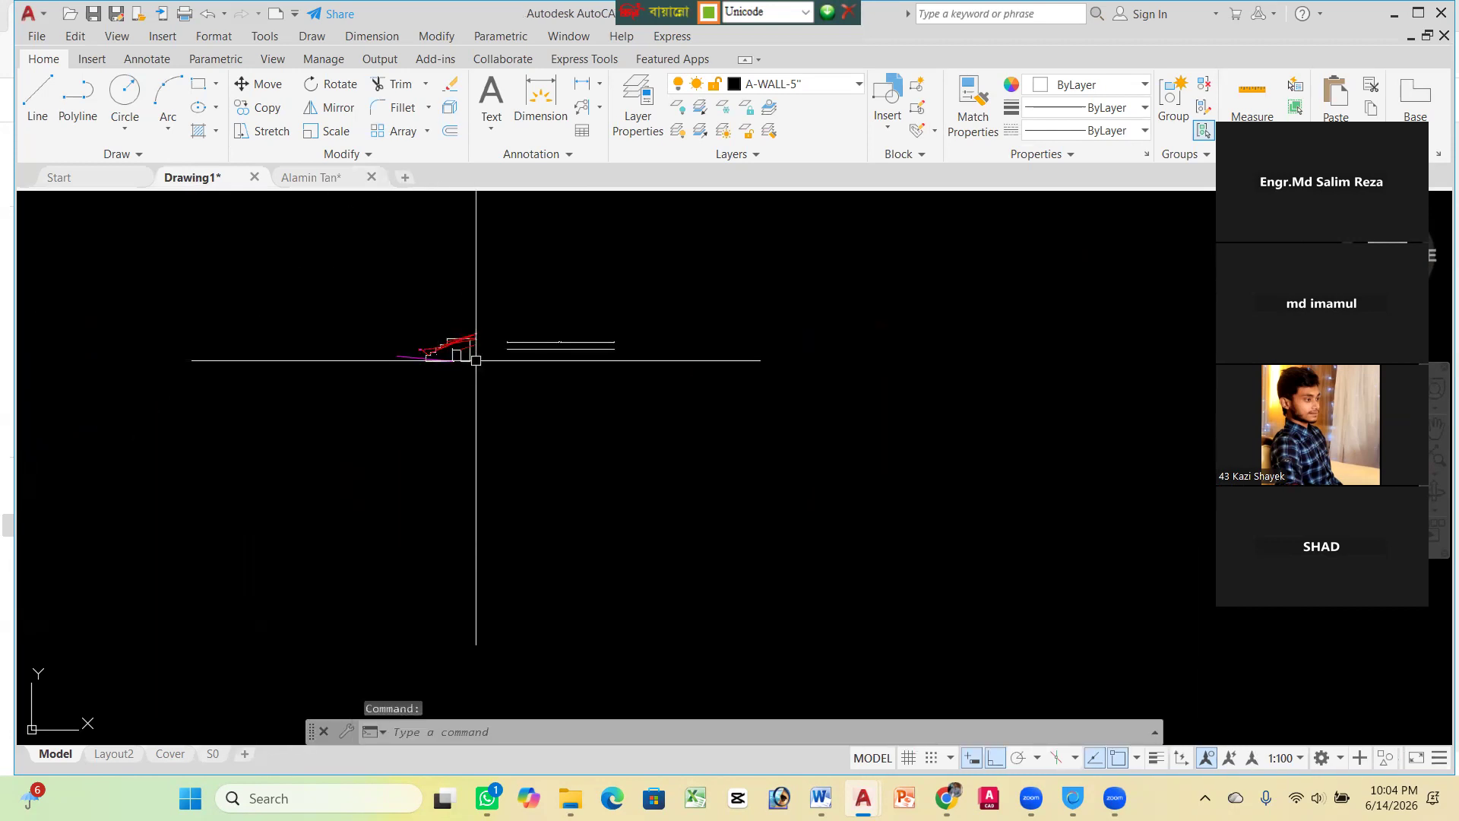
click(320, 176)
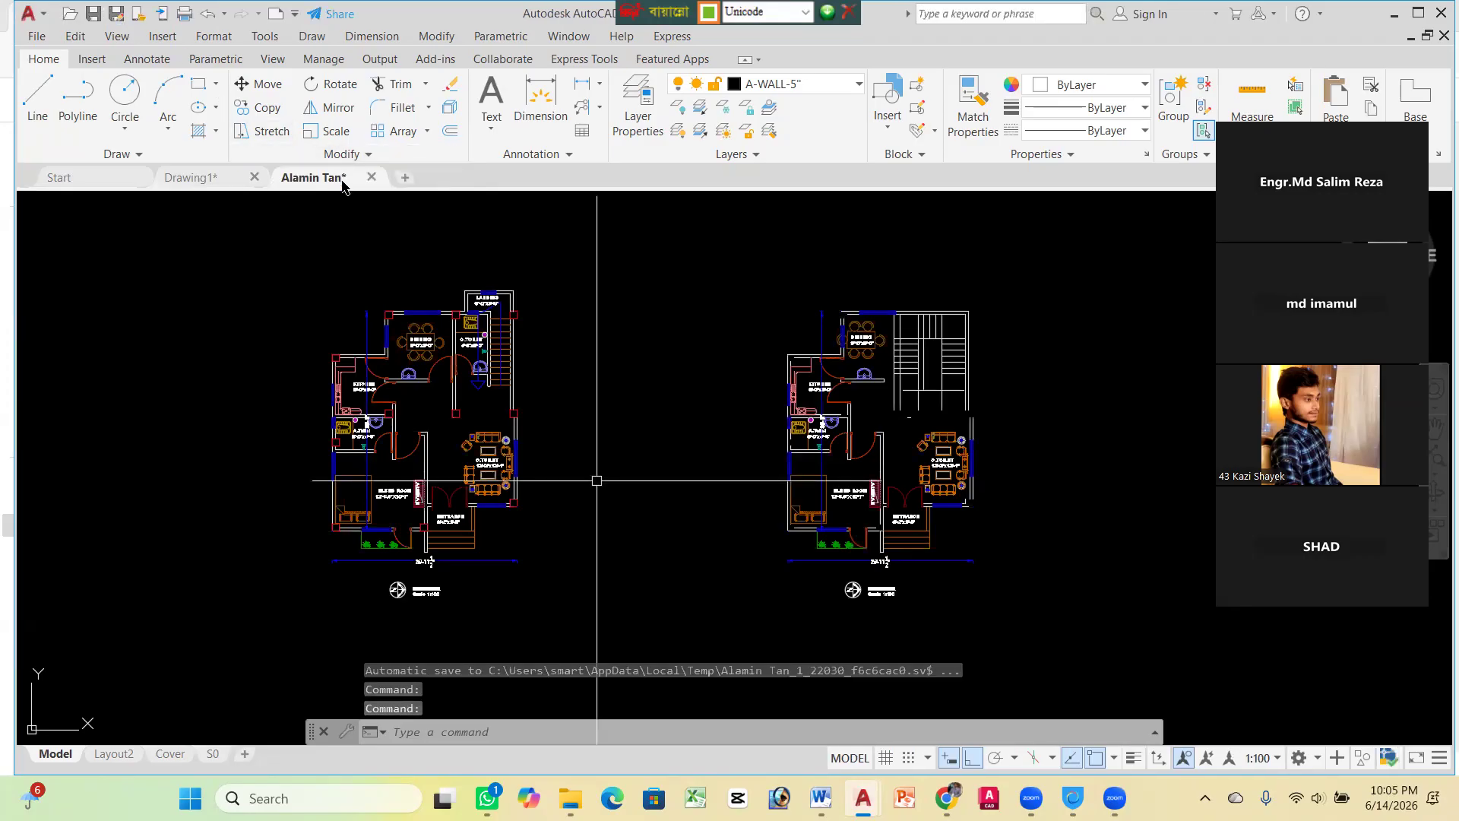
click(190, 178)
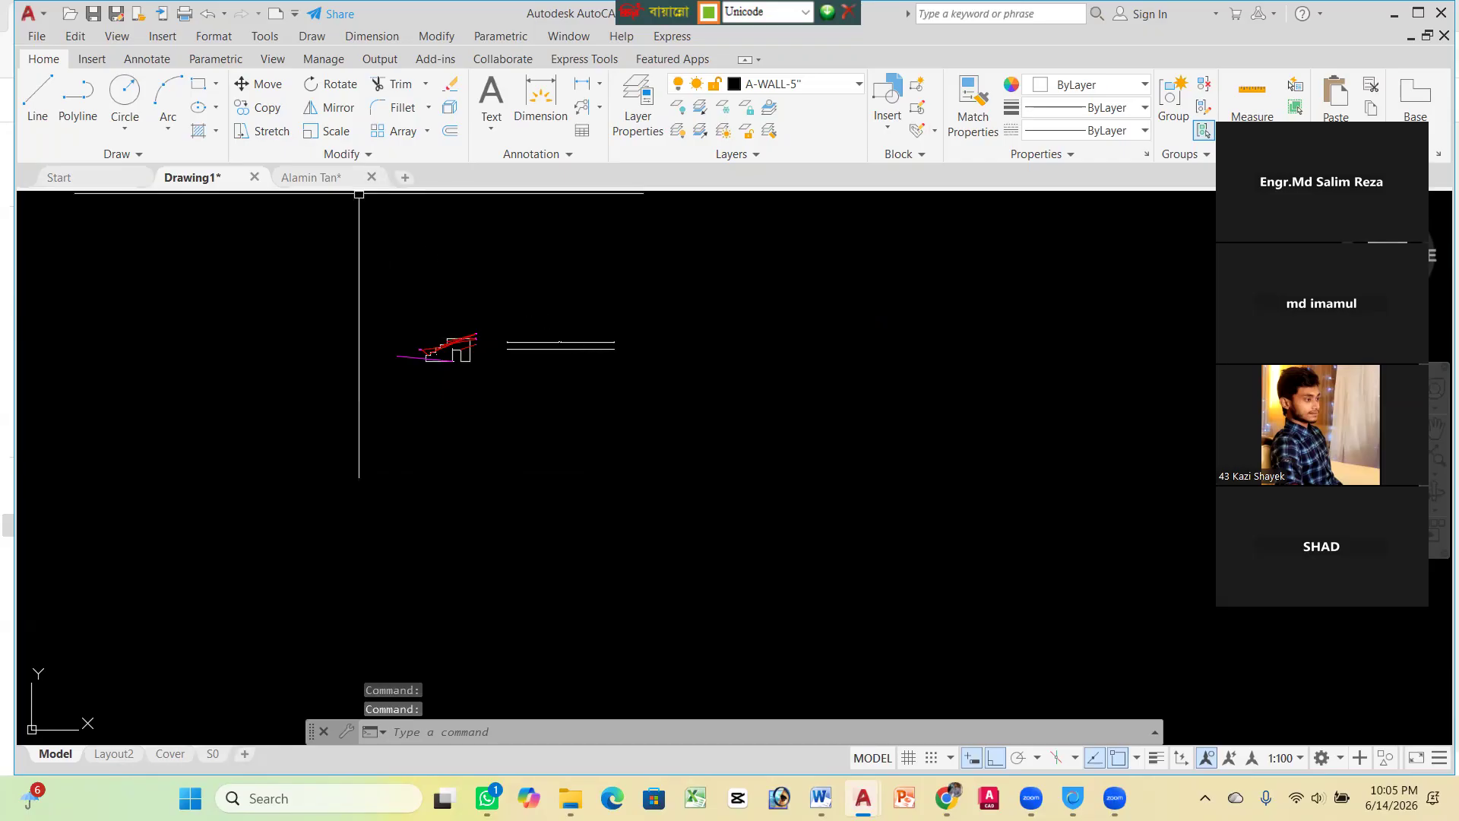
click(308, 178)
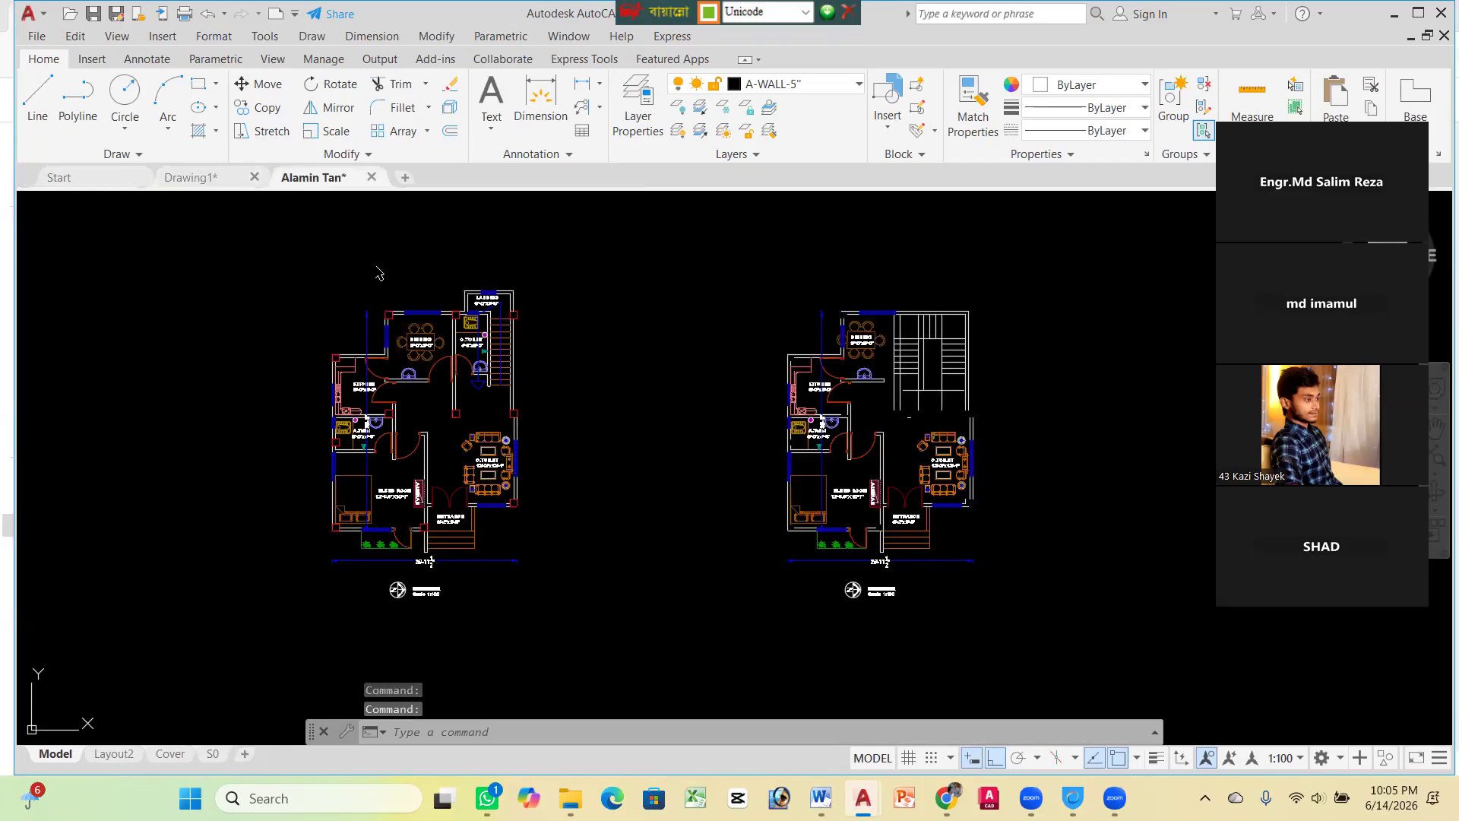
scroll(468, 227, down, 2)
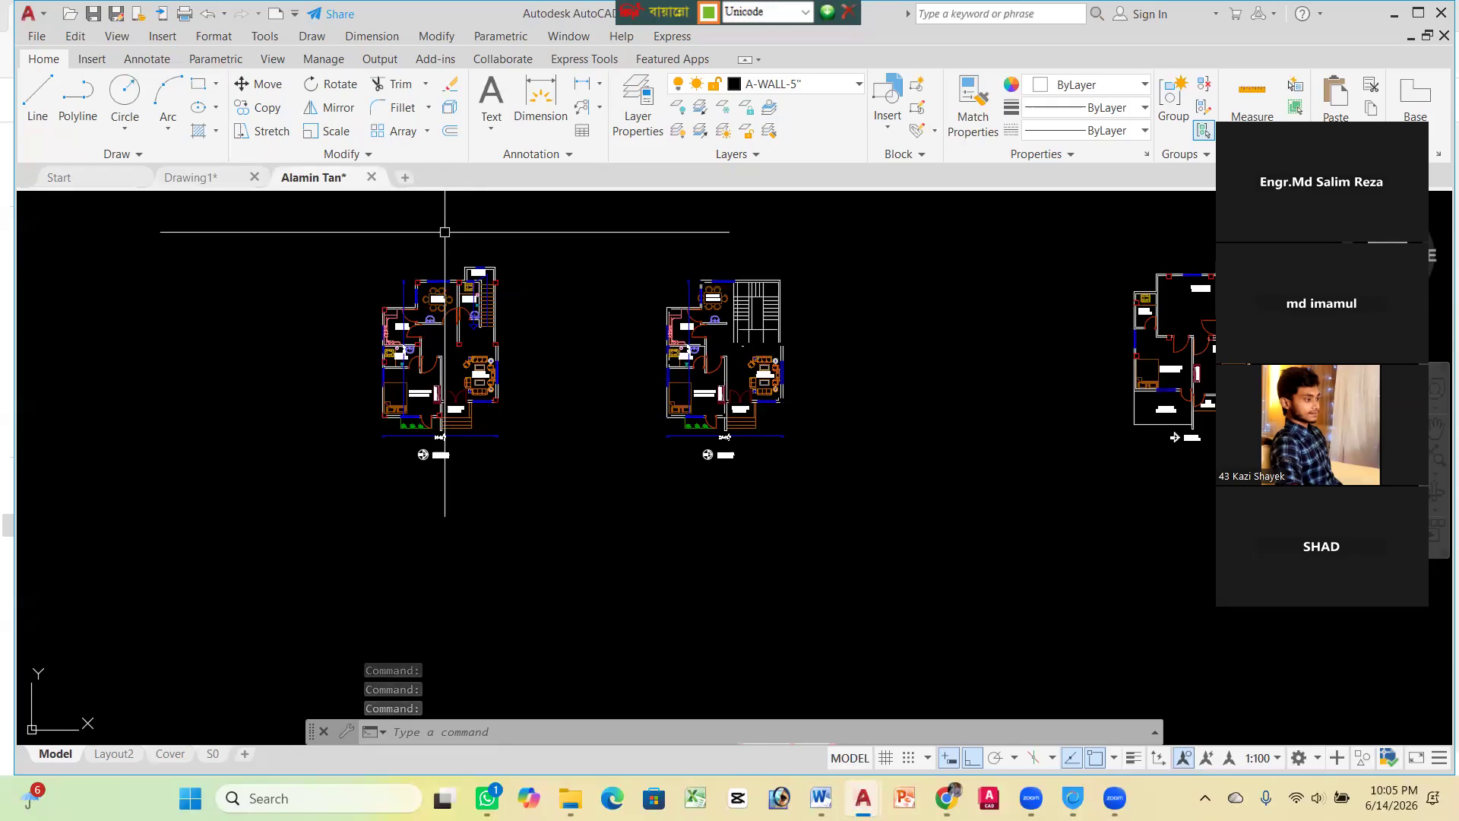
scroll(397, 256, up, 2)
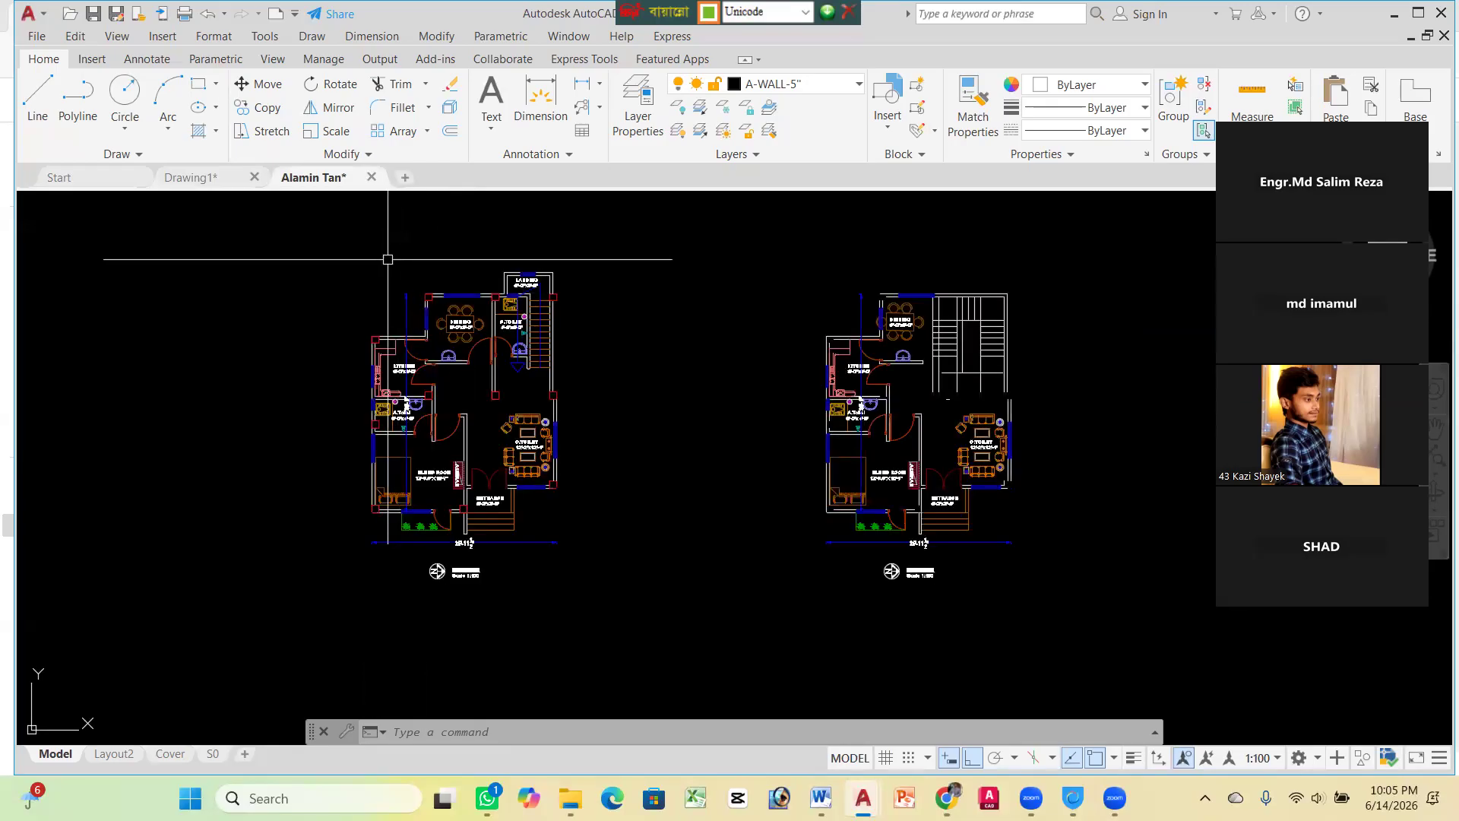
Copy the left floor plan's 196 objects to the clipboard with a selection window, then switch to Drawing1
key(ctrl+c)
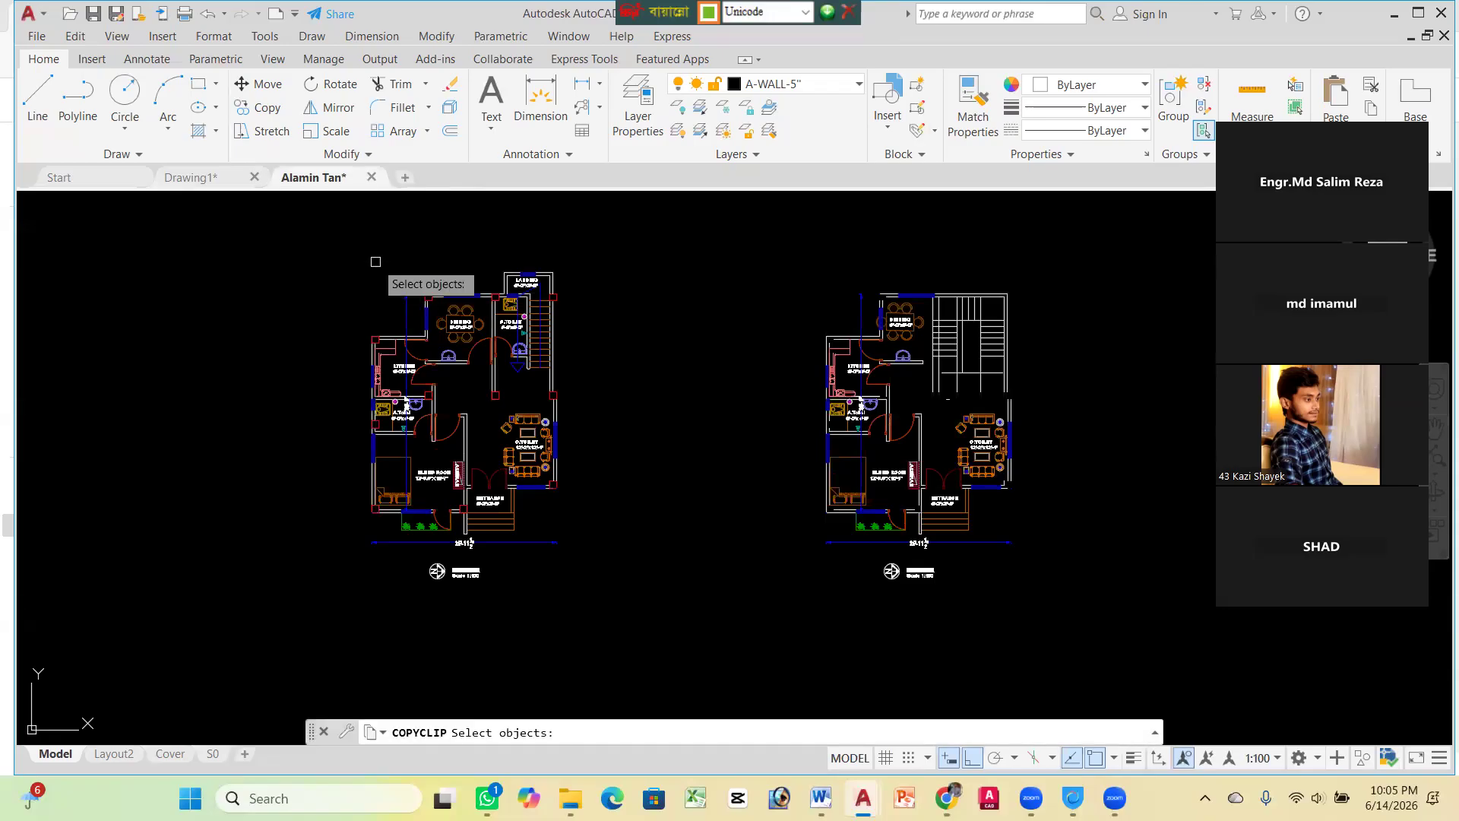
click(278, 247)
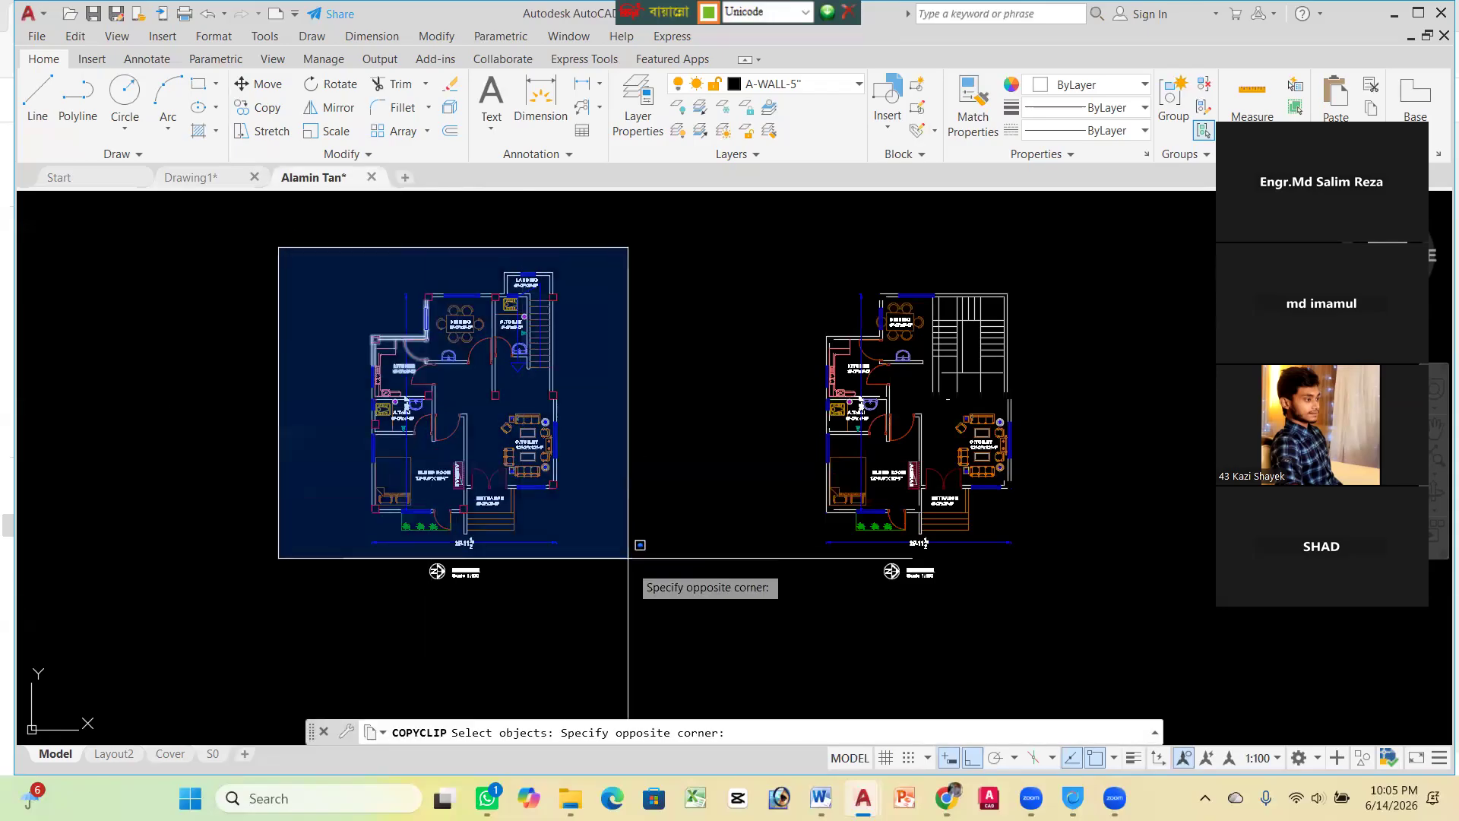
click(645, 614)
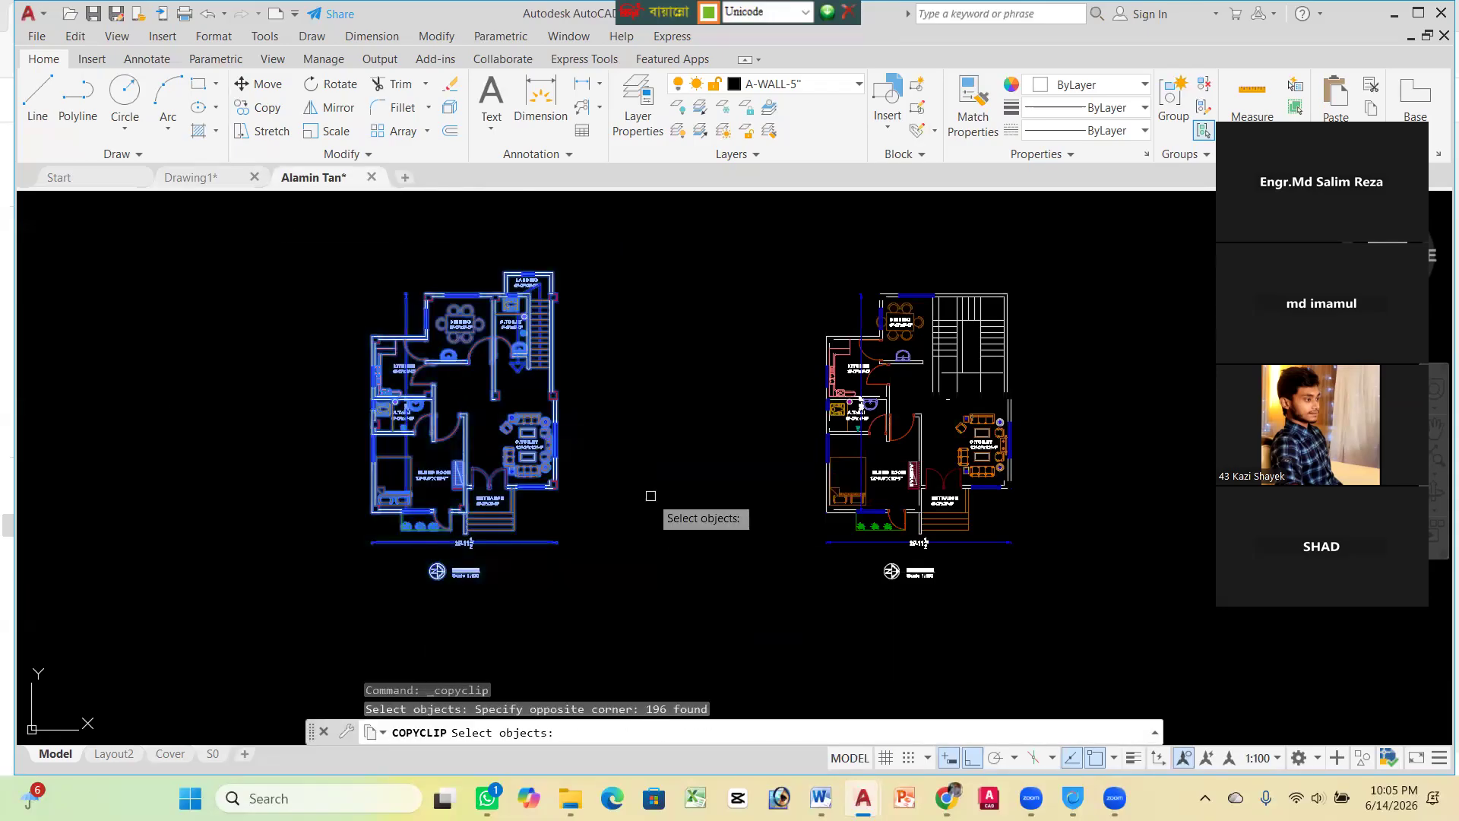
key(Return)
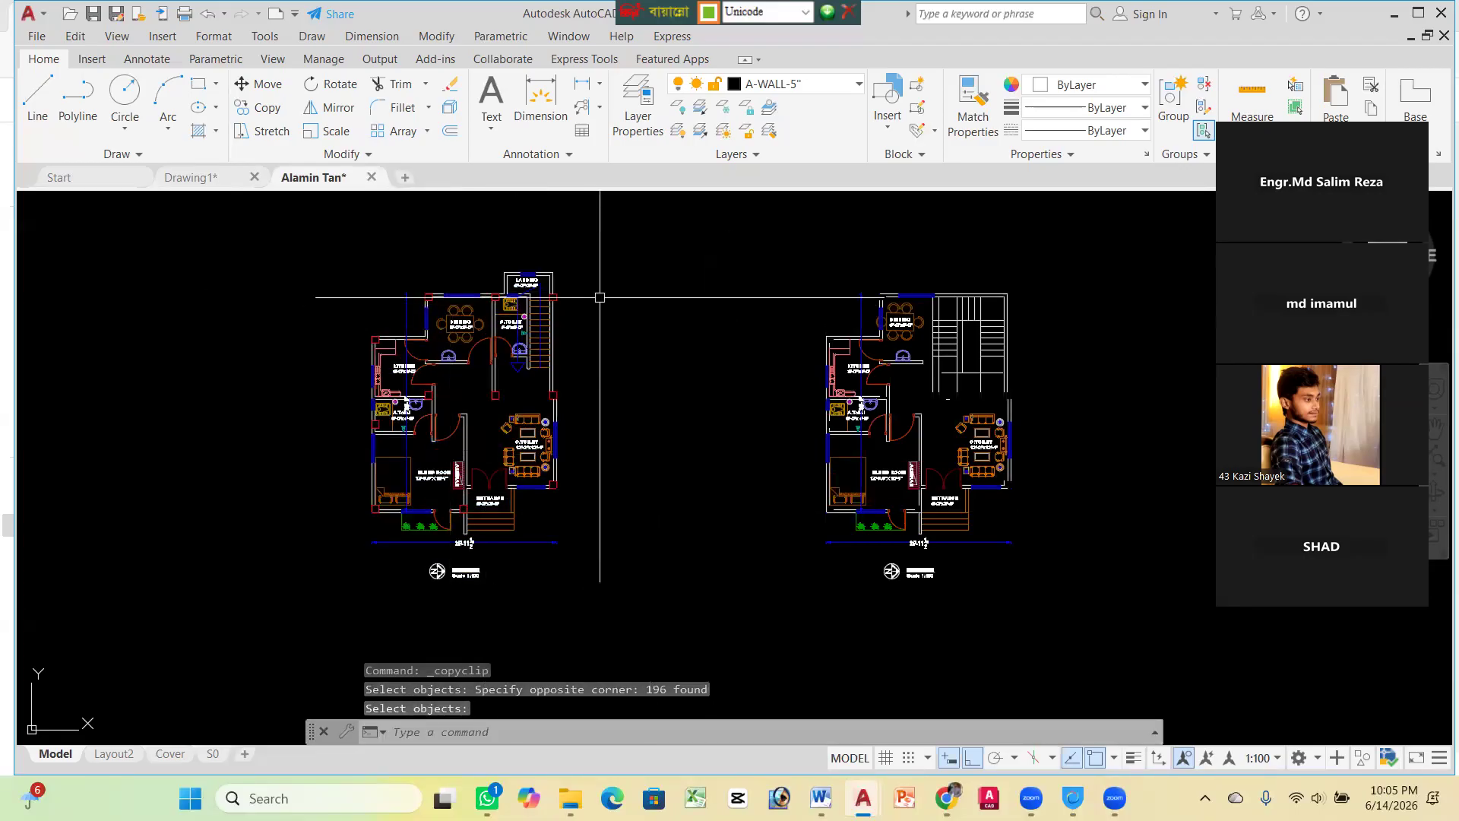
scroll(541, 292, down, 2)
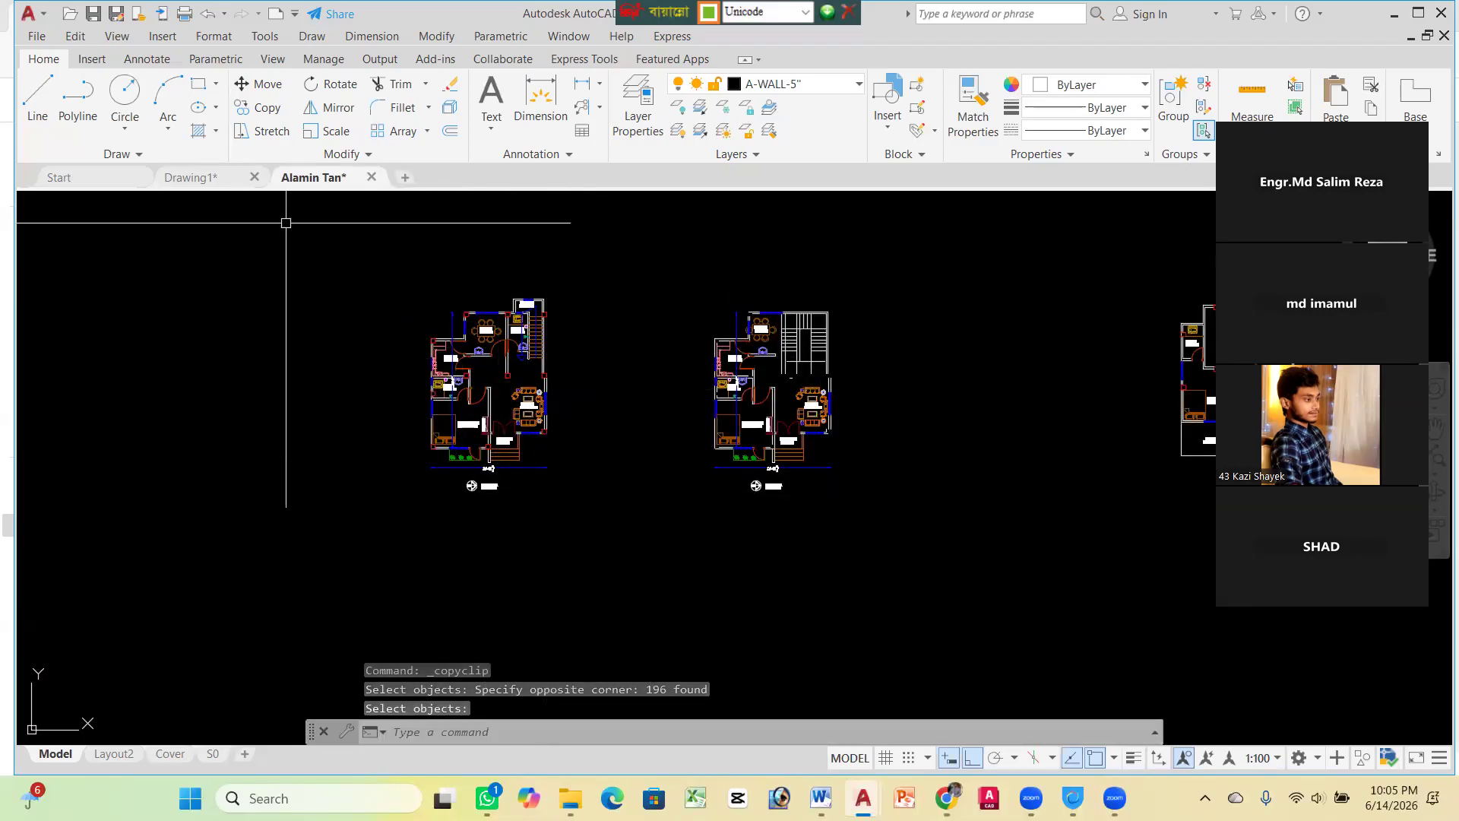
click(189, 179)
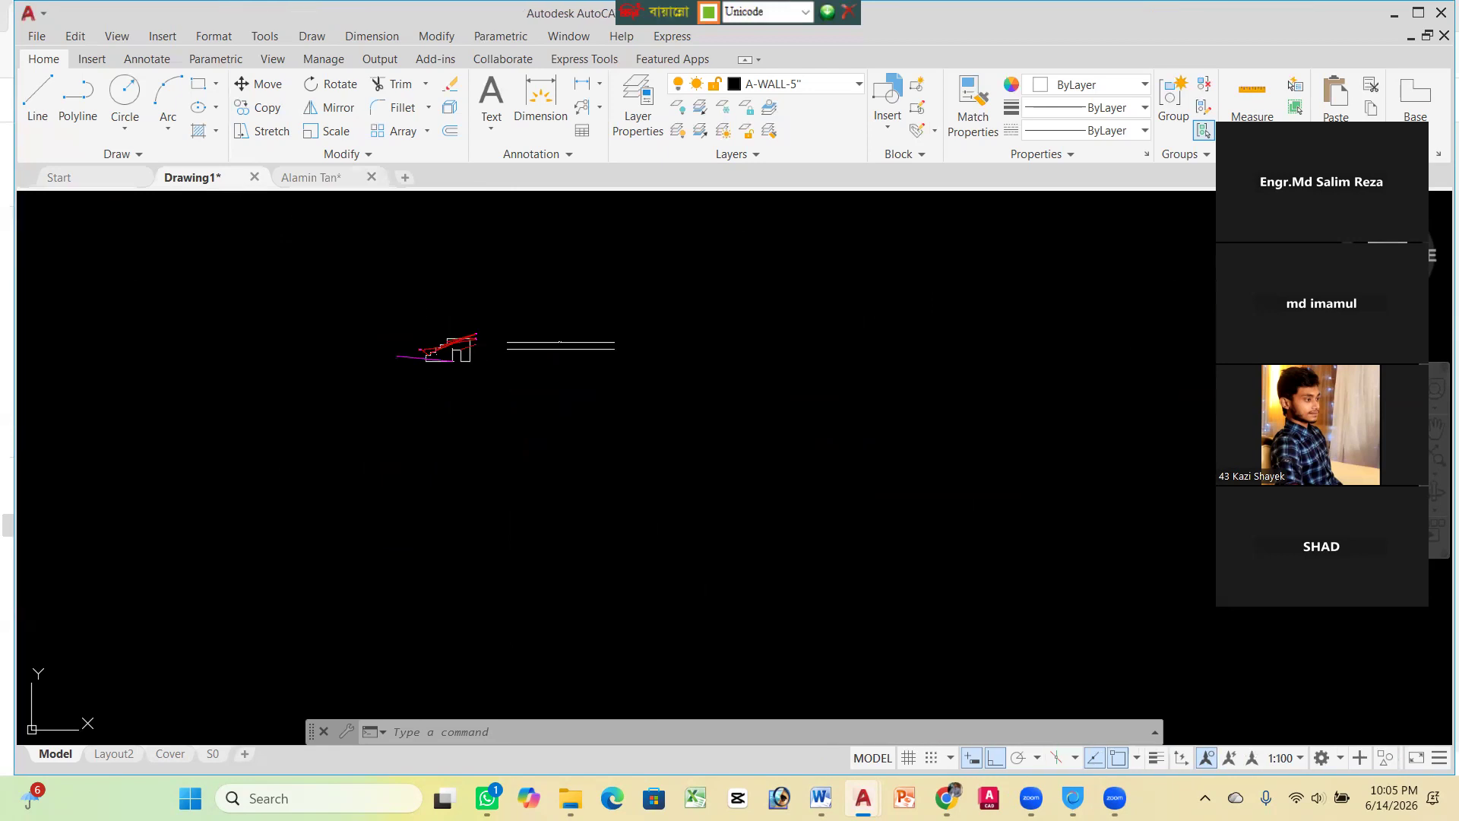
scroll(114, 232, down, 2)
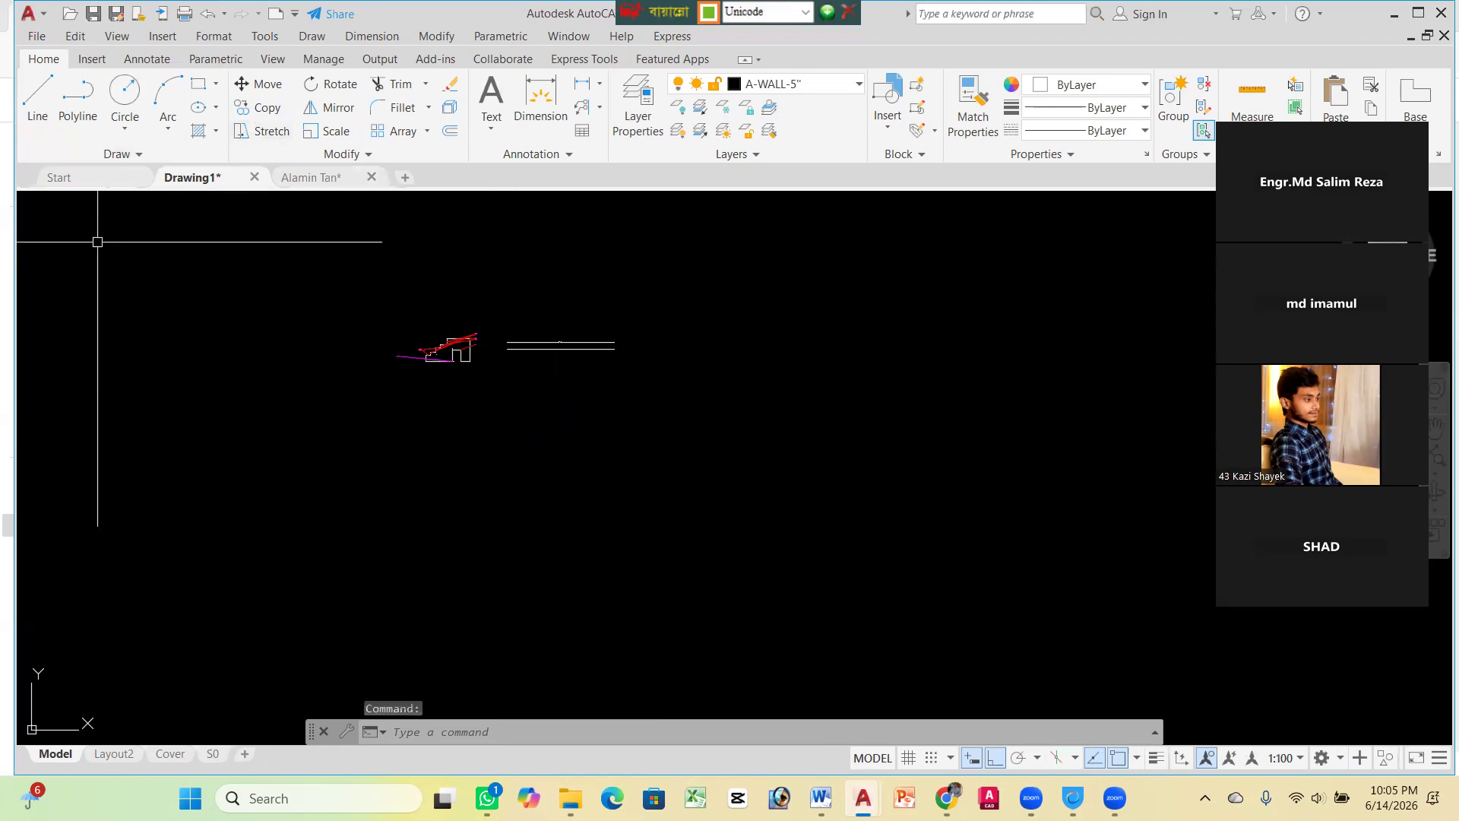
scroll(528, 316, up, 2)
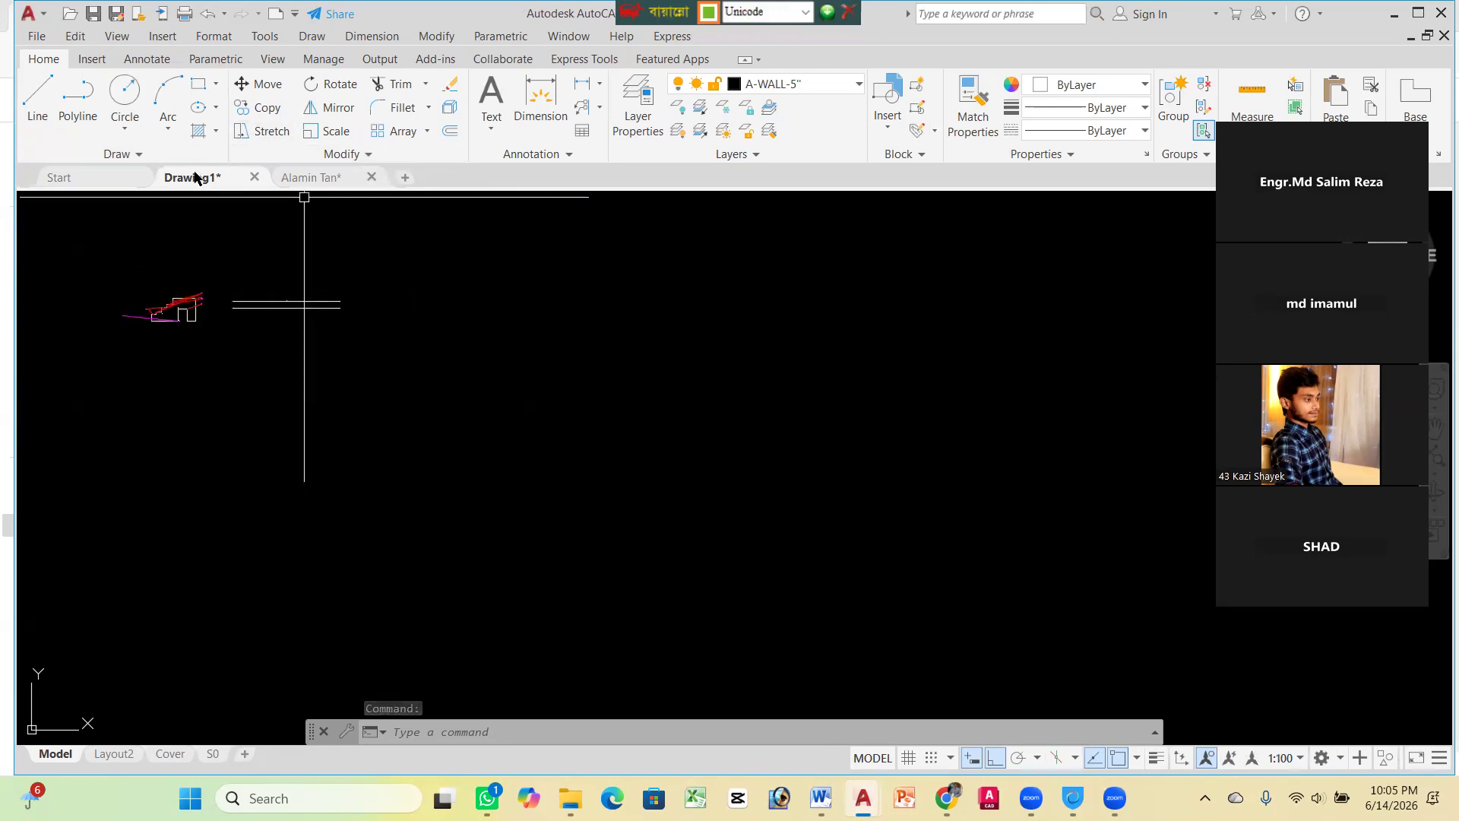
Create a new Drawing2 and paste the copied floor plan at a picked insertion point
click(404, 179)
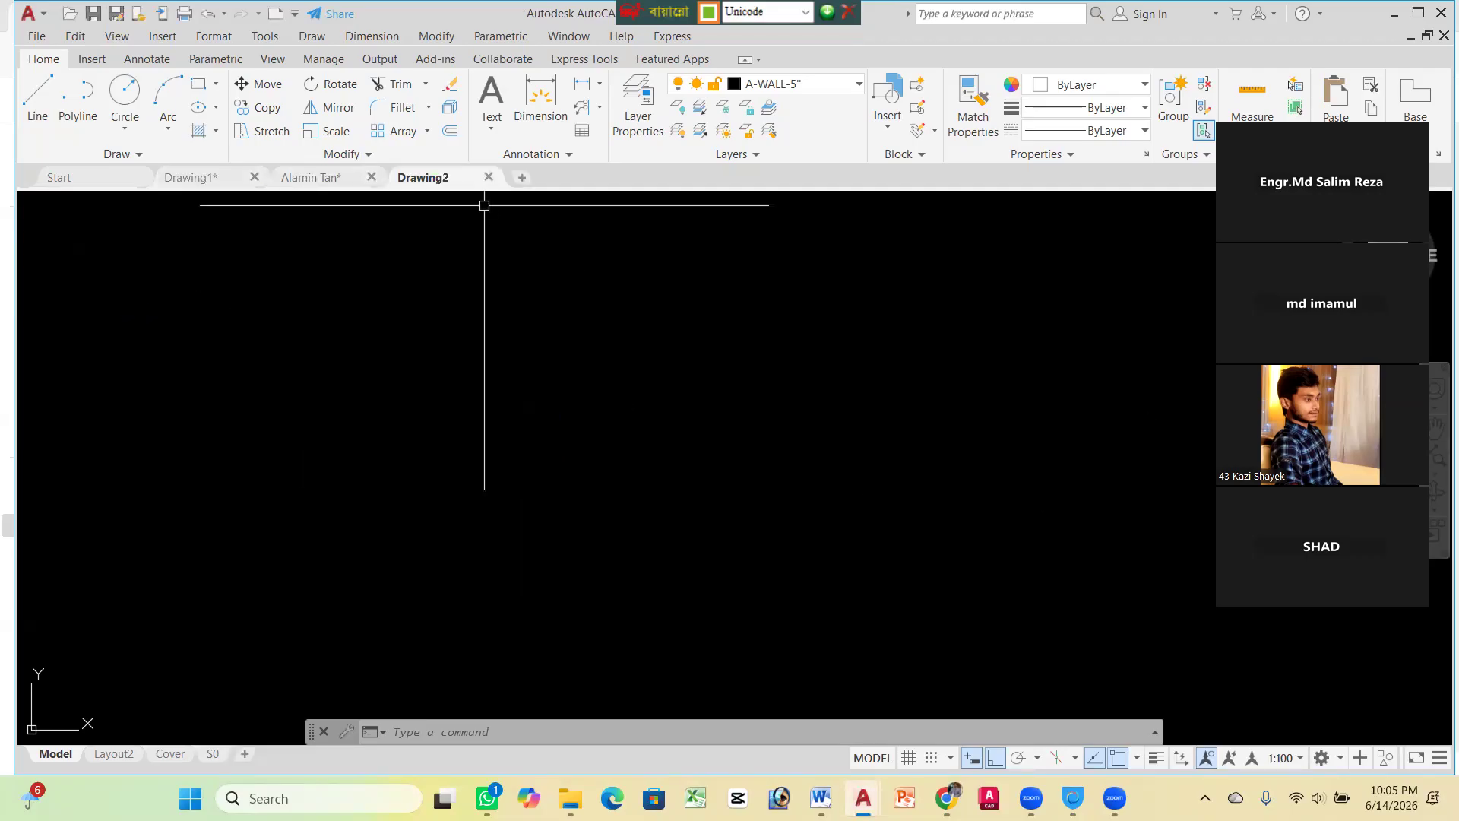
scroll(466, 330, down, 4)
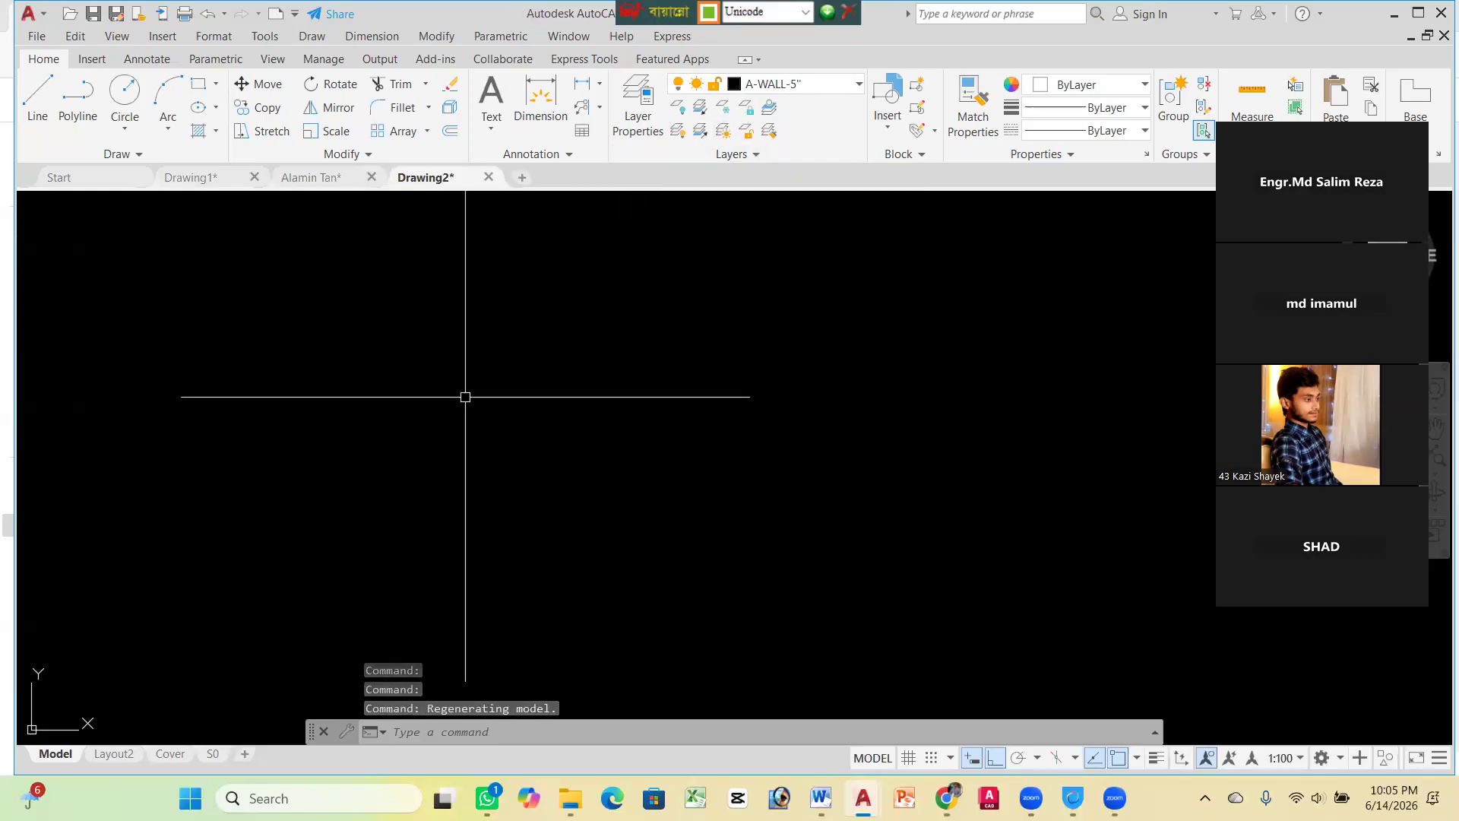
key(ctrl+v)
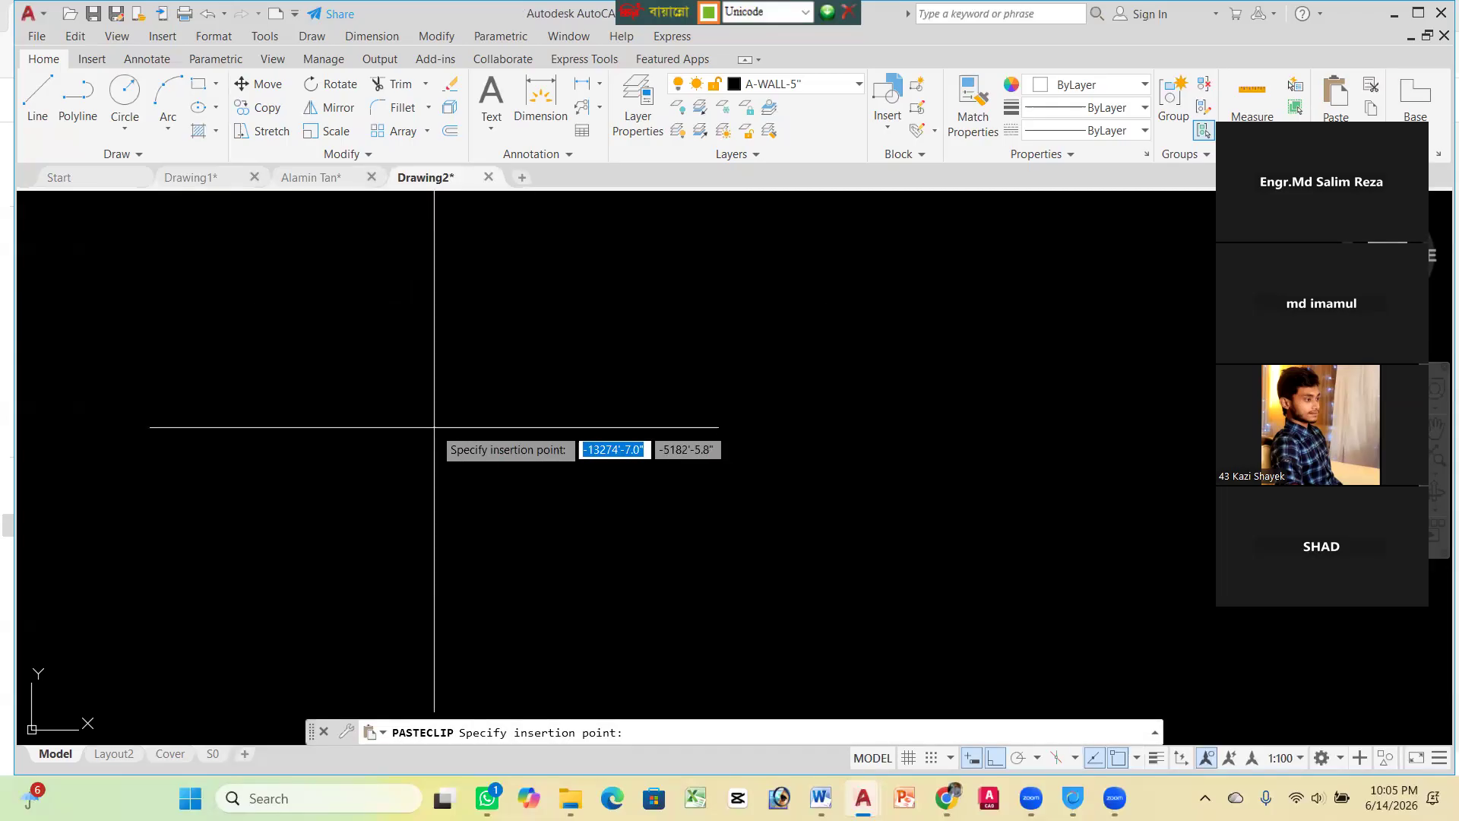
click(434, 427)
scroll(426, 426, up, 5)
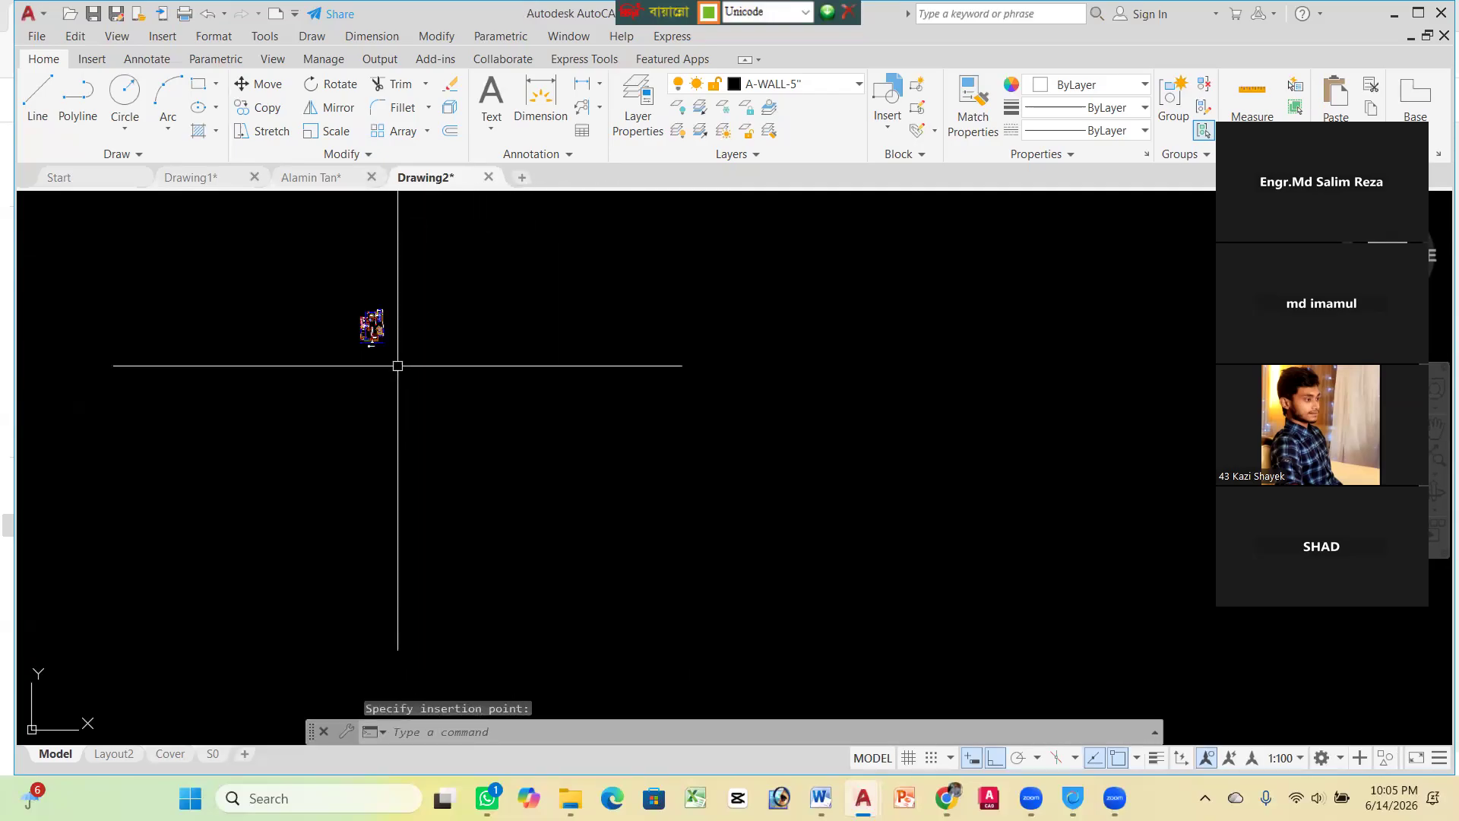
scroll(375, 323, up, 5)
scroll(381, 396, down, 3)
scroll(358, 336, up, 4)
scroll(380, 311, down, 4)
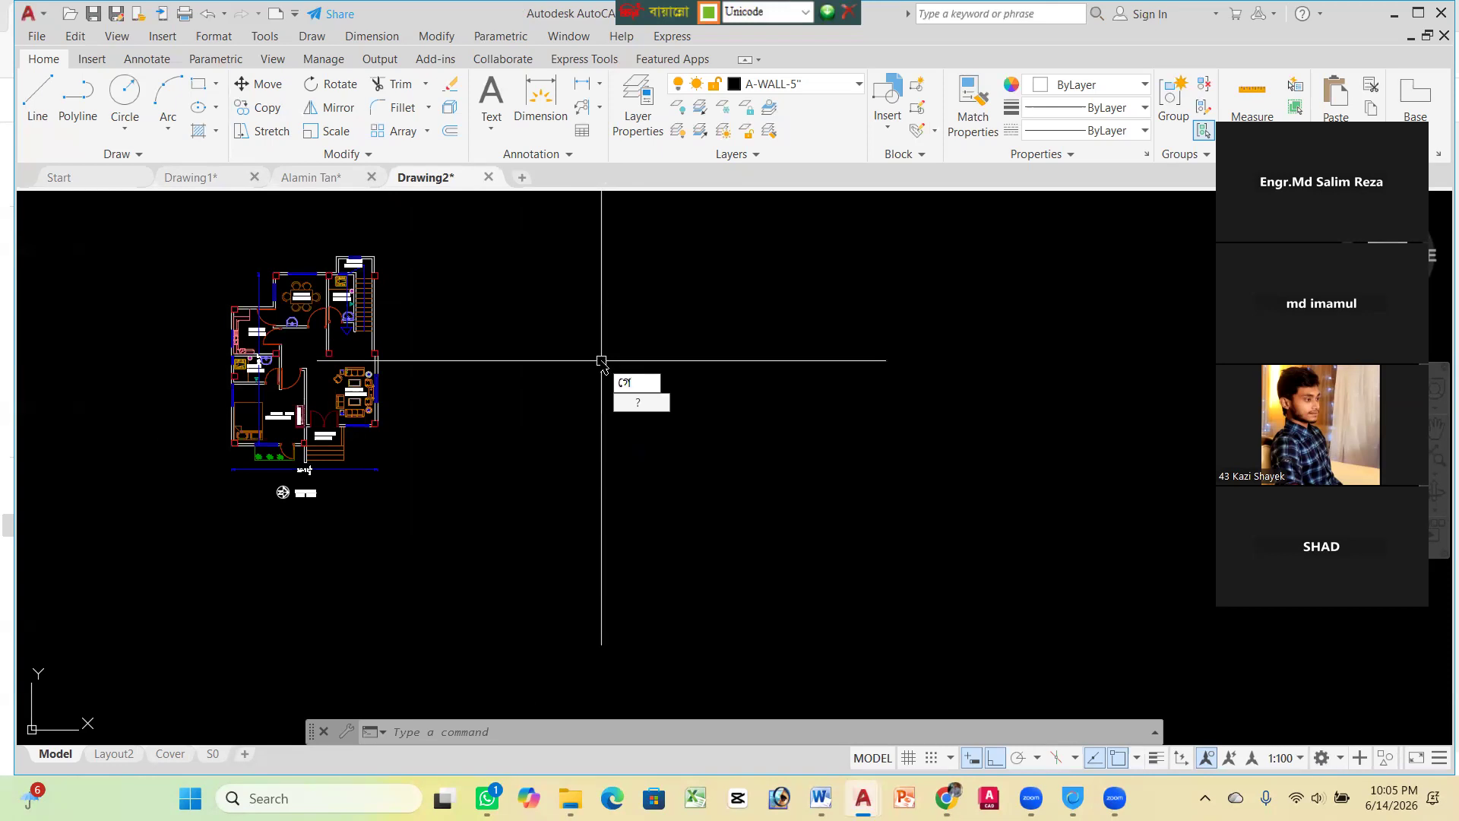
key(Escape)
key(Escape)
key(Escape)
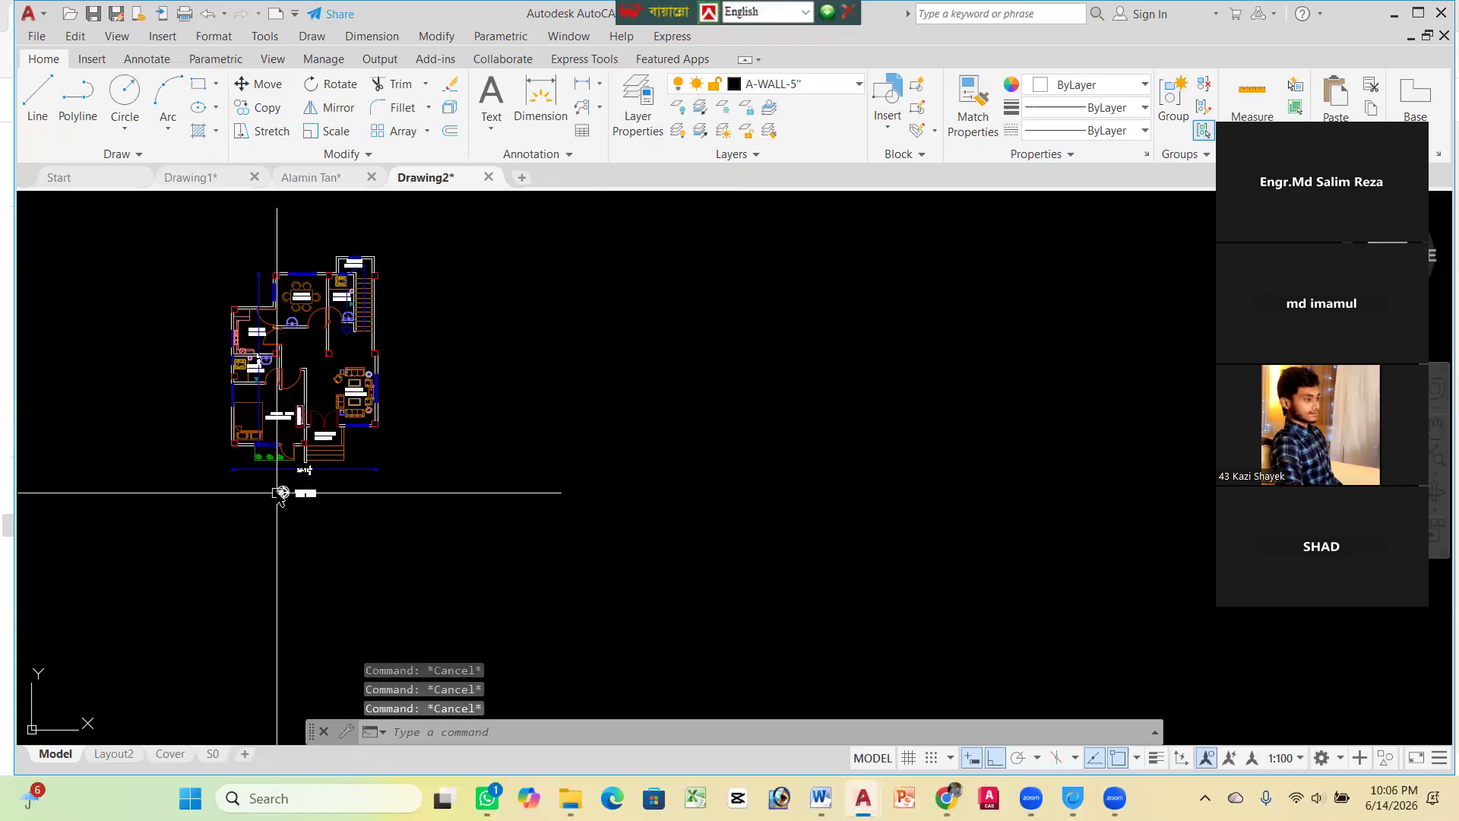
text(co)
key(Return)
click(171, 227)
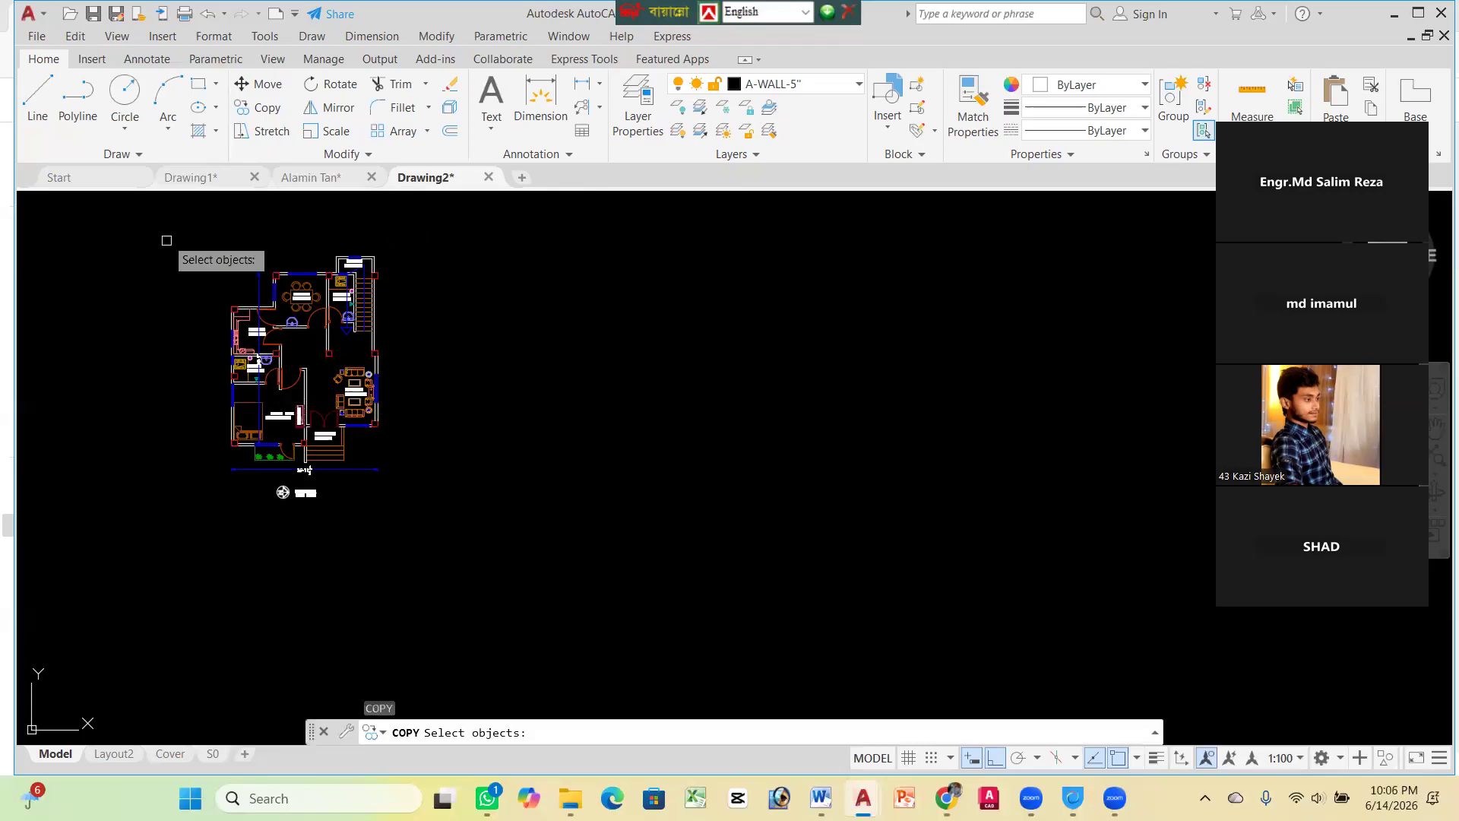
click(506, 557)
key(Return)
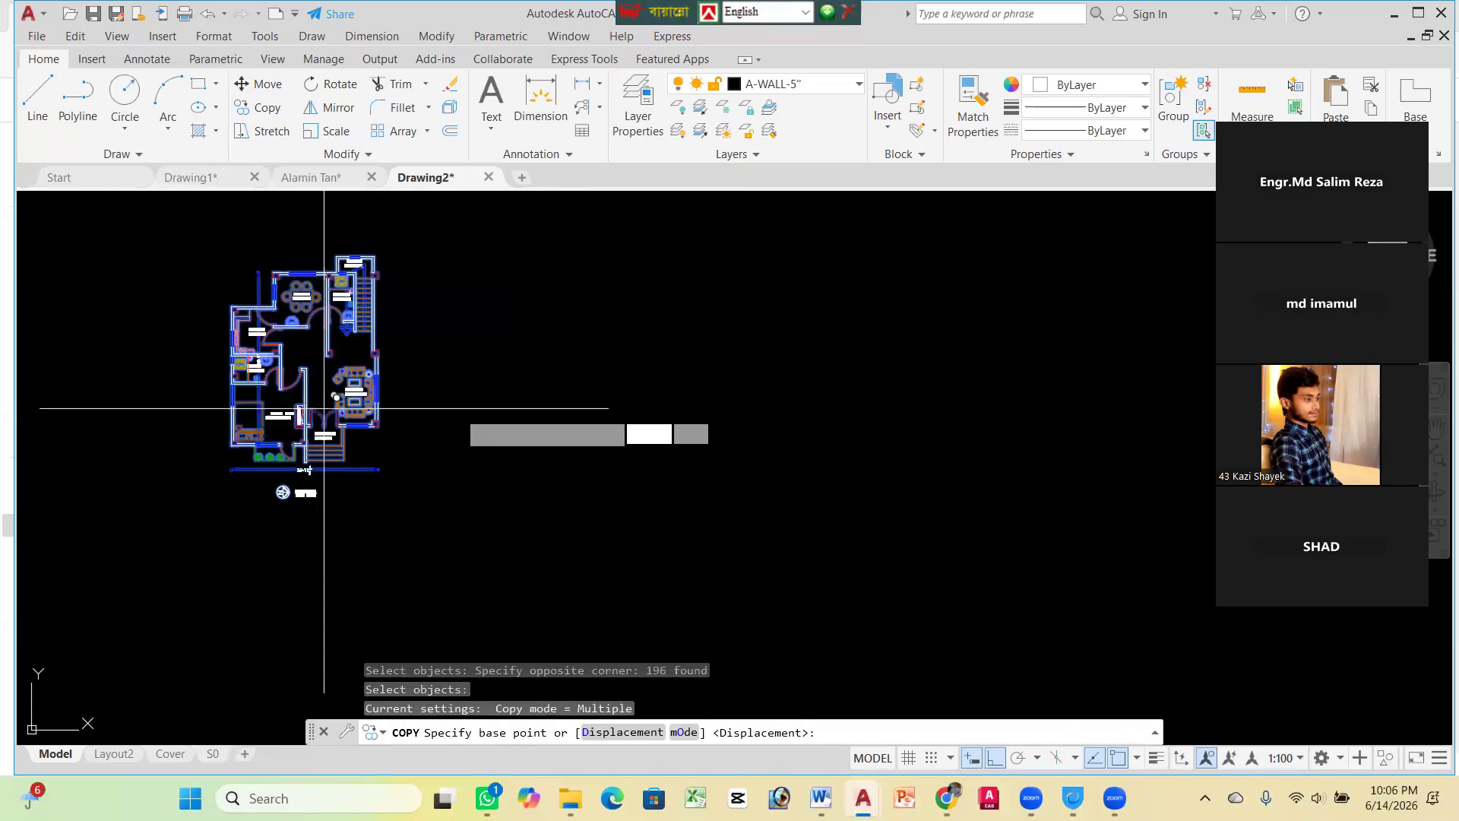
click(325, 408)
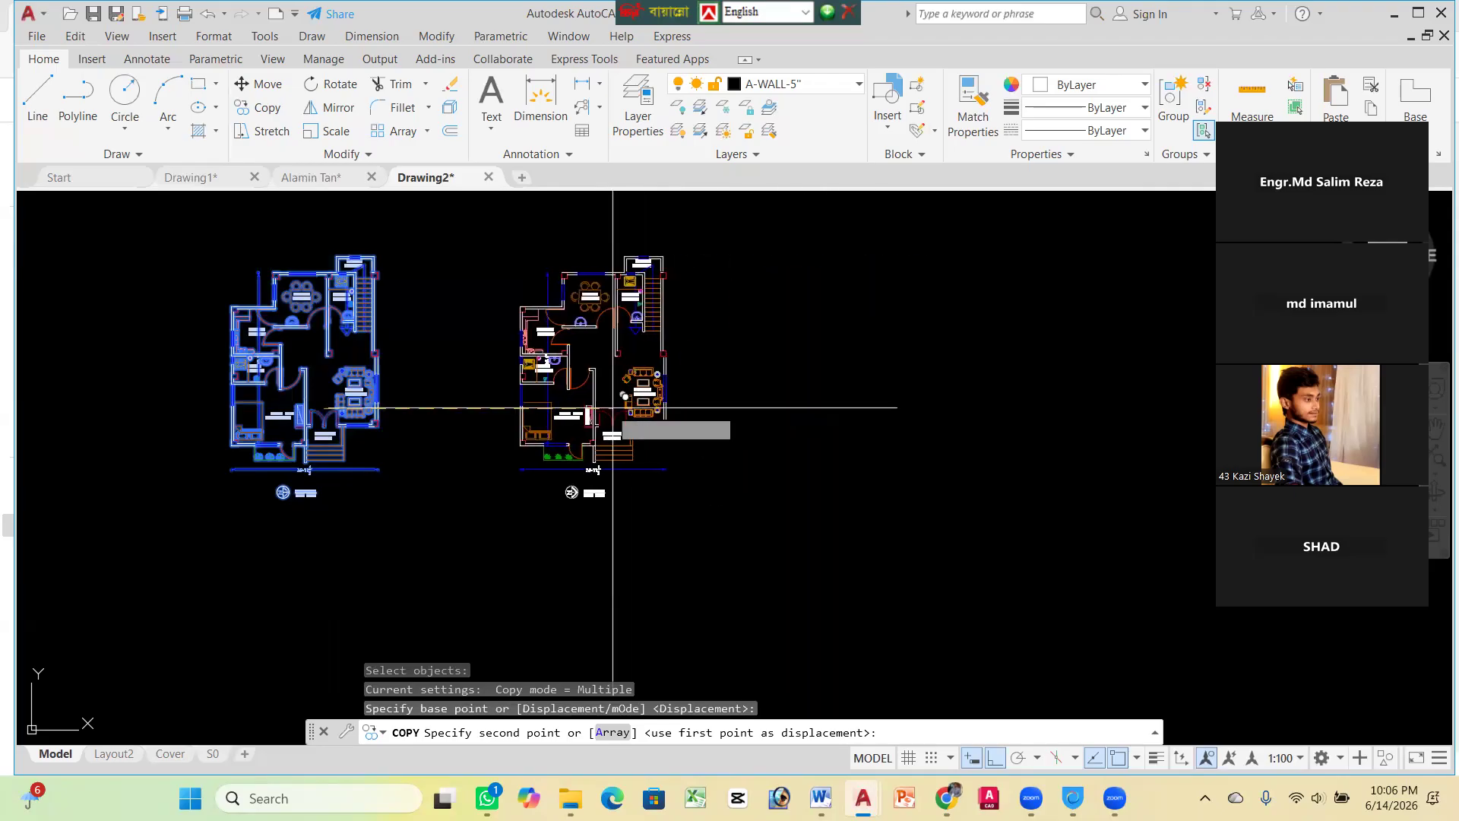
key(Escape)
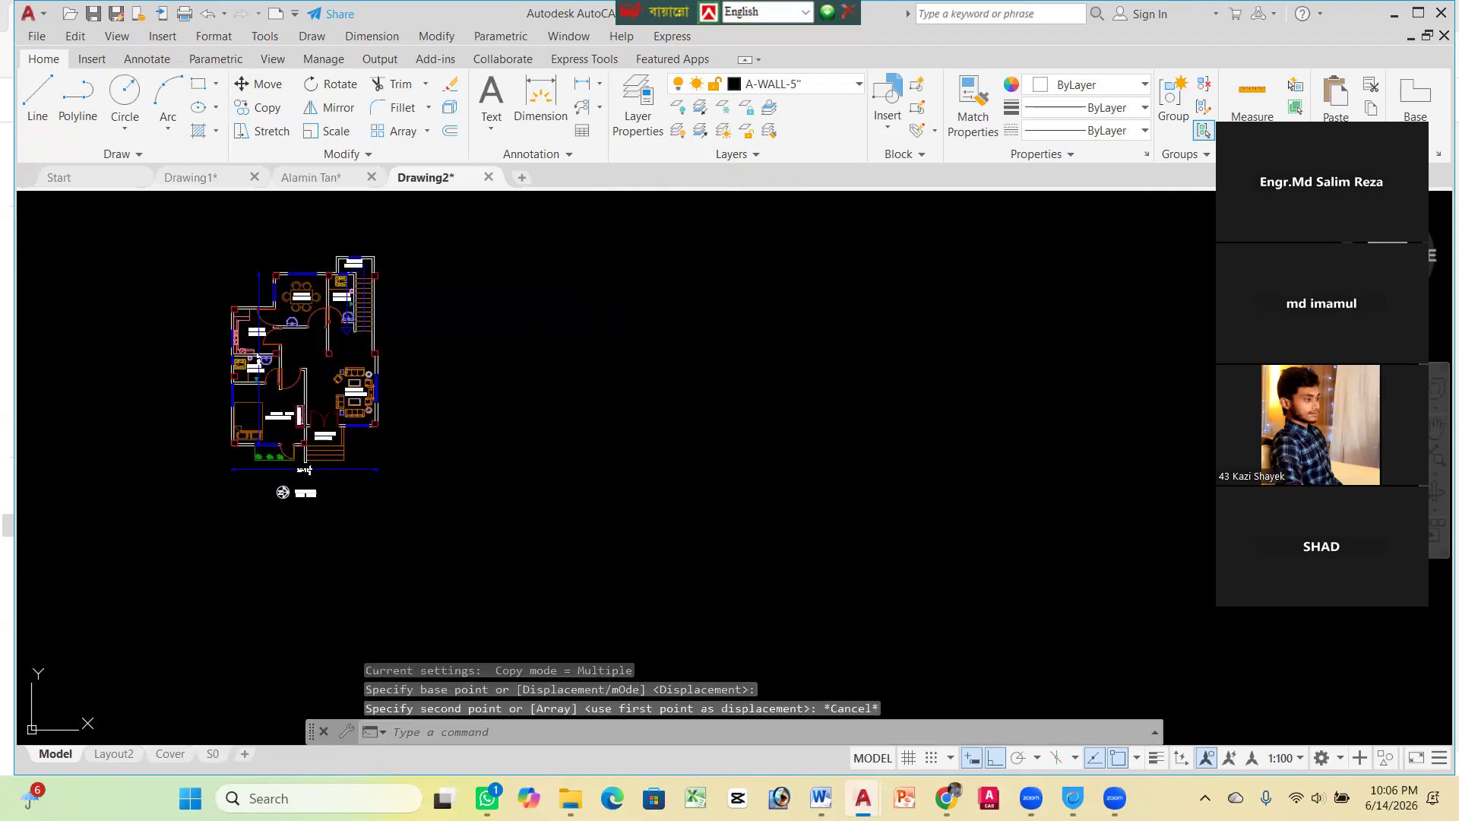
scroll(552, 358, down, 3)
scroll(466, 353, up, 2)
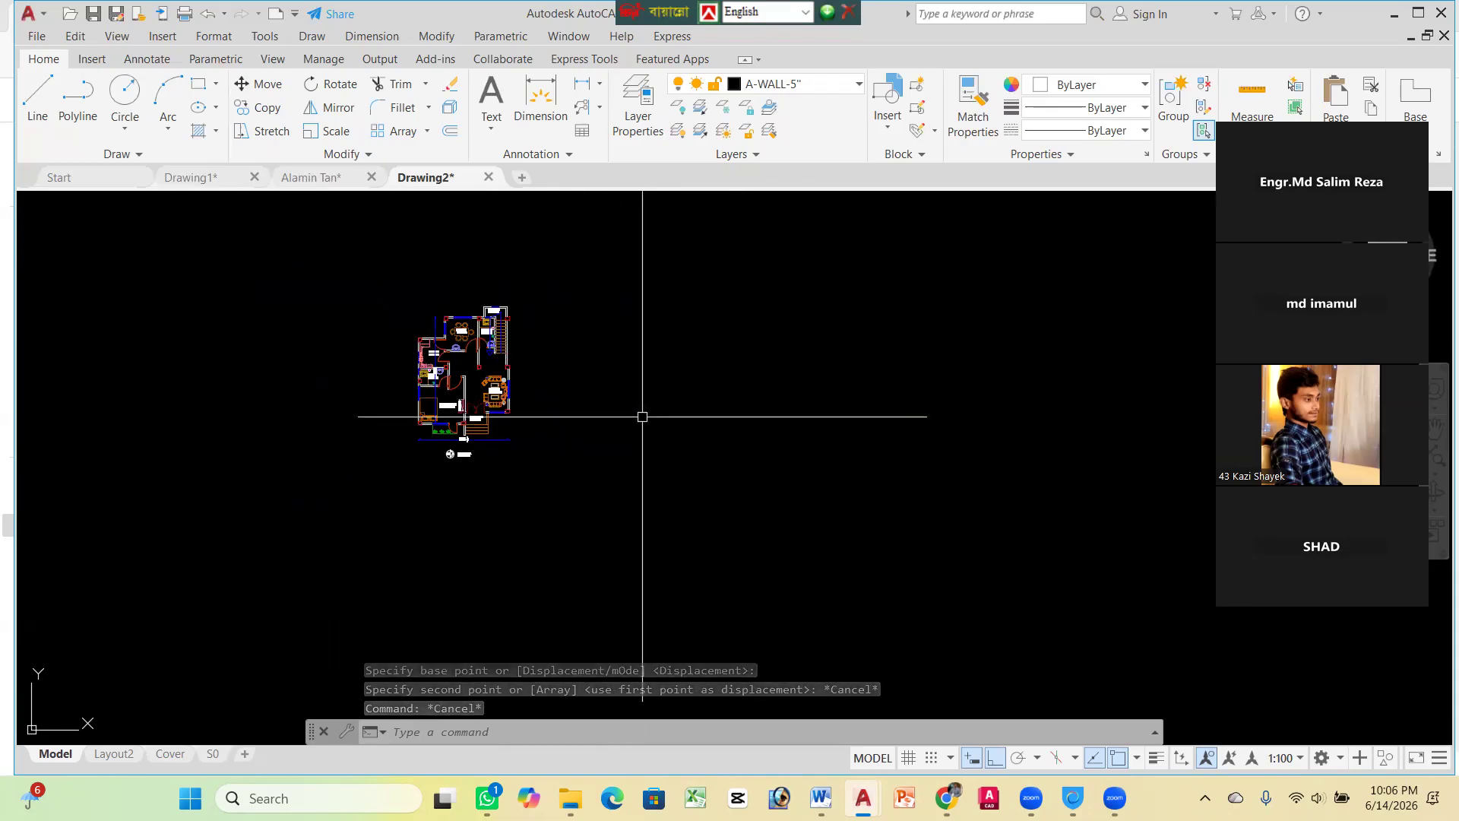
scroll(487, 343, up, 4)
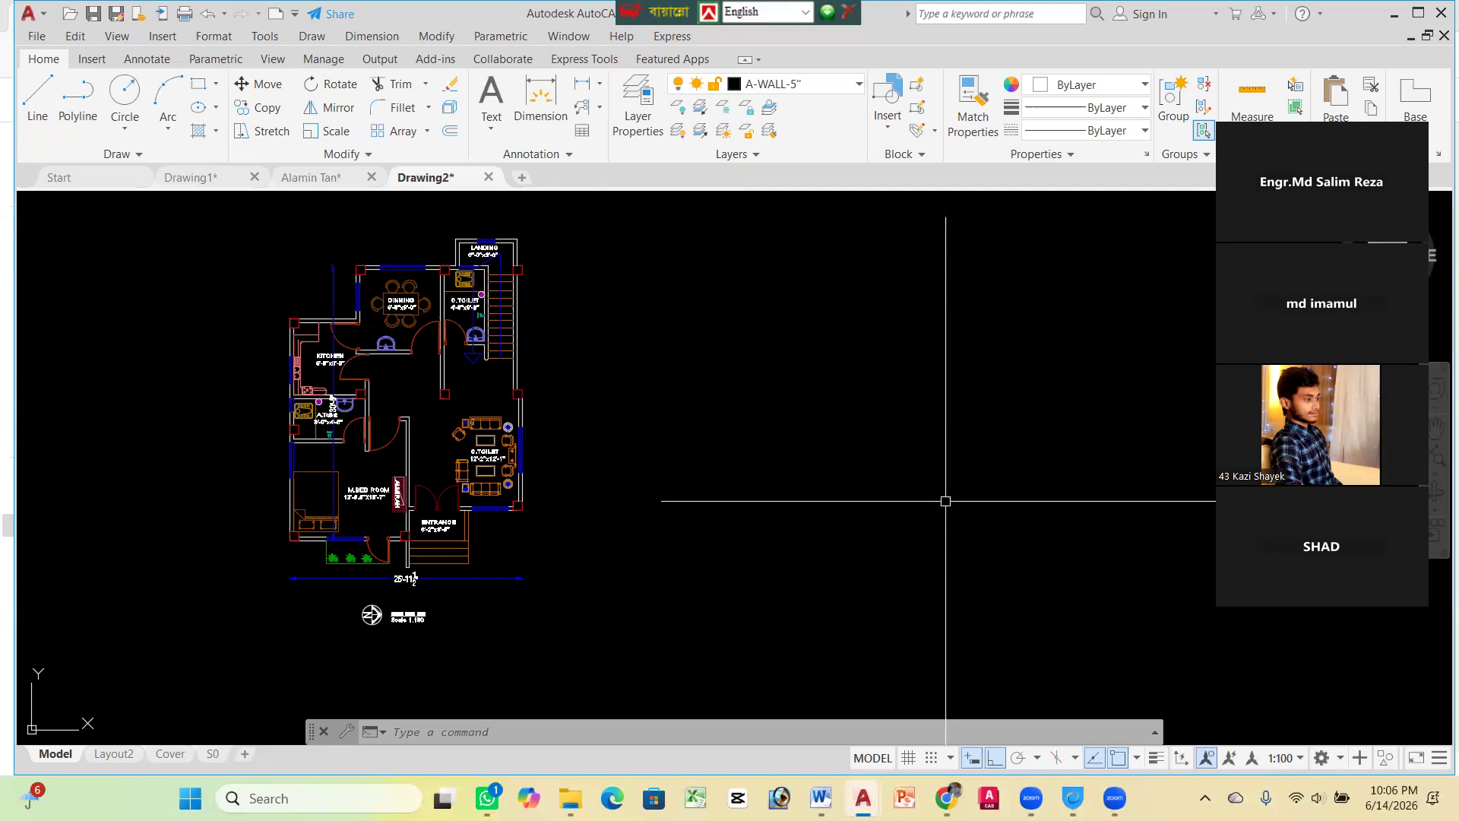
Zoom in and out around the pasted ground floor plan to inspect it
scroll(801, 332, down, 2)
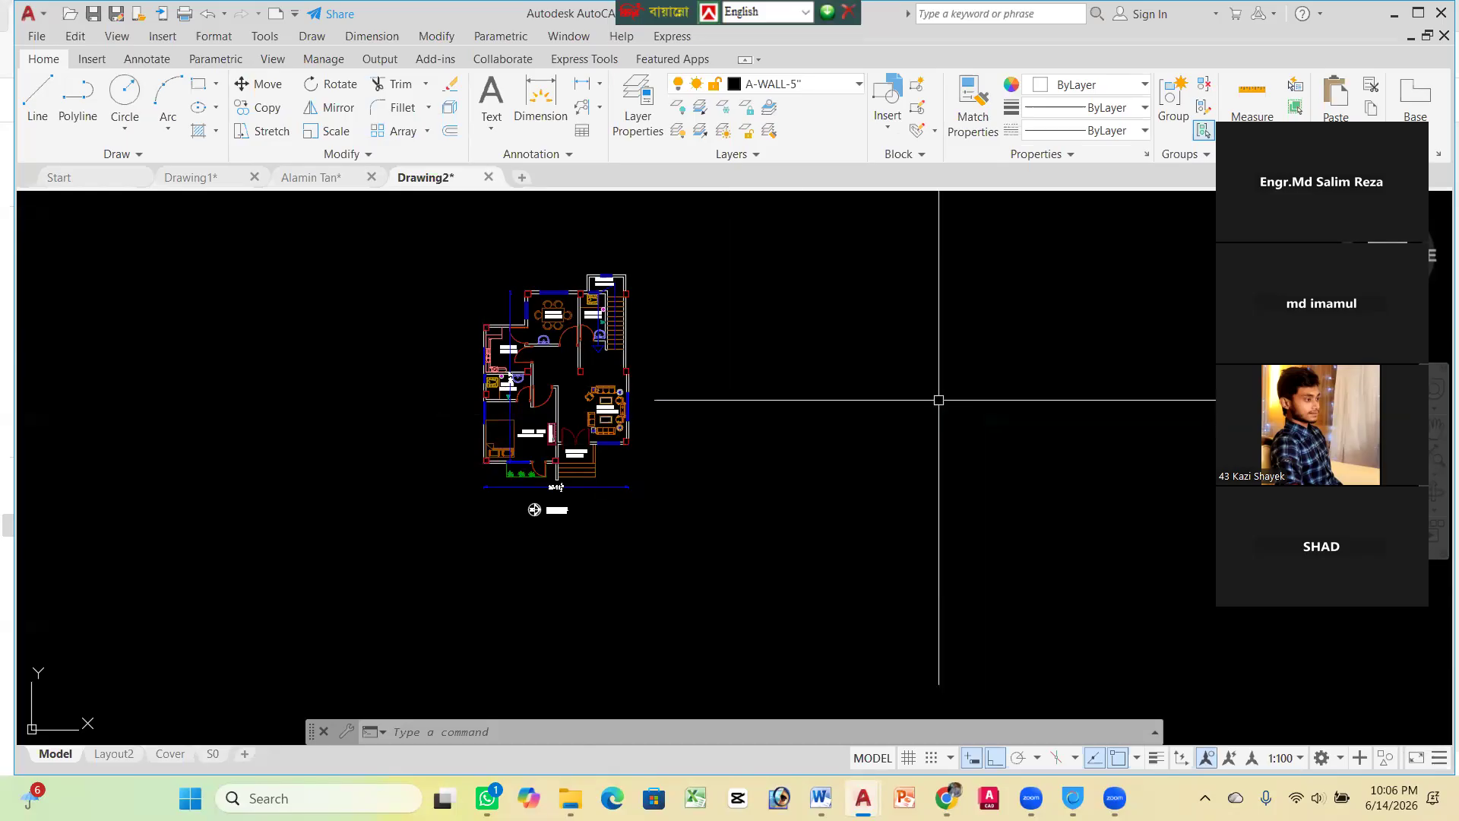
scroll(632, 332, up, 4)
scroll(464, 311, down, 2)
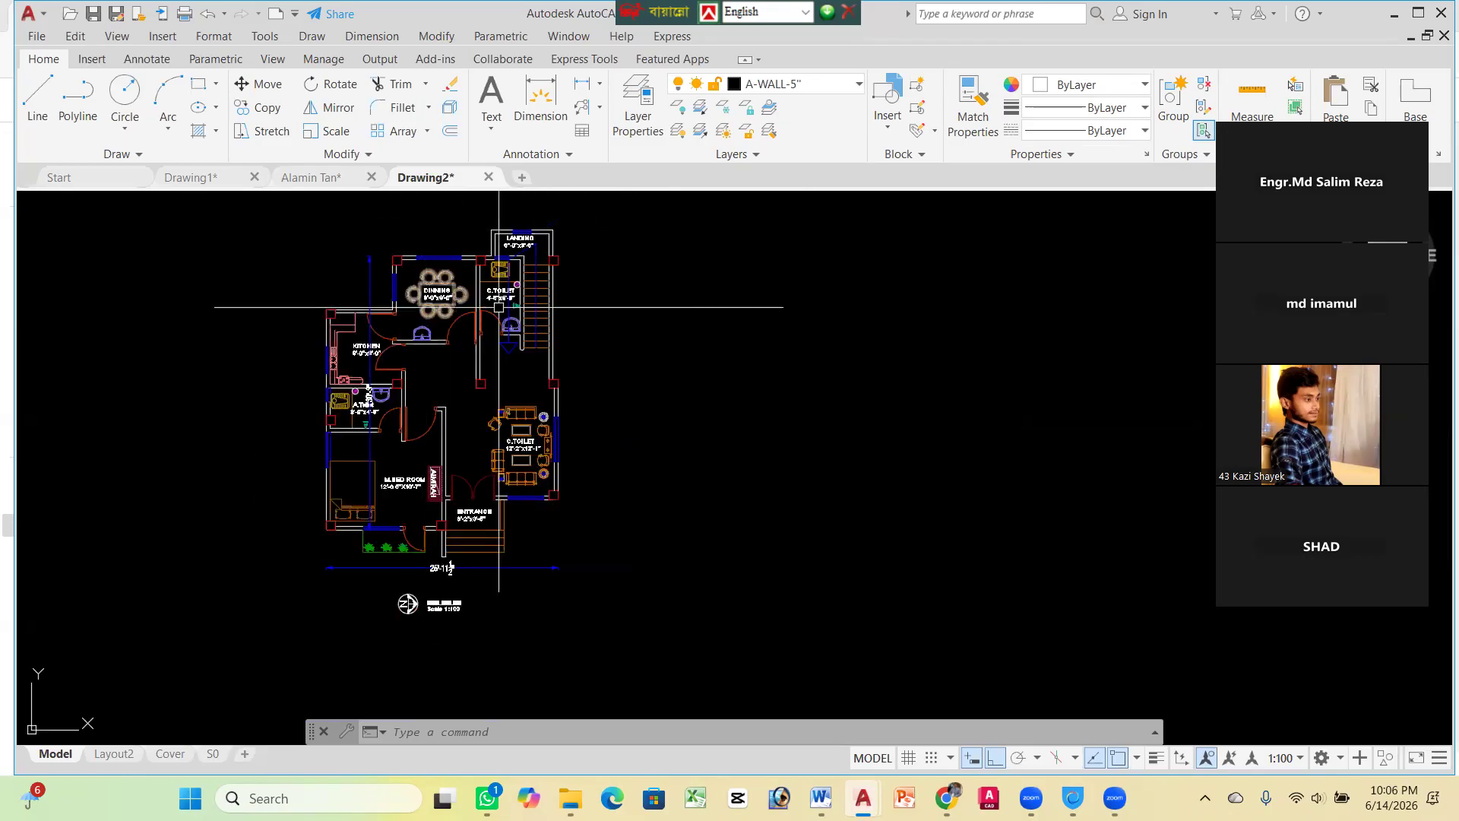
scroll(456, 244, up, 2)
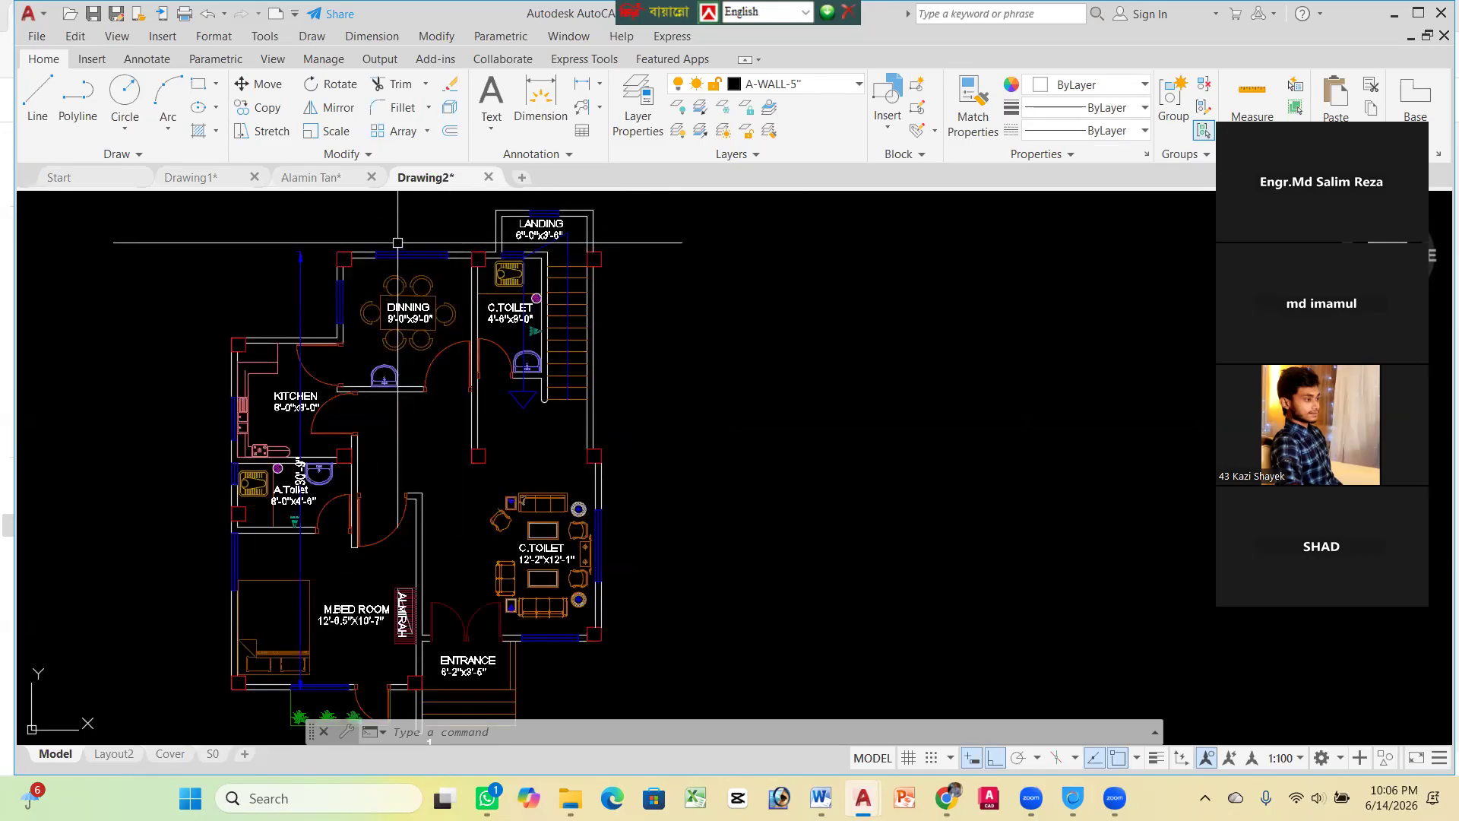
scroll(457, 289, down, 4)
scroll(387, 293, up, 2)
scroll(329, 318, down, 2)
scroll(329, 317, up, 5)
scroll(289, 365, down, 5)
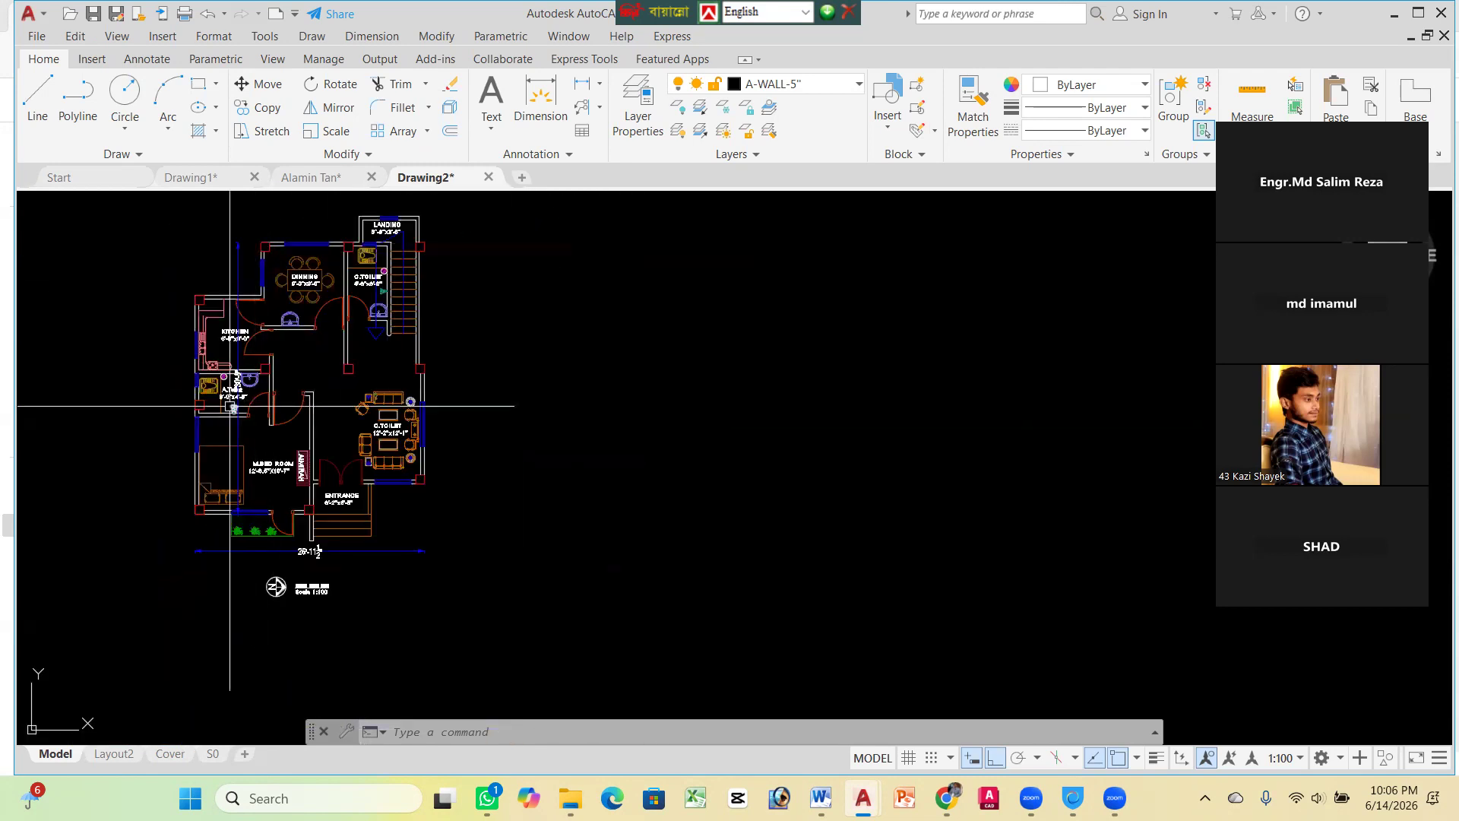
scroll(230, 403, up, 2)
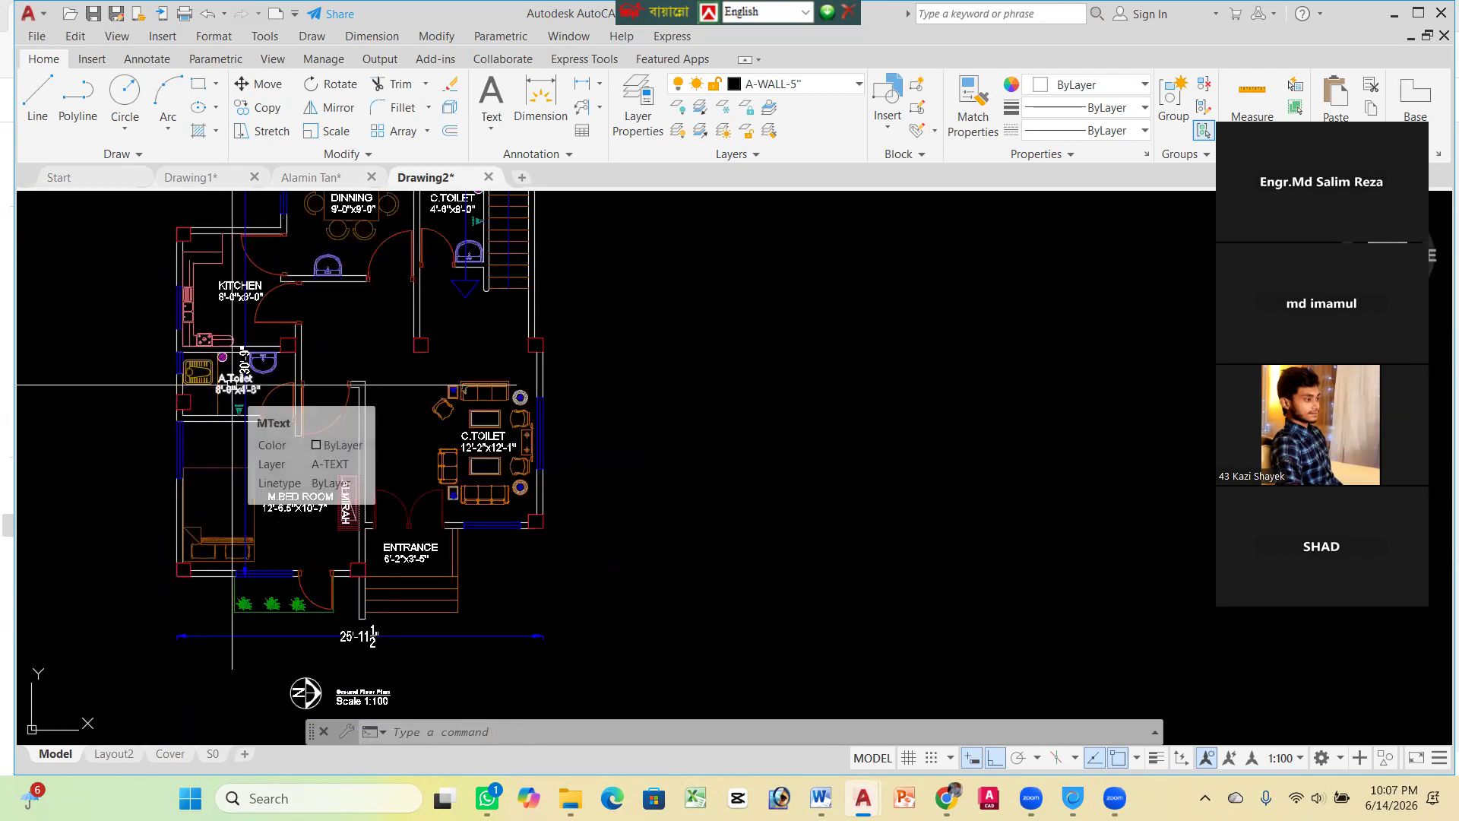
scroll(307, 358, down, 2)
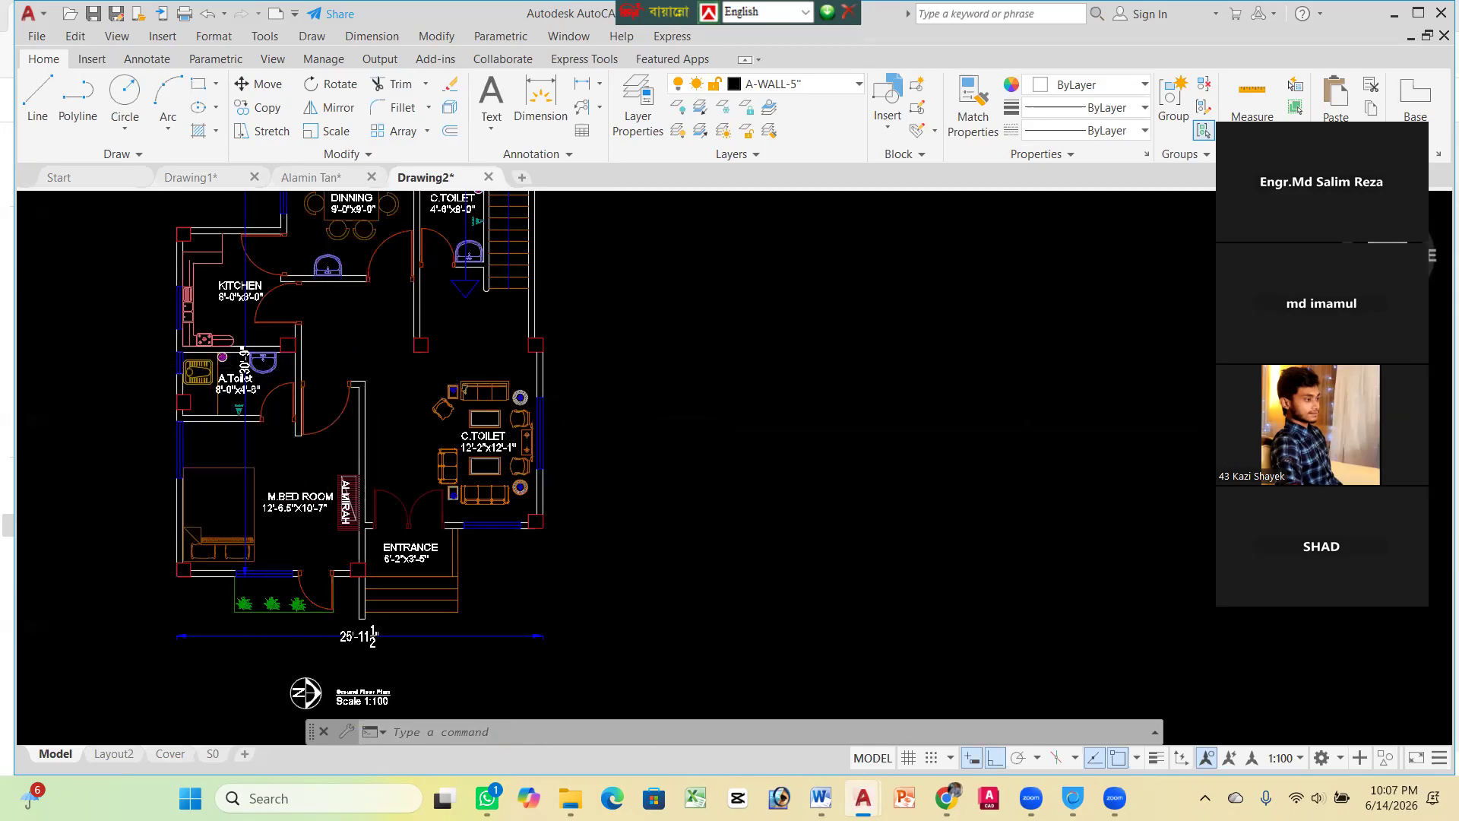
Turn off the colum layer using Layer Off by picking one of the plan's columns
click(804, 85)
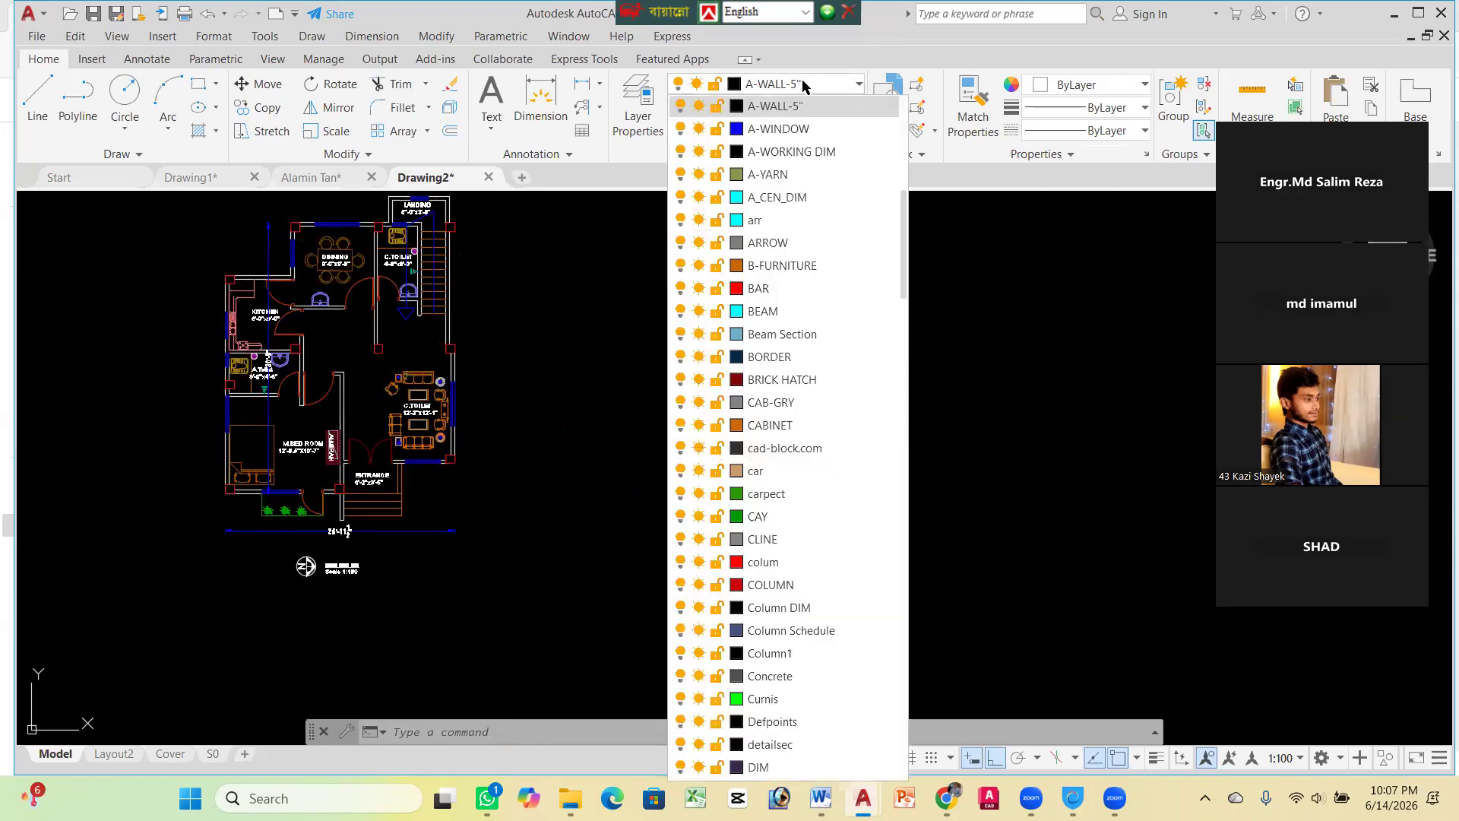
click(800, 81)
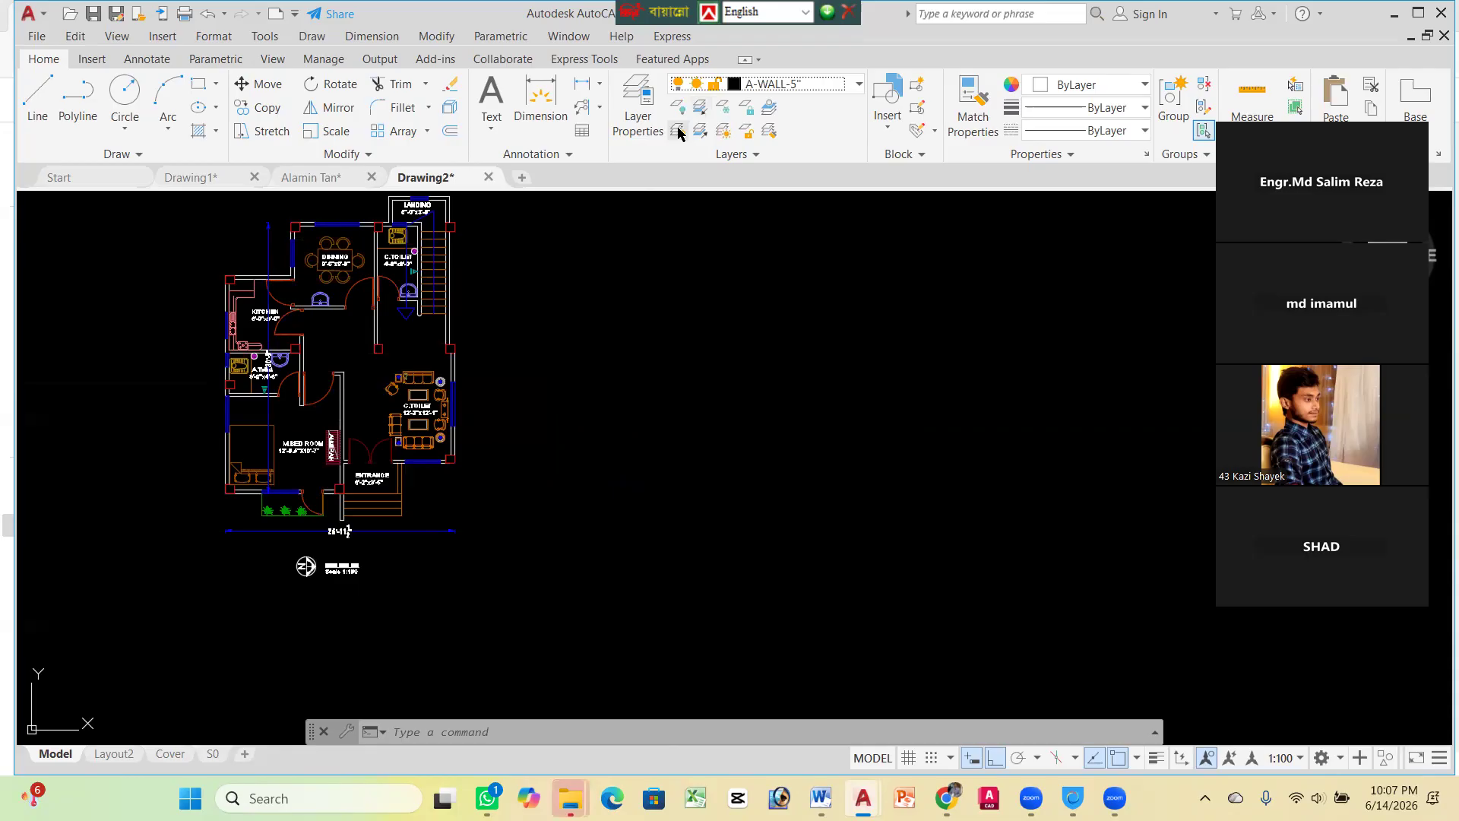
click(679, 109)
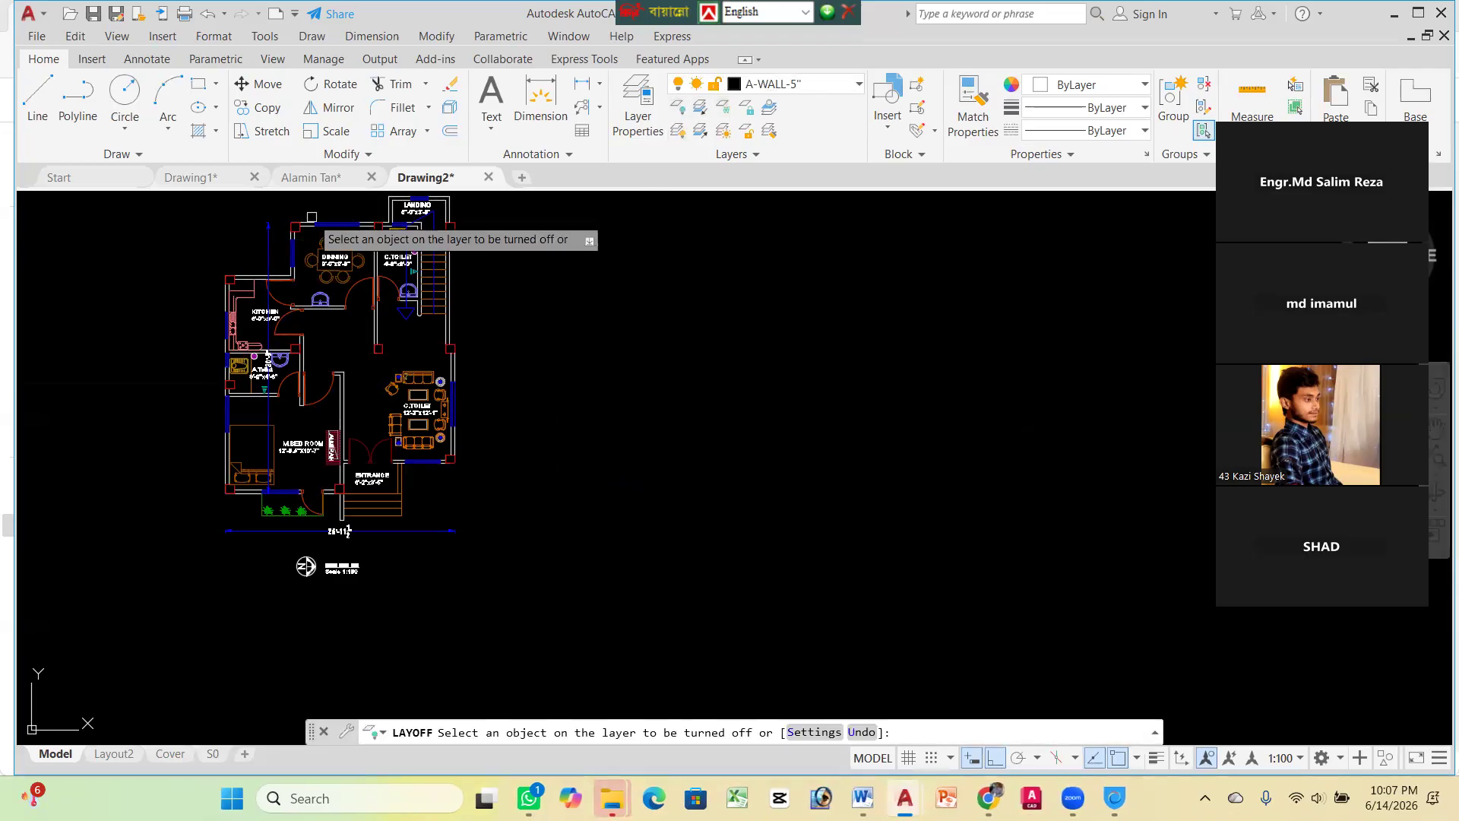
scroll(316, 215, up, 5)
scroll(316, 215, up, 6)
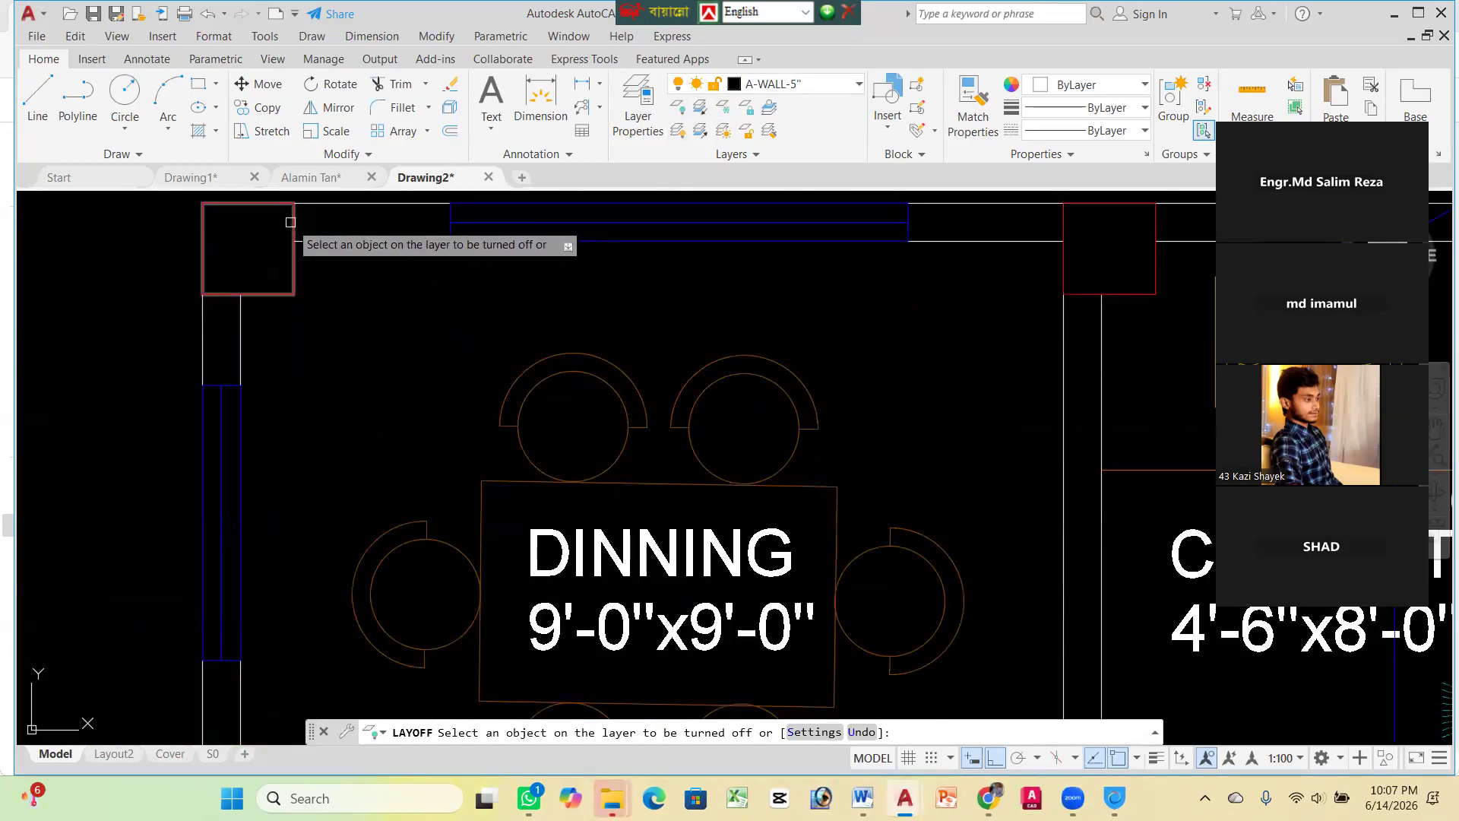
click(309, 217)
scroll(447, 324, down, 6)
scroll(447, 338, down, 4)
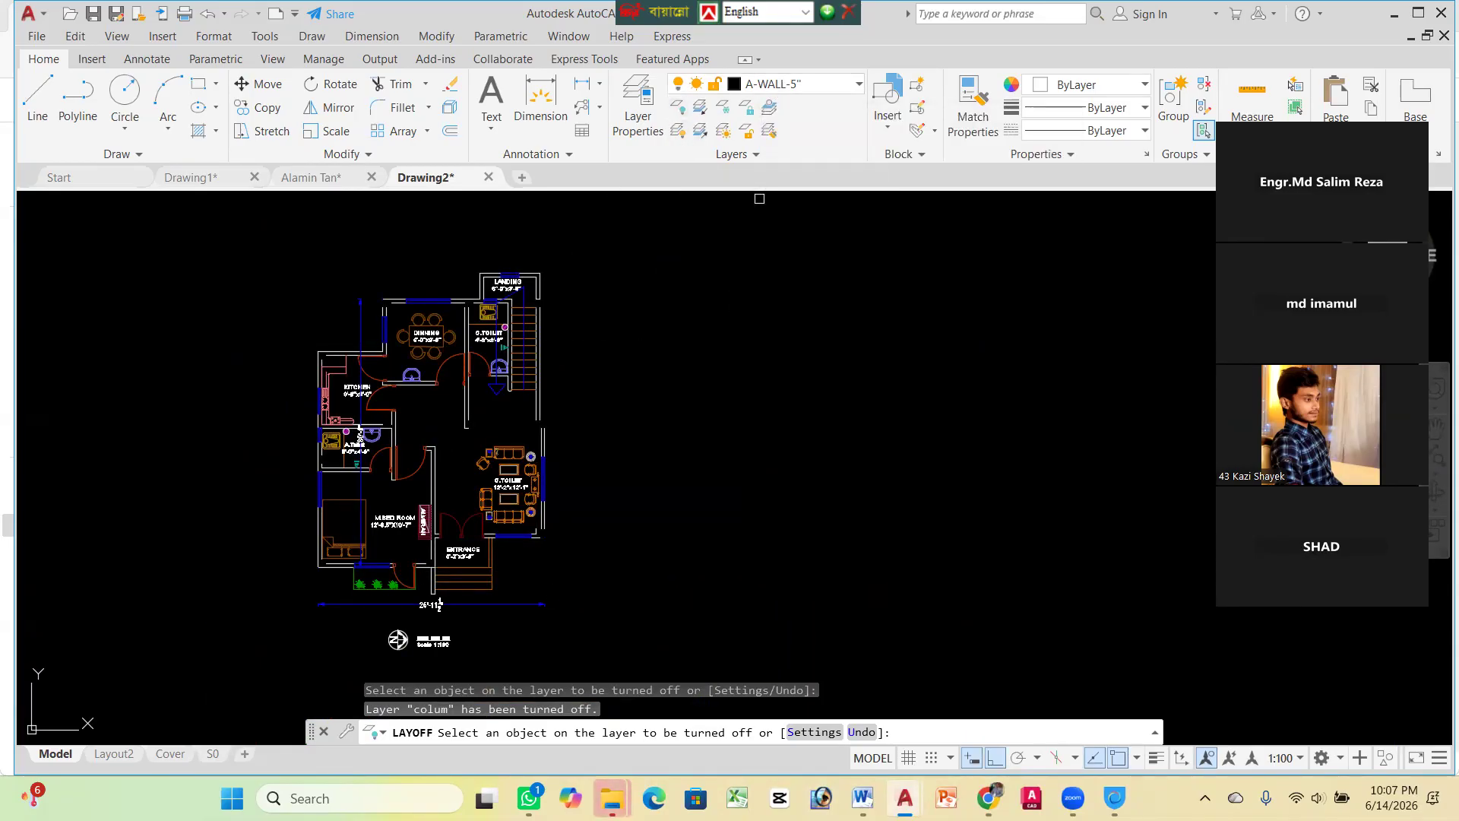
scroll(377, 318, up, 5)
scroll(424, 316, down, 1)
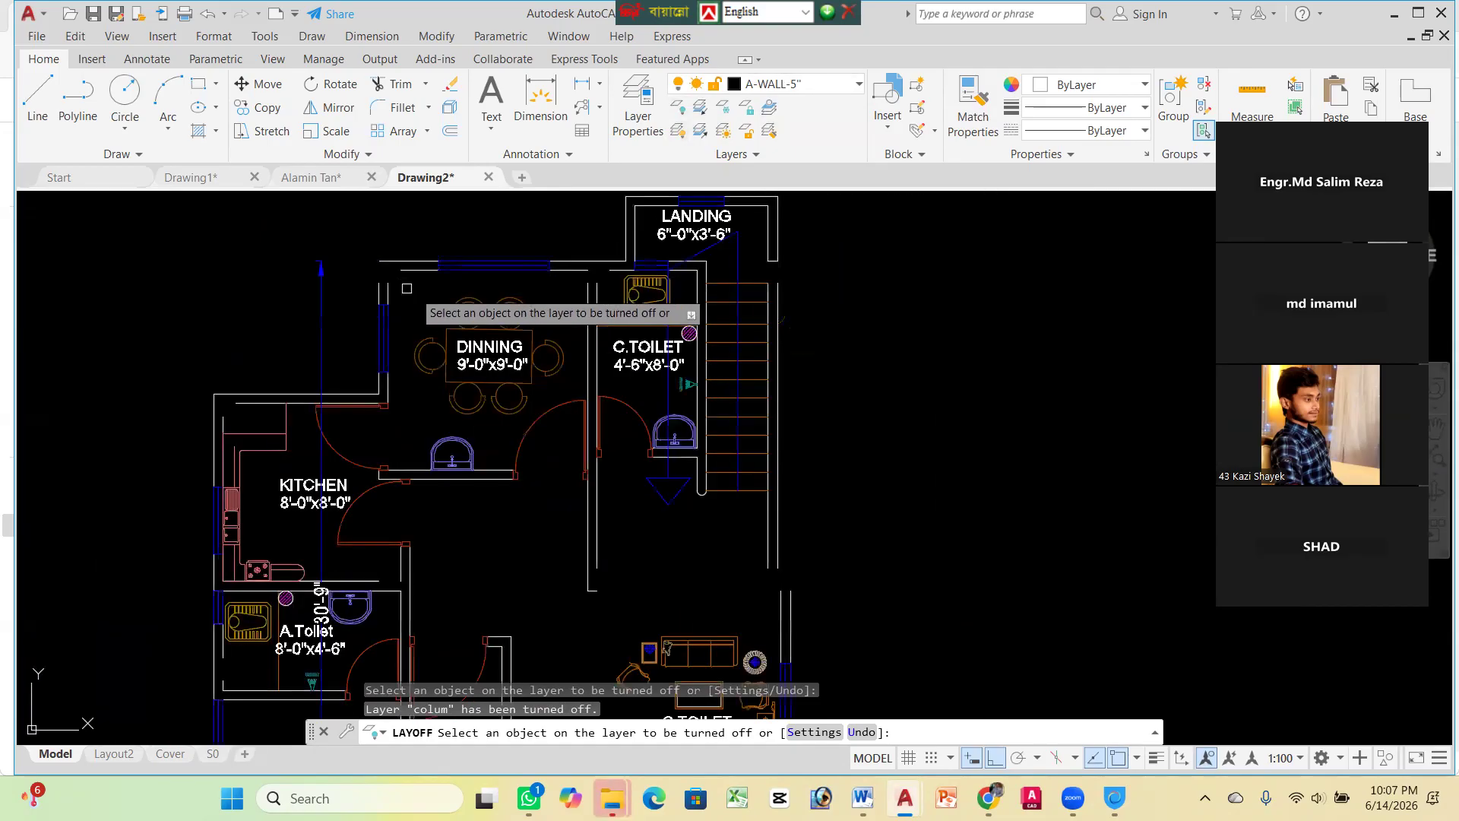
scroll(416, 302, up, 1)
key(Escape)
key(Escape)
key(Escape)
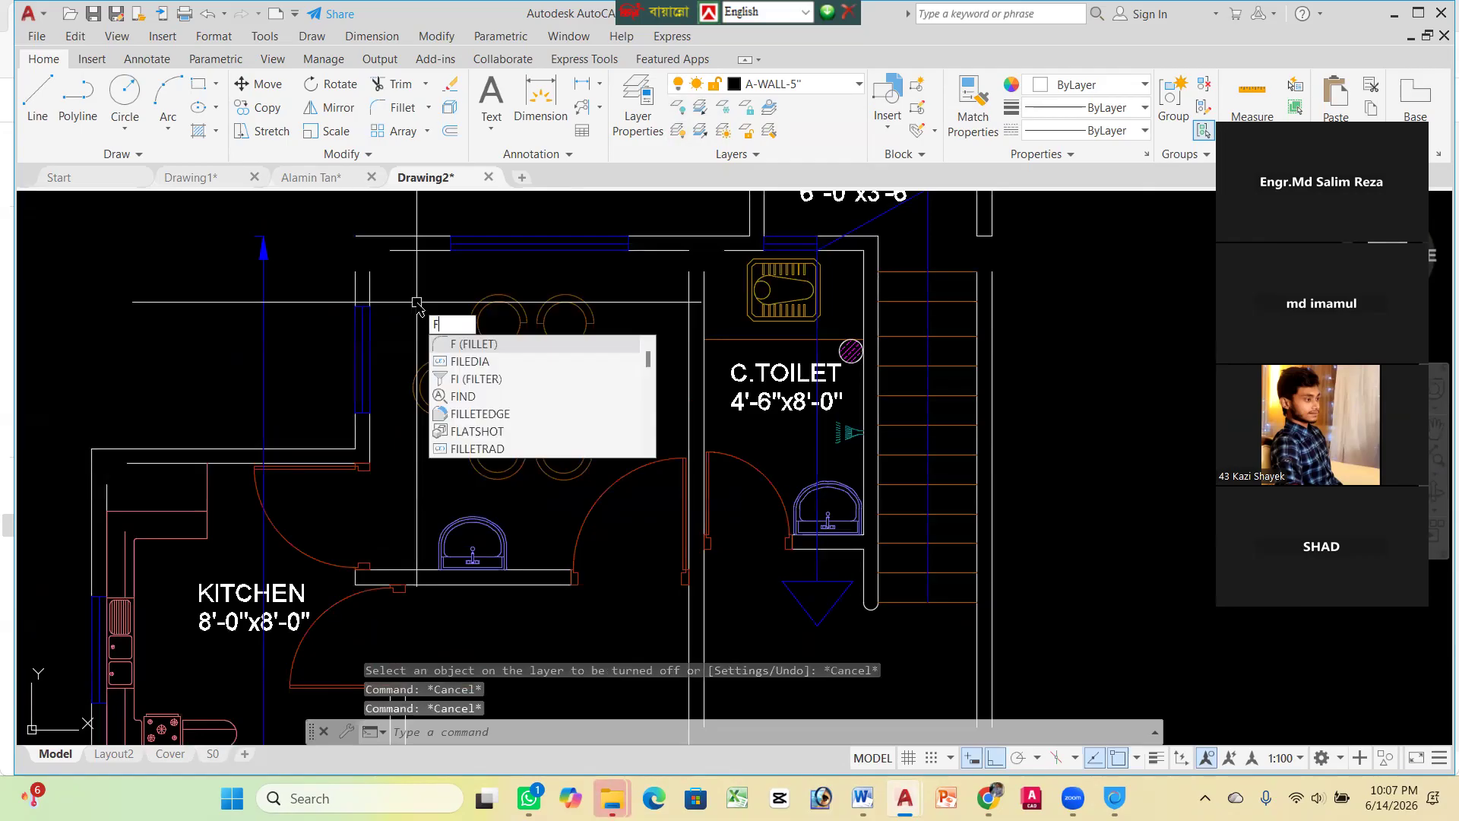
Start a Multiple zero-radius FILLET and square off the dining room's outer and inner left-top corners
click(465, 344)
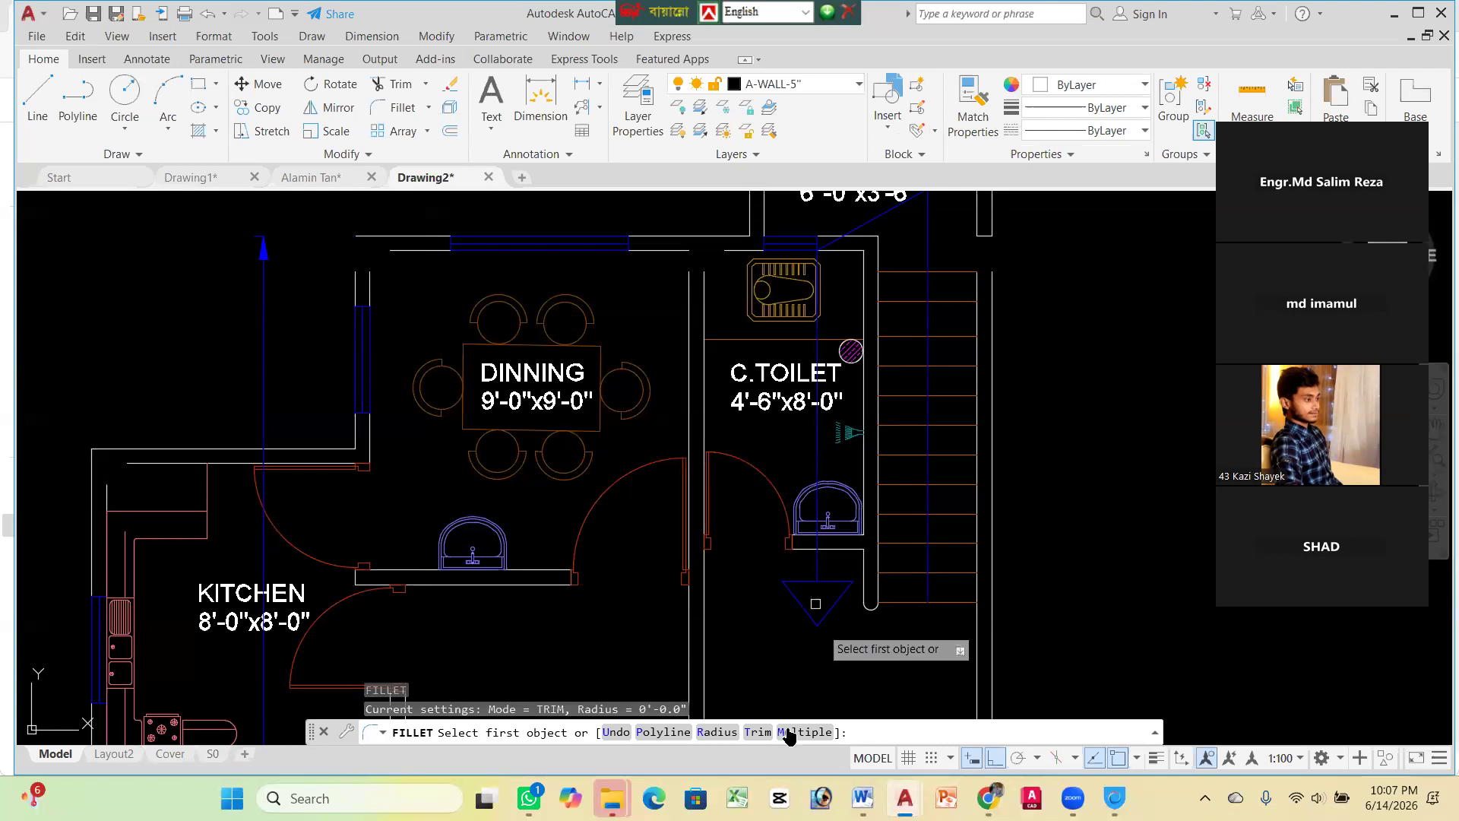
scroll(816, 603, down, 2)
key(Escape)
key(Escape)
key(Escape)
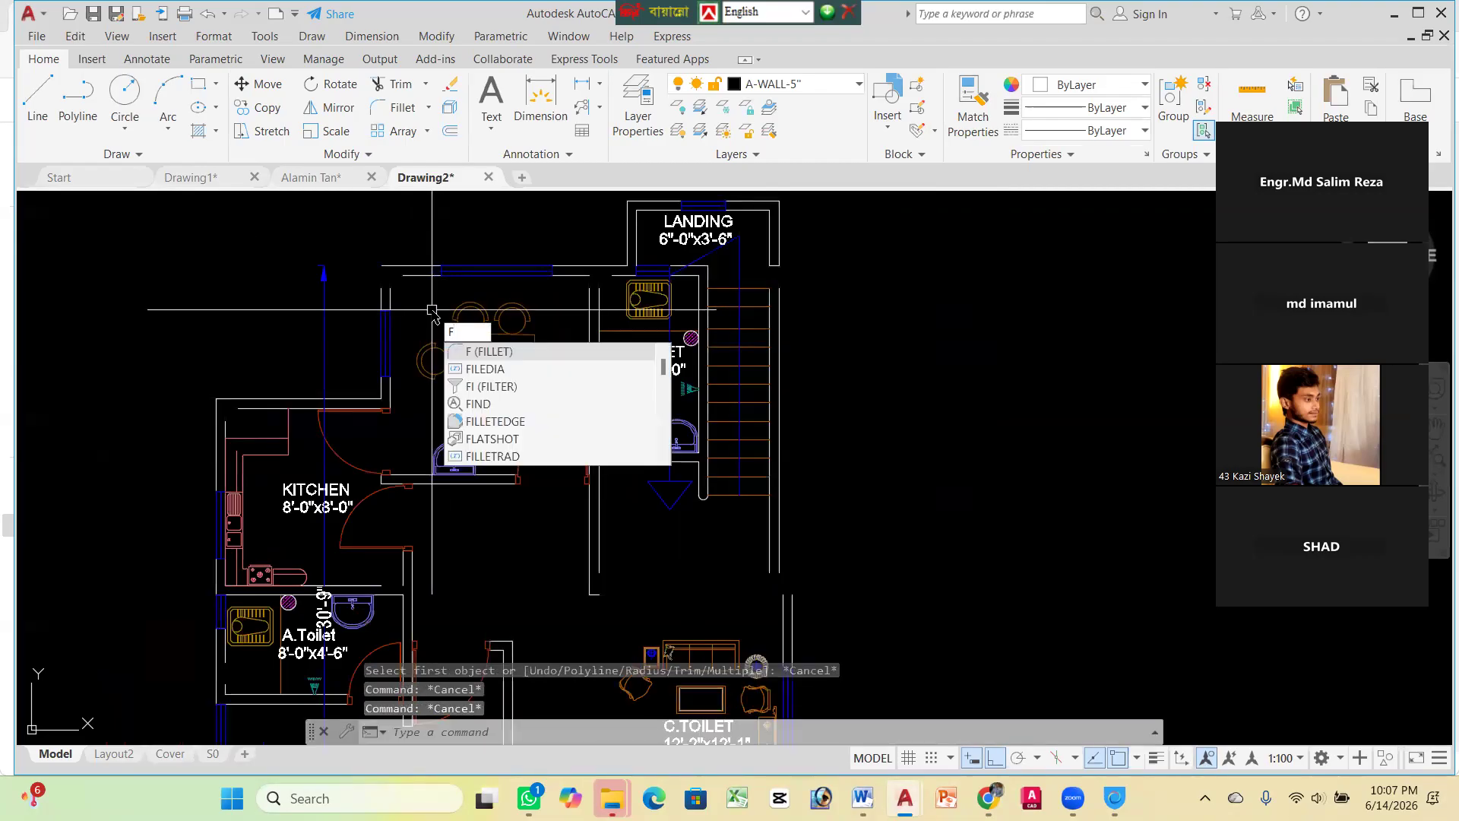
key(Return)
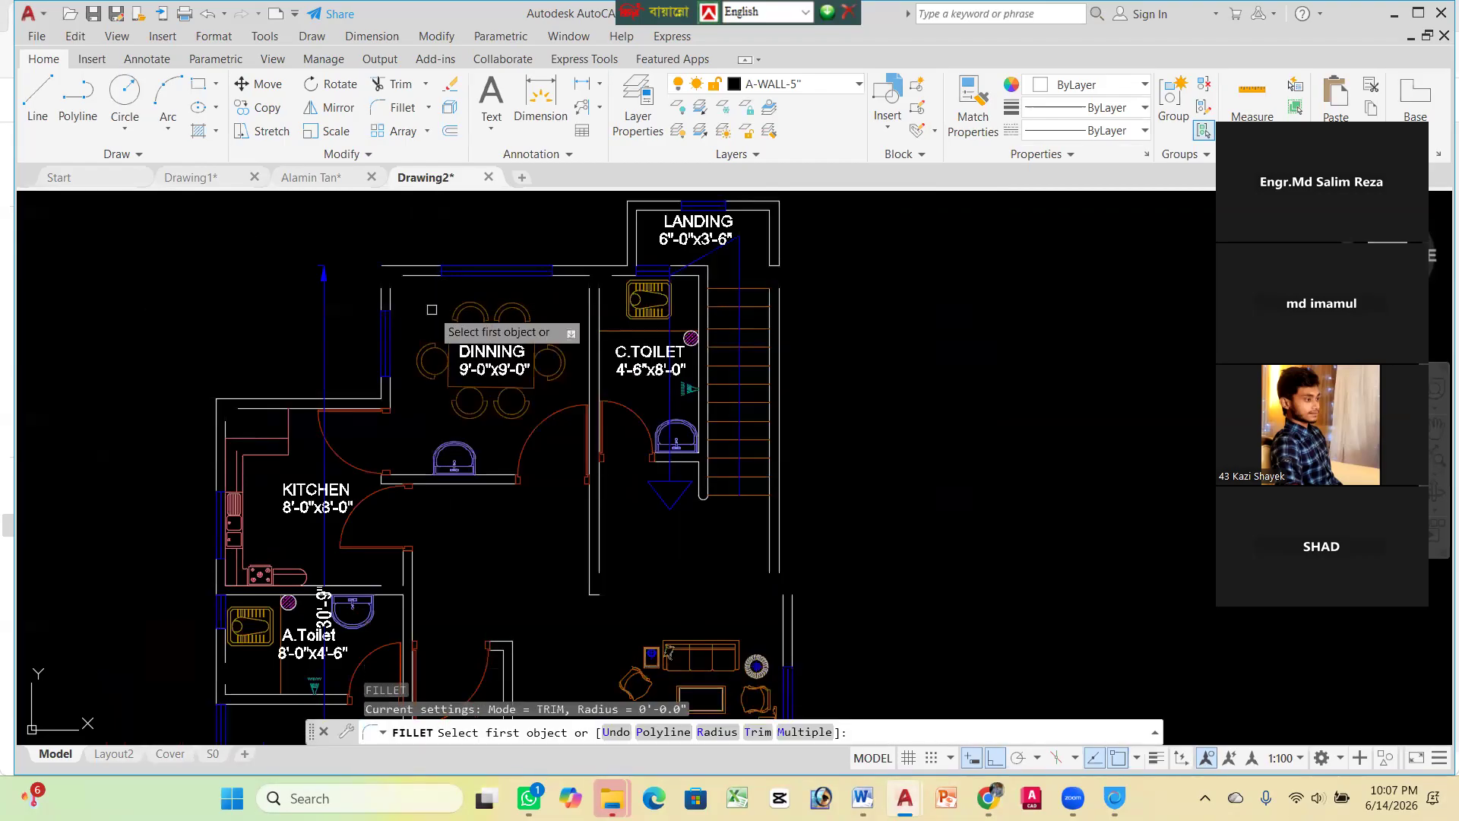
click(810, 732)
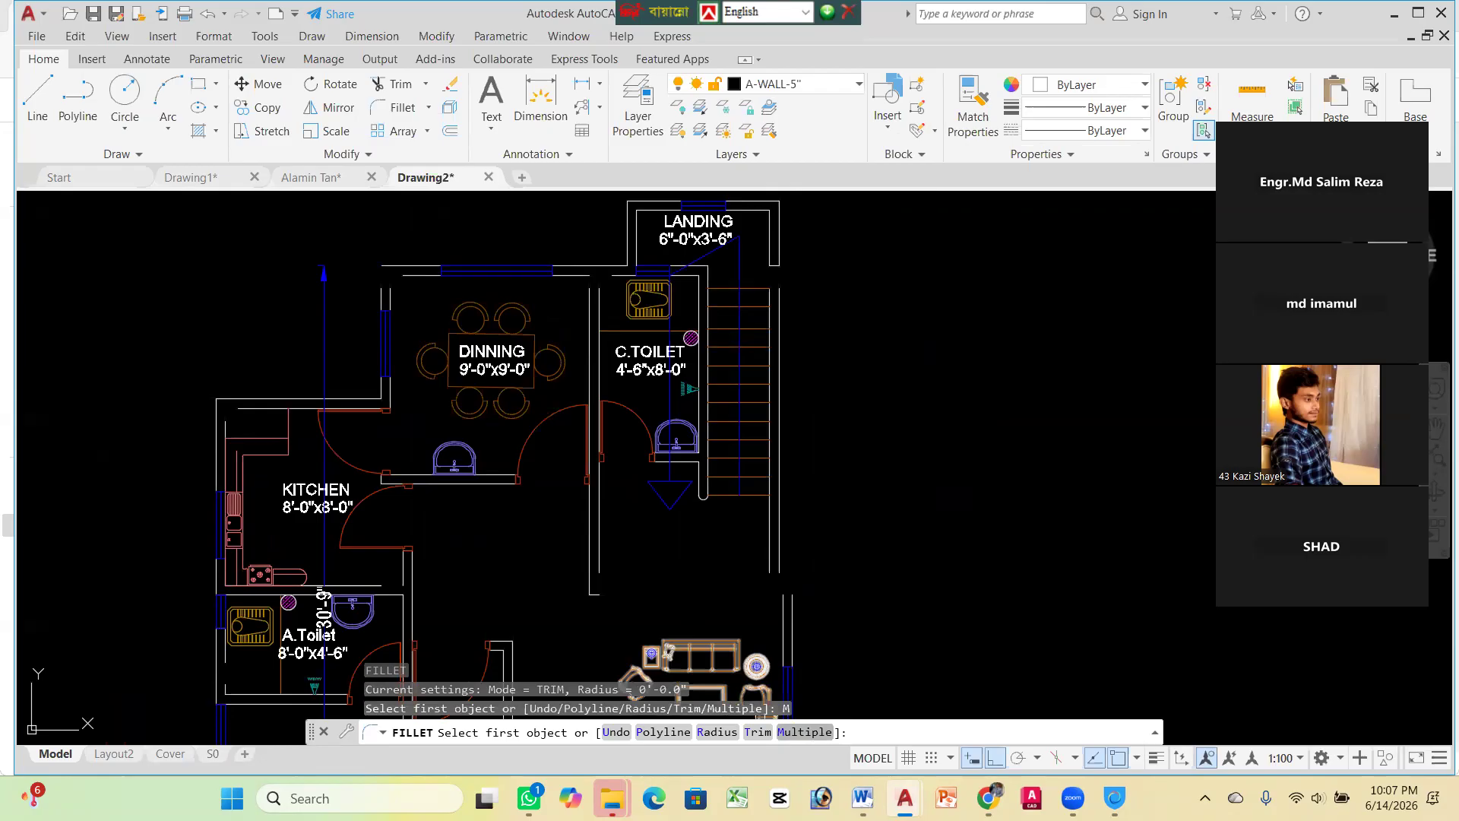
scroll(389, 277, up, 4)
click(370, 311)
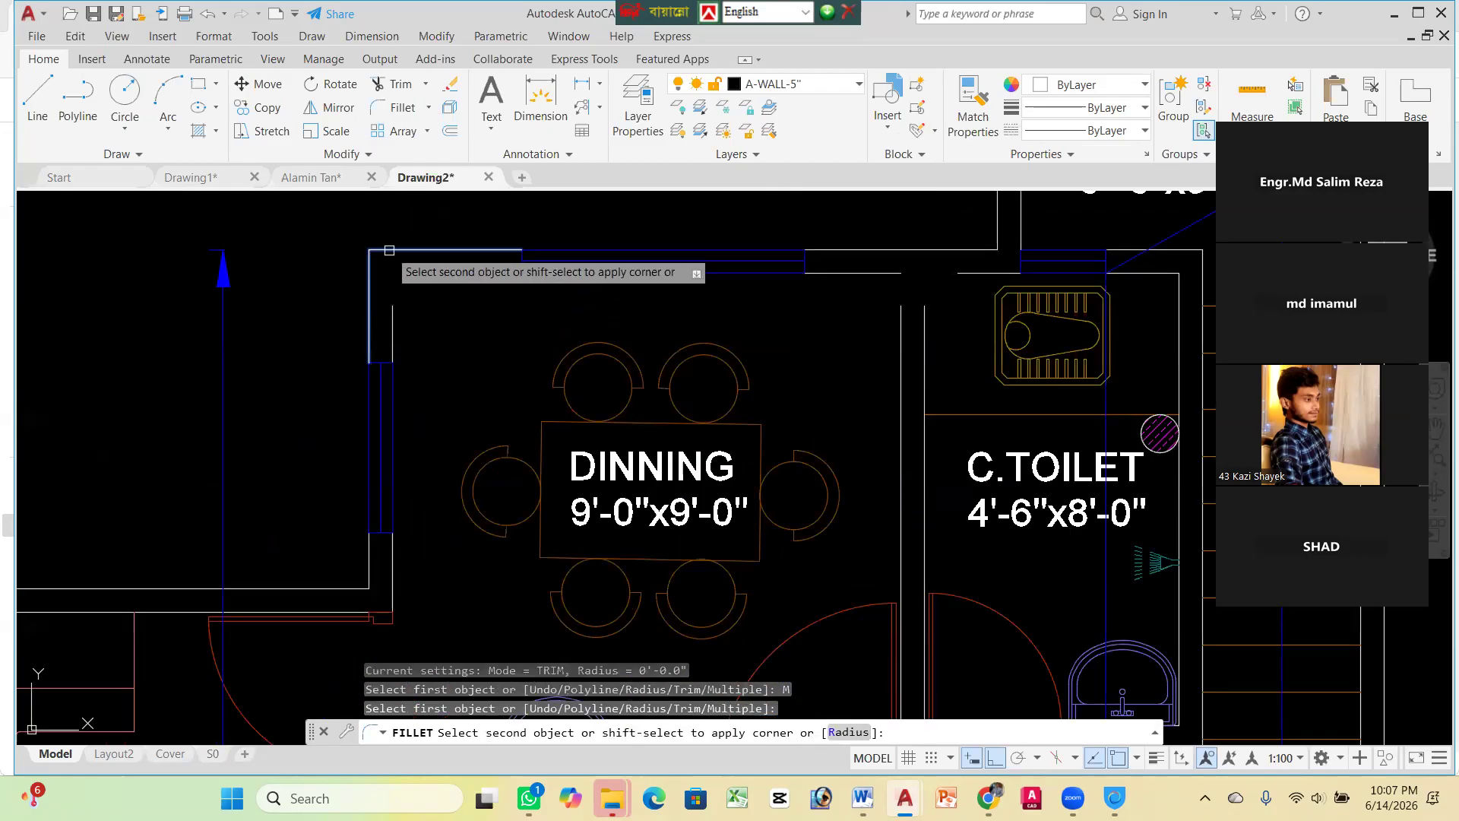
click(389, 250)
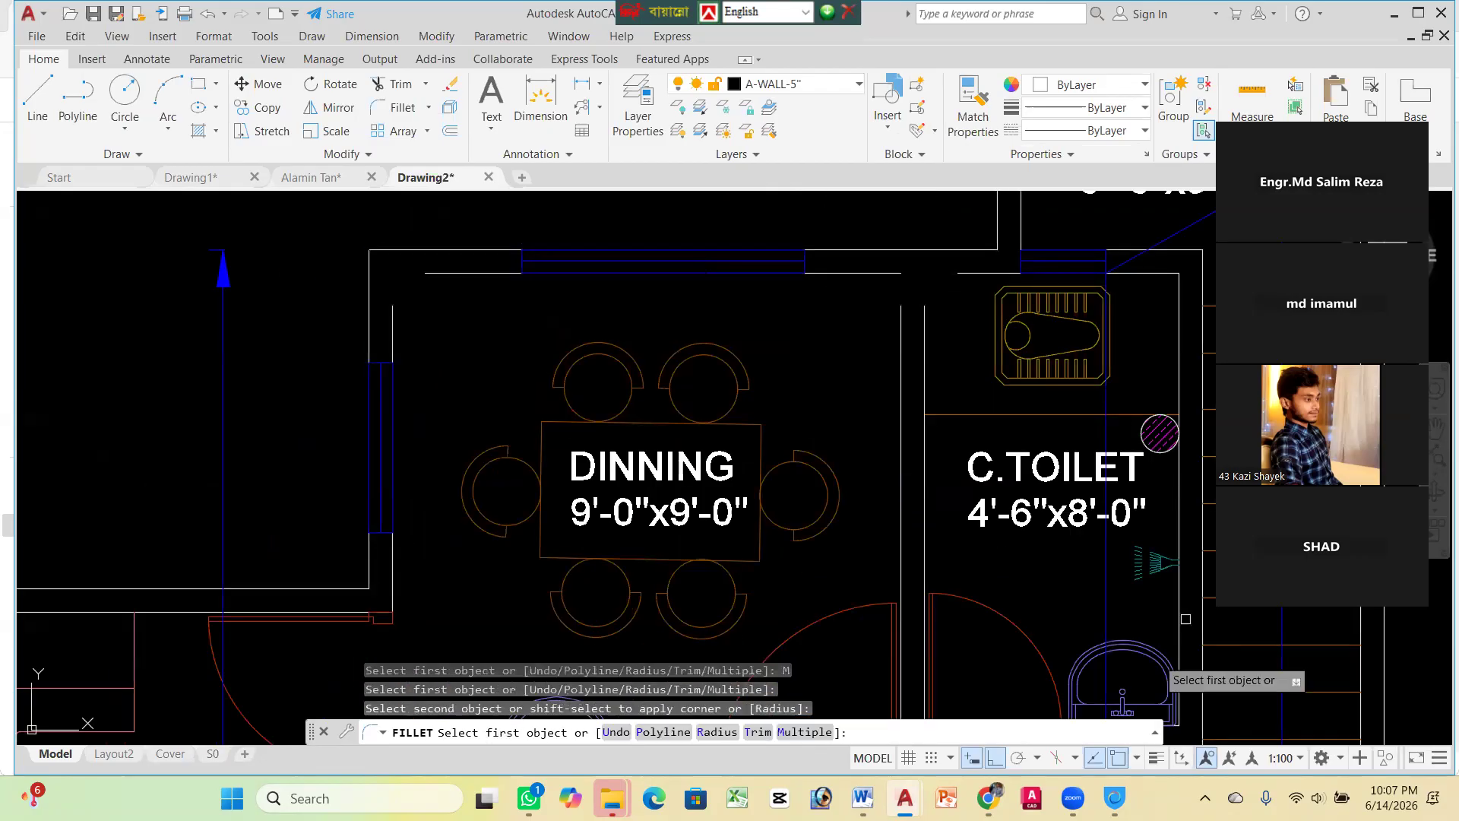
click(393, 316)
click(440, 274)
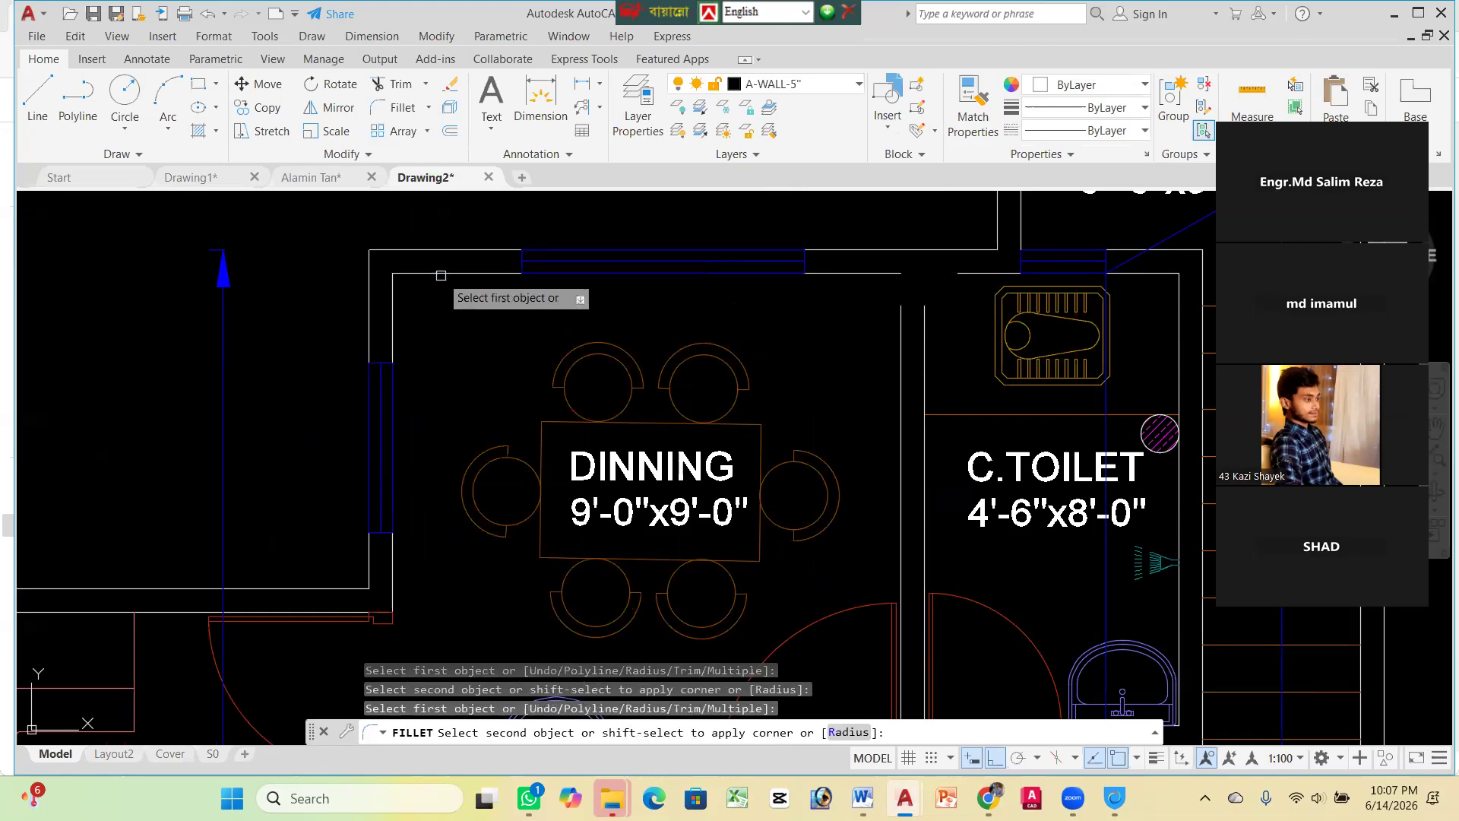
scroll(567, 258, down, 8)
scroll(479, 319, up, 6)
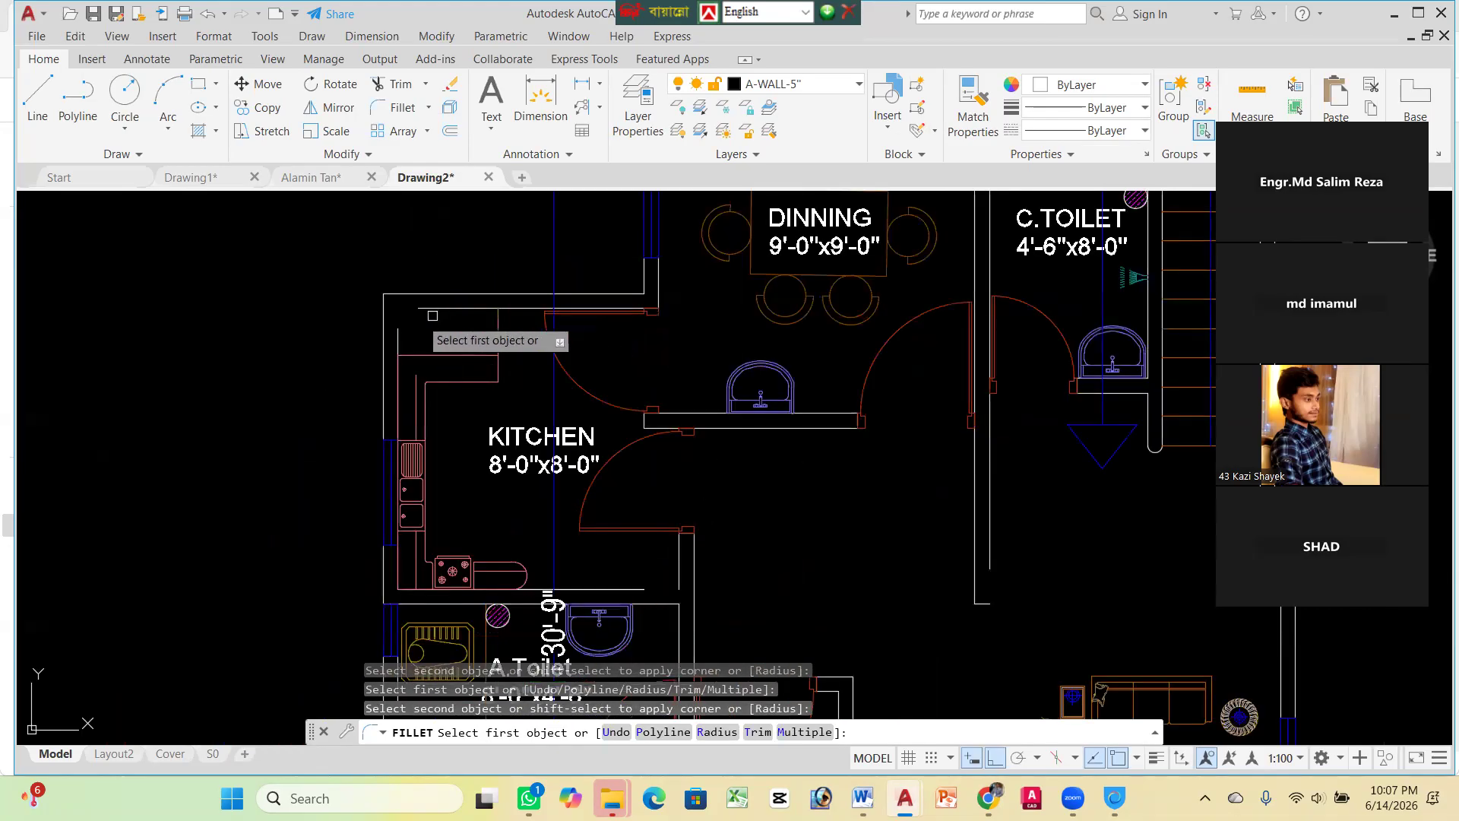
Close the kitchen's left-top corner and the bedroom's bottom wall corner, then end FILLET
click(396, 332)
click(418, 309)
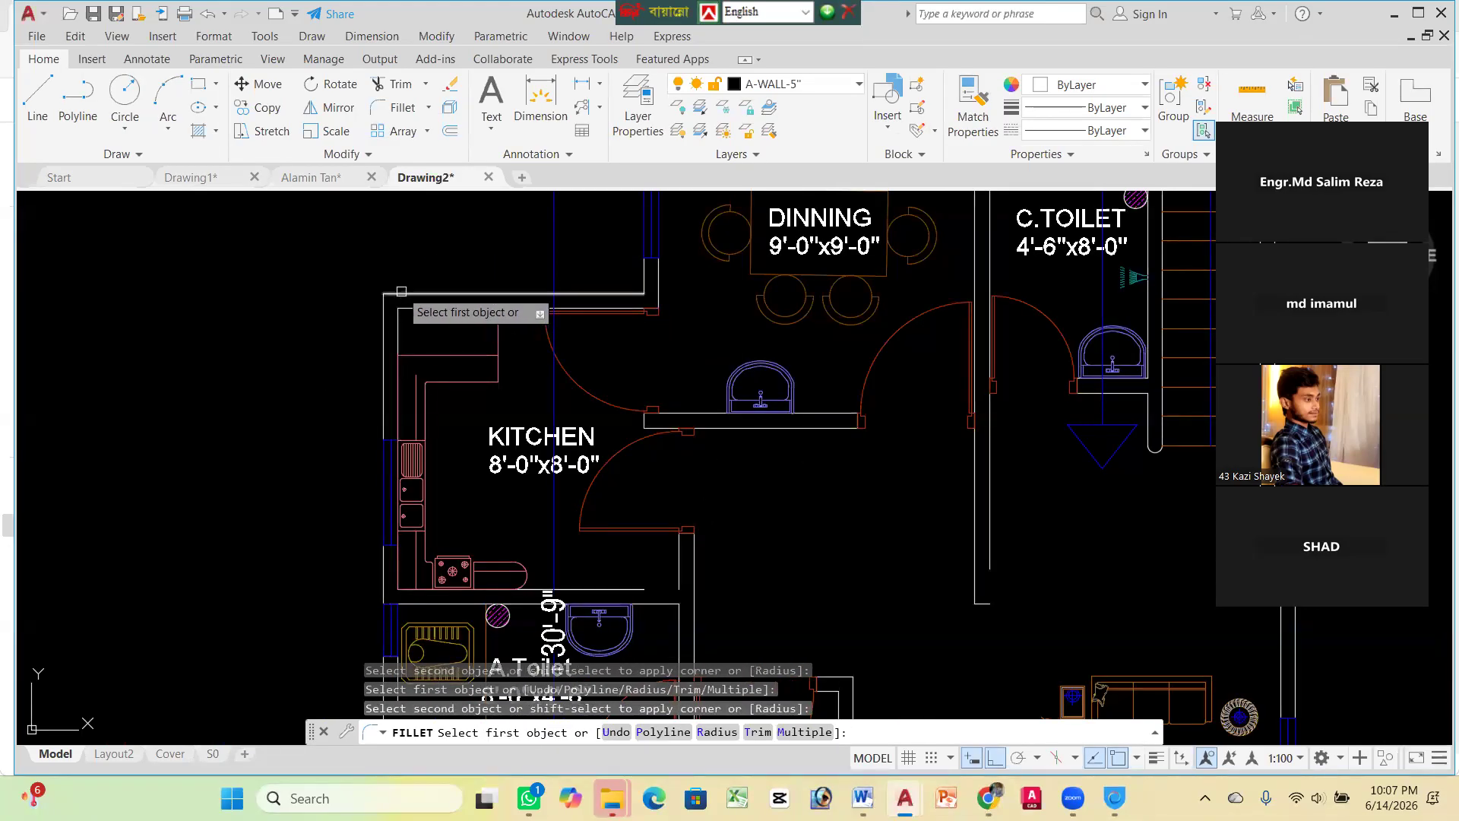
scroll(414, 304, down, 4)
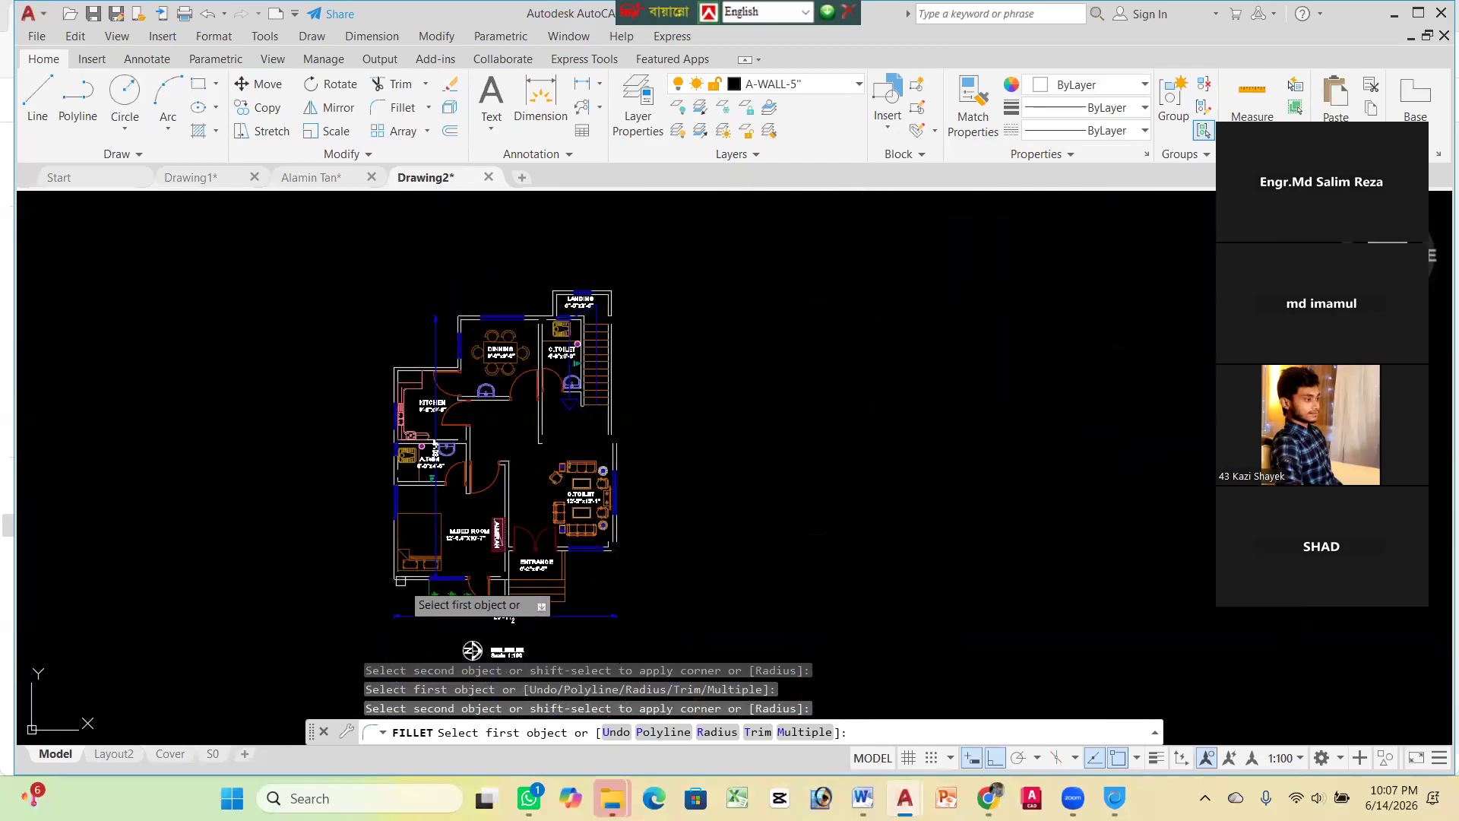
scroll(403, 581, up, 4)
click(403, 554)
scroll(395, 557, up, 4)
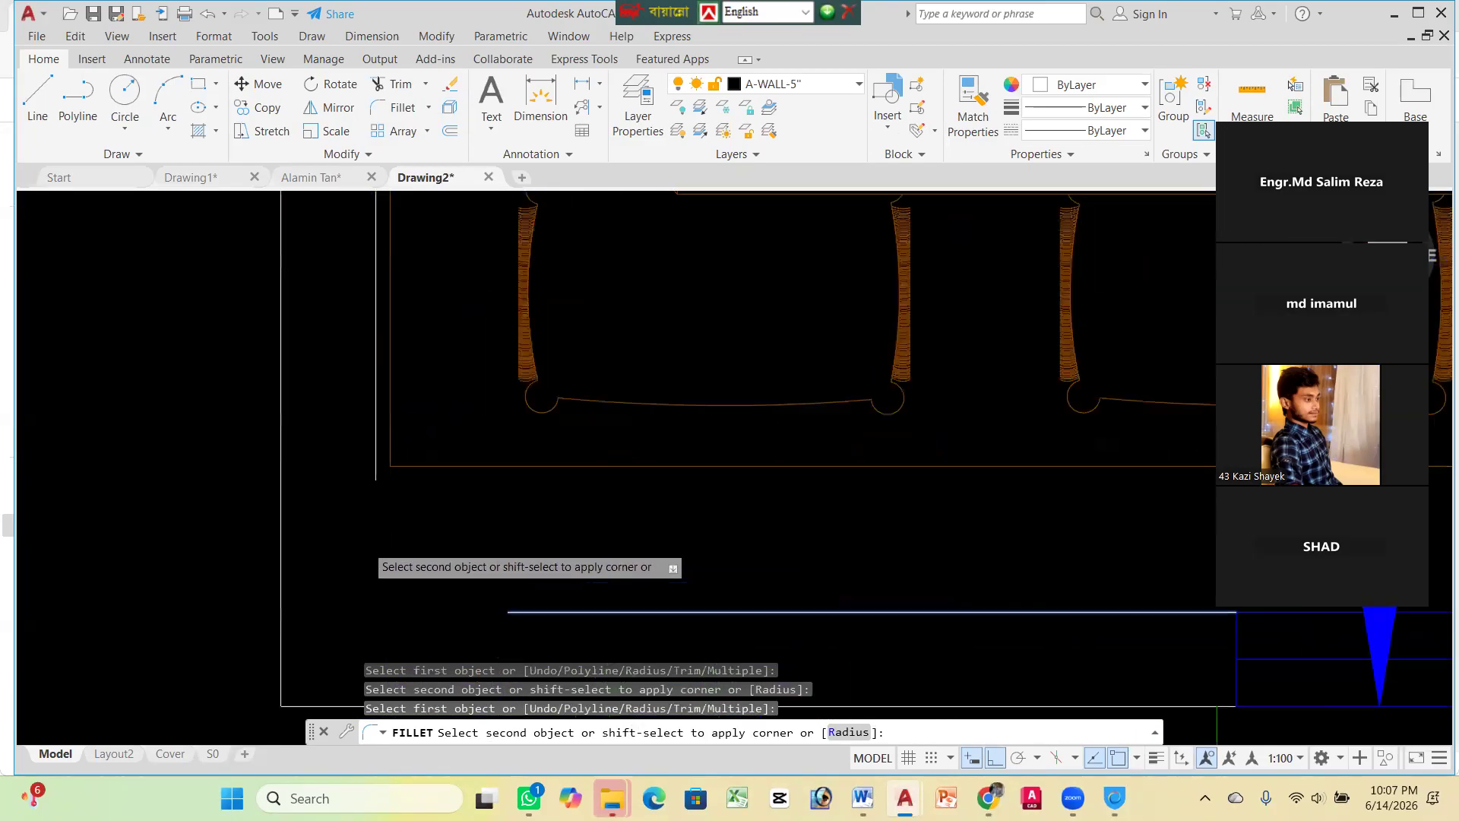
click(378, 471)
scroll(456, 487, down, 4)
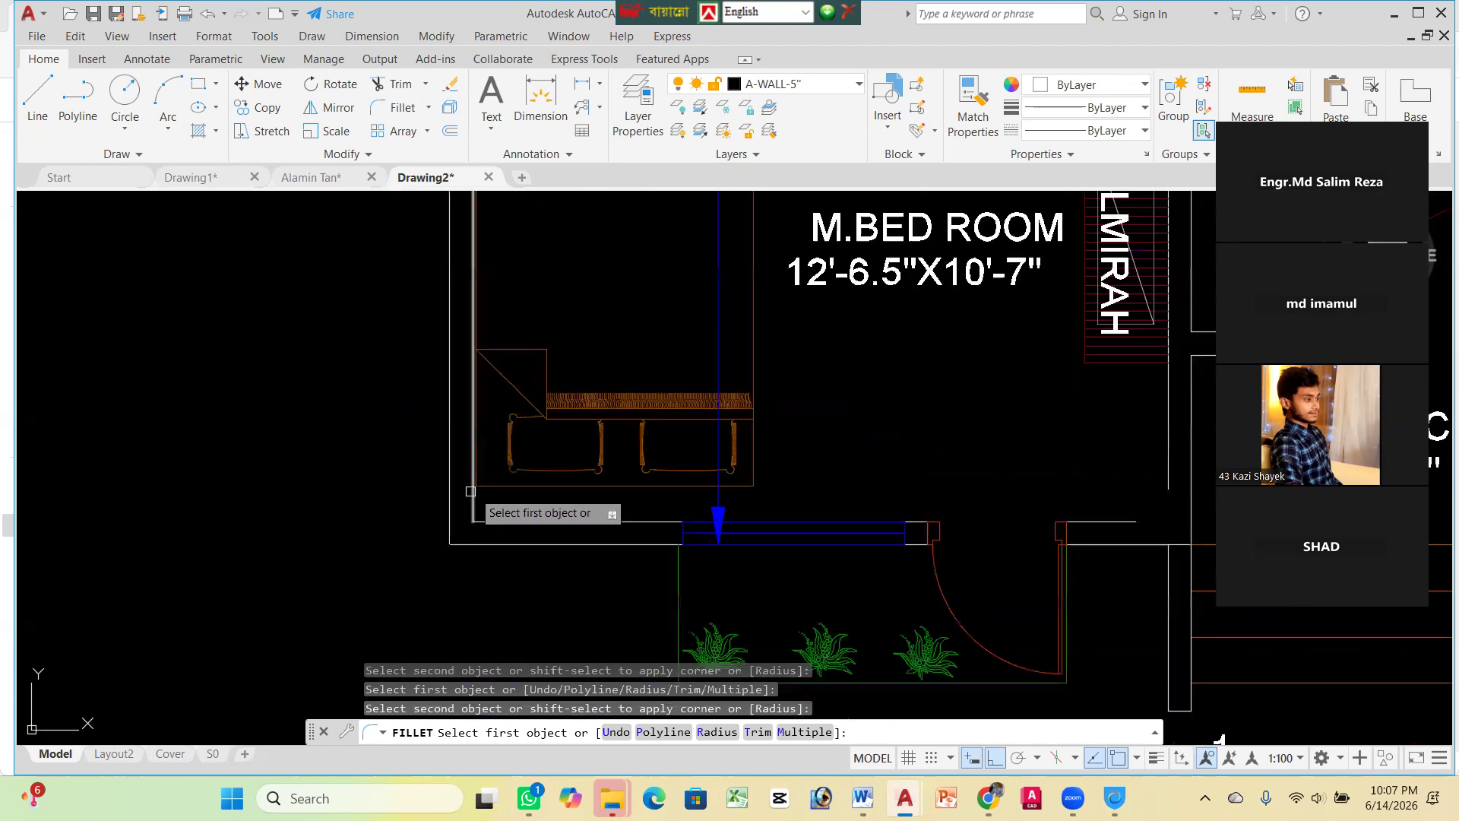
scroll(712, 441, down, 4)
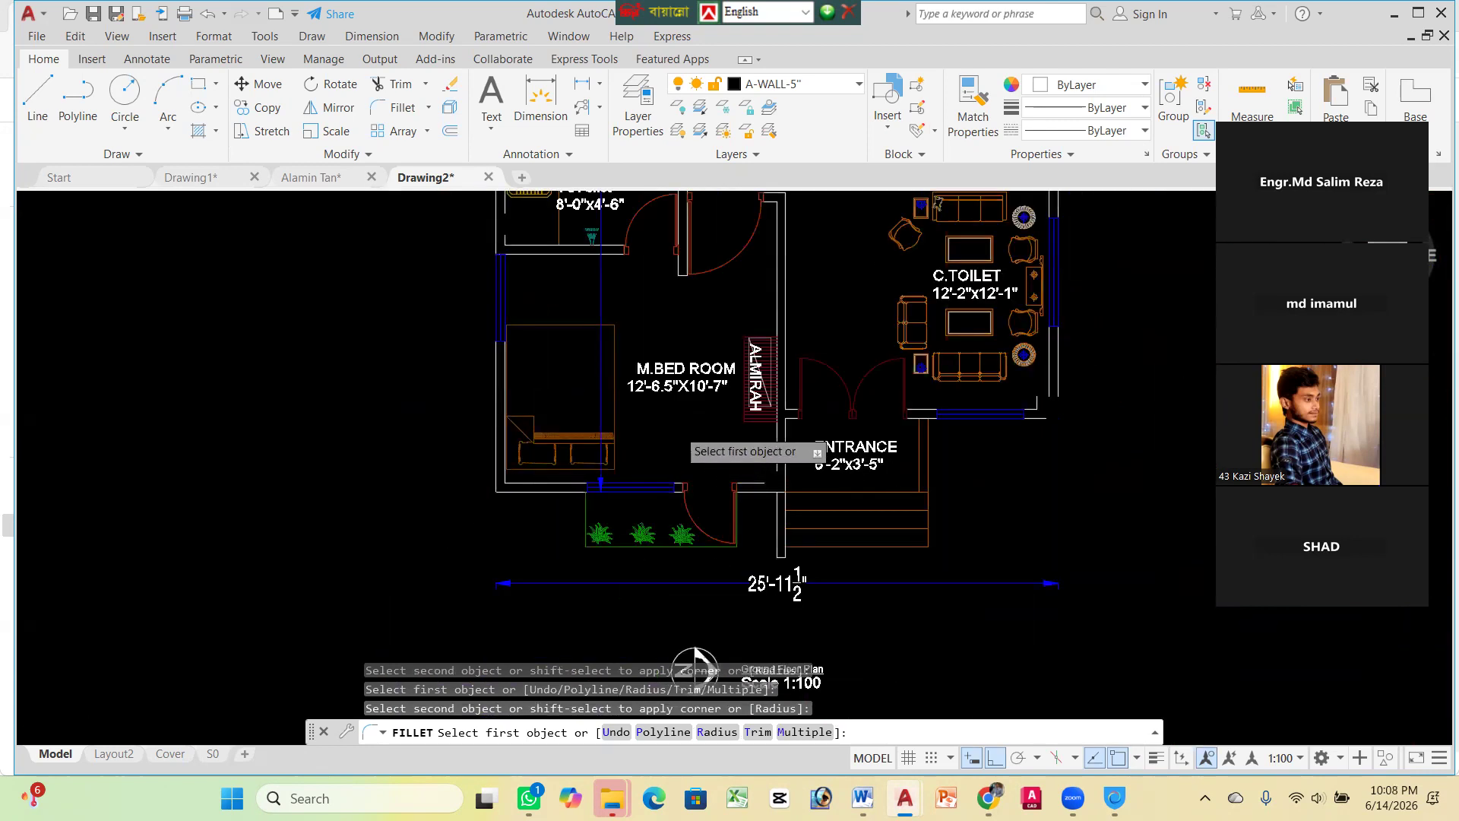
scroll(525, 461, up, 3)
scroll(558, 468, down, 3)
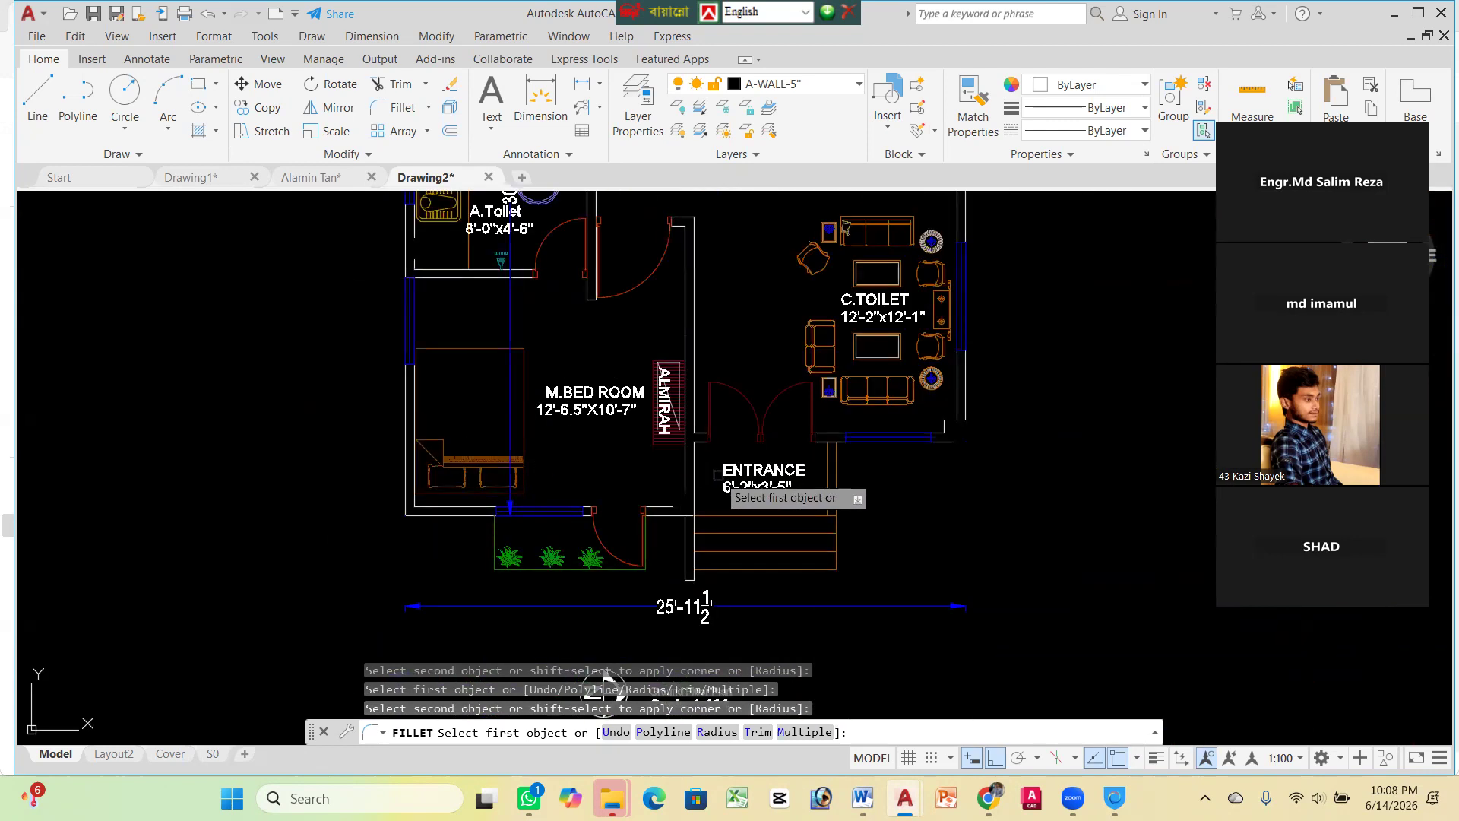
key(Escape)
key(Escape)
key(Escape)
key(Escape)
scroll(911, 471, down, 2)
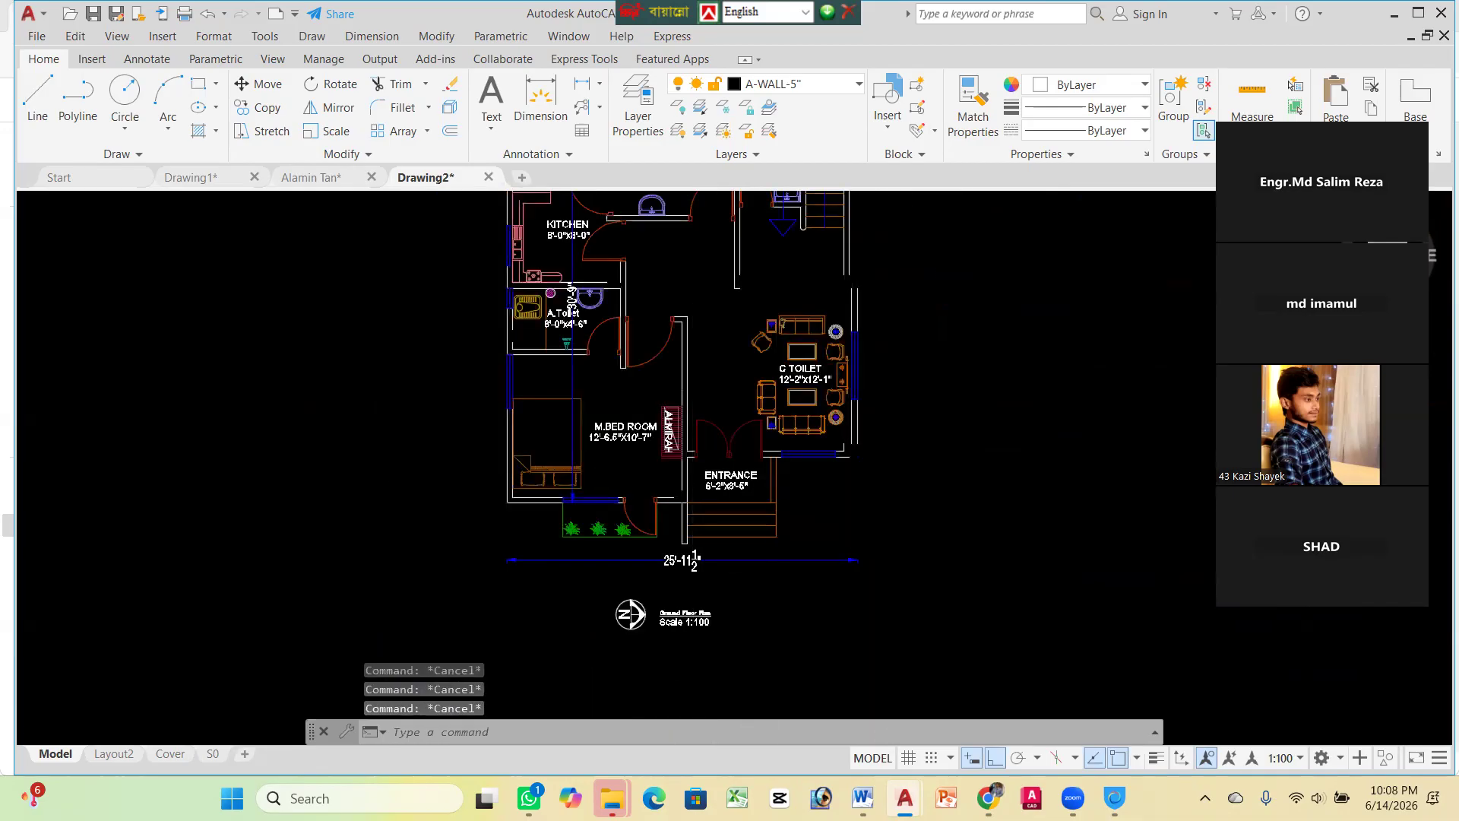
scroll(905, 467, up, 4)
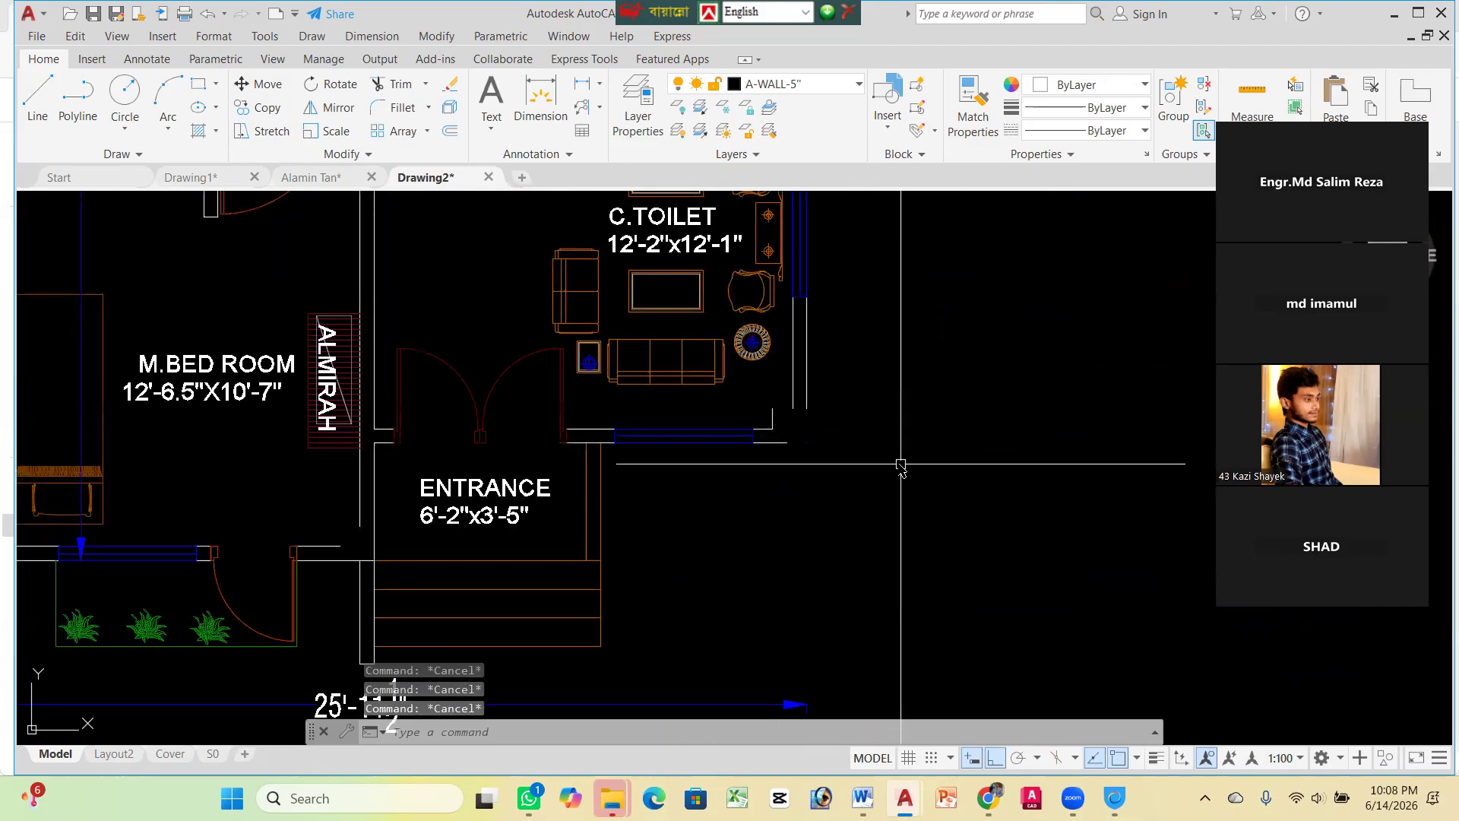
Fillet a vertical and horizontal wall line into a corner, then undo that join
text(f)
key(Return)
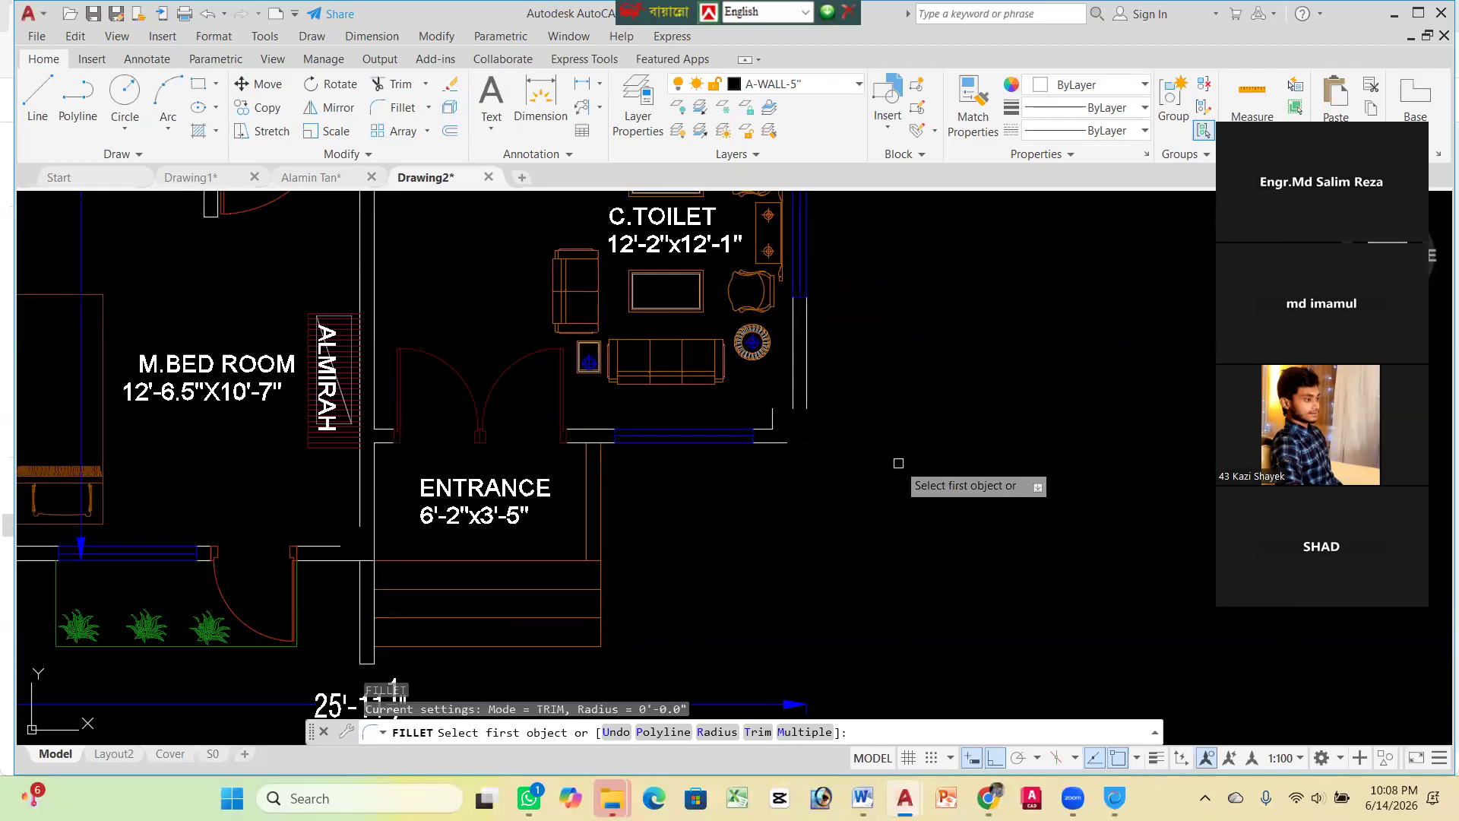
scroll(866, 453, up, 5)
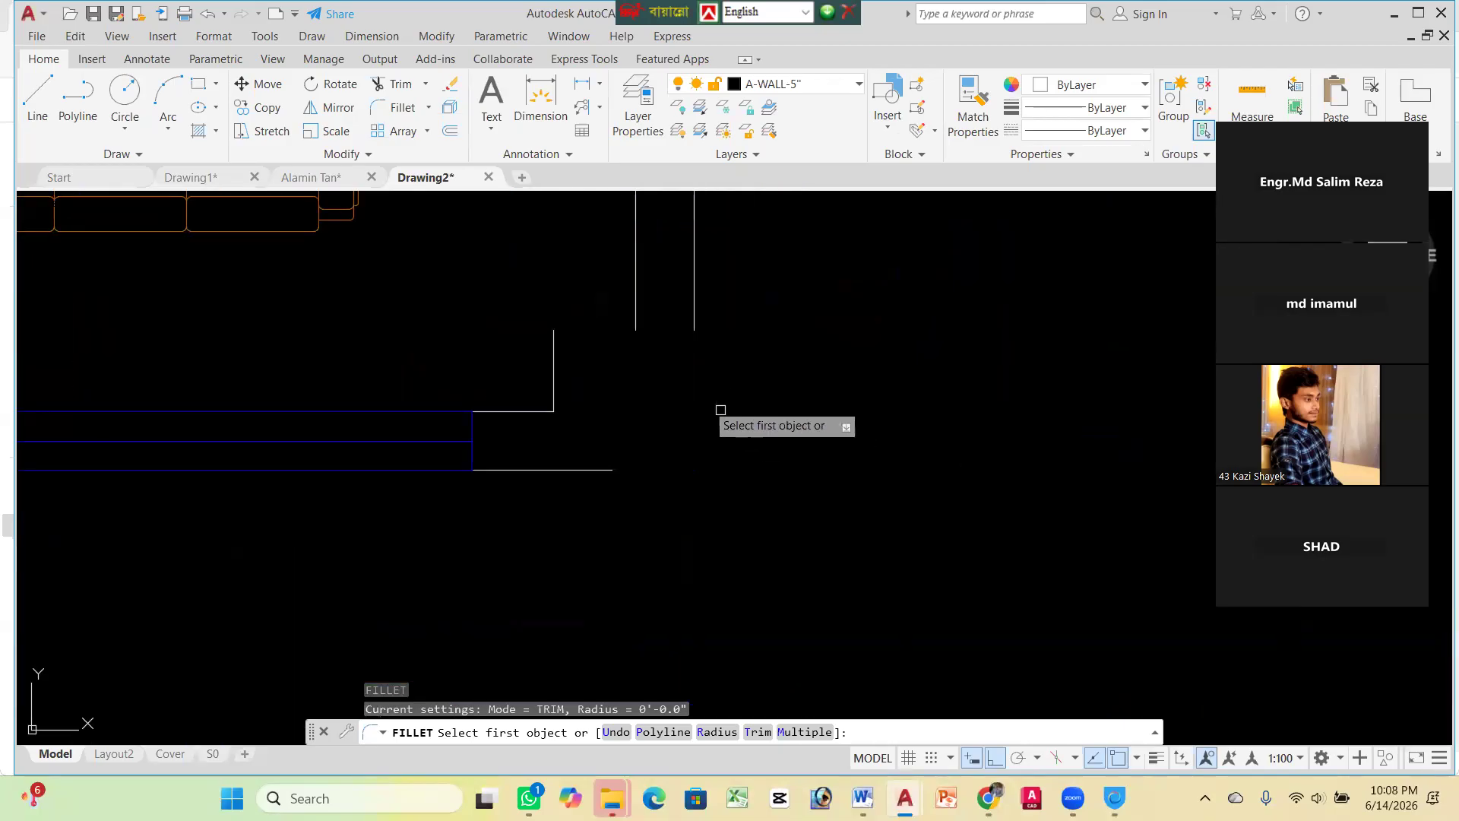
click(635, 311)
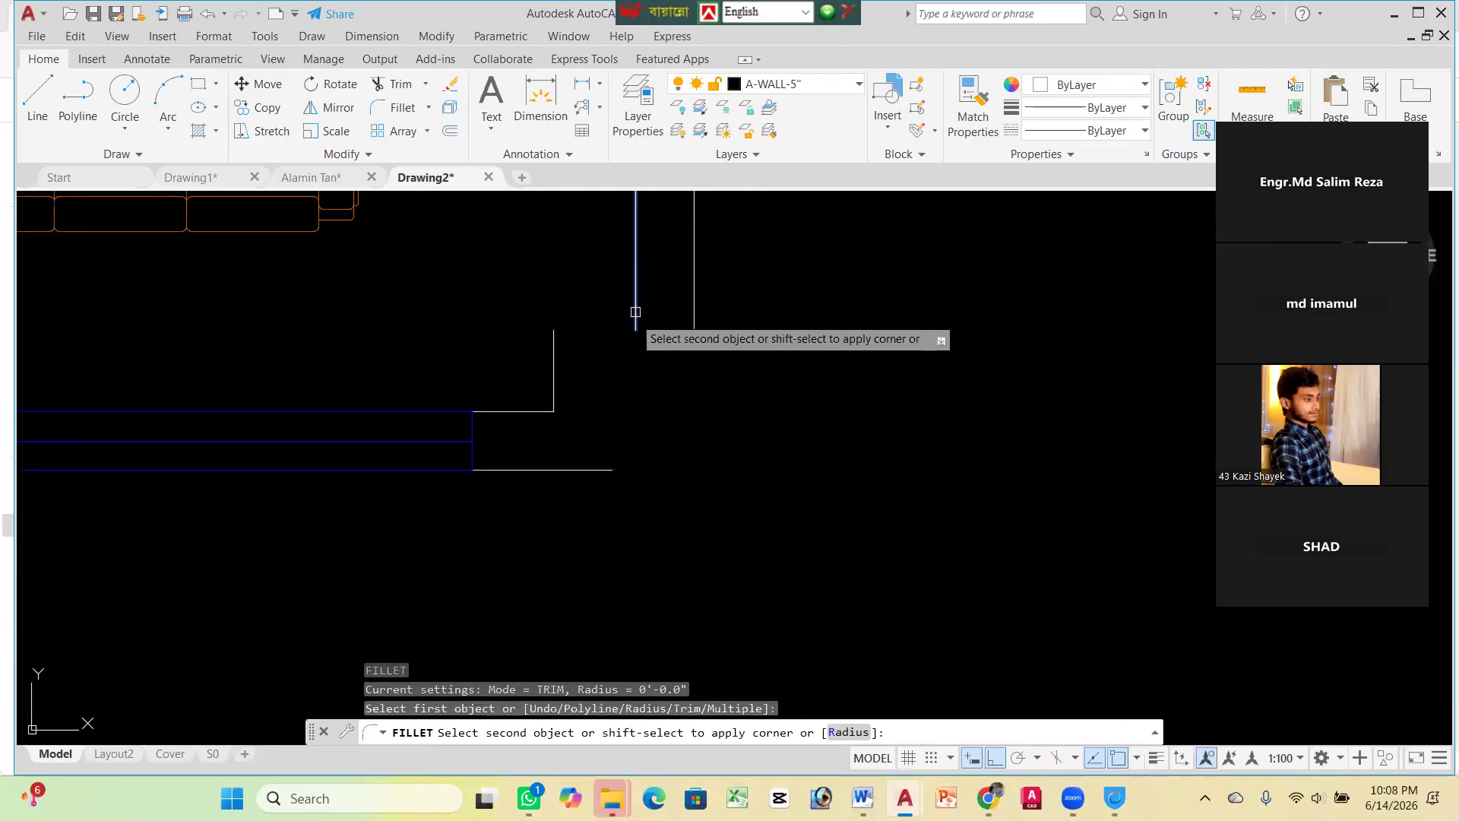
click(528, 411)
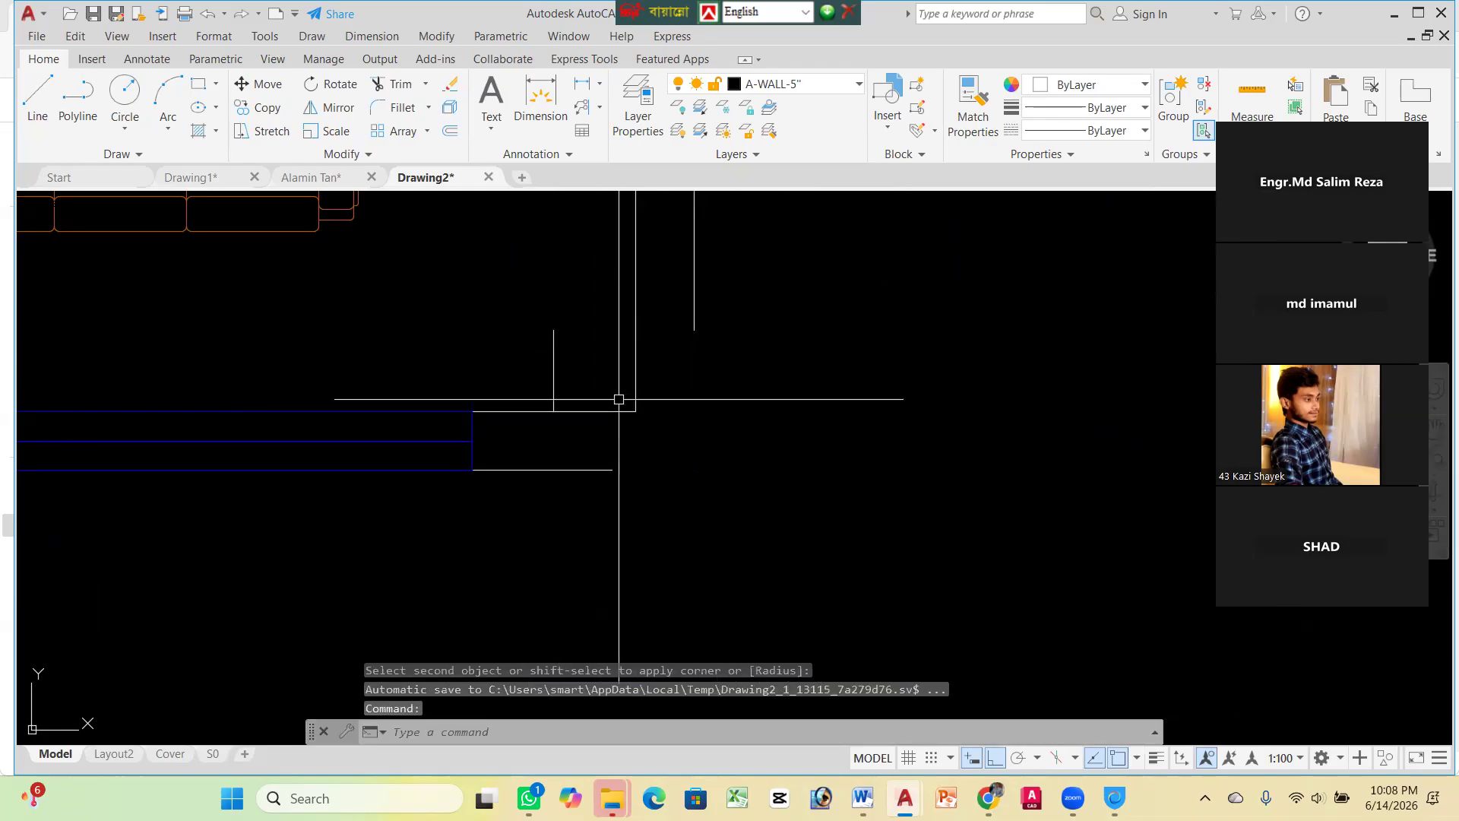
click(696, 315)
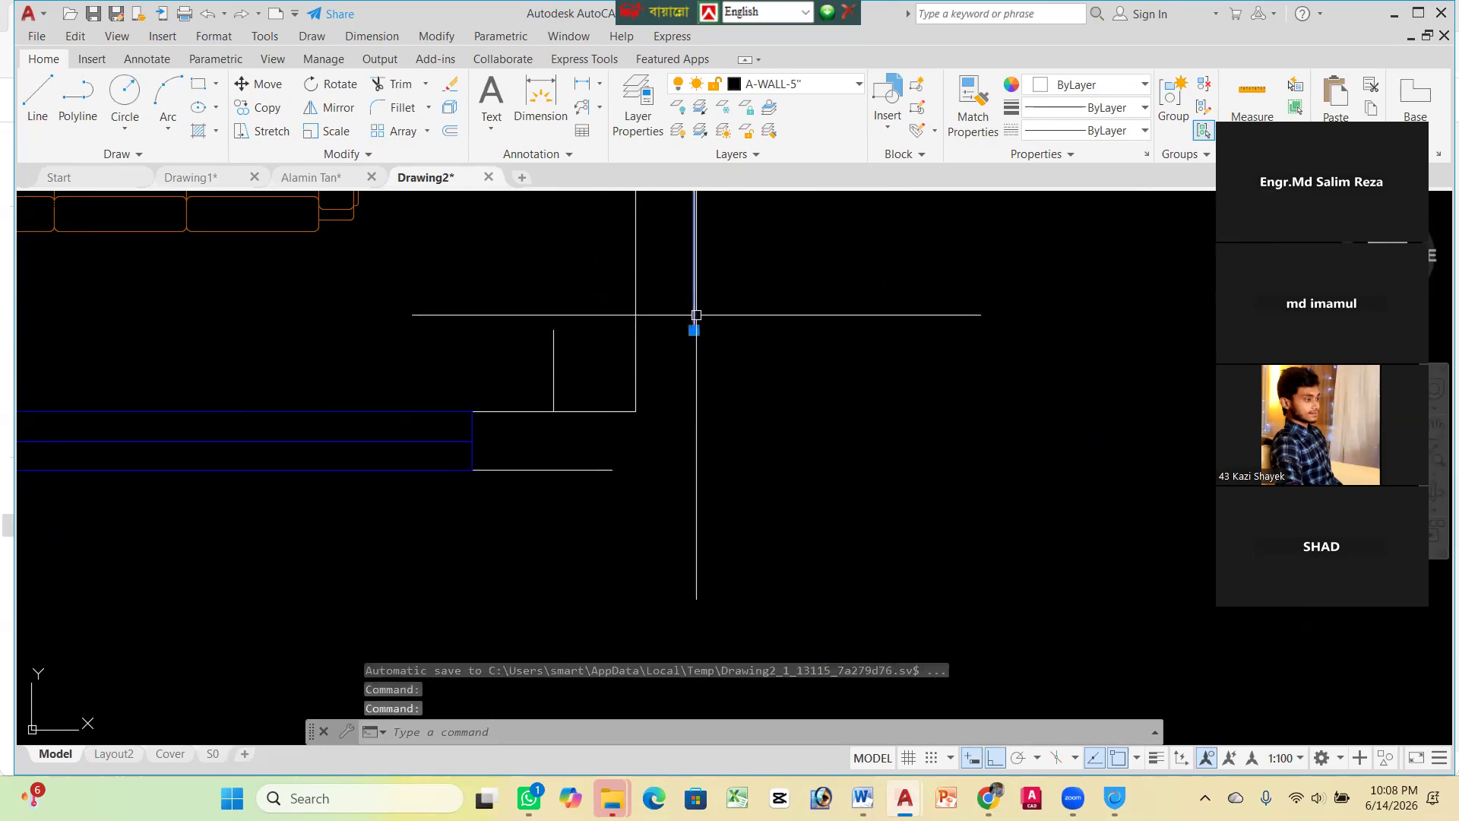
click(595, 469)
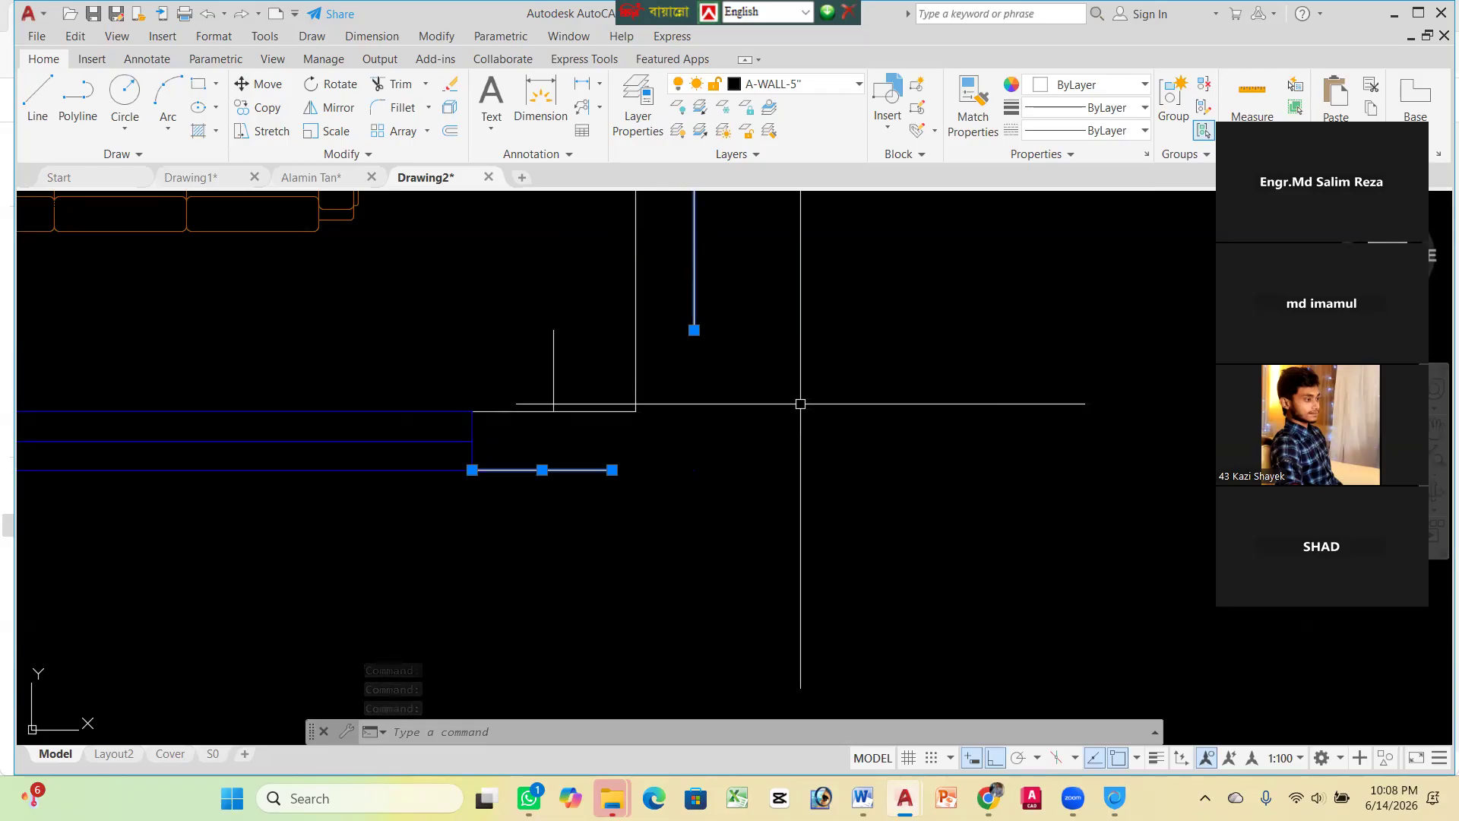
key(Escape)
key(Escape)
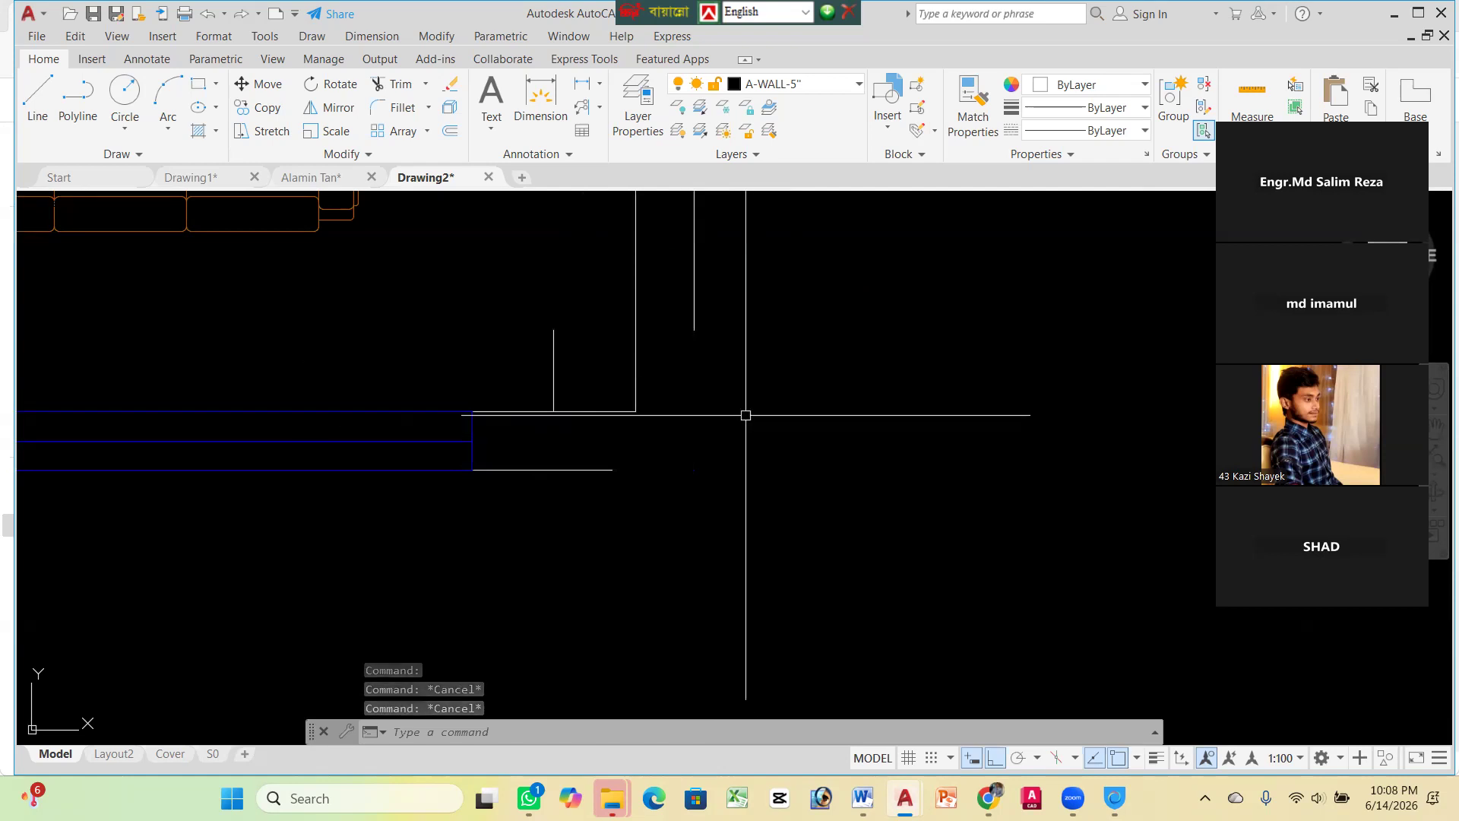
key(ctrl+z)
Fillet the inner and outer entrance wall corners, undoing the outer one
scroll(818, 424, up, 4)
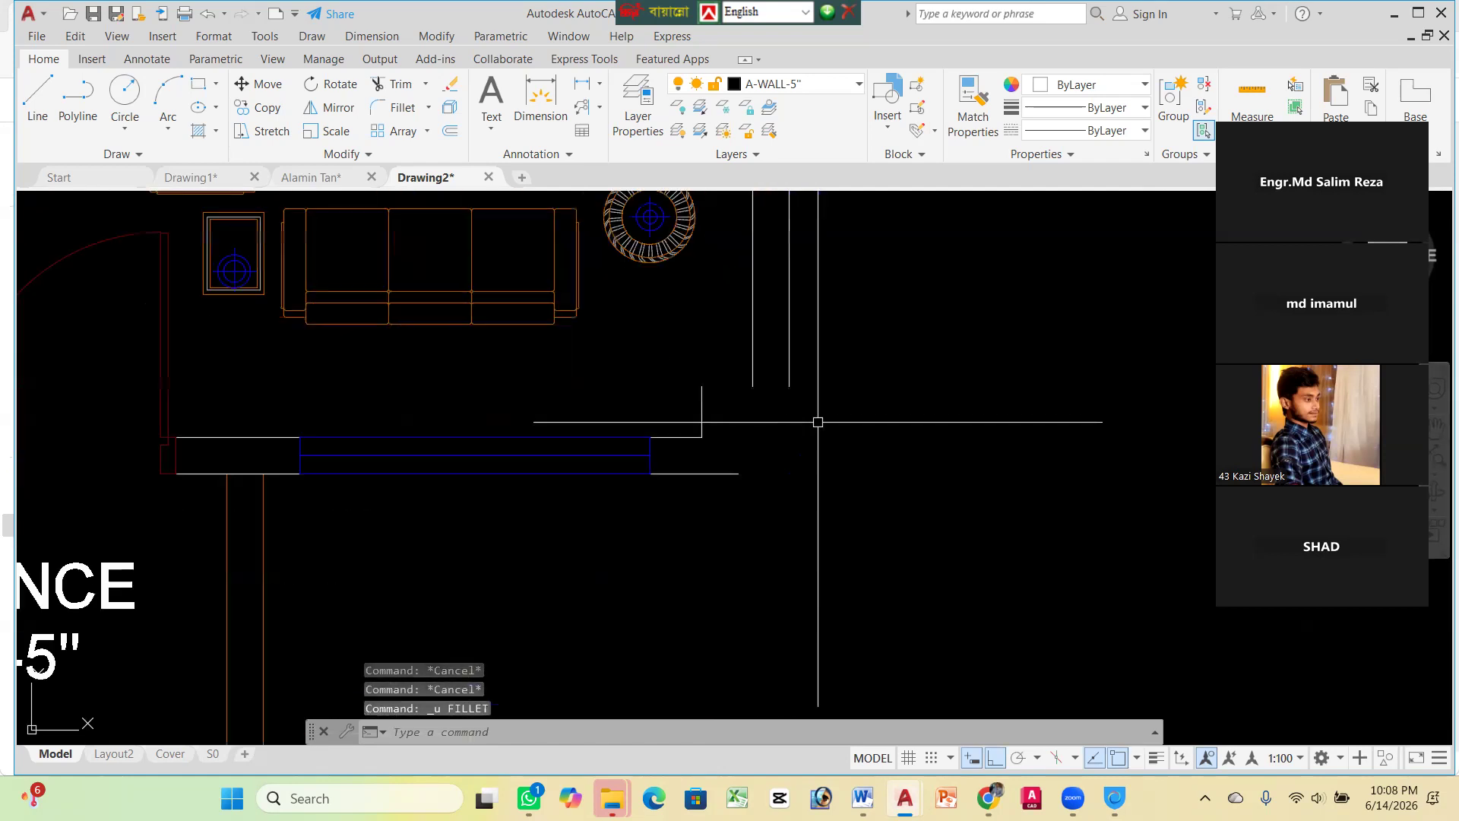
text(F)
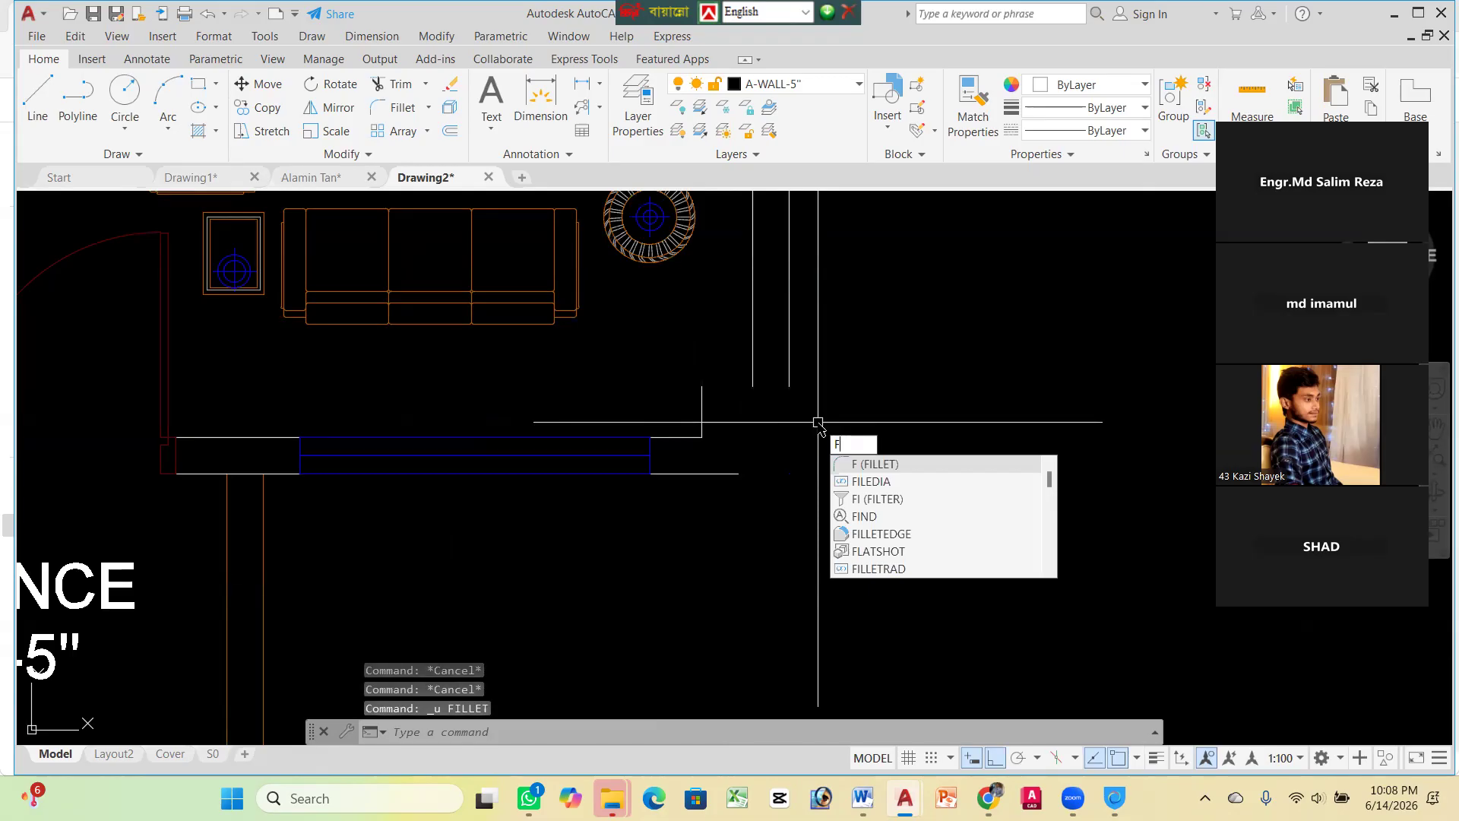
key(Return)
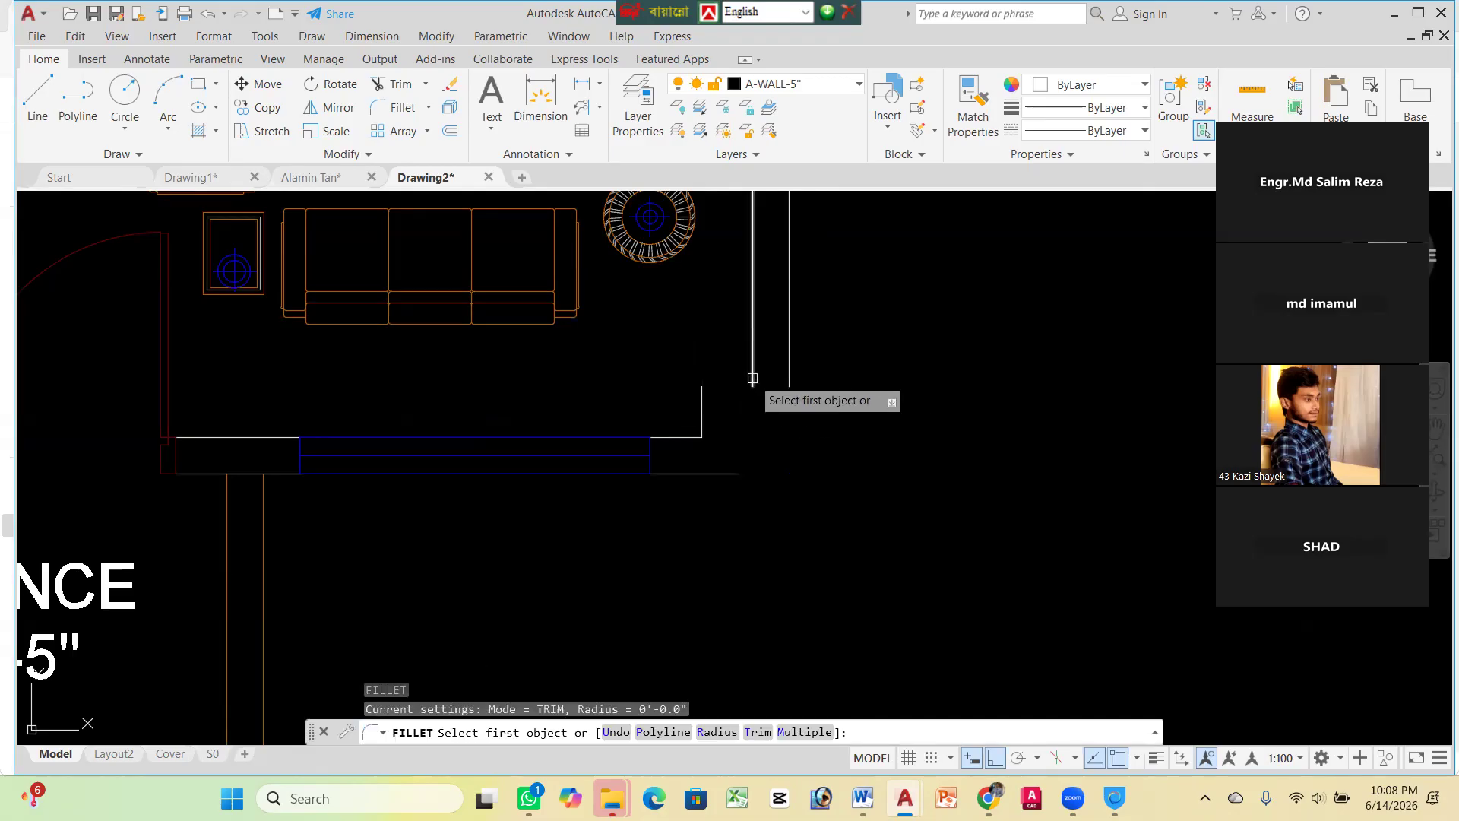
click(752, 380)
click(695, 437)
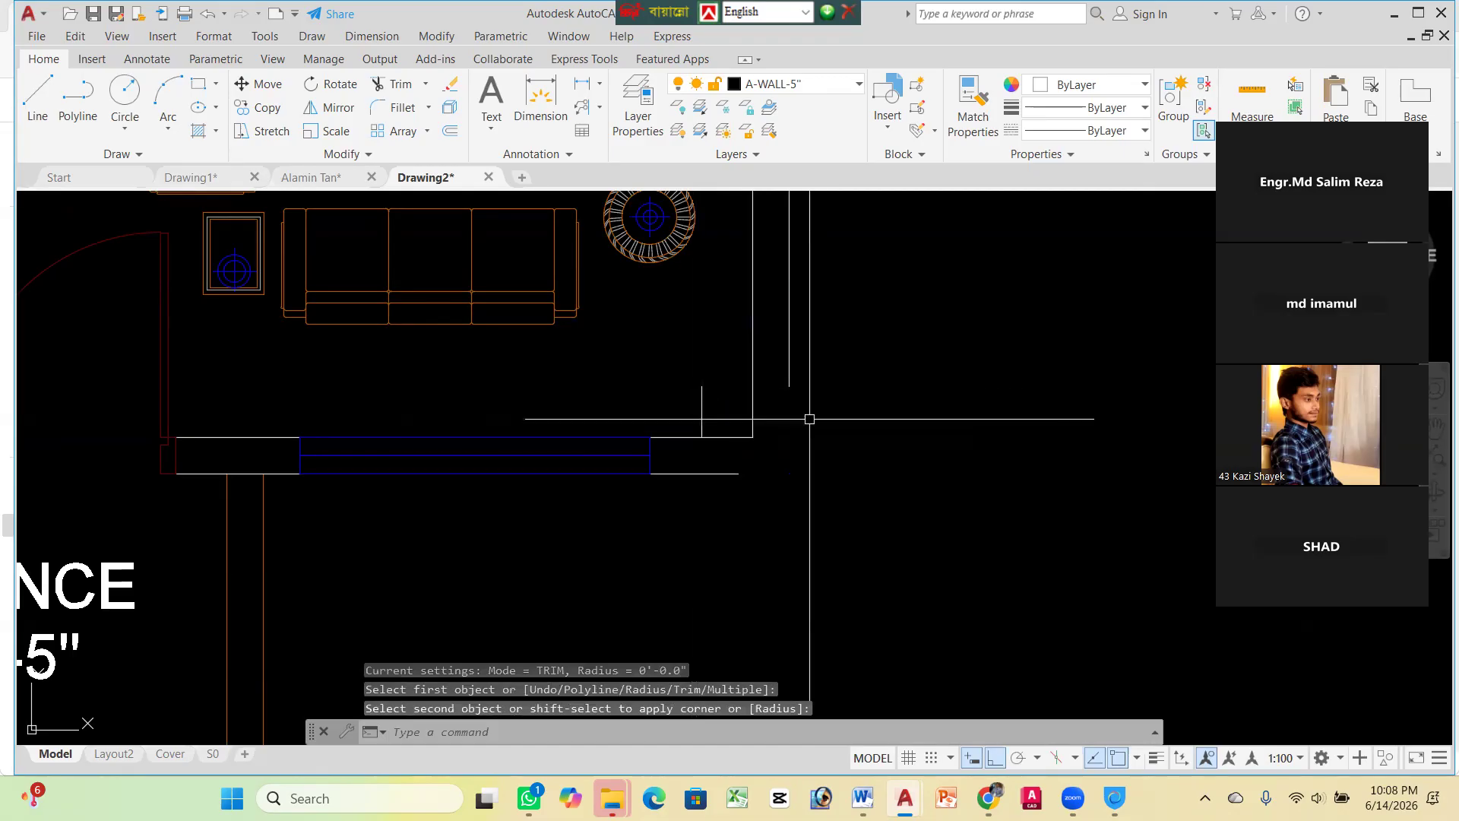
key(Return)
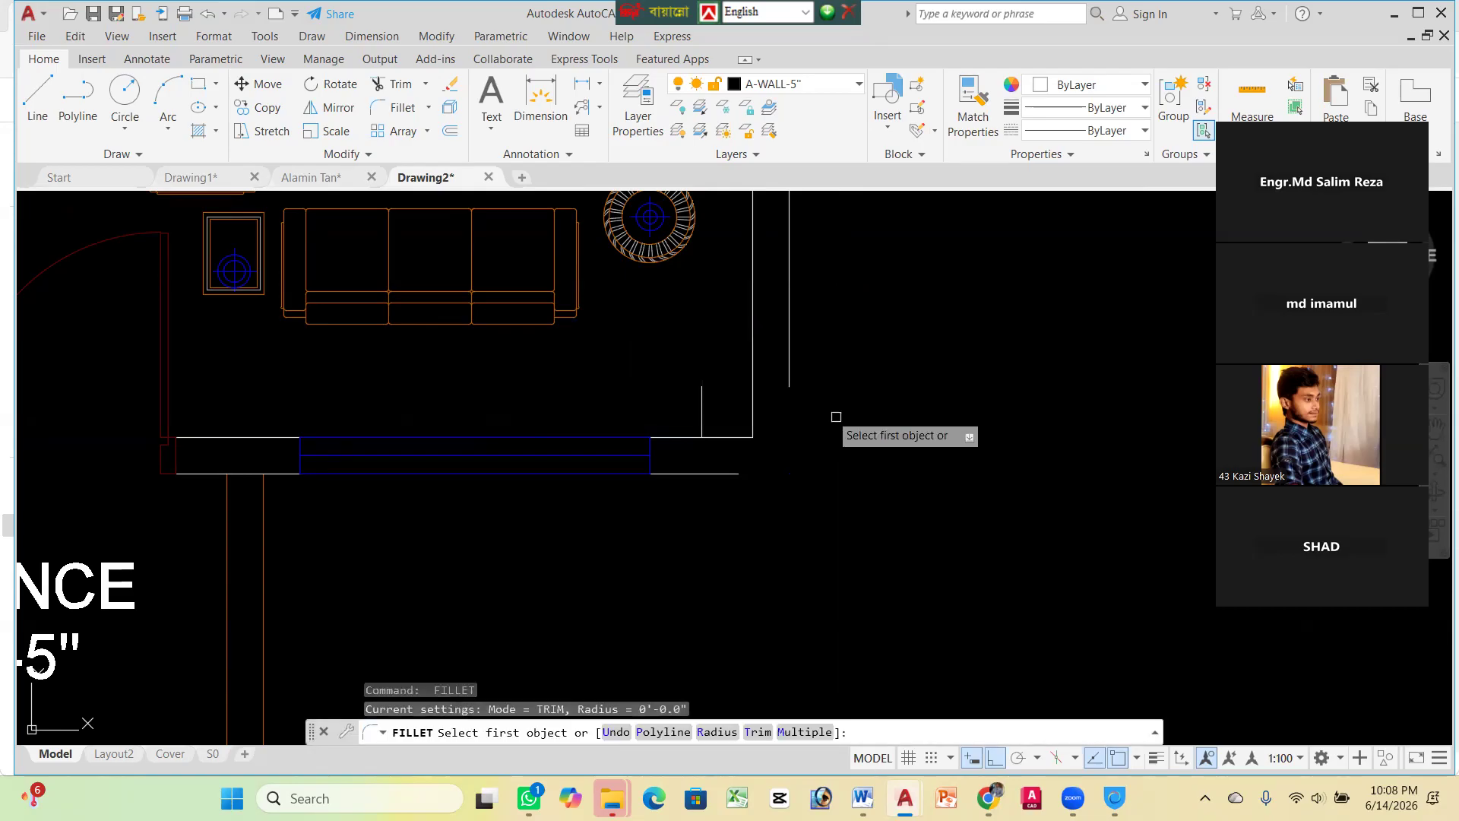
click(791, 378)
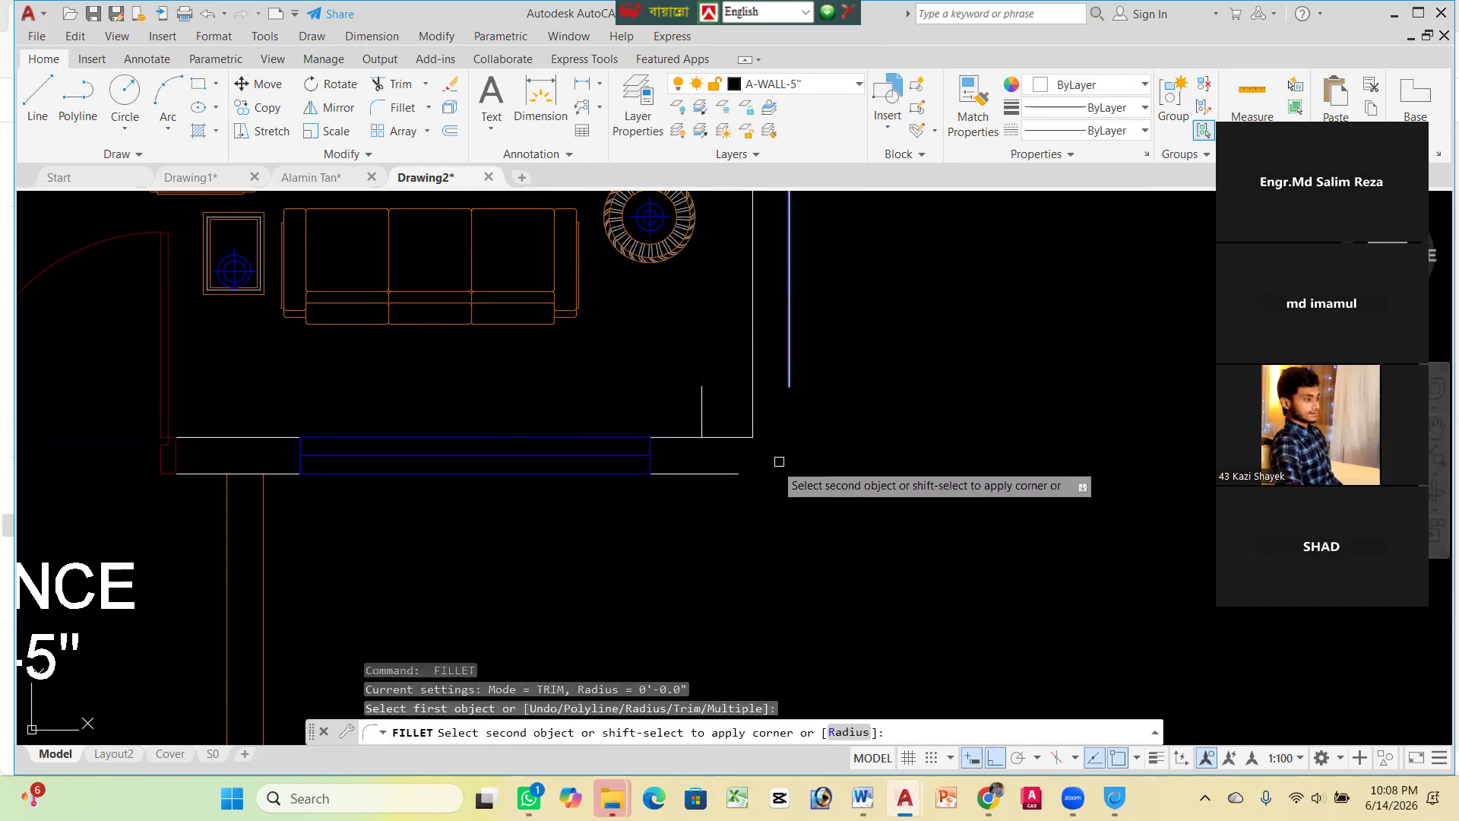
click(751, 466)
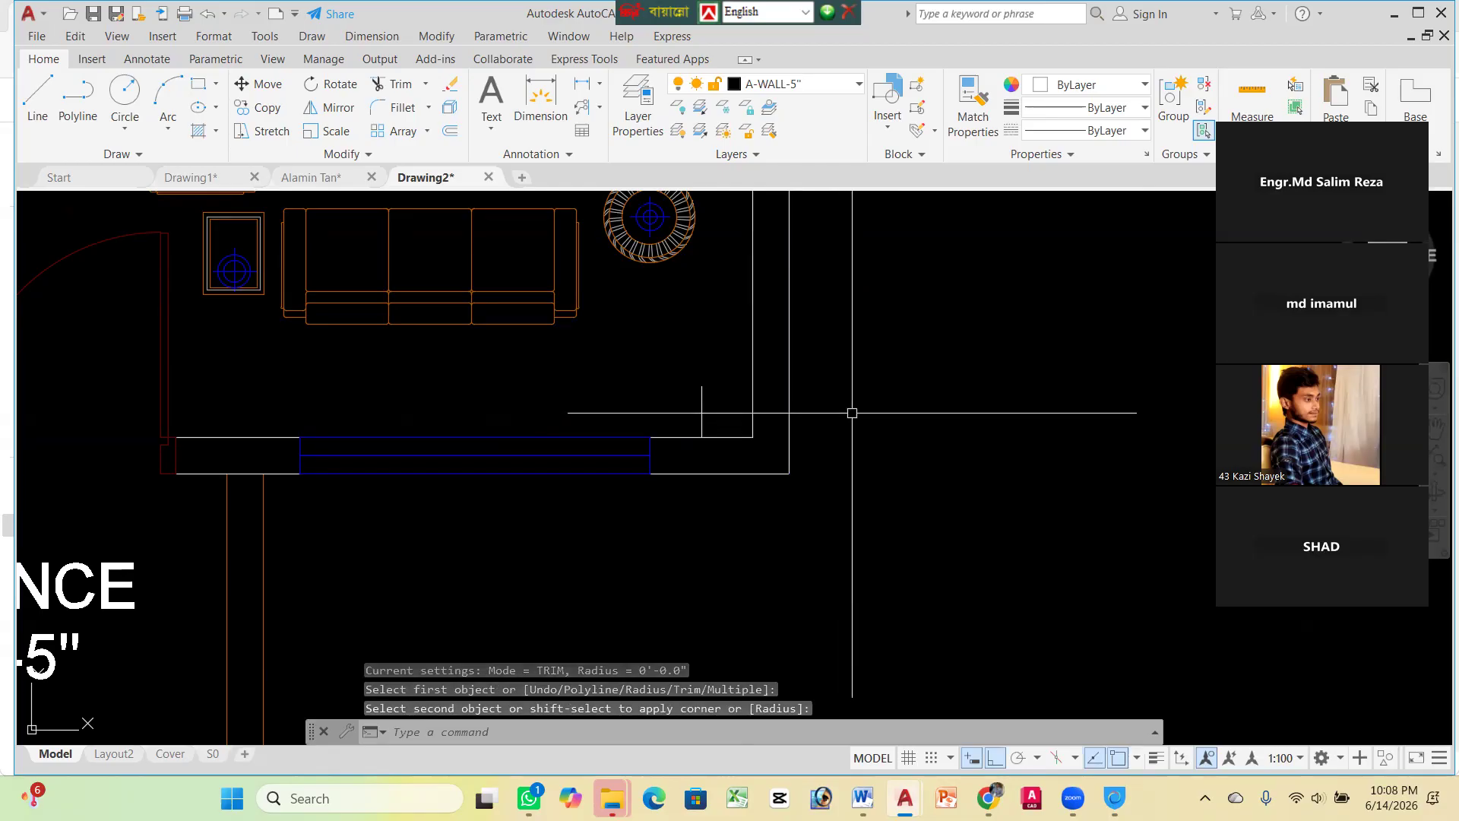
key(ctrl+z)
key(Escape)
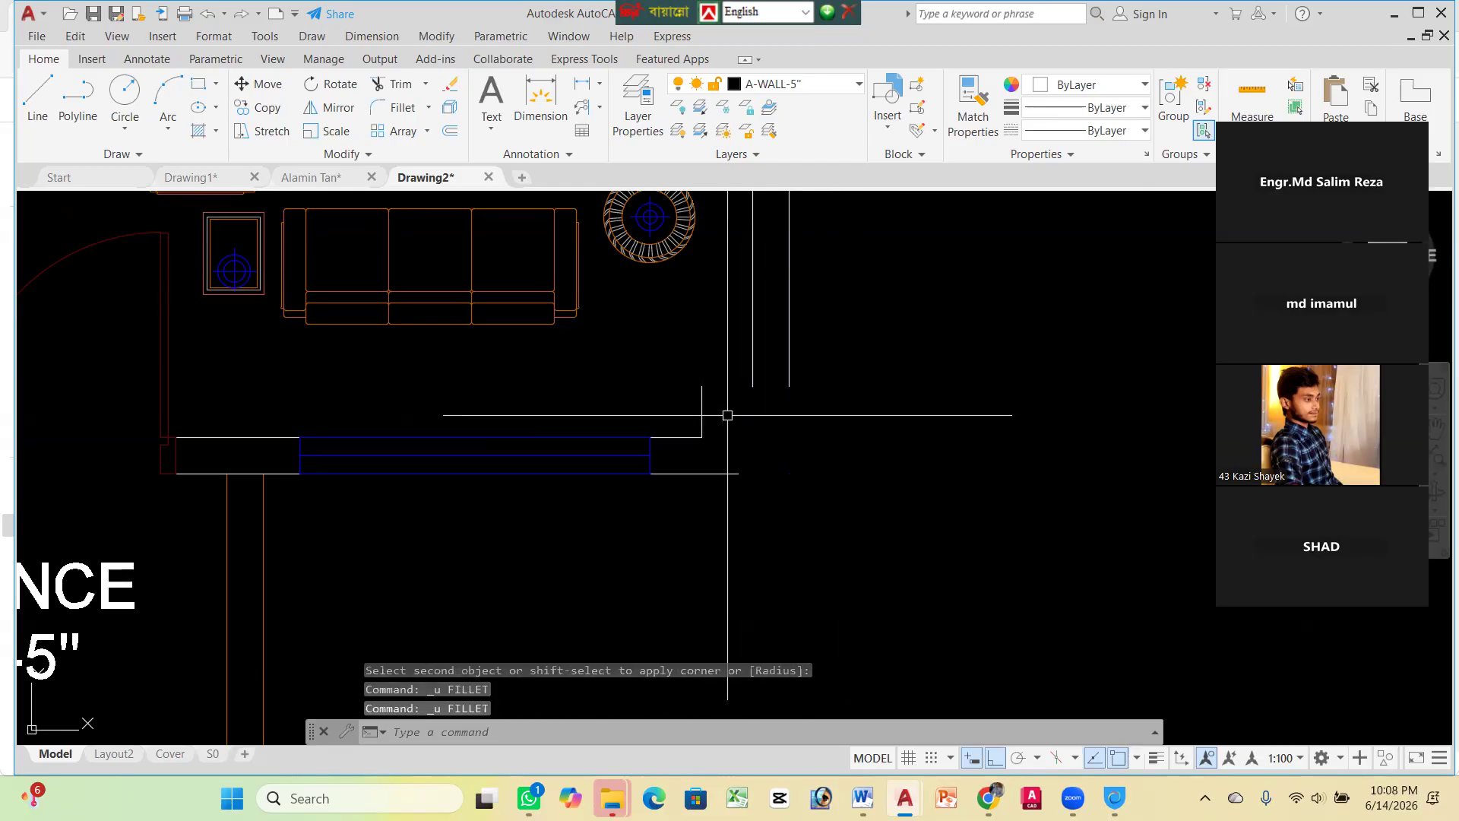
key(Escape)
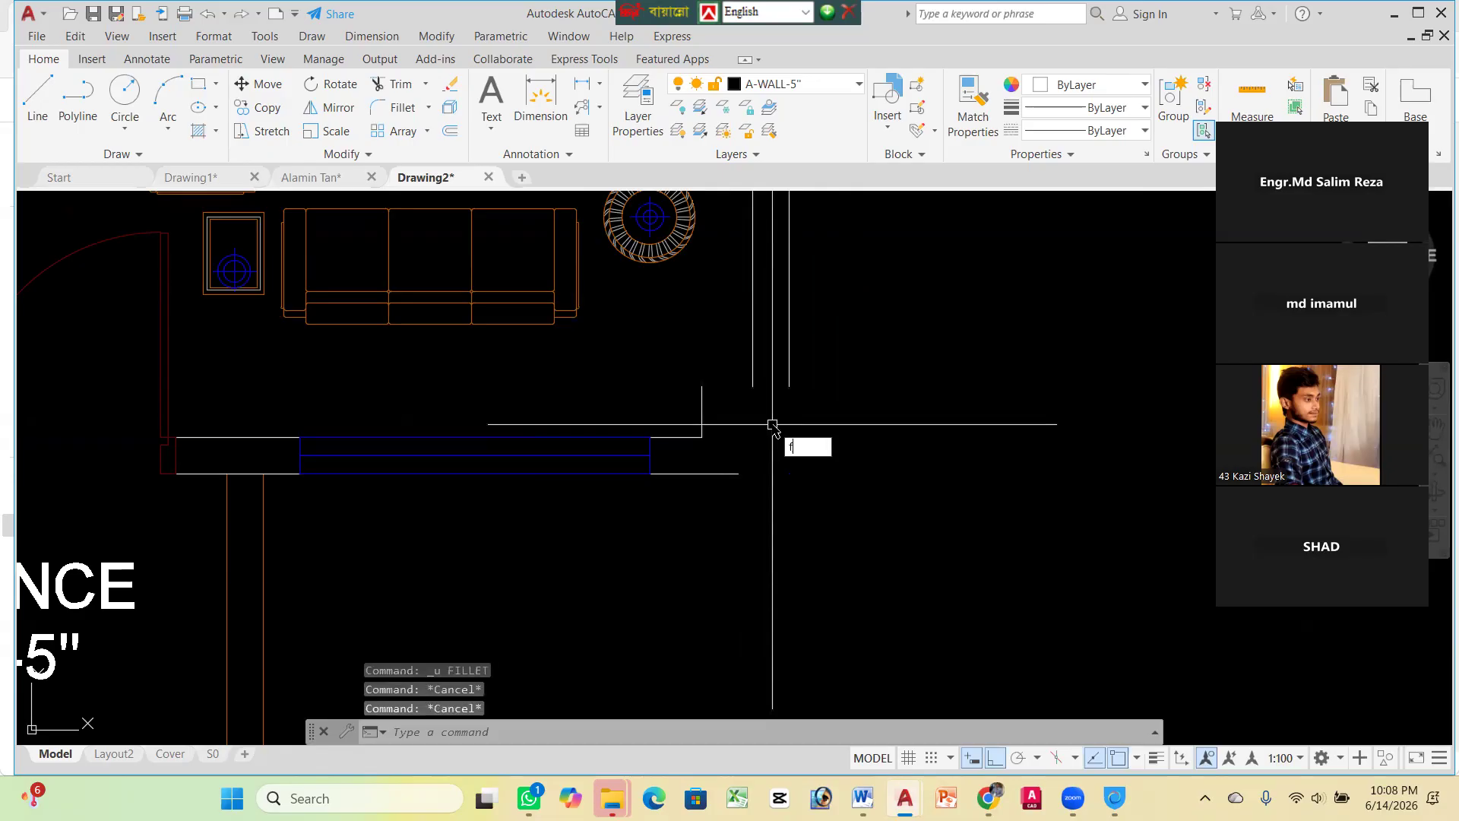
With FILLET in Multiple mode, square off both the inner and outer entrance wall corners
key(Return)
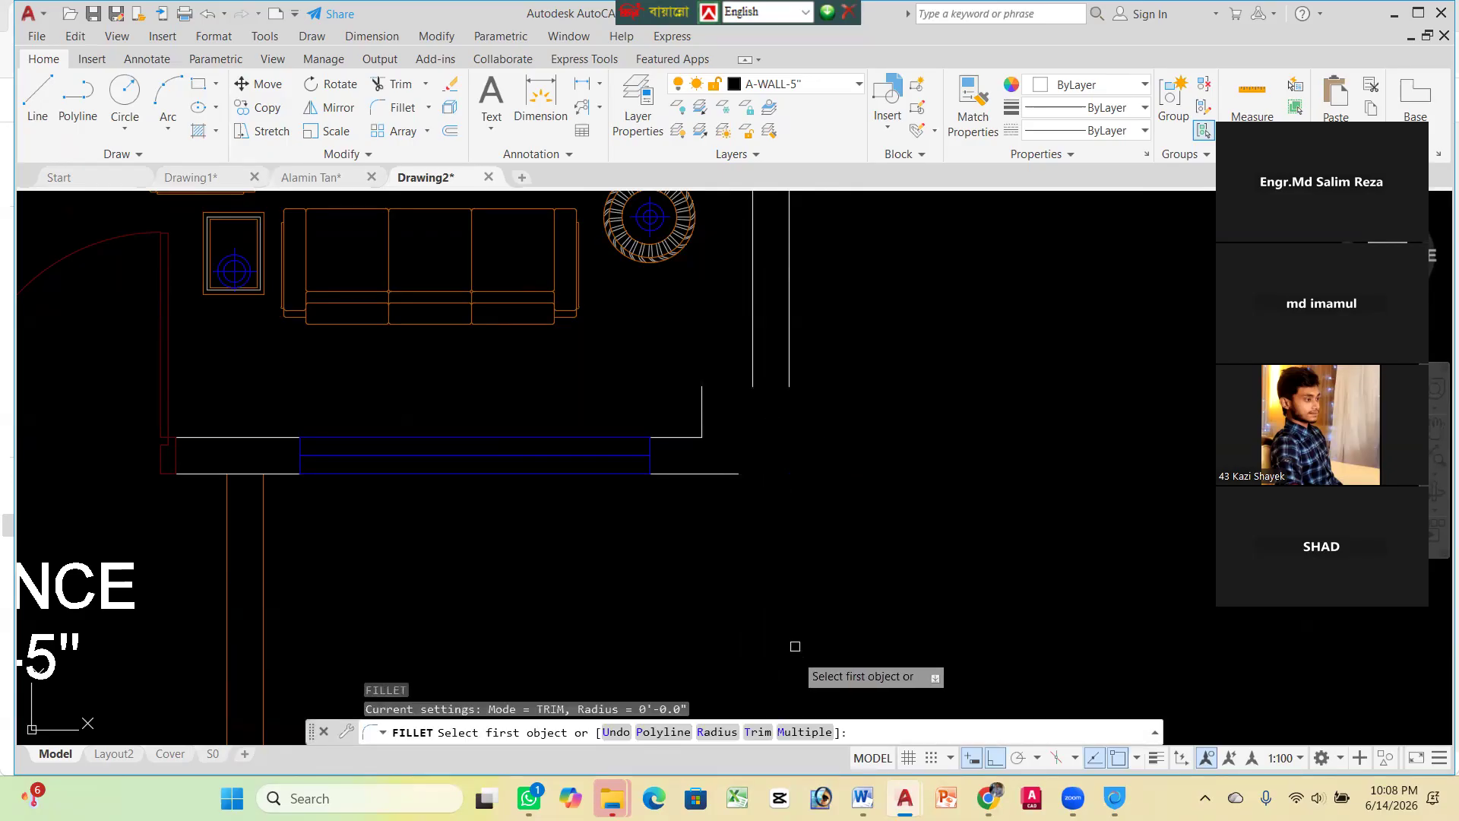
text(m)
key(Return)
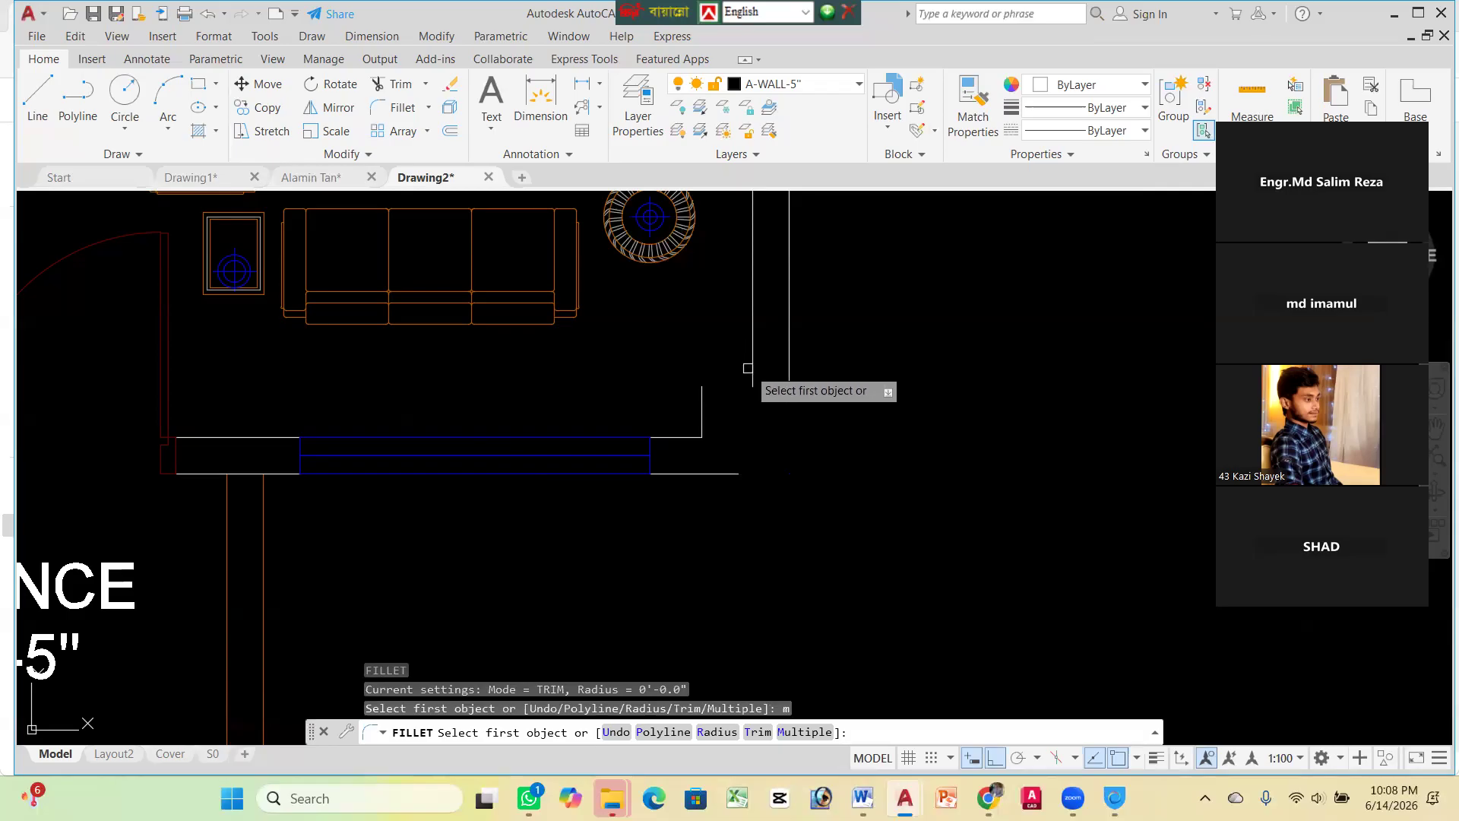
click(753, 372)
click(700, 437)
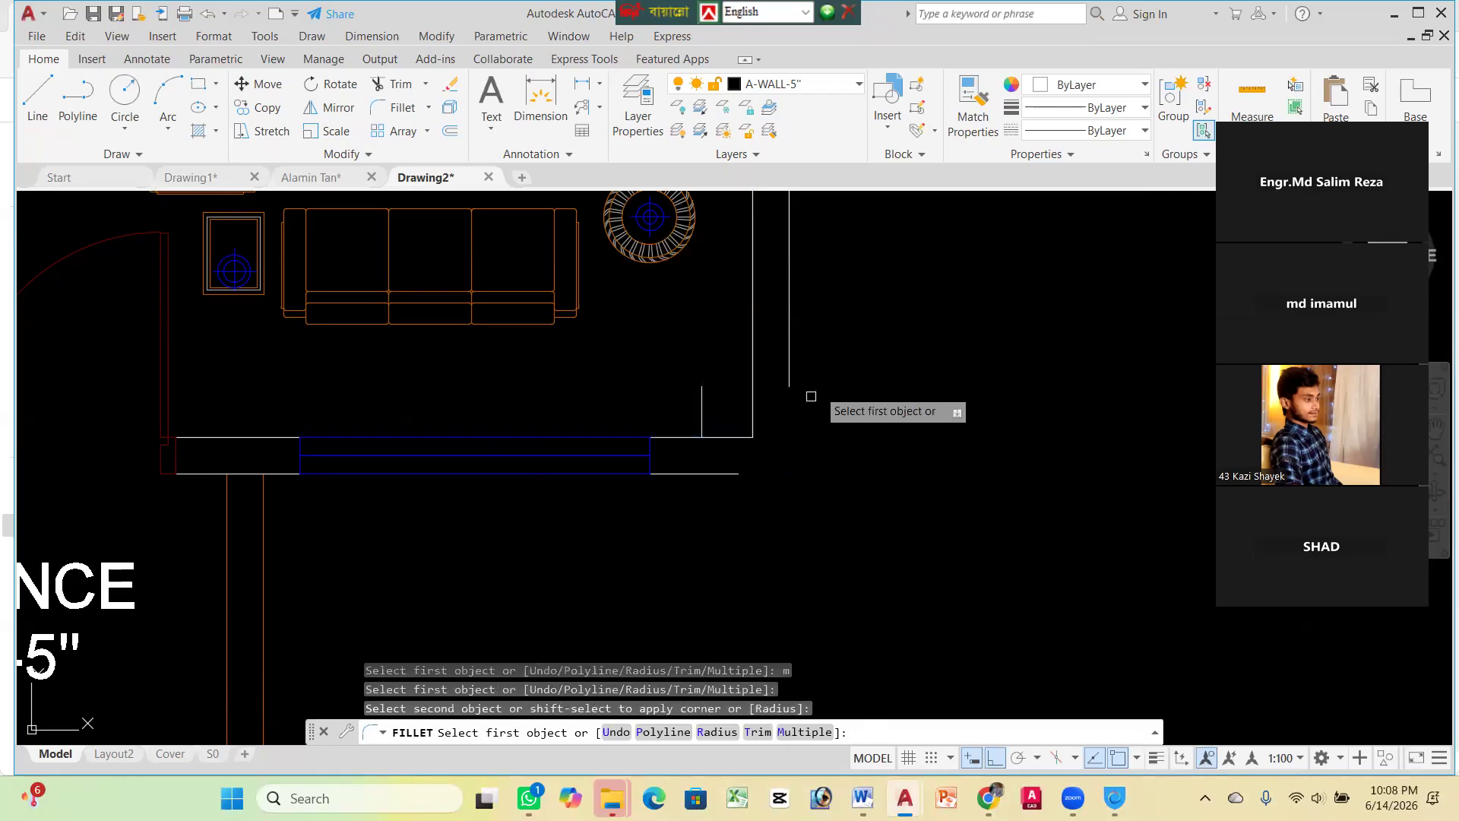
click(789, 377)
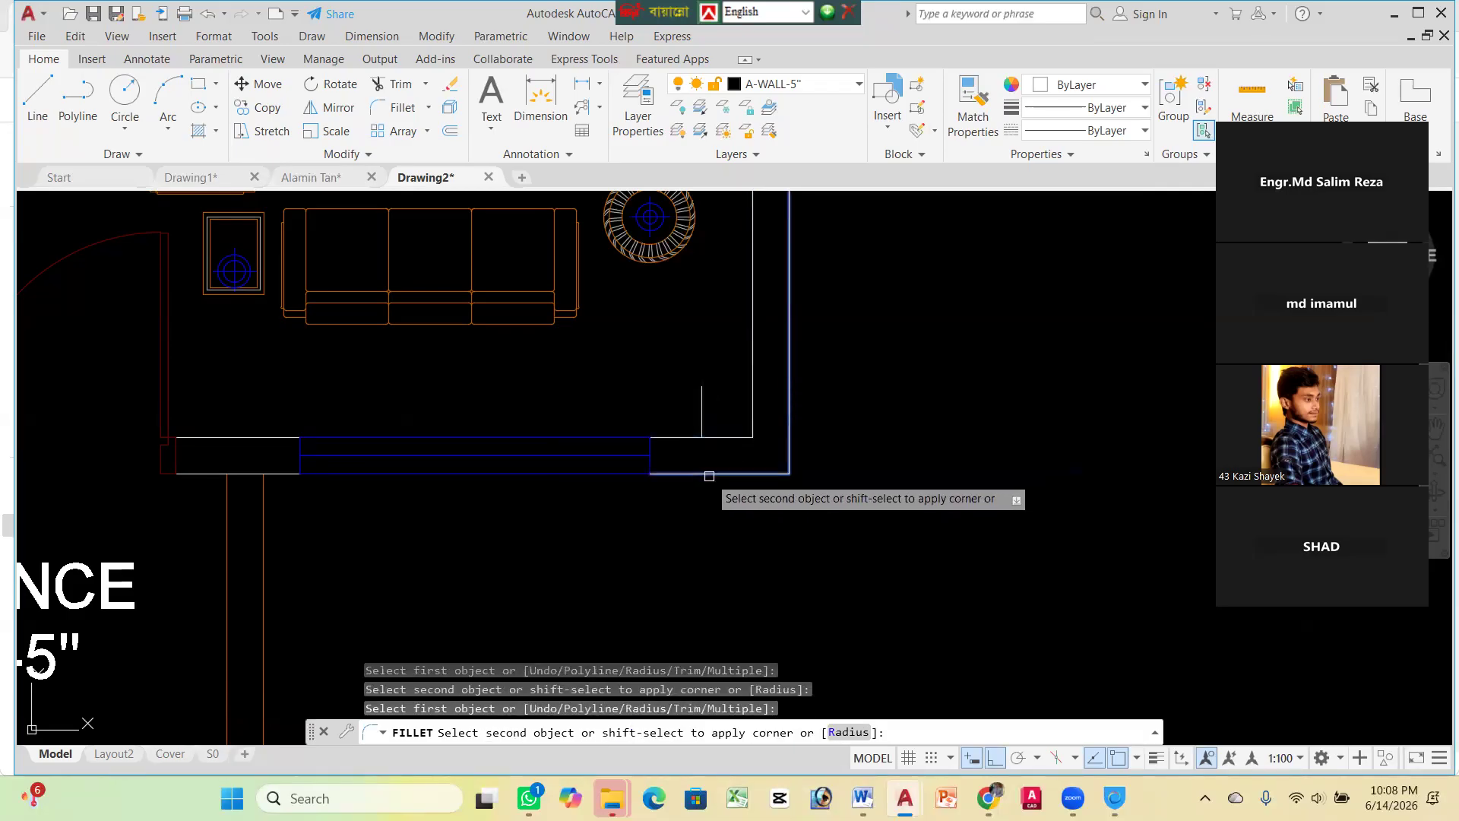
click(709, 475)
scroll(786, 527, down, 4)
scroll(836, 380, down, 4)
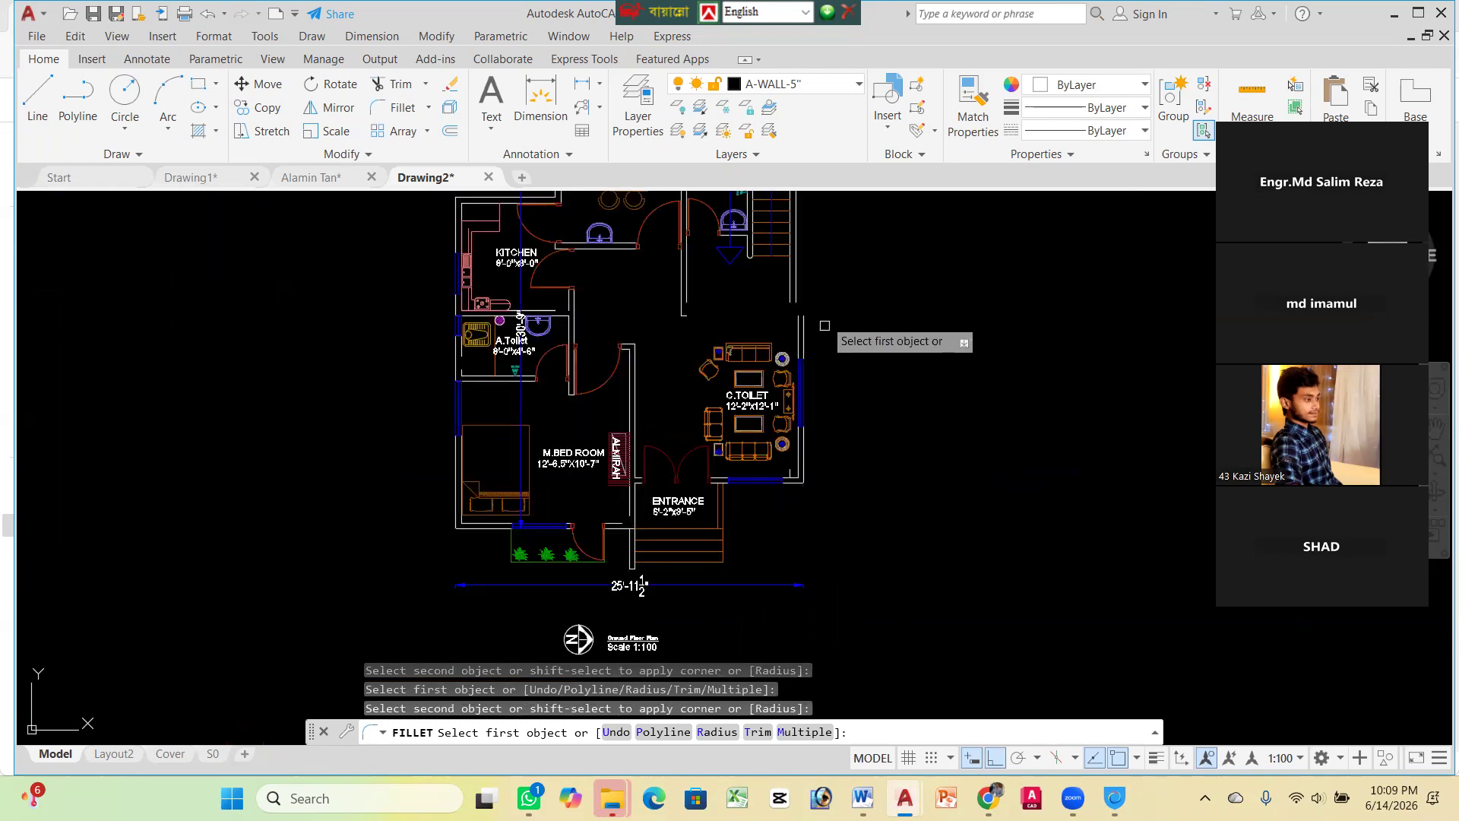
Join the lower left and lower right wall lines to their upper wall lines
scroll(819, 300, up, 8)
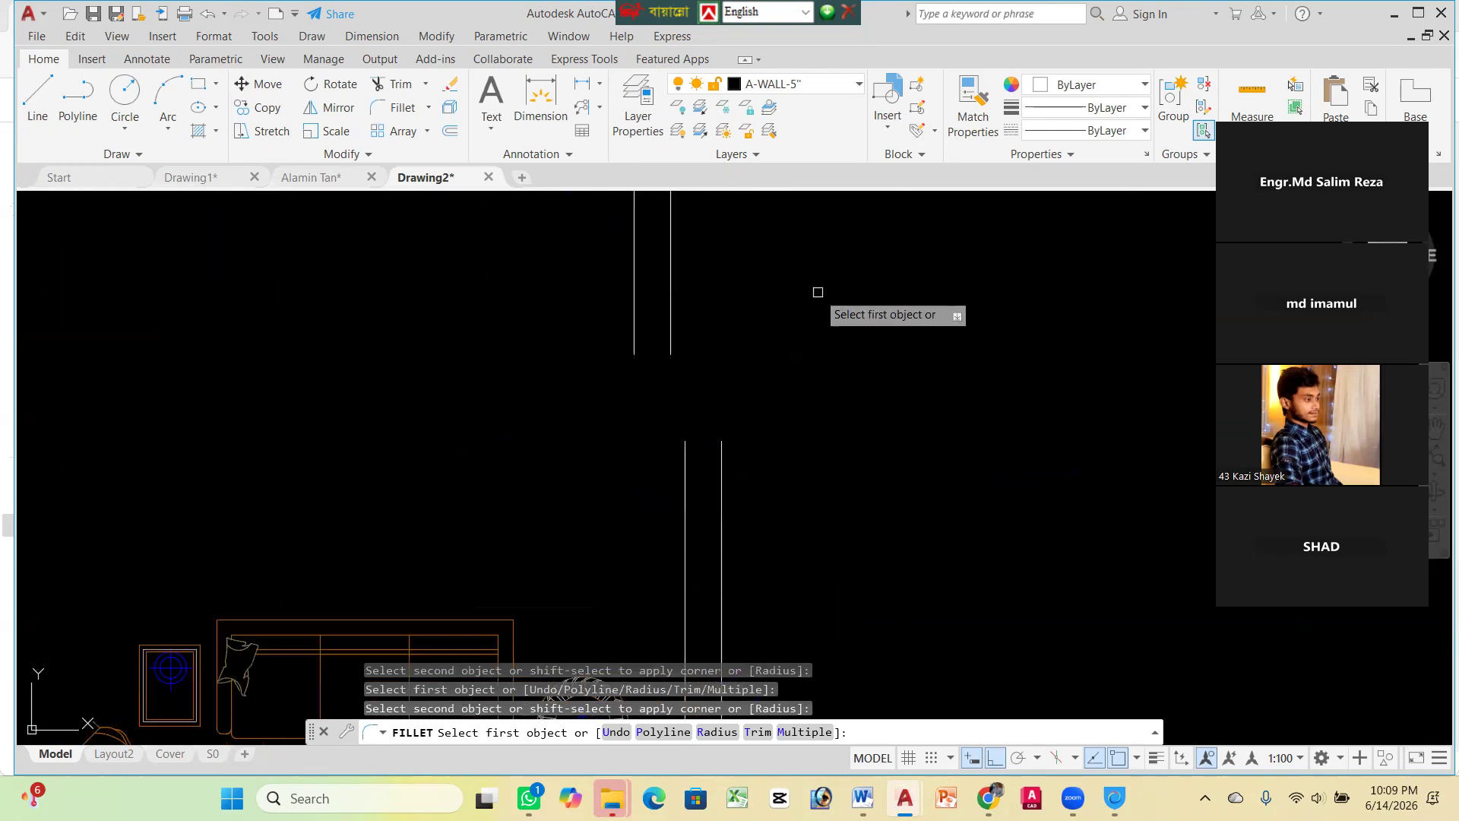
click(685, 490)
click(637, 347)
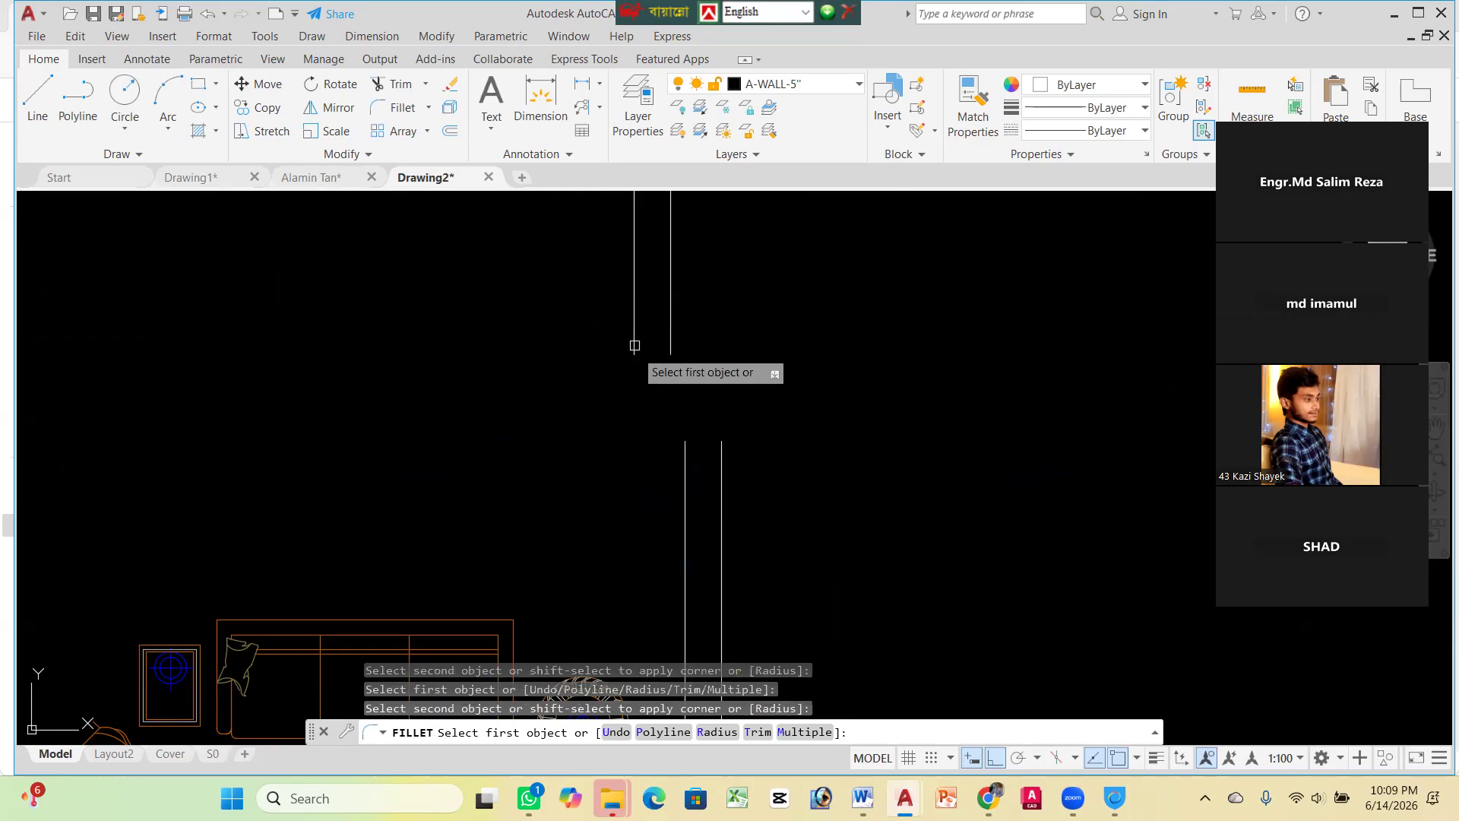
click(722, 450)
click(671, 339)
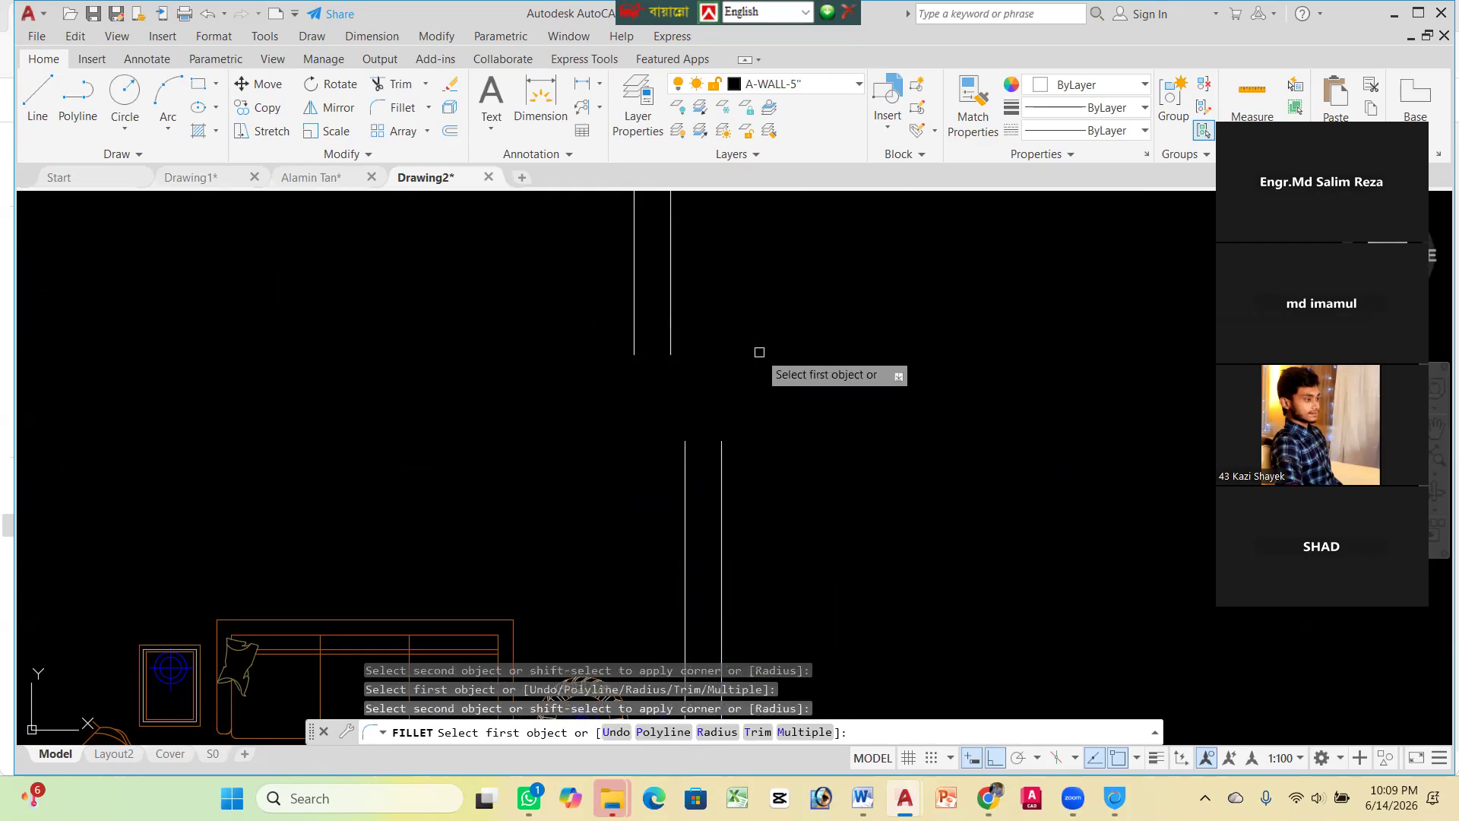
key(Escape)
scroll(713, 339, down, 3)
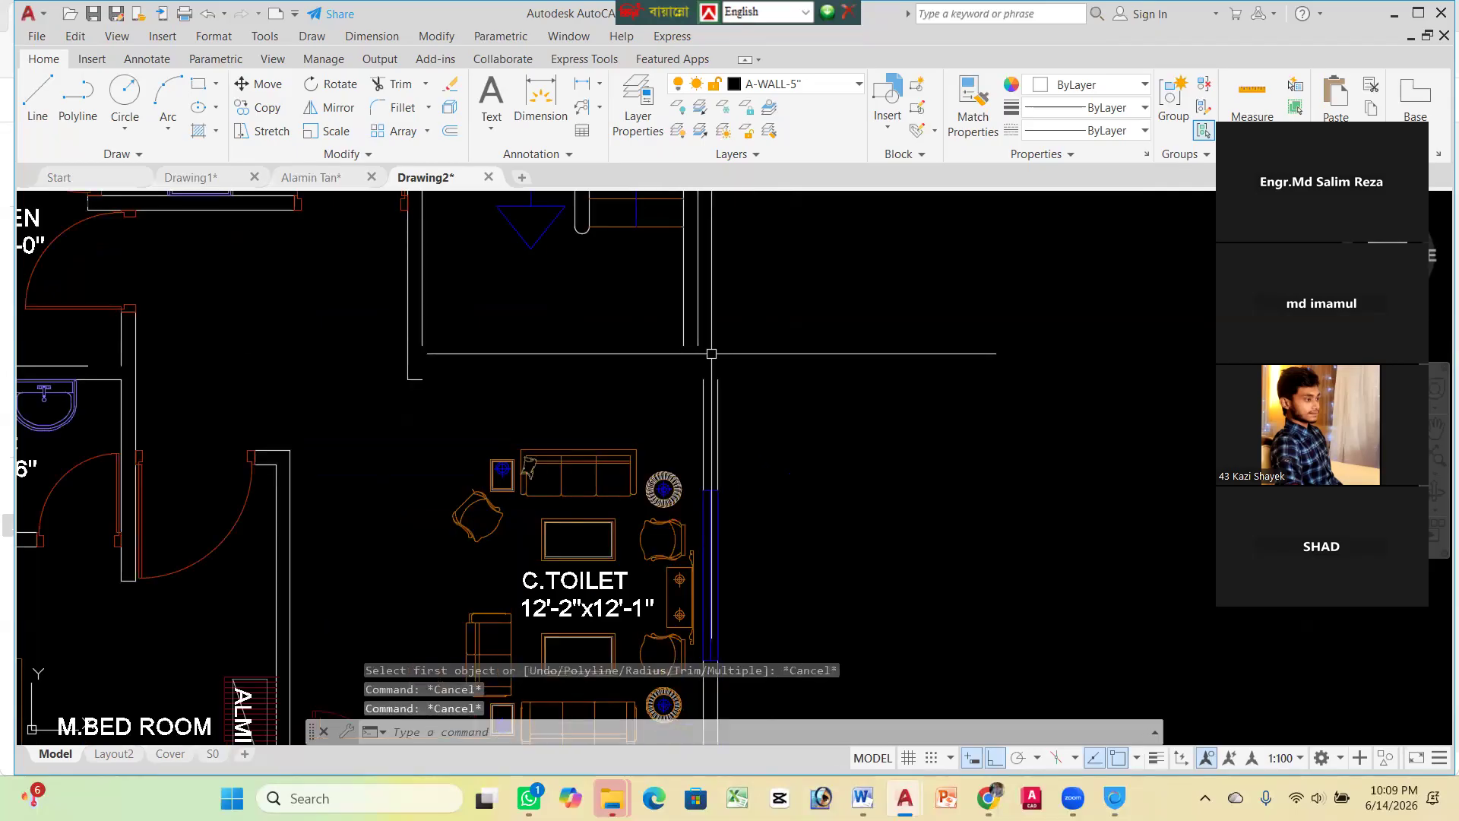
scroll(713, 339, up, 3)
scroll(718, 328, down, 2)
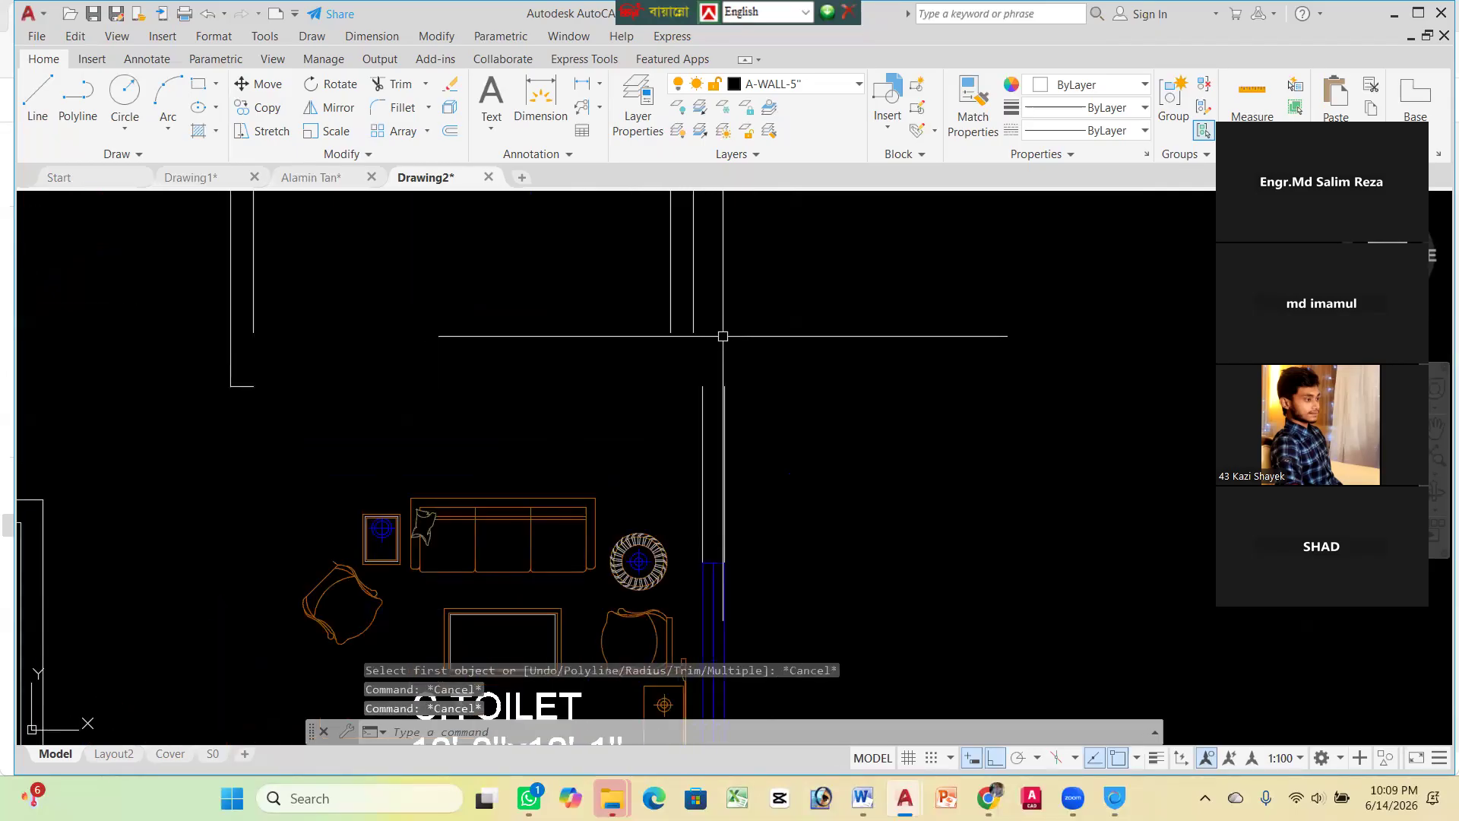
scroll(717, 335, down, 2)
scroll(715, 394, up, 5)
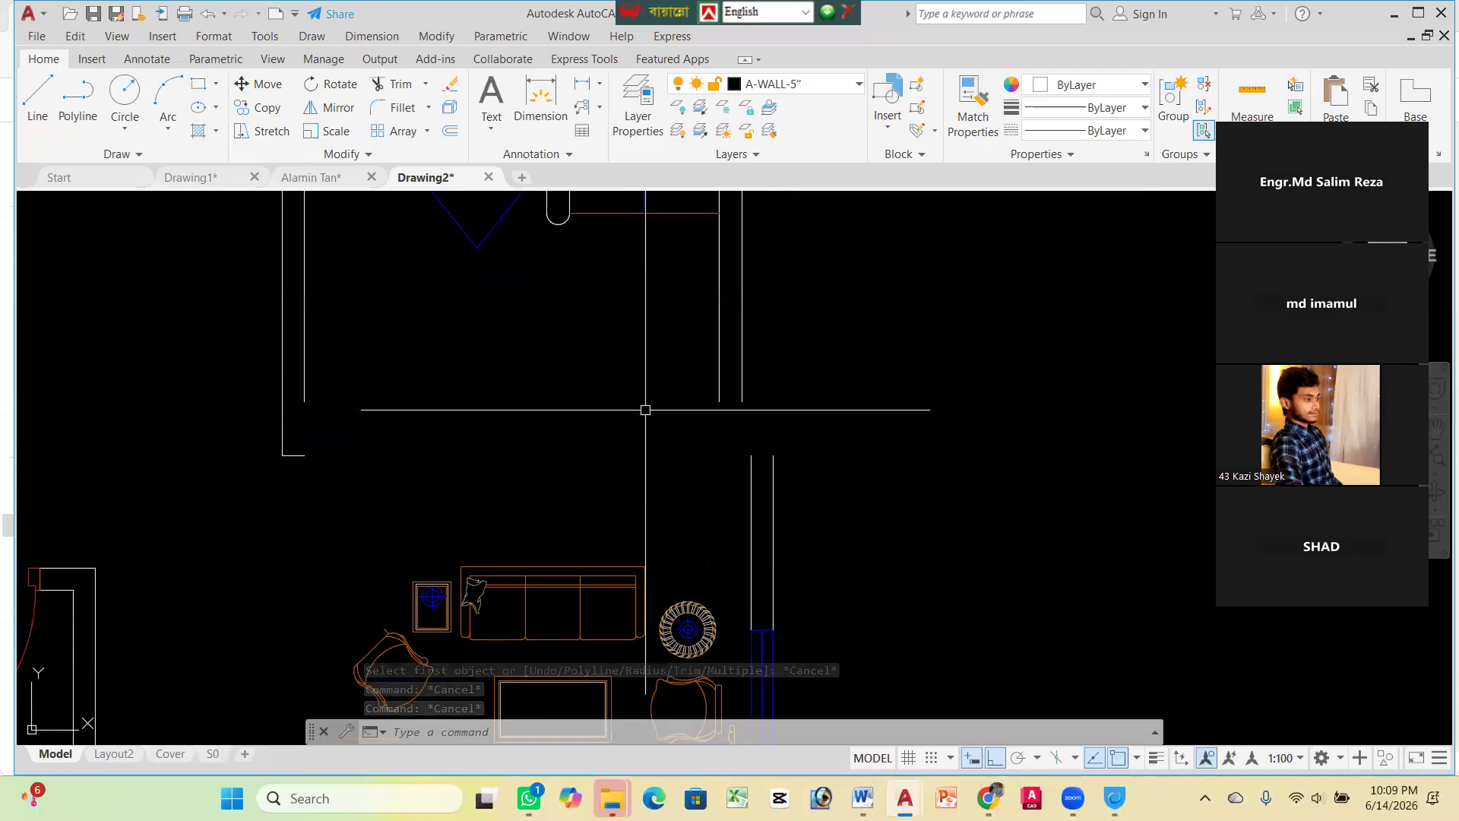
key(Escape)
key(Escape)
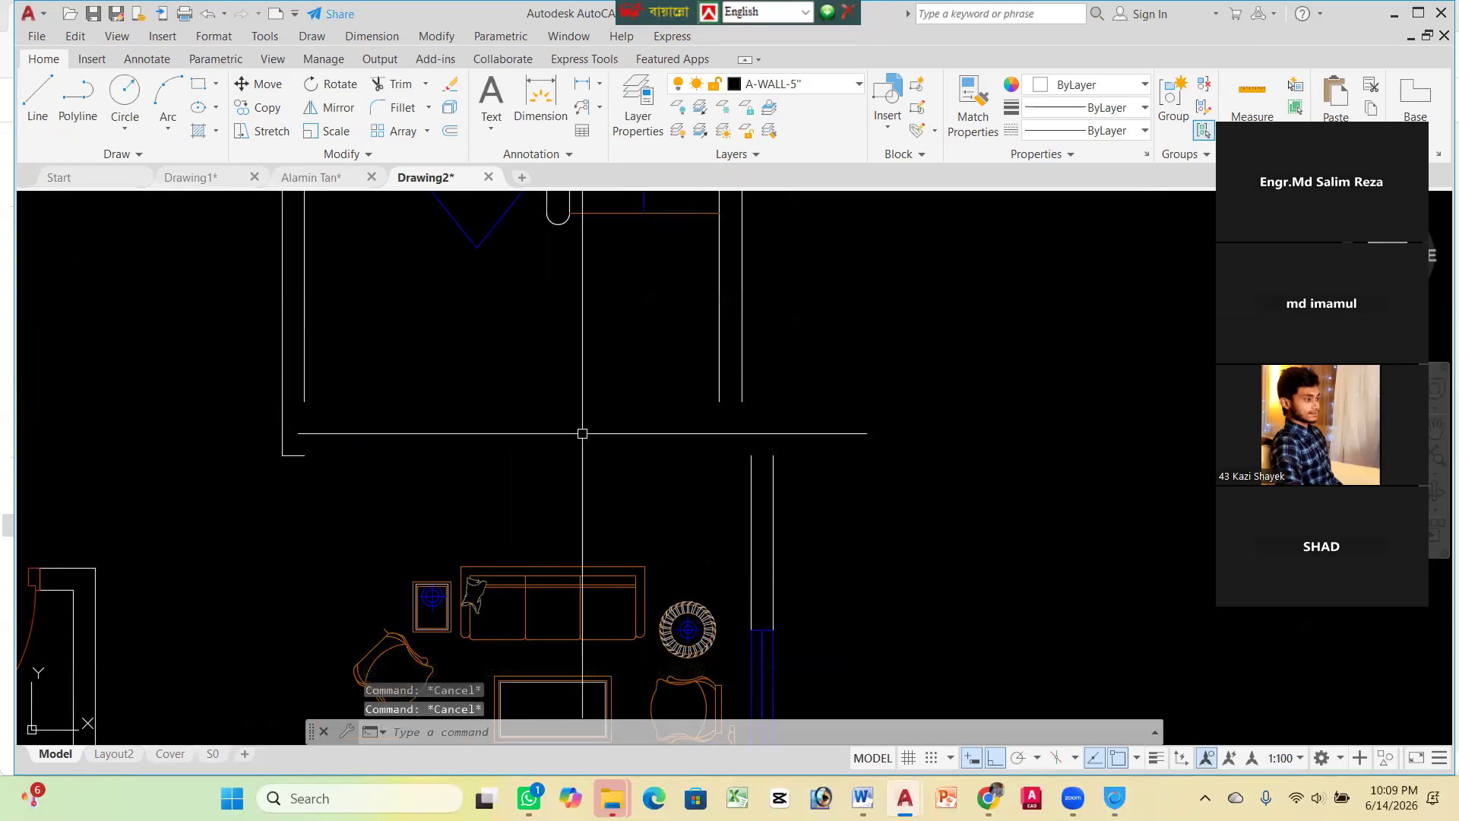
Fillet the right vertical wall line with the horizontal wall line above the sofa area
text(f)
key(Return)
click(750, 492)
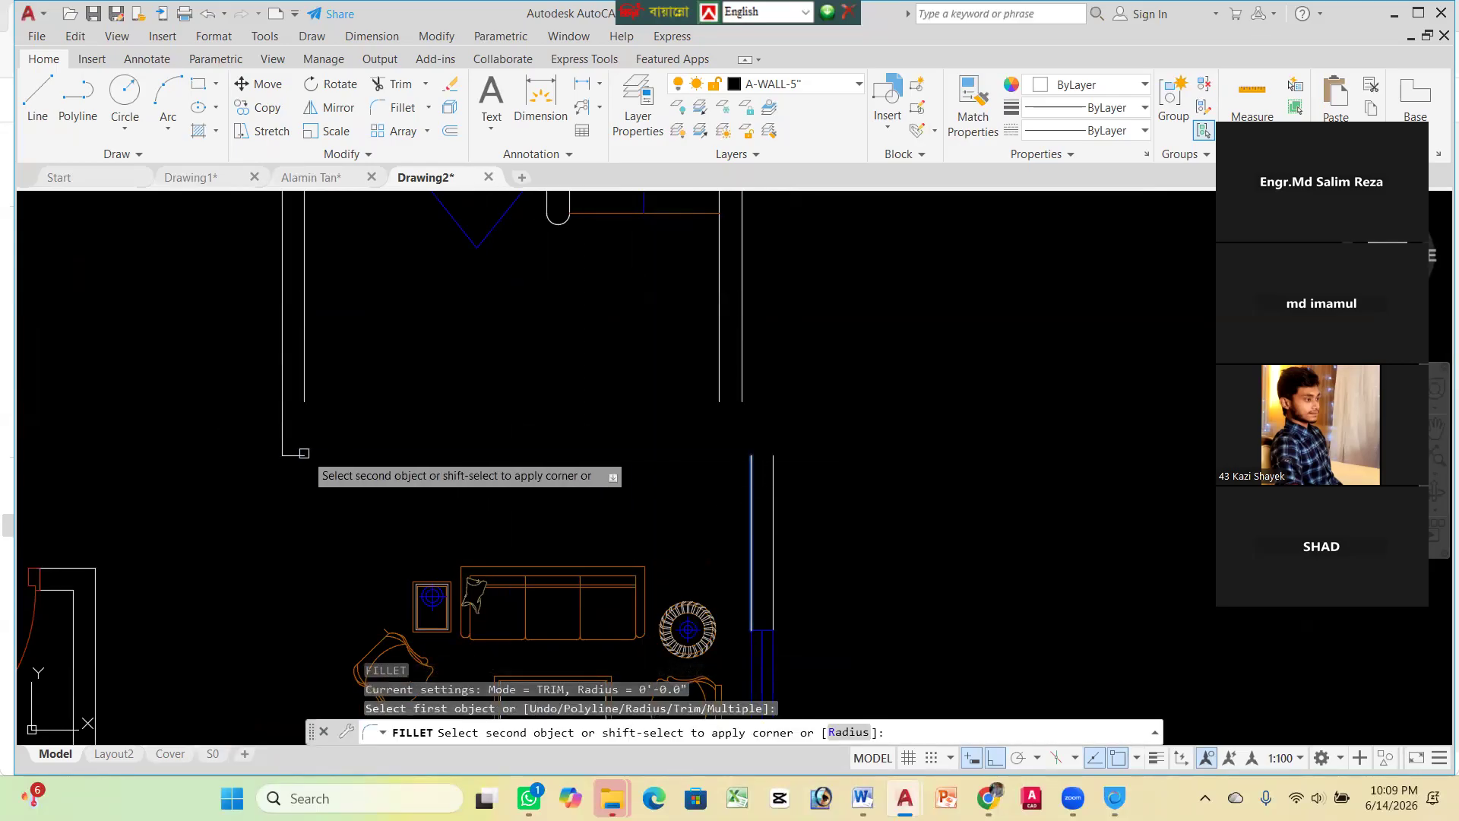
click(298, 453)
key(Return)
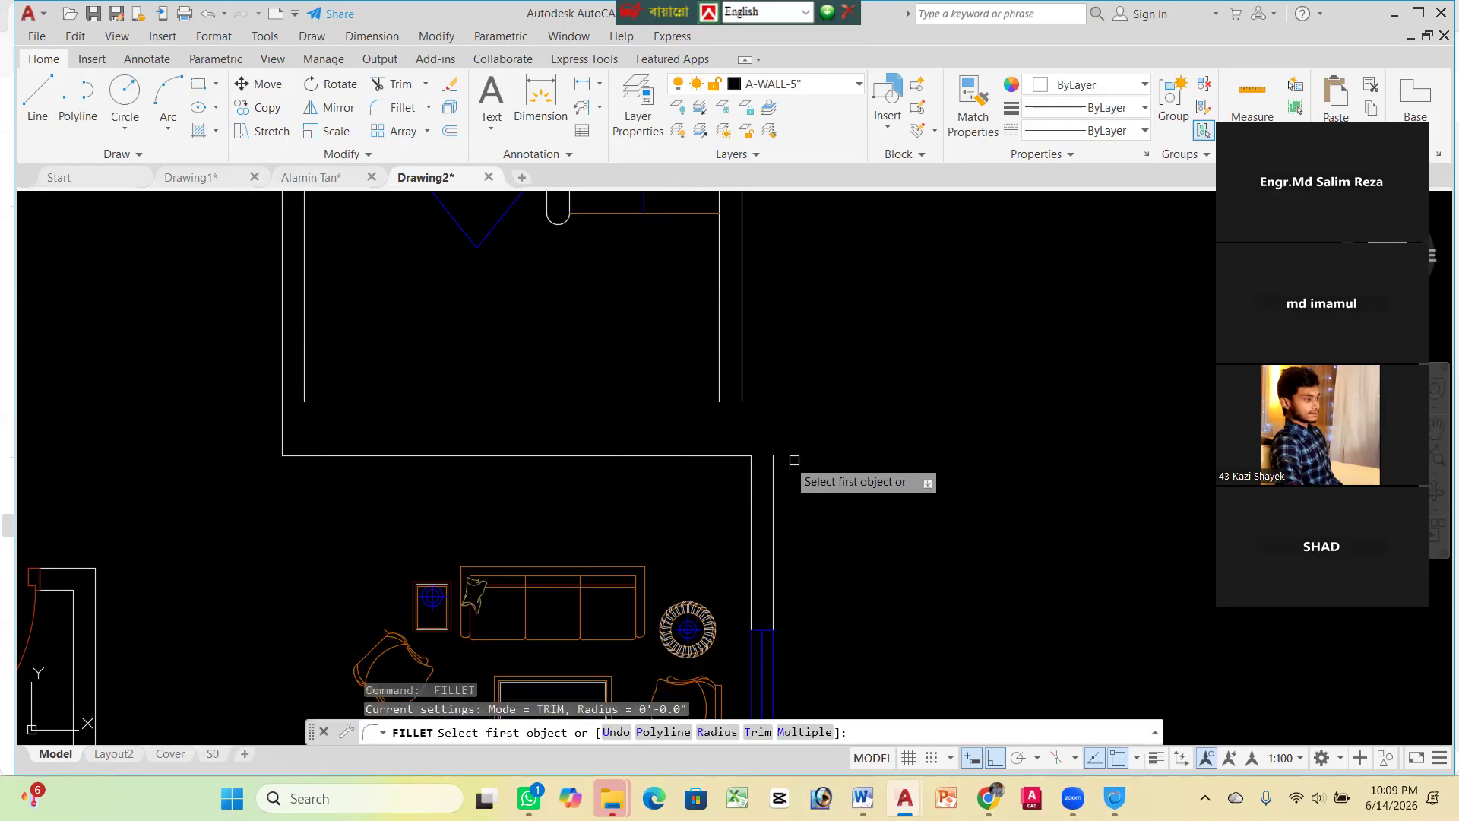
key(Return)
key(Return)
key(Return)
key(Return)
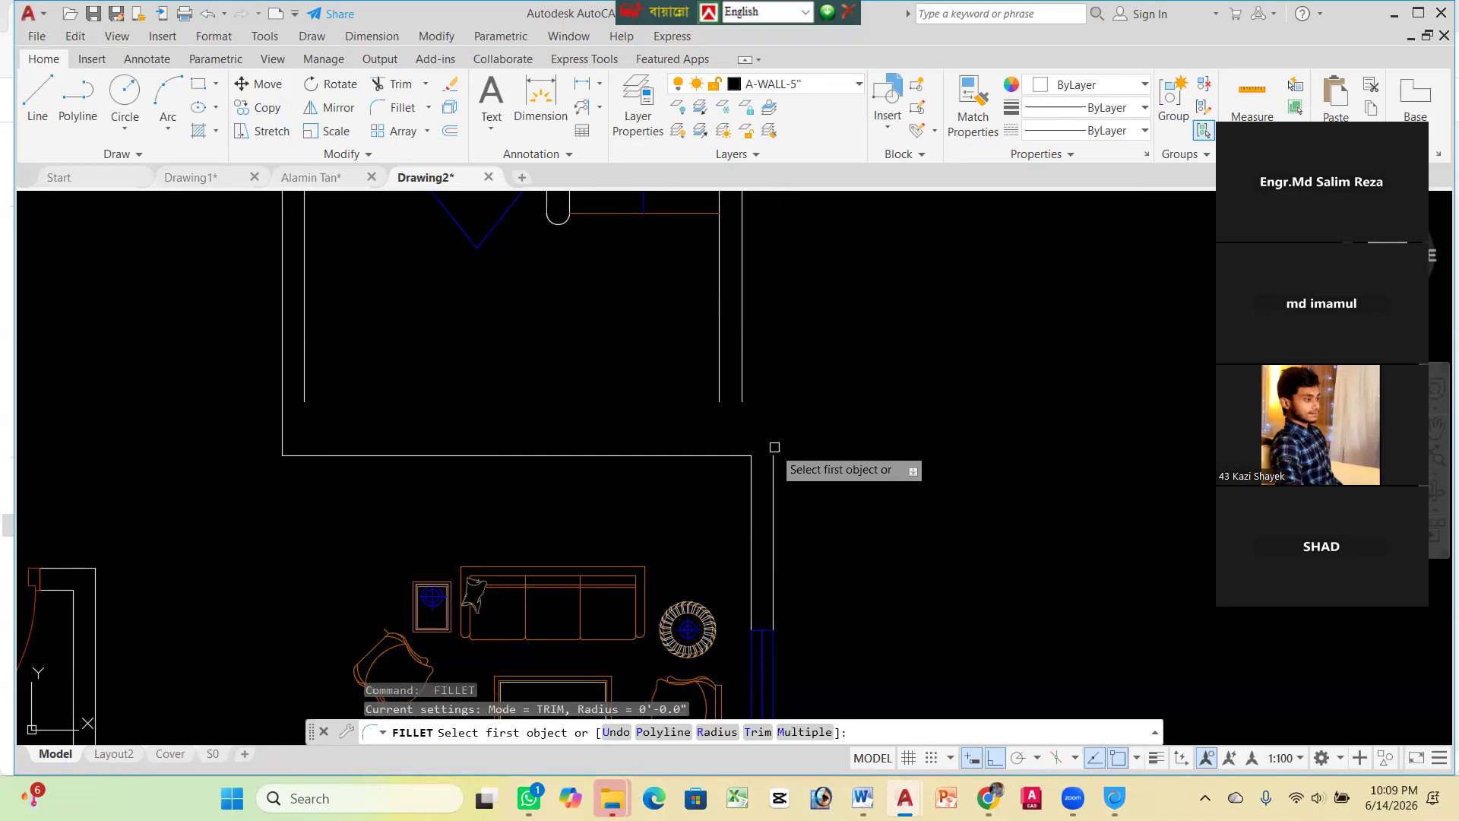
Try filleting the left and right vertical wall lines together, then cancel FILLET
click(773, 457)
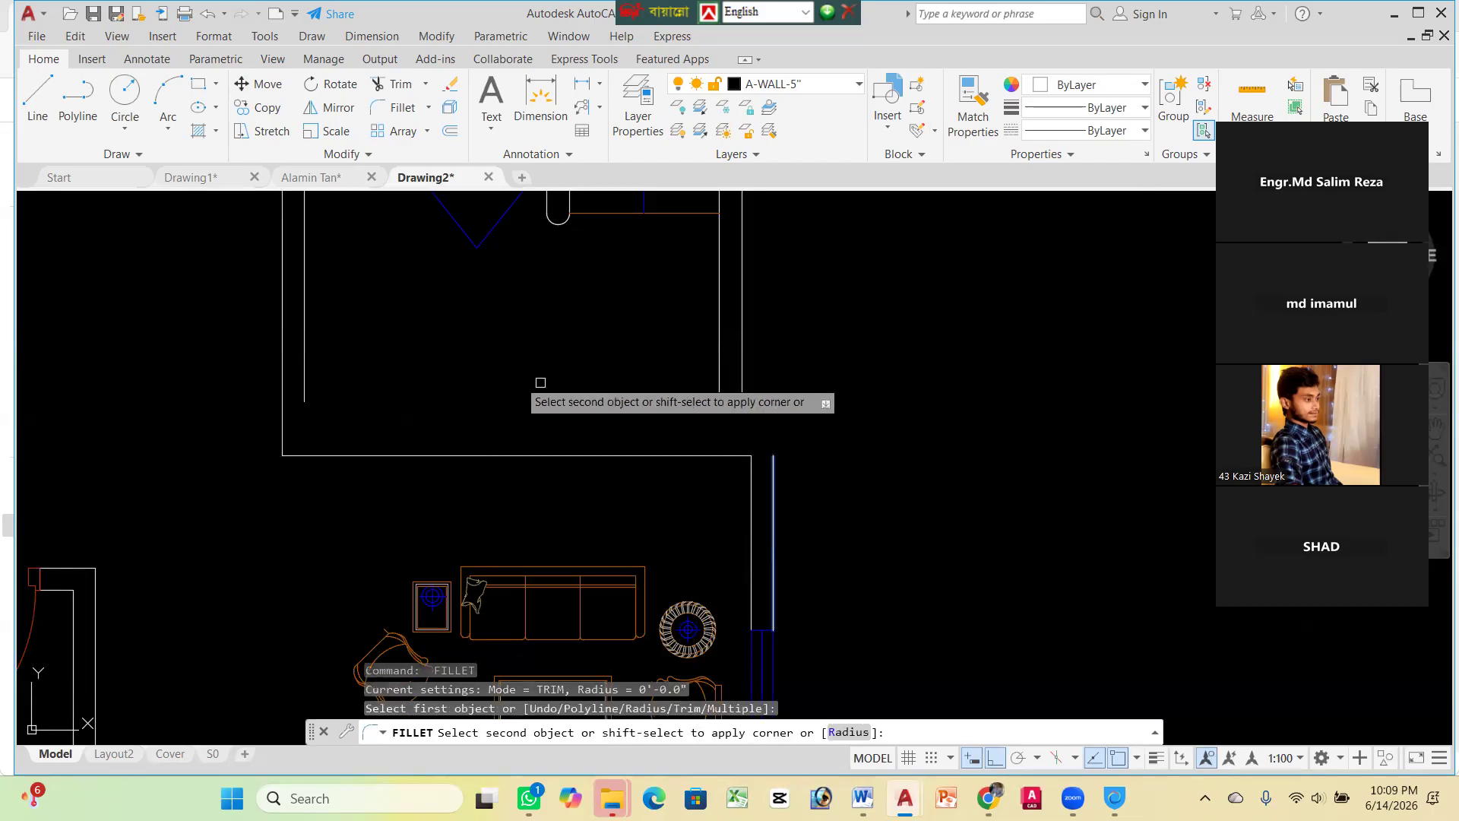
click(306, 391)
key(Escape)
key(Escape)
key(Escape)
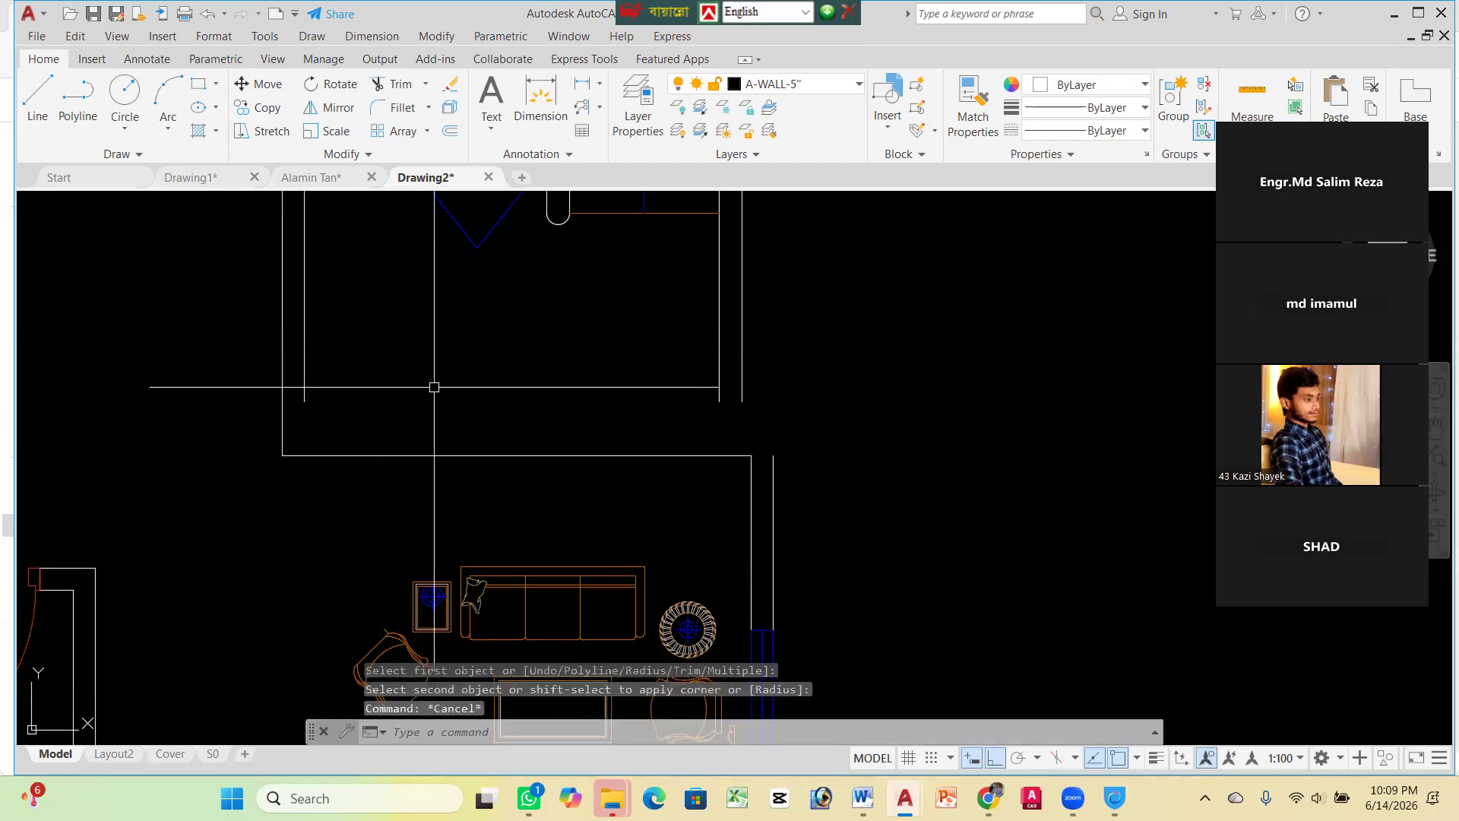
key(Return)
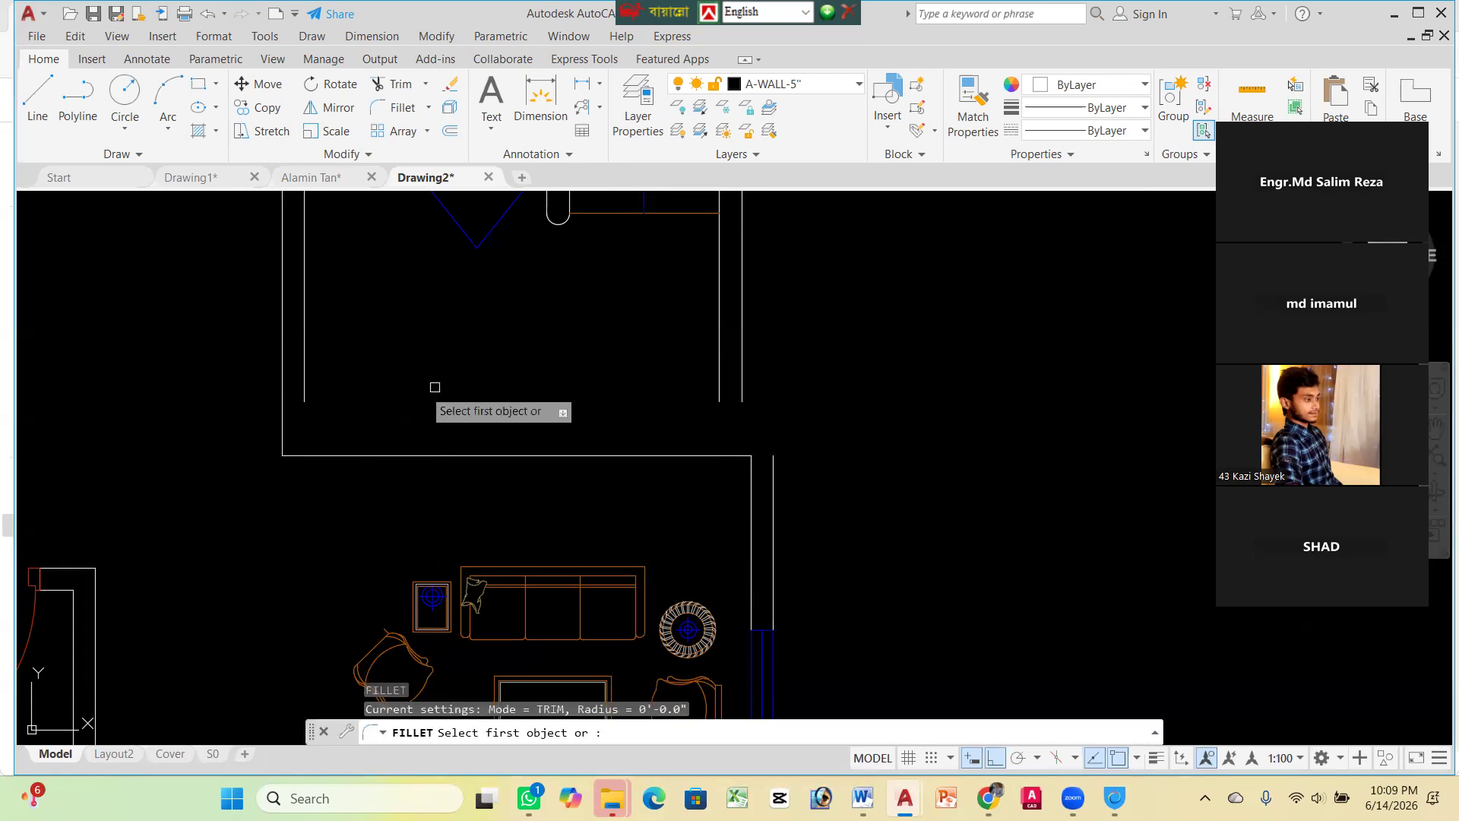
click(308, 390)
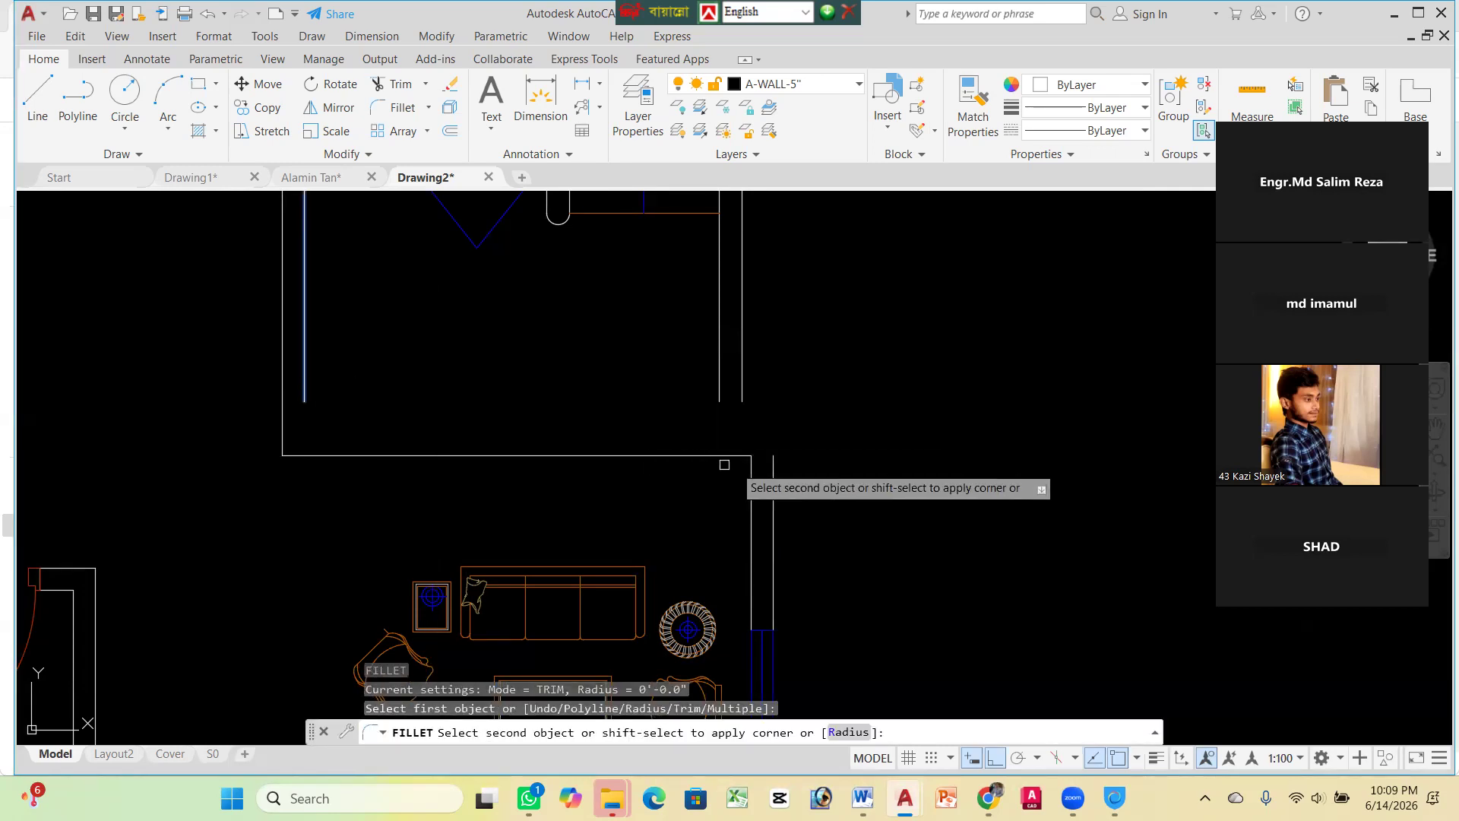
click(772, 465)
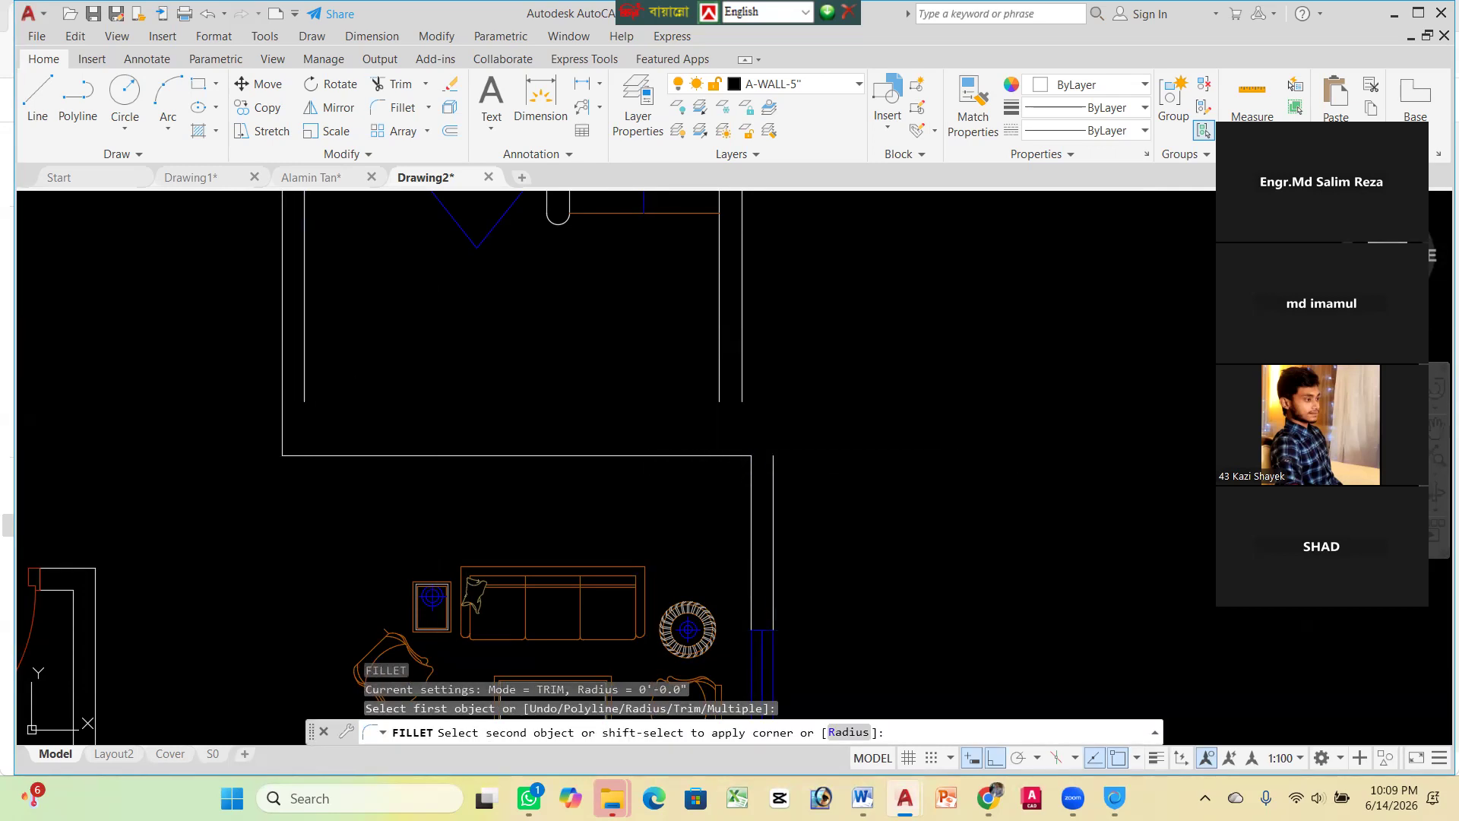
key(Escape)
scroll(873, 450, down, 3)
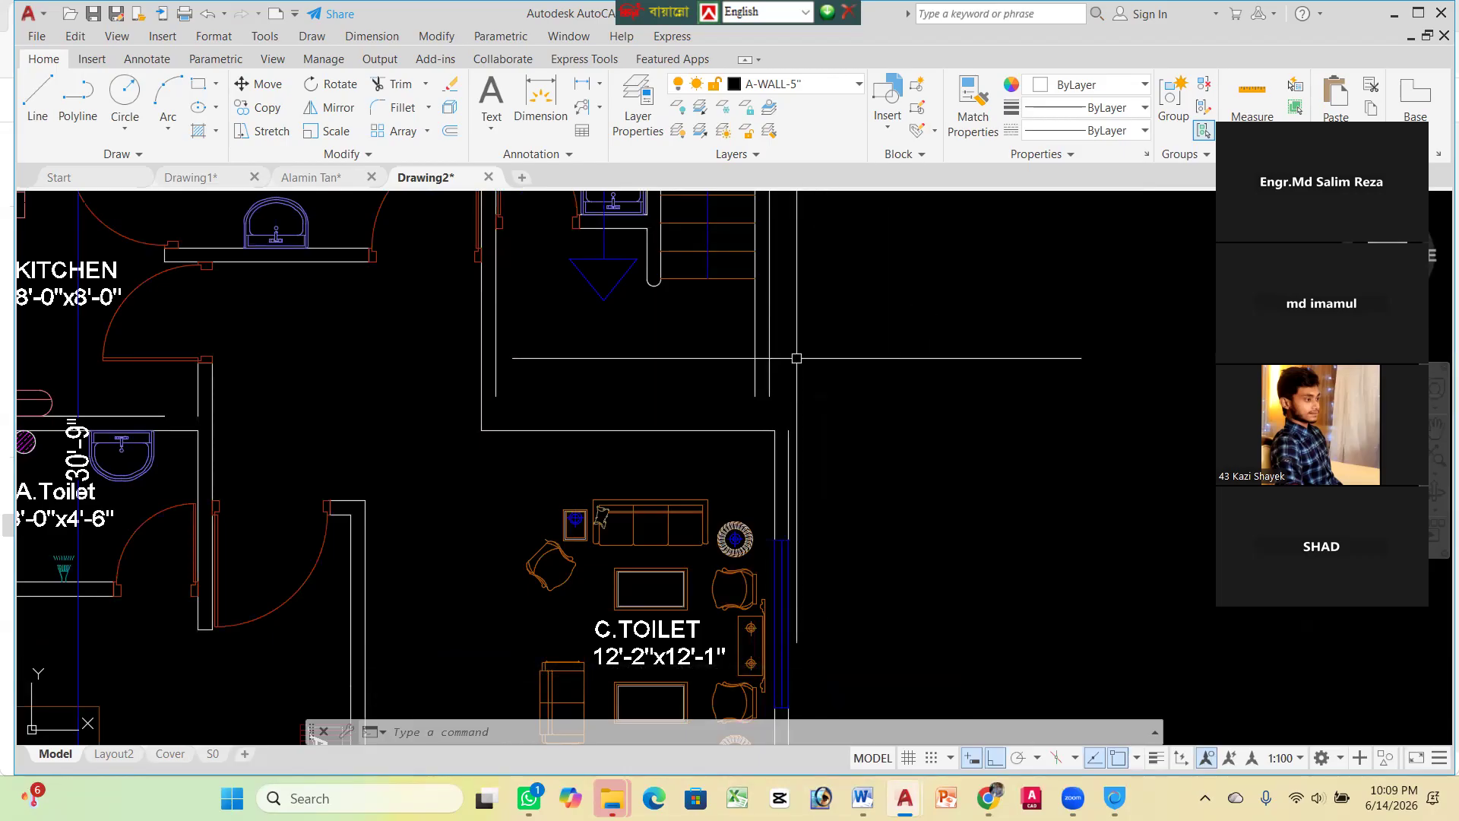
scroll(764, 362, down, 4)
scroll(801, 352, up, 4)
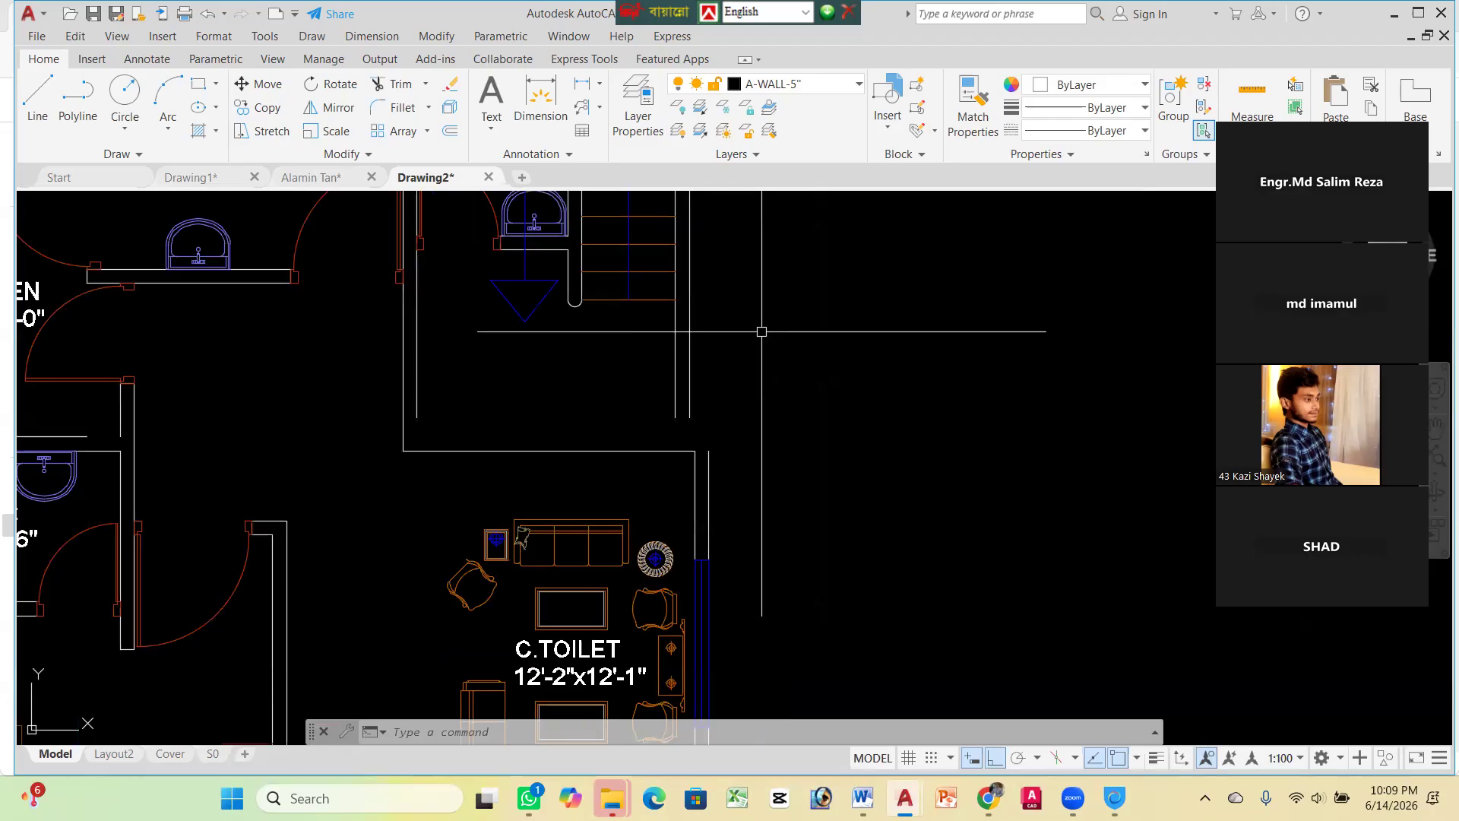
scroll(642, 349, down, 4)
scroll(652, 250, up, 3)
scroll(605, 221, down, 2)
scroll(581, 266, up, 6)
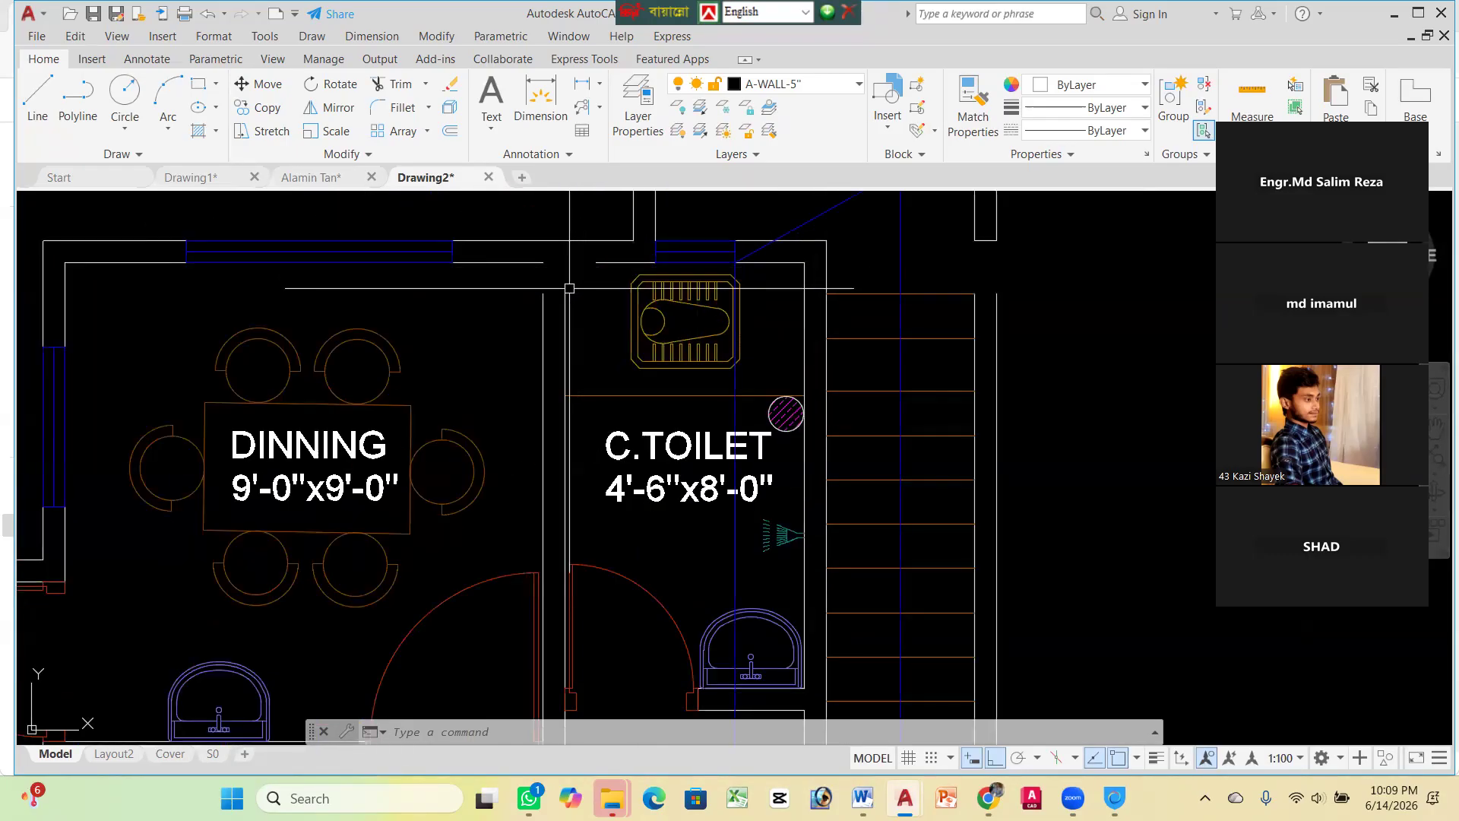
key(Escape)
scroll(585, 277, down, 4)
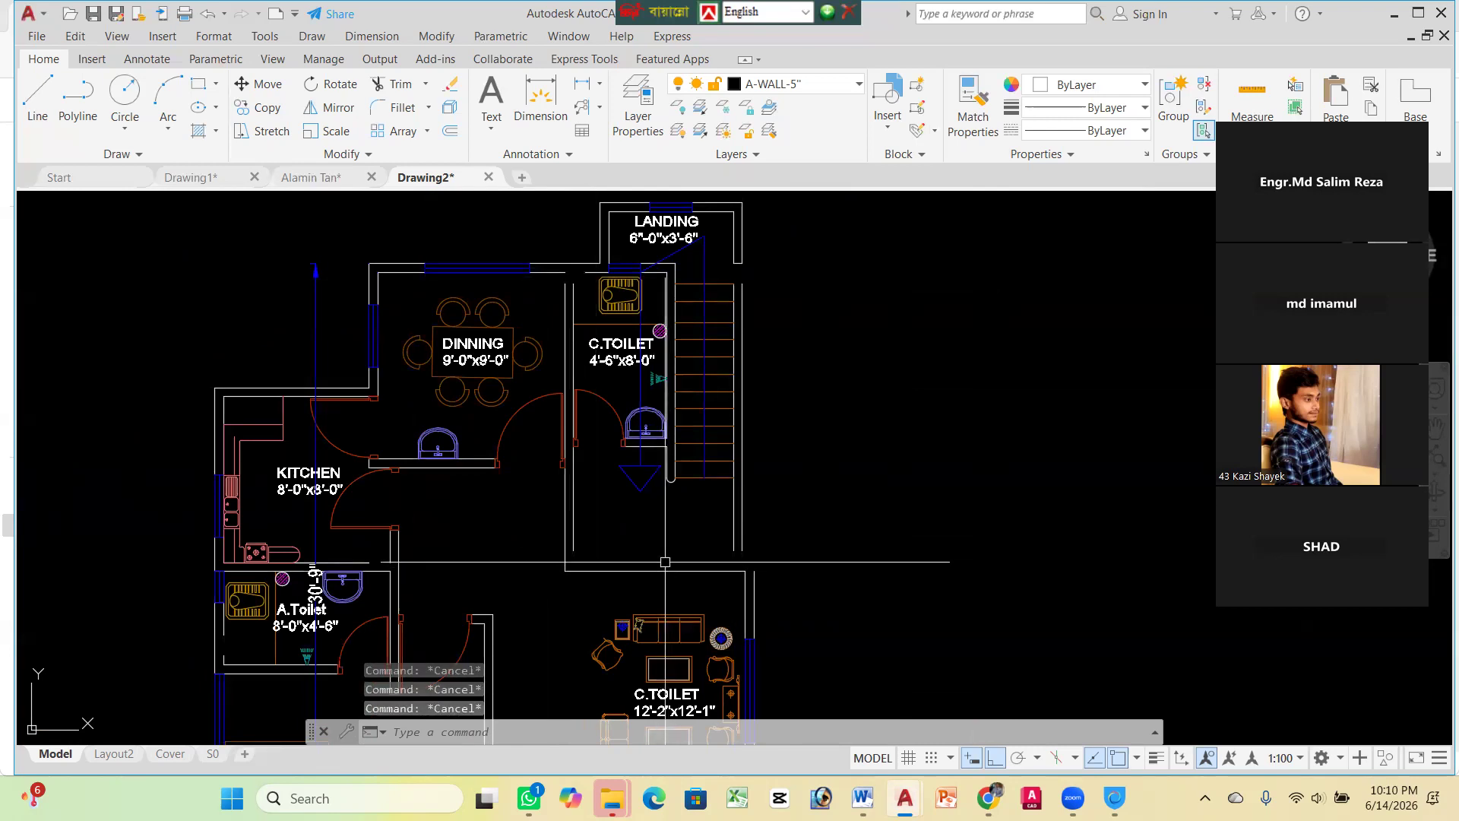
Offset the bottom wall line below C.TOILET and the stairs upward by 5
text(o)
key(Return)
text(5)
key(Return)
click(635, 569)
click(654, 533)
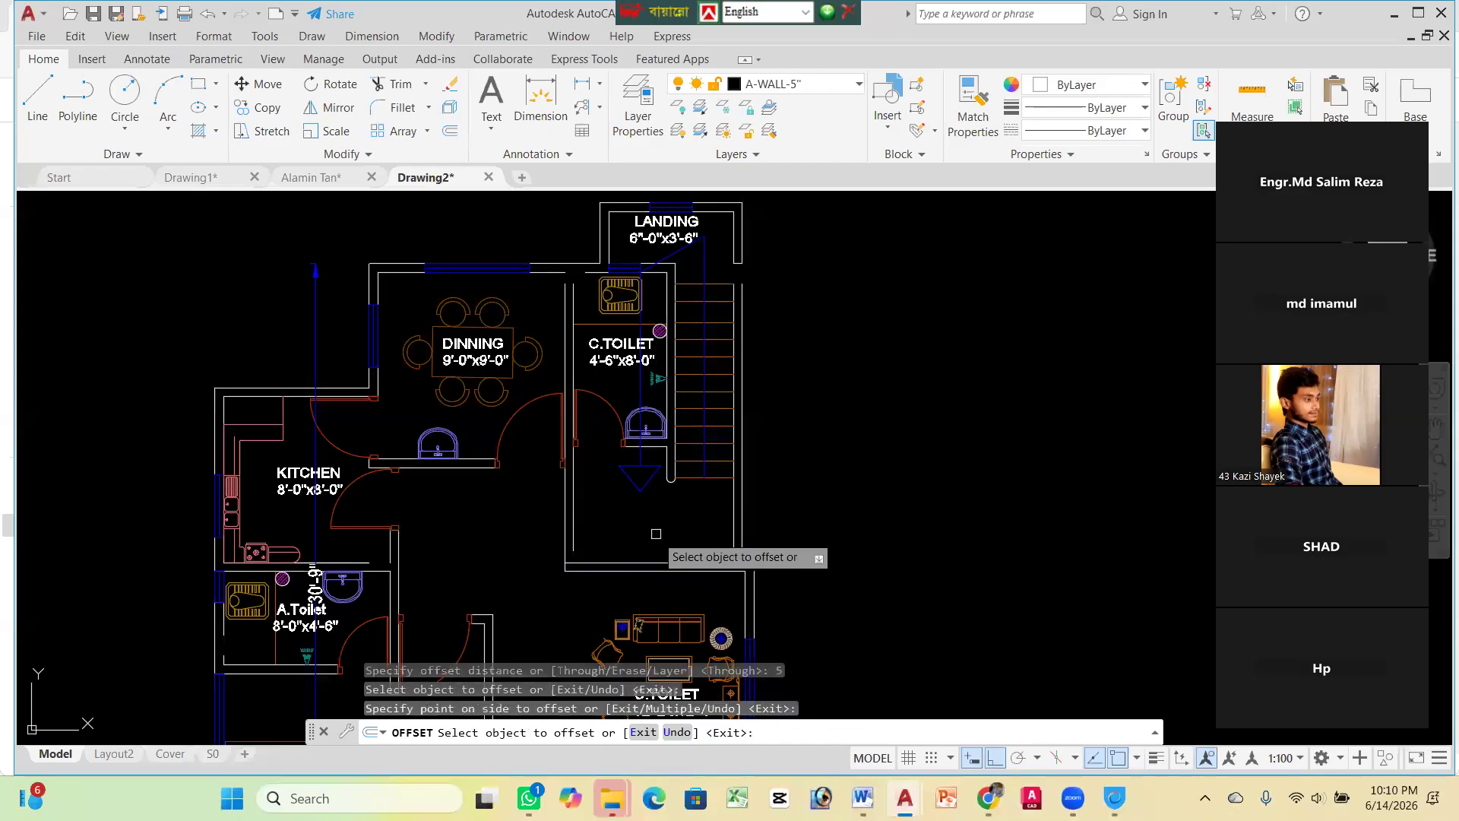
key(Escape)
scroll(637, 544, up, 2)
Fillet the C.TOILET inner wall outline with the adjacent wall line in Multiple mode
text(f)
key(Return)
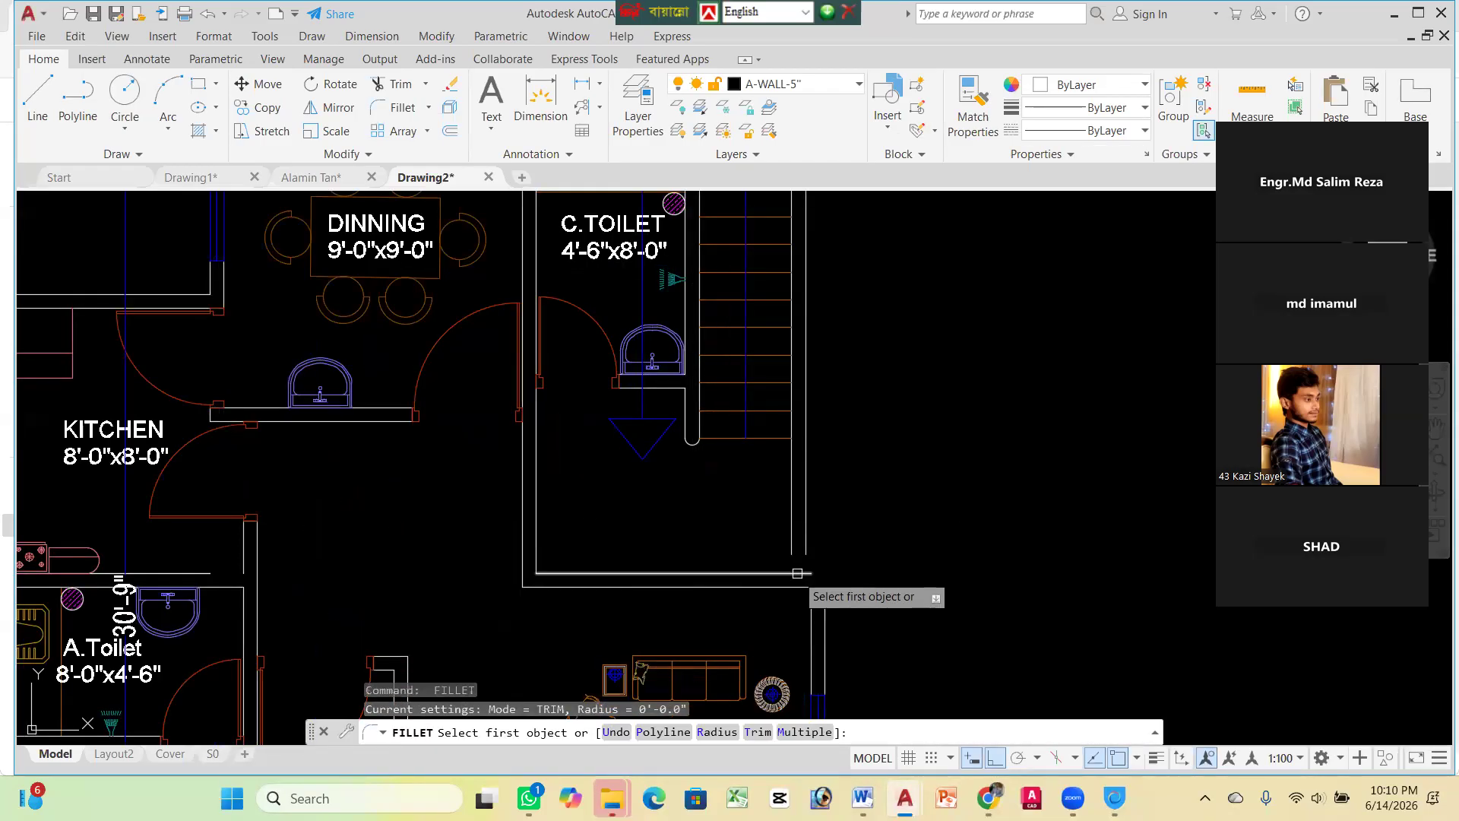
key(Escape)
text(f)
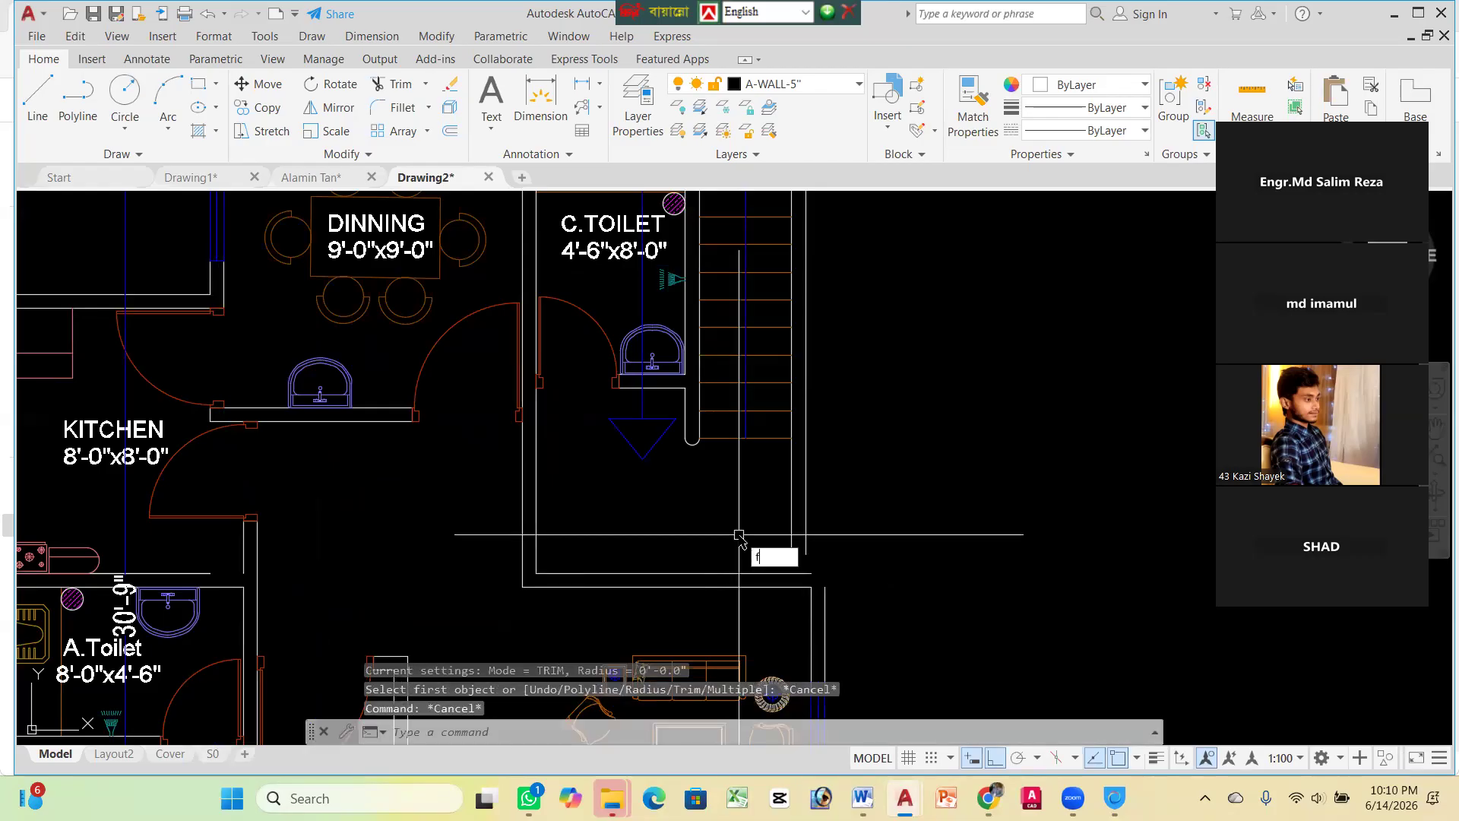
key(Return)
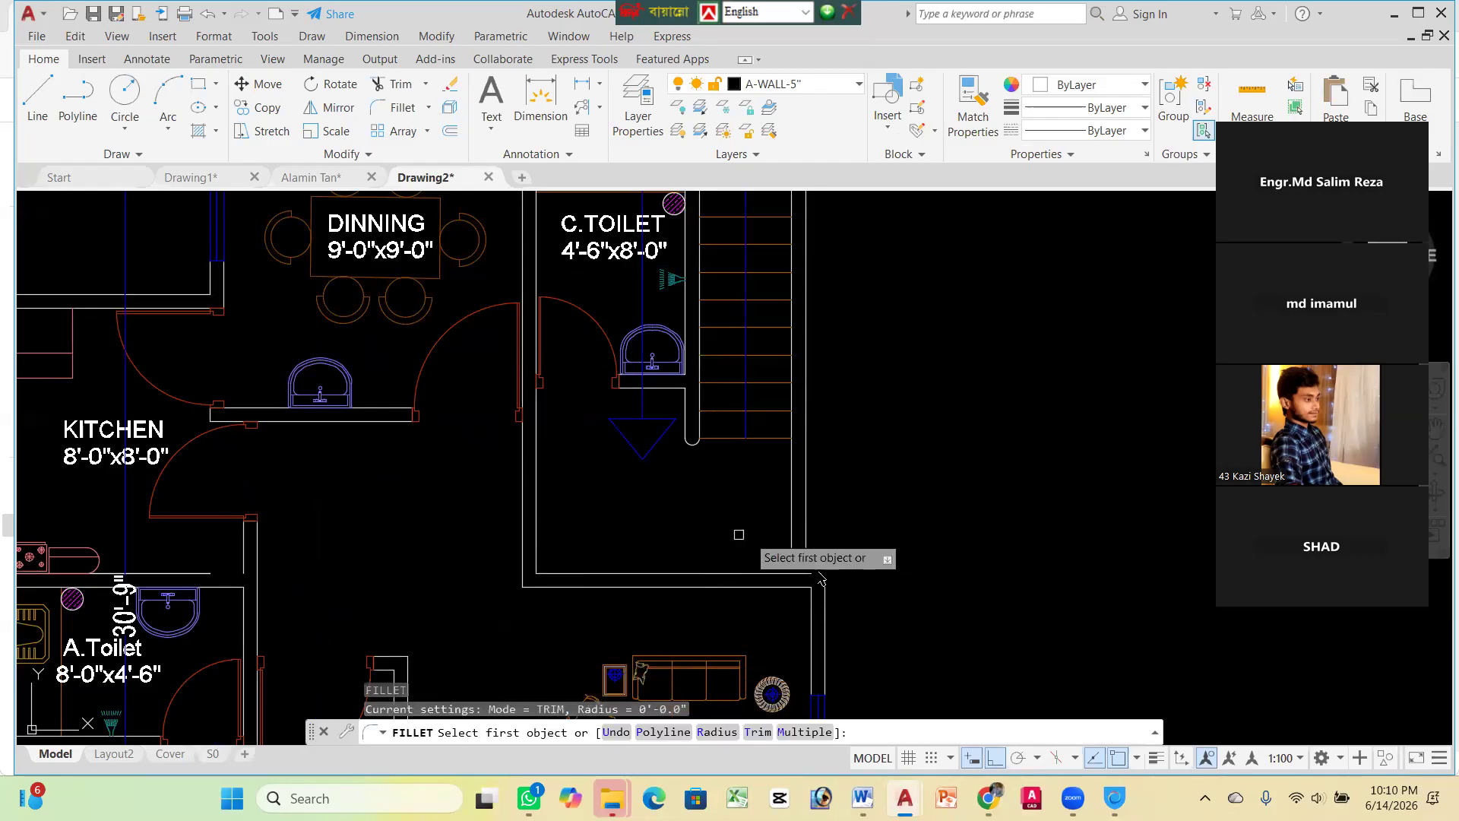
text(m)
key(Return)
click(791, 573)
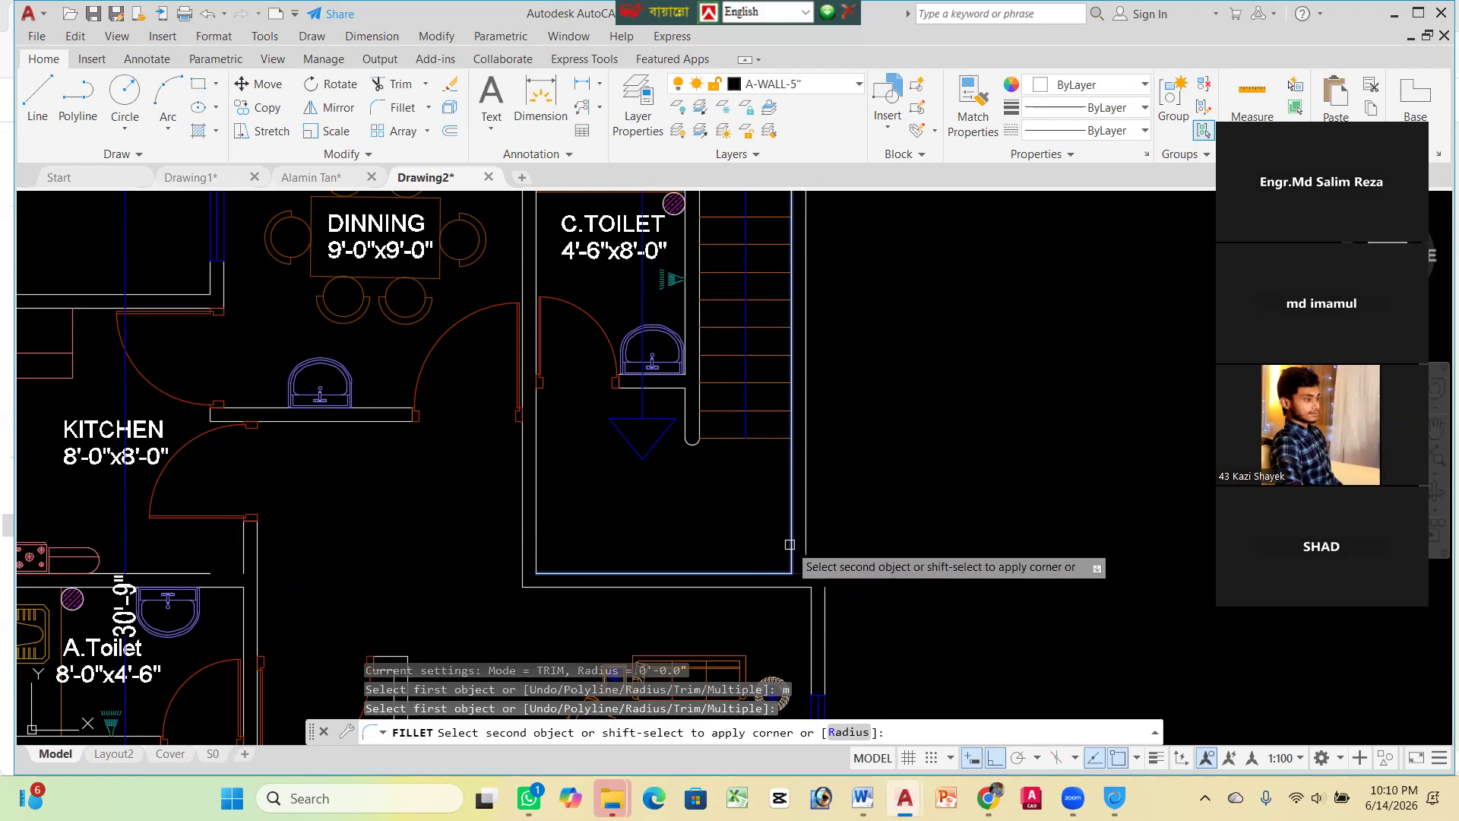
click(806, 544)
key(Escape)
scroll(836, 543, up, 2)
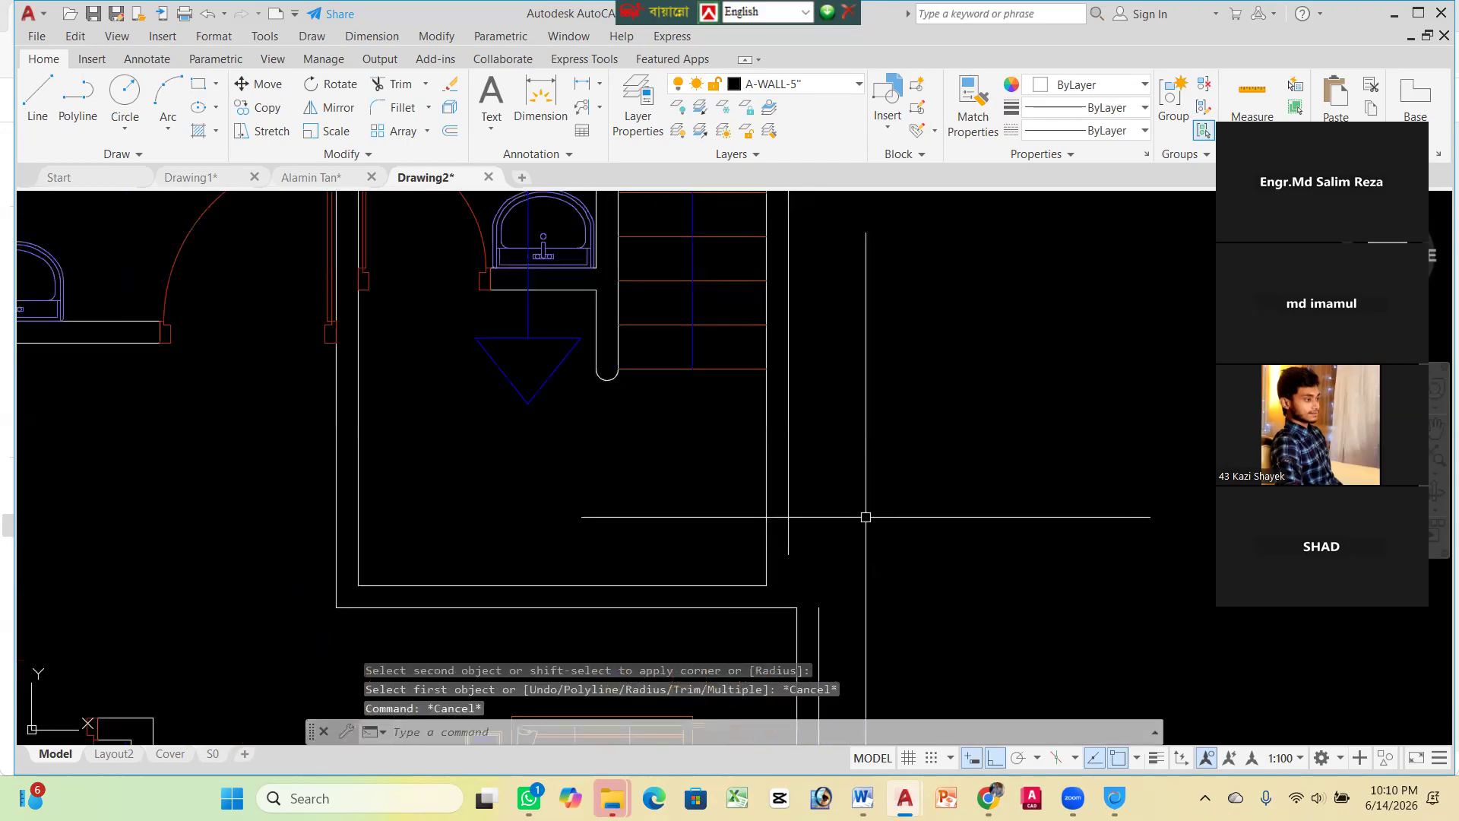
scroll(865, 517, down, 3)
scroll(855, 505, up, 3)
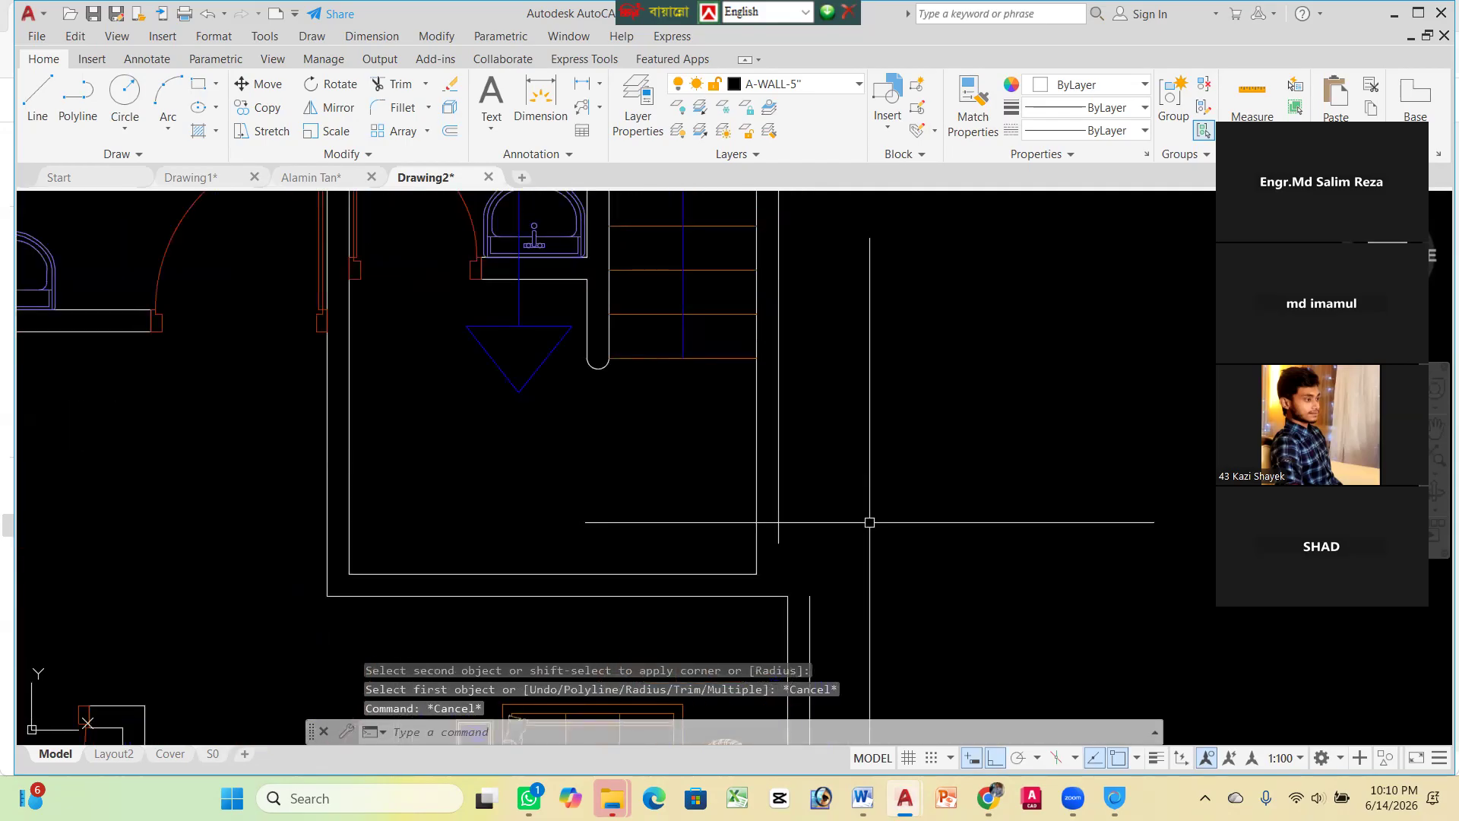
Attempt EXTEND and a FILLET on the rectangle's bottom edge, cancelling both
text(E)
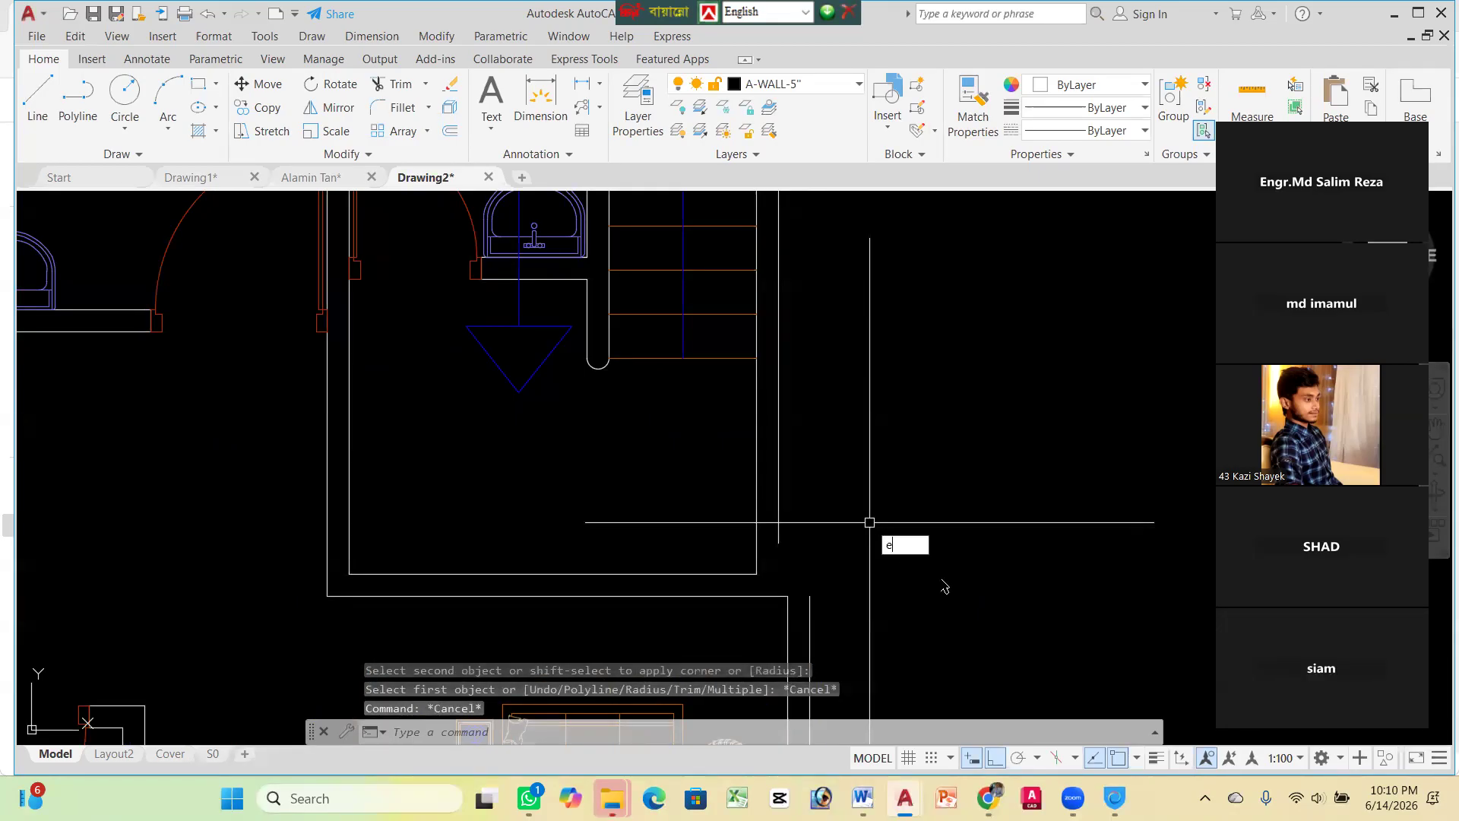
click(949, 582)
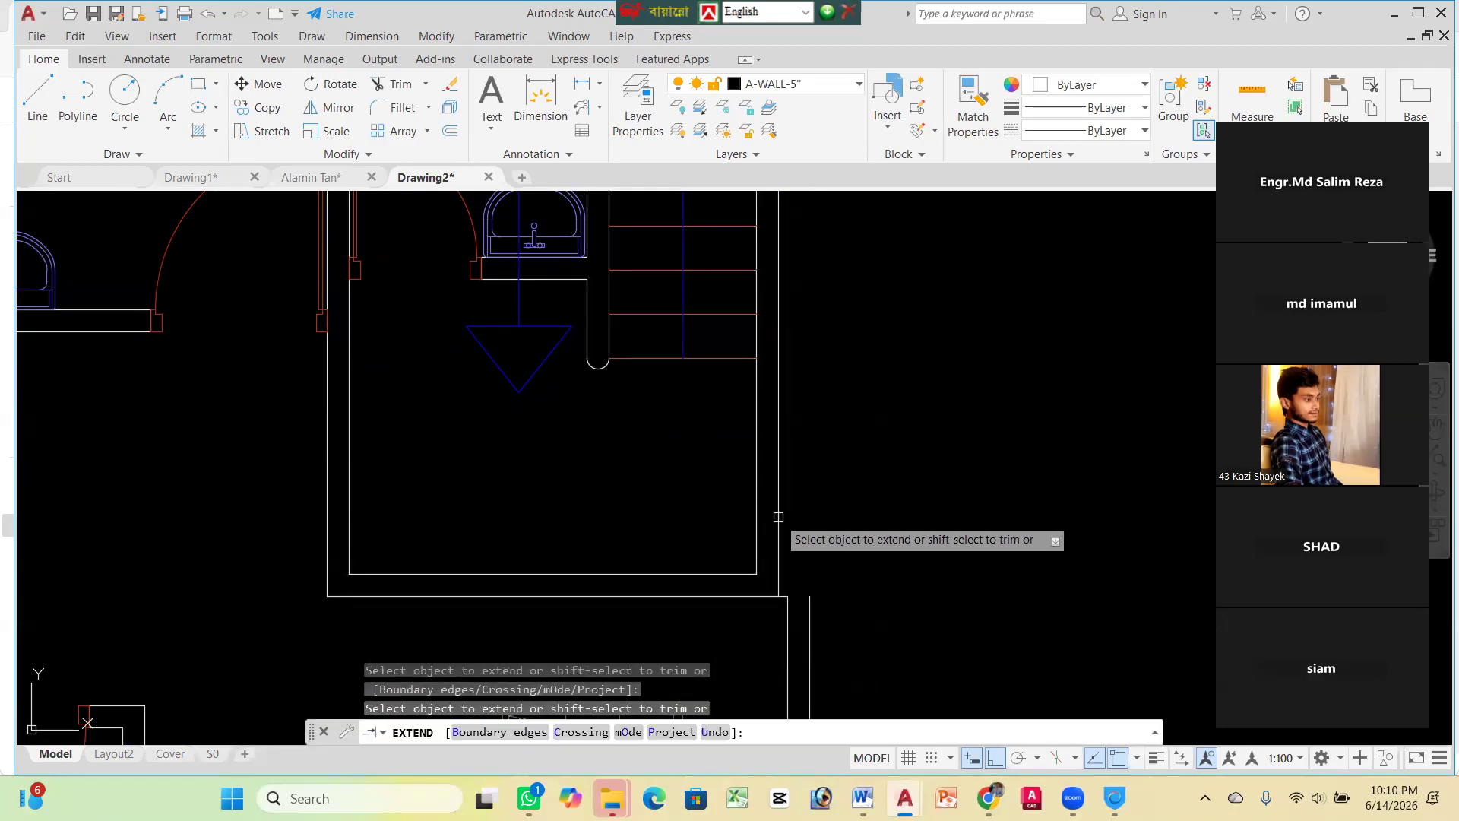
key(Escape)
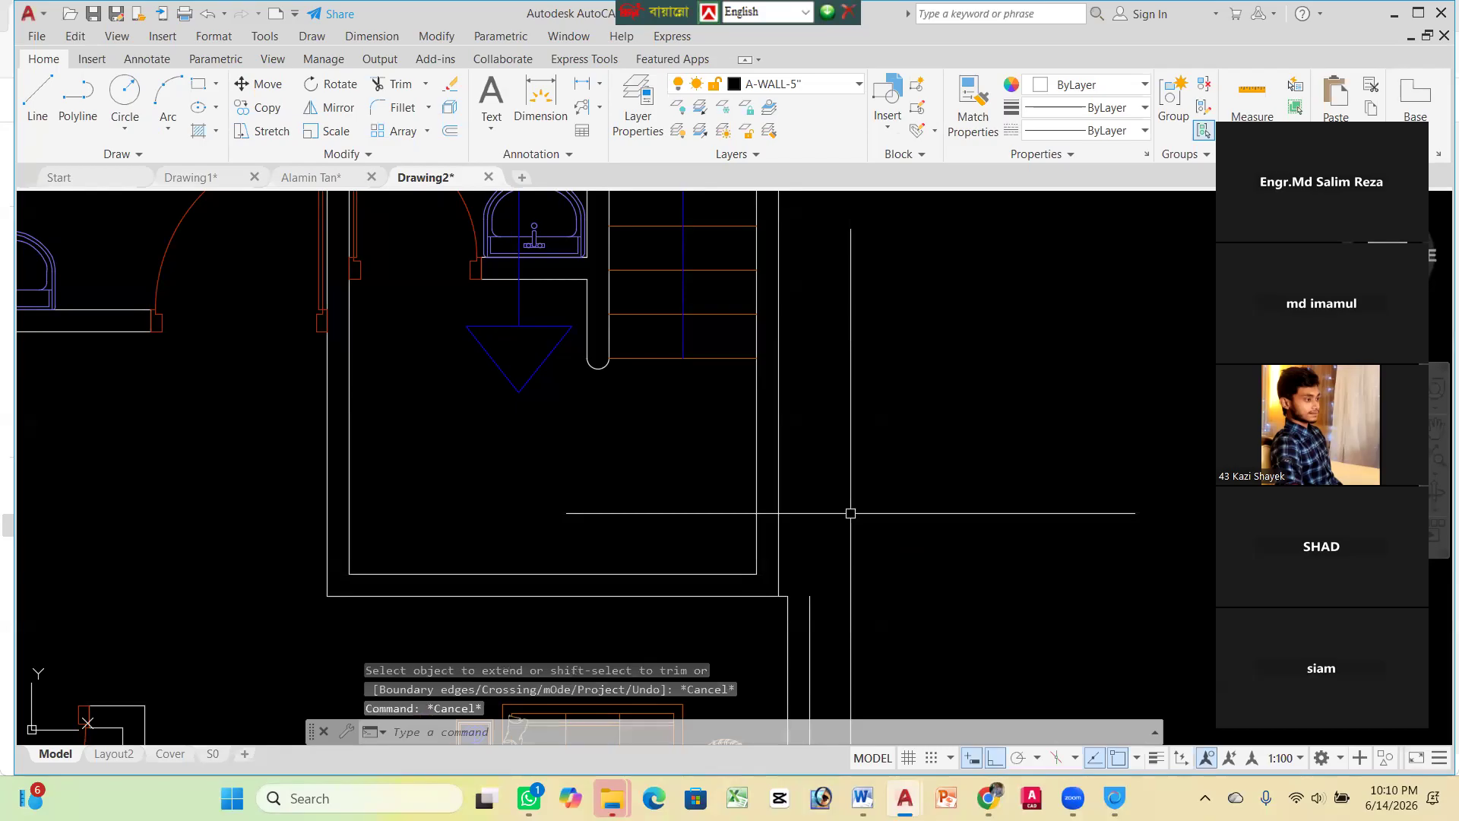
key(Escape)
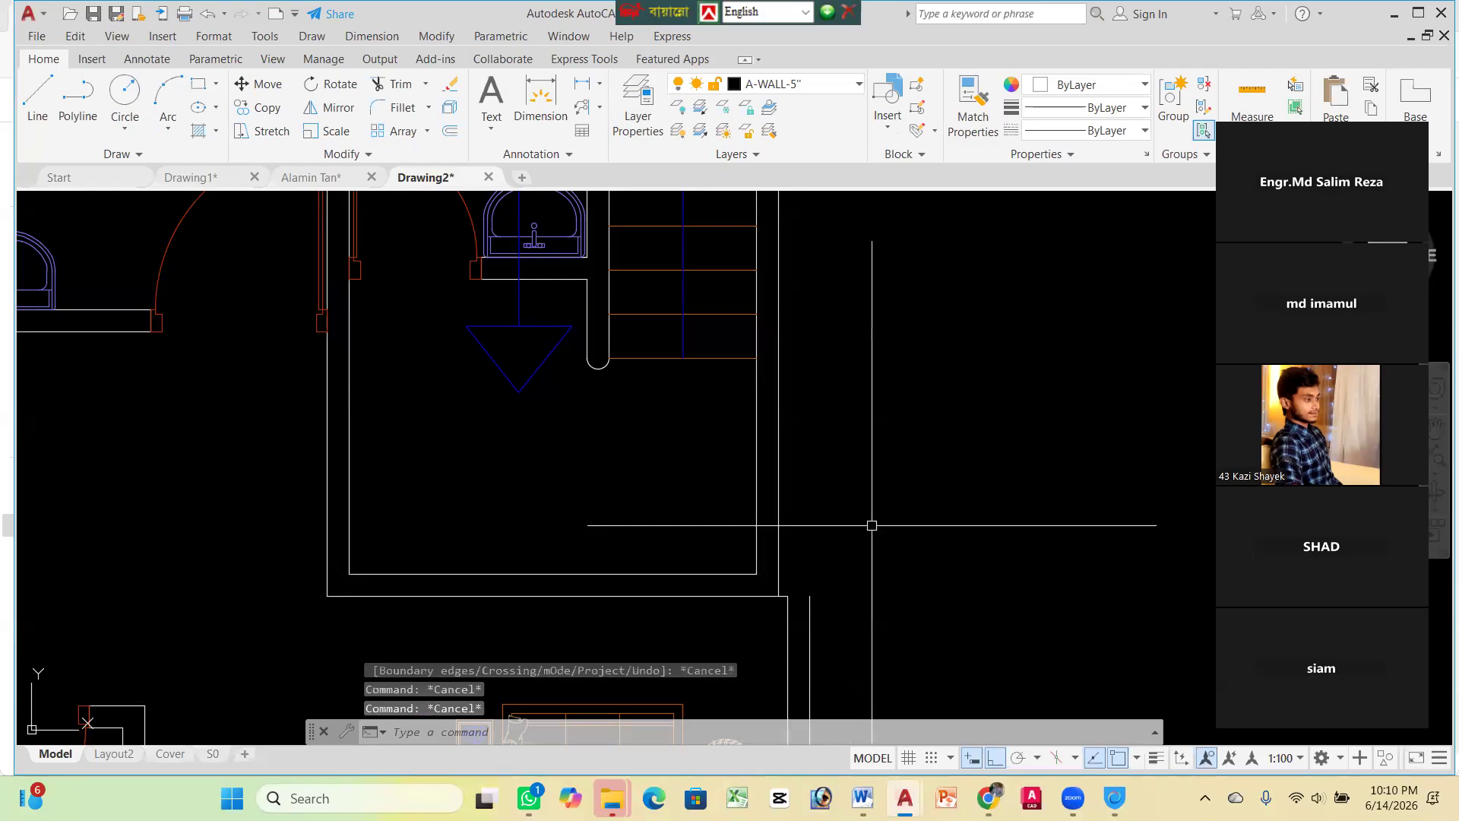
text(f)
key(Return)
click(710, 574)
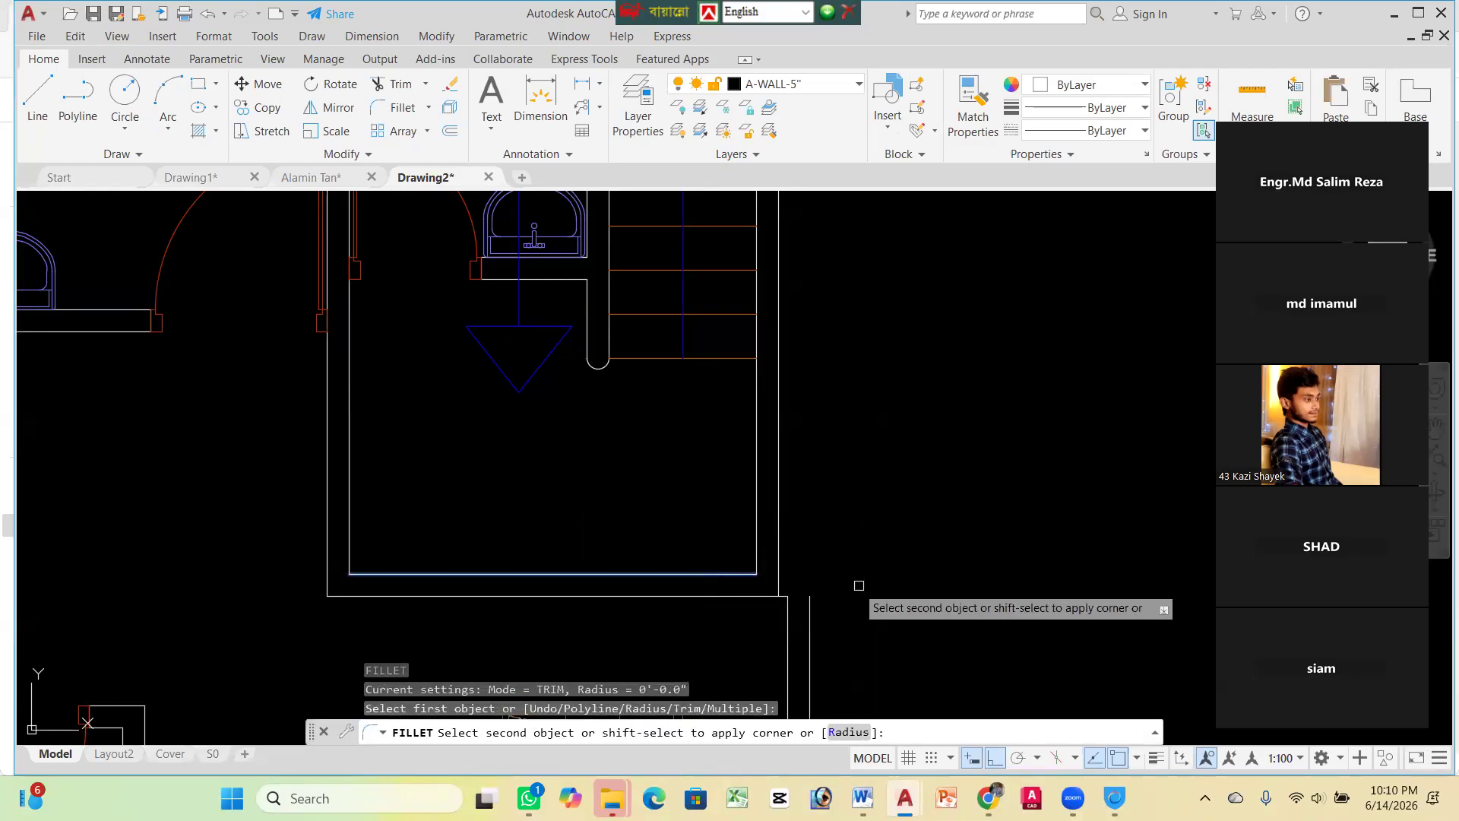
key(Escape)
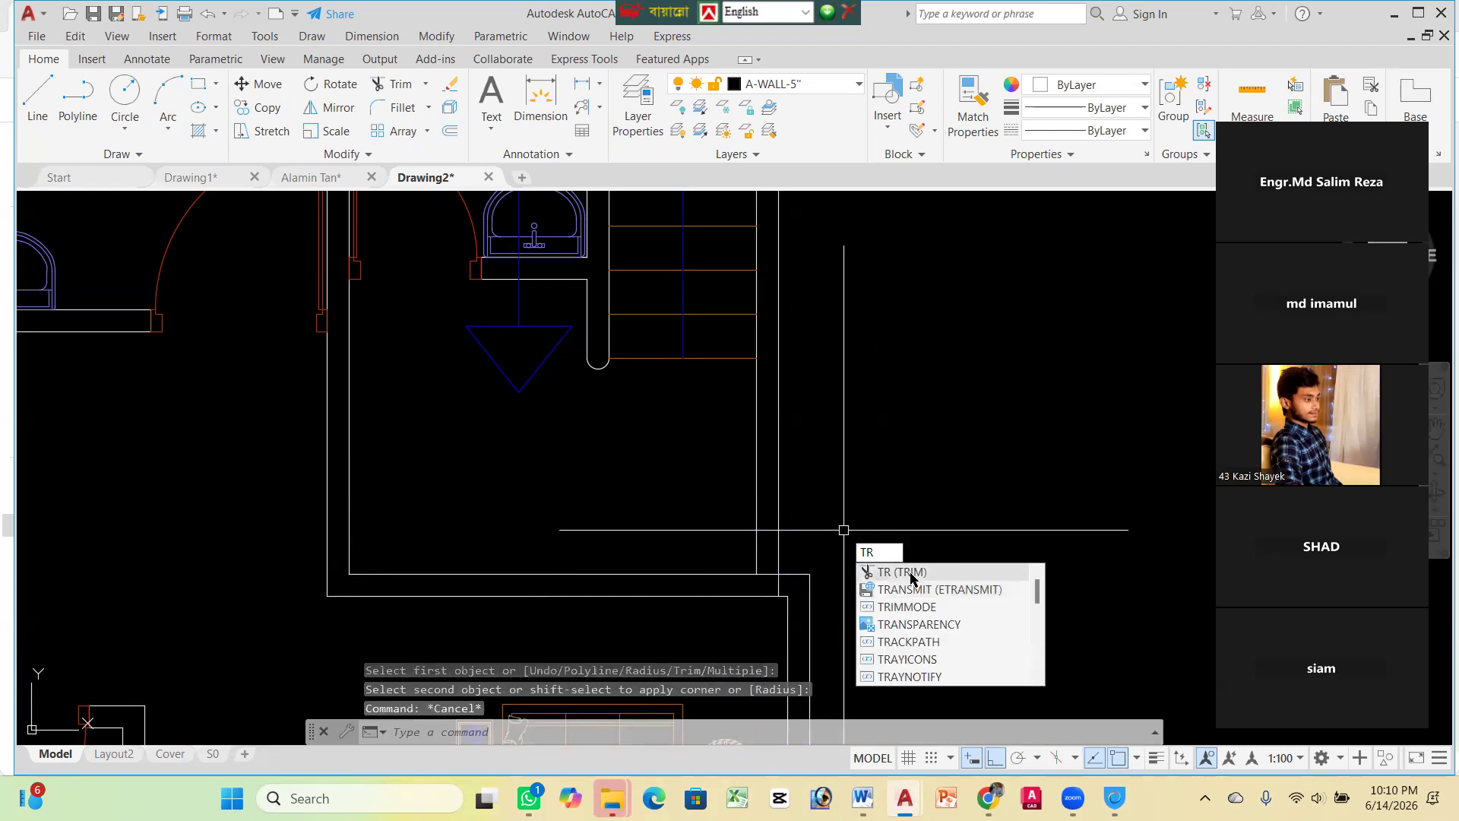
Trim the overlapping vertical and horizontal wall lines at that corner with fences
key(Return)
scroll(792, 582, up, 4)
click(789, 588)
click(730, 587)
click(732, 543)
click(728, 577)
scroll(761, 491, down, 12)
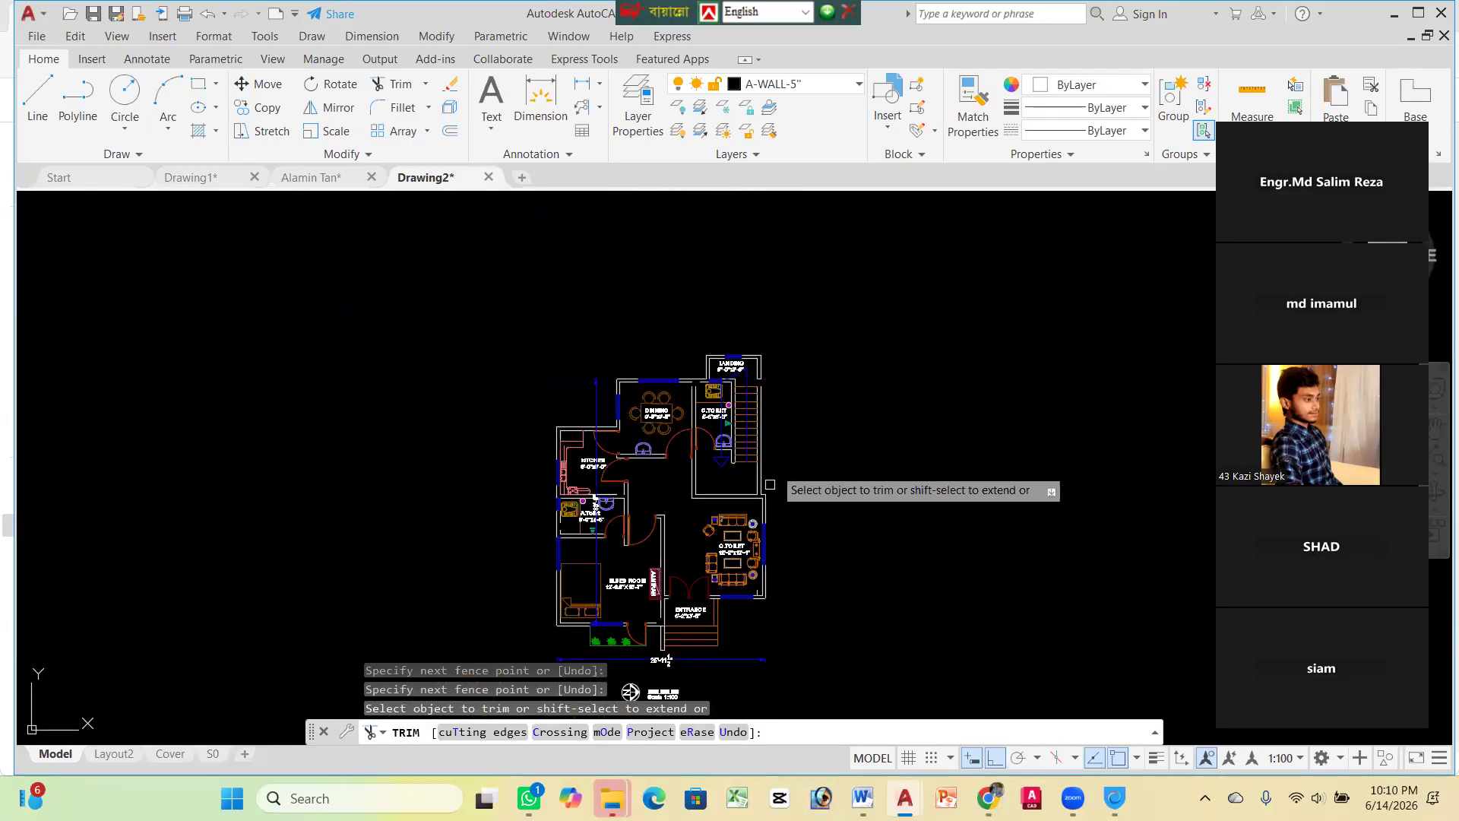
Extend the wall lines crossed by a fence near the LANDING
scroll(768, 370, up, 10)
key(Escape)
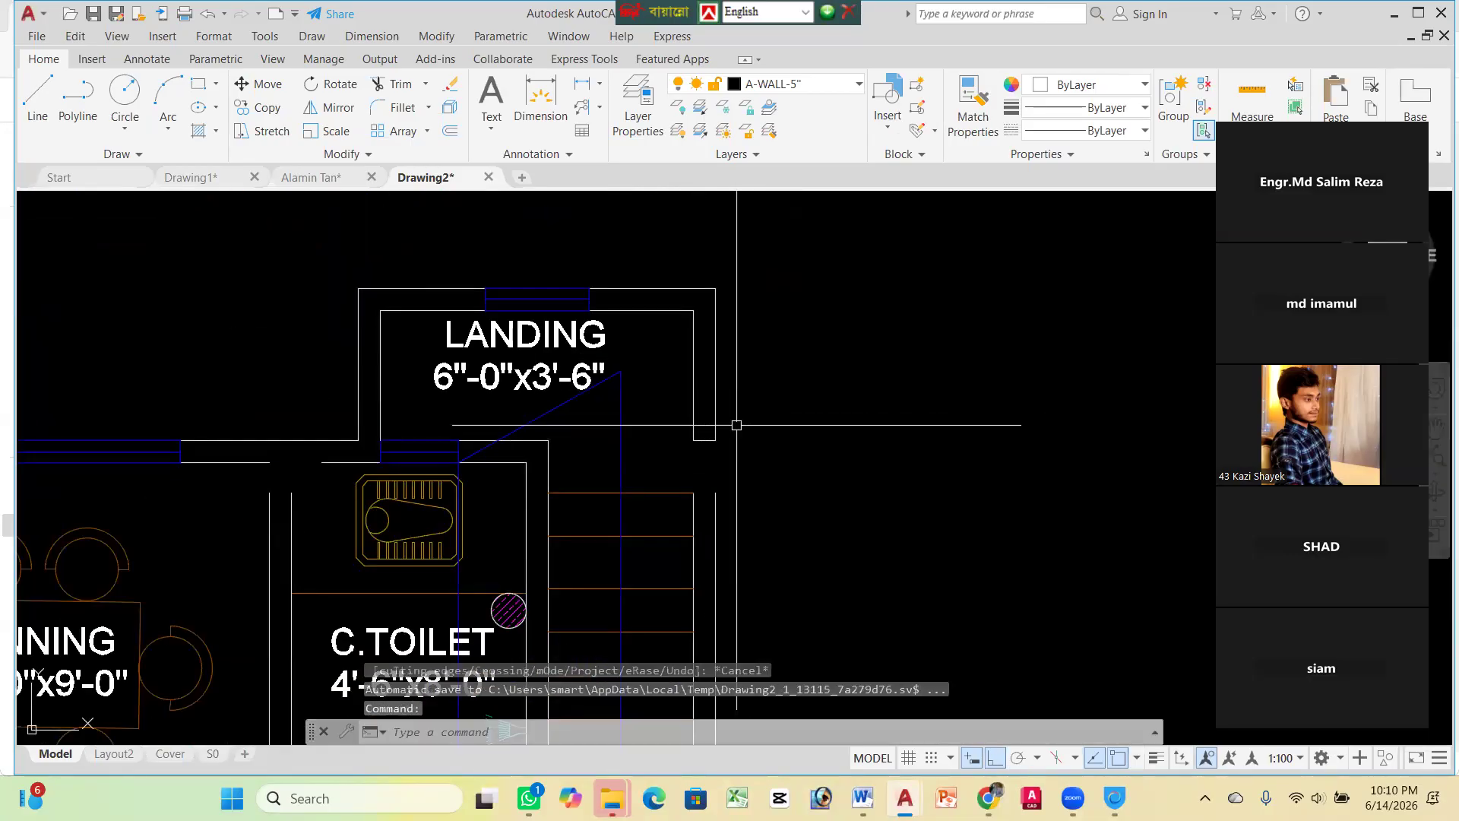
key(Escape)
text(x)
key(Return)
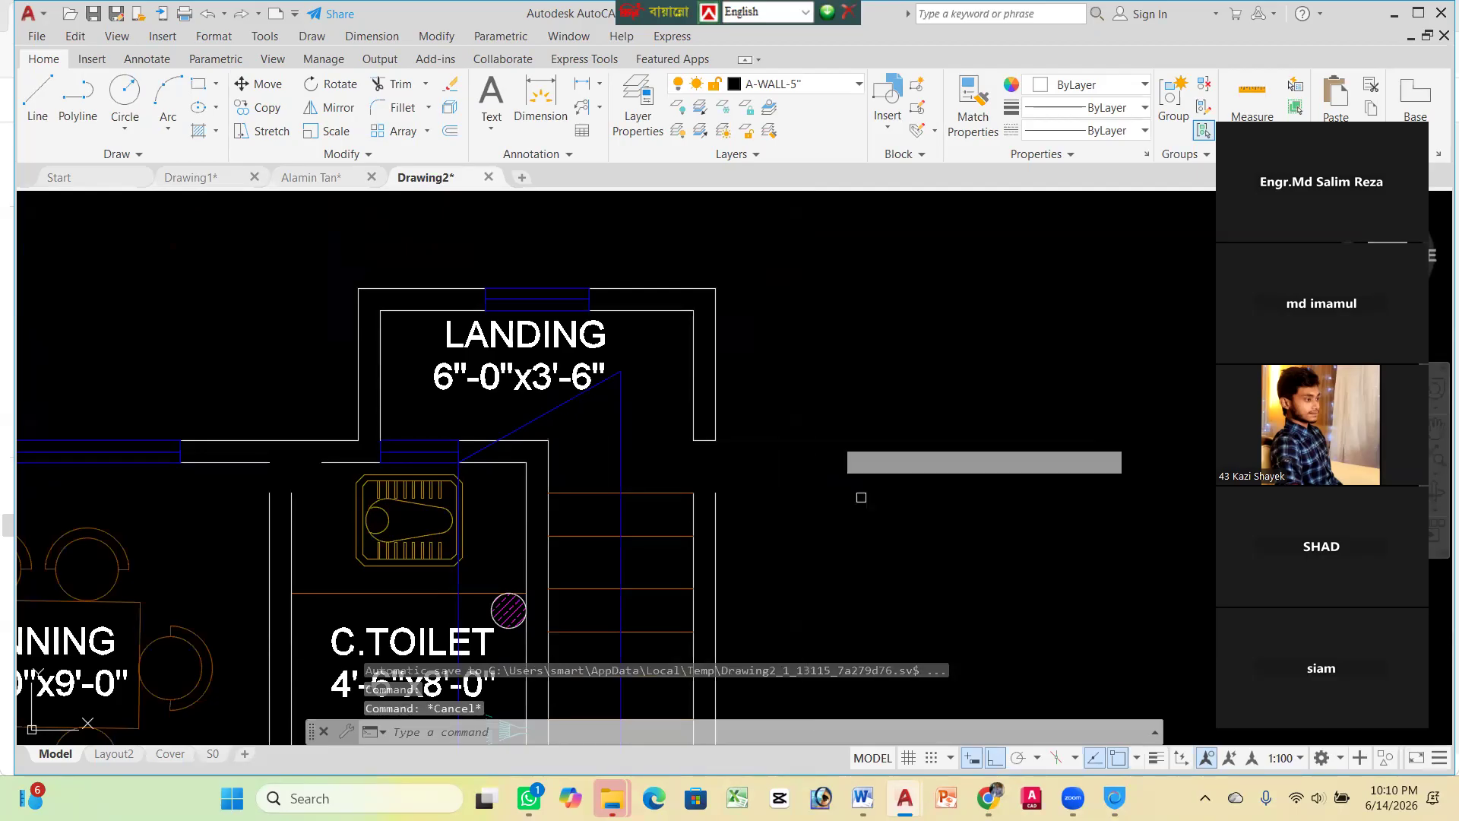
click(787, 380)
click(650, 393)
key(Escape)
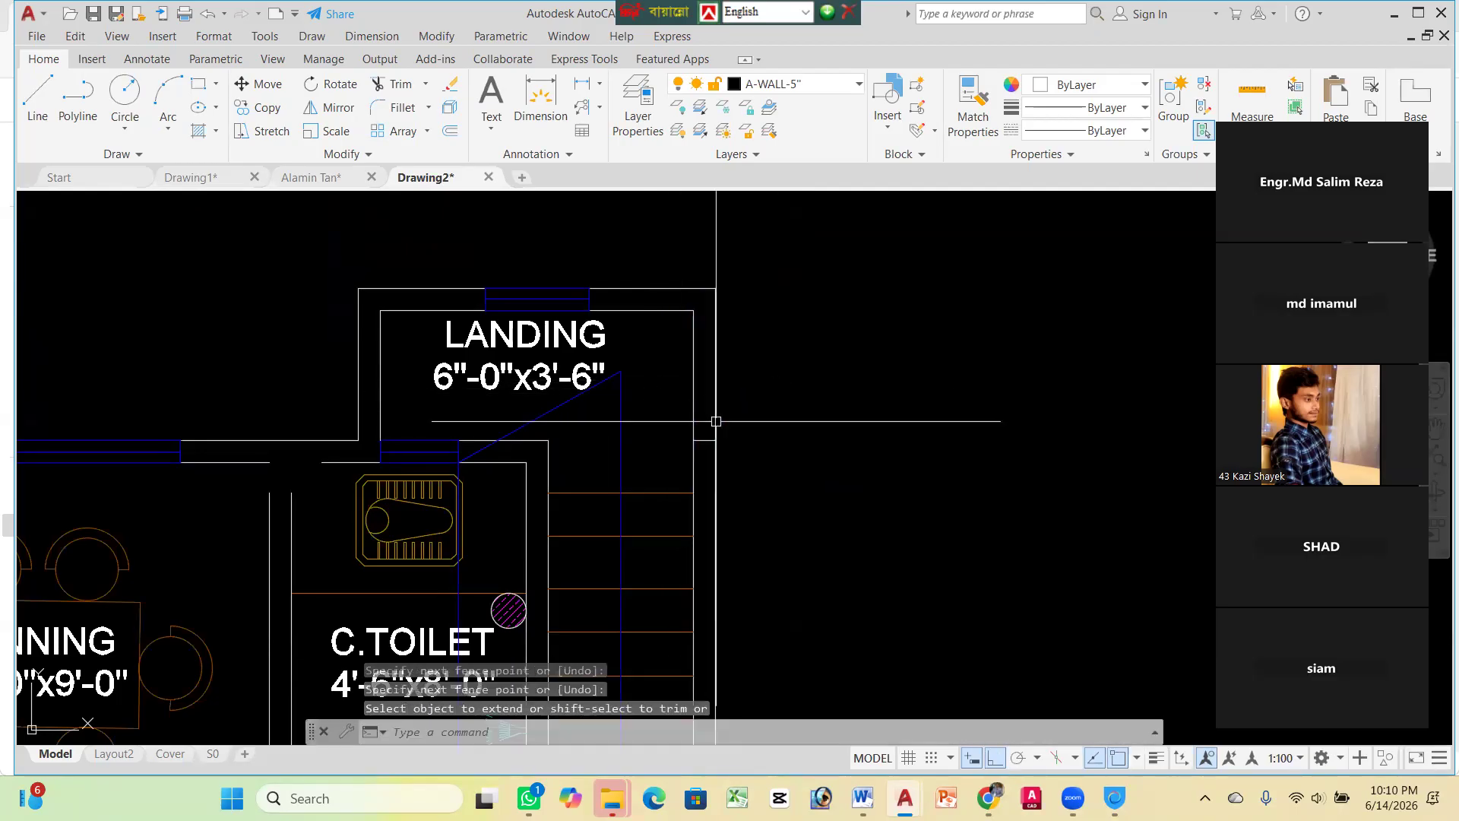
Erase the short stray wall line near the LANDING
click(705, 440)
key(Delete)
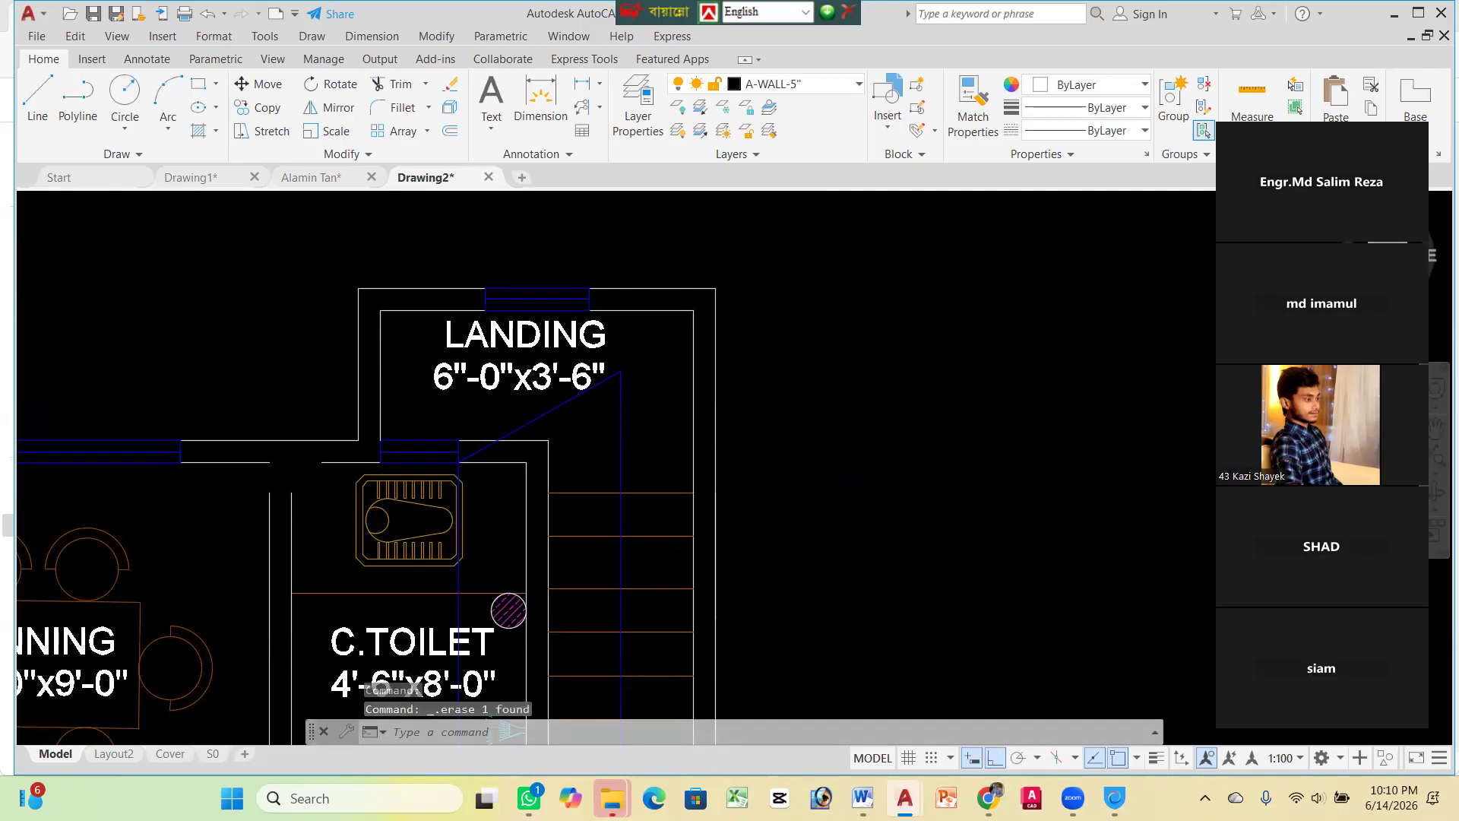
scroll(602, 401, down, 3)
scroll(602, 401, up, 4)
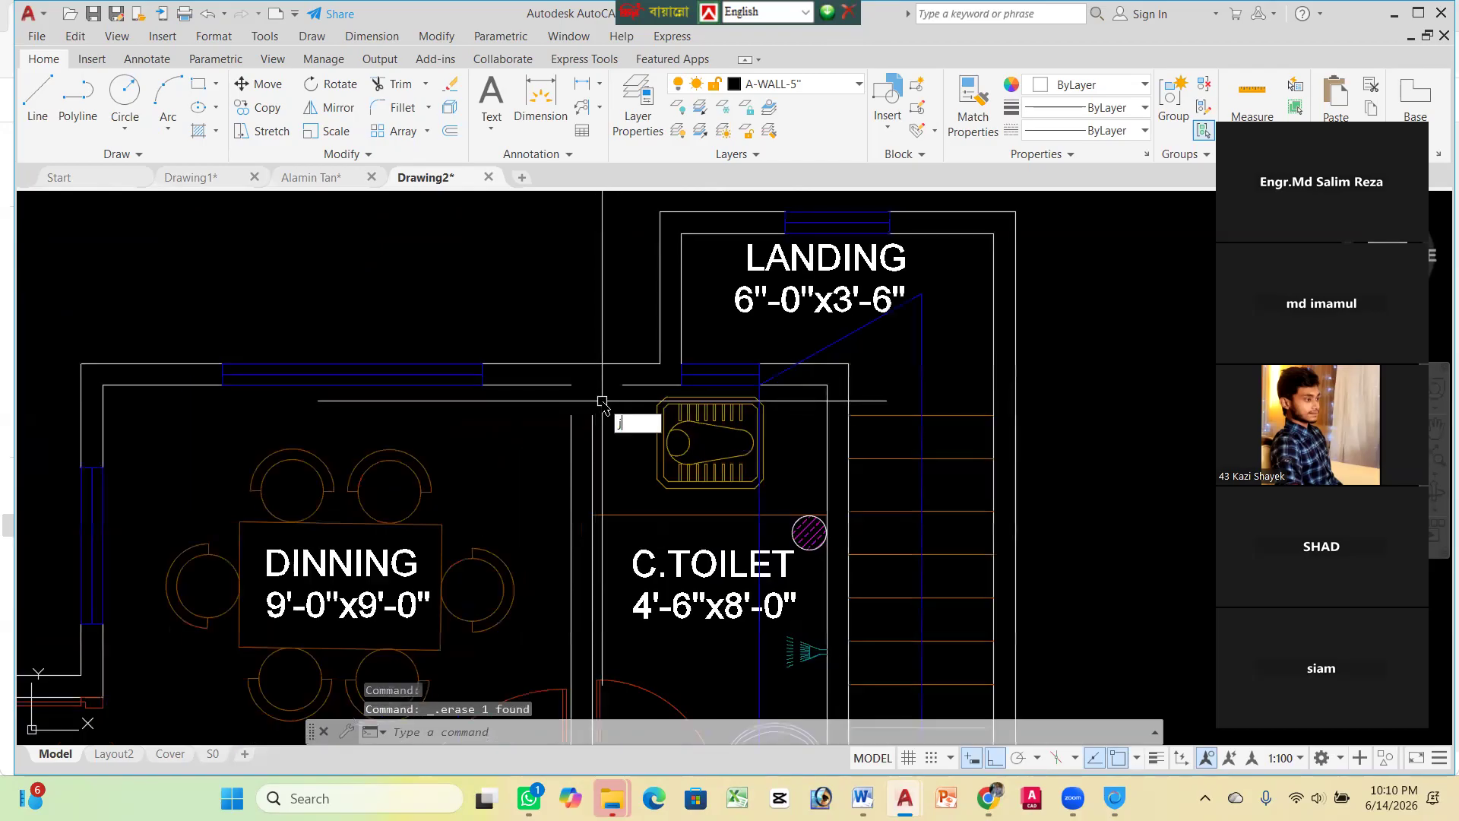
Join the two wall segments above C.TOILET into a single line
key(Return)
click(625, 387)
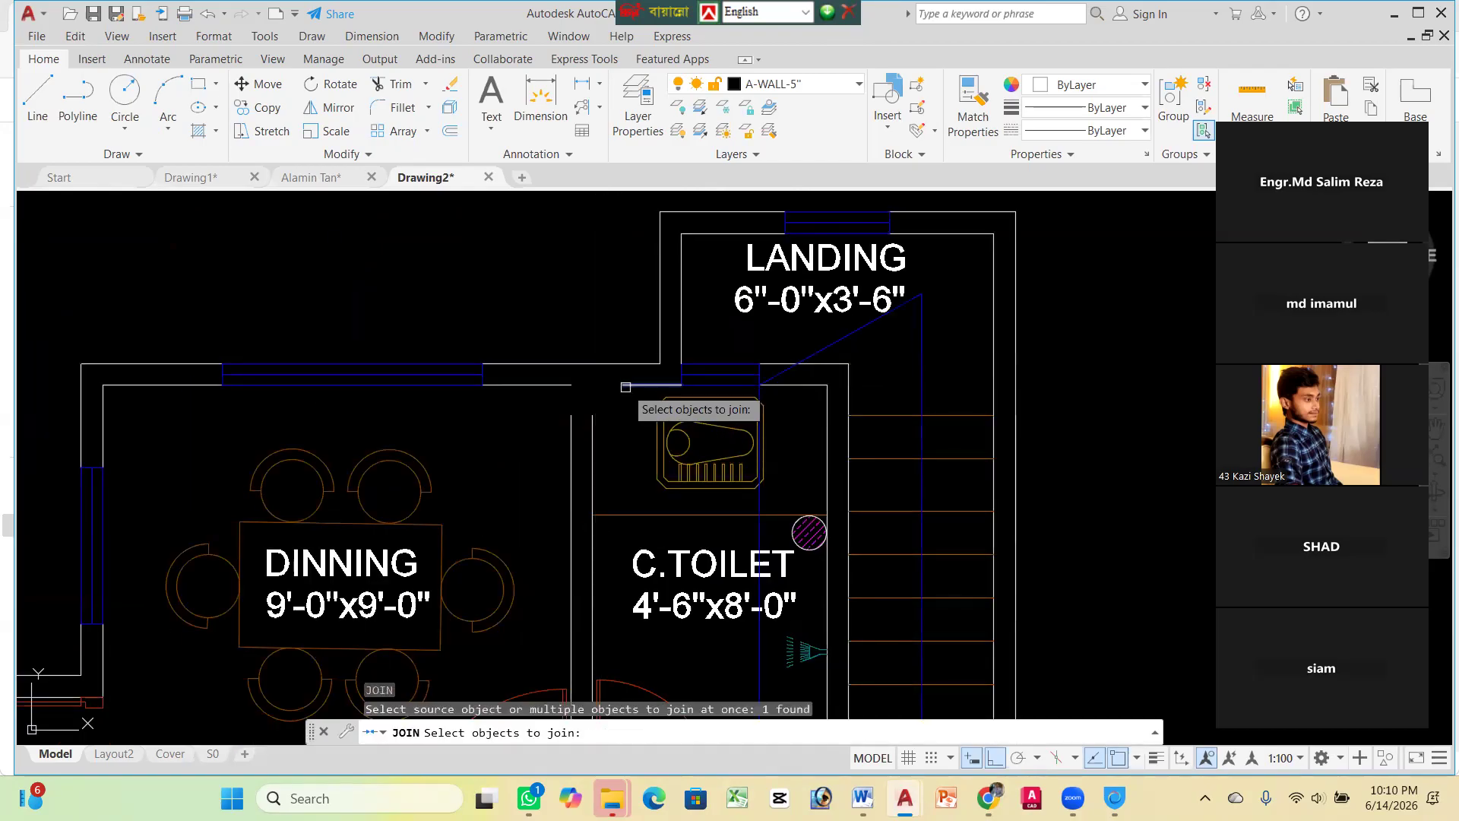
click(570, 386)
key(Return)
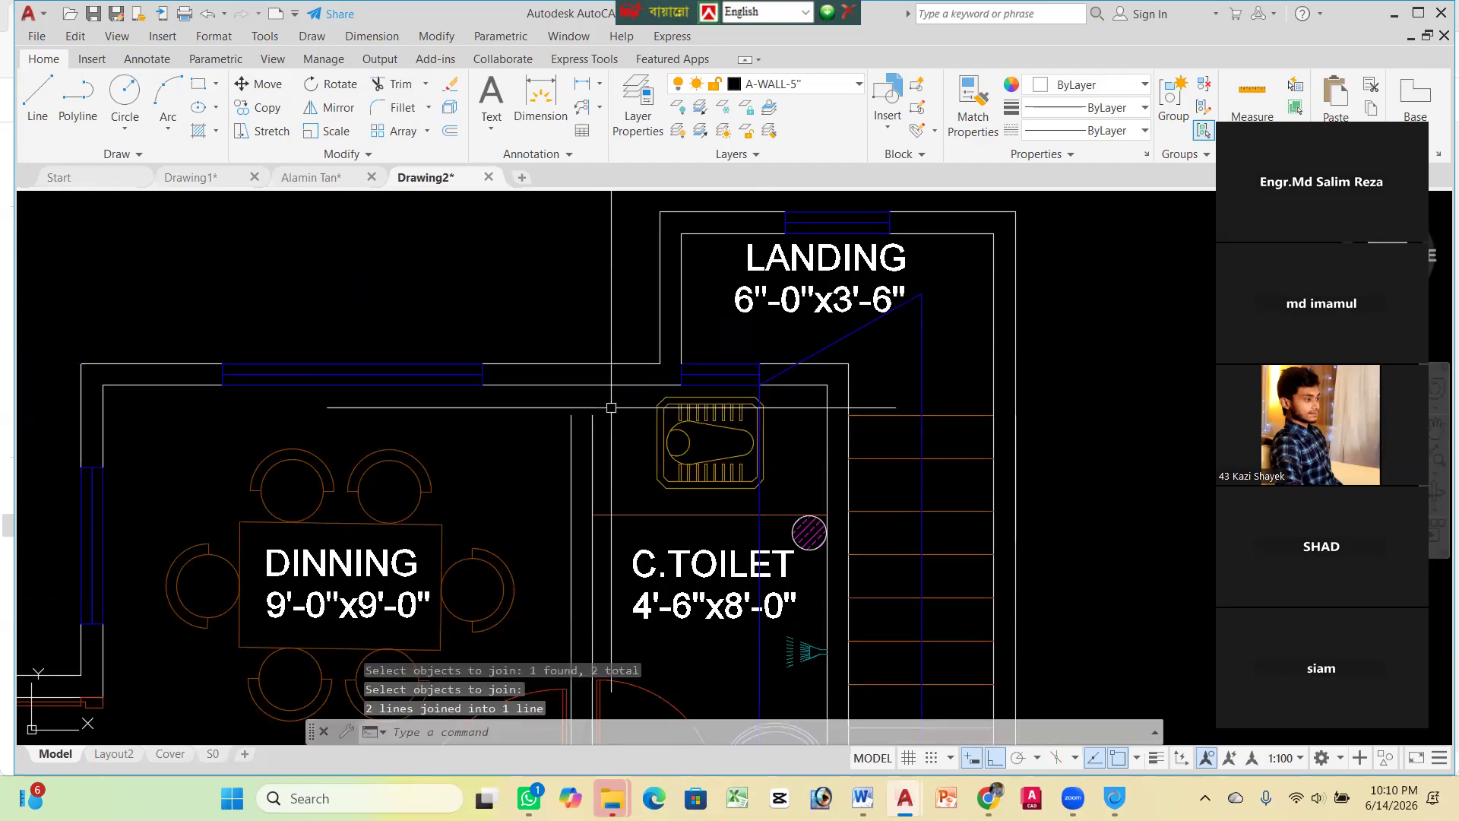
Run EX and fence across two wall lines to extend them to the upper wall
text(e)
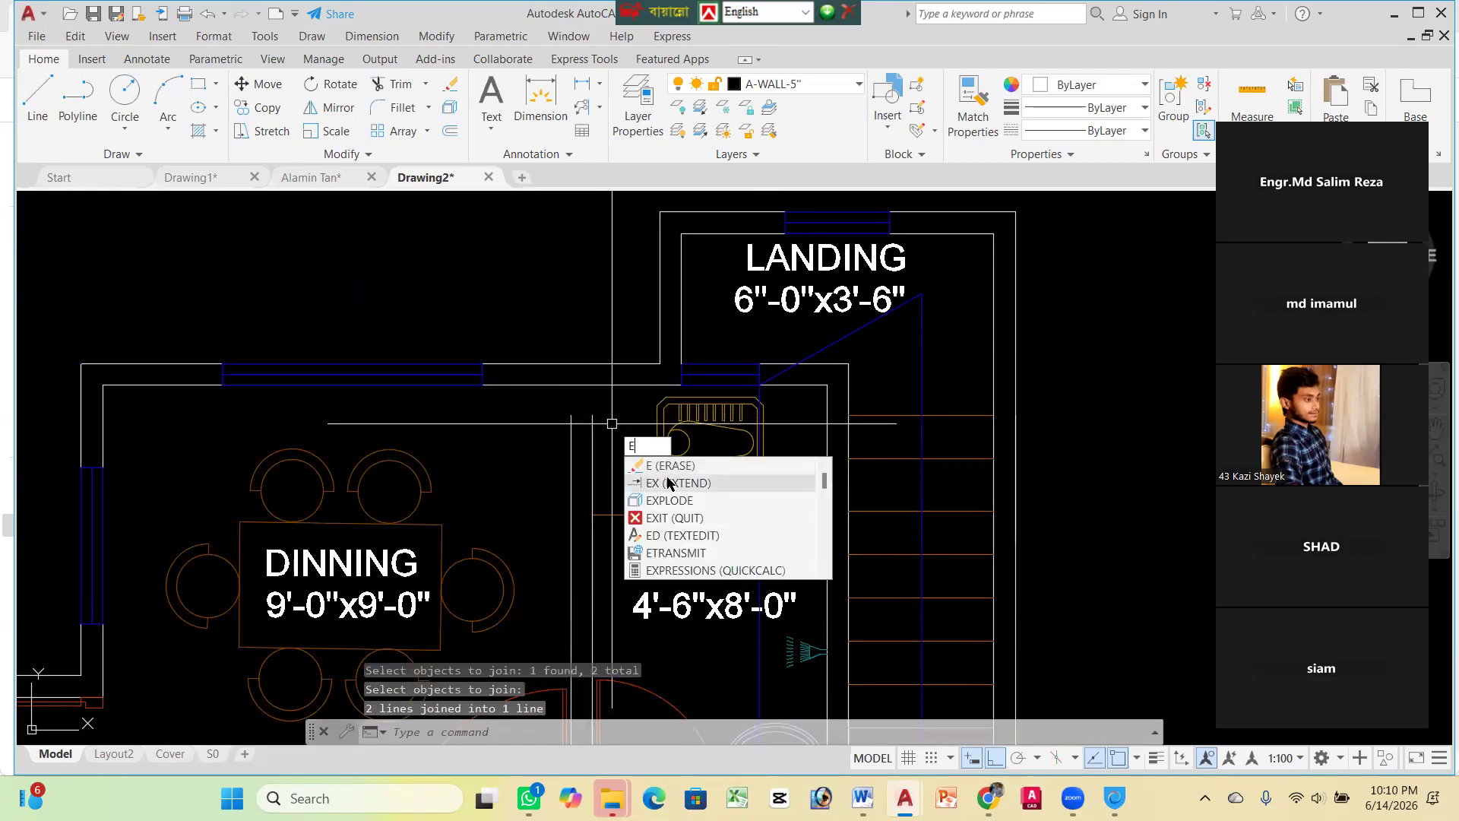
text(x)
key(Return)
drag(601, 447, 546, 451)
Apply the fence extension so the two wall lines beside C.TOILET reach the upper wall
key(Return)
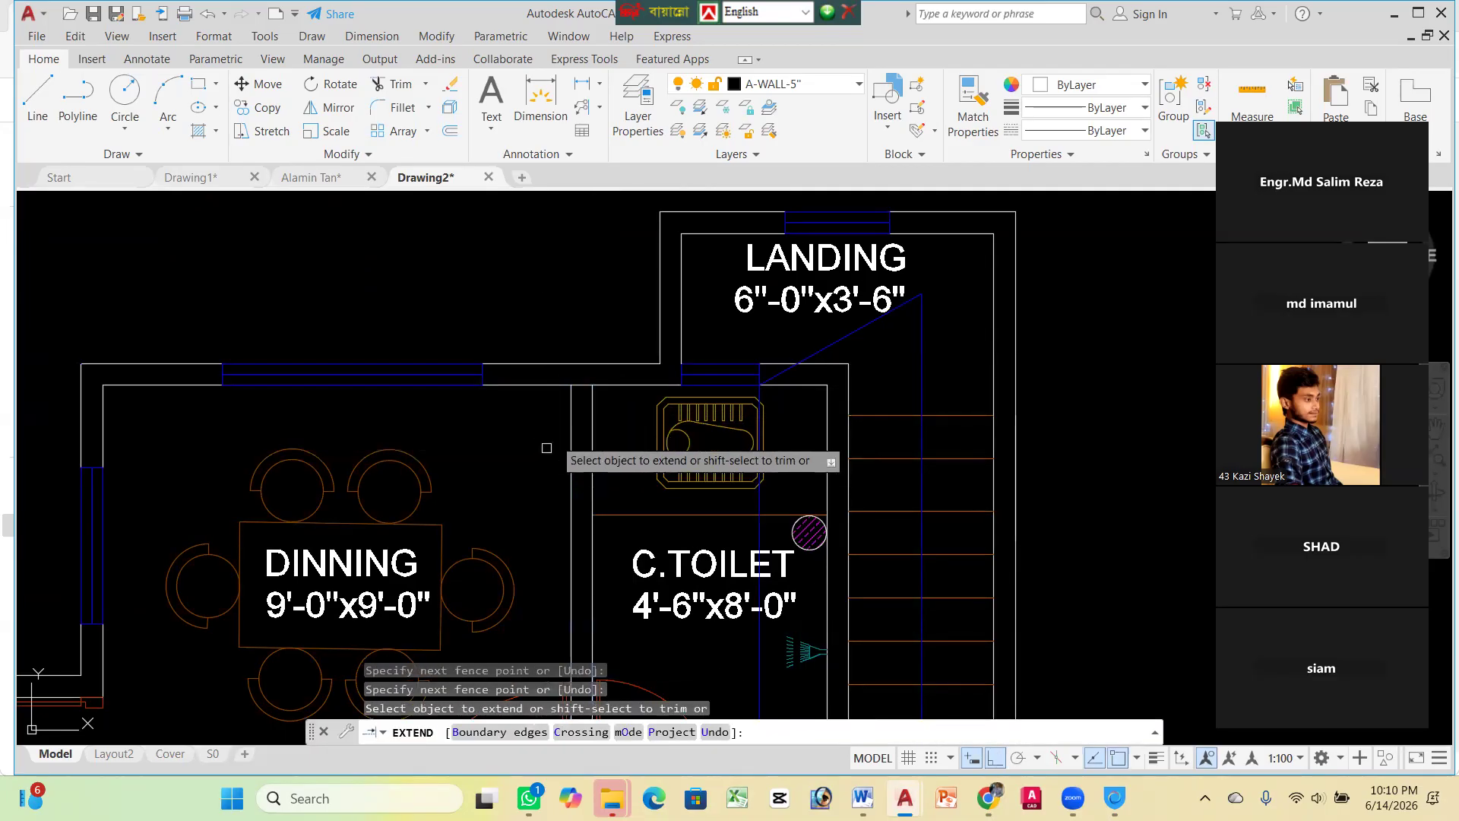
scroll(673, 350, down, 2)
scroll(444, 378, down, 5)
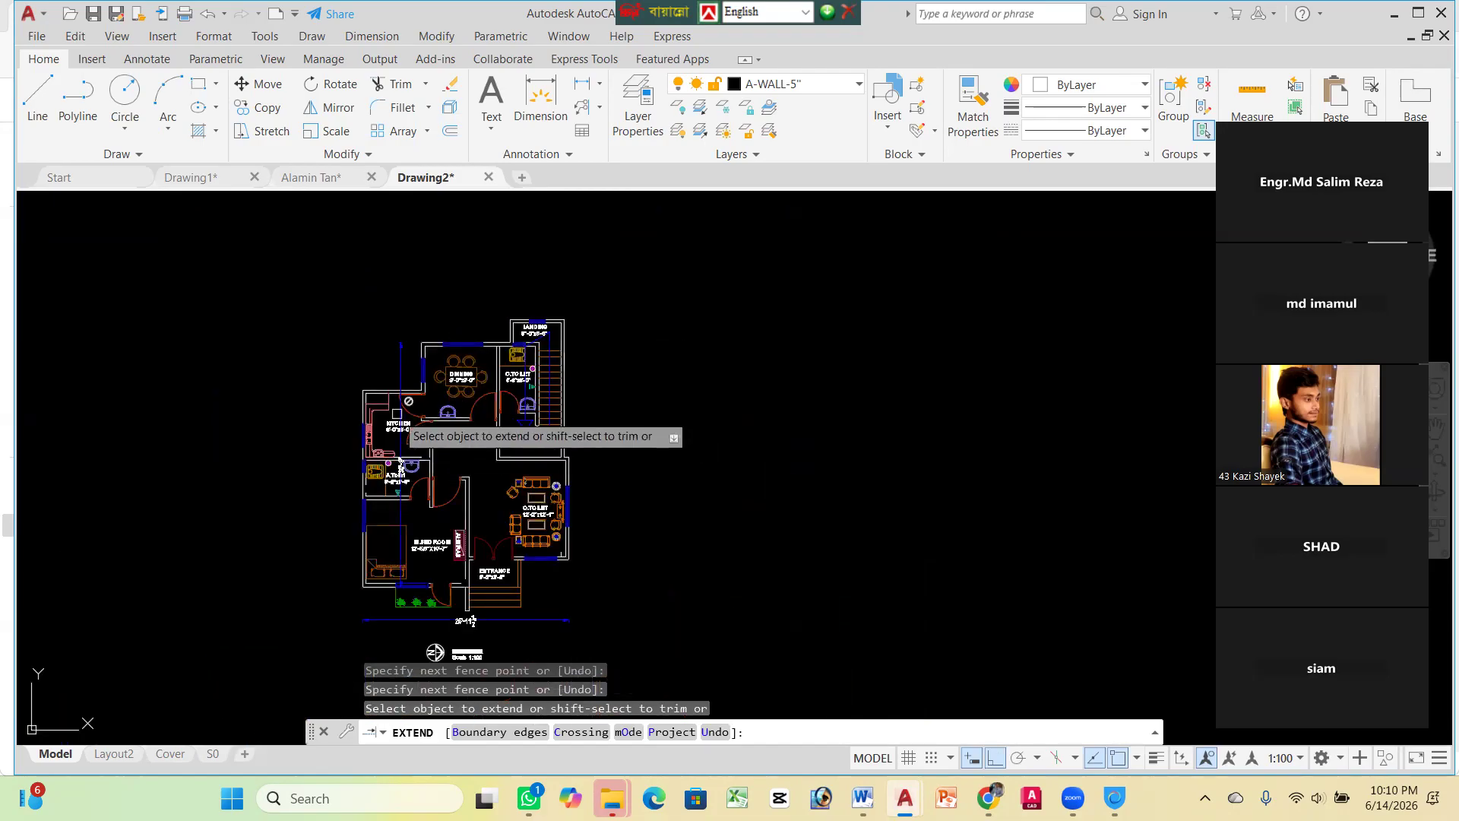
scroll(444, 378, up, 4)
scroll(313, 521, down, 4)
scroll(281, 508, up, 7)
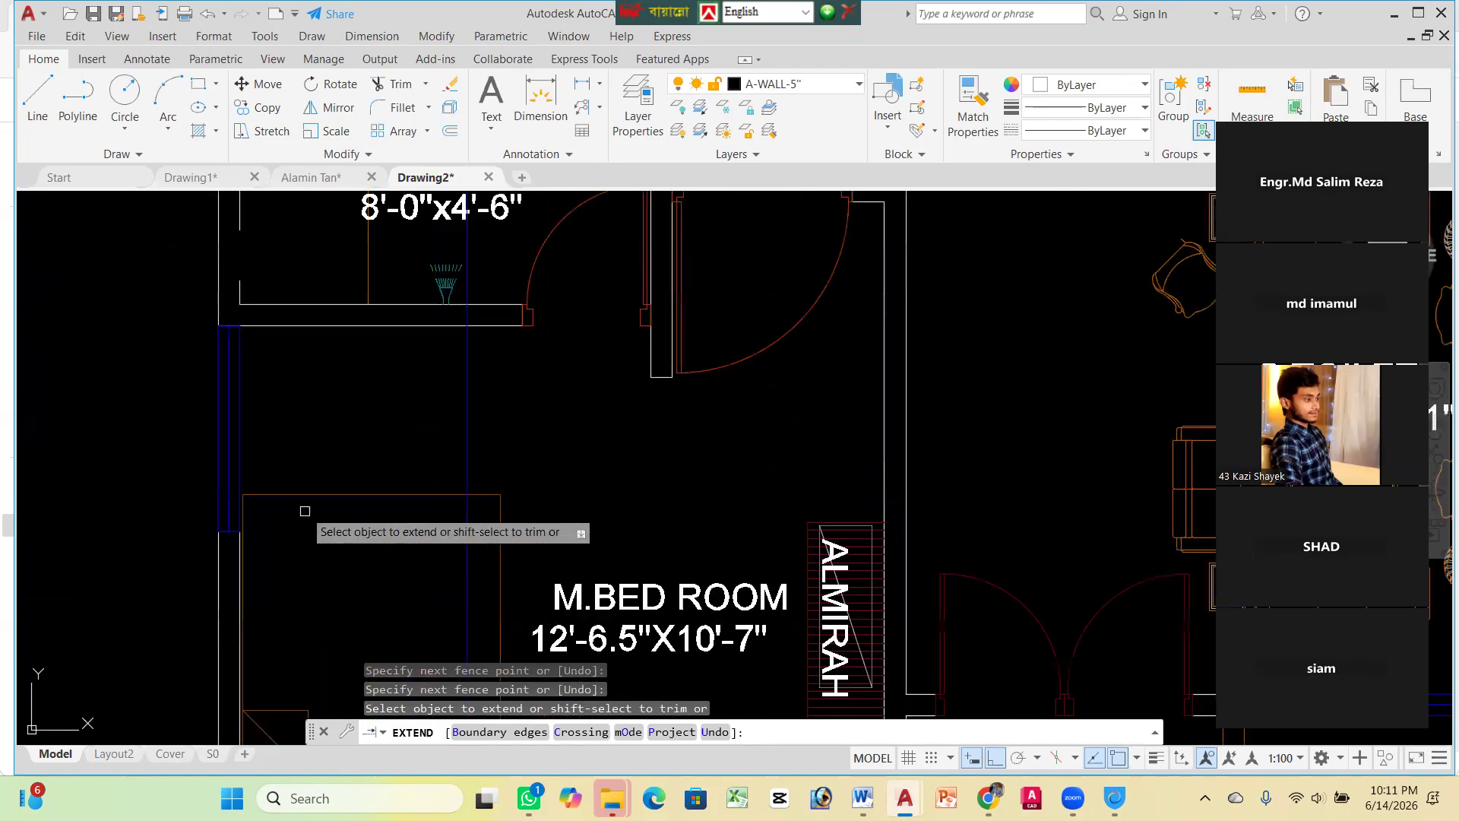
scroll(263, 302, down, 3)
scroll(264, 303, up, 6)
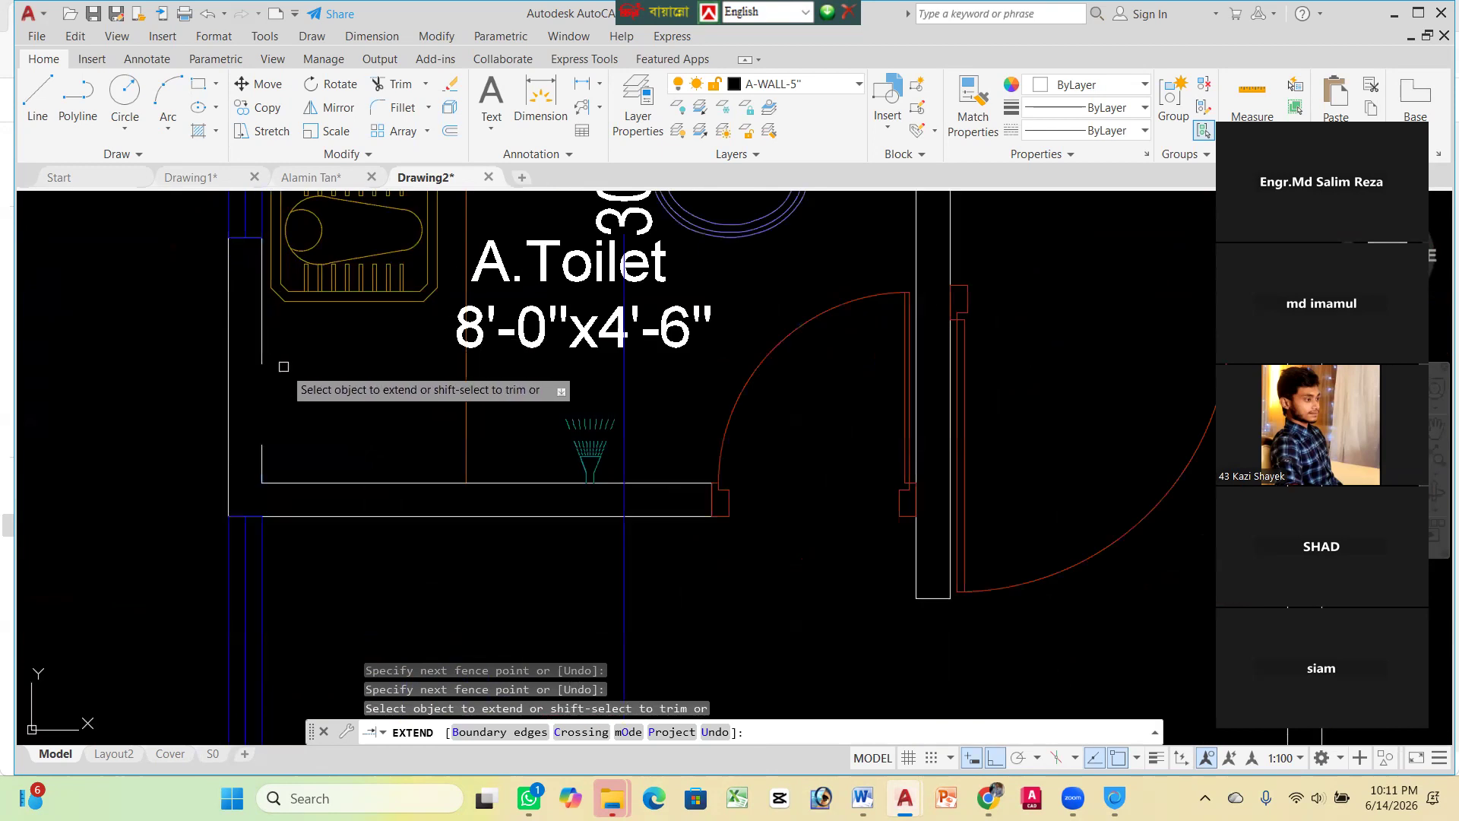
key(Escape)
Try filleting two A.Toilet wall lines into a corner, then cancel
text(f)
key(Return)
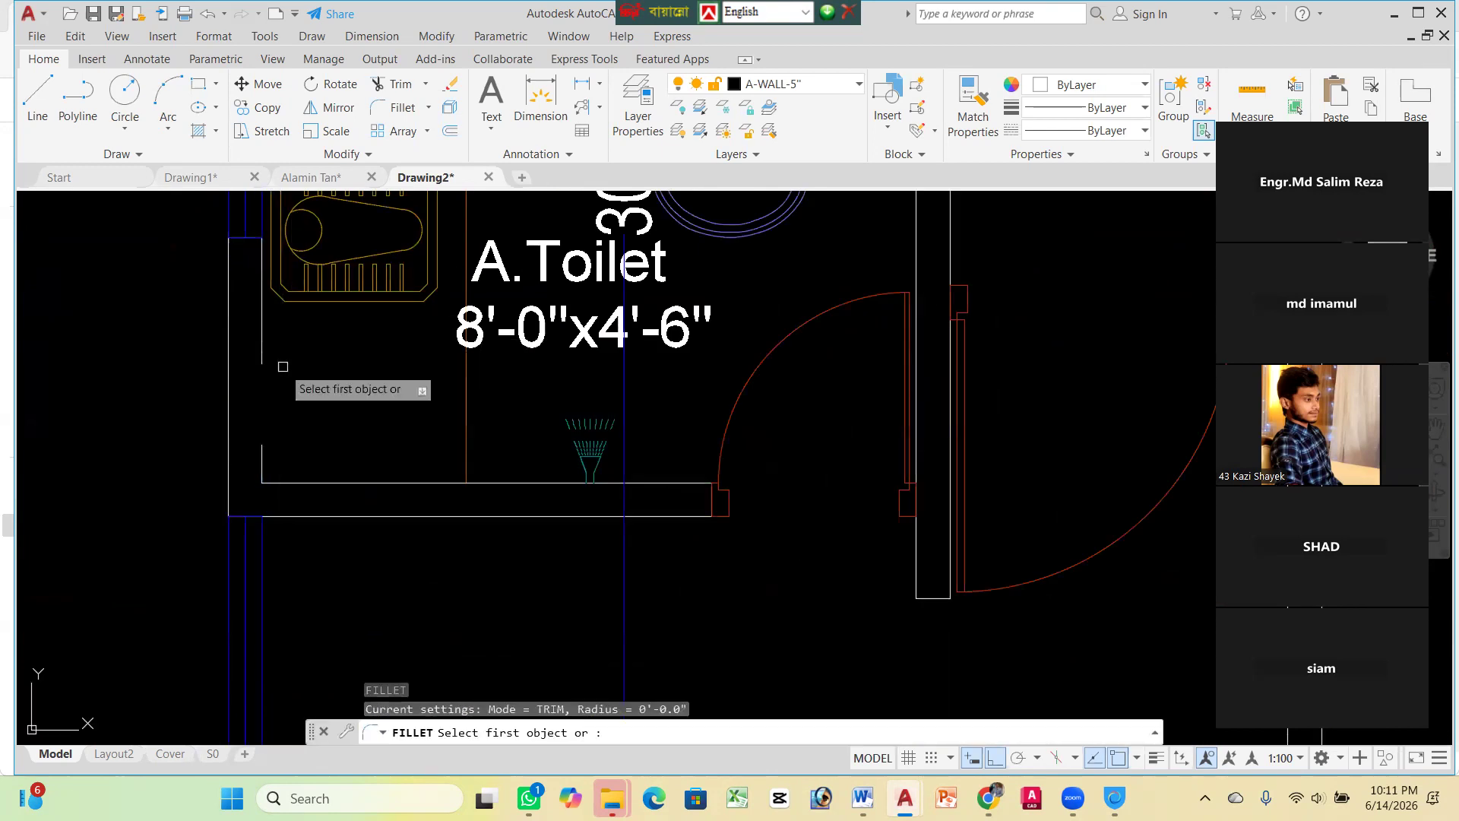
click(257, 352)
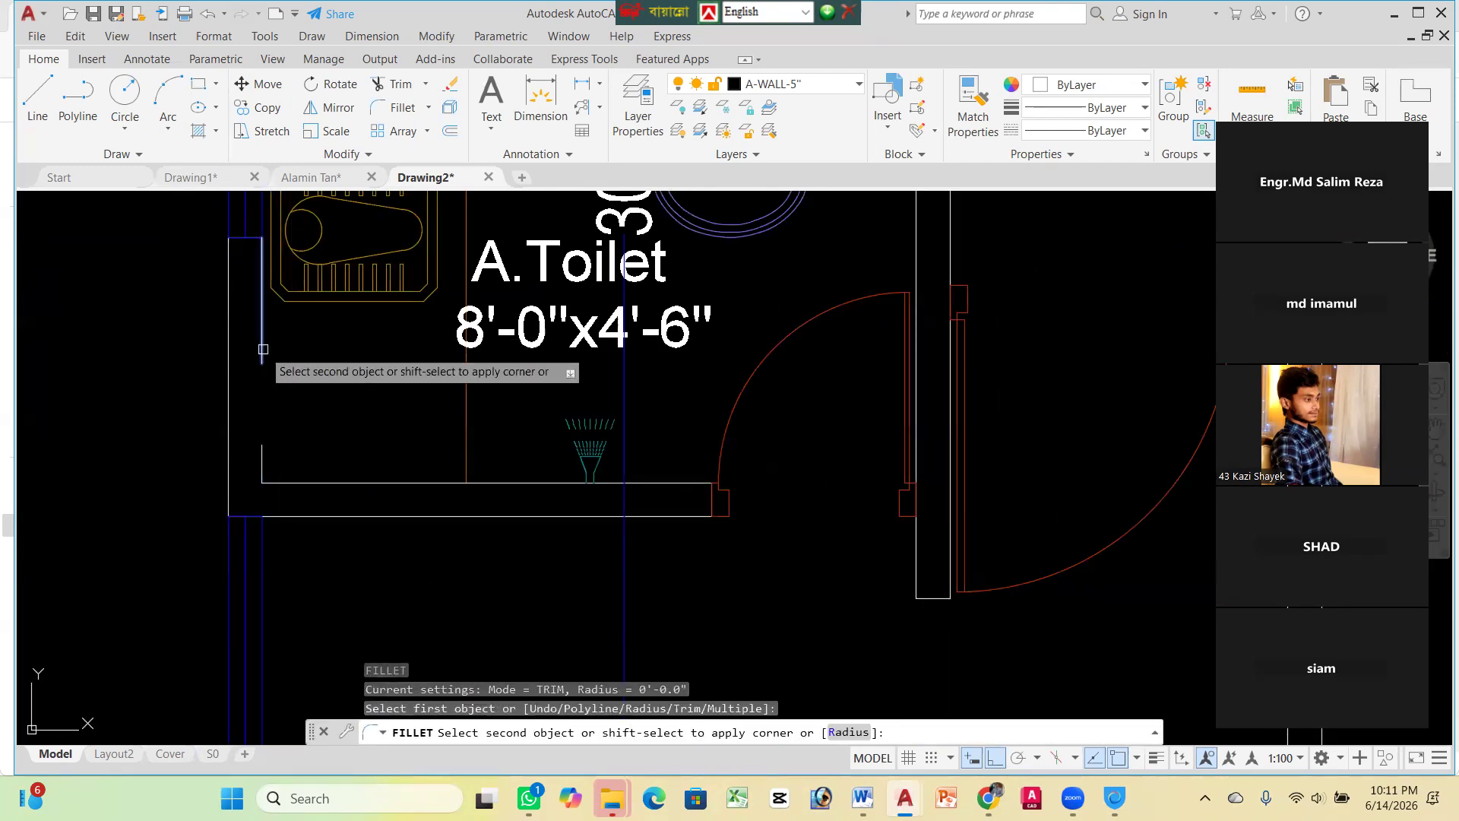
click(264, 445)
key(Return)
key(Escape)
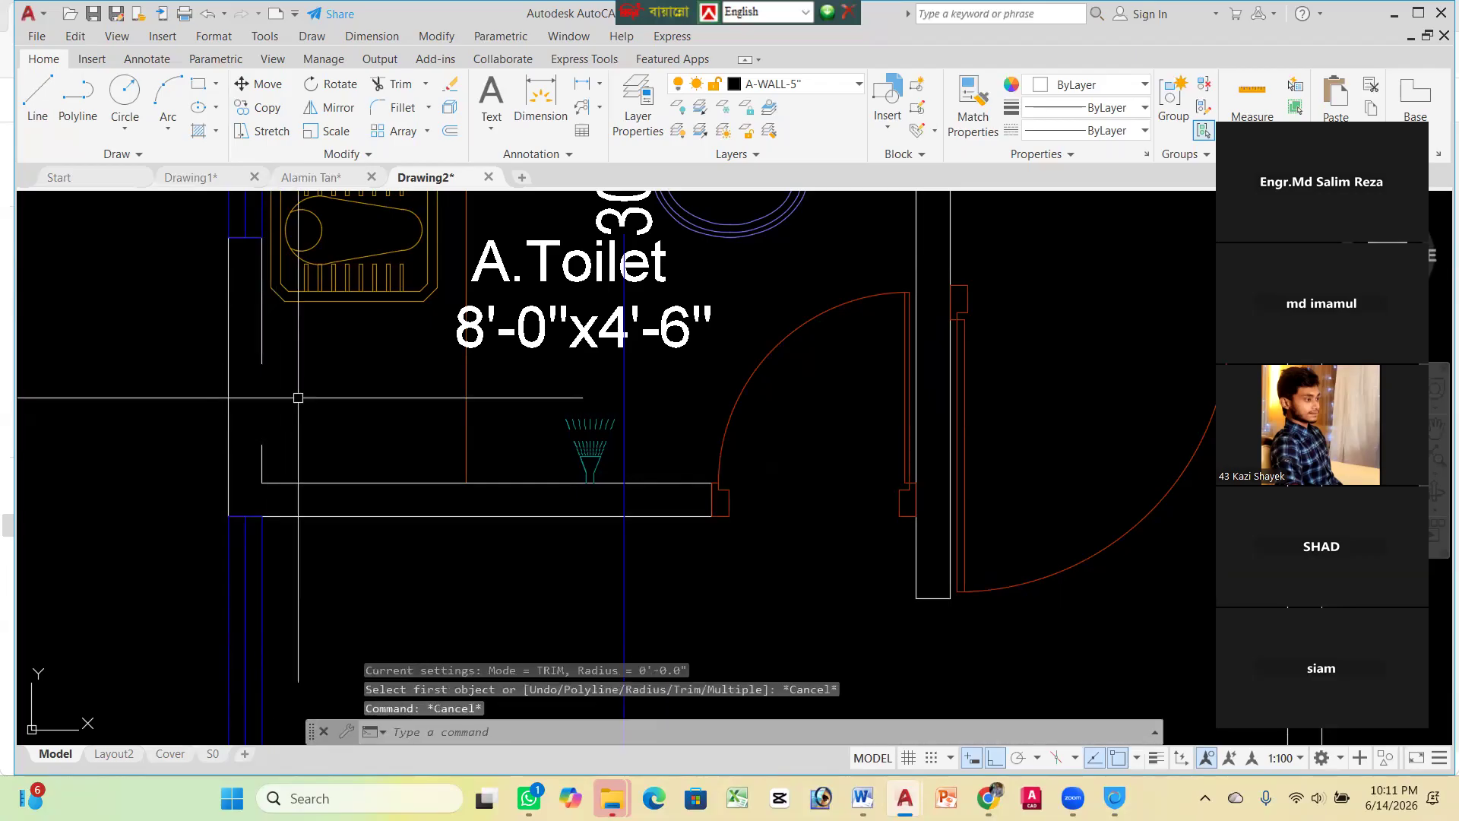
Use TRIM with Shift to extend the A.Toilet left inner wall line across its gap
key(Down)
key(Return)
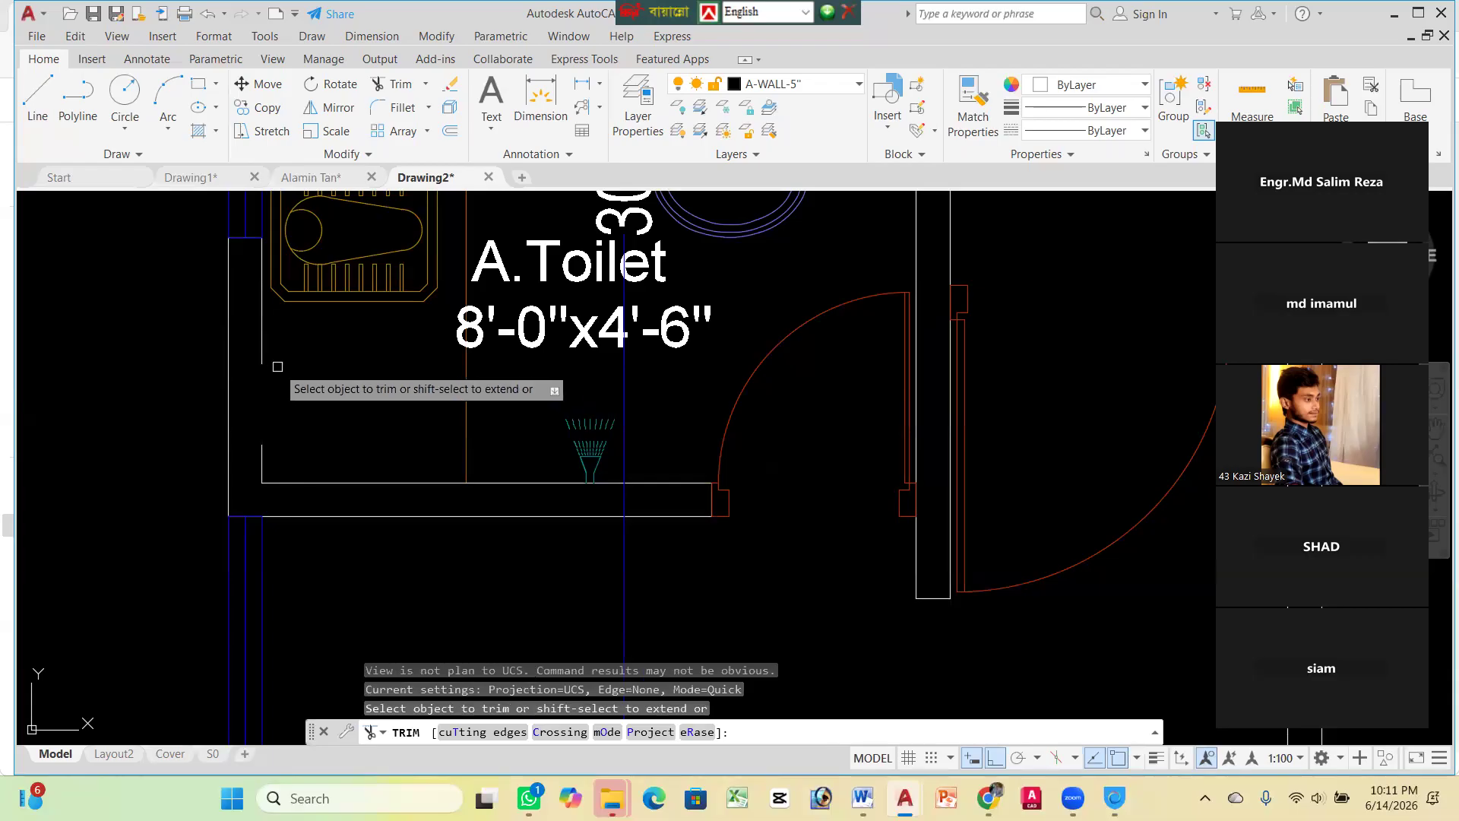
shift+click(264, 353)
scroll(375, 373, down, 6)
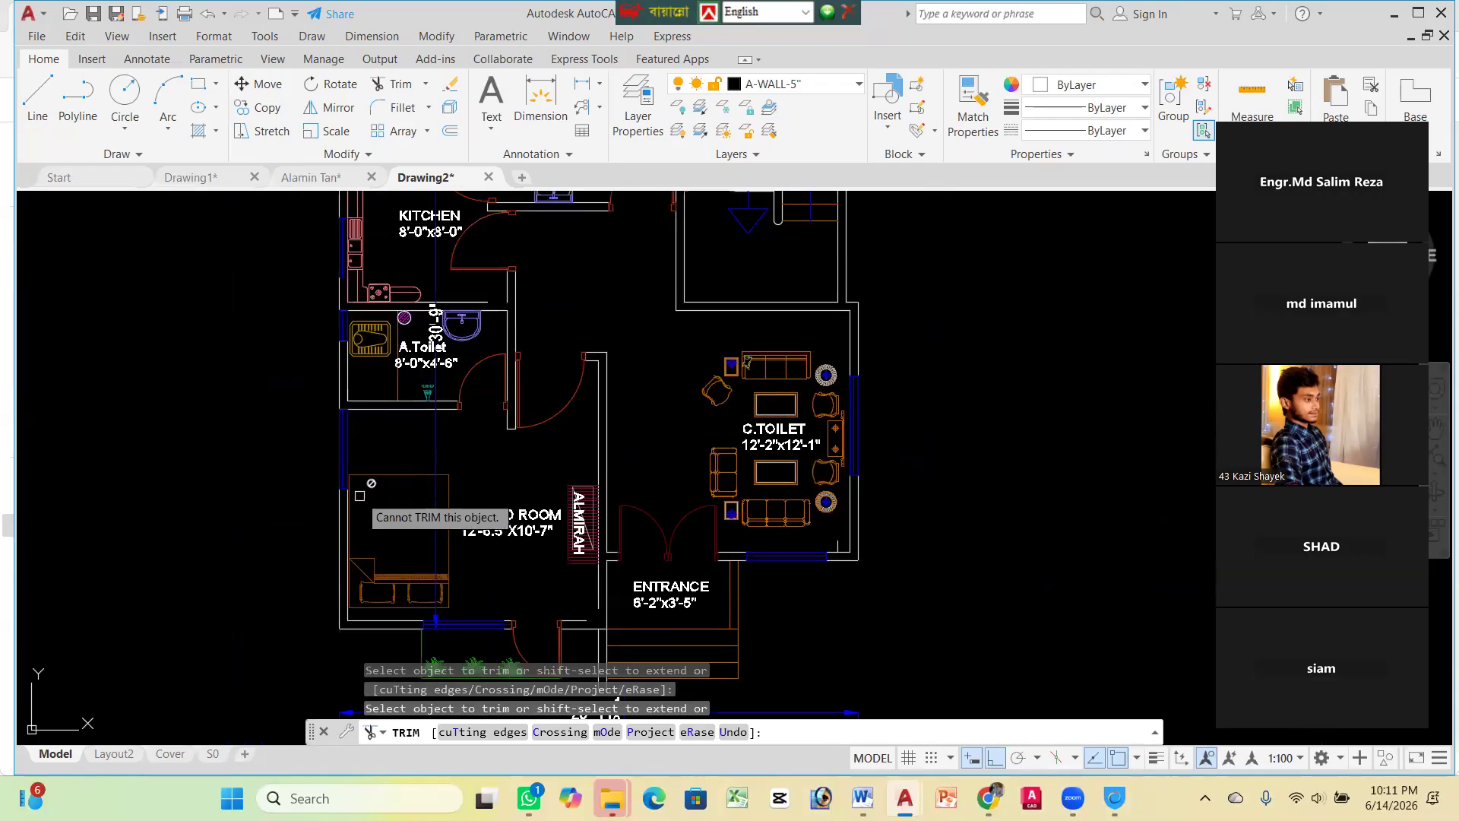
scroll(509, 308, up, 6)
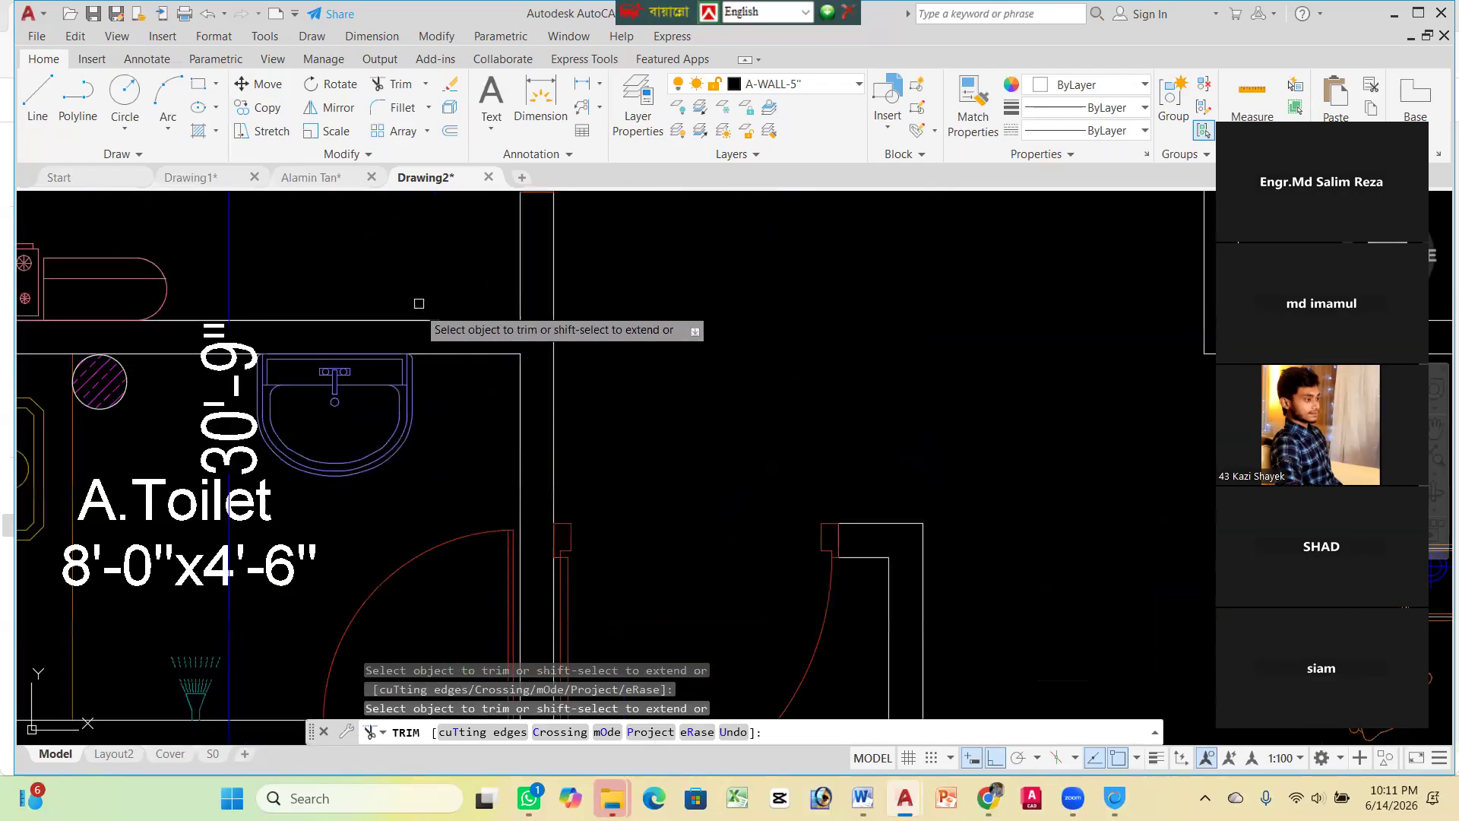
scroll(593, 304, down, 4)
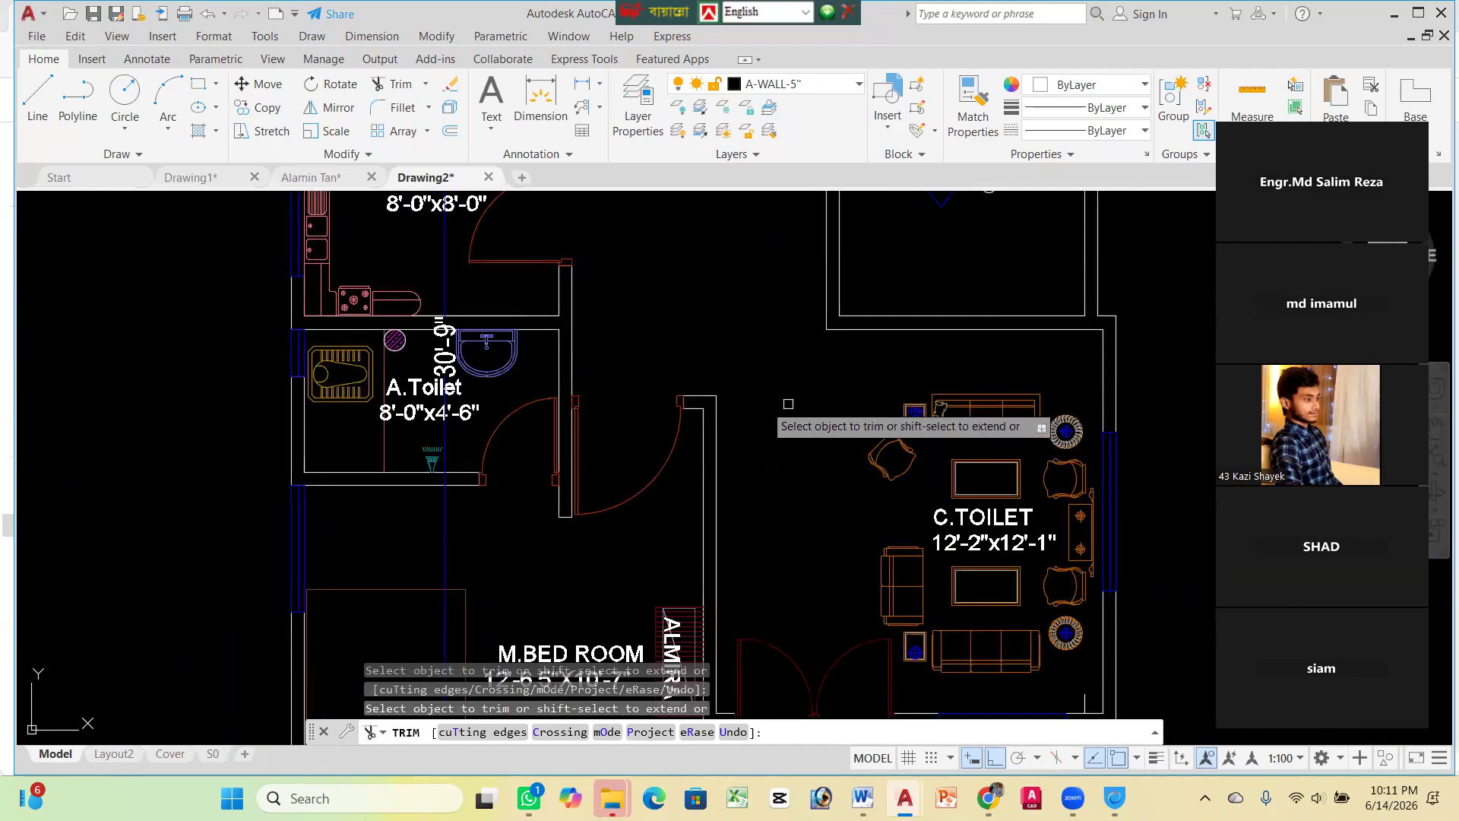
scroll(662, 506, down, 2)
scroll(836, 365, up, 3)
scroll(729, 433, down, 3)
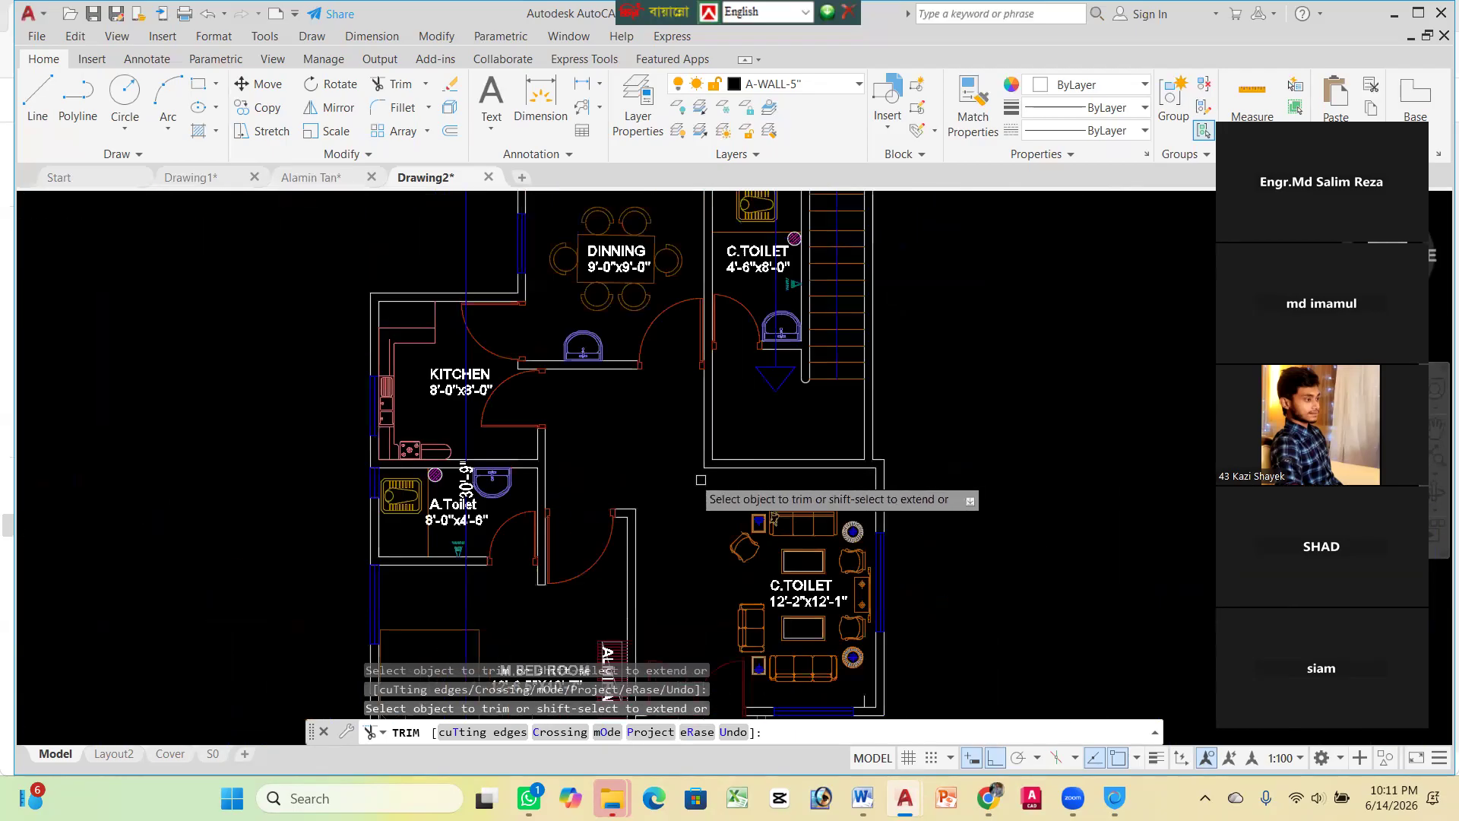
scroll(441, 311, up, 2)
scroll(623, 335, down, 6)
scroll(687, 273, up, 4)
scroll(763, 247, down, 4)
scroll(748, 503, up, 4)
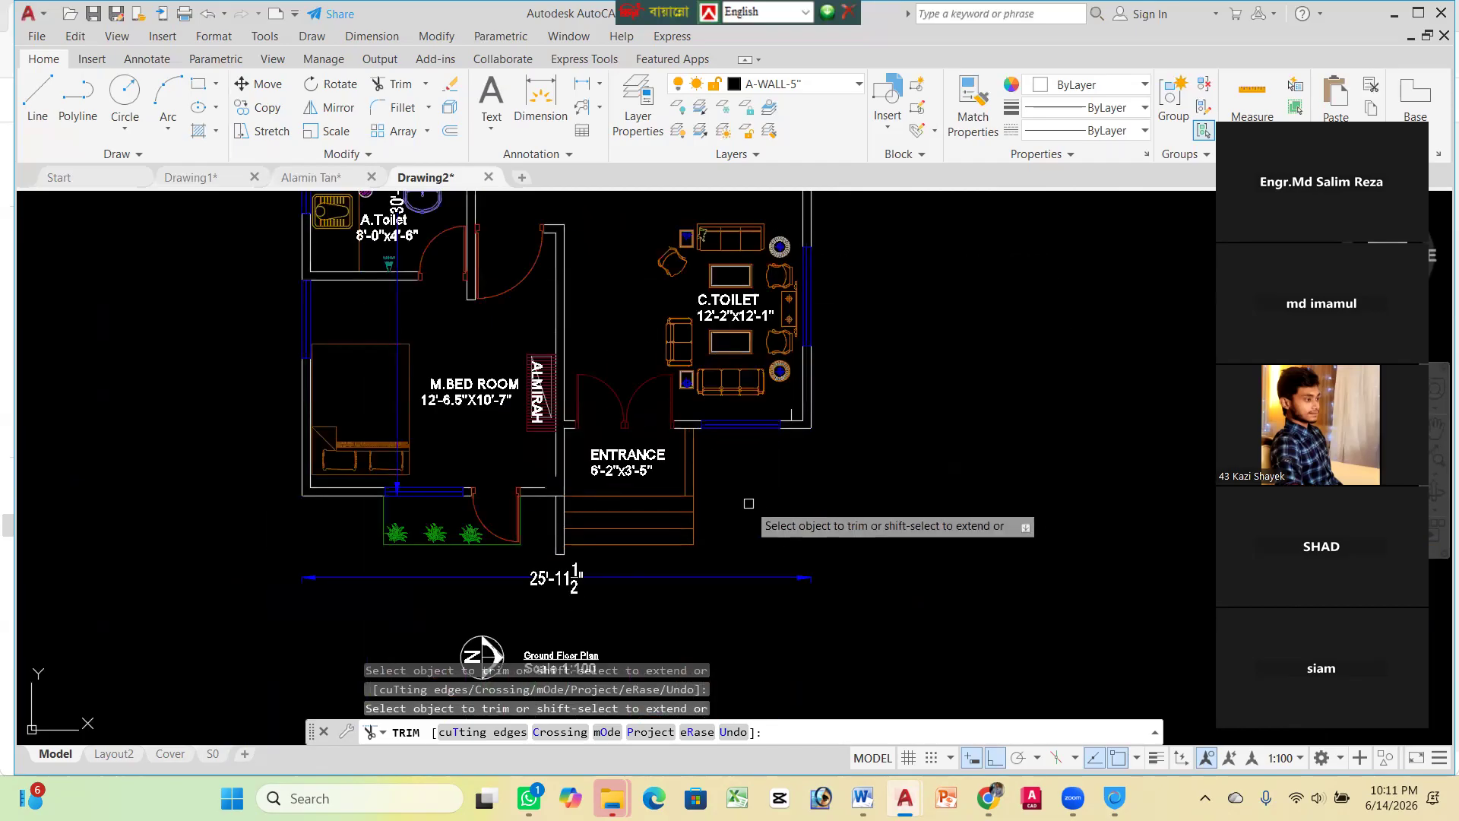
scroll(531, 475, up, 5)
Fillet the horizontal and vertical wall lines beside the ENTRANCE into a clean corner
key(Escape)
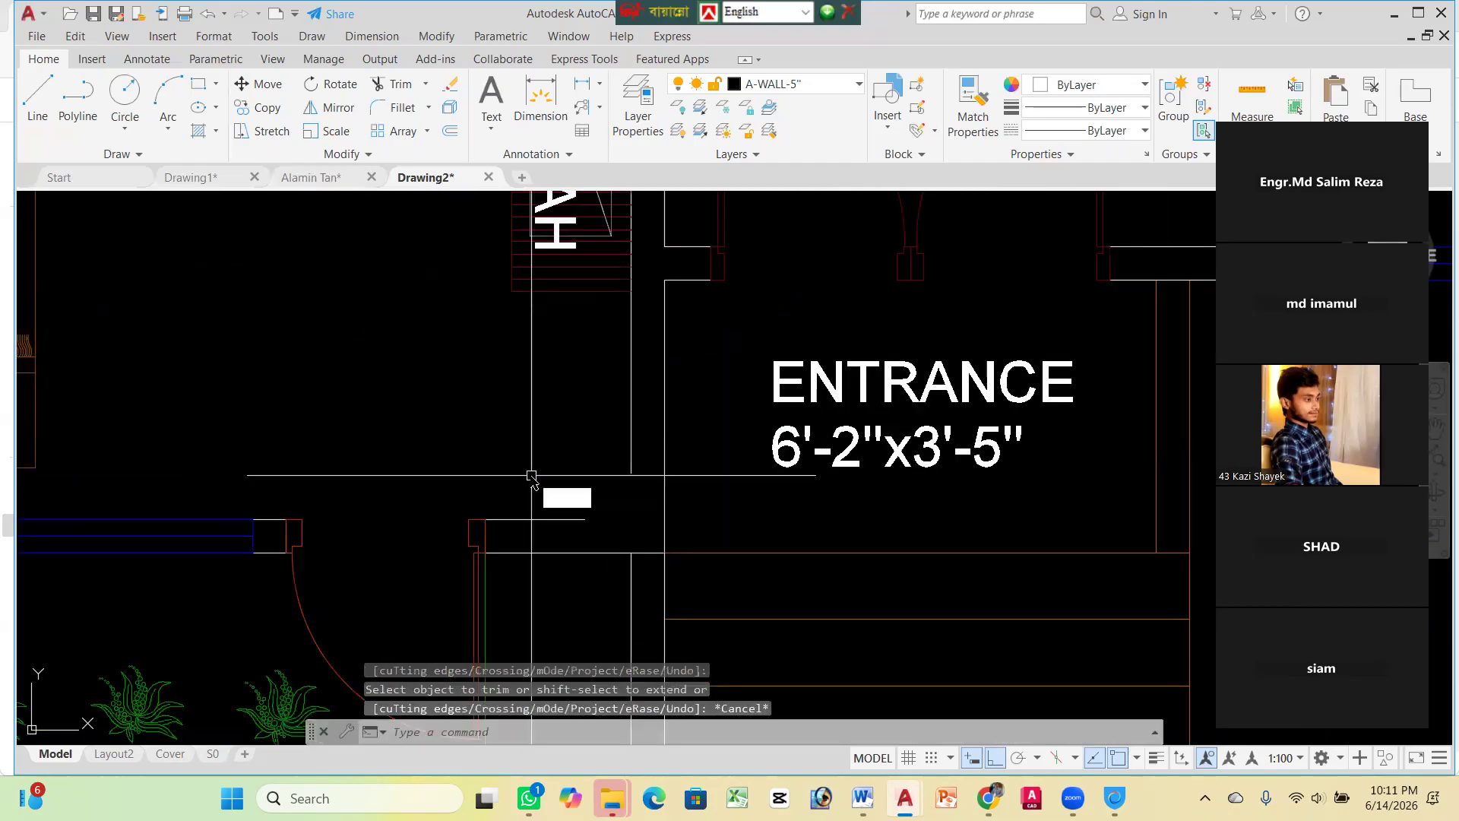
text(f)
key(Return)
click(573, 521)
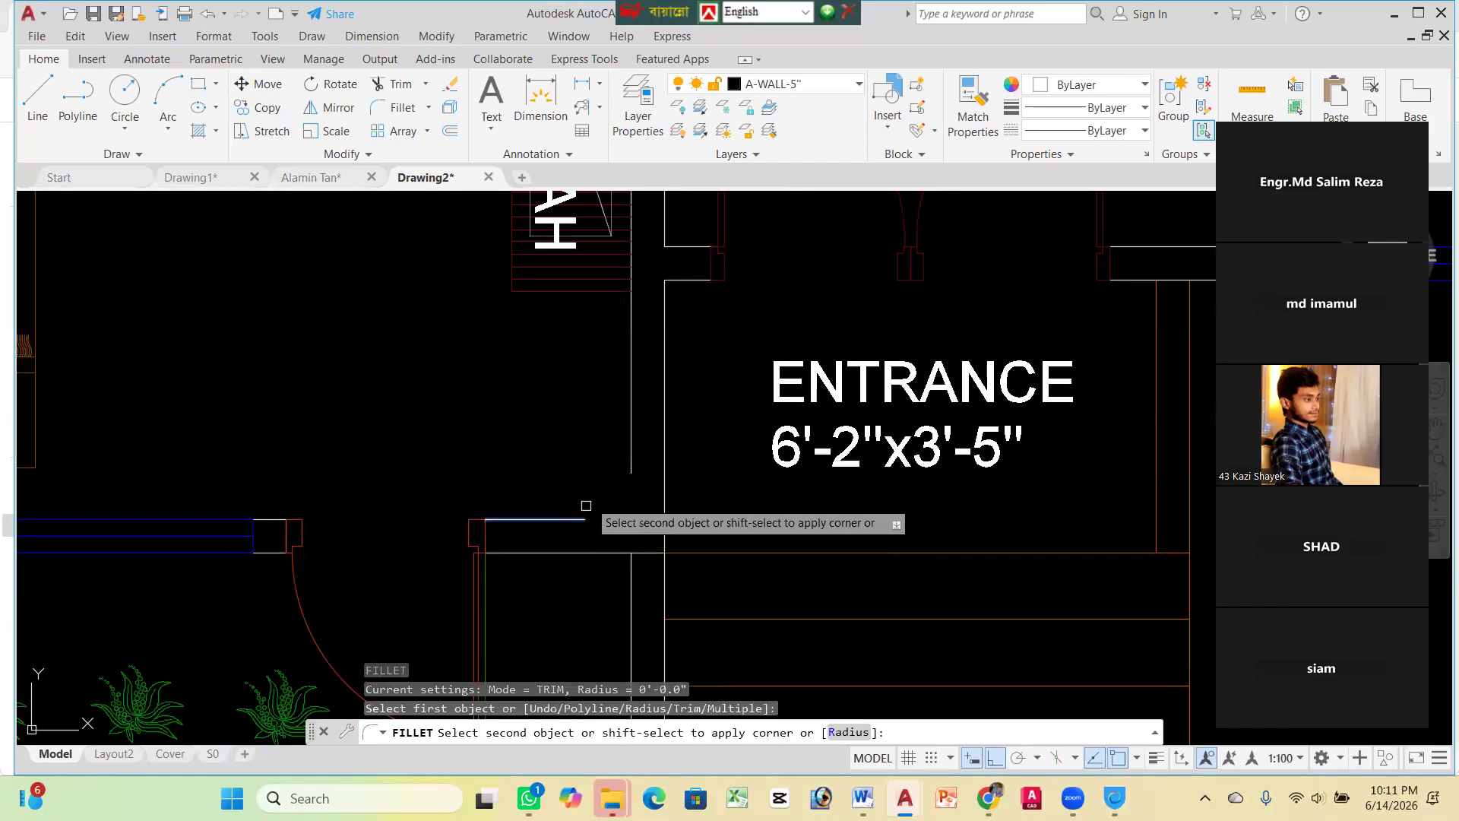
click(632, 456)
scroll(590, 475, down, 3)
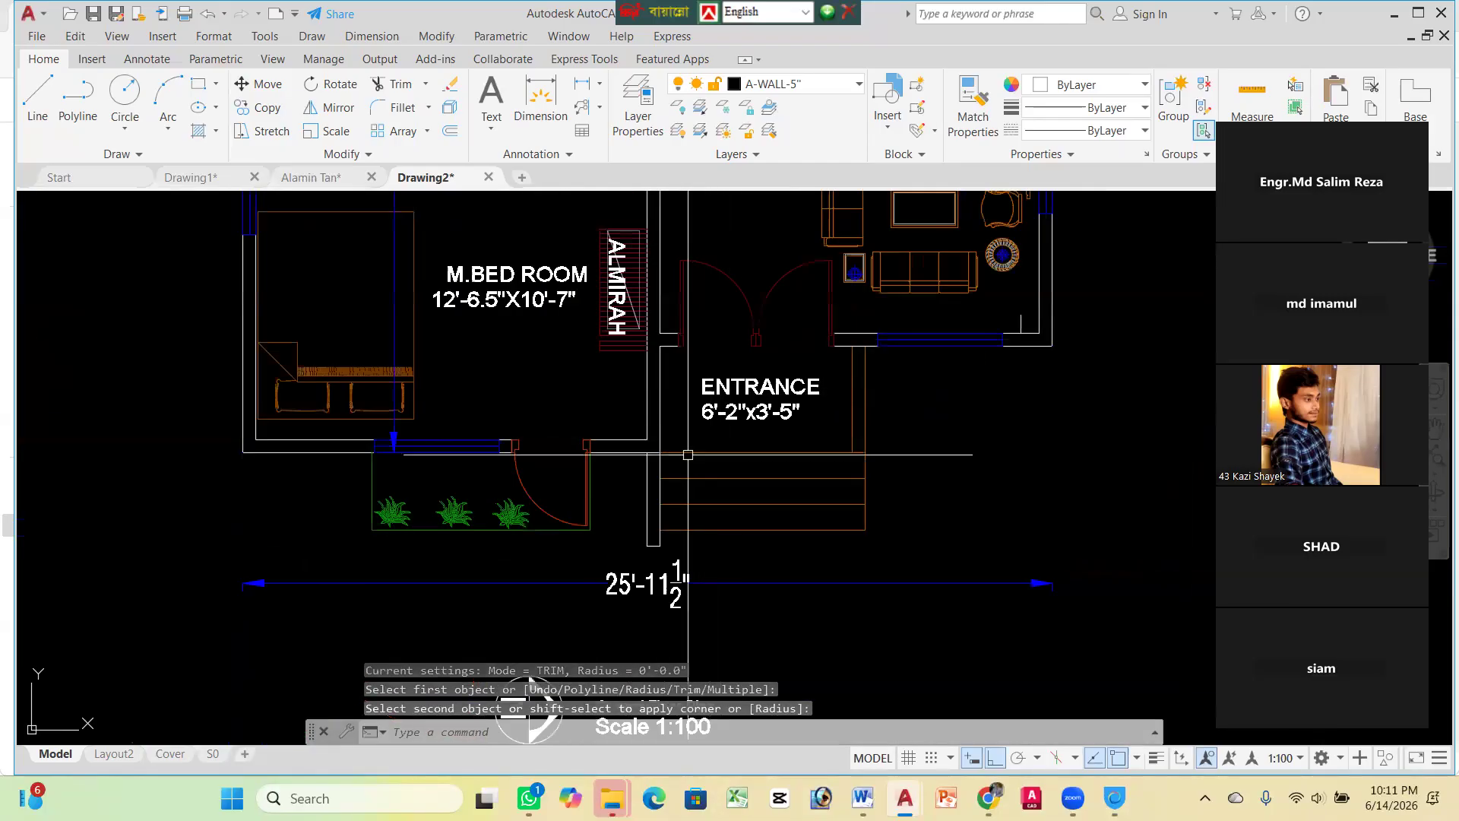
scroll(590, 474, up, 3)
scroll(590, 475, down, 3)
scroll(634, 467, up, 3)
Trim the stray wall lines crossing the entrance wall with a TR fence
text(tr)
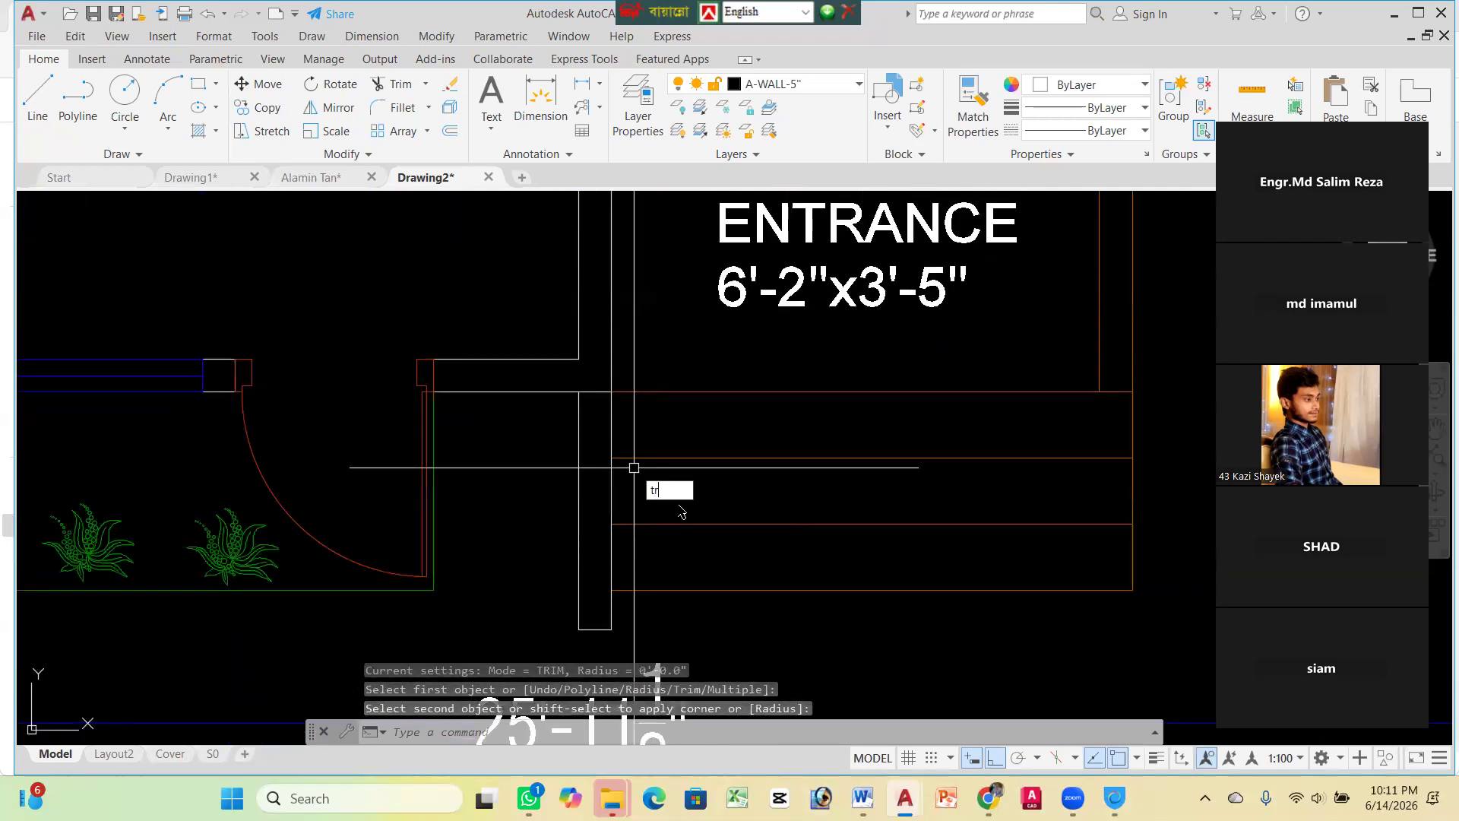
key(Return)
scroll(593, 361, up, 3)
click(591, 360)
click(580, 497)
scroll(637, 311, down, 3)
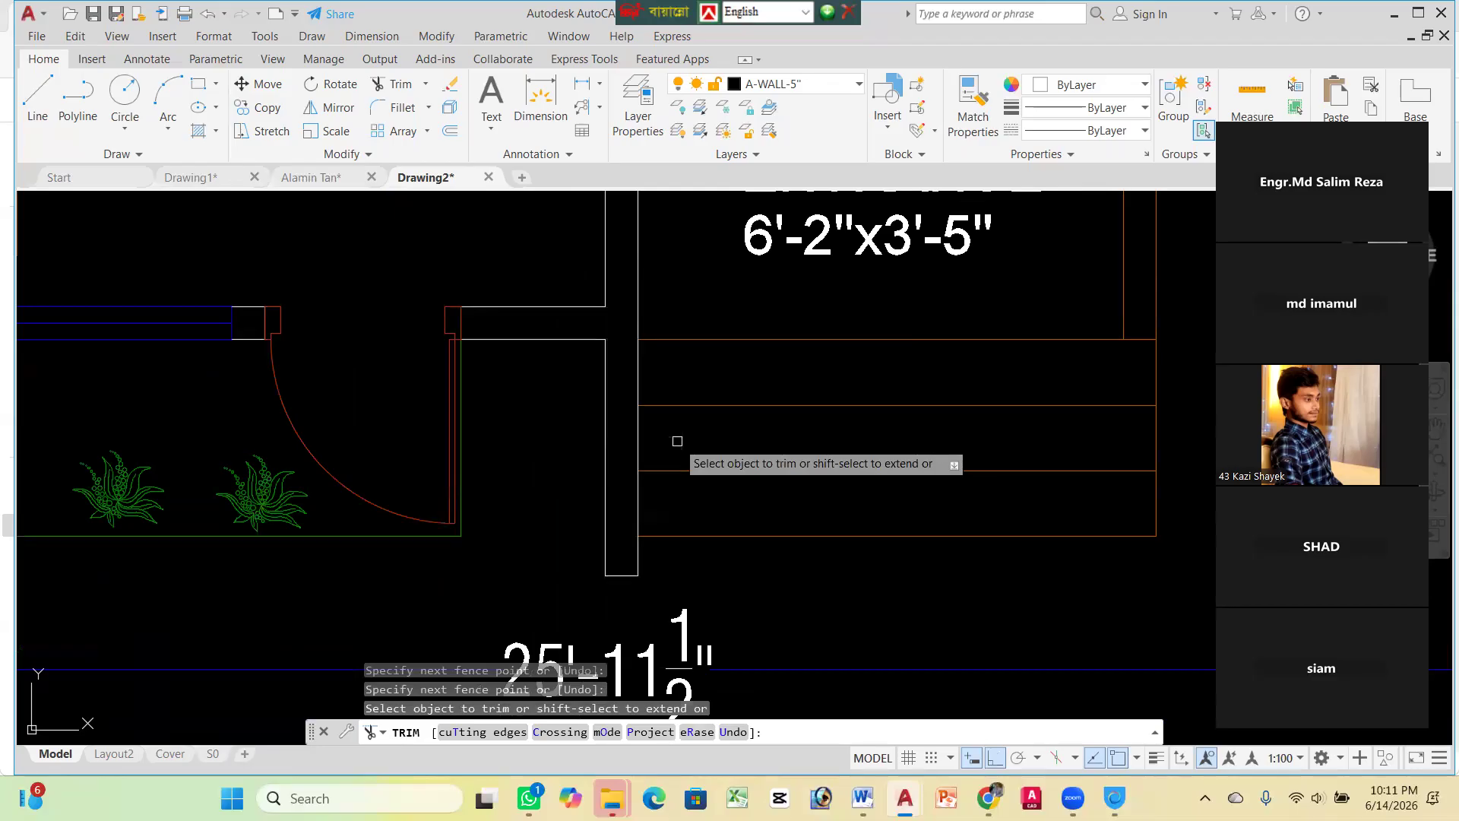
scroll(684, 427, down, 3)
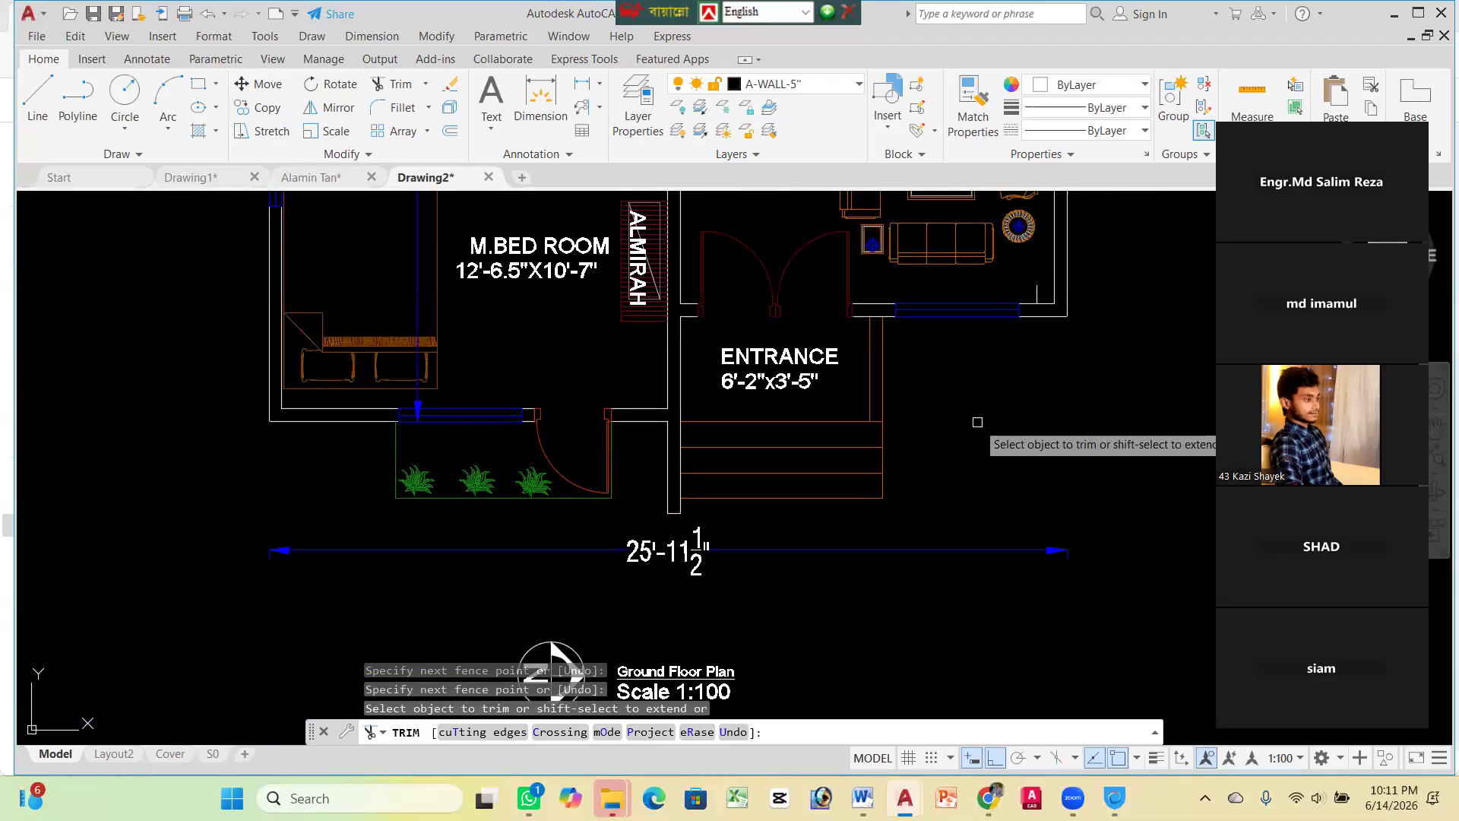
Zoom around the plan to inspect the trimmed walls at the entrance, M.Bed Room and C.TOILET
scroll(710, 397, down, 4)
scroll(726, 311, up, 5)
scroll(628, 392, down, 2)
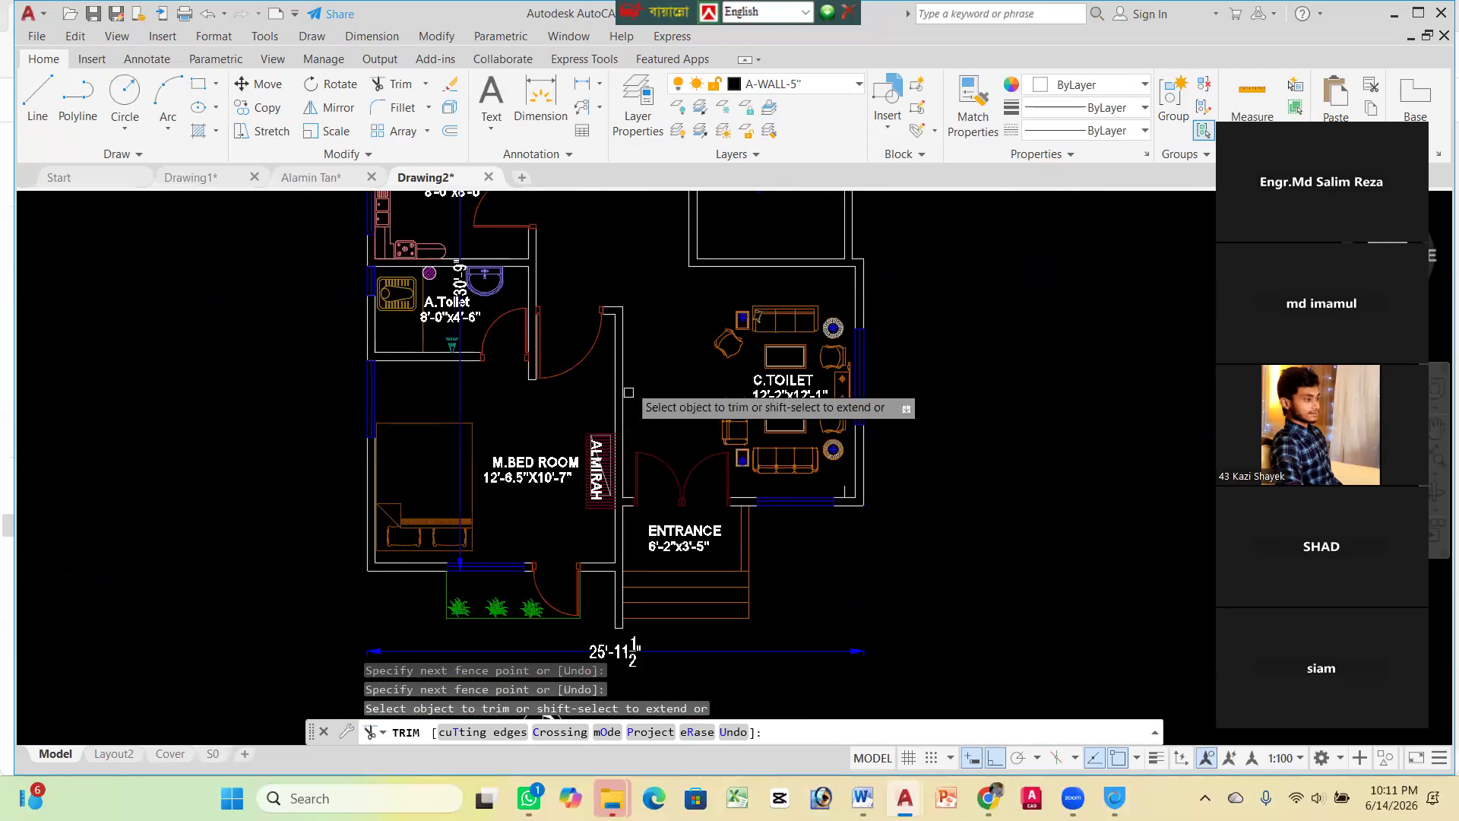
scroll(629, 392, down, 4)
scroll(656, 323, up, 4)
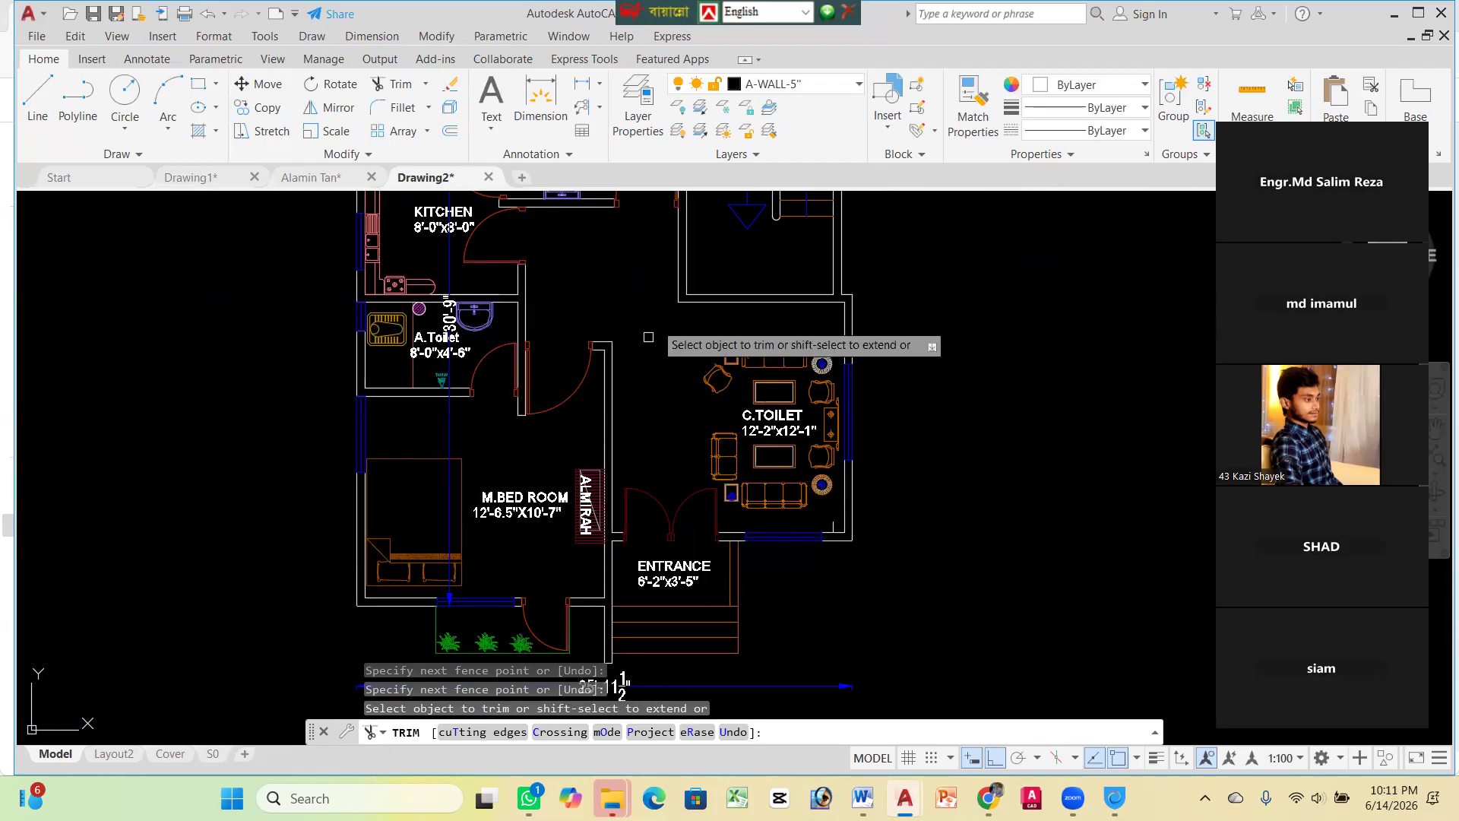
scroll(617, 342, down, 4)
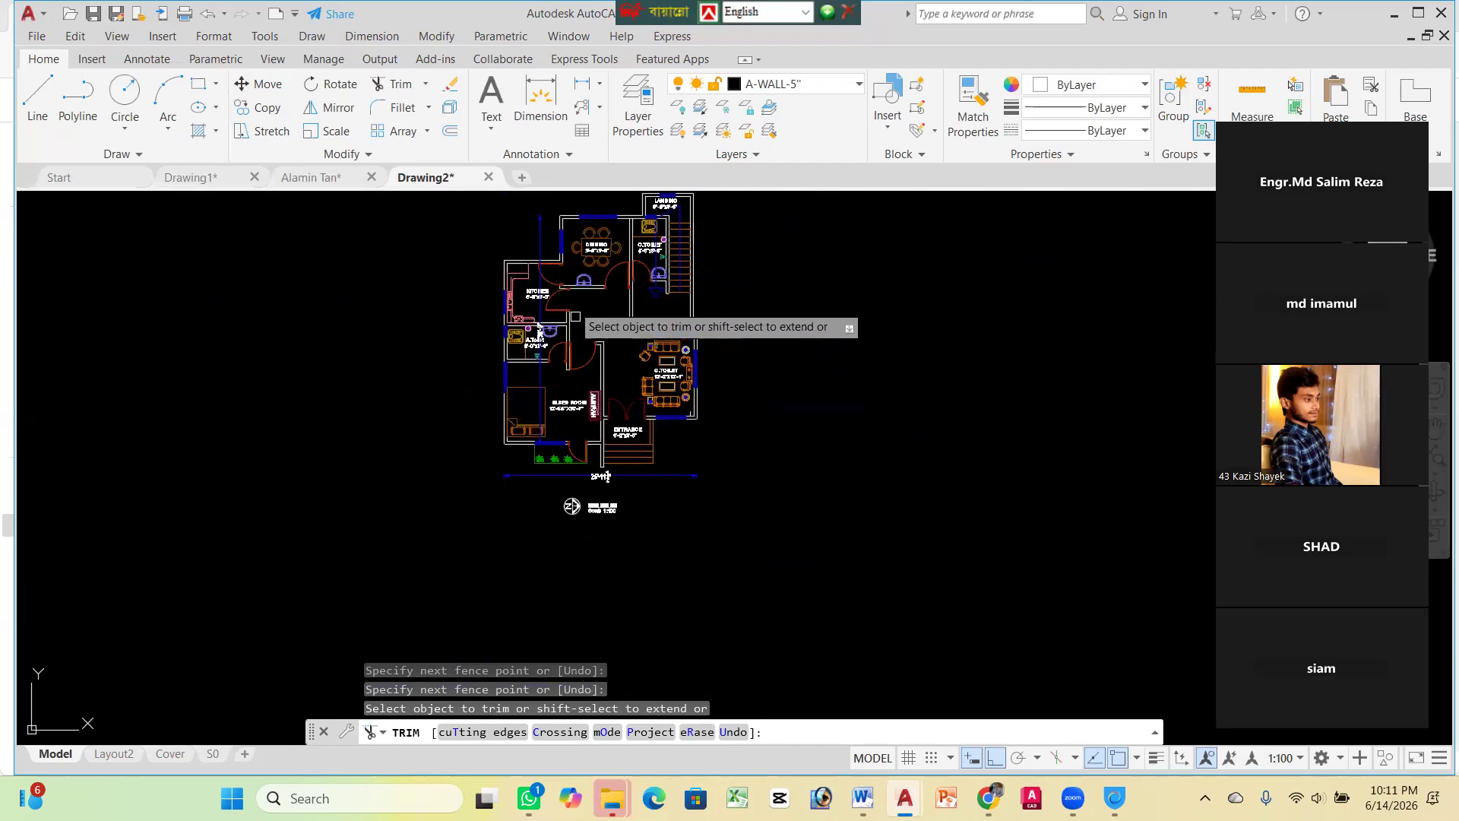
scroll(617, 281, up, 2)
scroll(668, 266, down, 2)
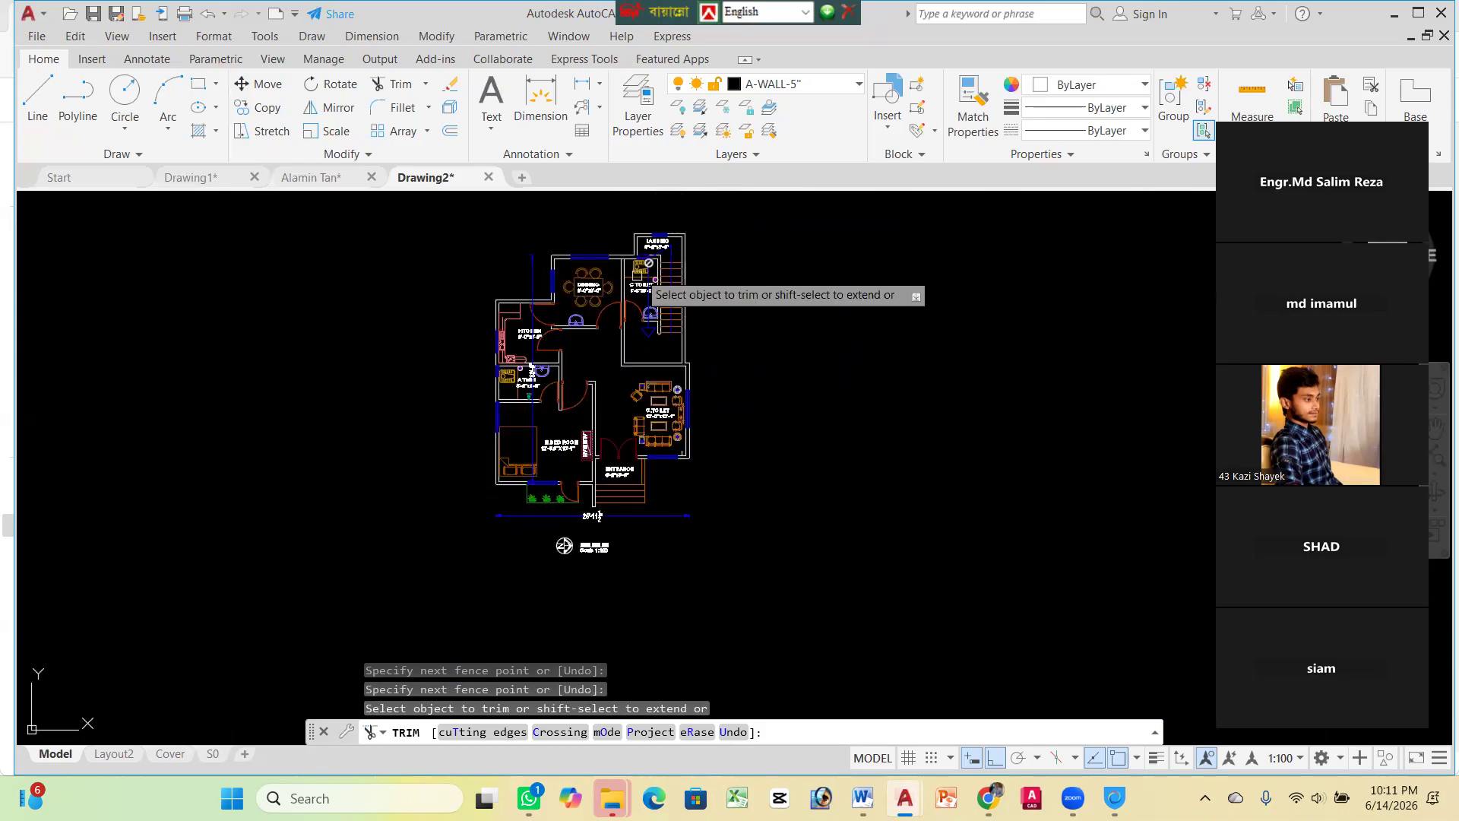
scroll(667, 222, up, 4)
scroll(619, 358, down, 4)
scroll(616, 368, up, 3)
scroll(552, 370, up, 2)
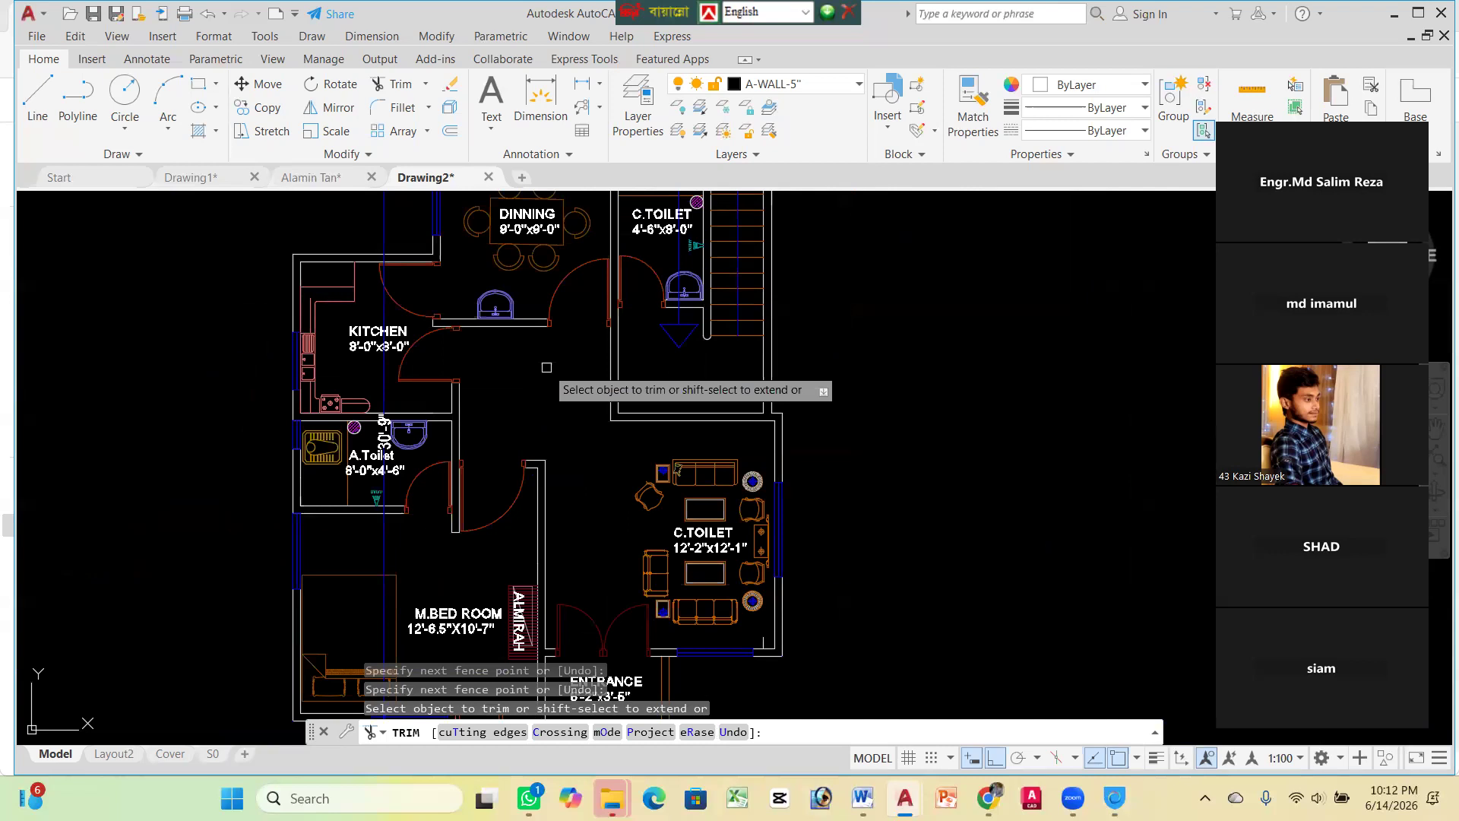
scroll(608, 403, down, 2)
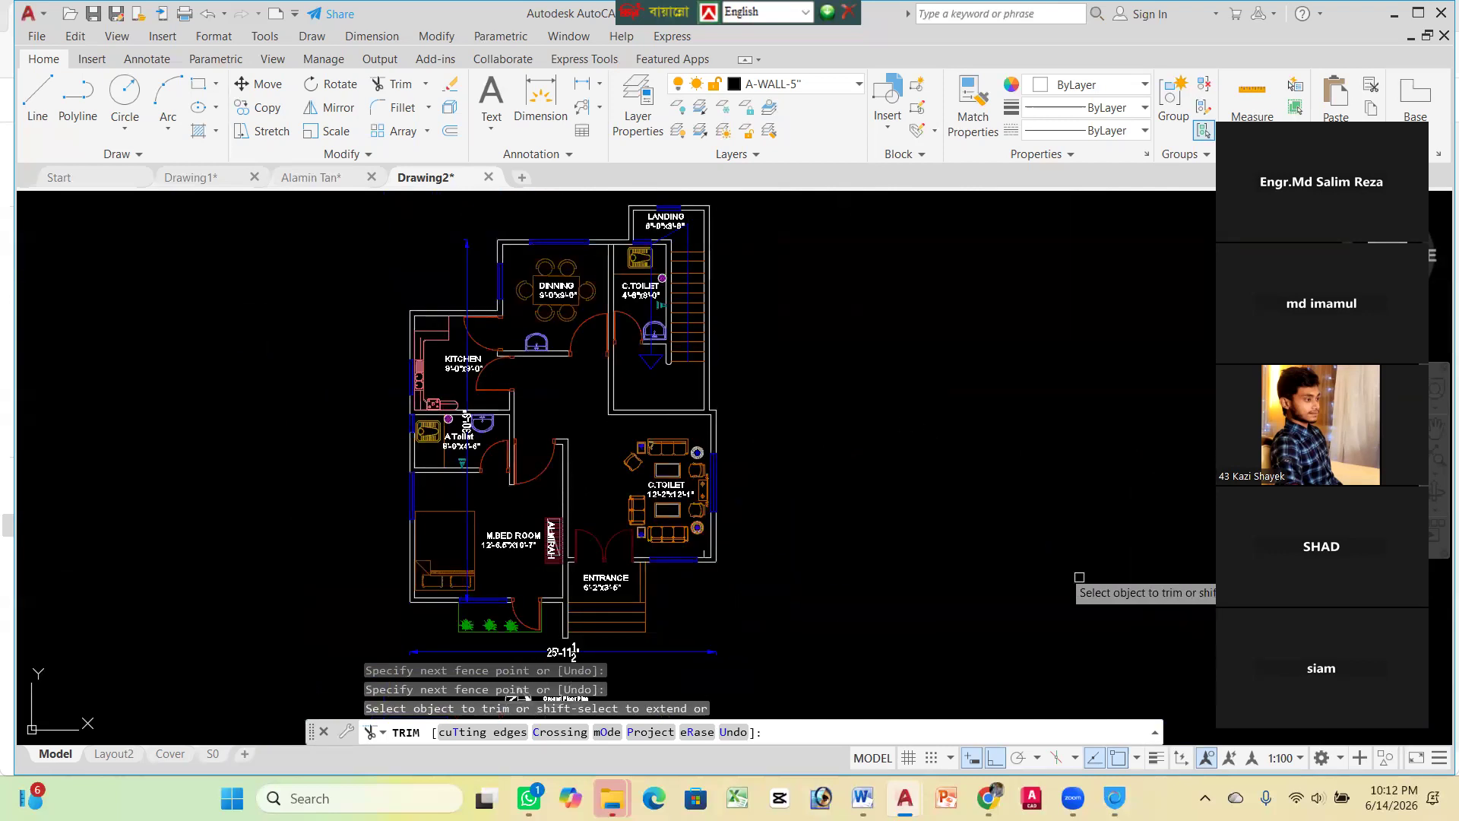
scroll(767, 520, up, 2)
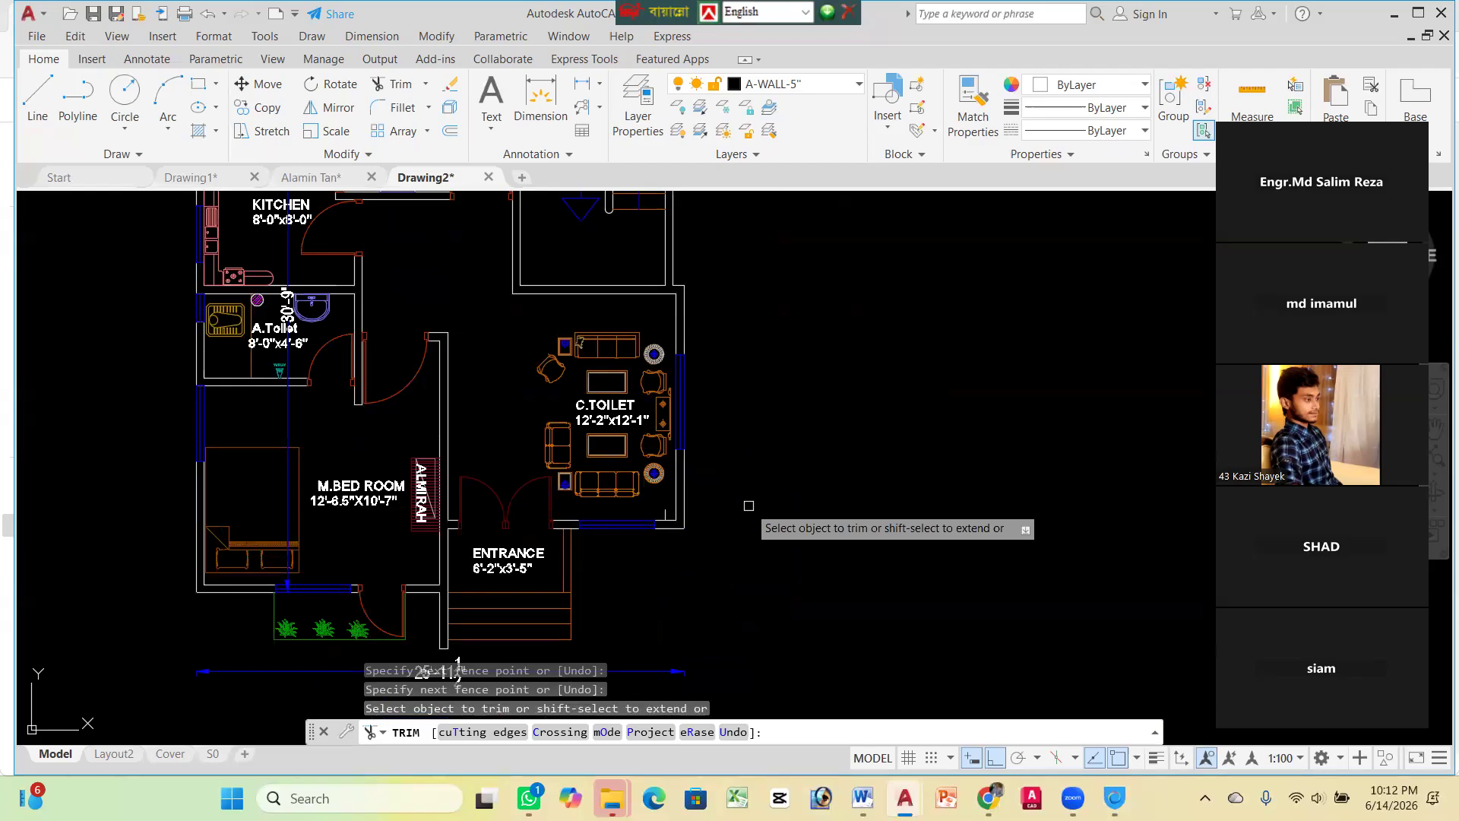
scroll(749, 505, down, 3)
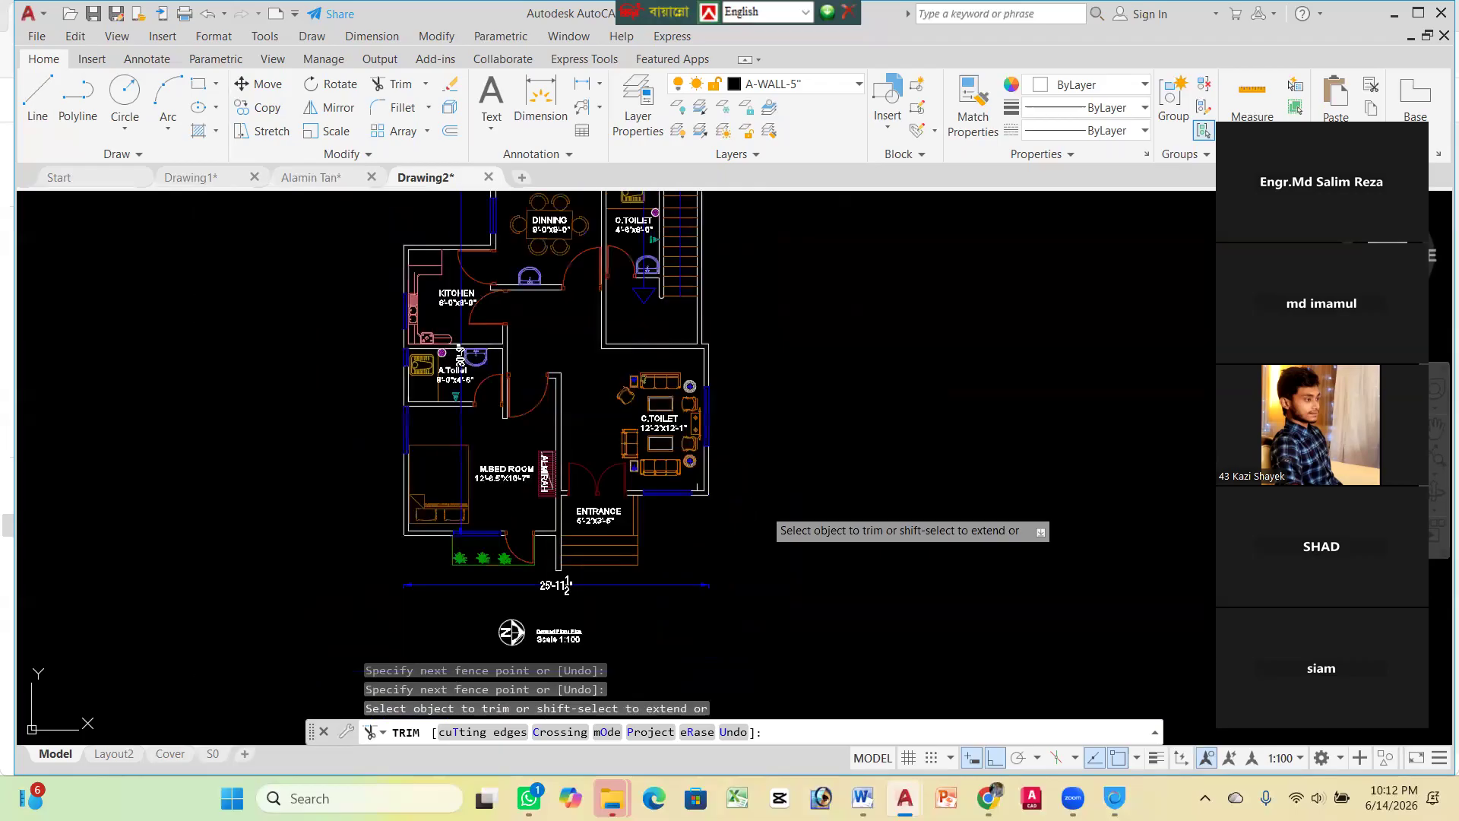
scroll(532, 477, up, 8)
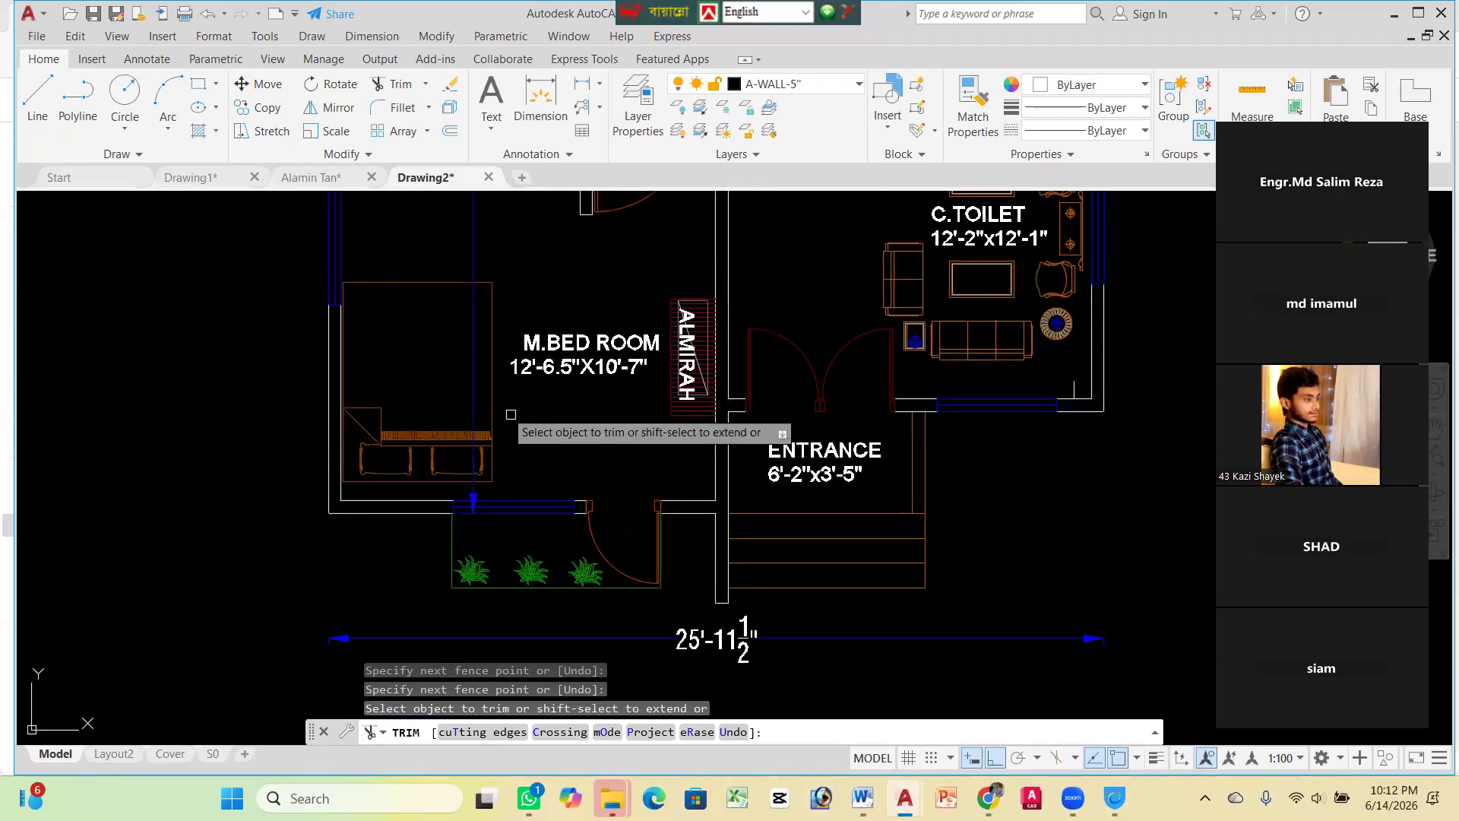
scroll(478, 468, down, 4)
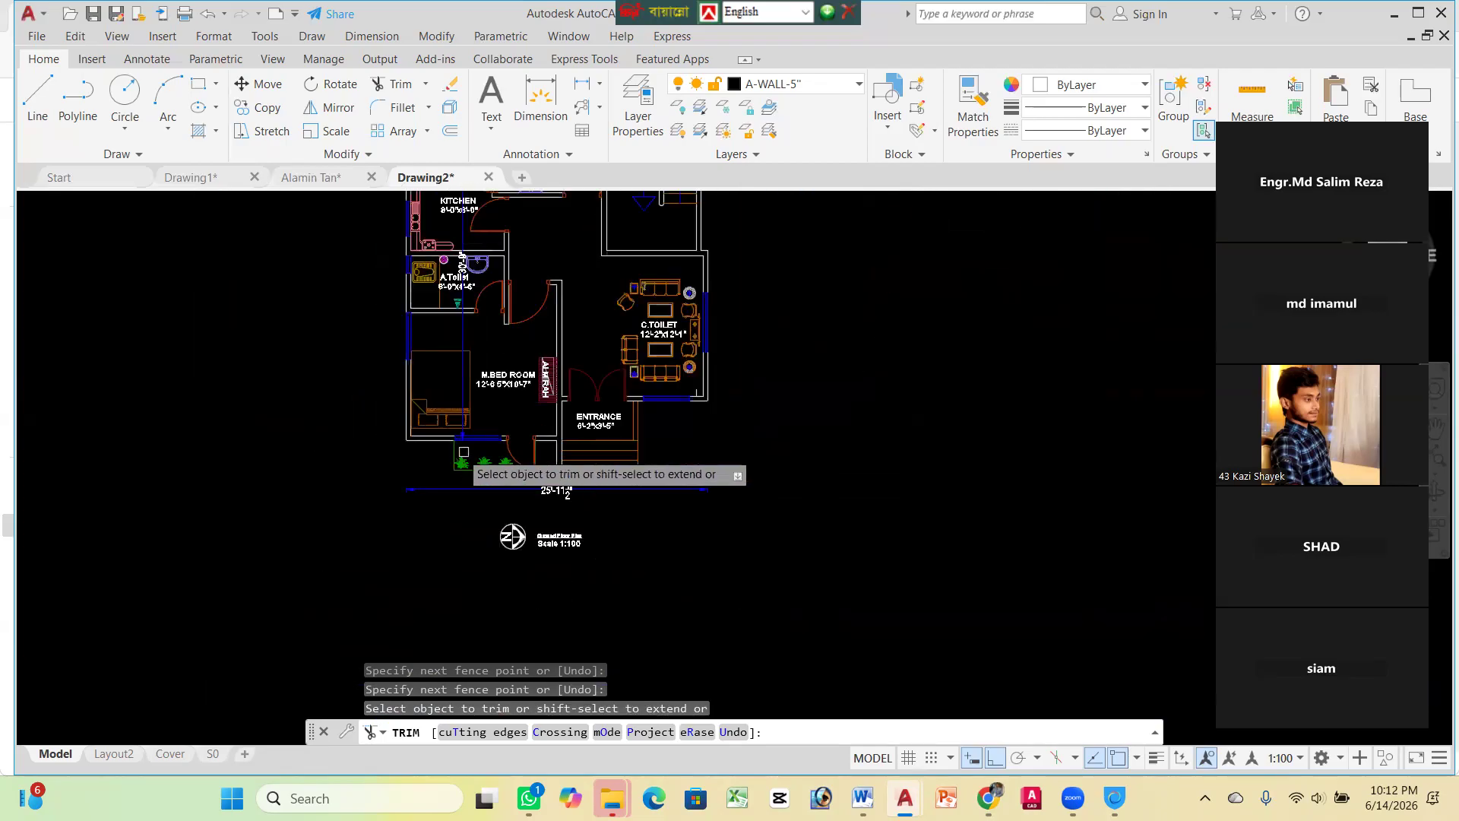
scroll(487, 425, up, 3)
End TRIM, shift the plan lower left, and return to Chrome's image results
key(Escape)
scroll(471, 426, down, 5)
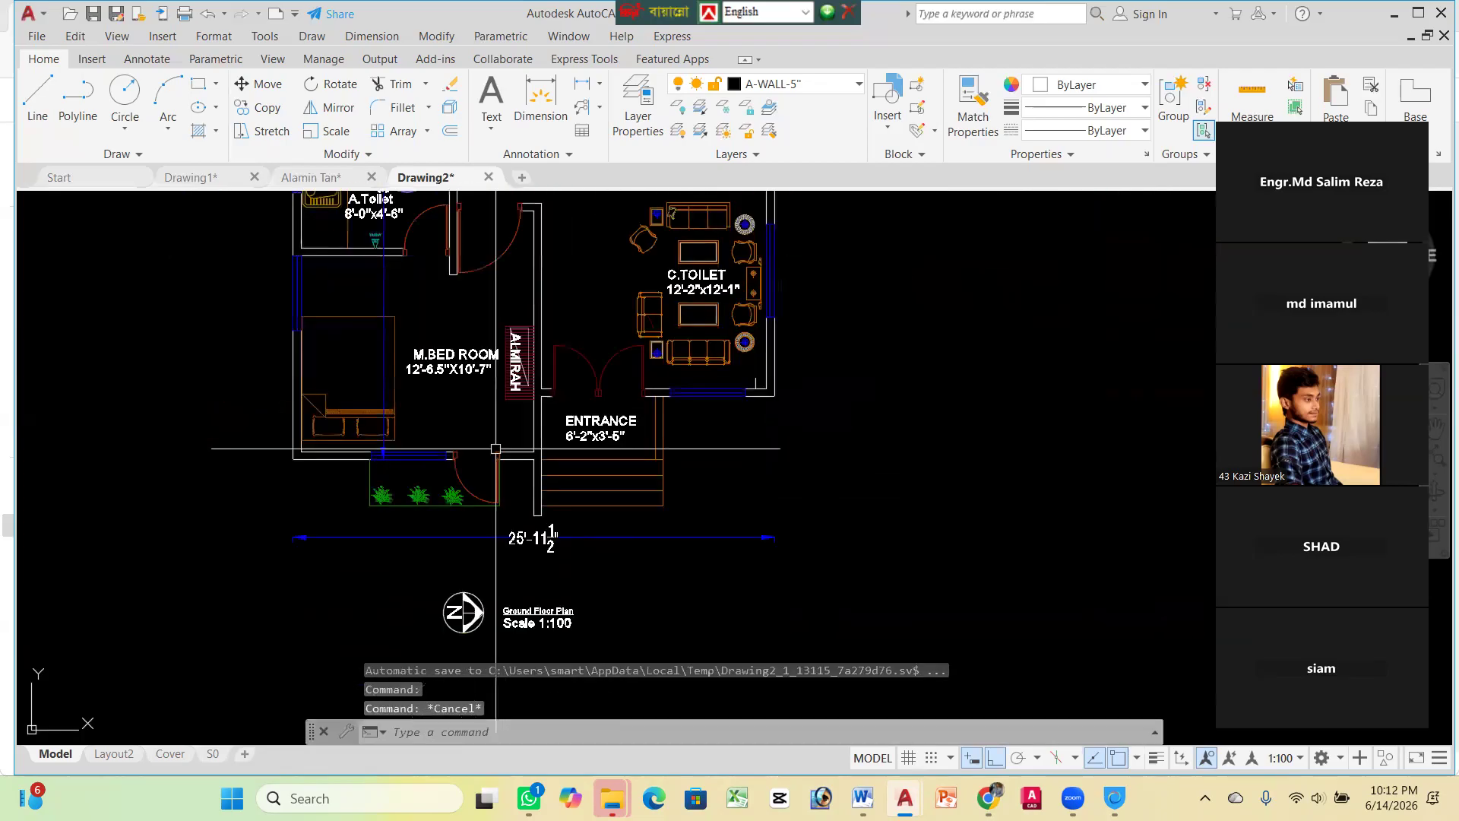
scroll(397, 311, up, 4)
middle_drag(397, 311, 323, 352)
scroll(373, 281, down, 4)
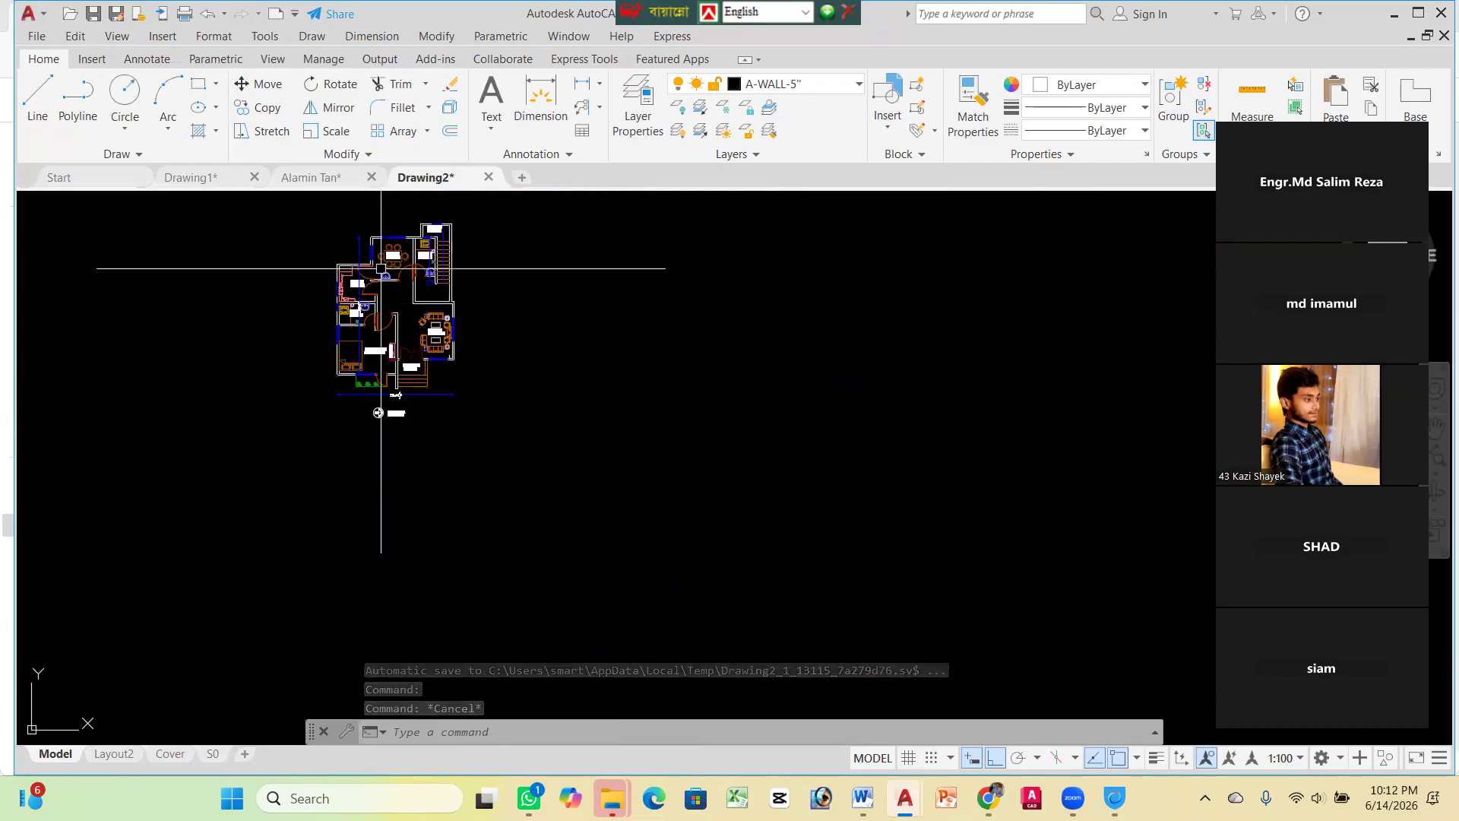
scroll(352, 235, up, 4)
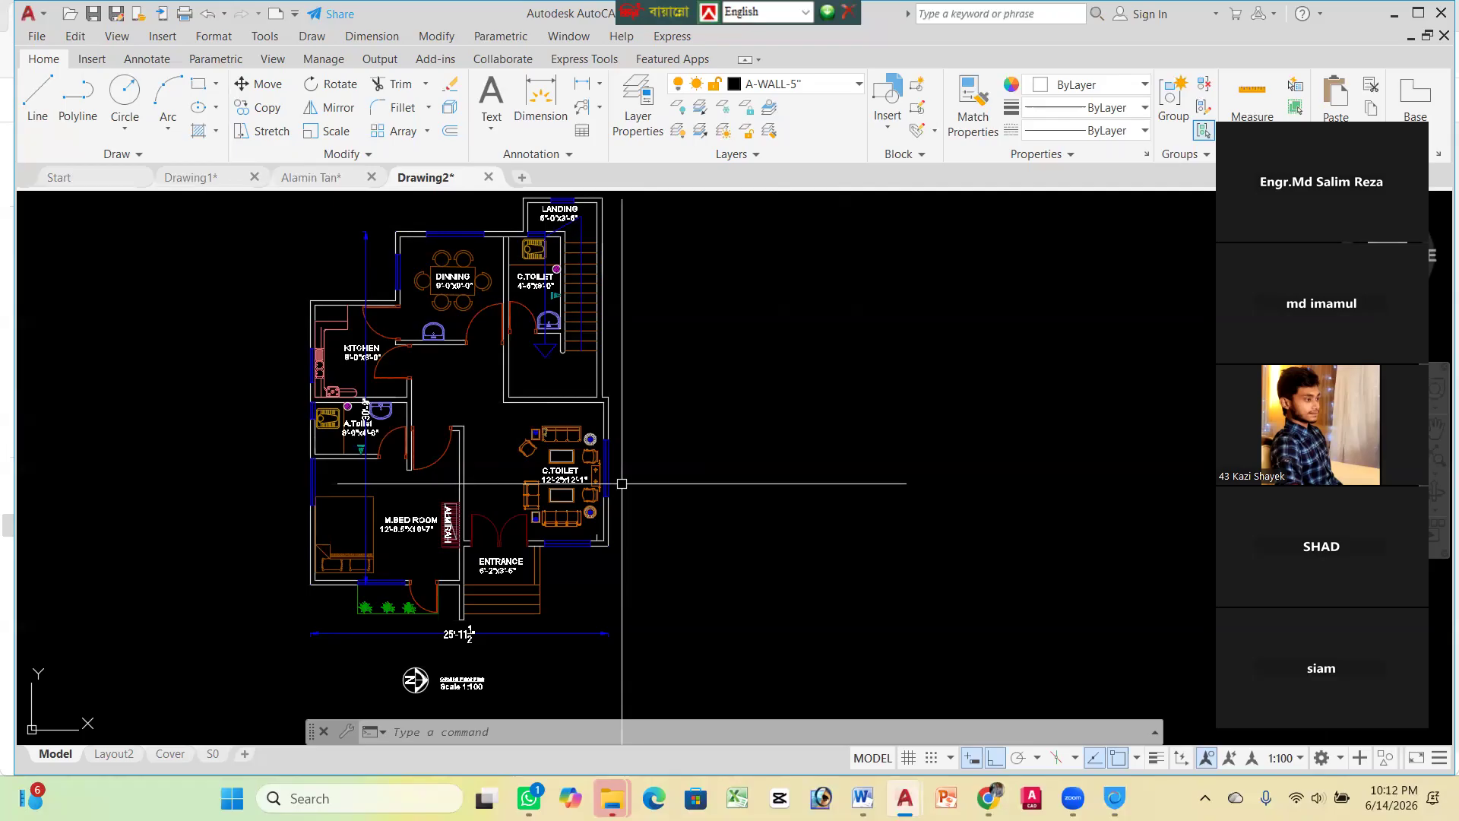
click(988, 798)
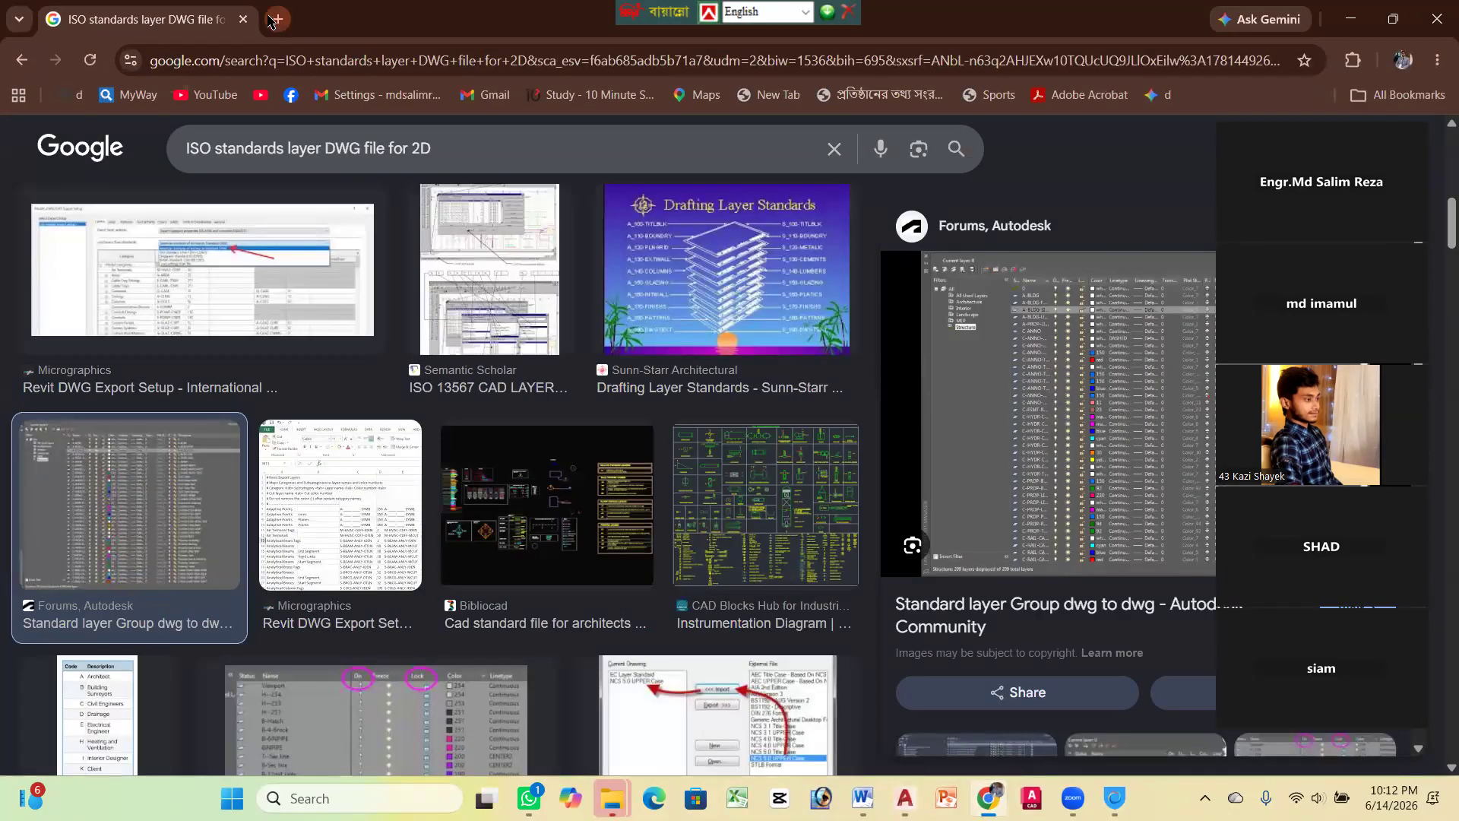
Replace the ISO layer query with '2d floor plan DWG free download' and search images
click(21, 60)
drag(435, 163, 179, 149)
key(BackSpace)
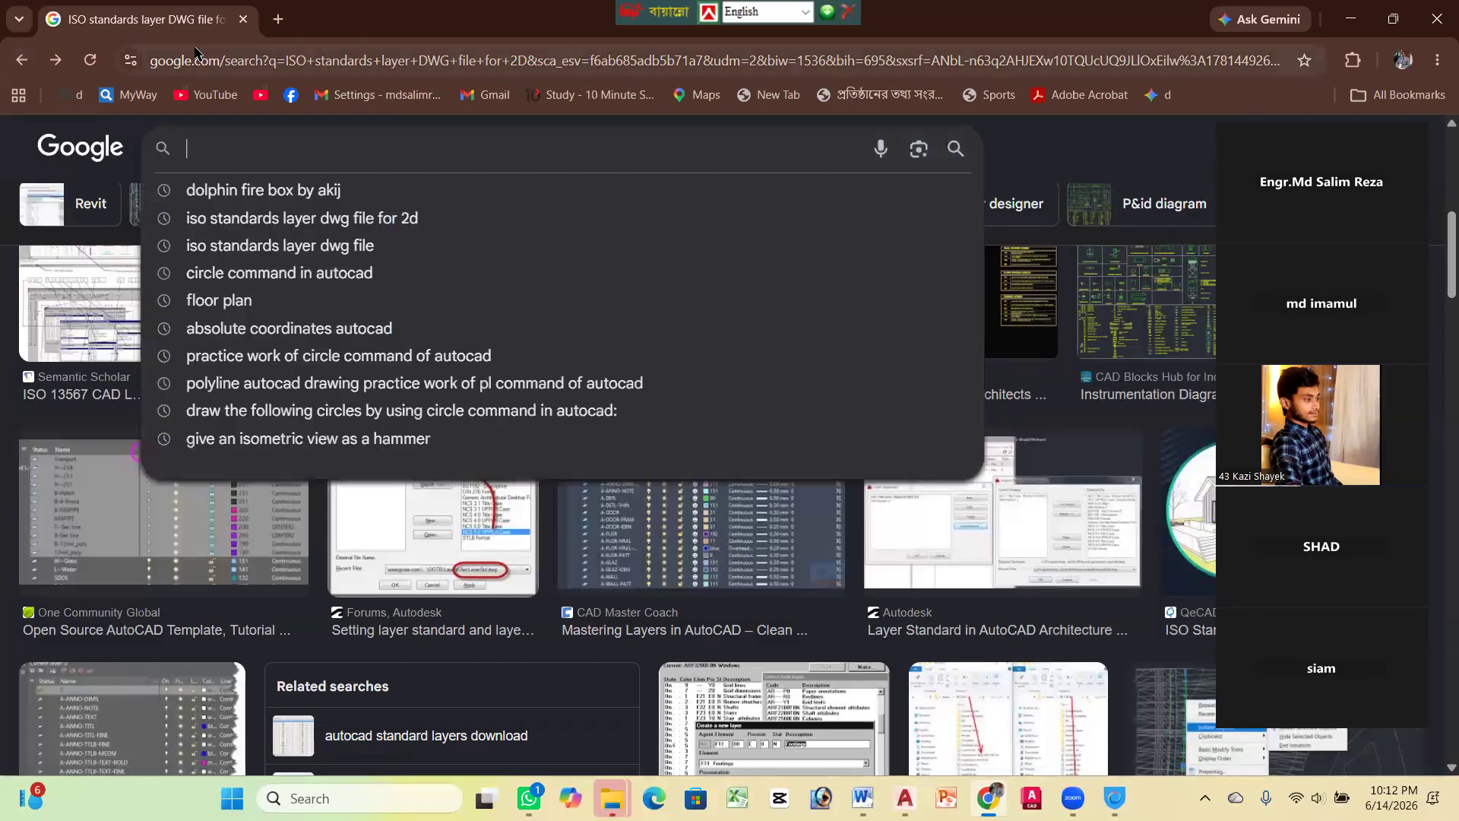
text(2d)
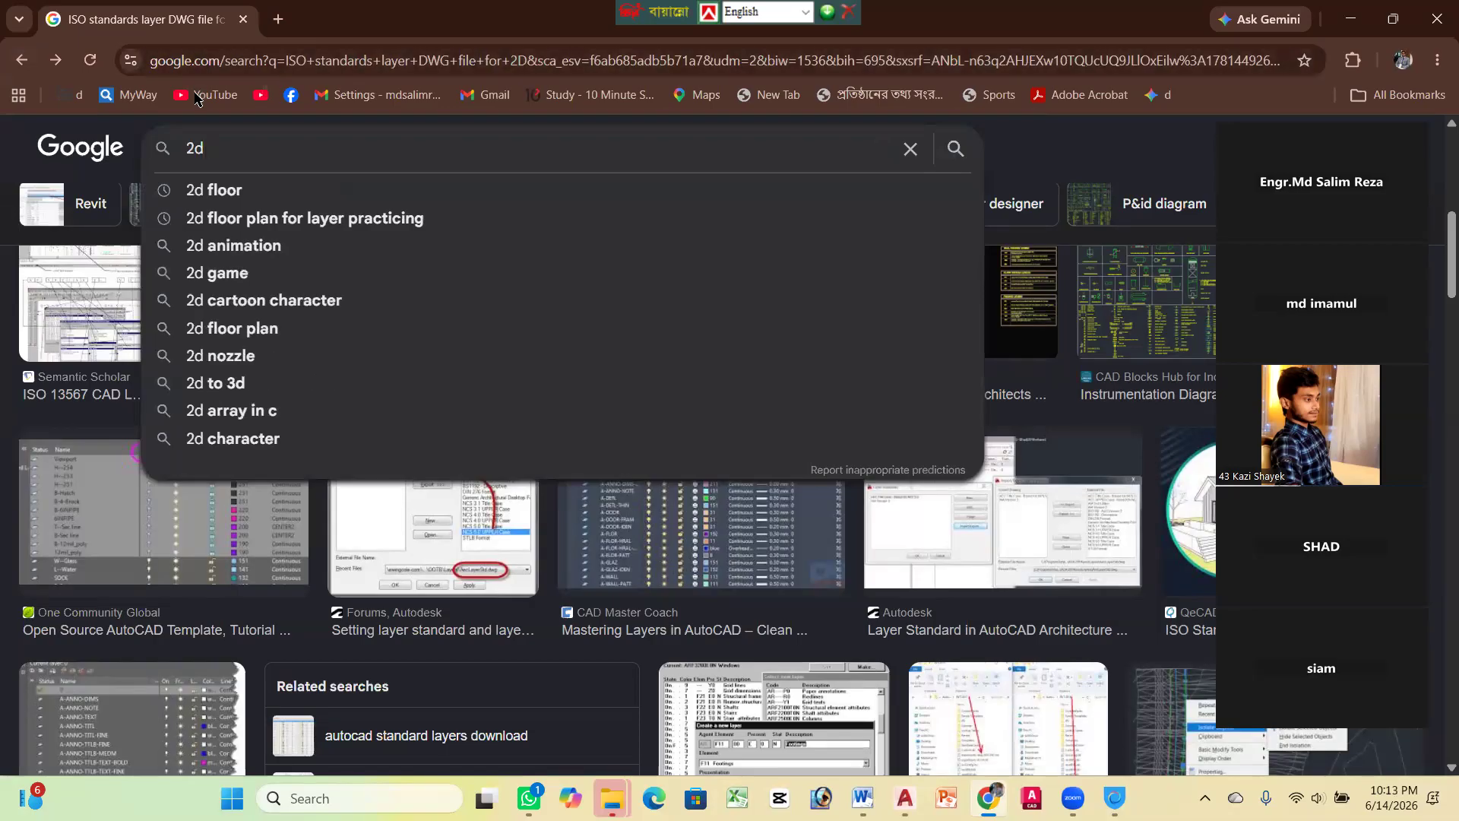
text( floor plan )
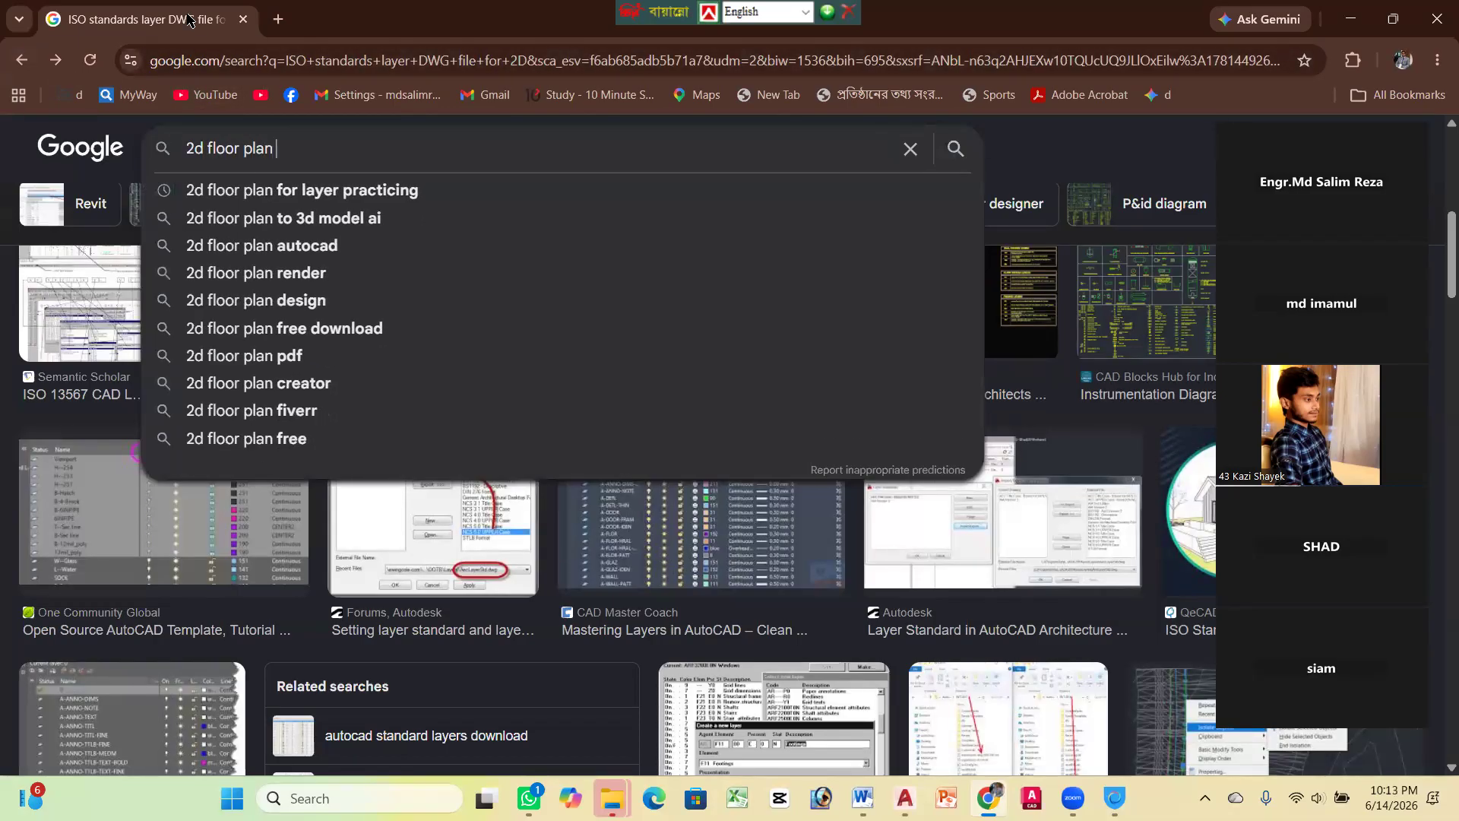
text(D)
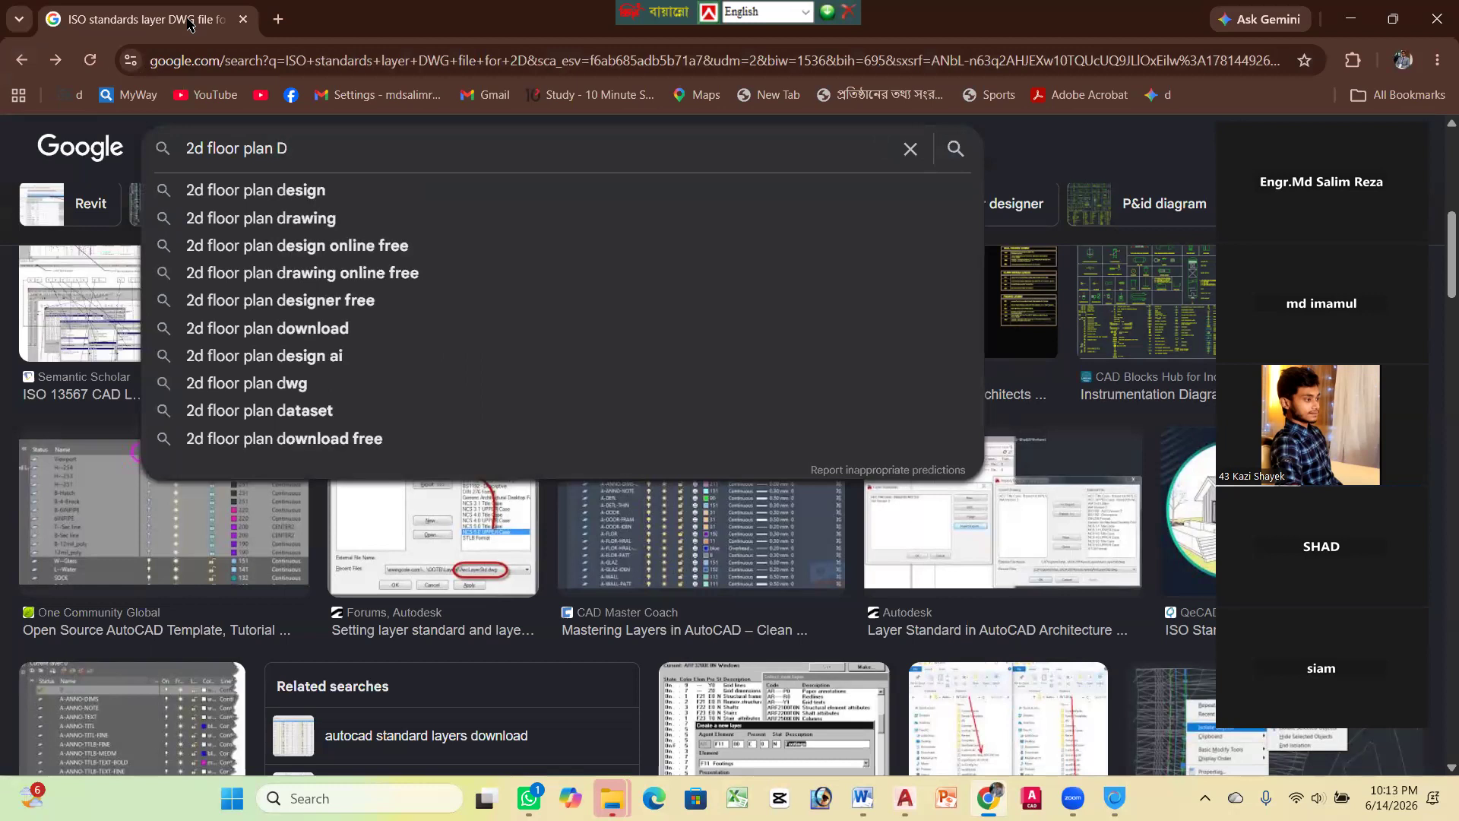
text(WG)
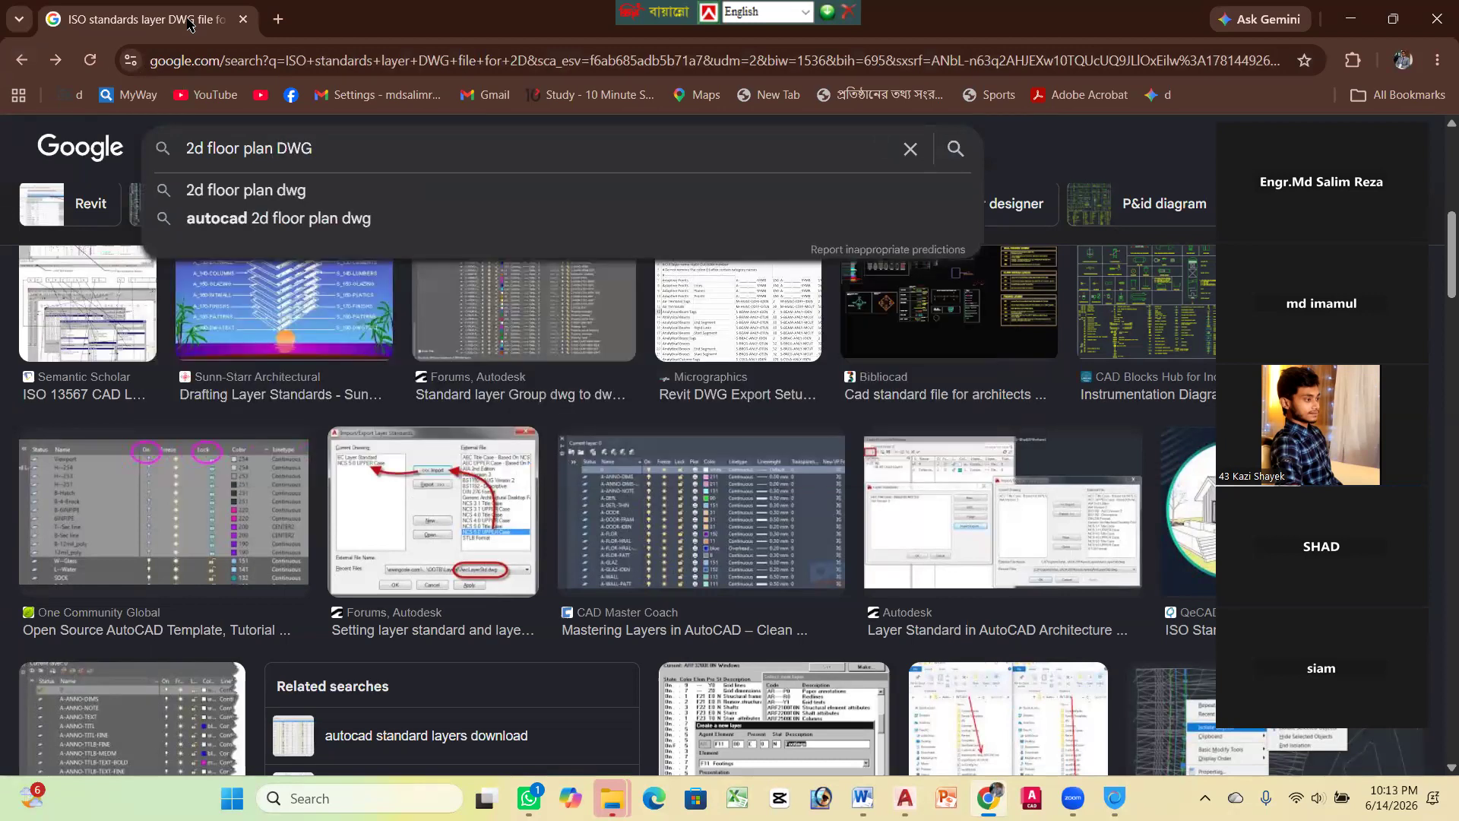
text(fil)
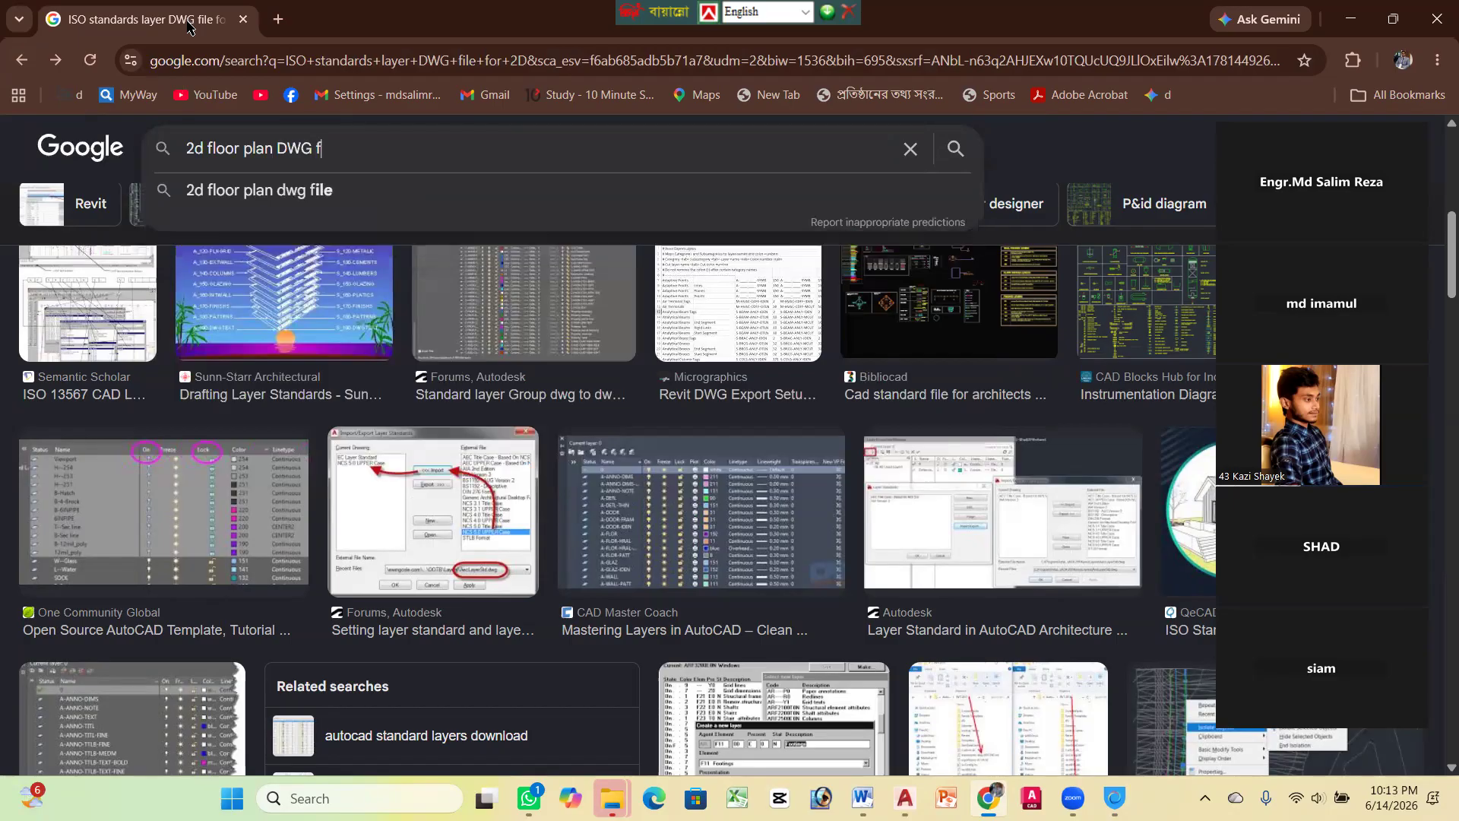
key(BackSpace)
key(BackSpace)
key(BackSpace)
text(free download)
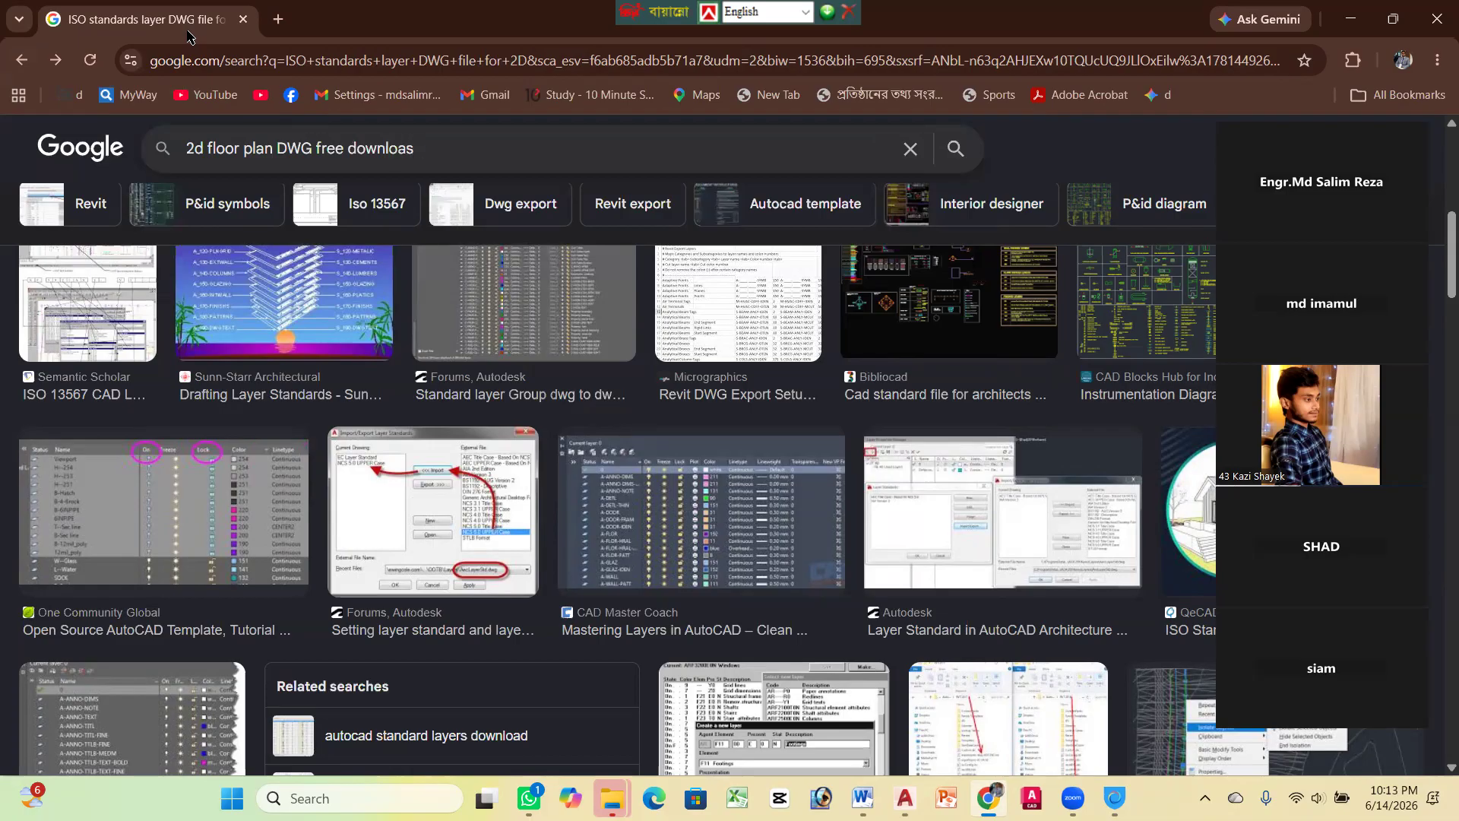
key(Return)
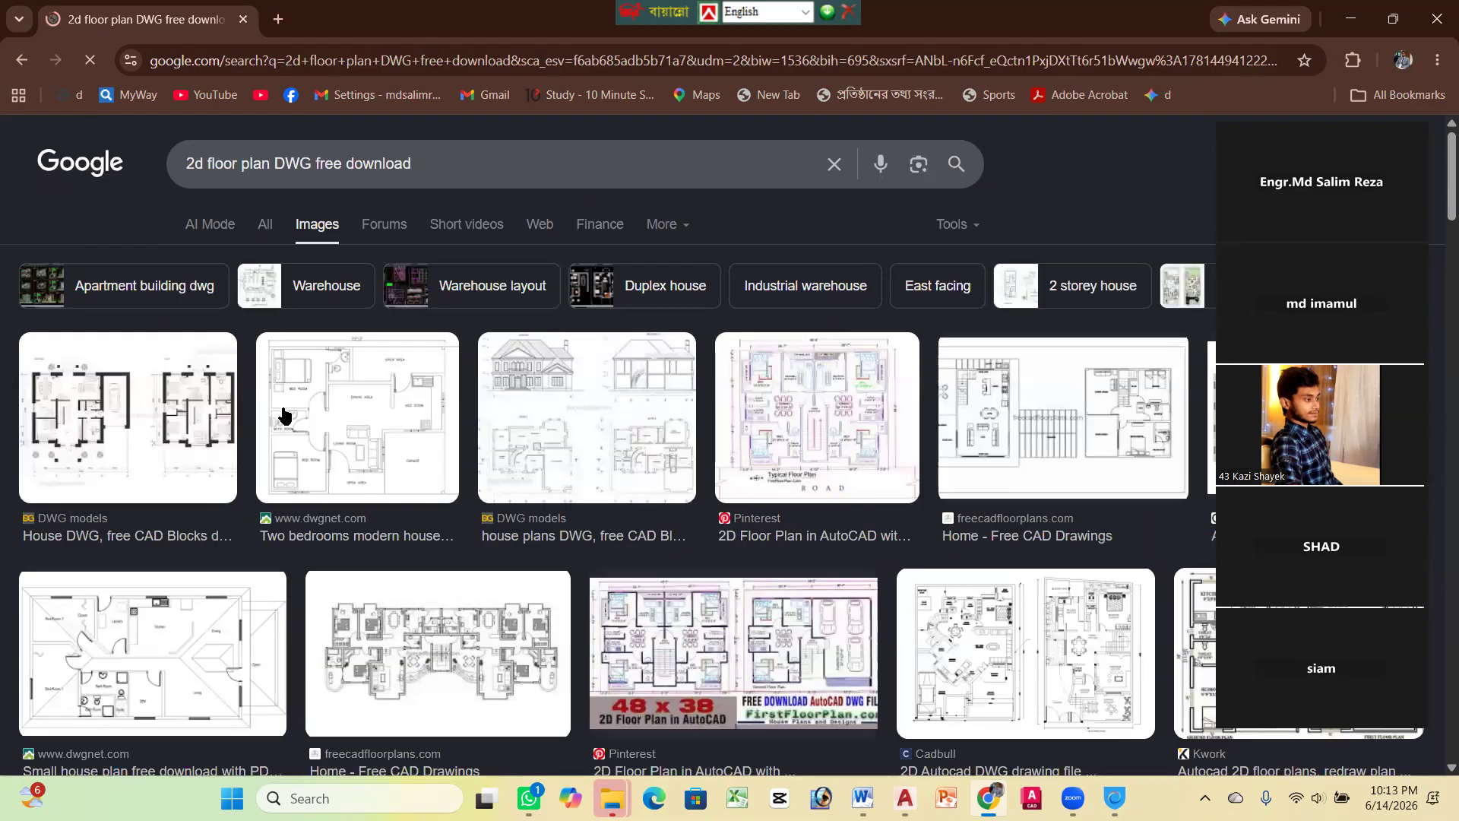
Preview the Cad Crowd 2D house plan image and open dwgnet's 'Small house plan' page
scroll(205, 494, down, 5)
scroll(205, 497, down, 2)
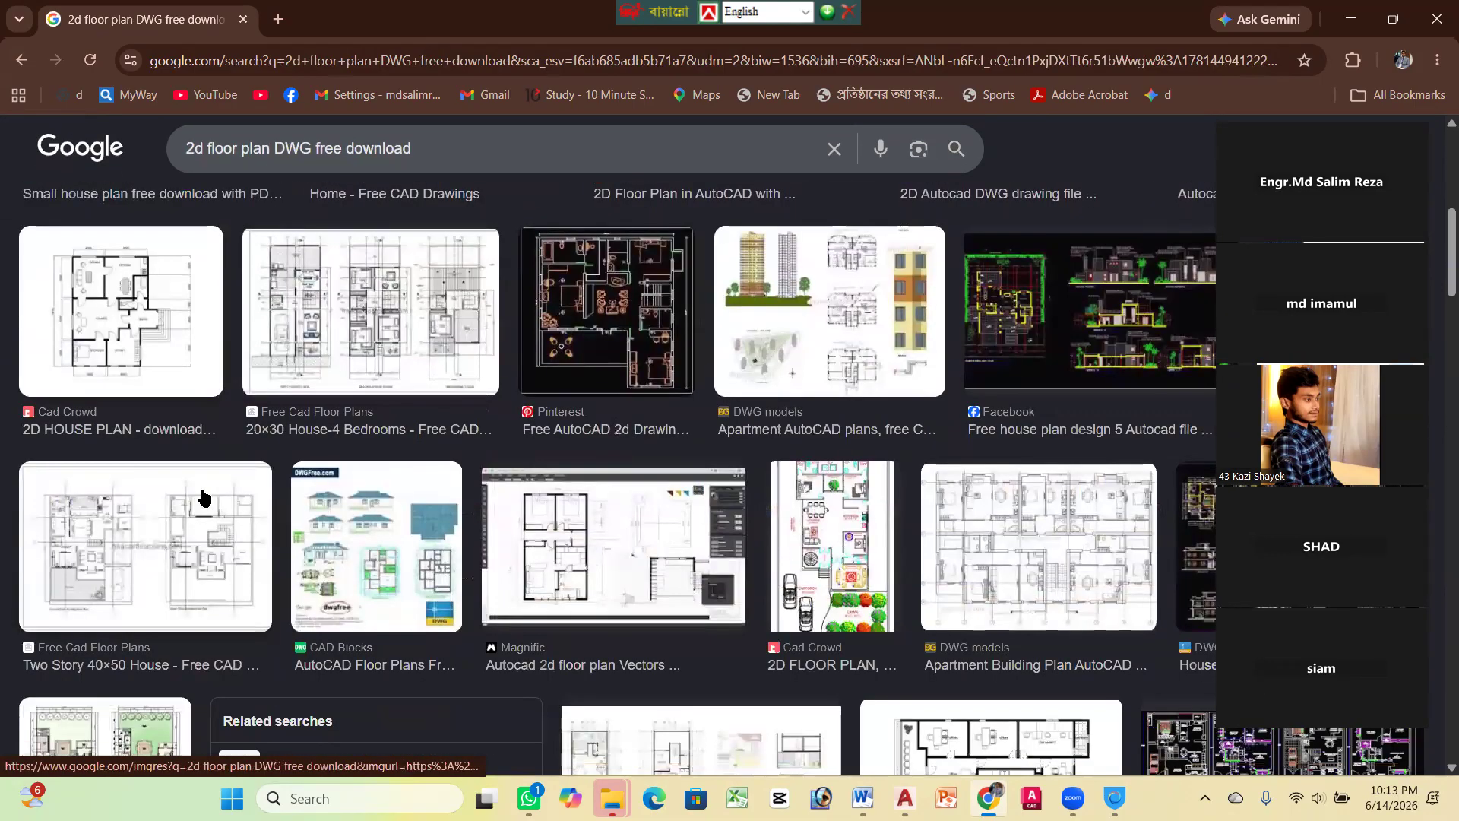
click(136, 348)
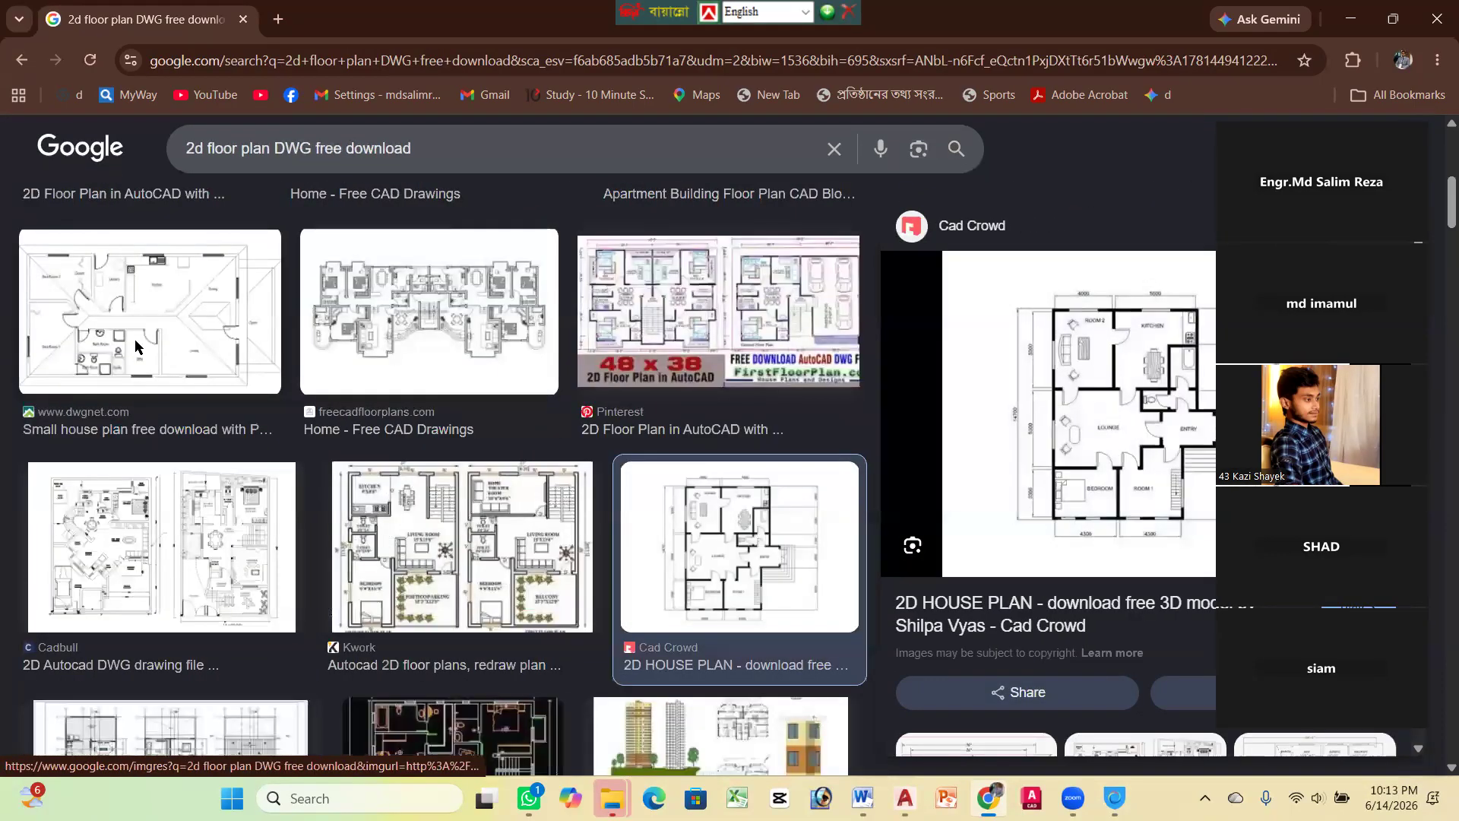
scroll(959, 488, down, 5)
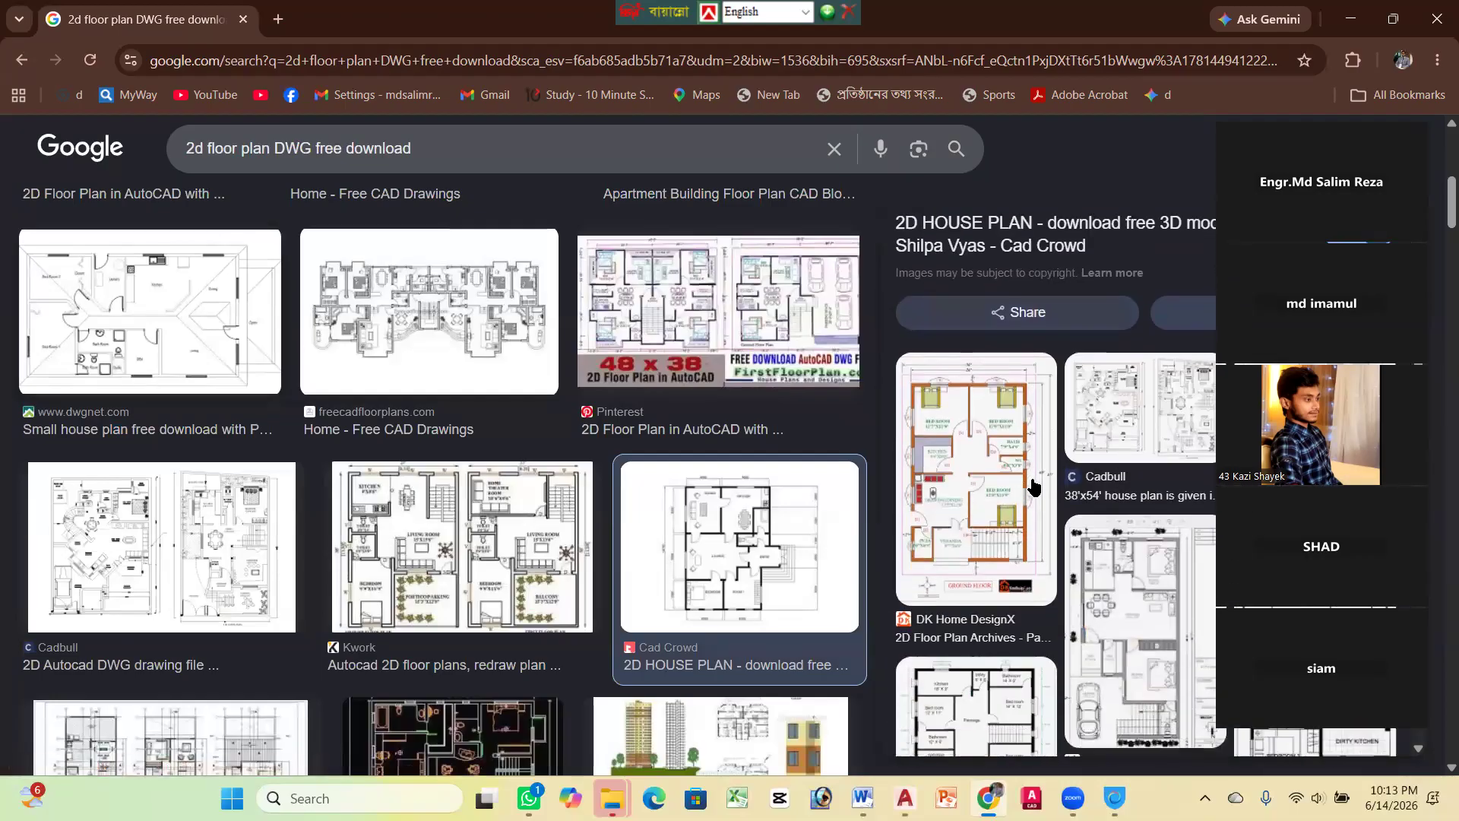
scroll(951, 518, down, 1)
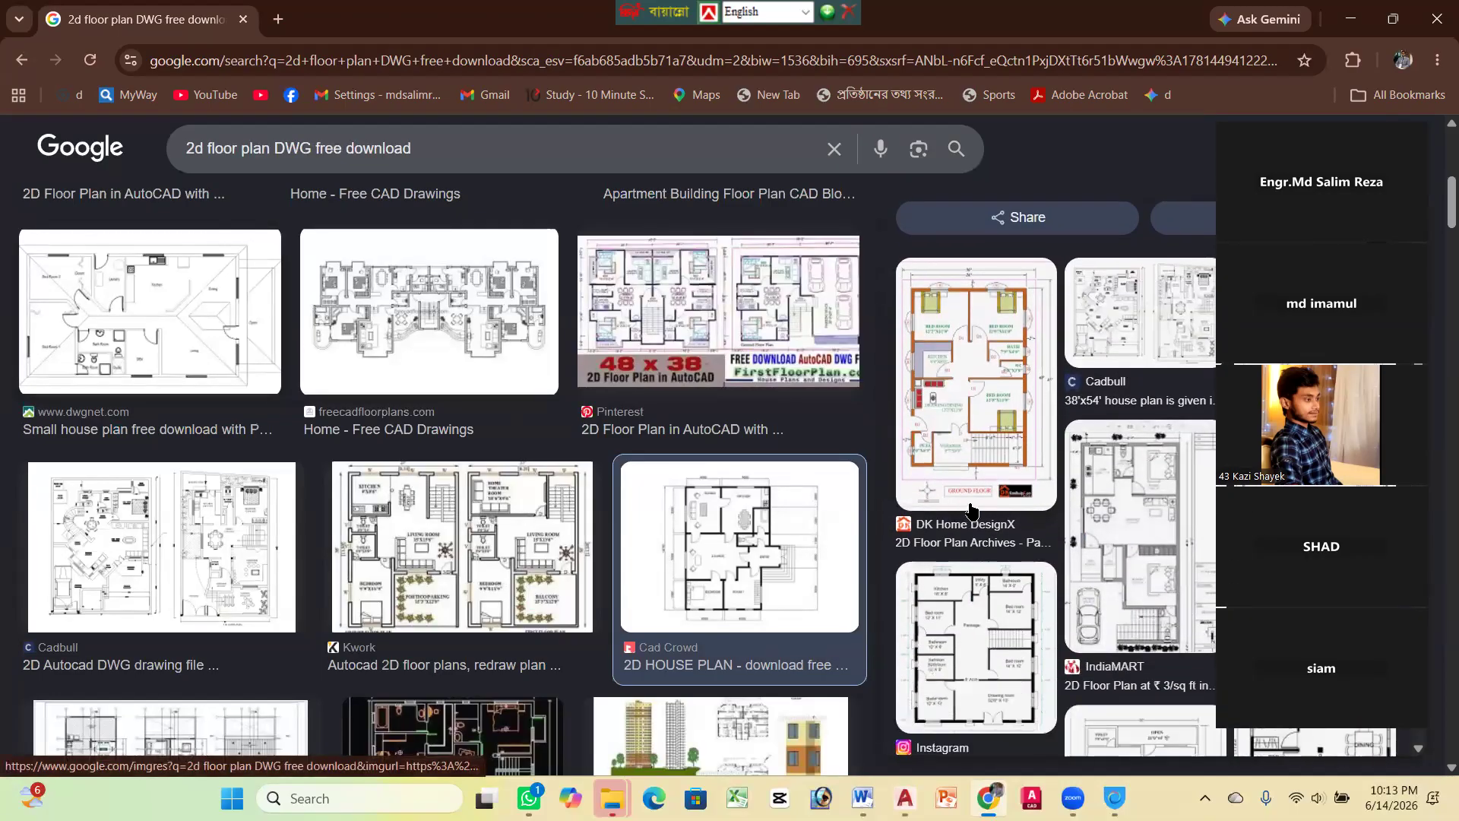
scroll(268, 359, down, 1)
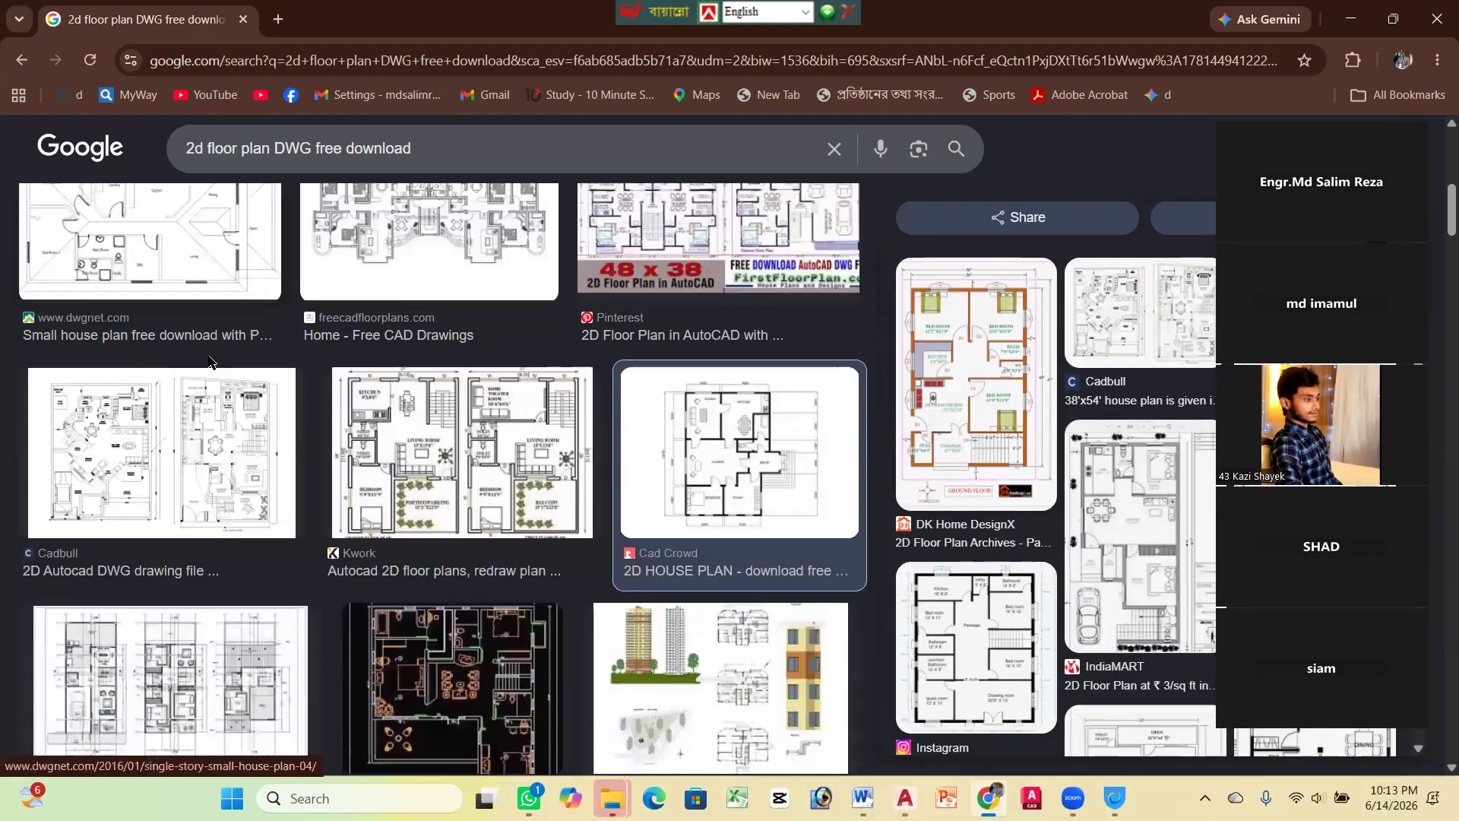
click(114, 335)
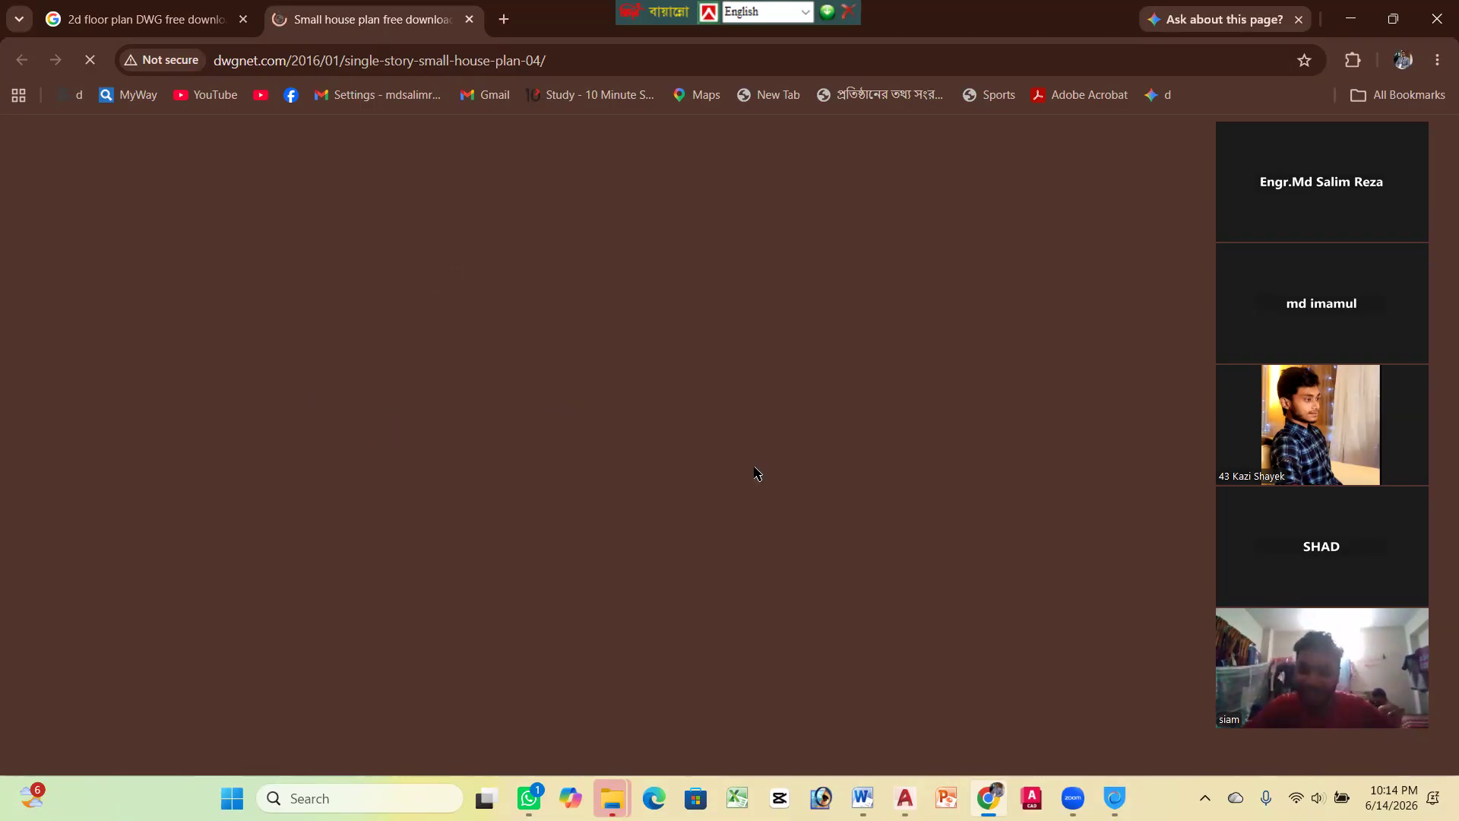
Open the related 'House Plan Drawings Free Download for Small Family' post, closing the interstitial ad
scroll(394, 411, down, 5)
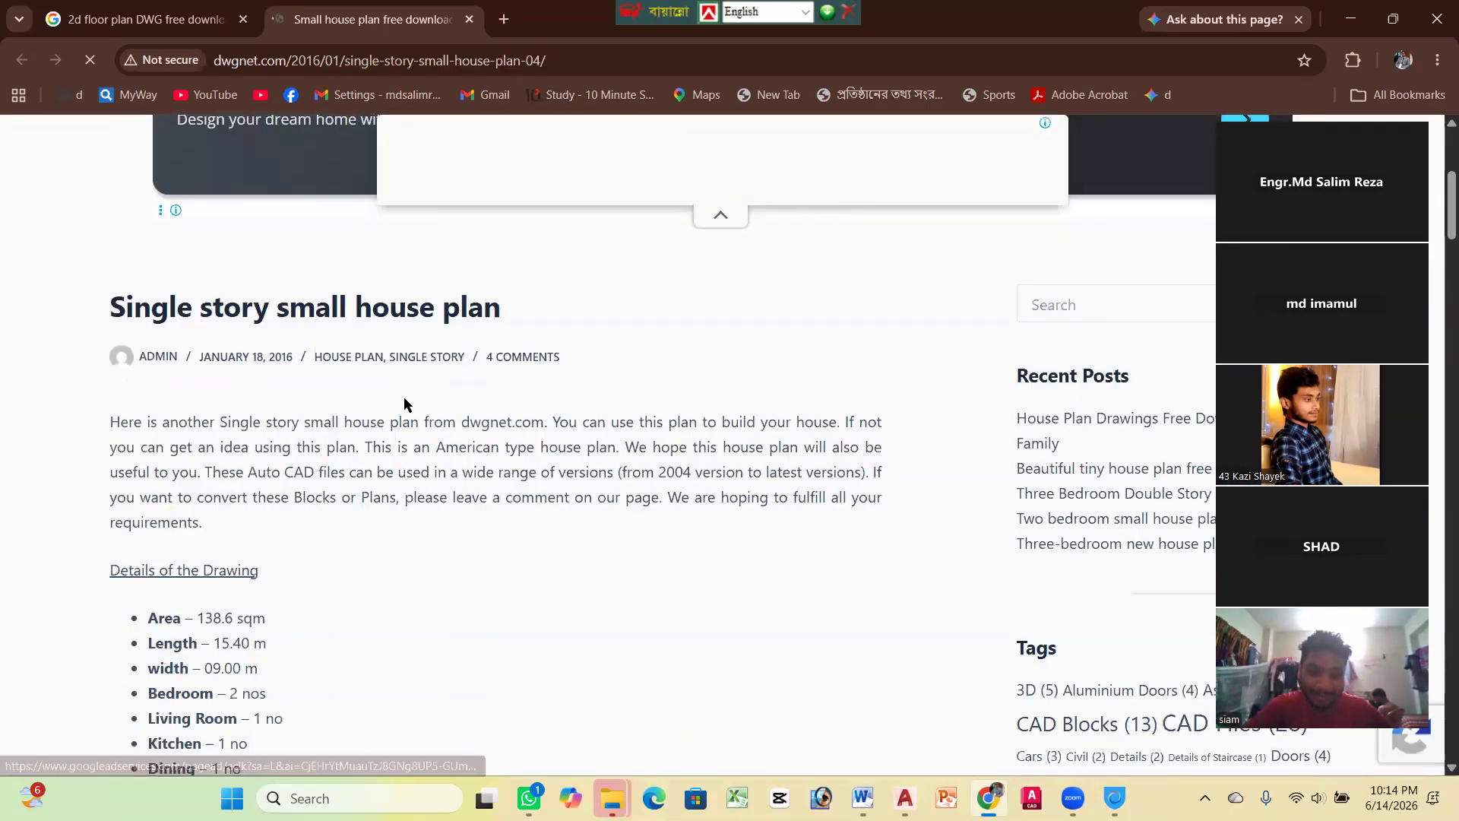
scroll(404, 403, down, 9)
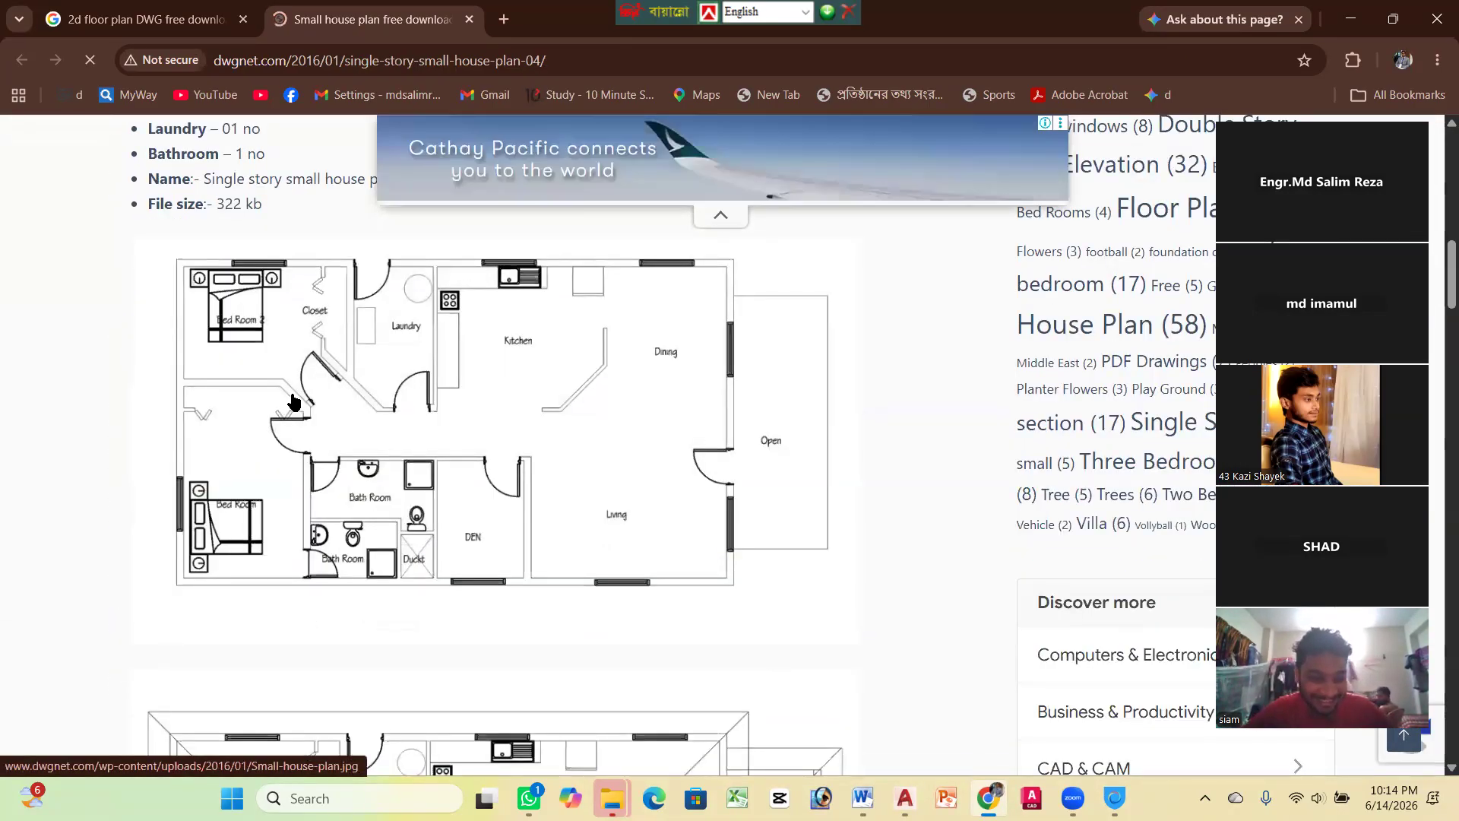
scroll(293, 401, down, 7)
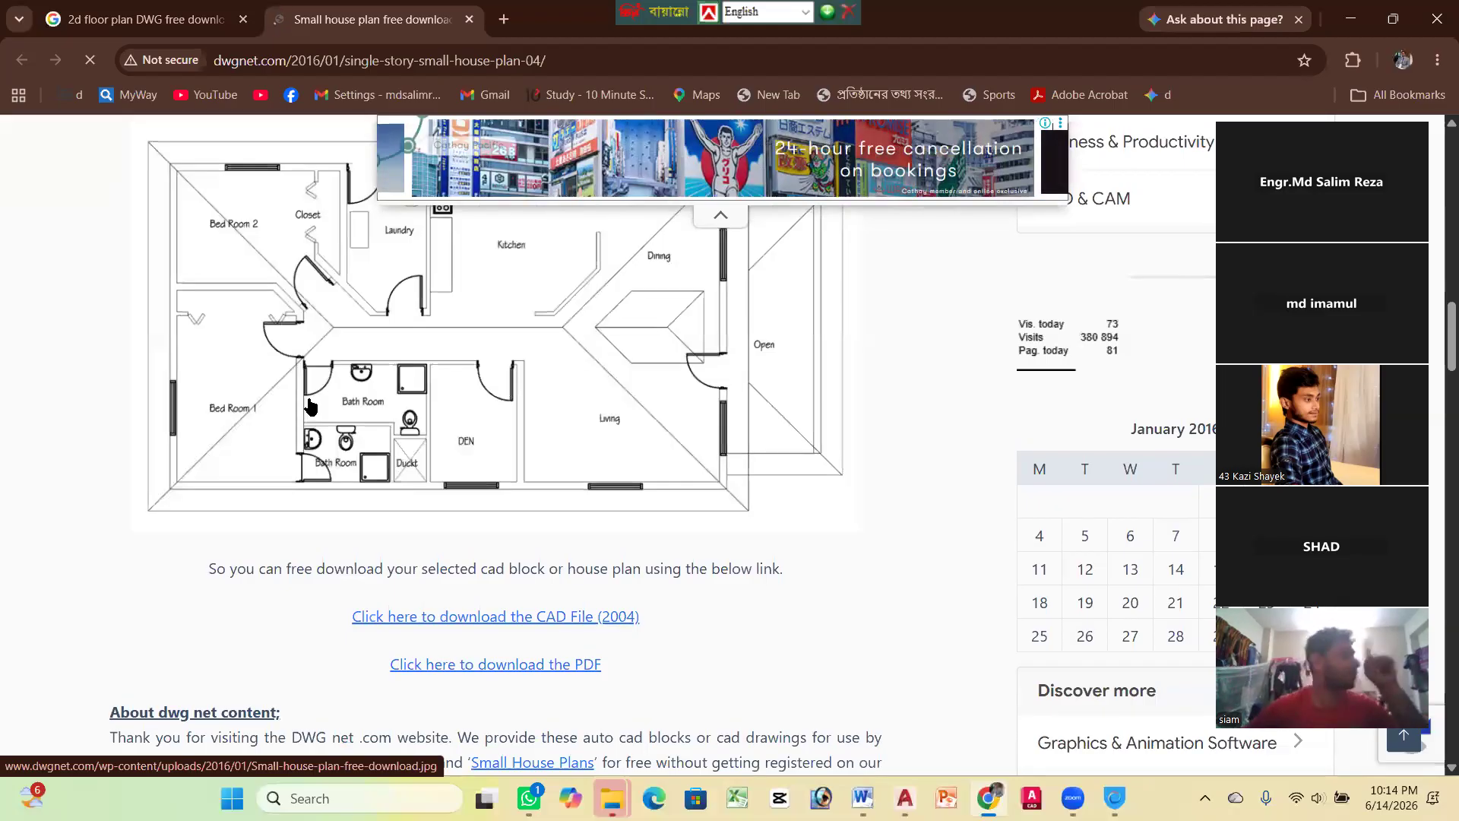
scroll(310, 410, down, 1)
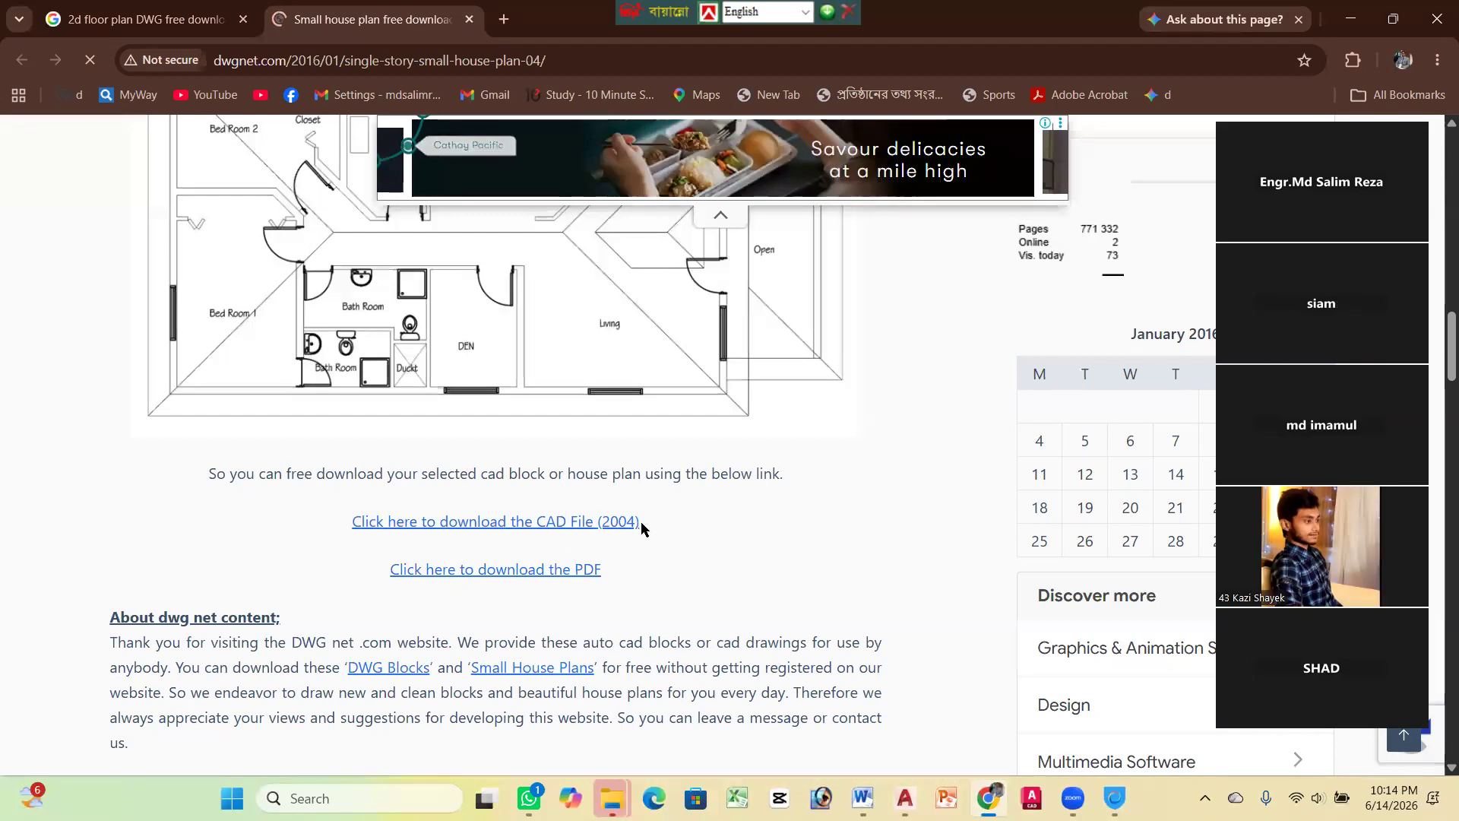
scroll(526, 566, down, 2)
scroll(524, 563, up, 5)
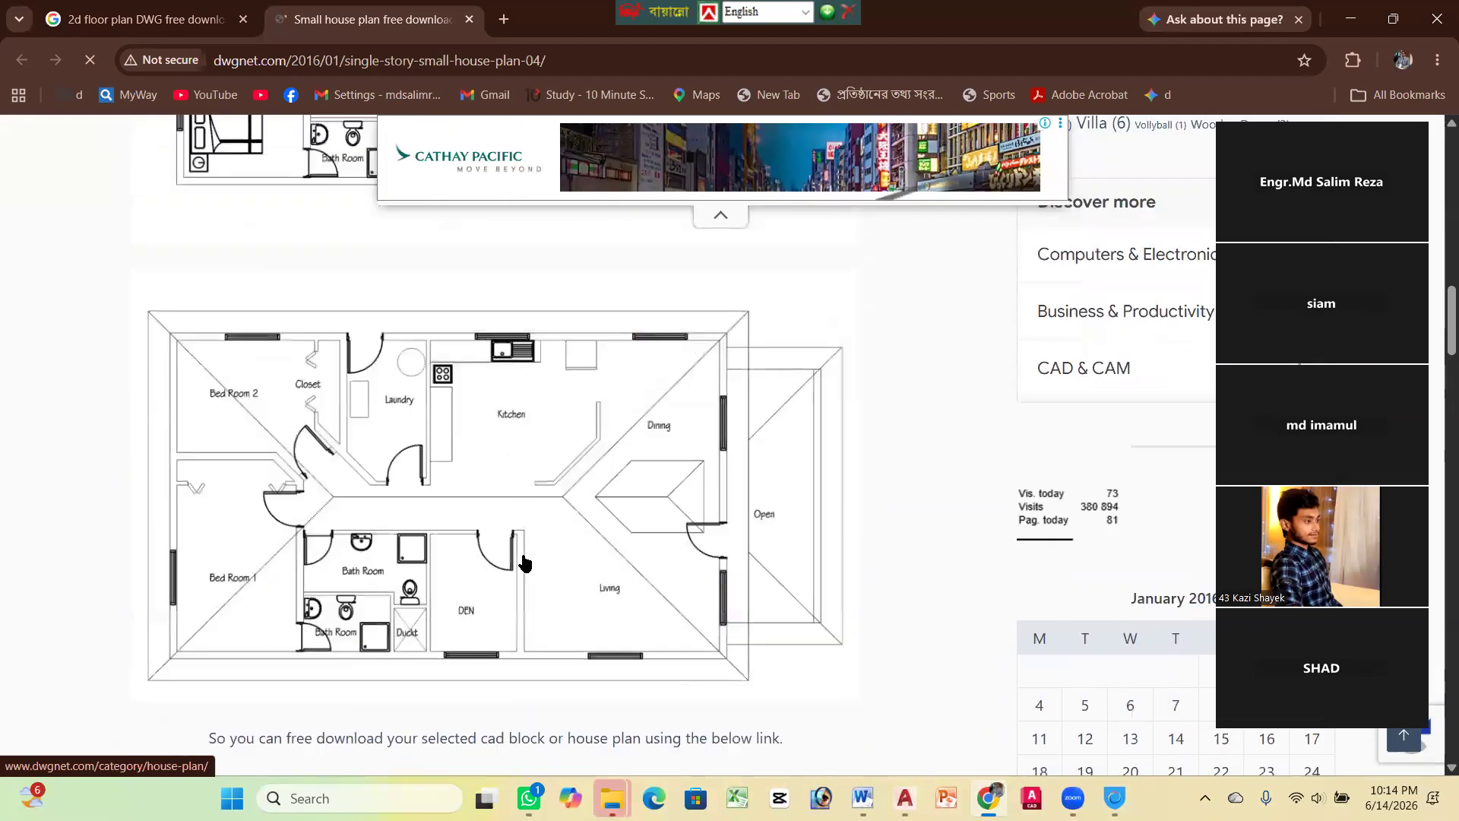
scroll(523, 563, up, 7)
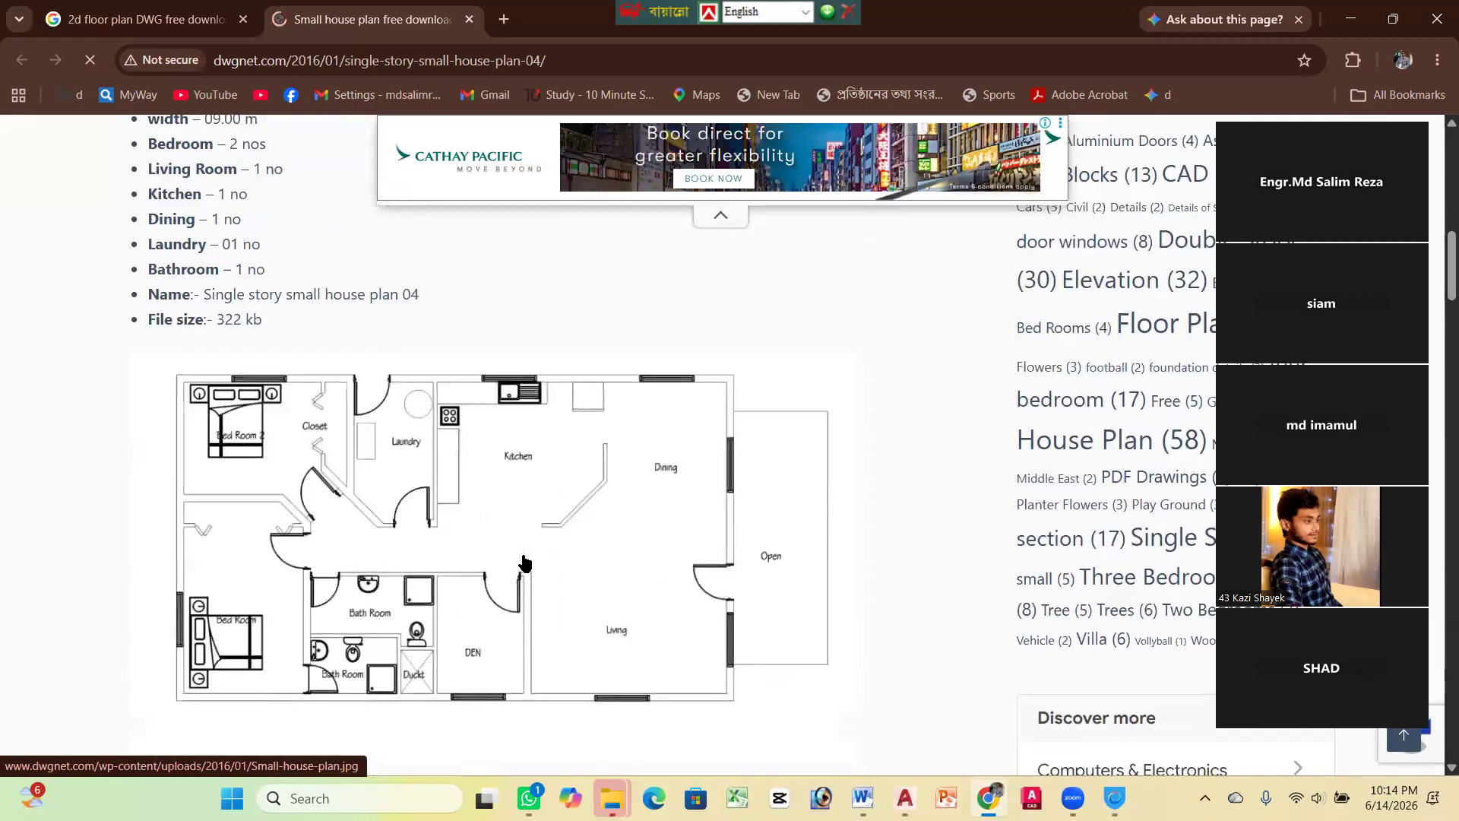
scroll(524, 563, up, 6)
scroll(466, 466, down, 15)
scroll(450, 447, down, 11)
scroll(449, 446, up, 3)
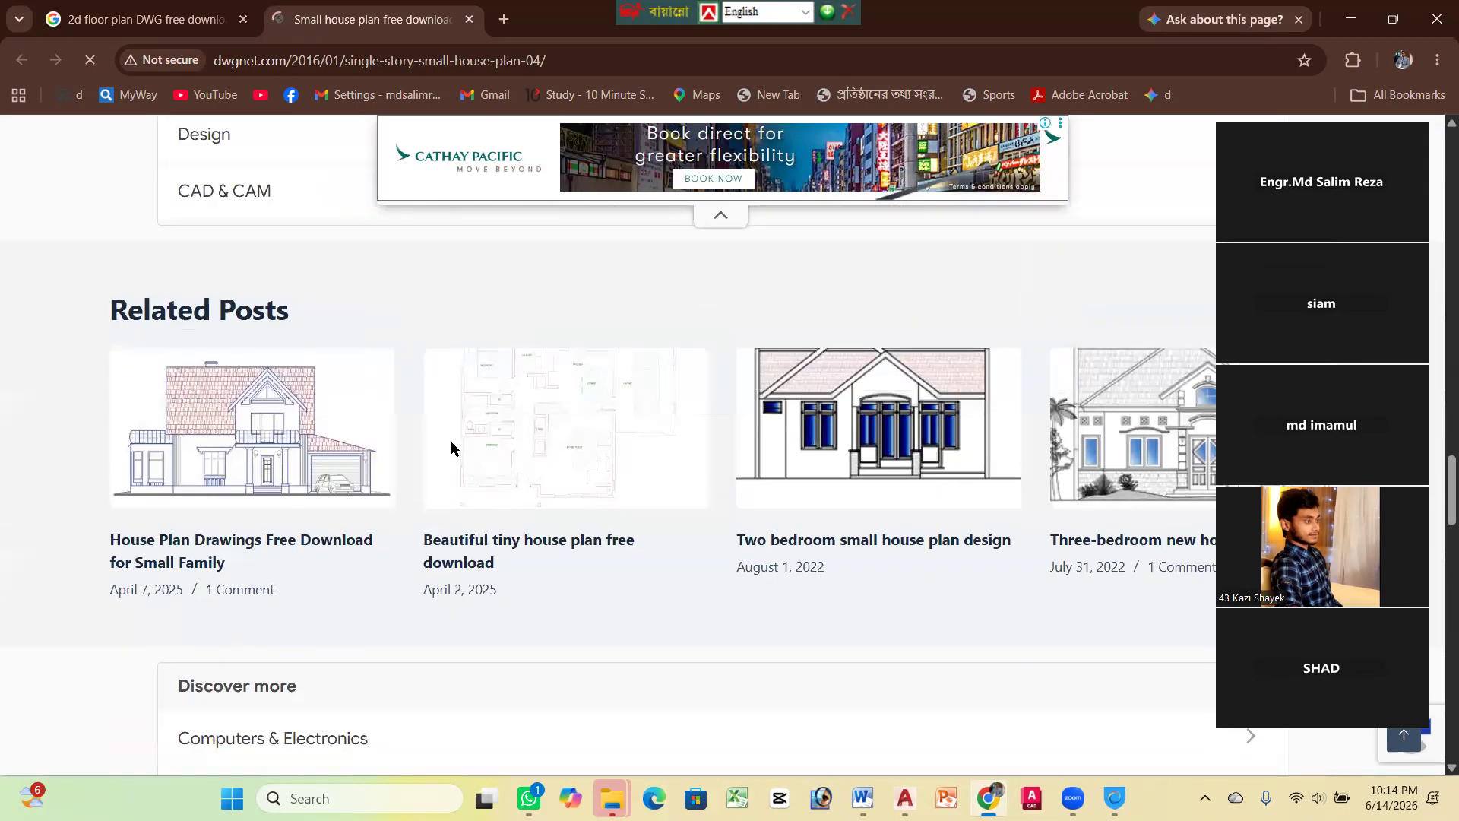
click(212, 473)
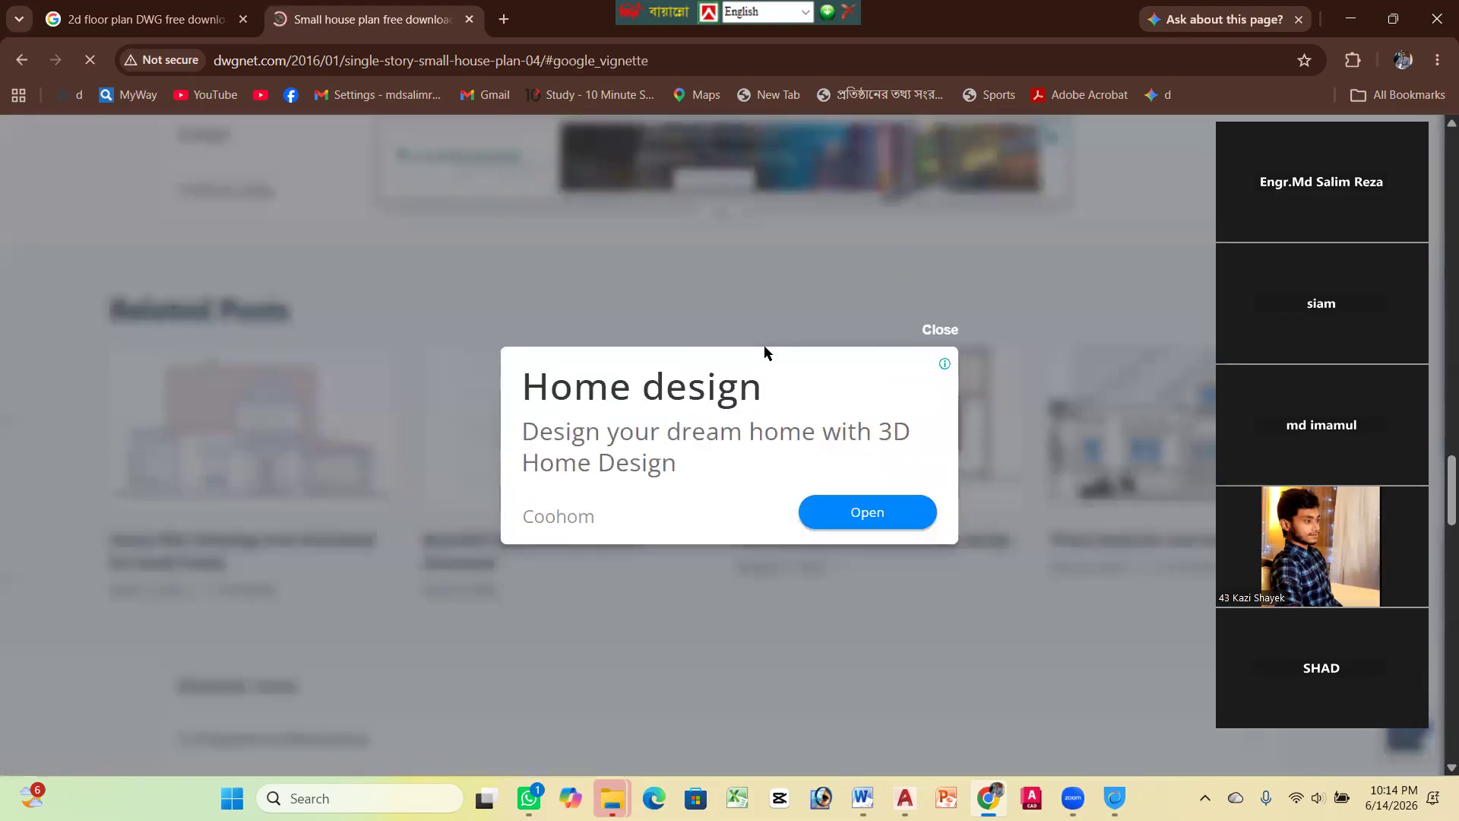
click(928, 329)
Download Small_Family_House.dwg via the post's 'Click here to download' link
scroll(202, 365, down, 1)
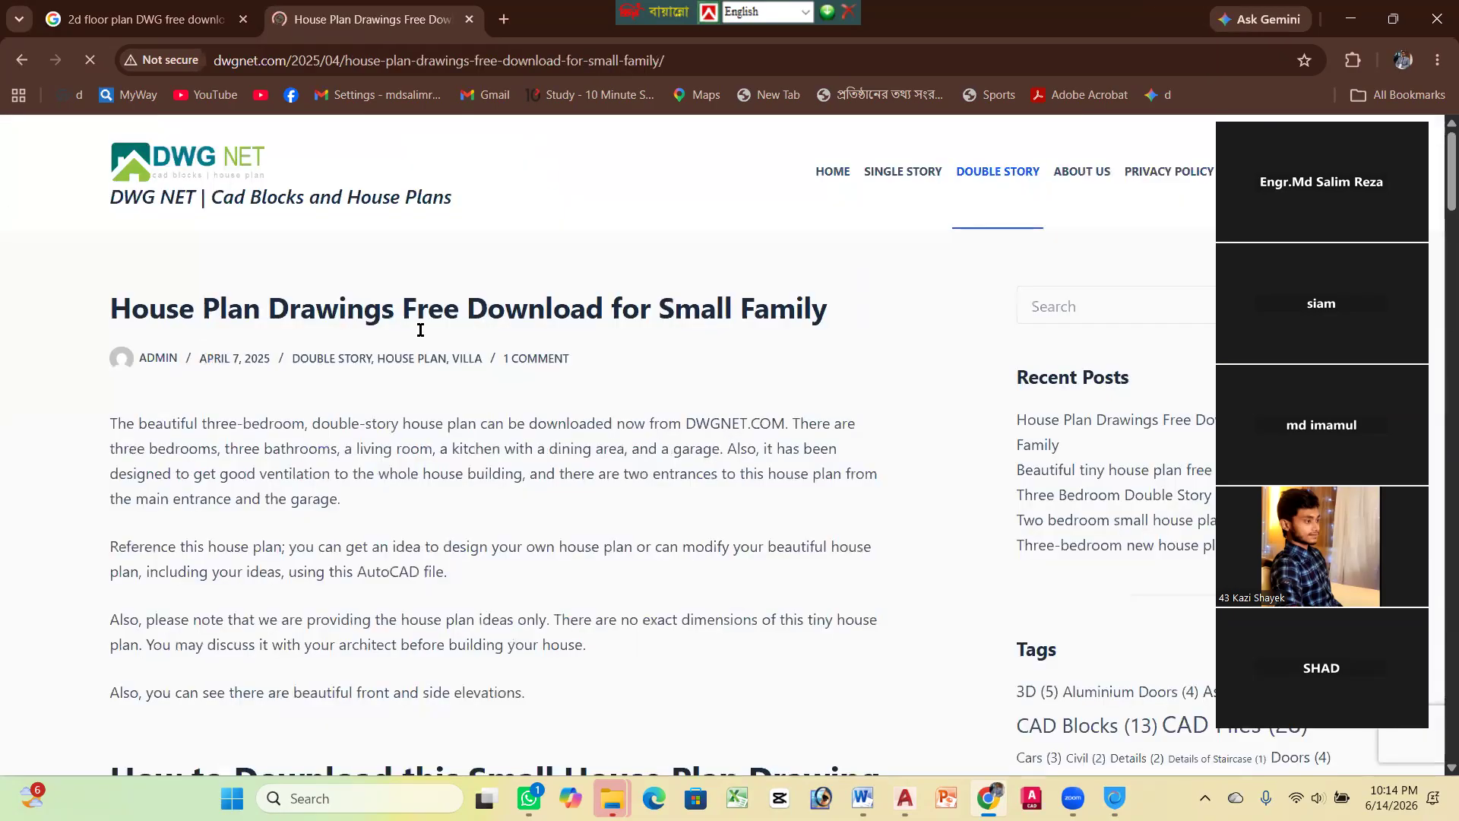
scroll(614, 373, down, 5)
scroll(614, 375, down, 9)
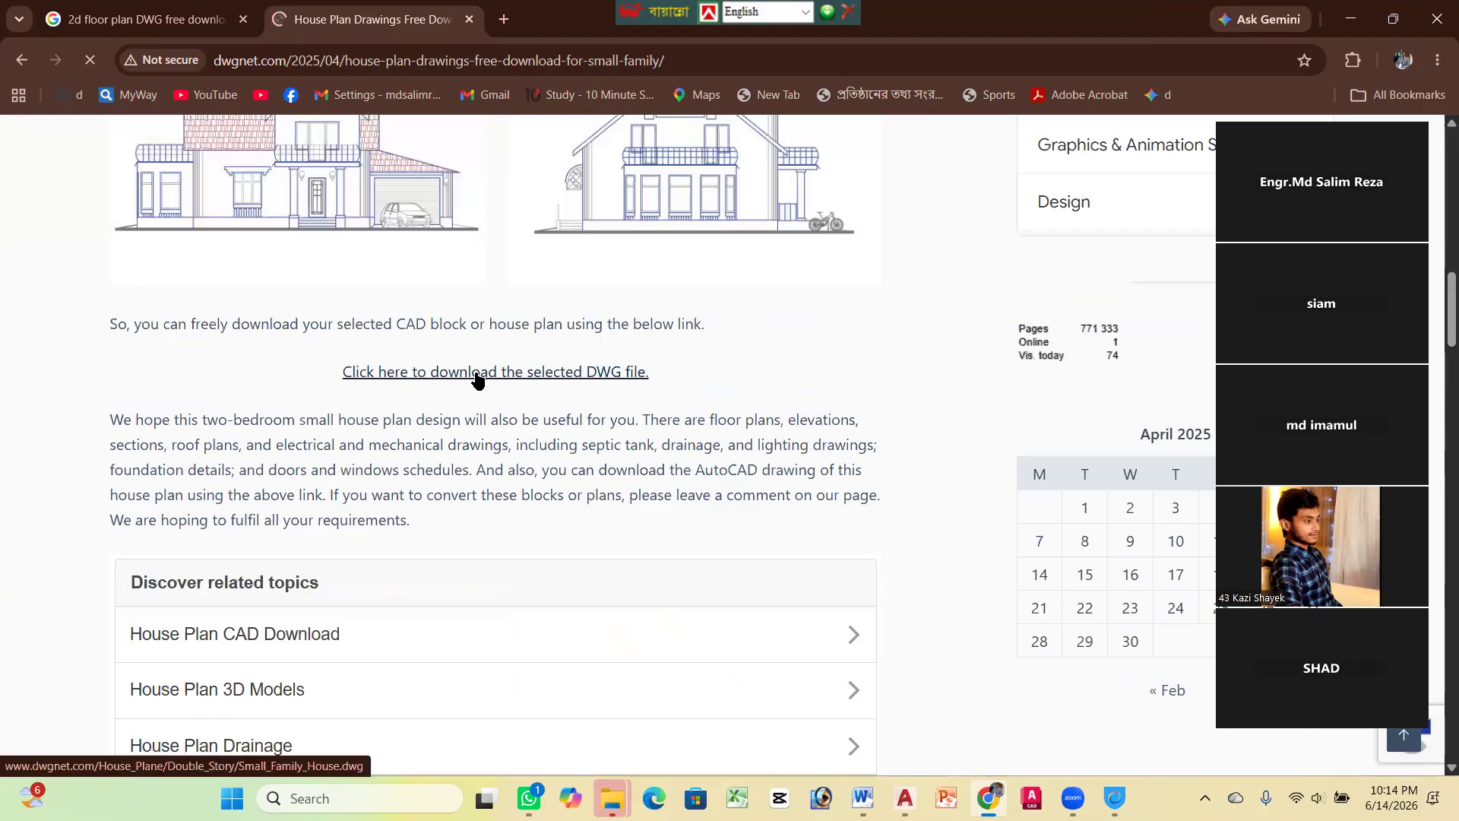
click(477, 373)
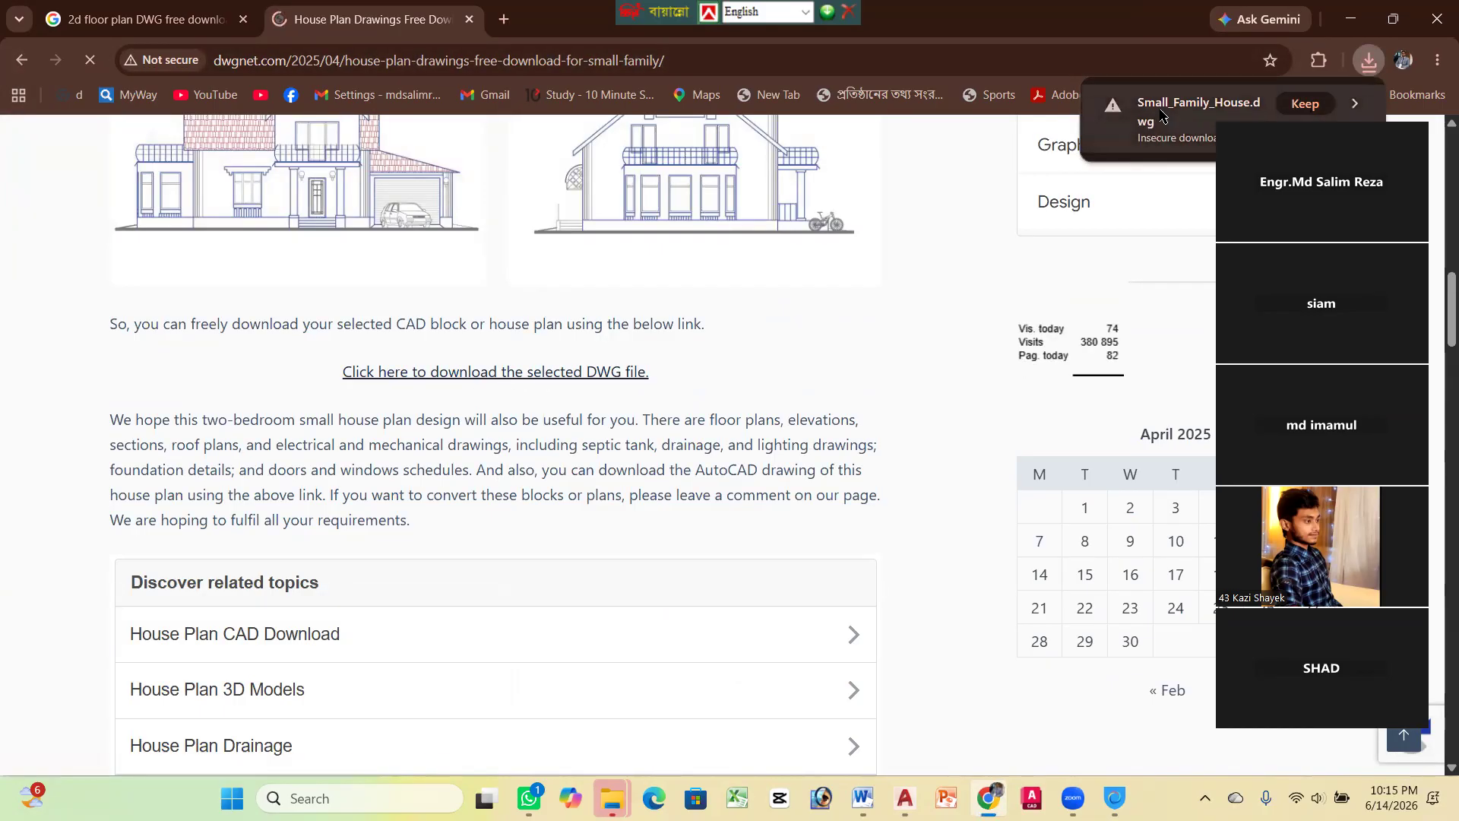
Scroll through the small family house plan post to review its content
scroll(498, 378, up, 2)
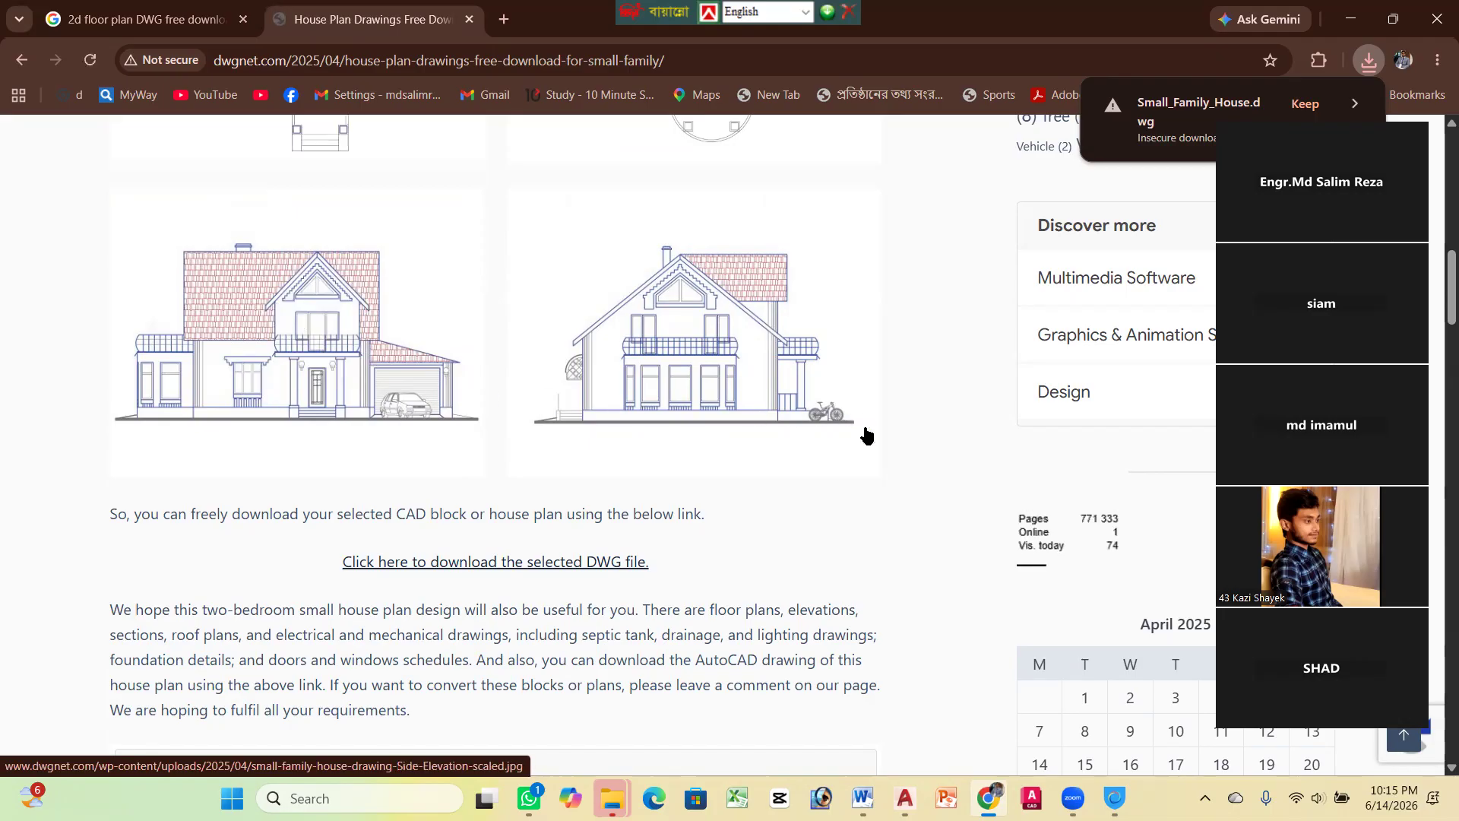
scroll(456, 403, down, 7)
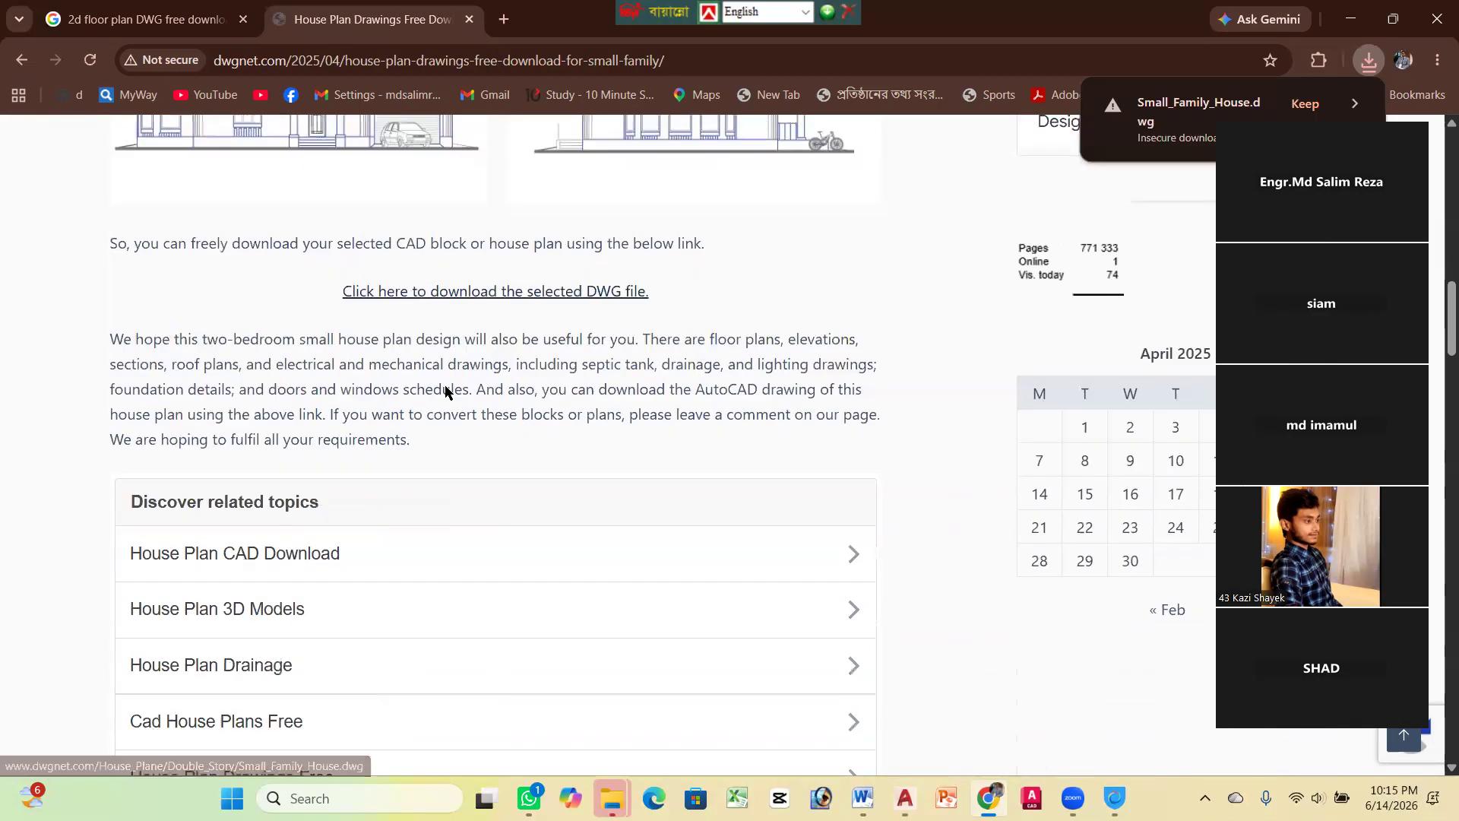
scroll(390, 423, down, 13)
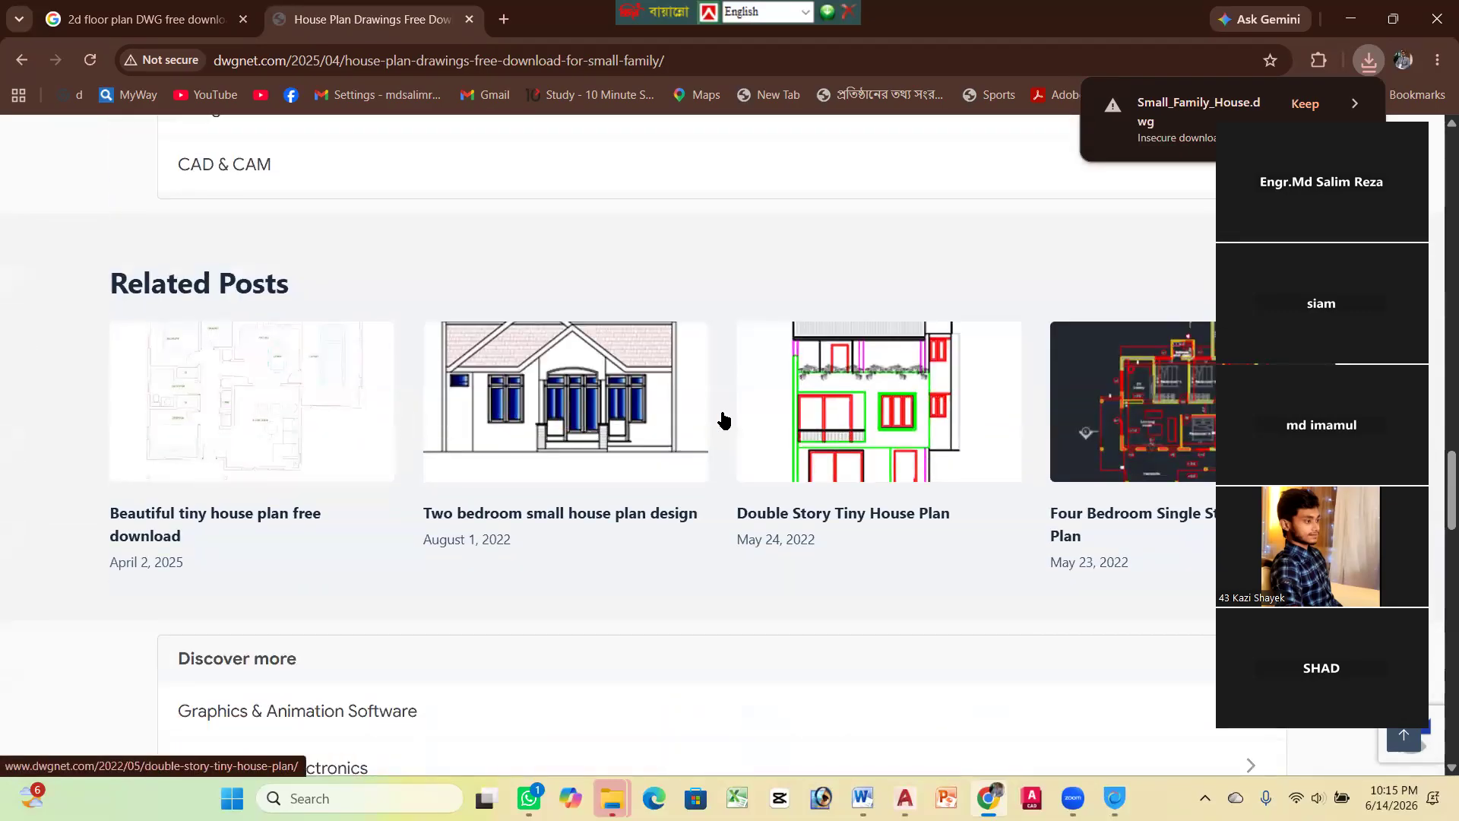
scroll(276, 410, down, 4)
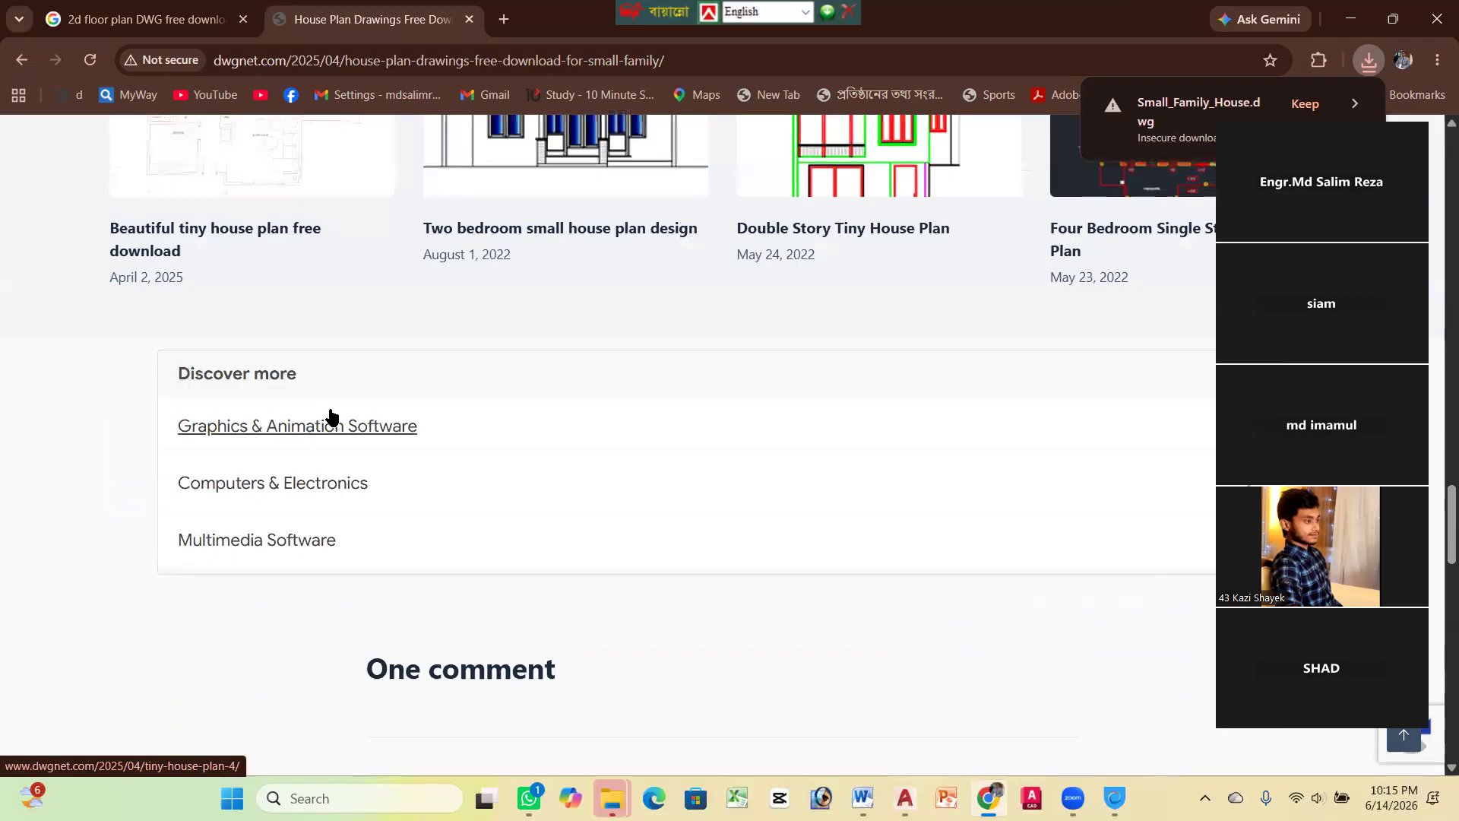
scroll(342, 434, up, 8)
scroll(342, 433, up, 15)
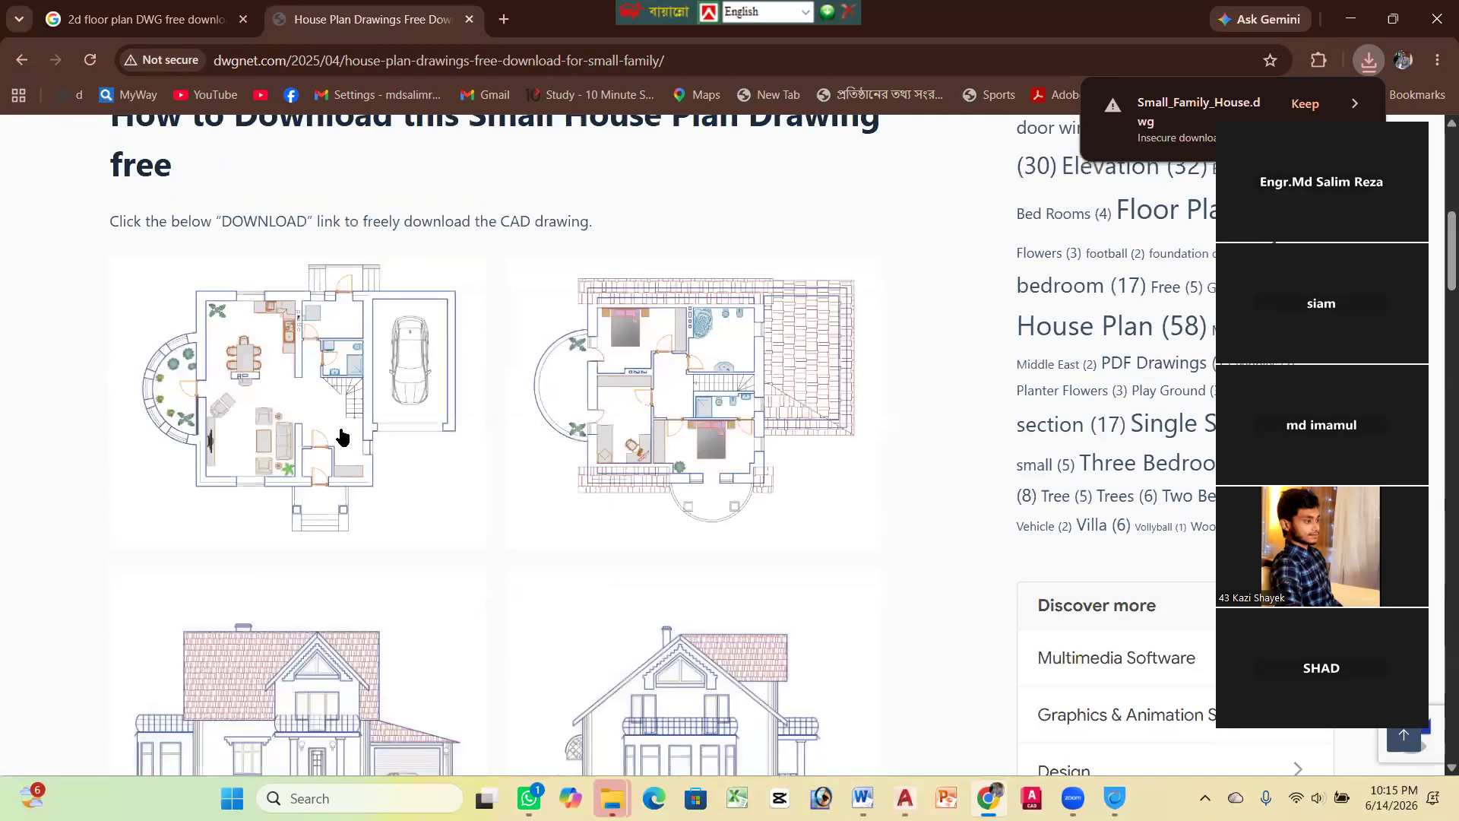
scroll(342, 435, down, 3)
scroll(319, 430, down, 5)
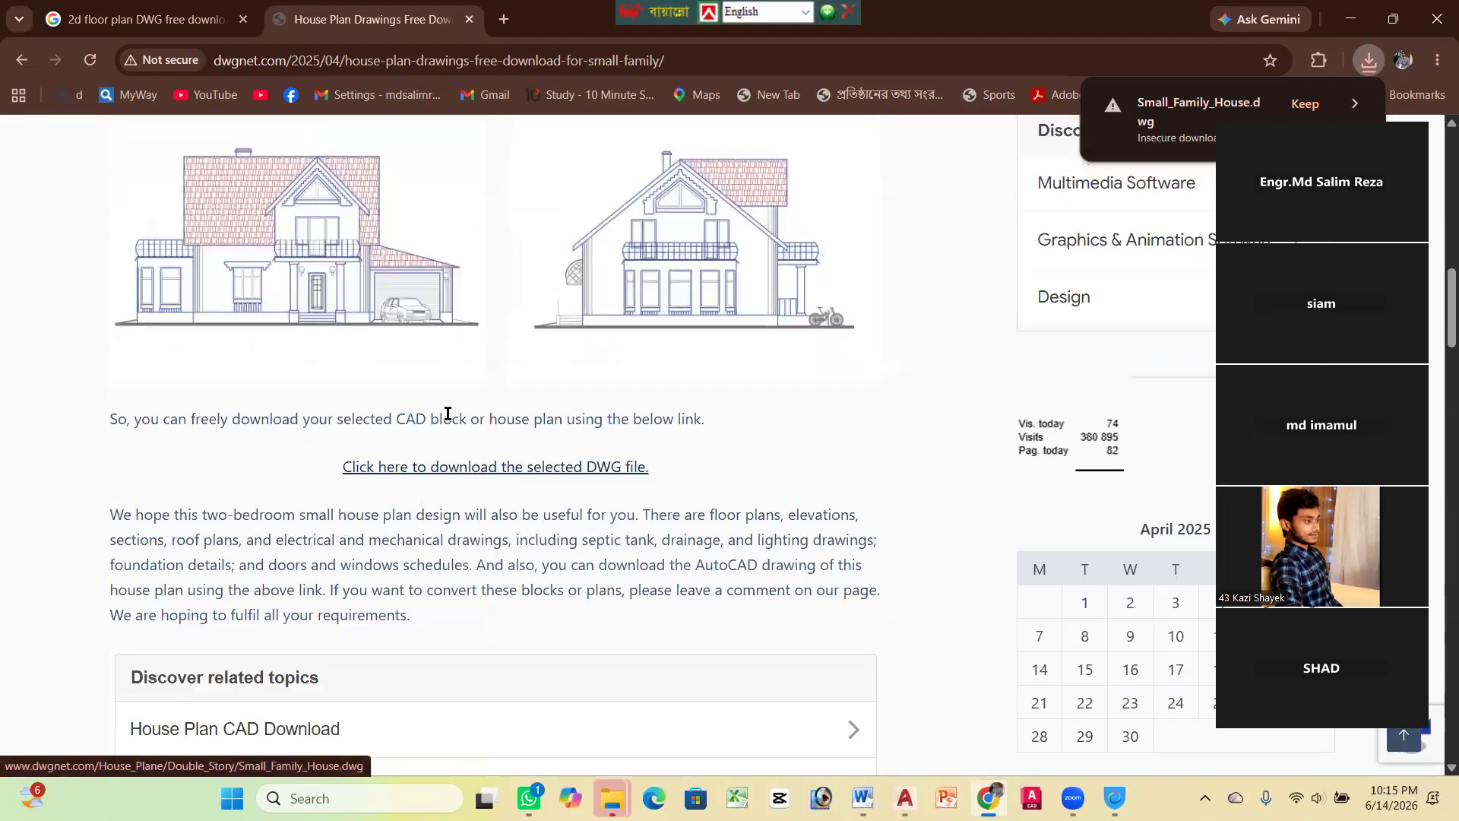
scroll(426, 380, up, 3)
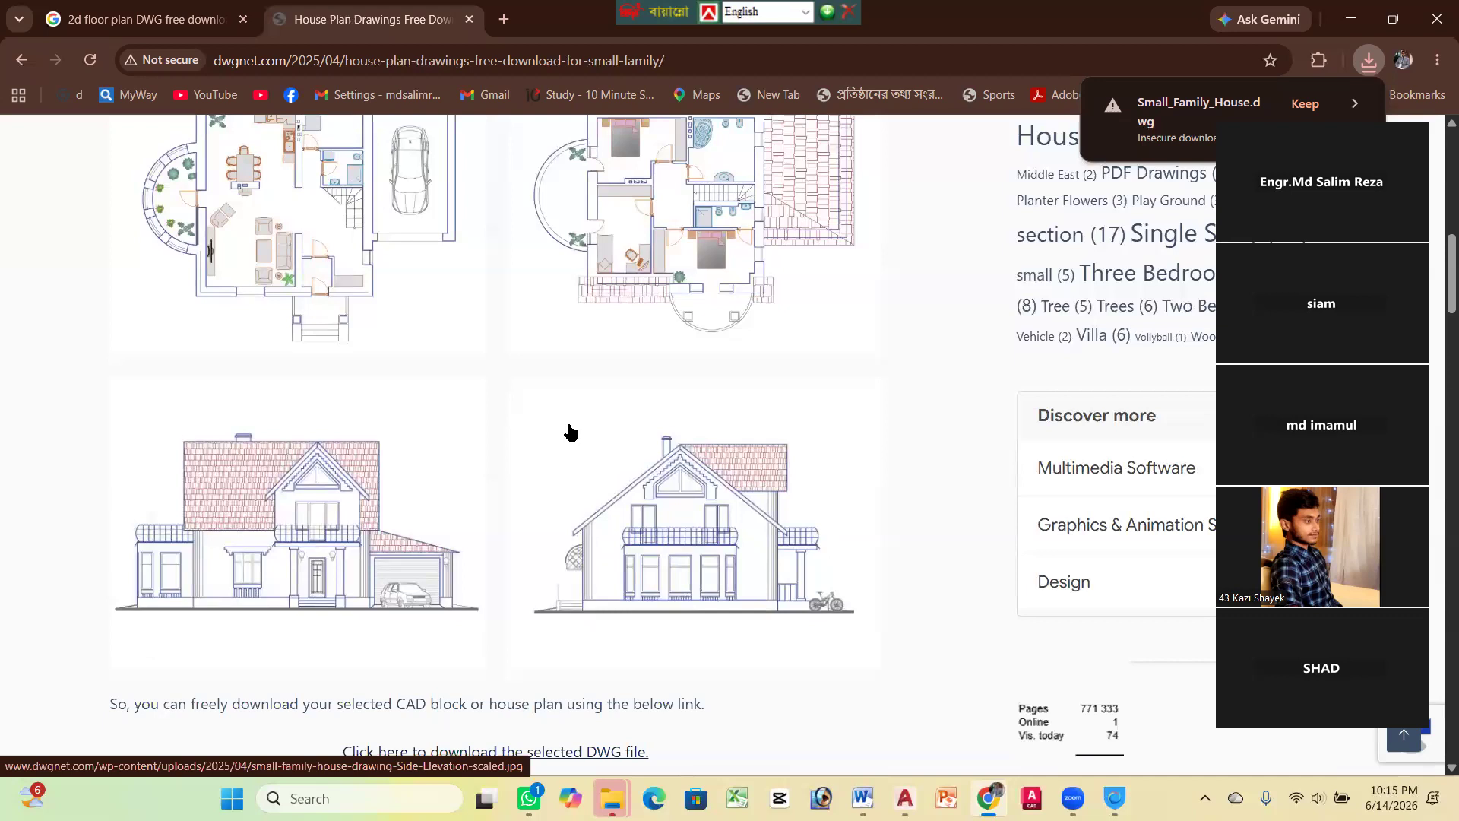
scroll(567, 432, up, 2)
scroll(578, 441, down, 1)
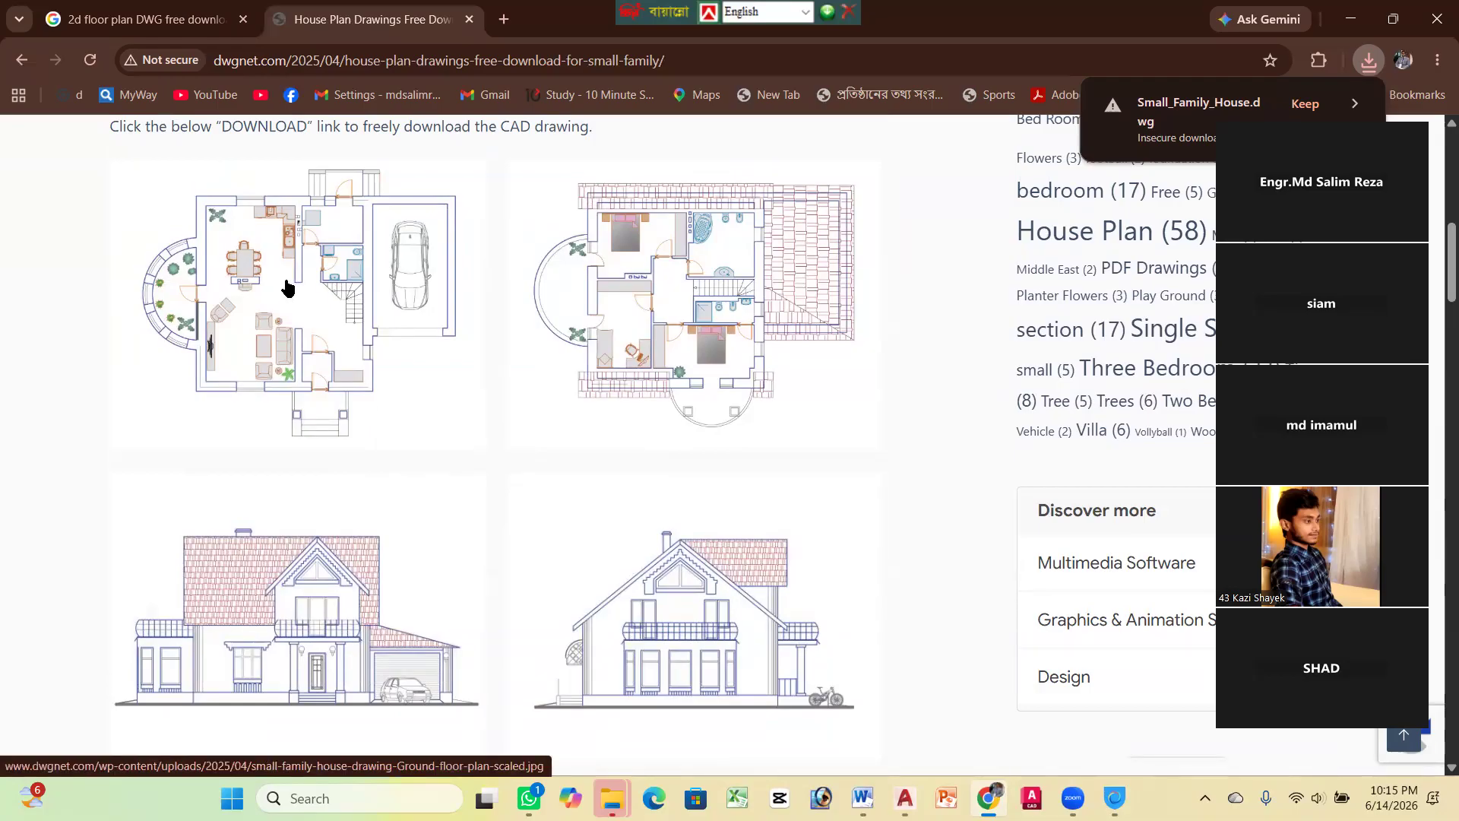
scroll(365, 423, down, 3)
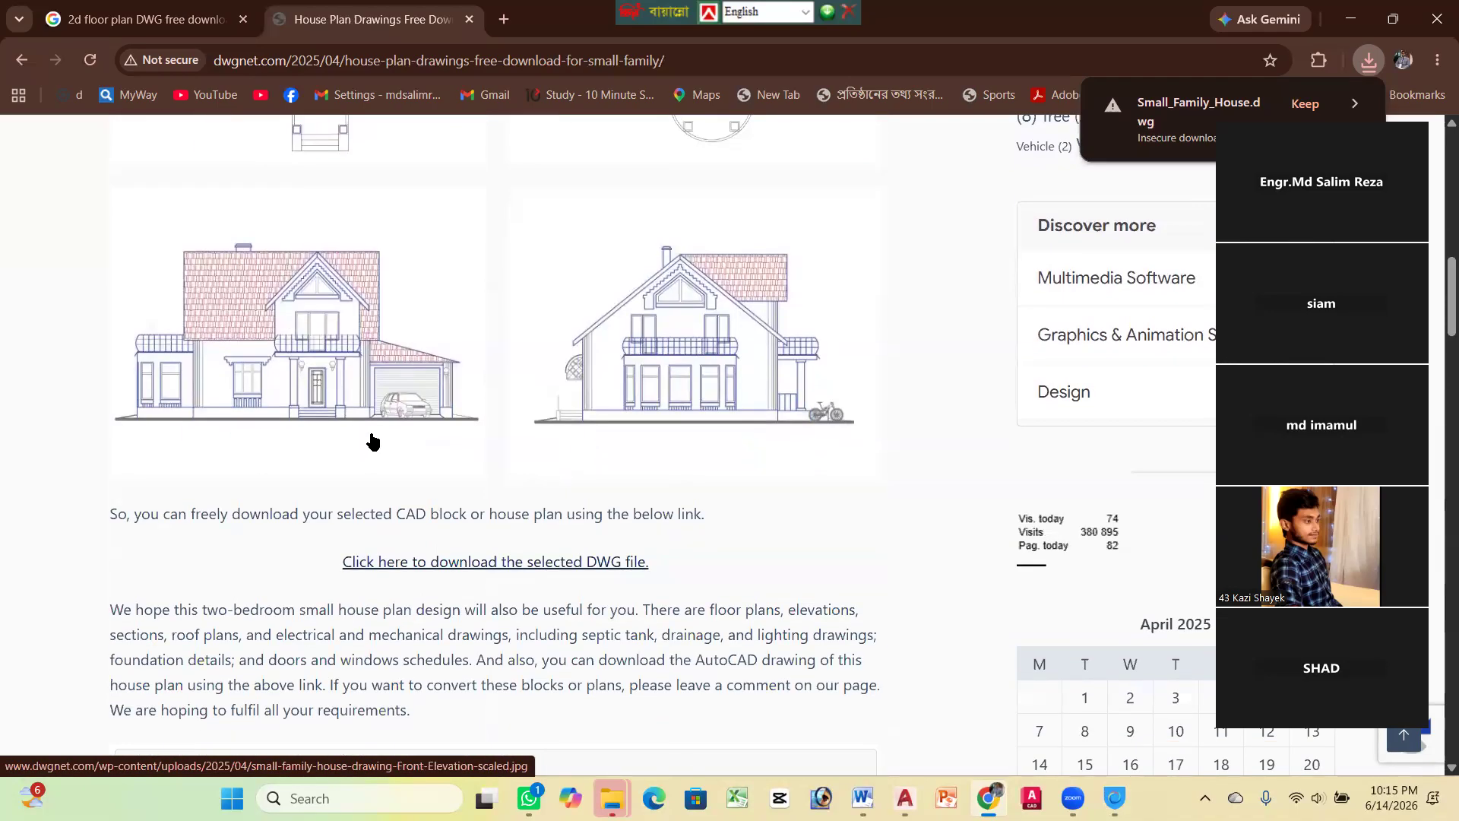
scroll(448, 447, down, 1)
scroll(510, 449, down, 2)
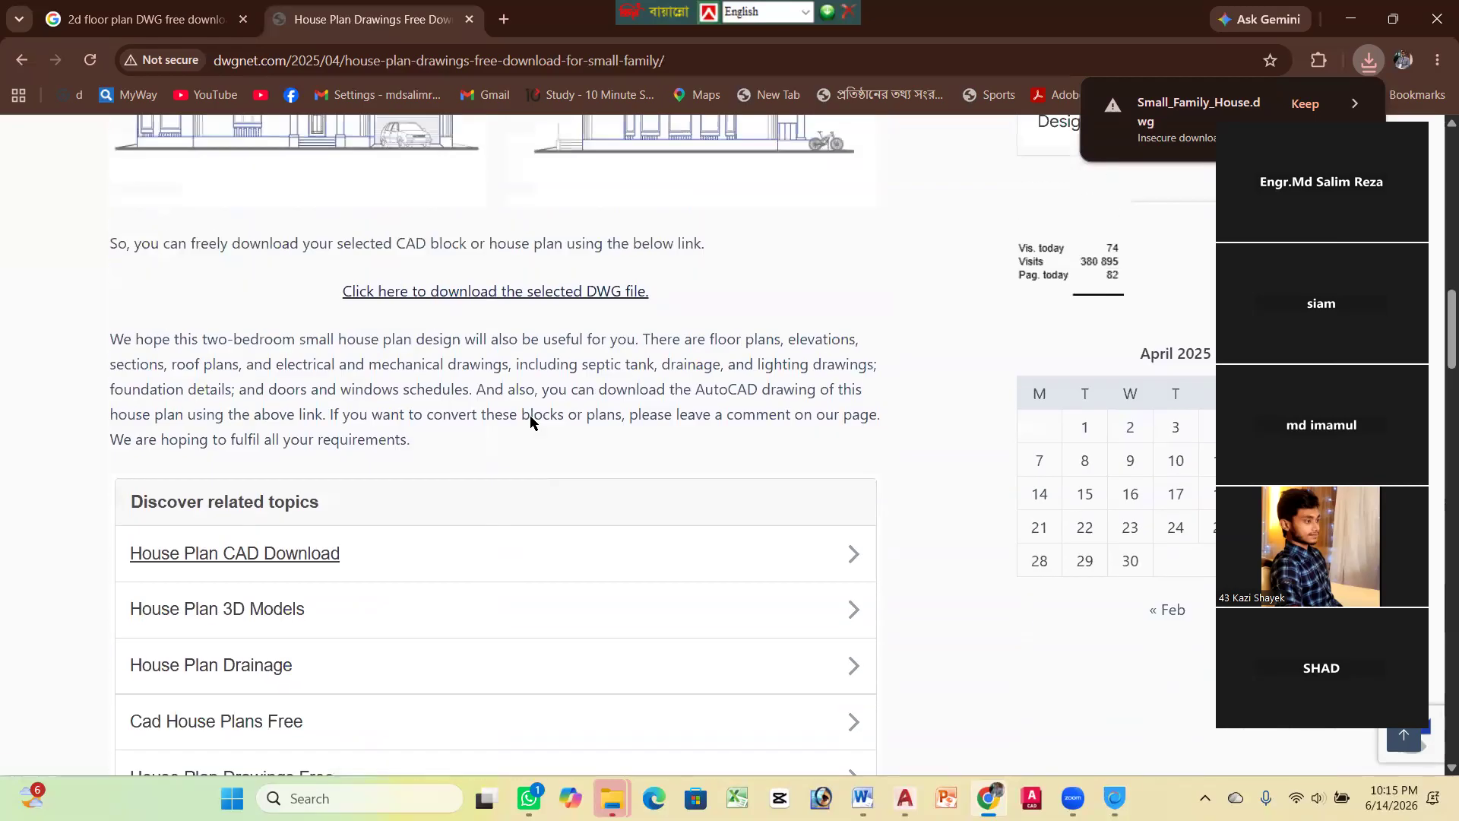
scroll(530, 416, up, 4)
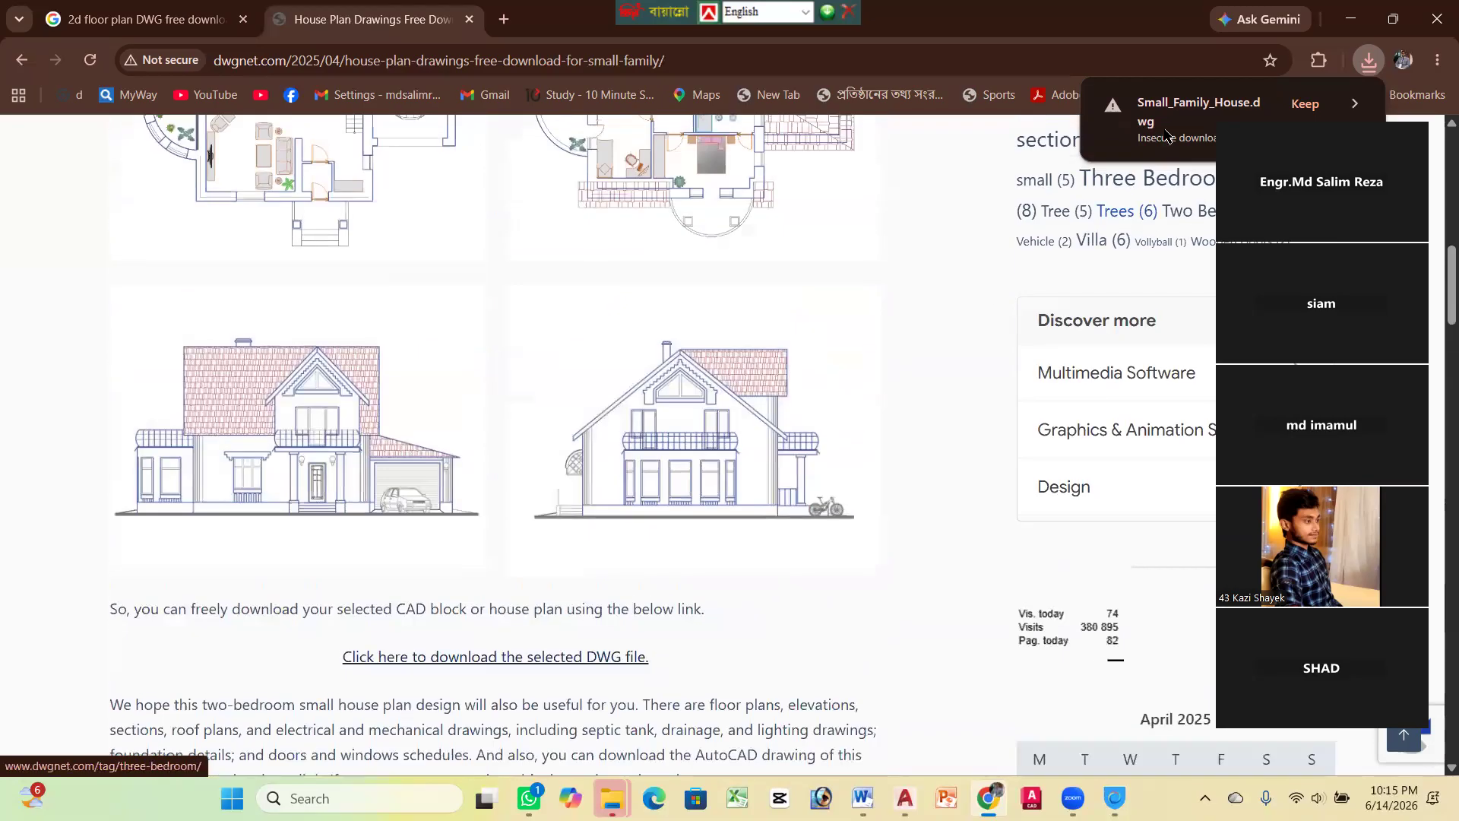
Keep the blocked Small_Family_House.dwg download and open the 785 KB file in AutoCAD
click(1373, 63)
click(1369, 62)
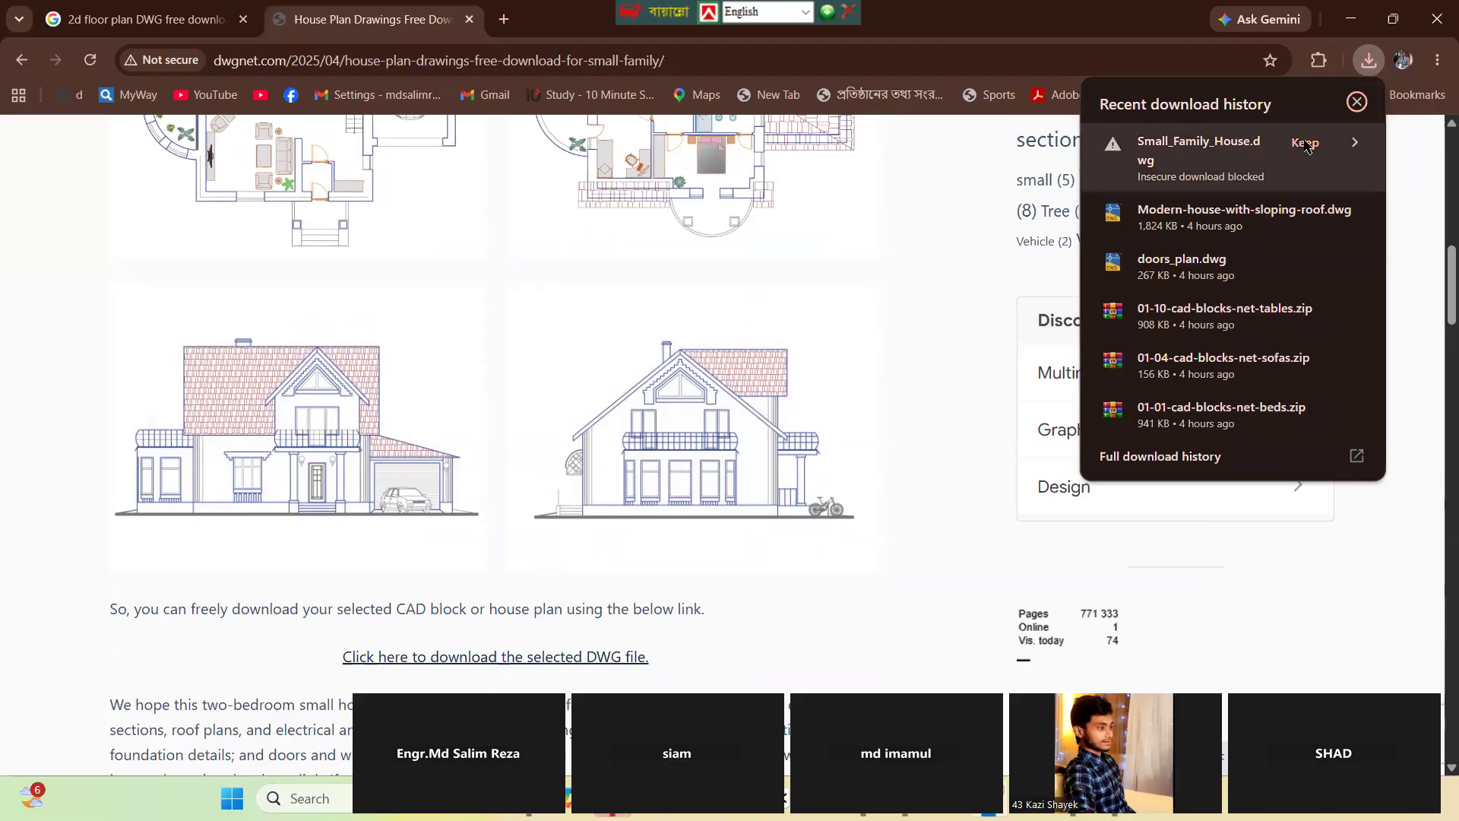
click(1305, 143)
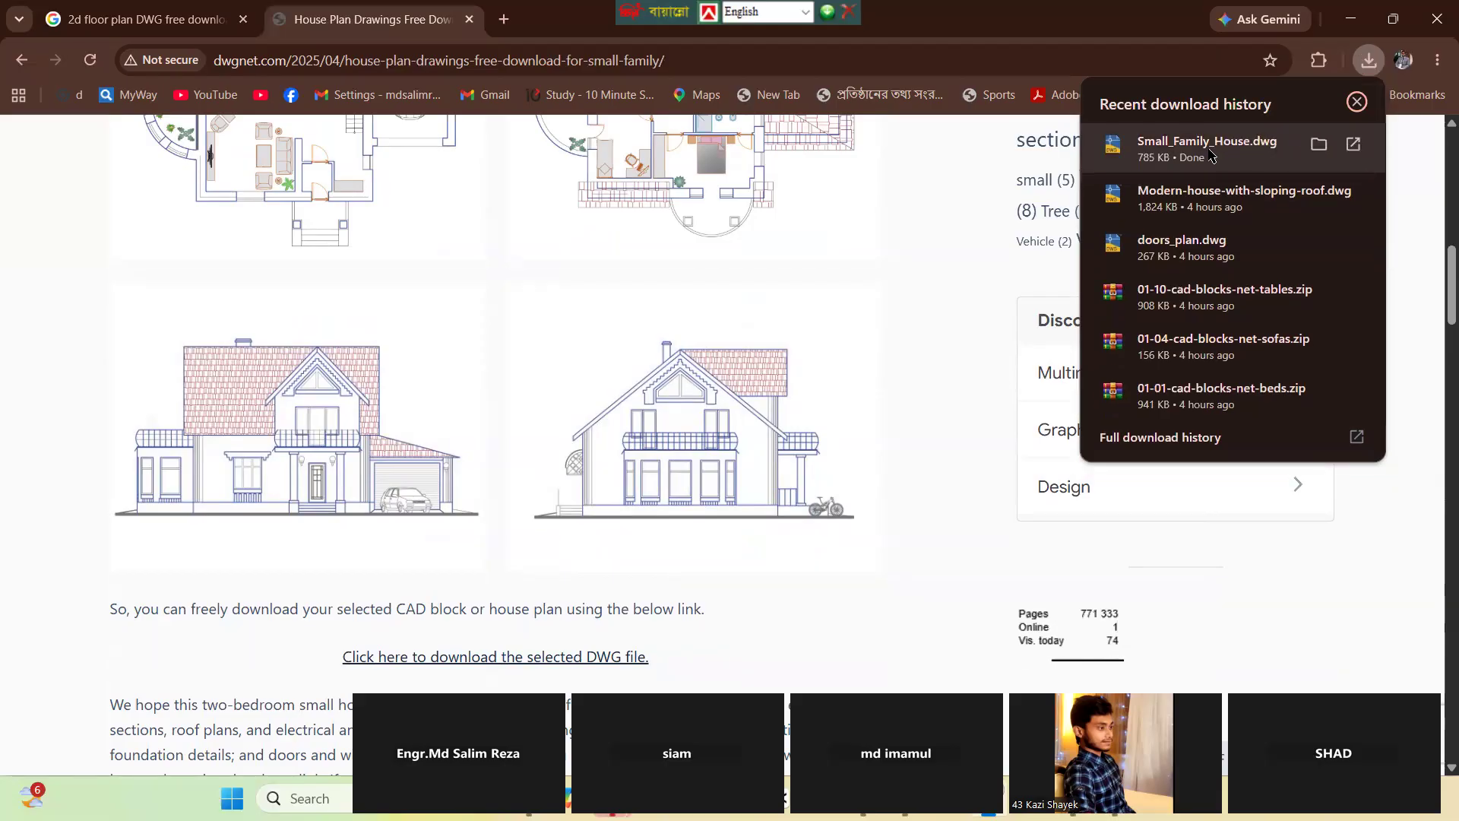
click(1159, 150)
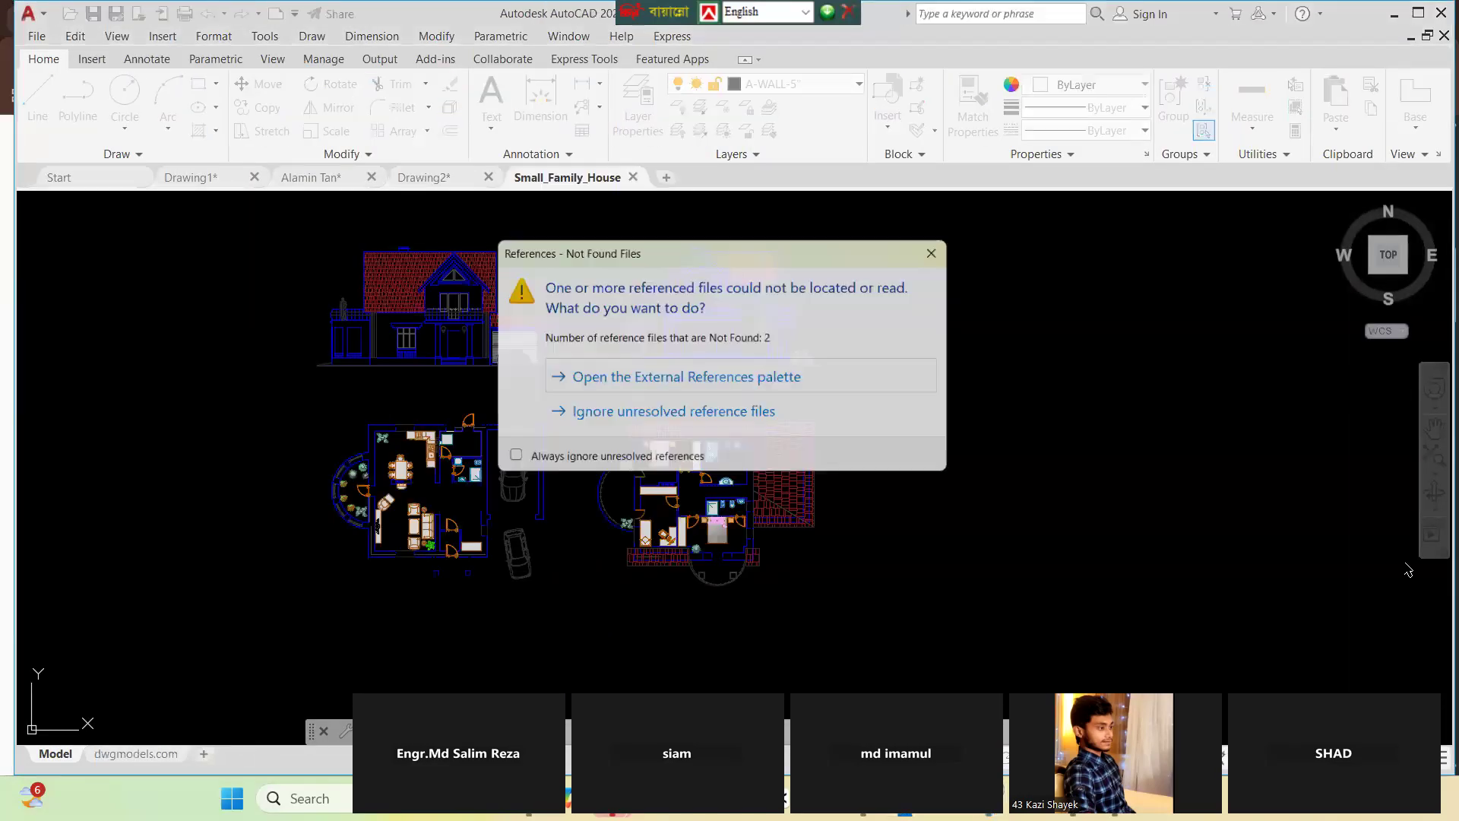
Ignore the two unresolved references and switch the facade layer on from the Layer list
click(625, 412)
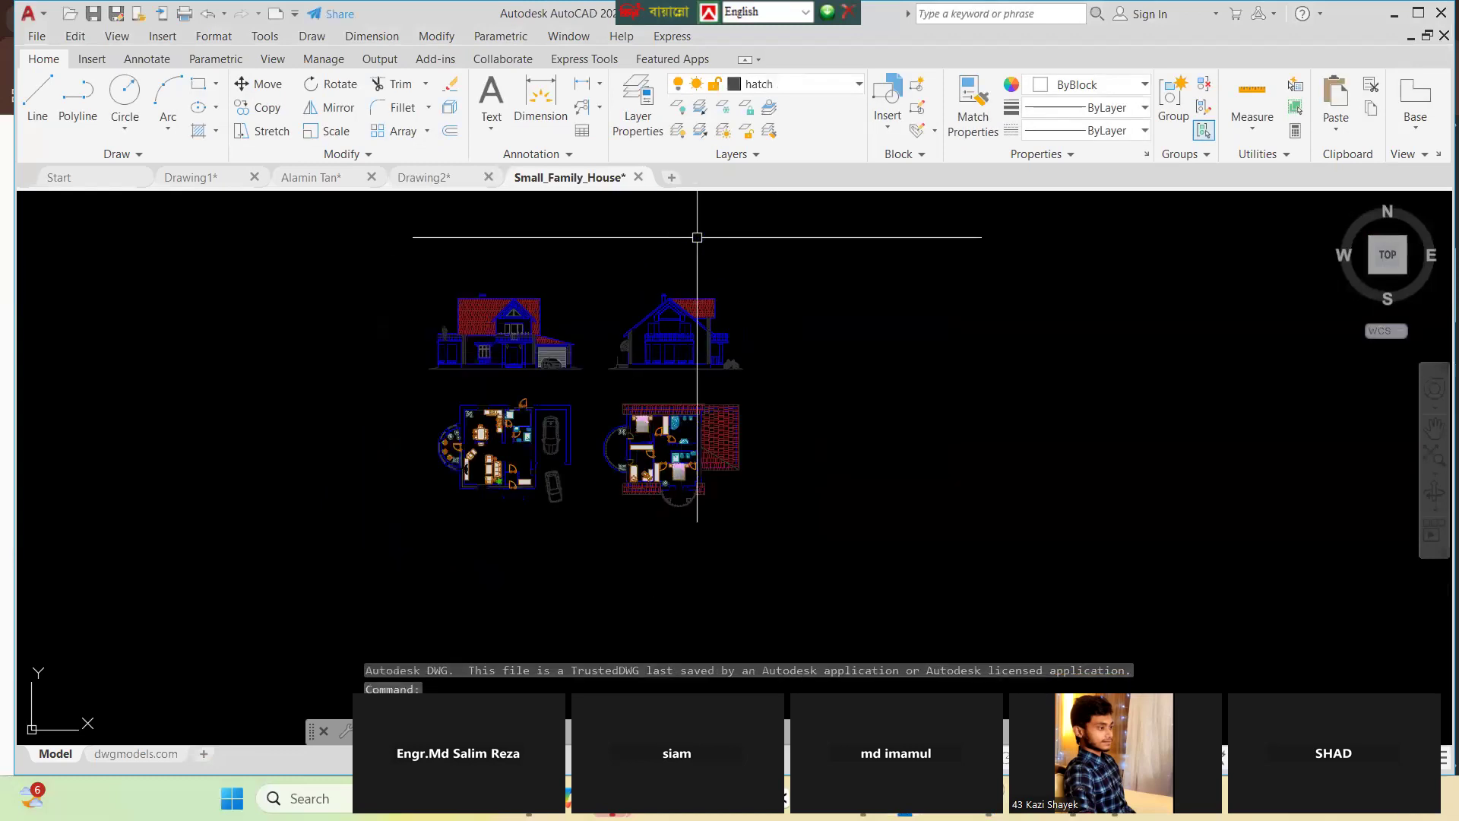
middle_drag(694, 235, 671, 338)
scroll(660, 204, down, 2)
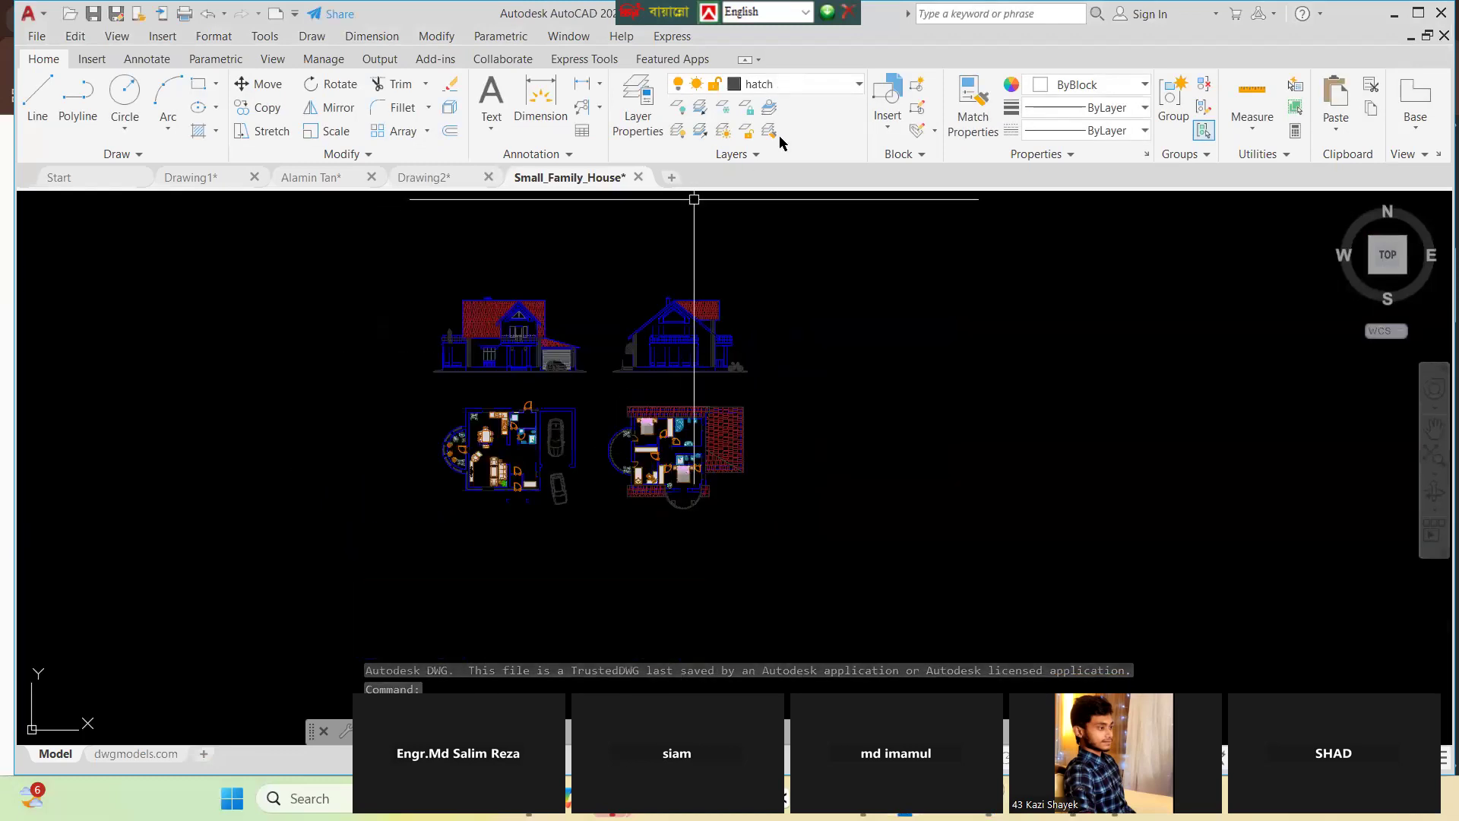
click(802, 89)
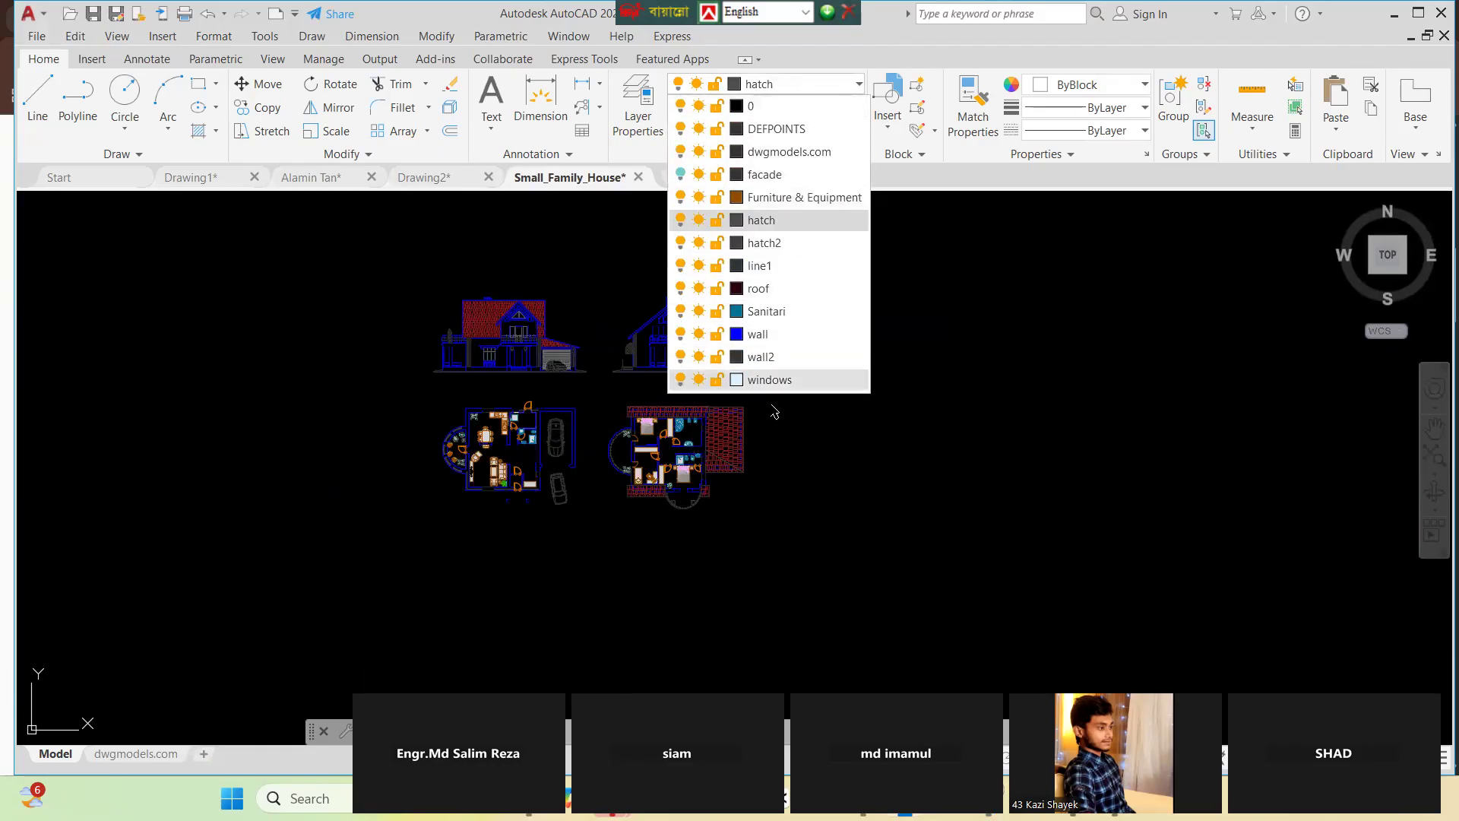
click(684, 174)
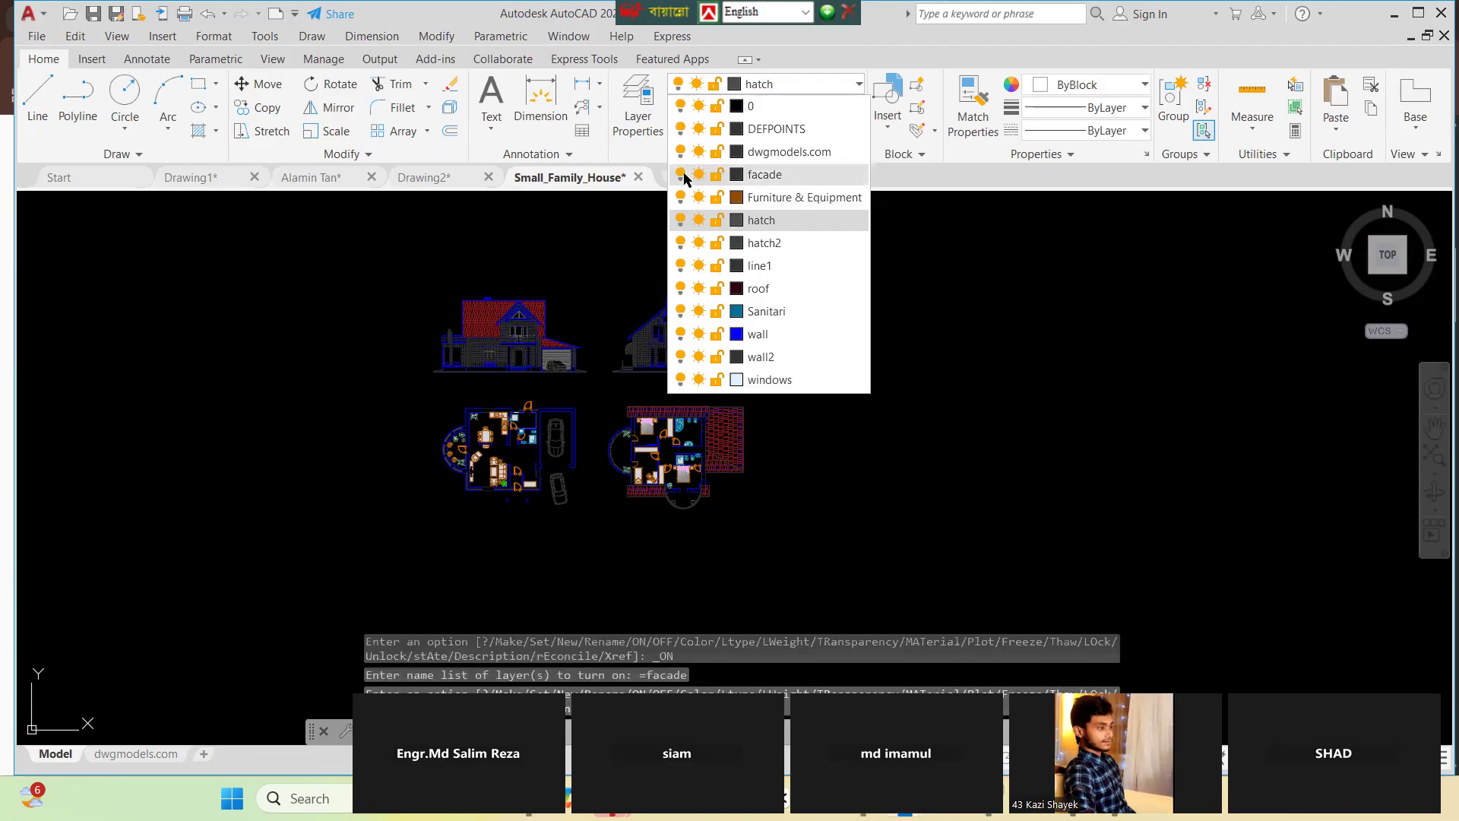
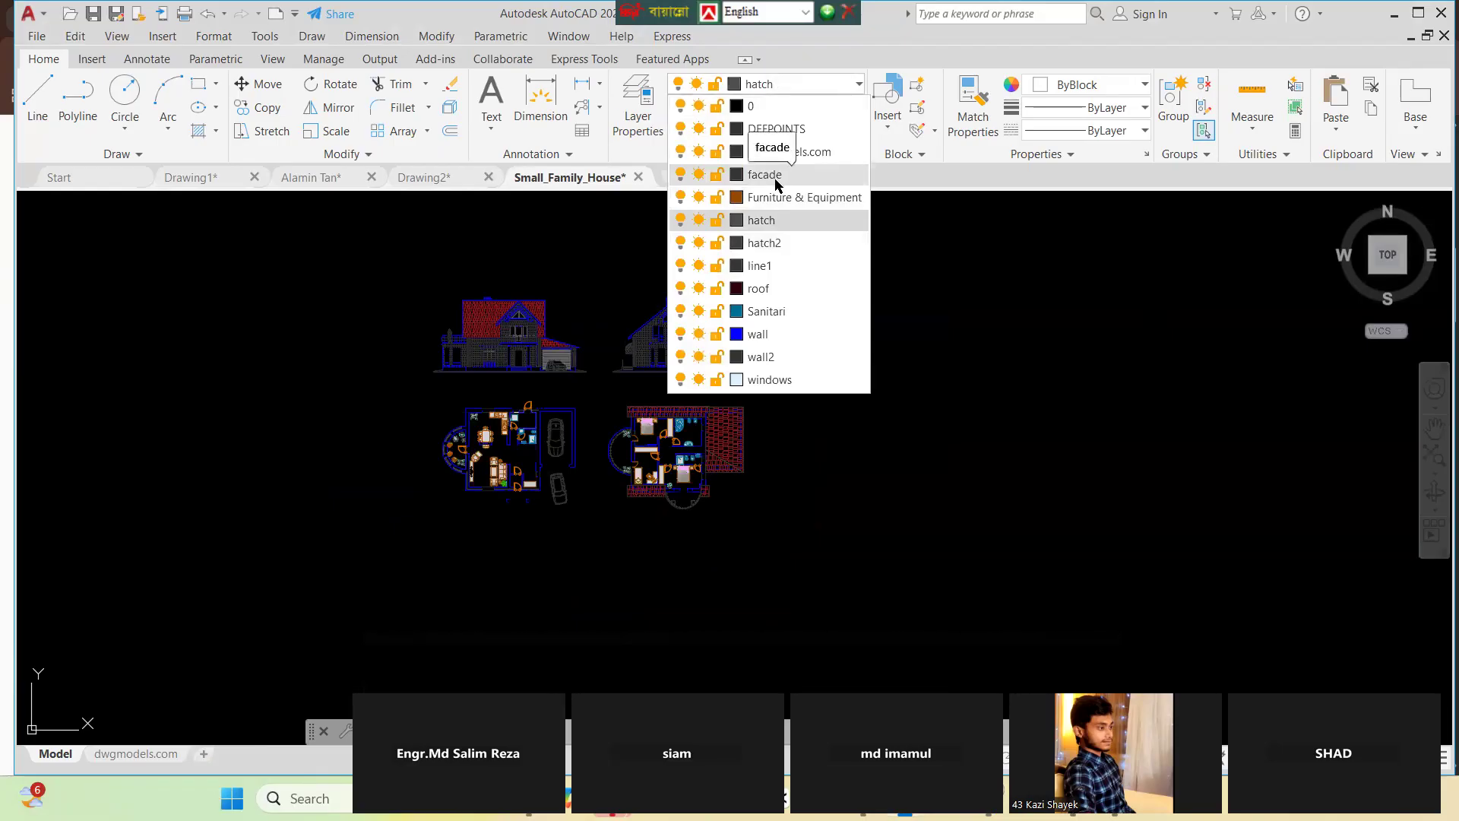
Switch the facade layer off in the Layer list so the brick hatch disappears from the elevations
click(681, 176)
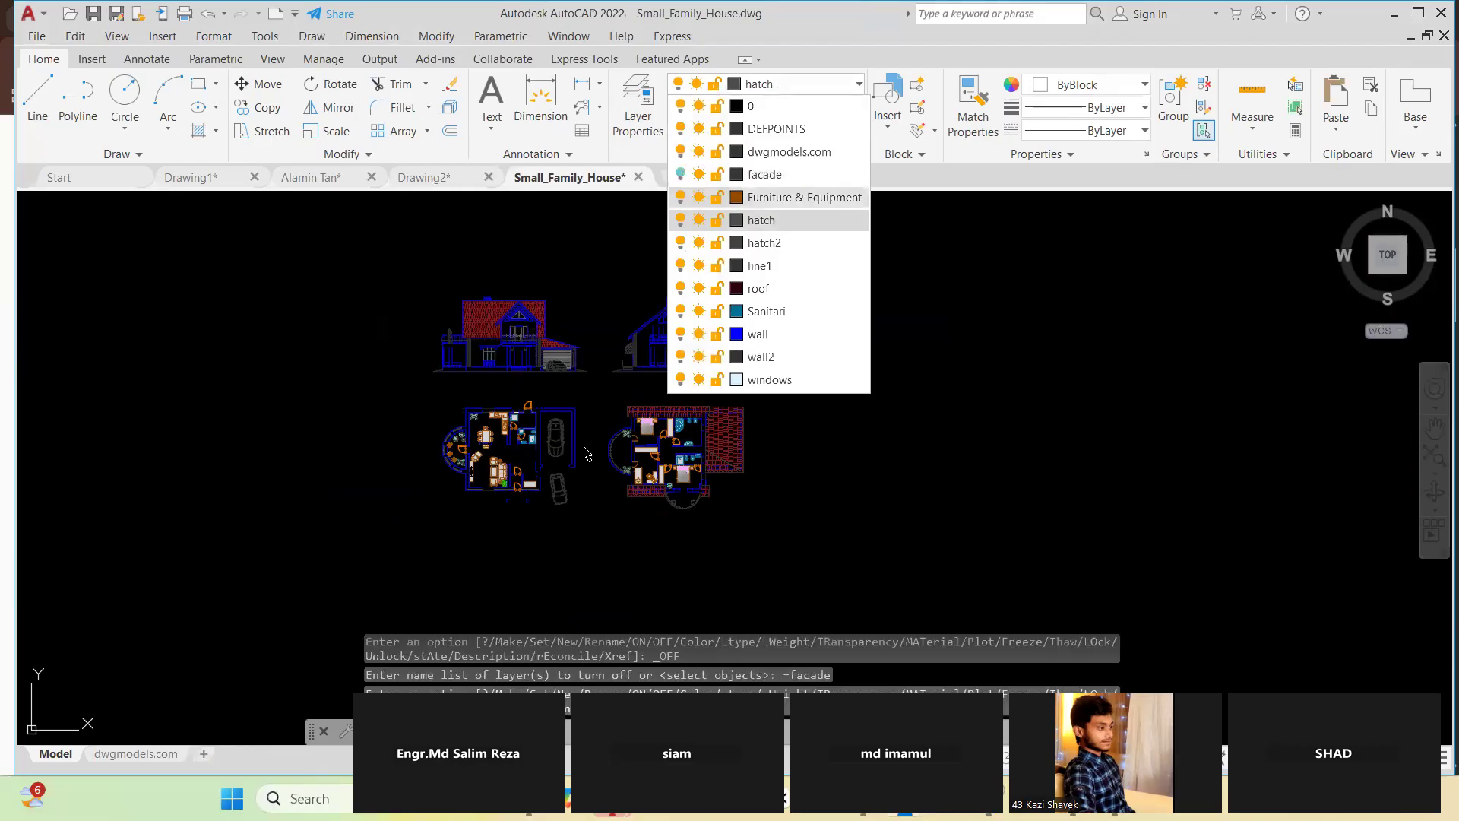
click(681, 175)
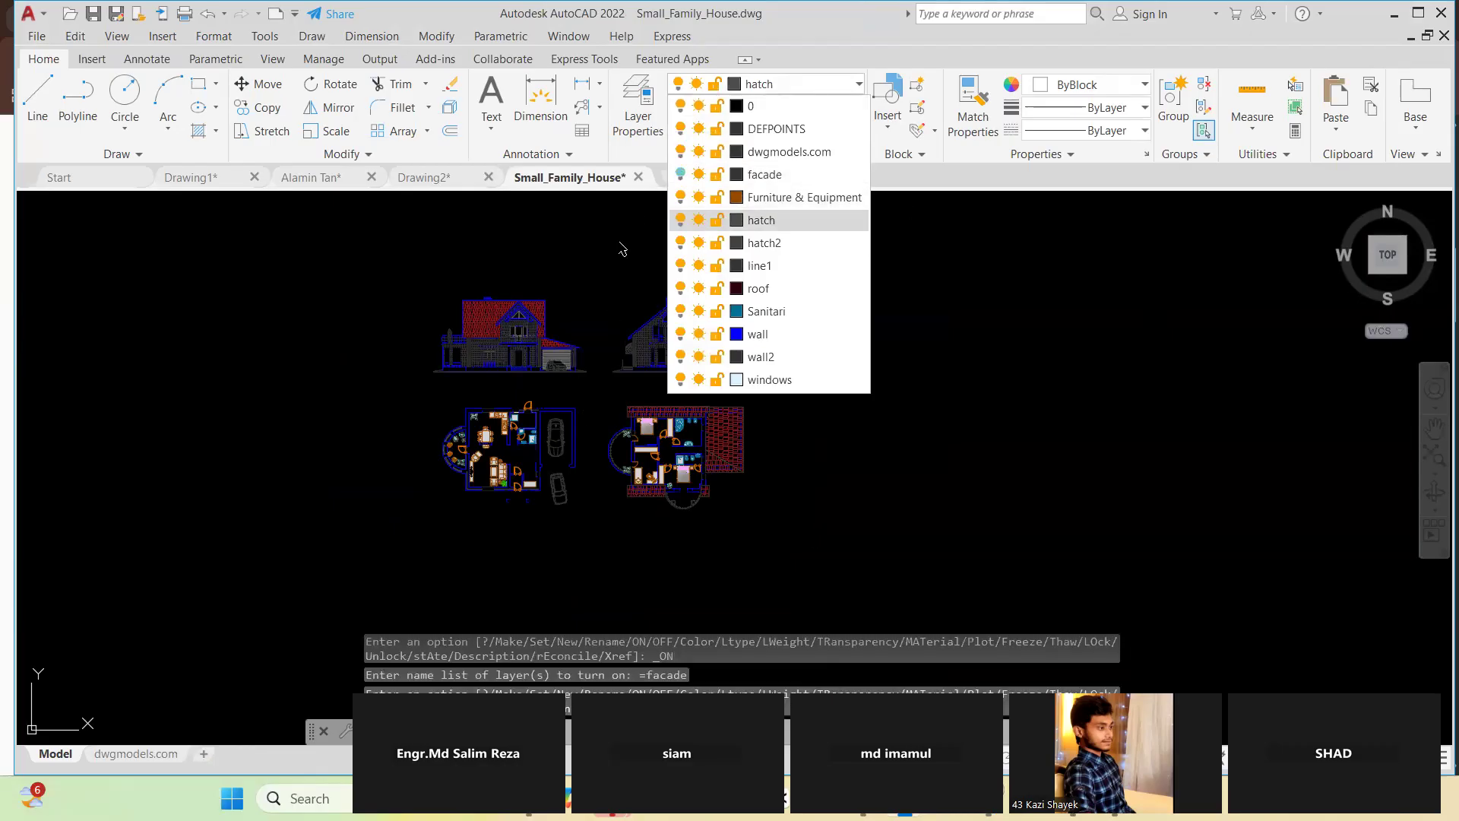
scroll(523, 335, up, 5)
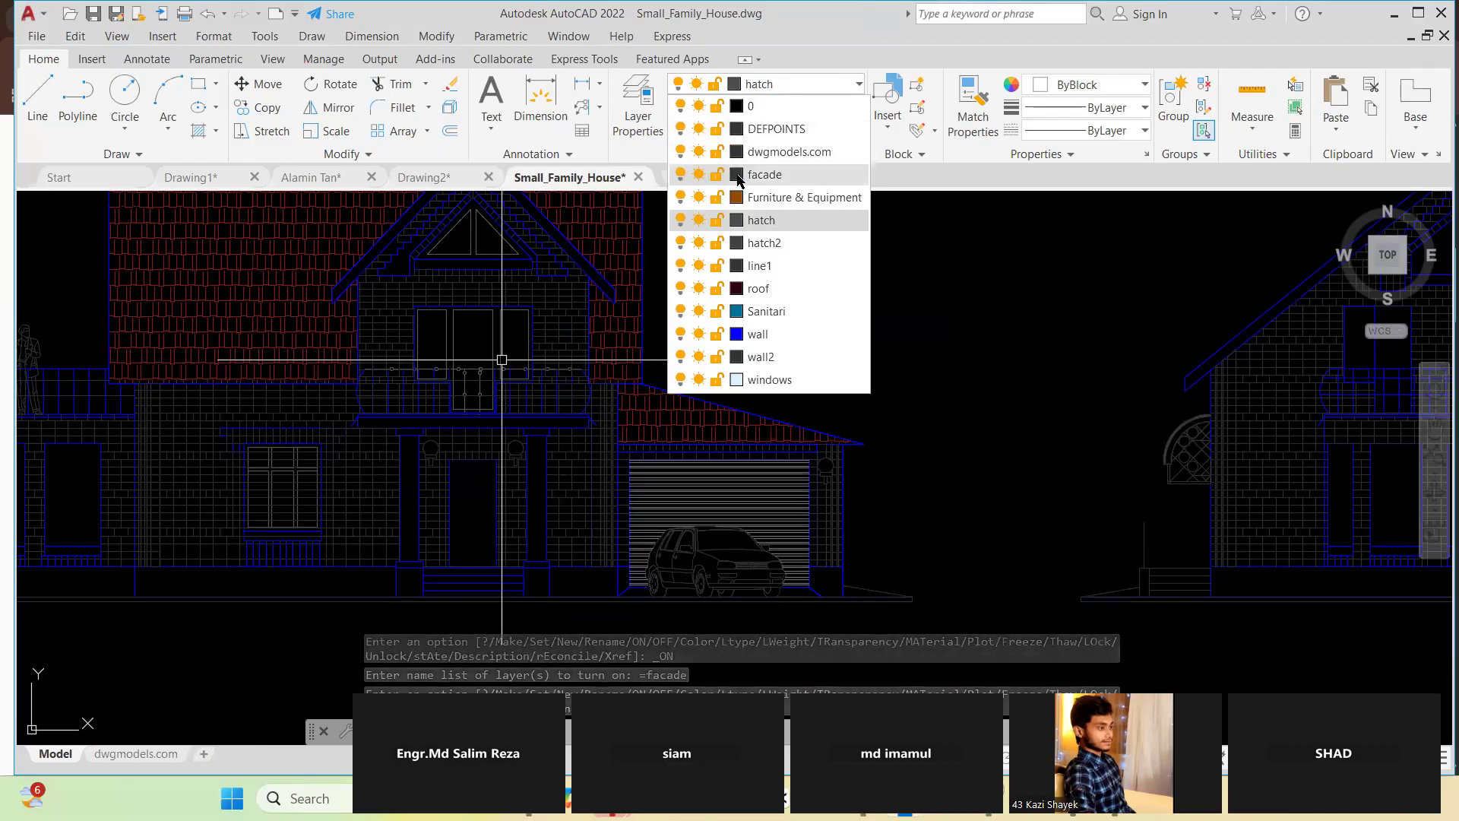
click(681, 175)
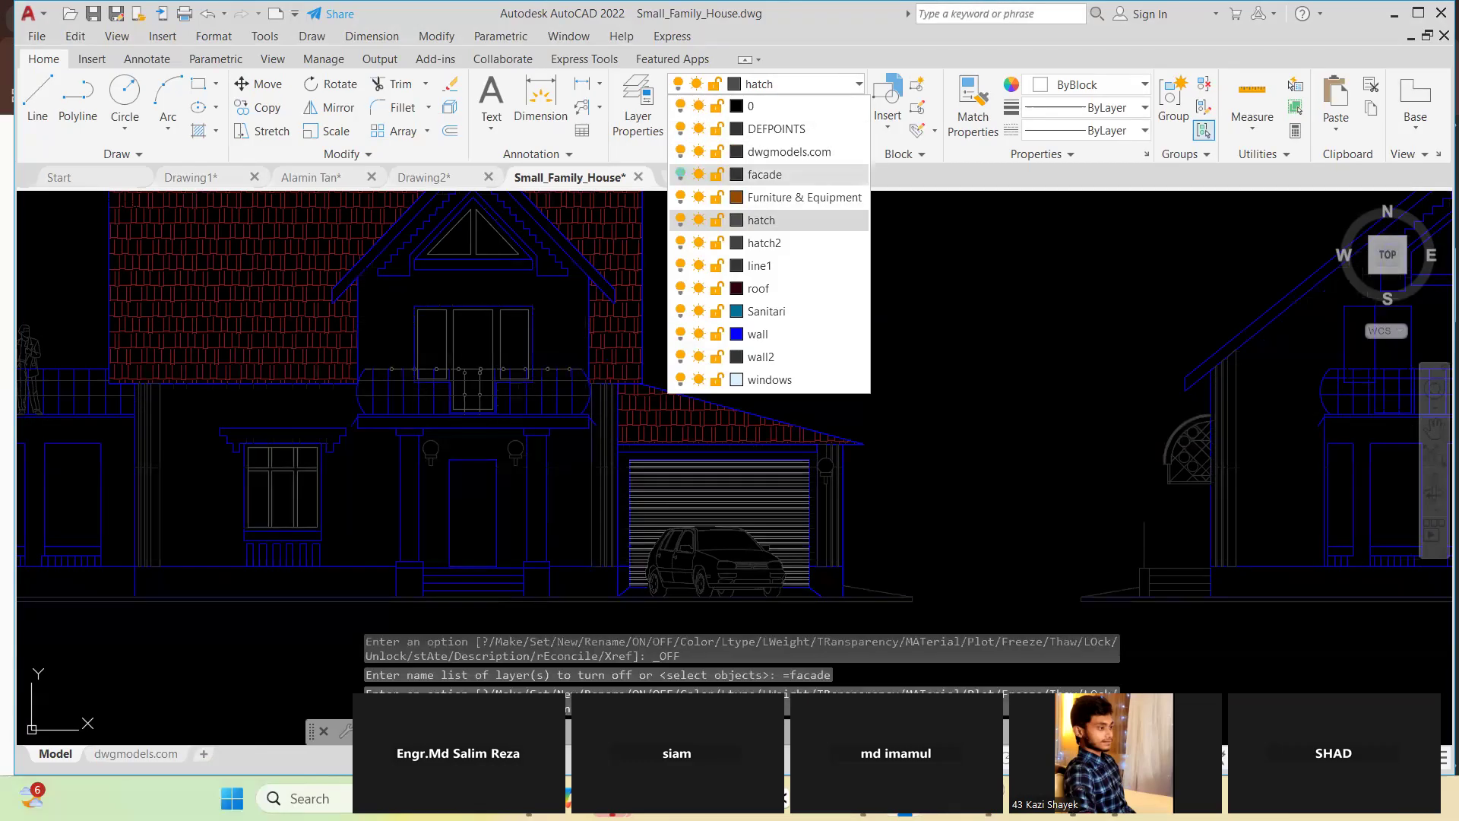
scroll(397, 368, down, 6)
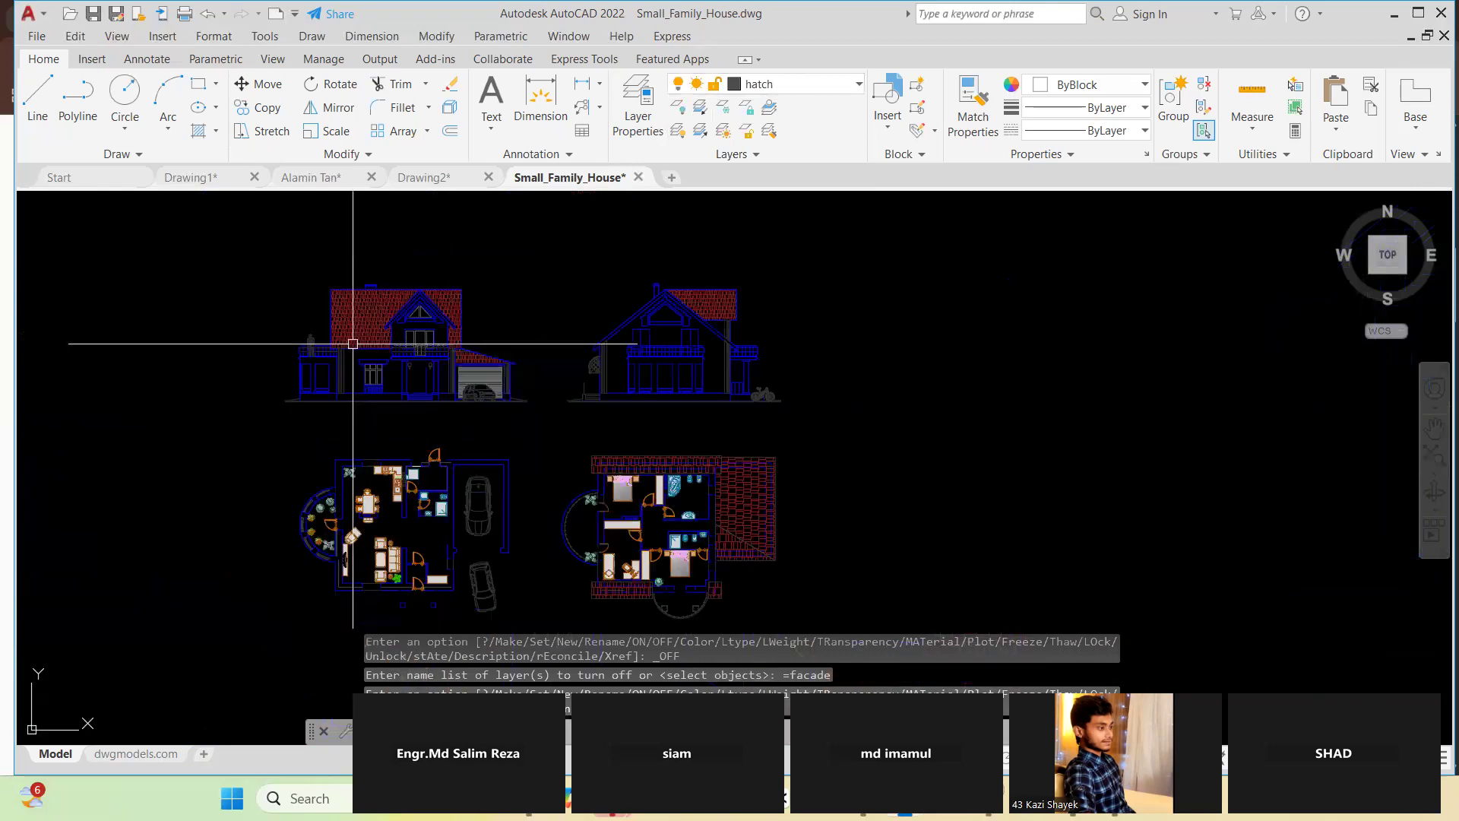
scroll(371, 532, up, 5)
scroll(220, 479, down, 5)
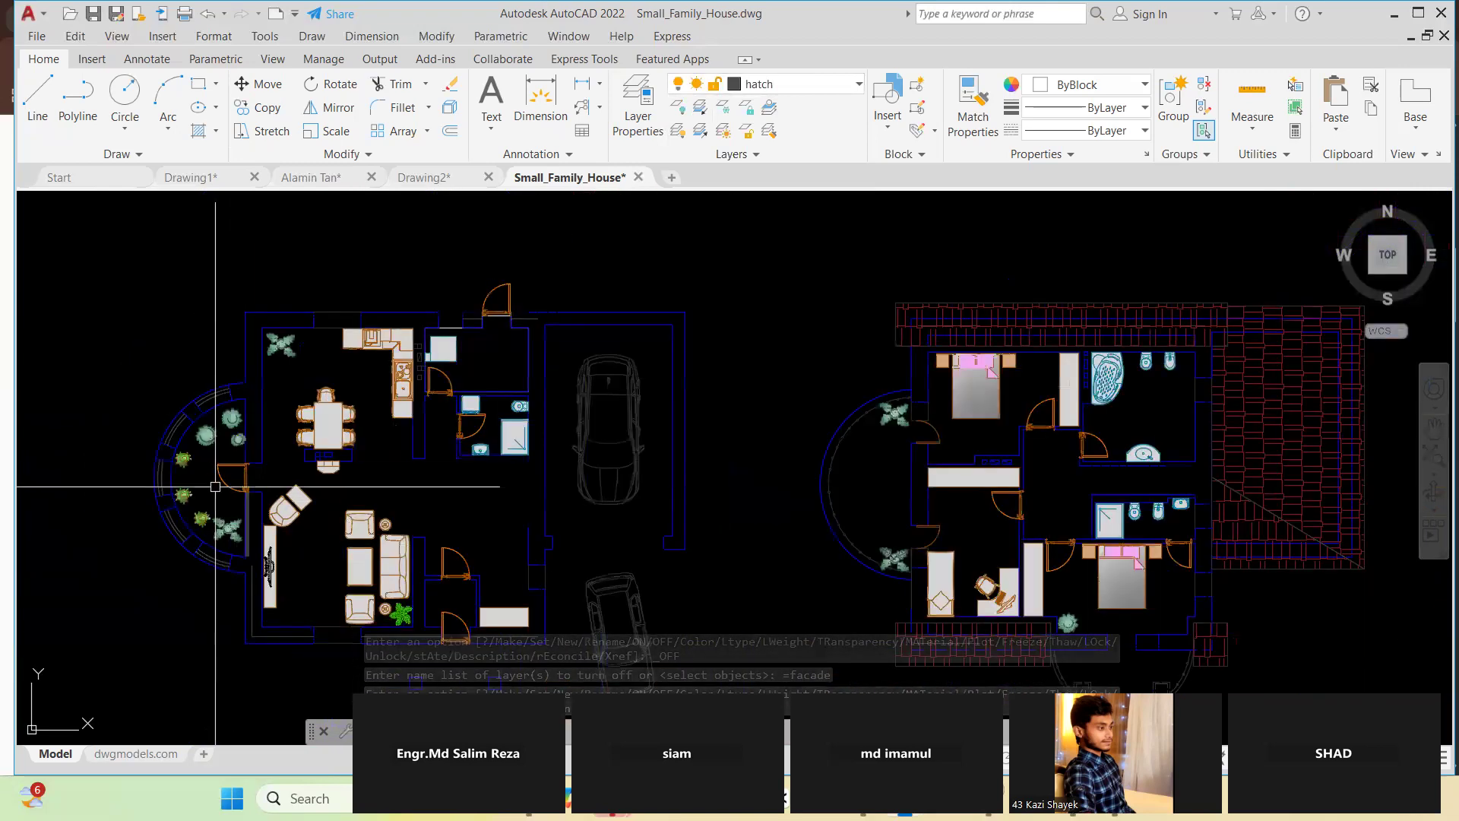
scroll(165, 280, up, 4)
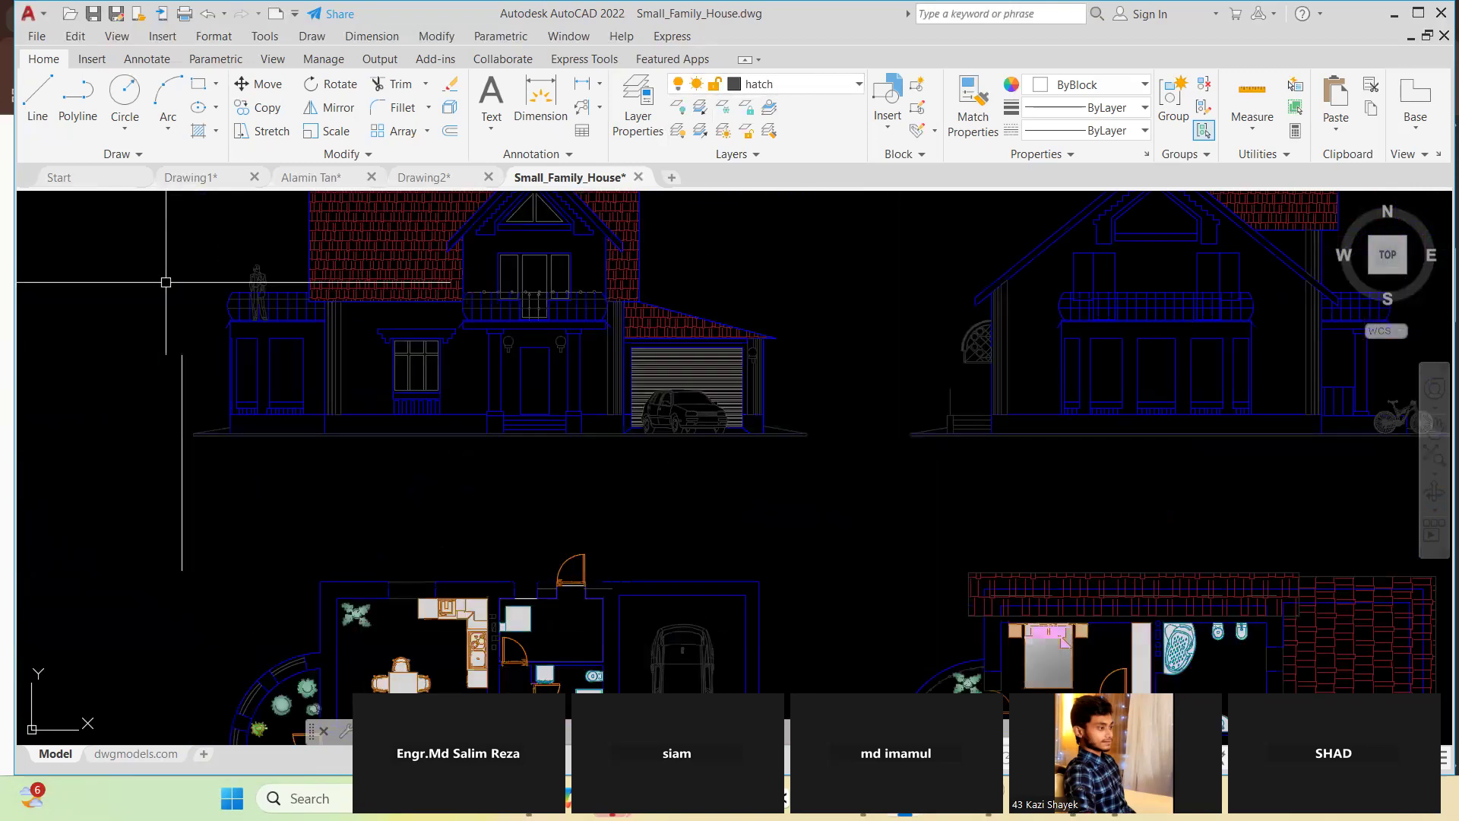
scroll(304, 304, down, 3)
scroll(836, 350, up, 4)
scroll(684, 411, down, 4)
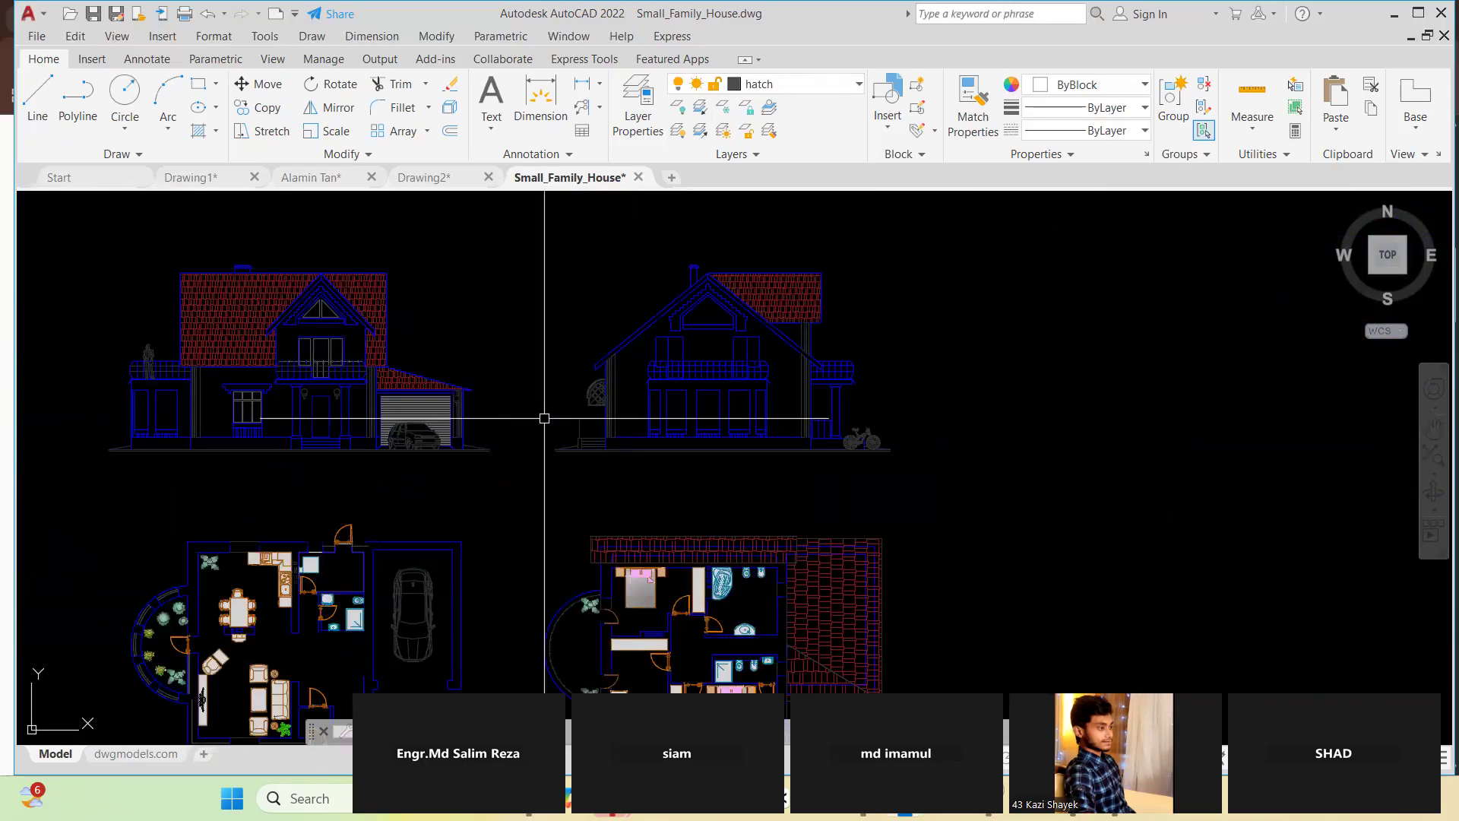
scroll(495, 398, down, 4)
scroll(440, 446, up, 5)
scroll(440, 447, down, 1)
scroll(349, 317, down, 3)
scroll(349, 303, up, 5)
scroll(342, 326, down, 2)
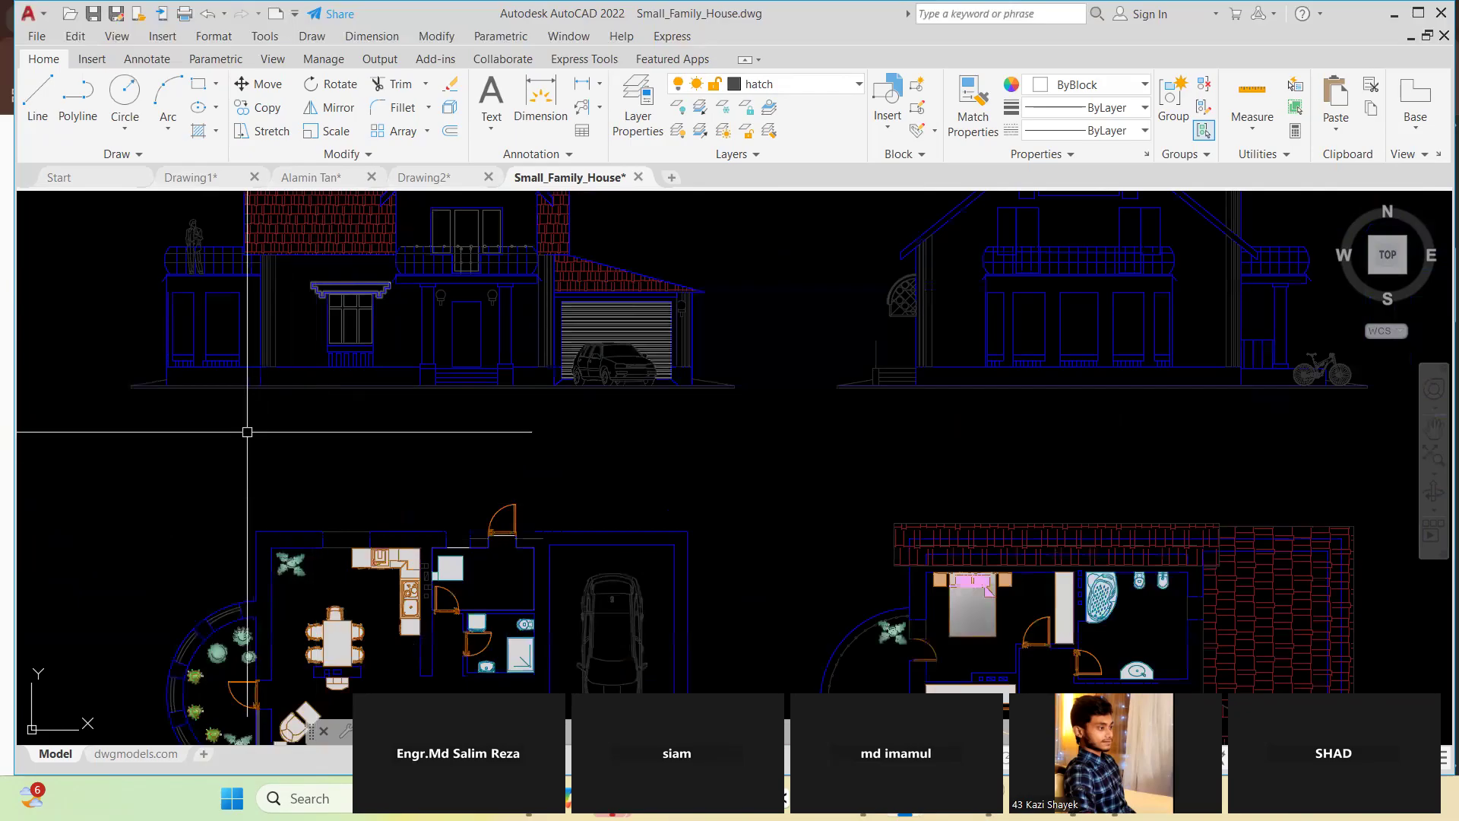
scroll(250, 441, down, 3)
scroll(259, 445, up, 2)
scroll(265, 405, down, 2)
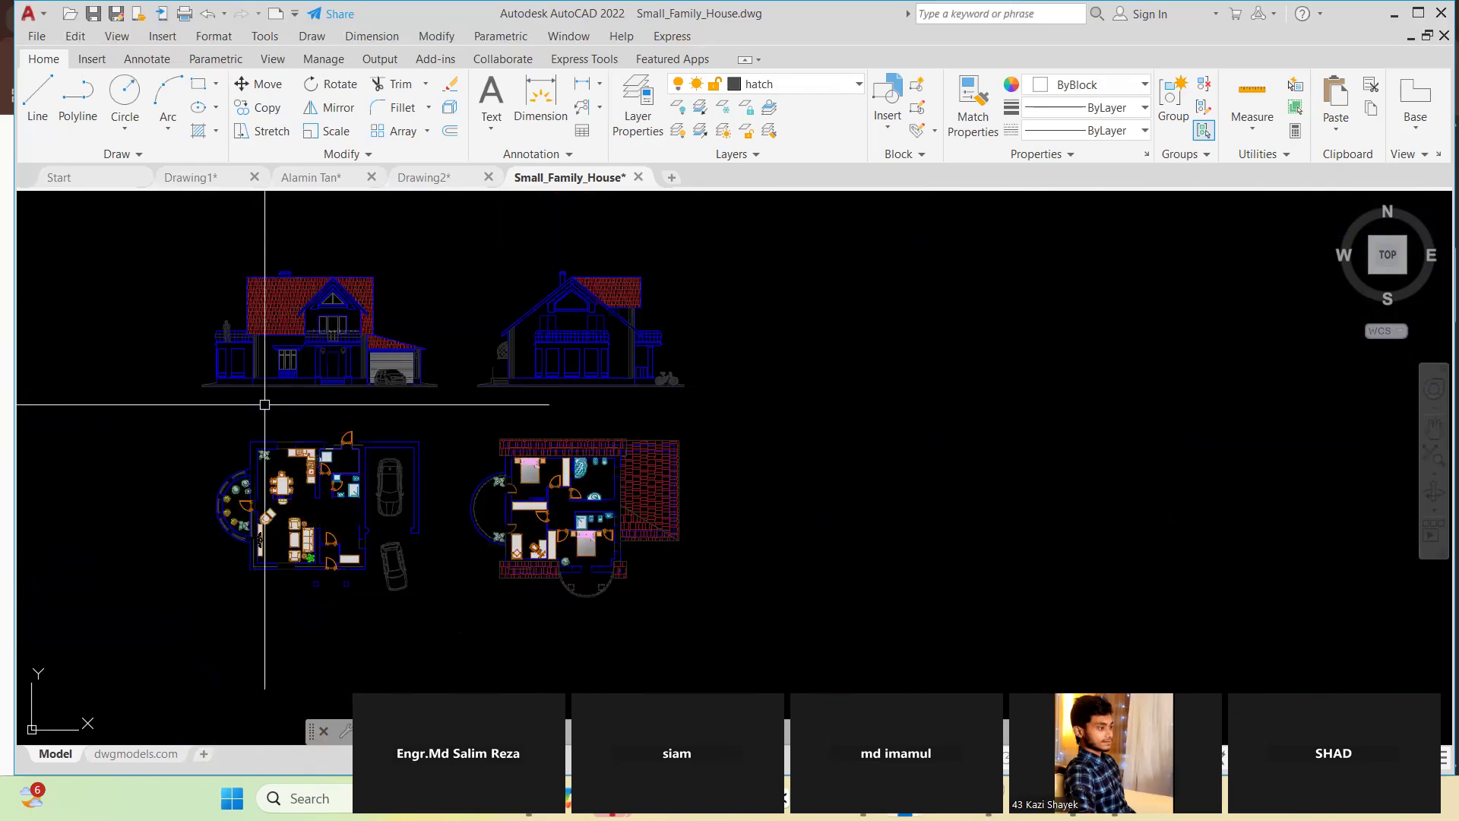
scroll(235, 309, up, 5)
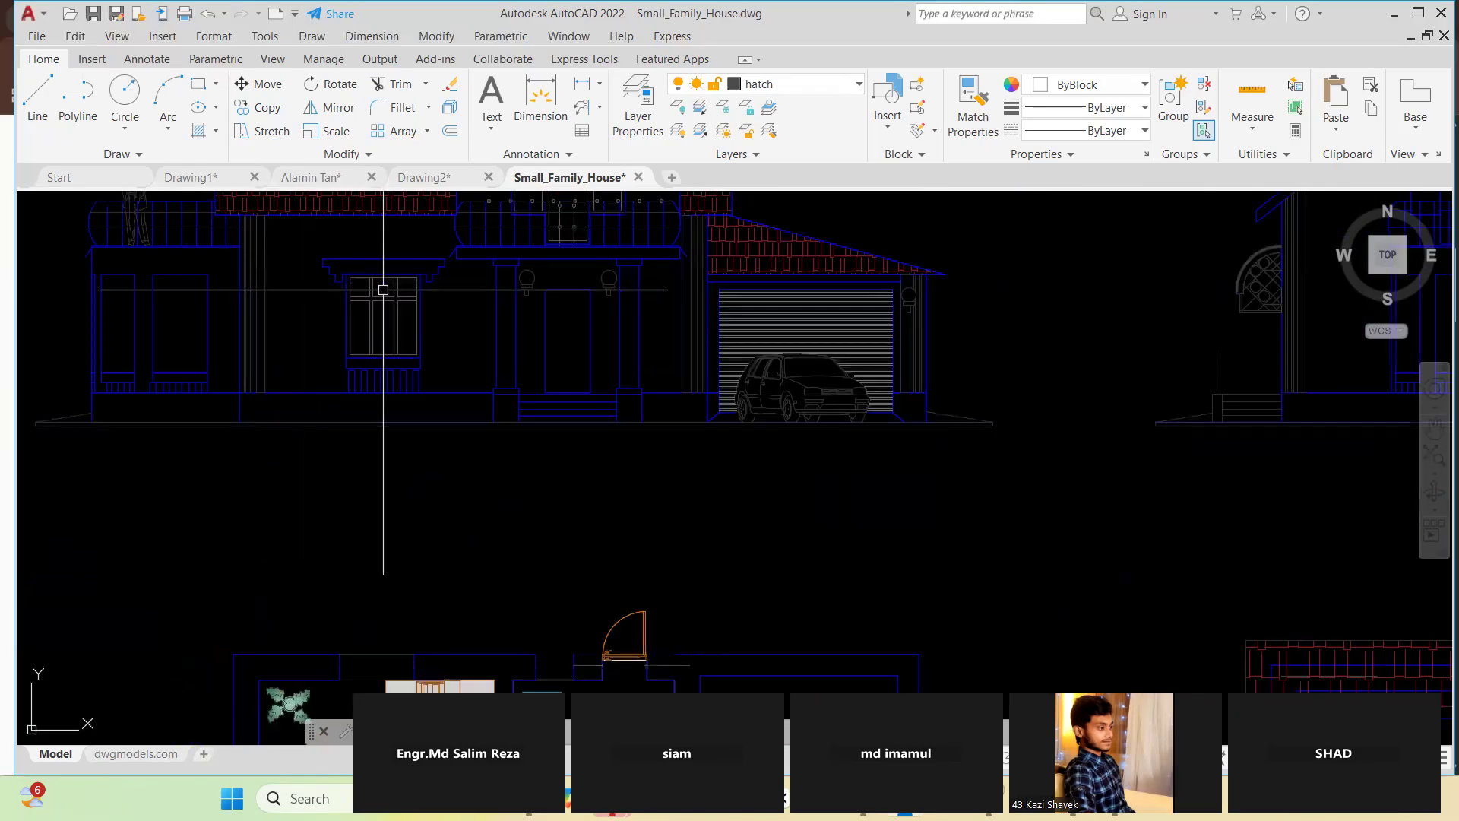
scroll(384, 290, down, 3)
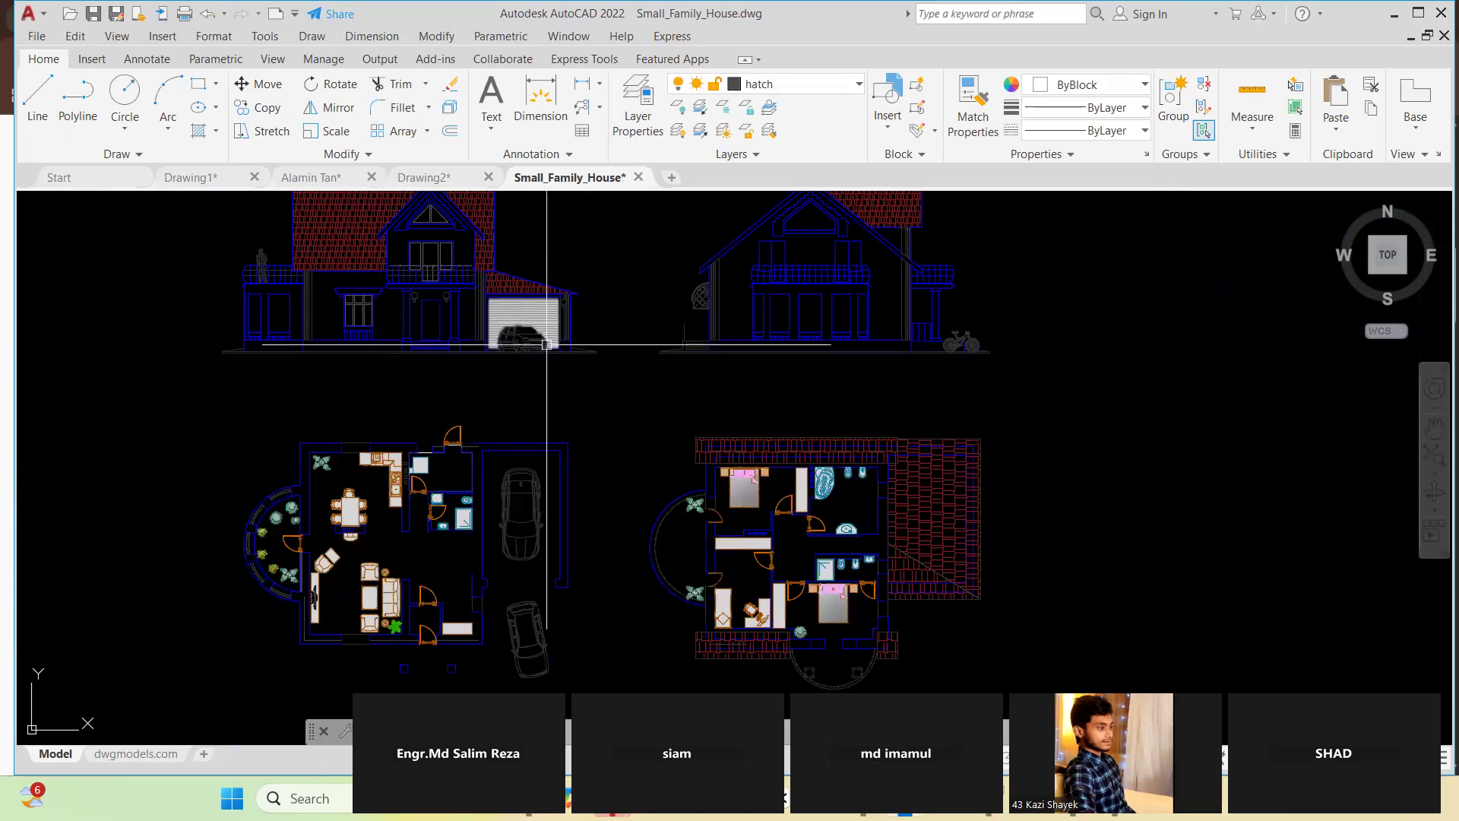
scroll(504, 333, up, 2)
scroll(621, 297, down, 2)
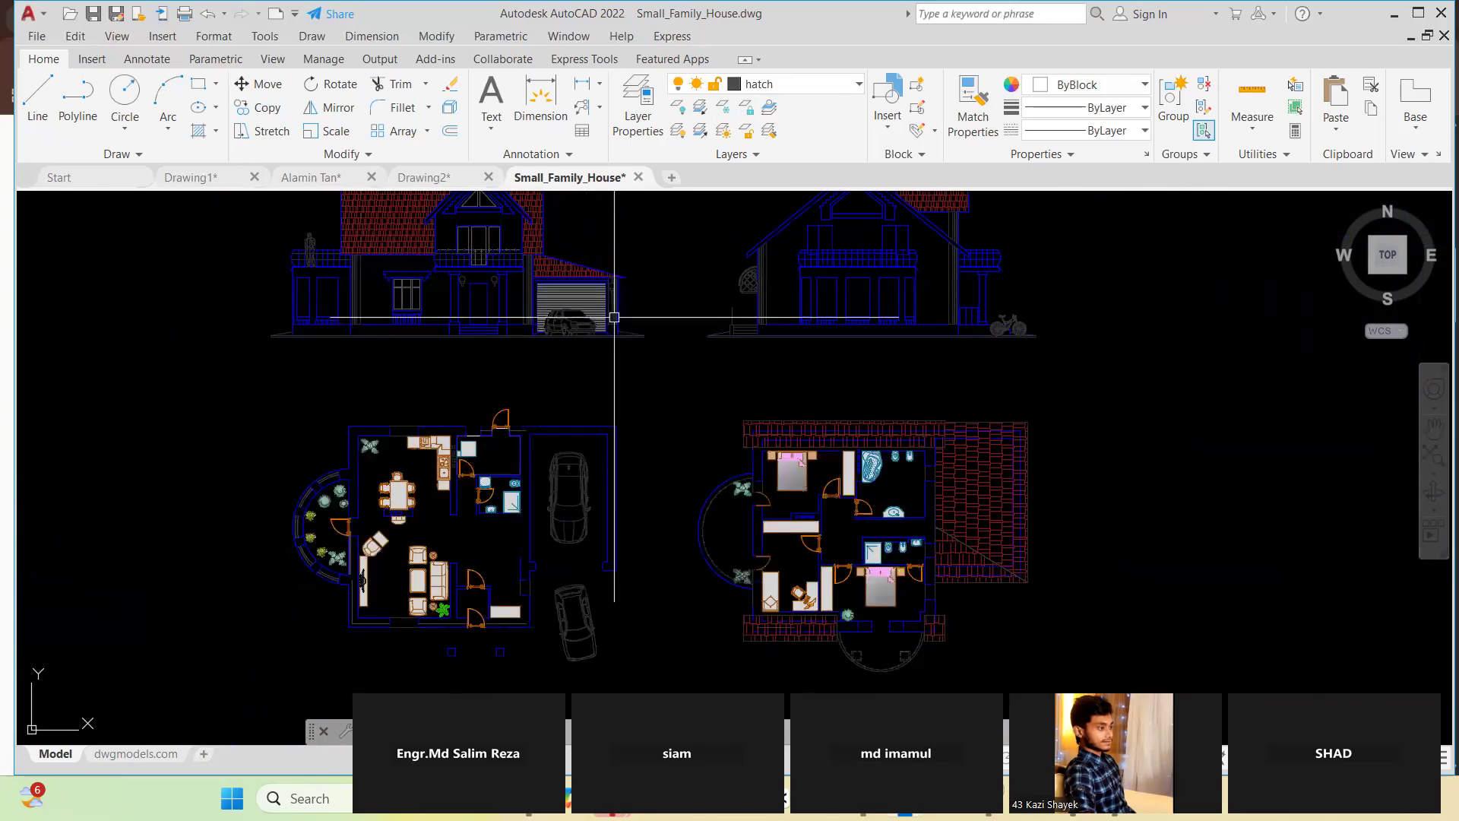
scroll(507, 559, up, 1)
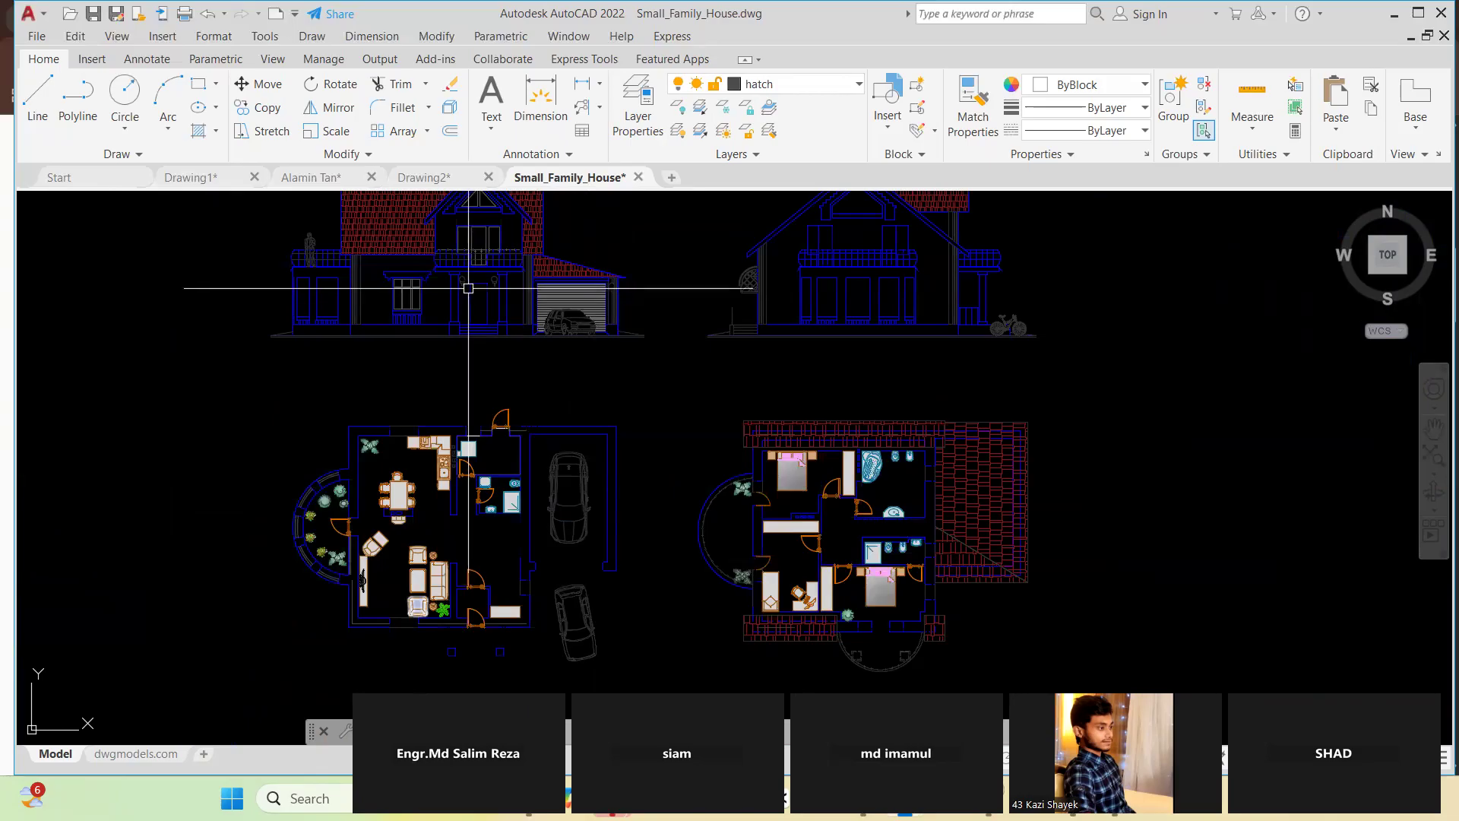
scroll(468, 288, up, 1)
scroll(452, 251, down, 4)
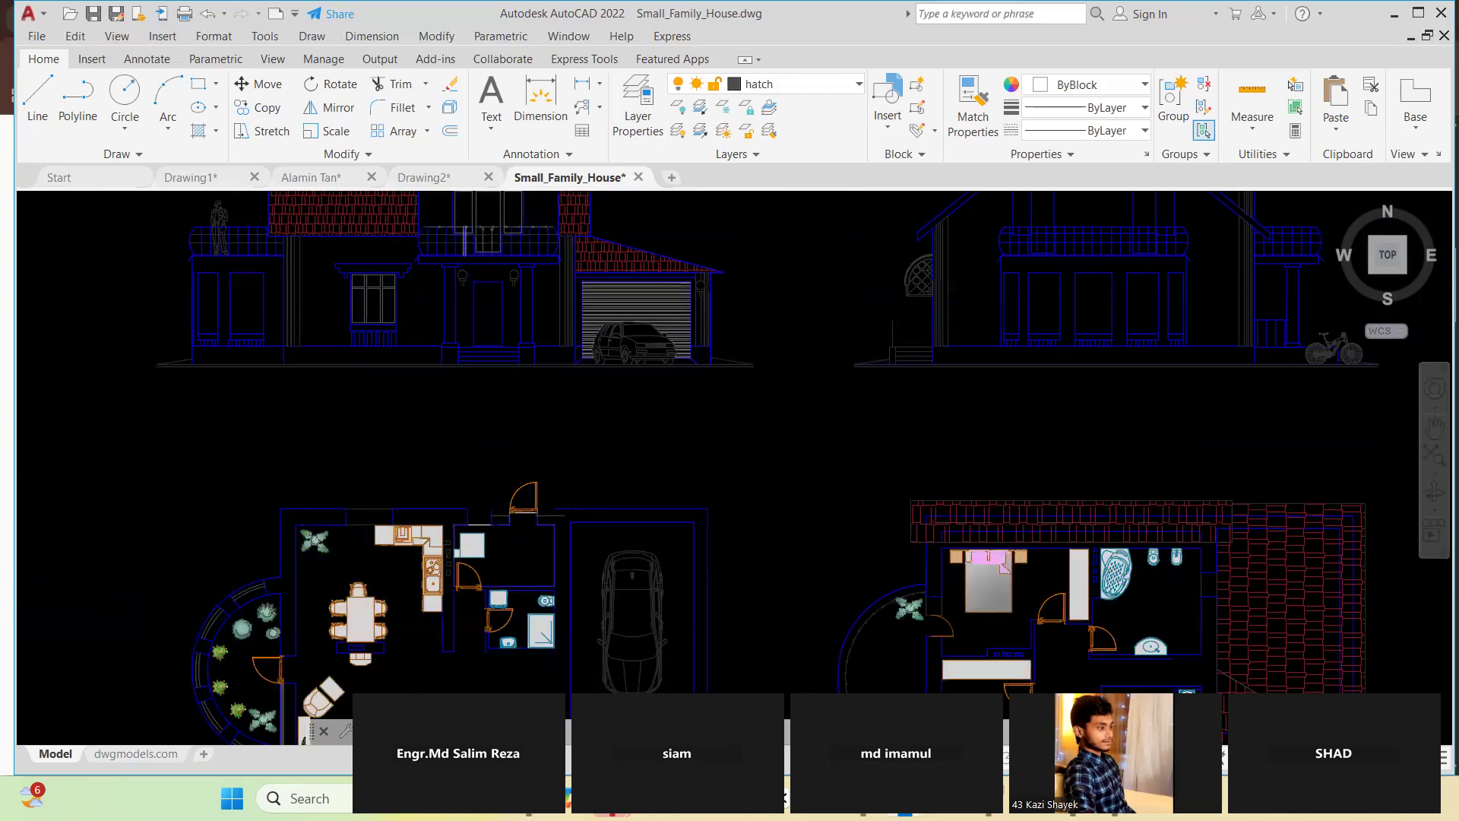
scroll(435, 254, up, 5)
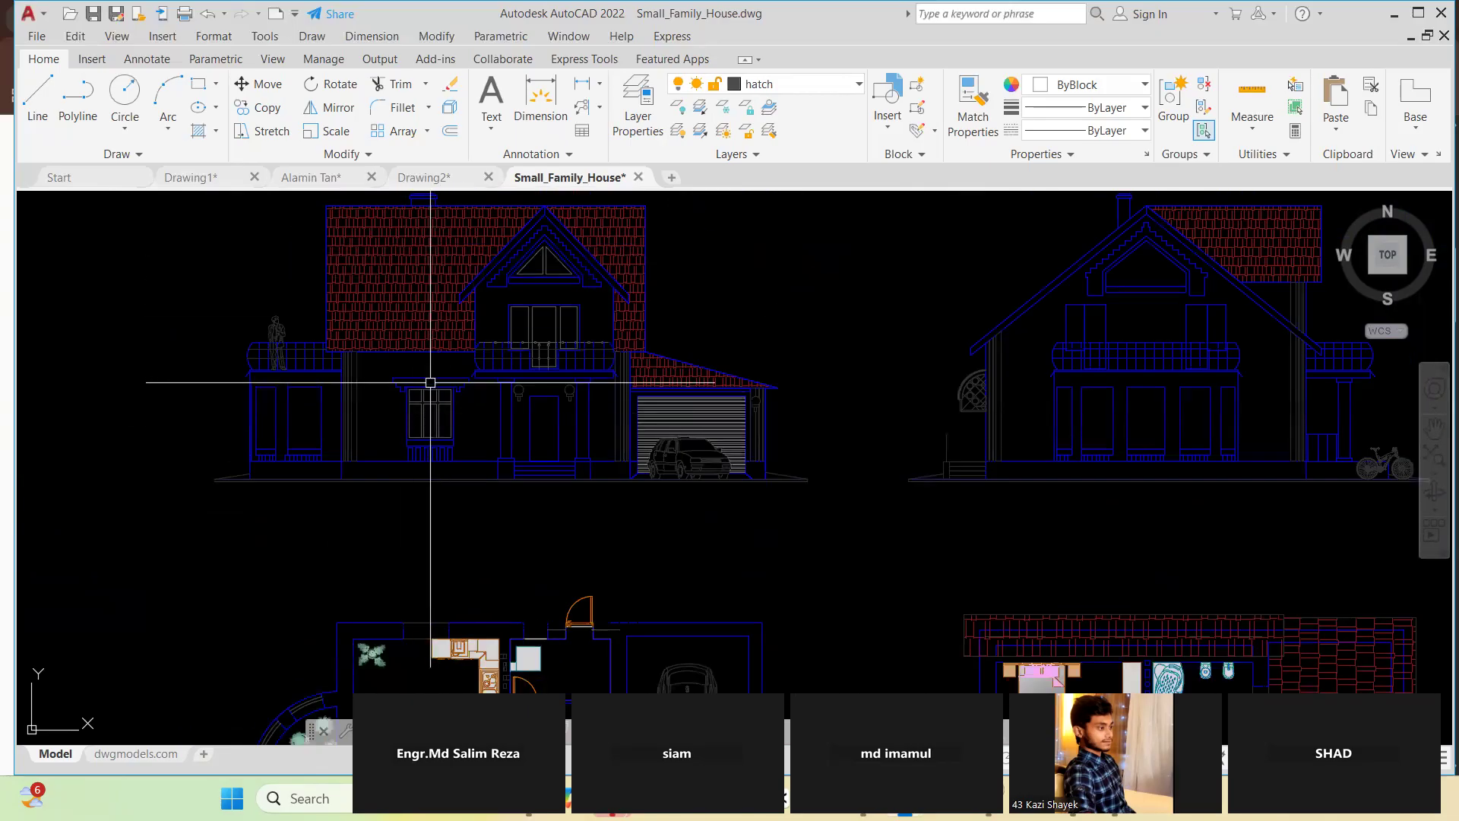
scroll(431, 382, up, 2)
scroll(422, 384, up, 3)
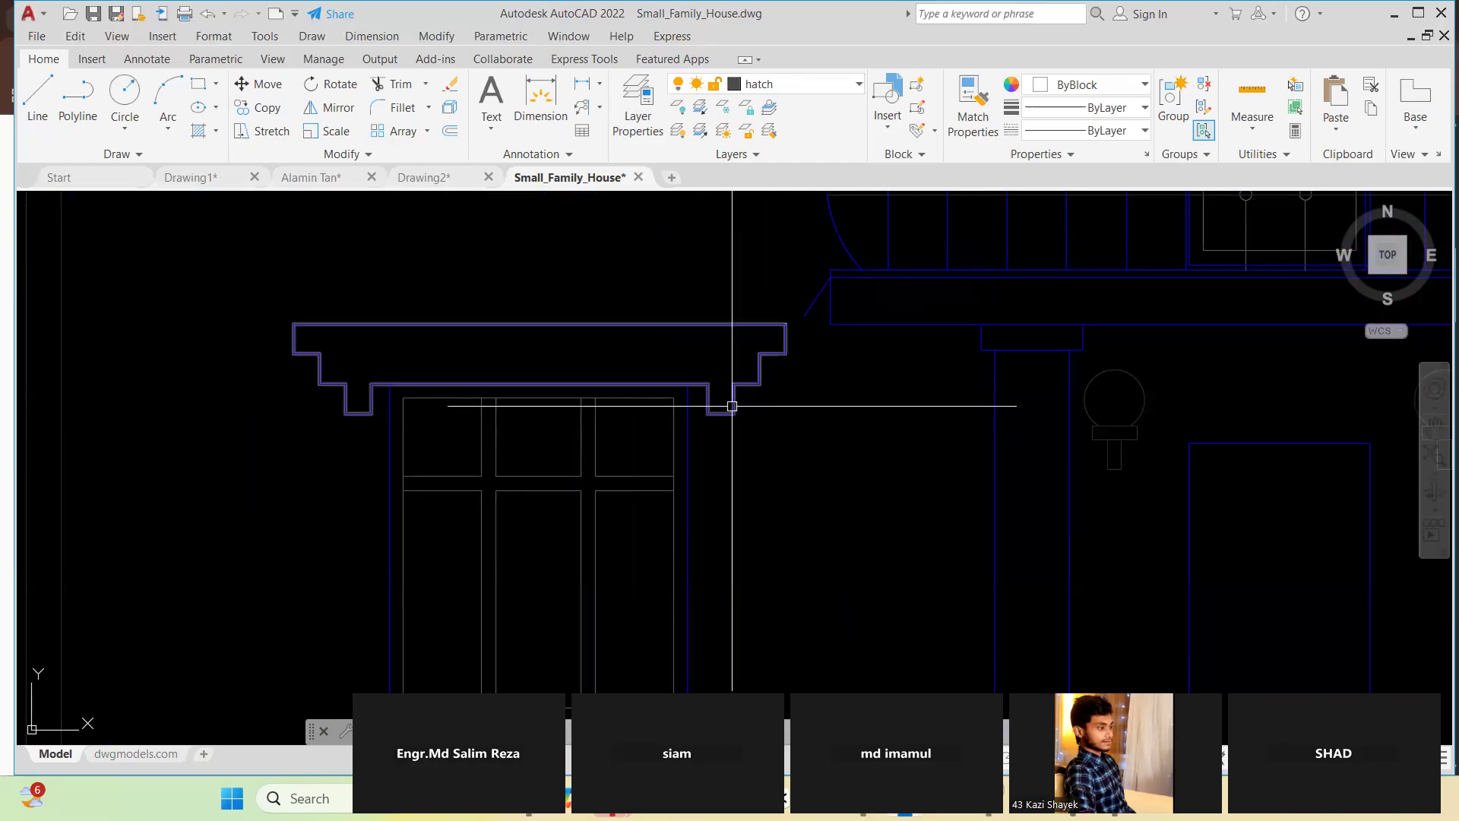
scroll(418, 276, down, 2)
scroll(449, 316, down, 5)
scroll(436, 358, up, 2)
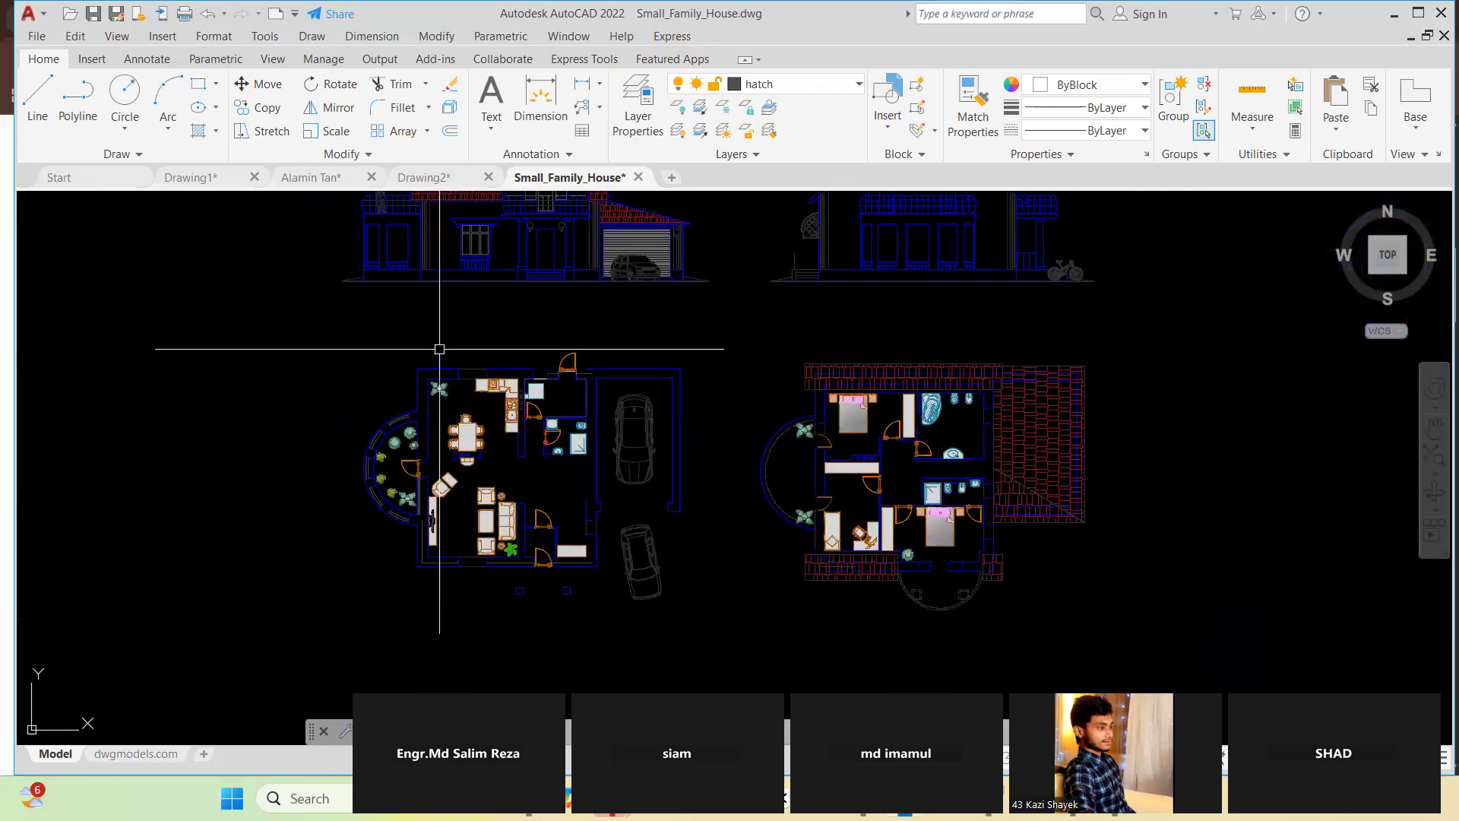
scroll(439, 349, down, 2)
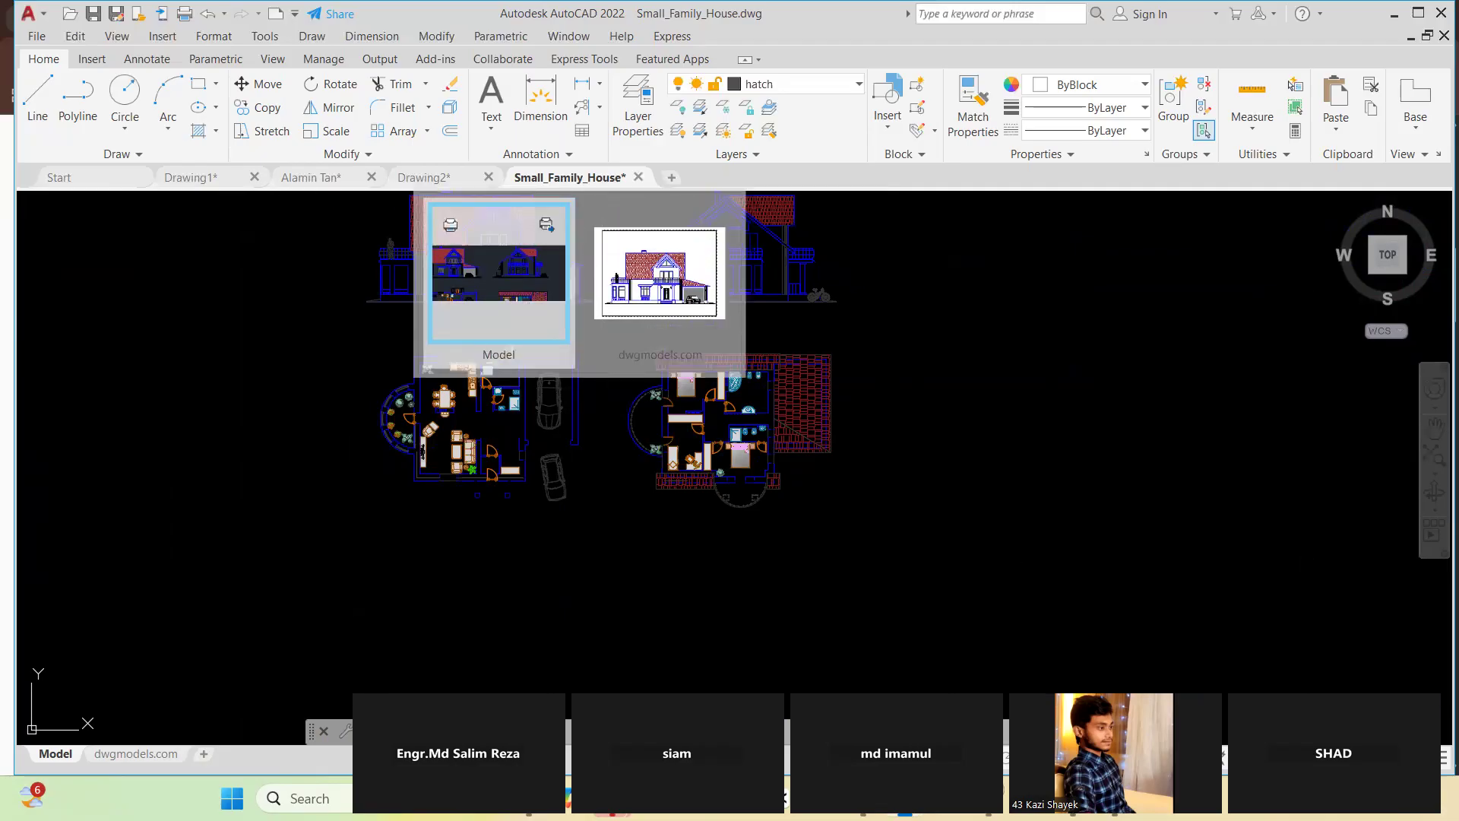
scroll(500, 463, up, 5)
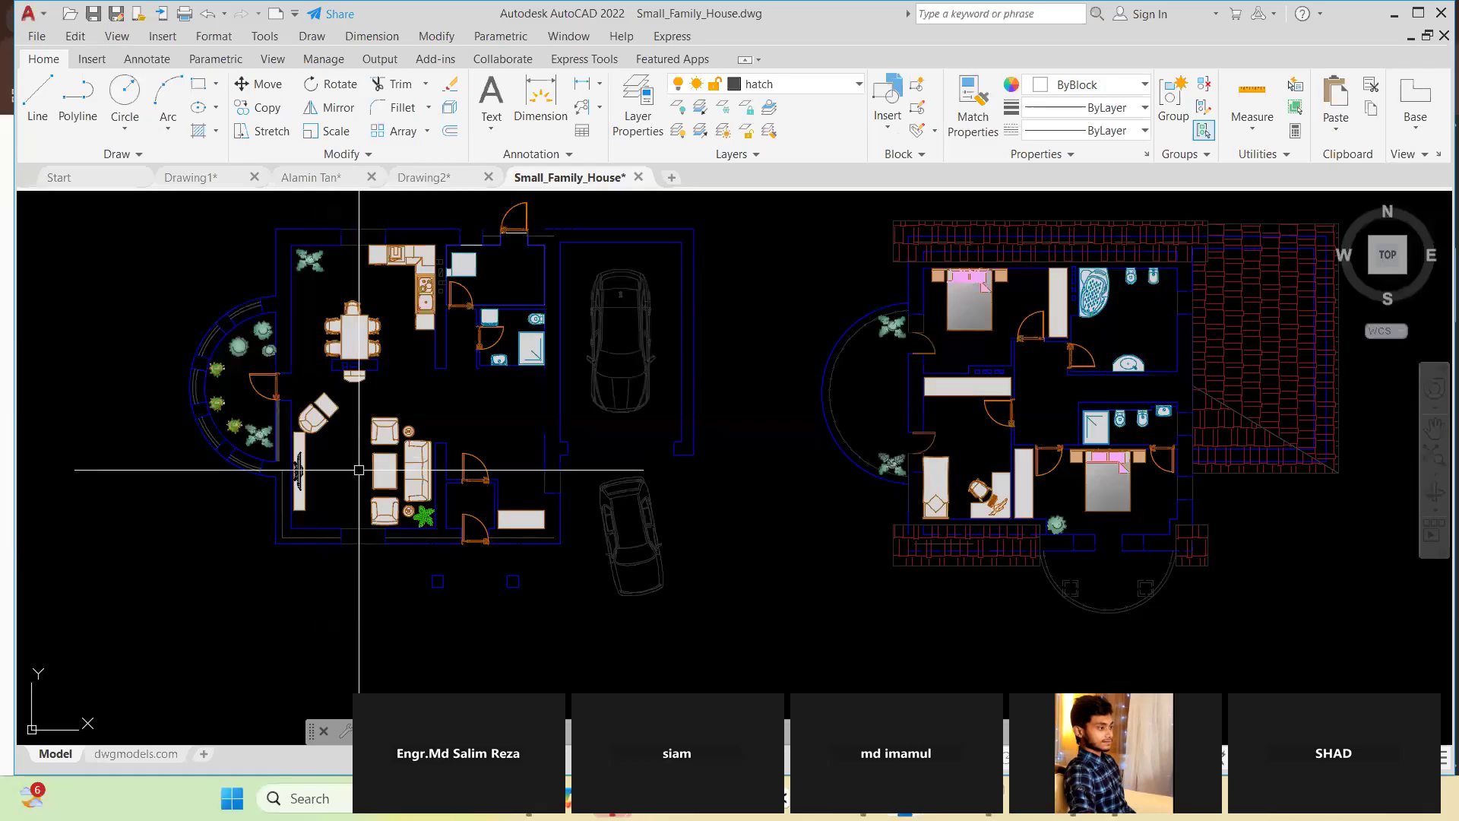
scroll(358, 325, up, 2)
scroll(423, 309, down, 2)
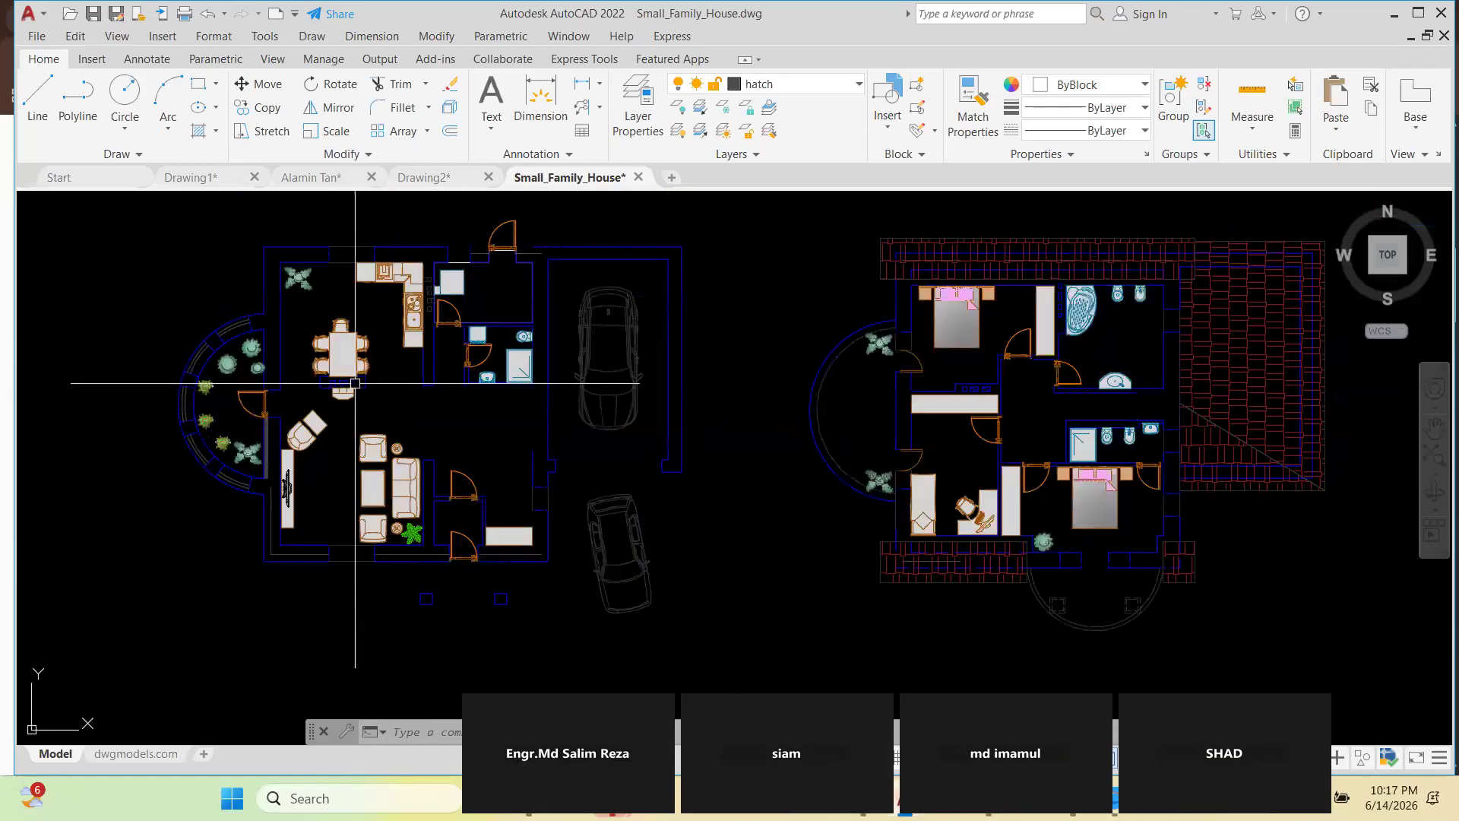
scroll(441, 312, down, 3)
scroll(904, 349, up, 5)
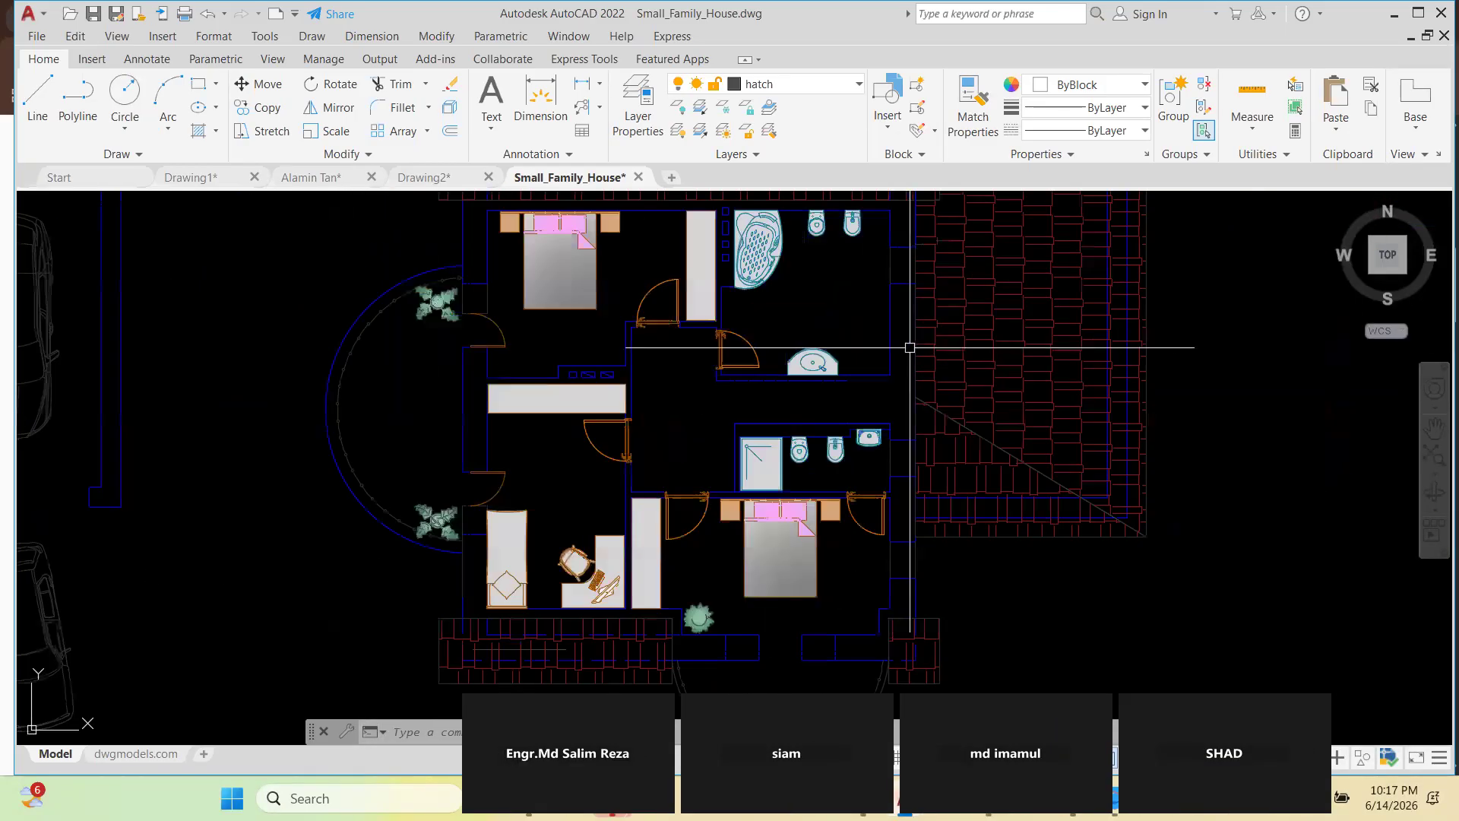
scroll(573, 393, down, 2)
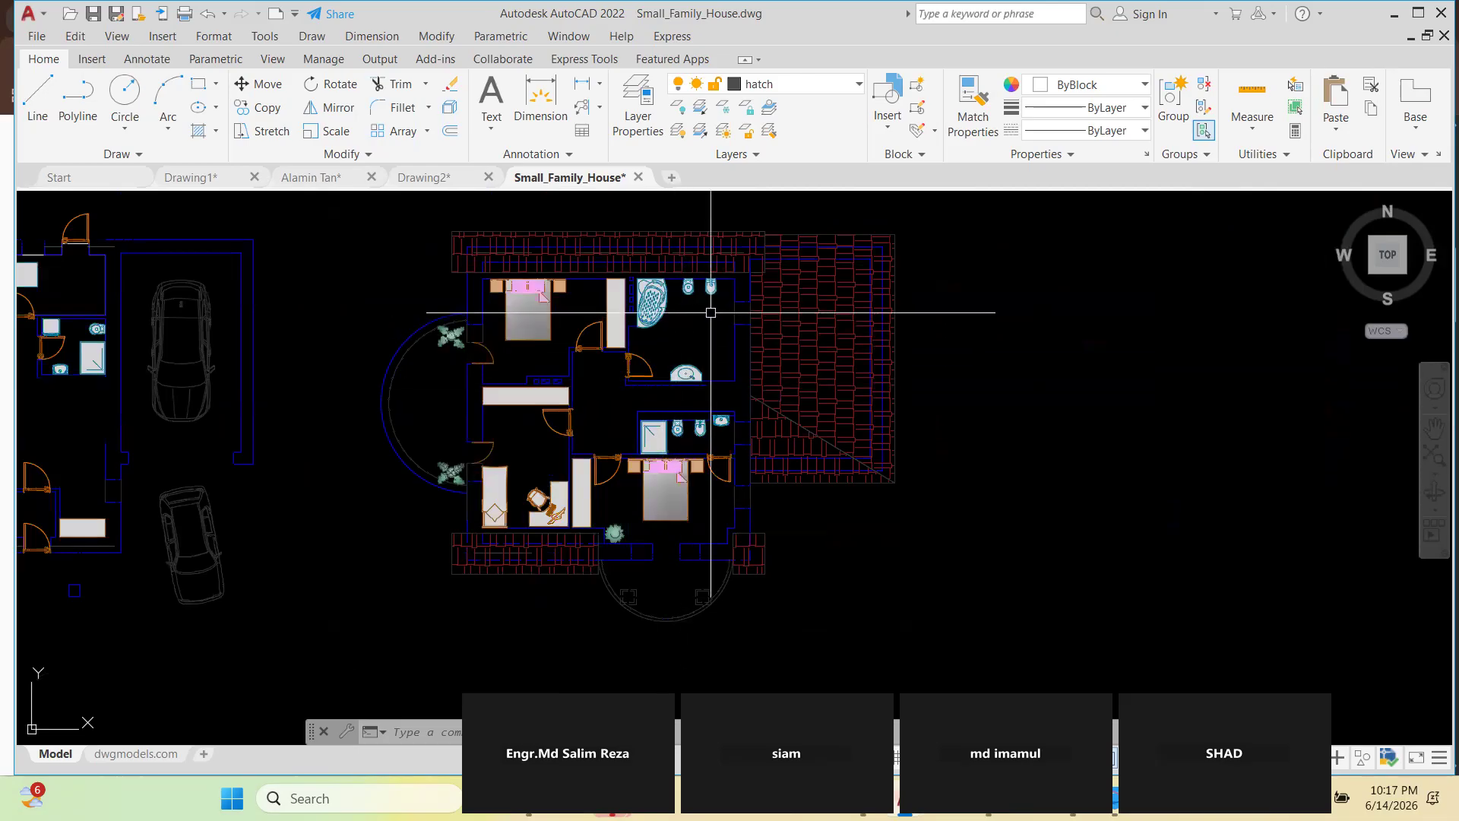
scroll(646, 316, up, 3)
scroll(538, 484, down, 1)
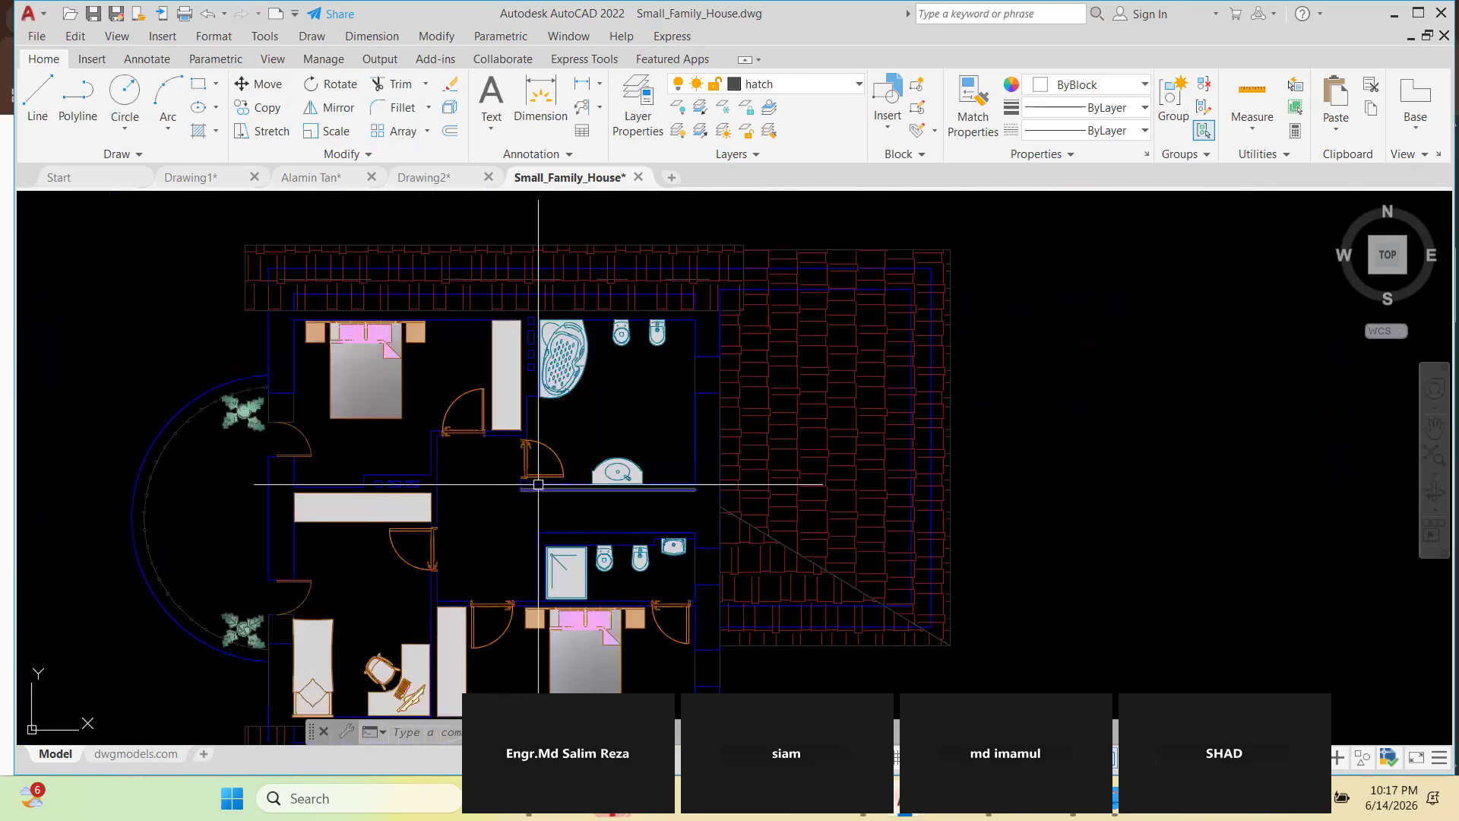
scroll(538, 484, up, 2)
scroll(593, 376, down, 3)
scroll(580, 385, up, 3)
scroll(606, 309, up, 1)
scroll(605, 316, down, 3)
scroll(626, 402, down, 3)
scroll(627, 402, up, 4)
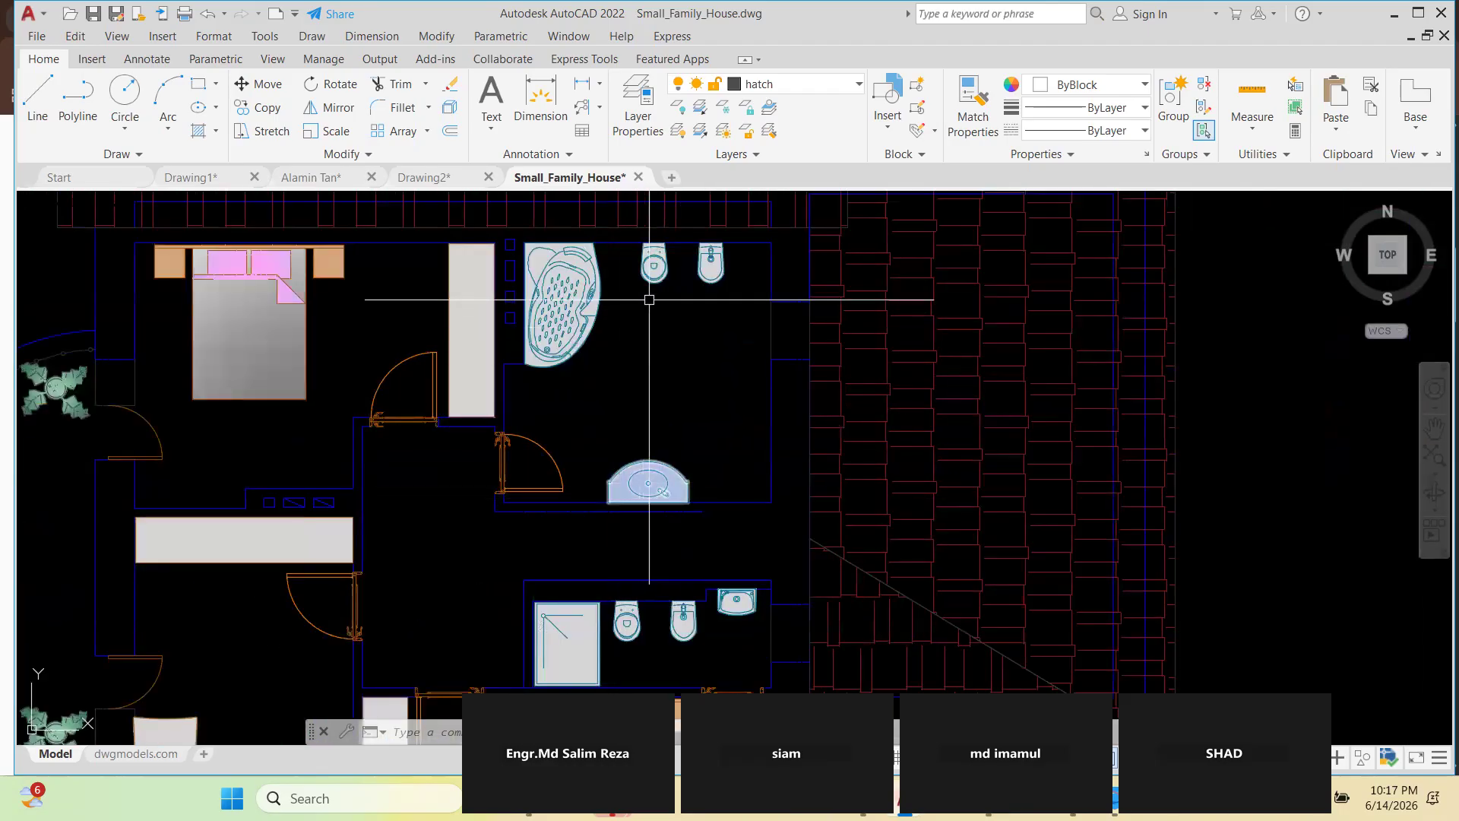
scroll(417, 342, down, 5)
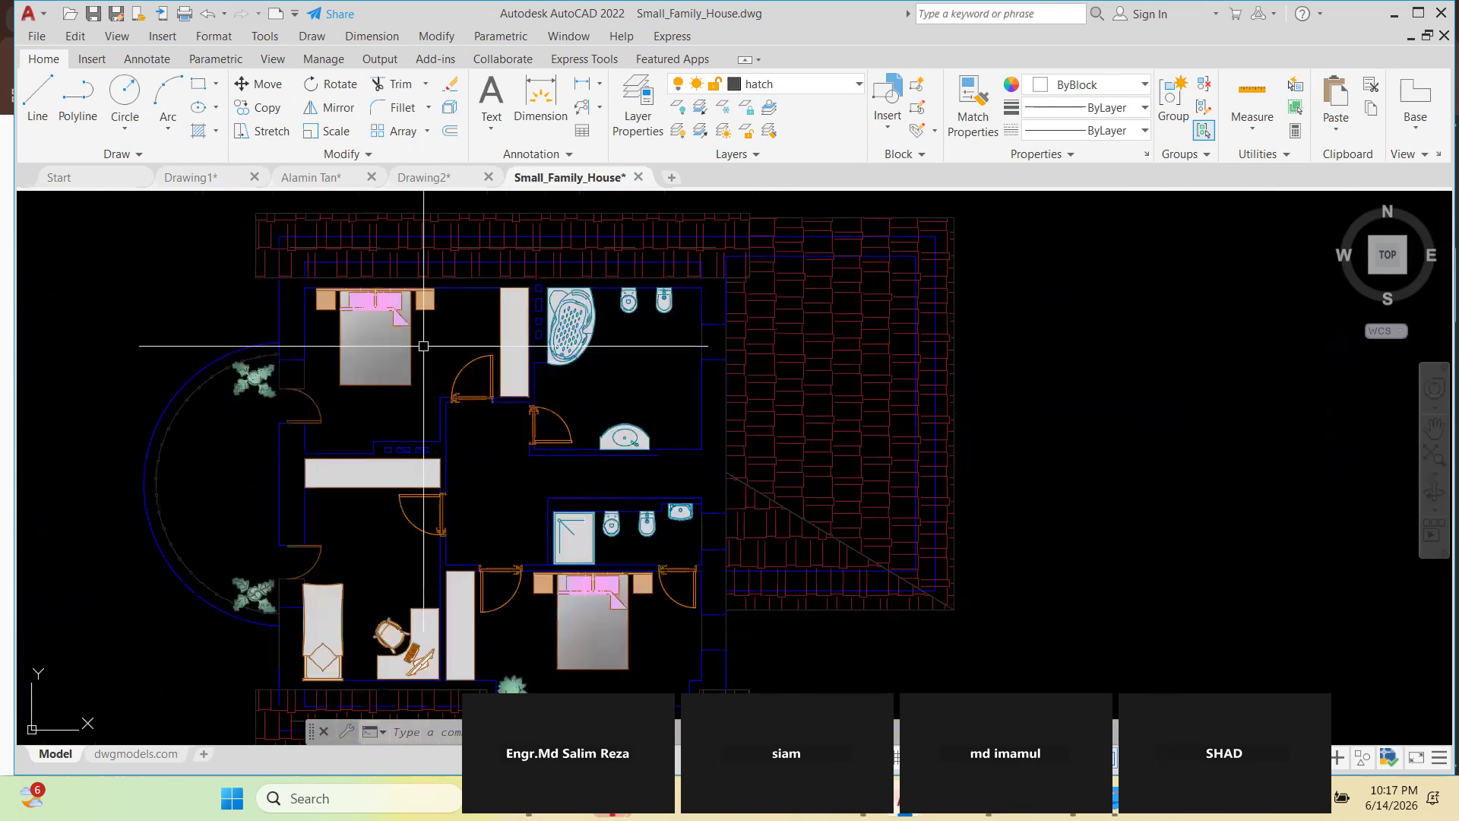
scroll(414, 501, up, 5)
scroll(426, 523, down, 4)
scroll(593, 499, up, 2)
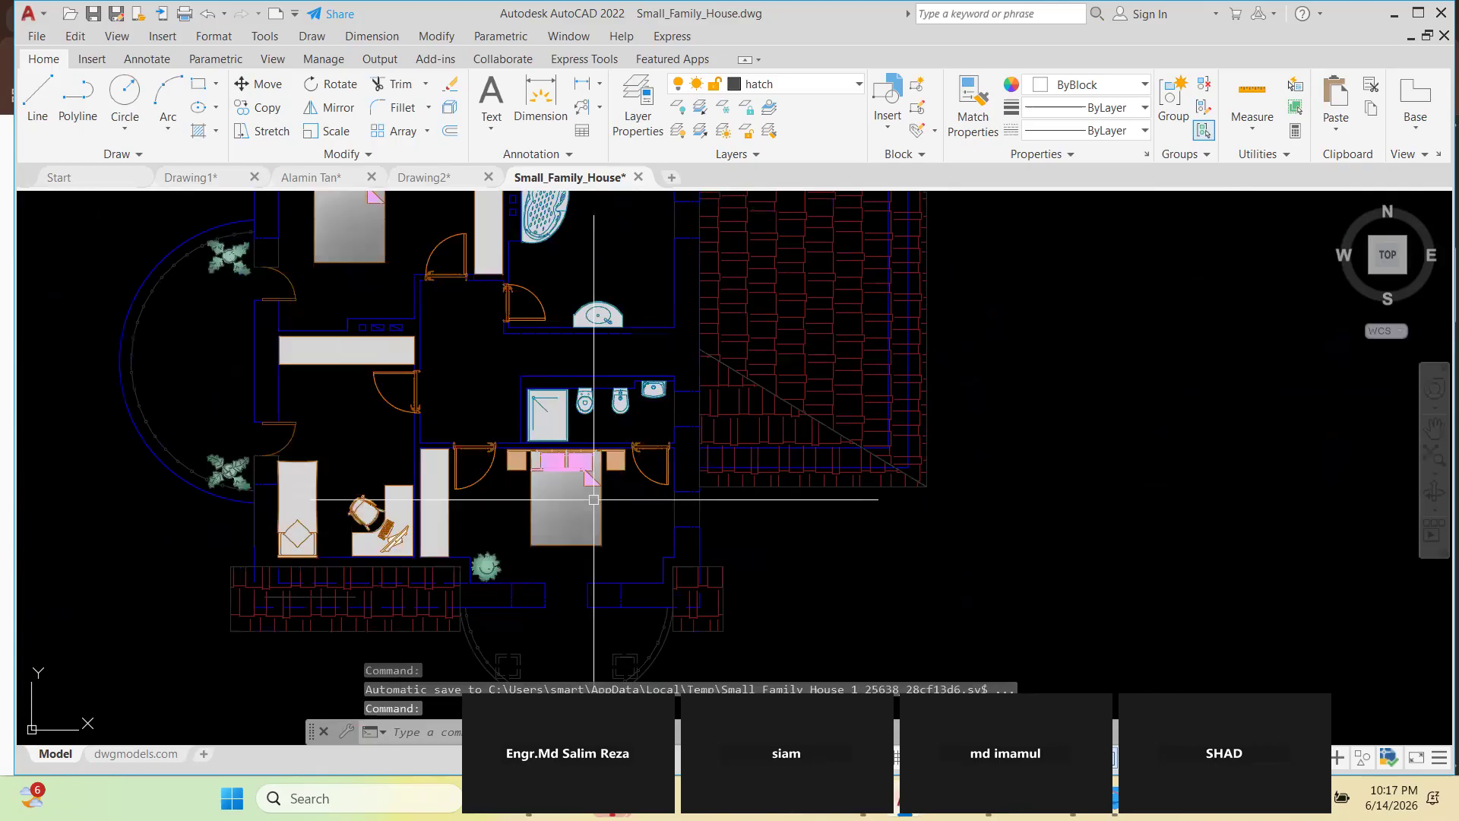
scroll(594, 500, down, 4)
scroll(577, 534, up, 4)
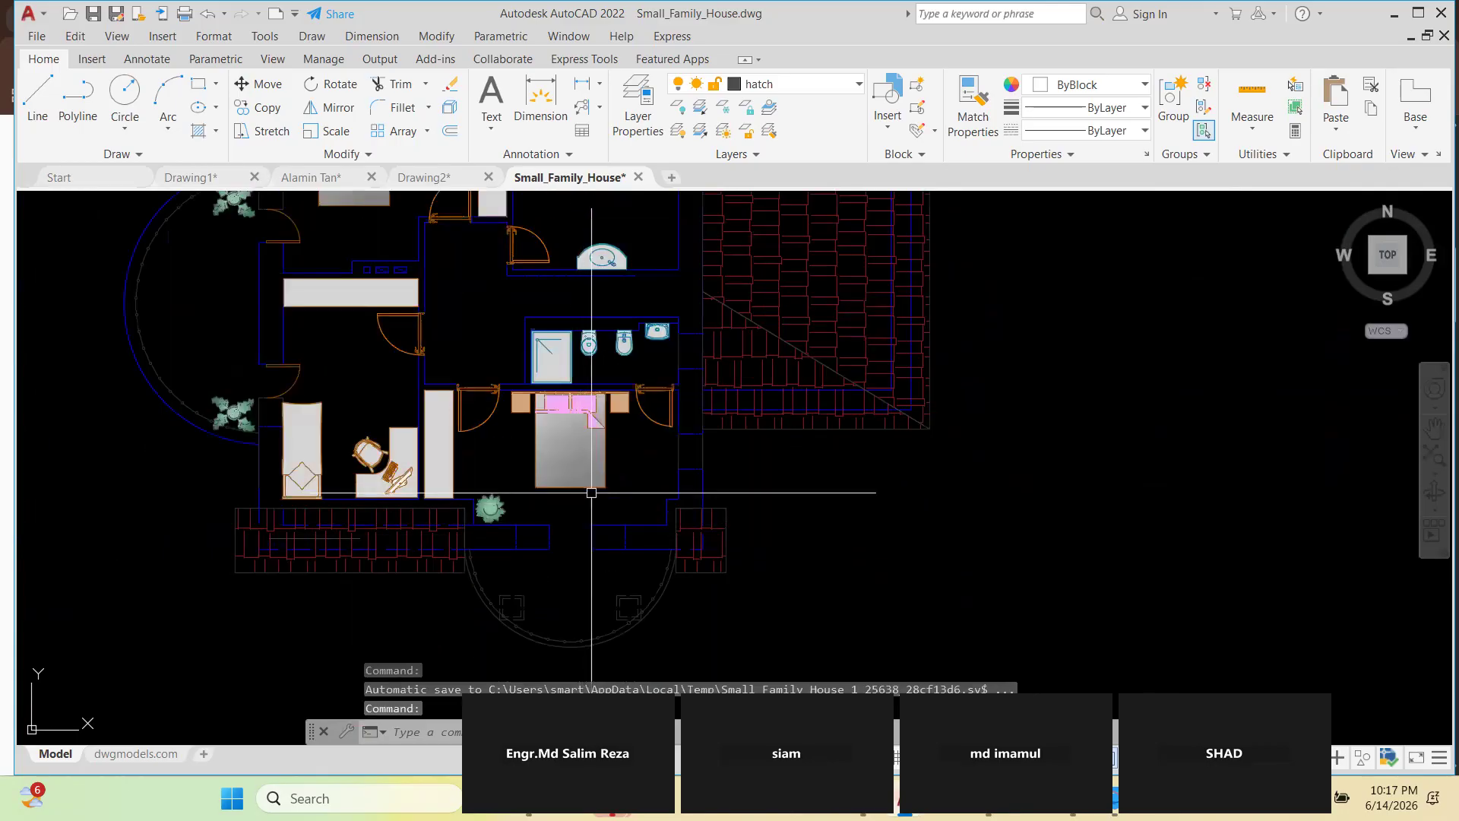
scroll(591, 492, down, 2)
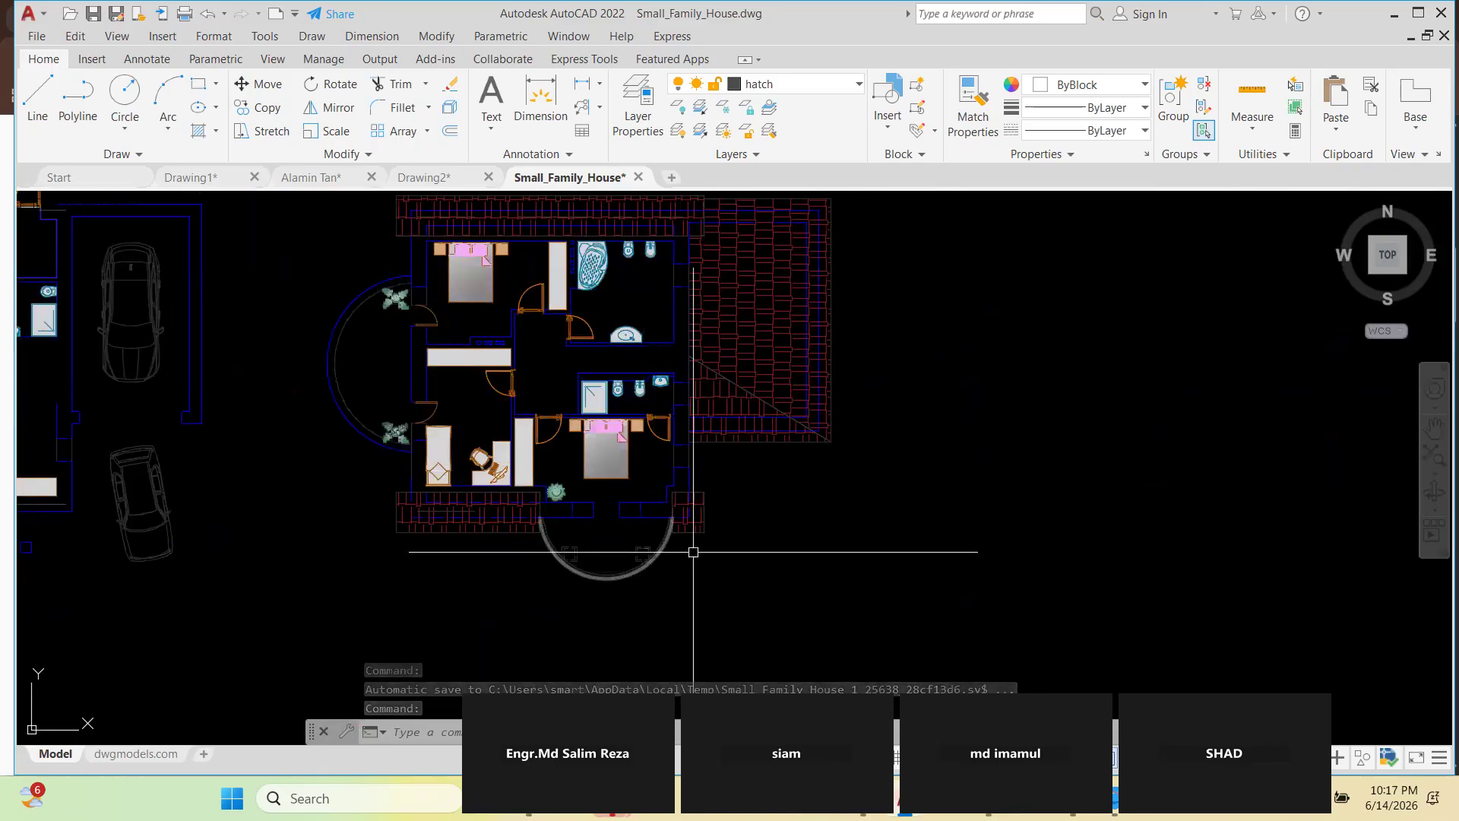
scroll(478, 298, up, 2)
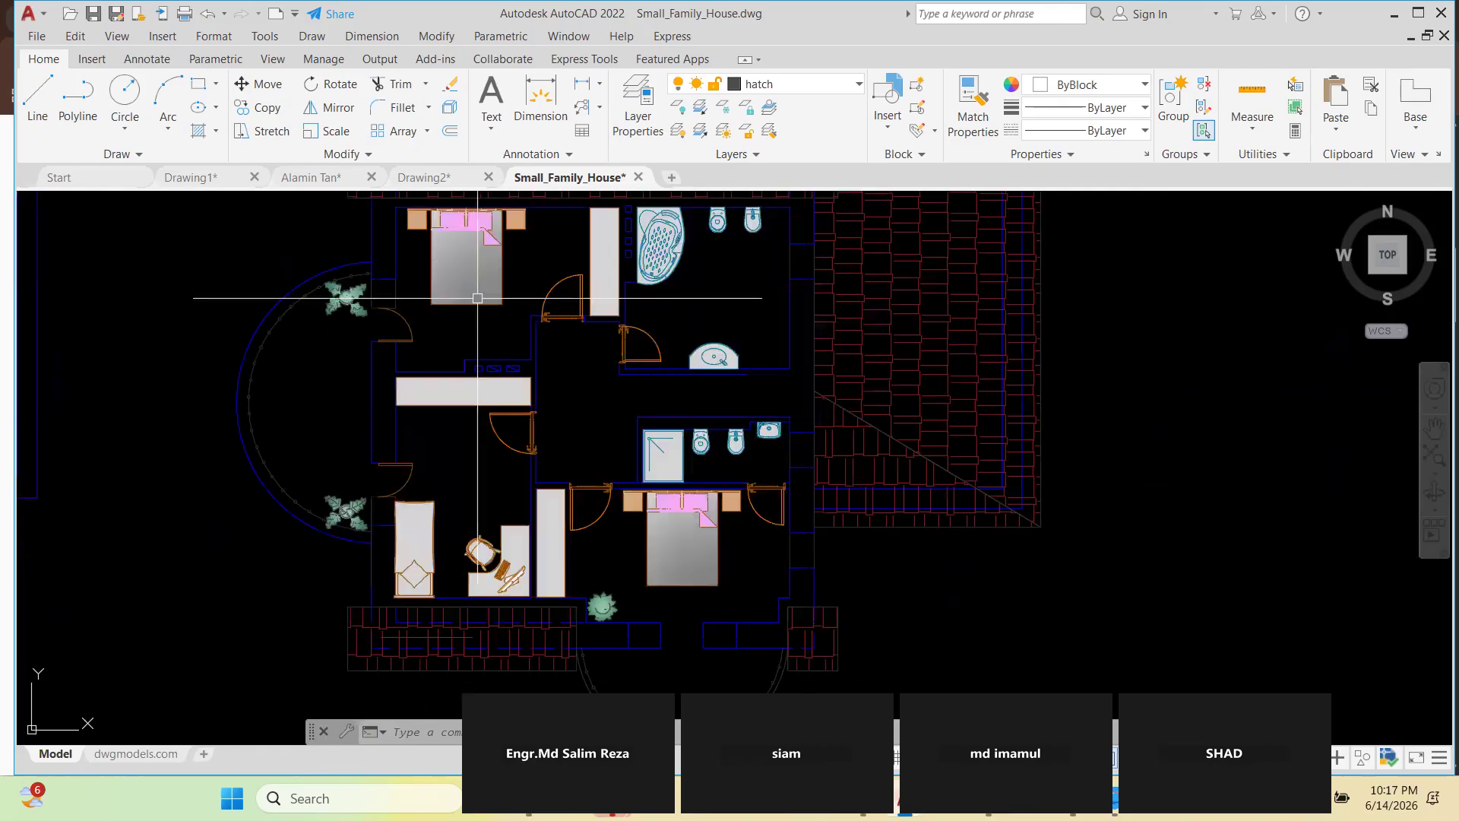
scroll(493, 308, down, 2)
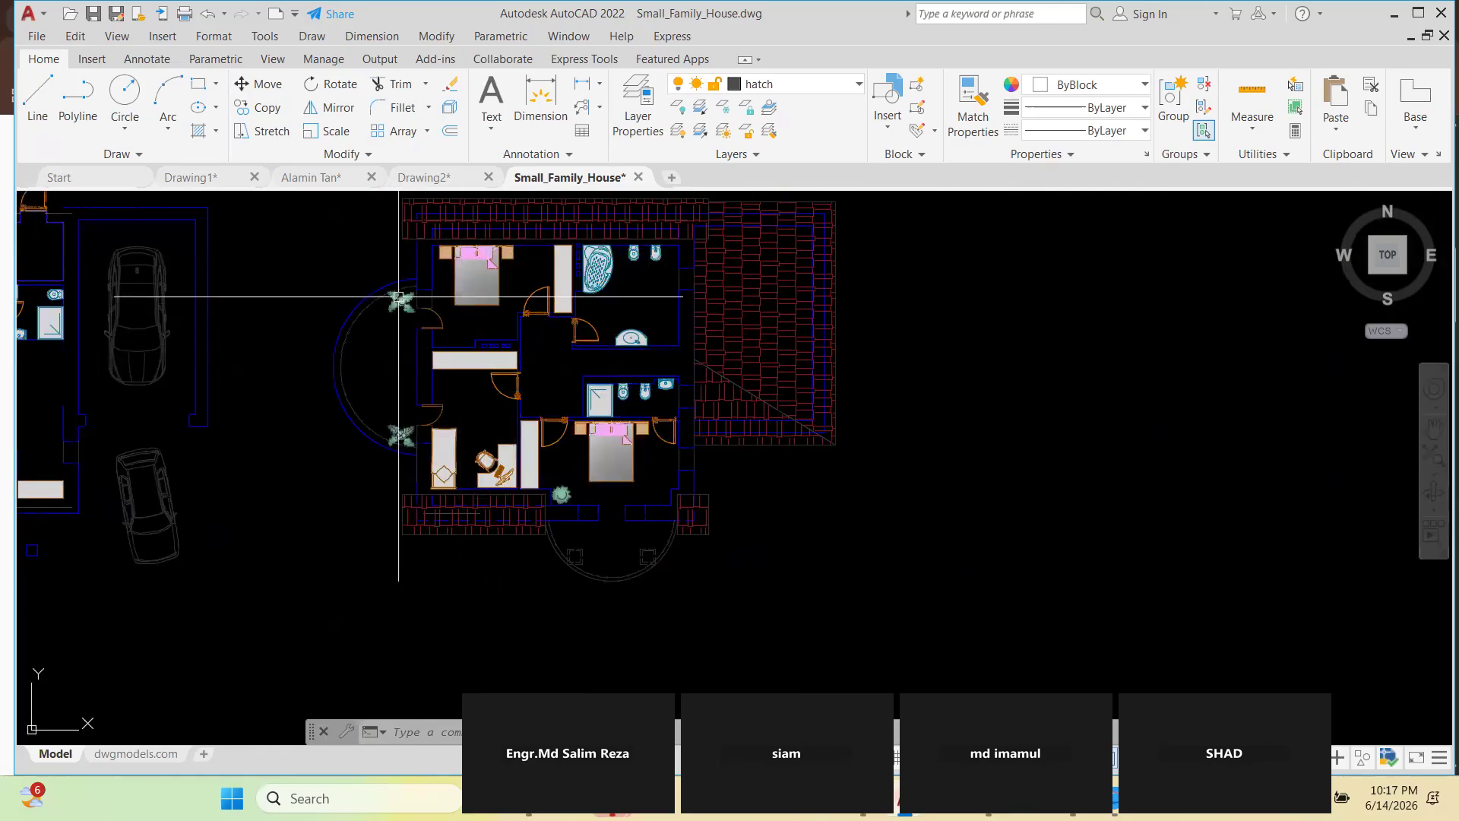
scroll(403, 429, down, 2)
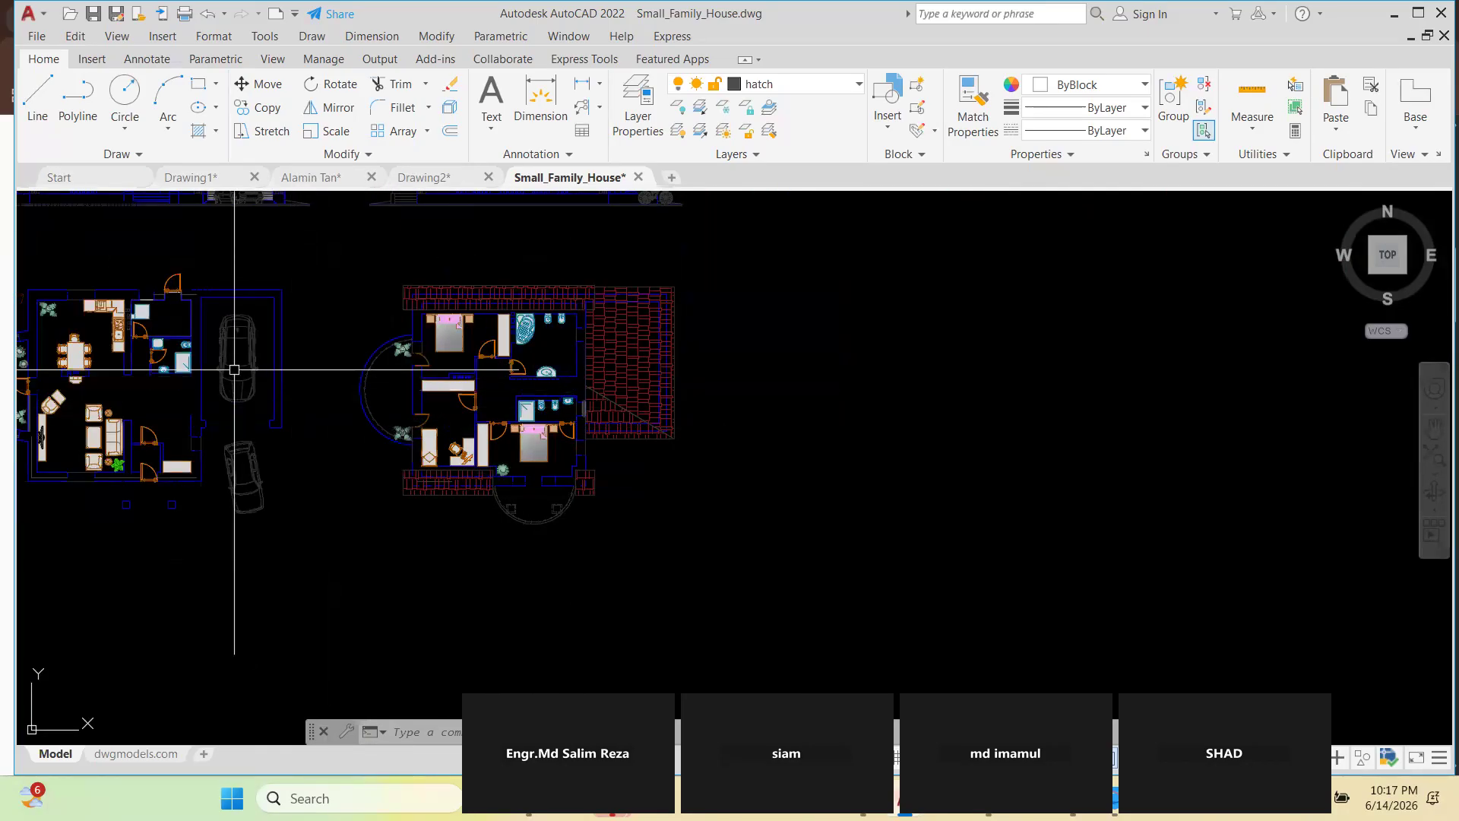
scroll(234, 370, up, 2)
scroll(683, 348, down, 2)
scroll(589, 398, up, 4)
scroll(672, 365, down, 2)
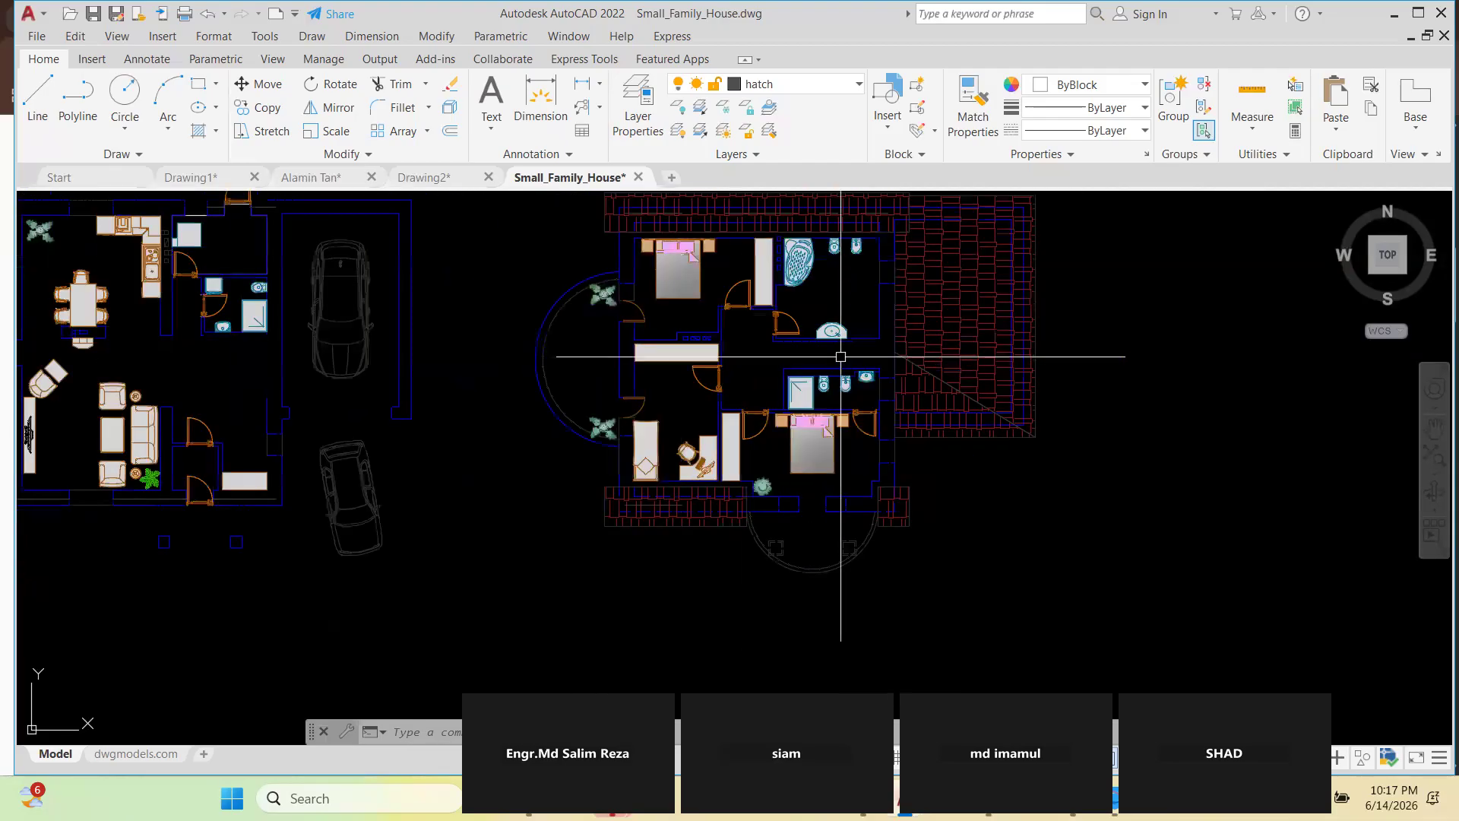
scroll(840, 357, down, 3)
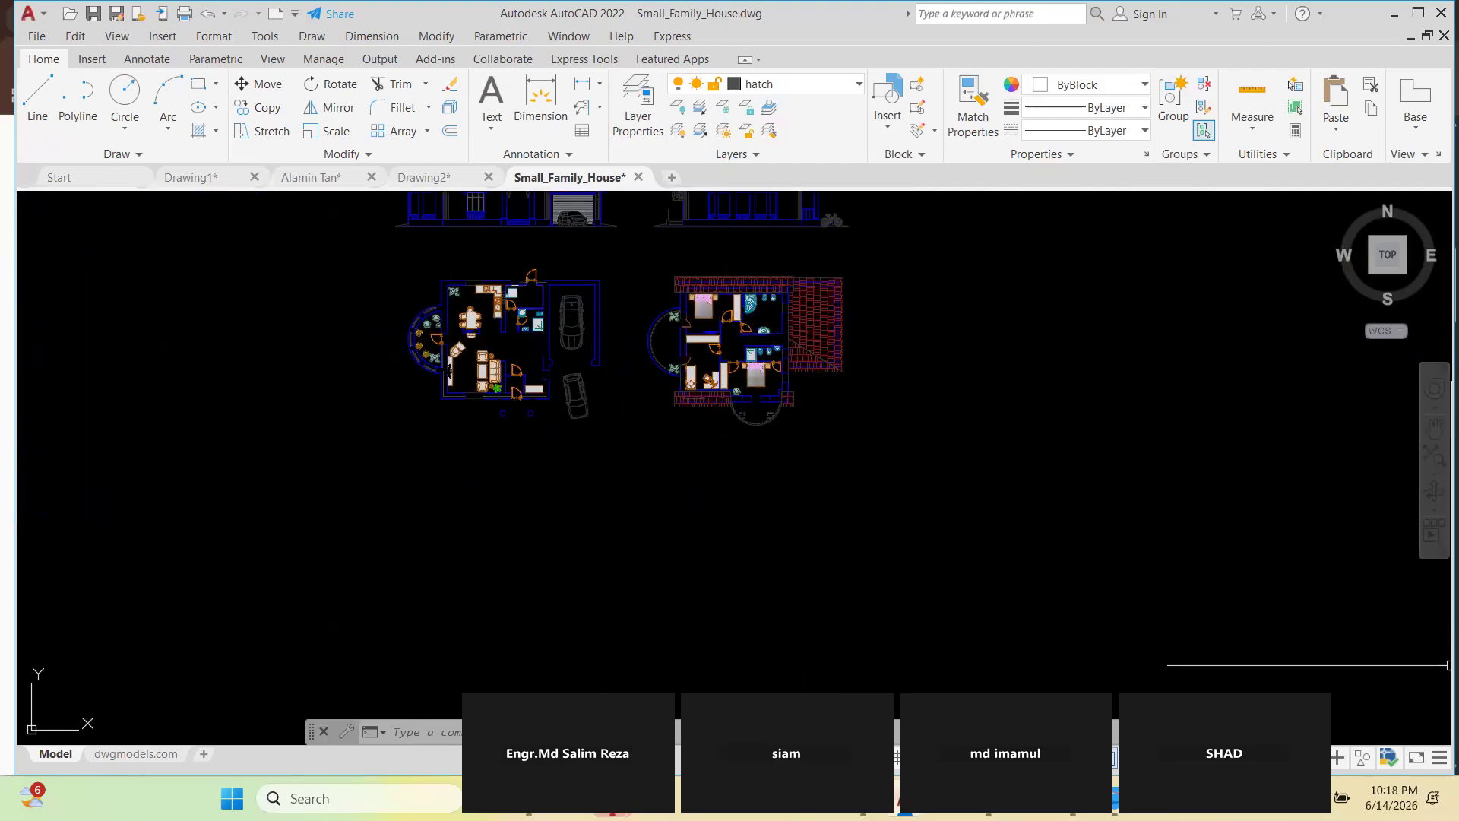
scroll(859, 319, up, 3)
scroll(558, 235, up, 2)
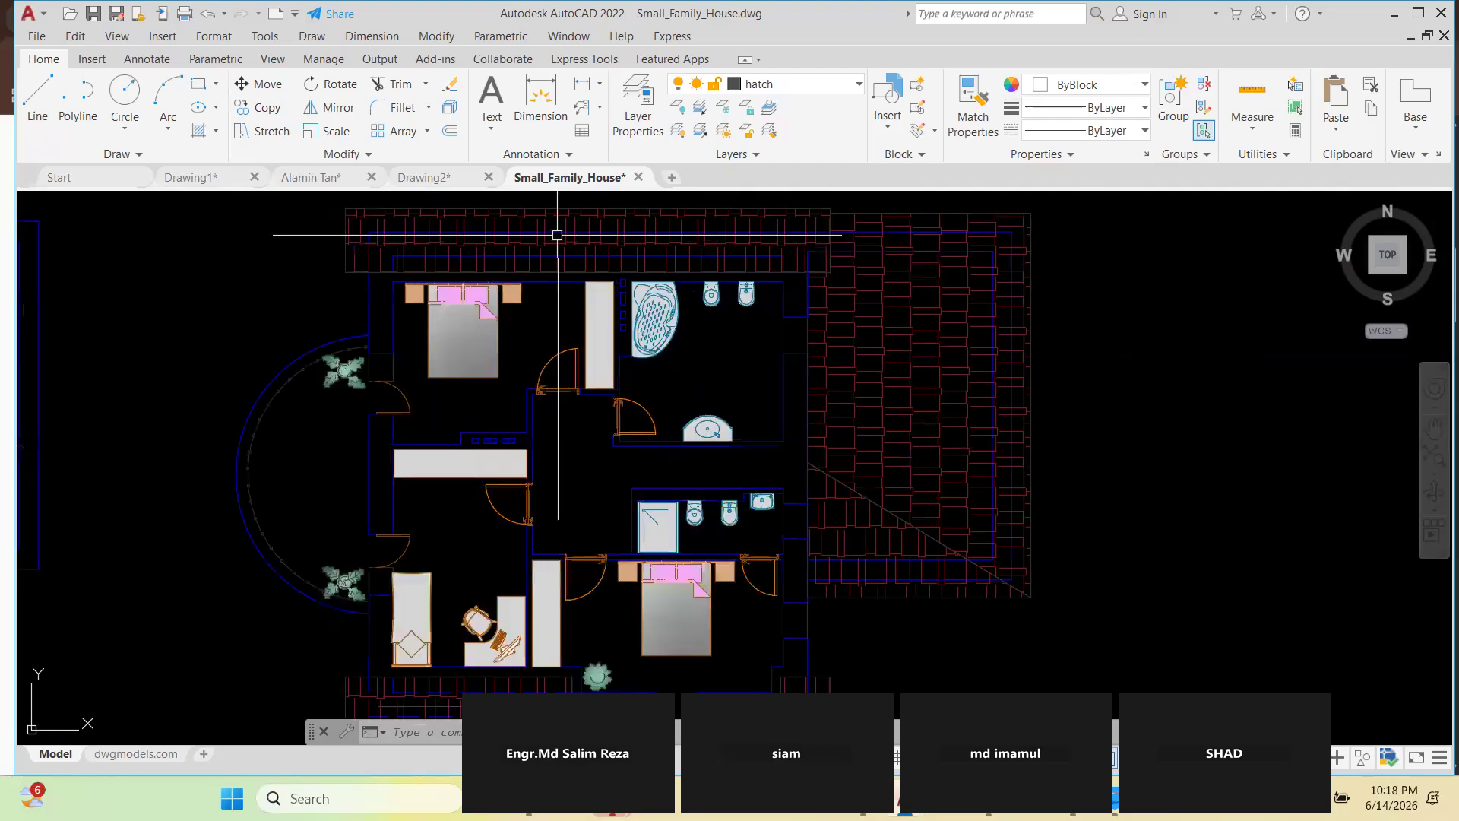
scroll(883, 492, down, 2)
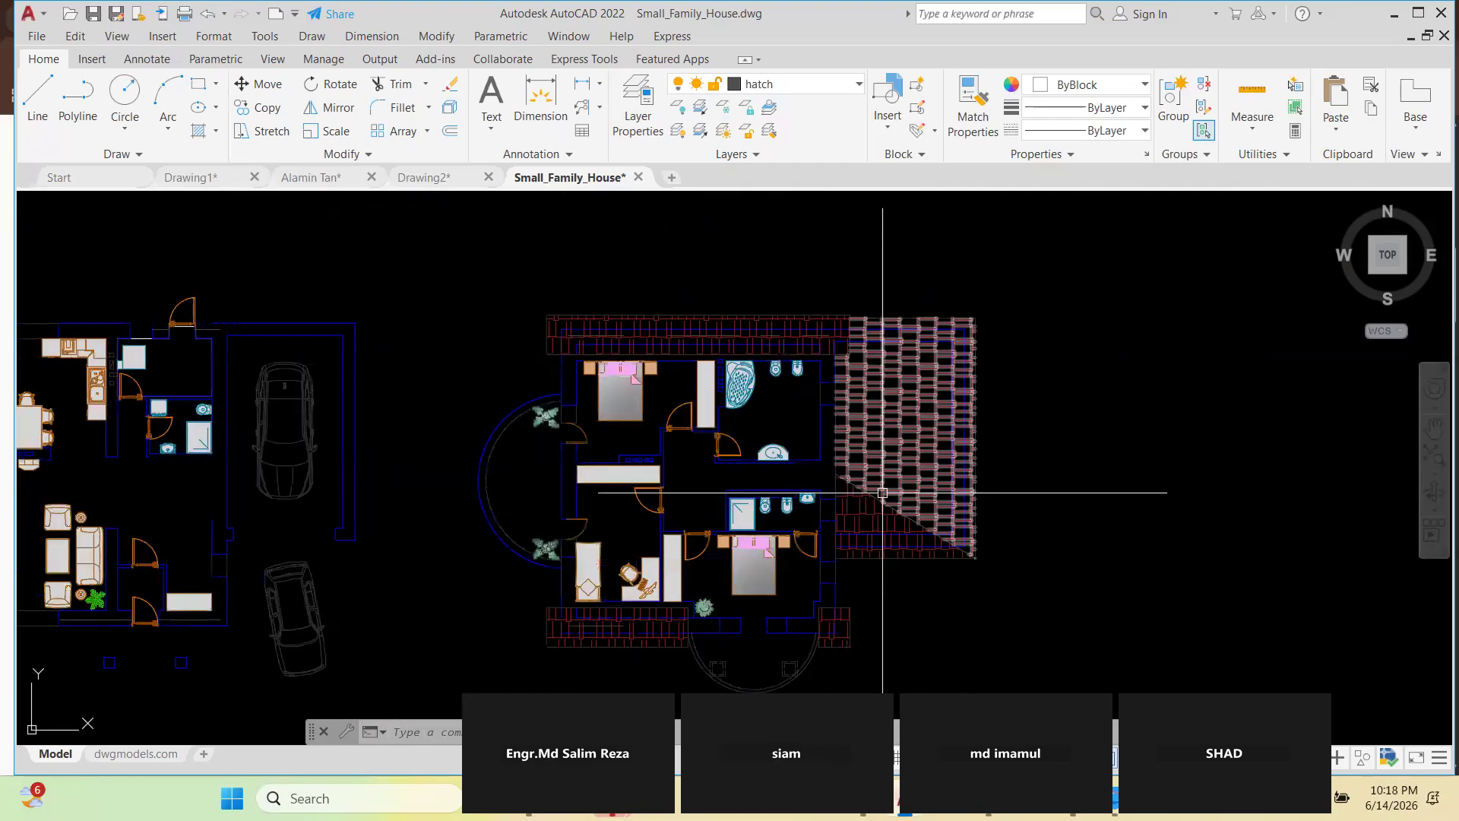
scroll(737, 335, down, 4)
scroll(802, 247, up, 5)
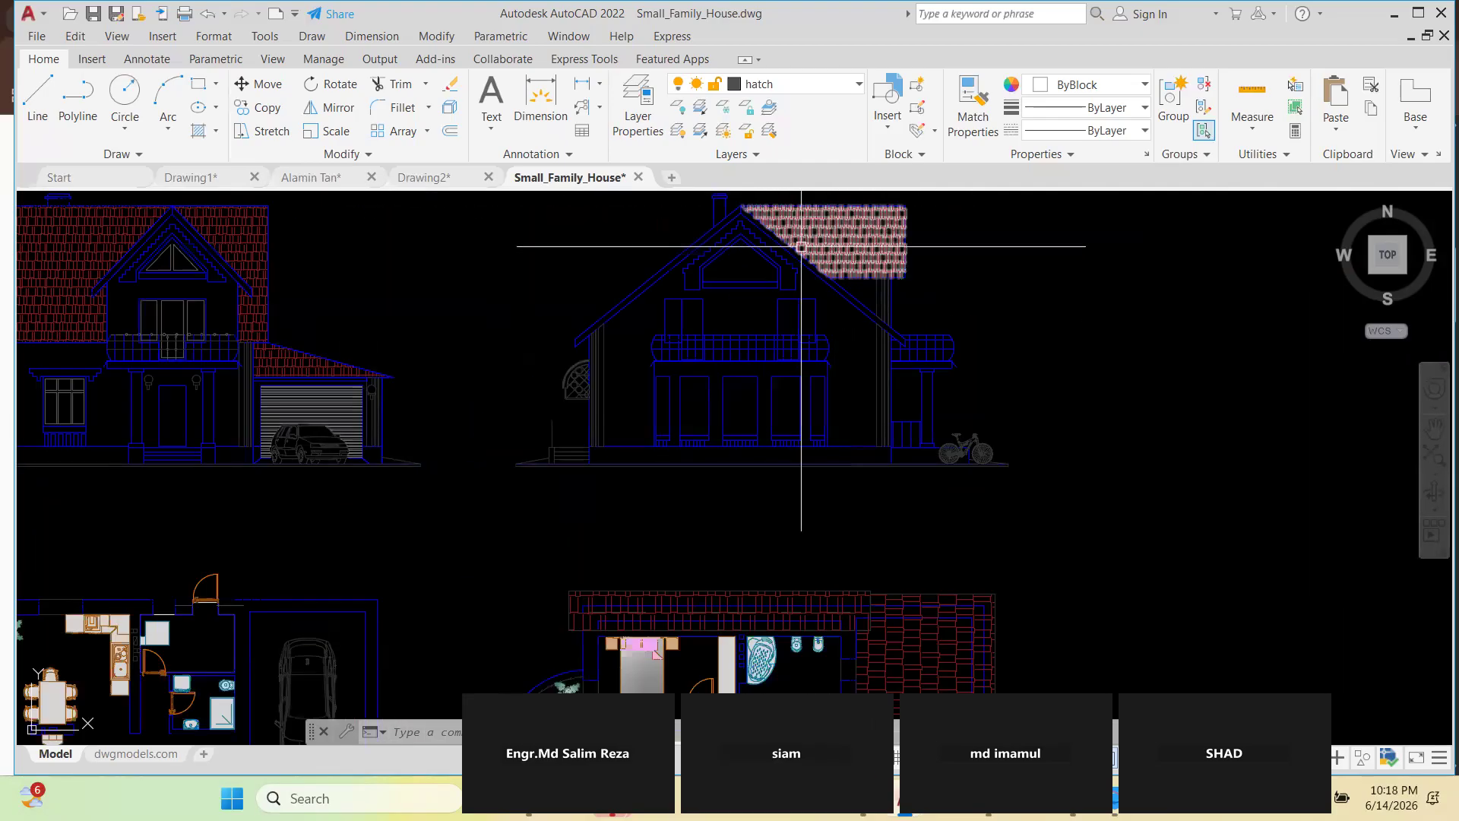
scroll(639, 302, down, 2)
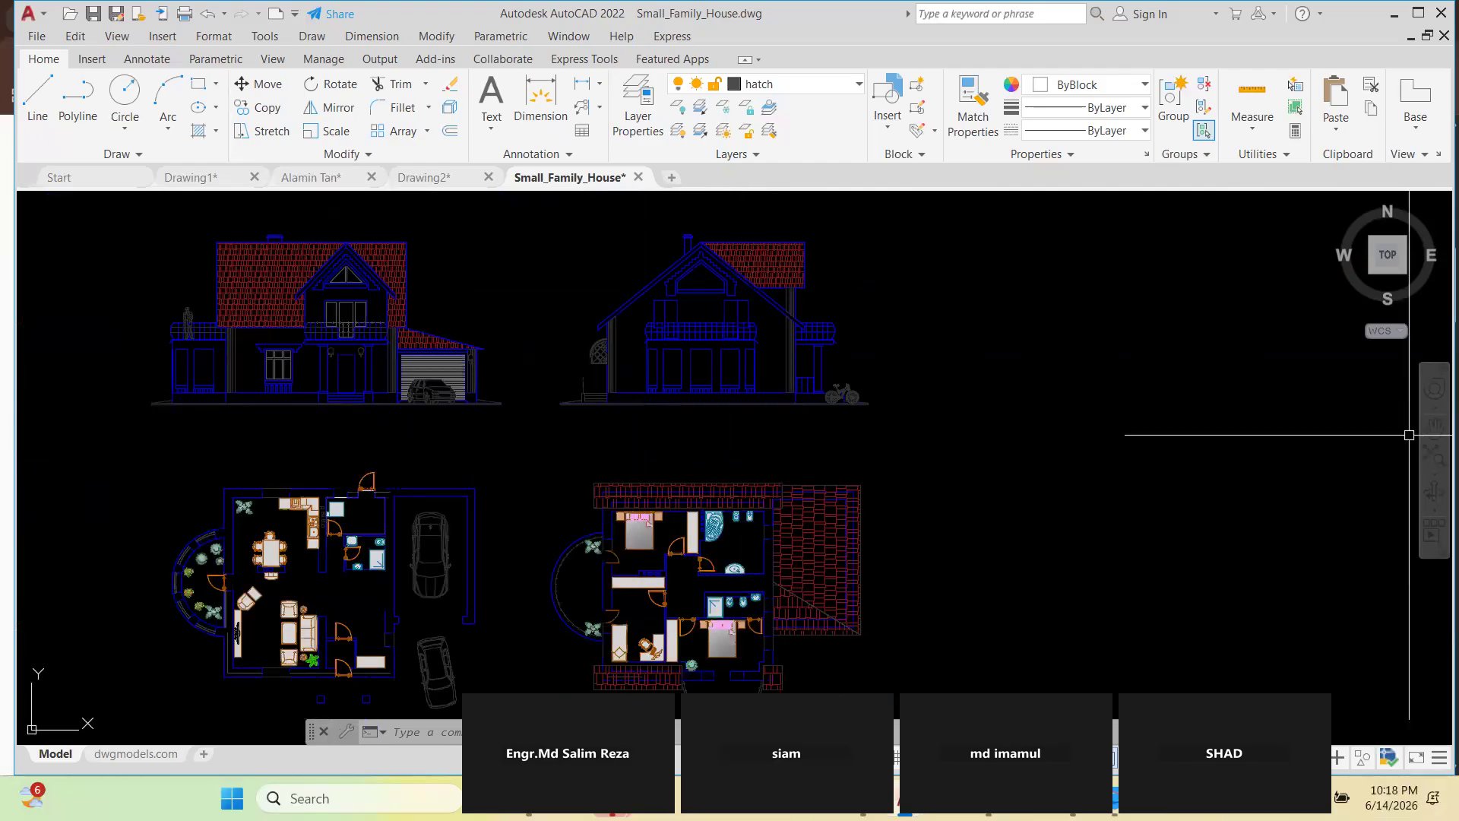
scroll(316, 489, down, 2)
scroll(317, 532, up, 3)
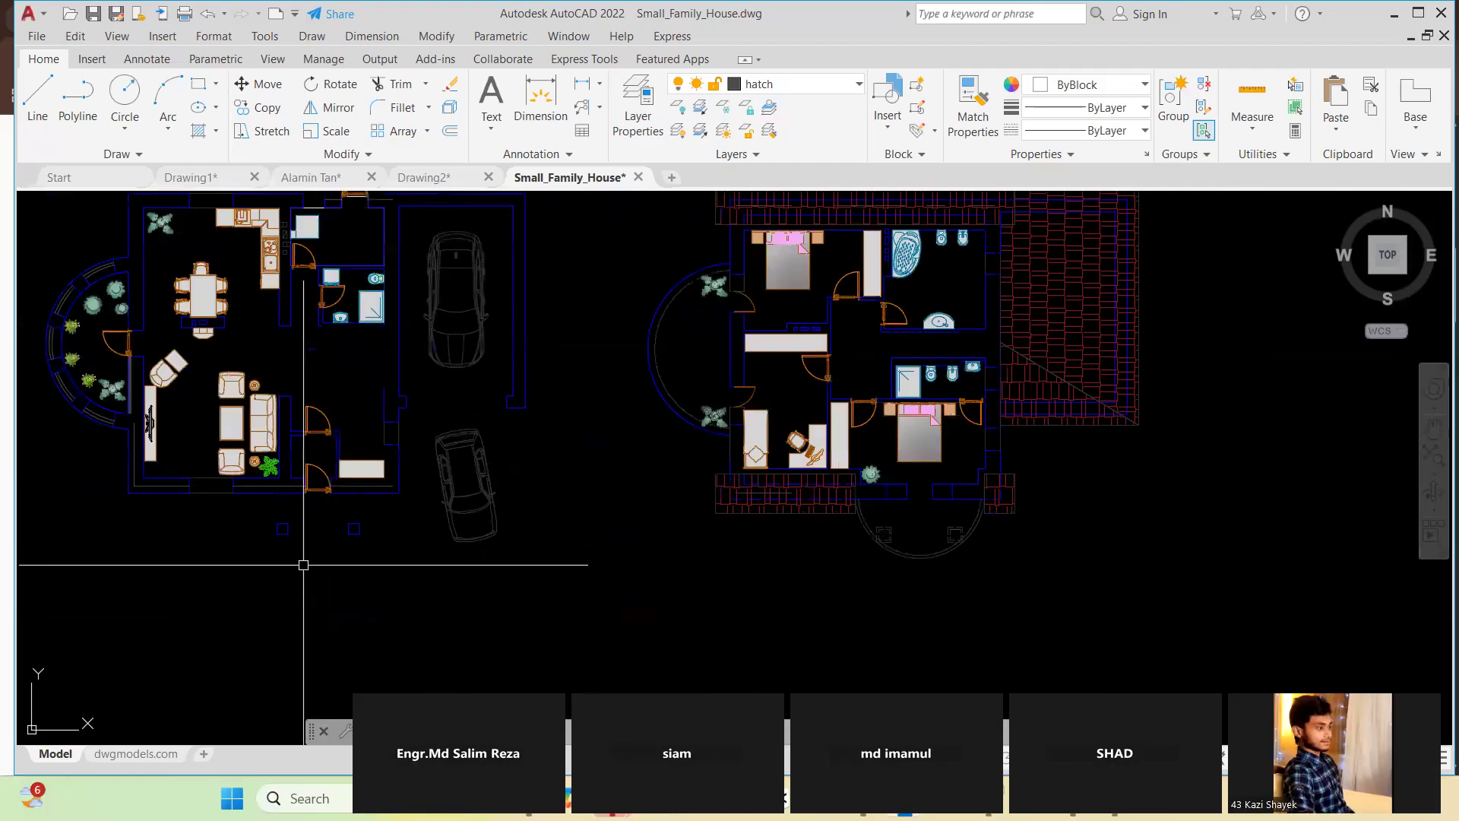
scroll(478, 486, down, 3)
scroll(449, 390, down, 2)
scroll(426, 362, up, 4)
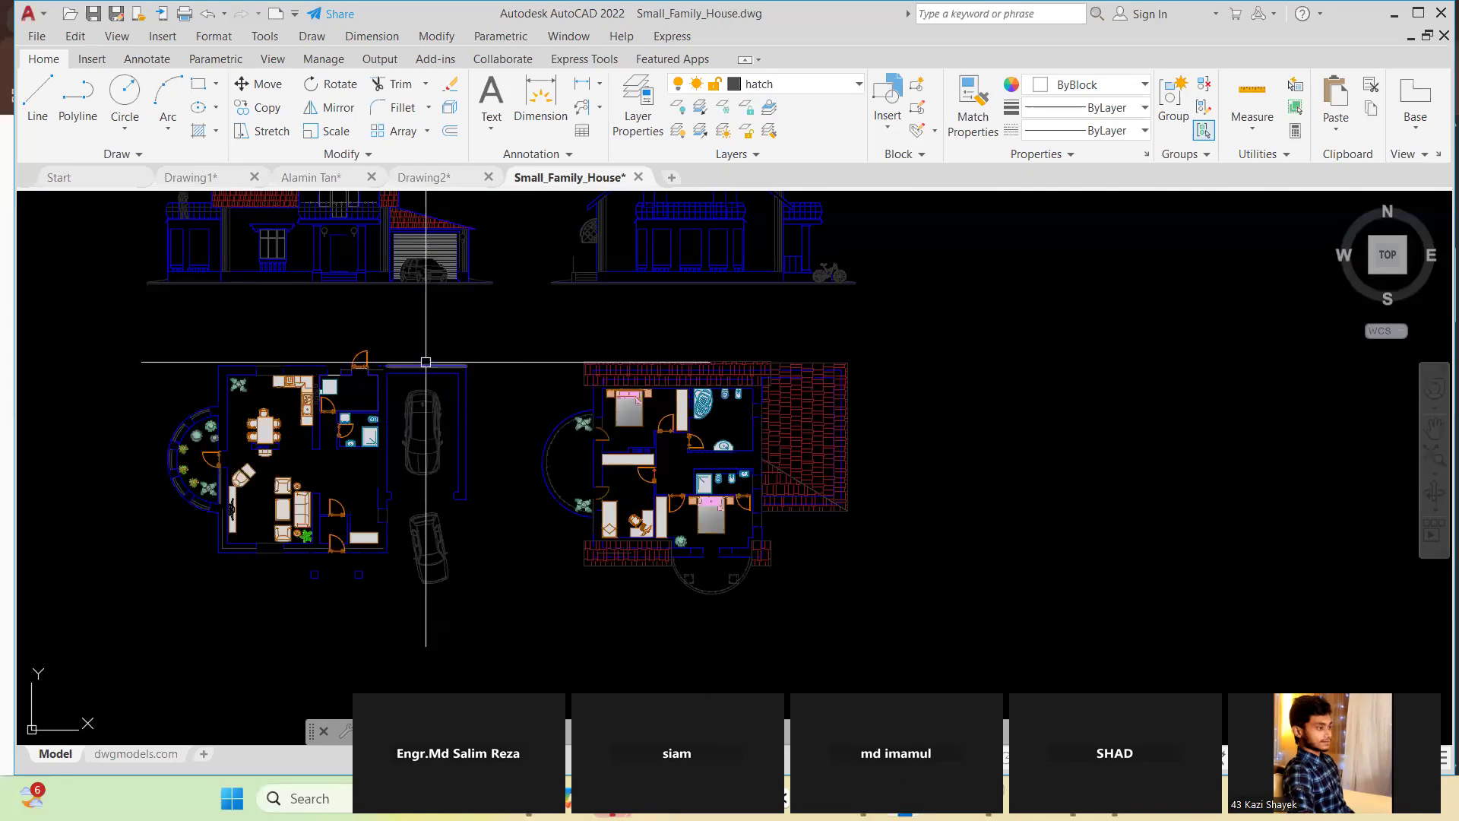
scroll(228, 381, up, 2)
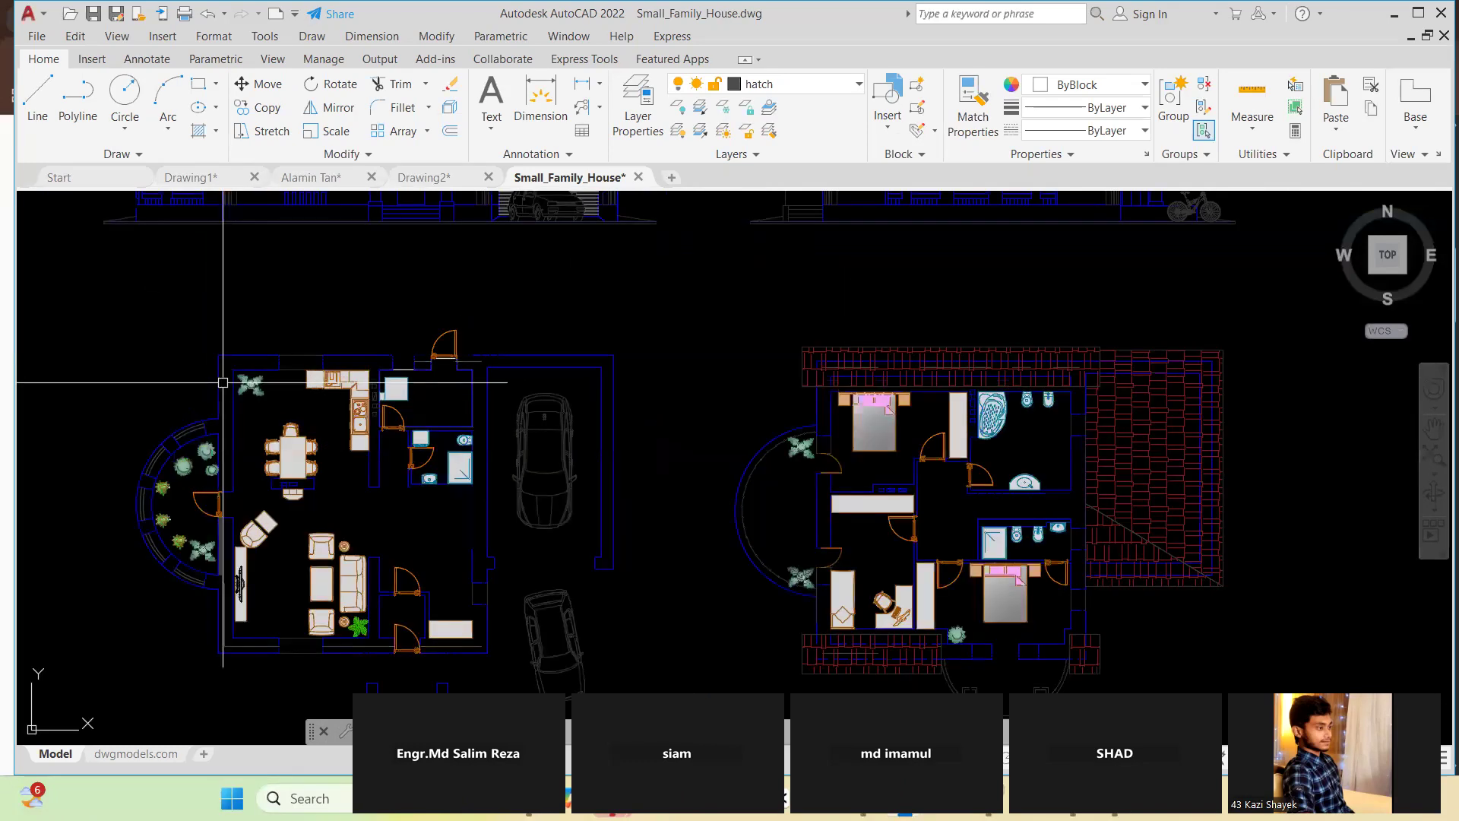
scroll(182, 328, down, 2)
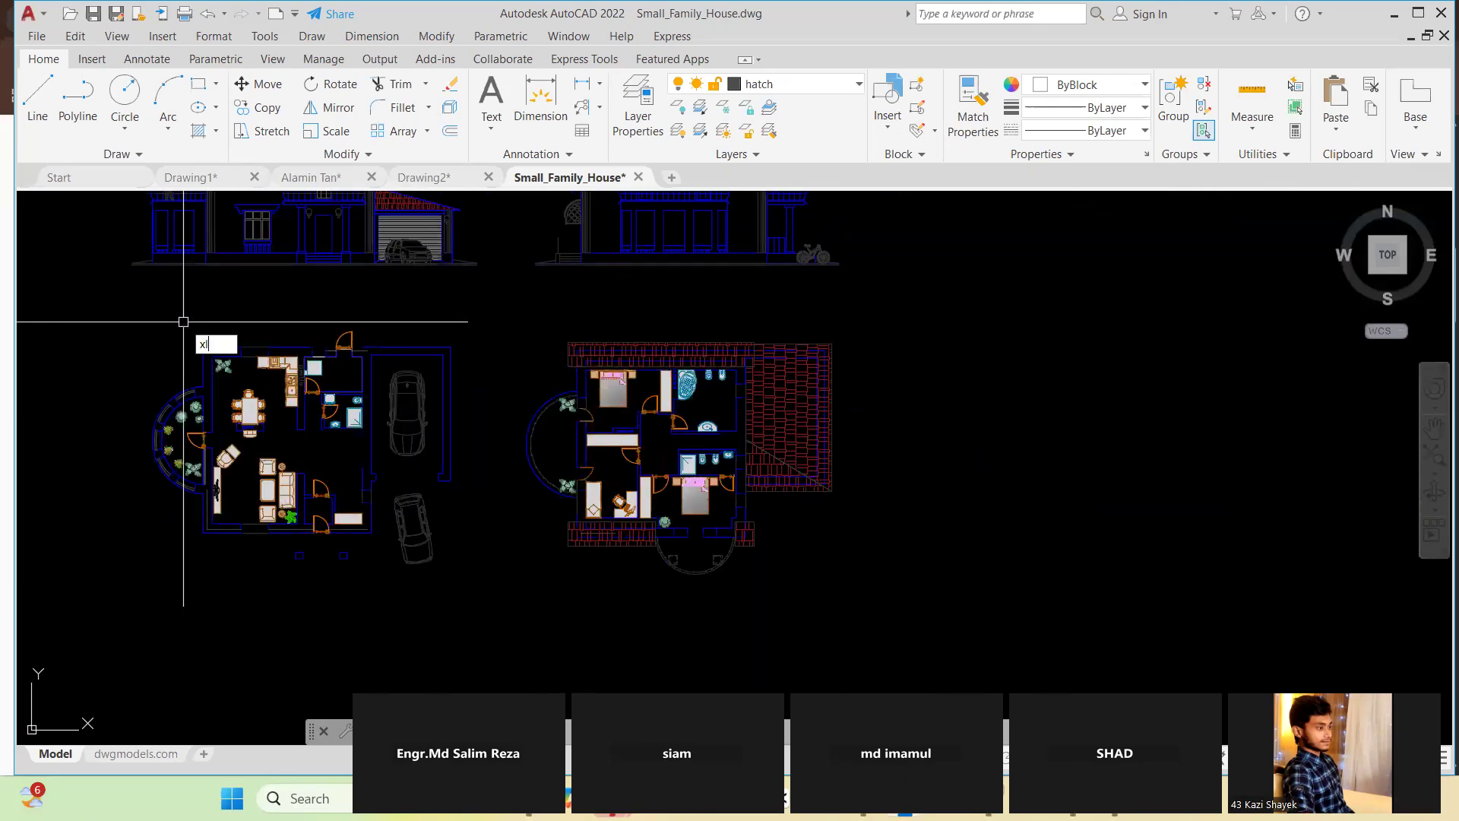
Draw trial vertical construction lines (XL, Ver) through the left floor plan and garage
key(Return)
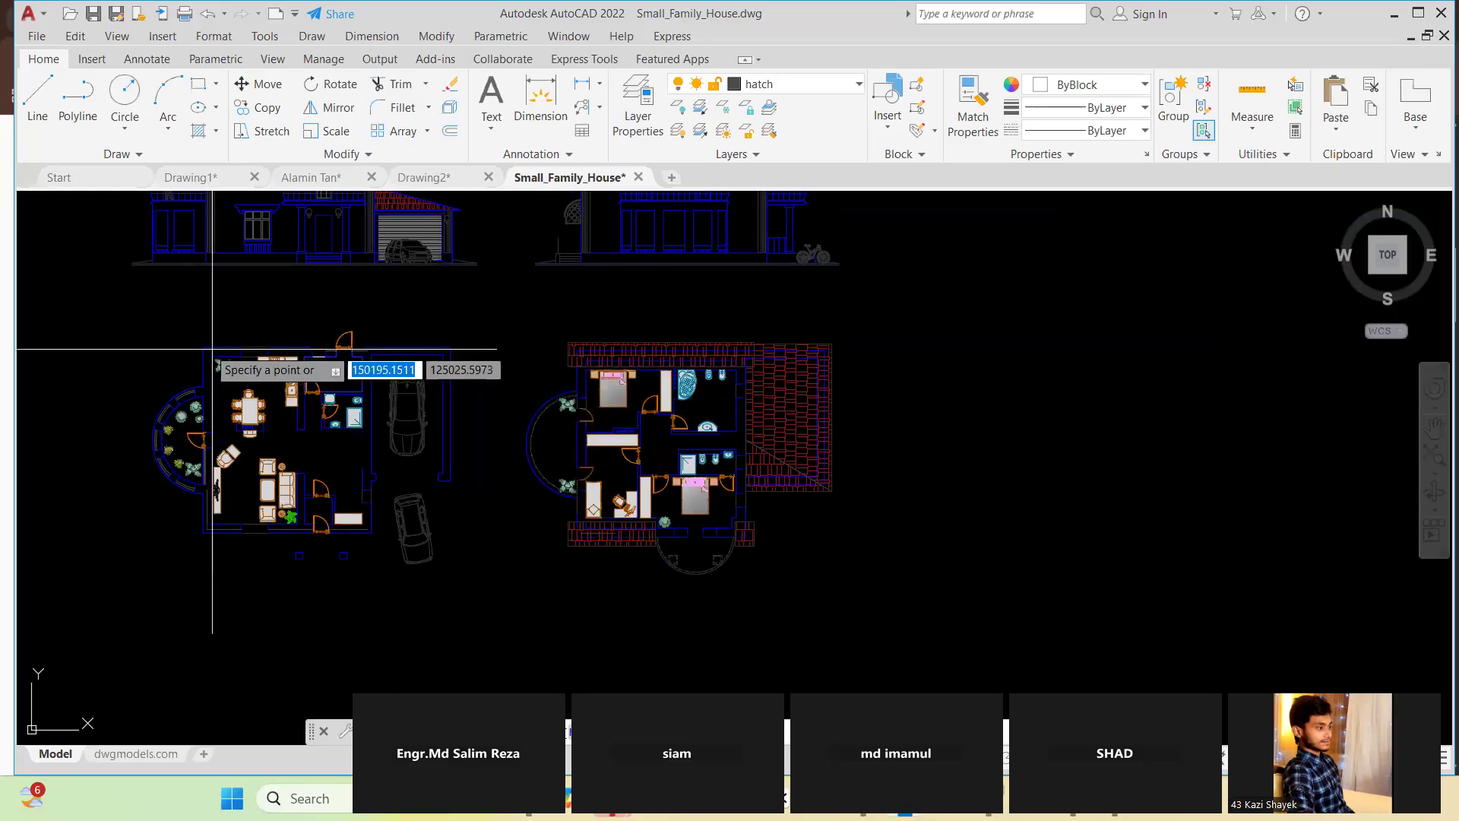
key(Escape)
text(x)
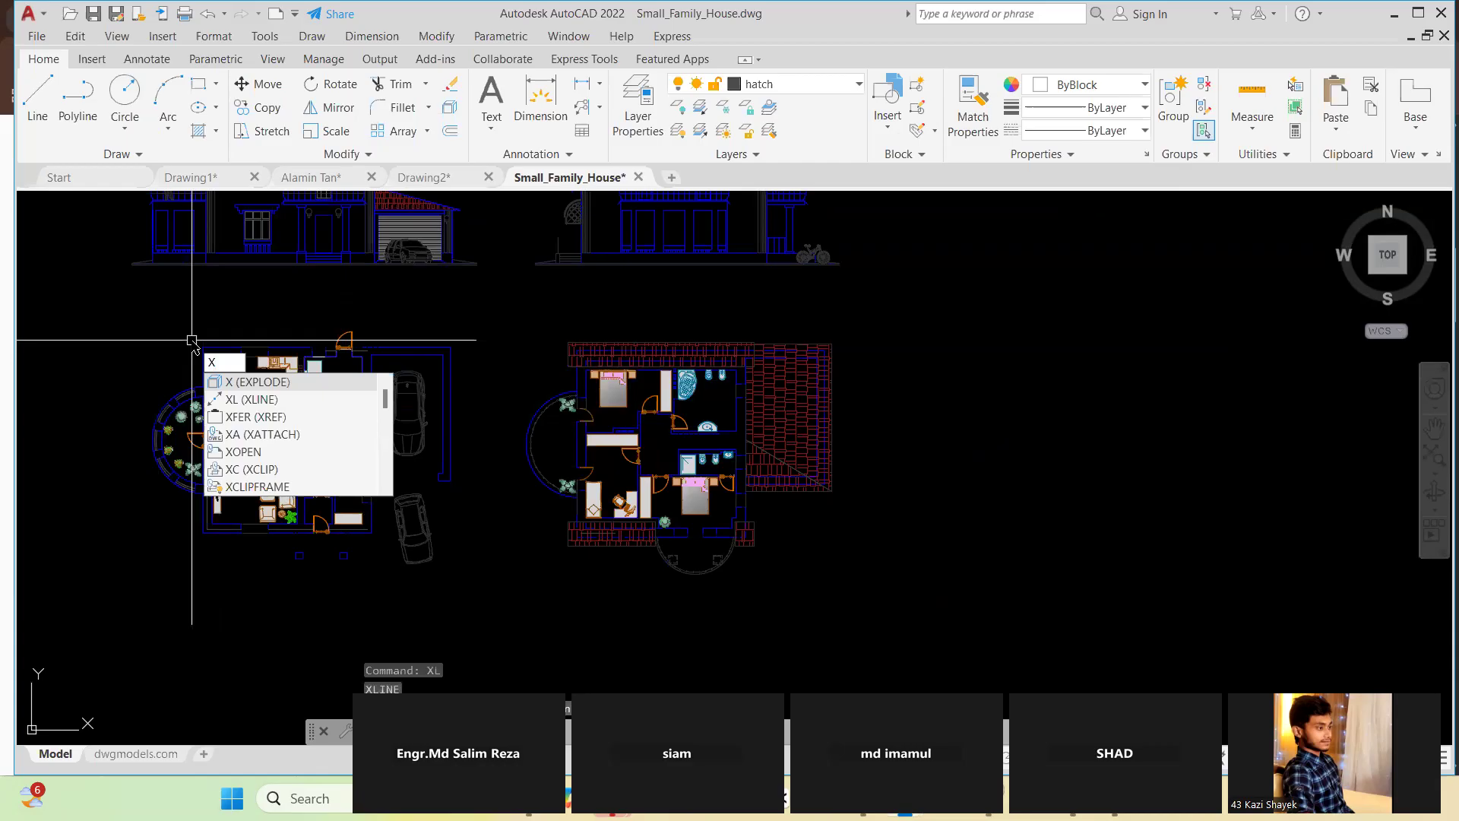
text(l)
key(Return)
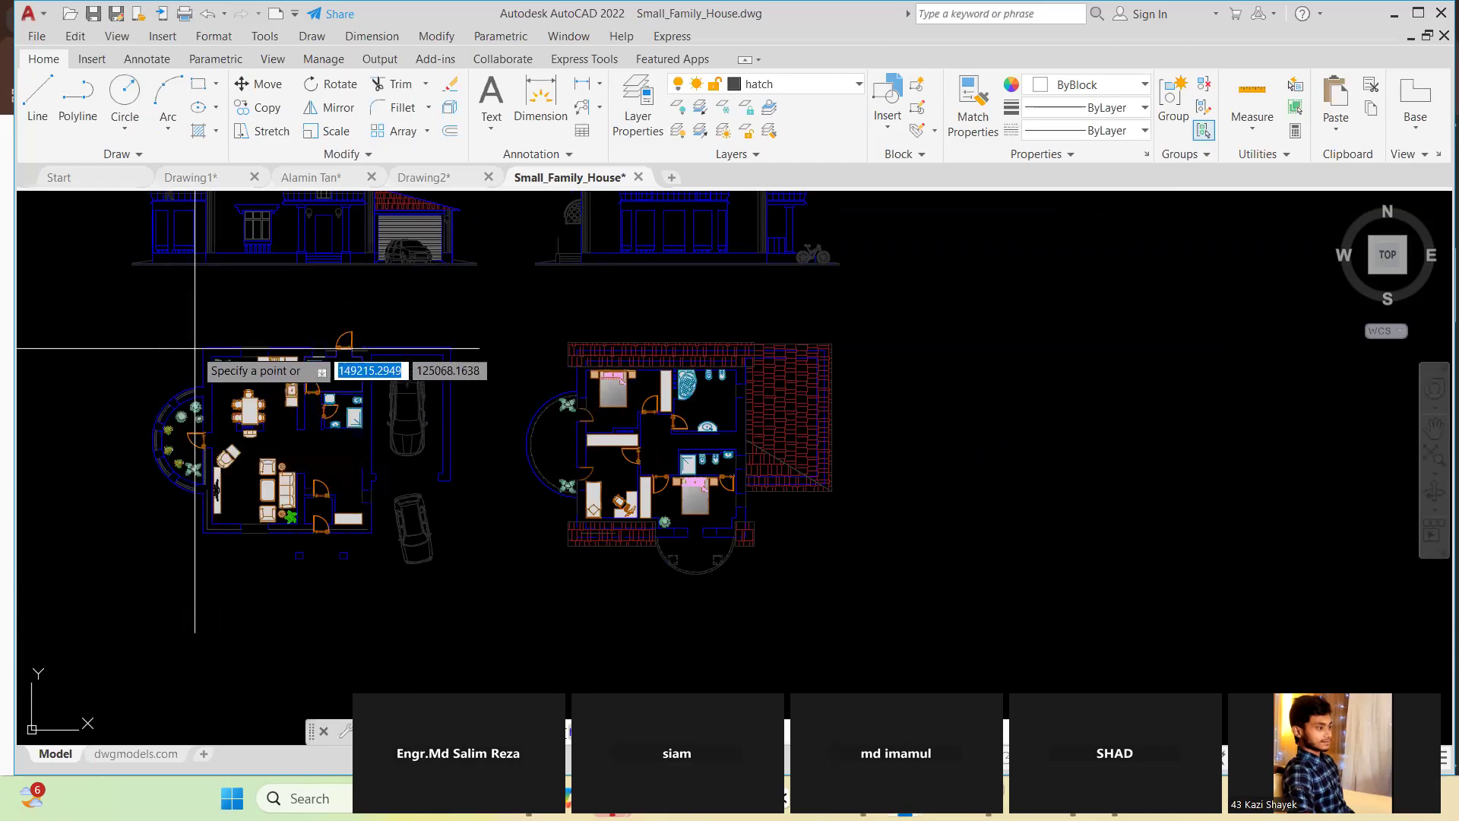
scroll(191, 340, up, 2)
scroll(199, 346, up, 2)
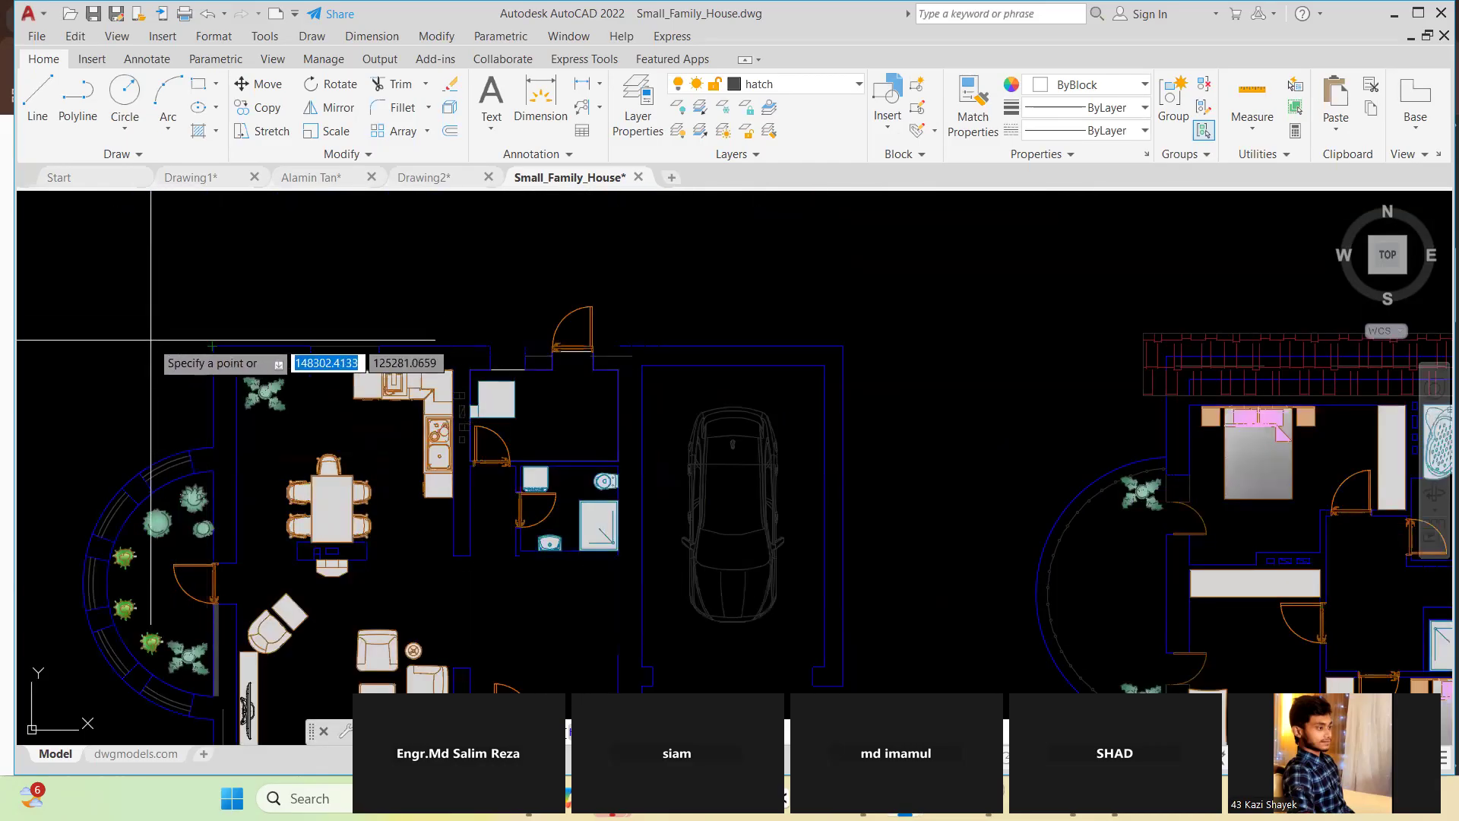
text(v)
key(Return)
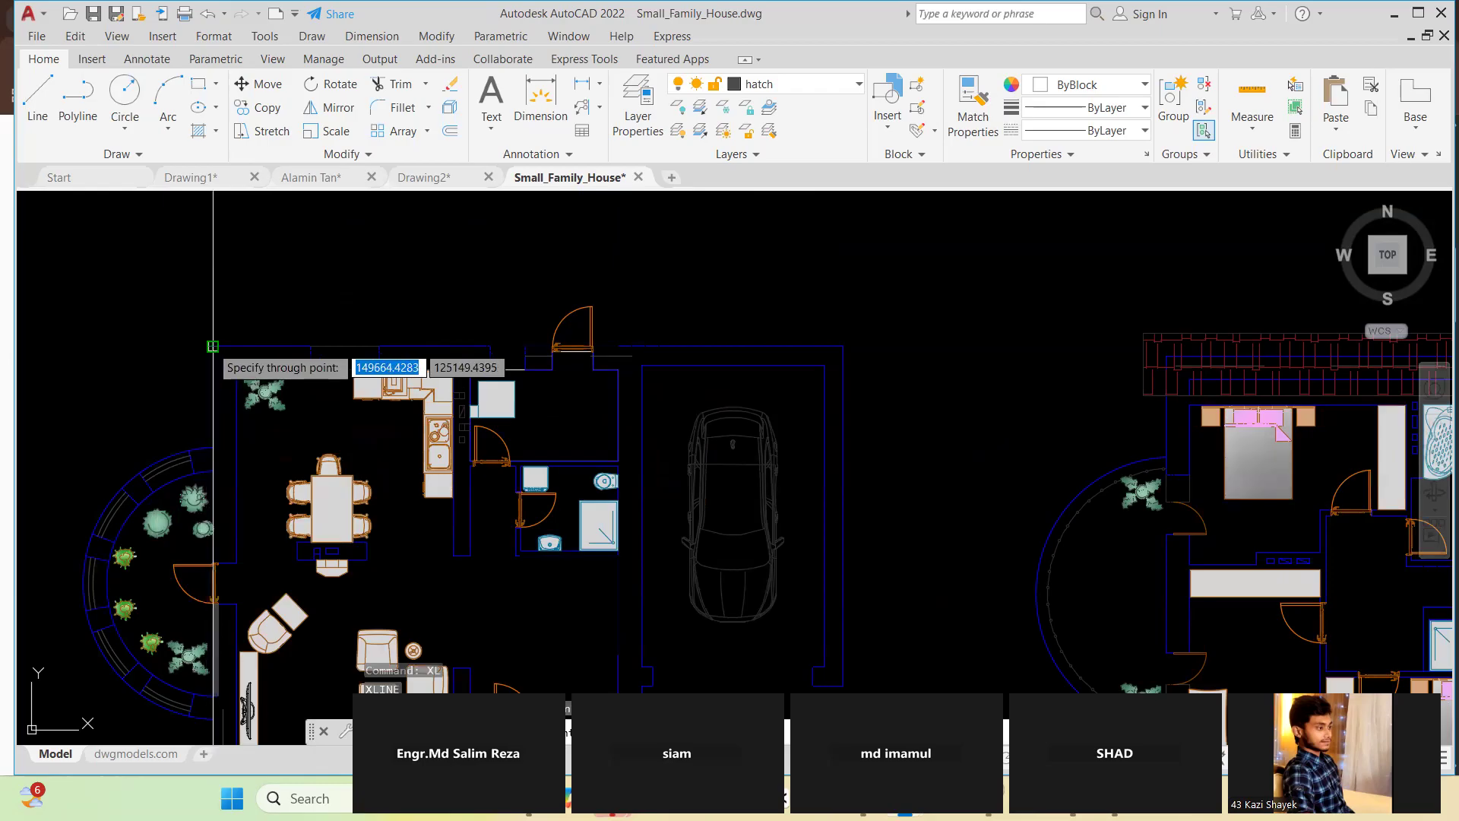
click(214, 348)
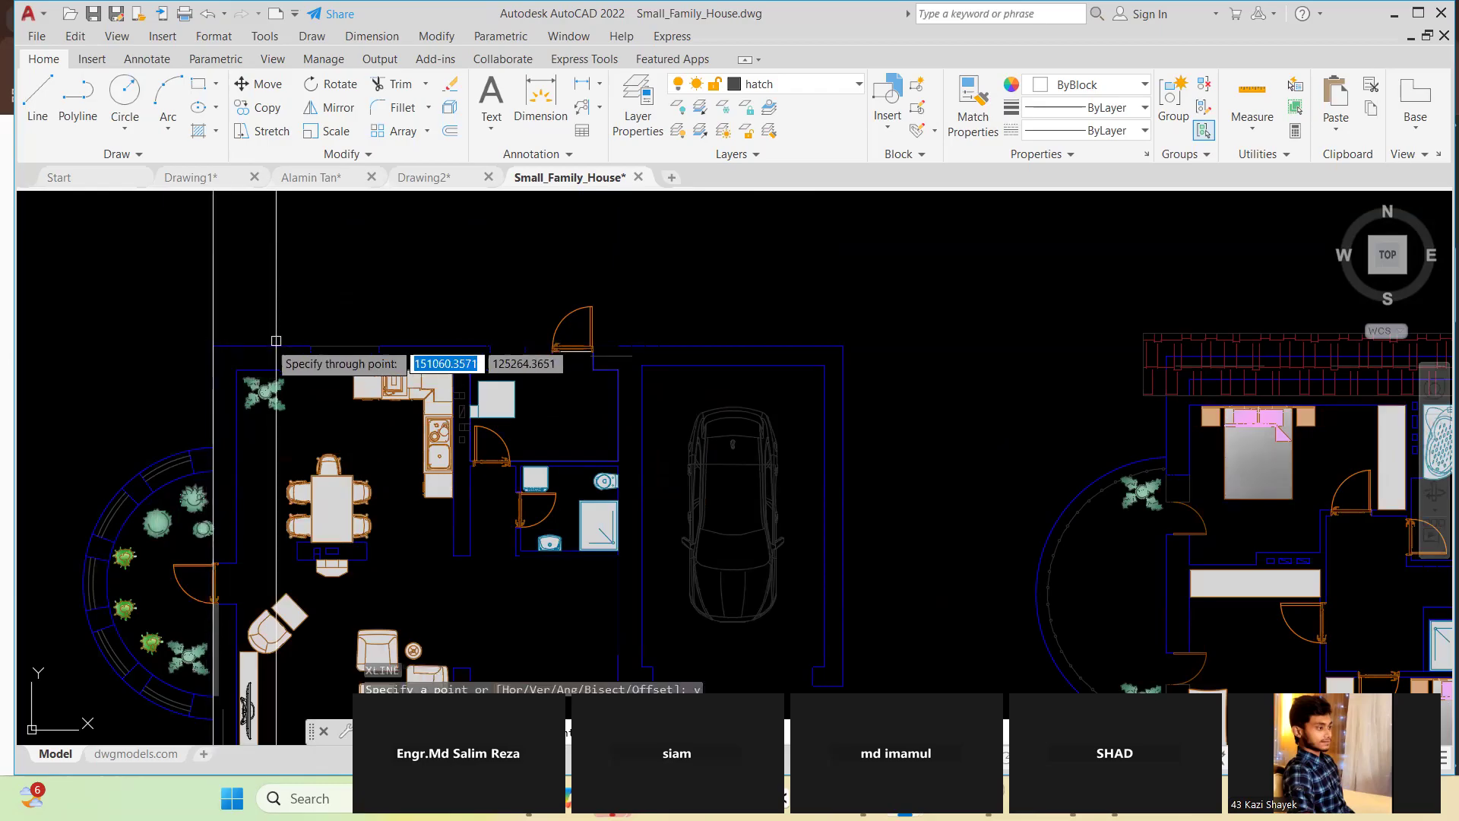
click(237, 370)
scroll(429, 289, down, 3)
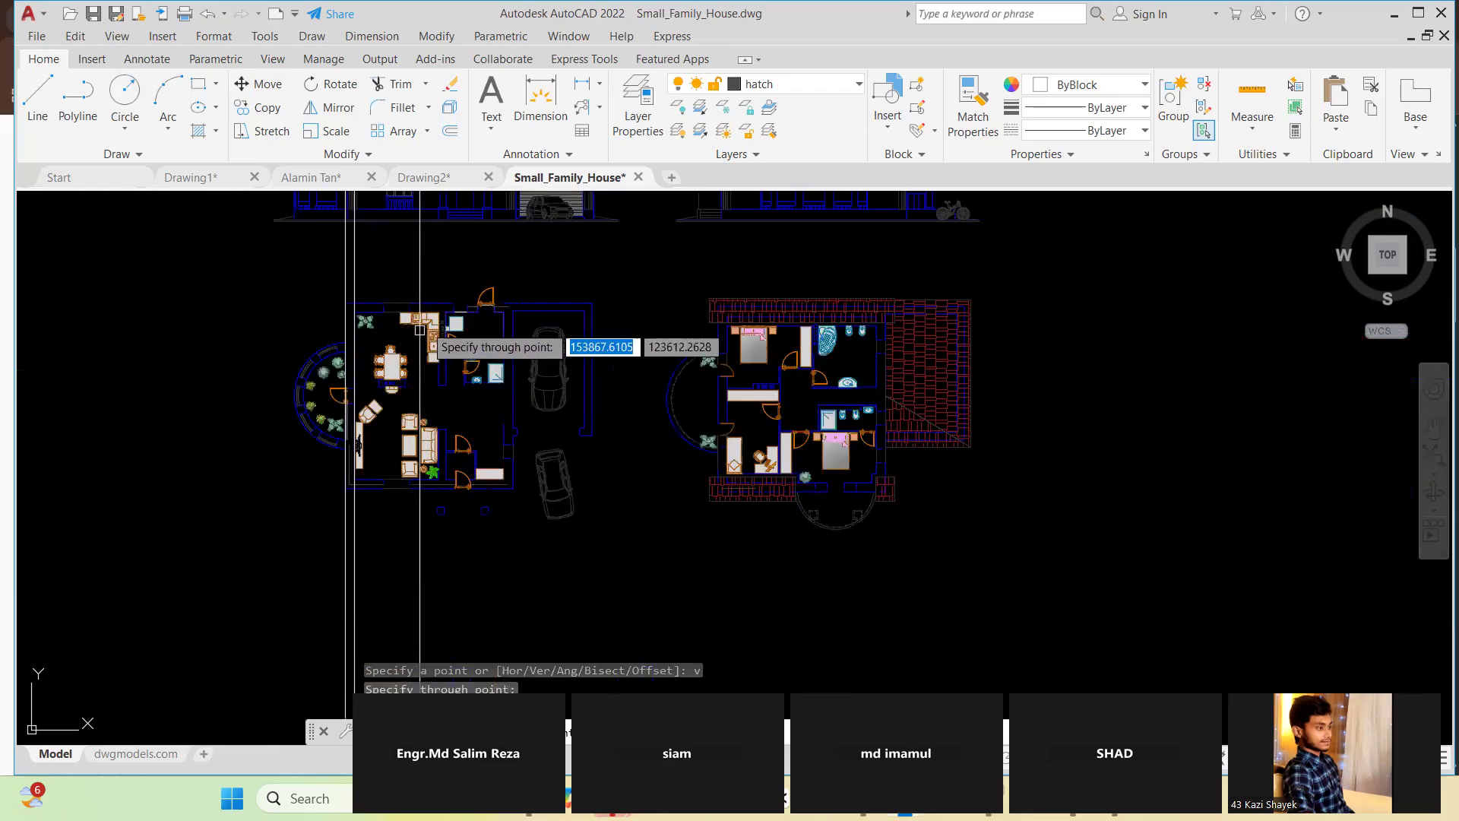
scroll(420, 330, up, 3)
scroll(428, 296, up, 4)
scroll(431, 294, down, 4)
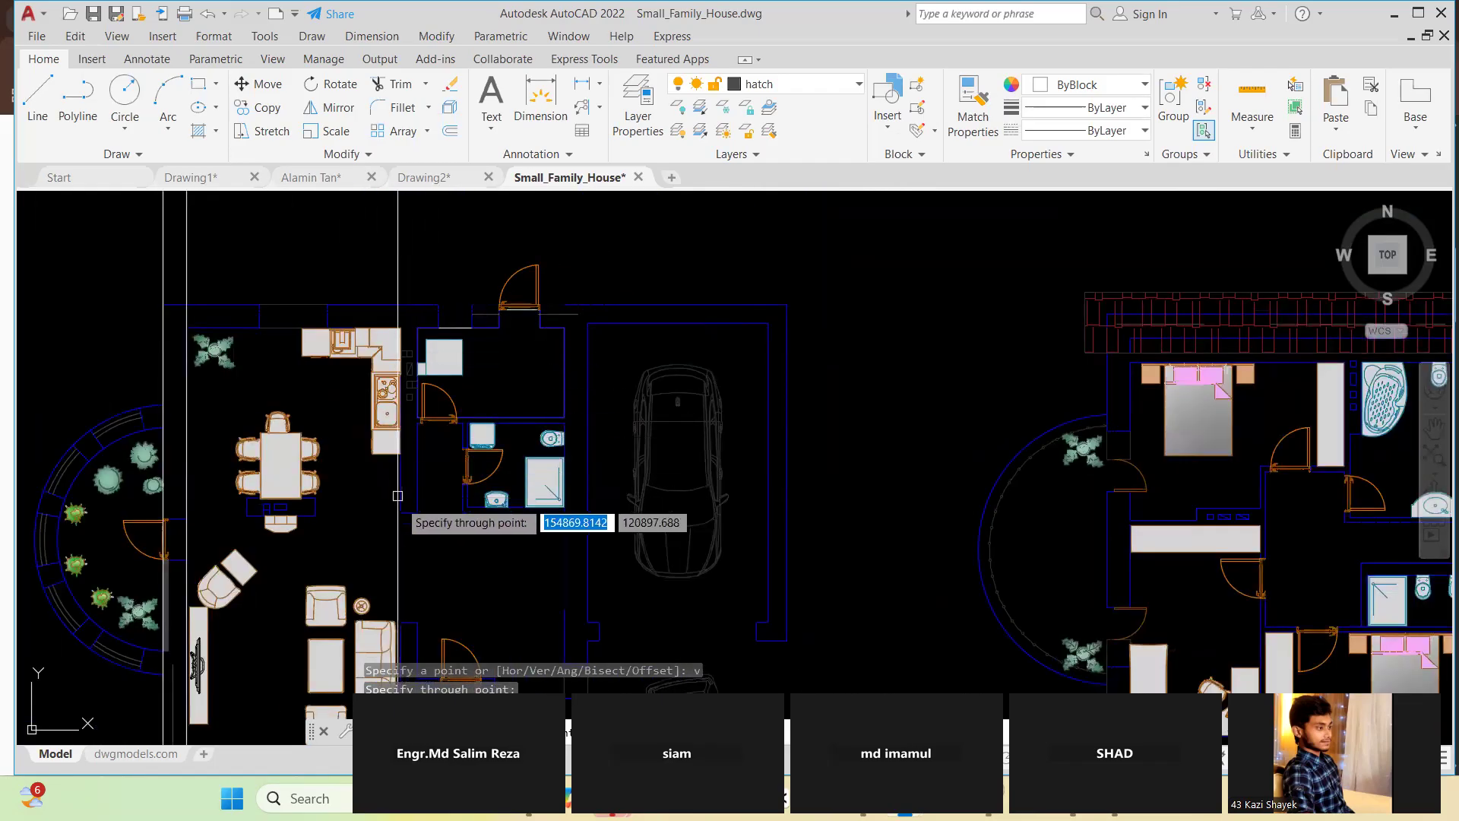
click(400, 505)
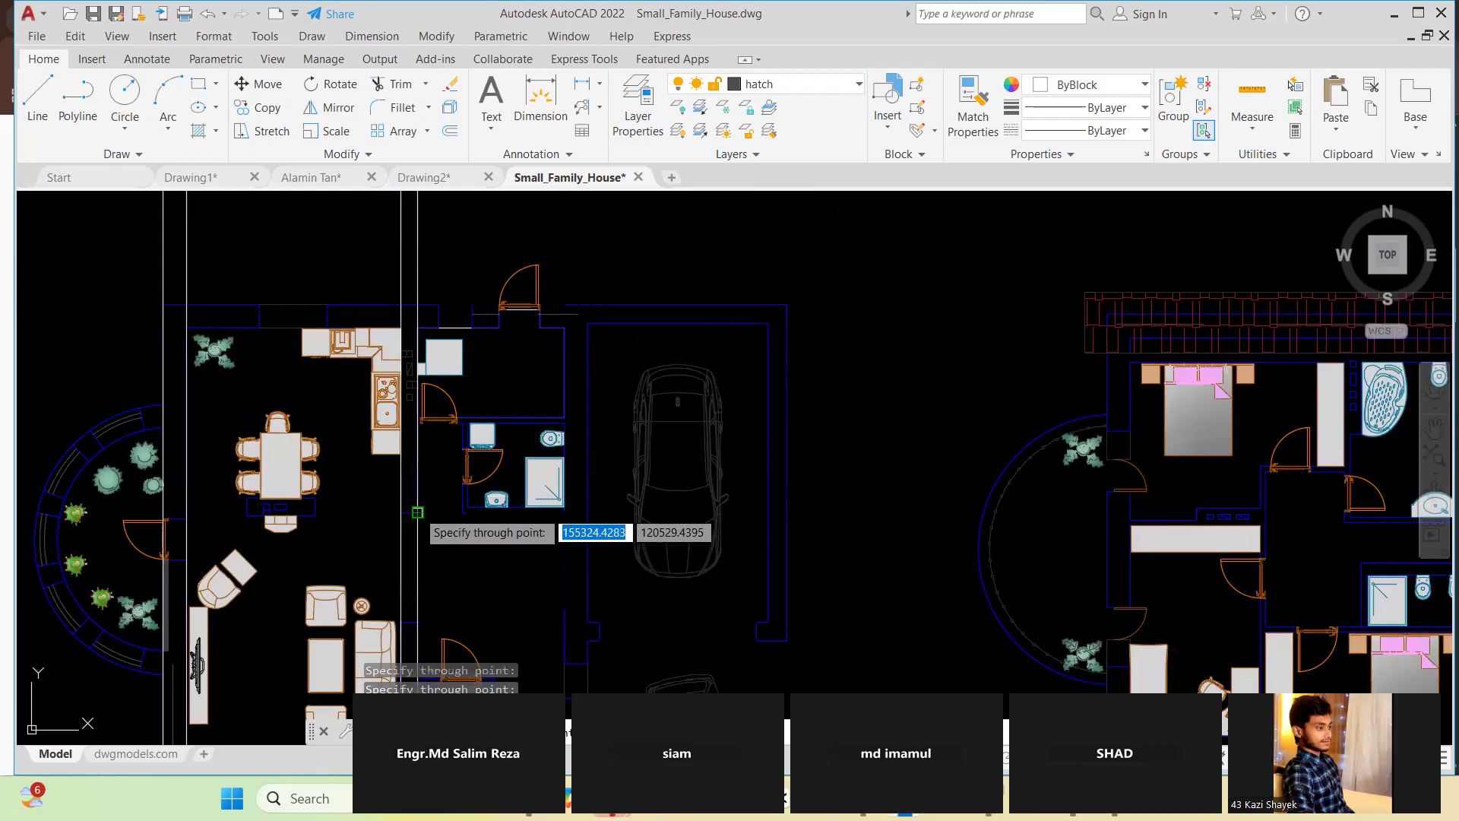
Make wall the current layer and erase the trial lines with a crossing selection
click(803, 86)
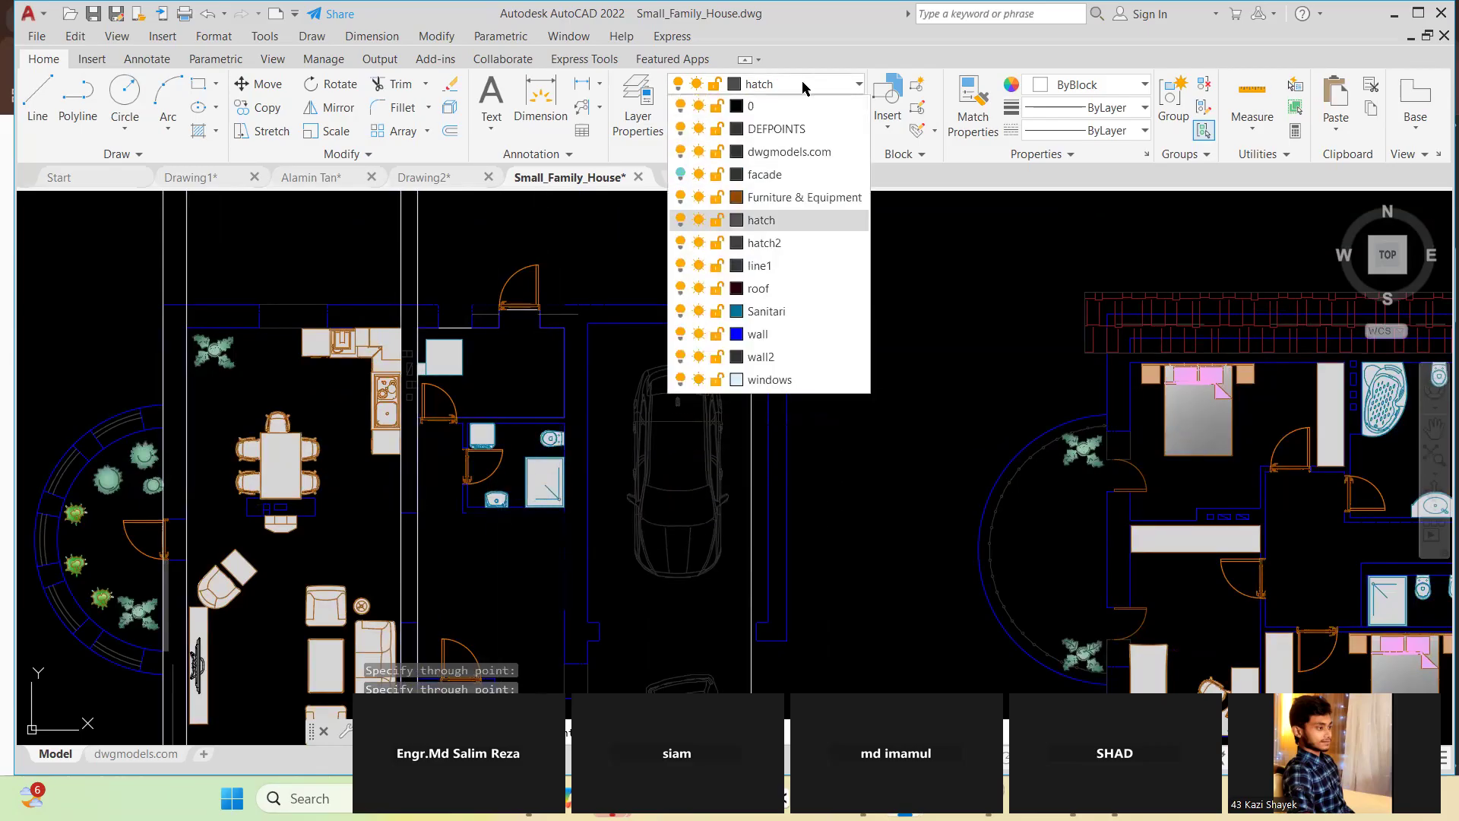
click(759, 334)
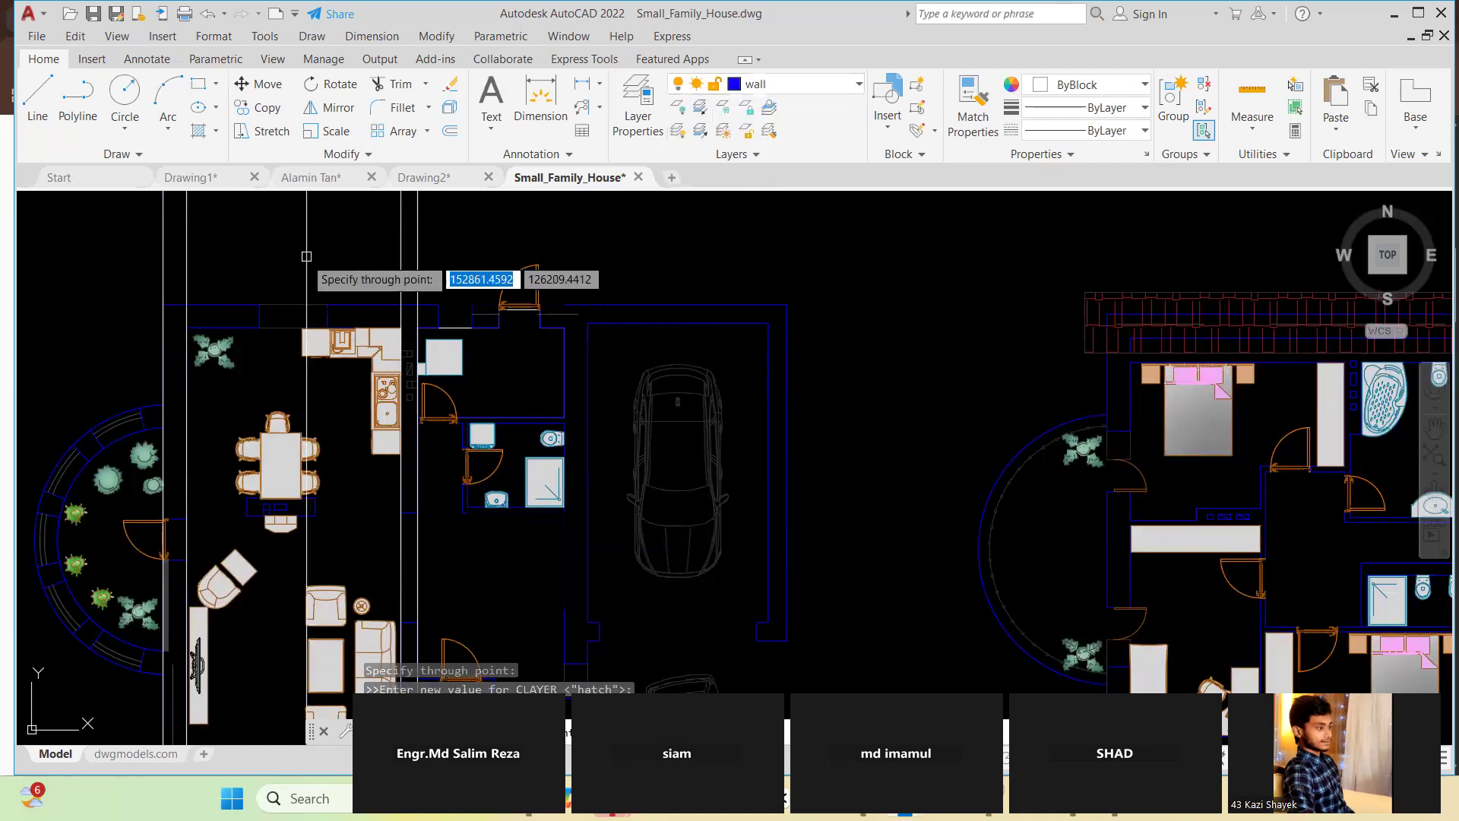
key(Escape)
click(446, 278)
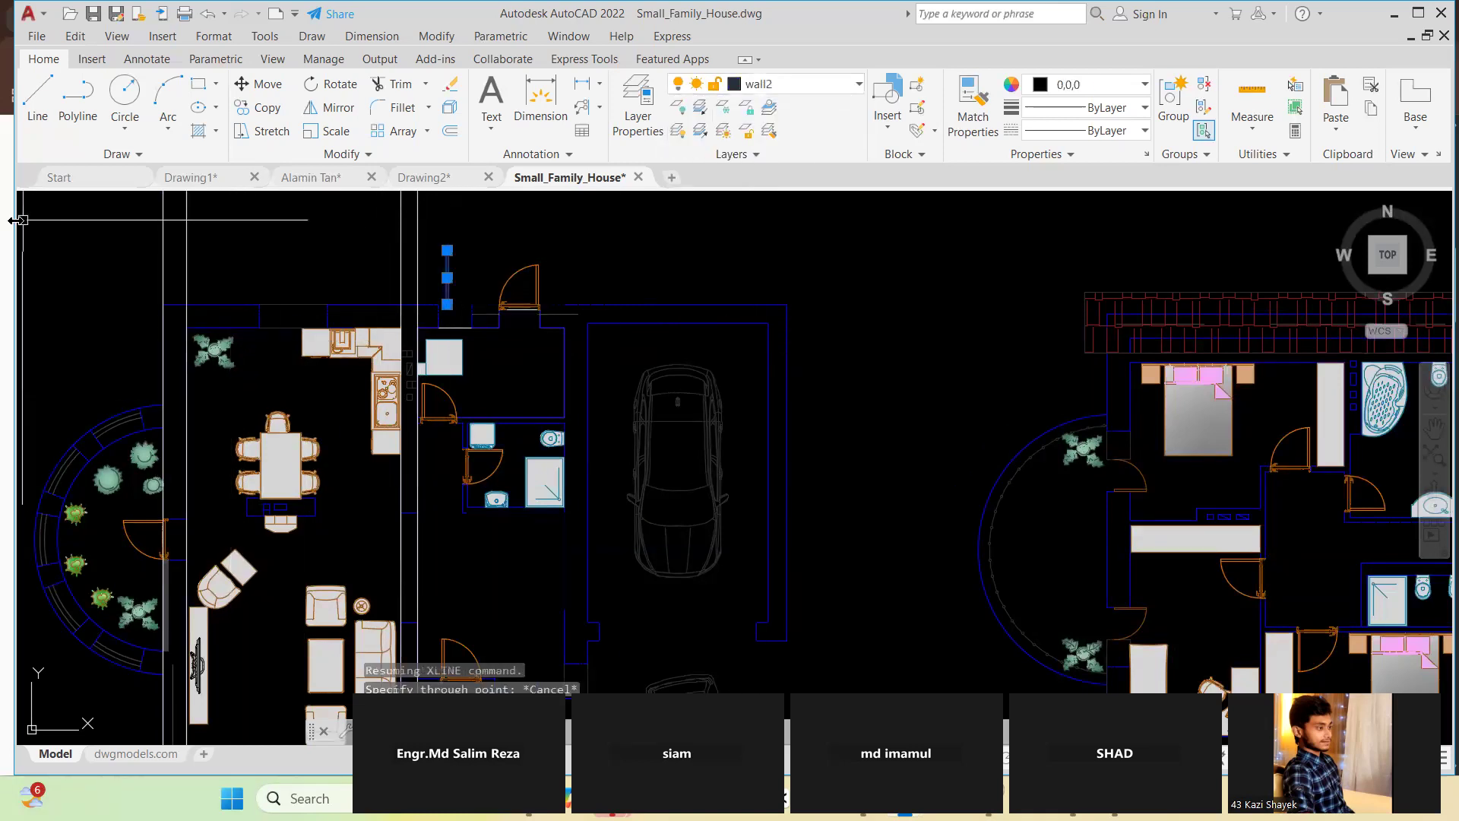
scroll(335, 278, down, 2)
scroll(259, 262, up, 4)
key(Escape)
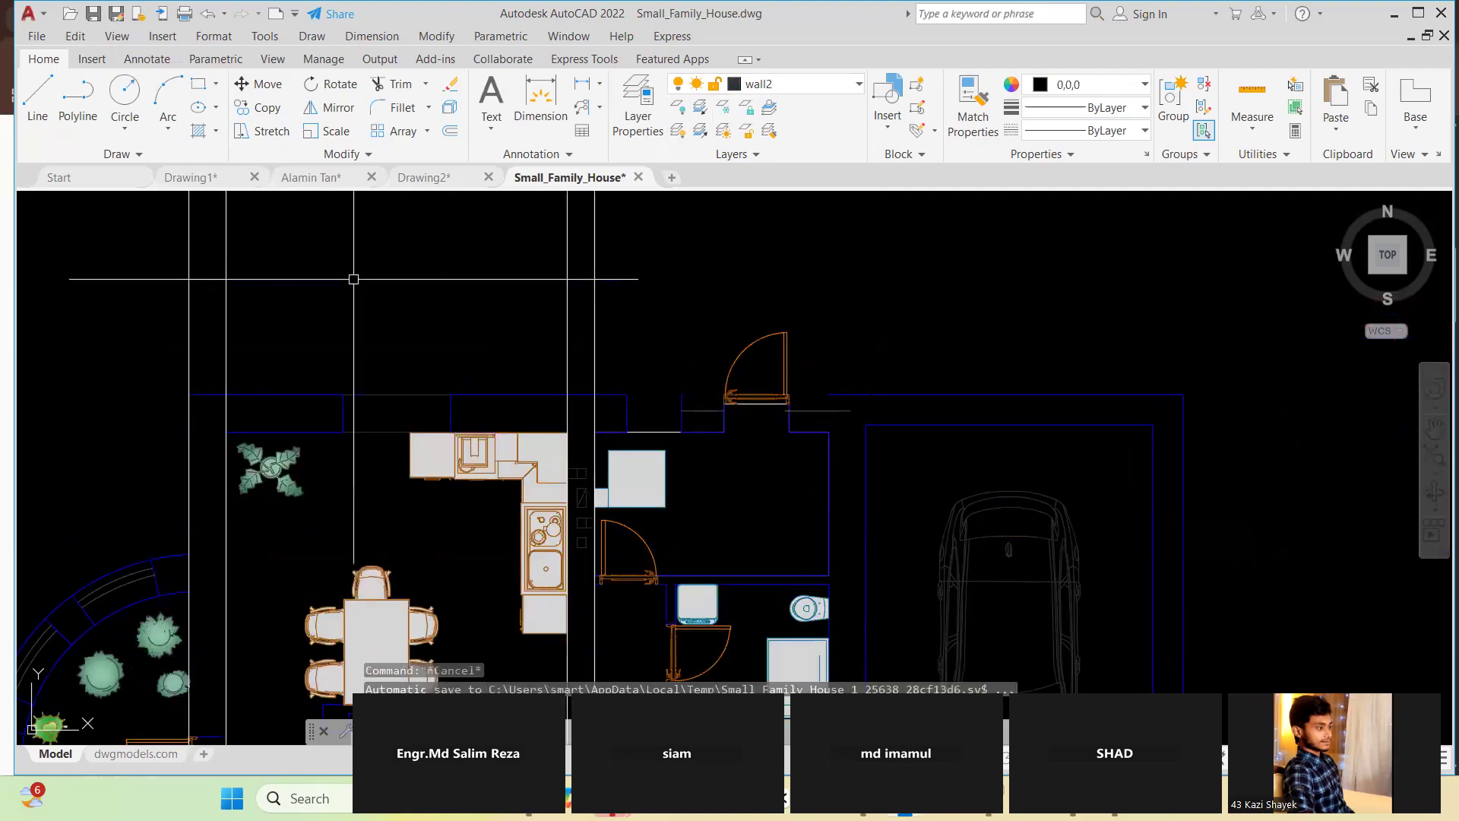
scroll(368, 281, down, 2)
click(567, 260)
click(217, 251)
key(Delete)
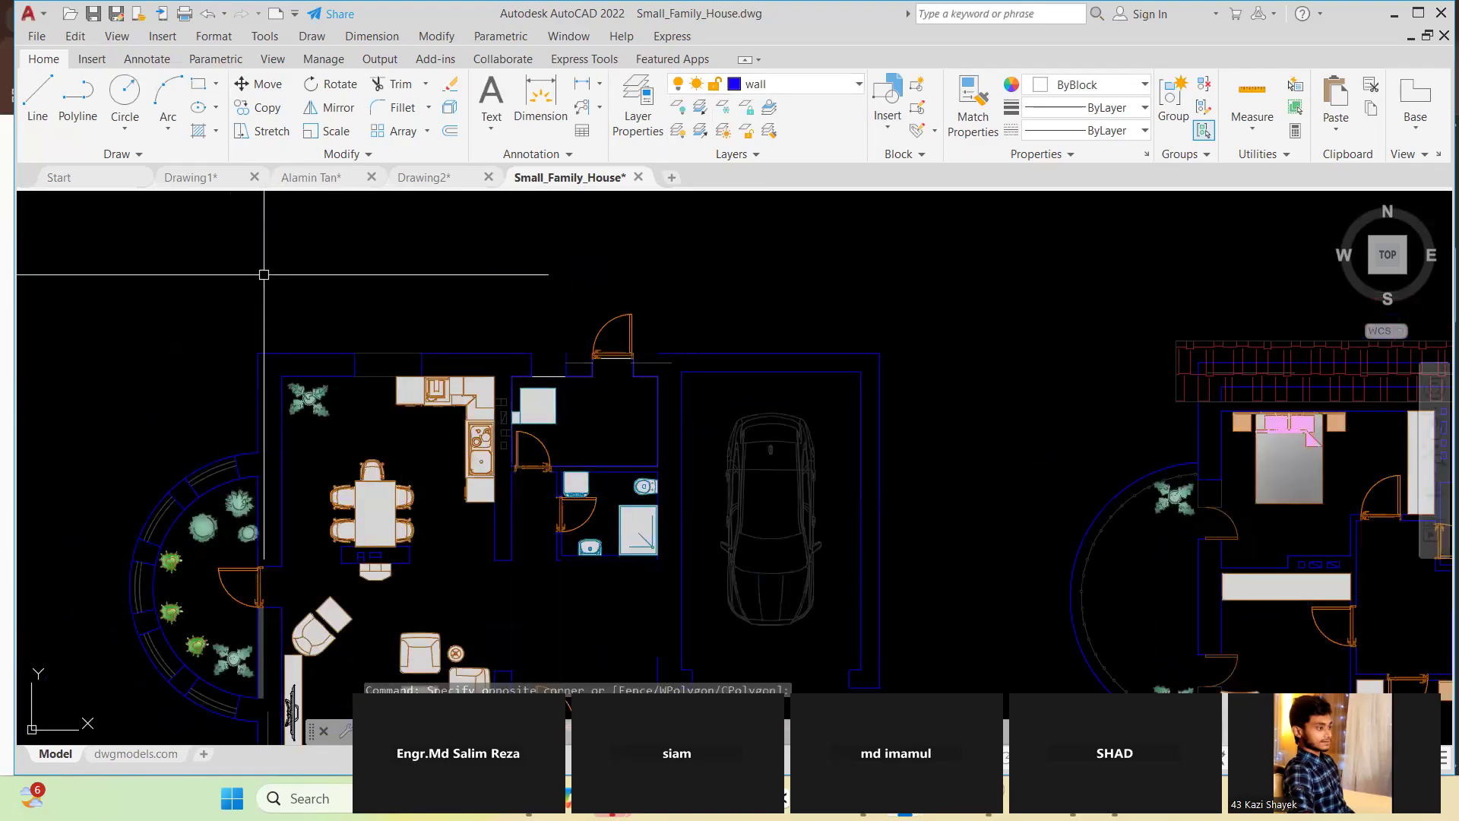
Place new vertical construction lines across the left plan, then crossing-select and delete them
text(xl)
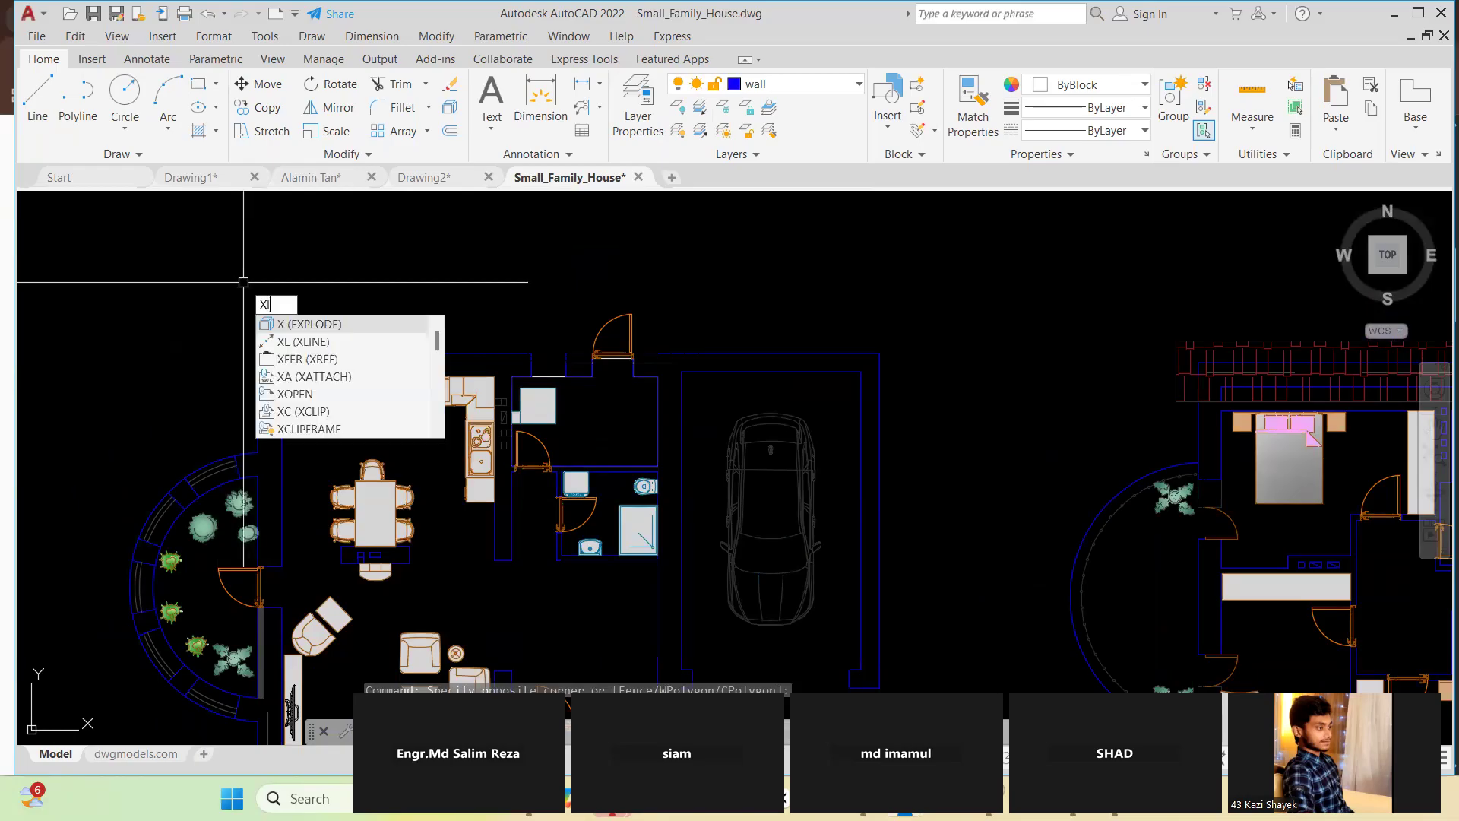
key(Return)
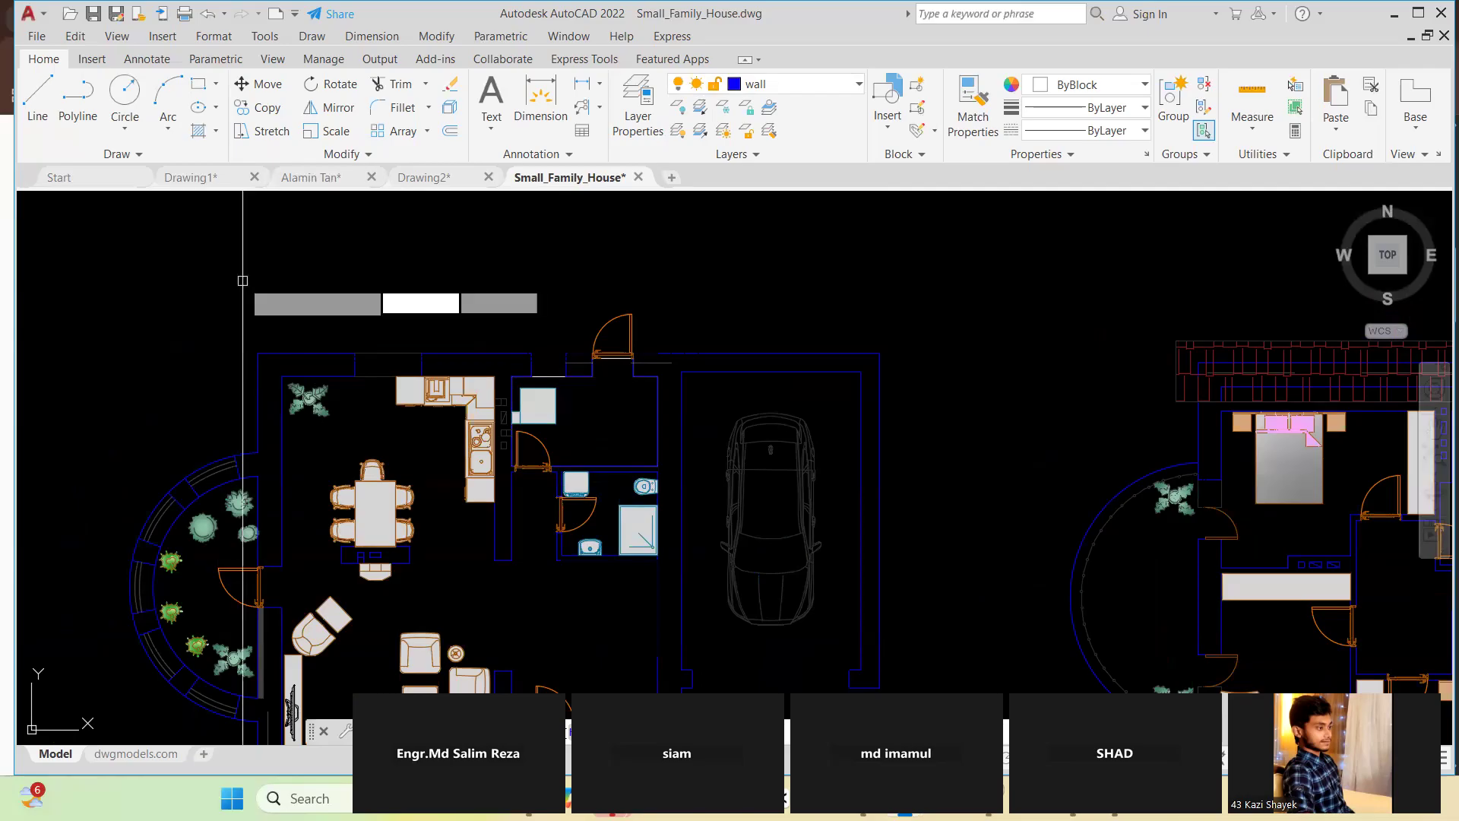
click(286, 285)
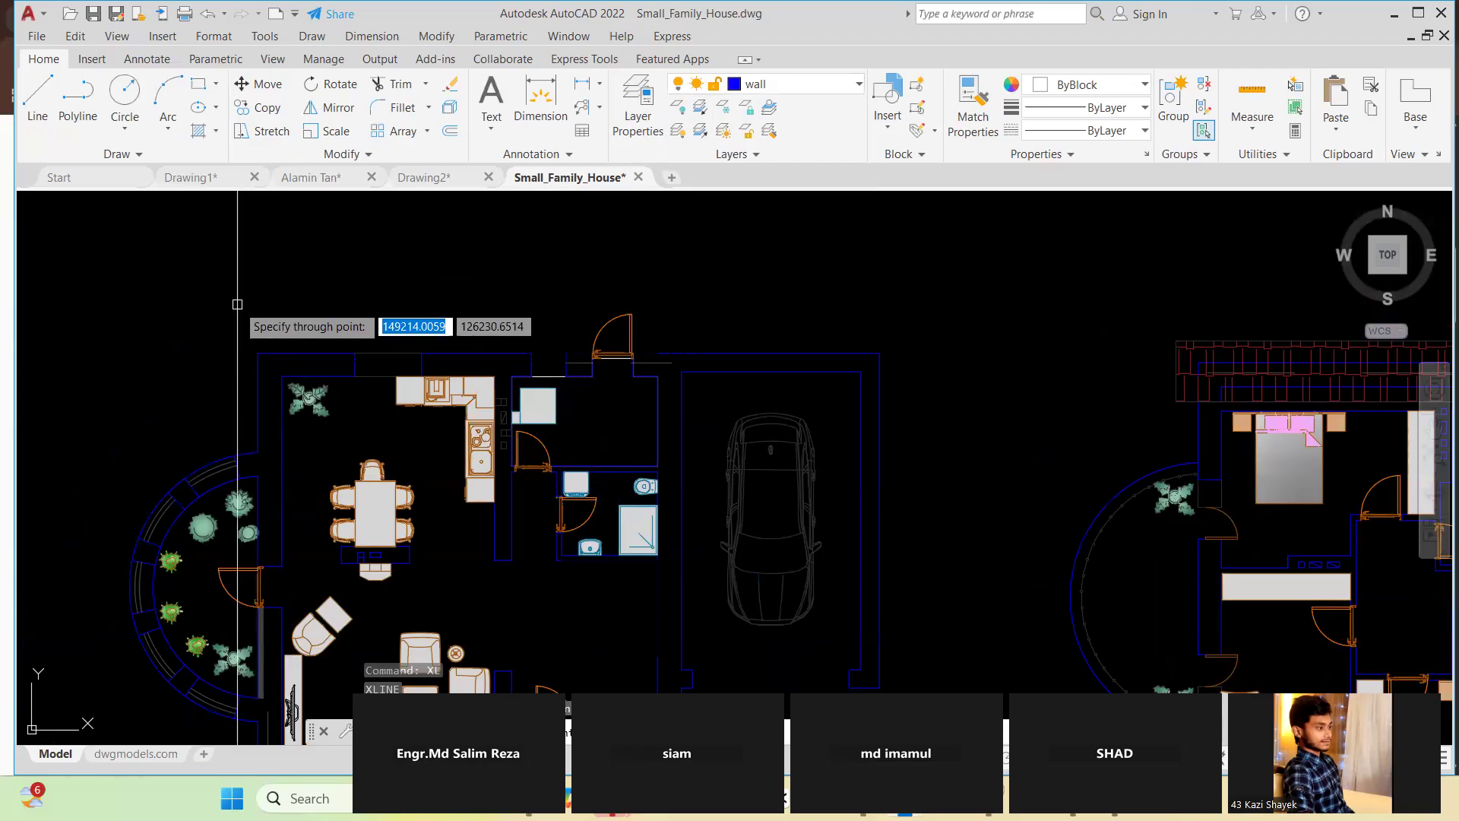
click(259, 346)
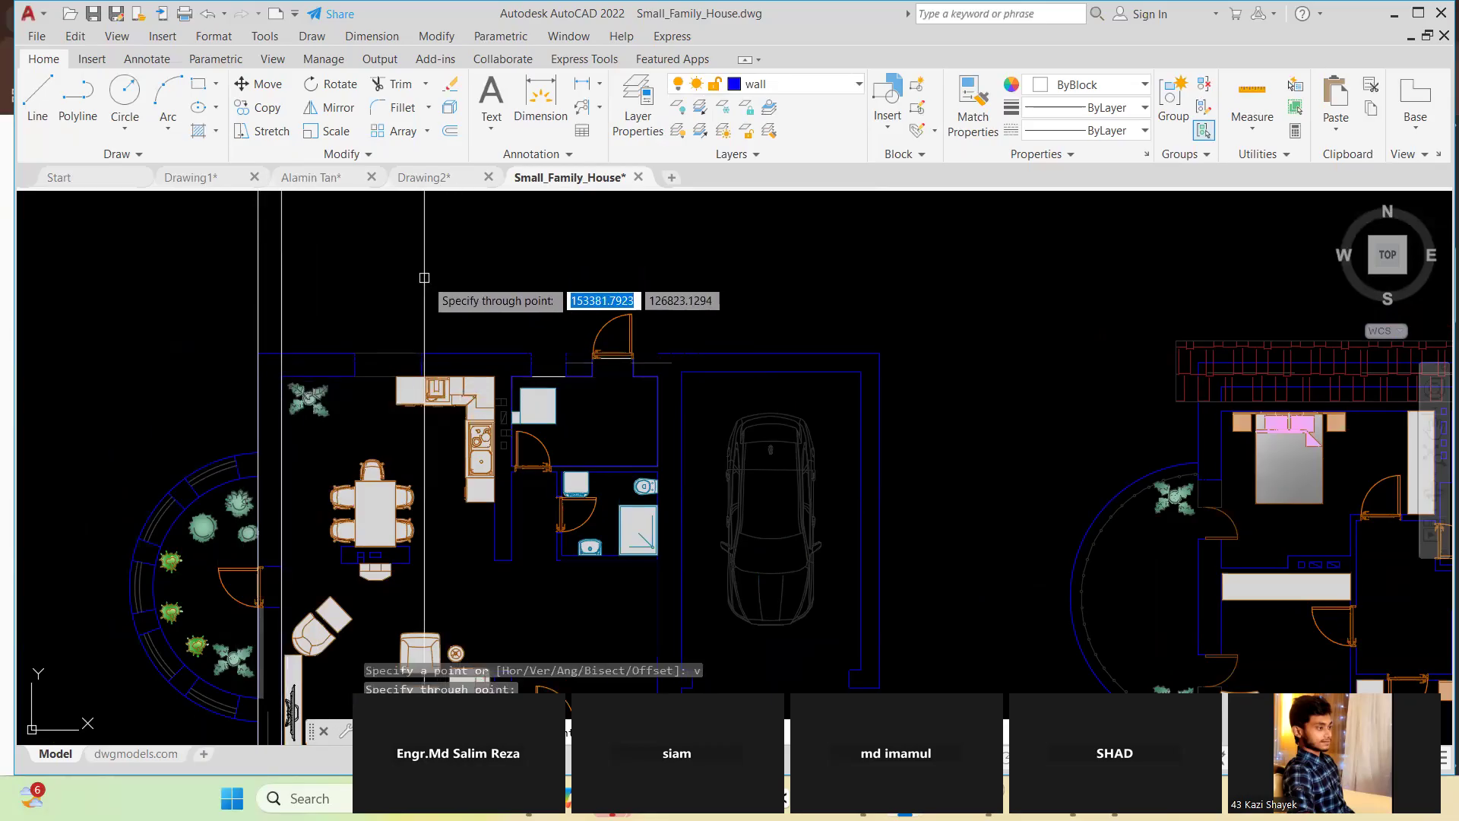
key(Escape)
click(339, 289)
click(192, 272)
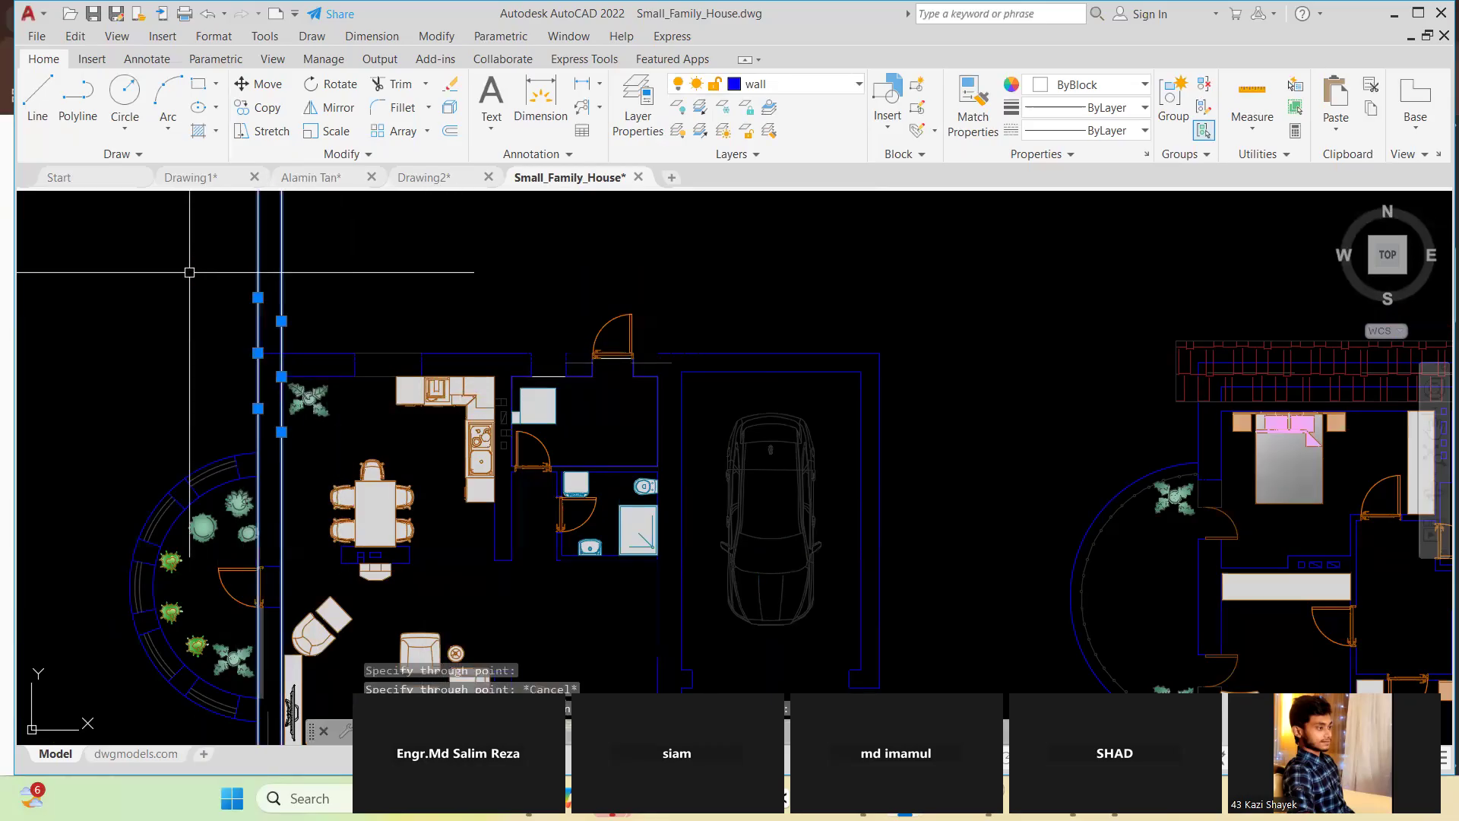
key(Delete)
Keep wall as the current layer and delete the remaining vertical construction line
click(787, 86)
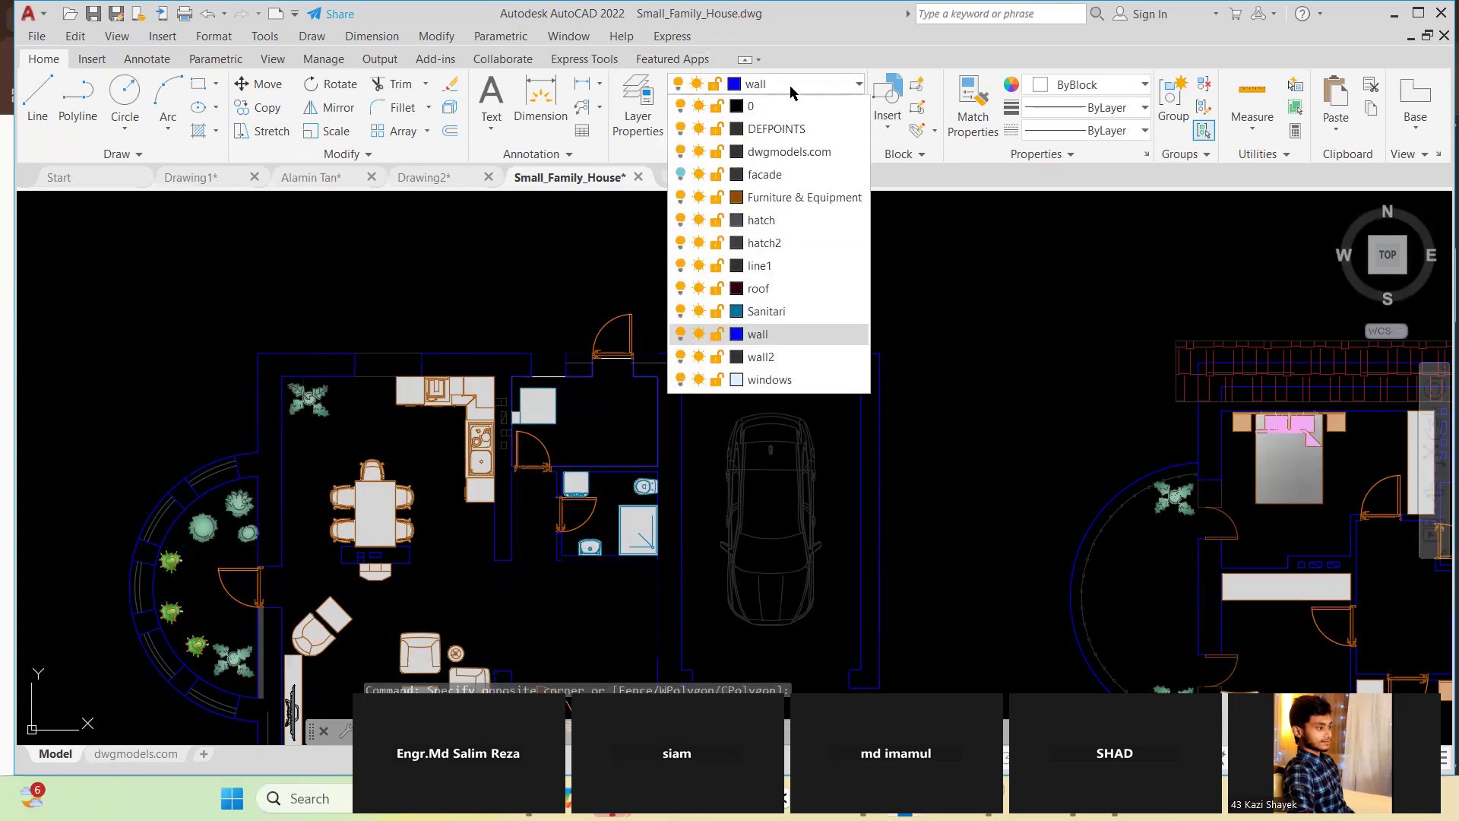
click(756, 337)
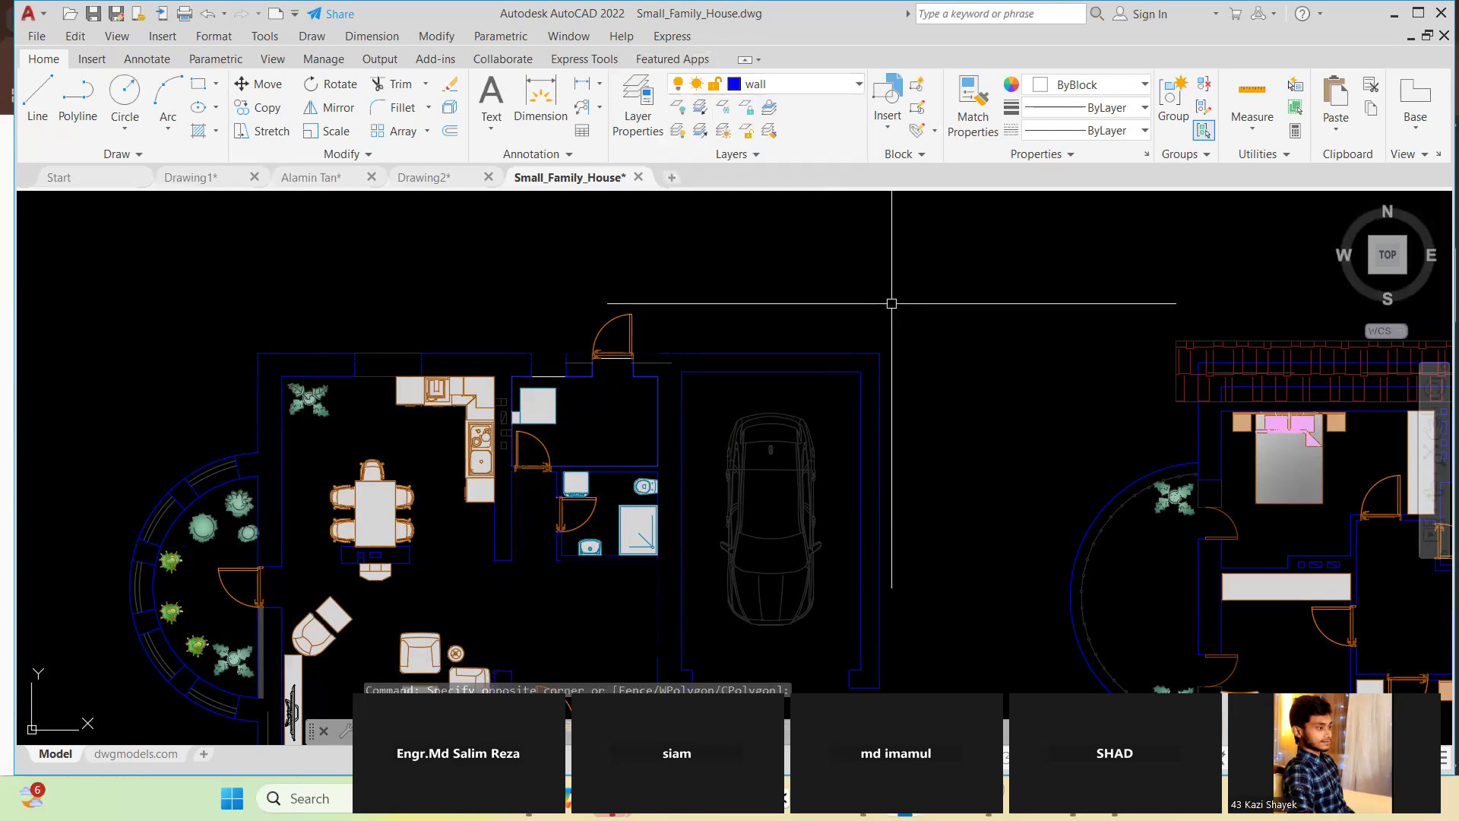
click(293, 297)
key(Delete)
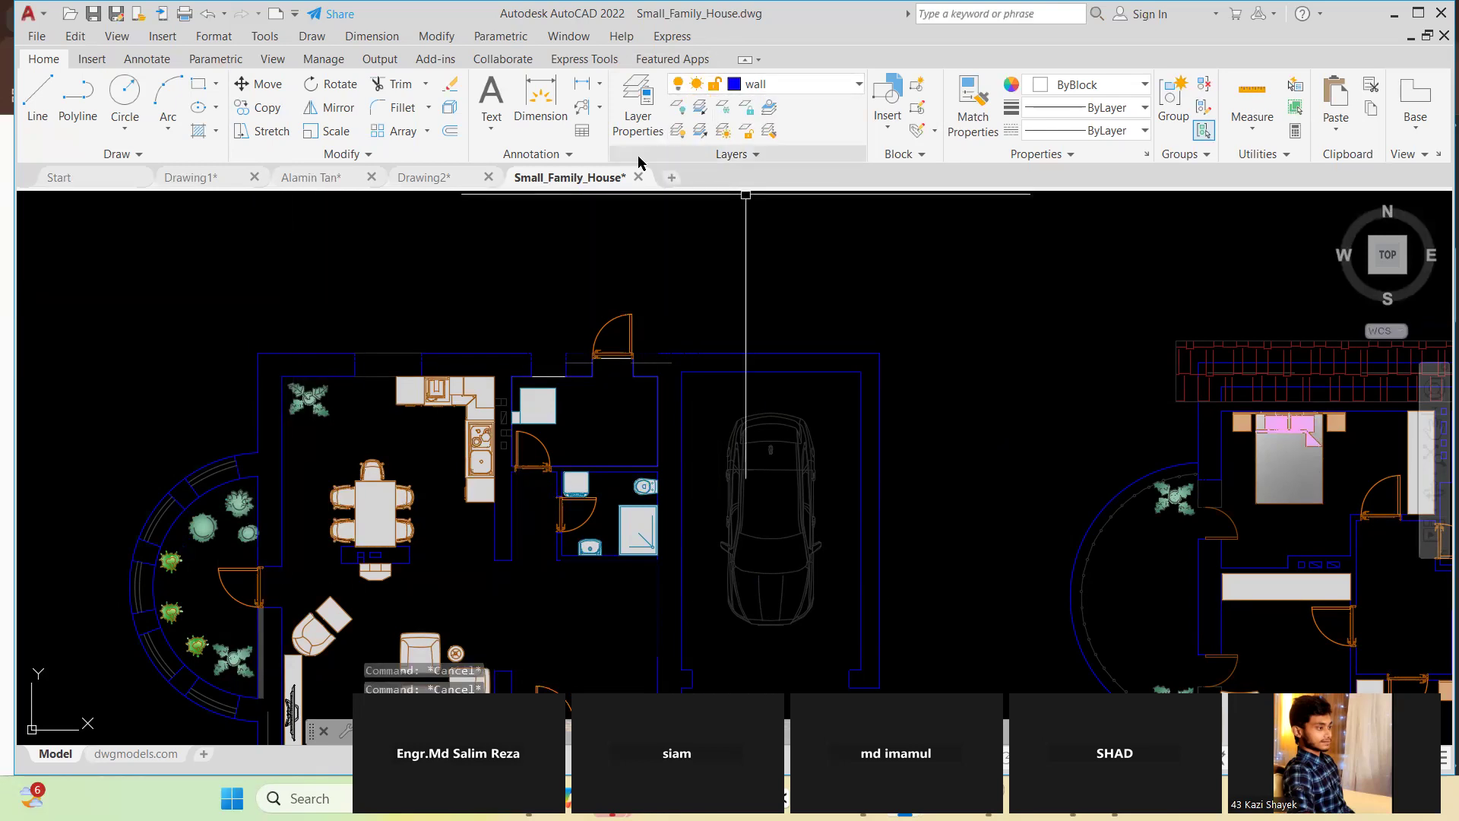
Save Drawing2 under its current name and close it
click(488, 177)
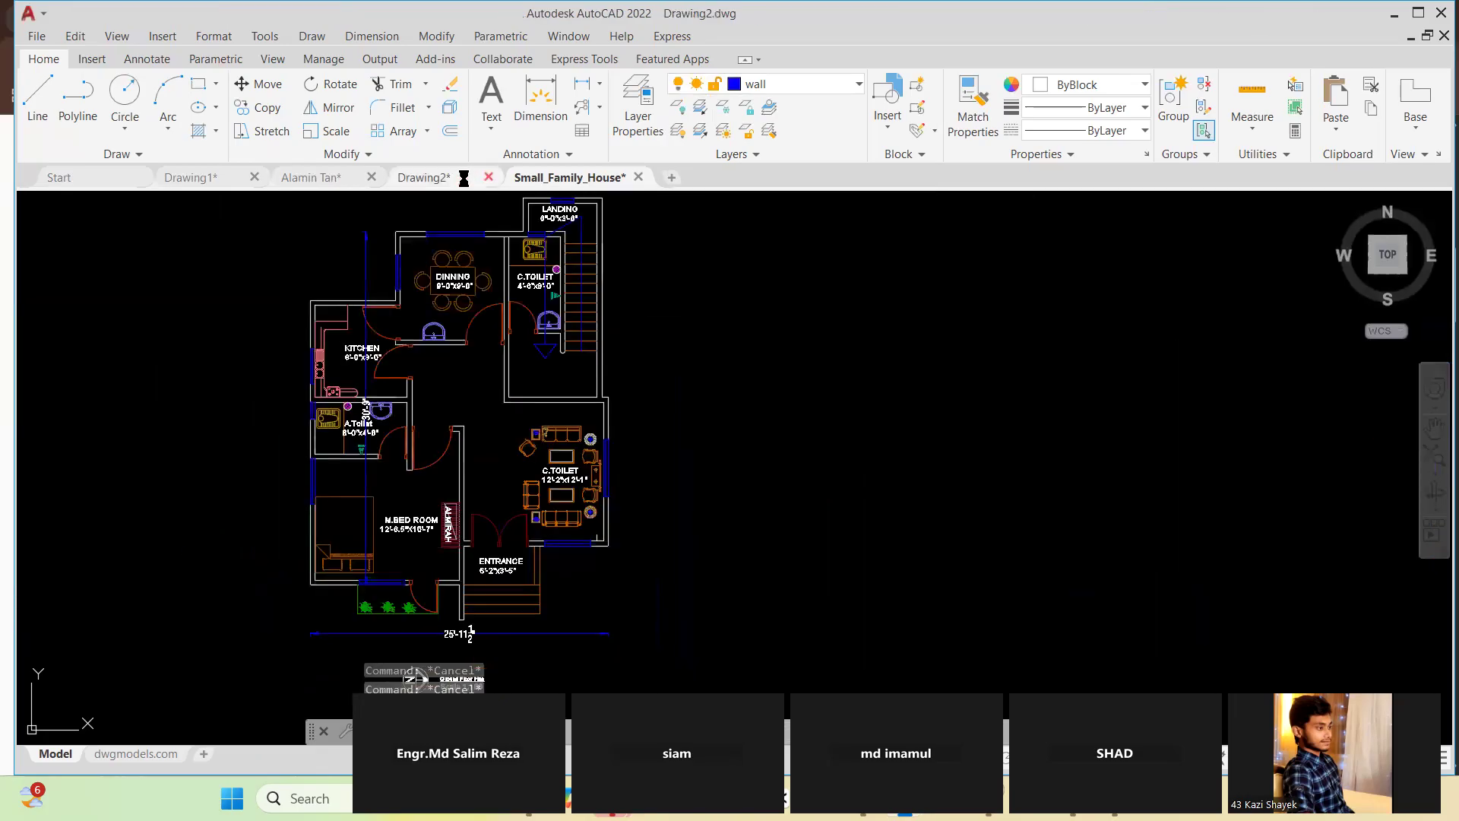
click(662, 441)
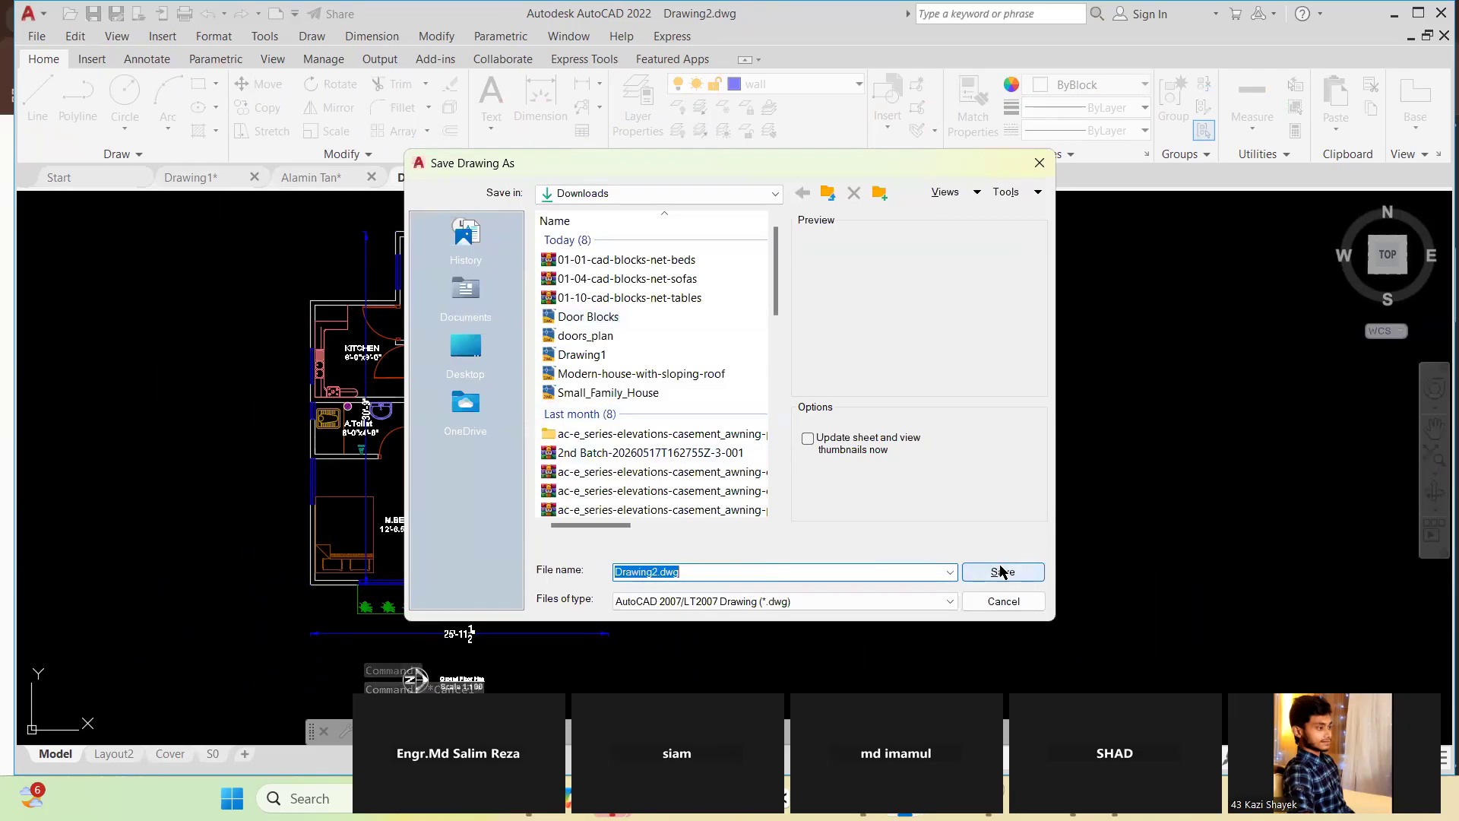
click(1002, 572)
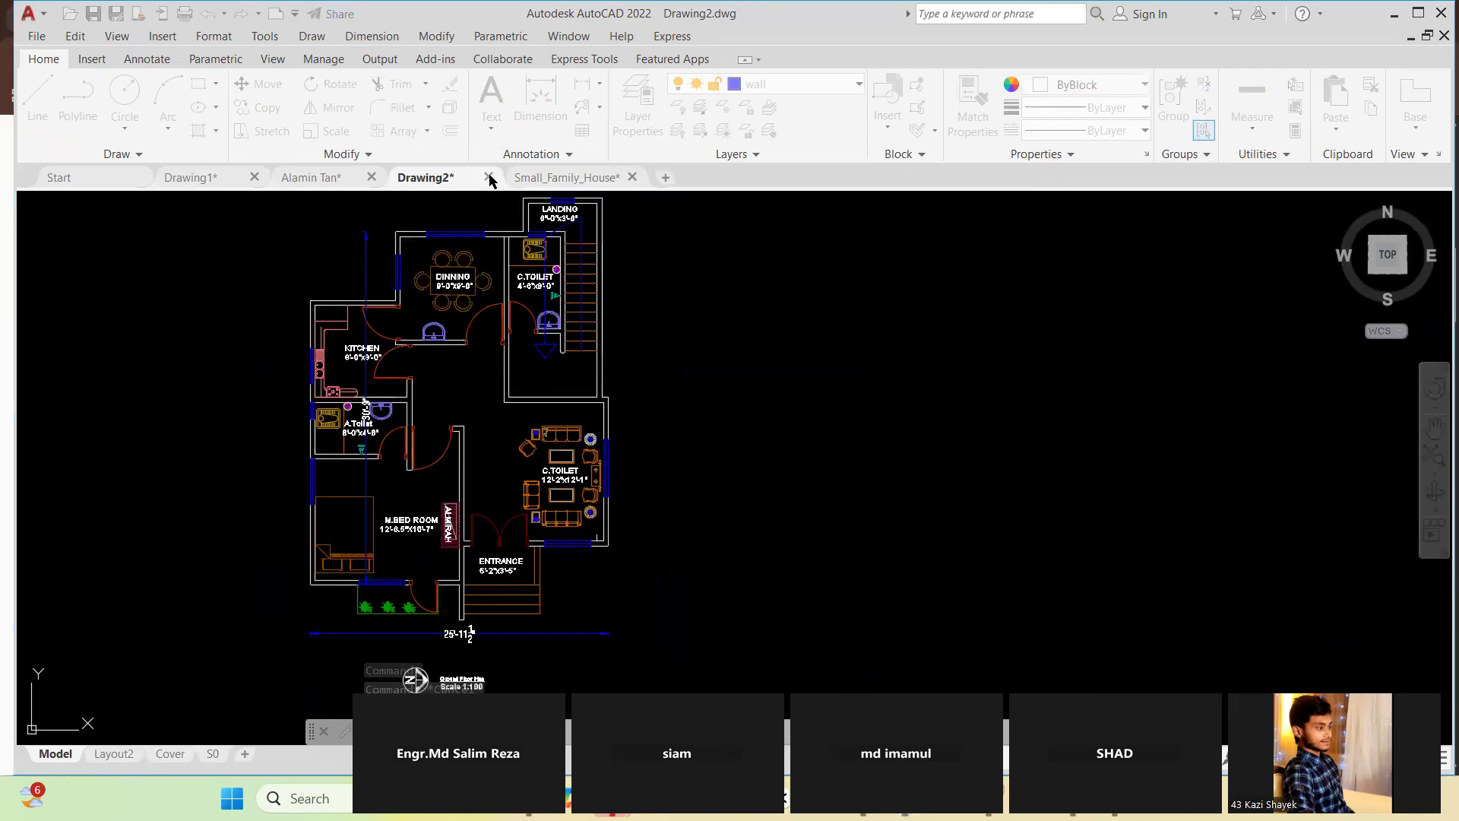
Save the changes to the other floor-plan drawing and close it
click(371, 178)
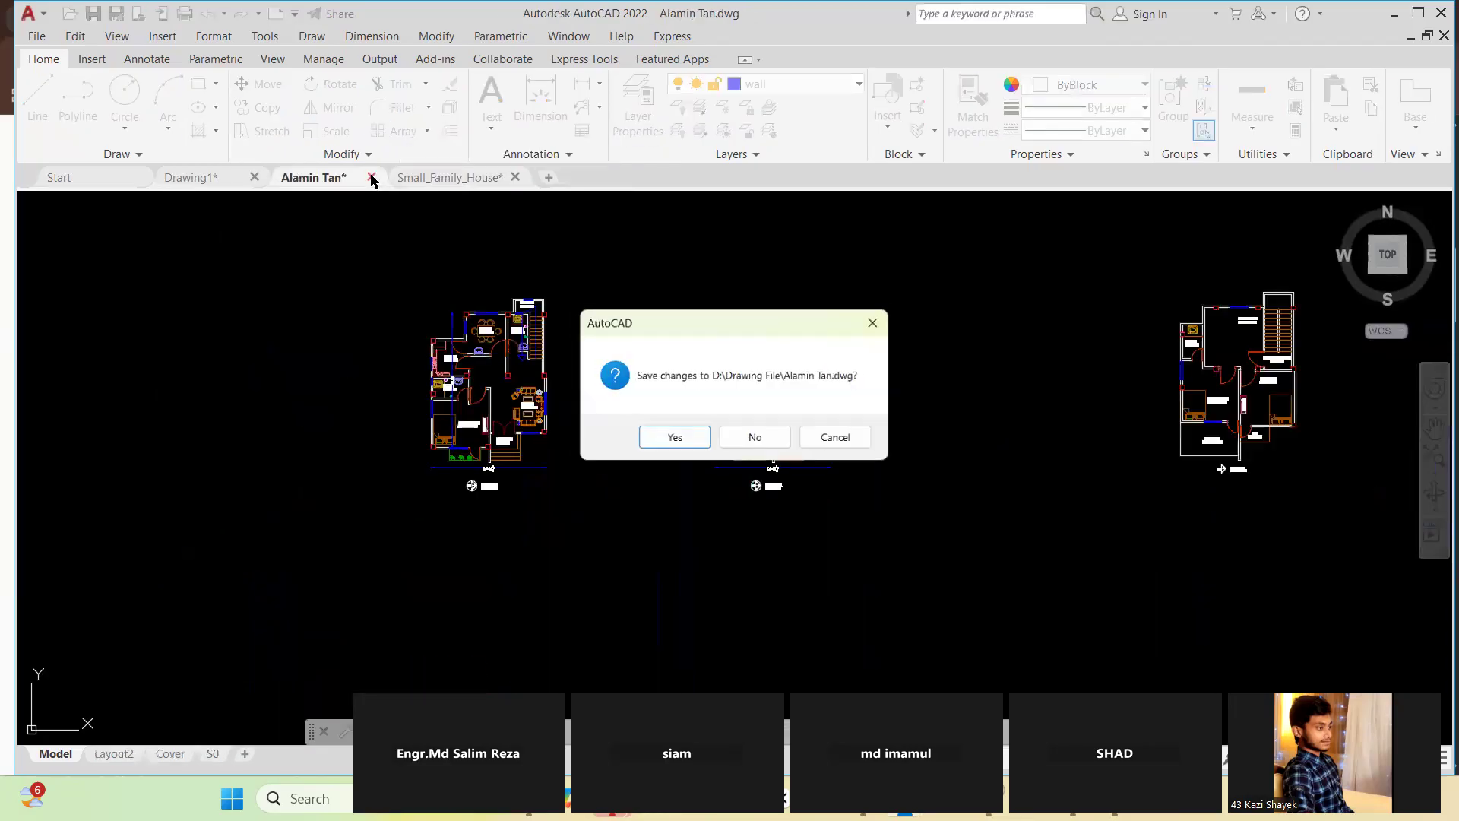
click(692, 442)
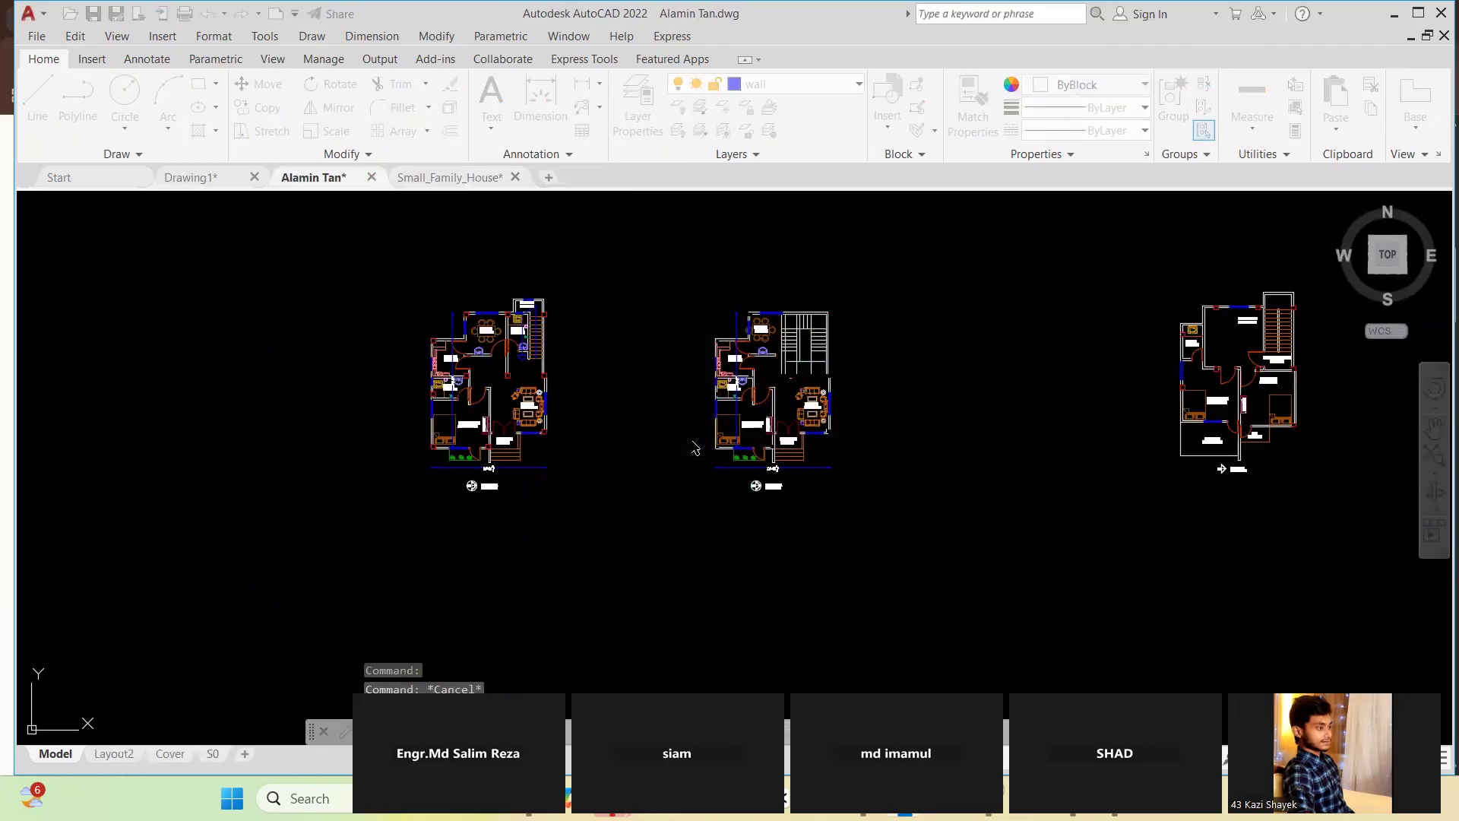
scroll(729, 441, up, 5)
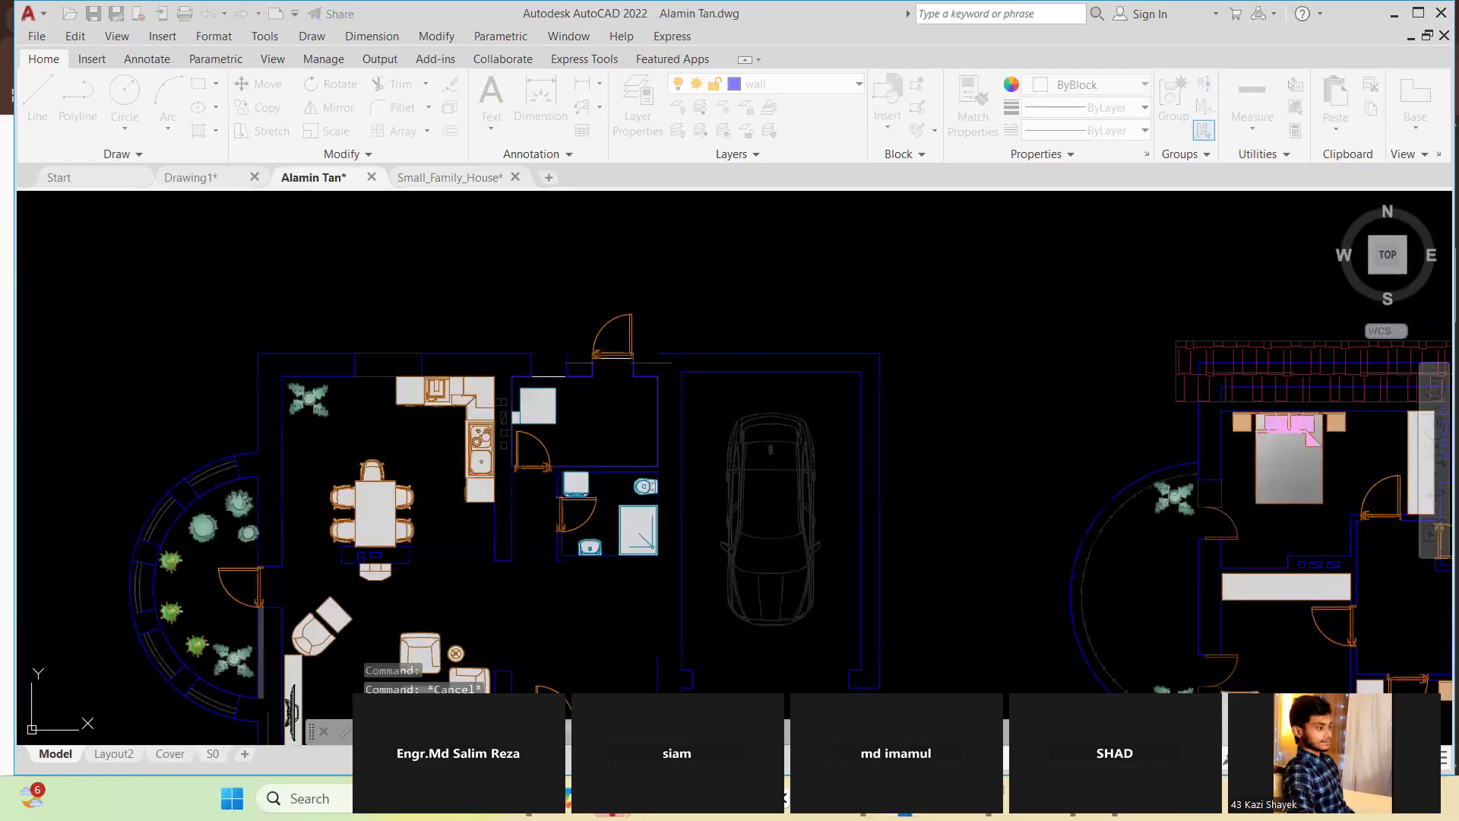
Save Drawing1, replacing the existing Drawing1.dwg, and close it
click(254, 178)
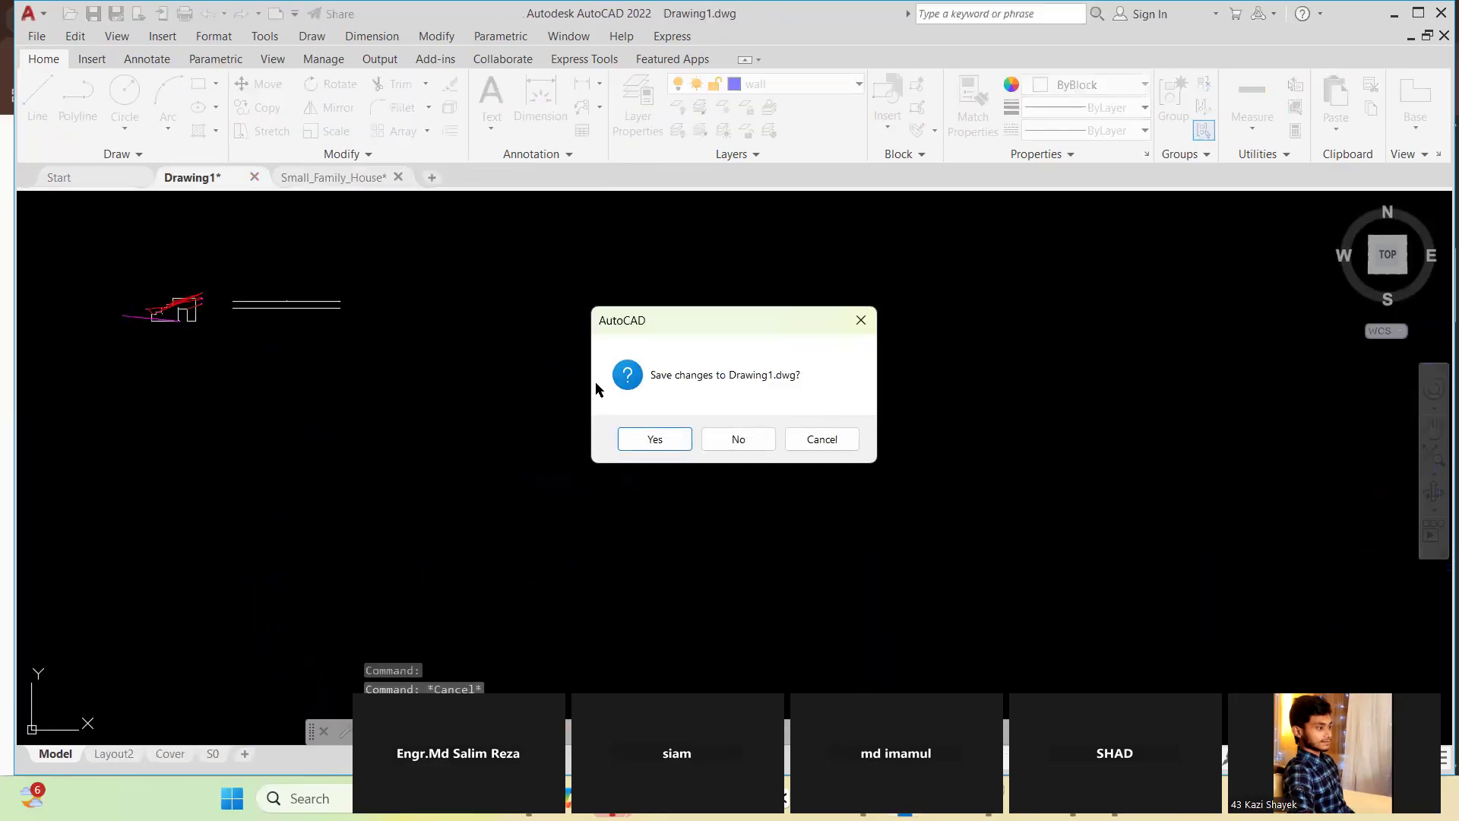
click(650, 440)
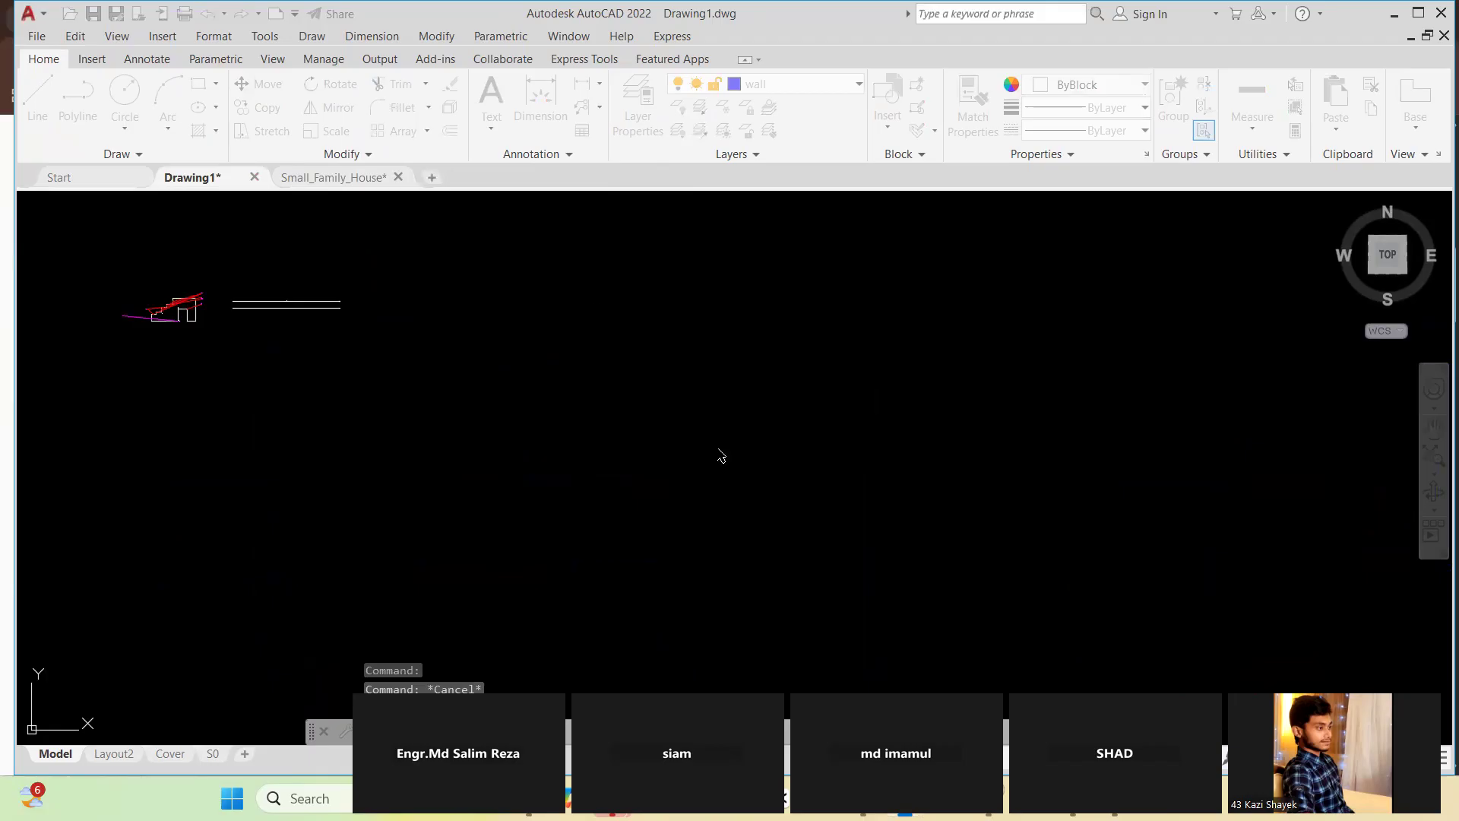
click(991, 577)
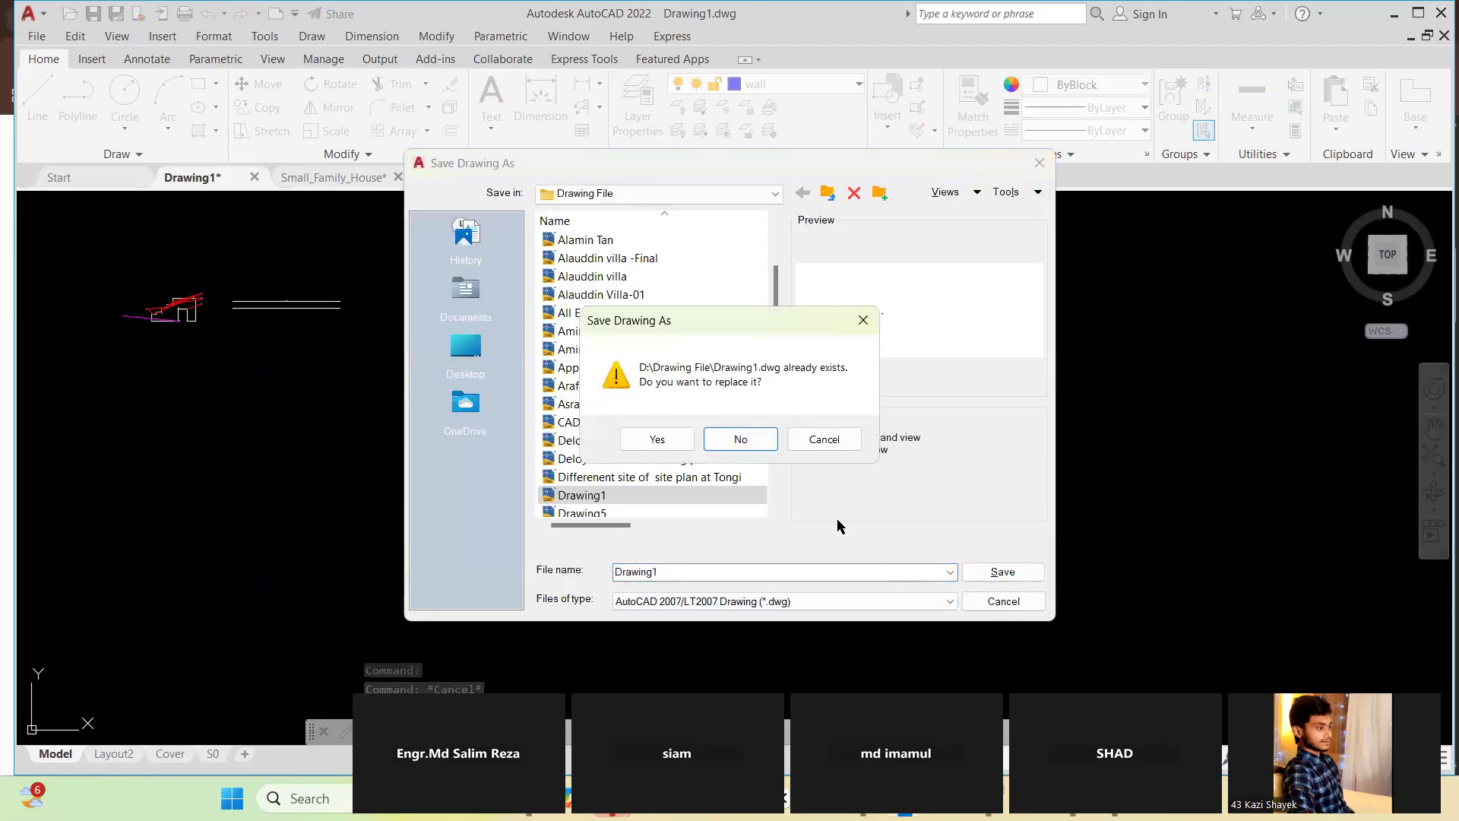
click(658, 441)
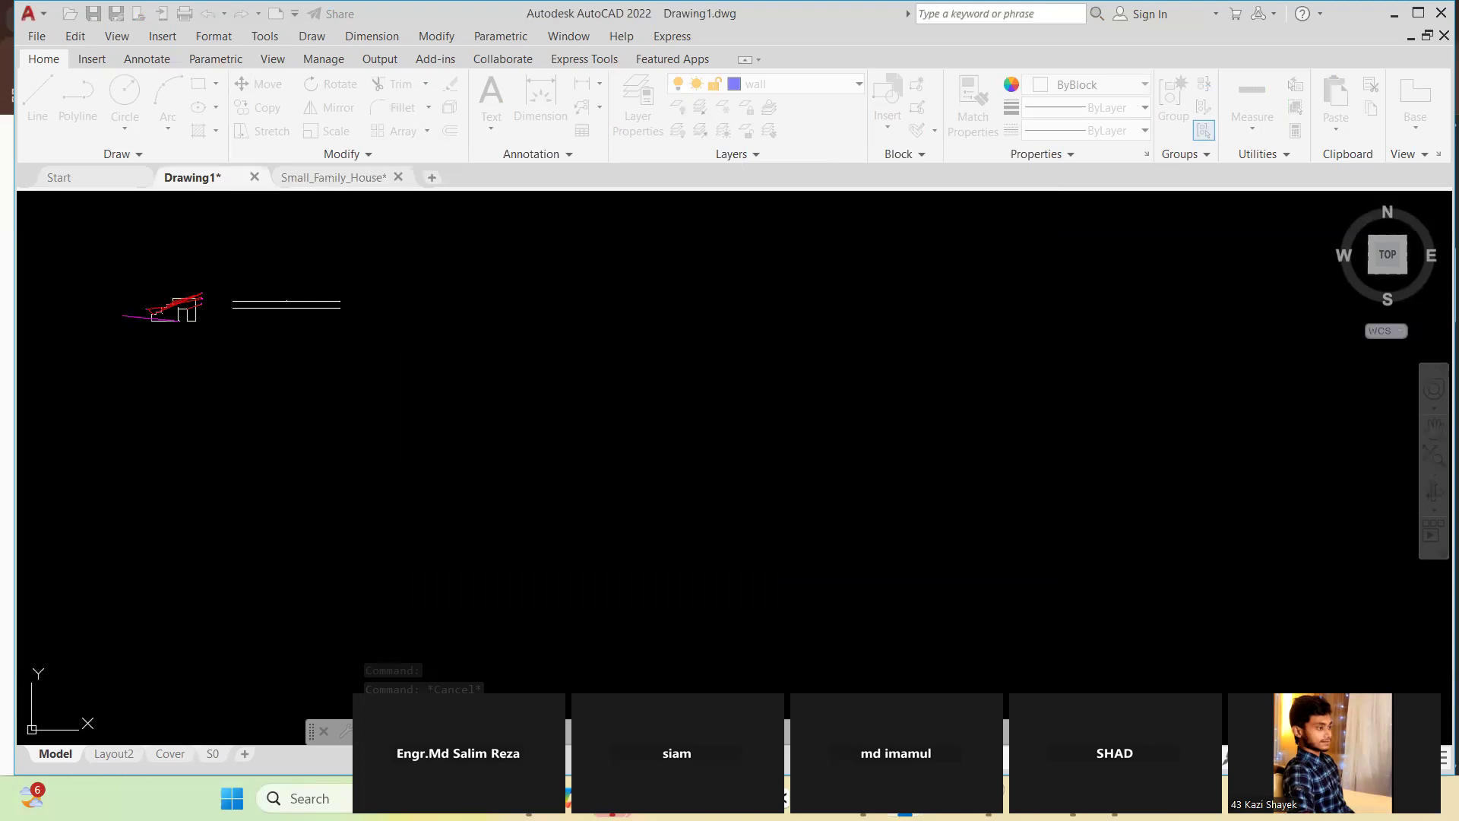
Zoom and pan across the drawing to frame the ground-floor plan
scroll(440, 325, down, 4)
scroll(416, 321, up, 4)
scroll(428, 295, down, 2)
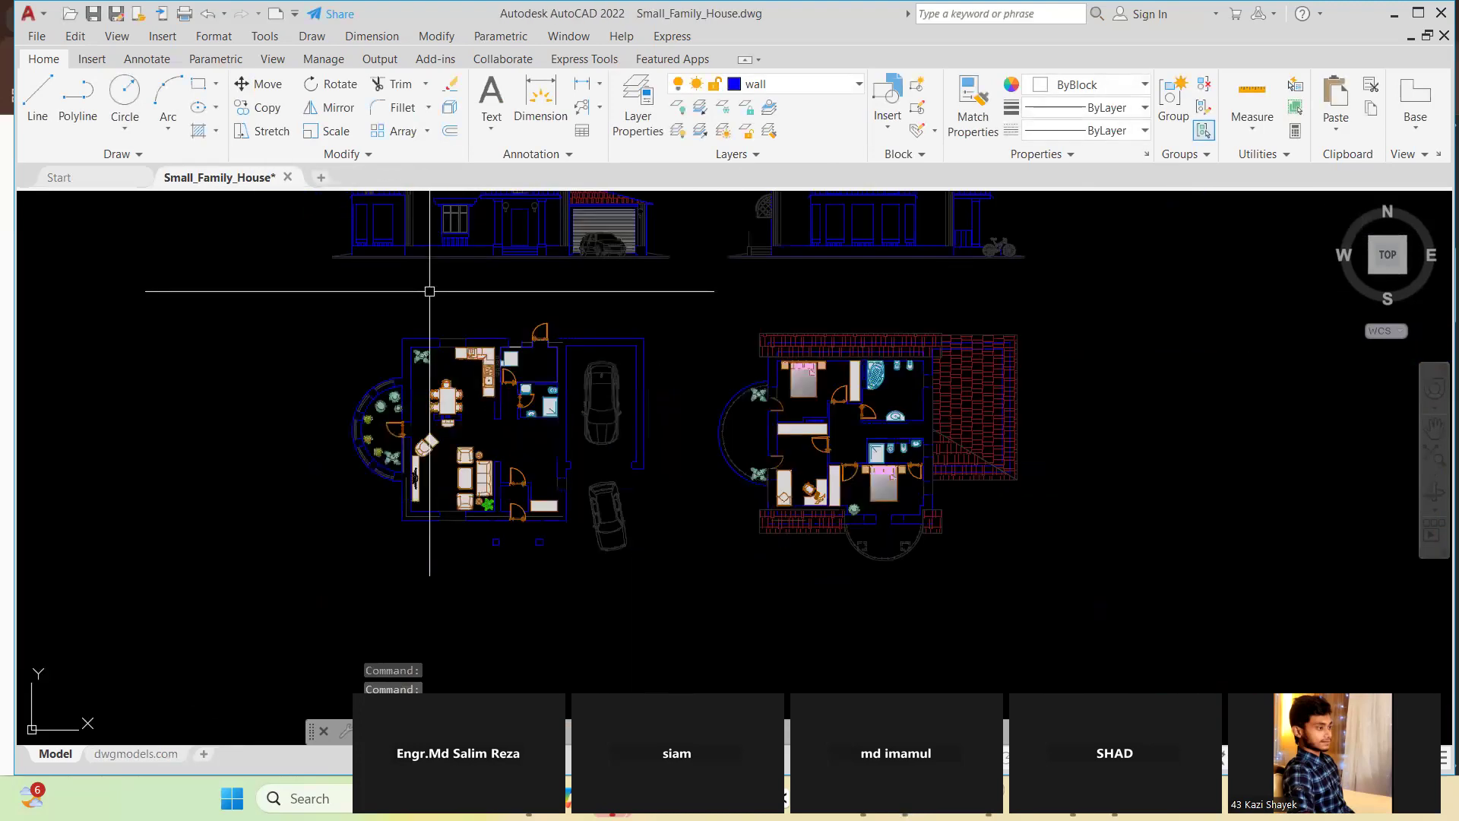
scroll(439, 313, down, 3)
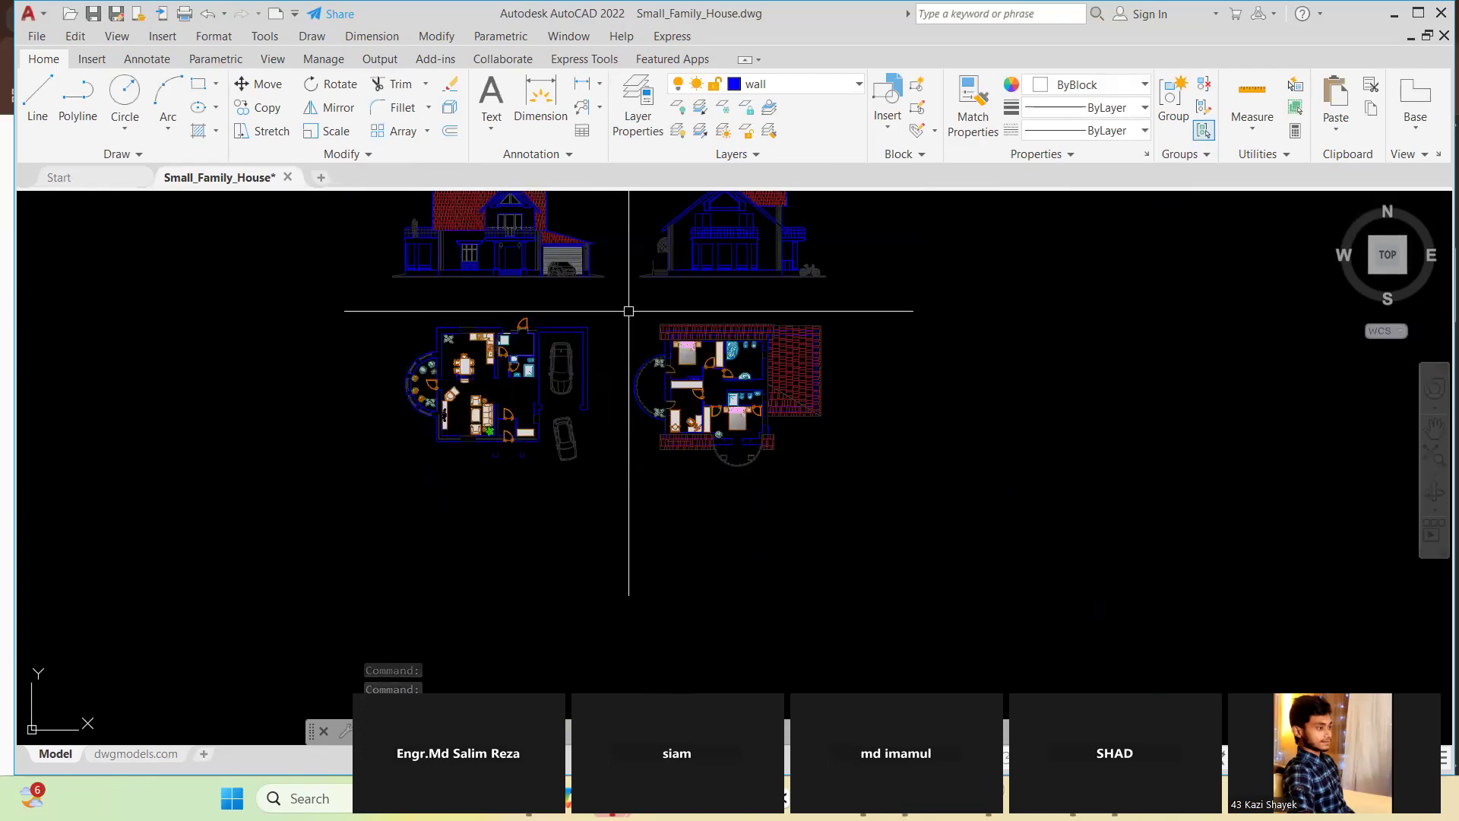
scroll(618, 312, up, 3)
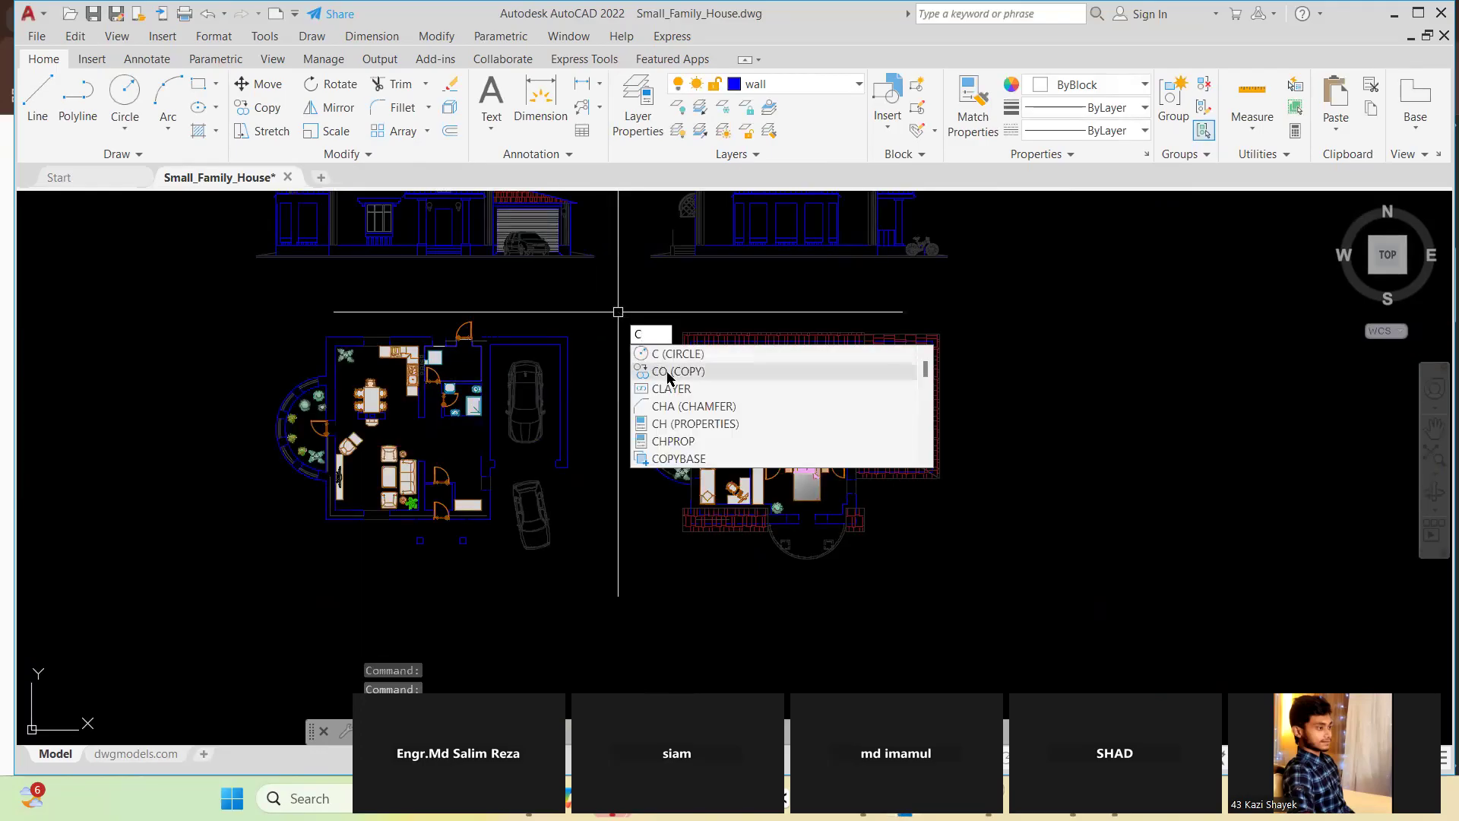
click(558, 547)
scroll(513, 493, up, 4)
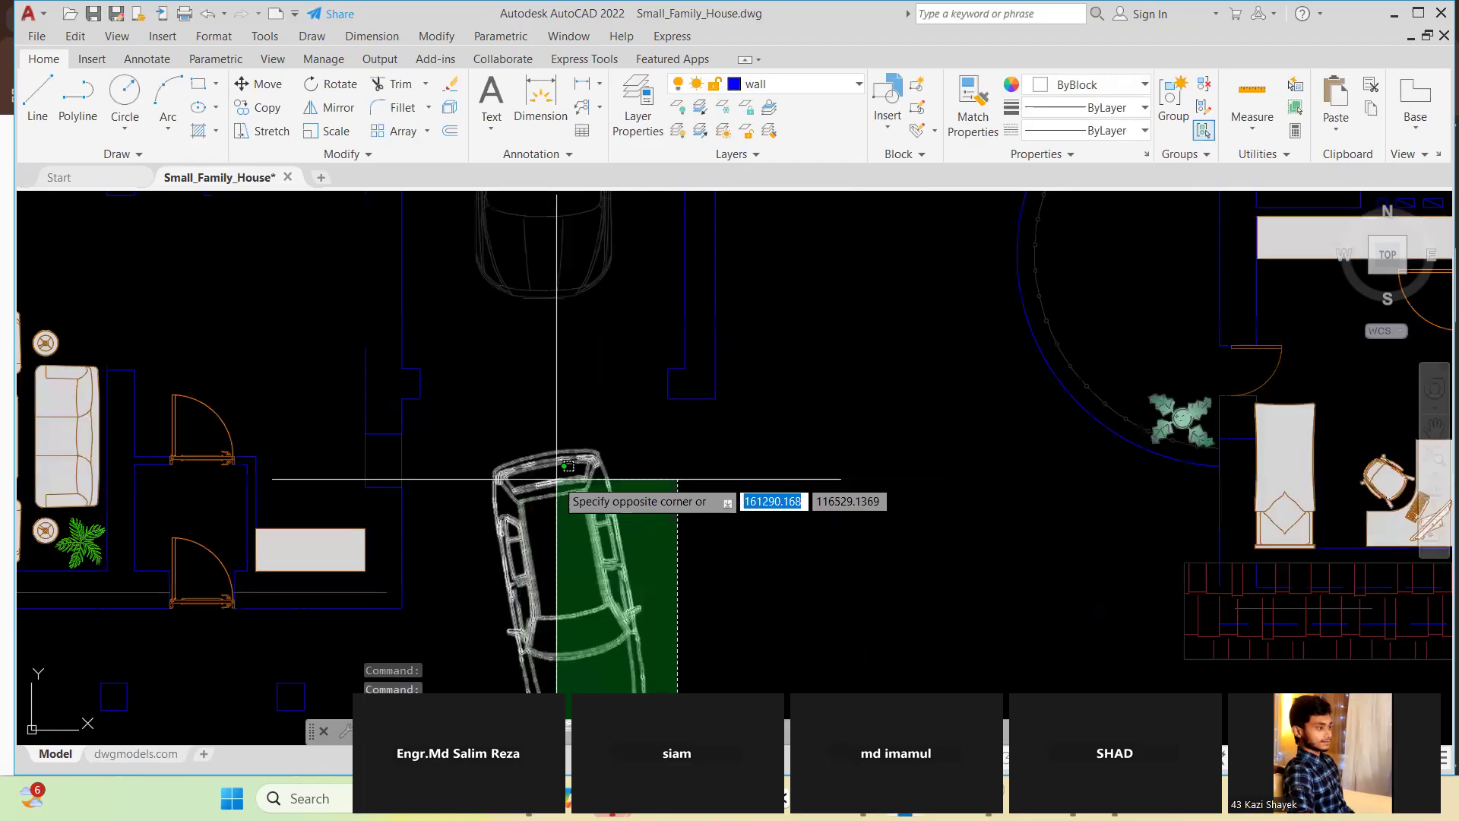
key(Escape)
scroll(533, 336, down, 3)
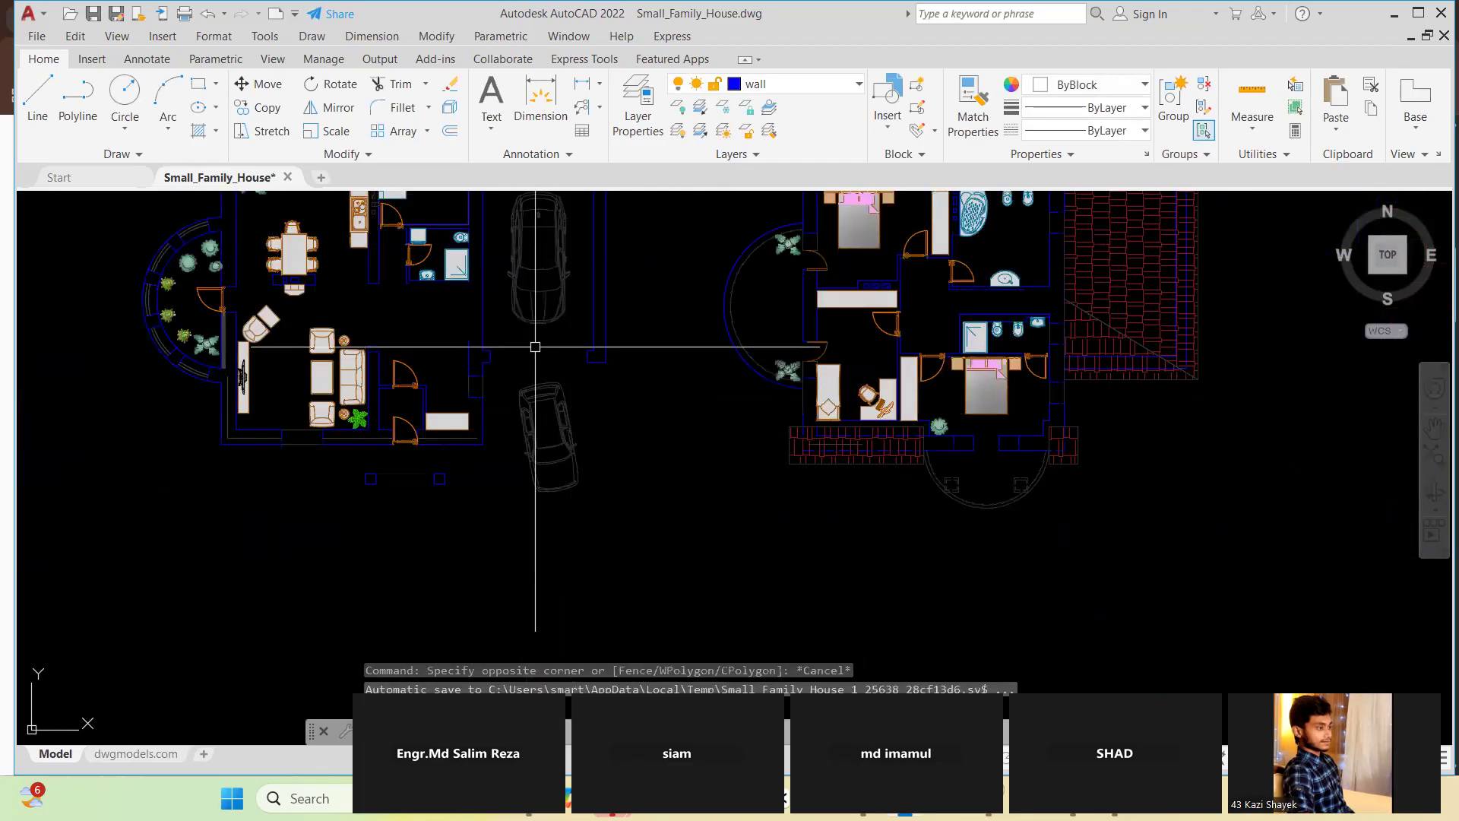
scroll(536, 346, down, 4)
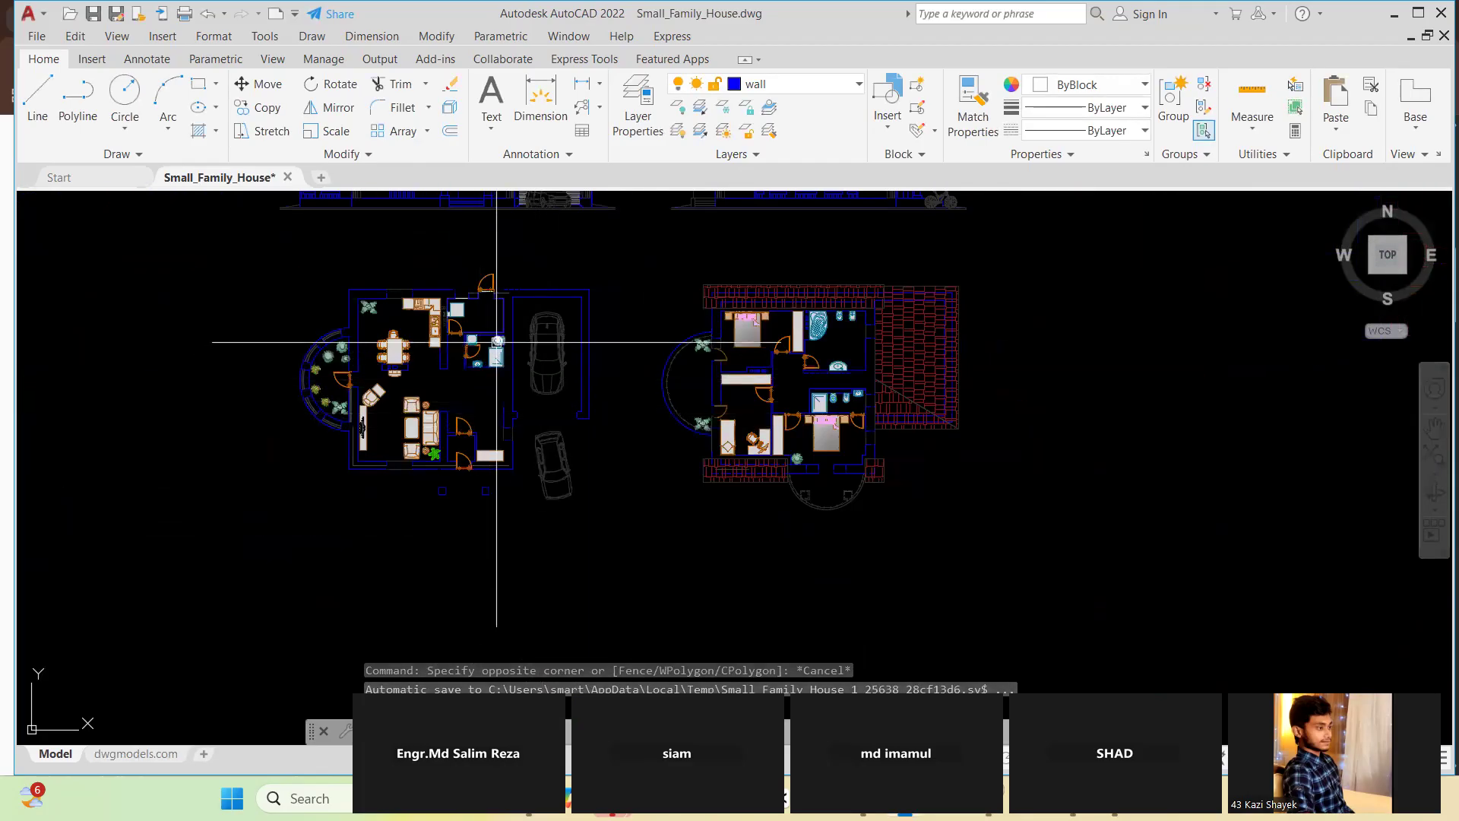
Copy the window-selected ground-floor plan to empty space left of the original plans
text(C)
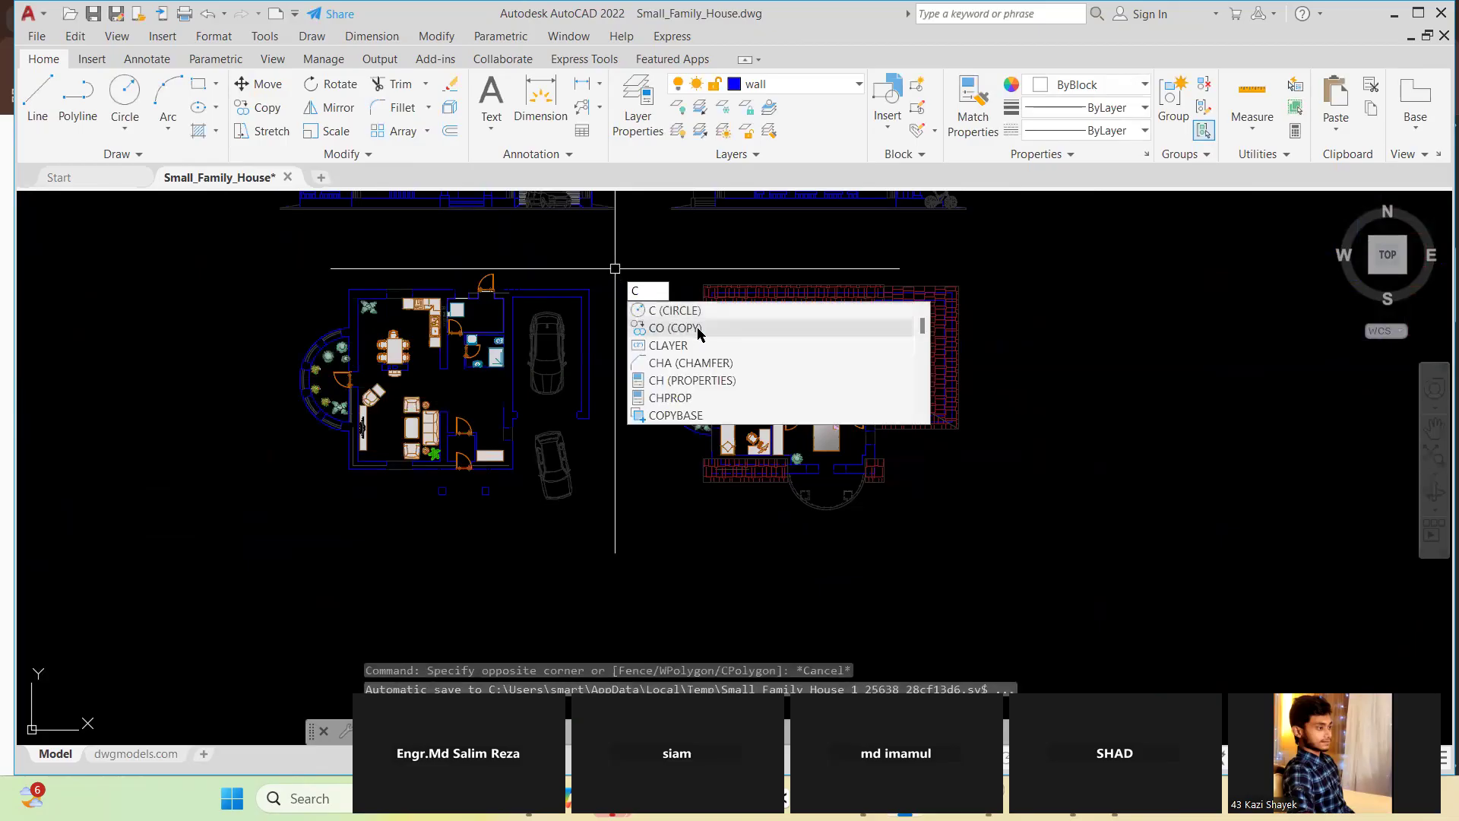
click(698, 329)
click(208, 247)
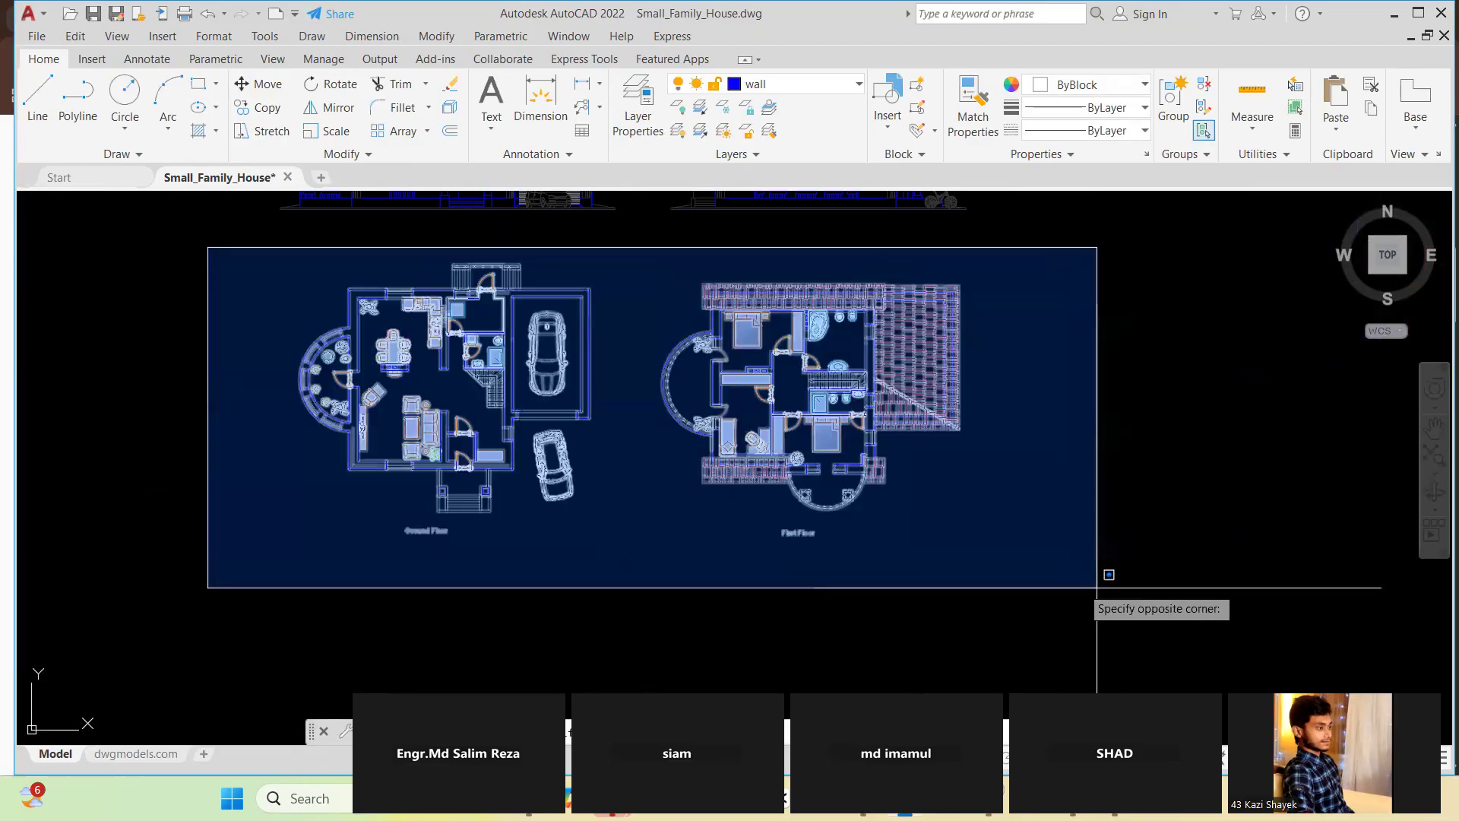
click(642, 554)
key(Return)
scroll(688, 357, down, 4)
click(541, 377)
click(270, 378)
key(Escape)
key(Escape)
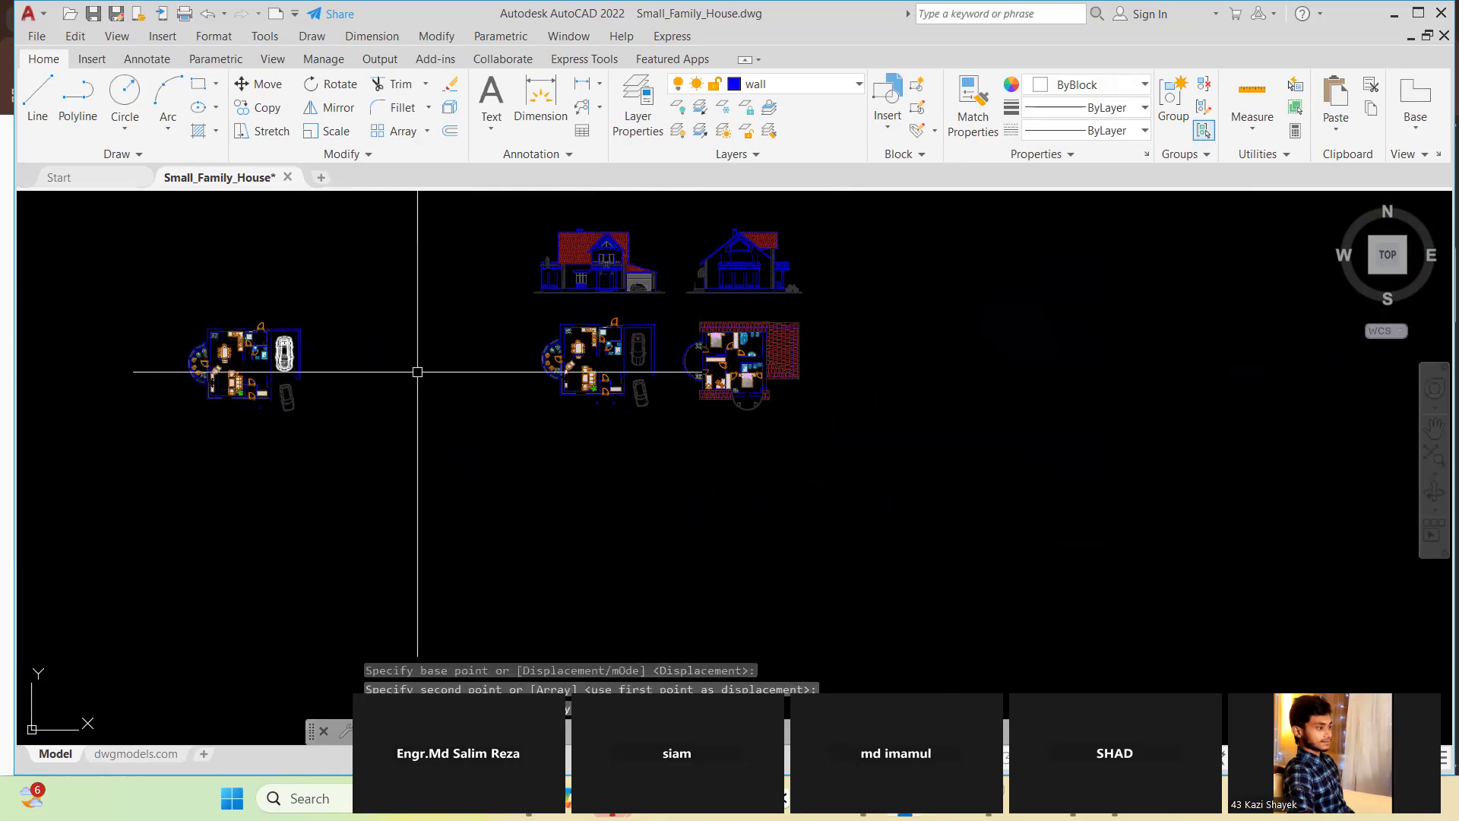
scroll(497, 397, down, 3)
scroll(315, 352, up, 4)
scroll(678, 547, up, 4)
scroll(519, 368, down, 2)
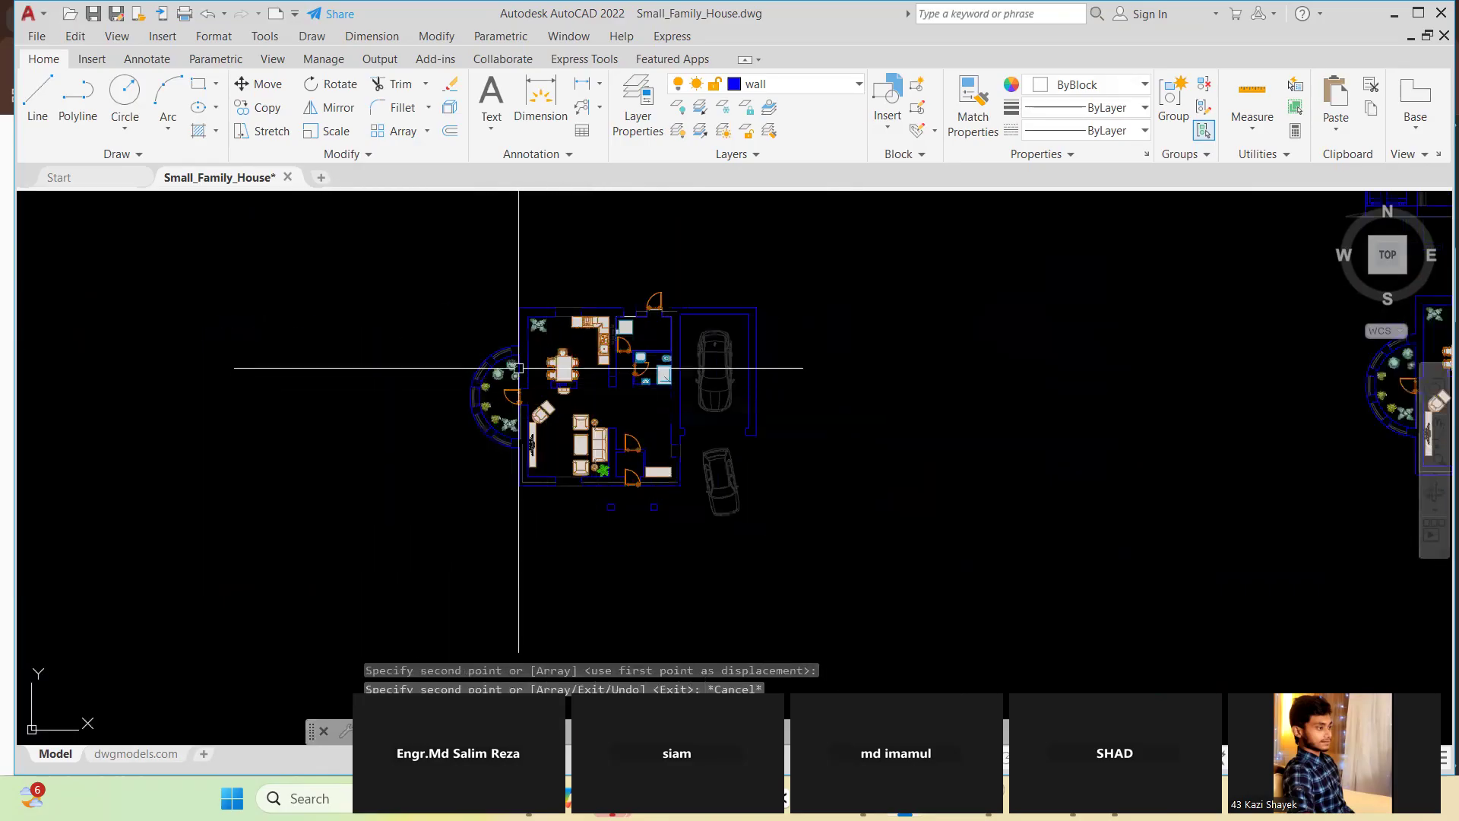
click(828, 83)
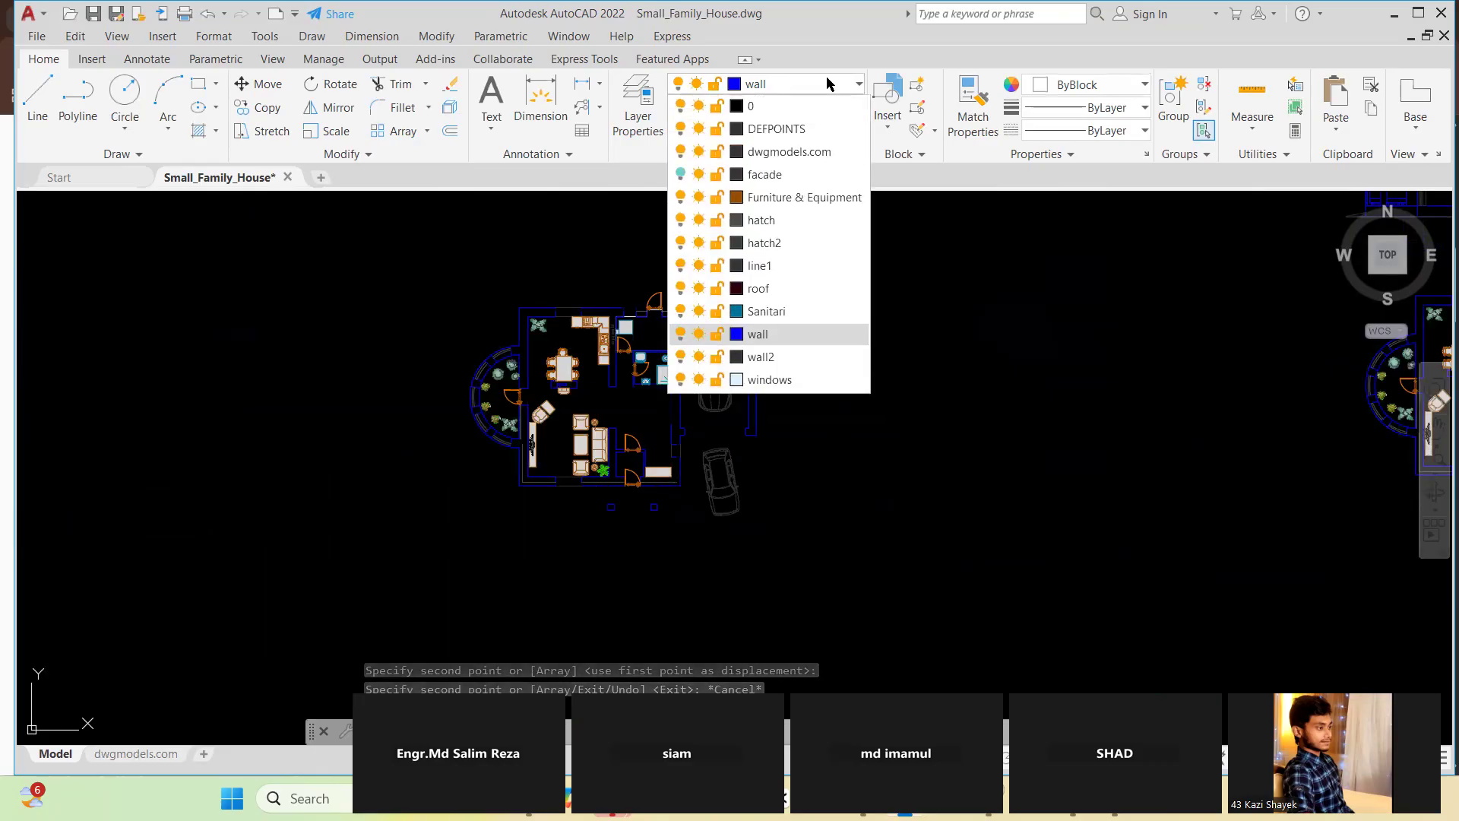
click(767, 337)
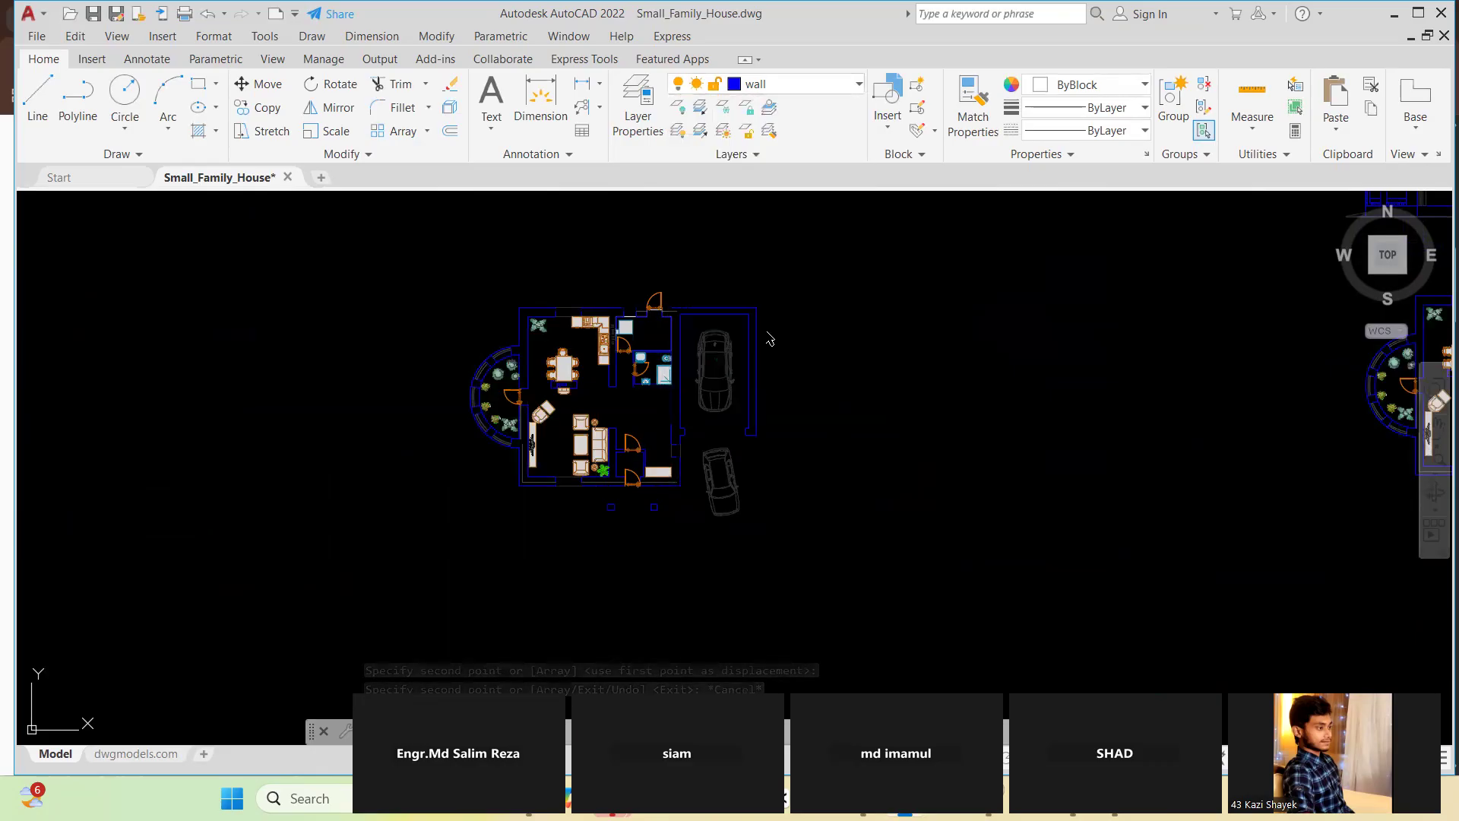
click(784, 82)
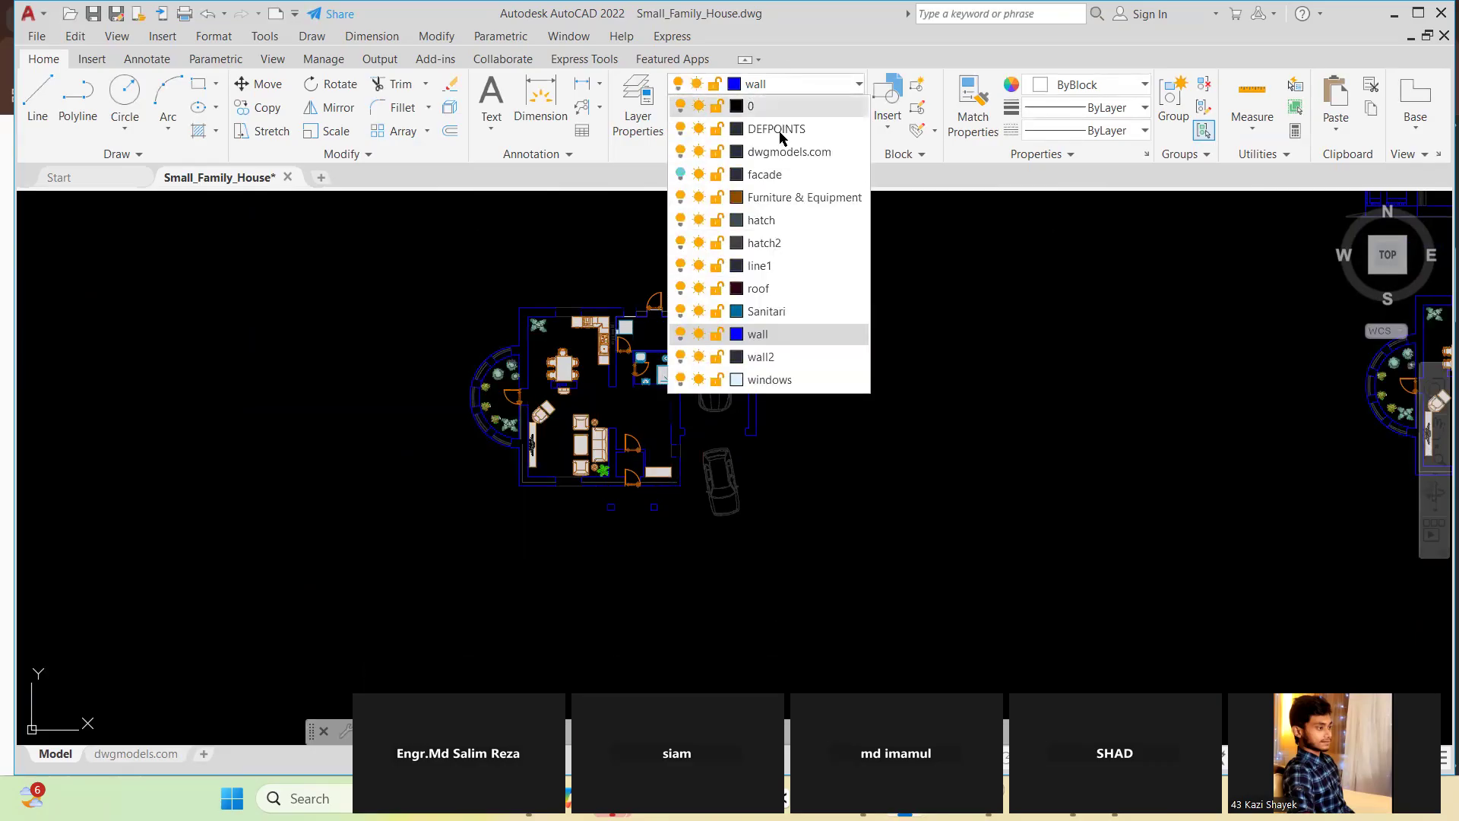
click(807, 334)
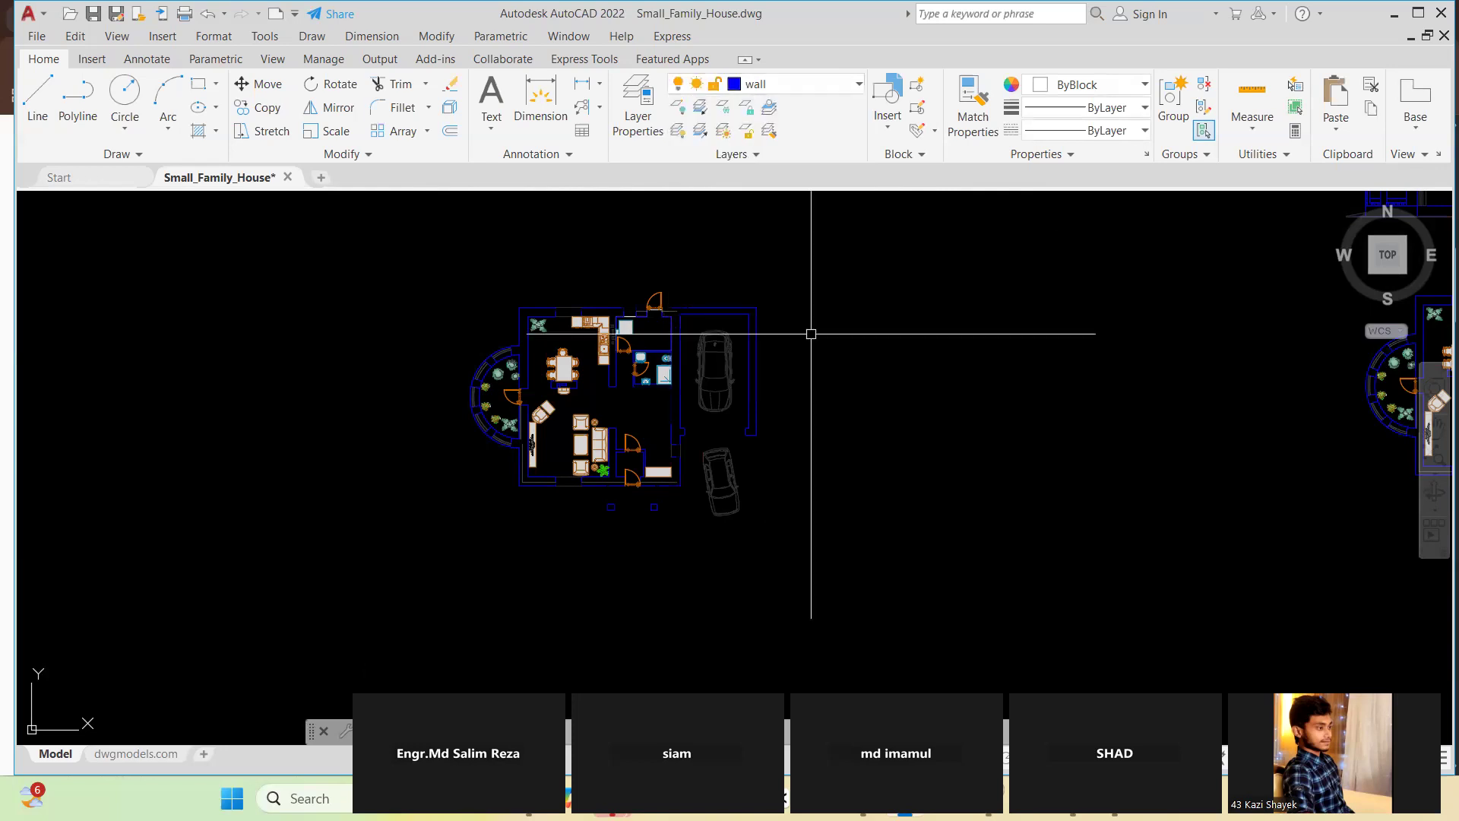
click(813, 158)
key(Escape)
key(Escape)
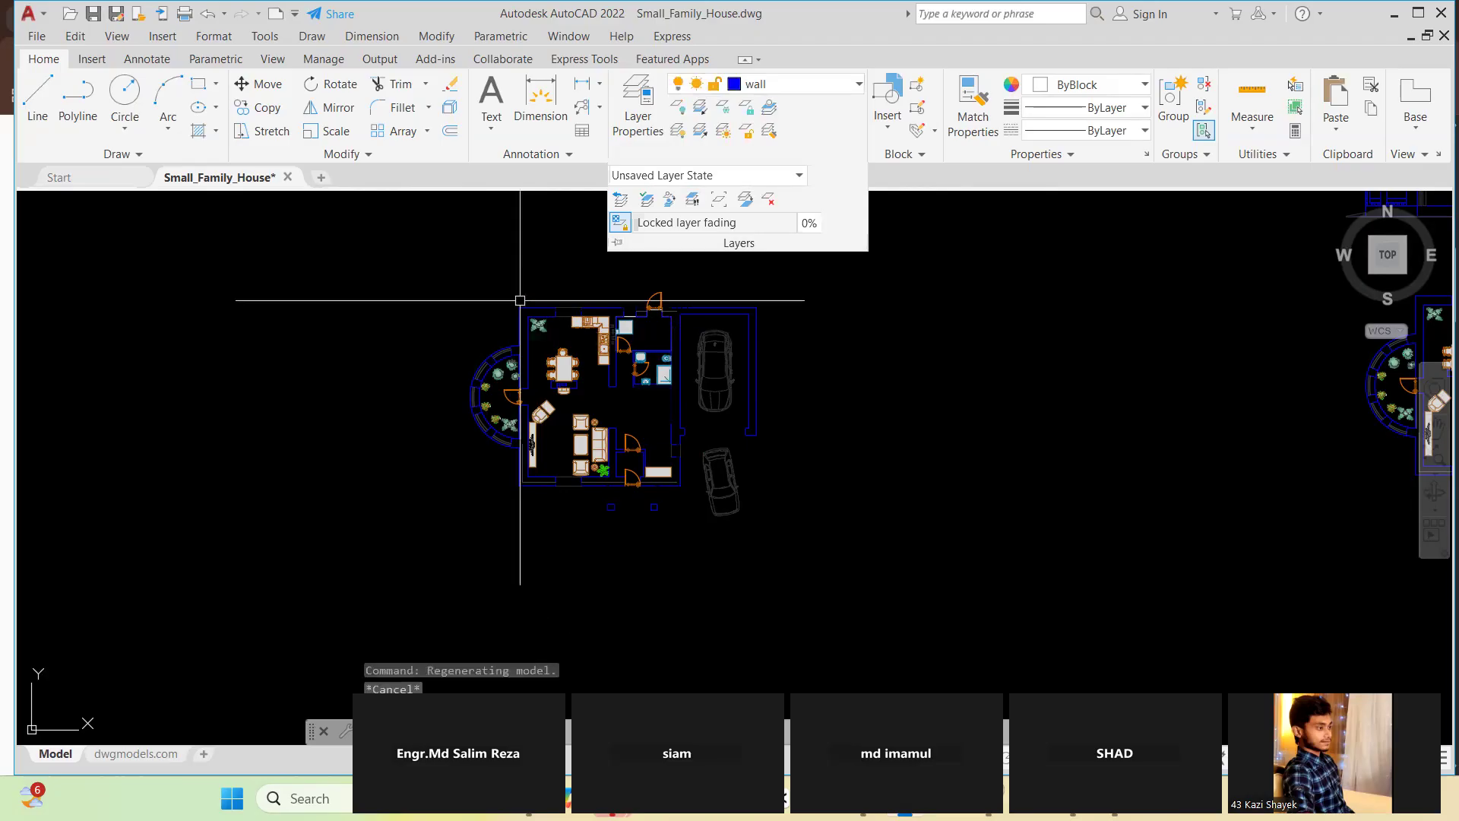
text(l)
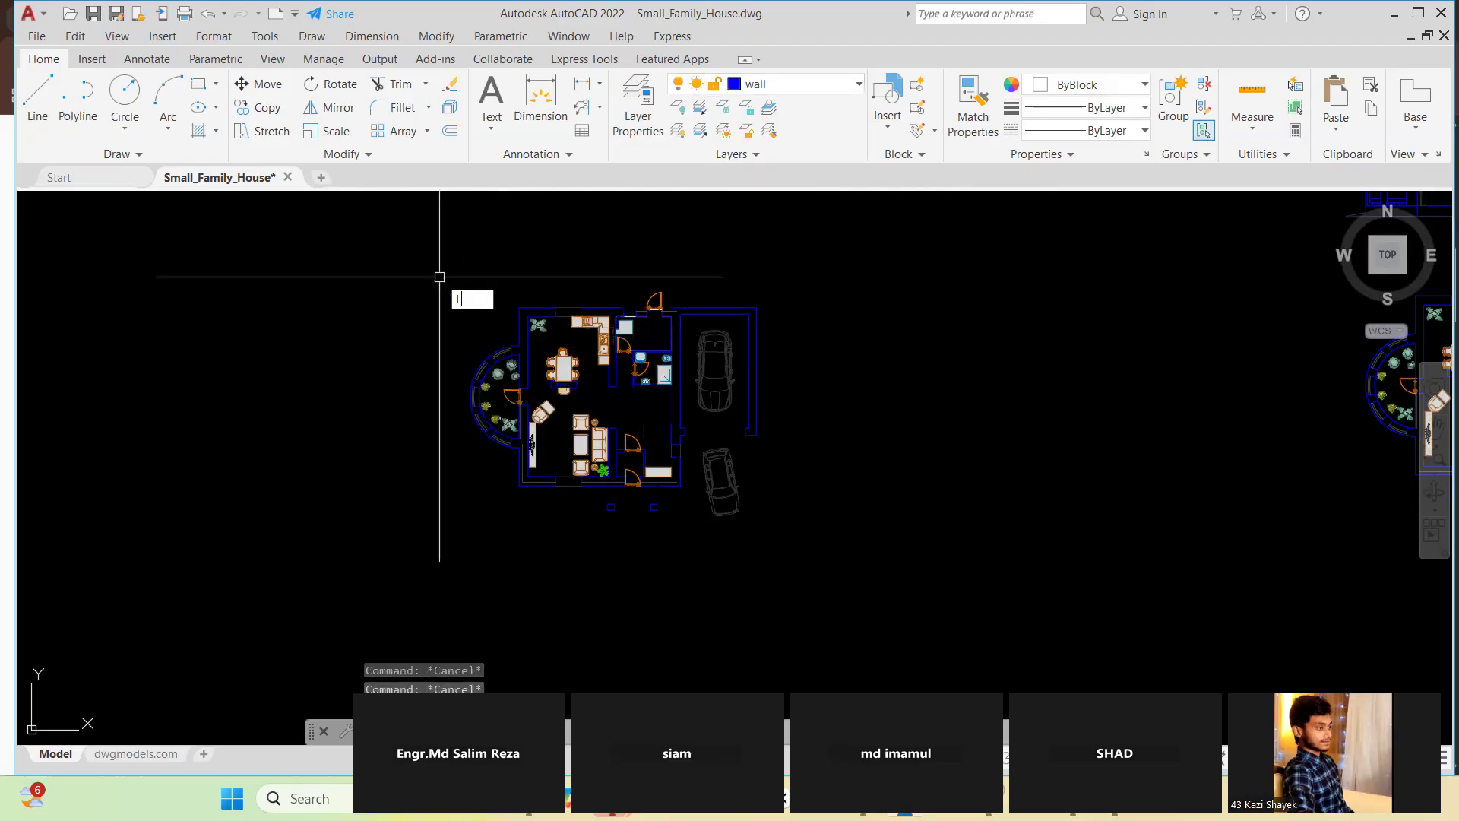
key(Return)
click(432, 259)
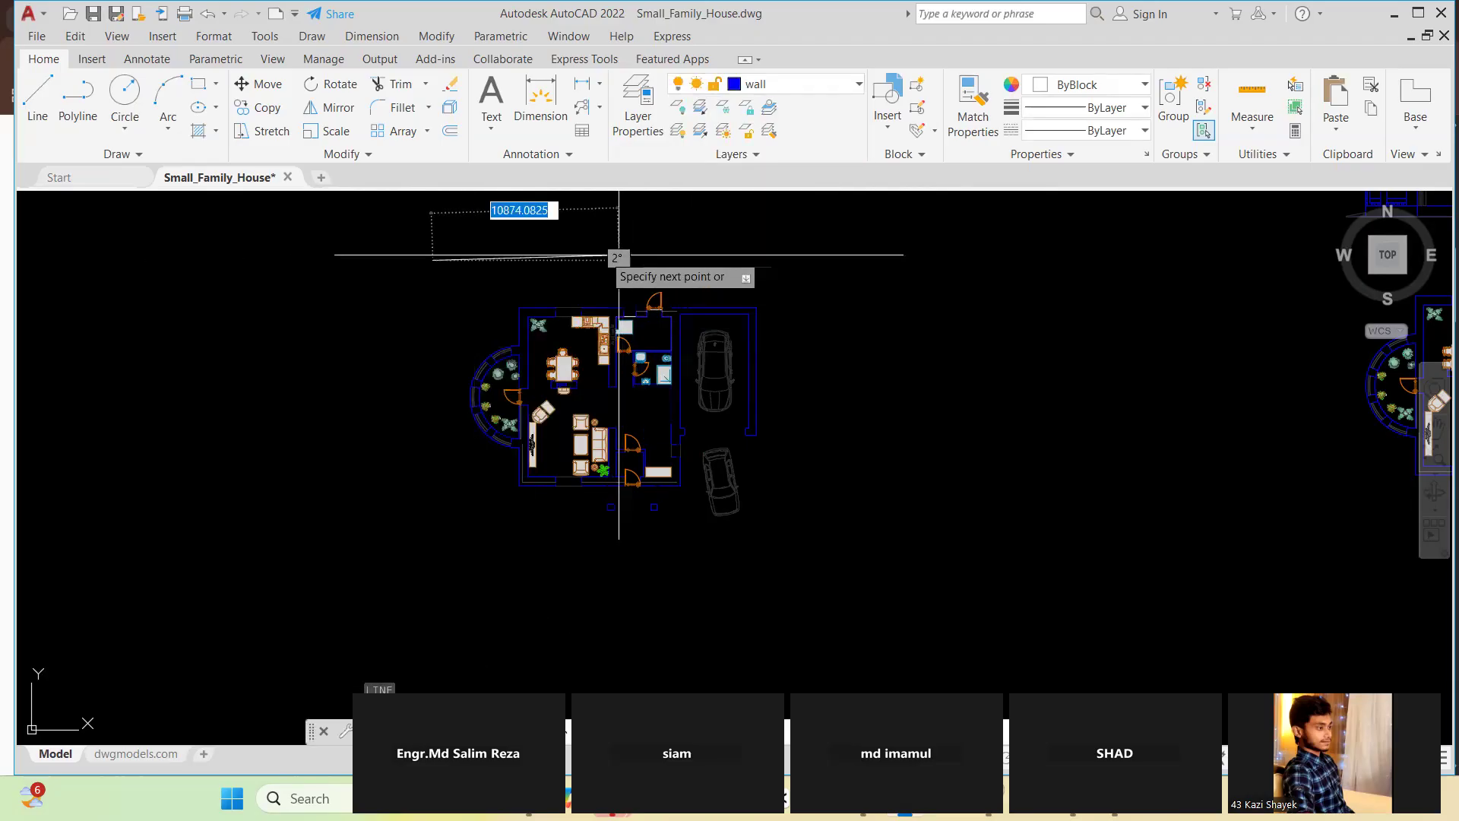
scroll(608, 258, up, 4)
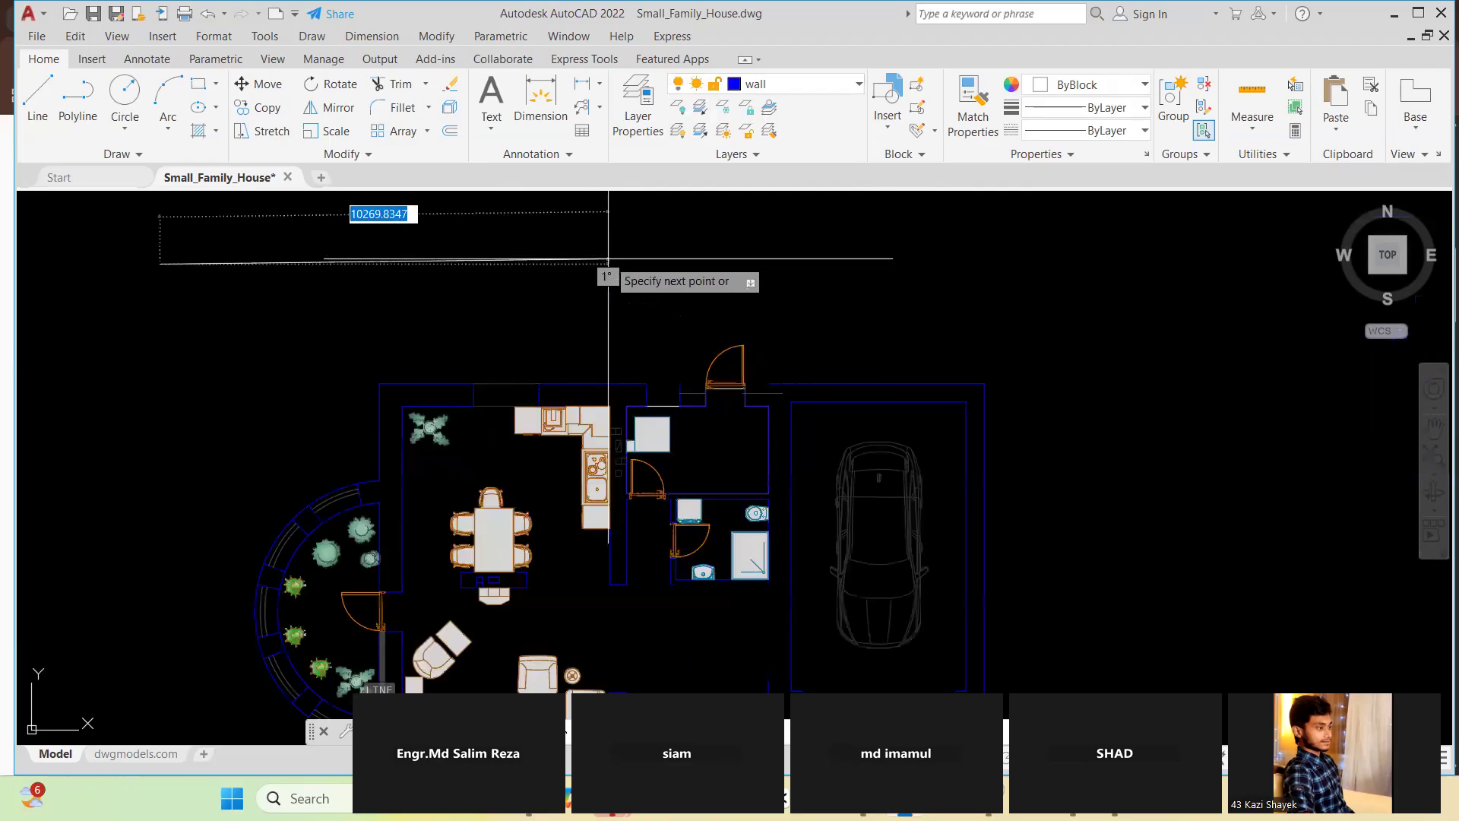
scroll(591, 257, down, 4)
key(Escape)
key(Escape)
scroll(456, 304, up, 4)
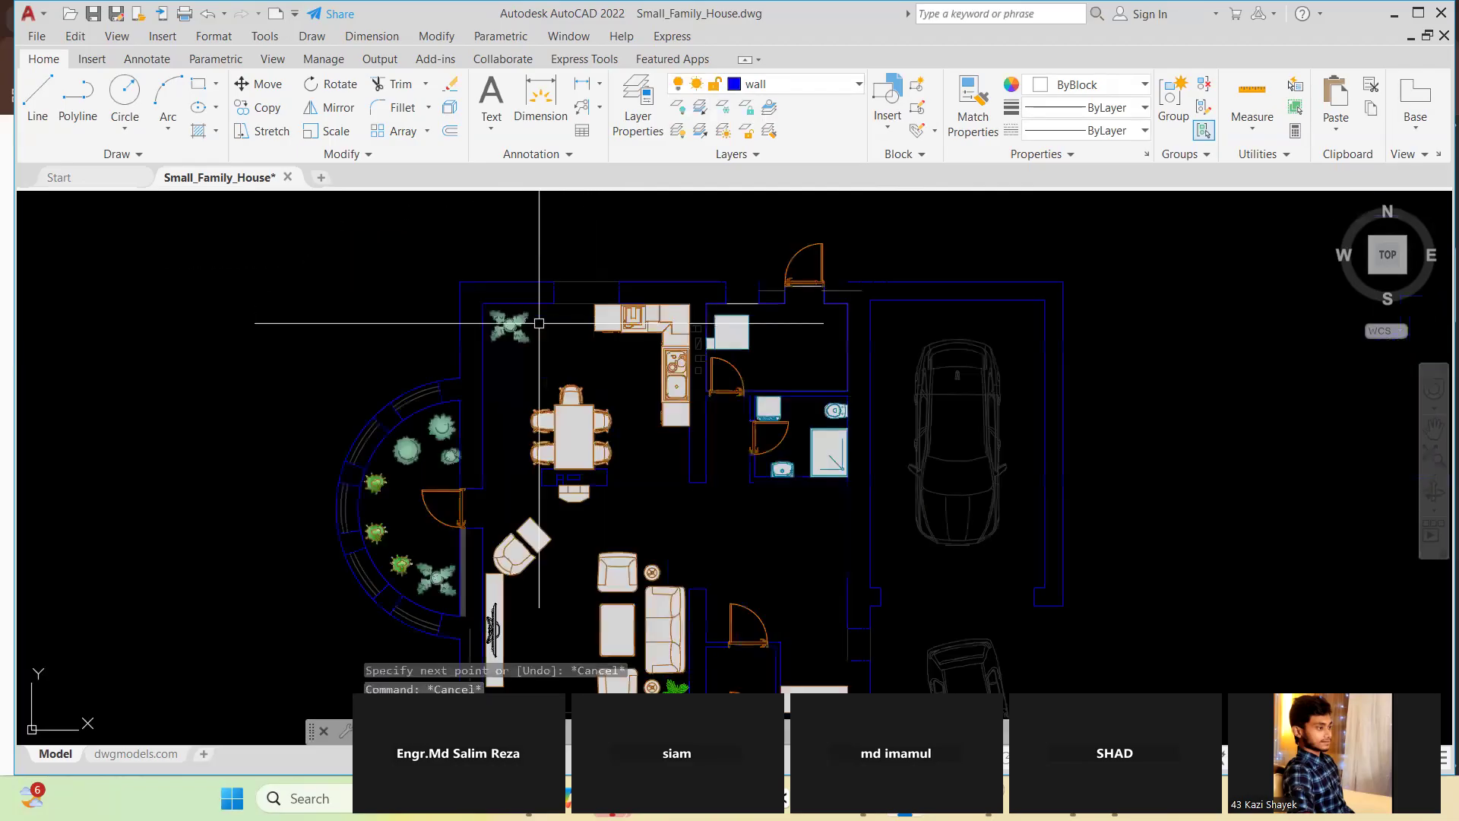
scroll(485, 264, down, 2)
scroll(494, 251, down, 3)
Place vertical construction lines at the left wall and another wall edge of the copied plan
scroll(625, 313, up, 6)
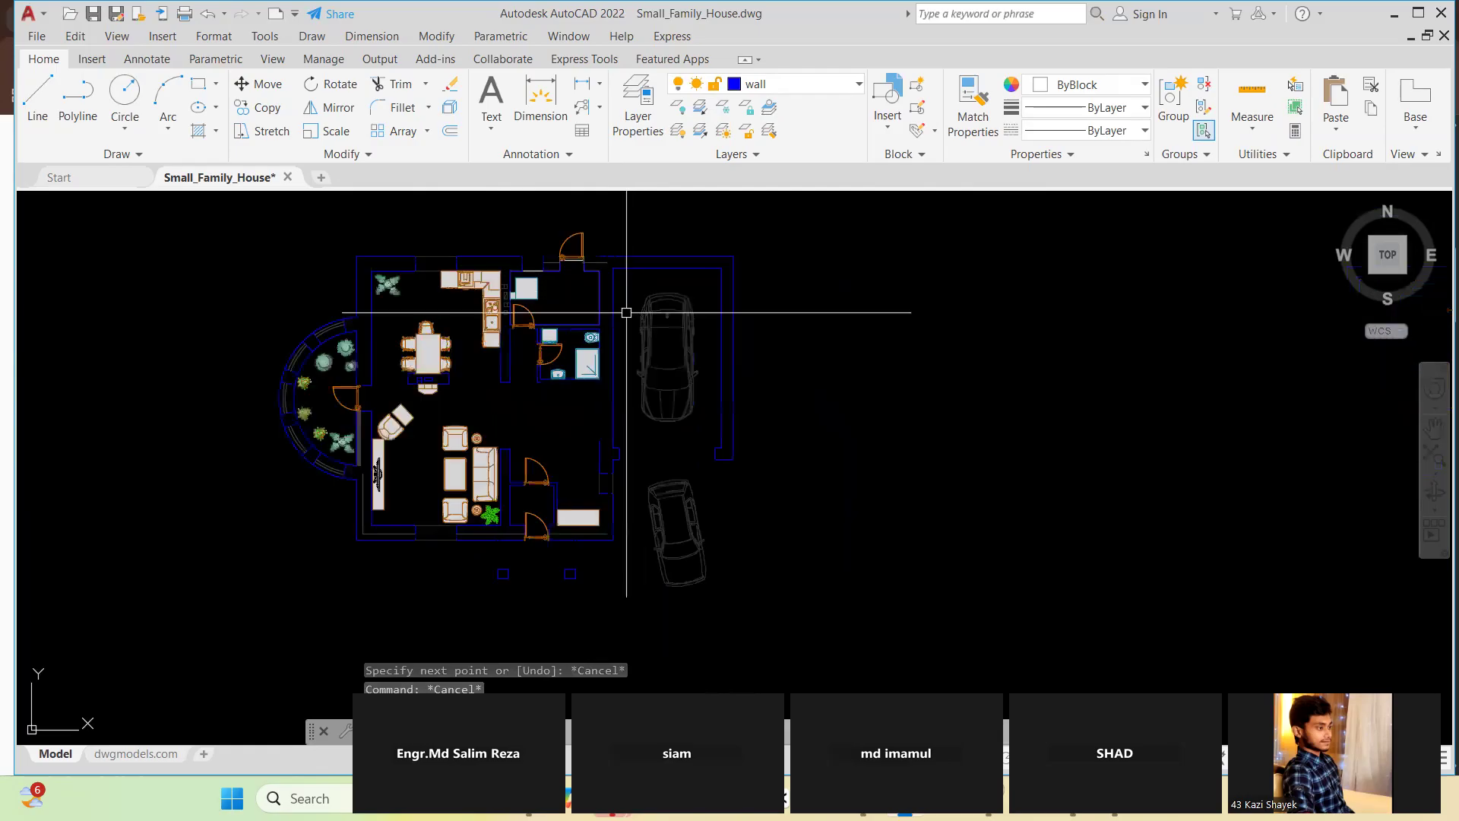
scroll(608, 243, down, 4)
scroll(518, 232, down, 3)
scroll(429, 256, up, 3)
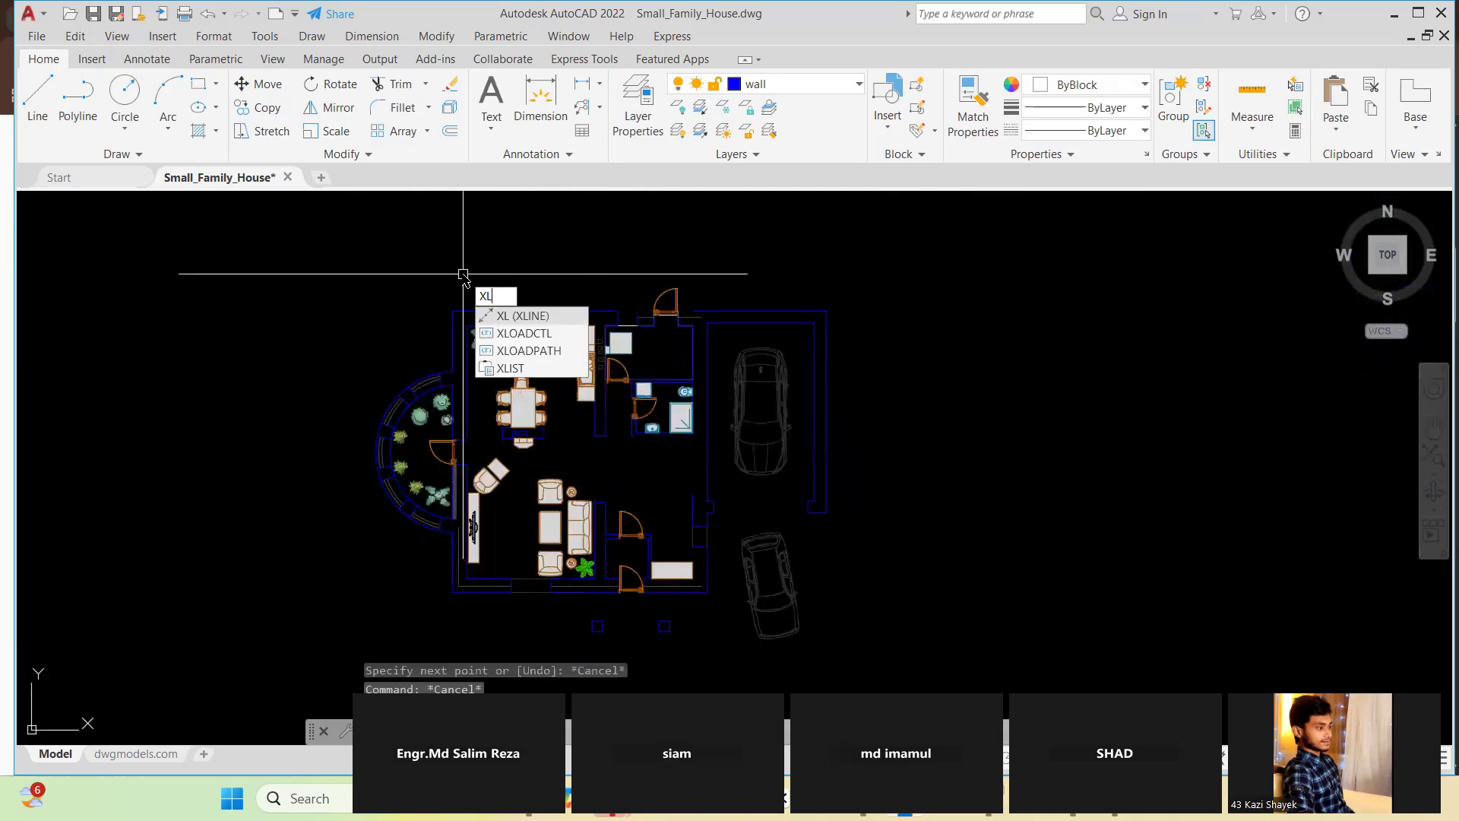
key(Return)
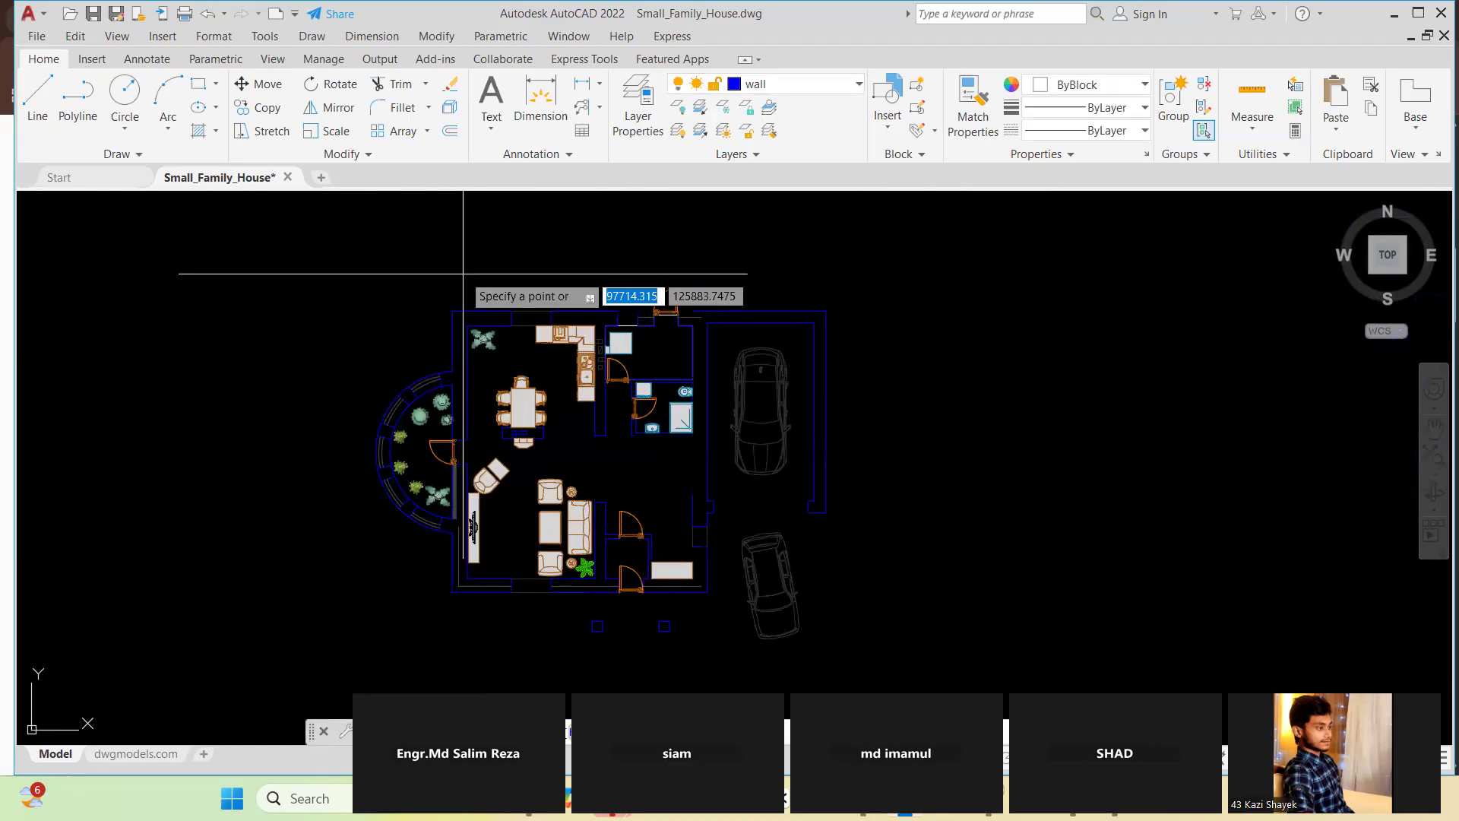
scroll(452, 304, up, 3)
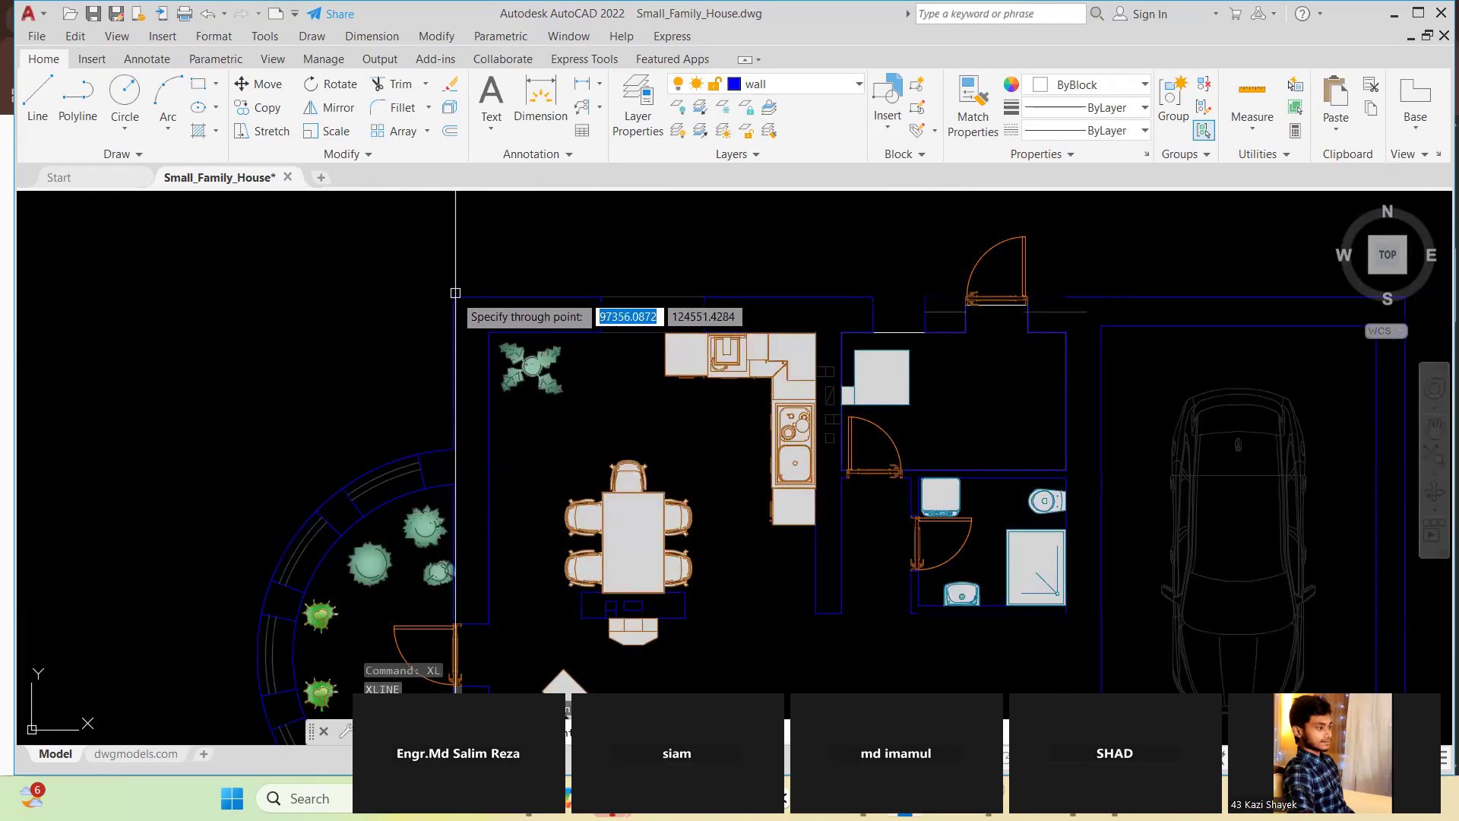
click(453, 297)
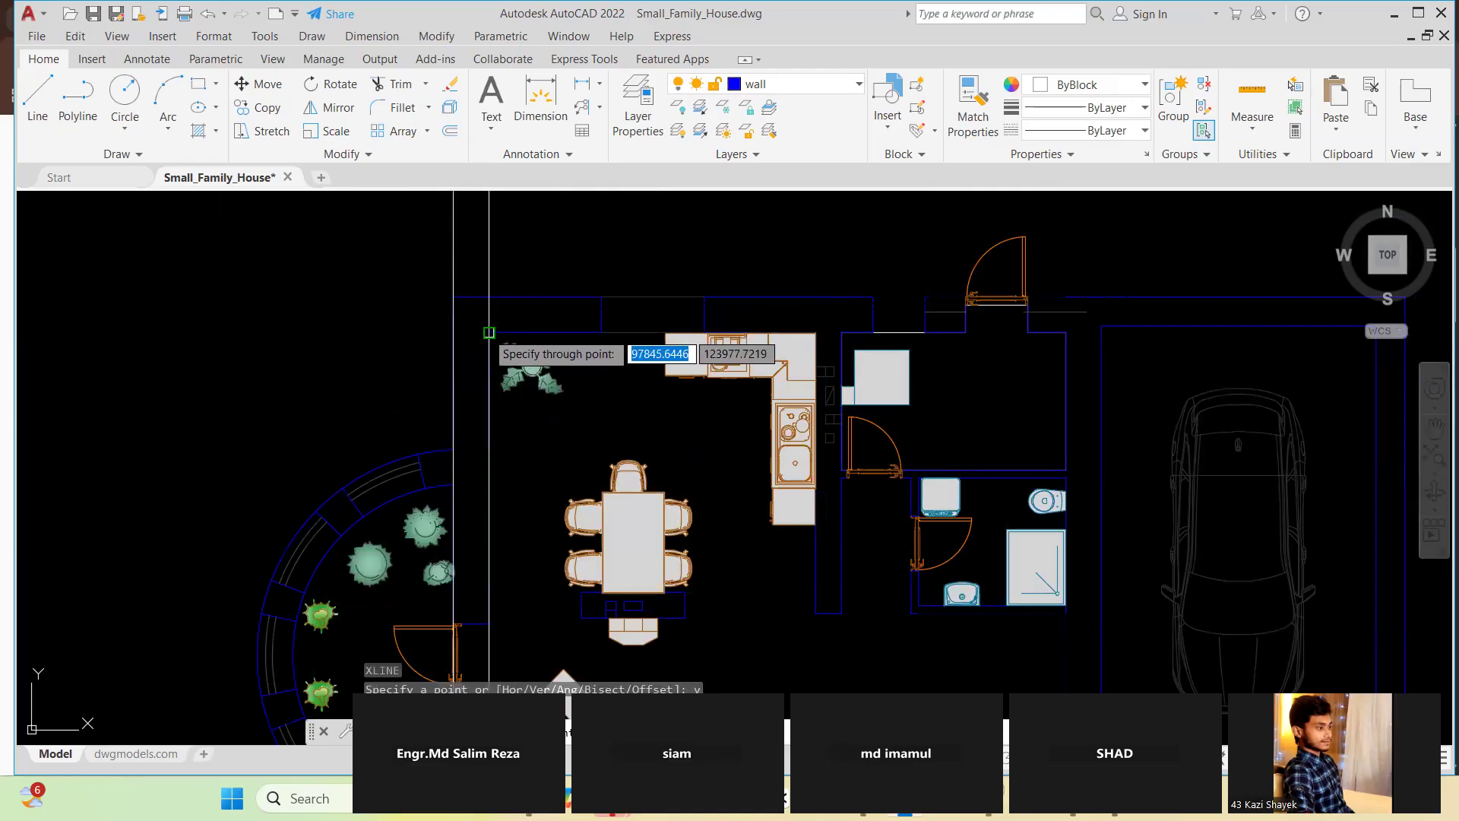
click(487, 332)
scroll(792, 357, down, 1)
scroll(776, 350, up, 3)
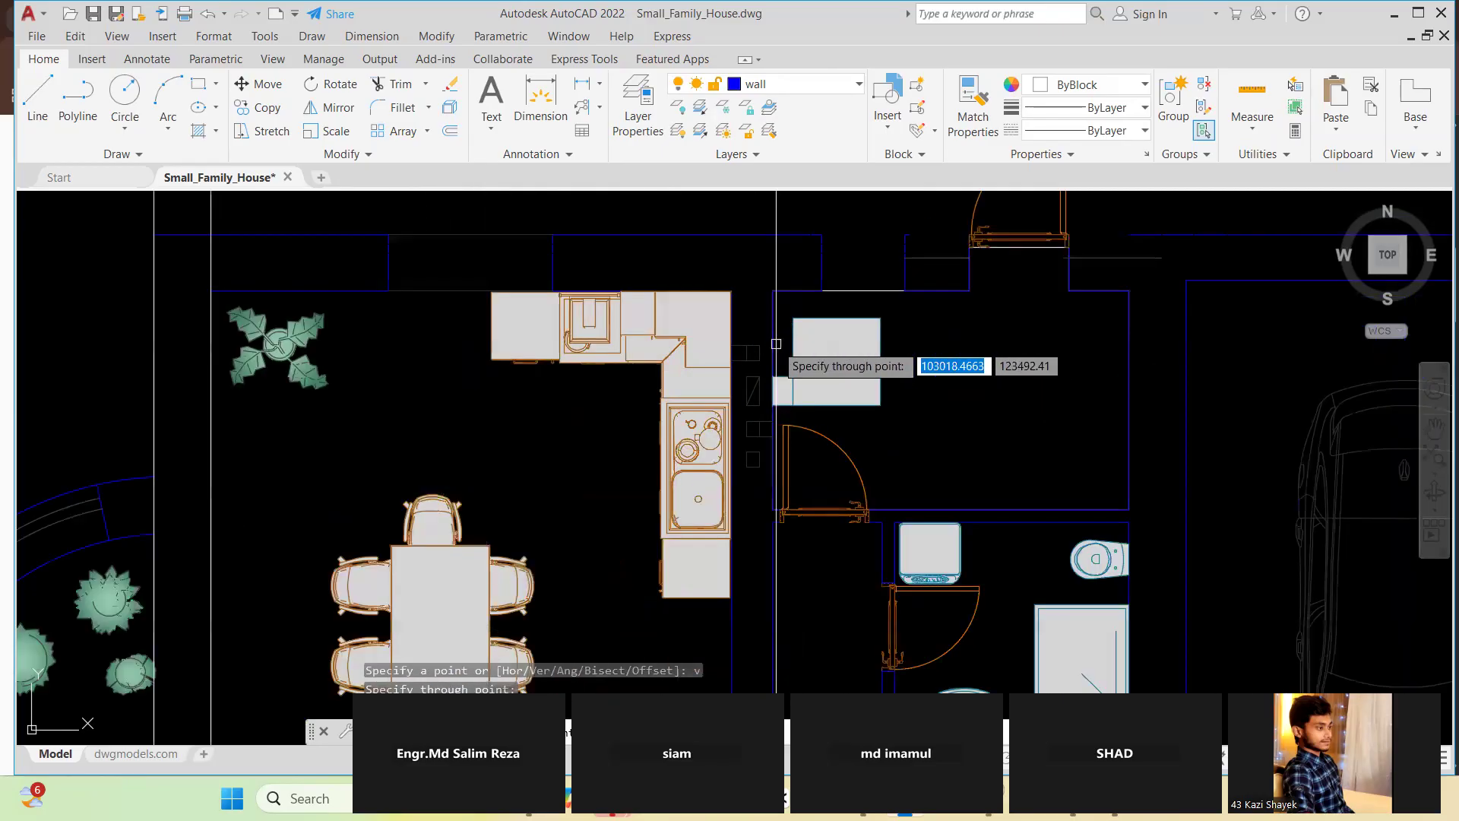
scroll(719, 395, down, 4)
scroll(726, 509, up, 5)
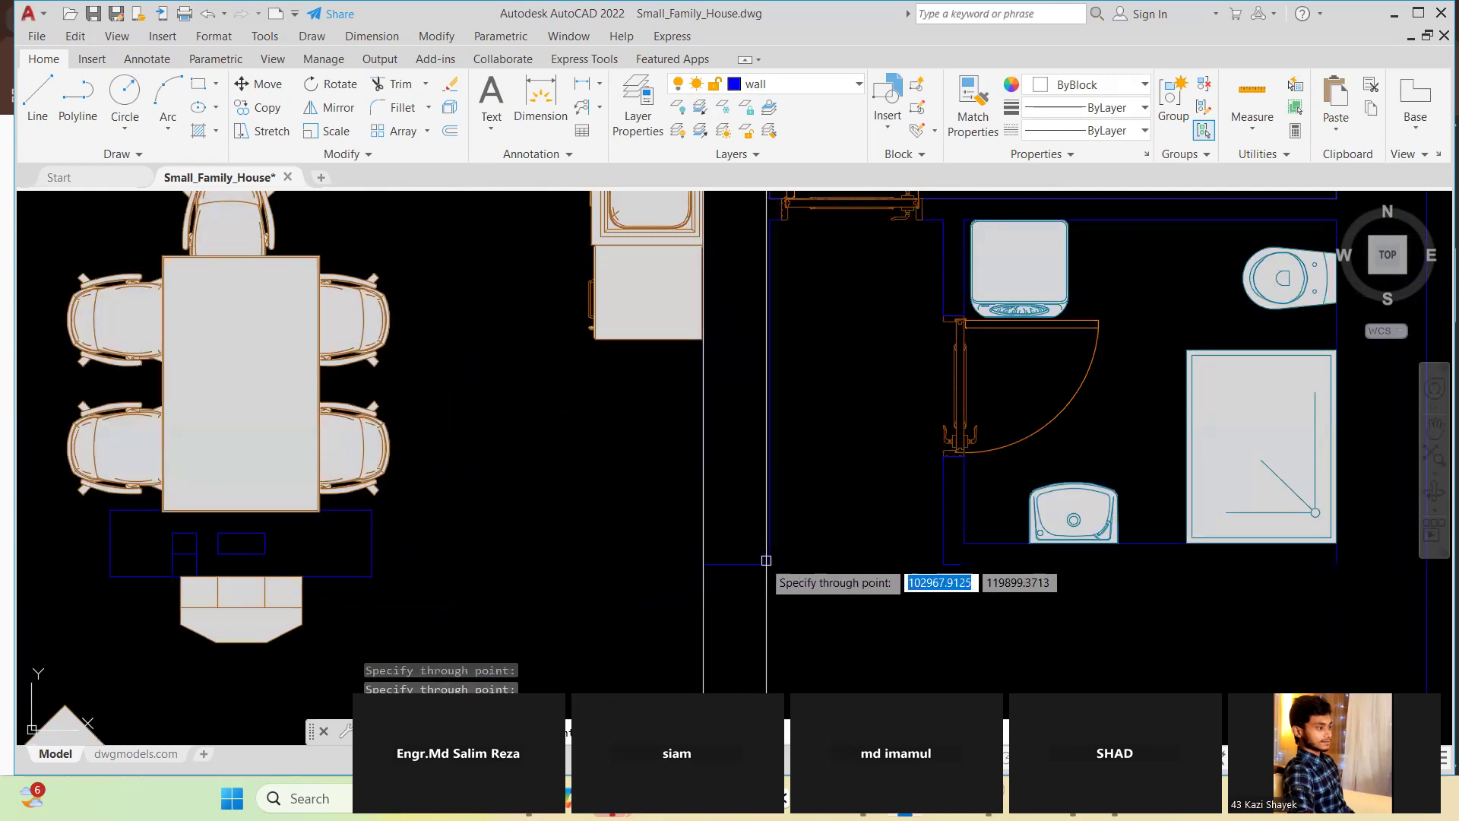
scroll(766, 456, down, 5)
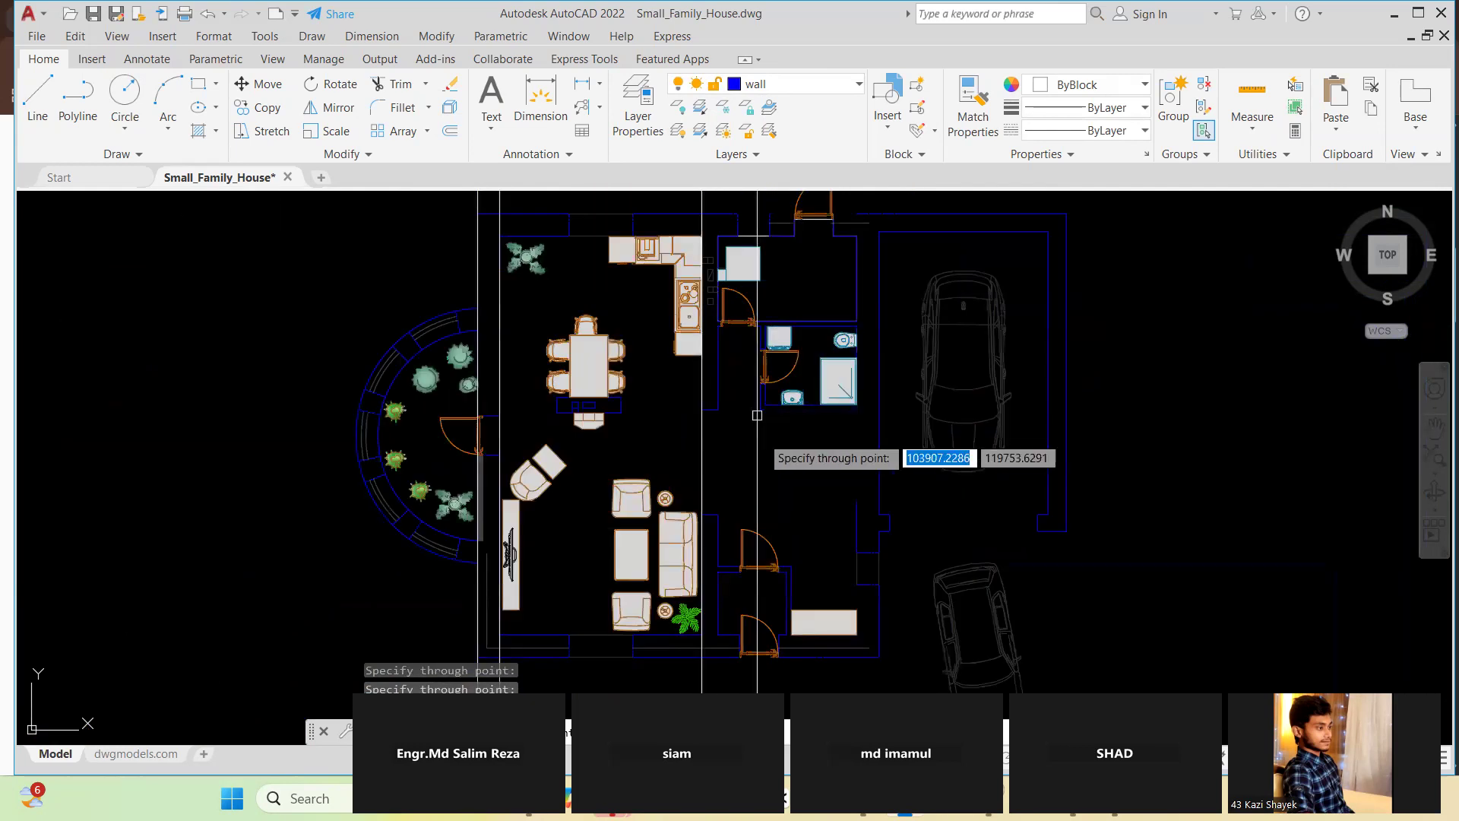
scroll(757, 425, up, 4)
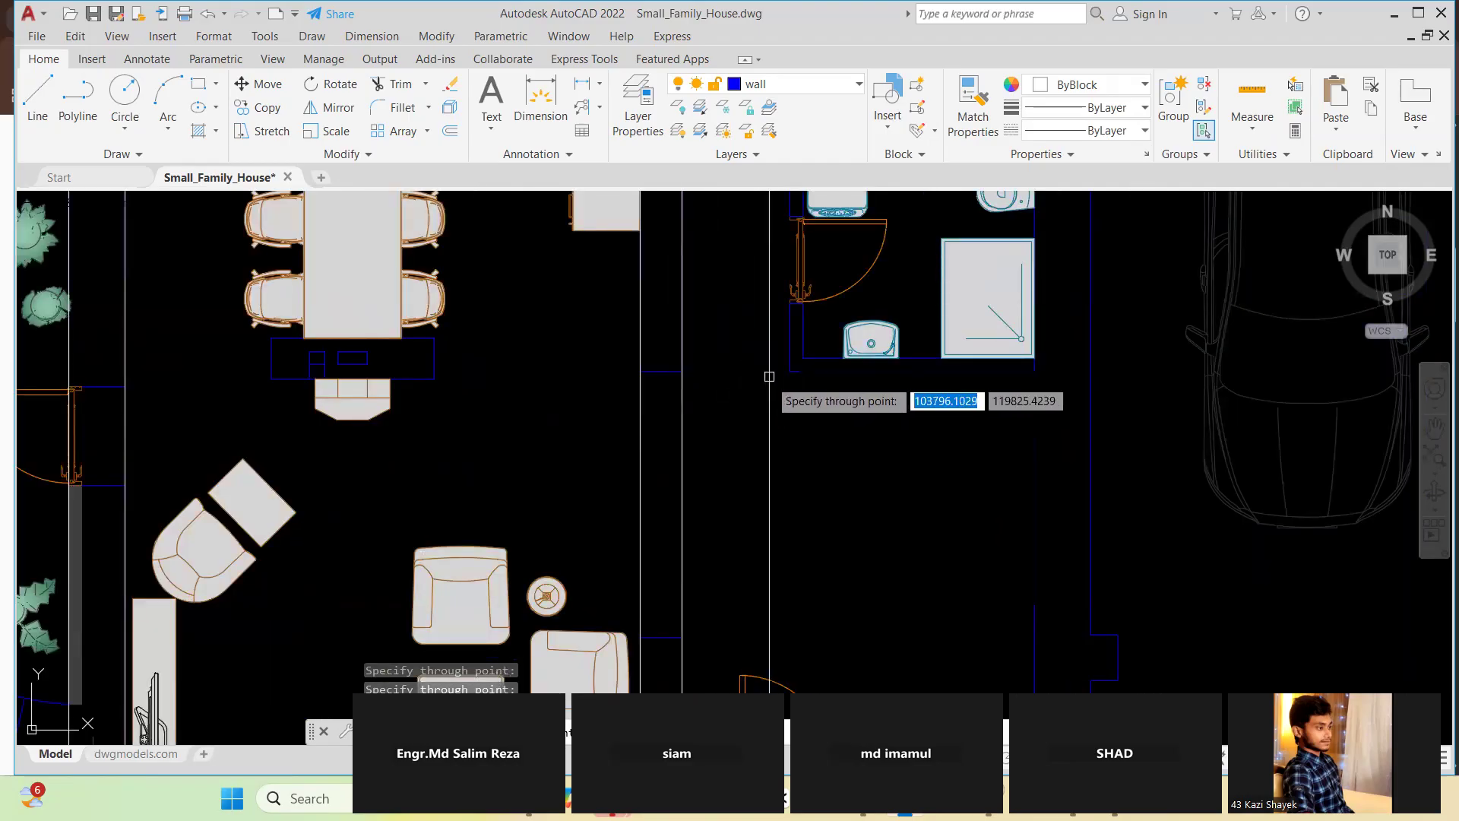
scroll(787, 395, down, 4)
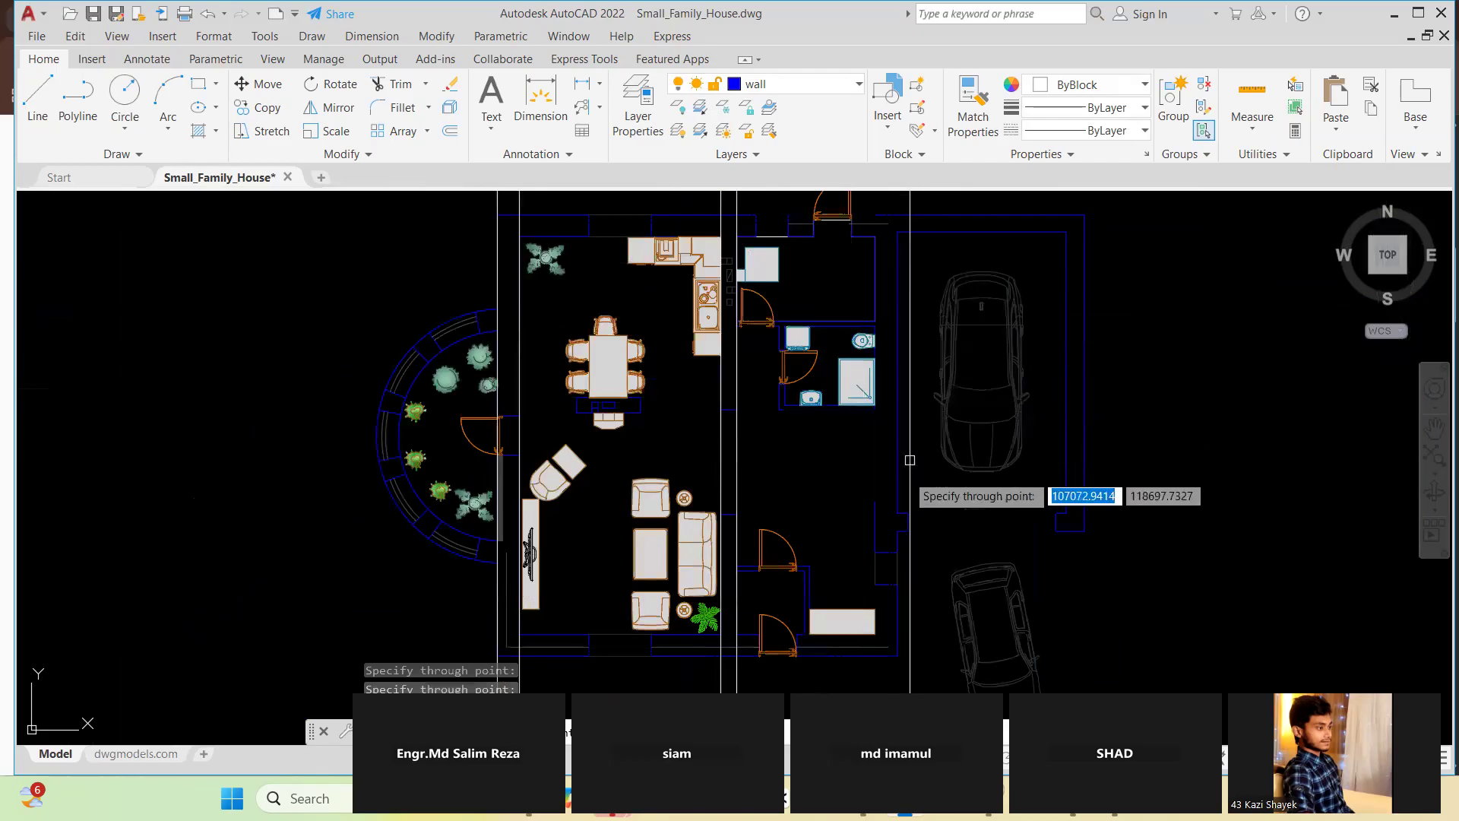
scroll(882, 411, down, 4)
scroll(988, 444, up, 4)
scroll(958, 426, down, 4)
scroll(882, 357, up, 6)
scroll(865, 382, up, 2)
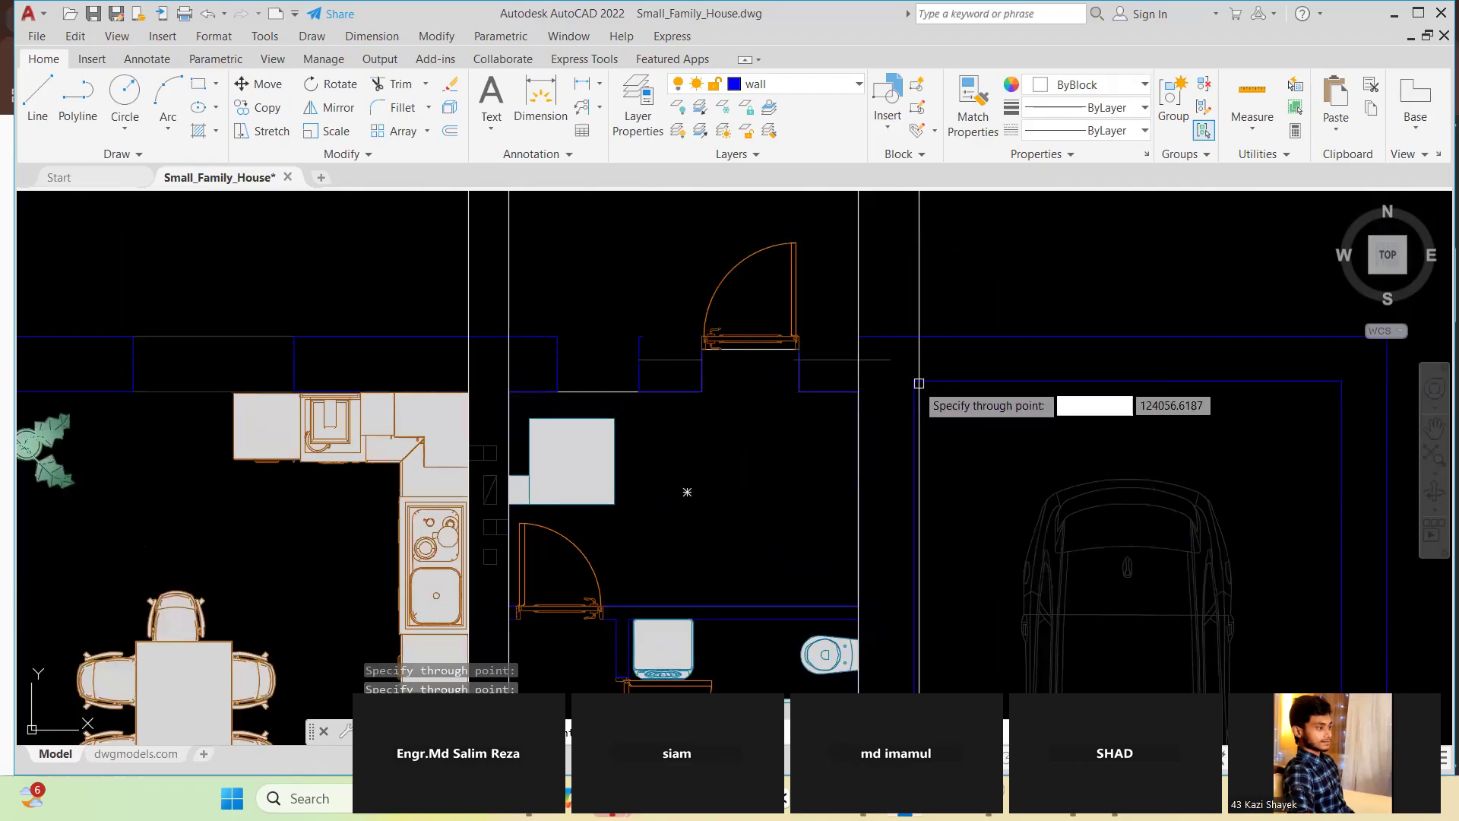
scroll(935, 402, down, 3)
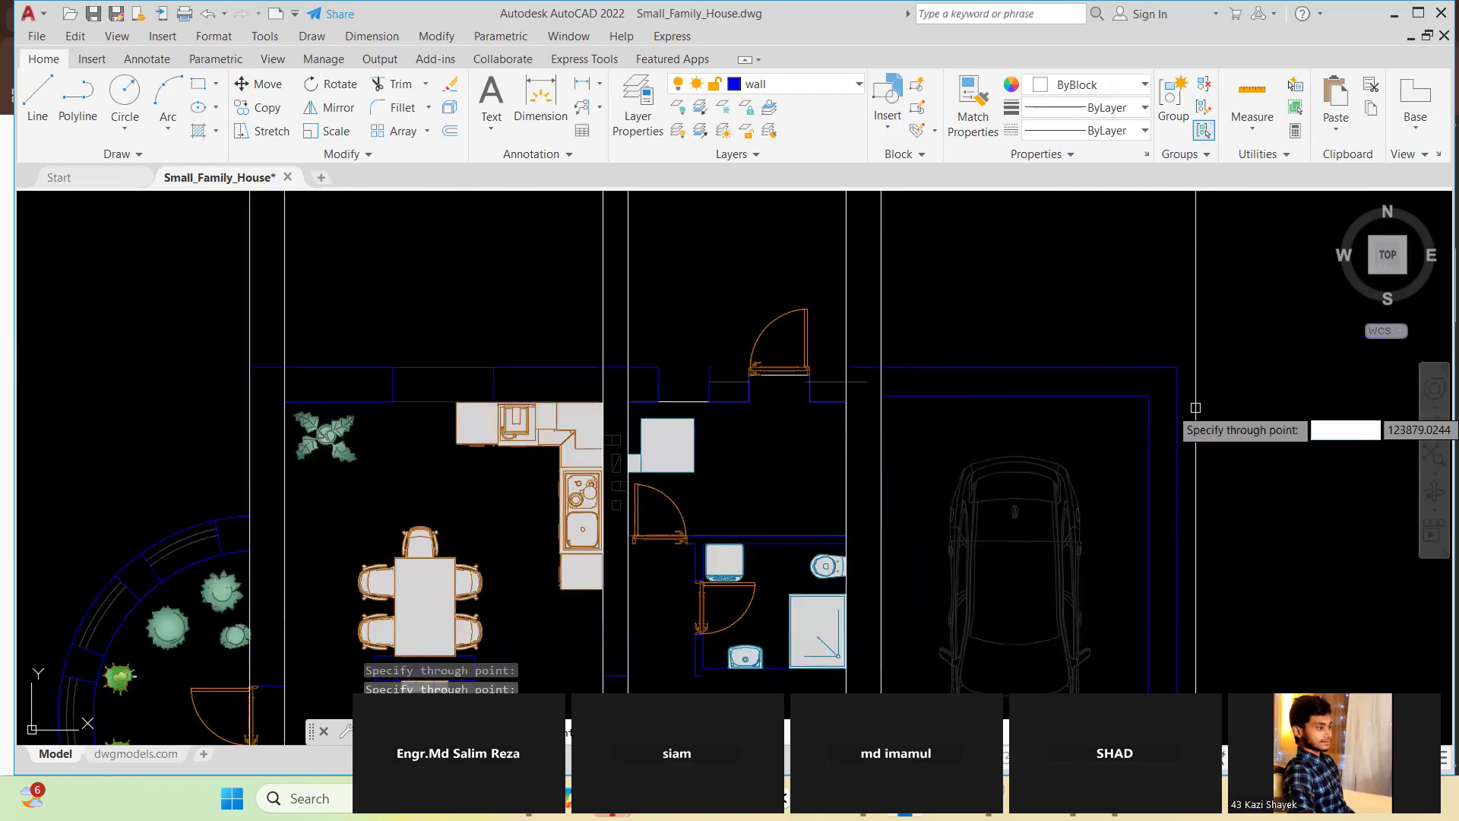
scroll(1142, 398, up, 3)
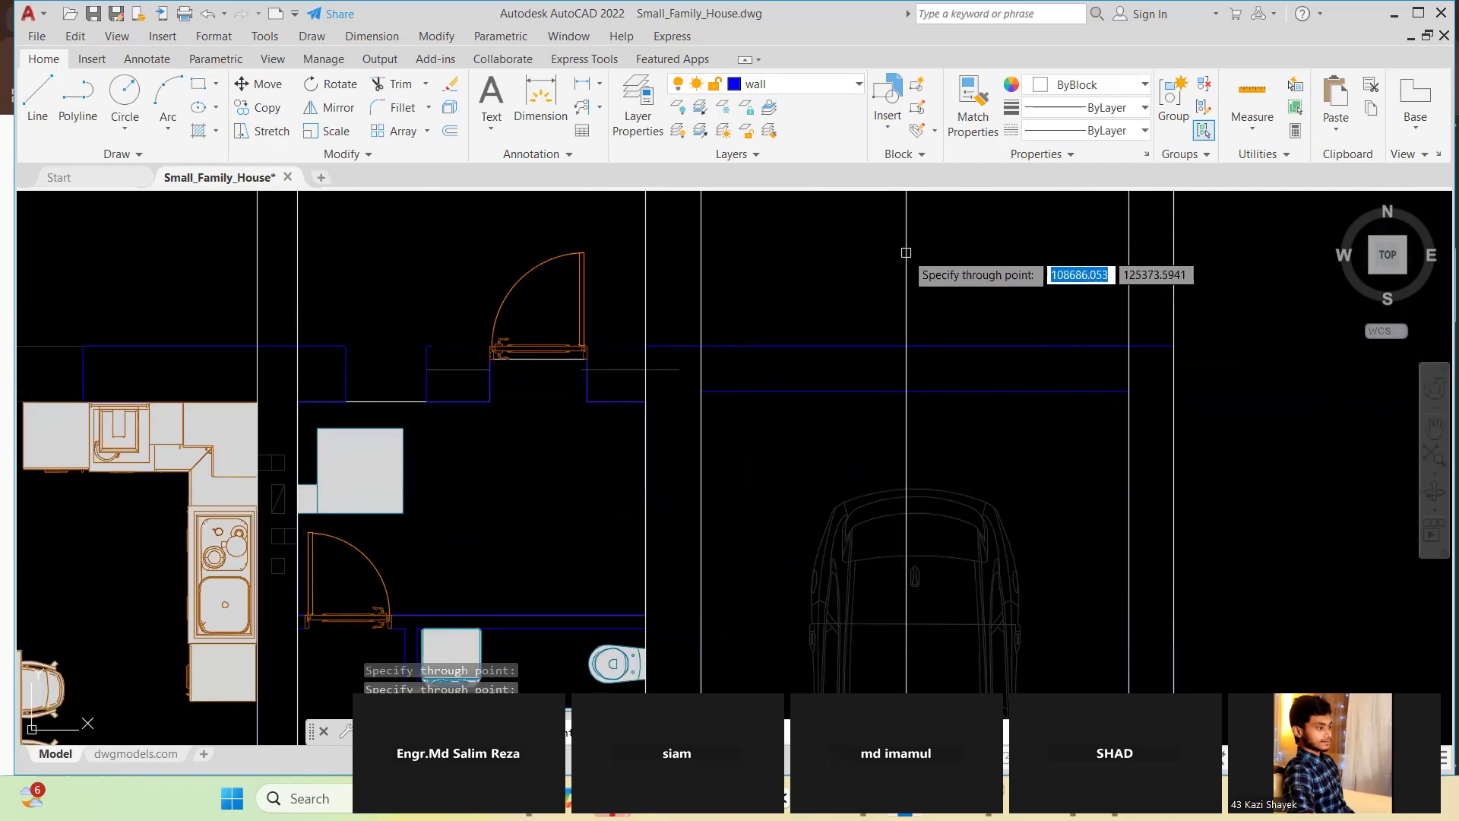
scroll(906, 253, down, 1)
key(Escape)
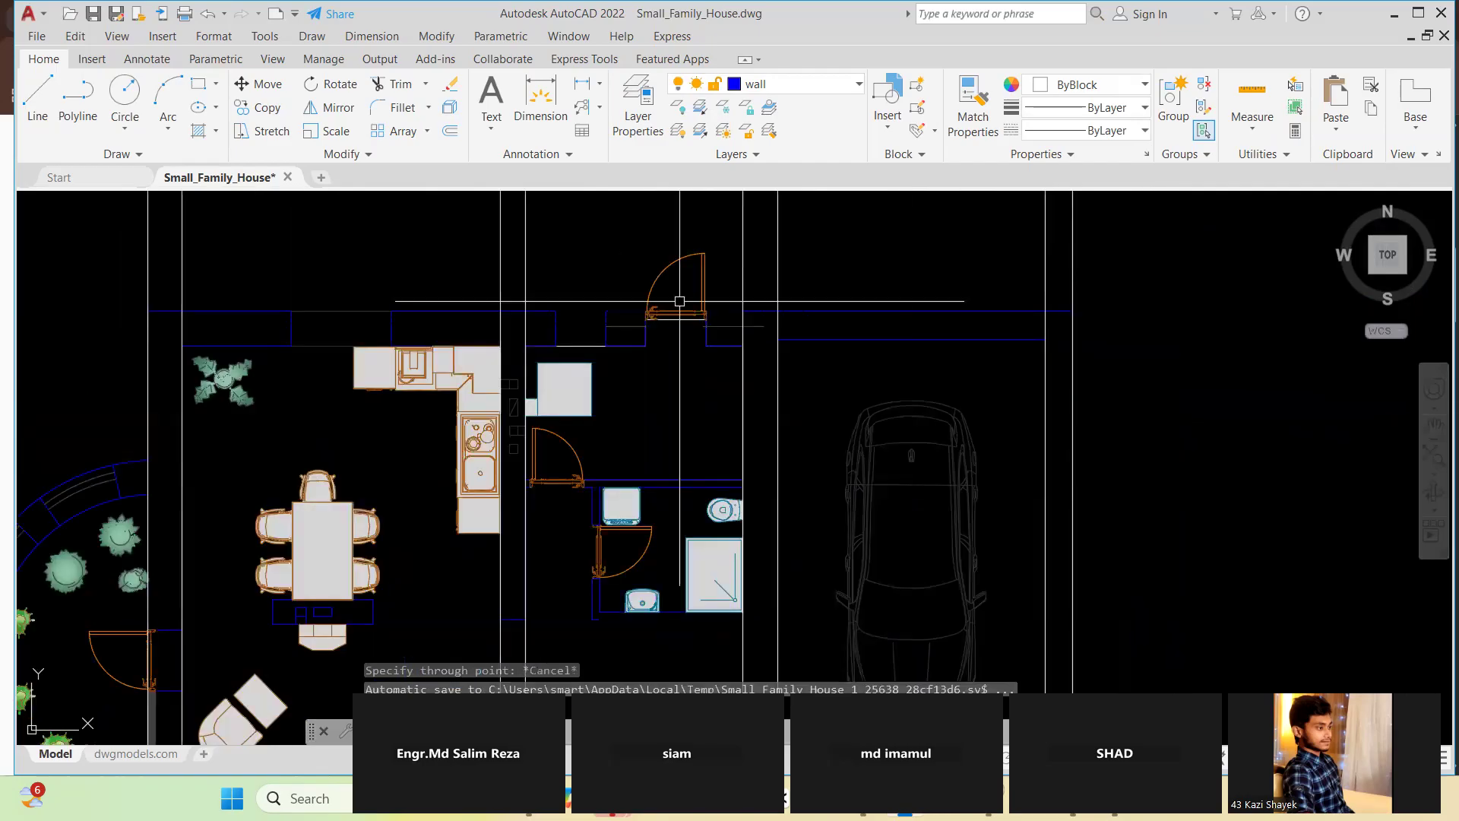
Draw horizontal construction lines across the copied plan, including the top and bottom walls
key(Return)
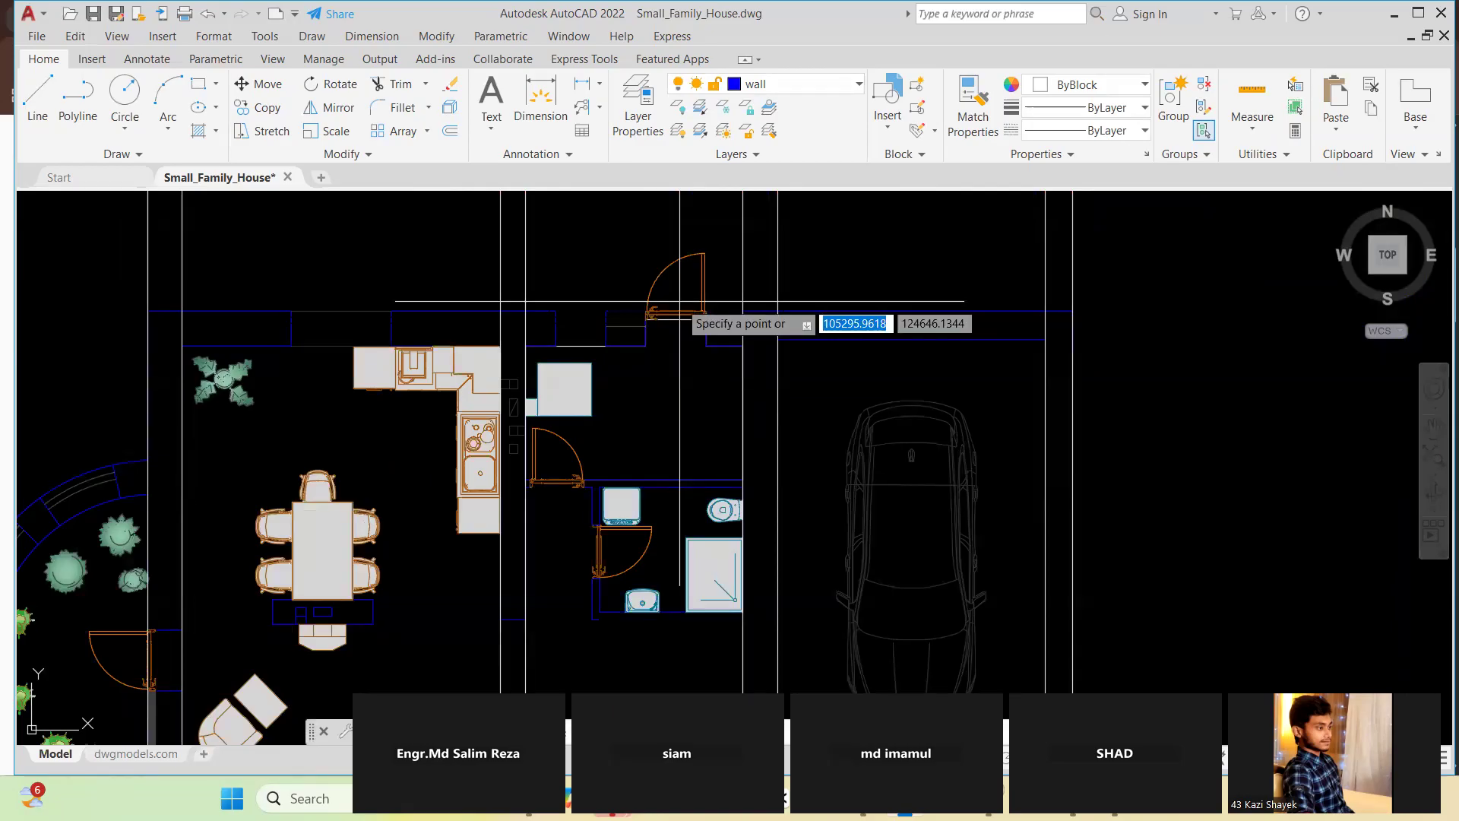
text(h)
key(Return)
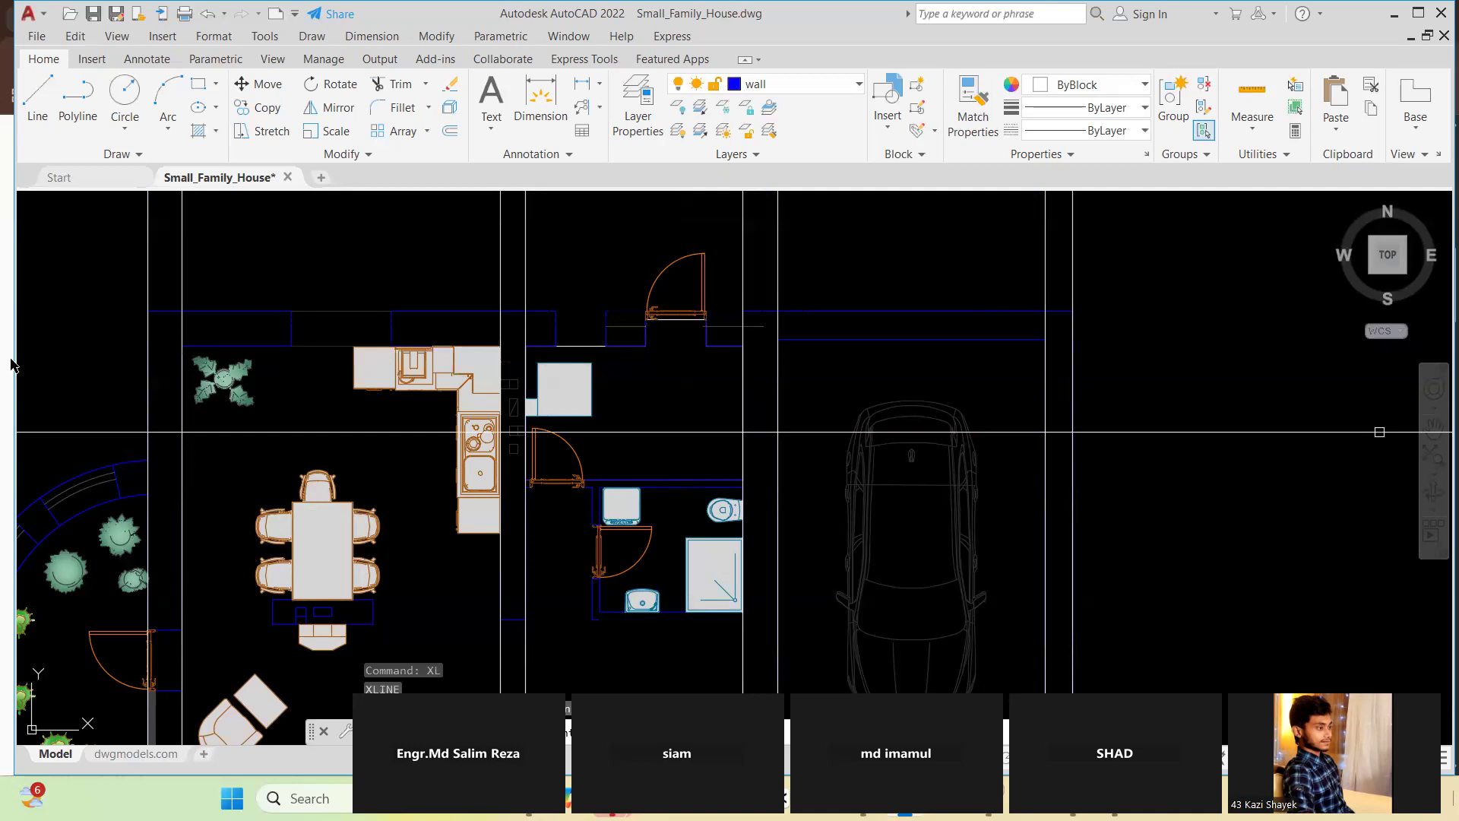
click(148, 311)
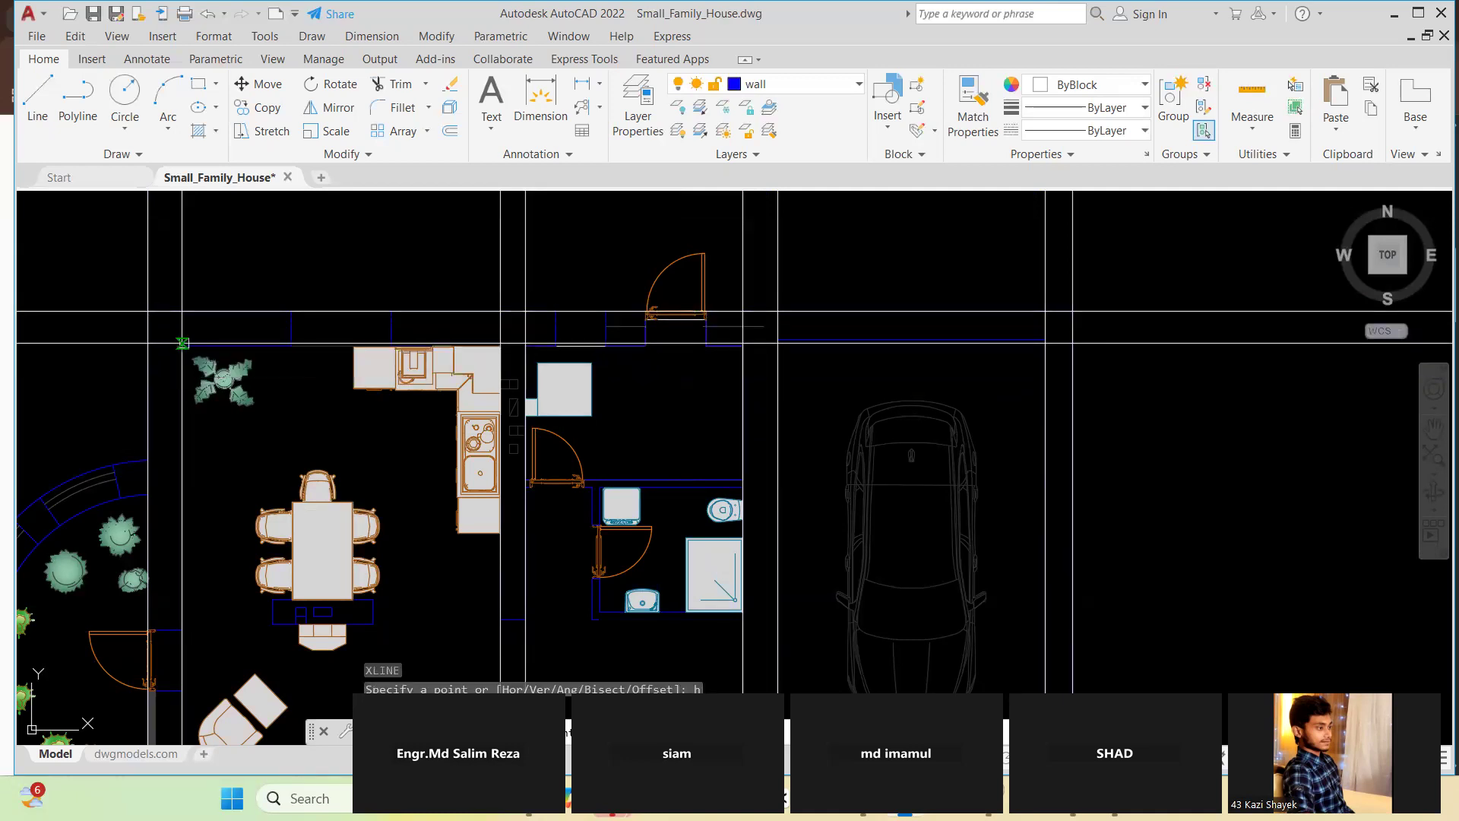
click(183, 344)
scroll(307, 321, down, 8)
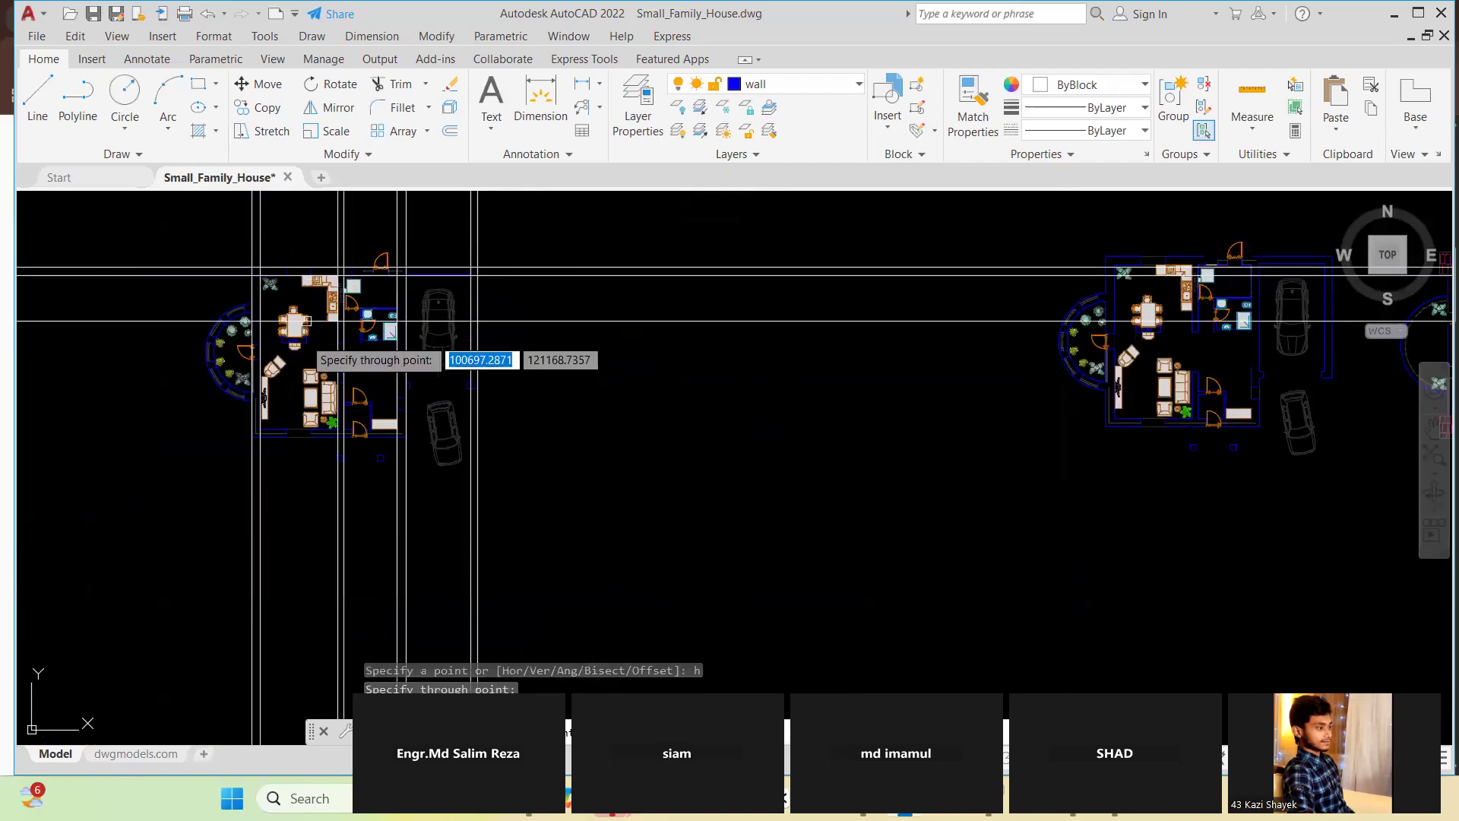
scroll(259, 407, up, 10)
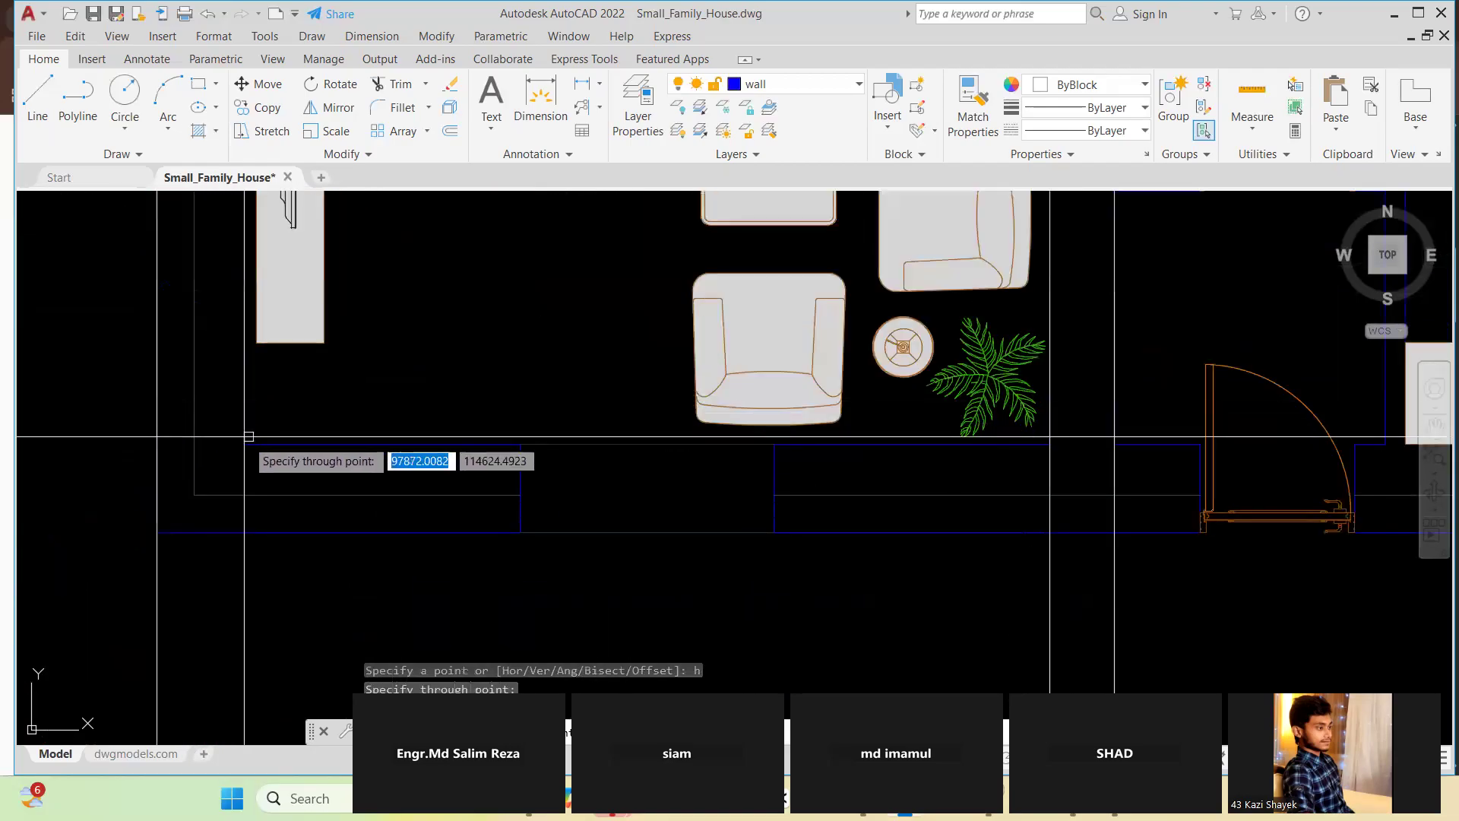
scroll(251, 435, up, 5)
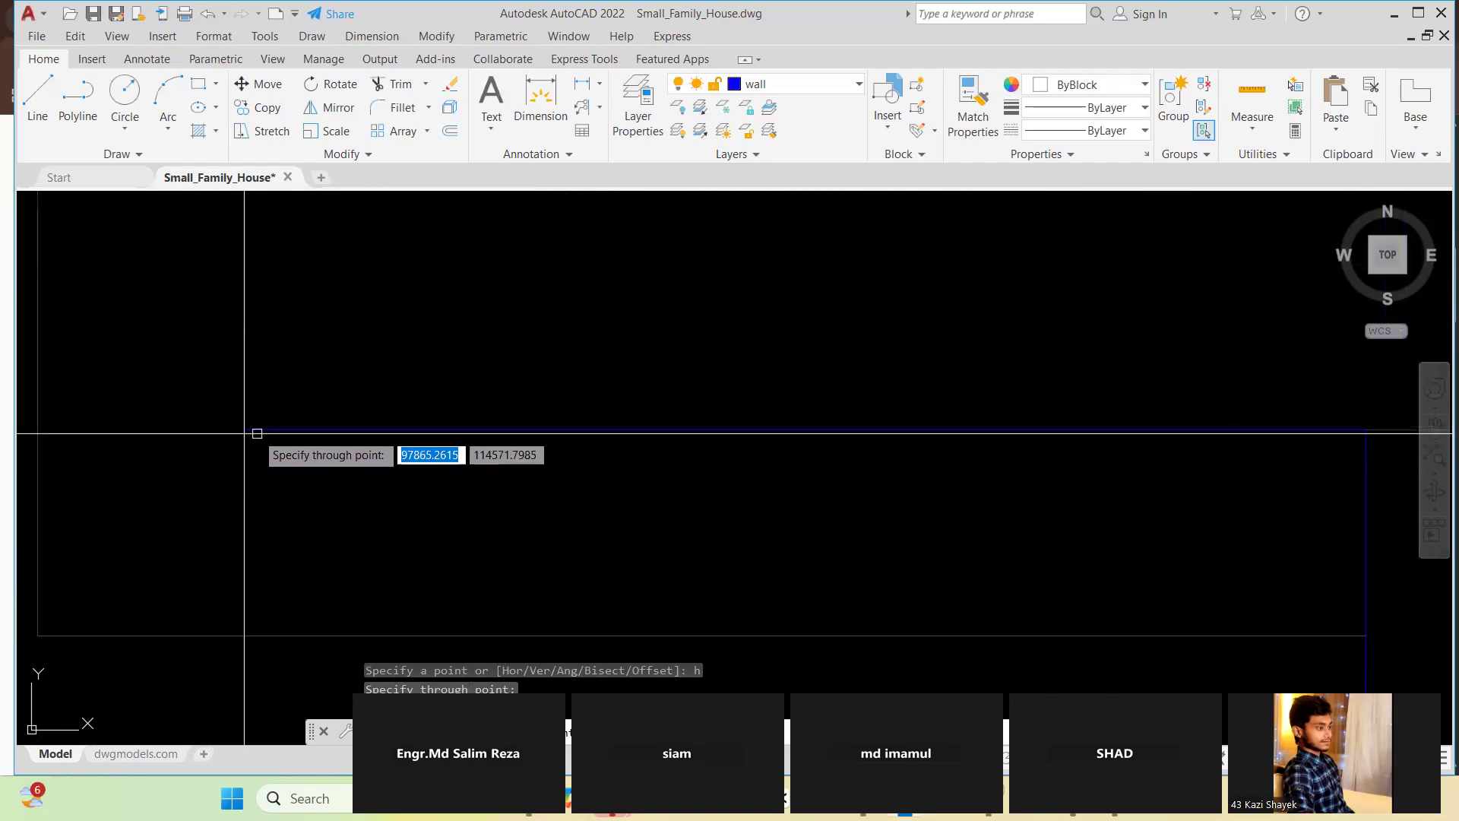
click(255, 430)
scroll(281, 357, down, 3)
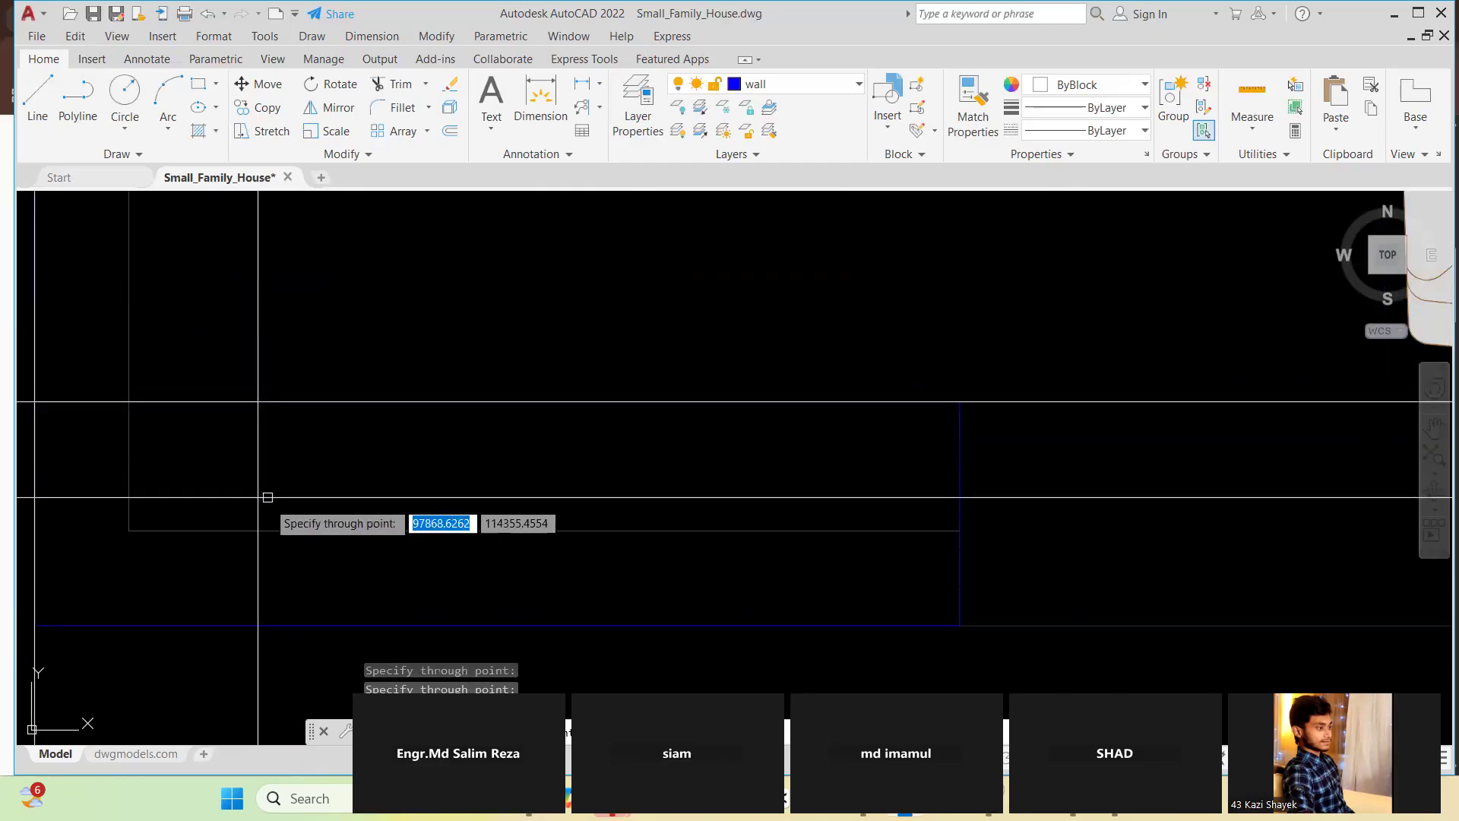
scroll(289, 487, down, 3)
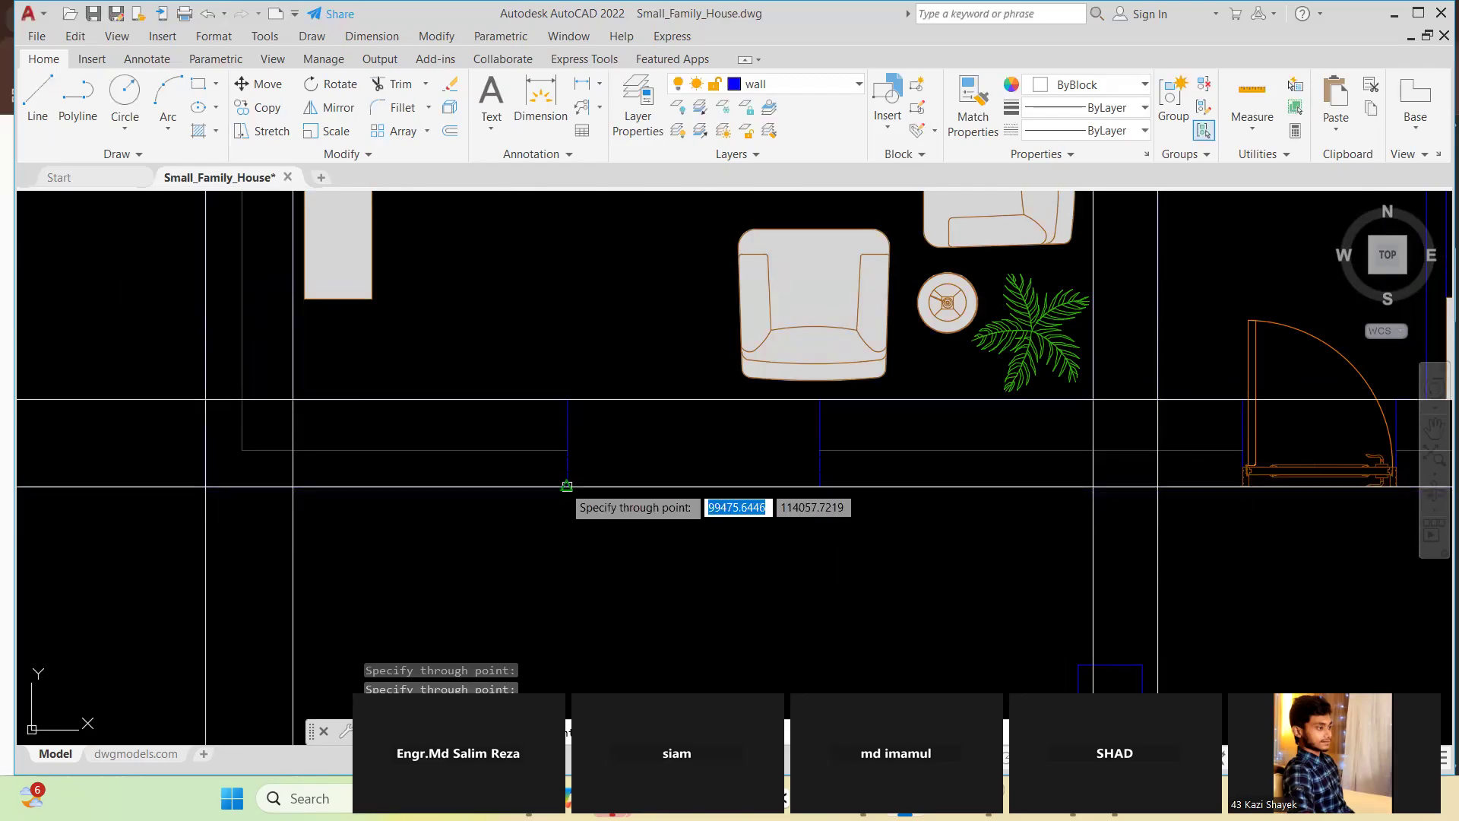
scroll(293, 468, down, 2)
scroll(511, 510, down, 2)
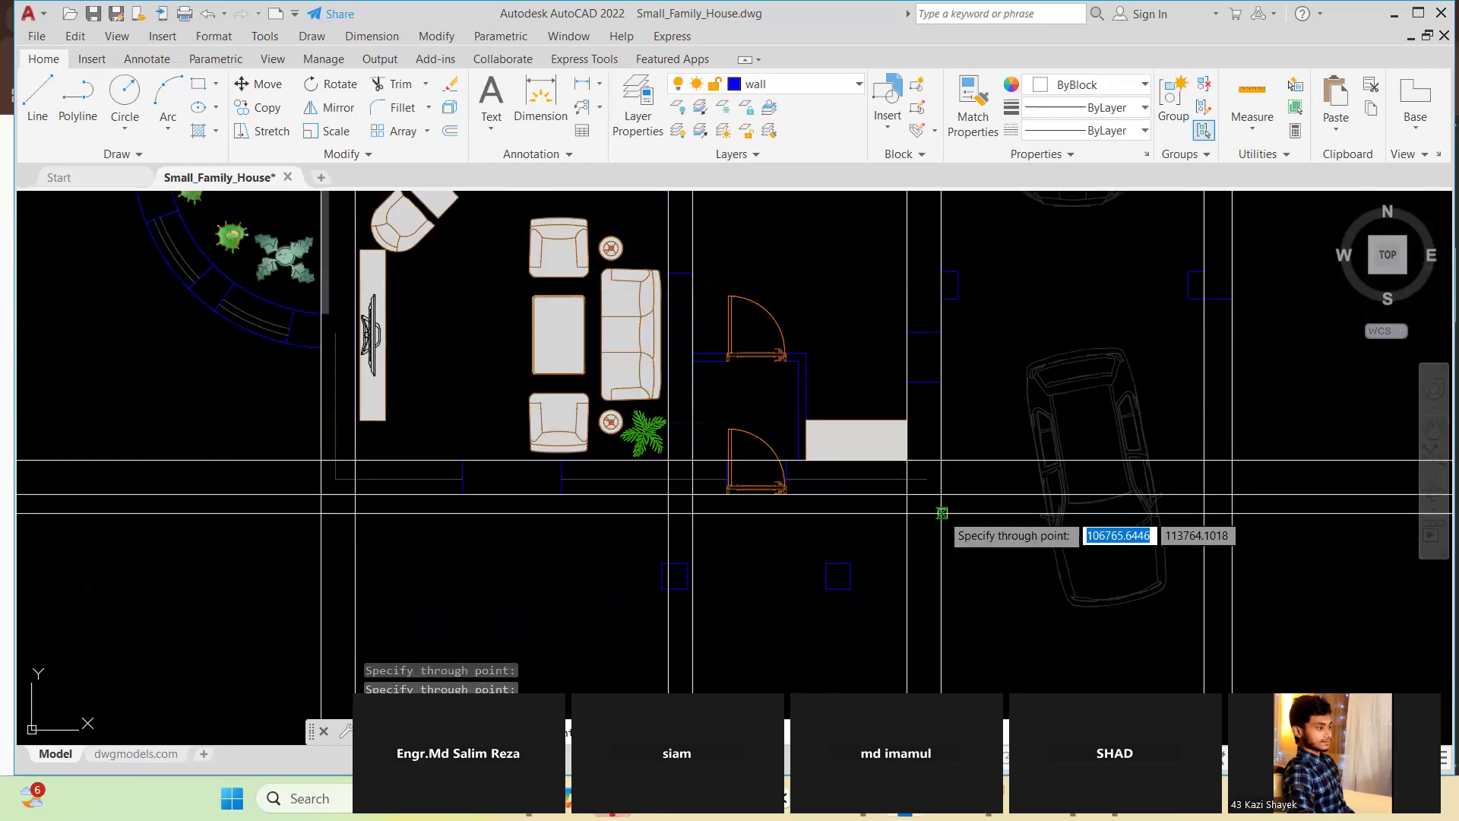
scroll(942, 513, up, 2)
scroll(412, 484, down, 4)
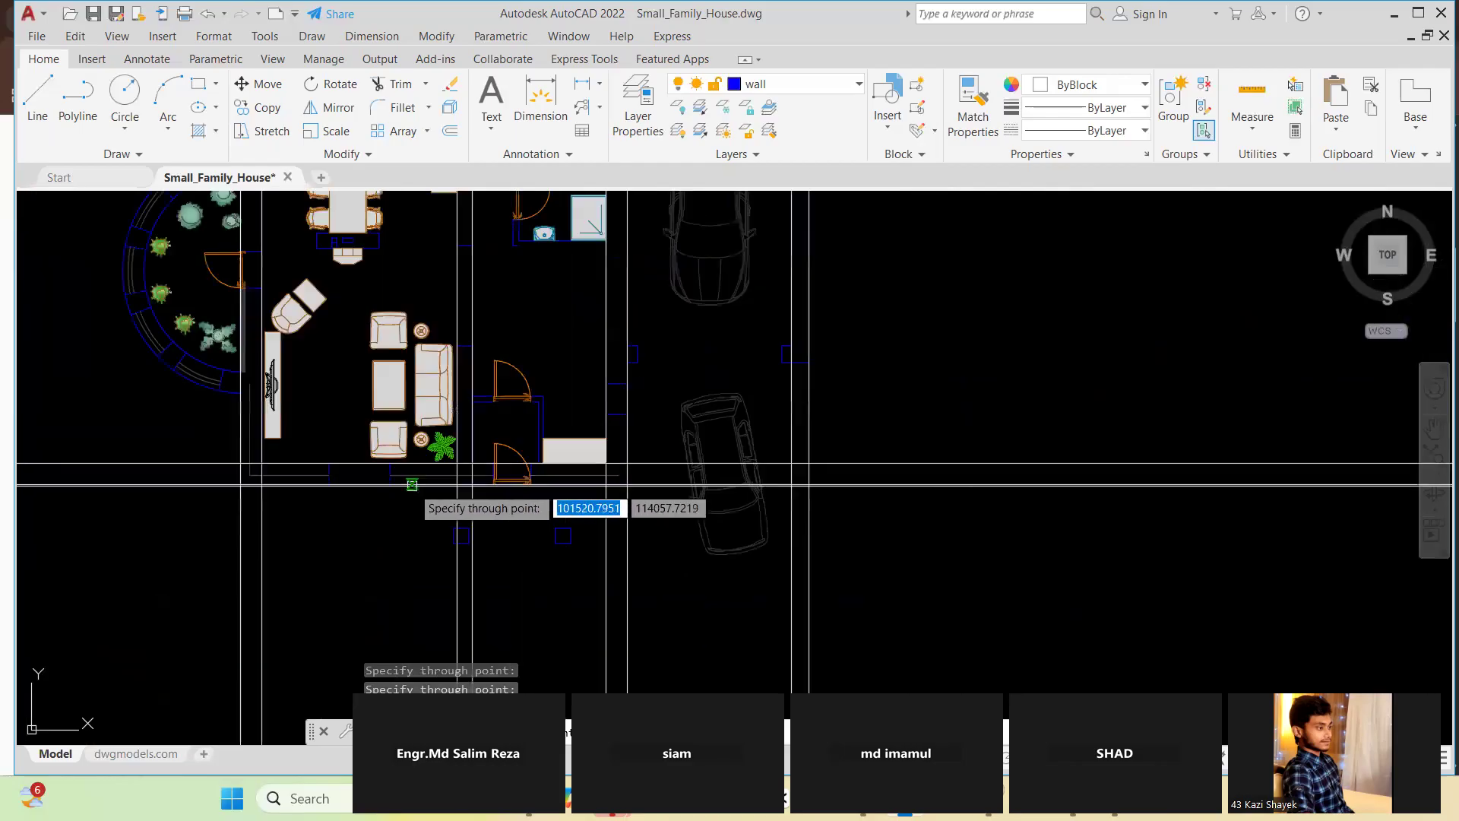
scroll(703, 510, down, 2)
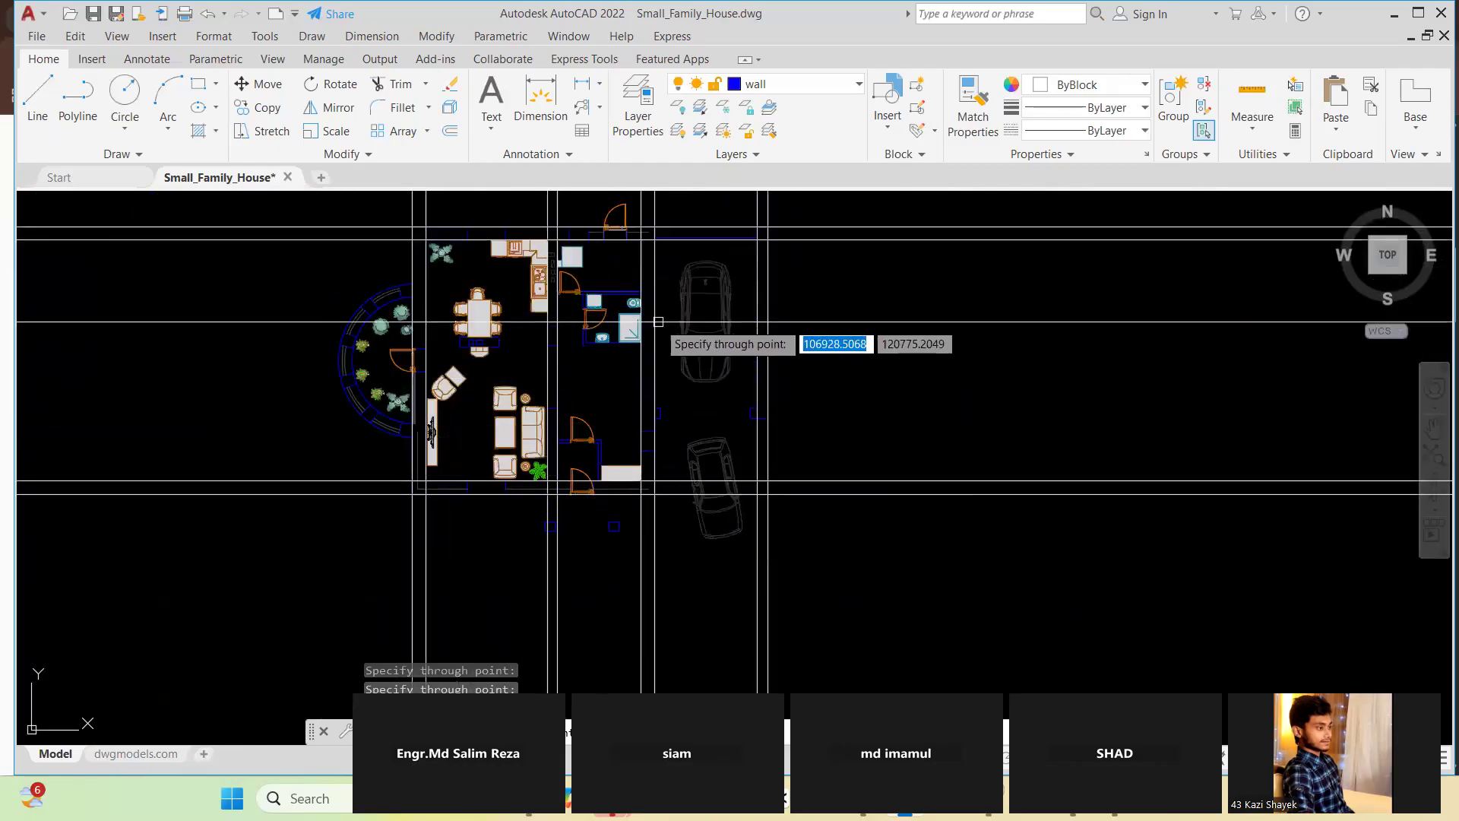
scroll(562, 487, down, 2)
scroll(579, 304, up, 2)
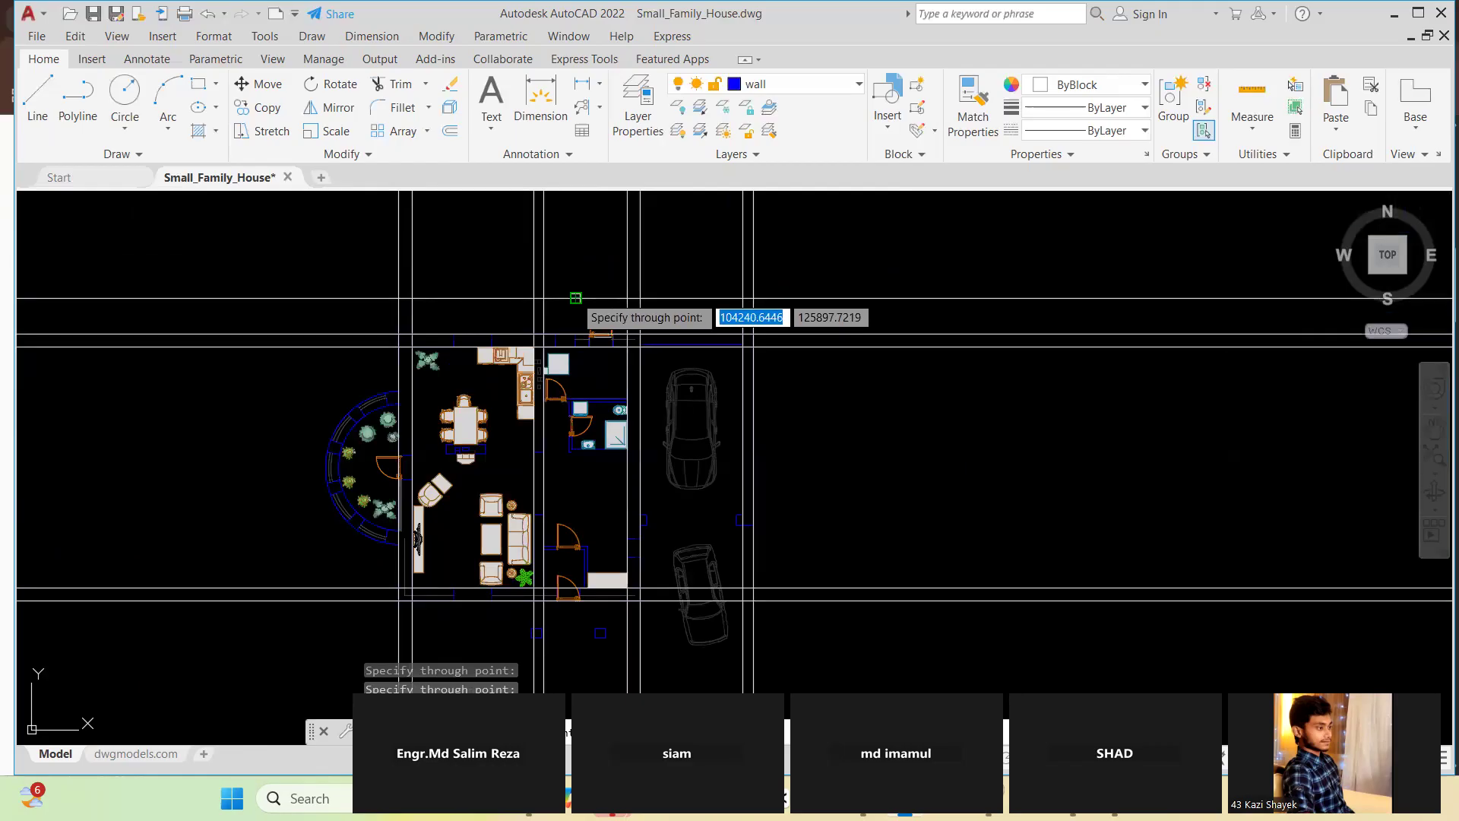
scroll(432, 309, up, 4)
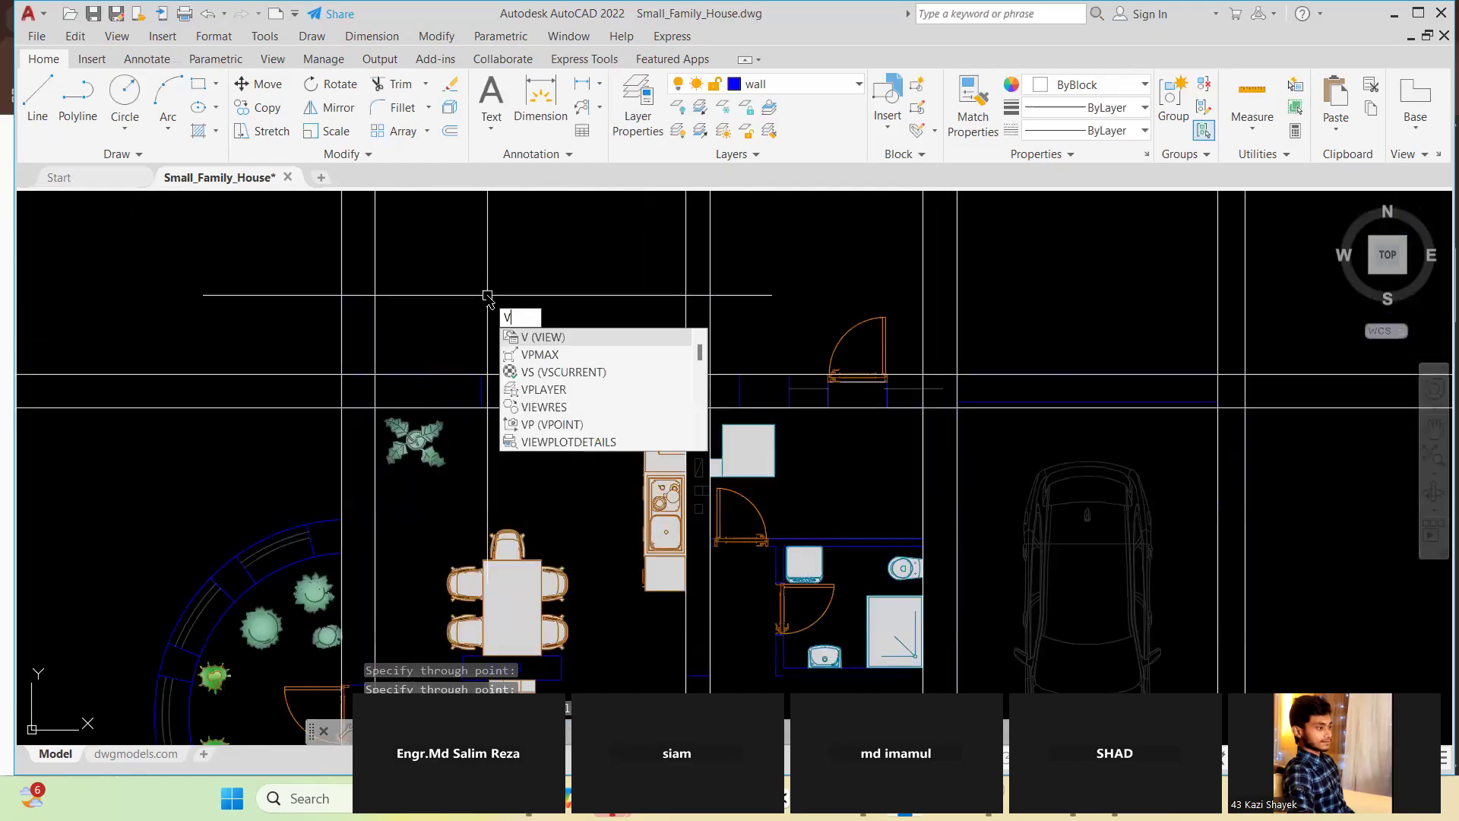
Add vertical construction lines left of the kitchen, at both door edges and east of the bathroom
key(Escape)
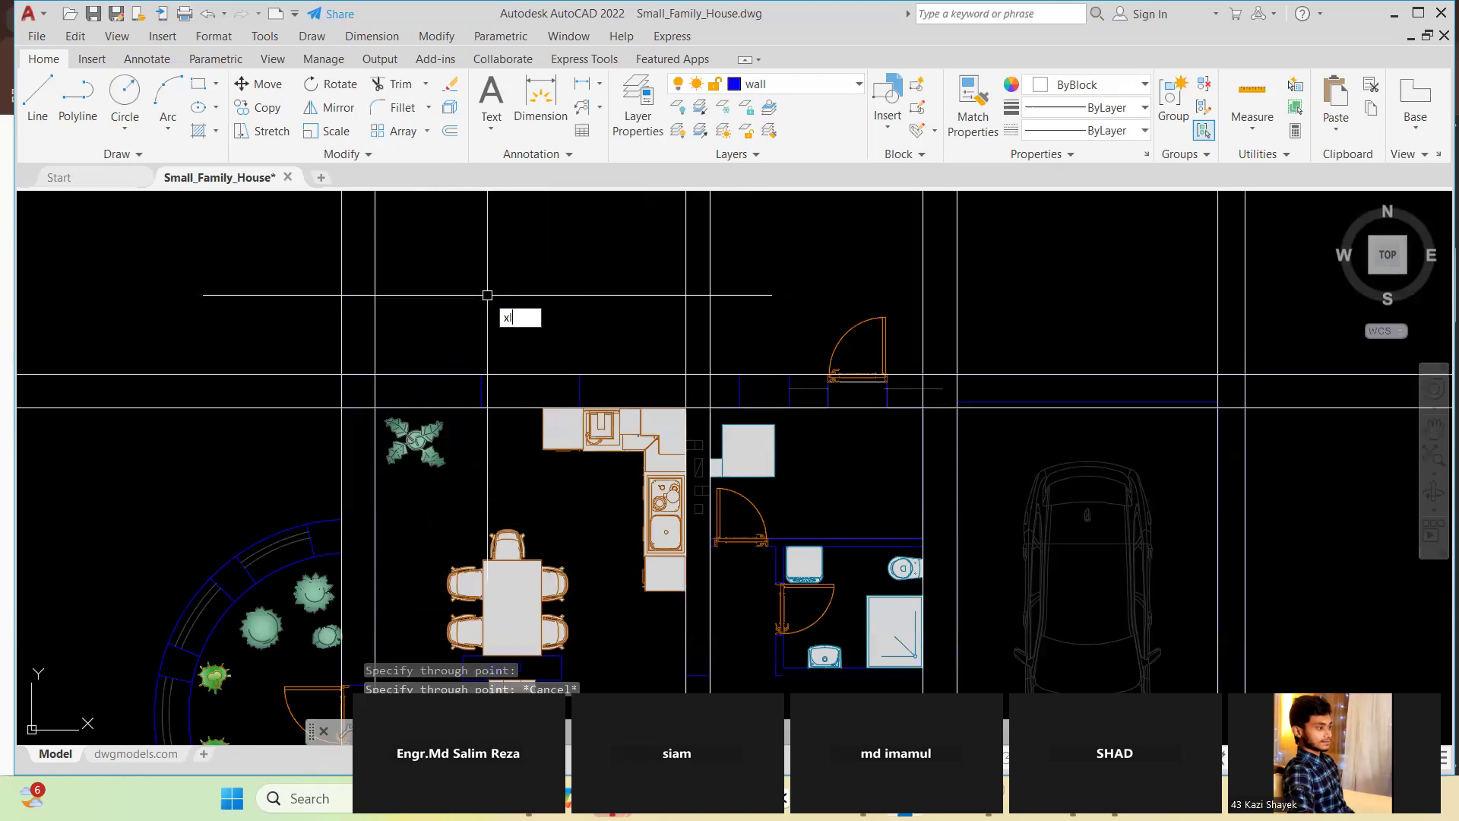
key(Return)
text(v)
key(Return)
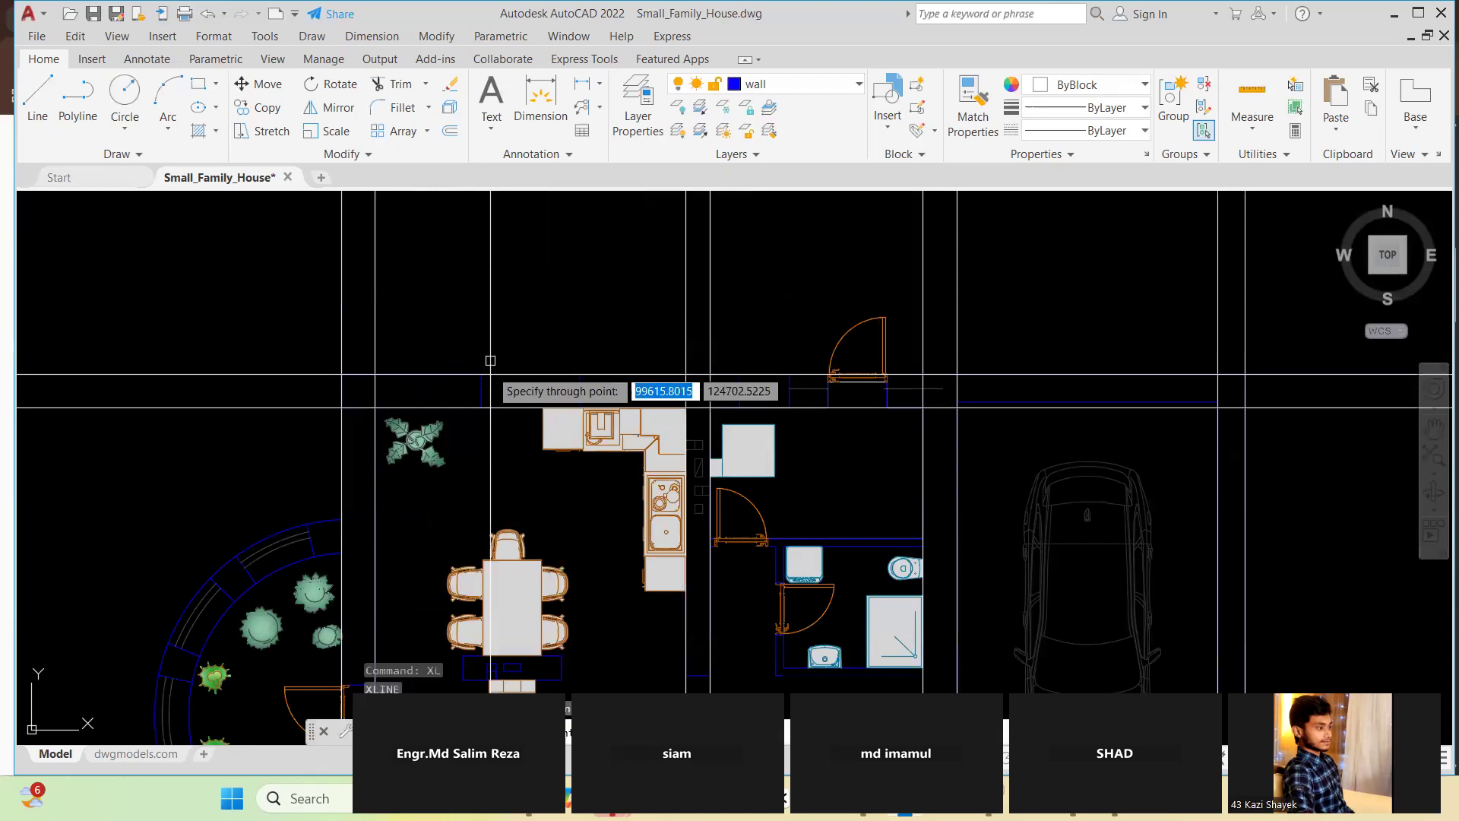
scroll(479, 326, up, 4)
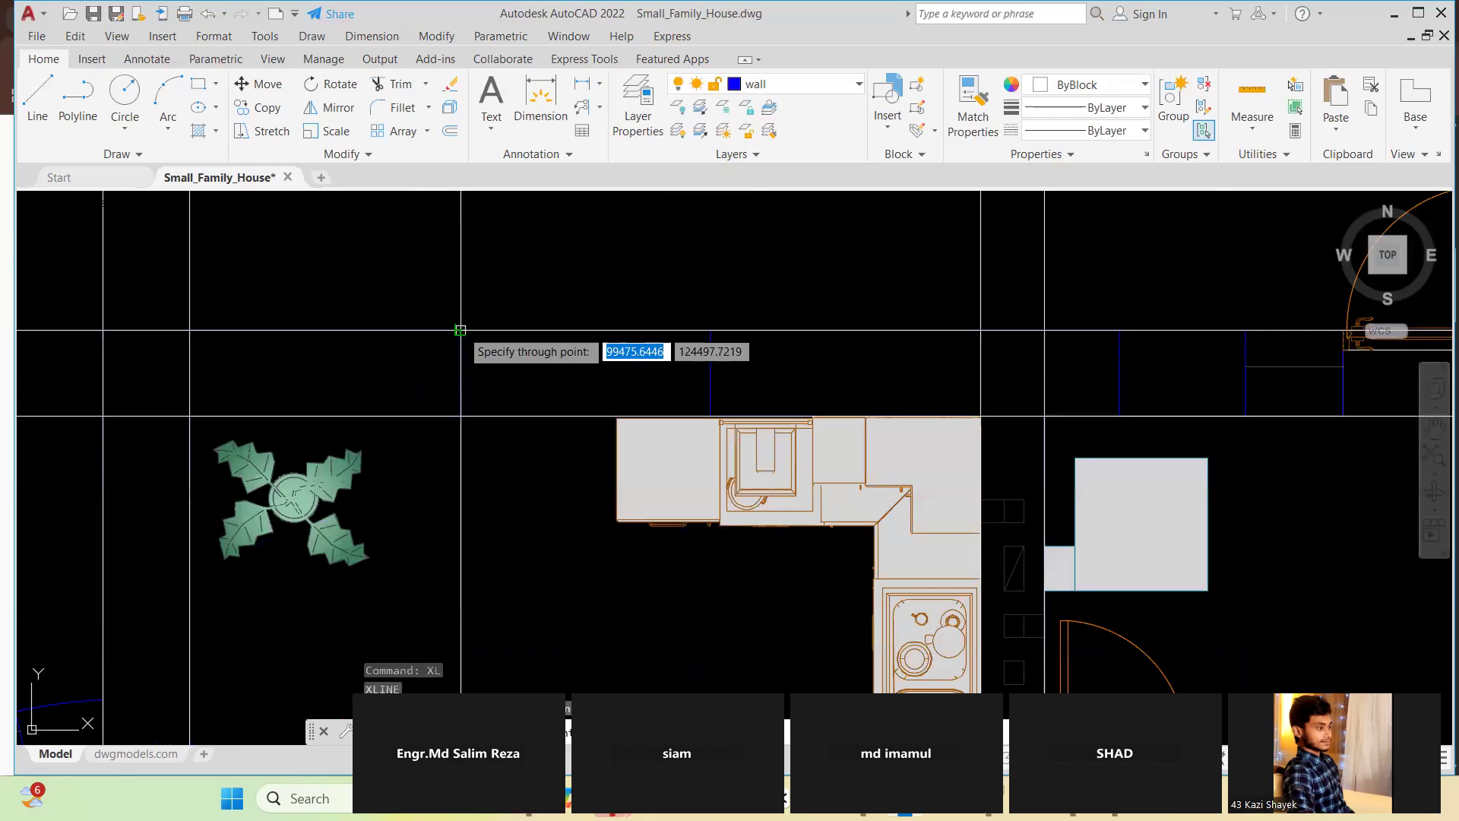
click(461, 330)
click(710, 330)
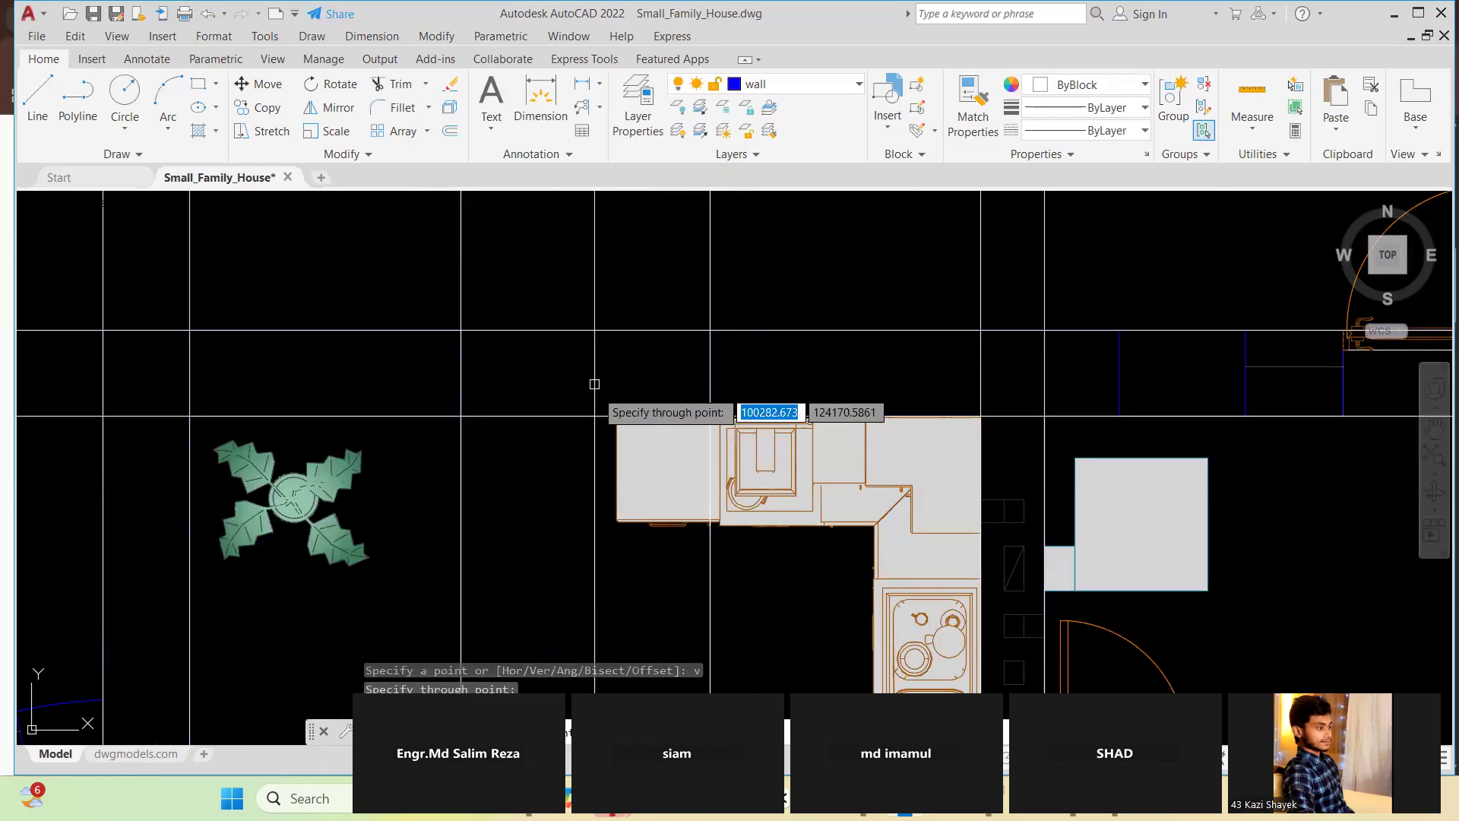
scroll(597, 381, down, 4)
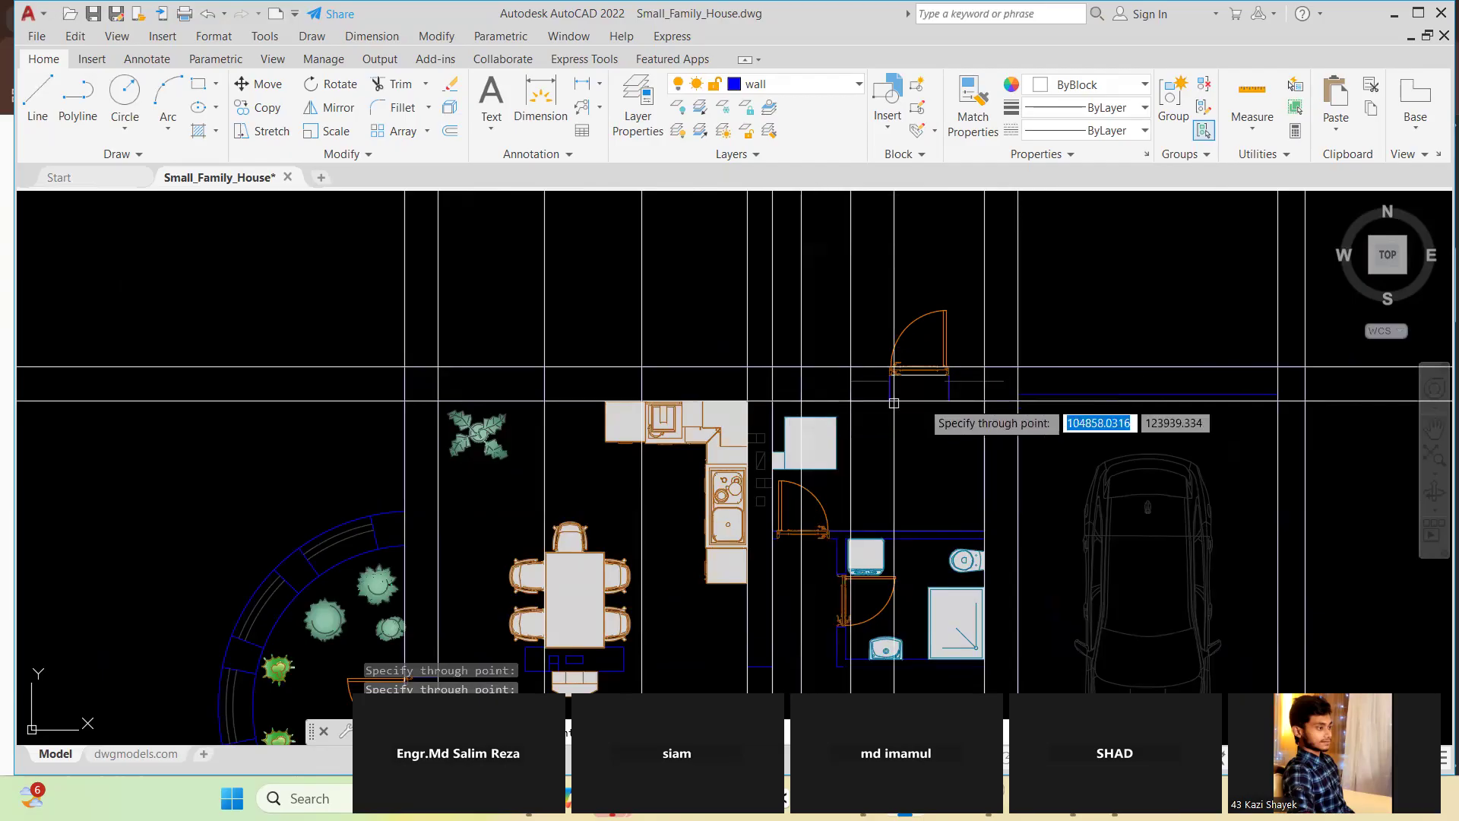
scroll(940, 384, up, 6)
scroll(719, 380, up, 3)
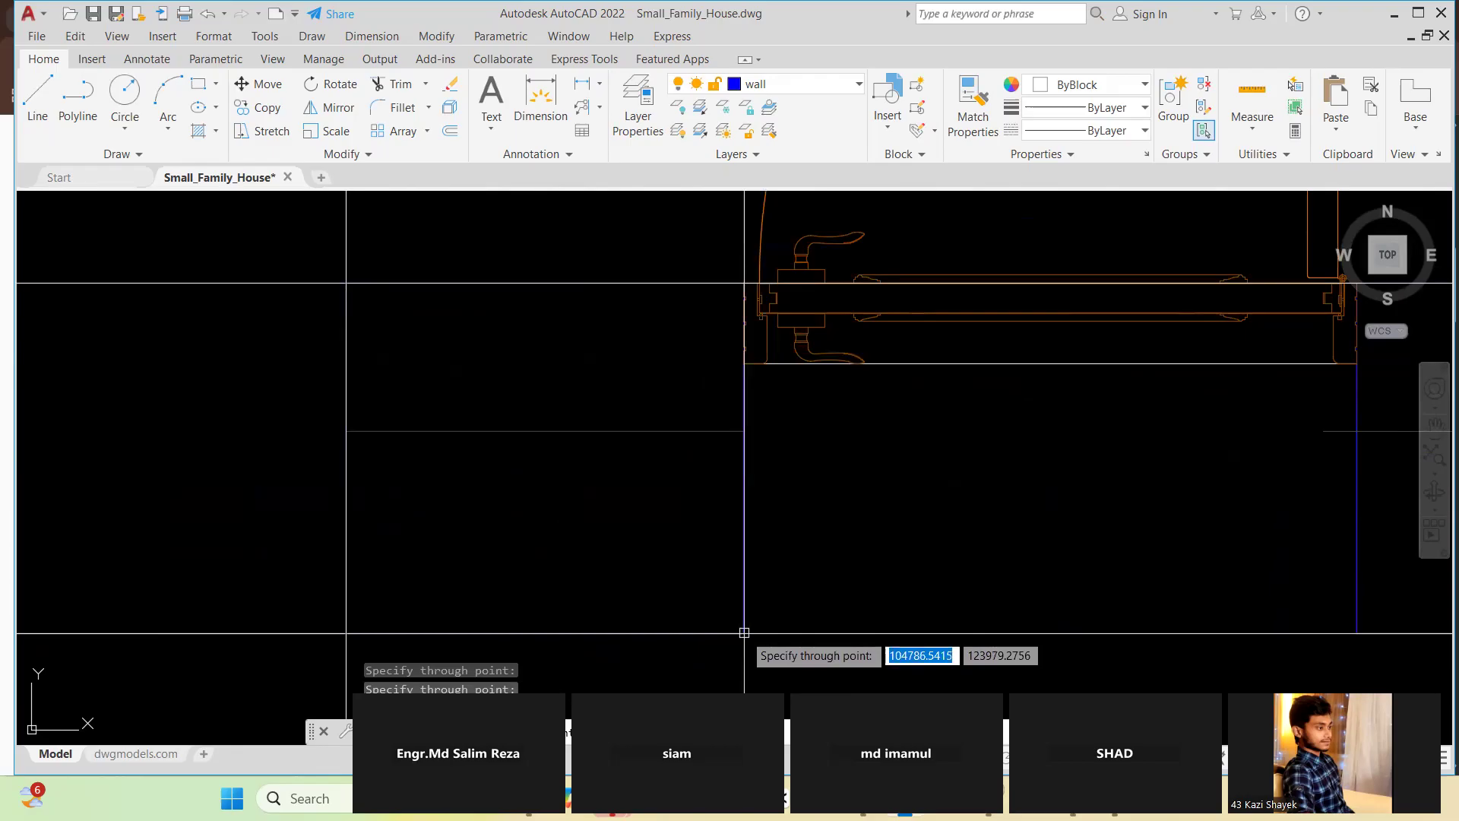
click(743, 633)
scroll(673, 583, down, 6)
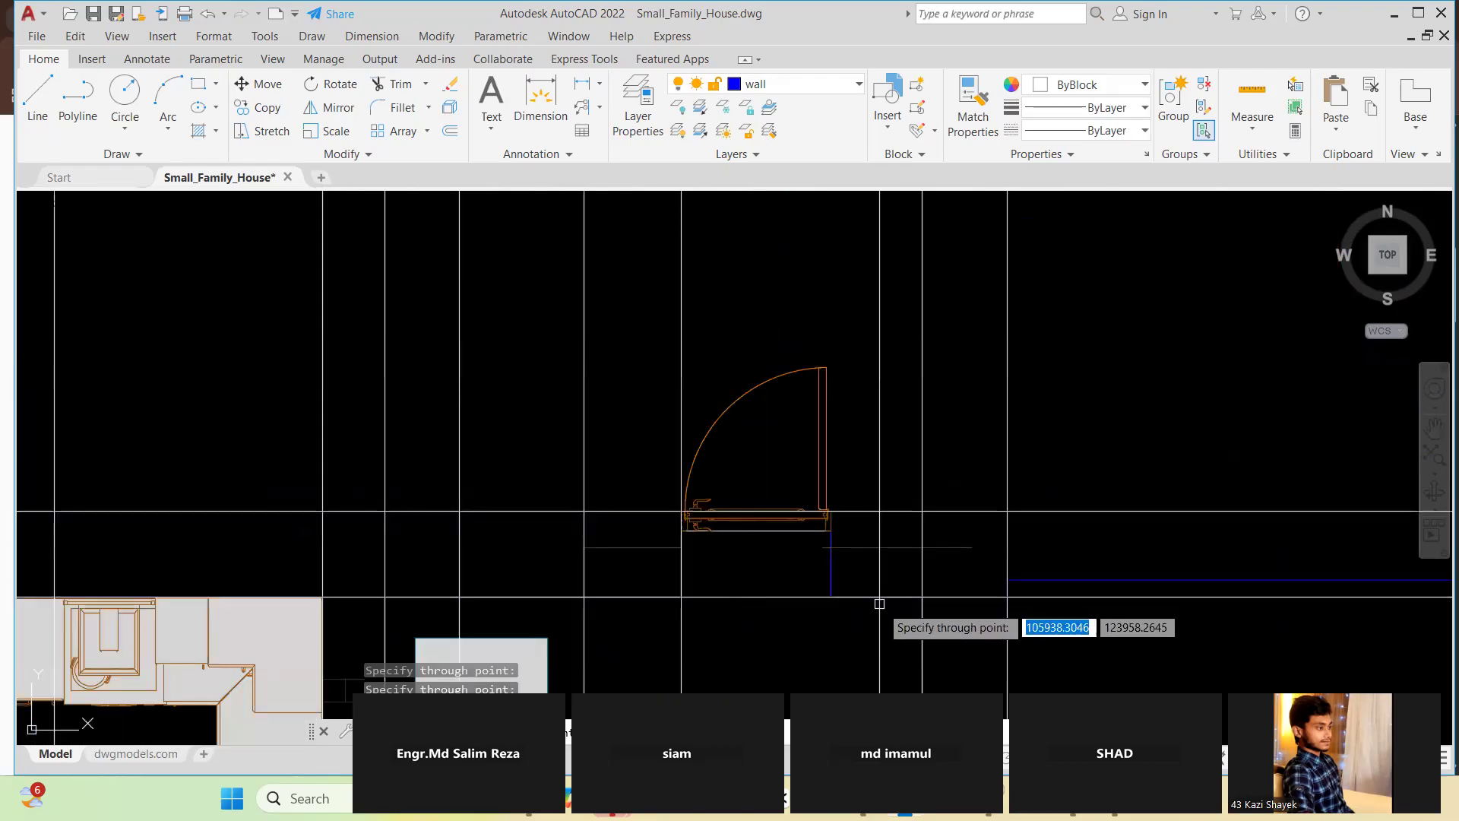
click(830, 597)
scroll(798, 456, down, 6)
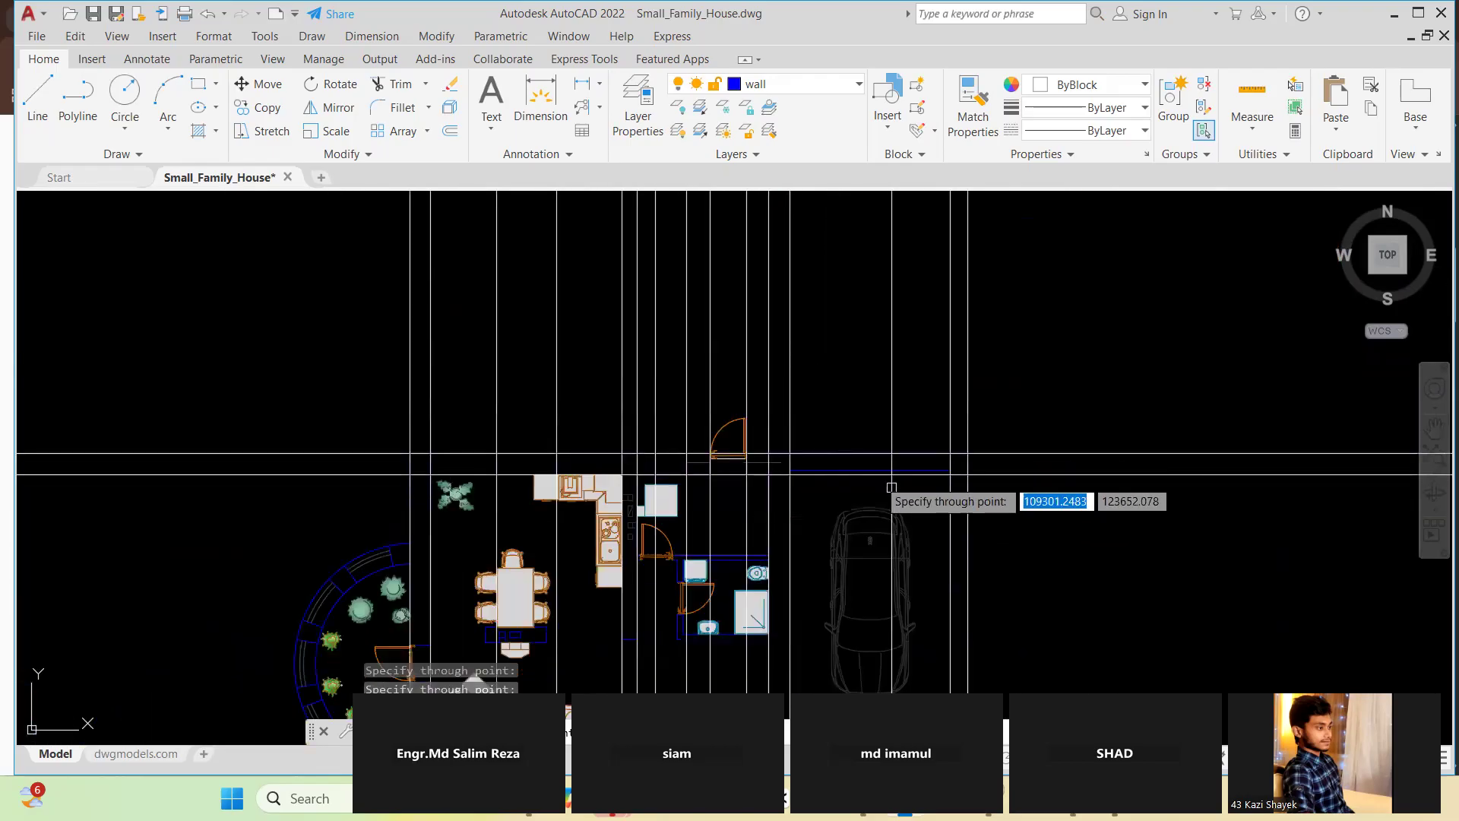
click(970, 471)
scroll(970, 471, up, 4)
scroll(918, 343, down, 4)
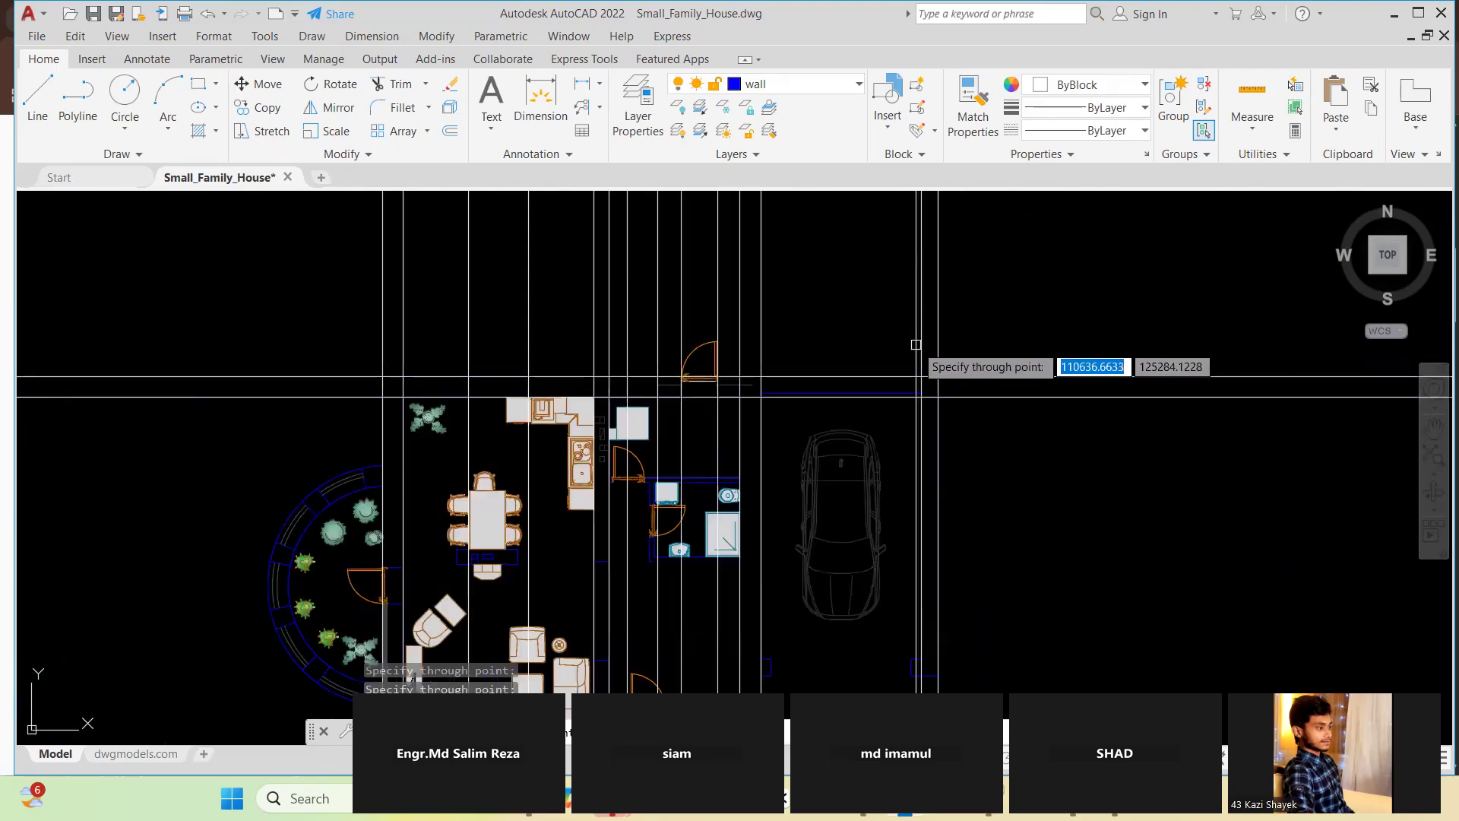
scroll(874, 326, down, 4)
scroll(684, 456, up, 4)
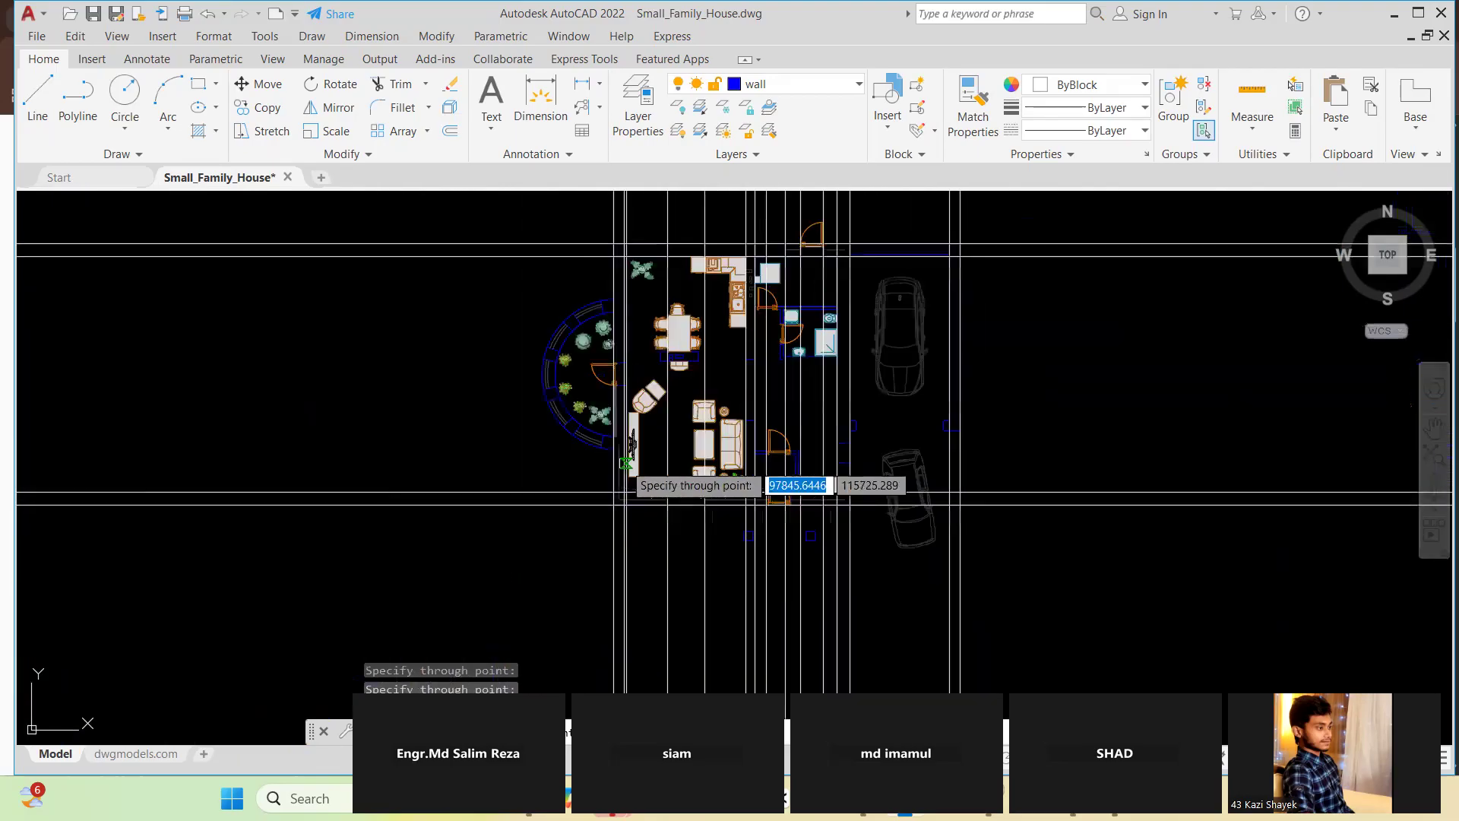
scroll(638, 327, up, 4)
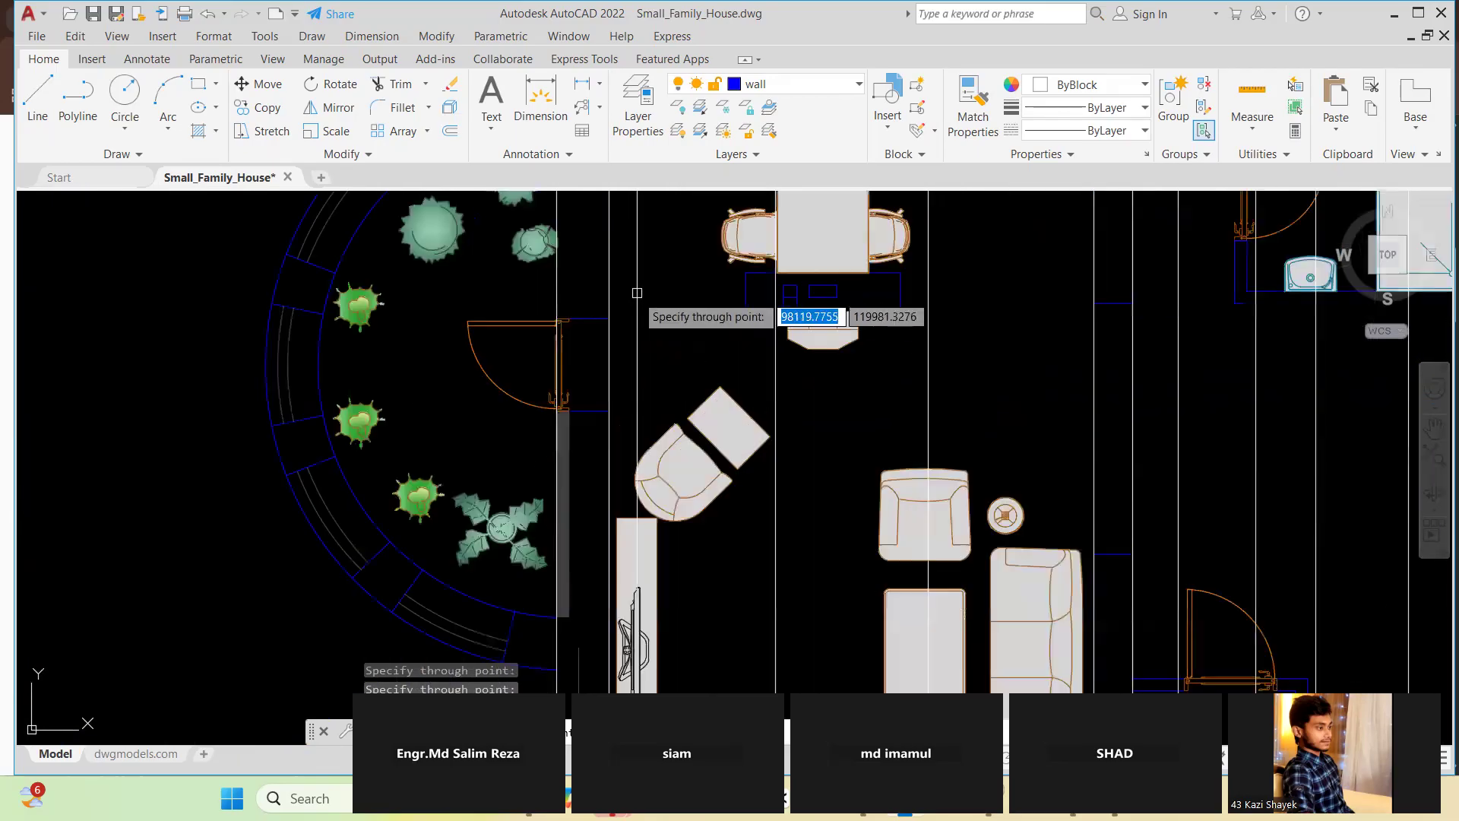
scroll(601, 338, down, 4)
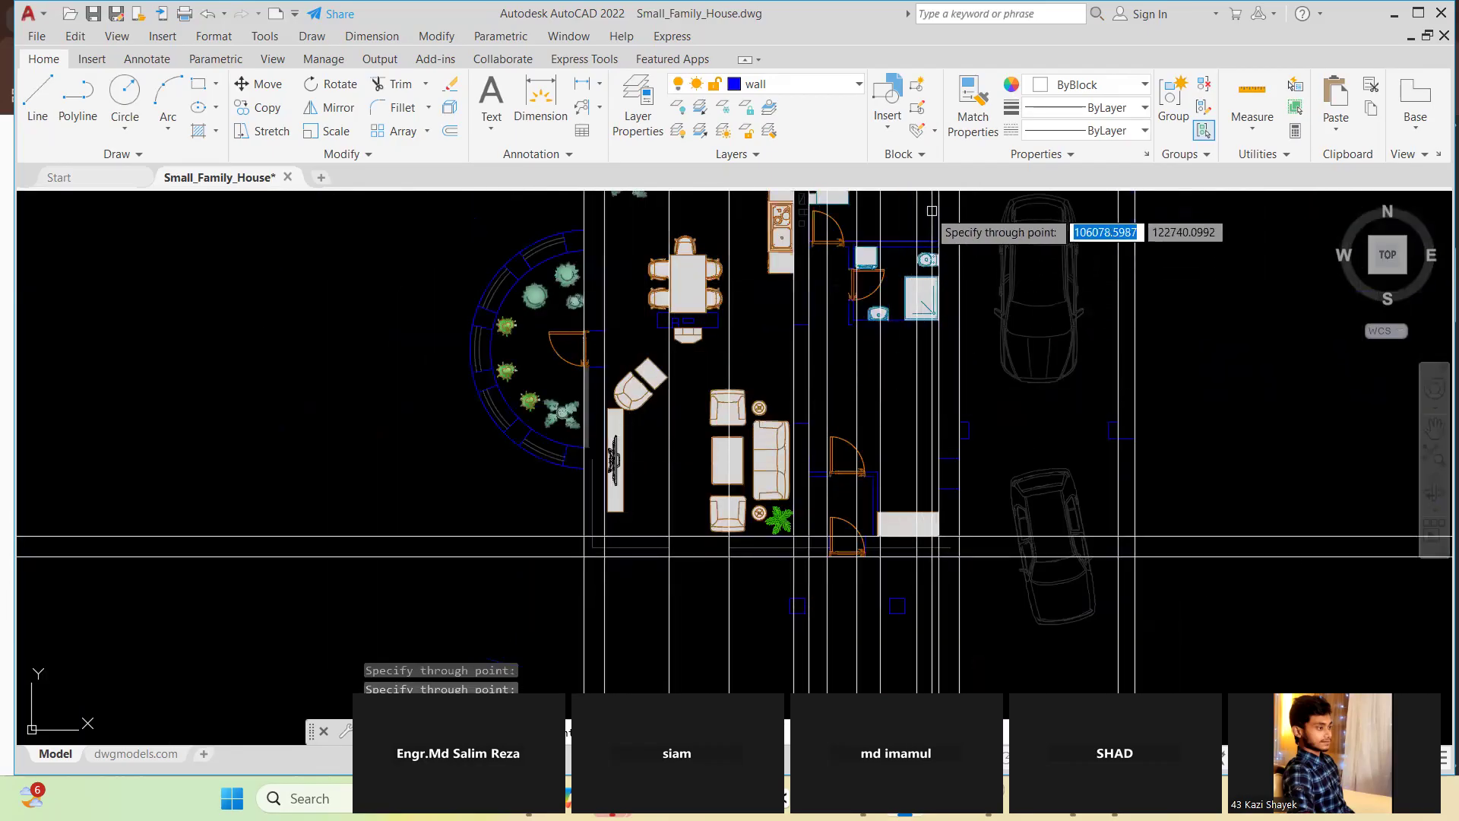
scroll(932, 208, up, 4)
scroll(814, 351, down, 8)
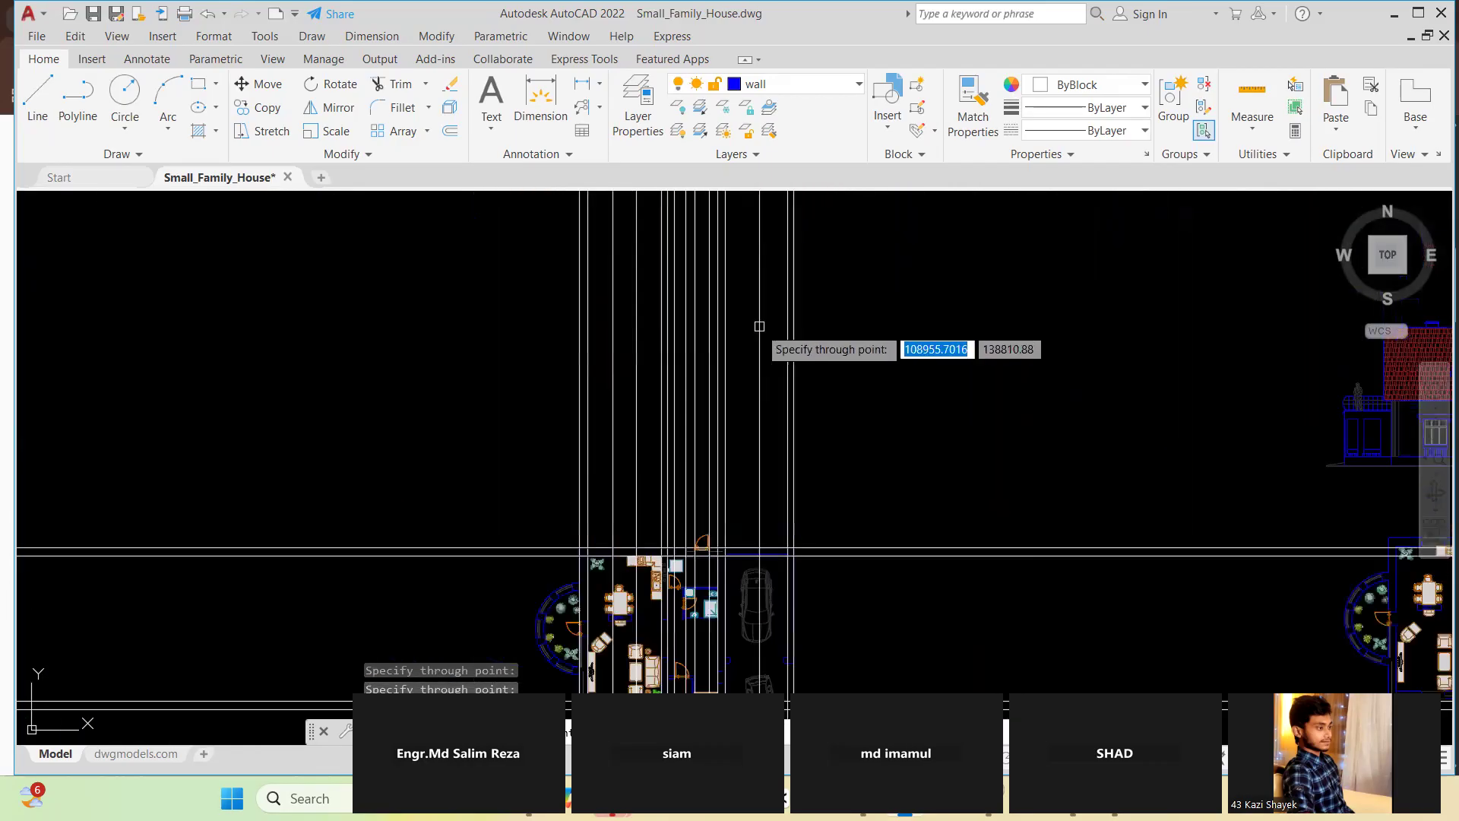
scroll(716, 349, down, 3)
scroll(1141, 396, up, 5)
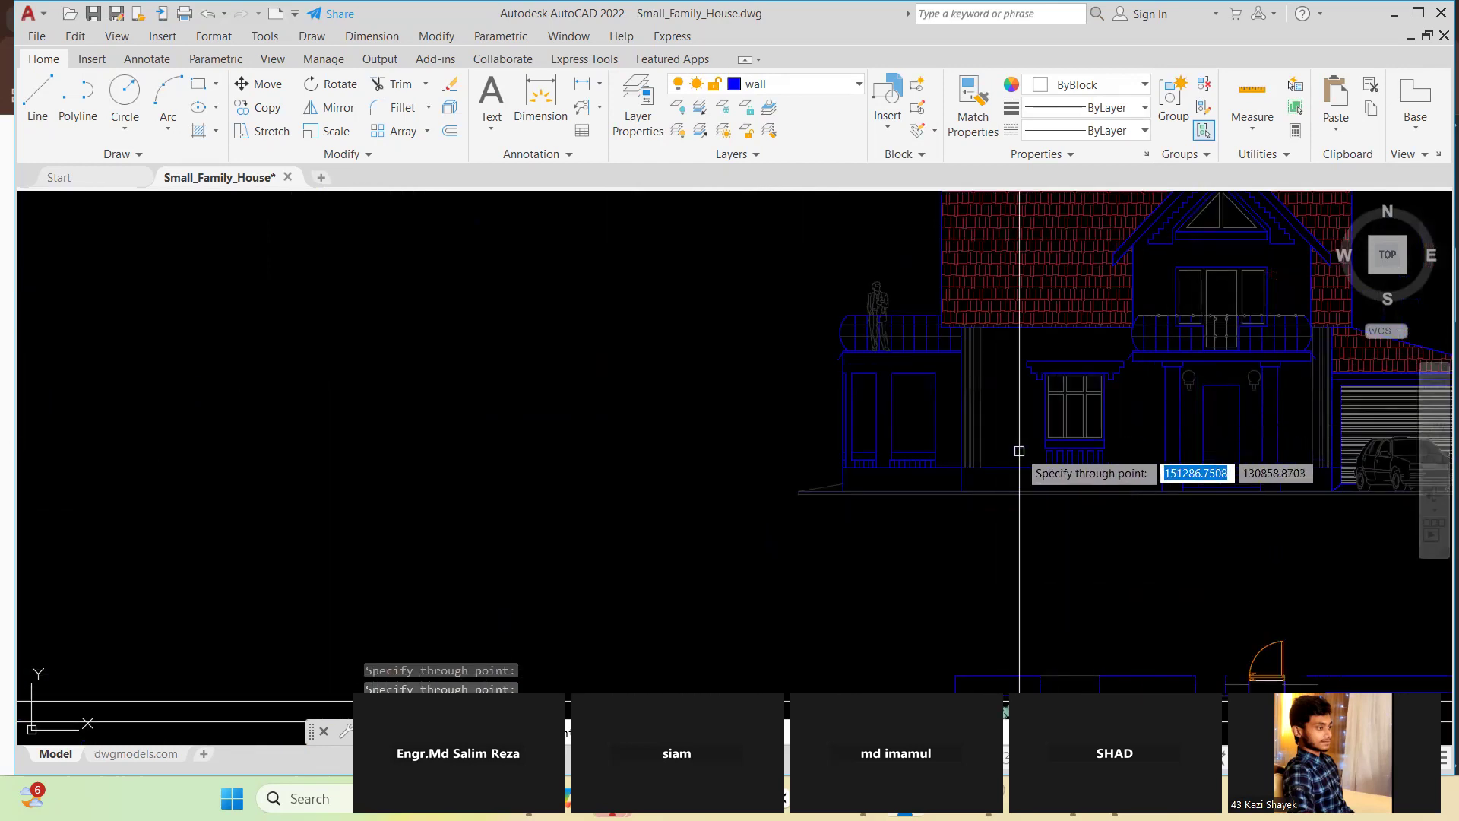
scroll(1114, 384, down, 4)
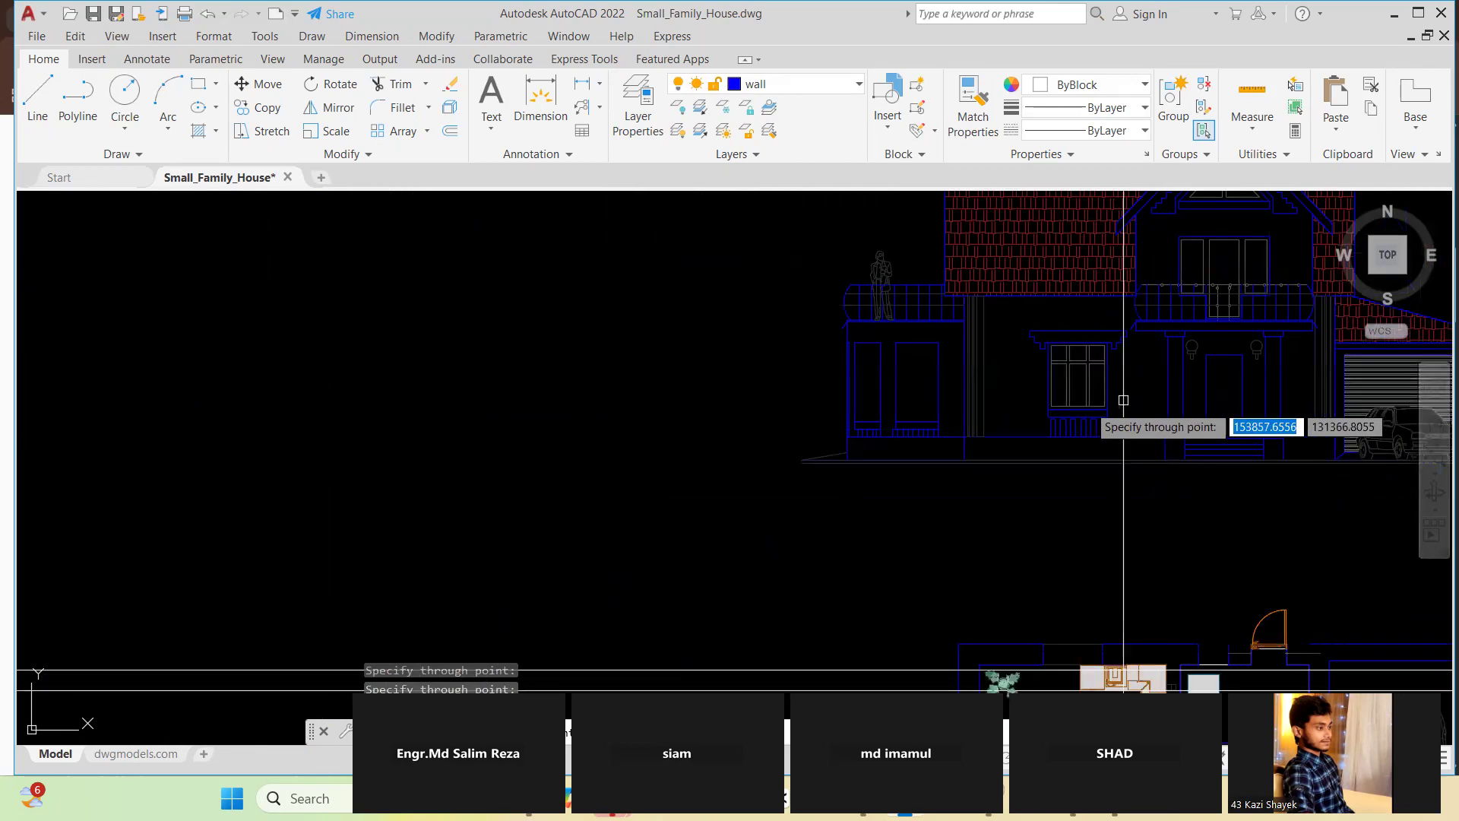
scroll(1026, 414, down, 3)
scroll(543, 555, up, 5)
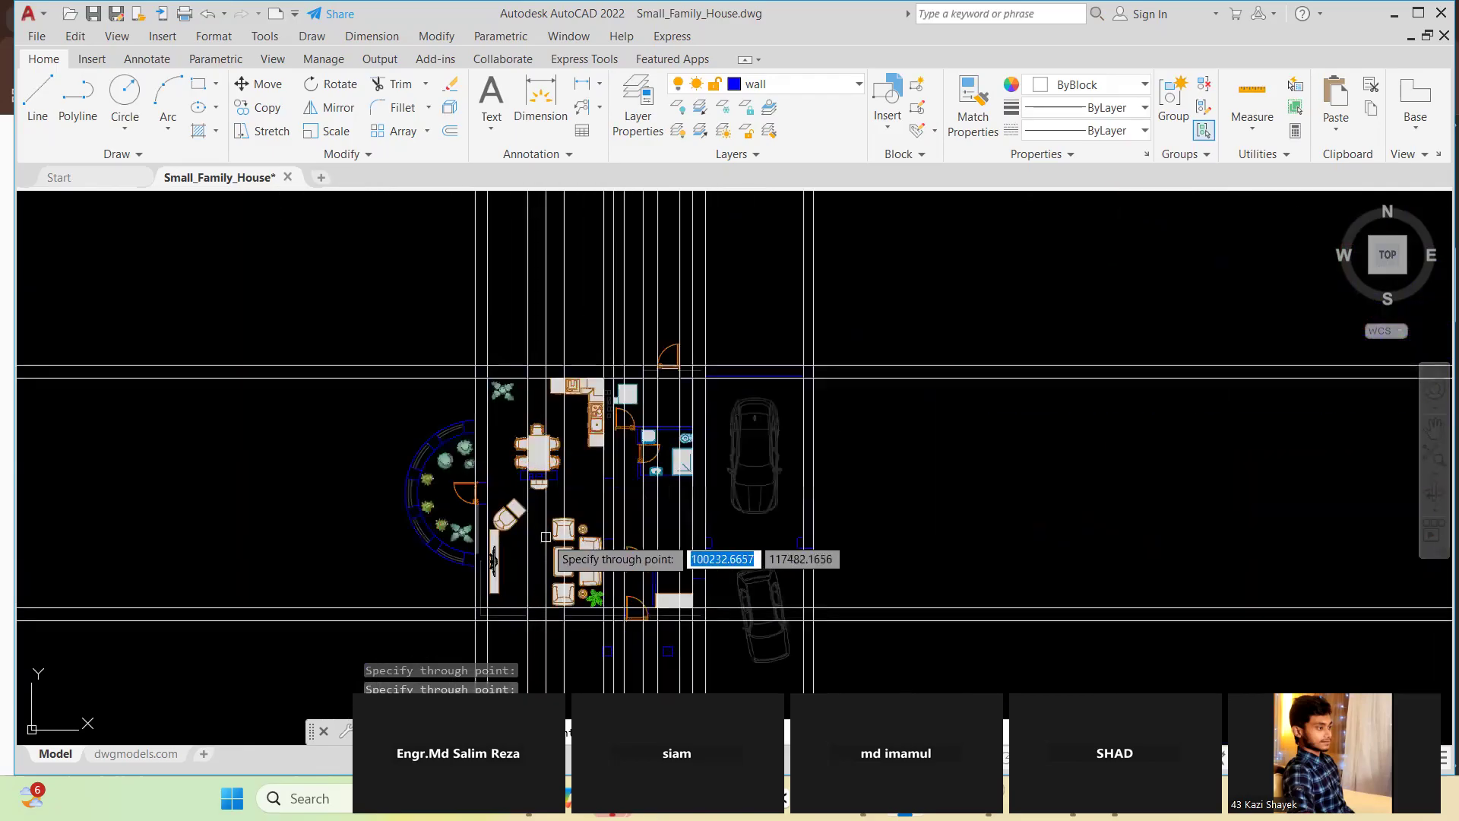
scroll(874, 385, up, 3)
scroll(691, 296, down, 2)
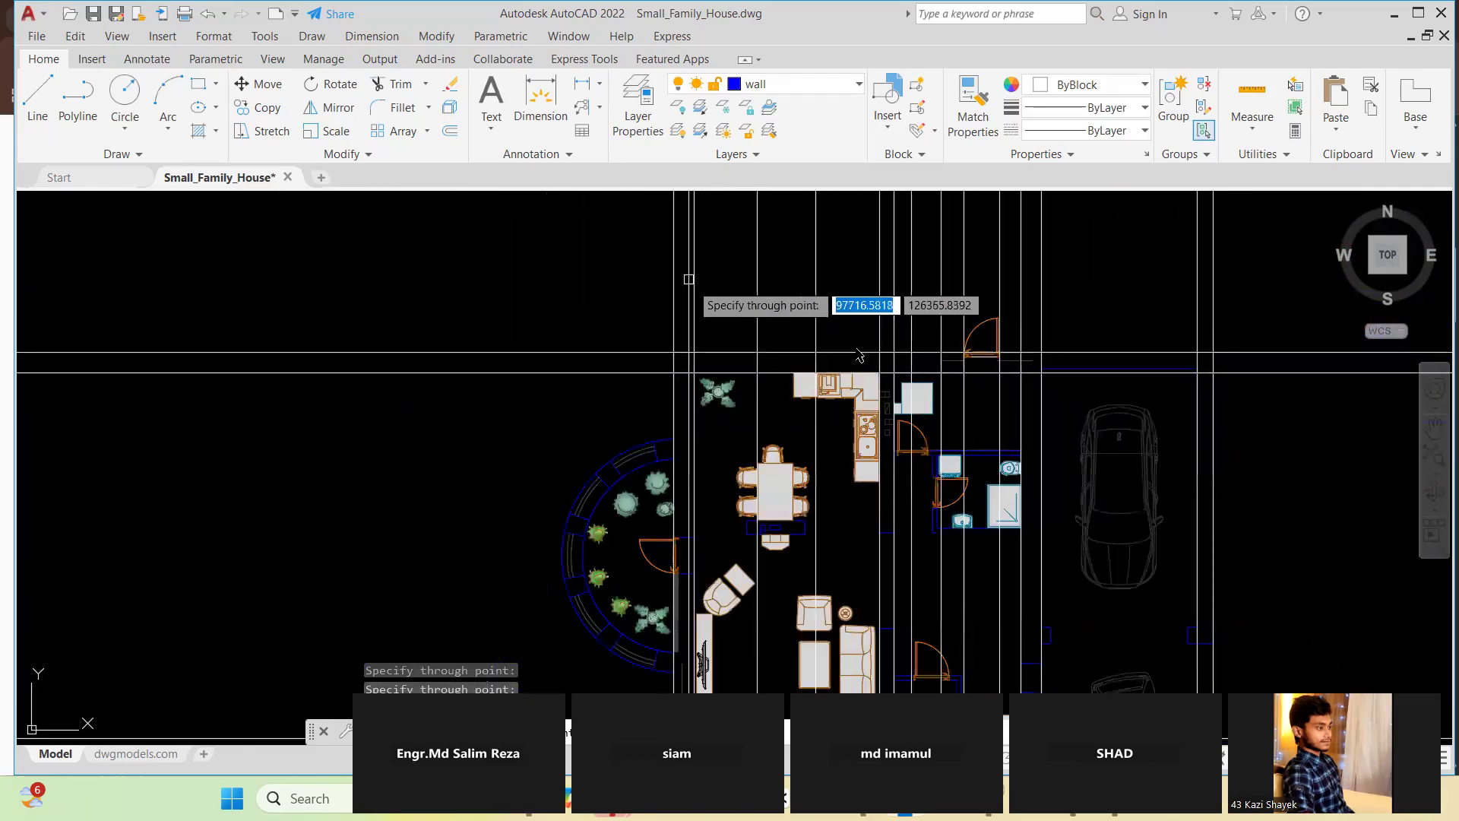
scroll(650, 235, up, 5)
scroll(850, 378, down, 5)
scroll(899, 313, up, 5)
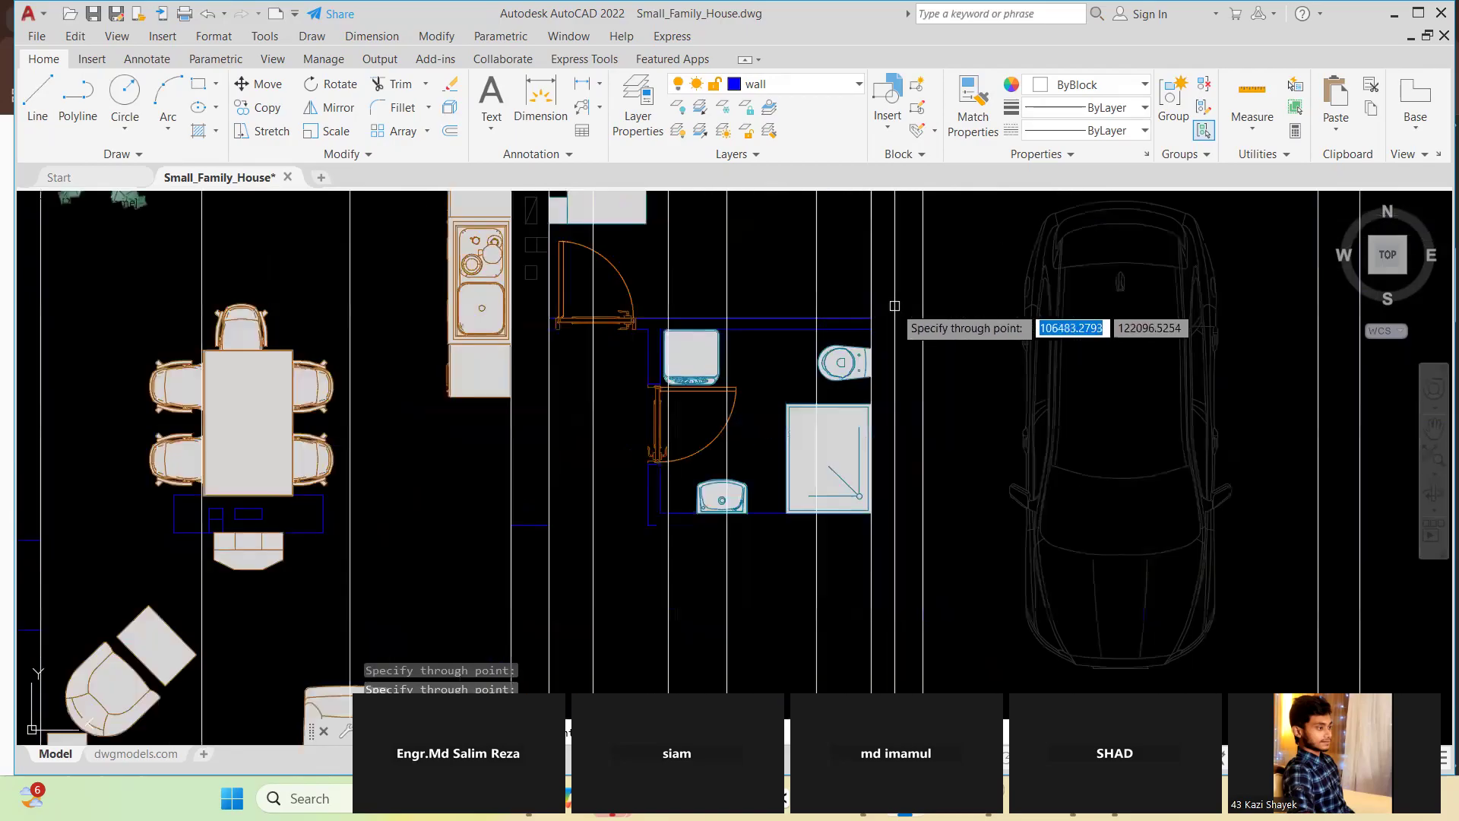
scroll(663, 374, down, 3)
scroll(577, 447, down, 4)
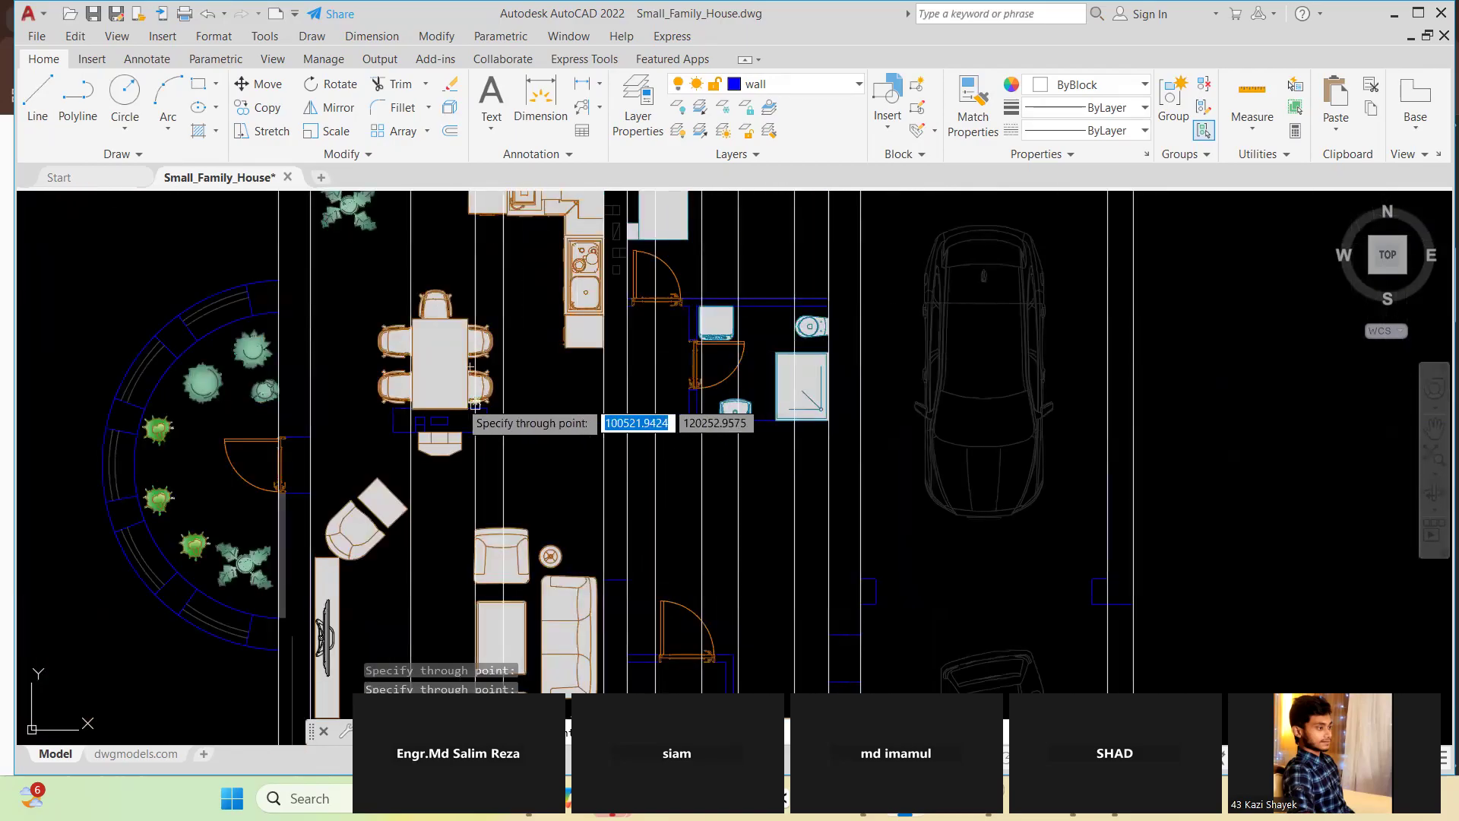
scroll(532, 426, up, 3)
scroll(530, 394, down, 3)
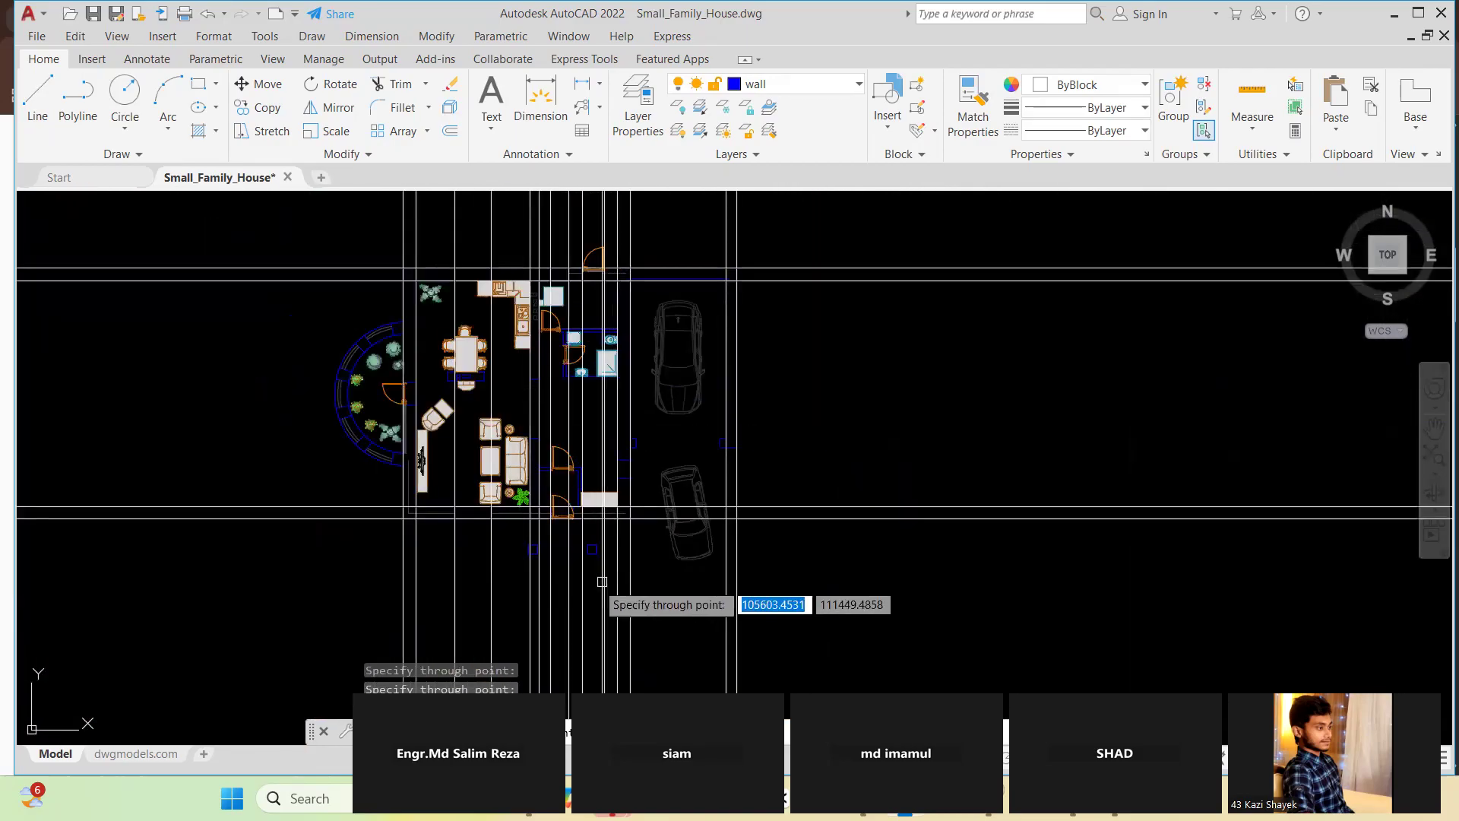
scroll(578, 583, up, 1)
key(Escape)
scroll(508, 553, up, 2)
scroll(507, 552, up, 2)
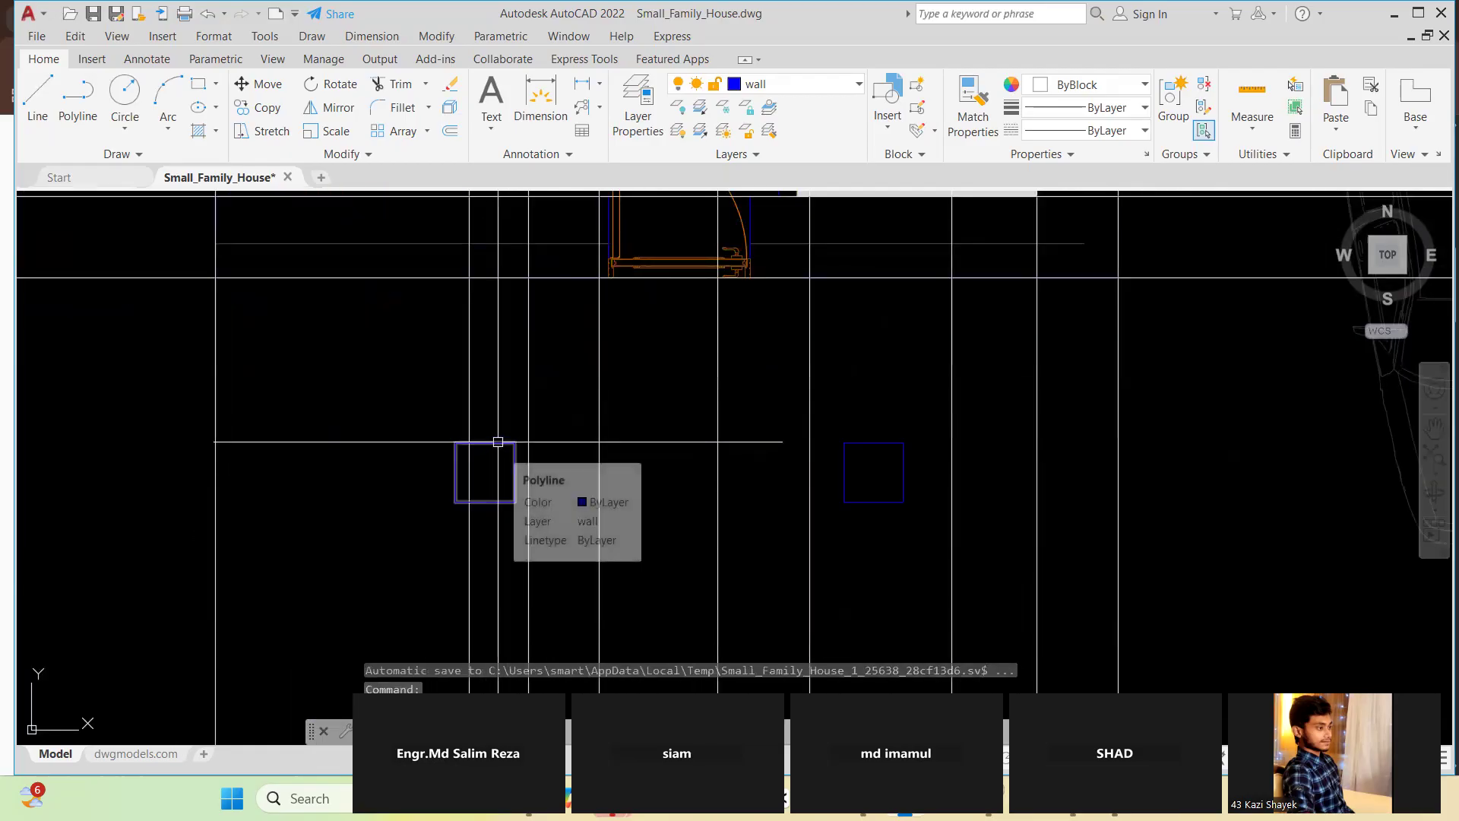
Add vertical construction lines at the bathroom wall and beside the basin
text(x)
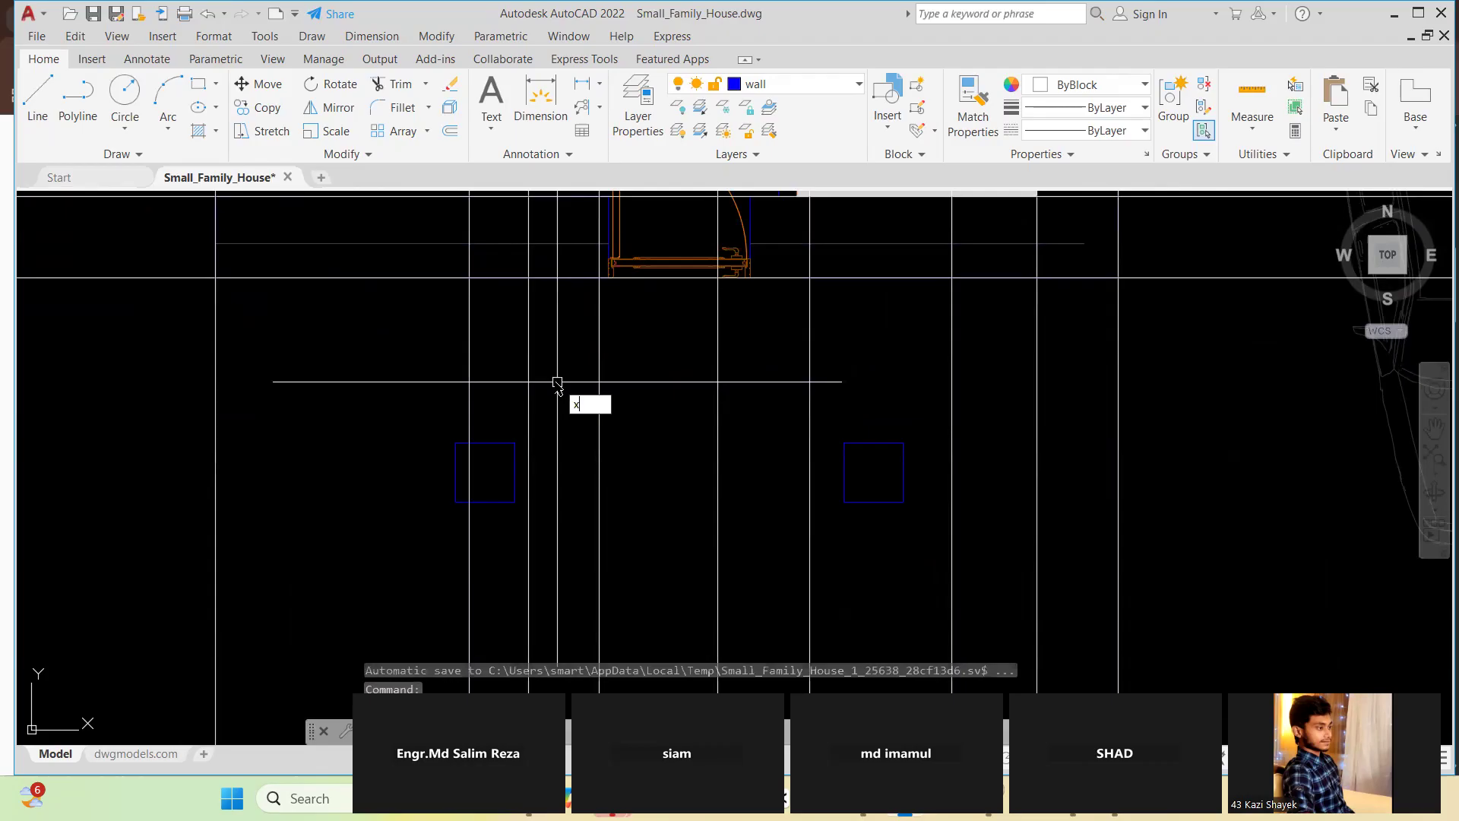
text(l)
key(Return)
scroll(532, 411, up, 1)
click(471, 478)
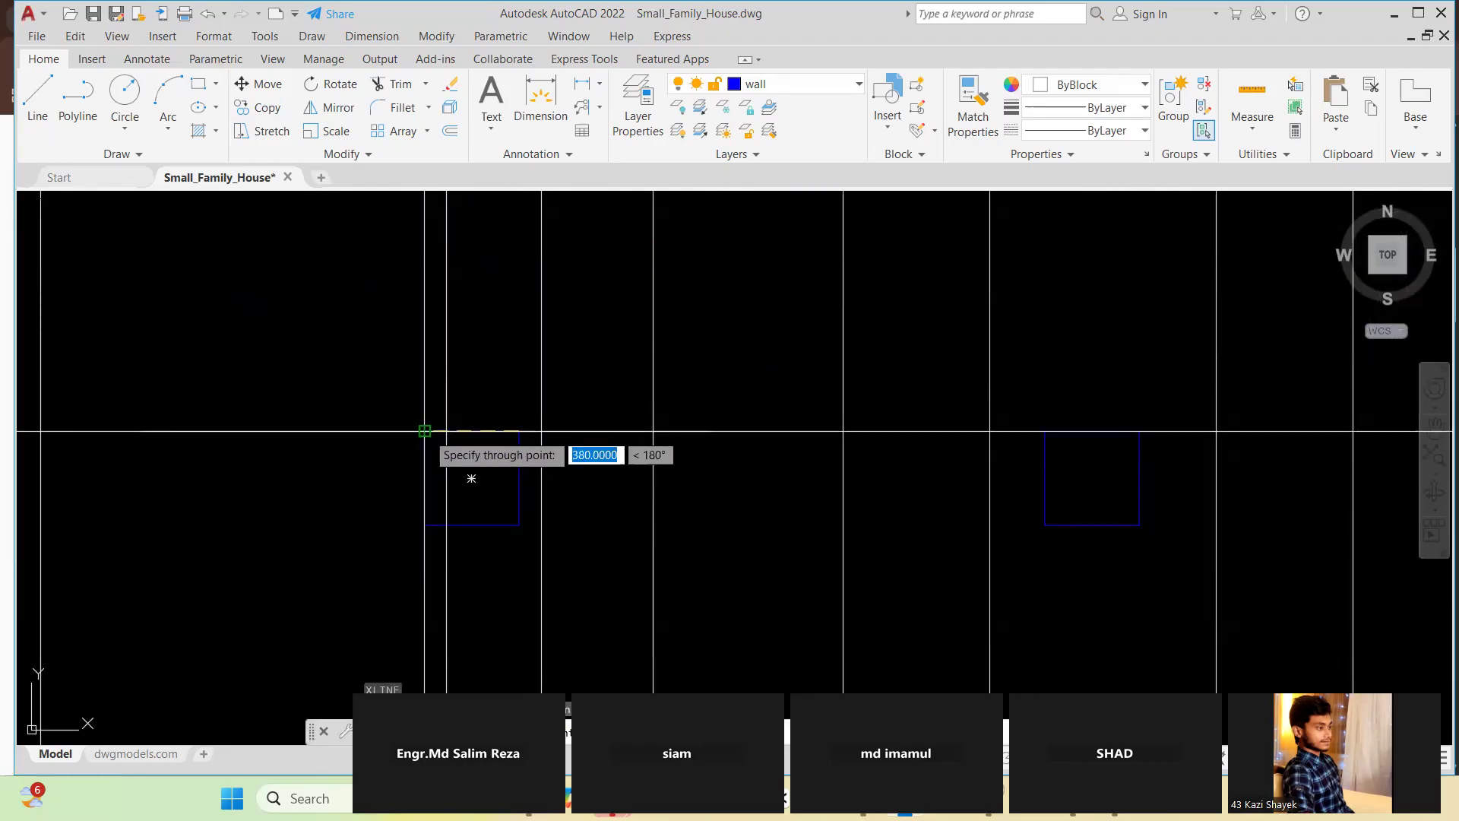
key(Escape)
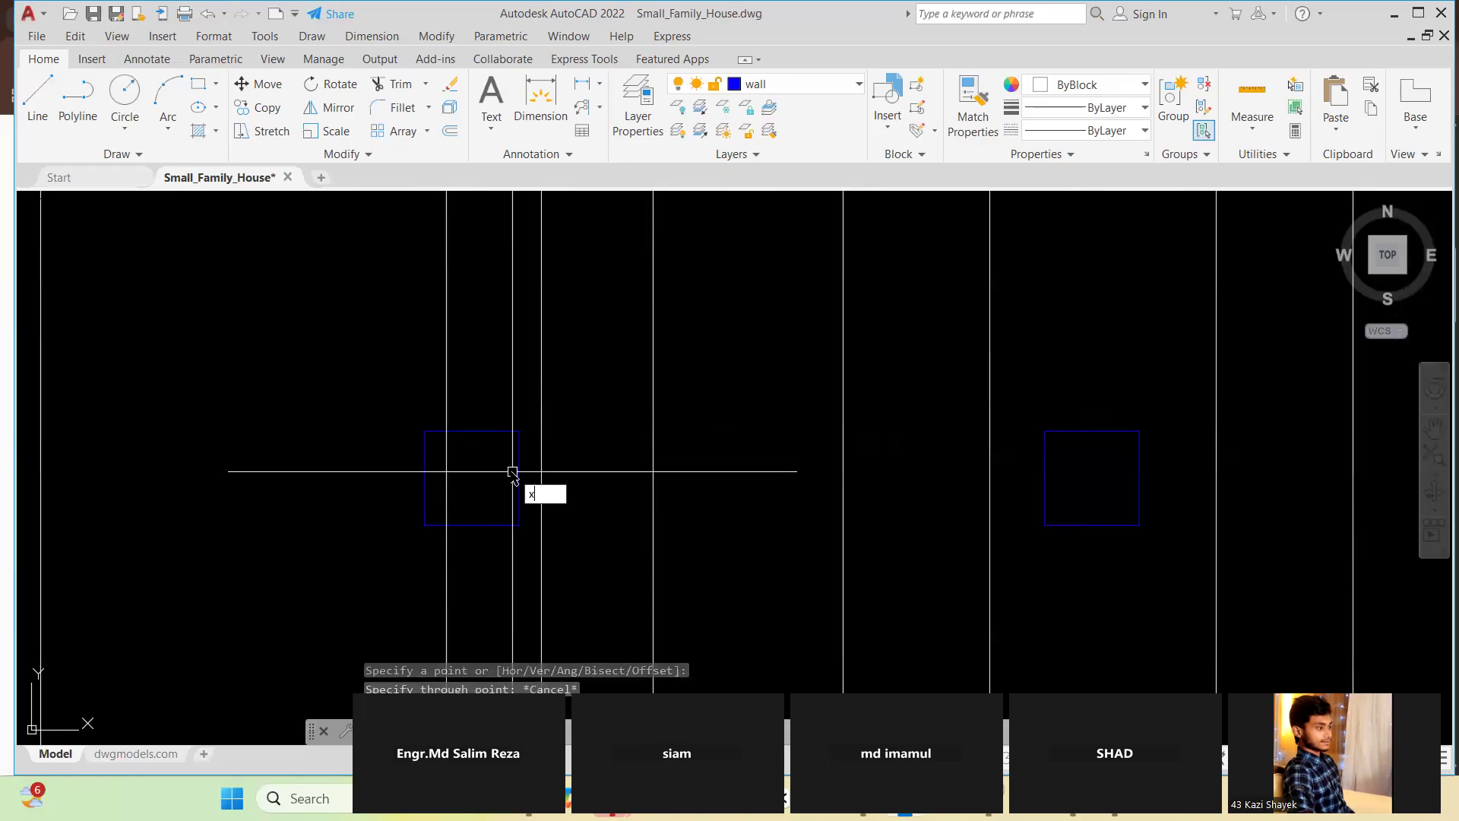
text(xl)
key(Return)
text(v)
key(Return)
scroll(788, 449, down, 5)
scroll(721, 280, up, 3)
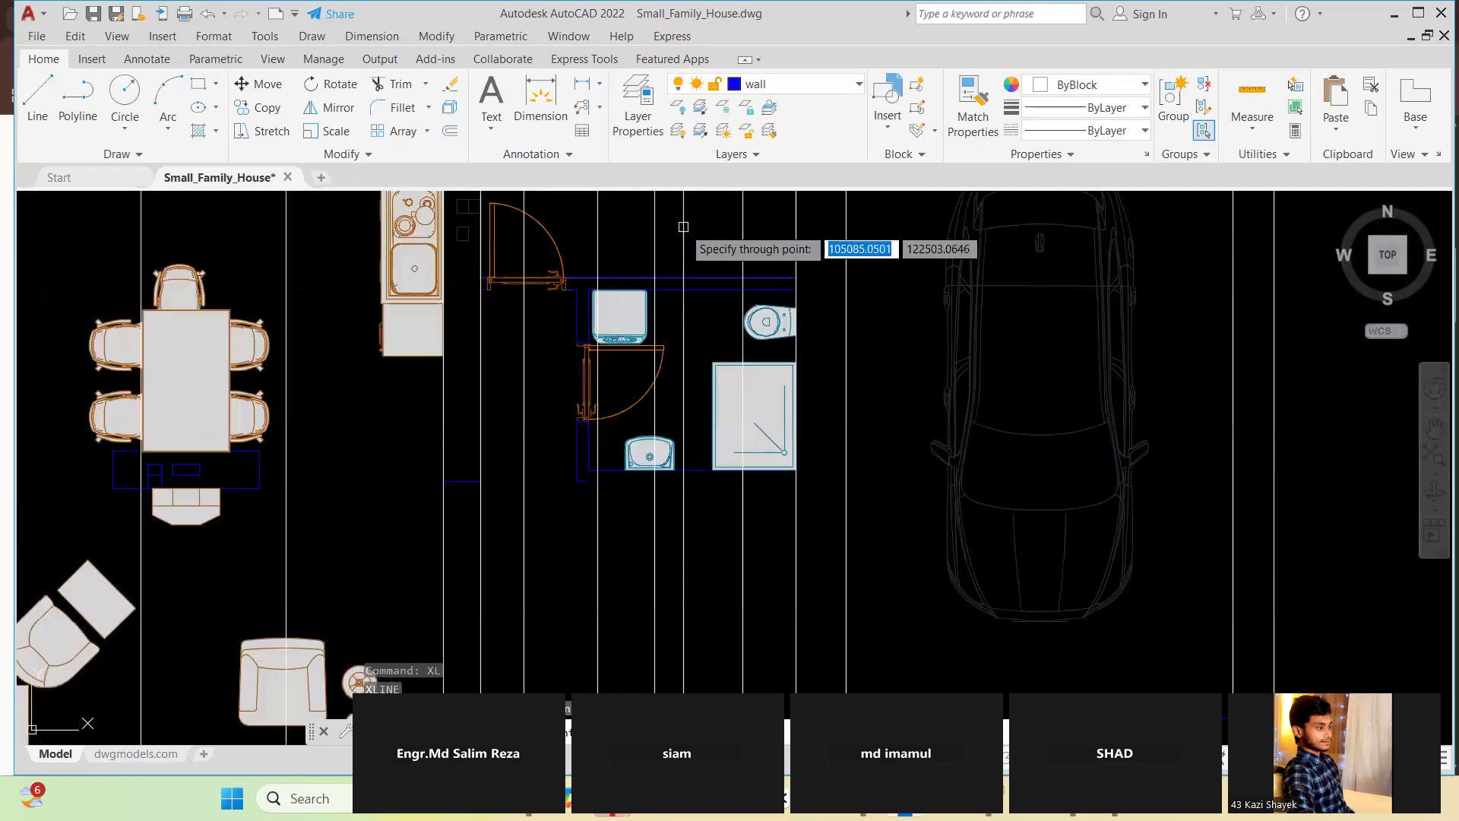
scroll(608, 300, up, 4)
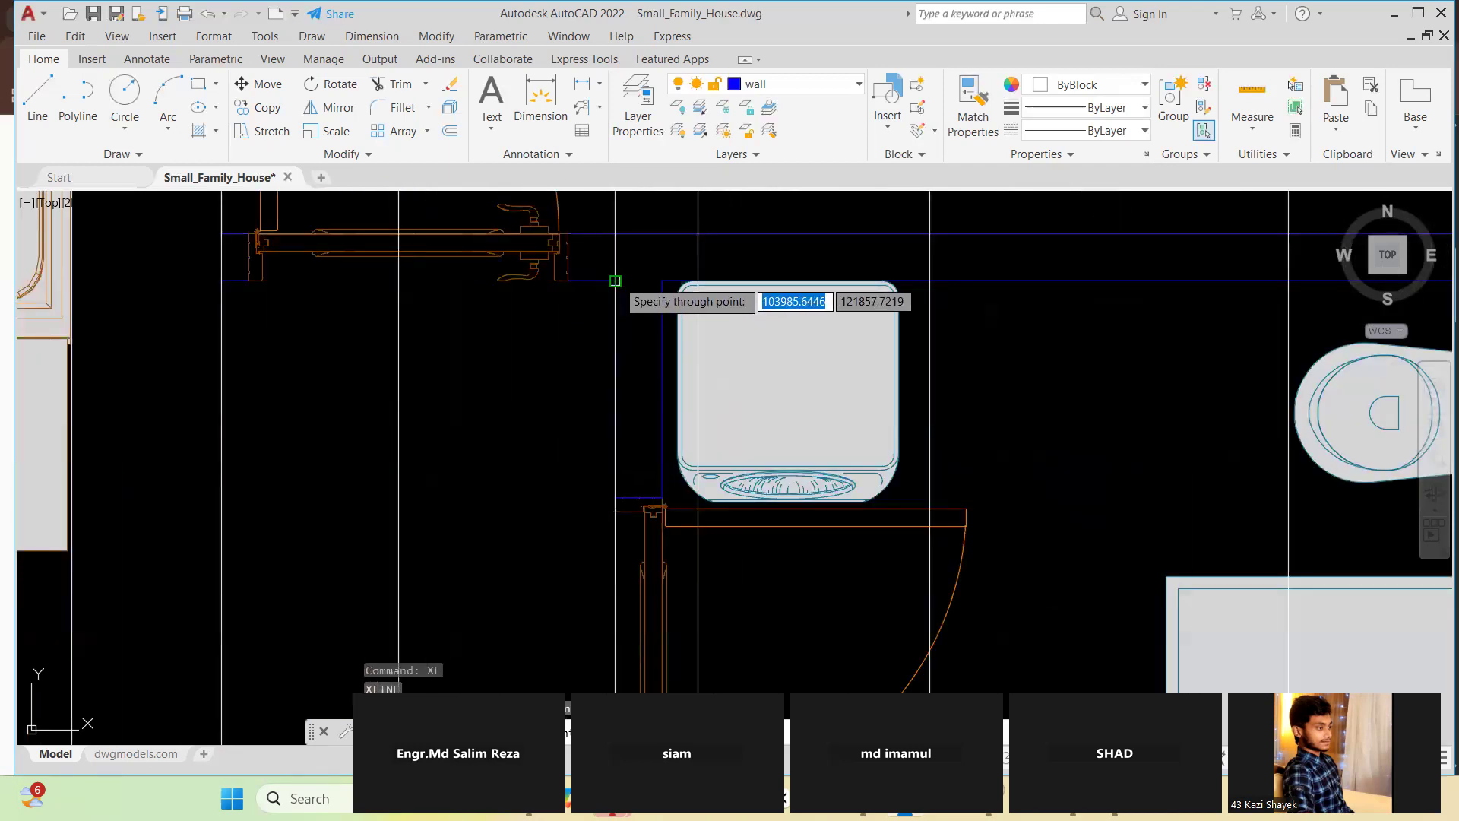
click(615, 280)
click(662, 280)
scroll(965, 326, down, 6)
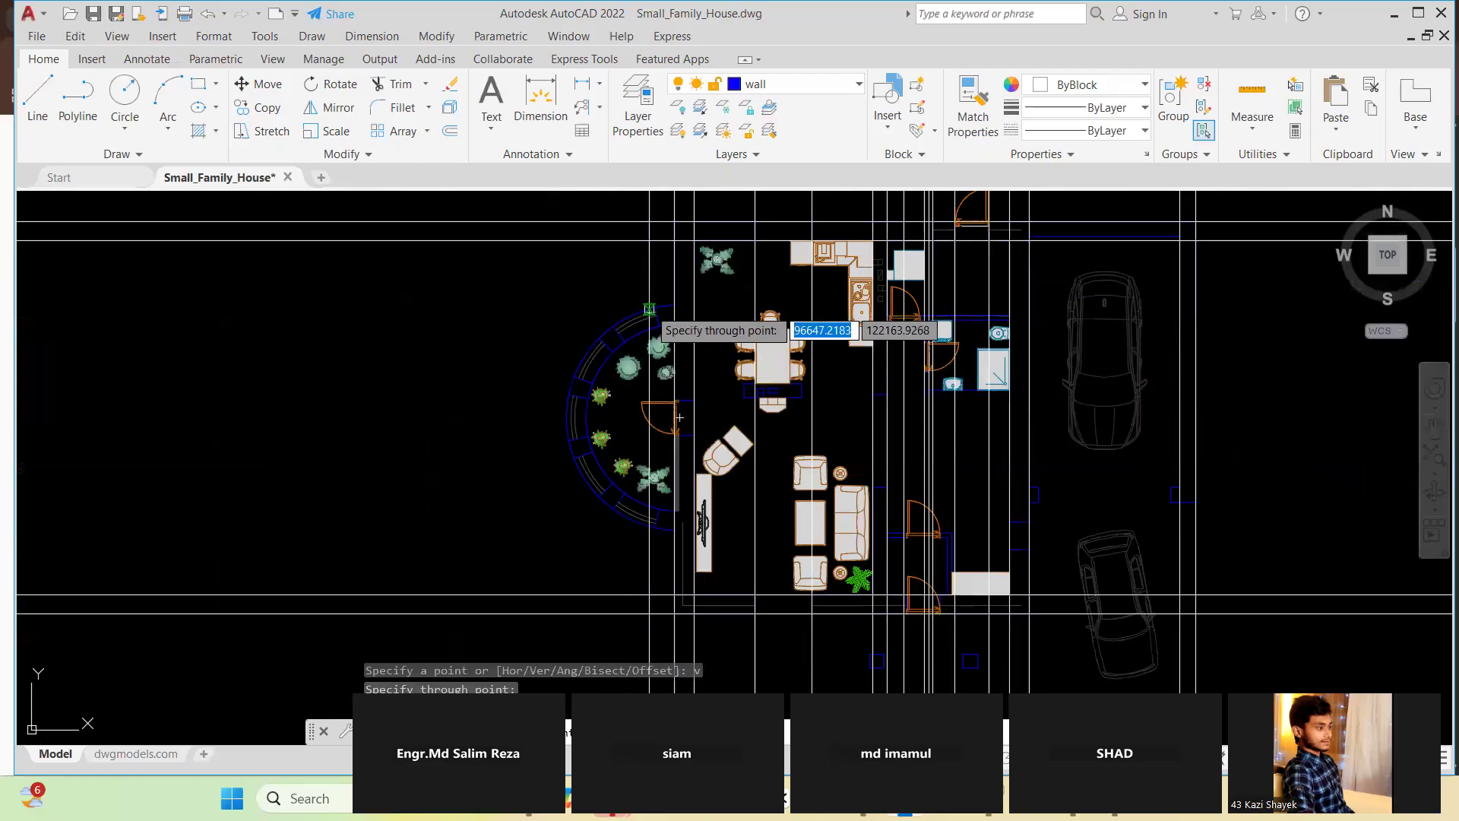
scroll(832, 365, up, 2)
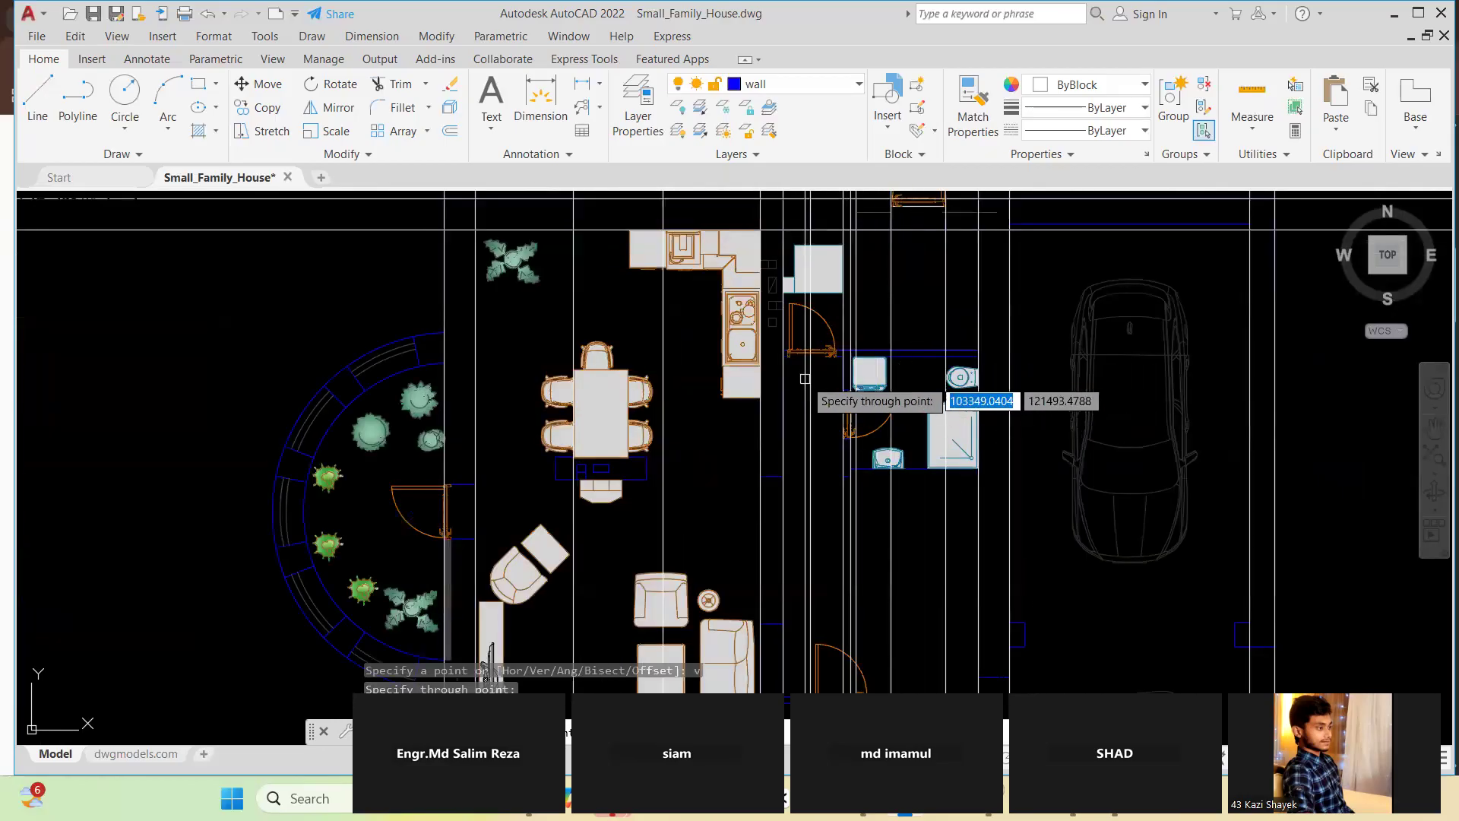
scroll(851, 551, down, 5)
scroll(855, 548, up, 5)
scroll(855, 548, up, 3)
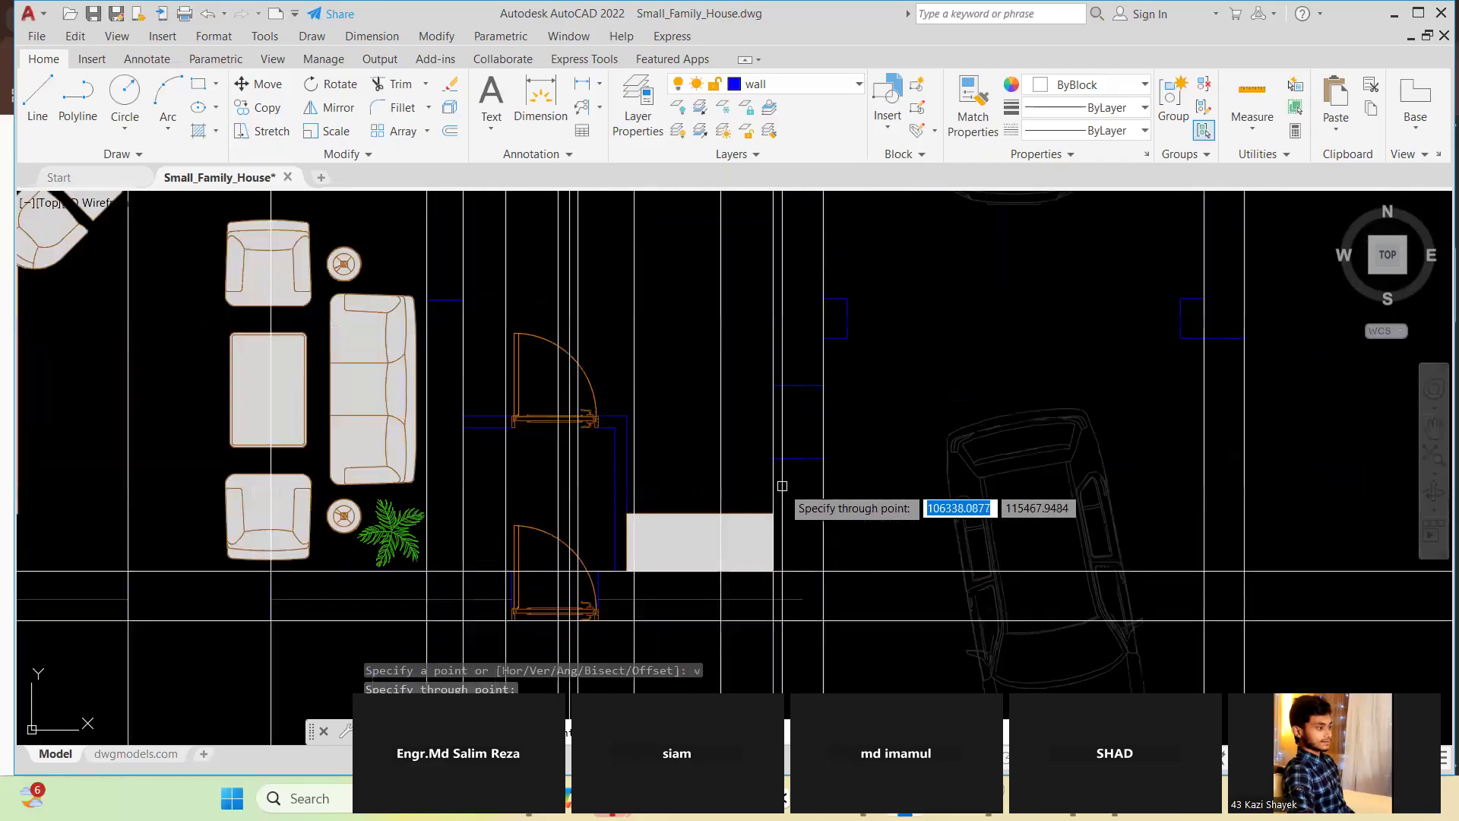
scroll(799, 434, down, 4)
scroll(729, 413, up, 3)
scroll(813, 374, up, 2)
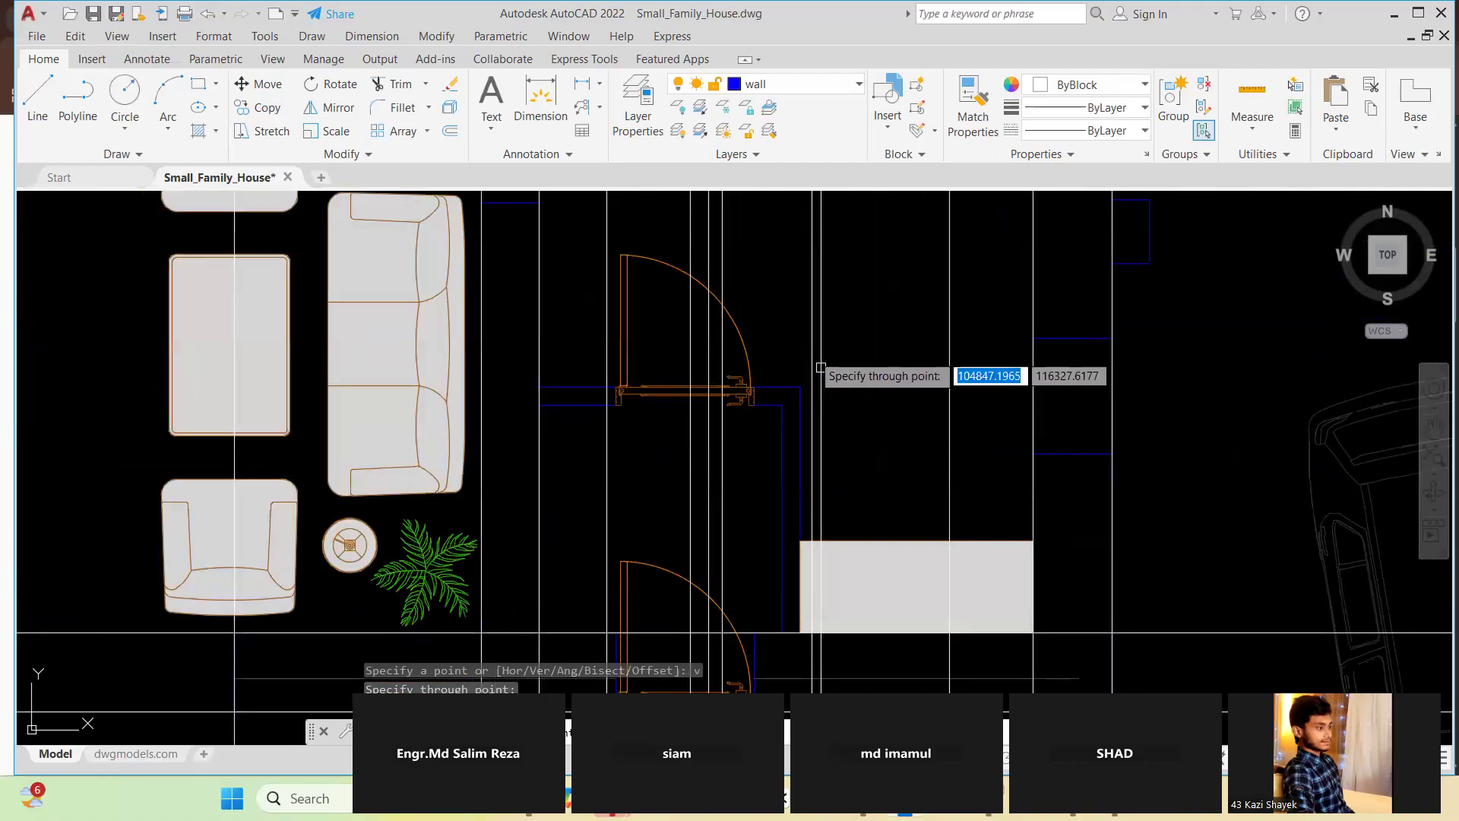
scroll(806, 380, down, 2)
scroll(806, 378, up, 4)
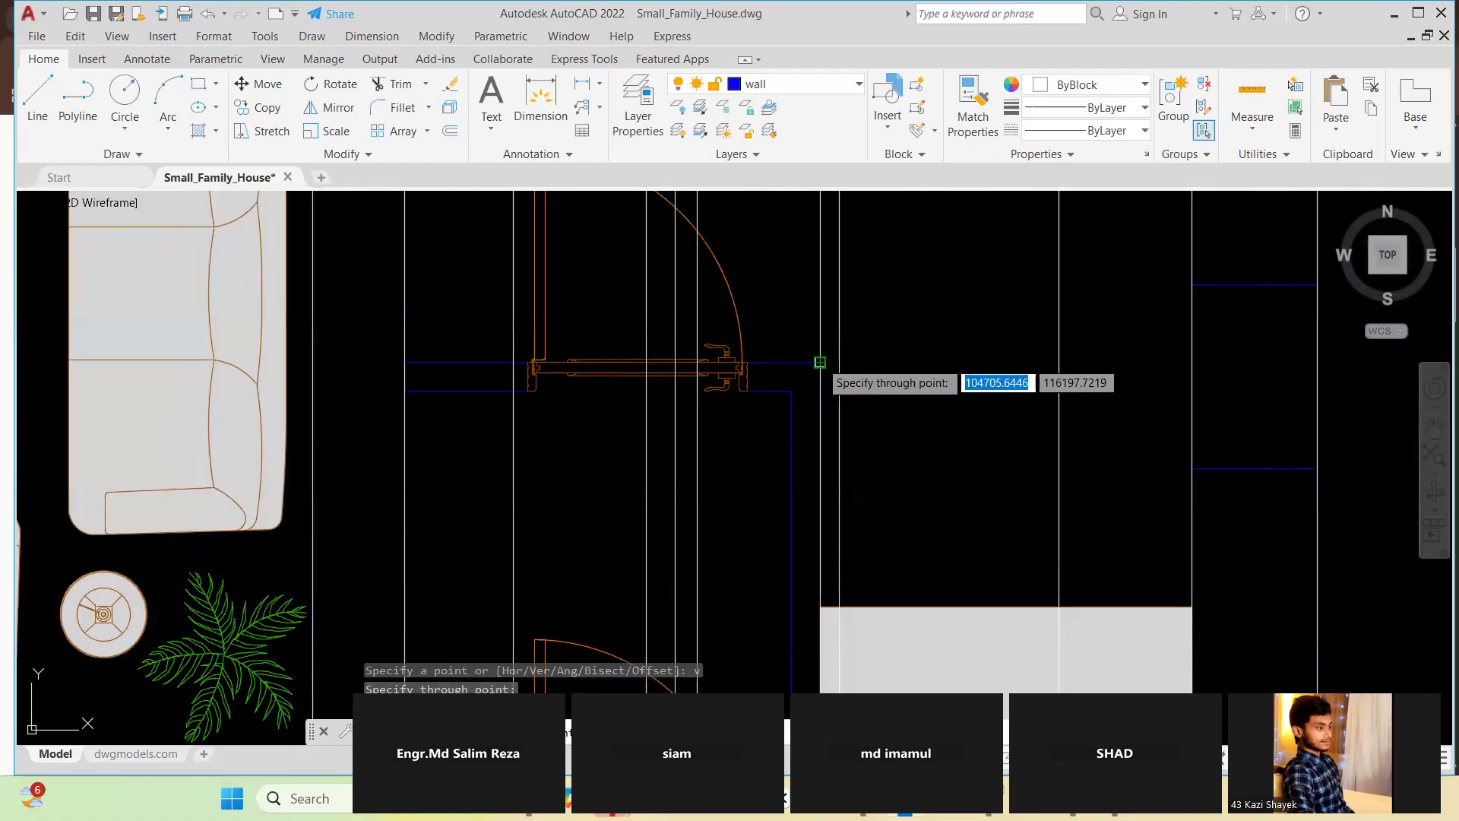
Add vertical construction lines through the doorway wall end and the column square corners
click(820, 362)
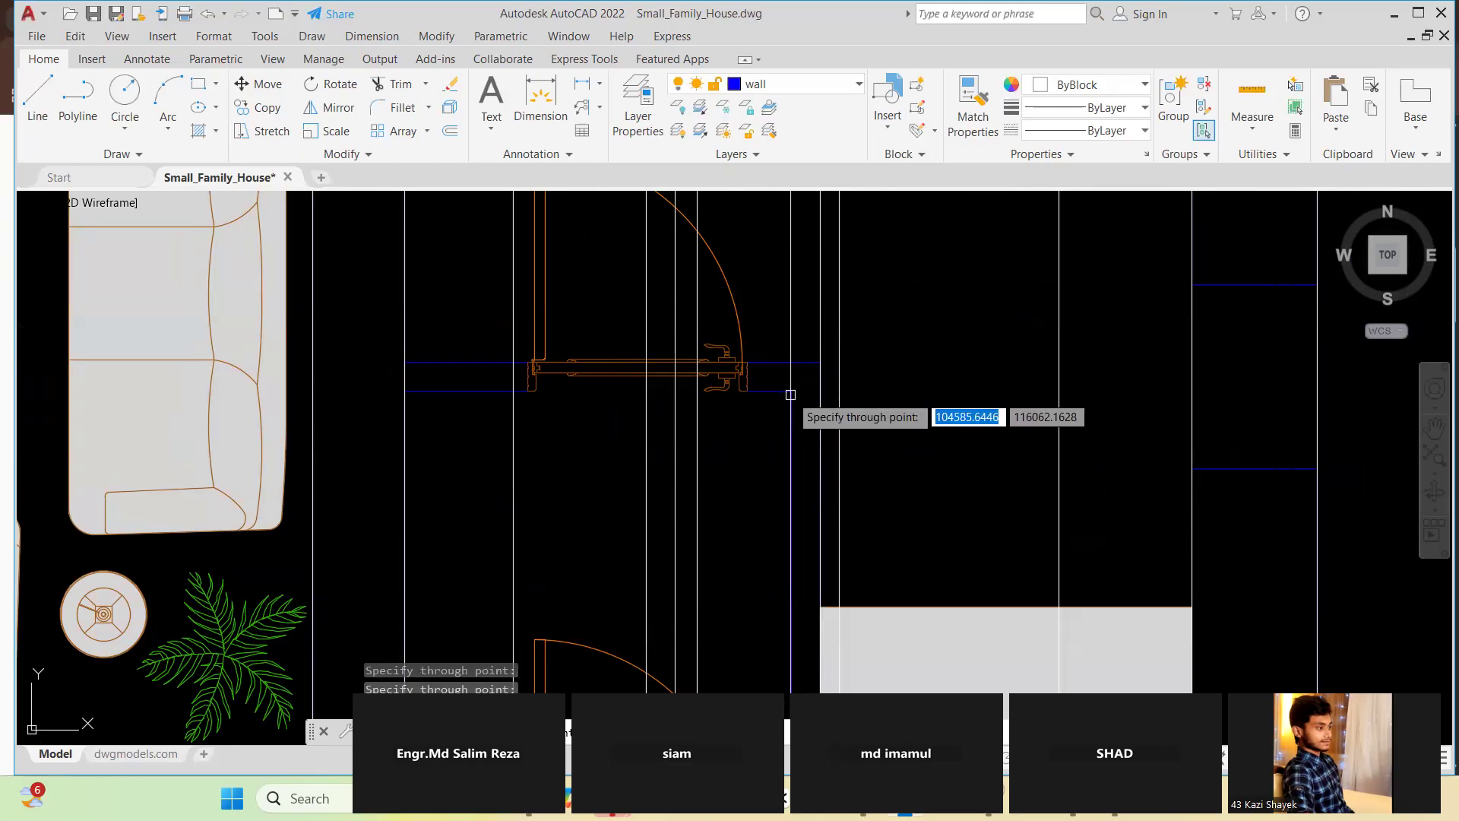
scroll(785, 384, down, 2)
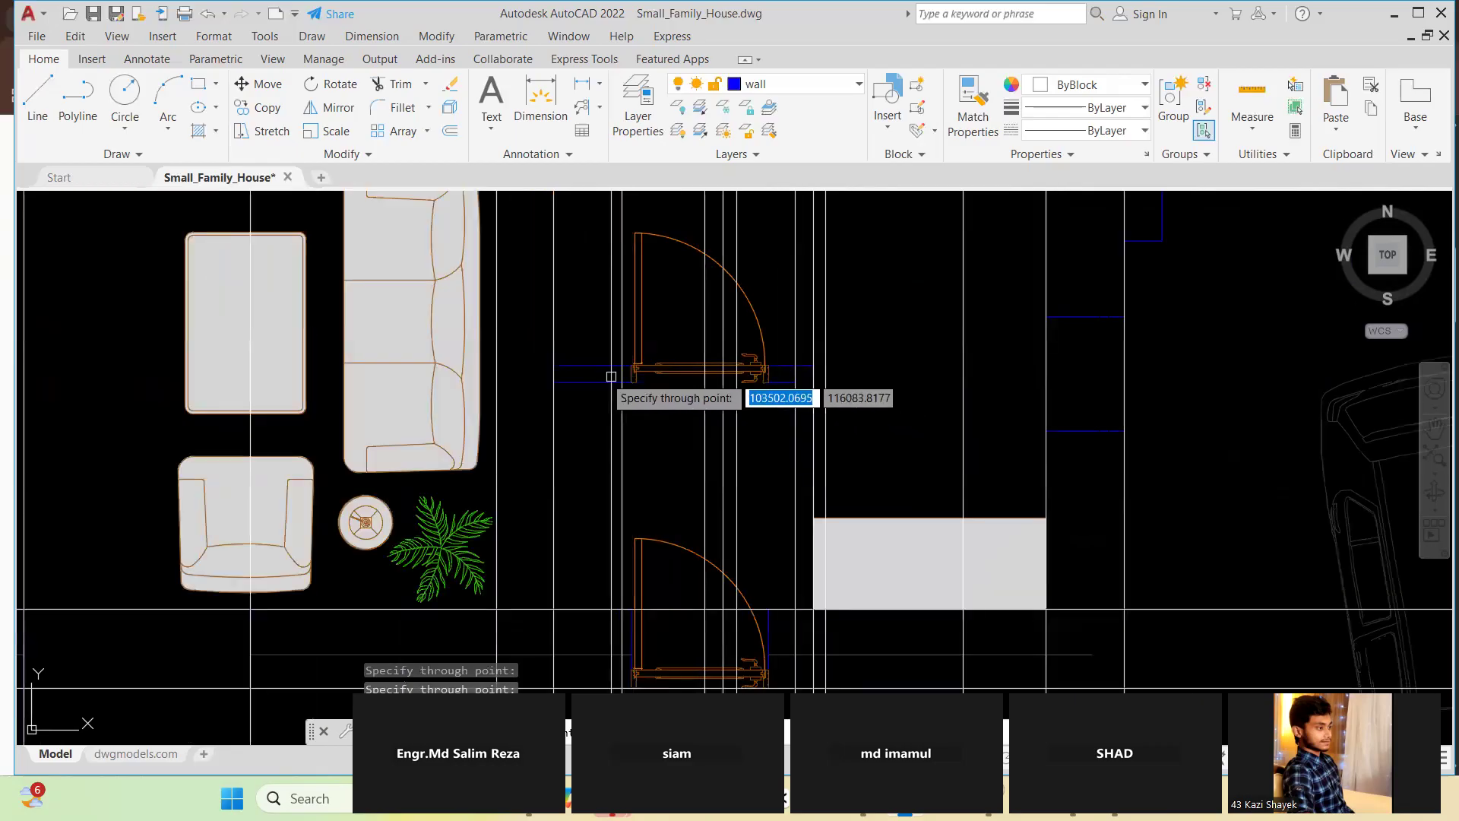
scroll(611, 376, up, 5)
scroll(593, 350, down, 8)
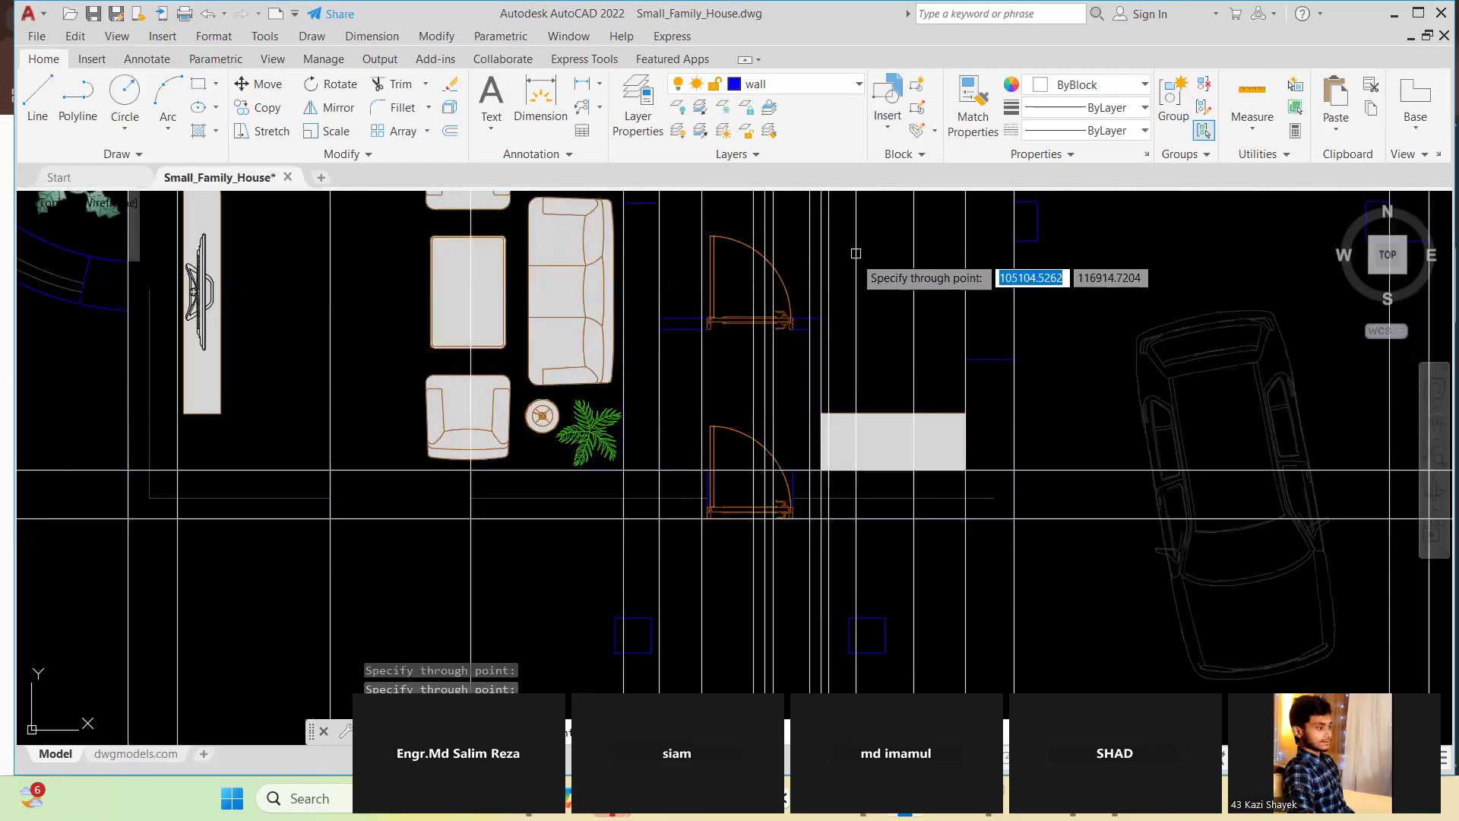
scroll(760, 442, down, 2)
scroll(726, 487, up, 6)
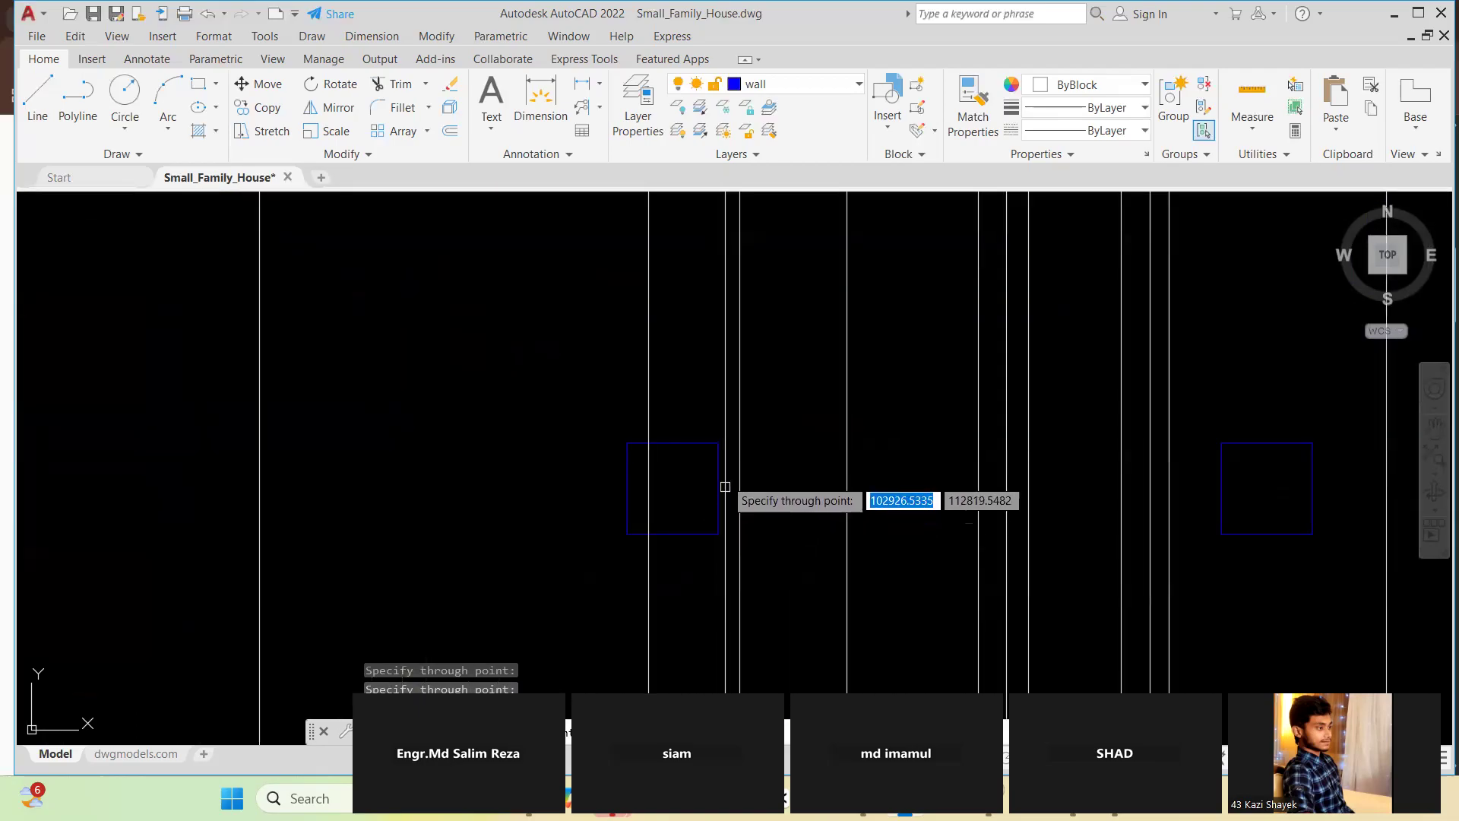
click(718, 443)
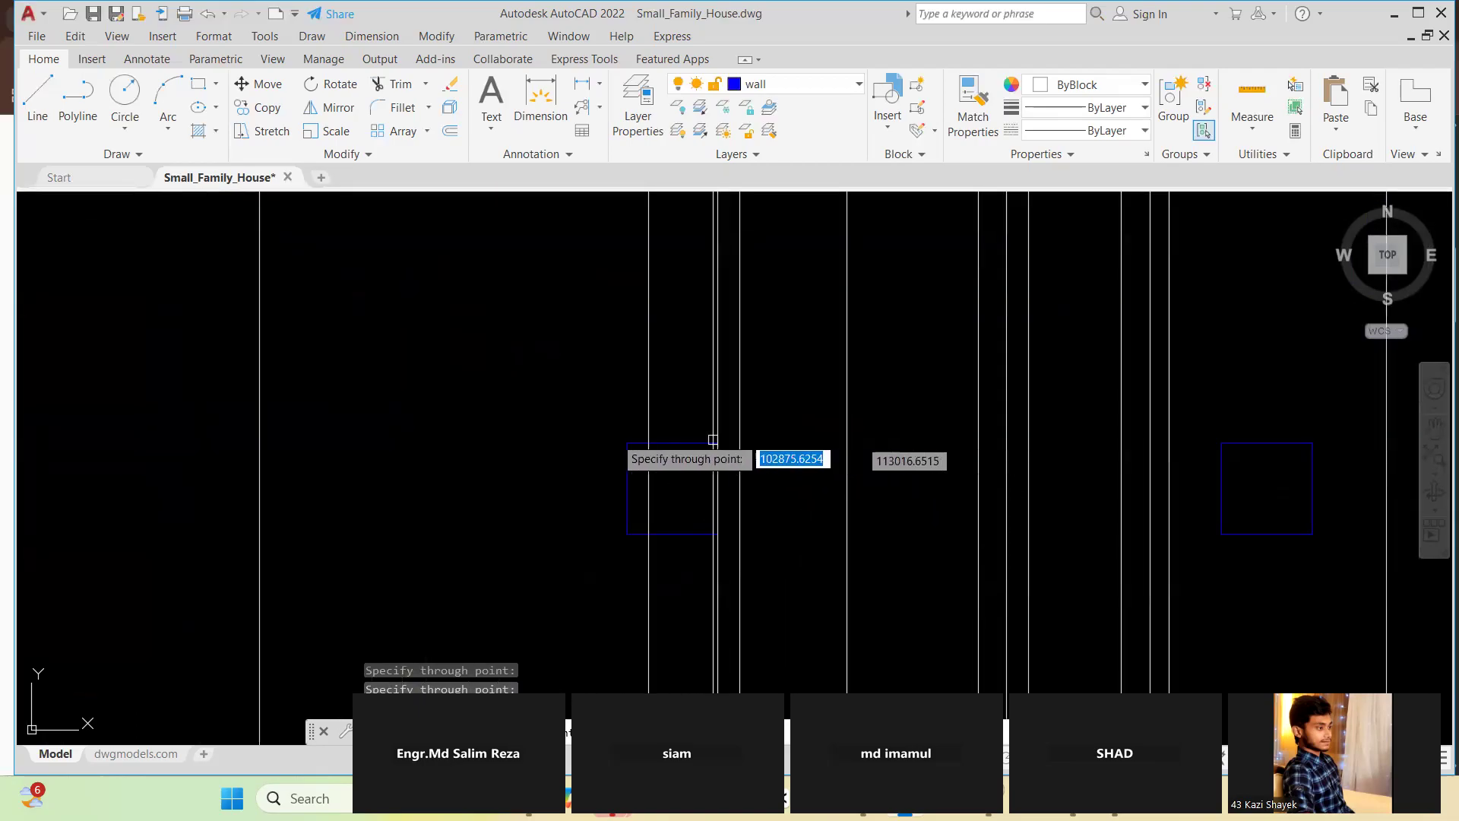
click(627, 442)
scroll(563, 456, down, 3)
scroll(857, 453, up, 3)
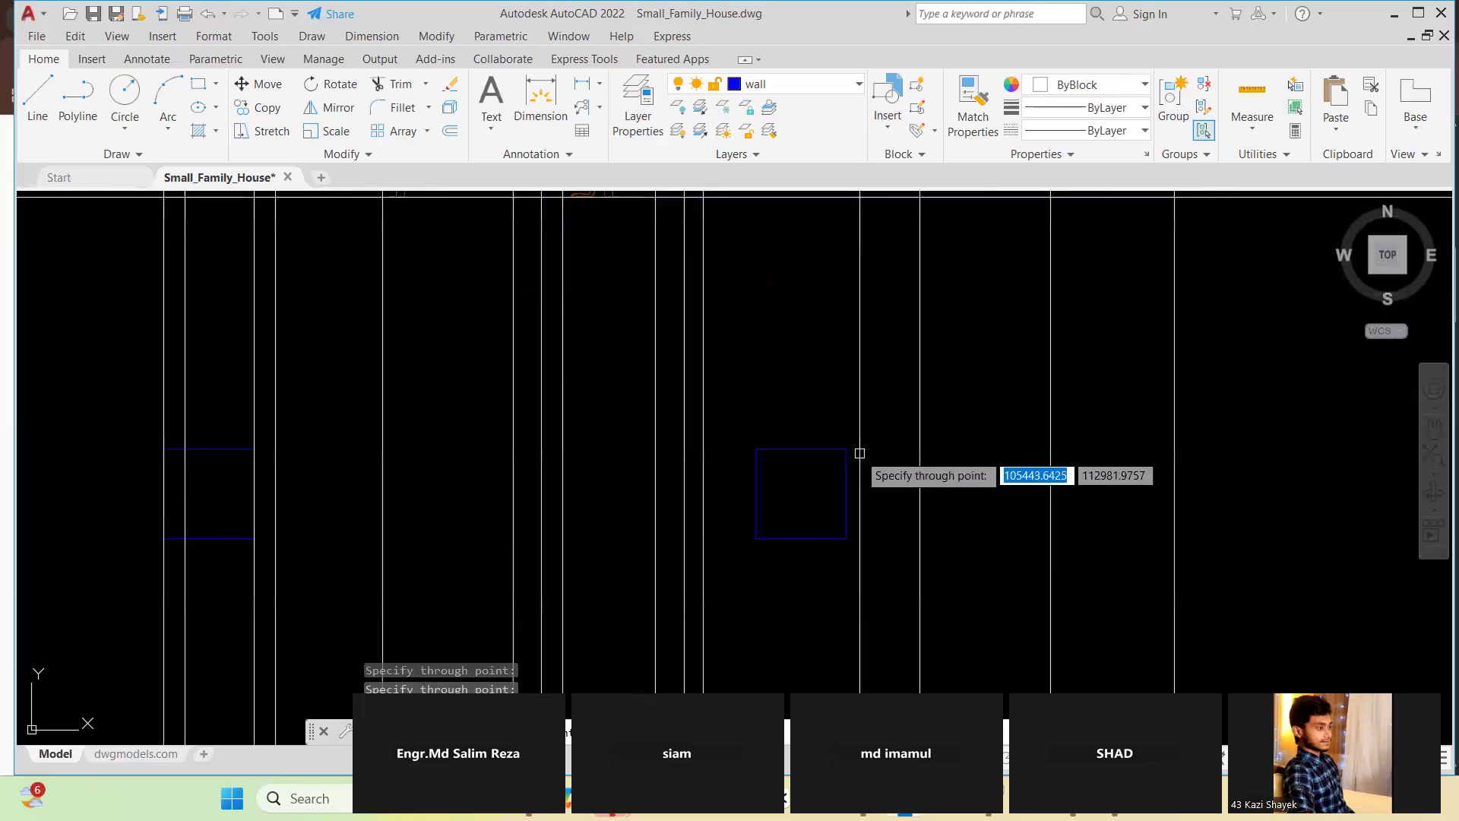
click(846, 448)
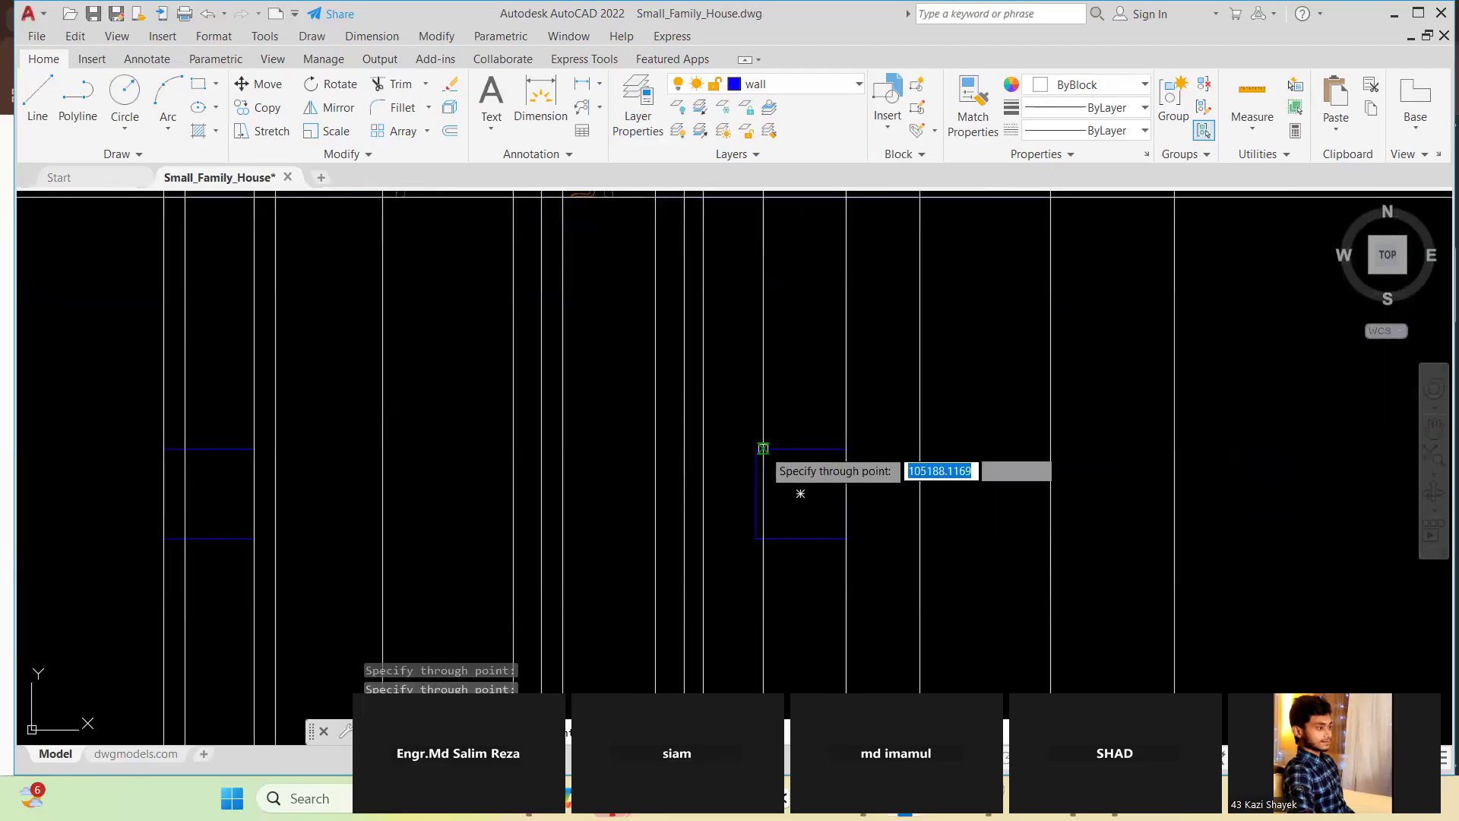
scroll(852, 456, down, 4)
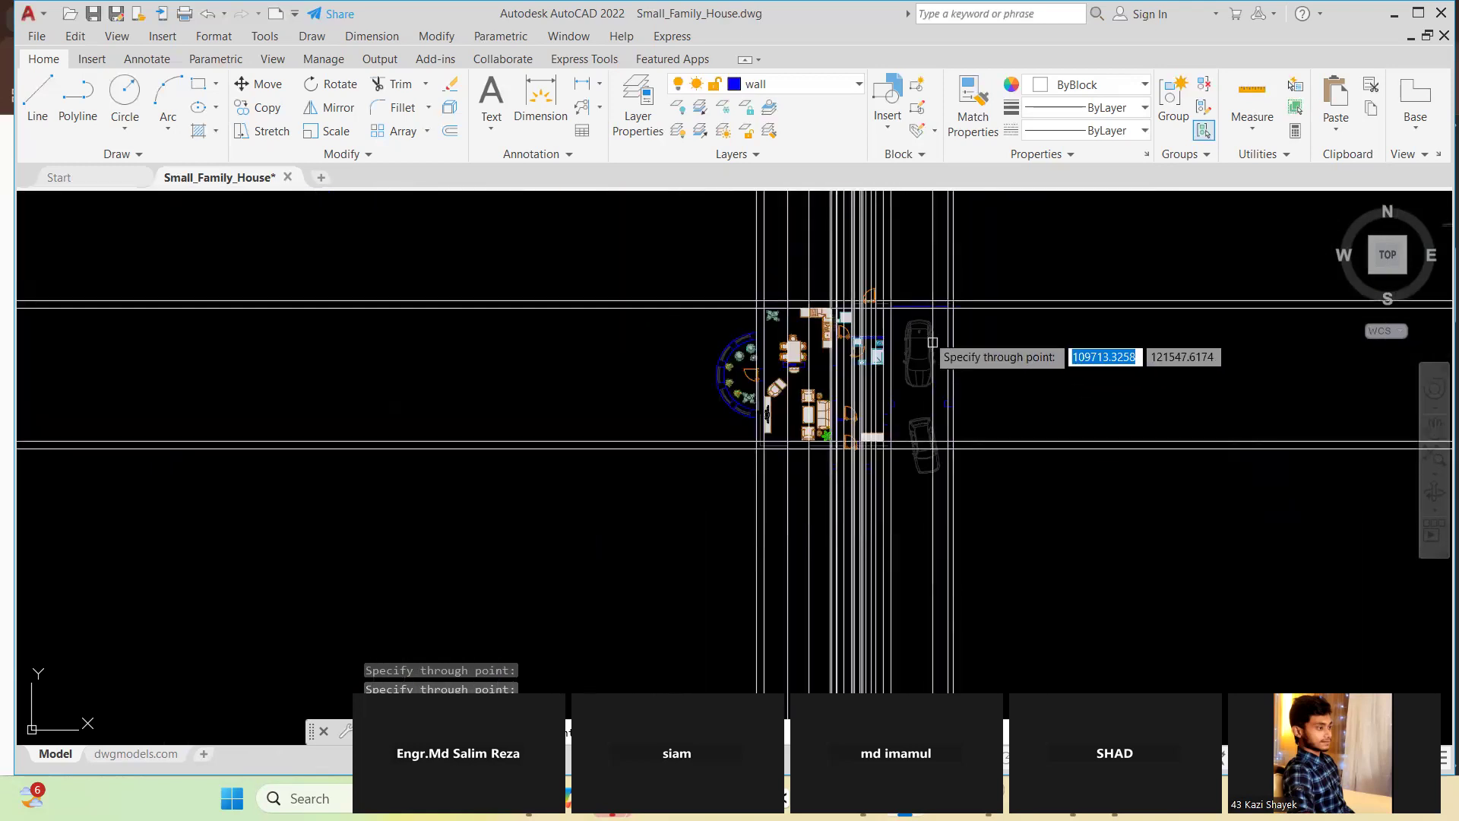
scroll(920, 334, up, 2)
scroll(836, 350, up, 1)
scroll(912, 327, down, 3)
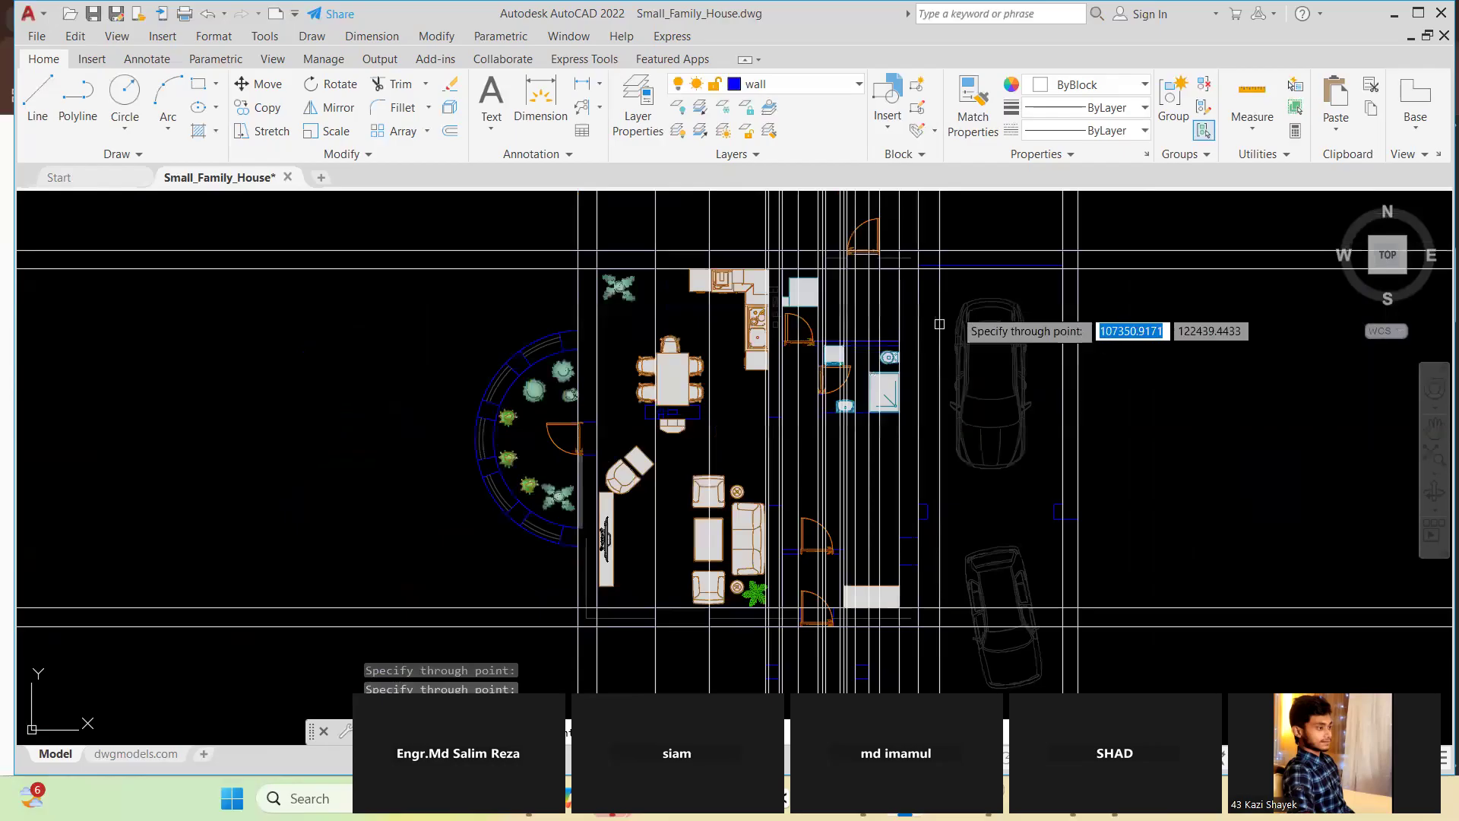
scroll(936, 306, up, 3)
key(Escape)
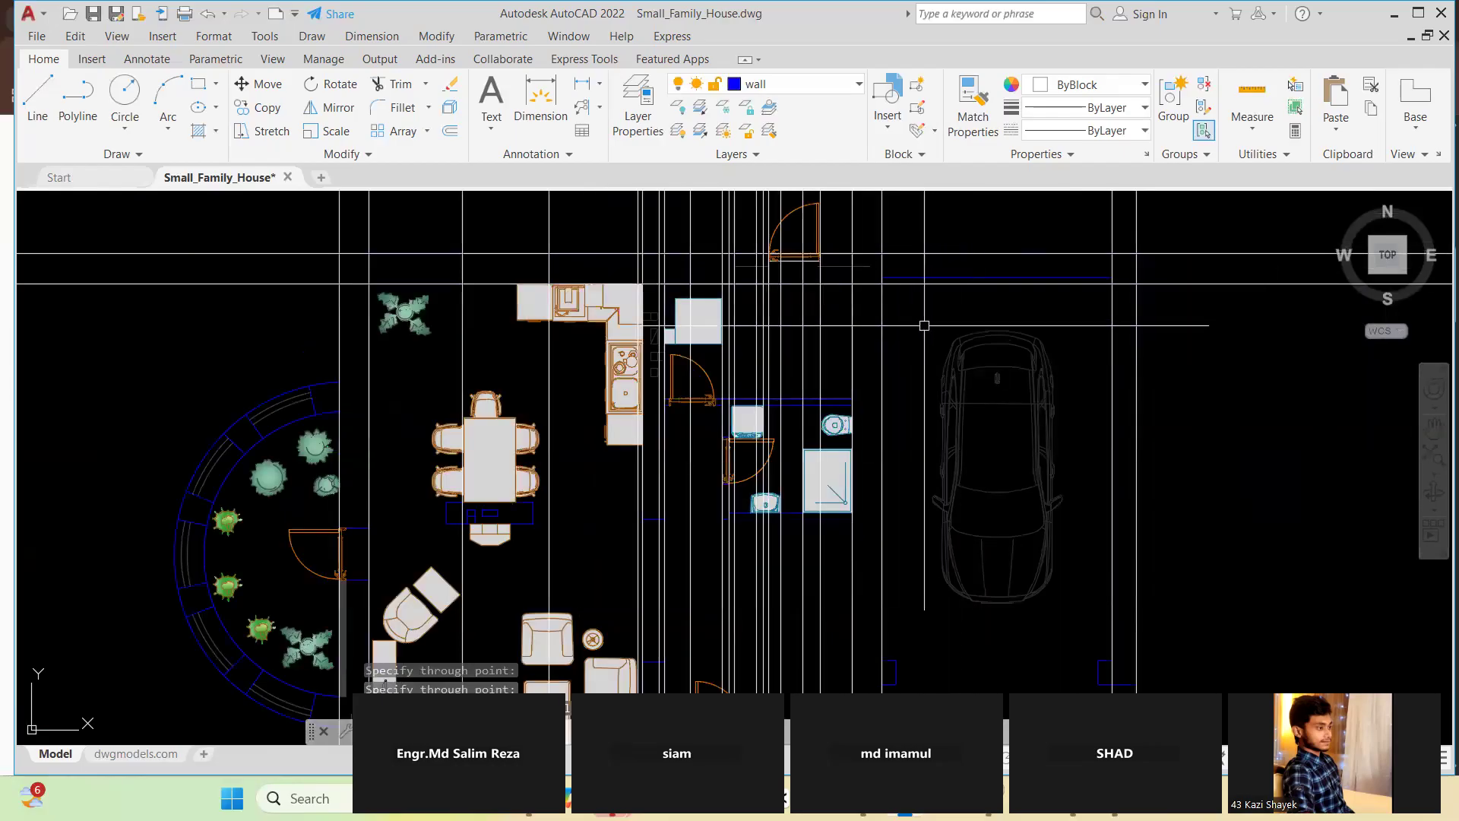
key(Escape)
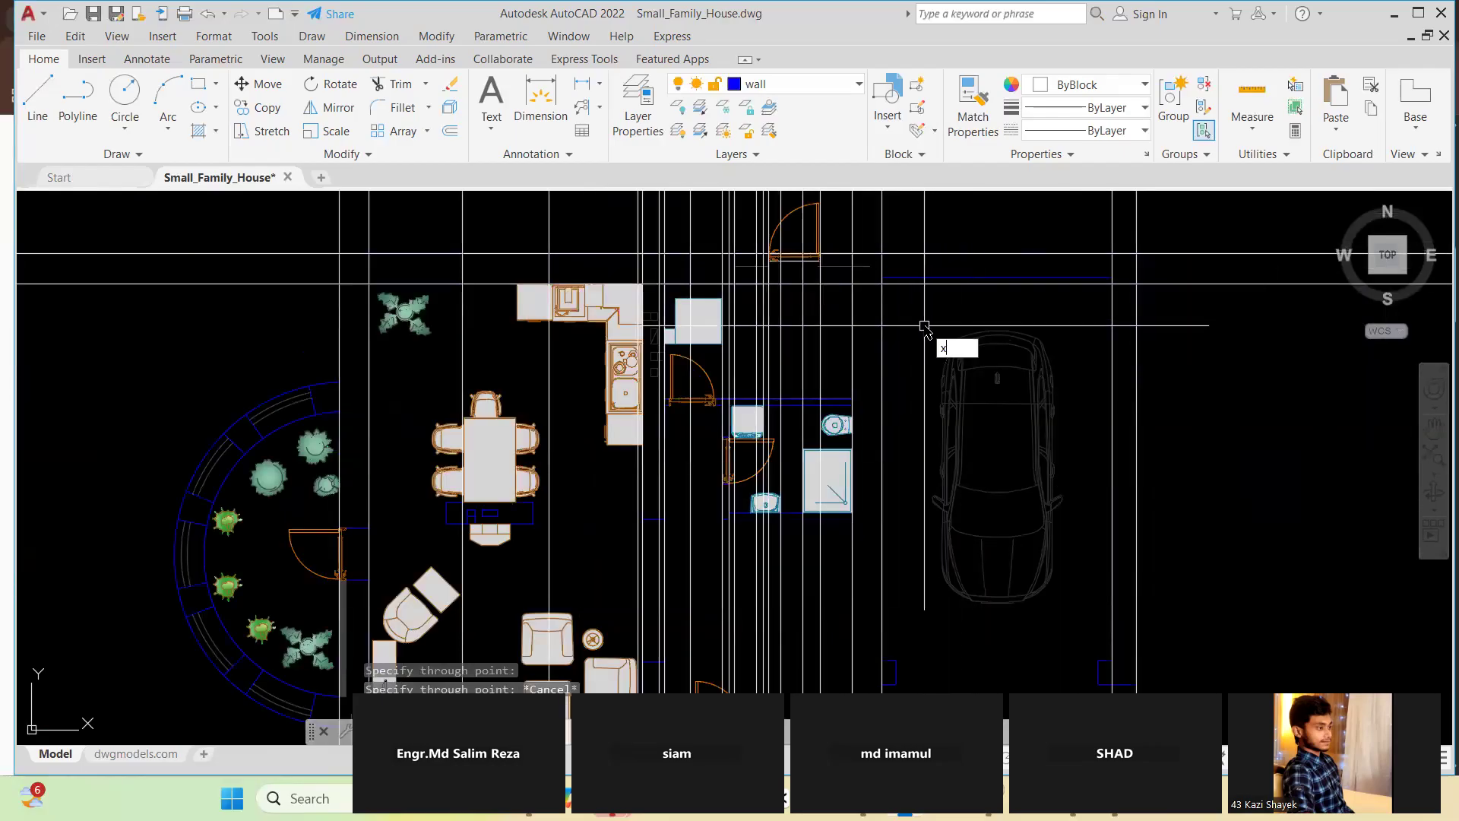
Draw horizontal construction lines through the wall edges near the toilet and near the car
text(xl)
key(Return)
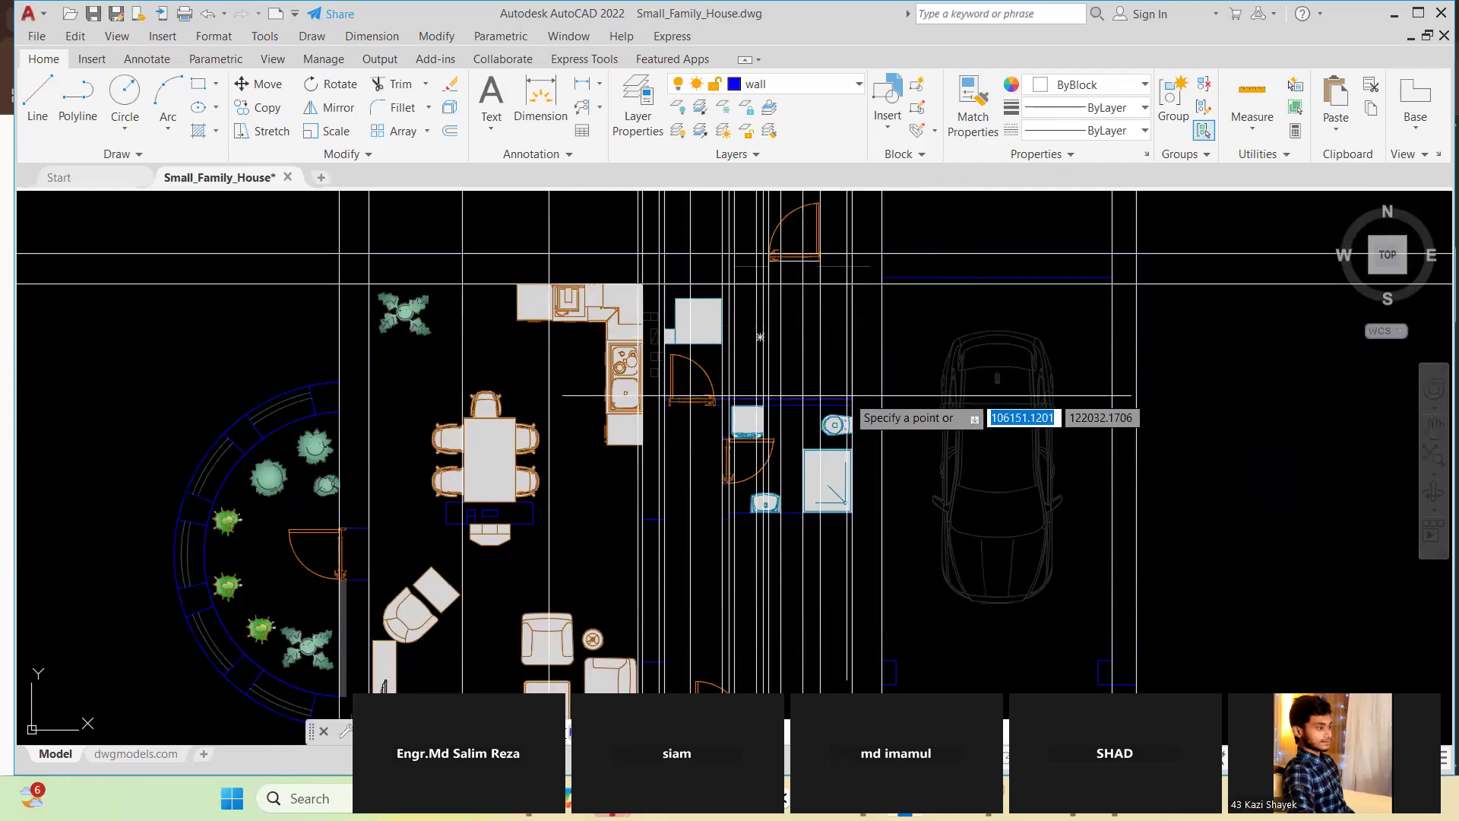
scroll(874, 396, up, 2)
click(852, 407)
scroll(853, 406, up, 3)
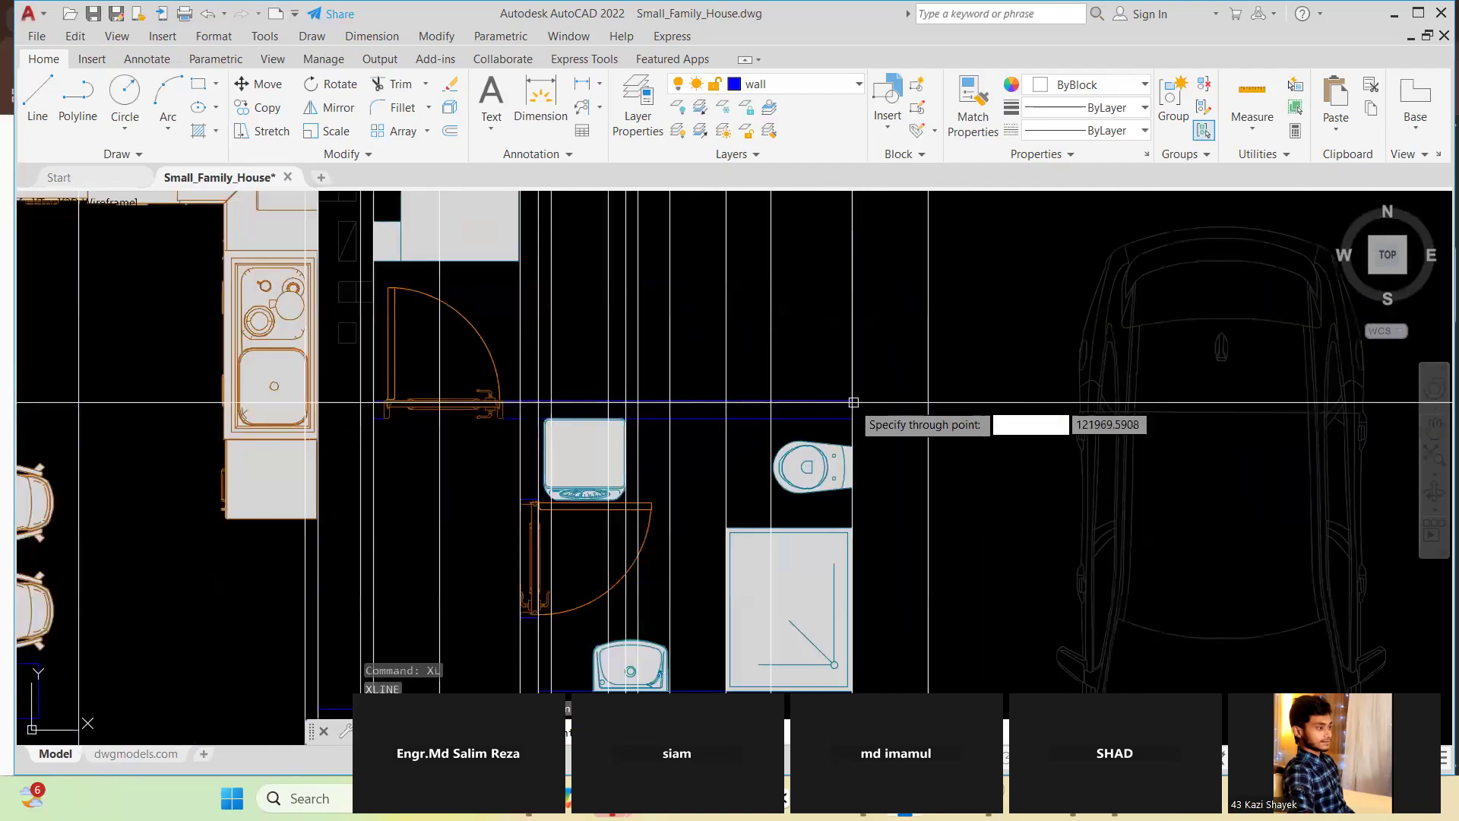
click(851, 399)
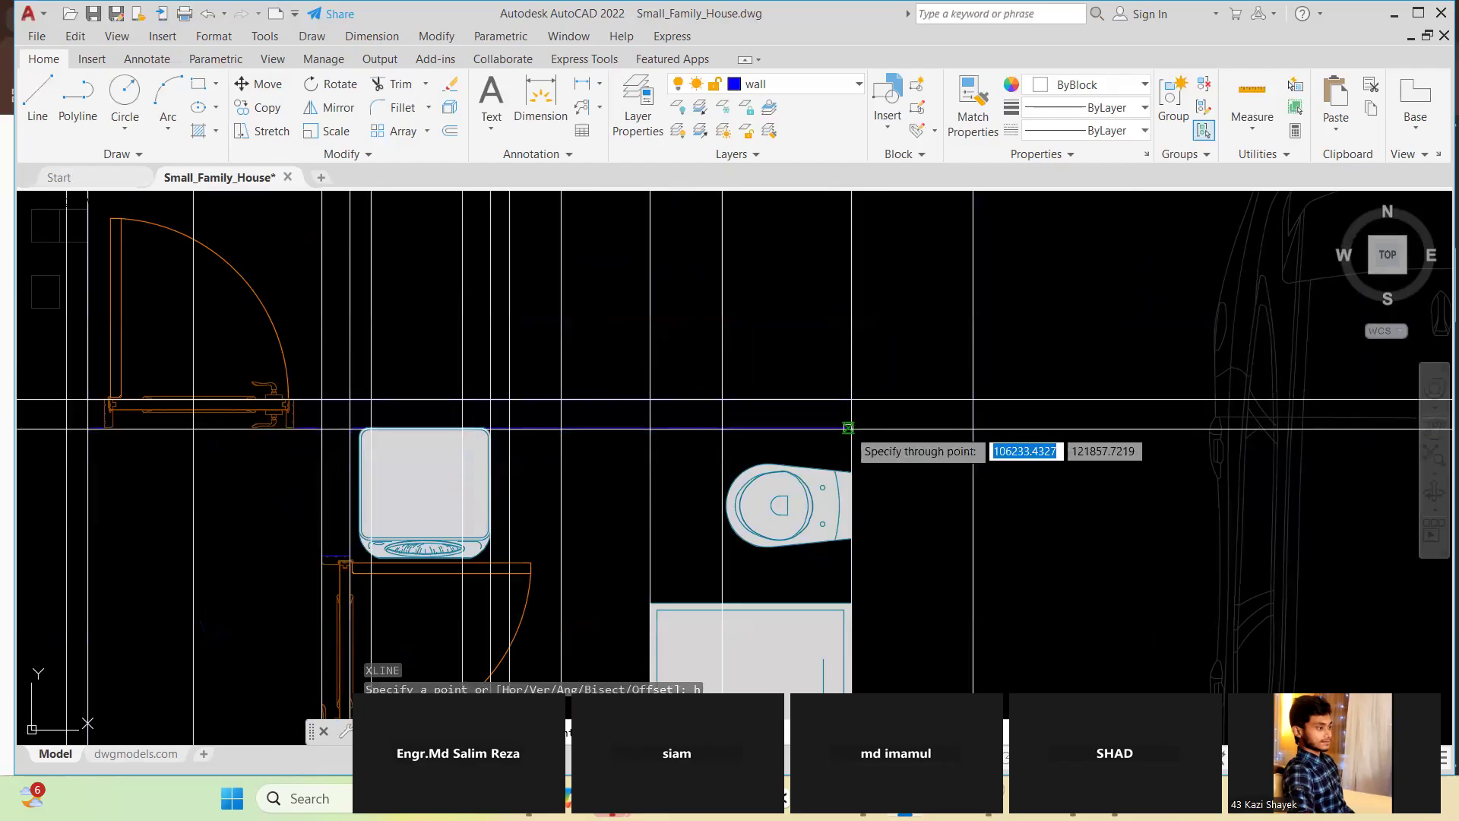
click(849, 428)
scroll(875, 228, down, 6)
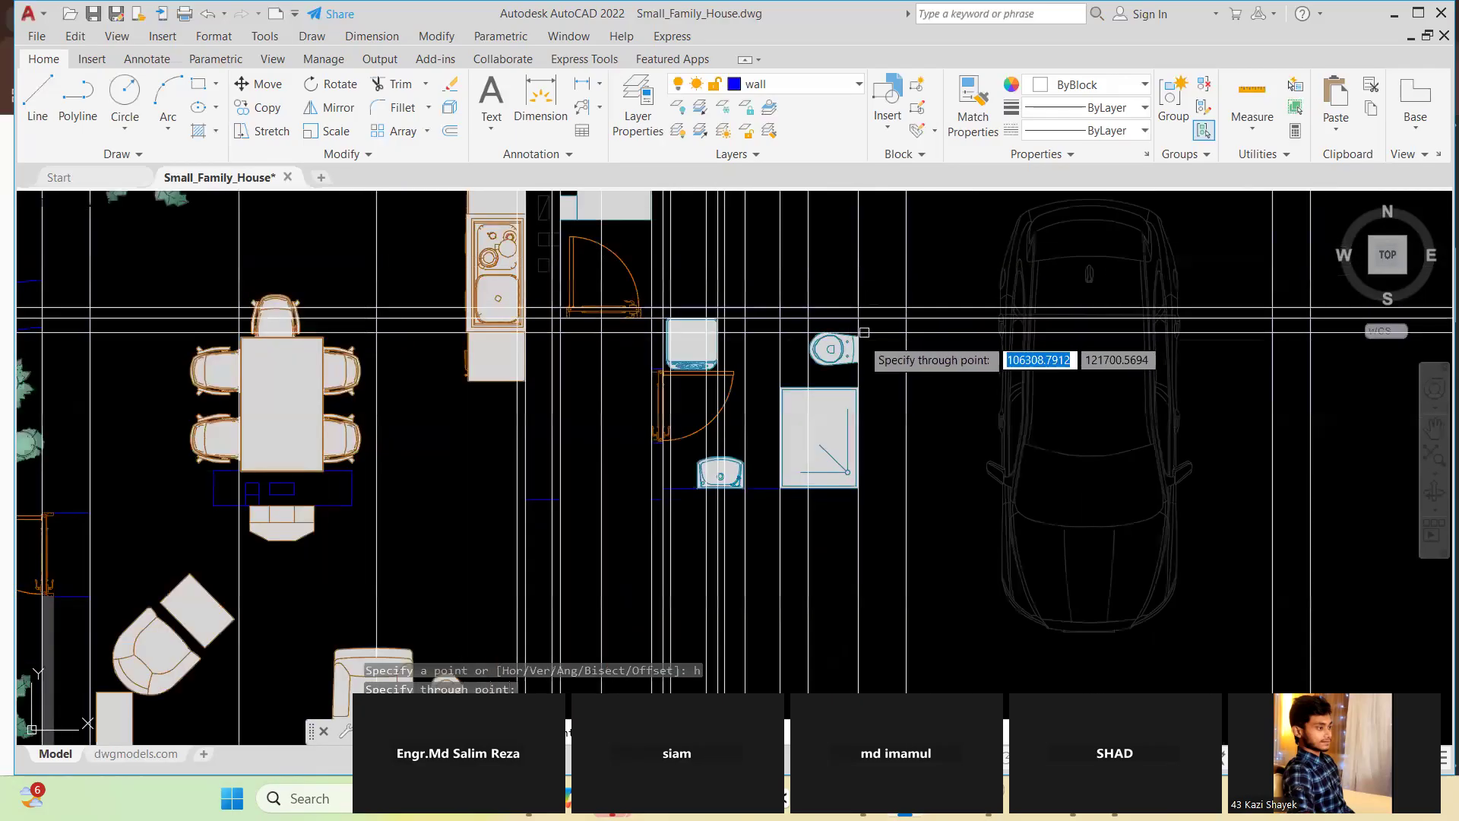
scroll(460, 410, up, 4)
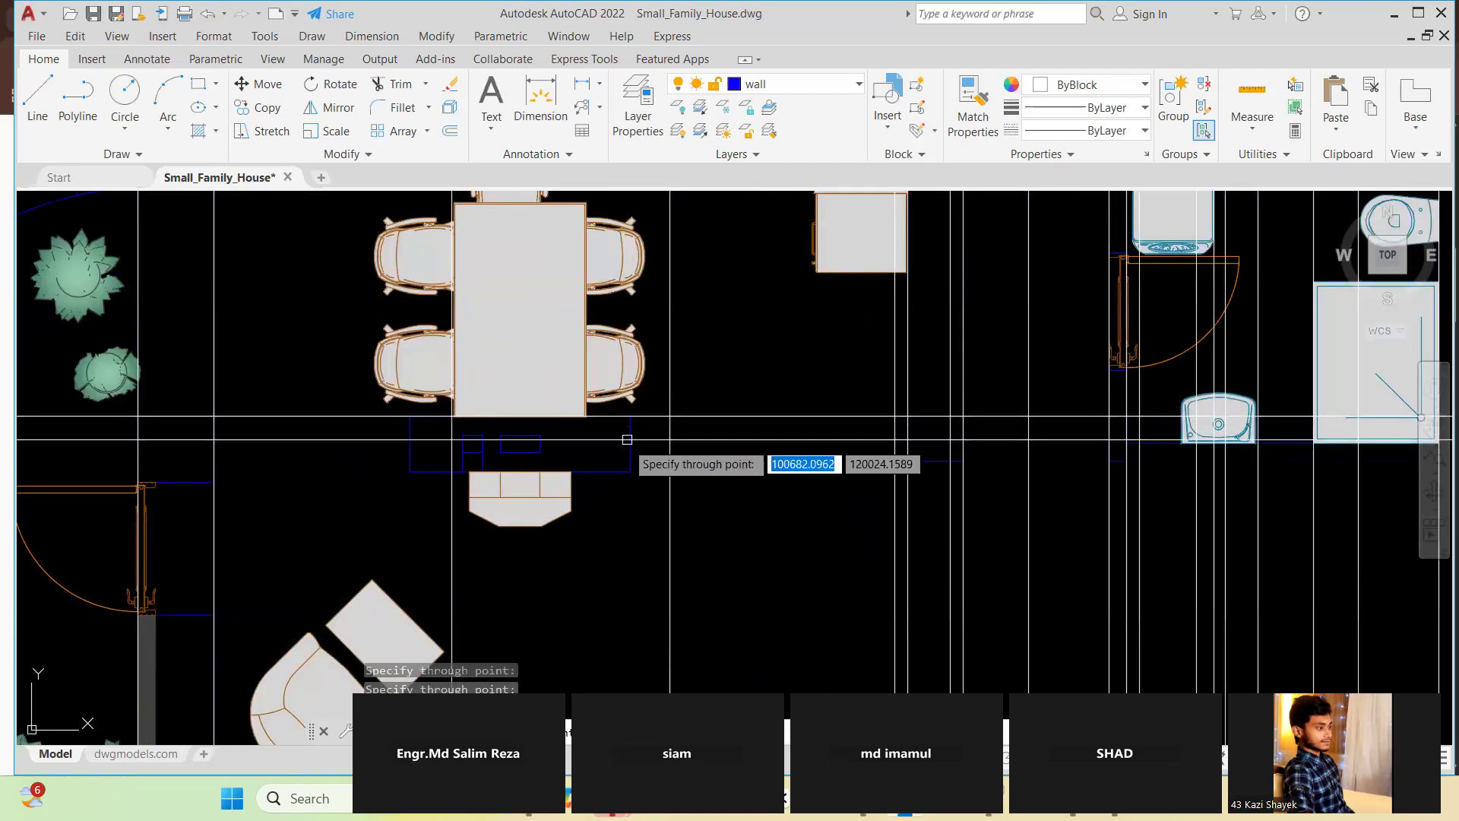
scroll(691, 368, down, 4)
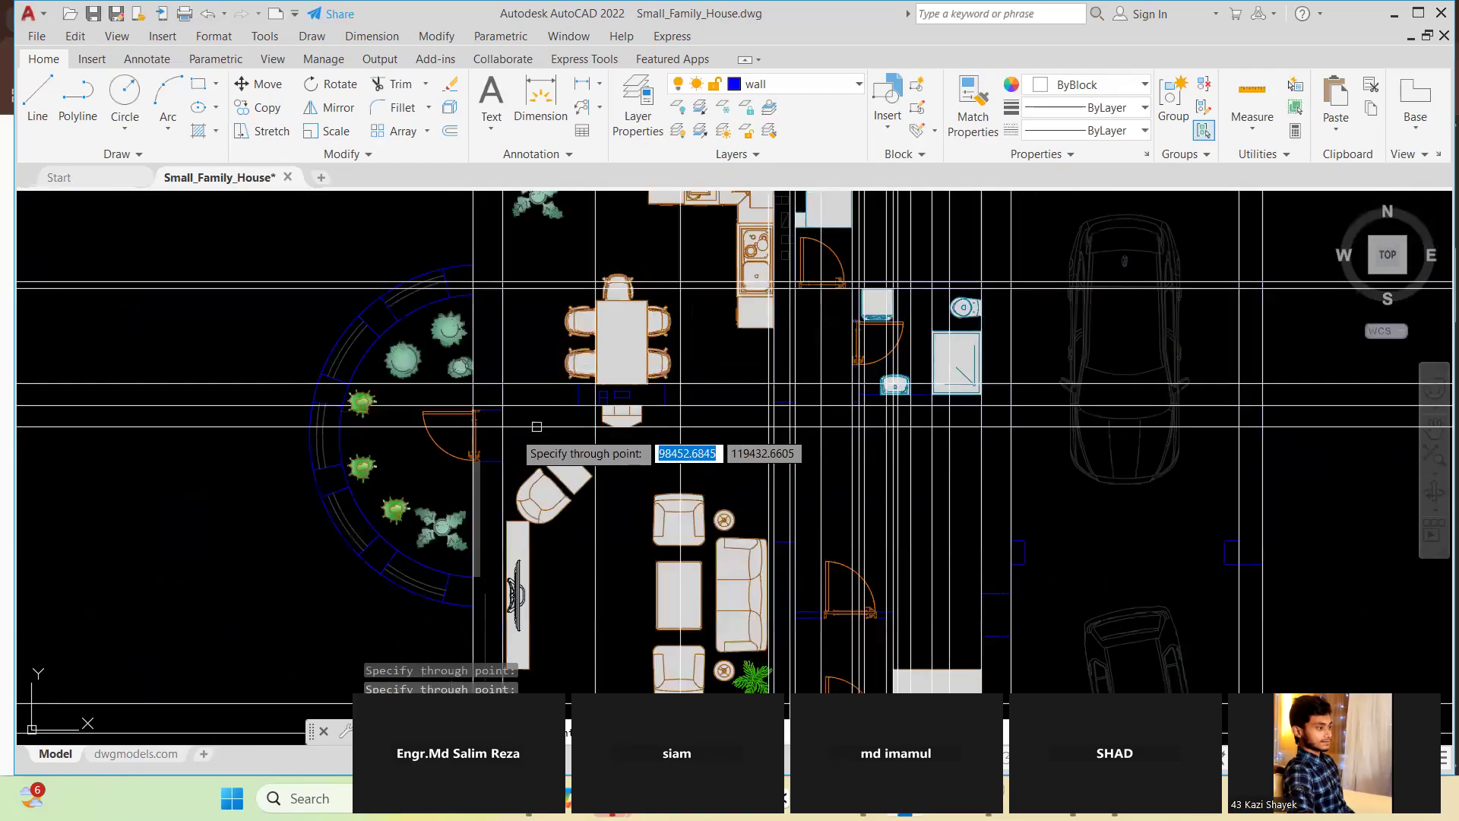
scroll(479, 422, up, 2)
scroll(525, 407, up, 3)
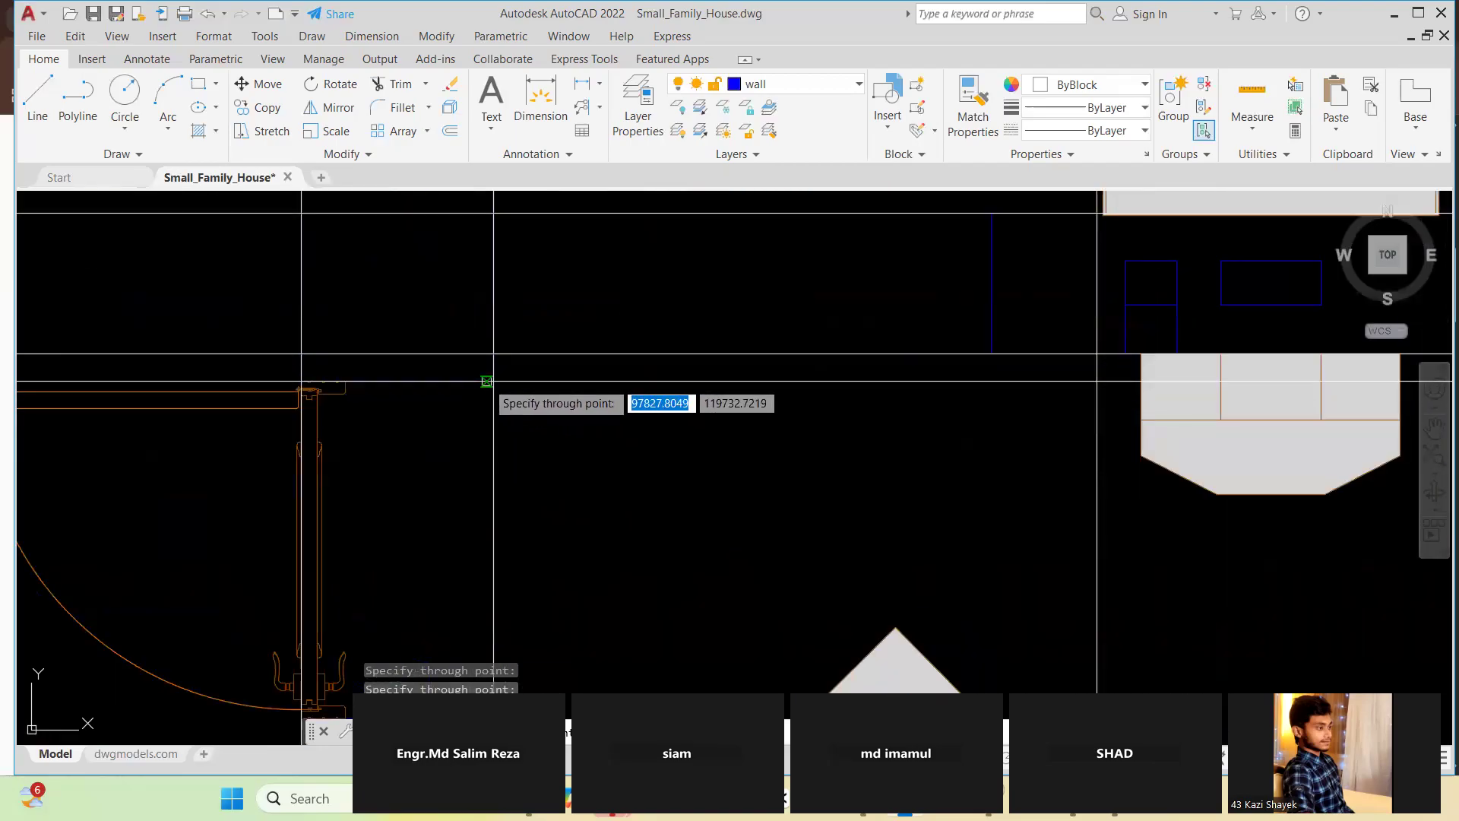
scroll(493, 381, down, 2)
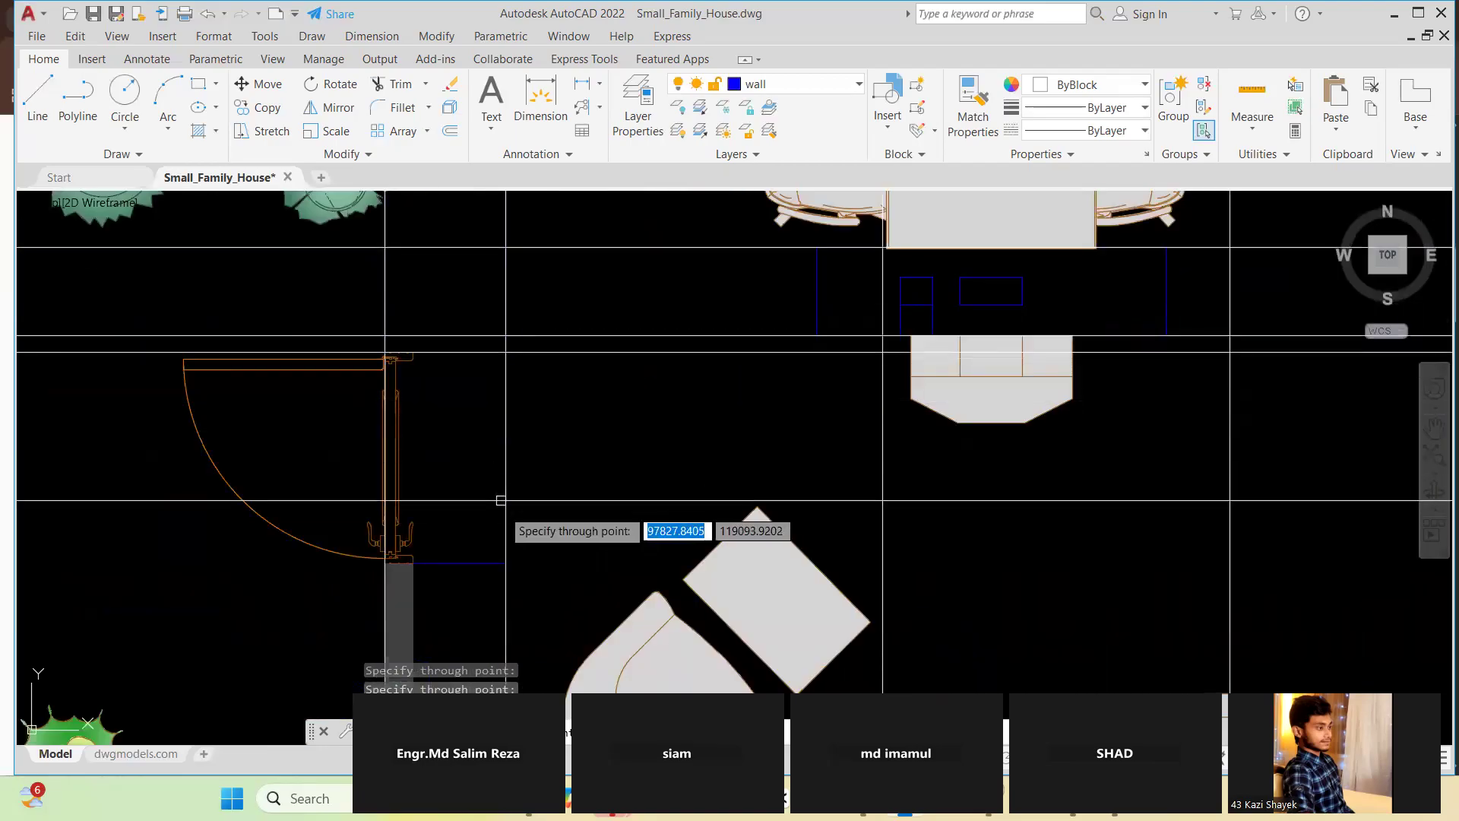
scroll(487, 543, down, 4)
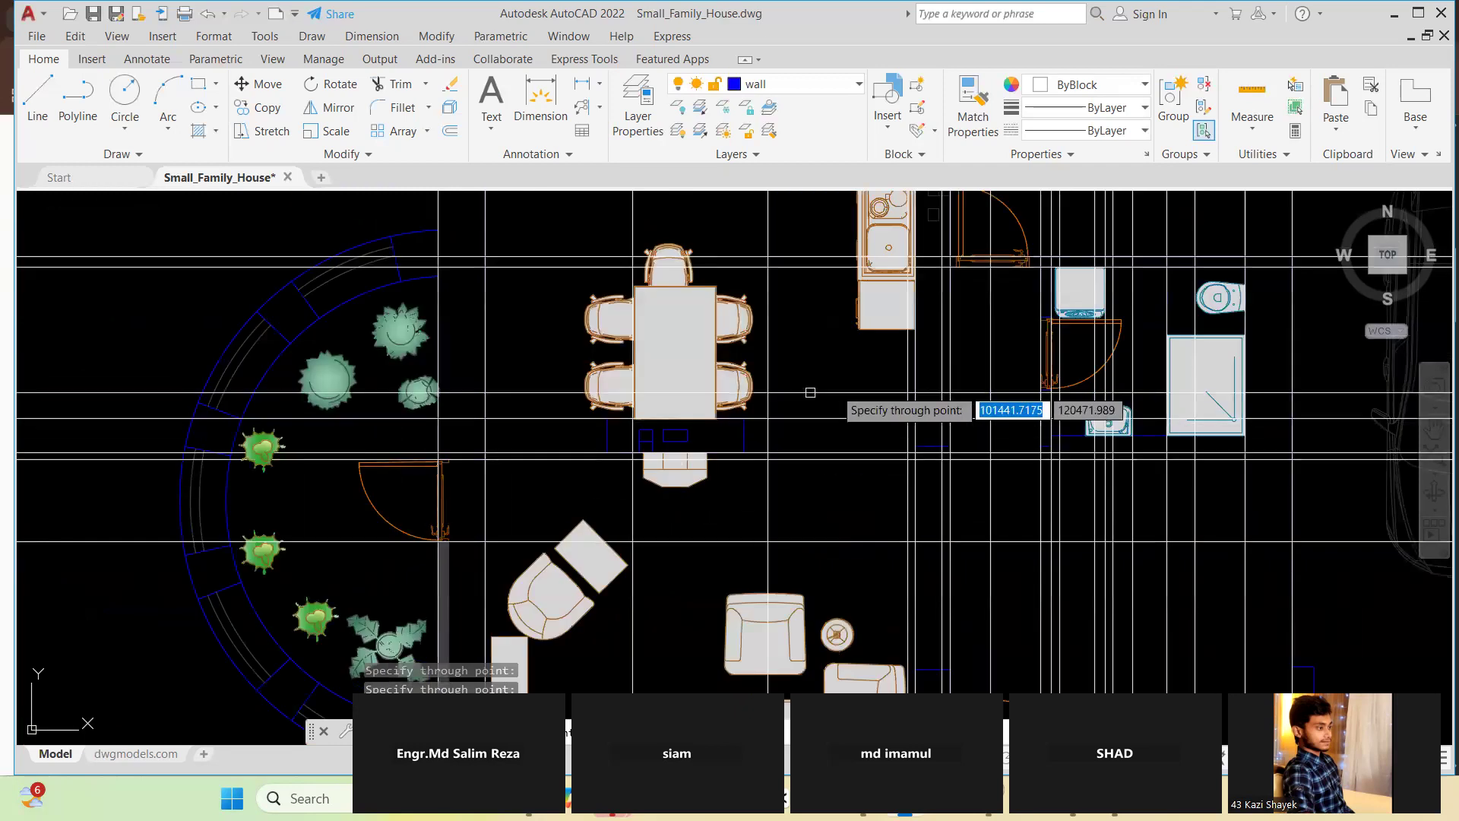
scroll(752, 437, up, 6)
scroll(751, 438, down, 4)
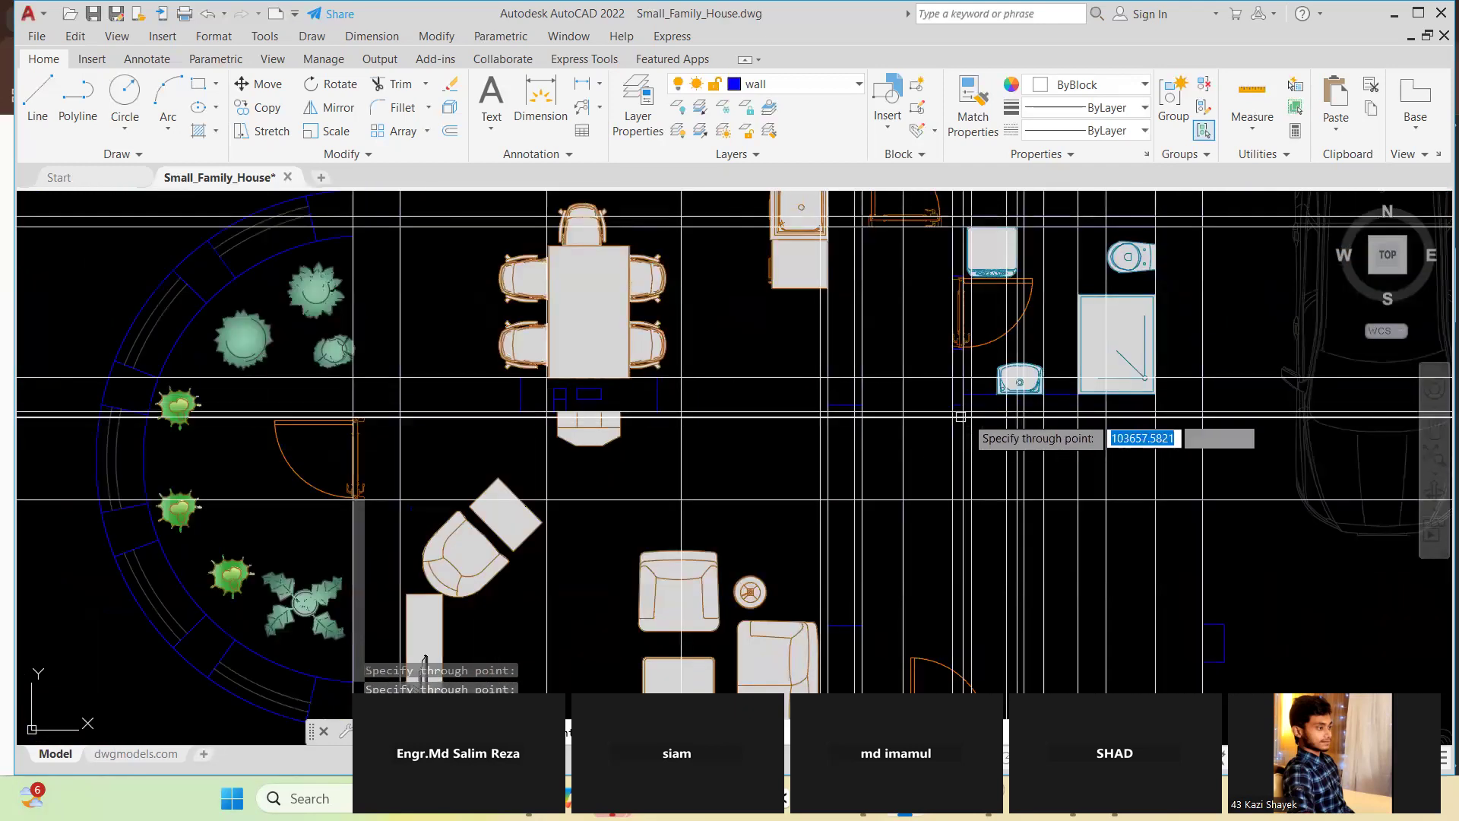
scroll(1068, 411, up, 5)
scroll(1098, 373, up, 4)
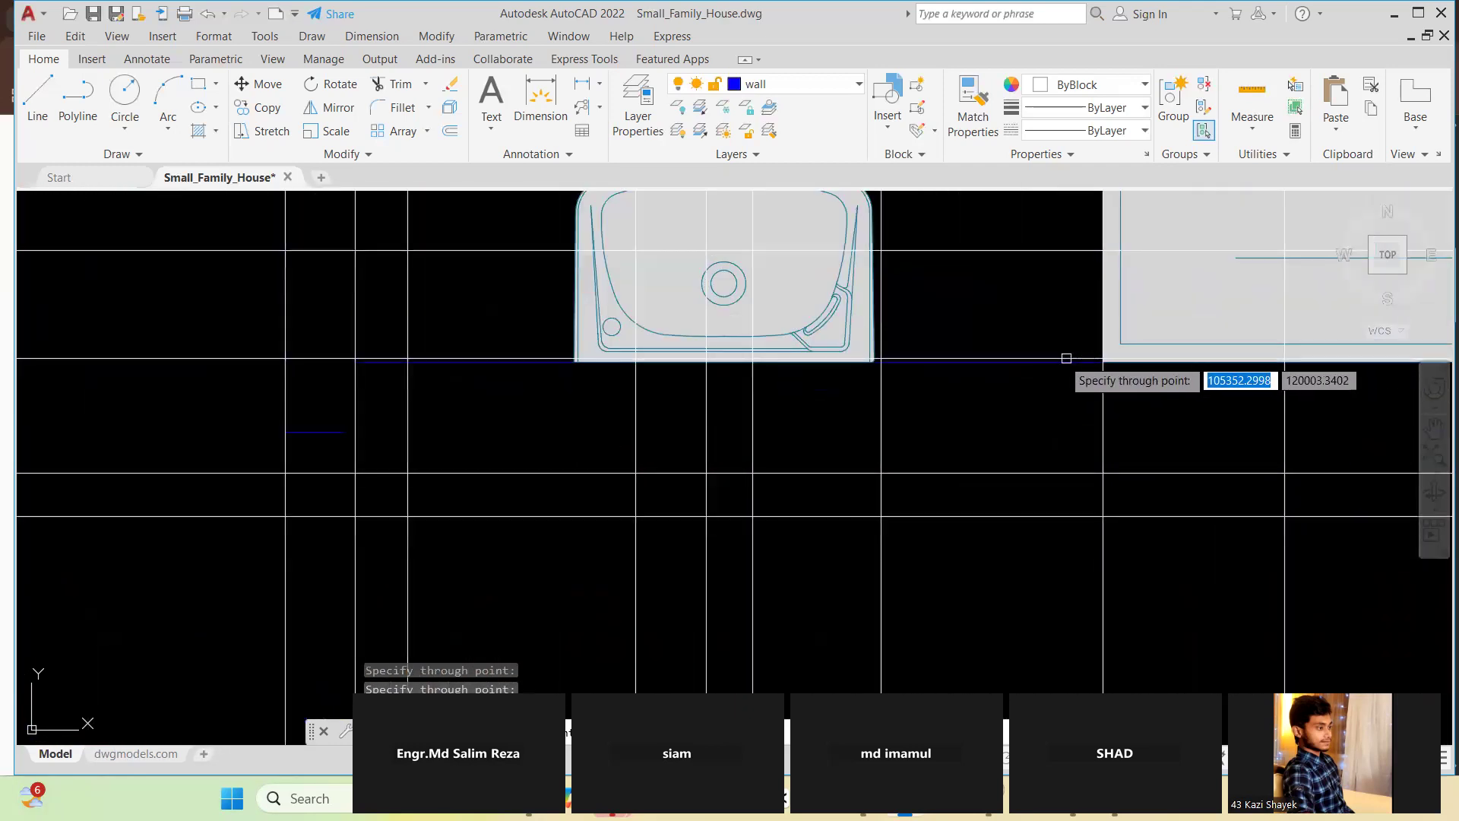
scroll(1011, 369, down, 4)
scroll(730, 414, down, 4)
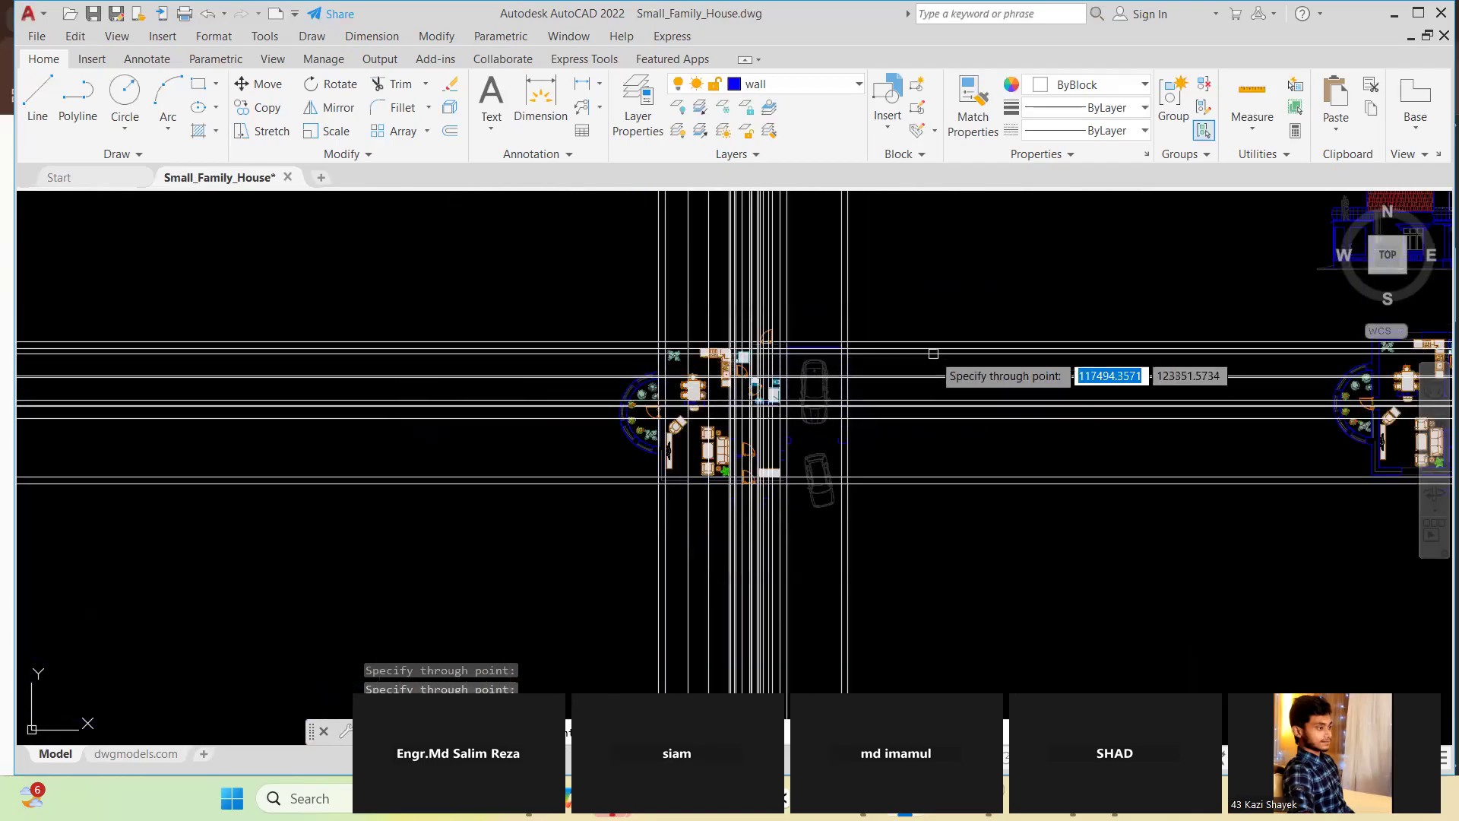
scroll(897, 349, down, 2)
scroll(761, 334, up, 3)
scroll(836, 289, up, 5)
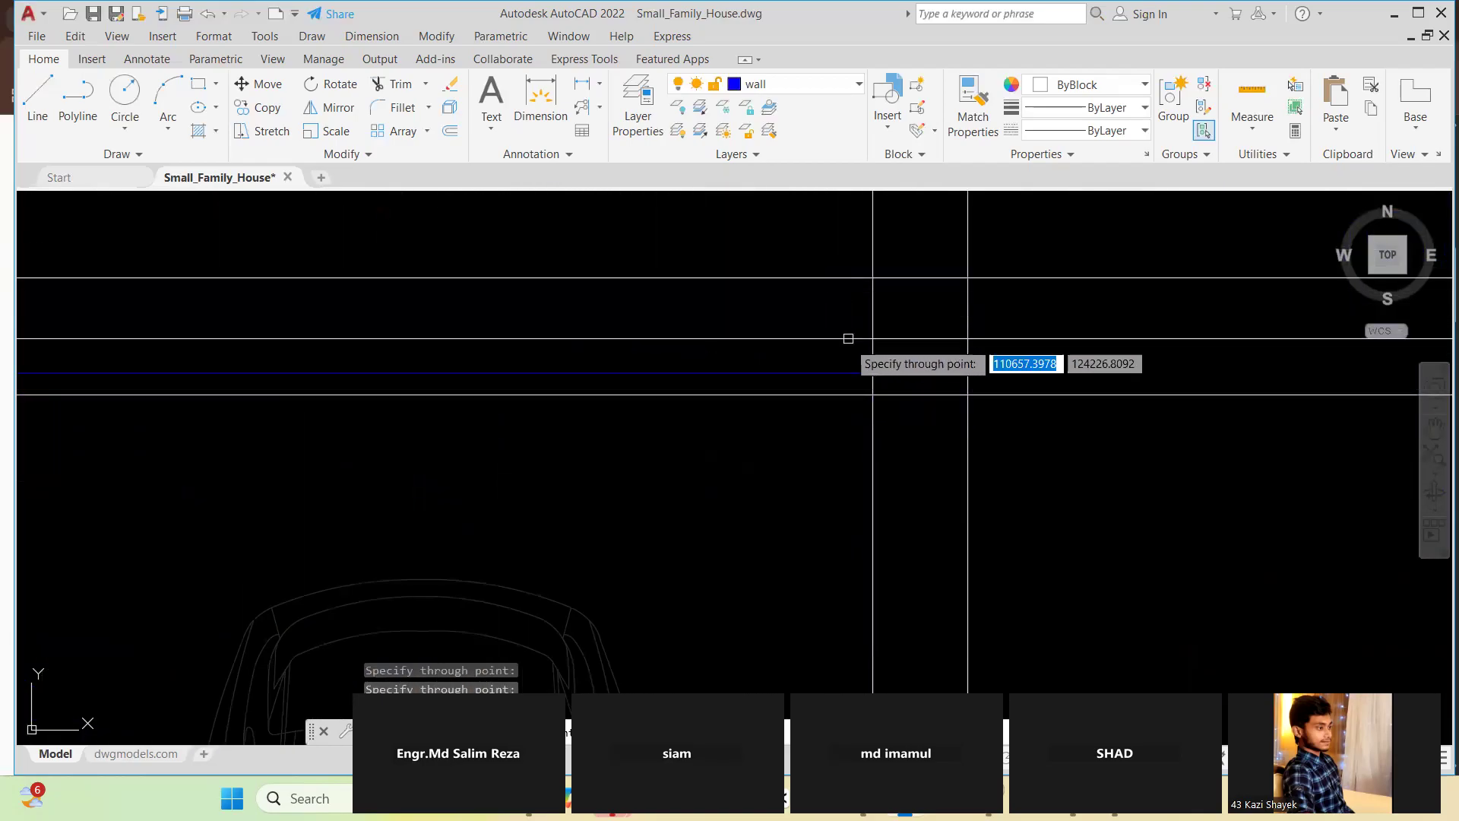
click(873, 371)
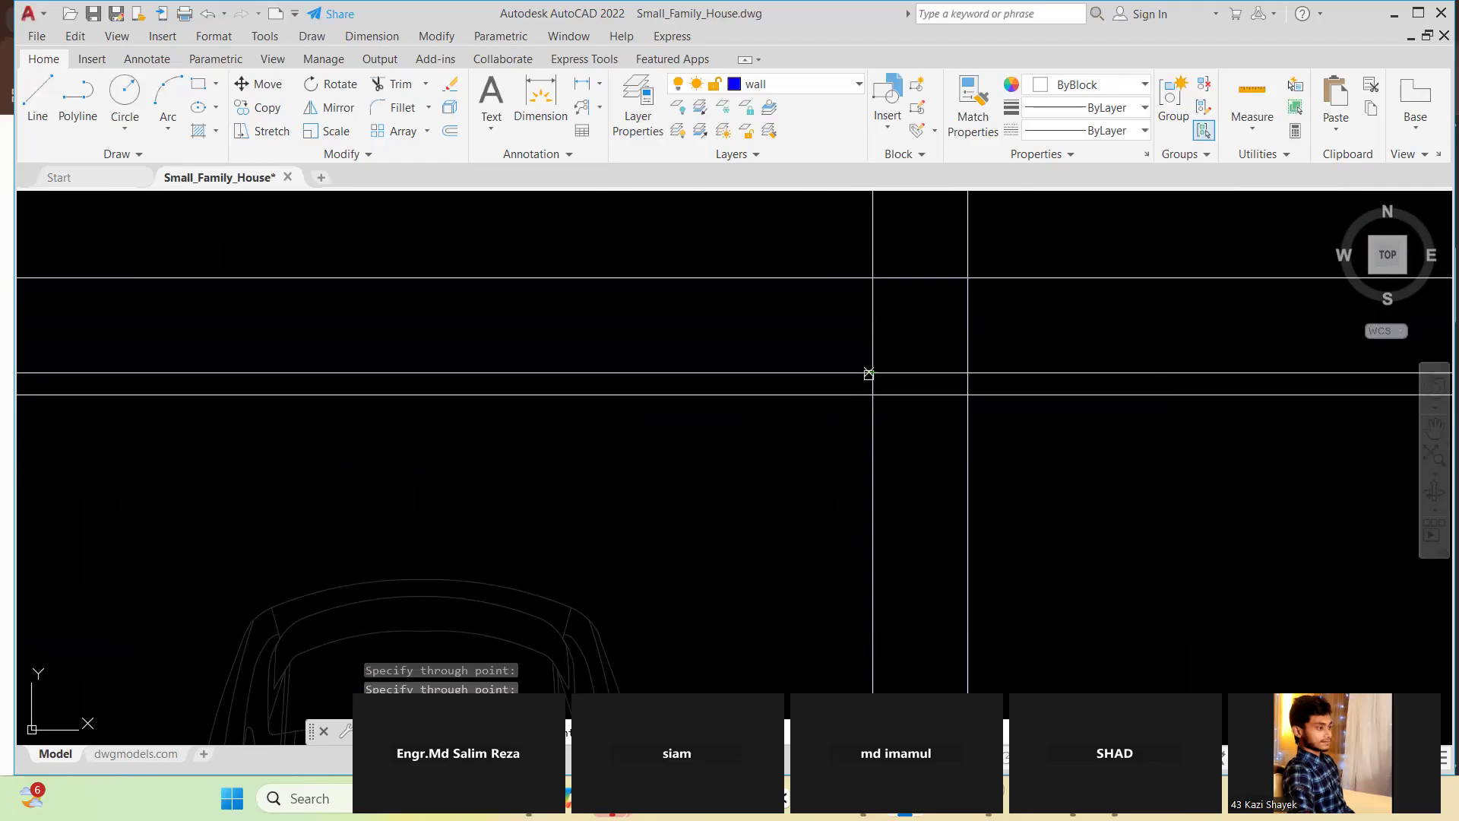
scroll(976, 429, down, 3)
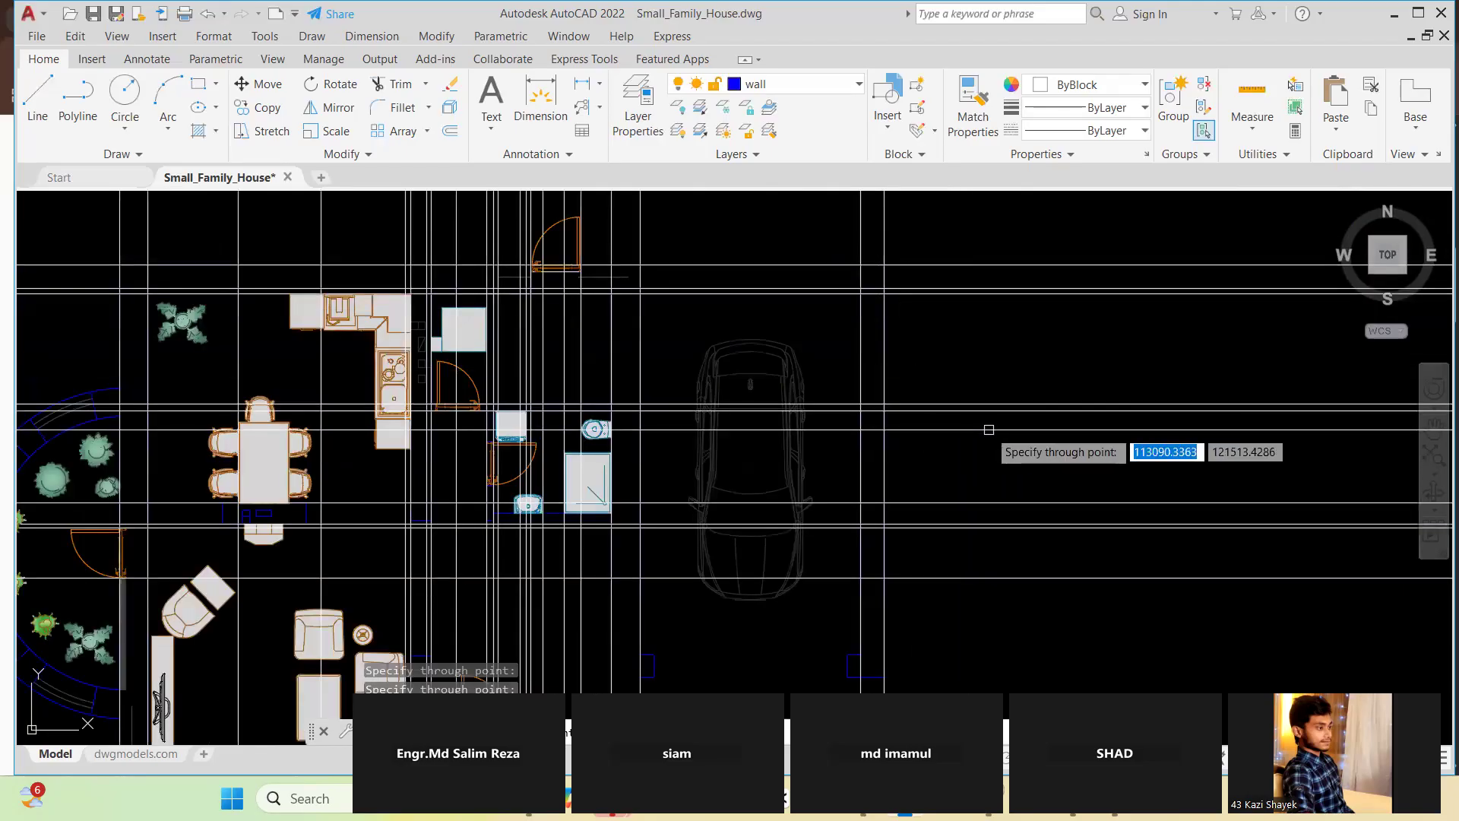
key(Escape)
scroll(776, 304, down, 4)
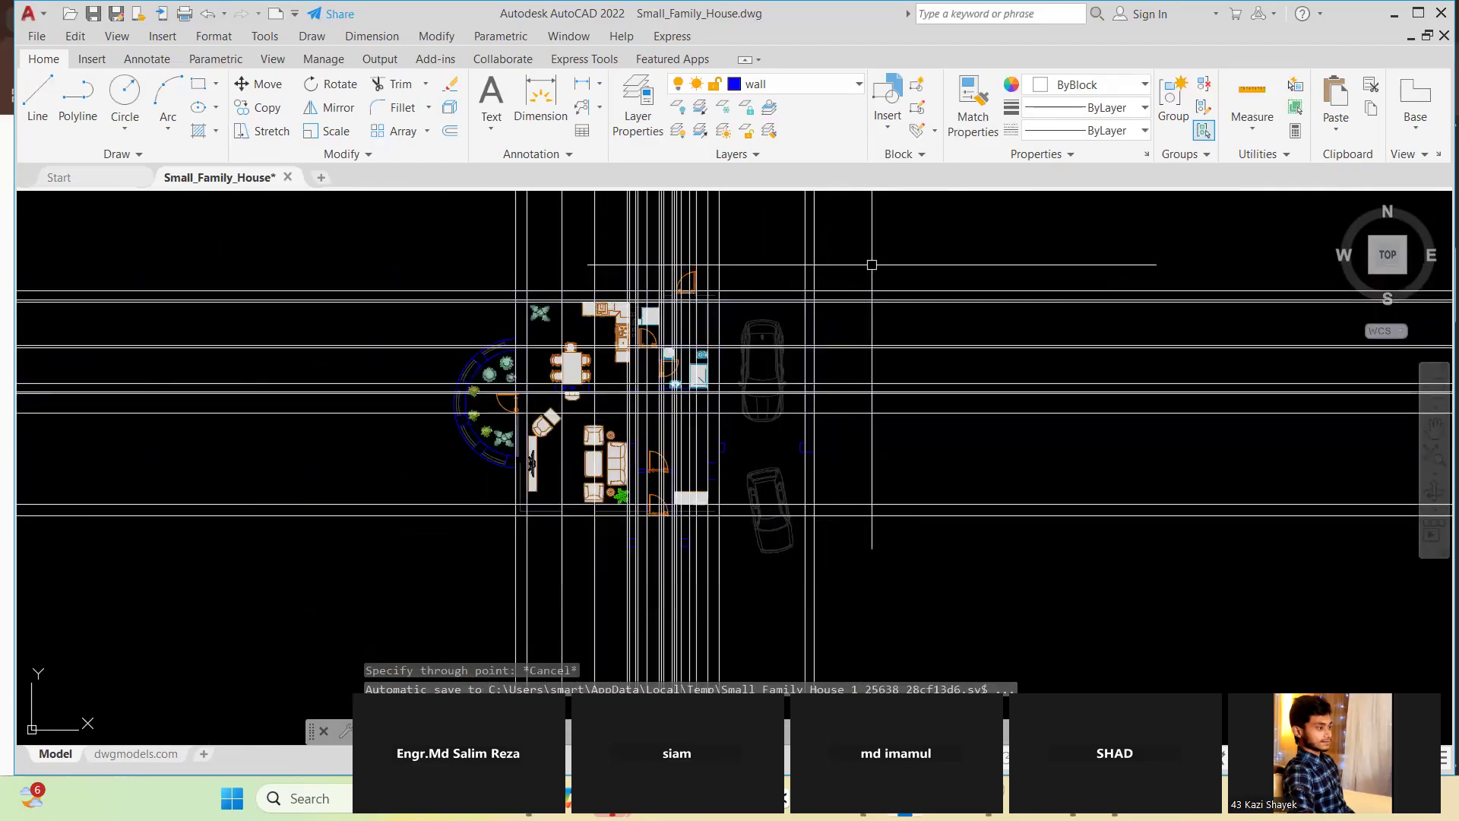
Draw a rectangle around the left plan copy, from above top-left to below bottom-right
key(Escape)
text(re)
key(Return)
scroll(870, 324, down, 3)
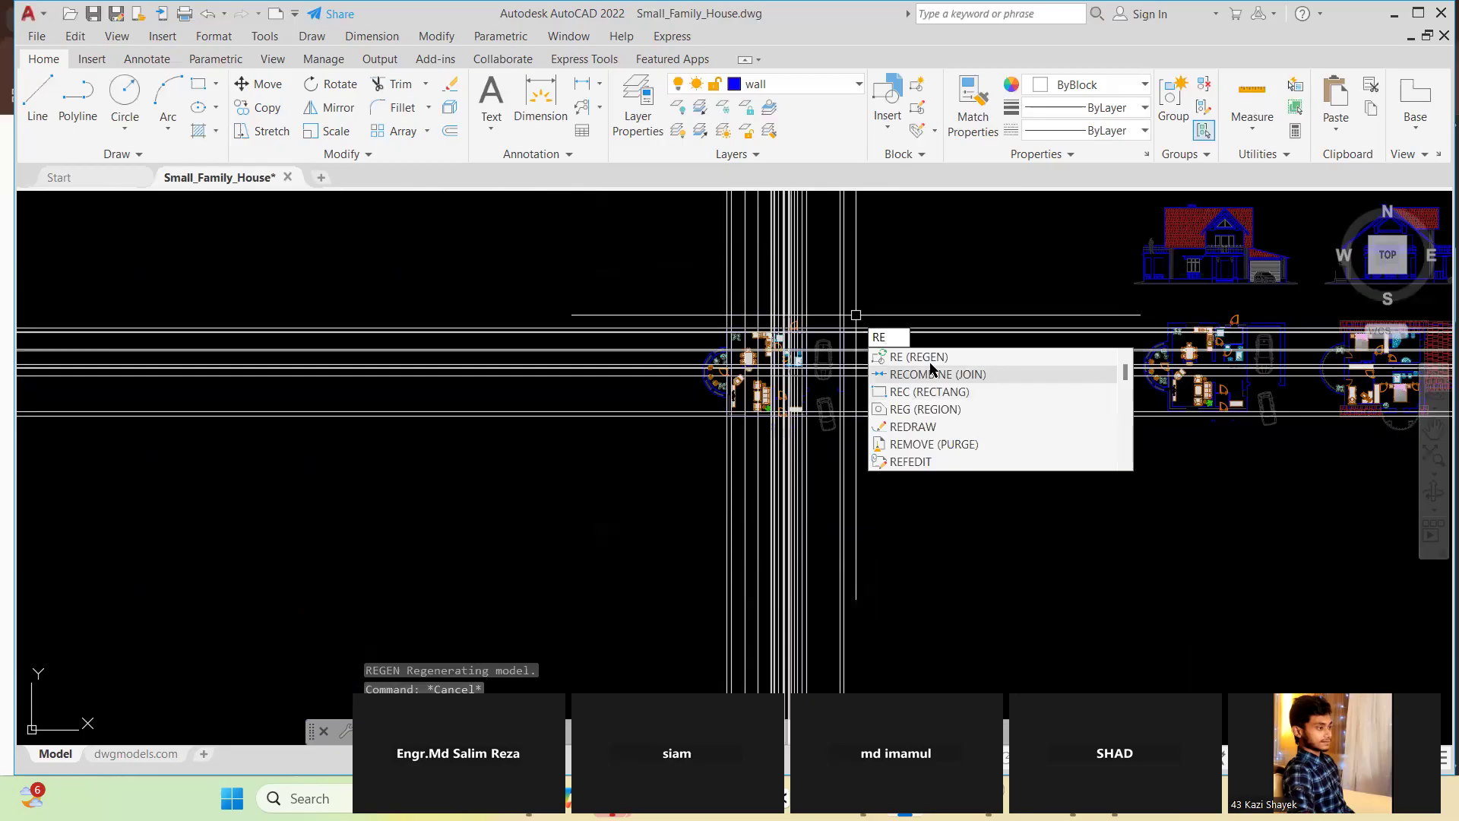
scroll(875, 481, down, 2)
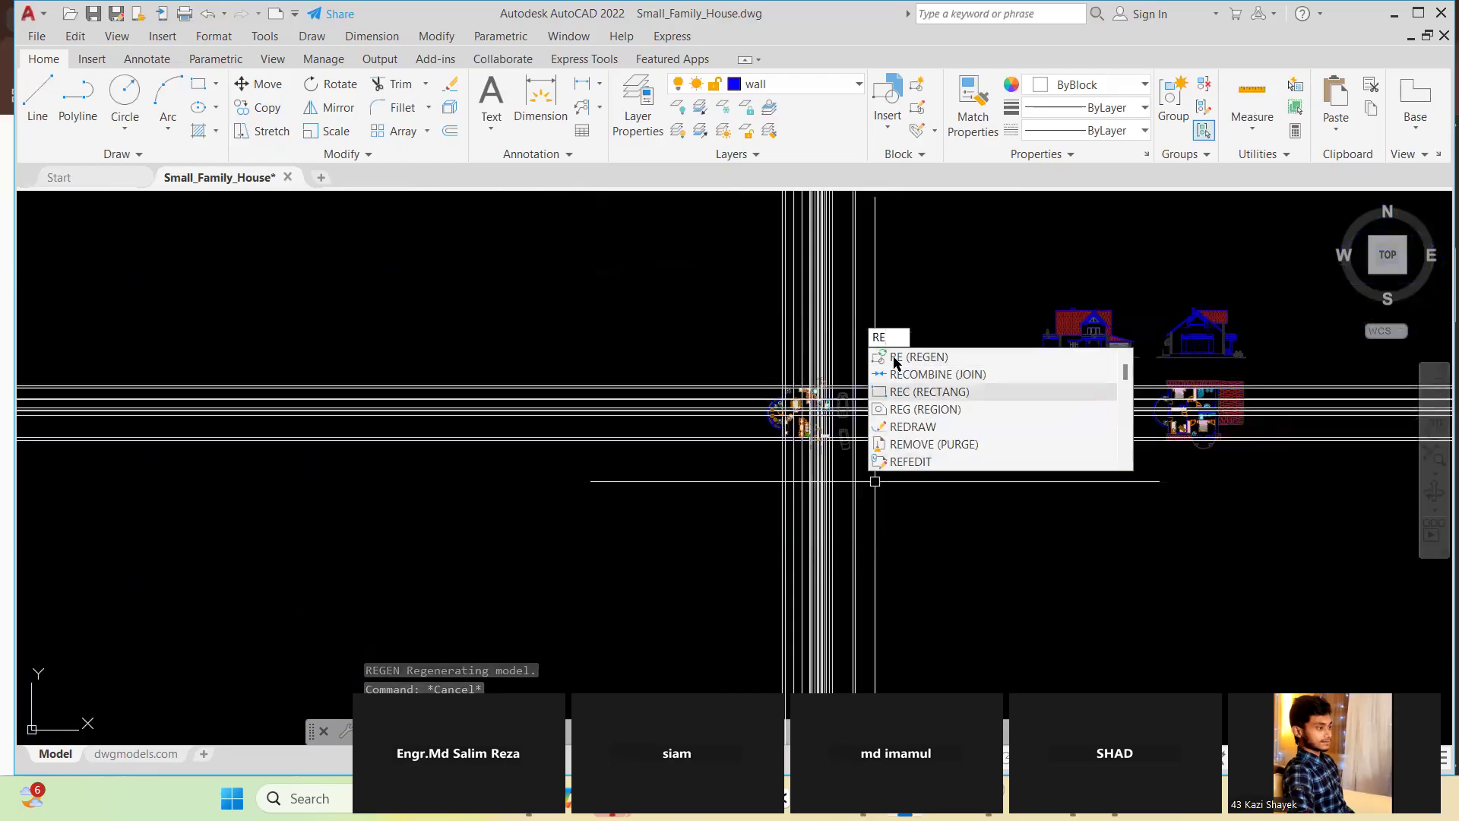
click(911, 303)
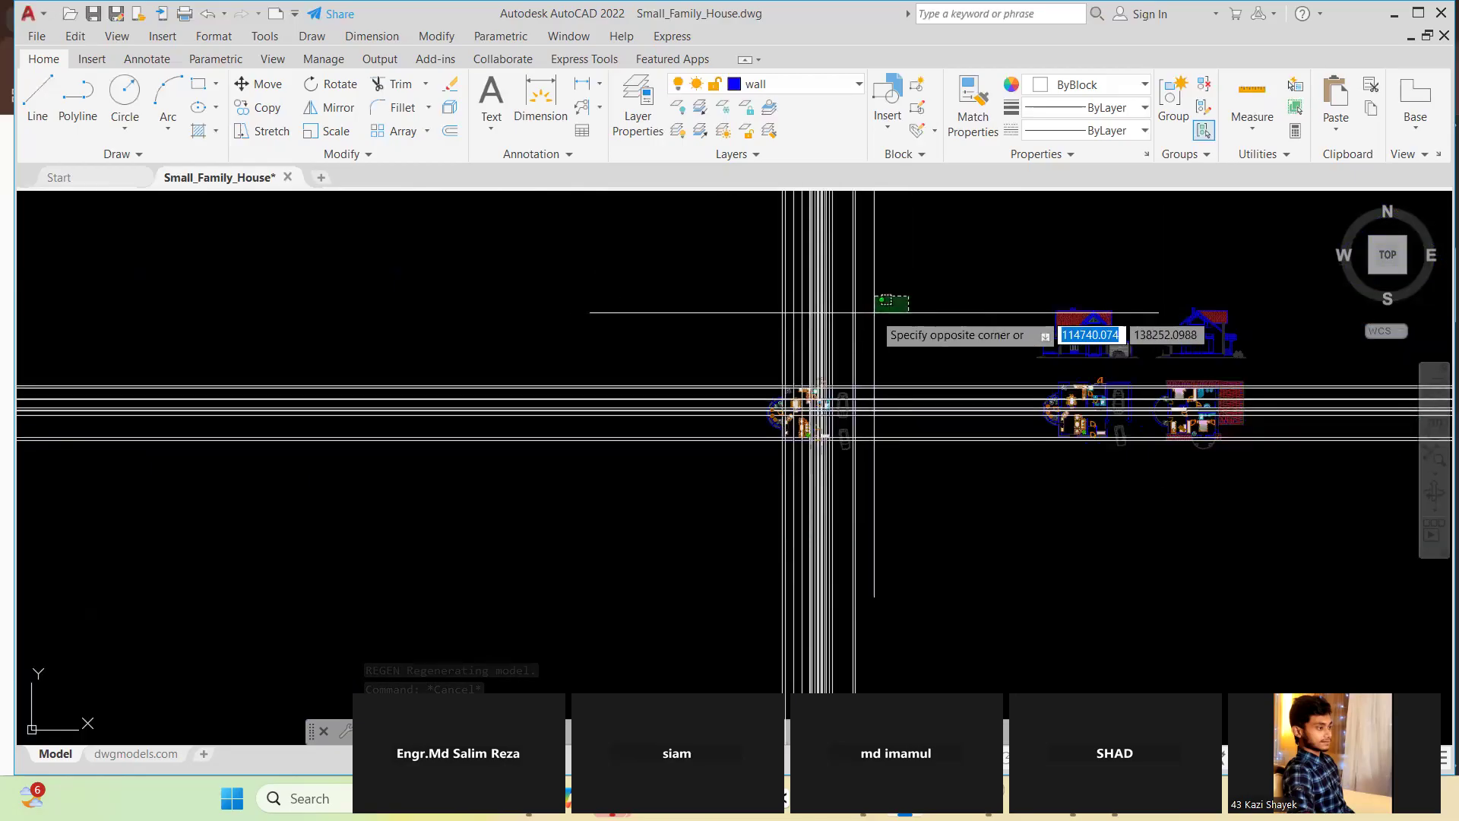
key(Escape)
scroll(1084, 326, up, 4)
scroll(710, 326, down, 2)
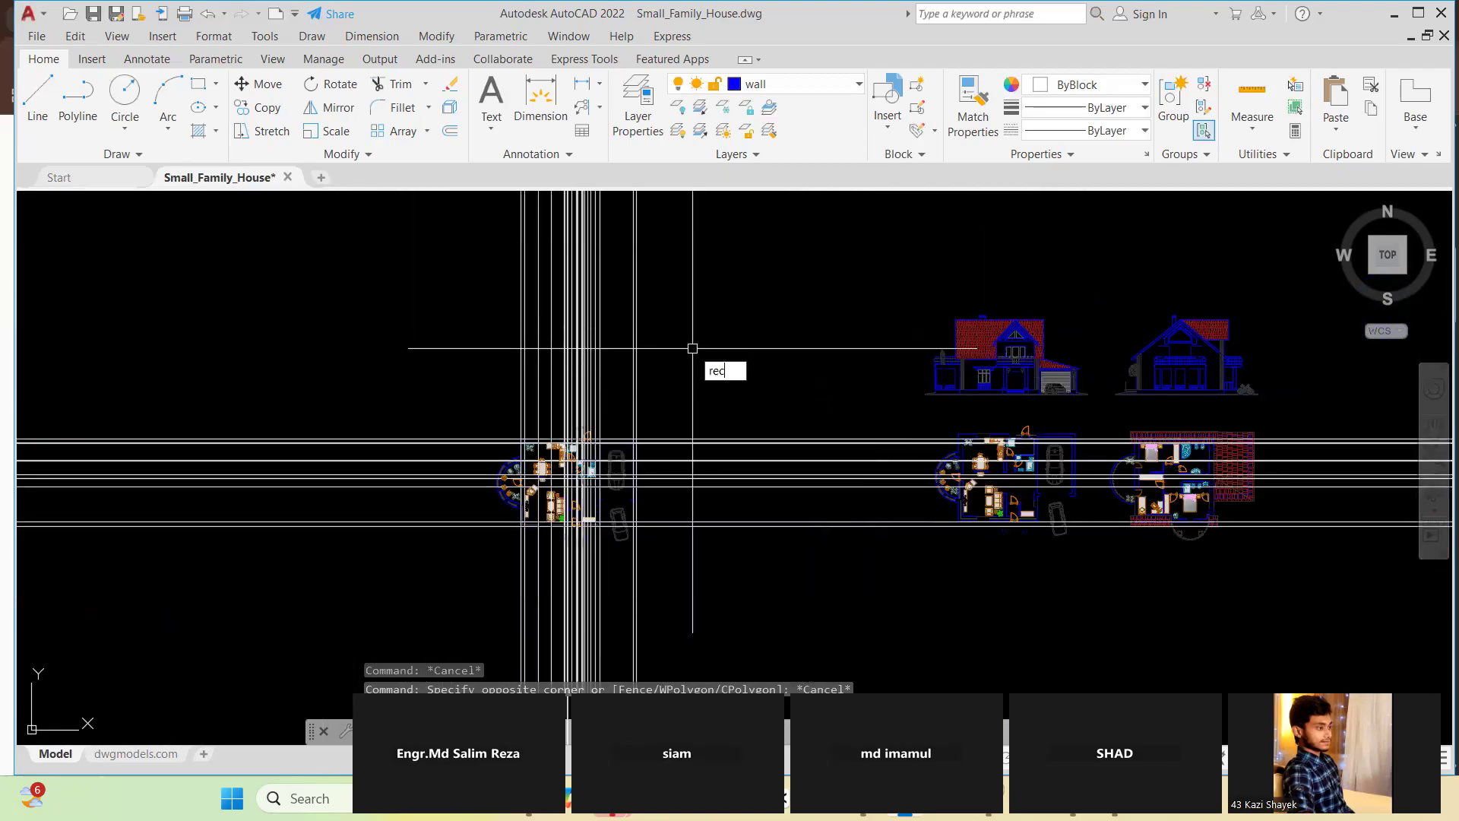
key(Return)
click(416, 213)
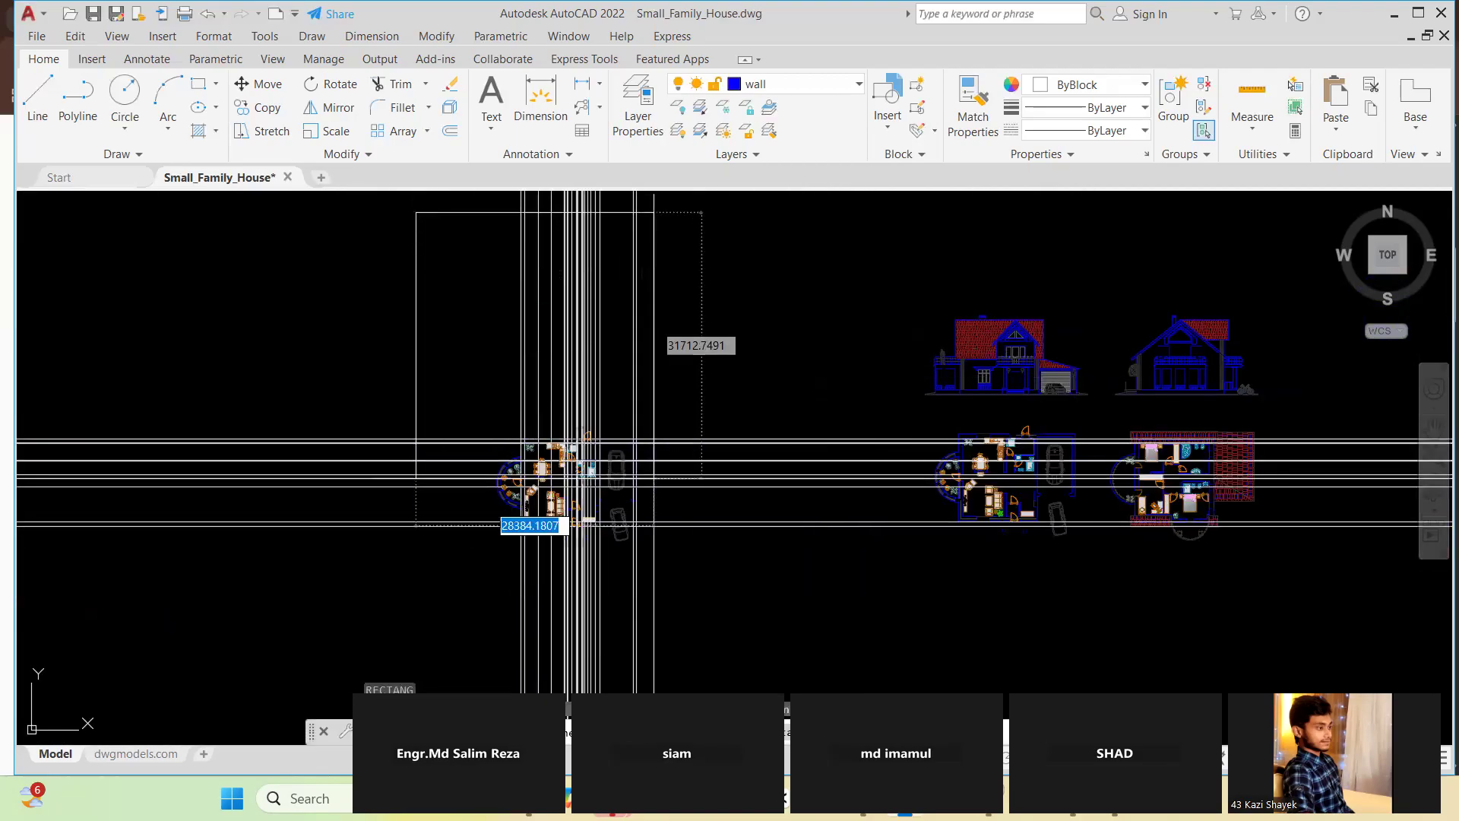
click(718, 576)
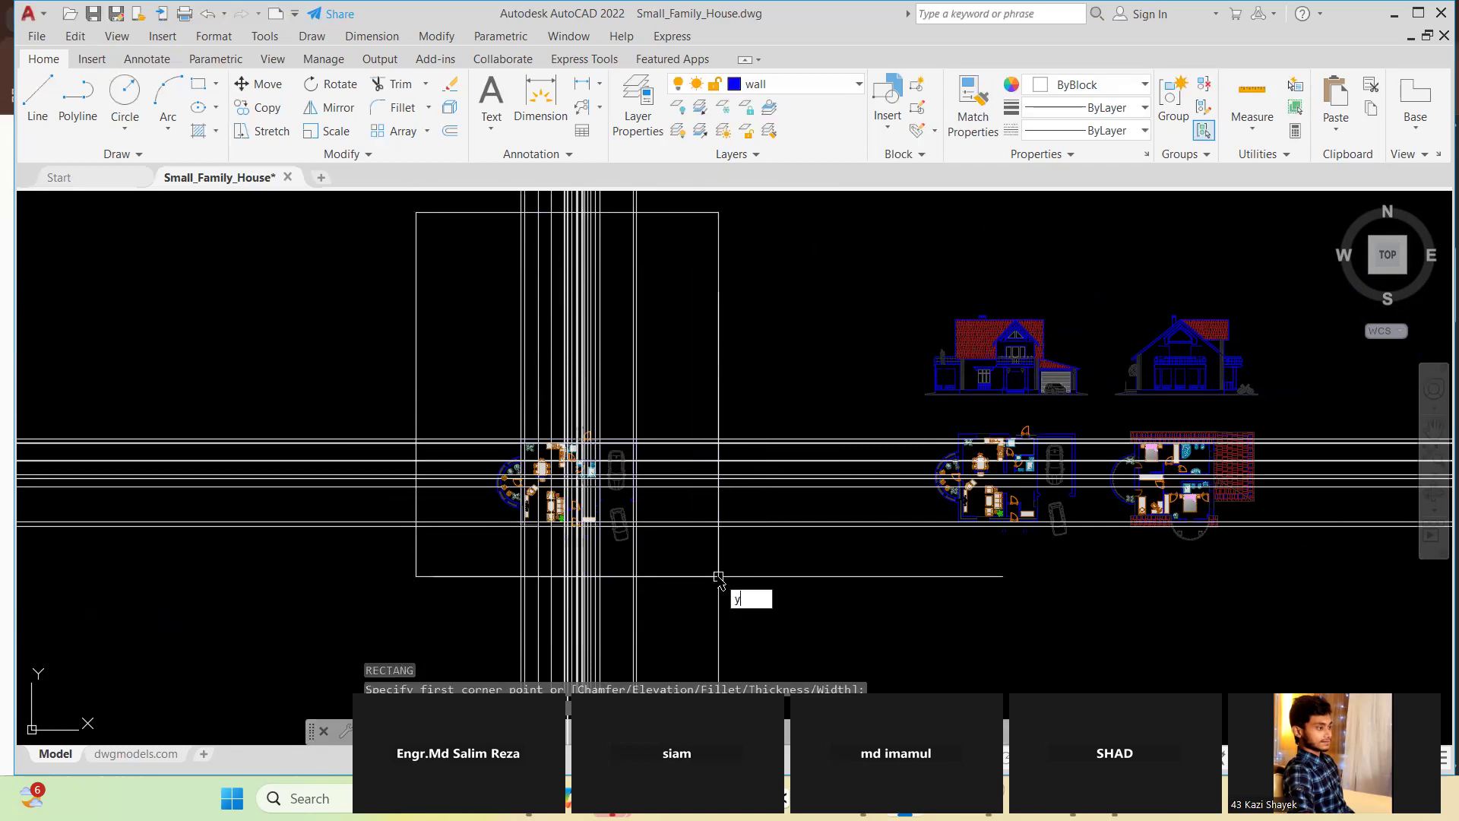
Start a fence trim across the construction lines crossing the rectangle
key(BackSpace)
text(t)
click(785, 614)
click(802, 319)
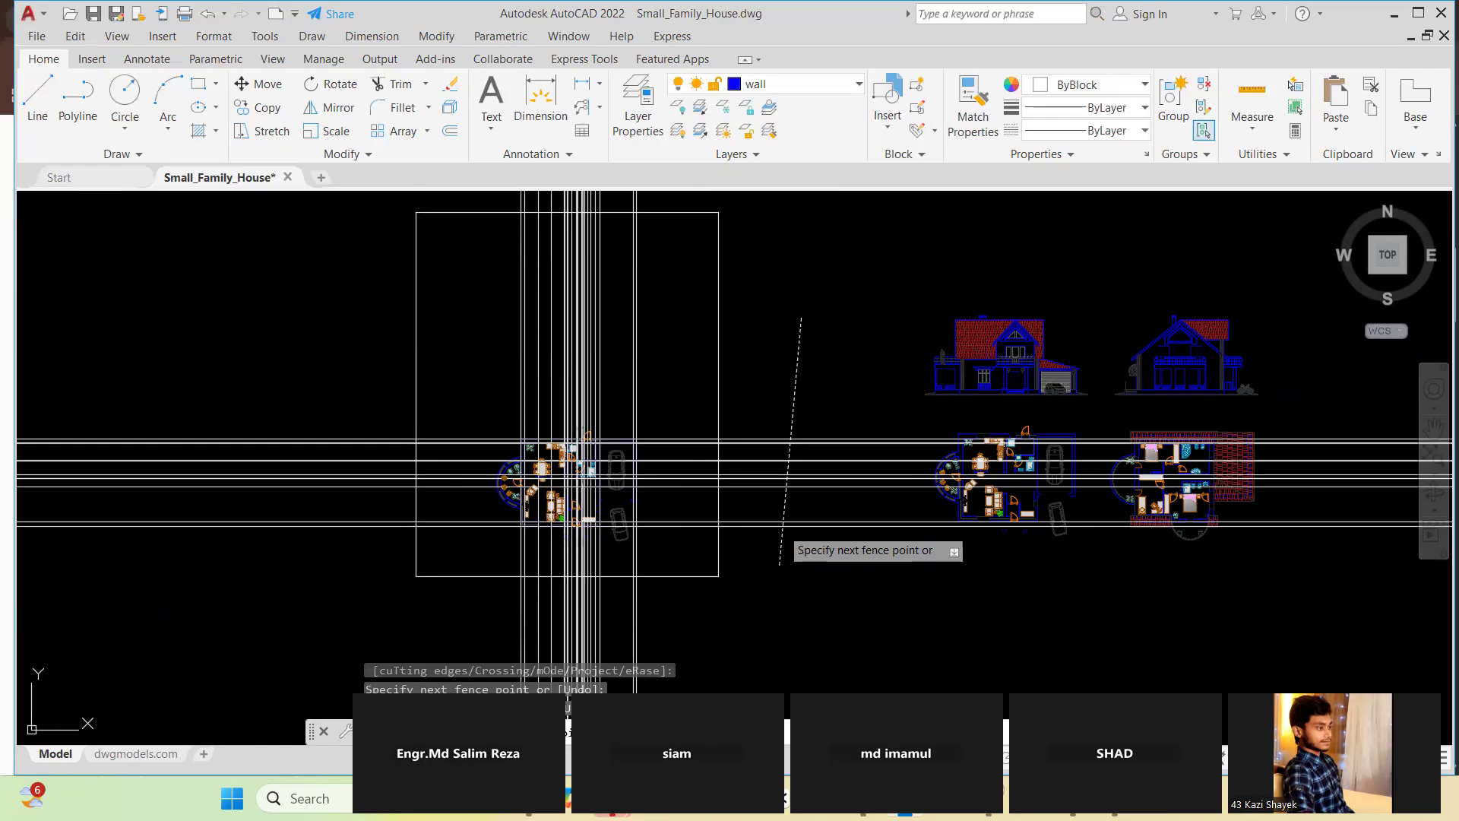
Complete the pending fence trim of the construction lines crossed outside the rectangle
scroll(753, 355, down, 2)
key(Return)
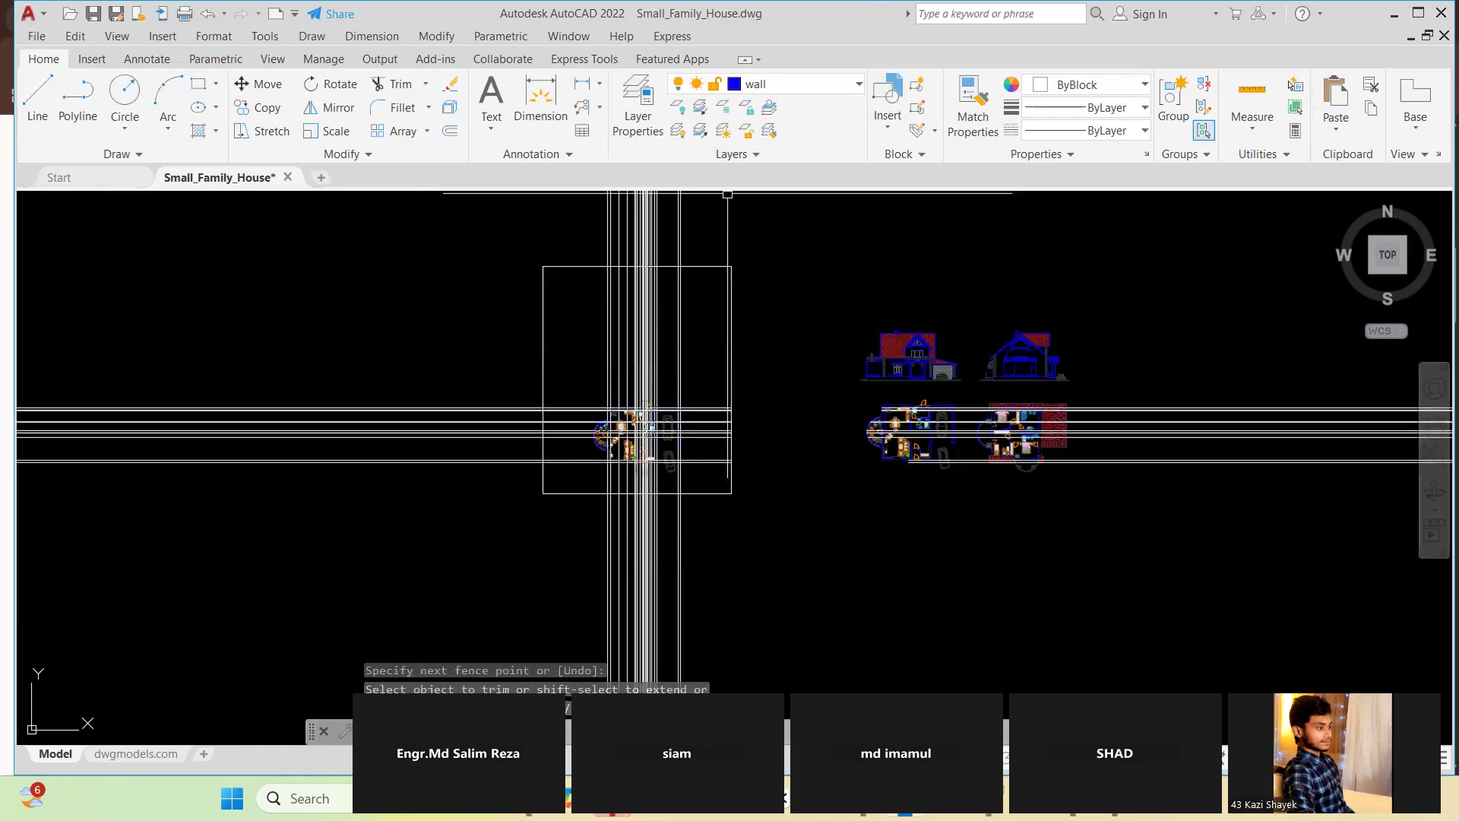
scroll(778, 496, up, 2)
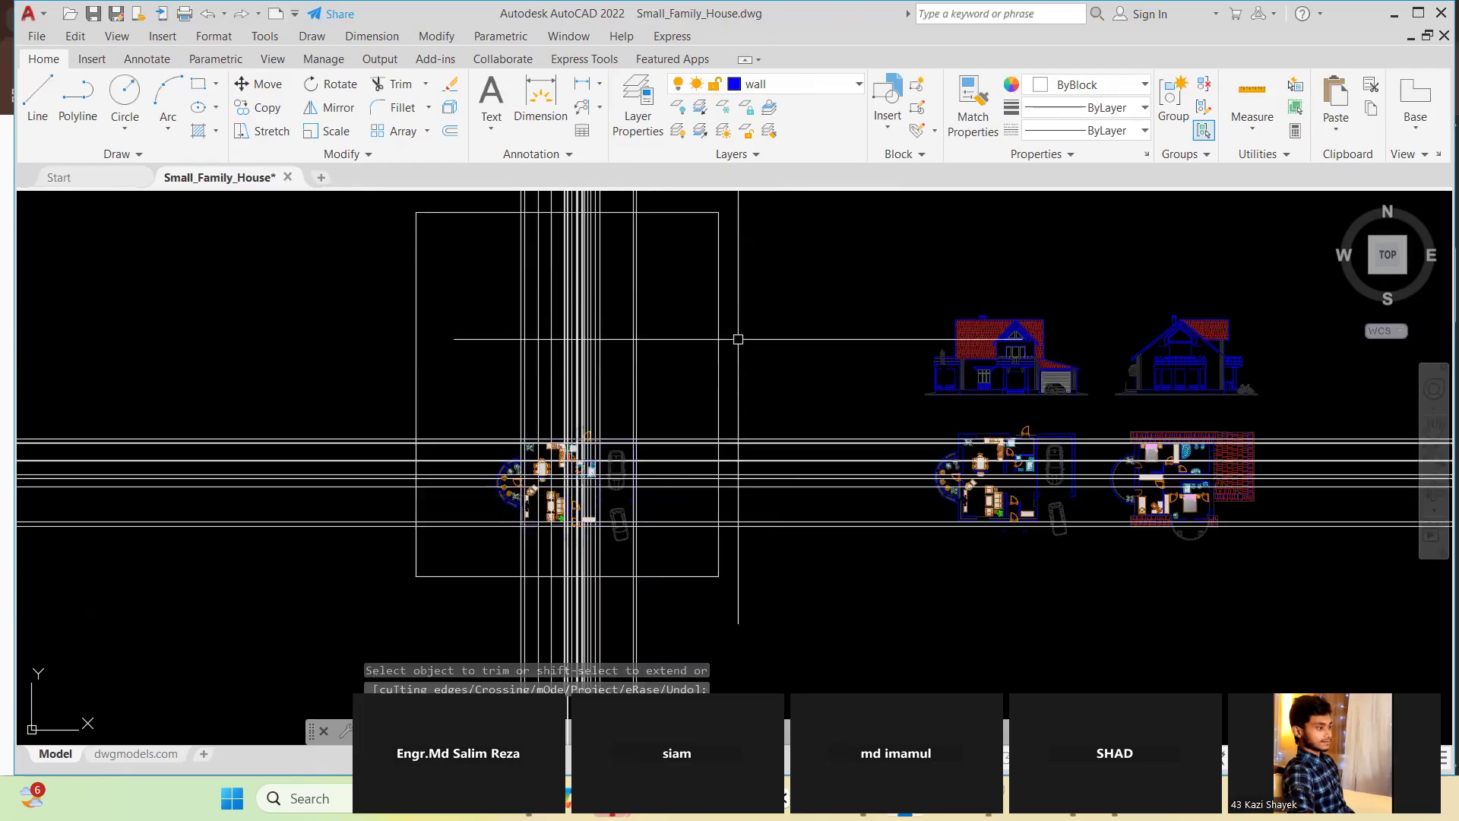
scroll(764, 564, up, 2)
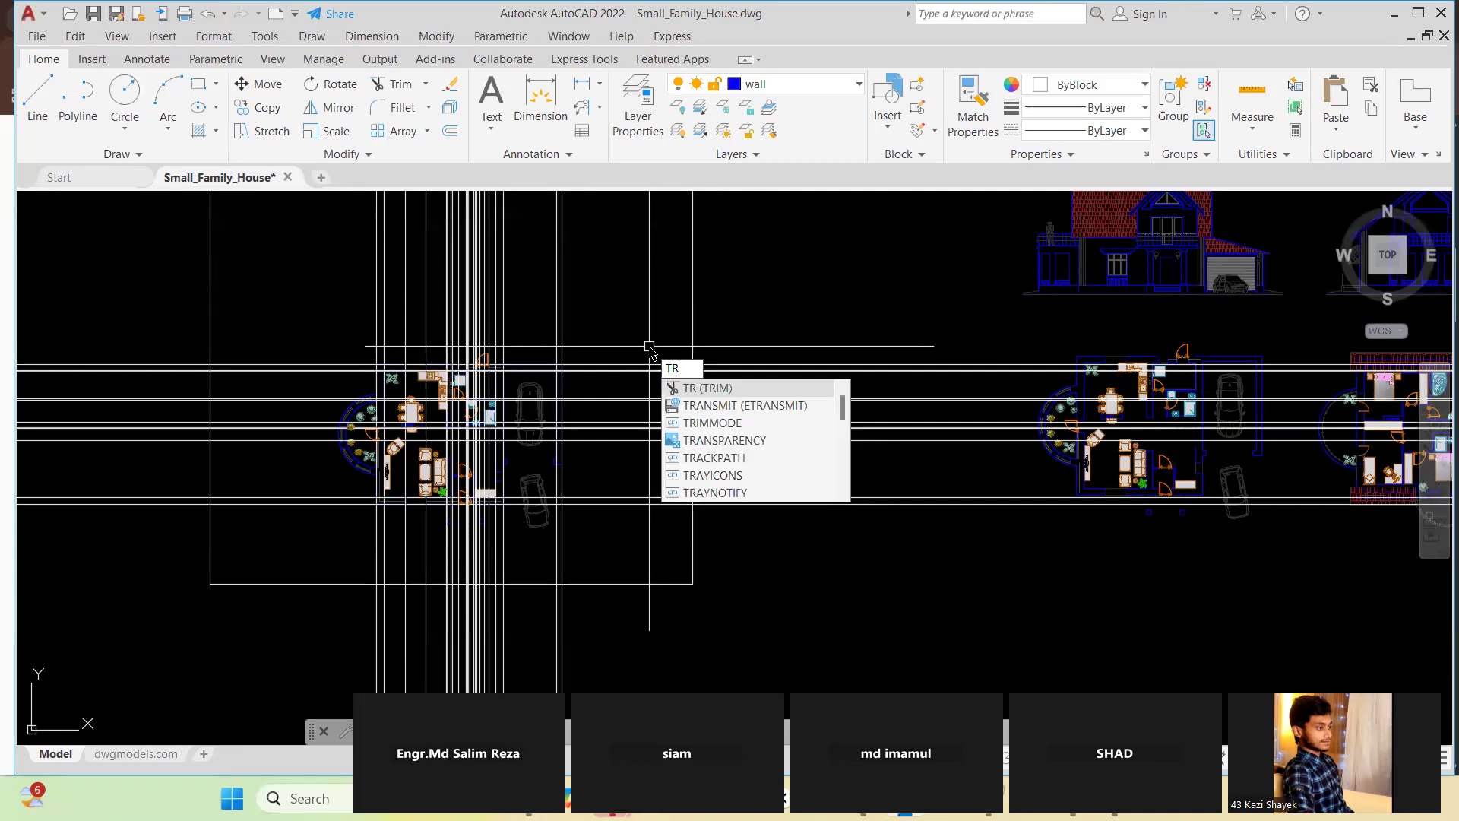
Fence-trim the lines beside the plan down past the plans, then begin selecting the long lines
key(Return)
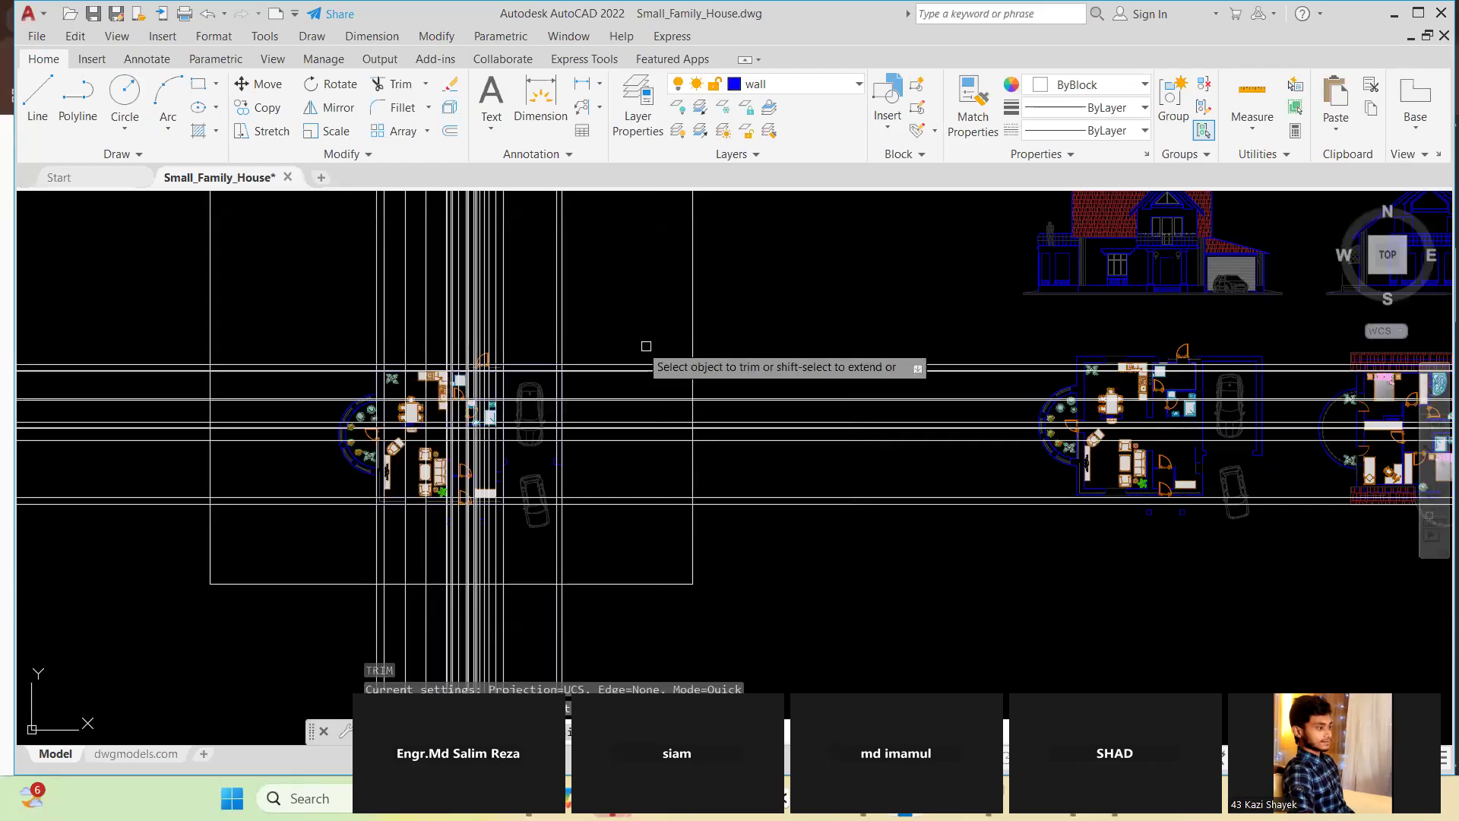
scroll(646, 346, down, 4)
scroll(745, 535, down, 2)
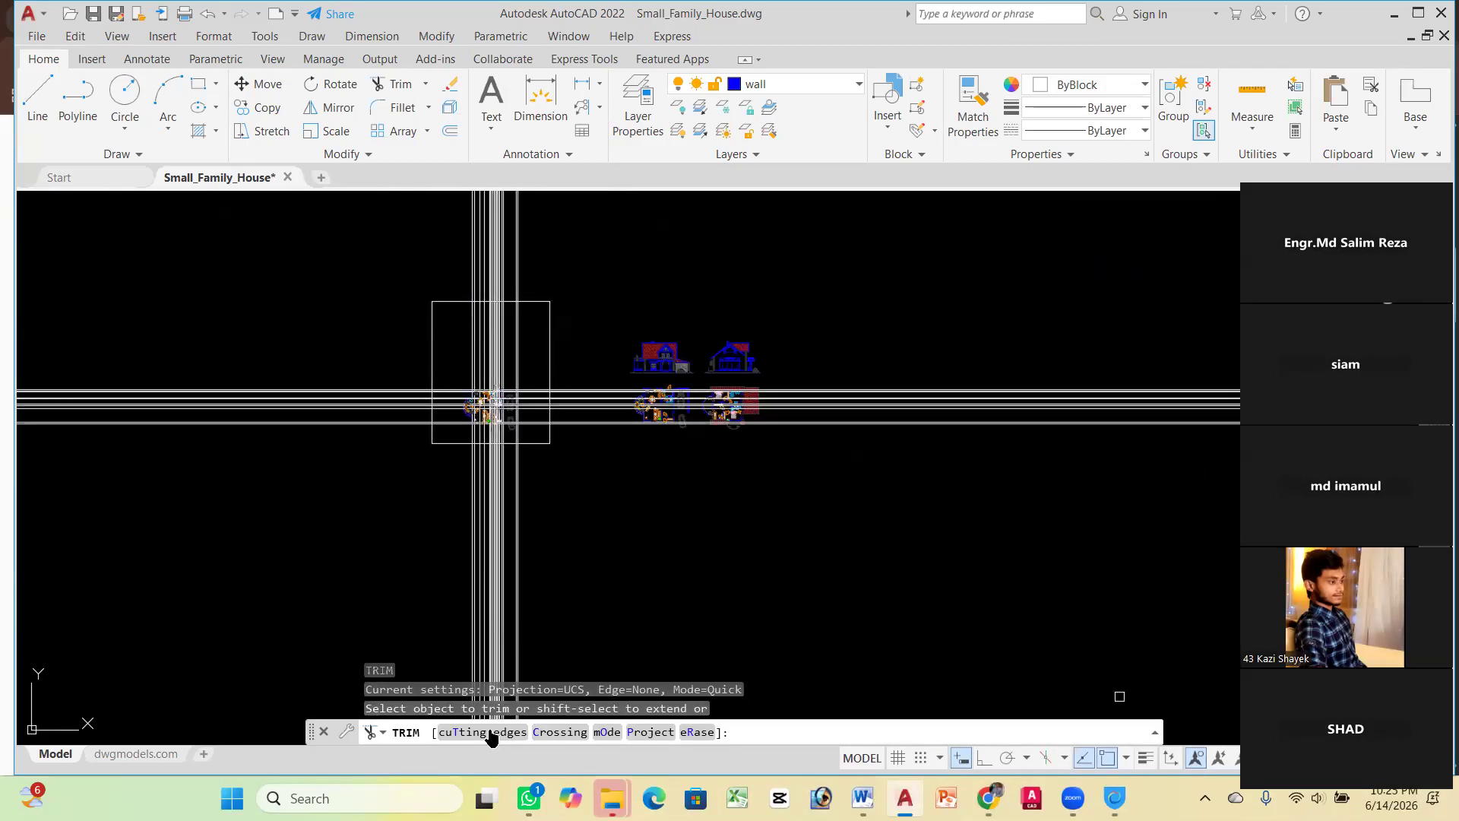
scroll(635, 349, up, 4)
scroll(626, 355, down, 2)
scroll(603, 416, up, 2)
scroll(600, 417, down, 2)
scroll(627, 275, up, 2)
middle_drag(580, 370, 571, 461)
scroll(572, 343, up, 4)
click(611, 296)
click(586, 626)
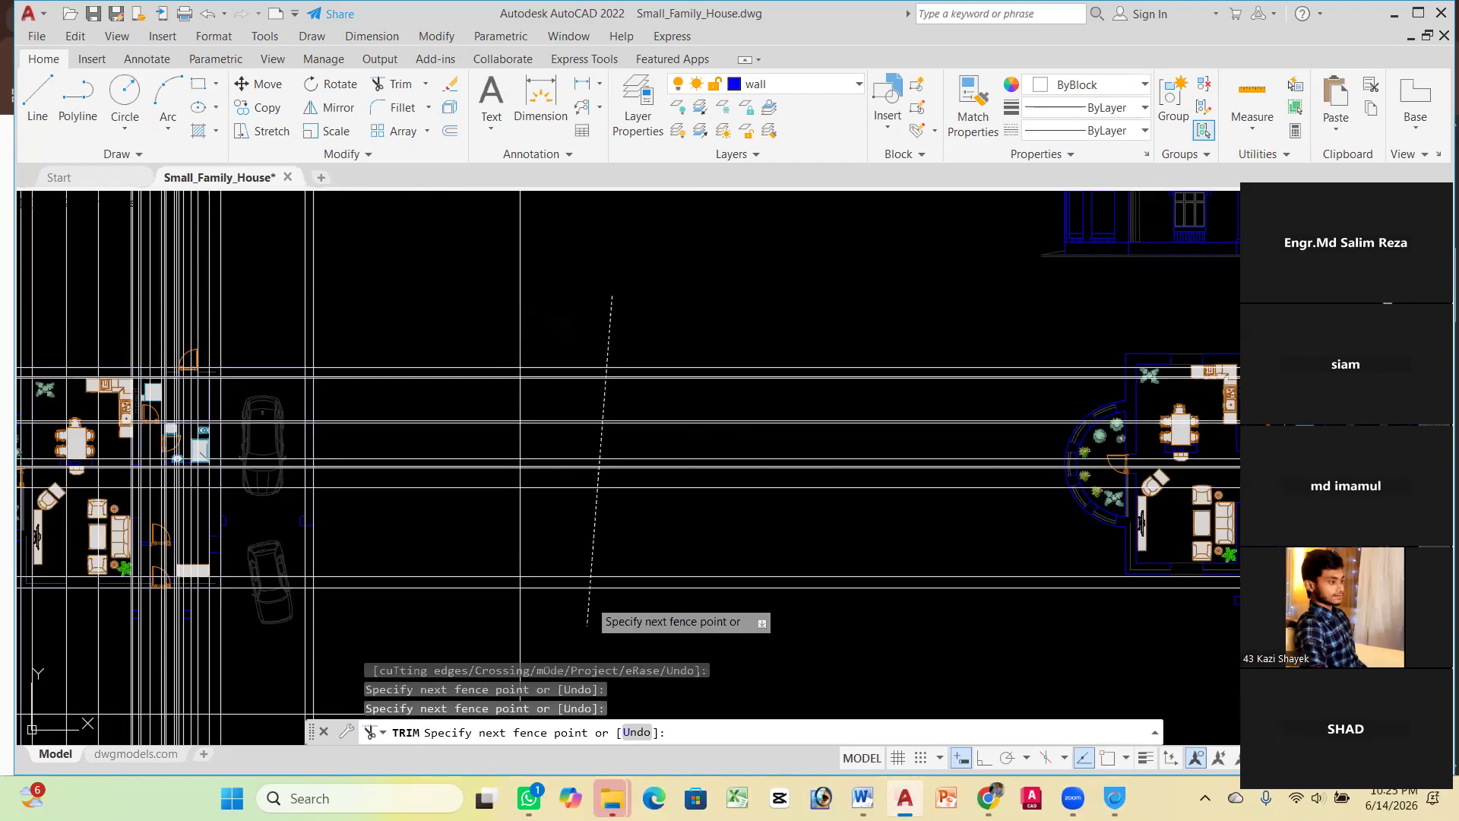
key(Return)
scroll(763, 446, down, 6)
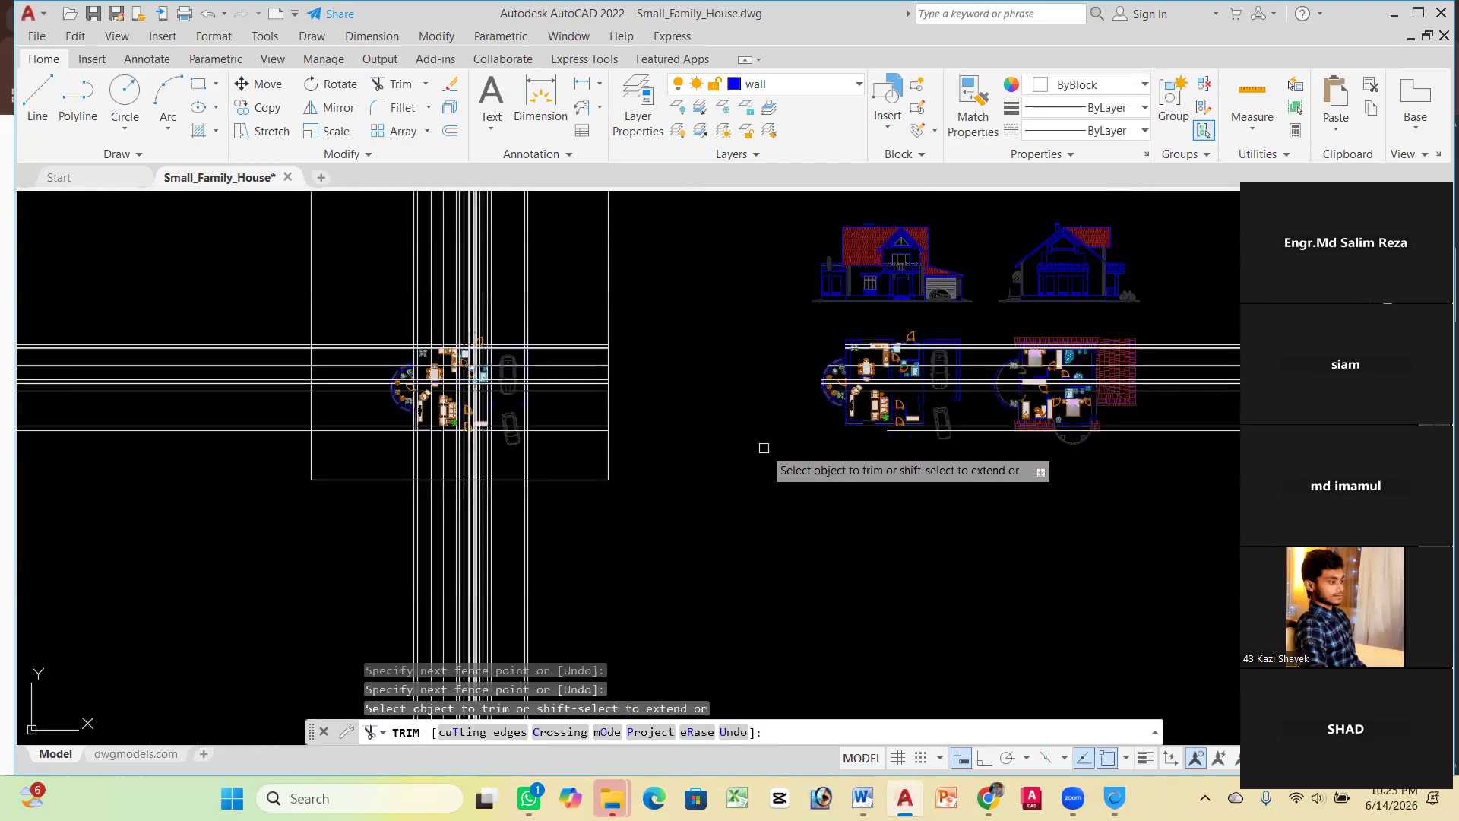
key(Escape)
scroll(1065, 446, up, 5)
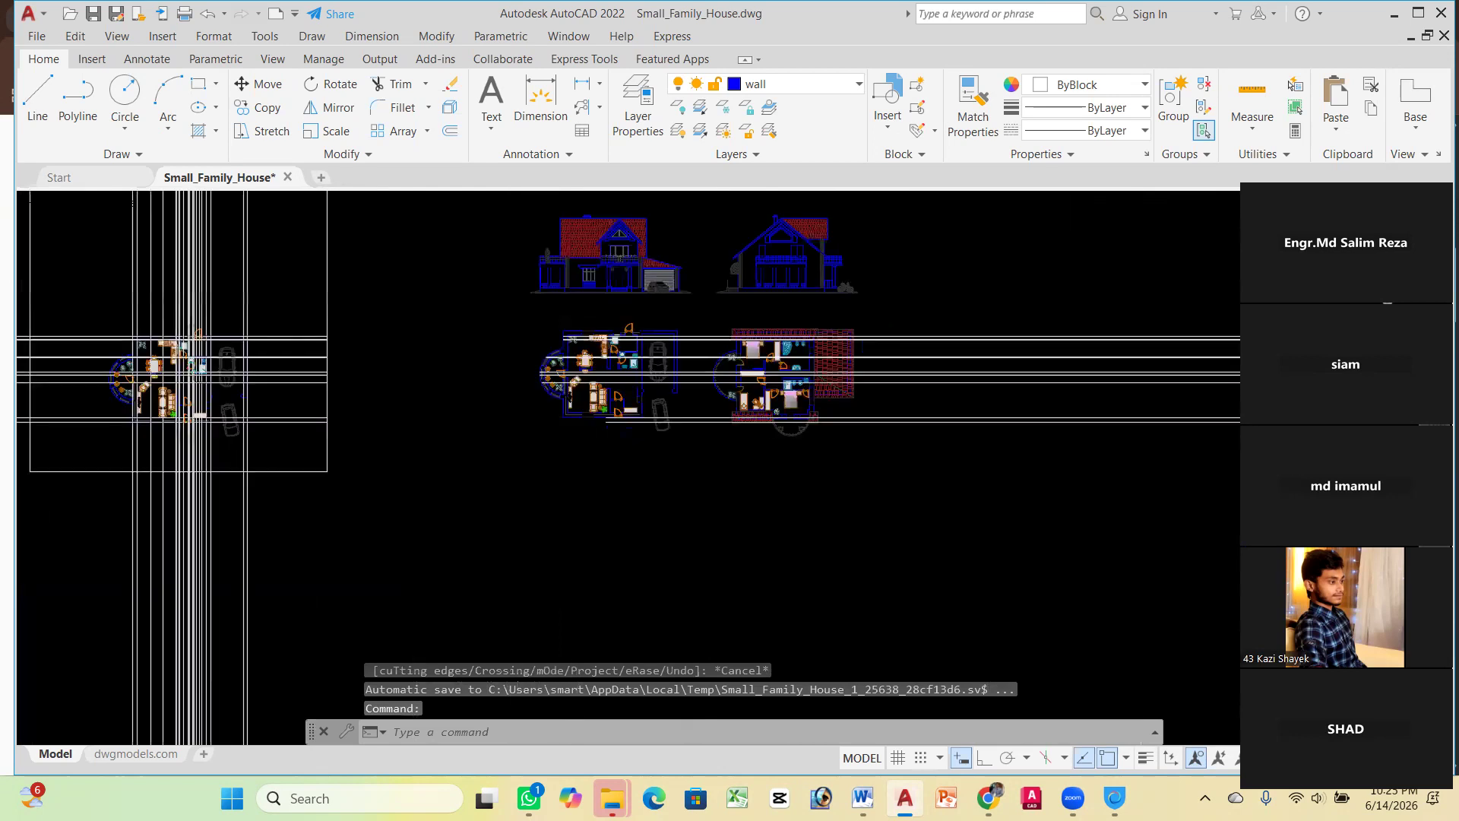
click(1059, 483)
Crossing-select the 11 long construction lines and erase them
click(928, 243)
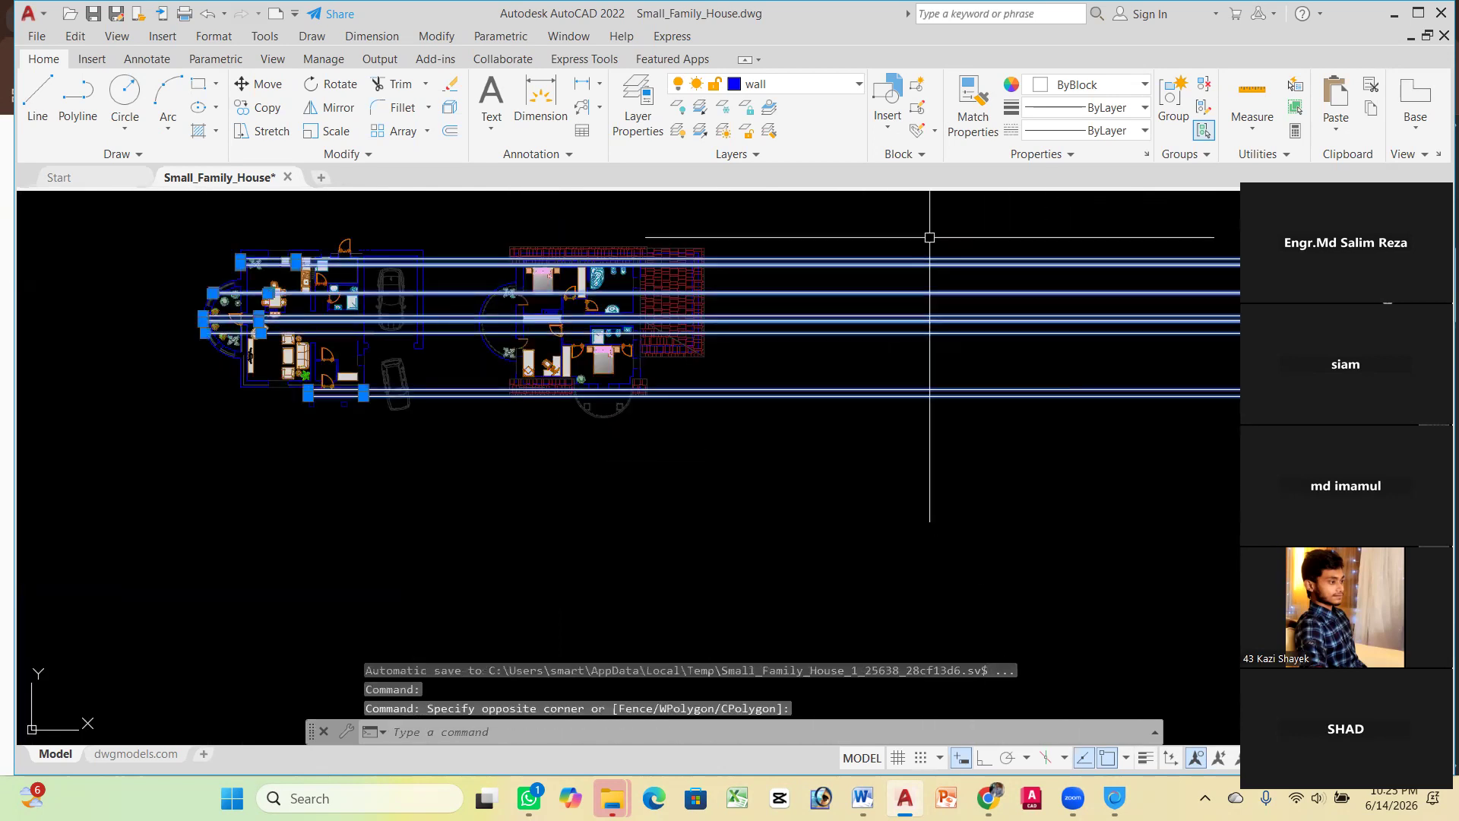
key(Delete)
scroll(857, 353, down, 3)
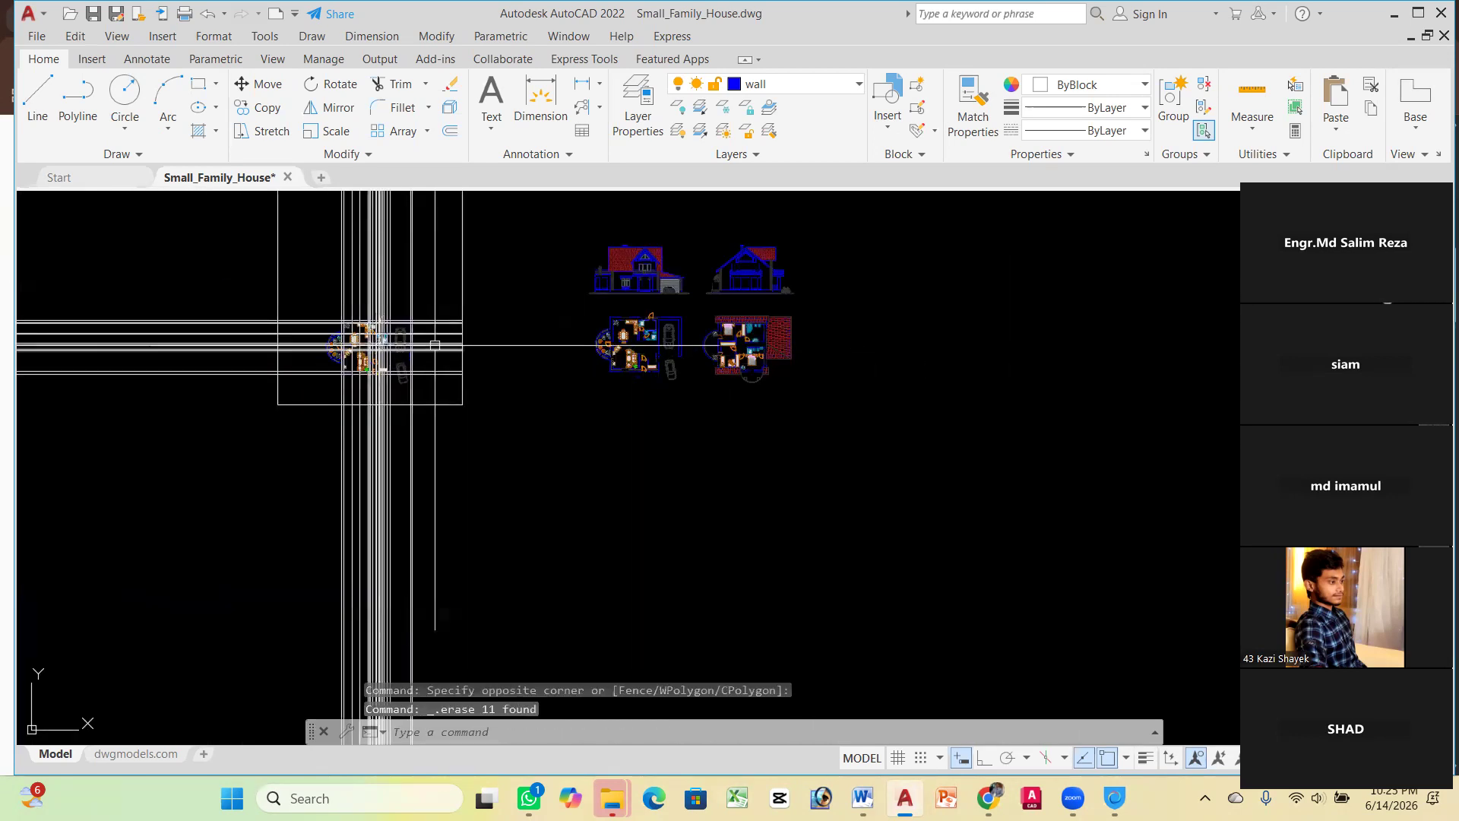
Undo the view zooms, the erase and the trim so the full grid returns
key(ctrl+z)
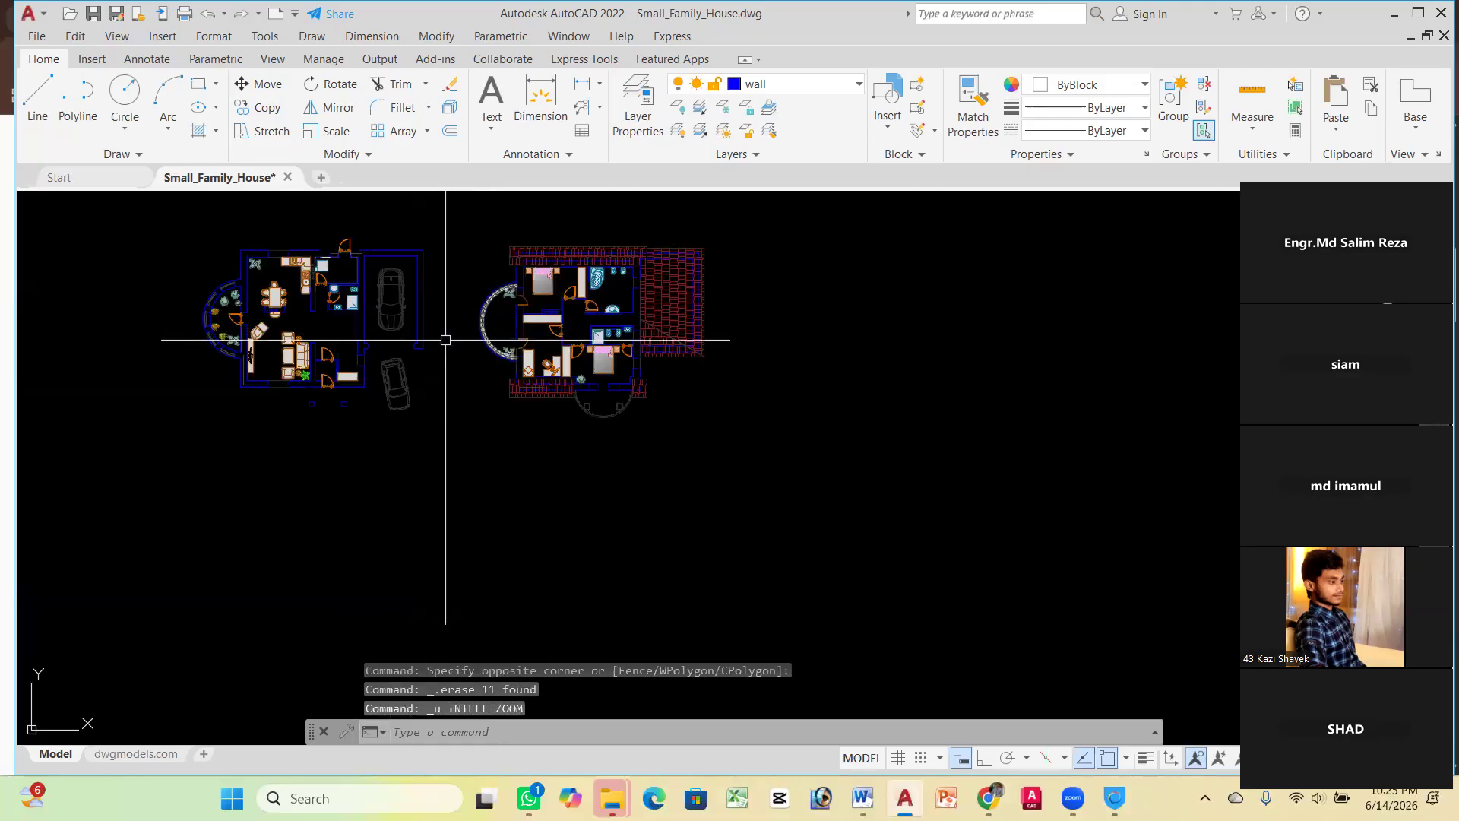
scroll(741, 358, down, 3)
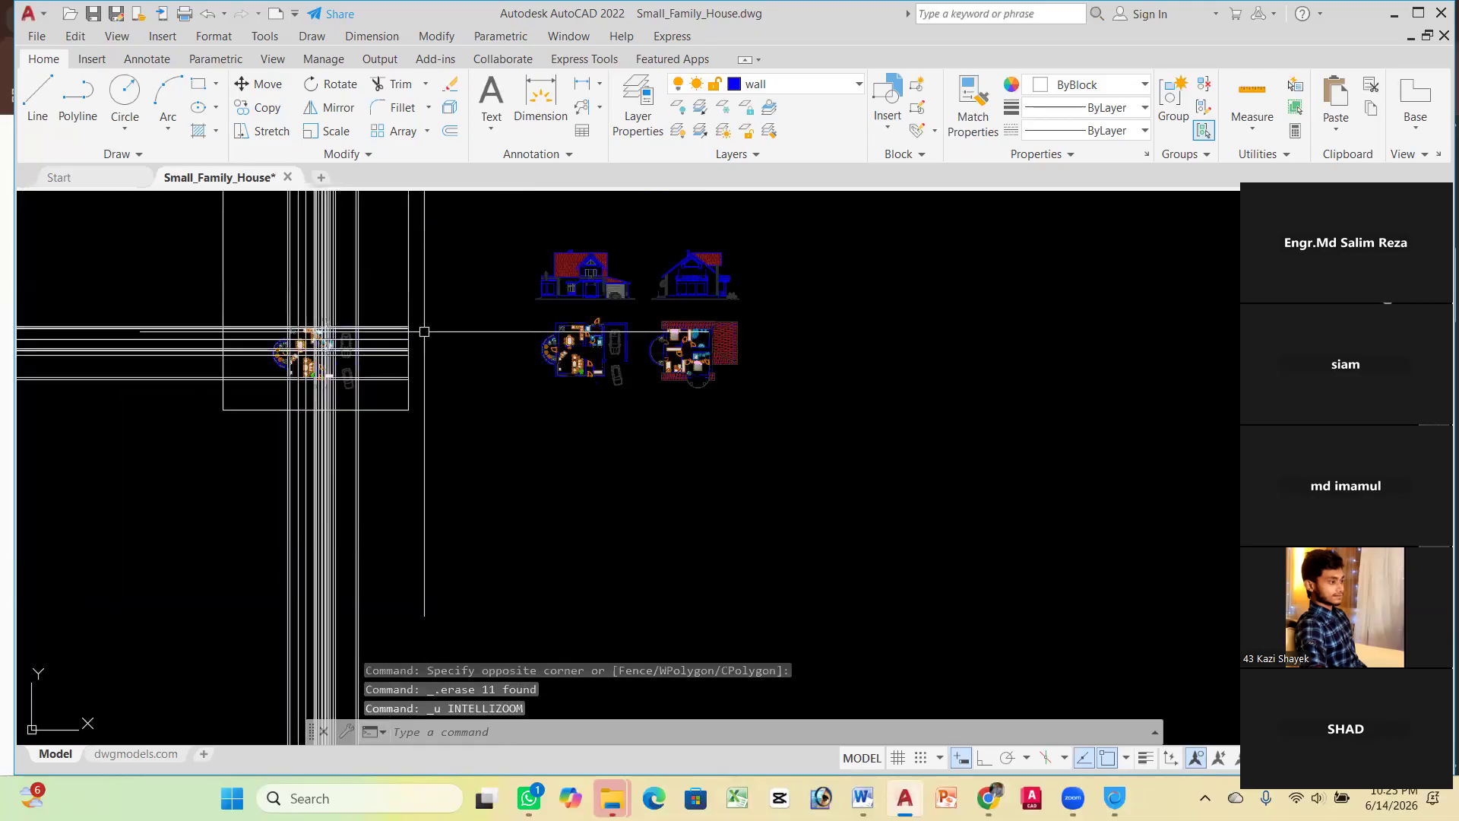
key(ctrl+z)
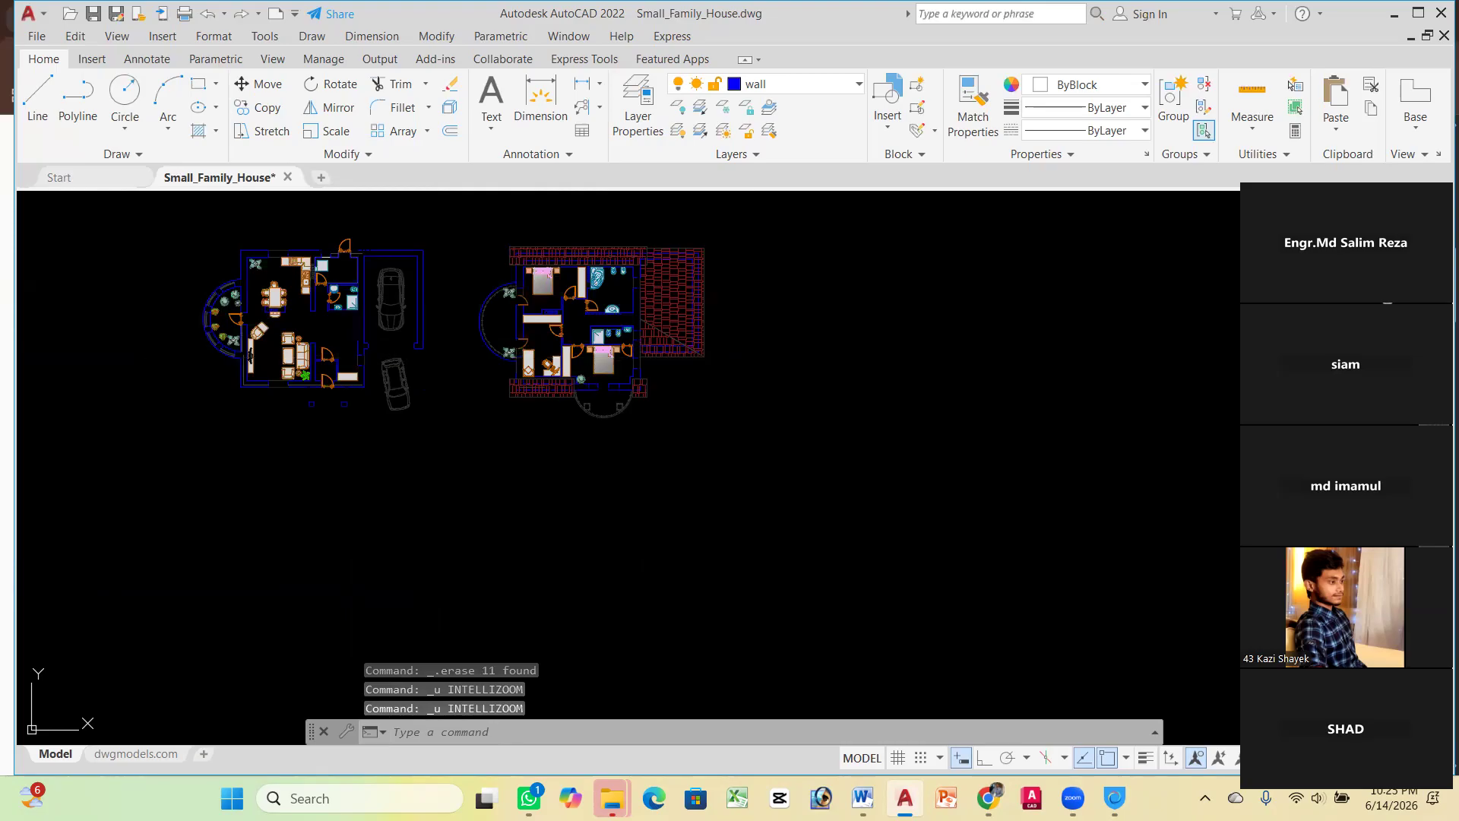
key(ctrl+z)
scroll(578, 402, down, 3)
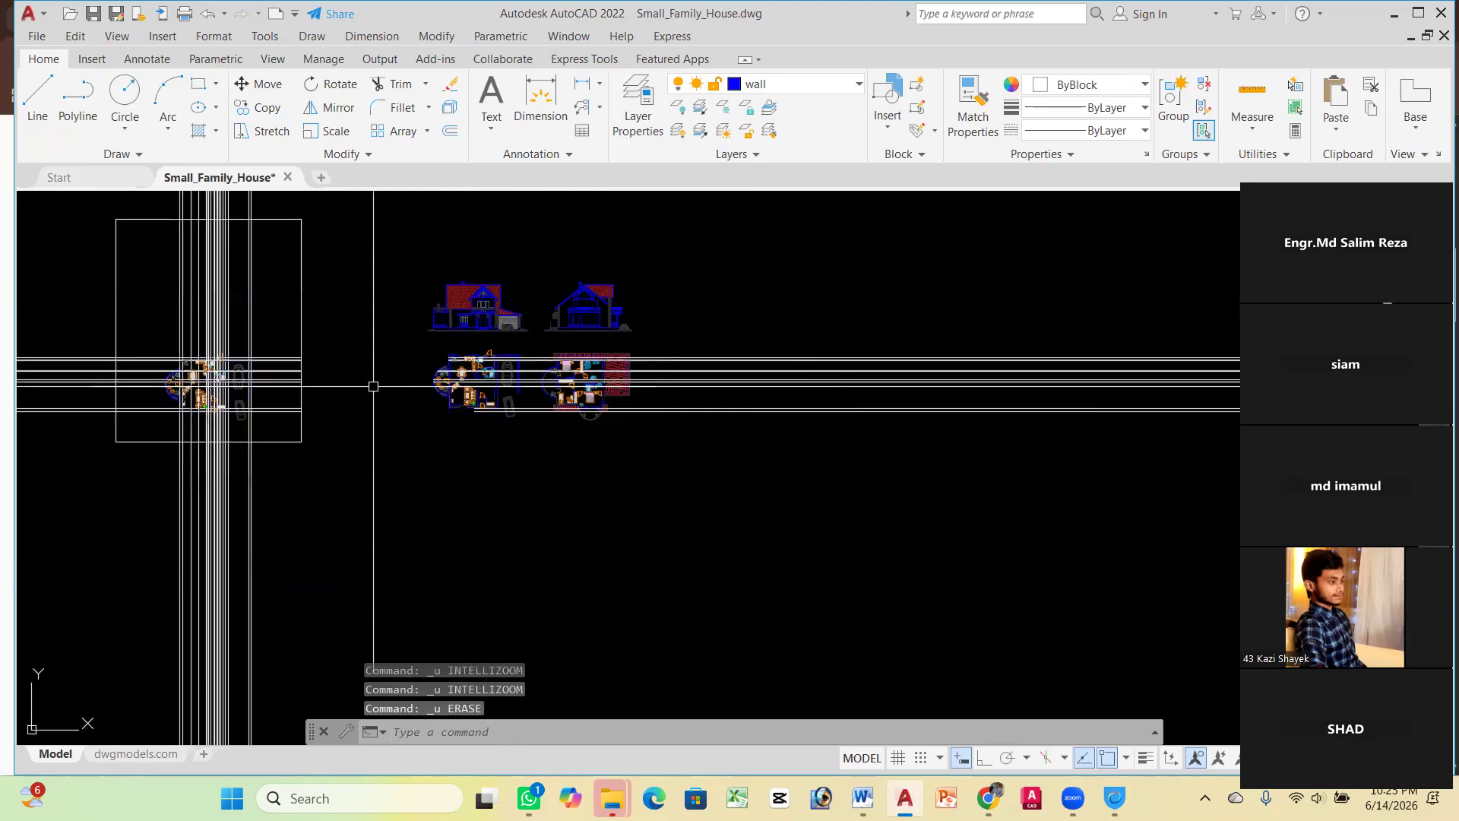
key(ctrl+z)
key(ctrl+z)
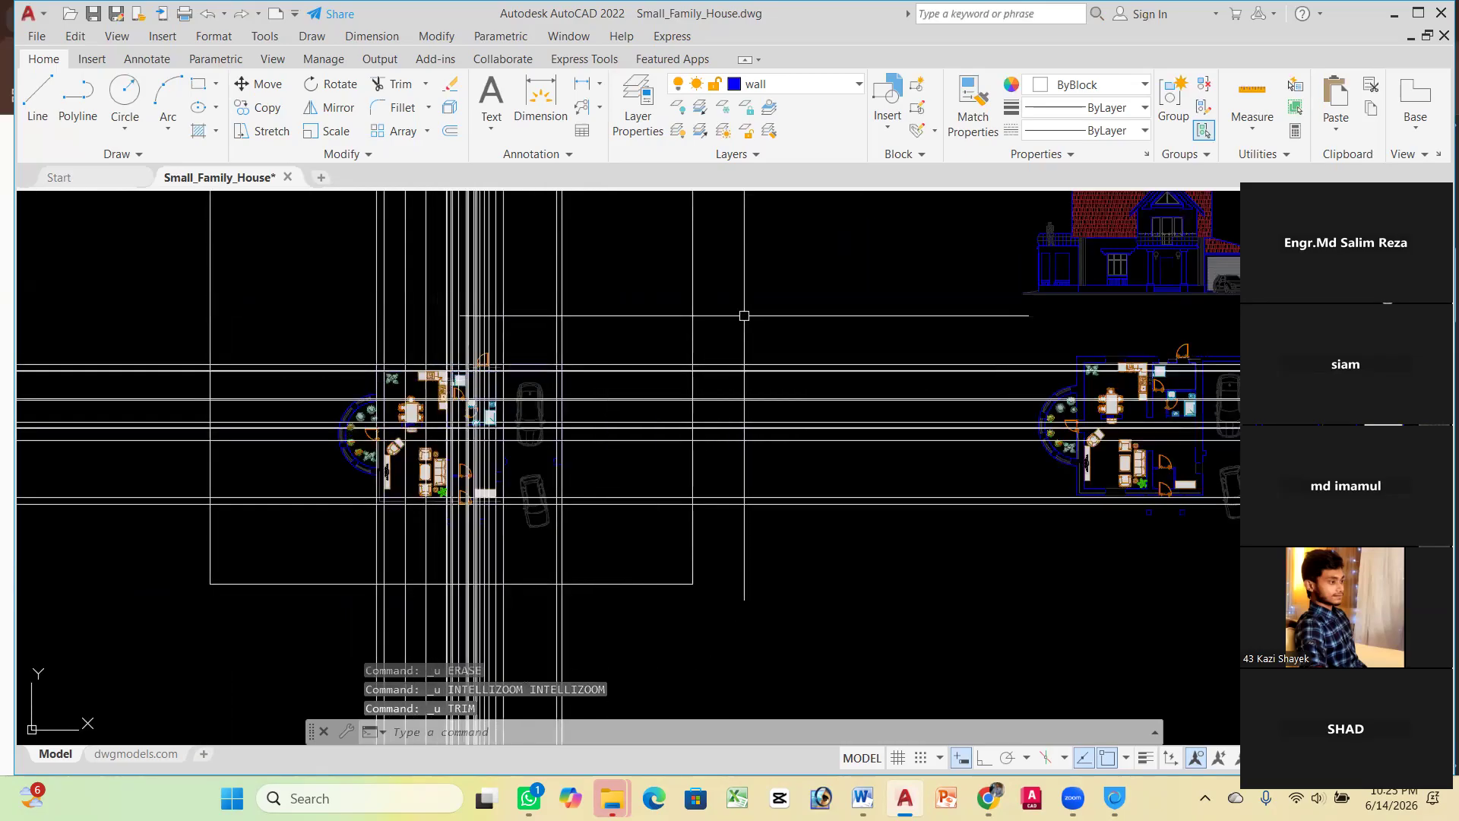
scroll(744, 315, down, 3)
scroll(748, 435, up, 3)
scroll(676, 471, down, 2)
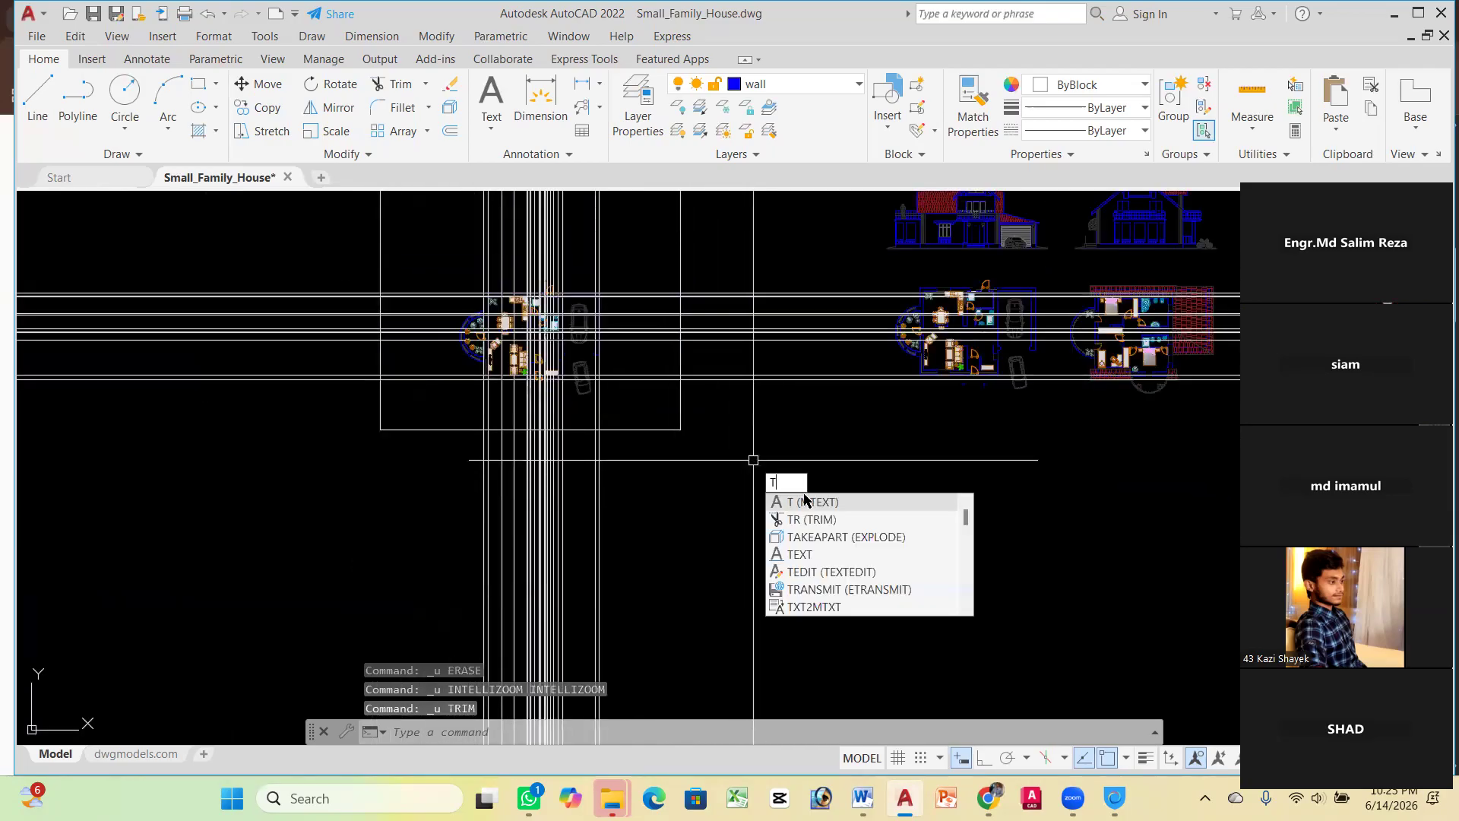
Trim lines with the rectangle's right edge as cutting edge using a fence
text(r)
key(Return)
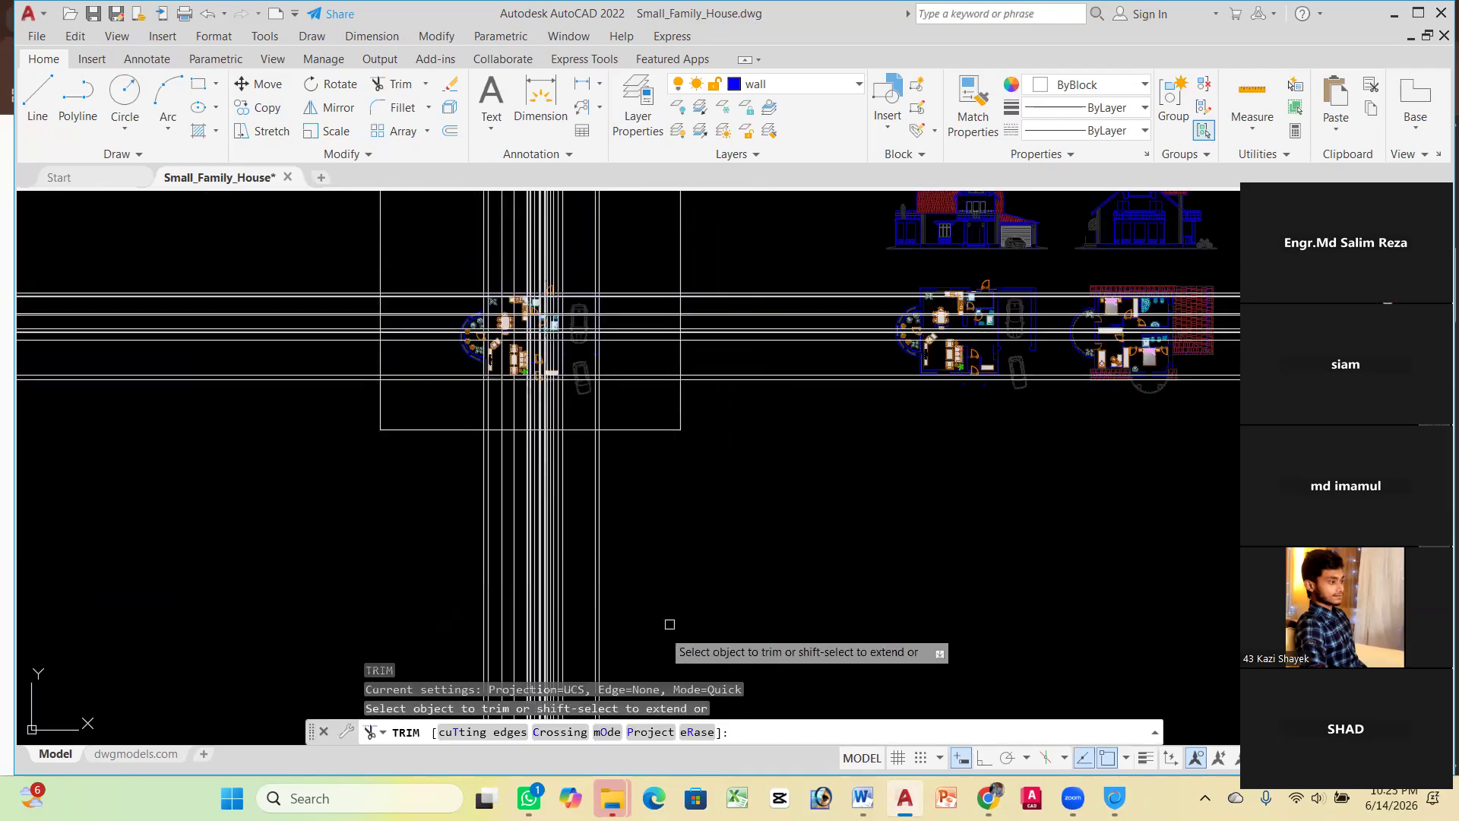
click(465, 732)
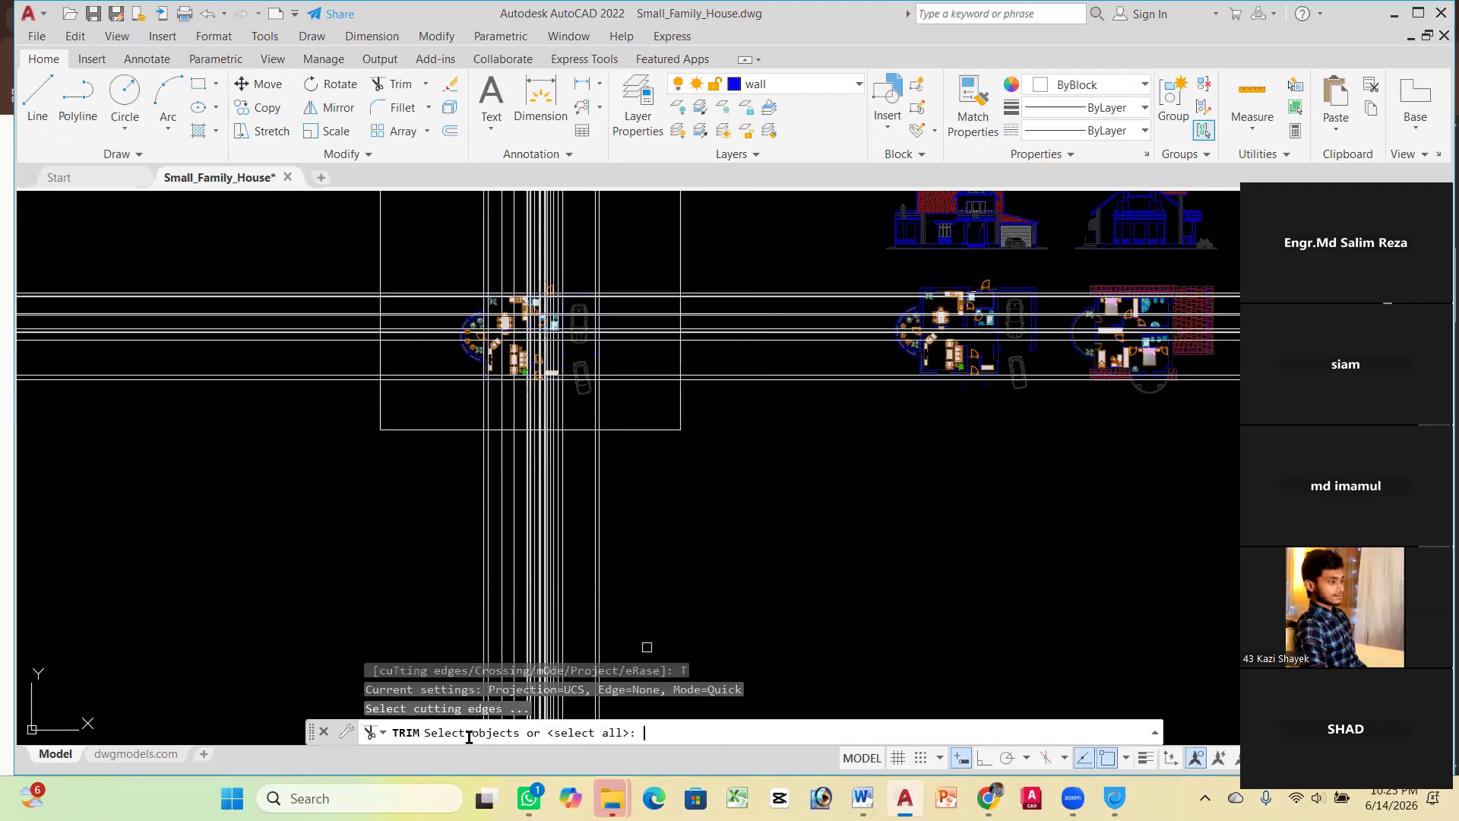
click(678, 357)
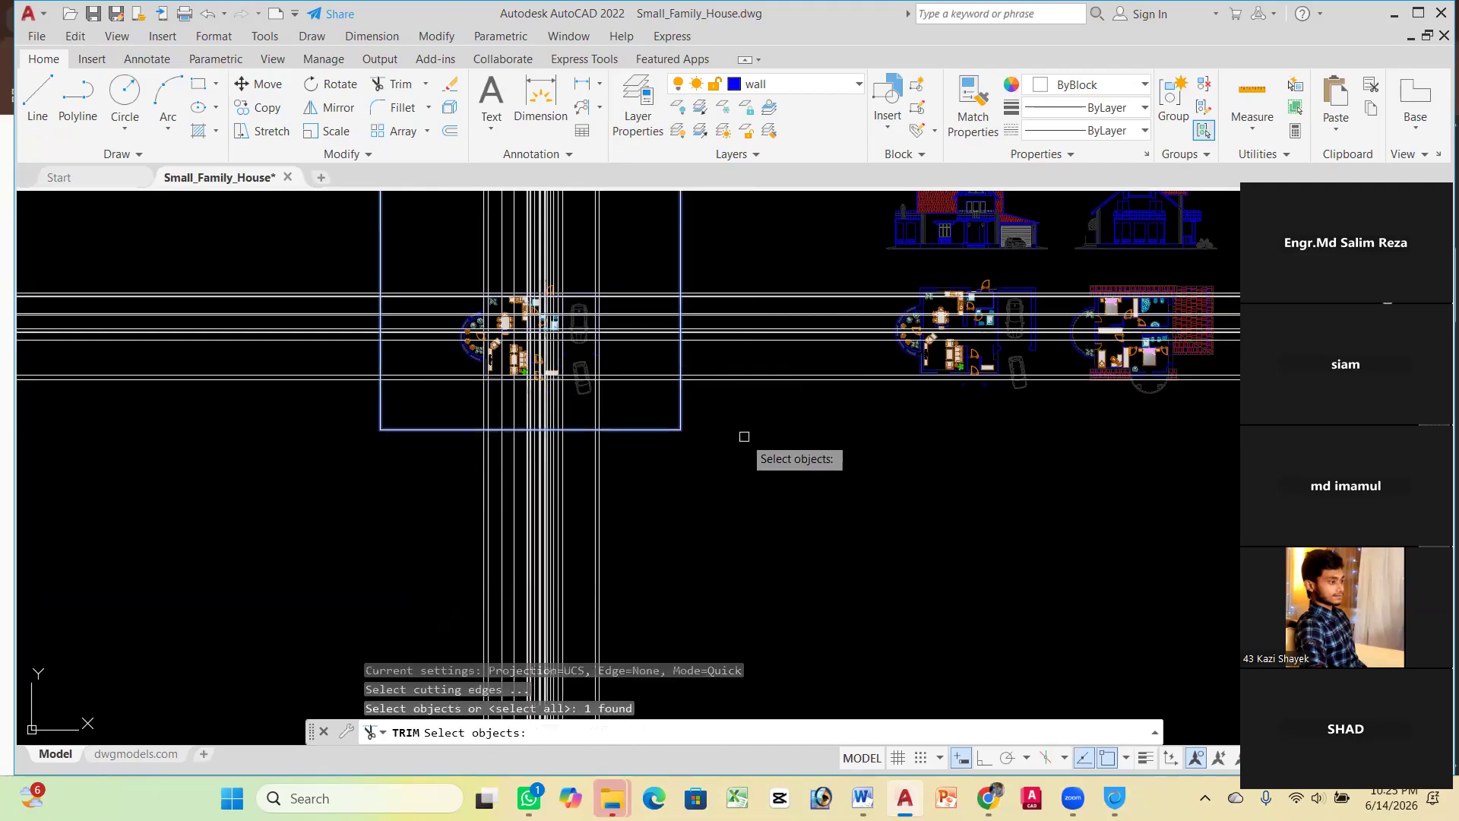
key(Return)
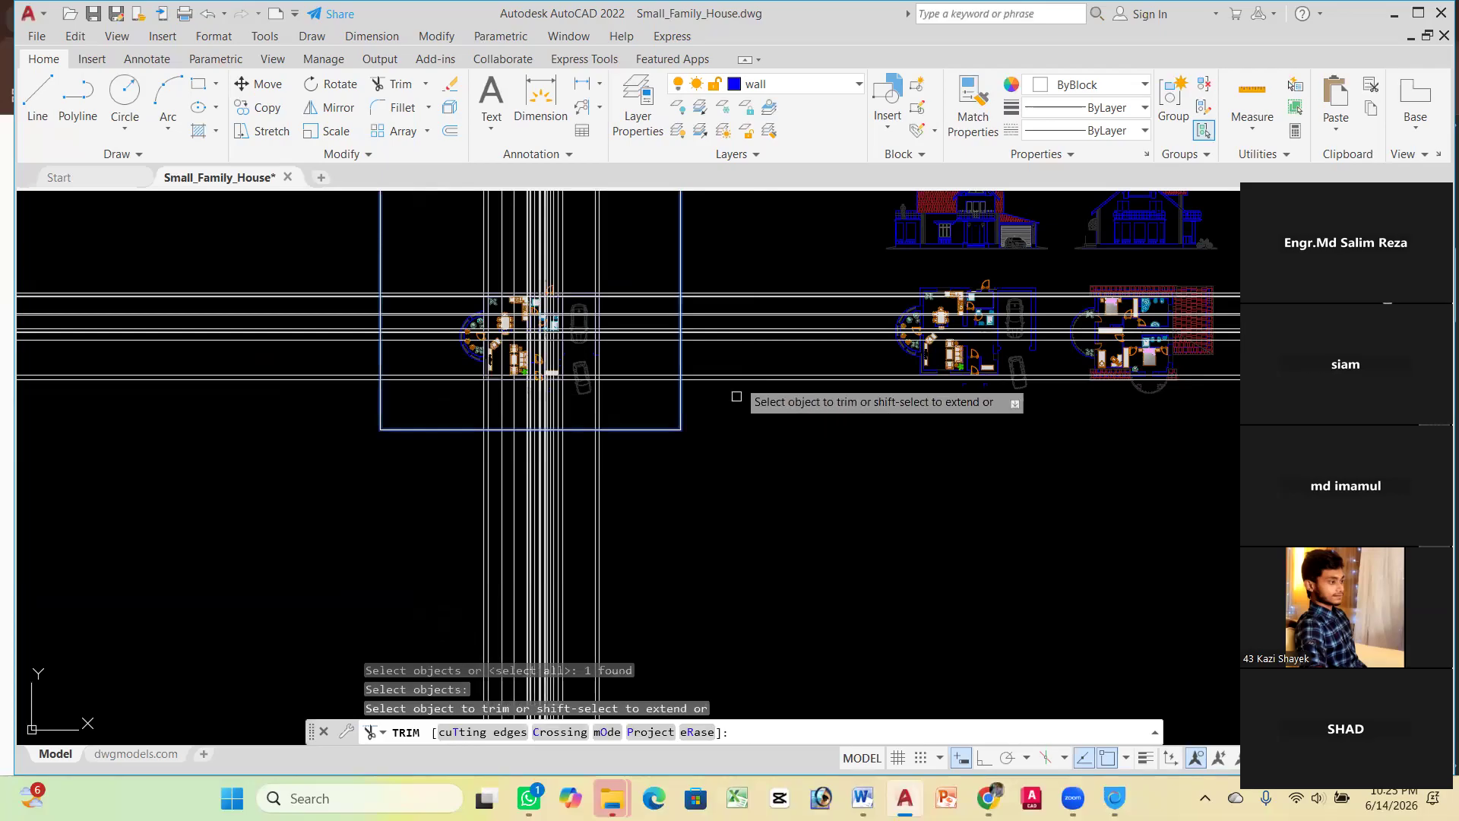
click(743, 251)
key(Return)
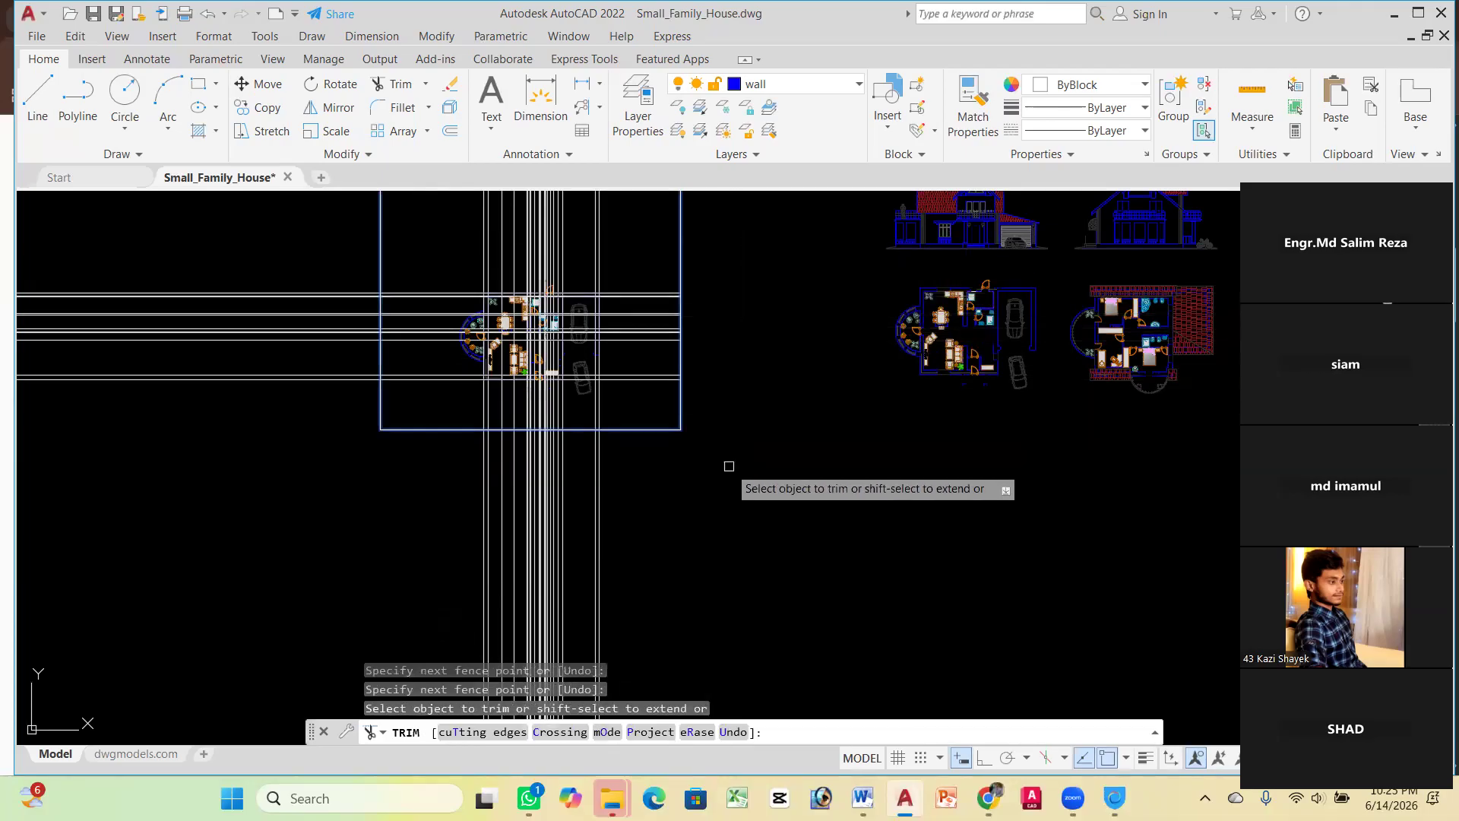
scroll(608, 506, down, 4)
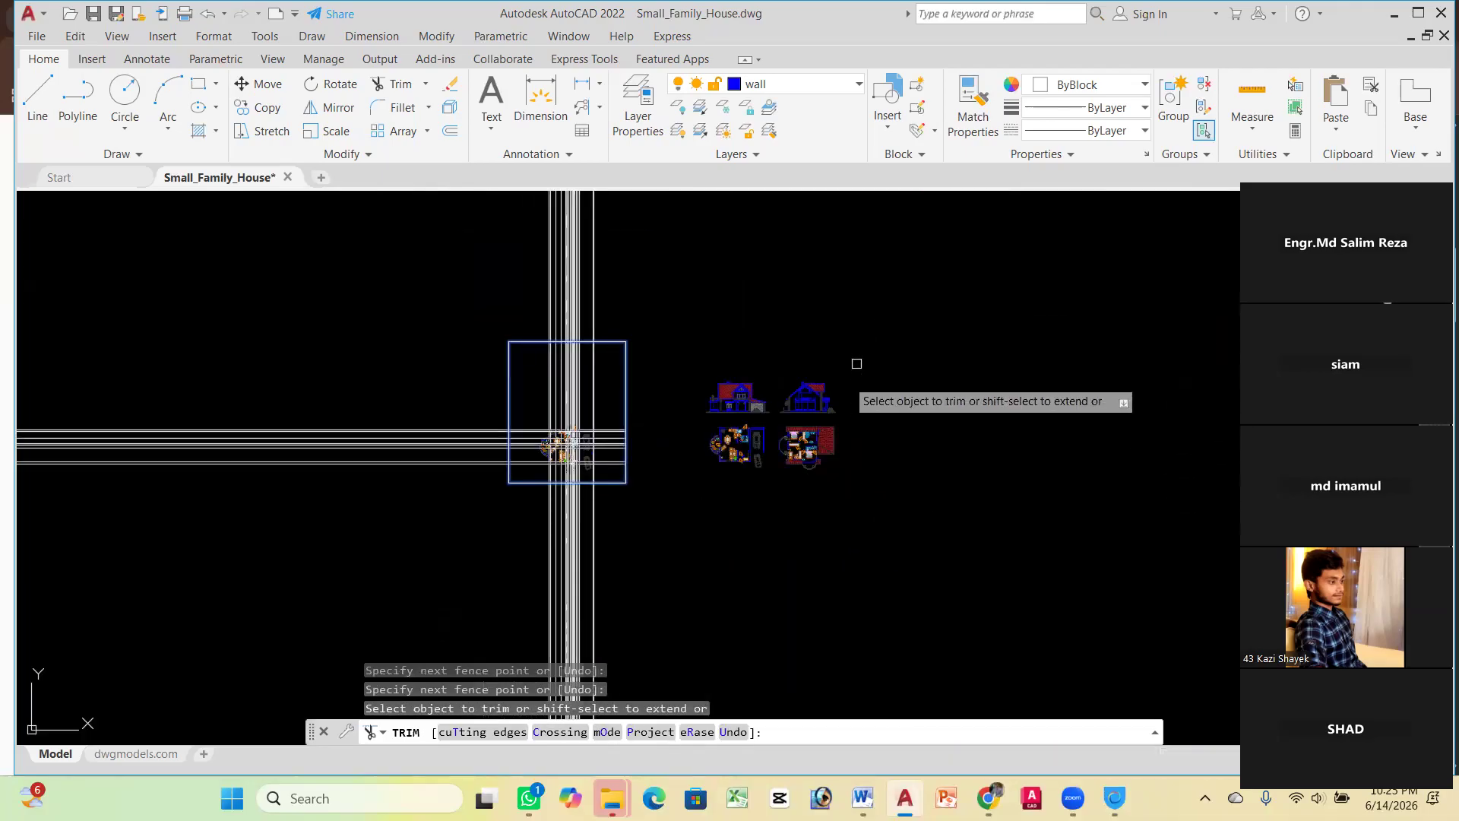
scroll(852, 364, up, 3)
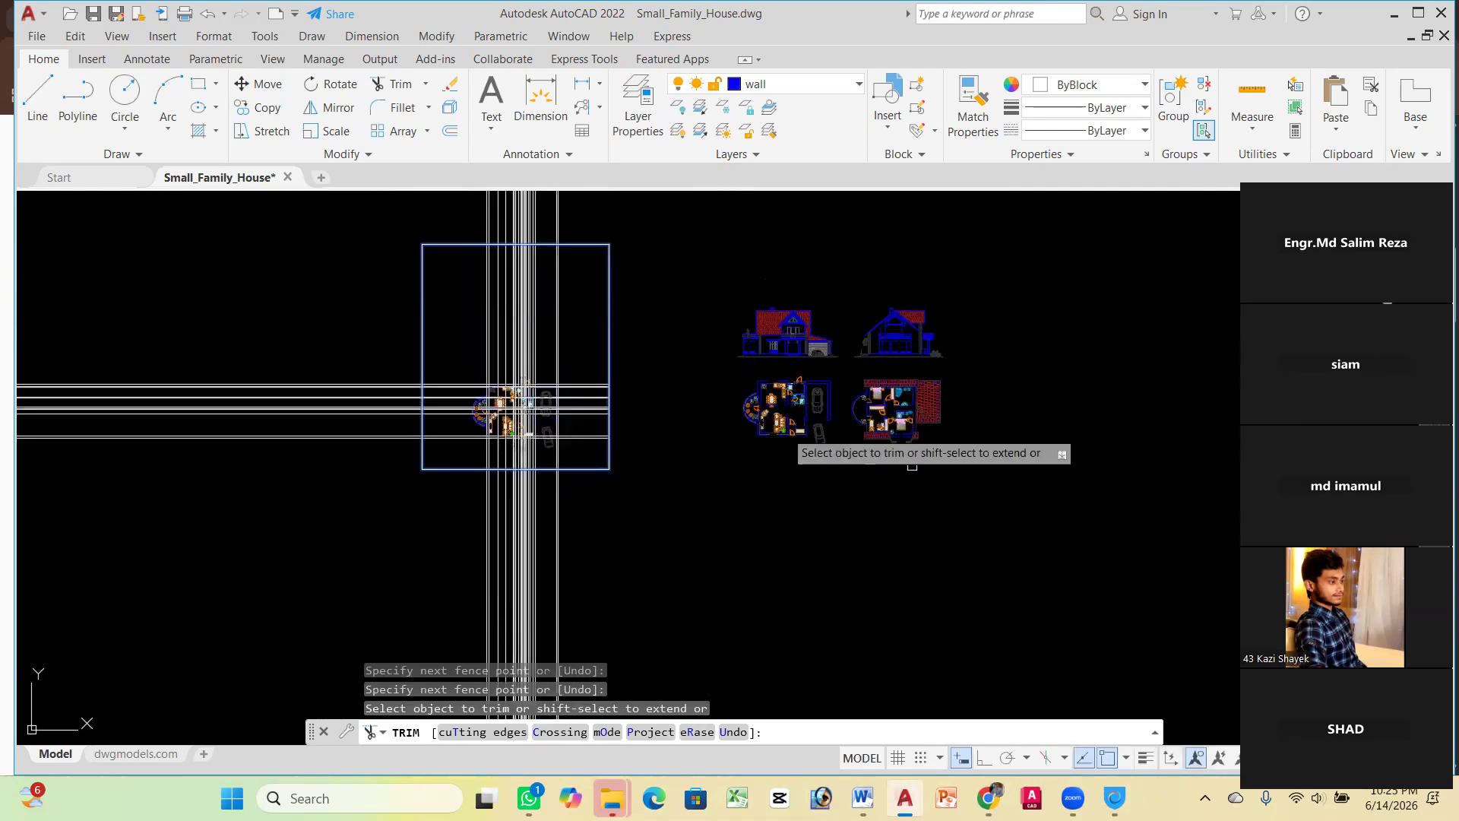
key(Escape)
scroll(679, 303, down, 2)
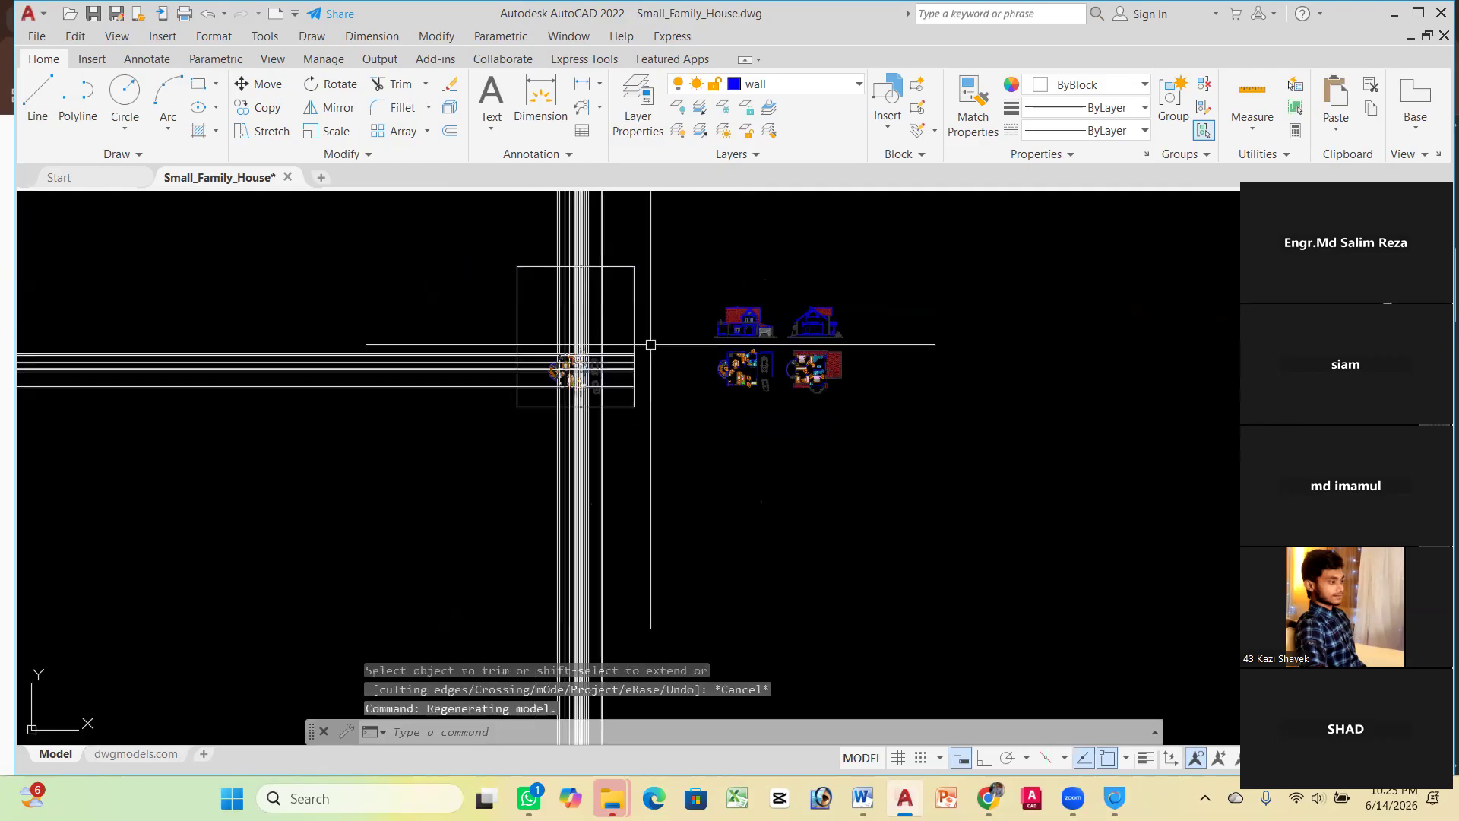
scroll(458, 396, up, 2)
scroll(438, 373, down, 3)
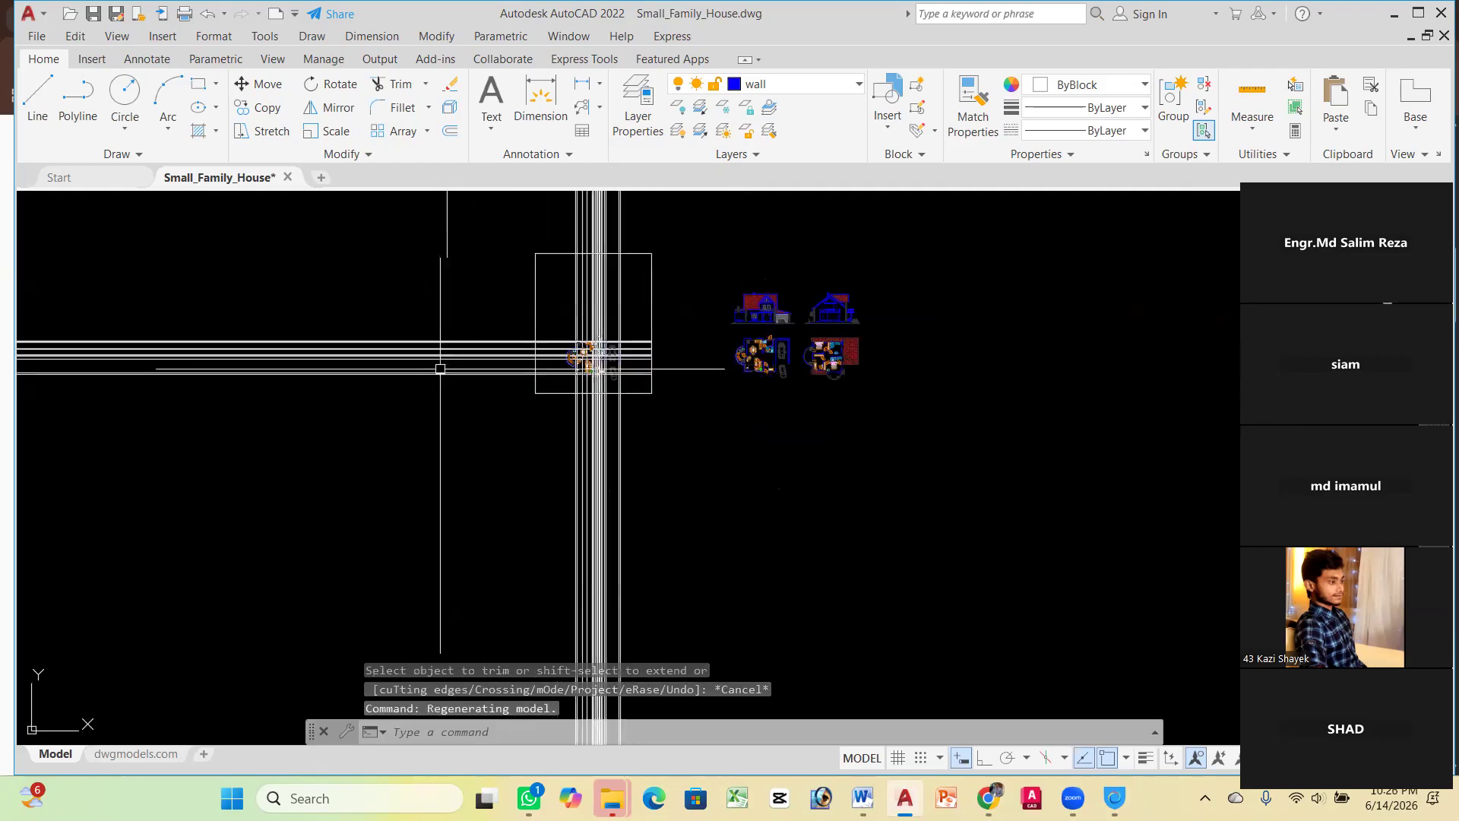
Fence-trim the construction lines sticking out above the bounding rectangle with TR
text(tr)
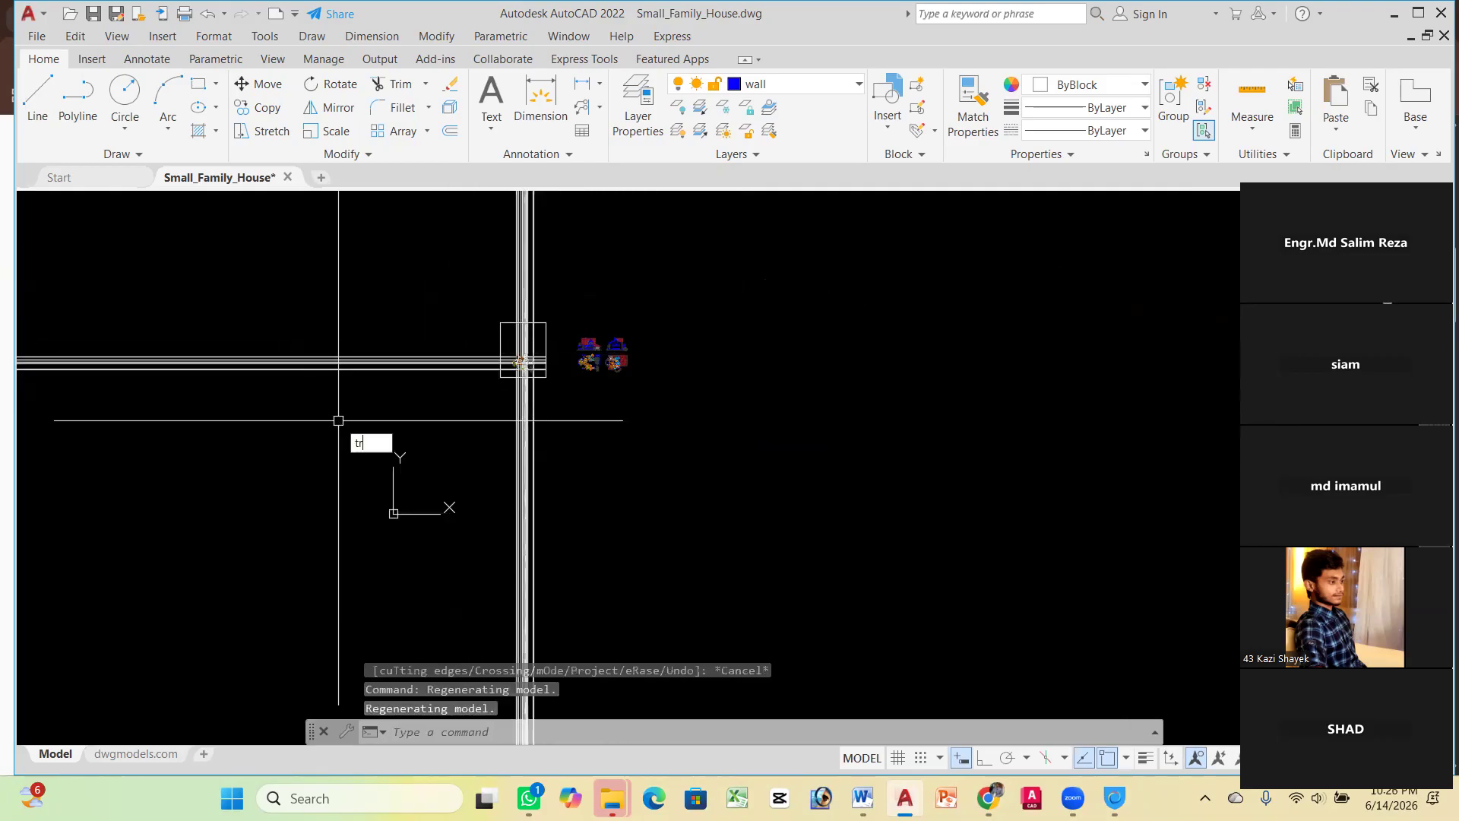
key(Return)
click(439, 271)
click(463, 410)
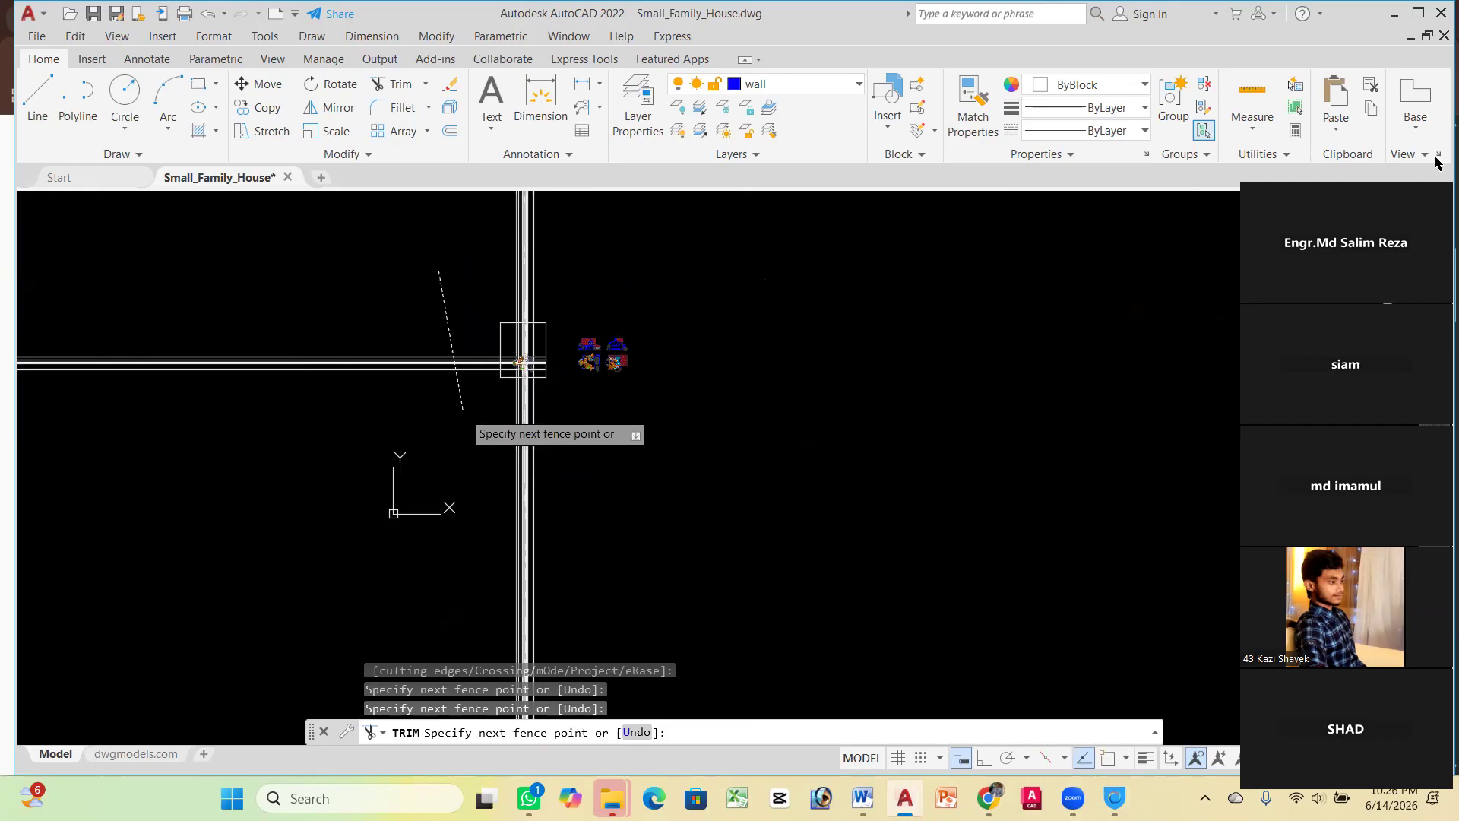
scroll(462, 410, up, 6)
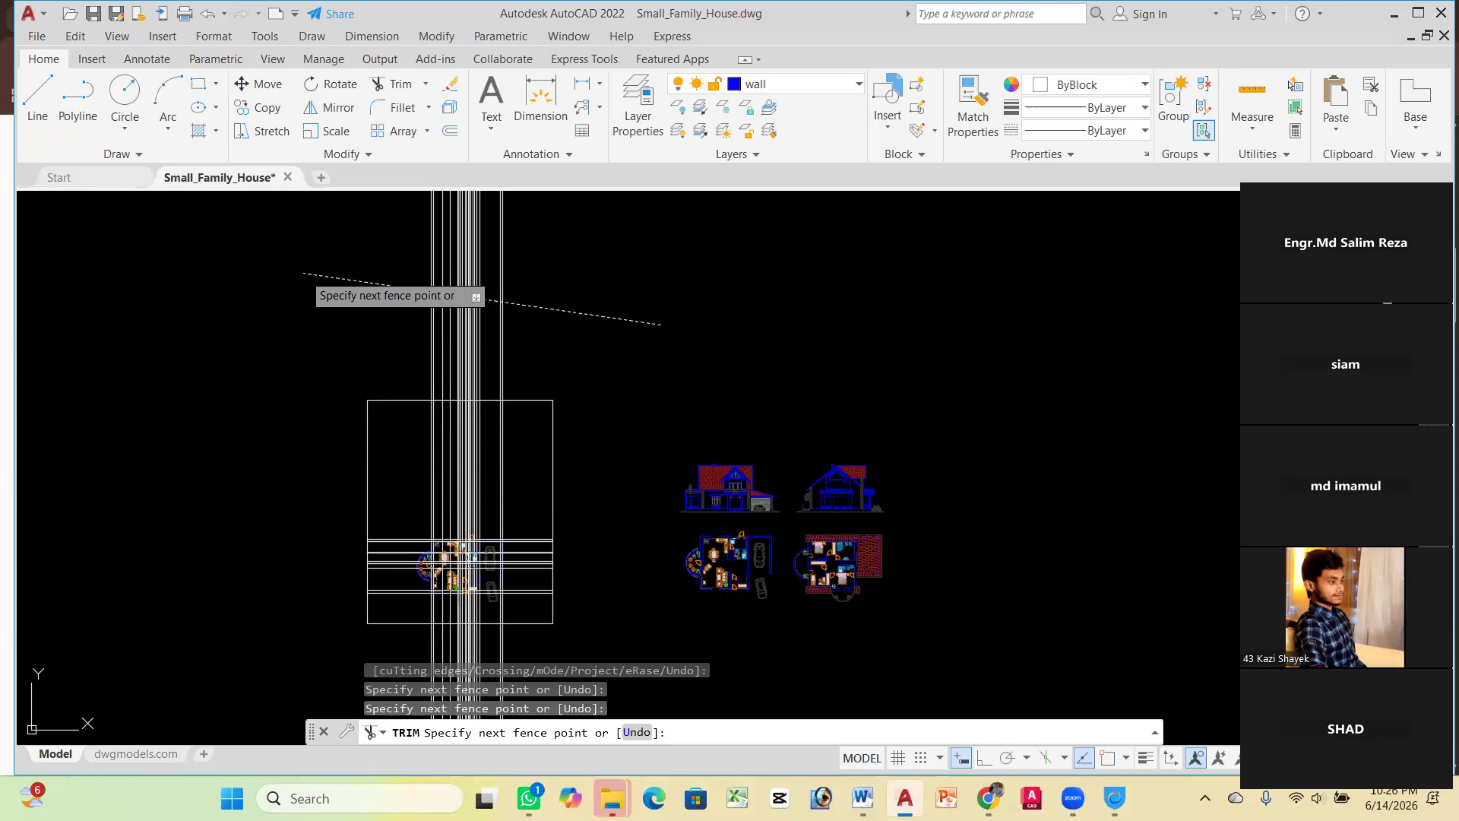
key(Return)
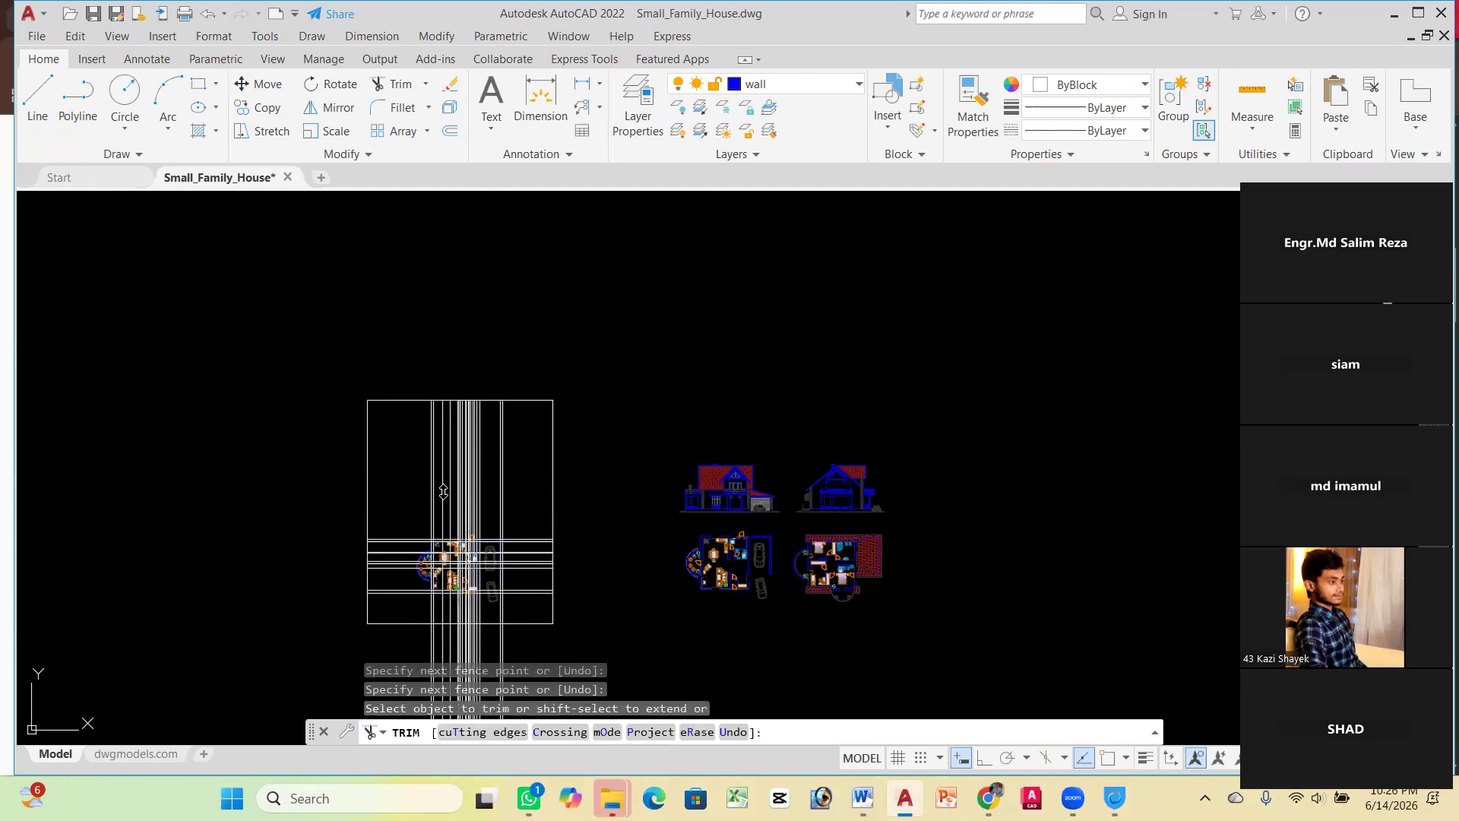
Cancel the repeated trim and dismiss the drawing's shortcut menu
key(Return)
key(Return)
scroll(610, 259, down, 5)
scroll(578, 358, up, 5)
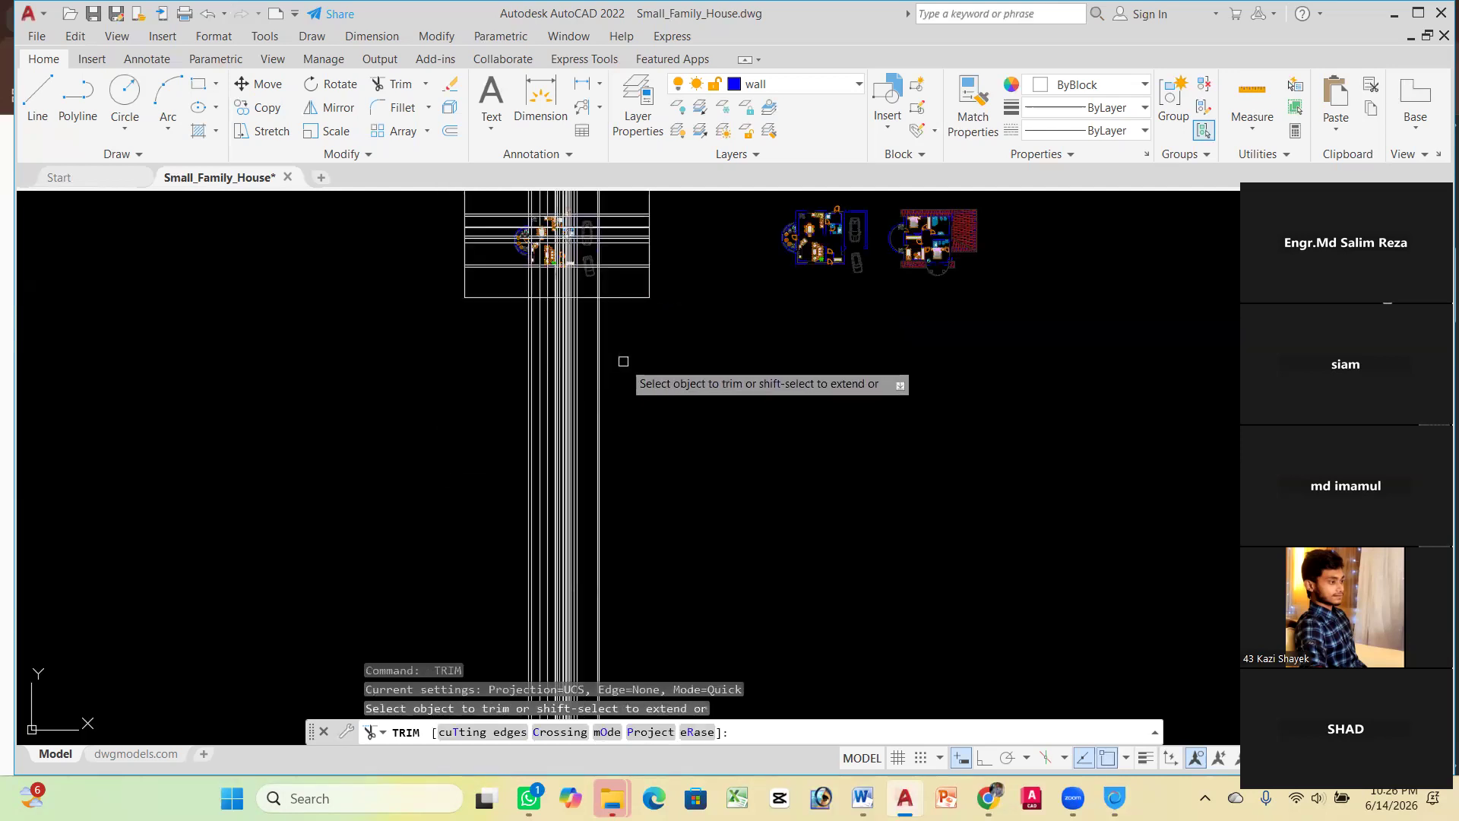
key(Escape)
key(Escape)
key(Escape)
right_click(672, 417)
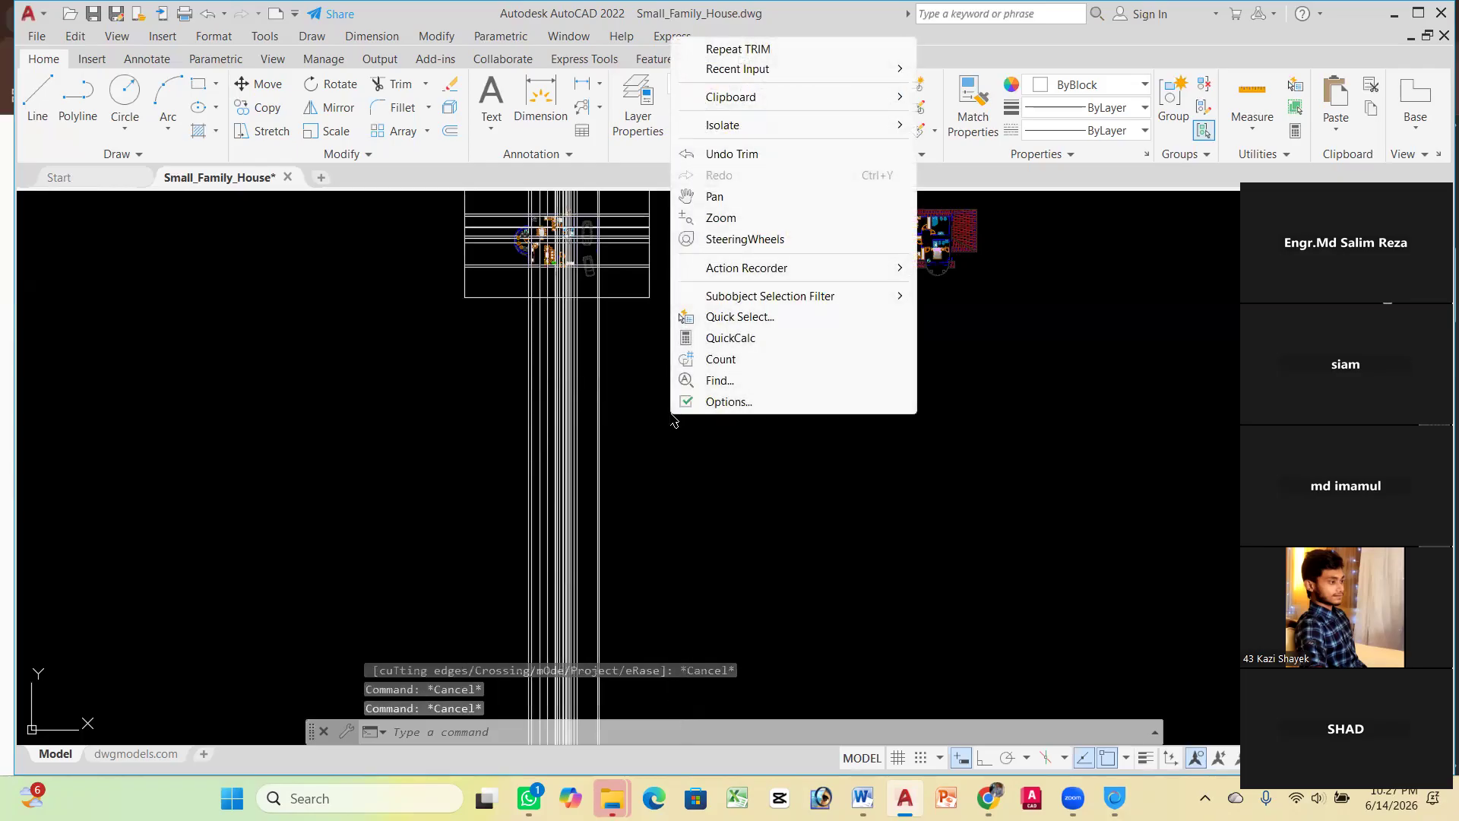
click(675, 443)
key(Escape)
key(Escape)
key(Escape)
Fence-trim the vertical construction lines protruding from the rectangle with TR
text(tr)
key(Return)
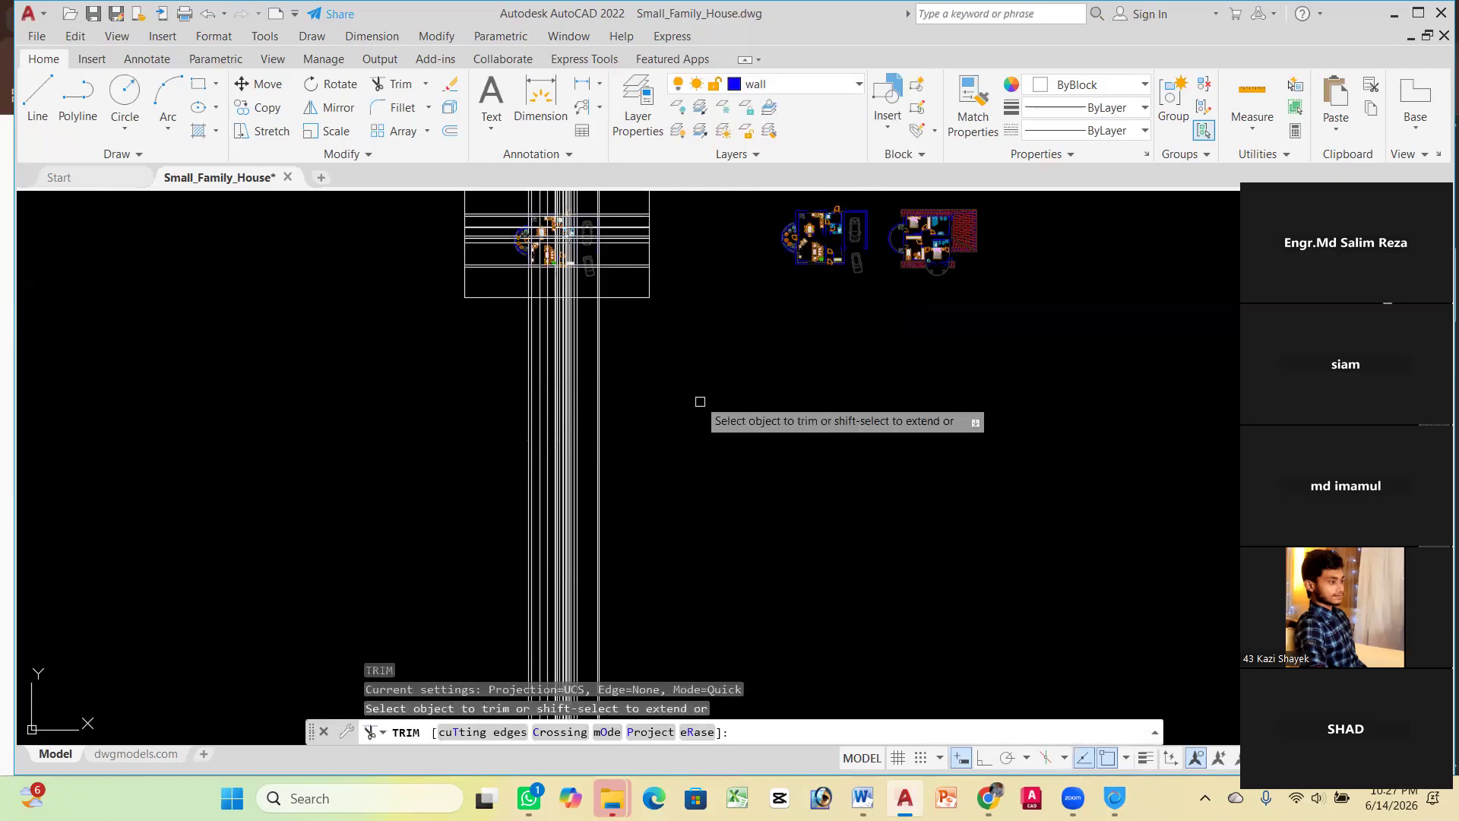
click(683, 328)
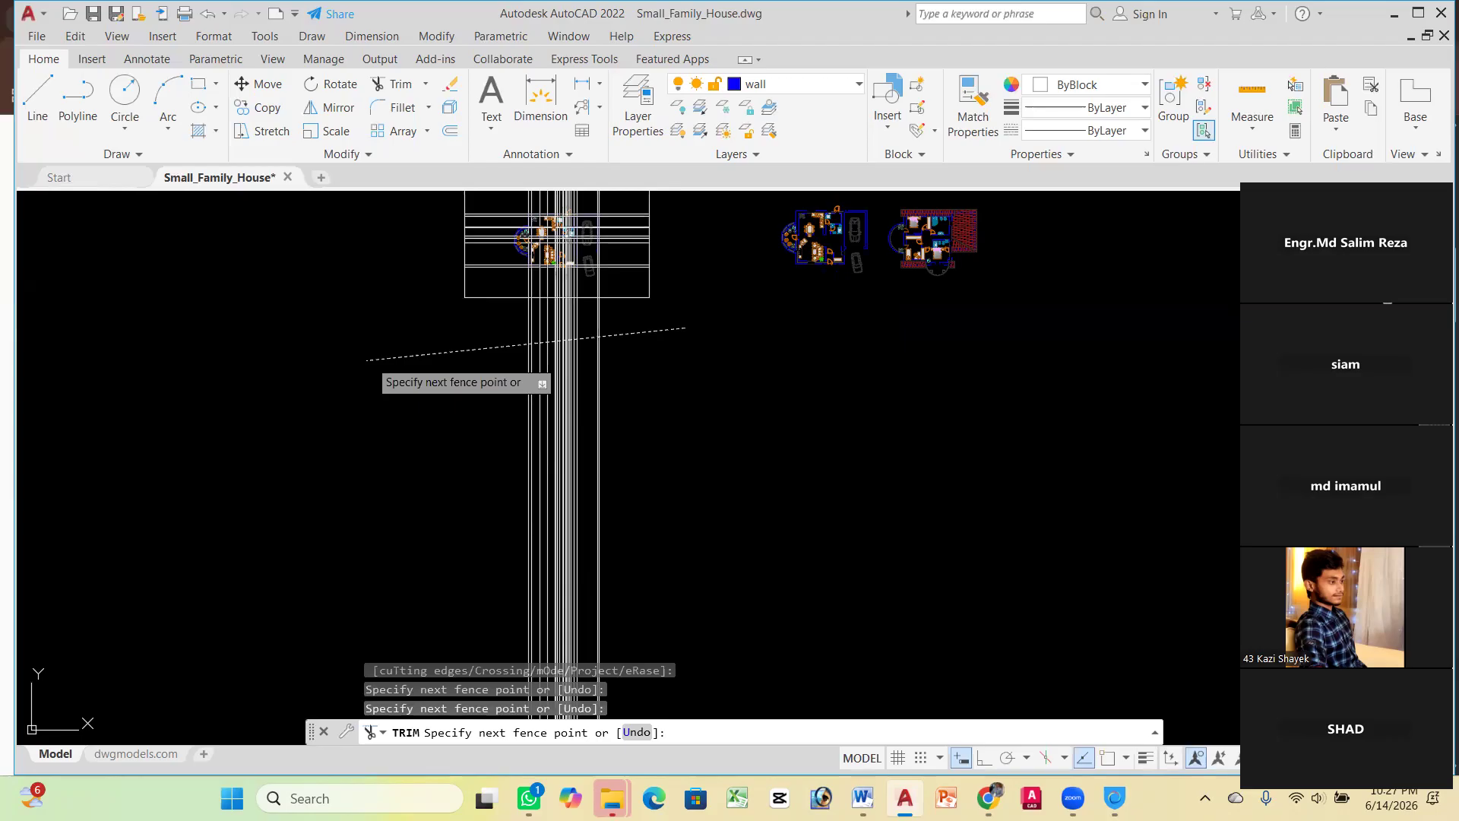
key(Return)
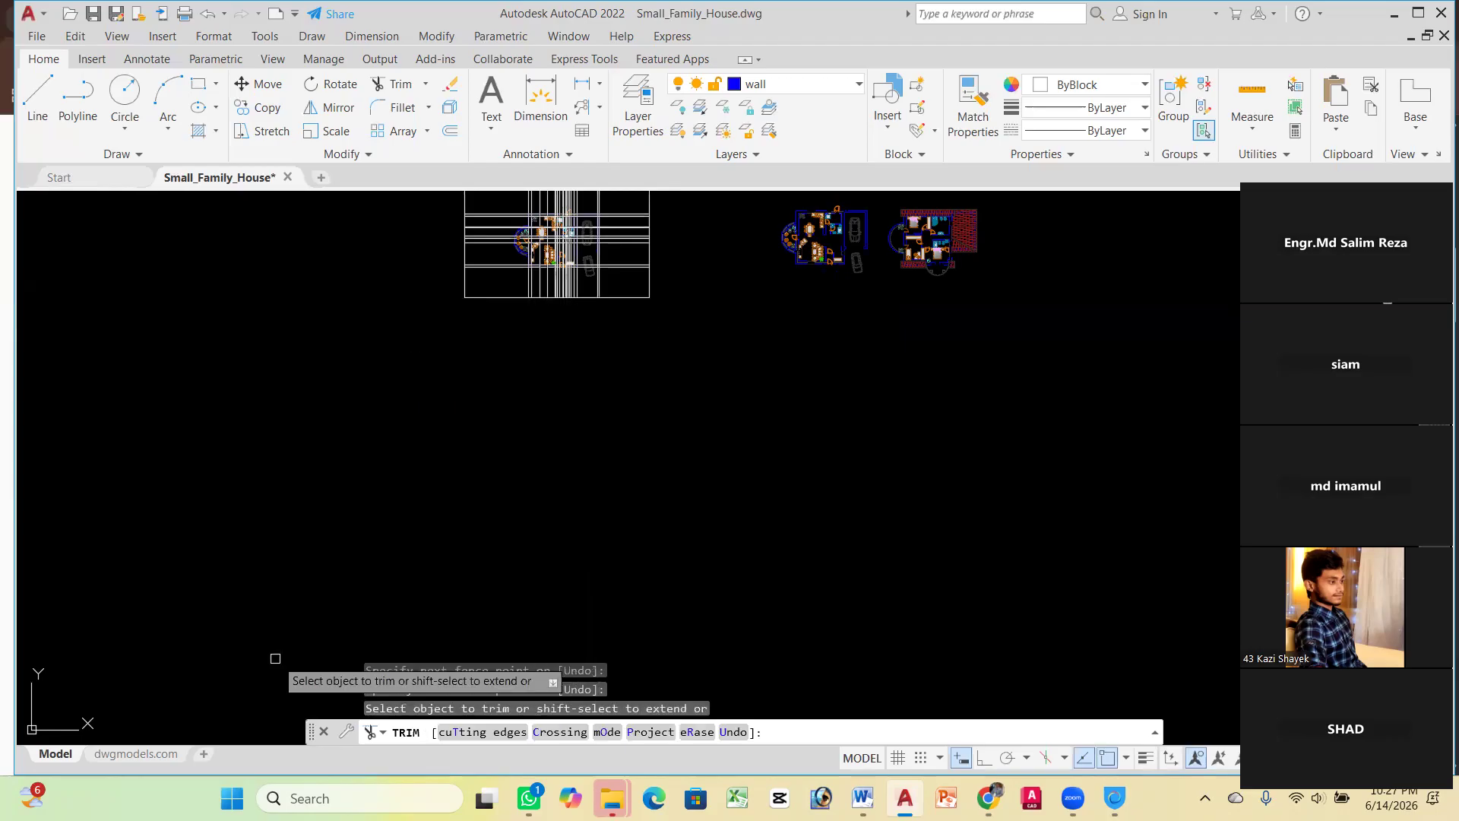
scroll(563, 445, down, 3)
scroll(574, 342, up, 6)
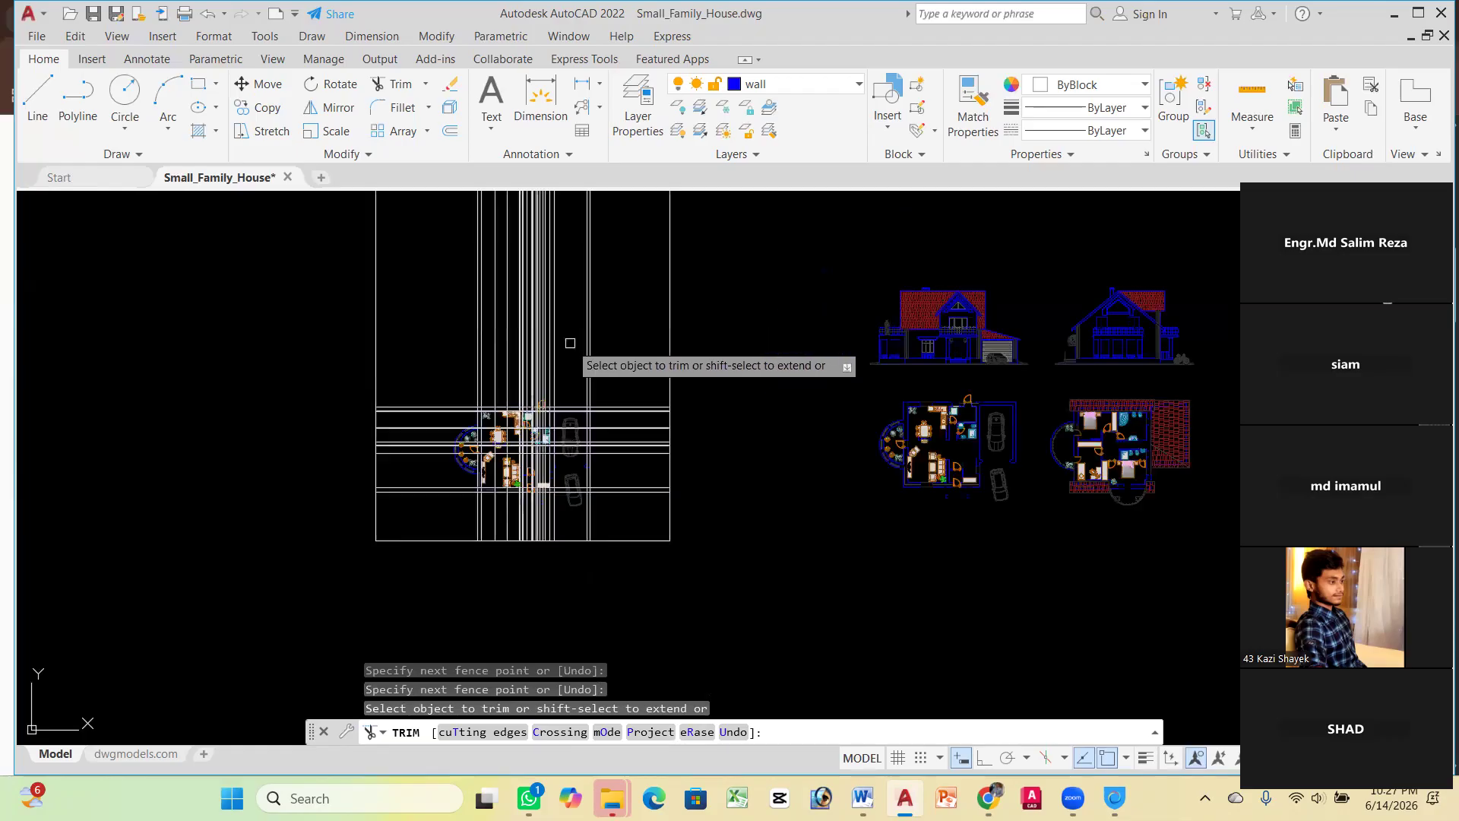
scroll(501, 471, up, 4)
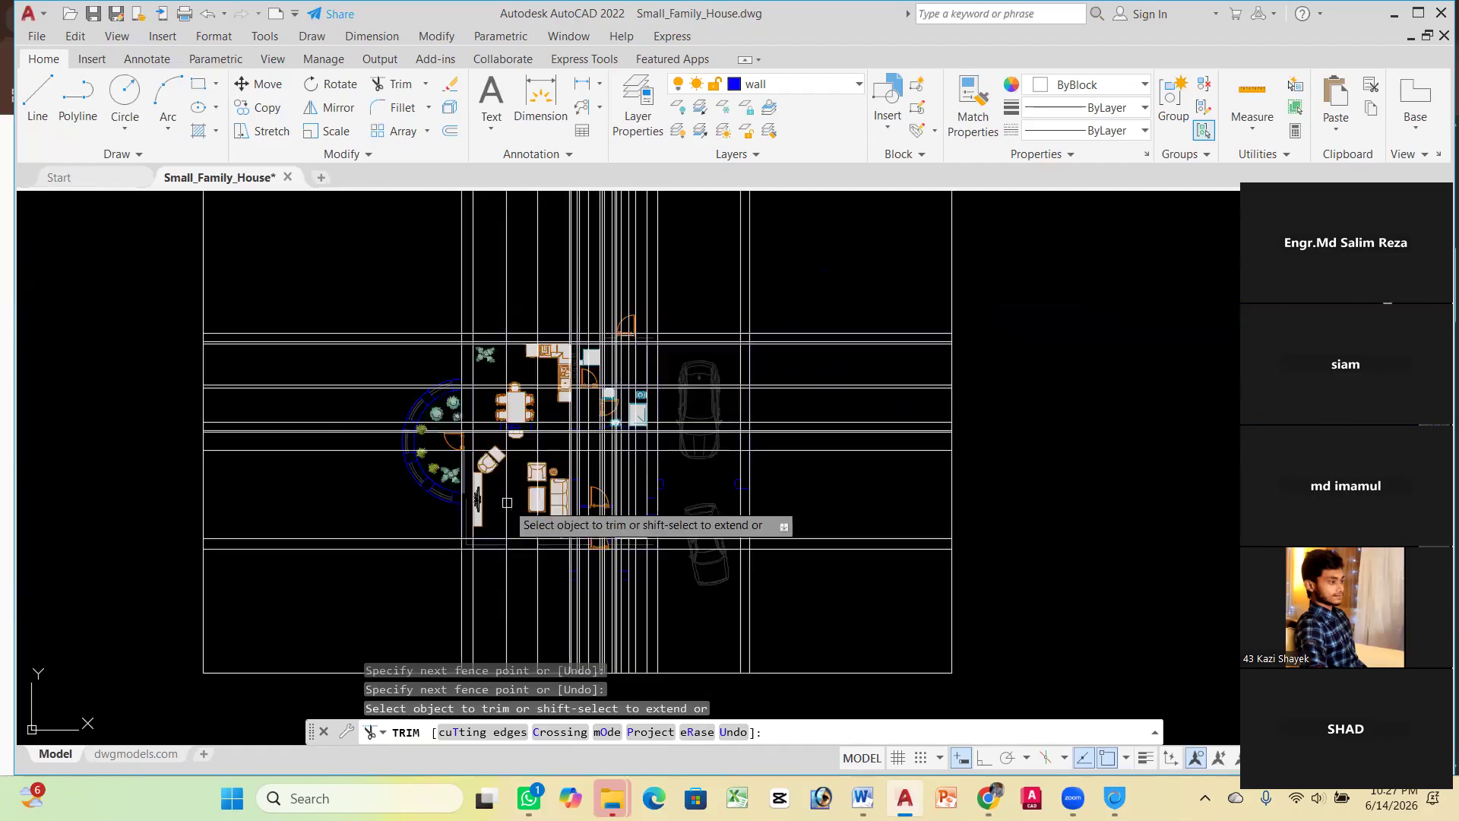
scroll(303, 307, down, 2)
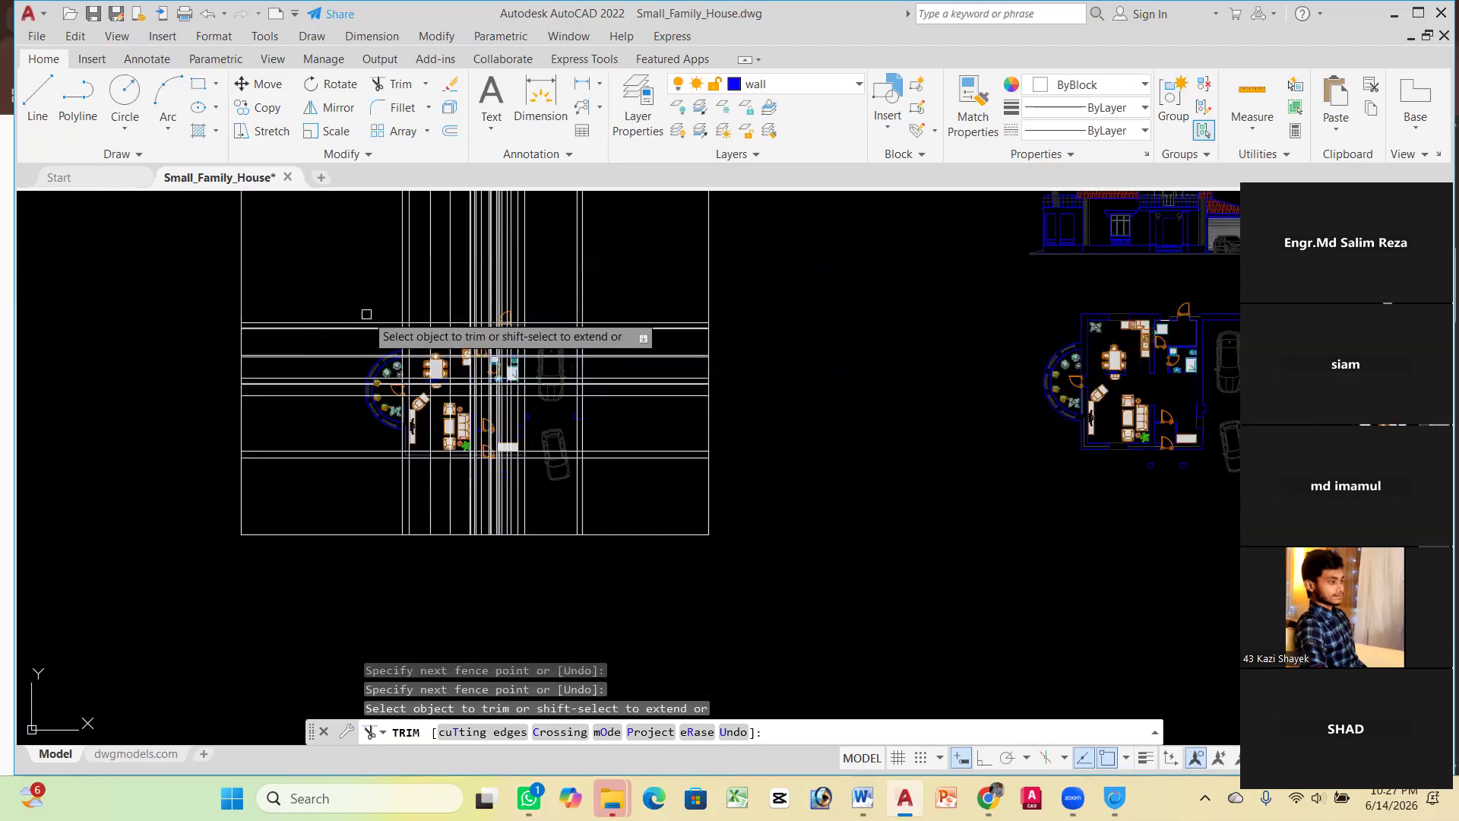
scroll(366, 315, up, 4)
scroll(477, 450, down, 2)
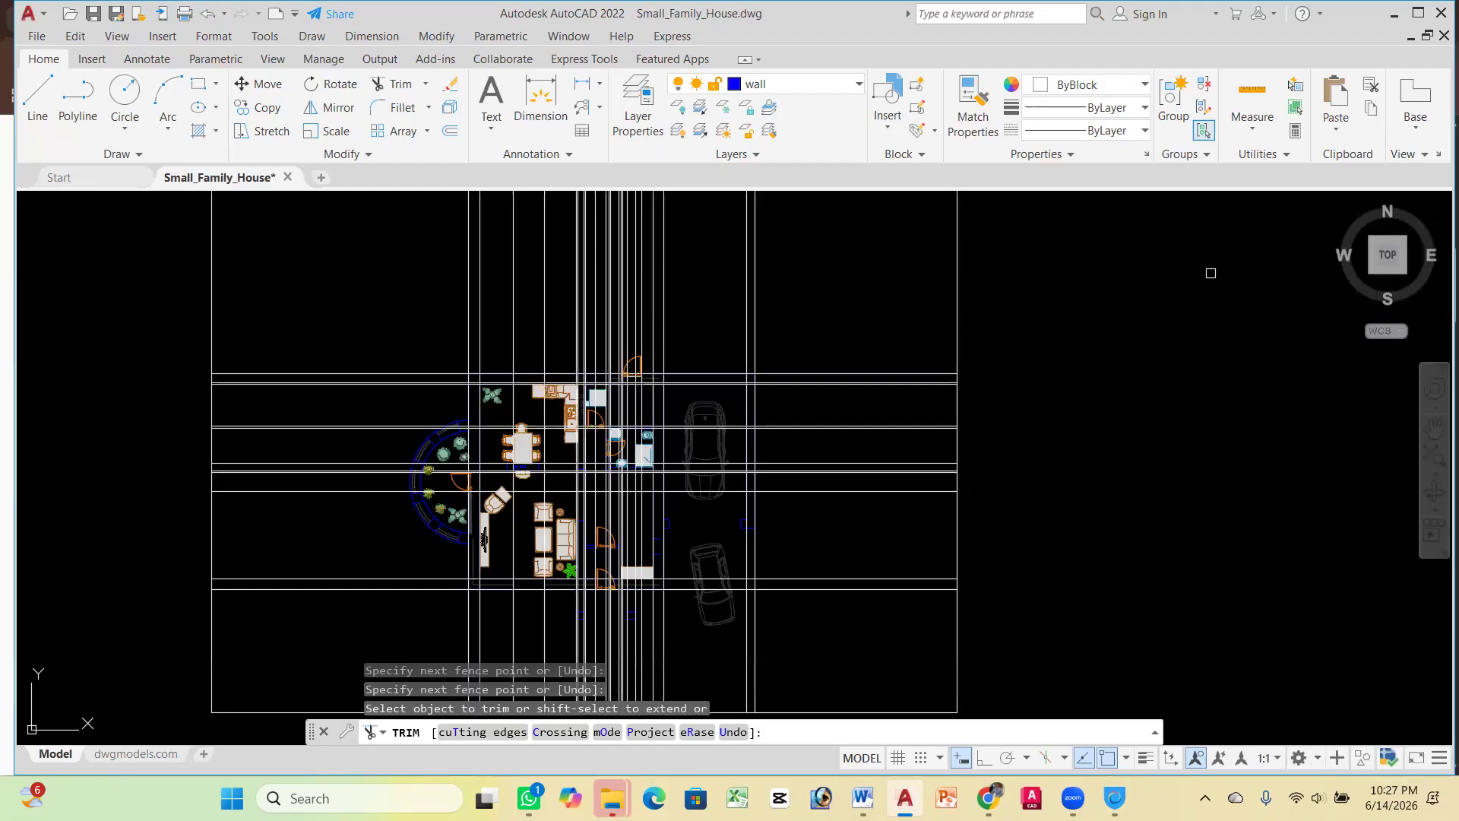
Return to the AutoCAD window, pan back onto the plan copy and cancel trimming
click(904, 798)
click(919, 711)
scroll(534, 276, down, 2)
middle_drag(535, 276, 619, 201)
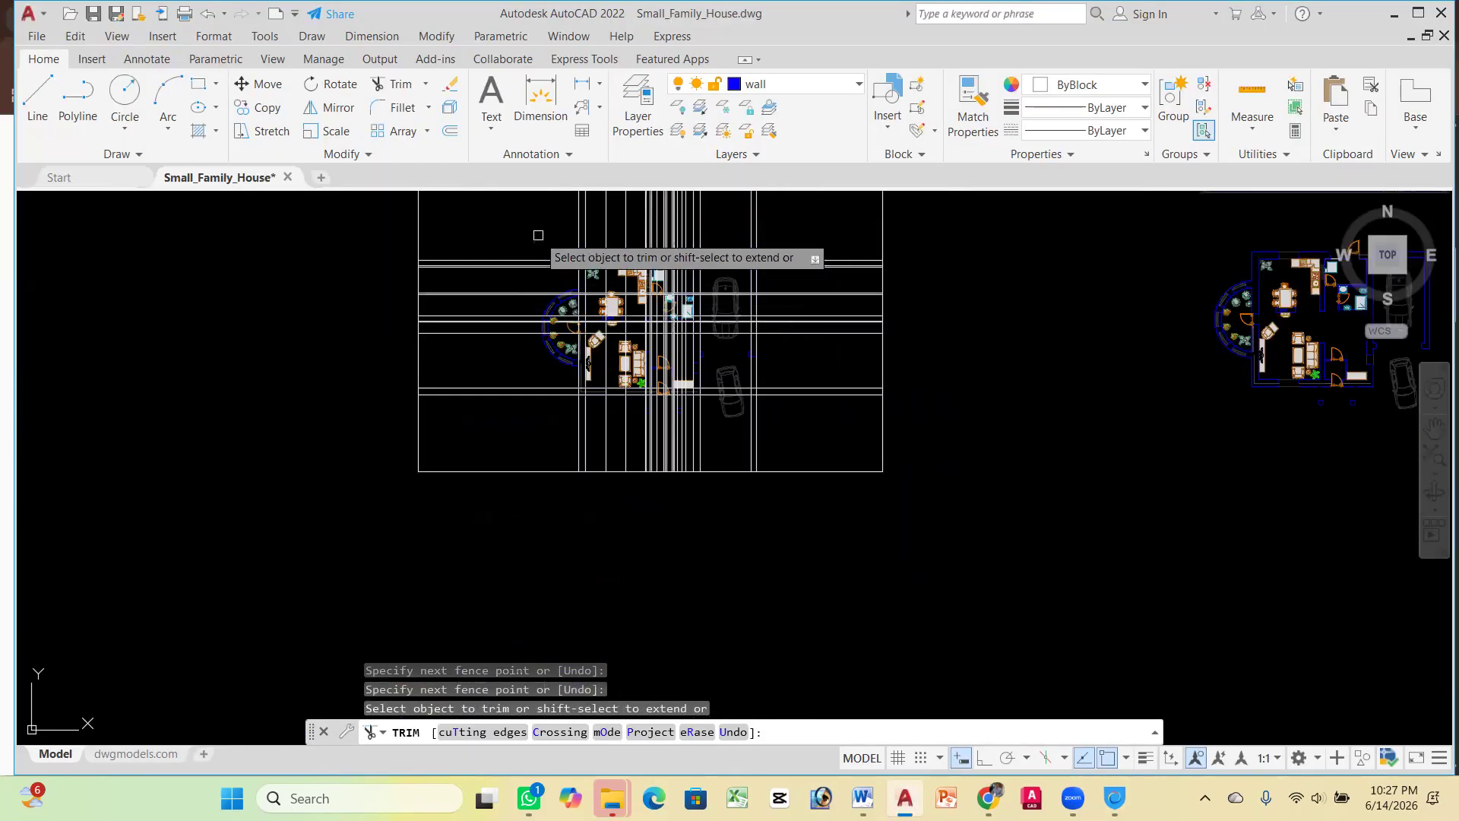
scroll(538, 235, up, 1)
key(Escape)
key(Escape)
key(Escape)
scroll(545, 274, up, 2)
Fence-trim the overhanging lines above the floor plan copy
text(TR)
click(612, 314)
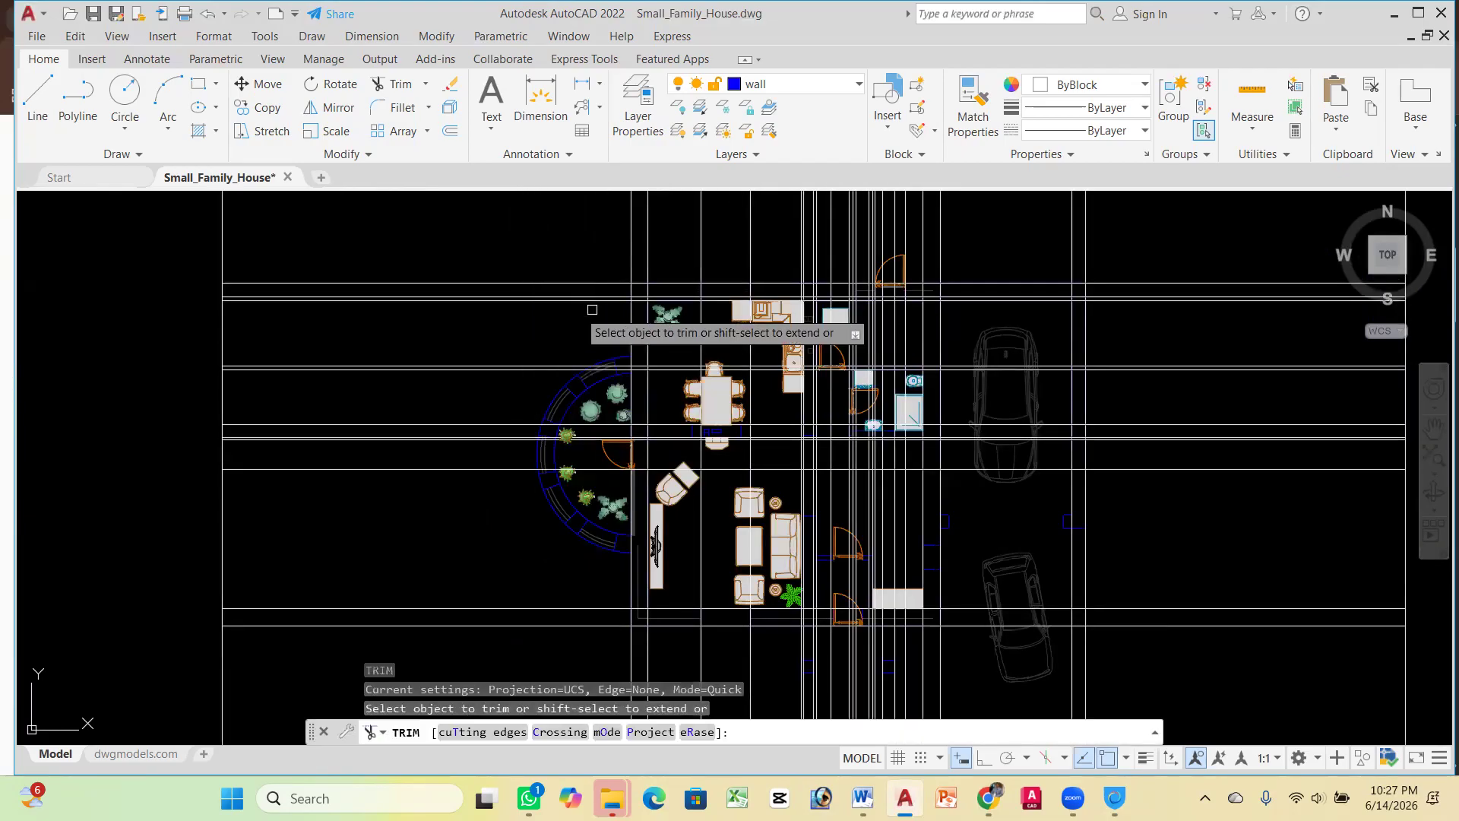
scroll(463, 352, down, 2)
scroll(719, 308, up, 2)
click(833, 303)
click(212, 295)
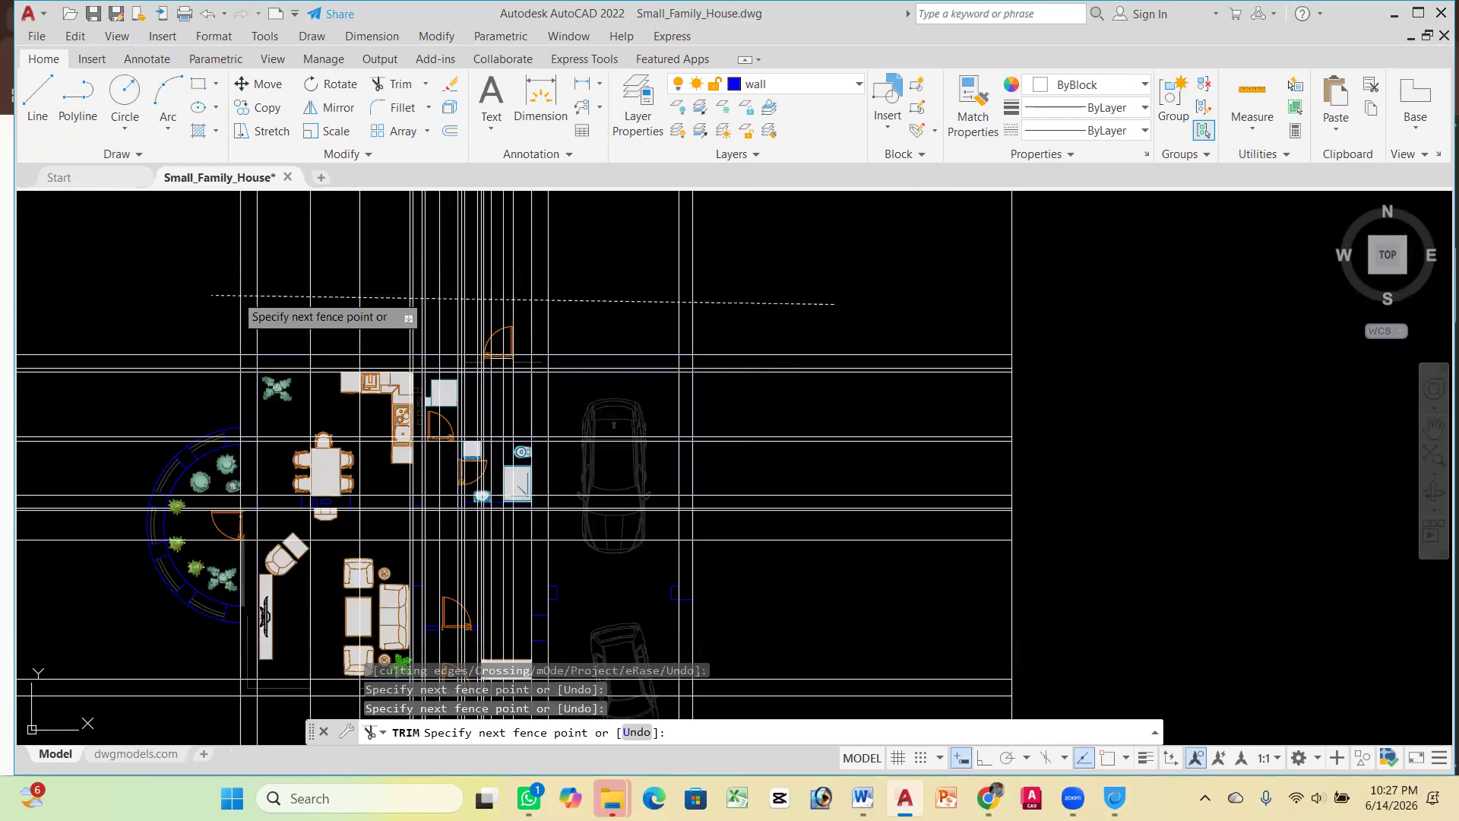
key(Return)
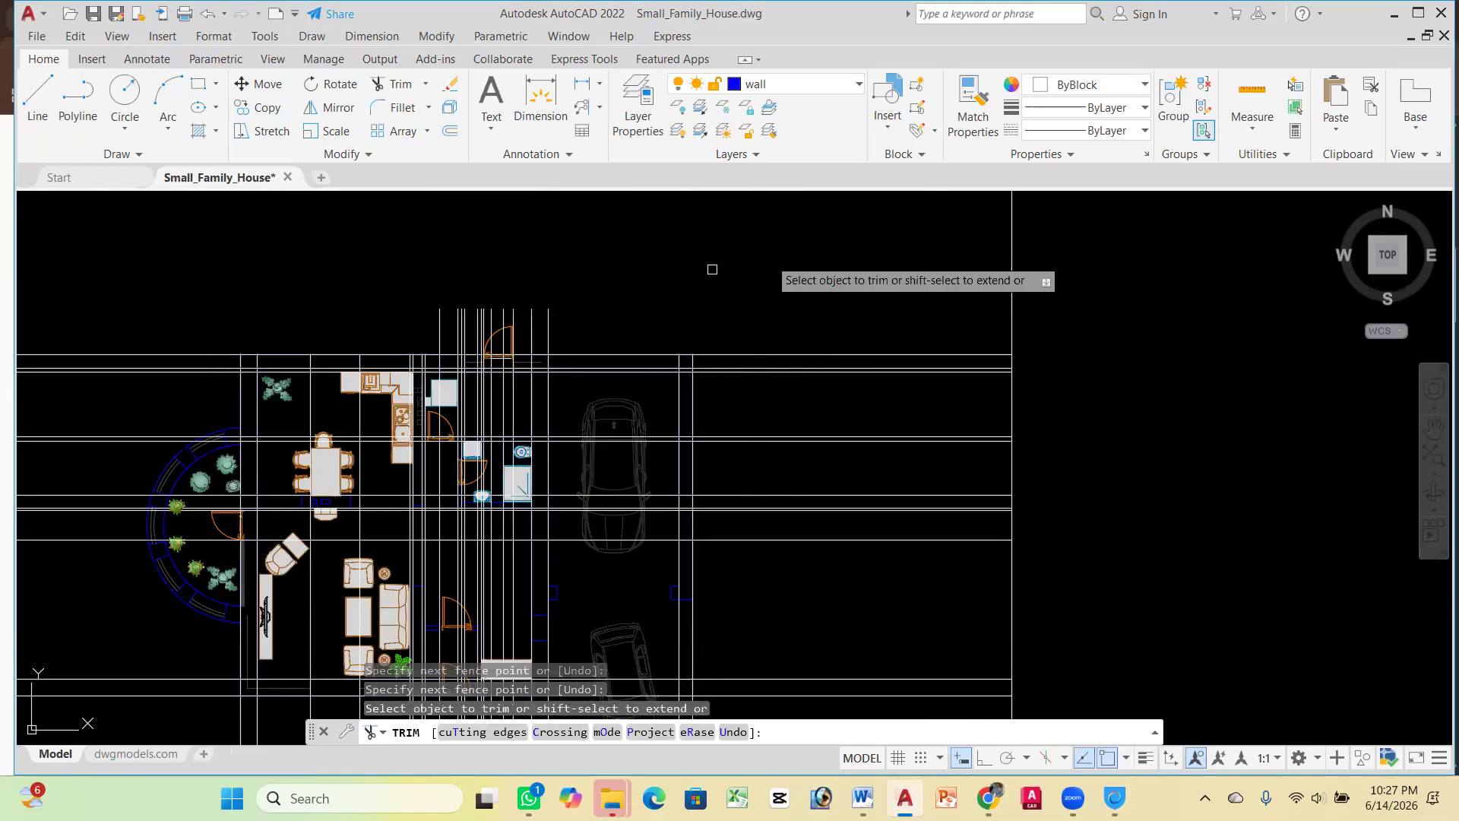
Trim two more short fences of lines, then undo the last trim
scroll(454, 343, up, 5)
click(360, 340)
click(715, 306)
click(945, 306)
click(676, 296)
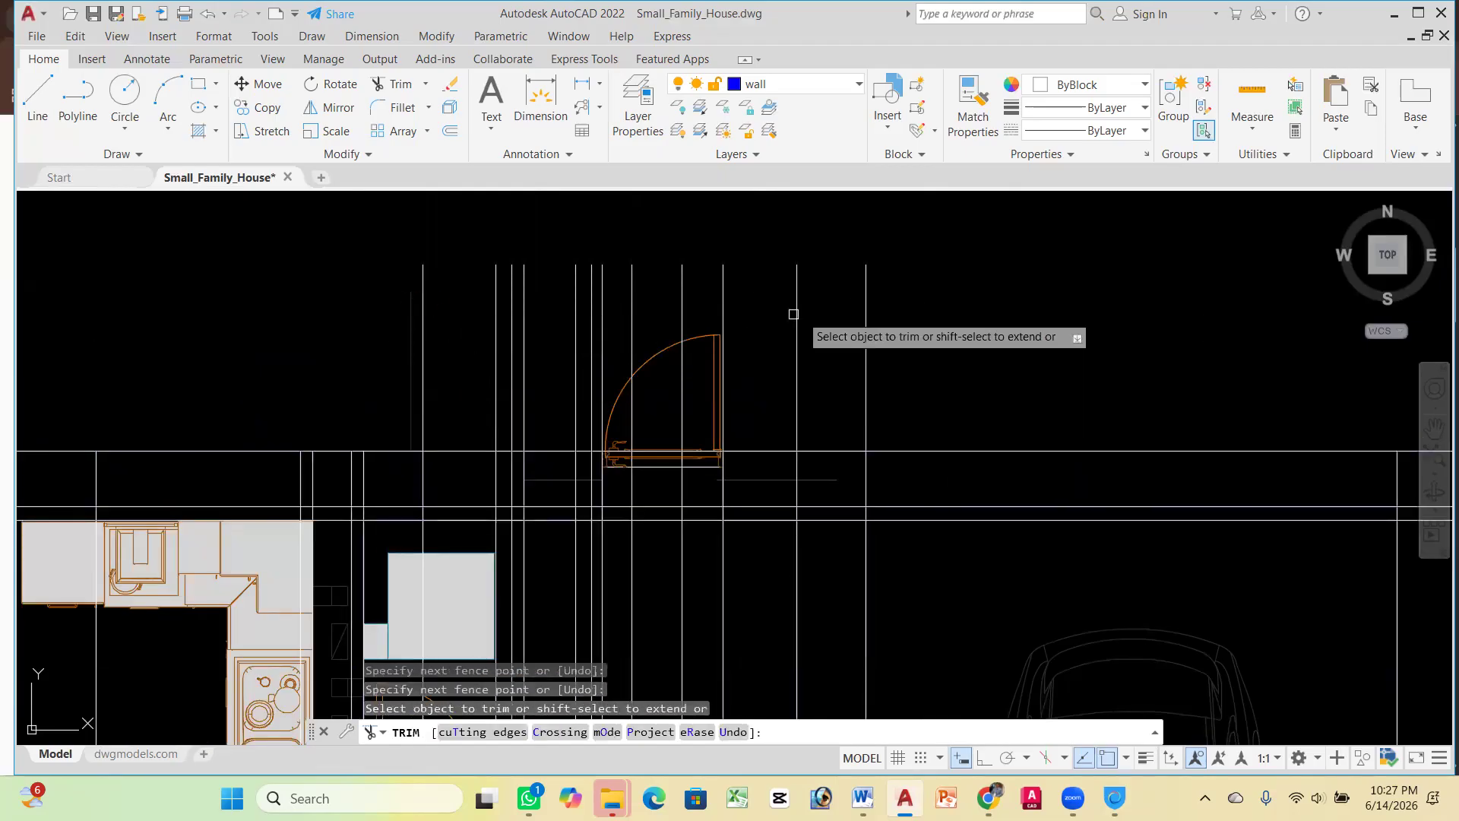
scroll(911, 315, down, 4)
key(Escape)
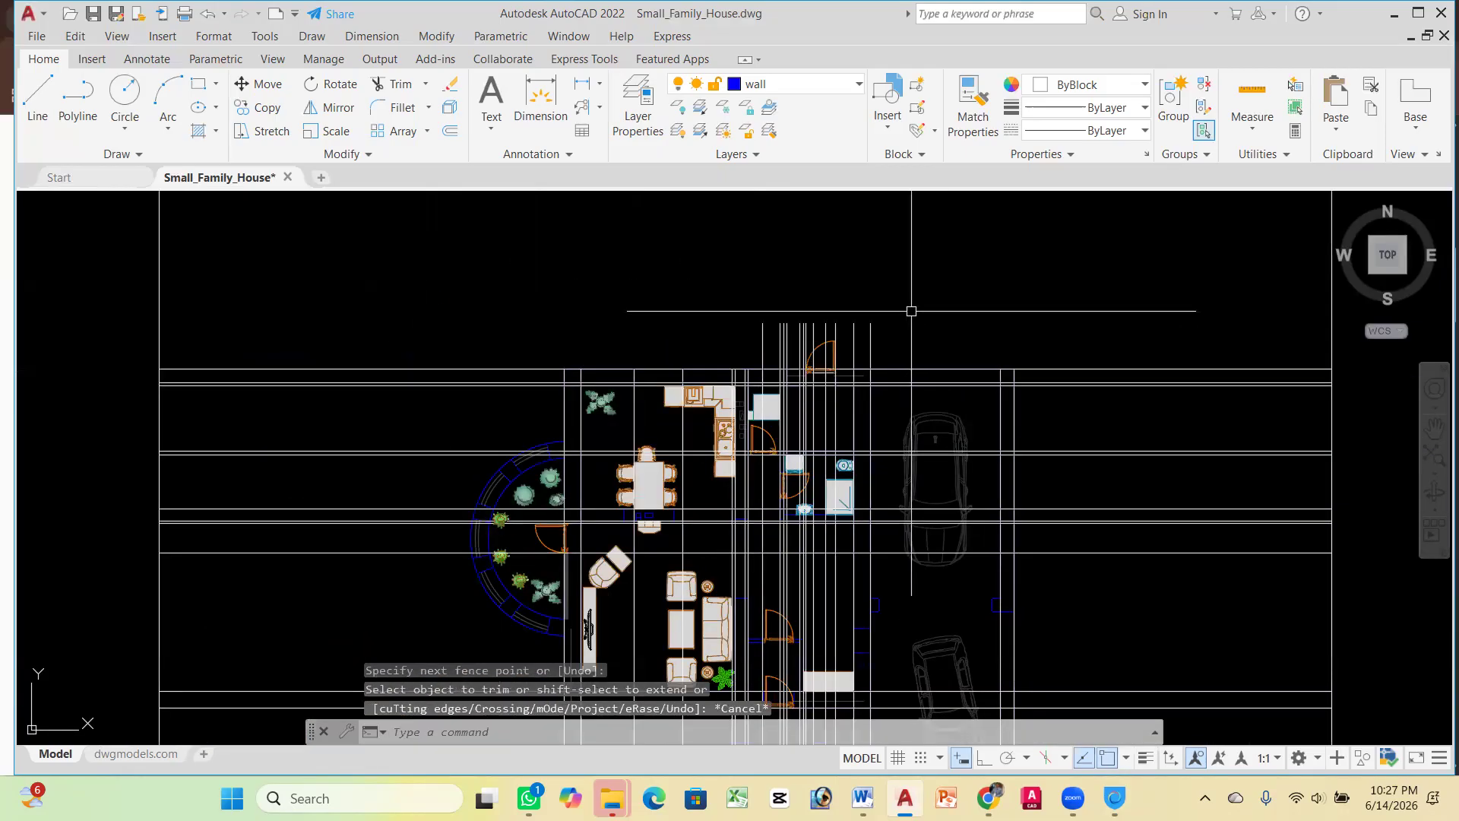
key(ctrl+z)
scroll(854, 312, down, 8)
Copy the window-selected gridded plan to the right of the house drawings
scroll(683, 327, up, 2)
text(x)
key(Escape)
text(c)
key(Down)
key(Return)
click(426, 214)
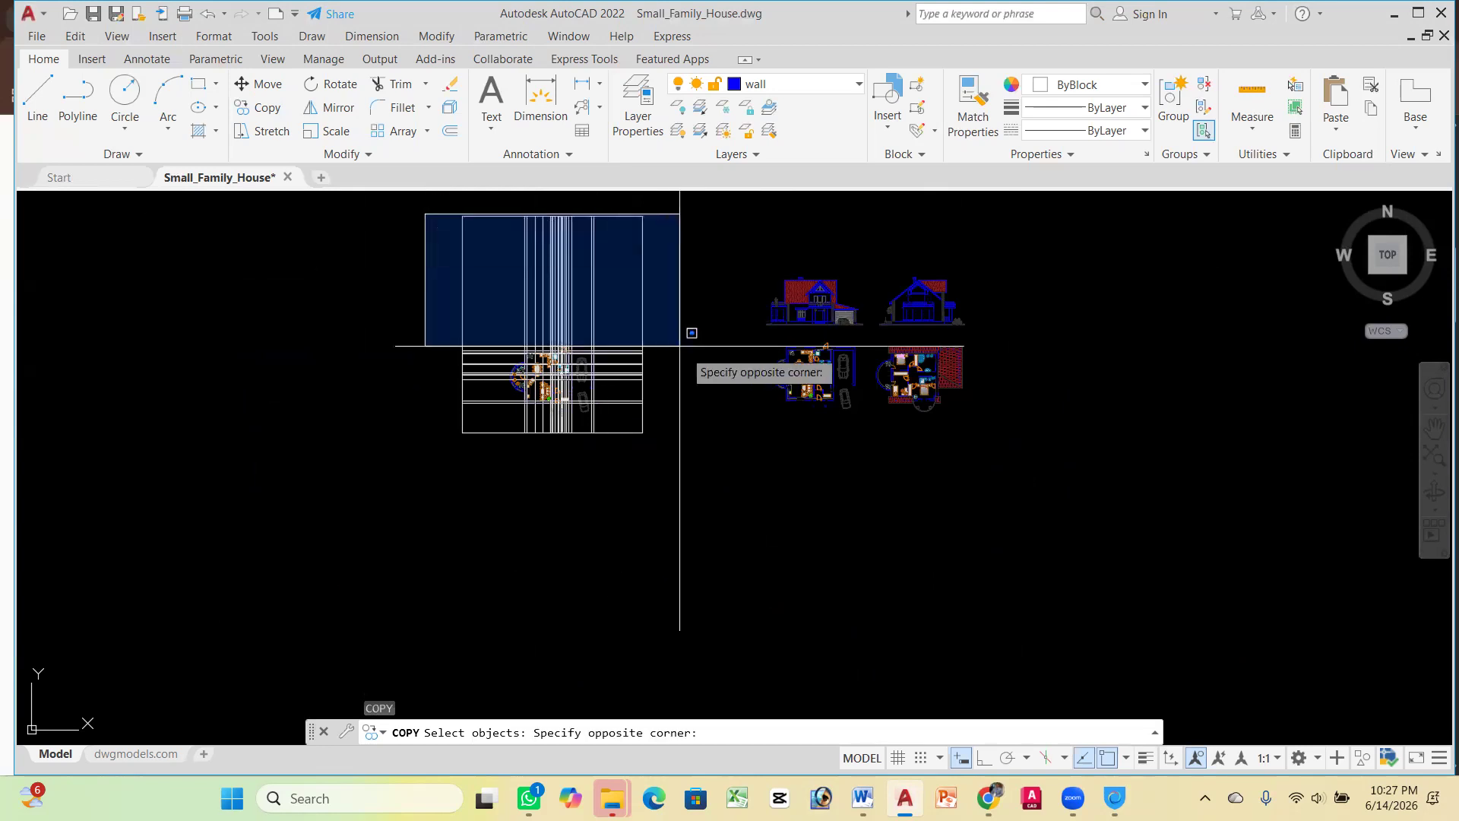
click(689, 494)
key(Return)
click(622, 380)
scroll(563, 475, down, 4)
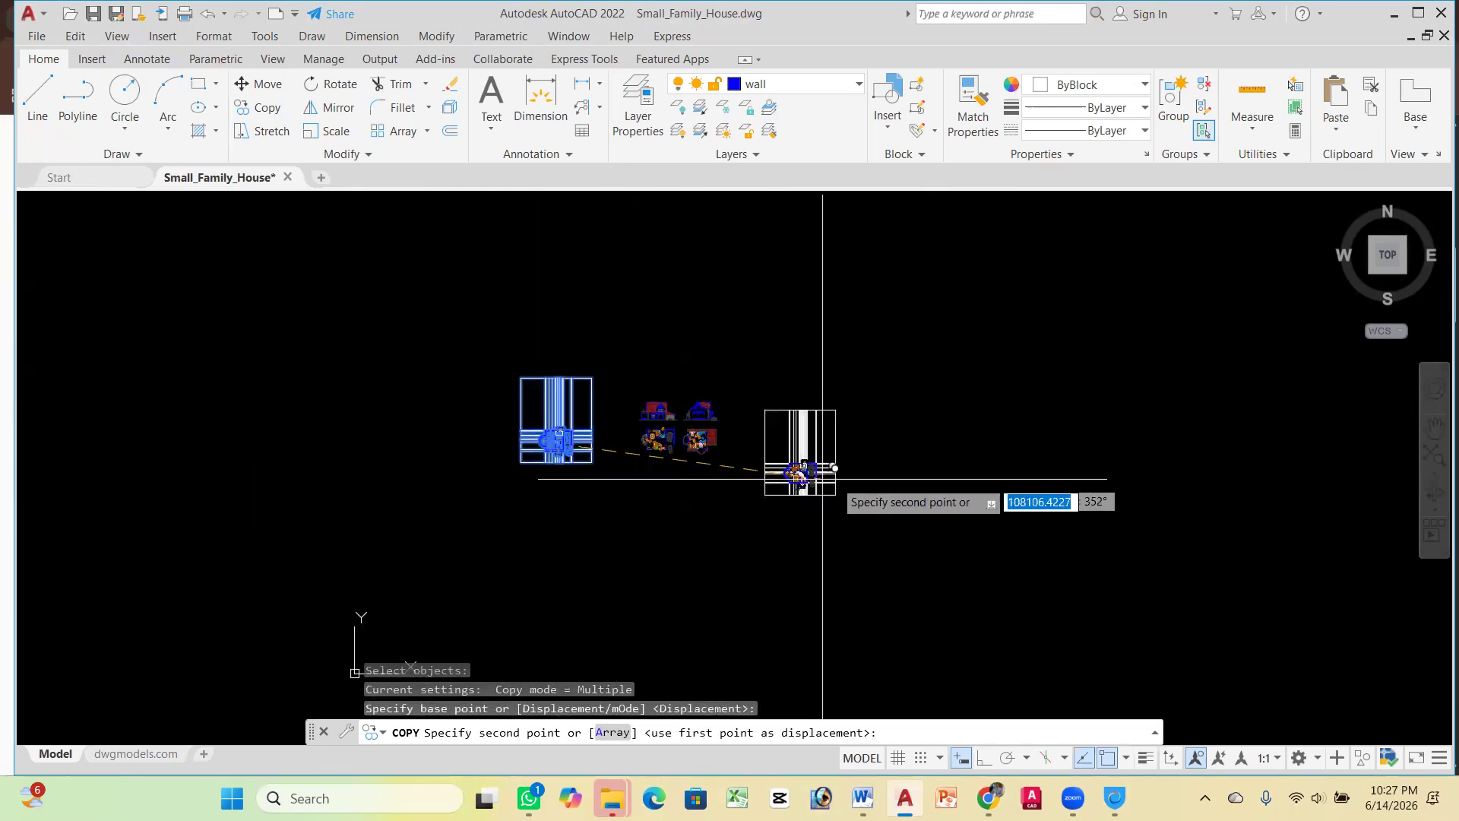
key(Escape)
scroll(865, 435, up, 5)
scroll(865, 435, up, 2)
scroll(759, 391, down, 2)
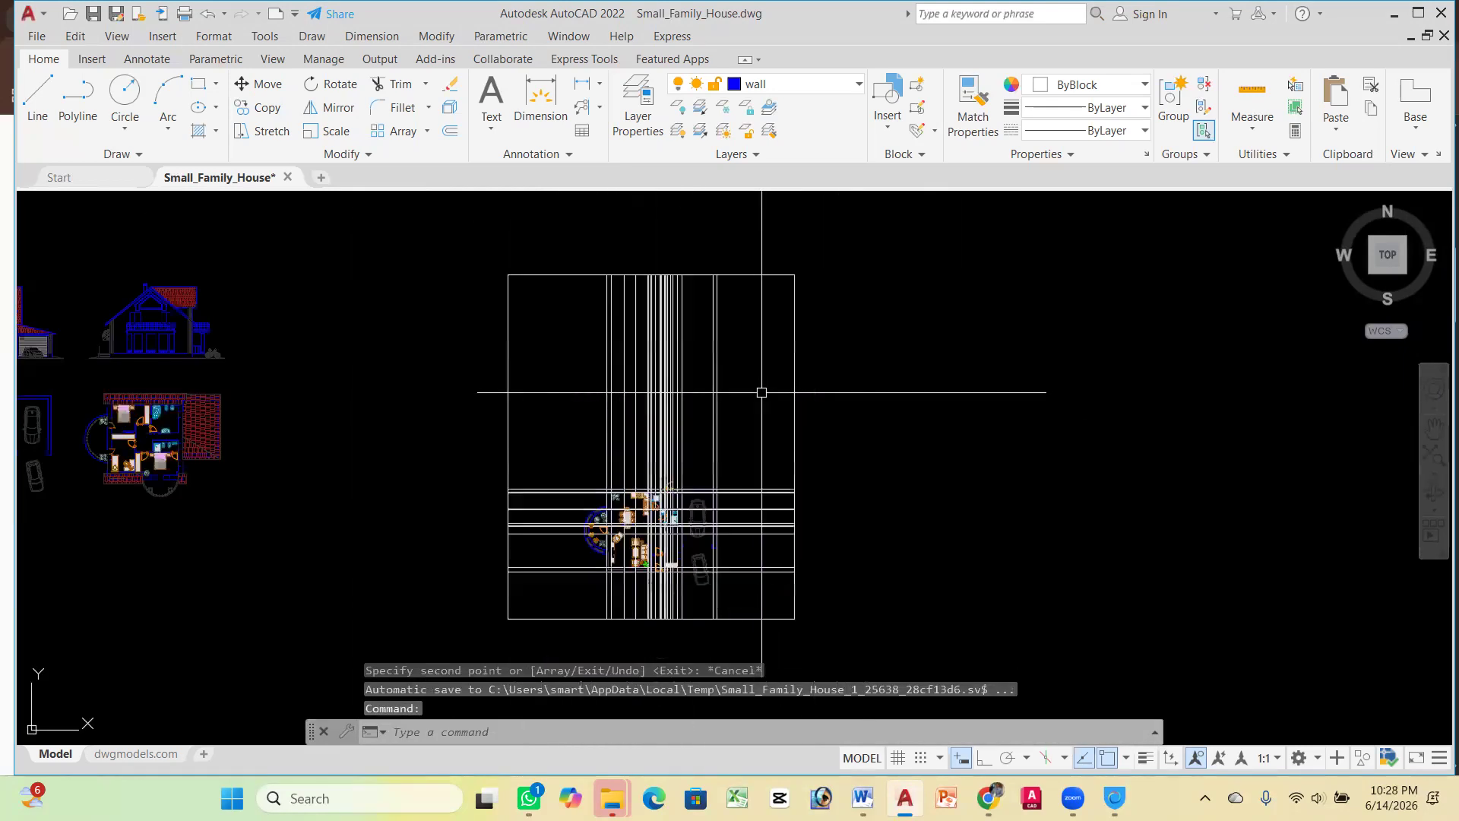
Start a TR fence trim above the copied rectangle
text(tr)
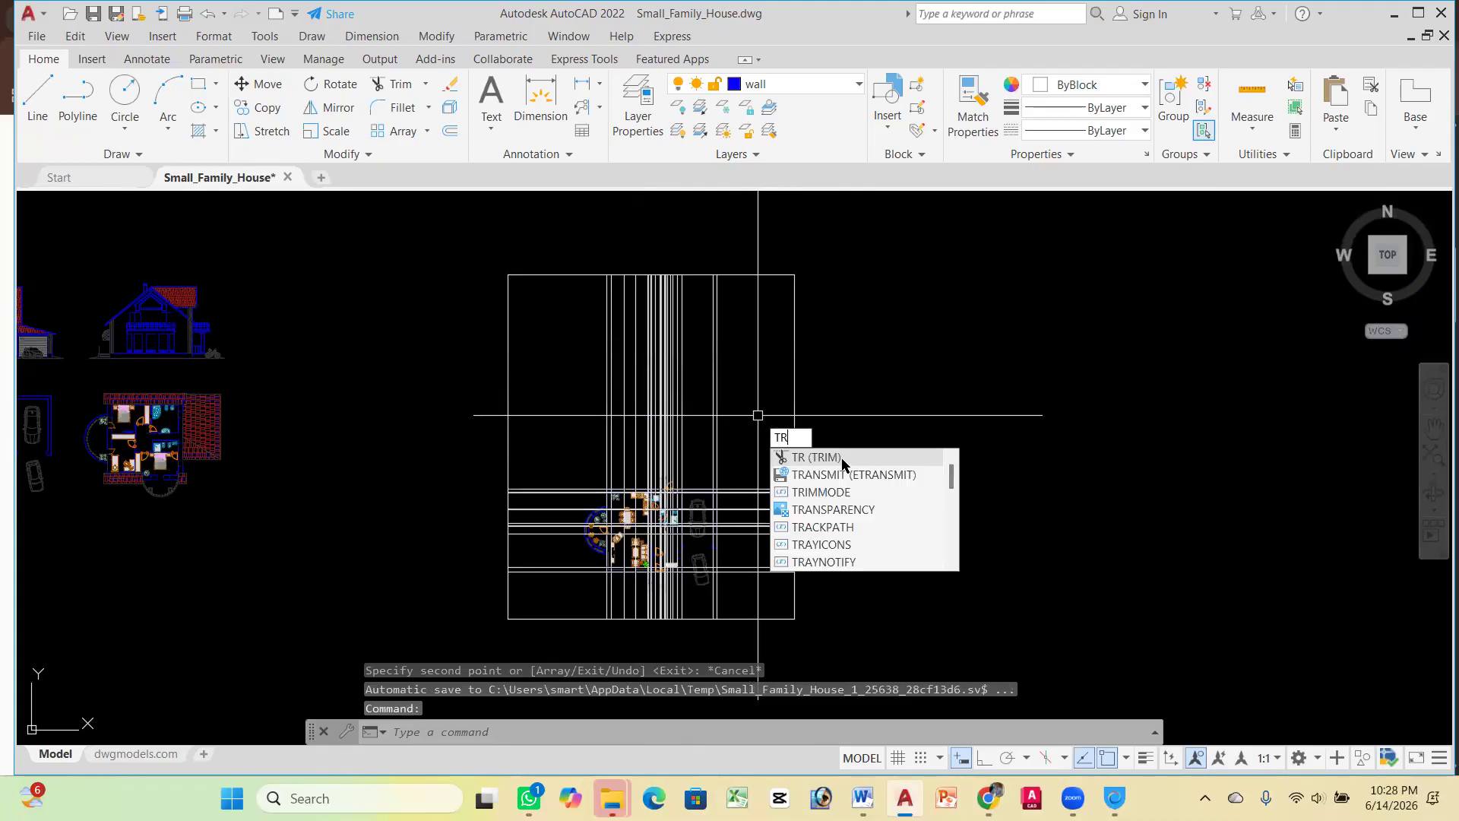
key(Return)
click(840, 419)
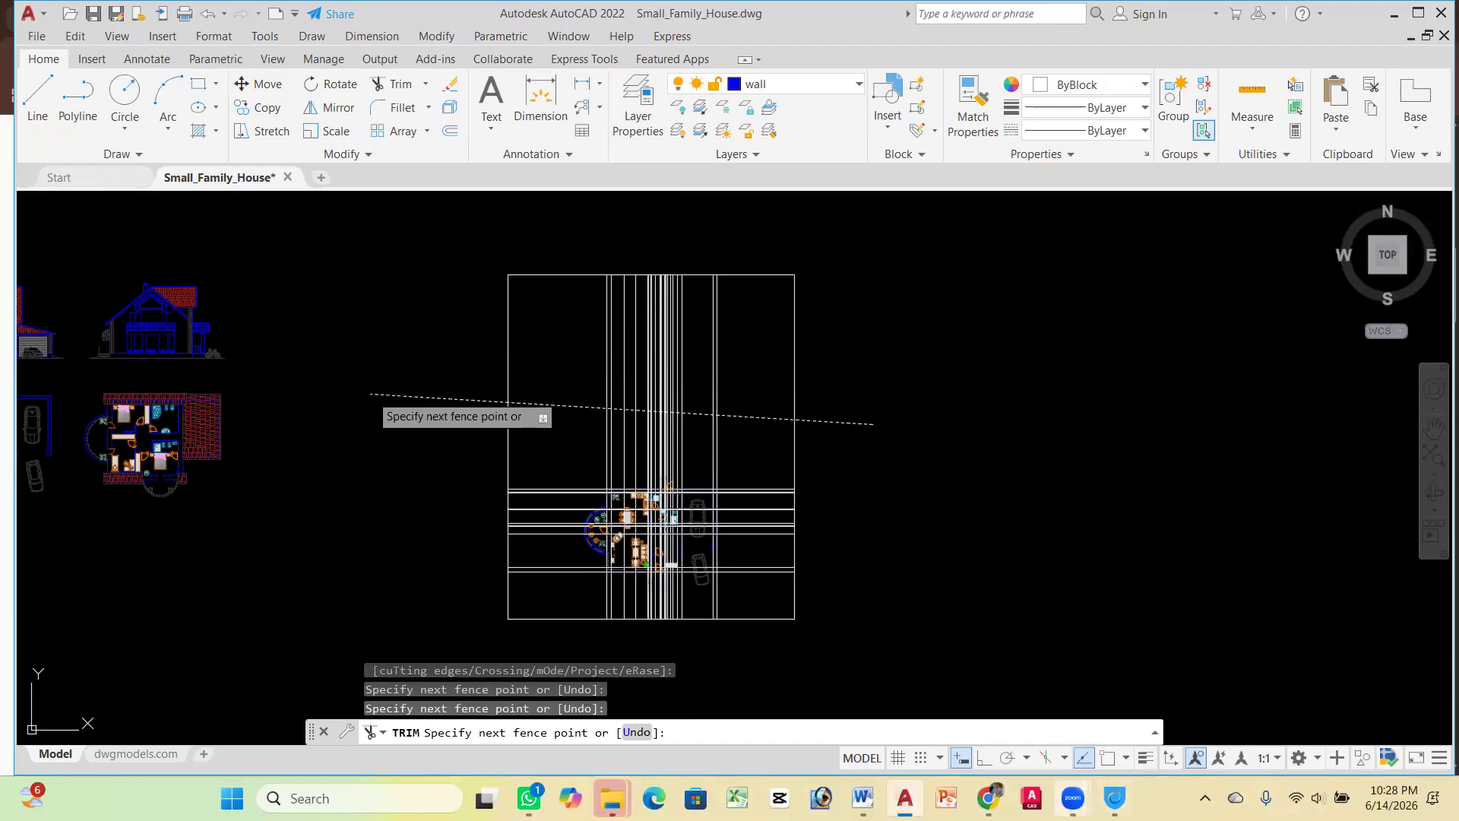
Switch from AutoCAD to the dwgnet small-family house plan download page in Chrome
mouse_move(1073, 798)
click(1239, 726)
click(990, 798)
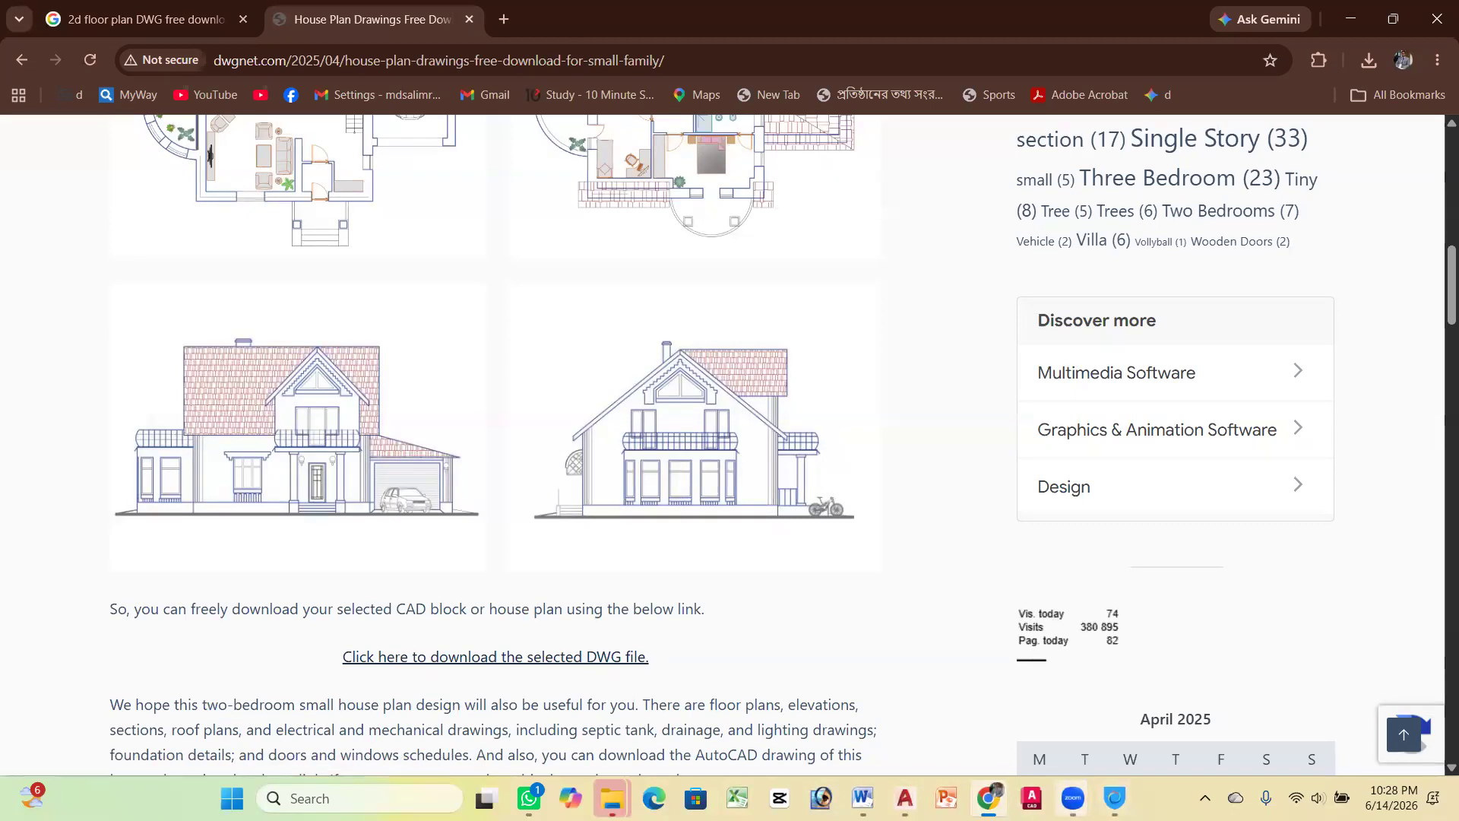
Flip between Chrome, the Word Class-08 notes and the AutoCAD house drawing
click(905, 799)
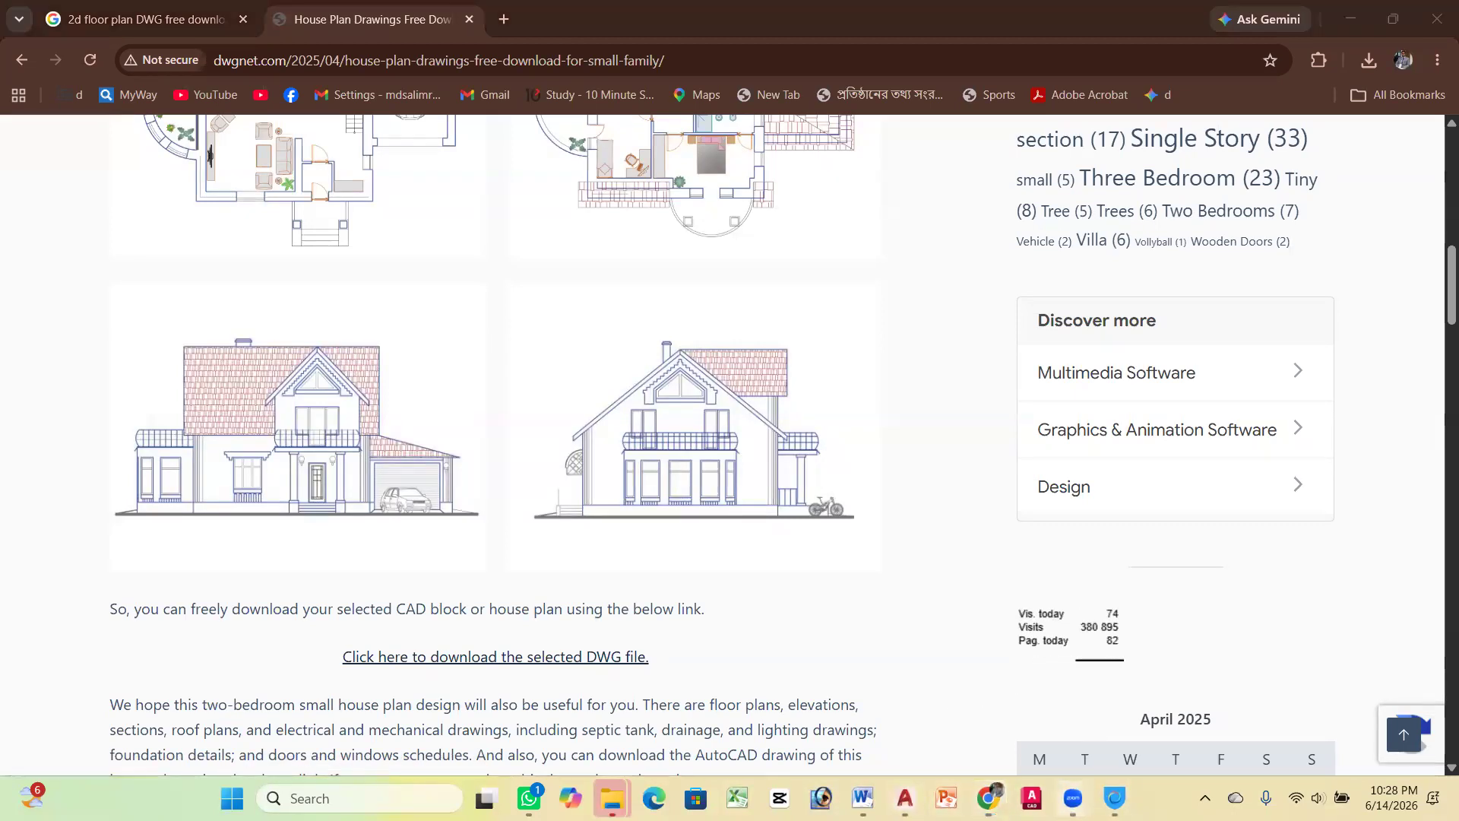
mouse_move(1073, 798)
click(988, 795)
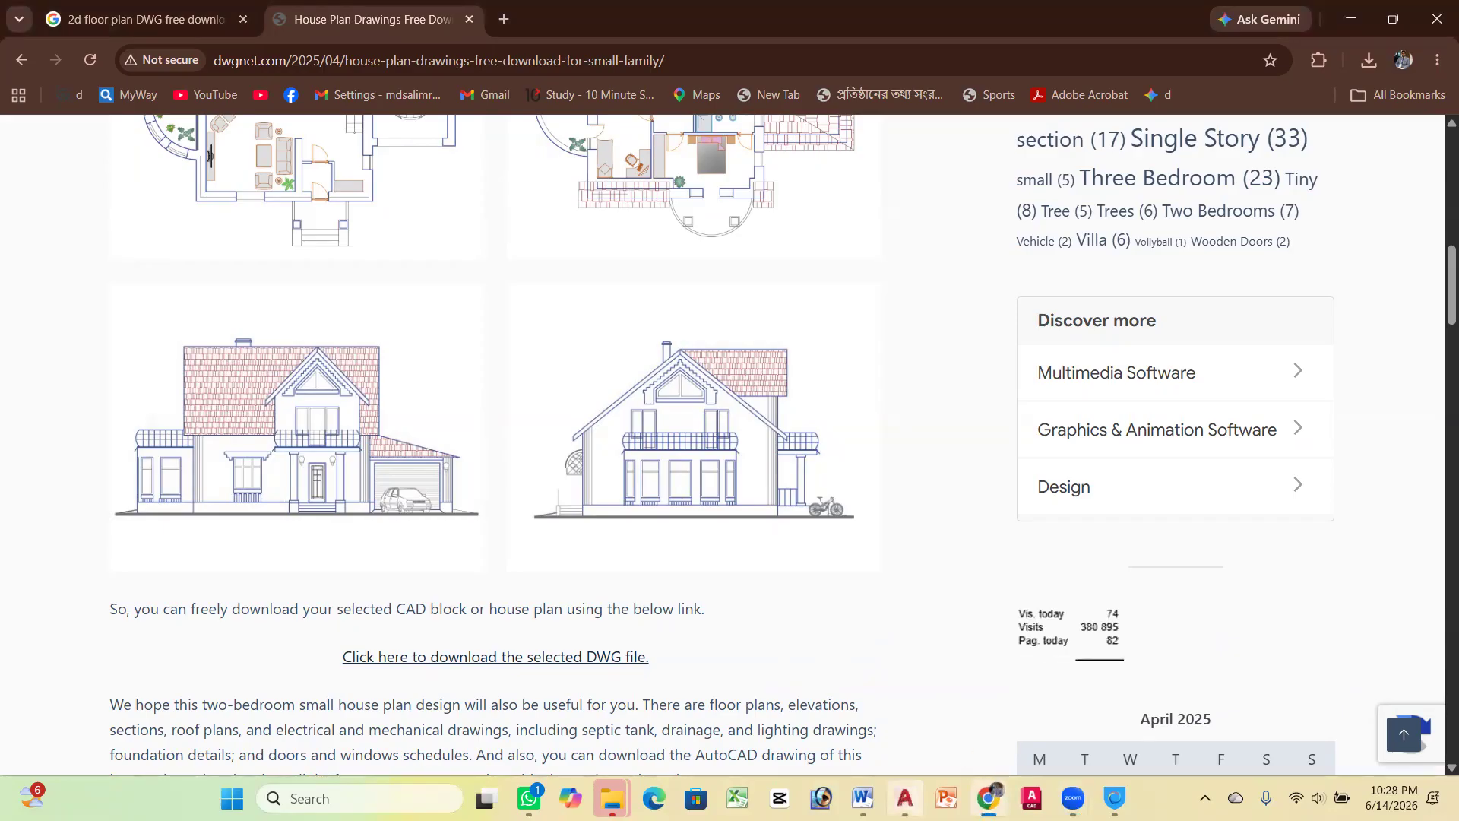
click(907, 797)
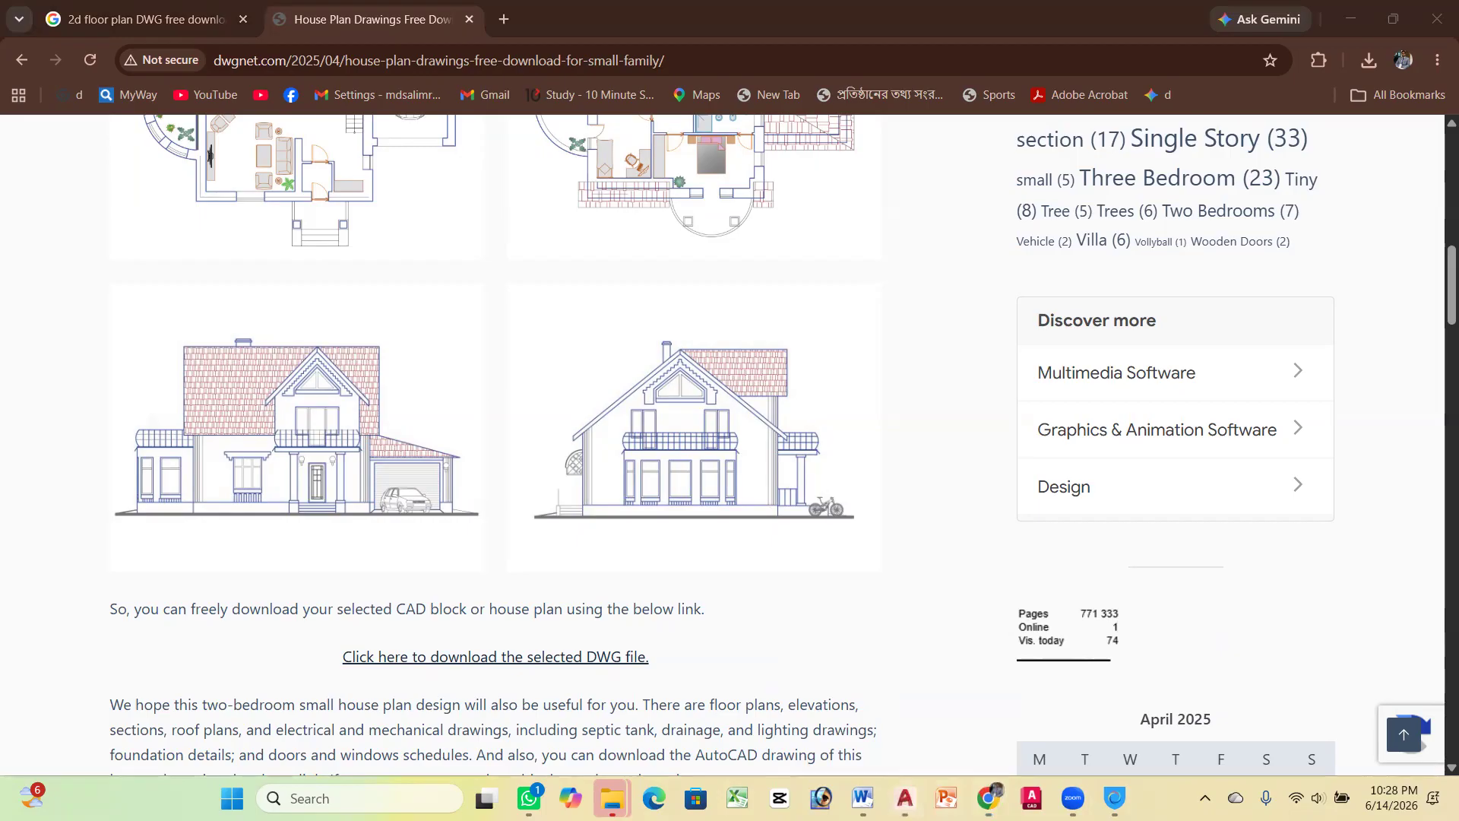
click(862, 798)
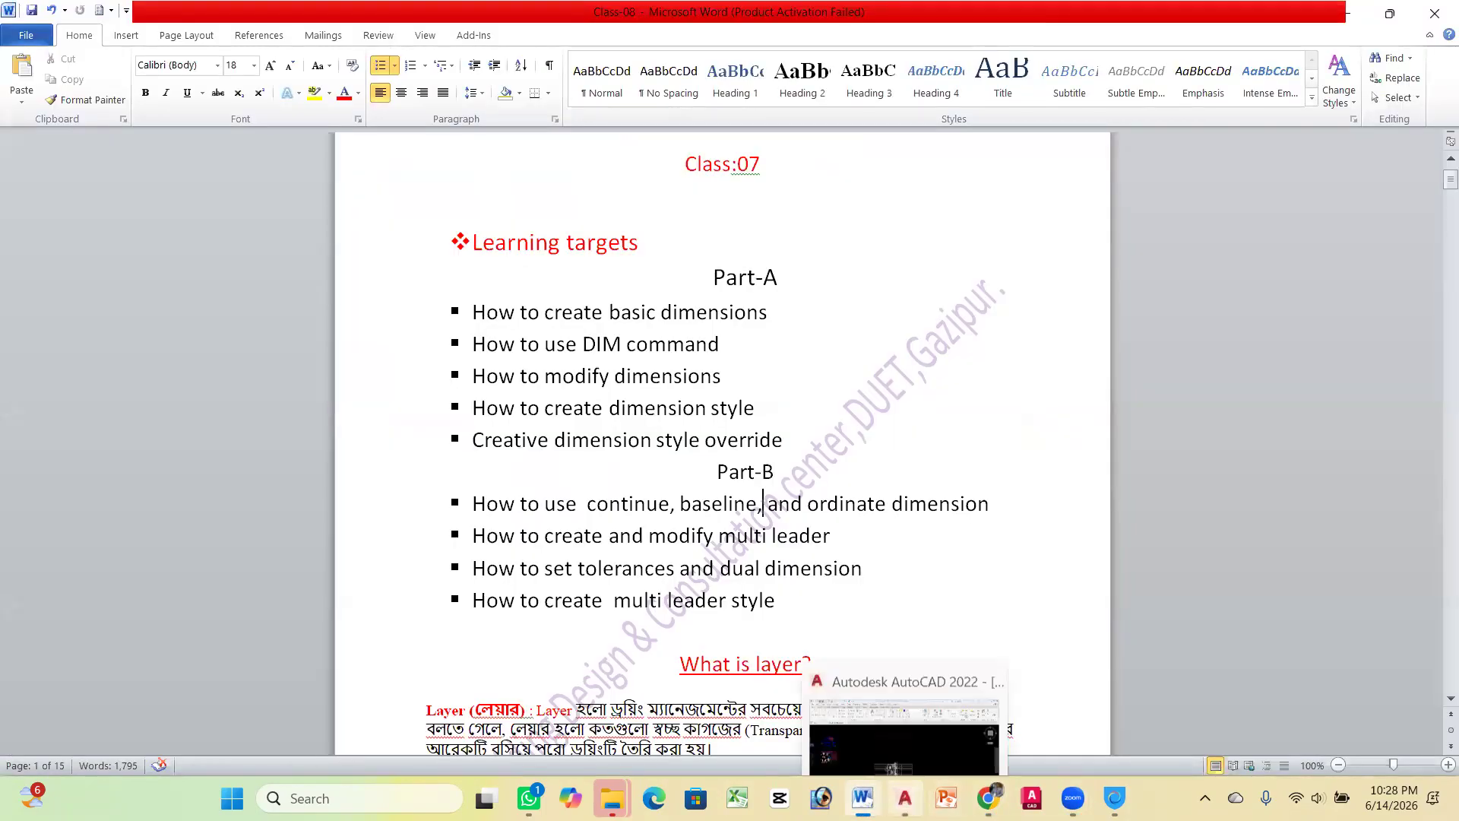
click(904, 797)
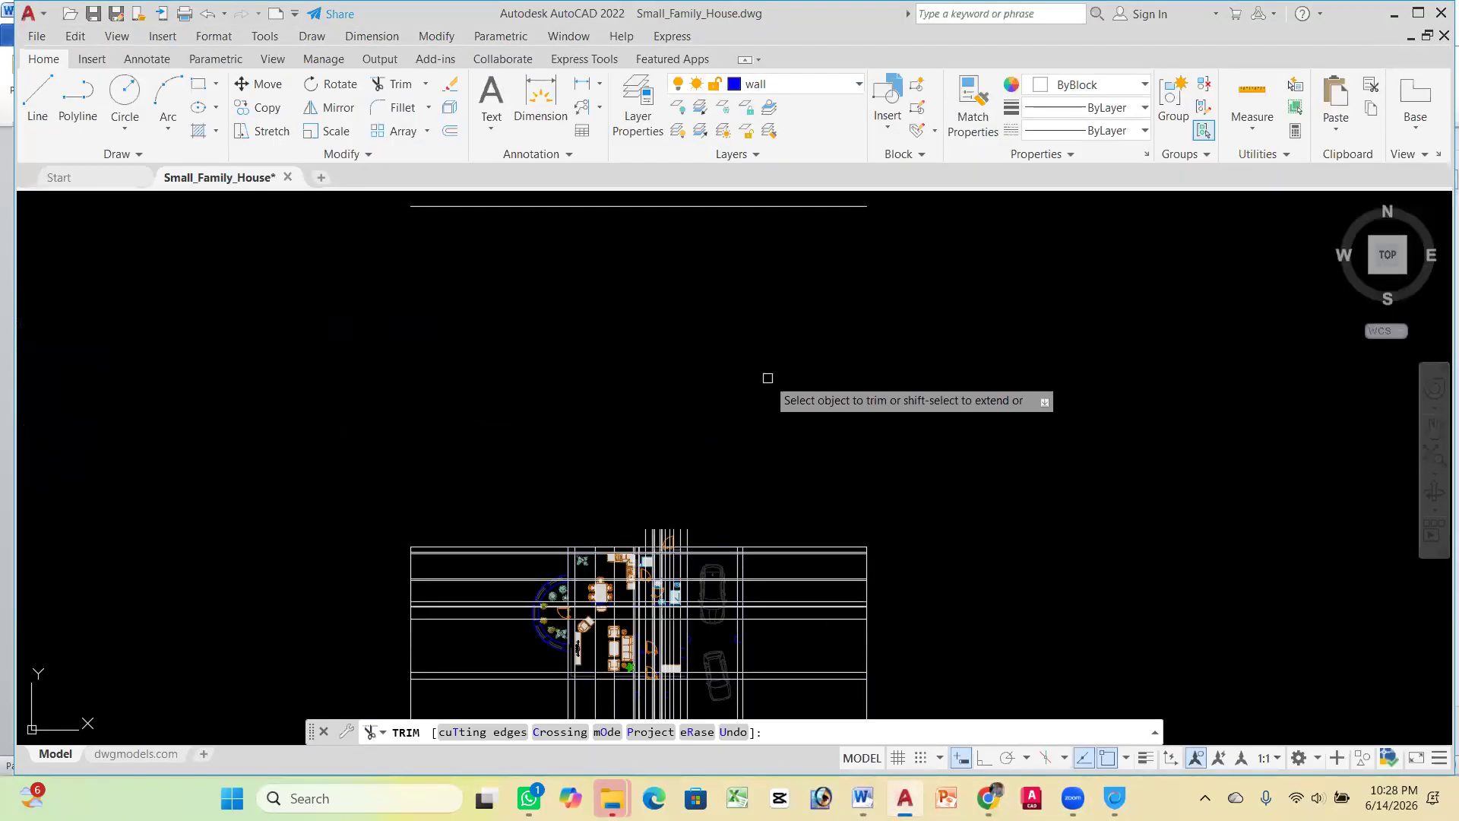
Cancel the running trim and erase the stray top horizontal line
key(Escape)
scroll(723, 375, down, 2)
click(694, 270)
key(Delete)
scroll(570, 529, up, 2)
scroll(766, 380, up, 2)
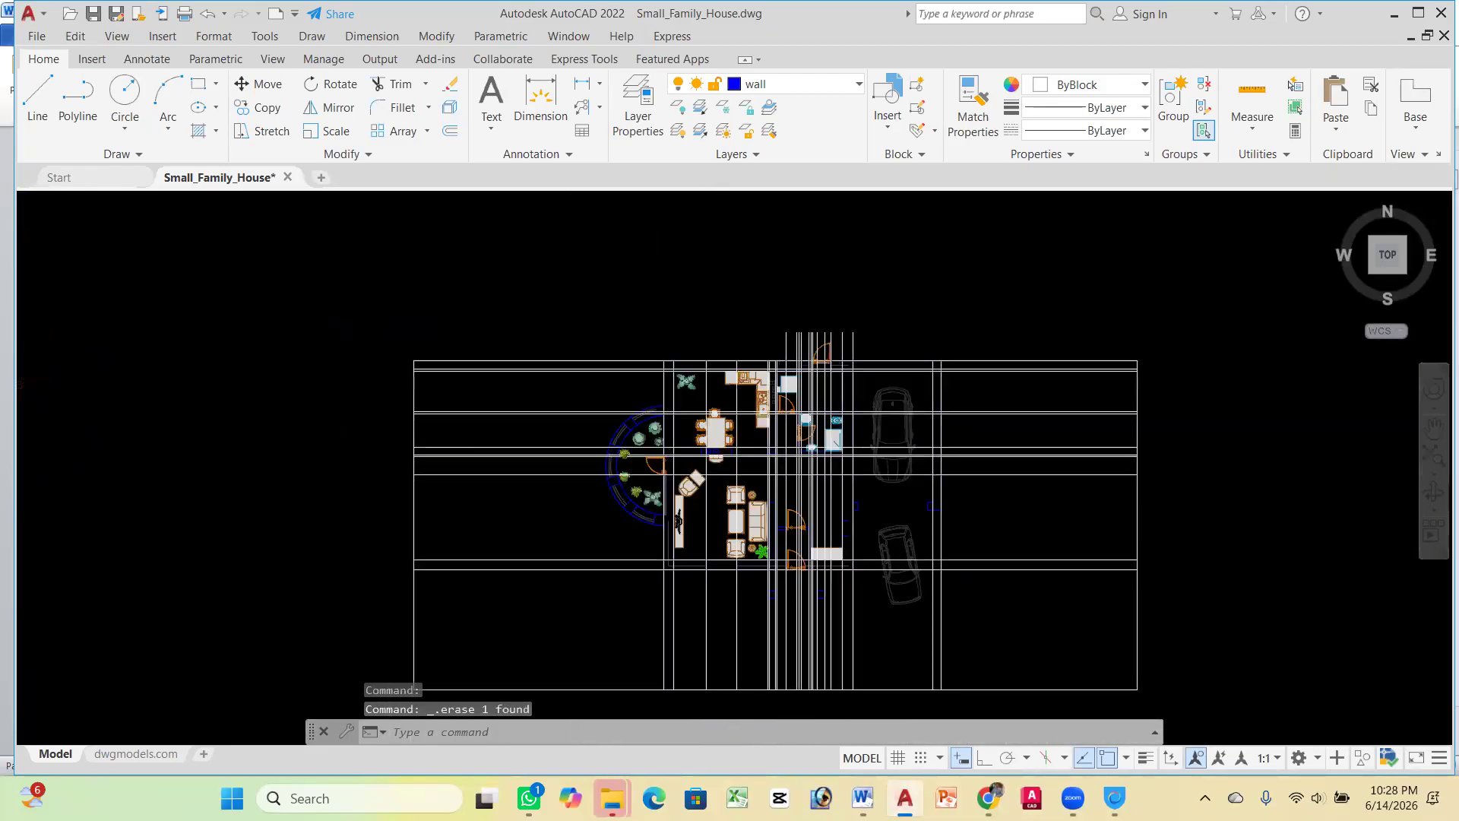
scroll(957, 361, up, 3)
scroll(836, 372, down, 1)
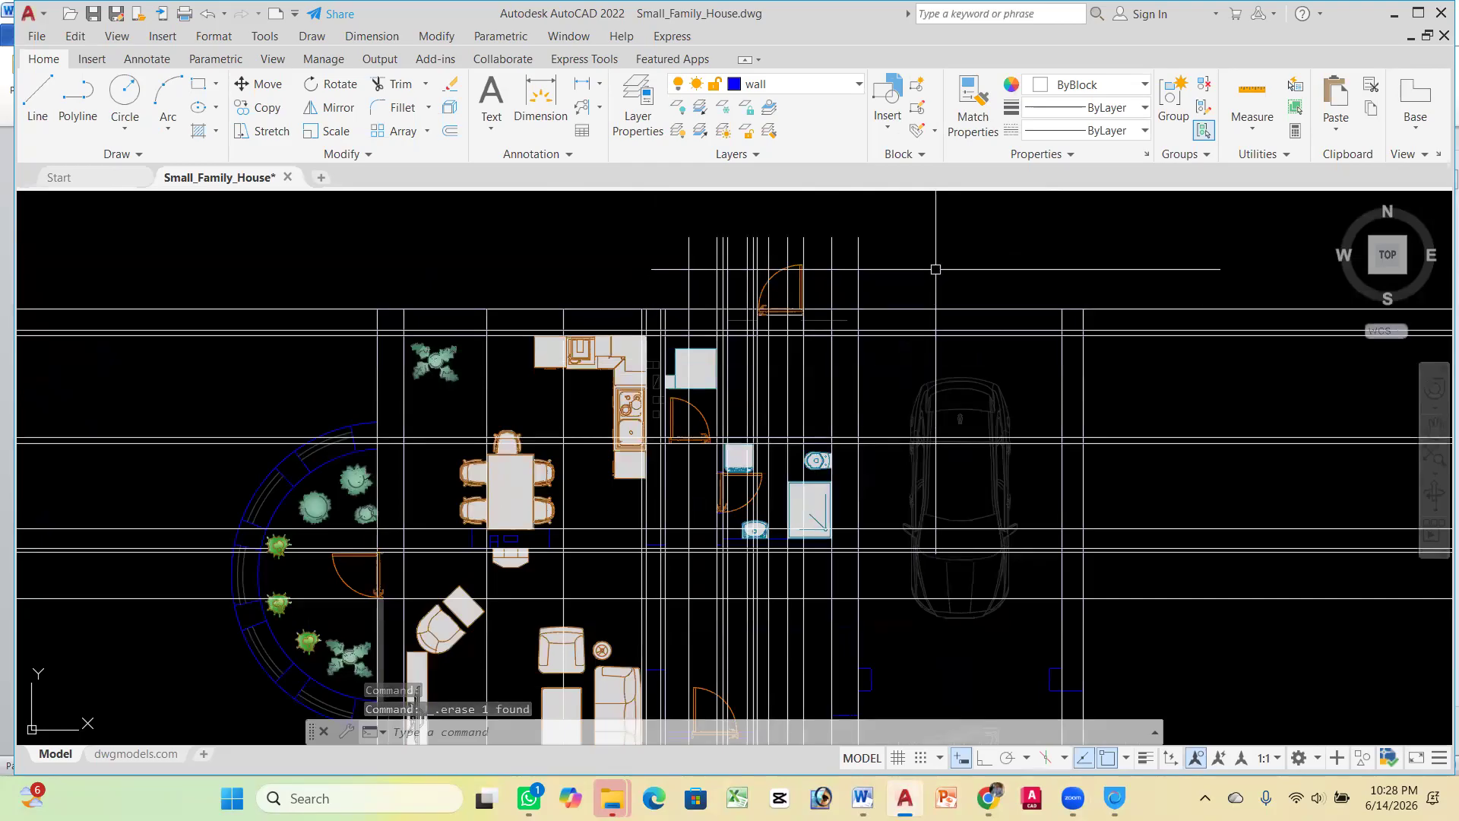
Fence-trim the vertical lines sticking up above the plan with TR
text(t)
key(Return)
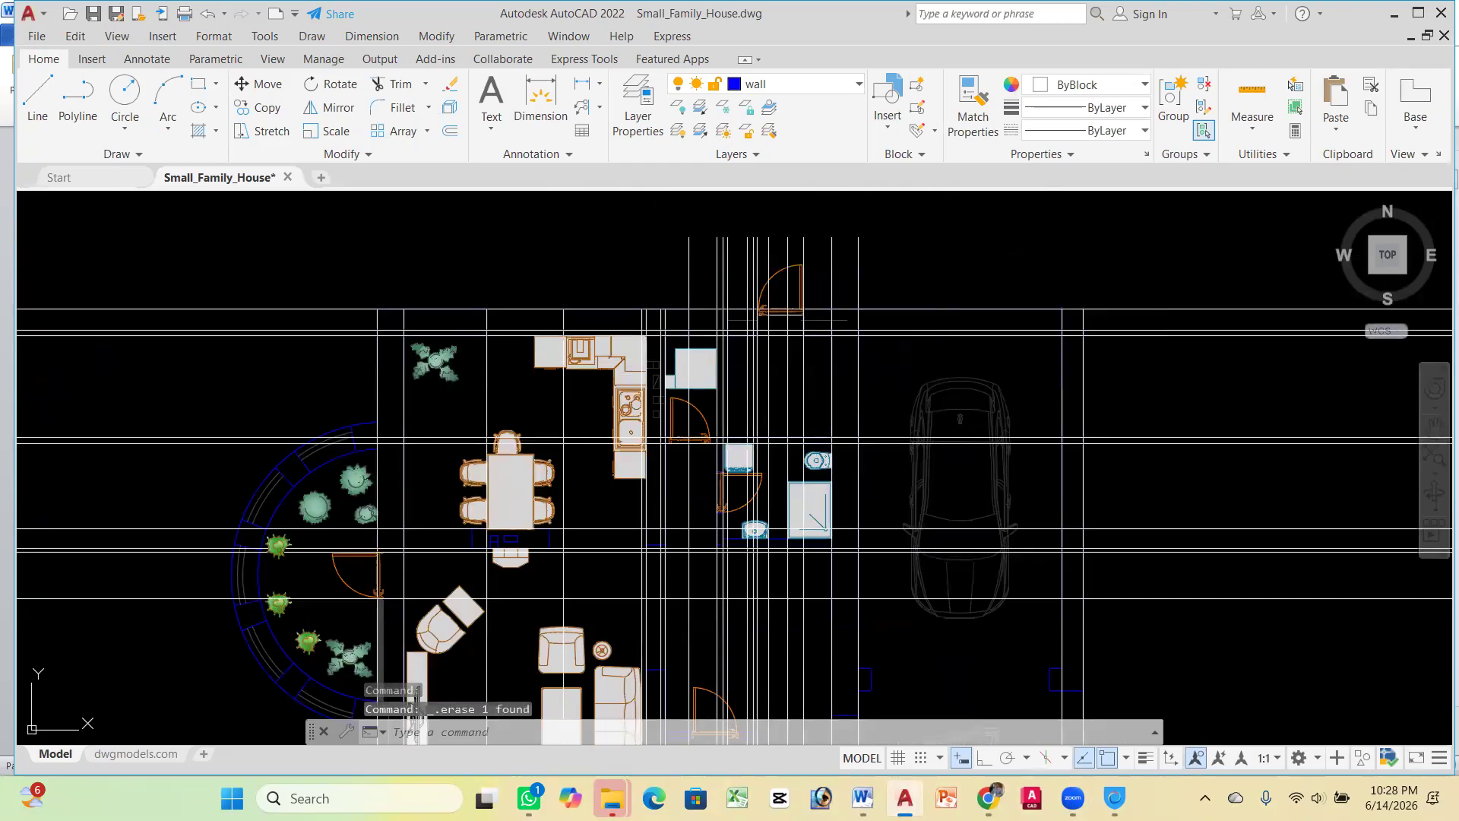
key(Escape)
text(tr)
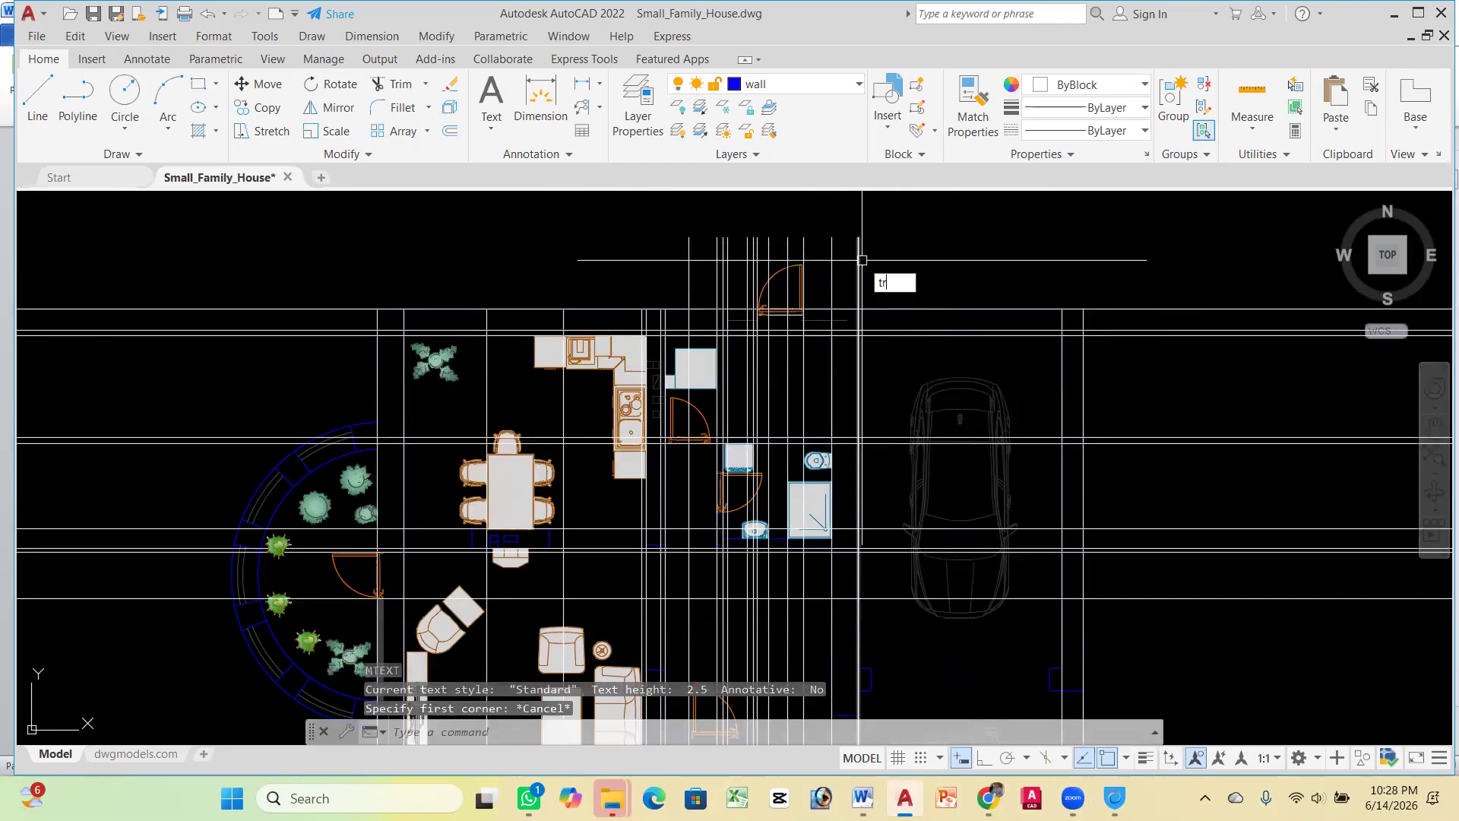
key(Return)
click(883, 279)
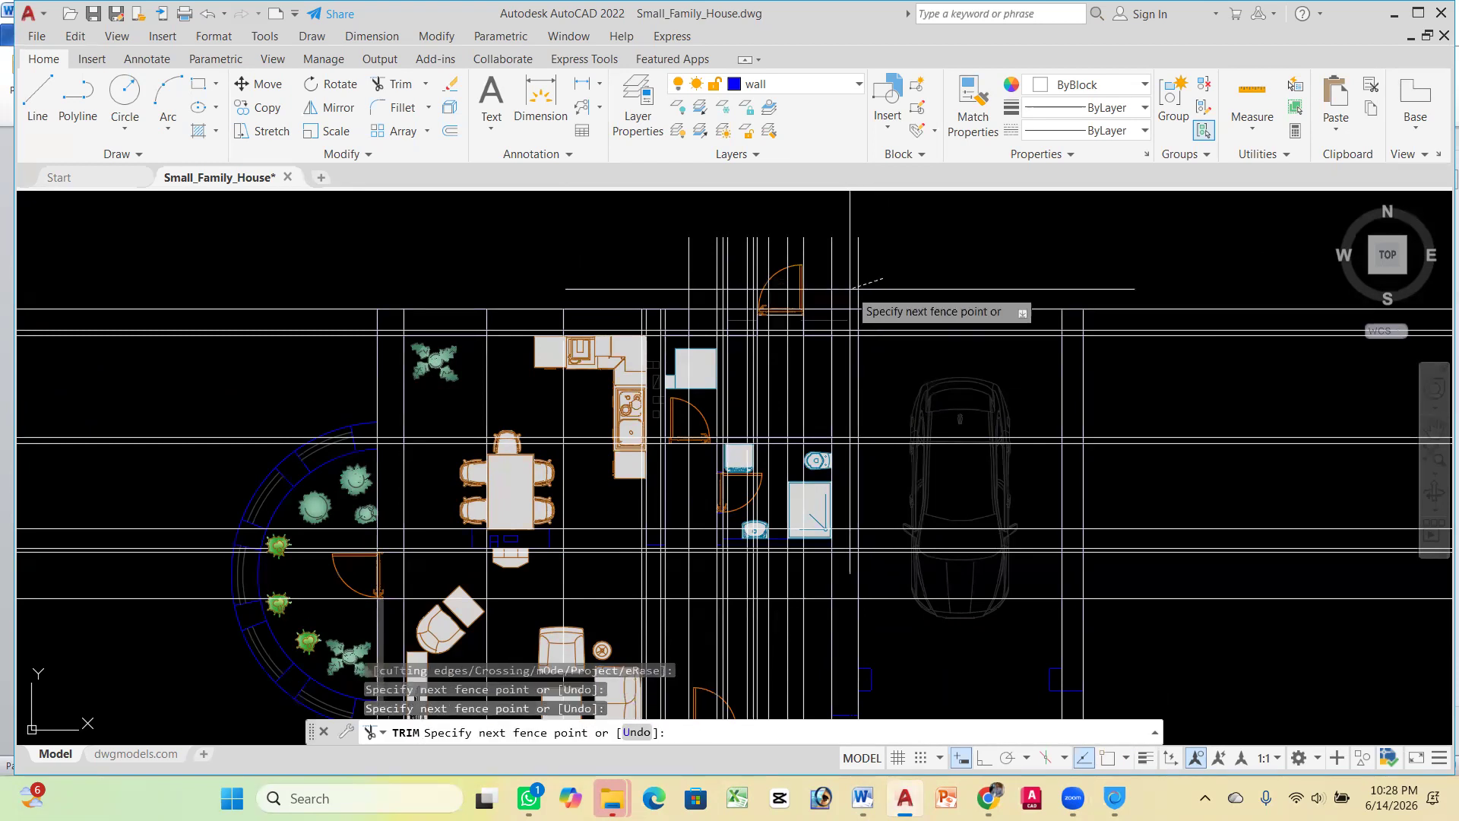
key(Return)
Trim another upper vertical line, then end trimming and begin selecting the remaining one
click(833, 293)
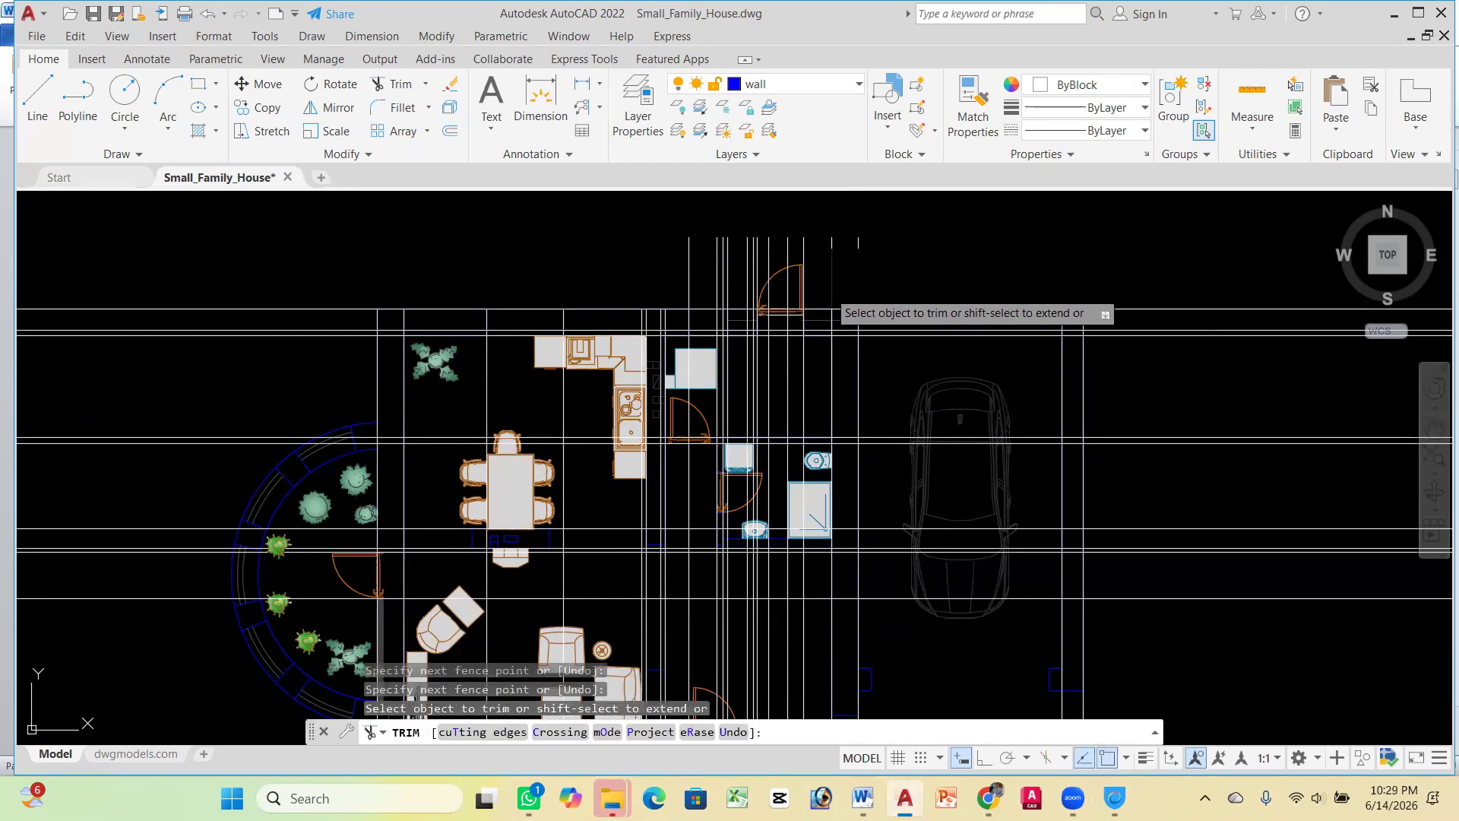
scroll(866, 326, up, 8)
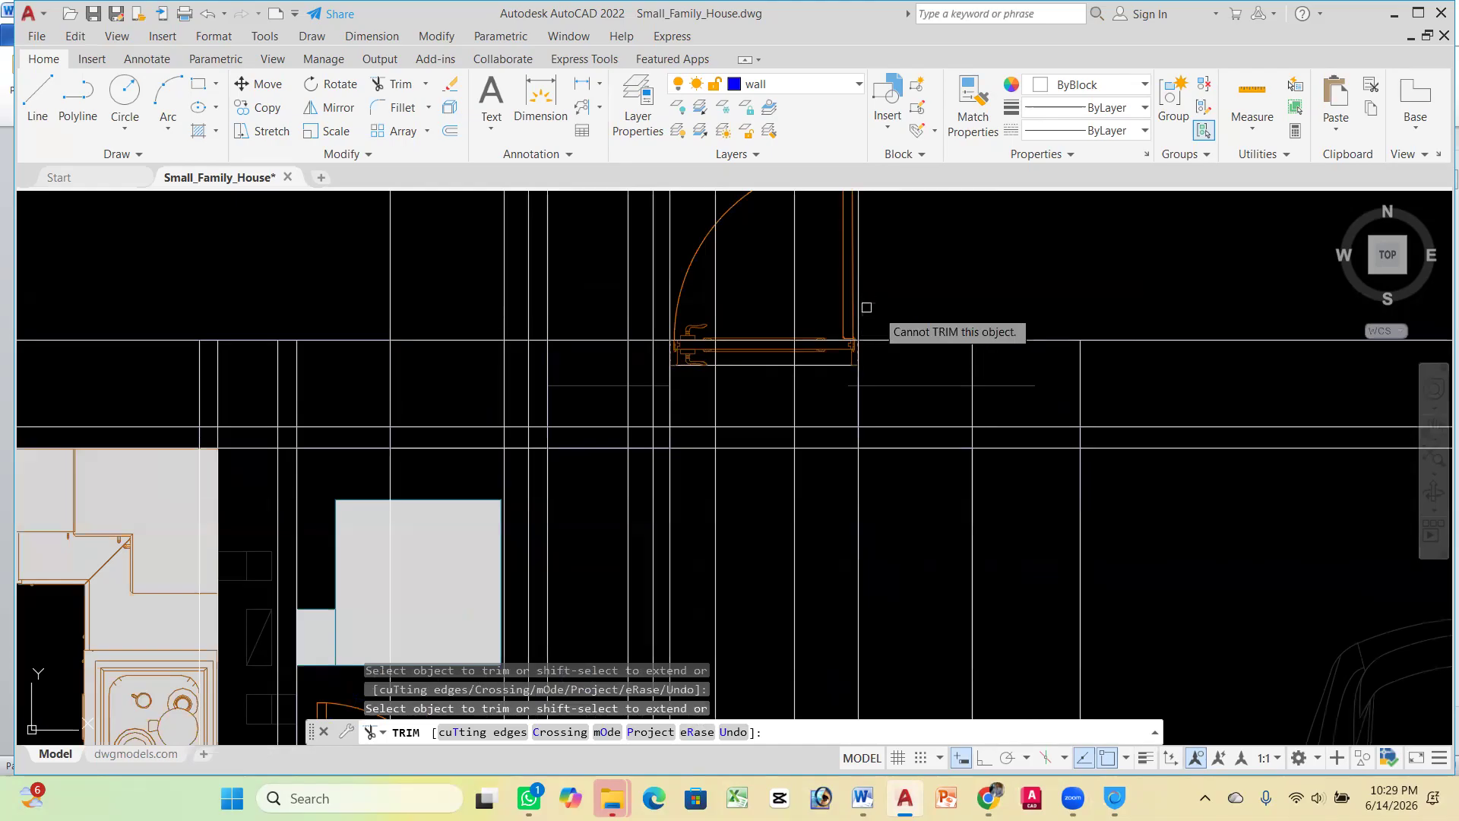
scroll(1094, 280, down, 5)
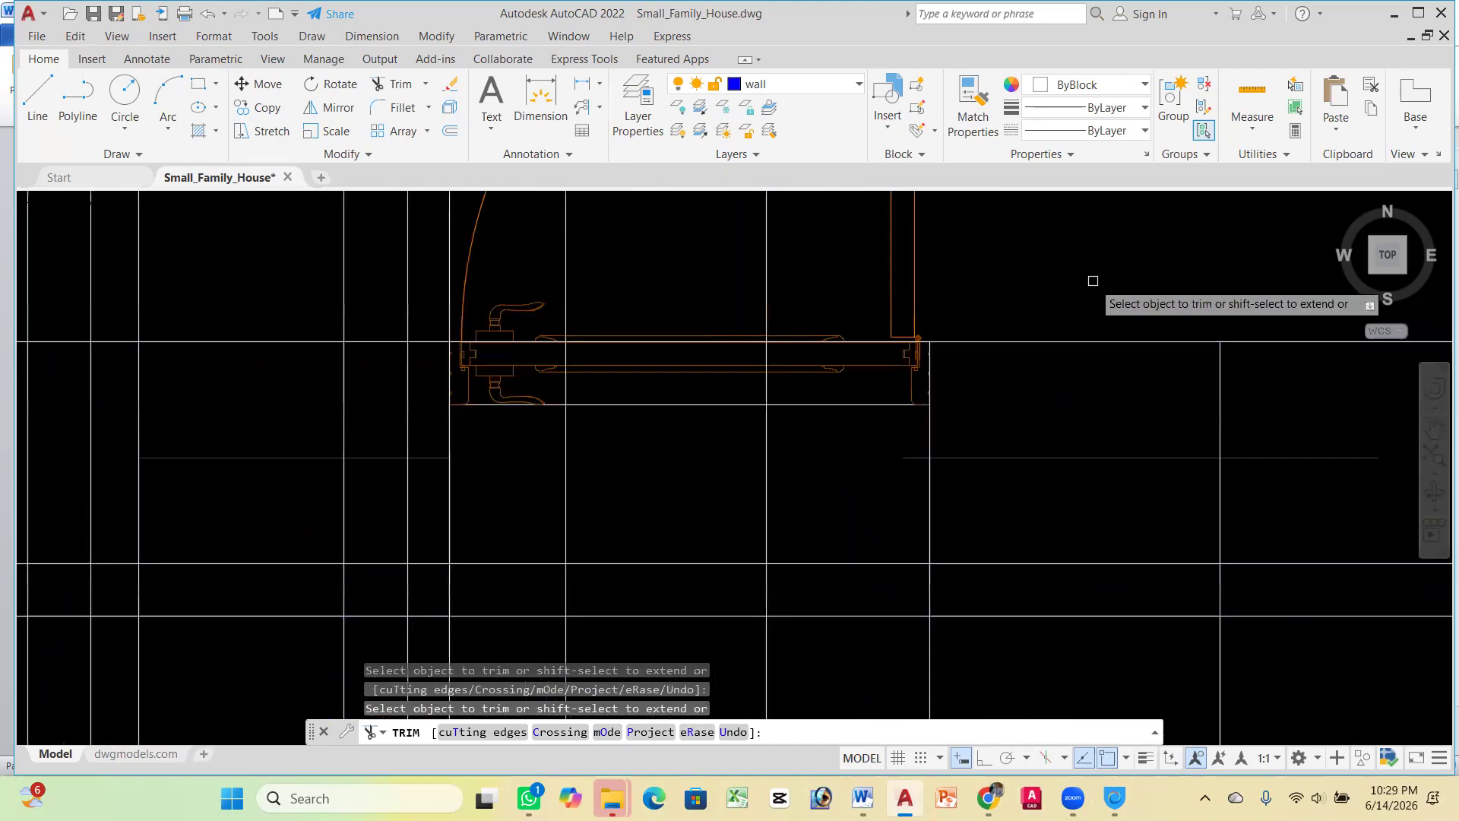
scroll(662, 312, up, 5)
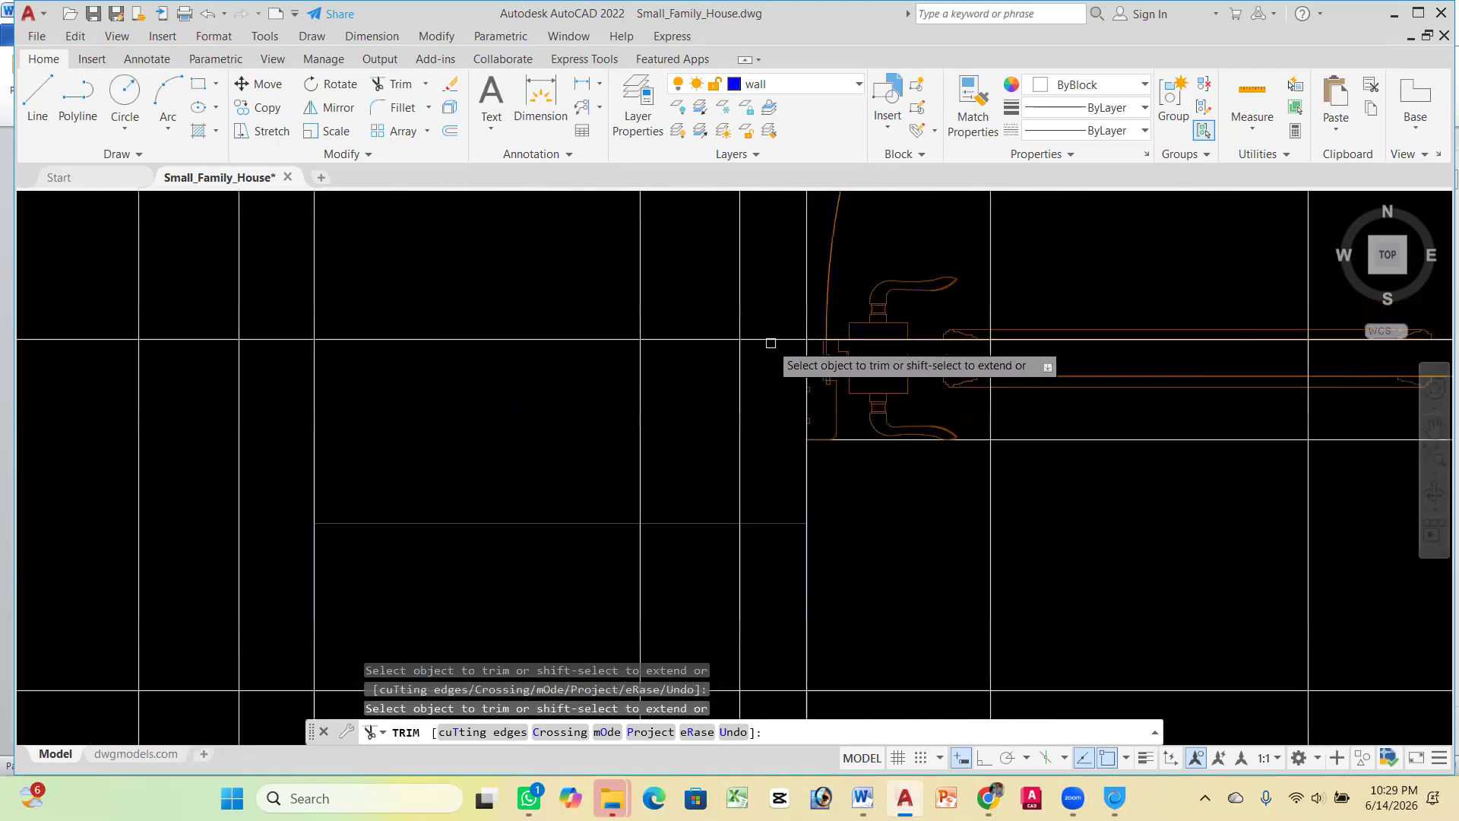
scroll(779, 335, down, 5)
scroll(781, 287, up, 3)
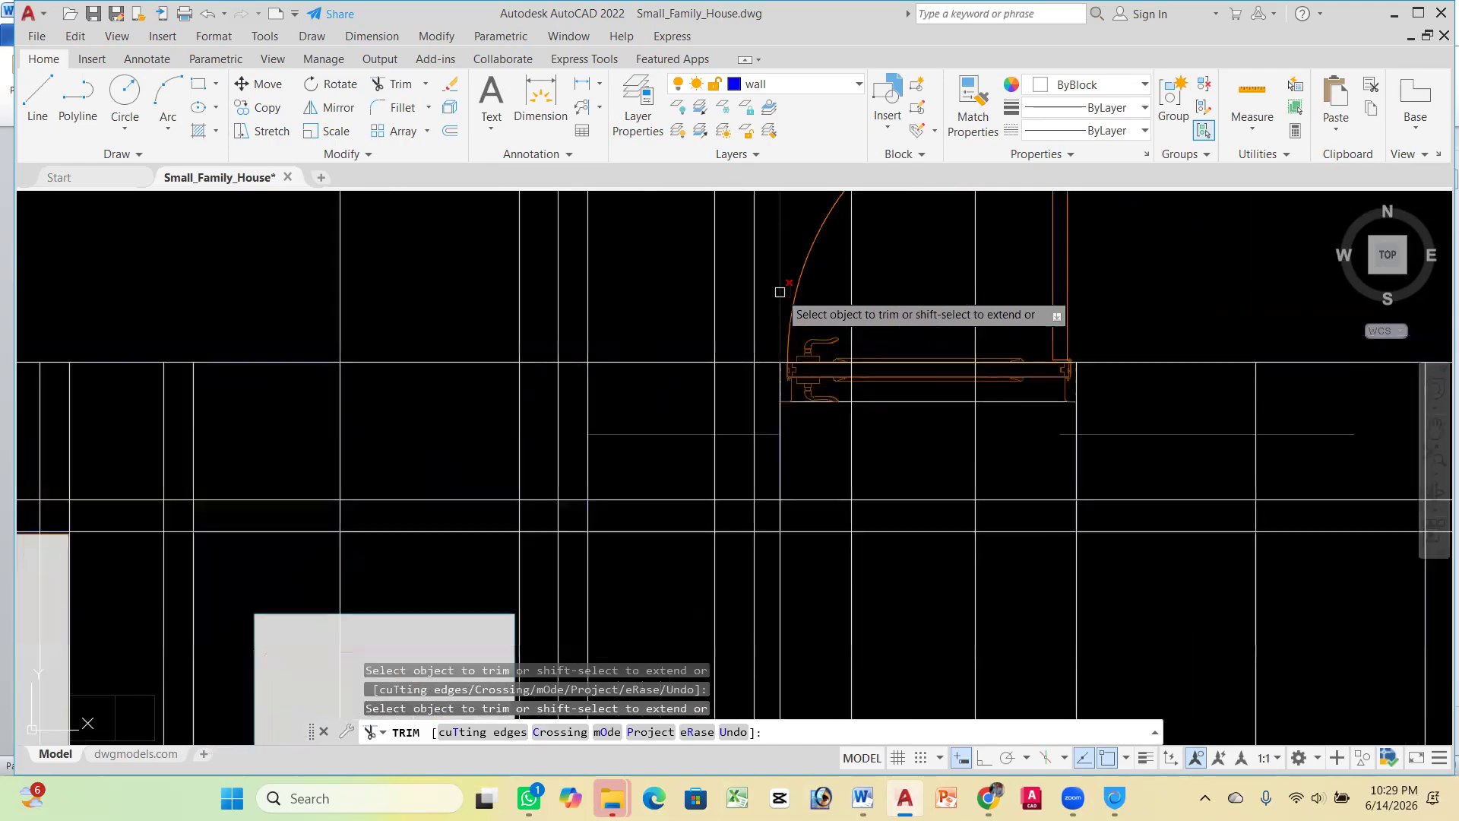
scroll(761, 306, down, 4)
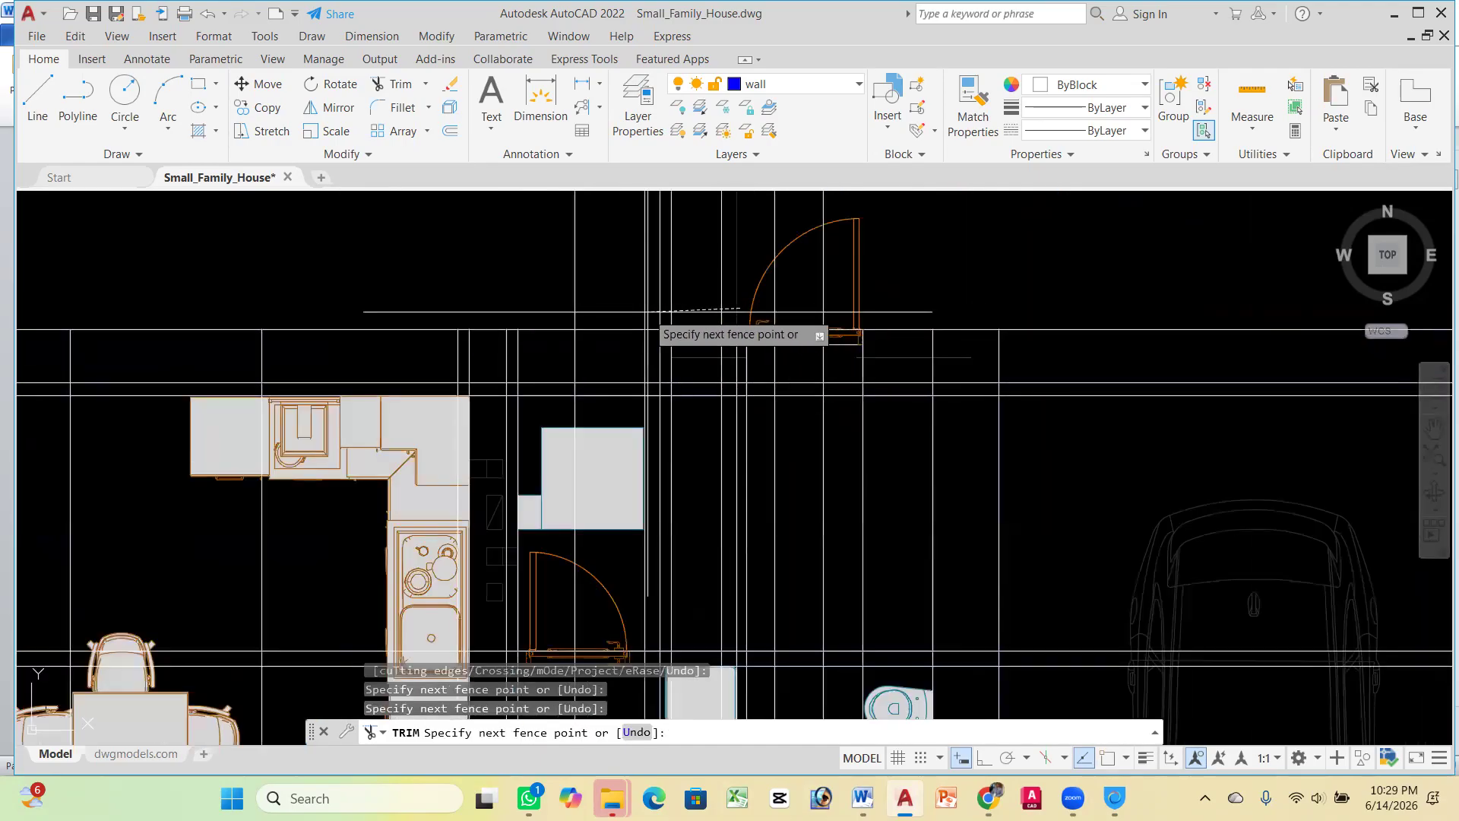
key(Return)
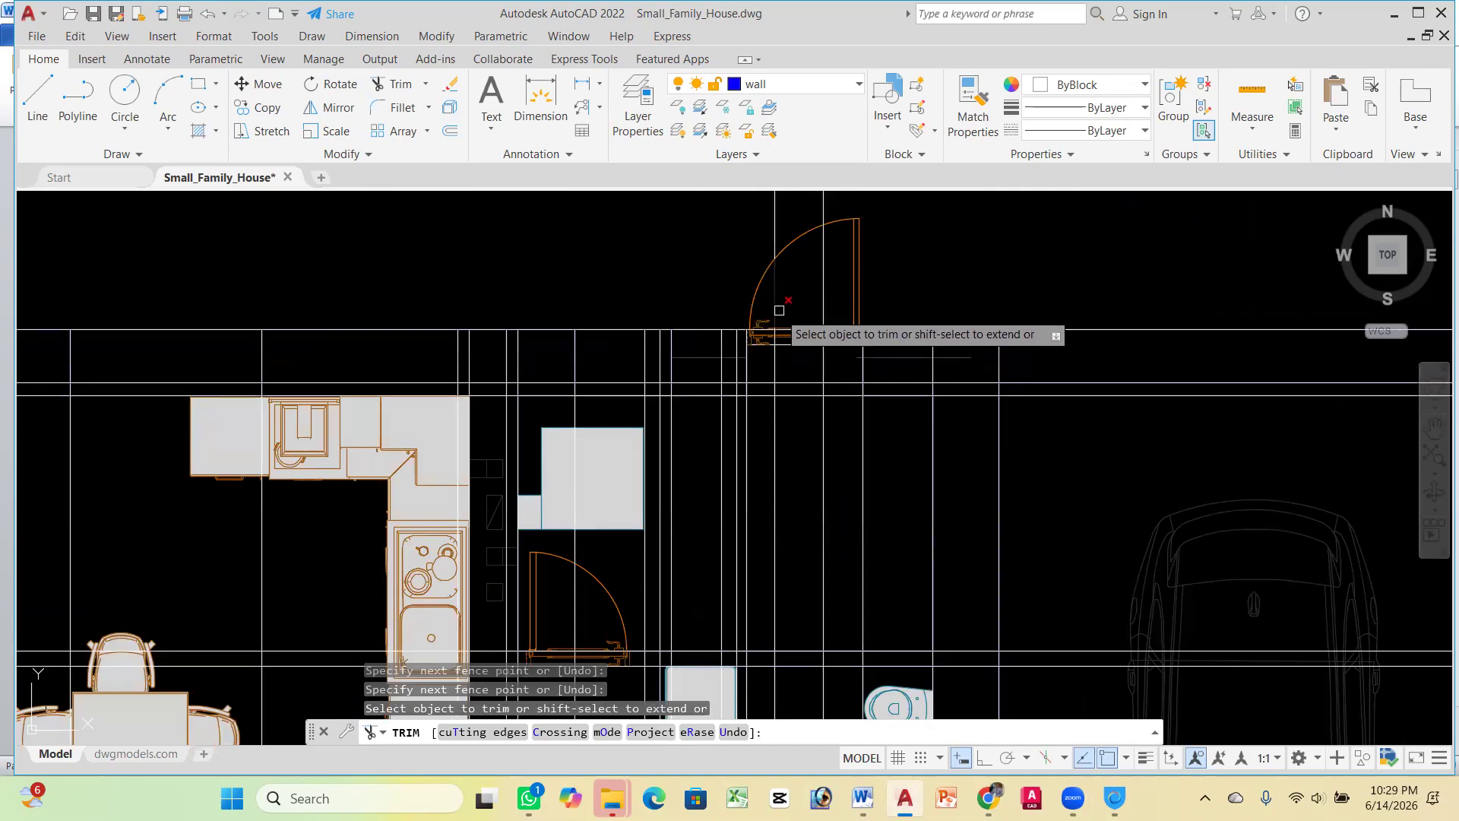
scroll(779, 310, up, 3)
scroll(772, 329, up, 5)
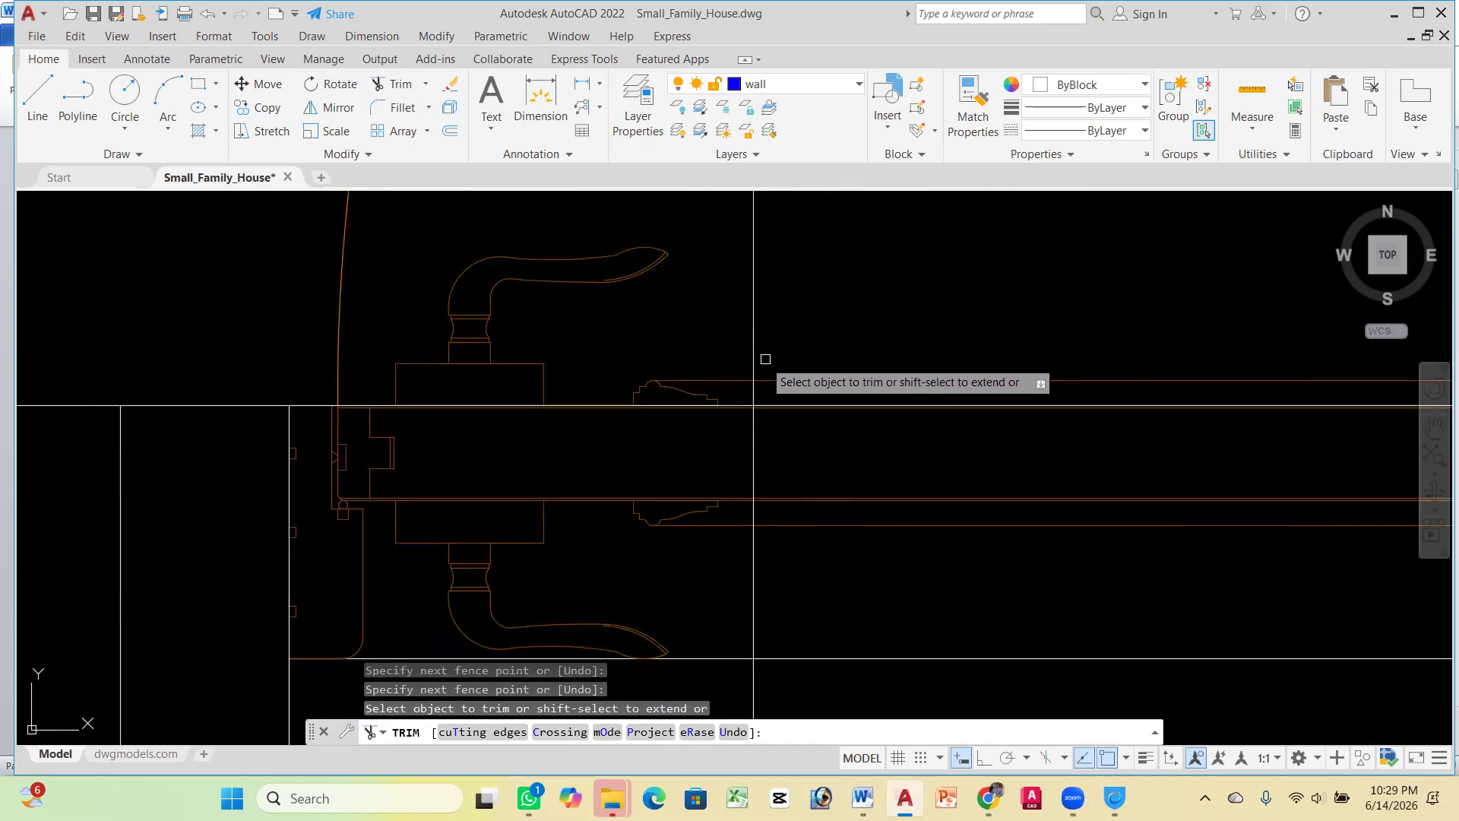
scroll(755, 420, up, 3)
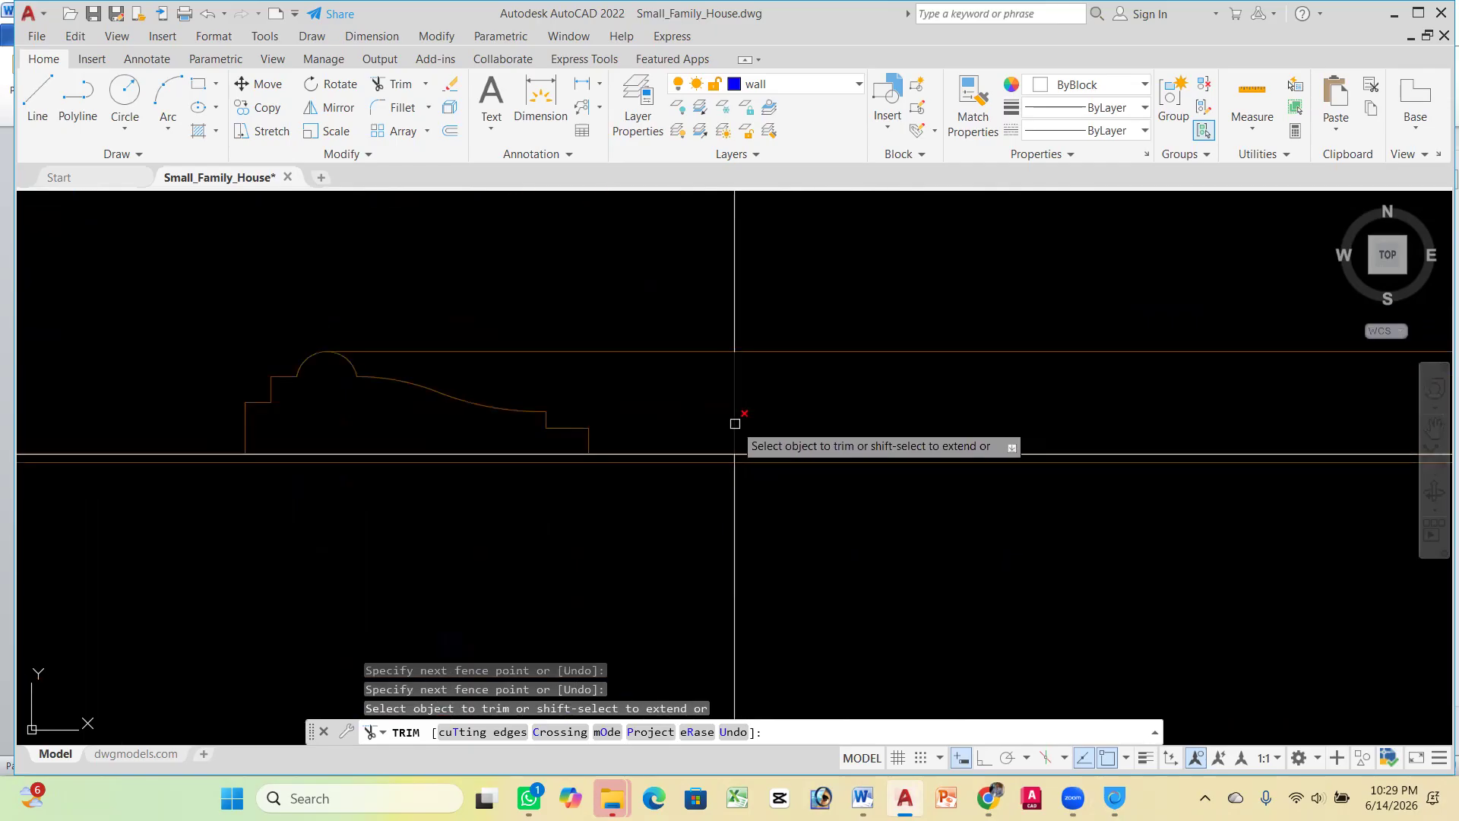
key(Escape)
click(818, 294)
Erase the selected upper vertical line
click(677, 289)
key(Delete)
scroll(677, 288, down, 2)
scroll(863, 398, up, 6)
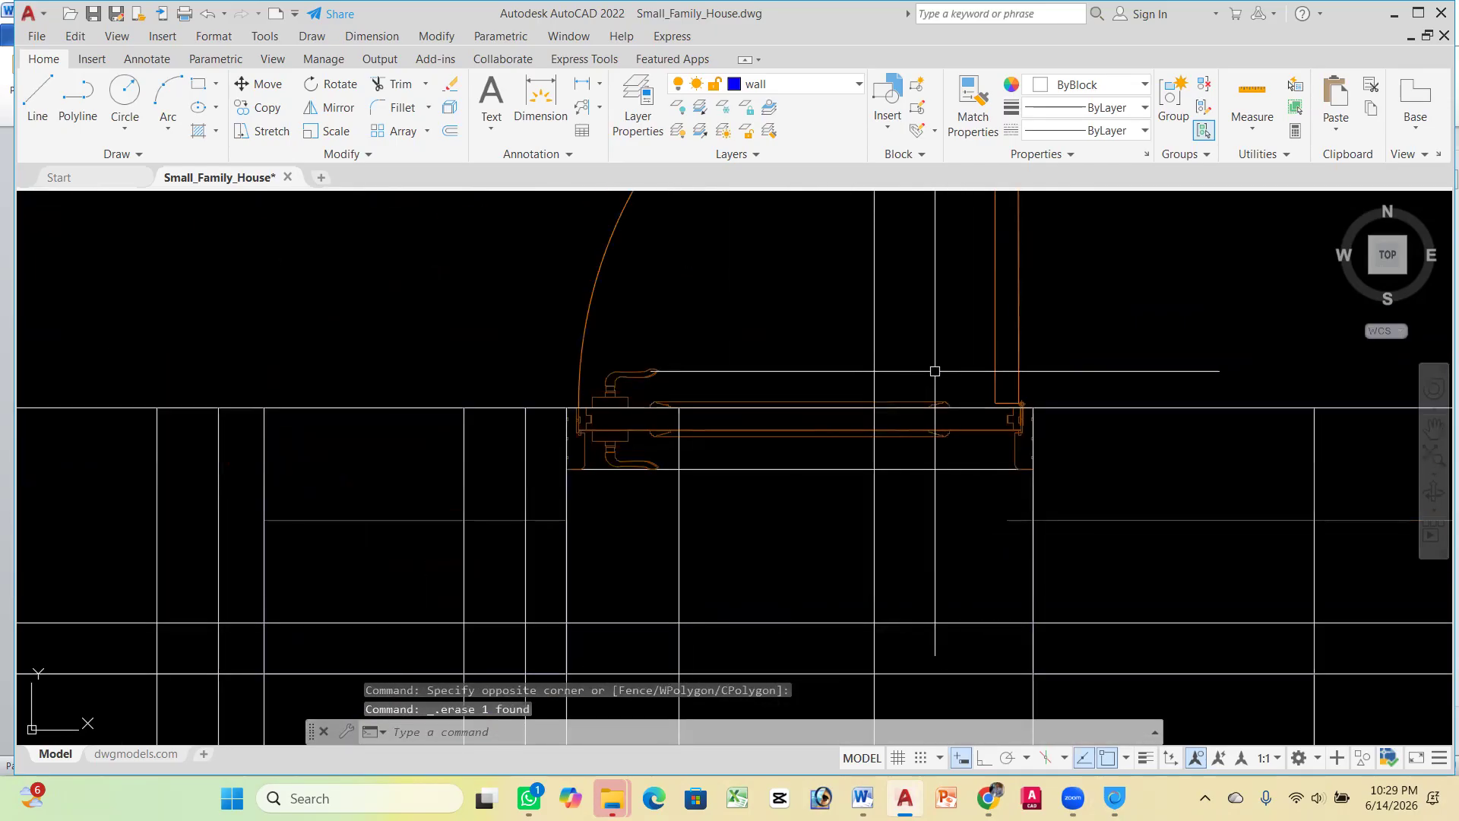
scroll(935, 371, up, 2)
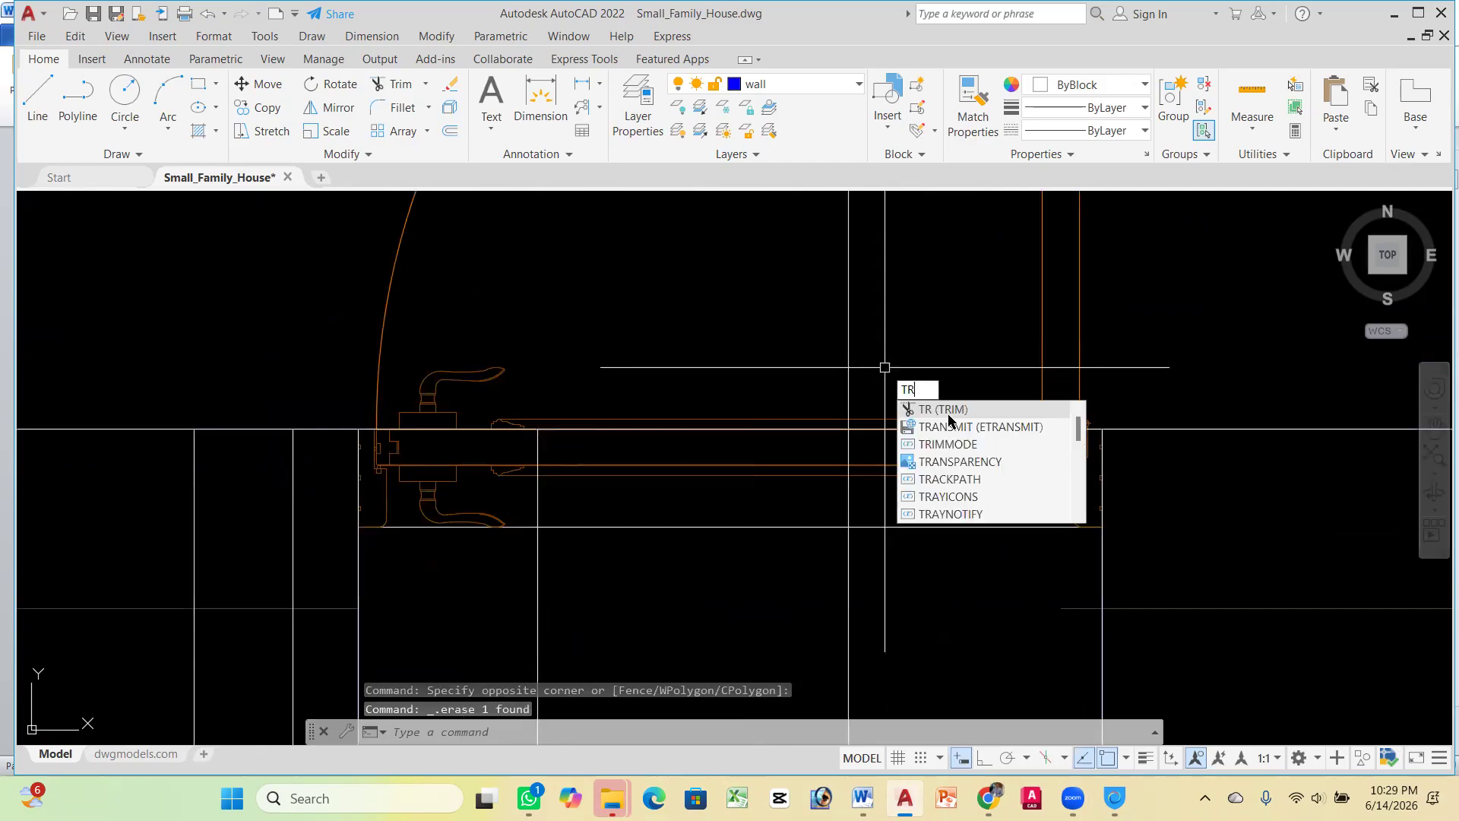
Trim the top of the vertical line and the lines above the door with fences
key(Return)
click(942, 370)
click(793, 368)
scroll(868, 414, up, 6)
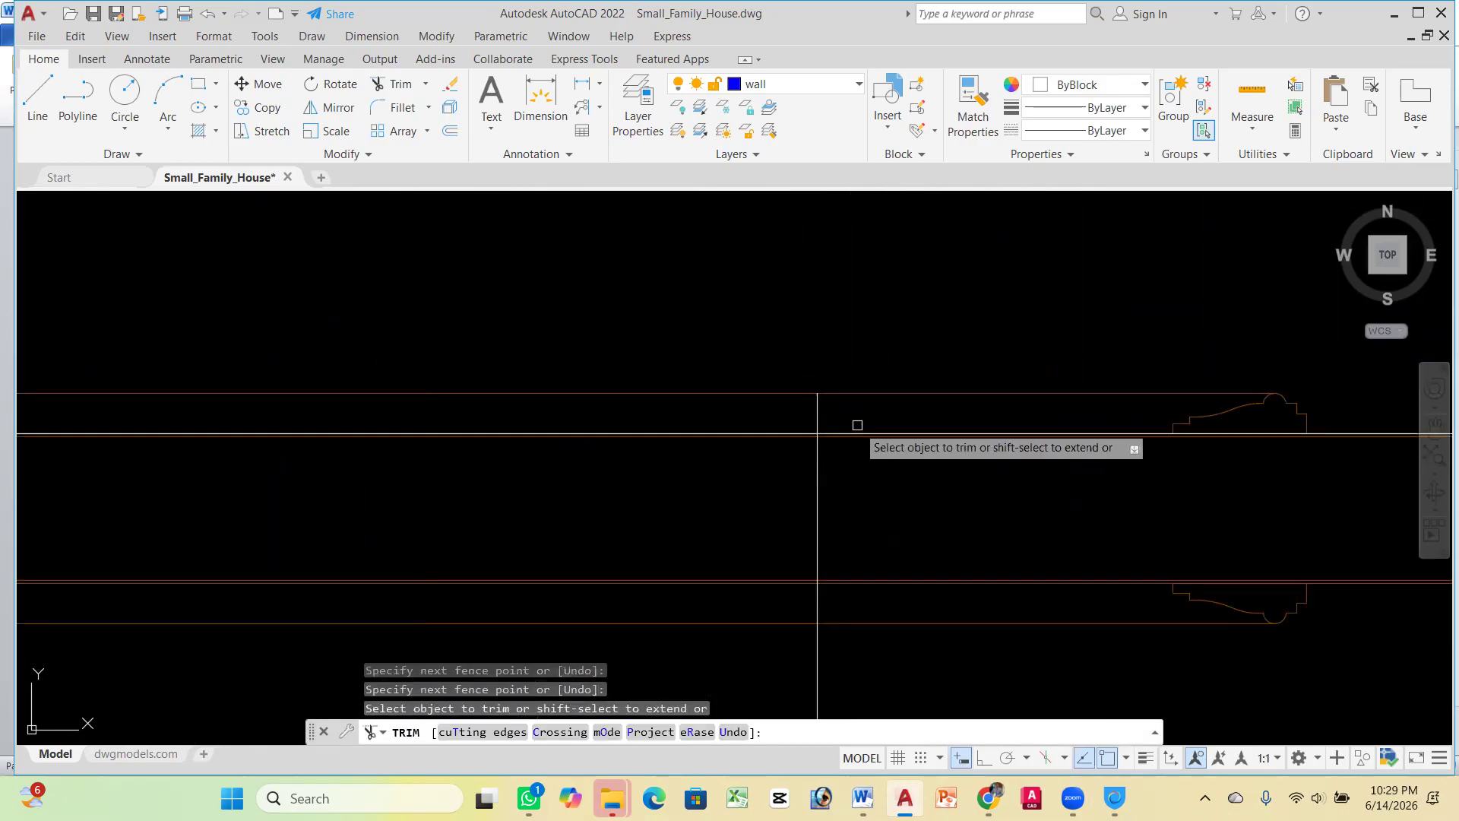
scroll(912, 410, down, 8)
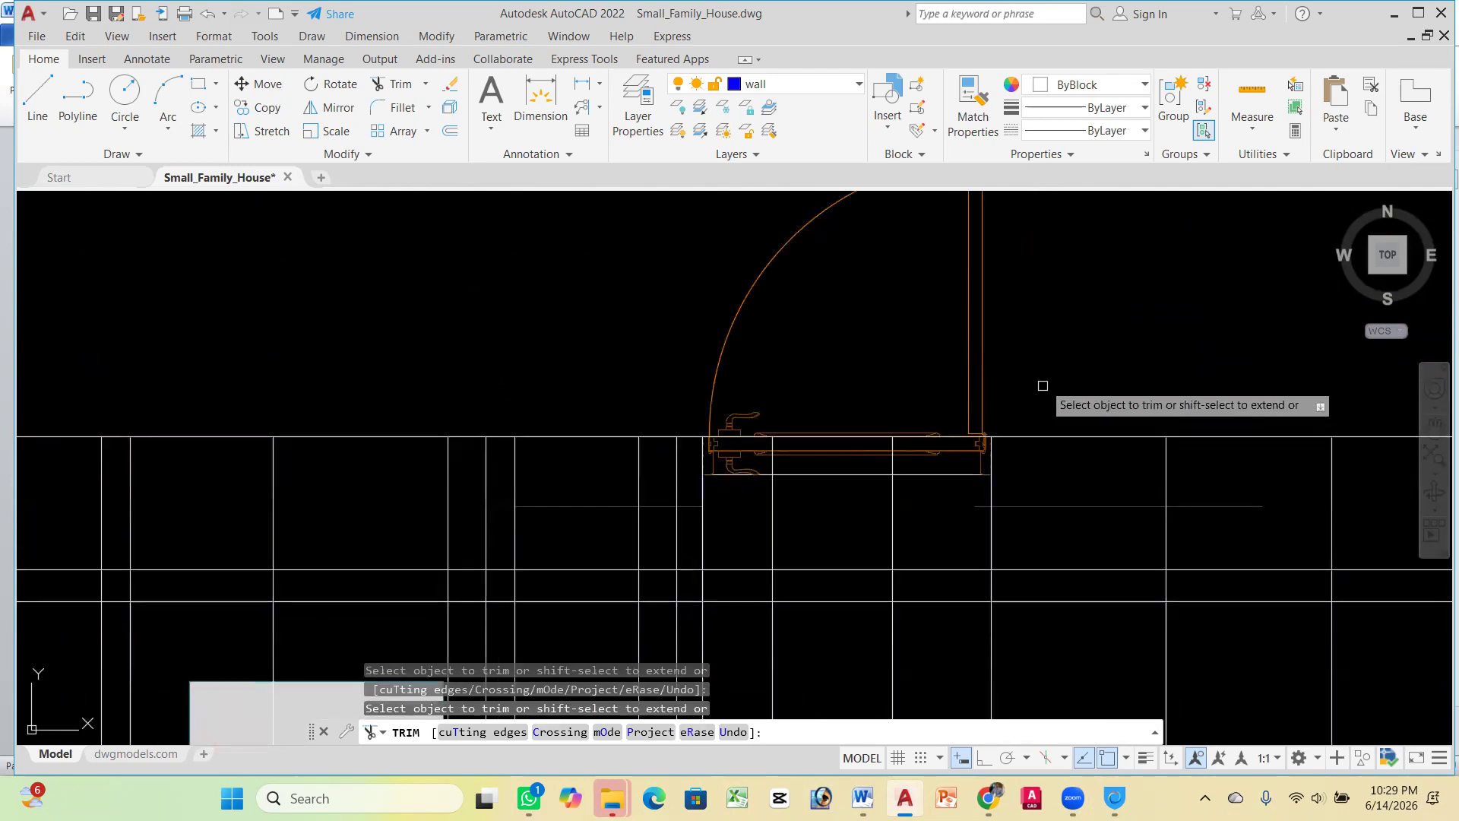
click(1122, 305)
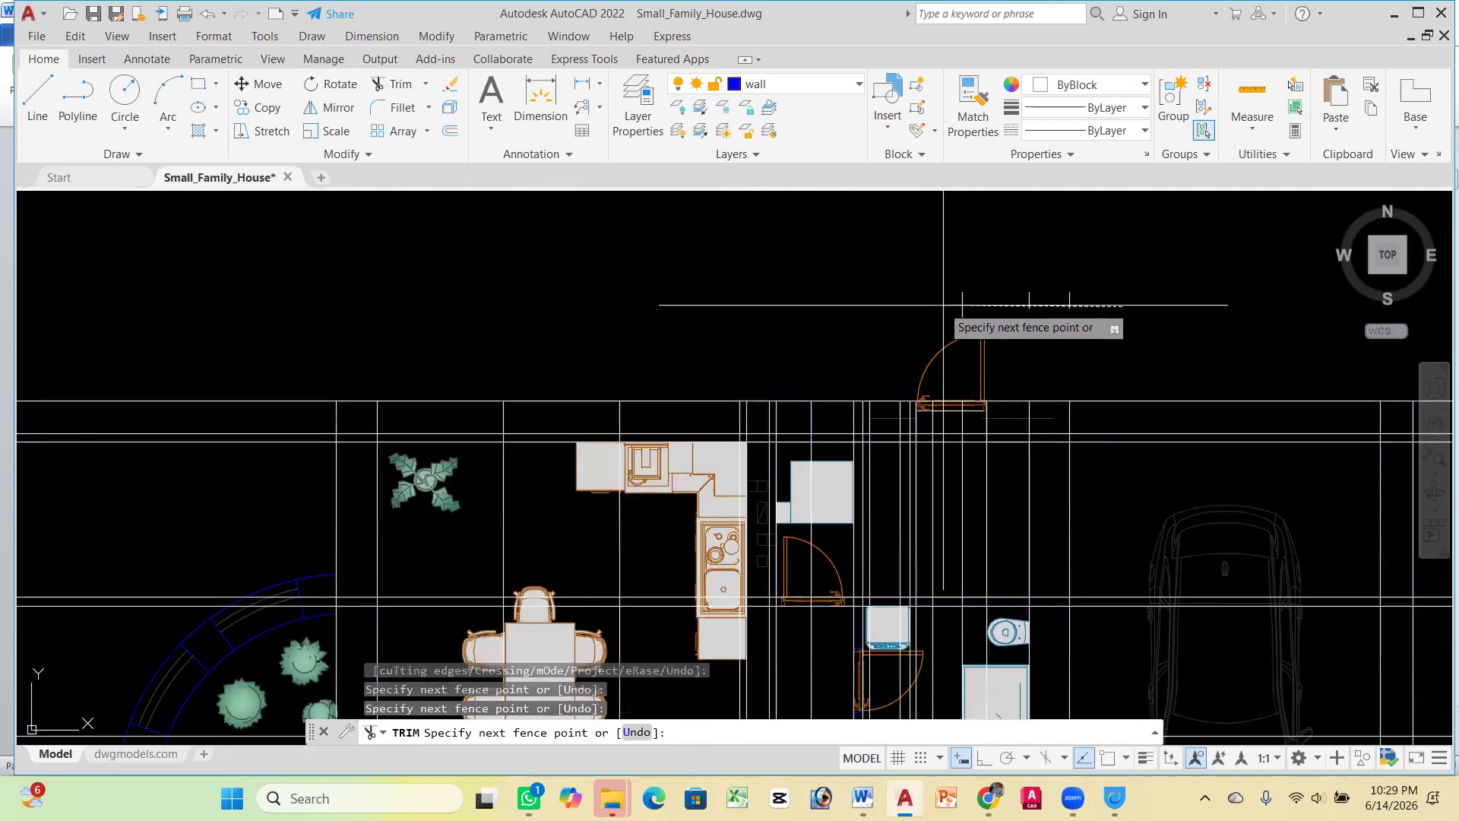
key(Return)
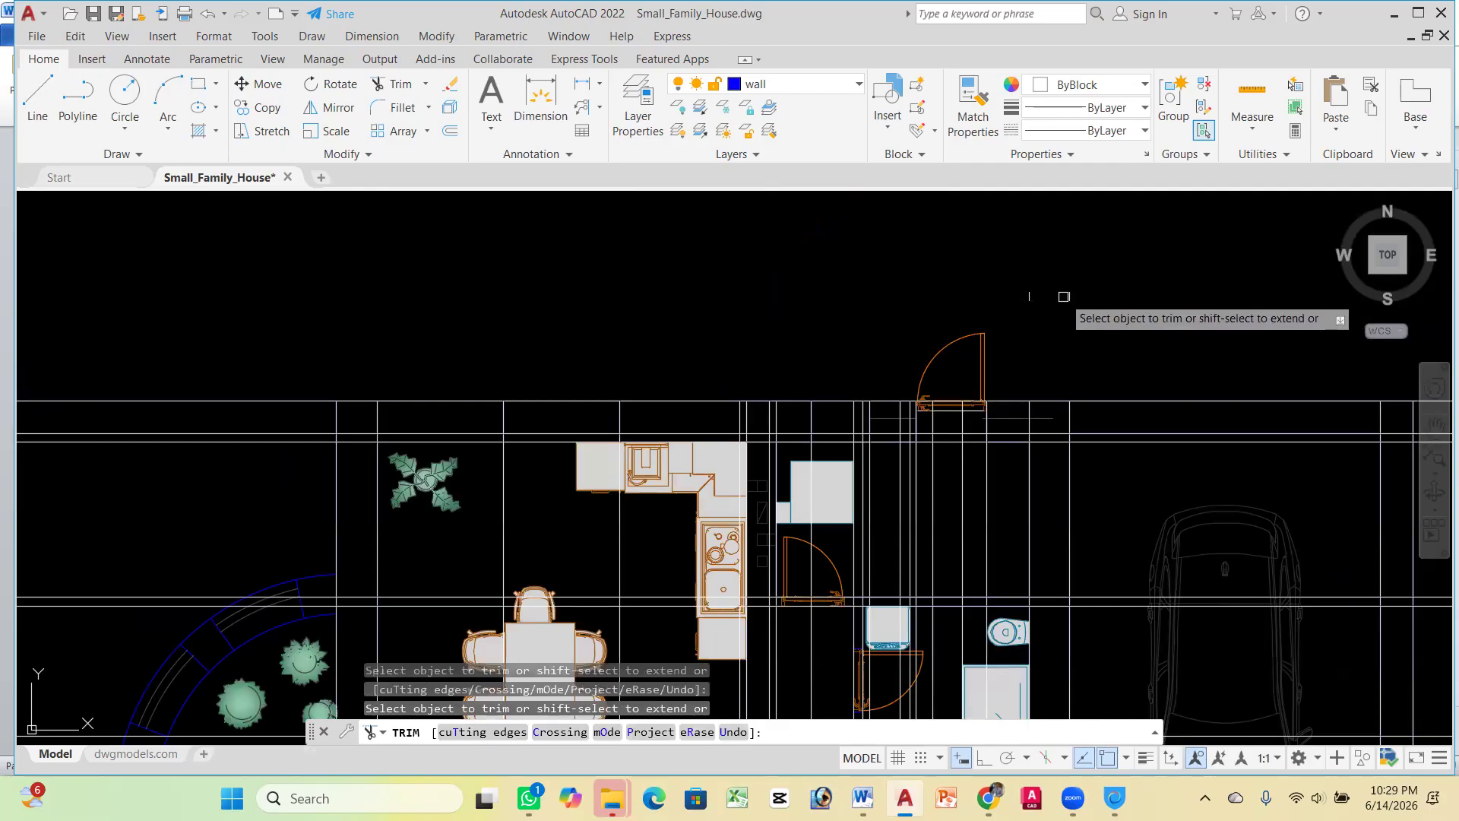
Erase the four leftover line pieces above the plan
key(Escape)
click(1023, 287)
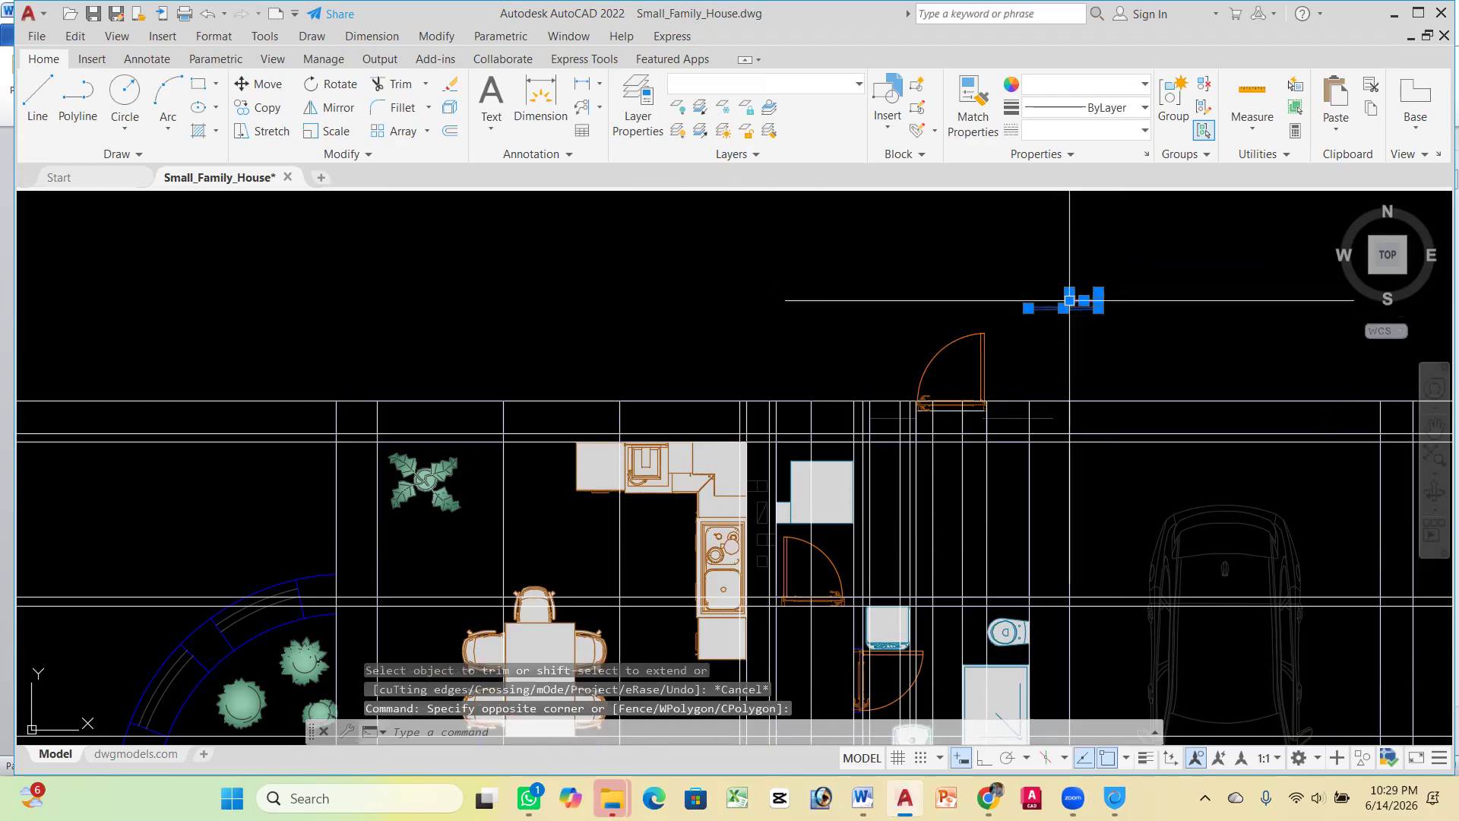
click(1069, 300)
key(Delete)
Zoom into the copied plan's dining and kitchen area
scroll(671, 342, down, 3)
scroll(641, 326, up, 3)
scroll(661, 328, down, 4)
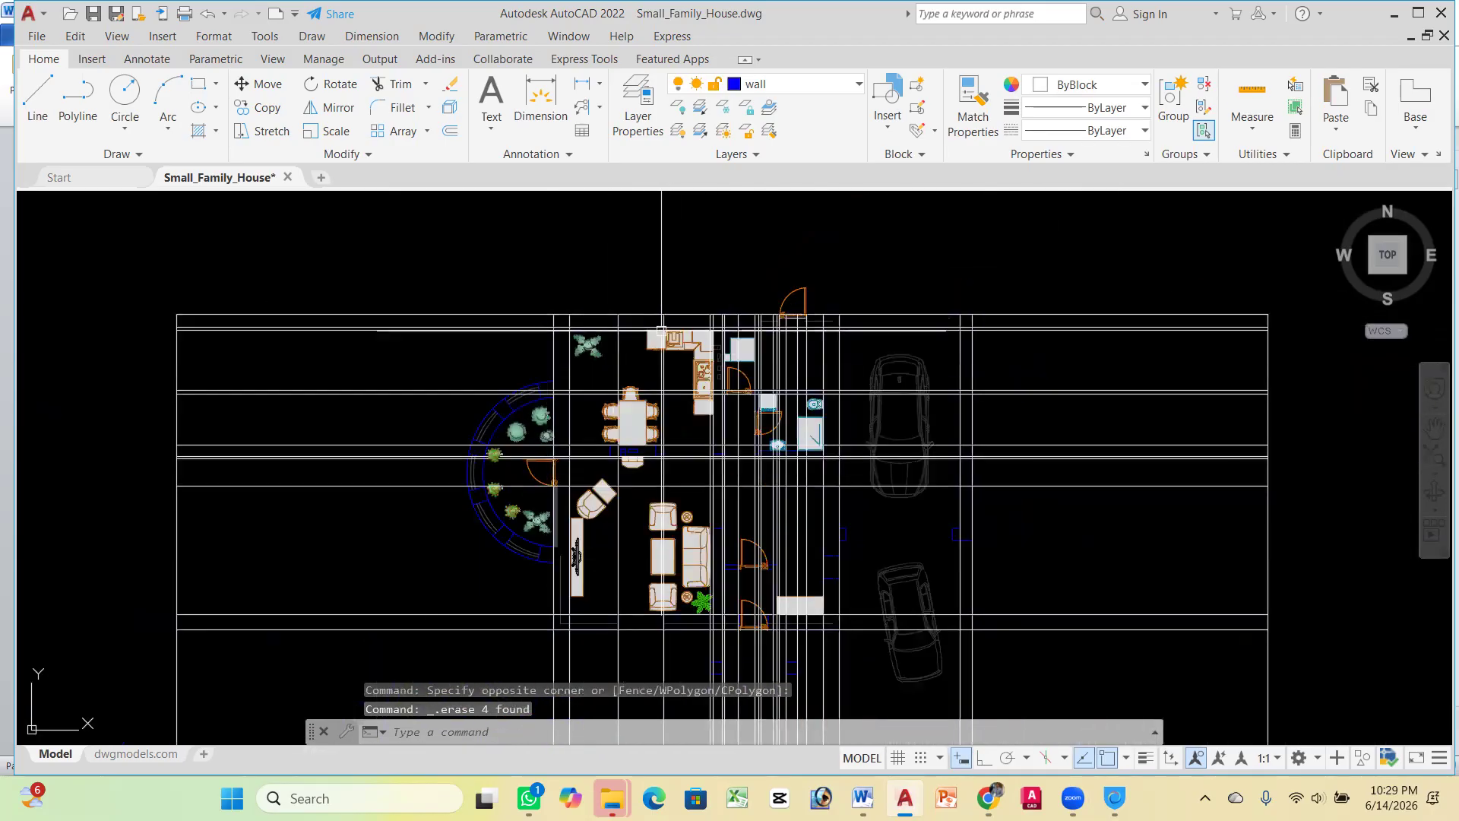
scroll(661, 332, up, 5)
scroll(505, 306, down, 2)
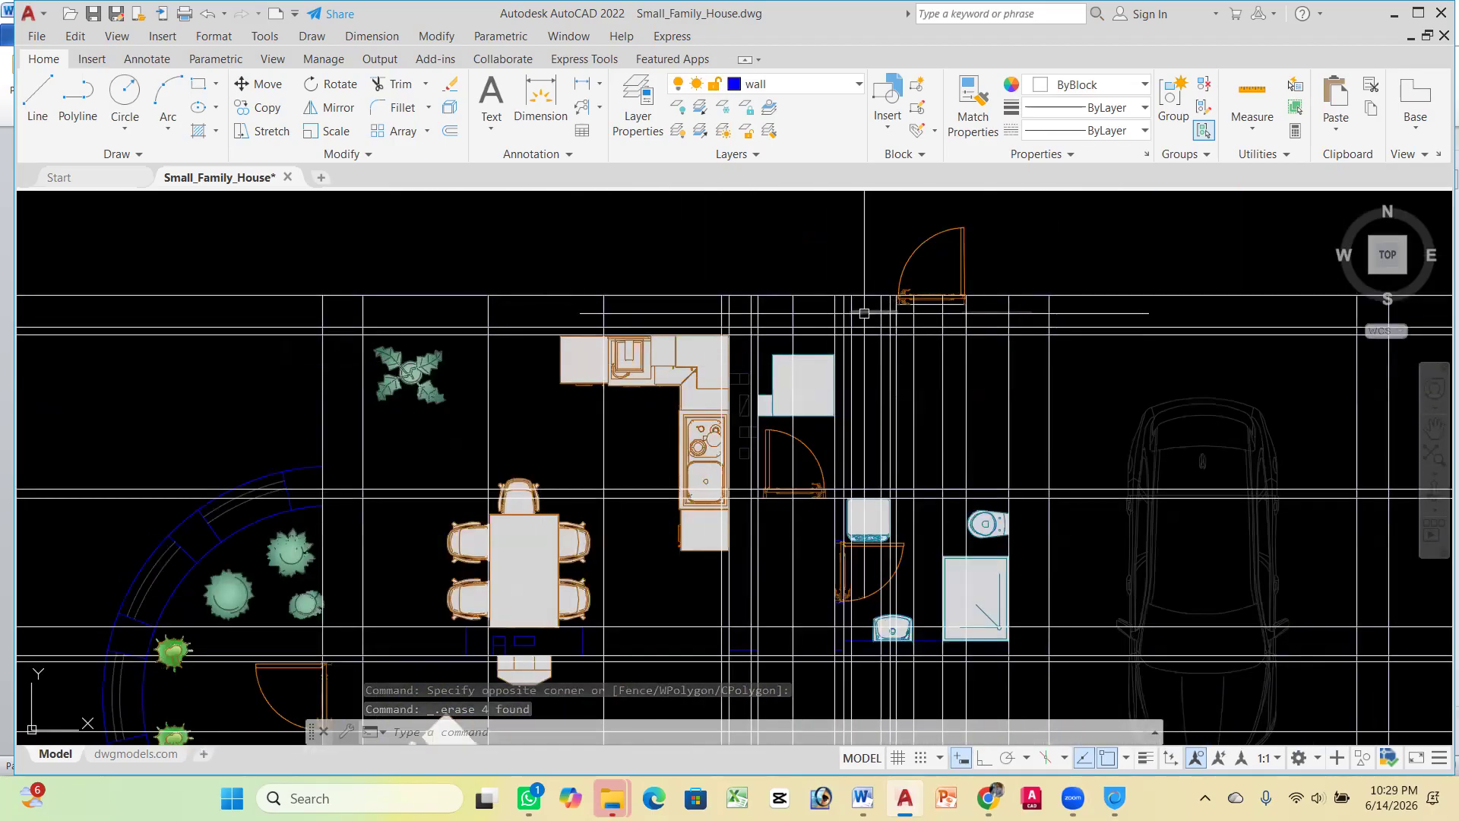
scroll(864, 313, down, 8)
scroll(449, 339, up, 9)
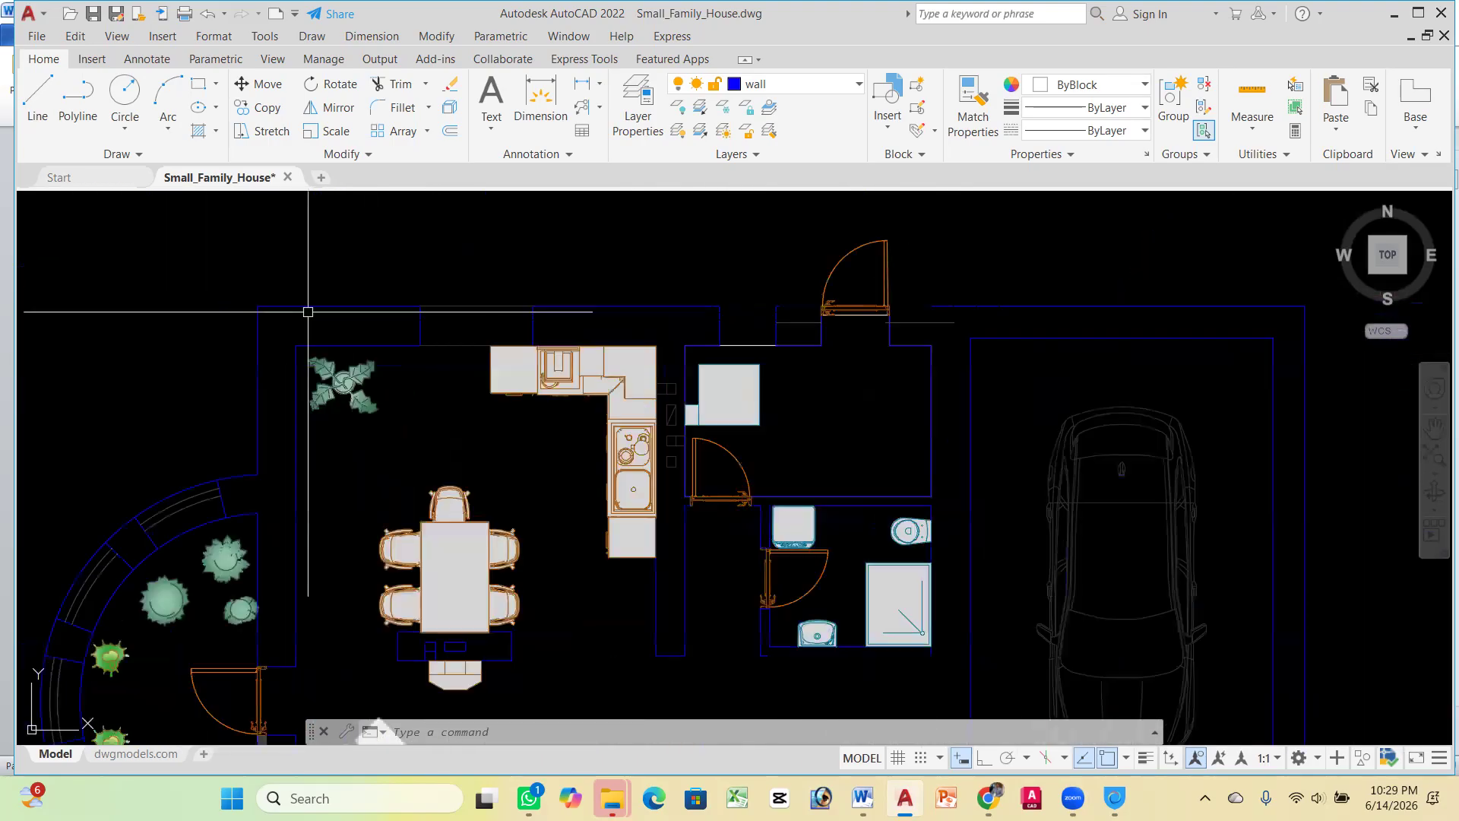
scroll(308, 311, down, 6)
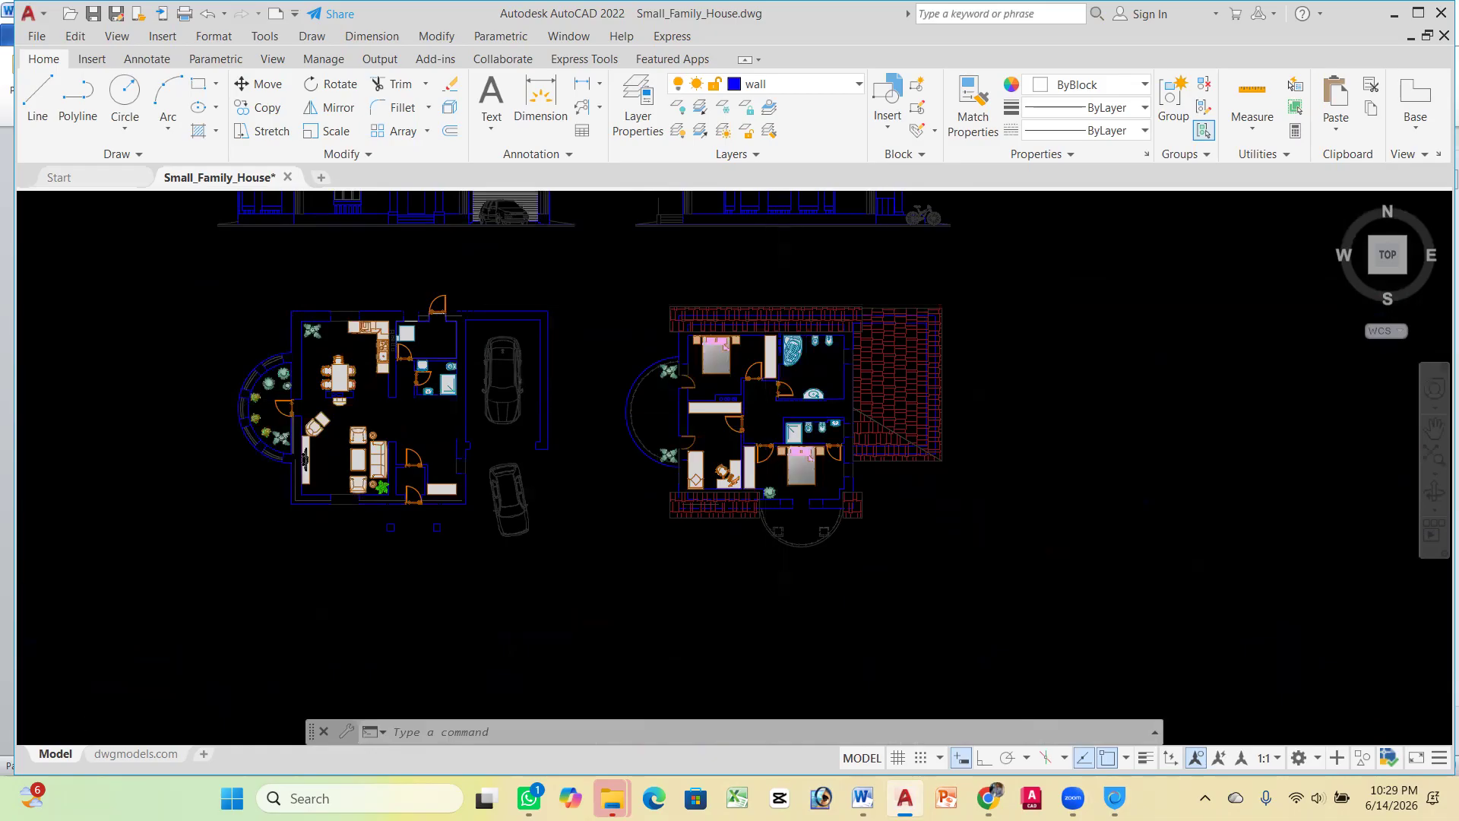
scroll(863, 342, up, 4)
scroll(938, 339, down, 9)
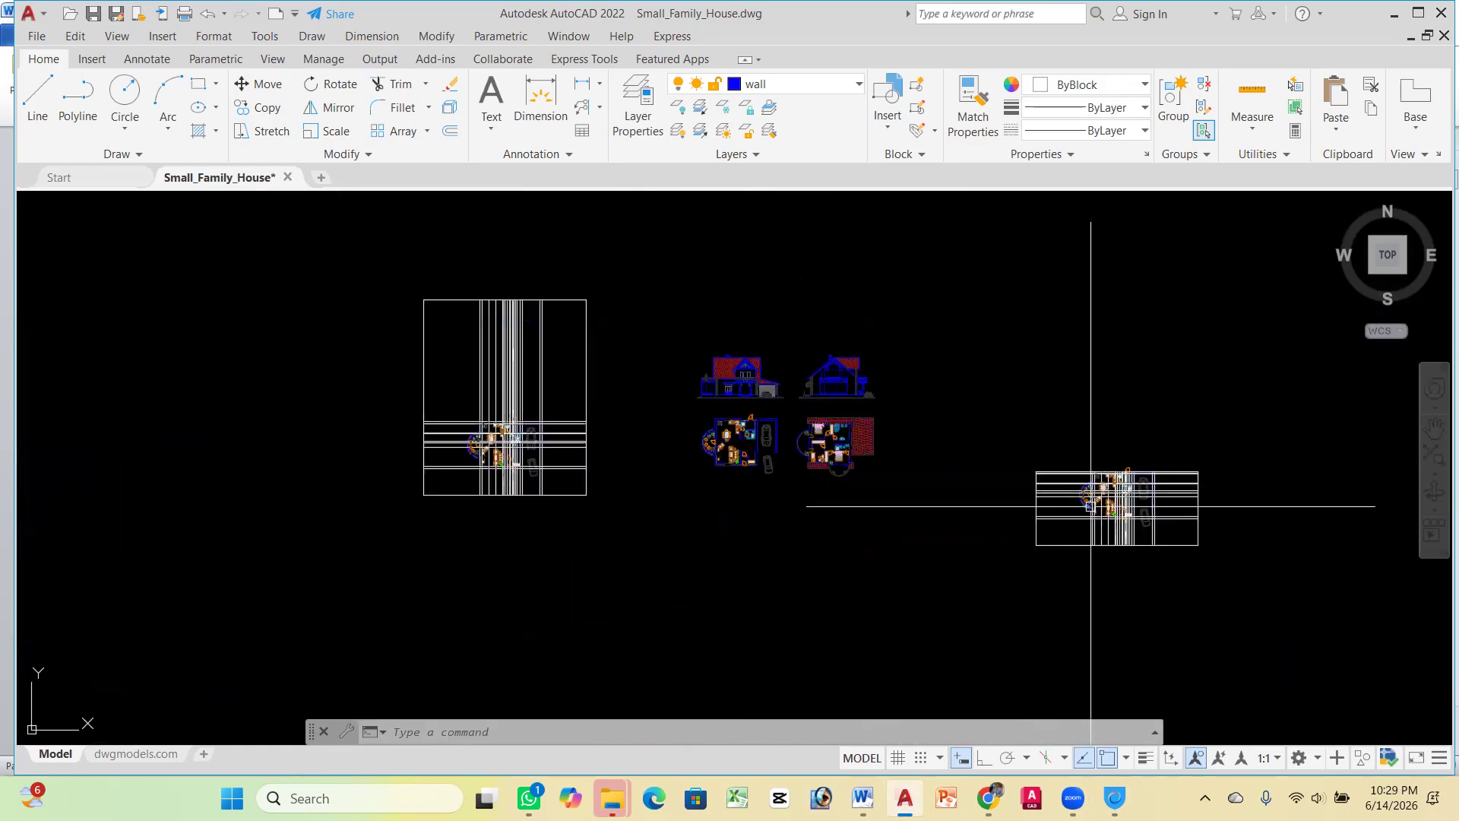
scroll(1091, 505, up, 8)
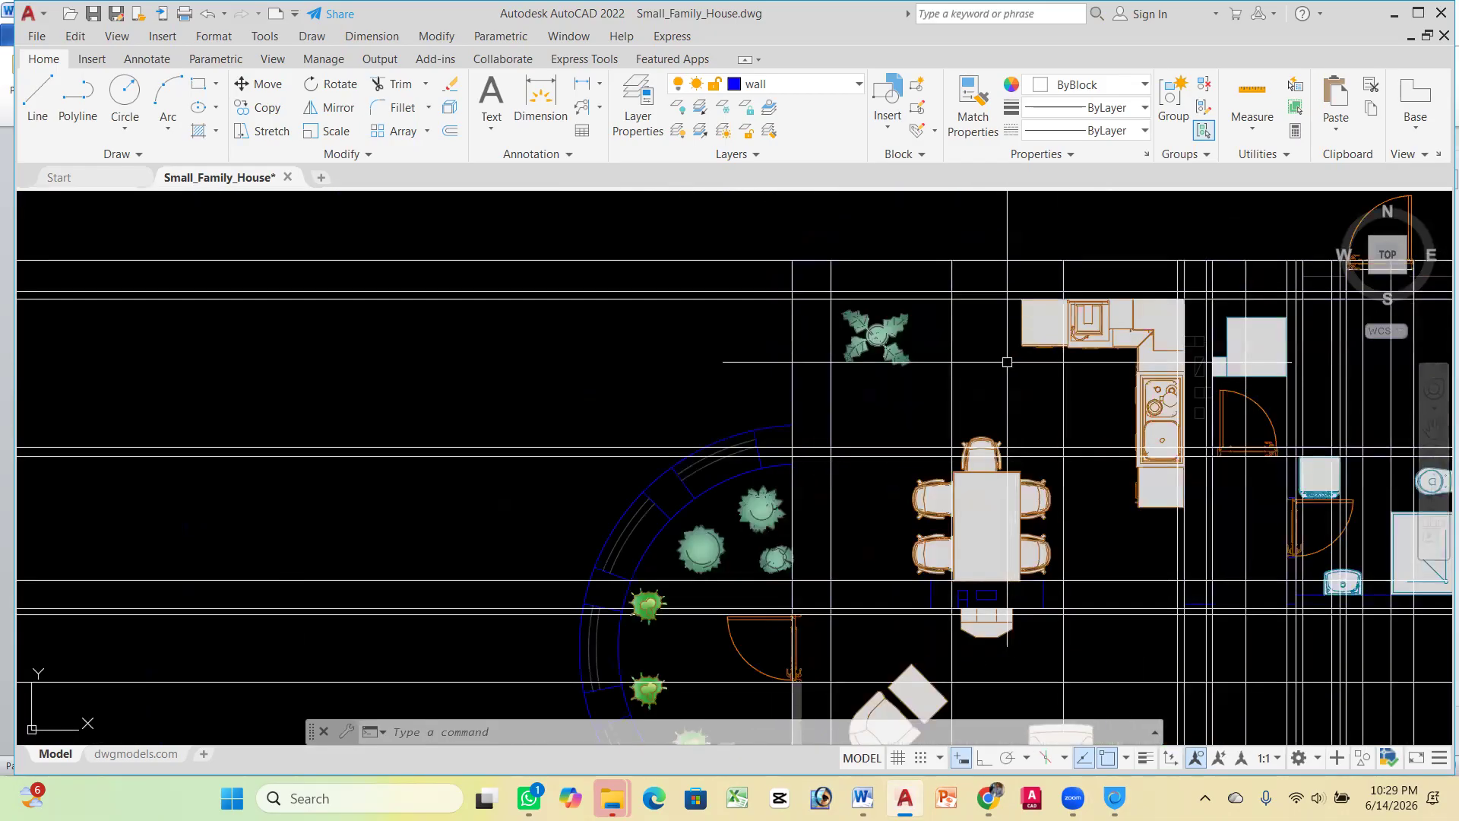
Start trimming and cut the construction line beside the plant
text(r)
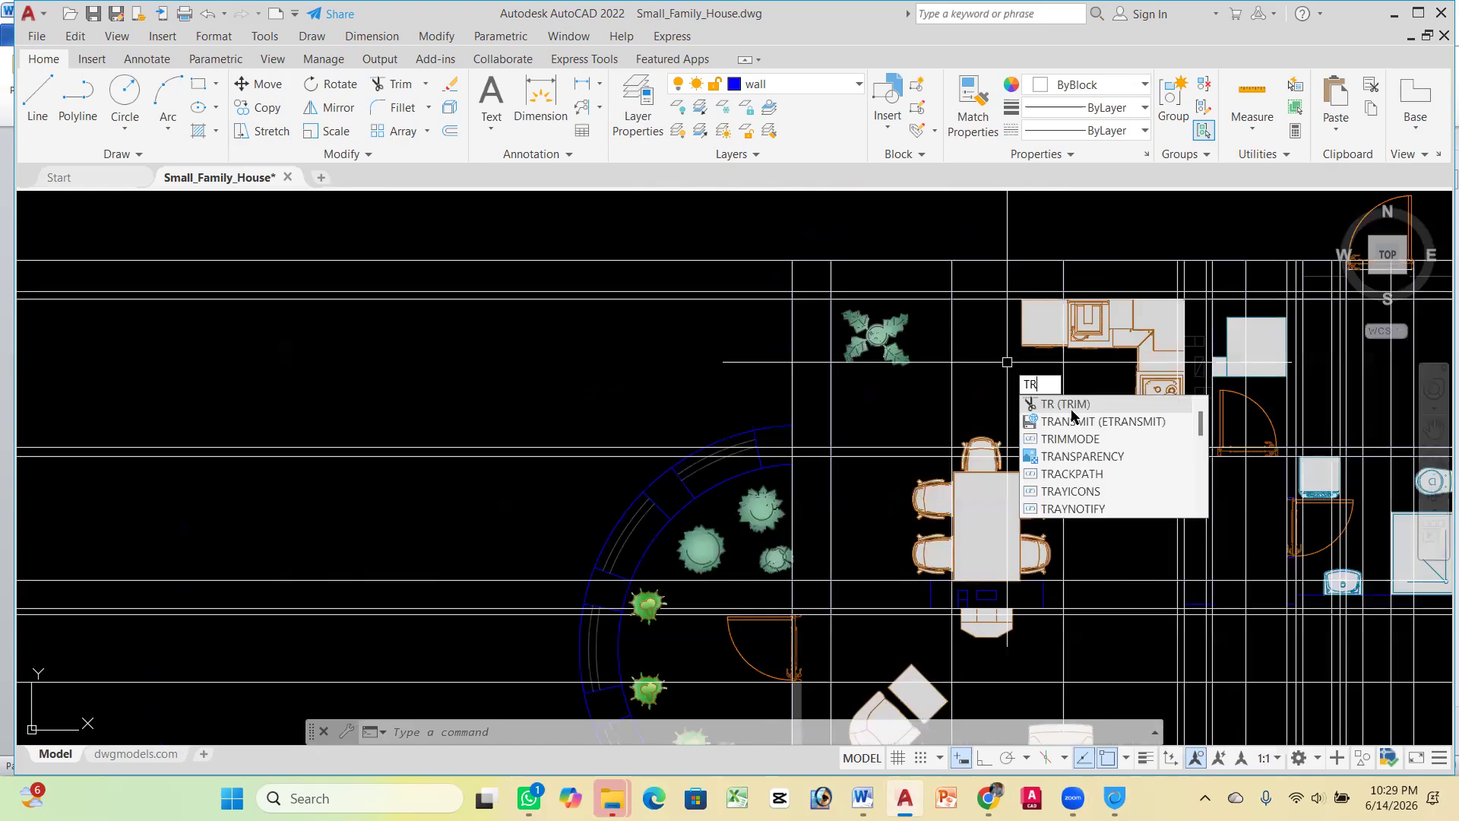
key(Return)
scroll(1034, 273, up, 4)
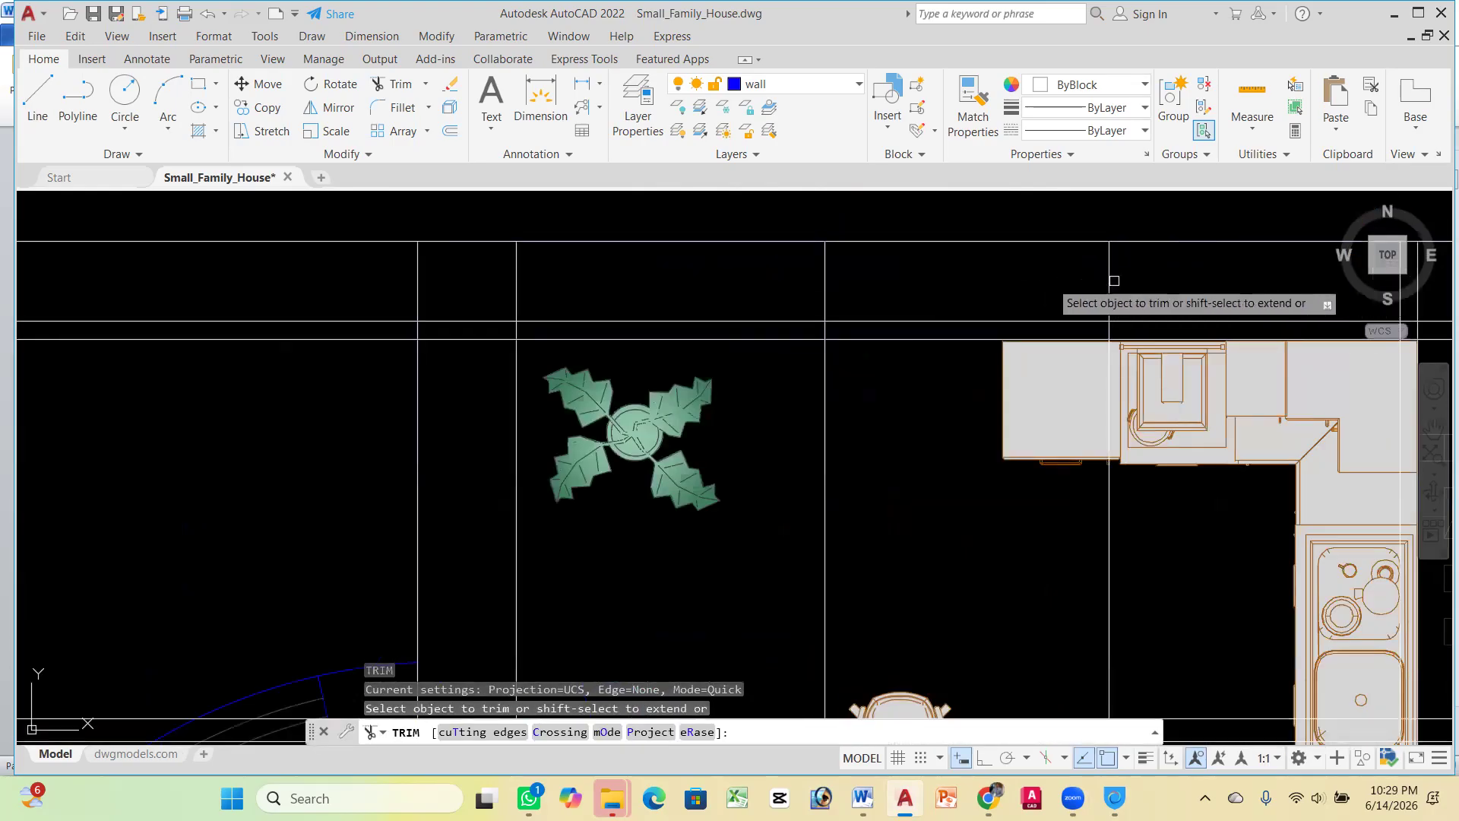
scroll(1115, 280, down, 12)
scroll(319, 300, up, 4)
scroll(251, 300, down, 1)
scroll(142, 307, up, 5)
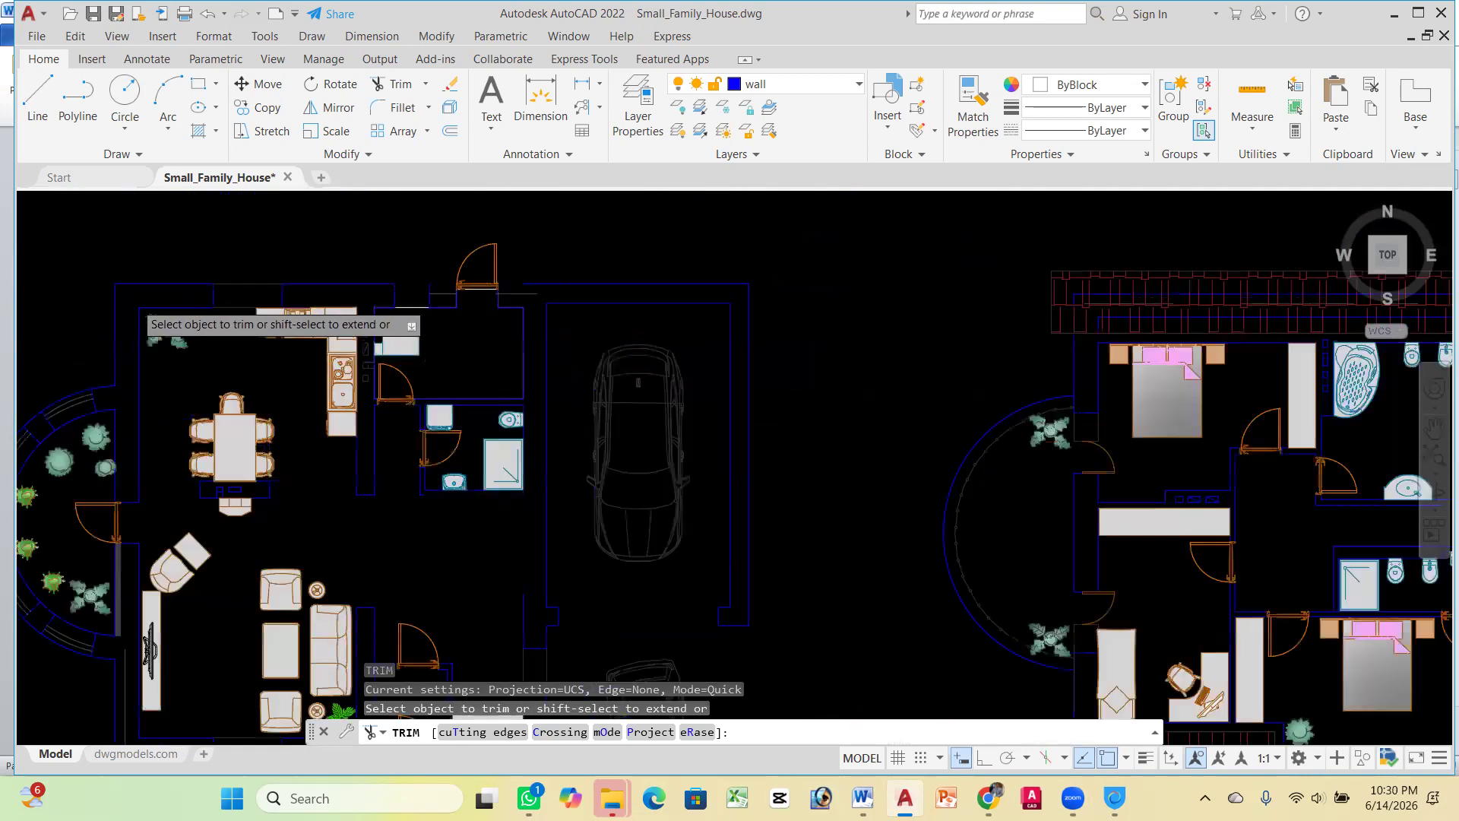
scroll(228, 300, down, 5)
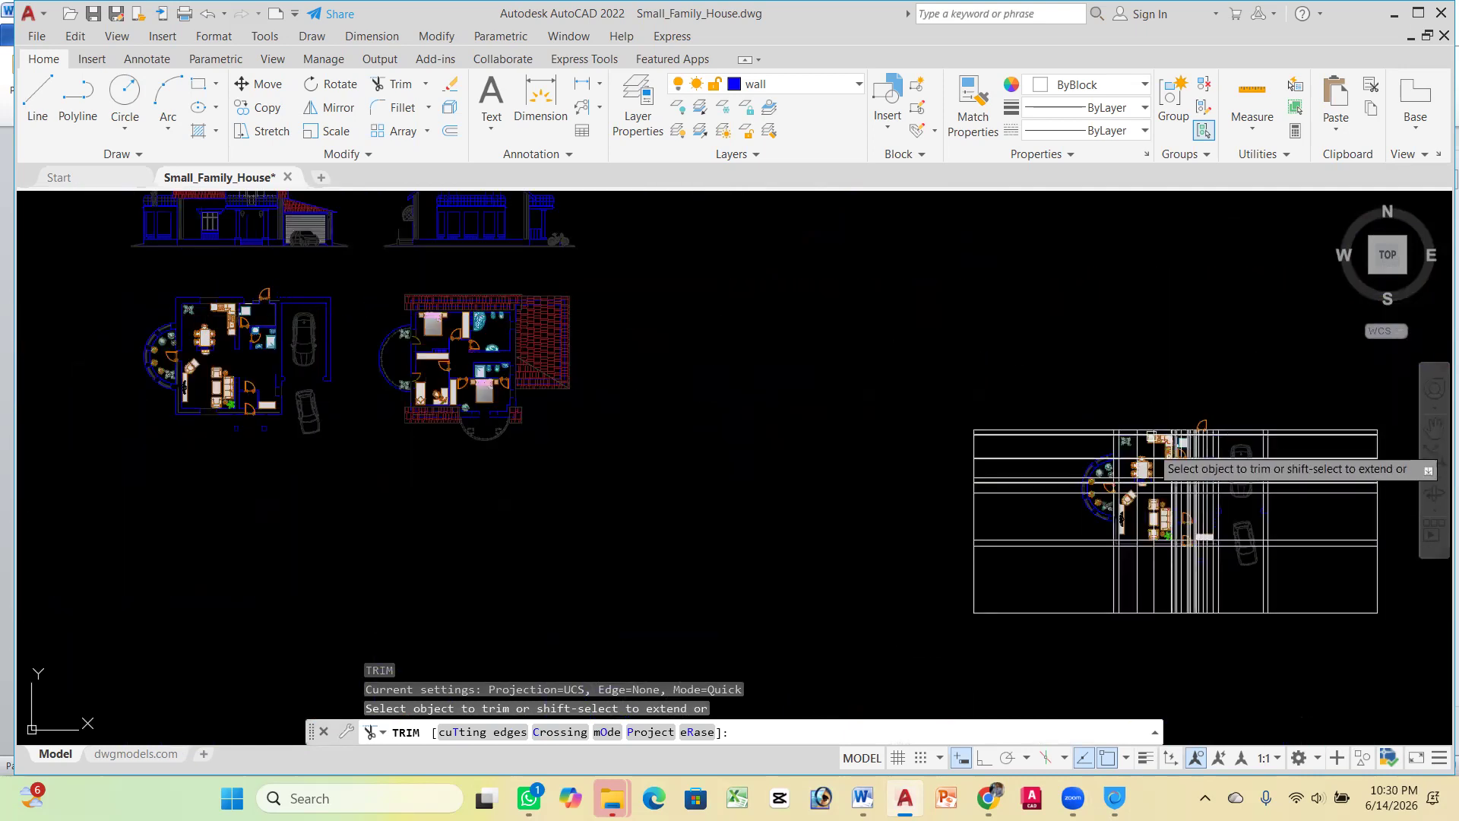
scroll(1184, 467, up, 5)
scroll(1103, 331, up, 6)
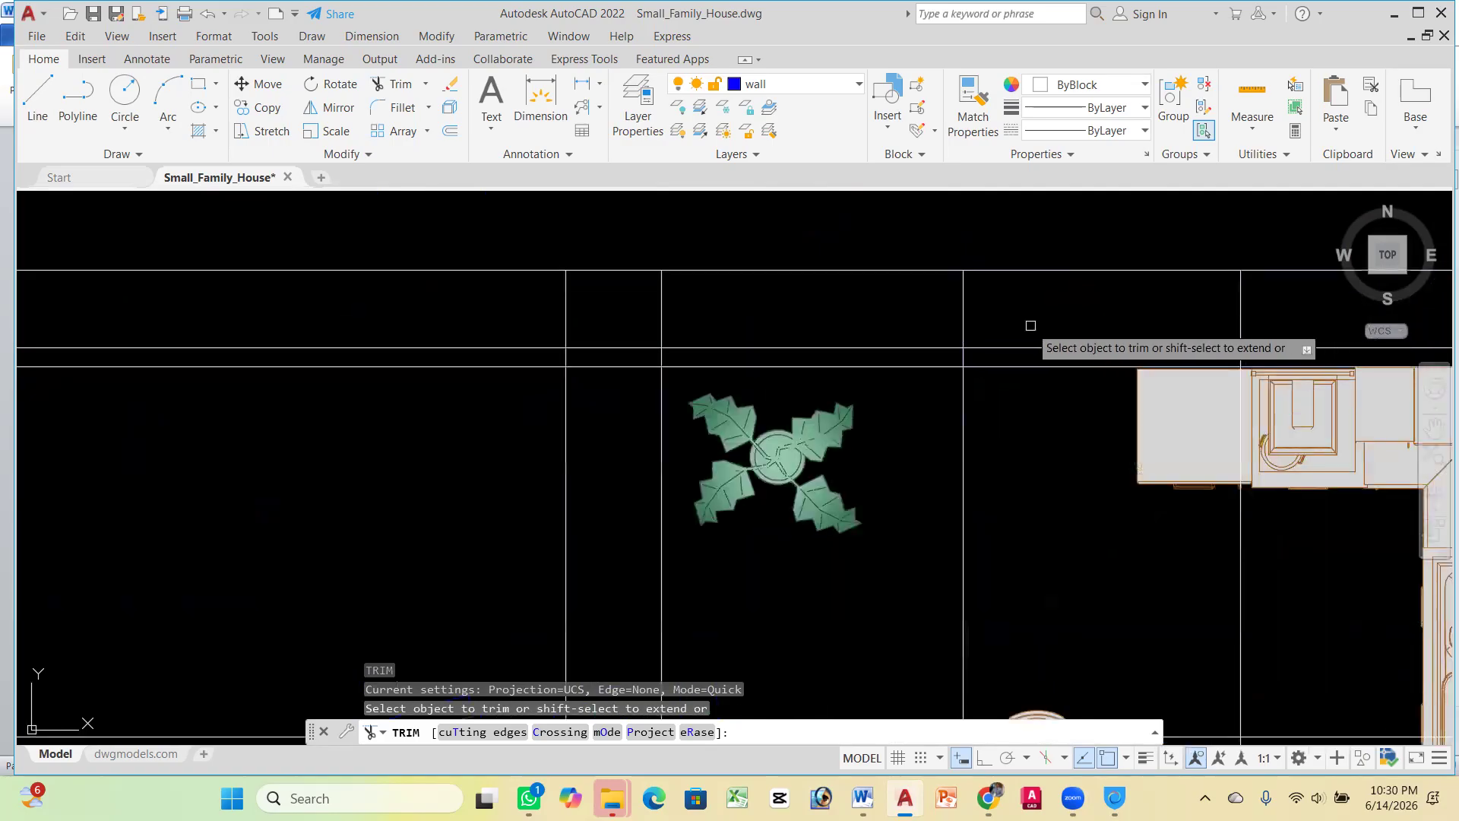
click(860, 346)
Fence-trim three runs of construction lines near the dining area
click(625, 341)
click(655, 354)
click(691, 336)
click(633, 335)
click(630, 333)
click(613, 412)
Trim the wall lines by the dining table and the lines by the door and trees
scroll(632, 315, down, 5)
scroll(625, 428, up, 5)
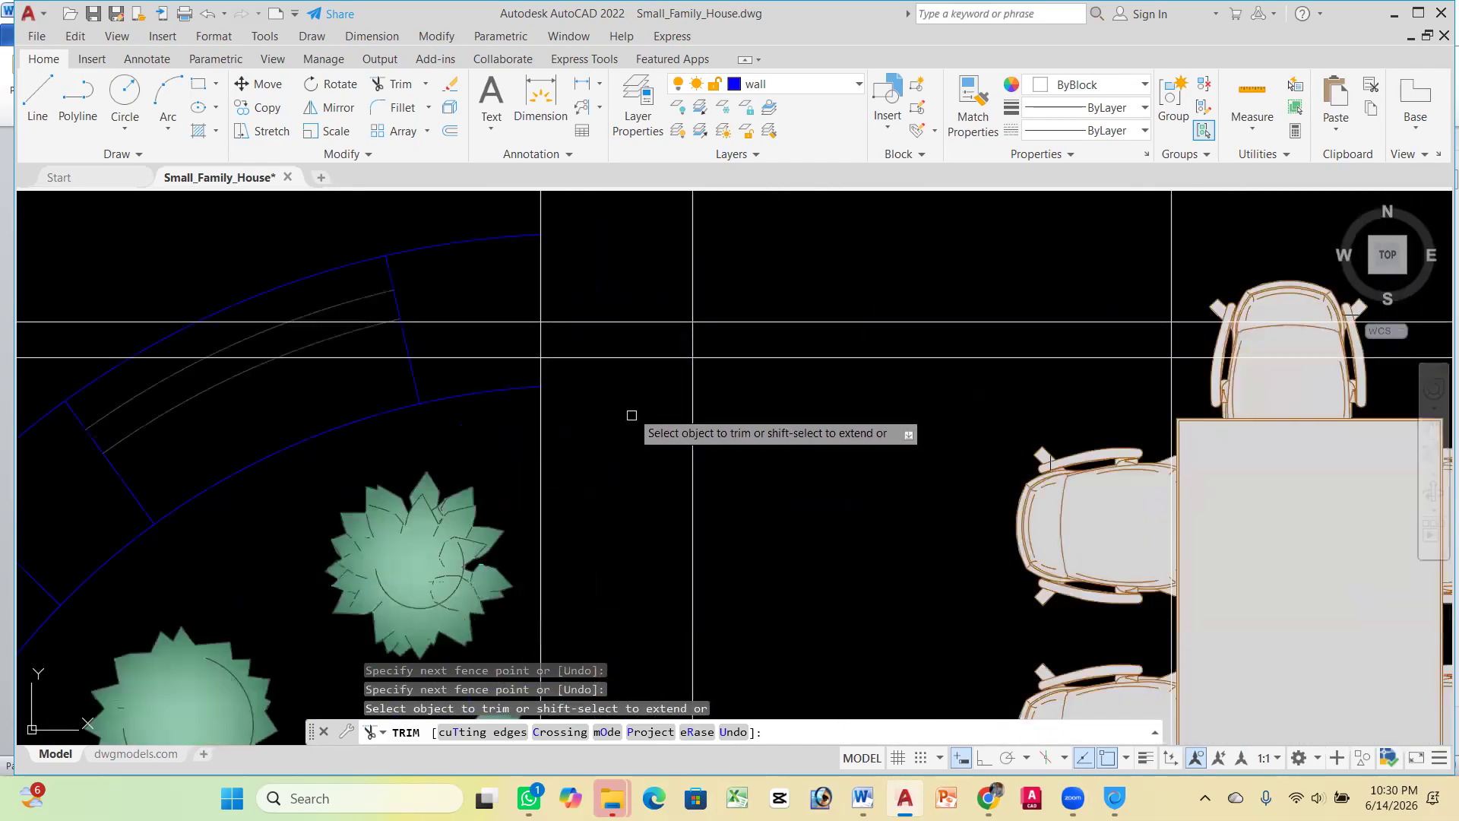
click(600, 326)
click(601, 445)
scroll(612, 267, down, 5)
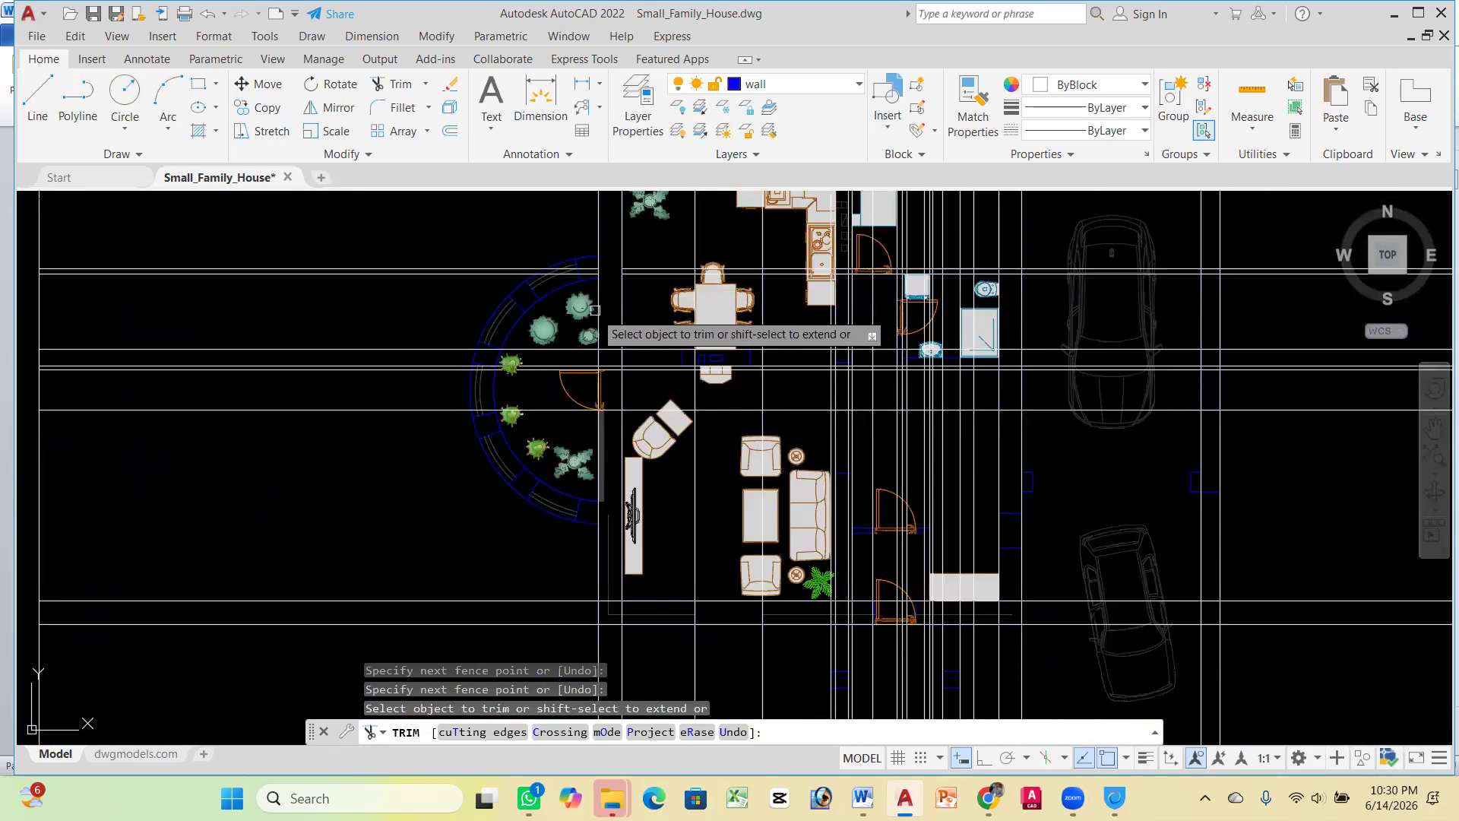
scroll(608, 262, up, 5)
click(611, 236)
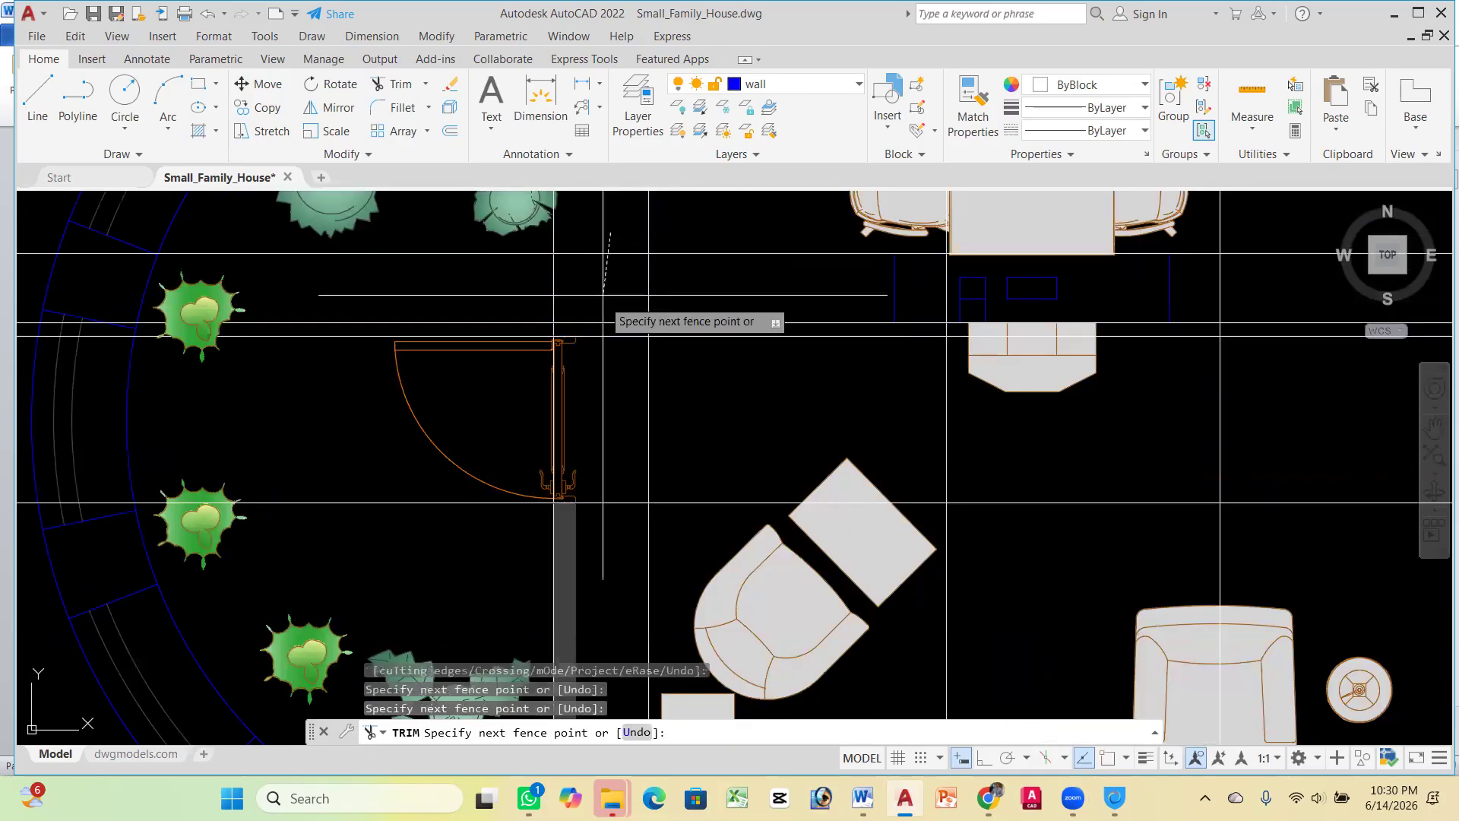
click(608, 323)
scroll(648, 327, down, 5)
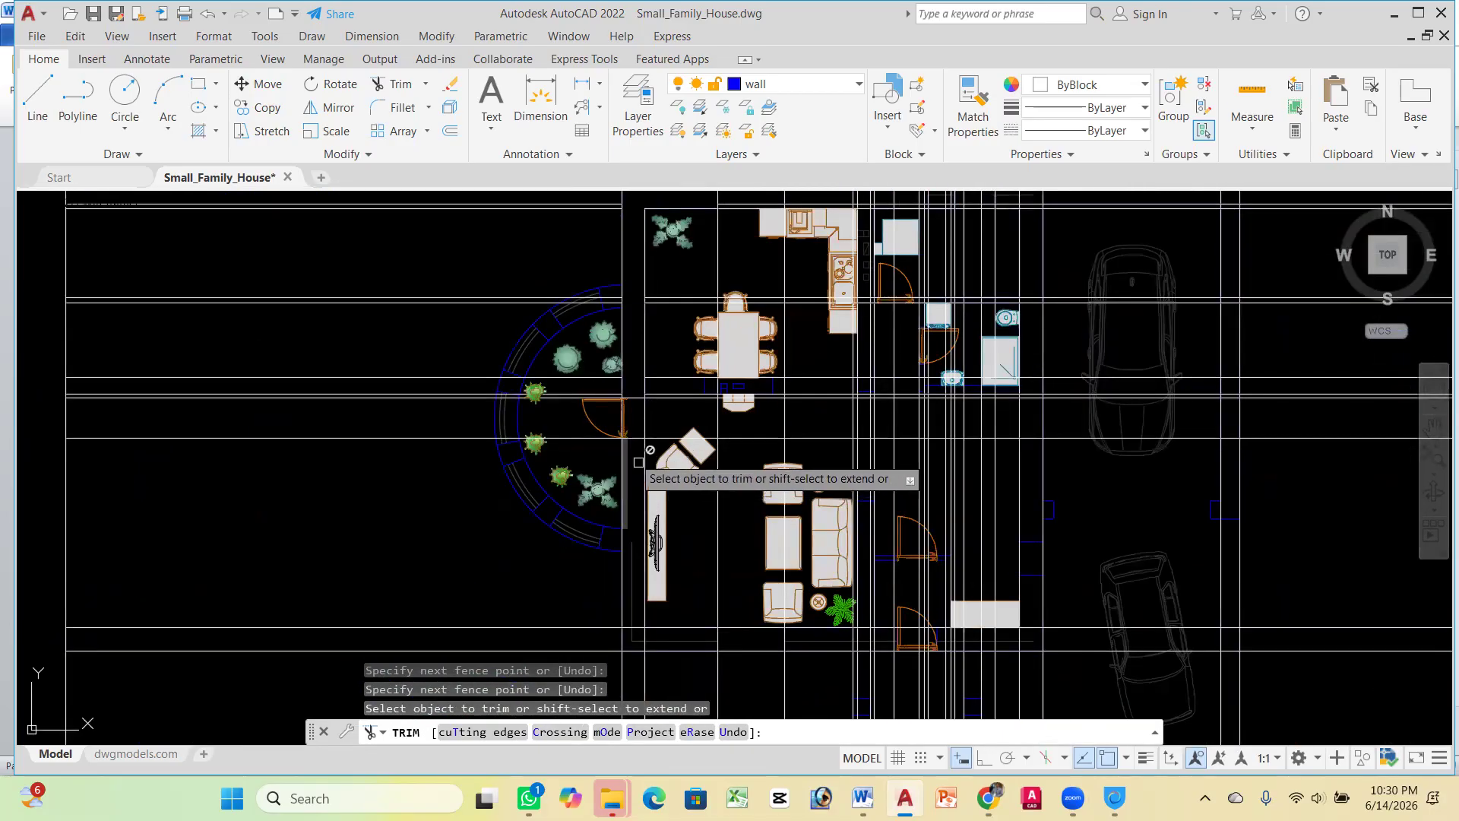
scroll(479, 456, down, 5)
key(Escape)
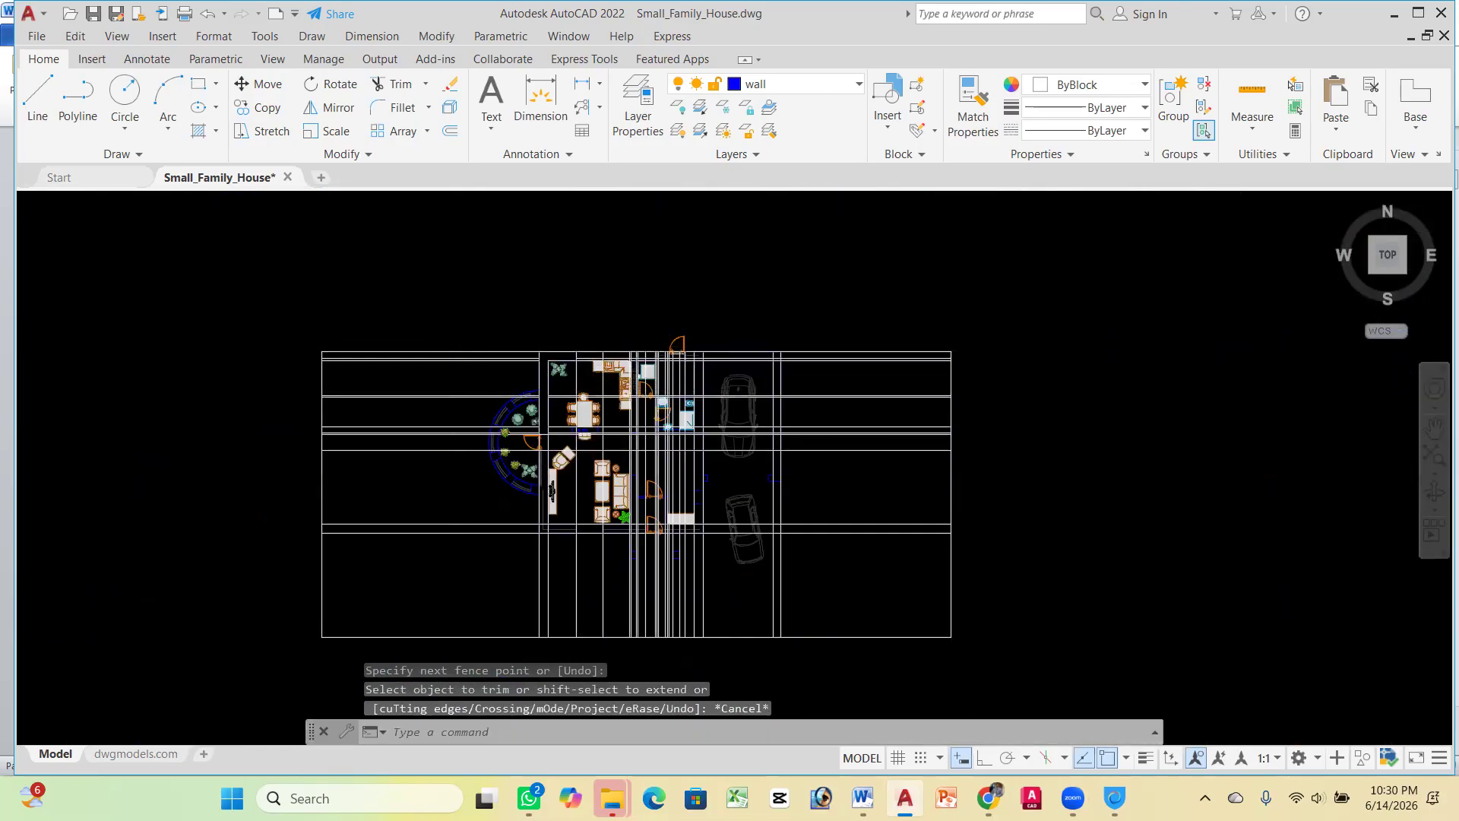
Erase the stray lines left of the garden and the long horizontal lines through it
scroll(502, 334, up, 4)
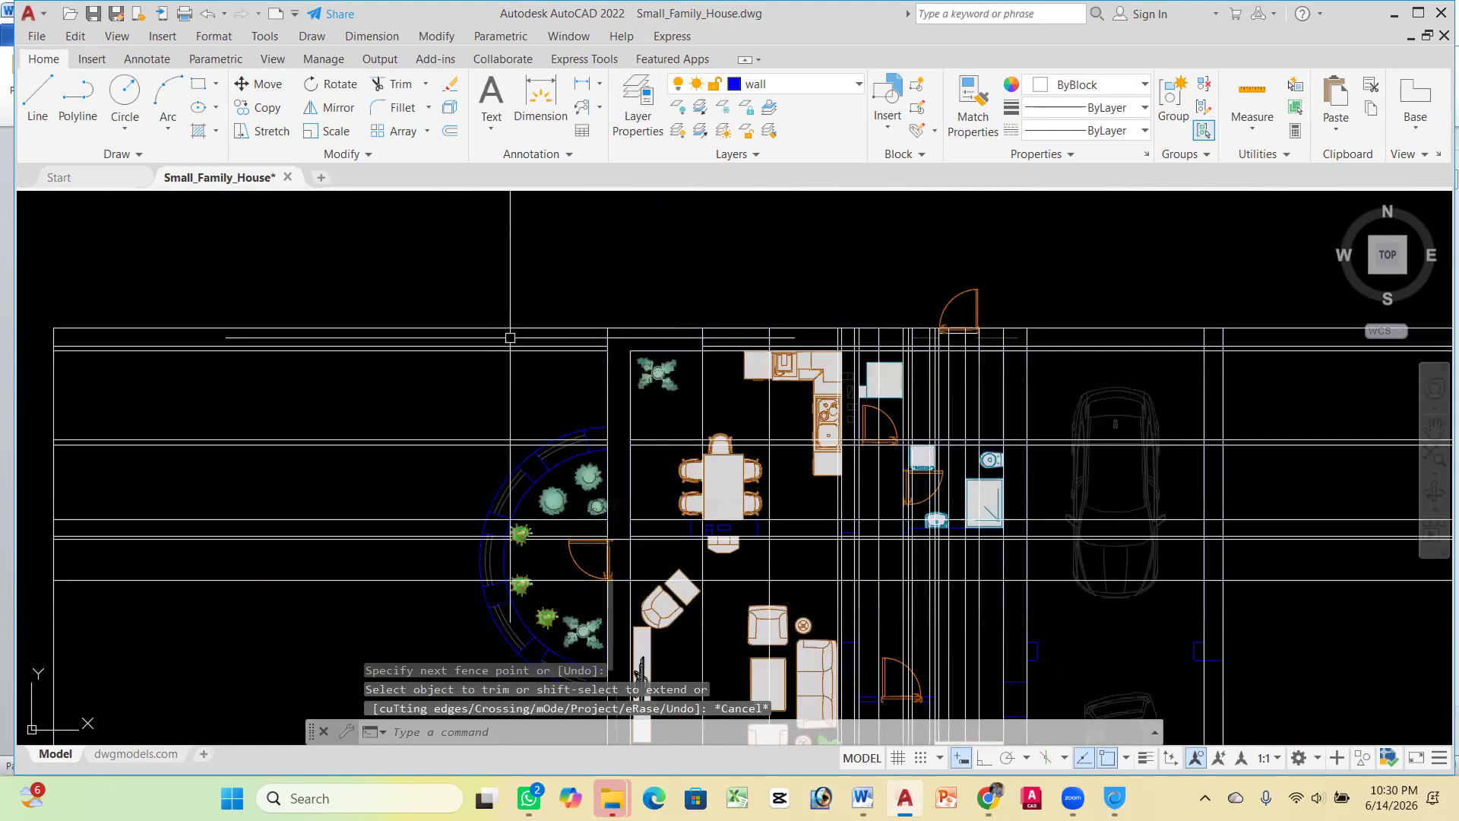
click(373, 456)
key(Delete)
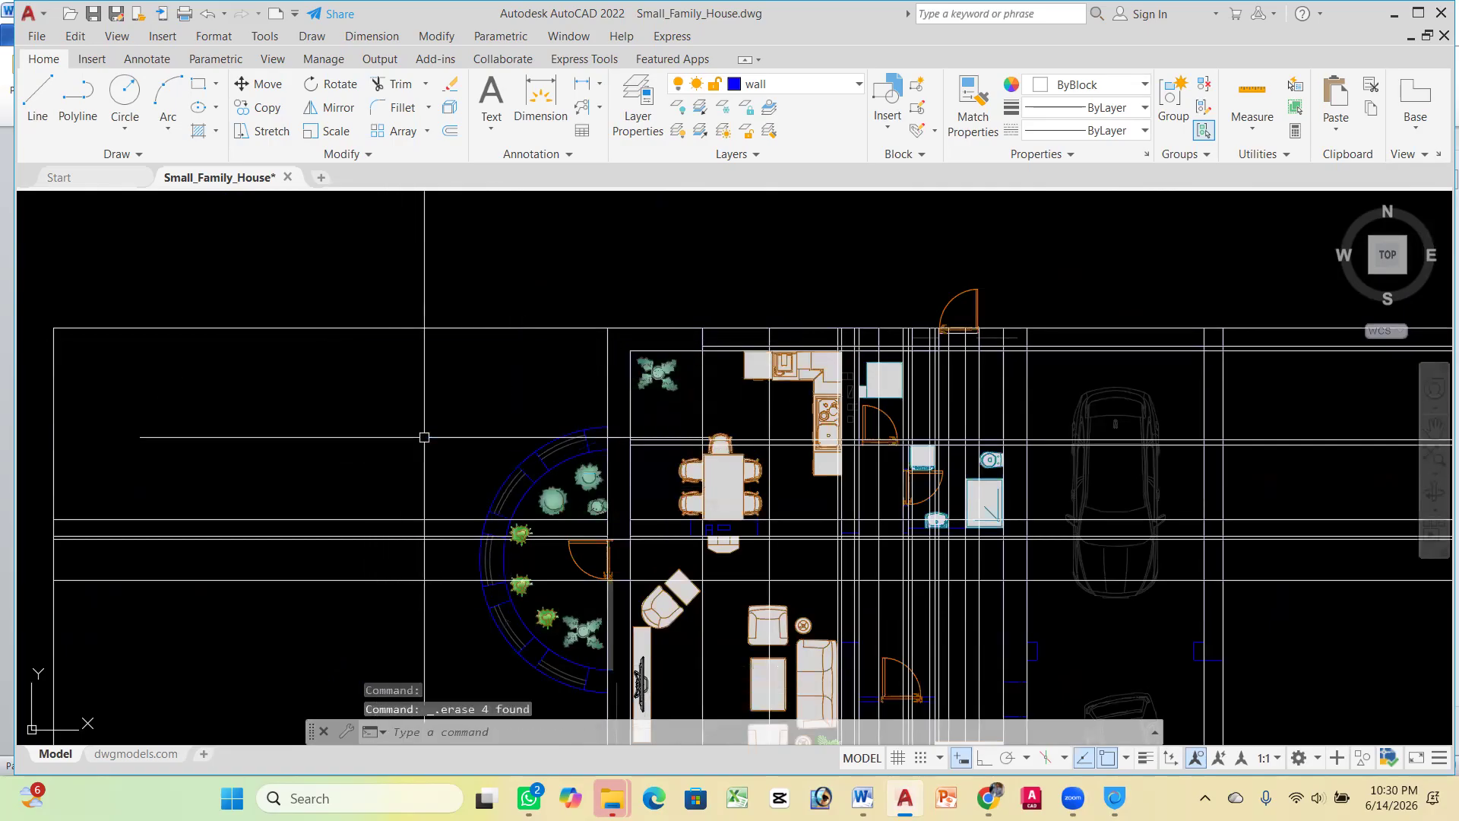
click(404, 518)
key(Delete)
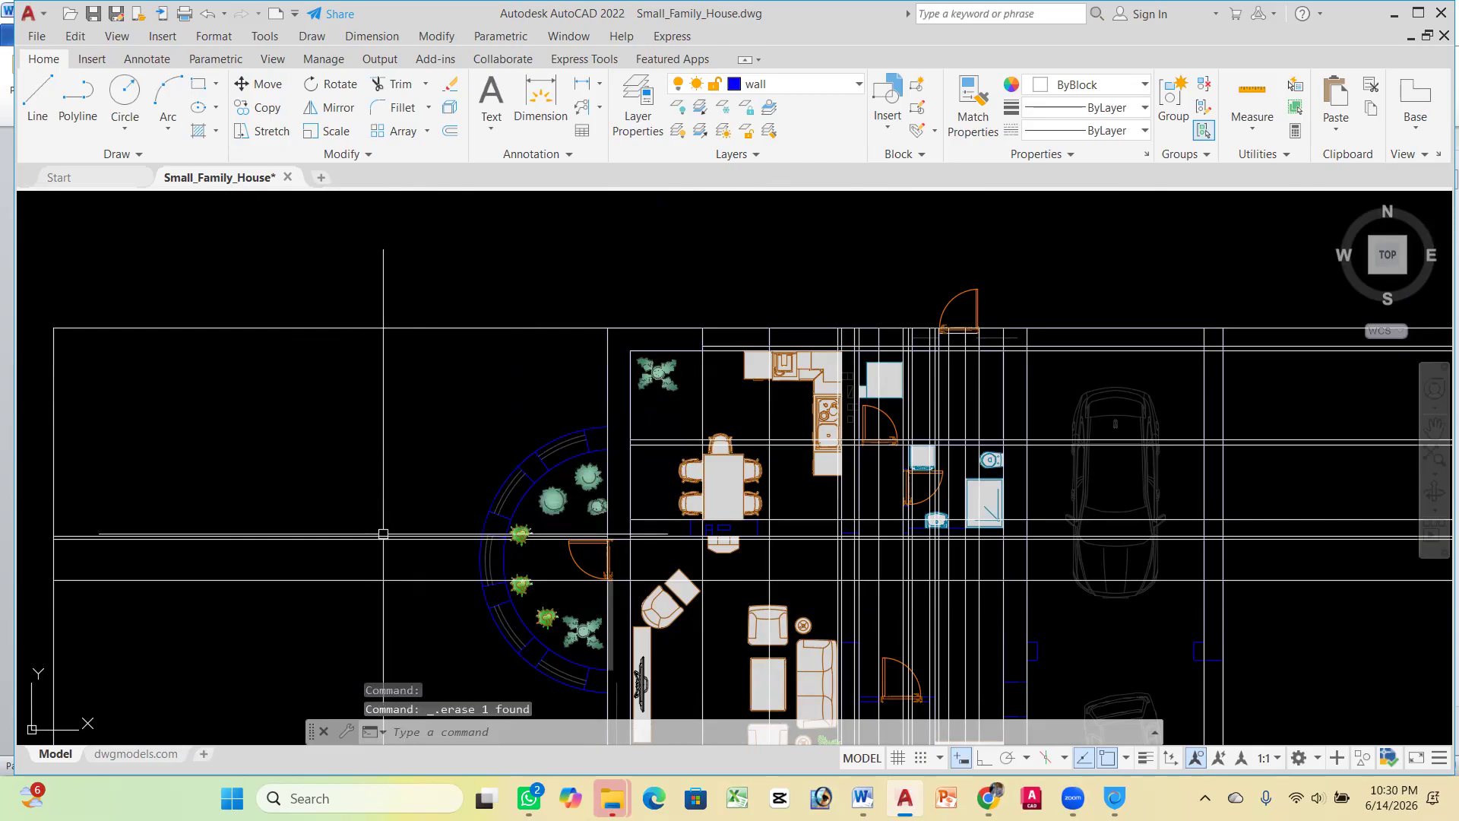
click(393, 546)
key(Delete)
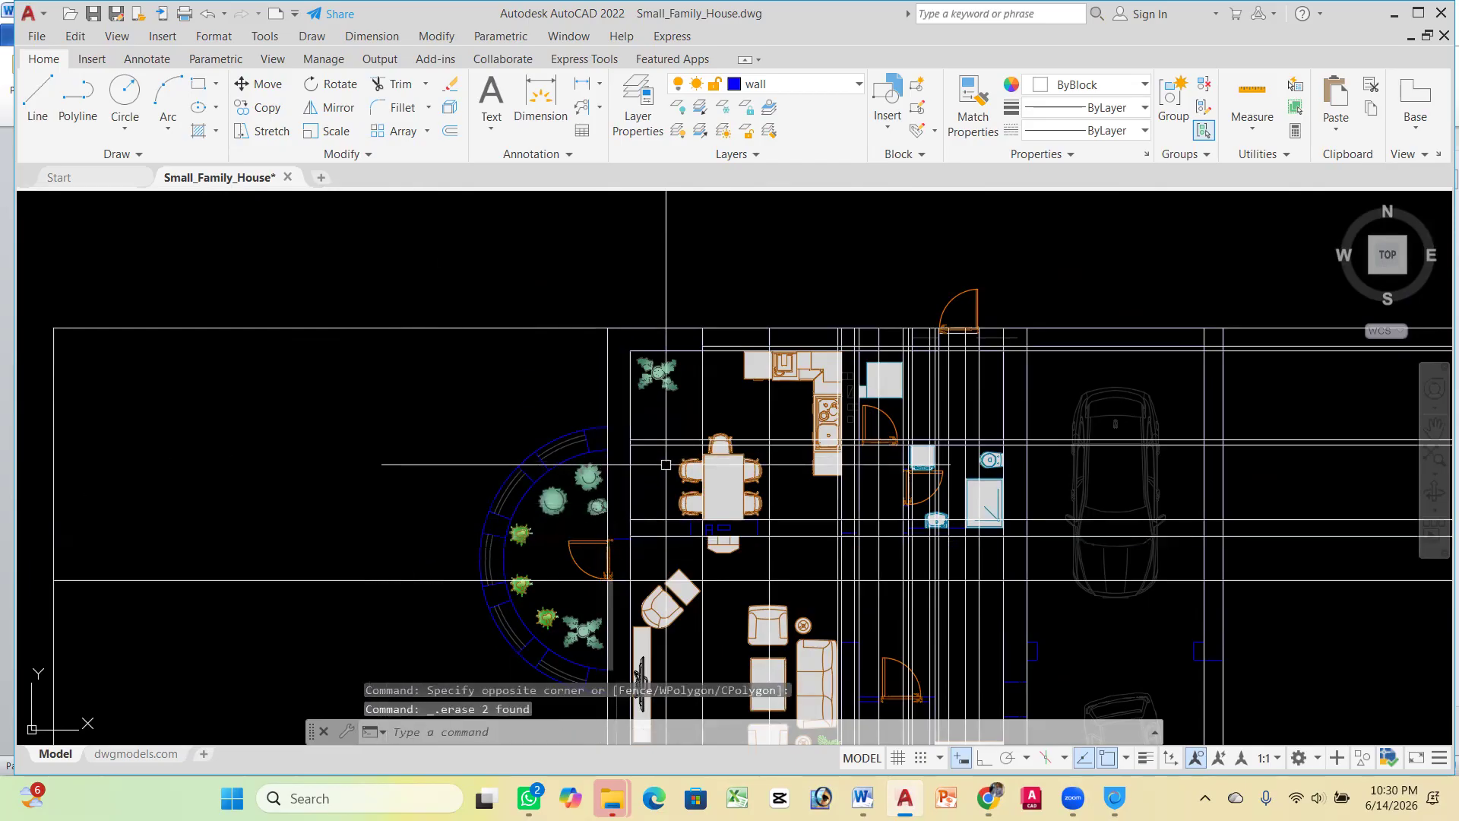
scroll(666, 464, up, 5)
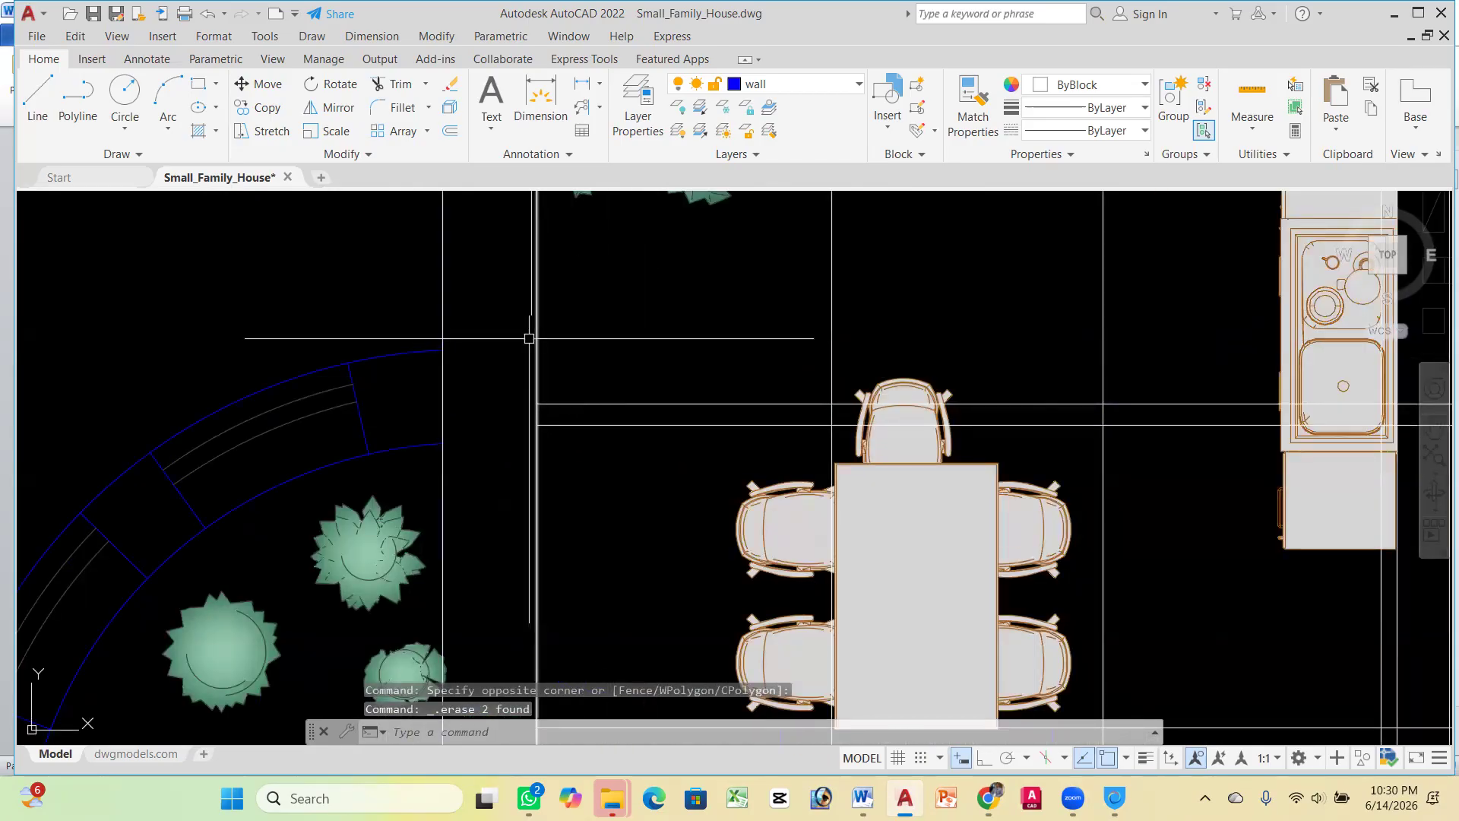
Erase the vertical construction line by the garden
scroll(575, 360, down, 9)
scroll(657, 293, down, 5)
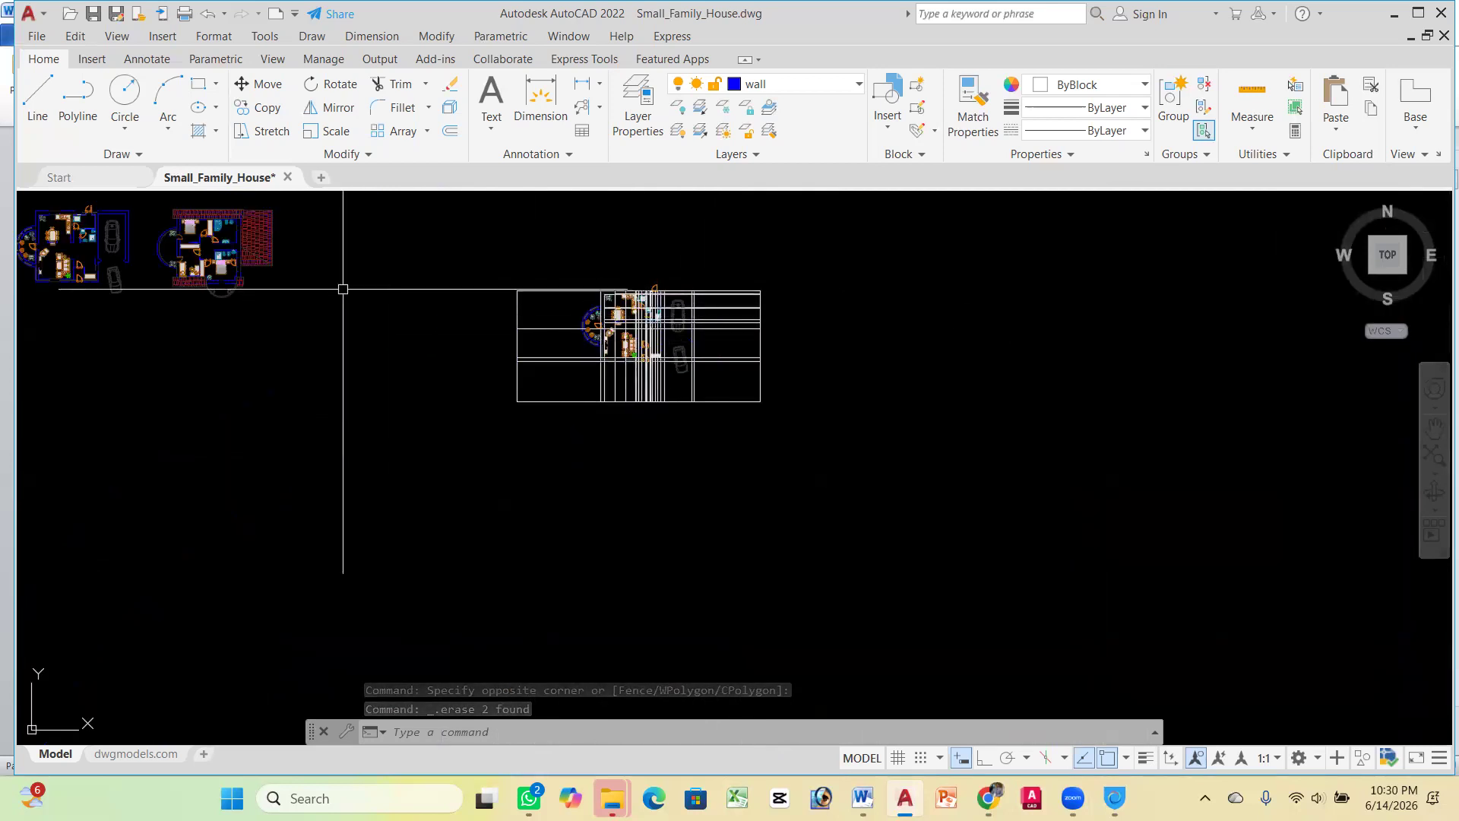
scroll(154, 230, up, 5)
scroll(349, 373, down, 5)
scroll(243, 358, up, 5)
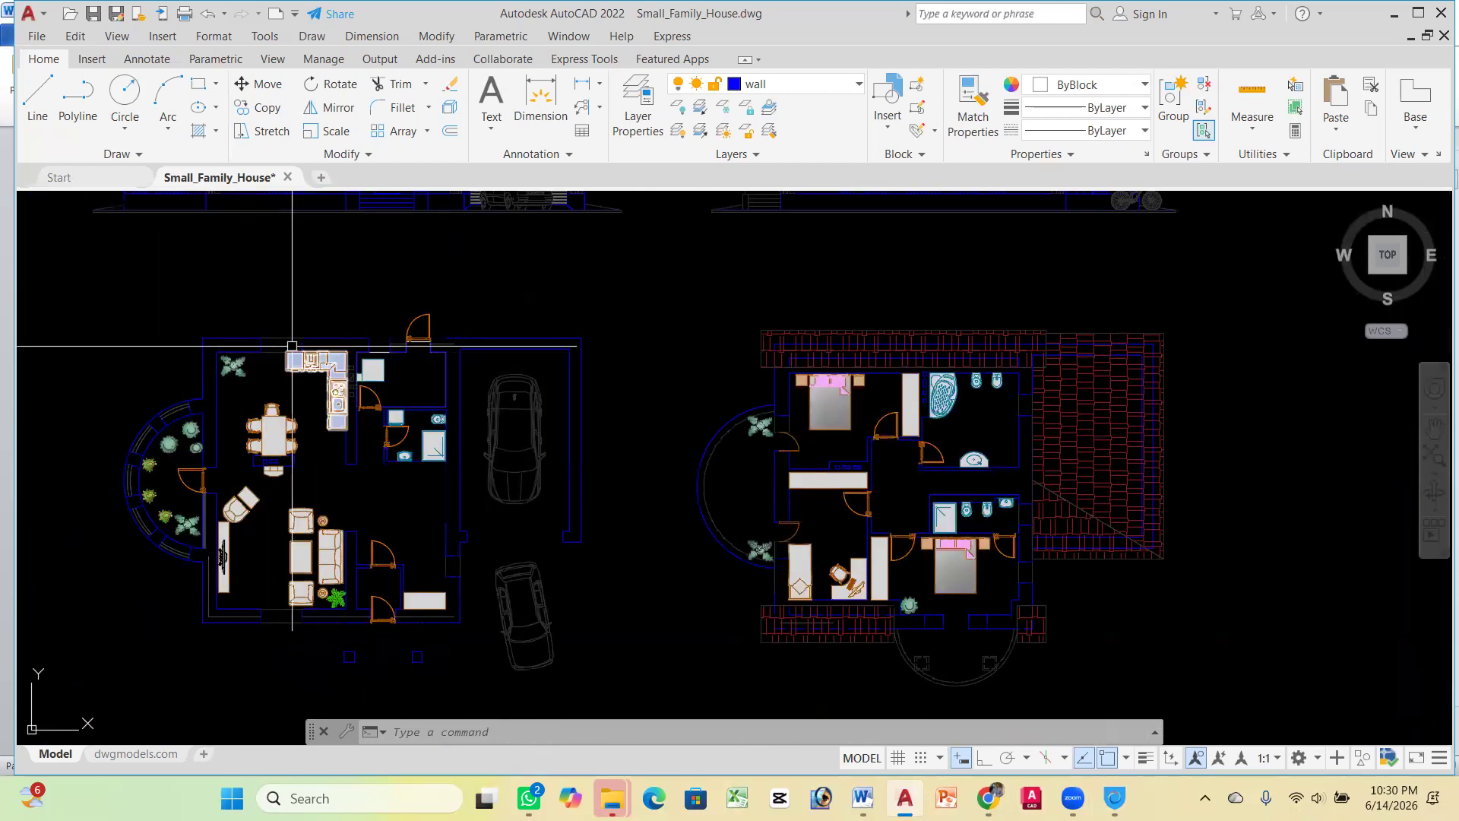
scroll(357, 342, down, 7)
scroll(712, 408, up, 8)
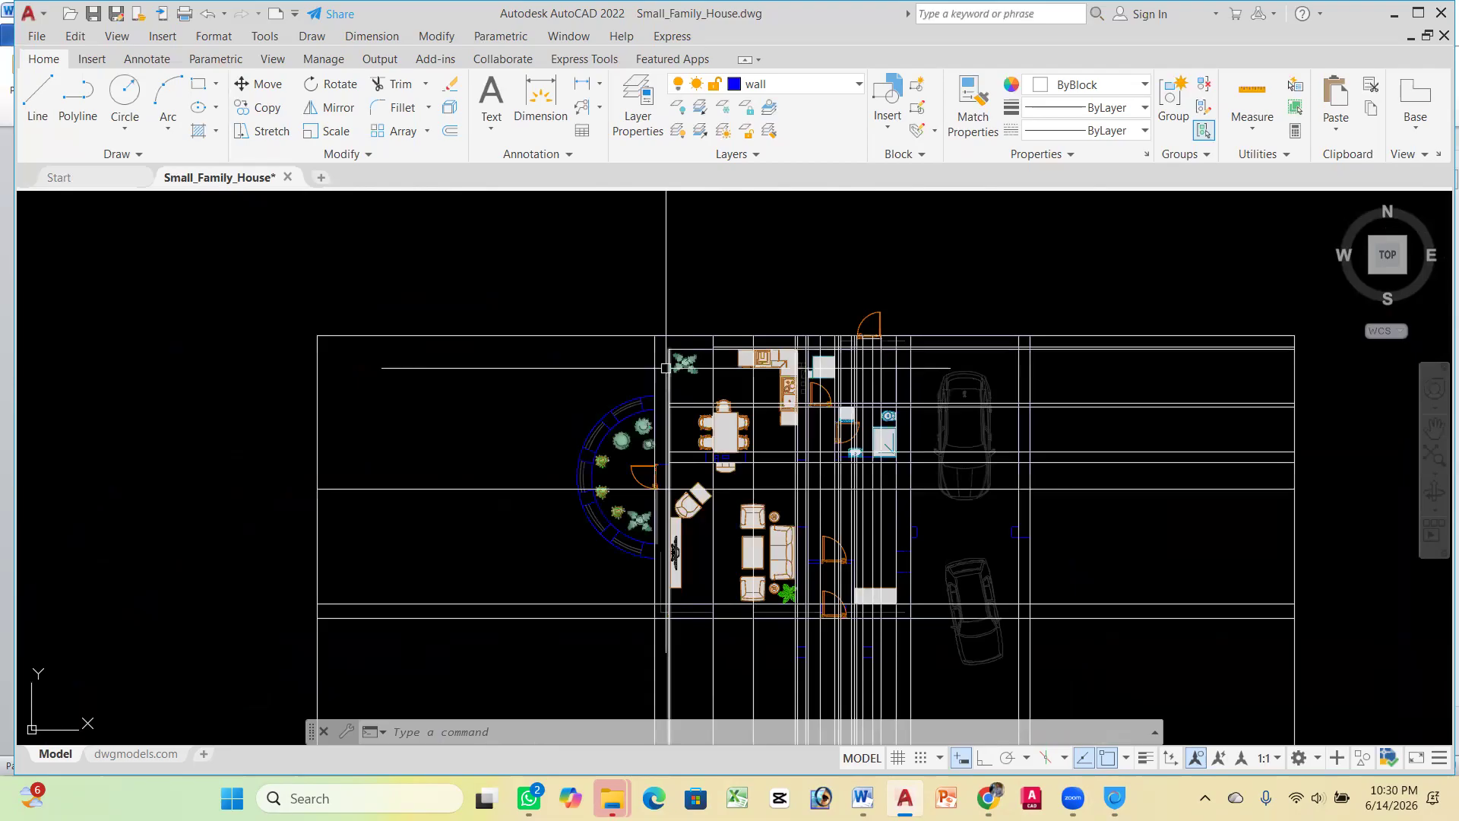
scroll(666, 367, up, 4)
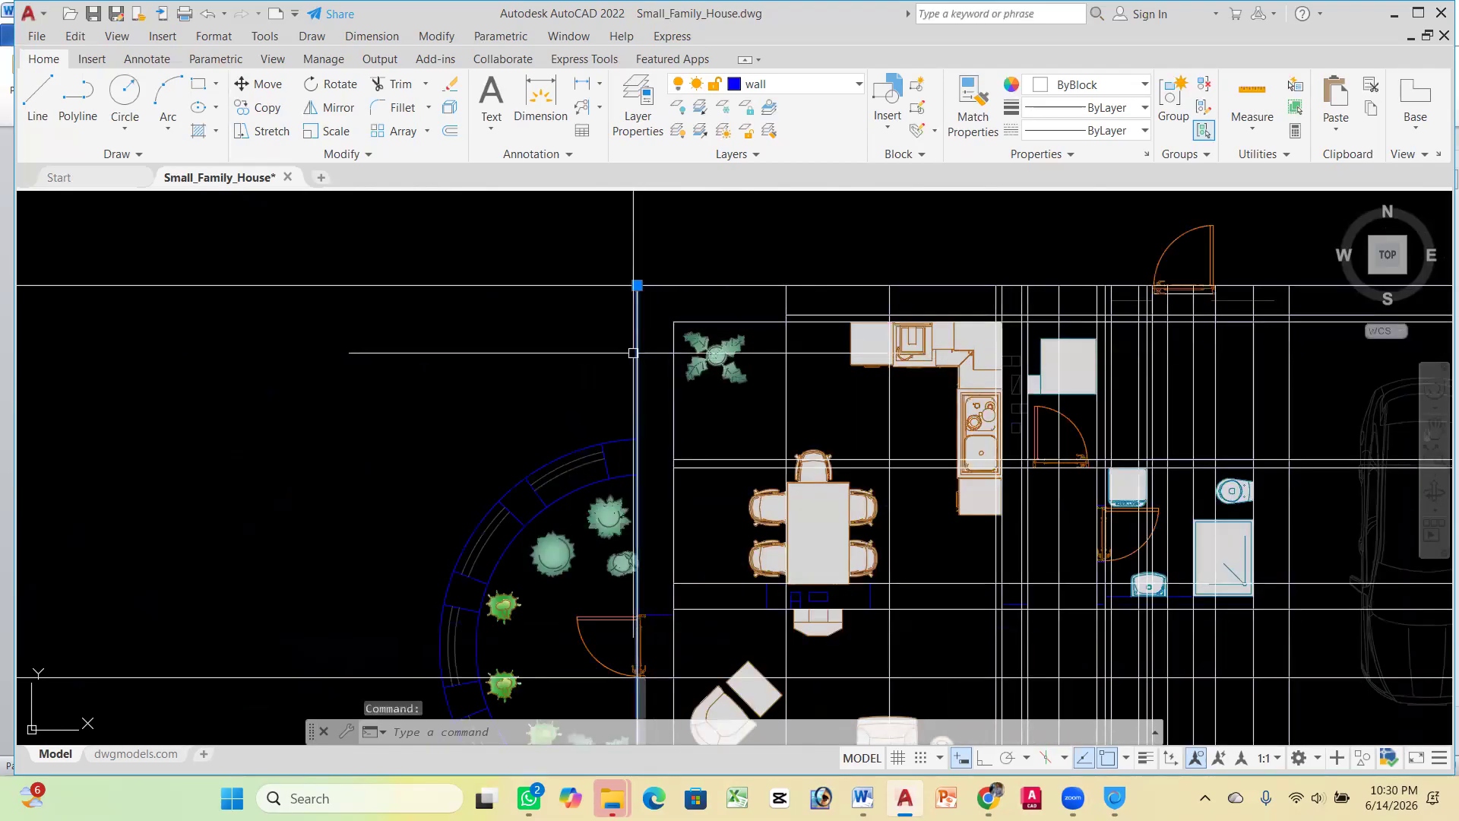
key(Delete)
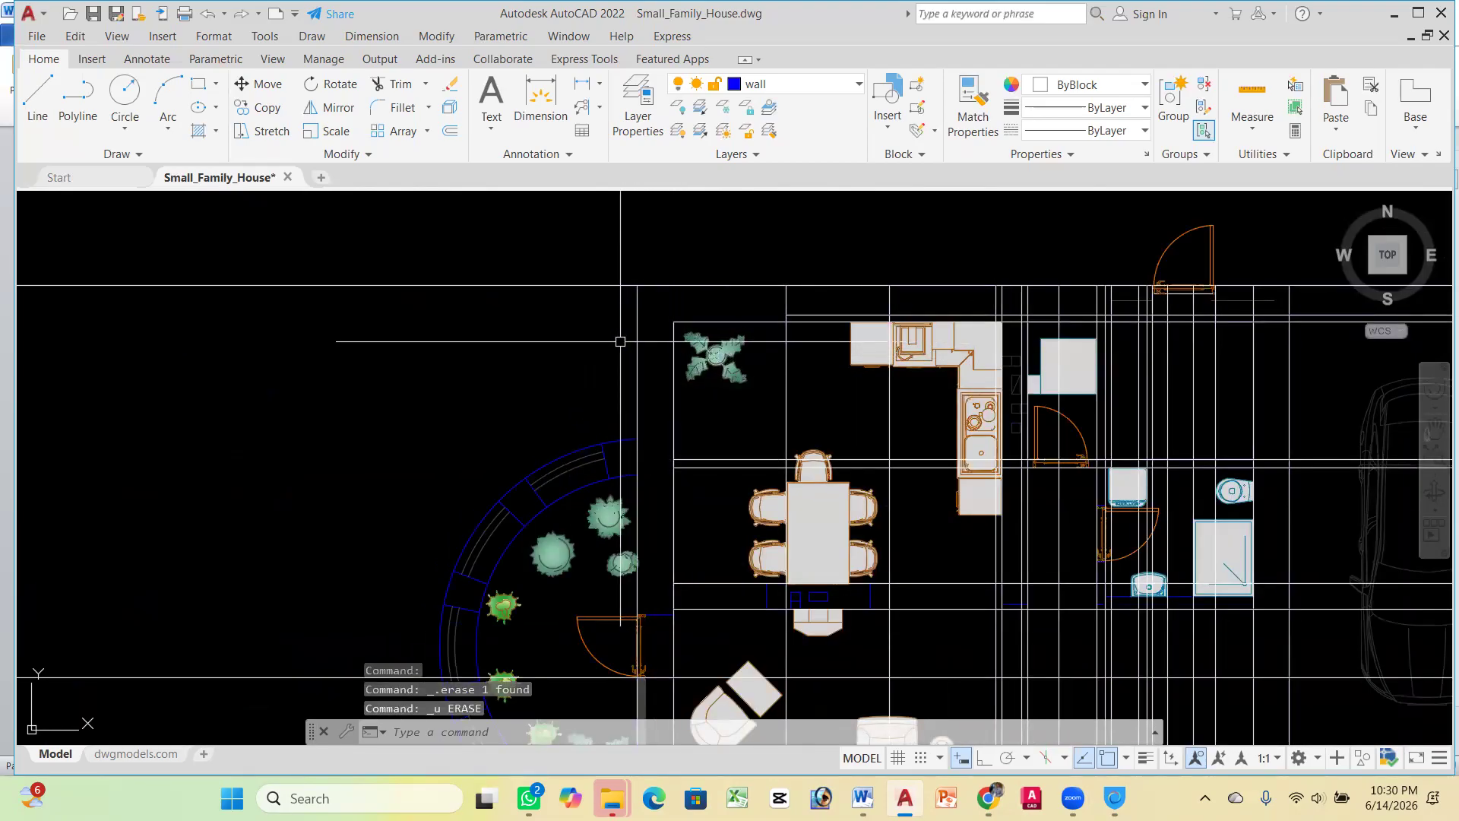
Zoom out to show both original floor plans and the house elevations
scroll(638, 325, down, 4)
scroll(840, 295, down, 6)
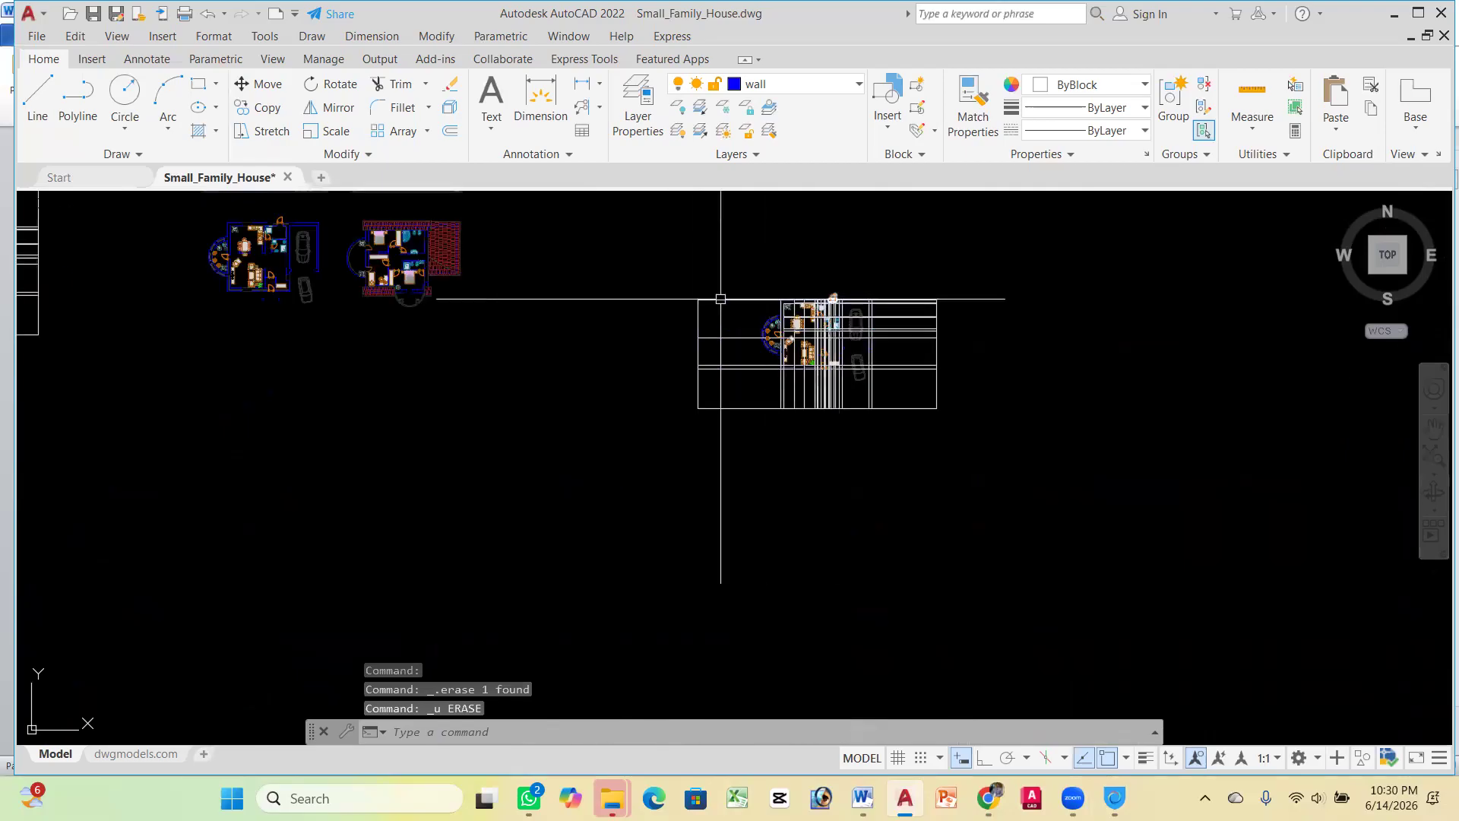
scroll(400, 291, down, 6)
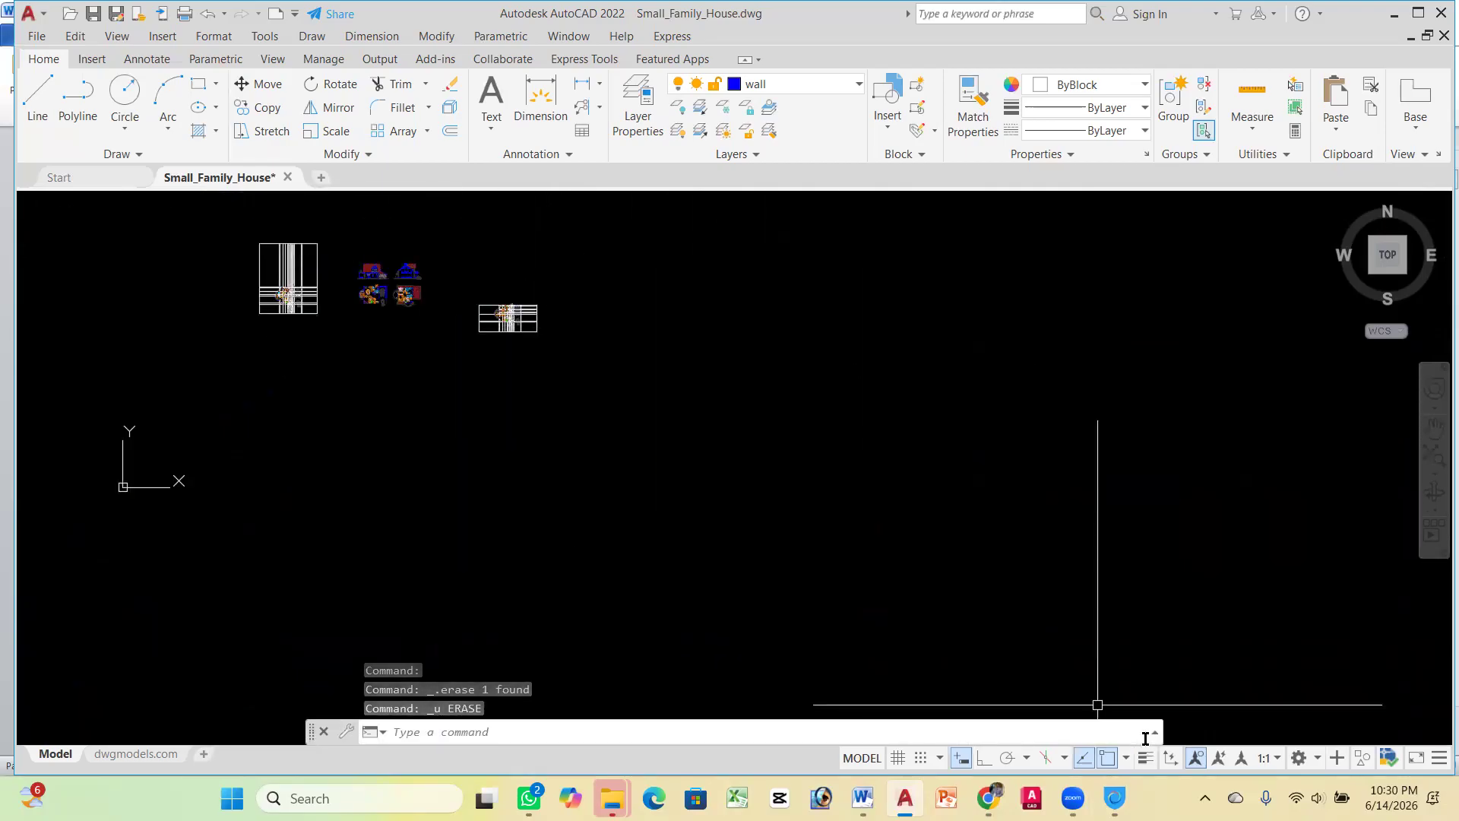
scroll(315, 274, up, 6)
scroll(551, 257, up, 6)
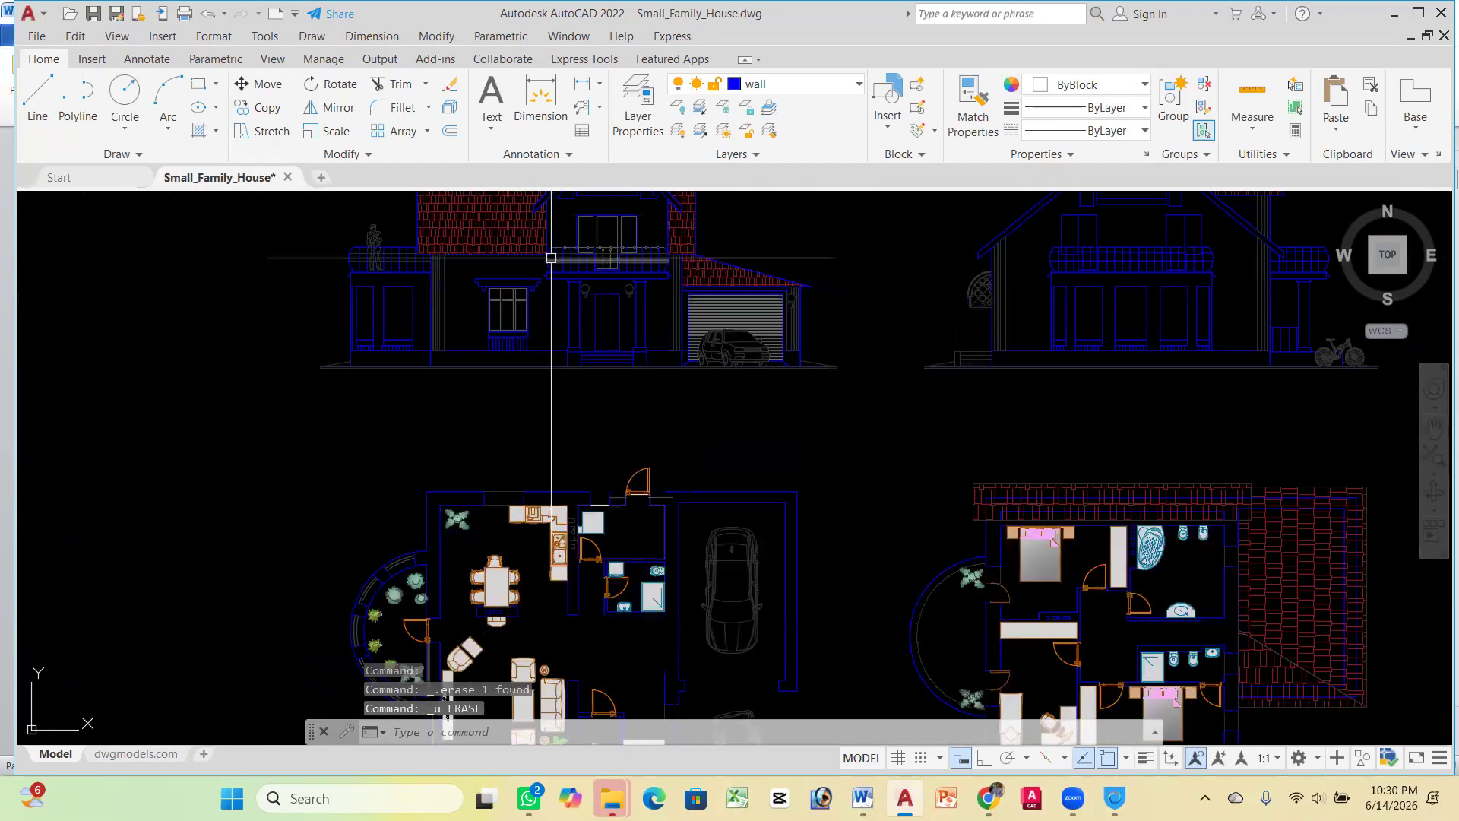
scroll(538, 342, up, 3)
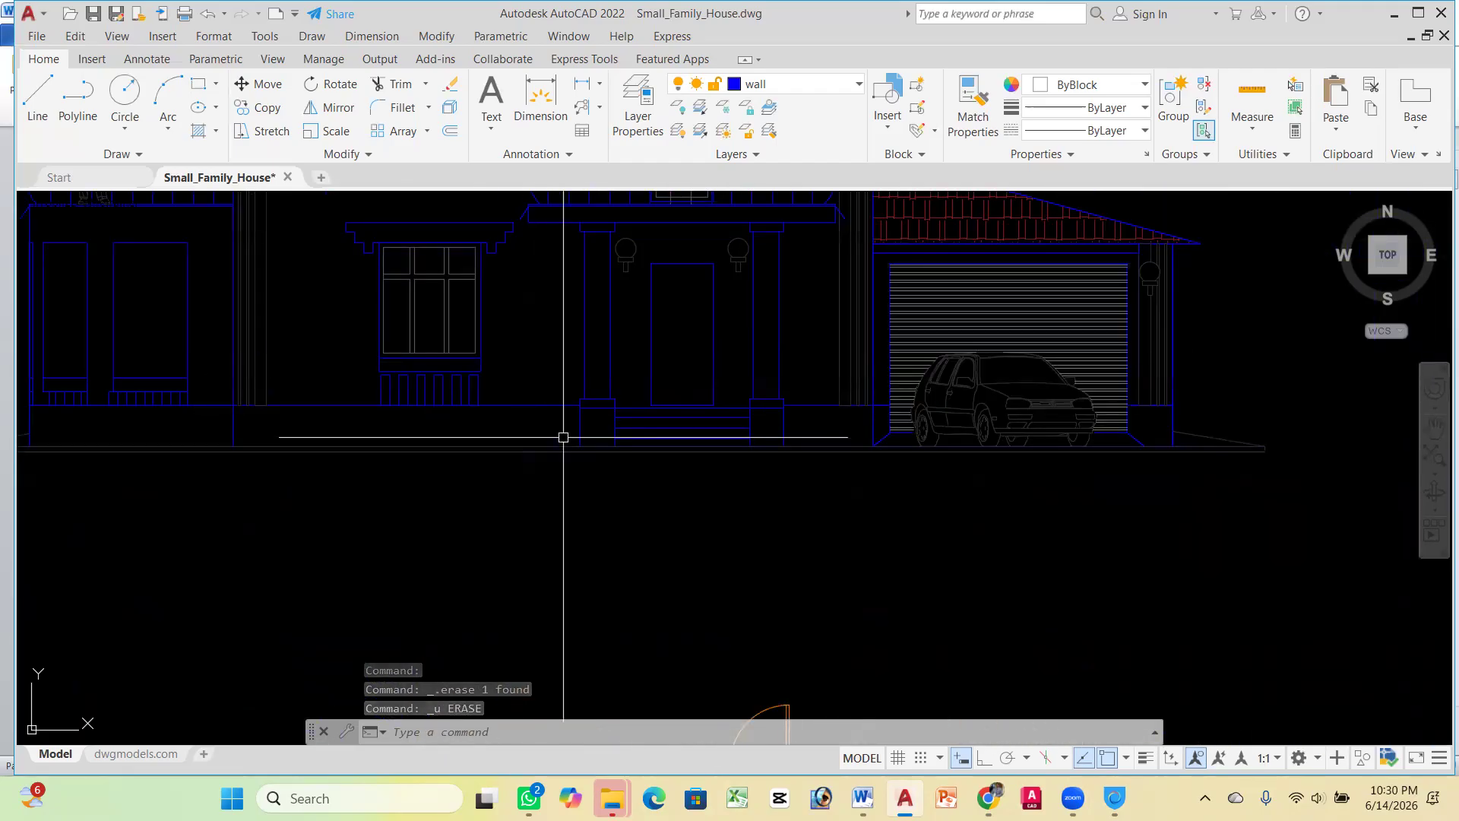
scroll(564, 437, down, 5)
scroll(840, 530, down, 3)
scroll(796, 522, up, 3)
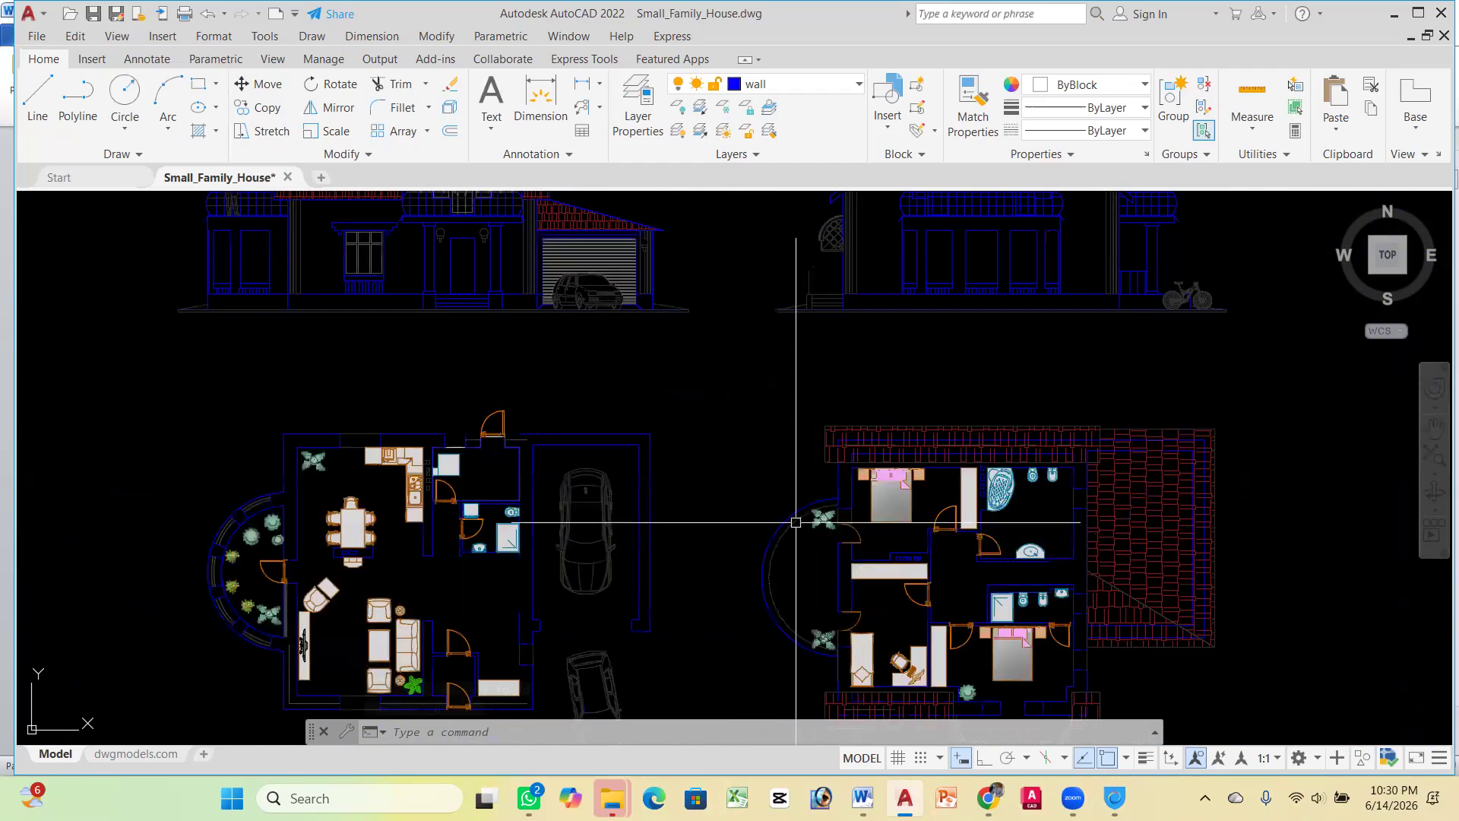
scroll(578, 437, down, 2)
scroll(502, 459, up, 5)
Dimension the dining area's top wall at 1630 with DIM, placing the line above the wall
click(541, 97)
scroll(45, 365, up, 4)
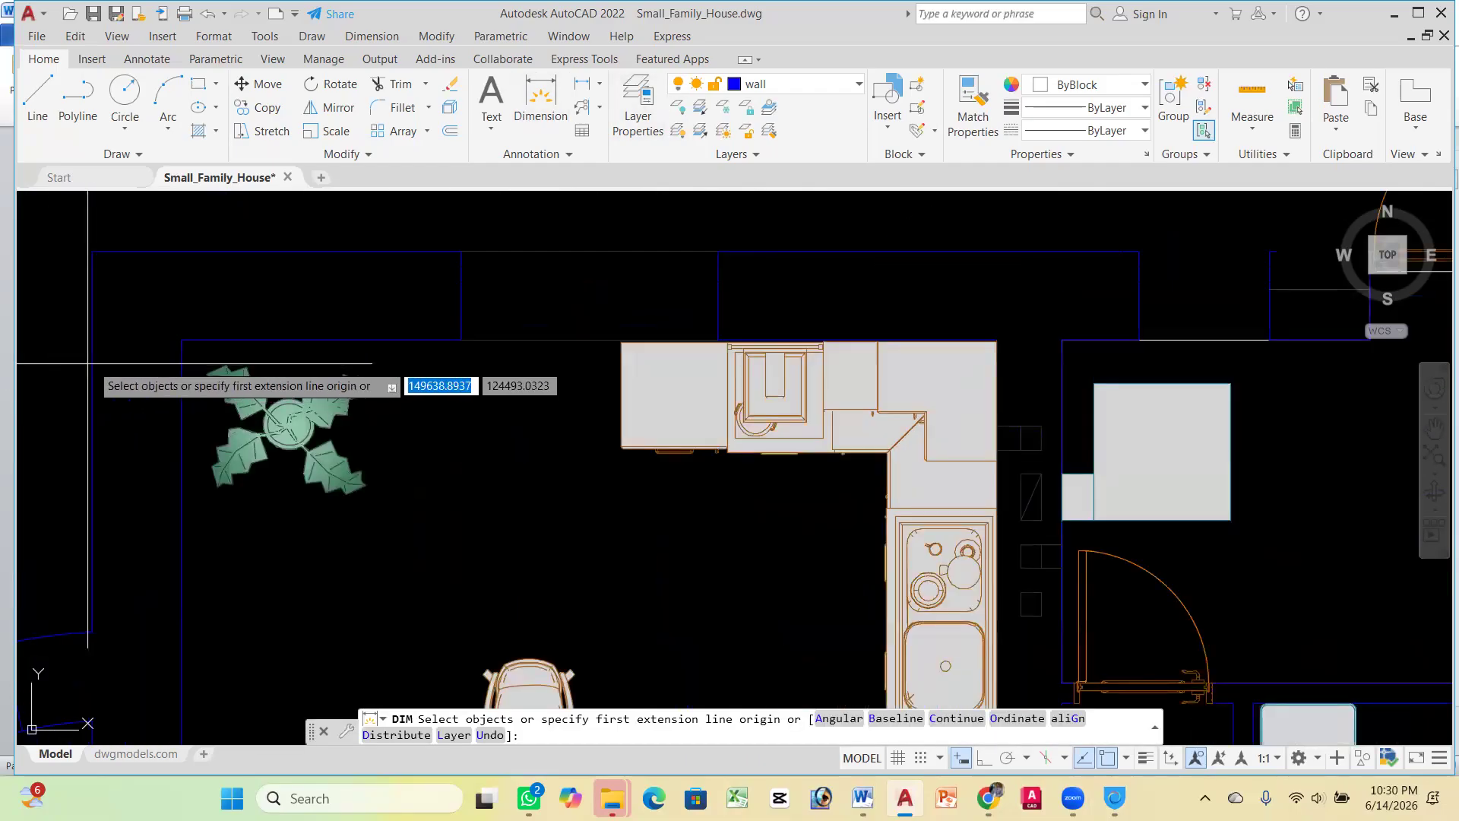
click(181, 339)
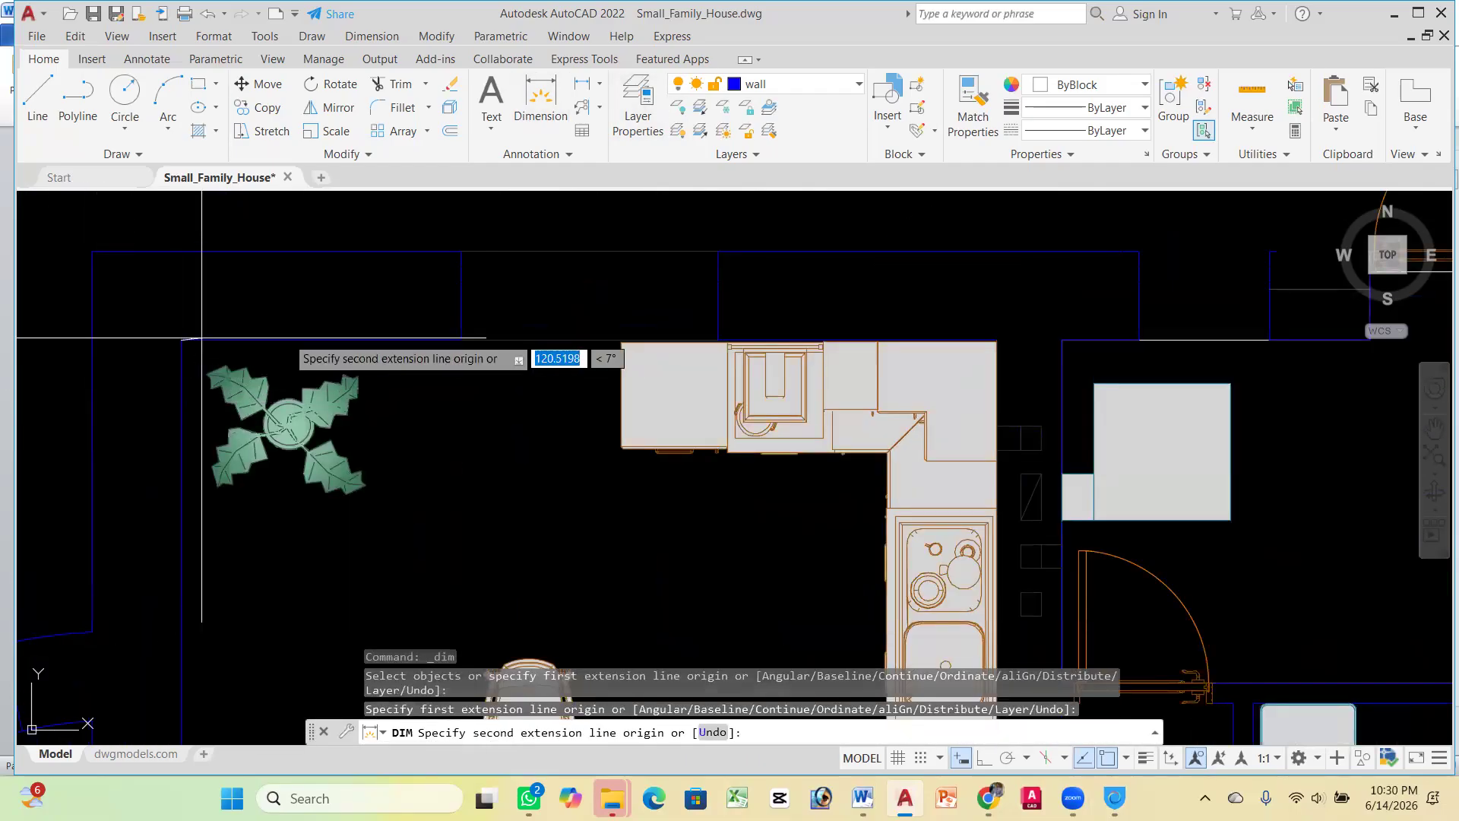
click(461, 340)
click(245, 324)
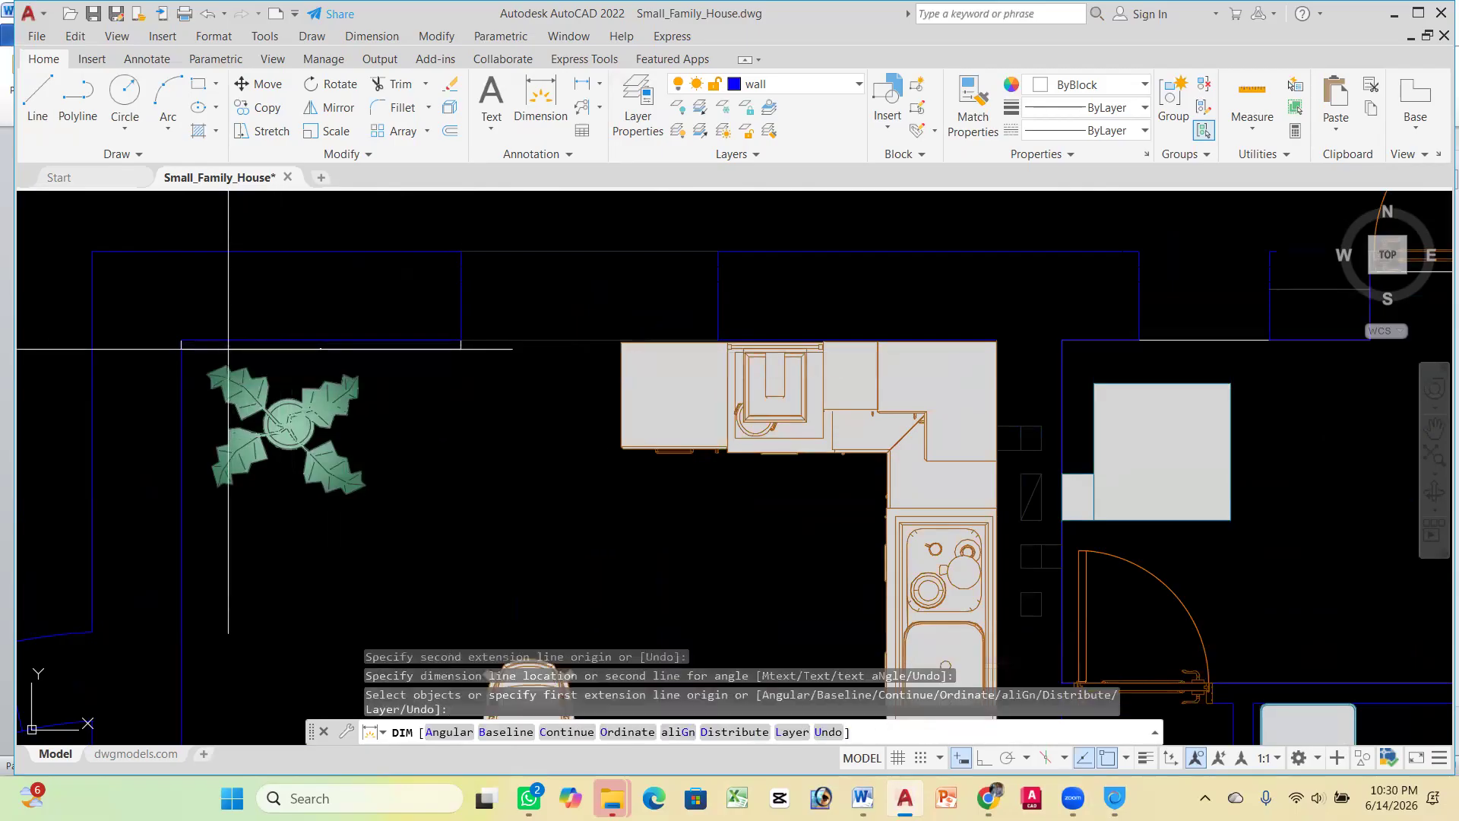
scroll(245, 324, up, 6)
scroll(245, 324, up, 3)
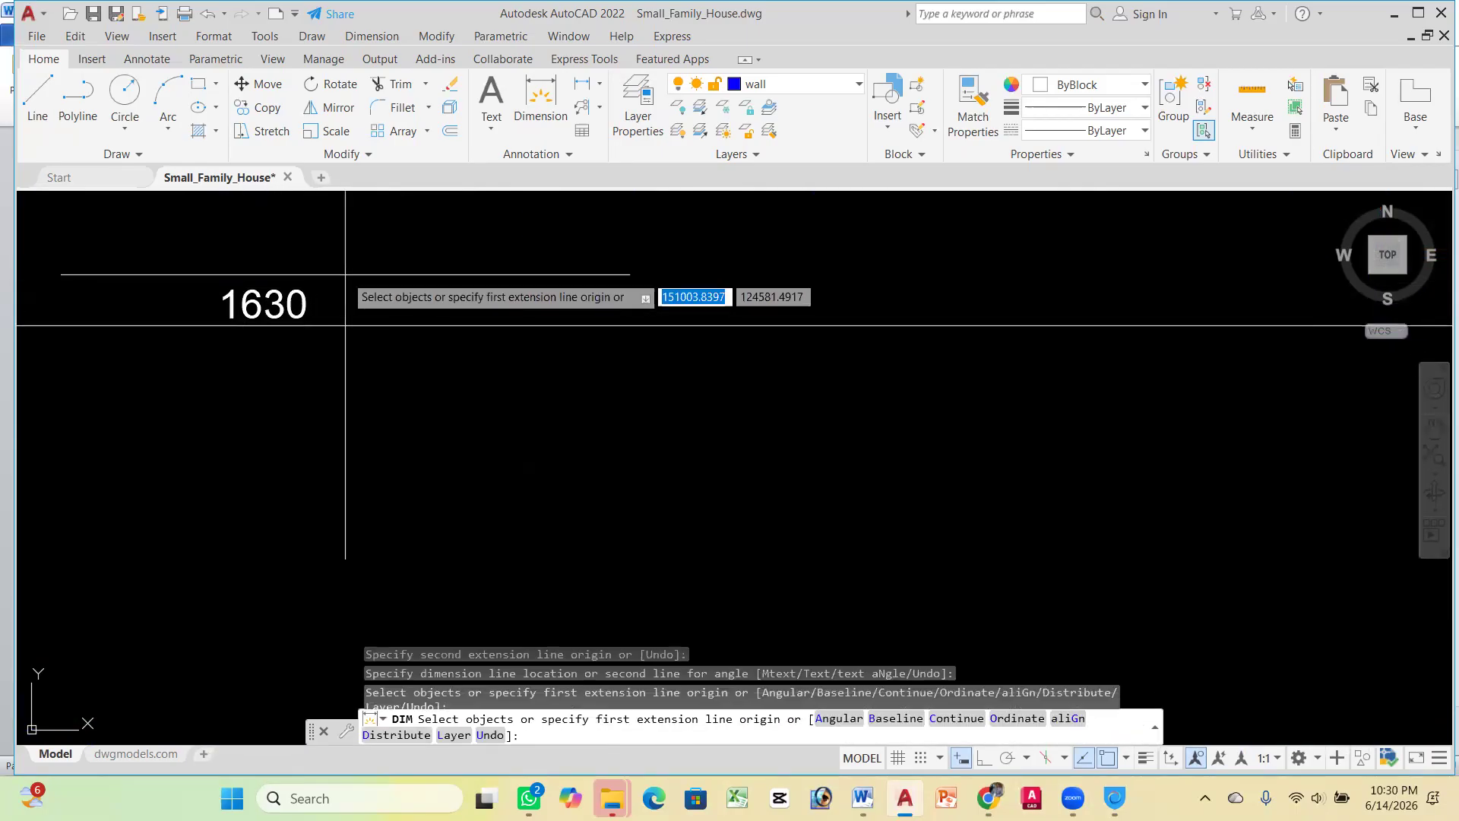
click(331, 313)
scroll(330, 312, up, 3)
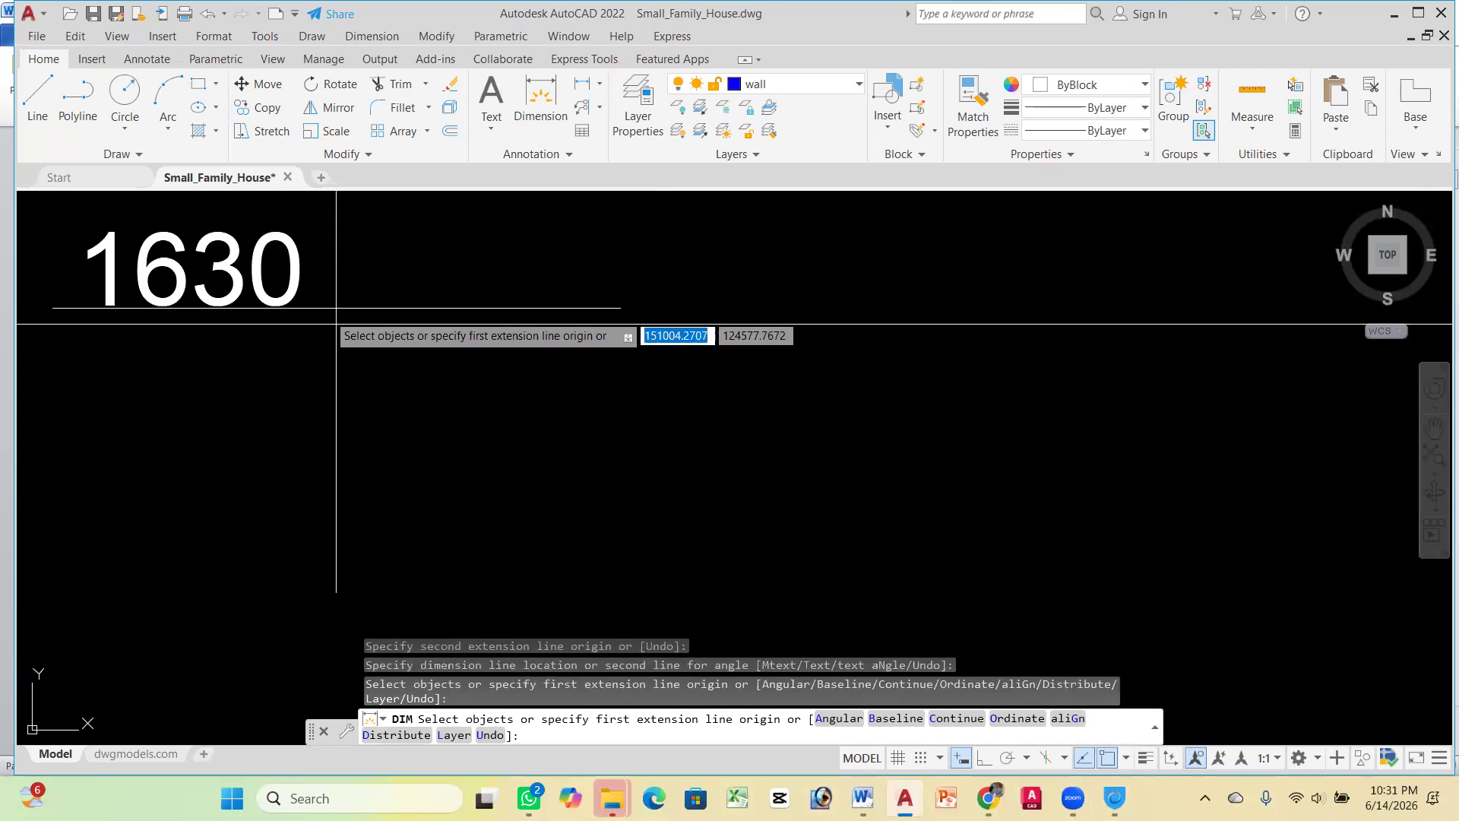
scroll(332, 317, down, 3)
key(Escape)
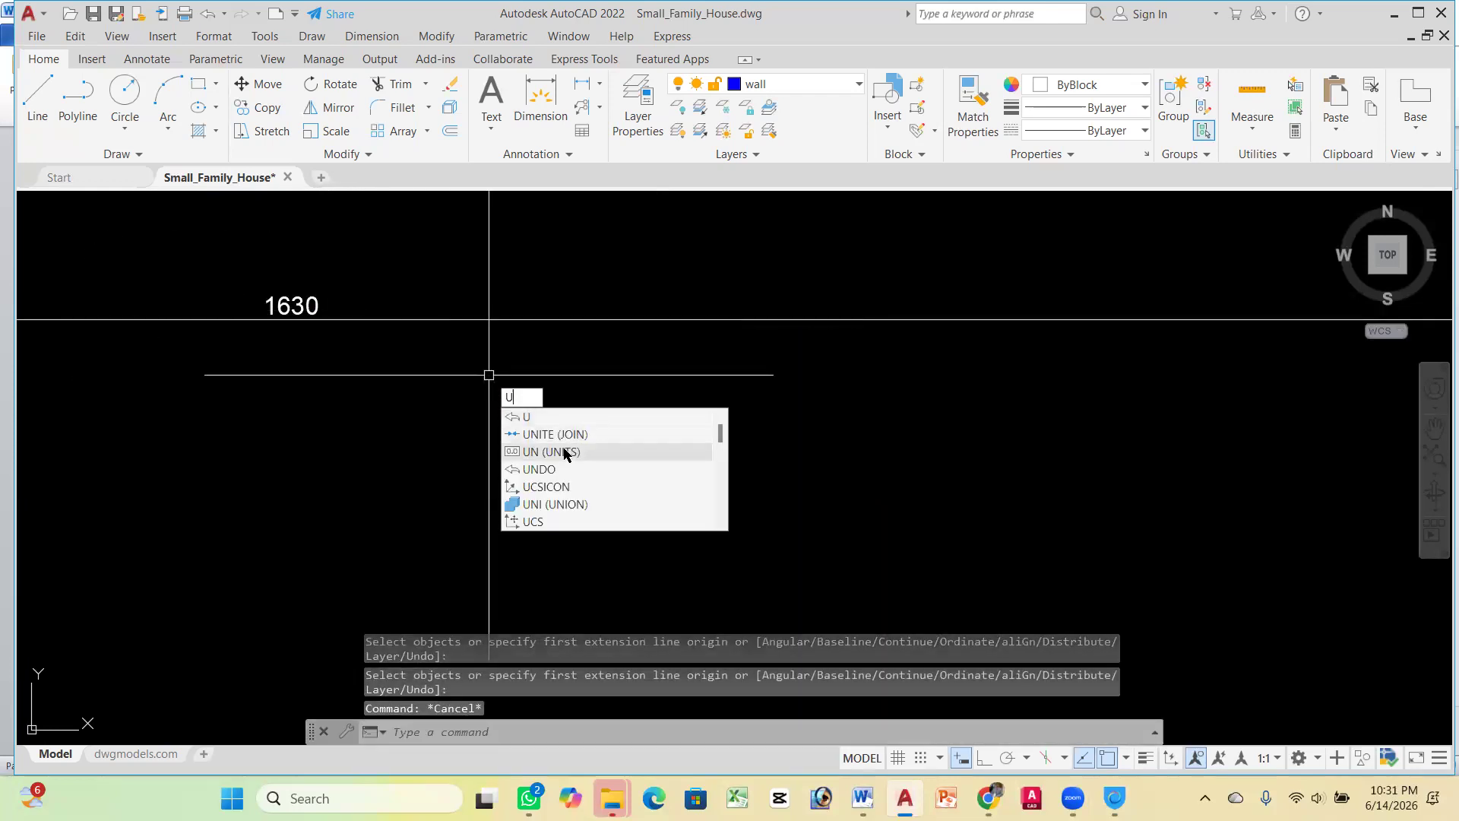
Set drawing units to Architectural length, 0'-0 1/16" precision, and Inches insertion scale
click(564, 452)
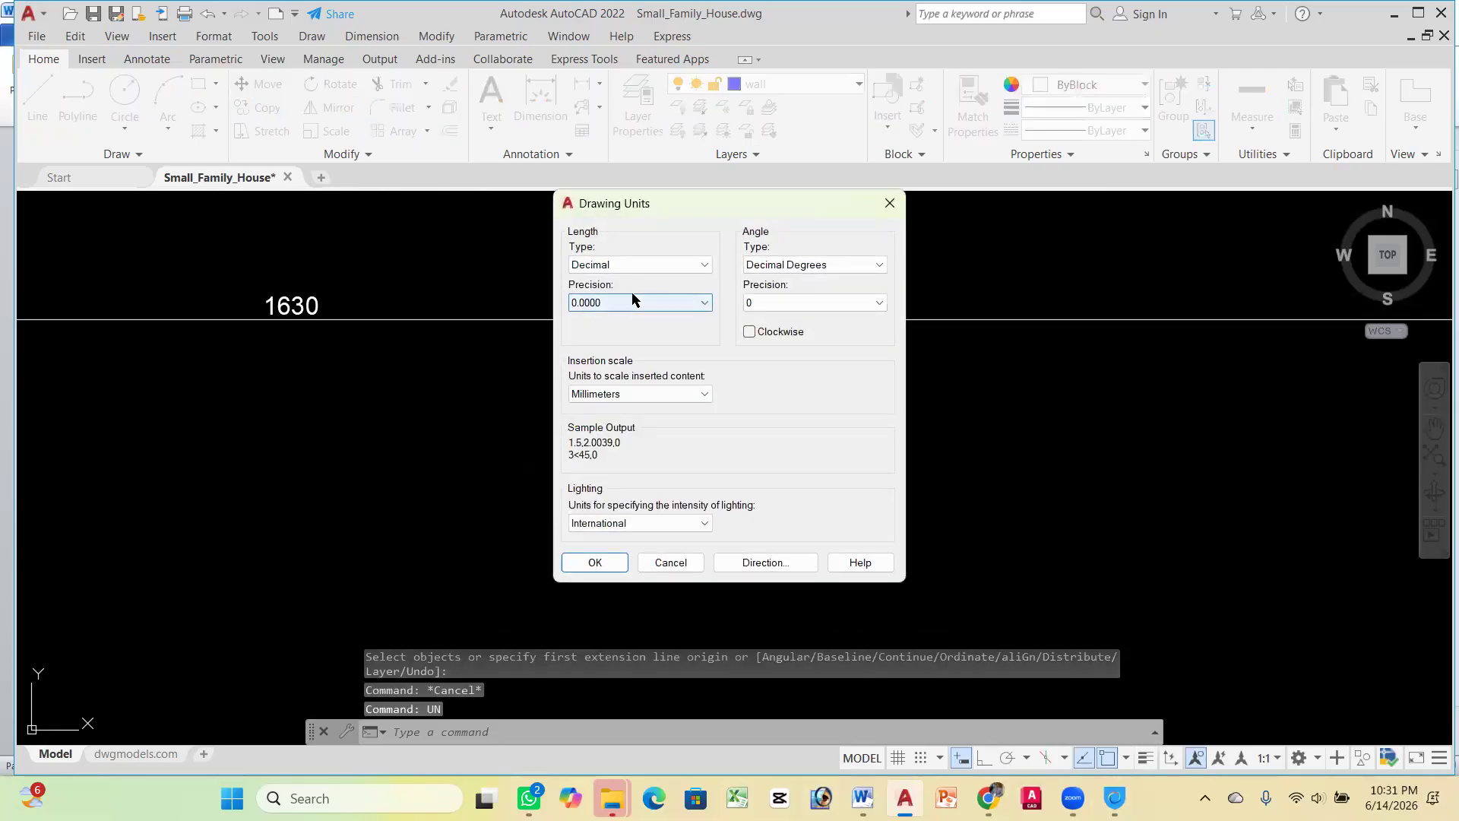
click(645, 263)
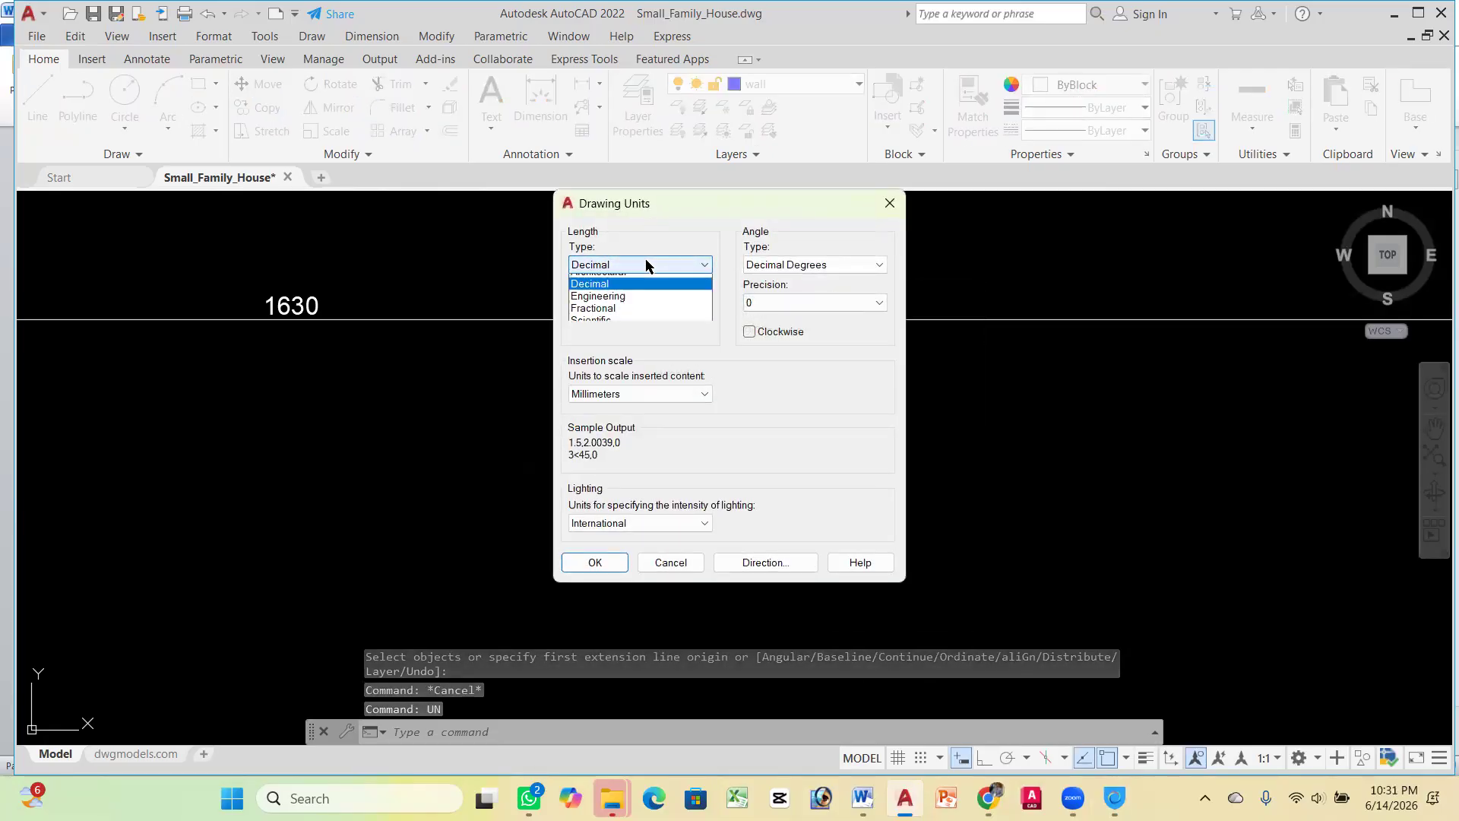
click(606, 281)
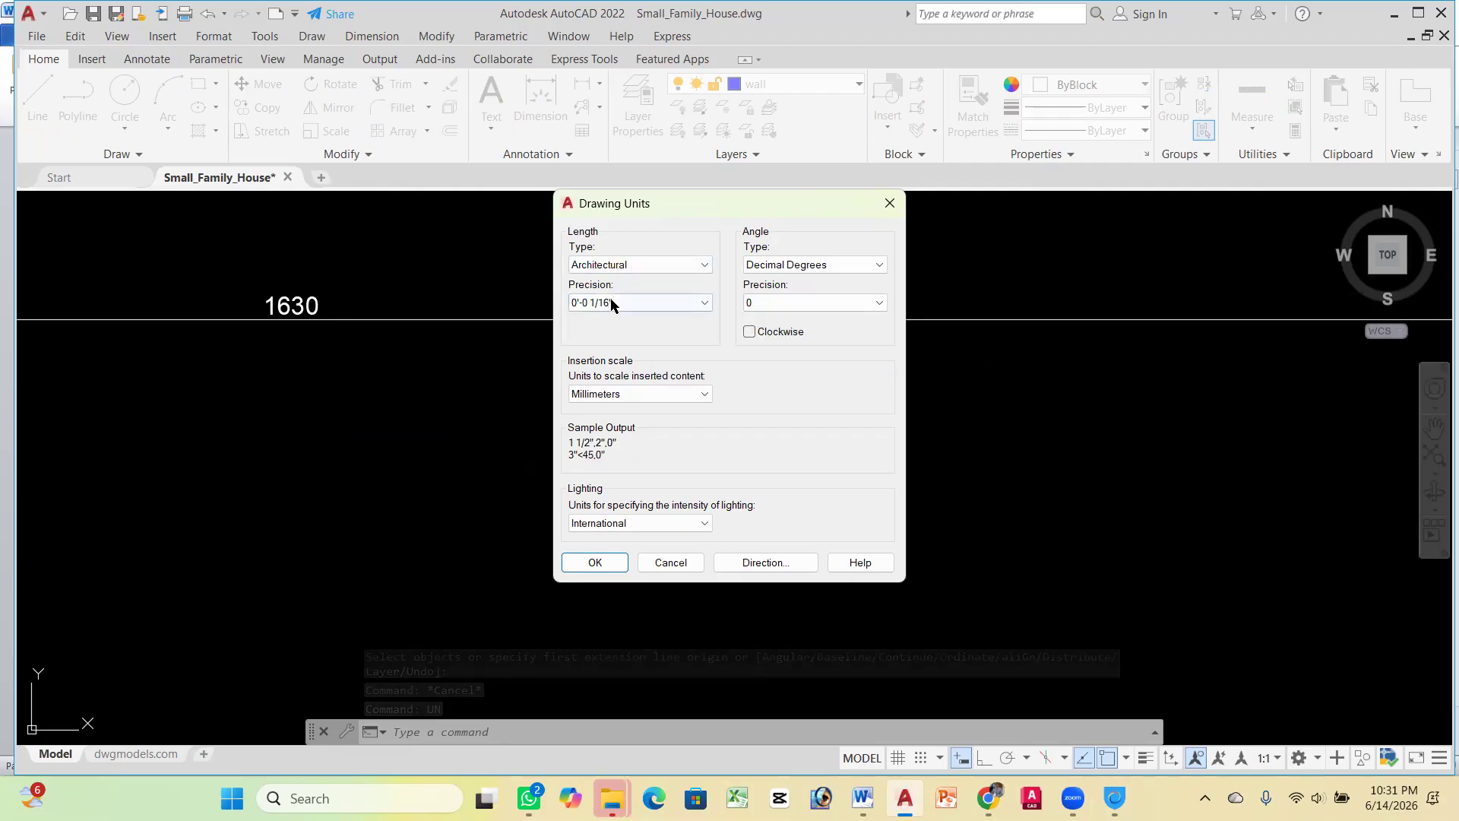
click(614, 301)
click(604, 316)
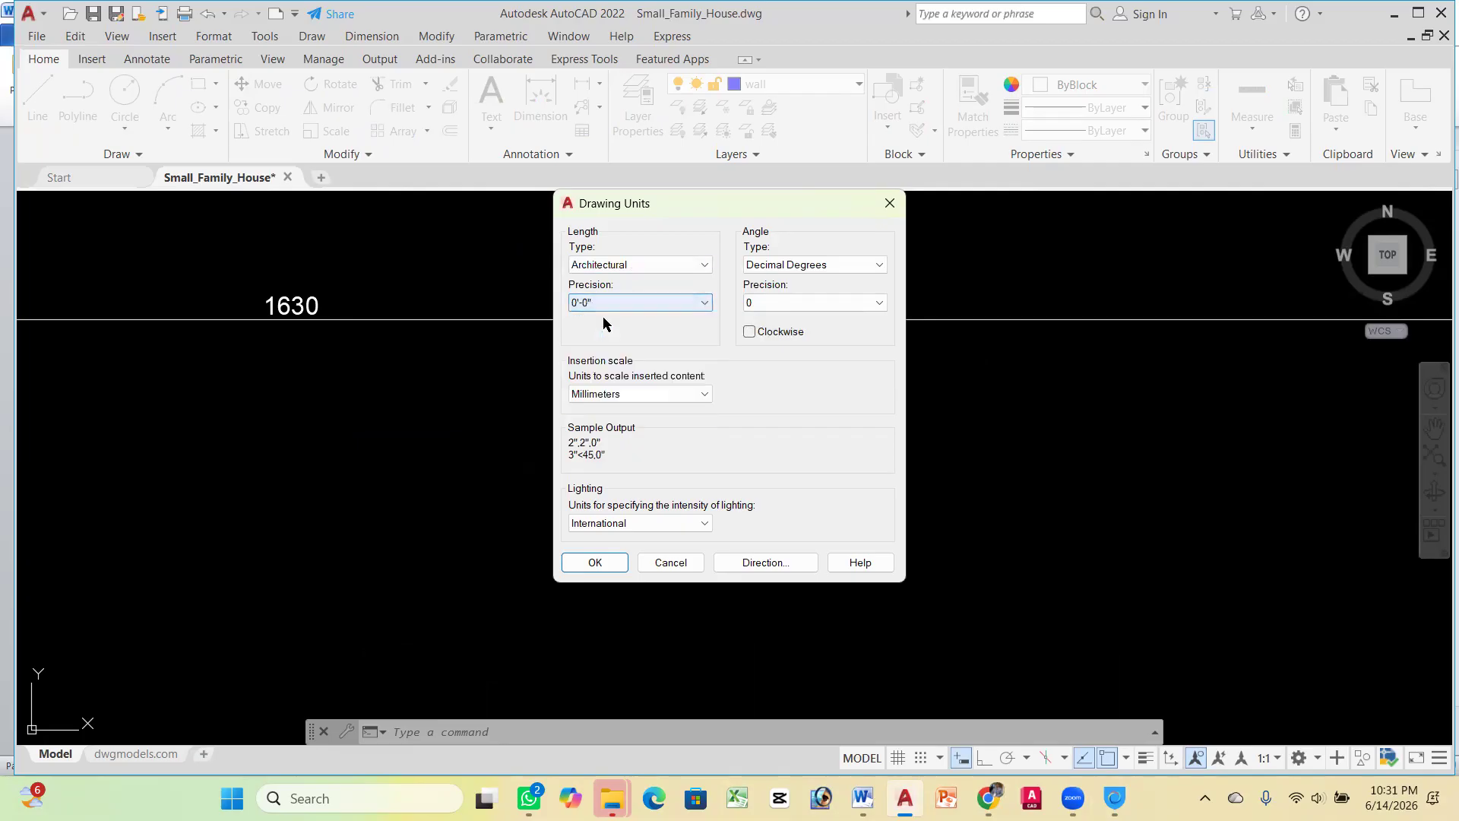
click(595, 564)
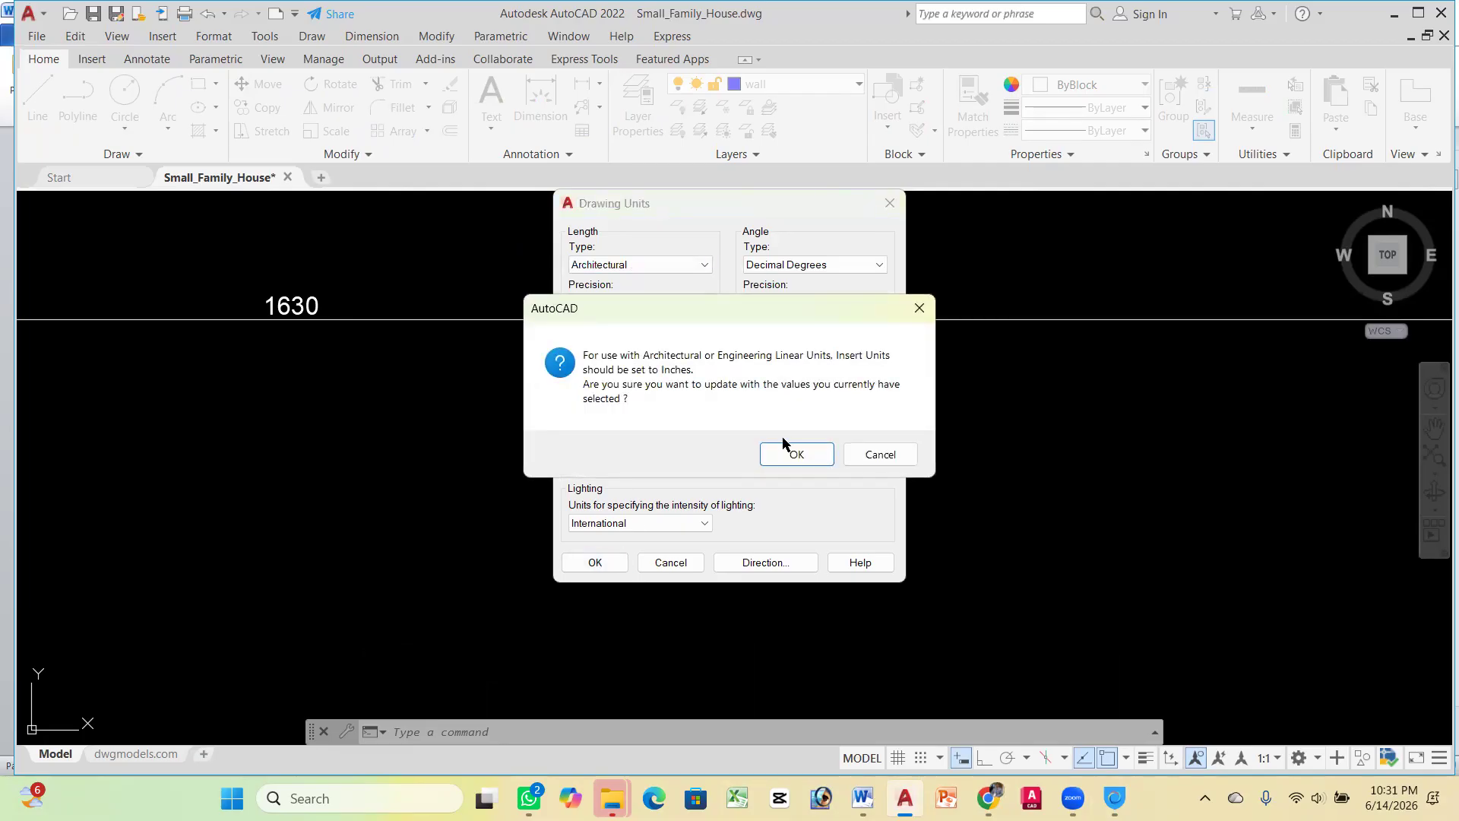
click(917, 306)
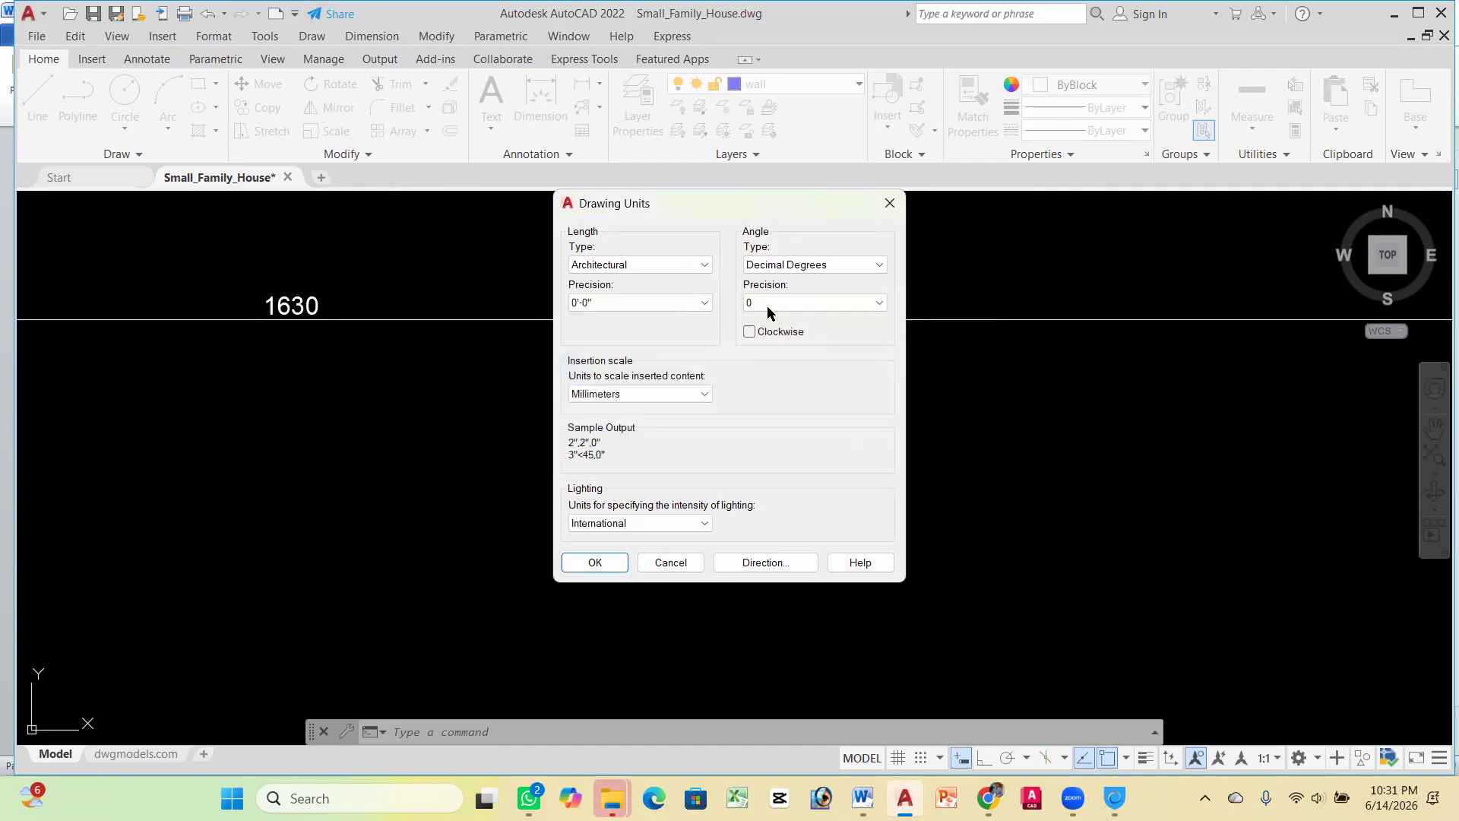
click(656, 304)
click(612, 368)
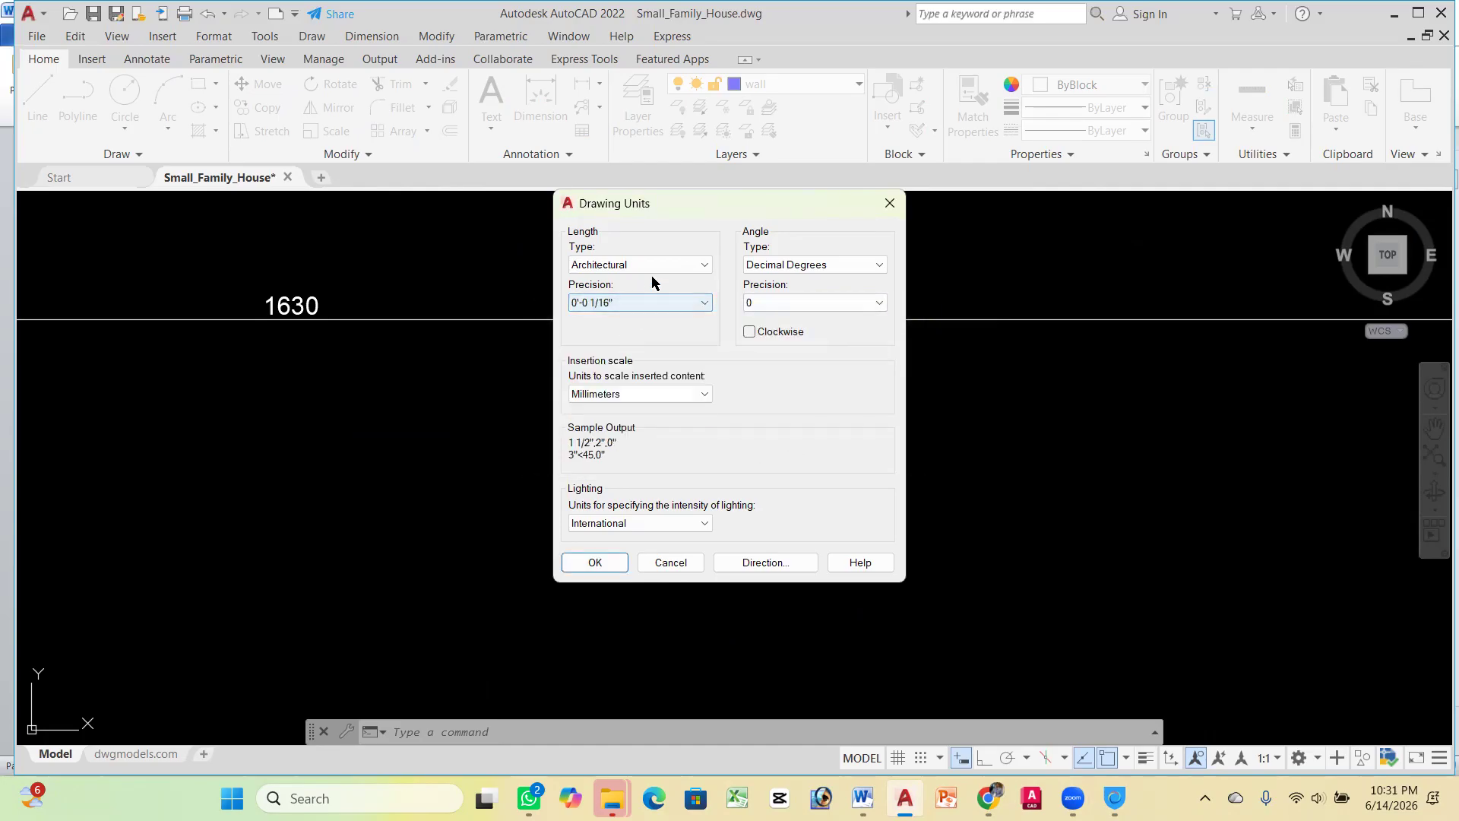
click(616, 395)
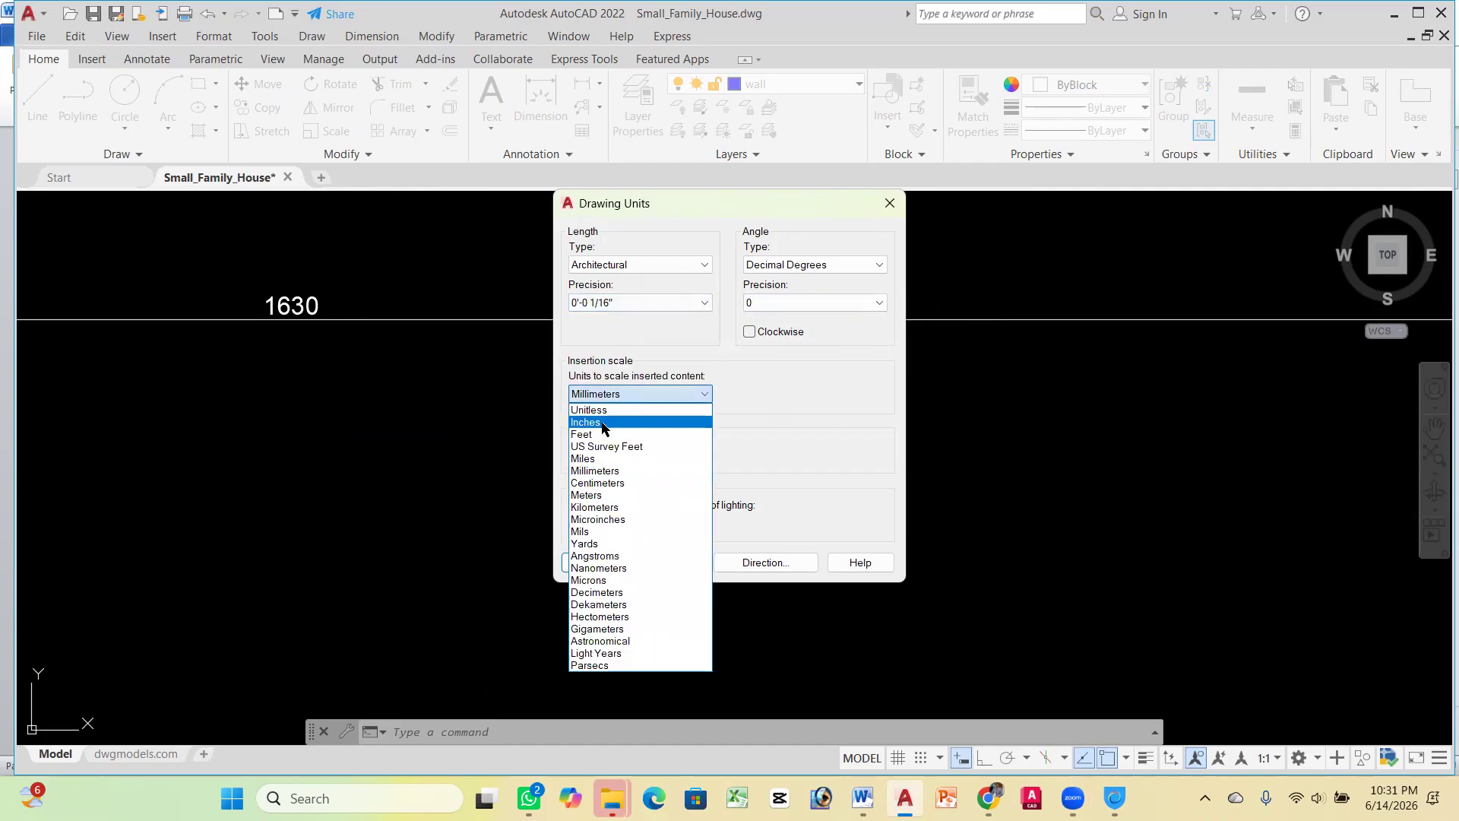
click(606, 423)
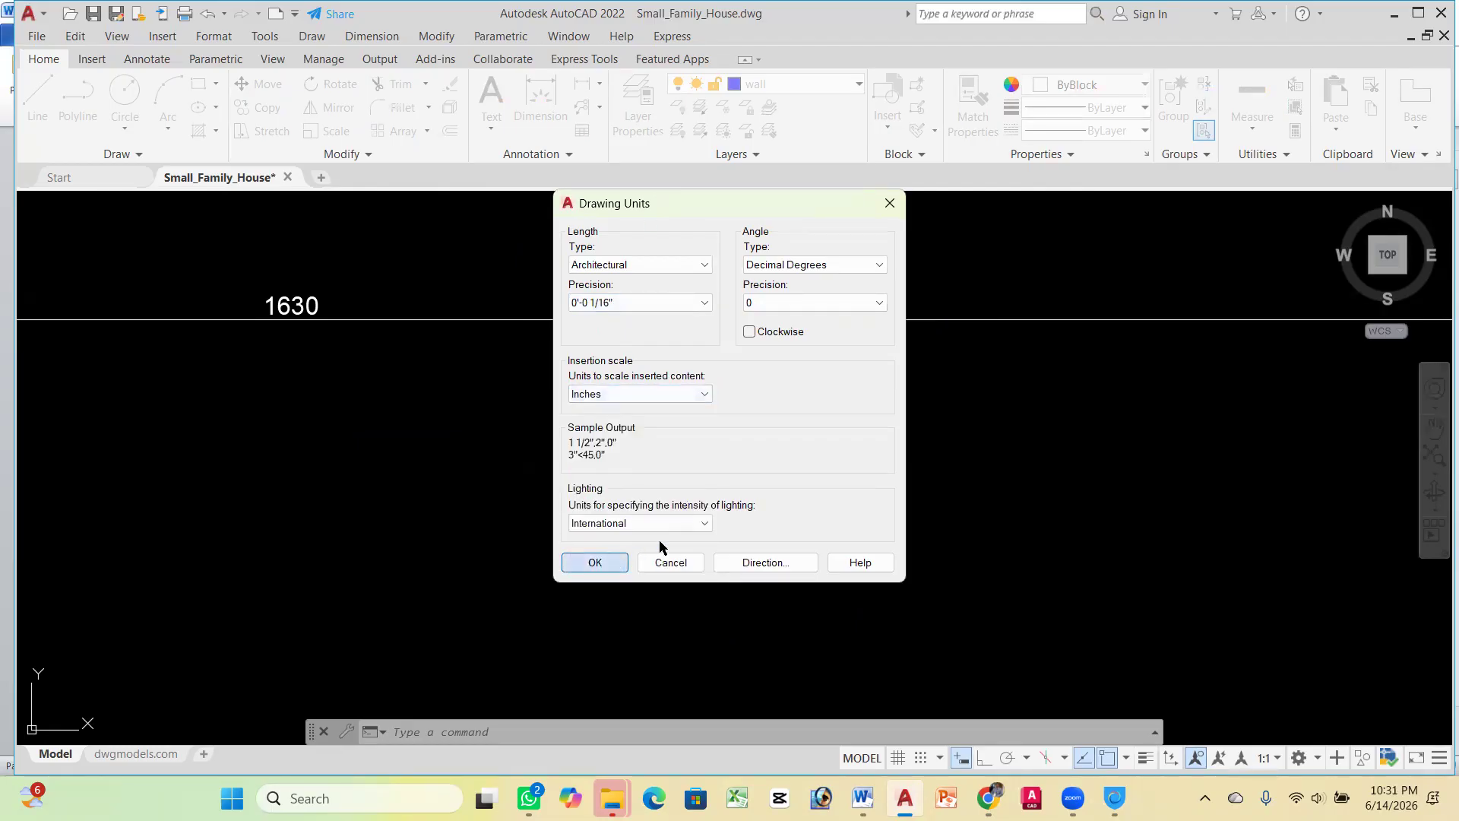
click(601, 563)
Window-select the stray line along the top wall
scroll(608, 325, down, 6)
click(605, 350)
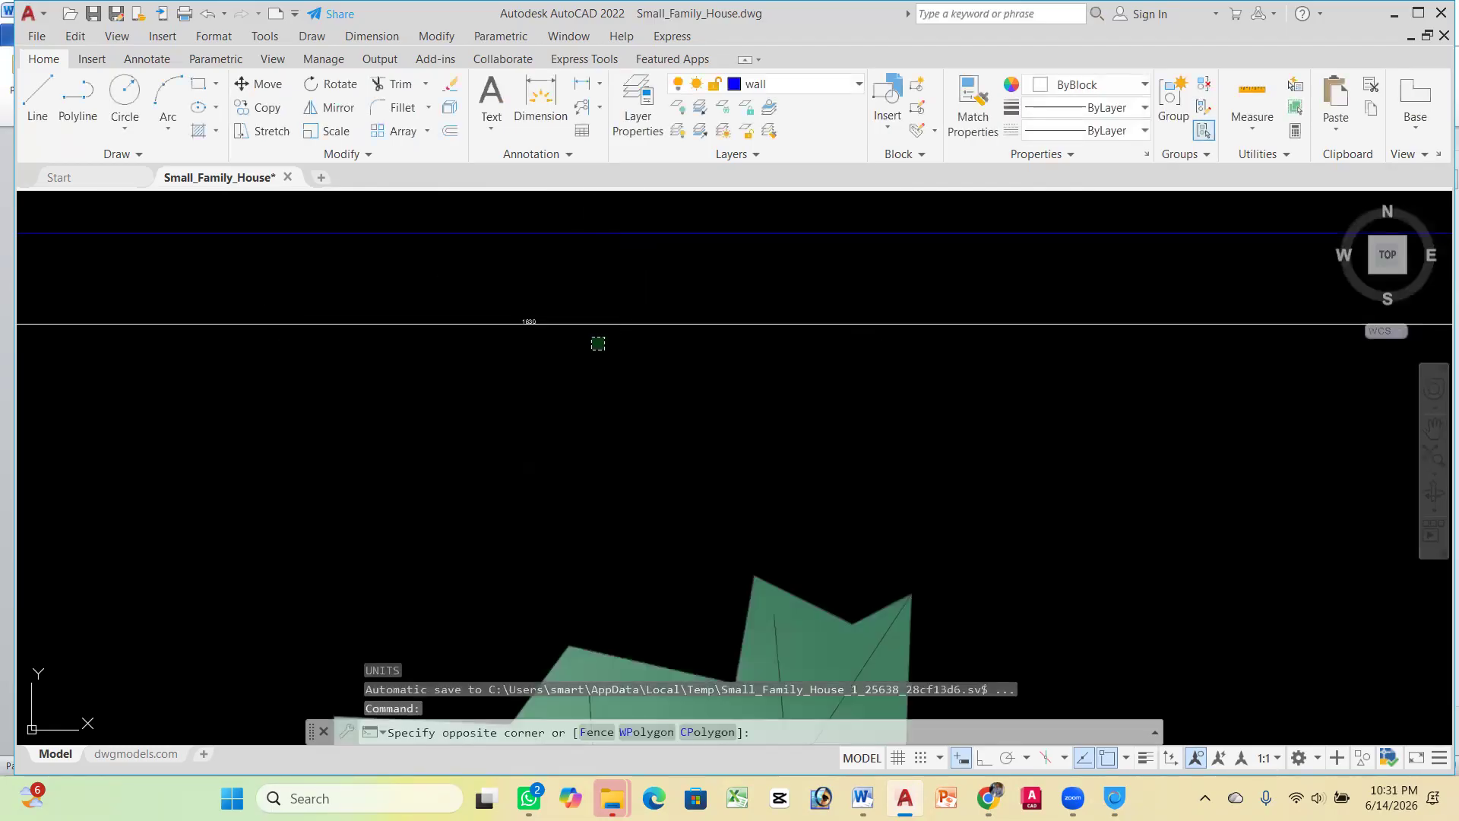
click(521, 309)
Erase the selected stray line and dimension the top wall between its two corners
key(Delete)
scroll(441, 370, up, 5)
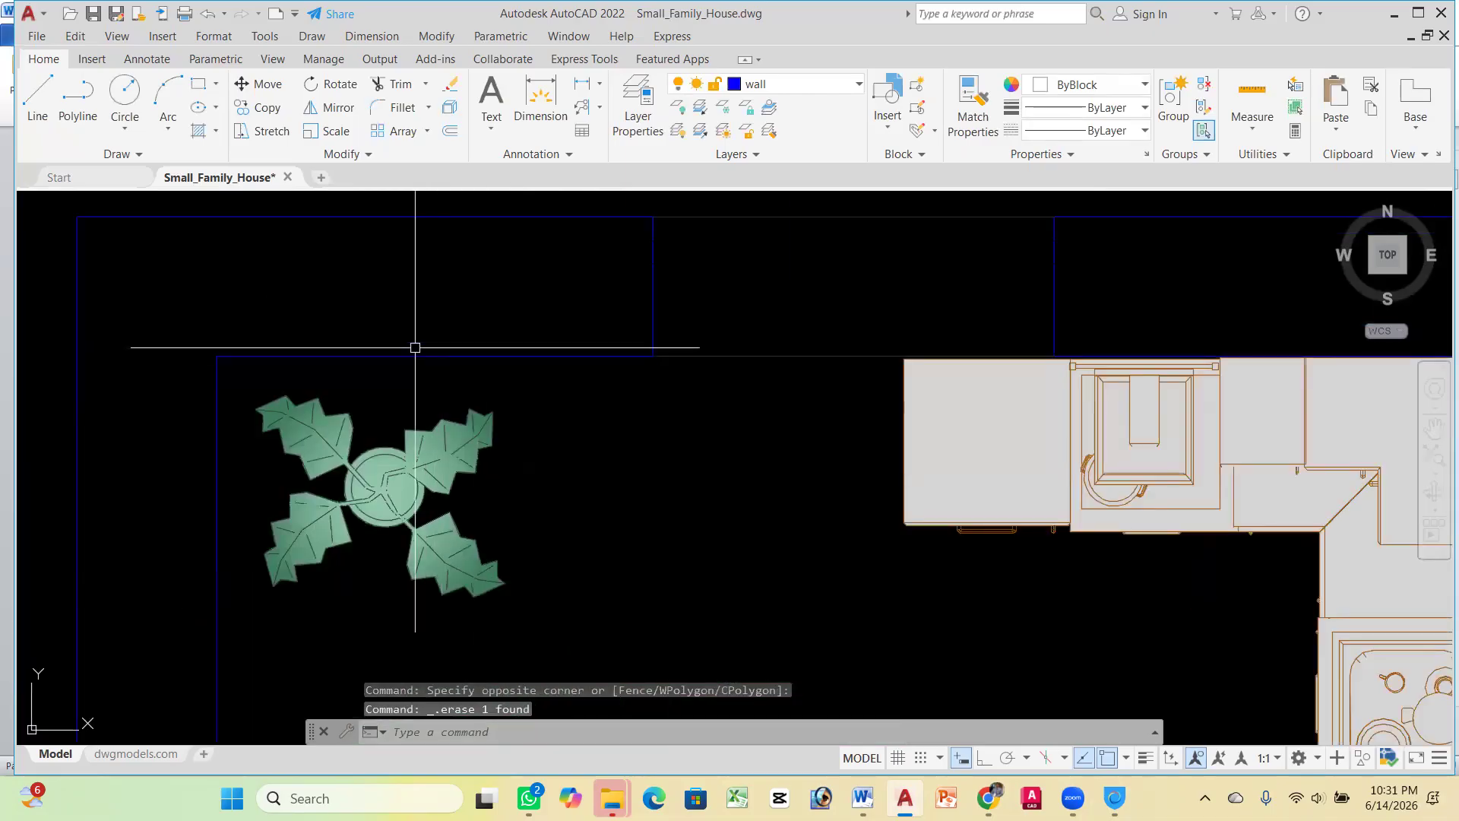
click(541, 110)
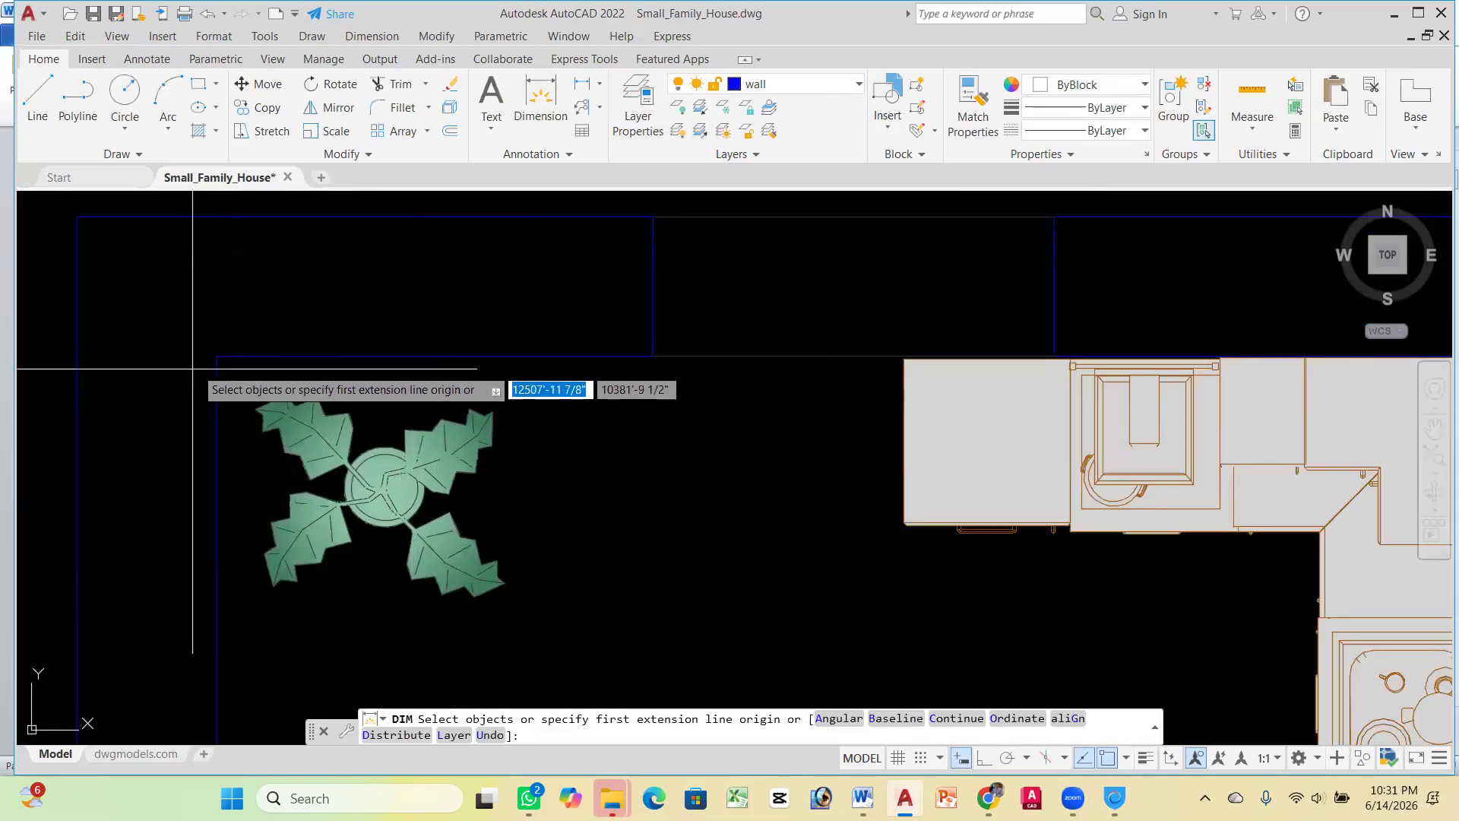
click(217, 356)
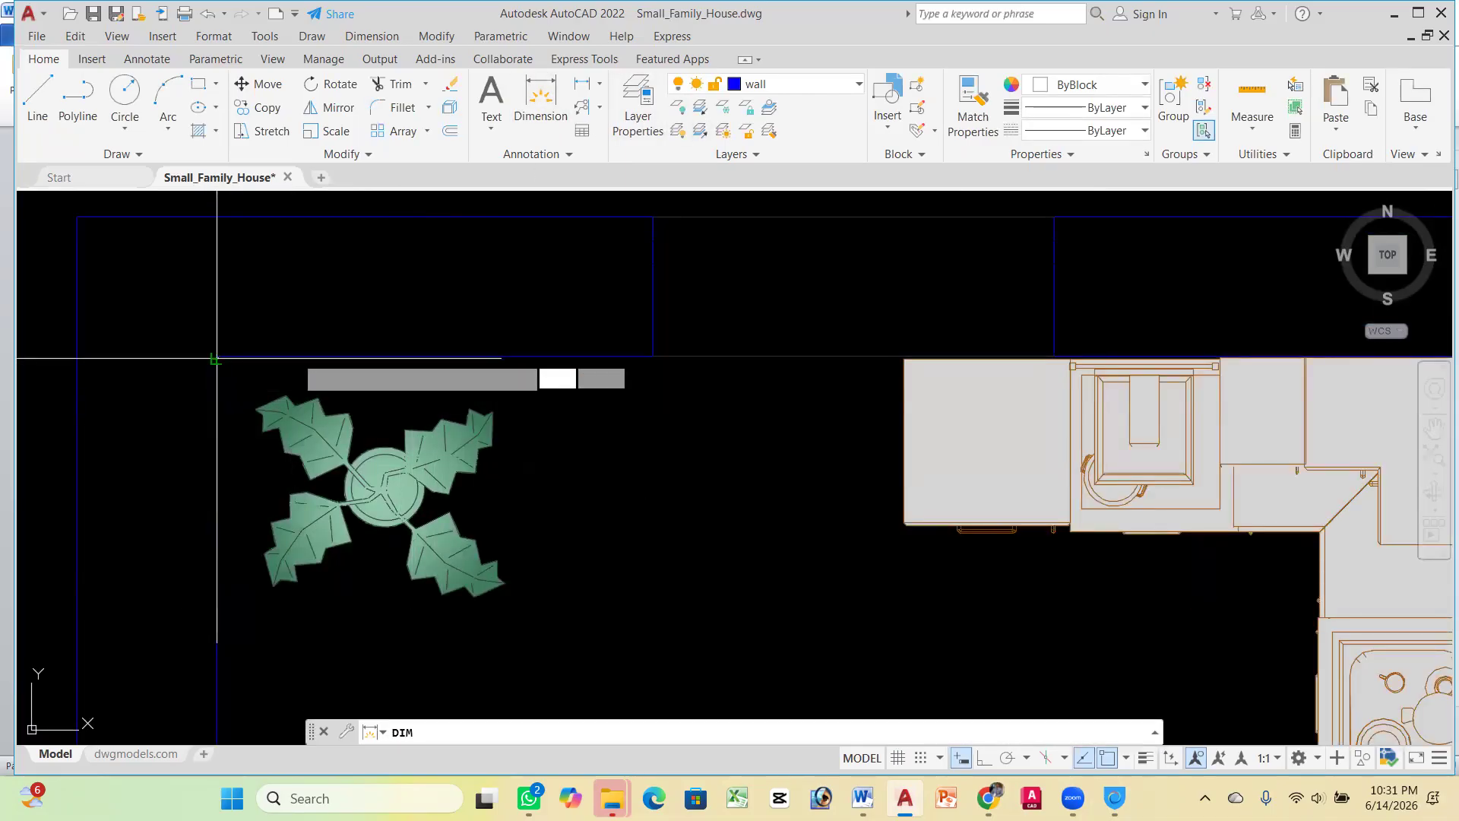
click(653, 356)
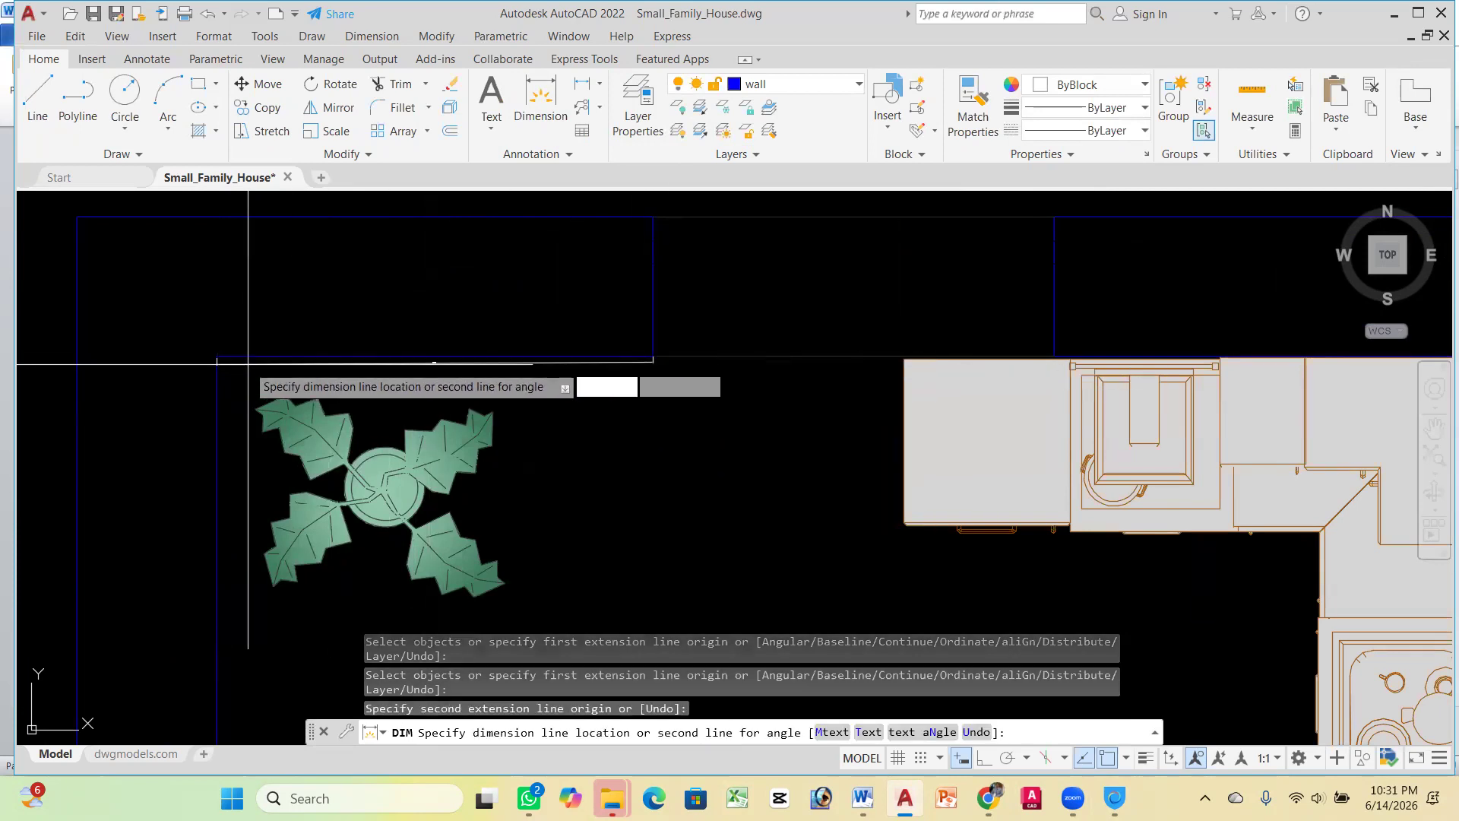
scroll(224, 353, up, 2)
click(229, 342)
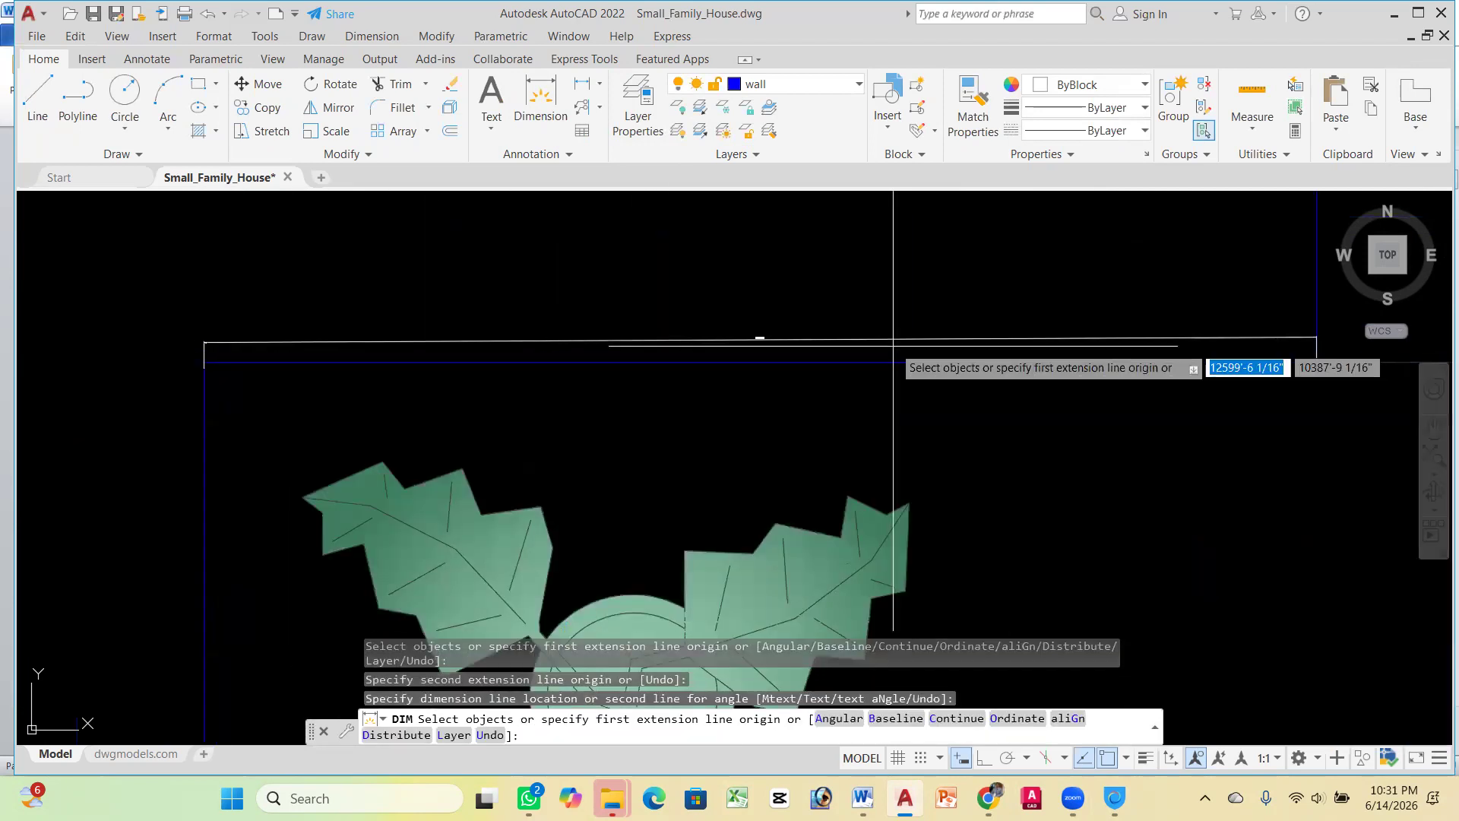
Window-select the extra line along the top wall and delete it
scroll(893, 343, up, 3)
scroll(608, 331, up, 3)
scroll(460, 334, down, 5)
scroll(339, 328, up, 5)
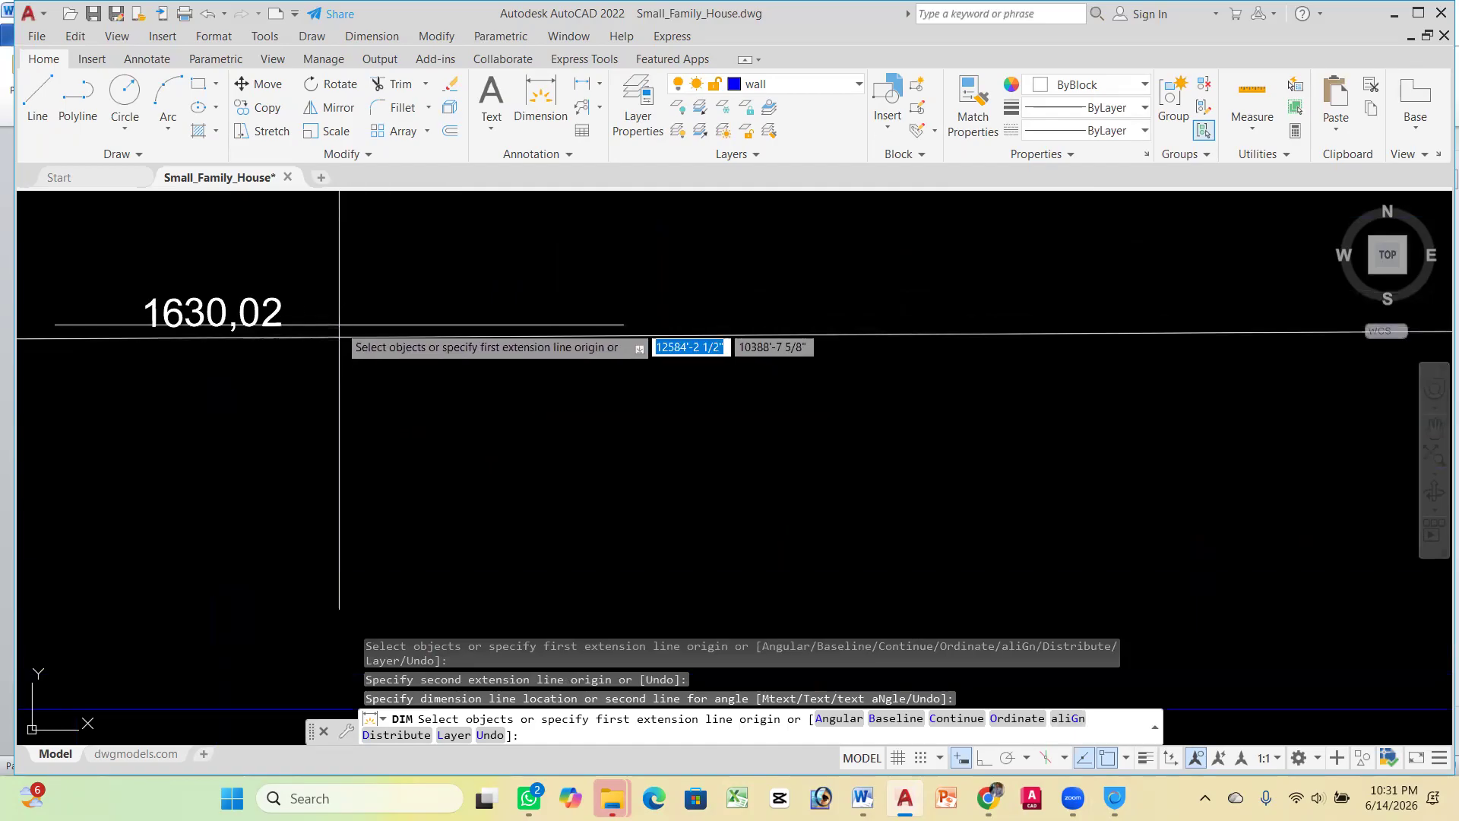
scroll(562, 368, down, 5)
scroll(593, 376, down, 3)
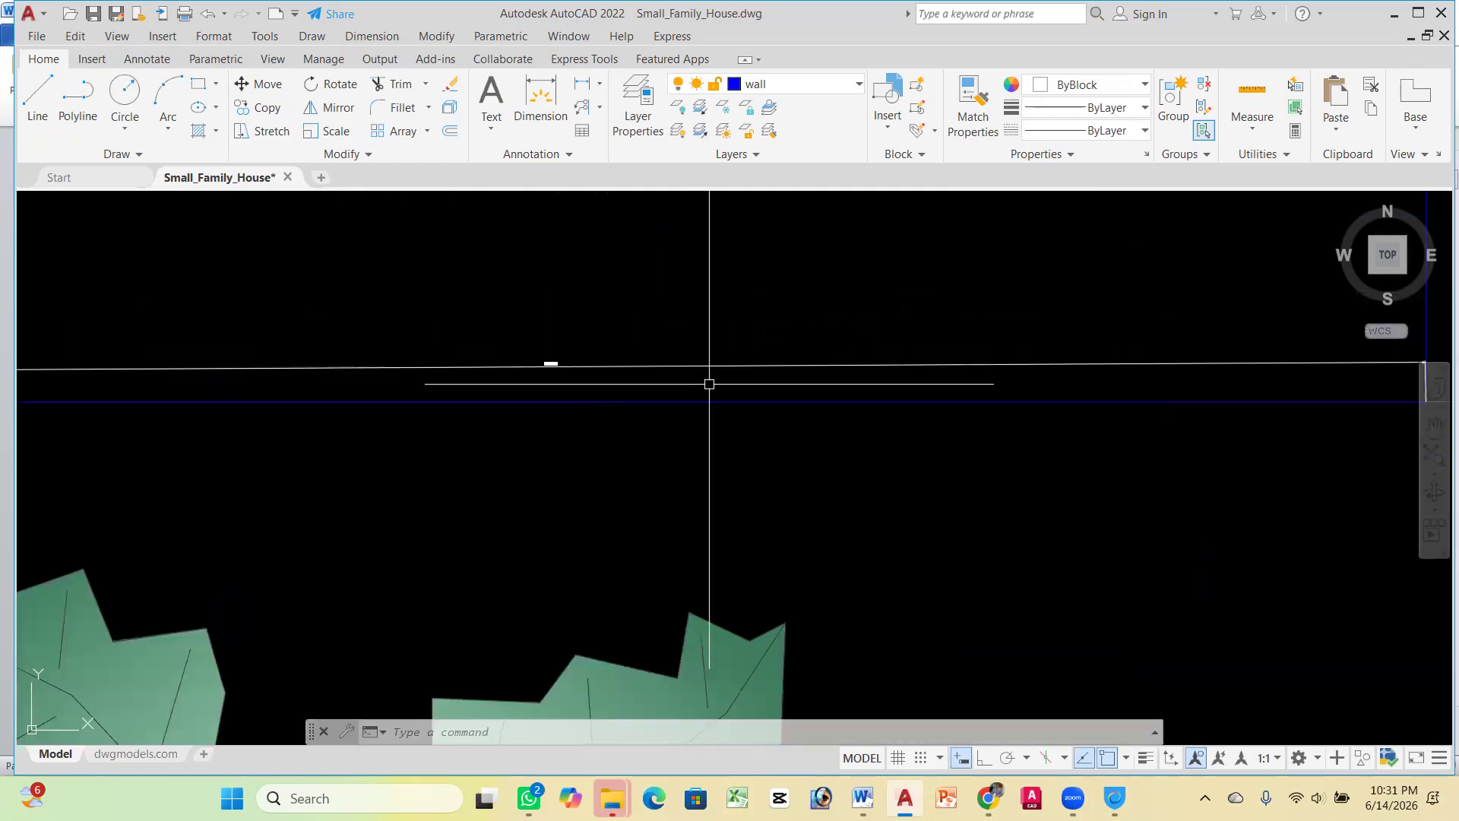
click(633, 376)
click(530, 337)
key(Delete)
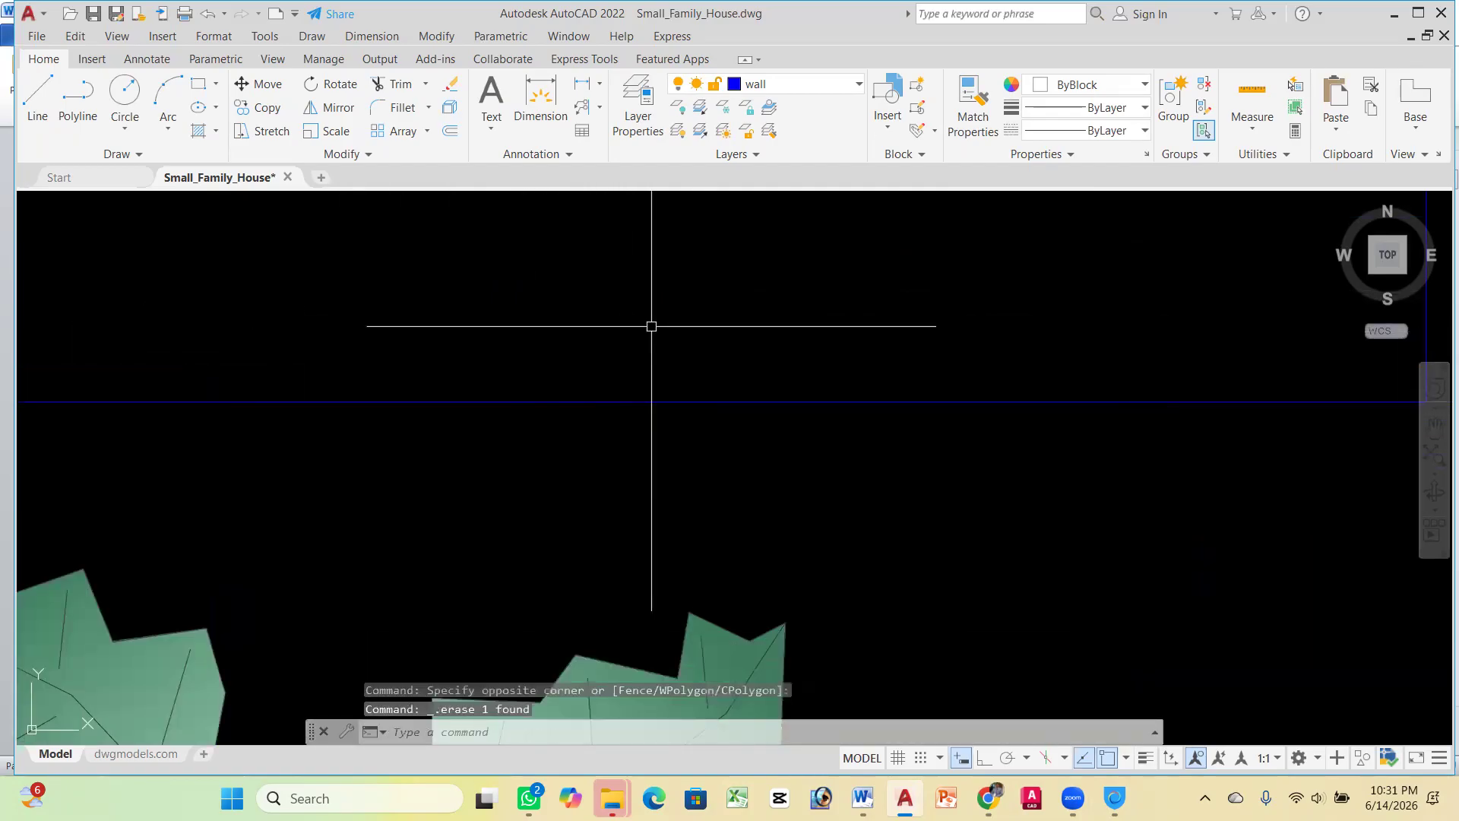
scroll(697, 339, down, 3)
scroll(689, 339, up, 2)
scroll(743, 332, down, 5)
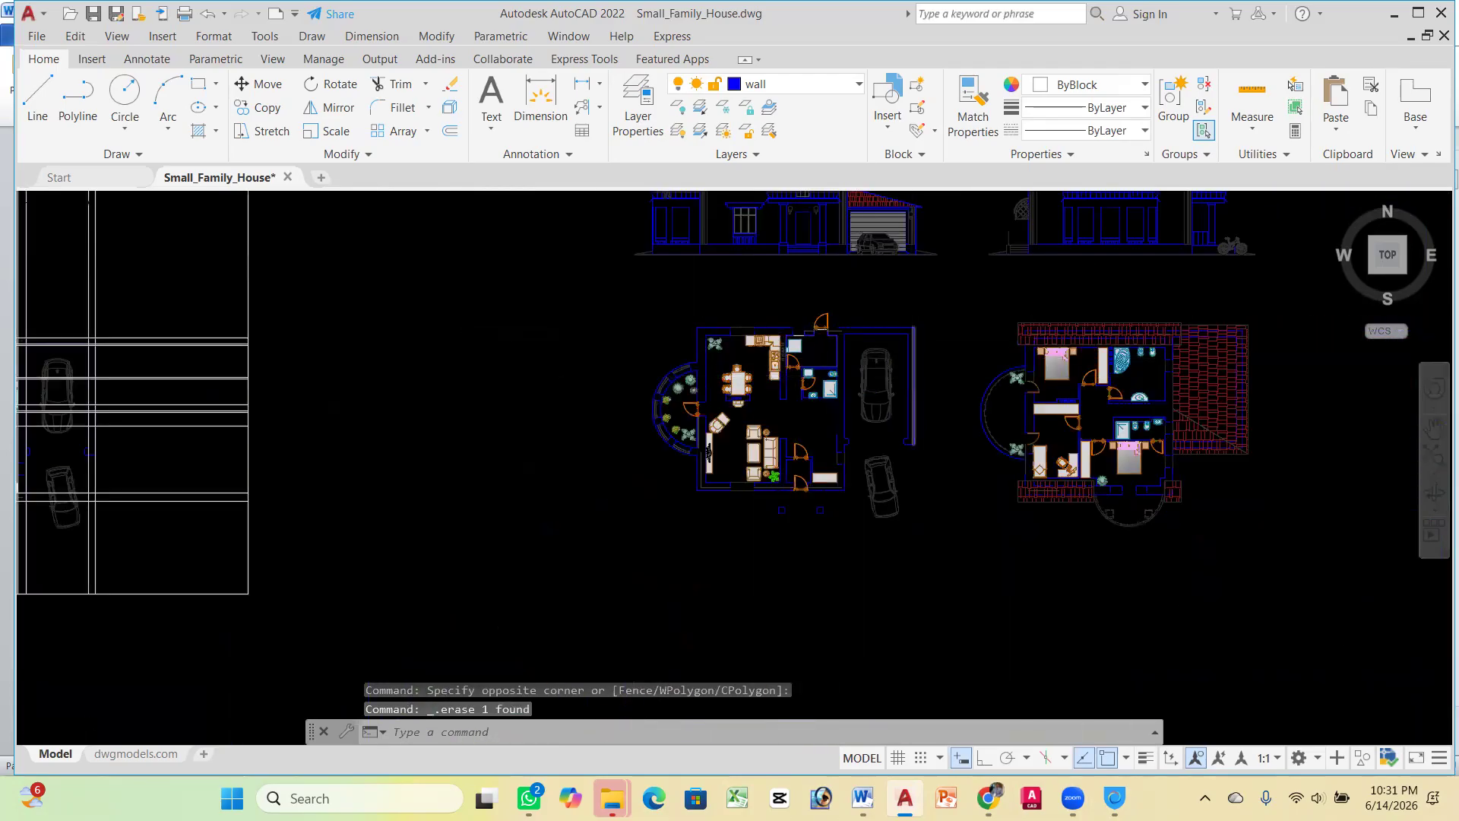
scroll(866, 342, up, 5)
scroll(769, 459, down, 8)
scroll(766, 432, up, 2)
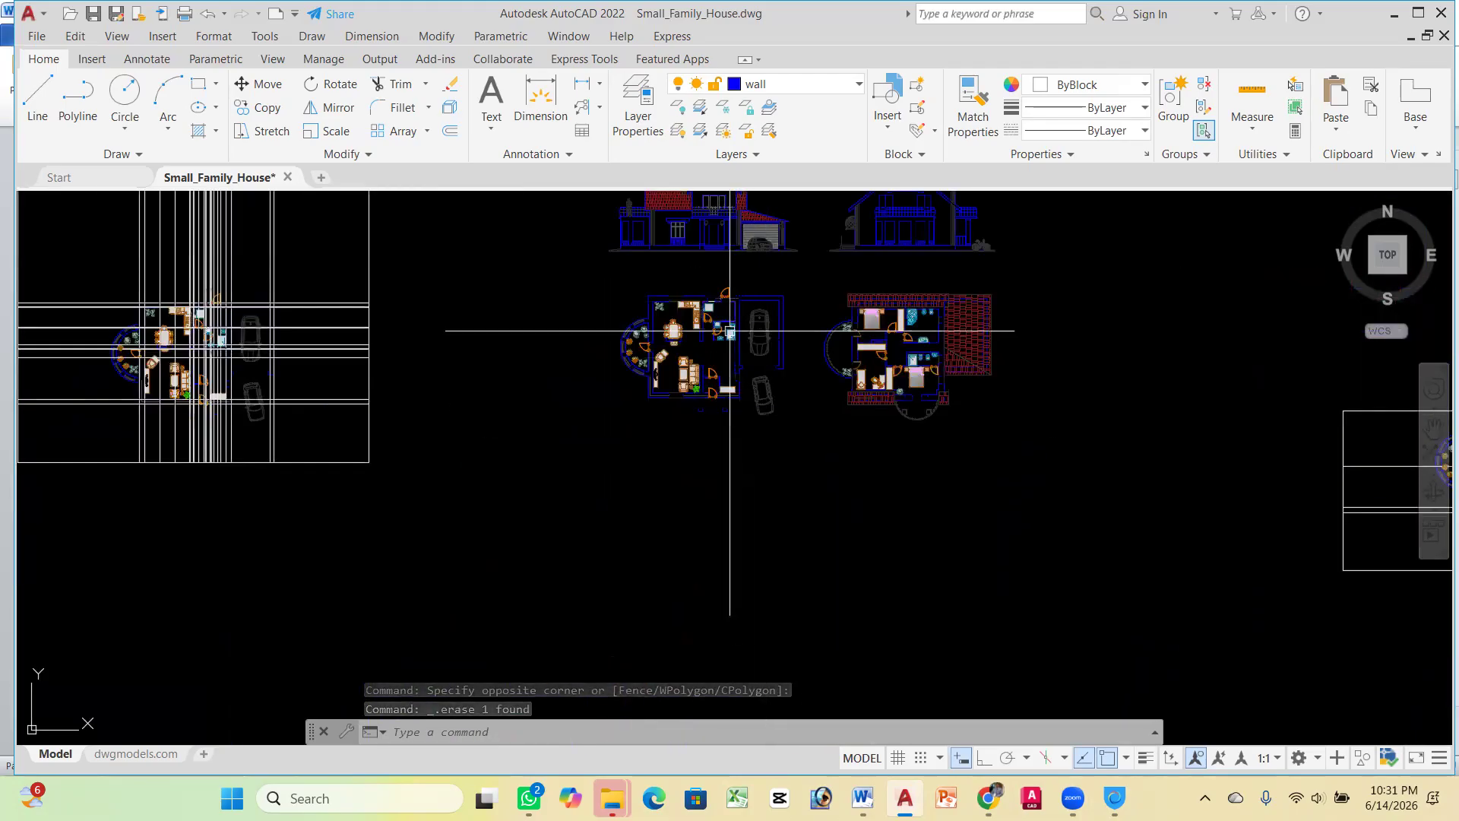
scroll(710, 271, up, 2)
scroll(945, 352, up, 7)
scroll(988, 285, down, 7)
scroll(667, 300, up, 5)
scroll(651, 402, down, 4)
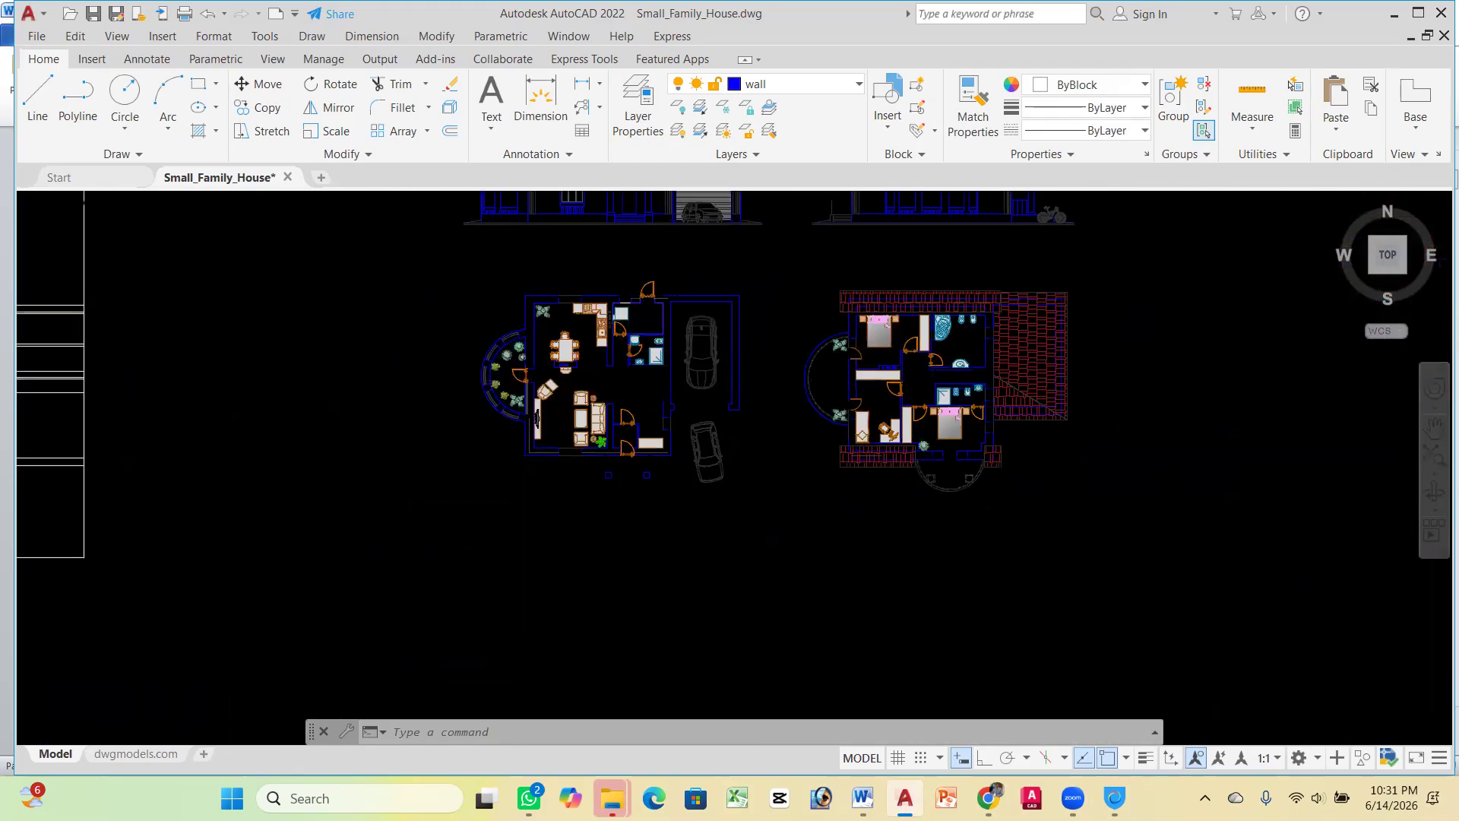
scroll(667, 348, up, 6)
scroll(610, 330, down, 5)
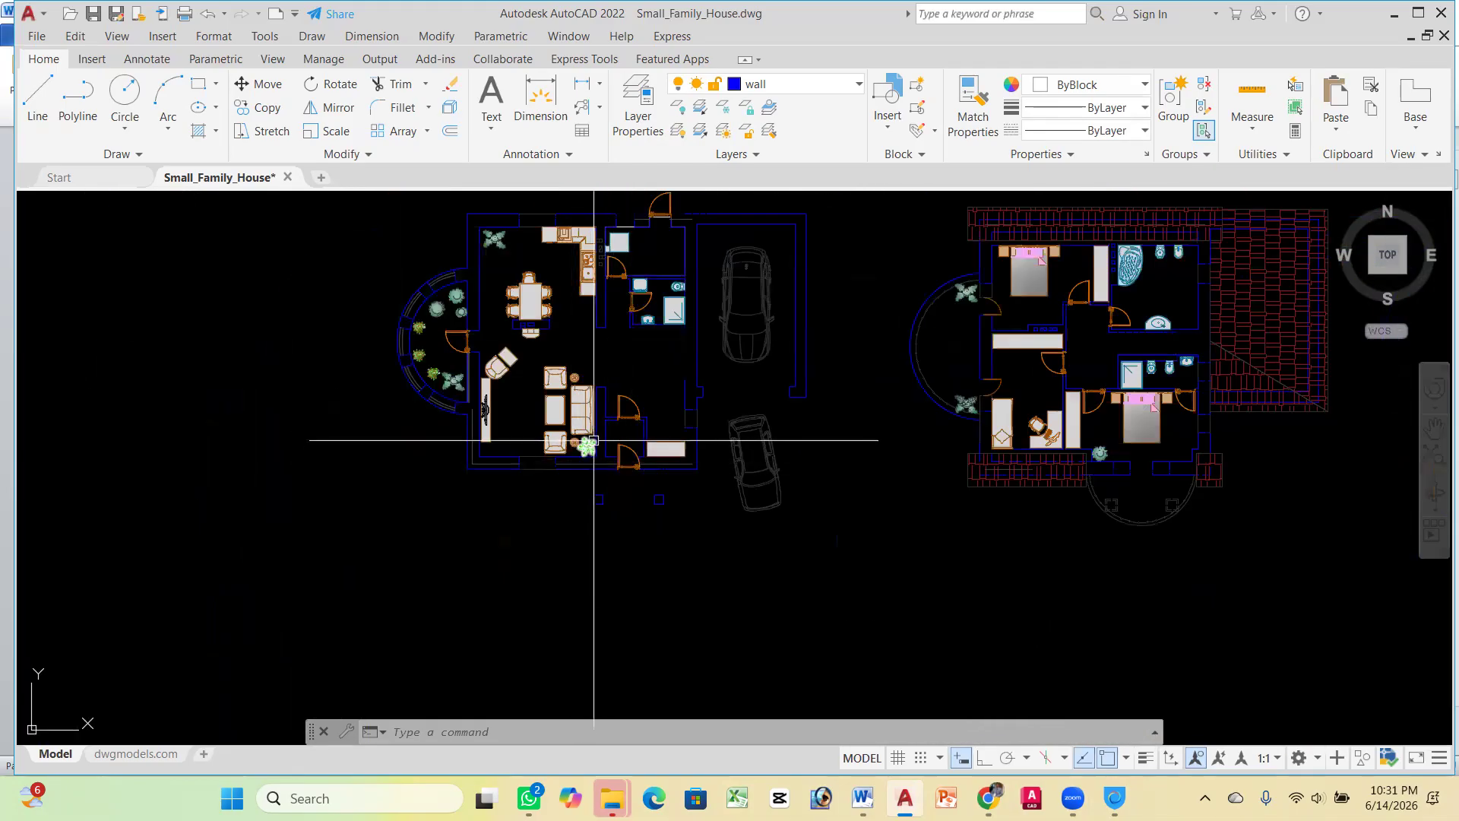
scroll(549, 440, up, 2)
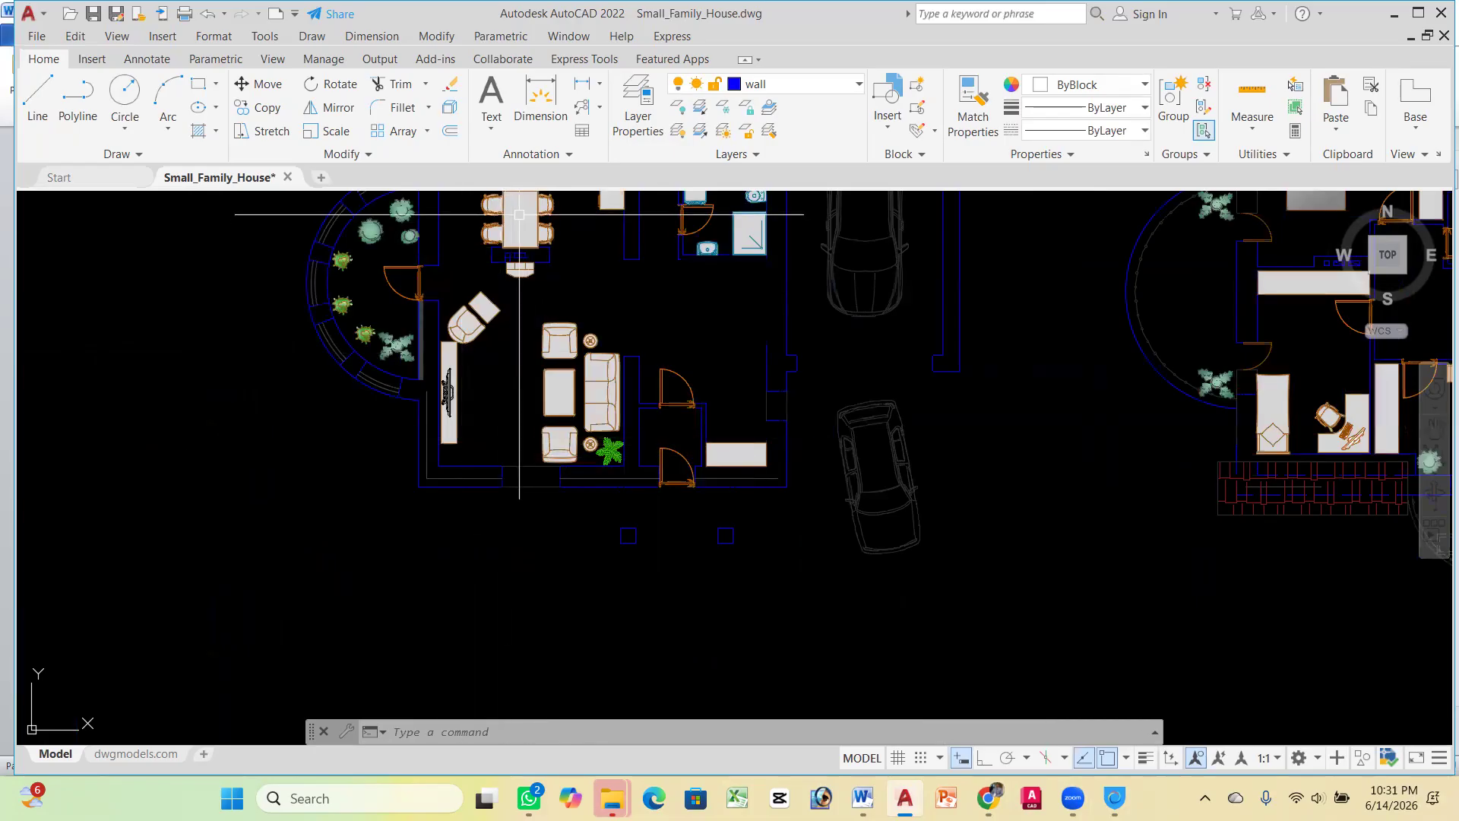
scroll(526, 223, down, 3)
scroll(520, 319, up, 3)
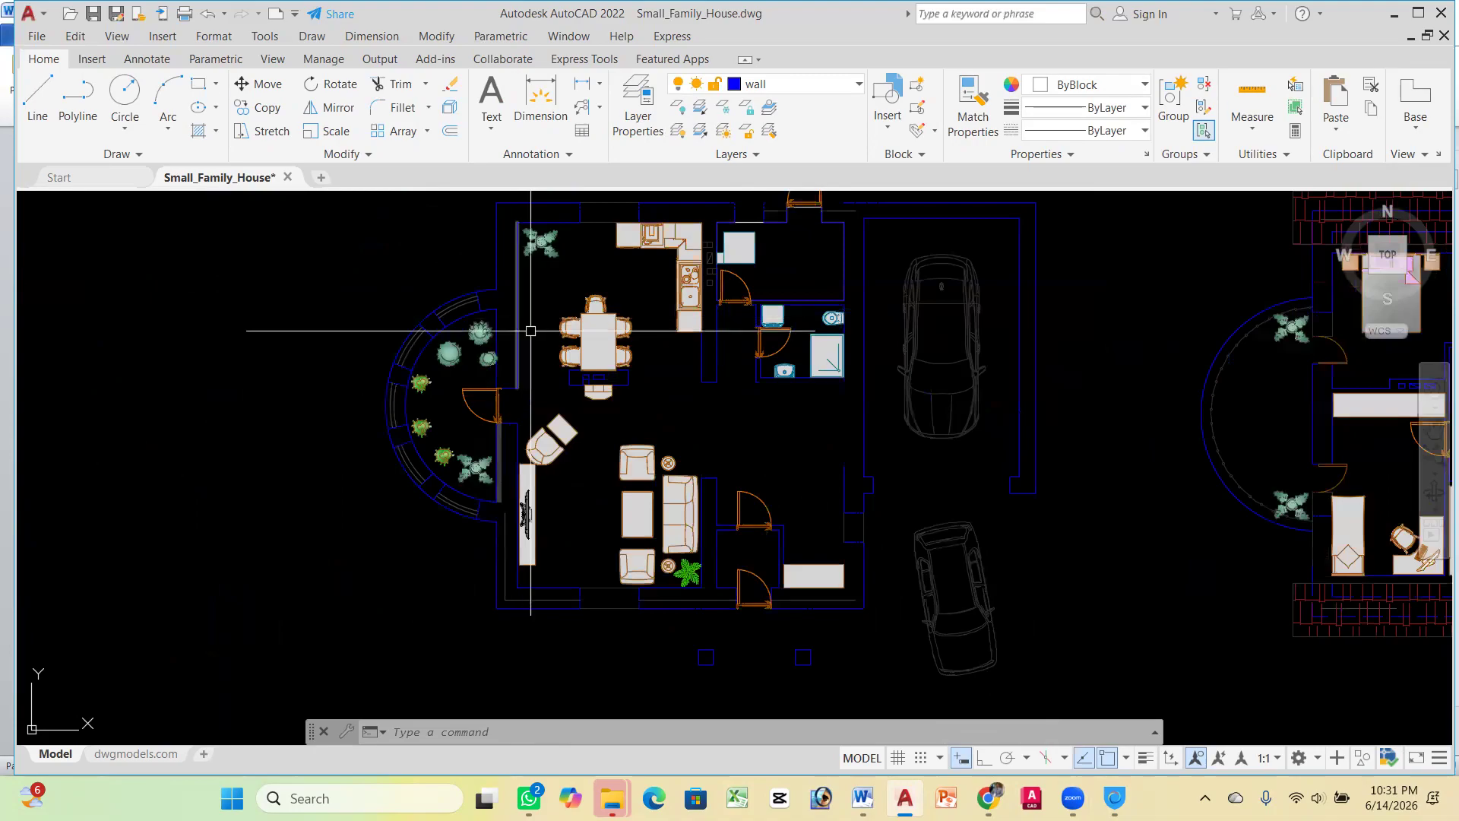
scroll(533, 530, down, 3)
scroll(466, 426, up, 6)
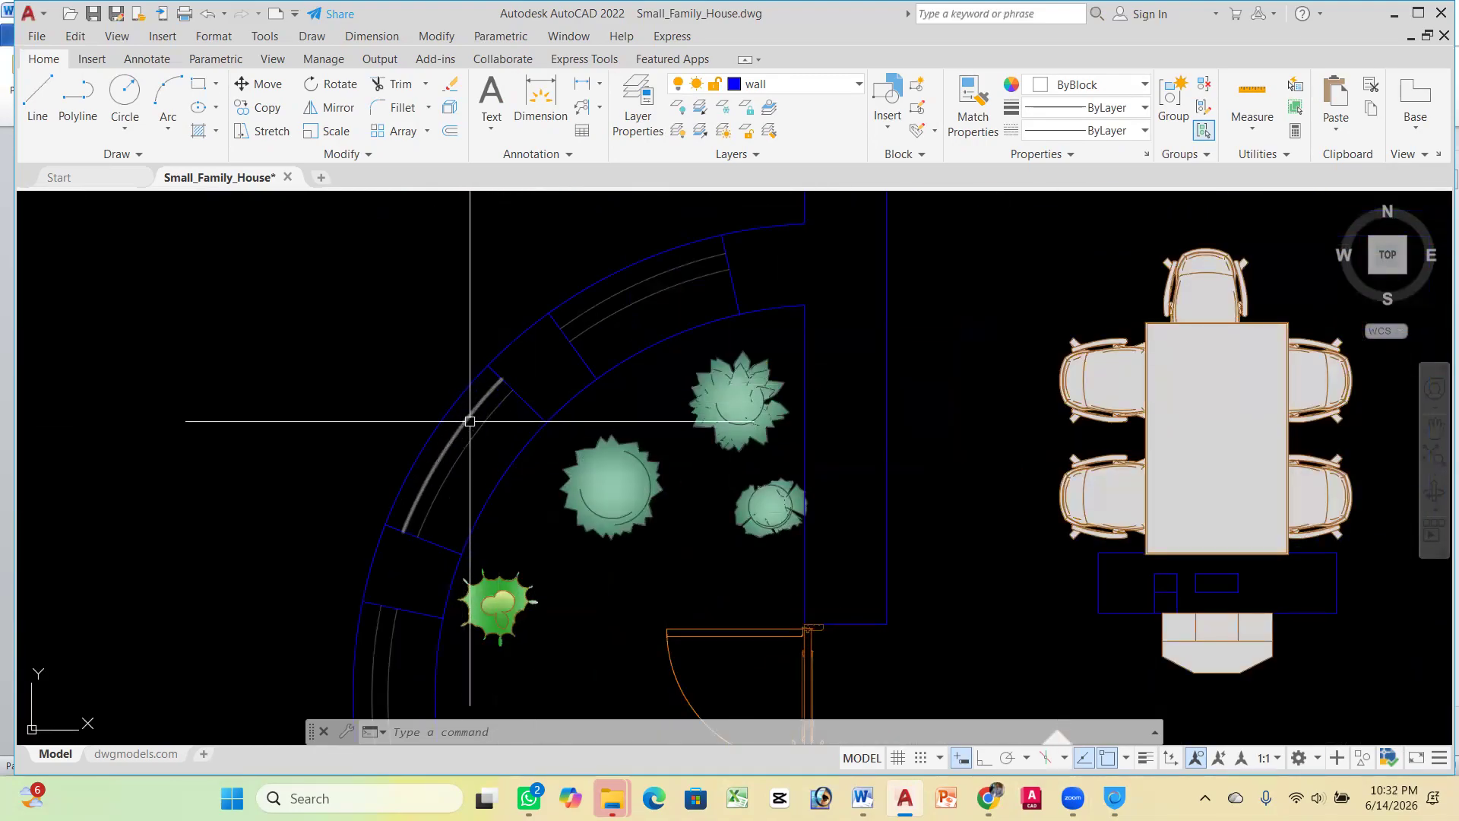
scroll(634, 277, down, 5)
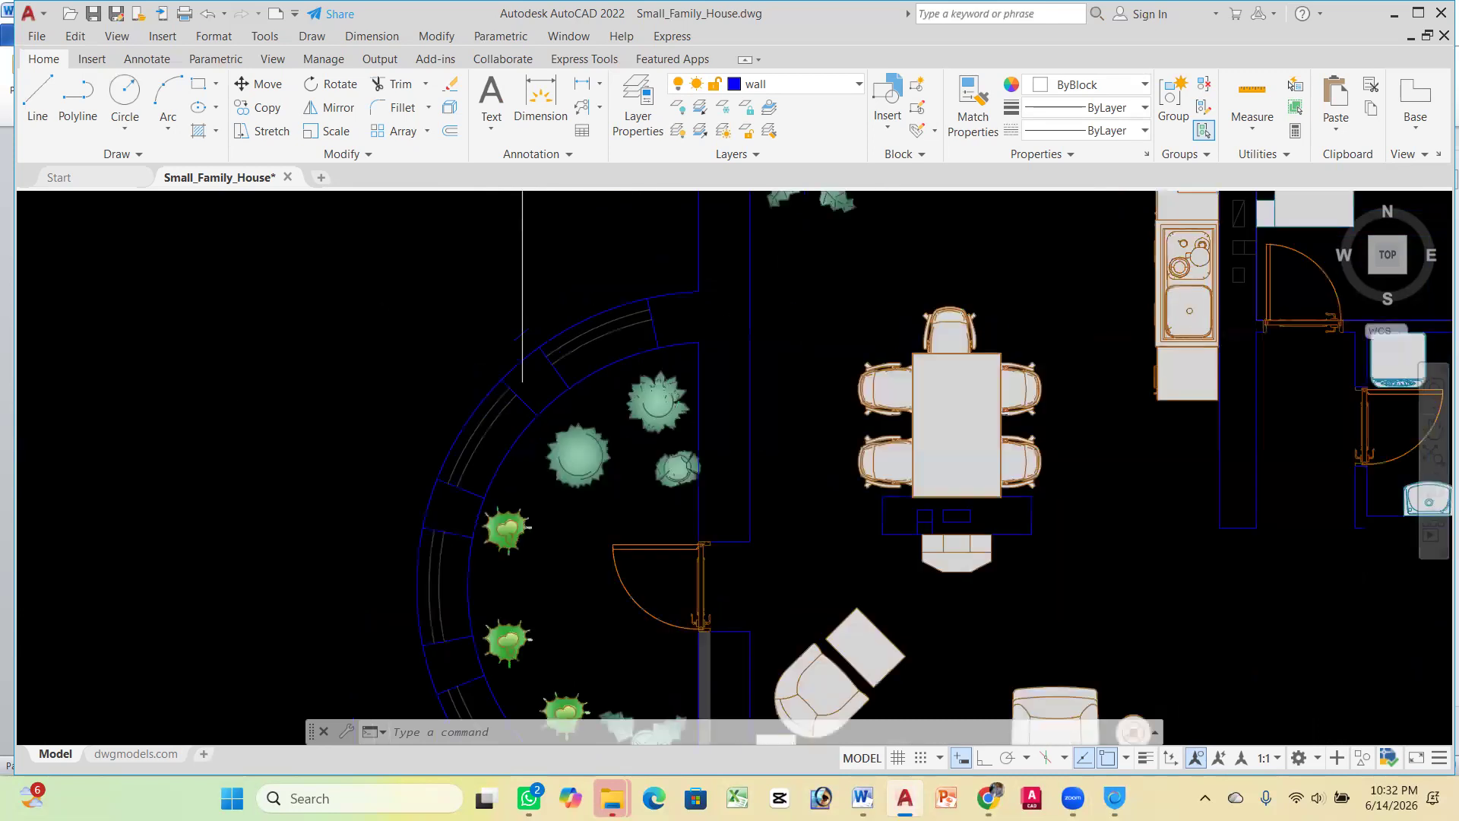
scroll(983, 296, up, 2)
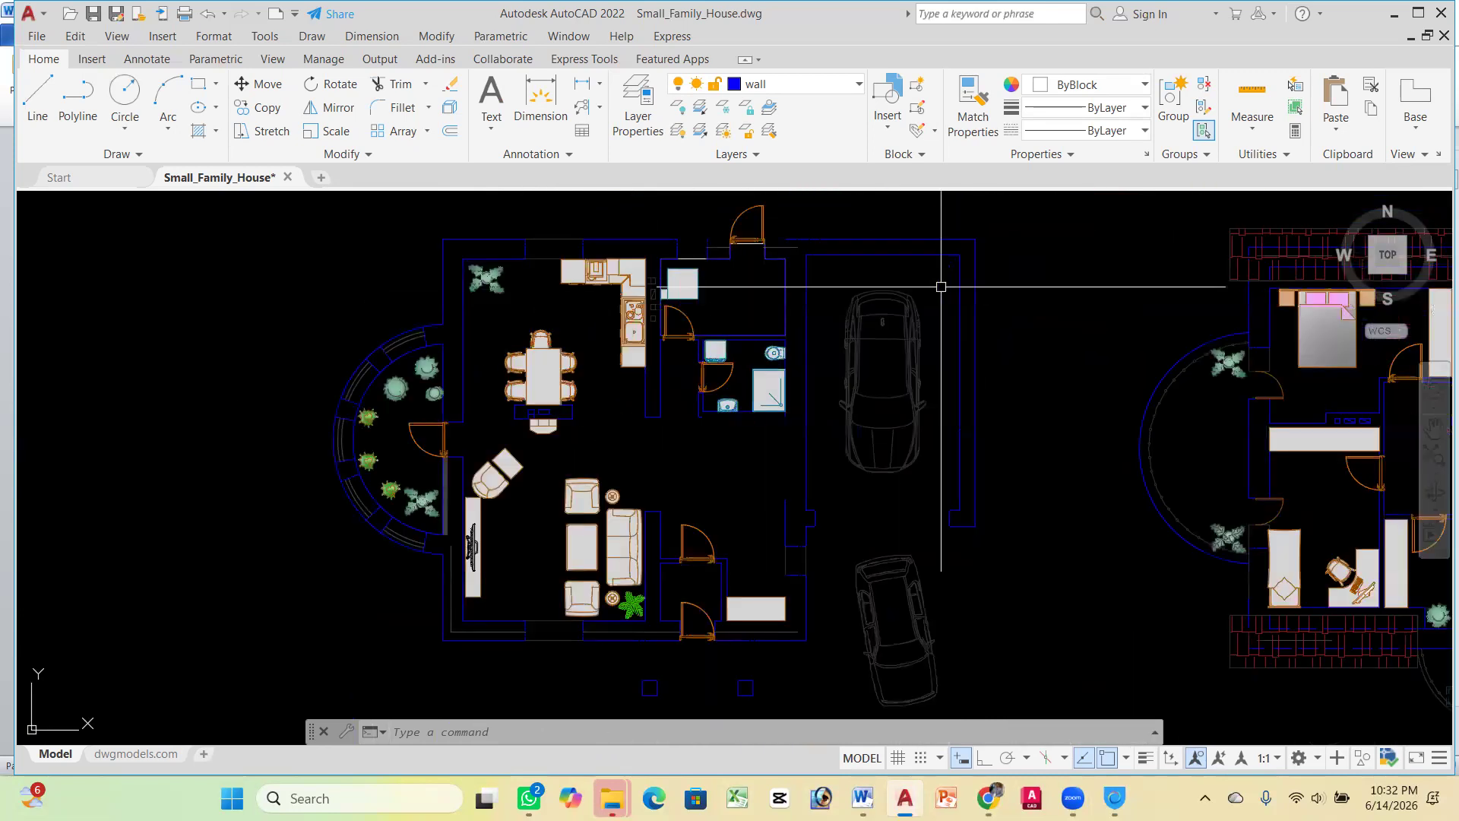
click(554, 118)
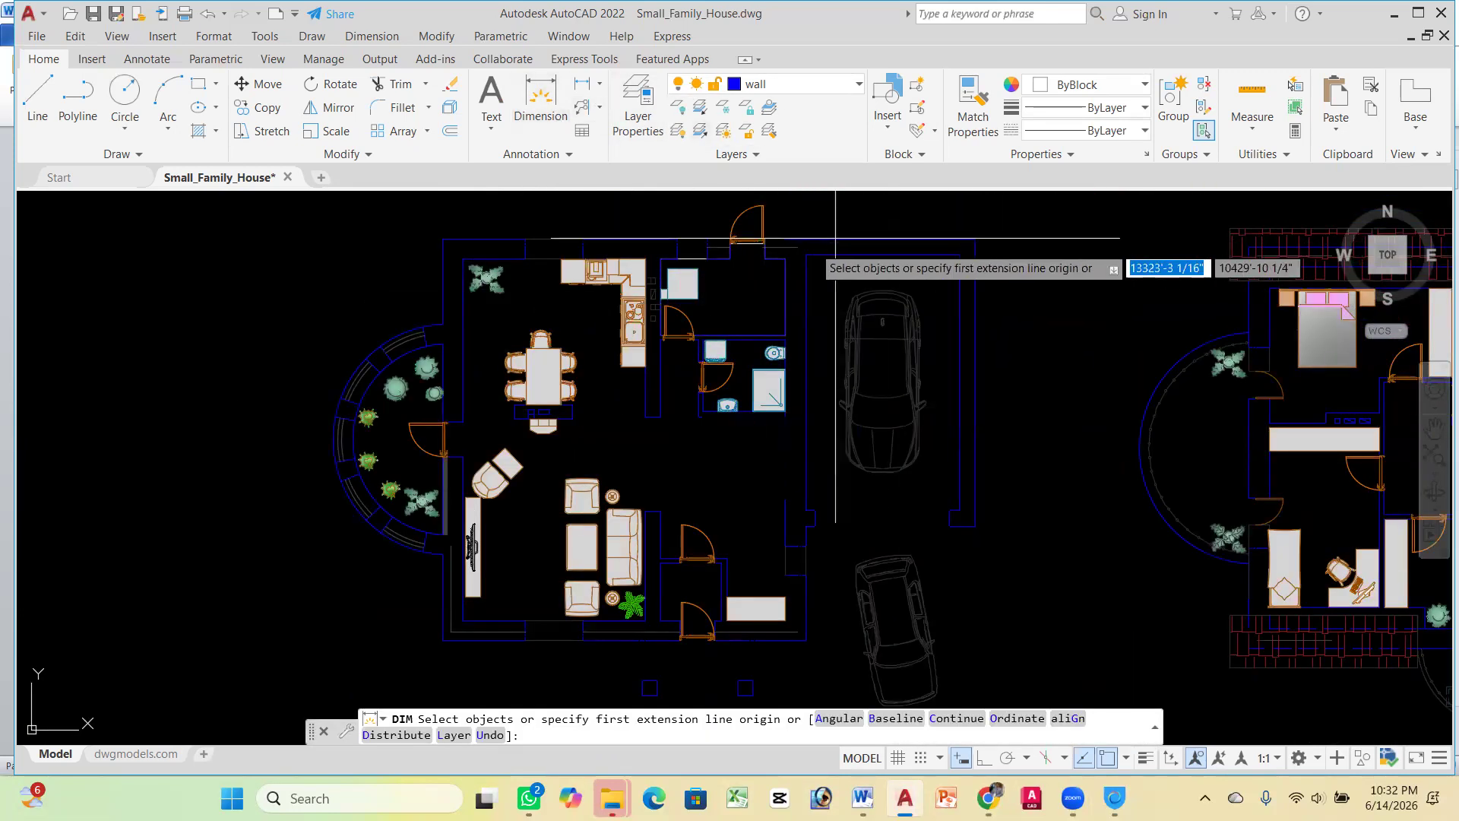
scroll(805, 256, up, 2)
click(805, 256)
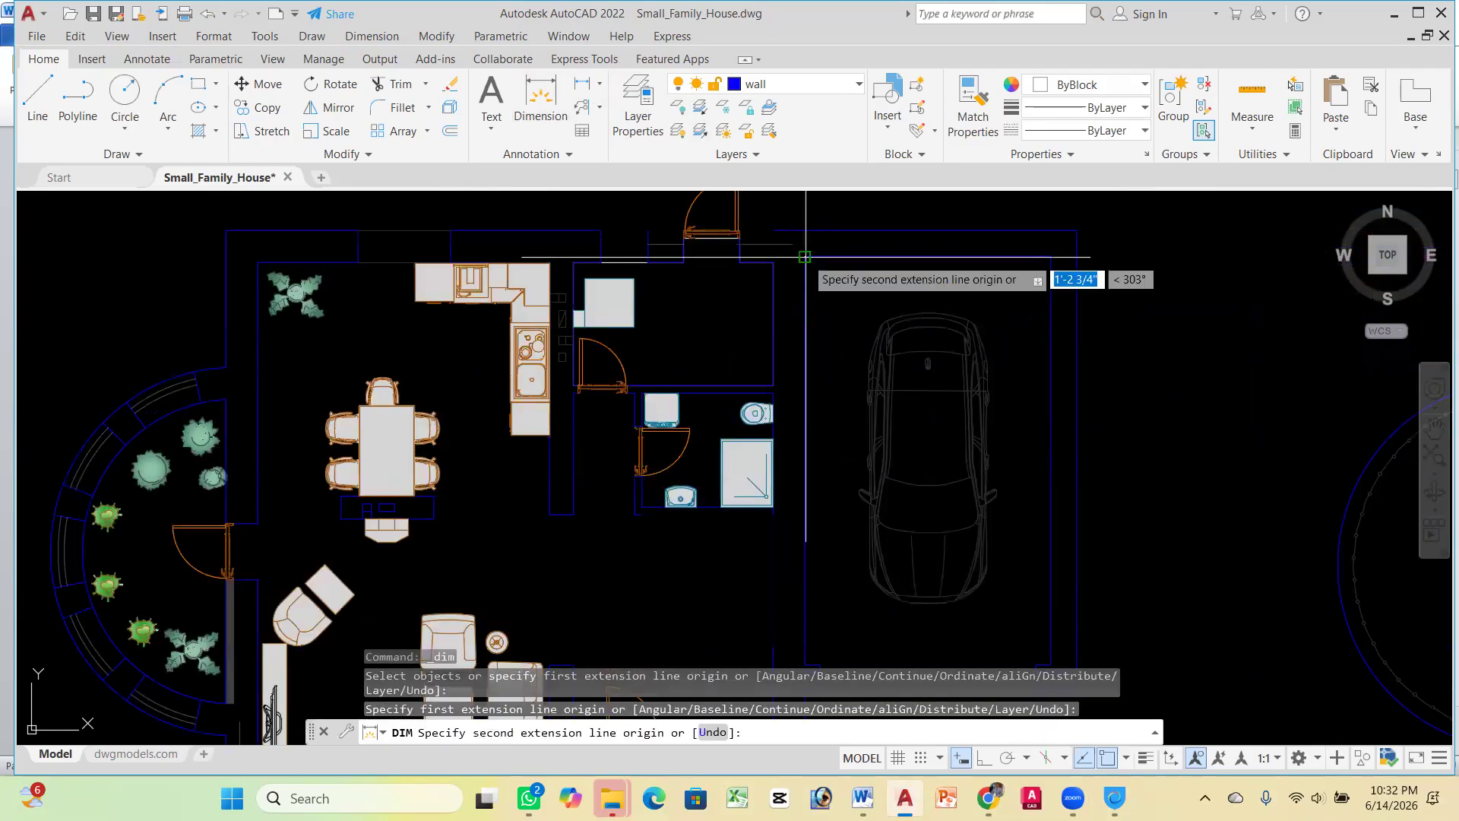
click(1050, 257)
click(1049, 267)
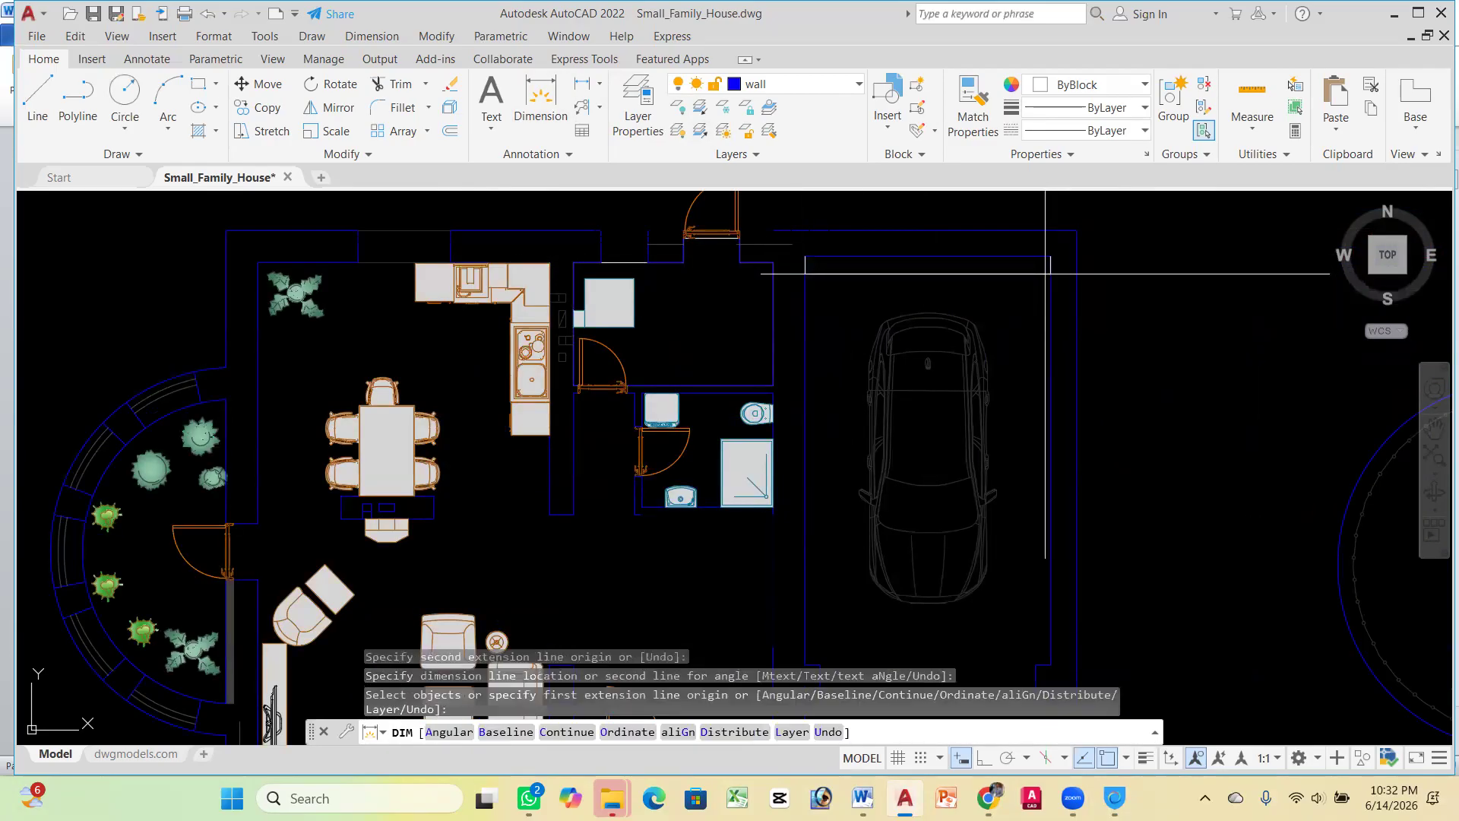
scroll(963, 289, up, 4)
scroll(886, 293, up, 5)
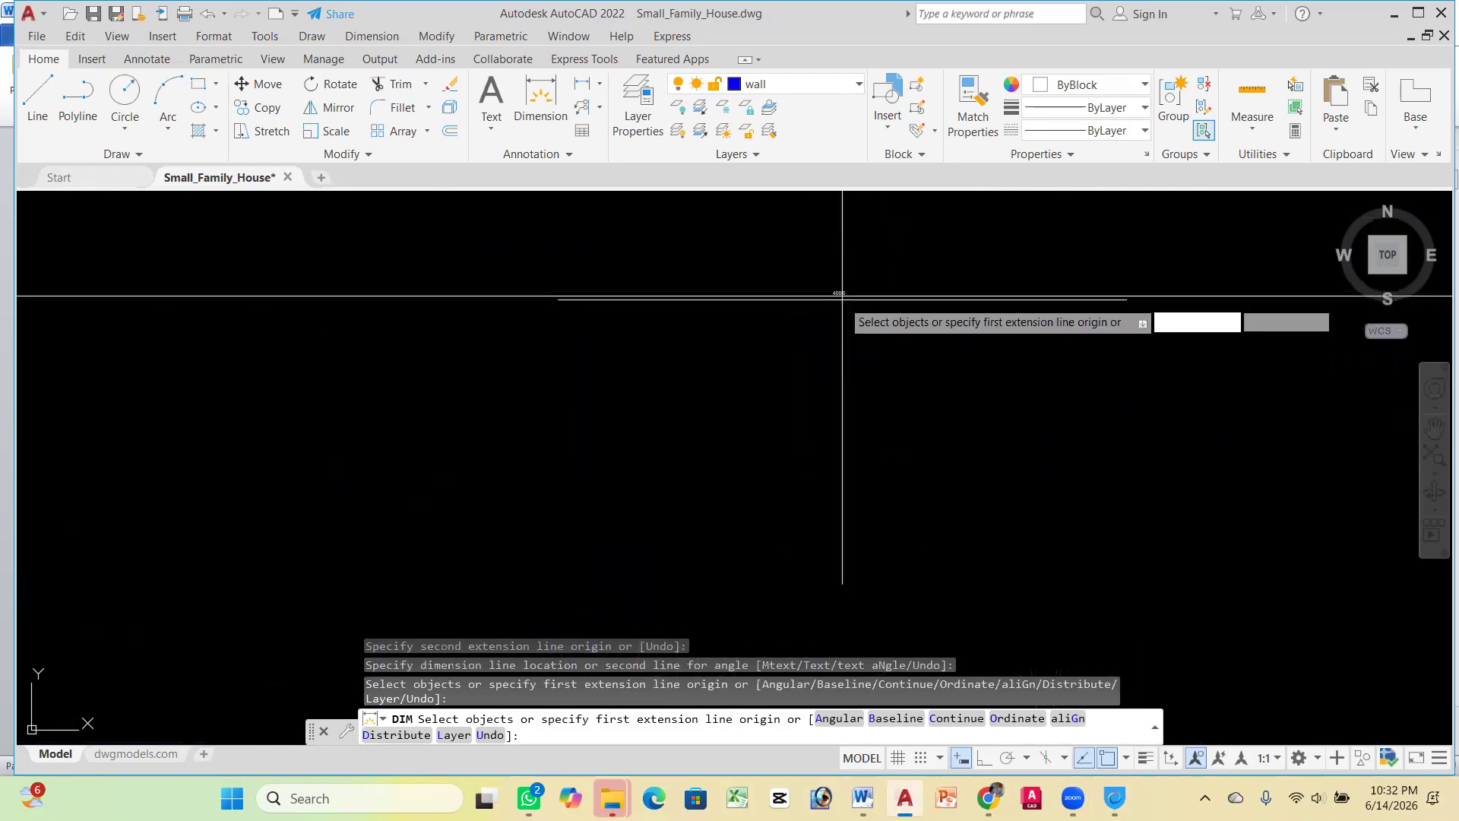
scroll(845, 288, down, 4)
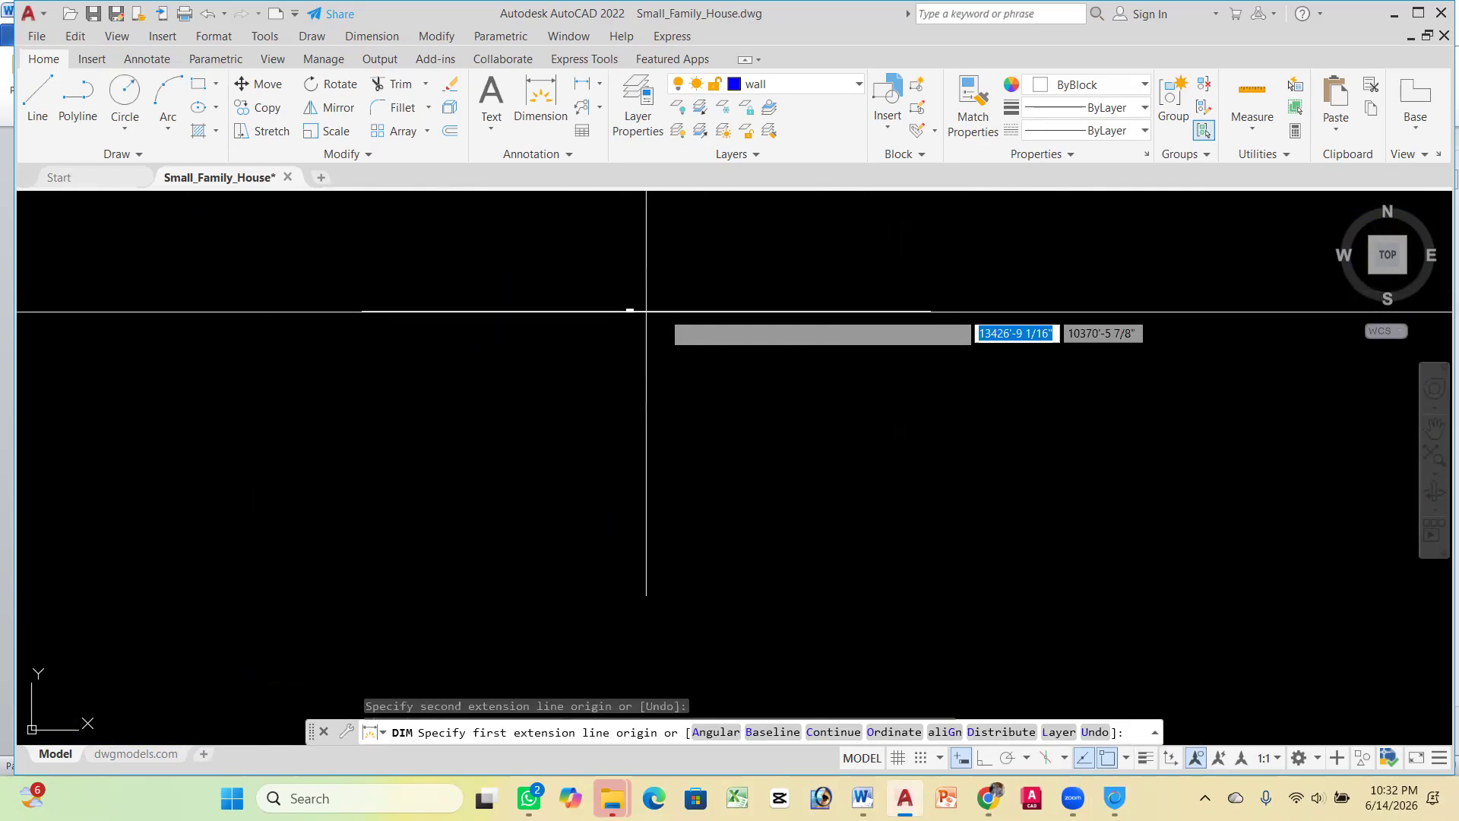
scroll(749, 316, down, 3)
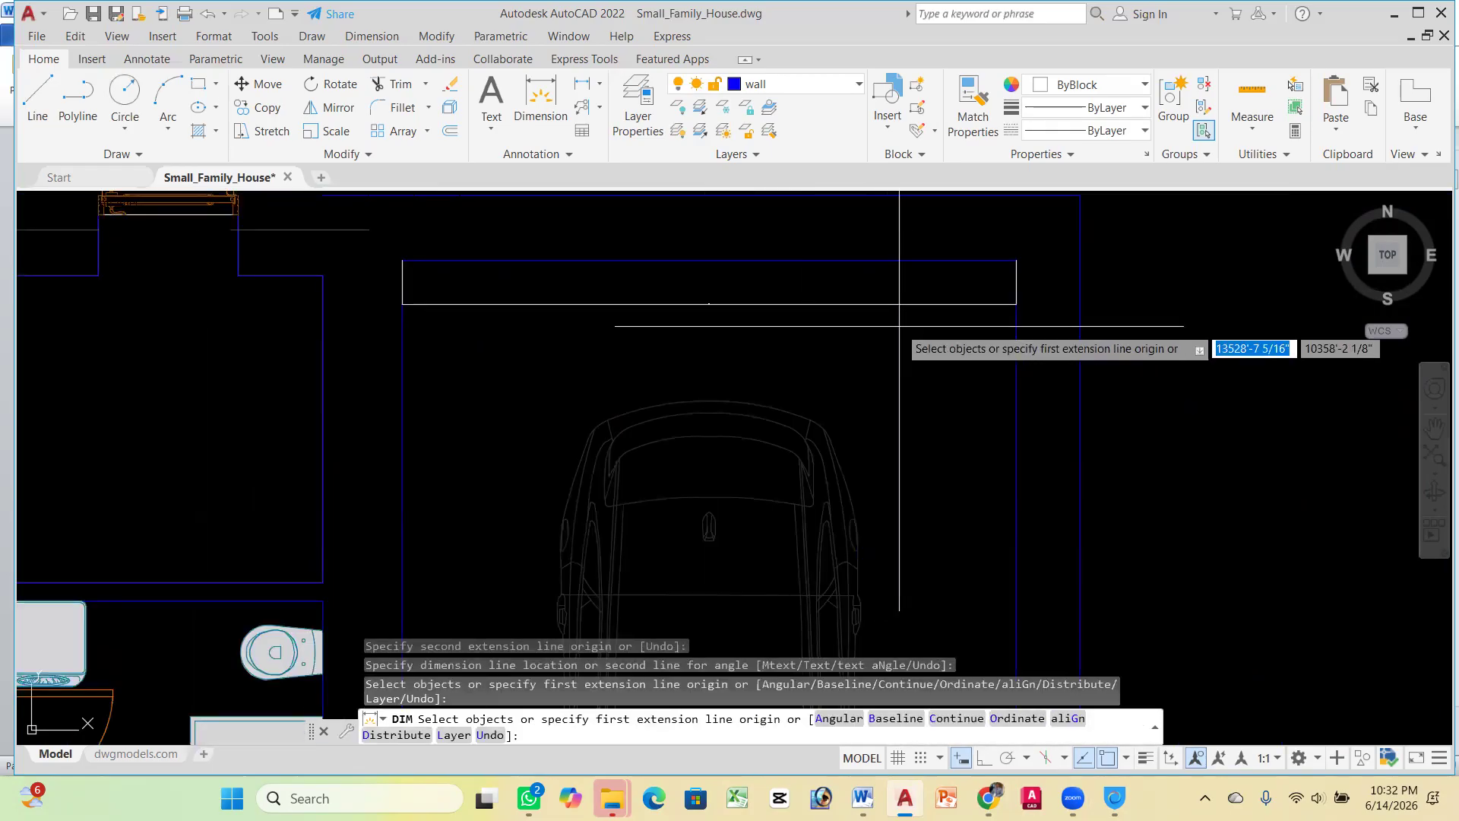
key(Escape)
scroll(753, 298, up, 4)
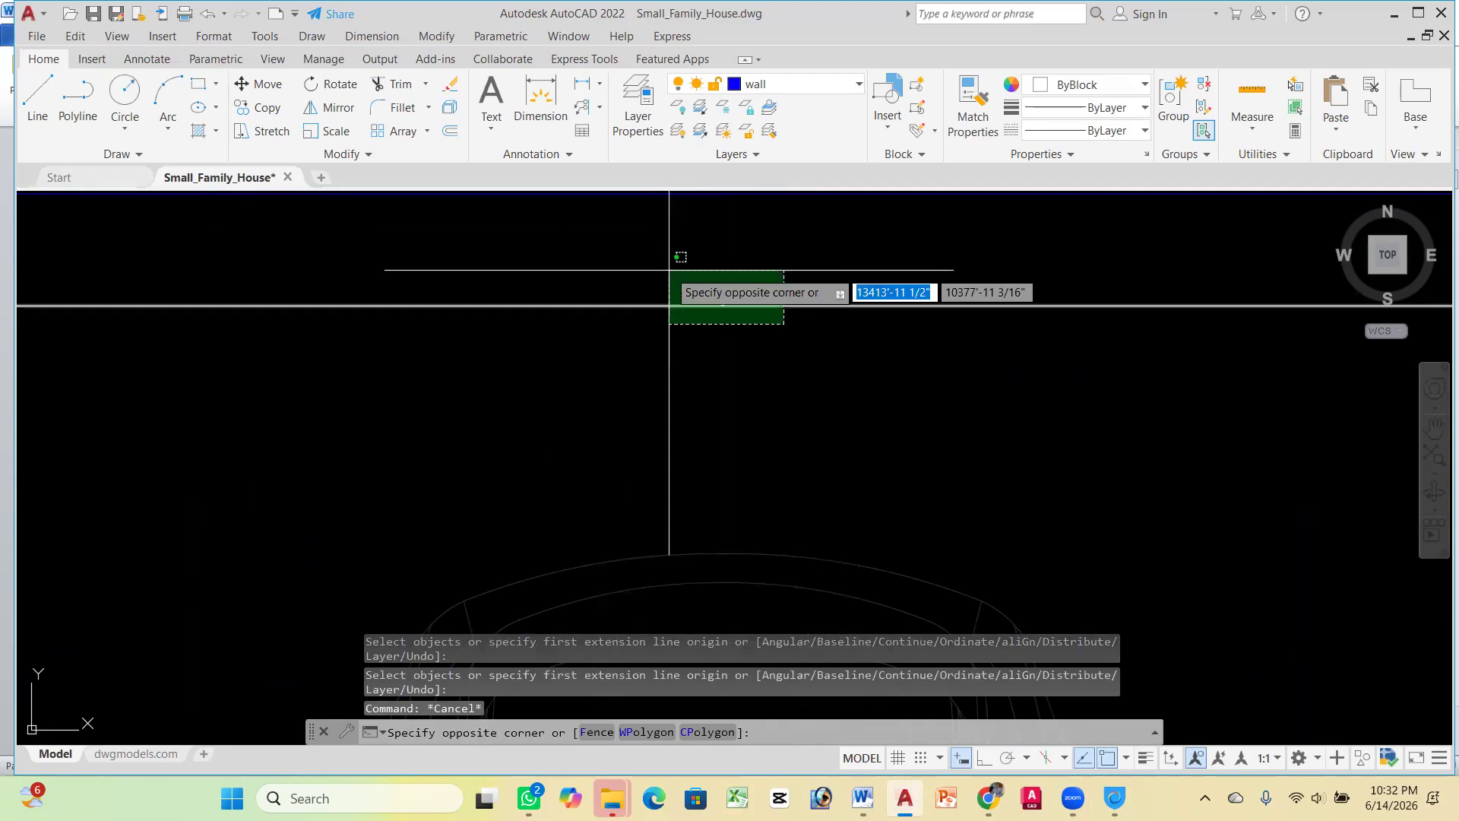
key(Escape)
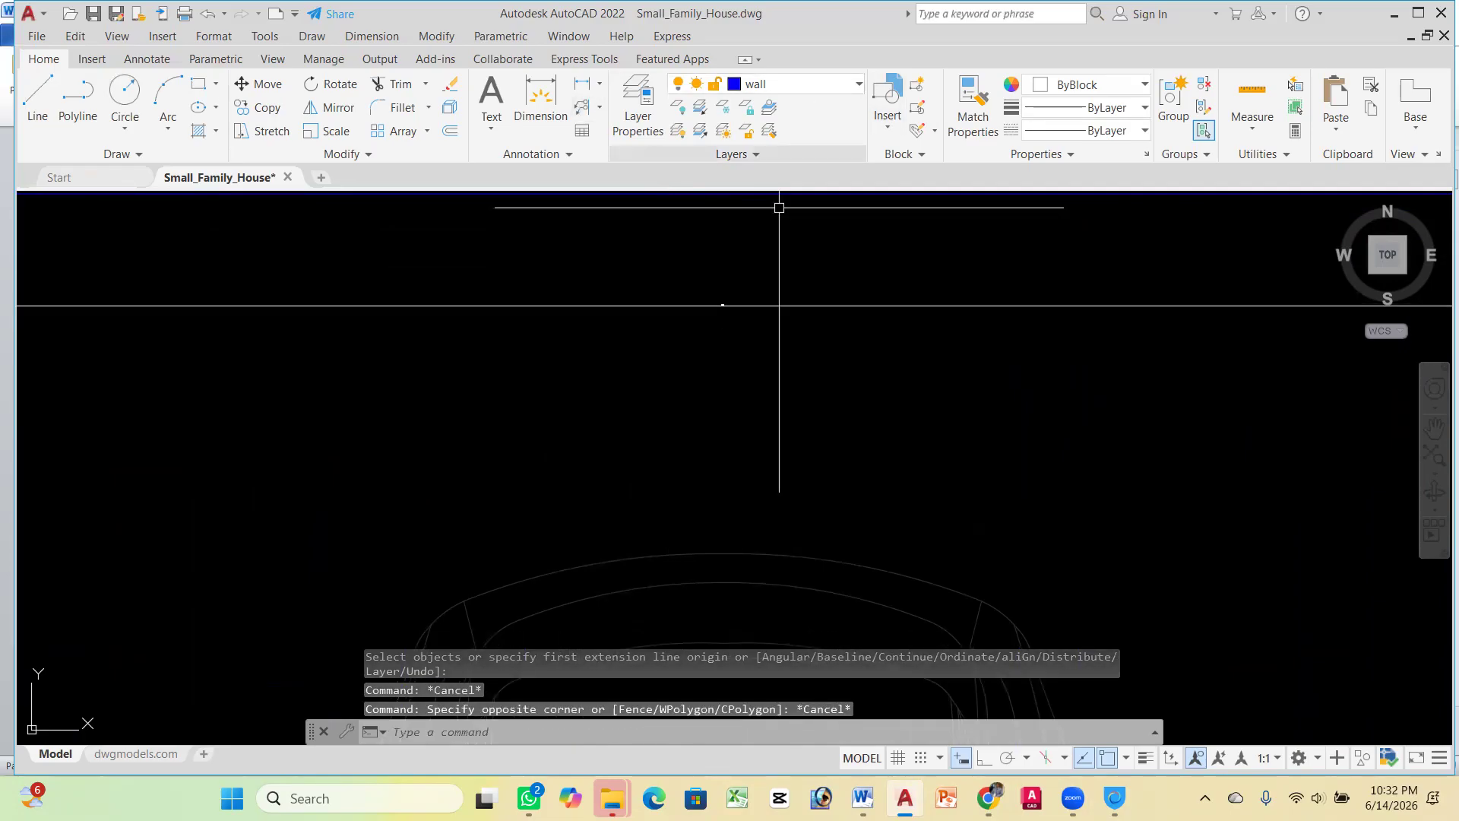
scroll(739, 298, up, 2)
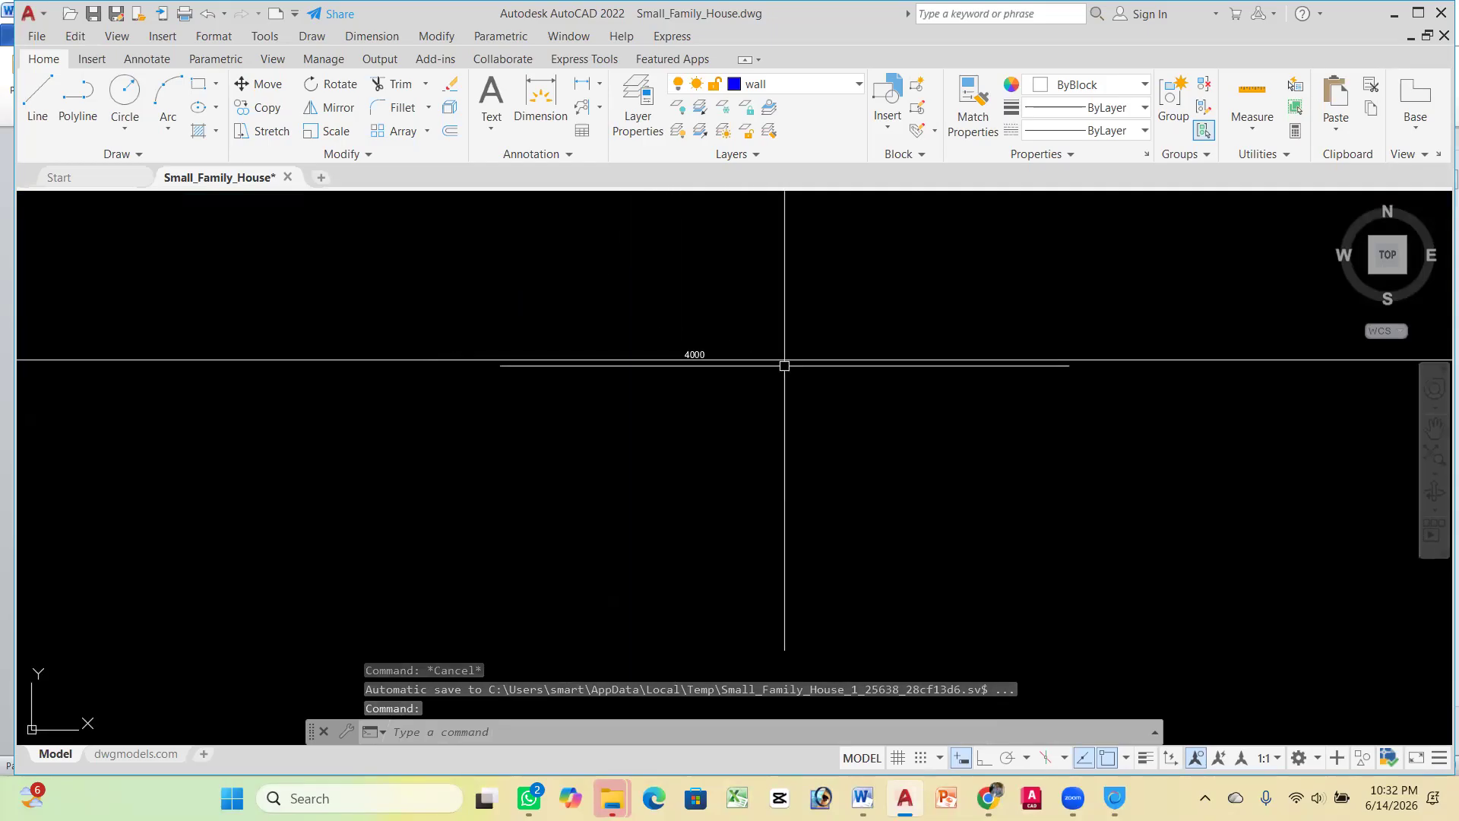
scroll(730, 319, down, 3)
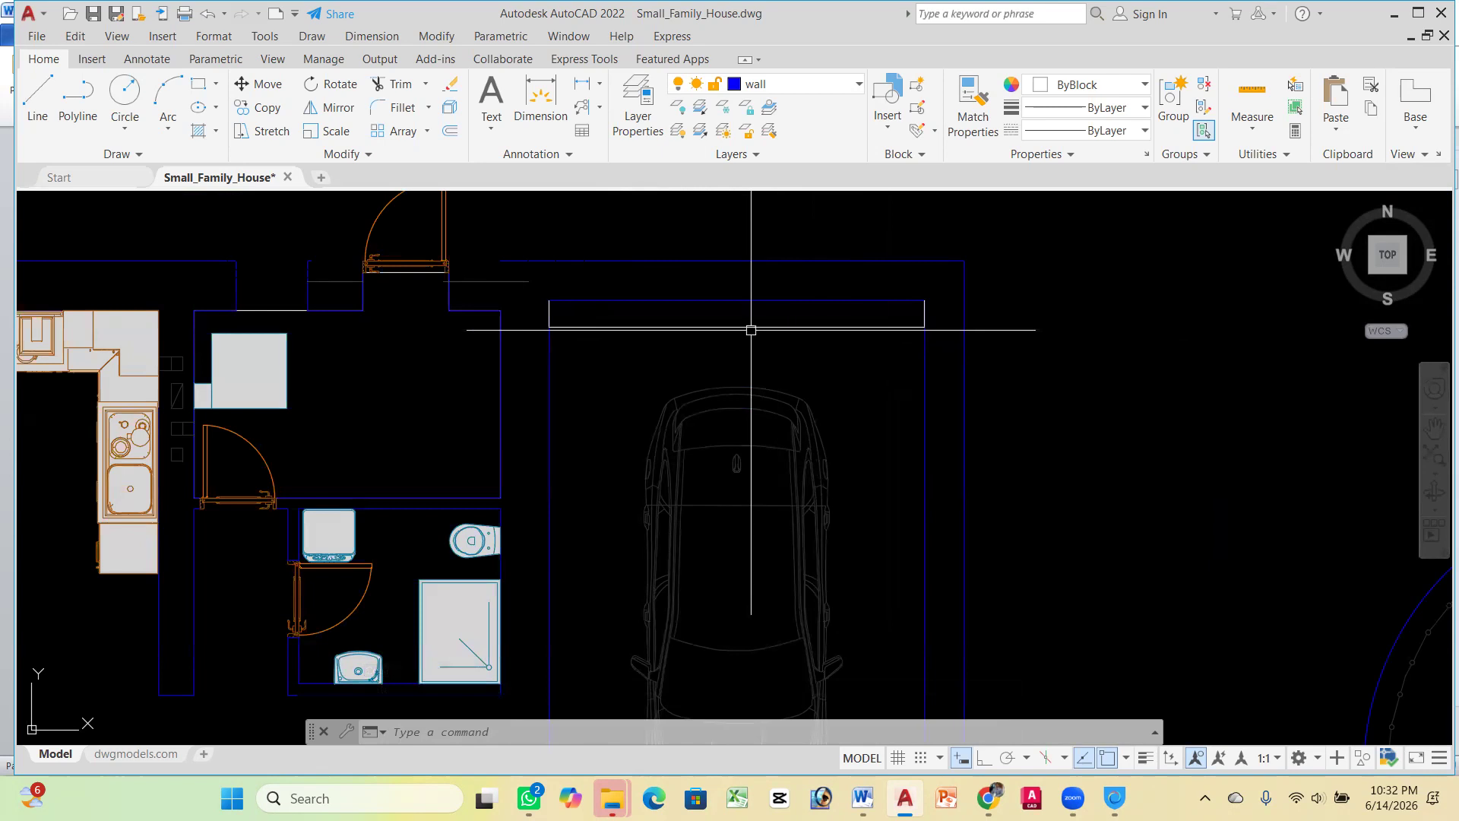
scroll(751, 330, up, 8)
scroll(554, 325, up, 3)
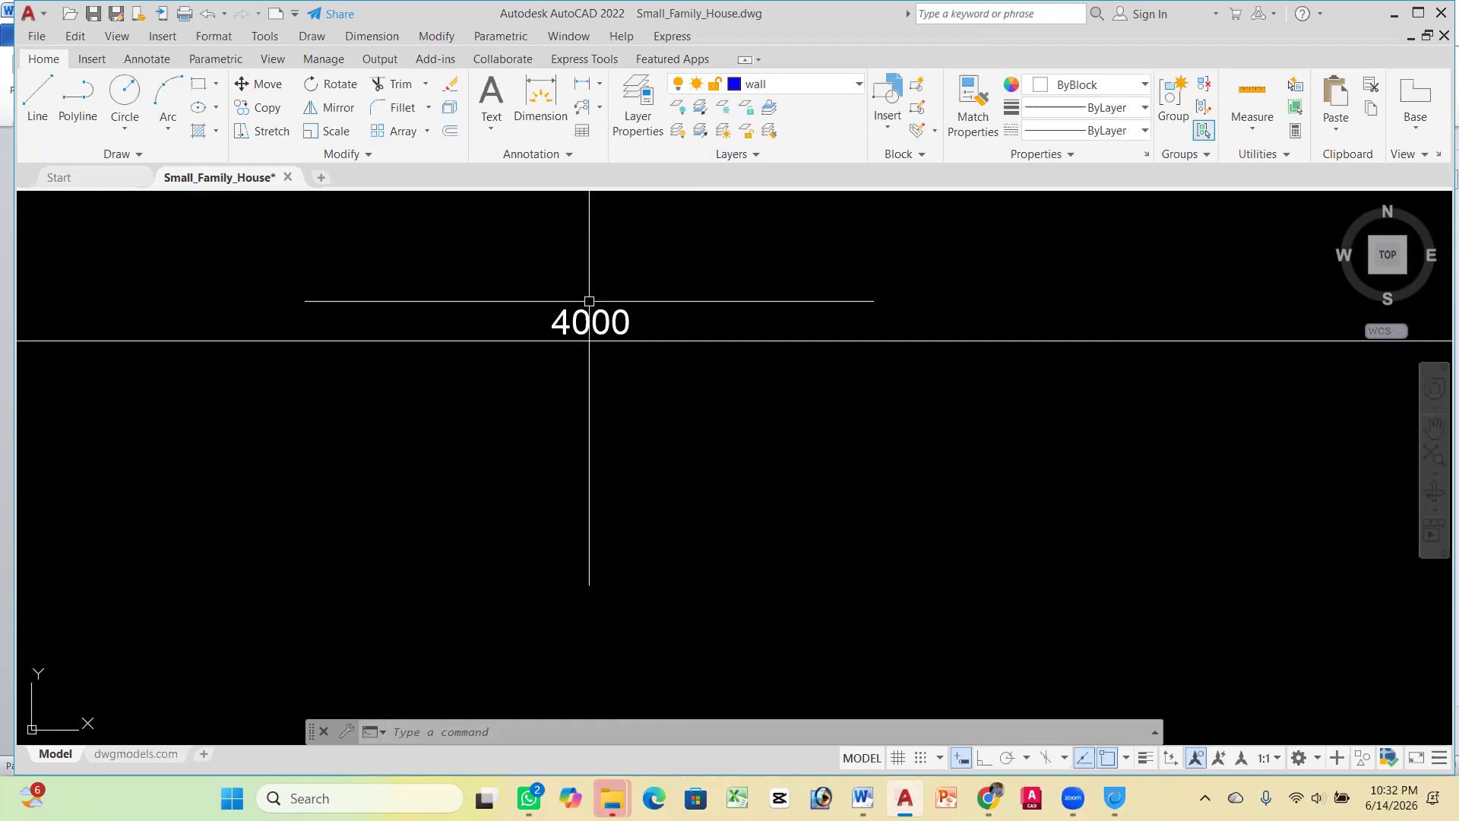
scroll(883, 283, down, 8)
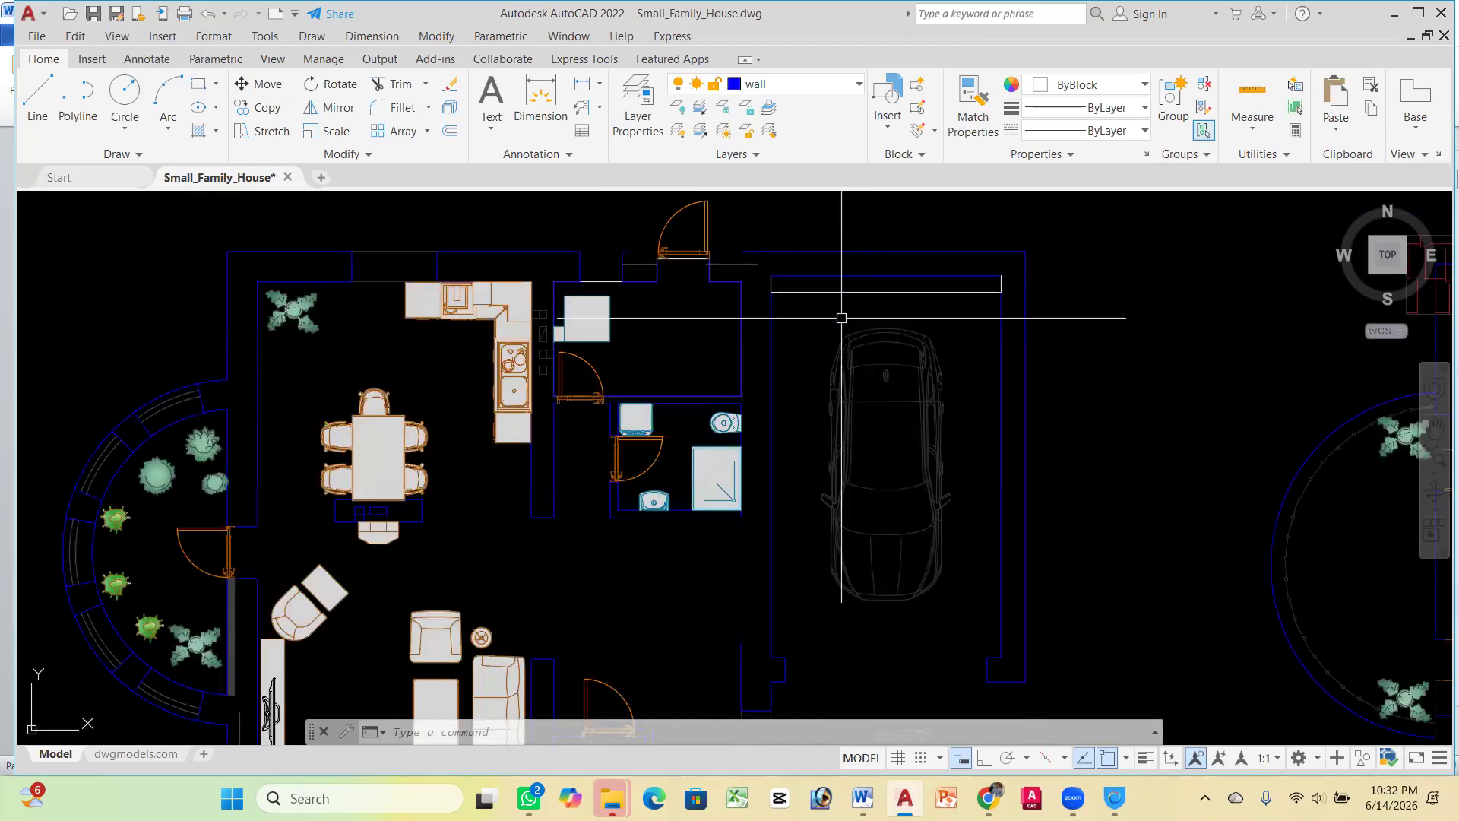
scroll(808, 278, up, 4)
click(1056, 319)
click(1008, 283)
key(Delete)
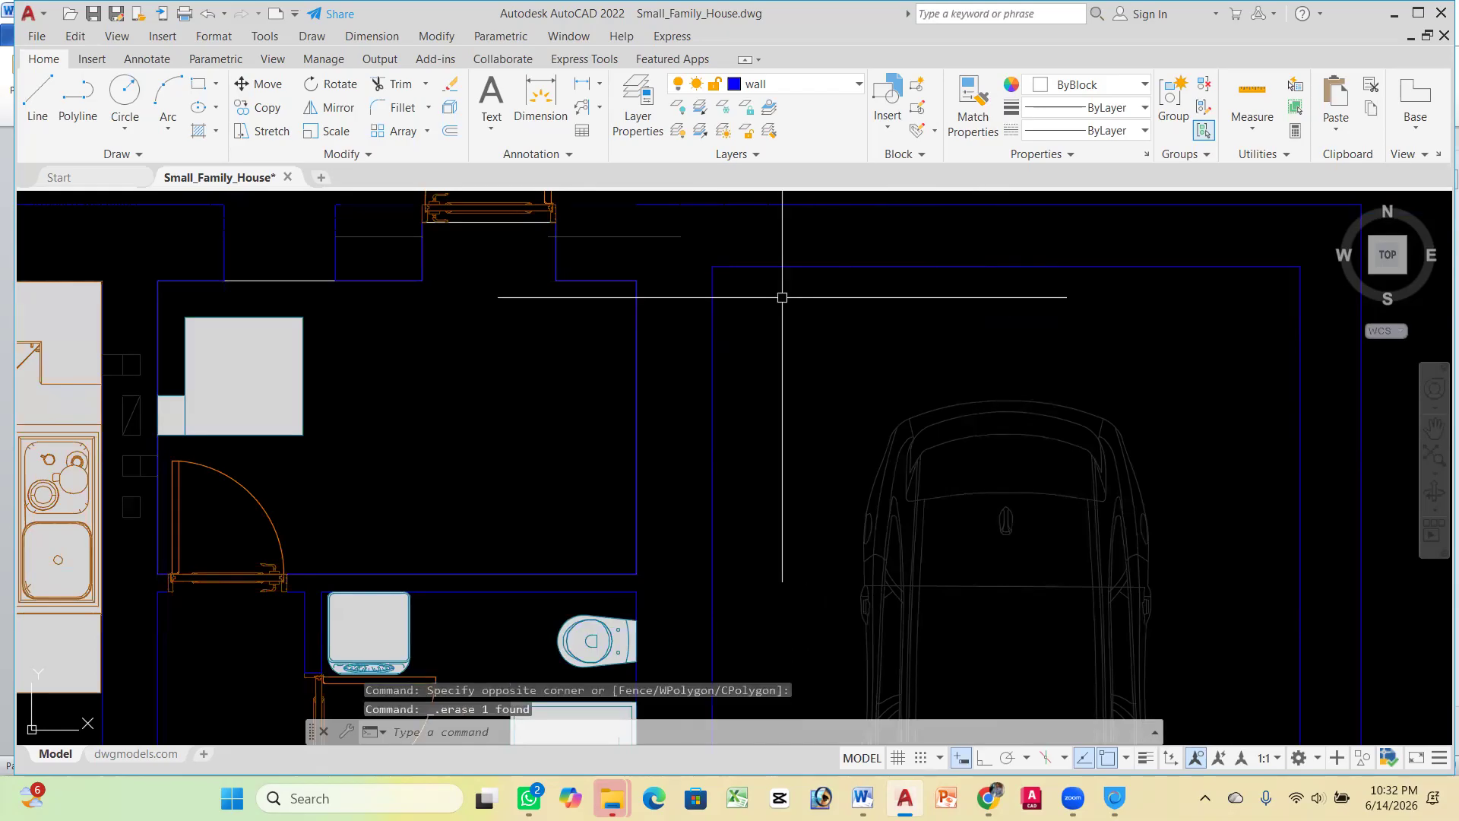
scroll(782, 297, down, 4)
scroll(882, 354, down, 2)
scroll(892, 357, up, 4)
scroll(900, 316, down, 6)
scroll(887, 452, up, 2)
scroll(872, 440, down, 2)
scroll(788, 407, up, 7)
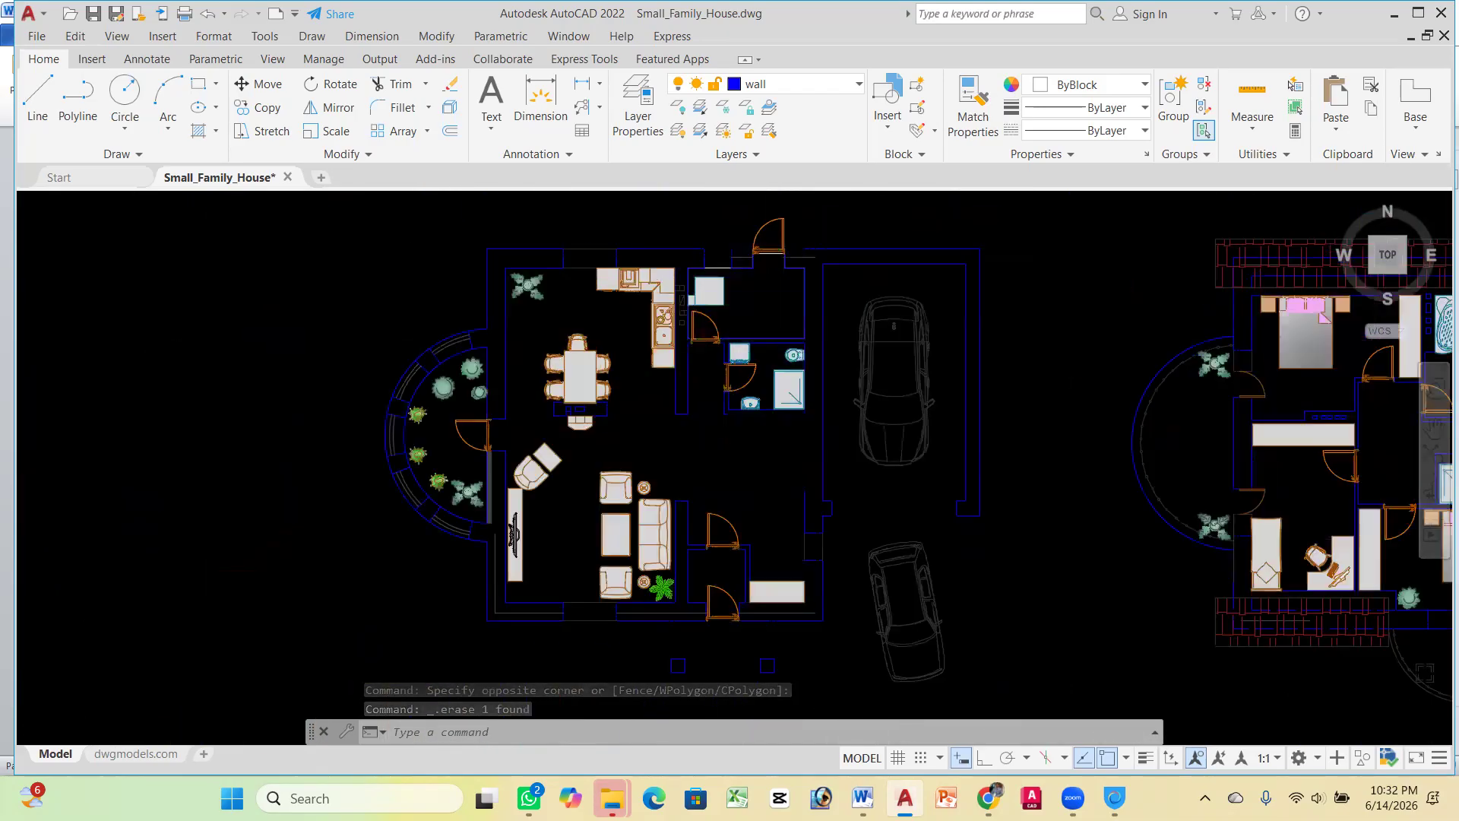
scroll(577, 262, up, 2)
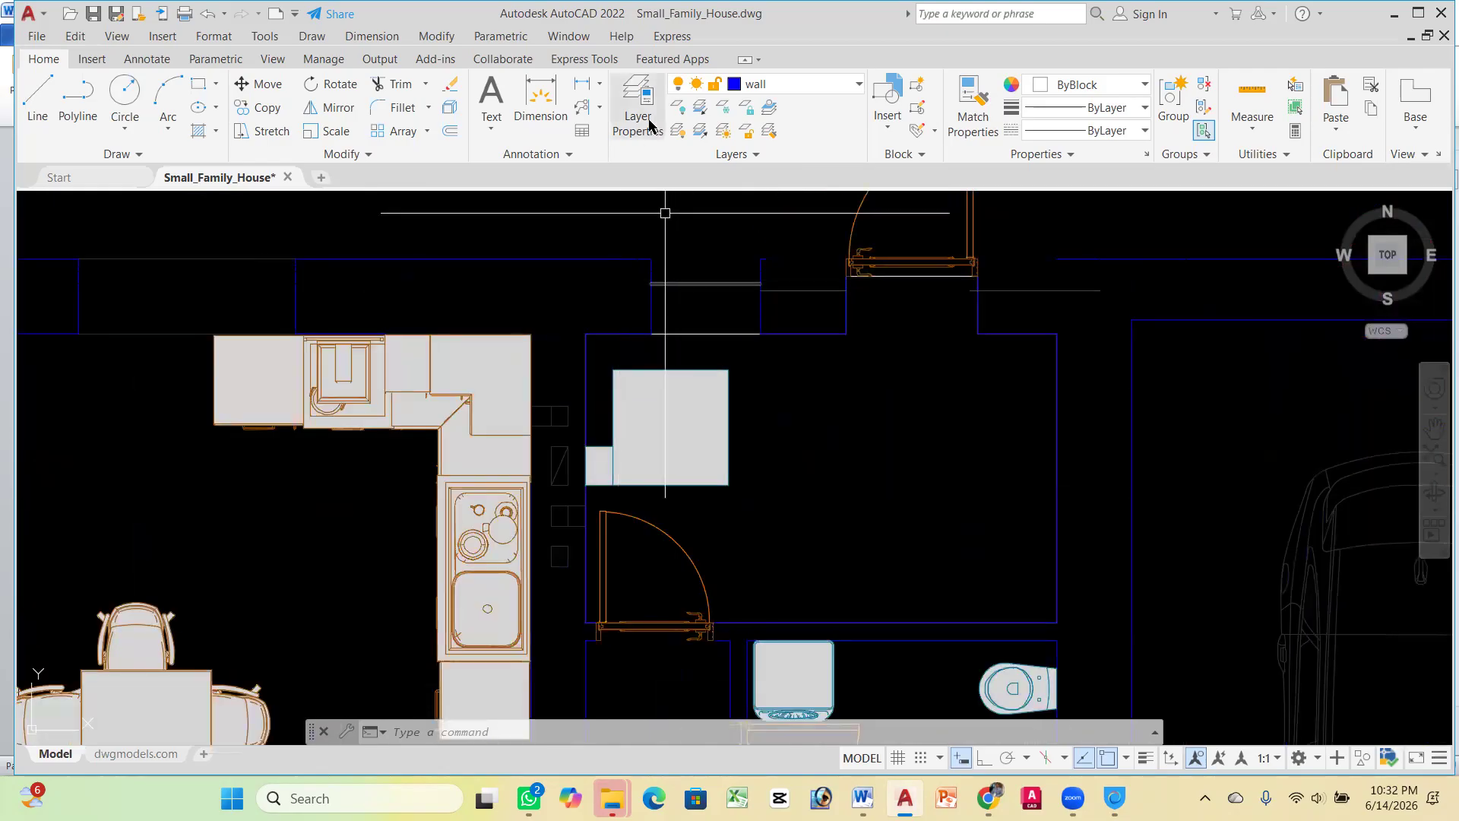
click(541, 106)
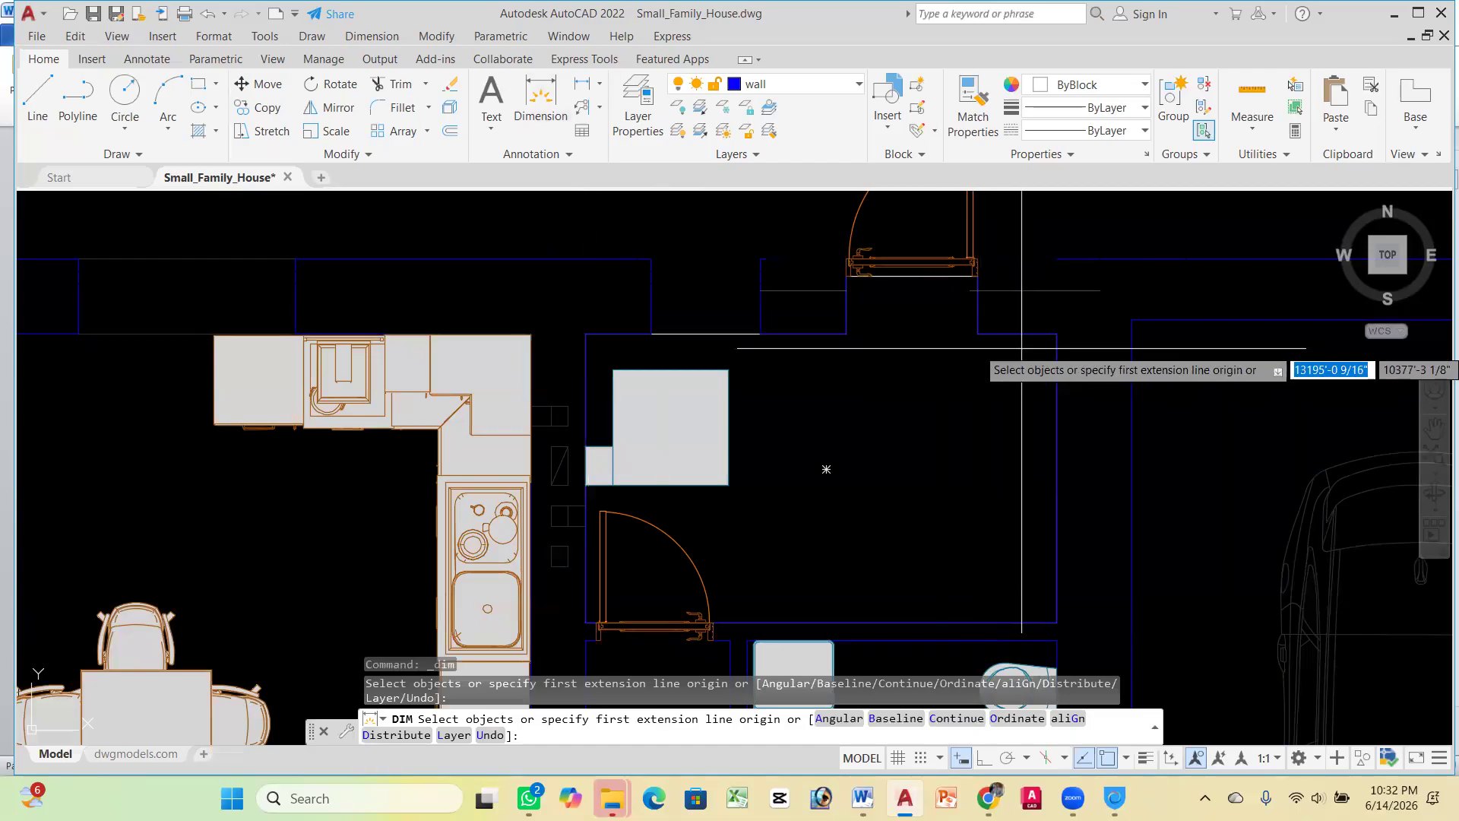
click(1056, 333)
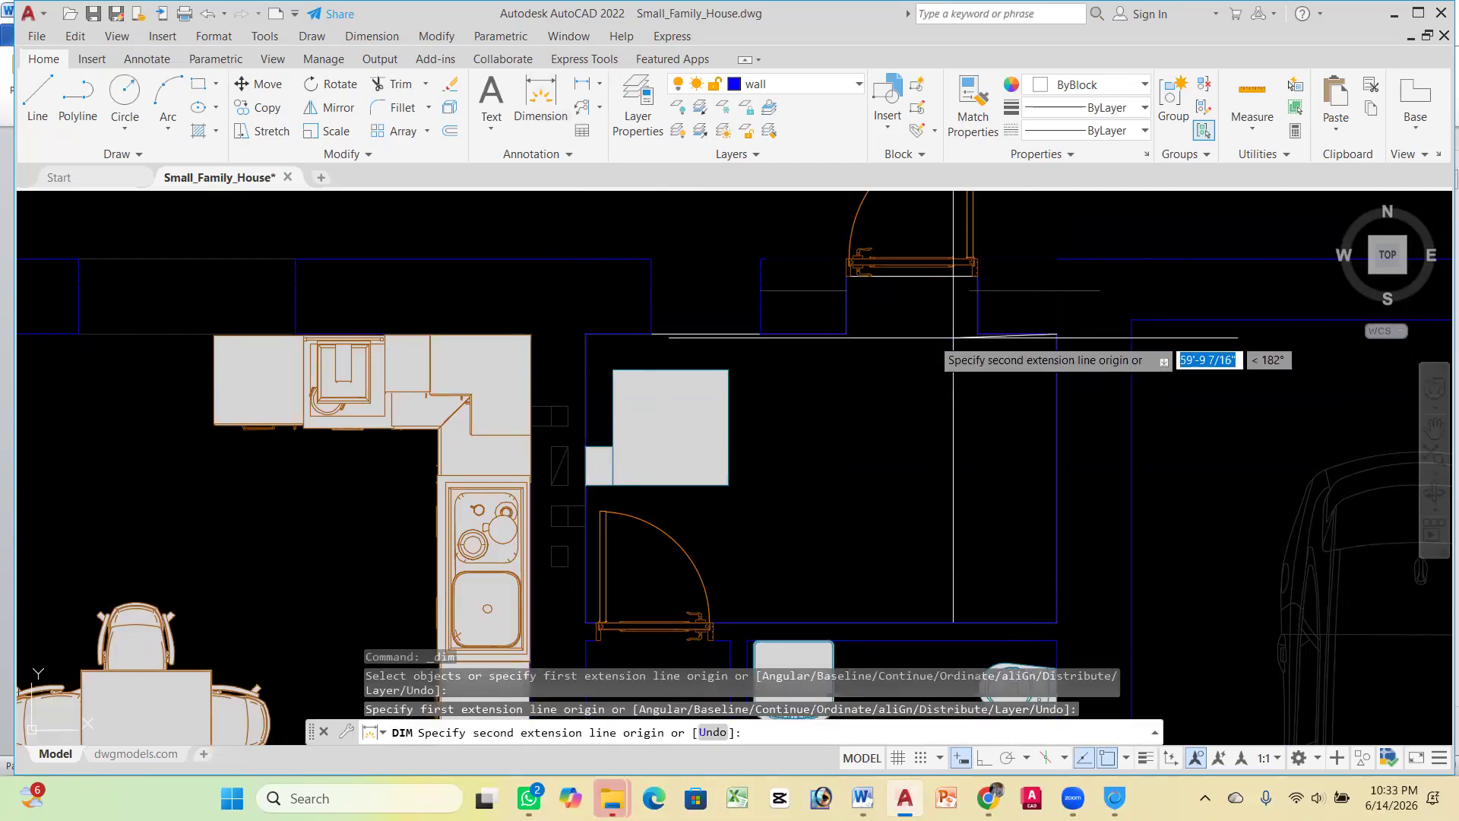
click(585, 334)
click(821, 346)
scroll(813, 354, up, 8)
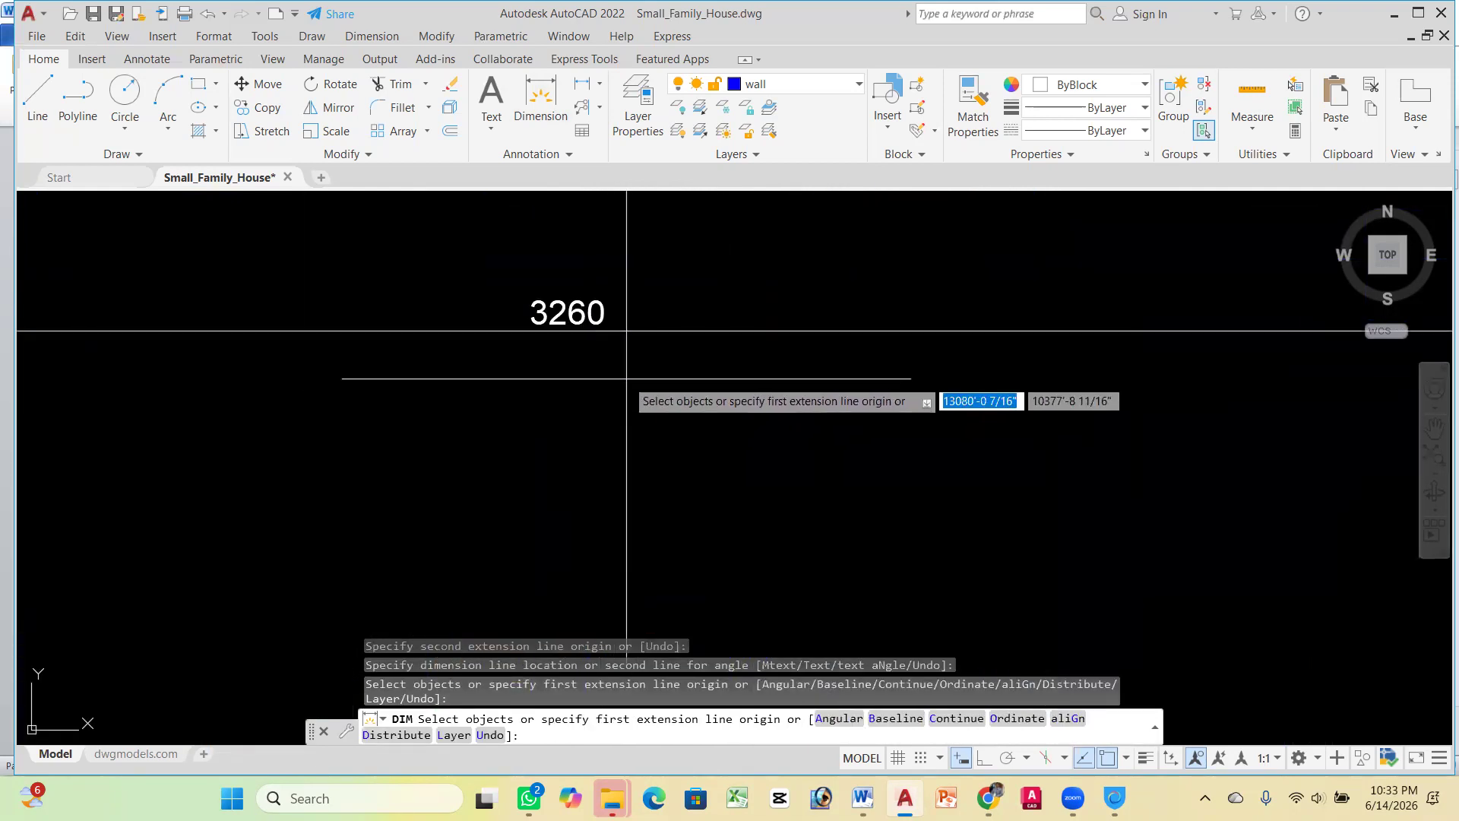
scroll(684, 327, down, 8)
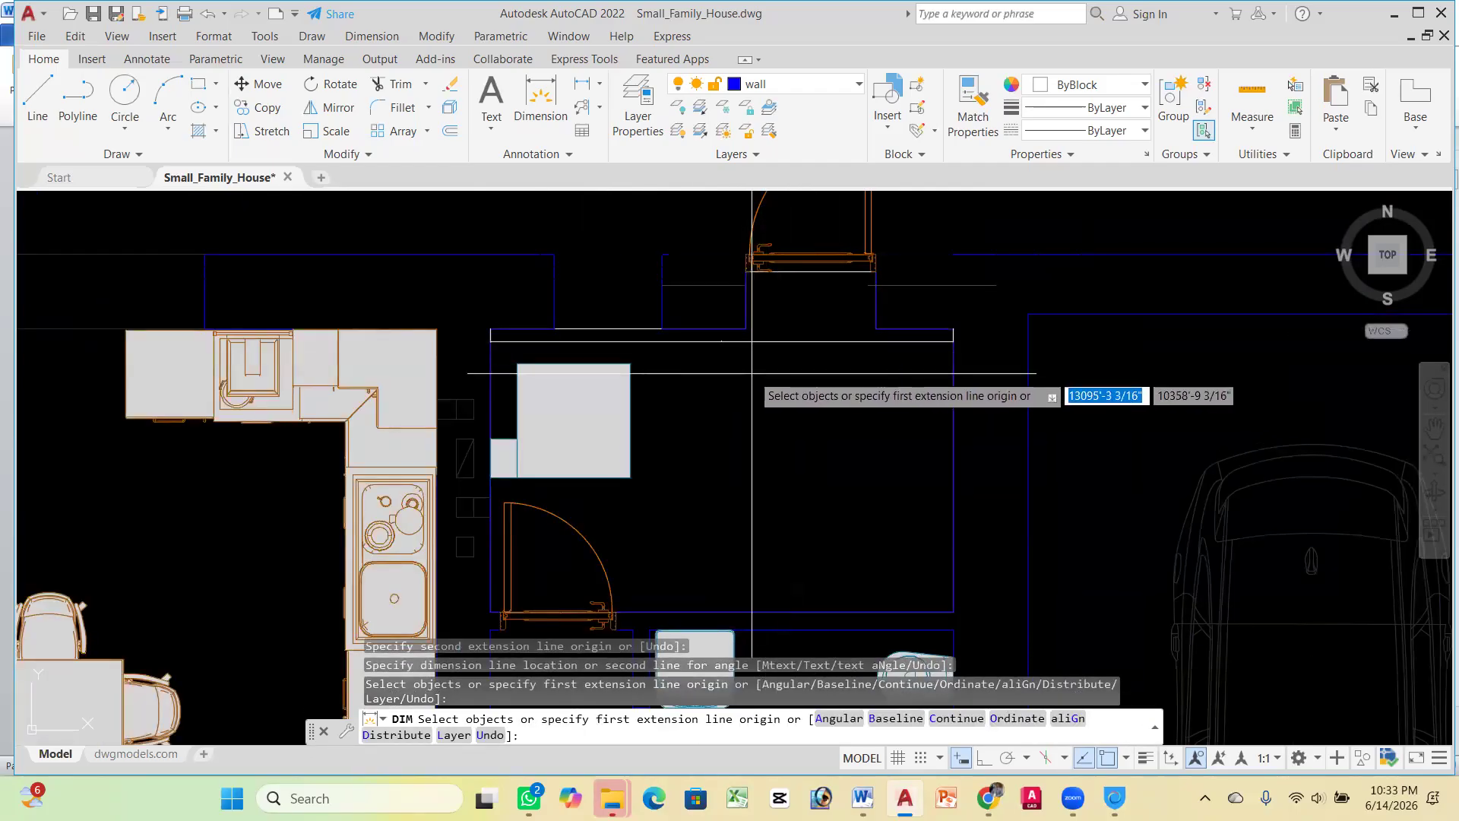
scroll(764, 367, up, 4)
scroll(652, 306, up, 5)
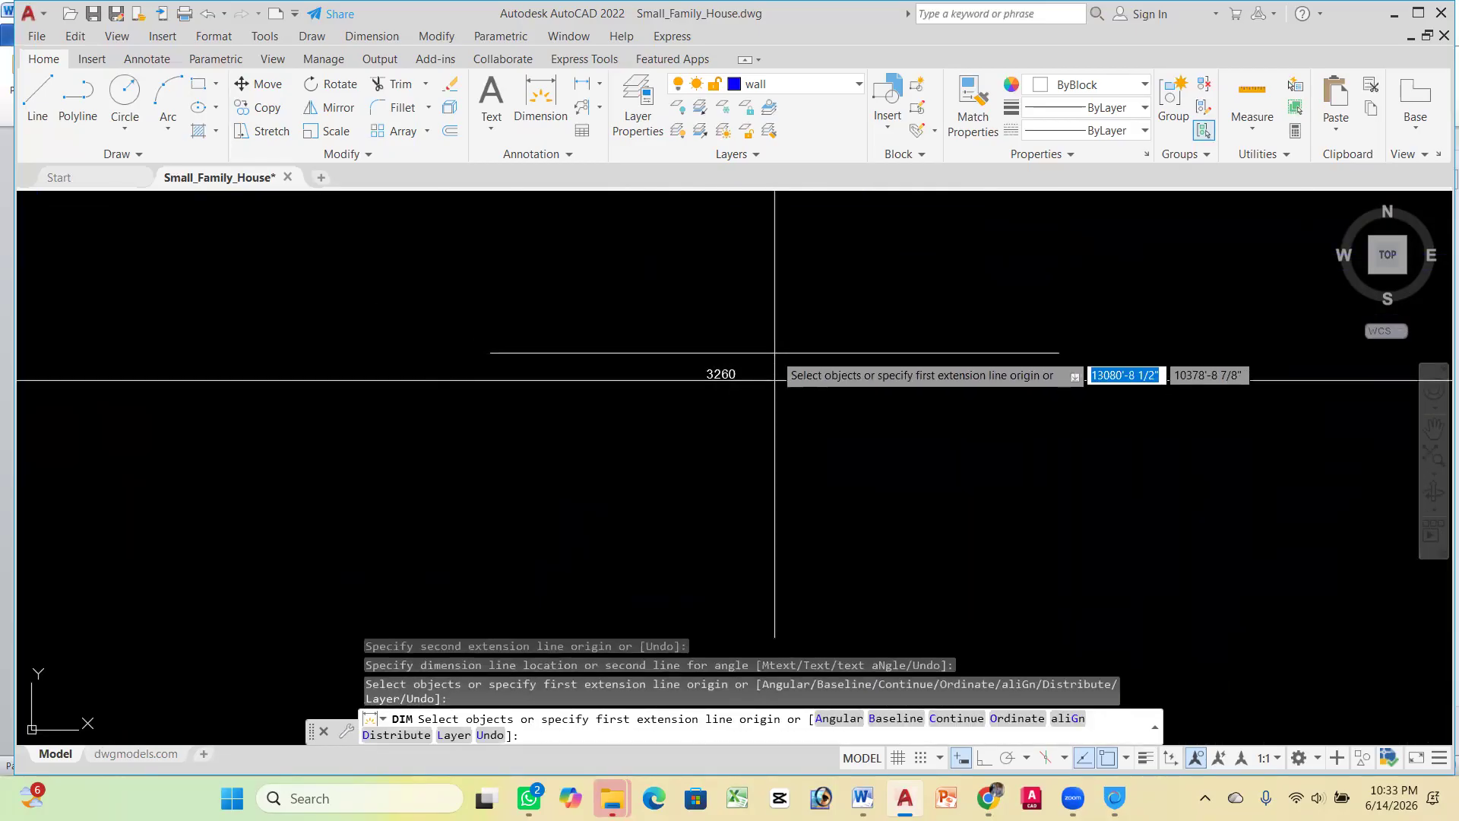
scroll(896, 309, down, 5)
scroll(929, 305, down, 4)
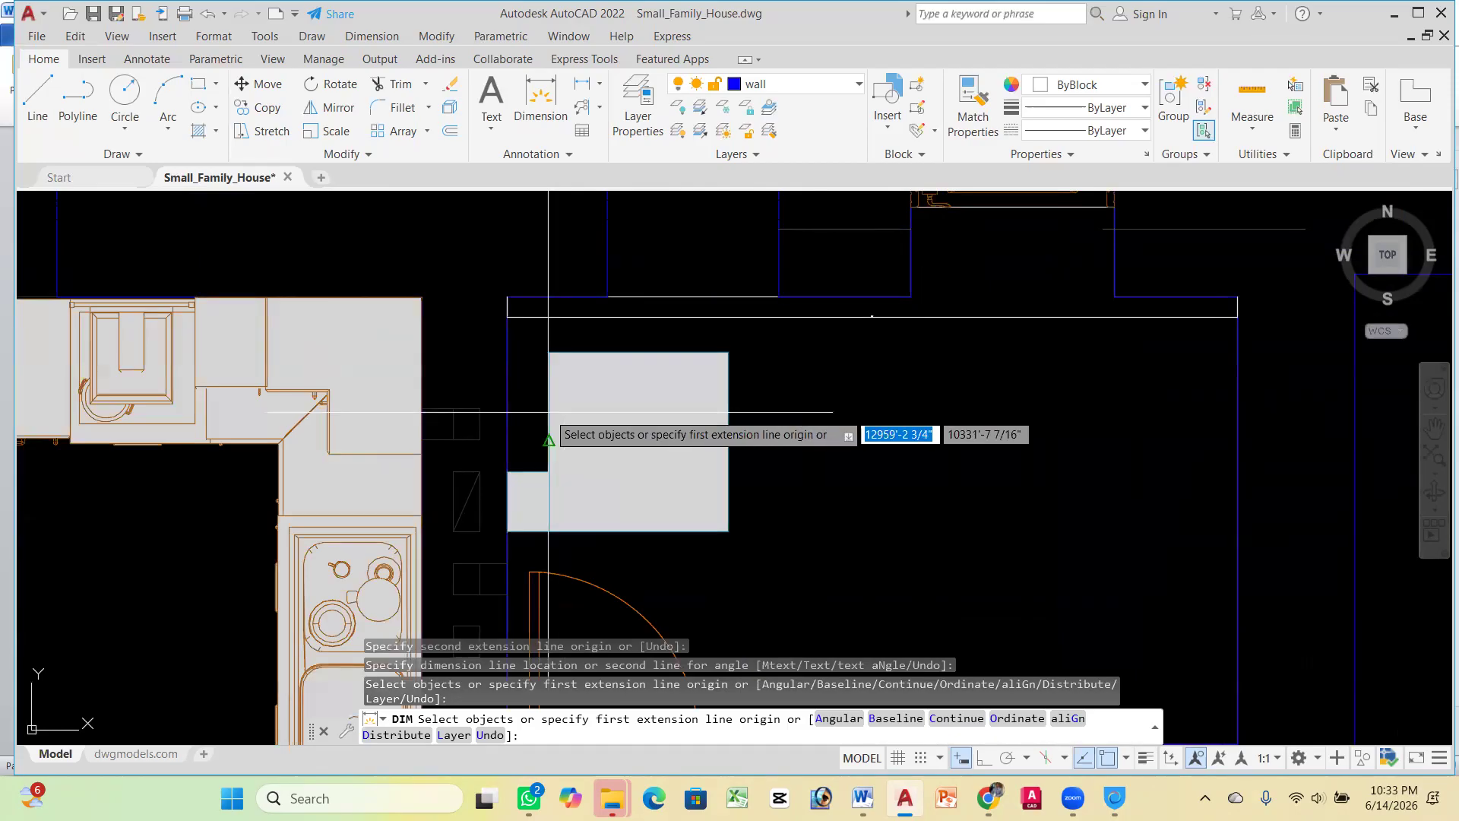
scroll(851, 313, up, 4)
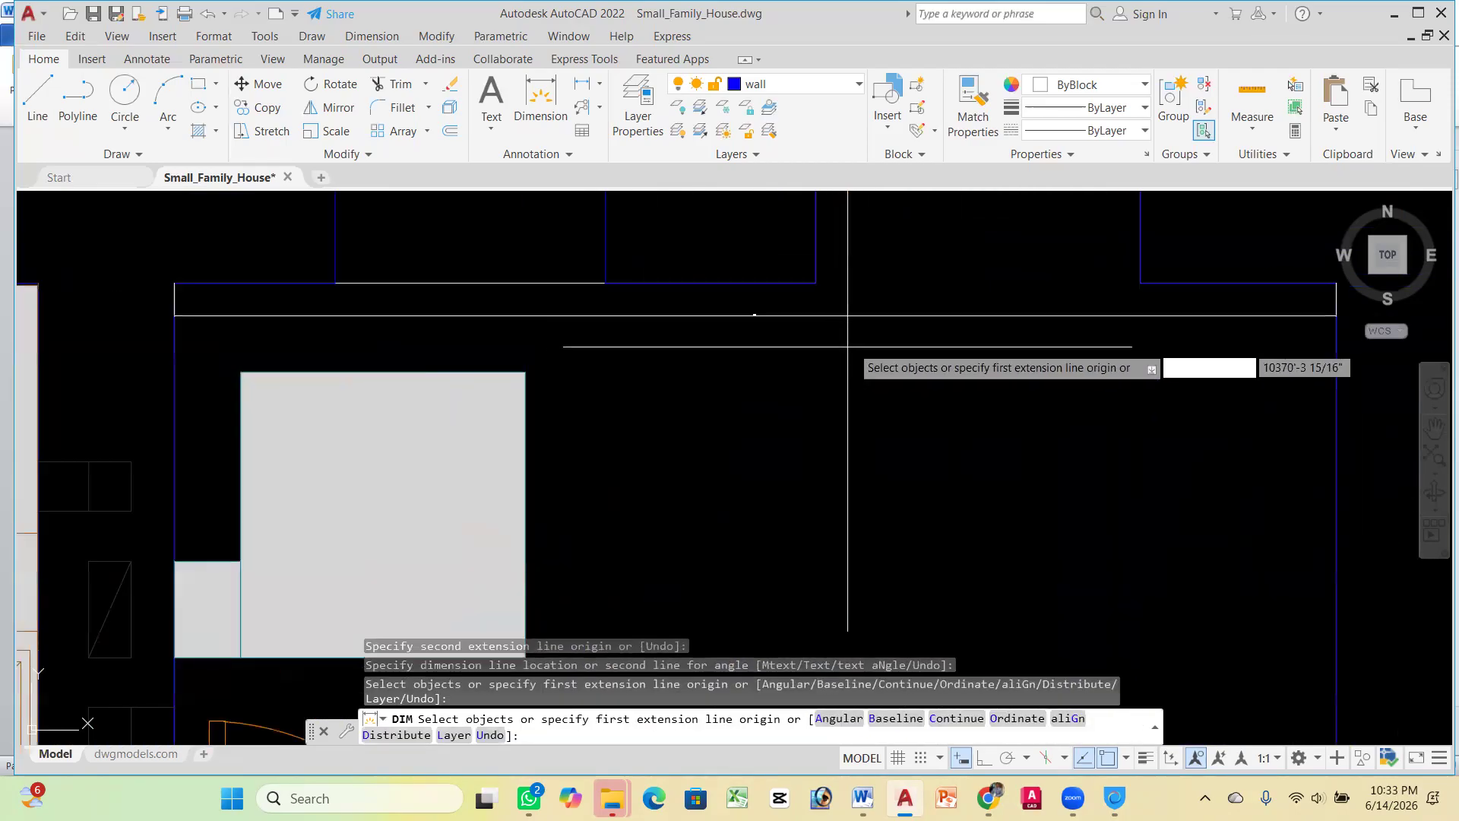
key(Escape)
scroll(791, 327, up, 4)
click(814, 358)
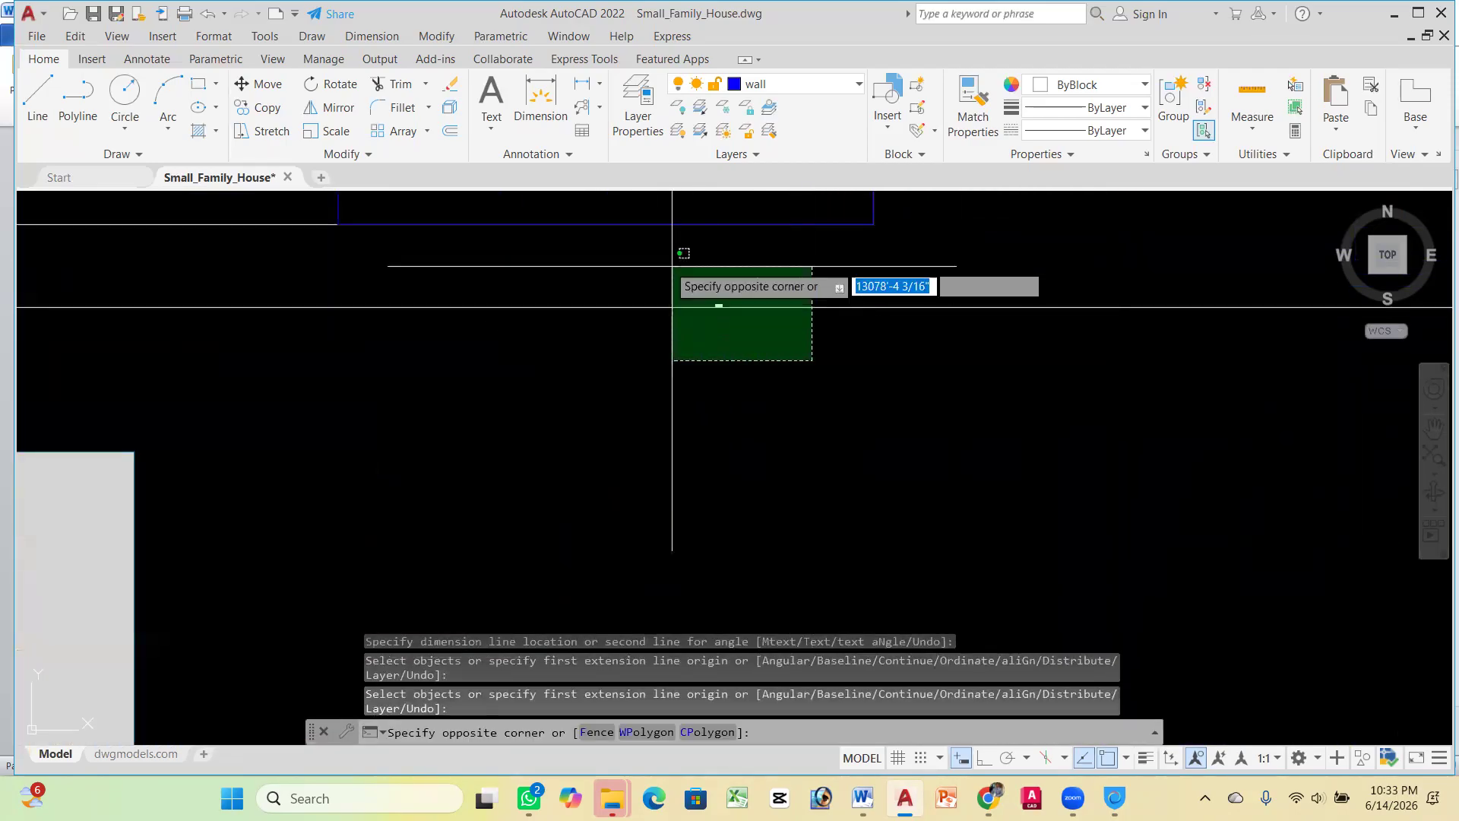
click(656, 260)
key(Delete)
scroll(691, 251, down, 5)
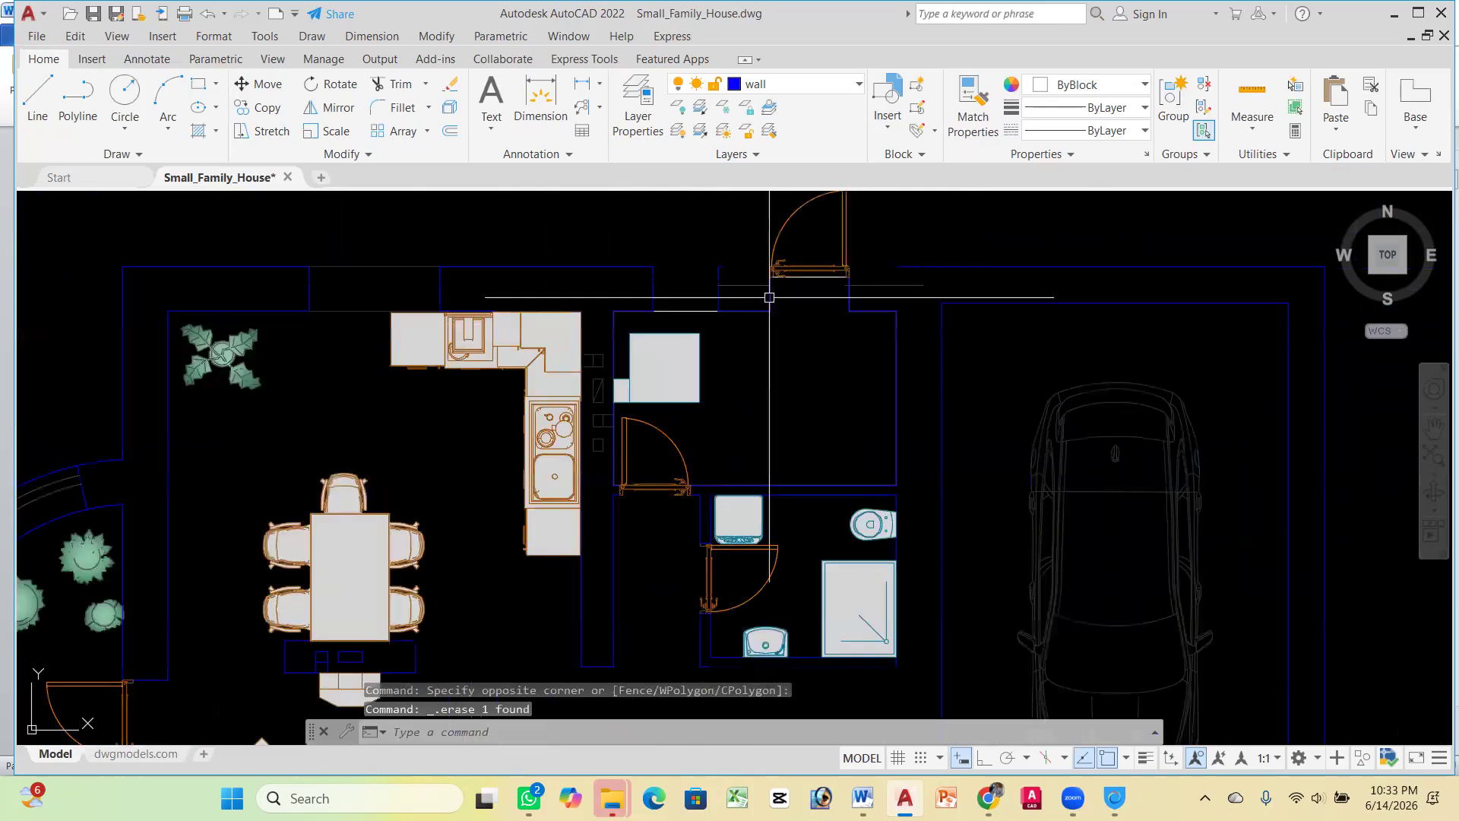
scroll(456, 308, down, 3)
scroll(517, 312, up, 8)
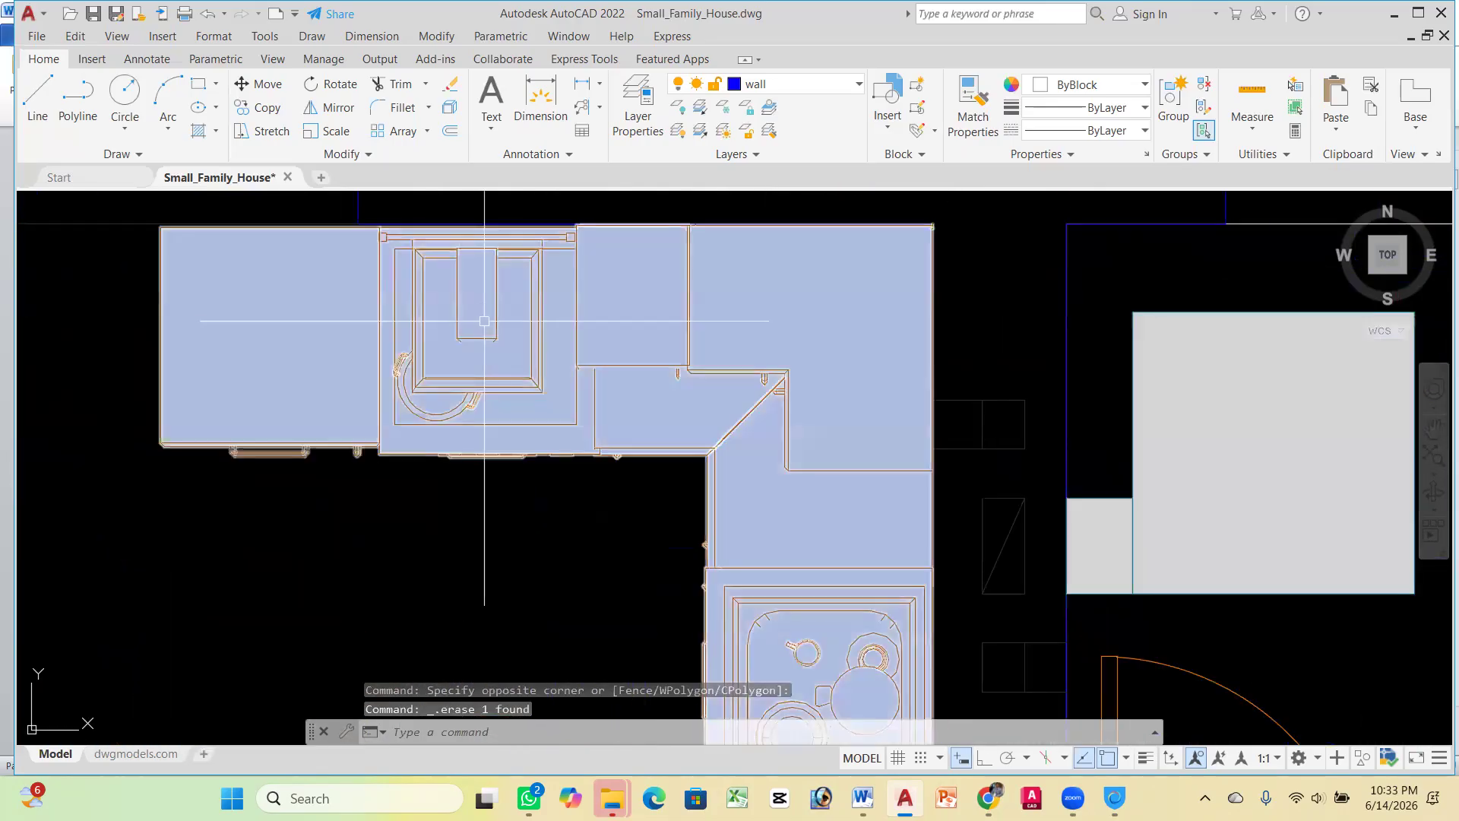
scroll(543, 308, down, 6)
scroll(486, 365, down, 5)
scroll(489, 414, up, 8)
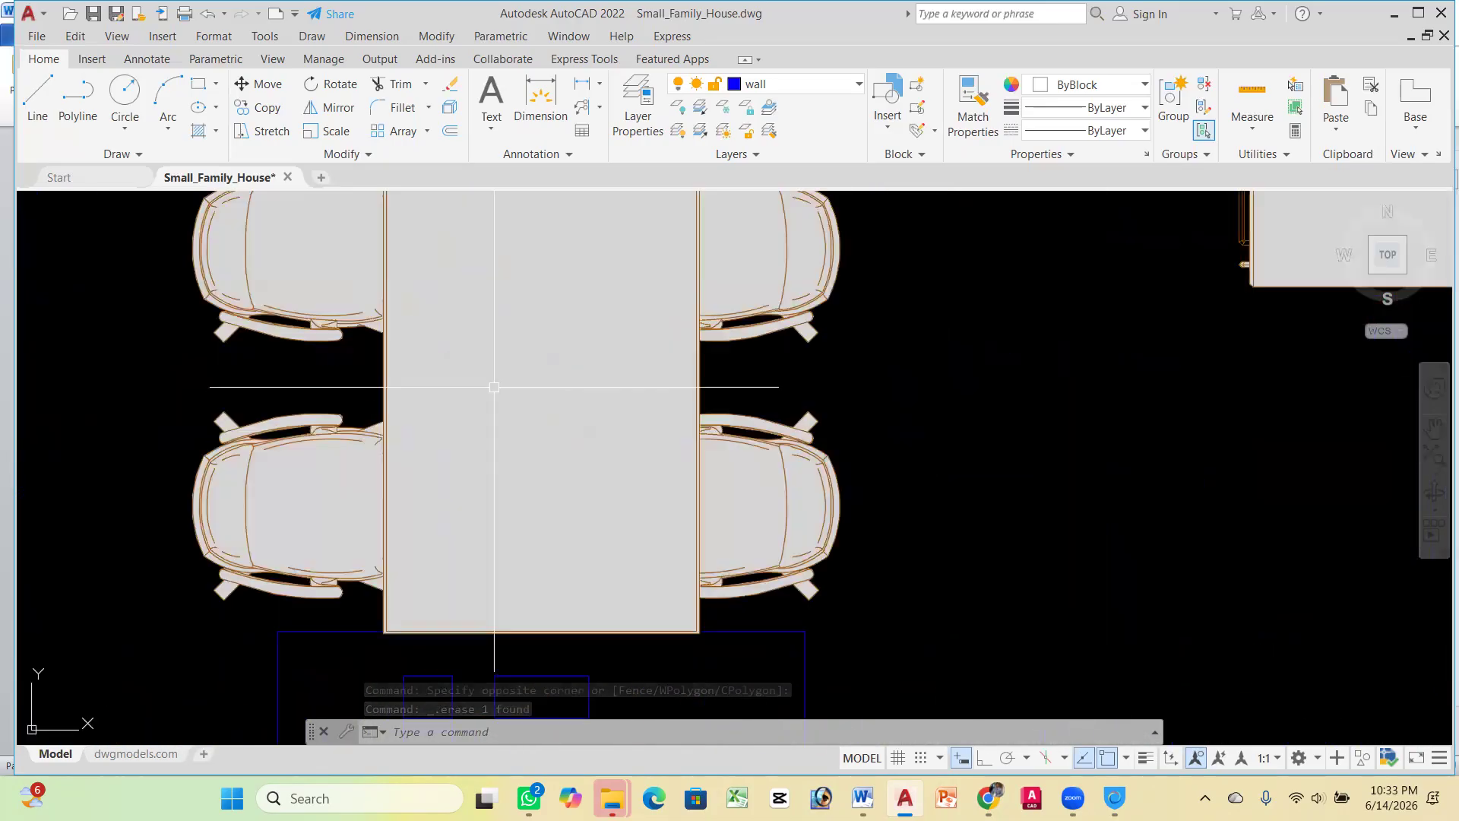
scroll(498, 381, down, 3)
click(498, 380)
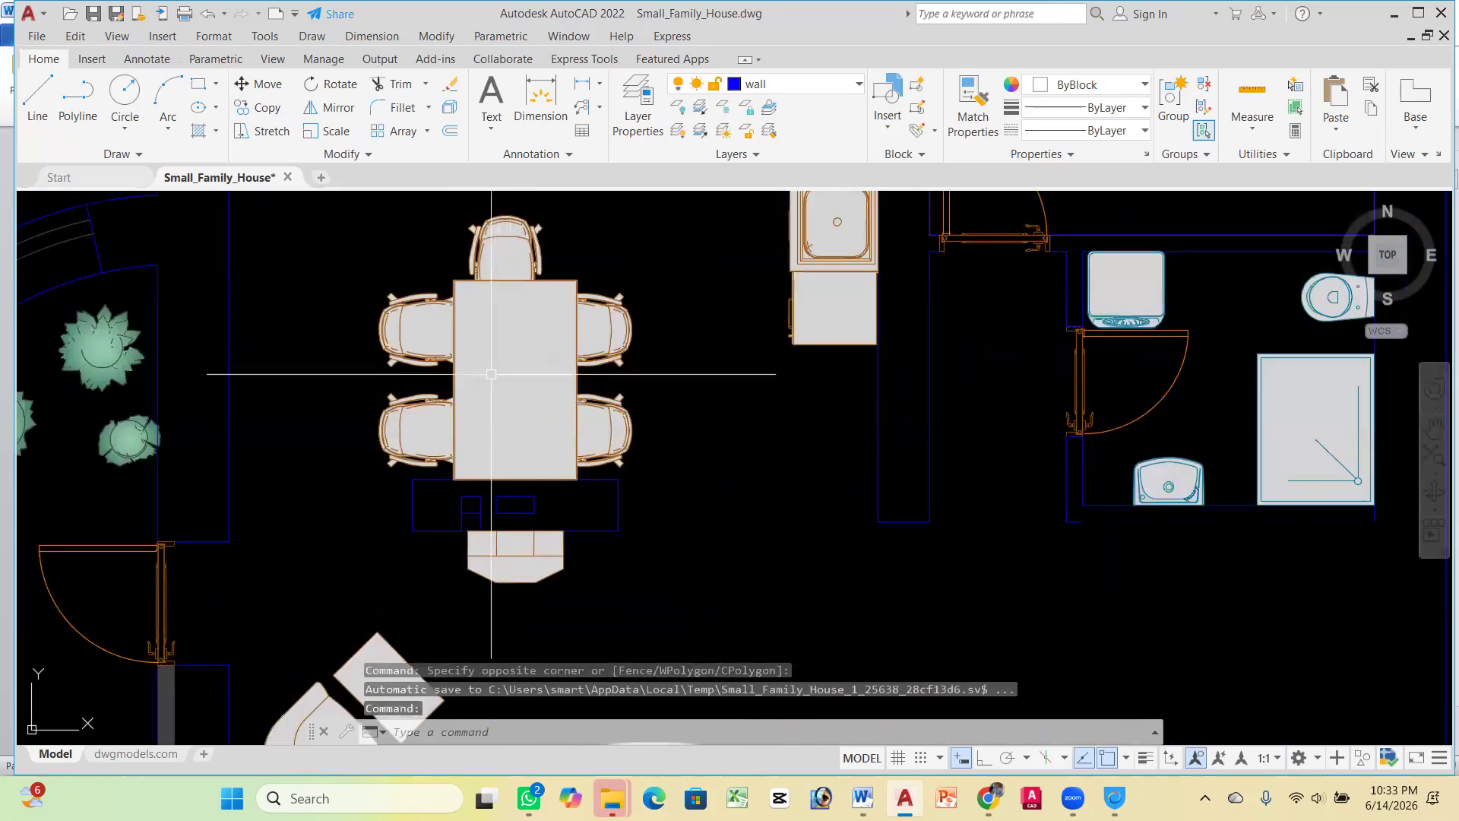
key(Escape)
click(483, 311)
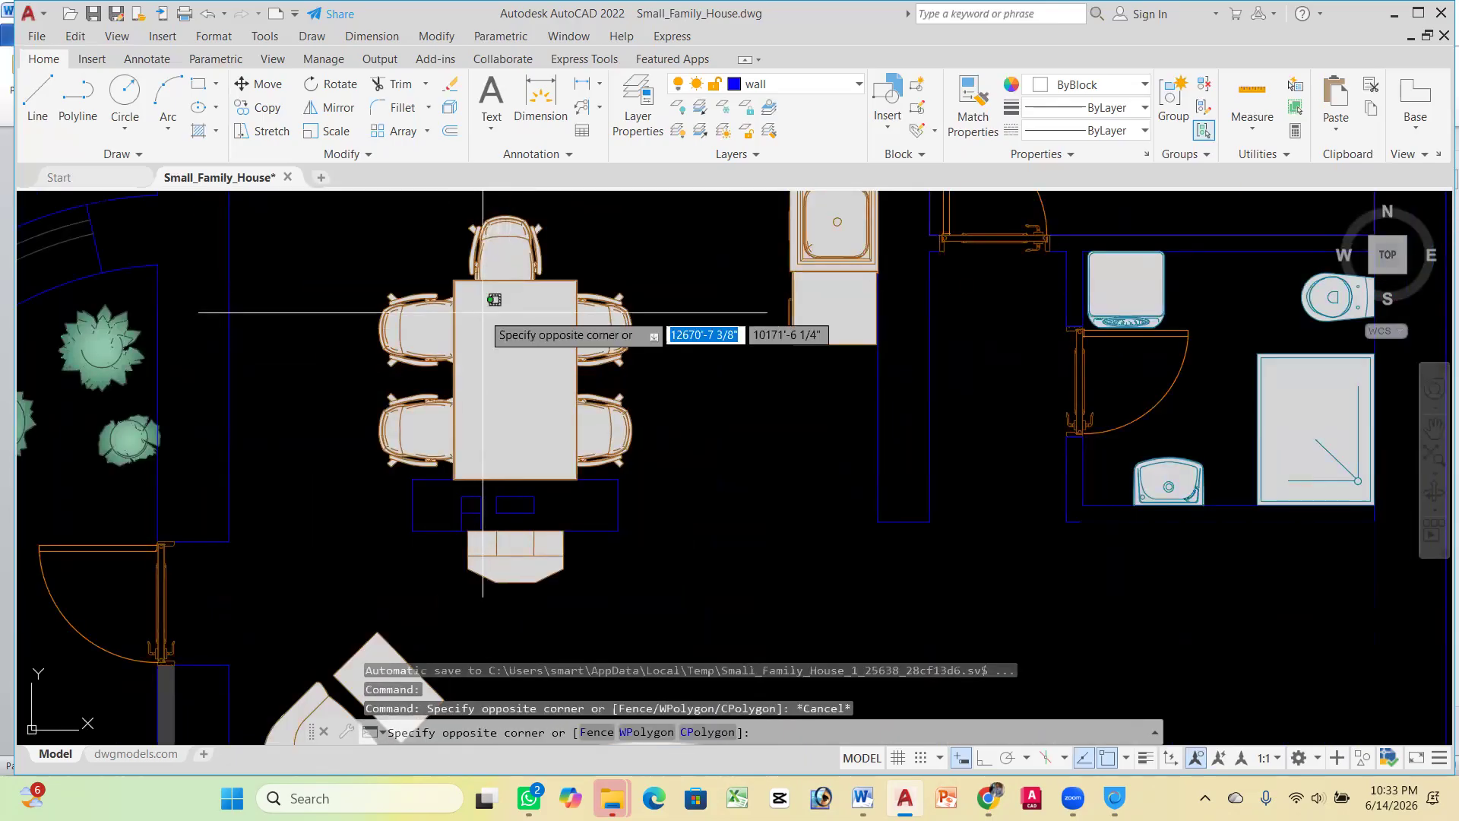
key(Escape)
scroll(487, 319, down, 4)
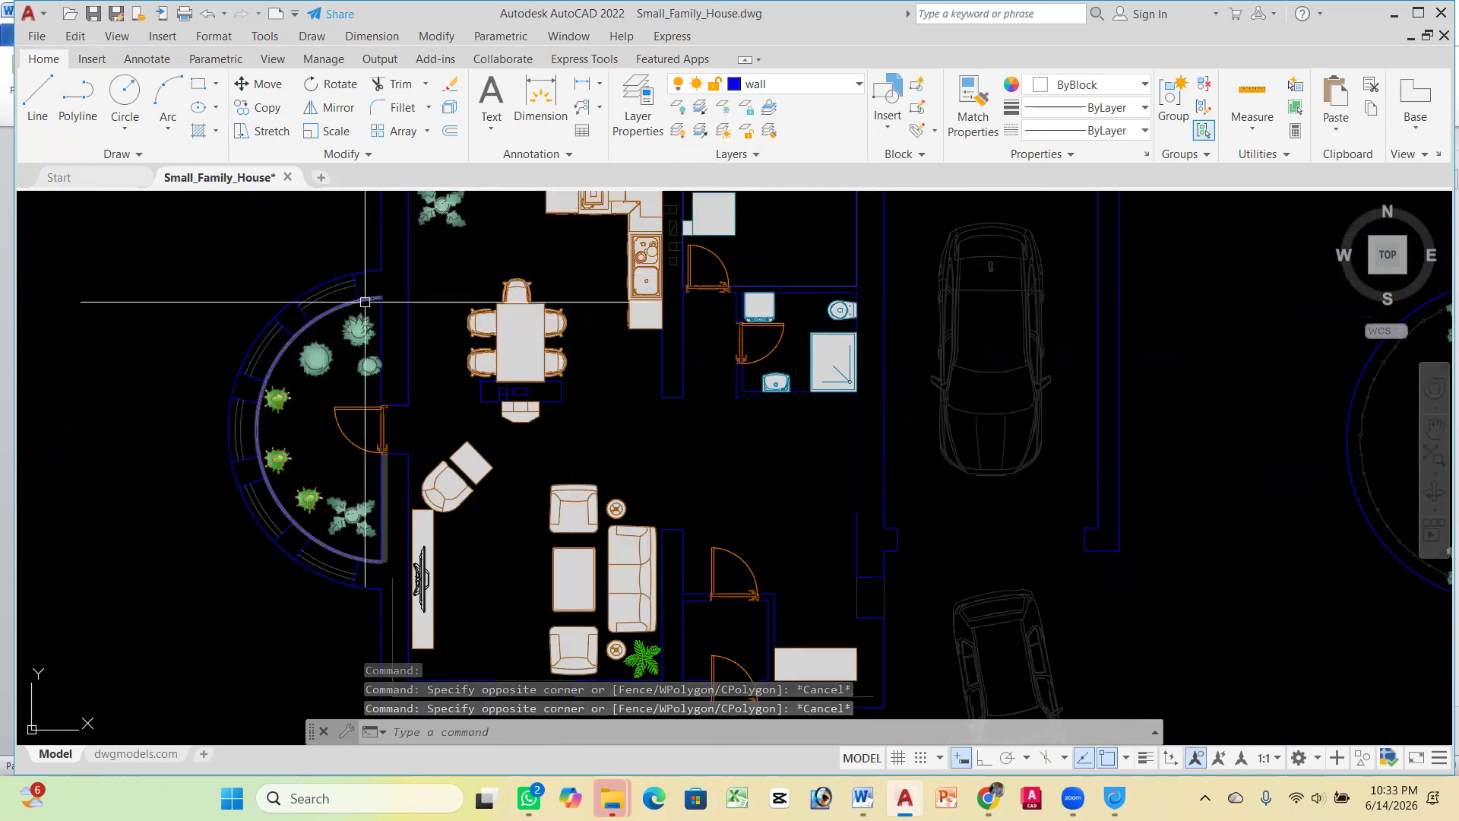
Use UN to set length to Decimal, precision 0.00, and insertion scale to Millimeters
mouse_move(366, 302)
text(U)
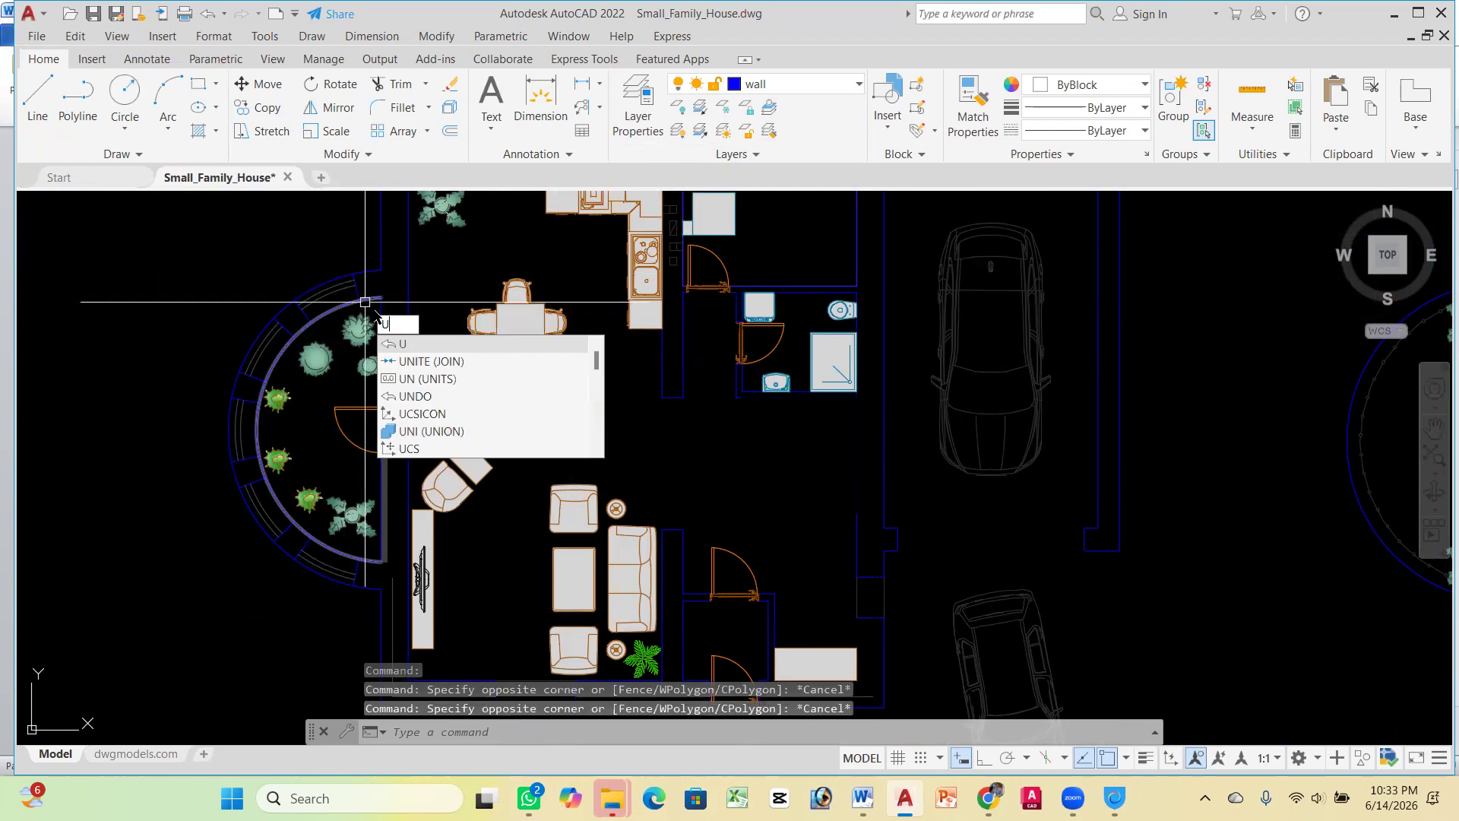
key(Escape)
text(un)
key(Return)
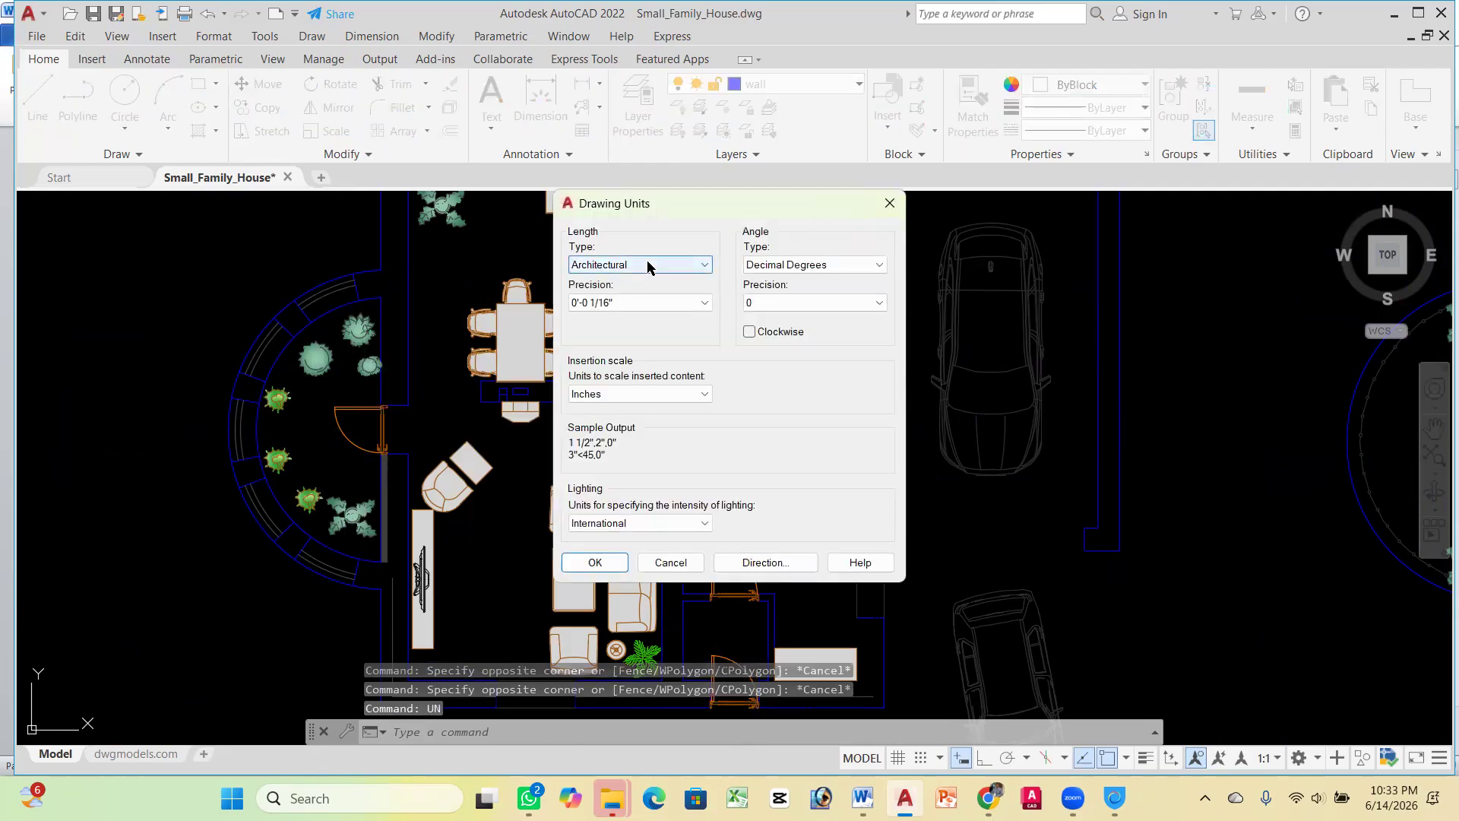
click(646, 262)
click(624, 292)
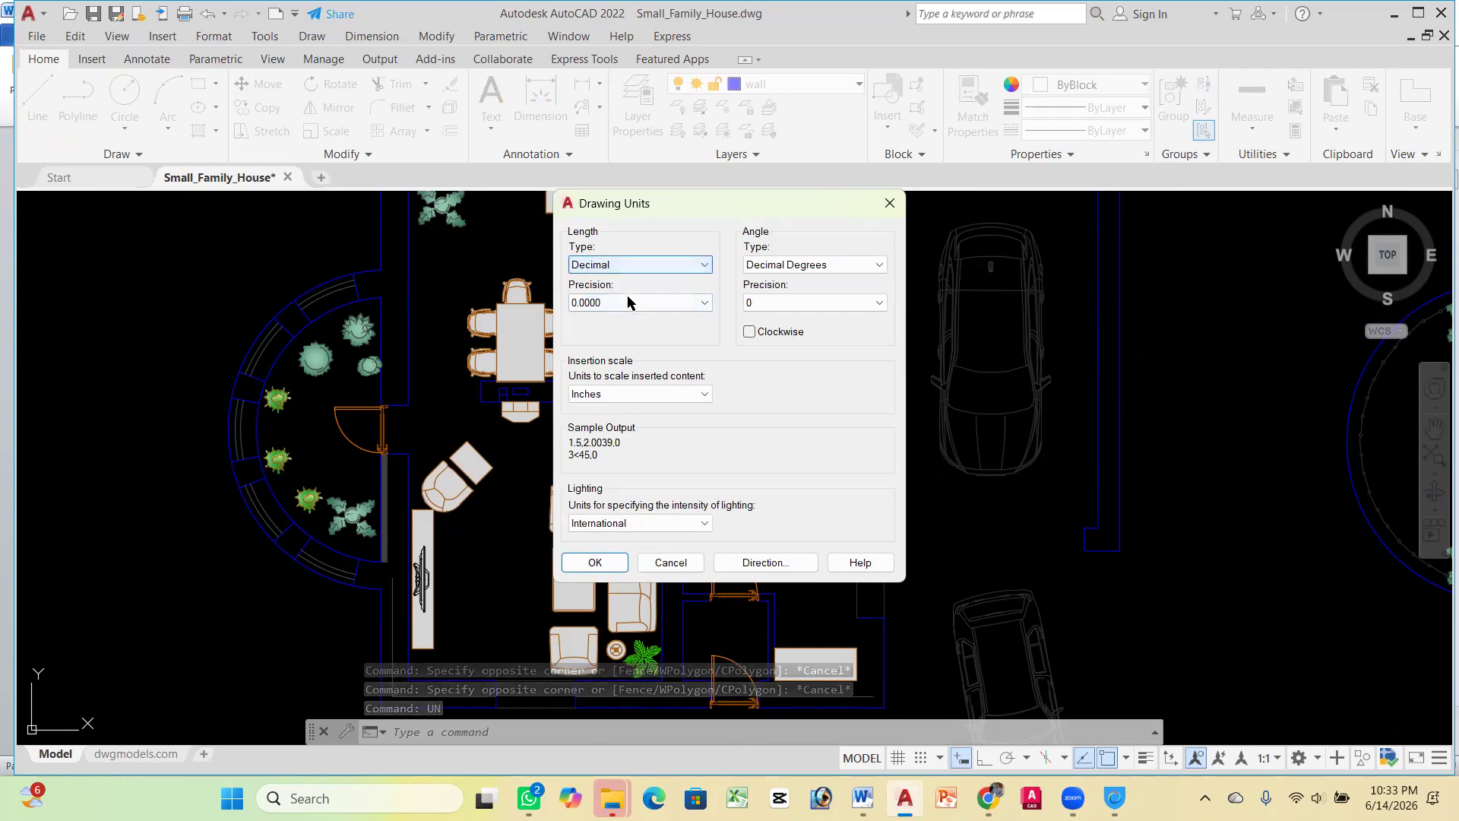
click(631, 303)
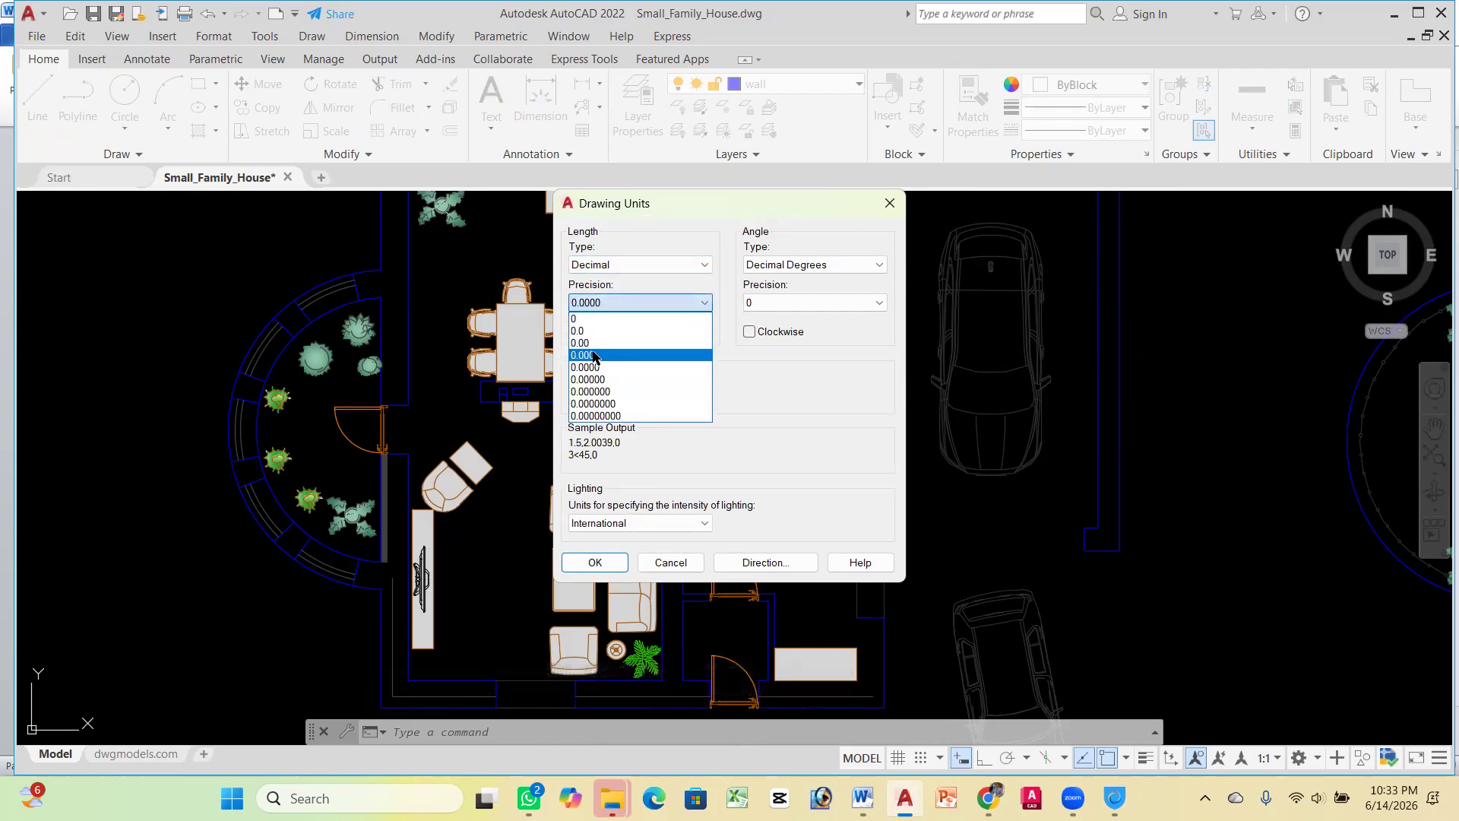
click(592, 344)
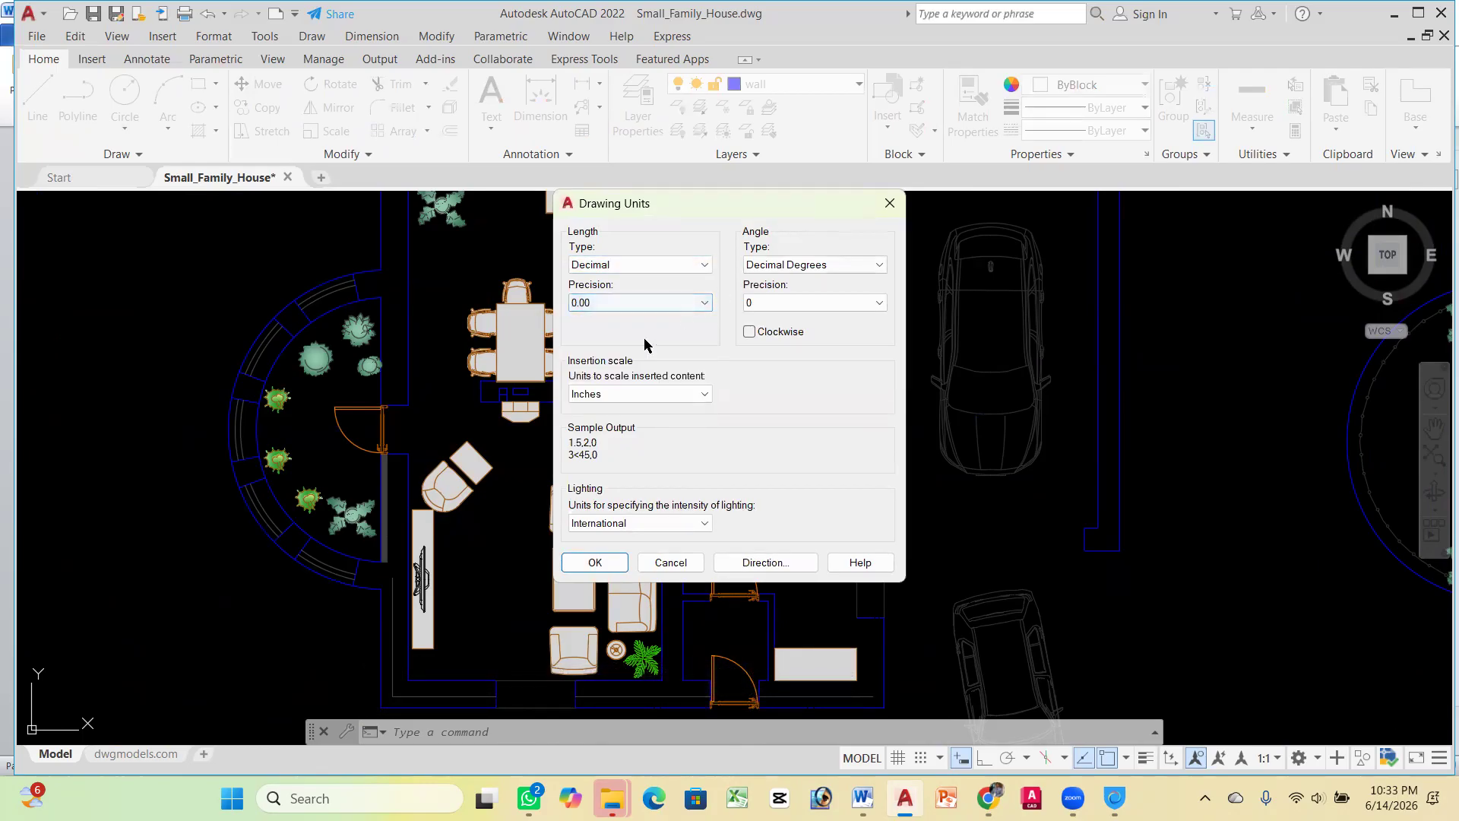
click(620, 396)
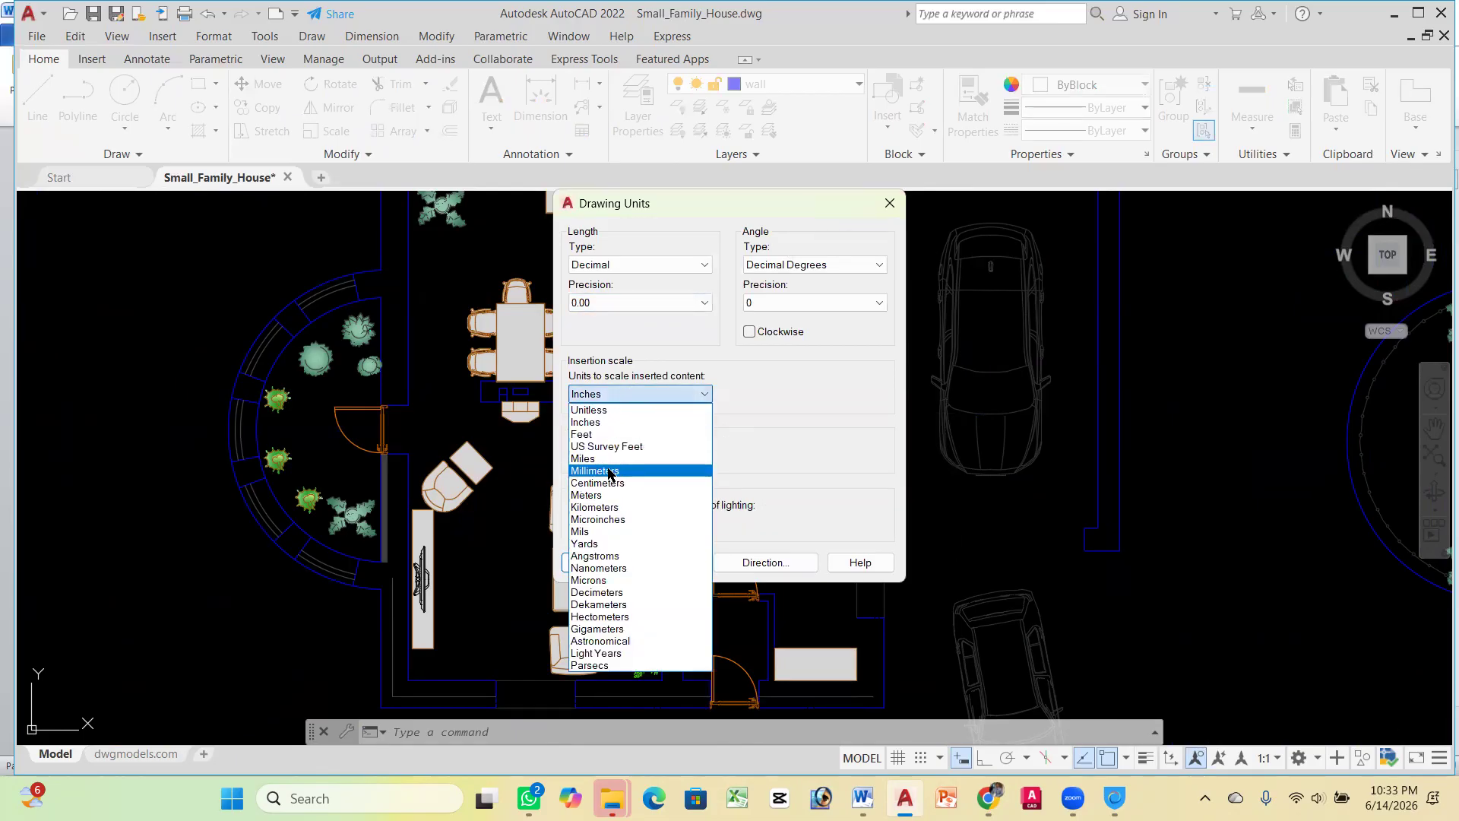
click(617, 471)
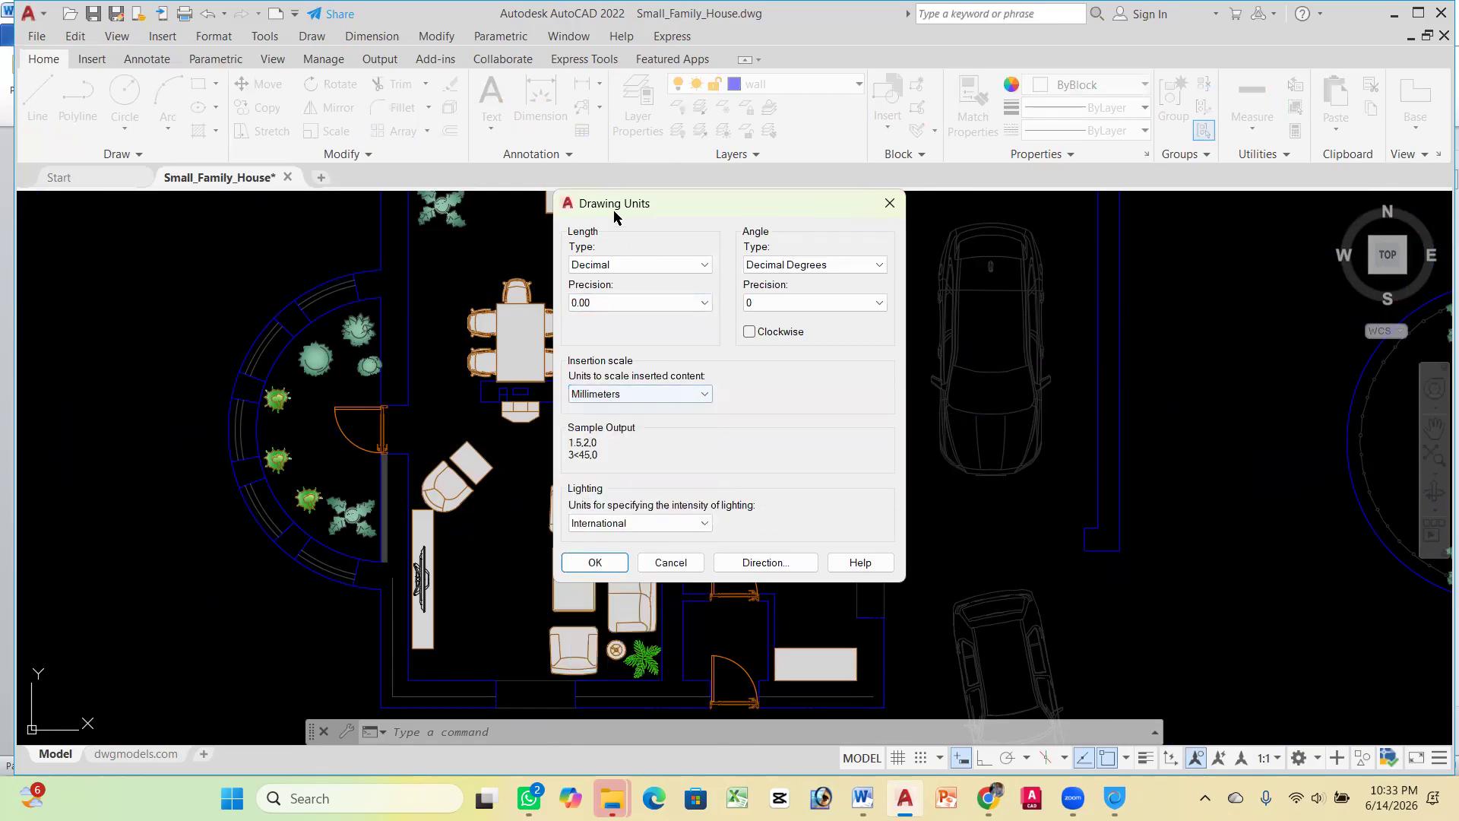
click(595, 563)
scroll(605, 379, down, 5)
scroll(733, 337, up, 4)
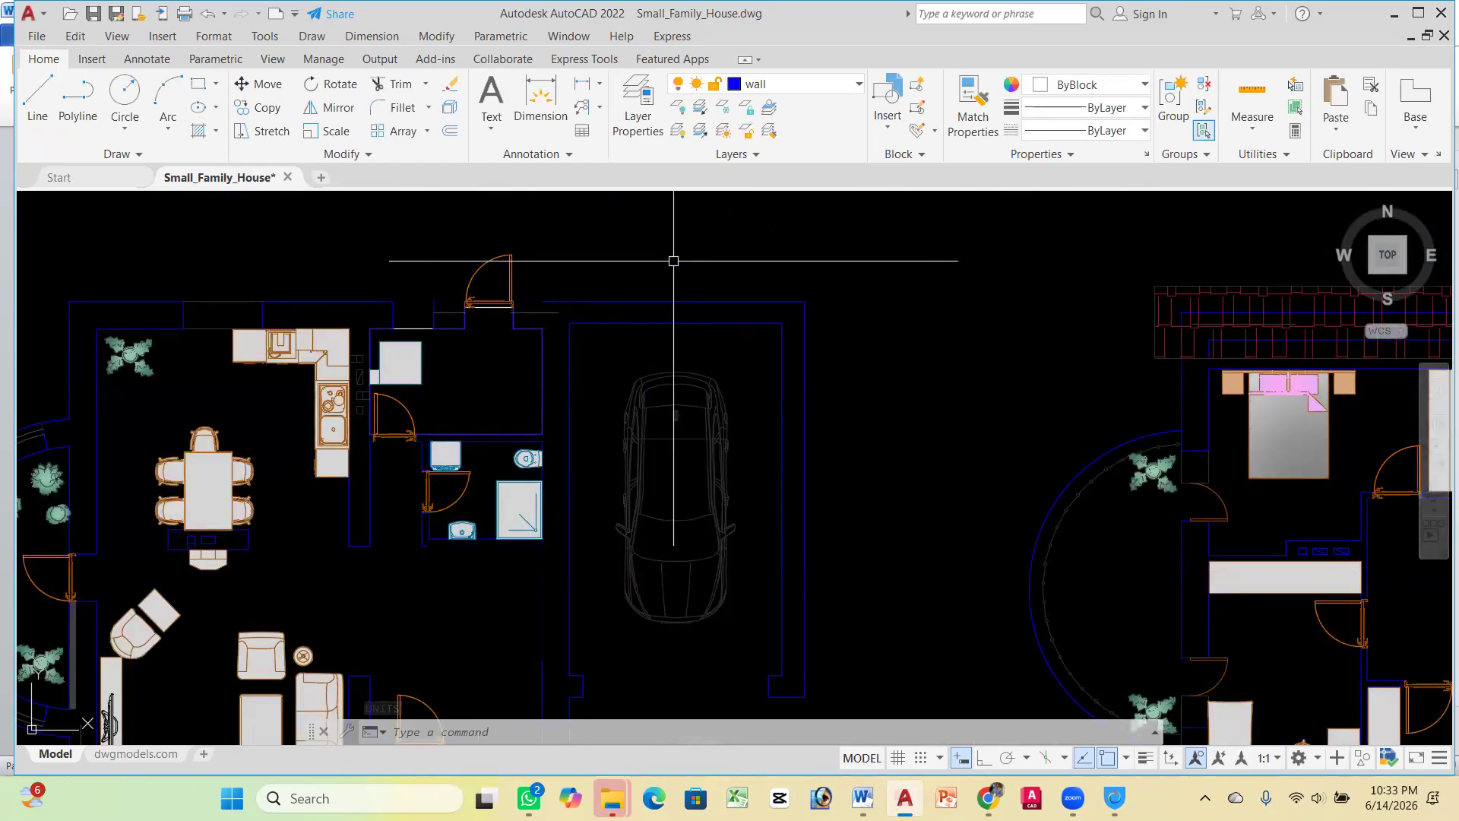
Turn on ISO-25 alternate units in Engineering format with 0'-0.0" precision
text(D)
key(Return)
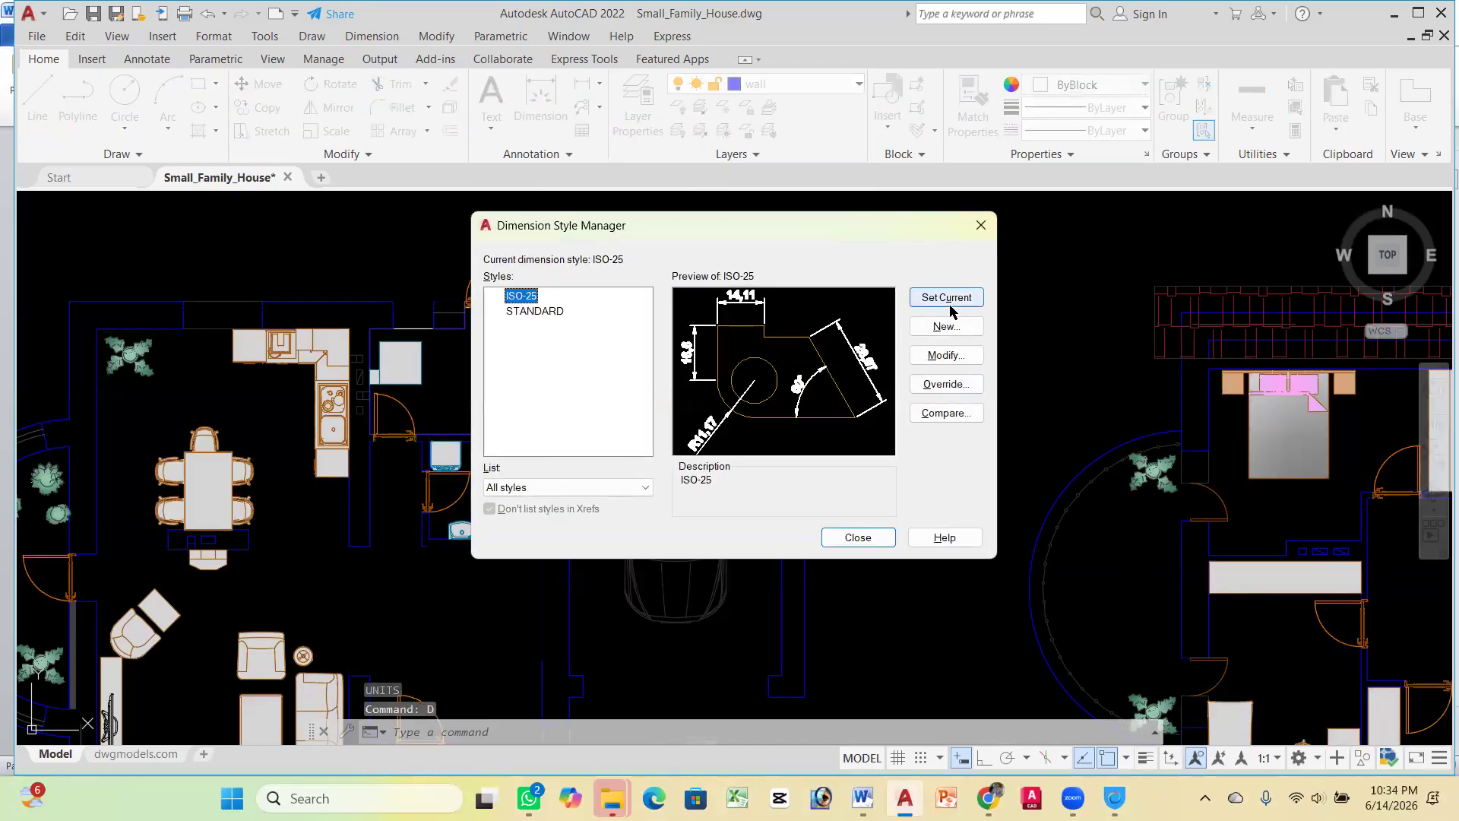
click(954, 358)
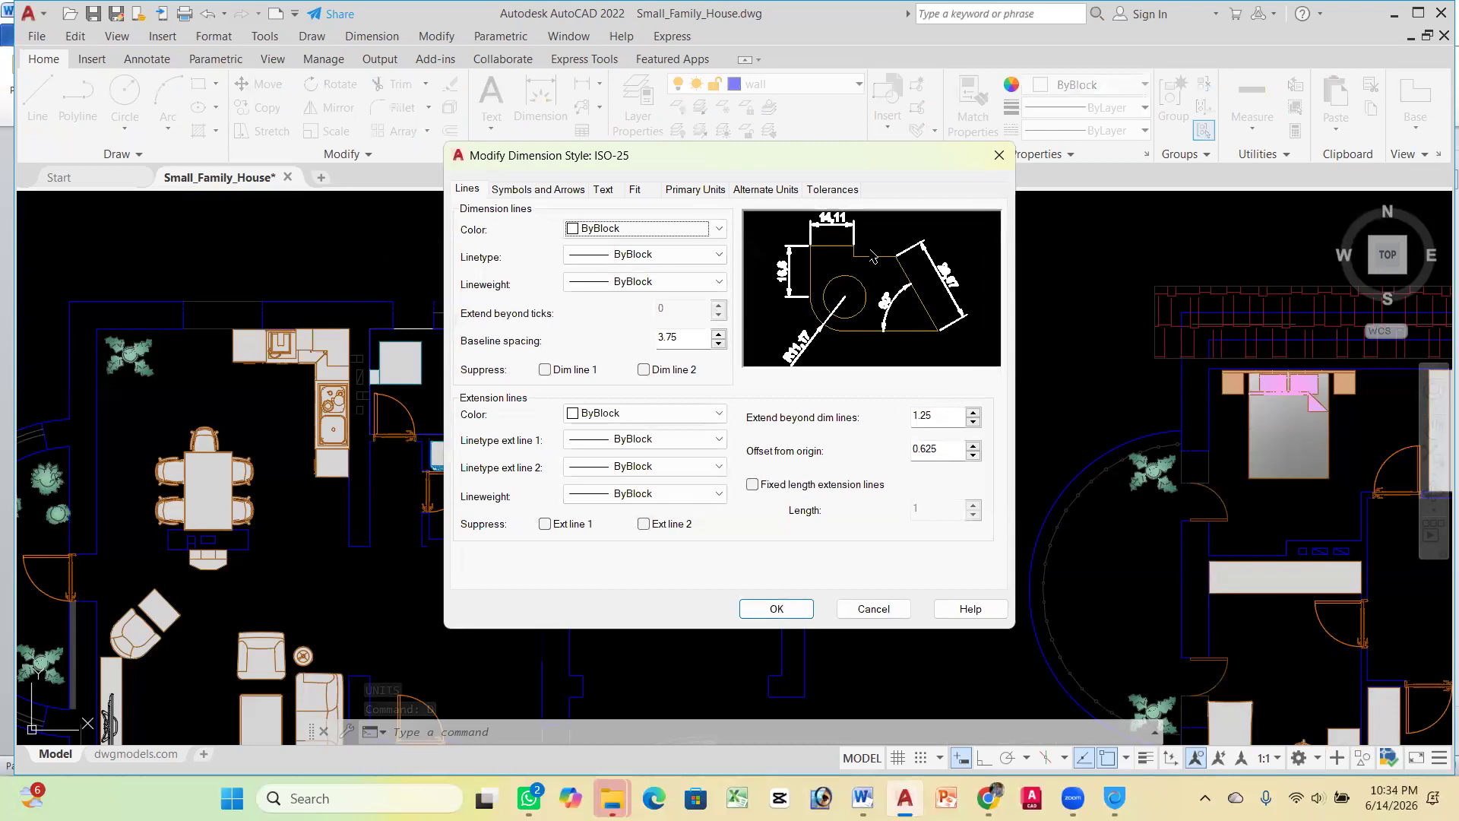
click(766, 190)
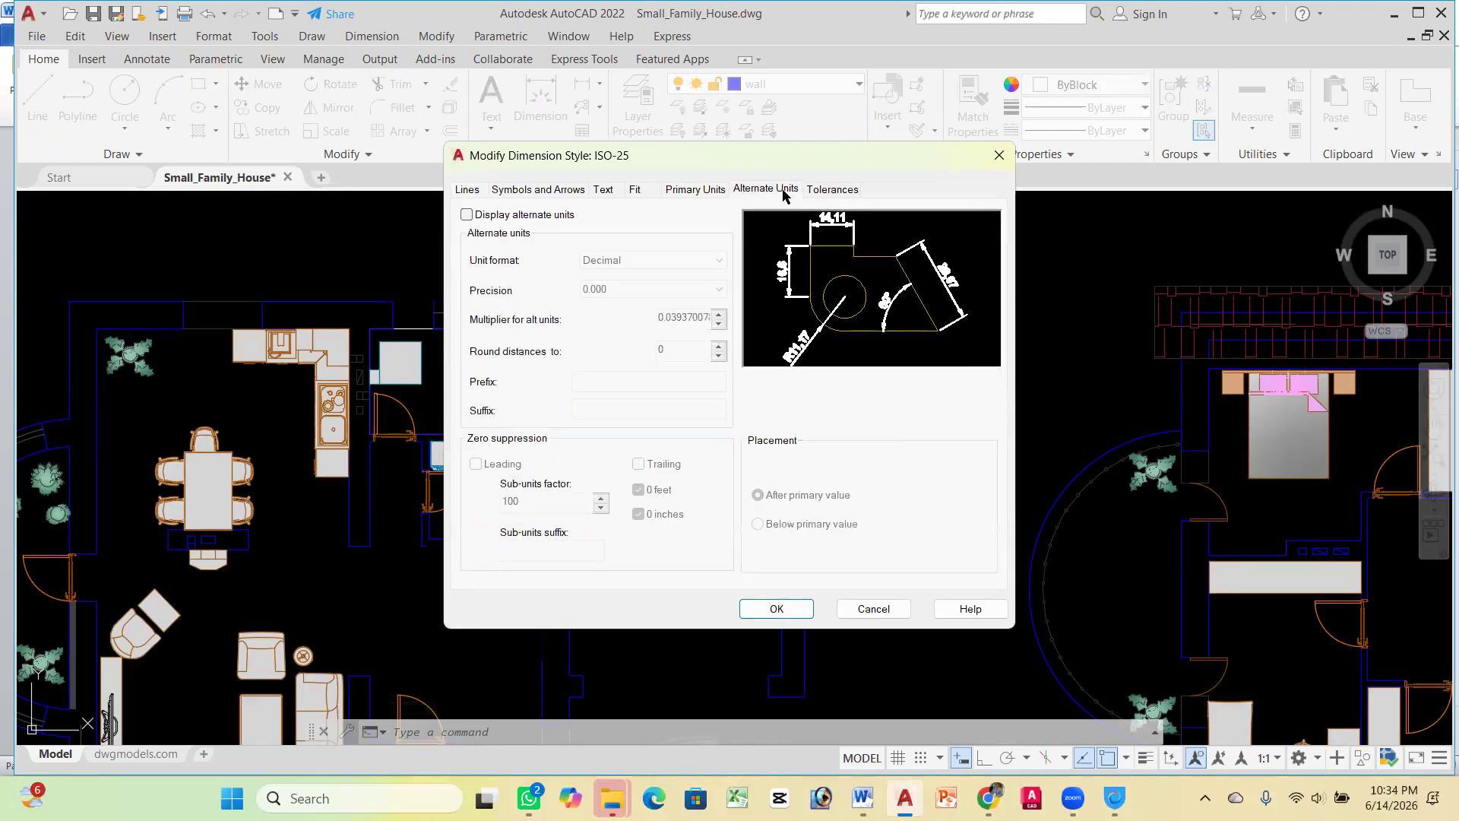
click(473, 216)
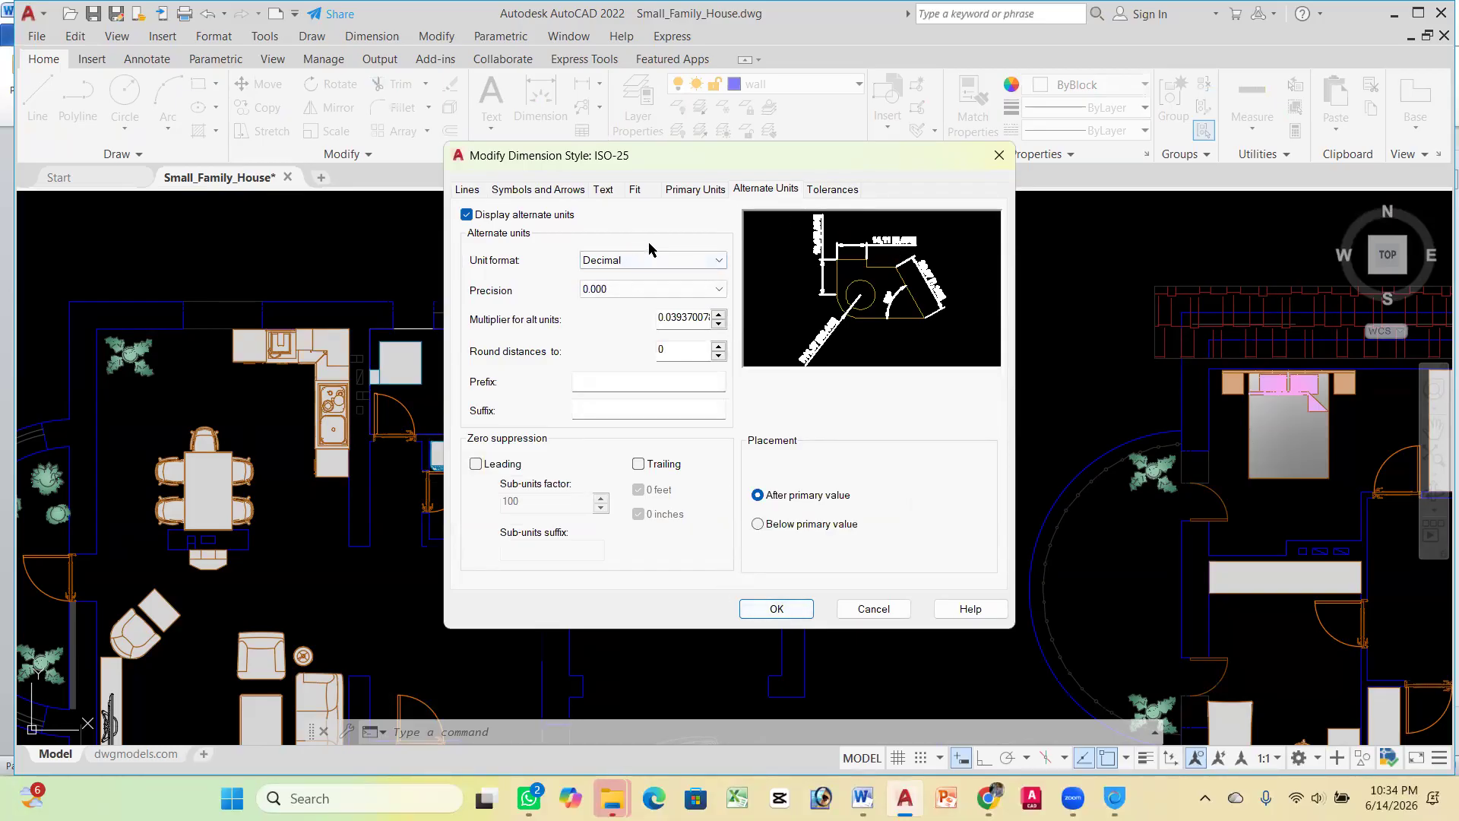
click(649, 262)
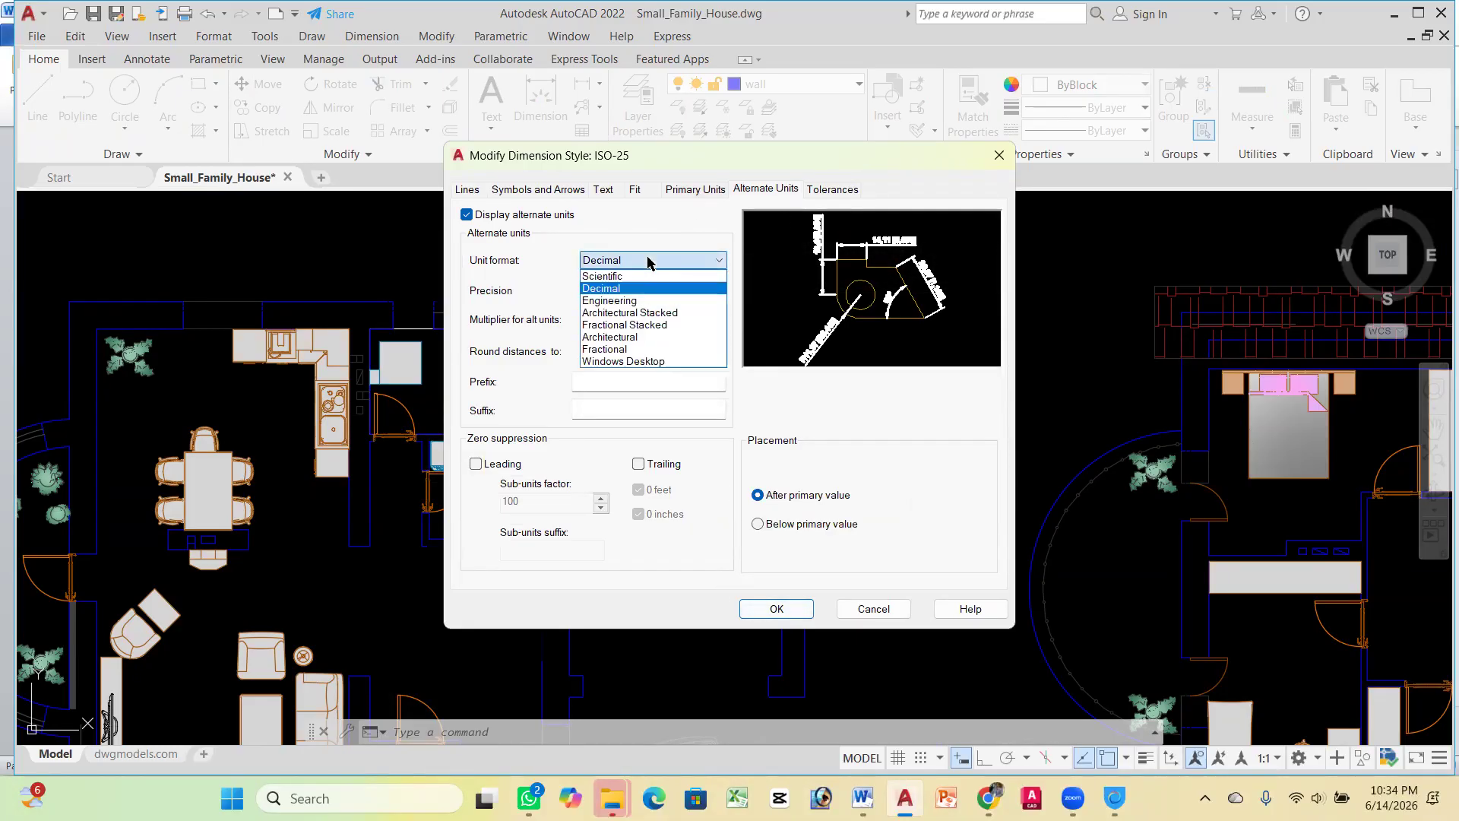
click(609, 300)
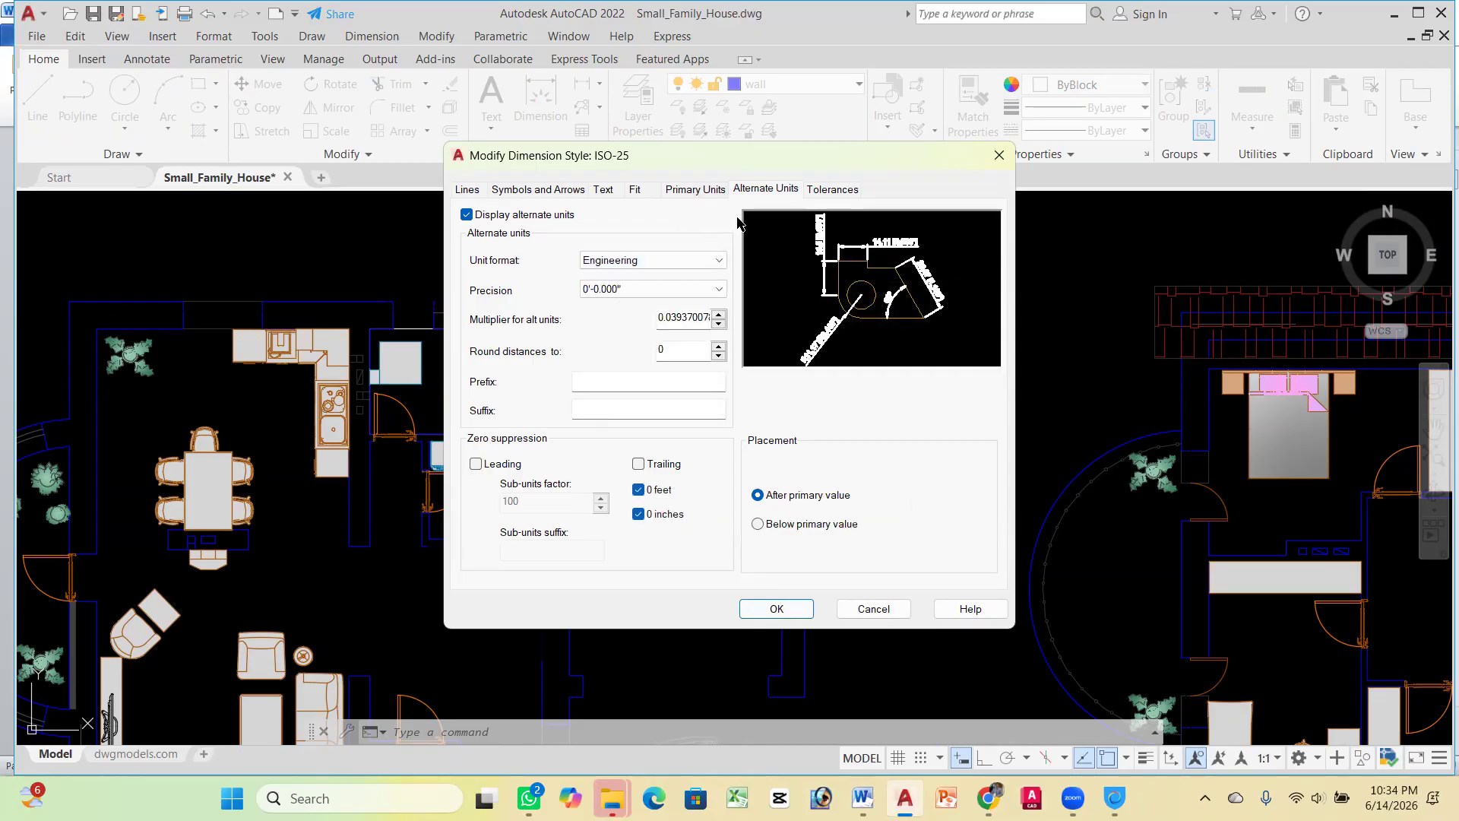
click(639, 289)
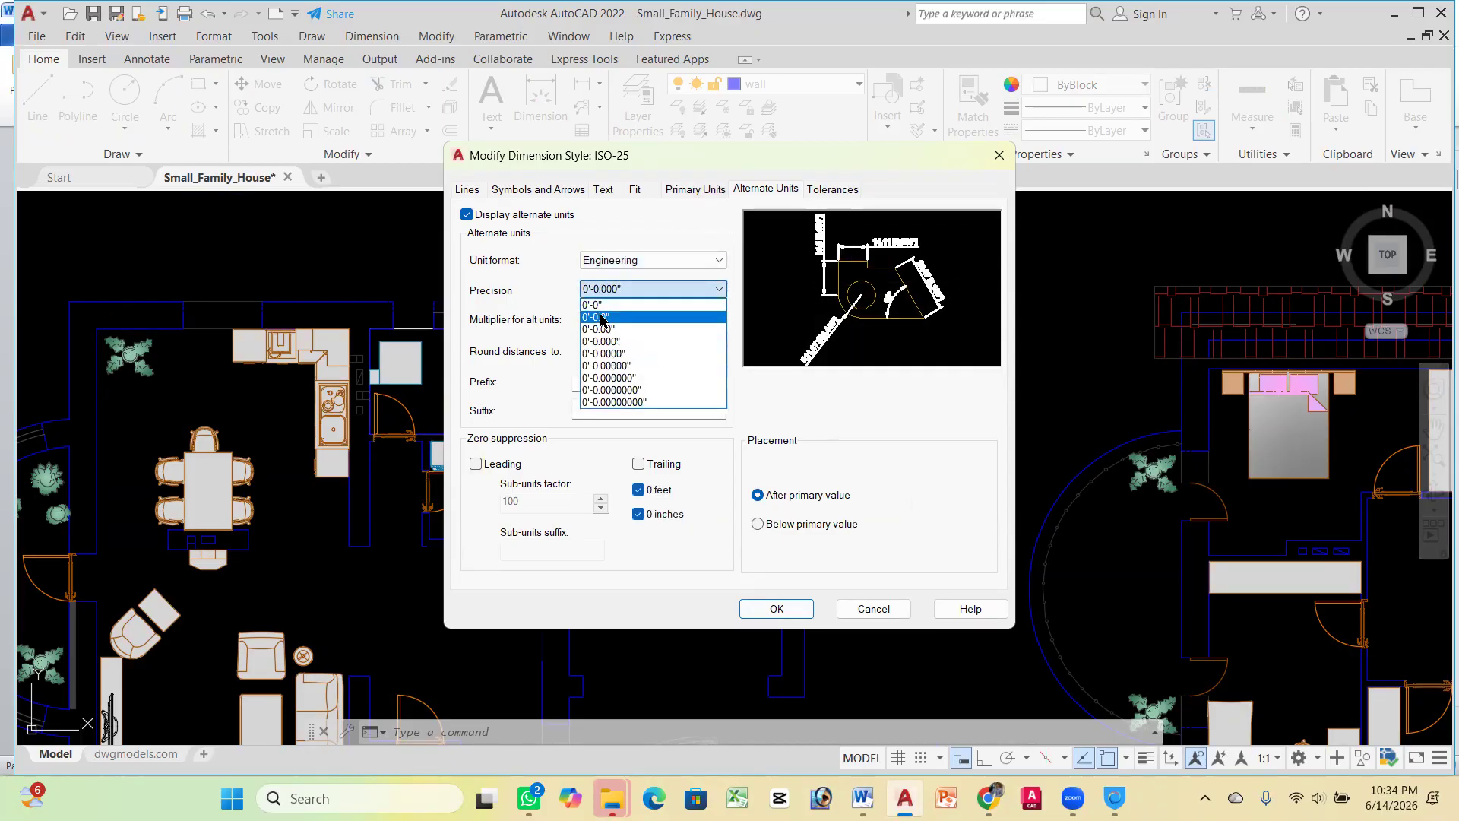
click(610, 318)
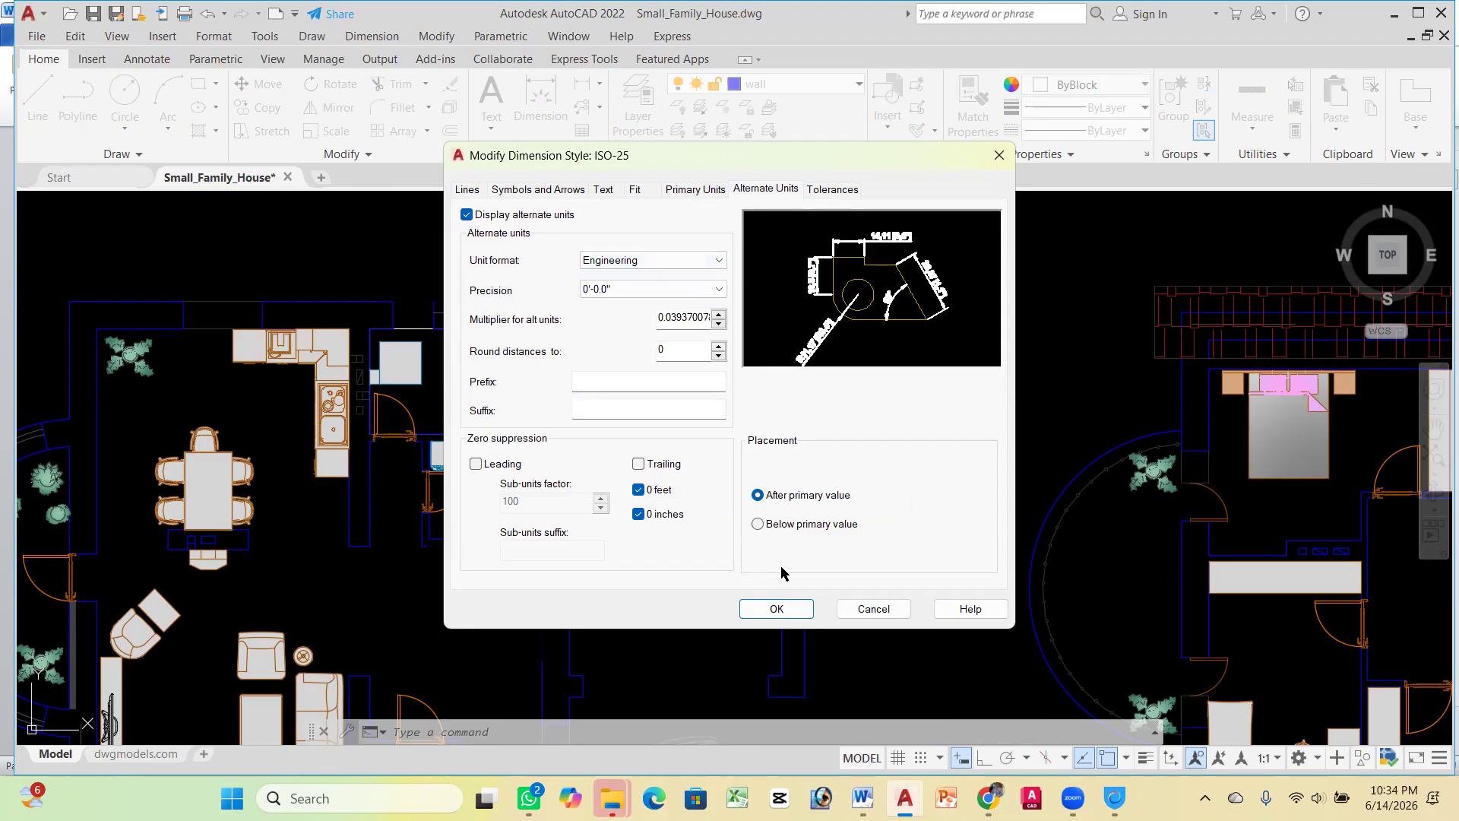
click(779, 608)
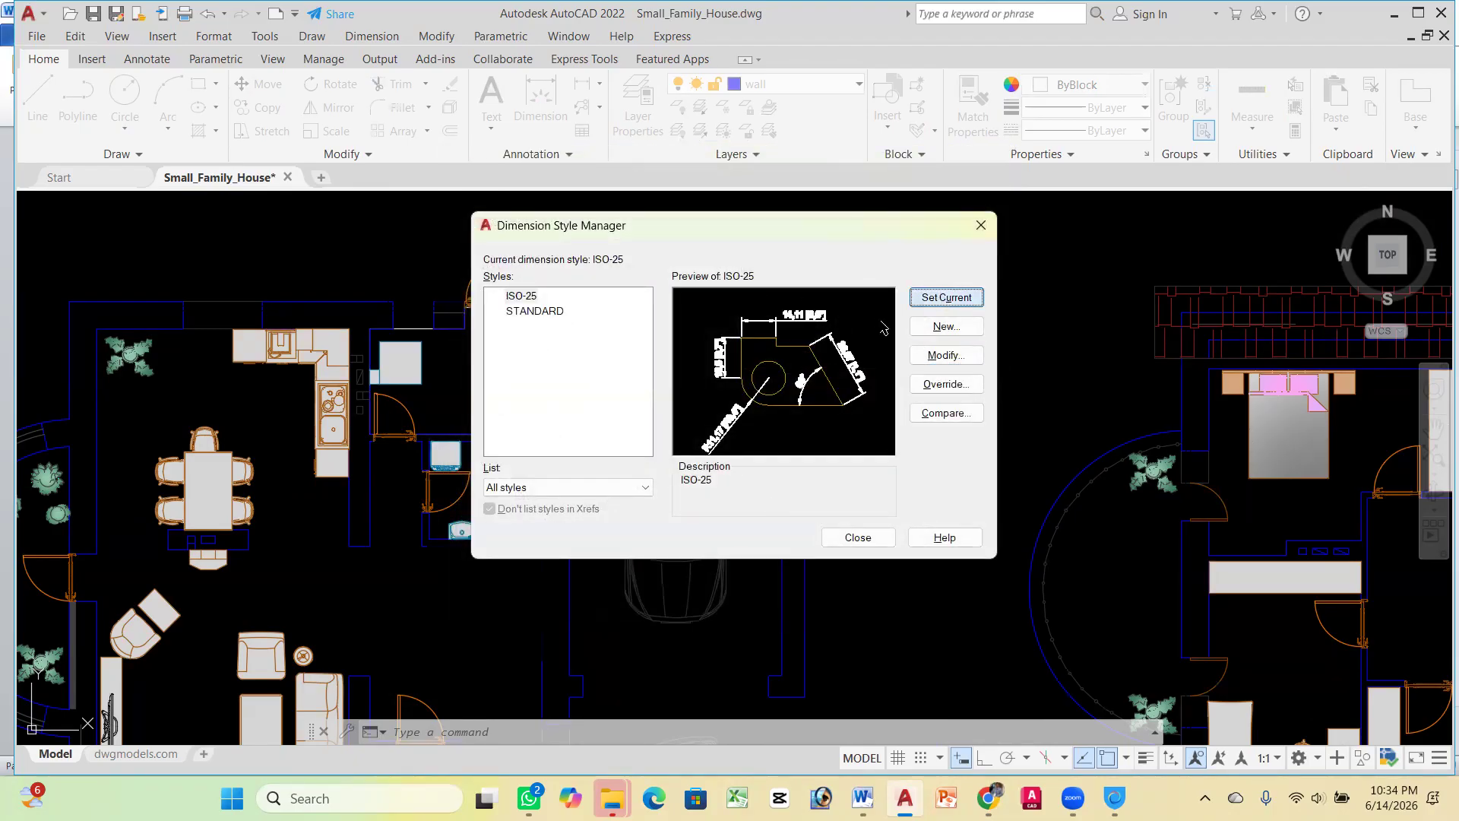
click(859, 537)
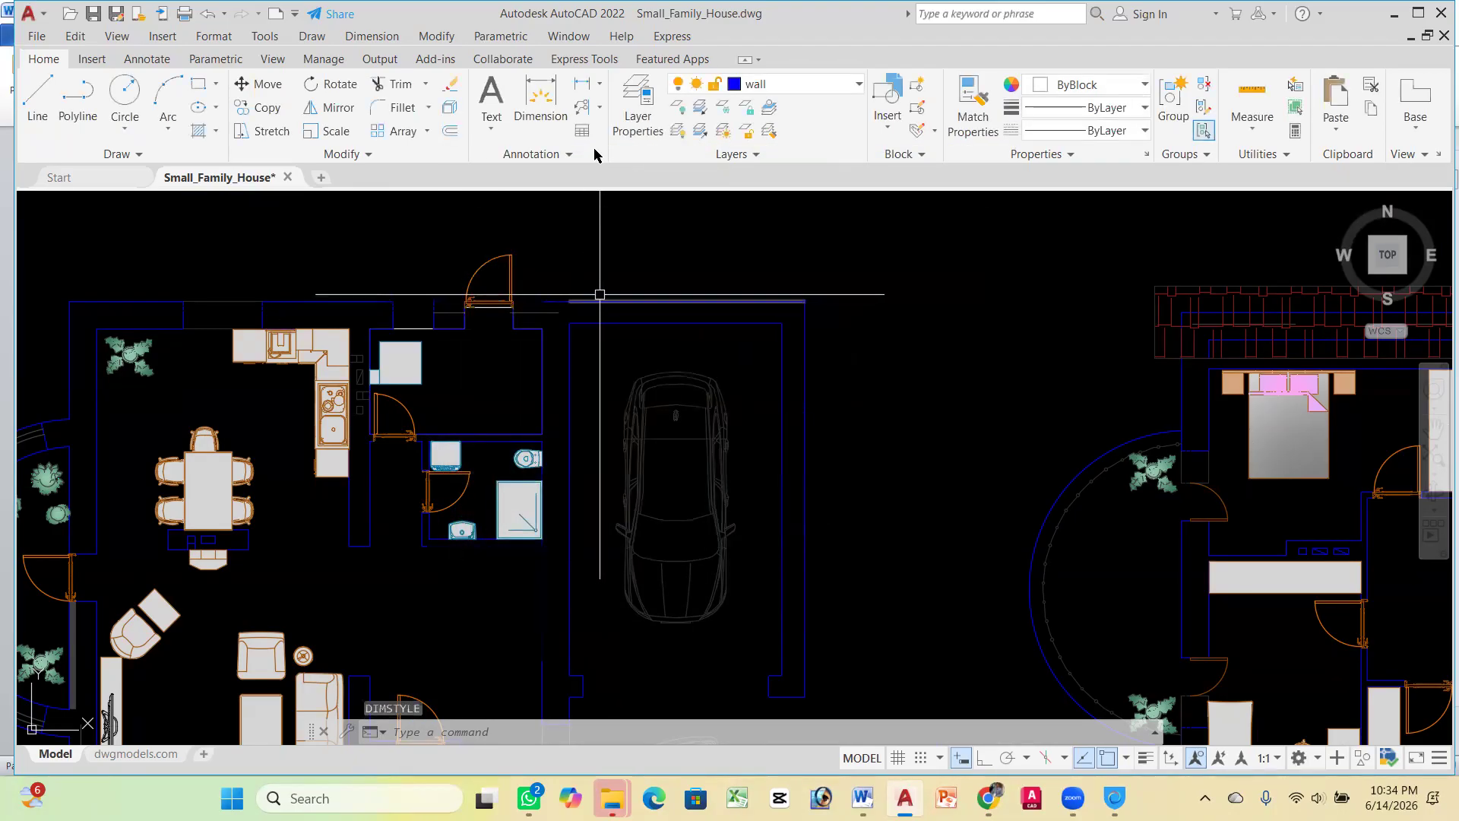
Dimension the garage's top edge between its corners, reading 4000 [13'-1,5"]
click(532, 112)
scroll(571, 320, up, 4)
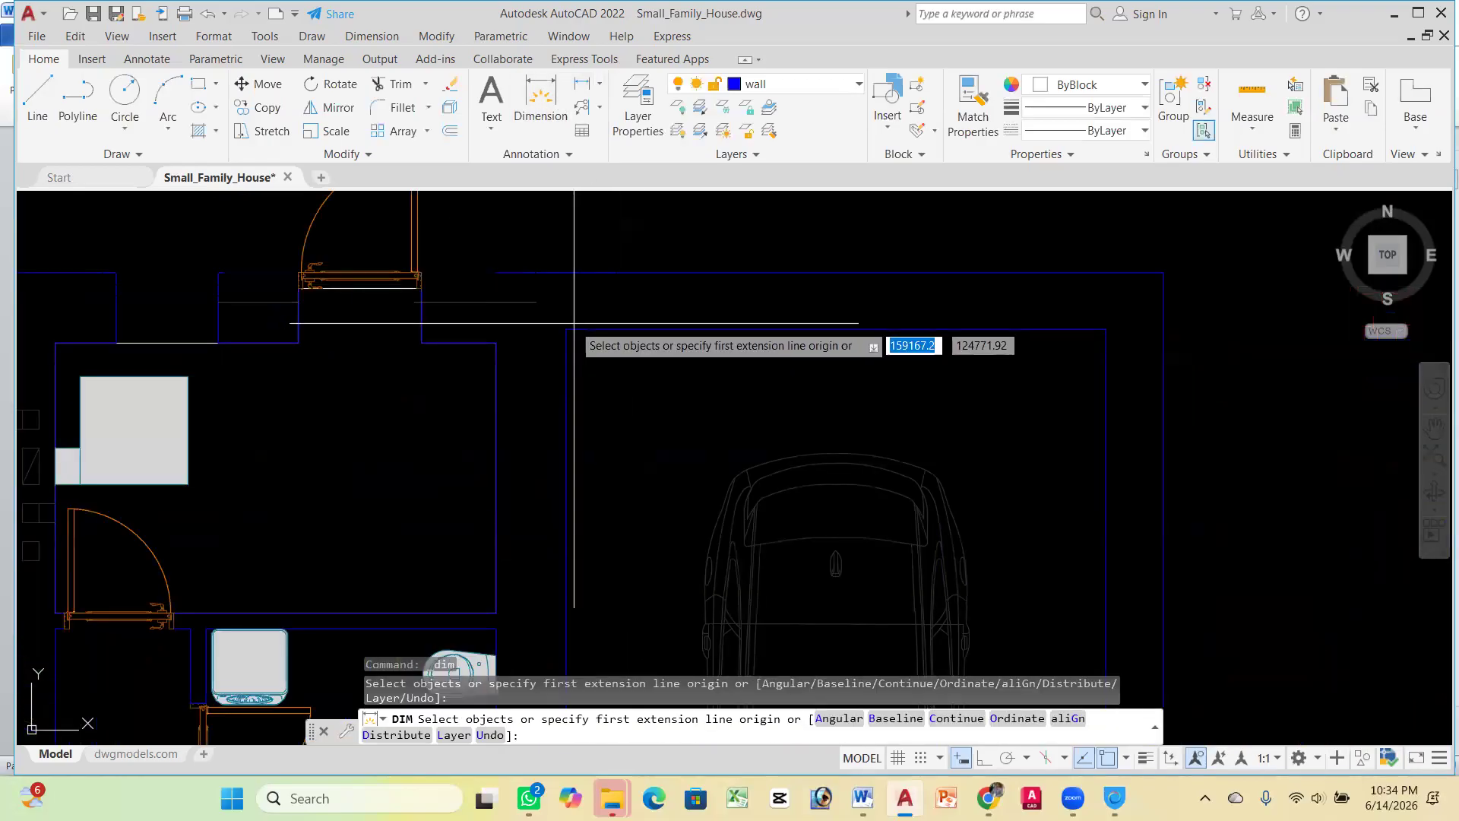
click(566, 329)
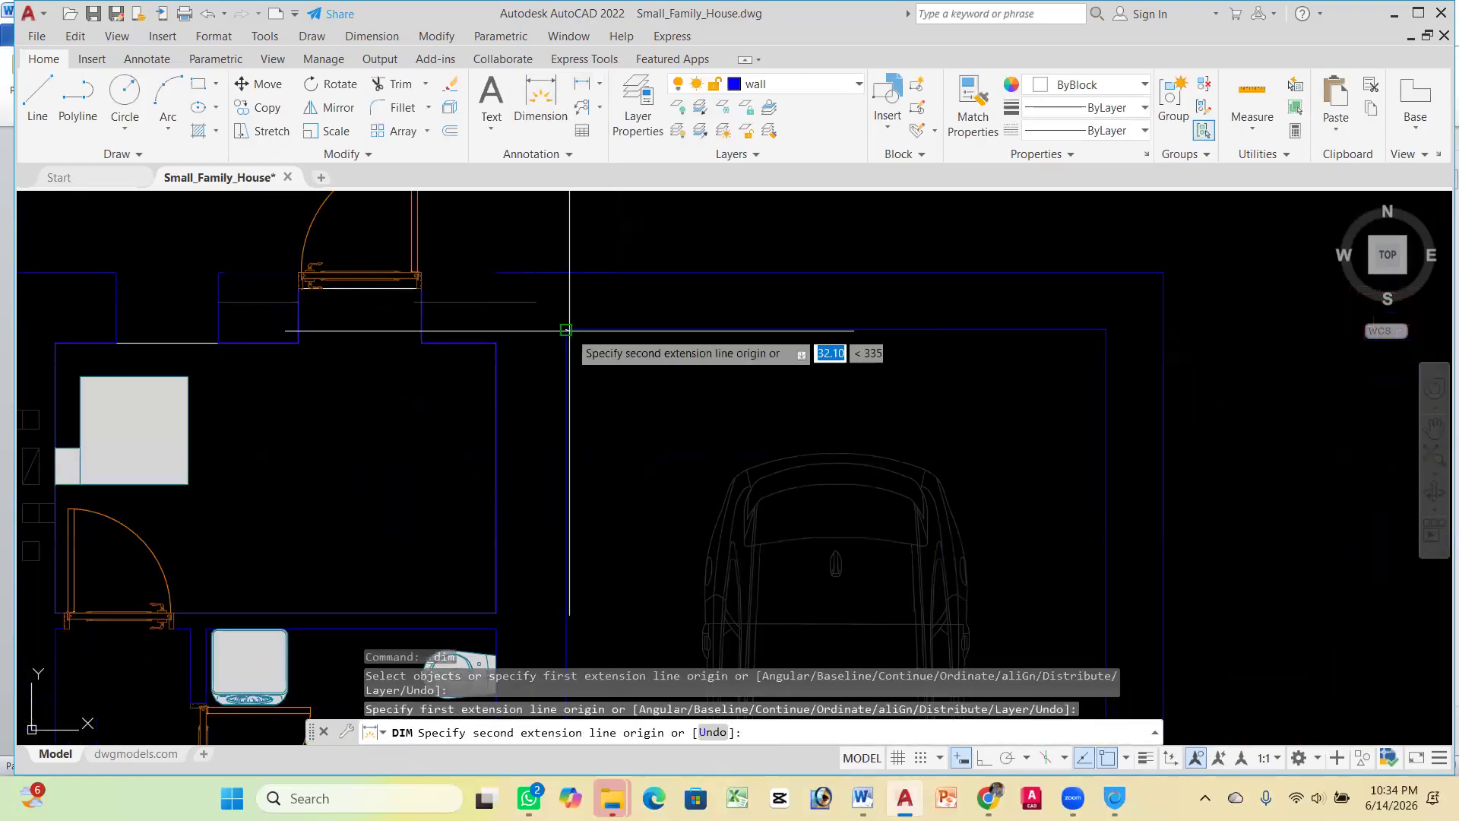
click(1105, 329)
click(980, 378)
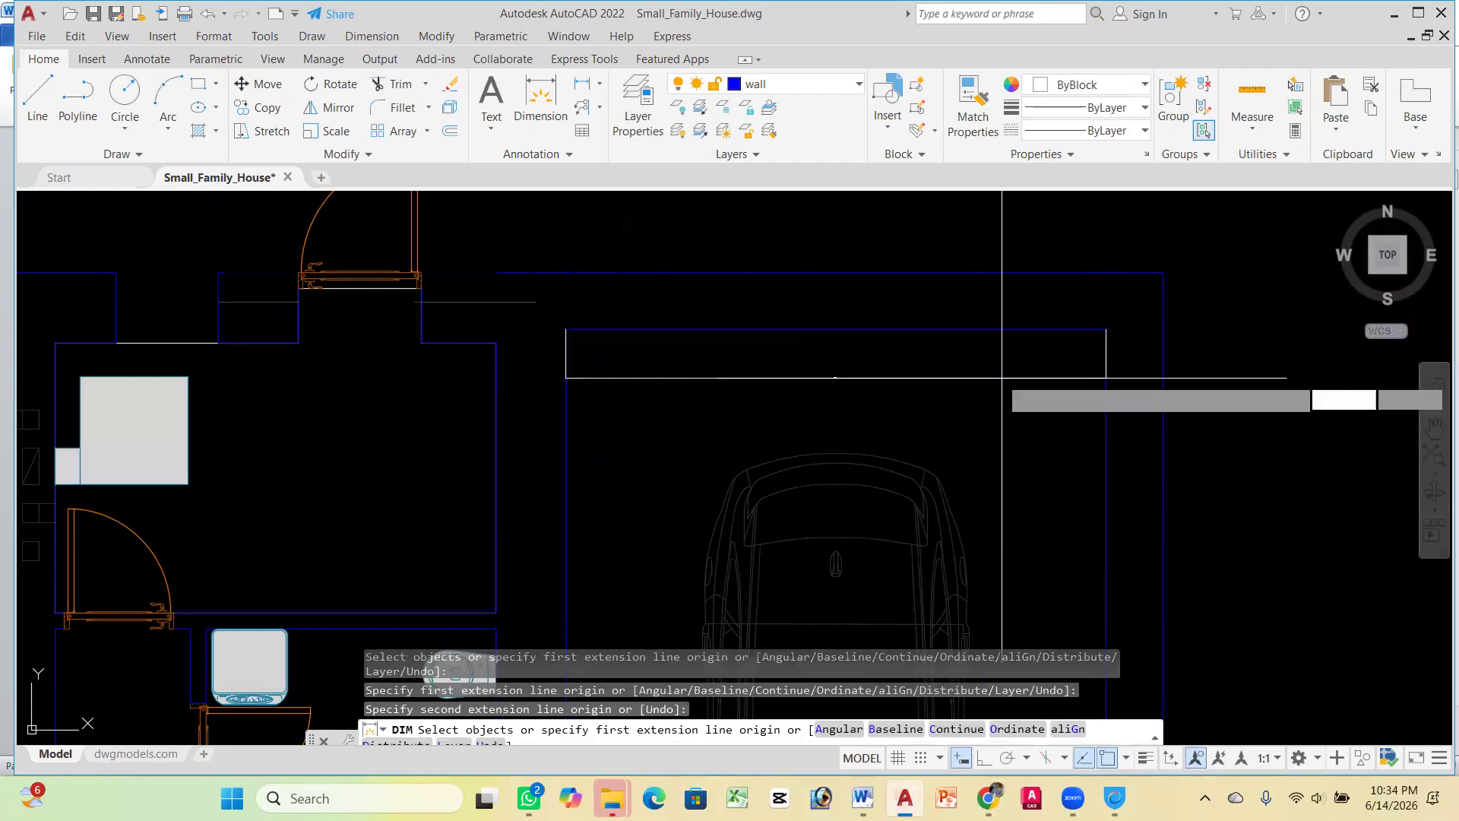
scroll(856, 380, up, 8)
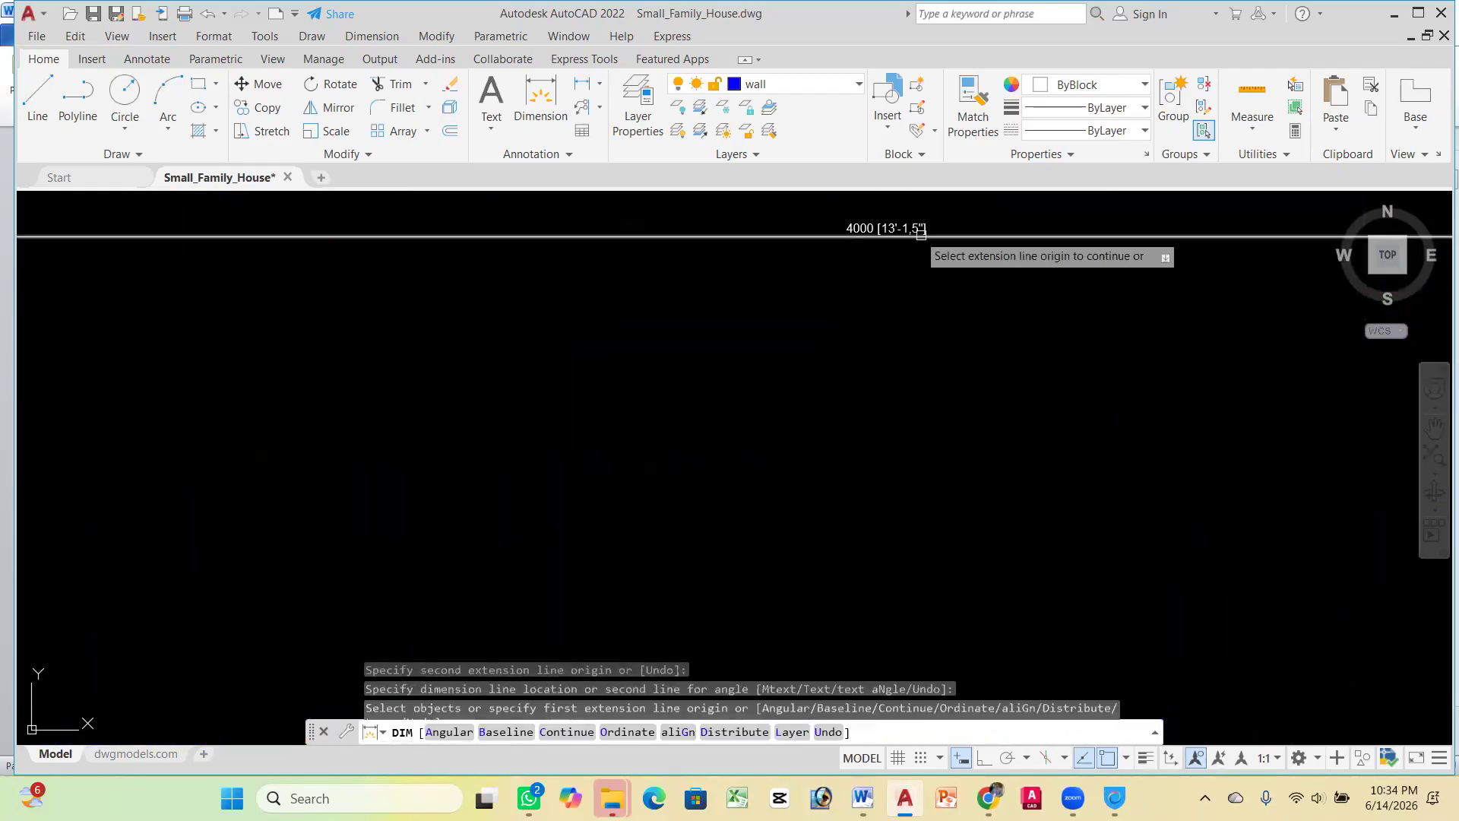
scroll(836, 342, down, 2)
scroll(860, 295, up, 4)
scroll(684, 350, down, 3)
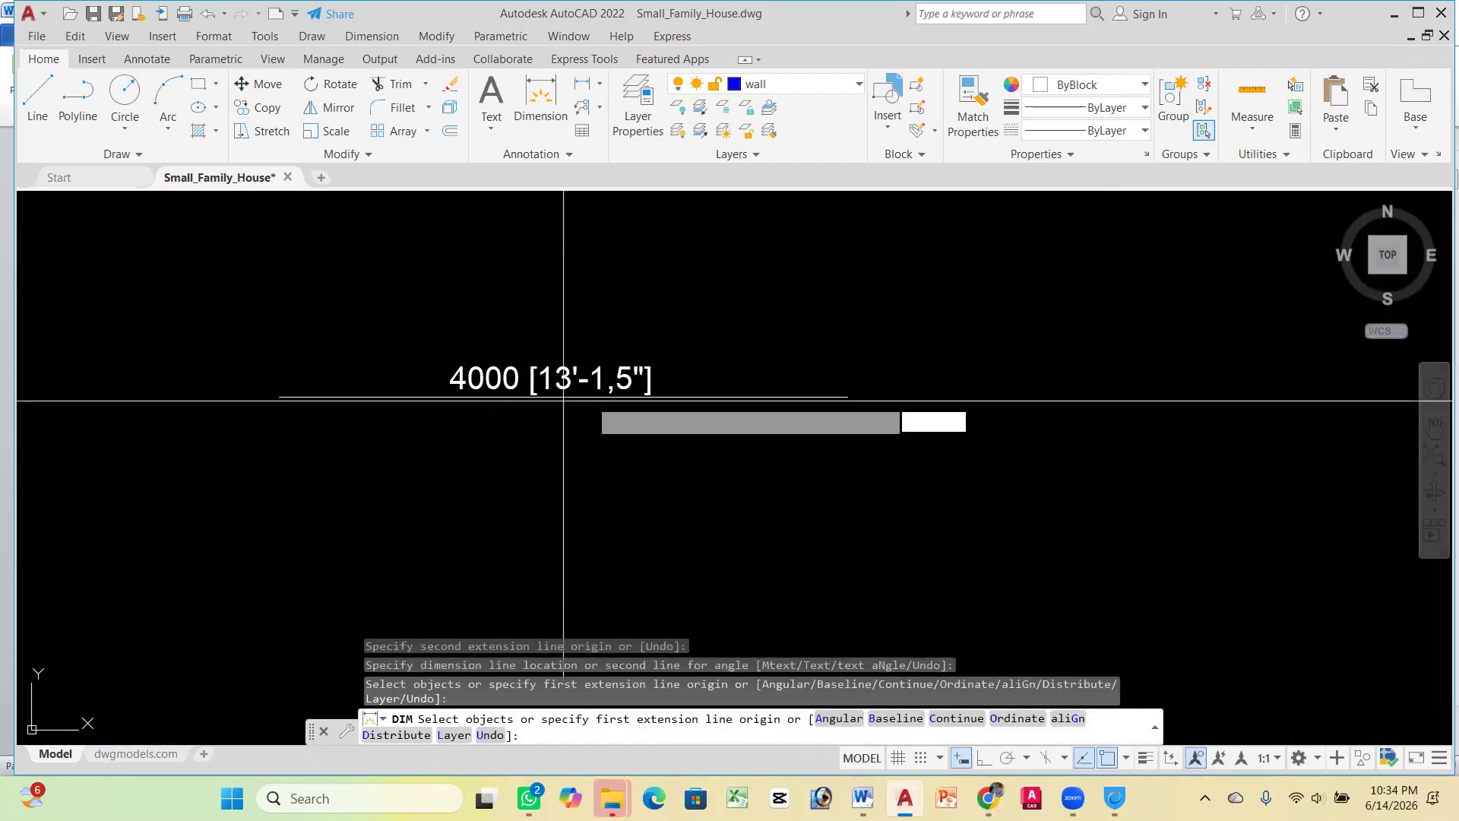
scroll(765, 347, up, 2)
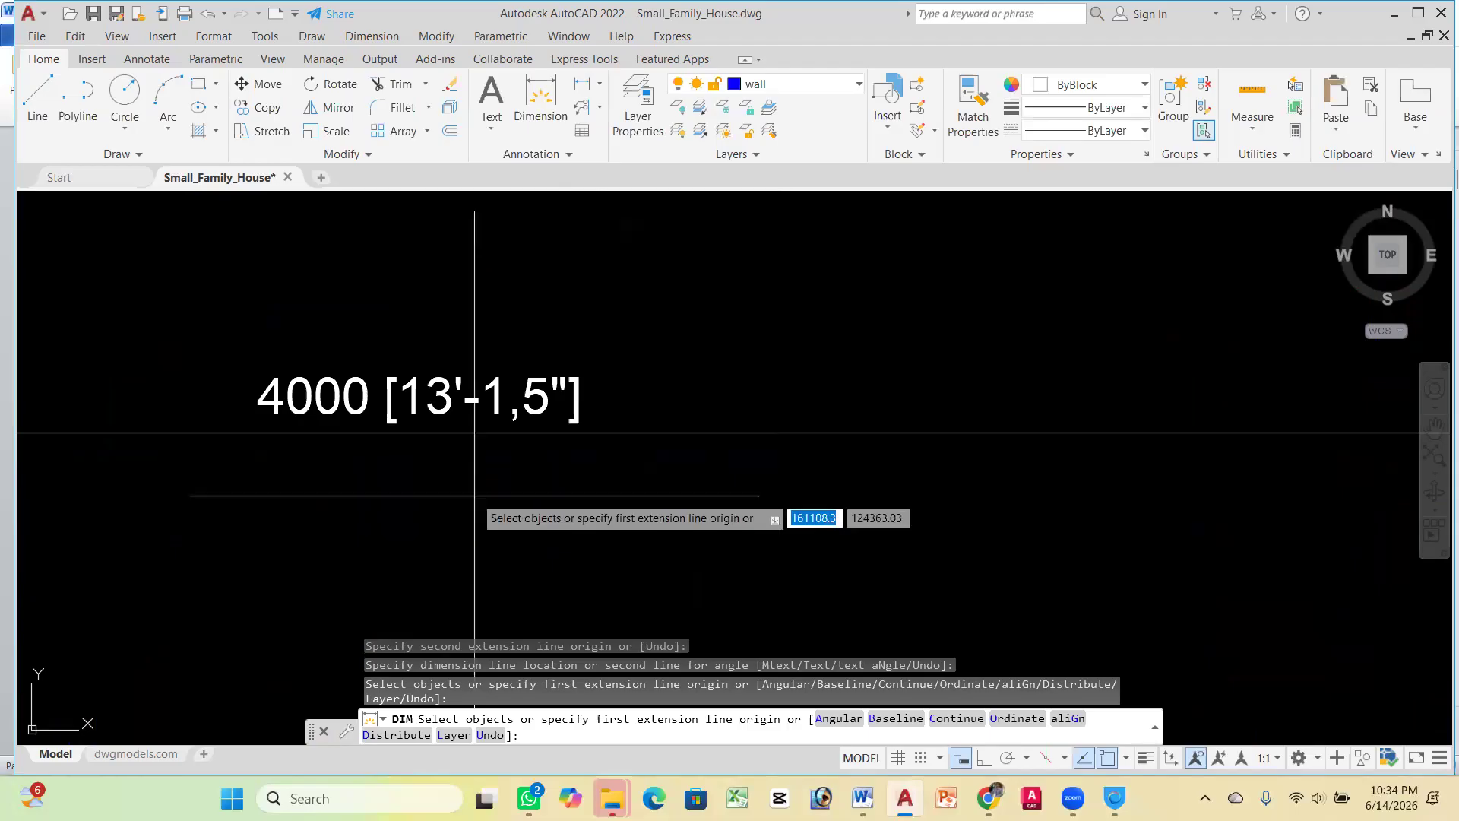
scroll(622, 363, down, 3)
scroll(677, 365, down, 4)
scroll(687, 374, up, 4)
scroll(537, 352, up, 8)
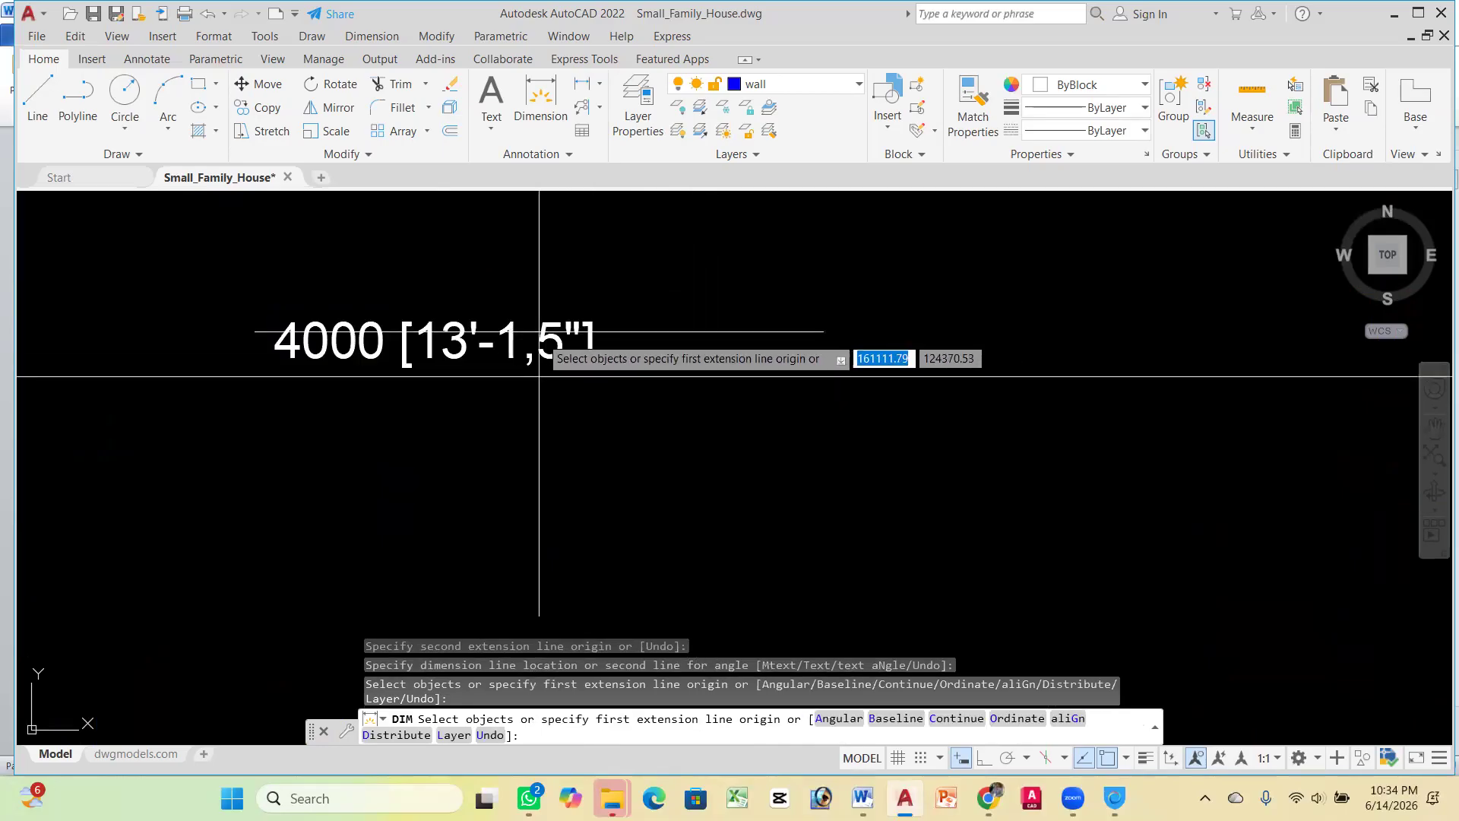
scroll(623, 317, down, 4)
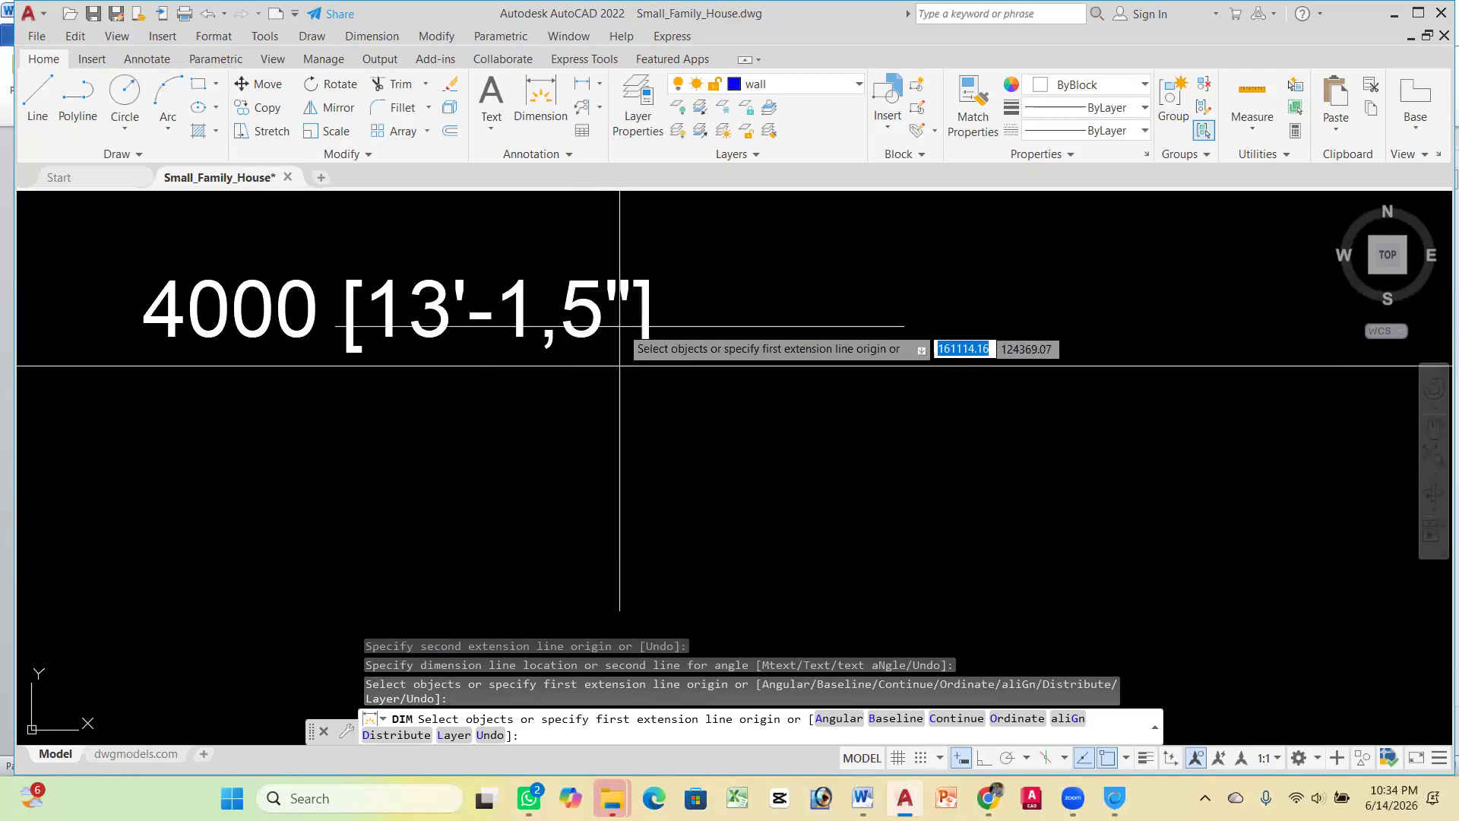
scroll(617, 333, down, 5)
scroll(582, 314, down, 6)
scroll(719, 393, down, 4)
Cancel an unfinished dimension, then window-select and delete the stray horizontal line
click(740, 395)
click(558, 311)
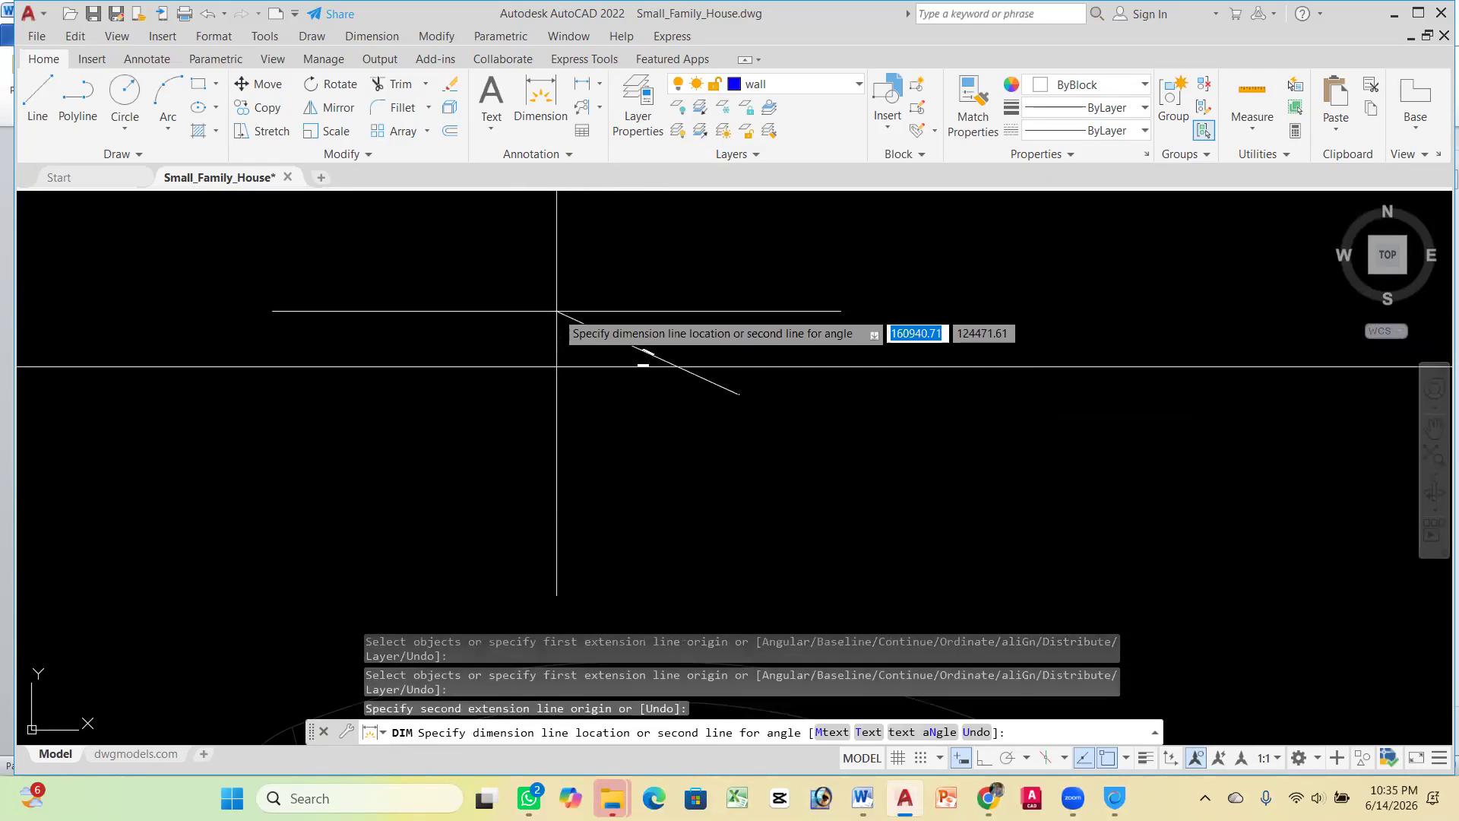
key(Escape)
click(764, 447)
click(562, 309)
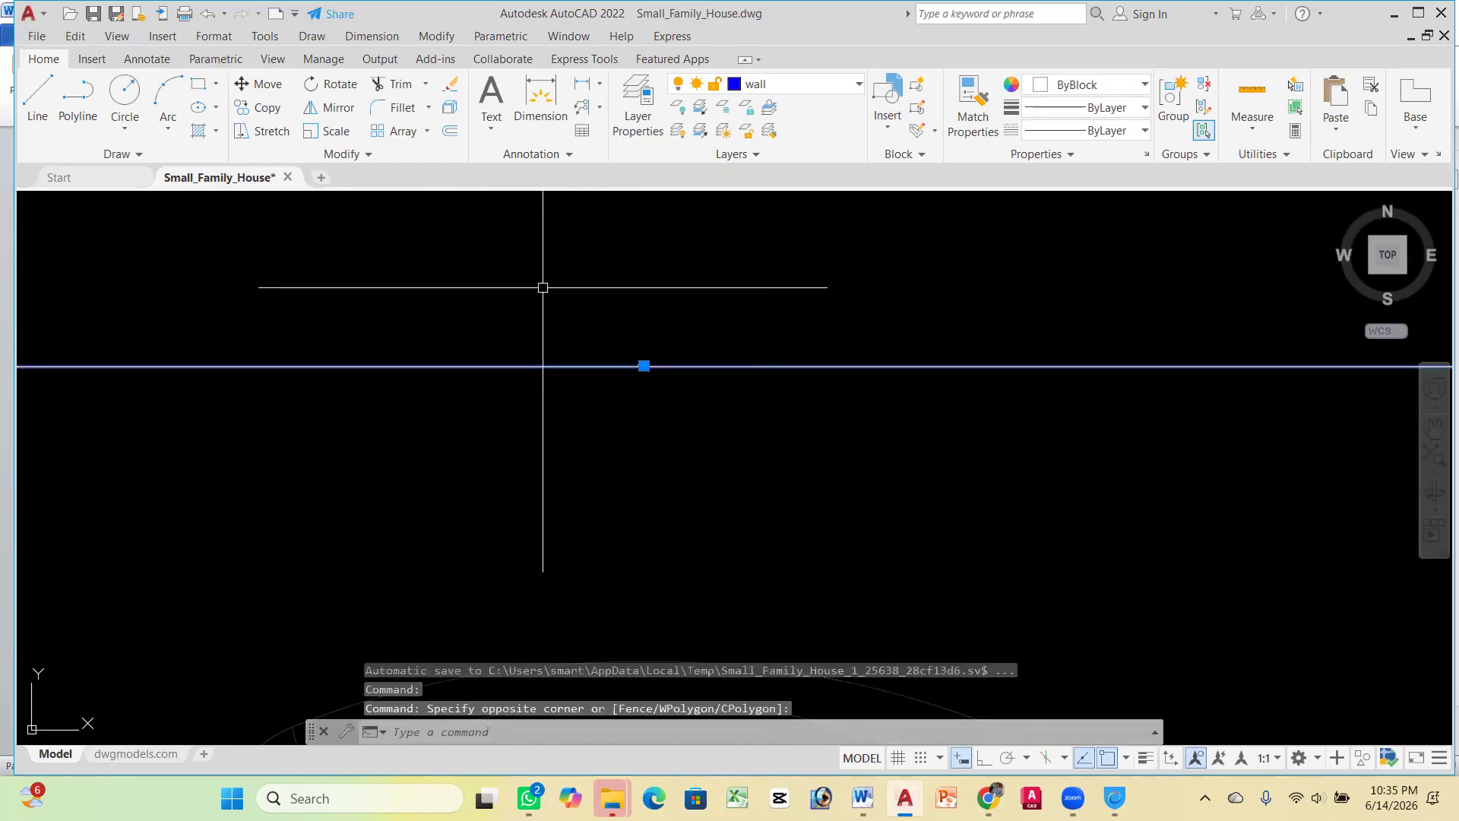
key(Delete)
scroll(632, 348, down, 6)
scroll(759, 256, down, 4)
scroll(300, 270, up, 3)
scroll(560, 277, down, 1)
scroll(591, 231, up, 5)
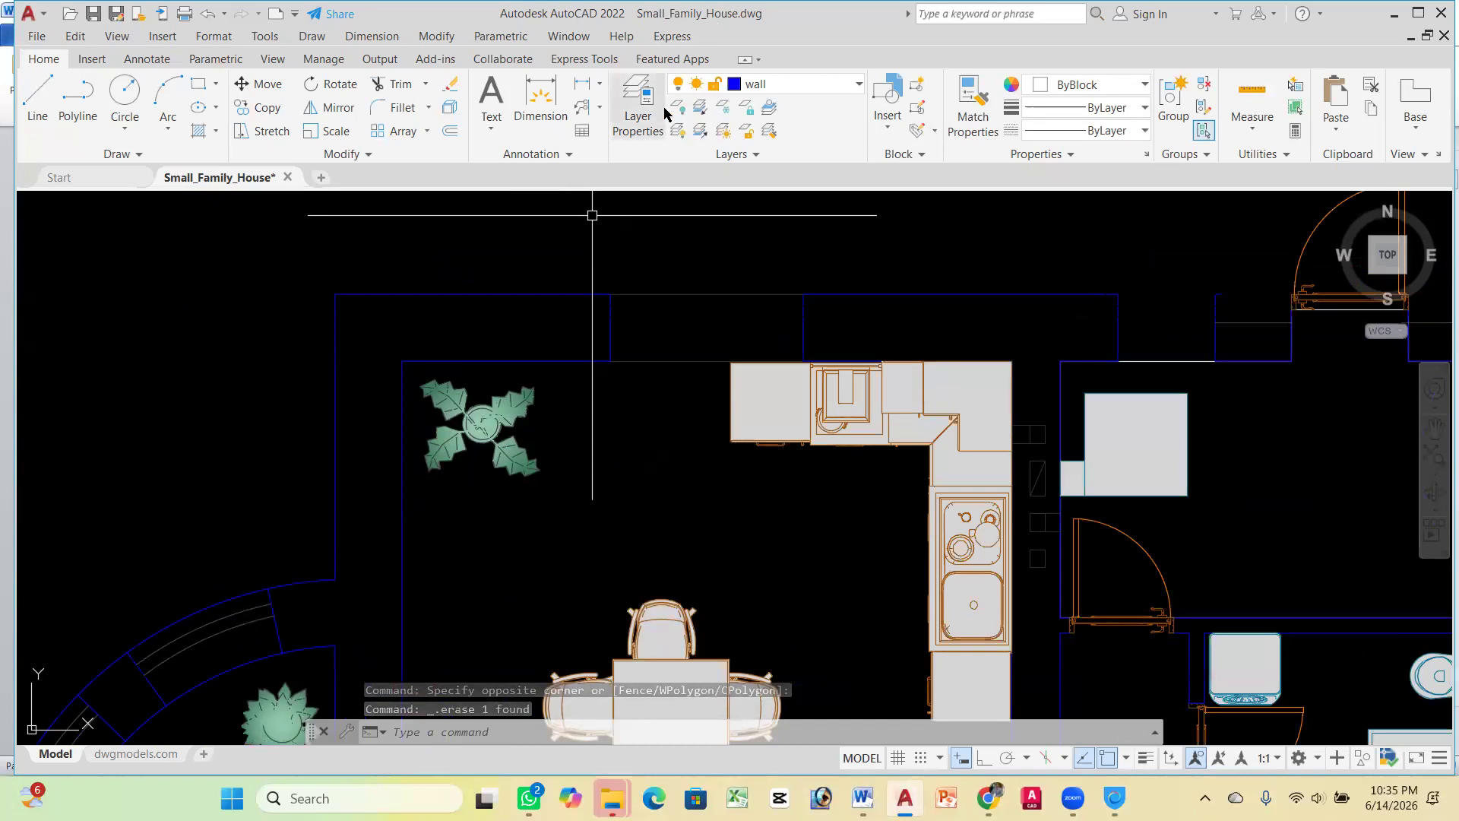
Start a dimension, pick a first point, then abandon it
click(540, 95)
key(Return)
click(331, 300)
scroll(332, 300, down, 2)
scroll(646, 305, down, 2)
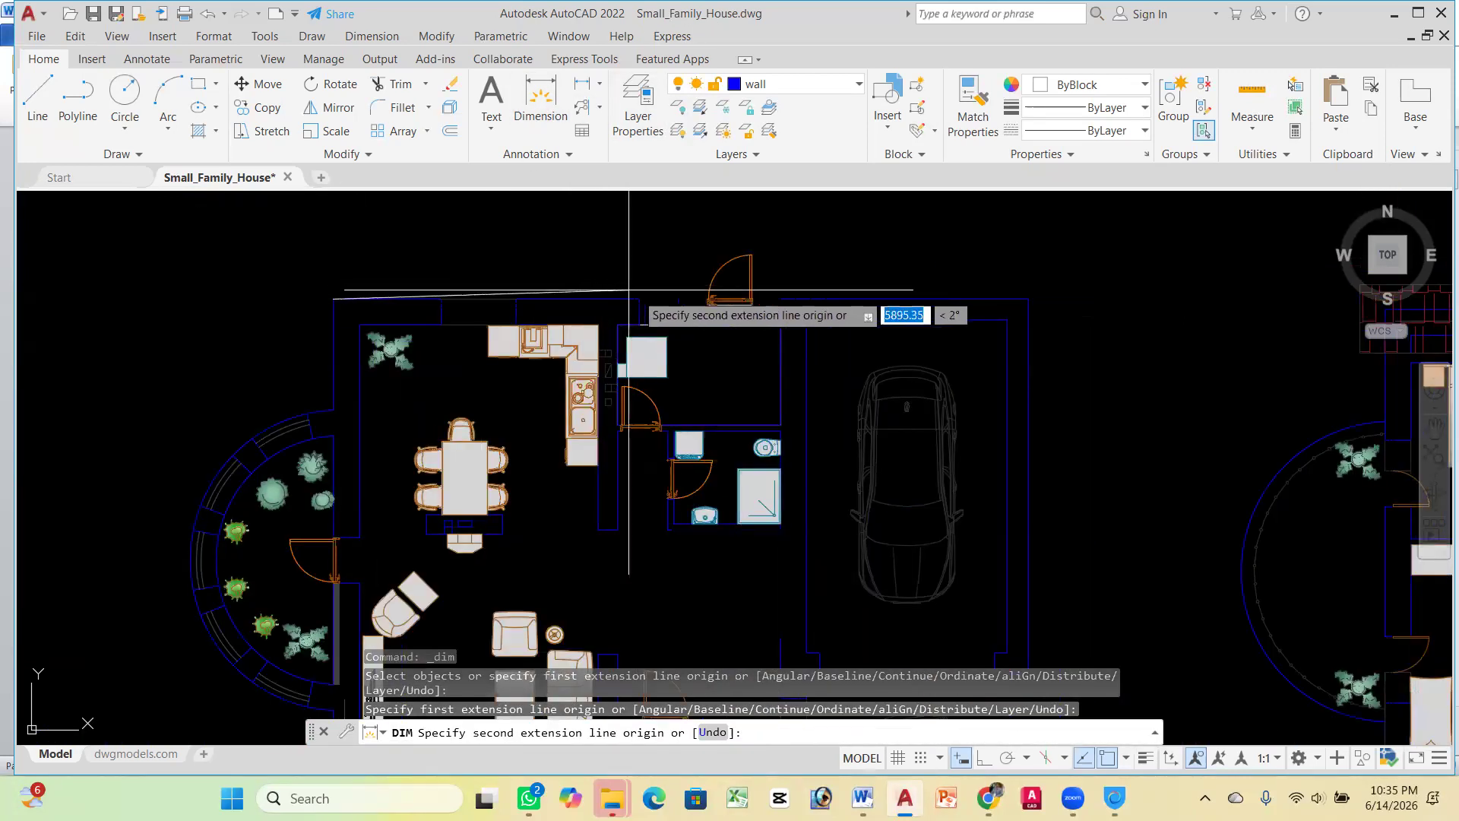
scroll(711, 303, up, 3)
scroll(729, 251, down, 1)
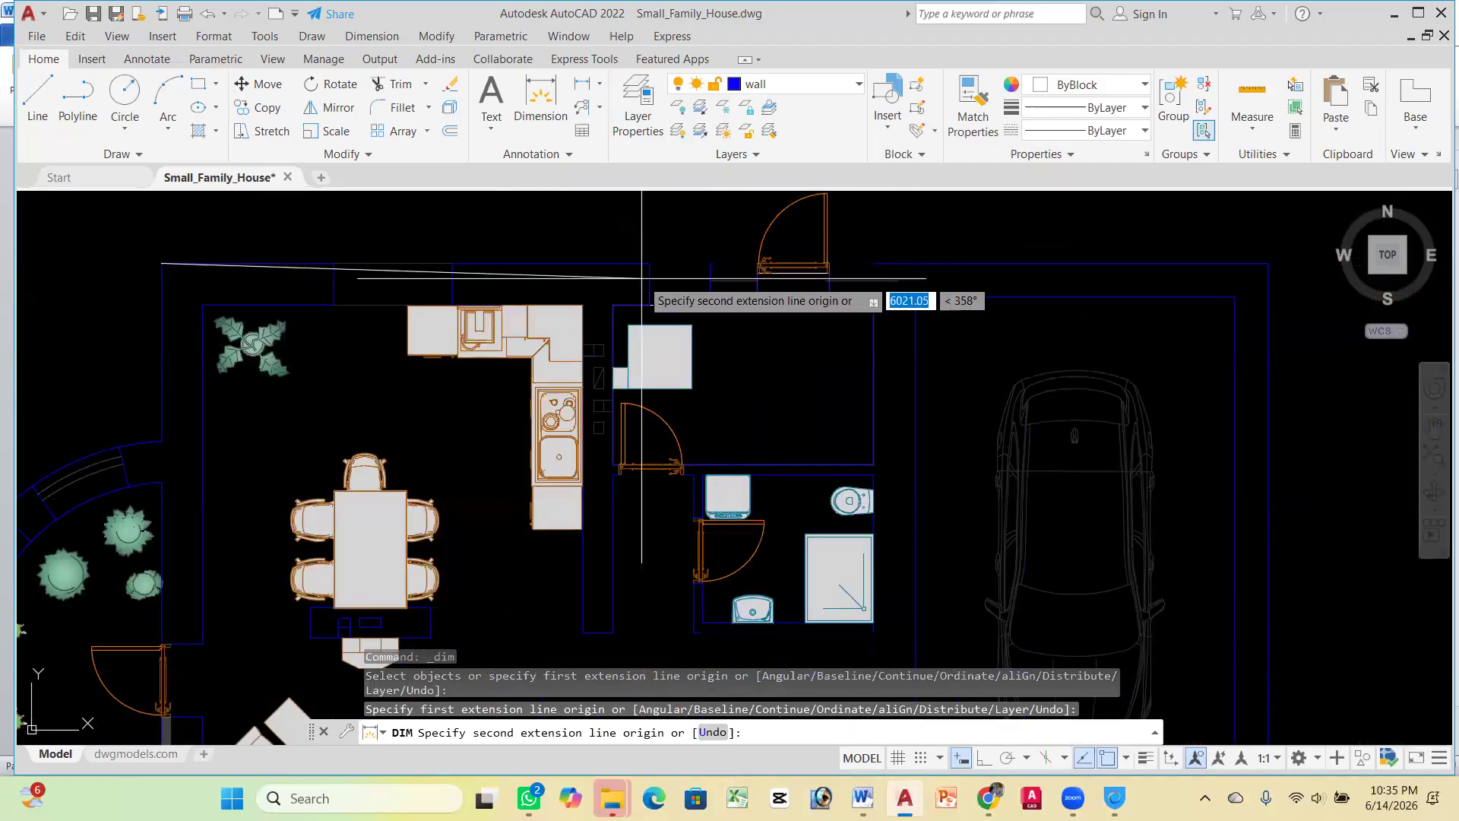
key(Escape)
key(Escape)
Dimension from the top-left wall corner to the kitchen counter corner, placed above the walls
click(542, 106)
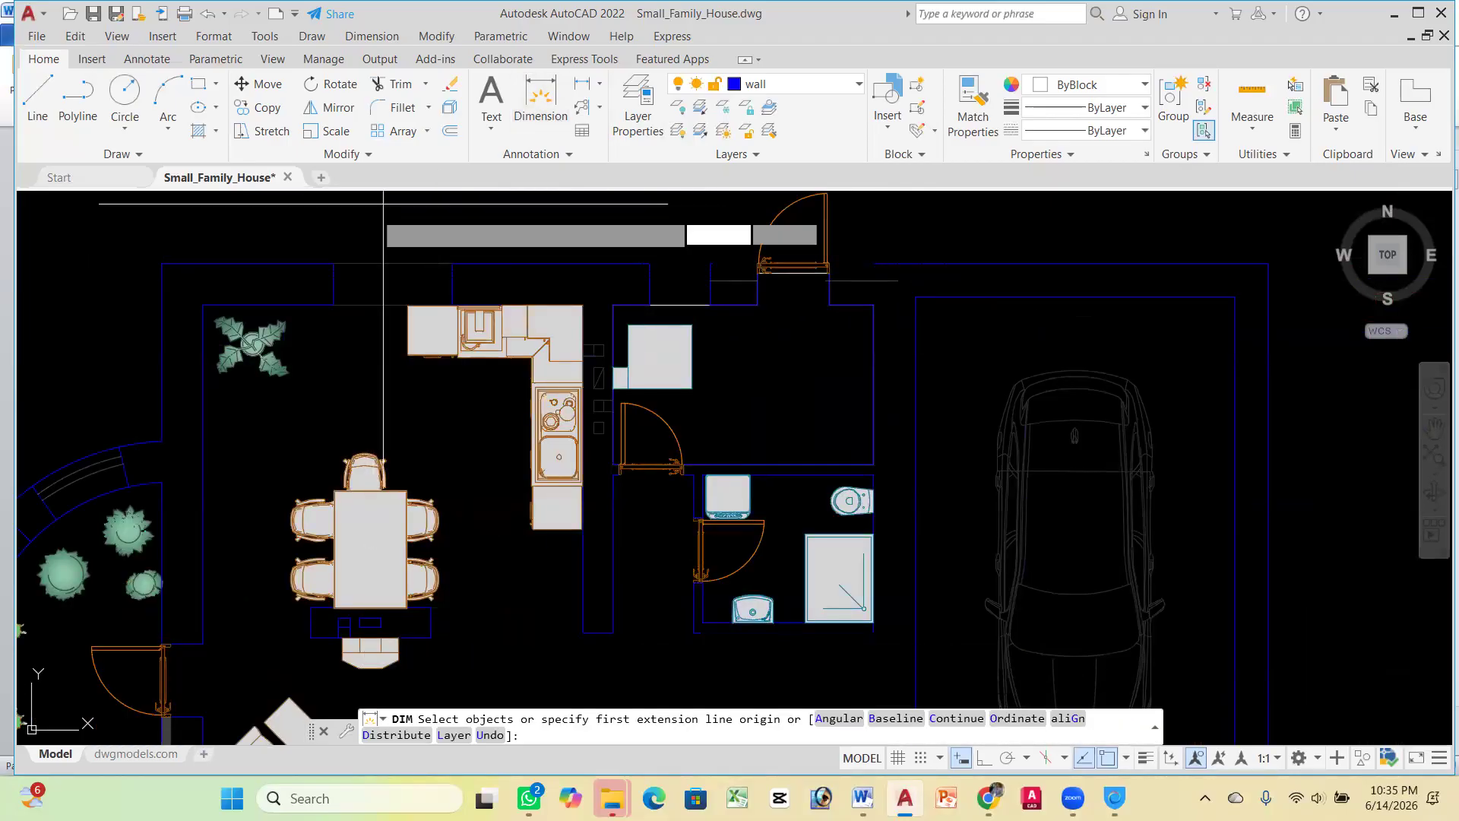
click(202, 307)
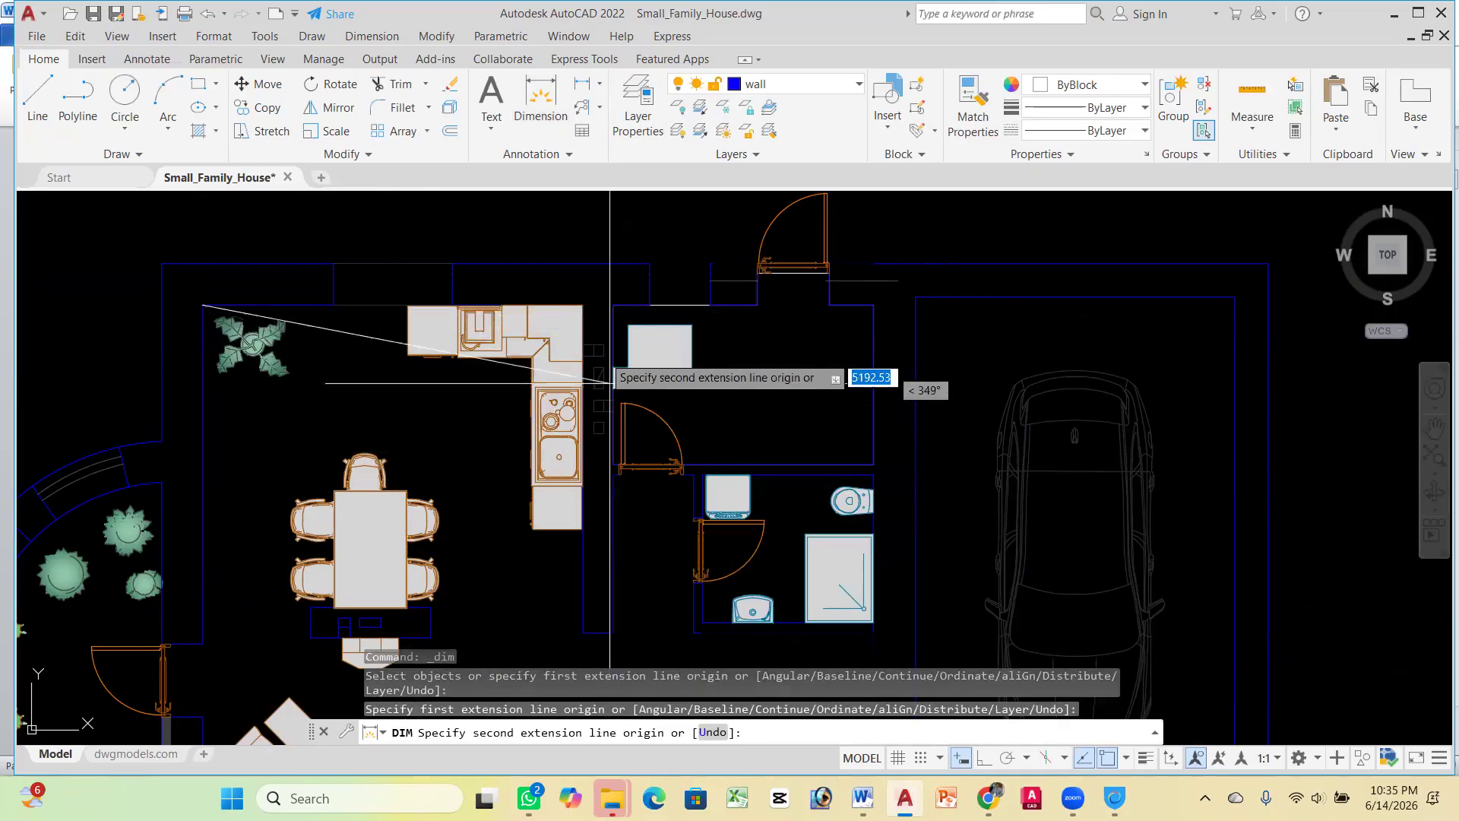
scroll(611, 314, up, 5)
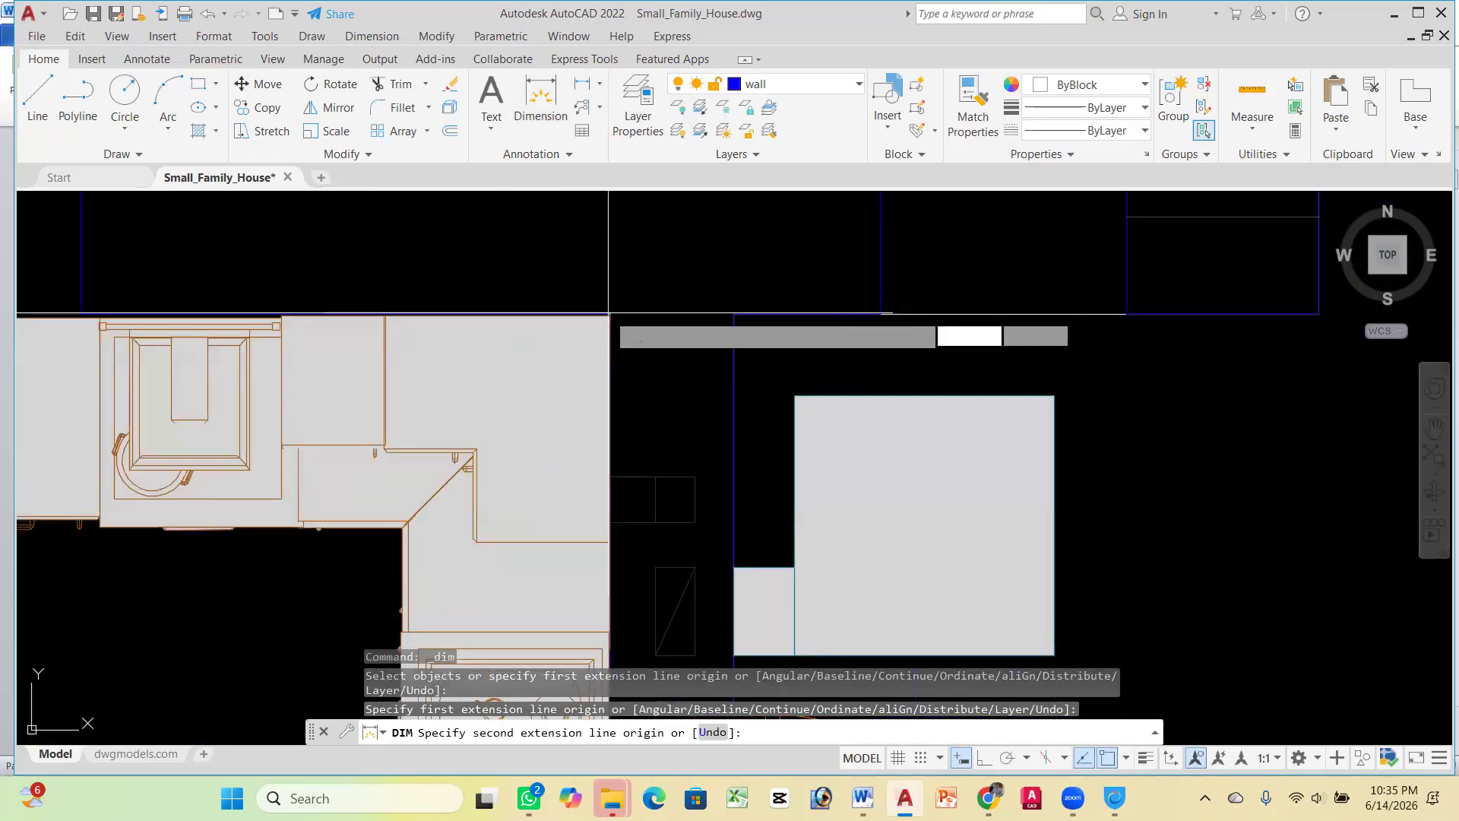
click(610, 314)
scroll(612, 313, down, 3)
scroll(643, 228, down, 3)
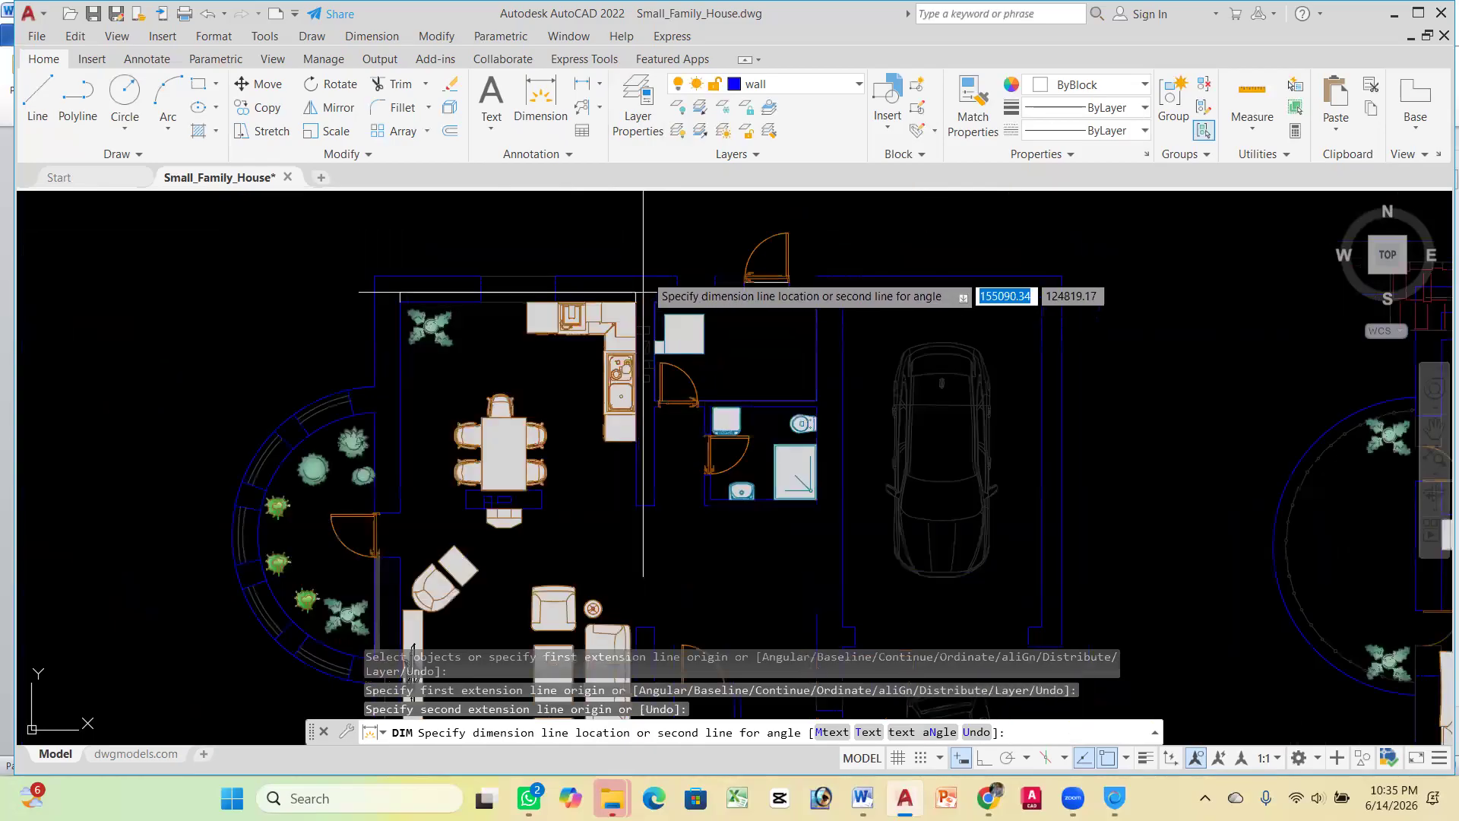
click(639, 258)
scroll(614, 263, up, 5)
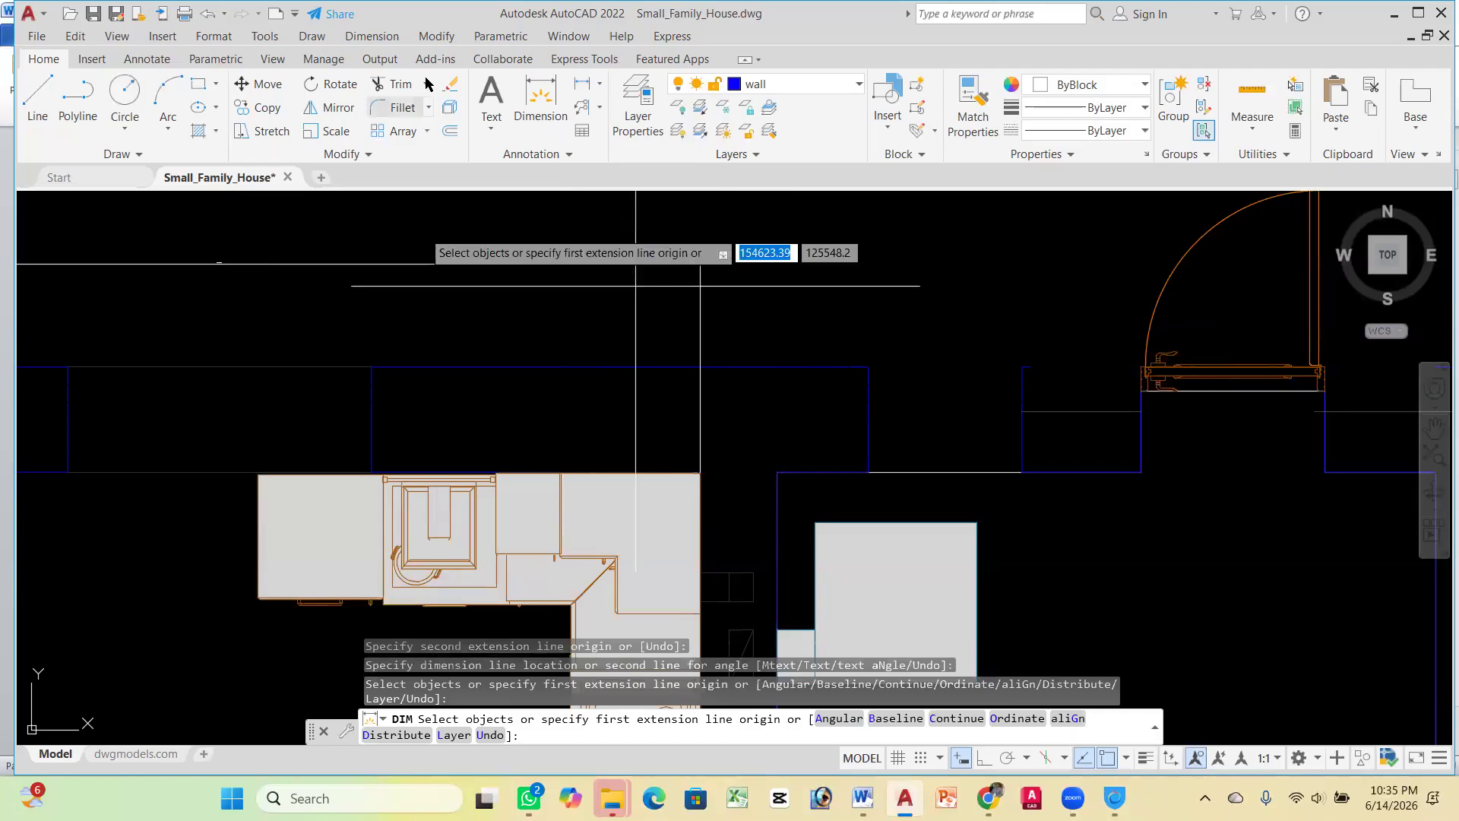
Continue the dimension chain from the Annotate tab with 832.13 and 760 segments
click(146, 60)
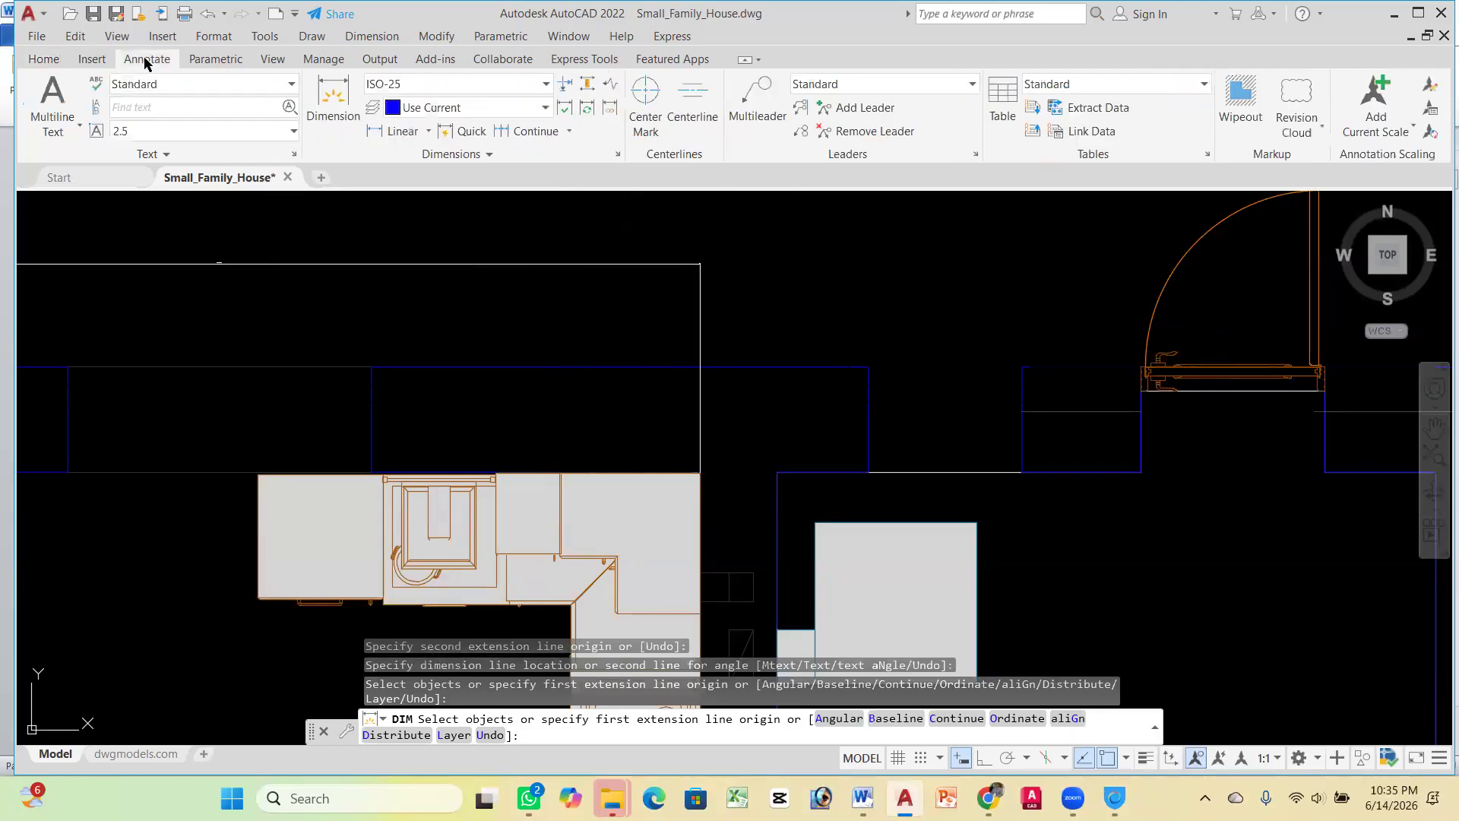
click(535, 135)
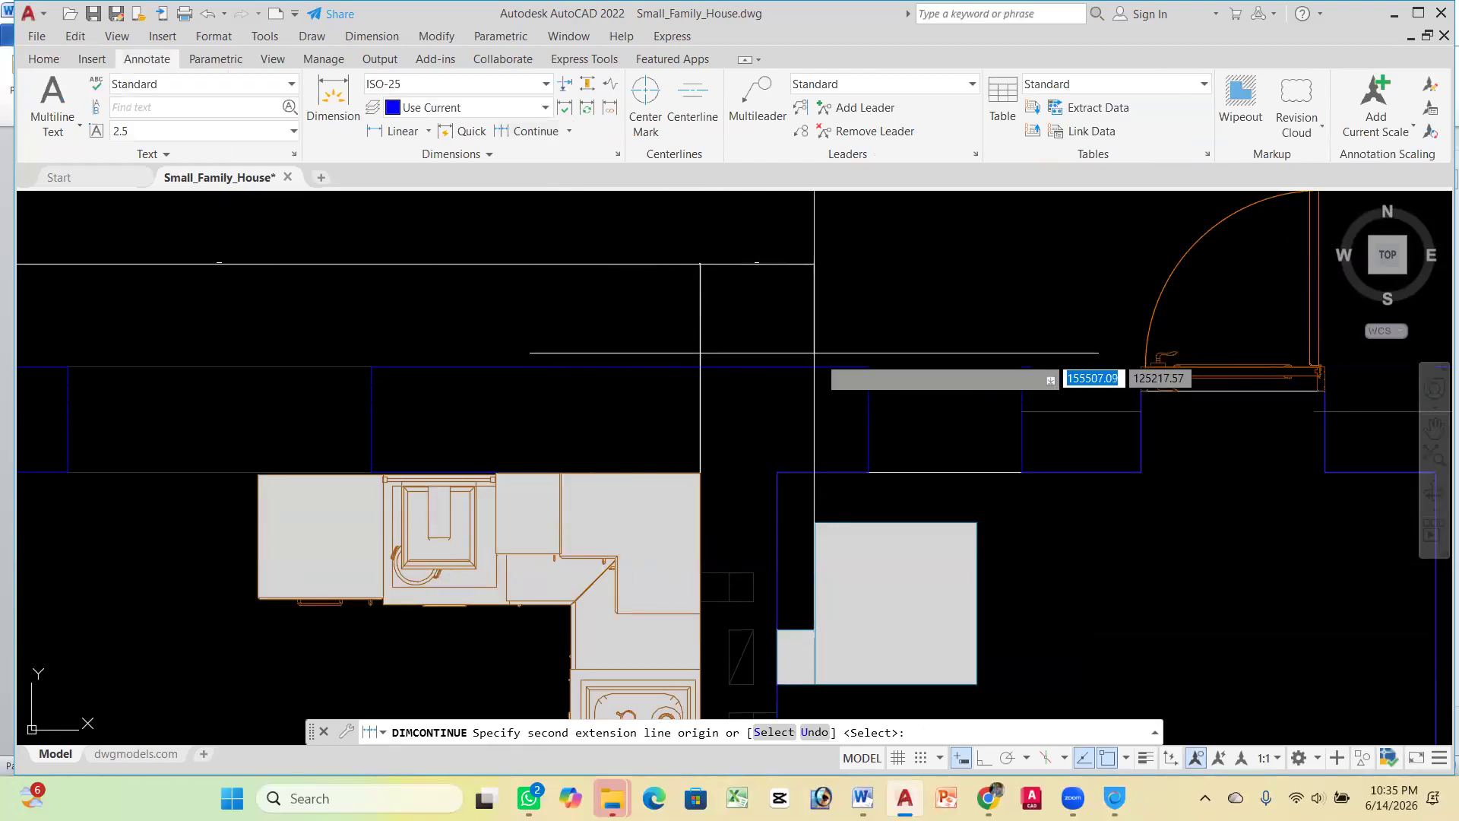
scroll(814, 353, down, 3)
click(849, 359)
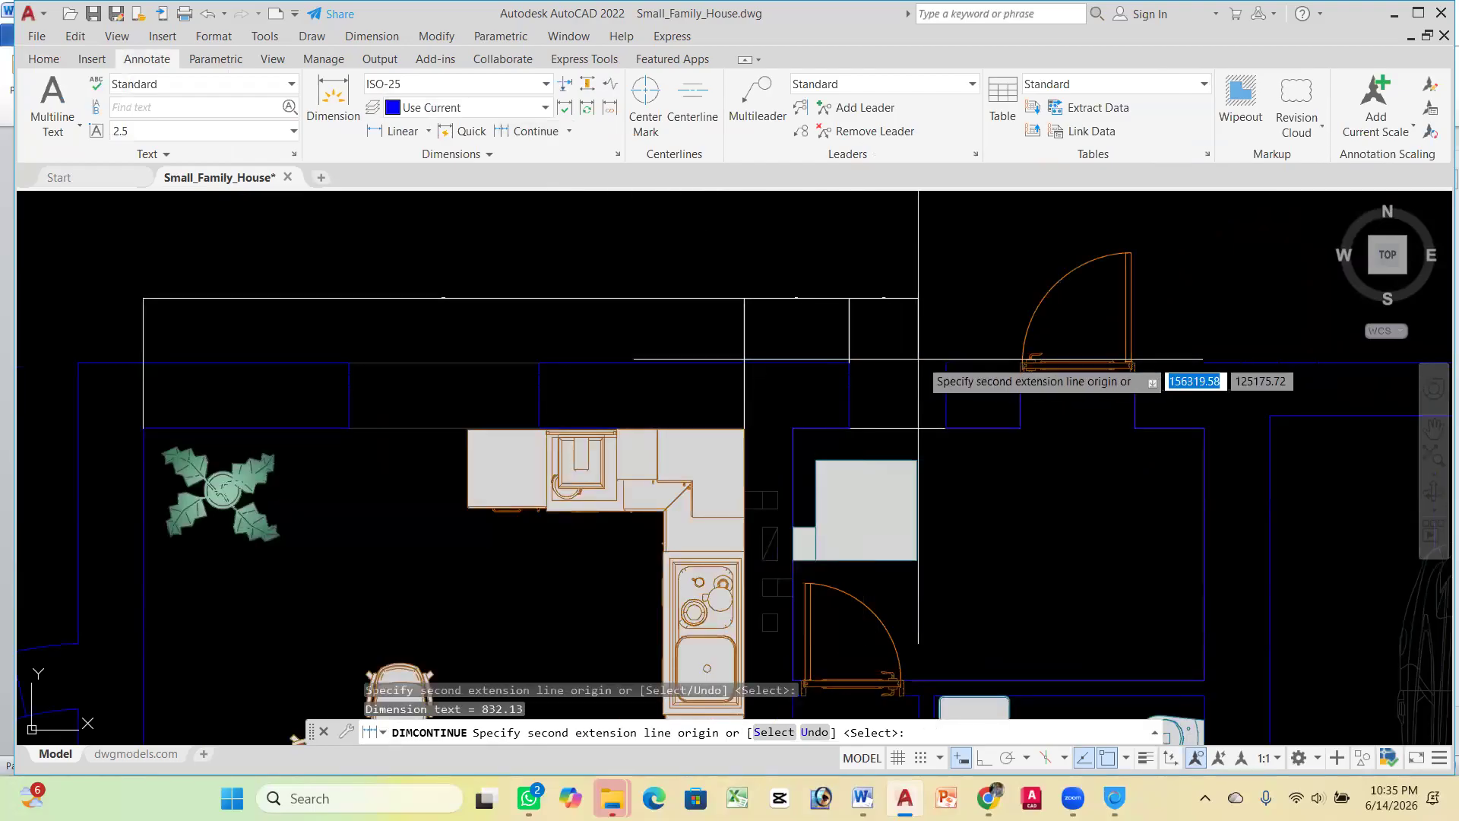
click(946, 361)
scroll(1032, 373, up, 5)
scroll(1033, 389, up, 3)
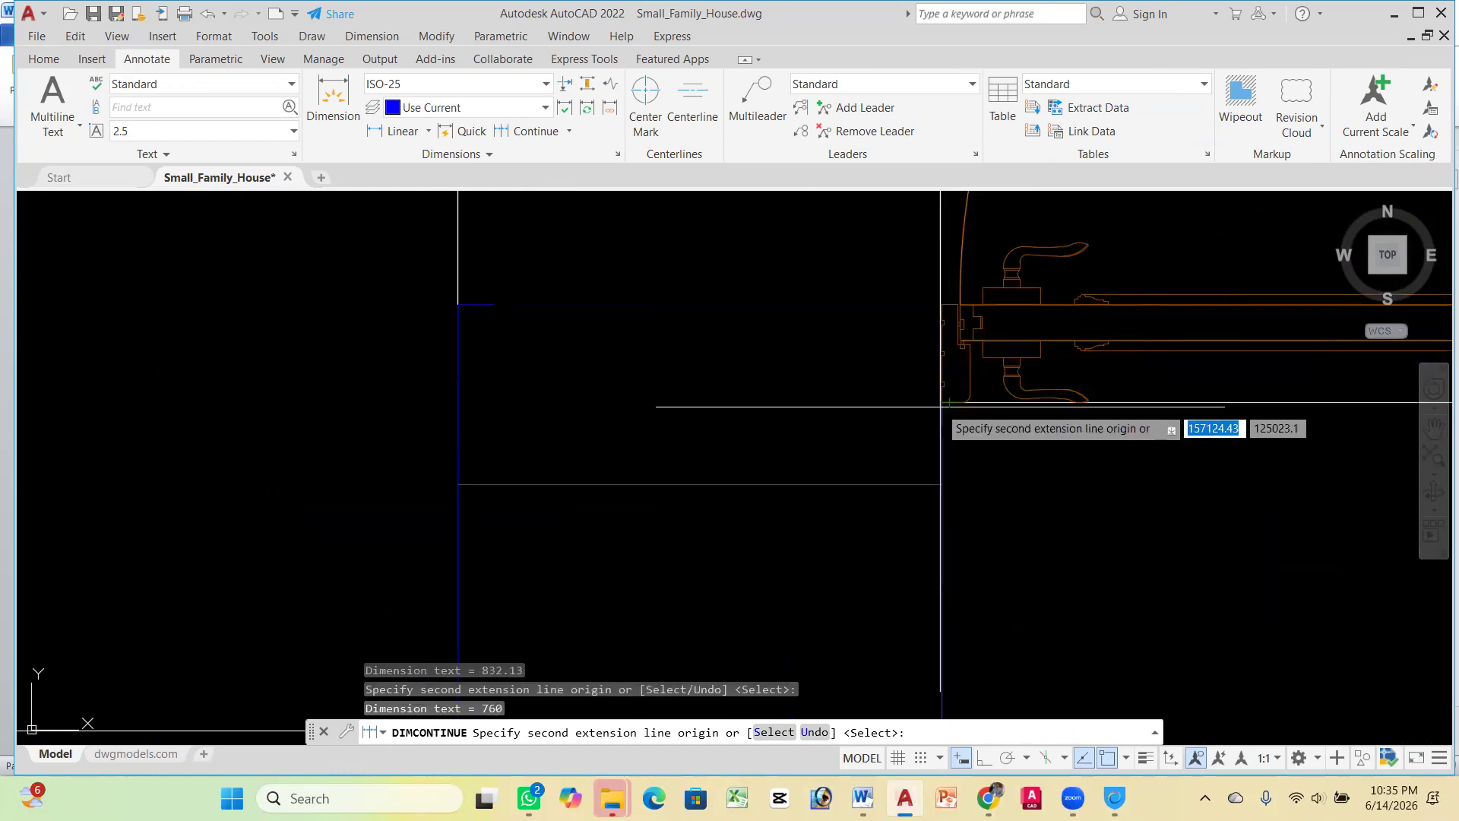
scroll(943, 404, down, 5)
Add chained dimensions 590, 910, 550, 520, 4000 and 420, then end the chain
click(900, 448)
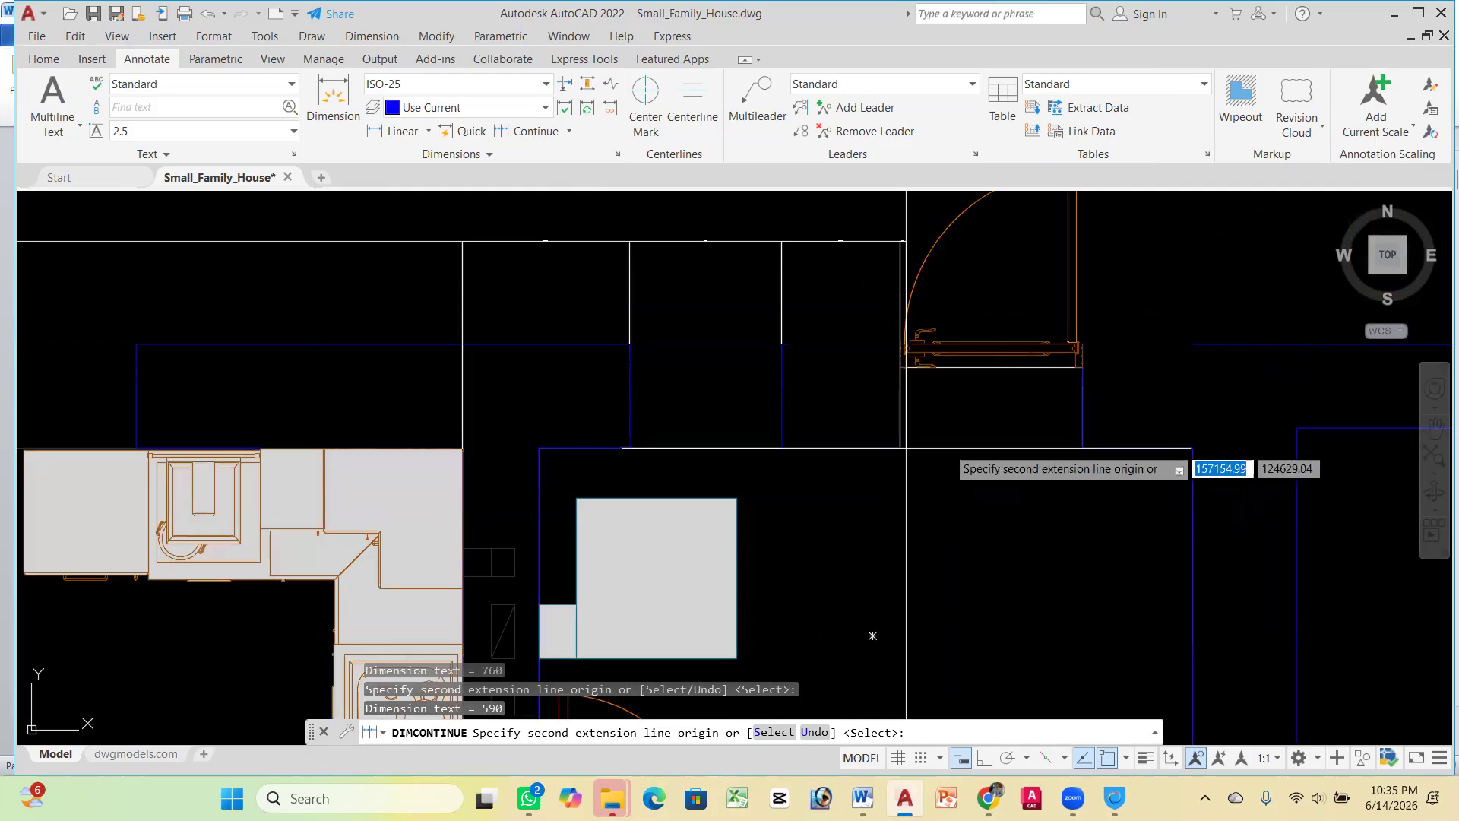
click(1079, 448)
scroll(1075, 448, down, 4)
click(1059, 461)
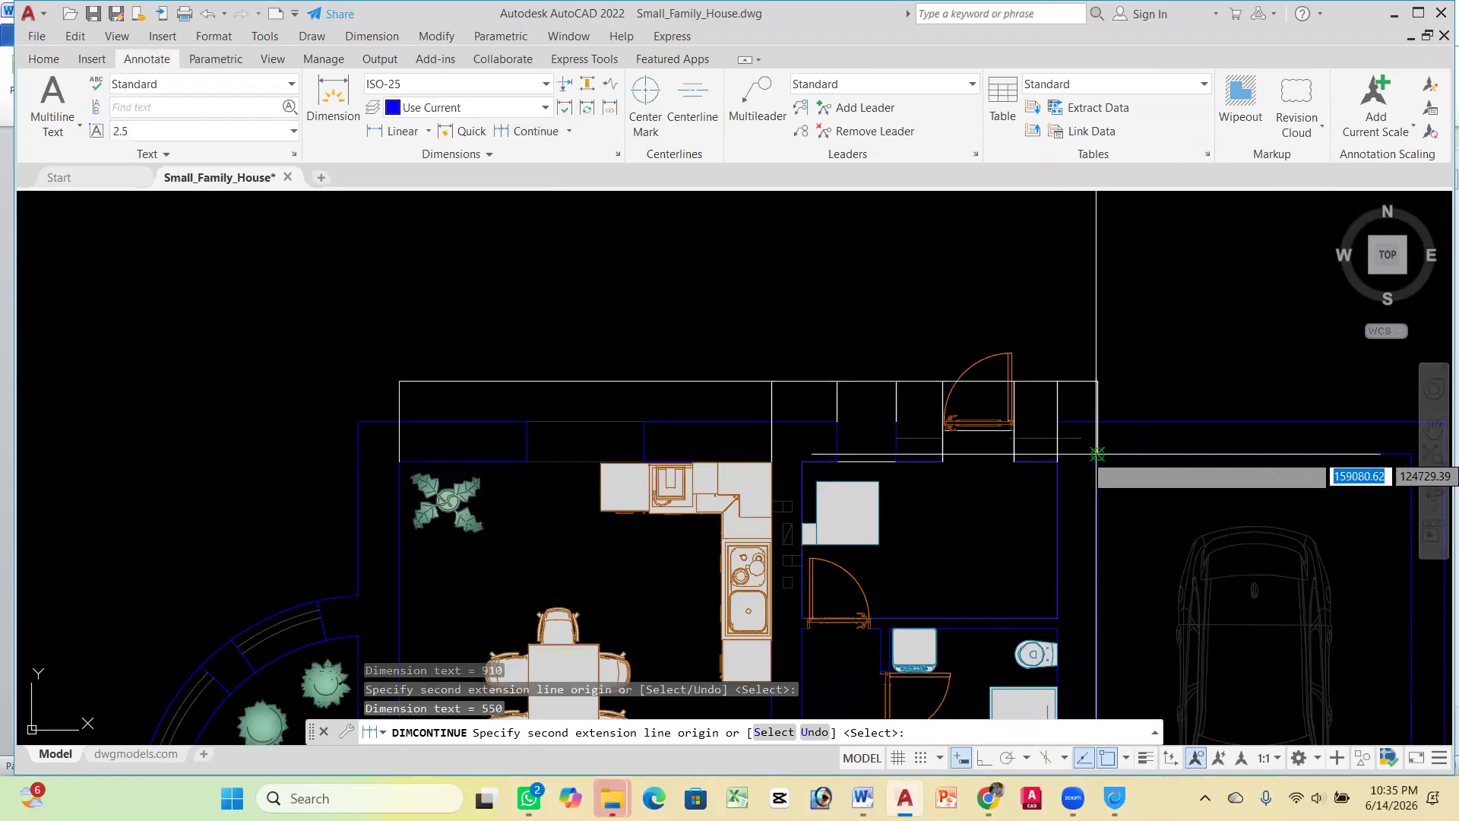
click(1096, 454)
scroll(859, 441, down, 4)
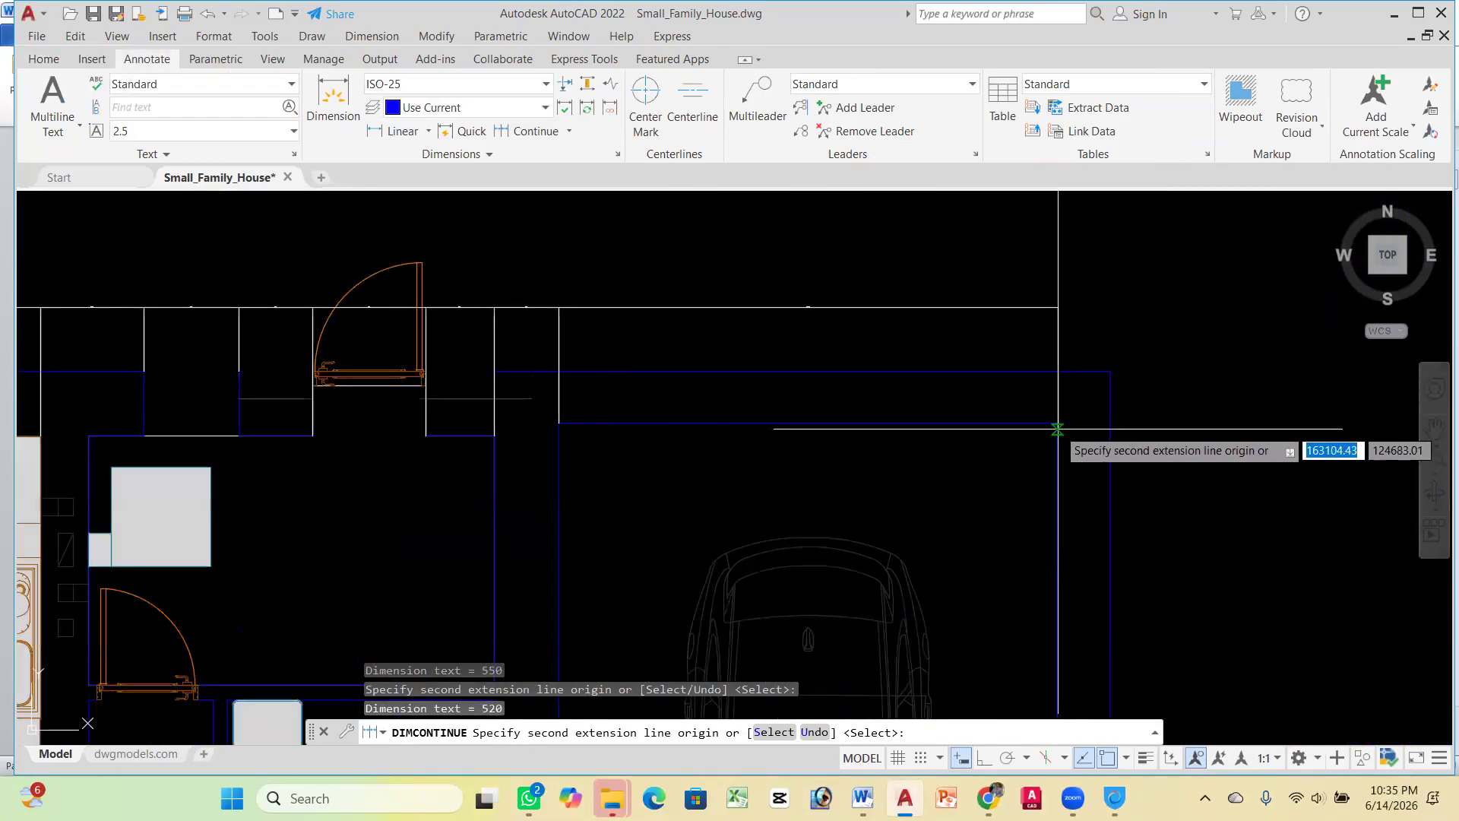
click(1057, 423)
click(1109, 371)
key(Escape)
scroll(1095, 319, up, 8)
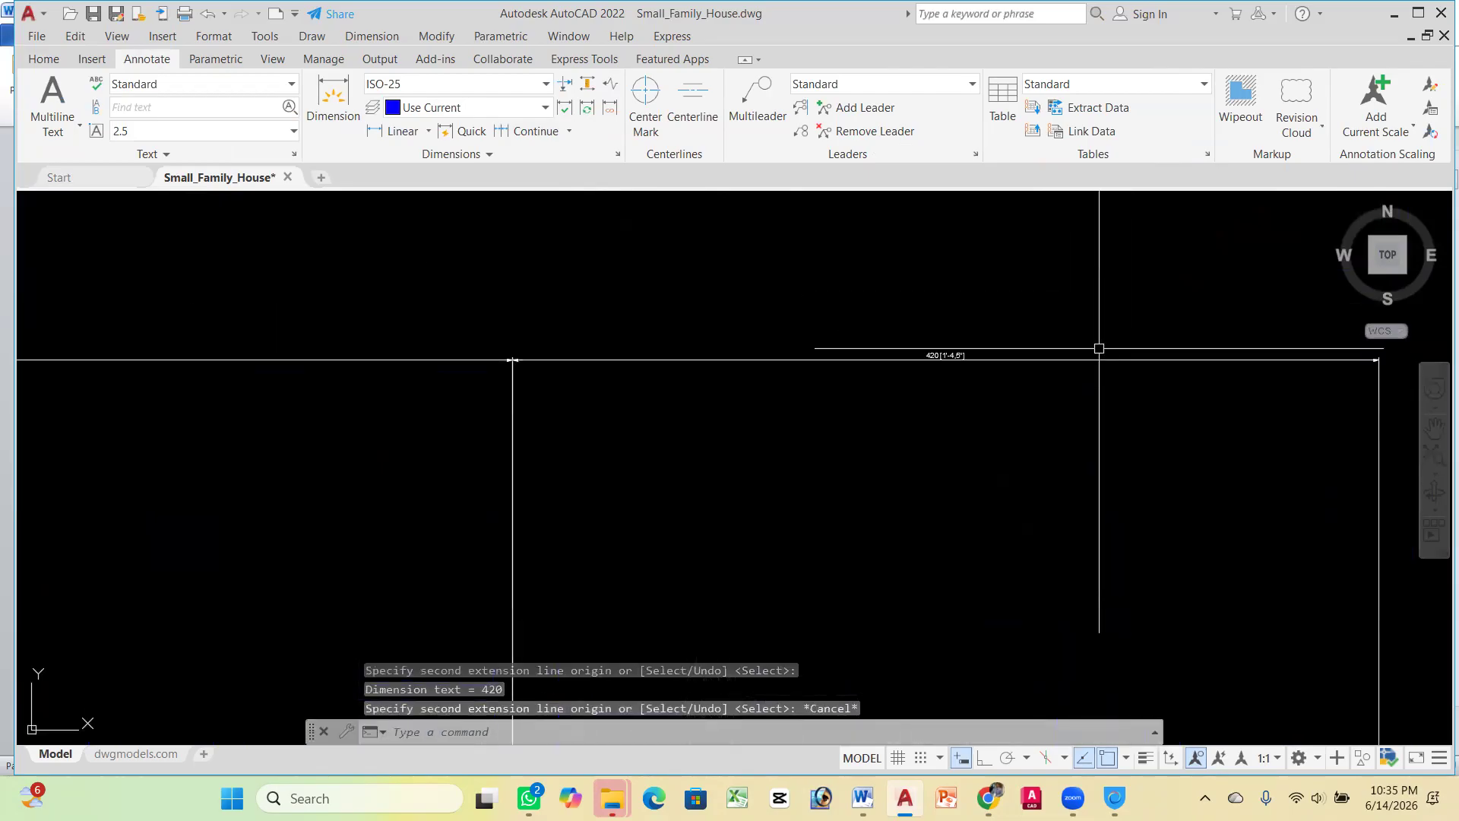
scroll(951, 369, up, 3)
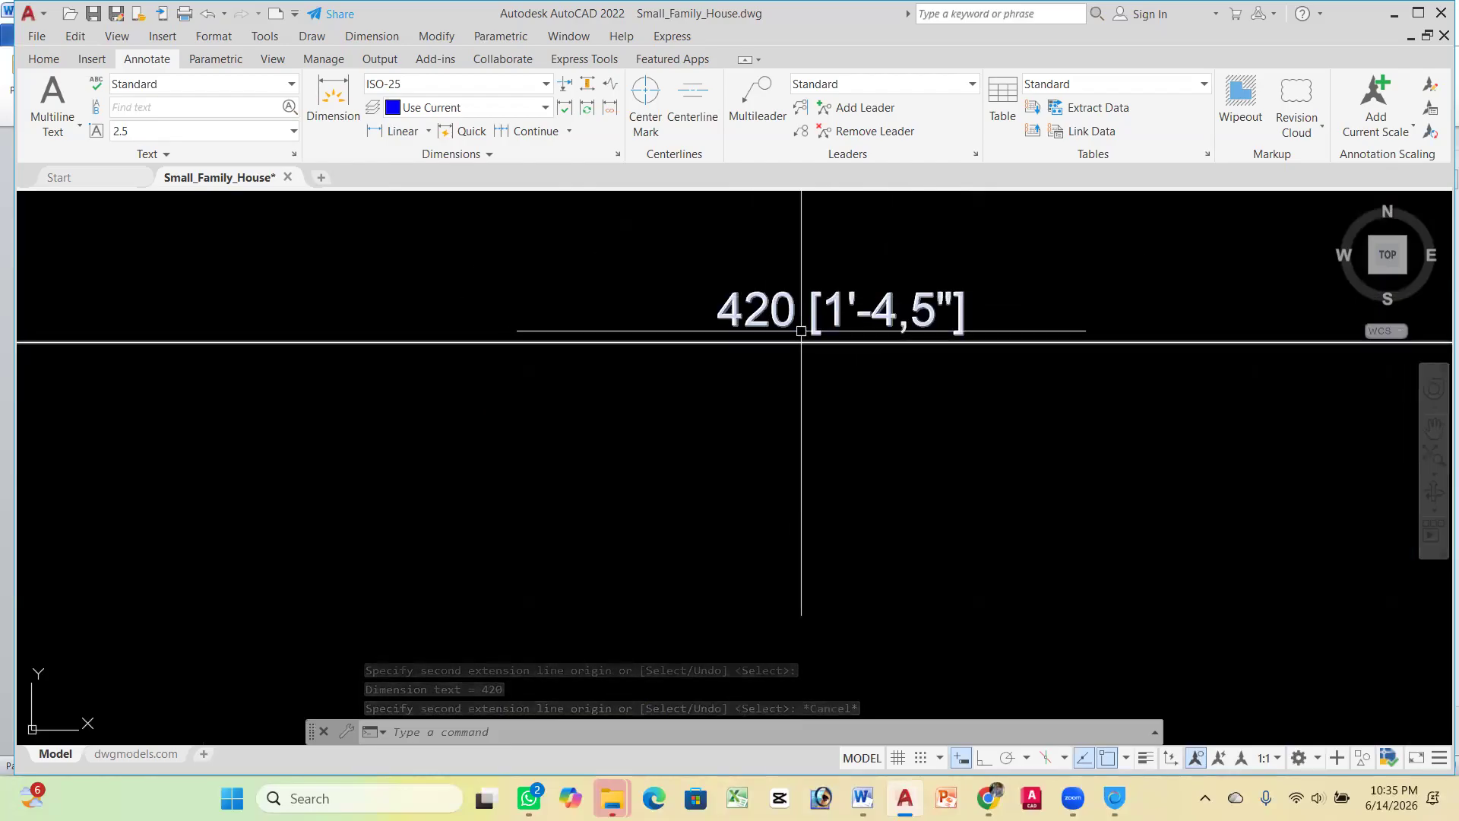
scroll(1049, 506, down, 5)
scroll(1003, 401, down, 3)
scroll(971, 387, up, 3)
scroll(965, 375, down, 2)
scroll(966, 361, up, 2)
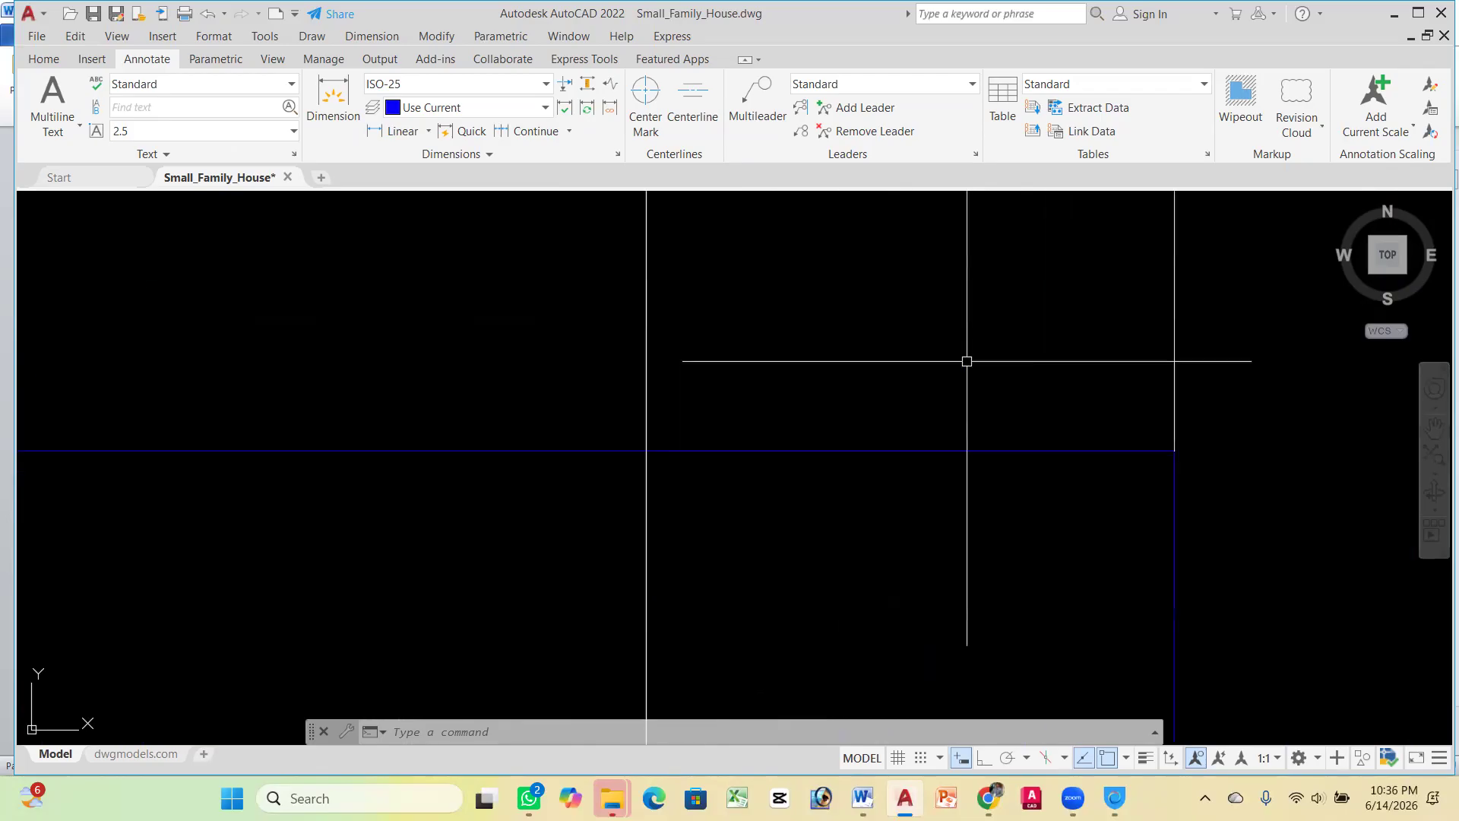
scroll(903, 372, down, 2)
scroll(900, 342, up, 3)
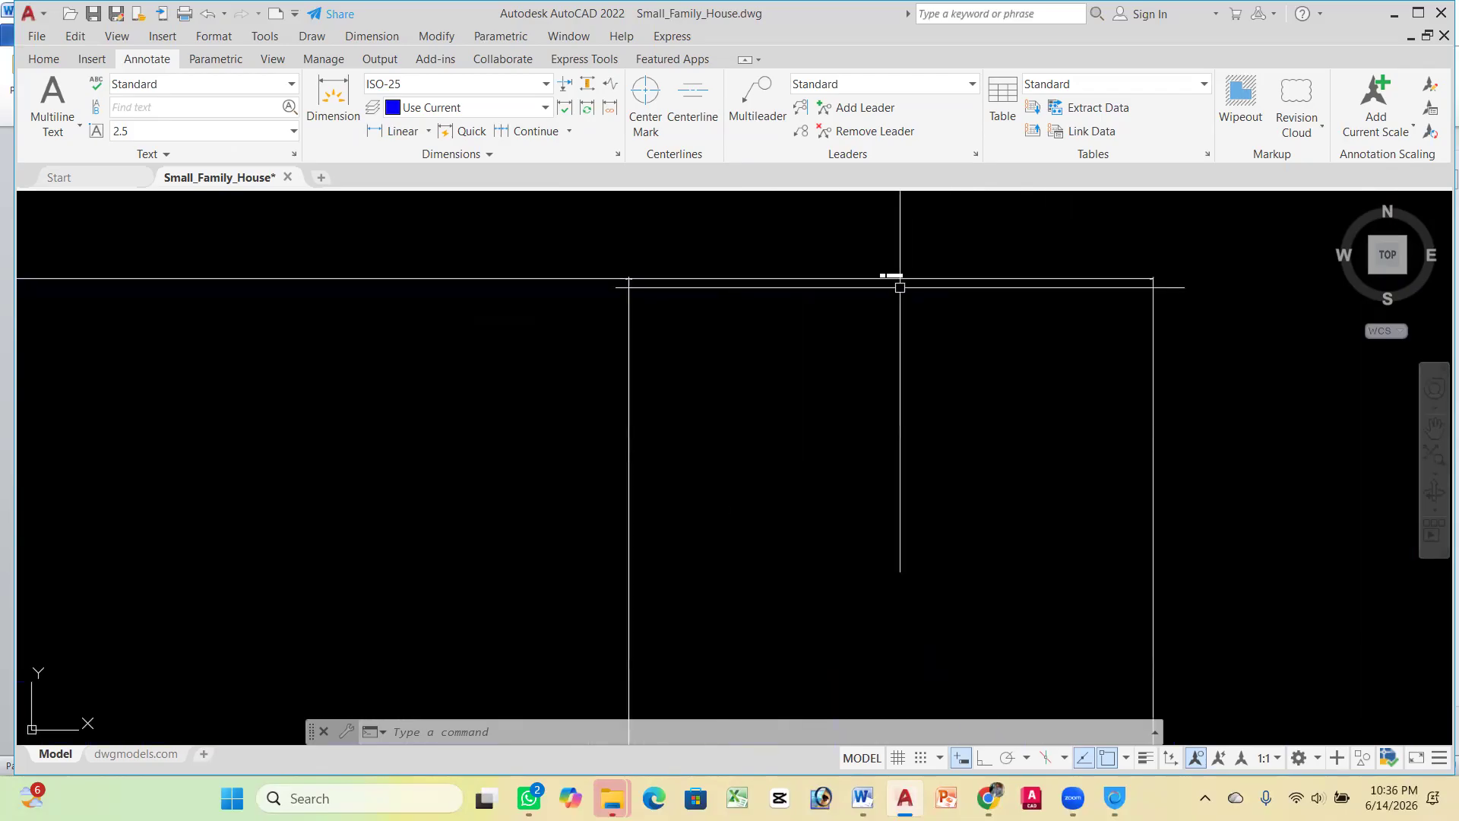
scroll(1087, 406, up, 4)
scroll(833, 365, down, 2)
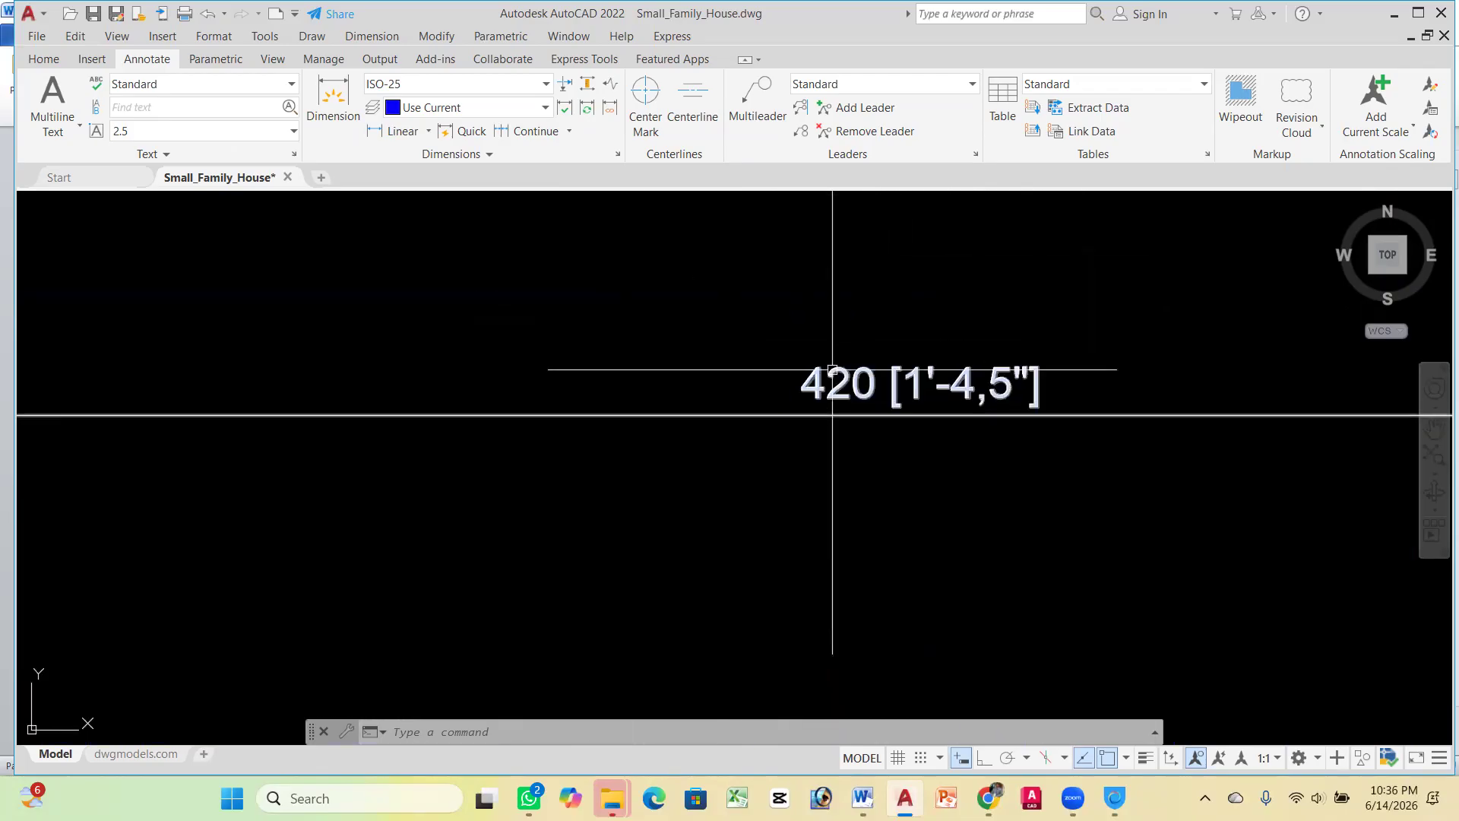
scroll(1031, 406, up, 3)
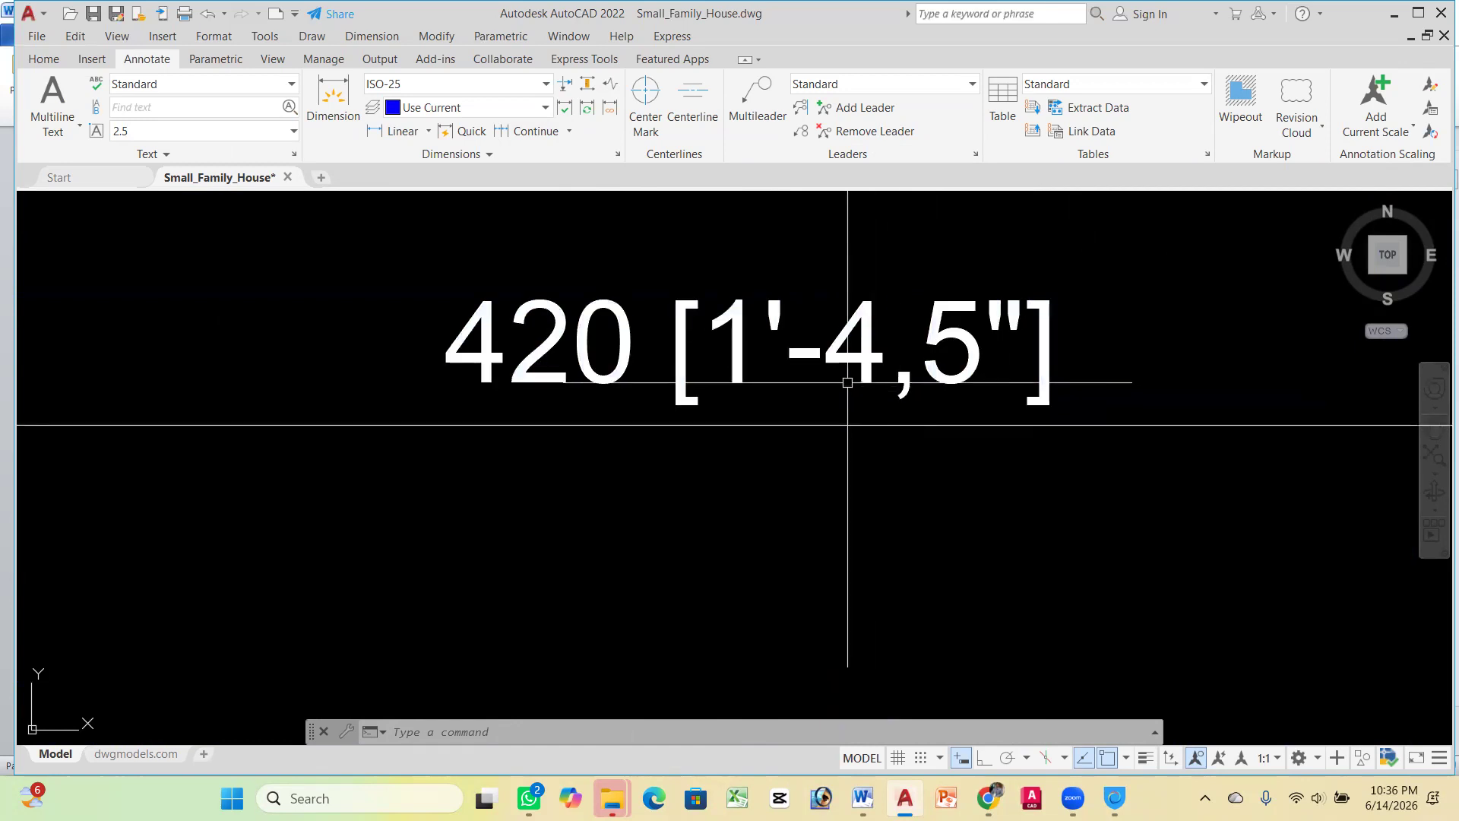
scroll(988, 289, down, 3)
scroll(938, 275, up, 3)
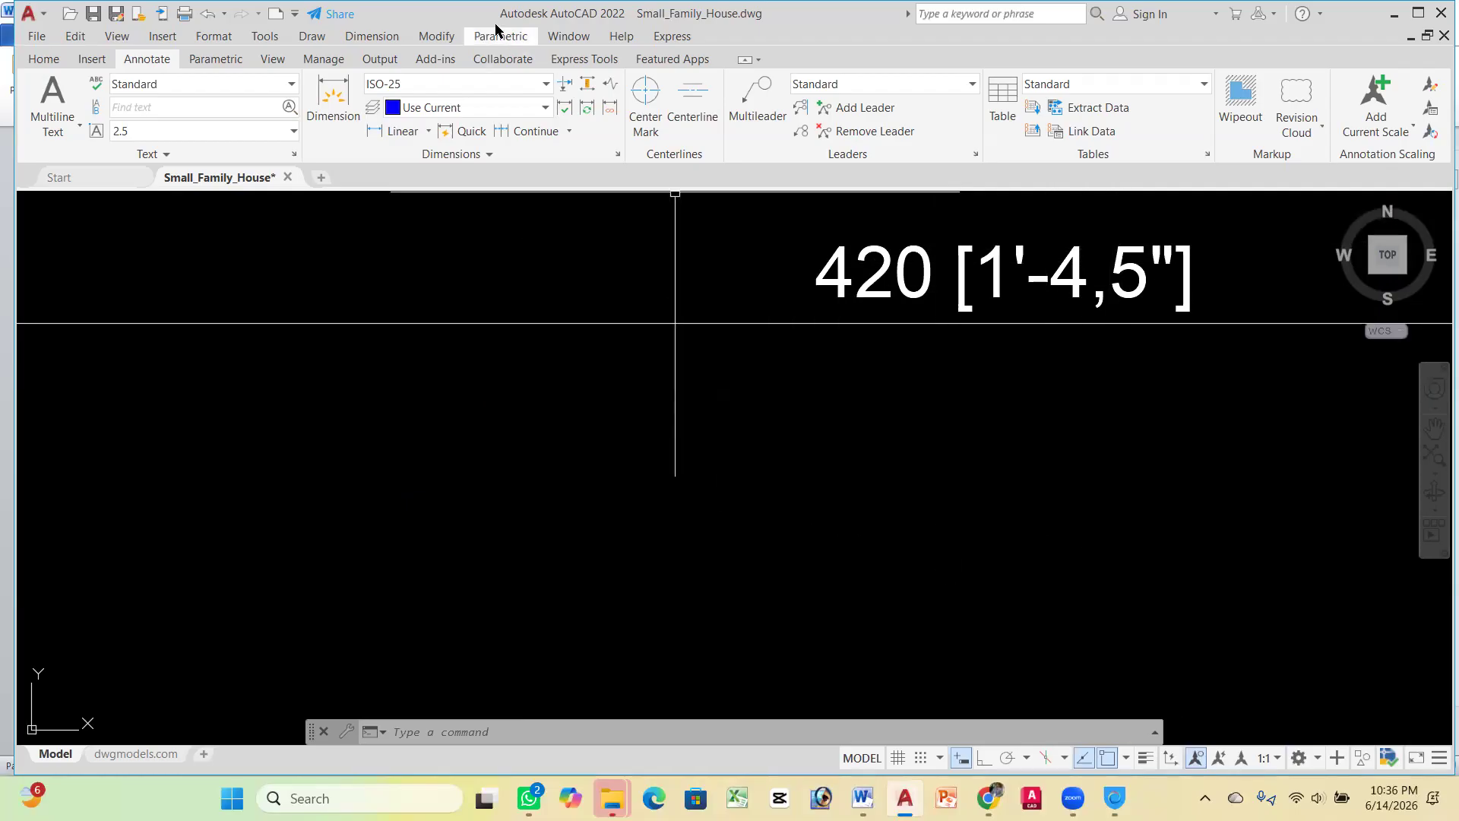
Change ISO-25 alternate unit precision to 0'-0.00" so the dimension reads 420 [1'-4,54"]
key(Escape)
text(d)
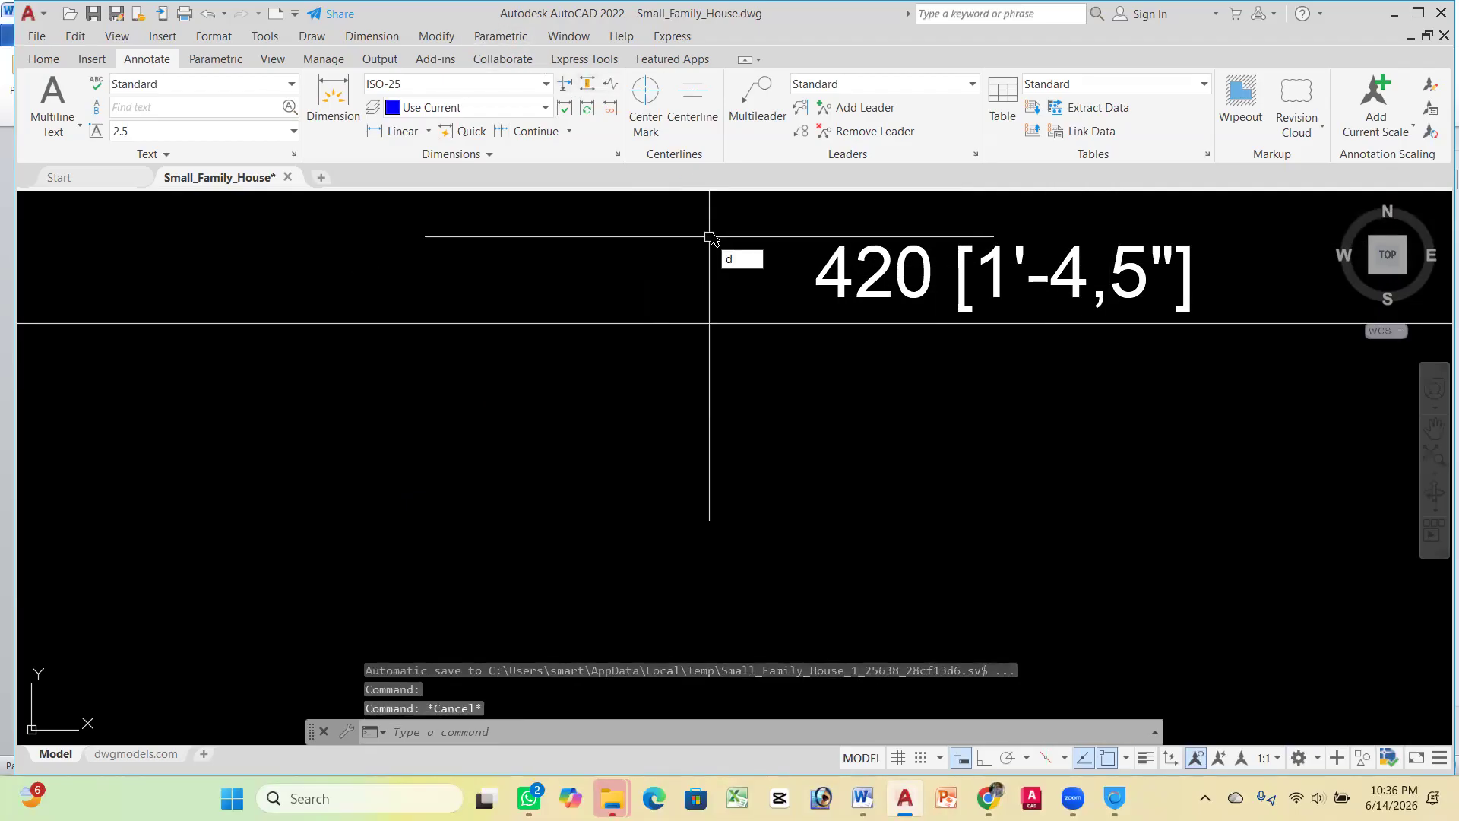
key(Return)
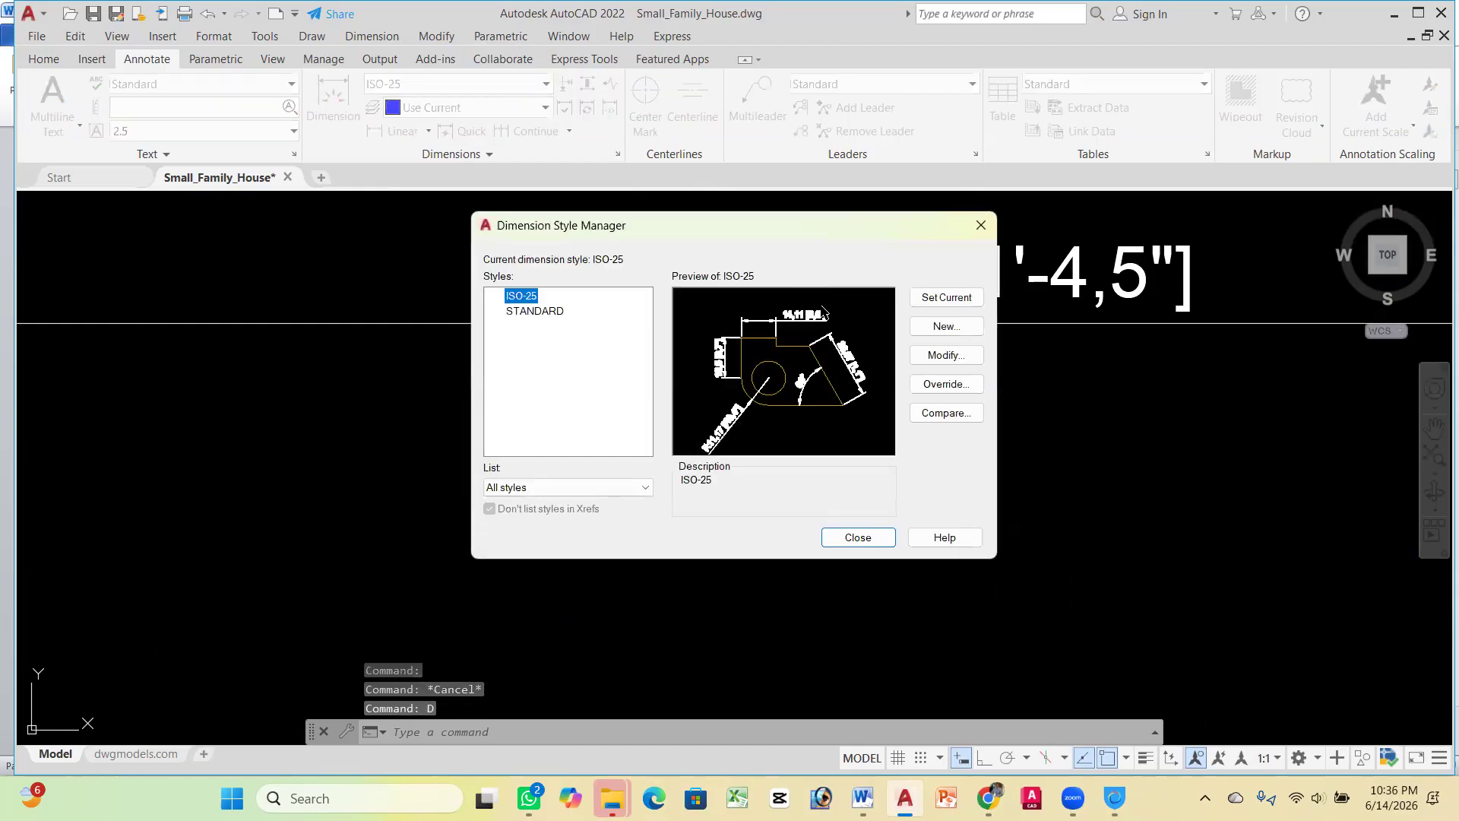
click(947, 356)
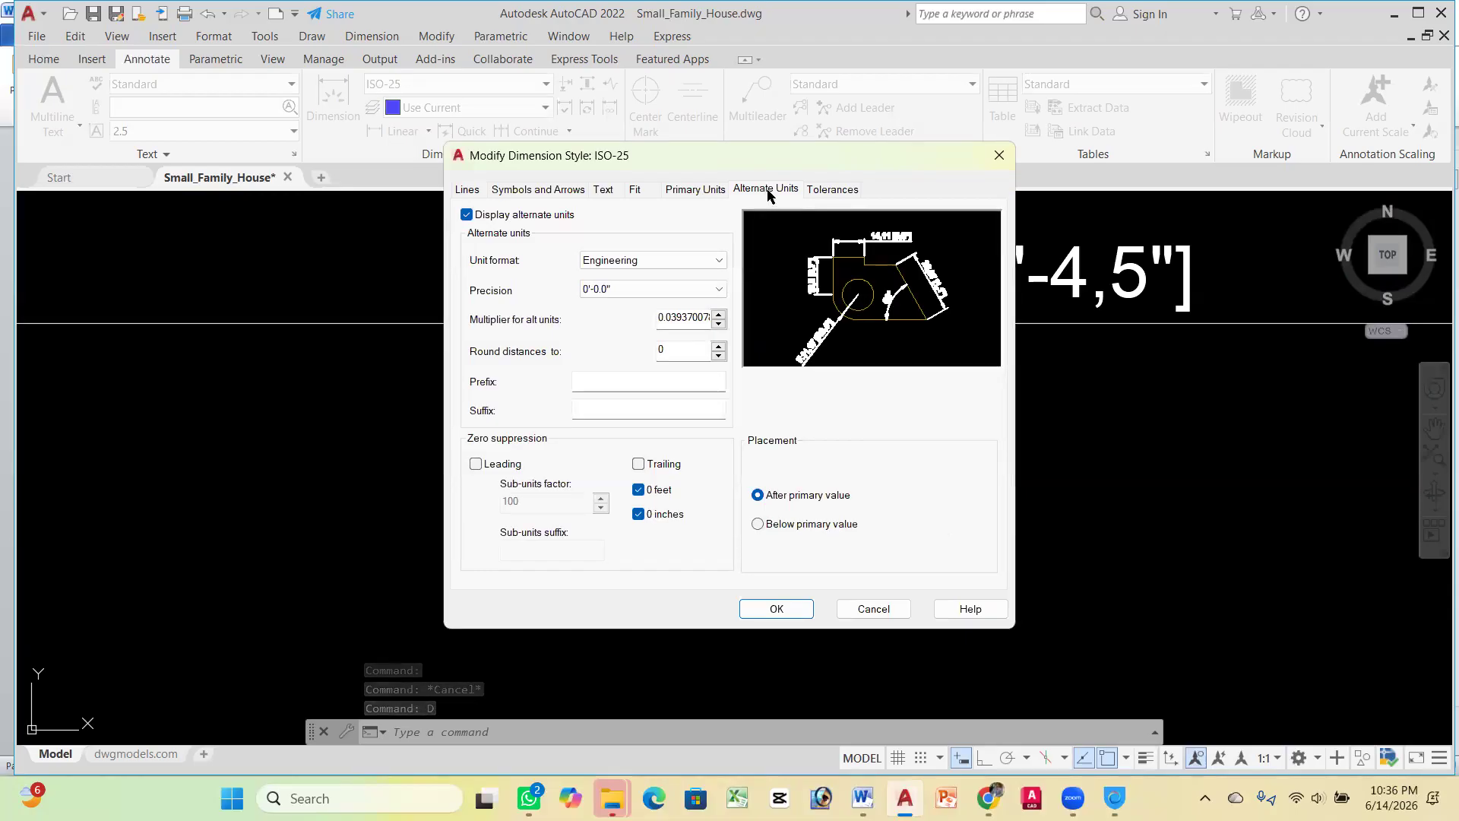
click(649, 288)
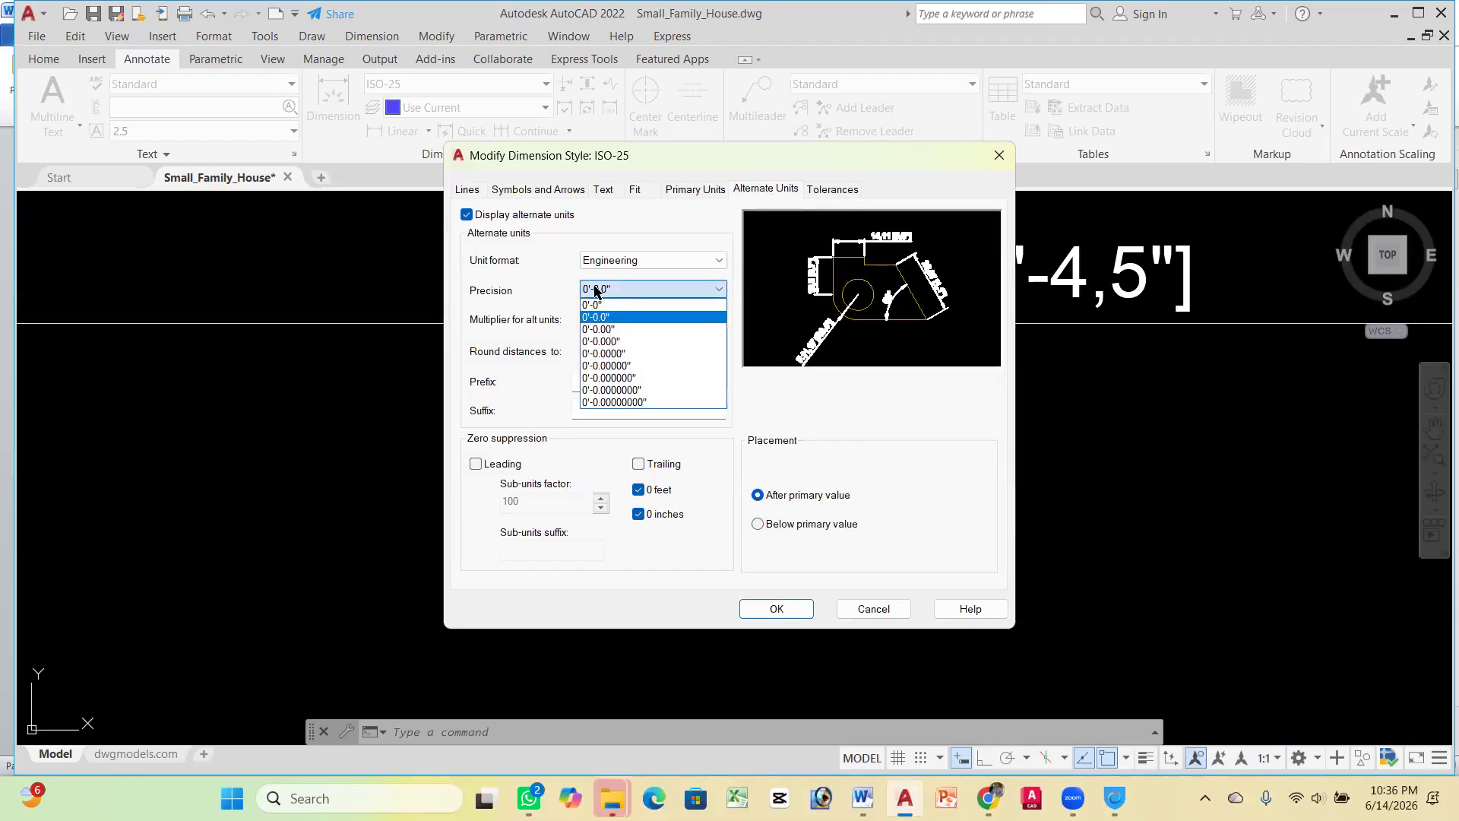
click(622, 329)
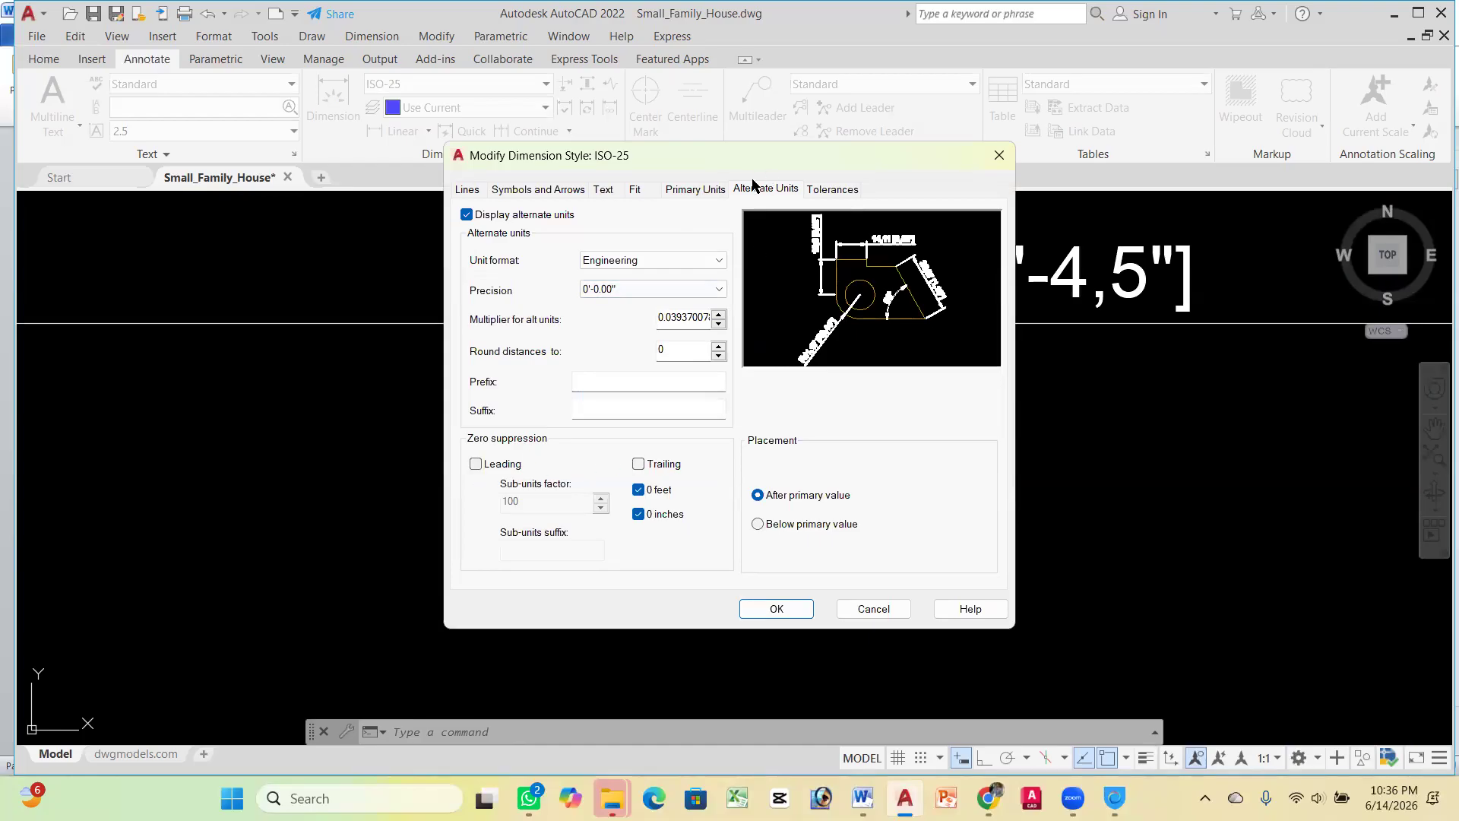
click(808, 606)
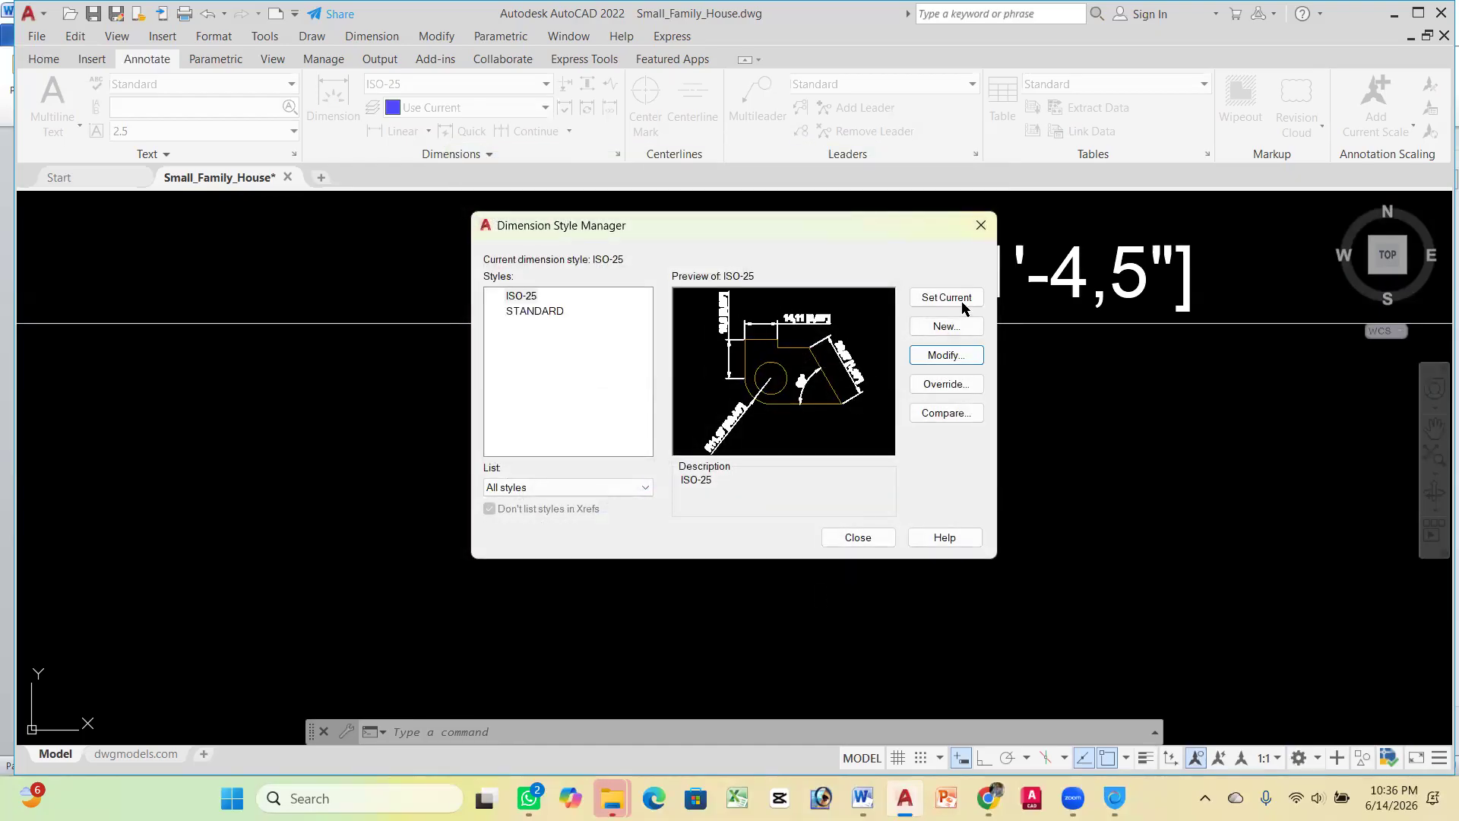
click(865, 542)
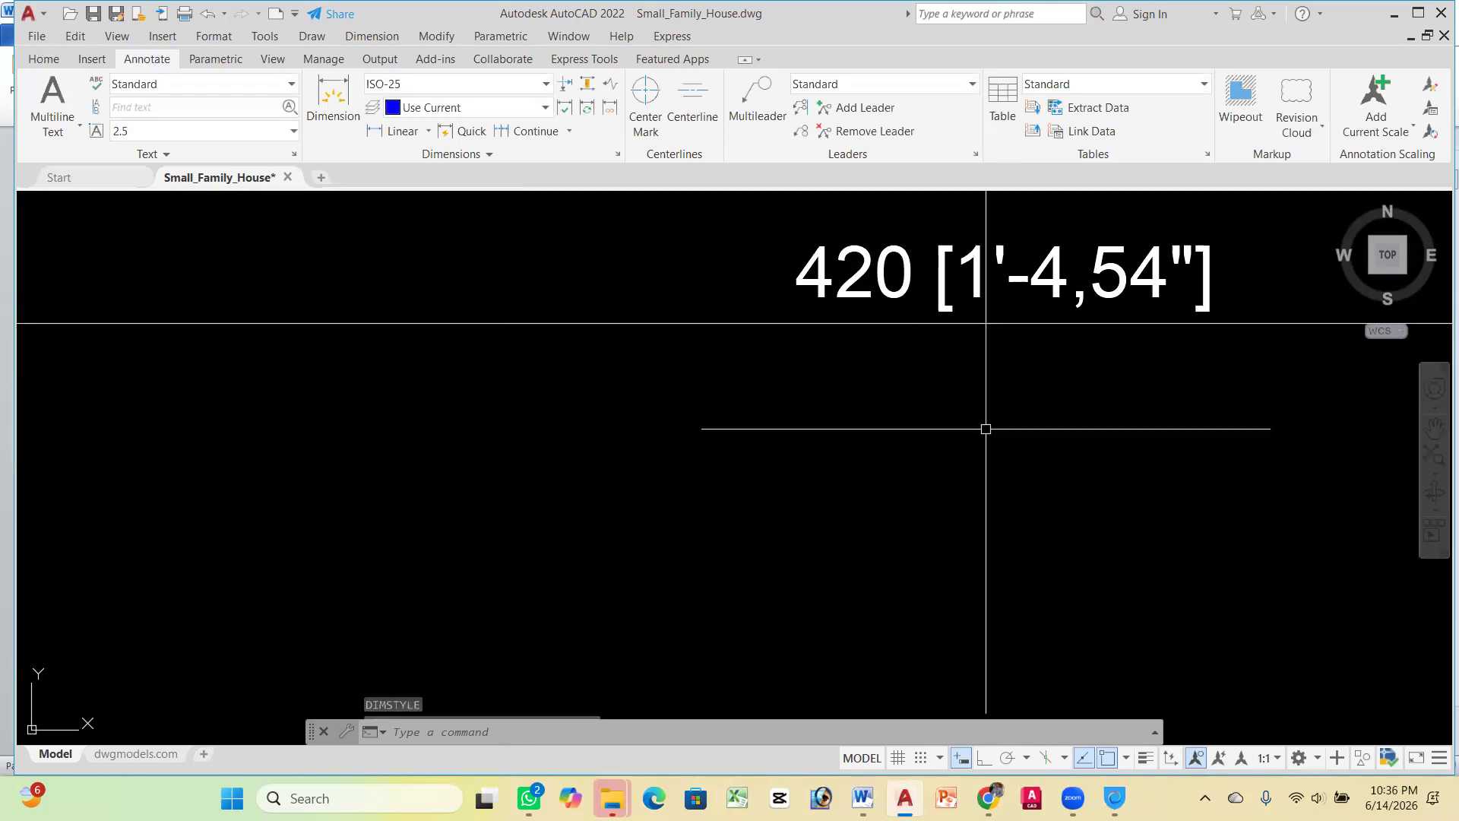
scroll(1060, 278, up, 4)
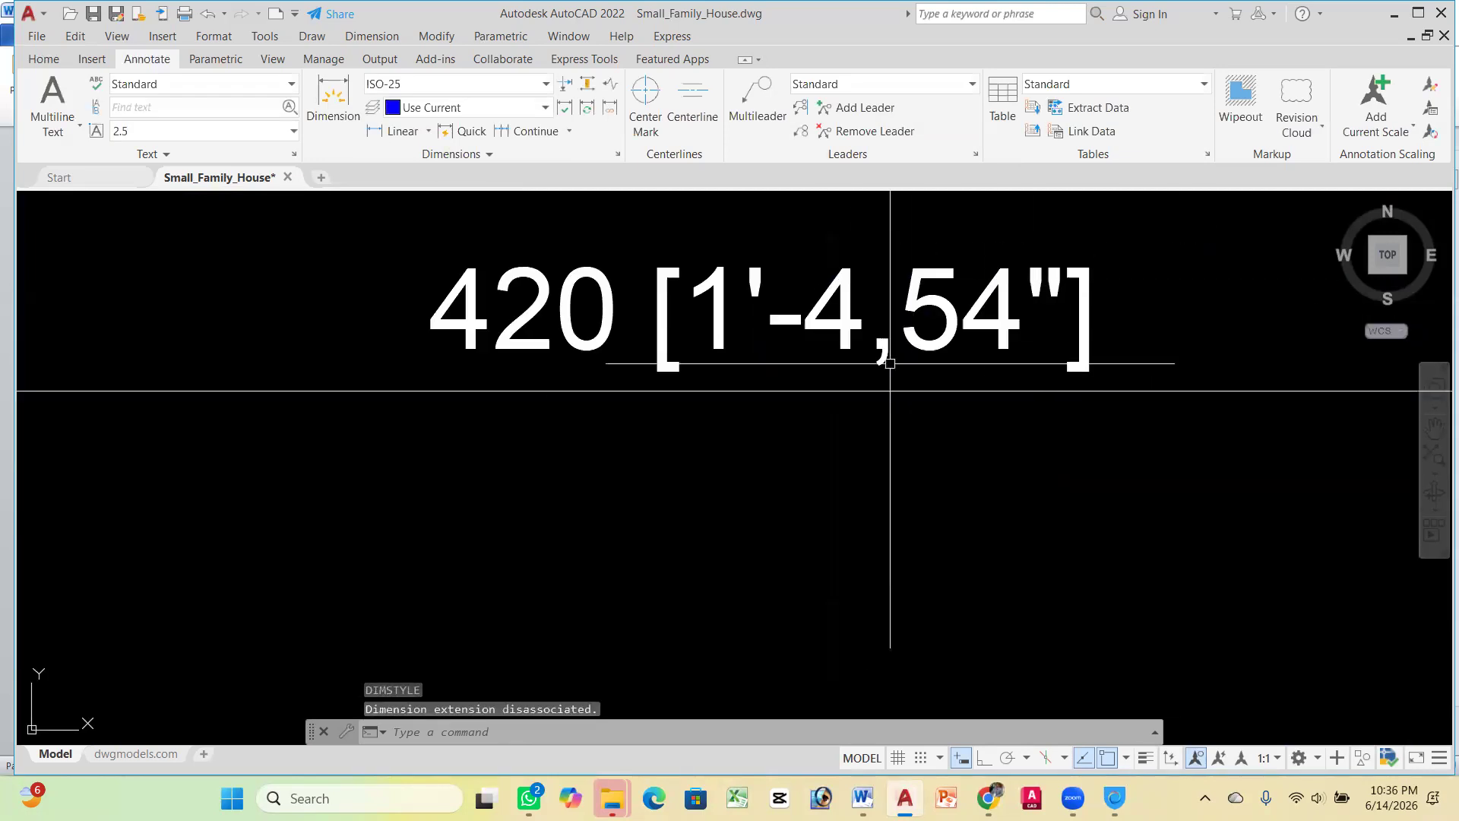
scroll(1097, 268, down, 5)
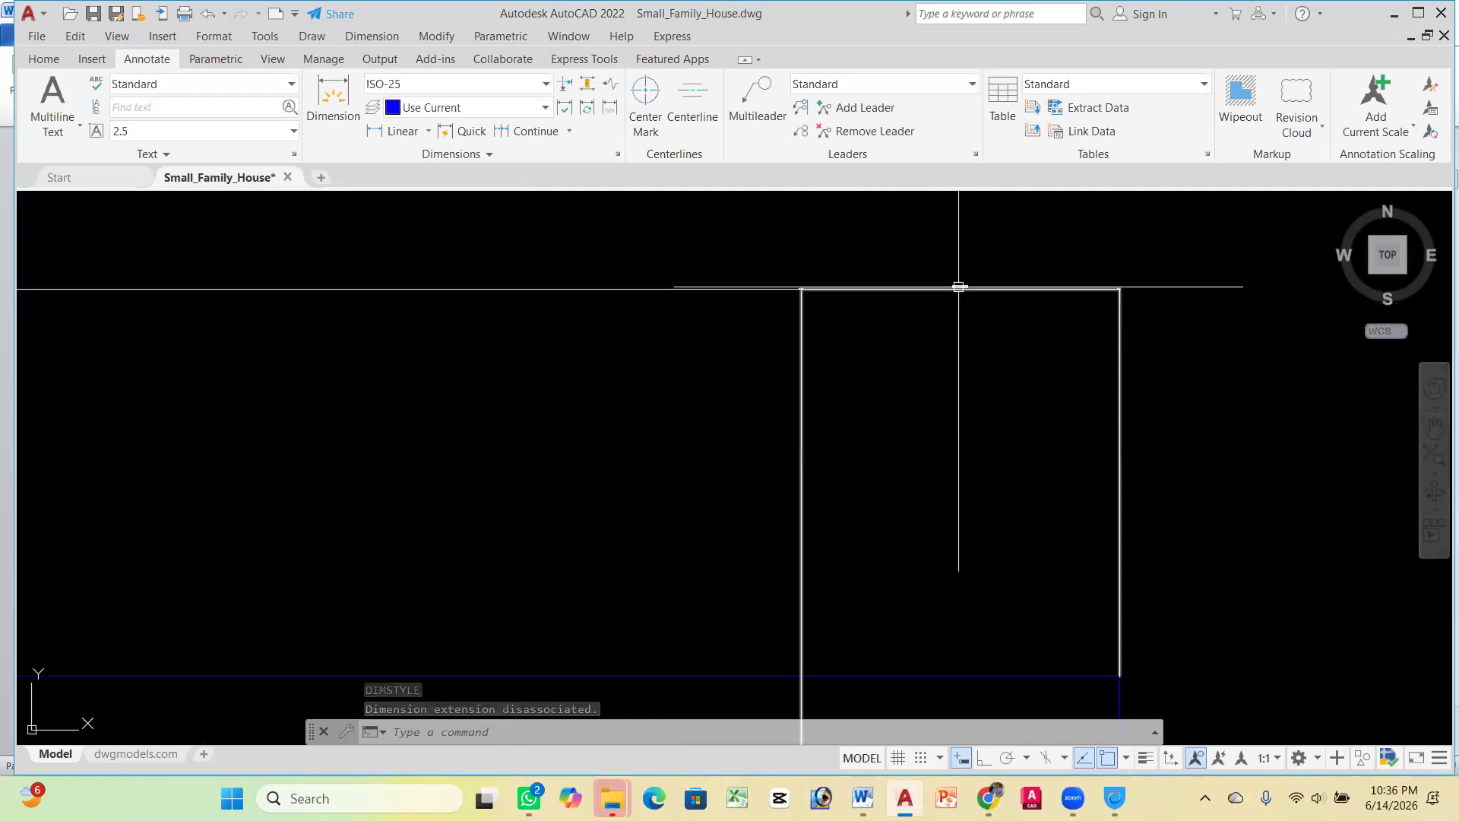
scroll(870, 273, down, 5)
scroll(840, 277, up, 6)
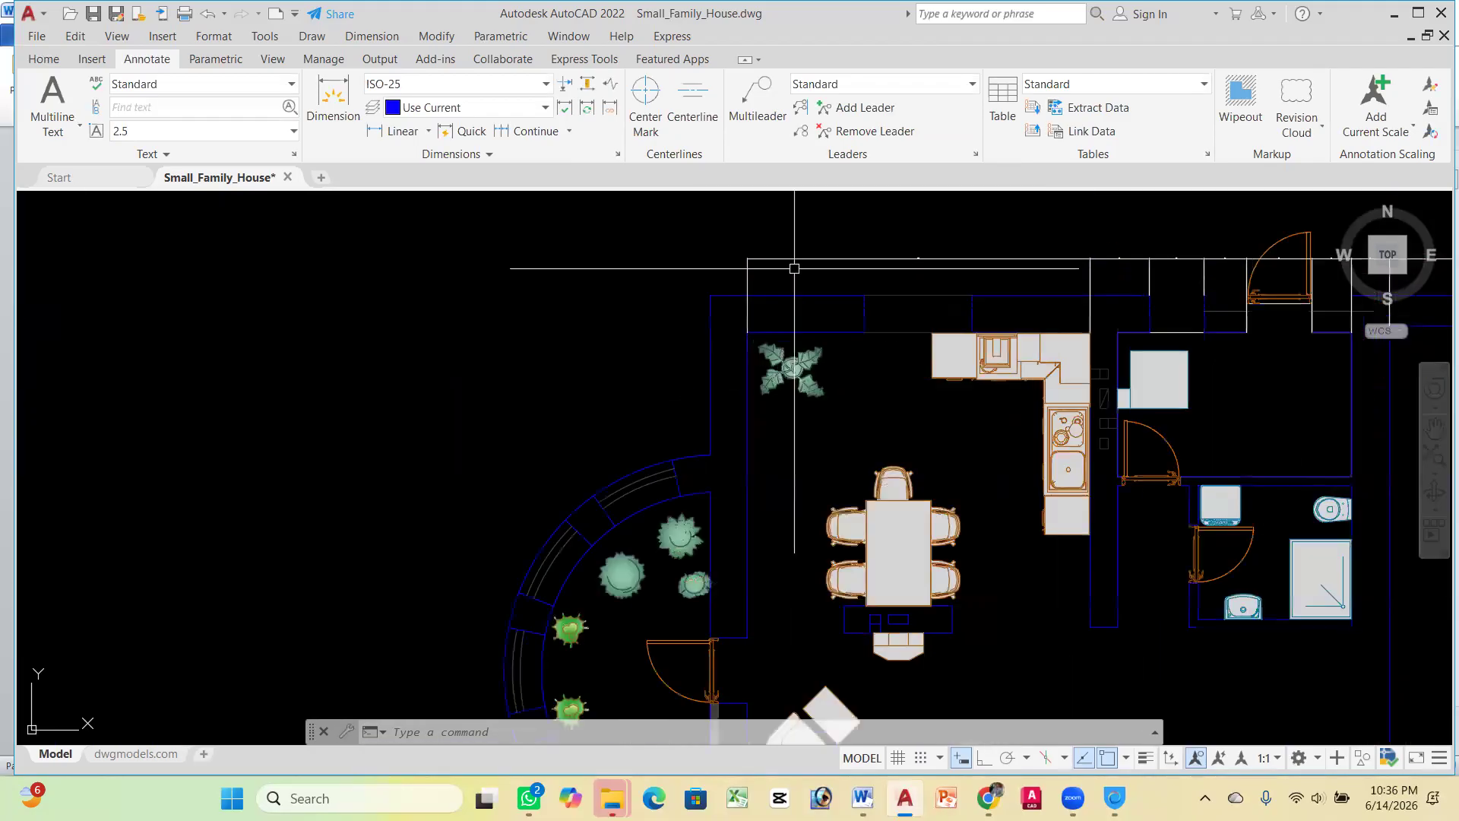
scroll(749, 271, down, 3)
click(601, 281)
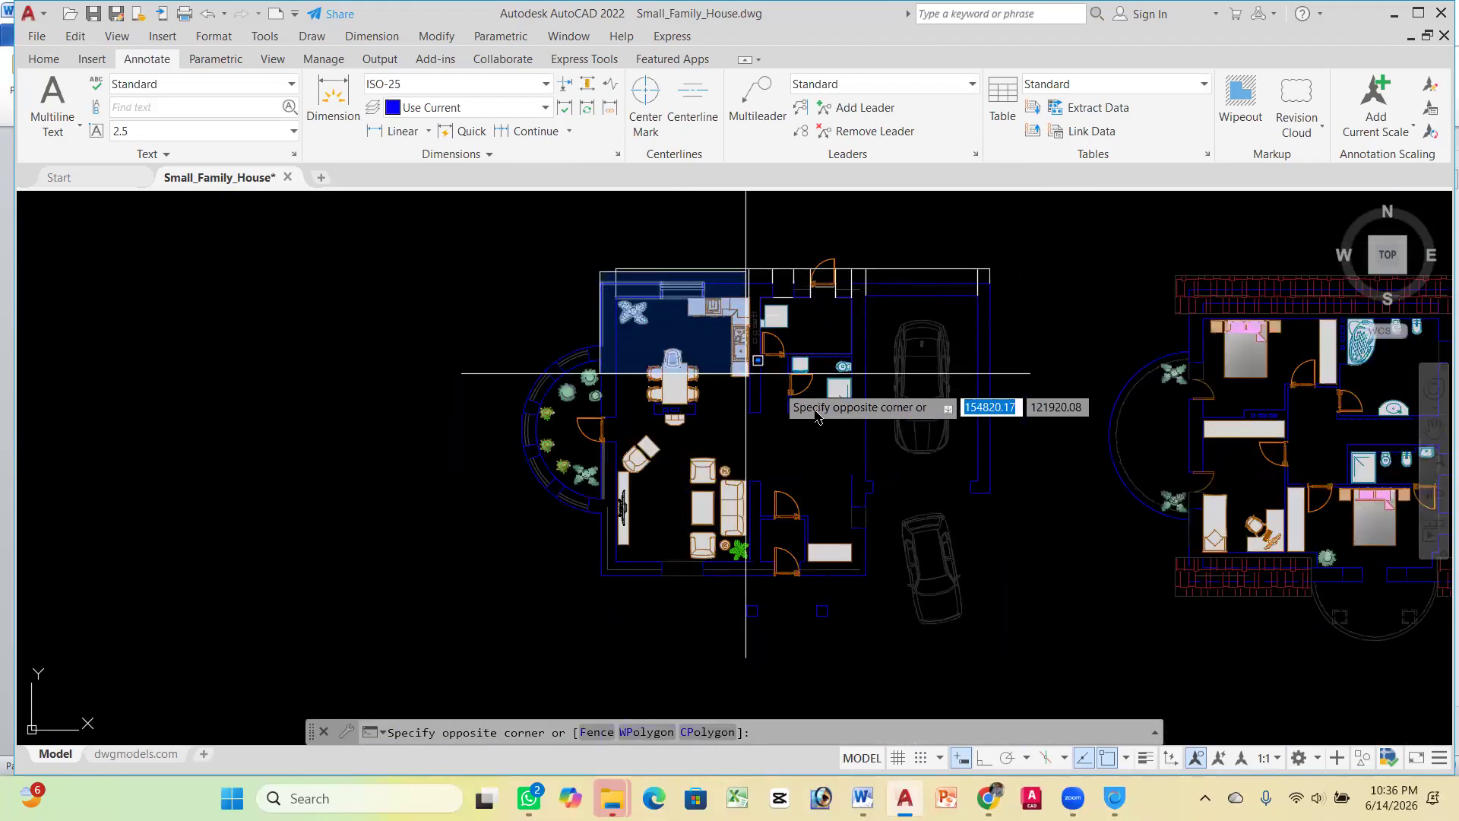
key(Escape)
scroll(638, 265, up, 5)
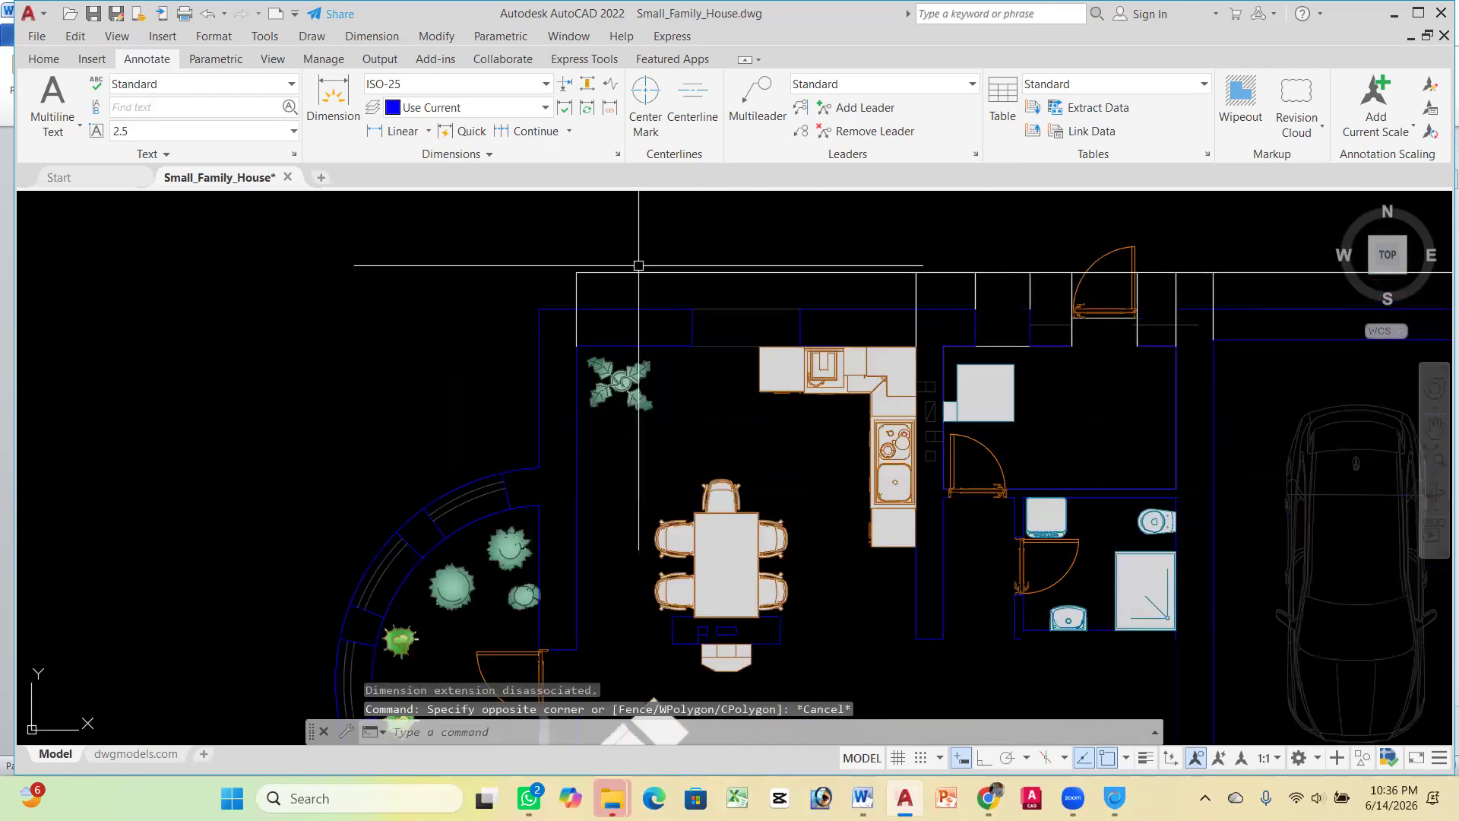
scroll(622, 251, down, 6)
scroll(673, 268, up, 4)
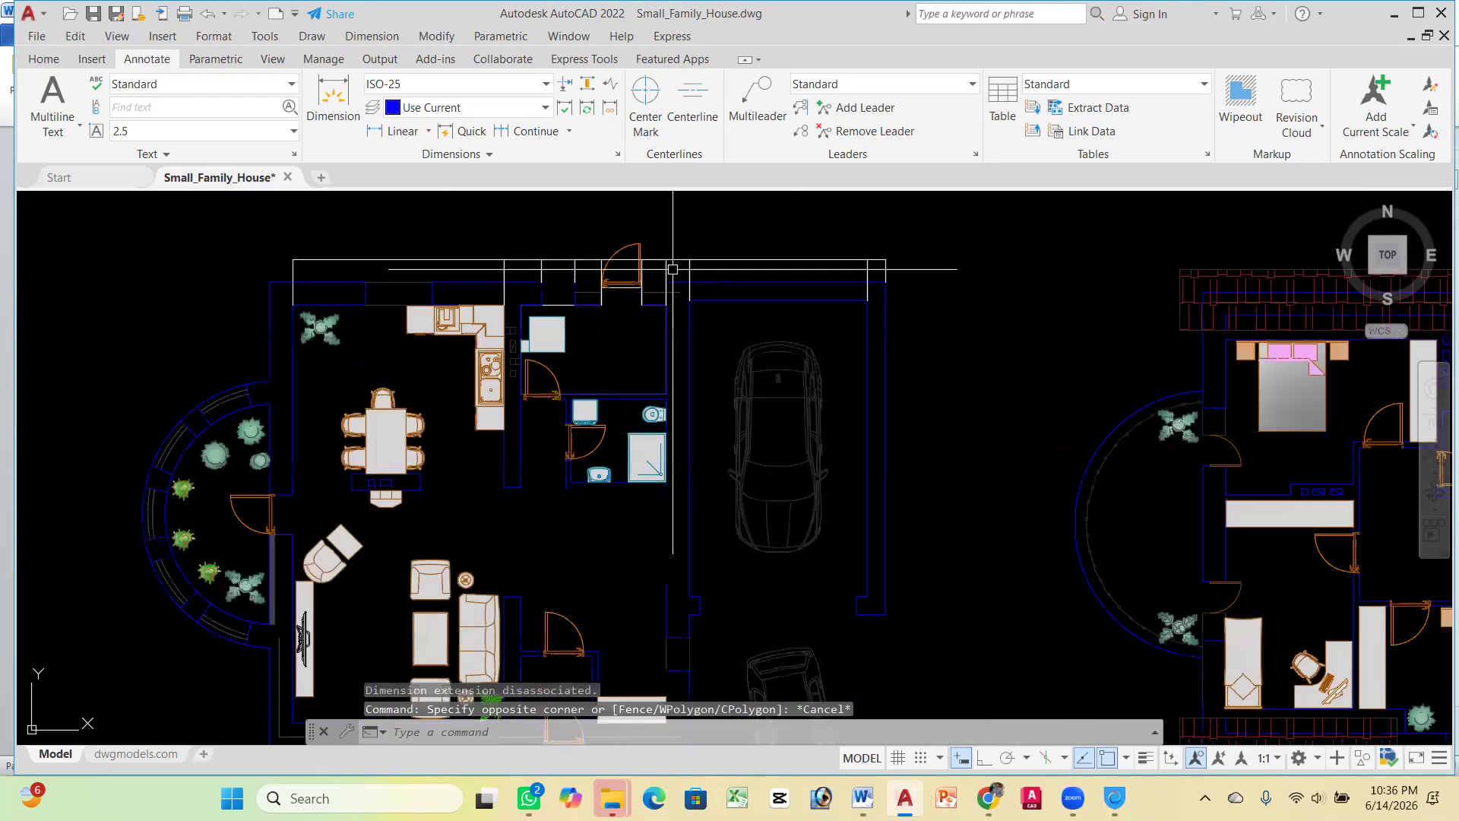
scroll(526, 263, up, 6)
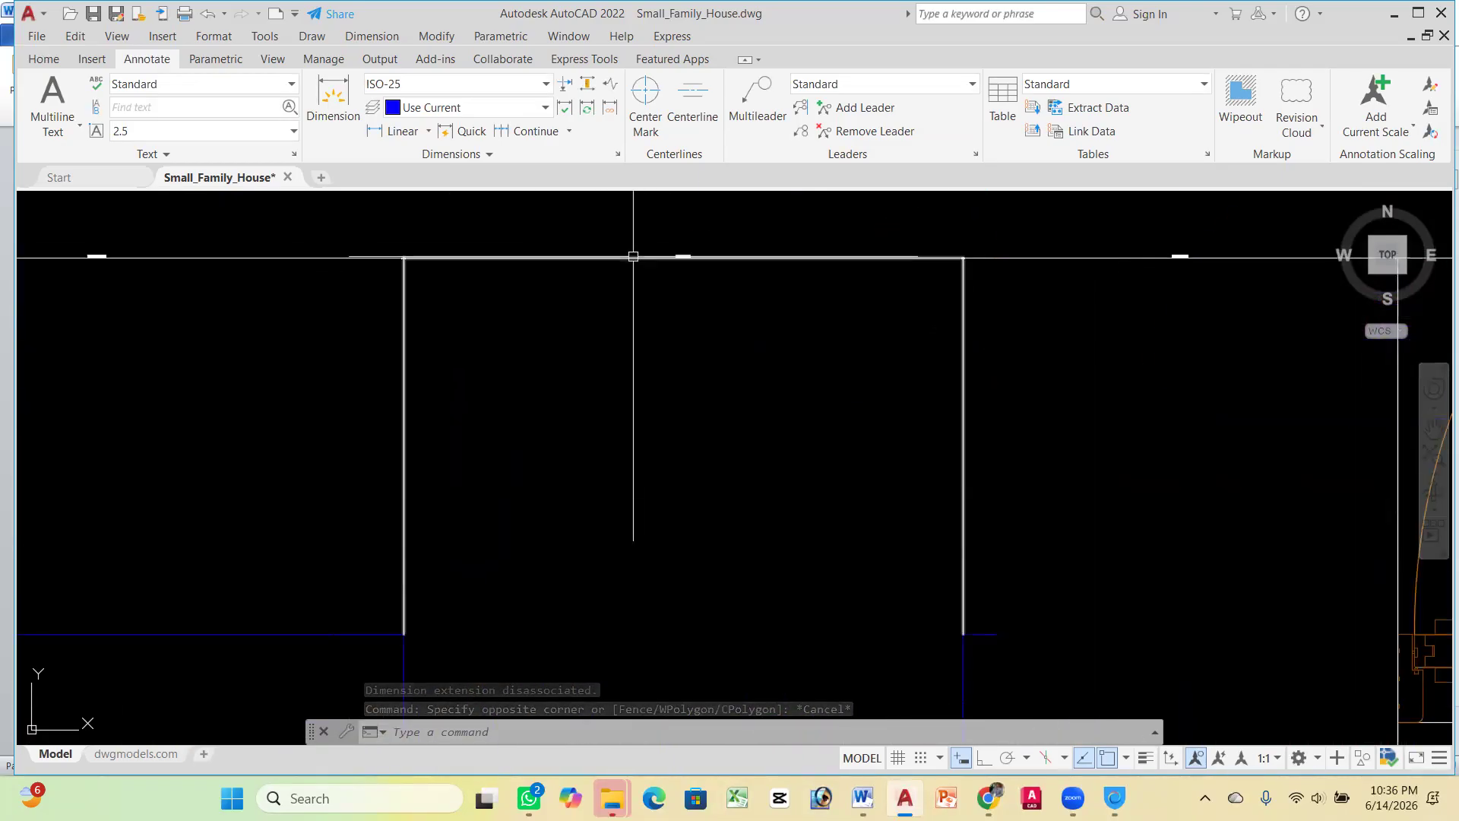
scroll(609, 361, up, 6)
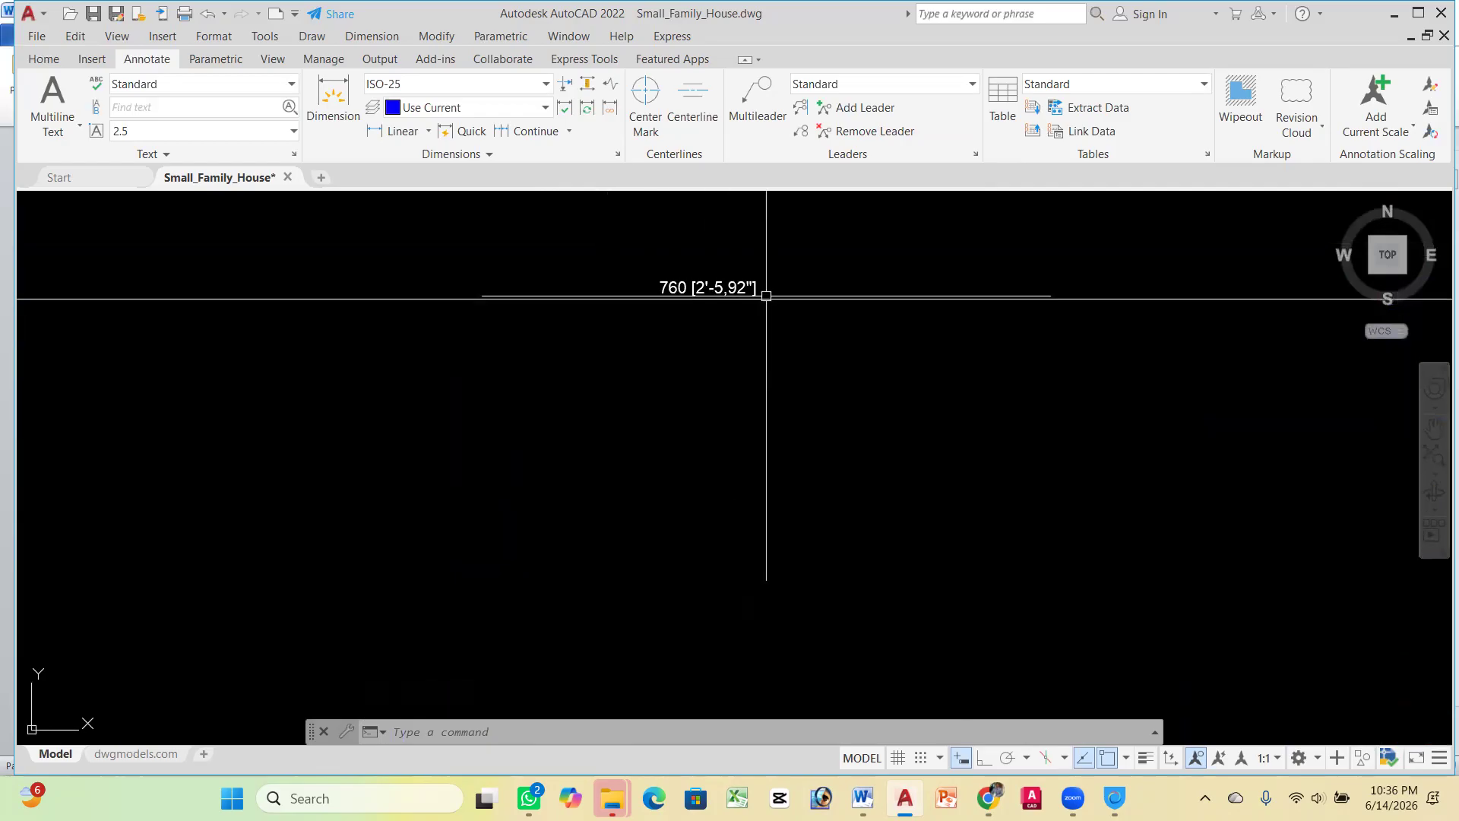
scroll(783, 284, down, 10)
scroll(870, 283, up, 5)
scroll(505, 326, down, 8)
scroll(505, 327, up, 8)
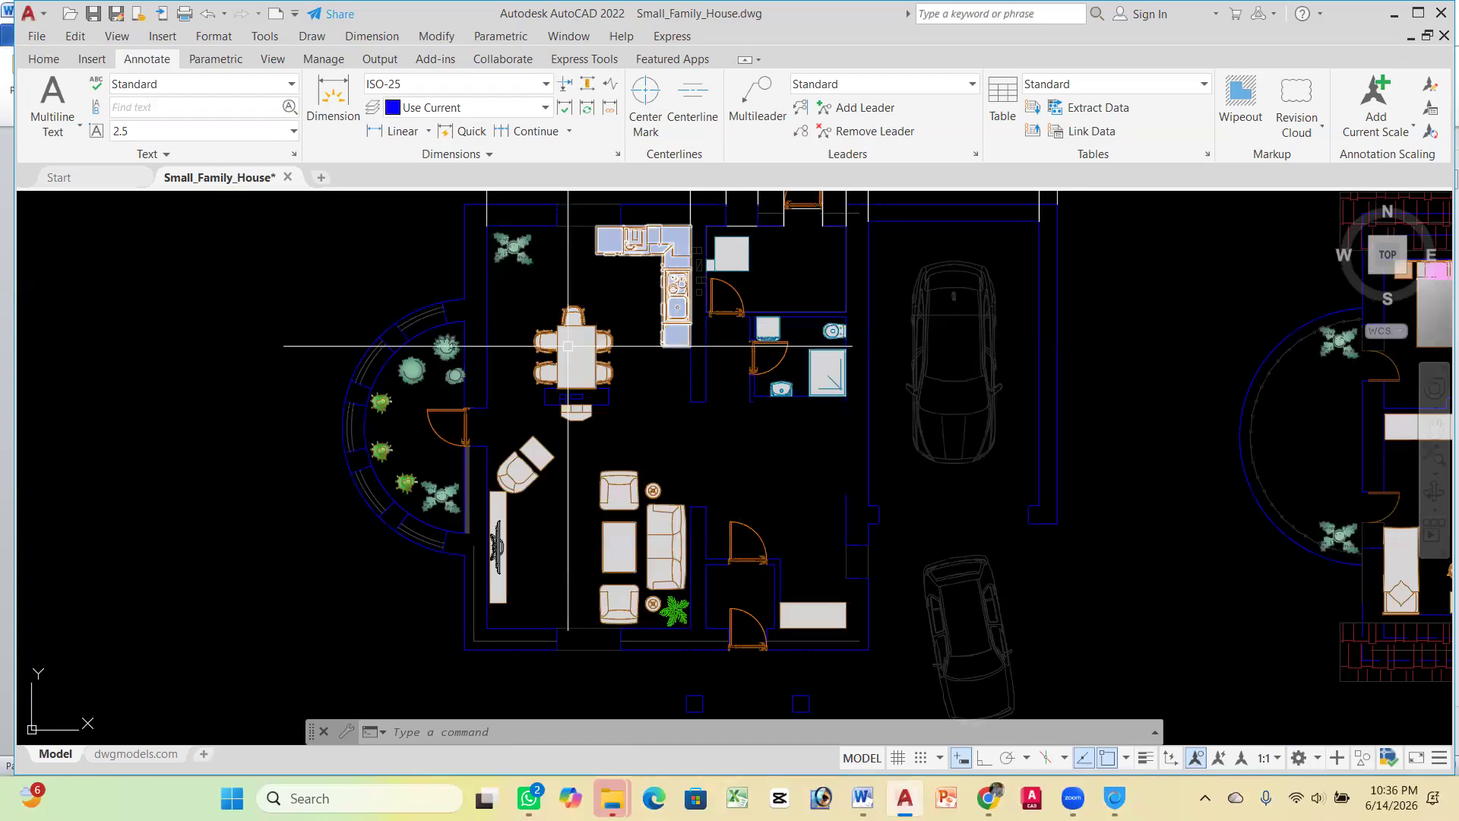
scroll(717, 345, down, 3)
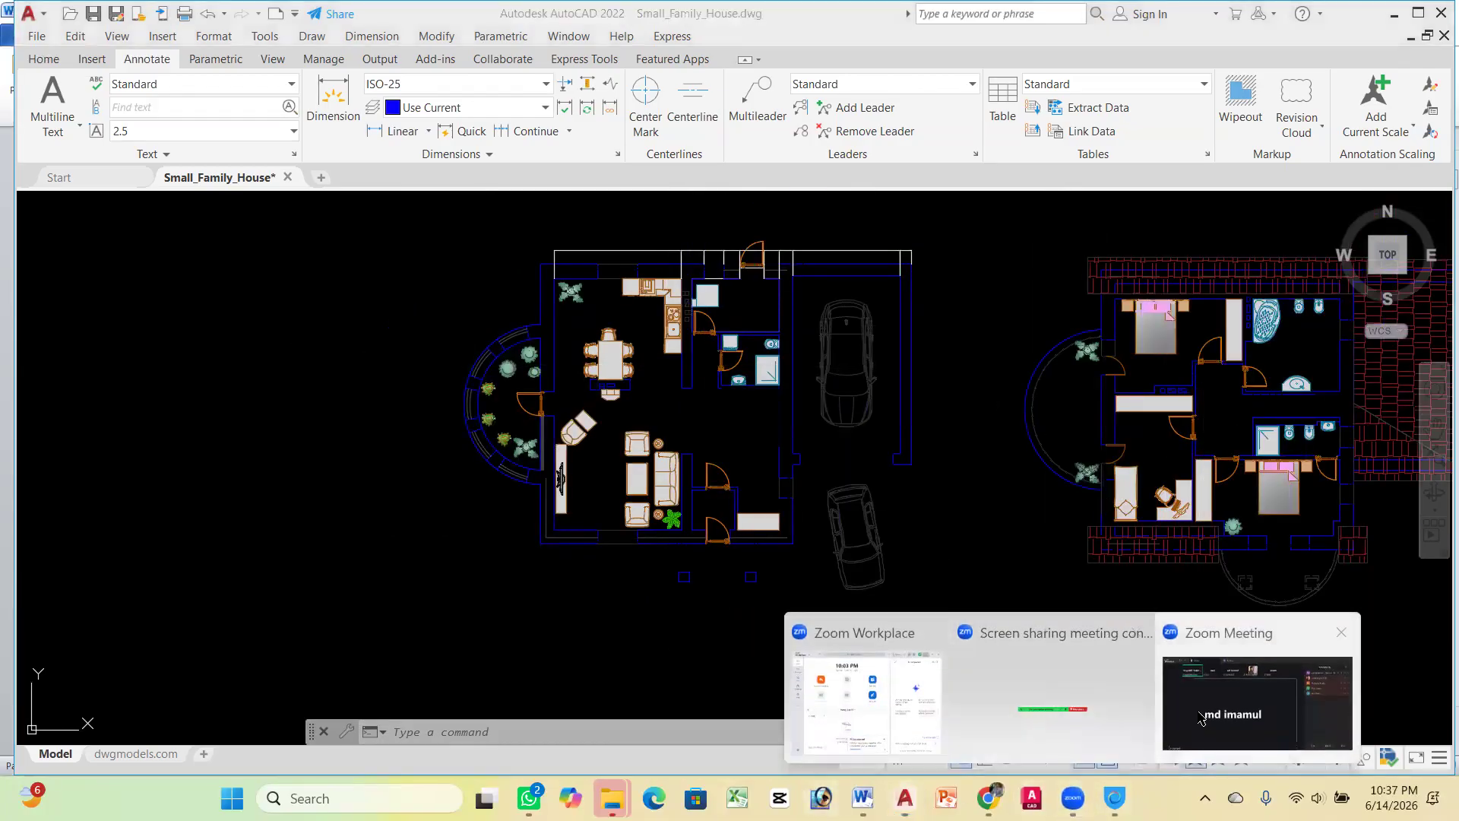
click(1247, 726)
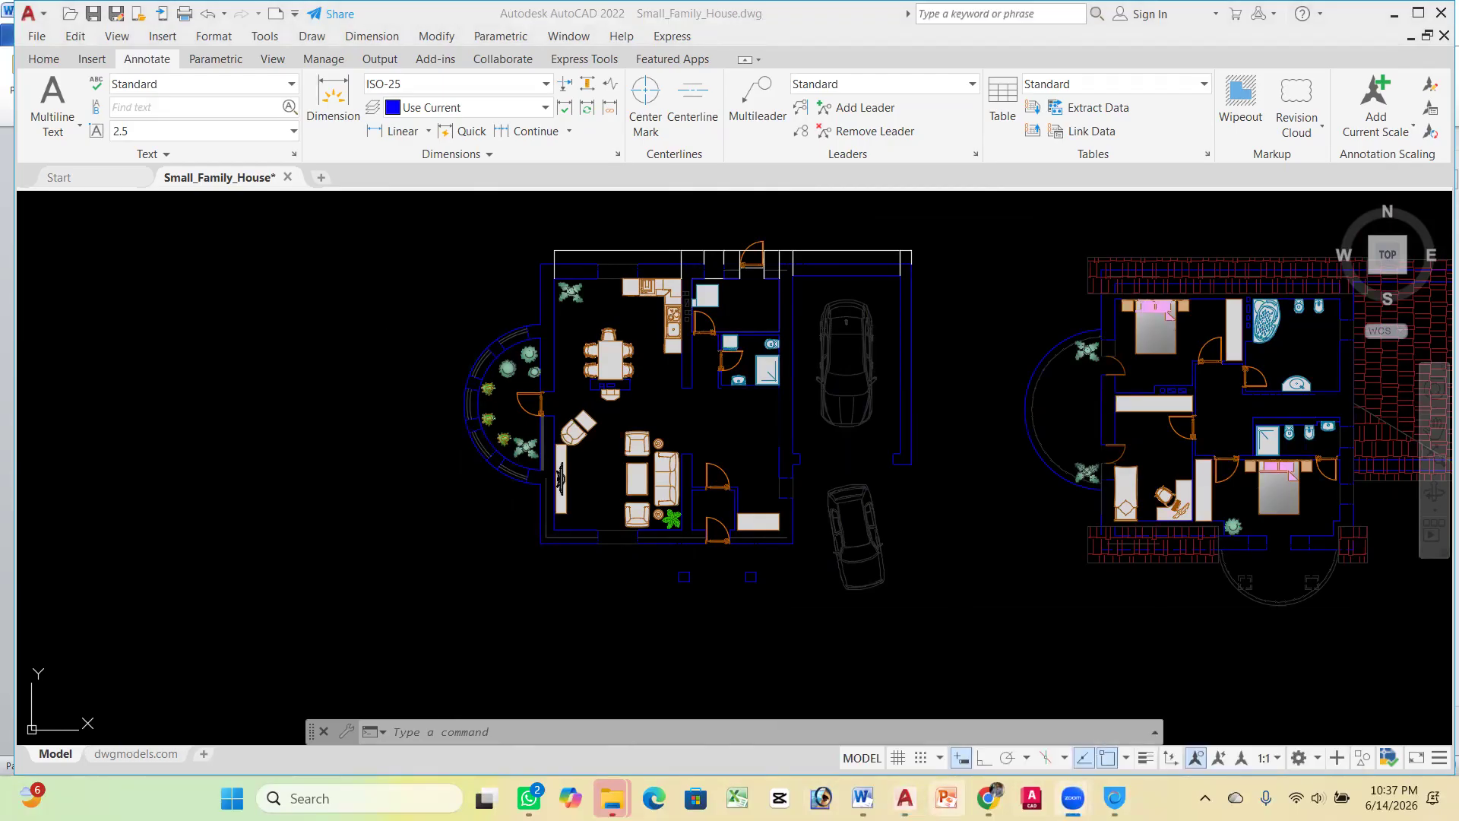
key(alt+Tab)
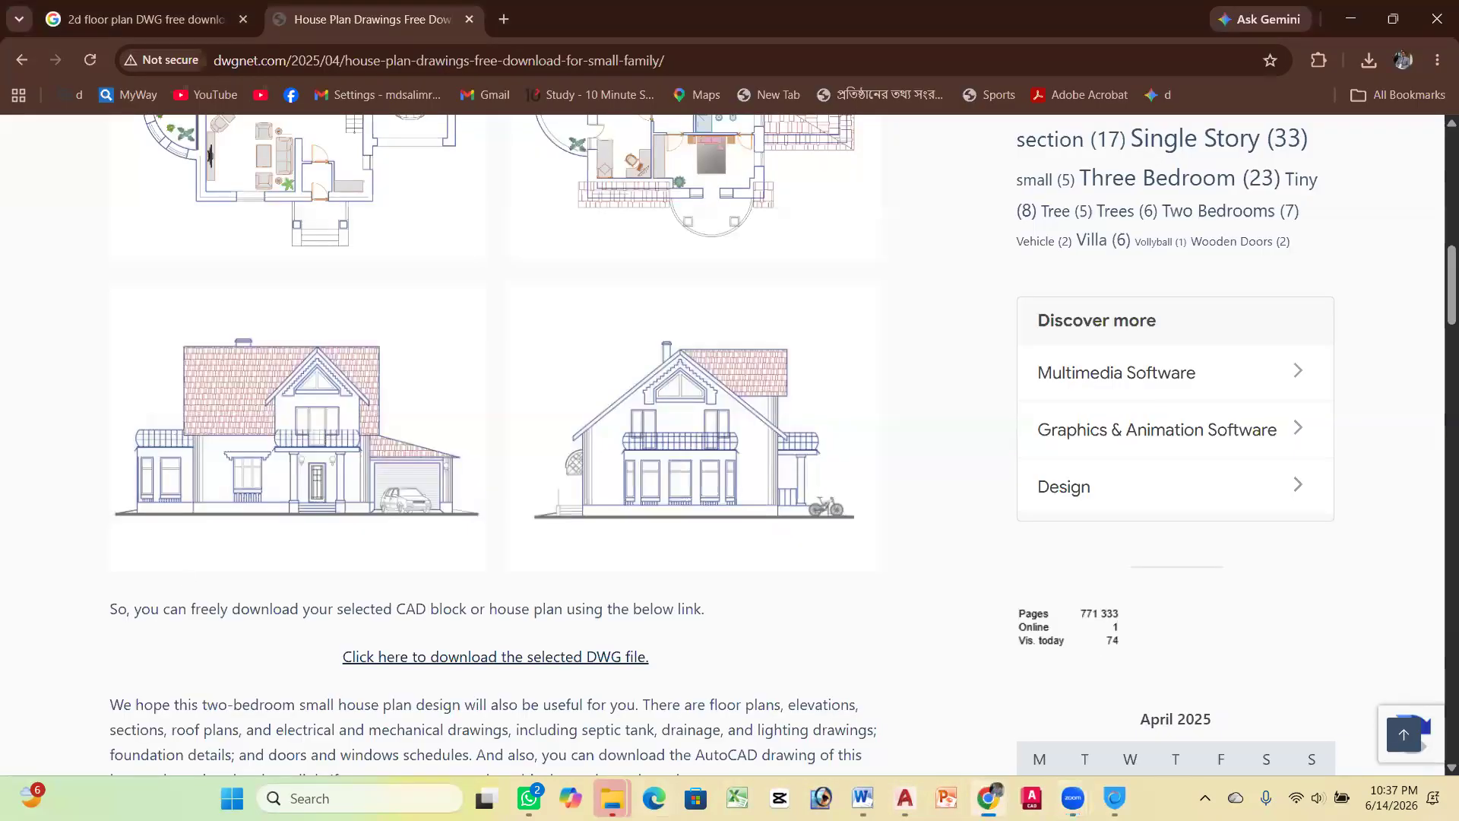
click(905, 798)
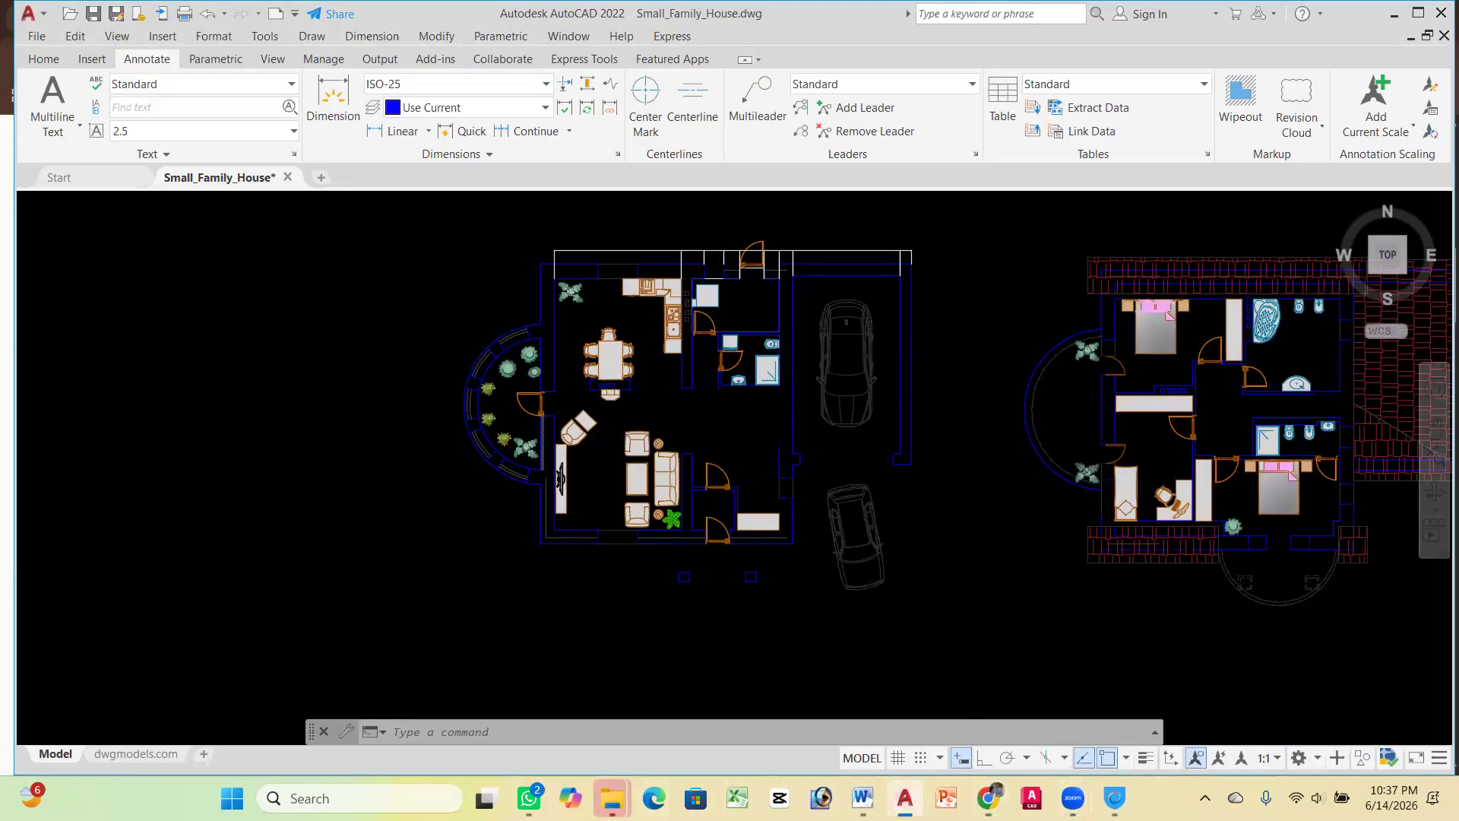
Zoom in and out across the house floor plans to review them
scroll(712, 326, up, 5)
scroll(714, 267, down, 4)
scroll(755, 430, up, 4)
scroll(751, 479, down, 3)
scroll(750, 509, up, 4)
scroll(756, 509, down, 3)
scroll(734, 479, up, 4)
scroll(716, 448, down, 2)
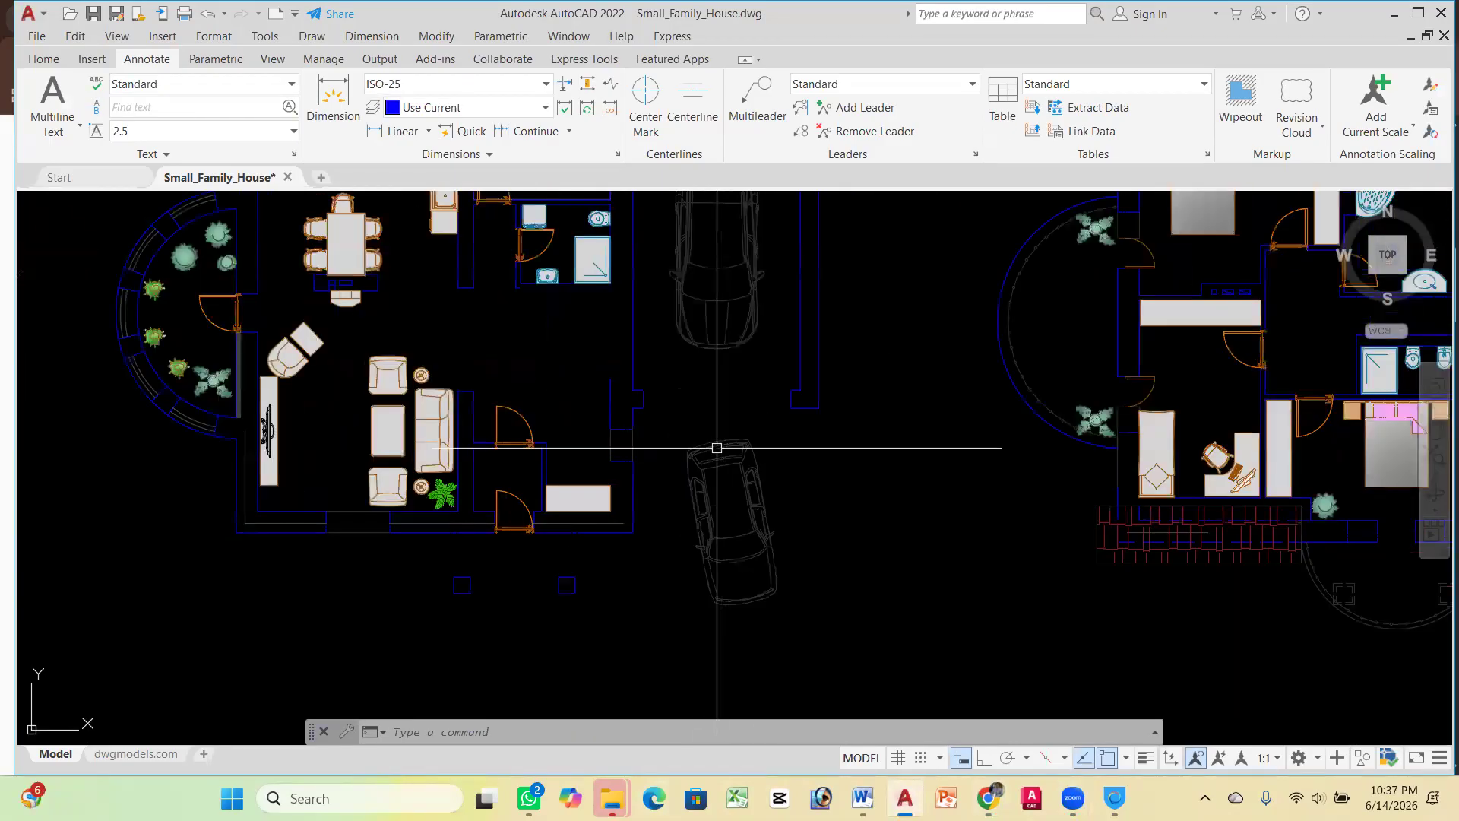
scroll(717, 448, up, 2)
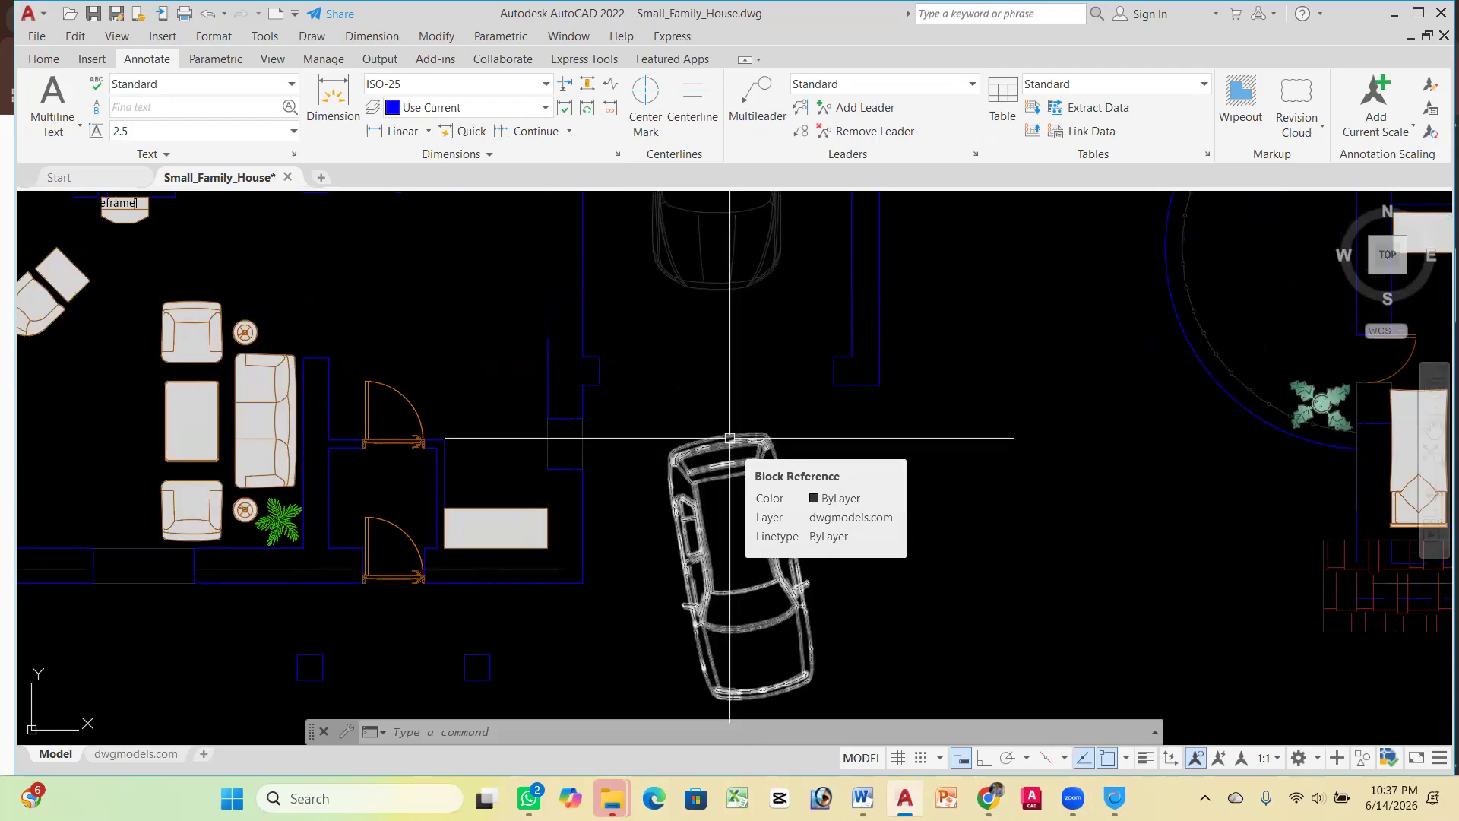
scroll(954, 335, down, 2)
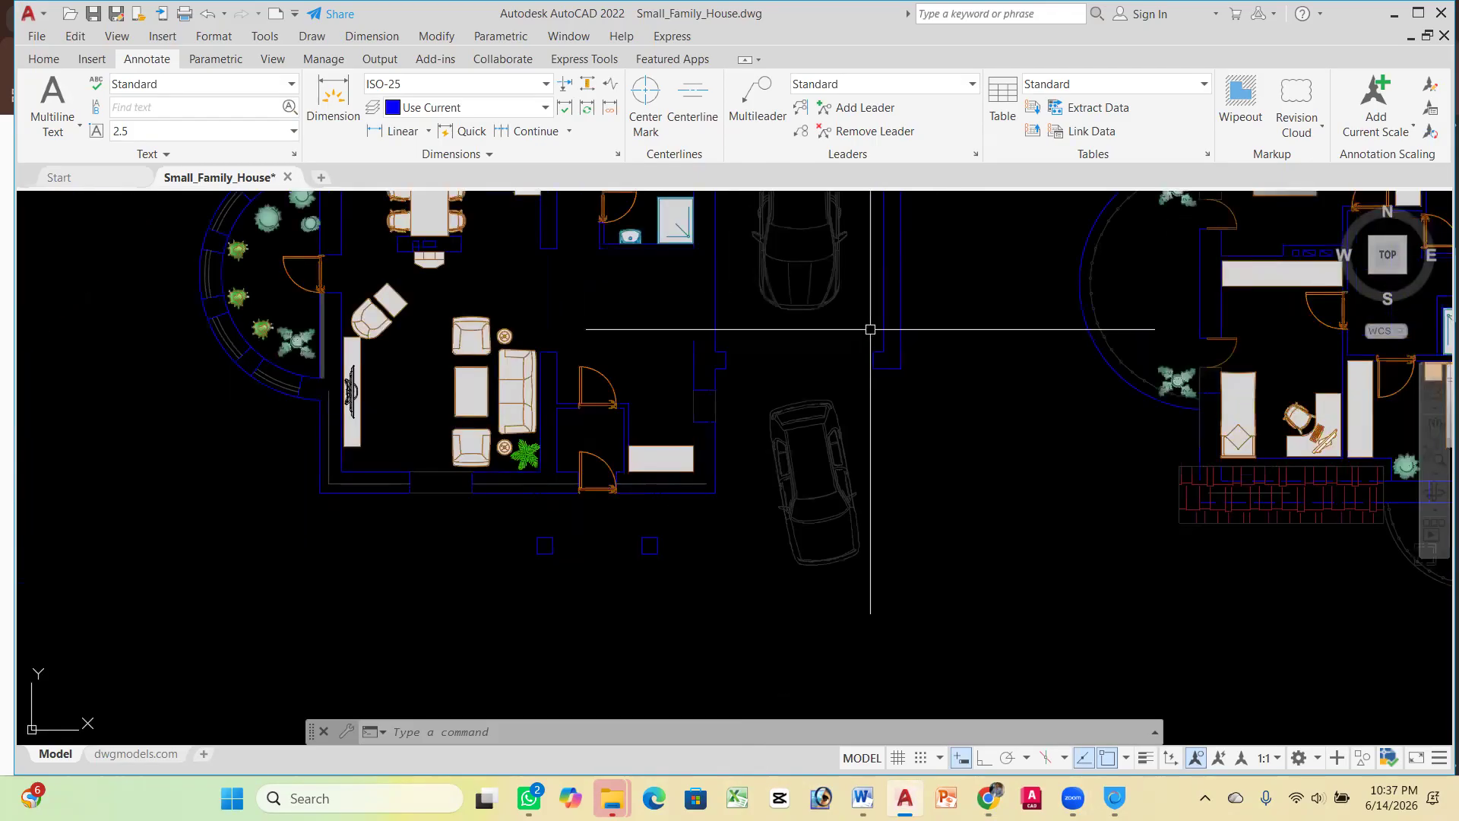
scroll(841, 261, up, 2)
scroll(700, 309, down, 3)
scroll(652, 286, up, 1)
scroll(586, 319, down, 1)
scroll(605, 317, up, 2)
scroll(605, 316, up, 3)
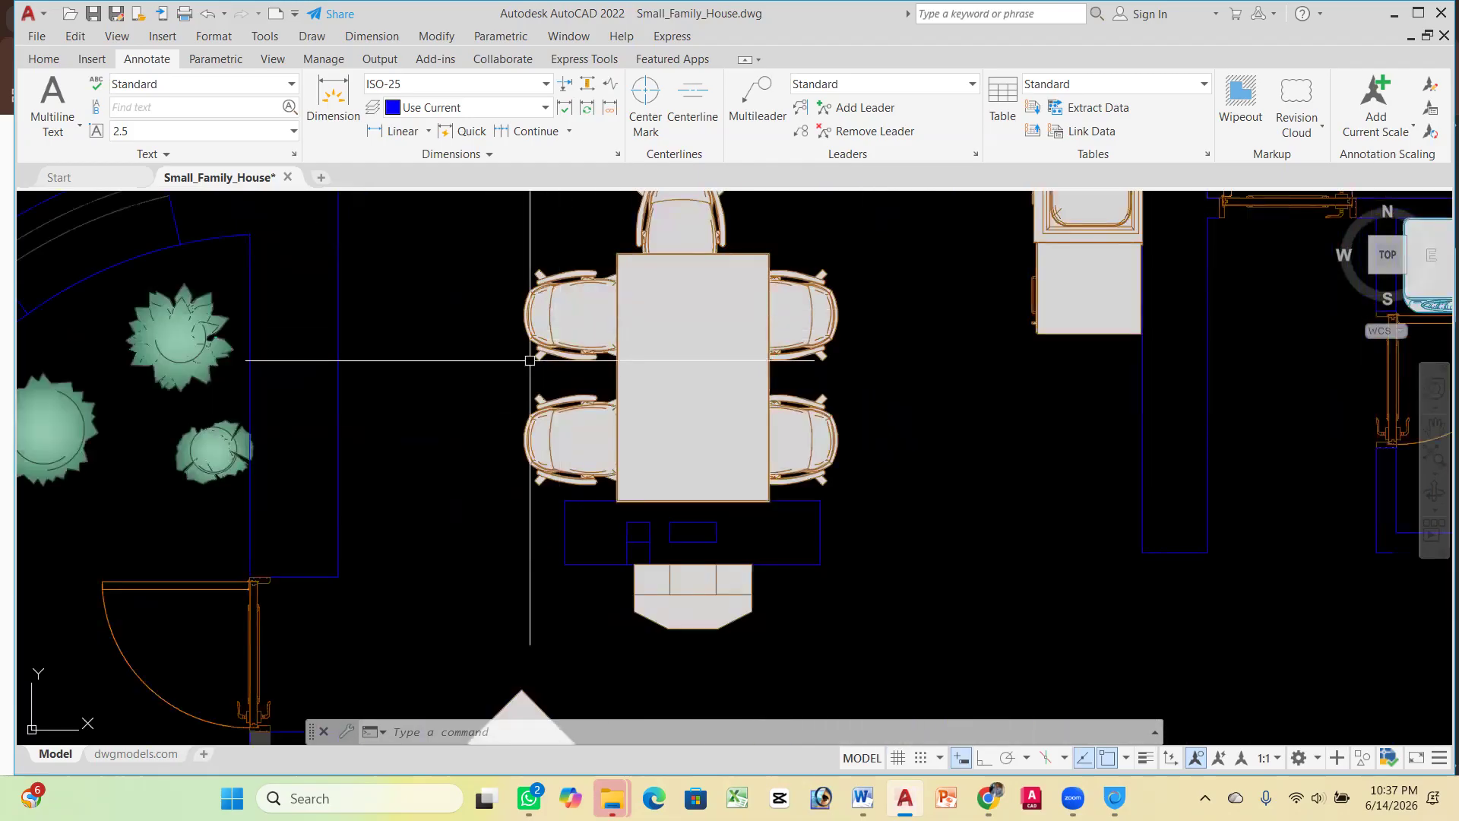
scroll(555, 297, down, 2)
scroll(522, 364, up, 1)
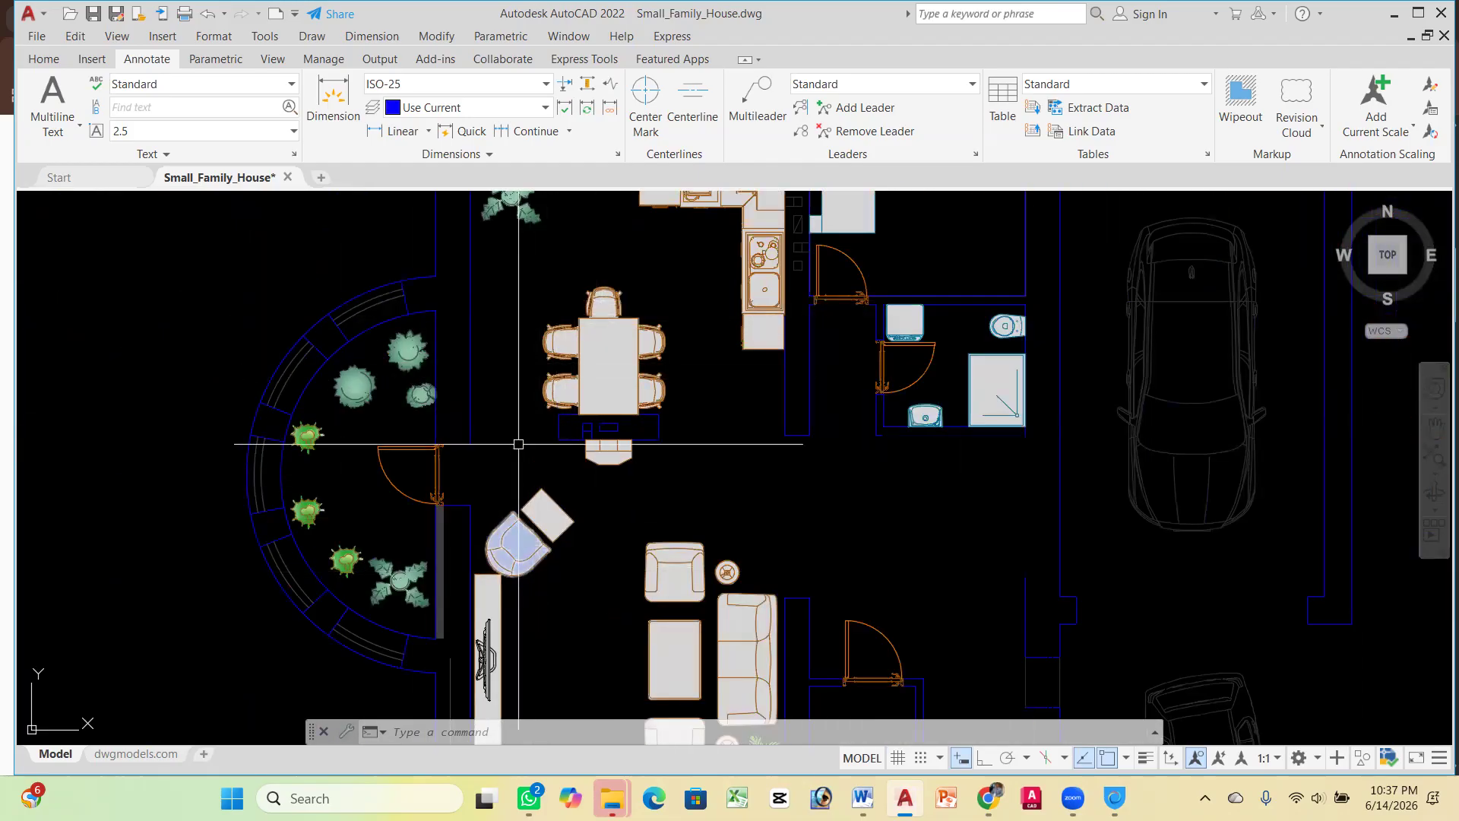
scroll(522, 488, down, 3)
scroll(514, 555, up, 3)
scroll(487, 566, up, 3)
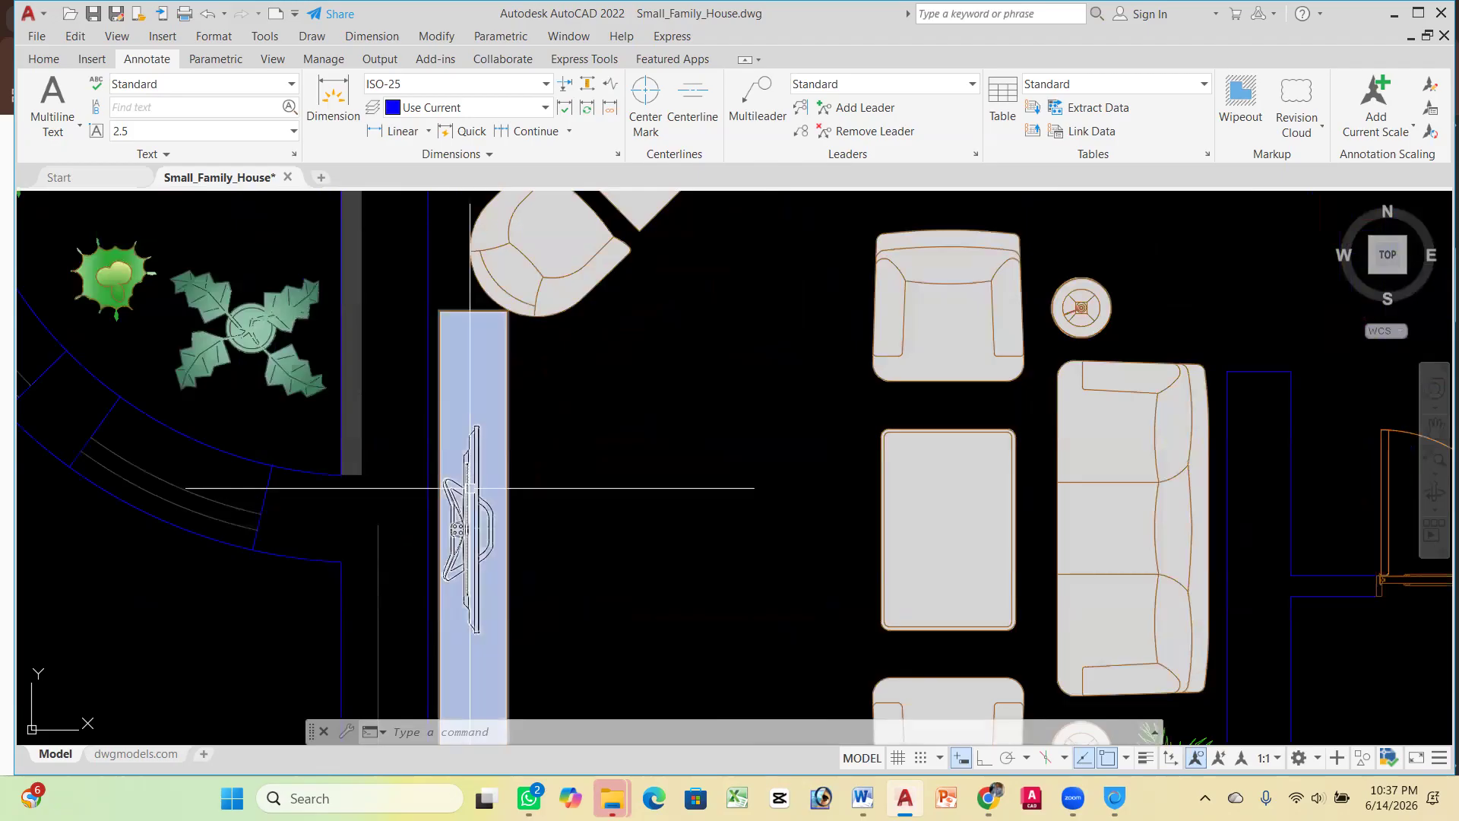
scroll(684, 486, down, 3)
scroll(717, 505, up, 3)
scroll(707, 471, down, 5)
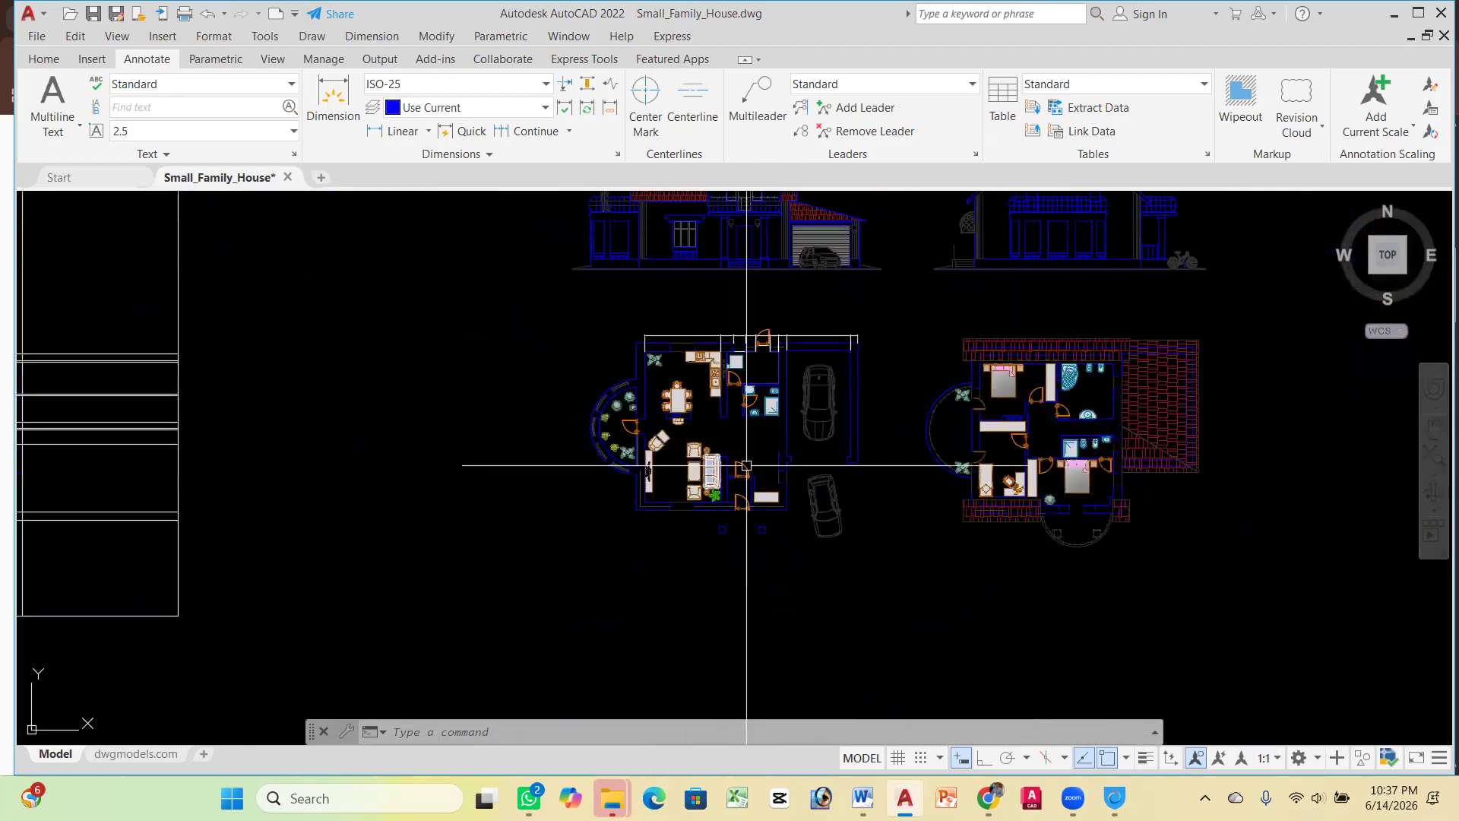
scroll(873, 370, up, 2)
Return to the dwgnet small-family house plan page in Chrome
scroll(870, 349, down, 3)
scroll(870, 348, up, 6)
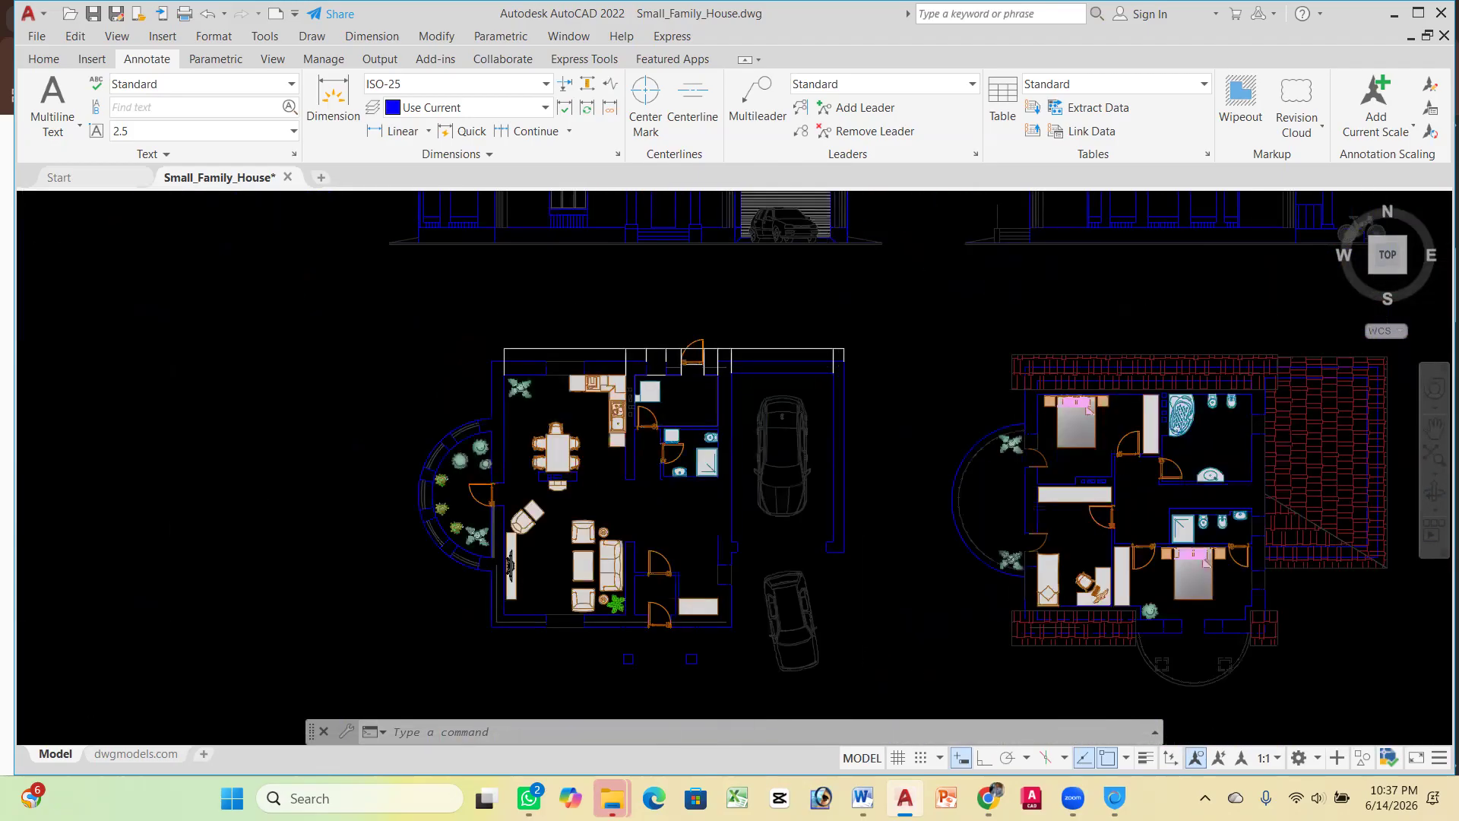
scroll(865, 333, down, 3)
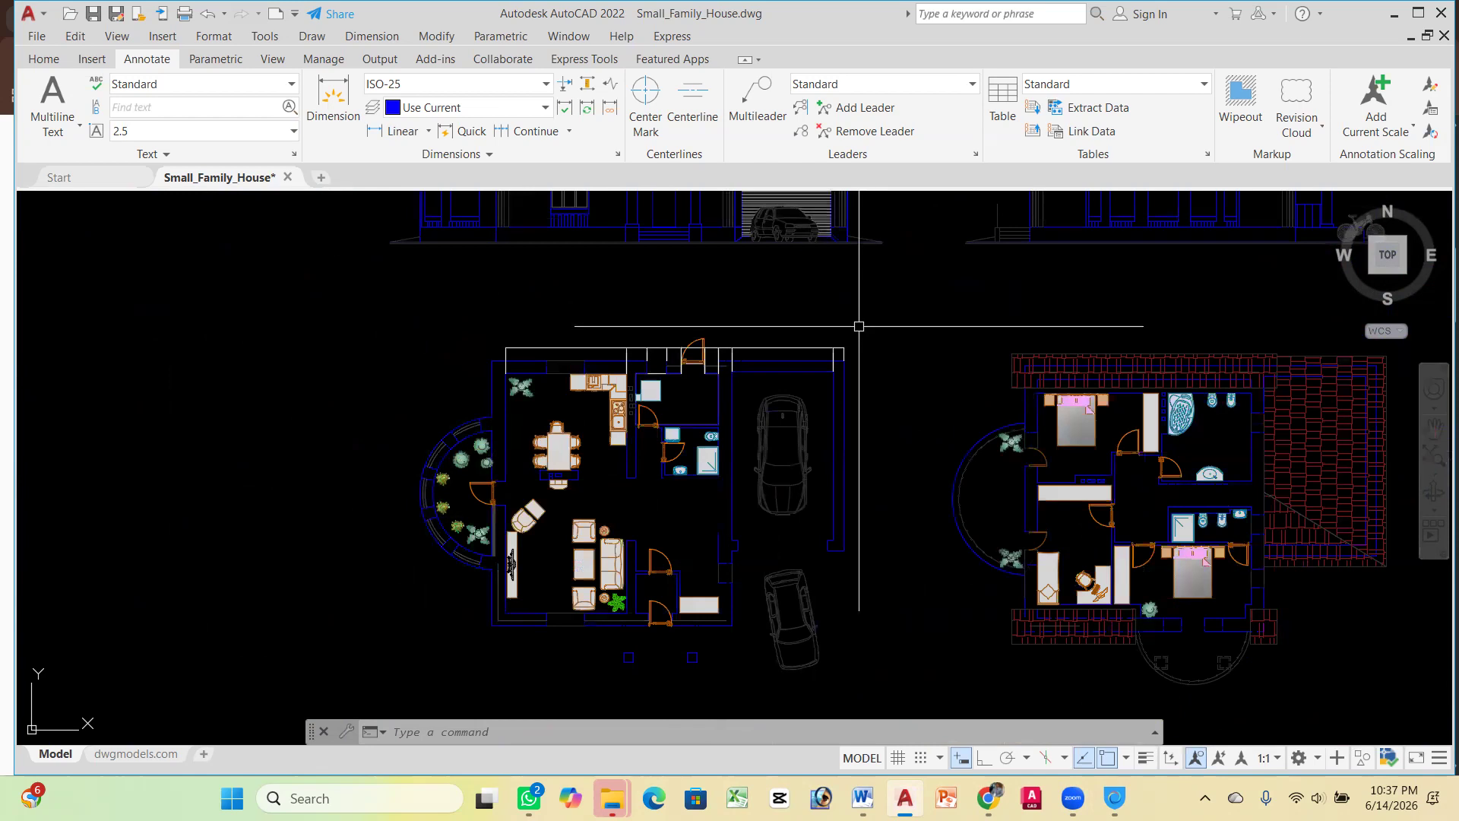
scroll(813, 352, down, 2)
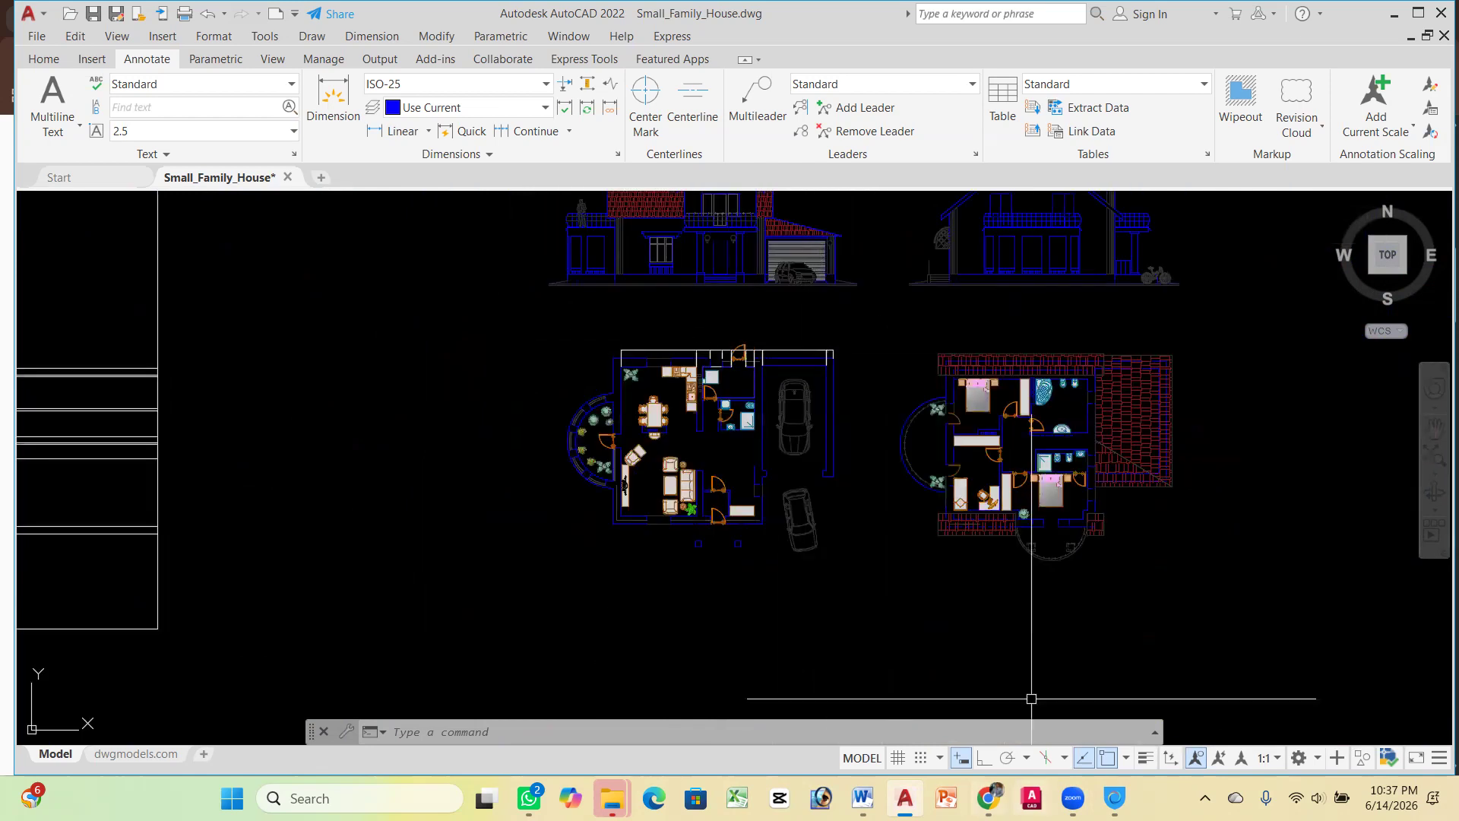
key(alt+Tab)
Close the dwgnet house-plan tab and the Google image-search tab
scroll(499, 296, down, 2)
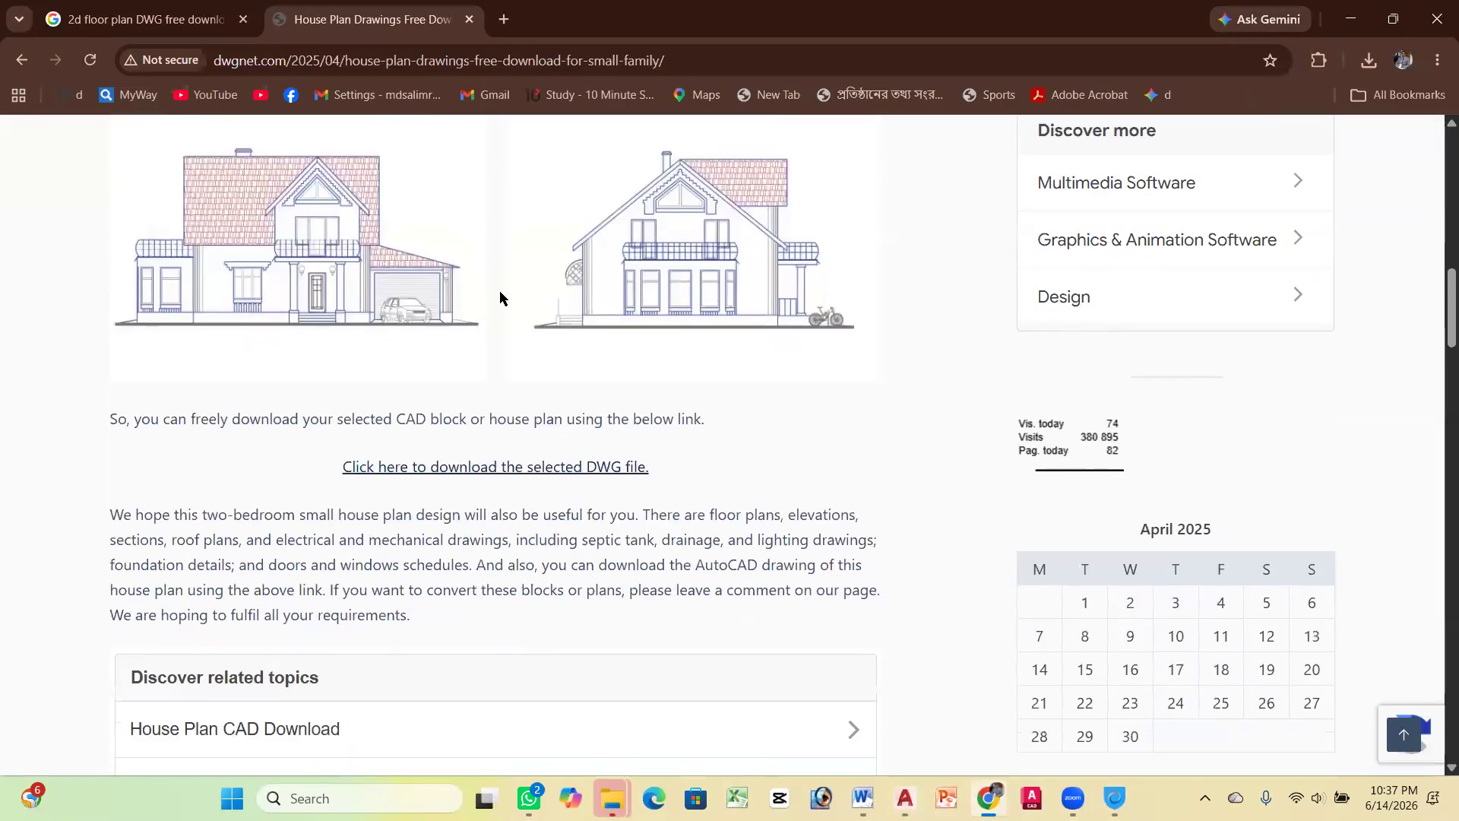
scroll(479, 166, up, 6)
click(470, 20)
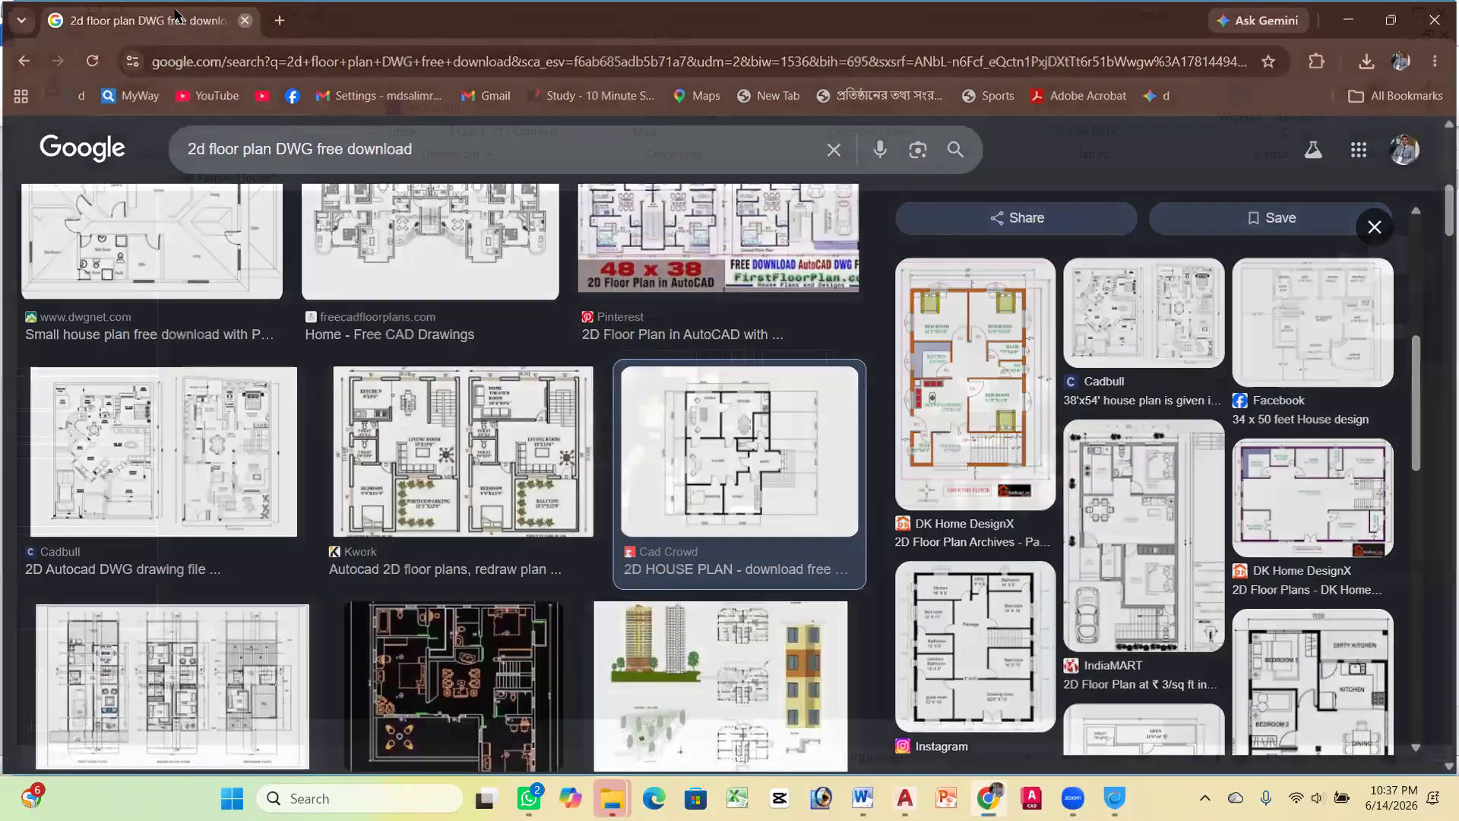
click(242, 19)
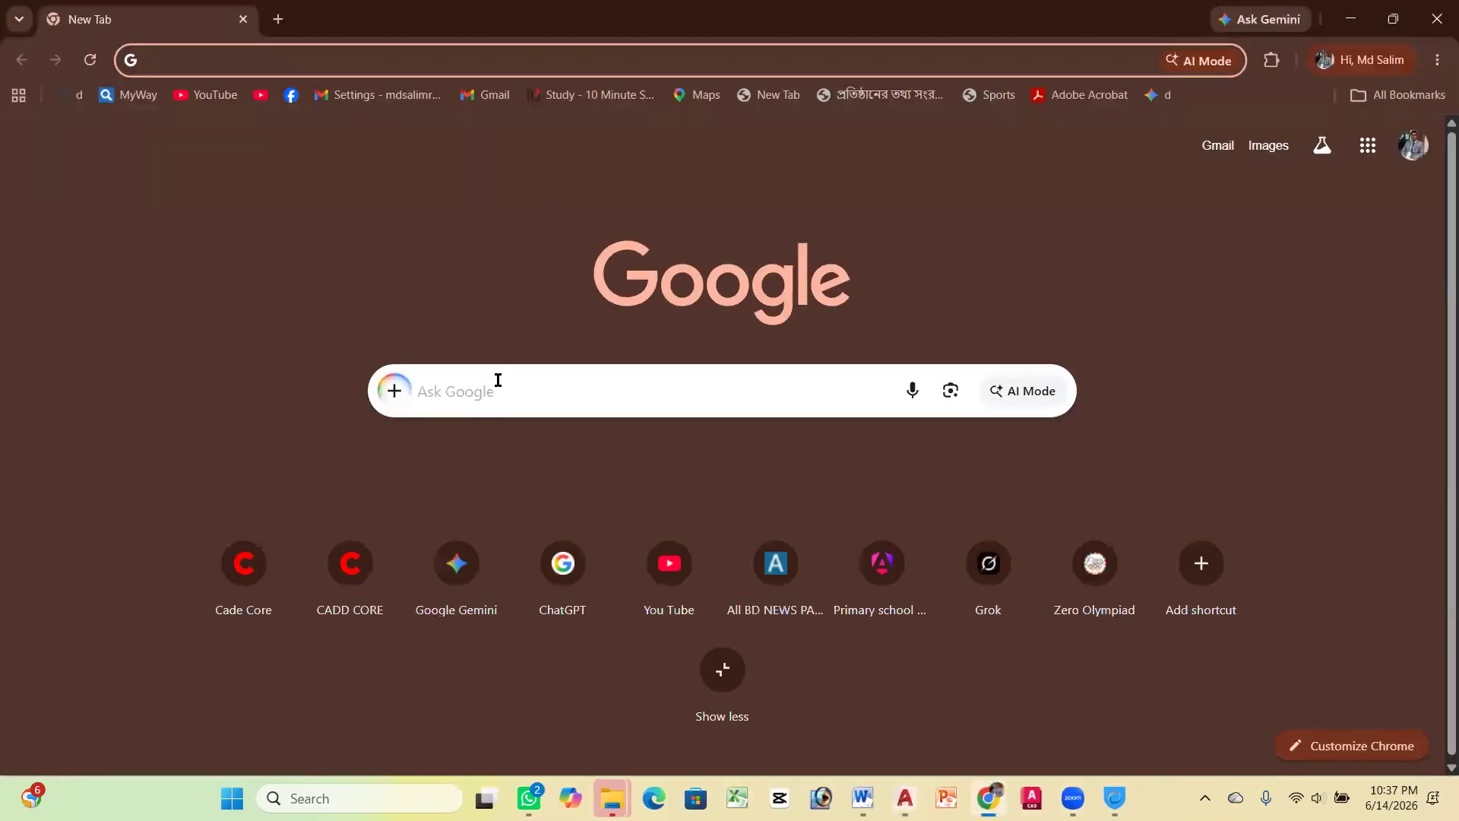
Search Google for 'CAD Blocks' from a new tab
click(496, 382)
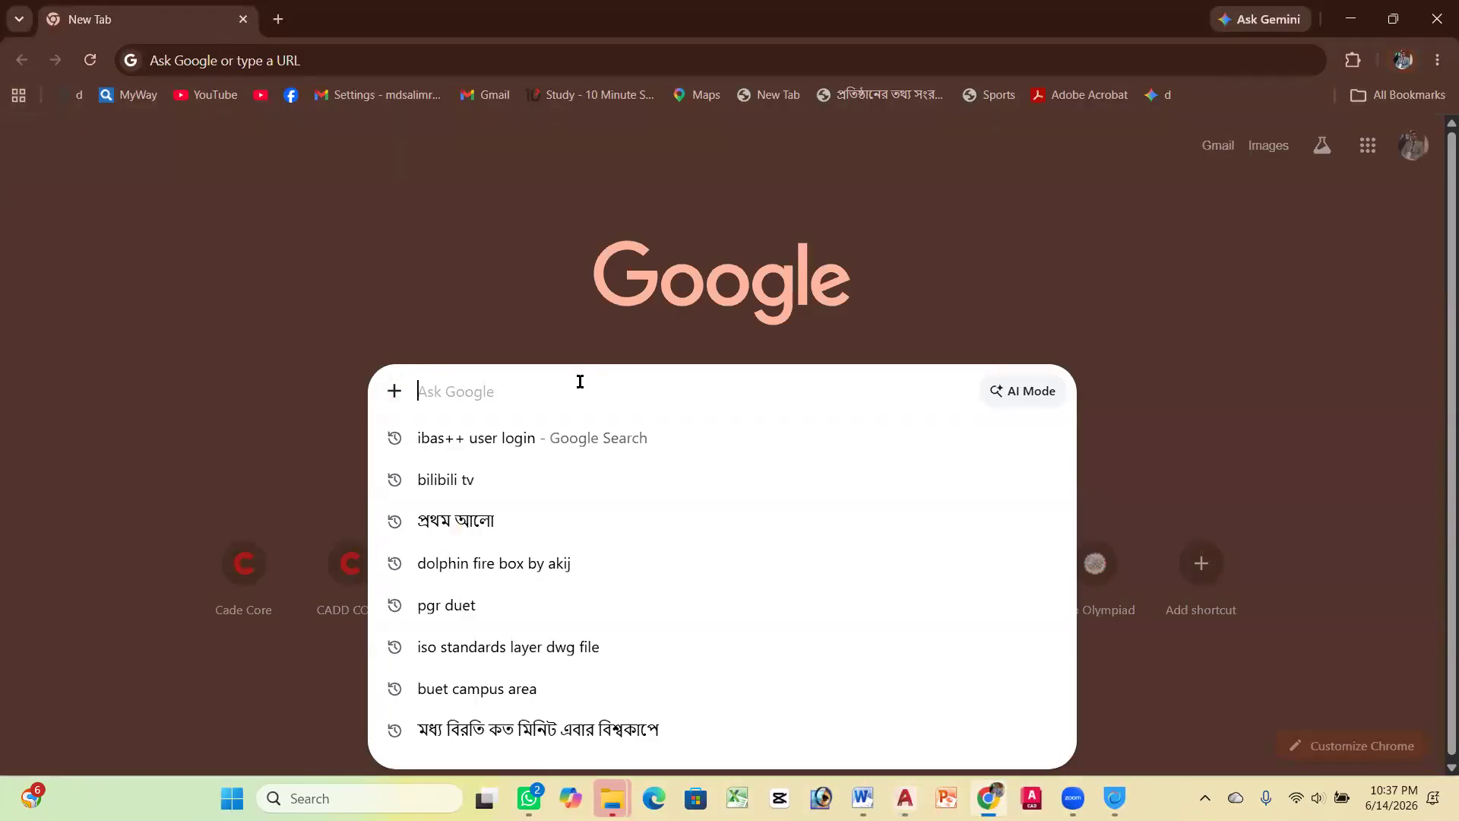
text(CAD Block)
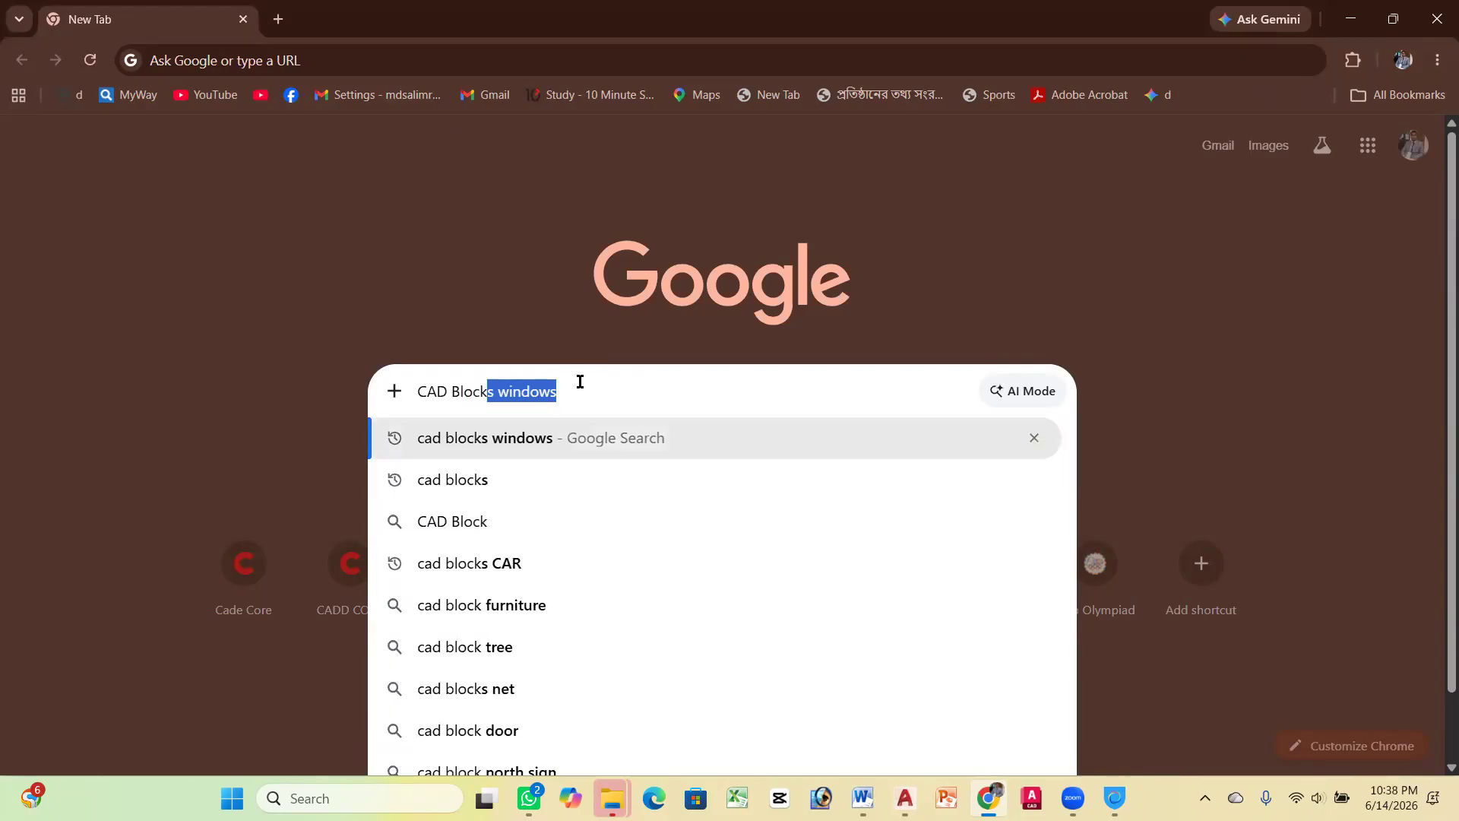
key(Return)
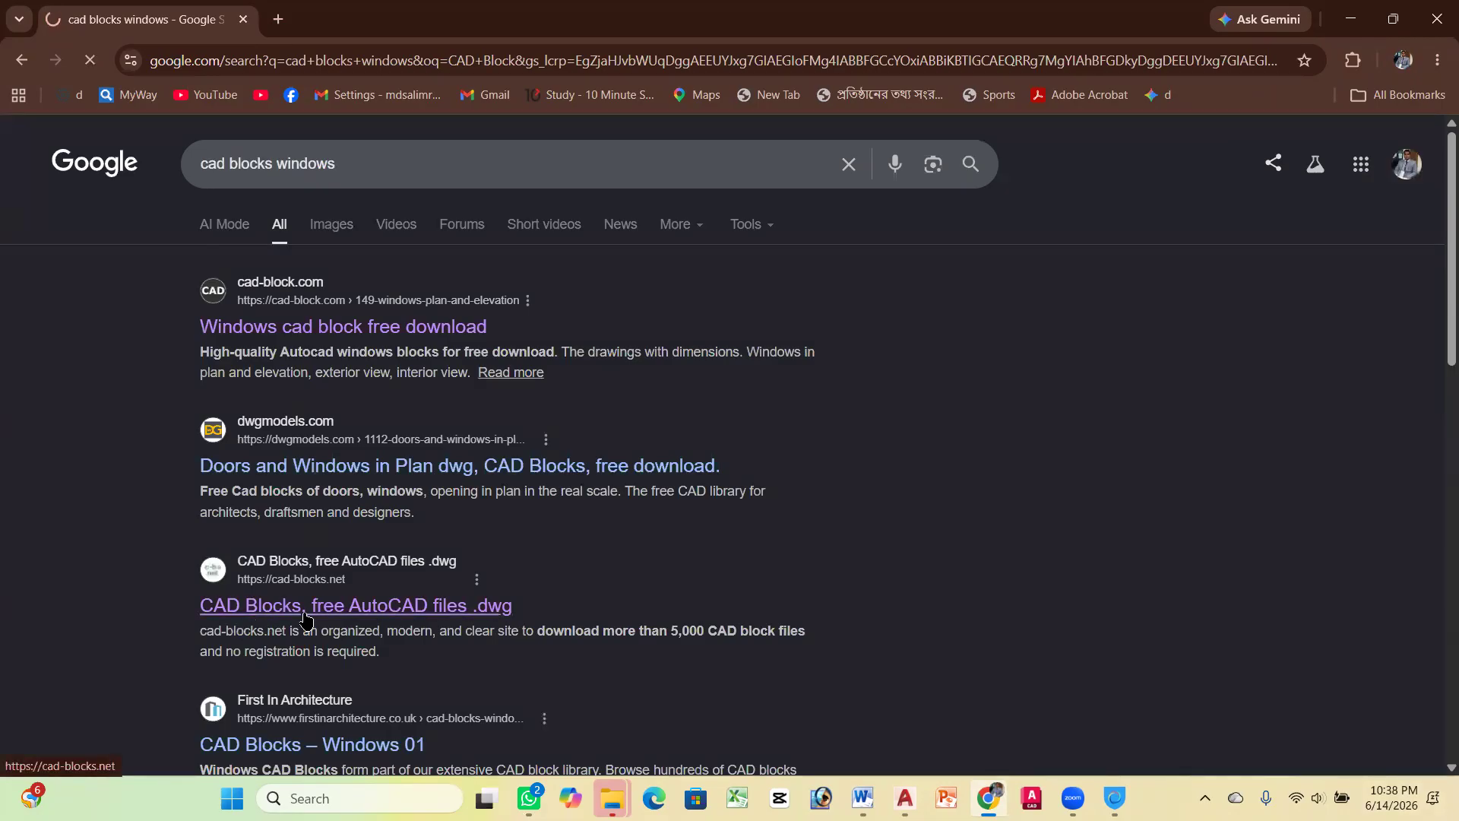
Browse cad-blocks.net and open the Cars Plan CAD Blocks page under Vehicles
scroll(979, 368, down, 6)
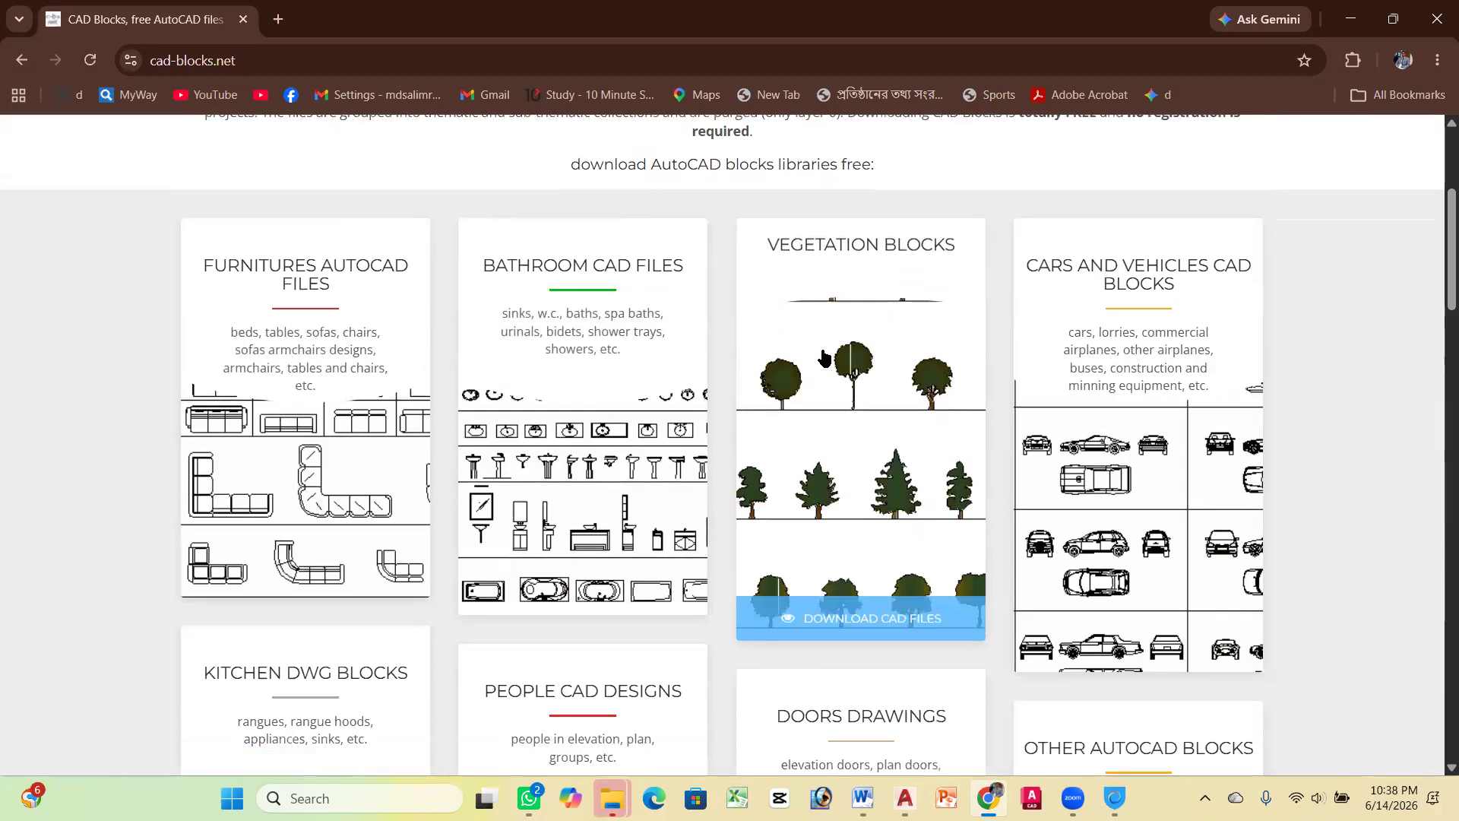
scroll(1129, 254, up, 1)
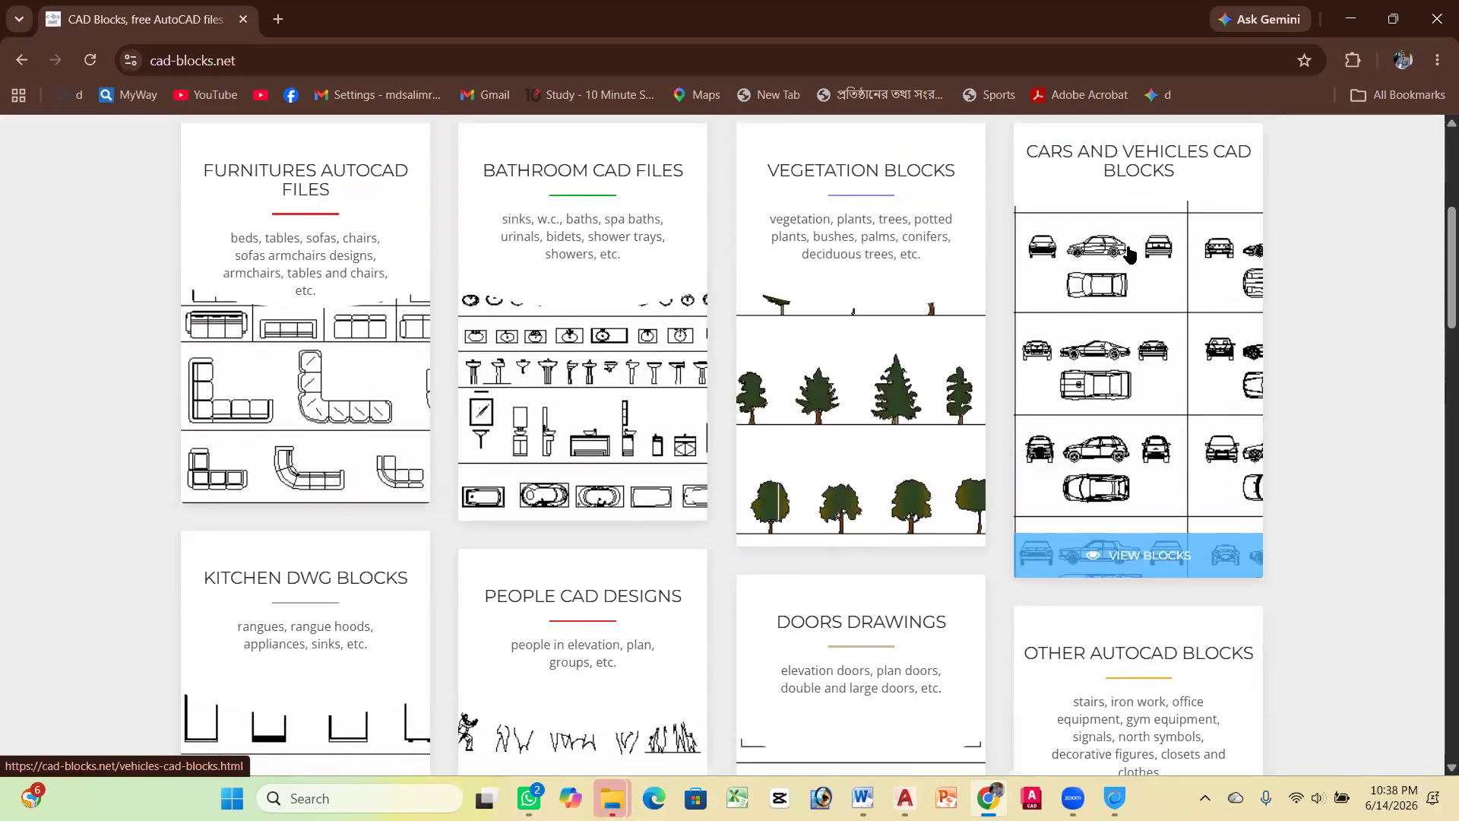
scroll(1115, 279, down, 2)
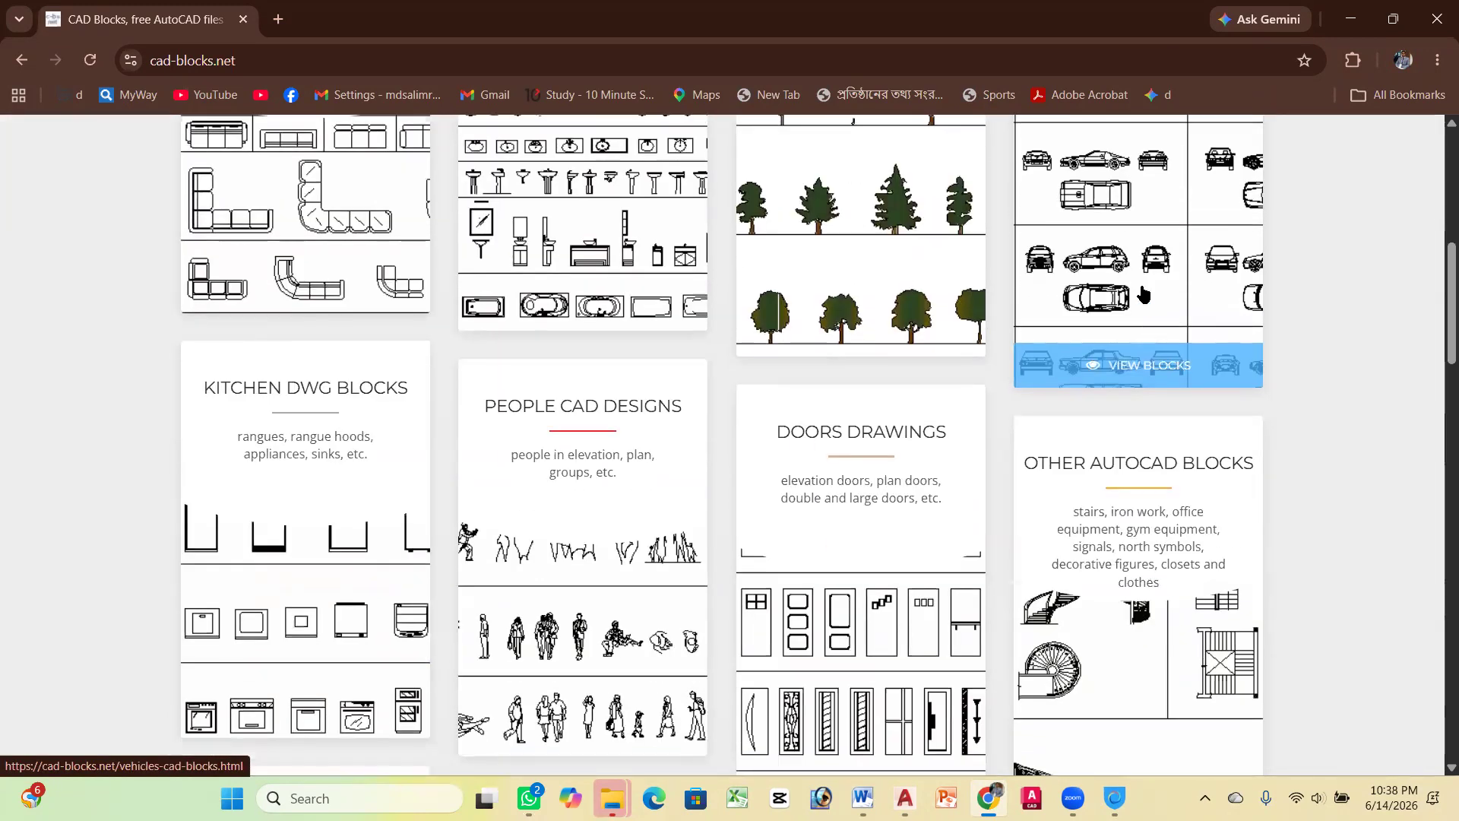
scroll(989, 327, up, 2)
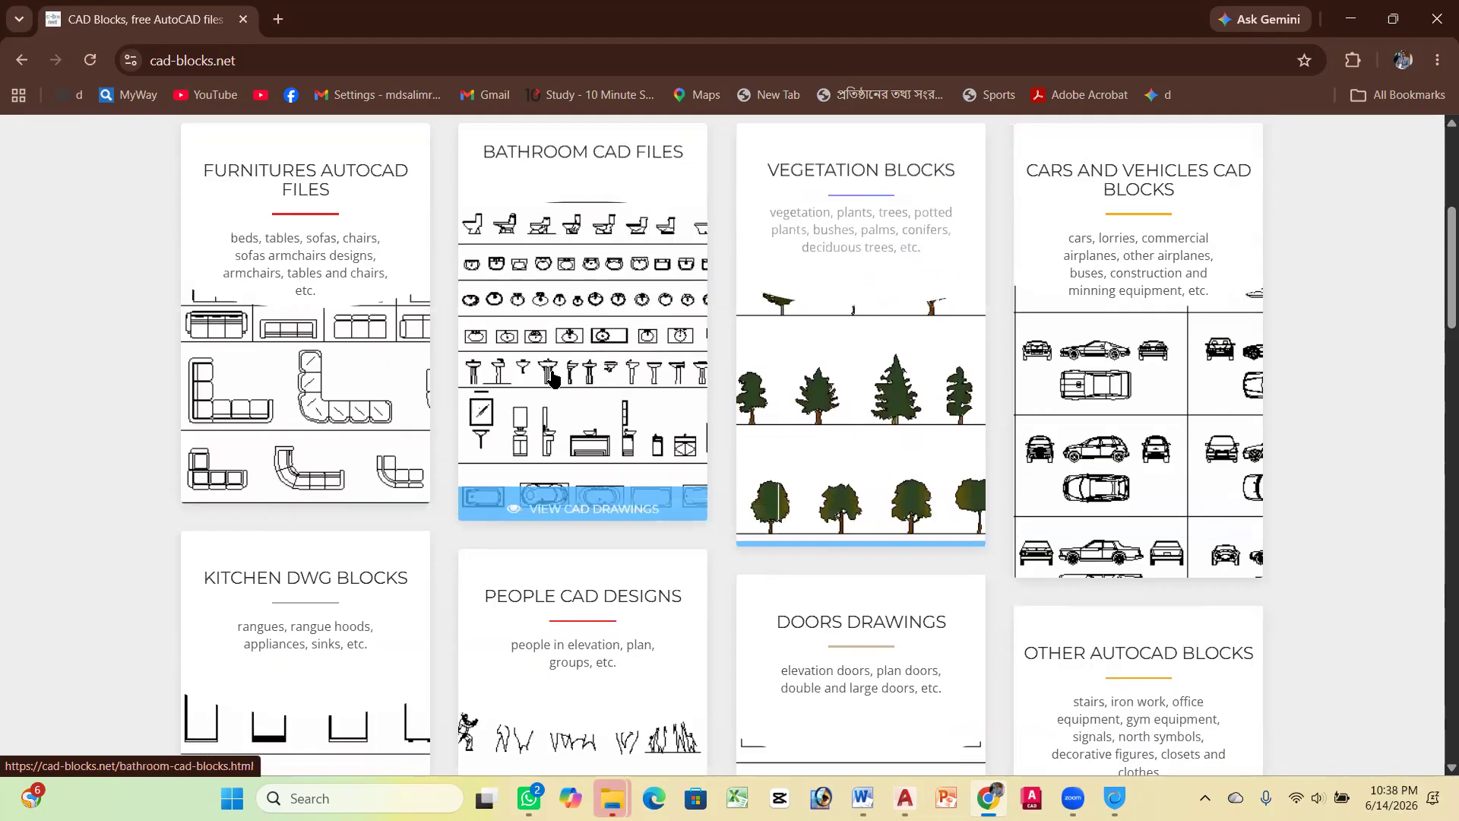
scroll(300, 357, down, 2)
scroll(301, 254, up, 2)
scroll(196, 296, down, 6)
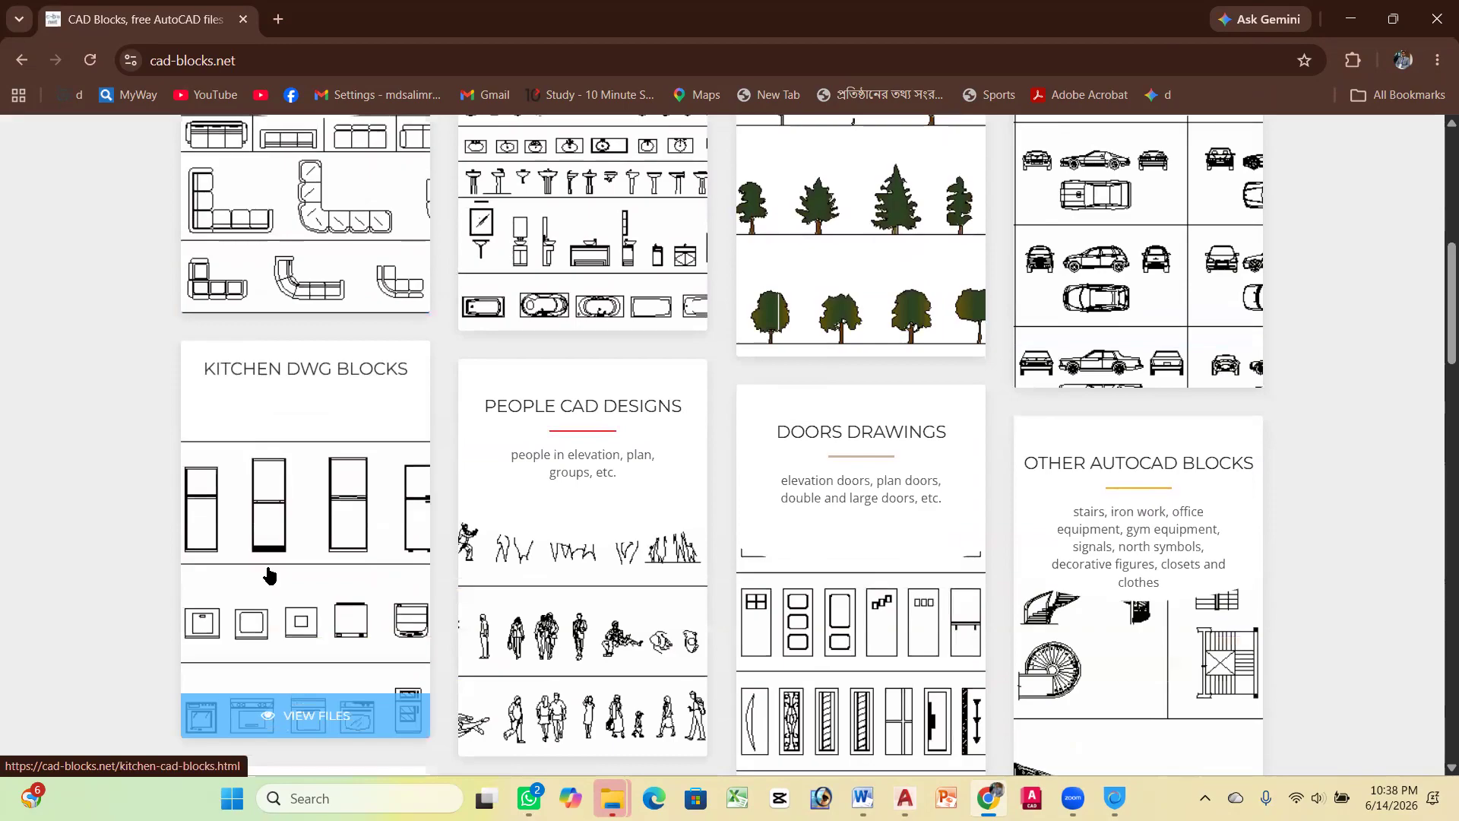
scroll(1286, 309, up, 4)
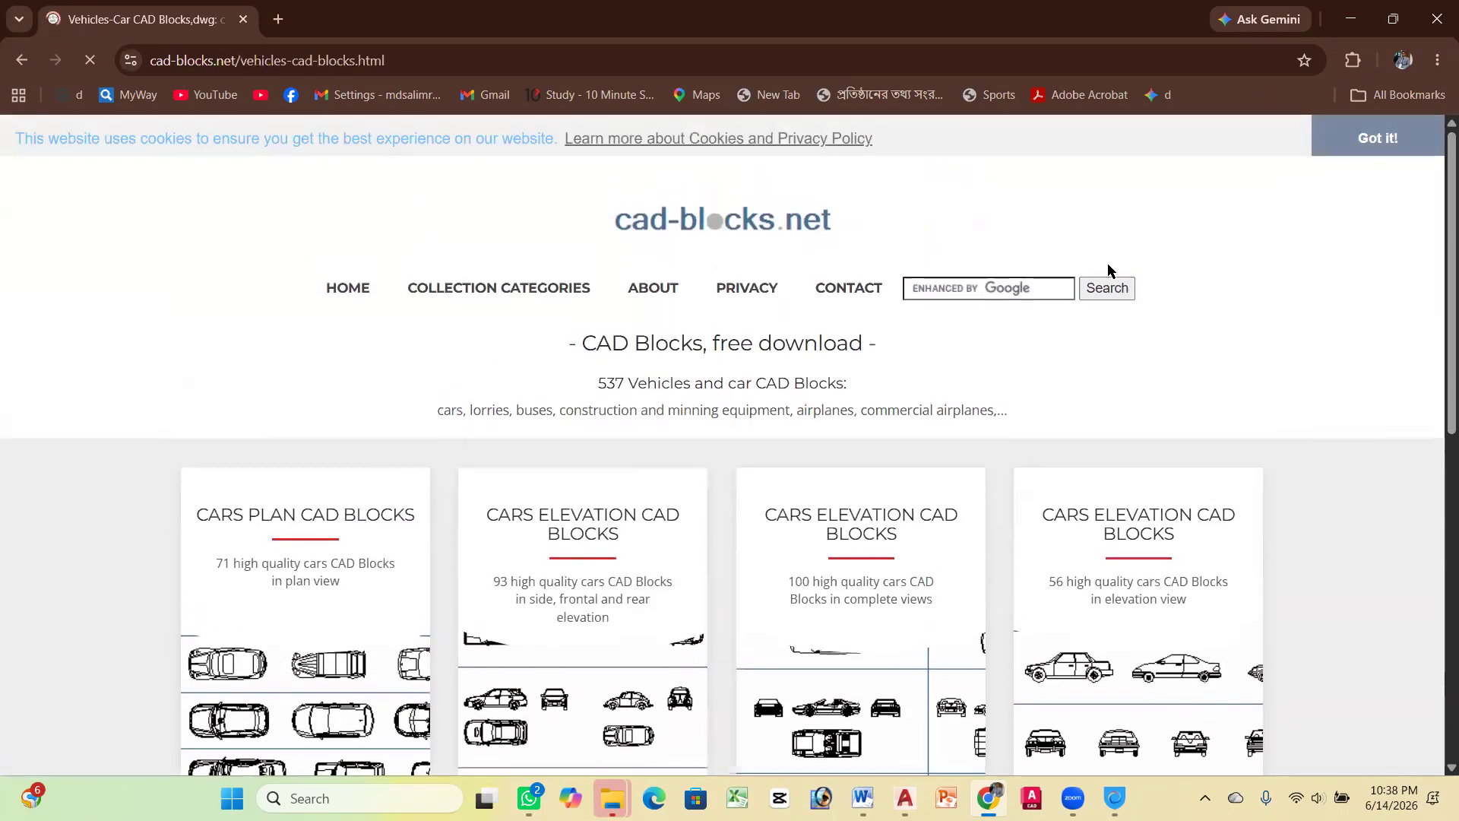
scroll(869, 306, down, 3)
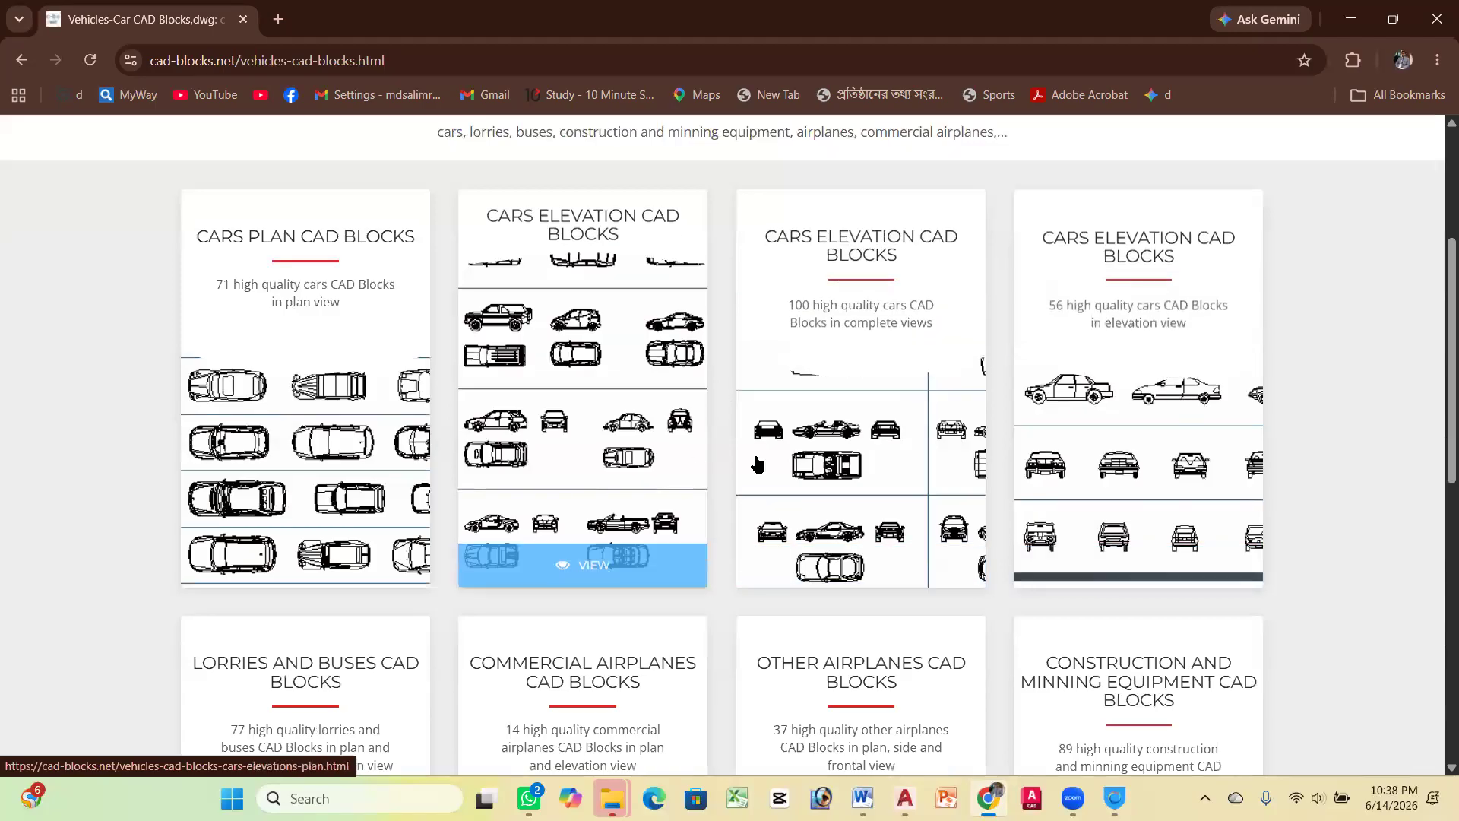
scroll(307, 334, down, 3)
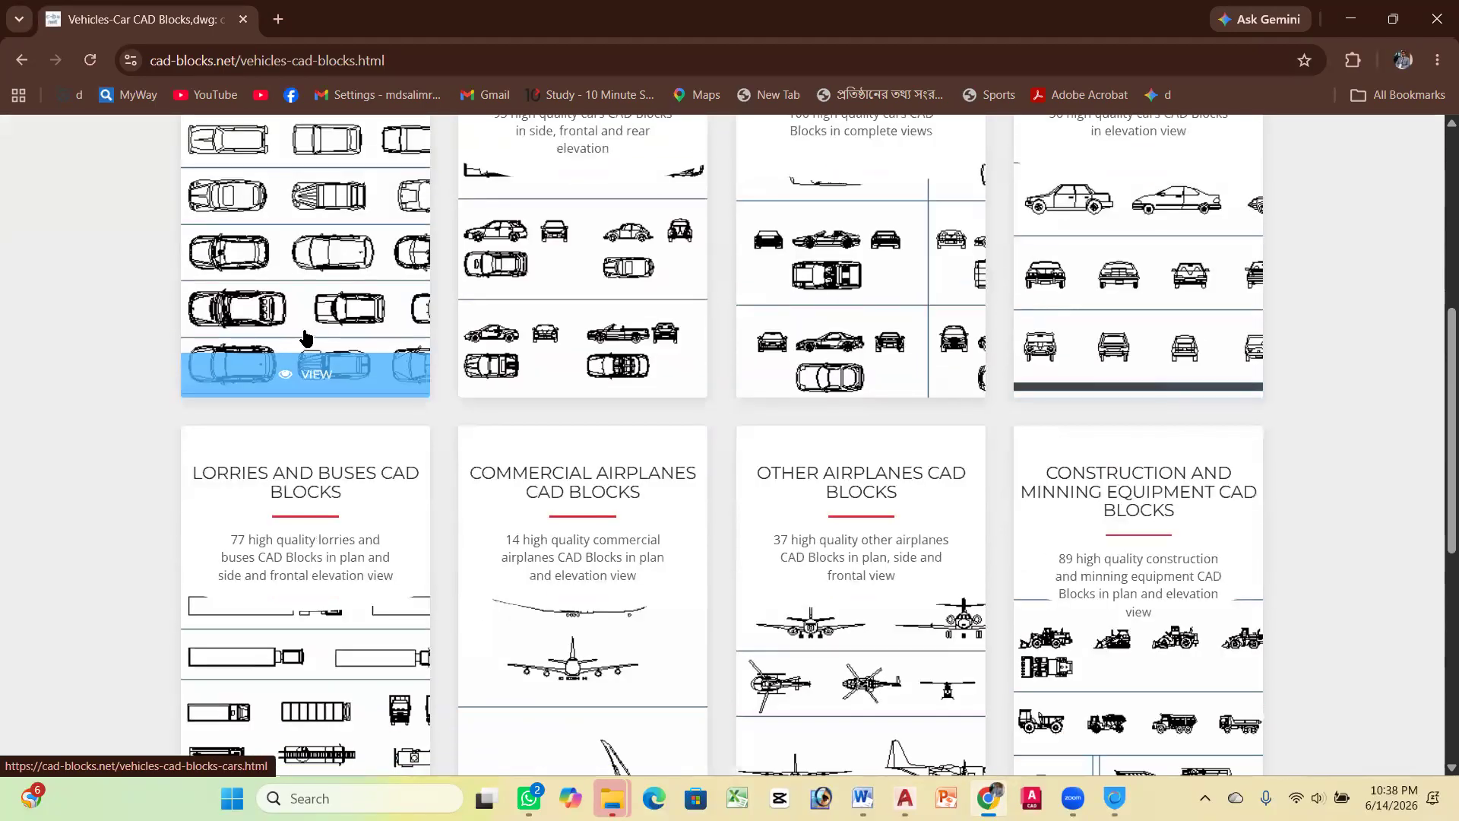
click(293, 288)
Download 03-01-cad-blocks-net-cars.zip and open it from Chrome's recent downloads list
scroll(806, 335, down, 4)
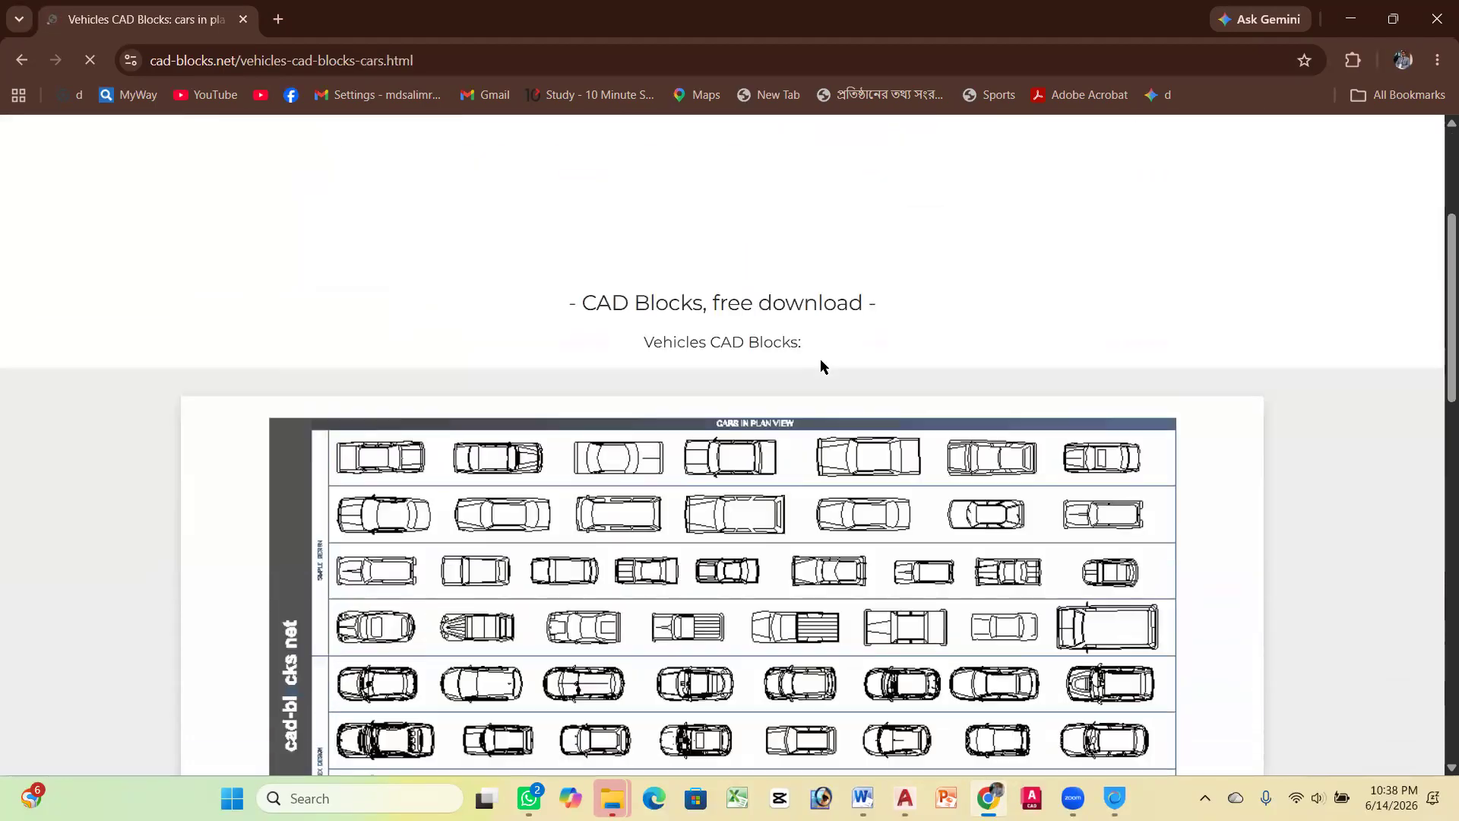
scroll(878, 284, down, 9)
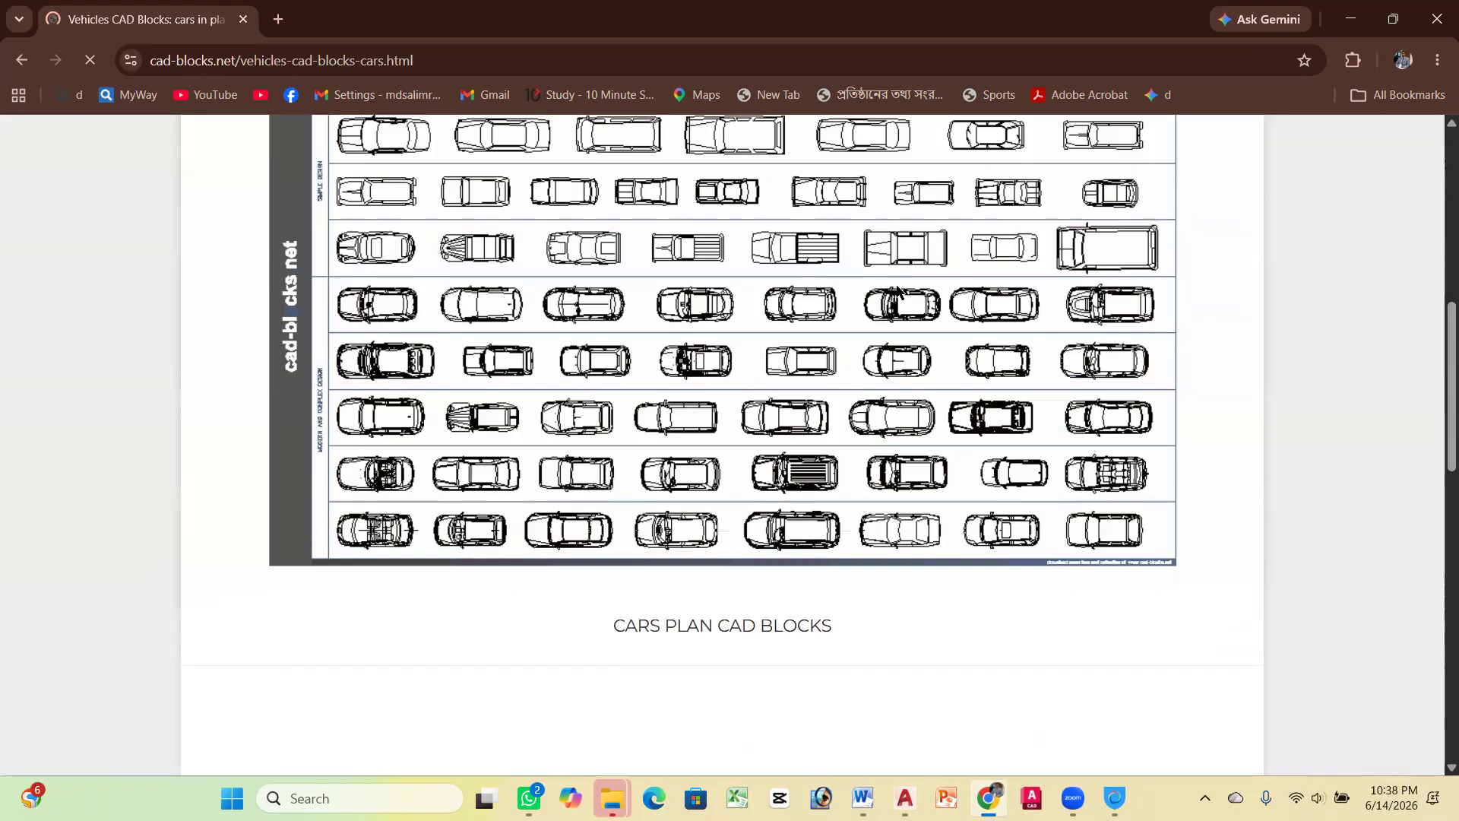
scroll(729, 334, down, 3)
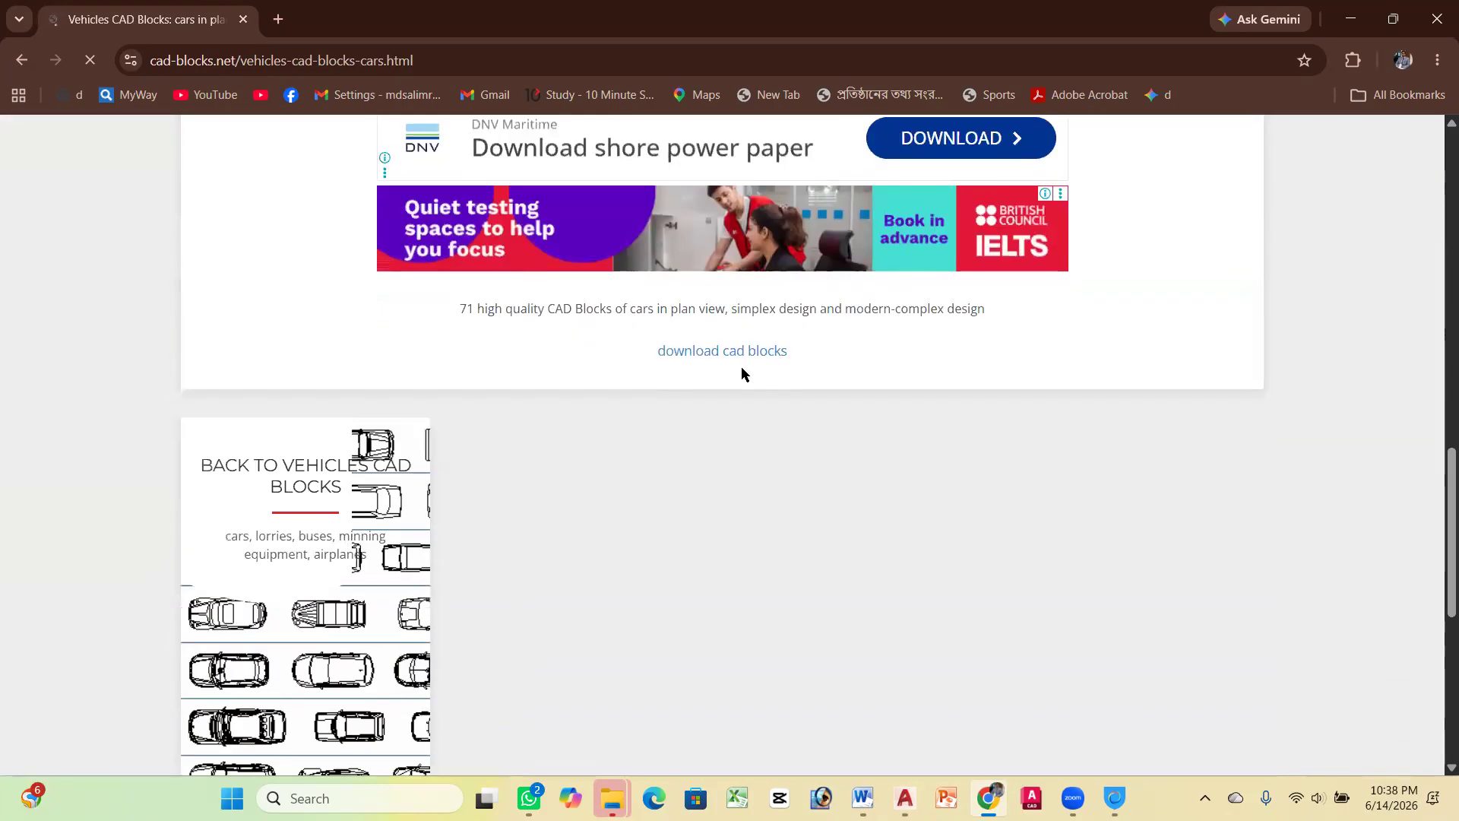
click(761, 351)
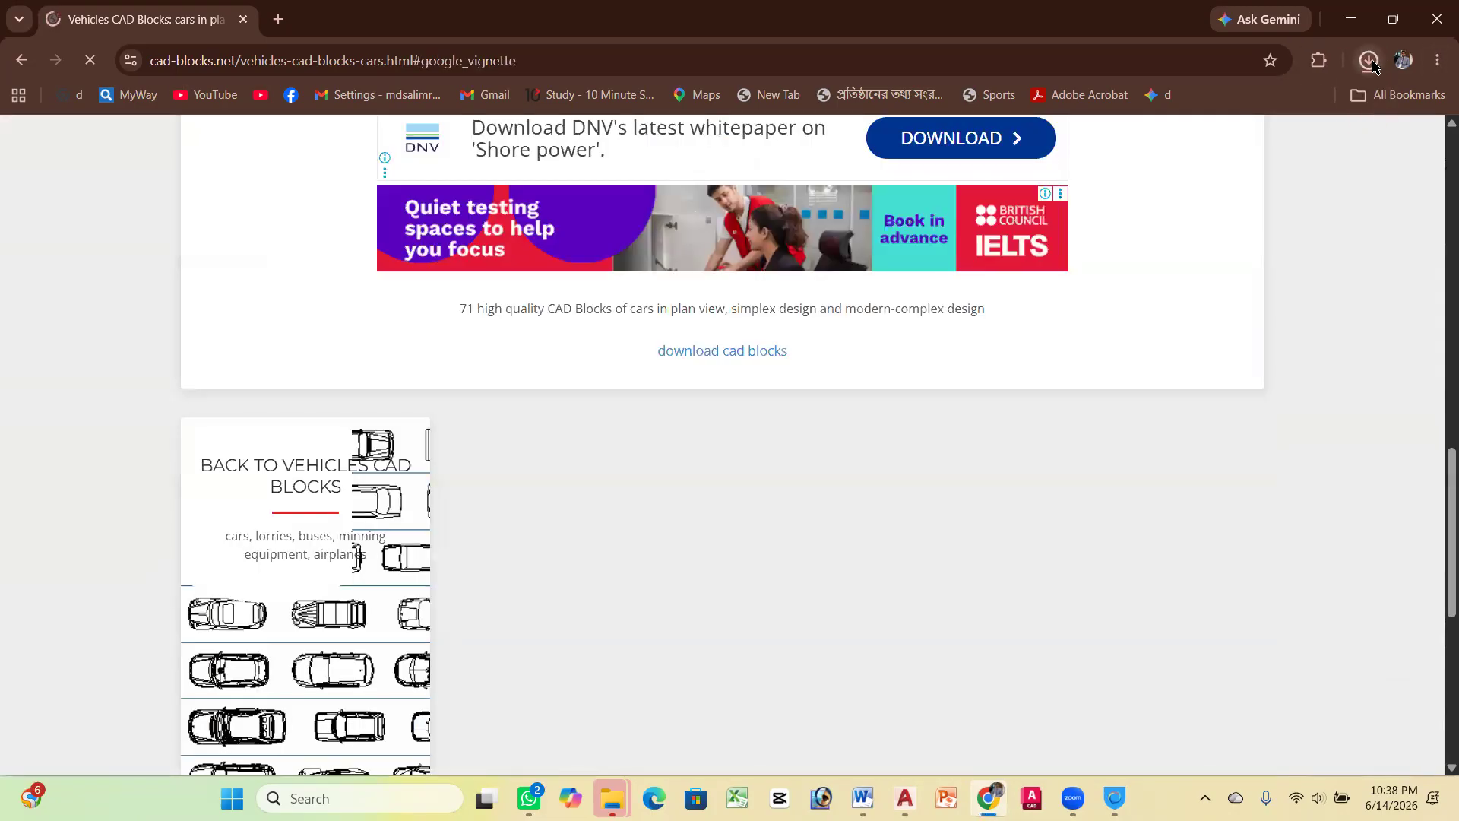
click(1370, 61)
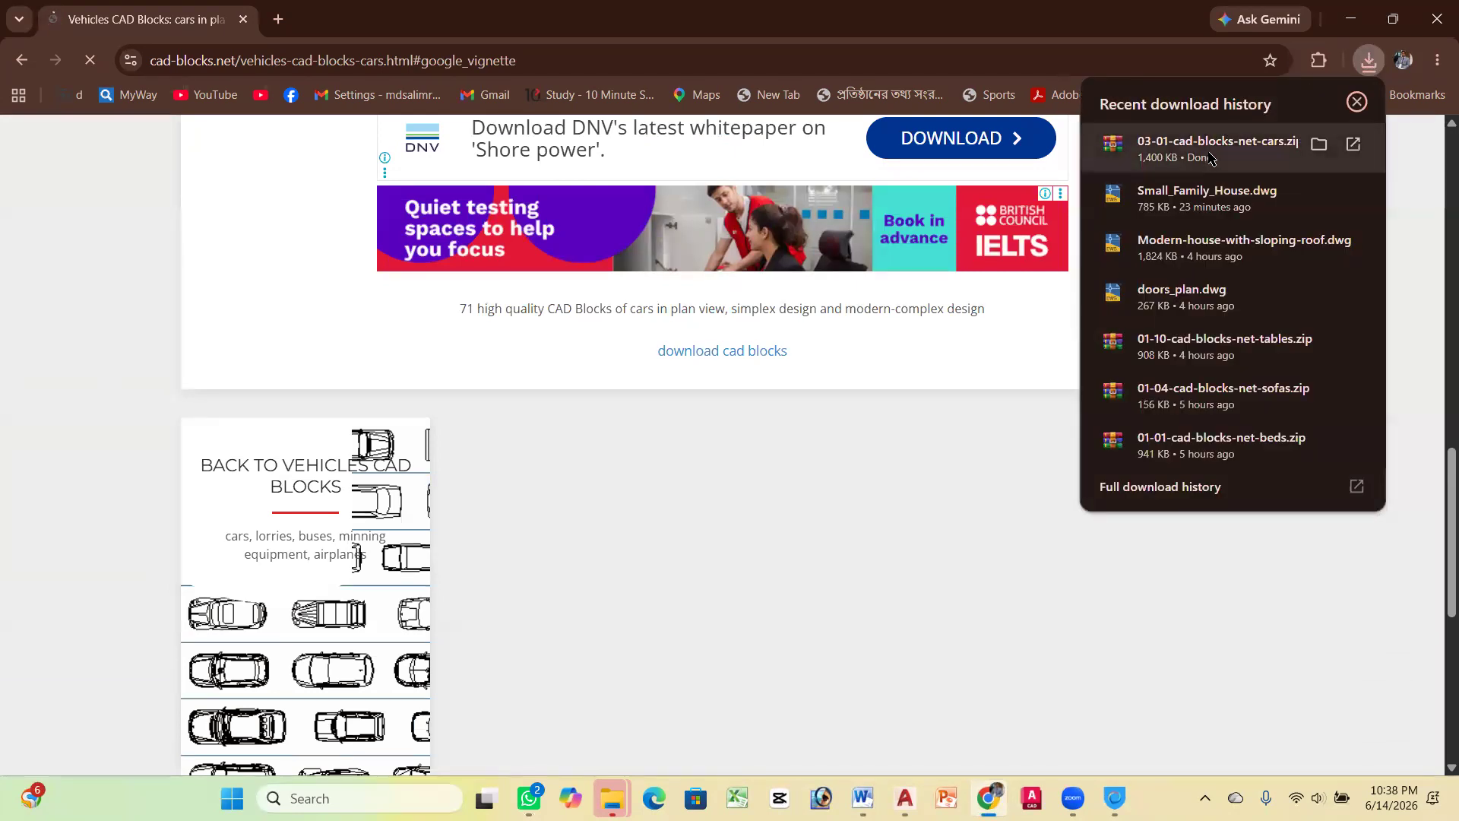
click(1216, 149)
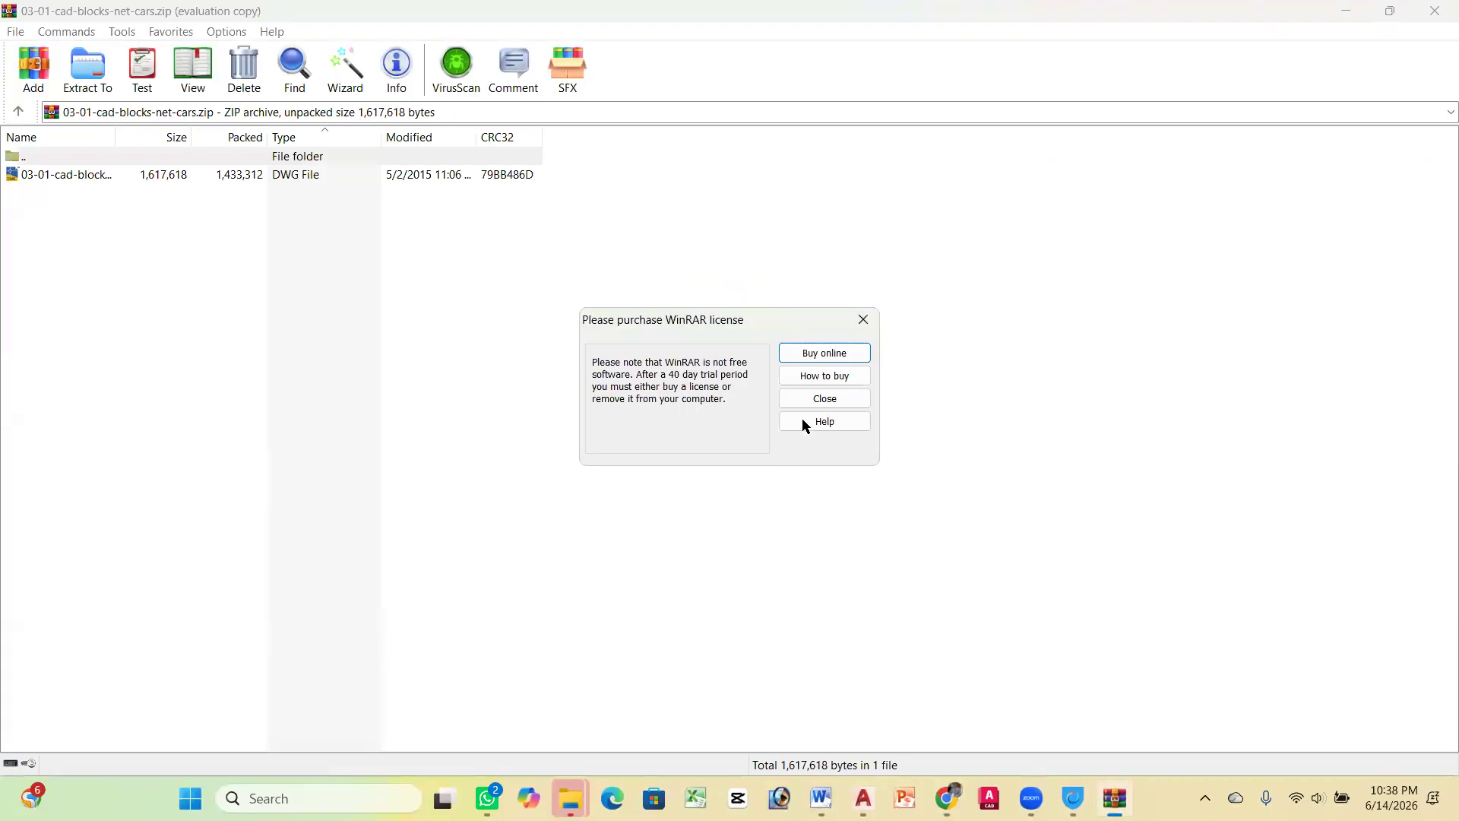
Dismiss the WinRAR licence reminder and open the archive's cars DWG in AutoCAD
click(873, 323)
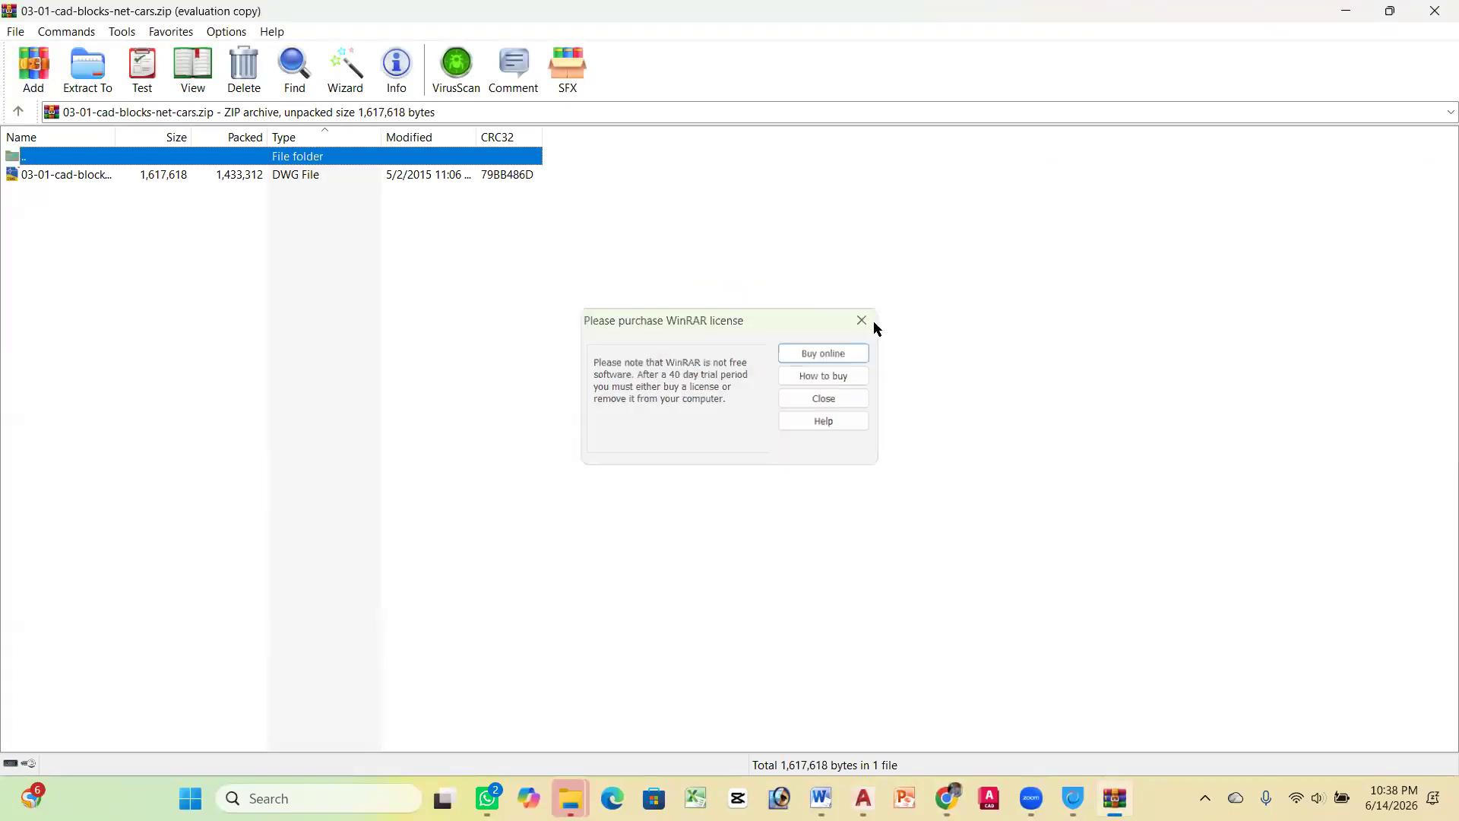
click(244, 181)
double_click(244, 181)
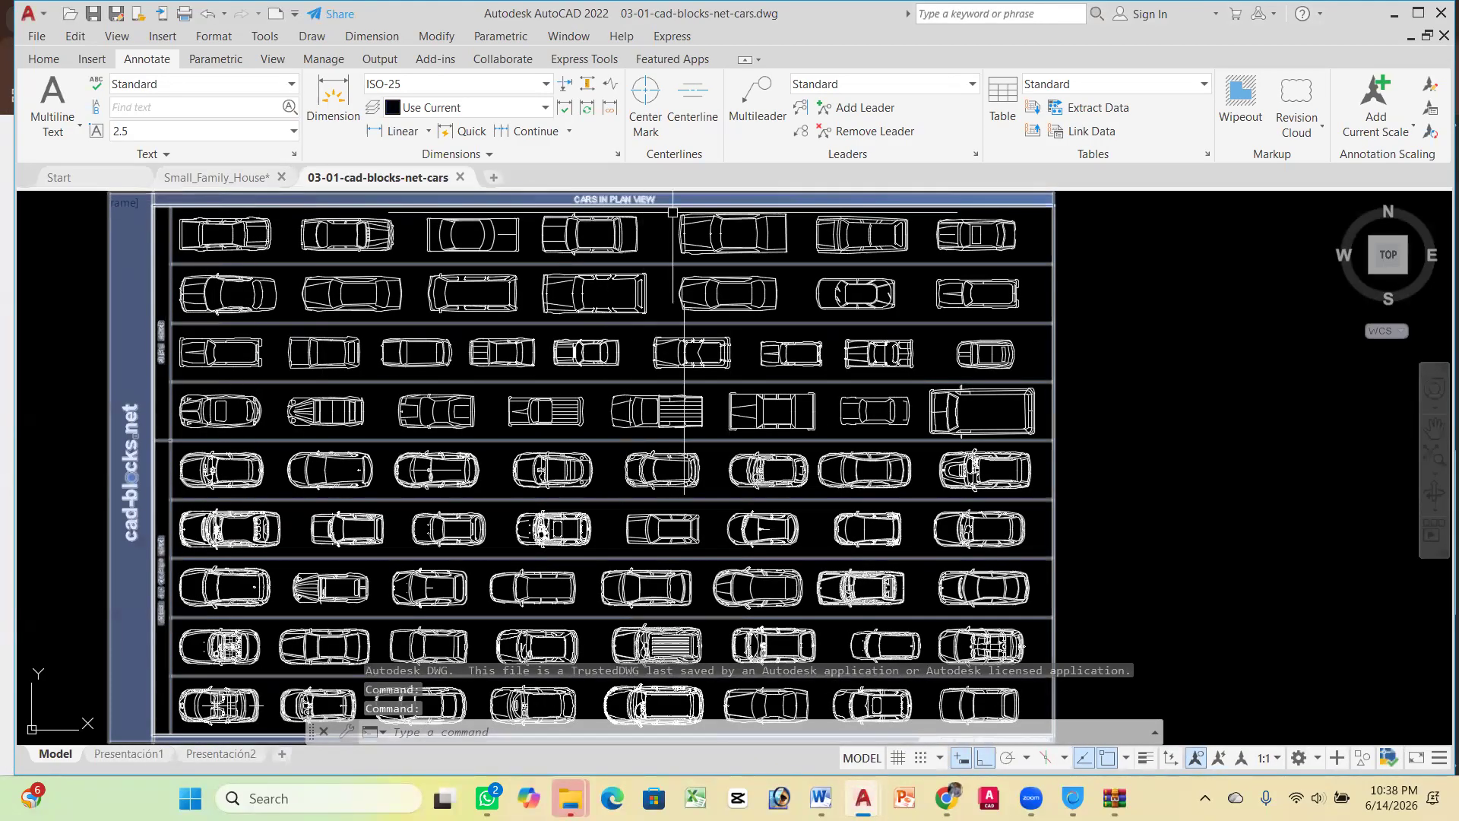
Delete the cad-blocks.net title frame surrounding the car grid
scroll(760, 241, down, 5)
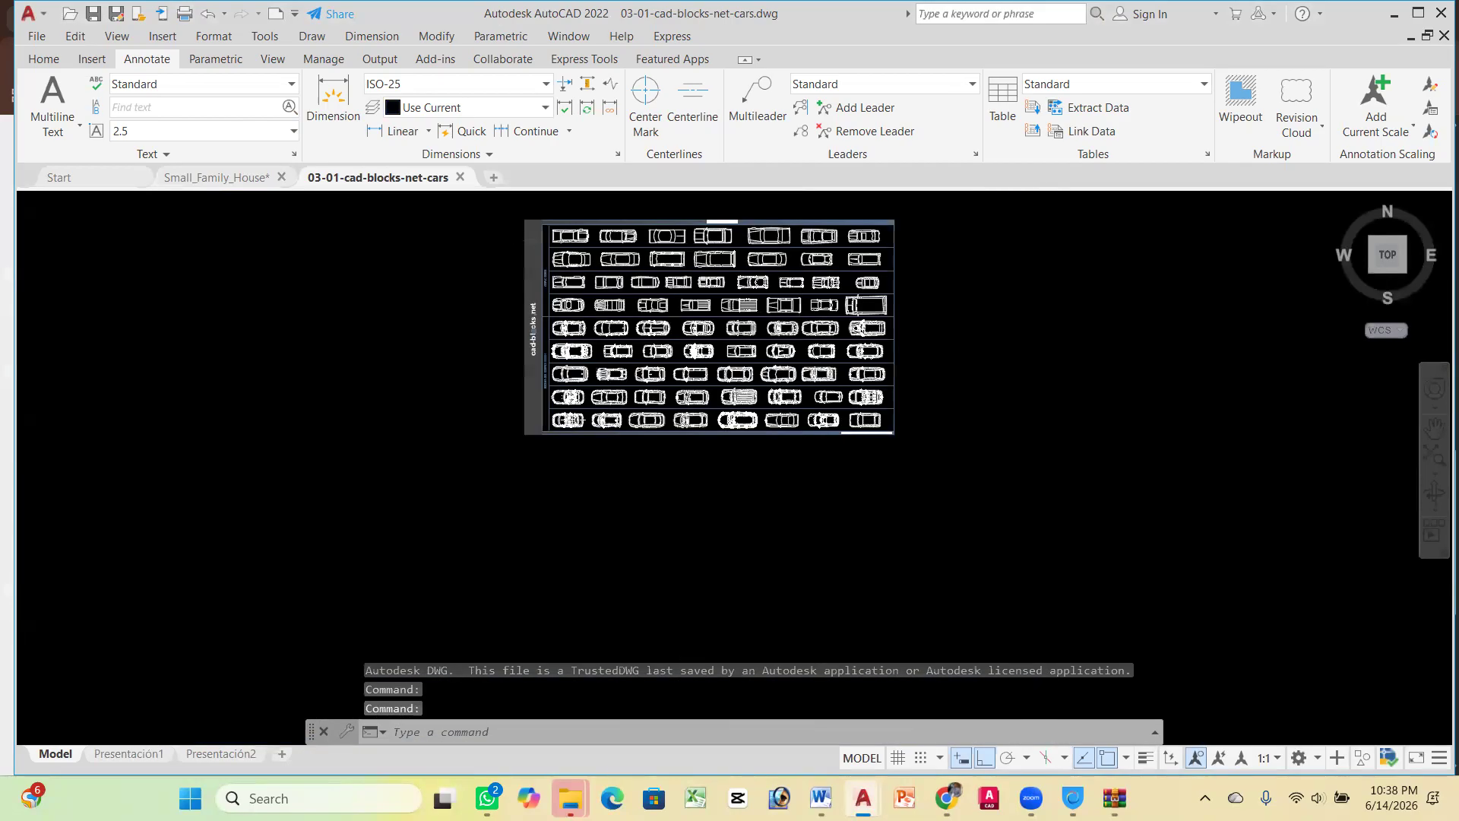
scroll(771, 227, up, 4)
scroll(770, 226, up, 5)
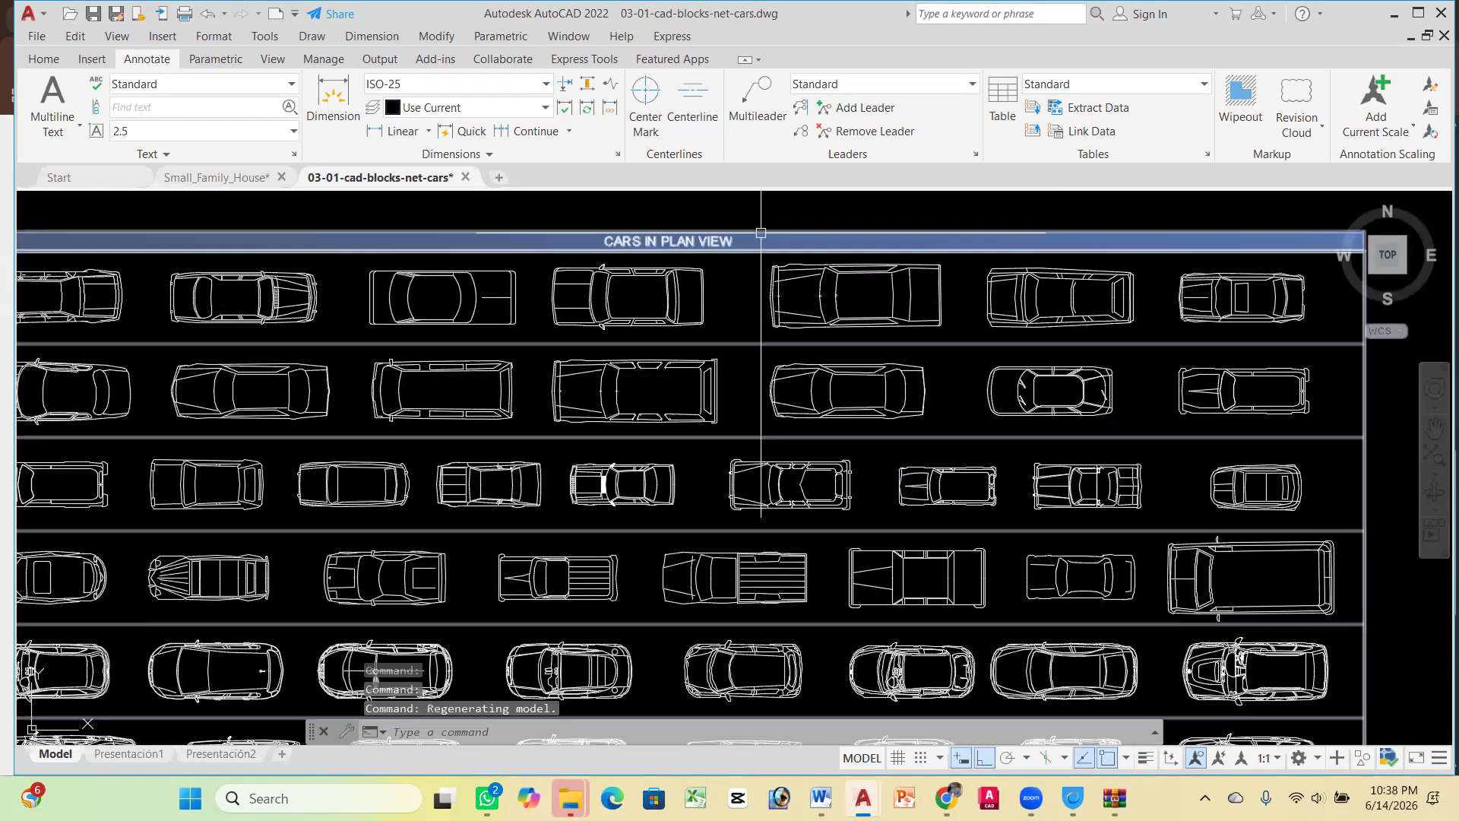
click(761, 235)
key(Delete)
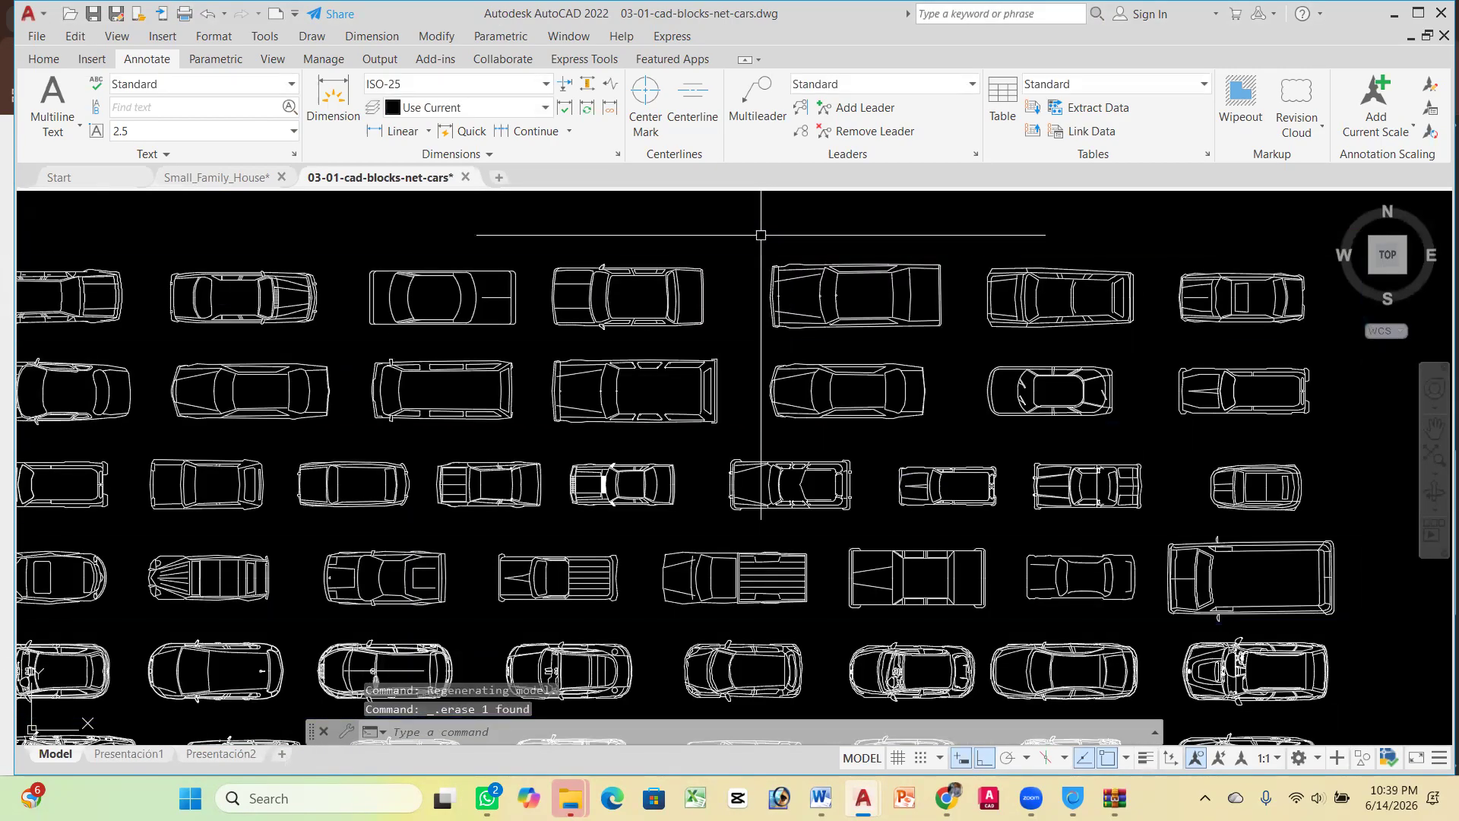
Save the 03-01-cad-blocks-net-cars drawing and begin copying the cars
scroll(761, 234, down, 5)
scroll(629, 286, up, 2)
scroll(614, 265, down, 5)
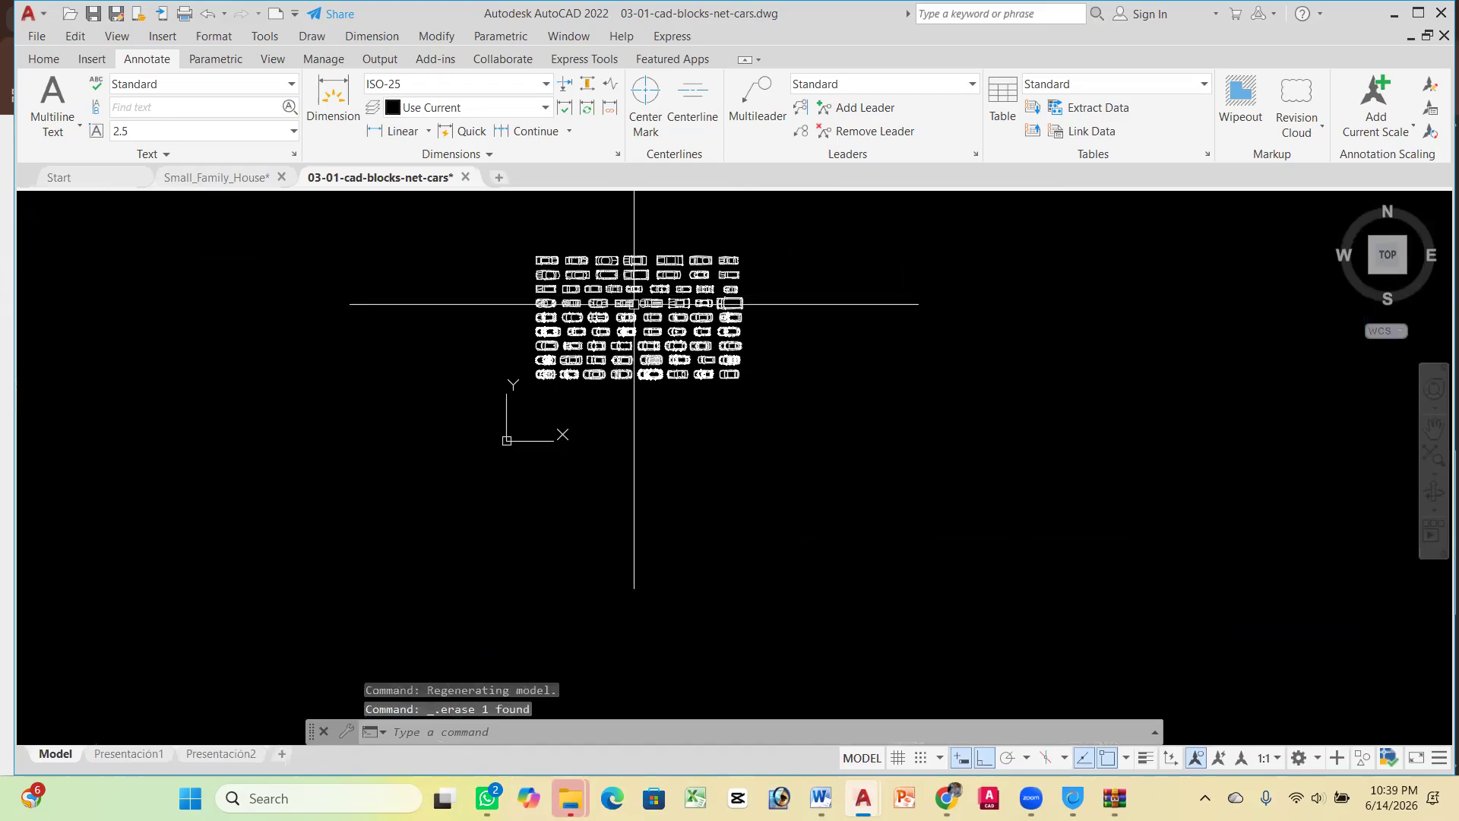
scroll(638, 312, up, 4)
scroll(558, 456, down, 4)
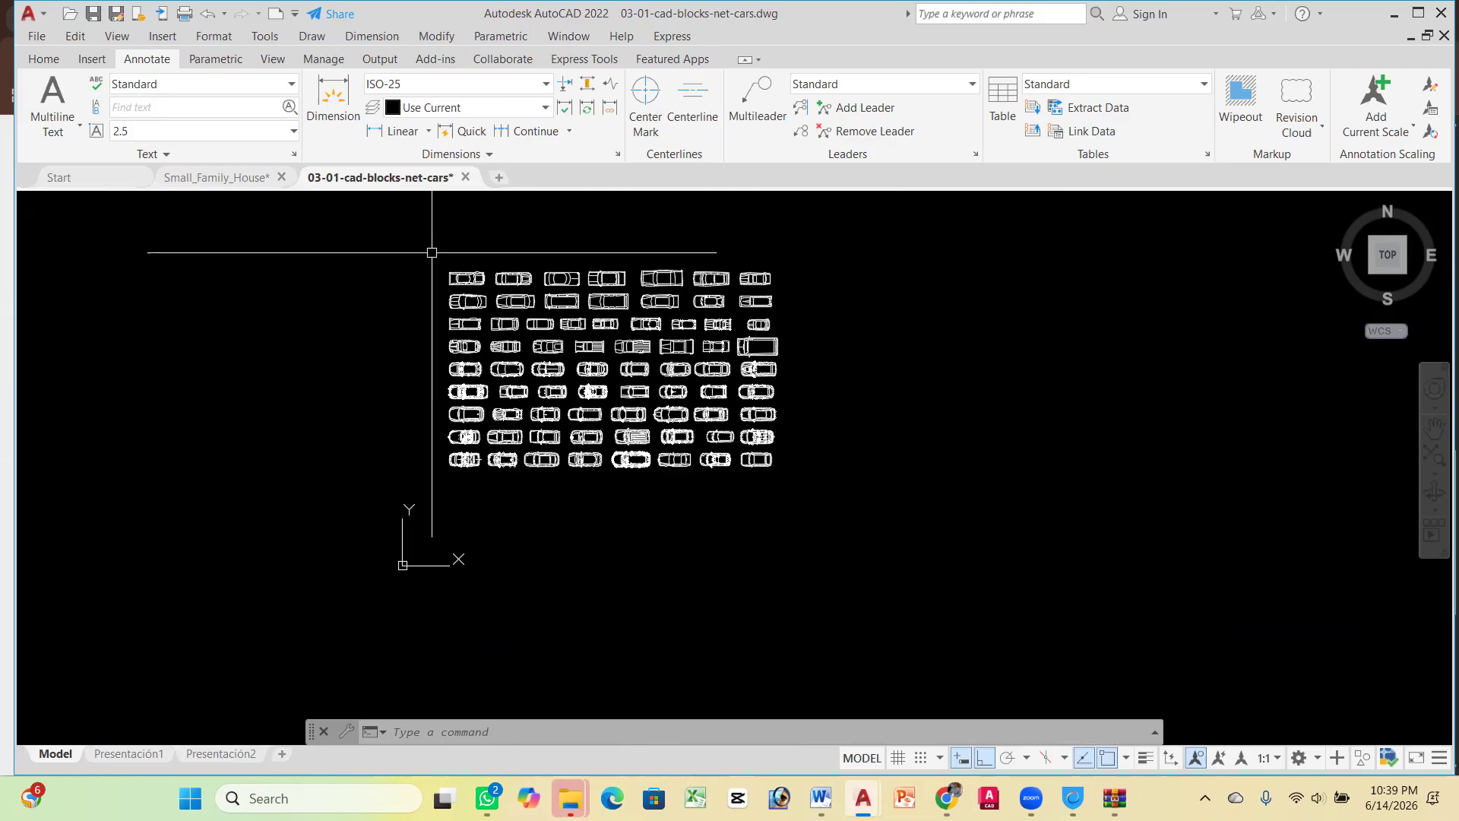
scroll(445, 312, up, 2)
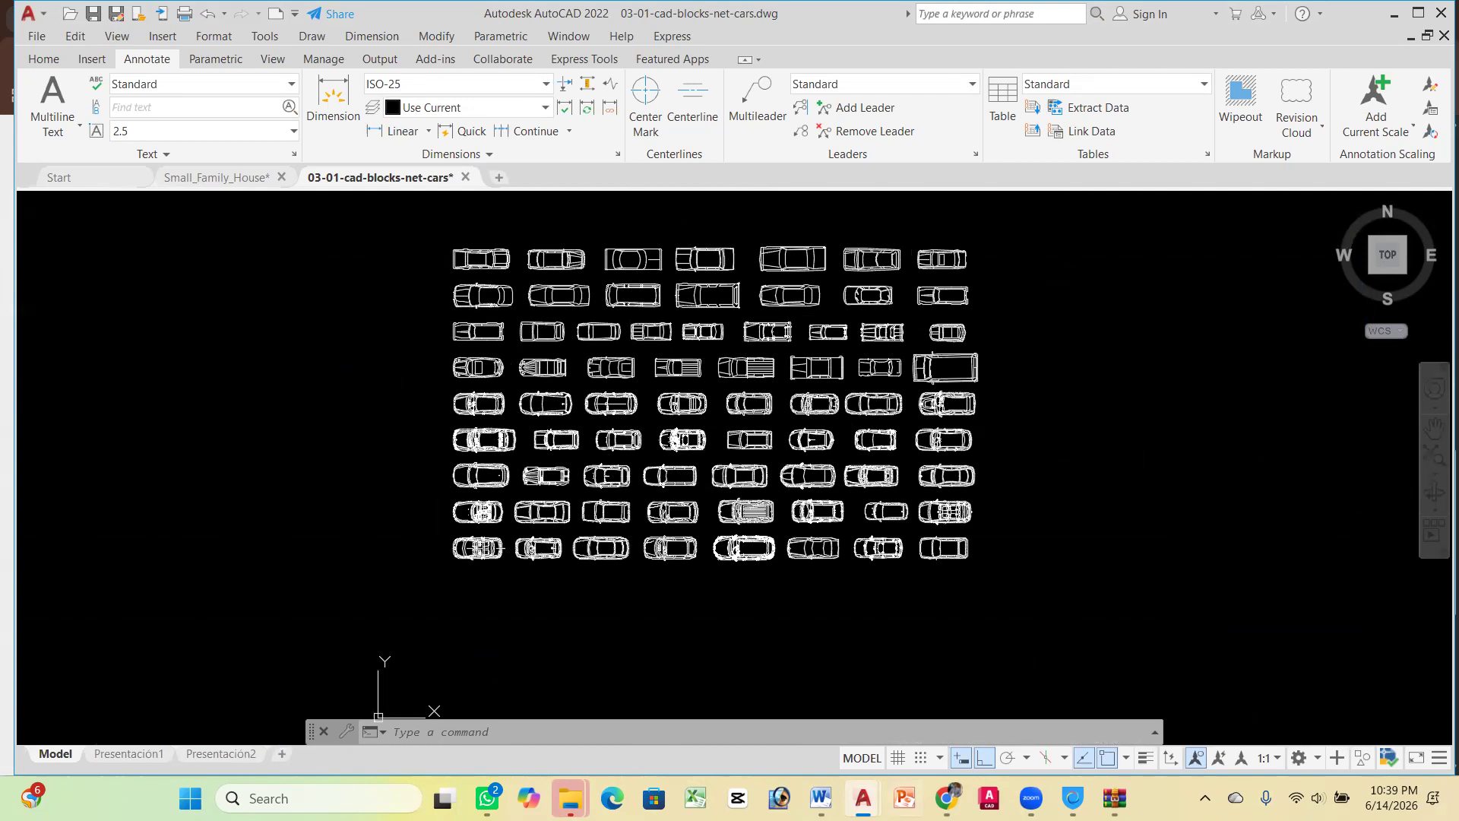
key(ctrl+s)
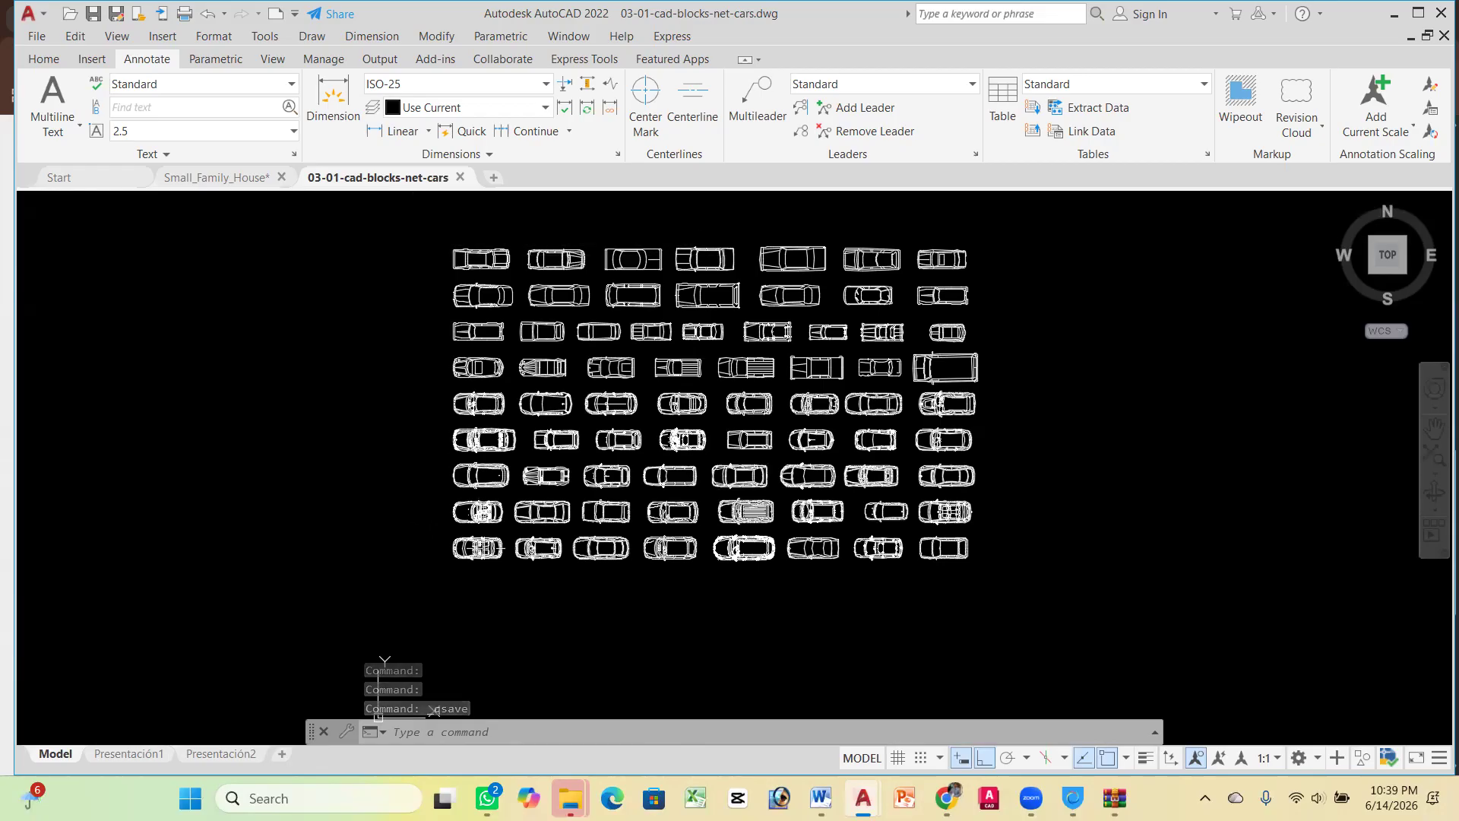
key(ctrl+c)
Copy all 71 car blocks and paste them into a new drawing
click(416, 232)
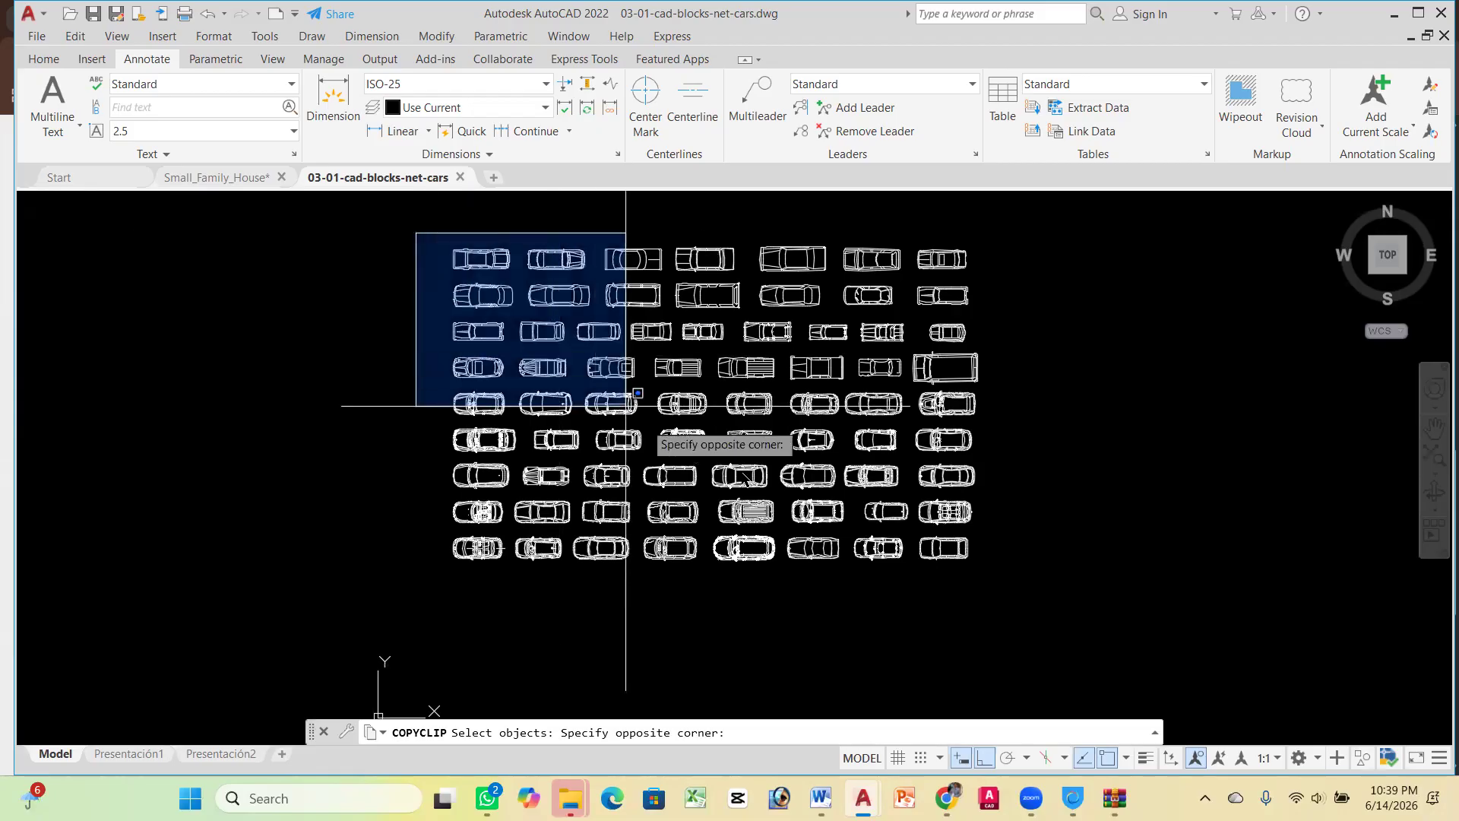
click(1056, 593)
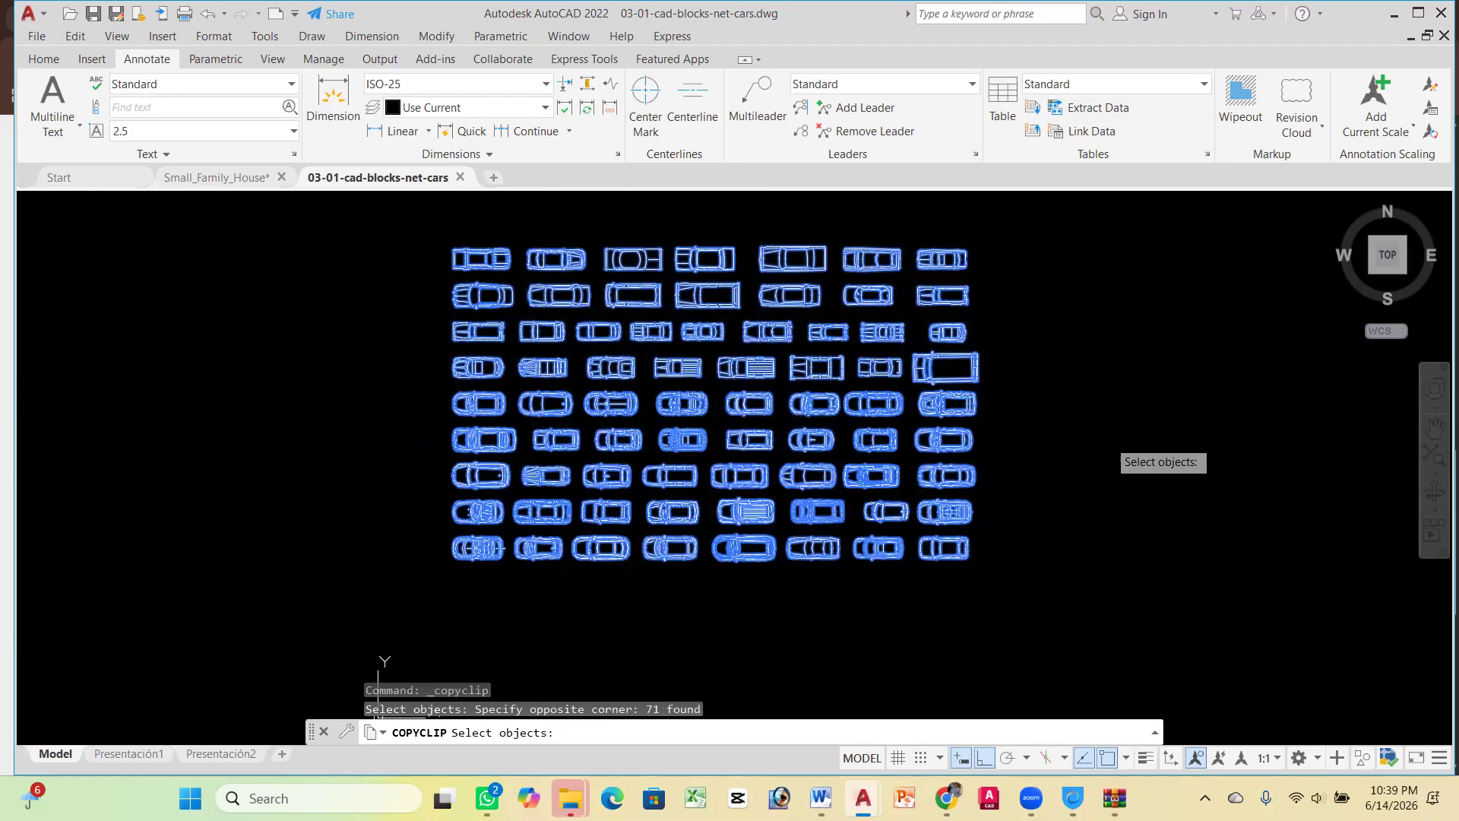
key(Return)
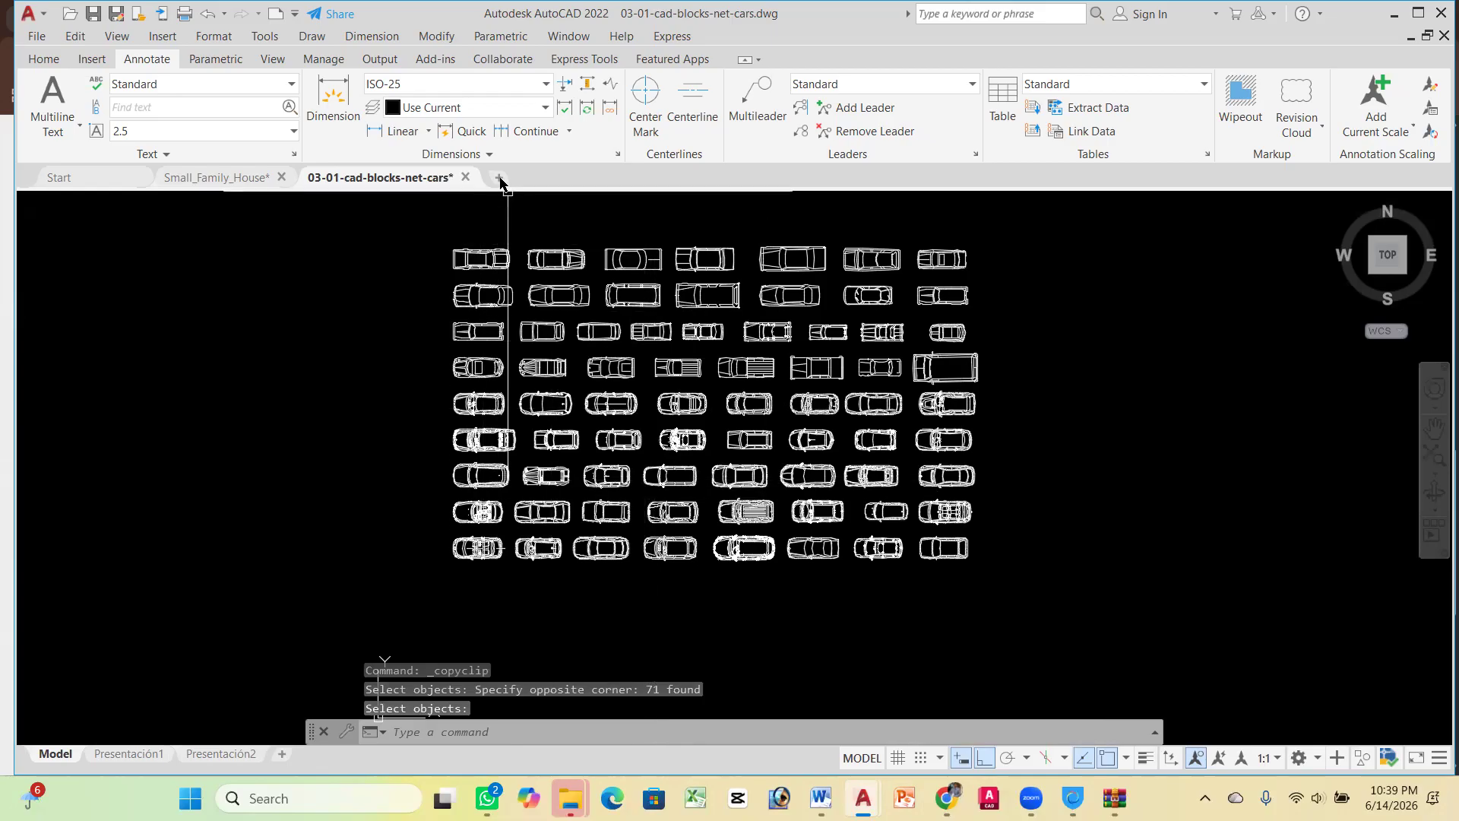
key(ctrl+n)
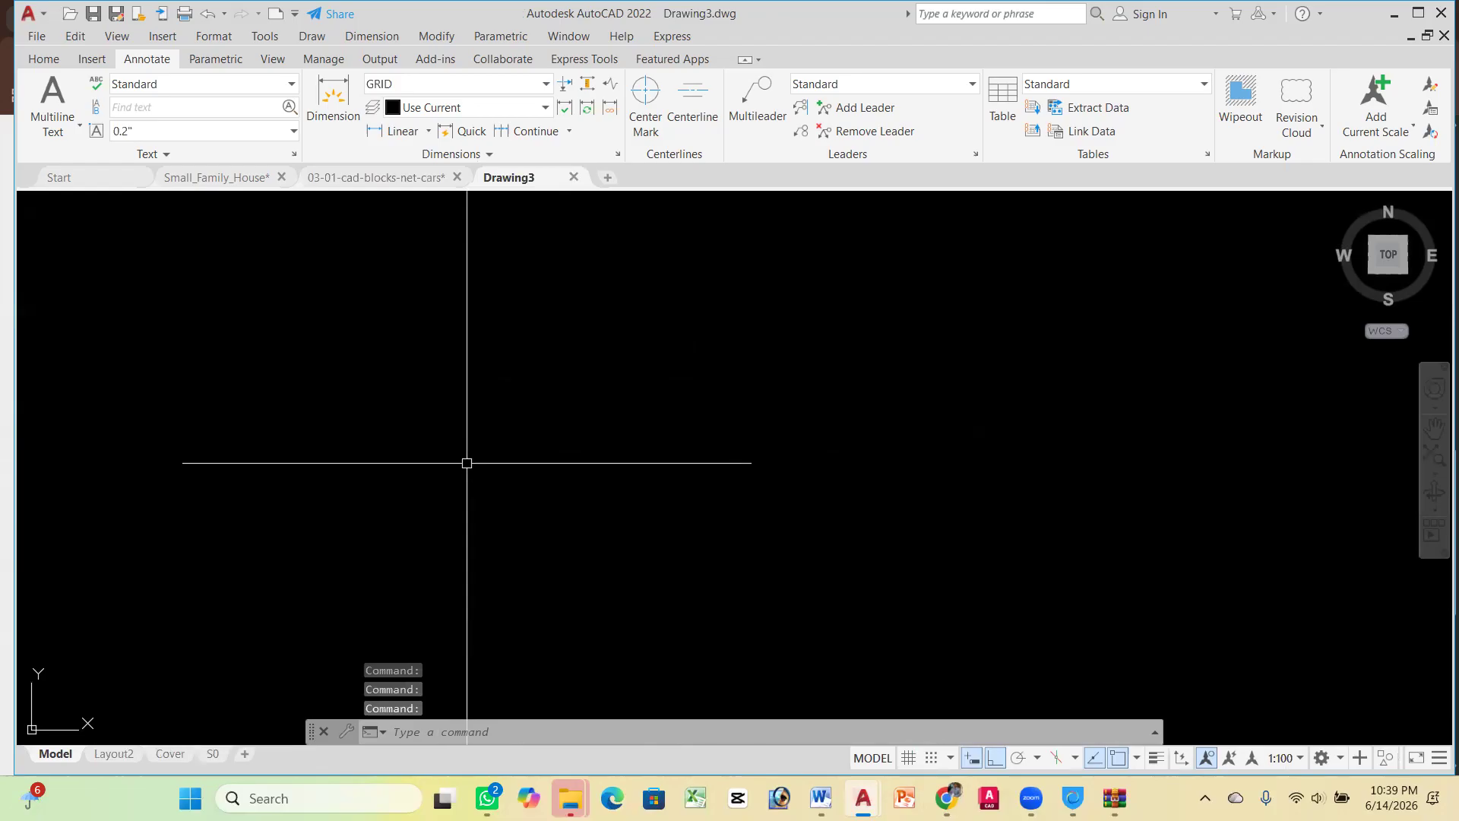
key(ctrl+v)
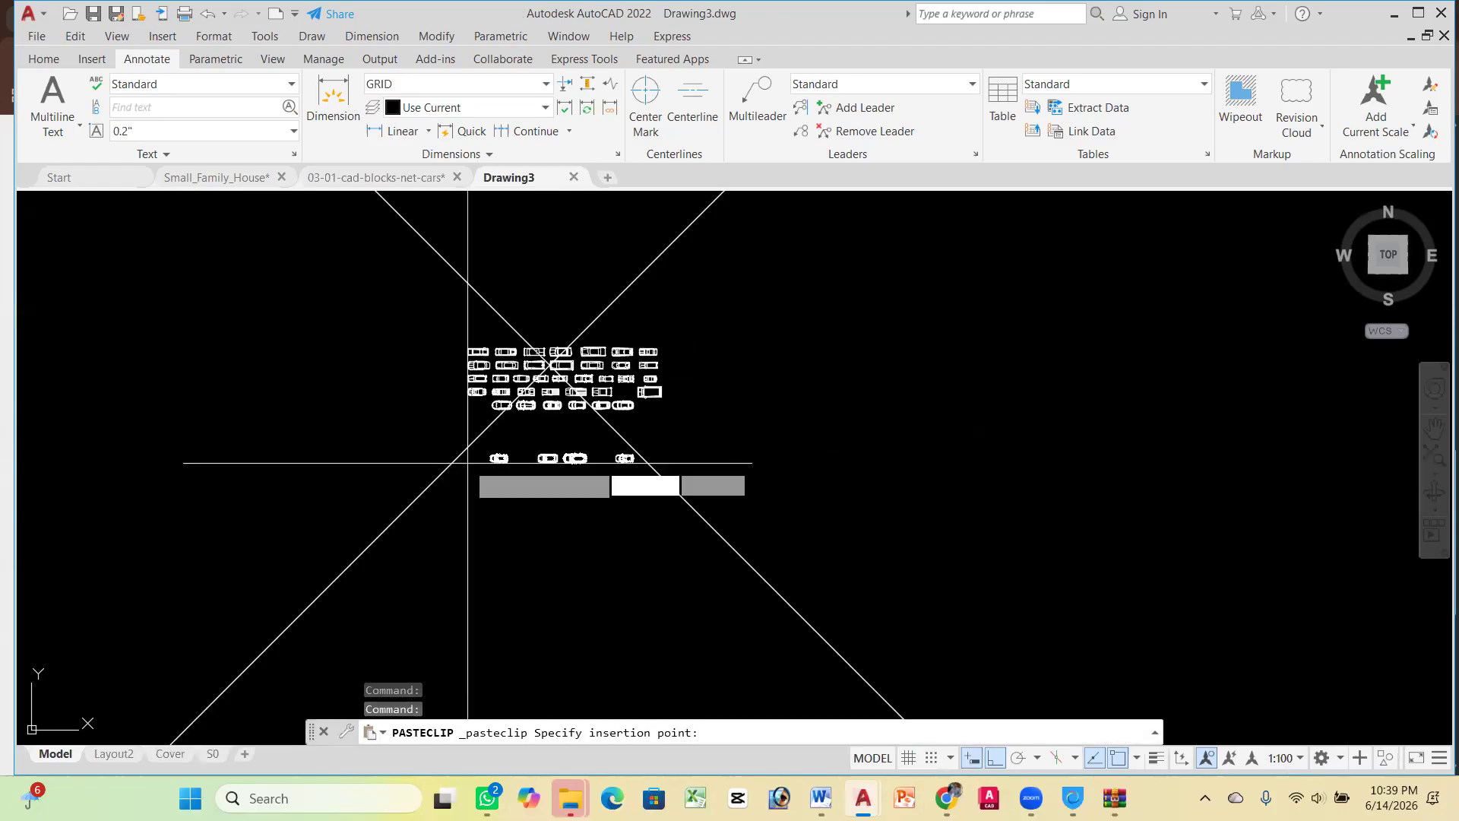
click(689, 372)
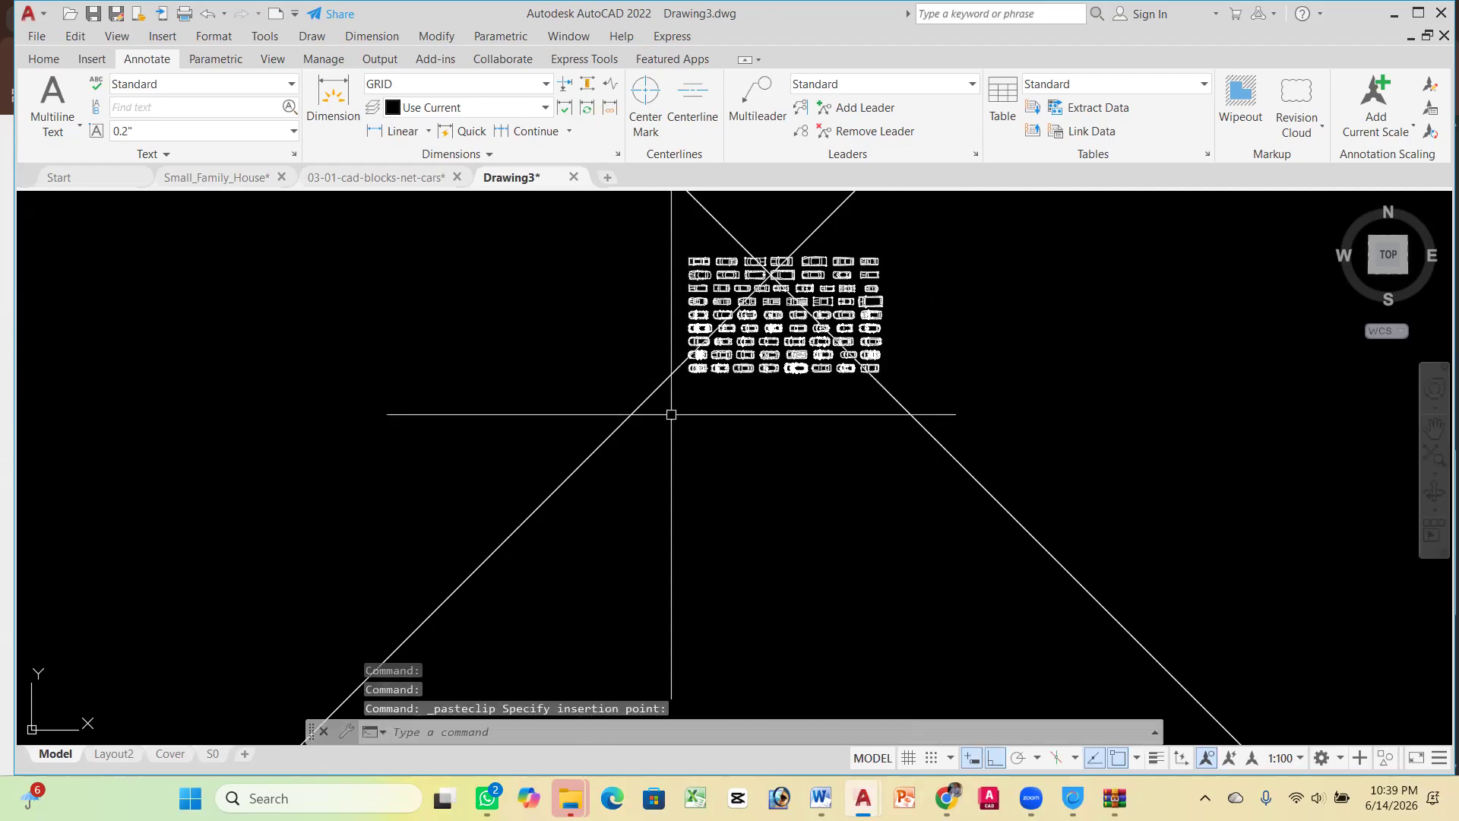
Delete the stray crossing lines from the pasted car grid
scroll(707, 539, down, 4)
scroll(764, 349, up, 4)
click(984, 418)
click(335, 353)
key(Delete)
Start saving the new drawing under the name CAS
scroll(700, 380, down, 4)
scroll(694, 411, up, 6)
scroll(700, 378, up, 3)
scroll(702, 346, up, 3)
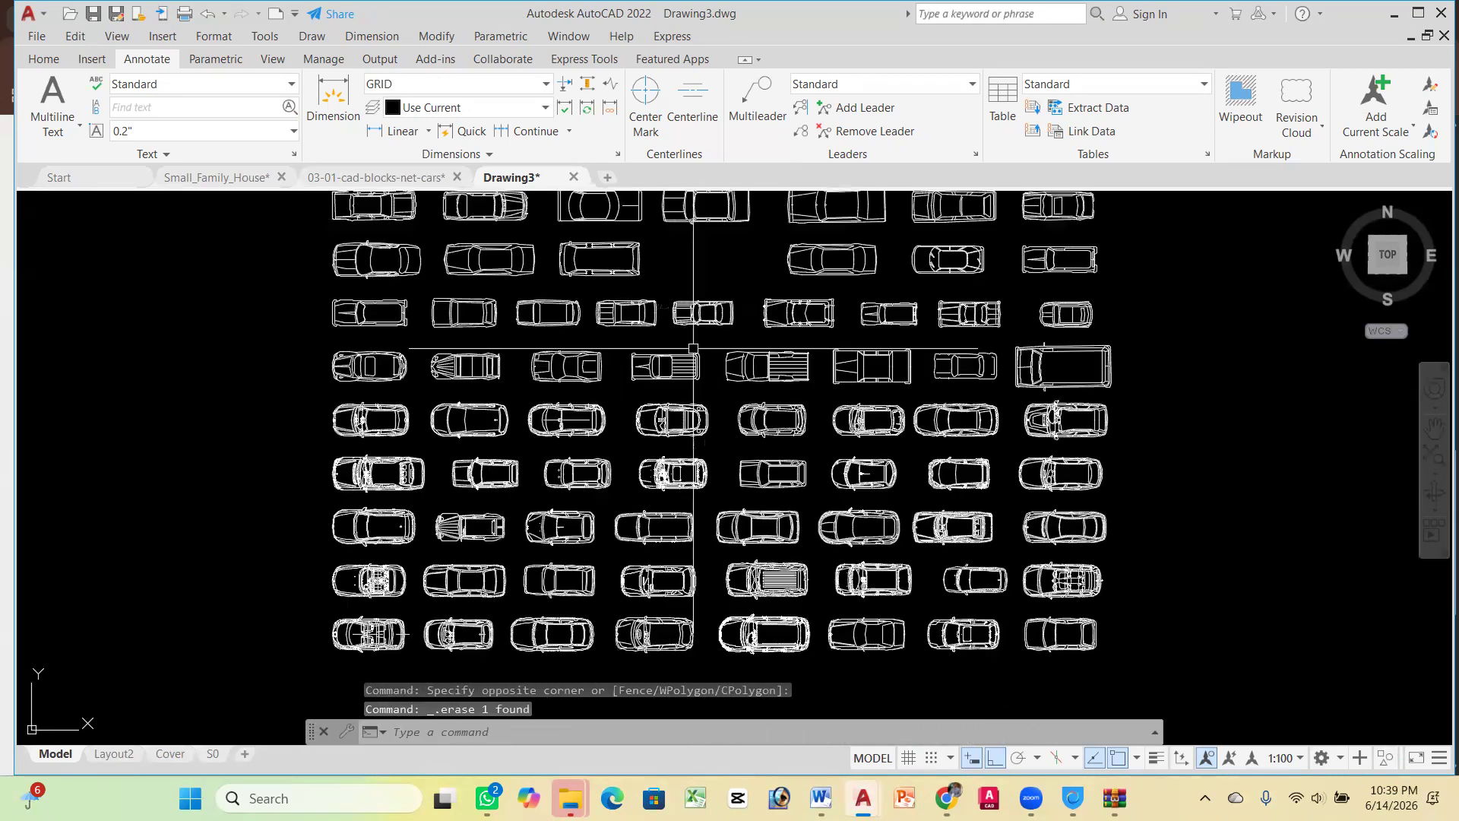
scroll(691, 326, down, 4)
scroll(674, 426, up, 3)
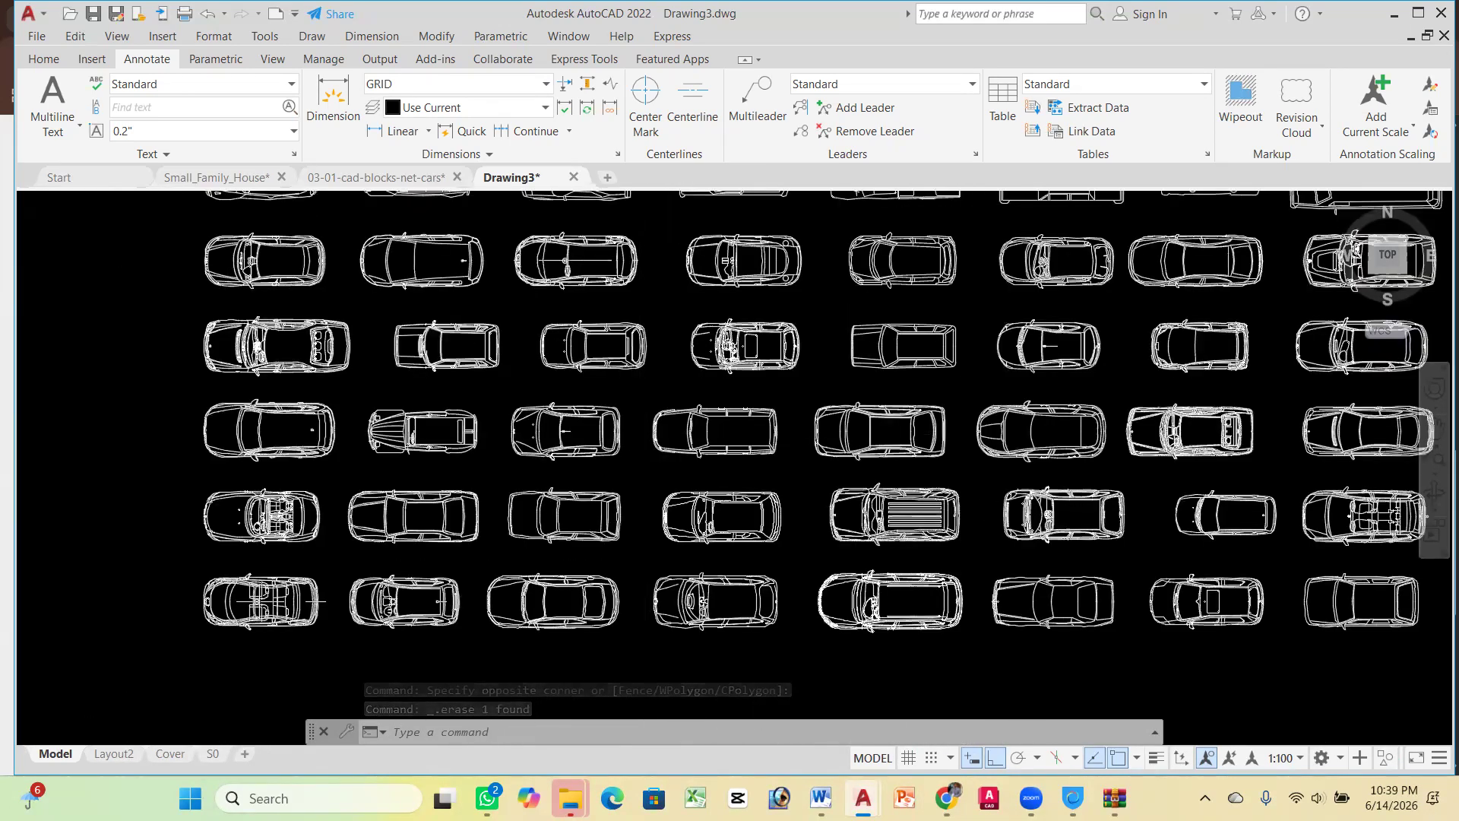
scroll(595, 315, down, 3)
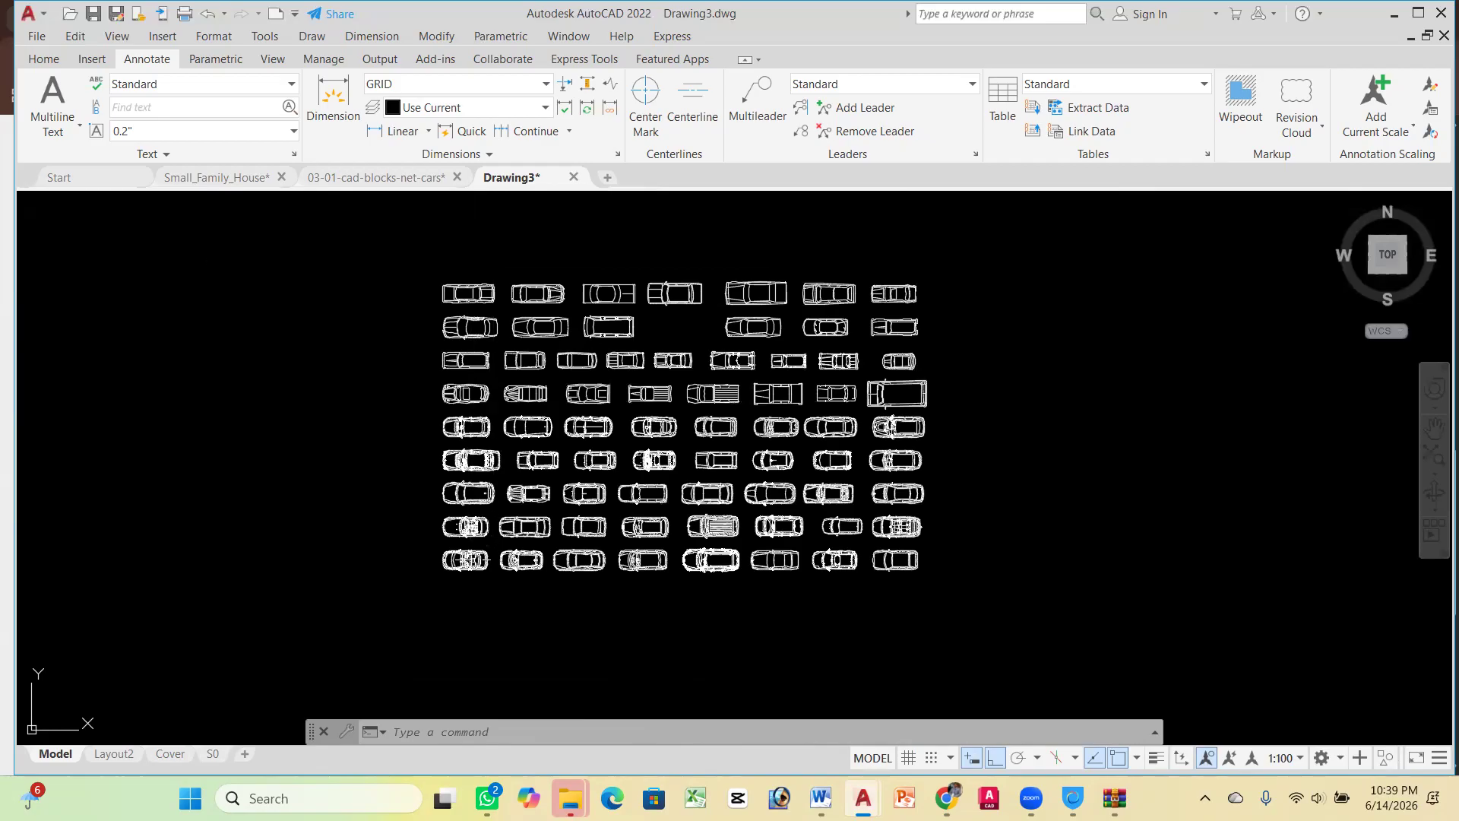
key(ctrl+s)
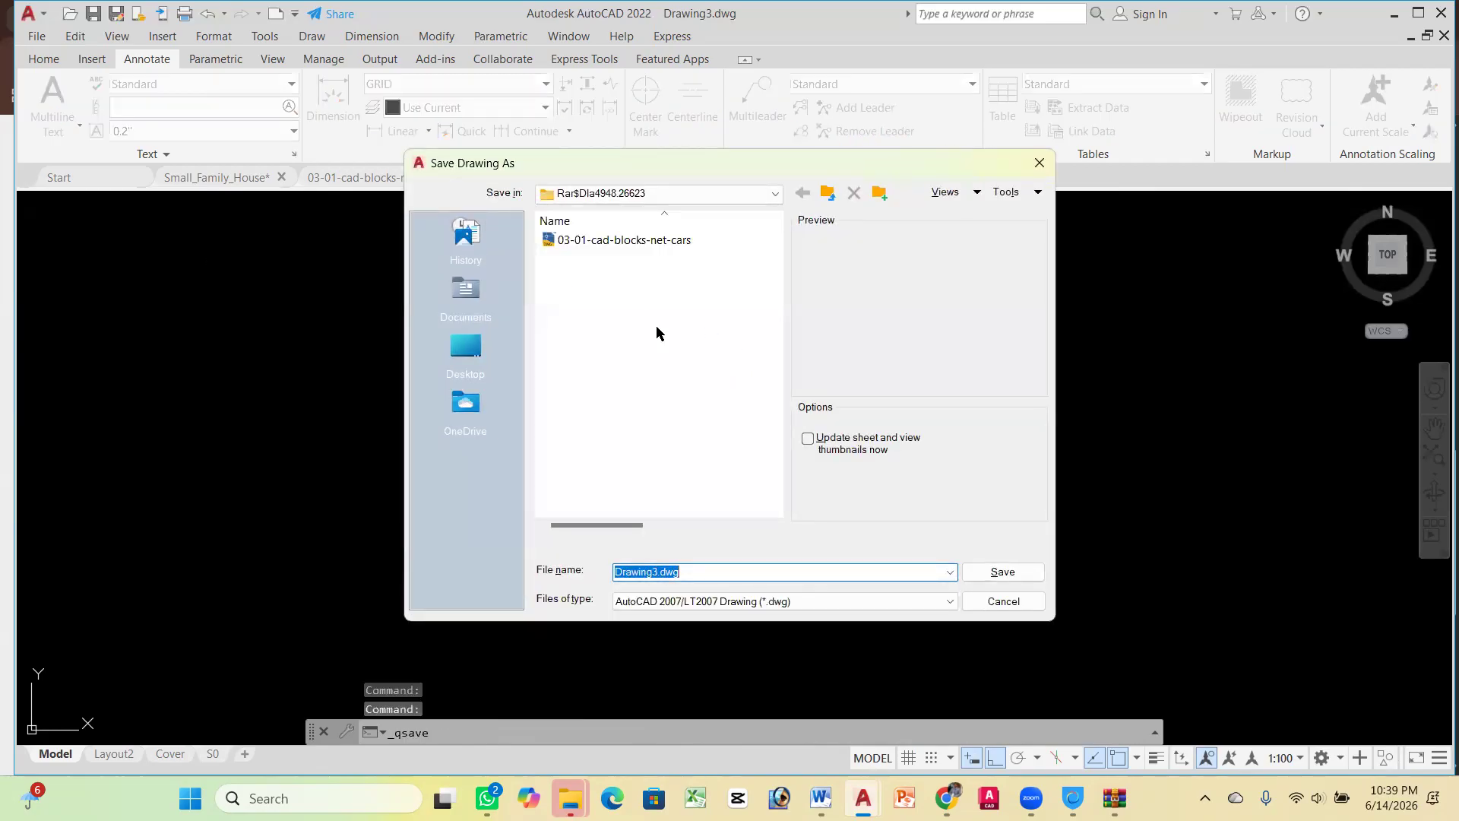
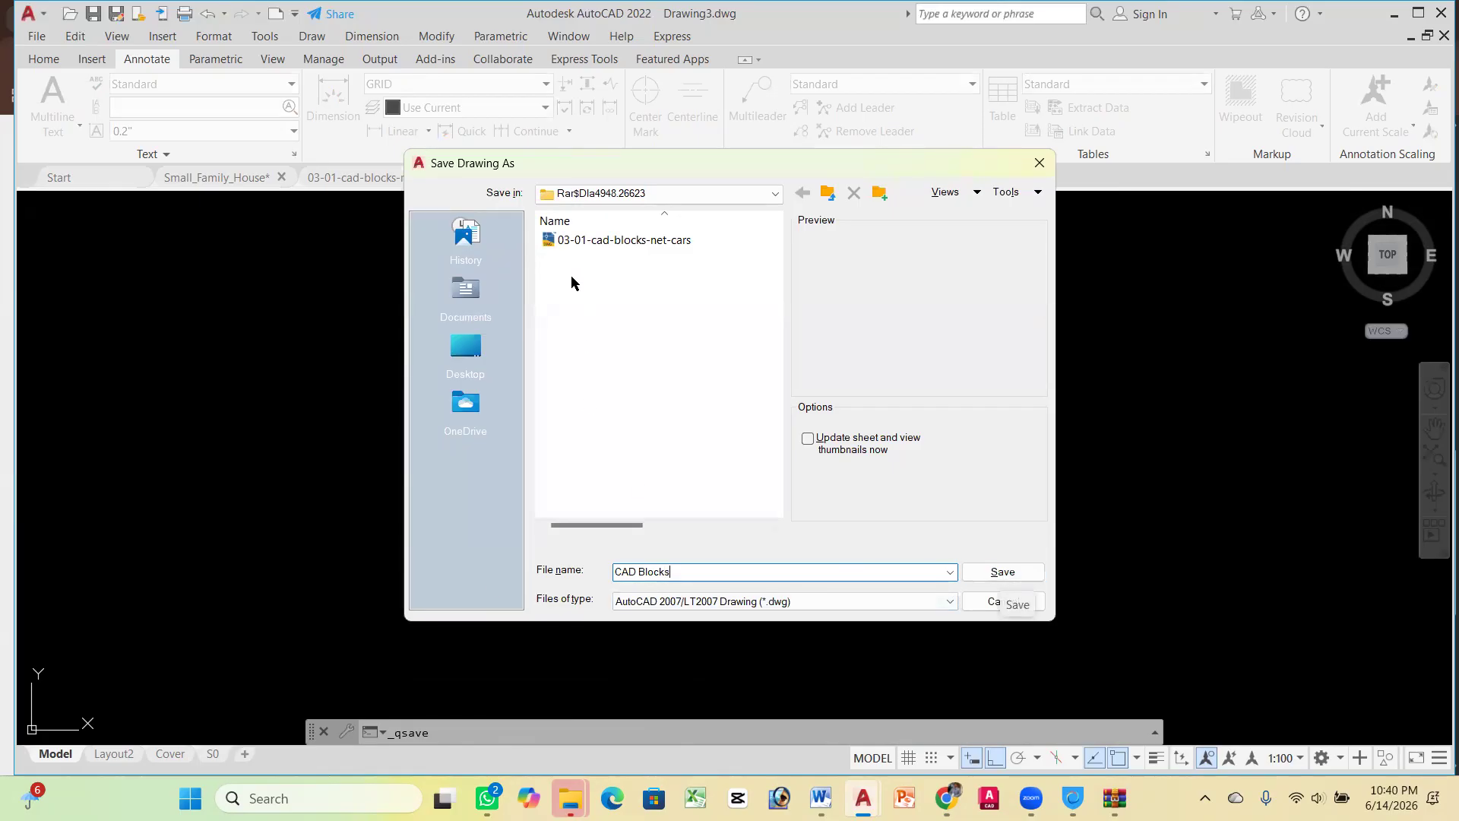
Save the car blocks drawing to the Desktop as CAD Blocks.dwg, then resave with Ctrl+S
click(472, 374)
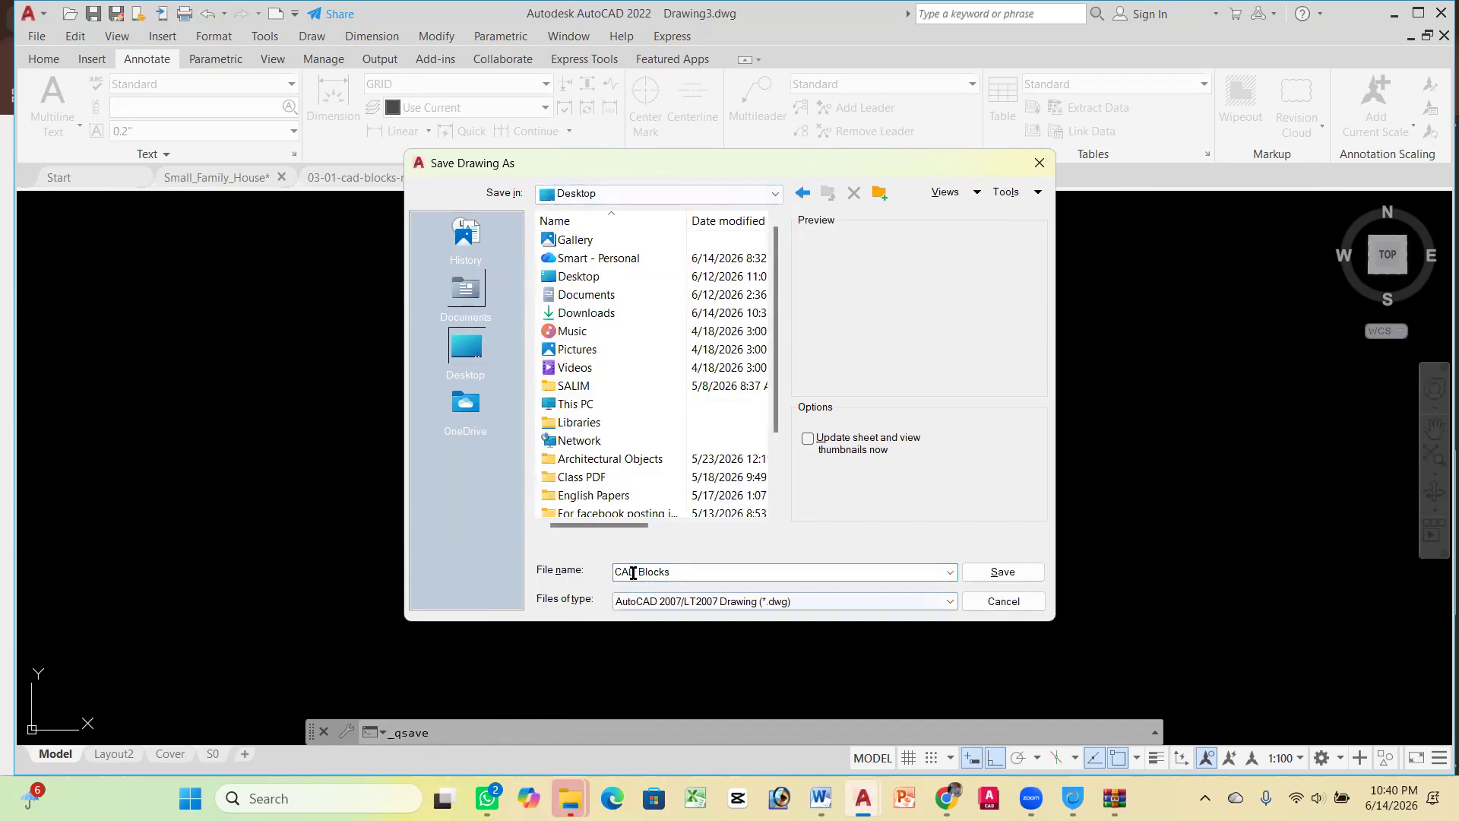
click(992, 572)
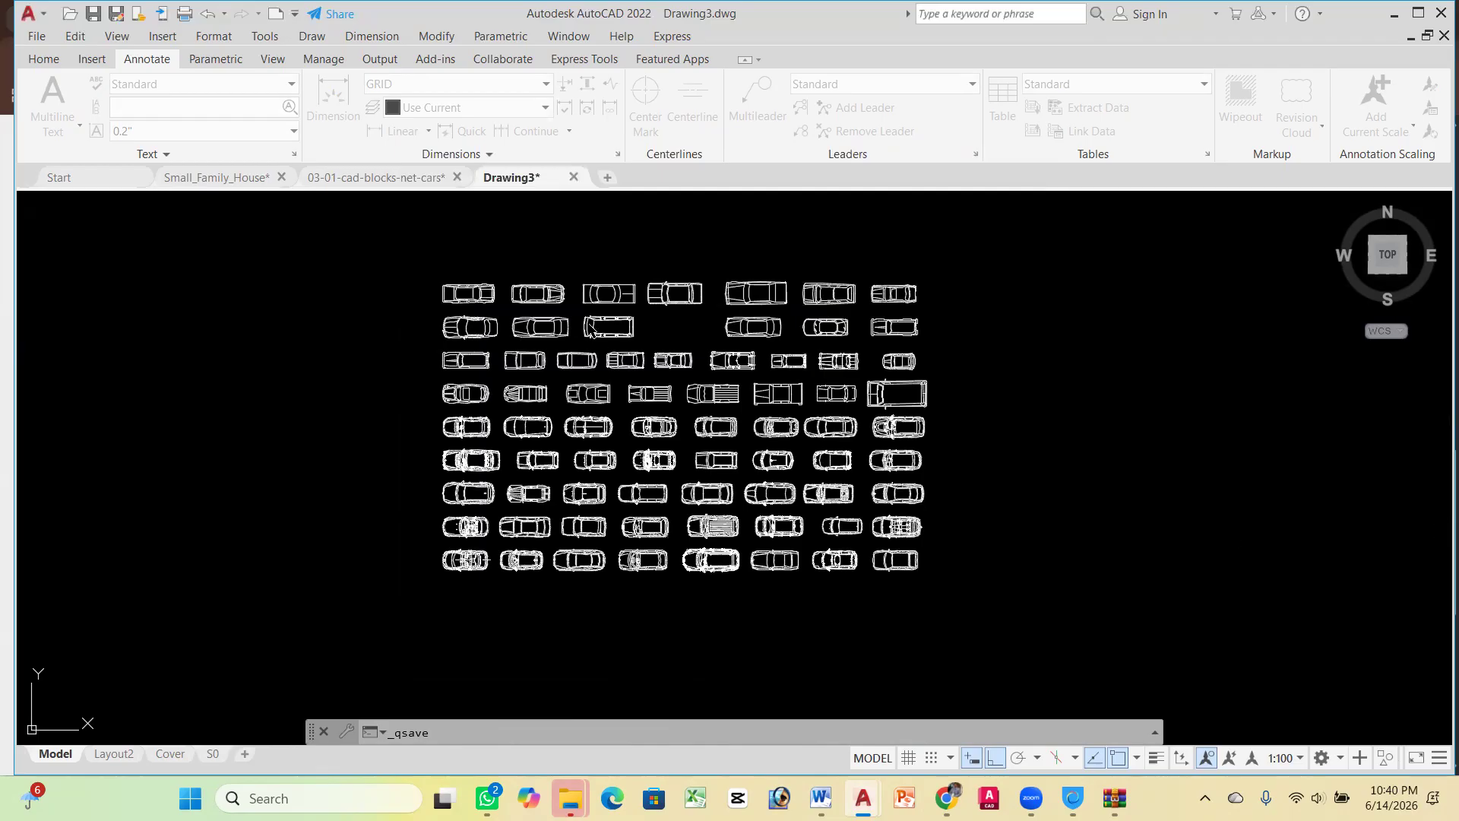
key(ctrl+s)
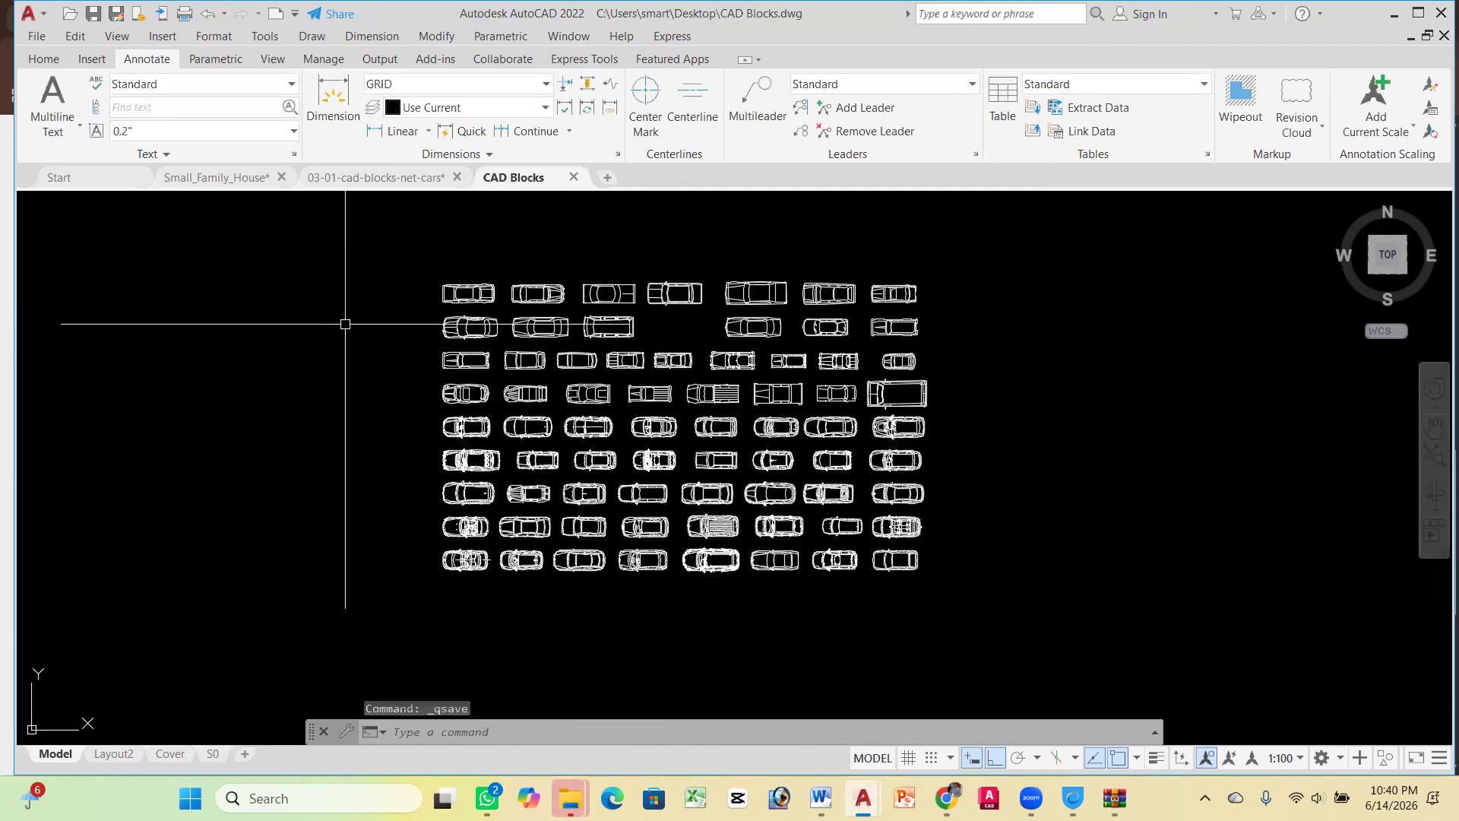
Switch to Chrome and scroll through the cars plan page
click(947, 797)
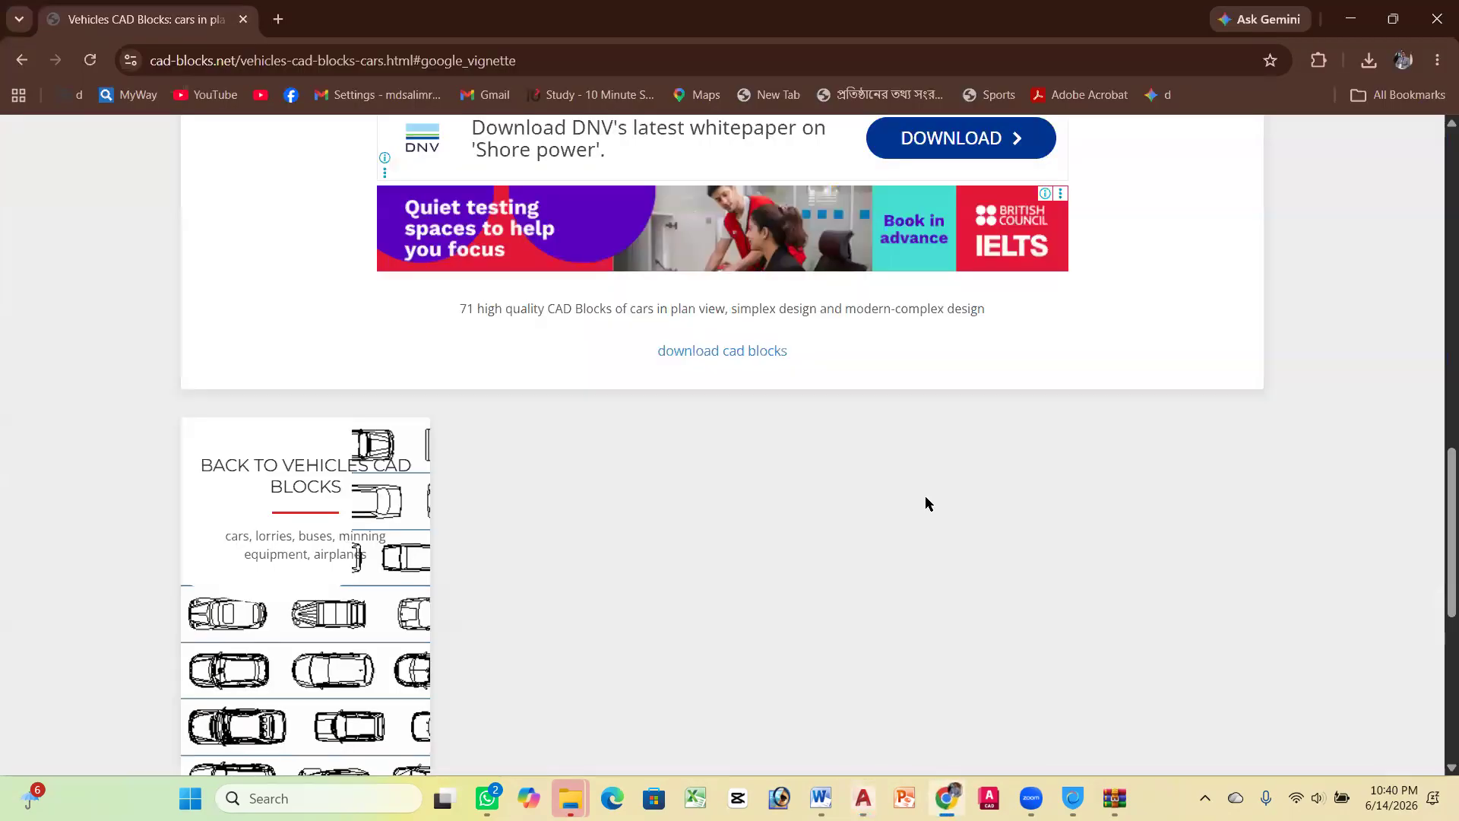
scroll(395, 448, down, 6)
scroll(228, 342, up, 6)
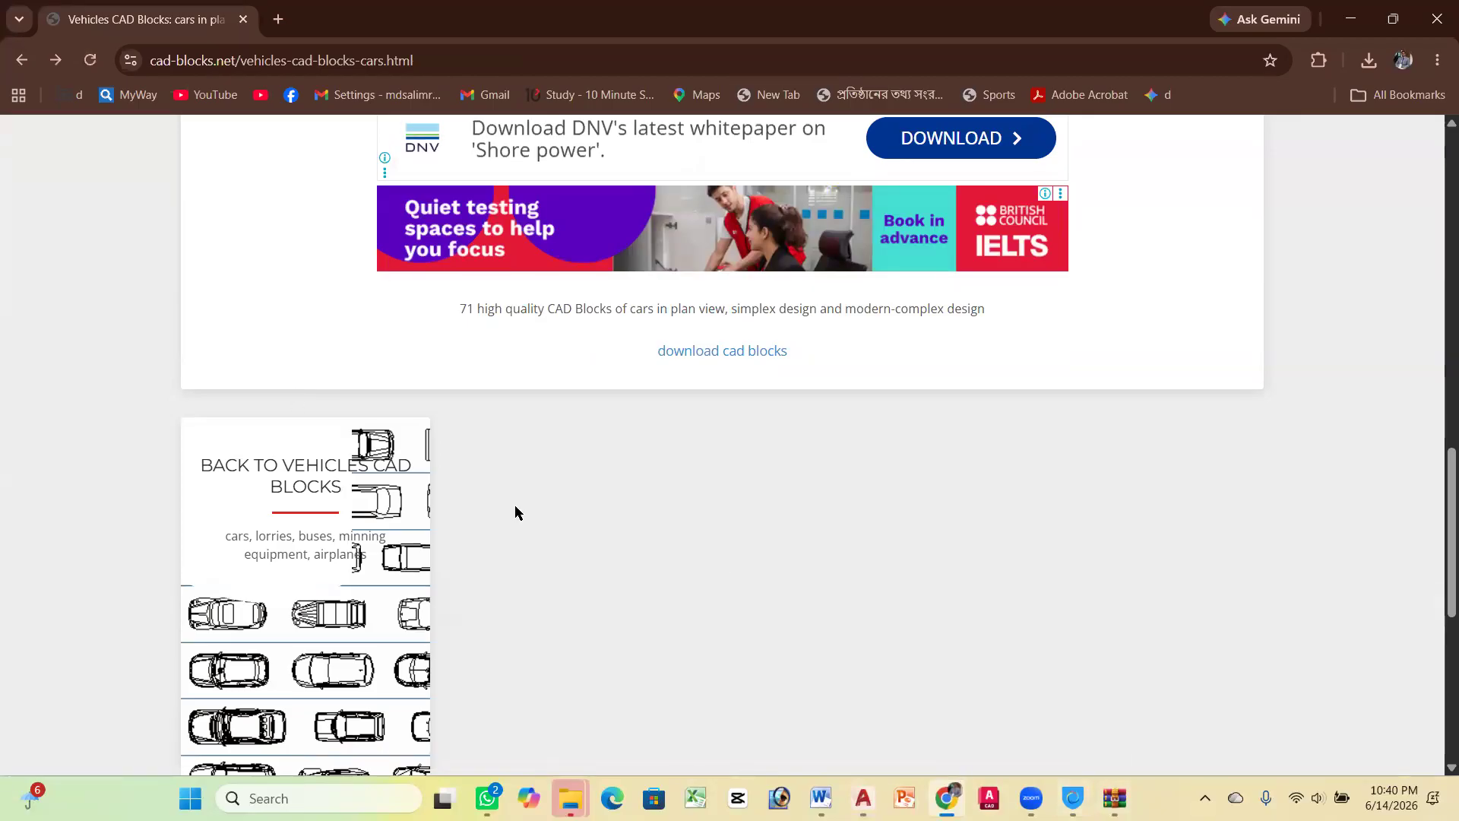
scroll(573, 437, down, 6)
scroll(382, 456, up, 10)
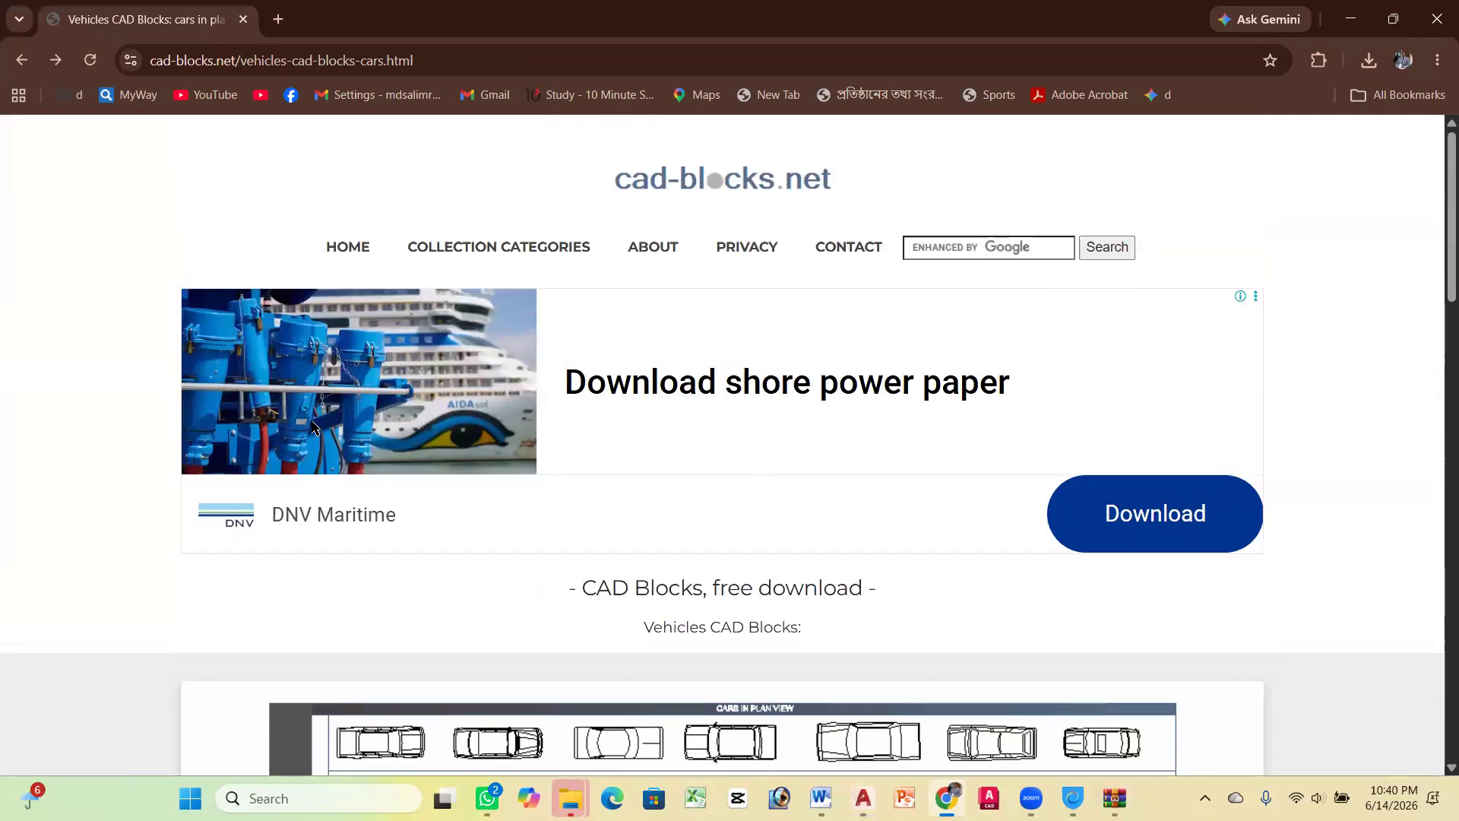
scroll(837, 276, down, 1)
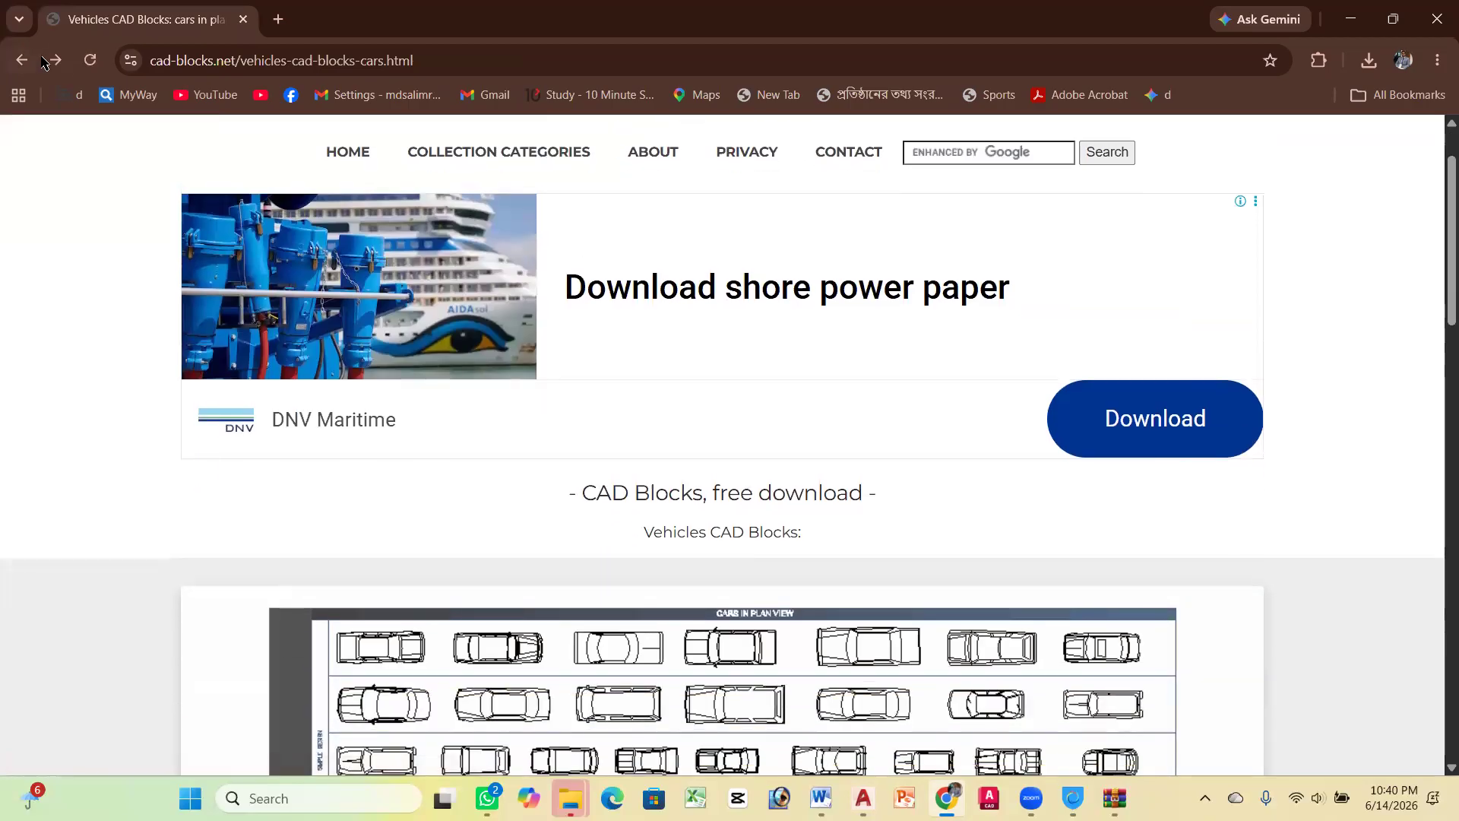
Go back to the Vehicles-Car CAD Blocks page and browse its 537 collections
click(22, 61)
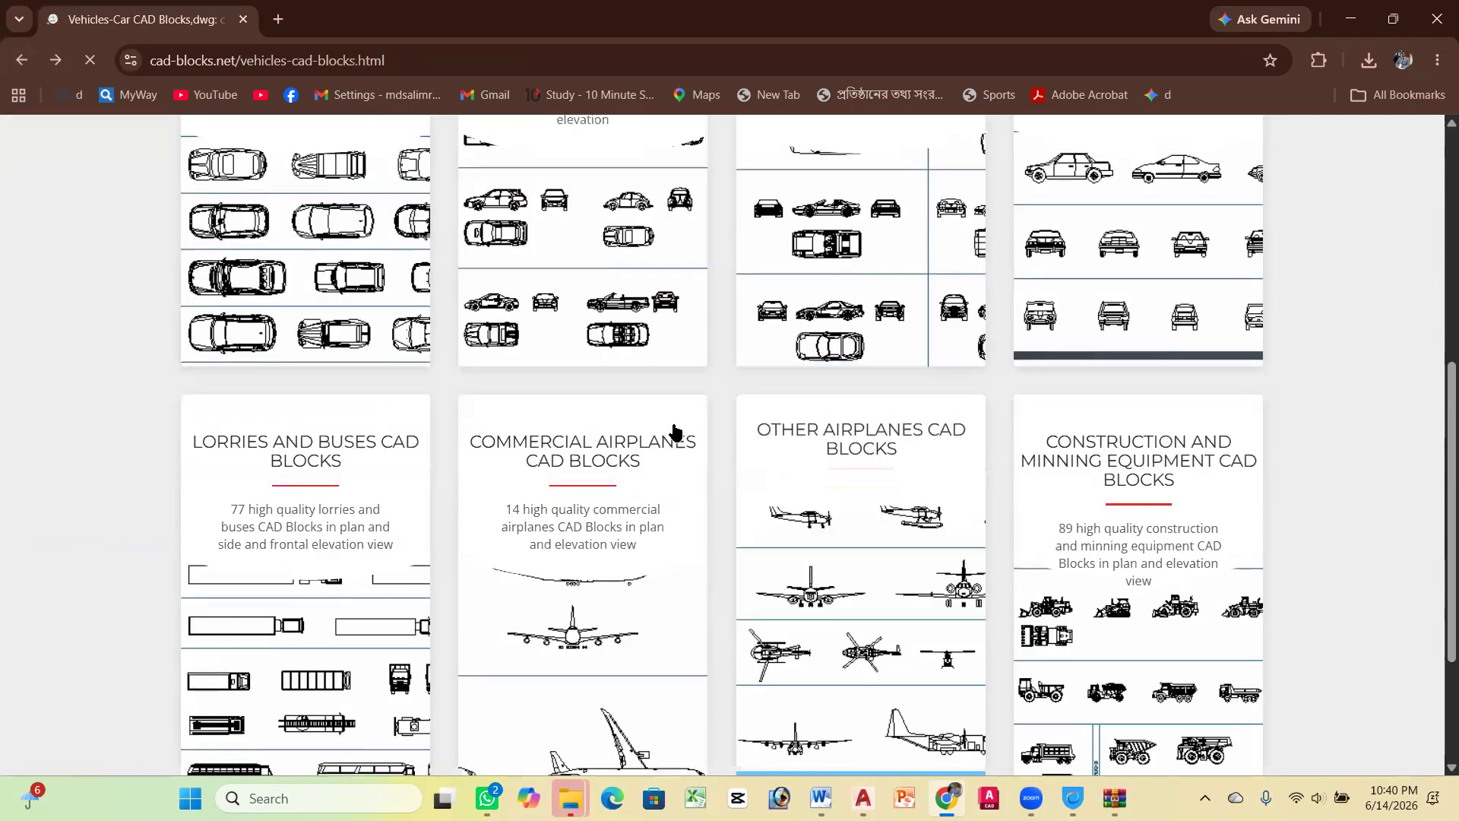
scroll(674, 433, down, 3)
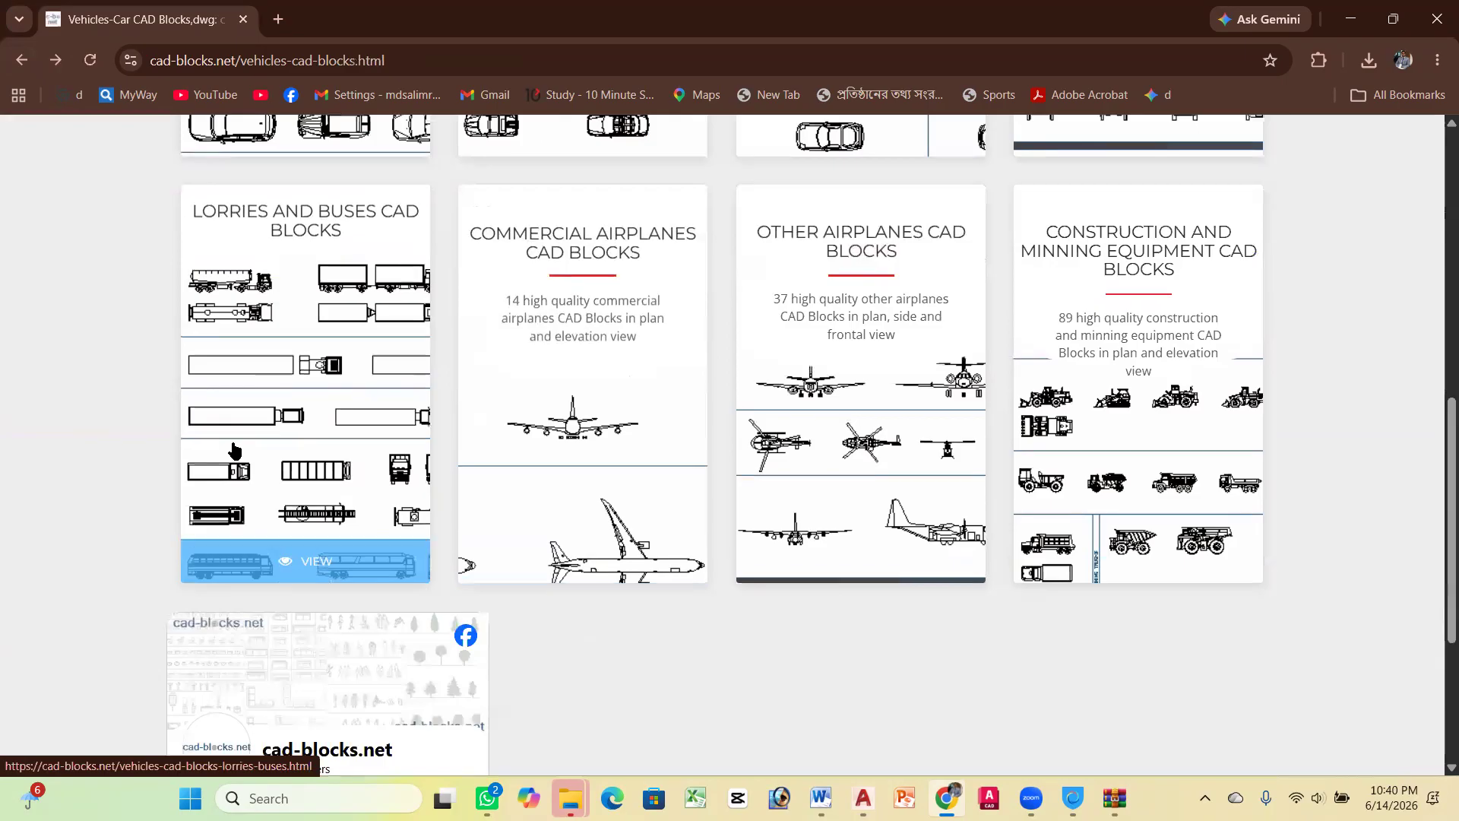
scroll(339, 523, down, 3)
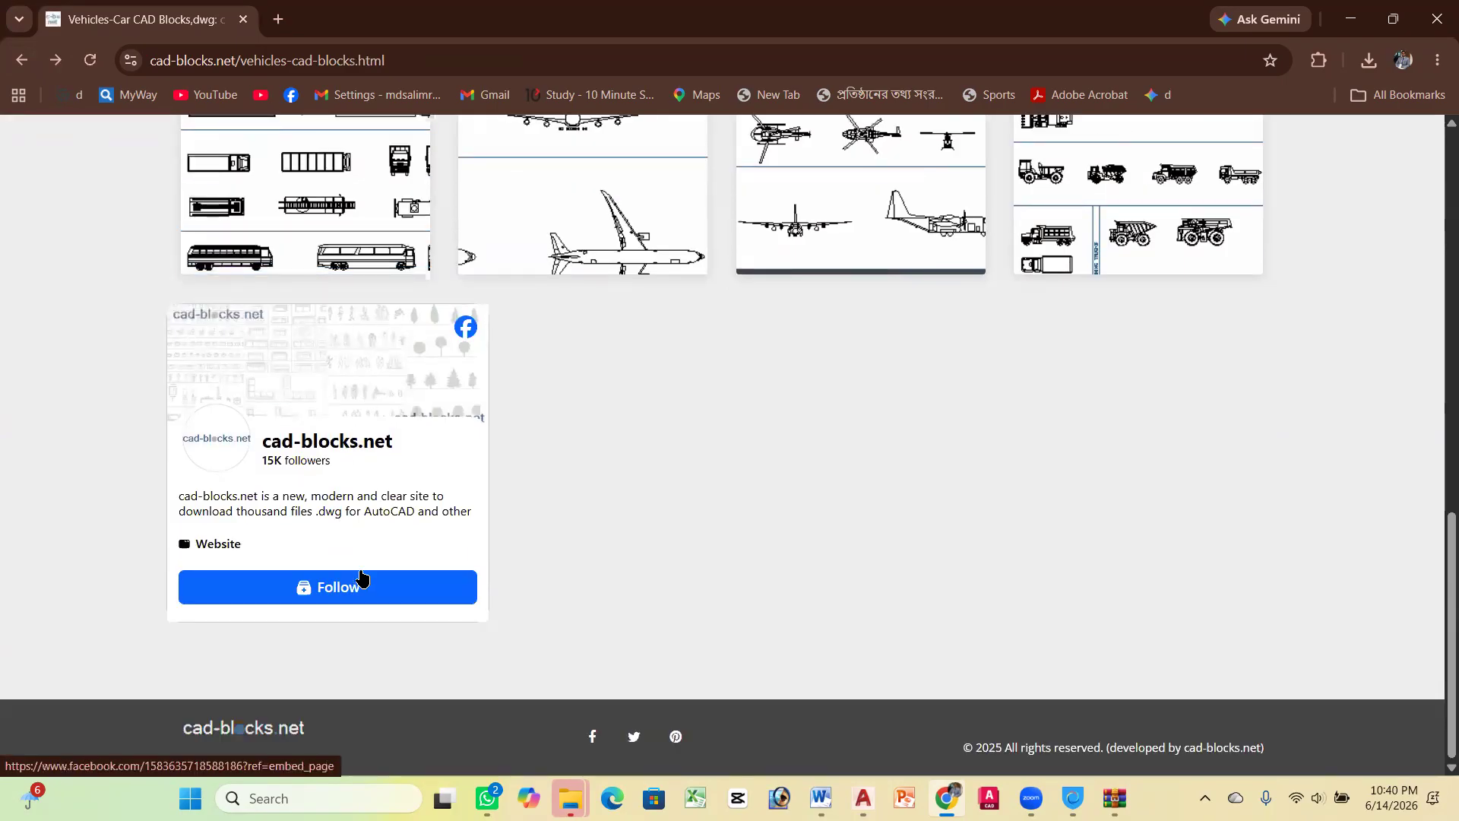
scroll(364, 585, up, 5)
scroll(1153, 454, down, 3)
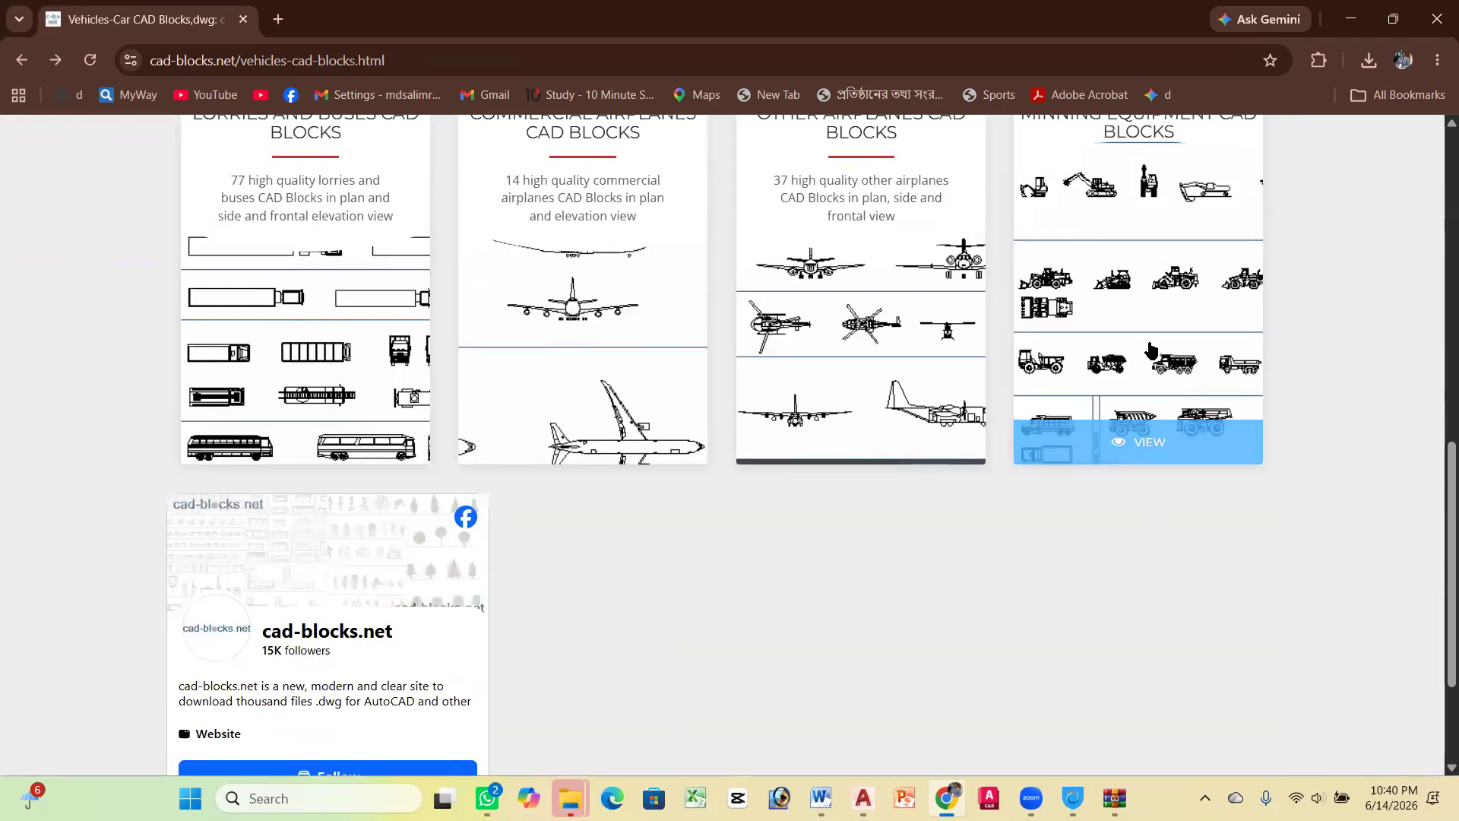
scroll(1125, 282, up, 2)
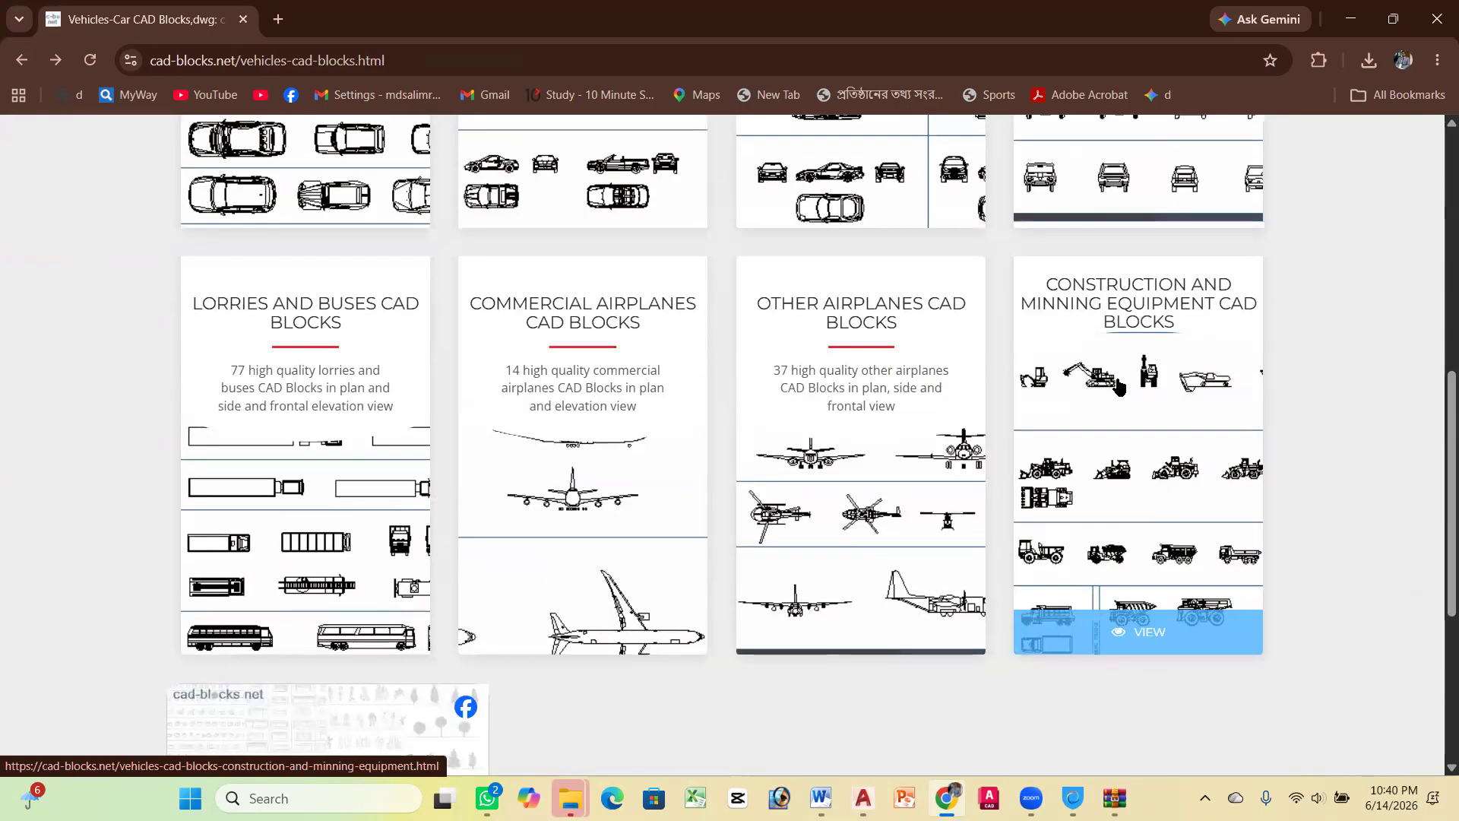
scroll(1095, 447, down, 2)
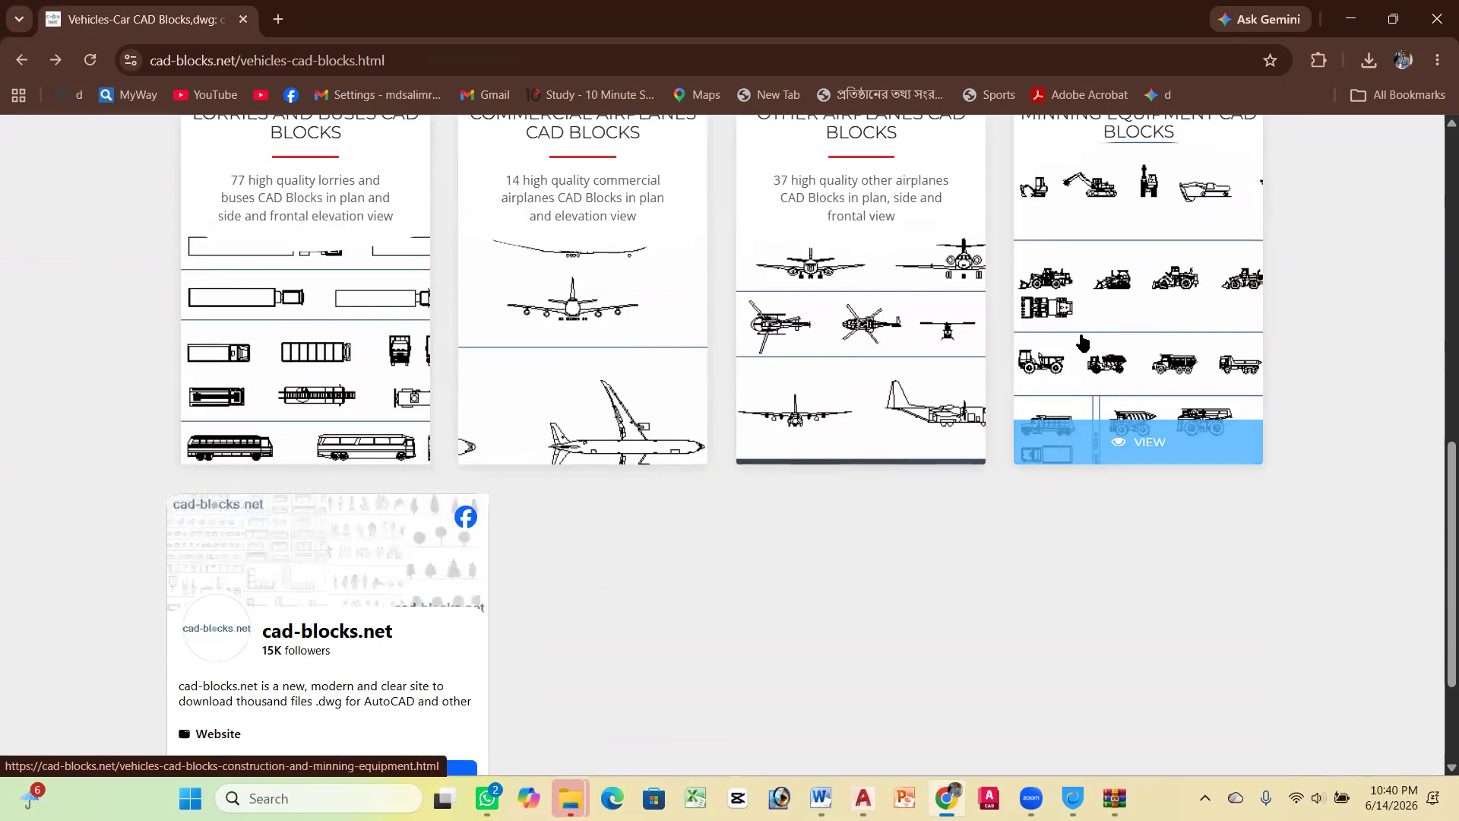
scroll(1011, 348, up, 4)
scroll(543, 334, up, 4)
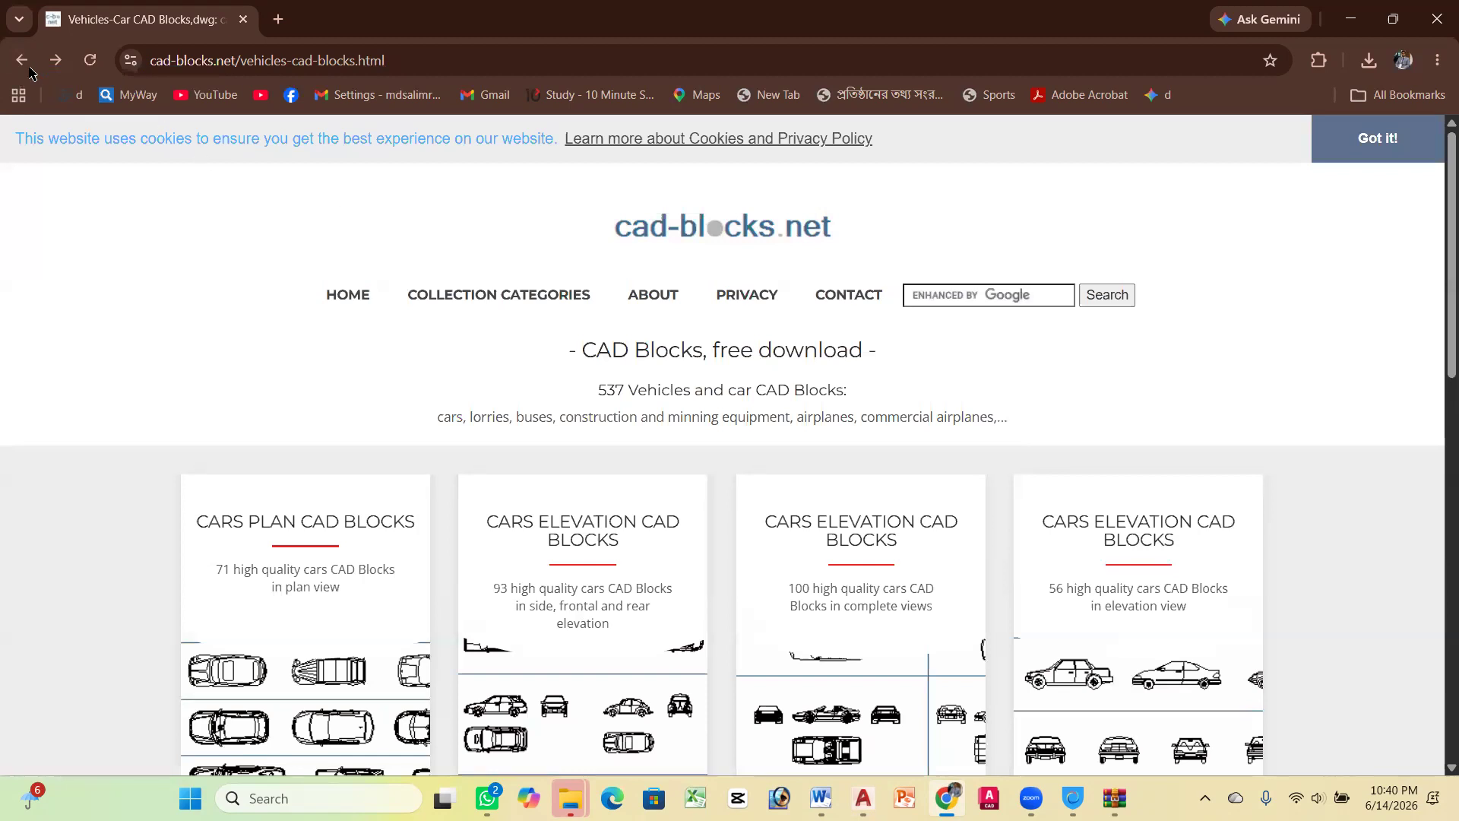
Open the Furnitures category on cad-blocks.net
scroll(590, 394, up, 12)
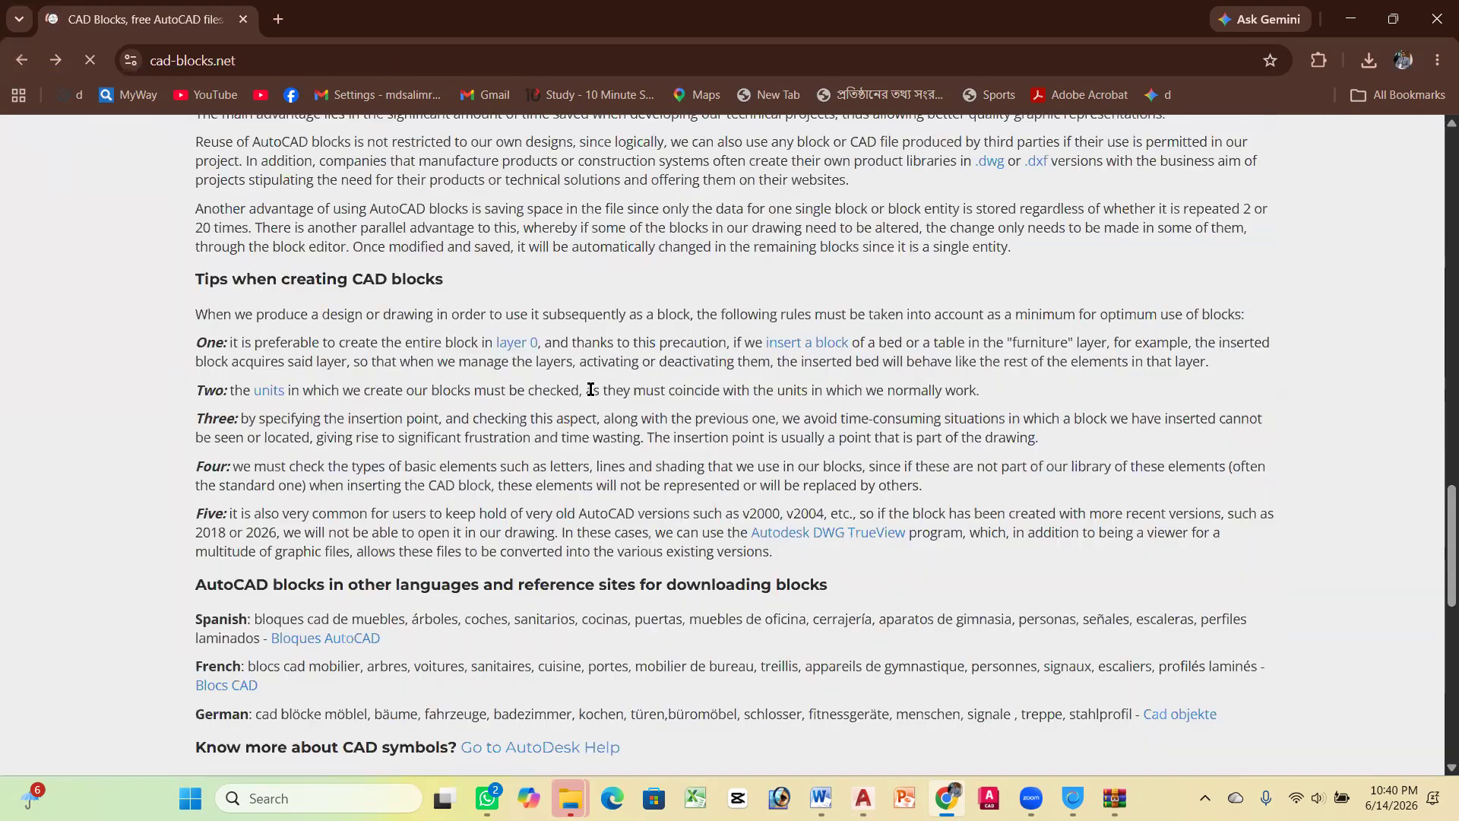
scroll(202, 260, up, 7)
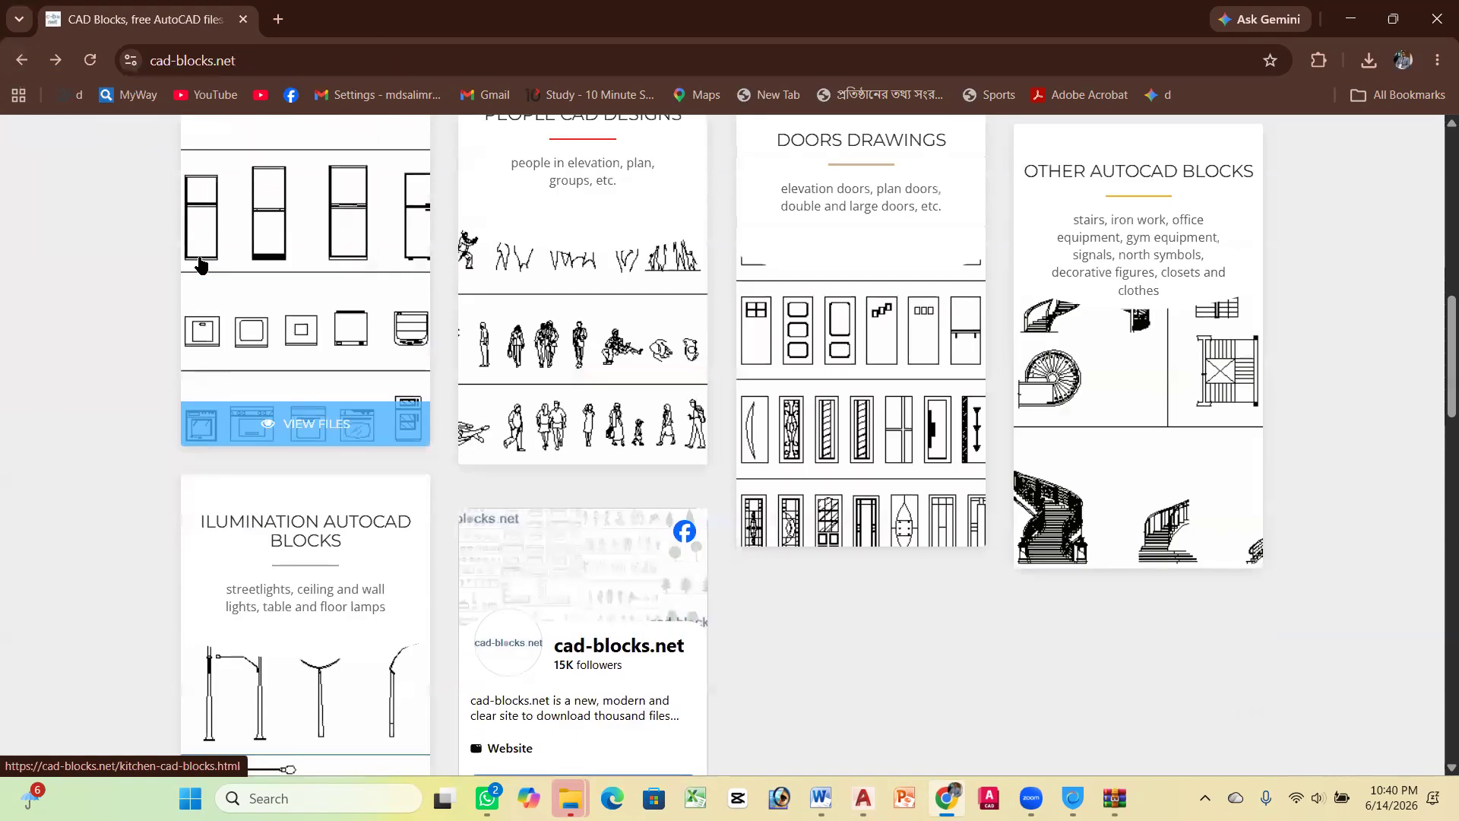
scroll(532, 304, up, 4)
scroll(586, 309, up, 2)
scroll(608, 342, down, 2)
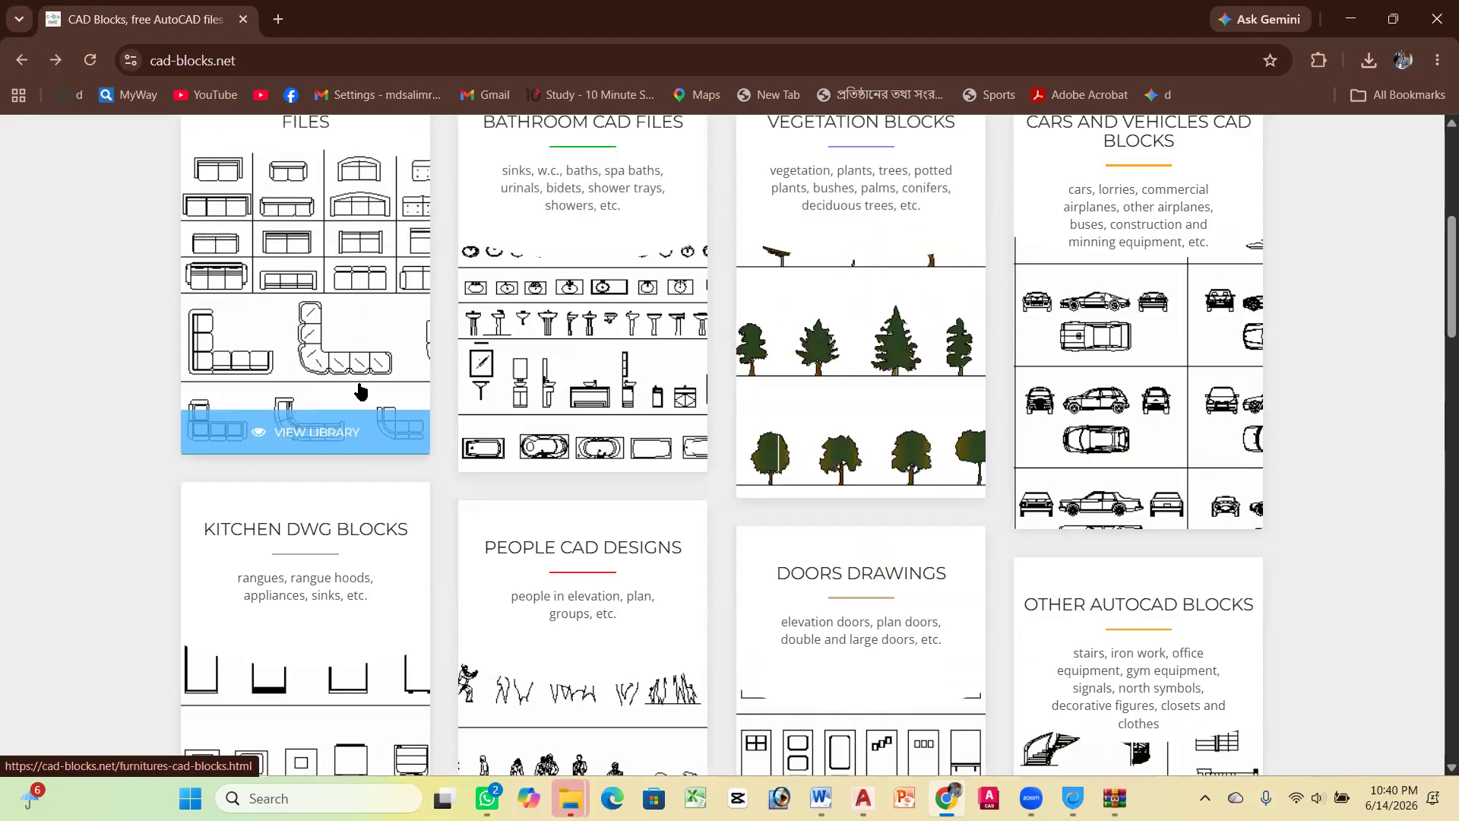
click(330, 323)
Open the Beds CAD Blocks plan page, browse its 145 bed blocks, then return to AutoCAD
scroll(623, 418, down, 3)
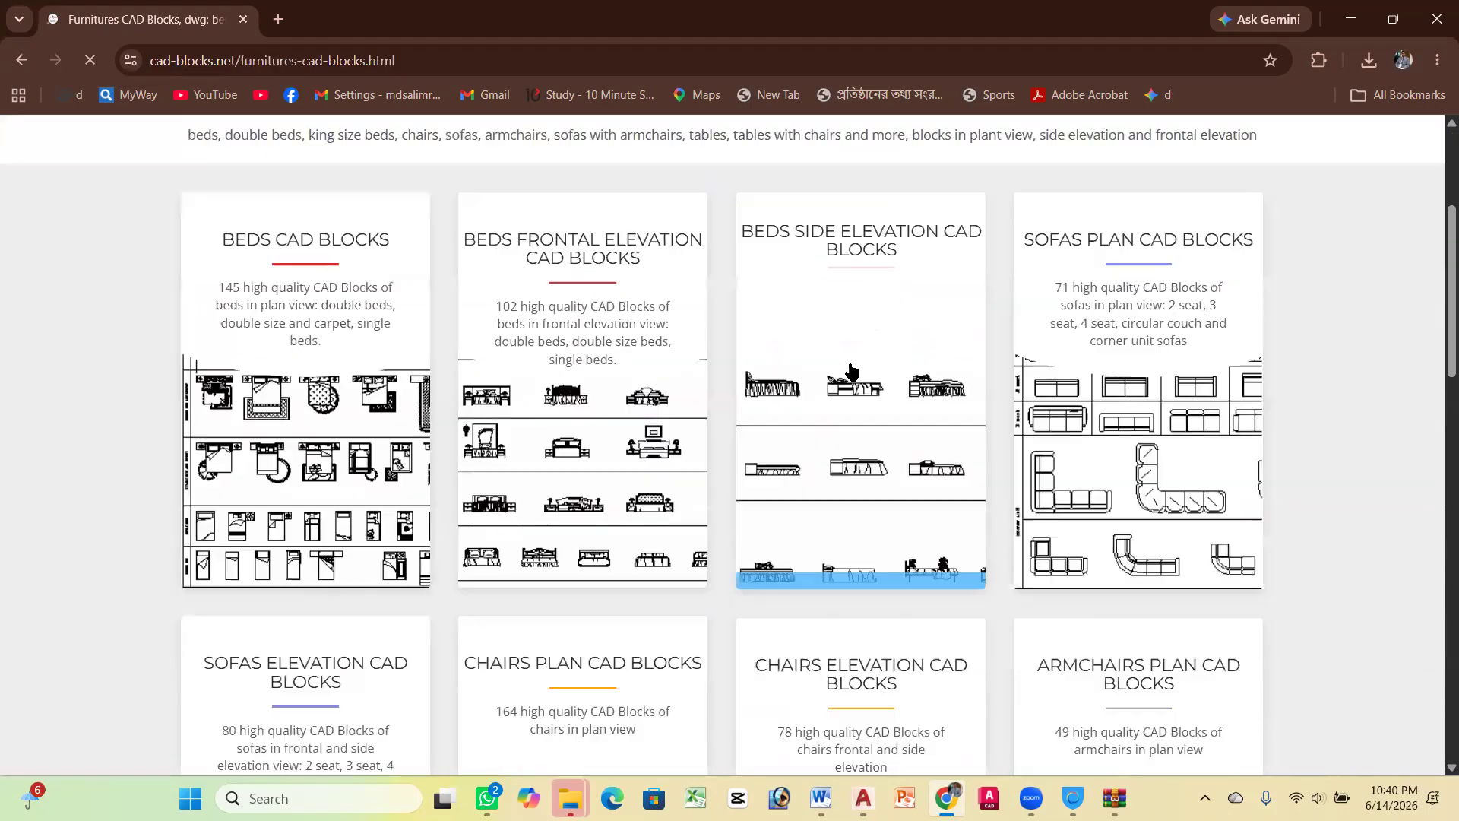
click(289, 405)
scroll(815, 346, down, 6)
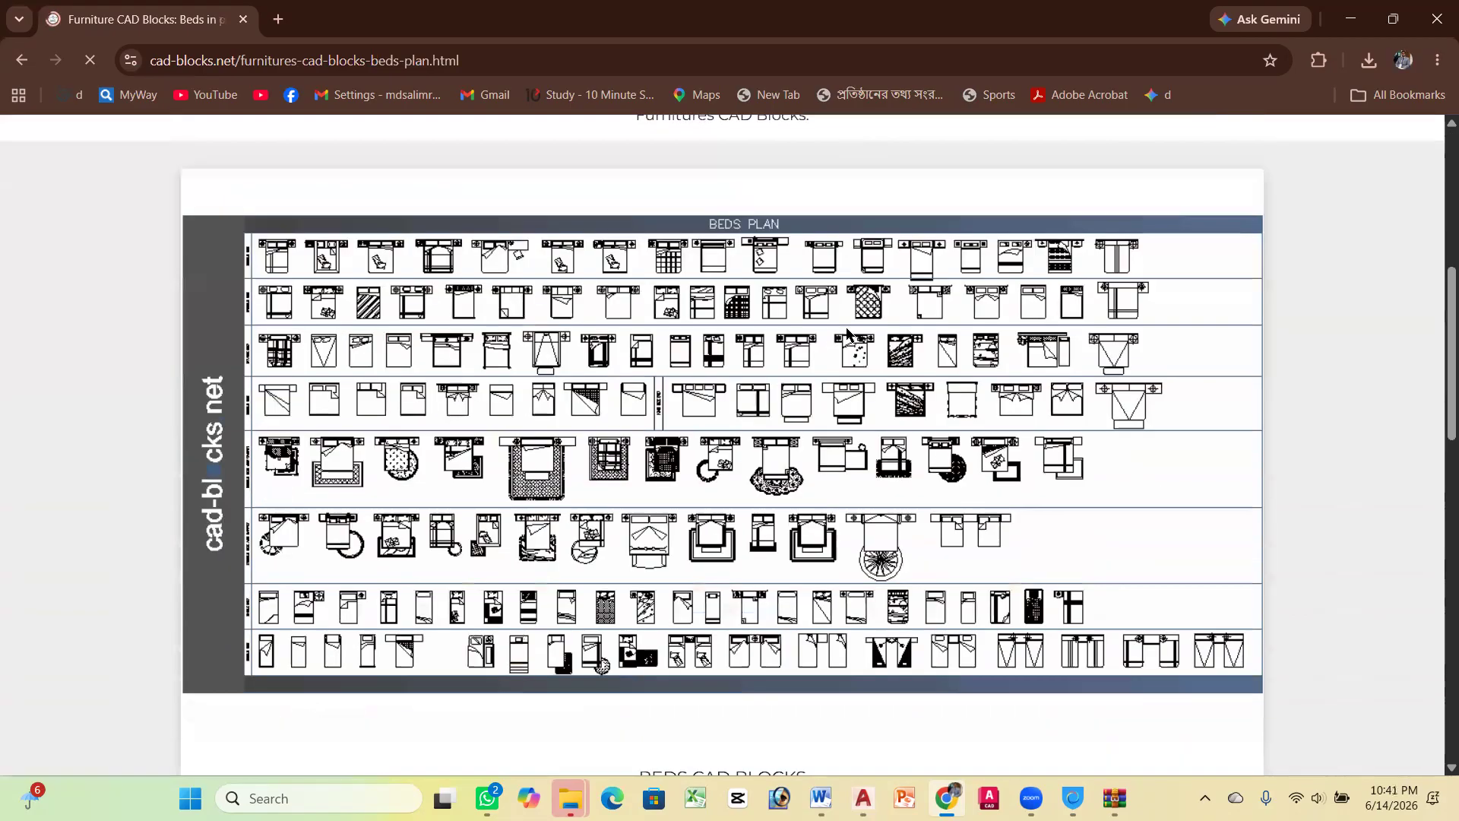
scroll(661, 433, down, 4)
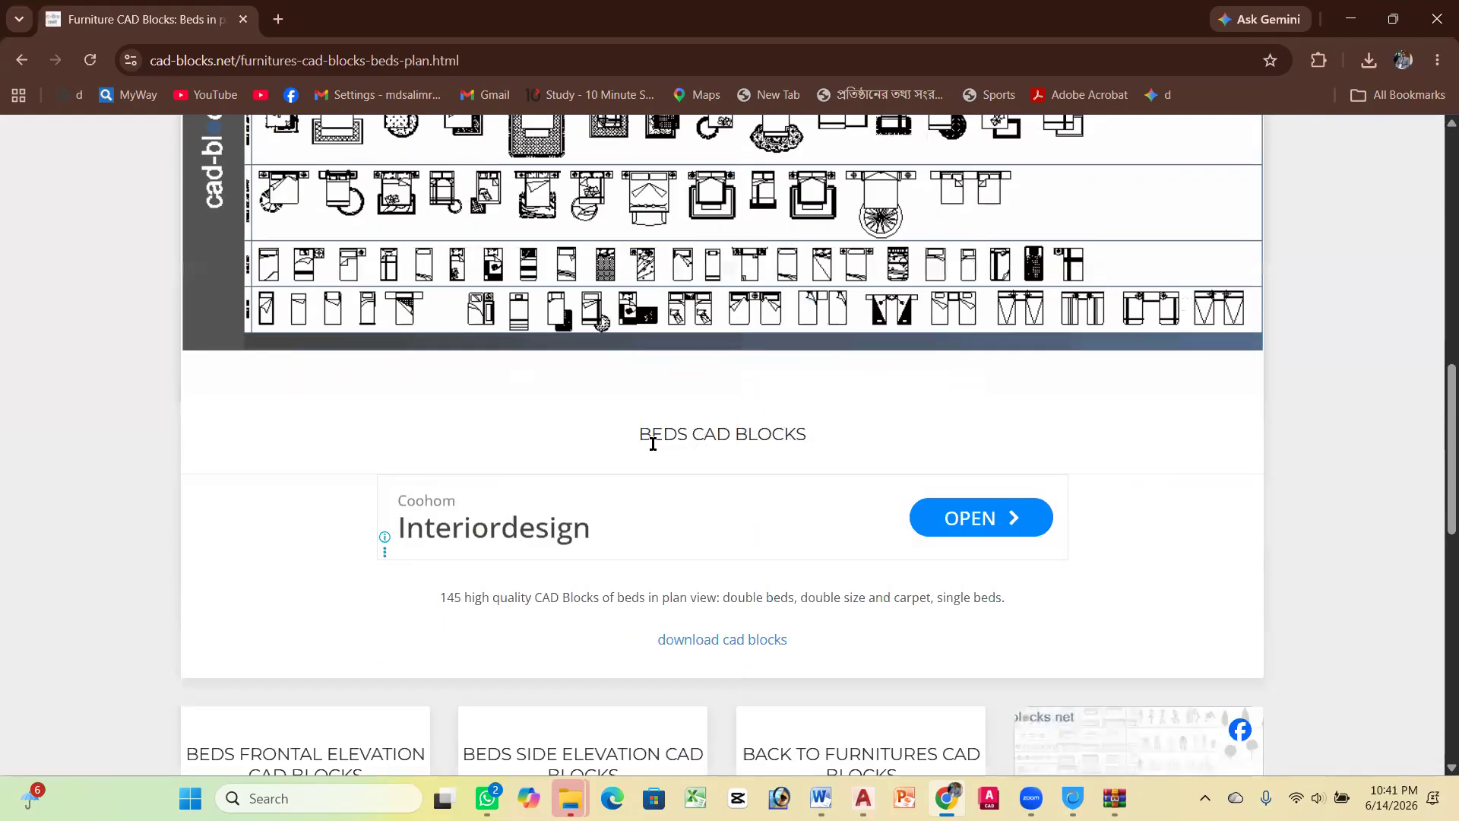
scroll(772, 441, down, 5)
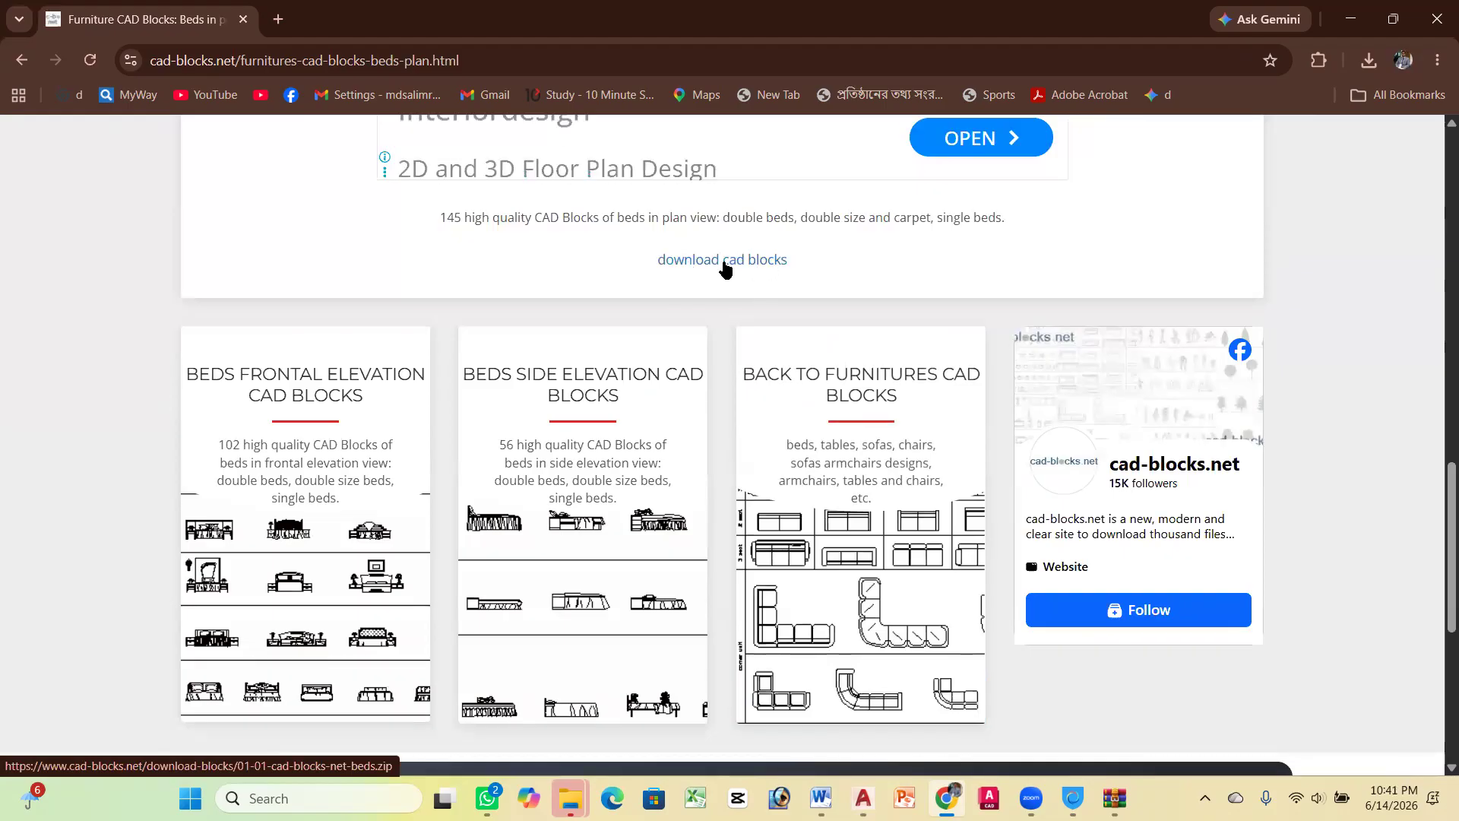
scroll(684, 262, up, 15)
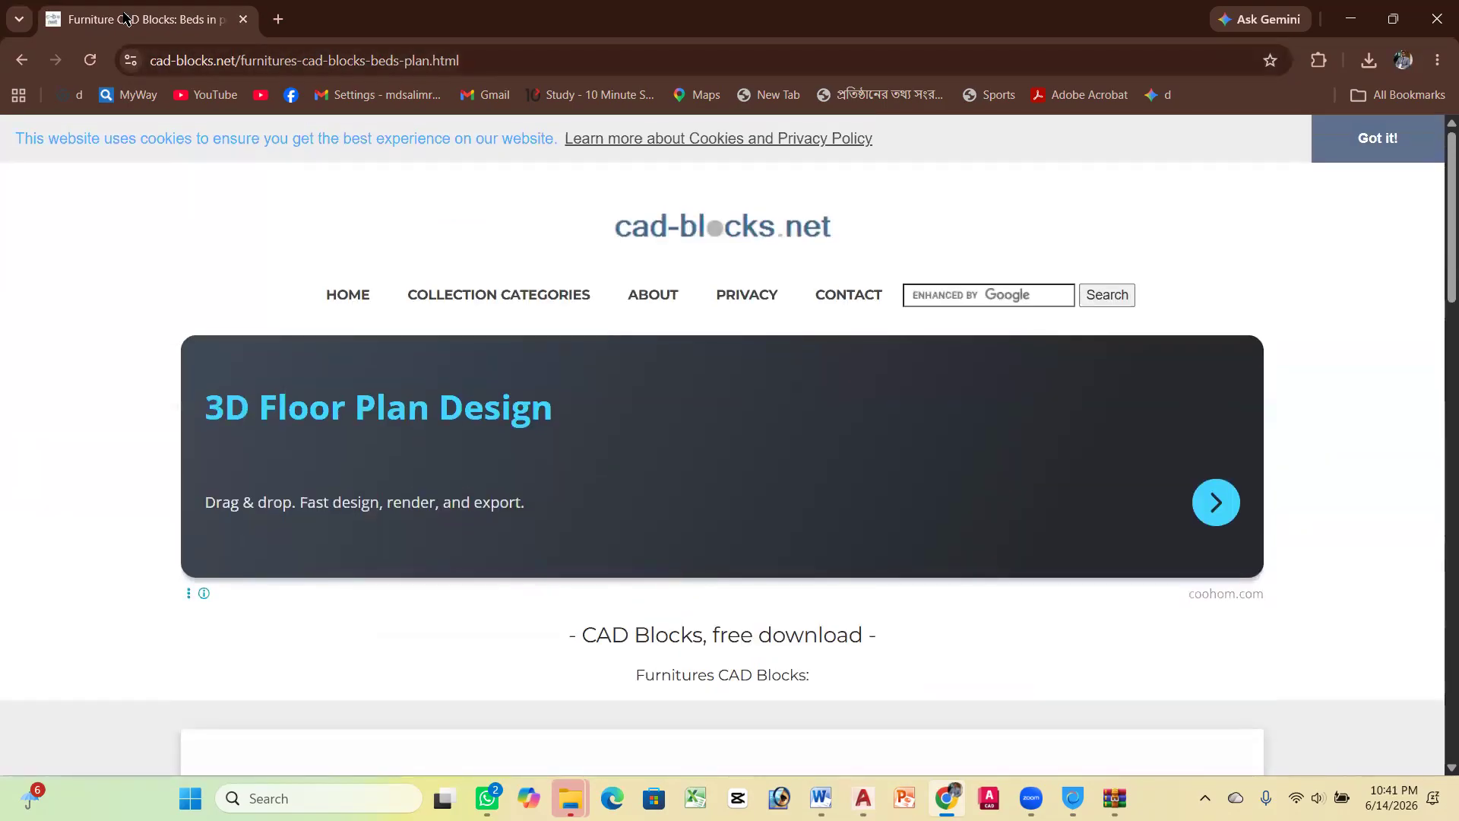
scroll(749, 266, down, 6)
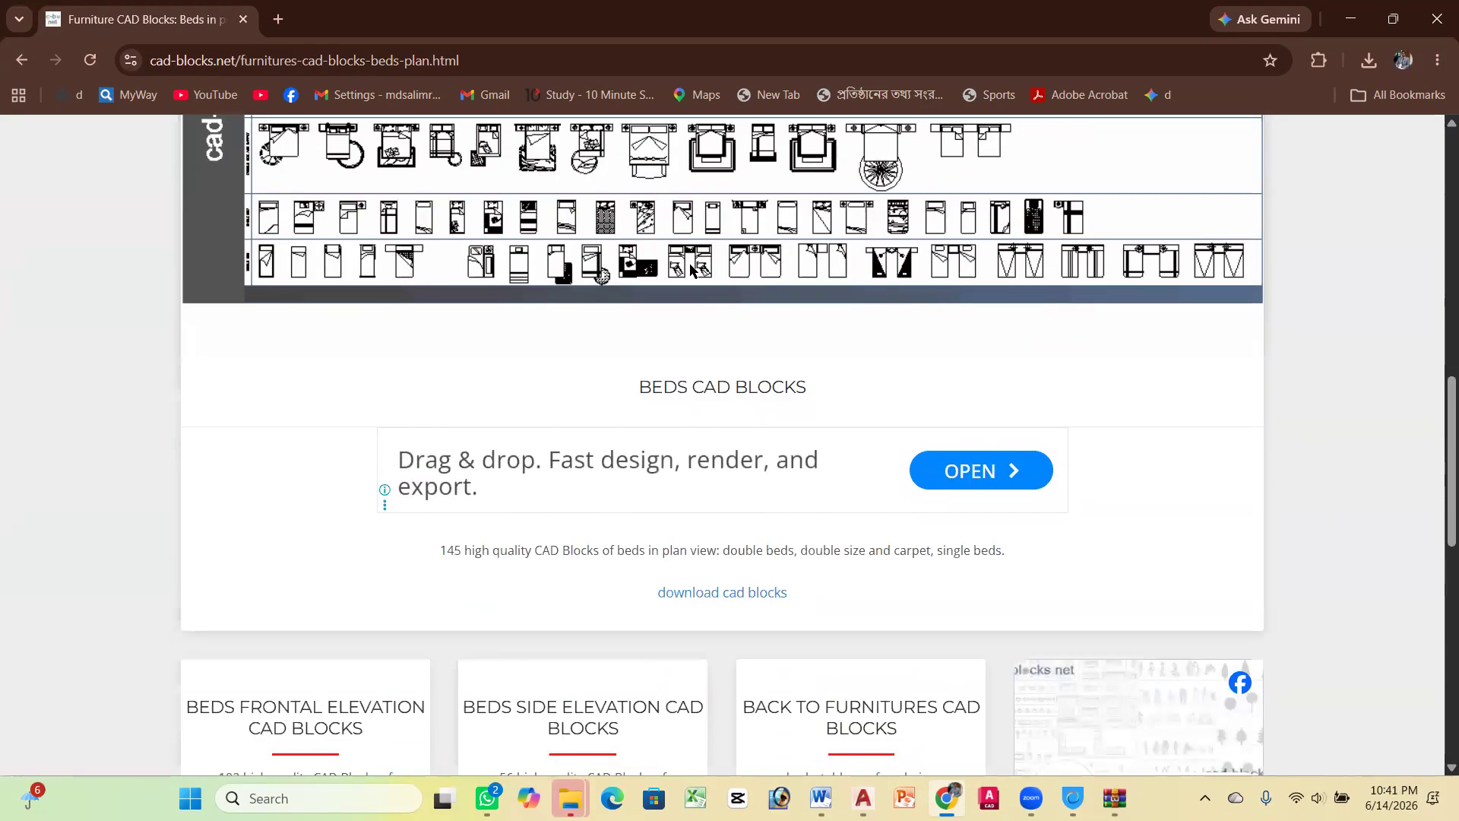
scroll(511, 285, up, 6)
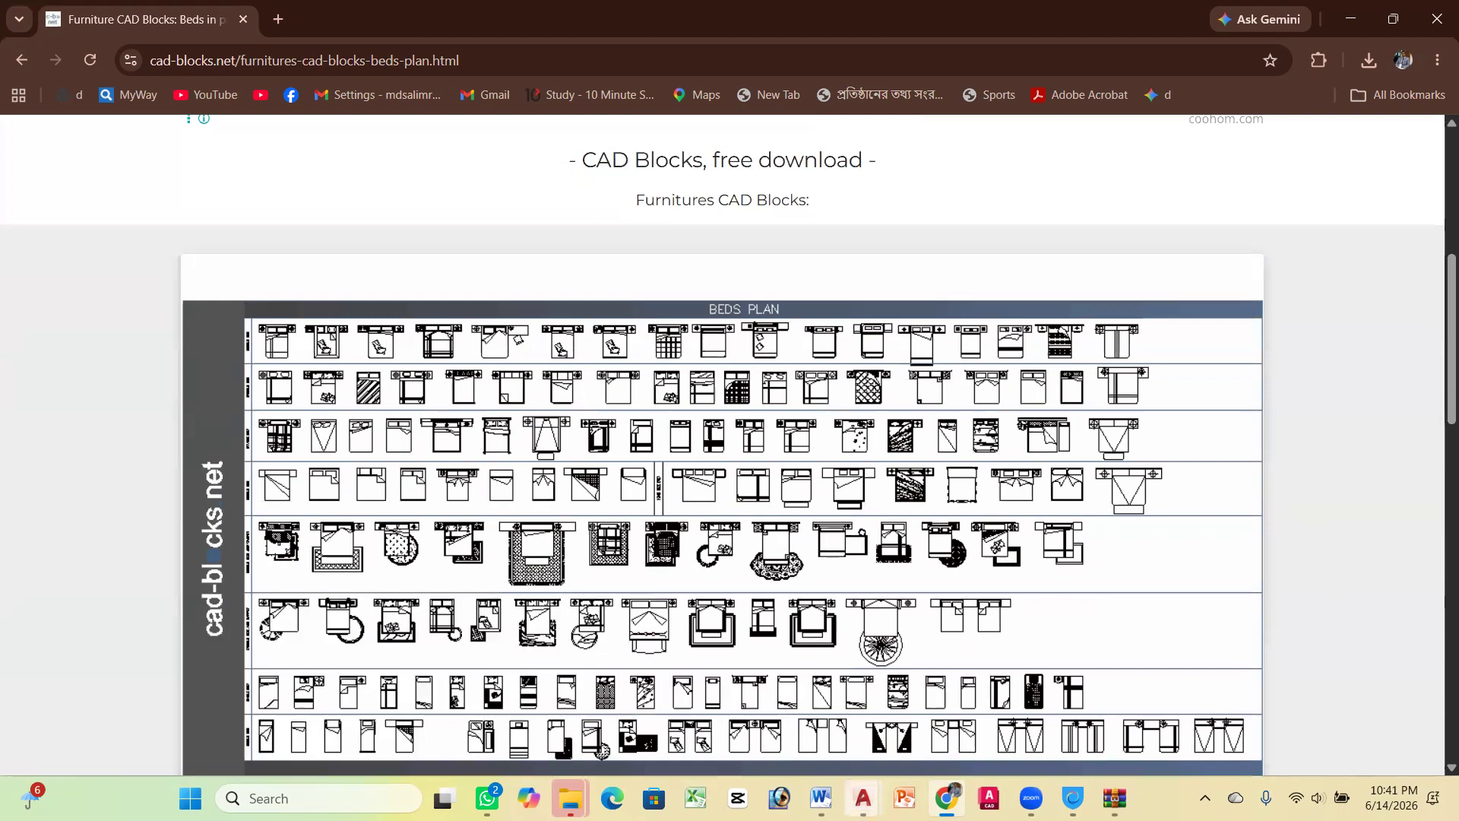
click(863, 798)
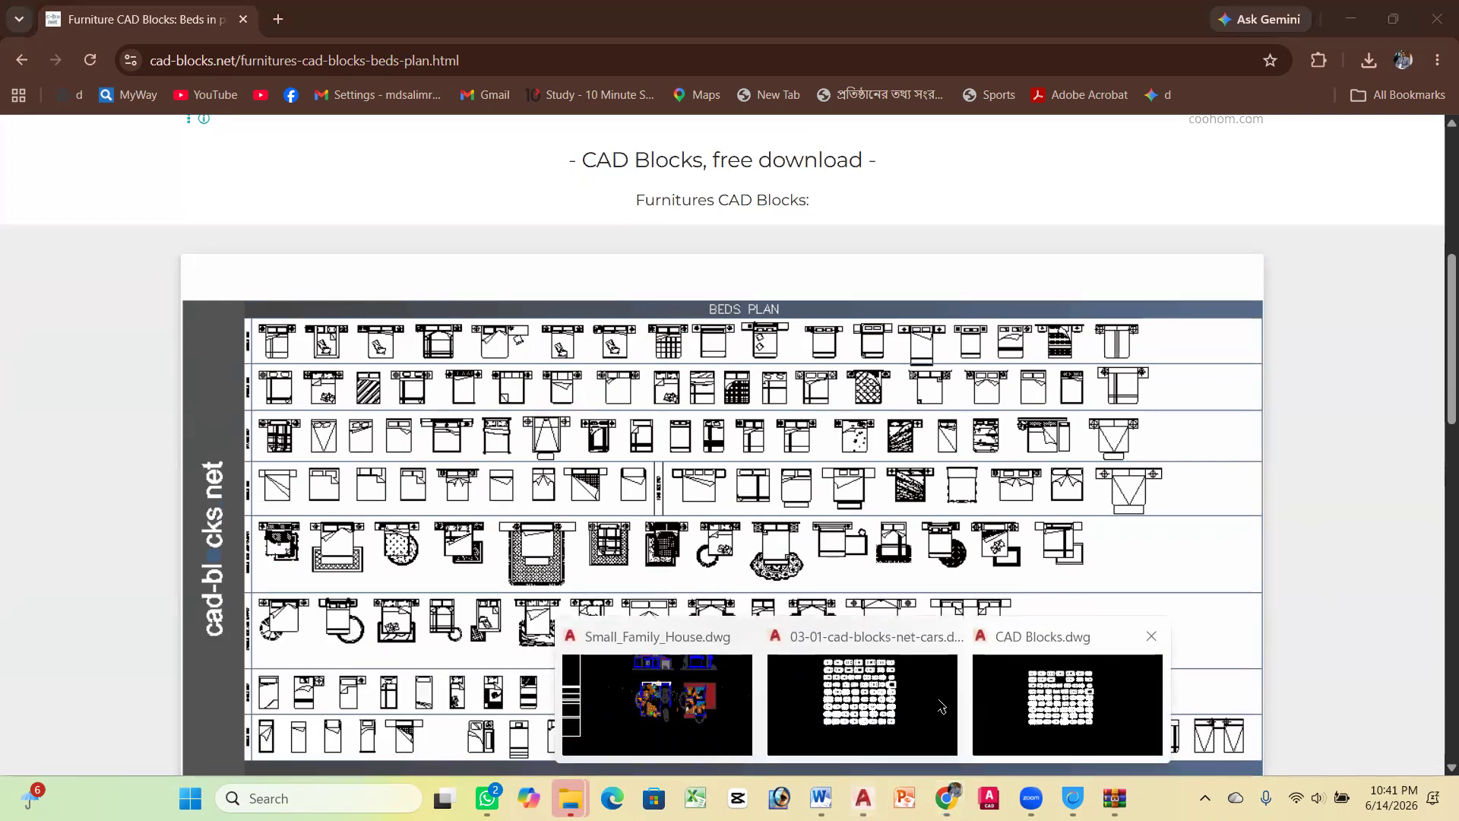
click(1074, 707)
scroll(667, 284, up, 4)
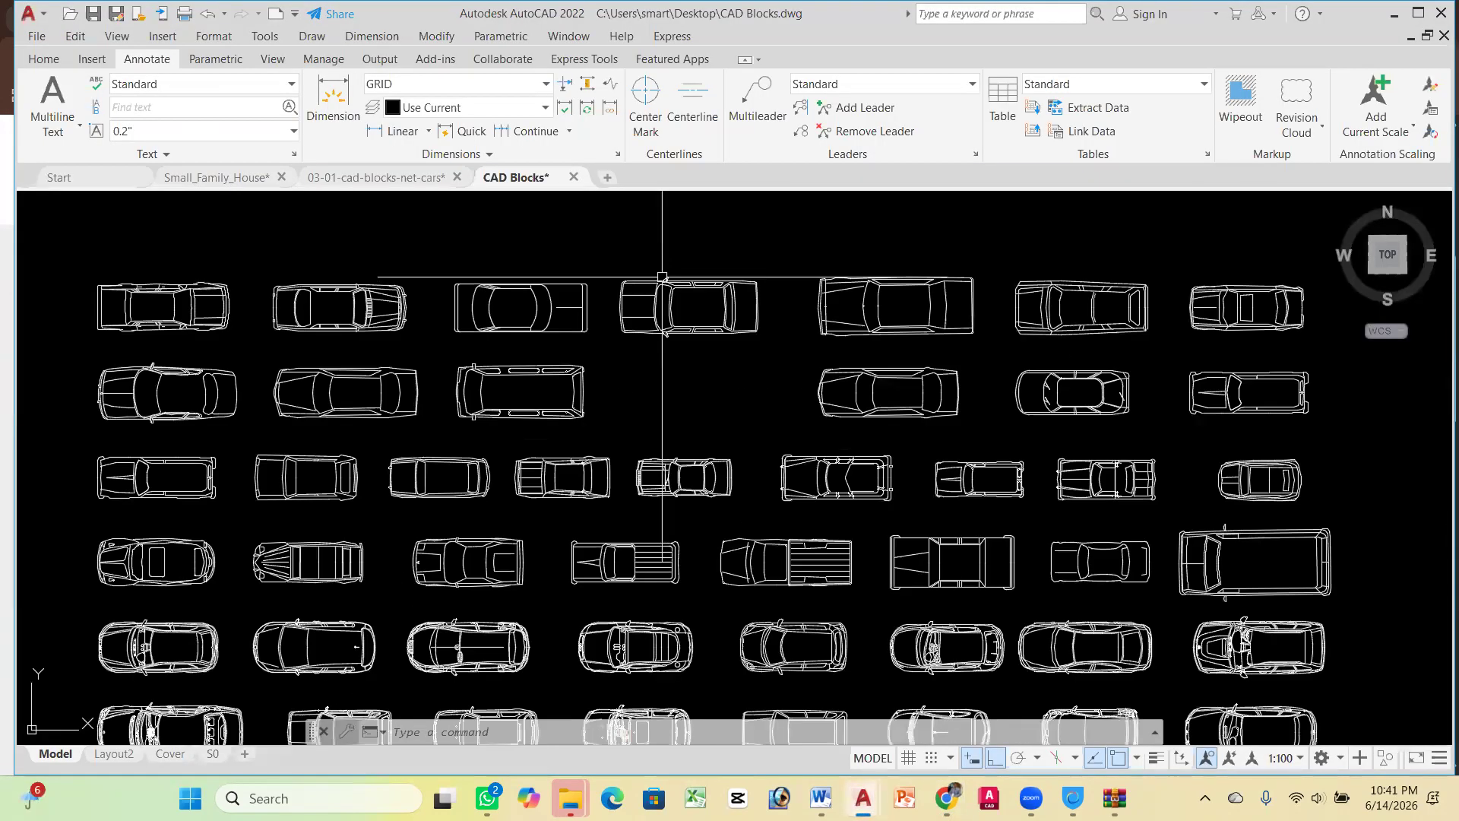
scroll(686, 282, up, 5)
scroll(555, 297, down, 3)
scroll(557, 257, up, 4)
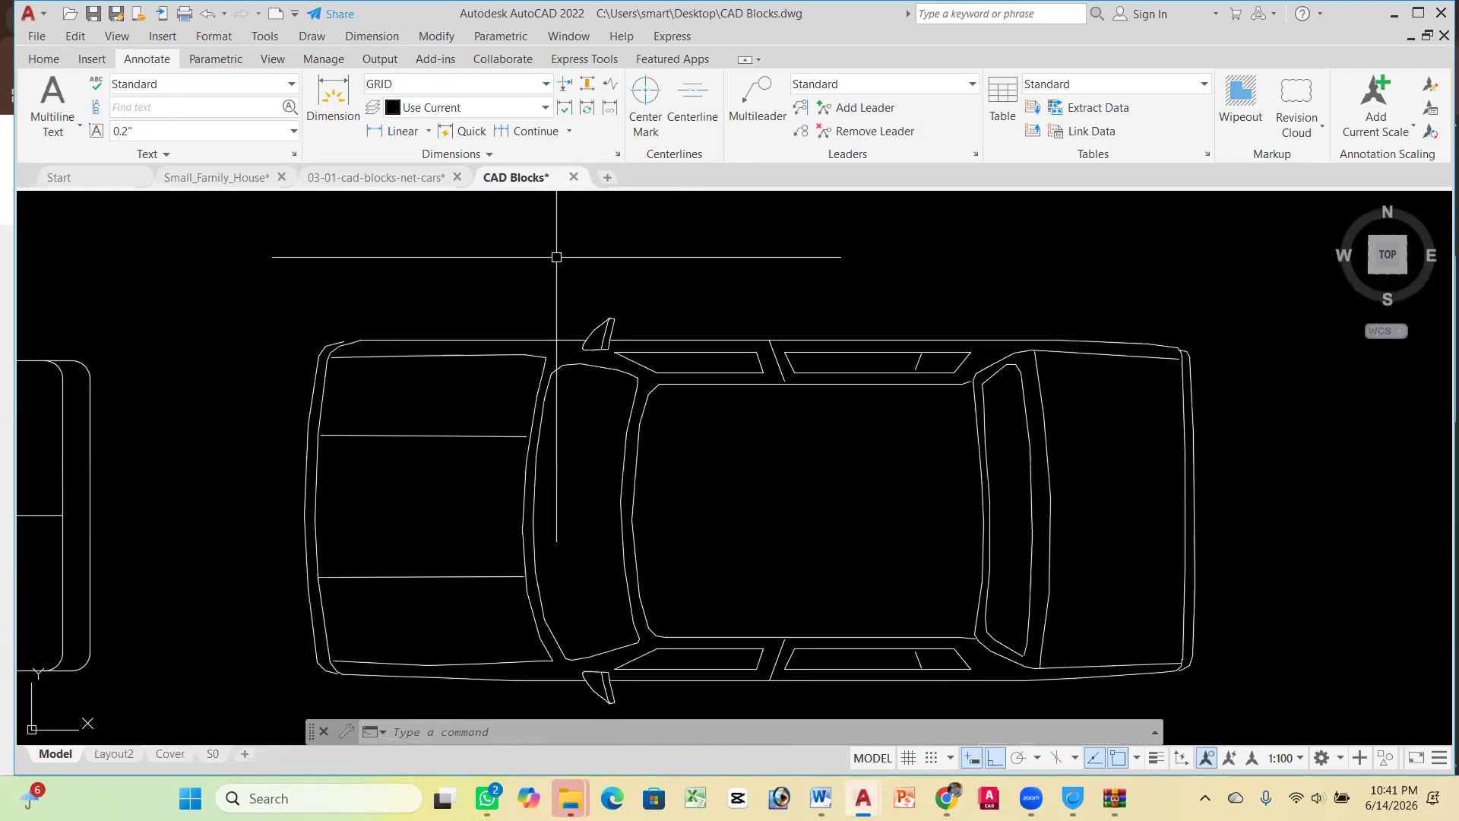
scroll(456, 304, down, 3)
scroll(342, 296, up, 2)
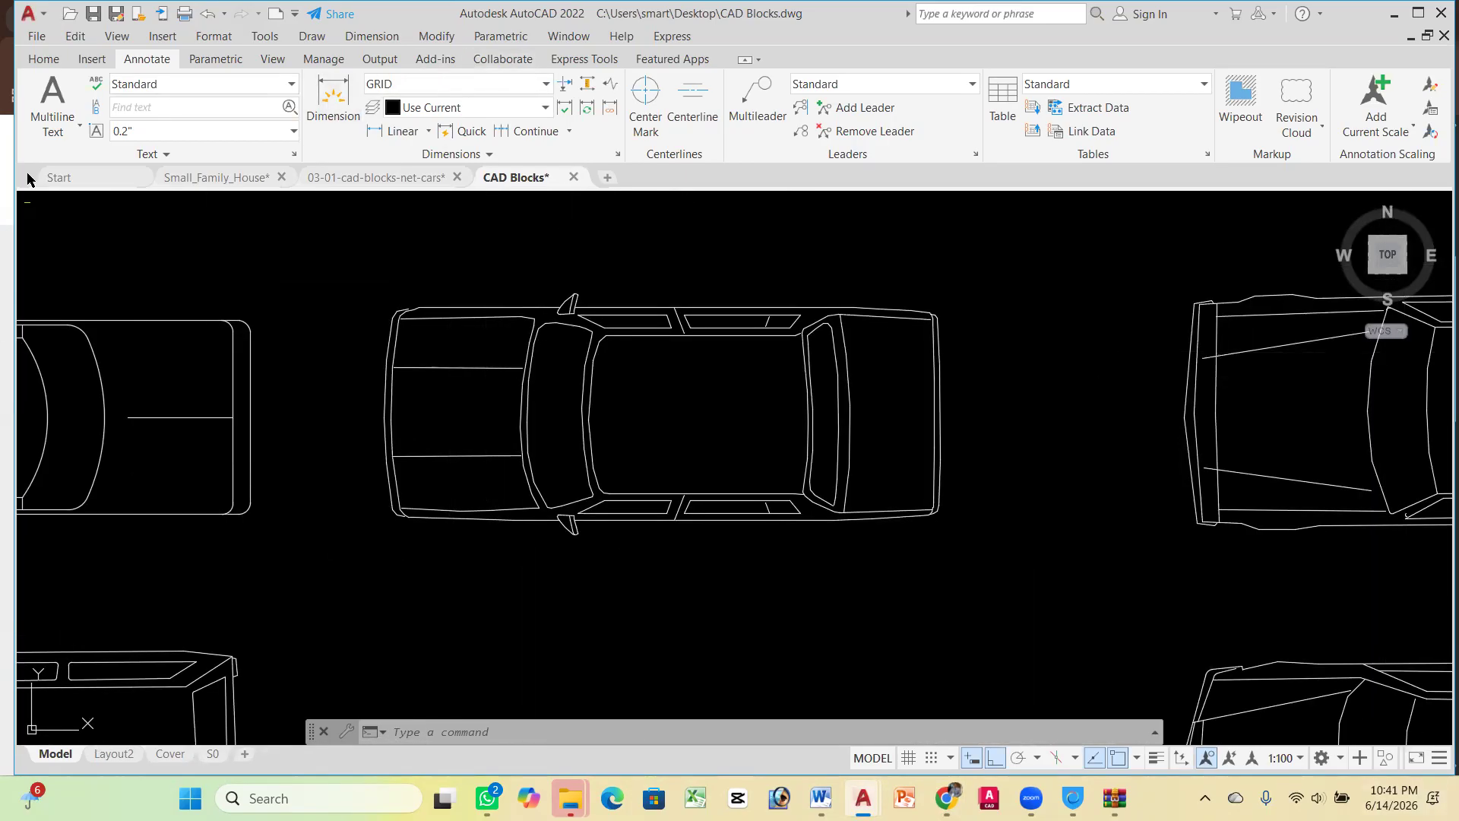
click(40, 58)
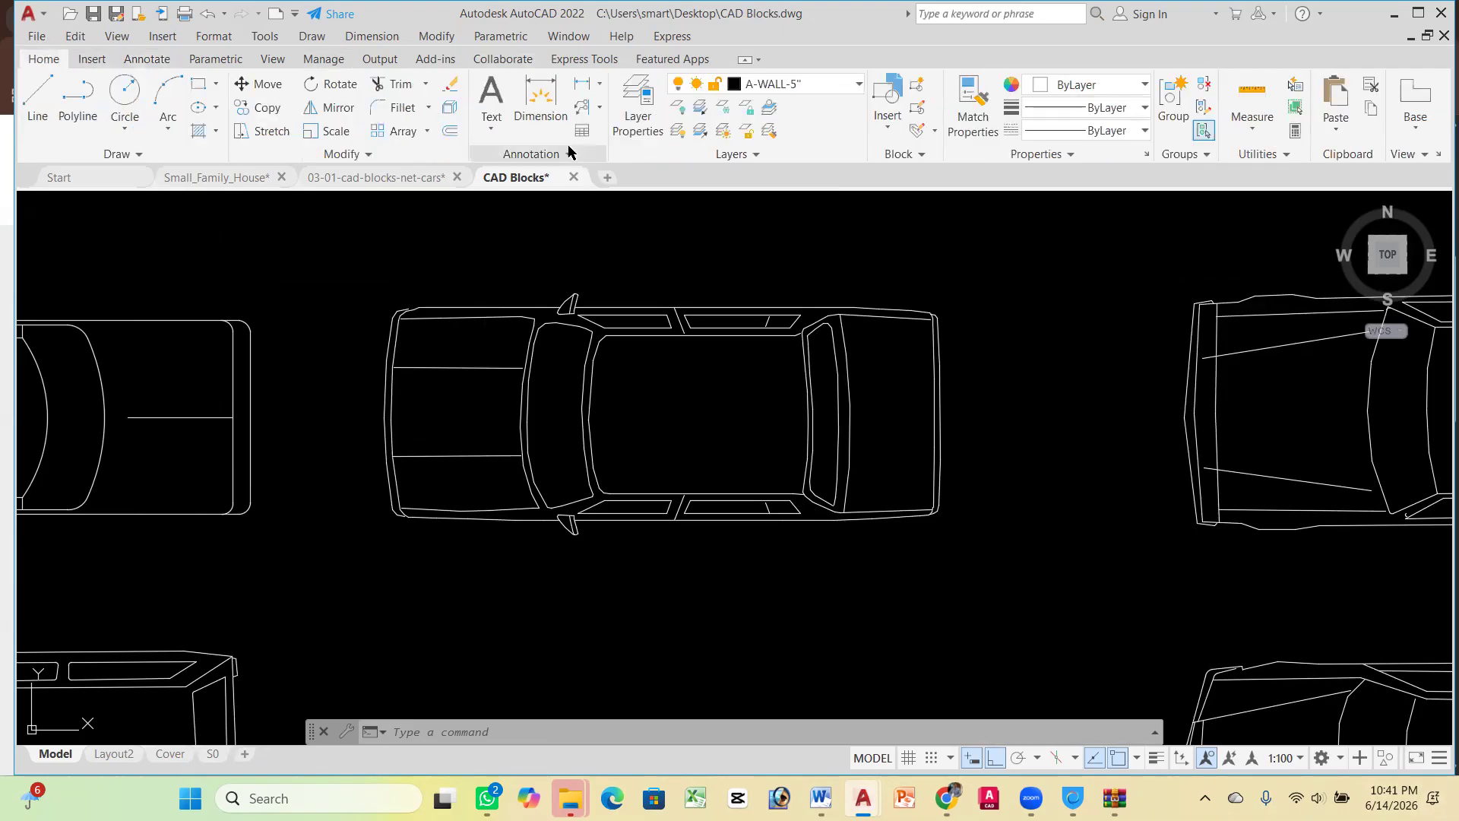
click(538, 100)
key(Return)
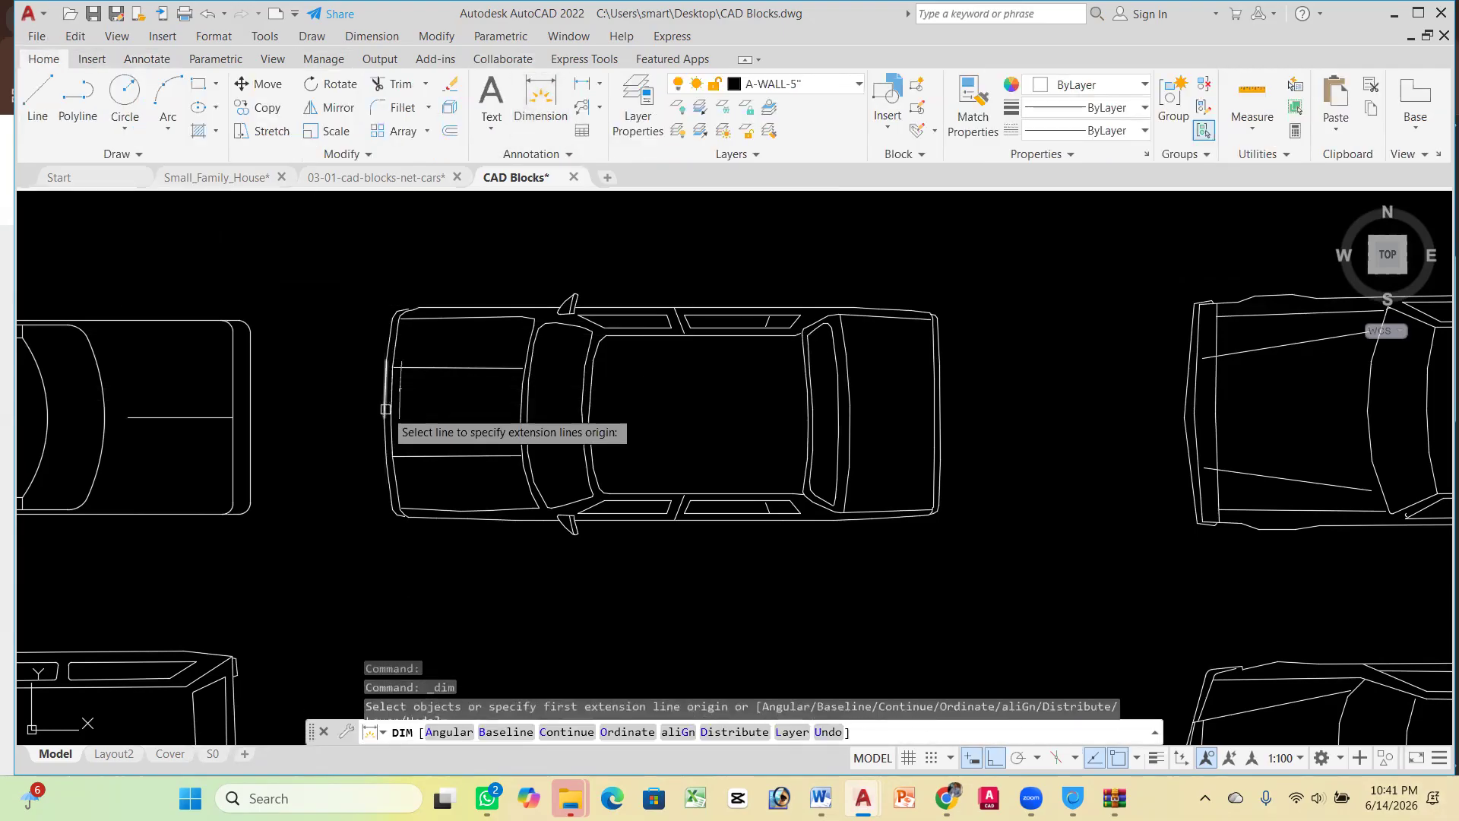
scroll(384, 411, up, 4)
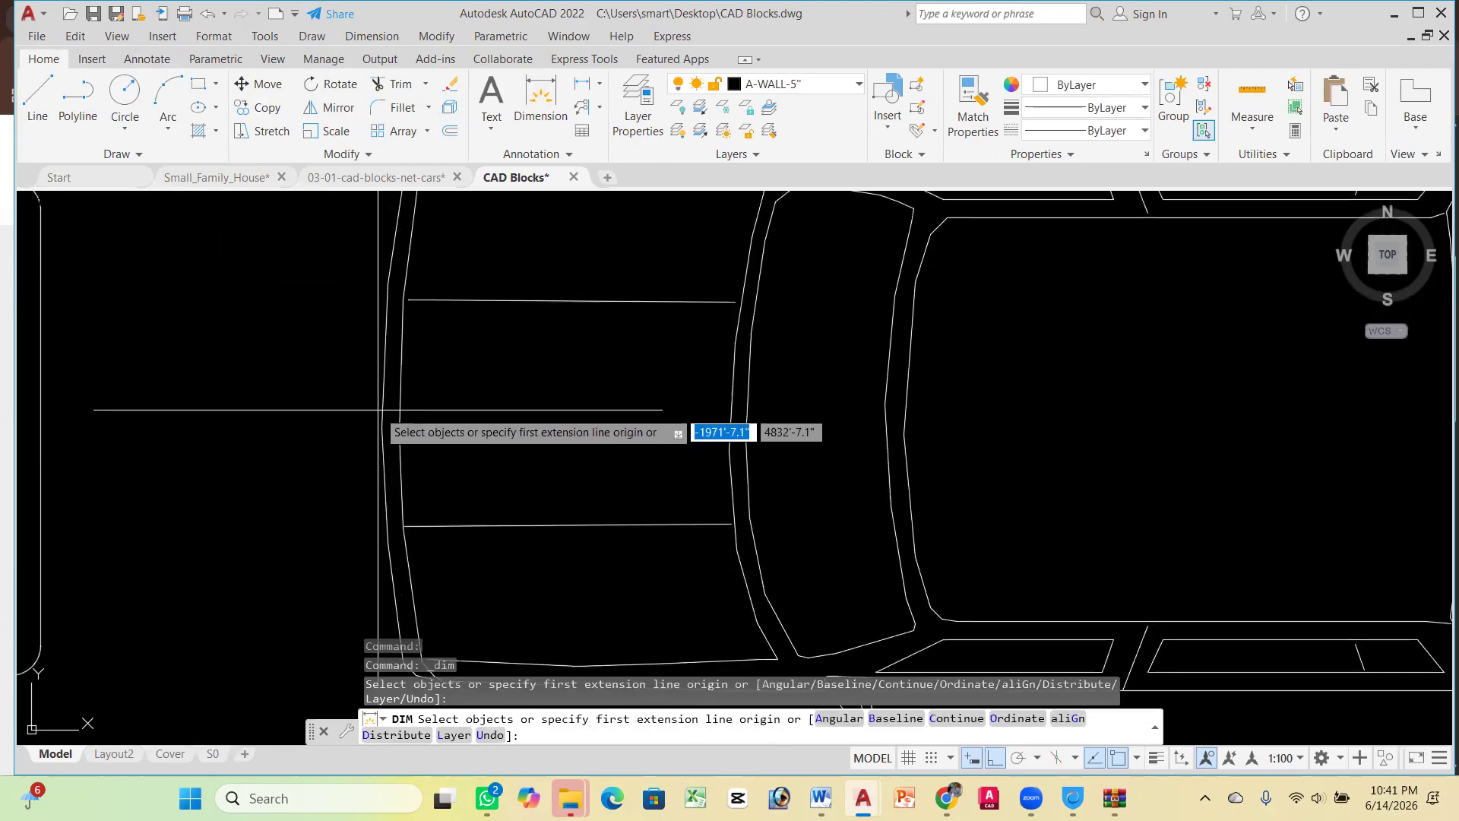
click(382, 403)
scroll(381, 403, down, 6)
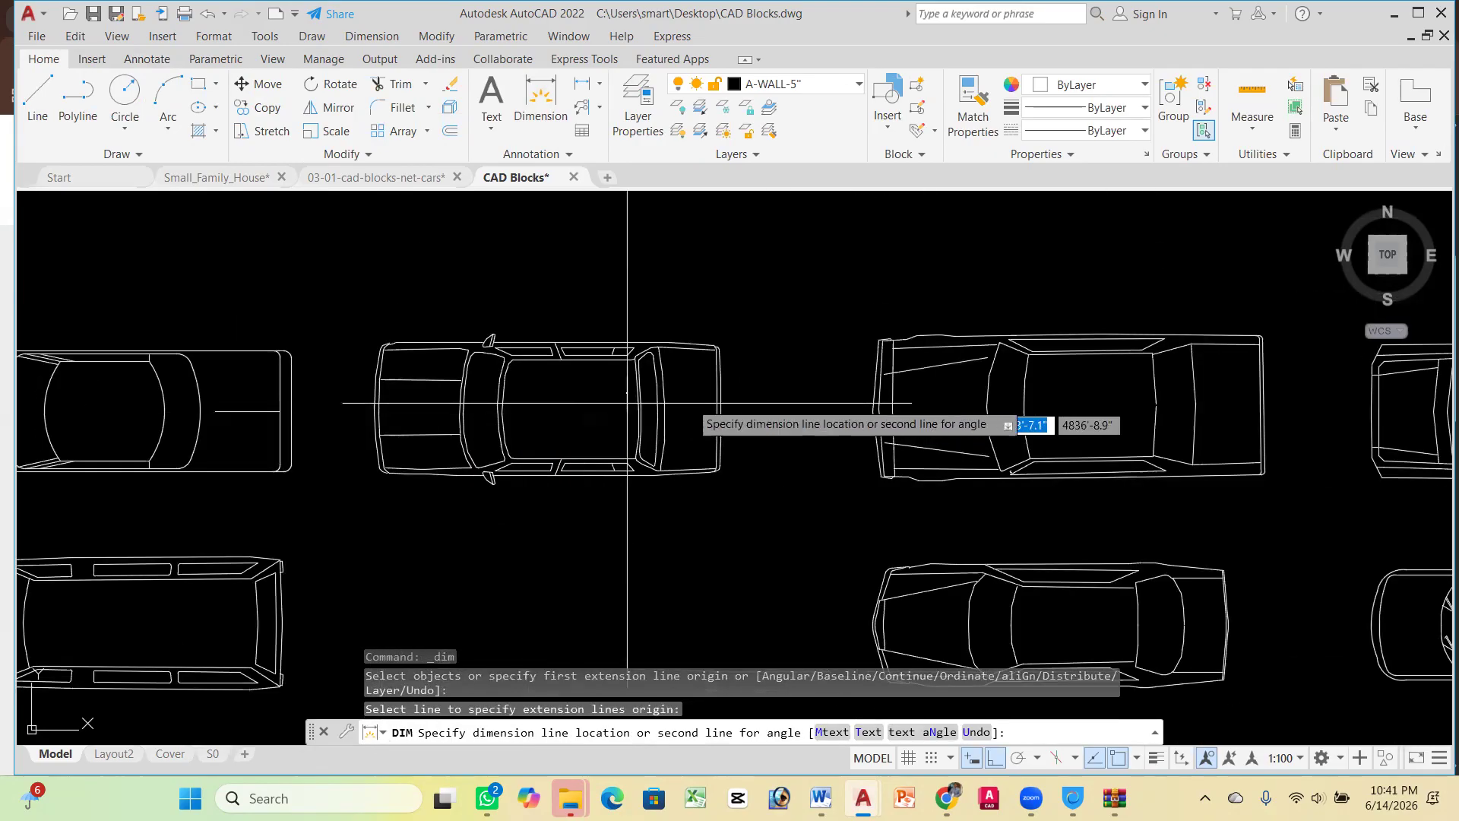
click(724, 411)
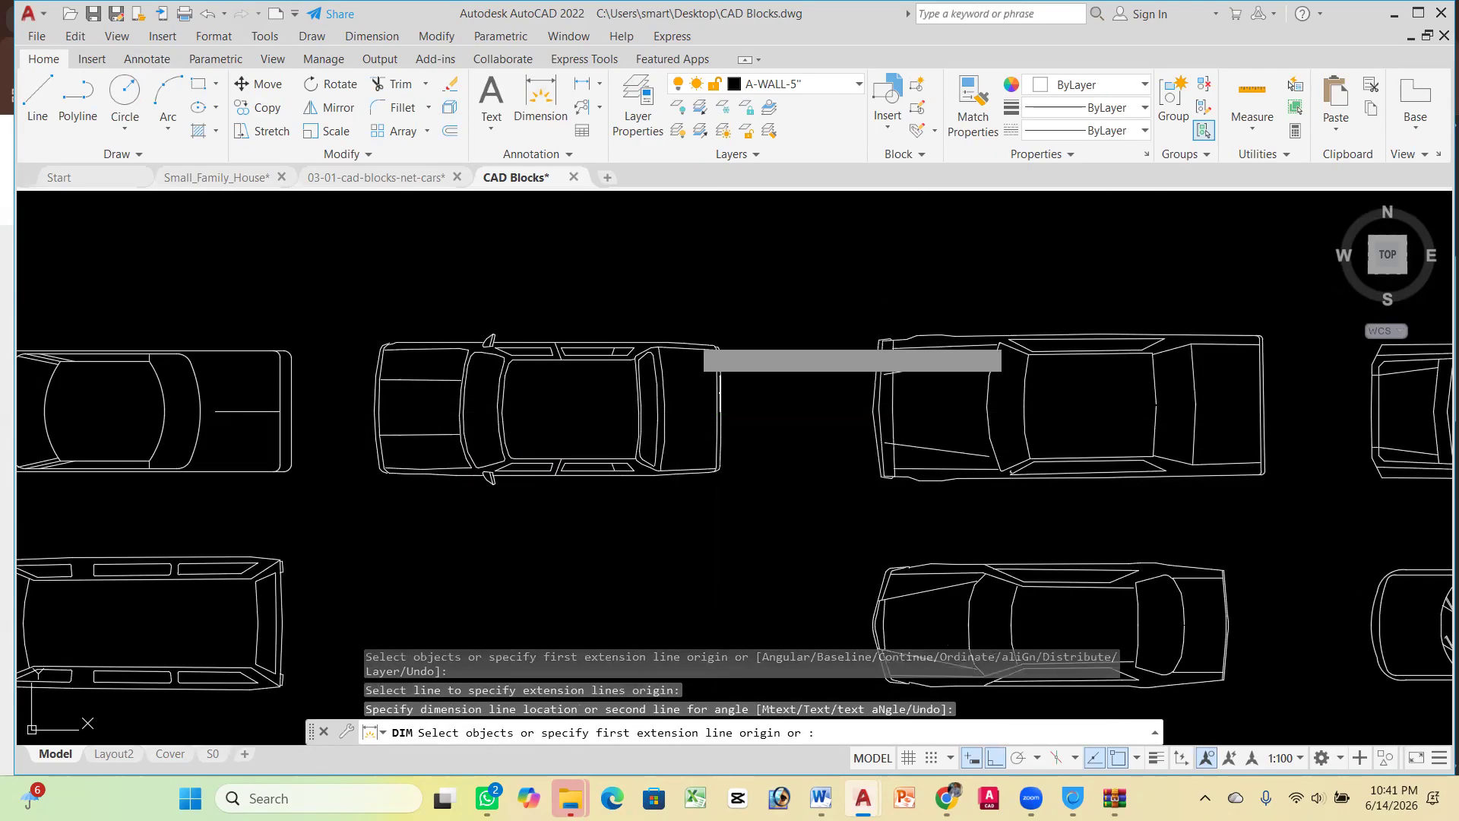
key(Escape)
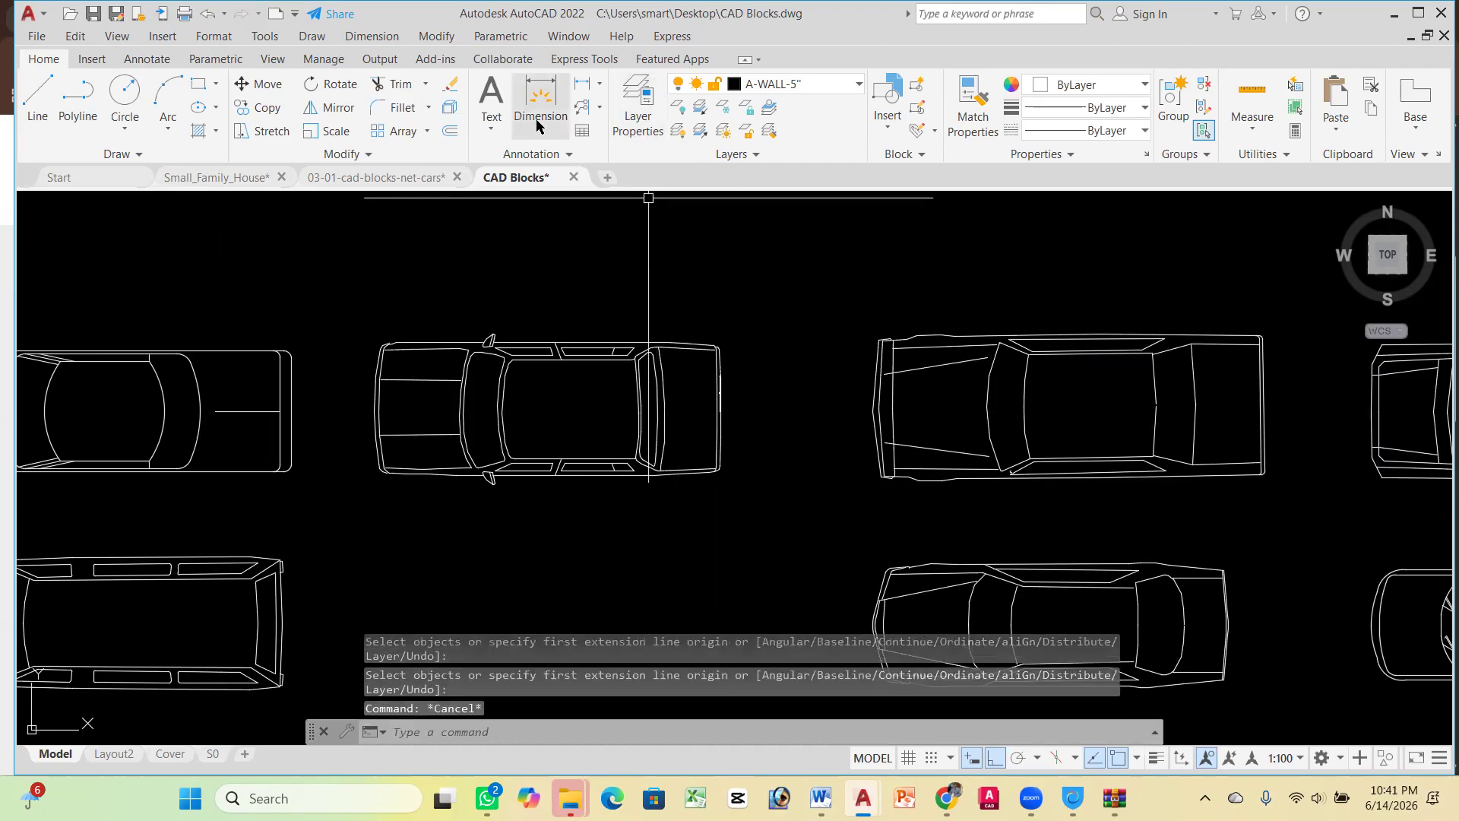
click(539, 106)
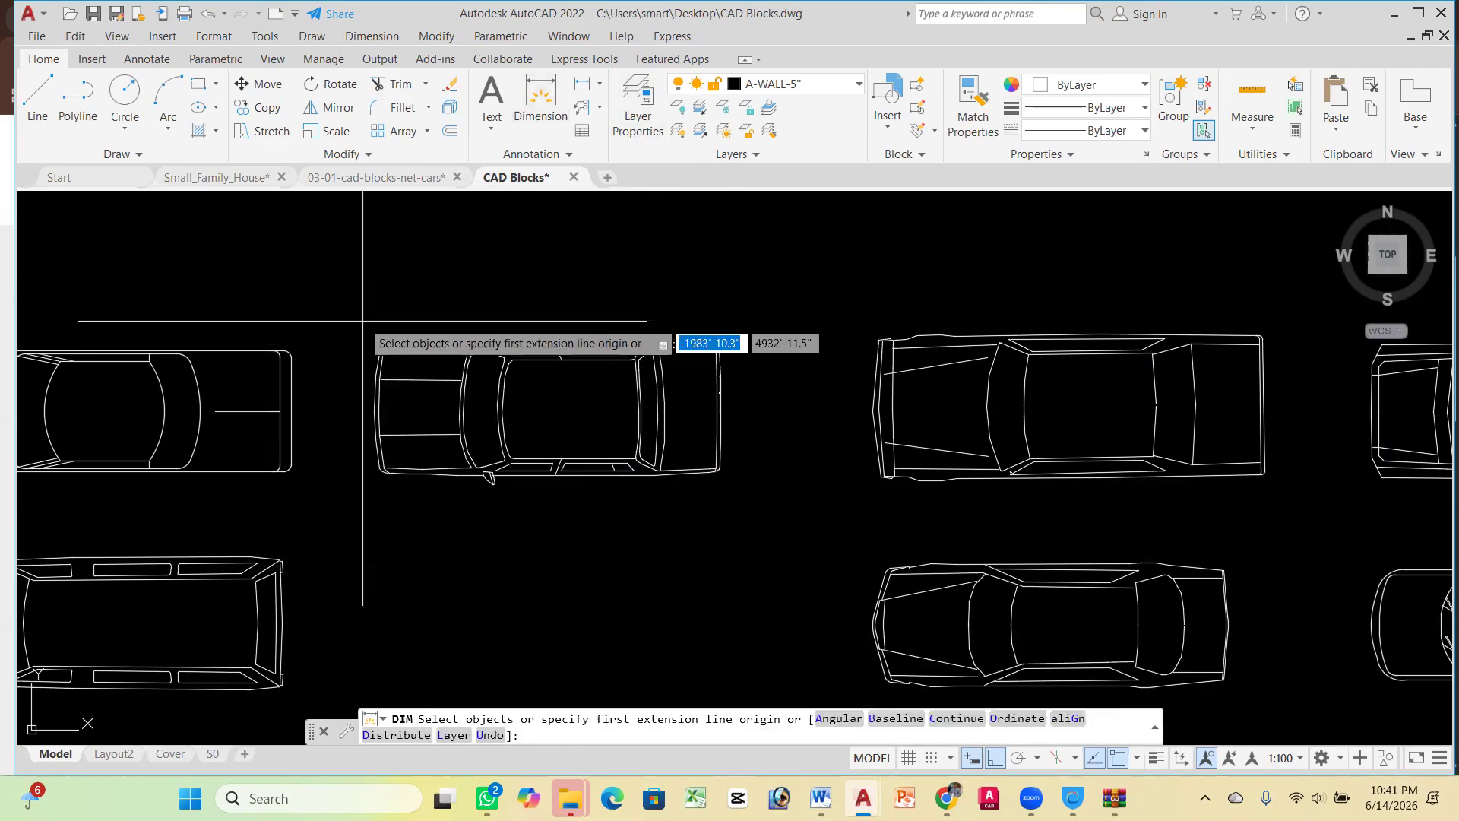
scroll(375, 375, up, 4)
key(Return)
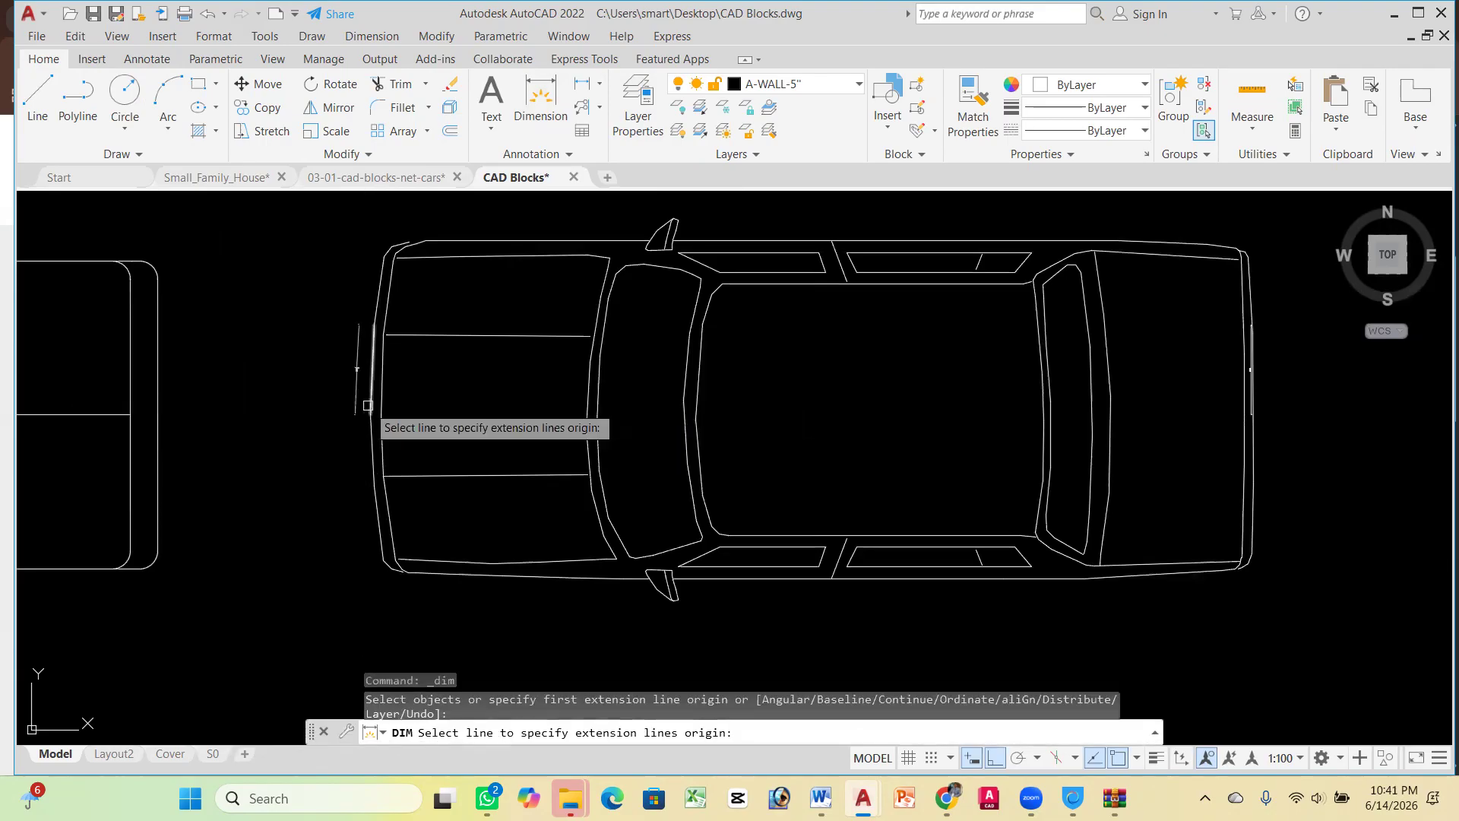
click(366, 407)
scroll(367, 407, down, 5)
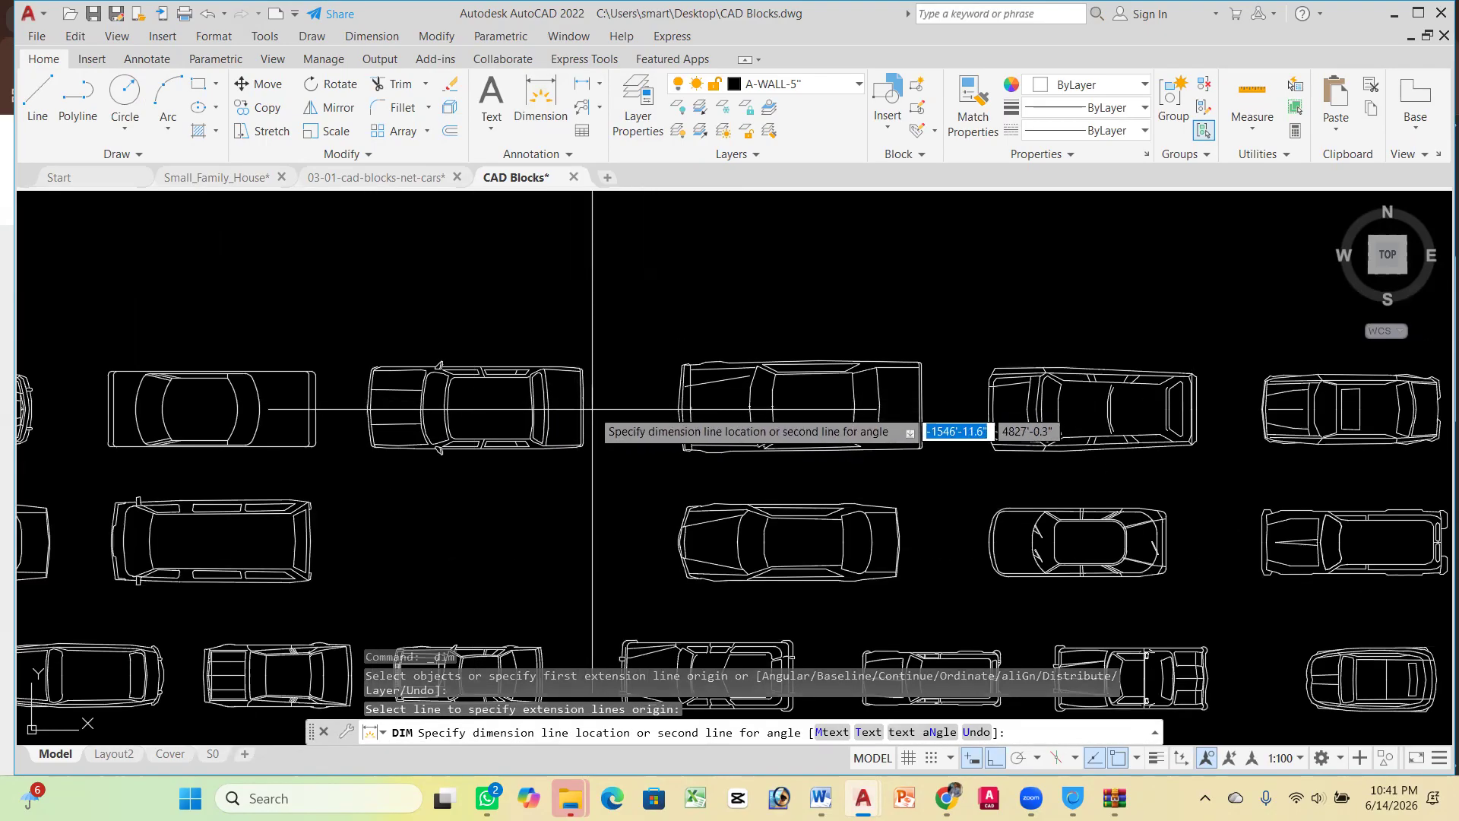
key(Escape)
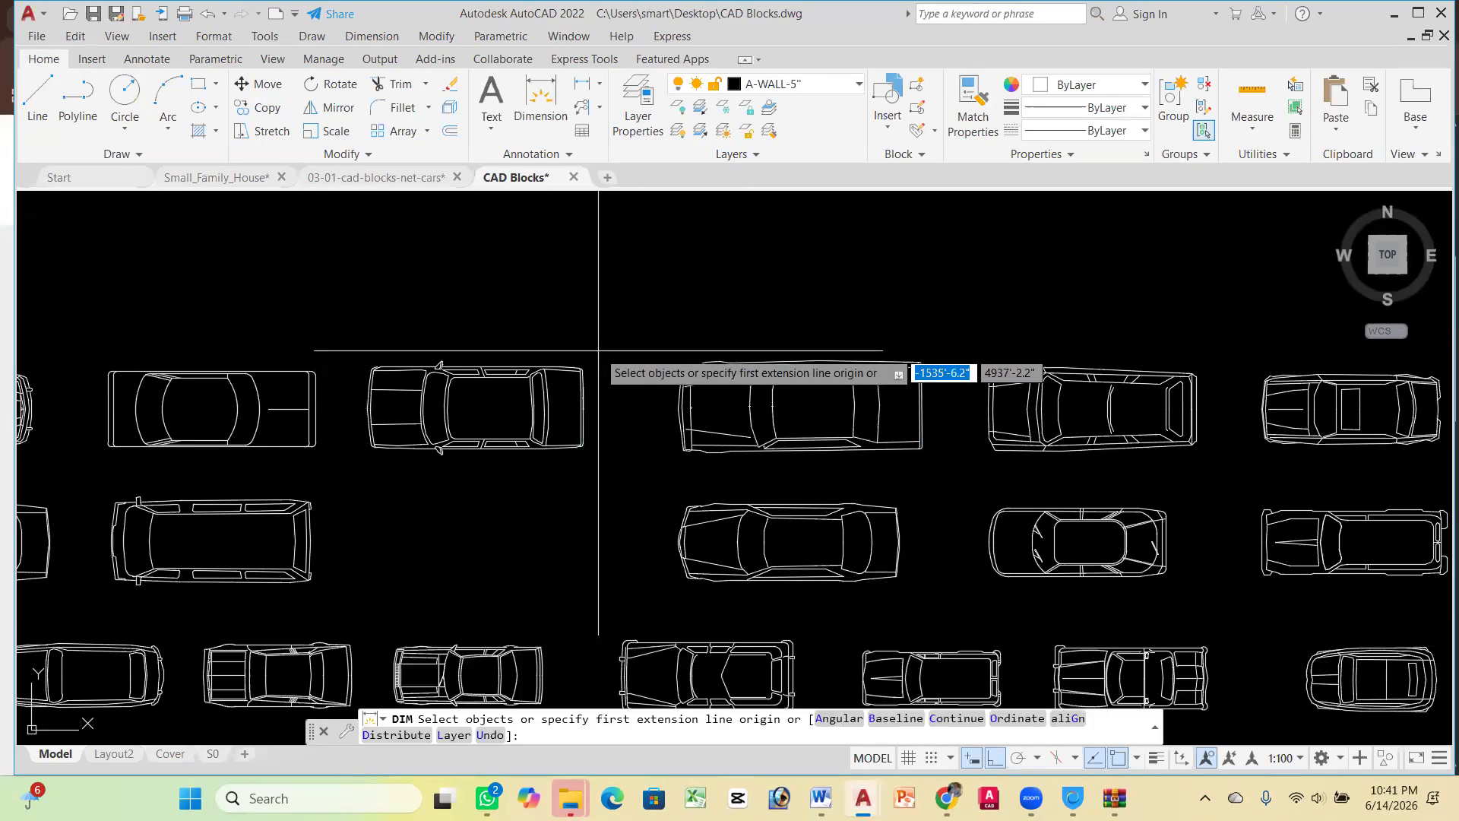
key(Escape)
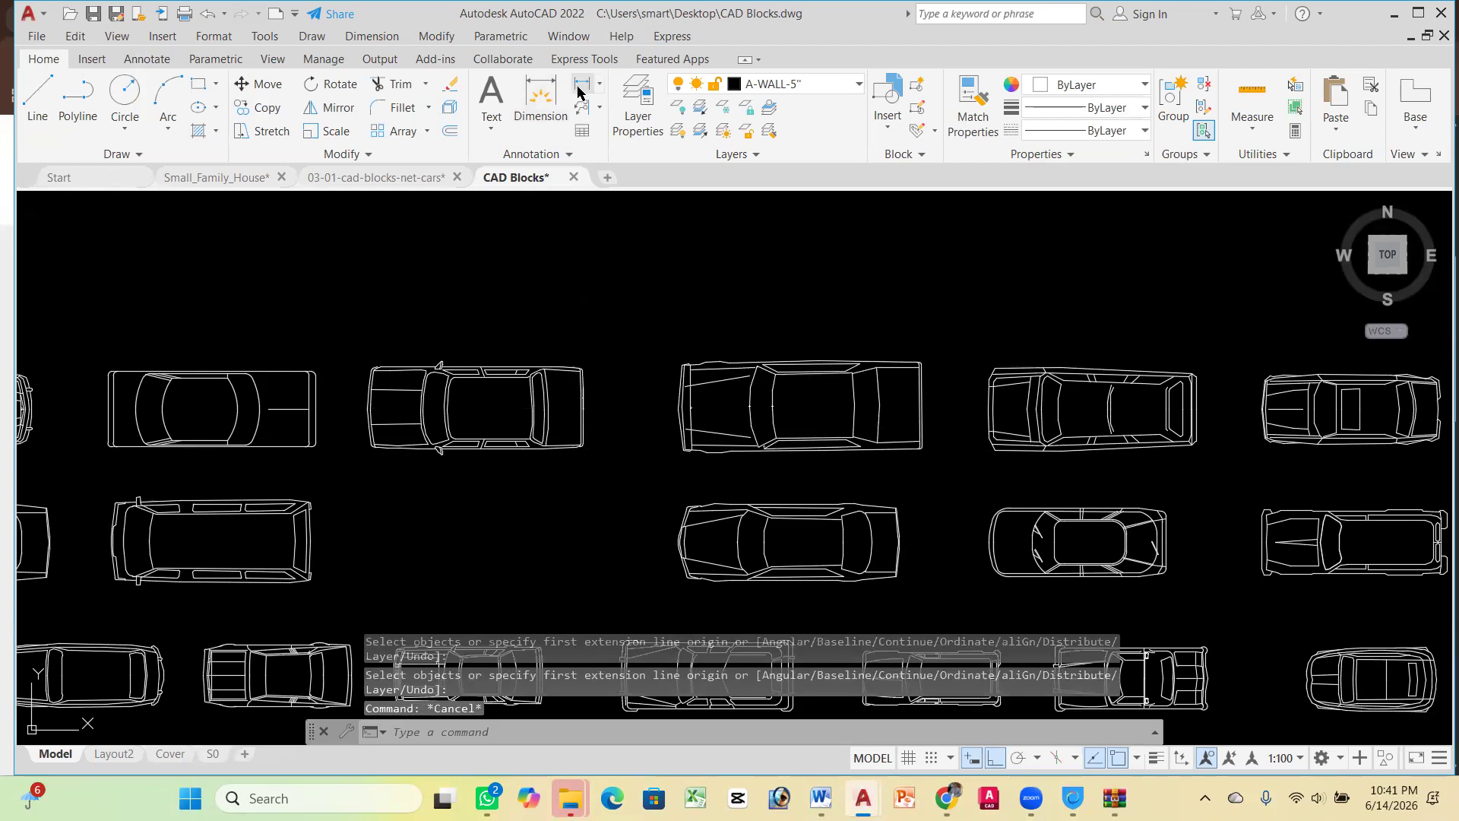
click(579, 87)
Add a linear dimension across the car reading 406'-7 1/2"
scroll(400, 421, up, 6)
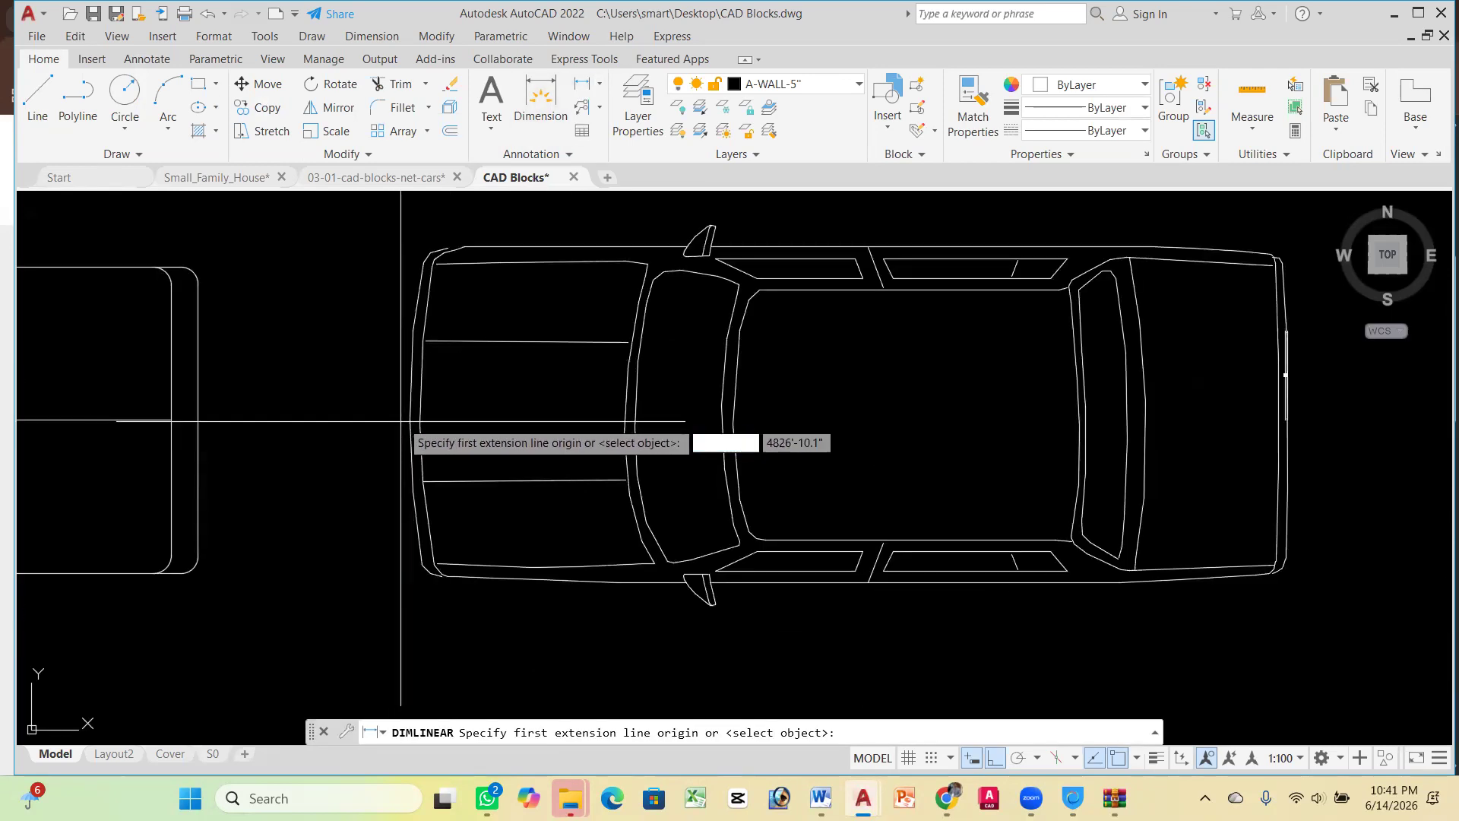
click(412, 420)
scroll(411, 421, down, 6)
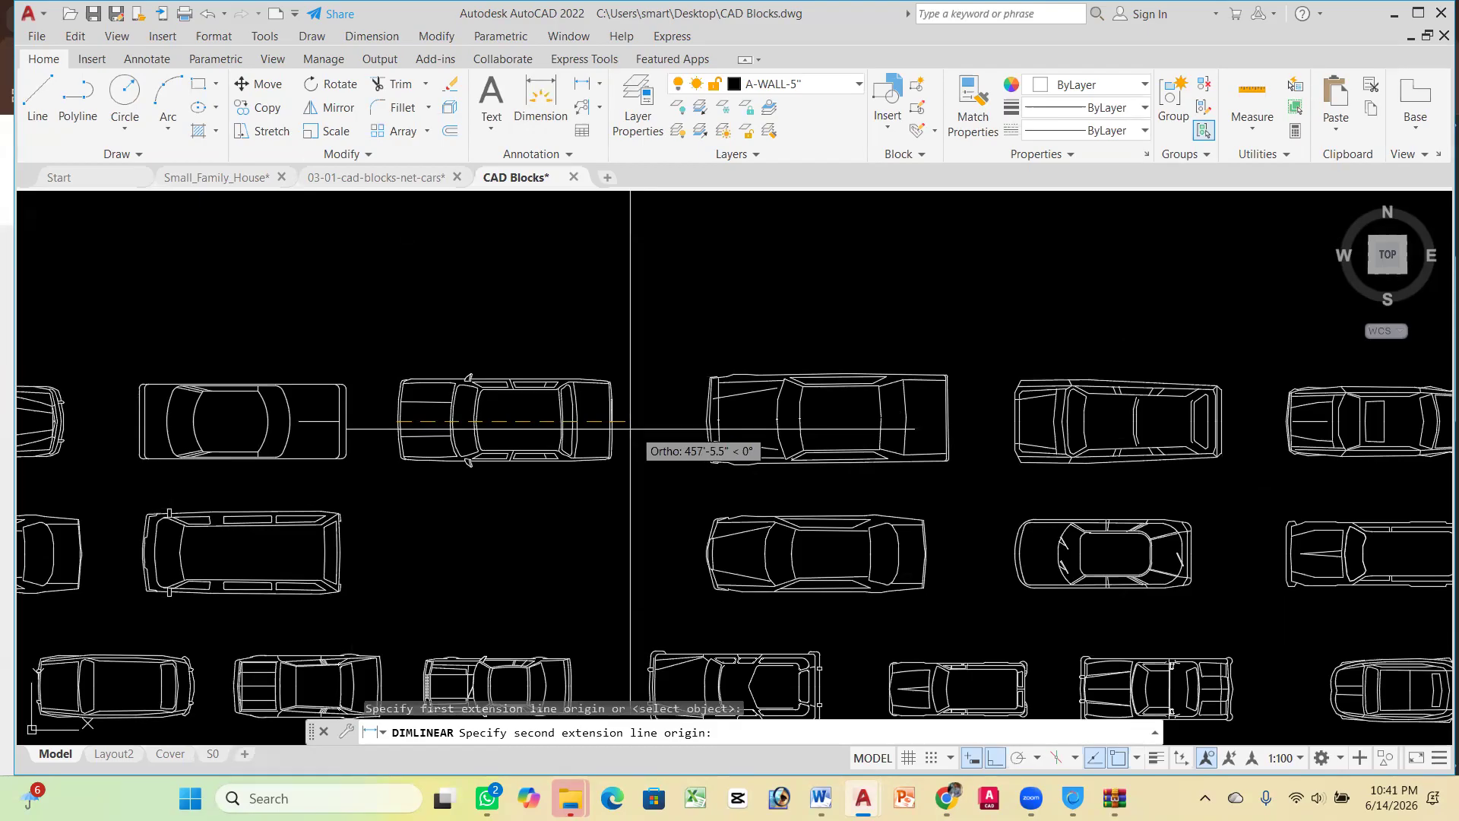
scroll(601, 422, up, 6)
click(598, 420)
scroll(598, 416, down, 6)
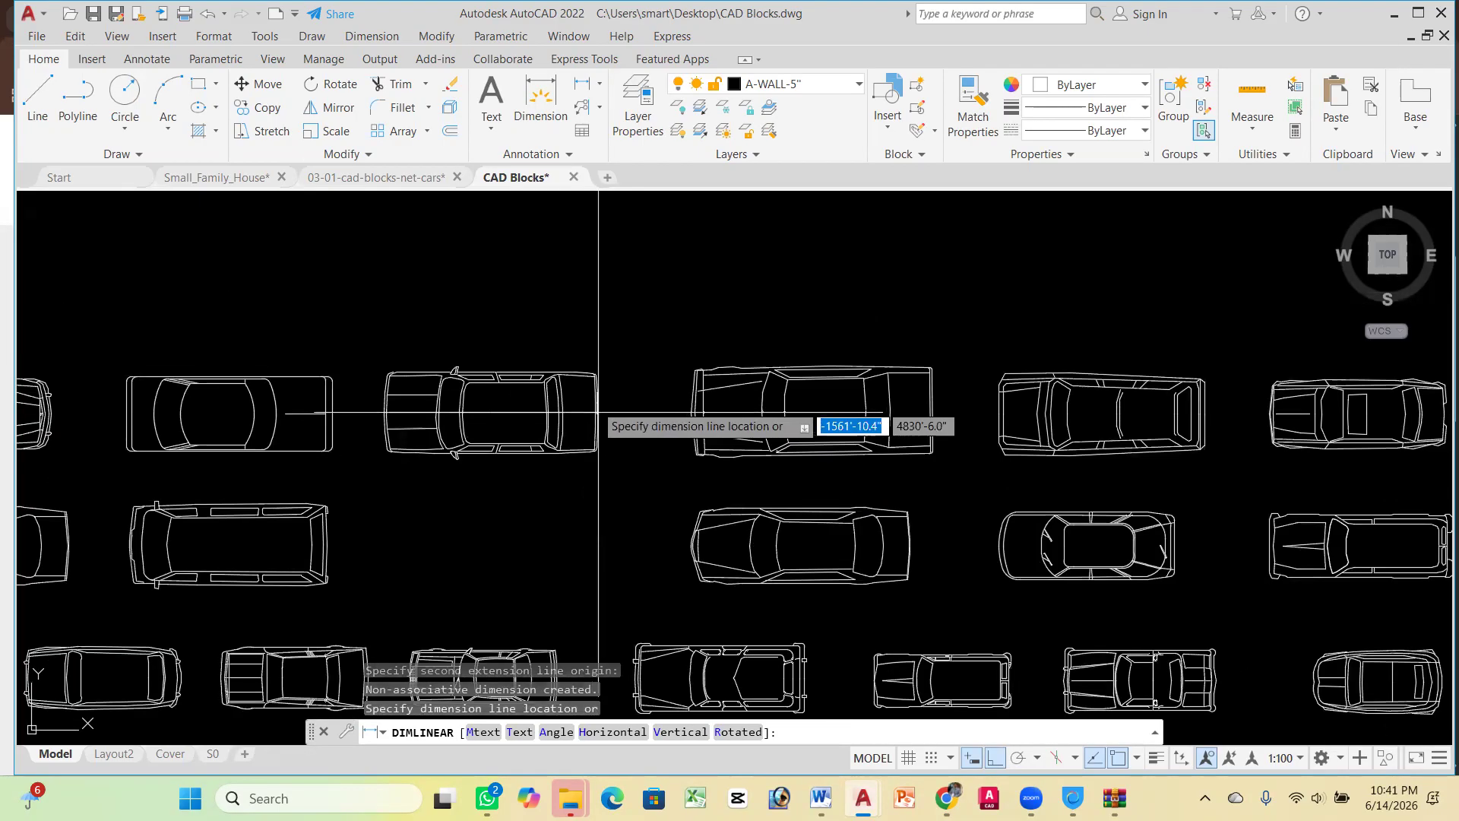
click(586, 335)
scroll(517, 334, up, 6)
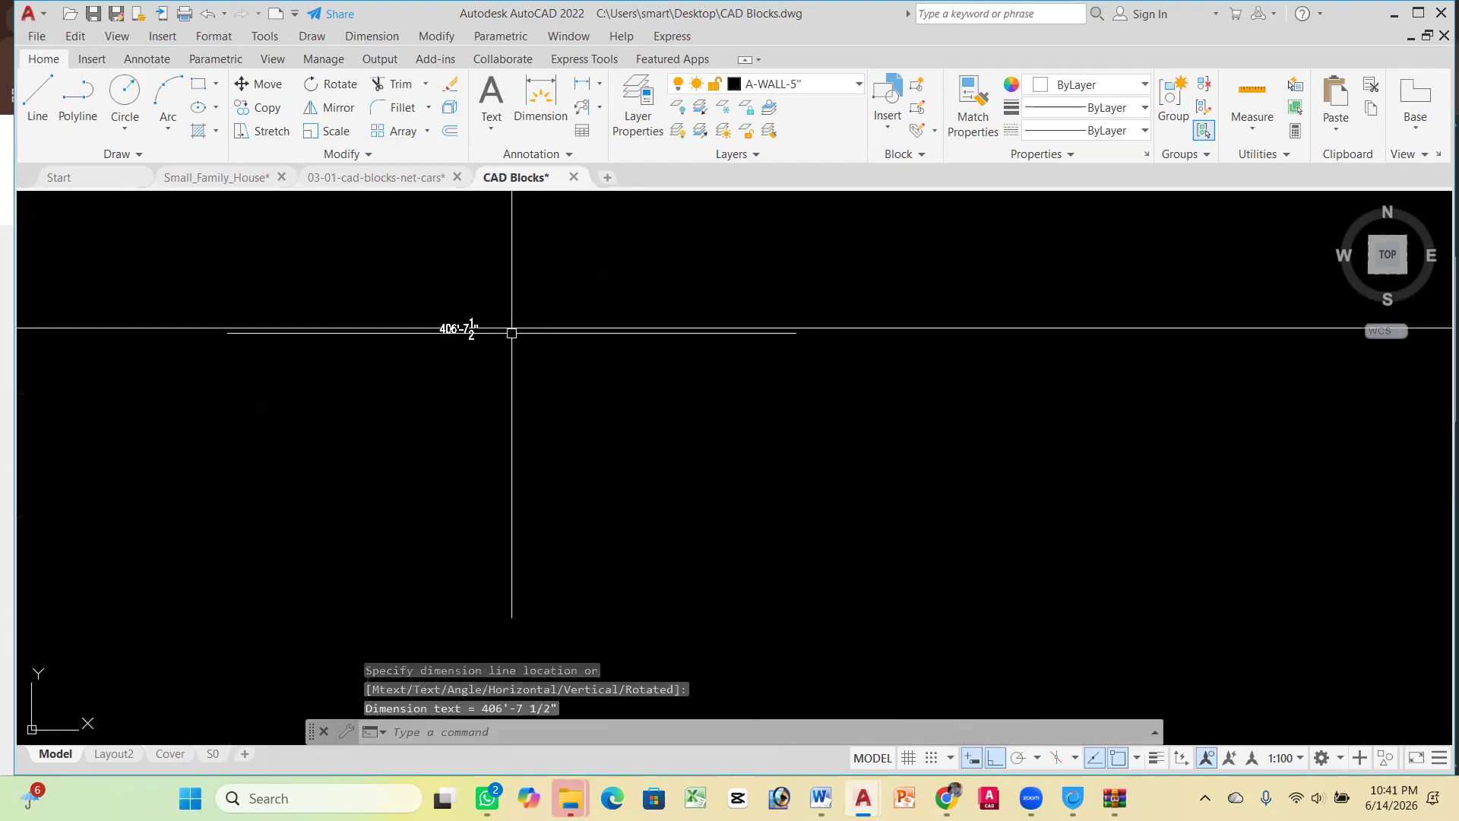
scroll(476, 332, up, 6)
scroll(334, 325, down, 4)
scroll(335, 323, up, 2)
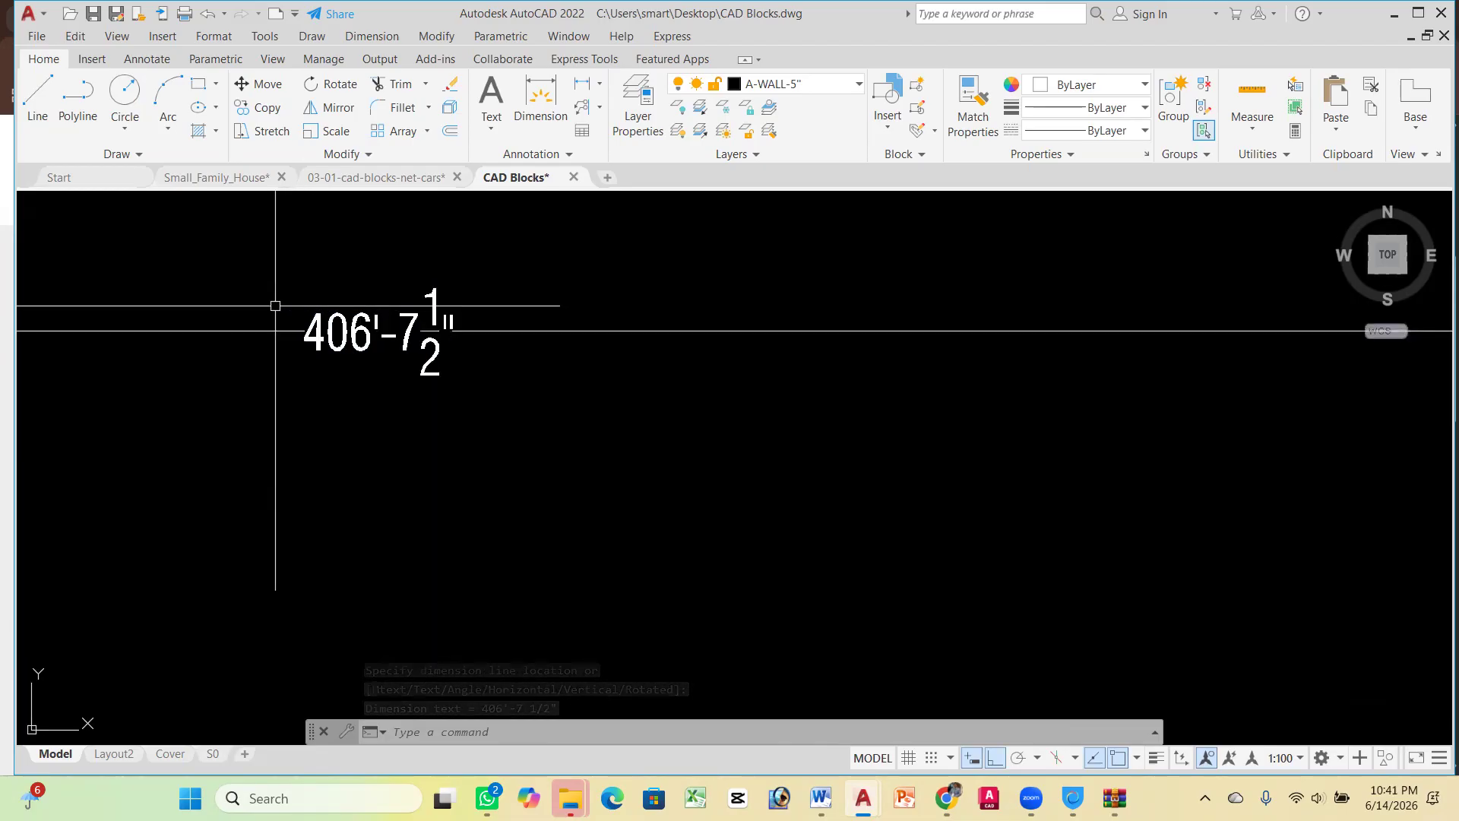
scroll(505, 287, down, 6)
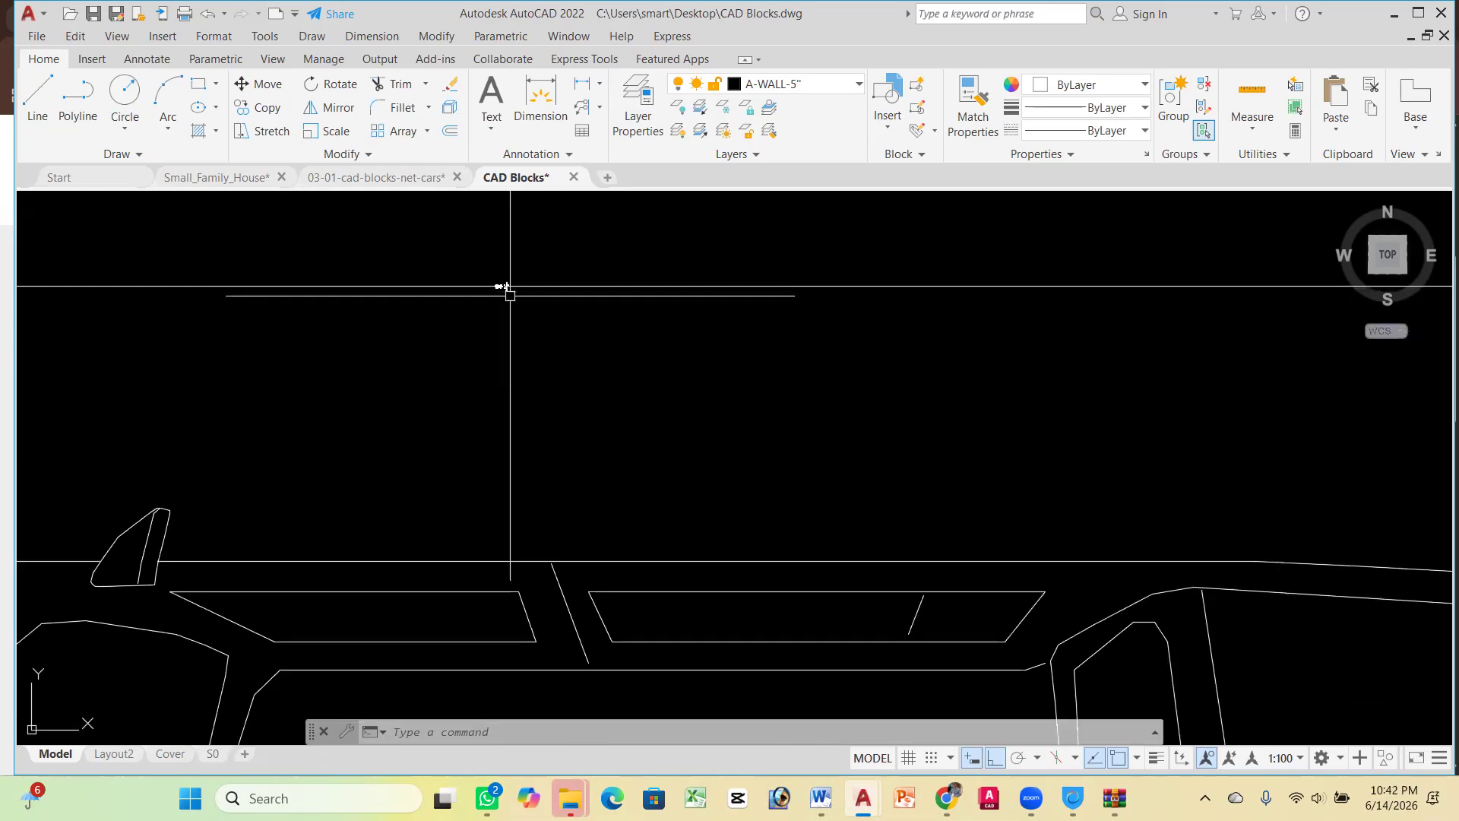
scroll(510, 296, down, 3)
scroll(504, 293, up, 5)
scroll(505, 287, down, 3)
scroll(535, 288, up, 5)
Select the stray long horizontal line with a crossing window and delete it
click(622, 370)
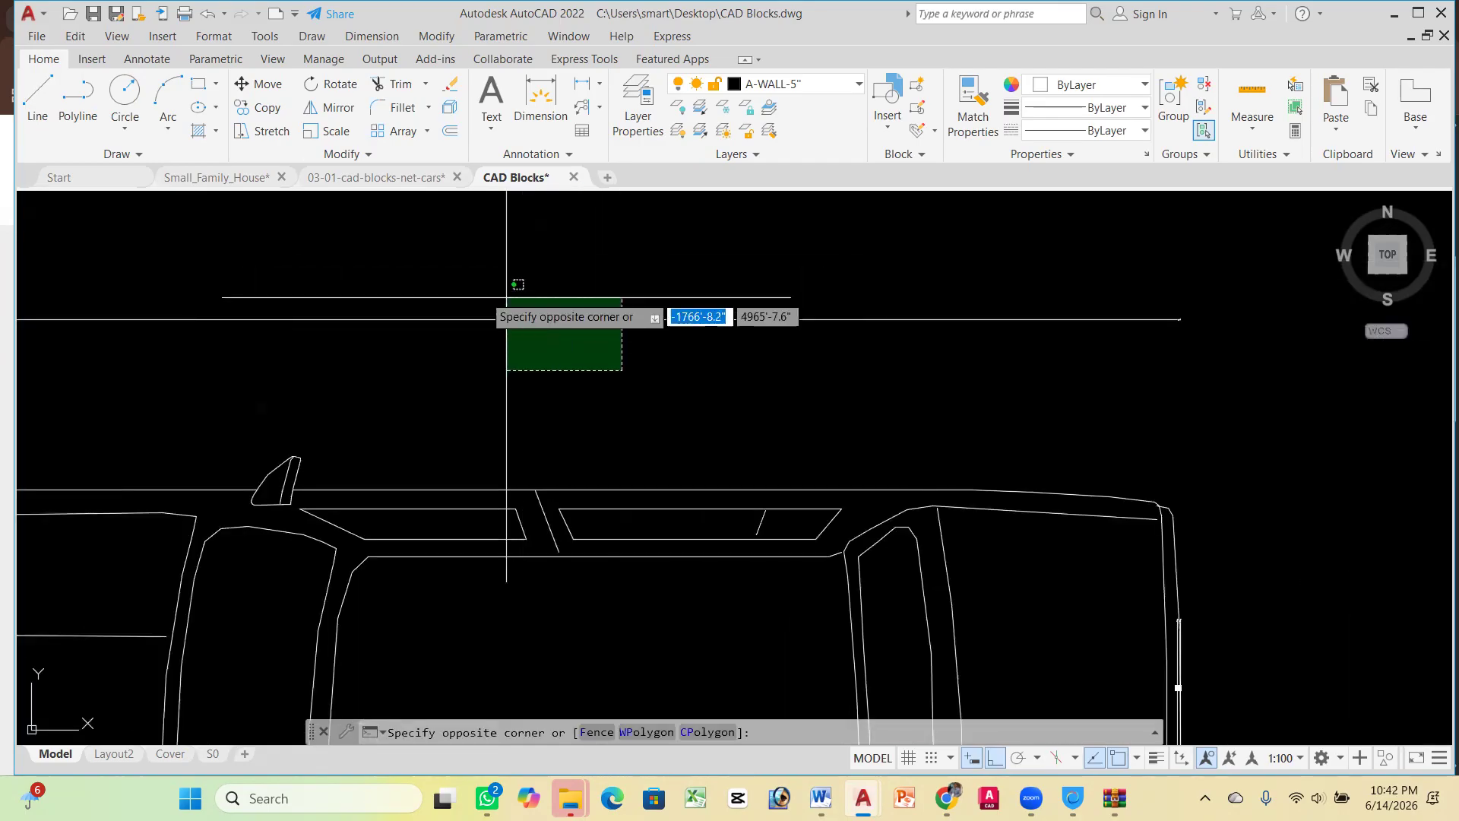
click(437, 298)
key(Delete)
scroll(578, 311, down, 2)
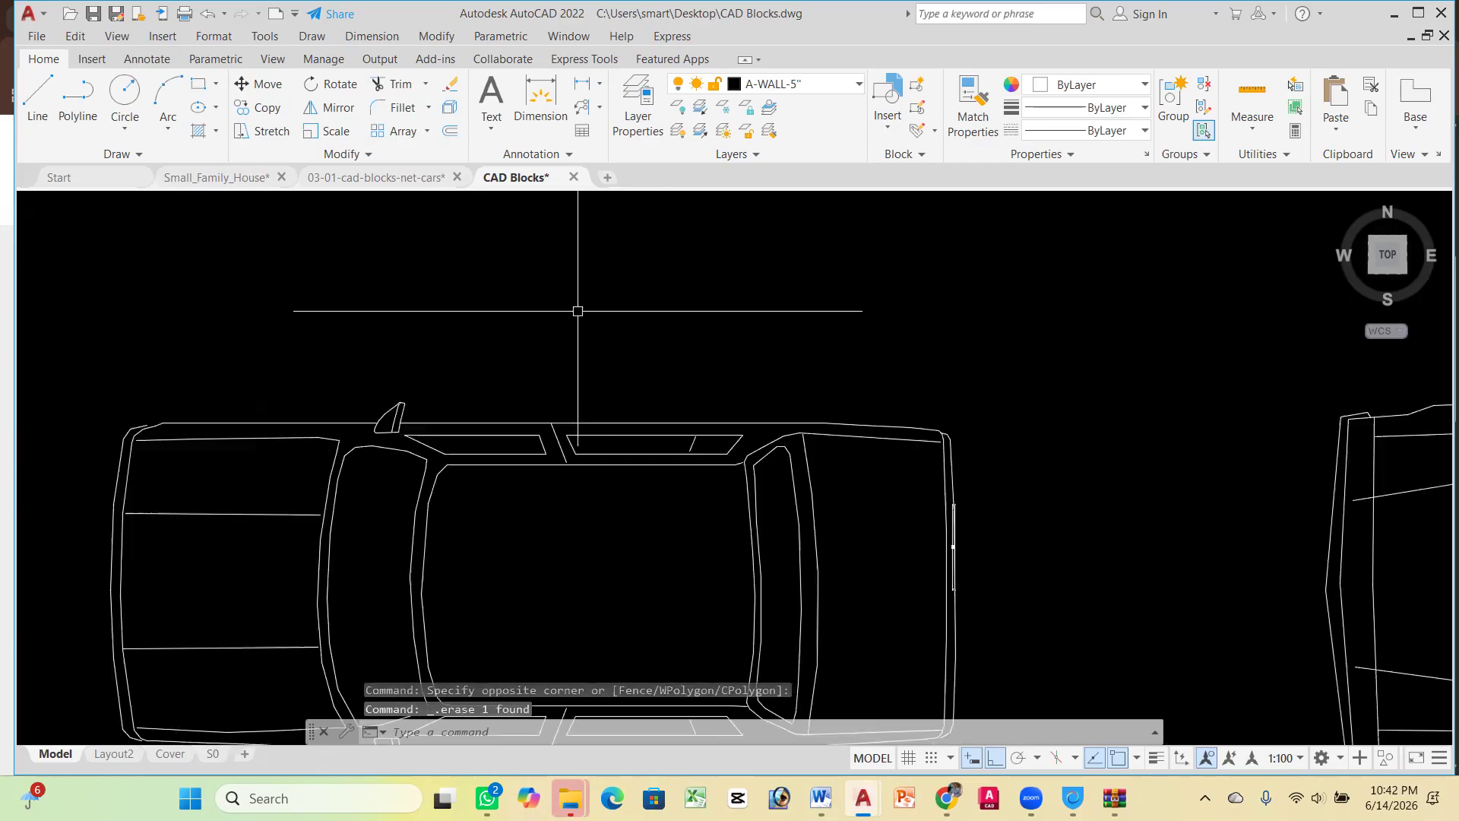
scroll(579, 312, down, 2)
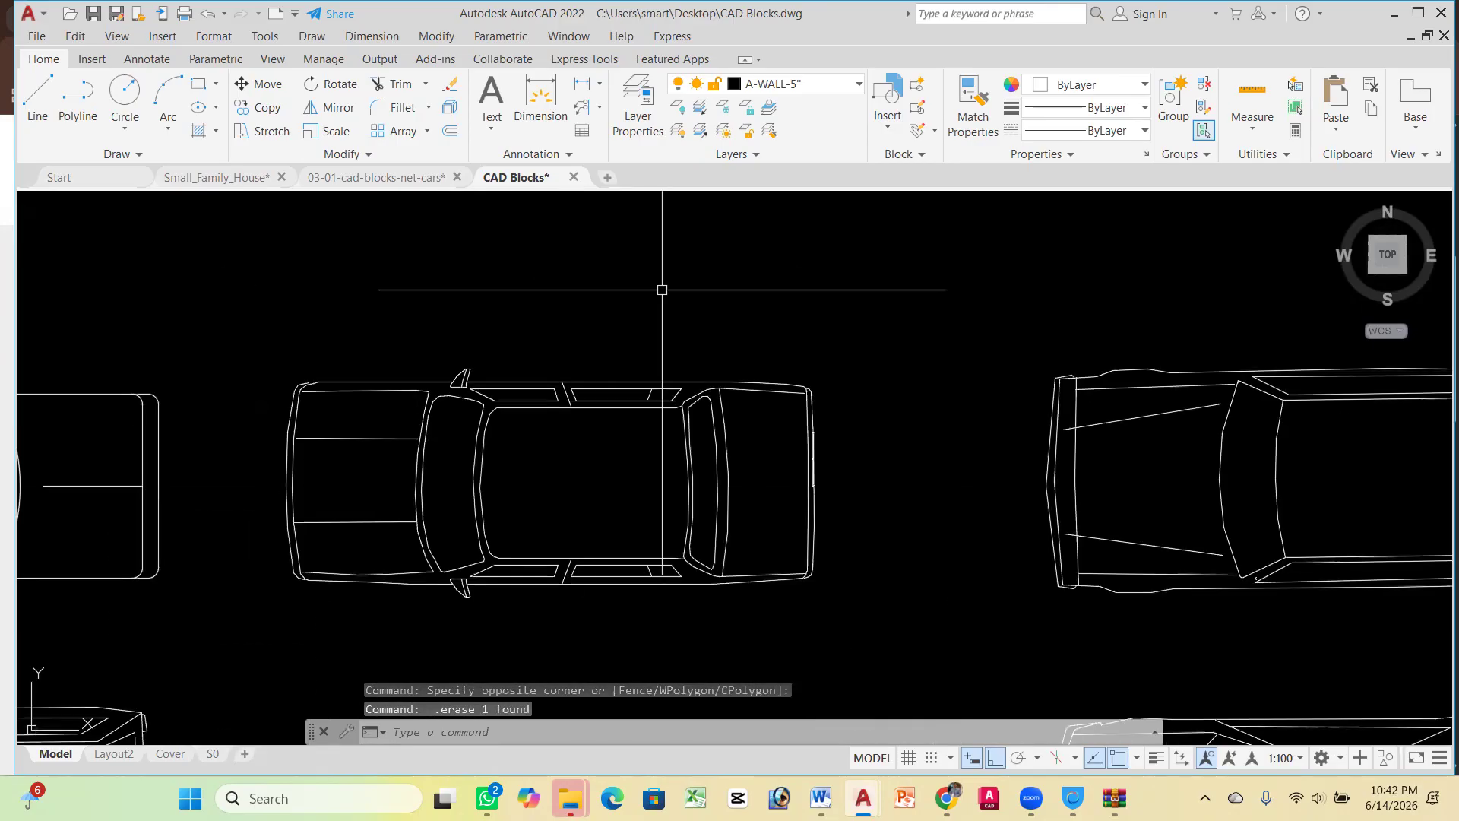
Start COPY and window-select one of the sedan car blocks
scroll(662, 289, down, 6)
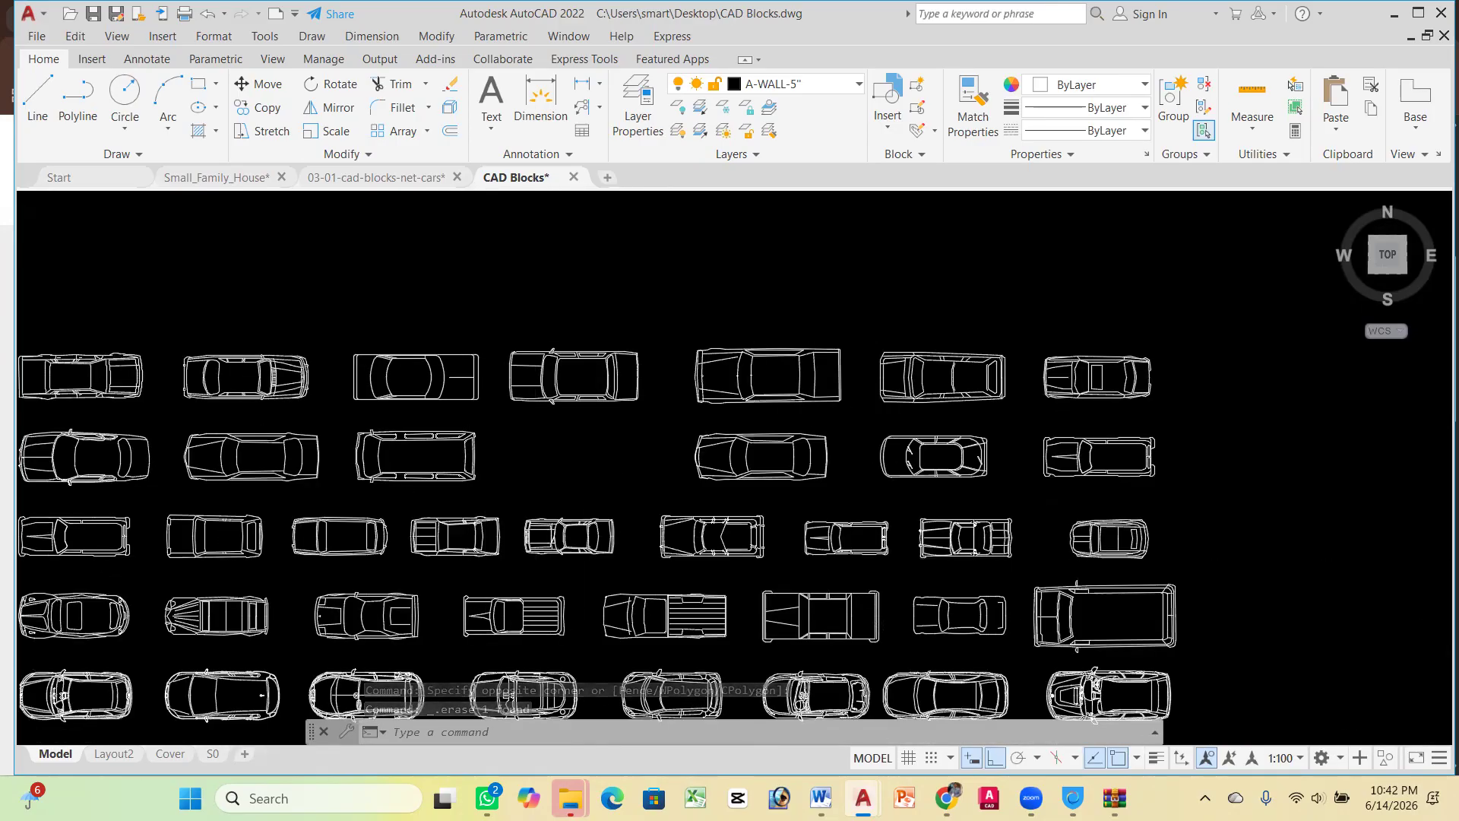
scroll(489, 375, down, 3)
scroll(362, 384, up, 6)
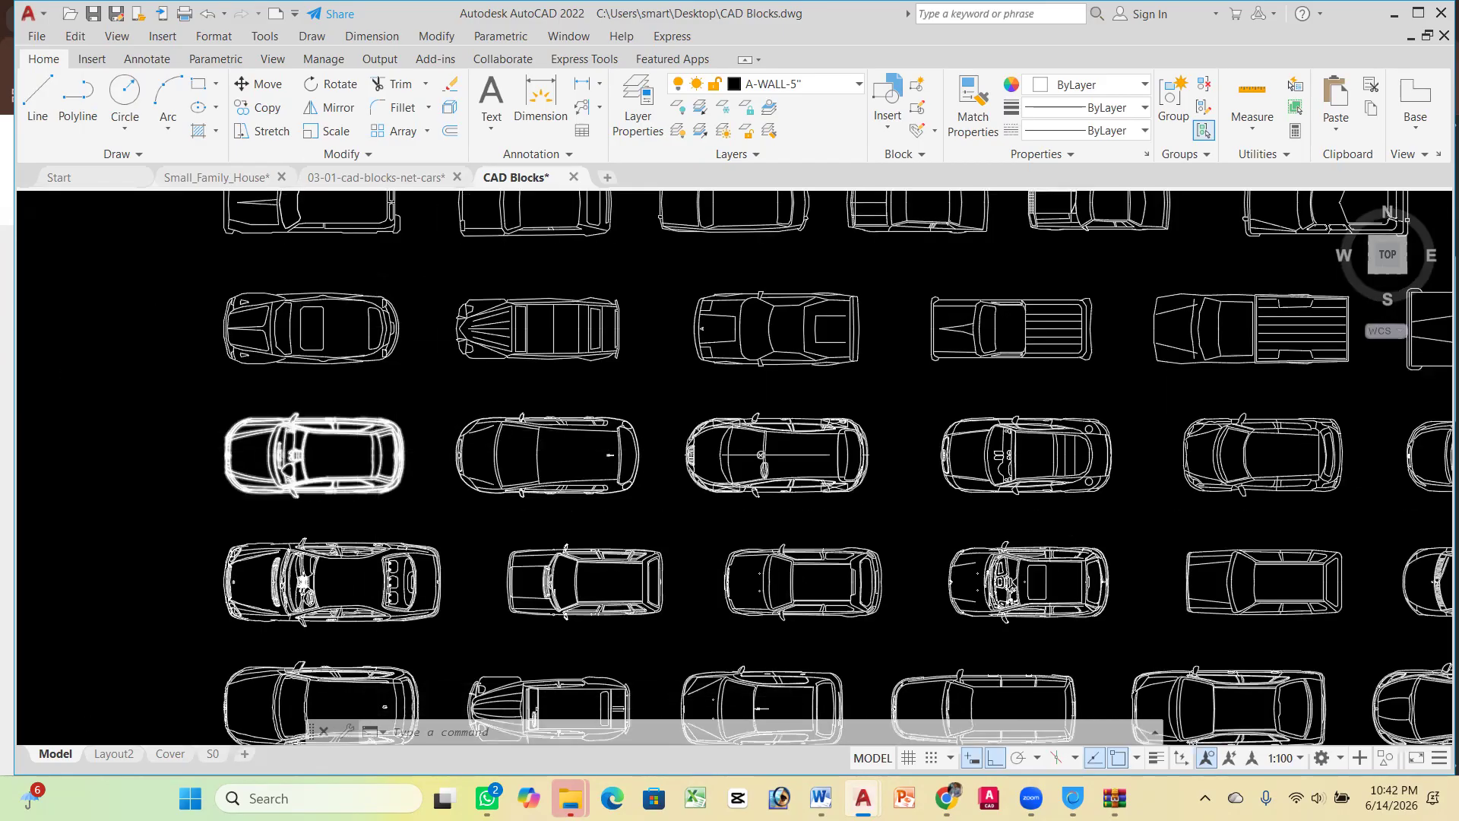
scroll(554, 600, down, 5)
scroll(413, 580, up, 5)
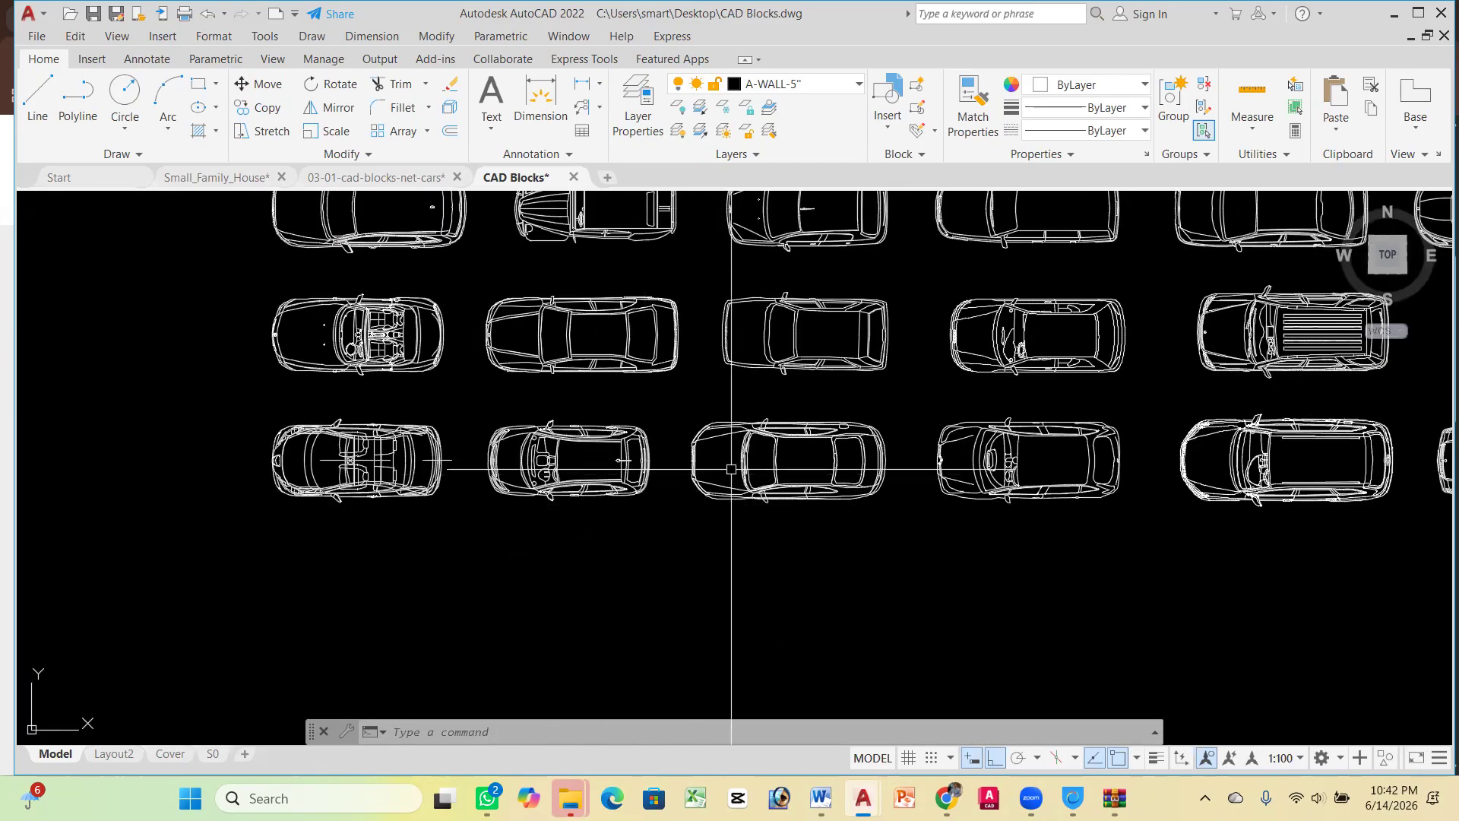
scroll(770, 468, down, 5)
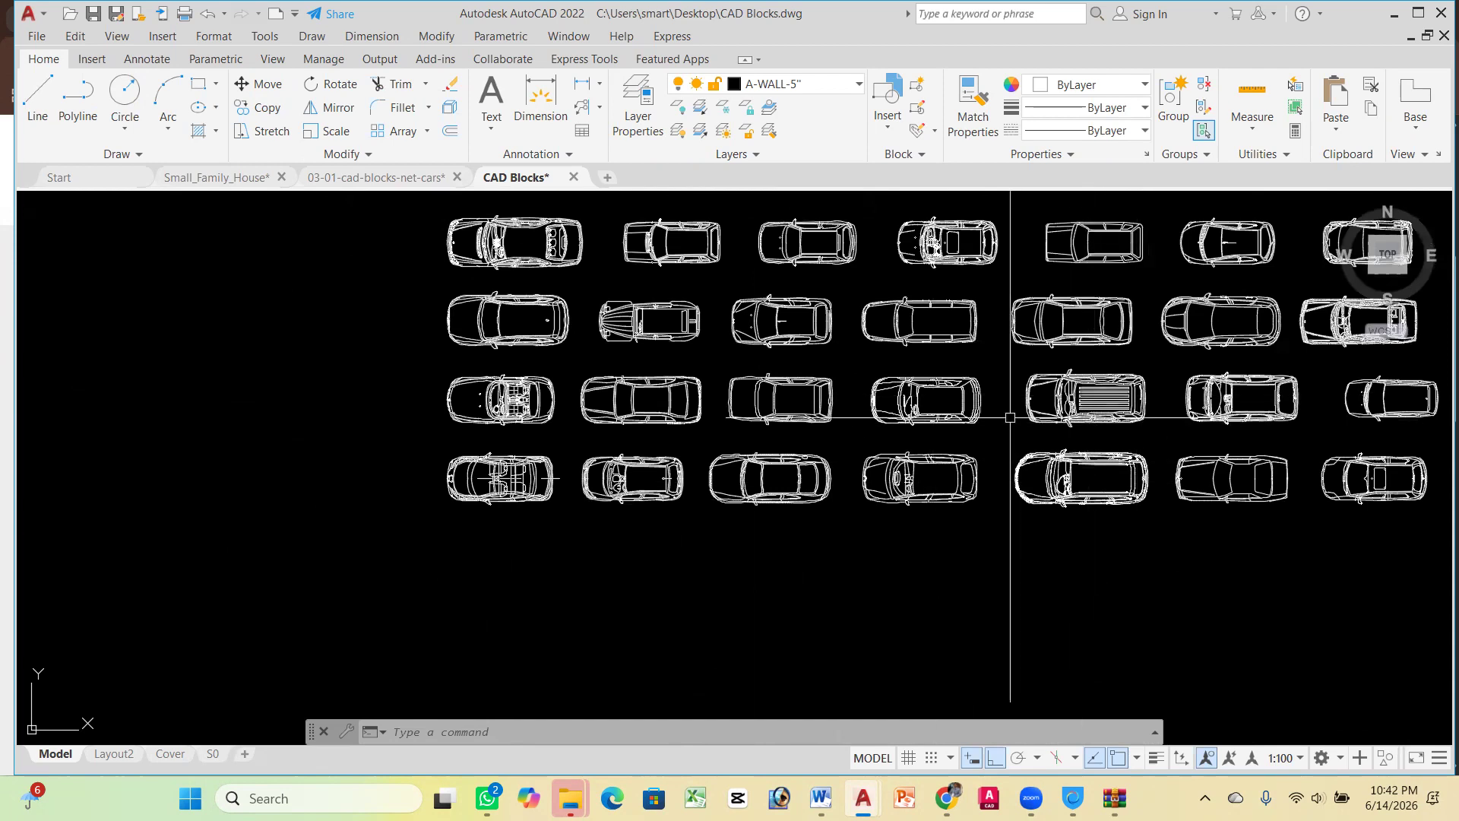
scroll(653, 499, up, 5)
scroll(653, 500, up, 2)
scroll(668, 433, down, 5)
scroll(684, 413, up, 2)
scroll(684, 413, down, 1)
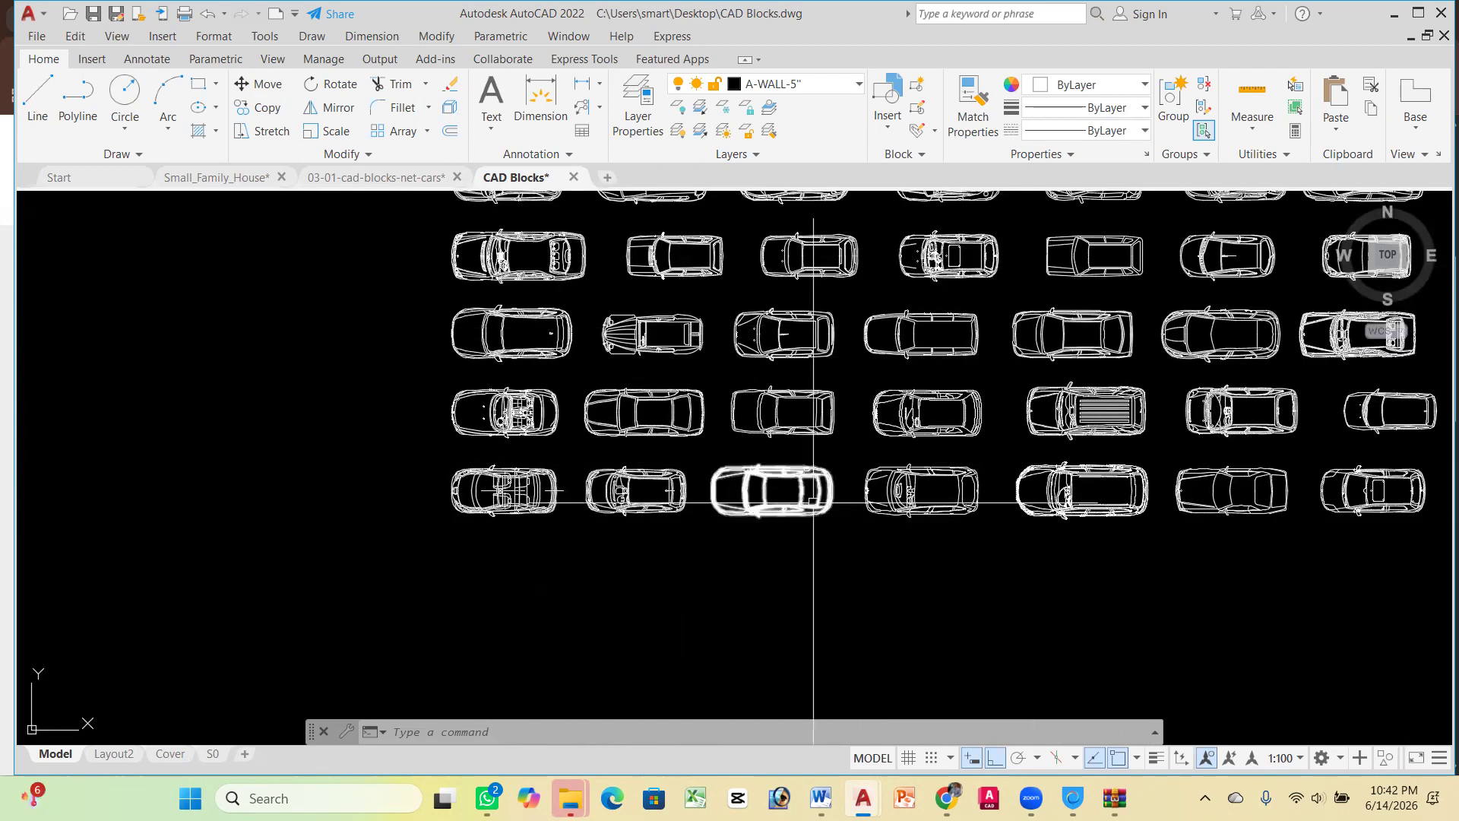
scroll(808, 476, up, 5)
scroll(784, 491, down, 4)
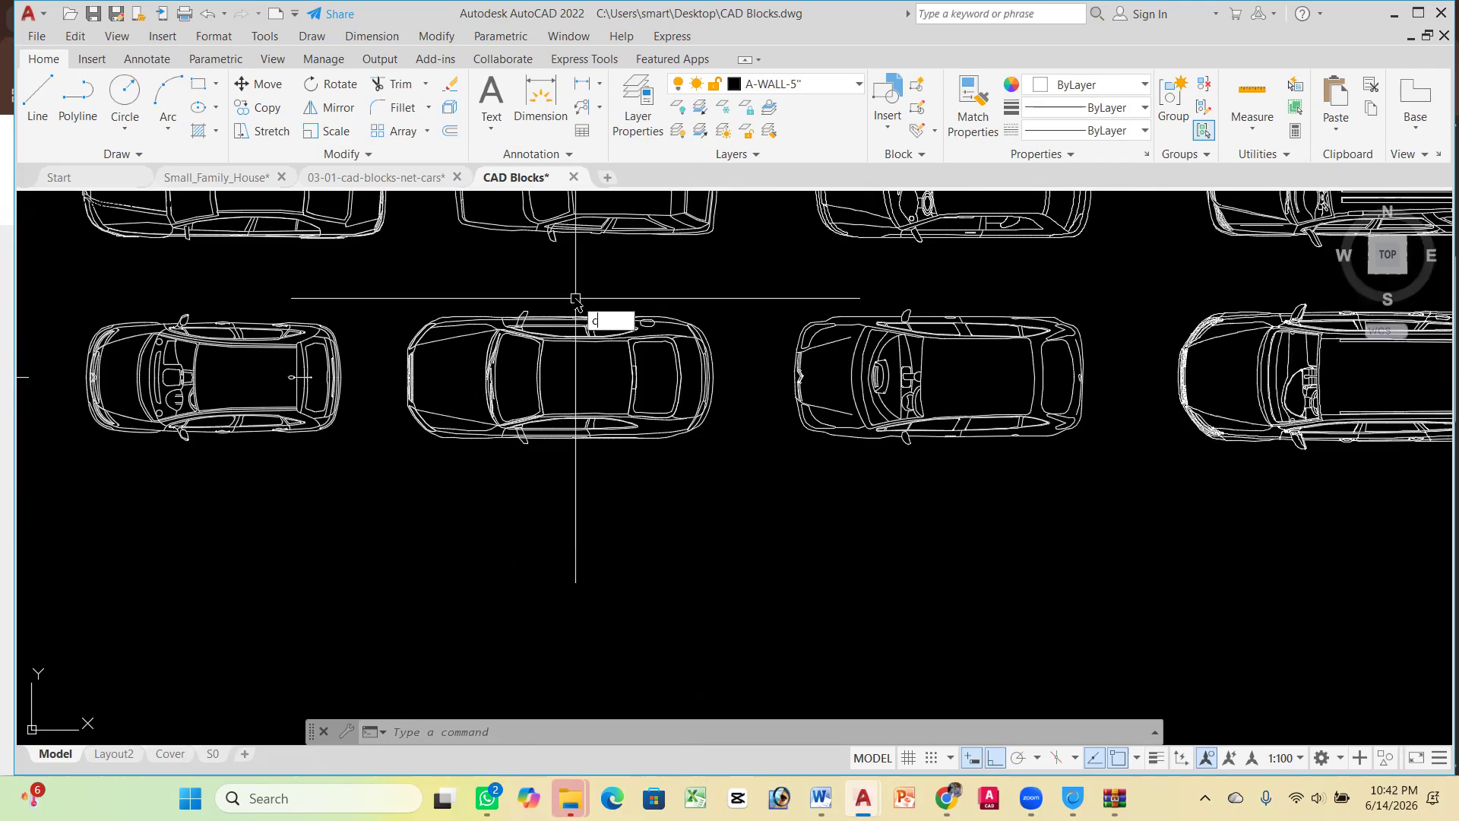
click(637, 362)
click(374, 312)
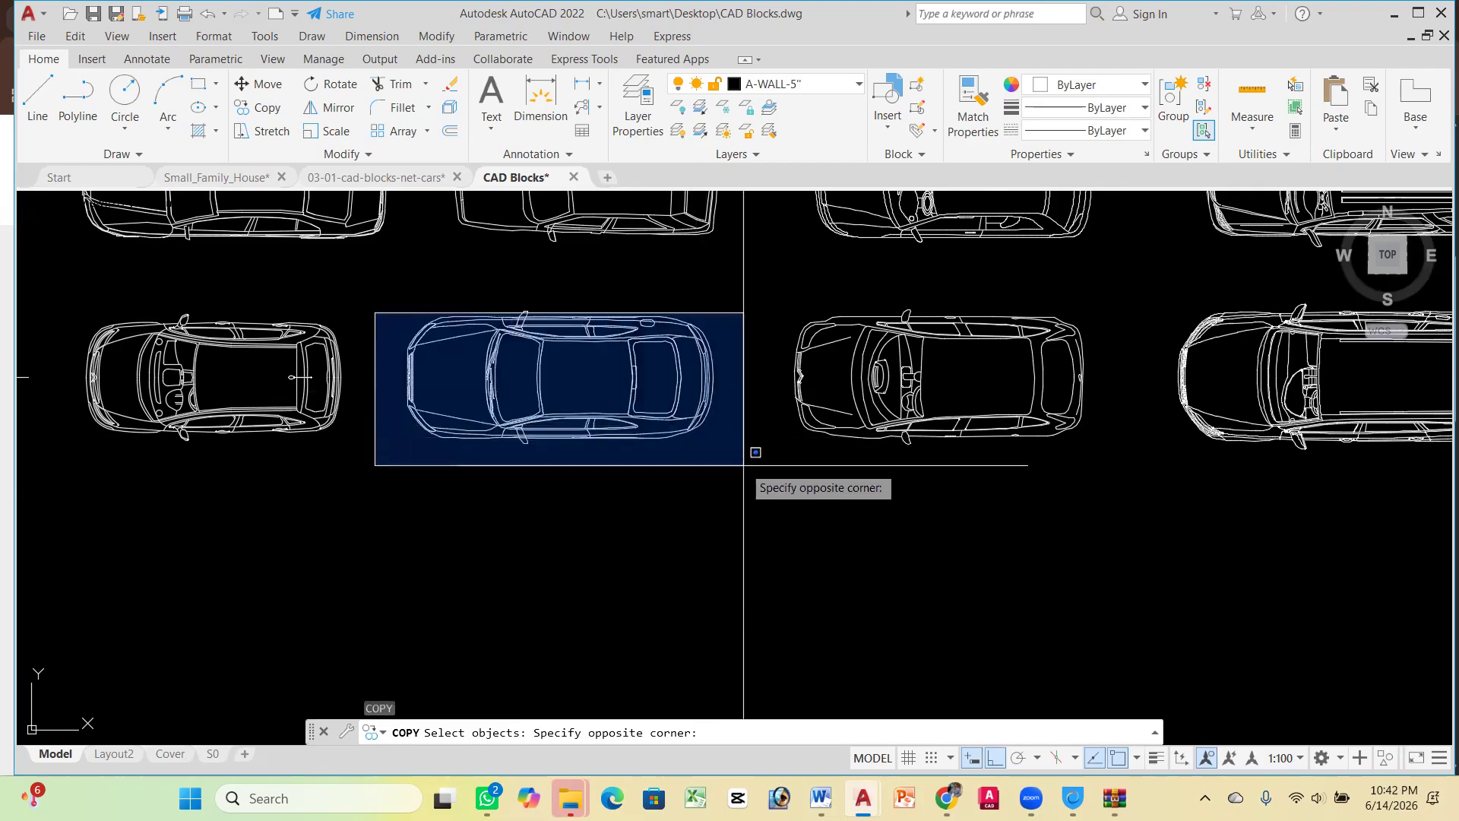
key(Escape)
click(377, 284)
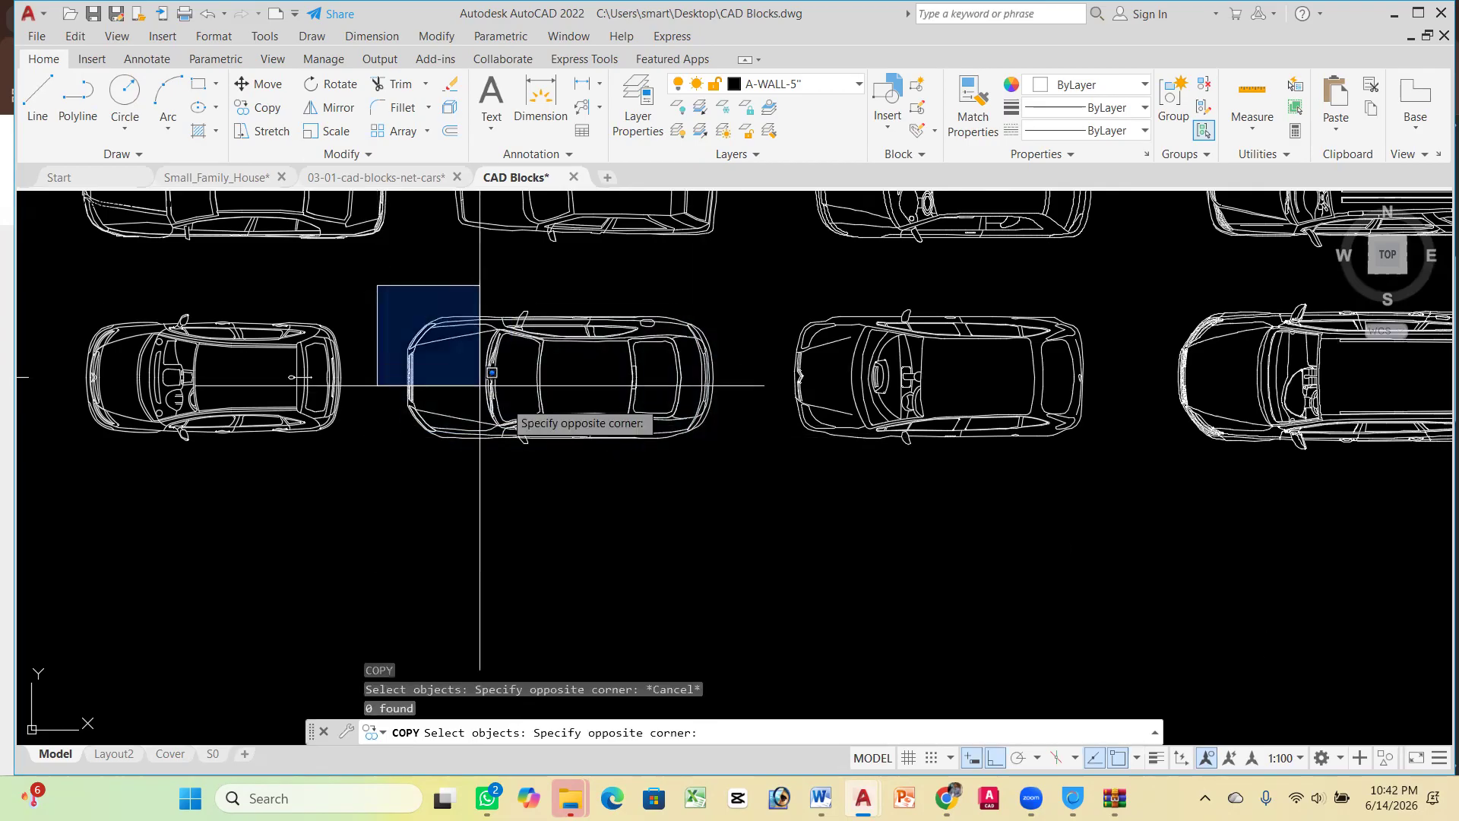
click(729, 482)
key(Return)
Place the car copy in the empty area below the grid of cars
click(612, 395)
scroll(592, 405, down, 4)
scroll(601, 407, down, 3)
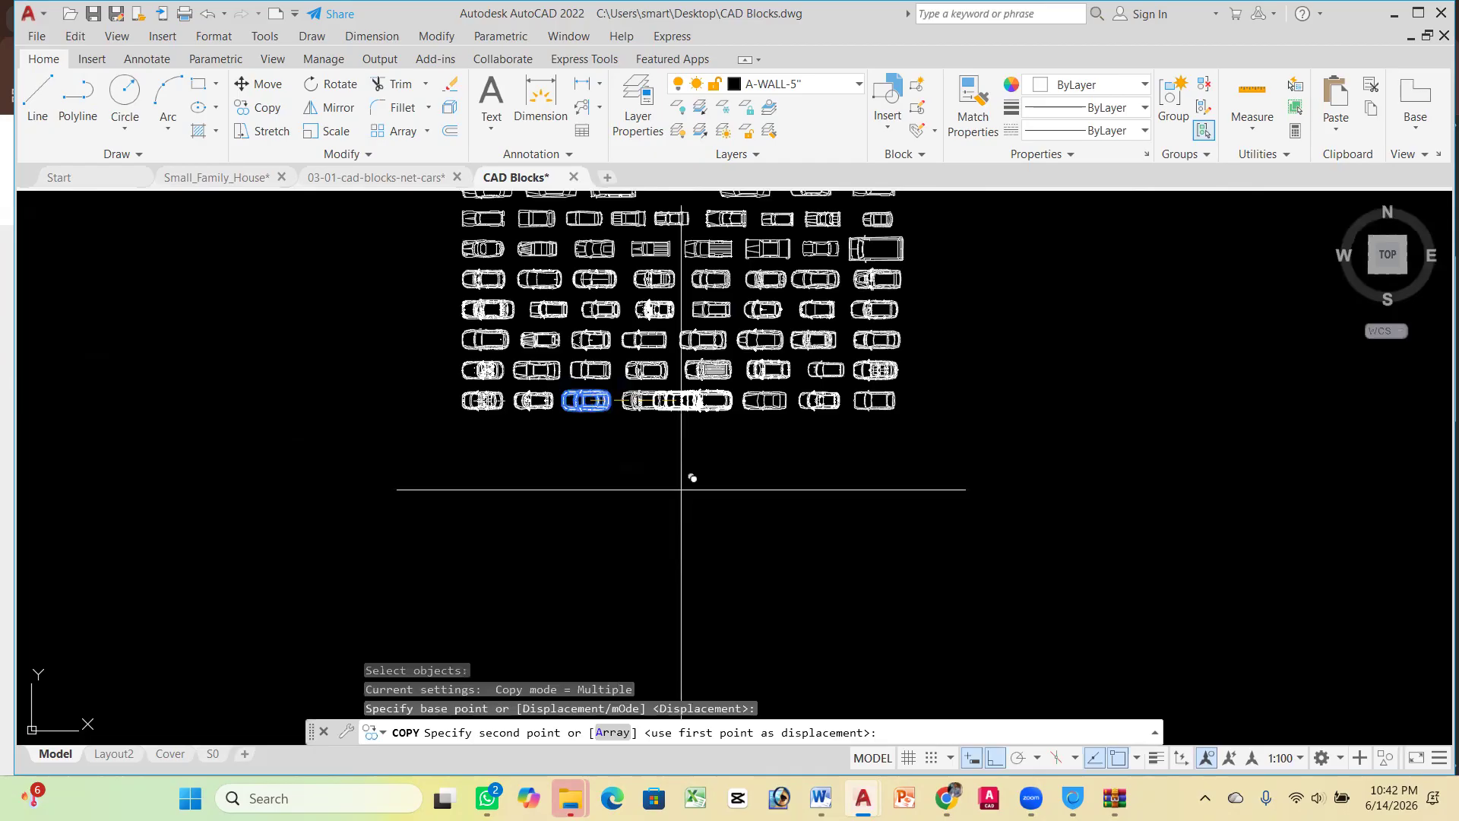
click(996, 758)
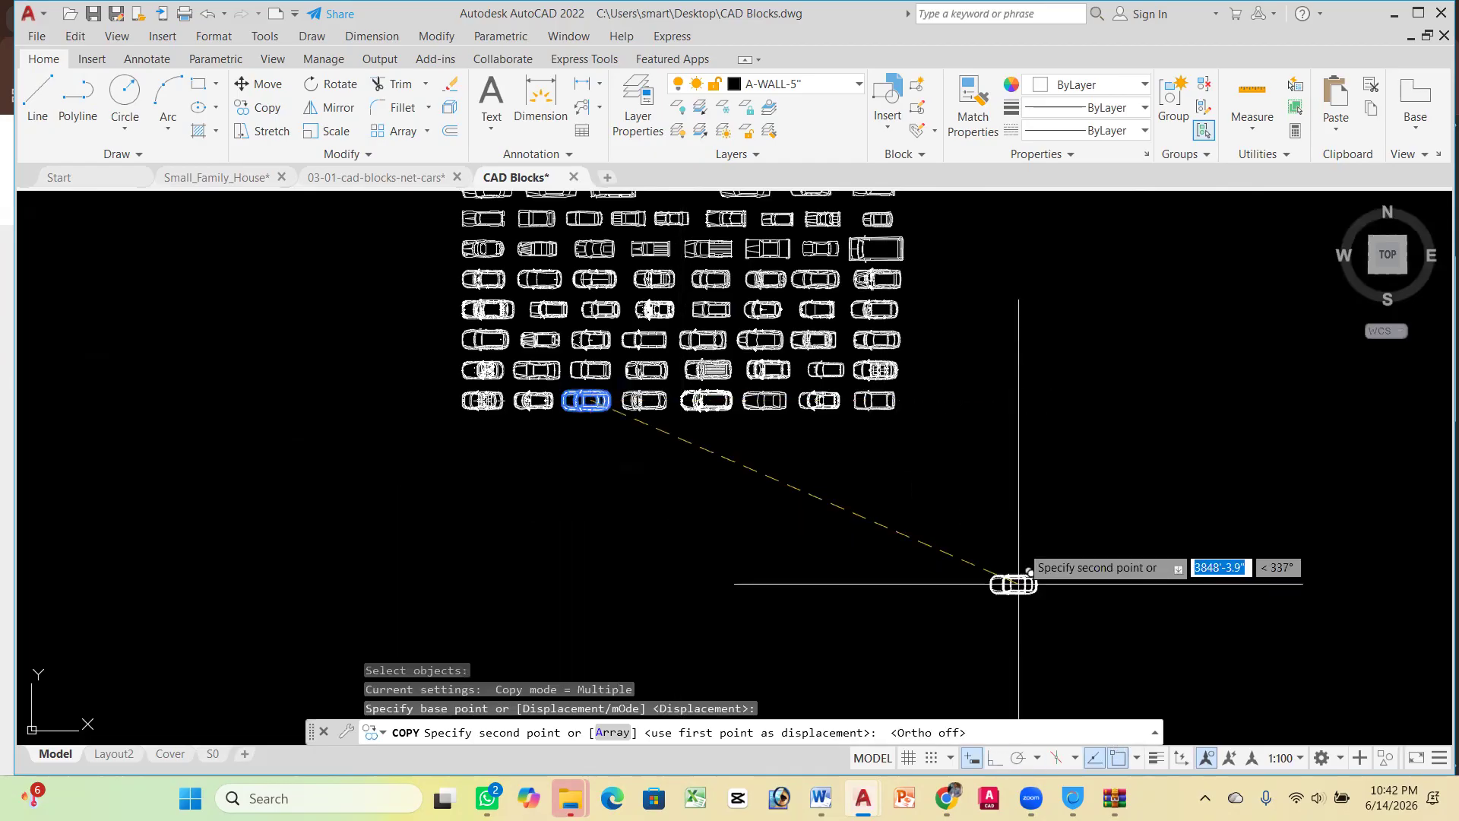
click(1040, 386)
key(Escape)
scroll(1079, 367, up, 3)
scroll(854, 435, down, 2)
scroll(916, 438, up, 3)
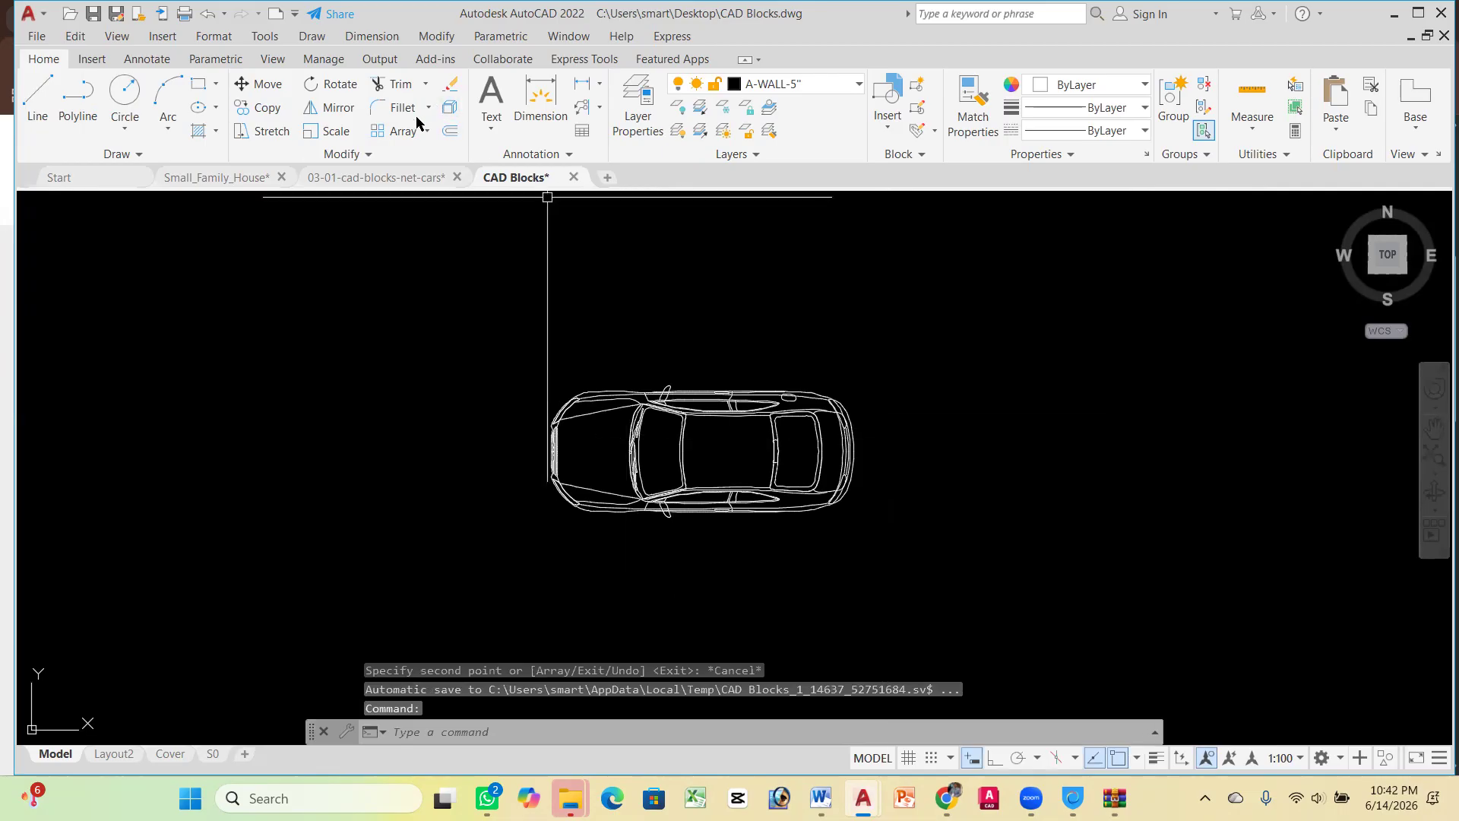
Scale the copied car by a factor of 0.1 about its centre
click(444, 325)
click(985, 568)
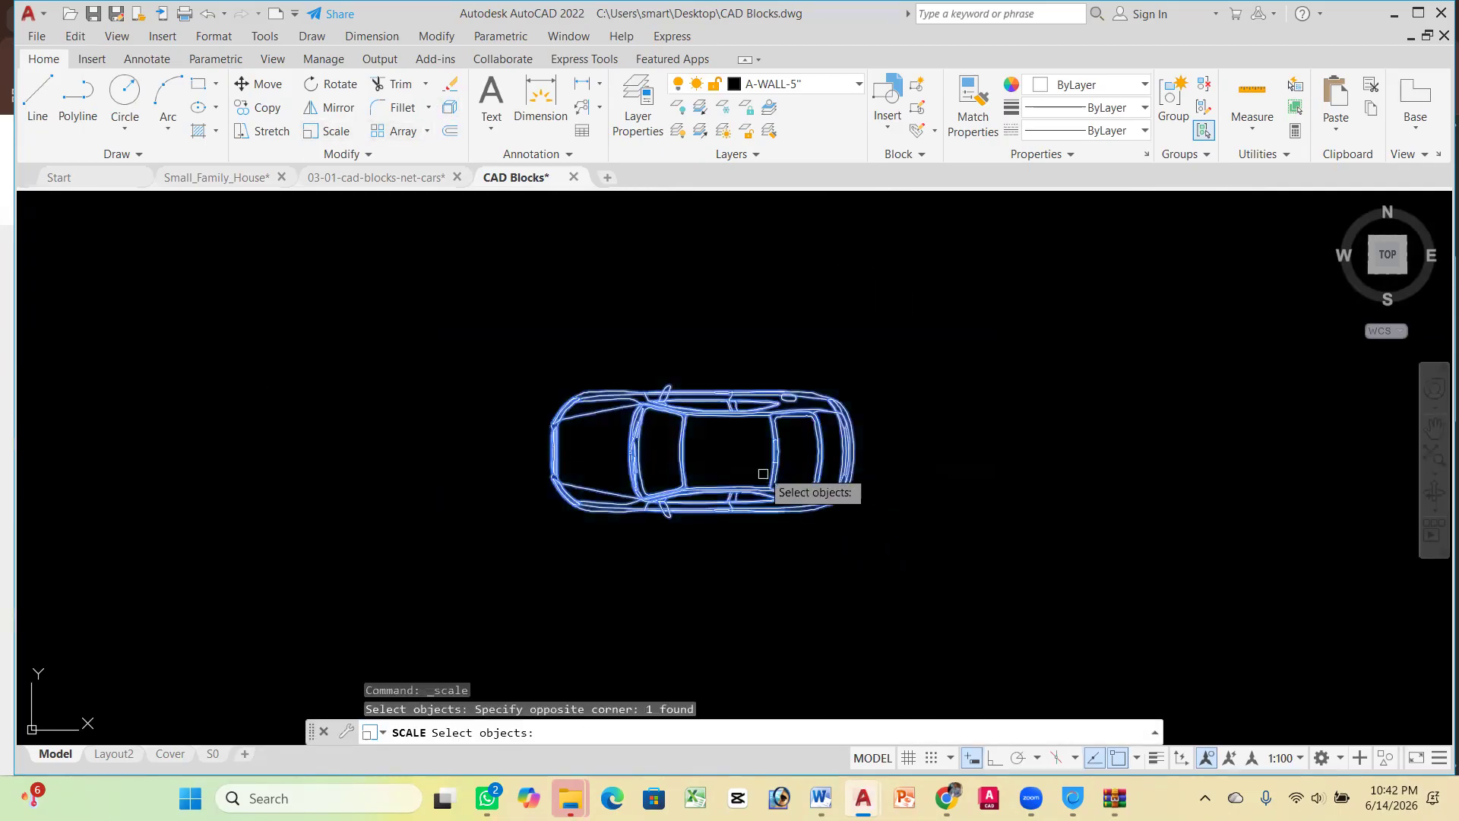
key(Return)
click(701, 451)
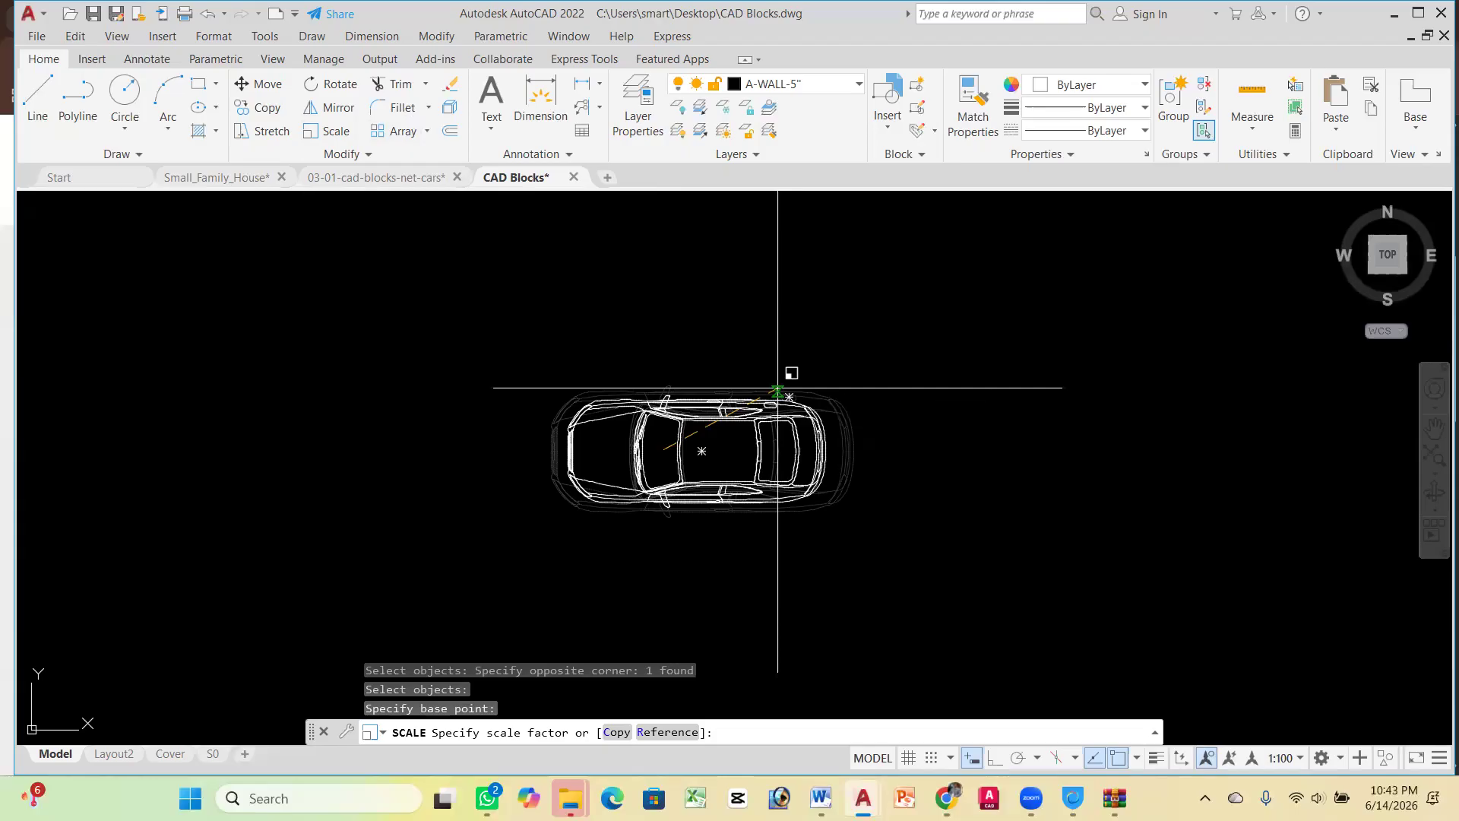
text(.1)
key(Return)
scroll(567, 514, up, 6)
scroll(687, 543, up, 6)
scroll(684, 487, down, 3)
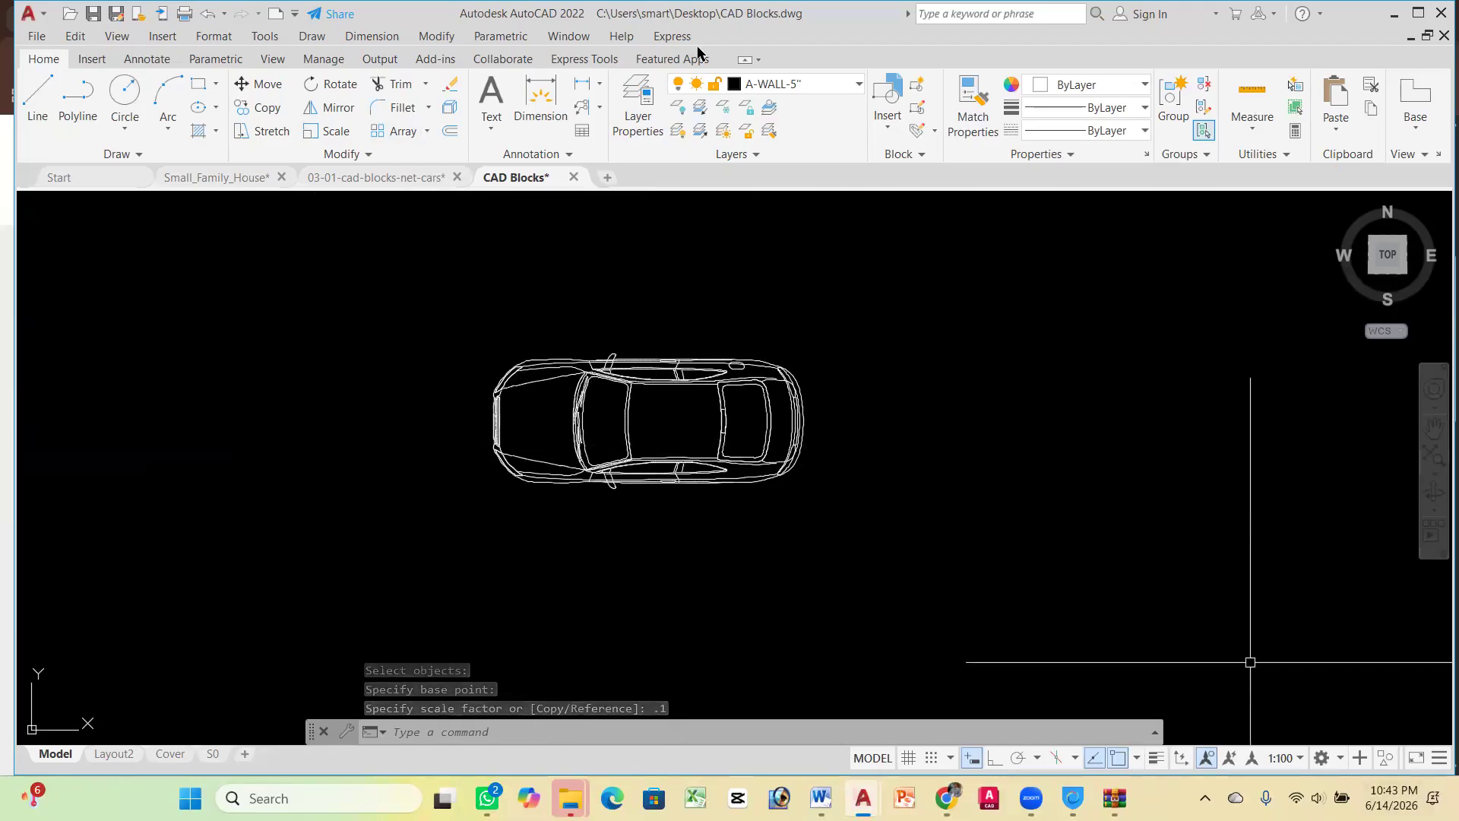
Add a linear dimension across the car reading 38'-7 1/2"
click(585, 88)
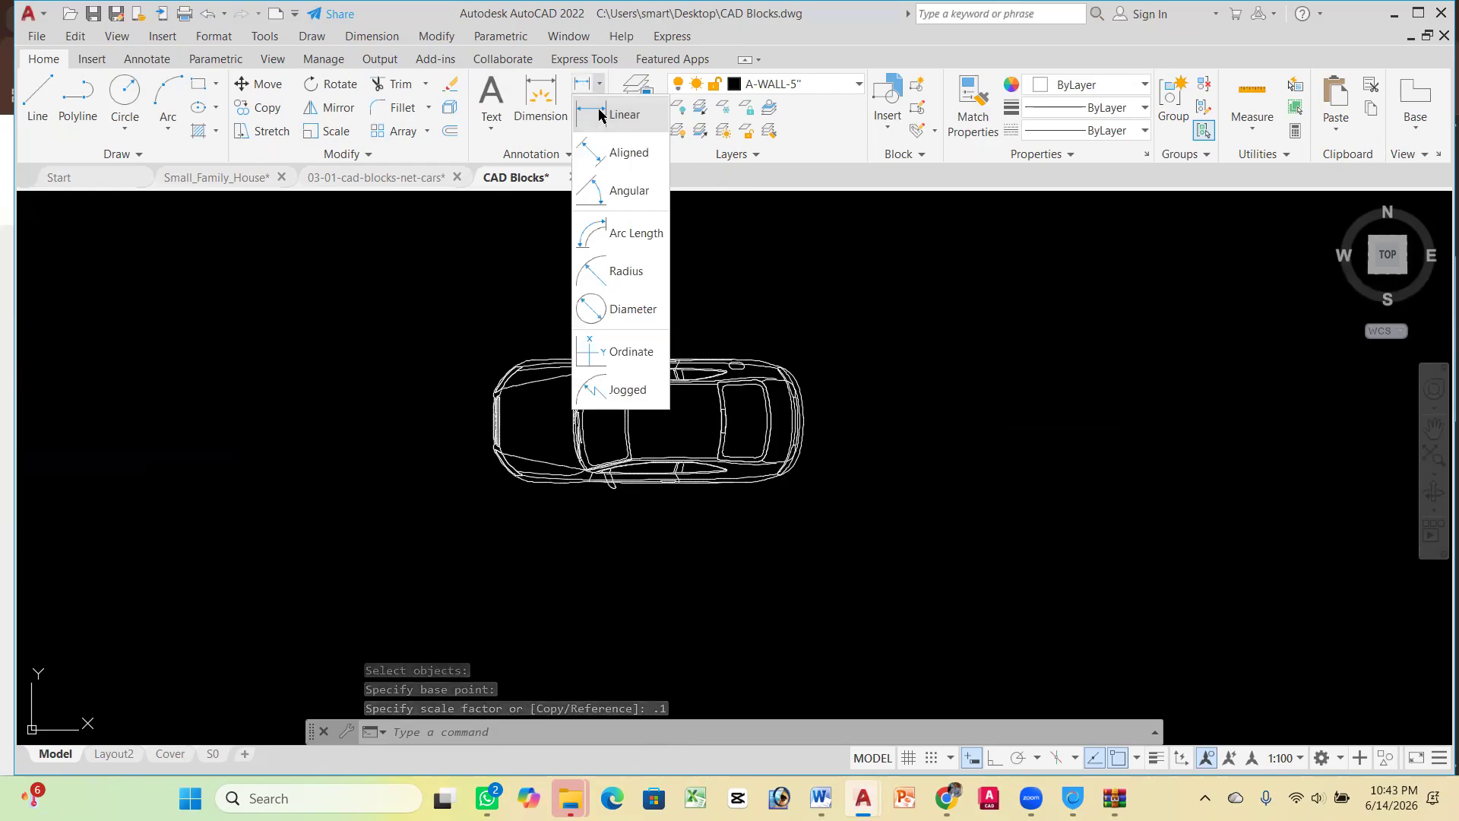
click(600, 114)
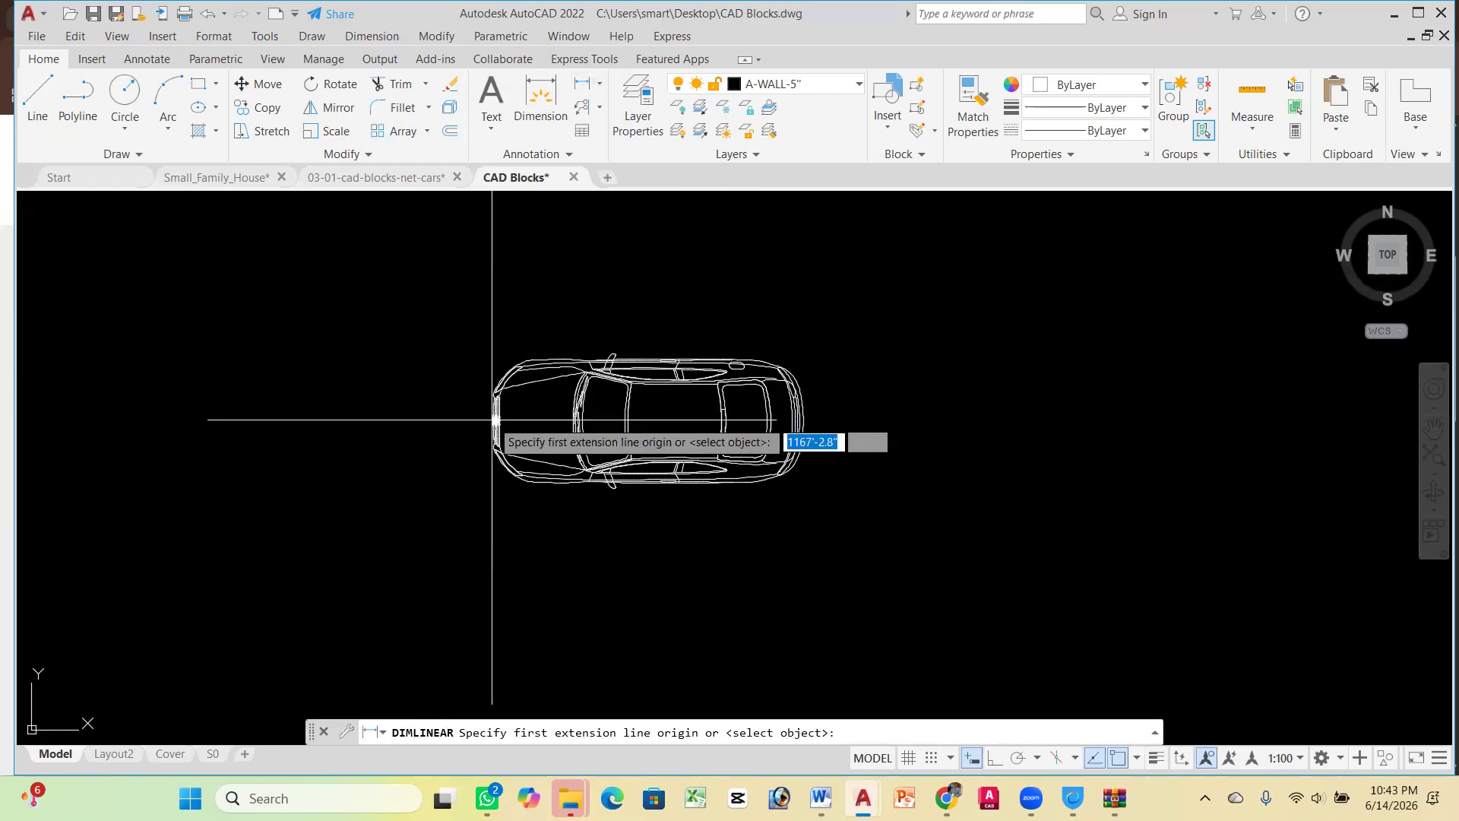
scroll(492, 419, up, 8)
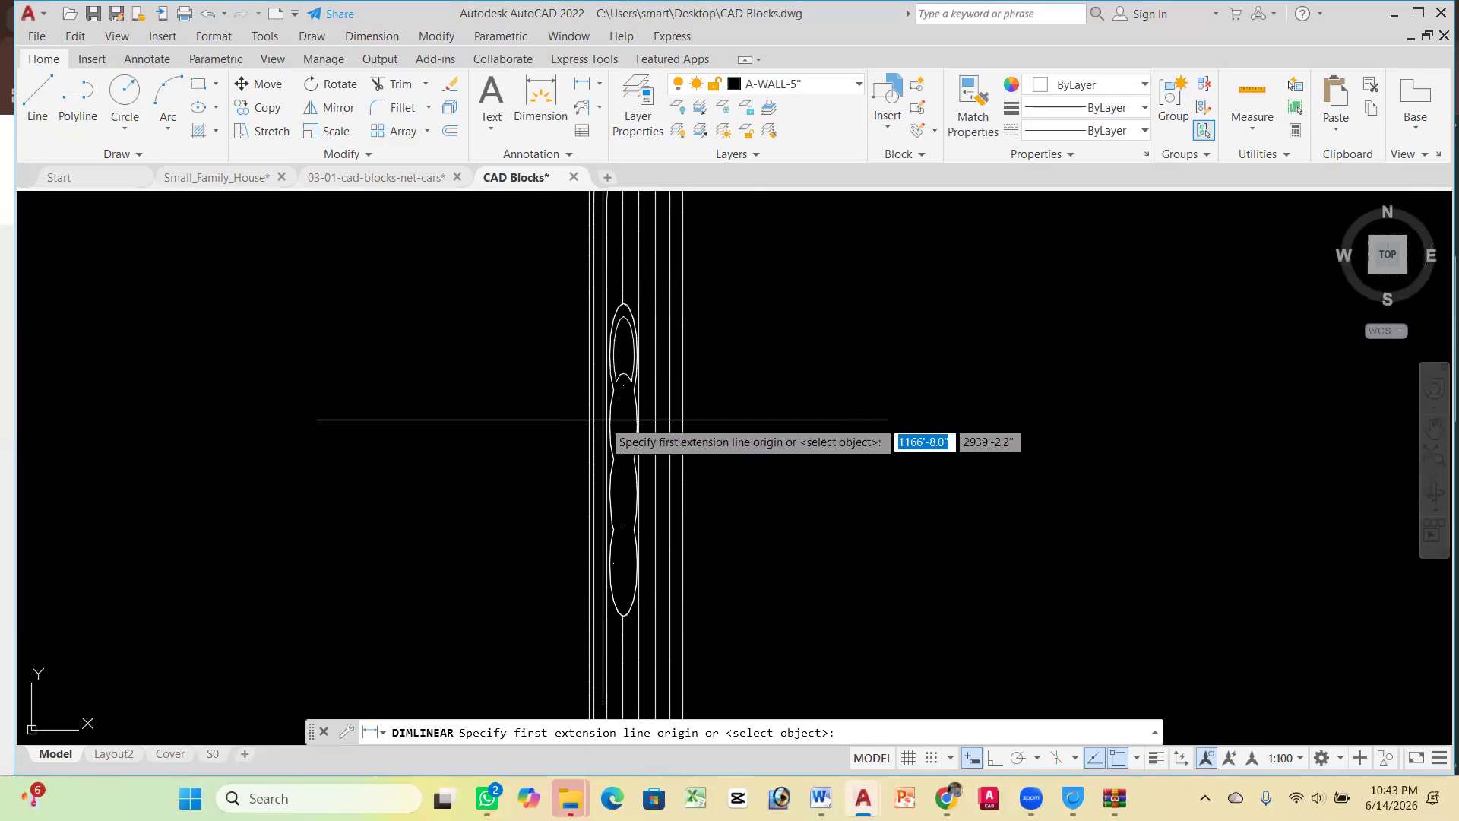
click(590, 418)
scroll(590, 417, down, 3)
scroll(760, 449, down, 4)
scroll(839, 465, up, 5)
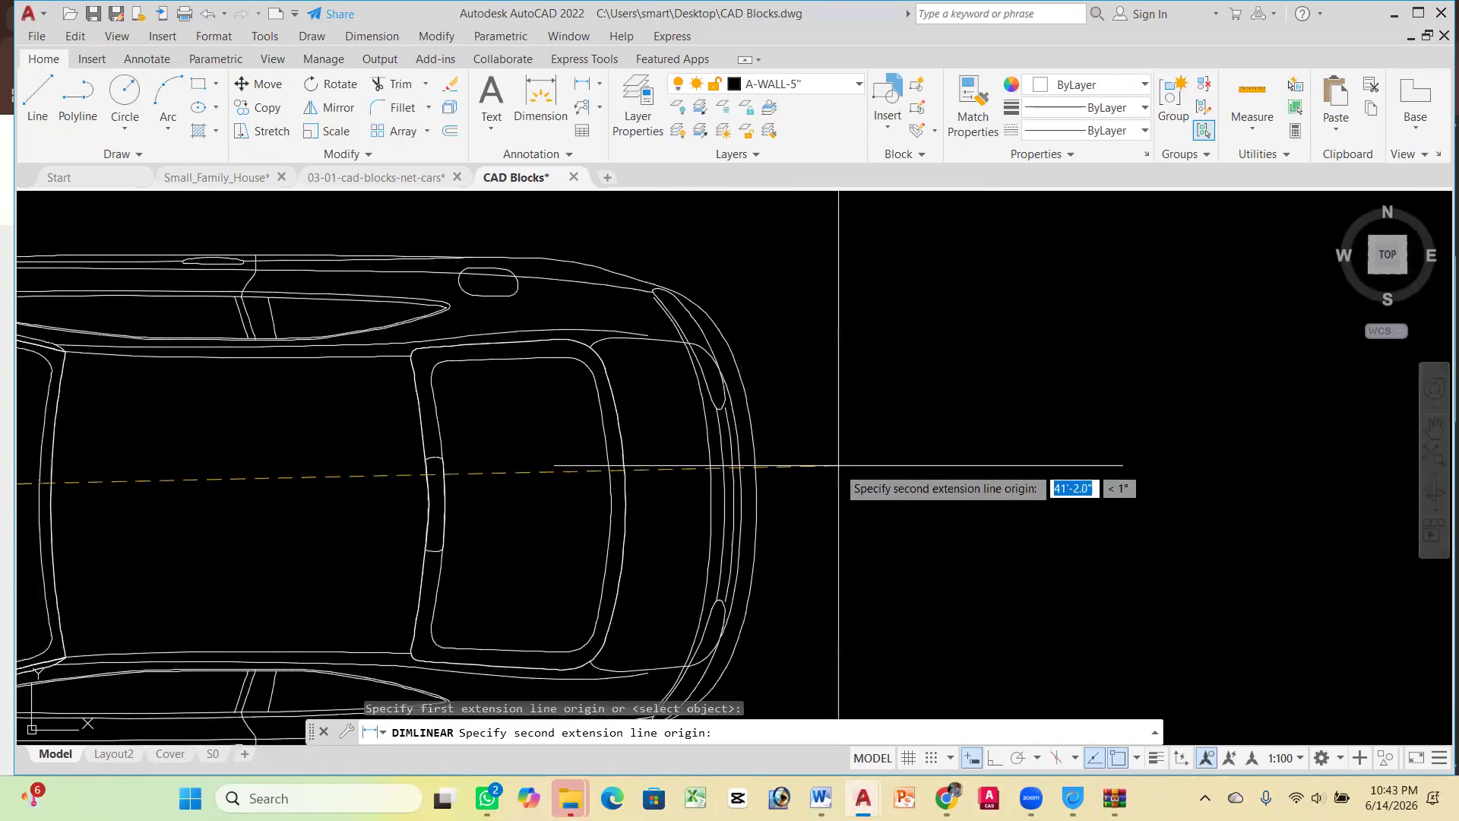
click(757, 495)
scroll(756, 495, down, 5)
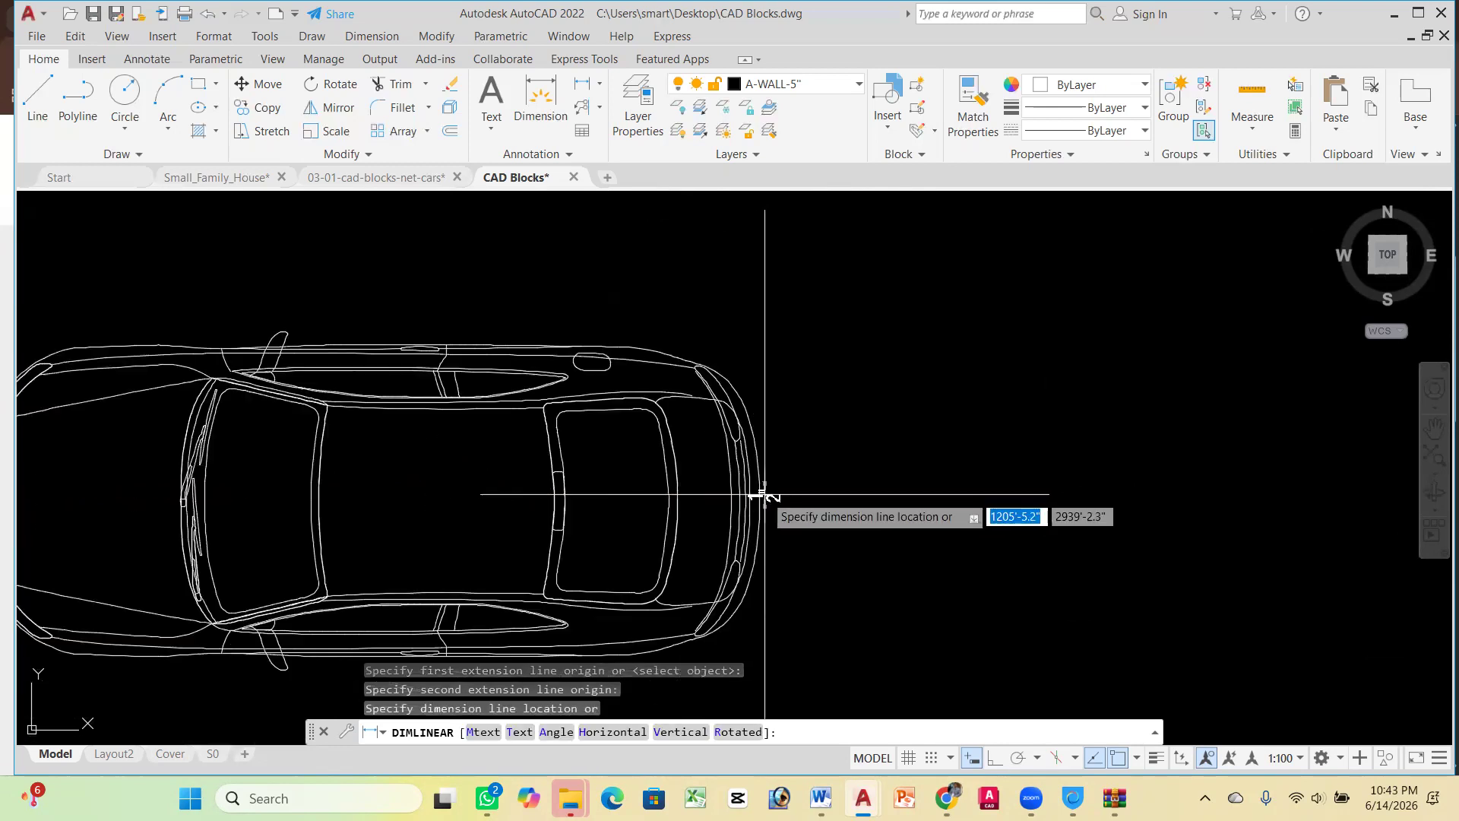
click(527, 355)
scroll(527, 355, up, 6)
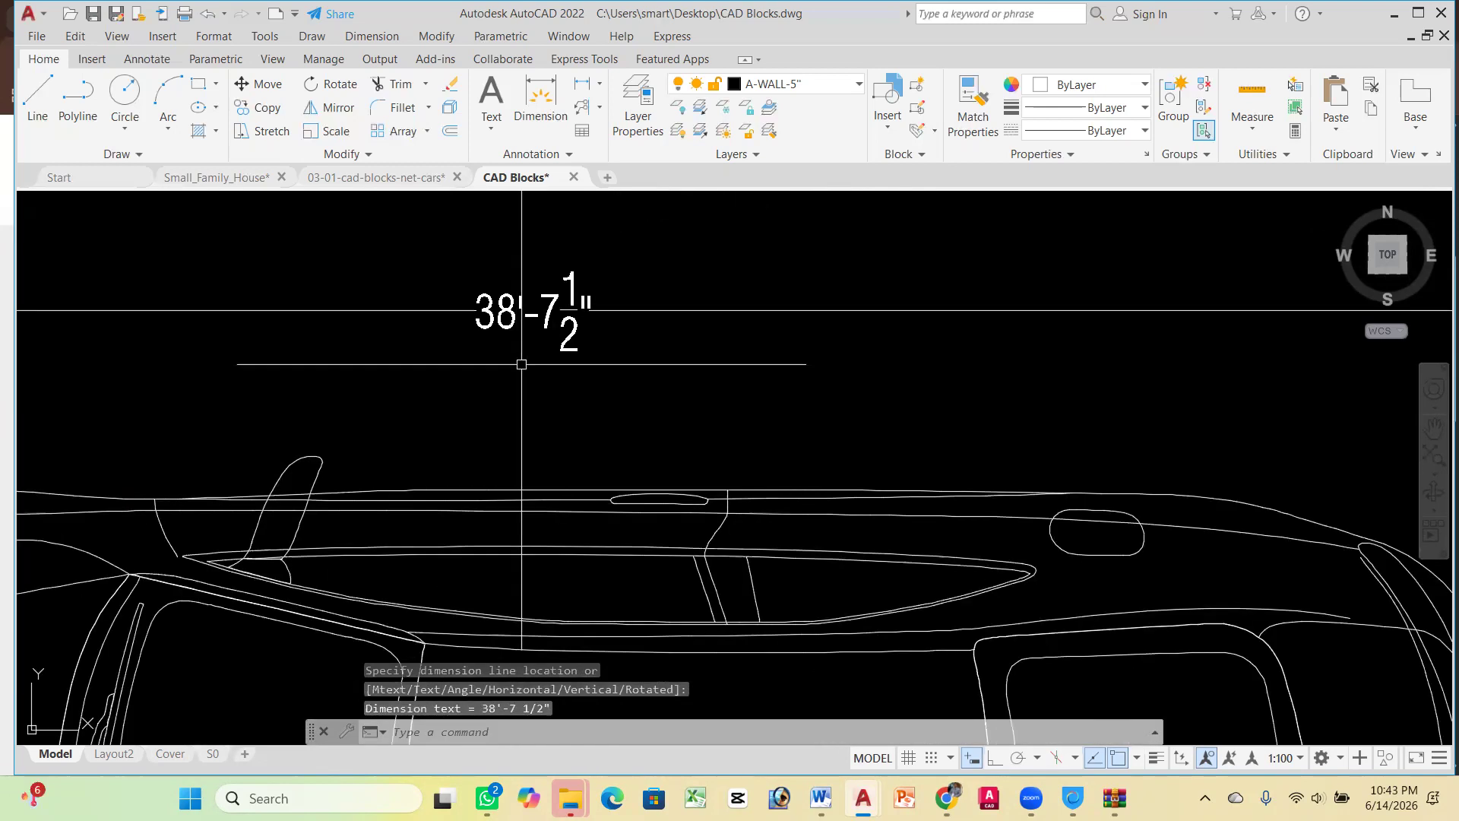
scroll(635, 258, down, 6)
scroll(597, 272, up, 6)
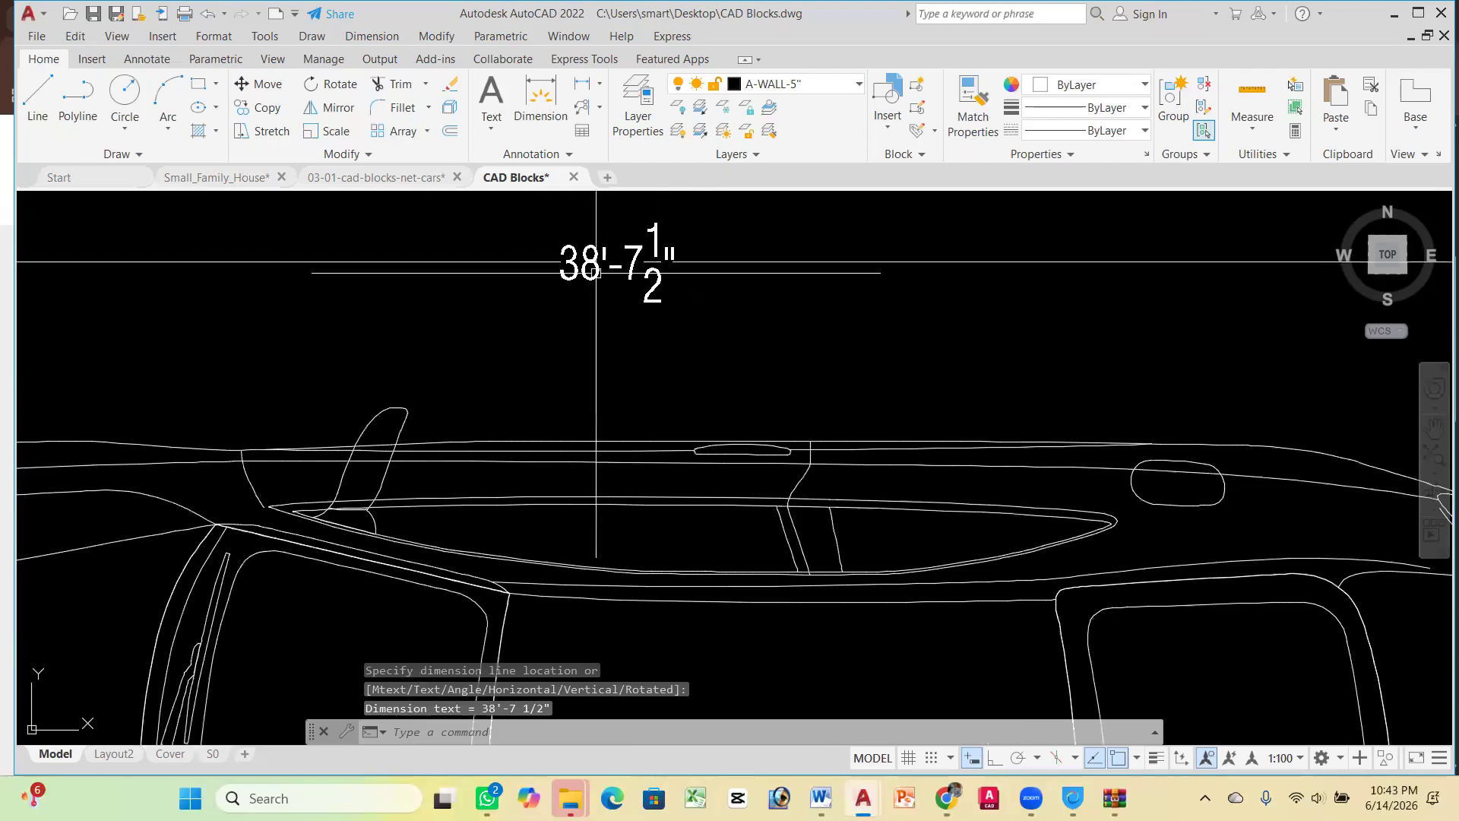
scroll(597, 272, down, 6)
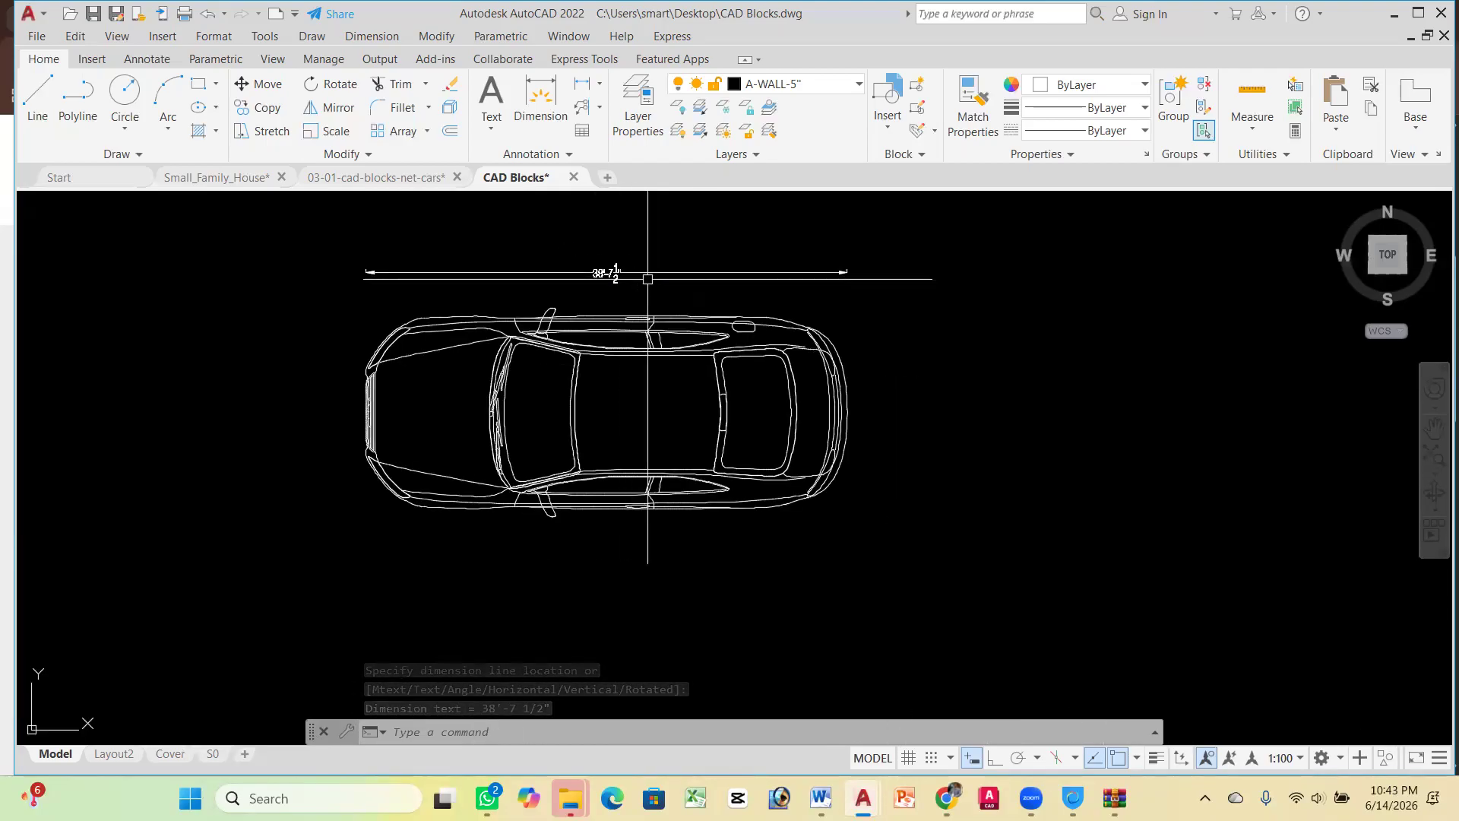
Select and delete the 38'-7 1/2" dimension
click(649, 288)
click(548, 255)
key(Delete)
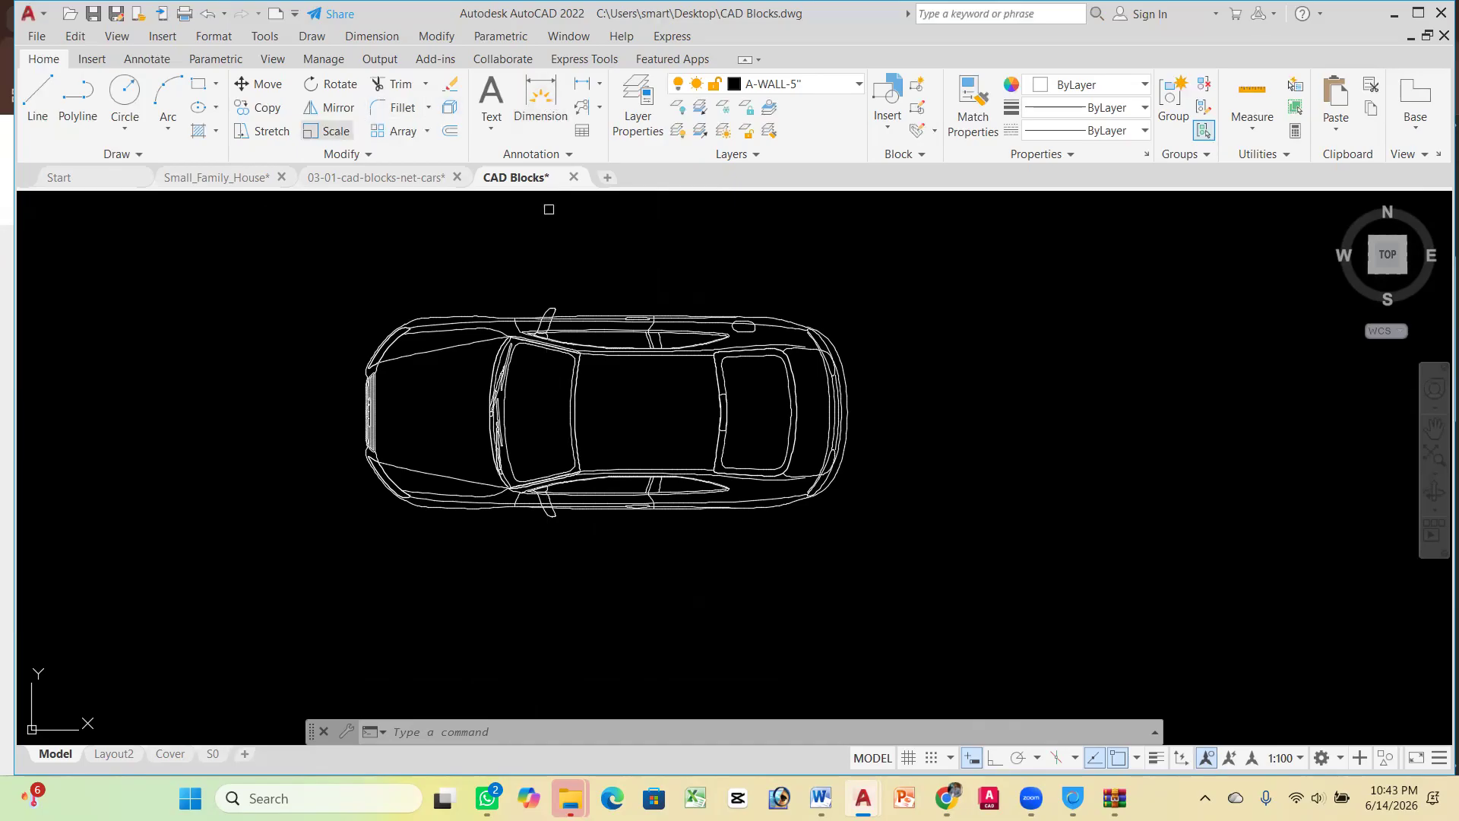
Scale the car block by a factor of 0.6
click(898, 526)
click(328, 280)
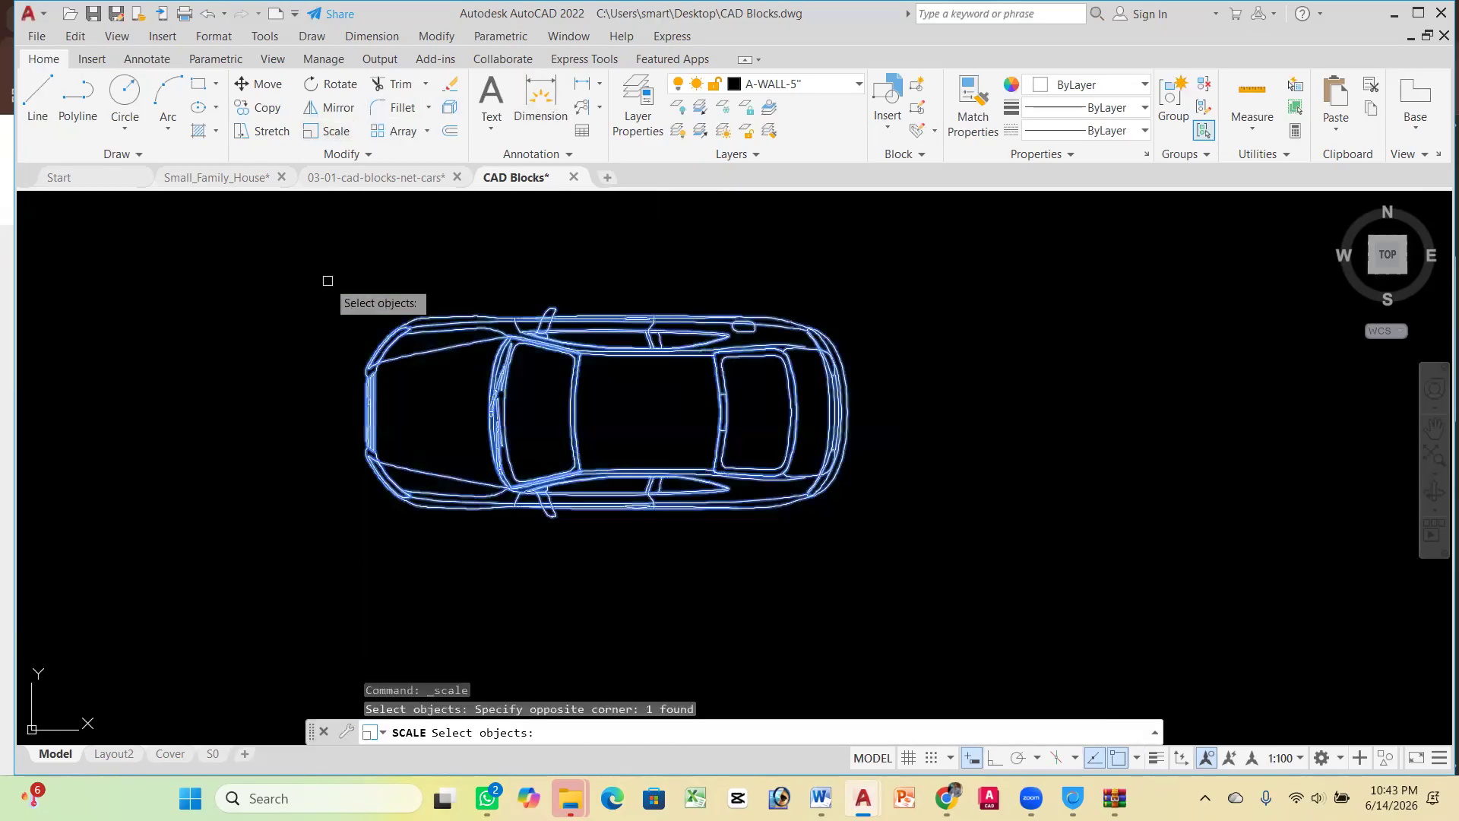
key(Return)
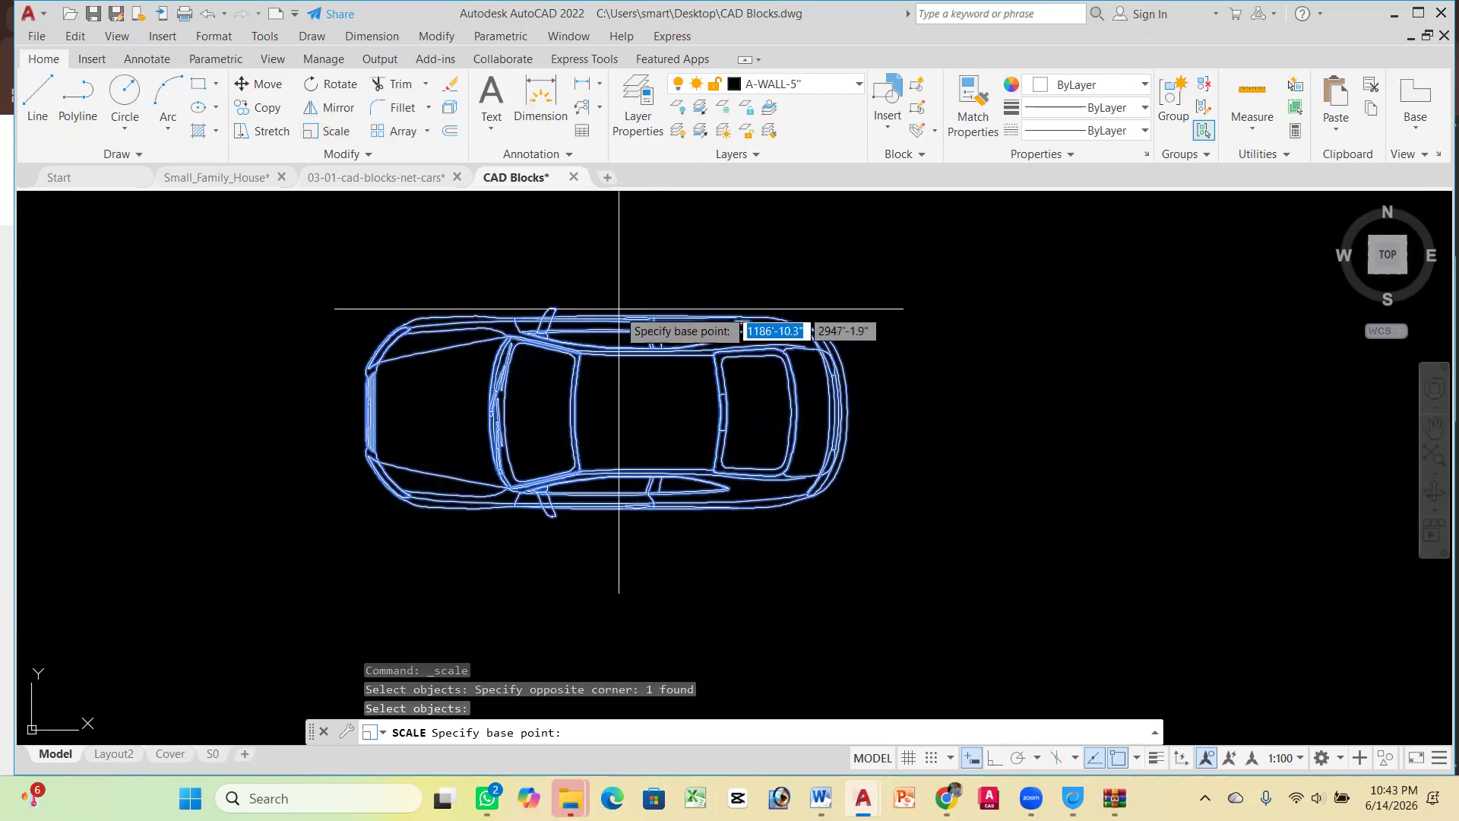
click(617, 416)
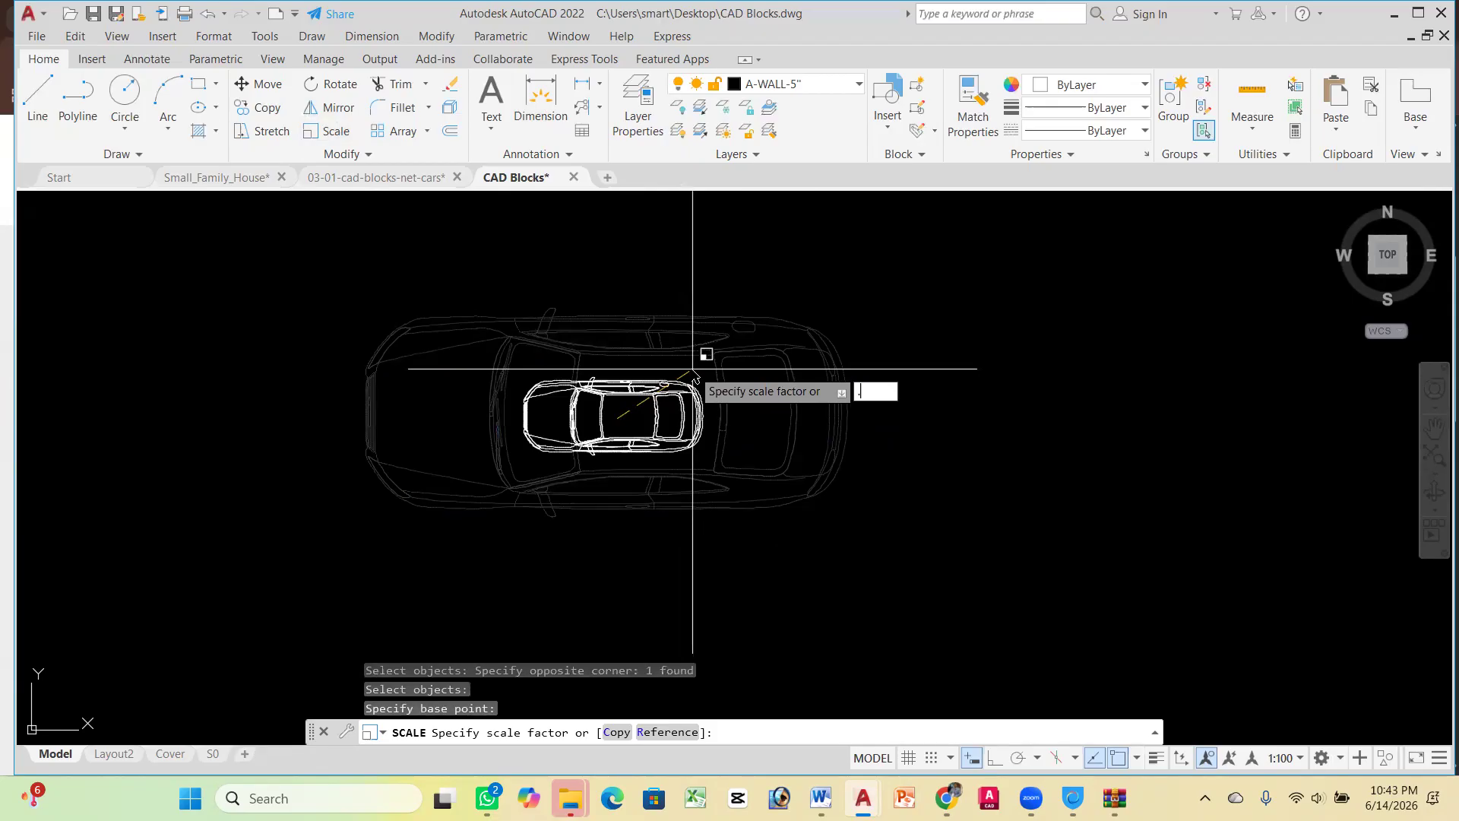
key(Return)
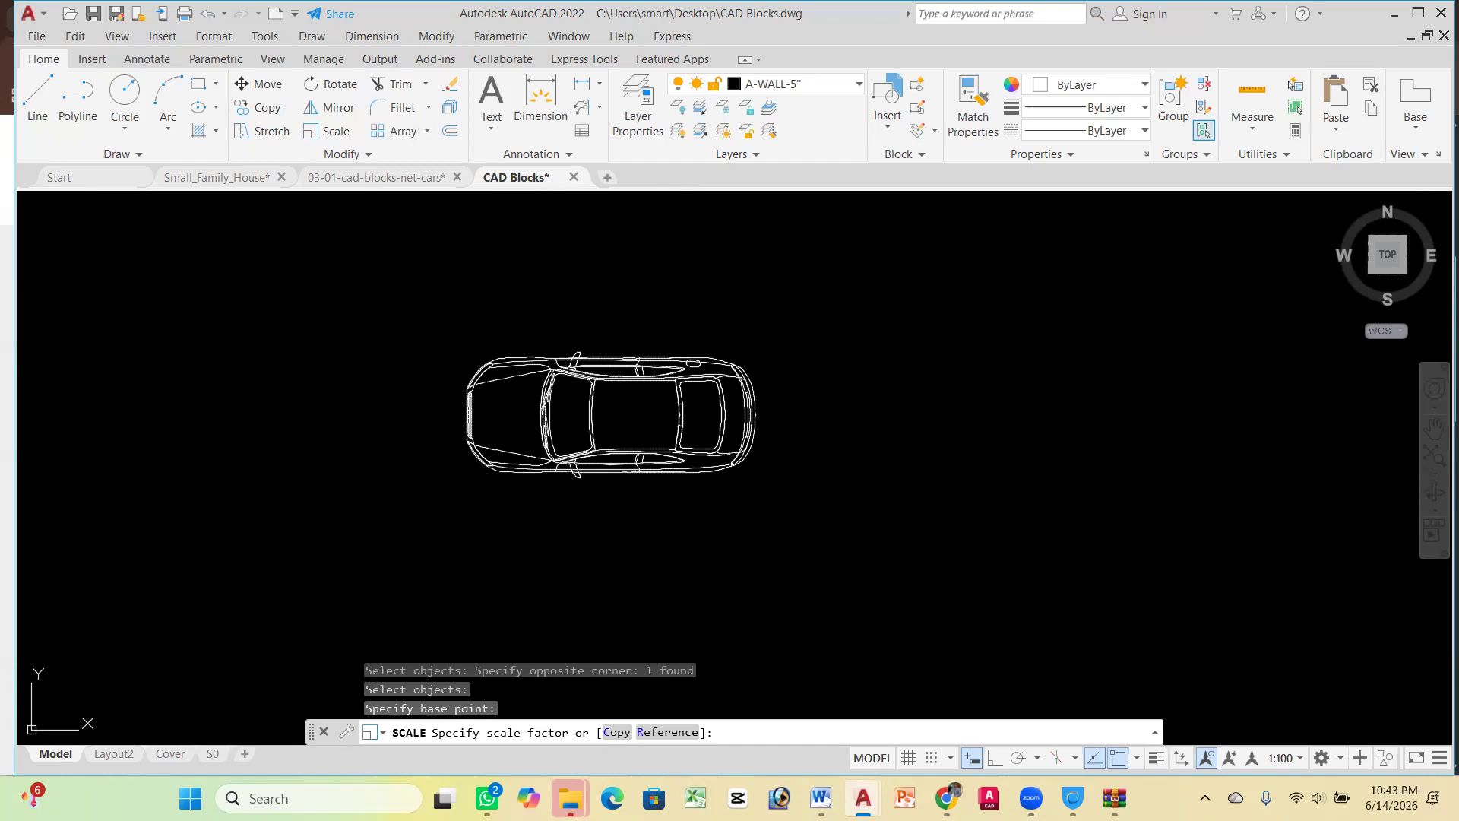
Start a linear dimension across the car, then cancel it
click(582, 85)
scroll(460, 418, up, 4)
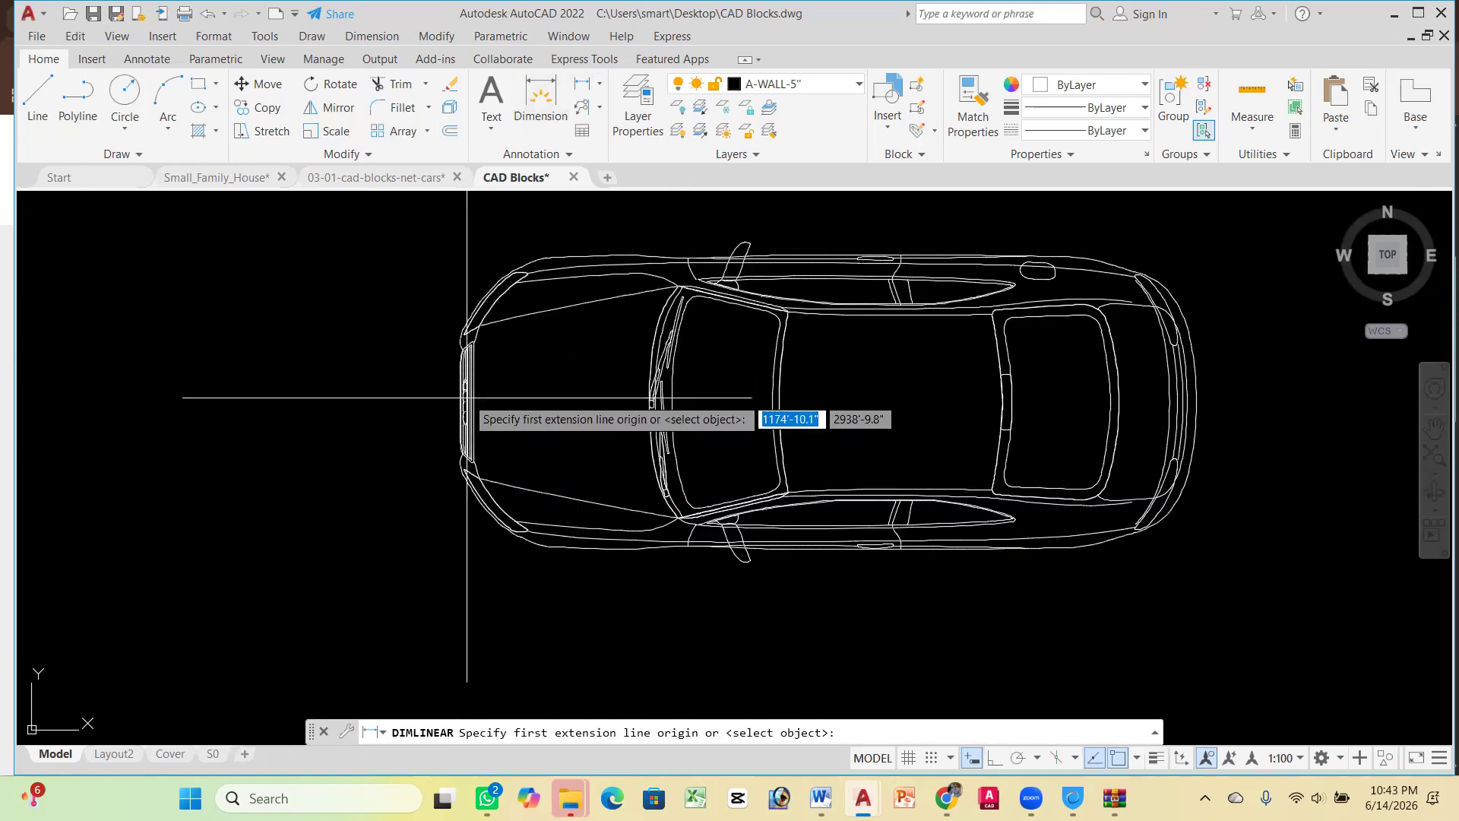
scroll(452, 406, up, 6)
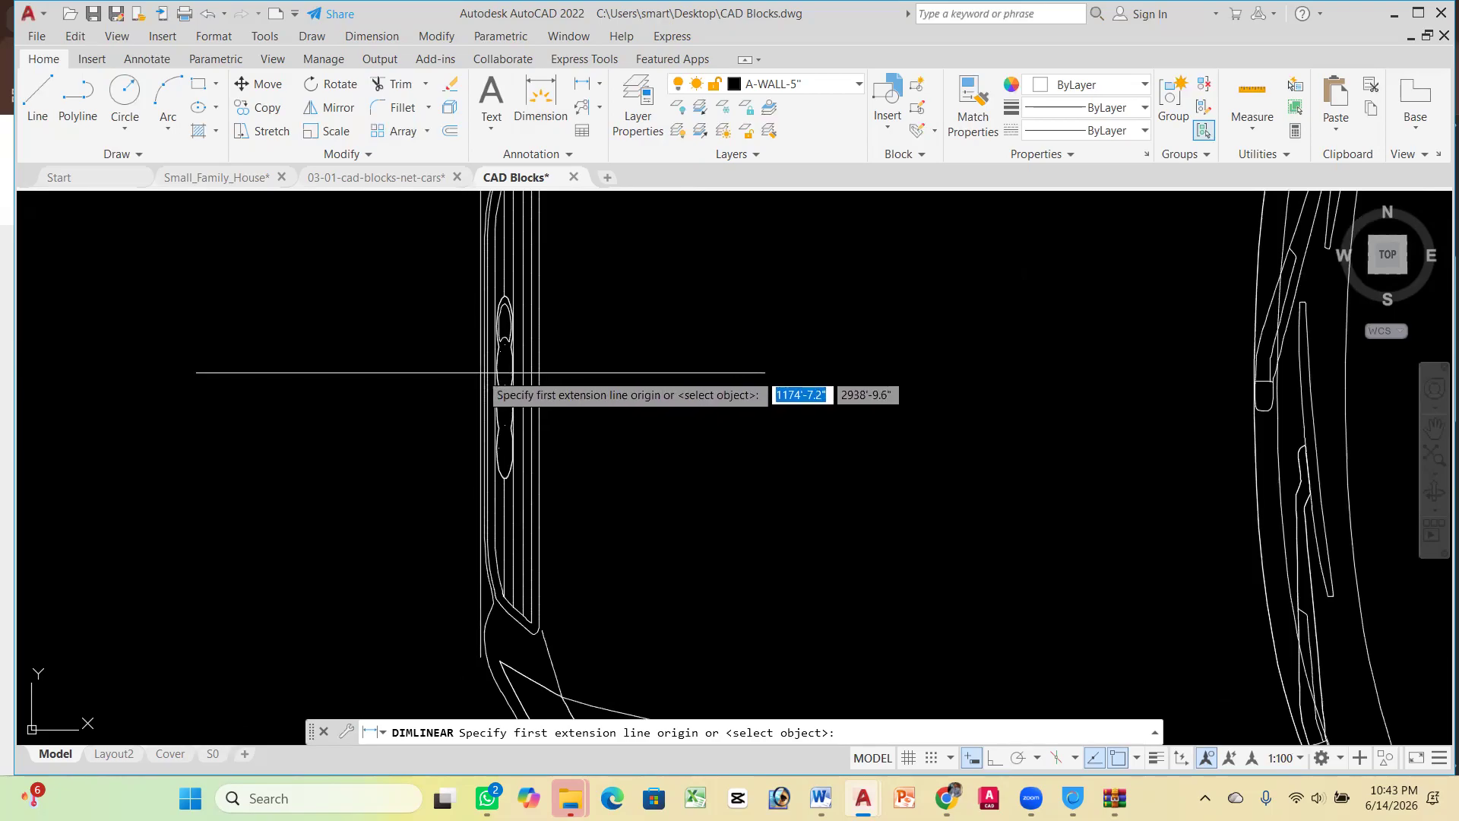
click(484, 372)
scroll(487, 376, down, 5)
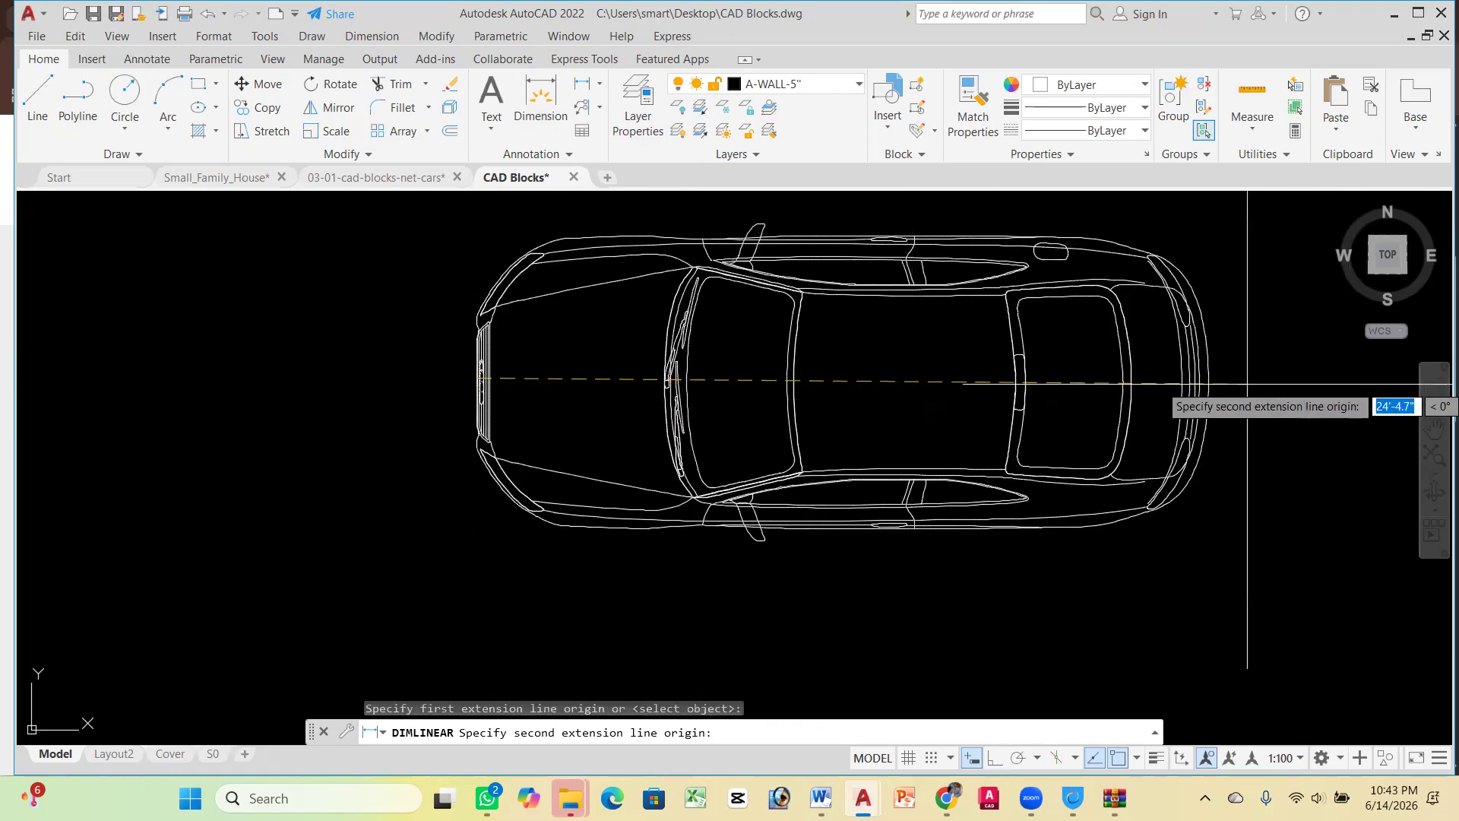
click(1210, 381)
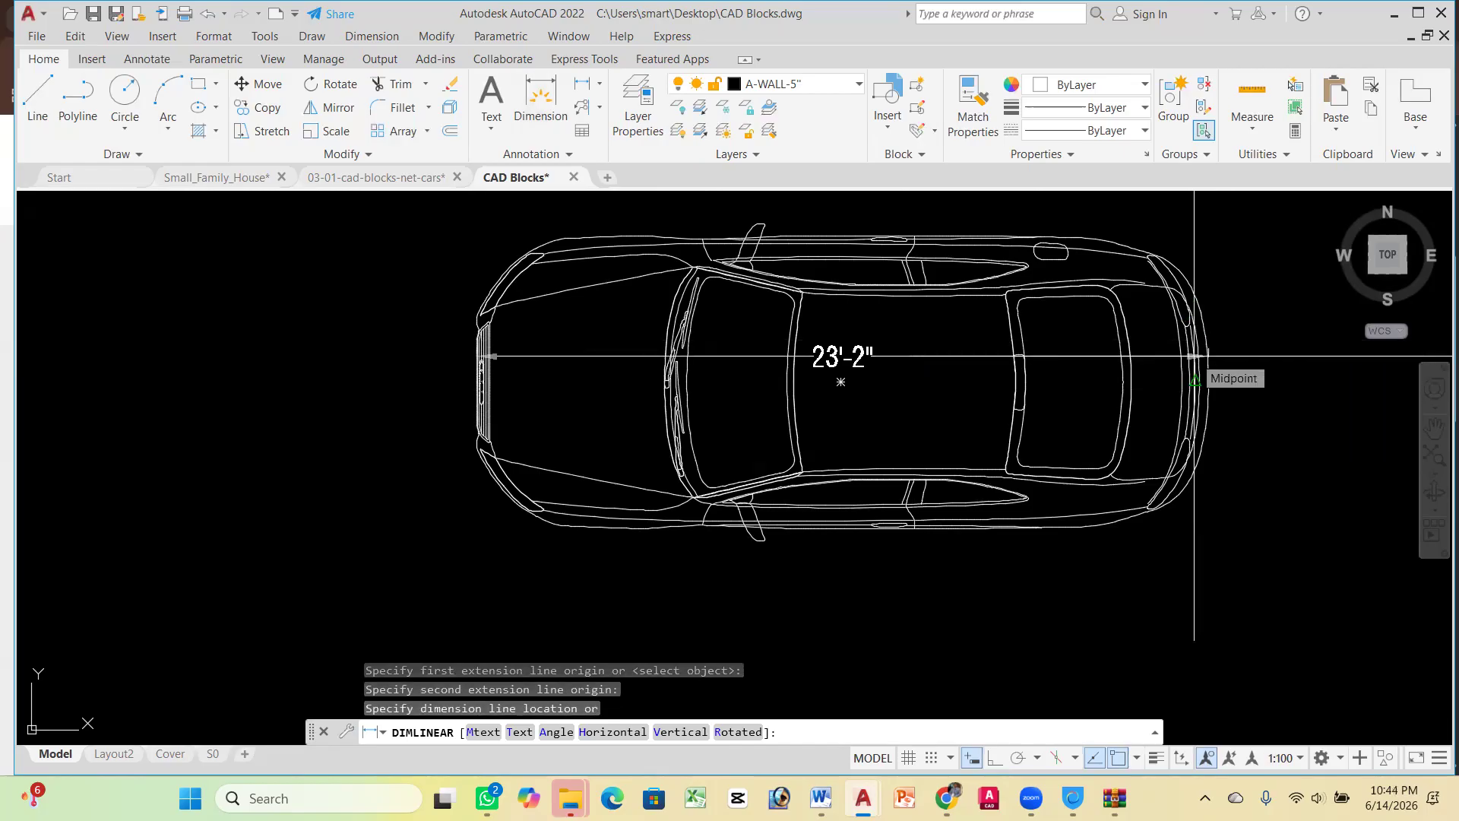
key(Escape)
Scale the car block again by a factor of 0.5
scroll(547, 319, down, 3)
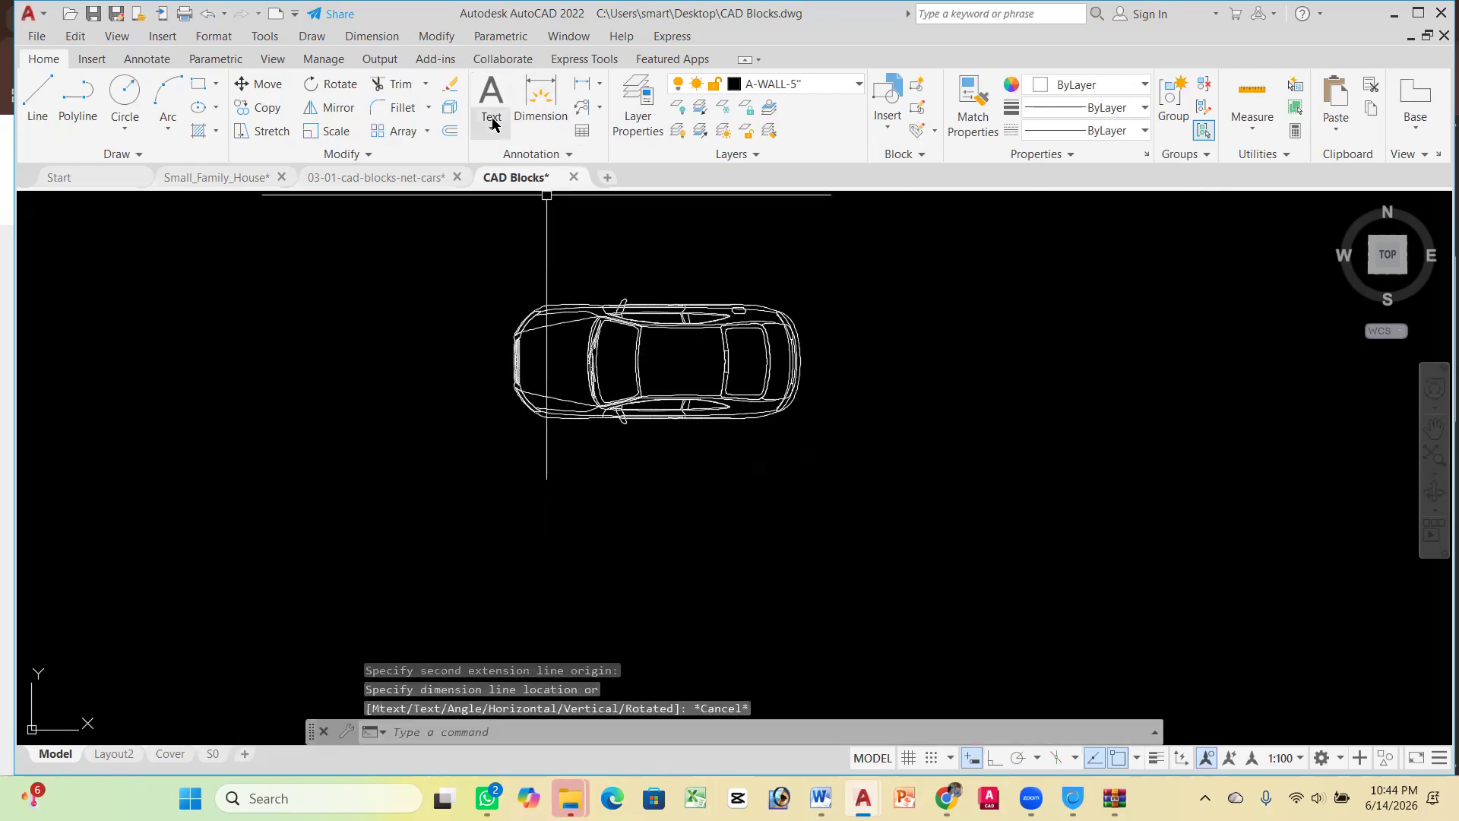
click(318, 133)
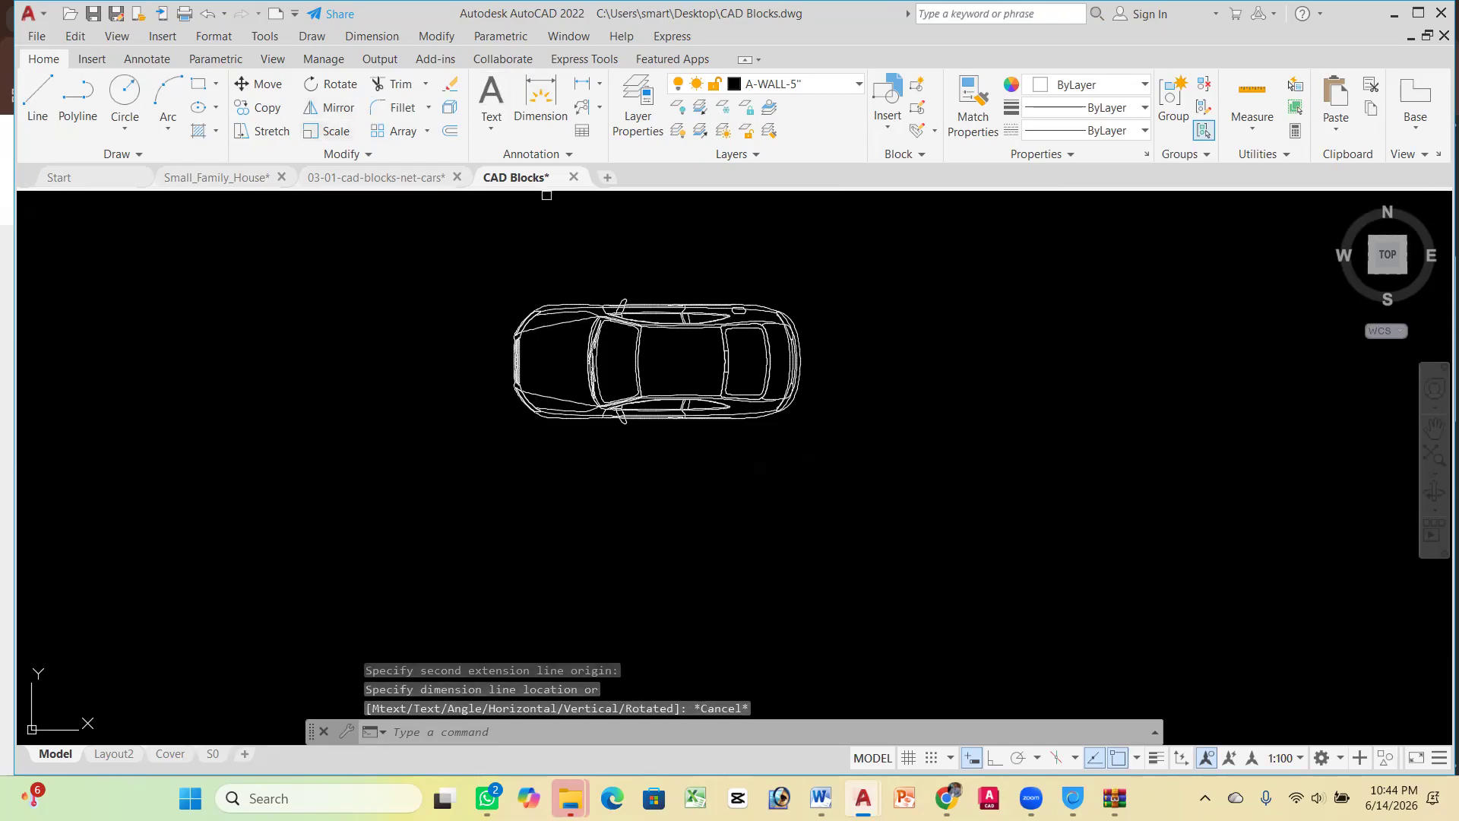
click(862, 417)
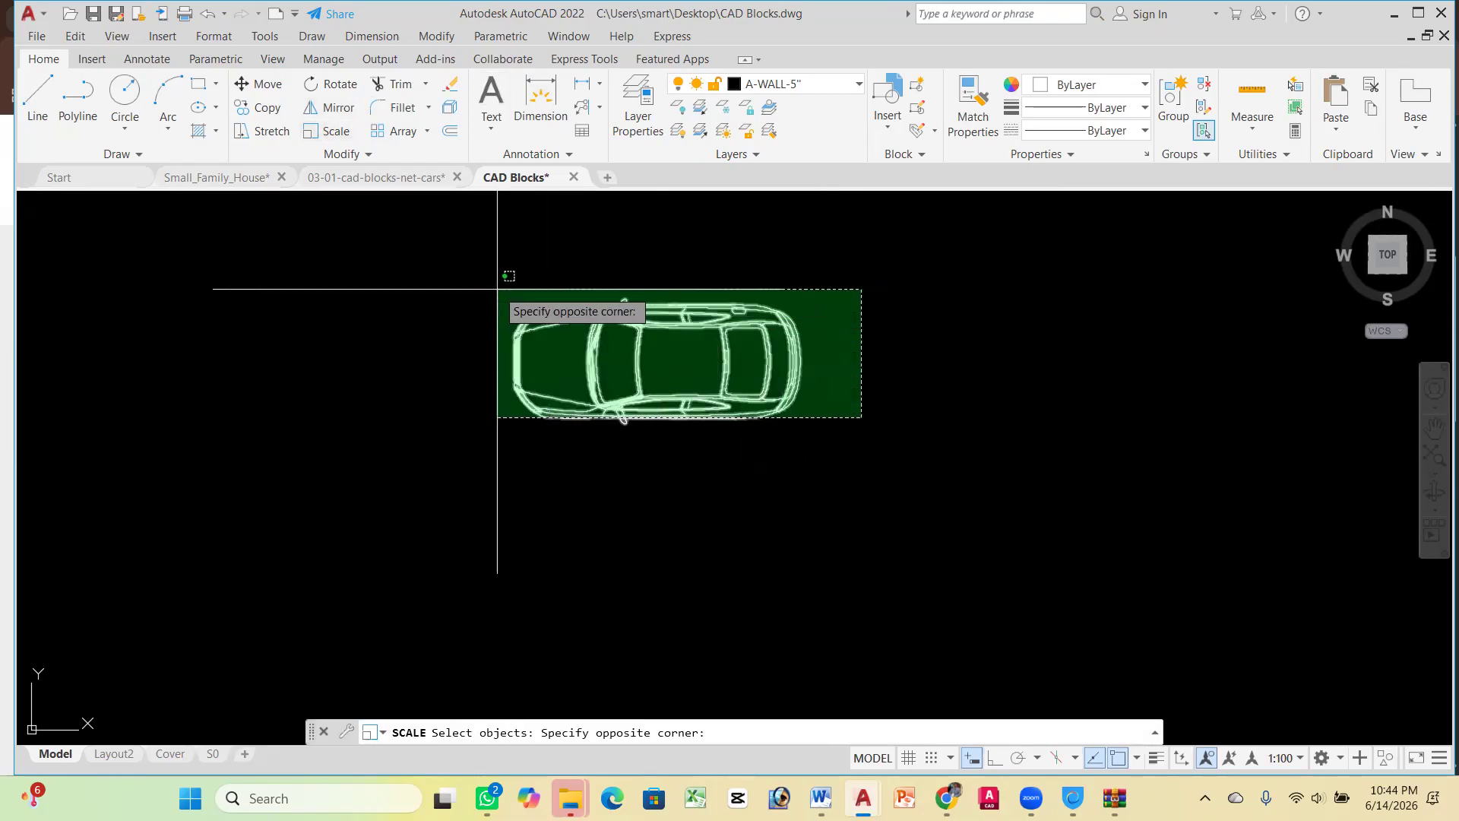
key(Escape)
click(446, 258)
click(912, 508)
key(Return)
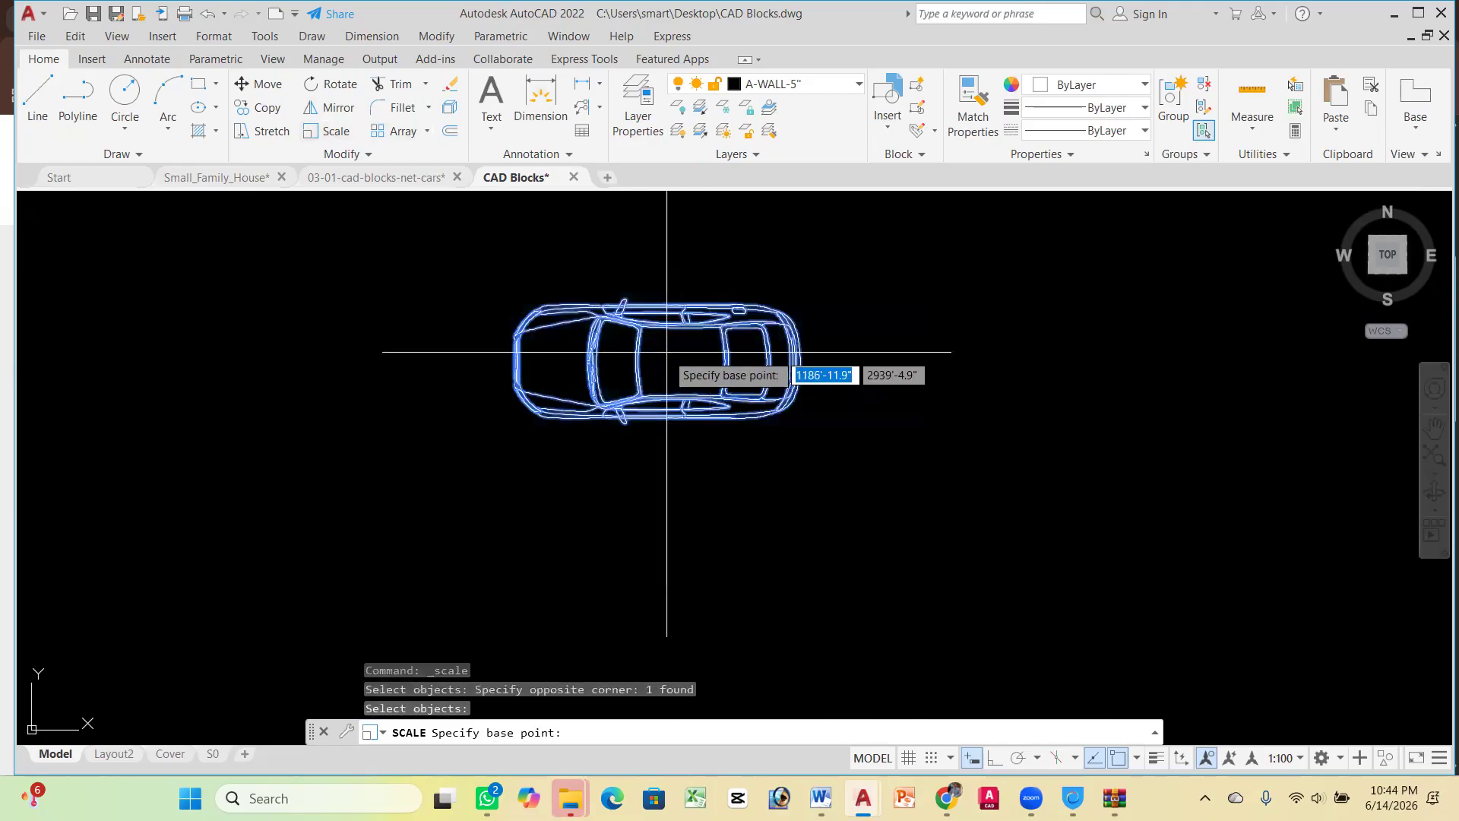
click(671, 347)
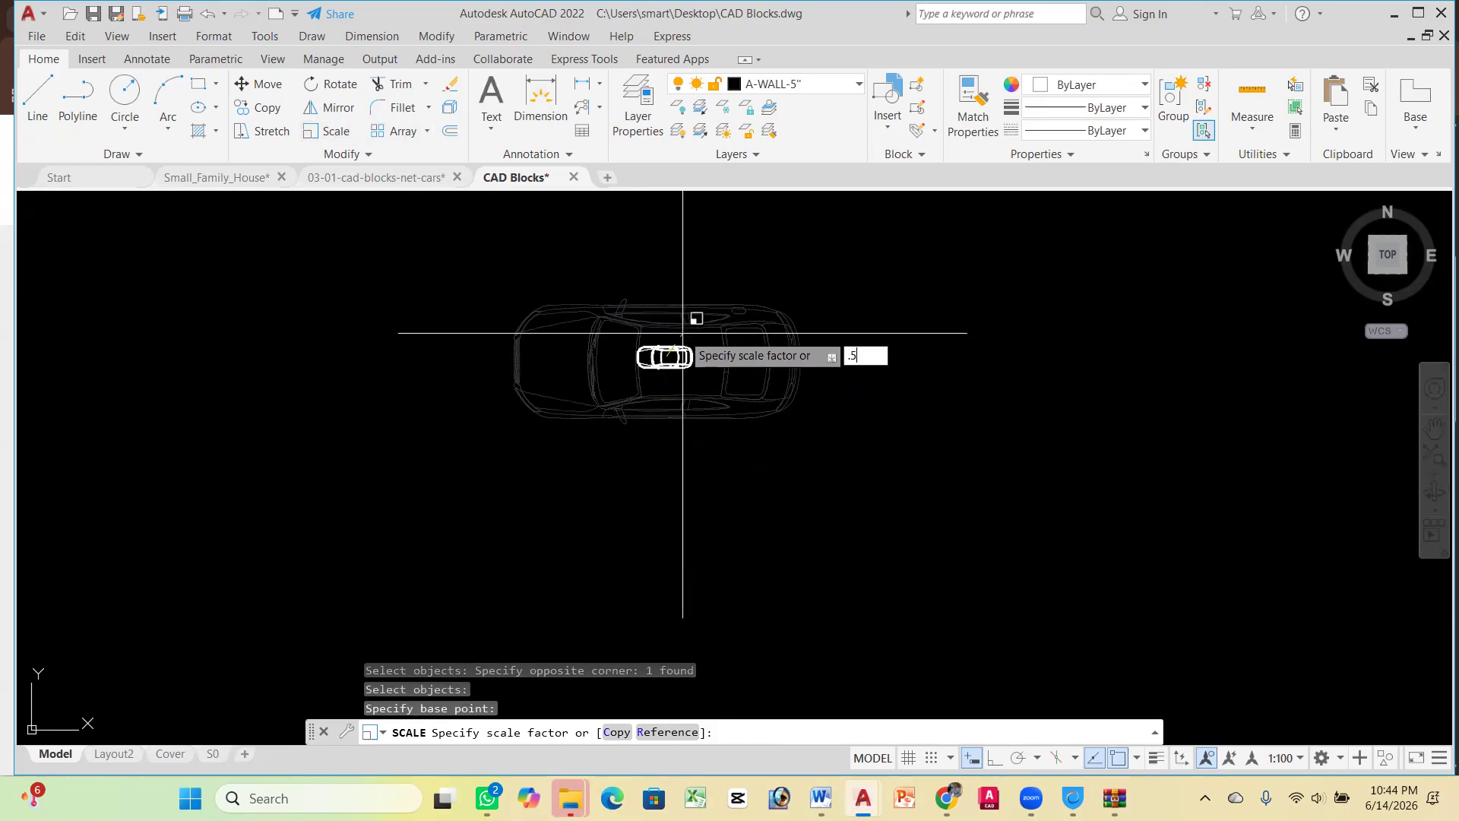
key(Return)
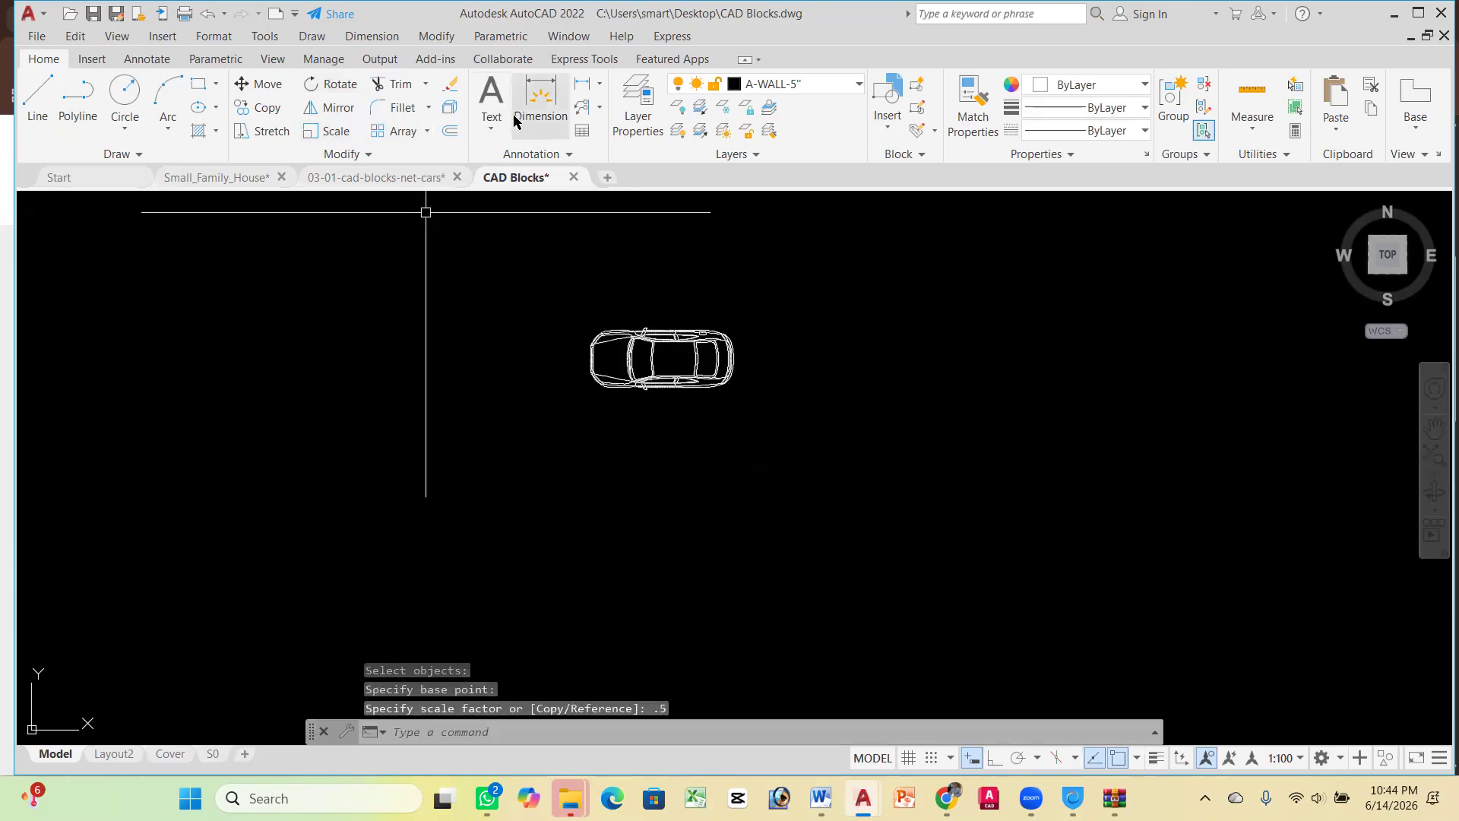
Dimension the car's length as 11'-7", from front to rear end, placed above the car
click(579, 88)
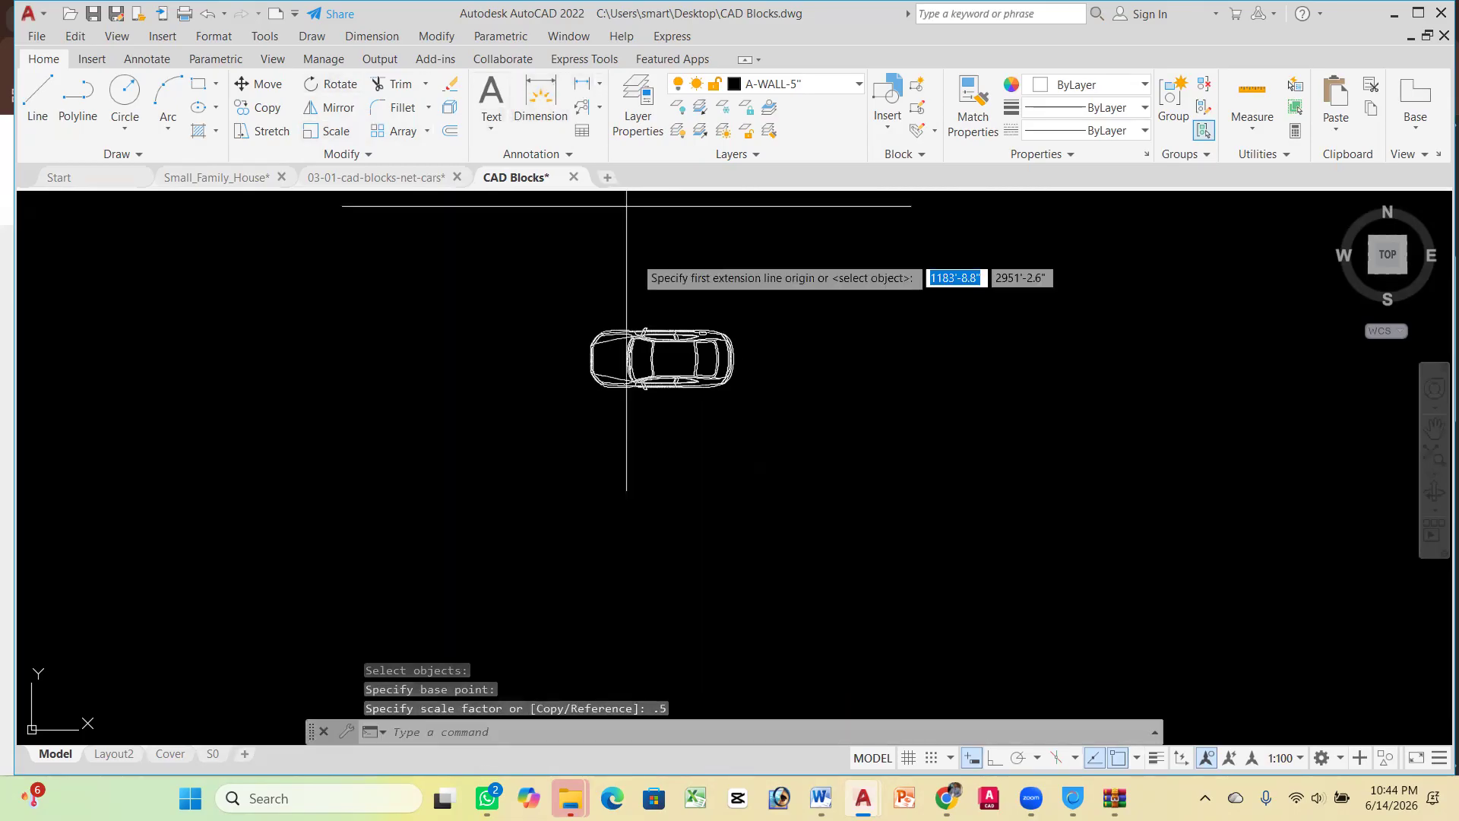
scroll(590, 352, up, 5)
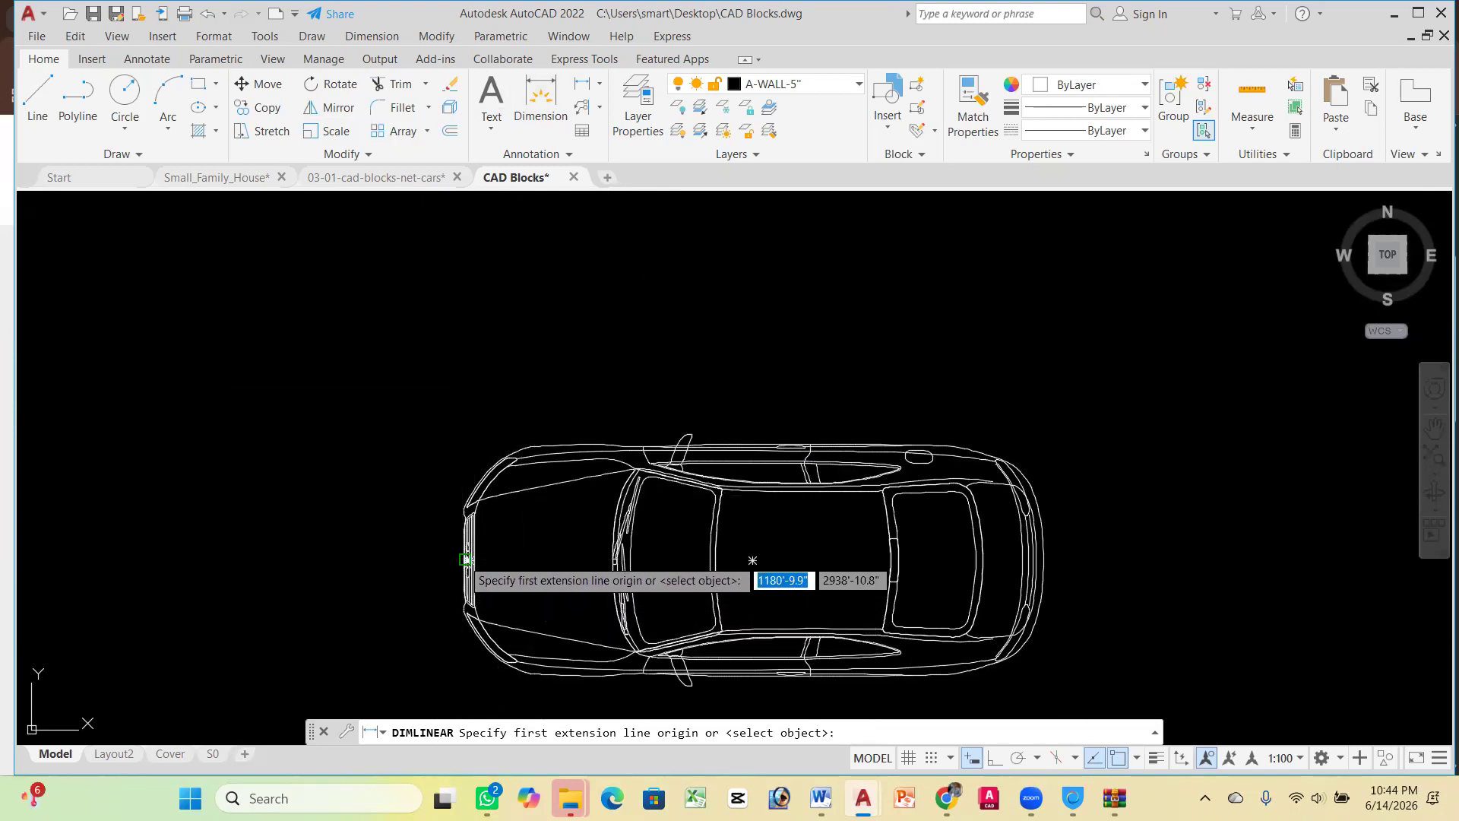
click(468, 564)
click(1042, 566)
click(981, 382)
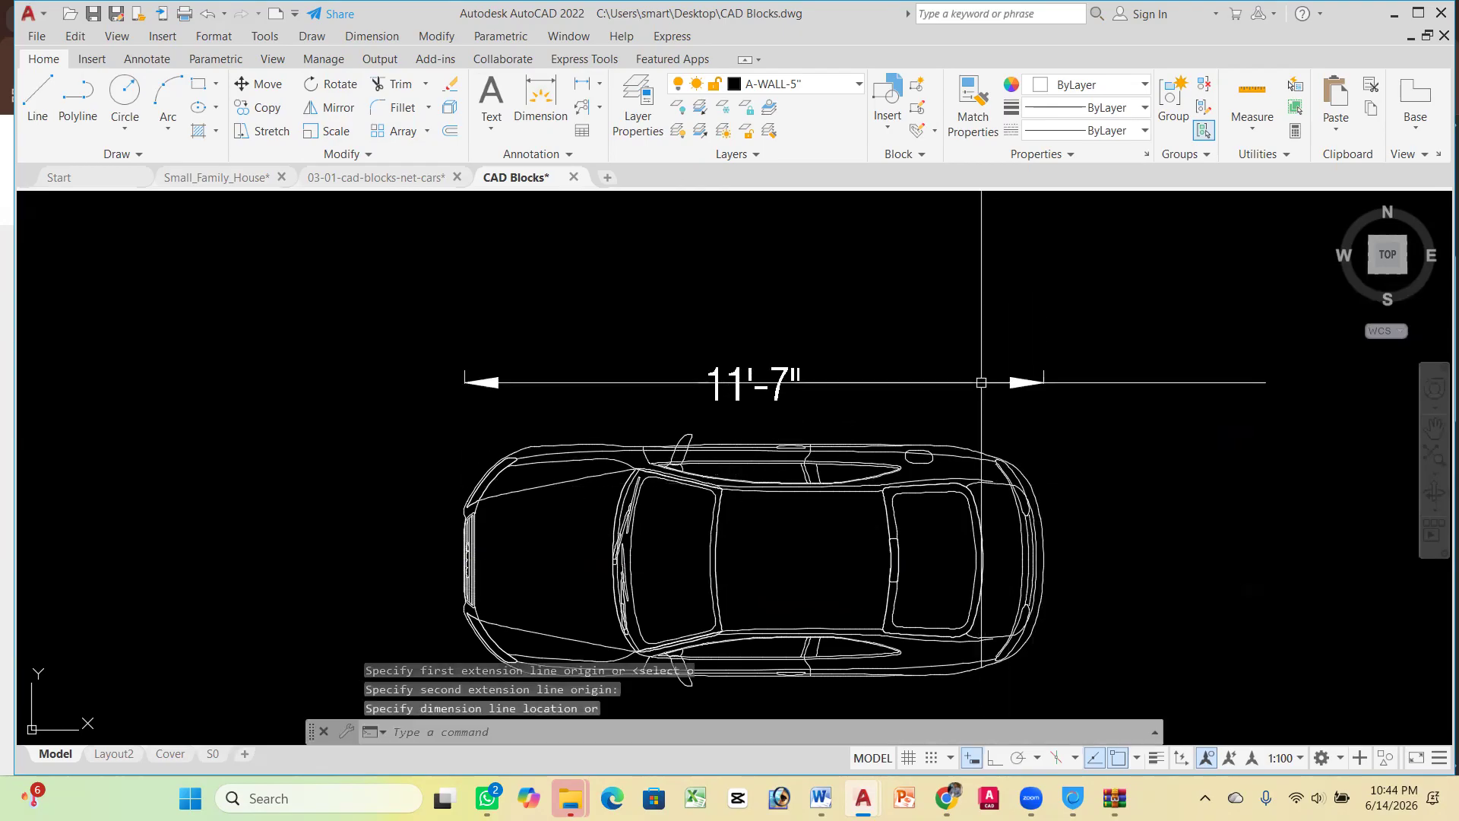
scroll(788, 234, down, 3)
scroll(805, 304, up, 2)
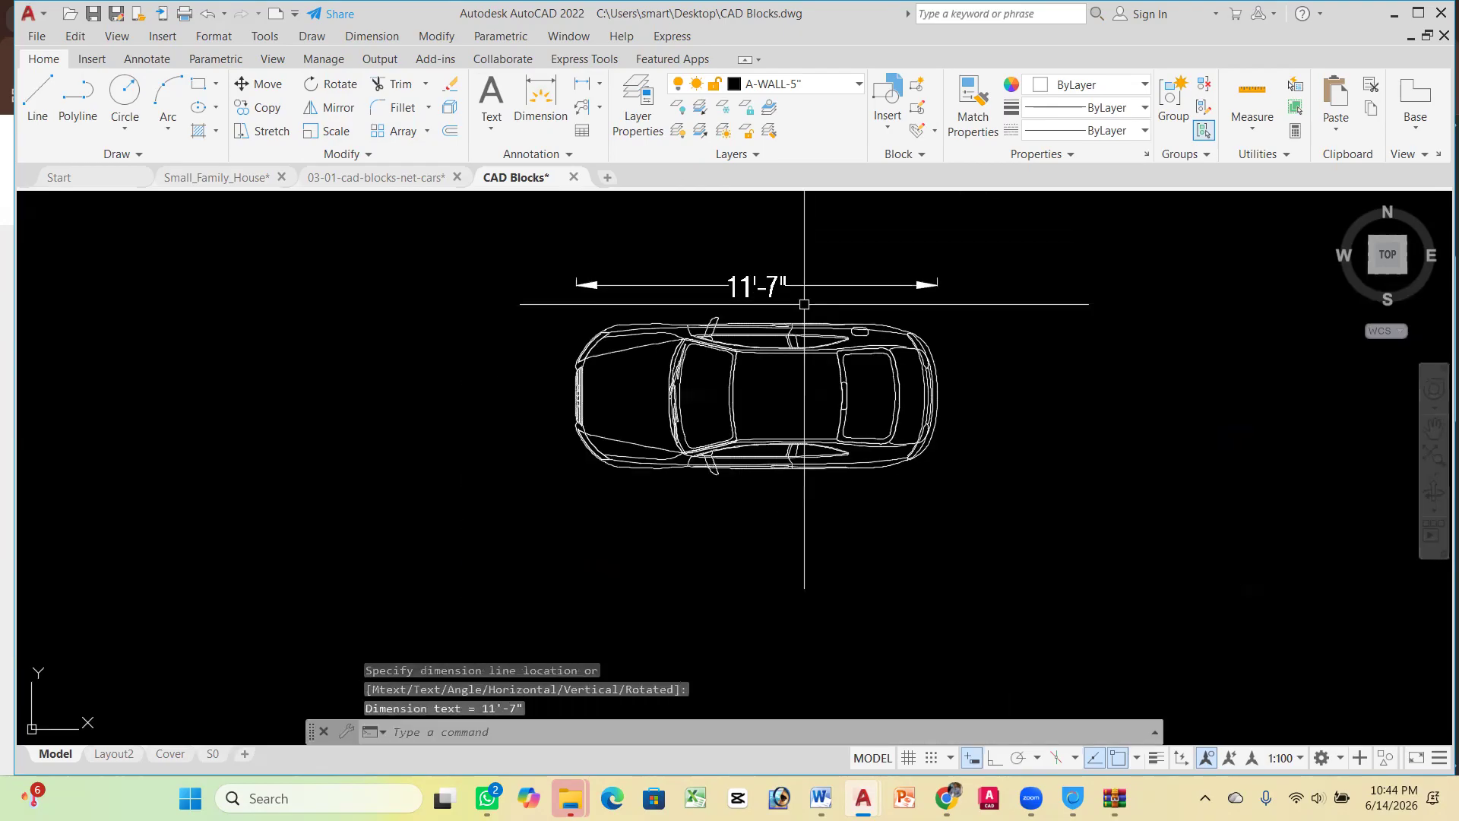
Add a 4'-11" linear width dimension left of the car, then select the vertical dimension
click(540, 97)
click(583, 85)
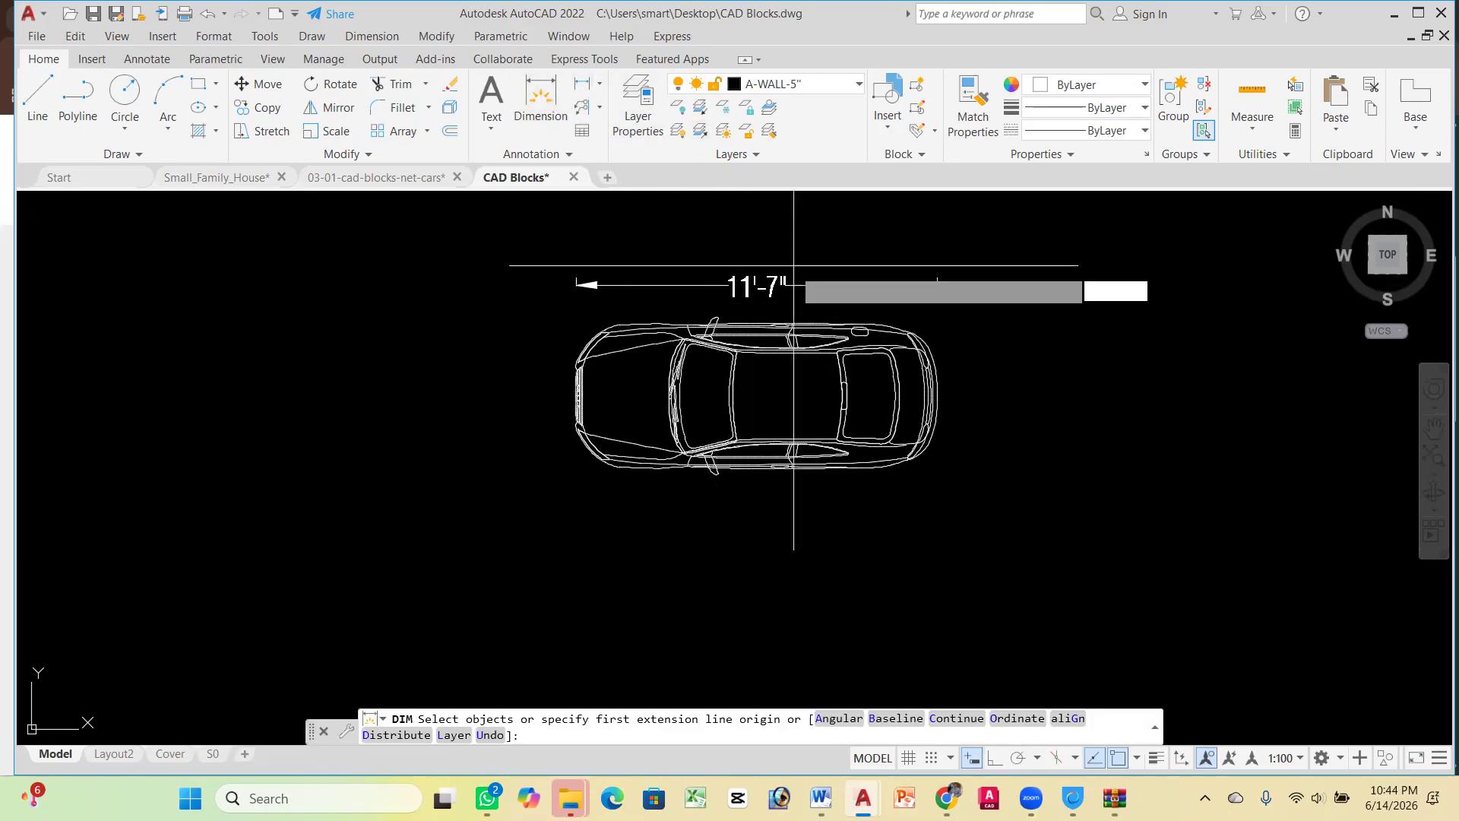
click(759, 319)
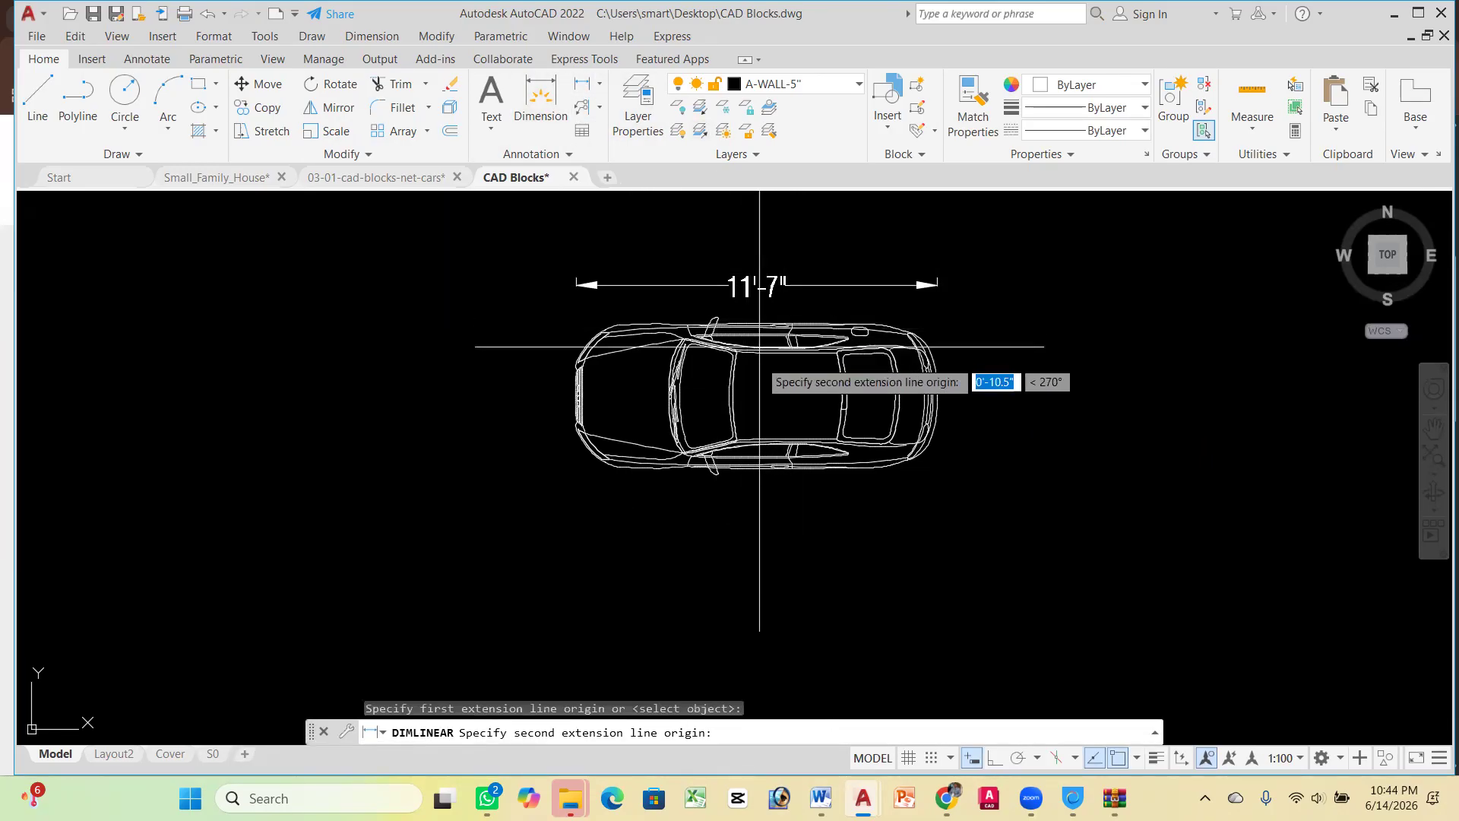
click(763, 472)
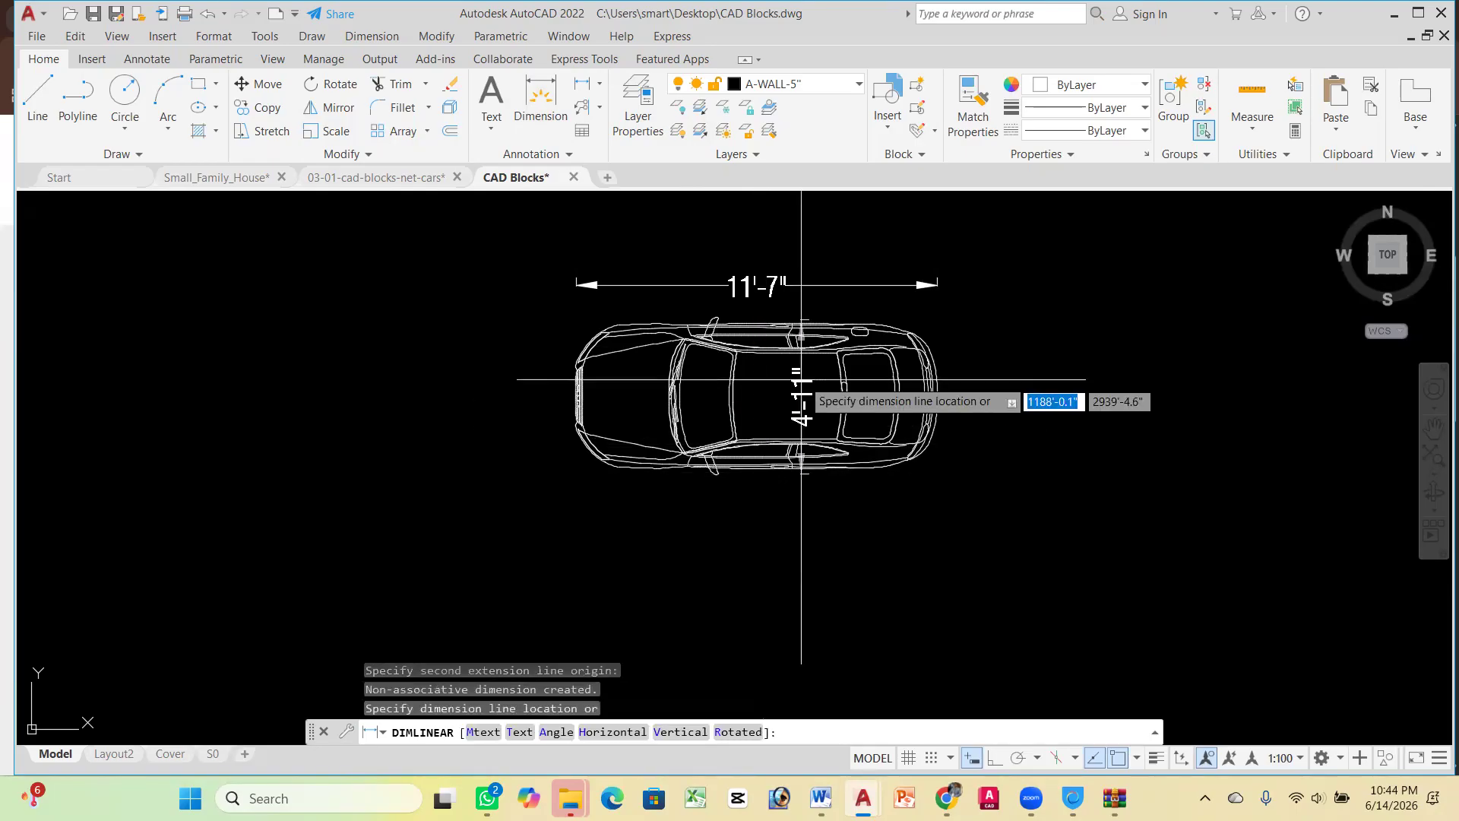
click(504, 392)
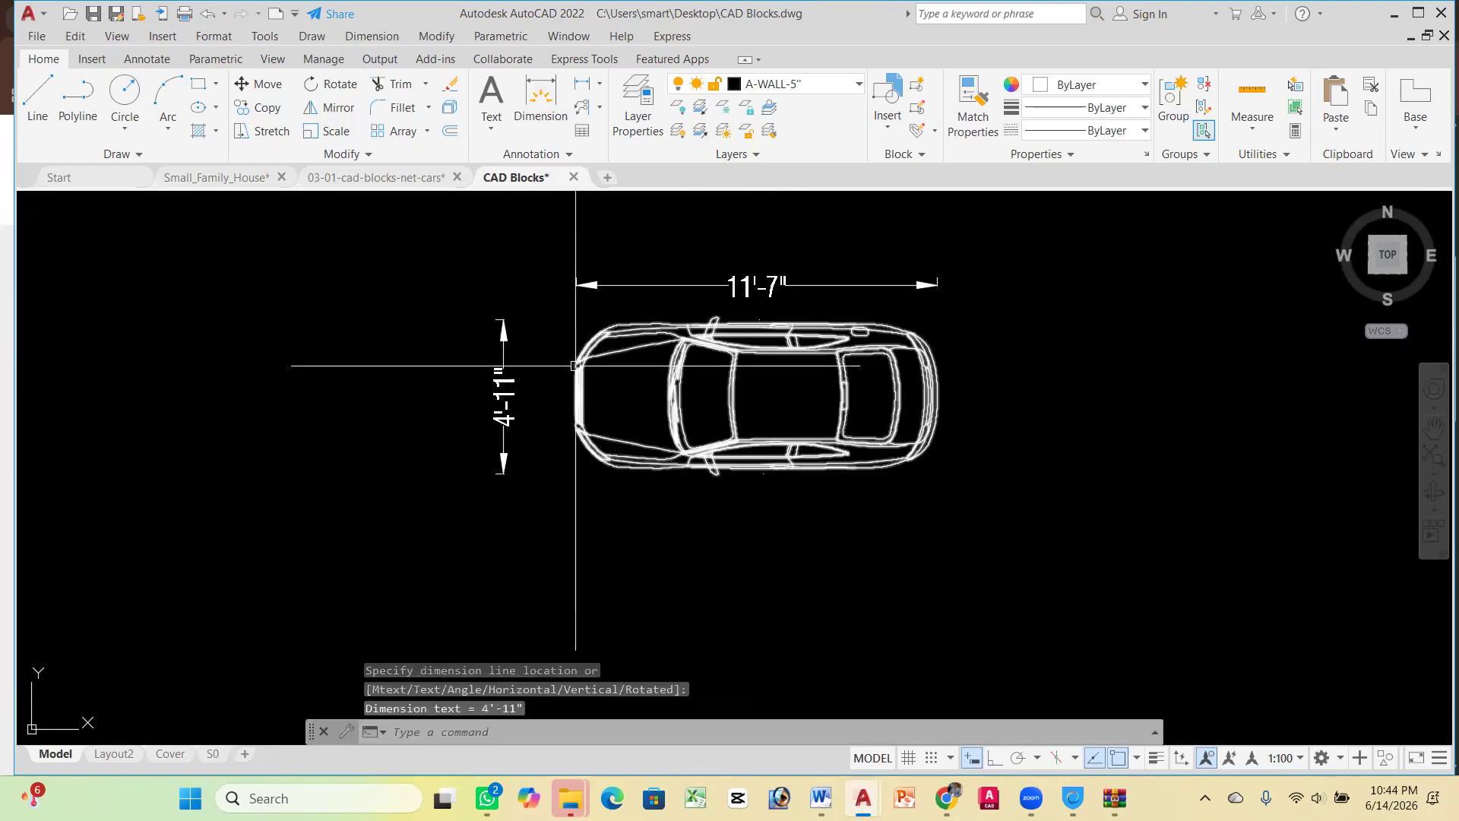
key(Escape)
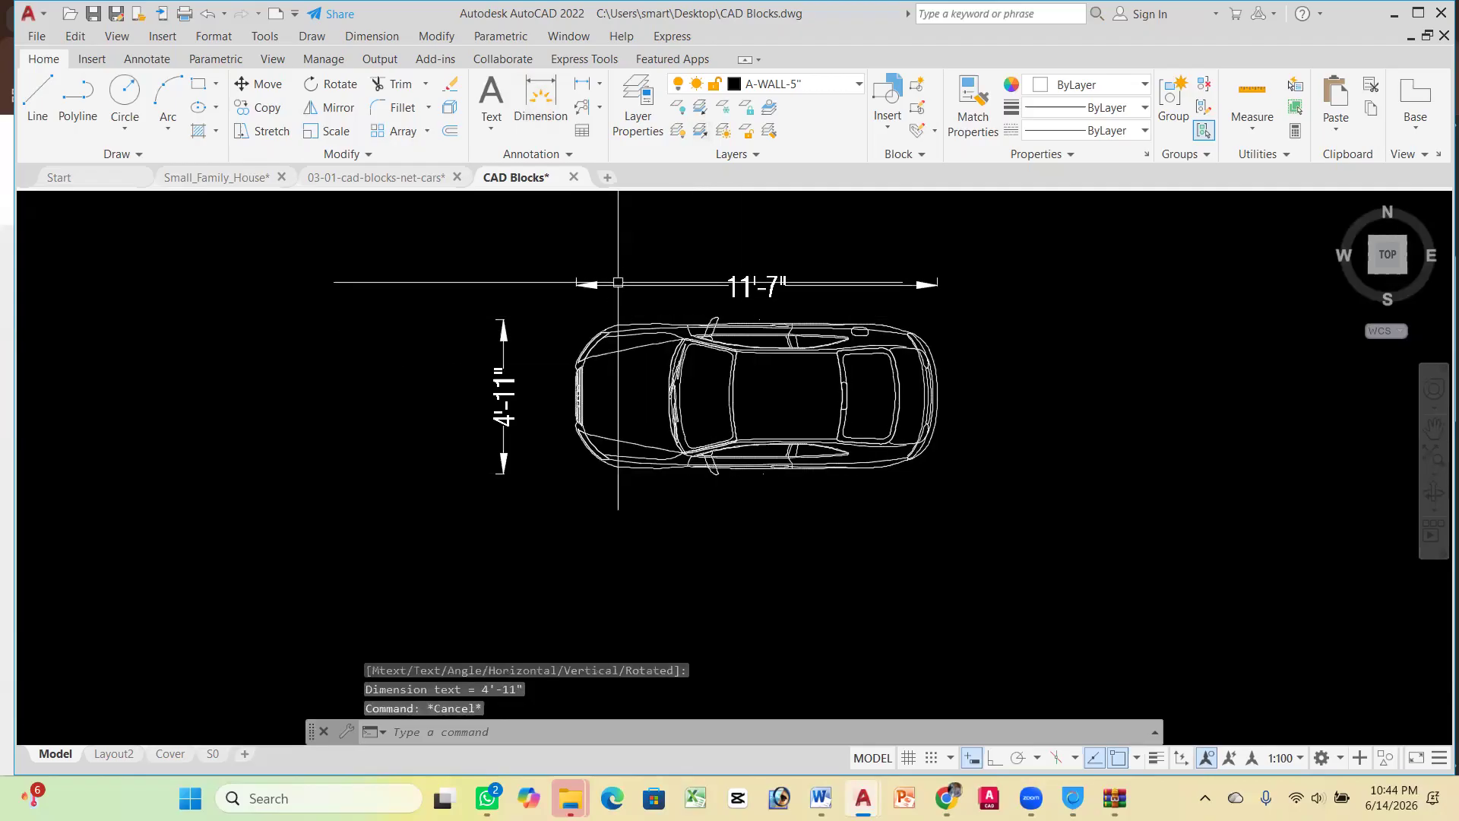
scroll(617, 287, up, 2)
click(612, 295)
click(391, 340)
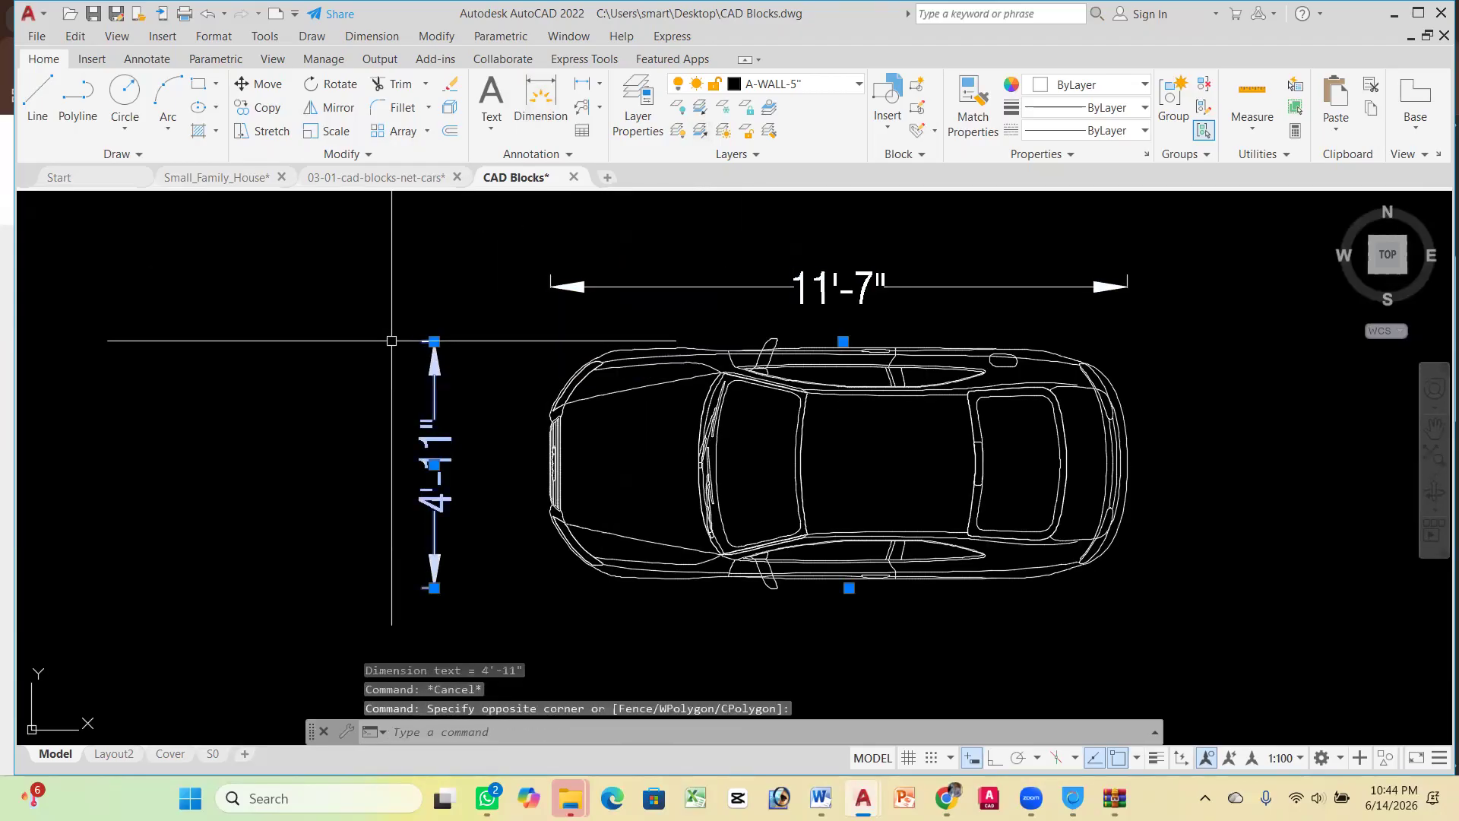
Delete both the 11'-7" and 4'-11" car dimensions
click(563, 287)
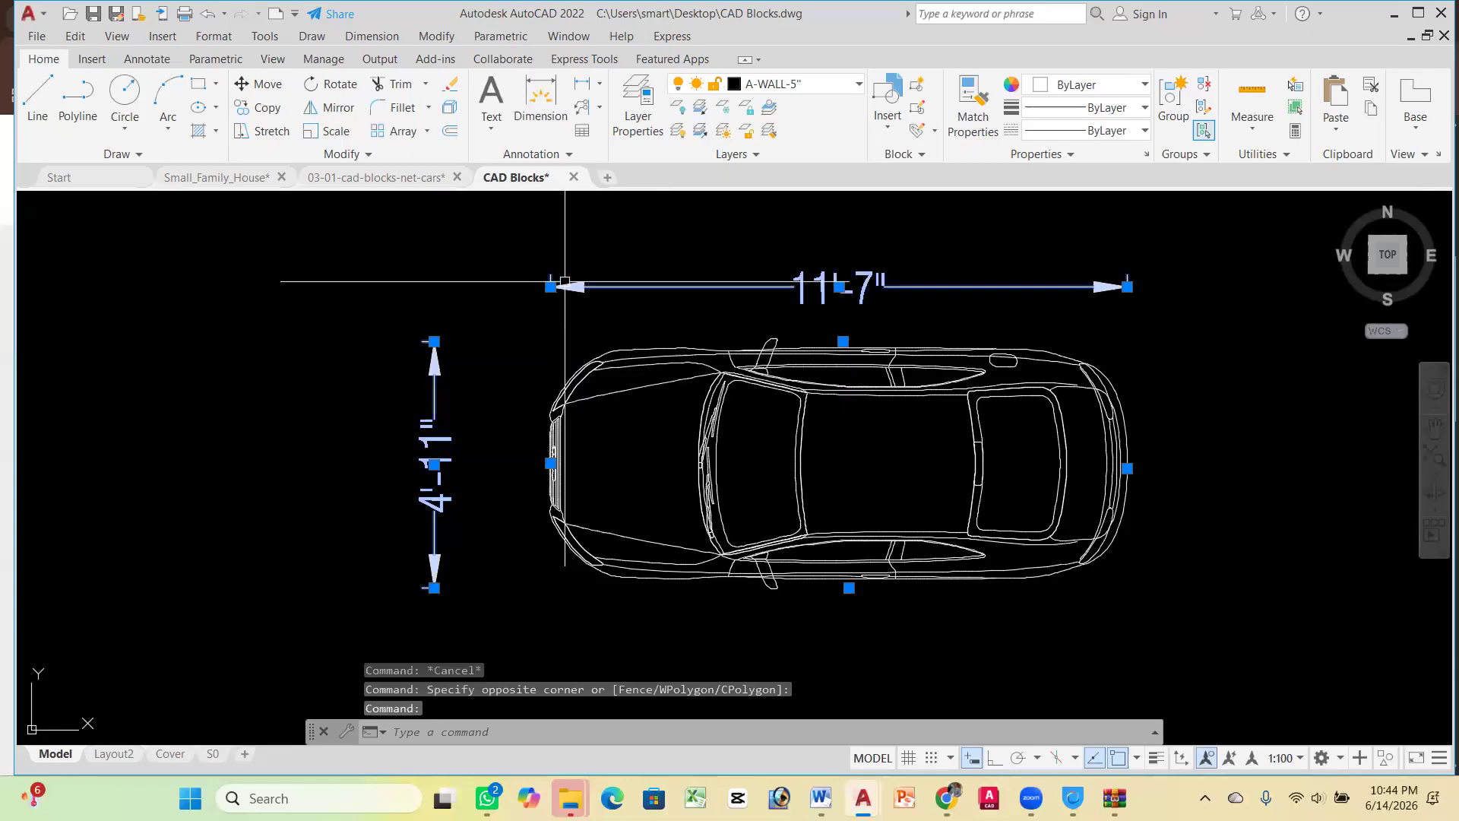
key(Delete)
scroll(730, 267, down, 8)
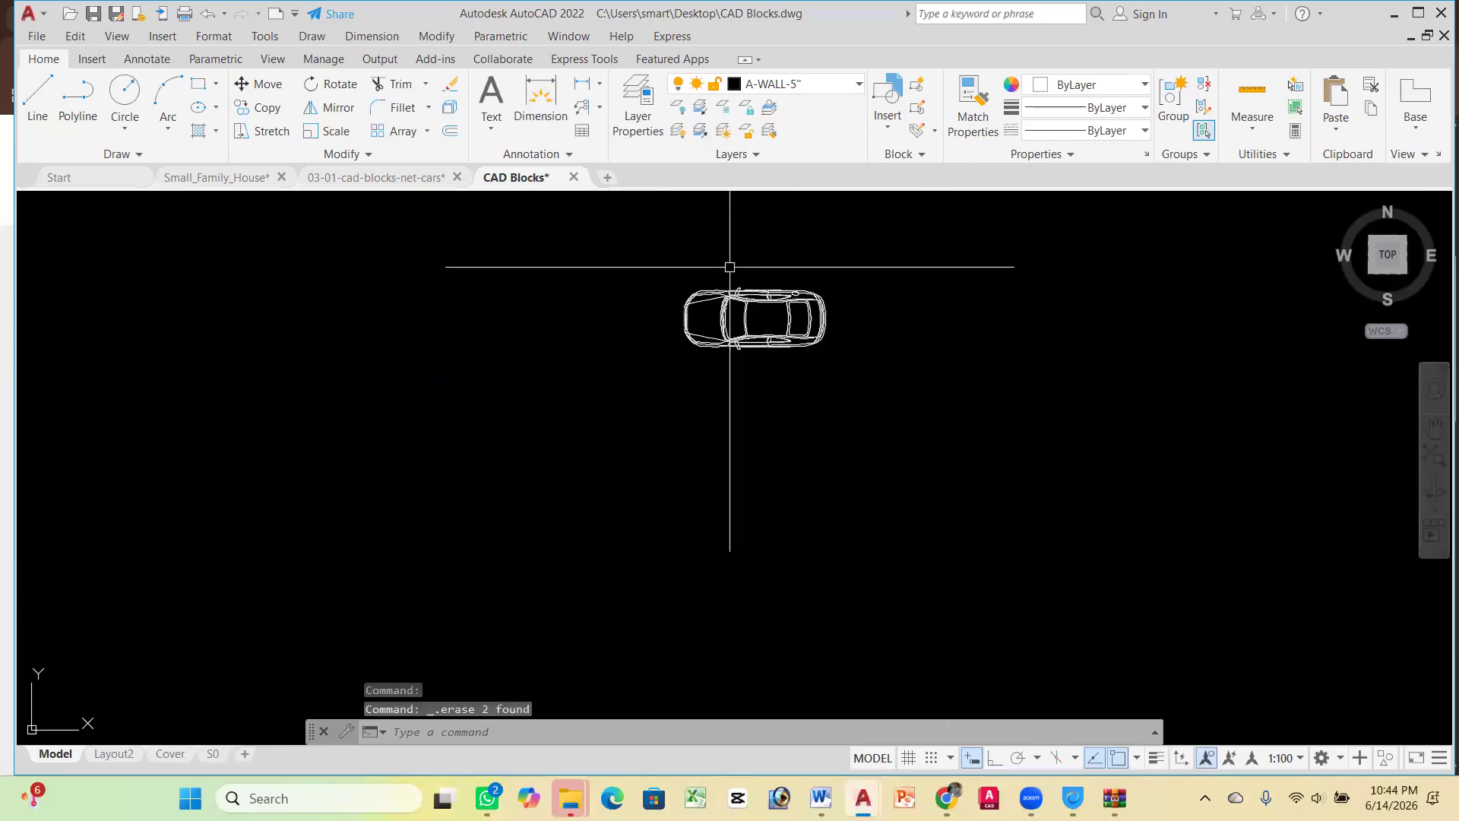
scroll(778, 271, up, 5)
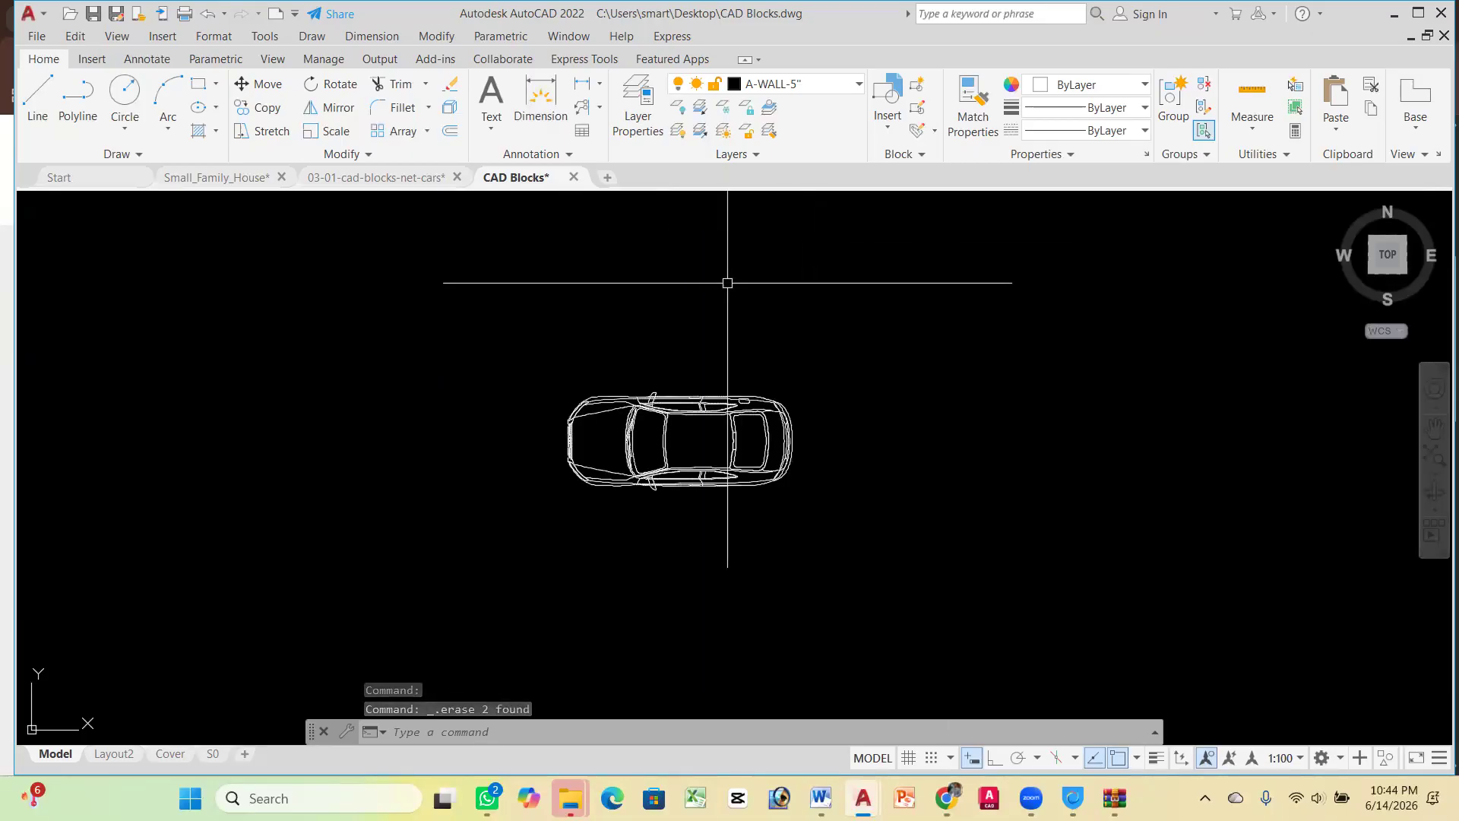
Copy the car block to the clipboard and switch to the Small_Family_House drawing
key(ctrl+c)
click(505, 346)
click(1004, 591)
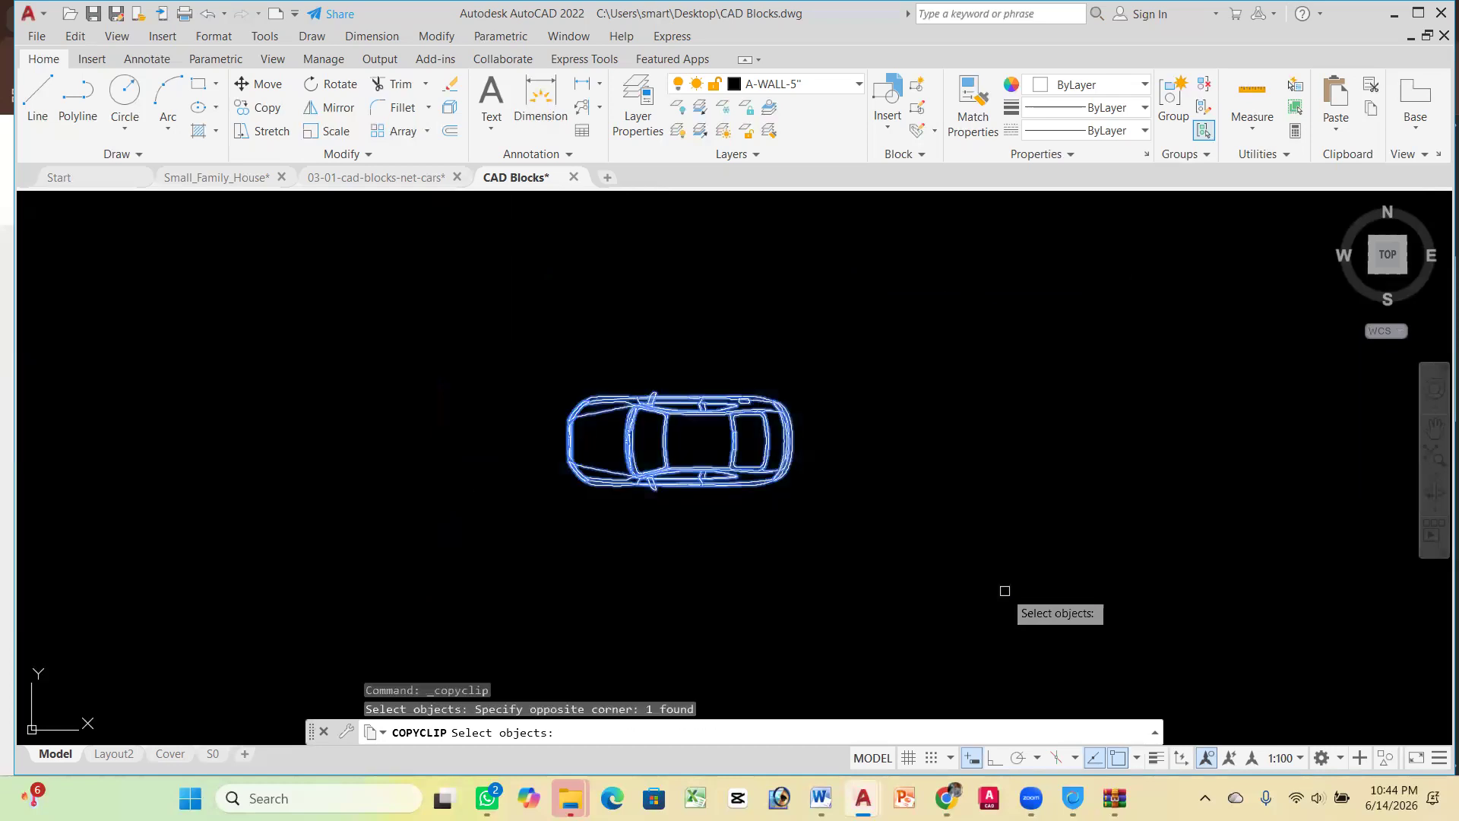
click(695, 418)
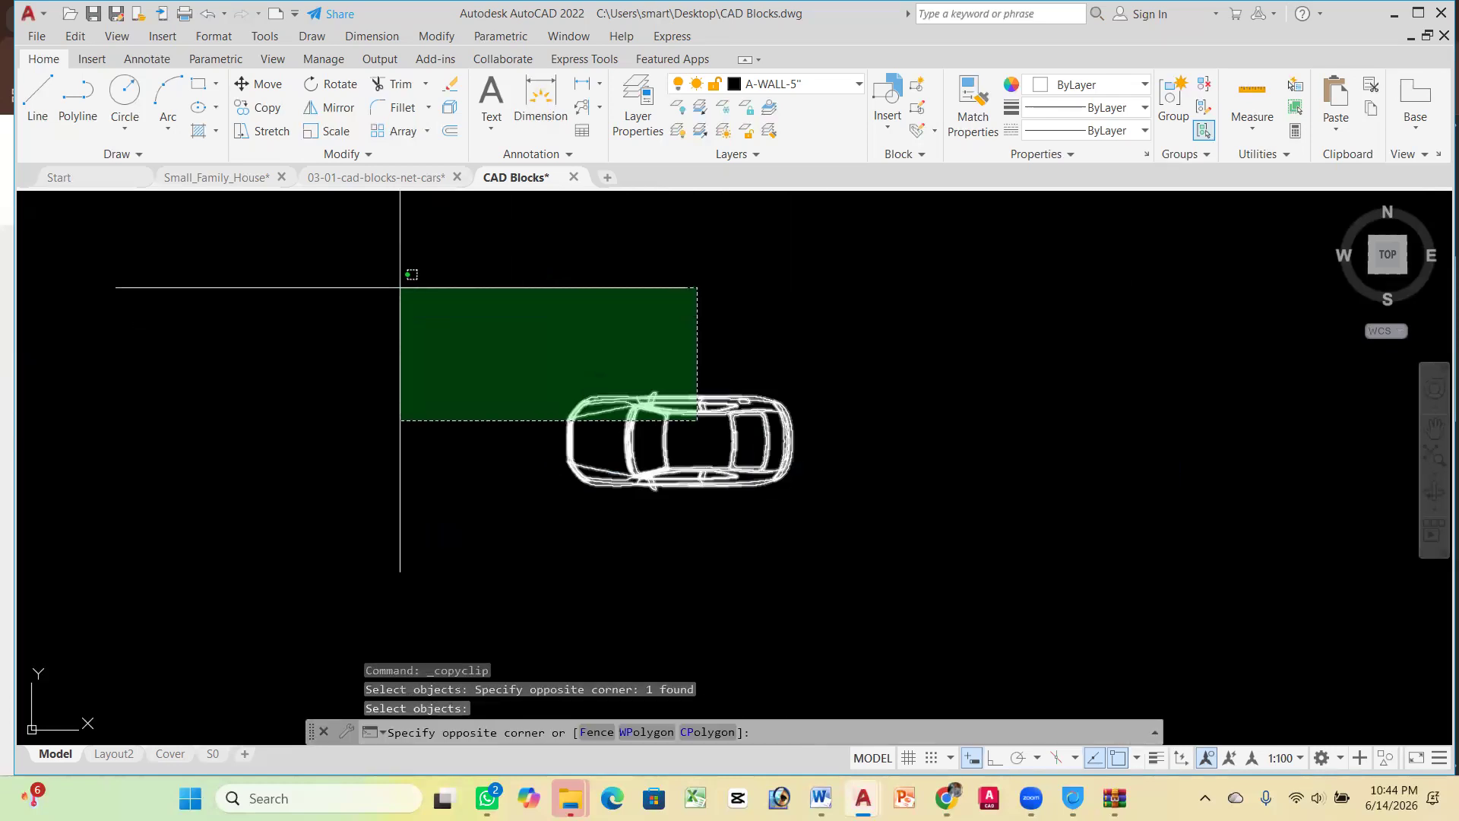
key(Escape)
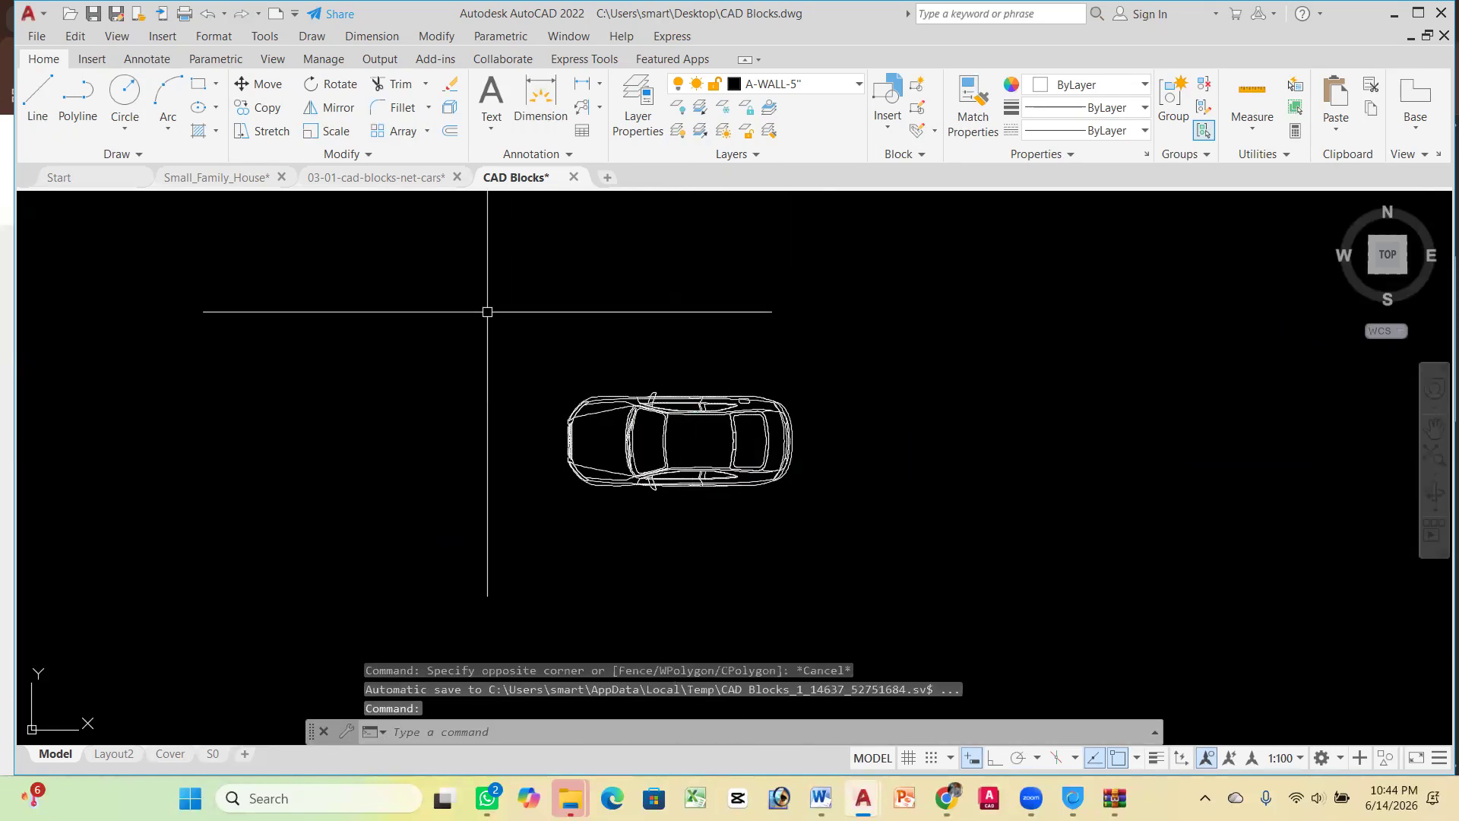
key(ctrl+c)
click(529, 317)
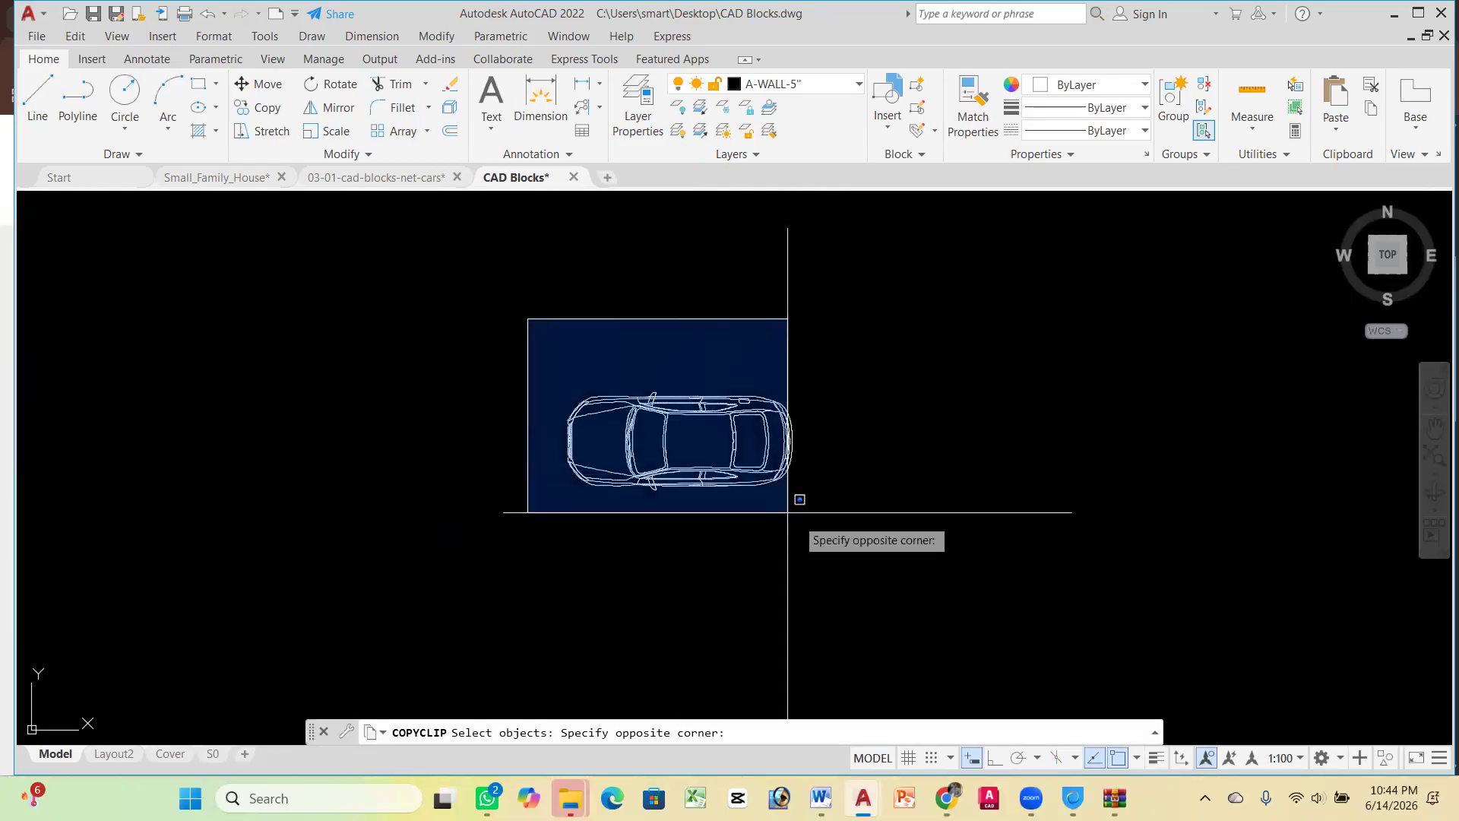
click(851, 558)
key(Return)
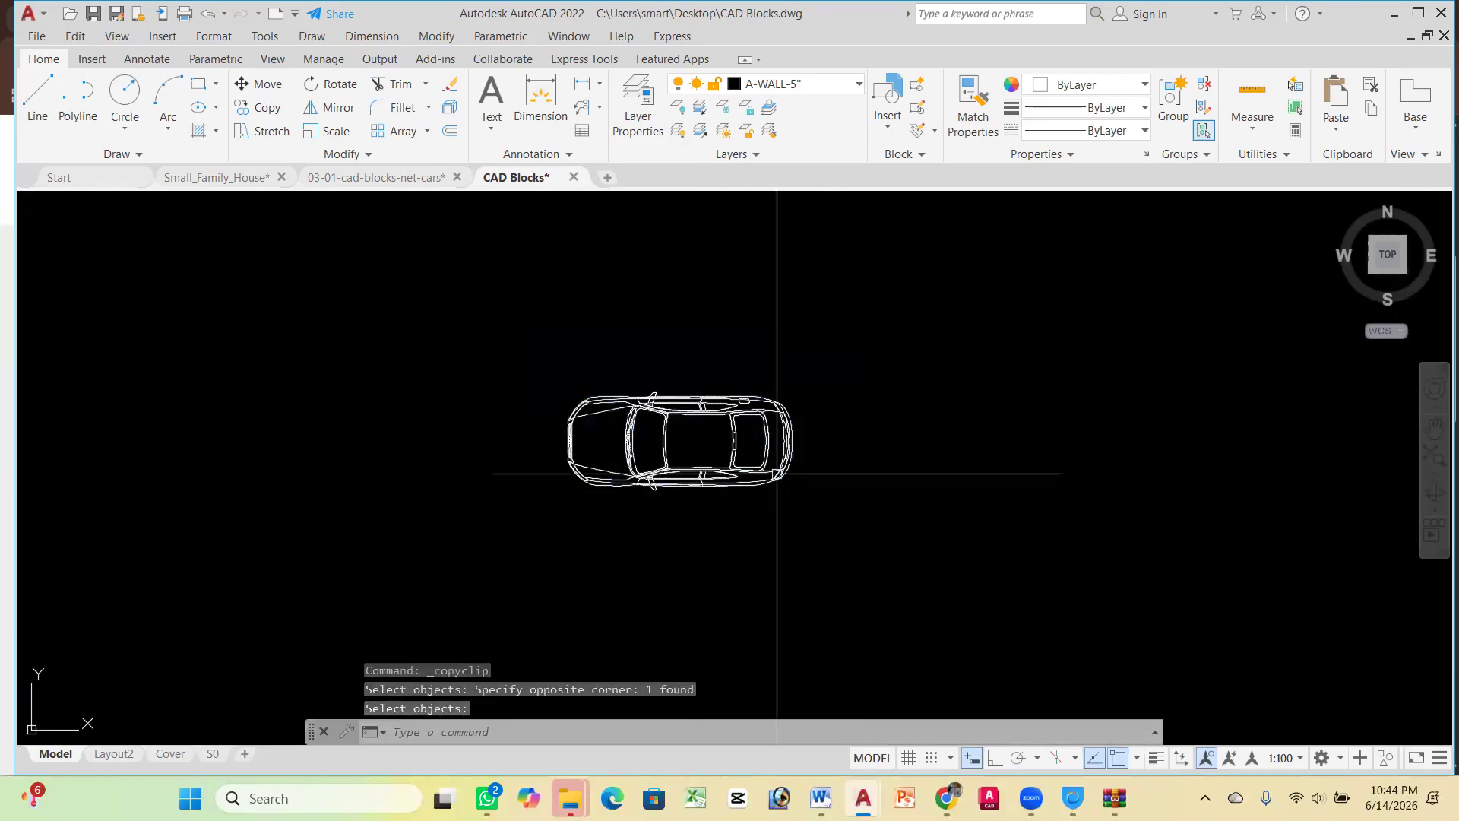
click(228, 173)
Paste the copied car below the Small_Family_House plan
scroll(808, 312, up, 3)
scroll(713, 384, down, 2)
scroll(713, 384, up, 3)
scroll(707, 325, up, 2)
scroll(599, 307, down, 4)
scroll(586, 343, up, 4)
scroll(621, 391, down, 2)
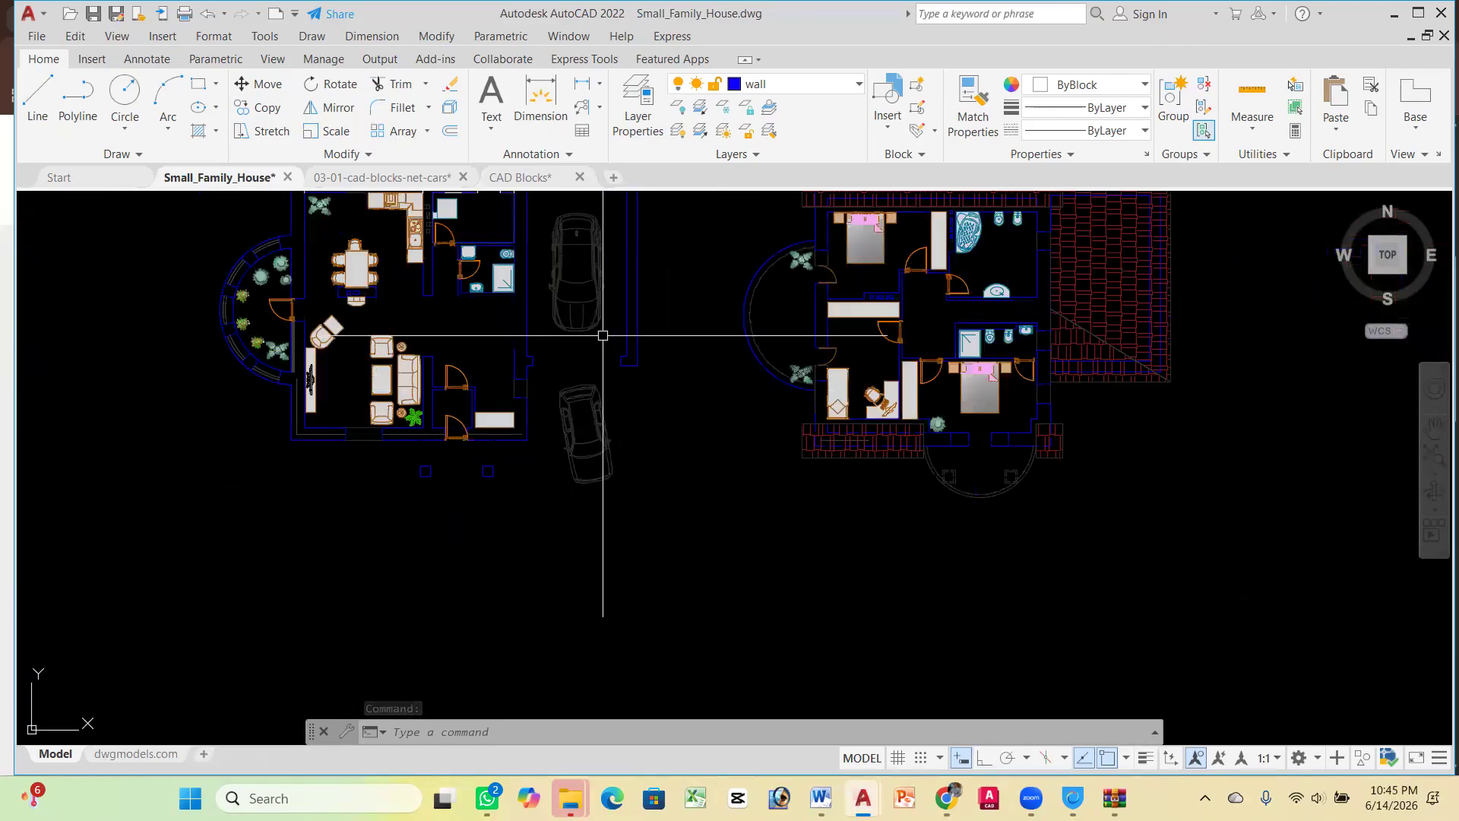
scroll(605, 320, down, 2)
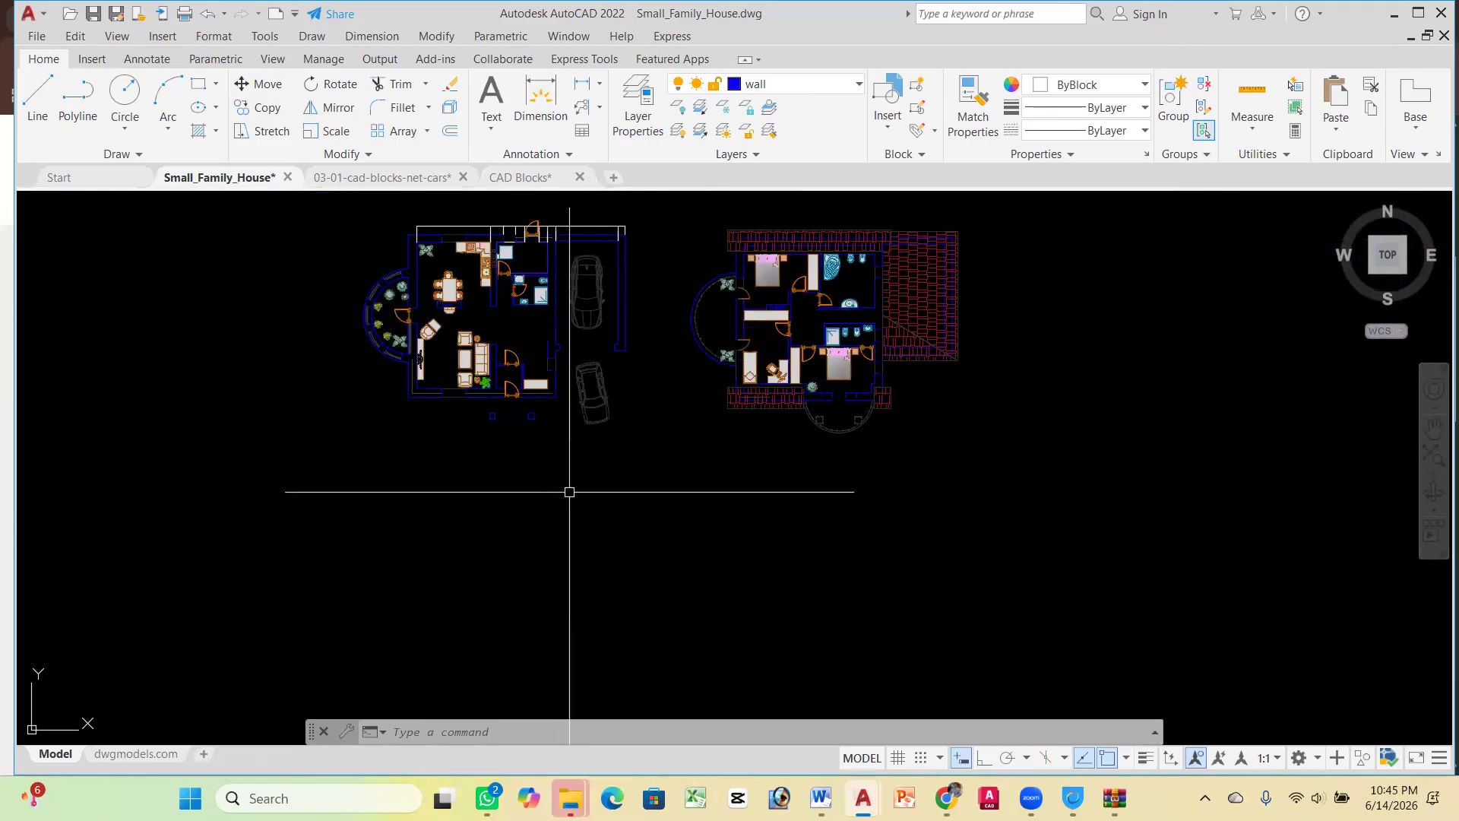
key(ctrl+v)
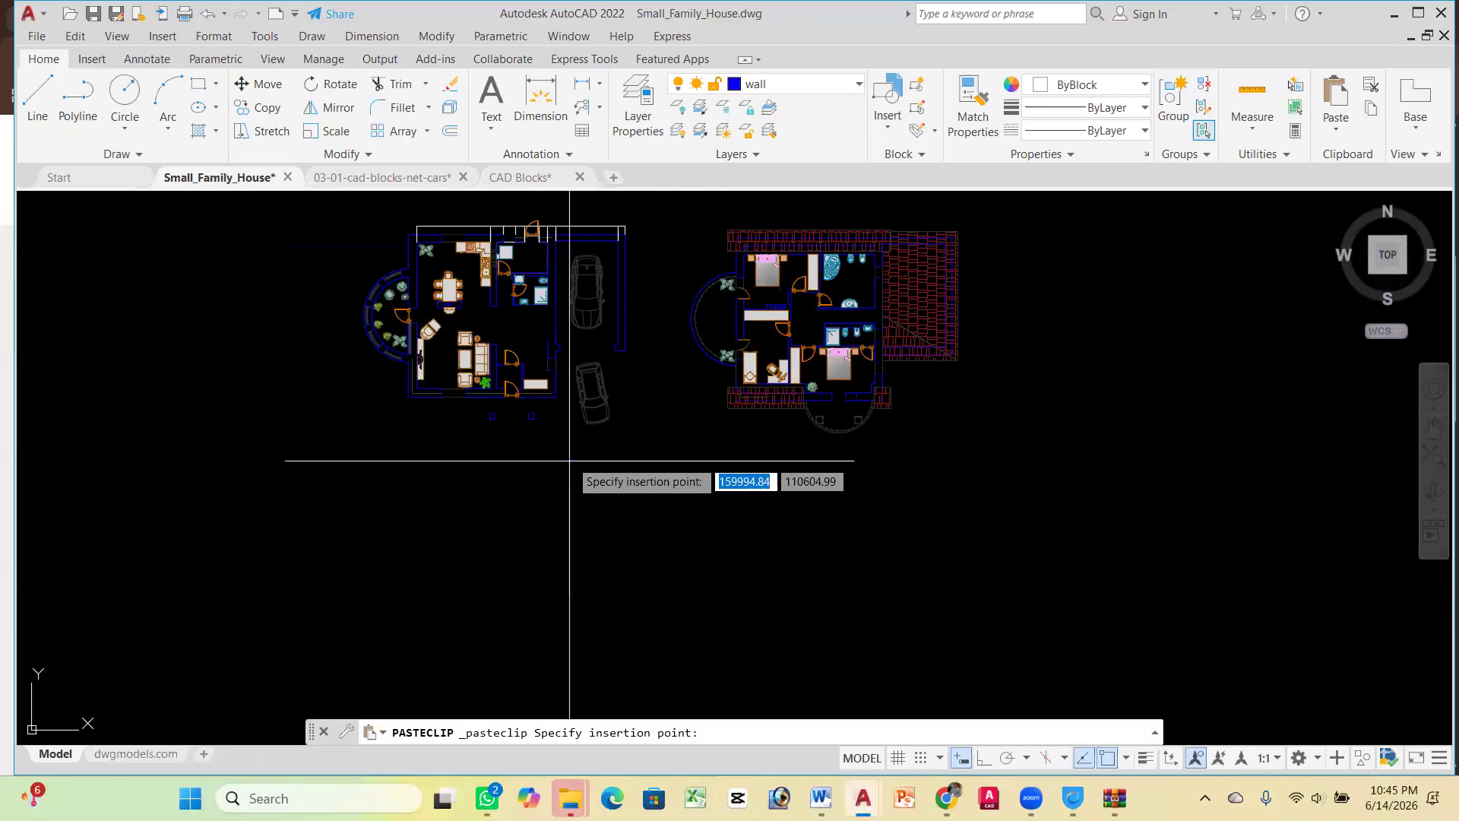
click(572, 458)
Scale the tiny pasted car up to full size from a base point on it
scroll(575, 467, up, 4)
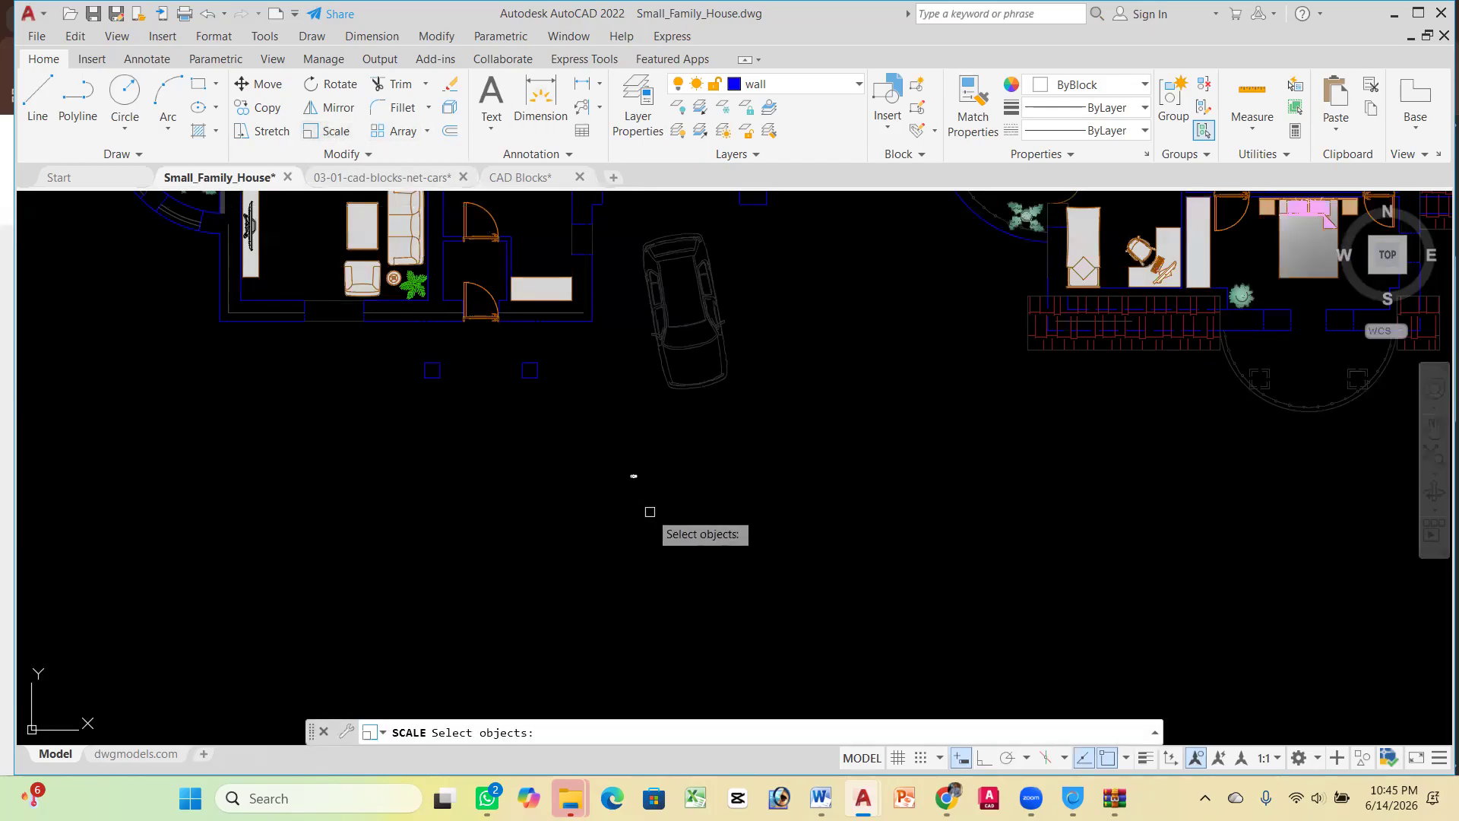
scroll(652, 510, up, 5)
click(659, 502)
click(537, 345)
key(Return)
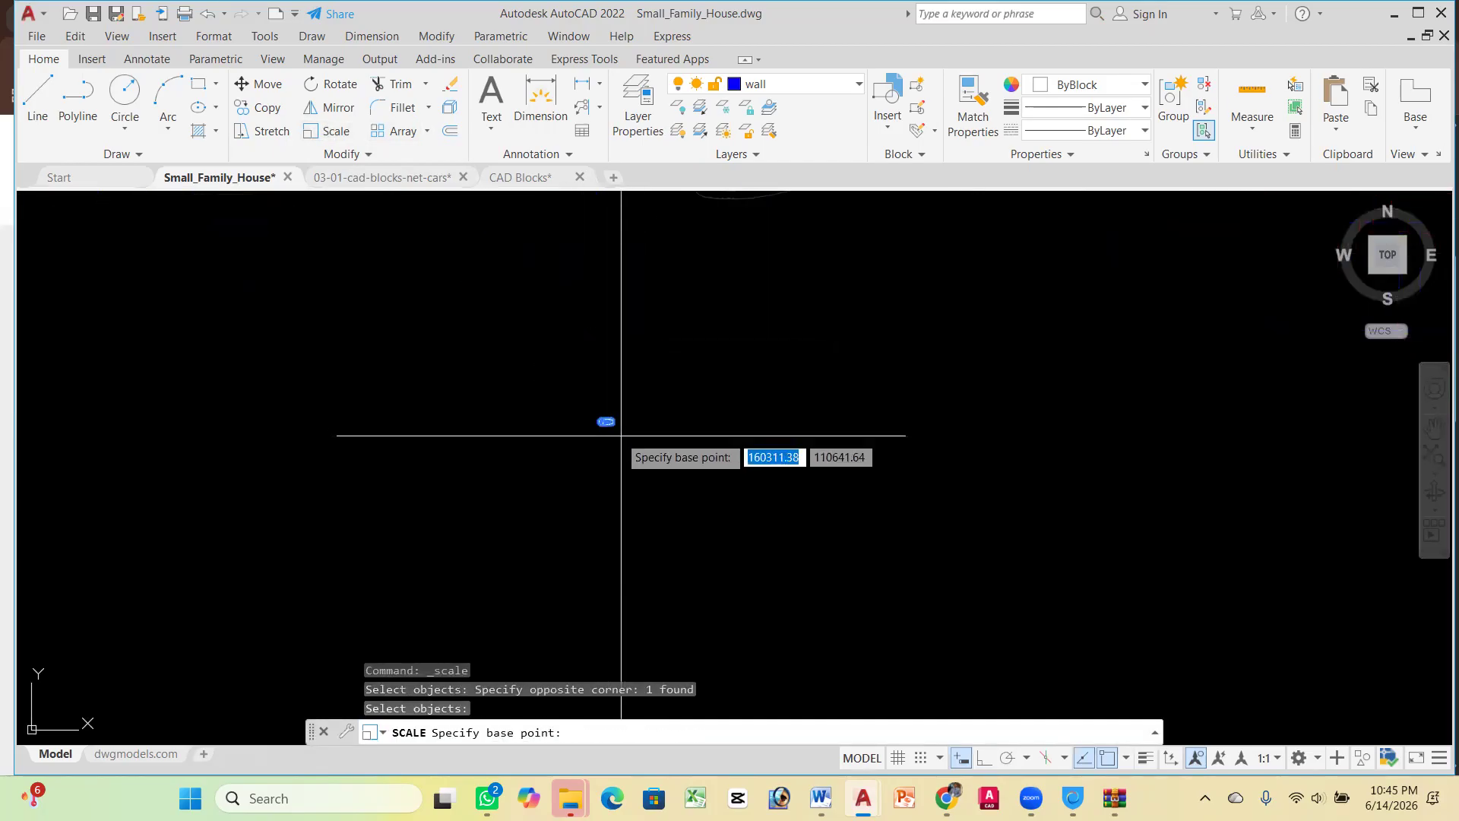
click(606, 420)
scroll(862, 377, down, 4)
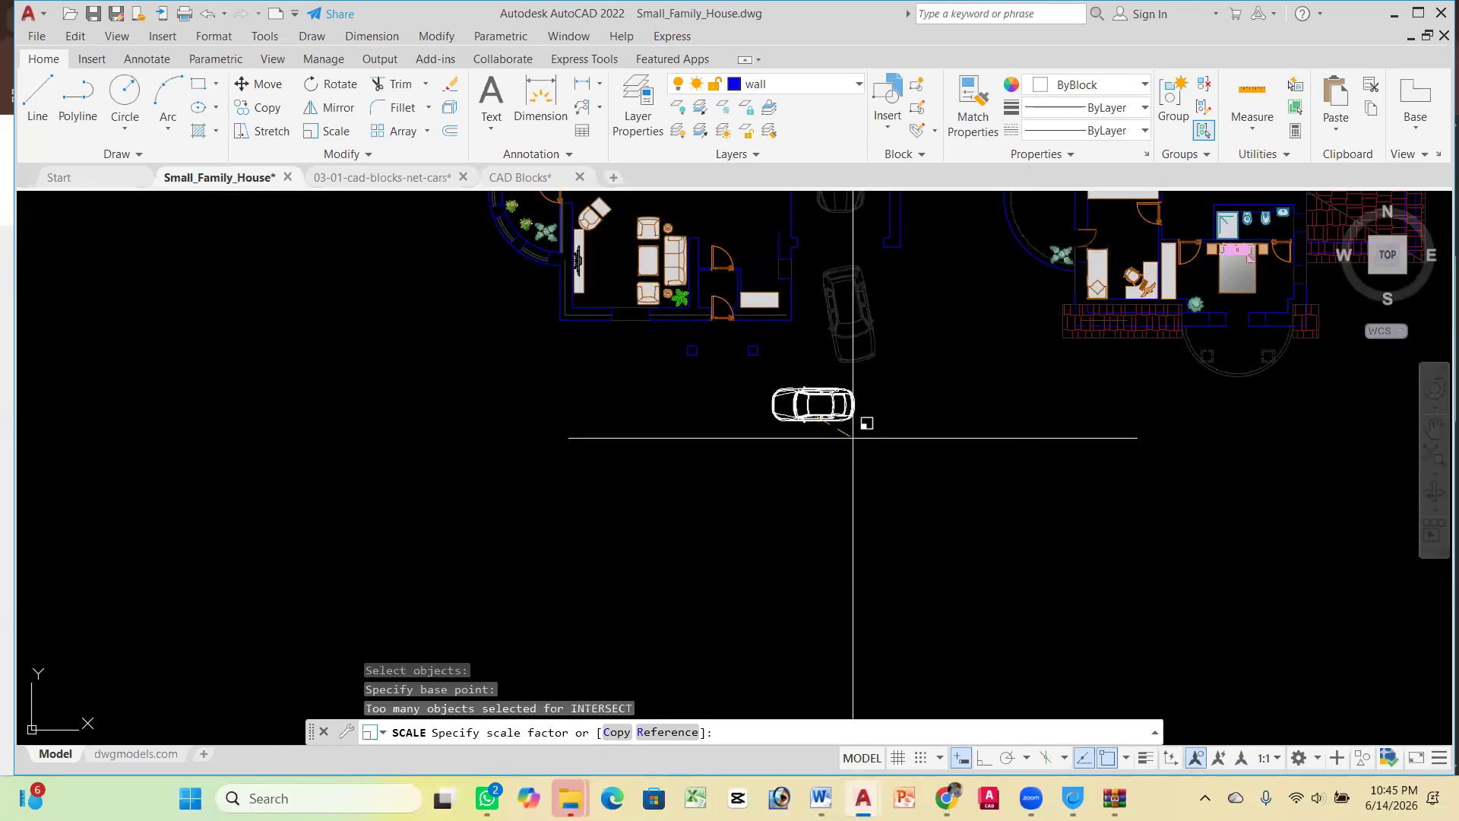
click(855, 425)
scroll(741, 418, up, 2)
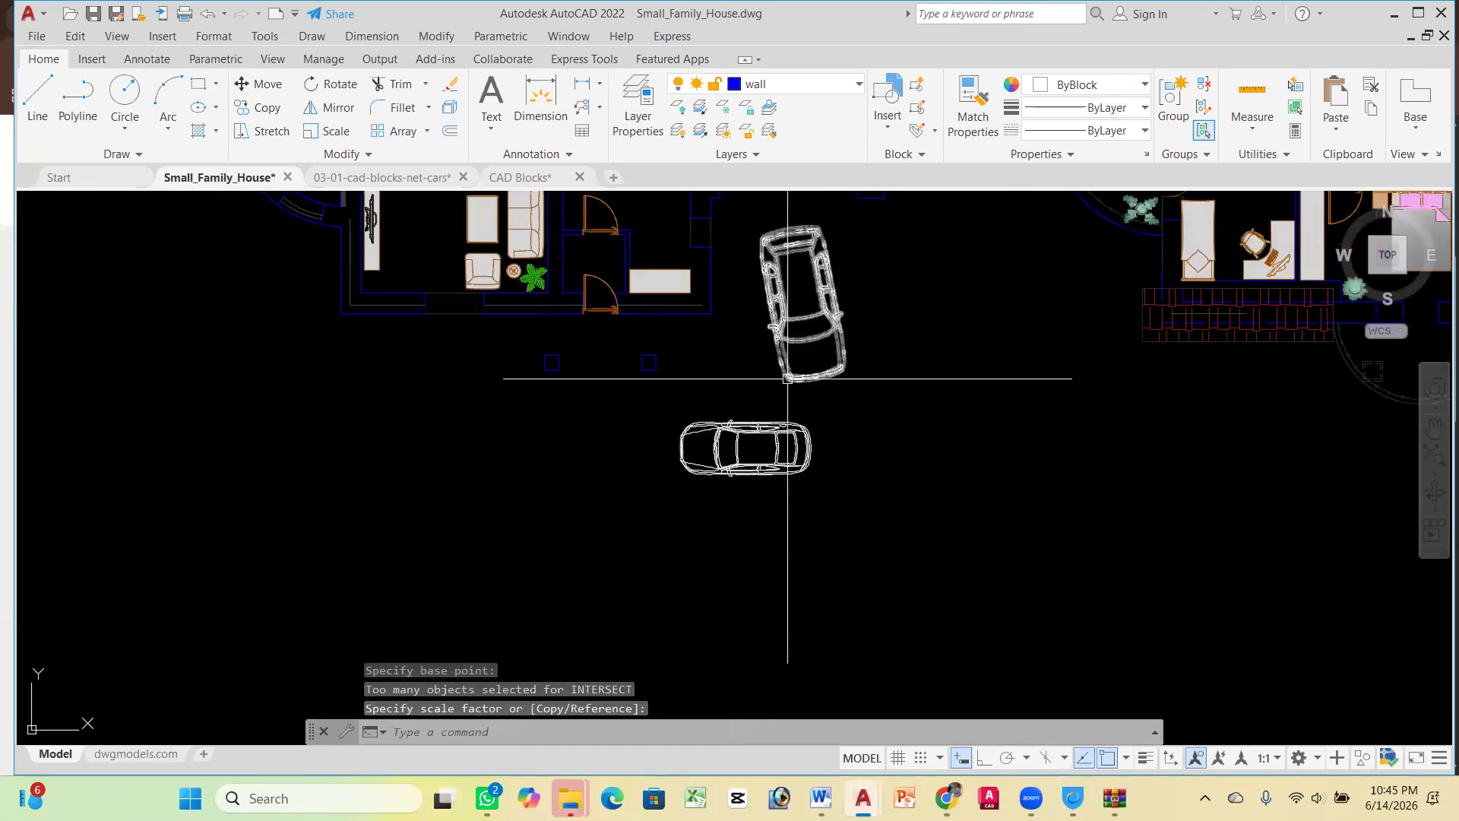
scroll(798, 312, down, 2)
scroll(806, 353, up, 4)
Delete the angled car near the garage, then select the original garage car
click(817, 363)
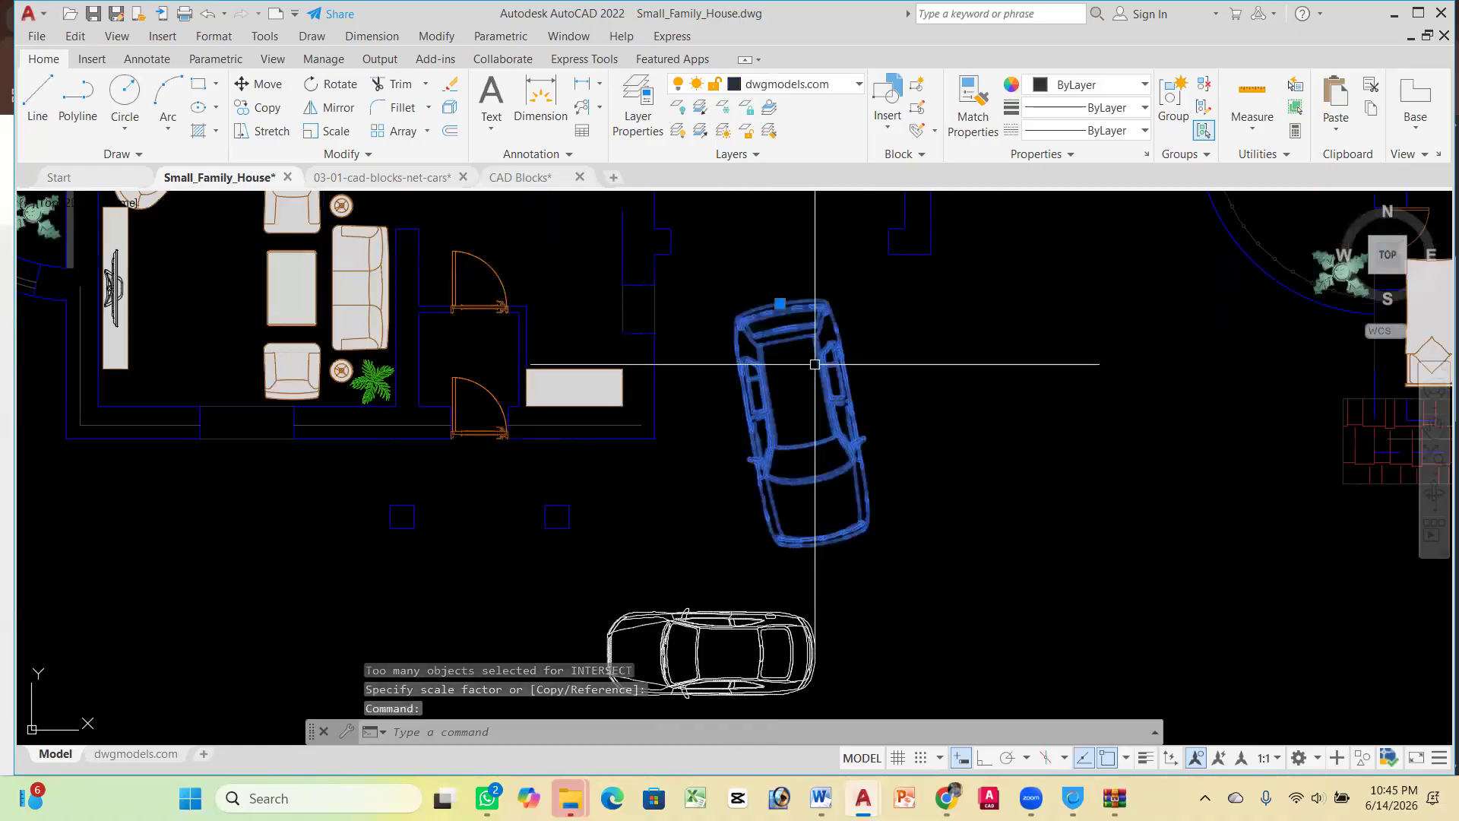
key(Delete)
scroll(789, 423, down, 5)
scroll(794, 344, up, 2)
scroll(795, 344, up, 2)
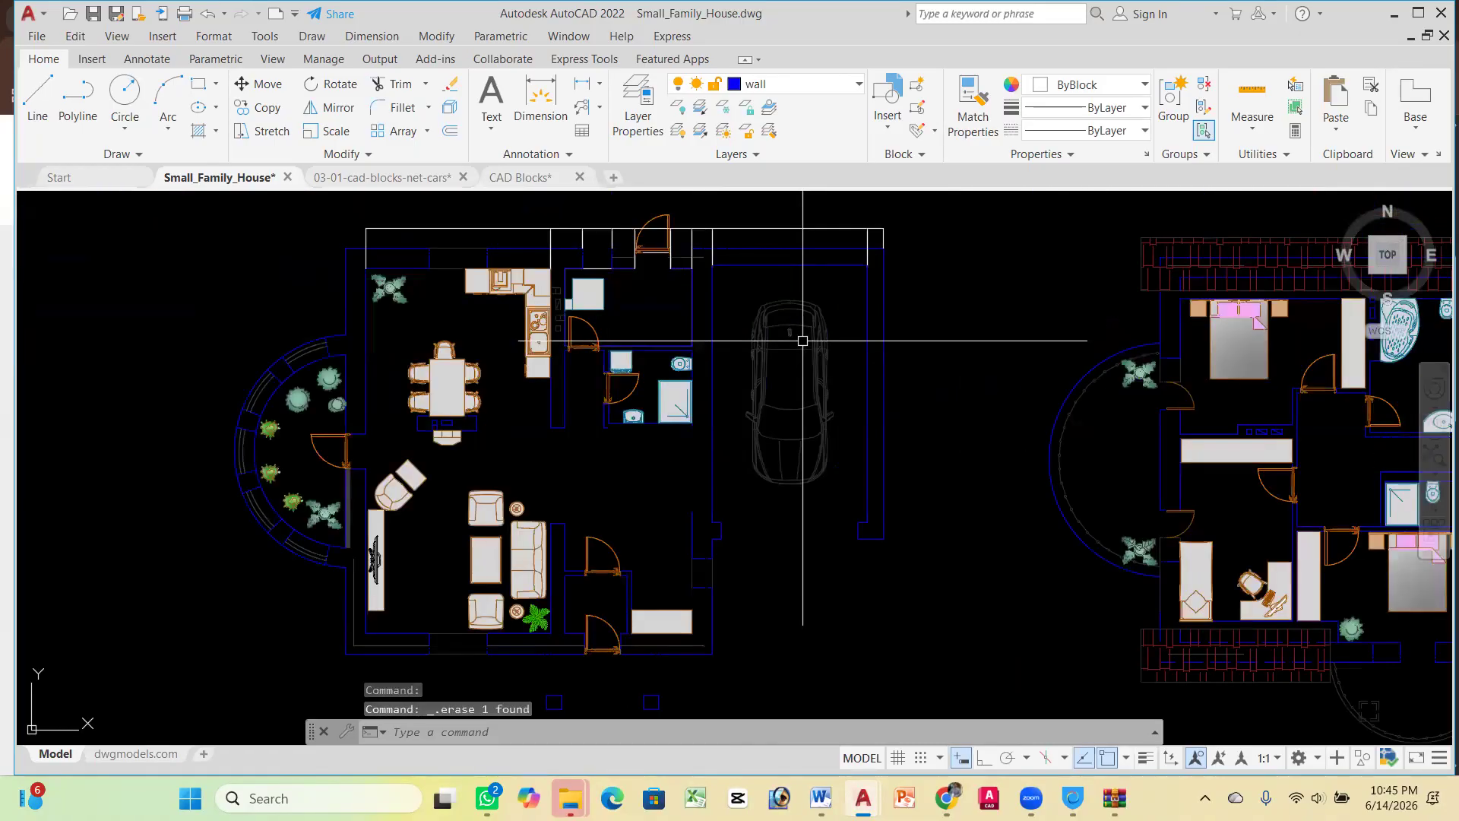
click(808, 339)
key(Escape)
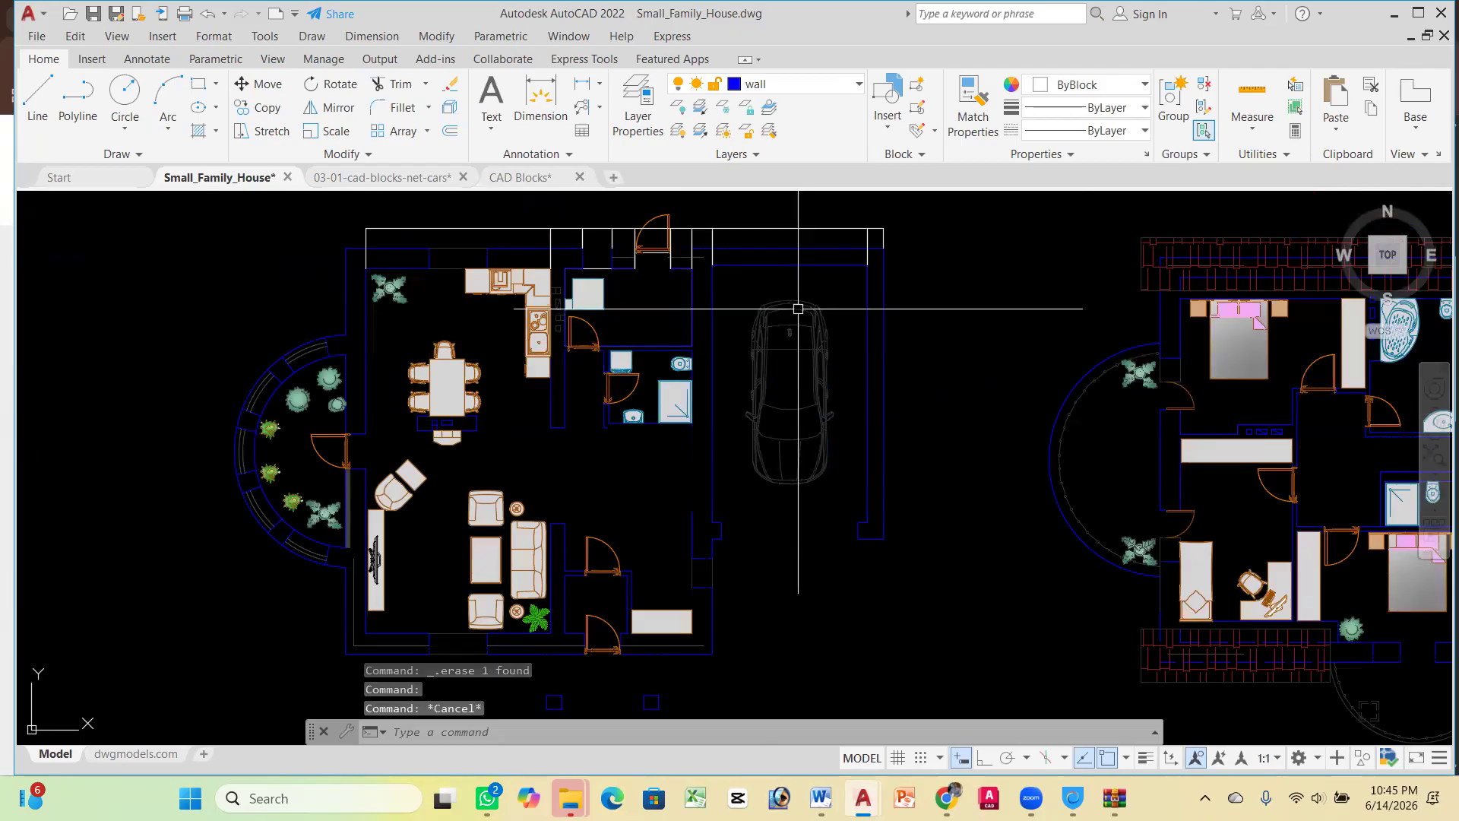
scroll(788, 510, down, 4)
scroll(788, 510, up, 6)
scroll(789, 510, down, 2)
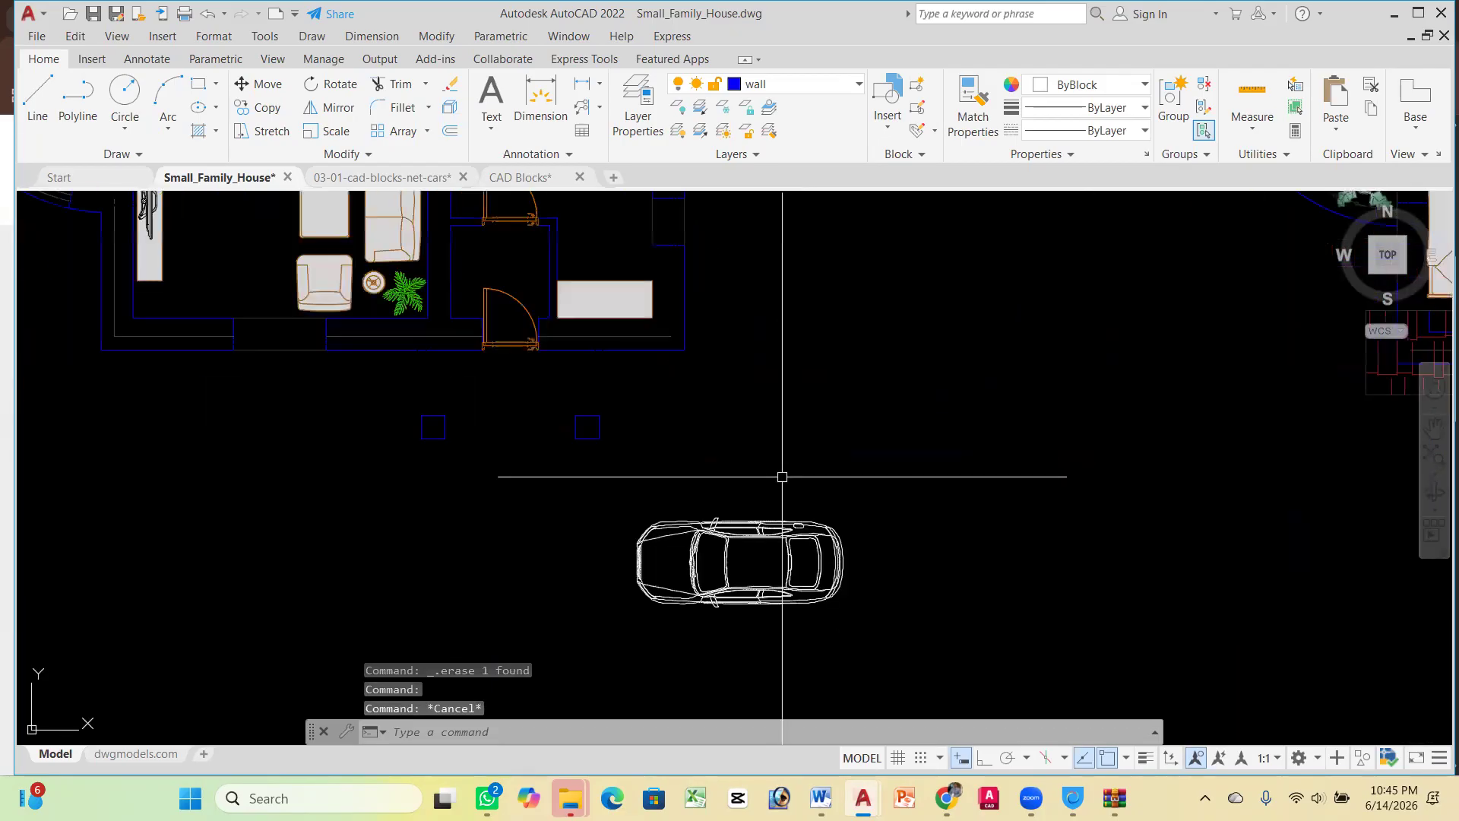
scroll(796, 492, down, 3)
click(815, 272)
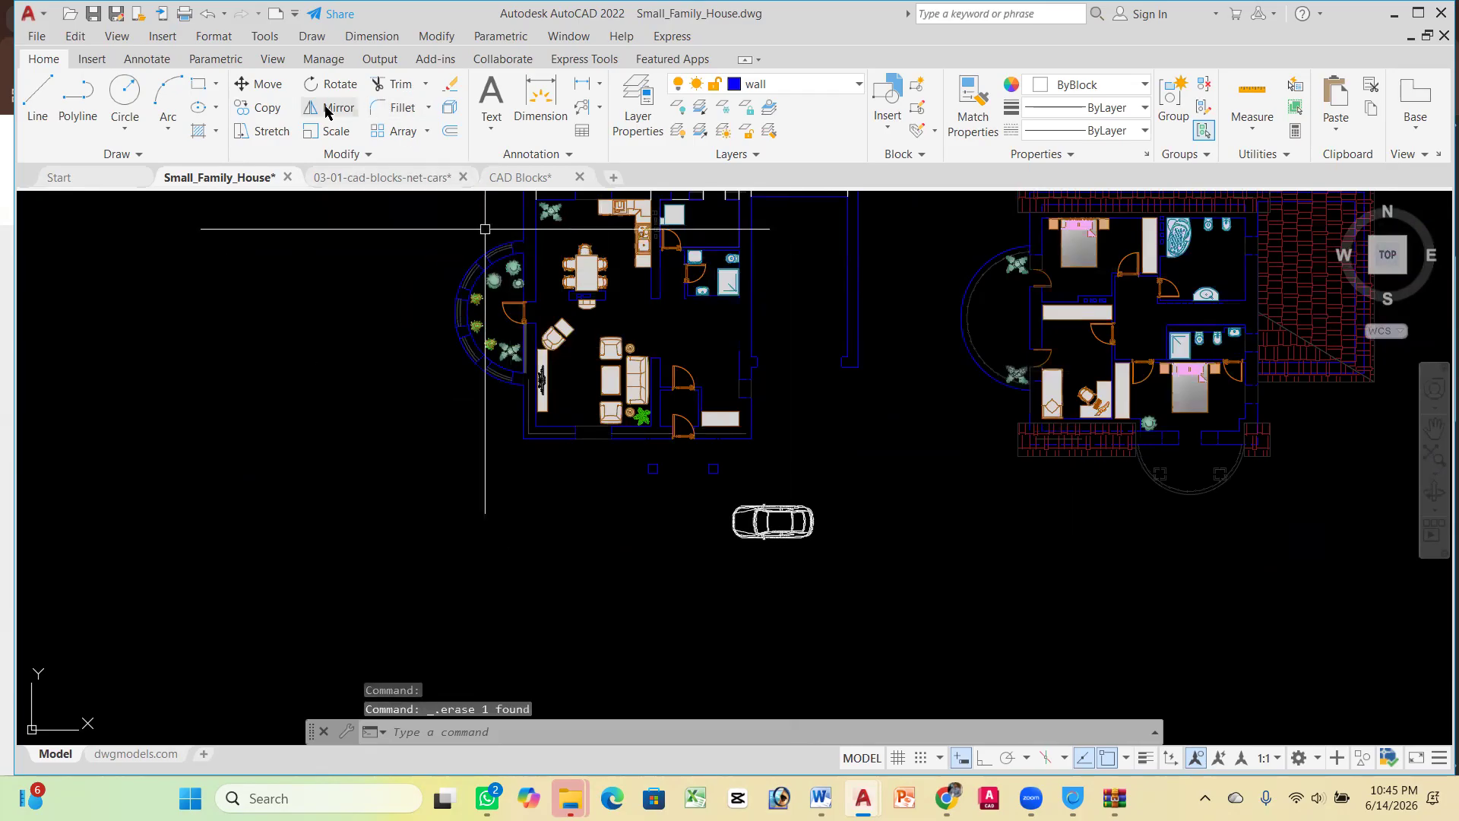
Rotate the pasted car with right-angle restriction so it points vertically
text(ro)
key(Return)
click(770, 466)
key(Return)
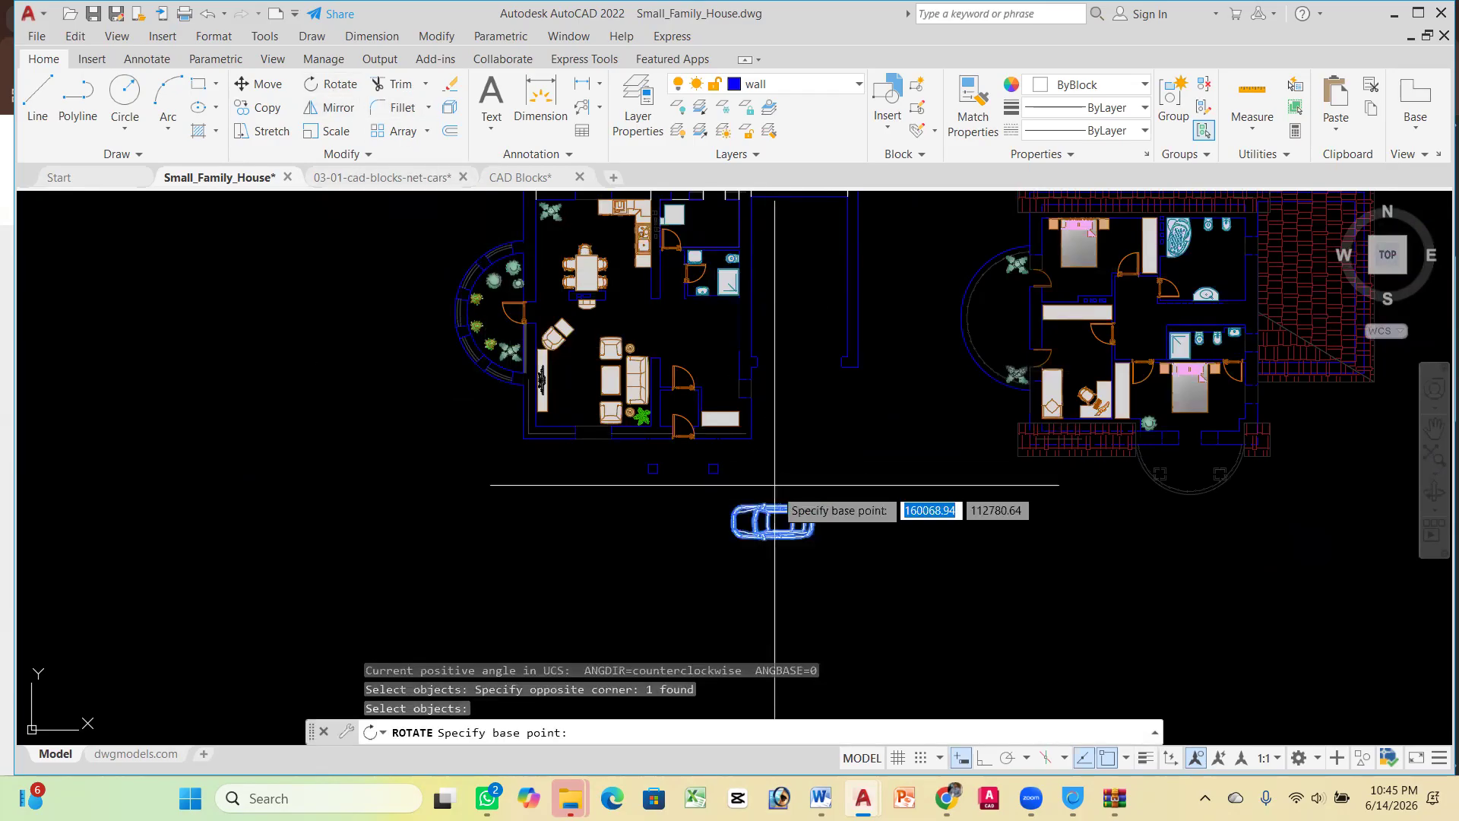
click(773, 522)
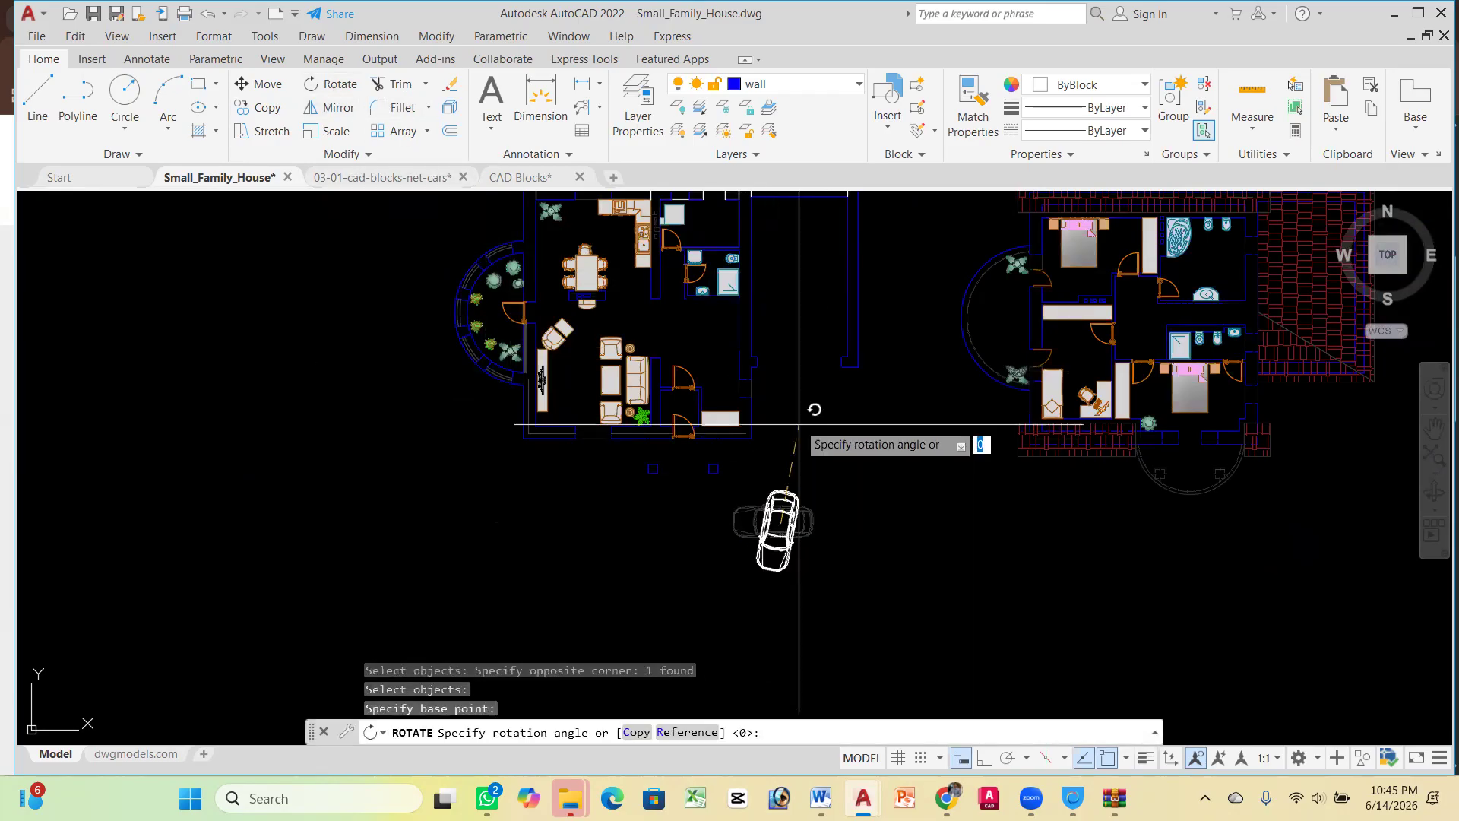
click(985, 758)
click(810, 390)
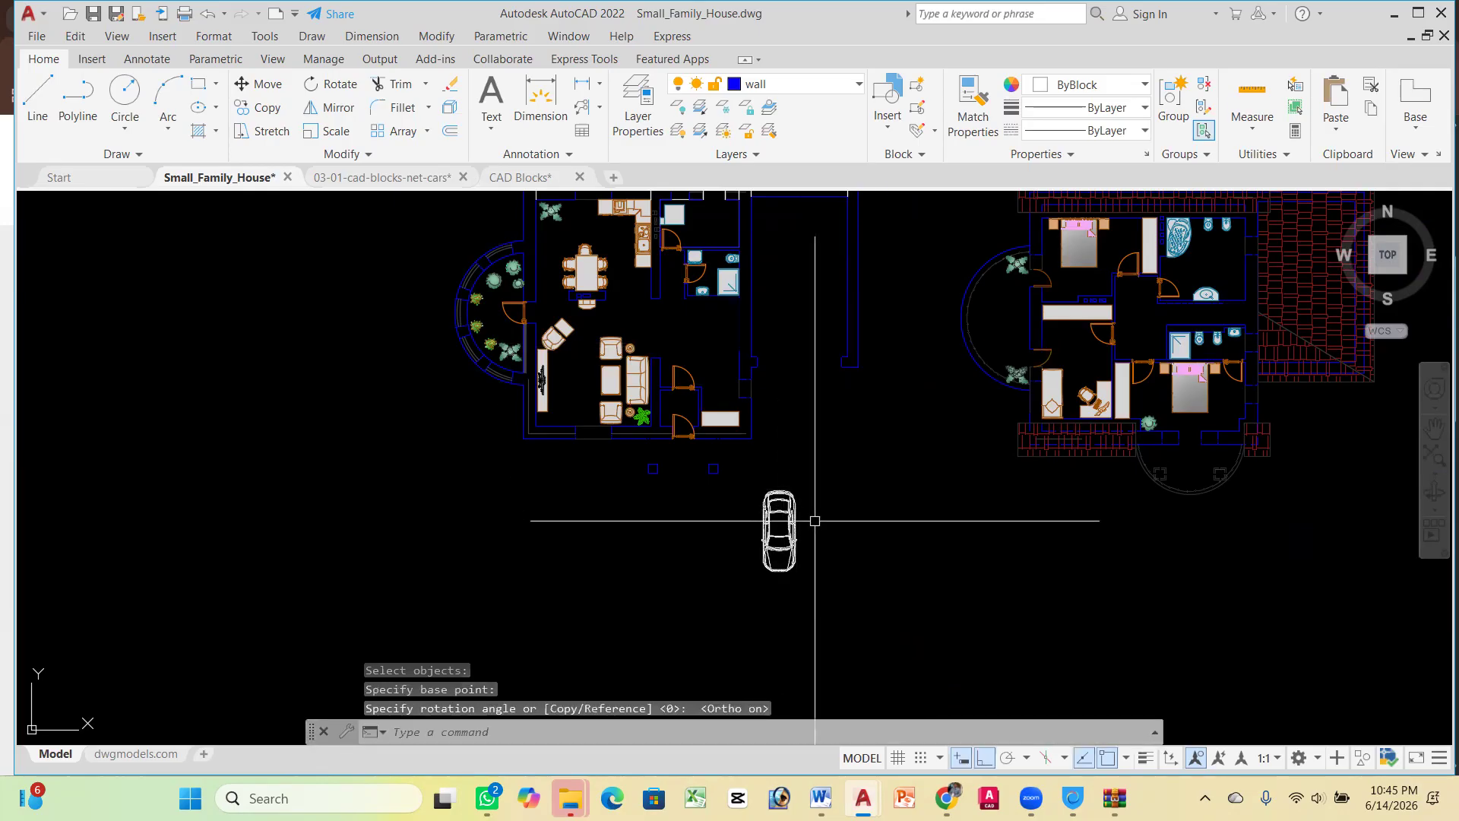
Move the rotated car into the garage
key(Return)
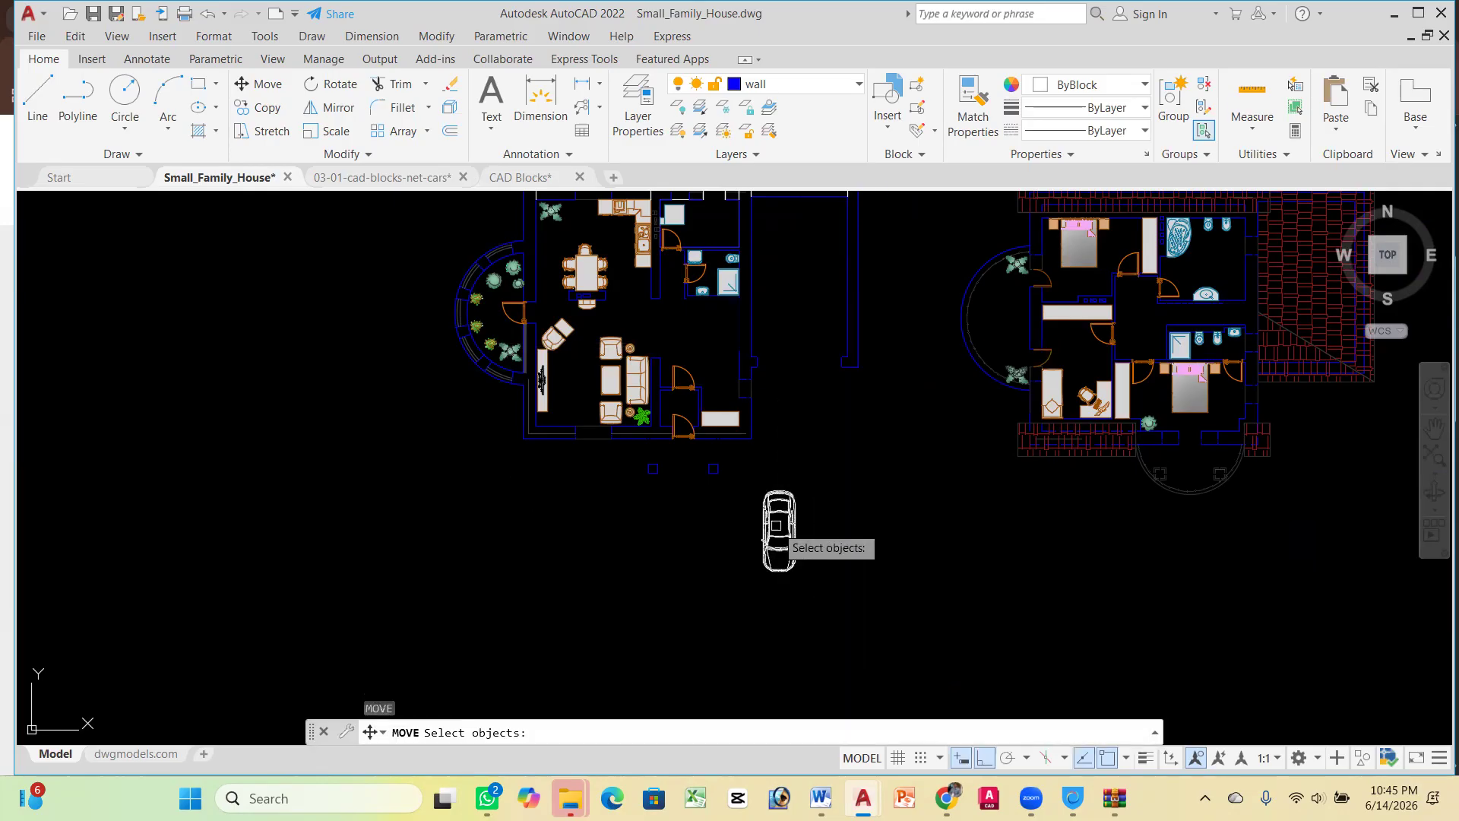
click(771, 526)
key(Return)
click(768, 527)
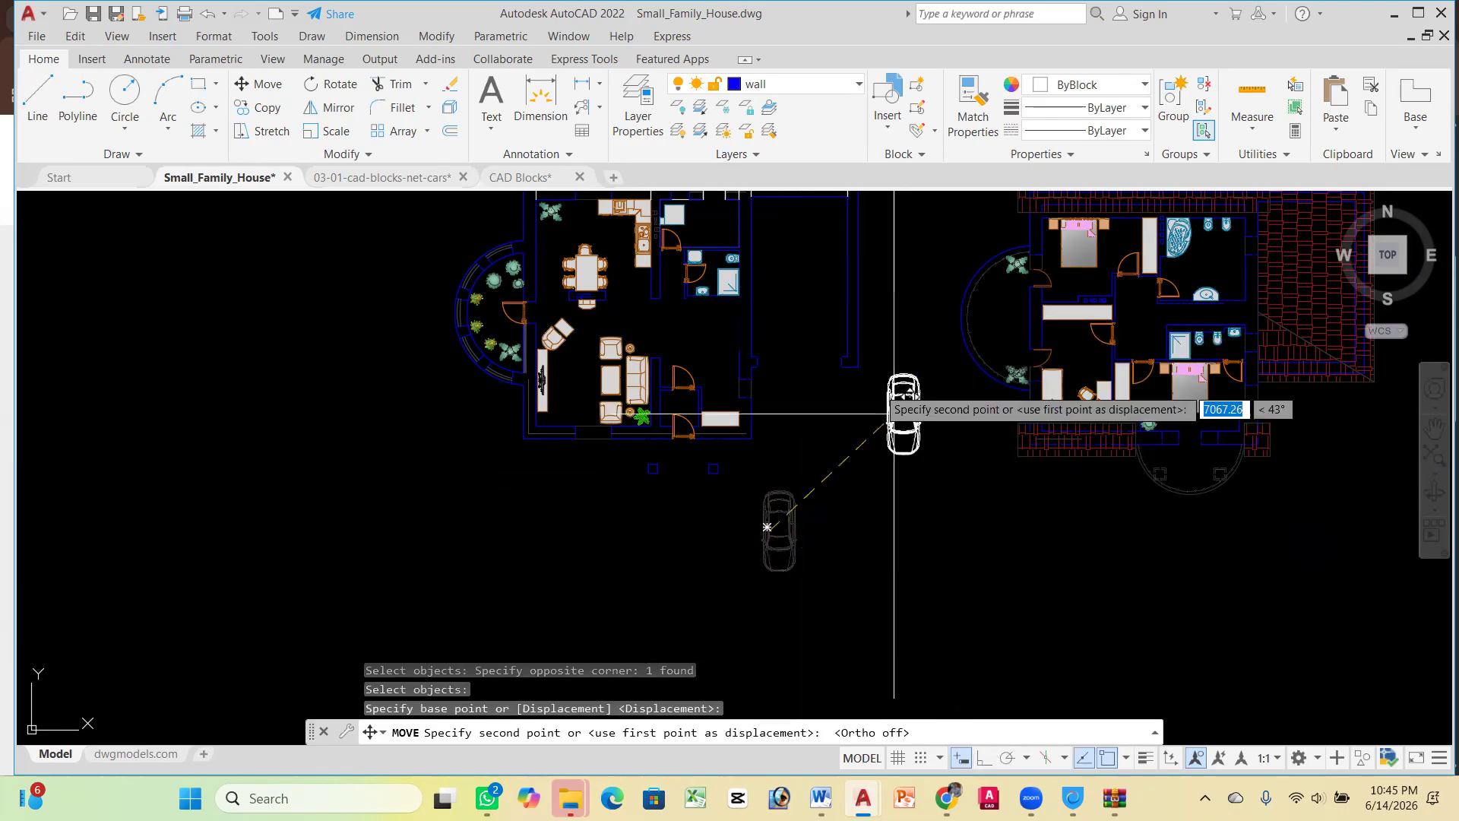
scroll(783, 374, down, 2)
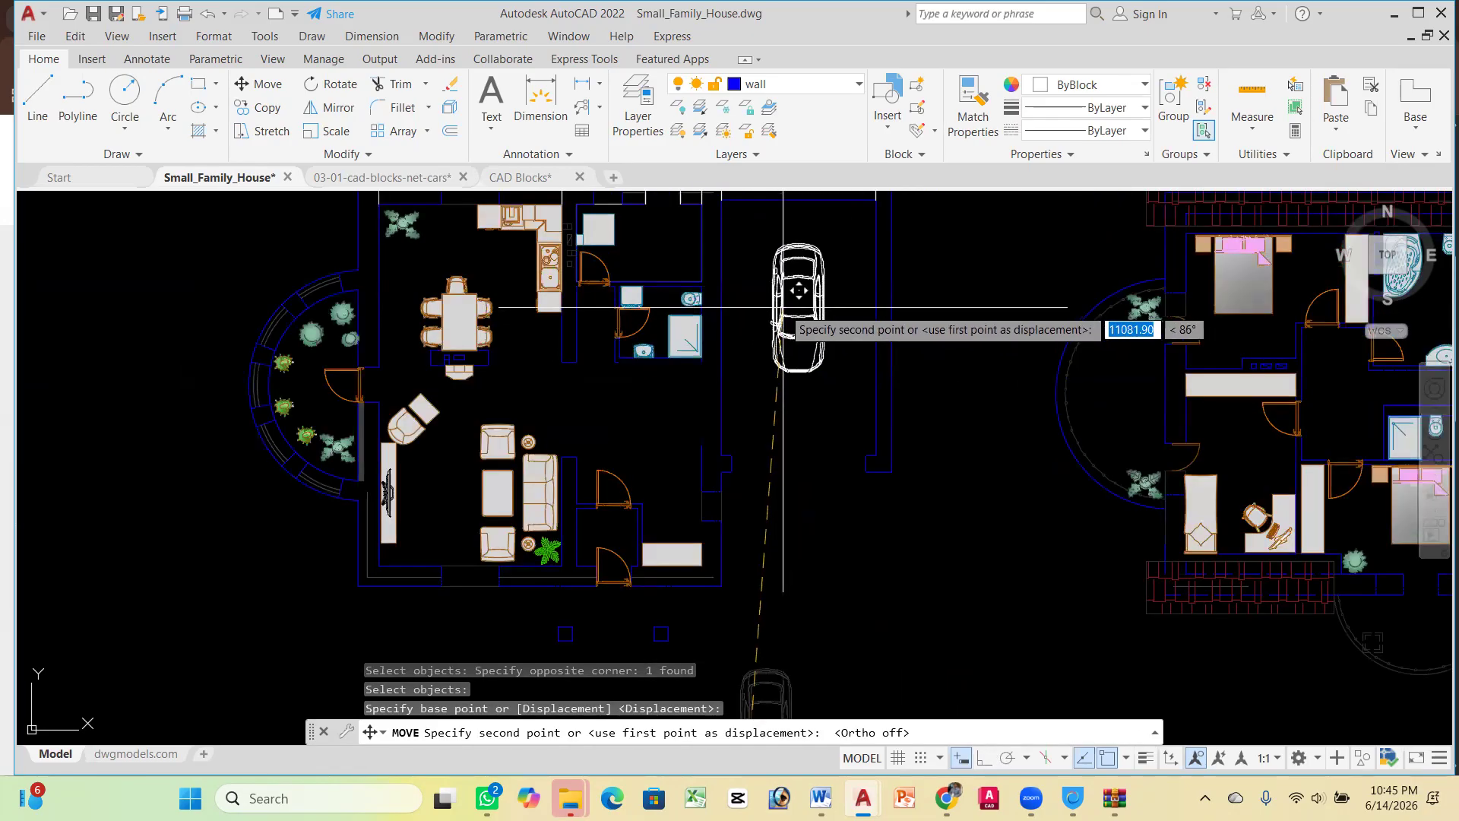
click(783, 297)
scroll(768, 430, down, 2)
scroll(824, 333, up, 6)
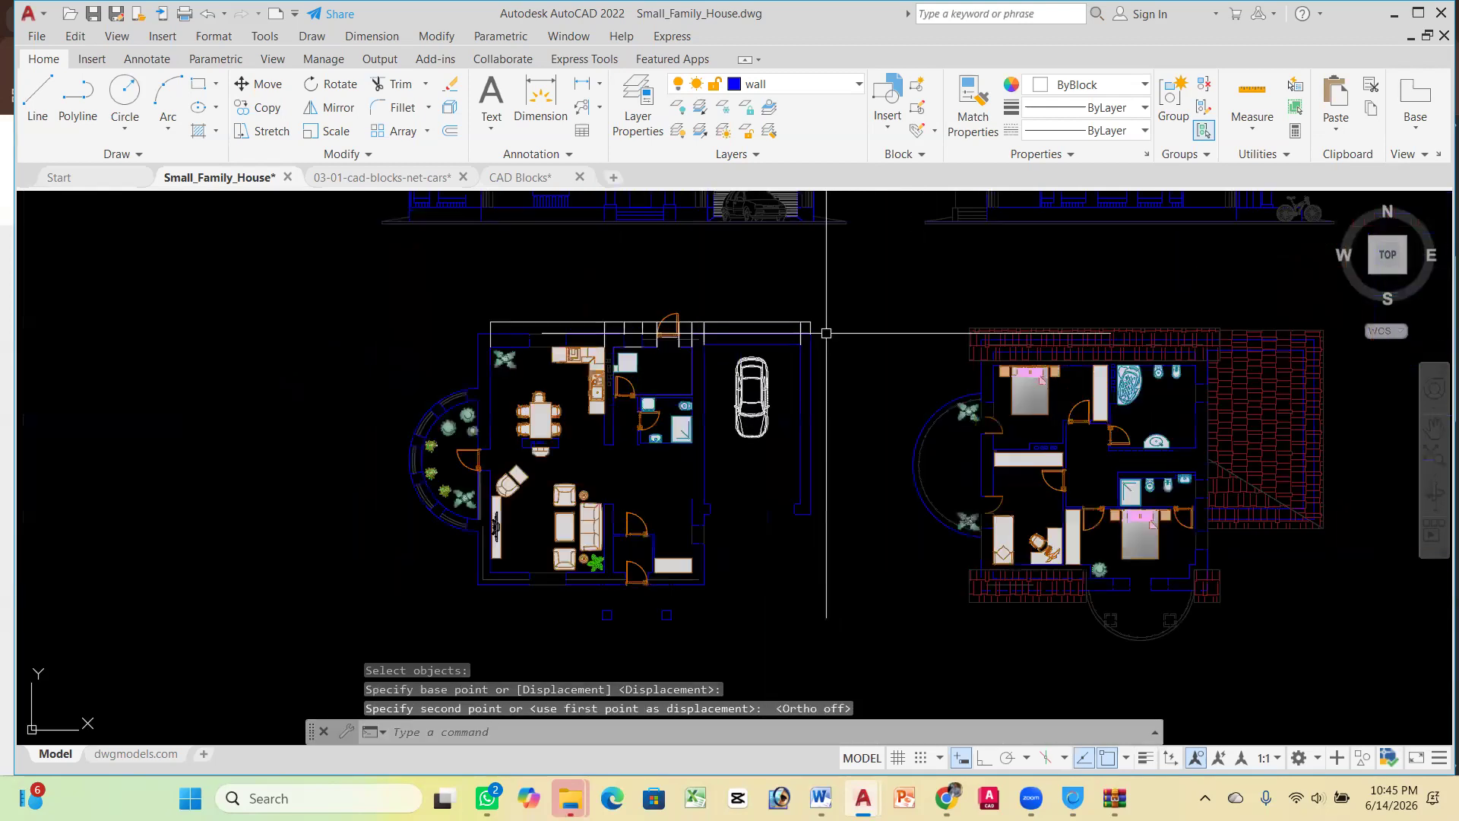
key(Escape)
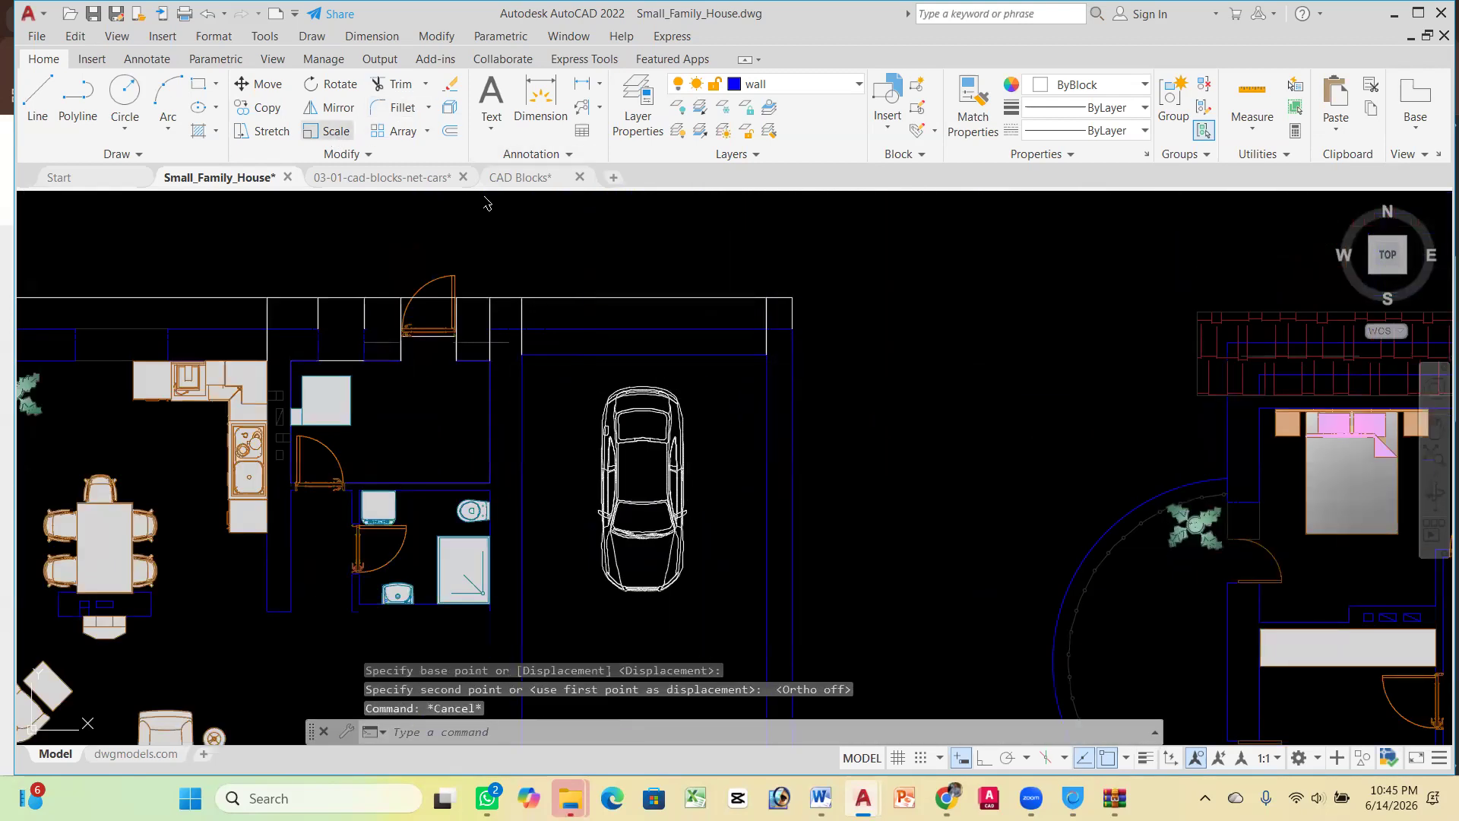
Scale the car by 1.14 from a point on it to fit the garage
click(643, 499)
key(Return)
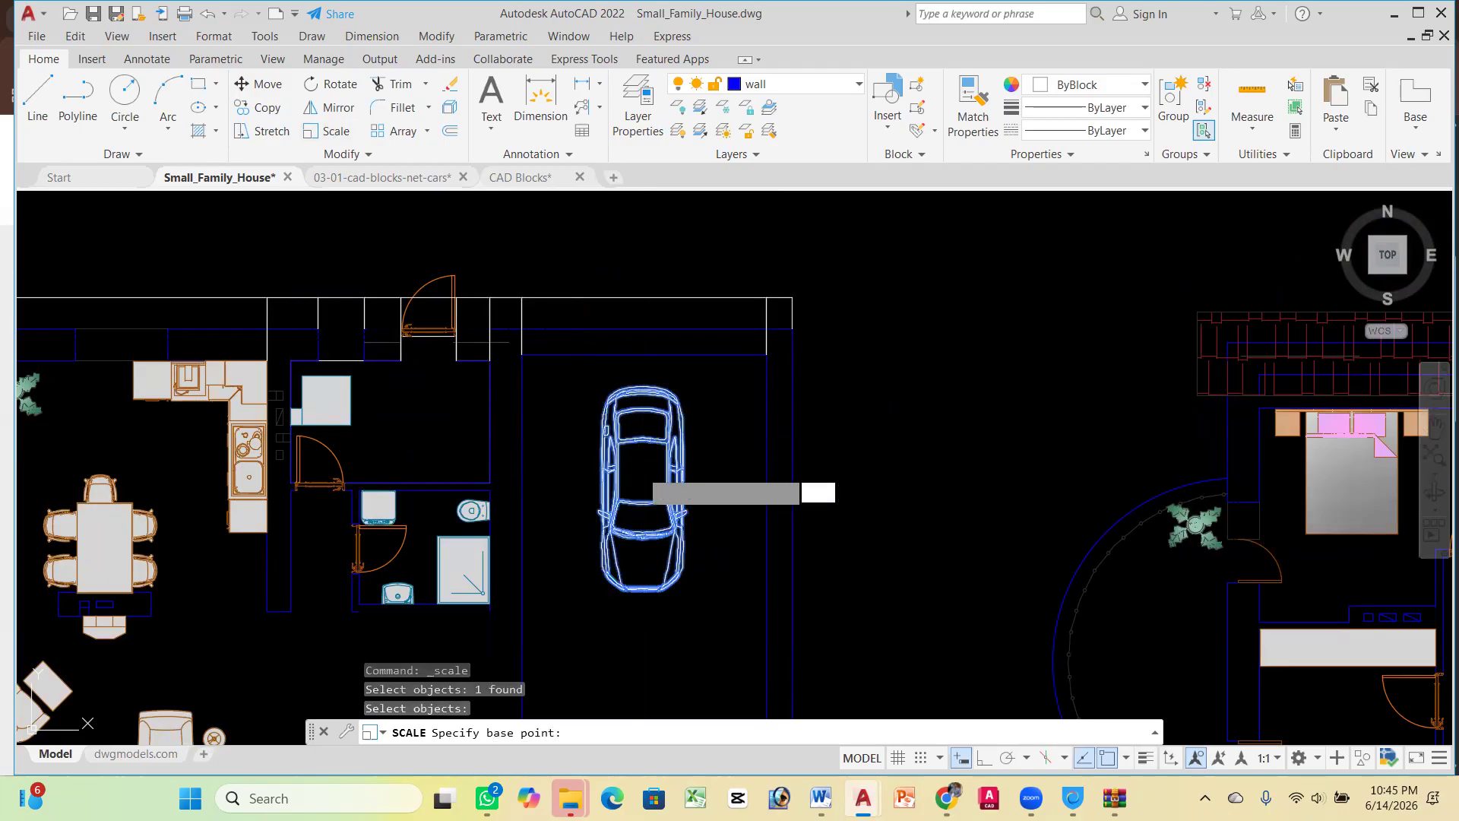
click(641, 469)
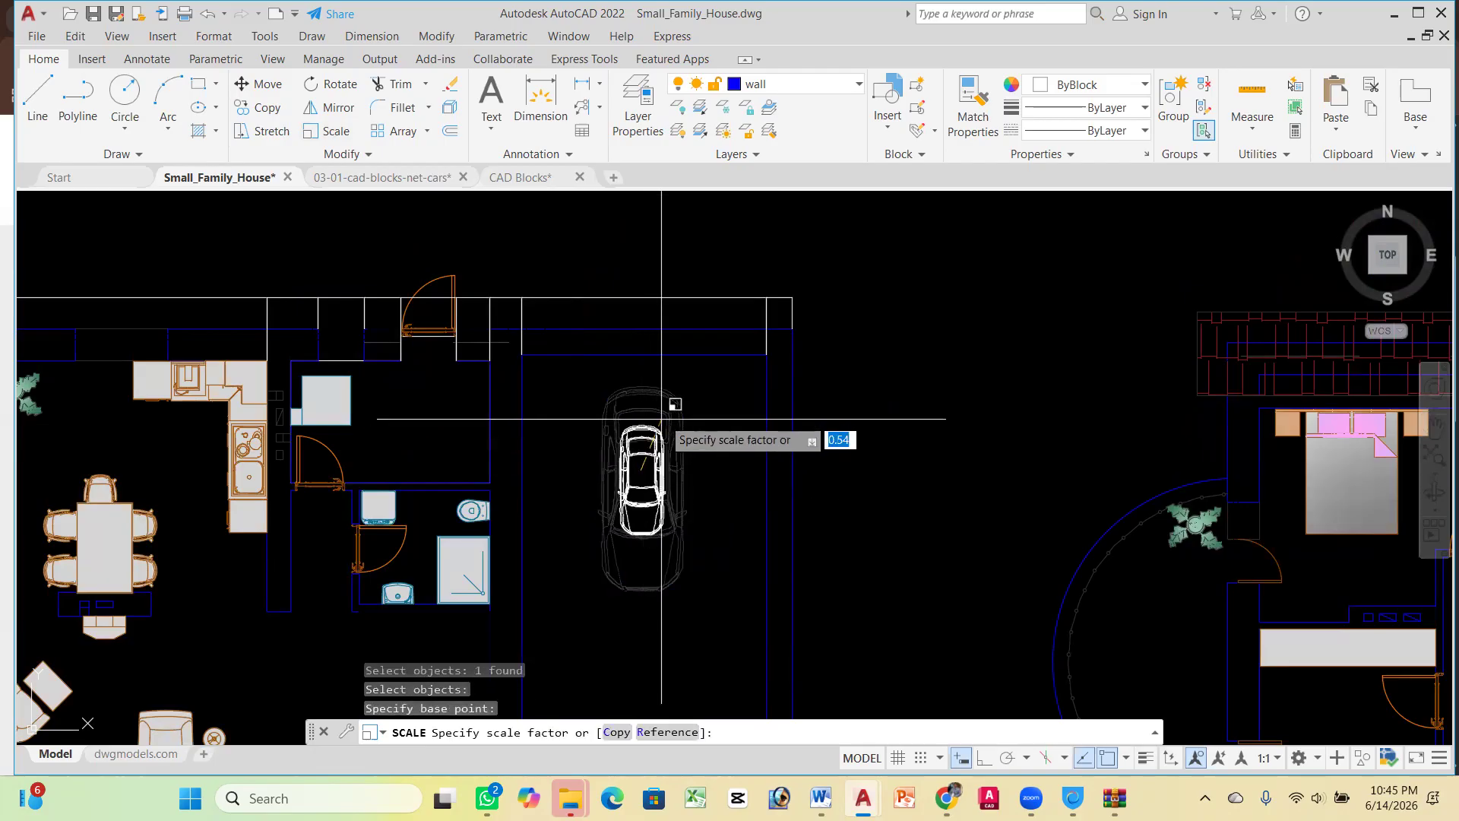
click(737, 382)
scroll(676, 329, down, 5)
scroll(676, 329, up, 3)
scroll(677, 330, down, 4)
scroll(677, 329, up, 6)
scroll(659, 384, down, 5)
scroll(642, 385, up, 5)
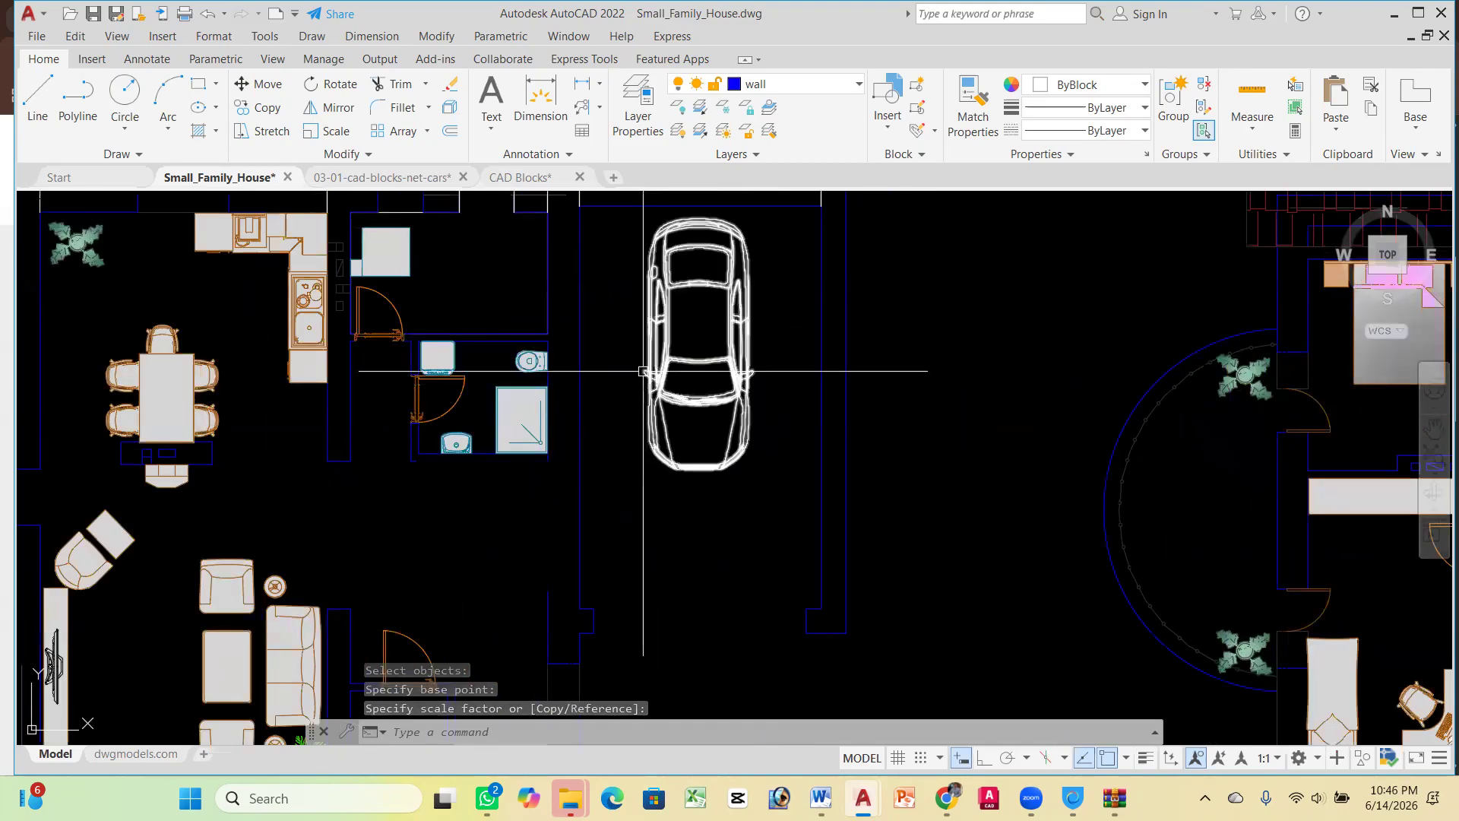
scroll(702, 345, down, 3)
scroll(702, 327, up, 6)
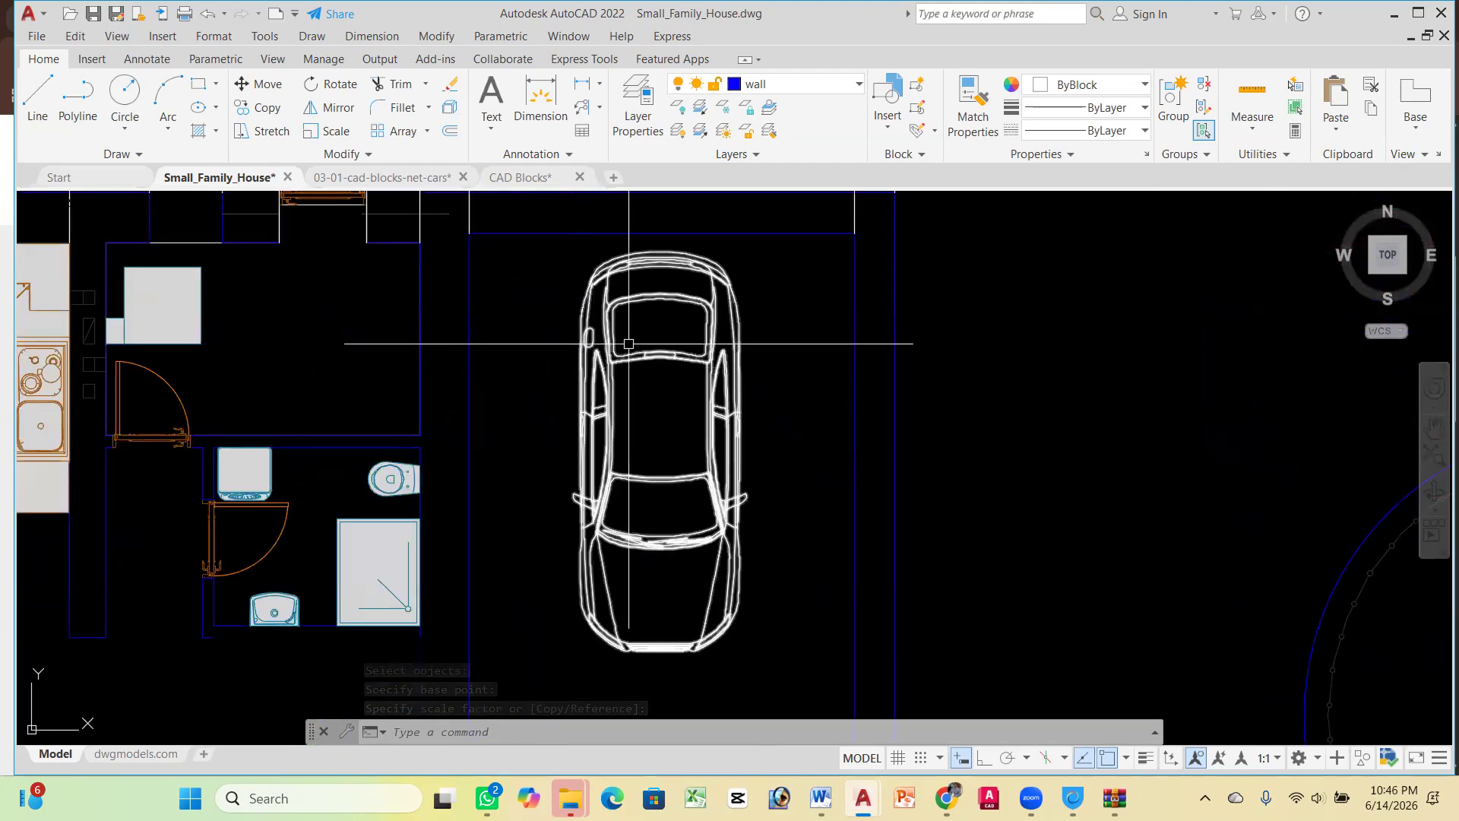
scroll(616, 323, down, 2)
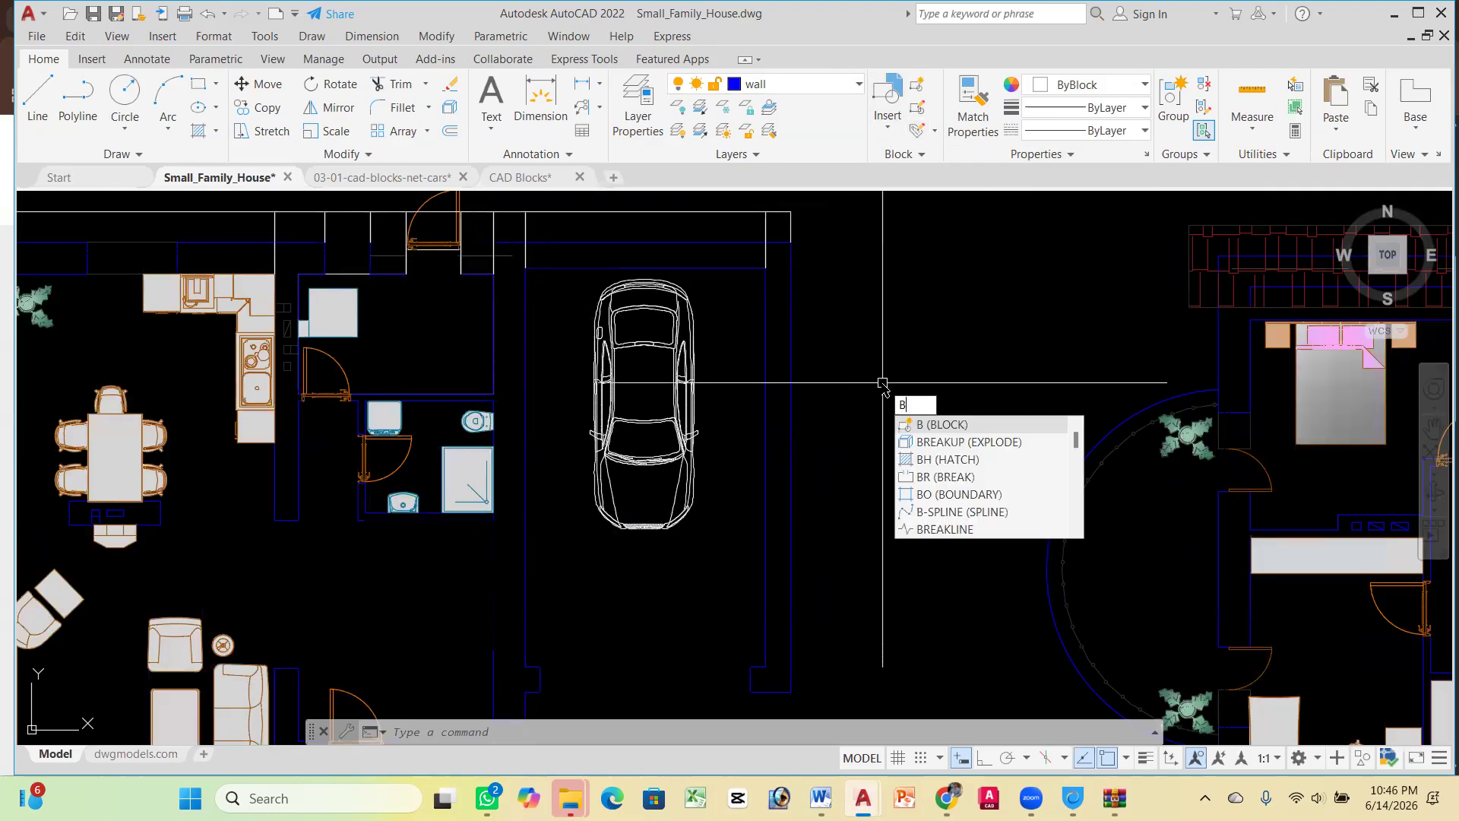
Define block 'Car' from the window-selected garage car, base point picked on the car
key(Return)
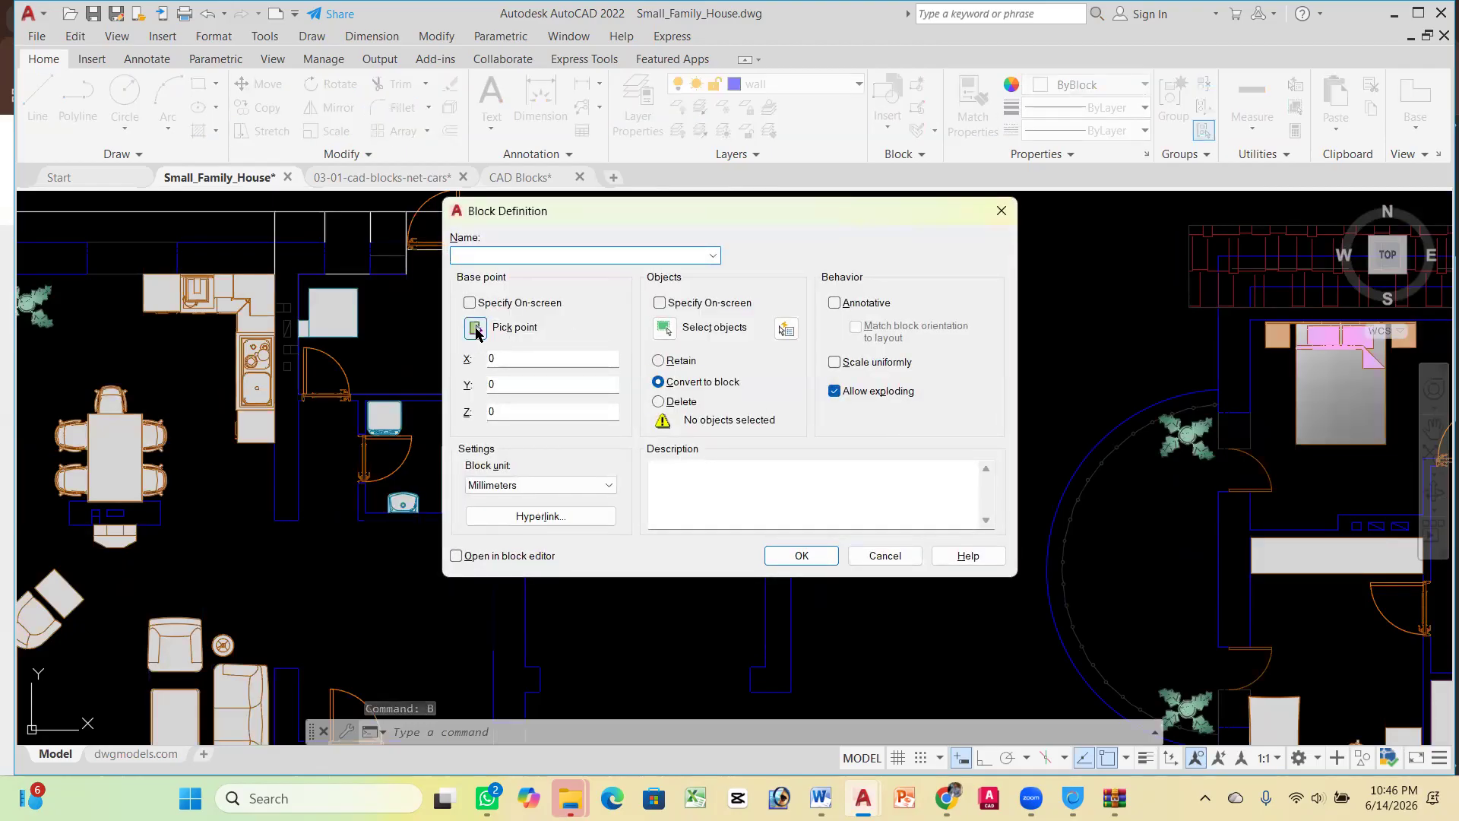
click(475, 329)
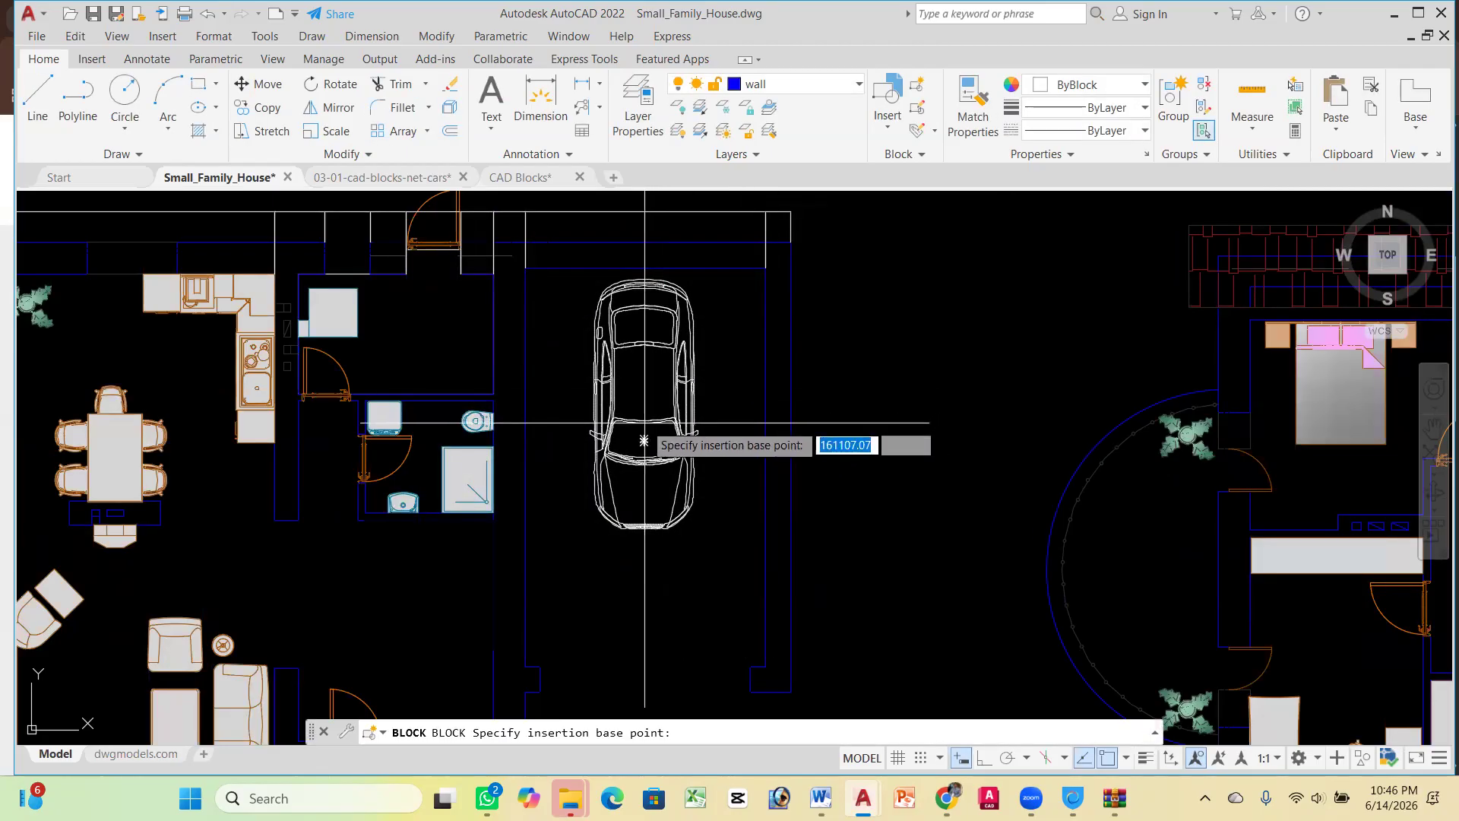
click(644, 441)
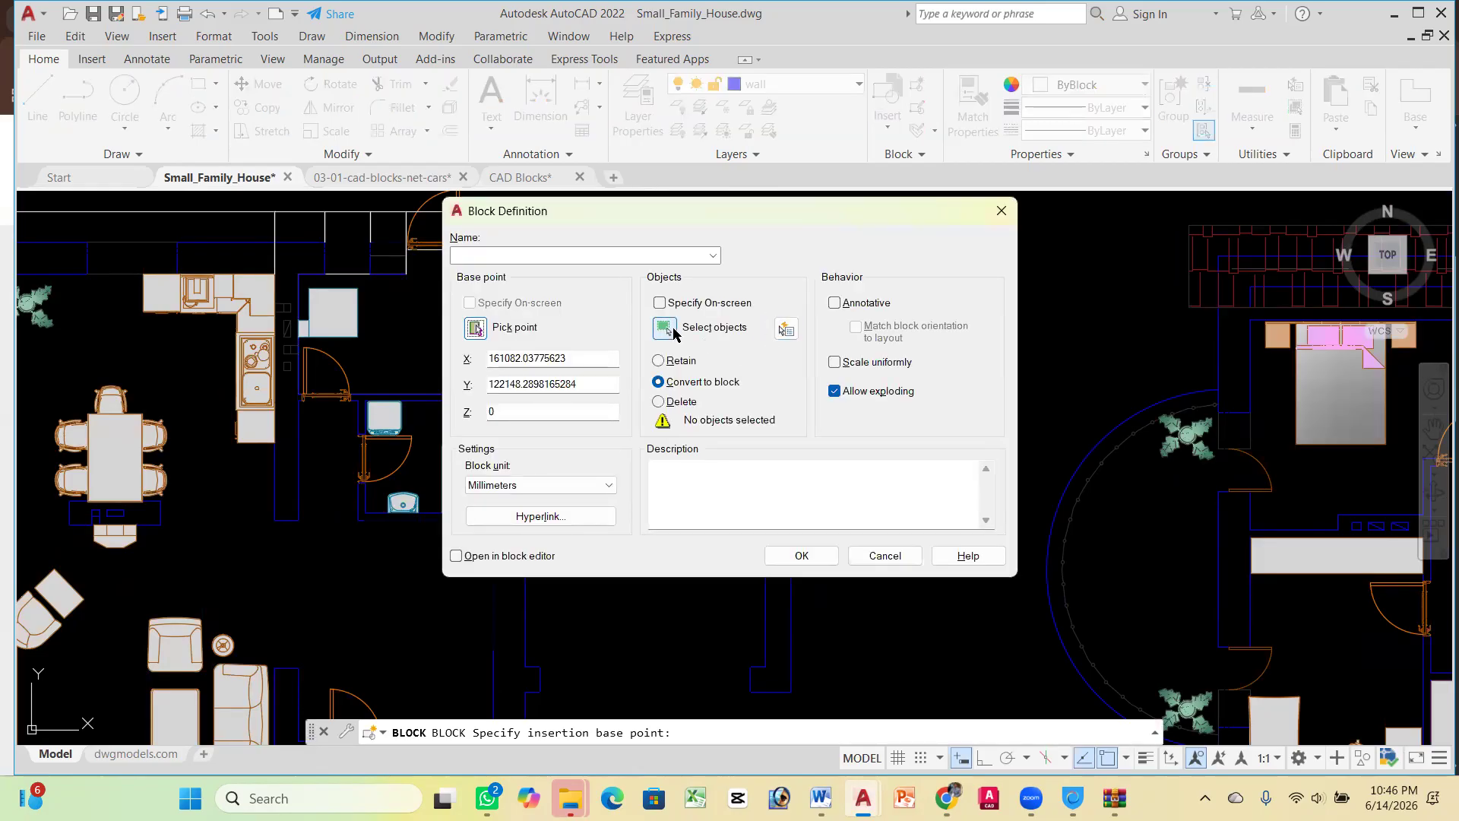
click(674, 333)
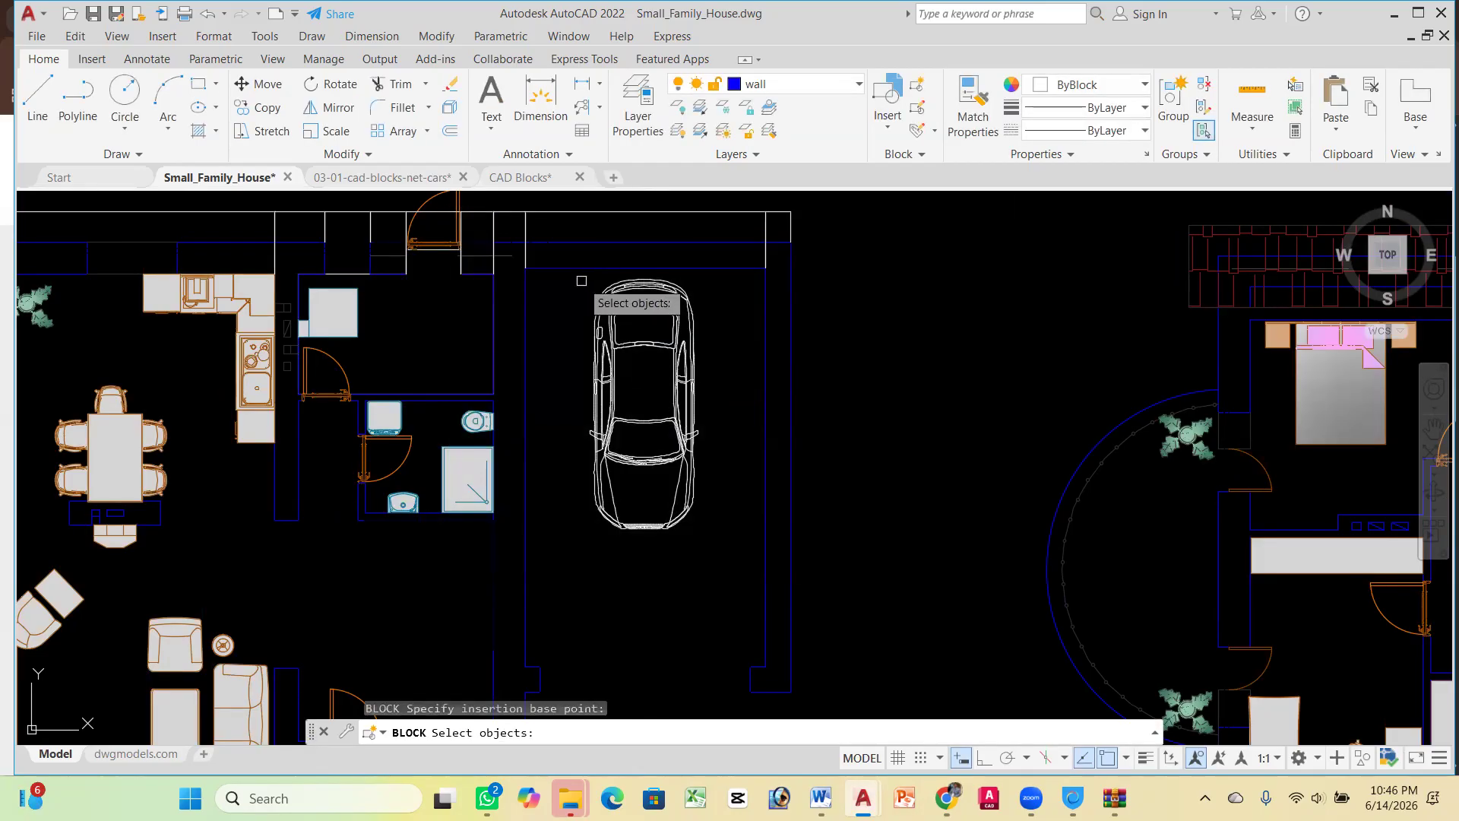
scroll(582, 278, up, 2)
click(544, 273)
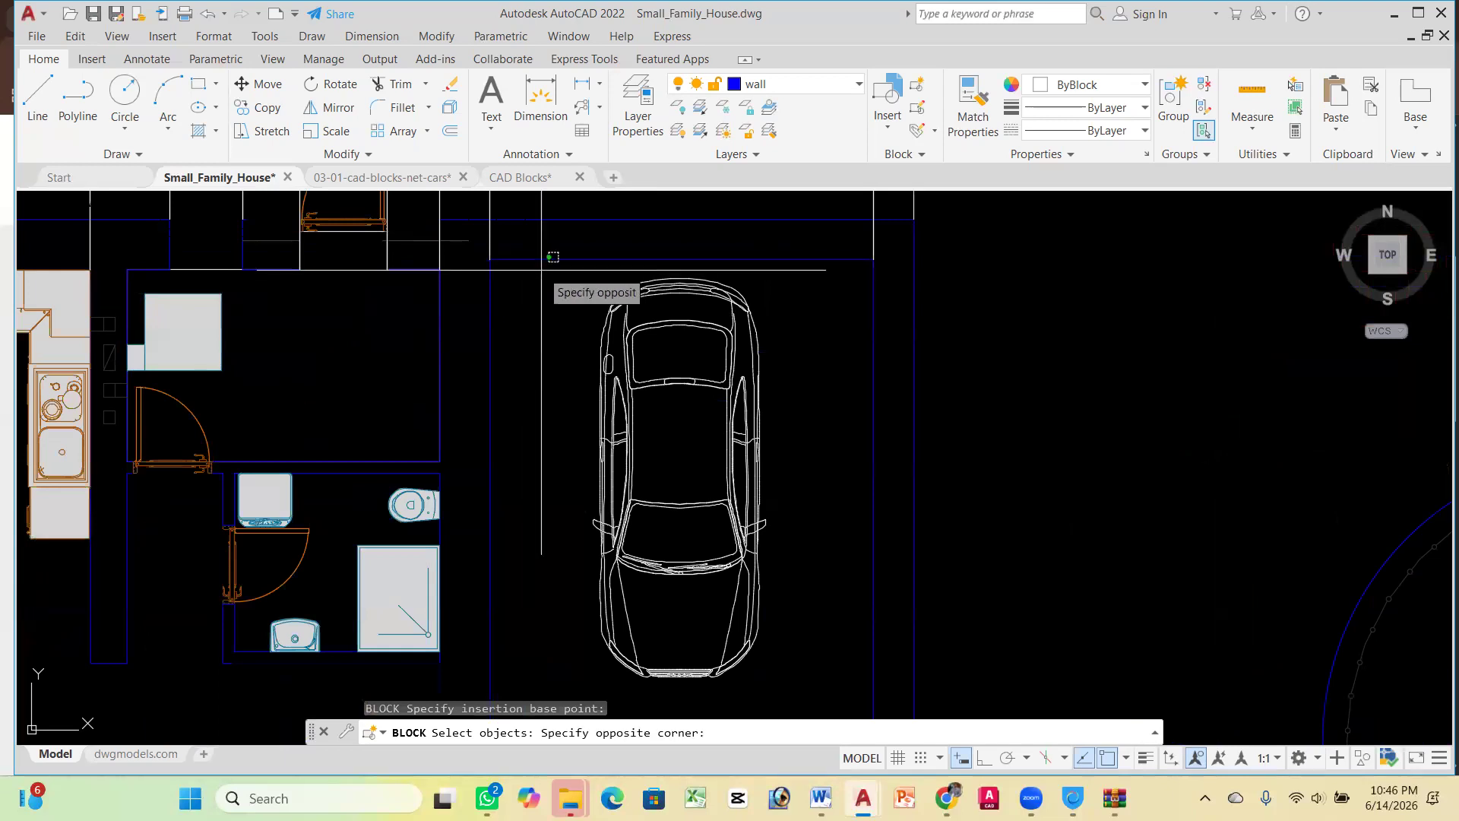
scroll(820, 581, down, 3)
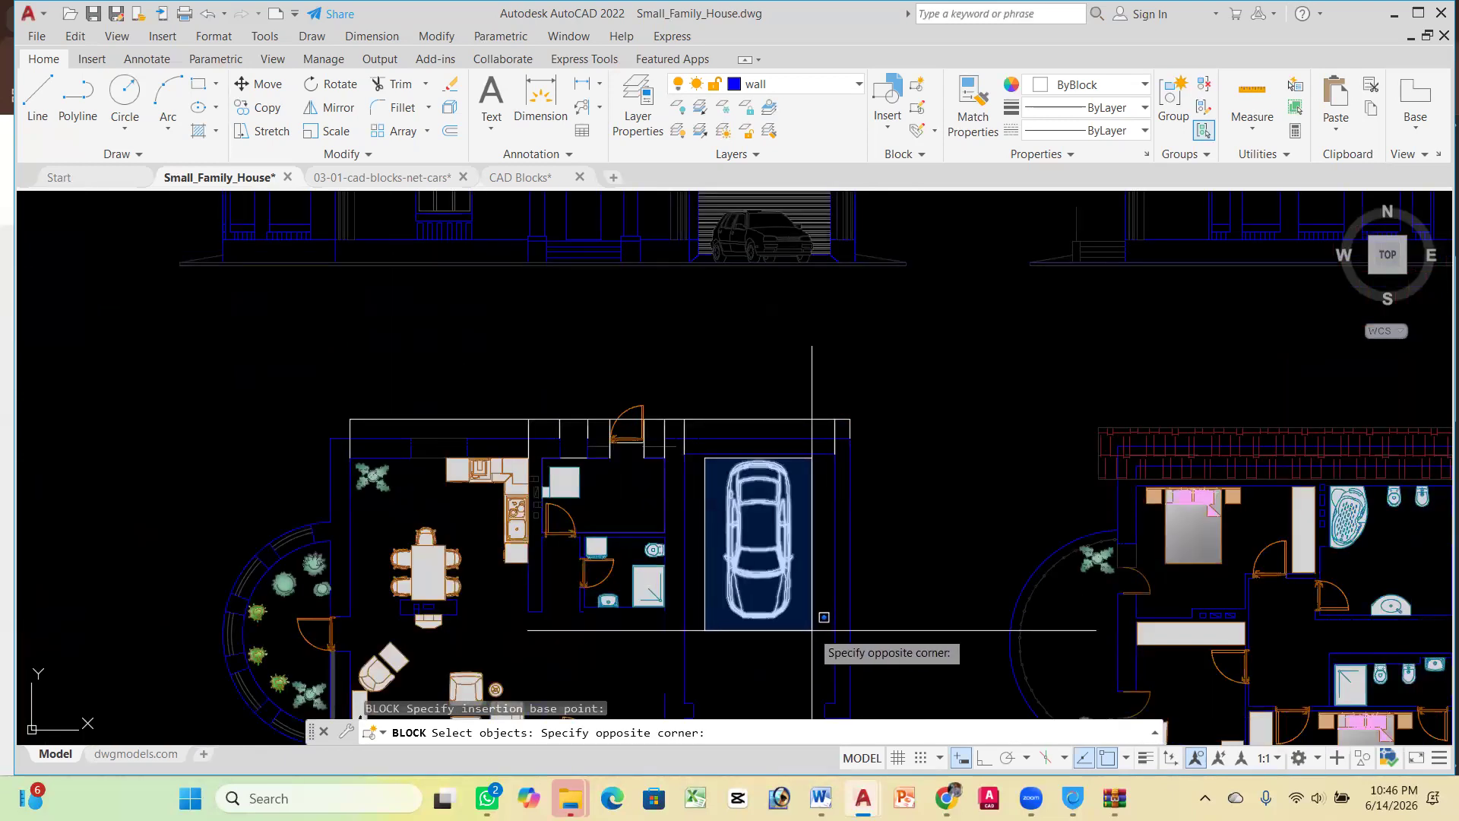
click(823, 578)
key(Return)
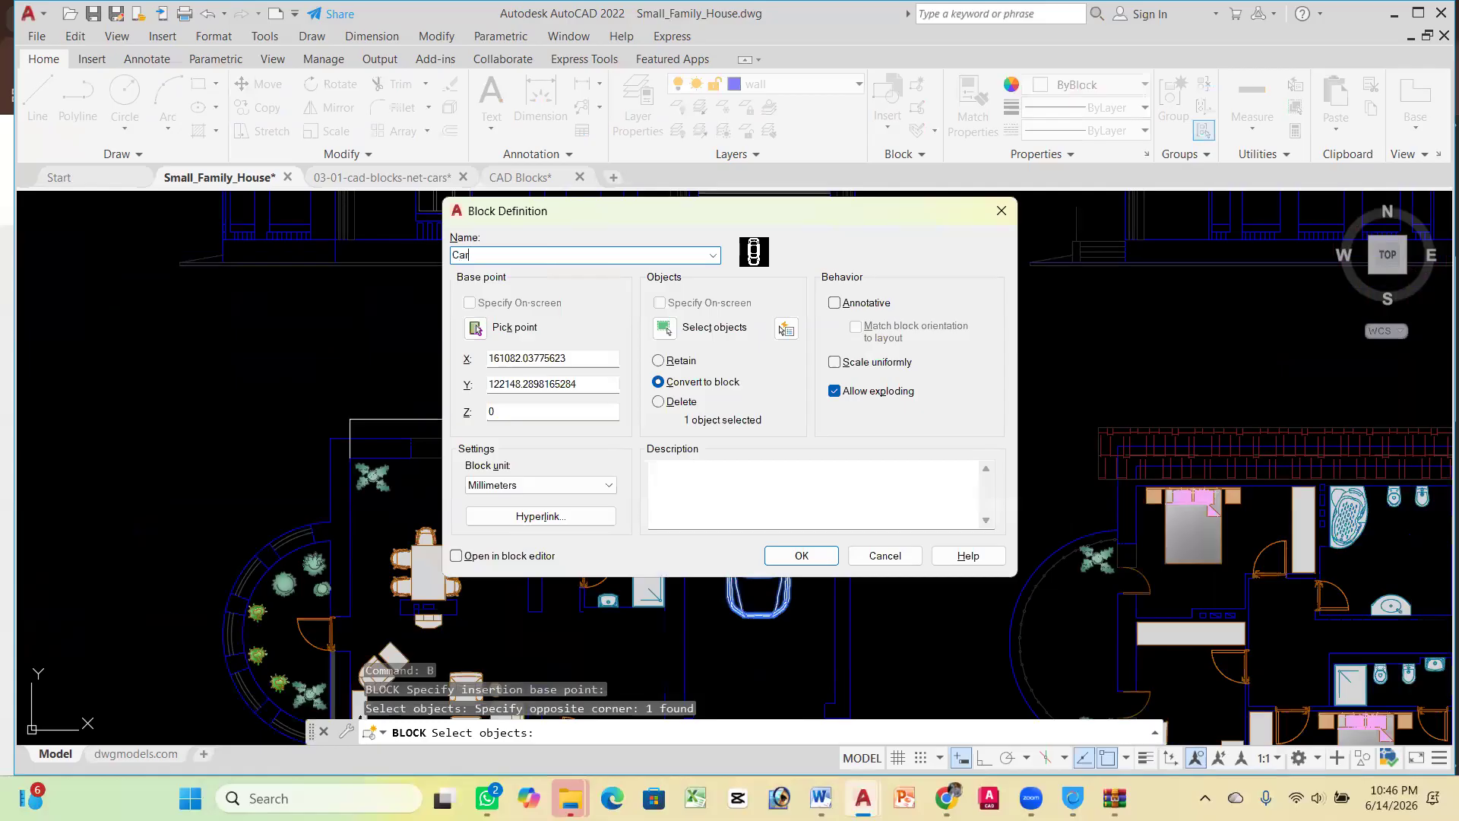
click(798, 556)
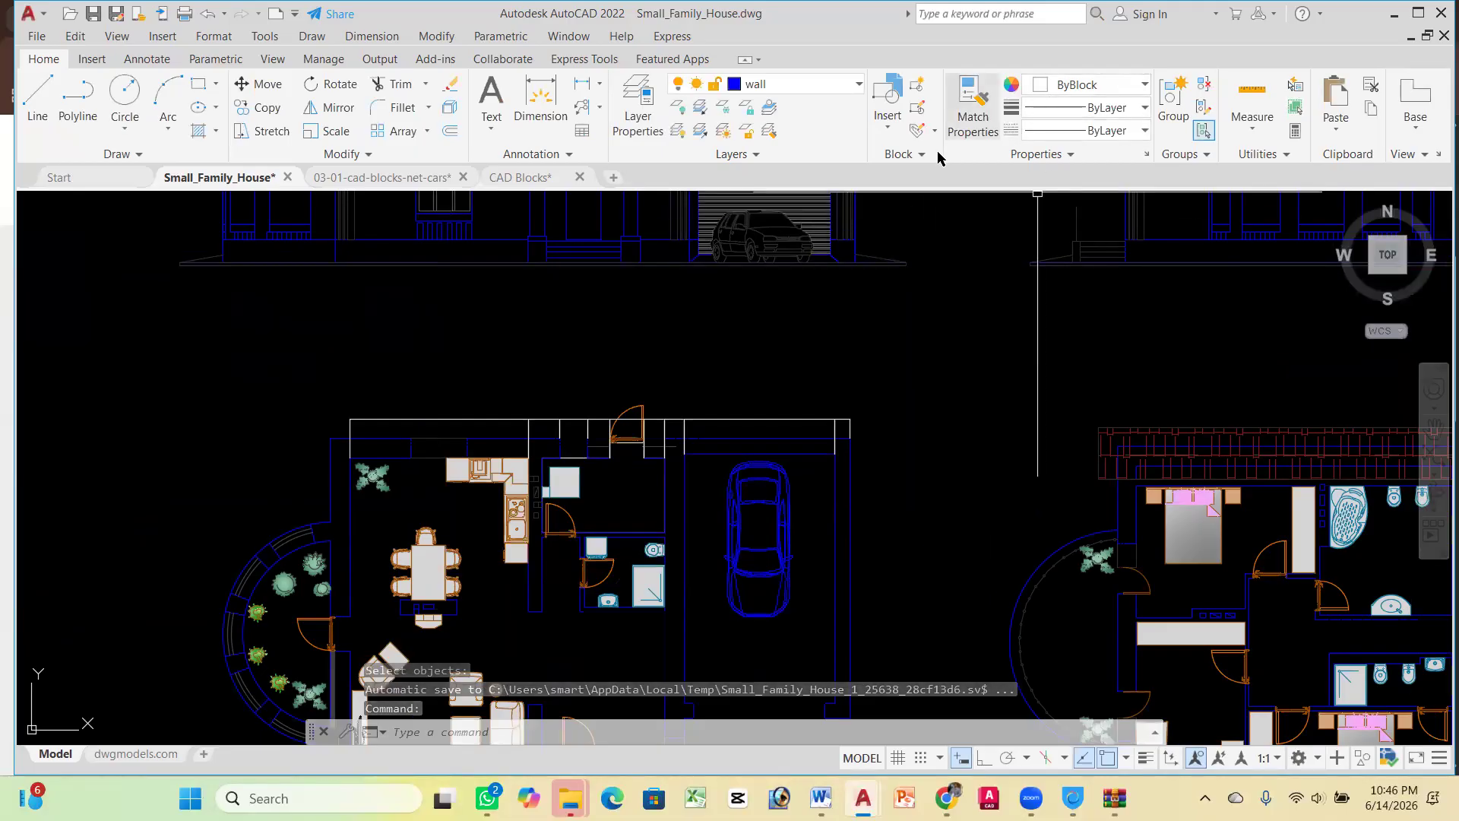
Choose the Car block from the block insert gallery, retrying after a cancelled first attempt
click(889, 134)
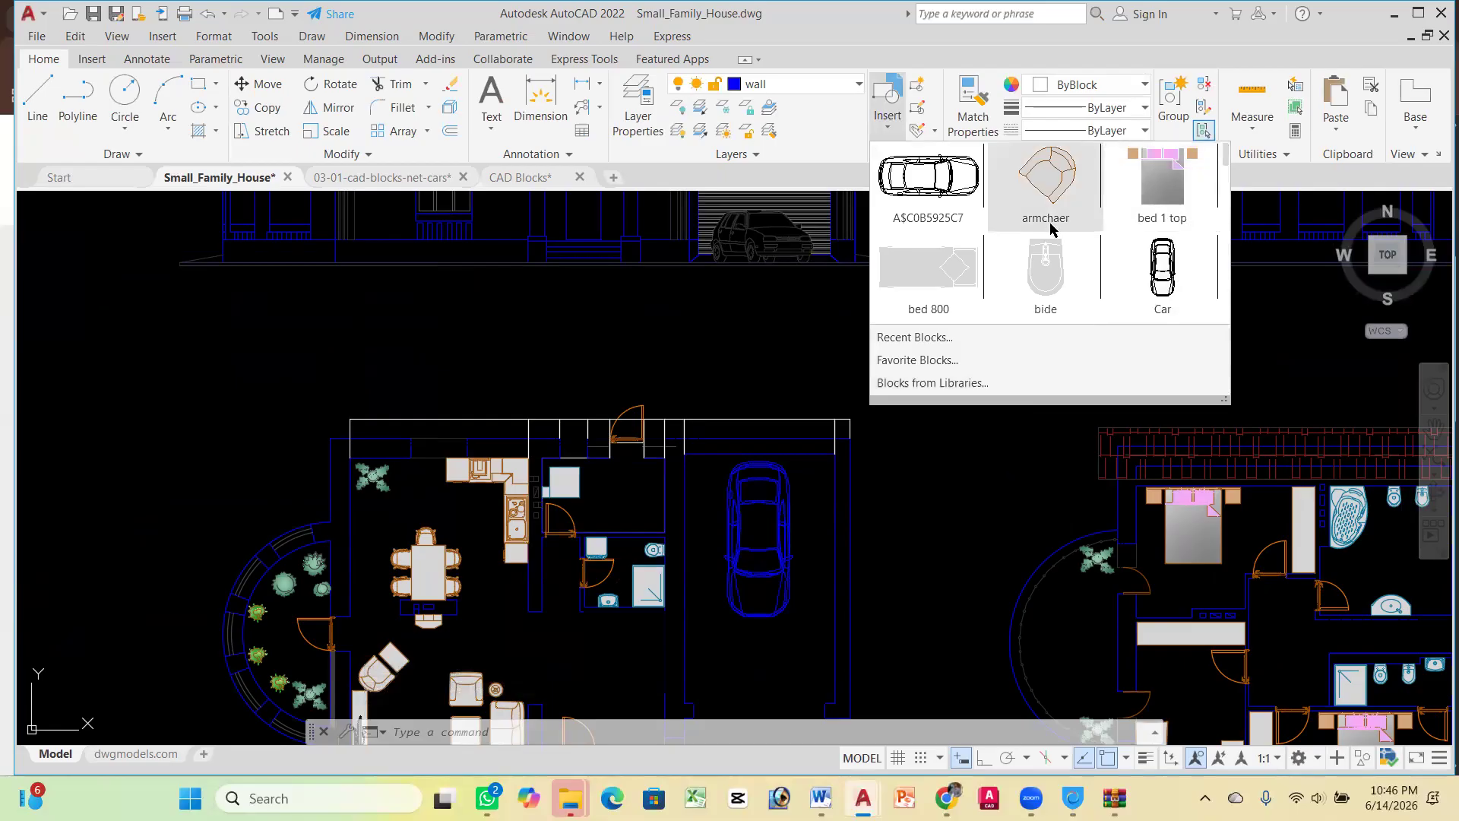
click(1182, 290)
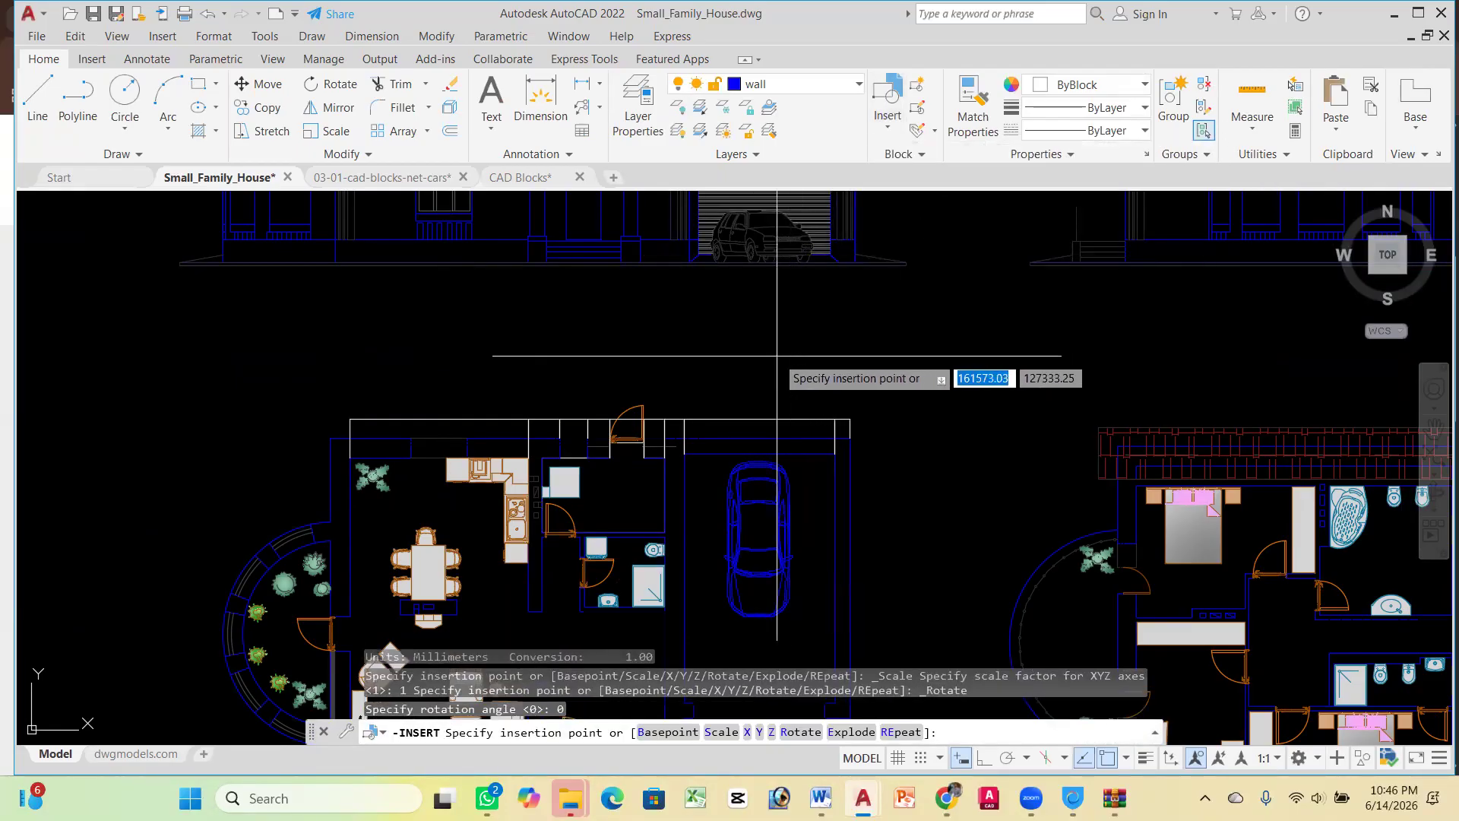
key(Escape)
key(Escape)
click(890, 131)
scroll(1140, 309, up, 1)
scroll(1091, 286, down, 2)
click(1163, 173)
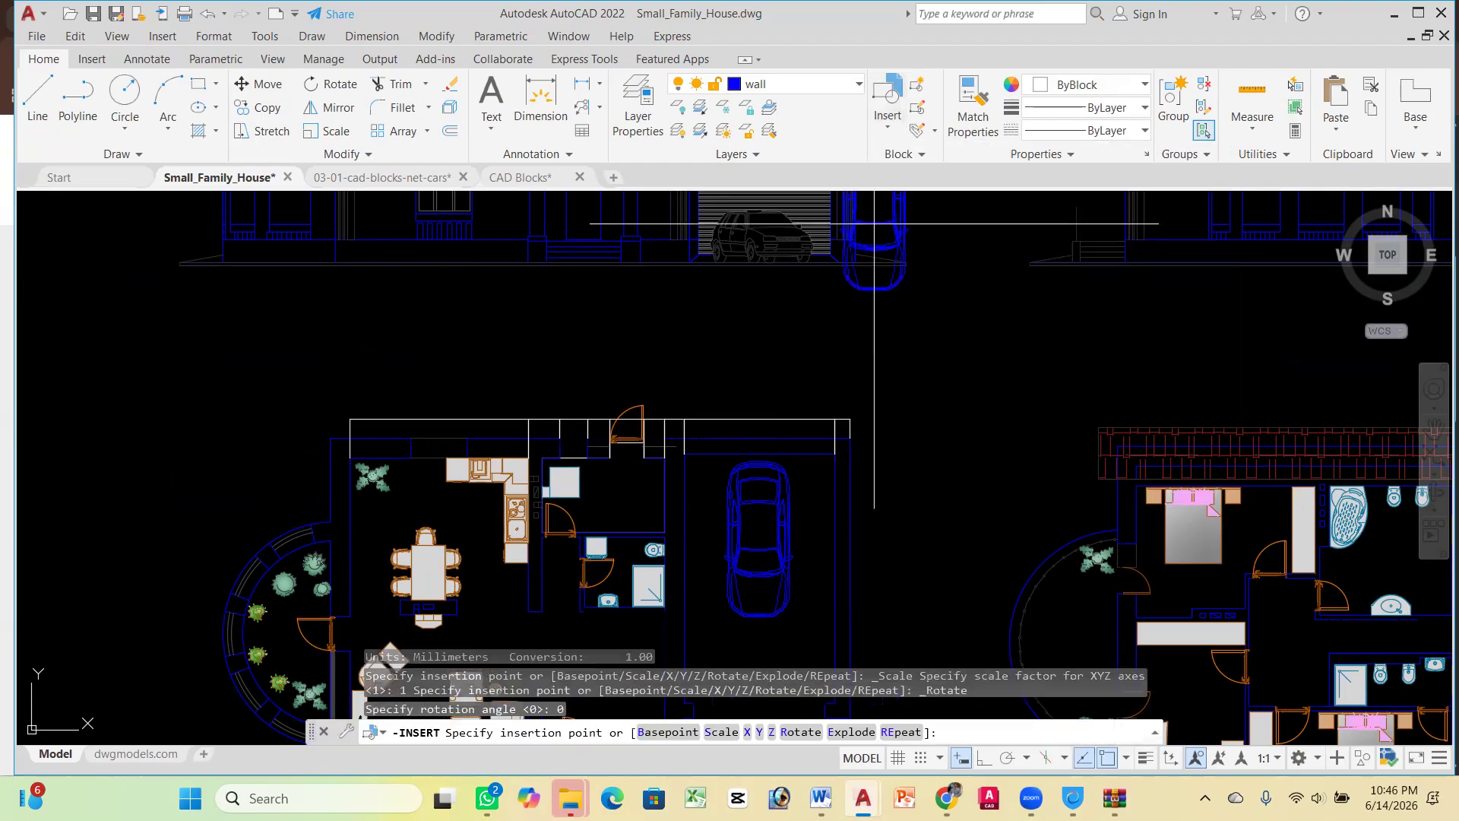
scroll(912, 432, down, 5)
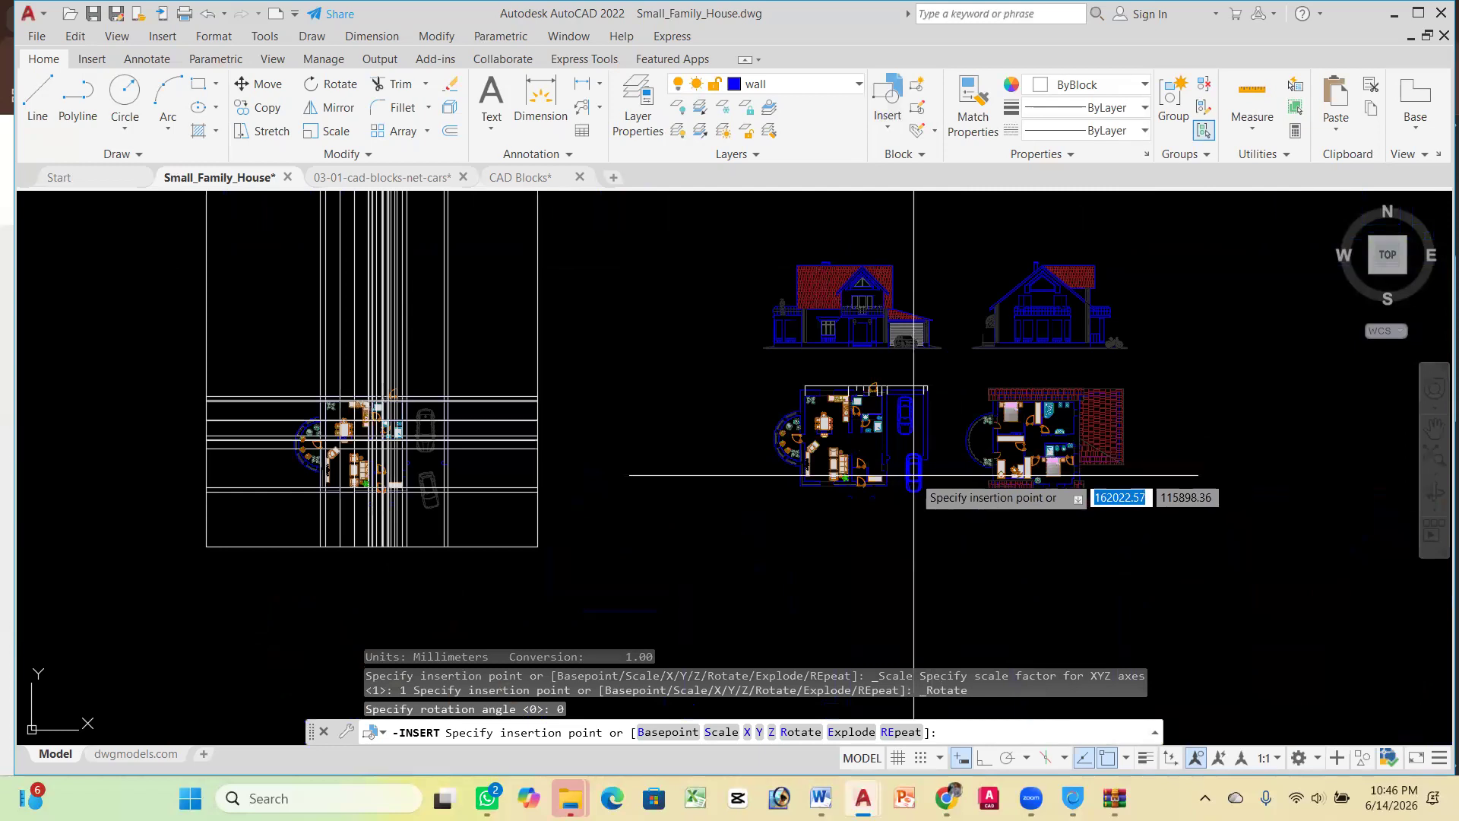
scroll(905, 483, up, 5)
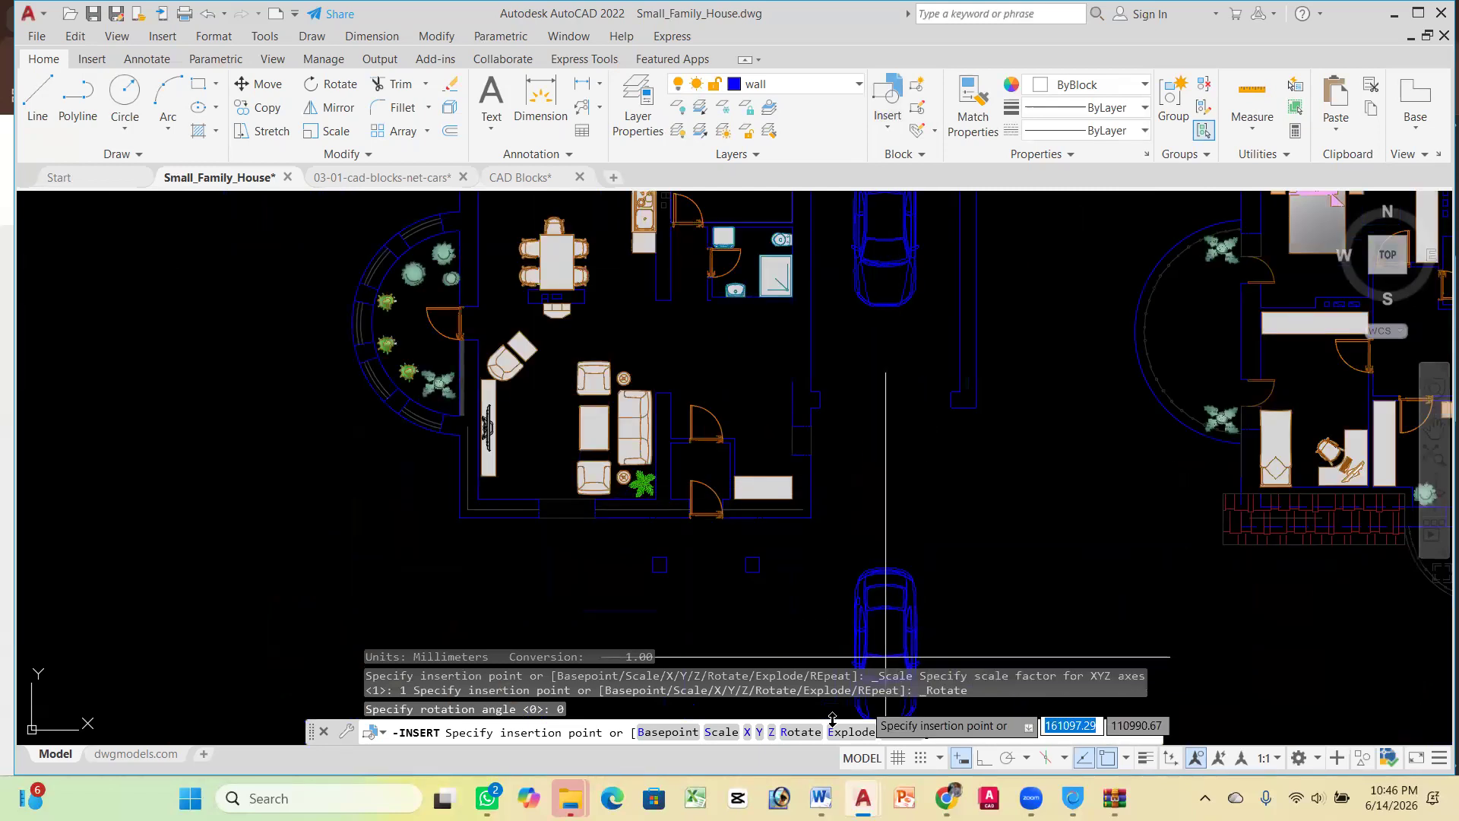
Place the Car rotated 30° outside the garage, then switch to the cad-blocks.net page
click(801, 732)
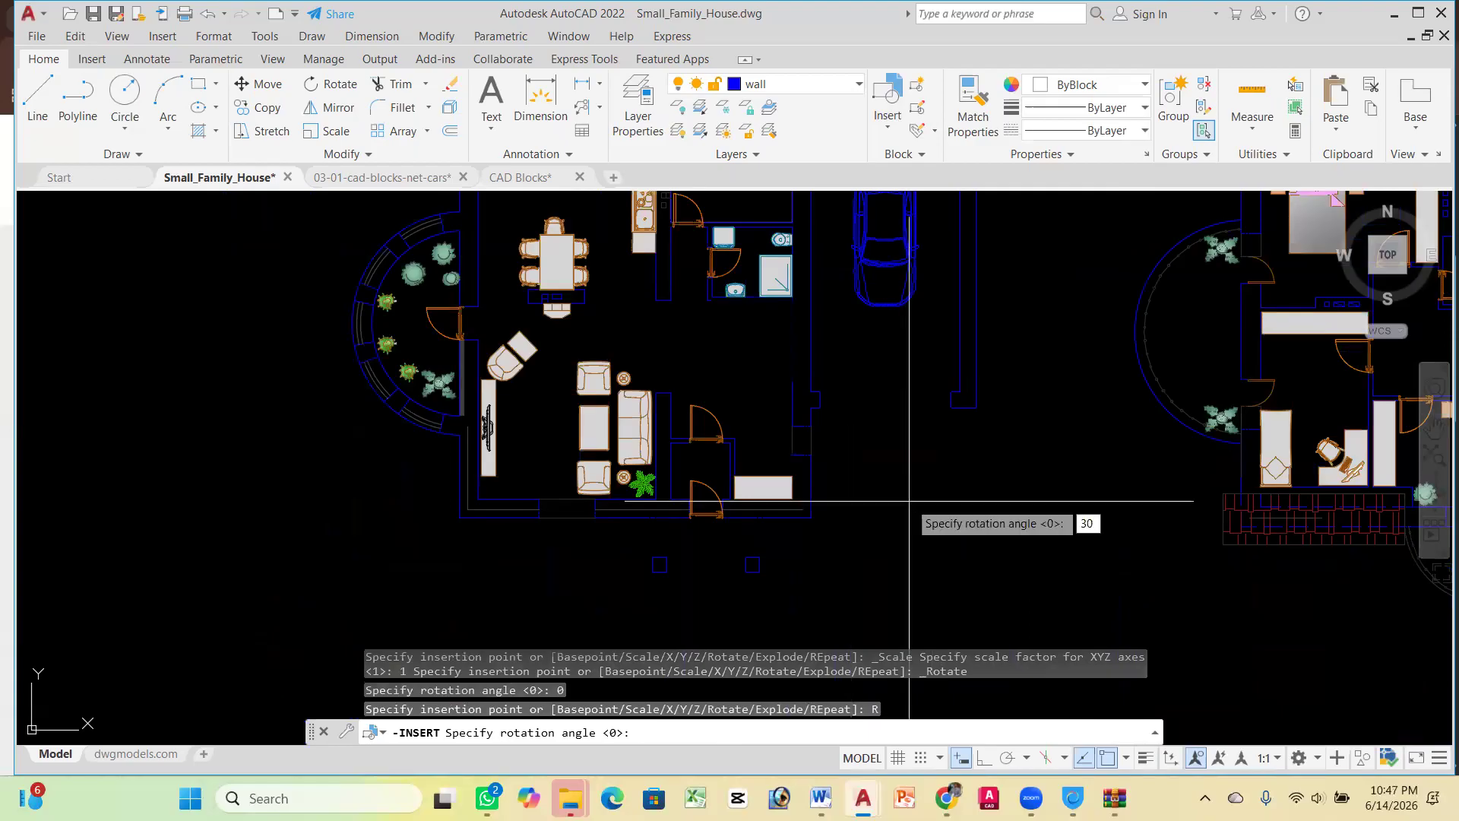
key(Return)
click(932, 433)
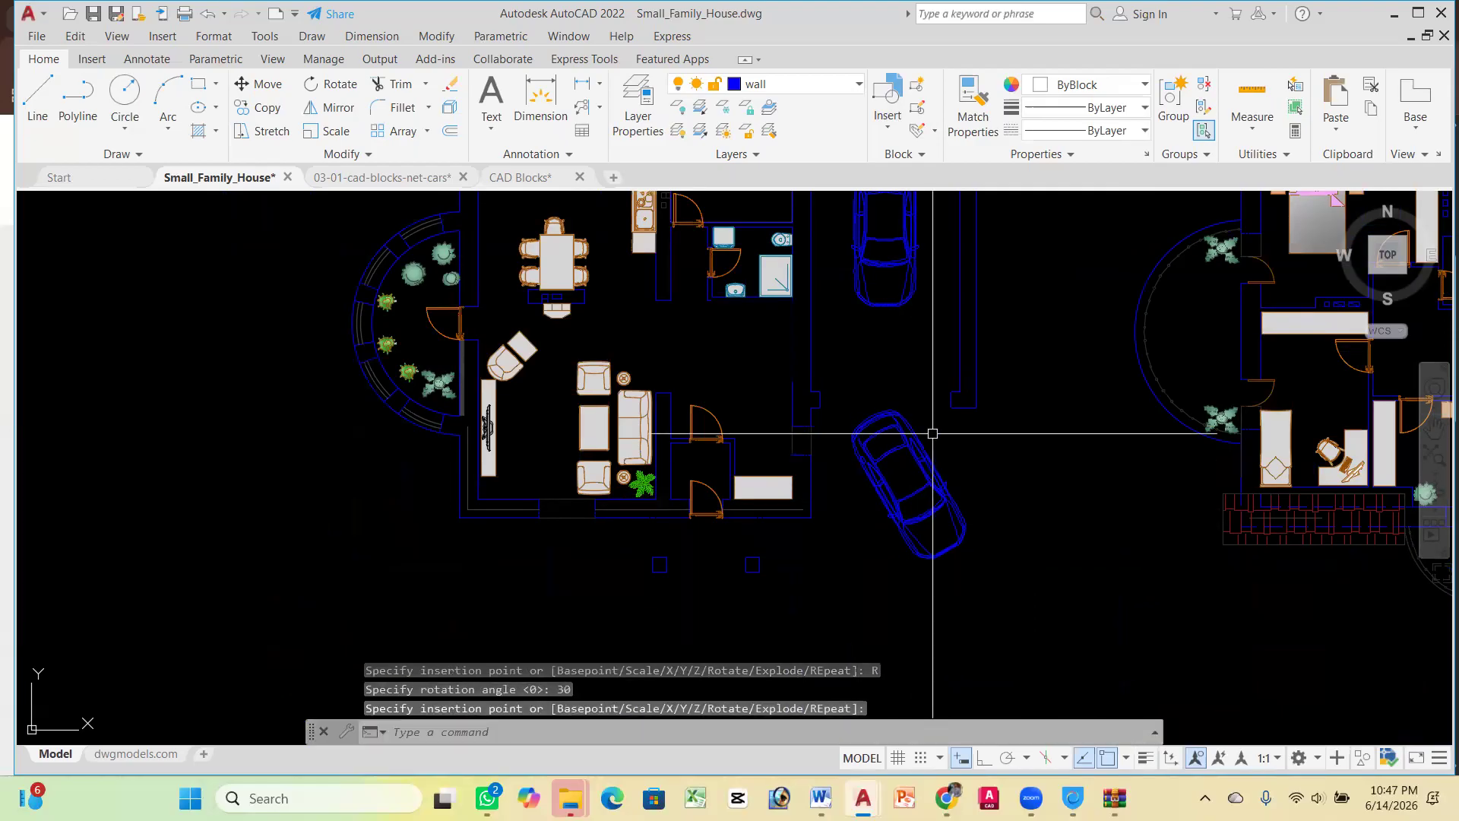
scroll(742, 329, down, 2)
scroll(852, 505, up, 1)
scroll(549, 540, down, 2)
scroll(619, 463, up, 1)
scroll(586, 505, up, 6)
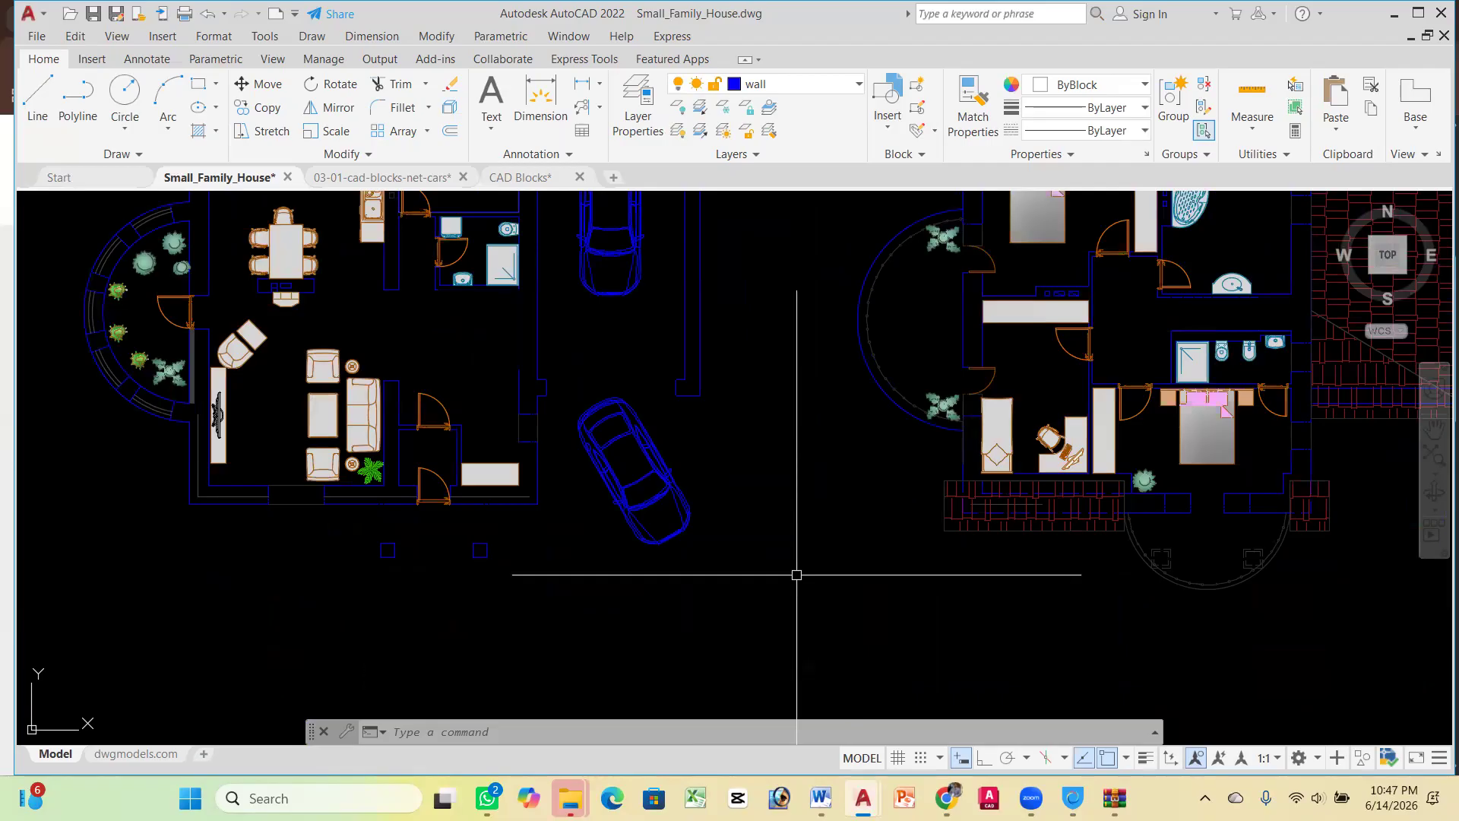
mouse_move(946, 798)
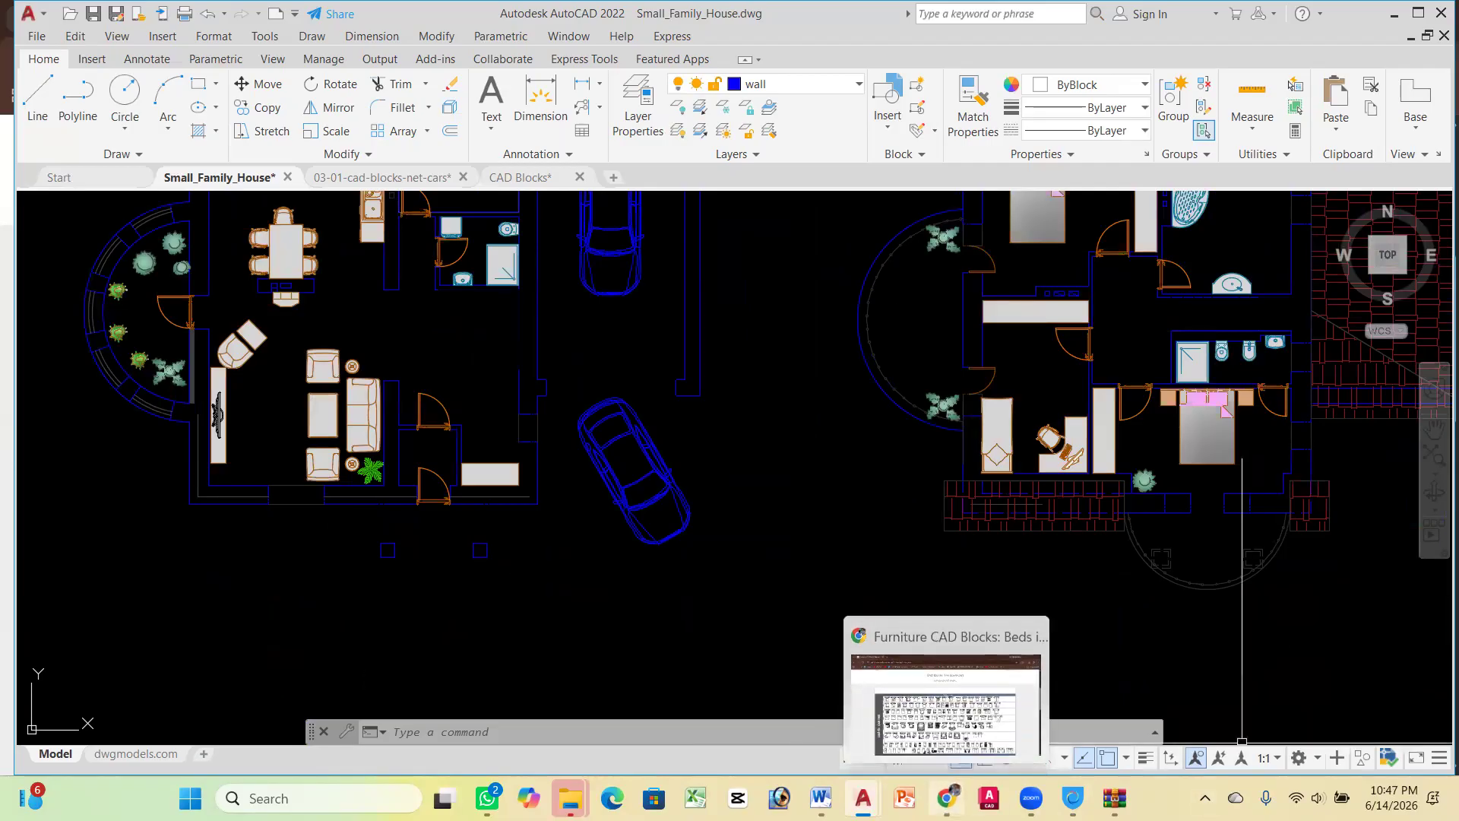
click(1025, 715)
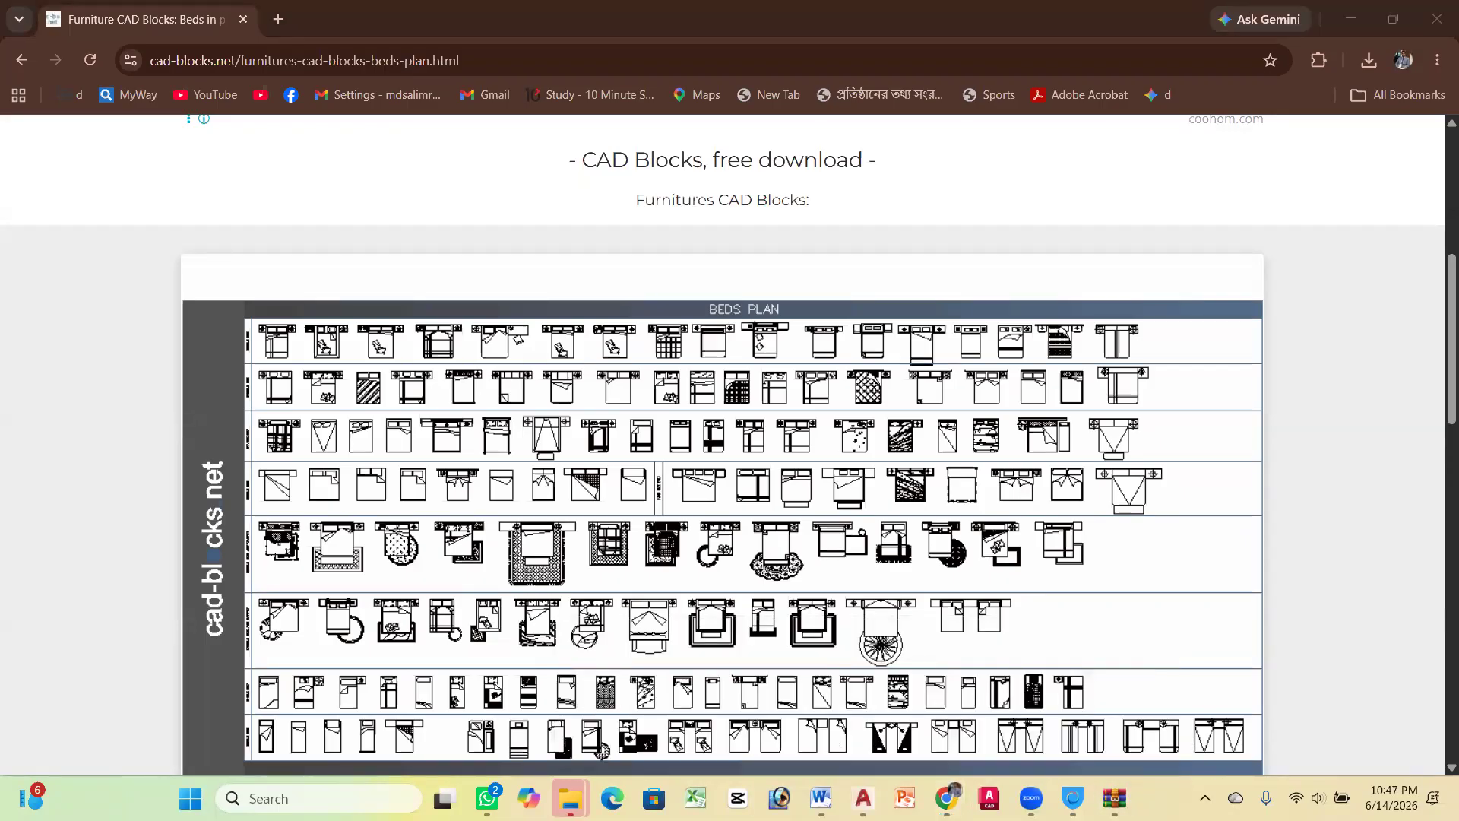
Switch back to the house drawing with Alt+Tab and look it over
key(alt+Tab)
scroll(684, 395, up, 2)
scroll(687, 389, down, 4)
scroll(680, 393, up, 4)
scroll(752, 412, down, 2)
scroll(758, 414, up, 3)
scroll(661, 567, down, 4)
scroll(725, 539, up, 1)
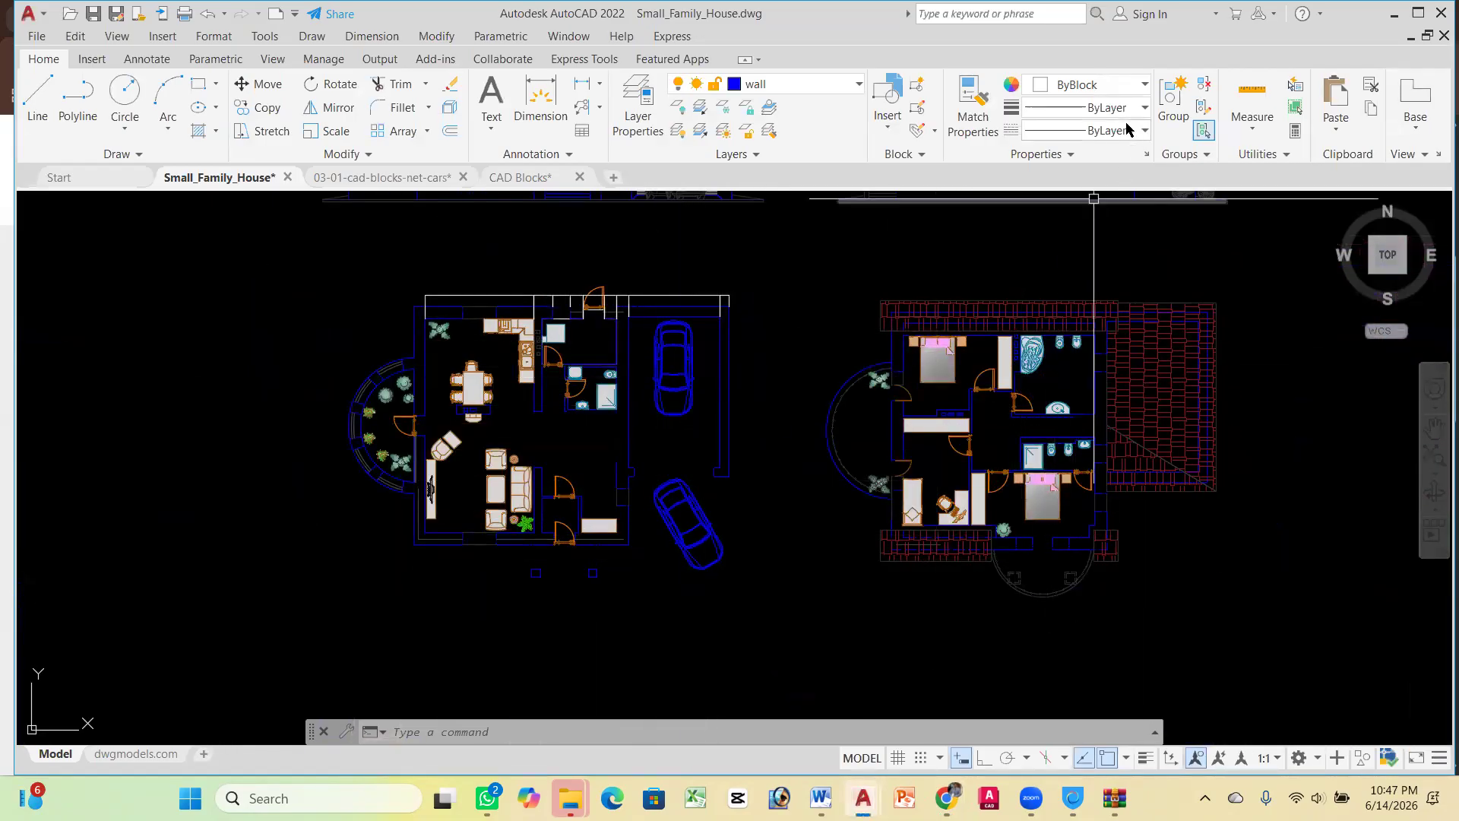
scroll(657, 310, down, 4)
scroll(631, 266, down, 4)
scroll(608, 272, up, 4)
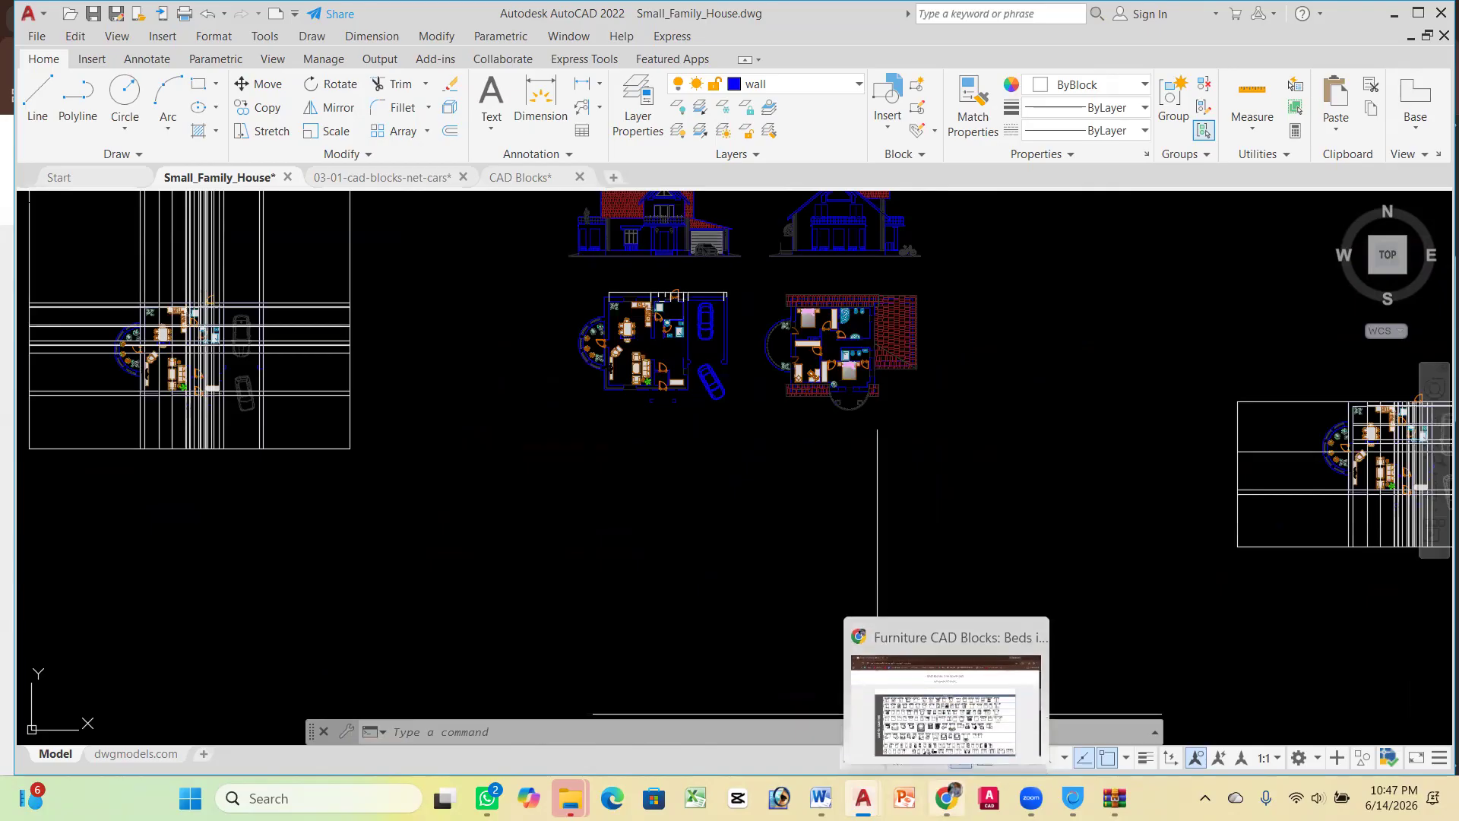
Browse the cad-blocks.net beds page, then bring up the 03-01-cad-blocks-net-cars drawing
click(947, 798)
scroll(752, 487, down, 3)
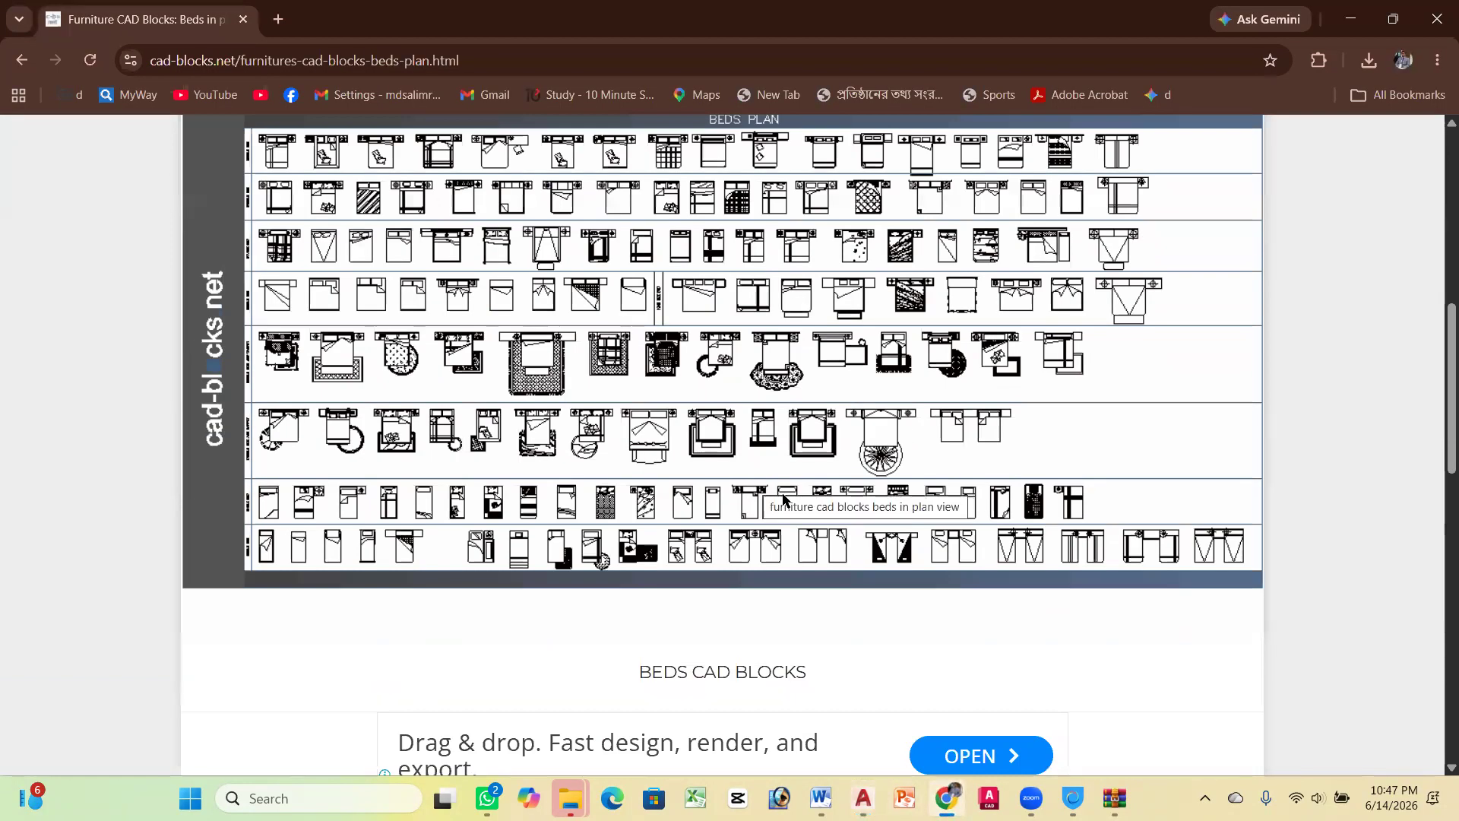
scroll(410, 334, up, 4)
scroll(376, 278, down, 3)
scroll(630, 275, down, 3)
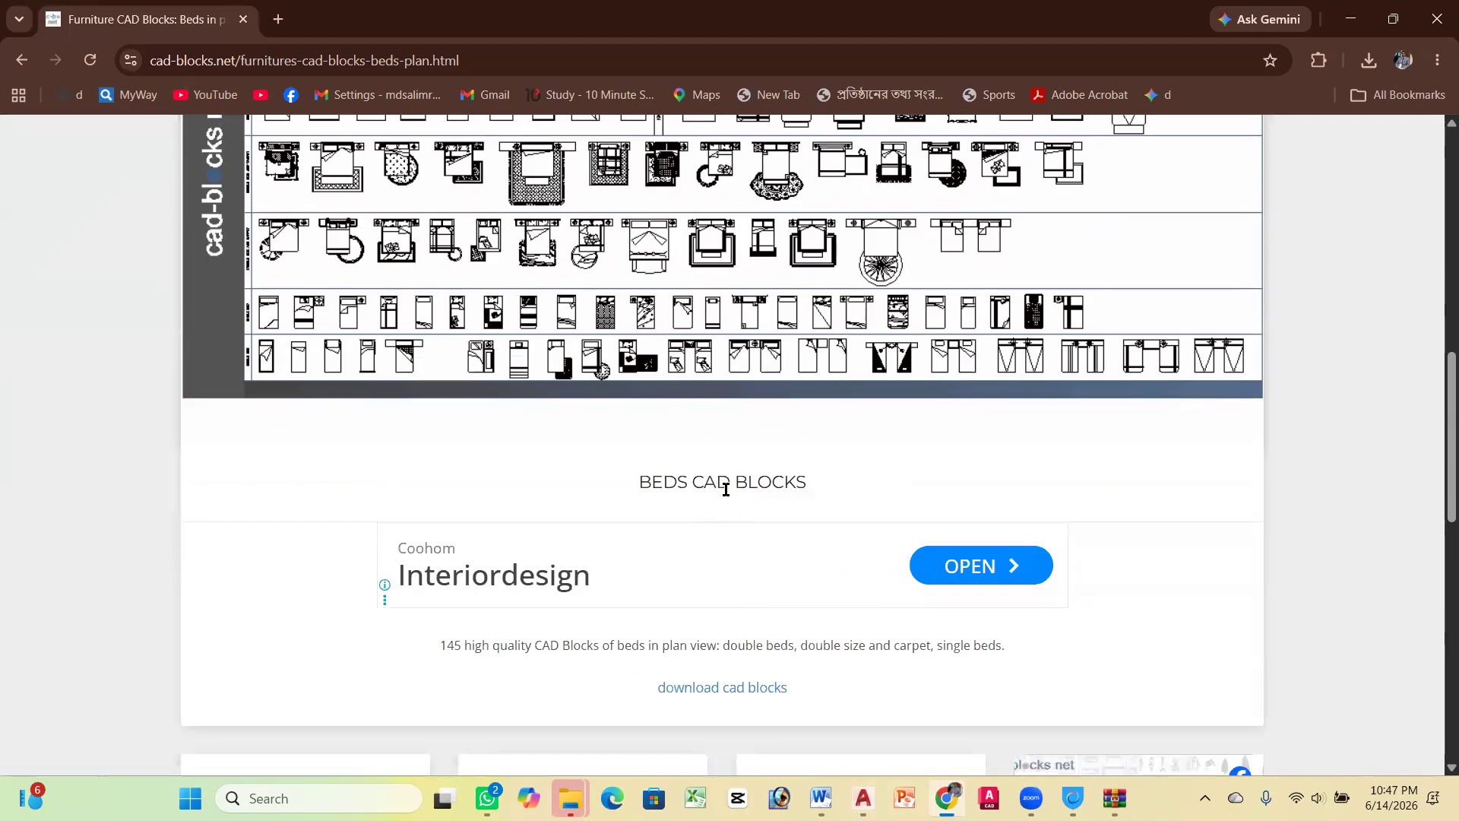
scroll(206, 378, up, 3)
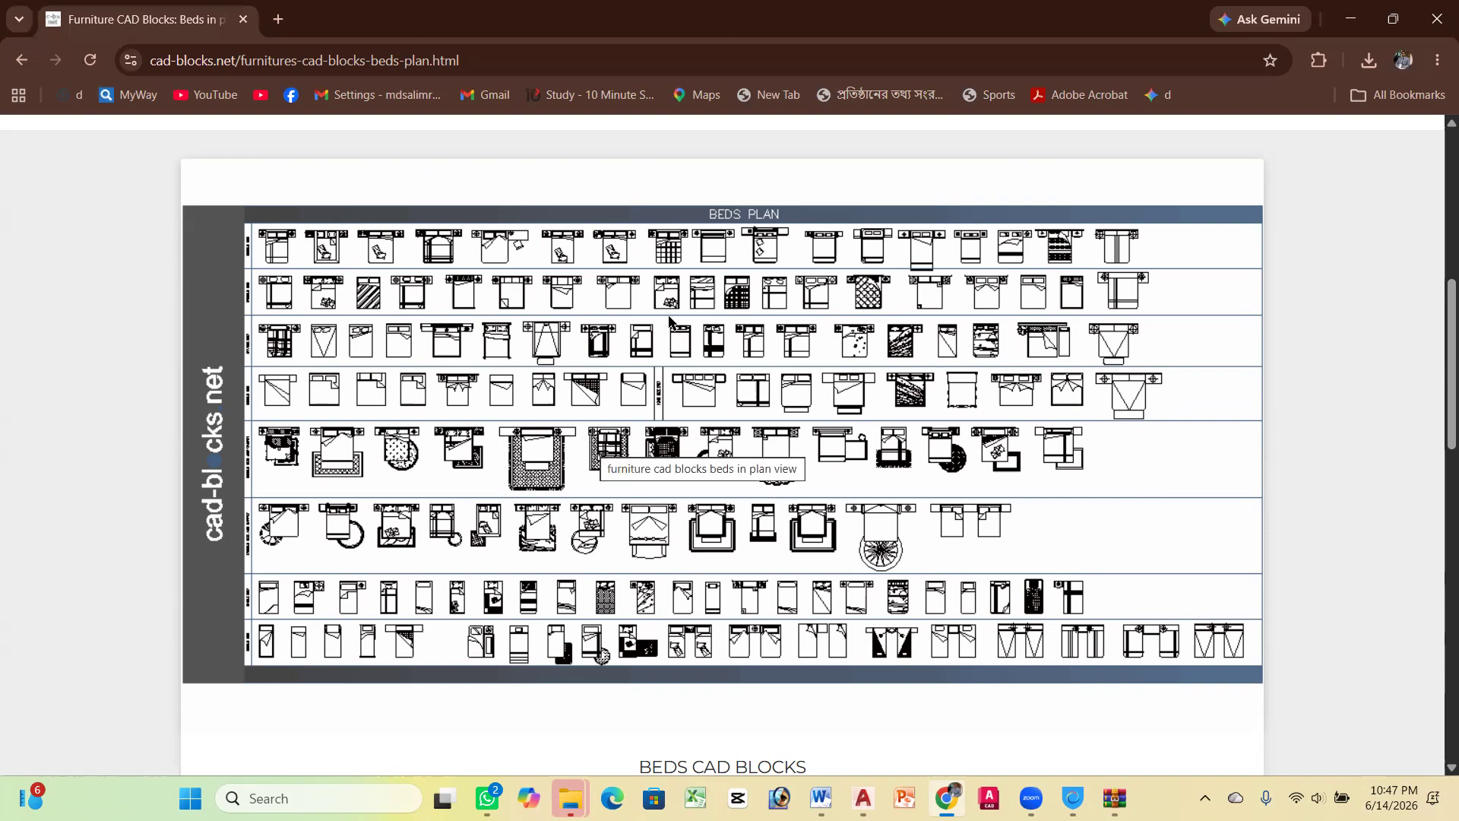
click(863, 799)
click(908, 698)
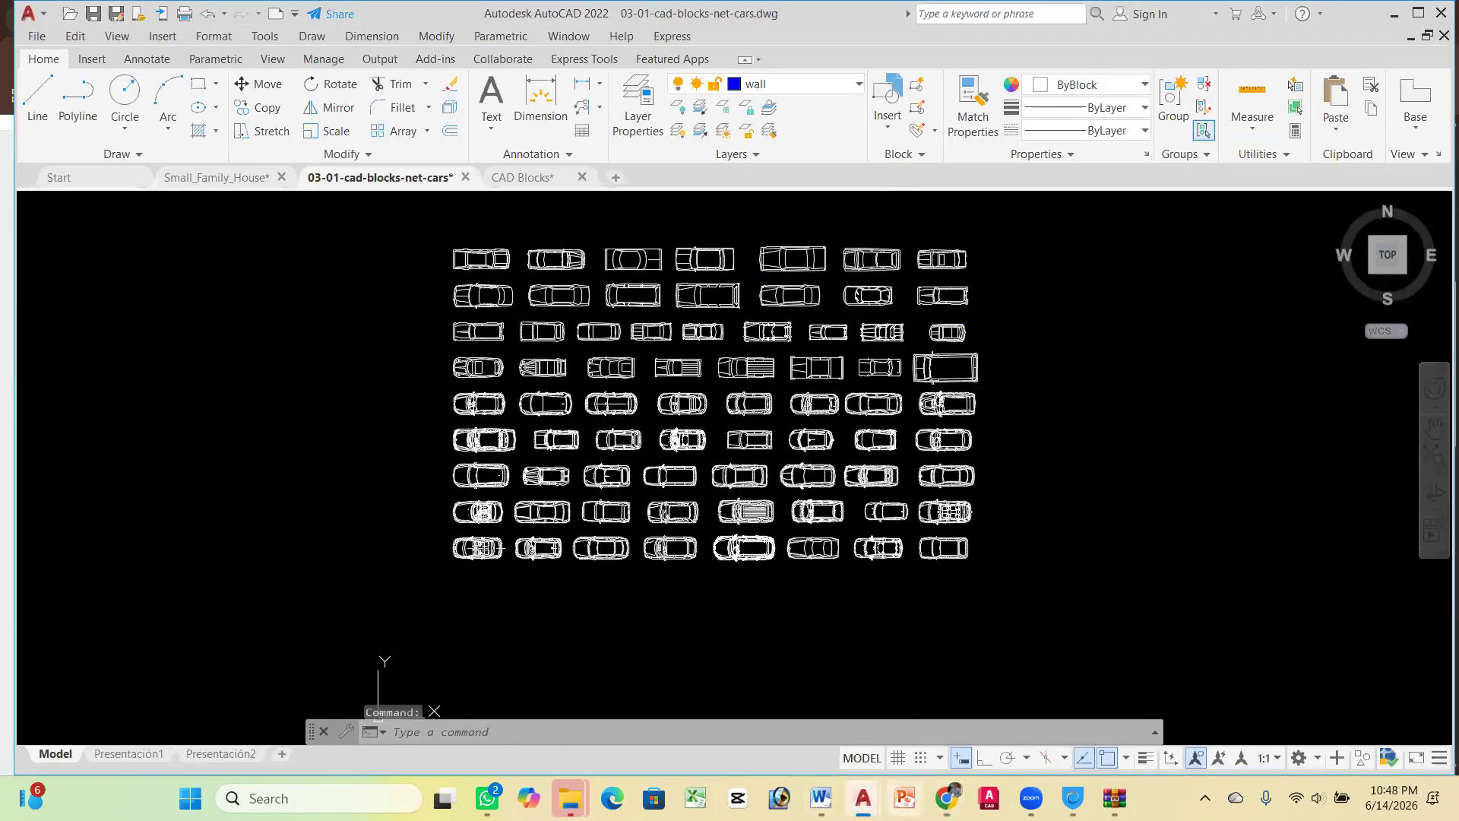
Zoom in on the single car block in the CAD Blocks drawing
click(566, 177)
scroll(807, 387, down, 6)
scroll(863, 288, down, 6)
scroll(882, 384, down, 4)
scroll(649, 334, up, 2)
scroll(631, 381, down, 2)
scroll(632, 259, up, 4)
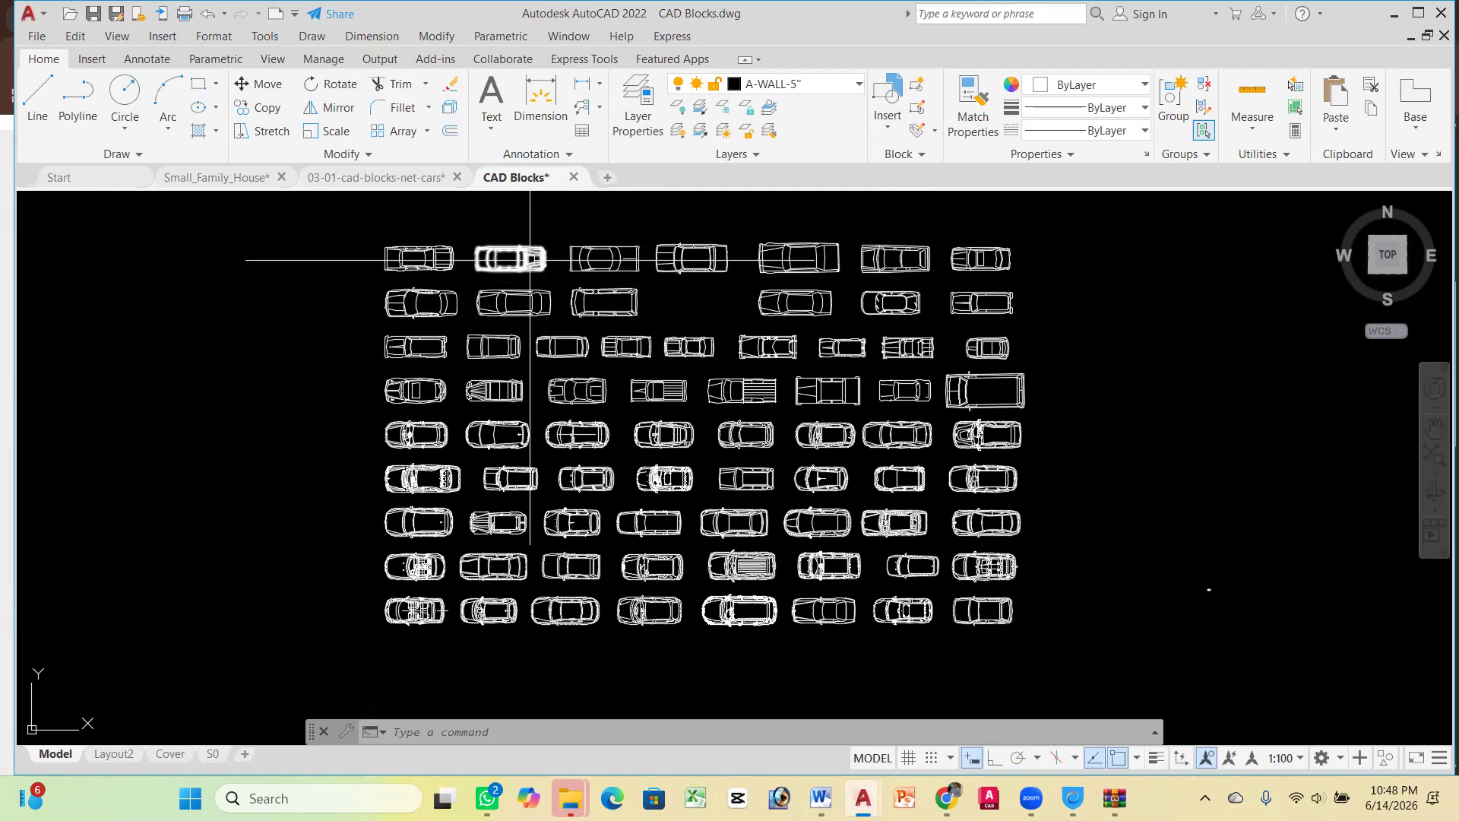
scroll(406, 456, down, 2)
scroll(917, 555, up, 4)
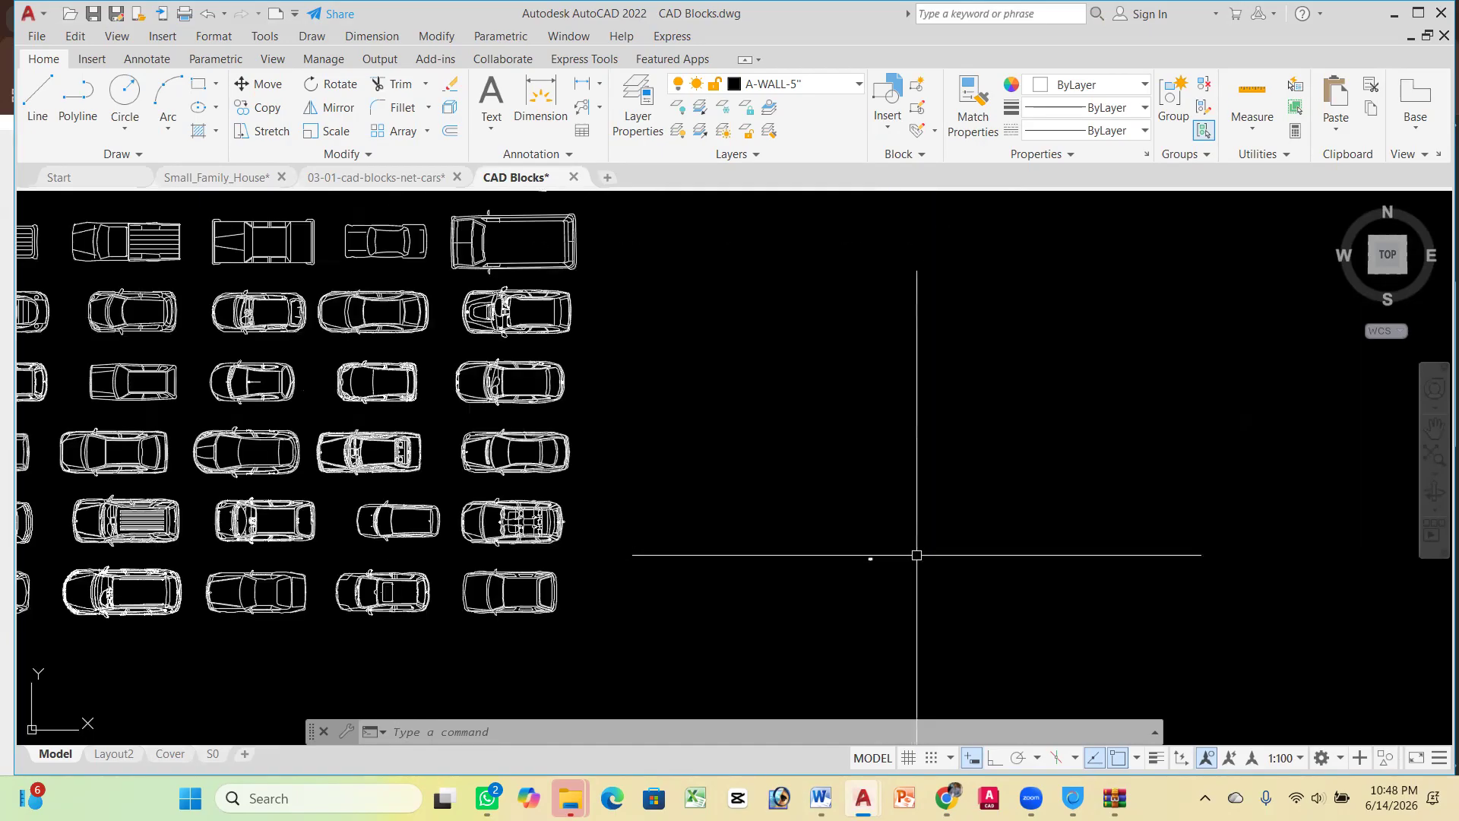
scroll(912, 548, down, 4)
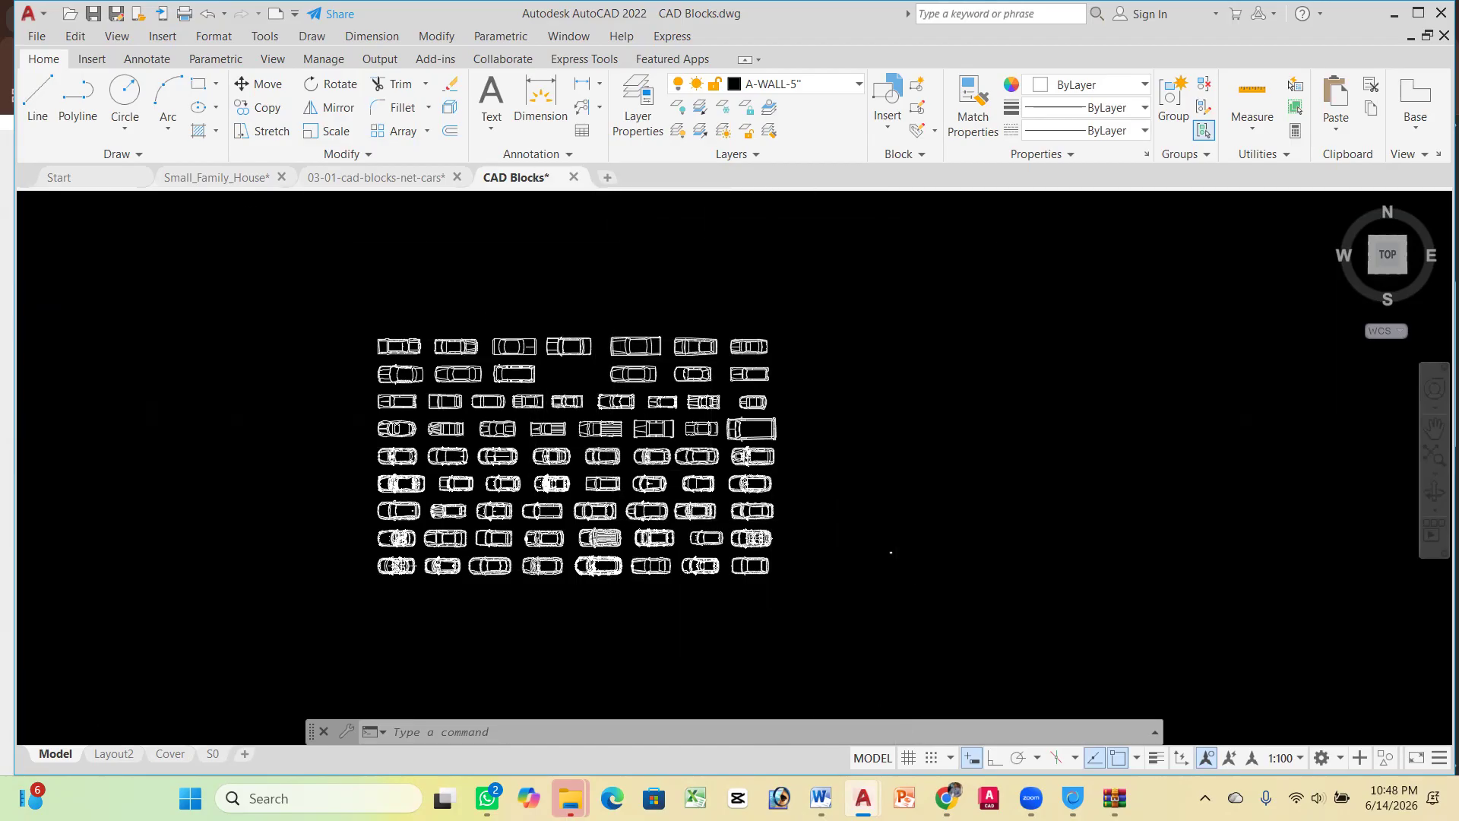
scroll(909, 567, up, 5)
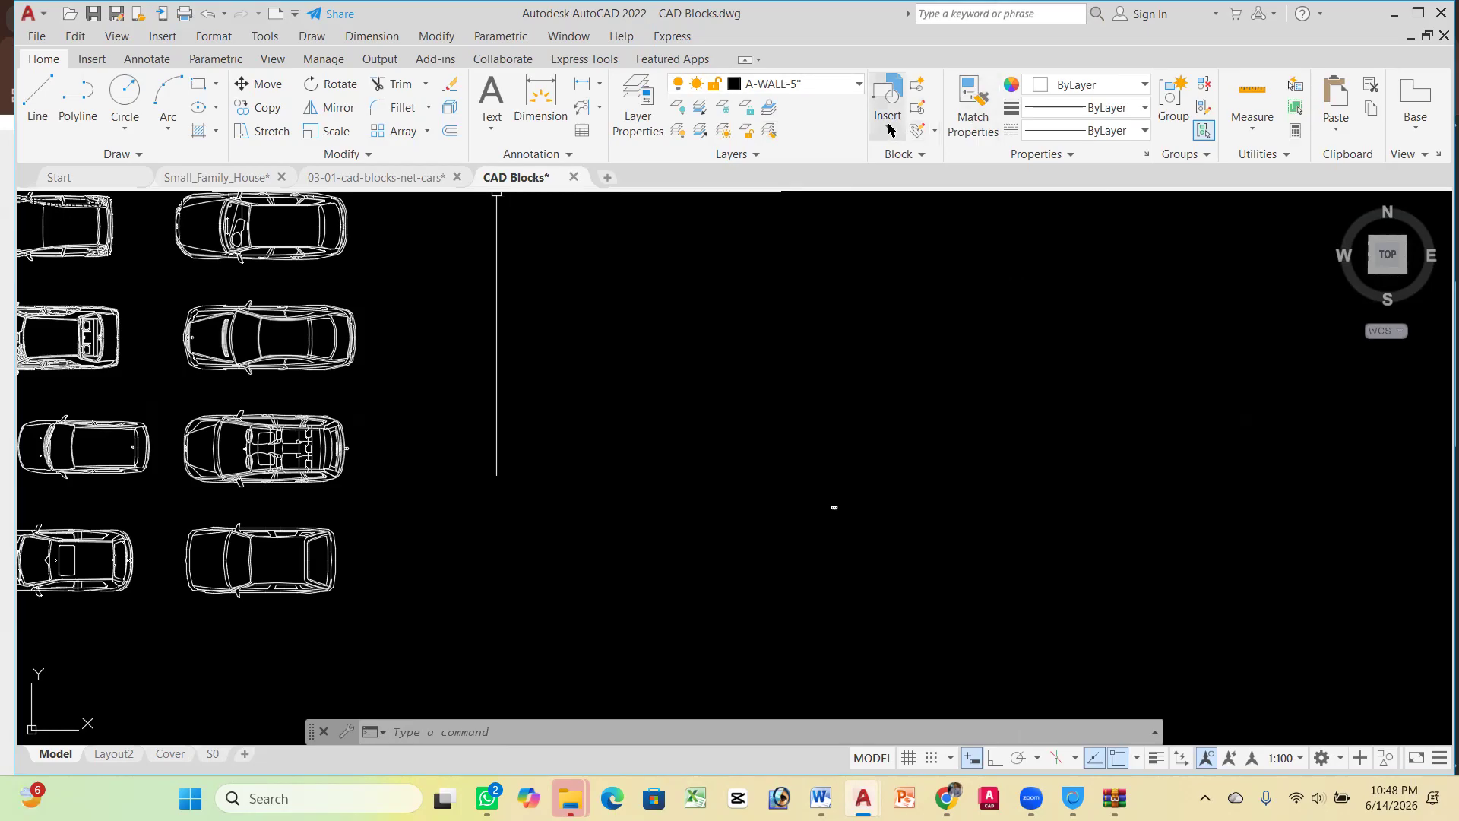
scroll(837, 323, down, 2)
scroll(844, 456, up, 5)
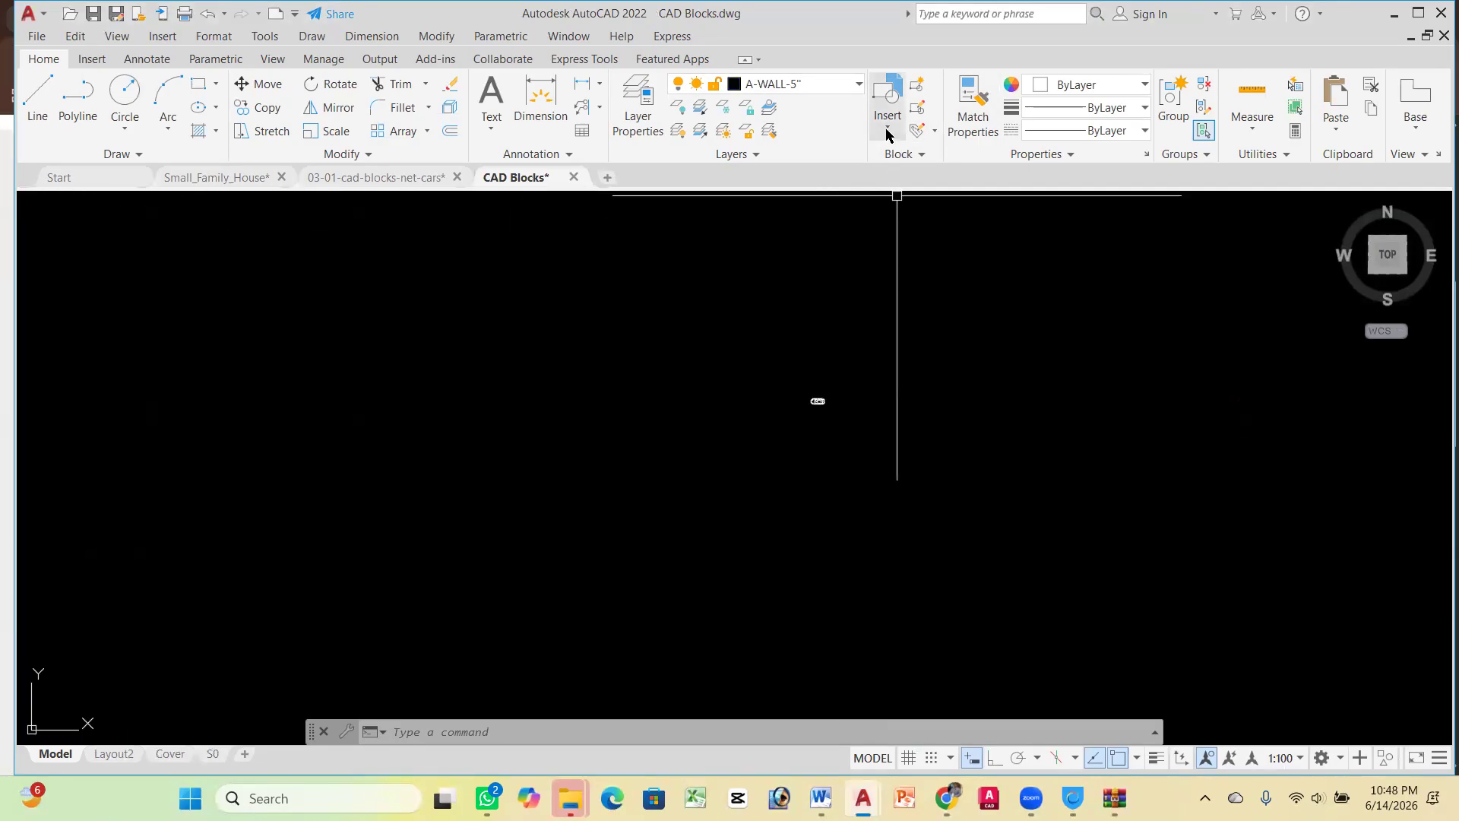
scroll(814, 406, up, 1)
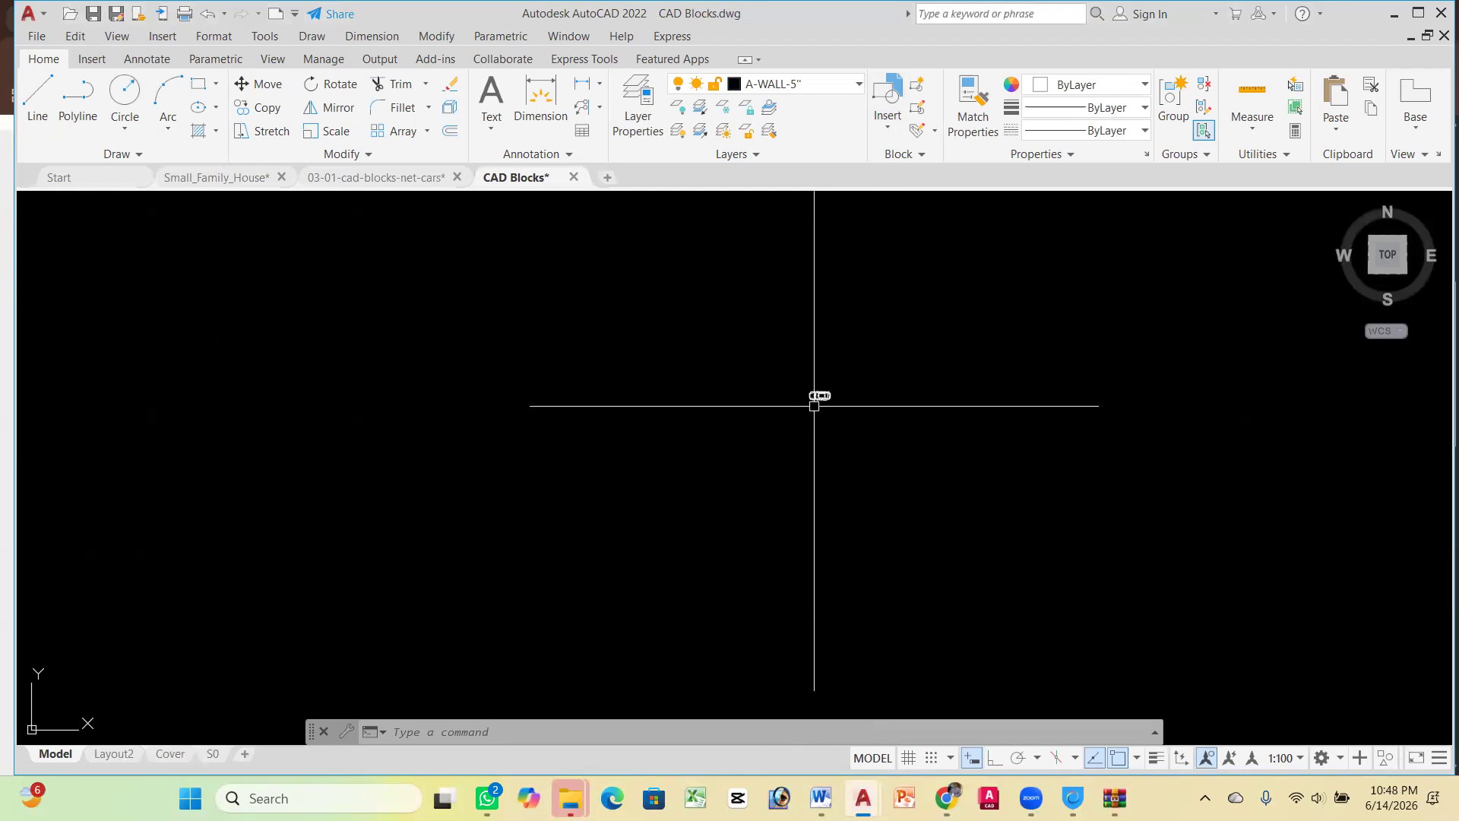
scroll(837, 400, up, 5)
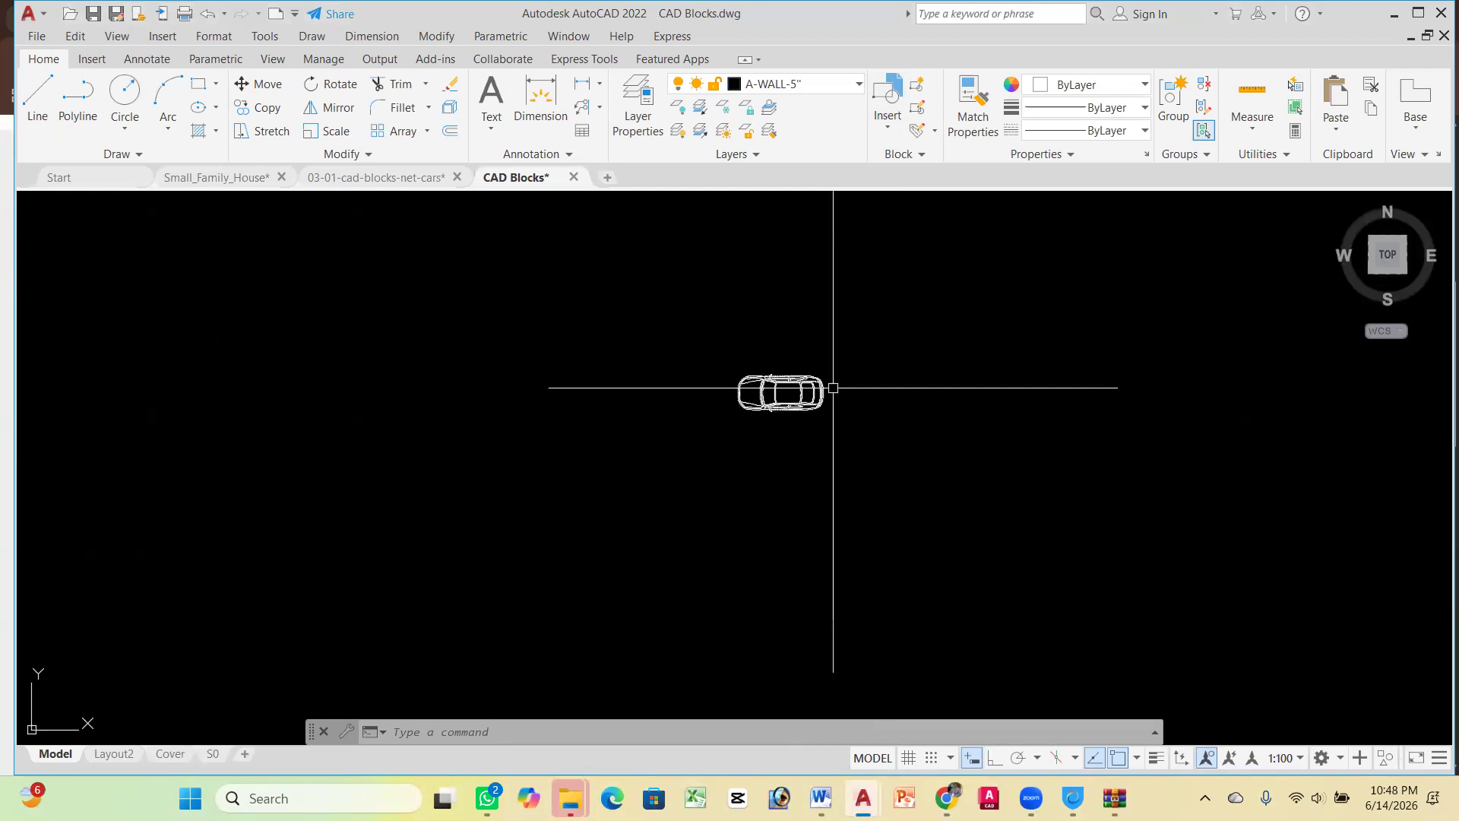
scroll(950, 396, down, 2)
Check the beds plan web page in Chrome, then return to the Small_Family_House drawing
click(947, 798)
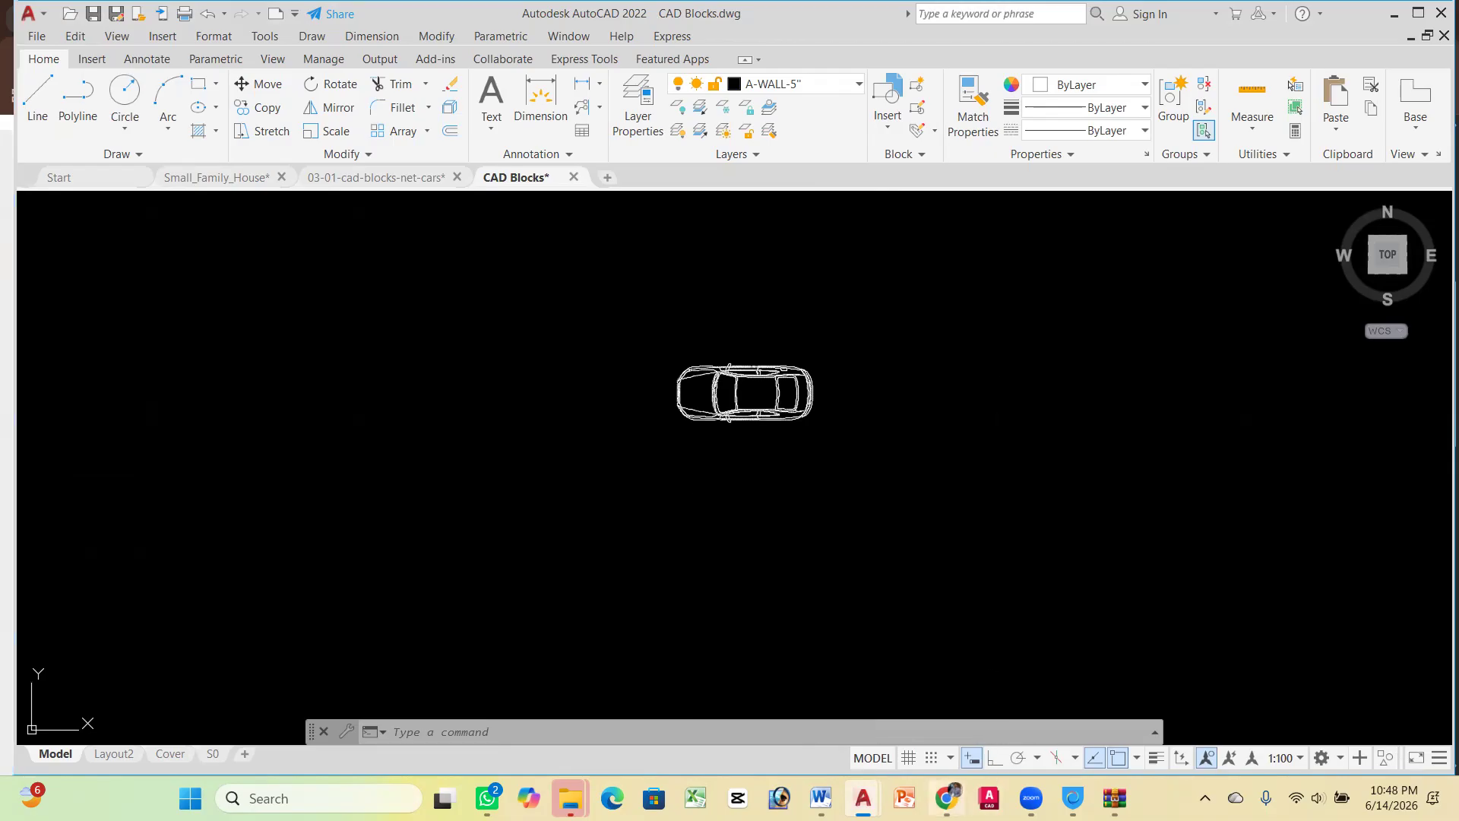
mouse_move(862, 798)
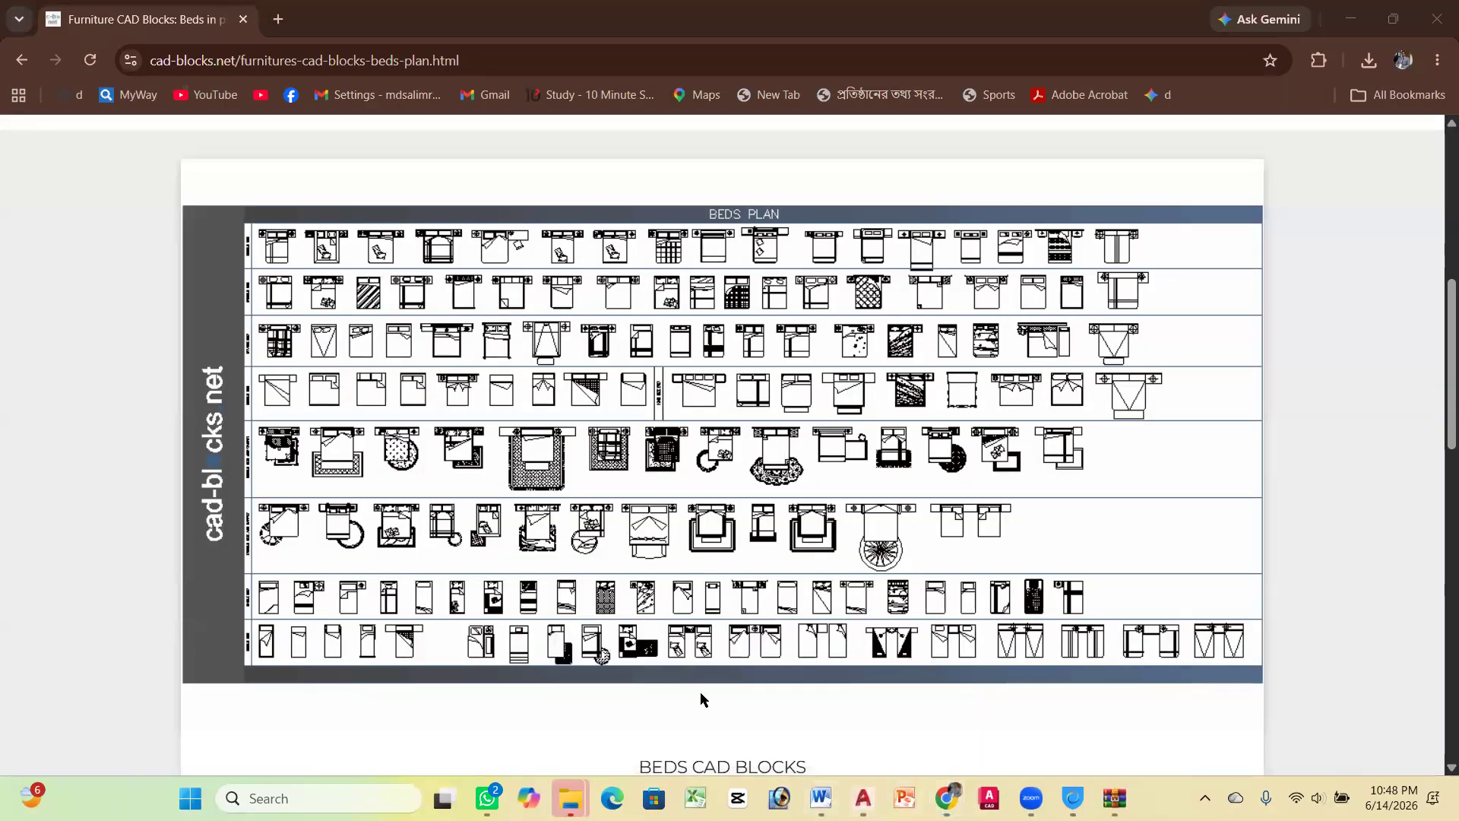
key(alt+Tab)
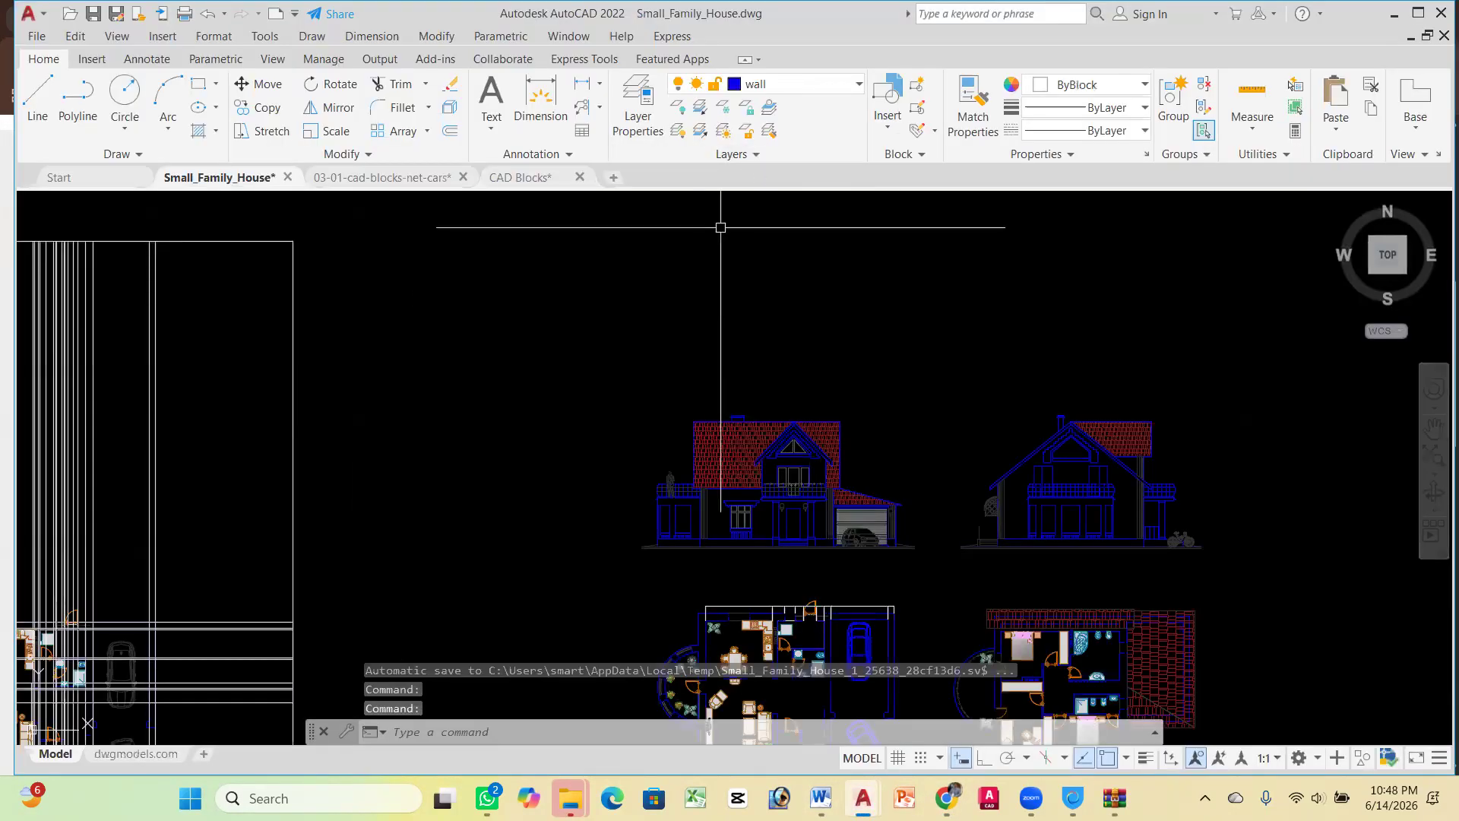
scroll(776, 423, down, 3)
scroll(928, 375, down, 2)
scroll(909, 342, up, 6)
scroll(870, 229, down, 4)
scroll(782, 345, up, 4)
scroll(857, 293, down, 2)
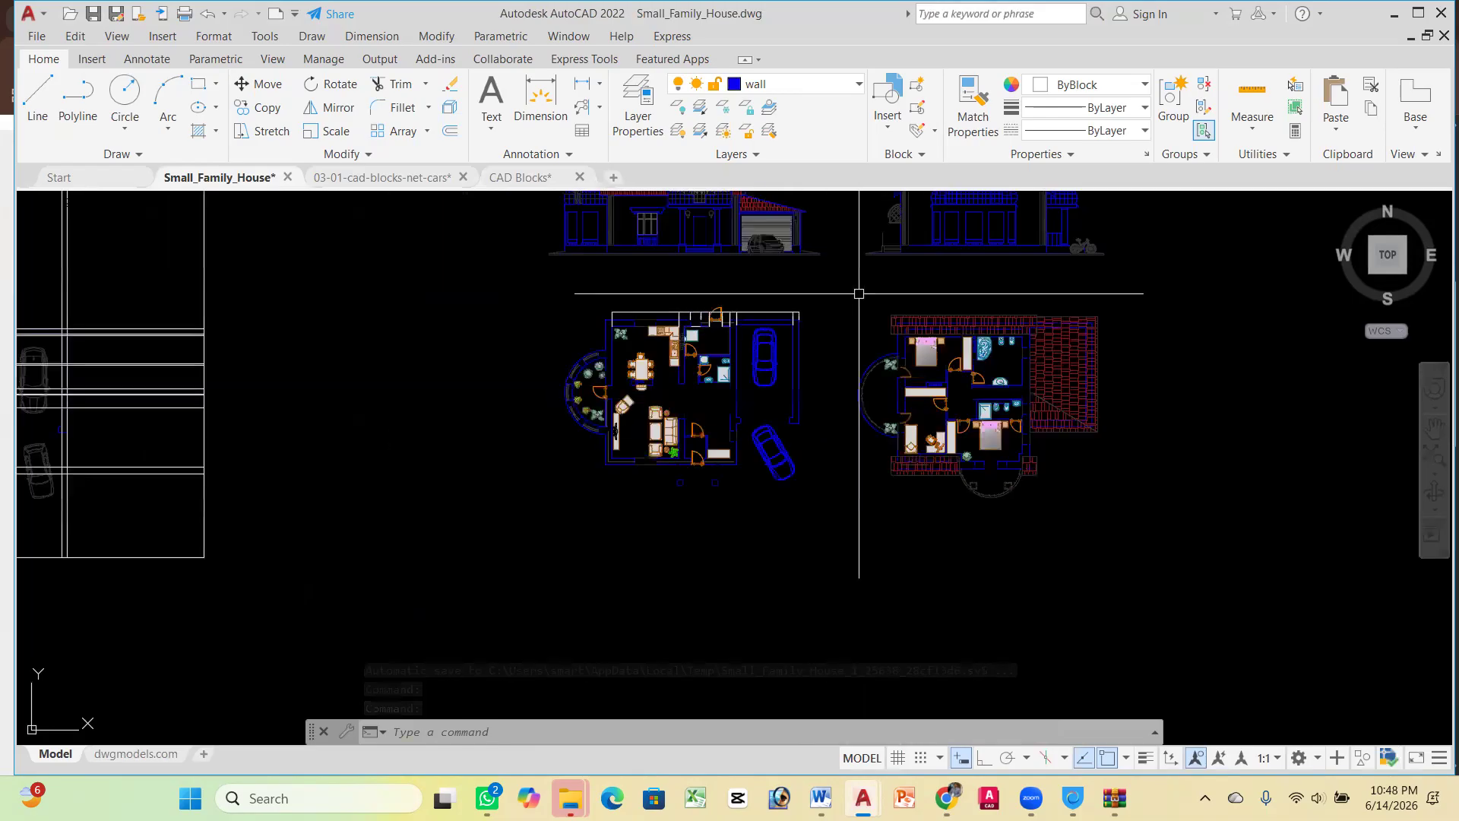
scroll(610, 351, up, 1)
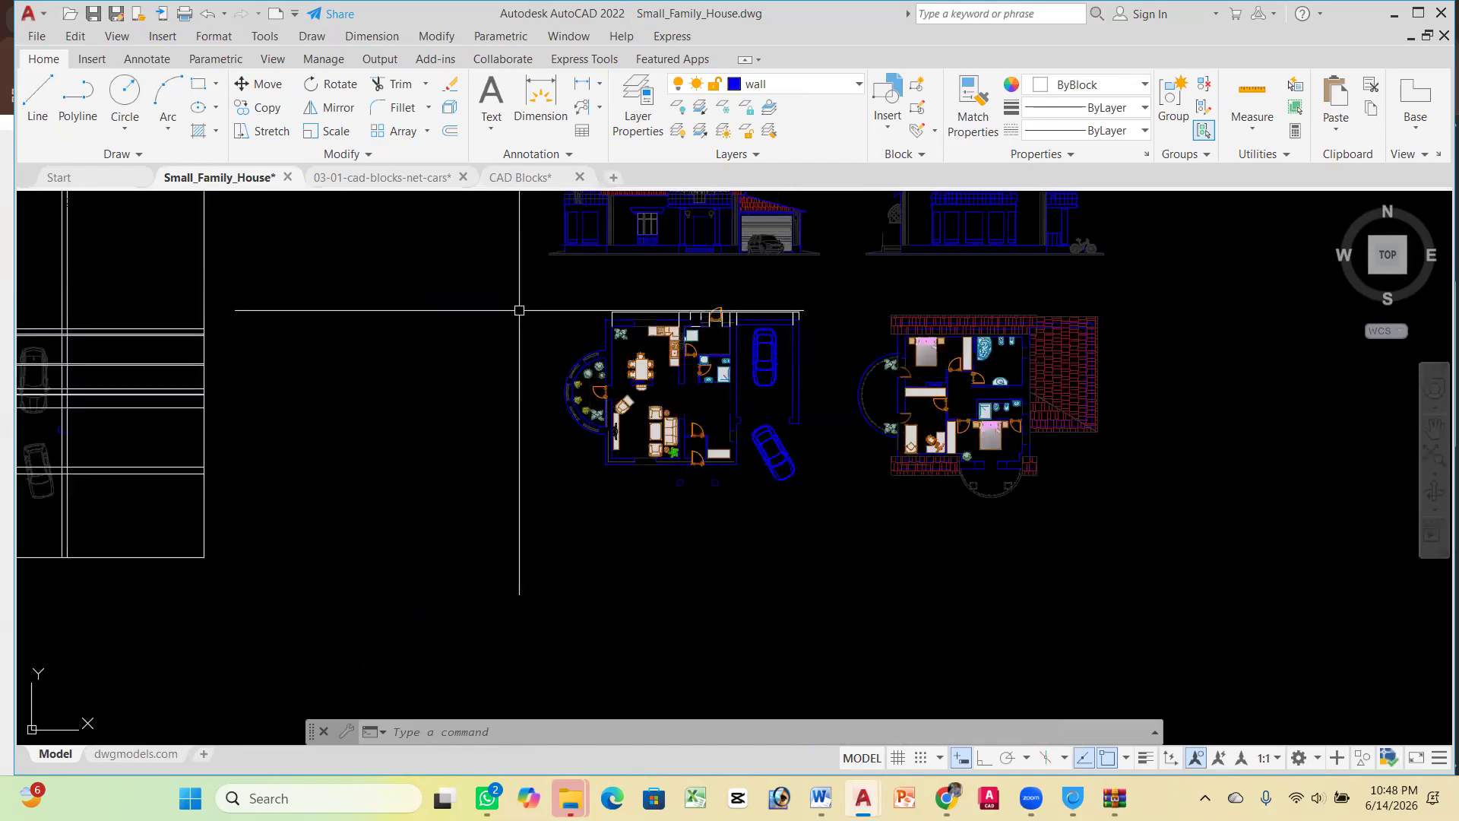
scroll(521, 304, down, 3)
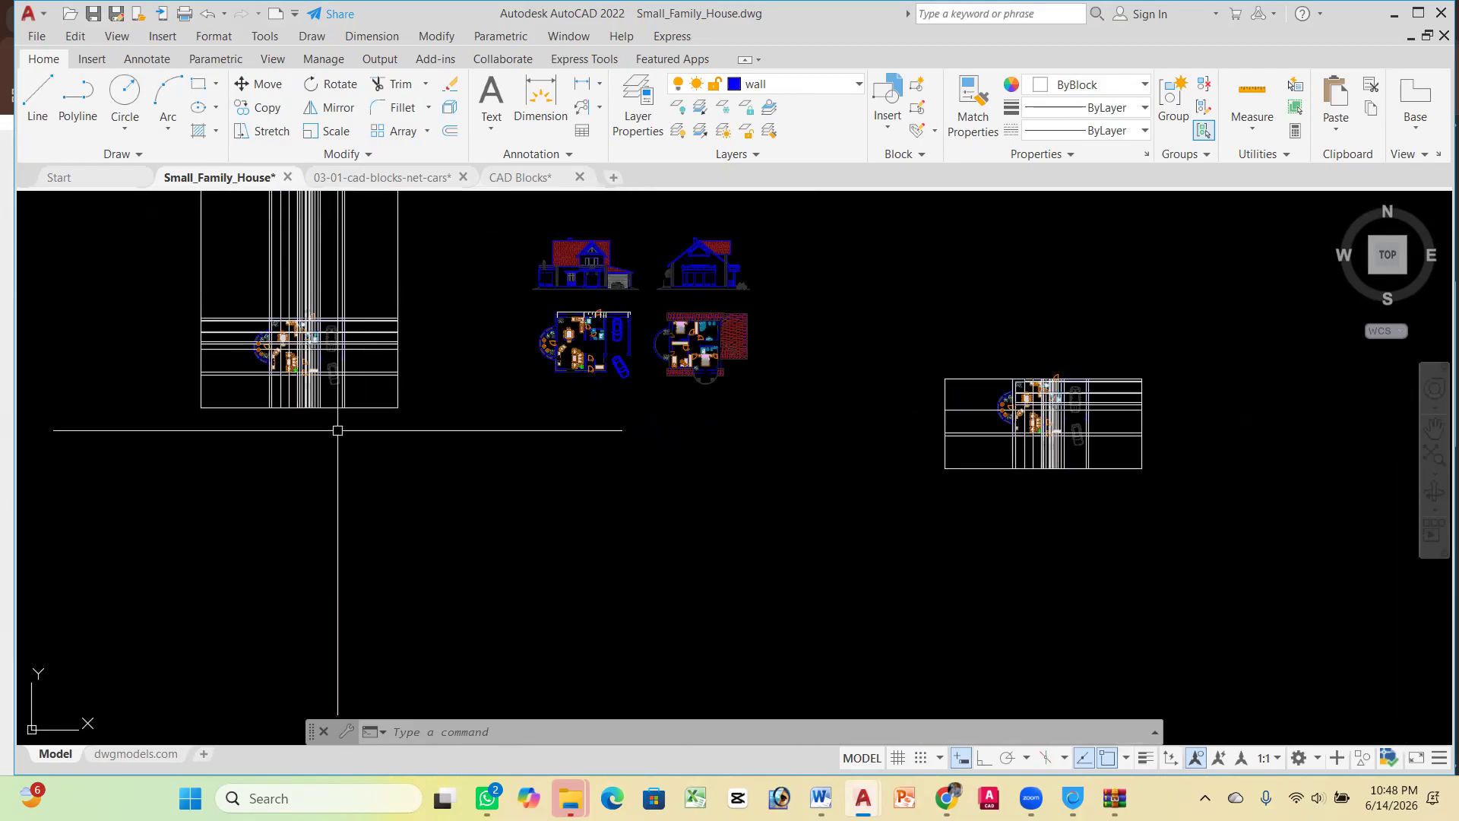
scroll(401, 375, down, 4)
scroll(522, 432, up, 4)
click(555, 423)
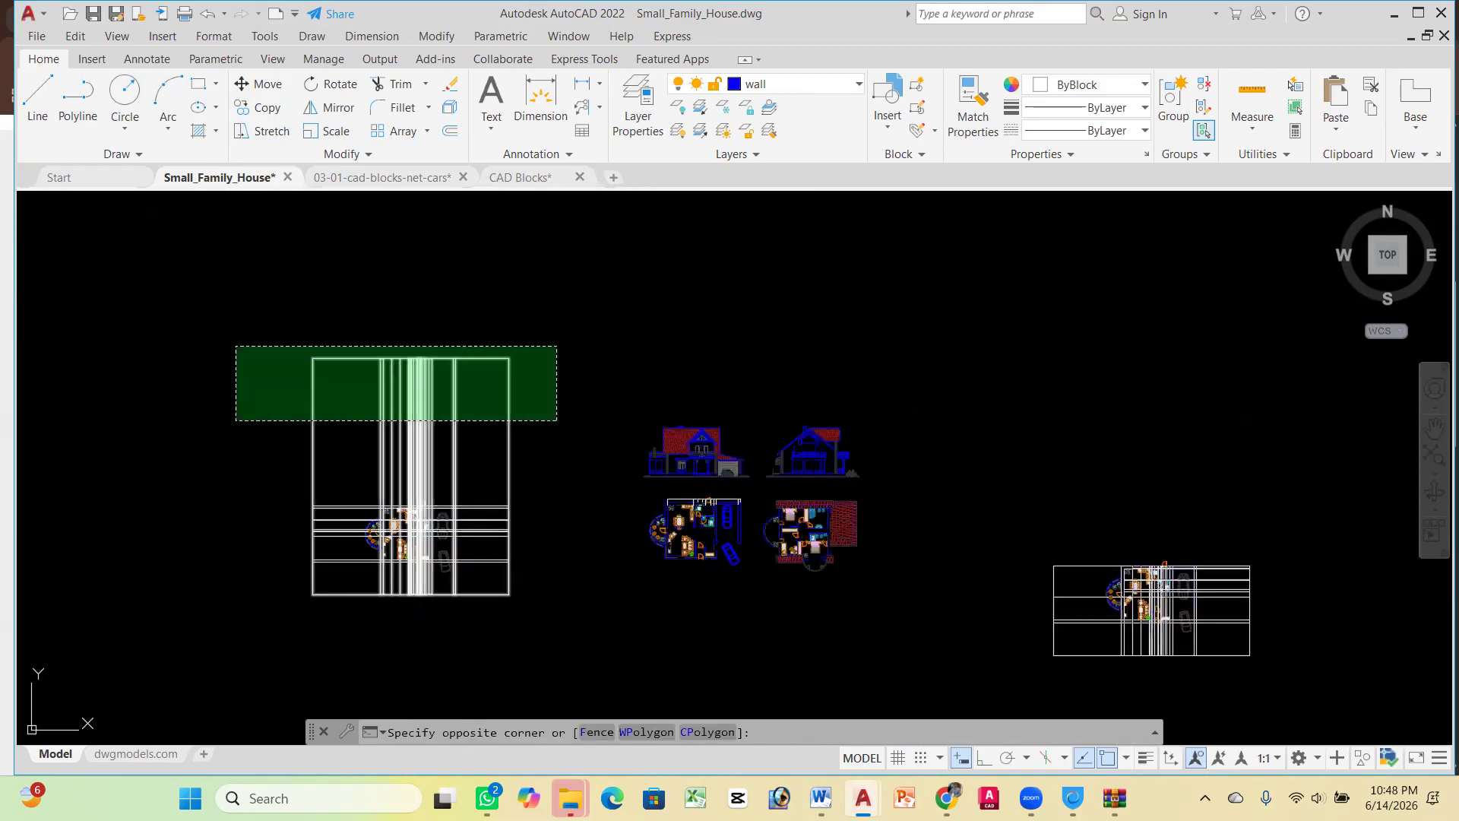
click(235, 349)
key(Delete)
scroll(380, 555, up, 5)
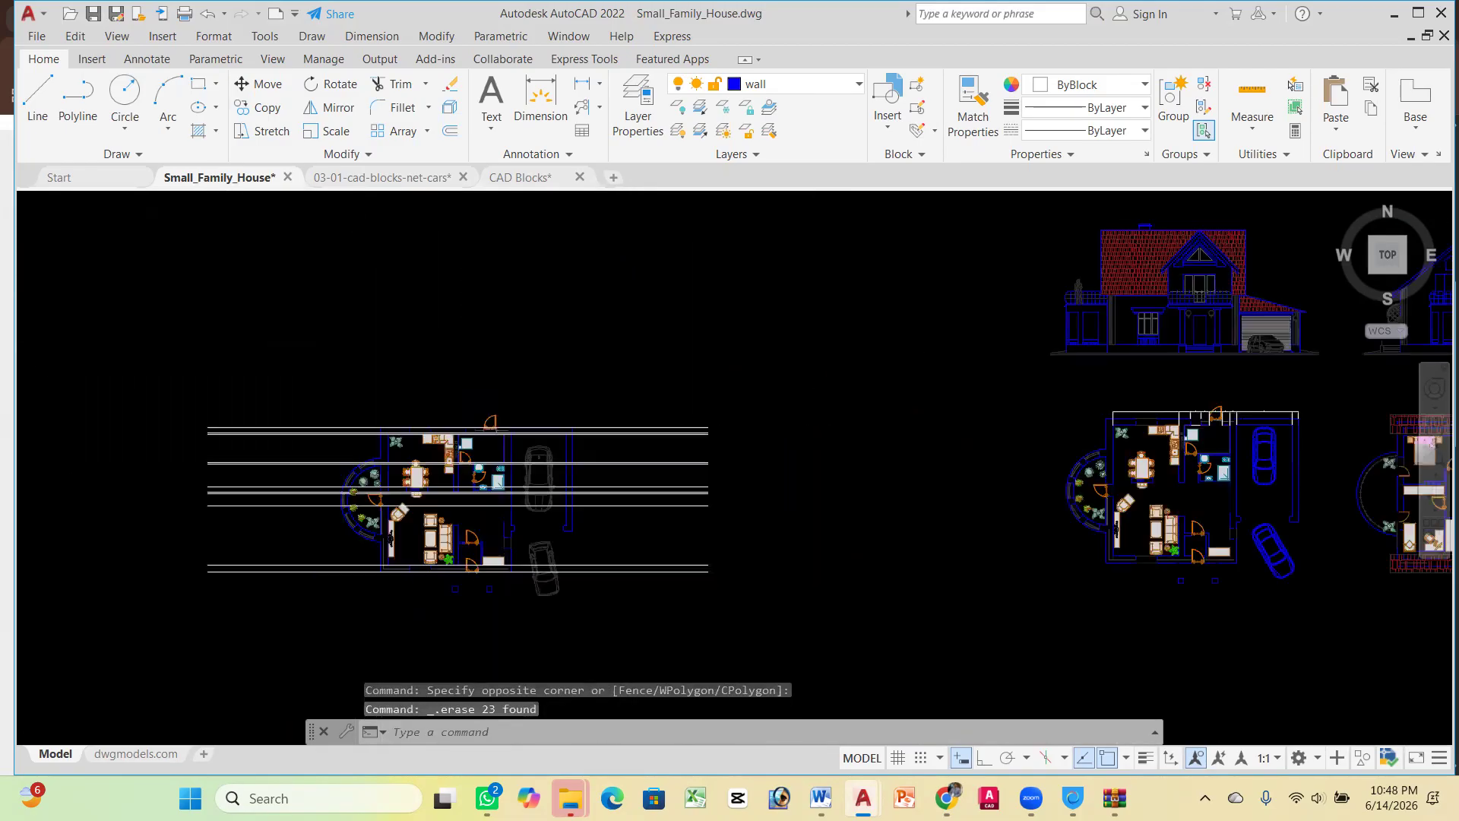
click(238, 608)
click(90, 304)
key(Delete)
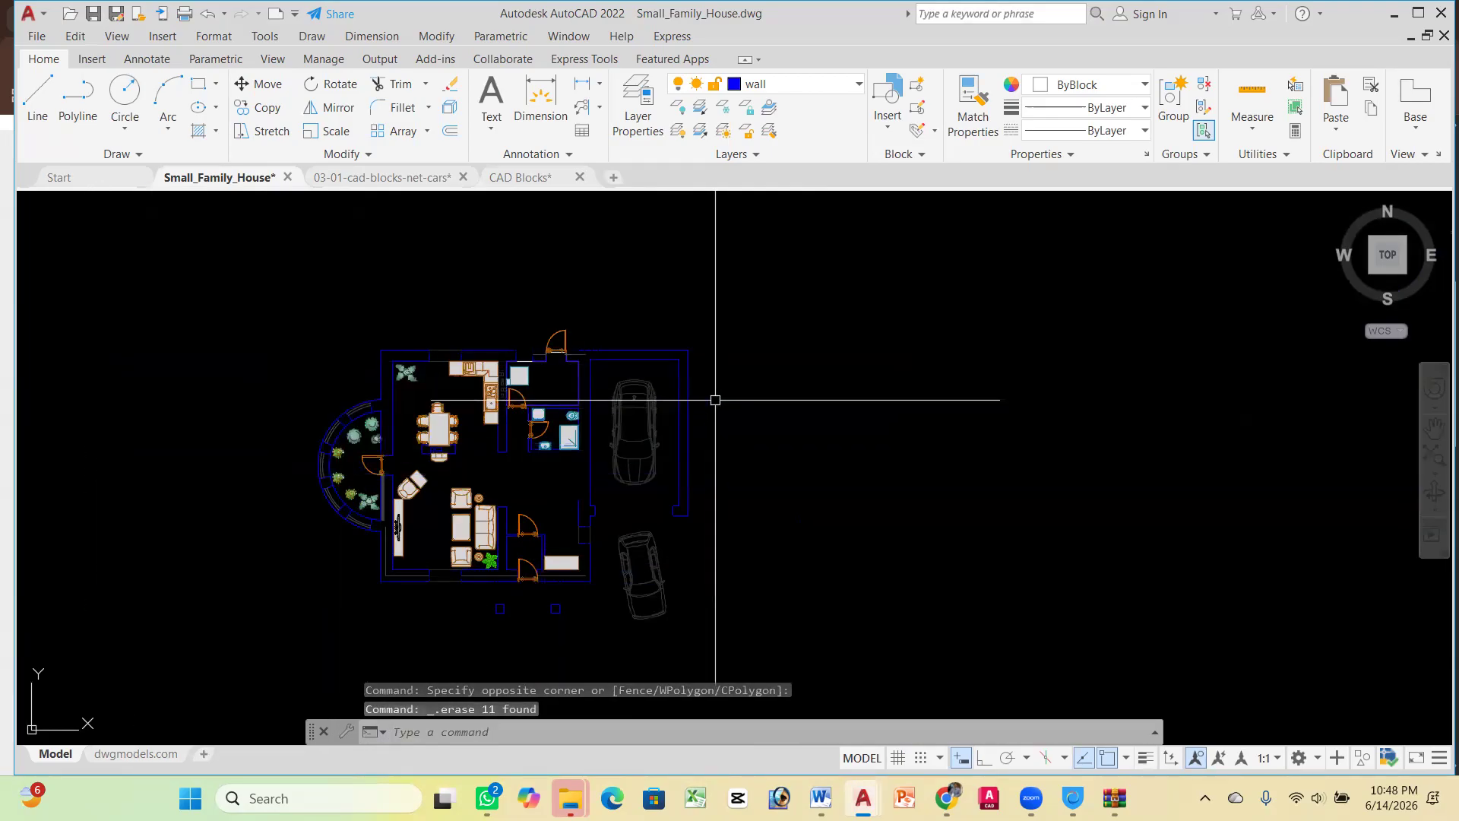
scroll(687, 381, down, 2)
scroll(687, 380, up, 2)
scroll(685, 424, up, 1)
scroll(585, 415, down, 5)
scroll(797, 350, down, 4)
scroll(929, 352, up, 6)
scroll(811, 397, down, 2)
scroll(853, 358, up, 6)
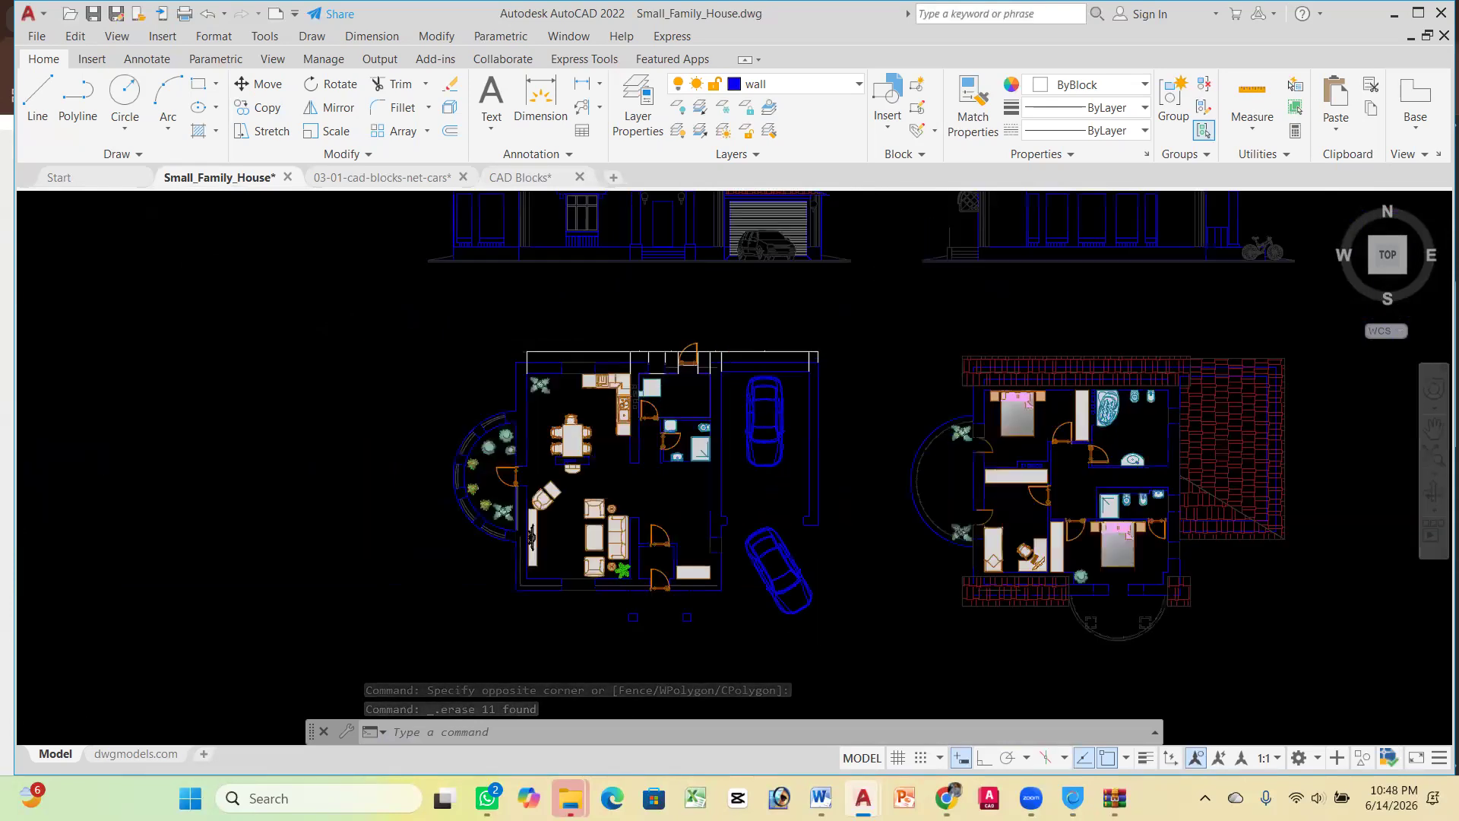
click(889, 376)
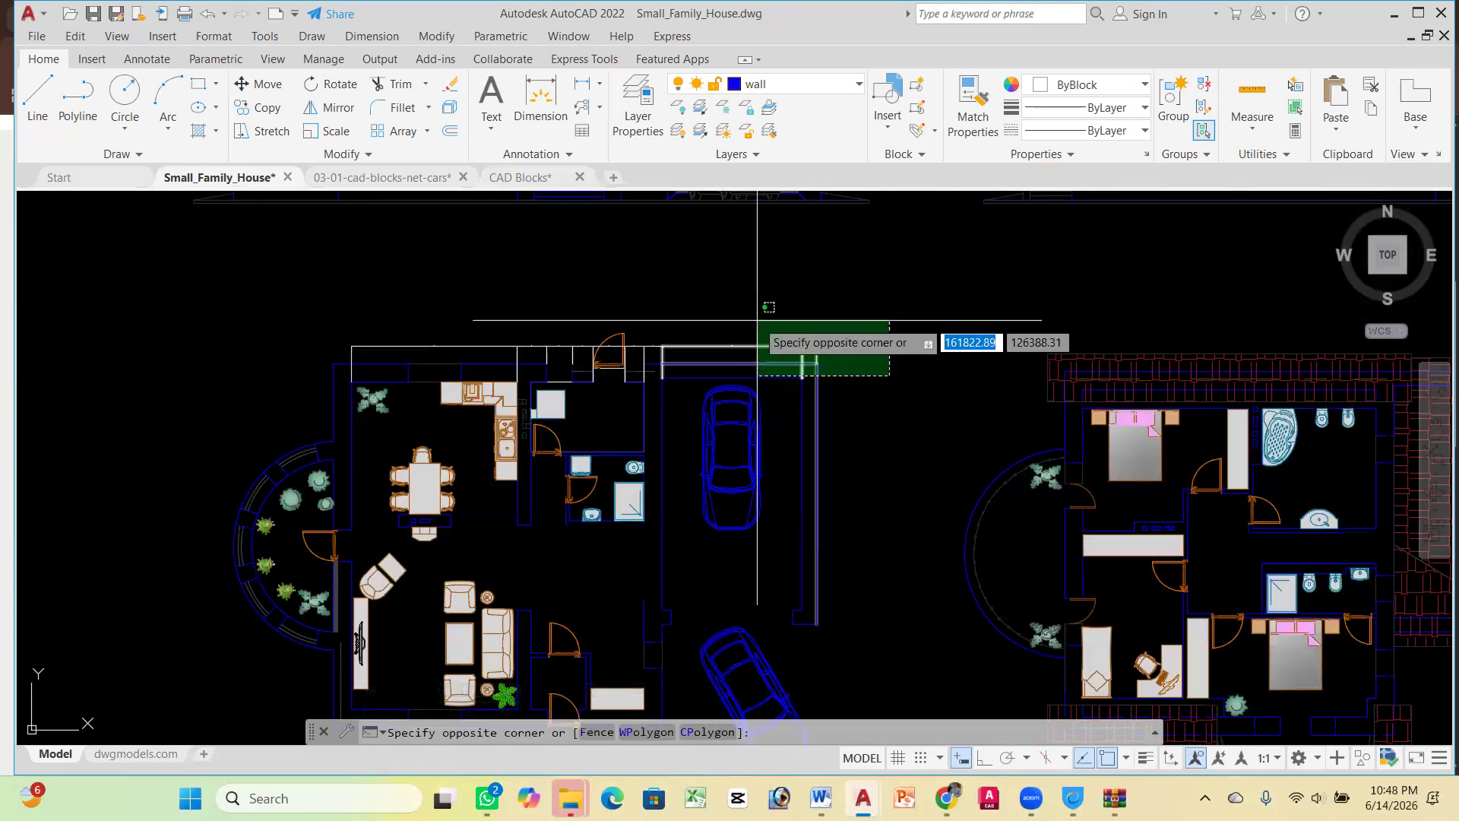
key(Escape)
click(736, 348)
key(Delete)
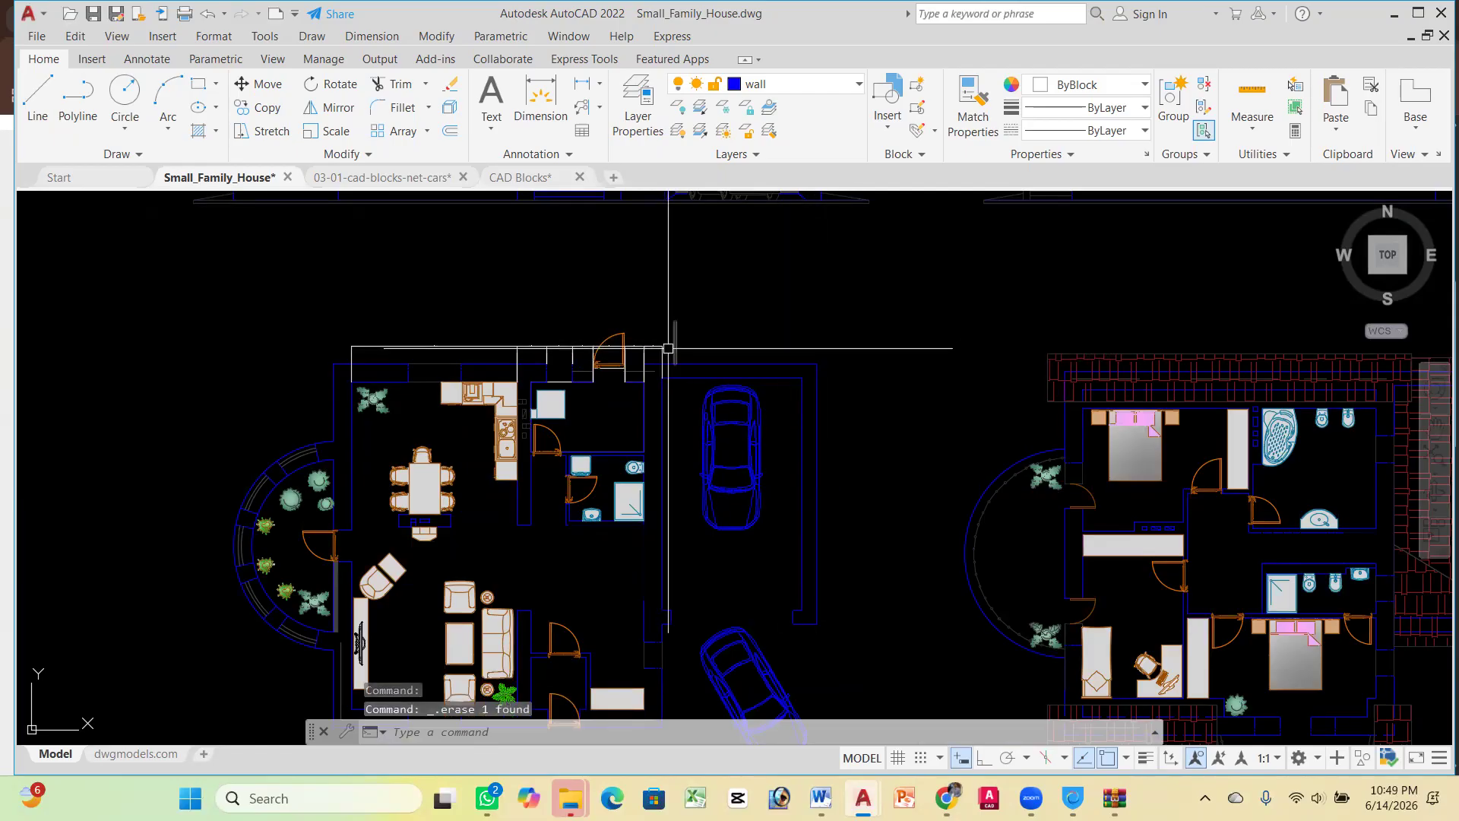
scroll(669, 348, up, 3)
scroll(672, 338, down, 1)
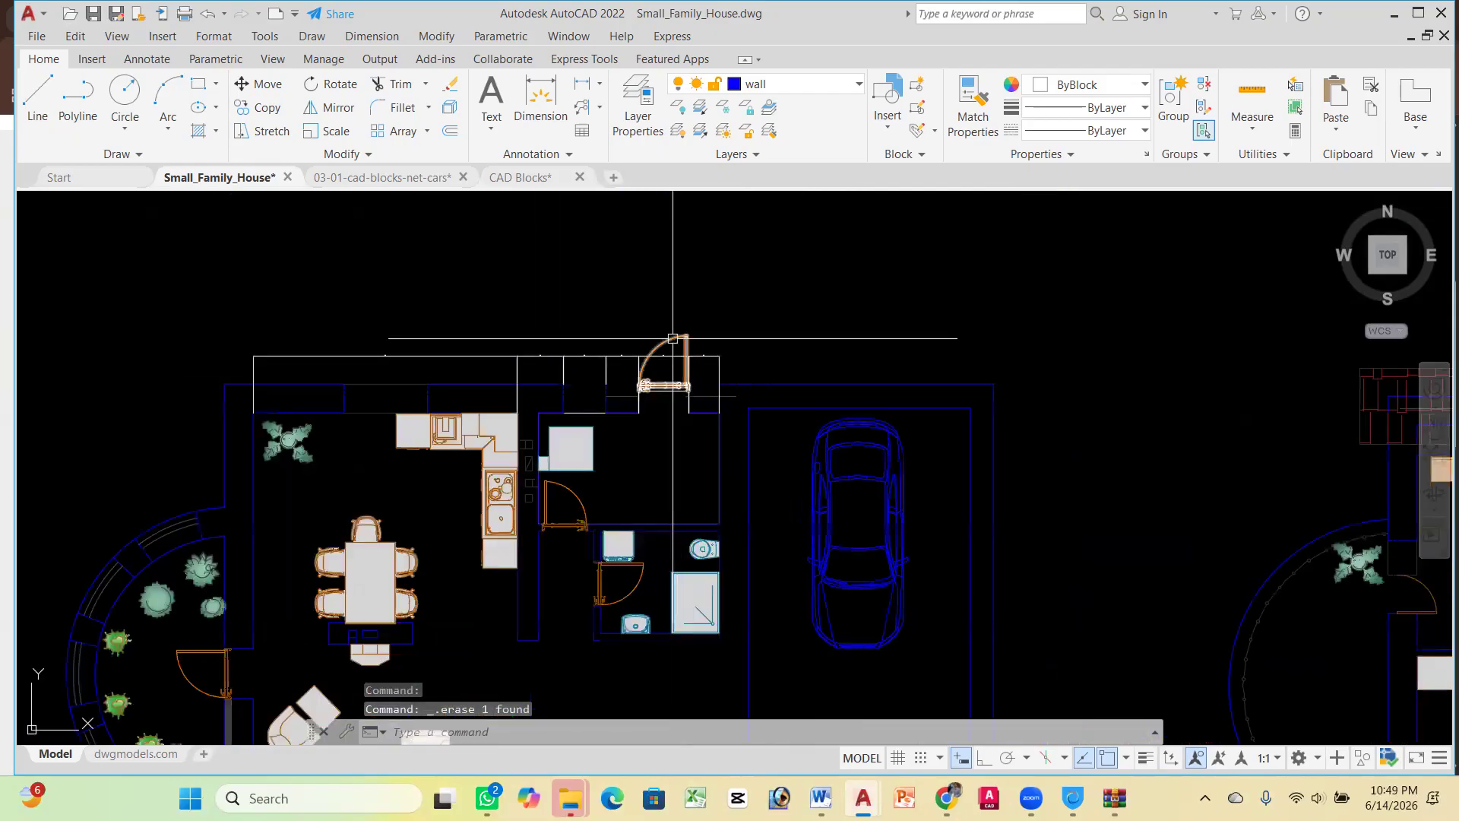
scroll(607, 353, up, 5)
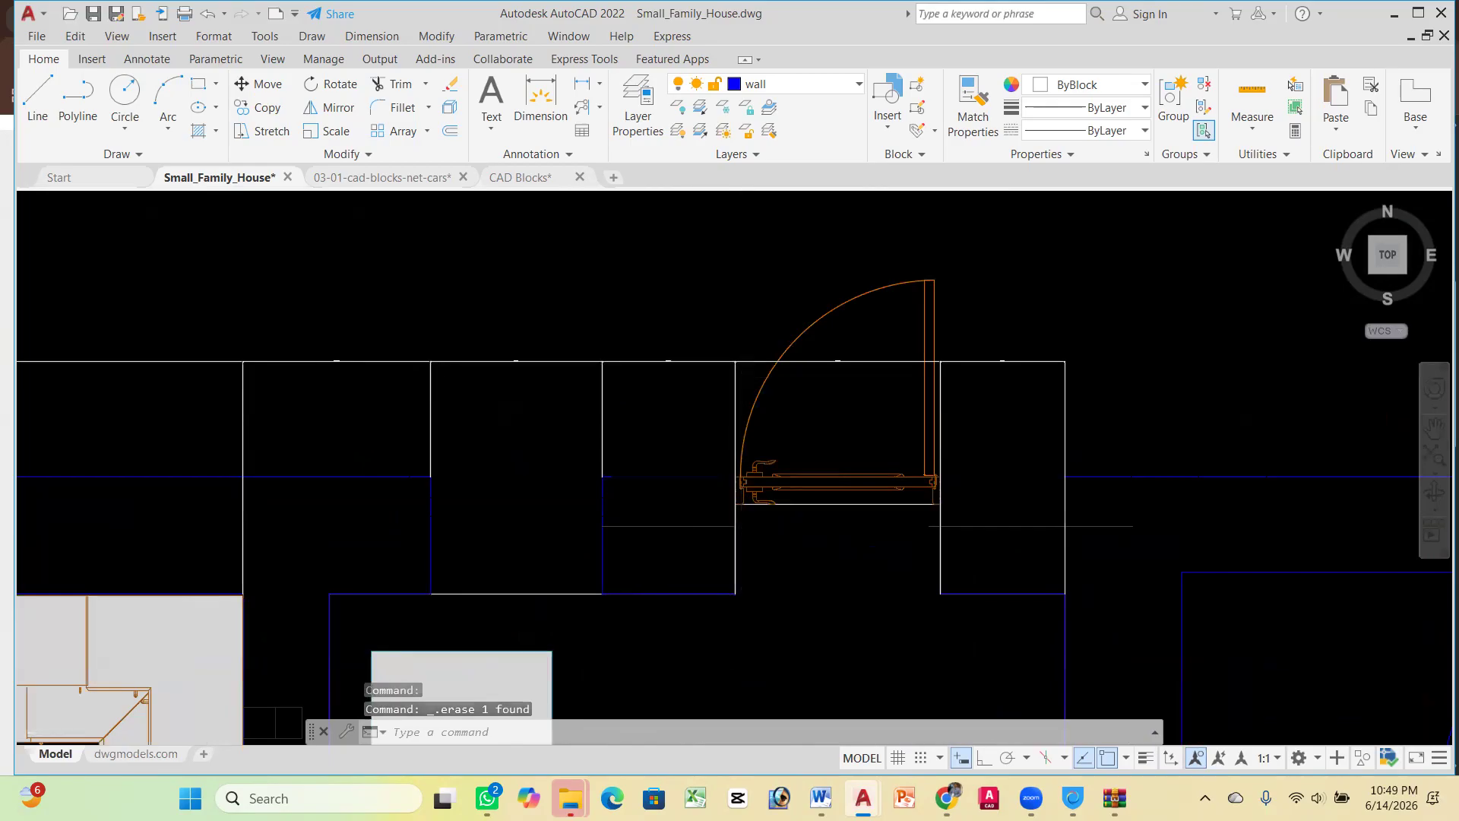
scroll(740, 372, up, 4)
click(743, 369)
scroll(721, 364, down, 4)
scroll(405, 336, down, 5)
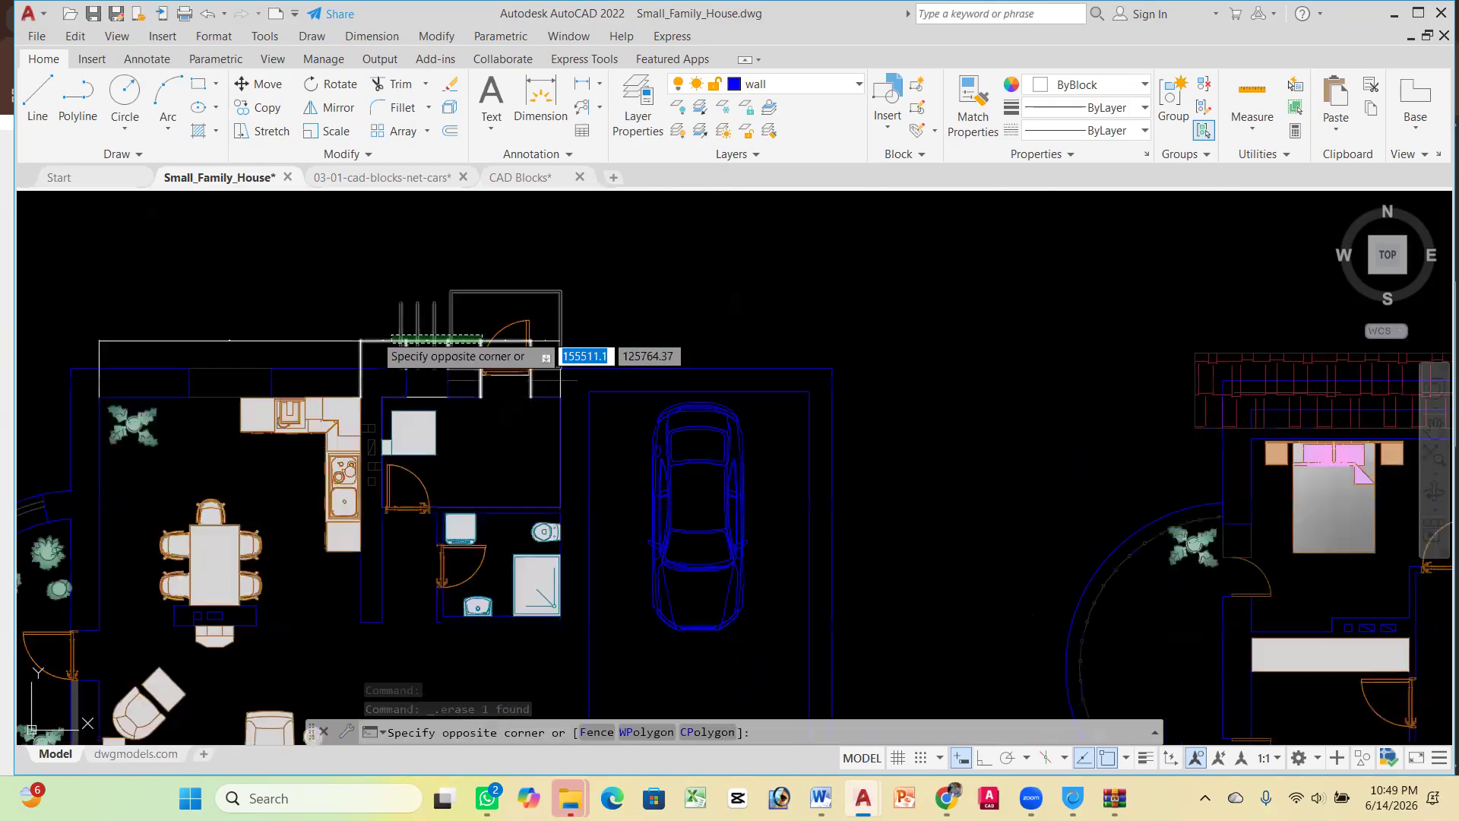
click(236, 331)
key(Delete)
scroll(443, 353, up, 2)
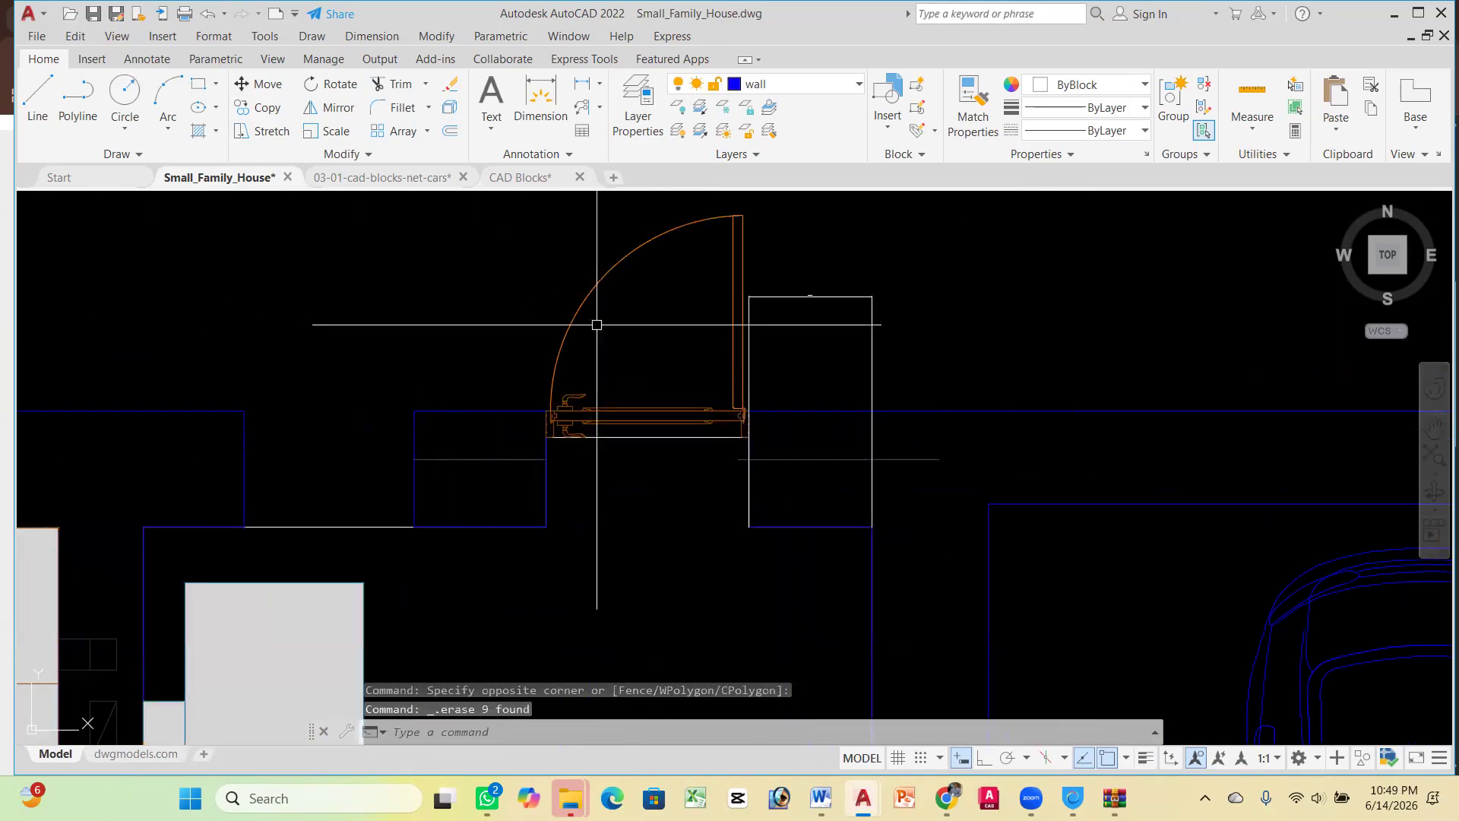
scroll(567, 410, up, 4)
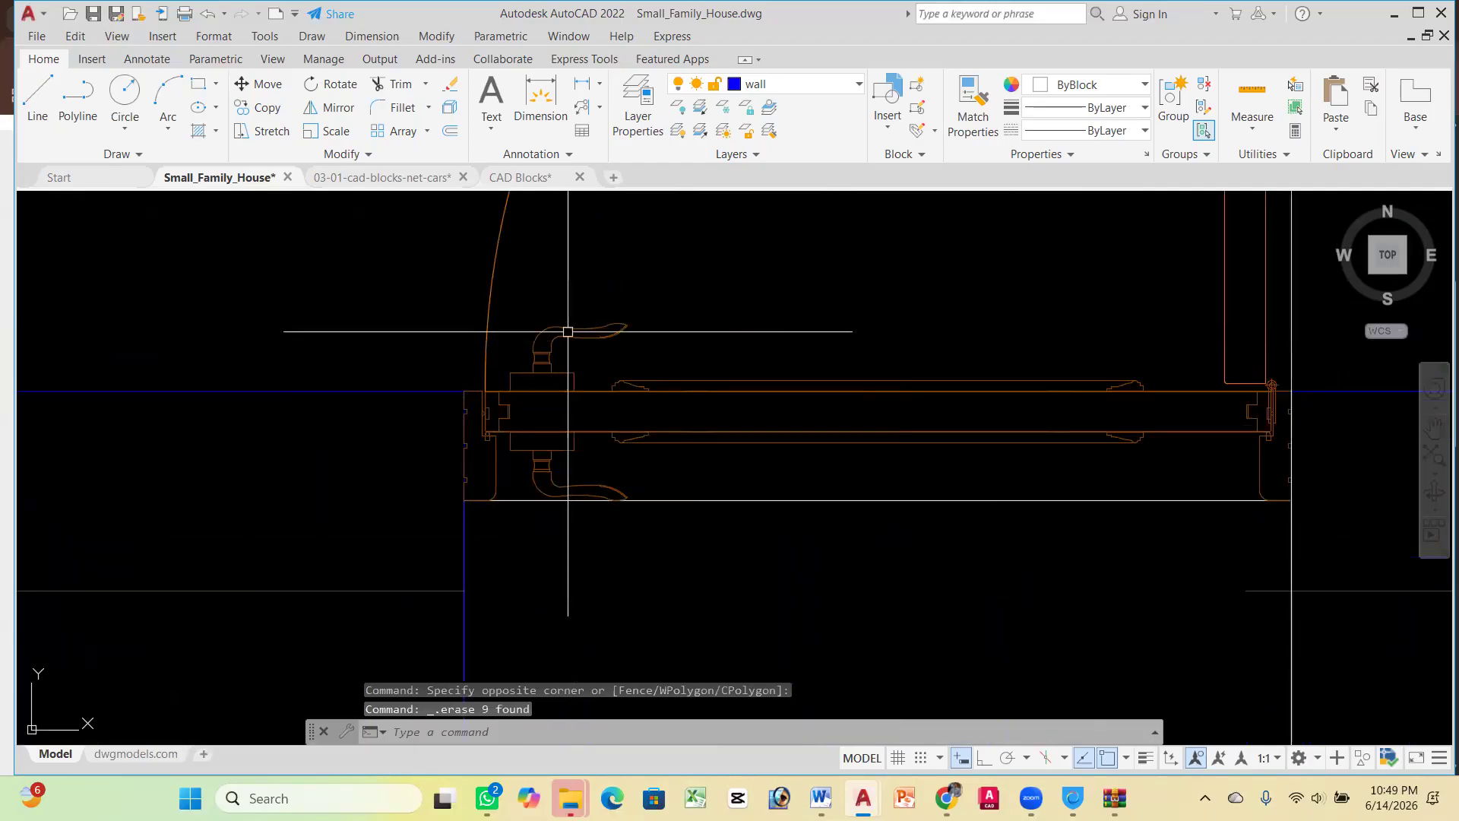
scroll(666, 441, down, 2)
scroll(666, 441, up, 5)
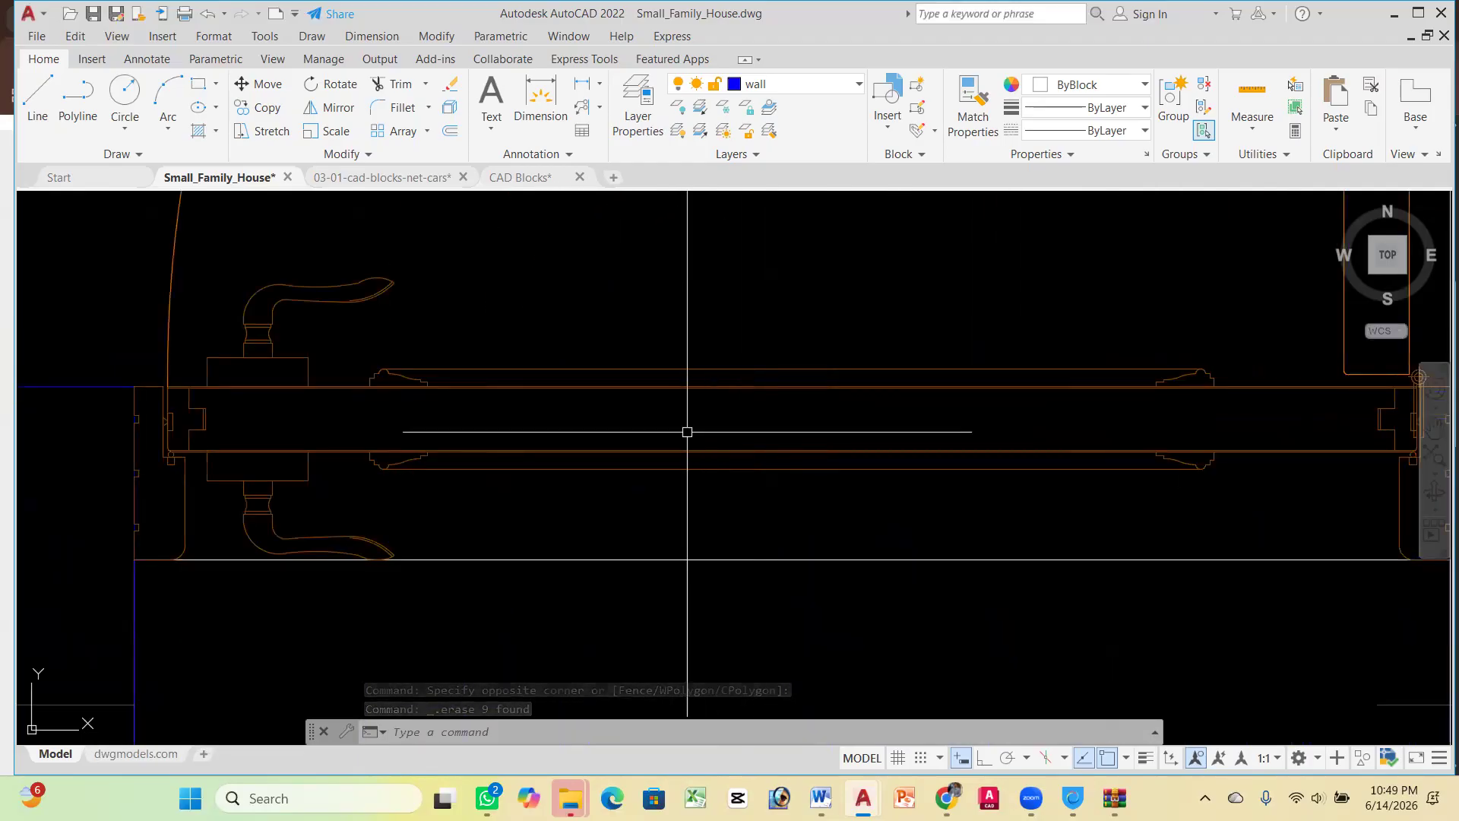
scroll(791, 418, down, 5)
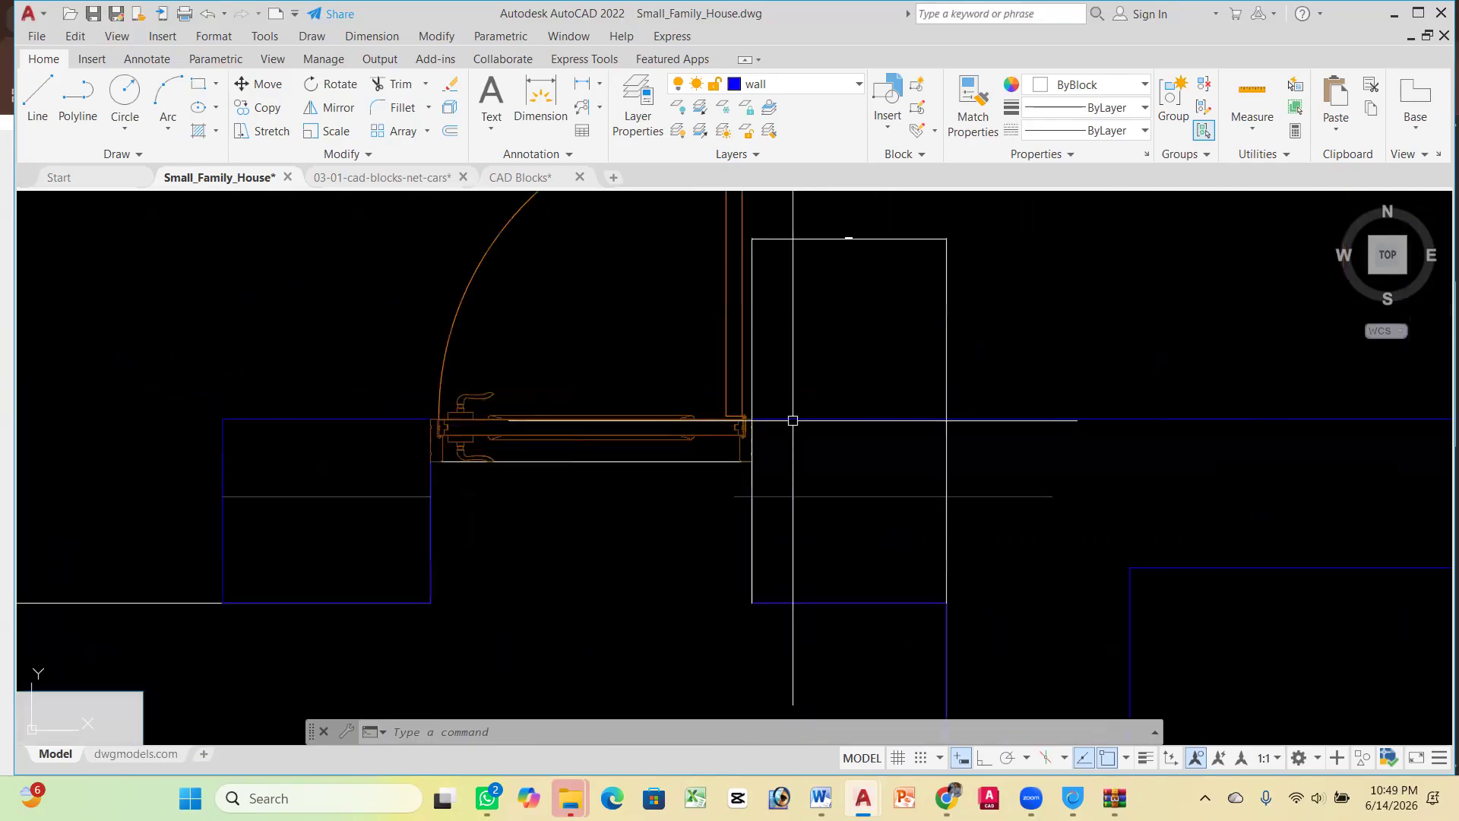
scroll(652, 365, down, 2)
scroll(652, 364, up, 4)
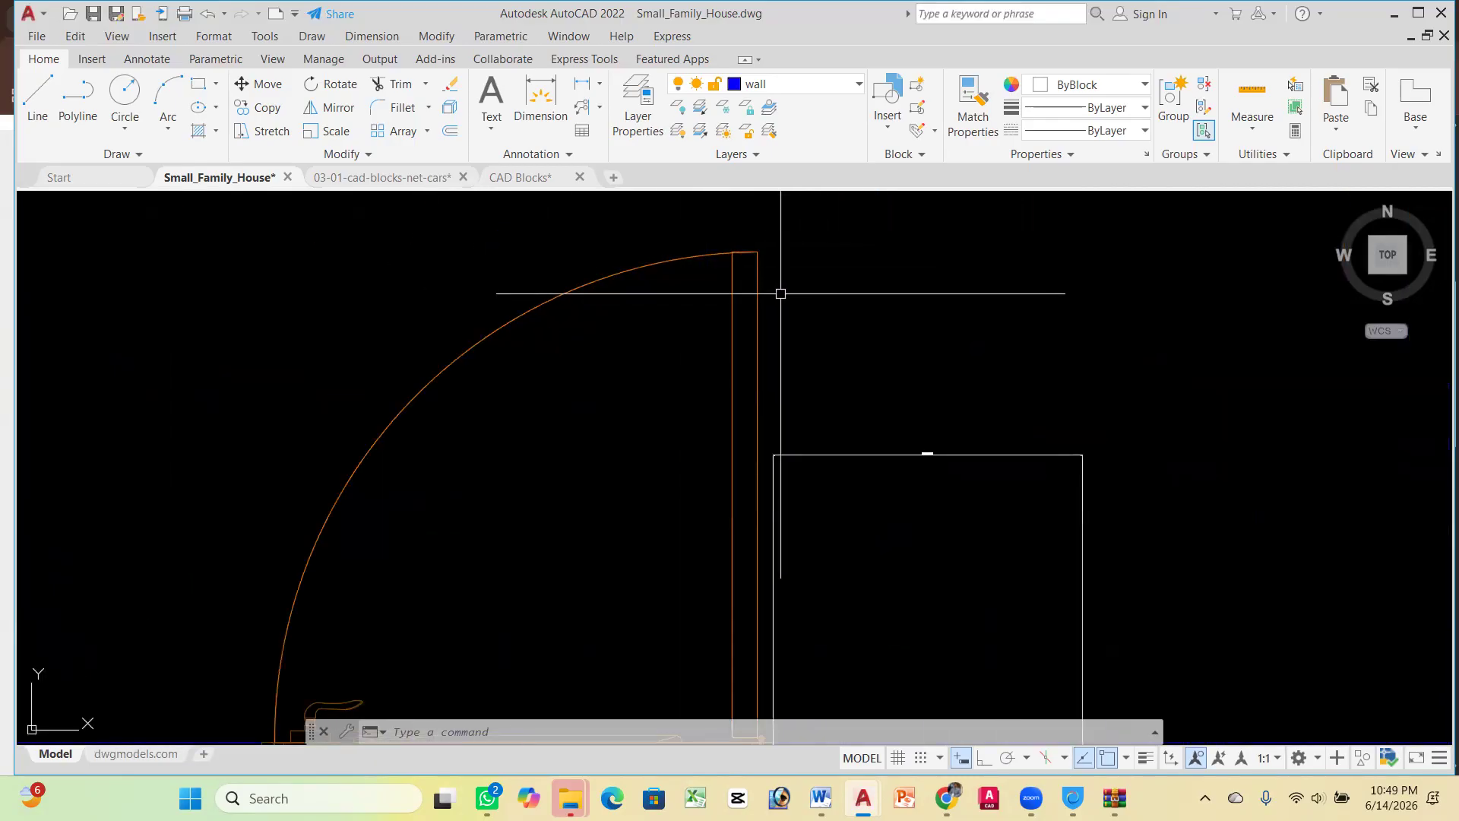
scroll(723, 249, down, 5)
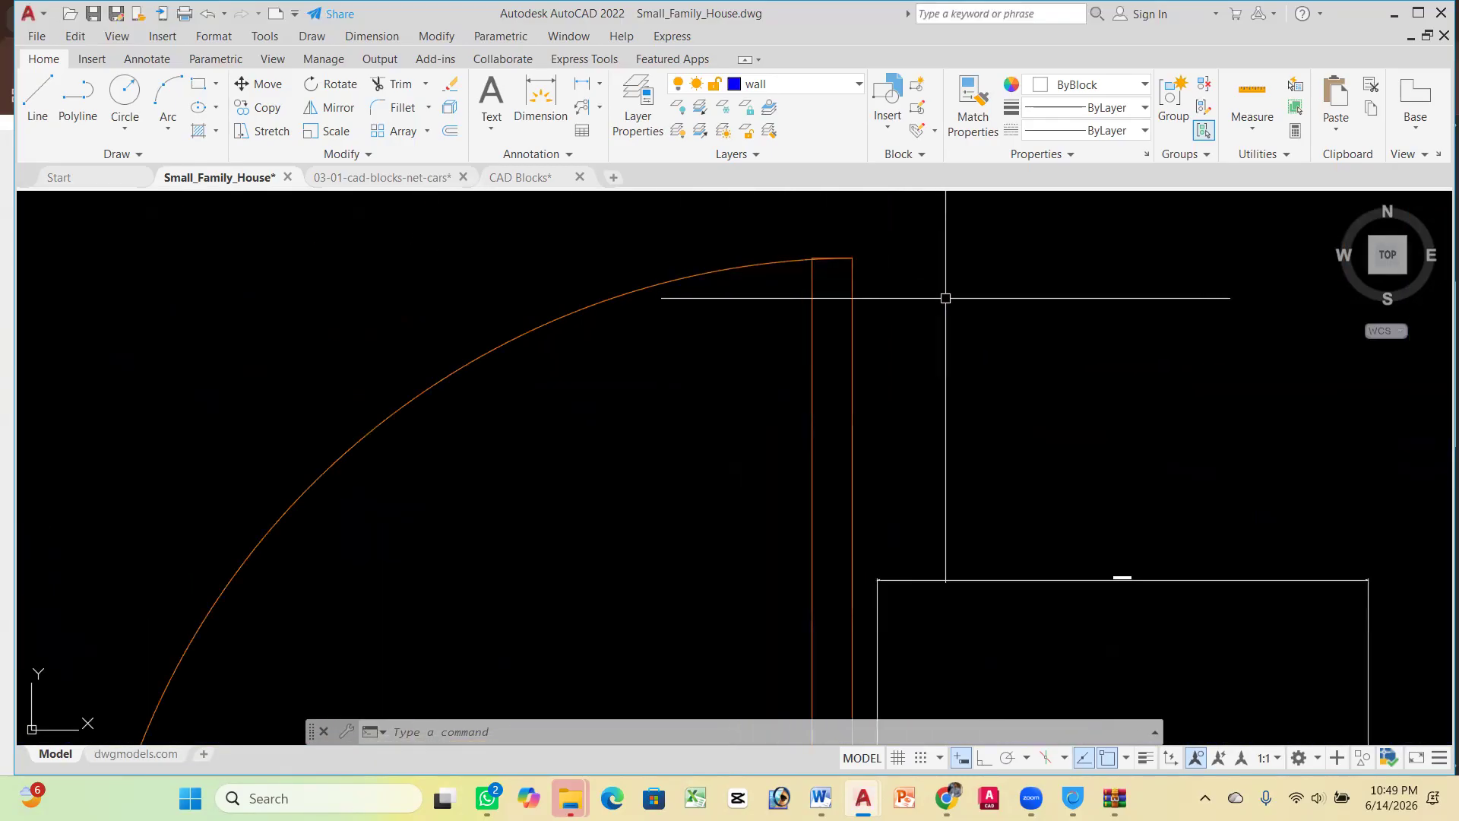
scroll(678, 342, up, 5)
scroll(608, 342, down, 1)
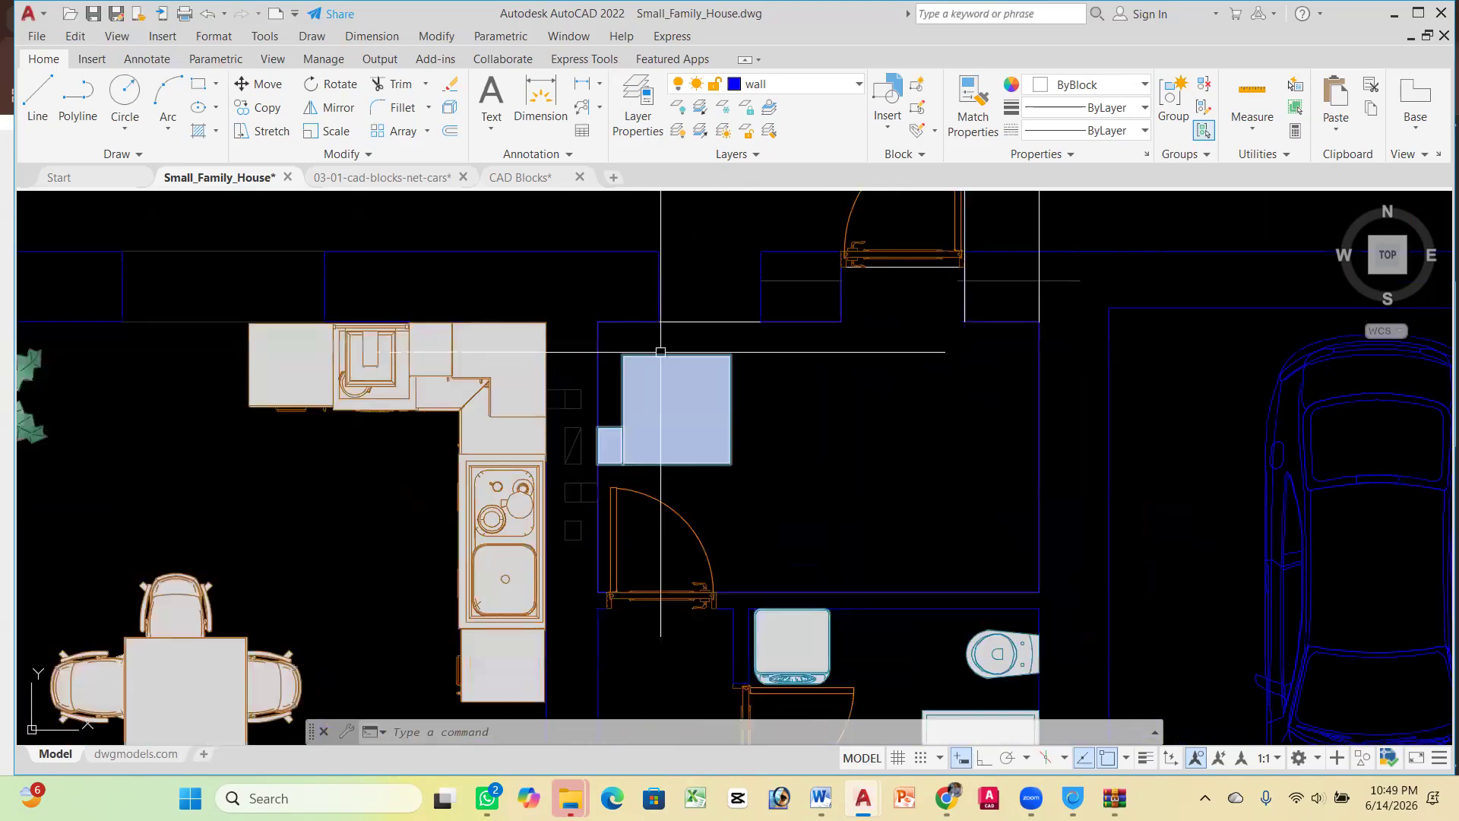
scroll(494, 340, up, 2)
scroll(494, 340, down, 4)
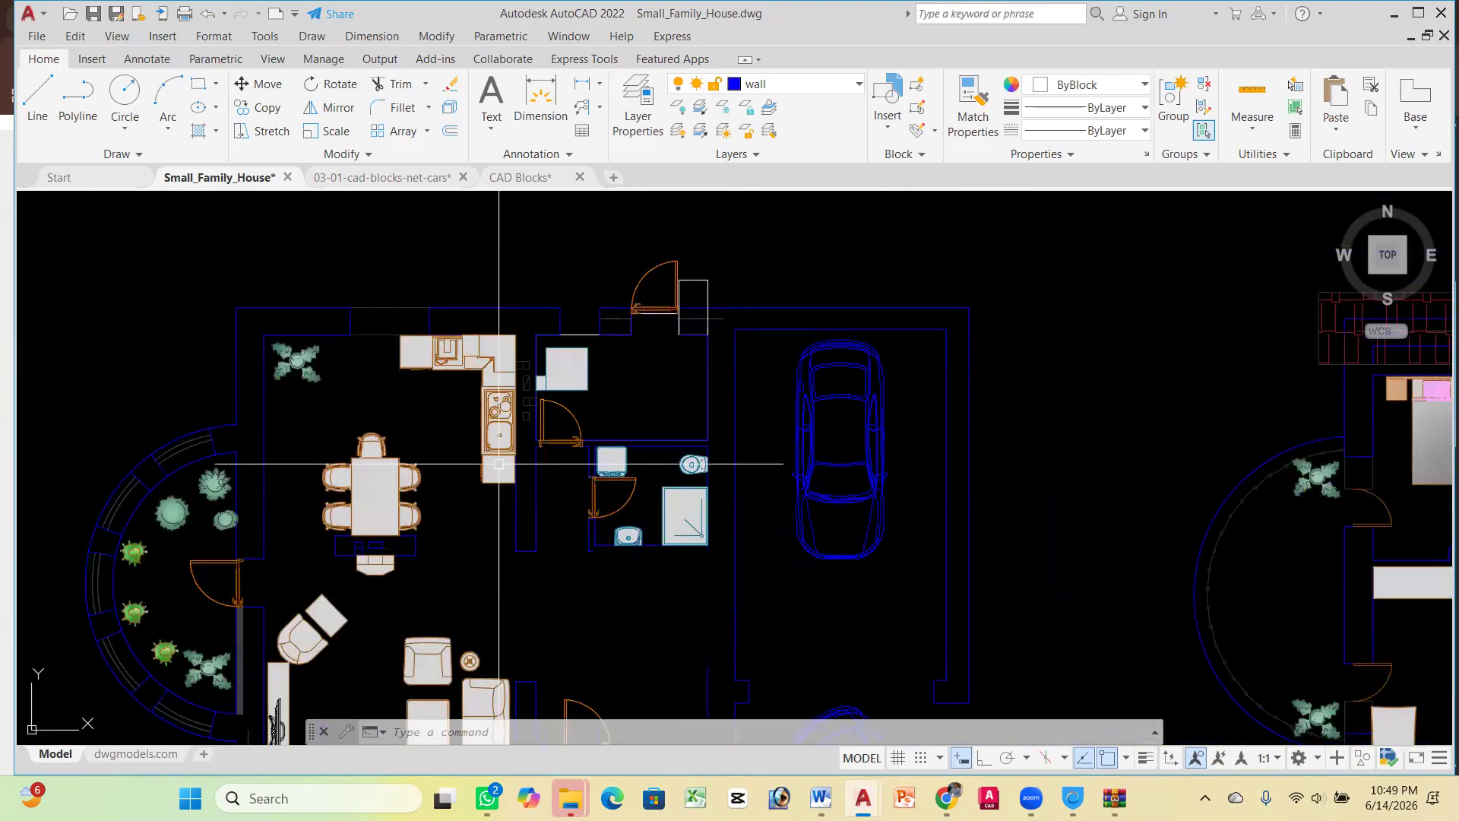
scroll(505, 338, up, 3)
scroll(514, 333, down, 1)
scroll(514, 333, down, 4)
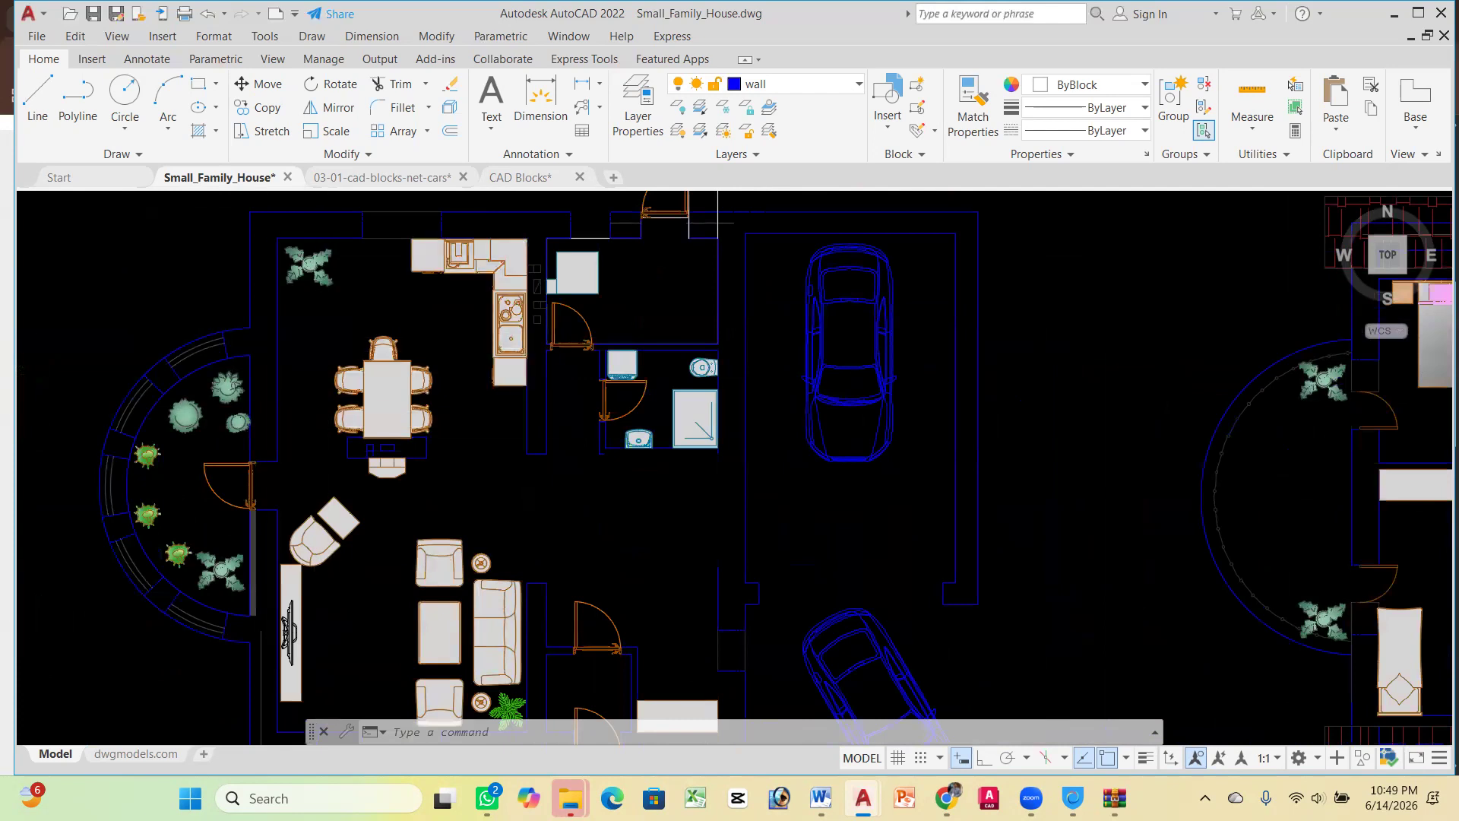
scroll(260, 413, down, 3)
scroll(232, 436, up, 2)
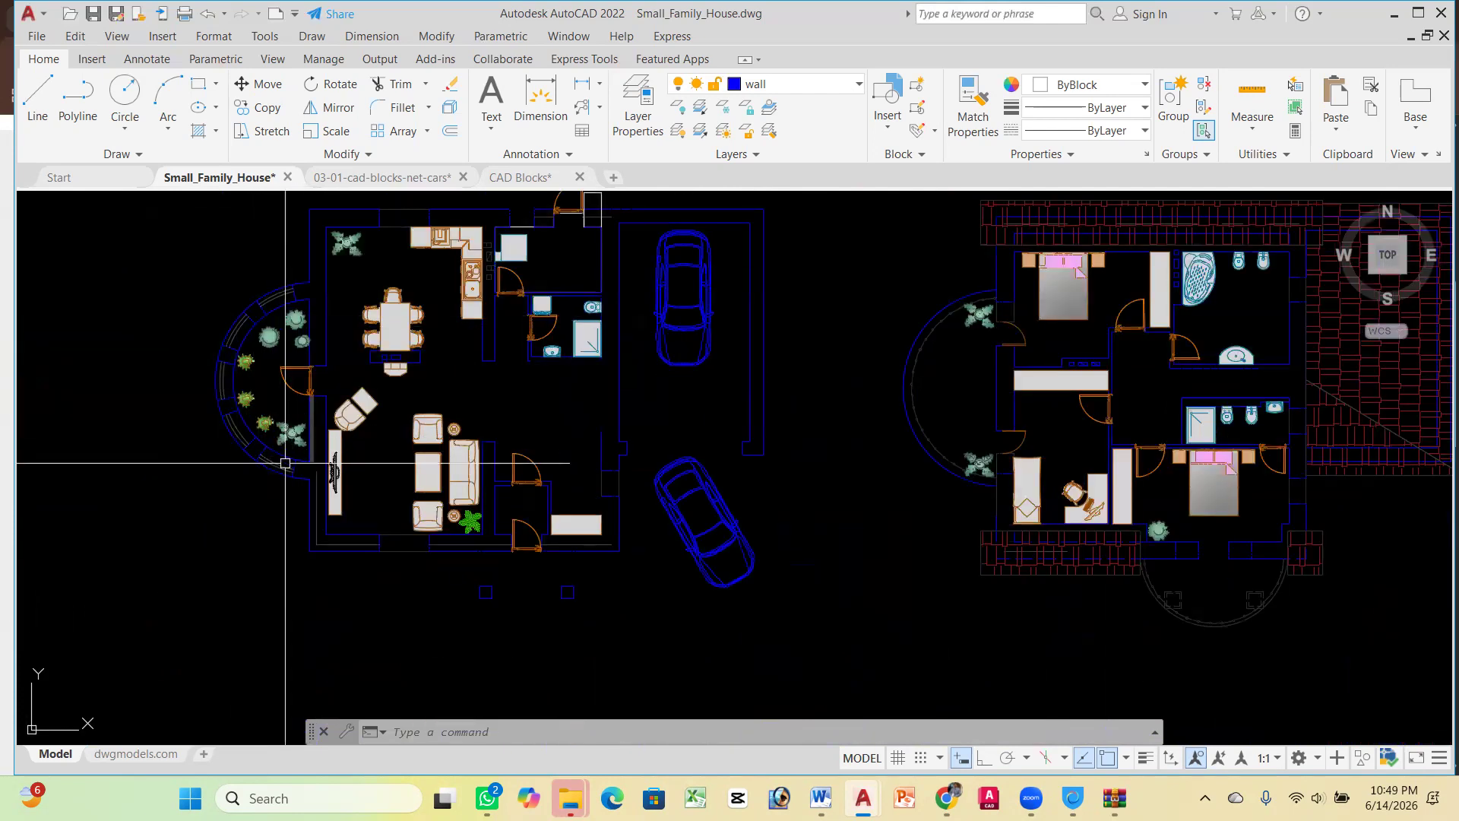
scroll(695, 467, down, 2)
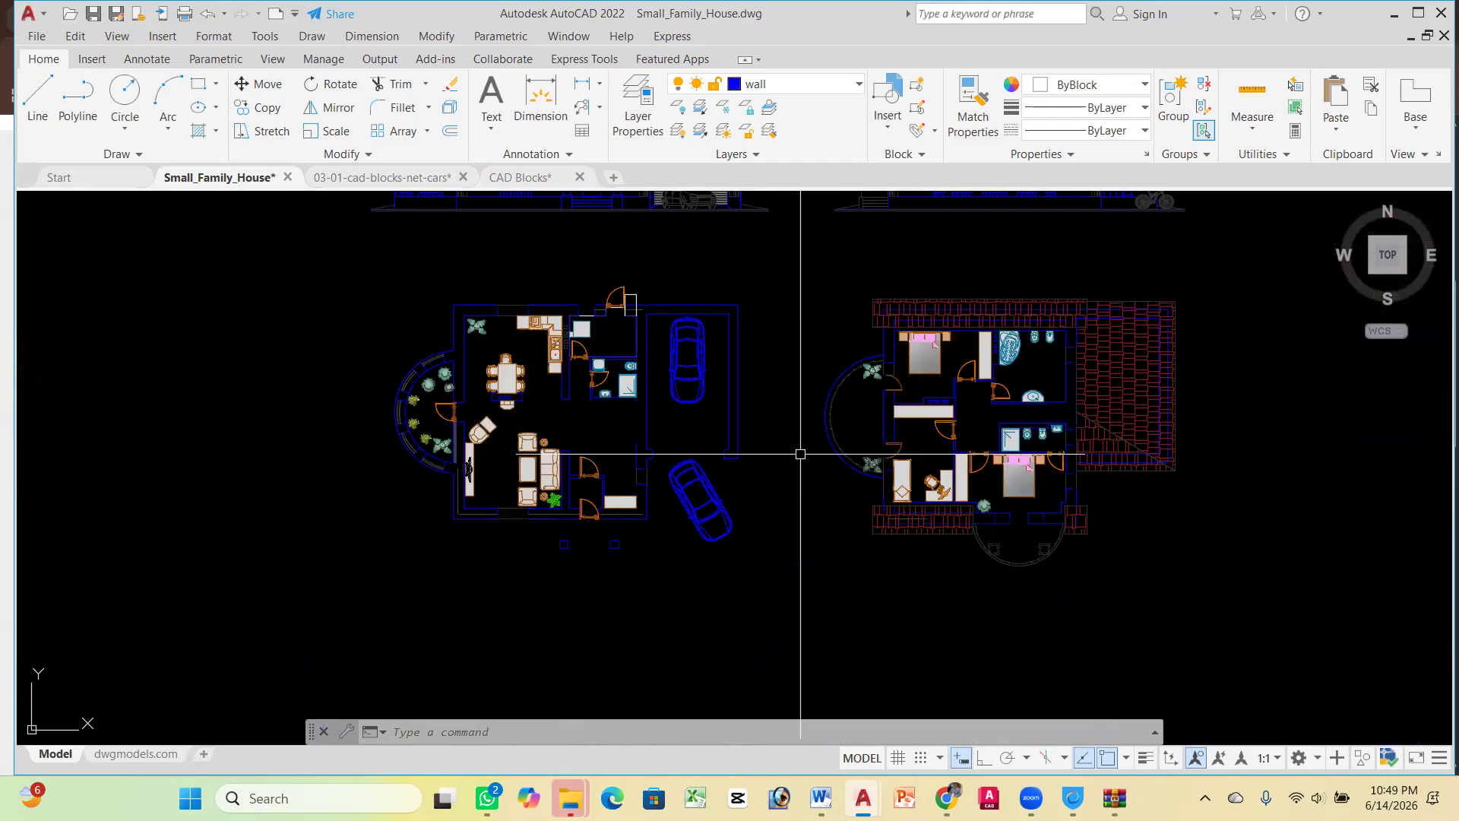
scroll(603, 398, down, 5)
scroll(694, 375, up, 3)
scroll(717, 385, up, 5)
scroll(775, 326, down, 2)
scroll(775, 326, up, 2)
scroll(817, 300, up, 2)
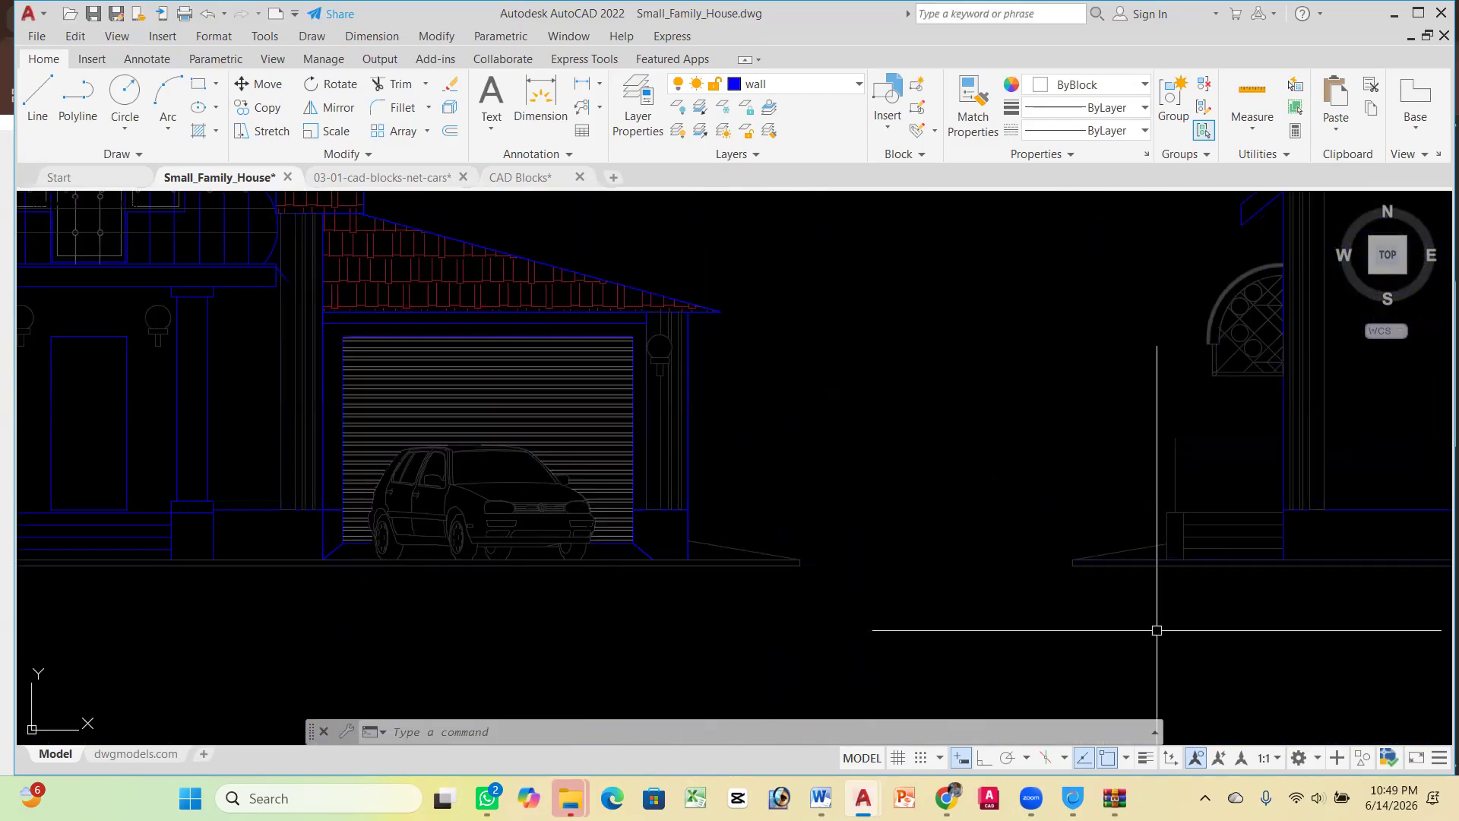
scroll(805, 486, down, 2)
scroll(619, 505, up, 4)
scroll(621, 508, down, 4)
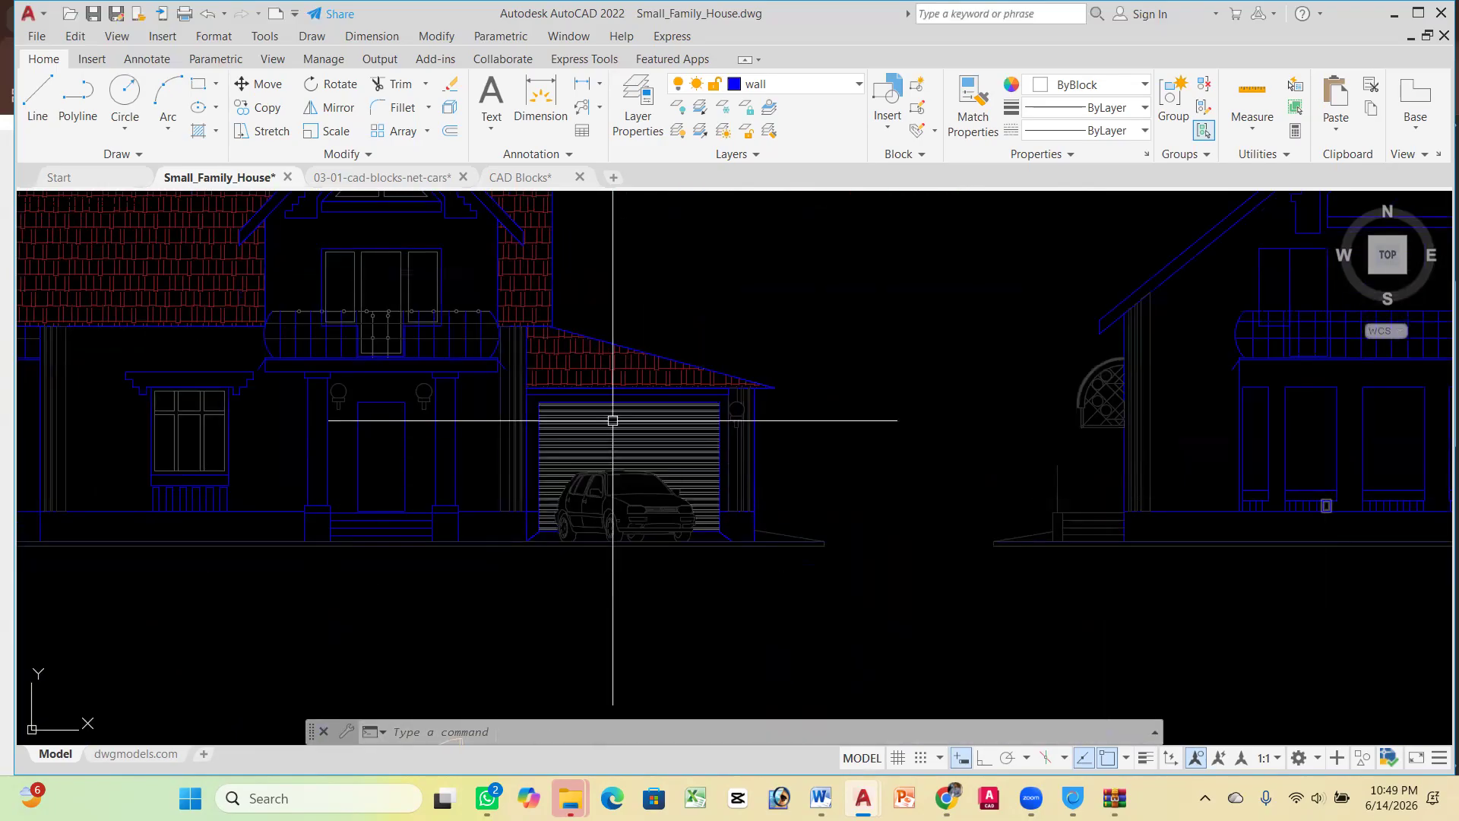
scroll(744, 389, down, 3)
scroll(691, 347, down, 4)
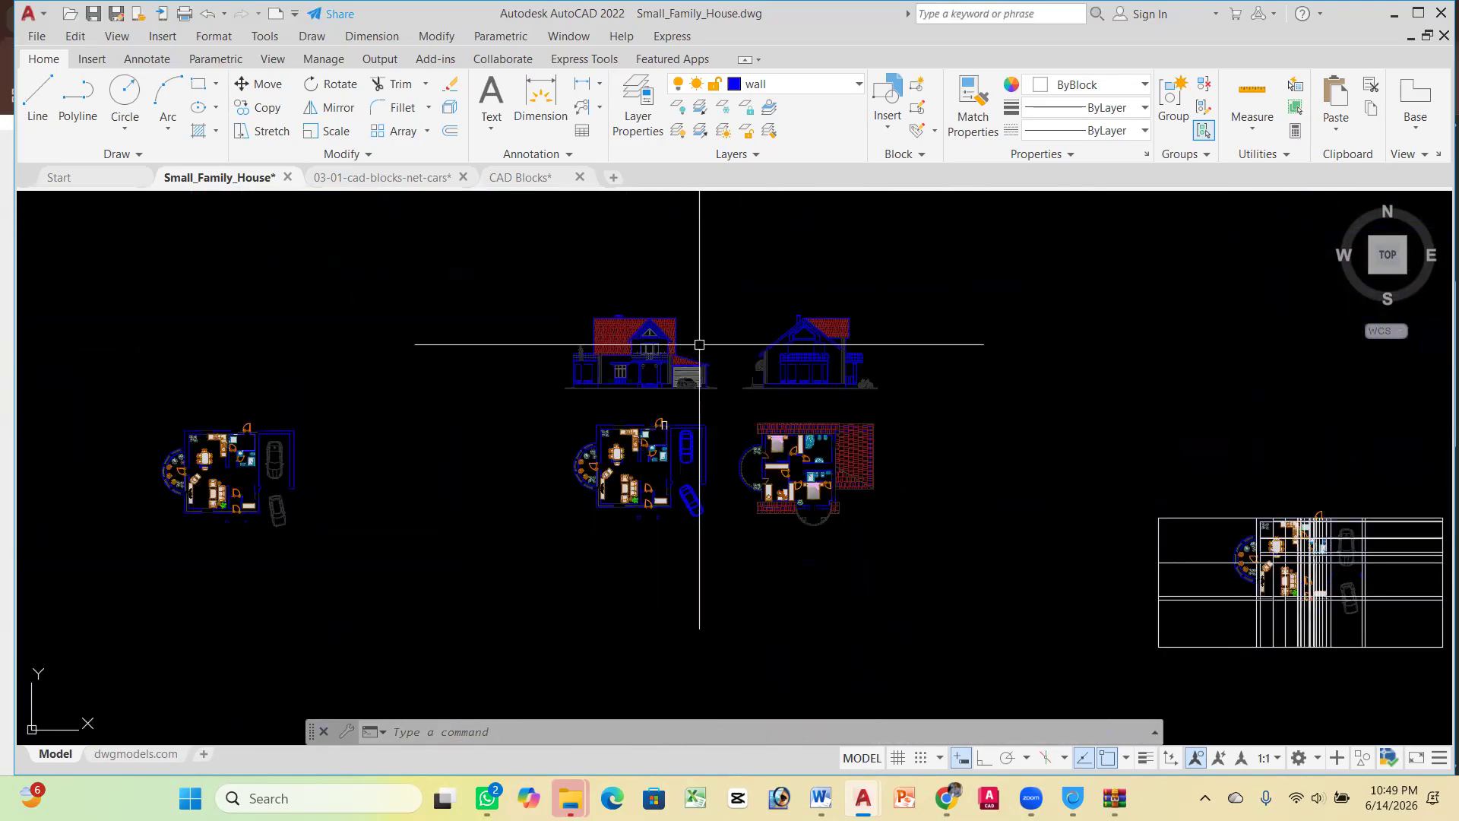
scroll(726, 403, up, 2)
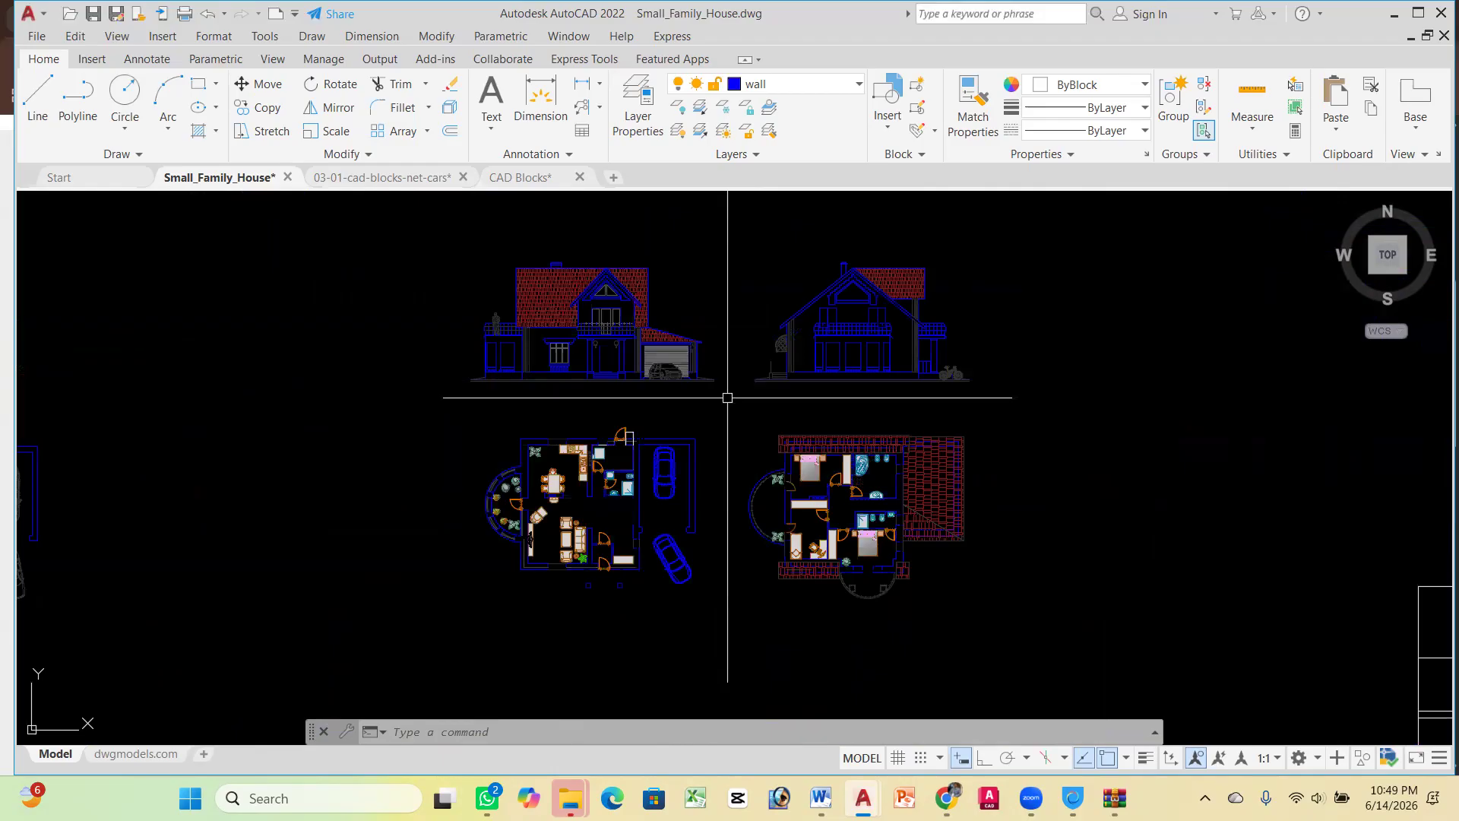
scroll(711, 365, down, 2)
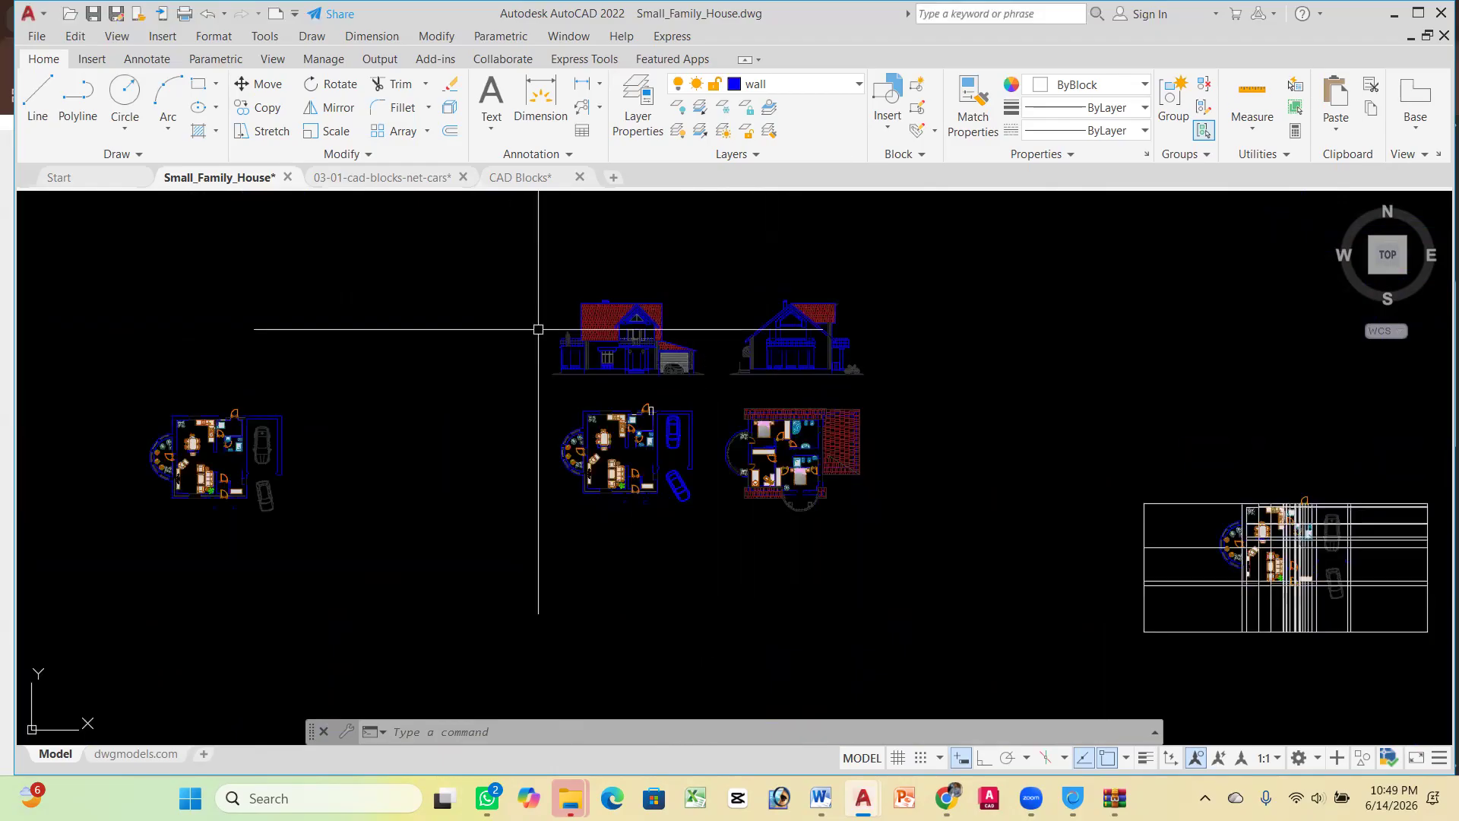
scroll(236, 469, up, 2)
scroll(540, 398, down, 2)
scroll(842, 308, up, 2)
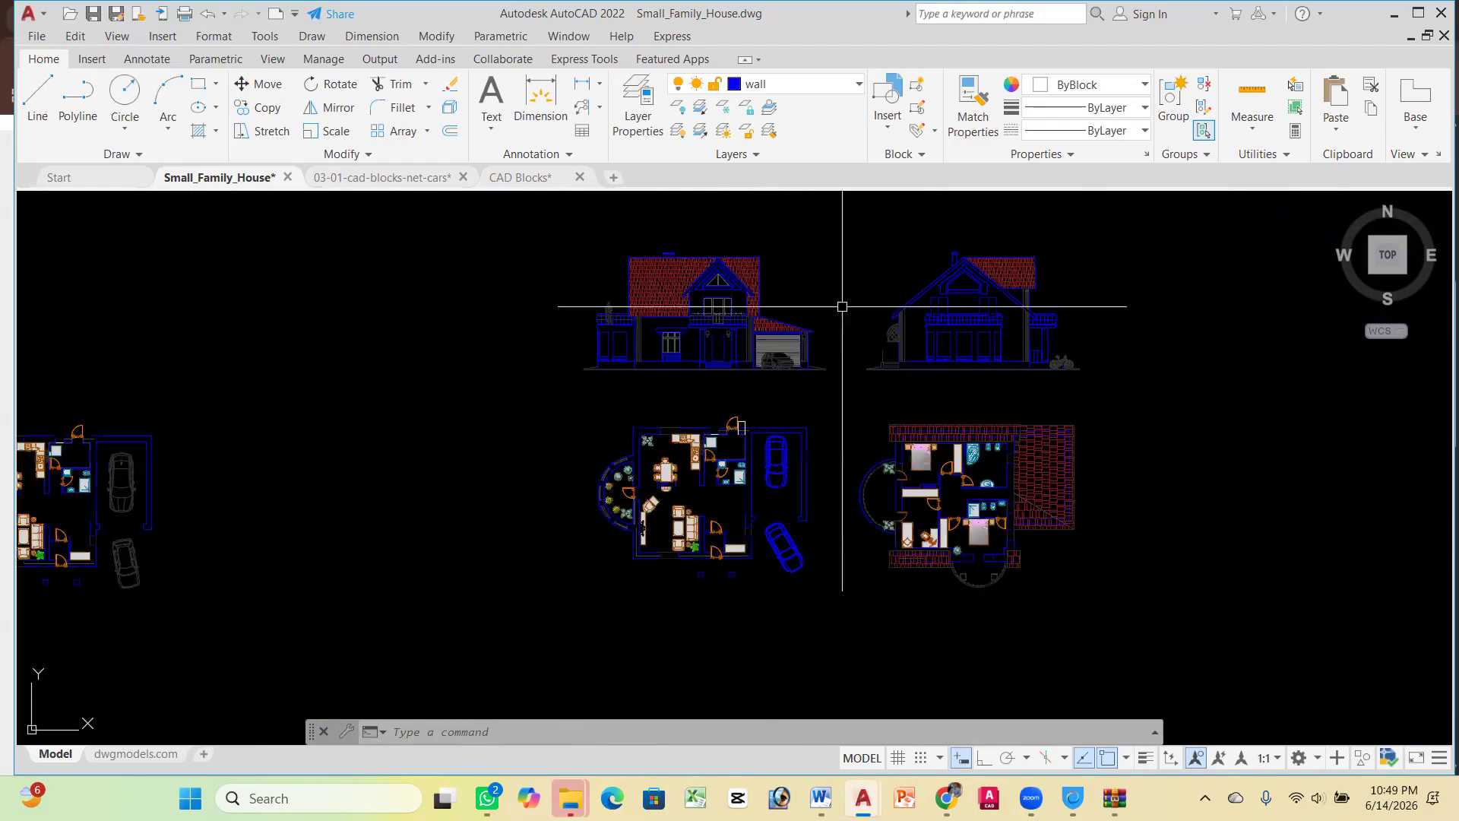
scroll(753, 354, down, 2)
scroll(916, 393, down, 2)
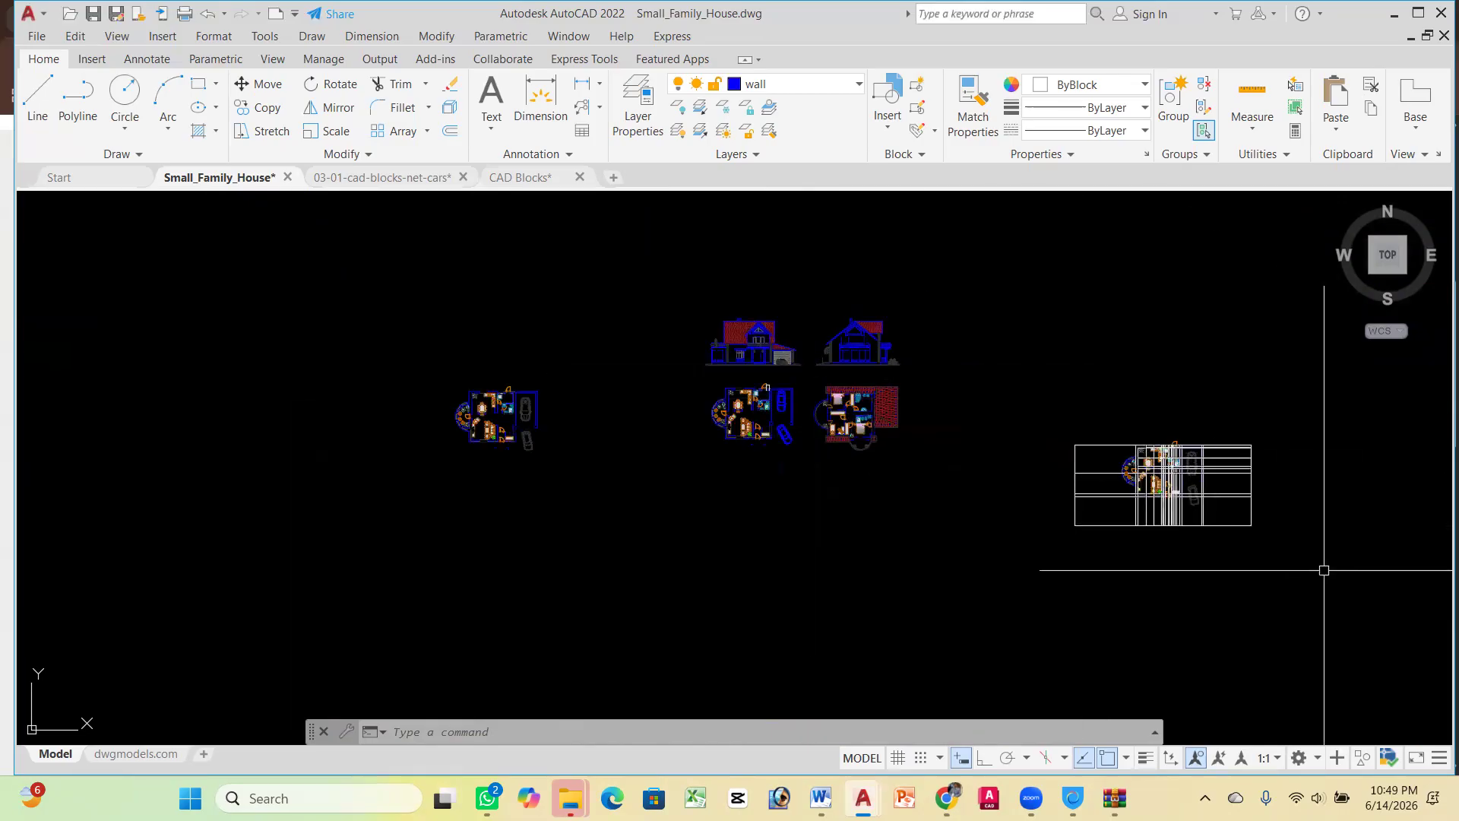
Erase the duplicate lower-right plan and its grid lines with a crossing window
click(1346, 580)
click(1007, 377)
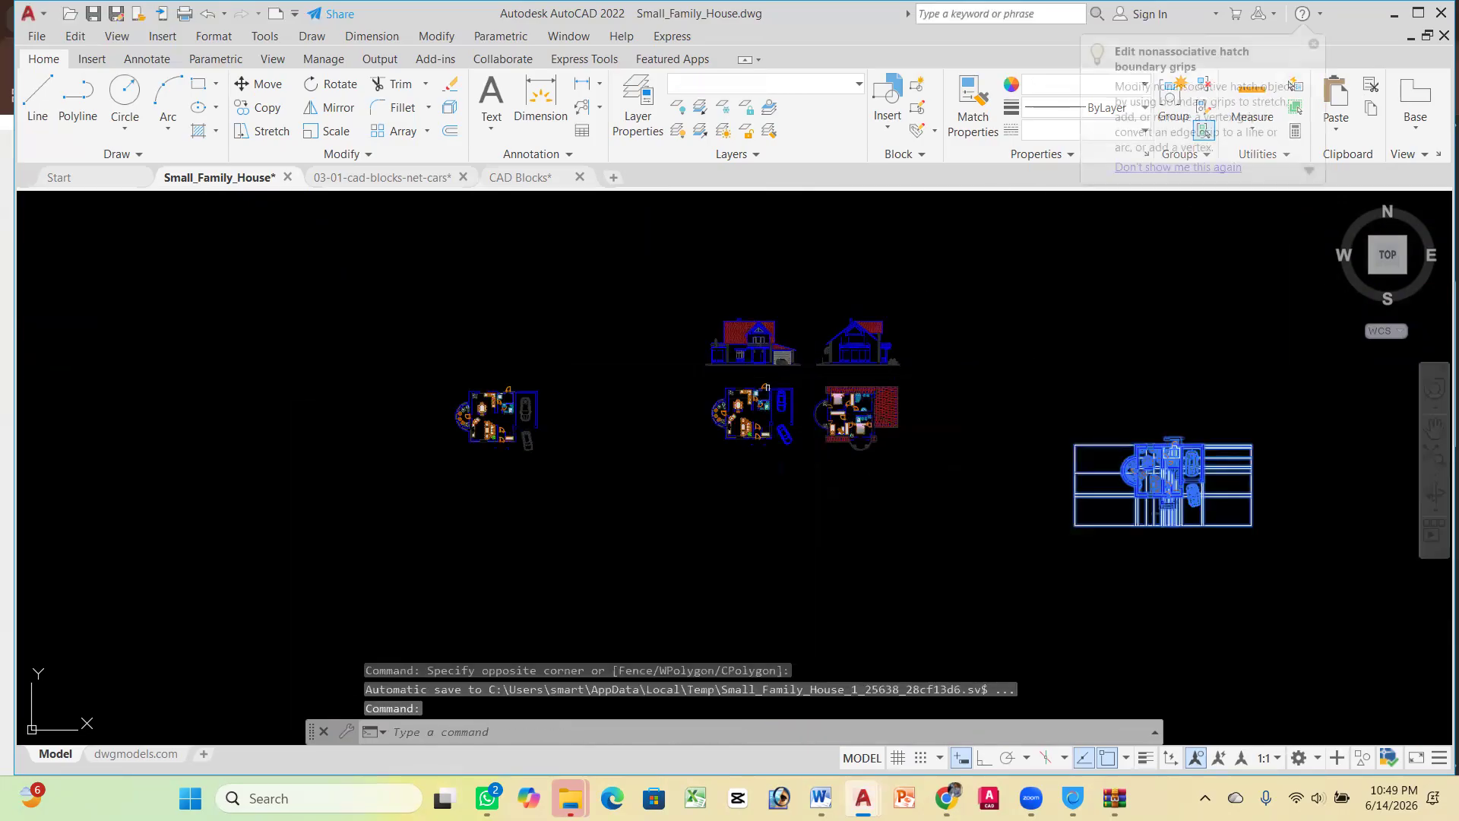
key(Delete)
Zoom around the remaining elevations and plans to confirm they're intact
scroll(769, 385, up, 3)
scroll(619, 326, down, 3)
scroll(626, 326, up, 3)
scroll(627, 327, up, 3)
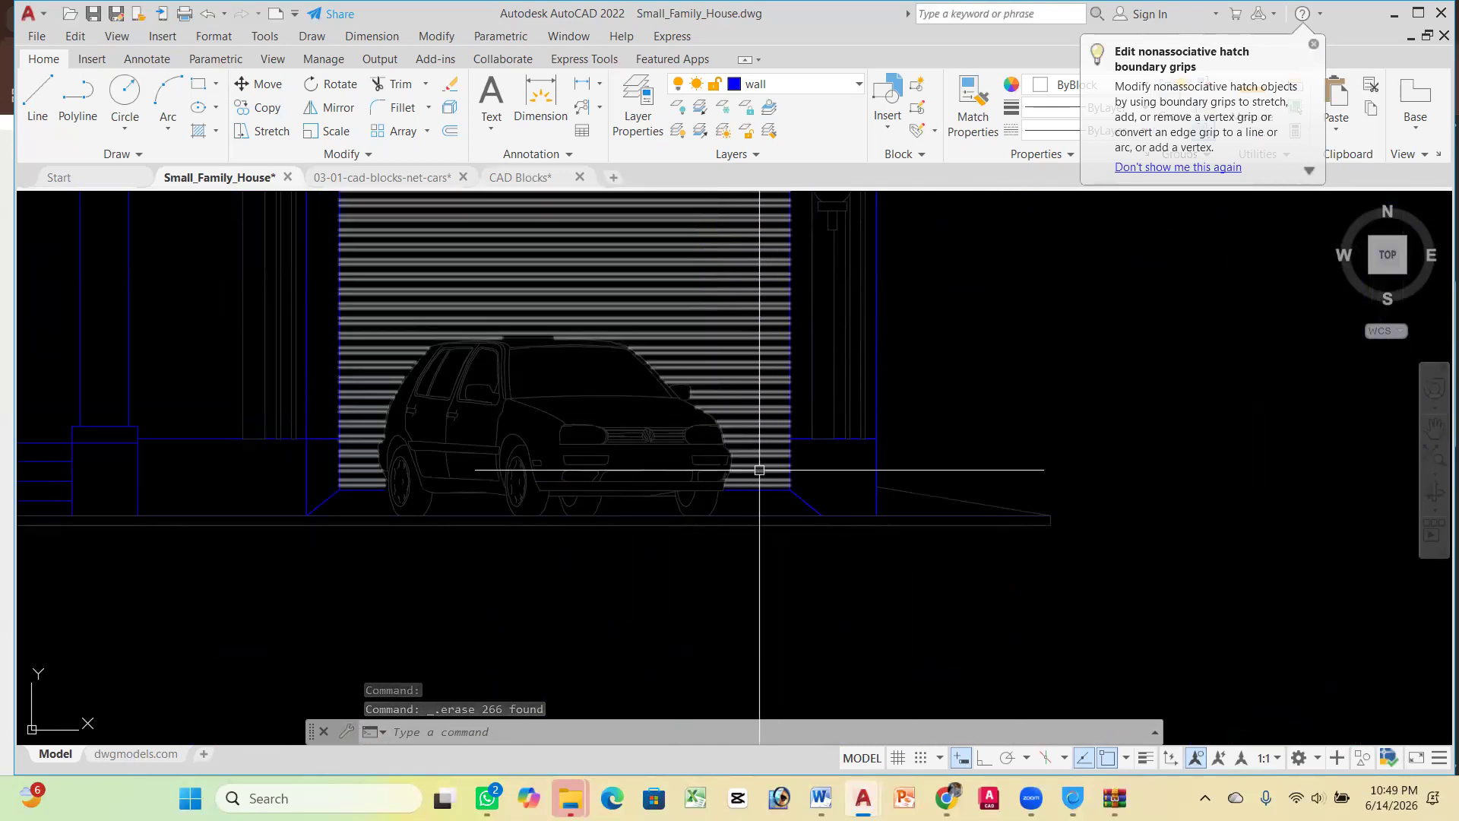
scroll(618, 365, down, 1)
scroll(608, 361, up, 2)
scroll(586, 378, down, 4)
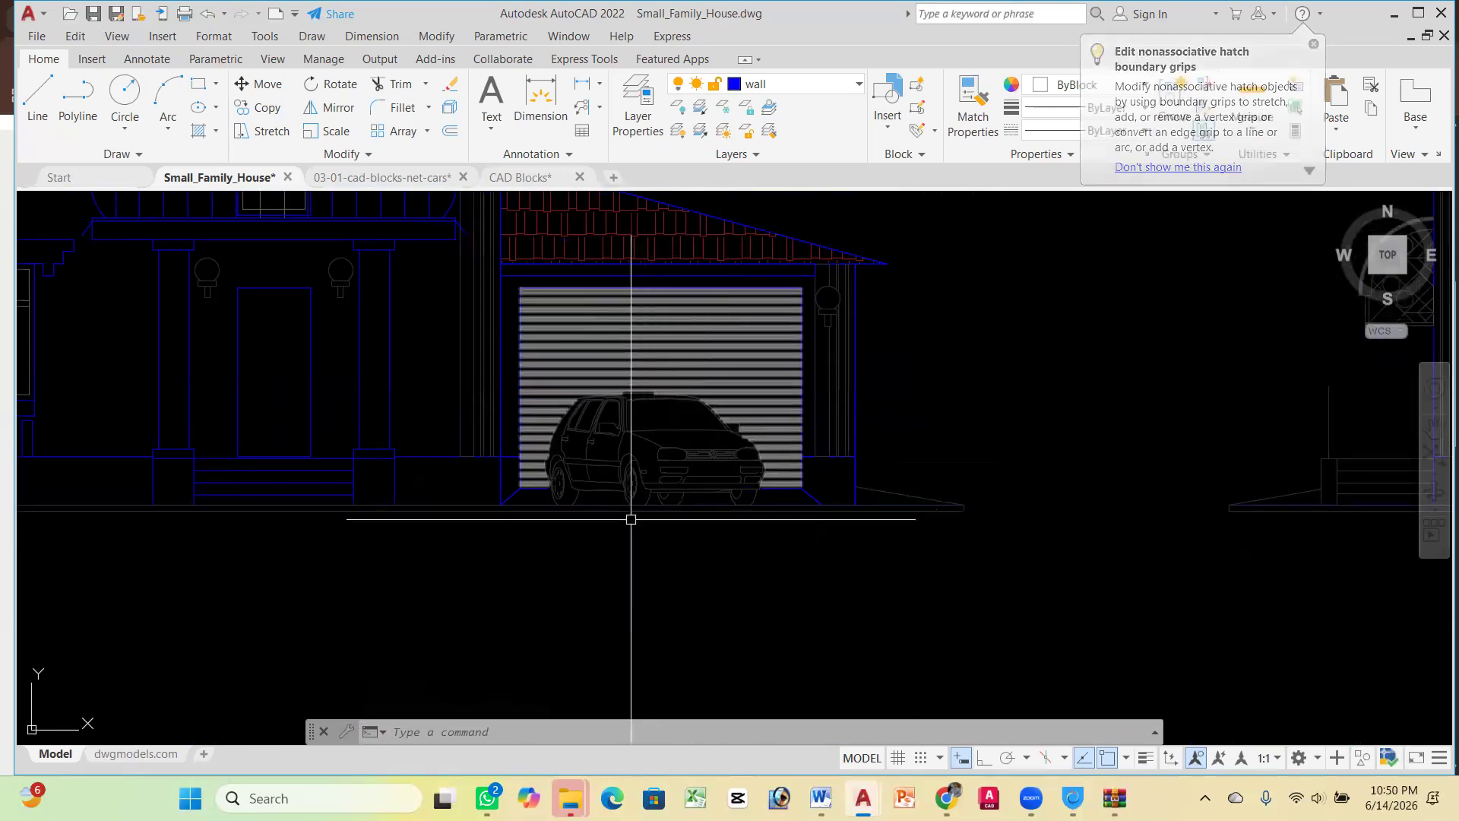
scroll(585, 378, down, 3)
scroll(603, 293, down, 2)
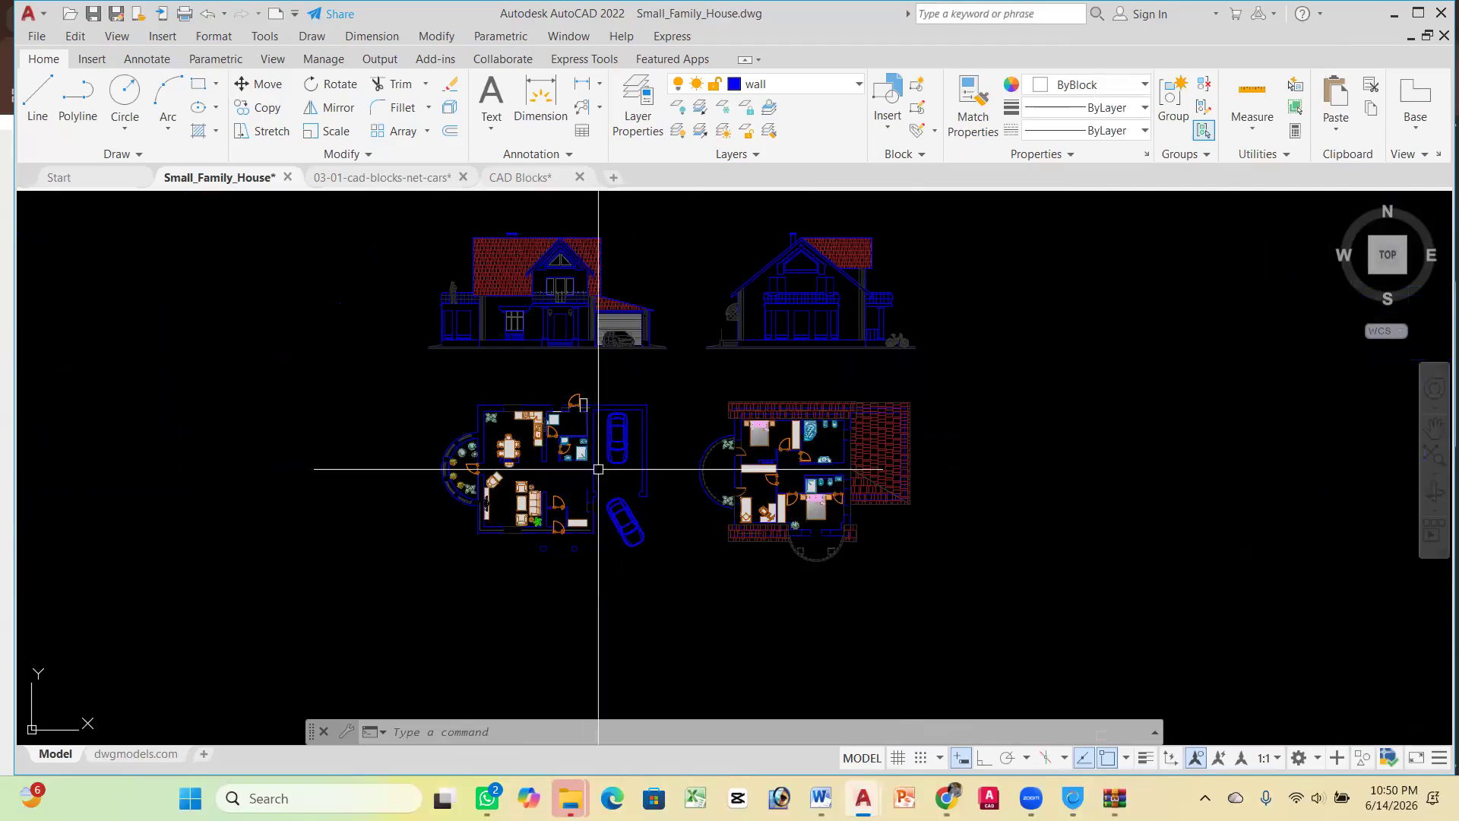
scroll(517, 335, down, 2)
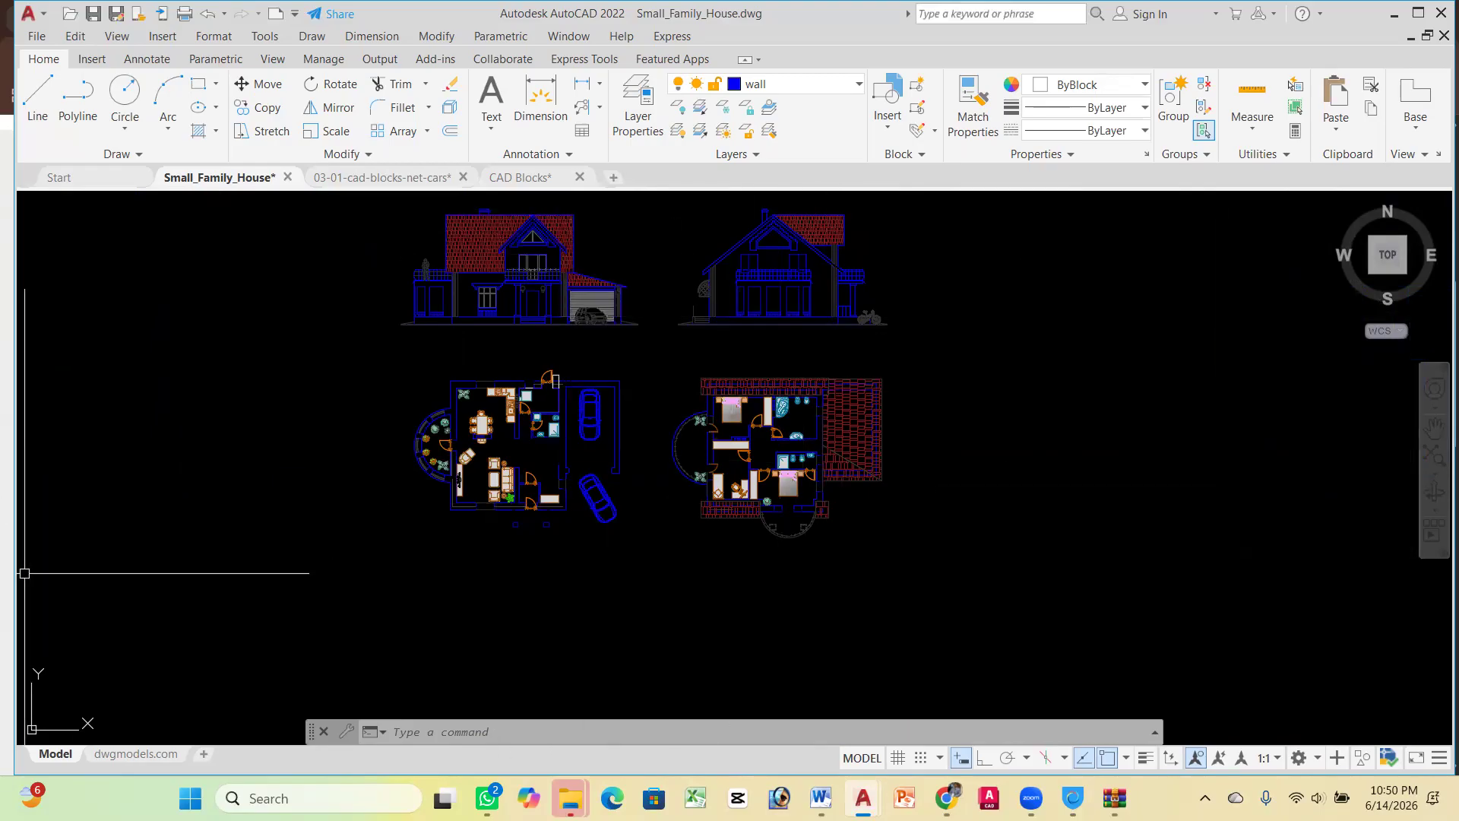
click(30, 14)
Create a new drawing from the acad.dwt template
key(Escape)
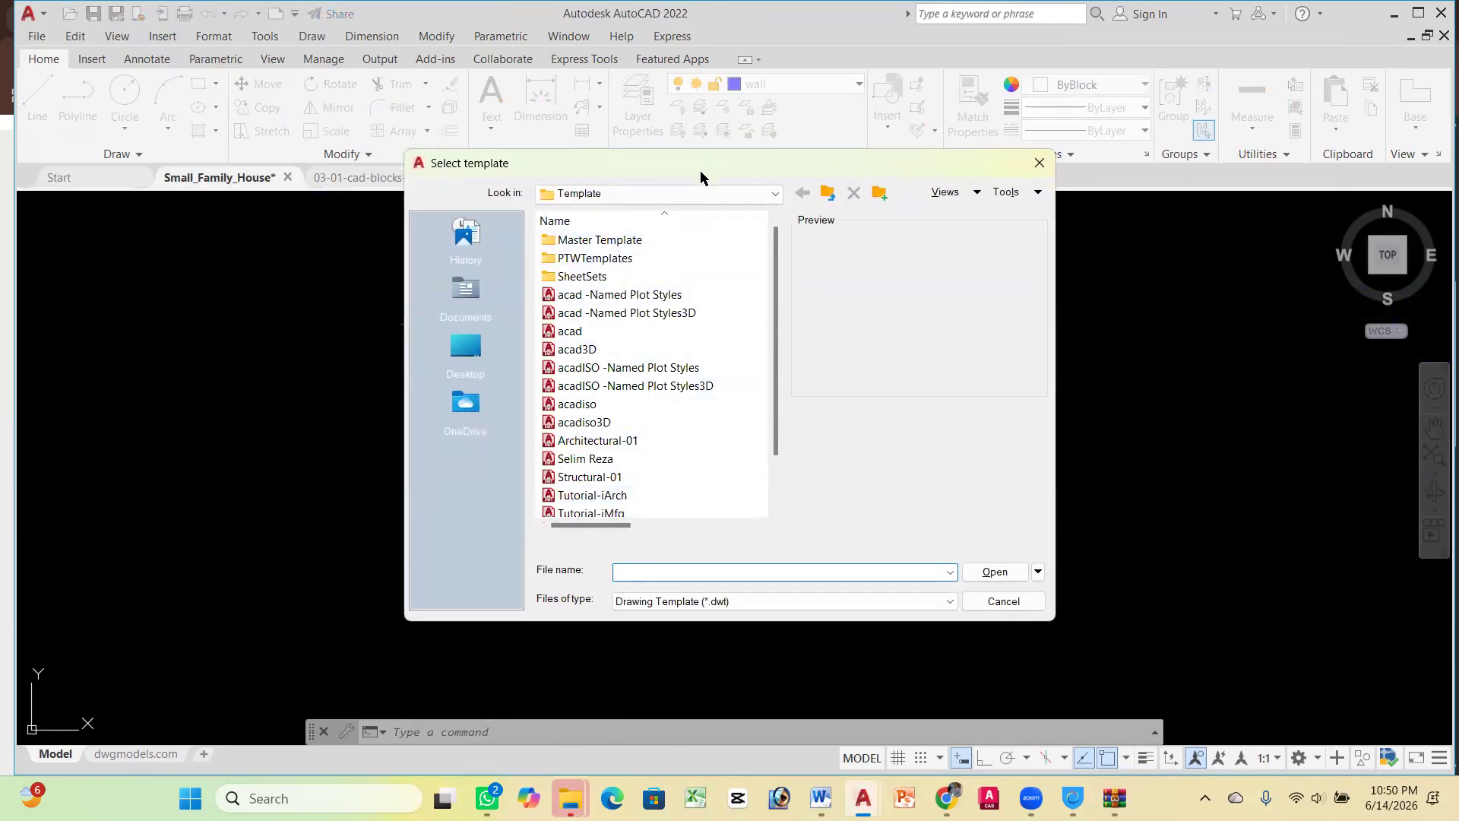
click(603, 332)
click(996, 575)
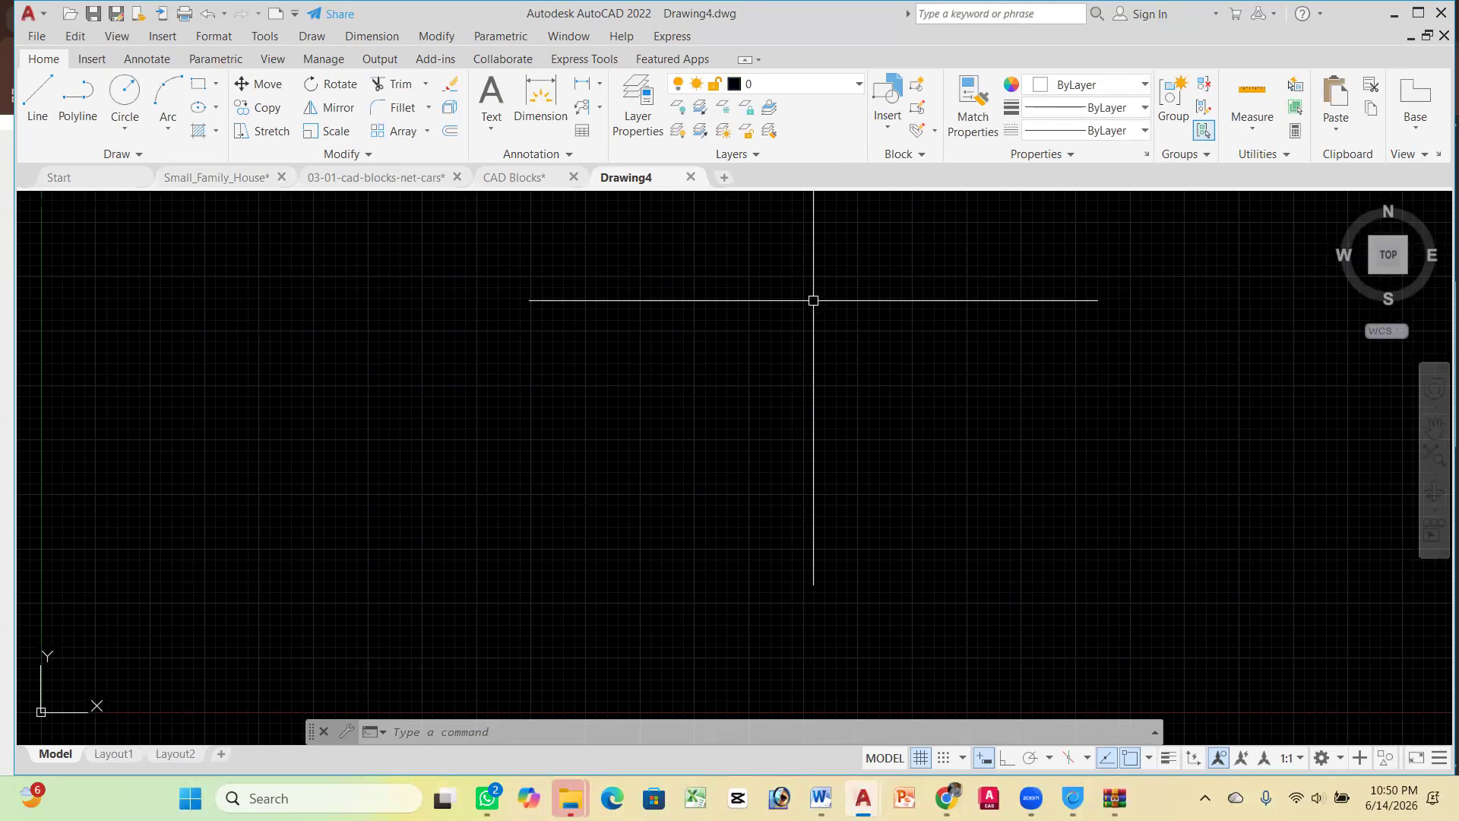
scroll(674, 316, down, 2)
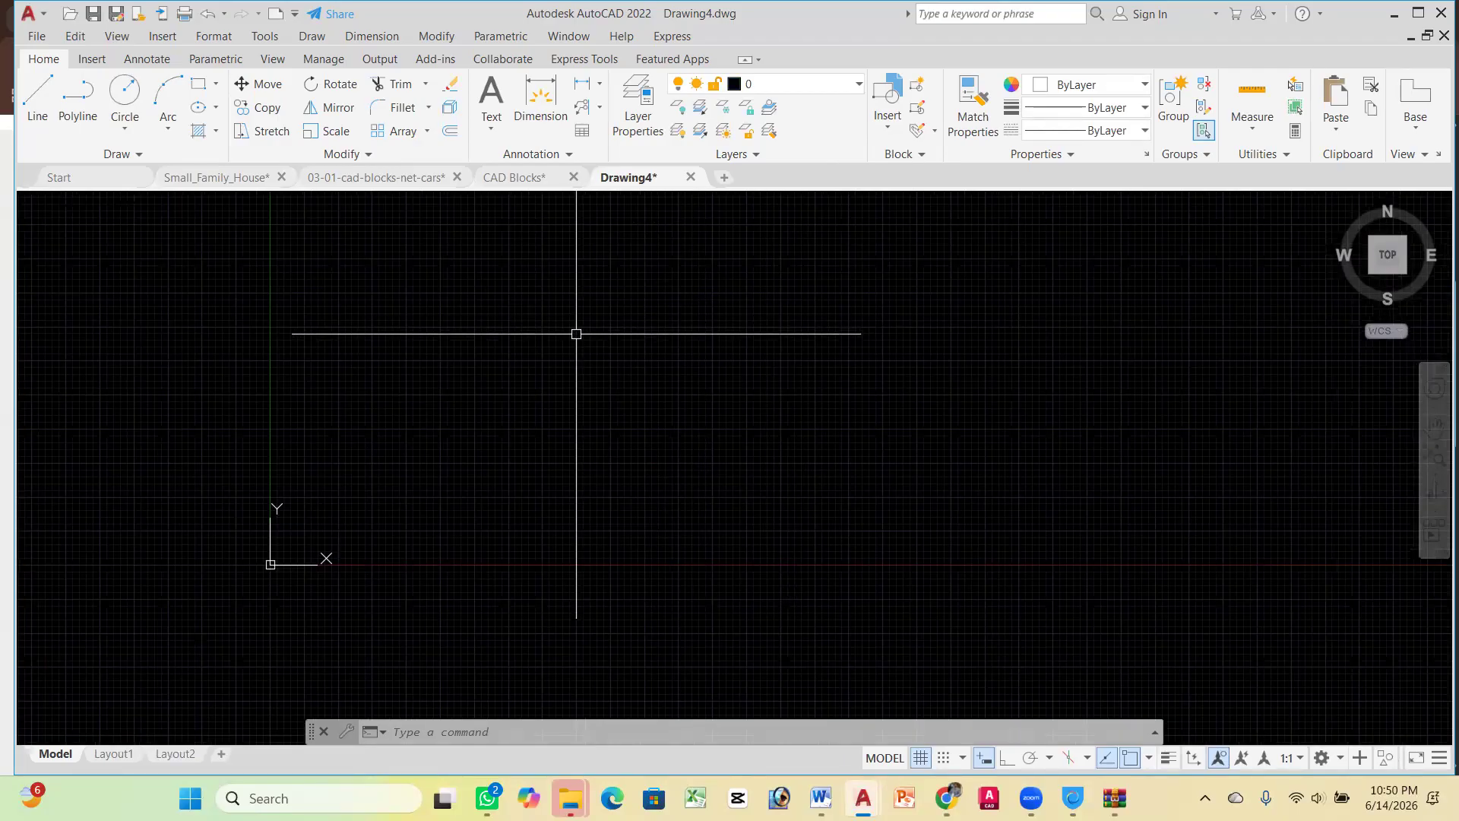
Reopen the template chooser, cancel it without a new drawing, and quick-save Drawing4
click(31, 13)
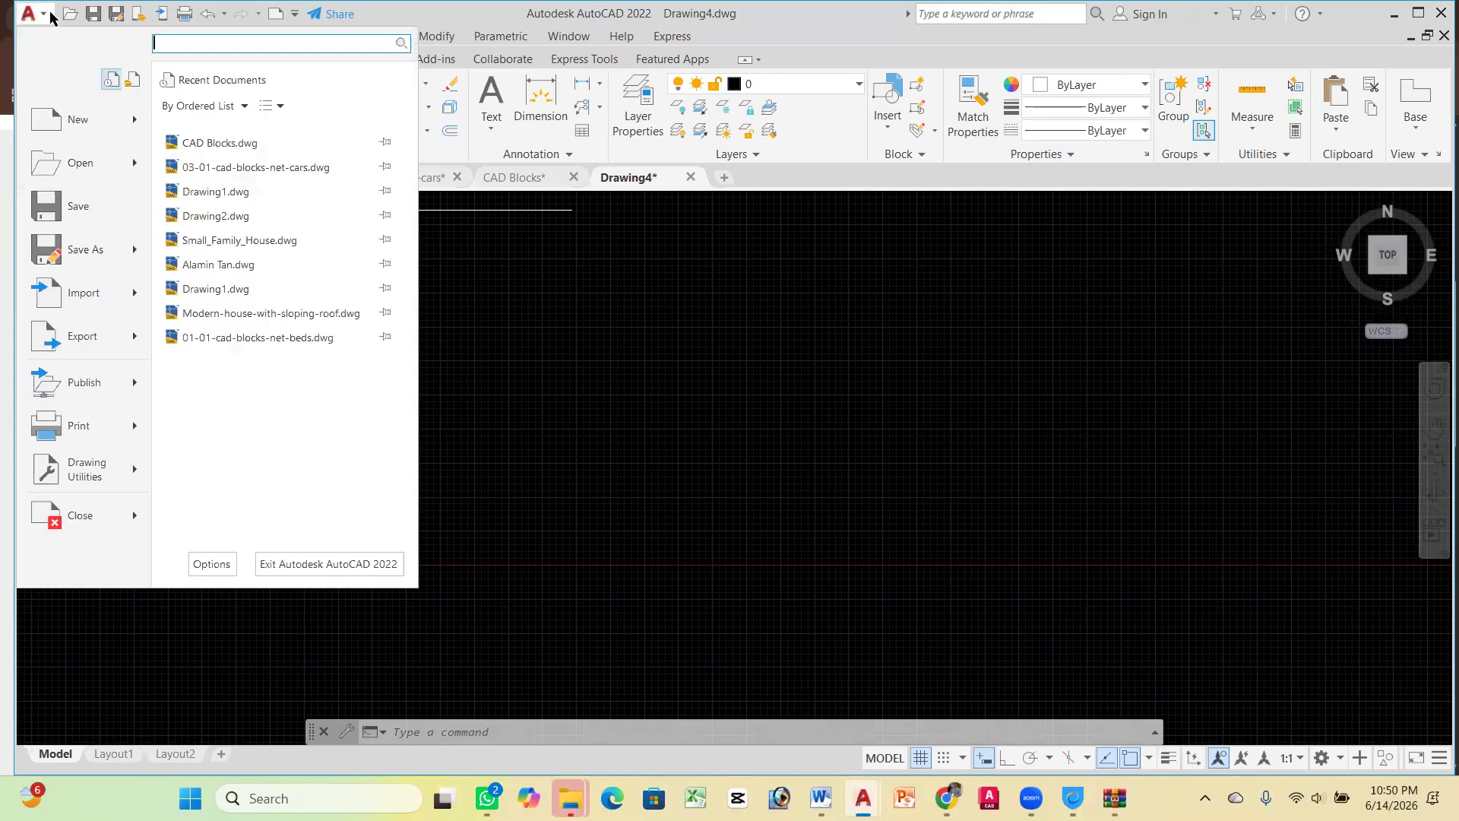
click(85, 127)
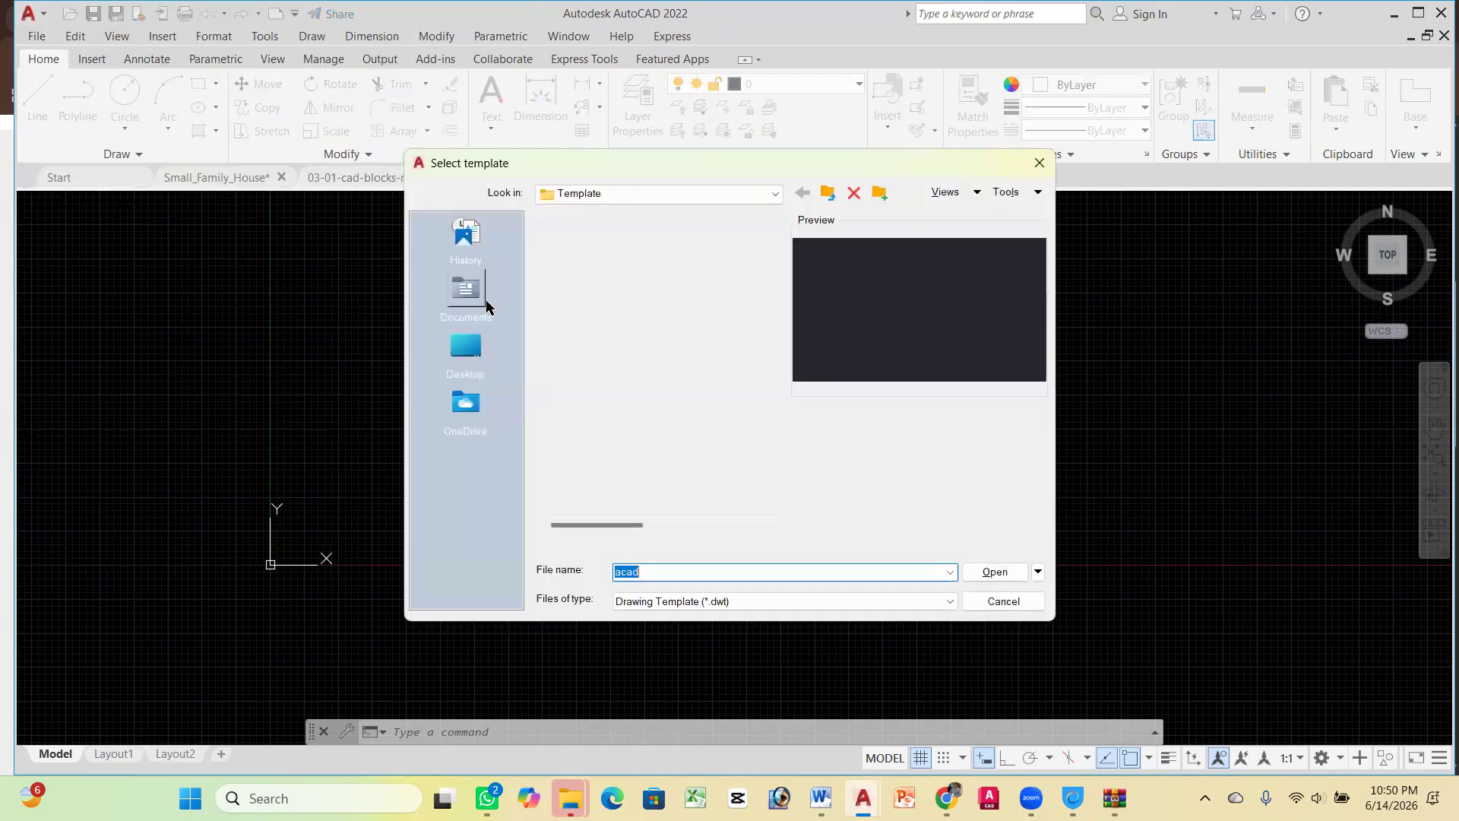
scroll(671, 504, down, 1)
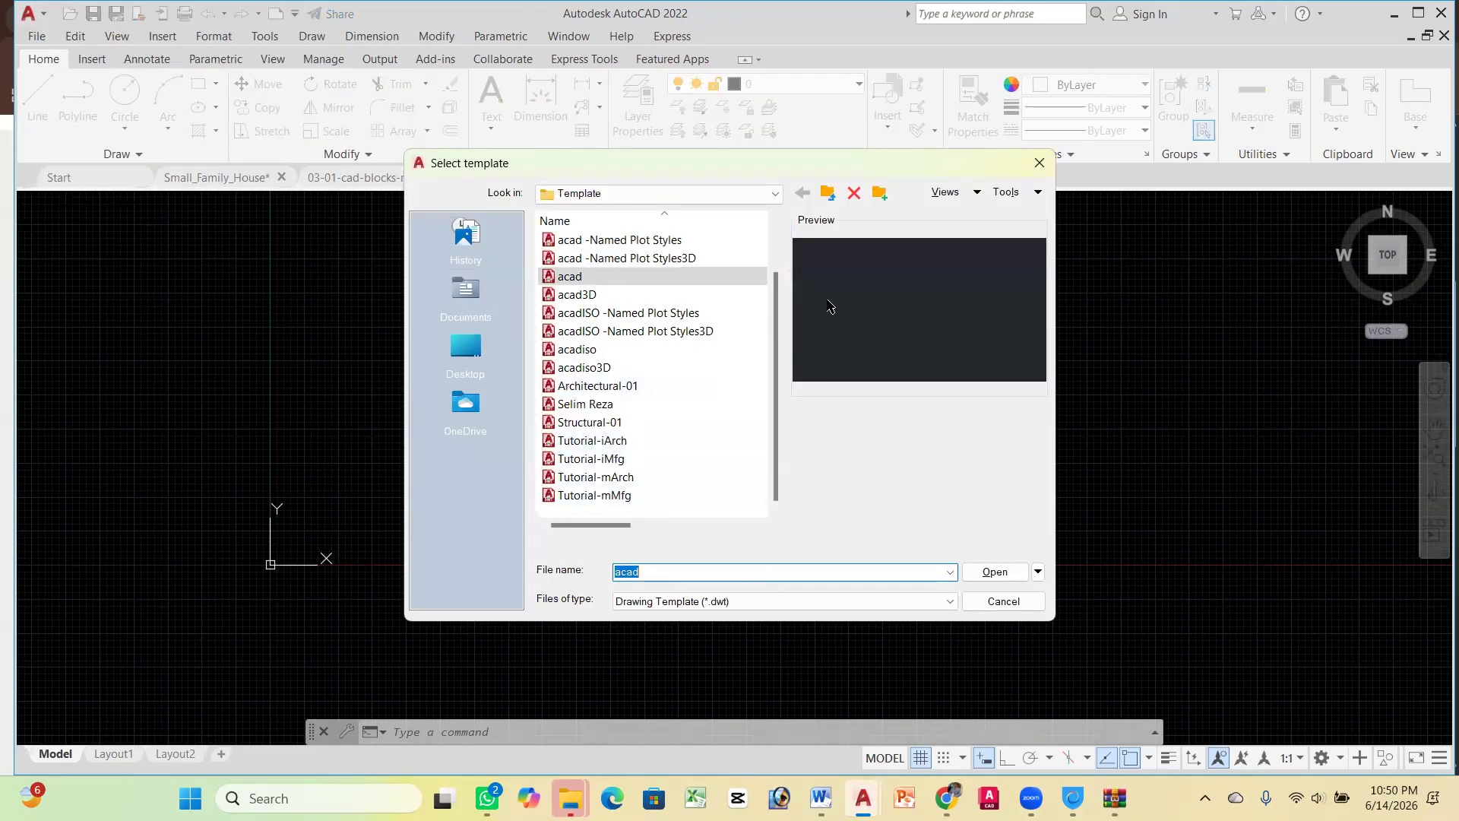
click(1045, 164)
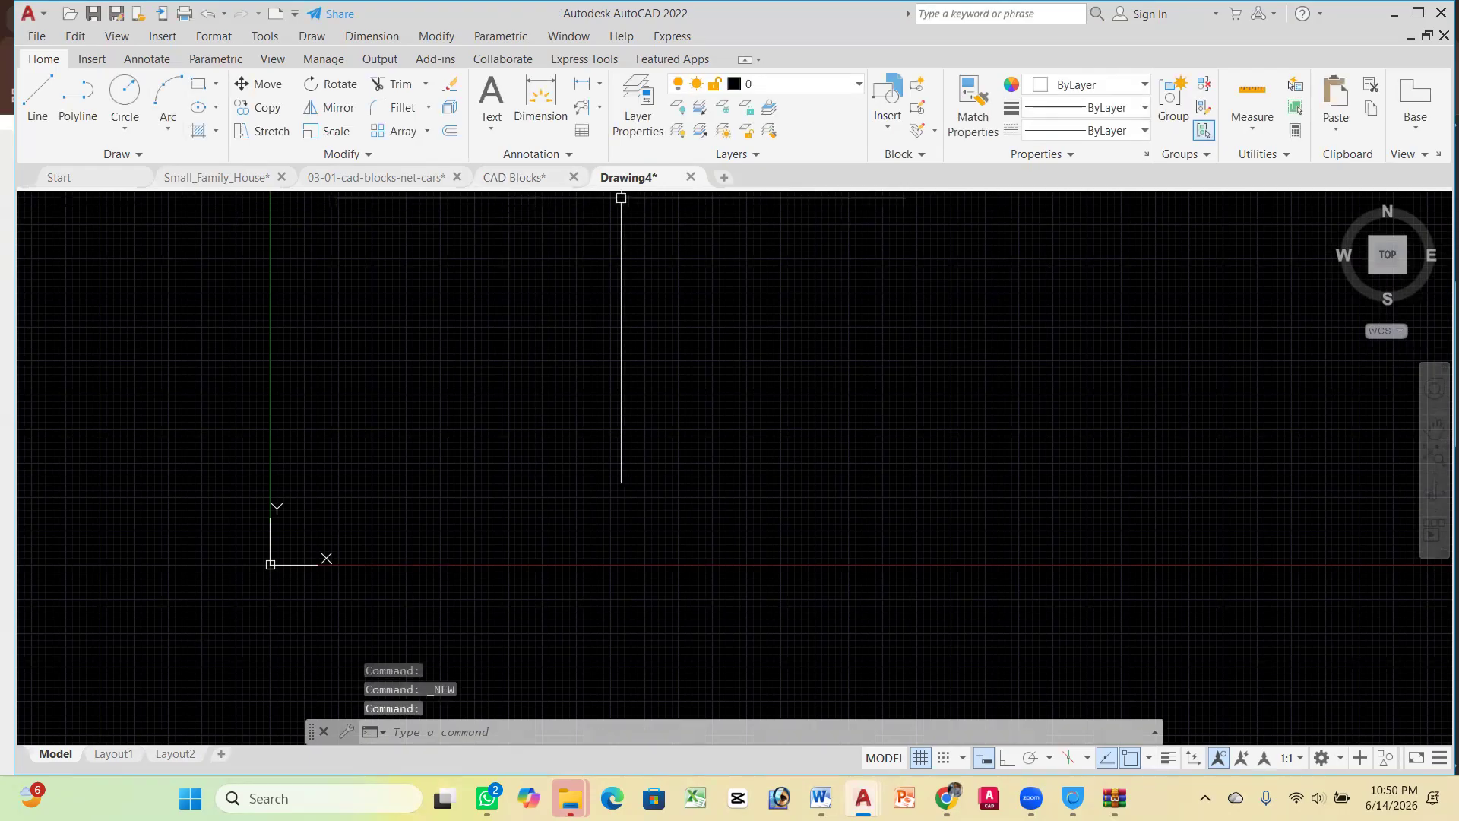
key(ctrl+s)
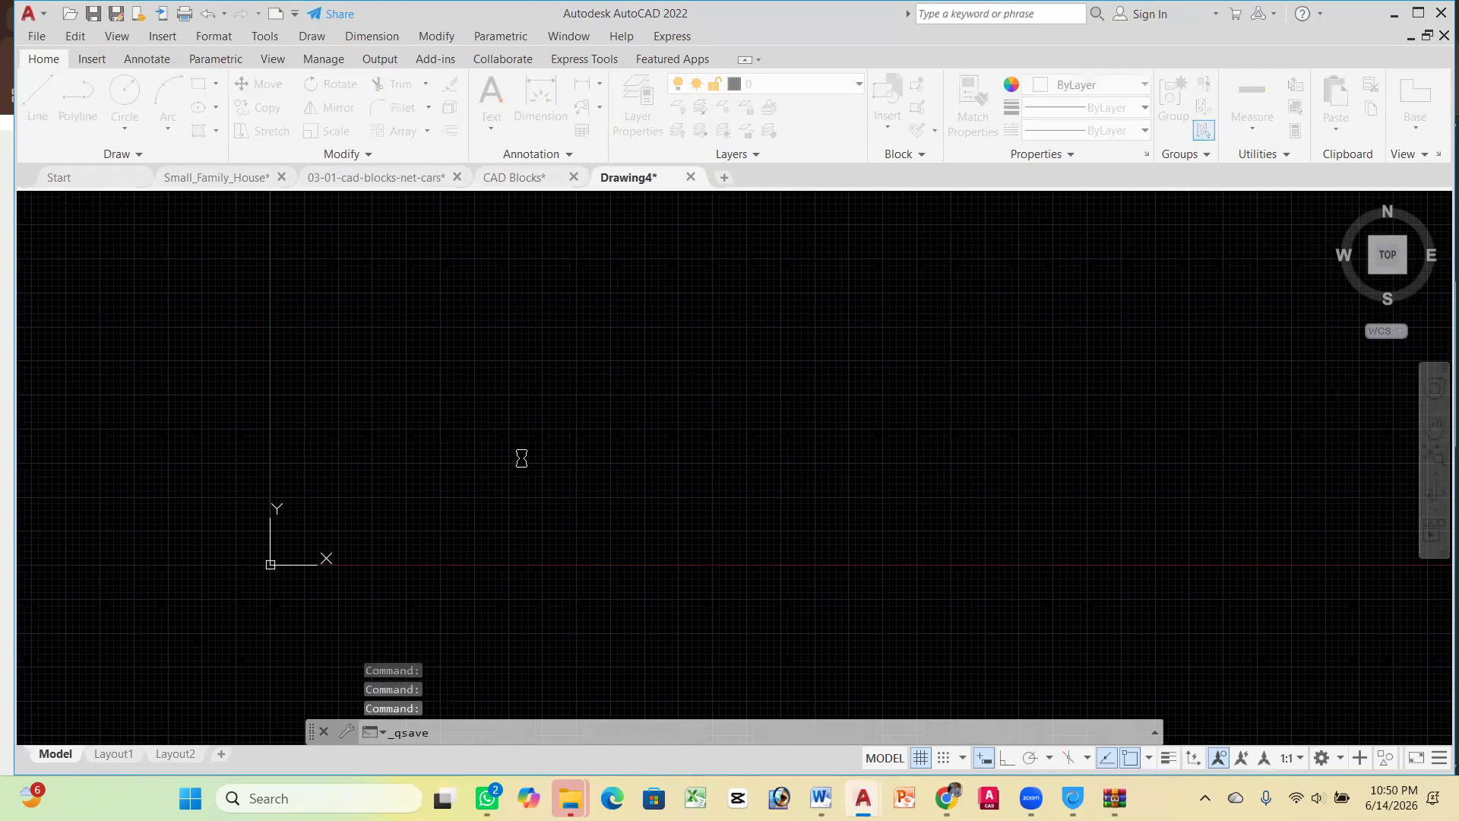
click(711, 595)
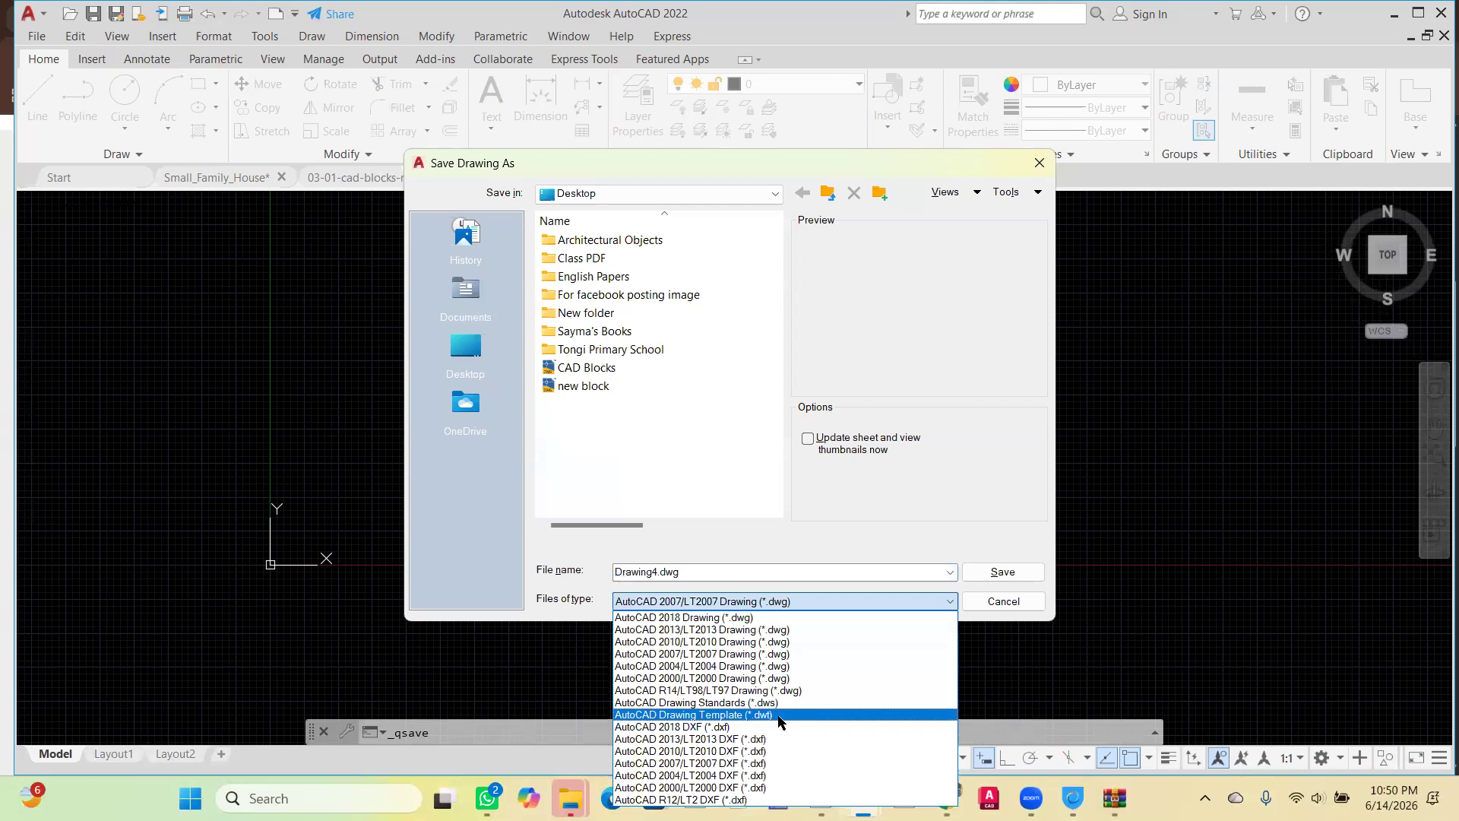
key(Return)
click(1039, 167)
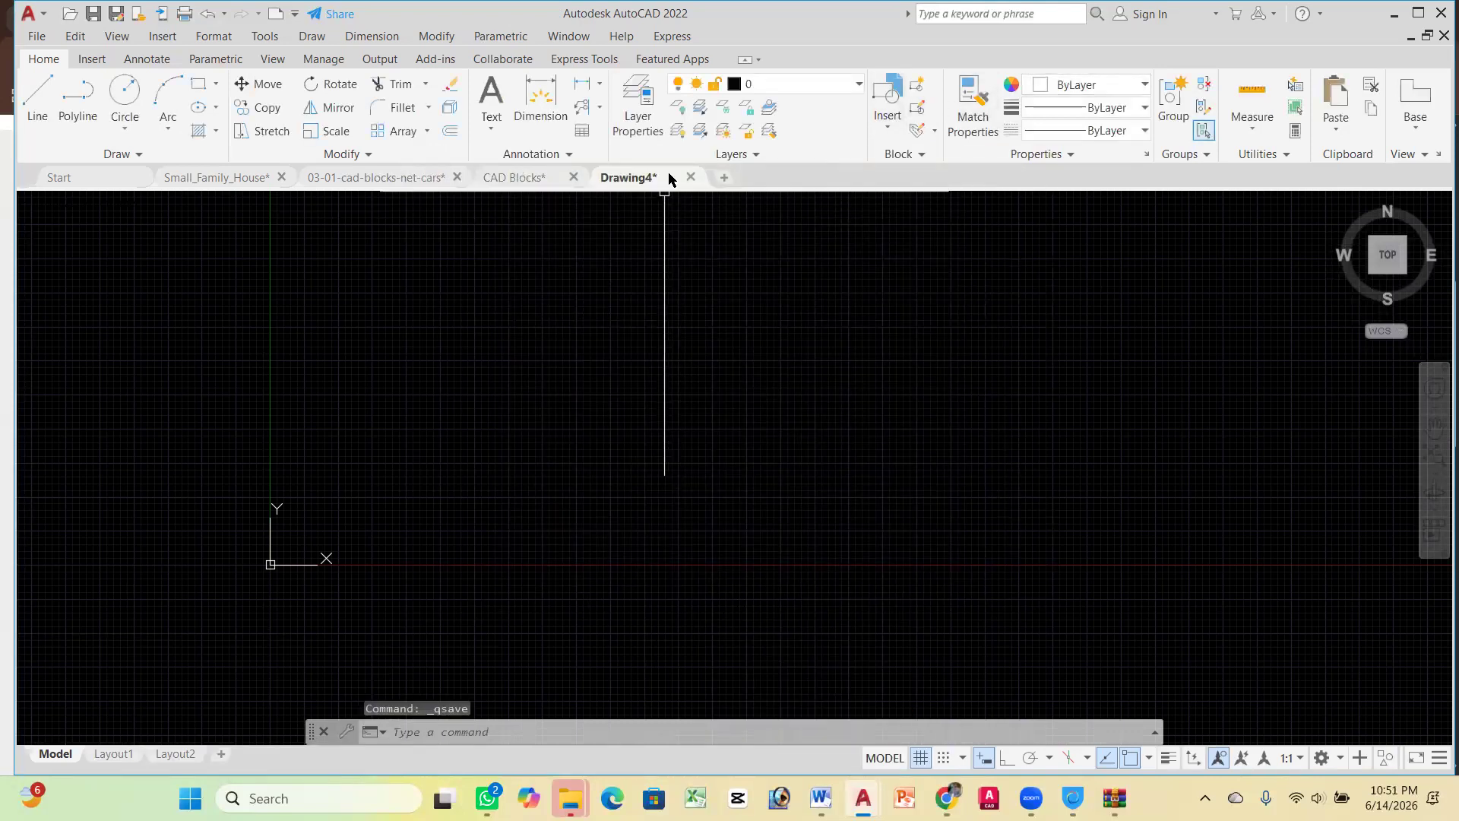
scroll(571, 222, down, 2)
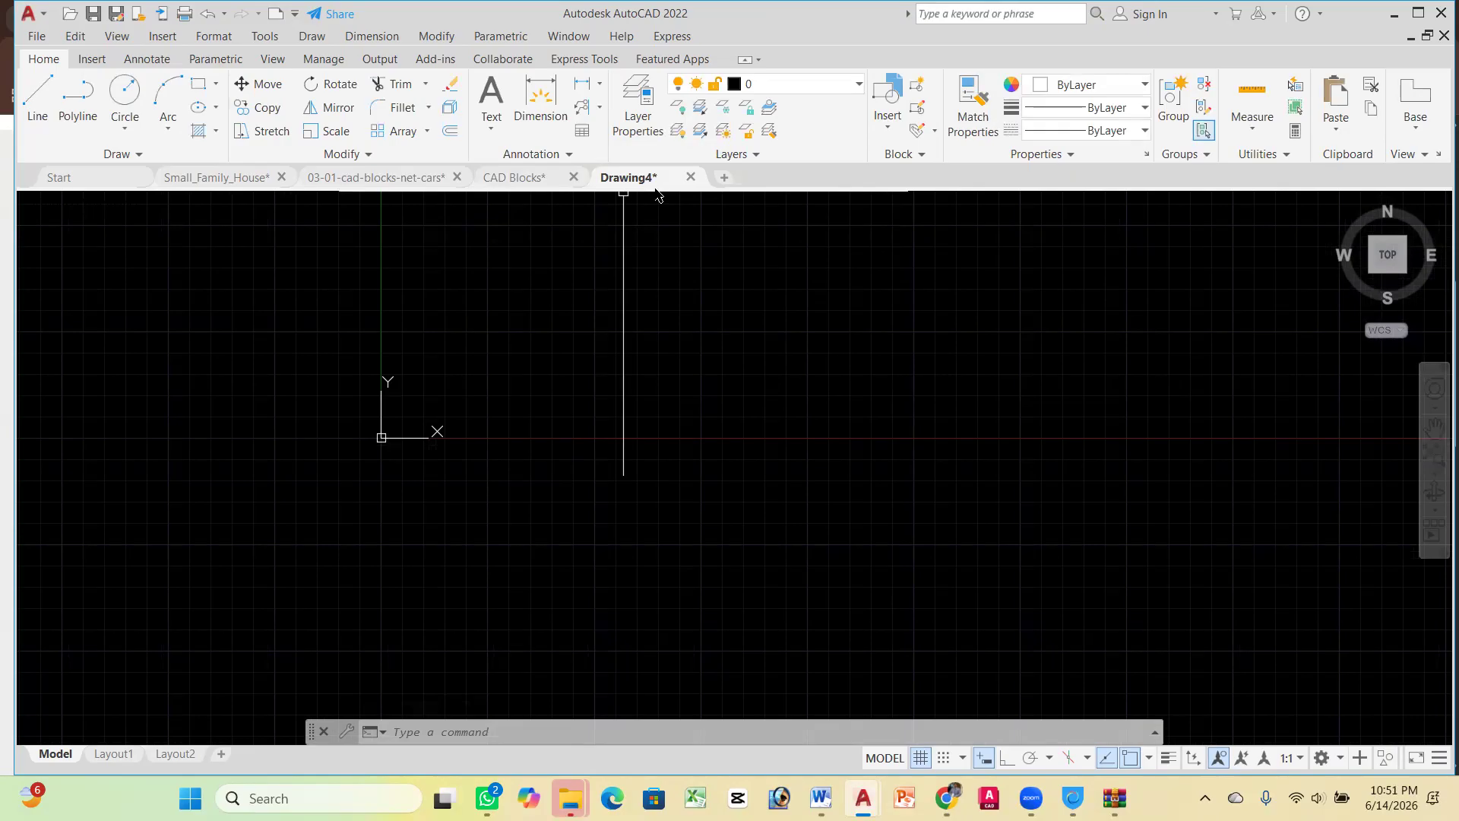
mouse_move(946, 798)
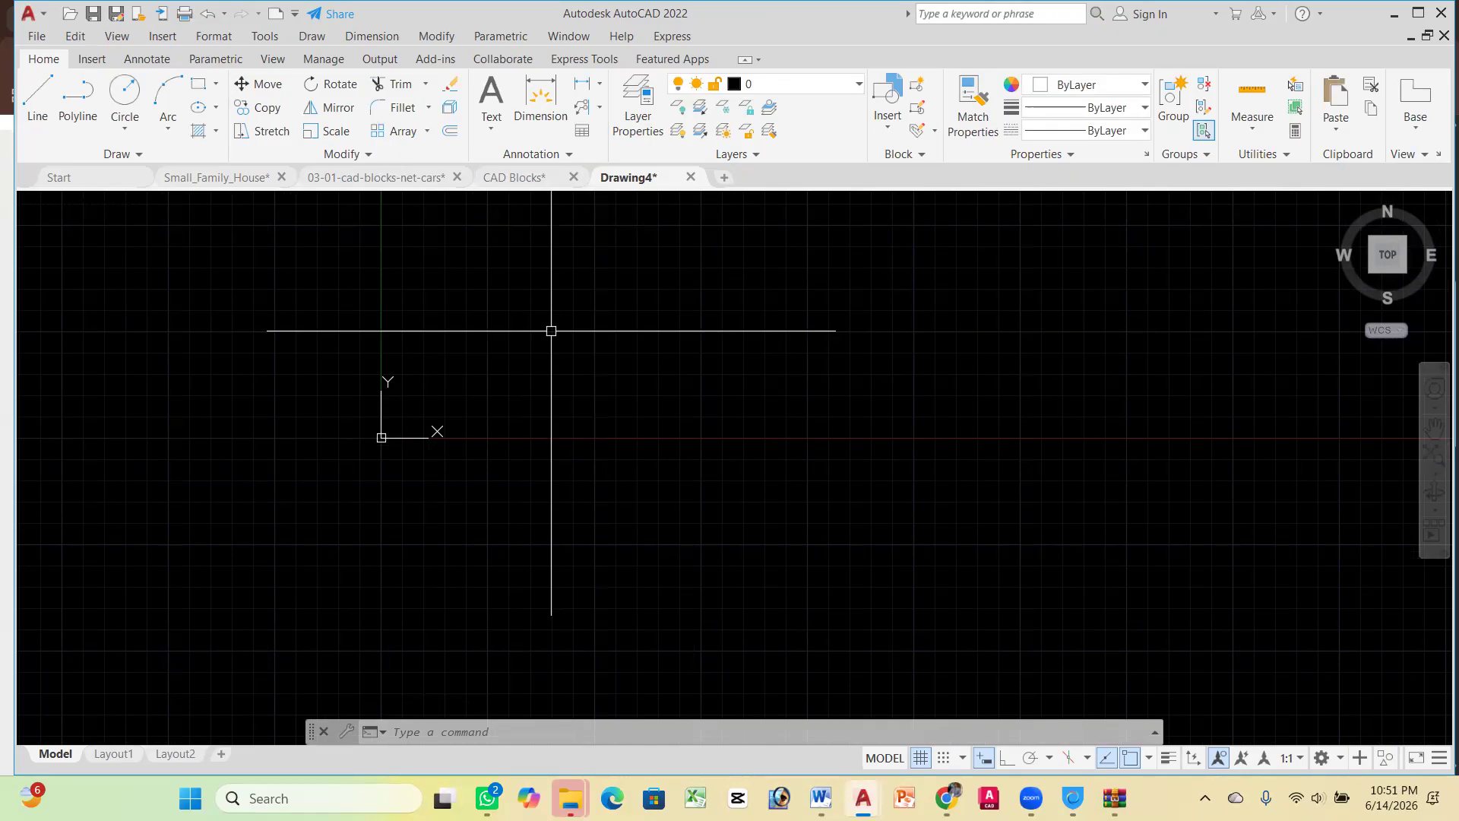
Flip through the CAD Blocks, 03-01-cad-blocks-net-cars and Small_Family_House drawings, zooming the house plan
click(514, 177)
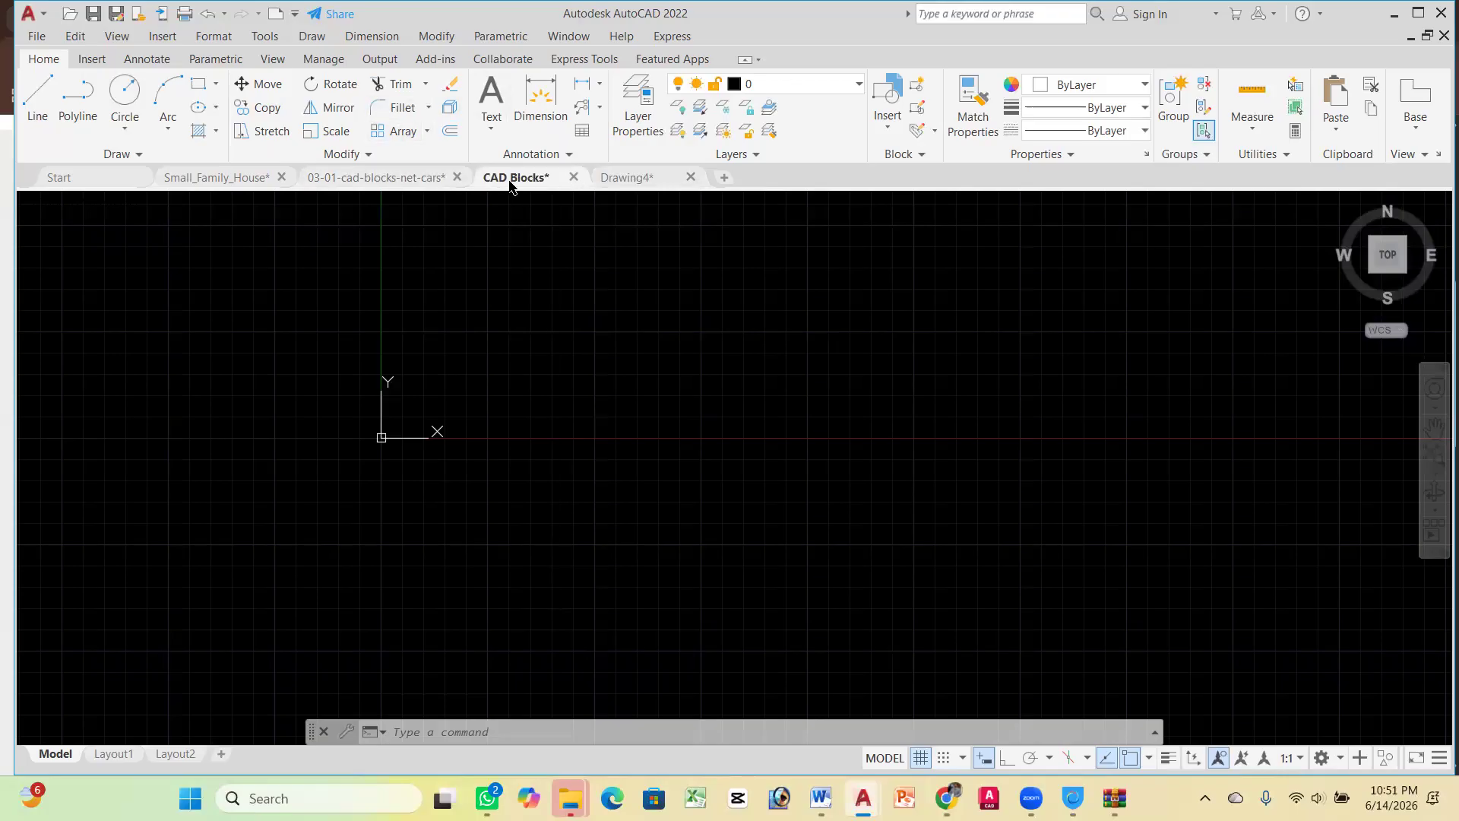
click(393, 179)
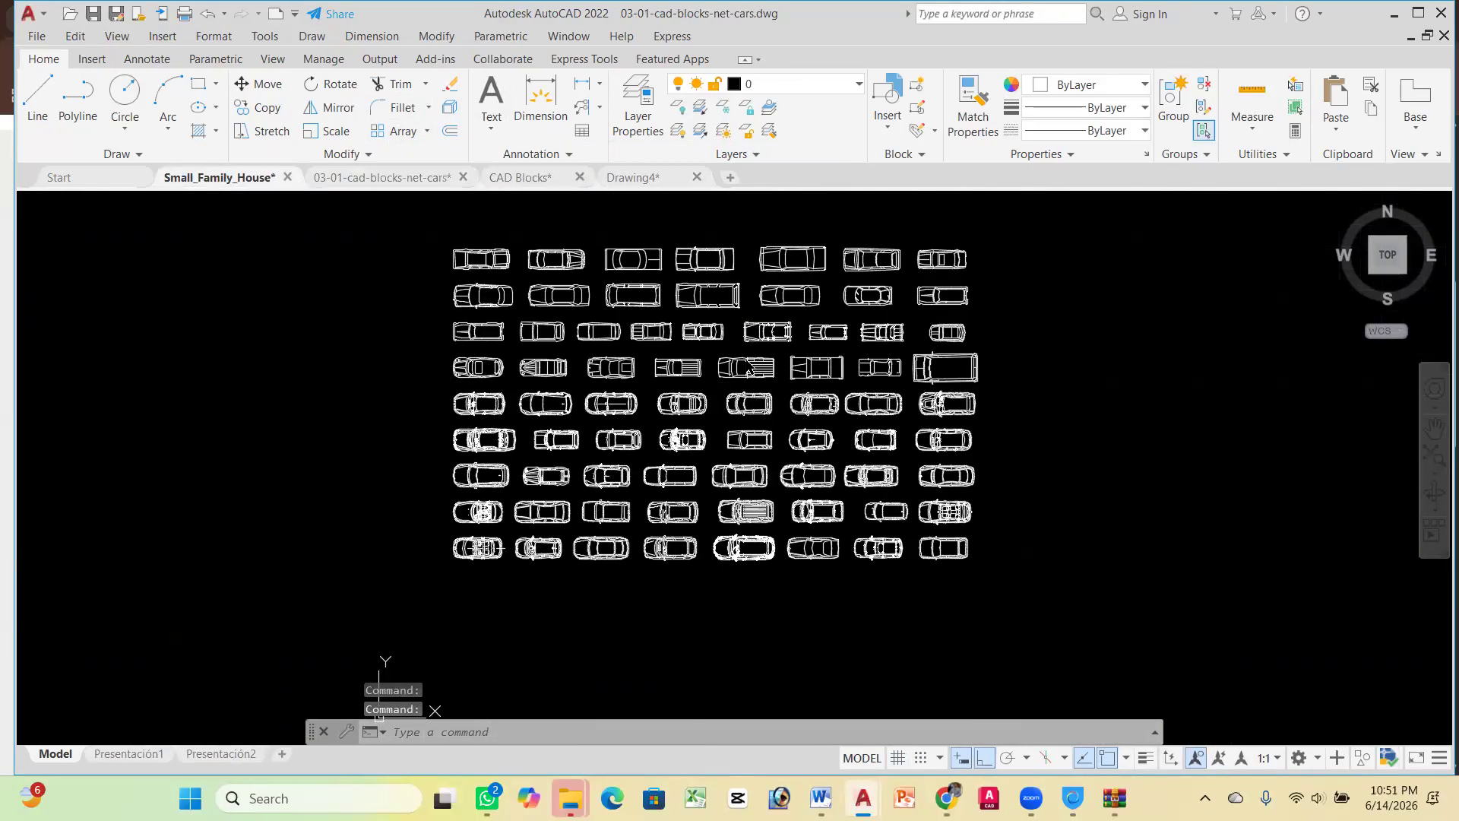
click(219, 177)
scroll(808, 410, down, 4)
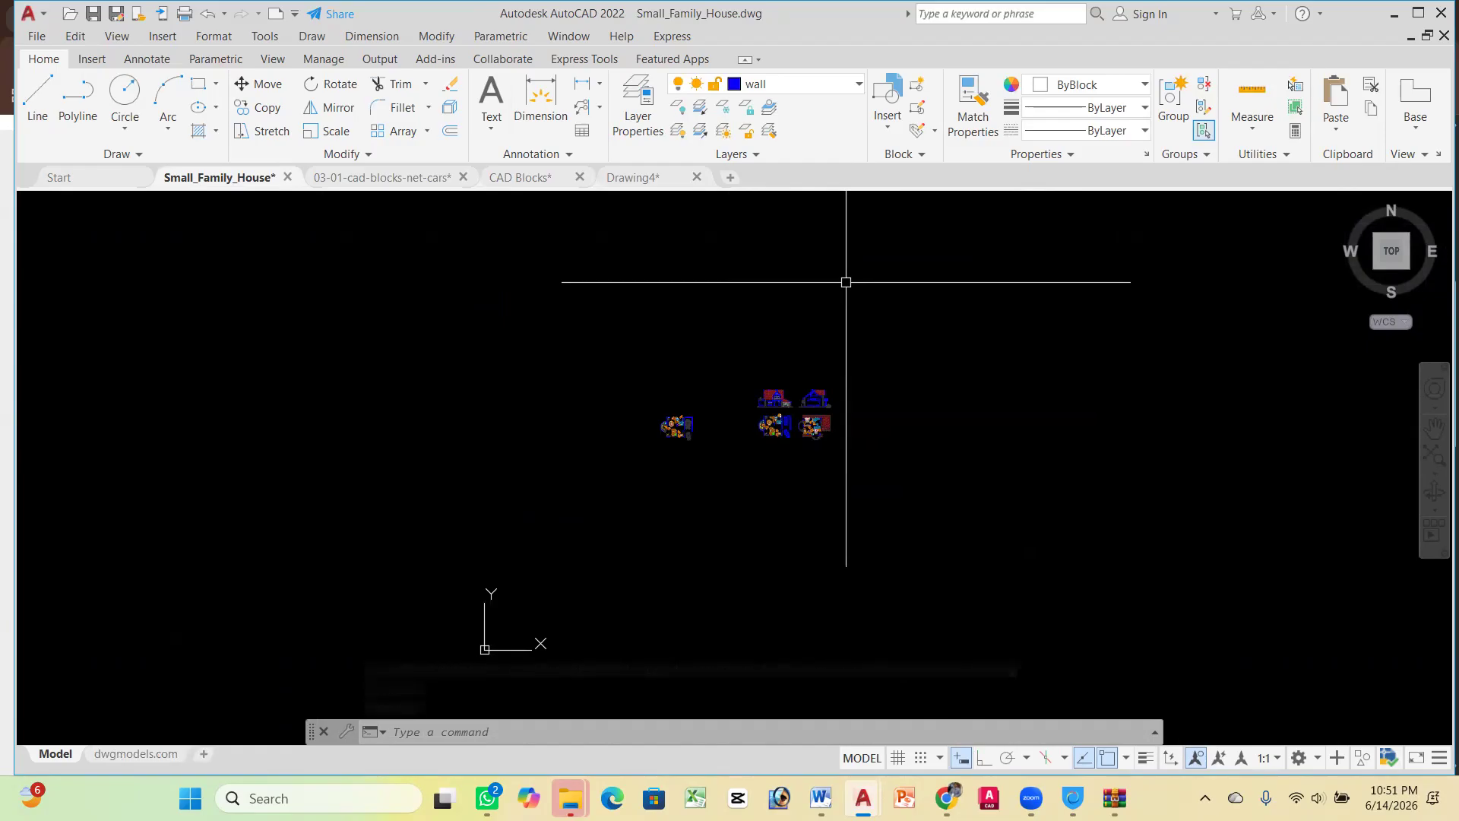
scroll(834, 406, up, 5)
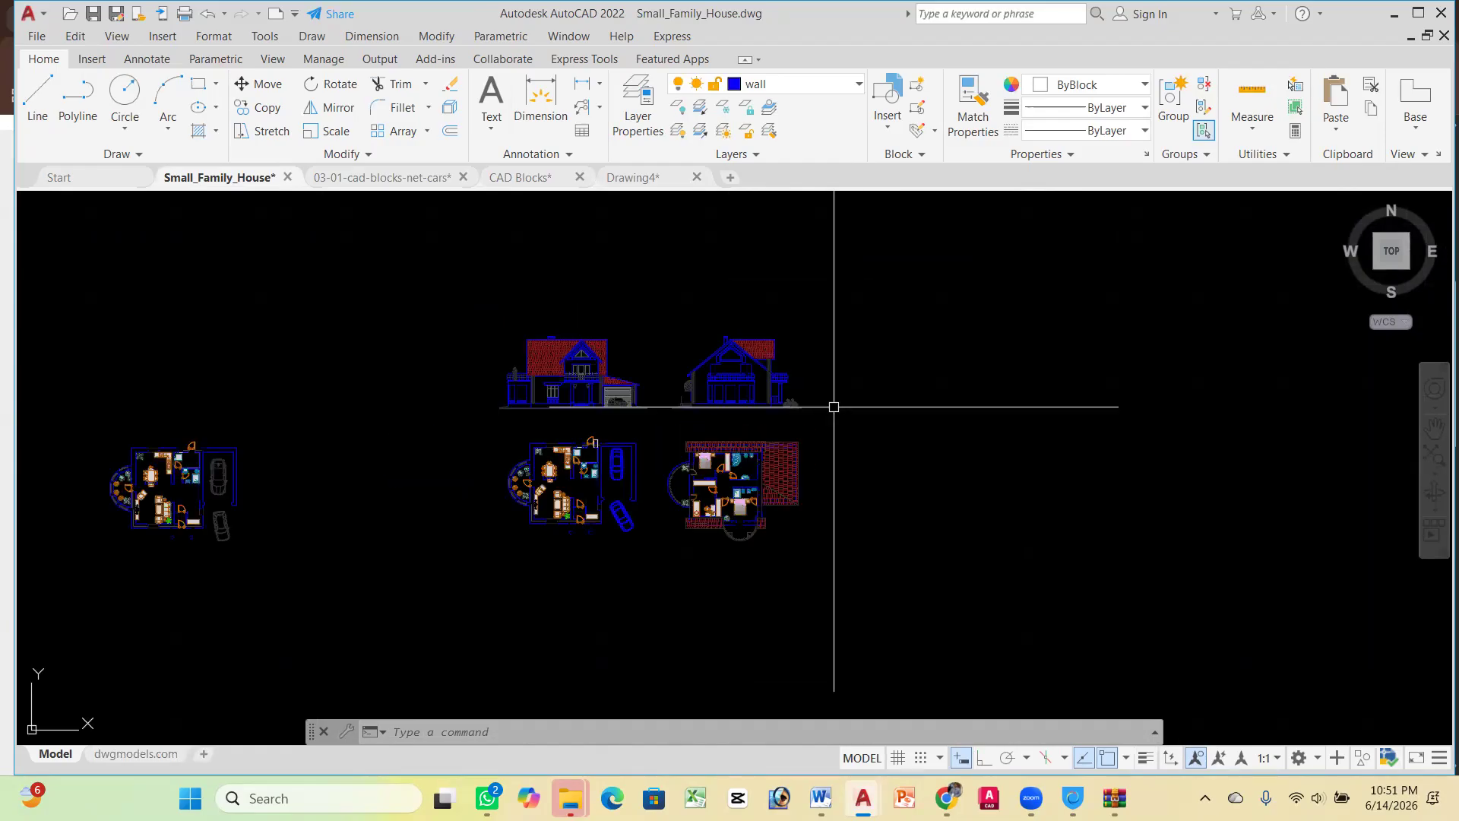
scroll(765, 495, up, 4)
scroll(772, 489, down, 4)
scroll(745, 487, down, 2)
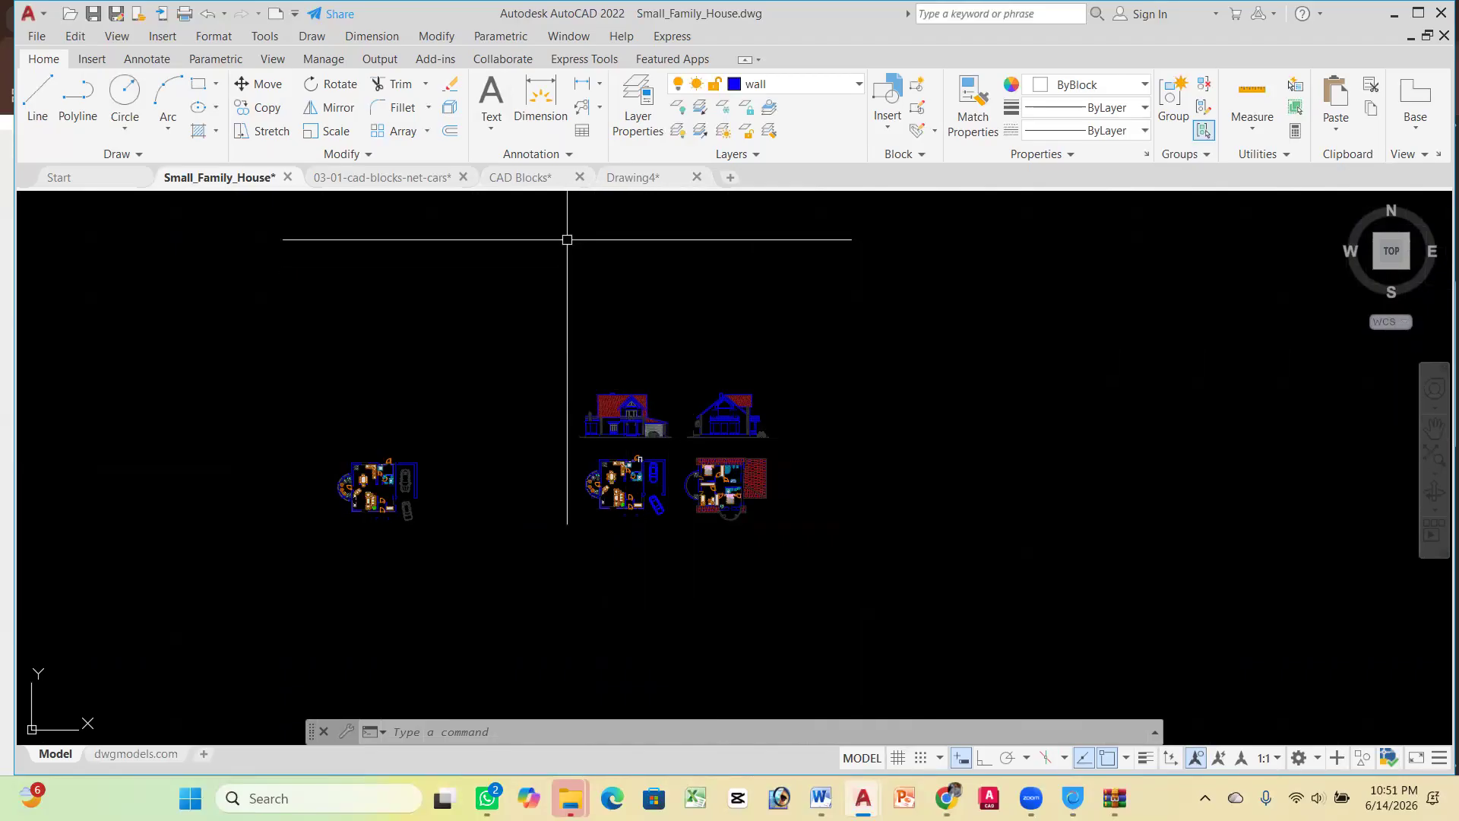
In CAD Blocks, erase the stray object with a crossing window, keeping the car grid
click(519, 179)
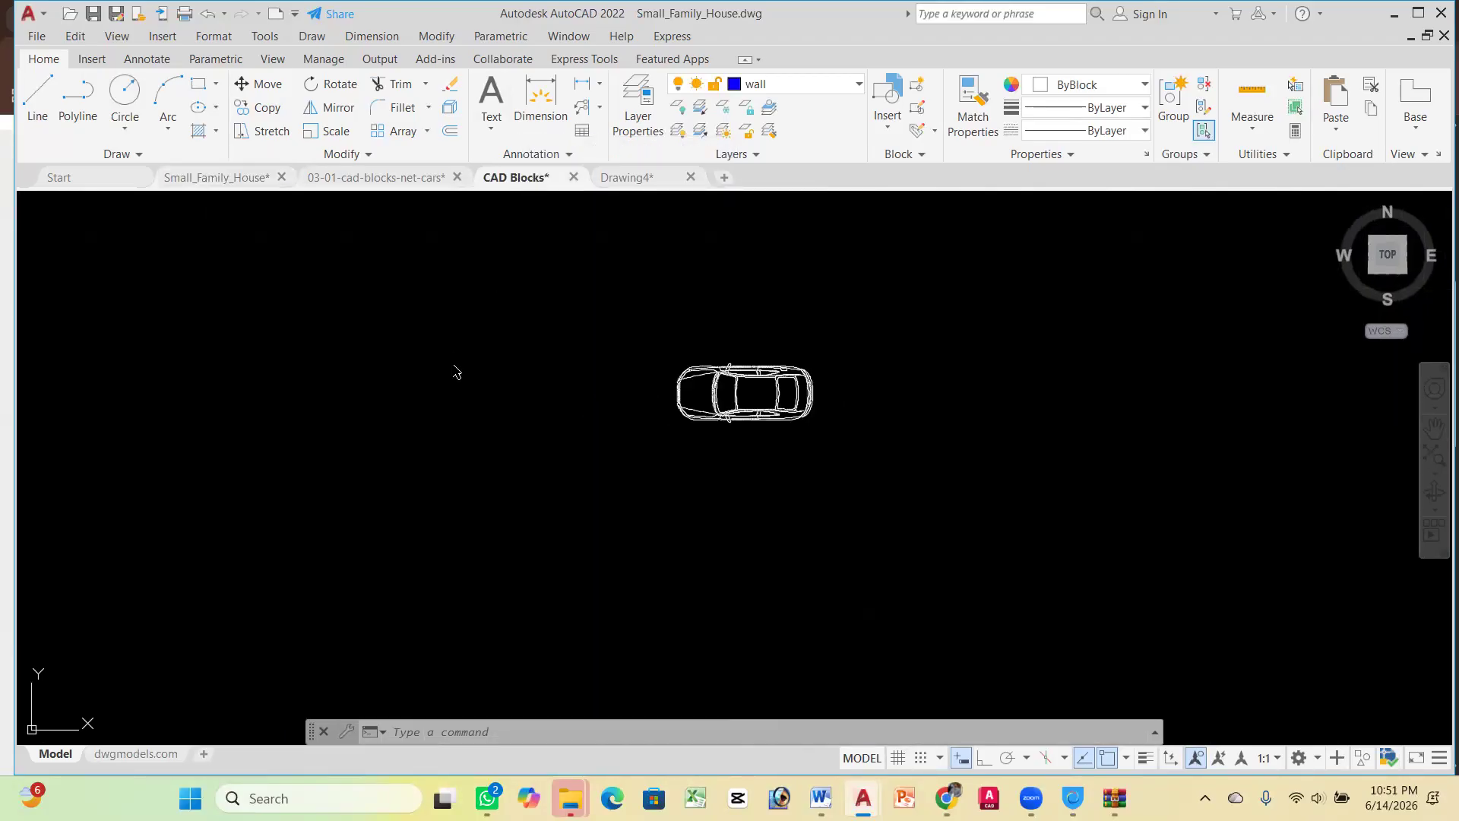
scroll(511, 308, down, 6)
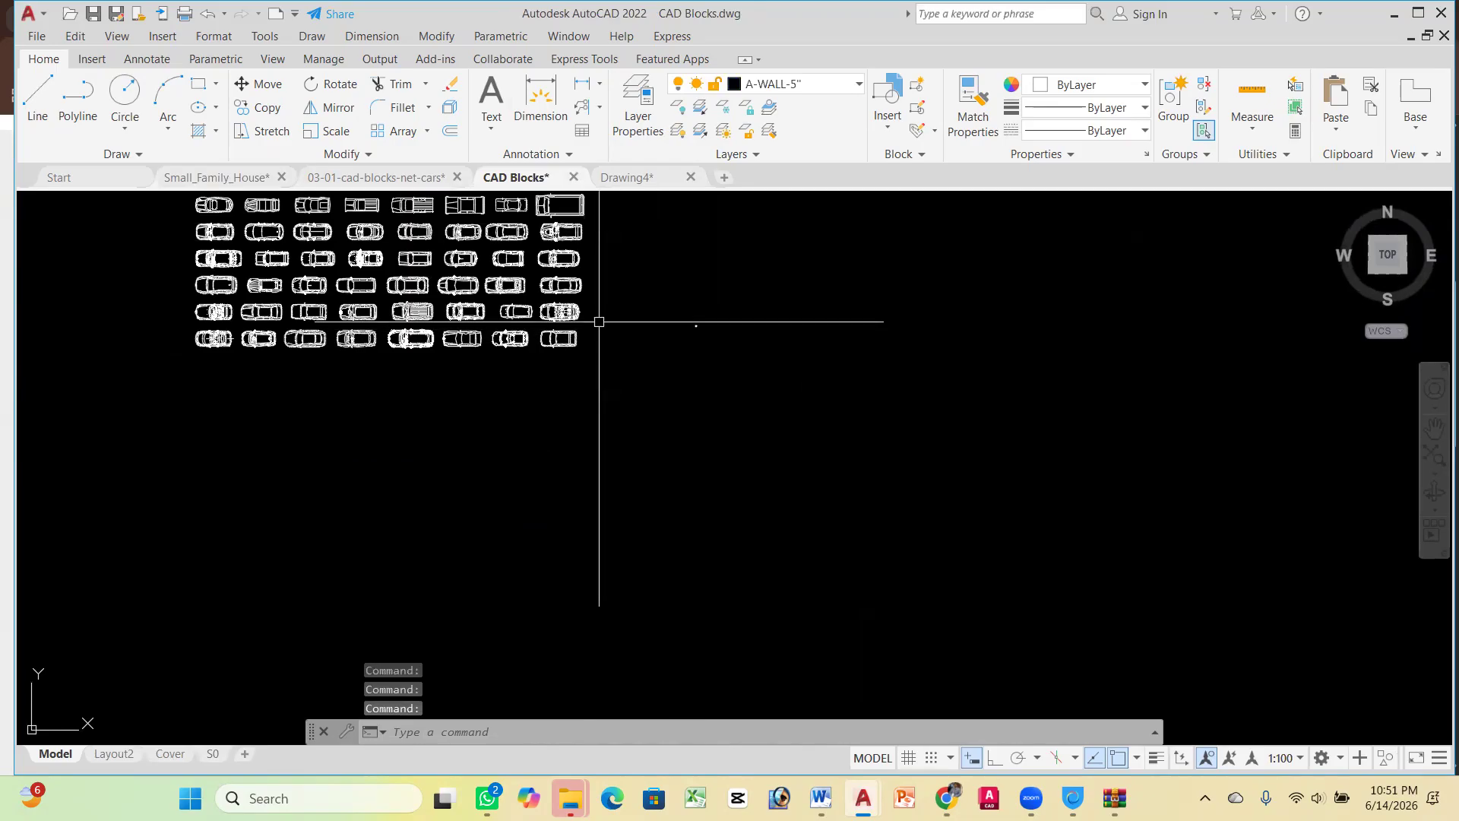
scroll(646, 350, down, 2)
scroll(710, 352, up, 2)
click(675, 459)
click(592, 395)
key(Delete)
Zoom around the remaining car block grid to check it
scroll(707, 394, down, 3)
scroll(540, 357, up, 5)
scroll(552, 376, down, 2)
scroll(560, 390, up, 4)
scroll(537, 385, down, 4)
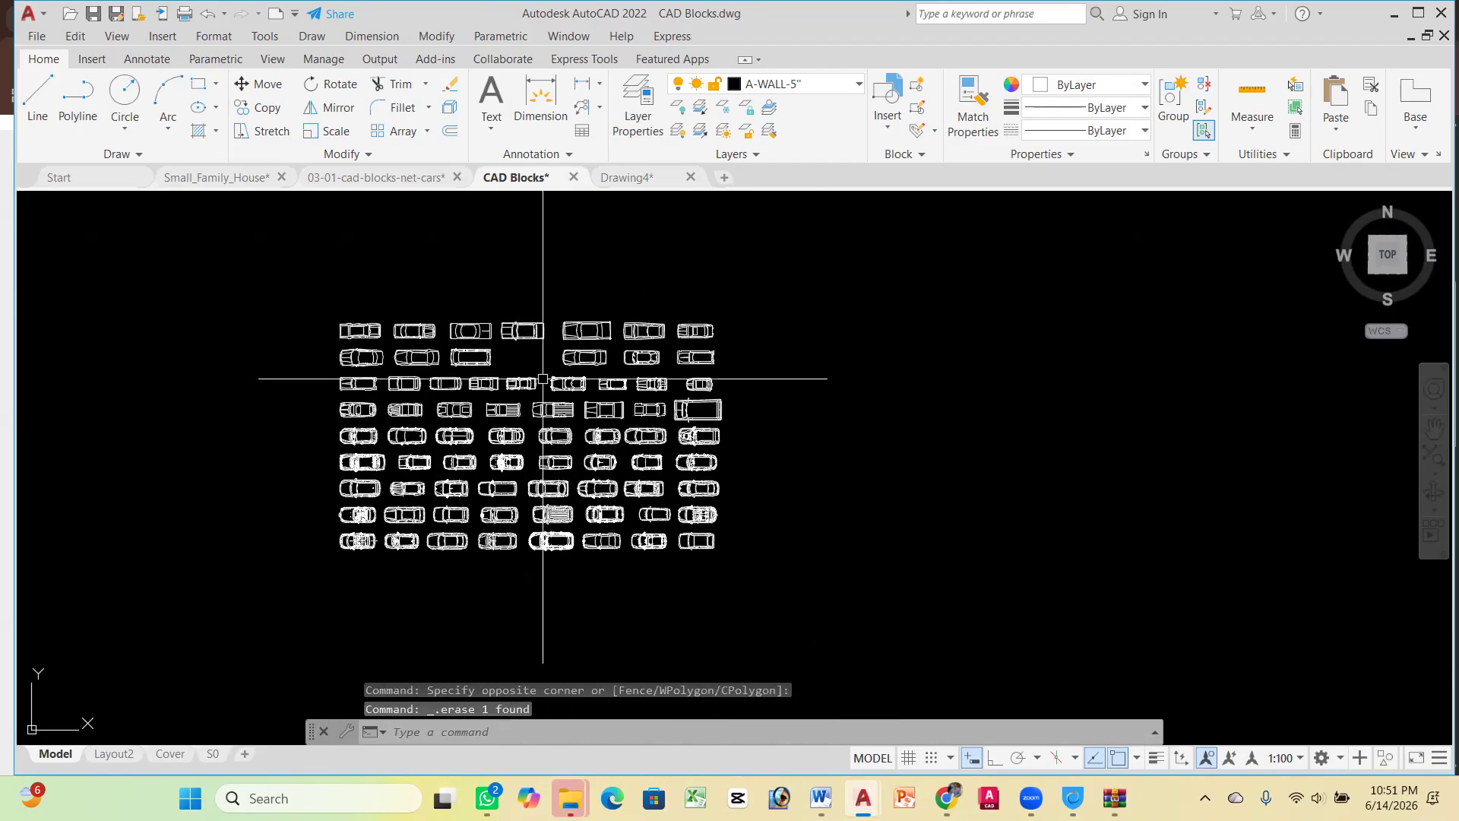
scroll(531, 377, up, 4)
scroll(457, 304, down, 3)
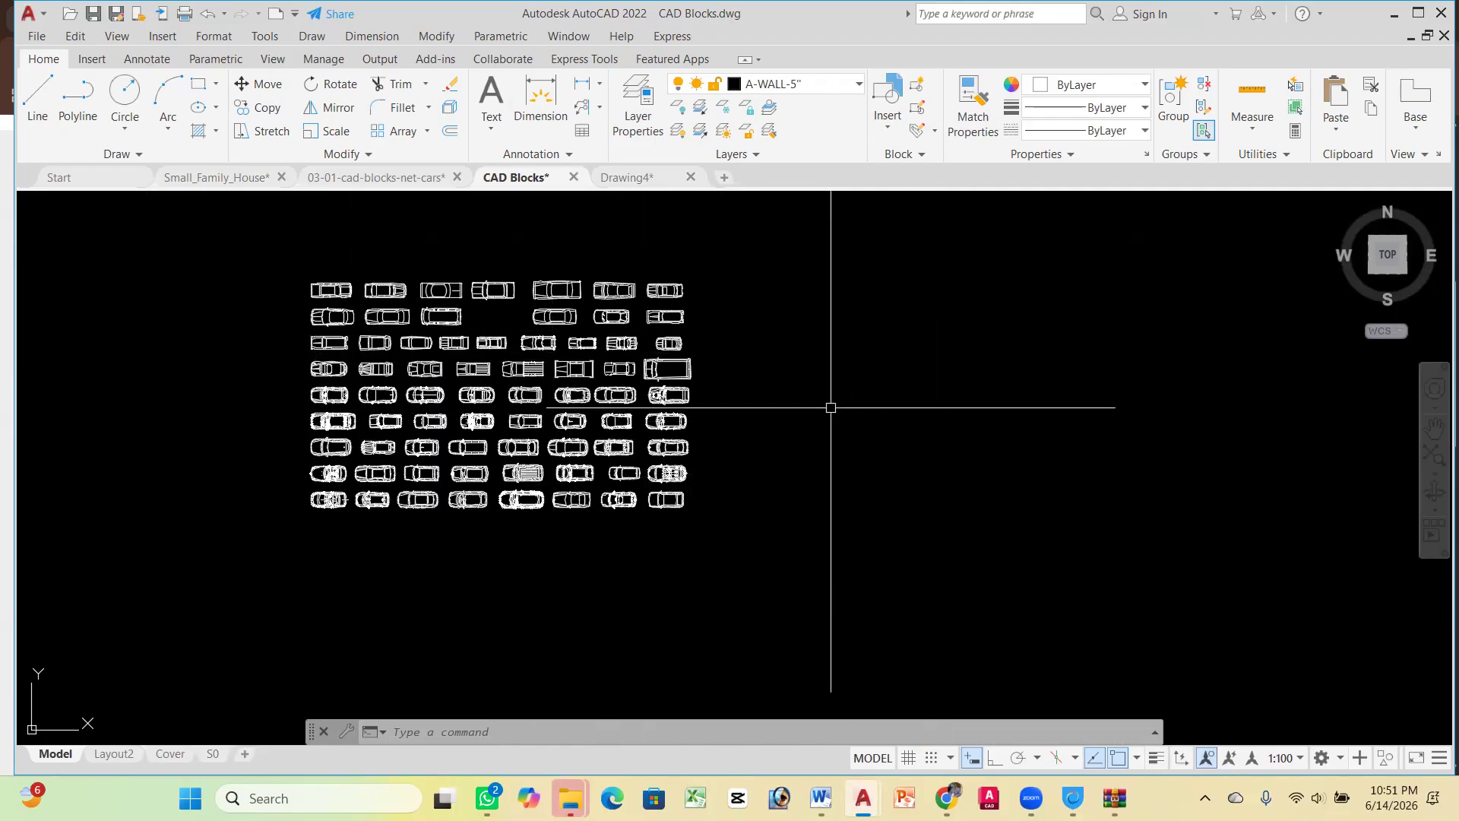
Run LIMITS with 500',500' as the upper-right corner, then cancel after it's rejected as invalid
text(i)
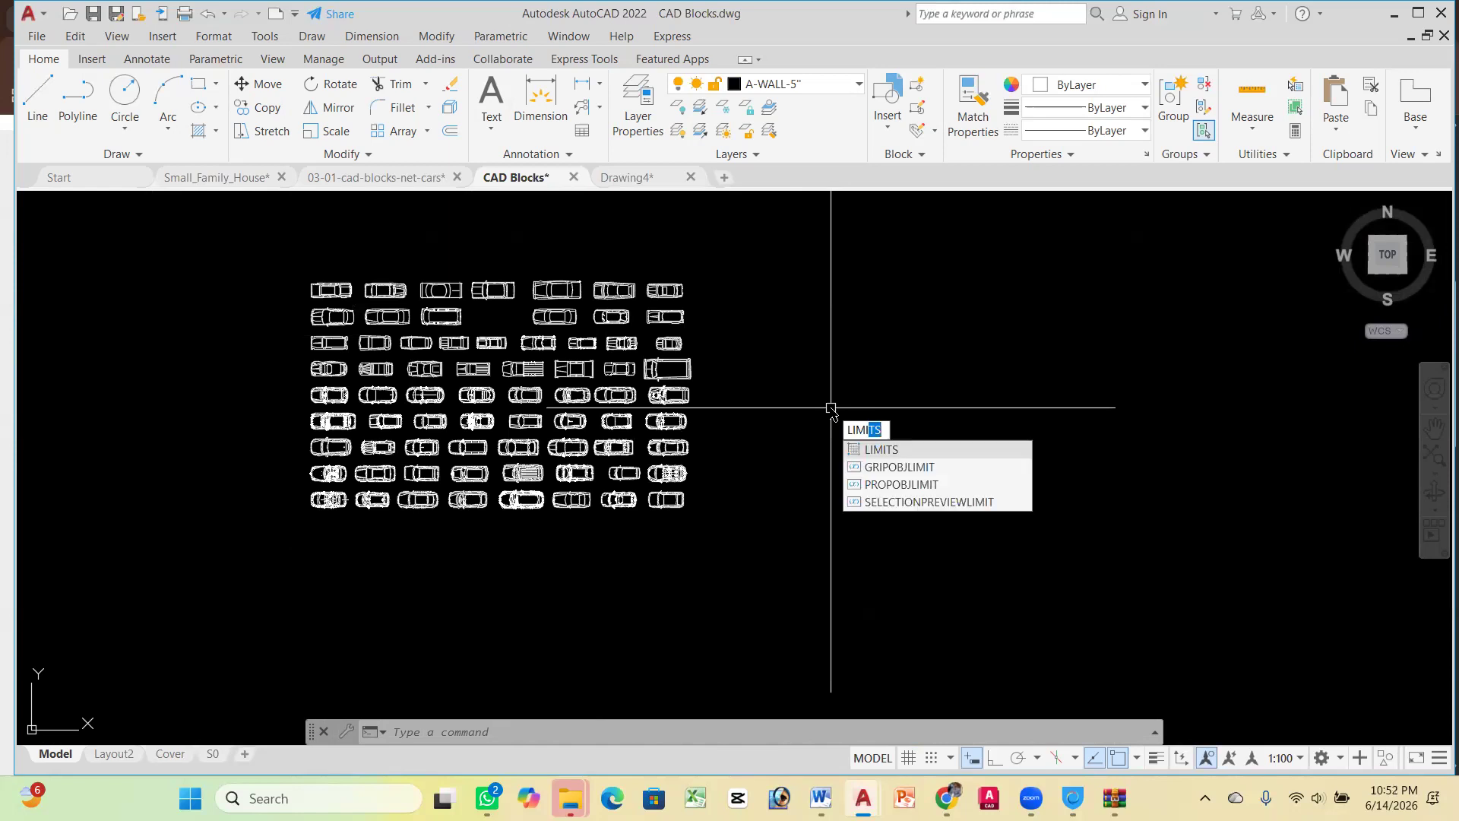
key(Return)
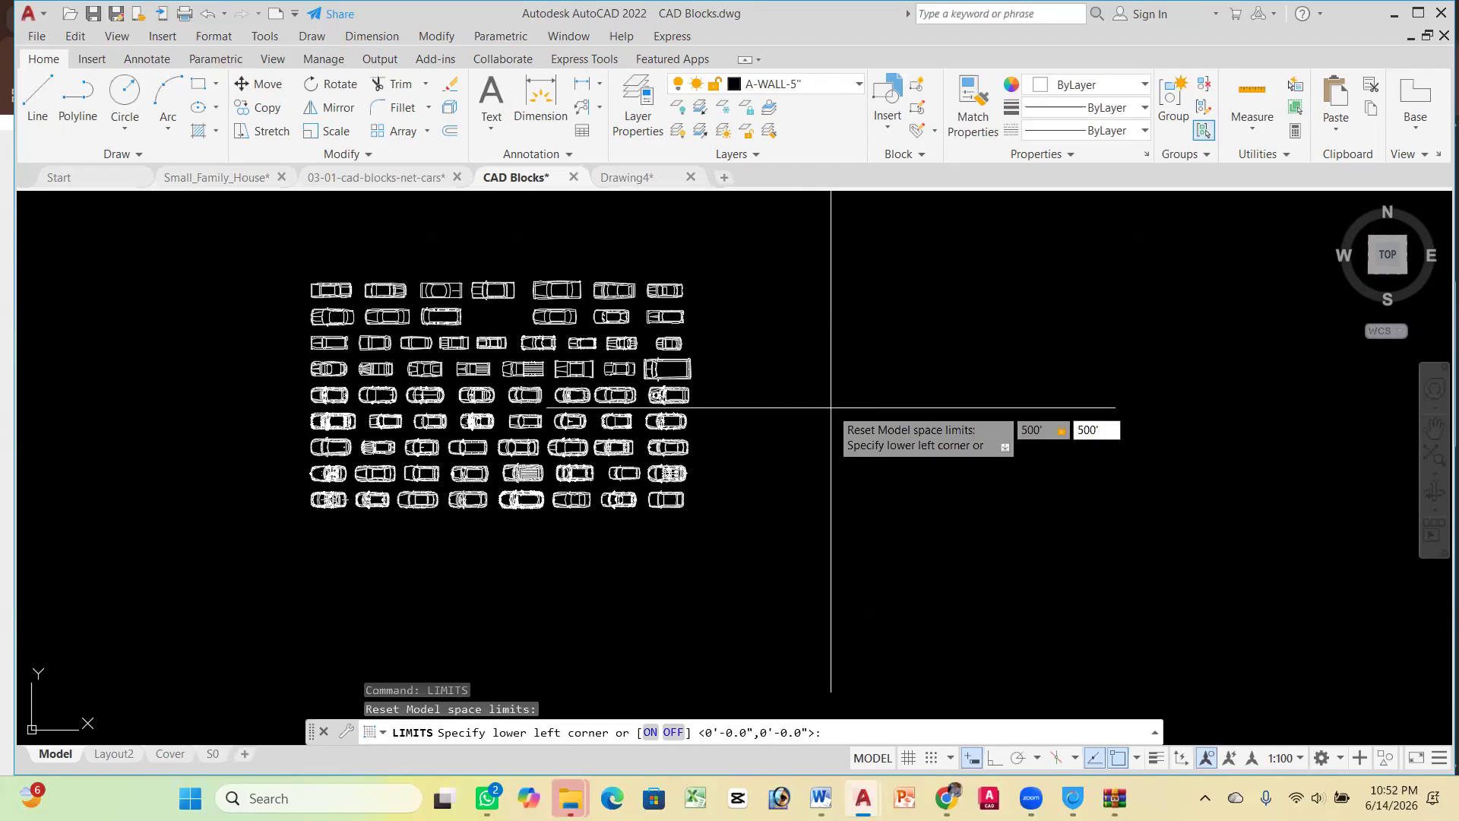
key(Return)
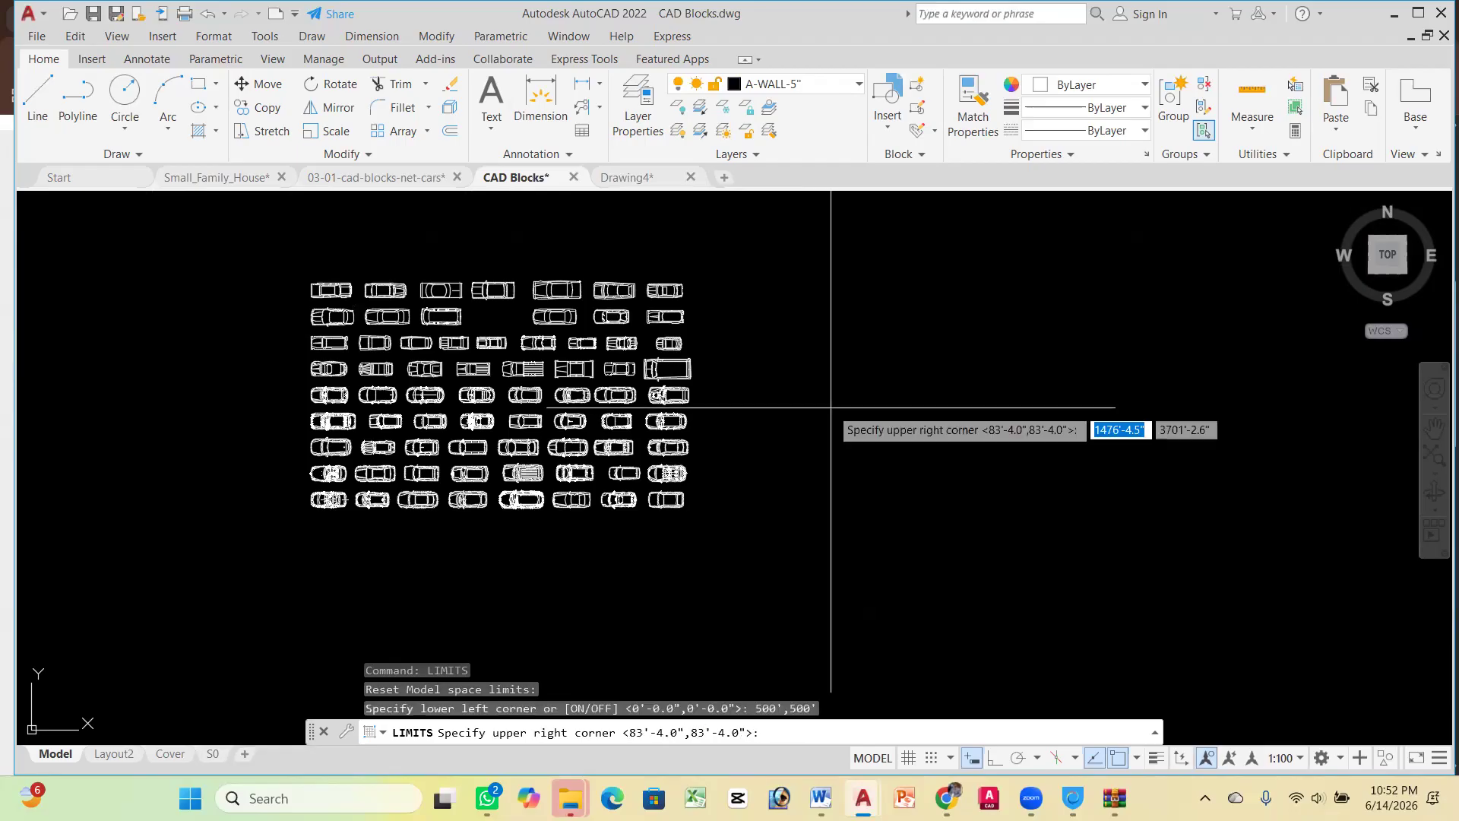
text(500',500)
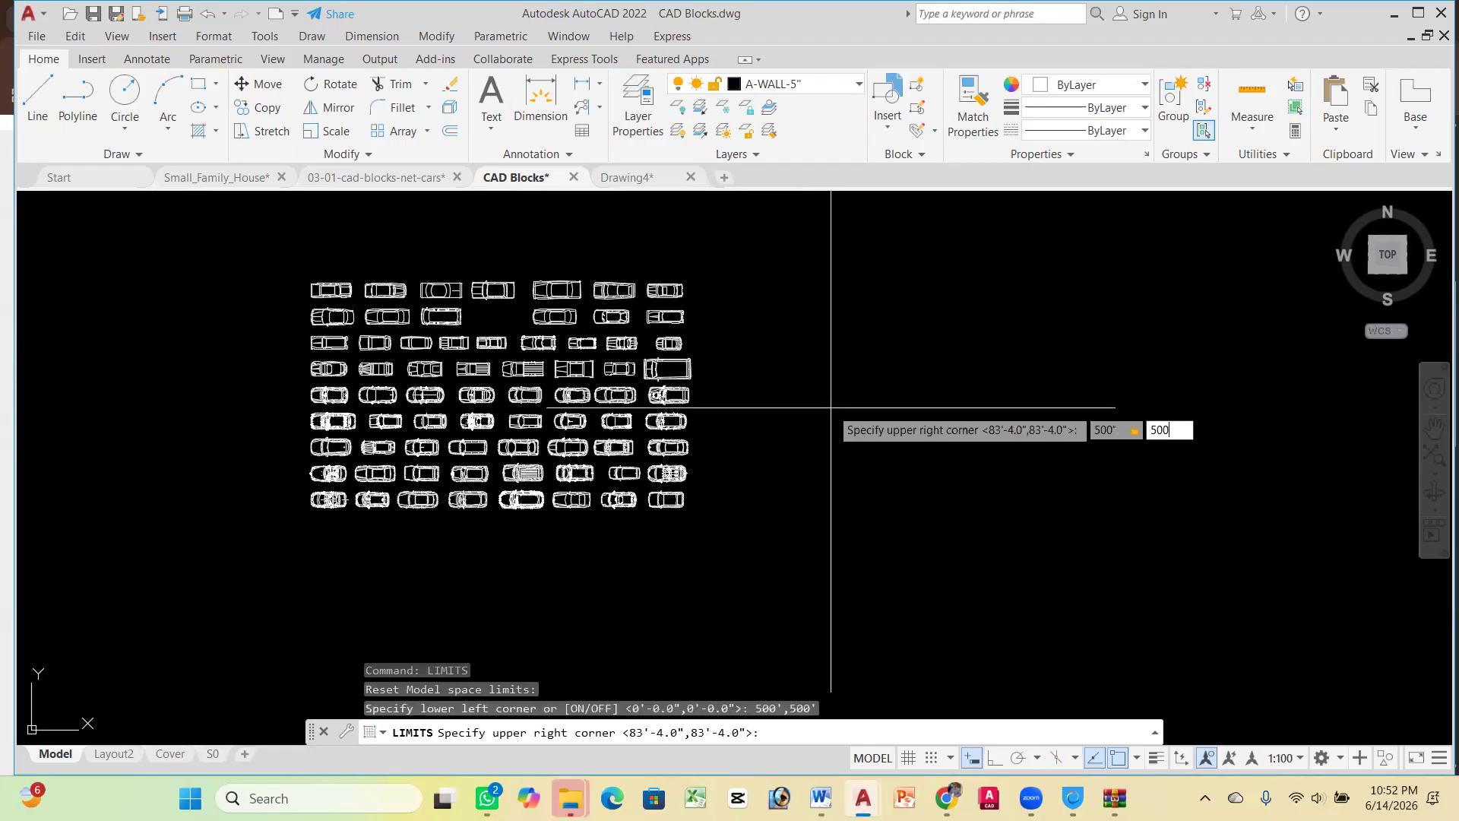
text(')
key(Return)
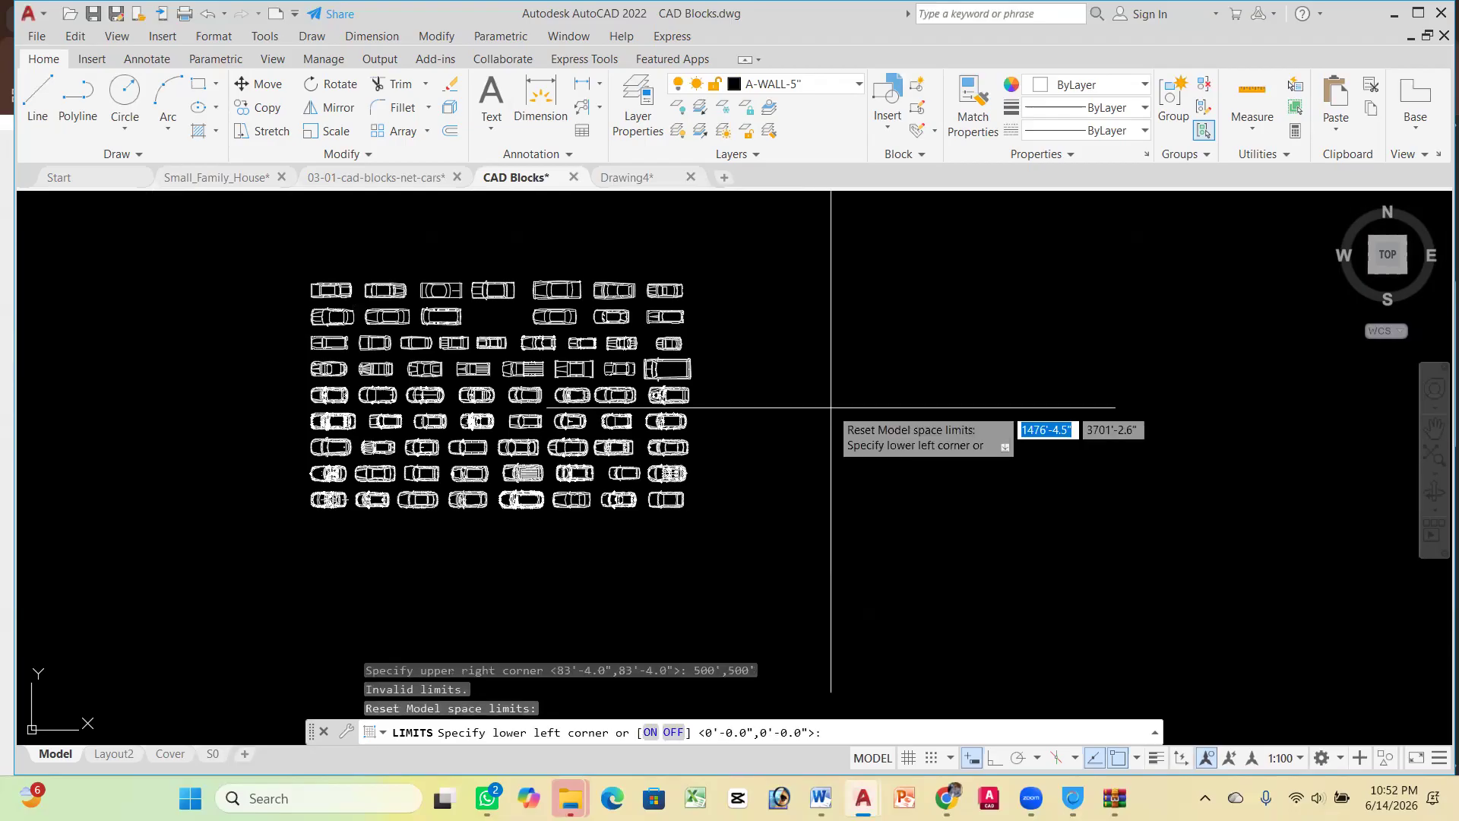
key(Return)
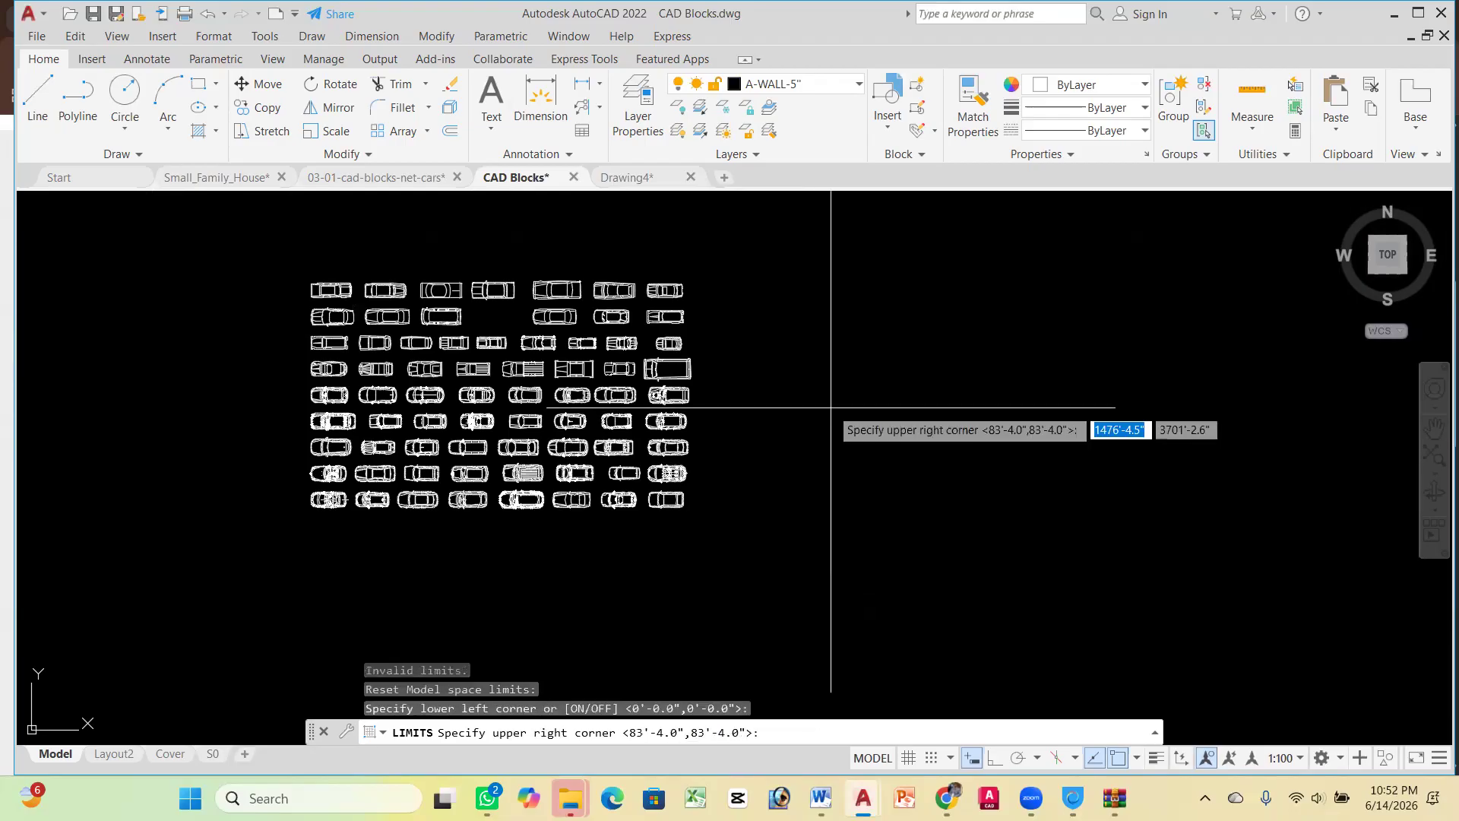
key(Return)
key(Return)
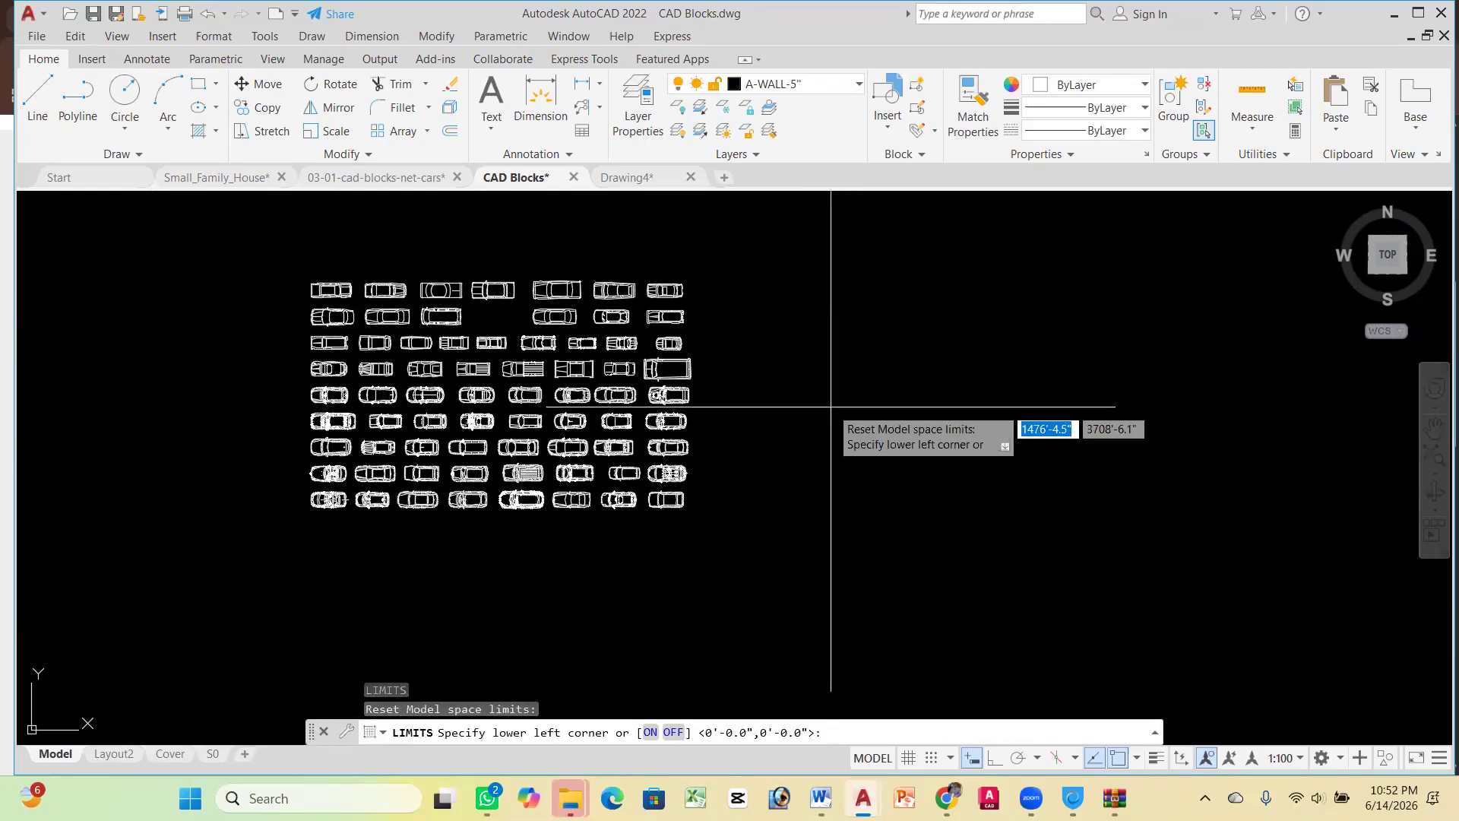
key(Return)
key(Escape)
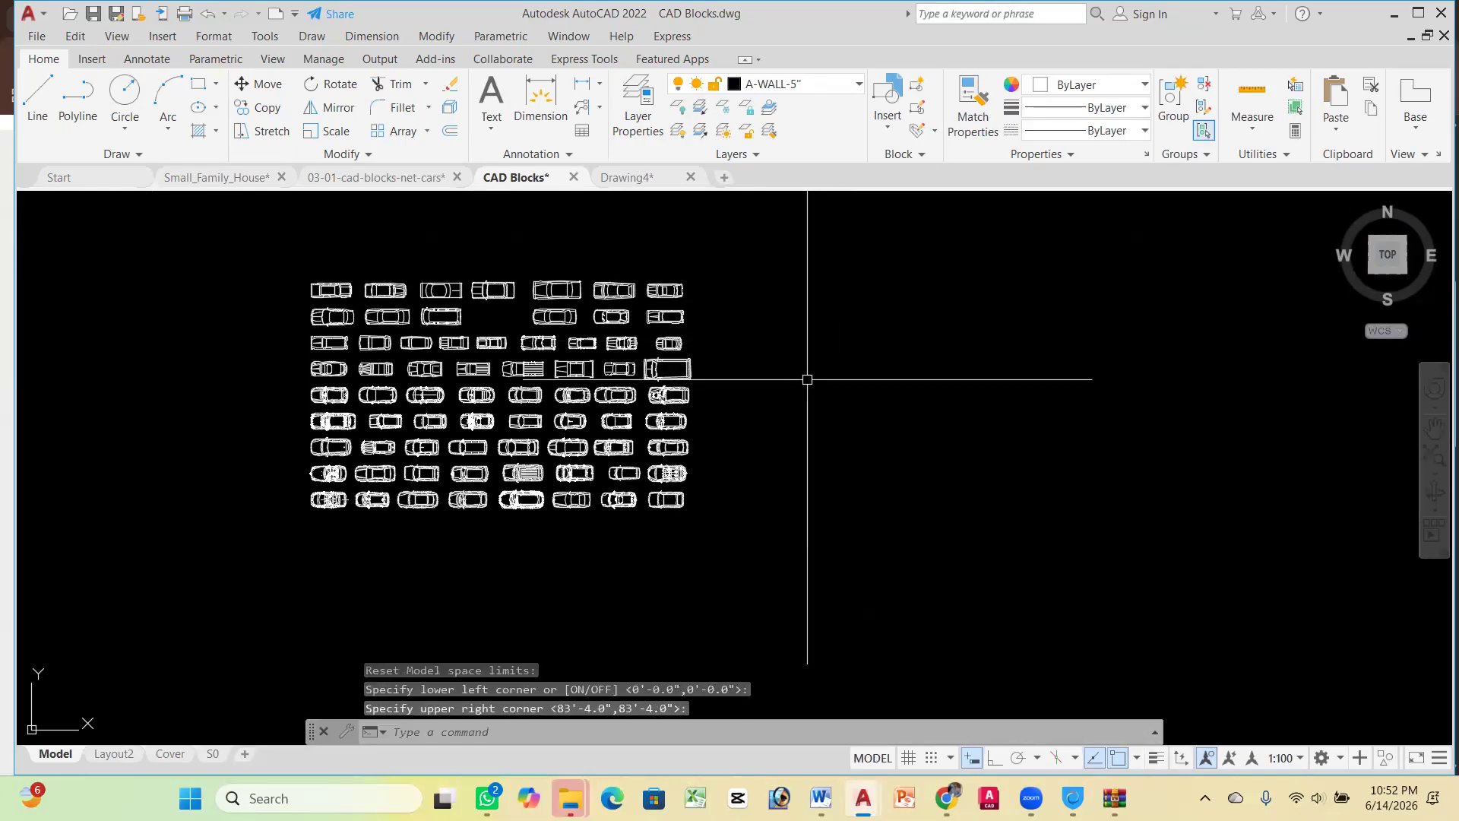
key(Escape)
key(Escape)
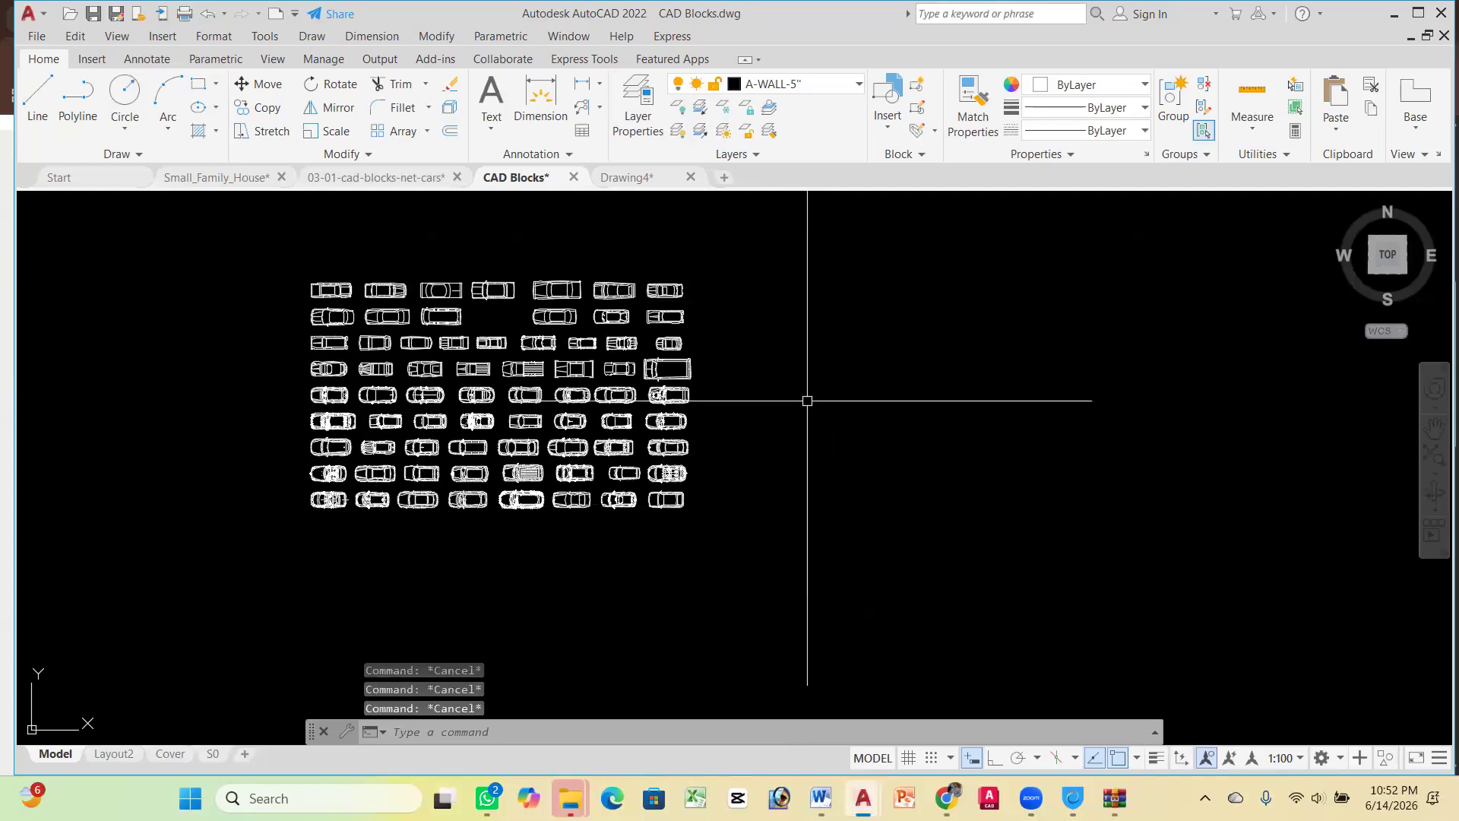
Retry LIMITS with 500',500' for the upper-right corner, then cancel again
click(876, 444)
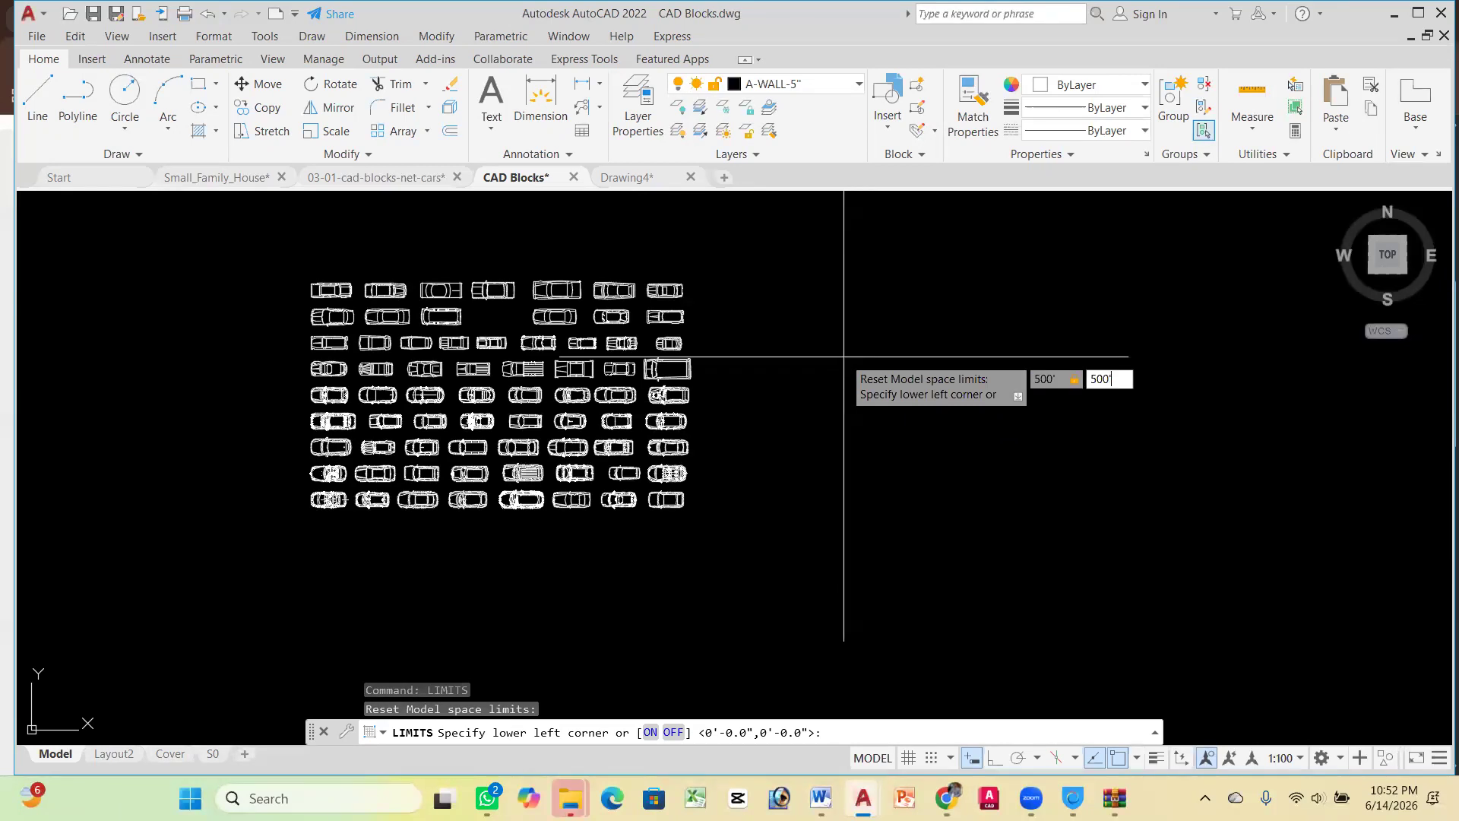
key(Return)
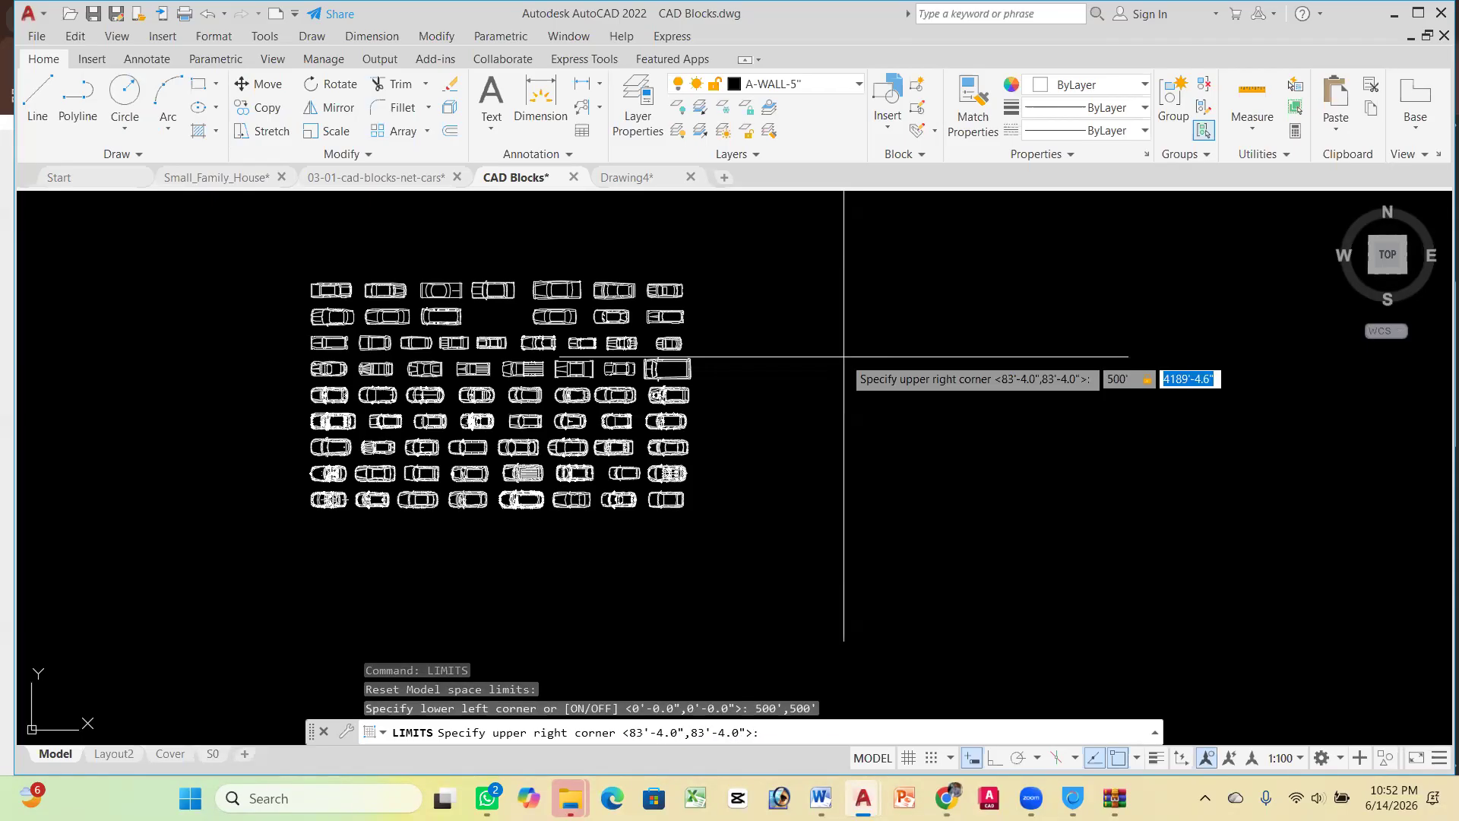
text(500',500')
key(Return)
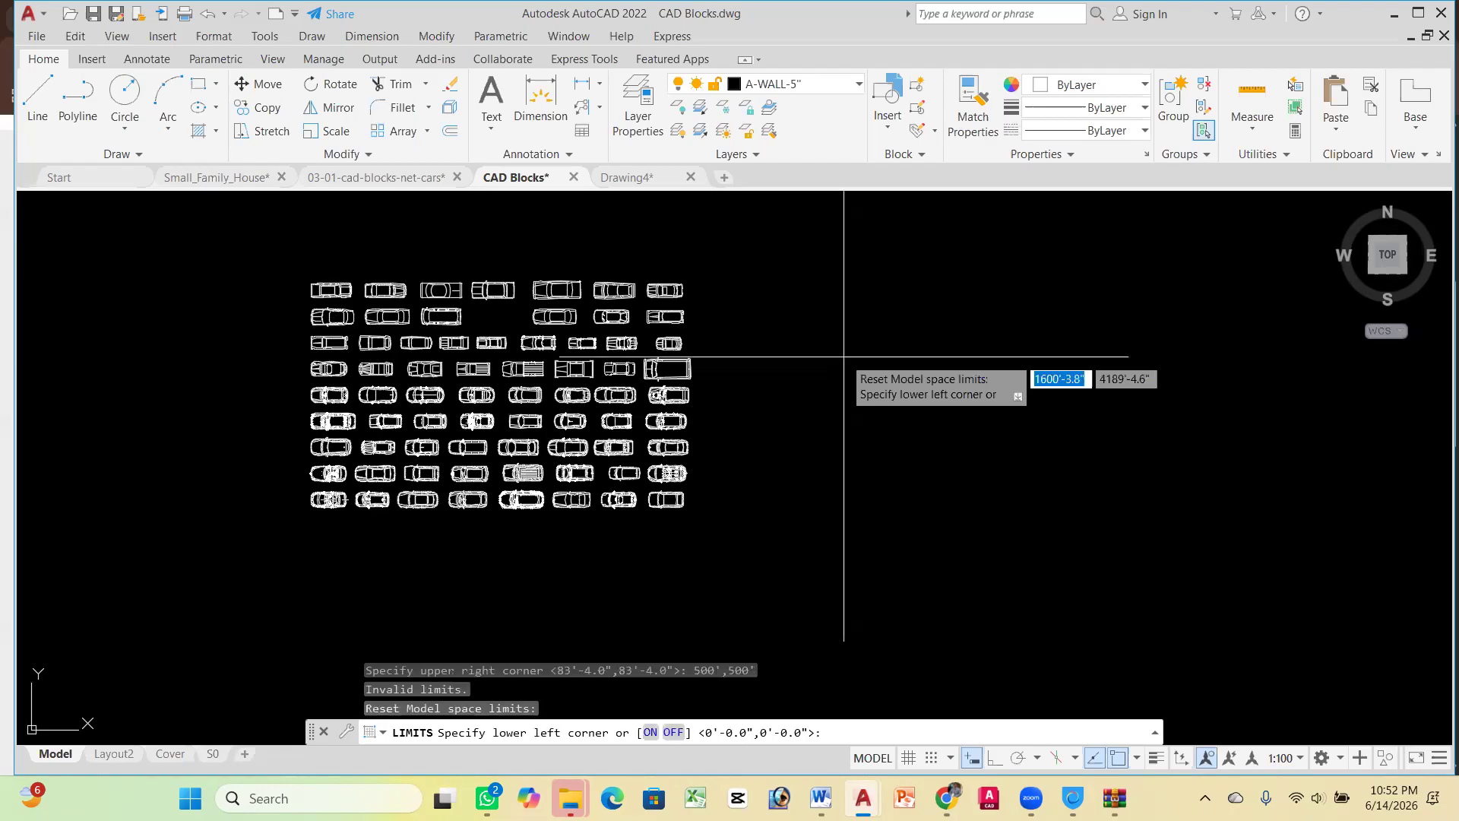
key(Return)
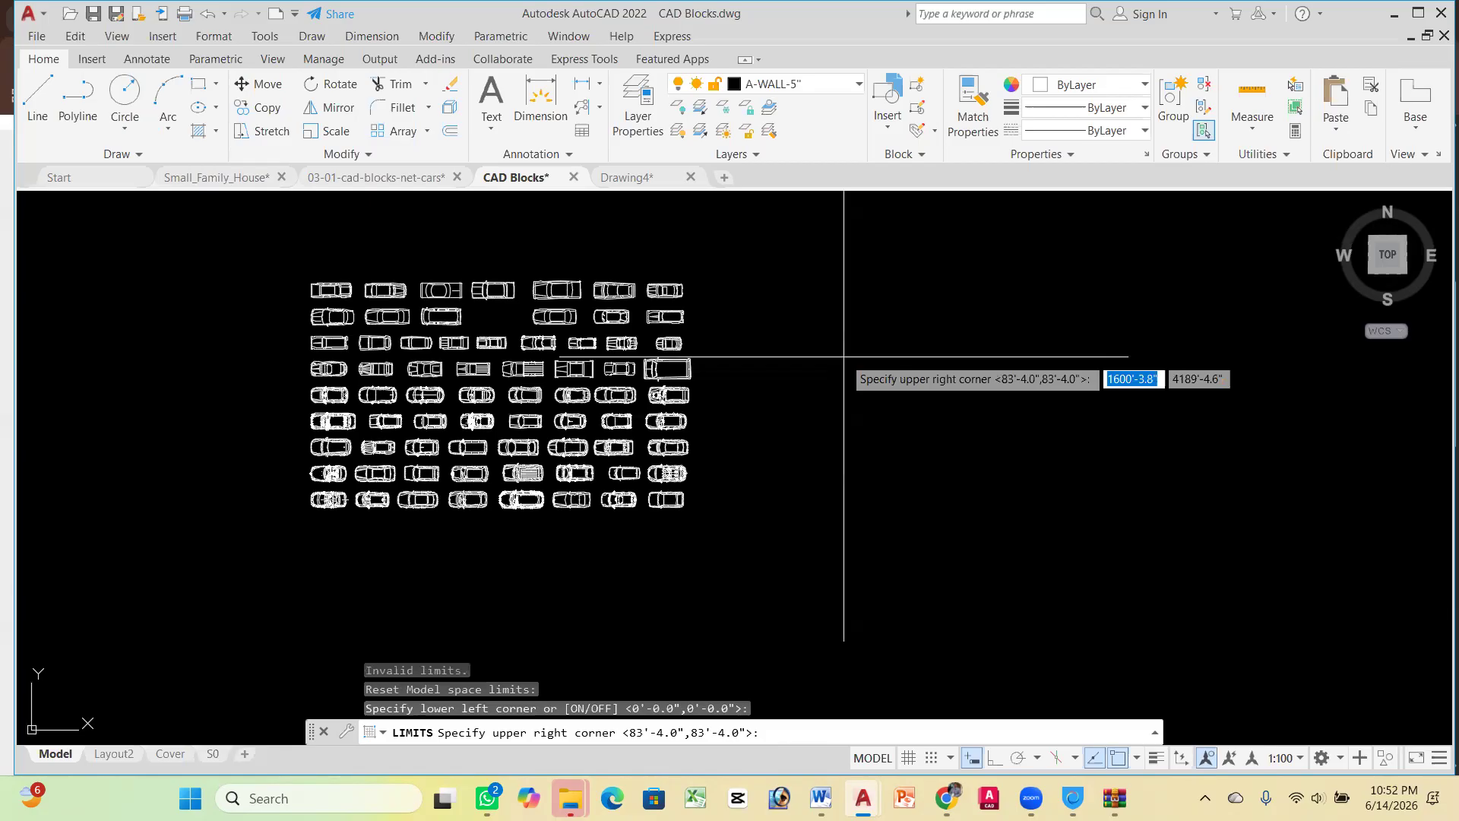
key(Escape)
key(Escape)
key(Escape)
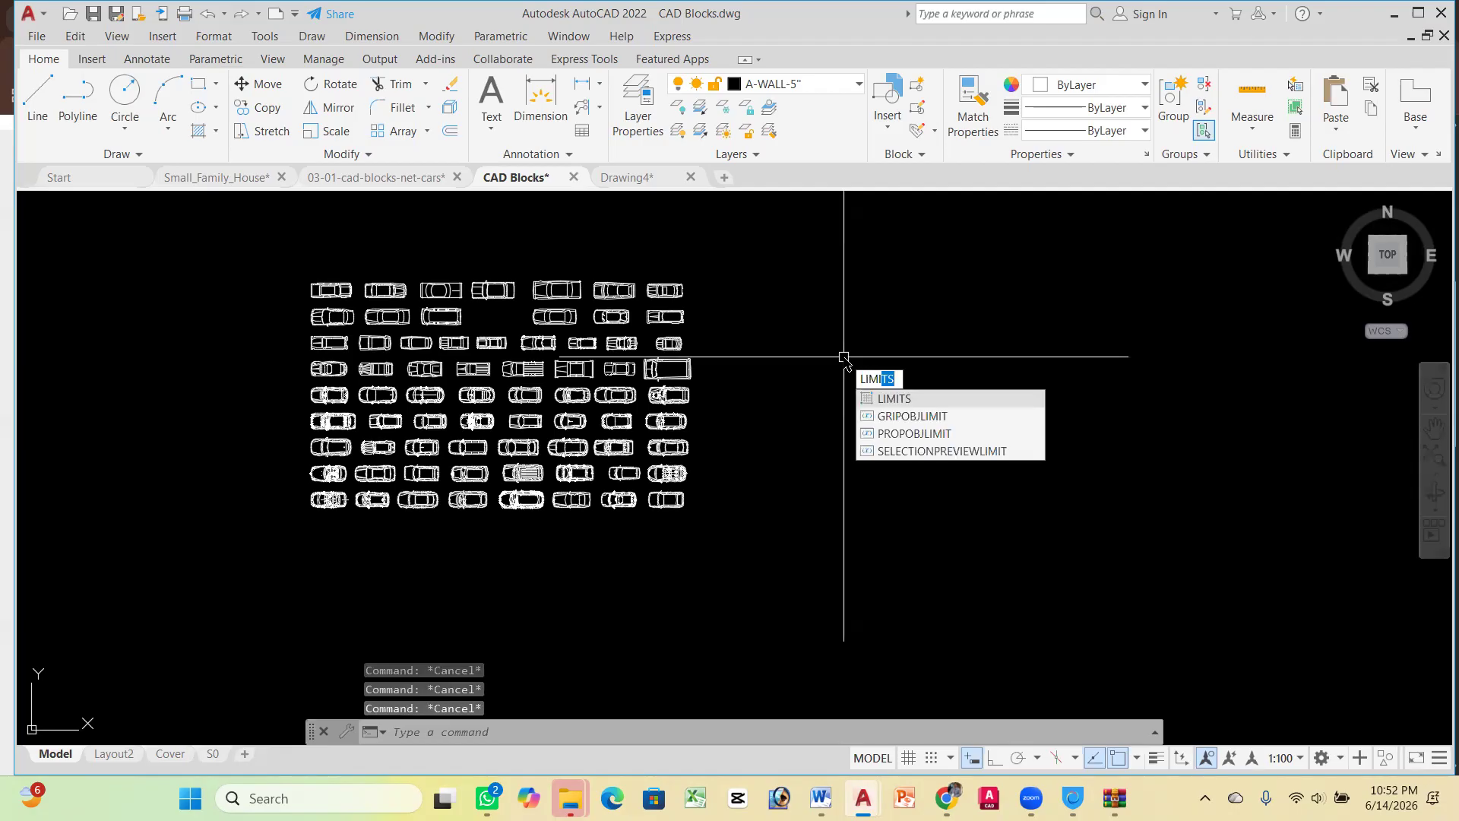
Start LIMITS via the limi alias, pick an upper-right point, cancel, and restart the limits prompt
text(limi)
key(Return)
key(Return)
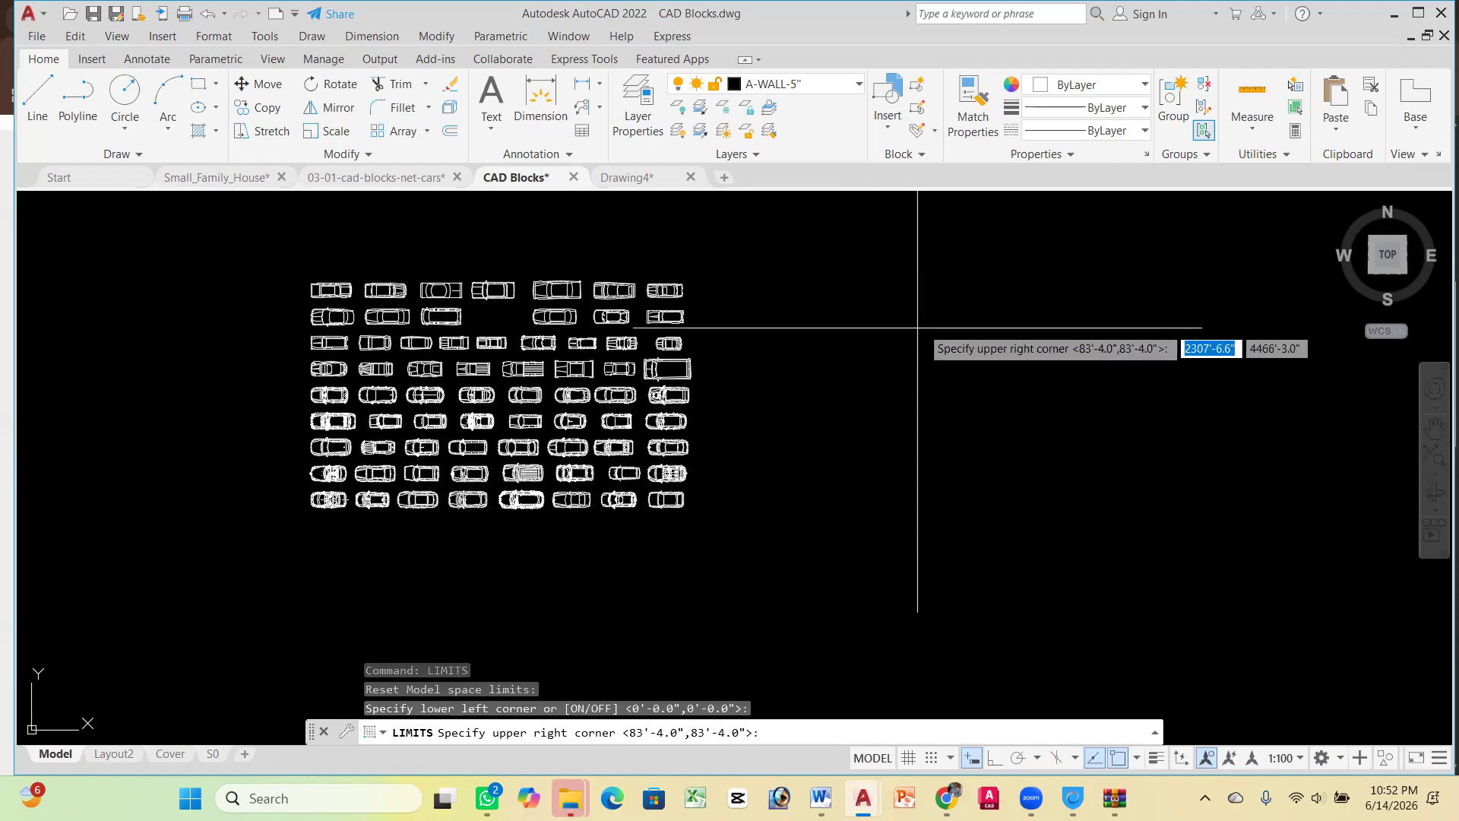
click(858, 442)
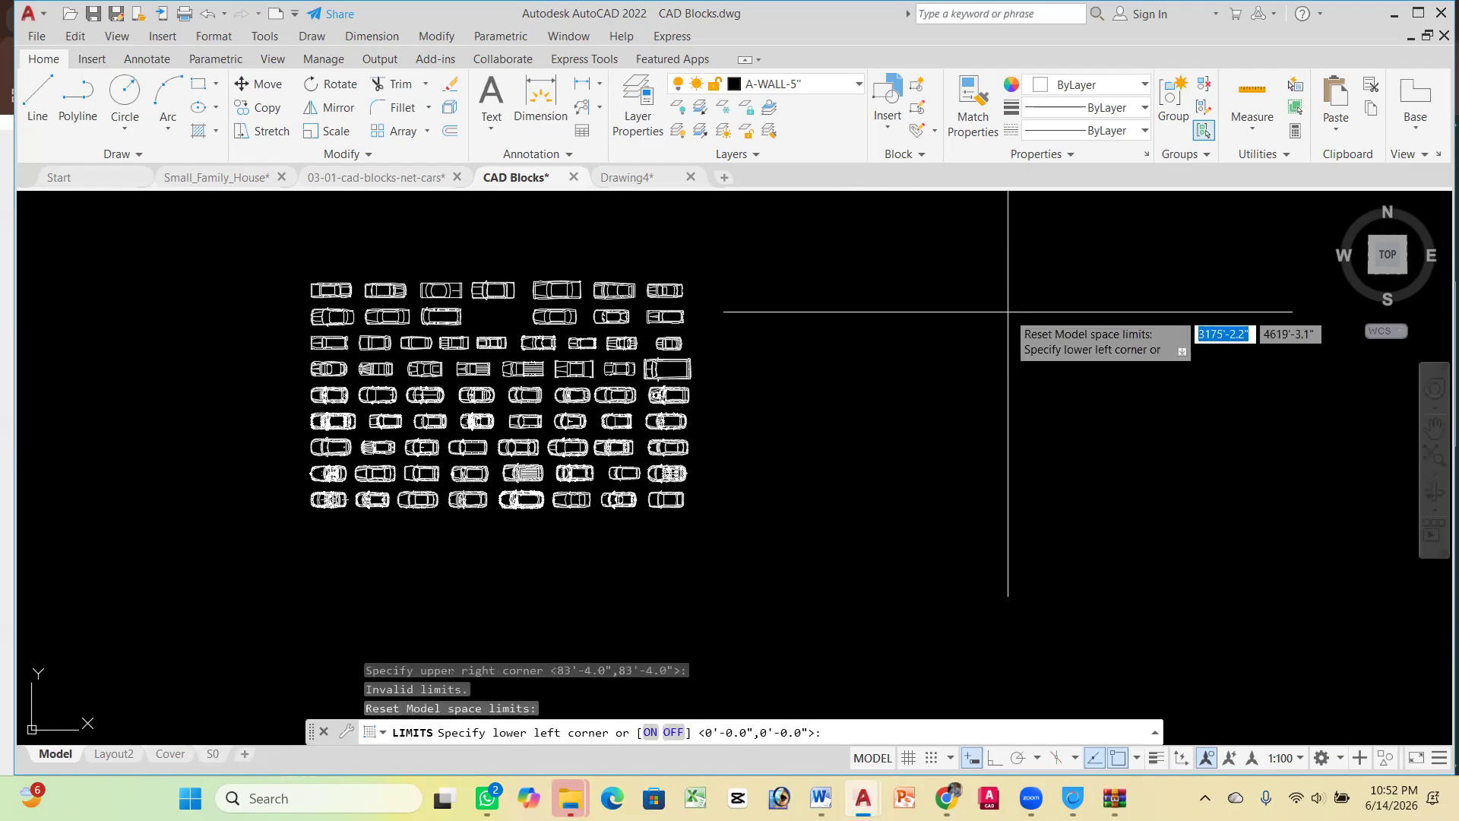
key(Escape)
key(Escape)
key(Escape)
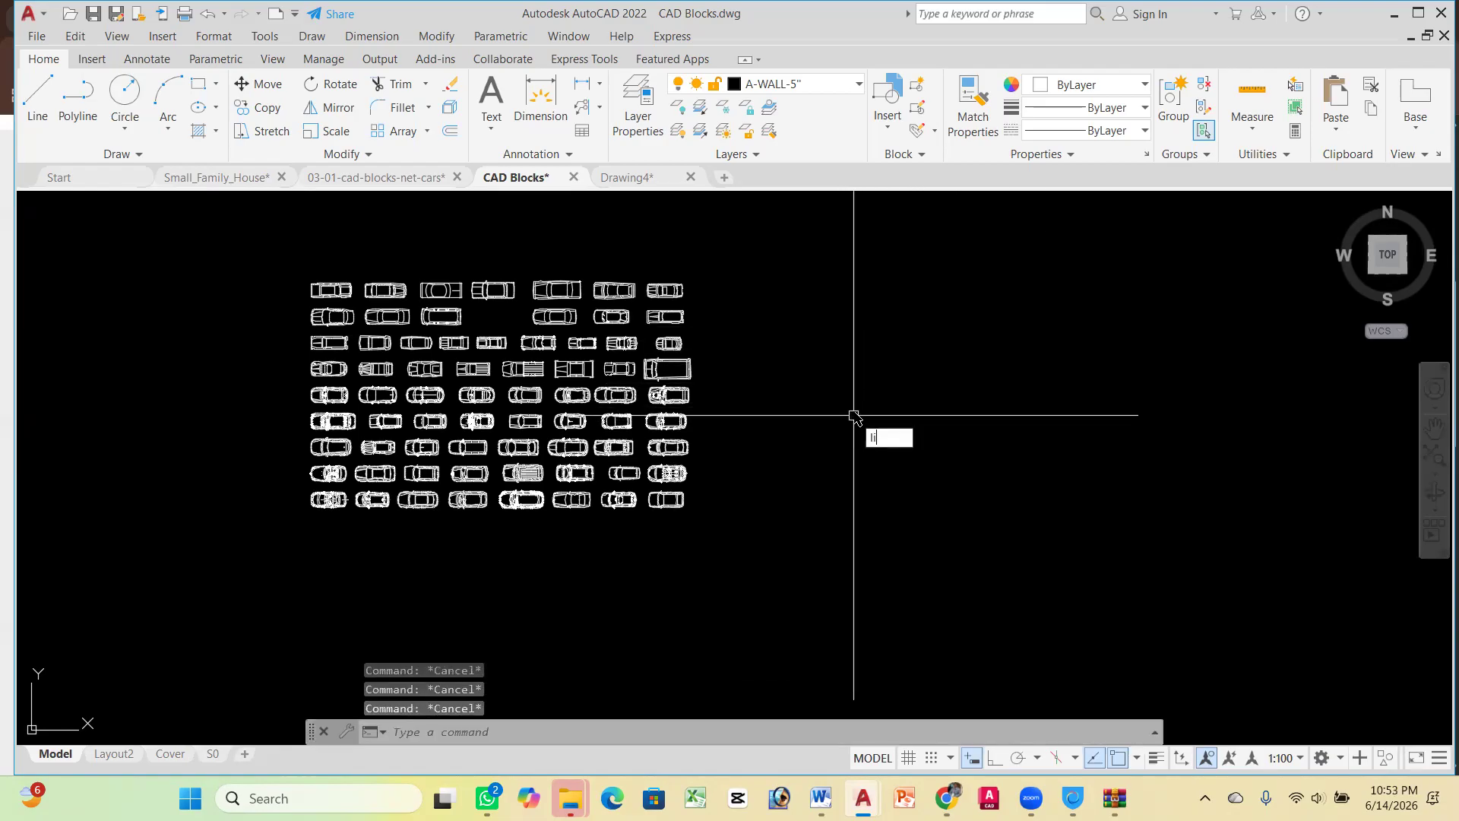
key(Return)
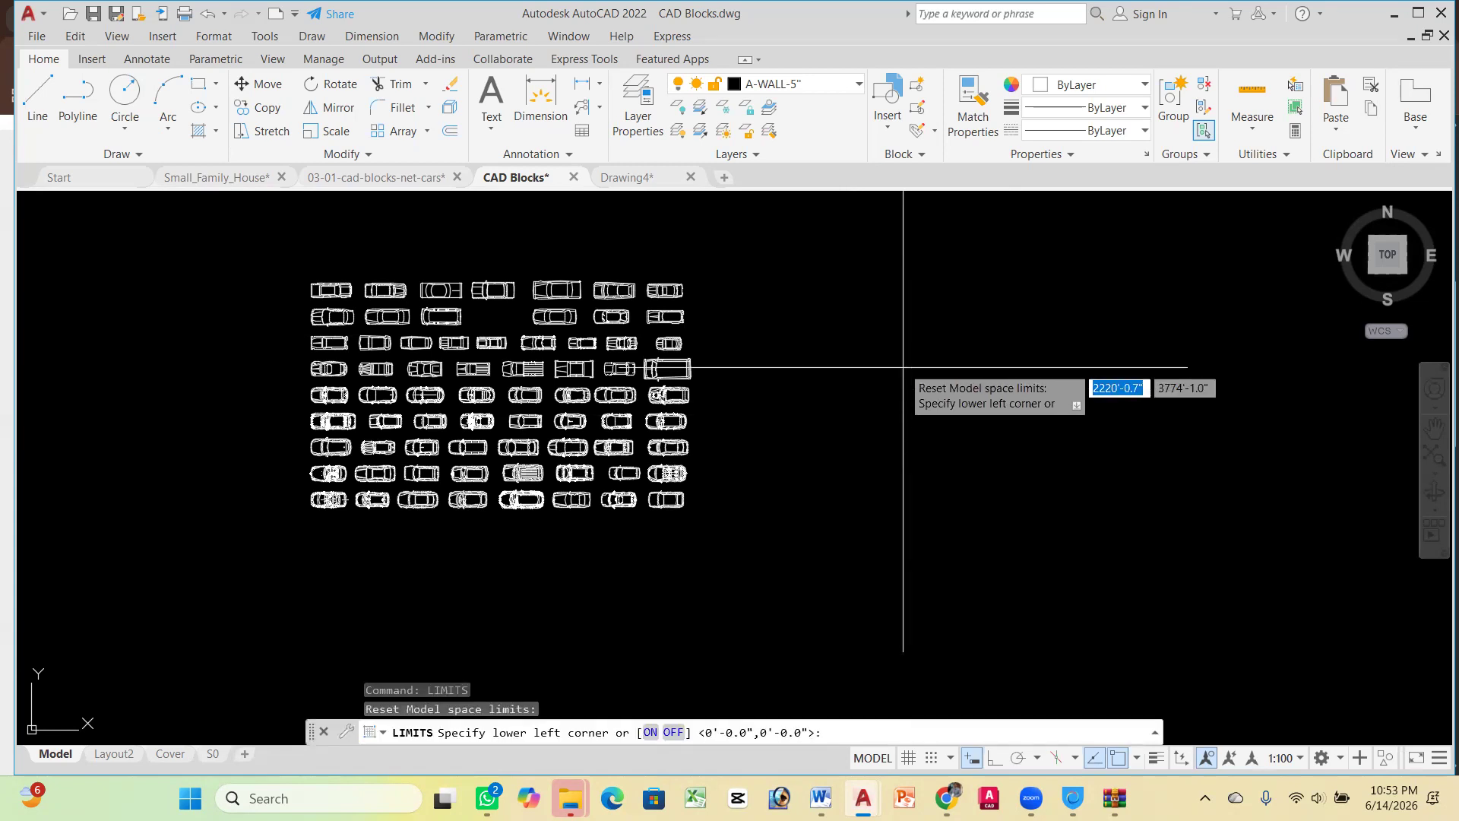
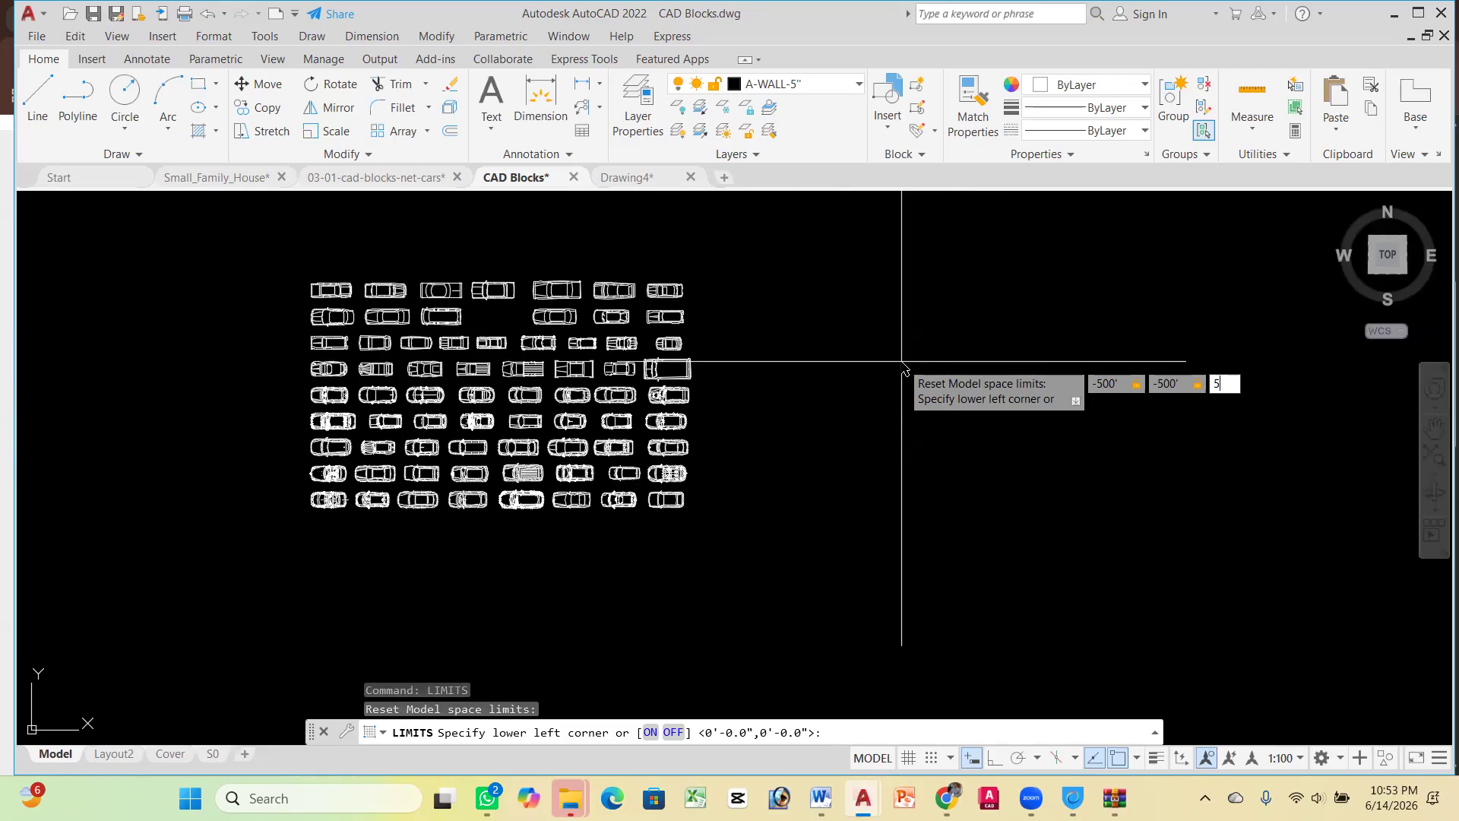
Set the model space limits from -500',-500' to 500',500' with LIMITS
key(Escape)
key(Escape)
key(Escape)
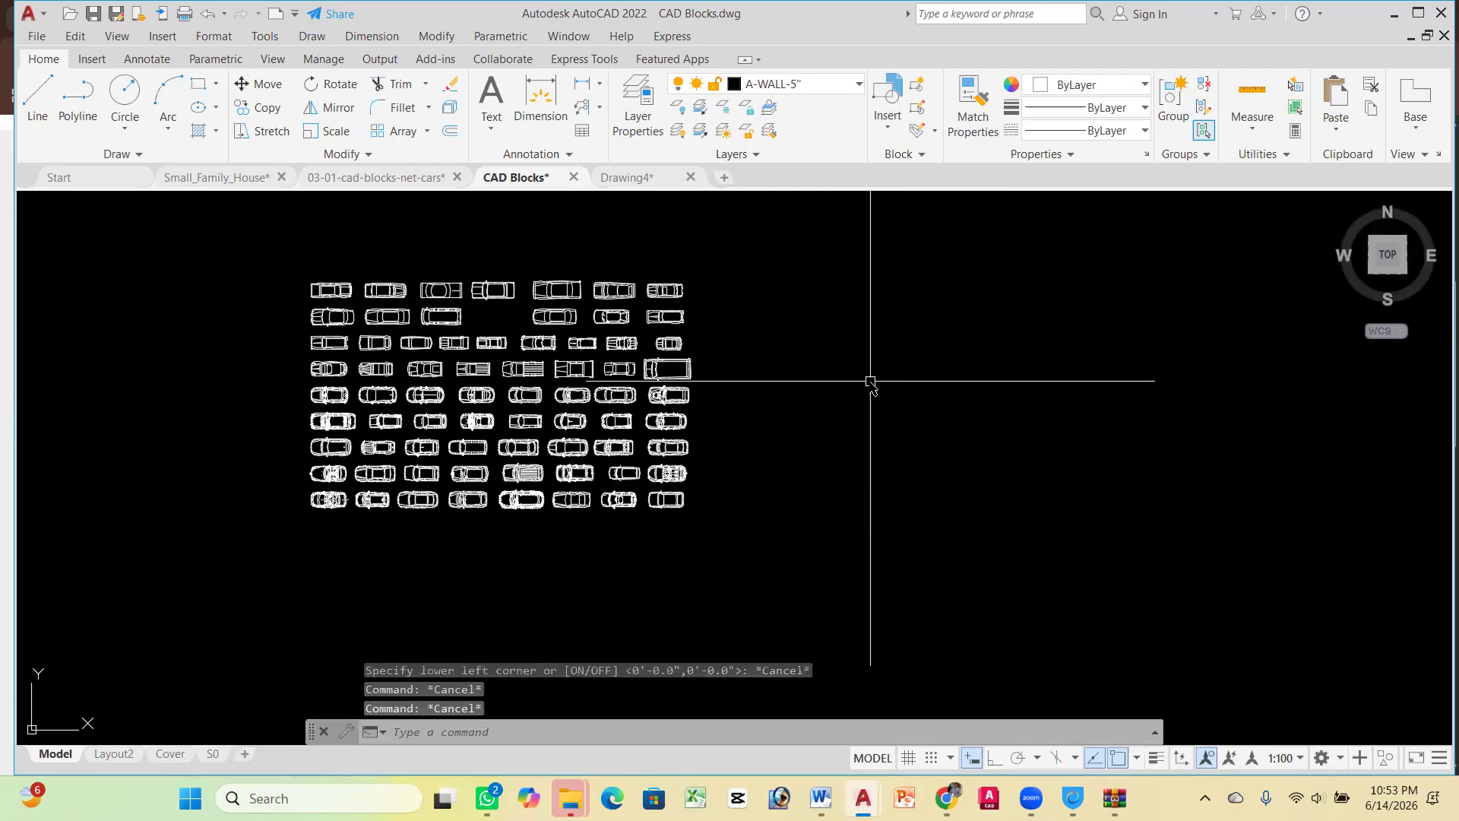
text(limits)
key(Return)
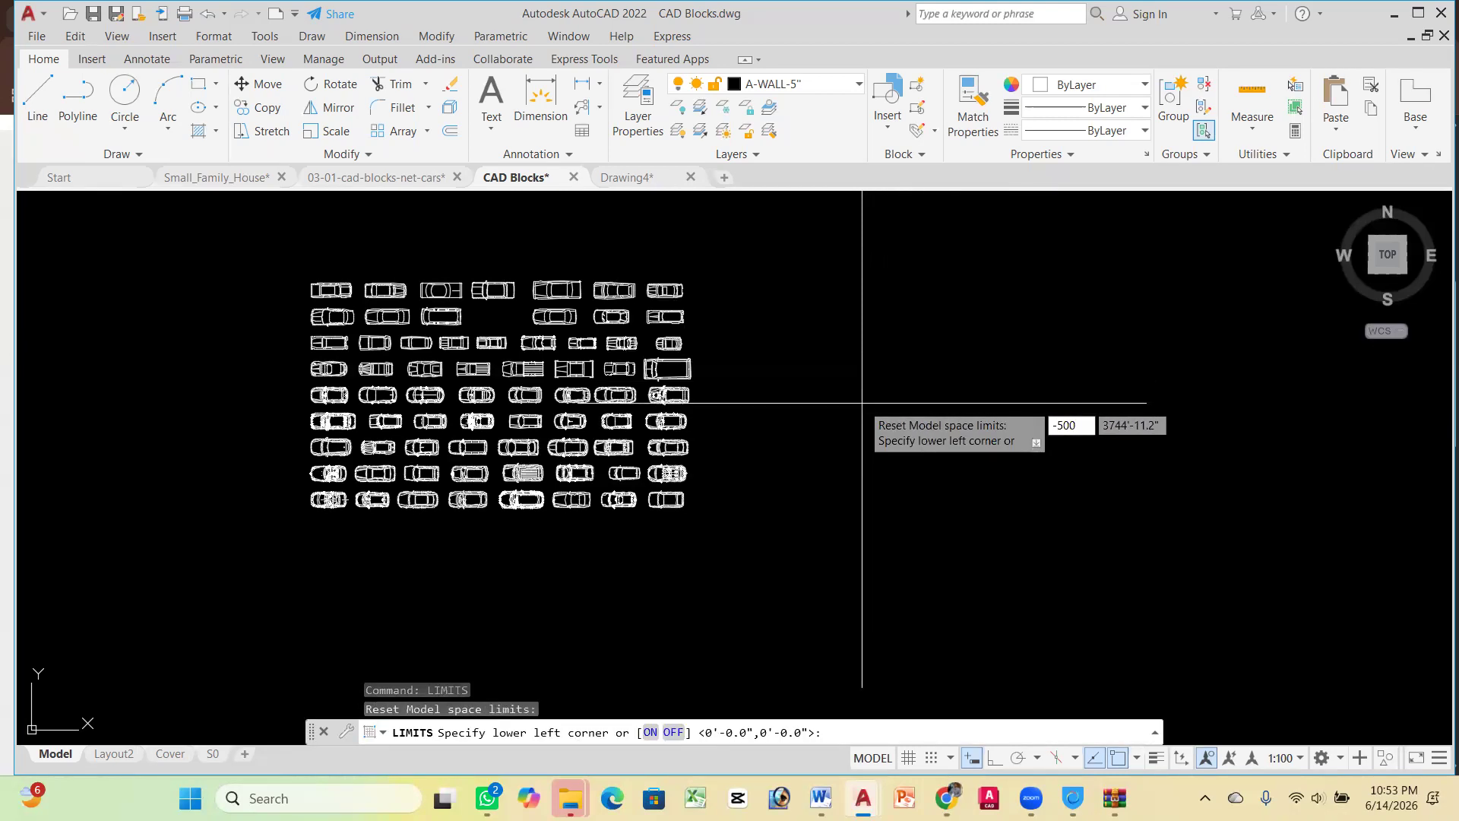
text(-500')
key(Tab)
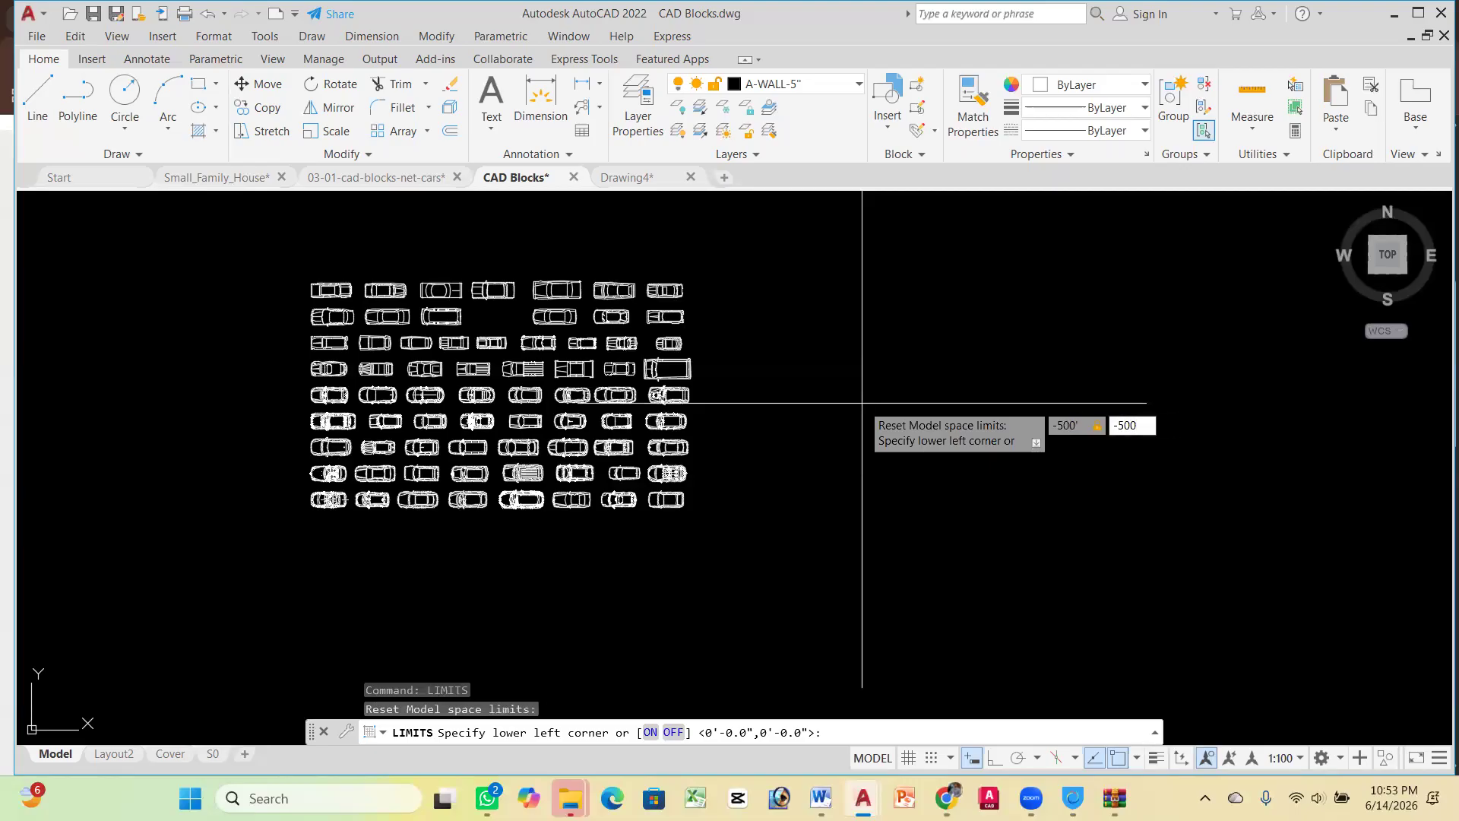
key(Return)
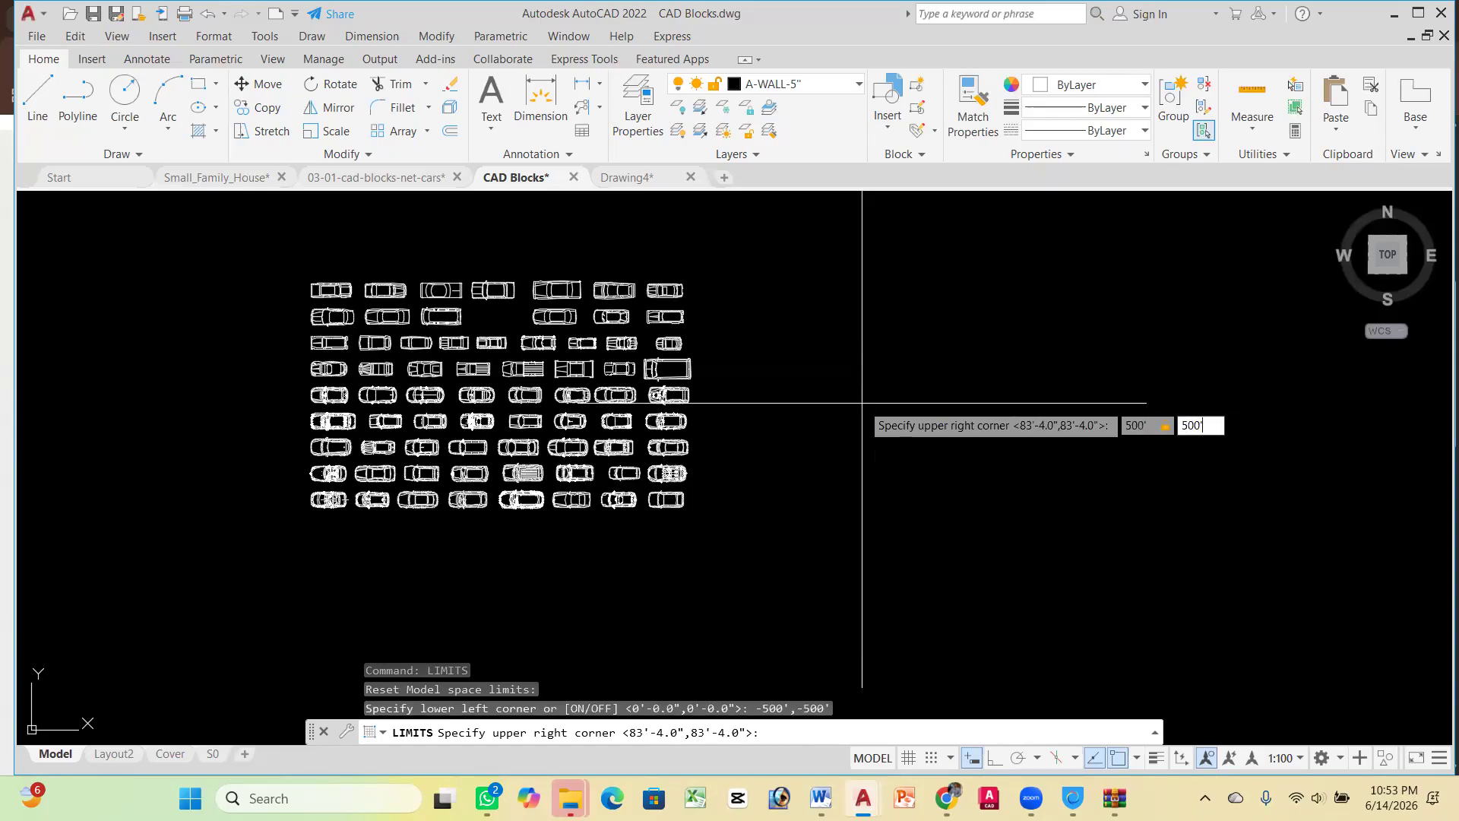
key(Return)
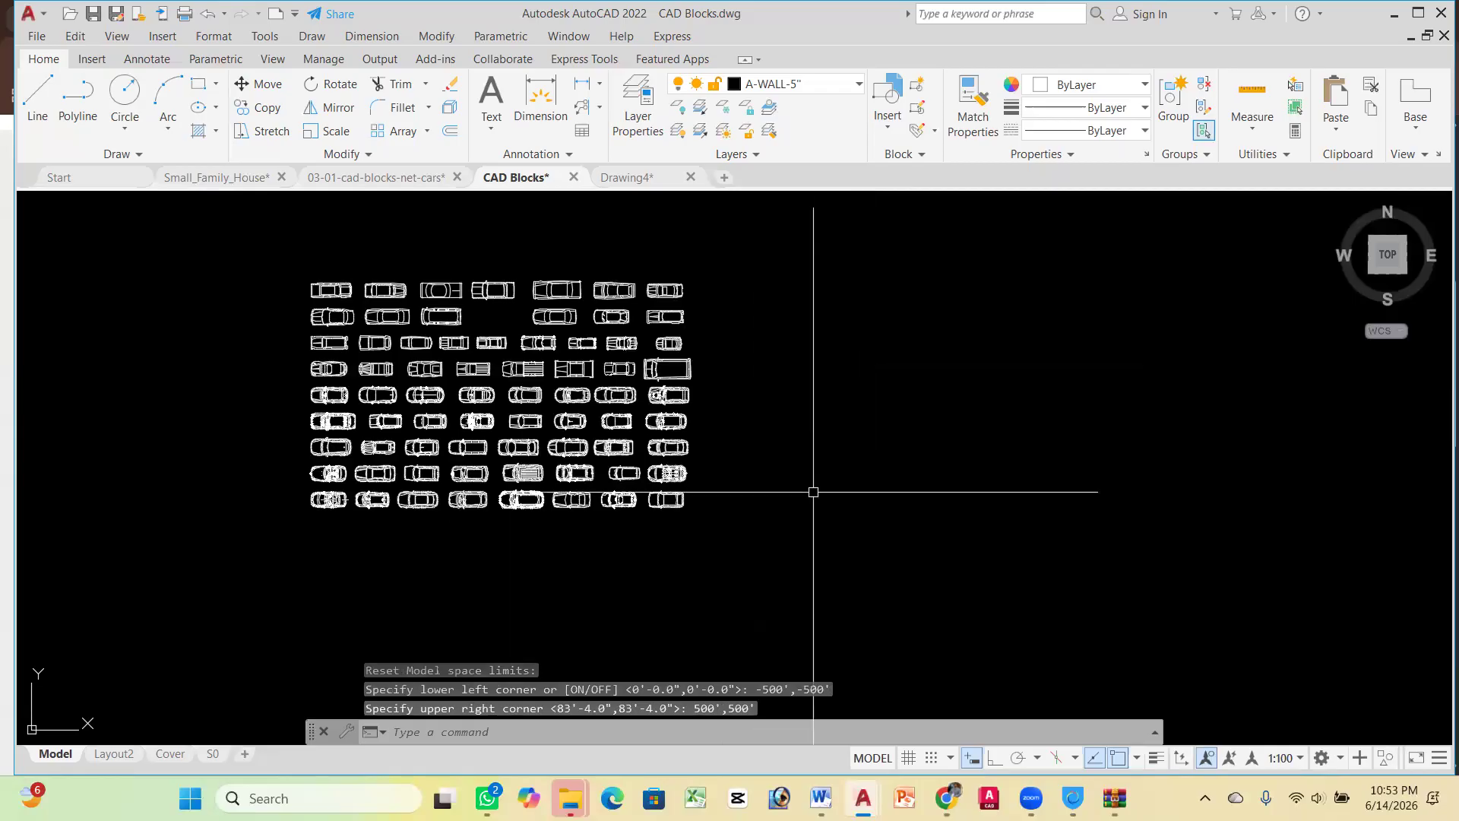
scroll(787, 483, down, 4)
scroll(783, 509, up, 4)
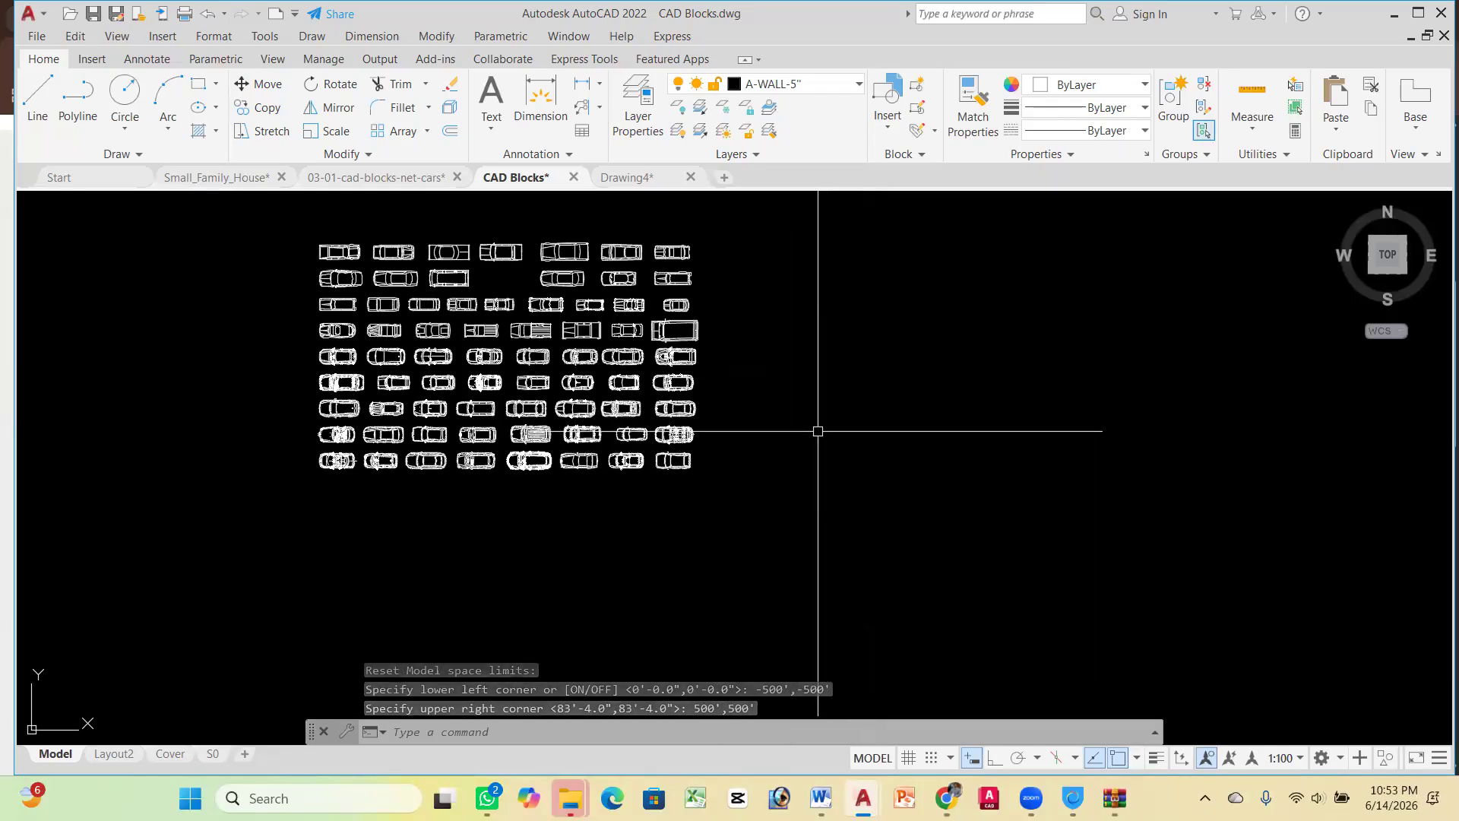
key(Return)
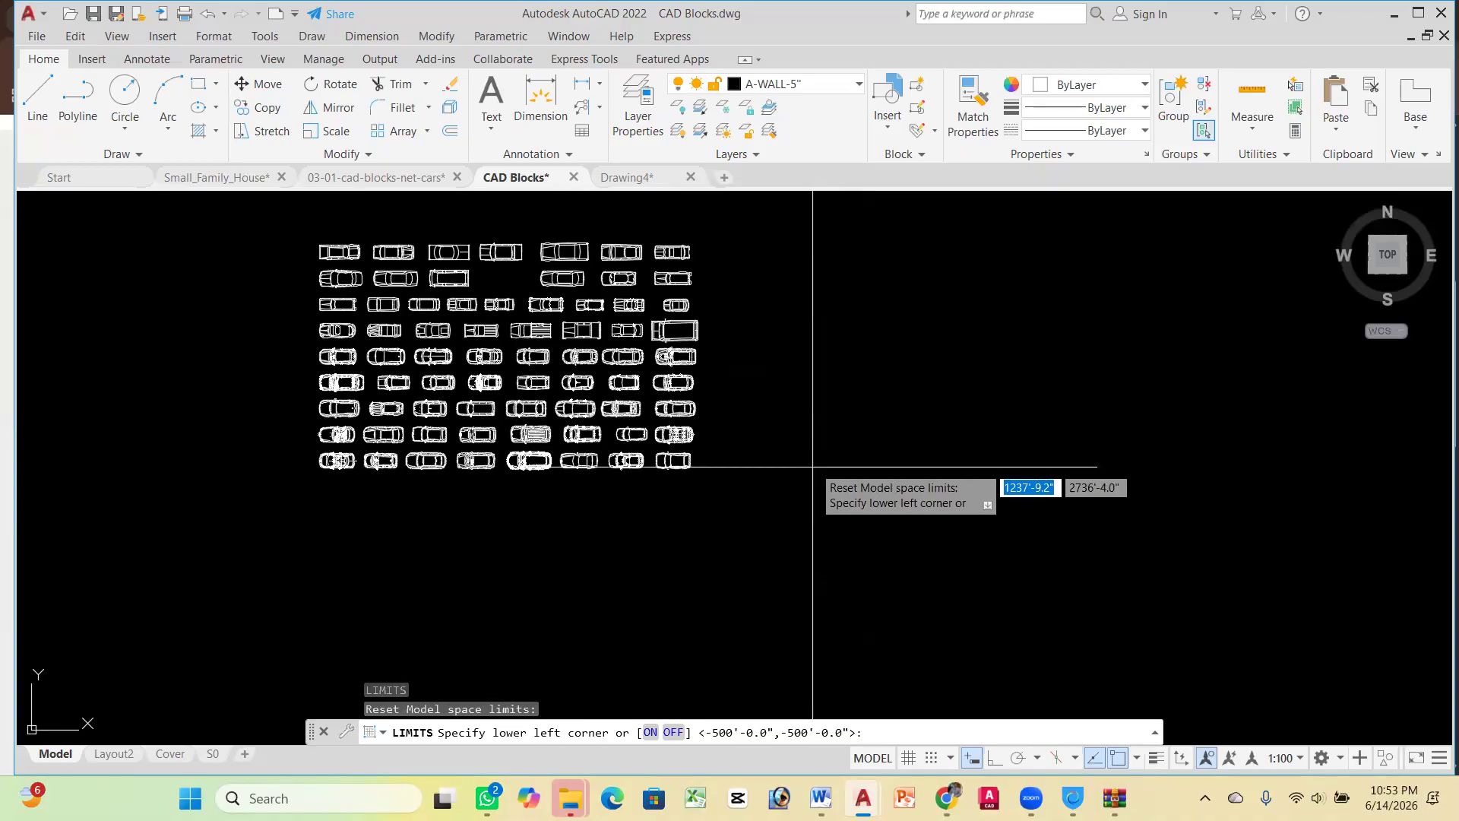
key(Escape)
key(Escape)
key(Escape)
key(Escape)
Turn the grid on and set GRIDDISPLAY to 2
click(909, 758)
scroll(834, 471, down, 4)
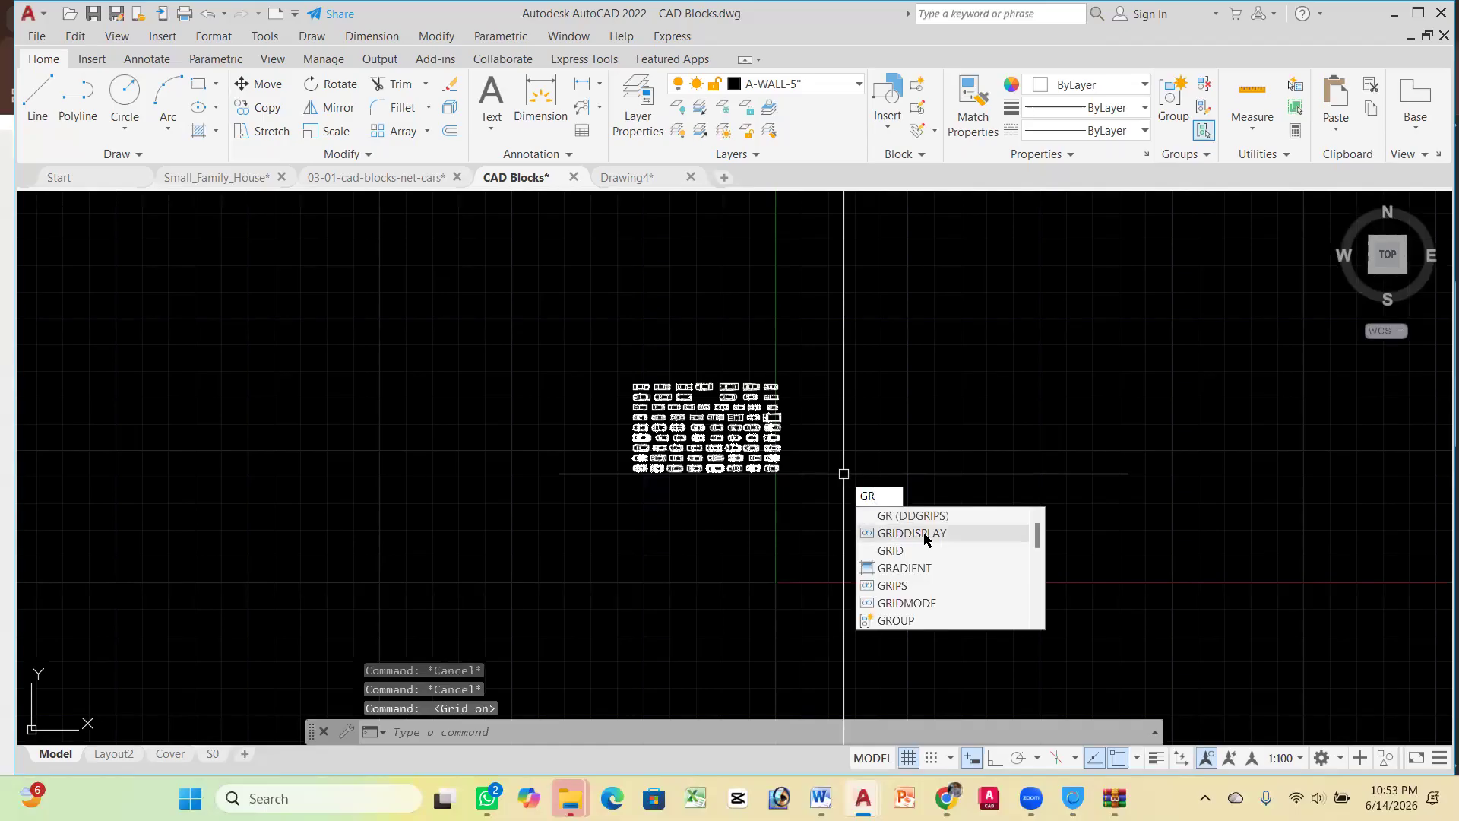
click(928, 534)
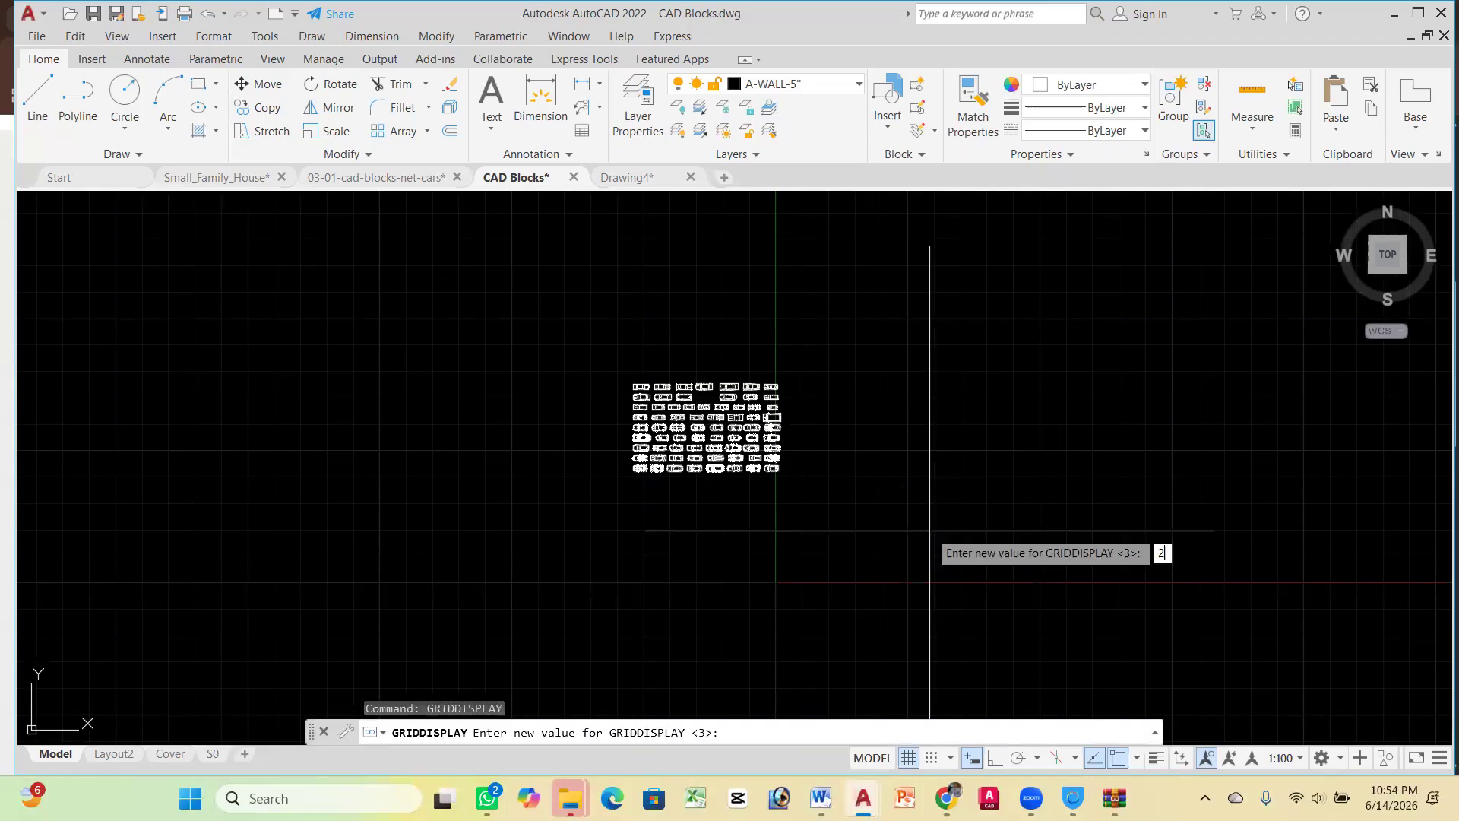
text(2)
key(Return)
scroll(694, 391, down, 5)
scroll(757, 441, up, 4)
scroll(736, 439, up, 4)
scroll(600, 414, down, 3)
scroll(593, 407, up, 3)
scroll(640, 407, up, 2)
scroll(640, 408, up, 3)
scroll(714, 398, down, 4)
scroll(722, 395, up, 1)
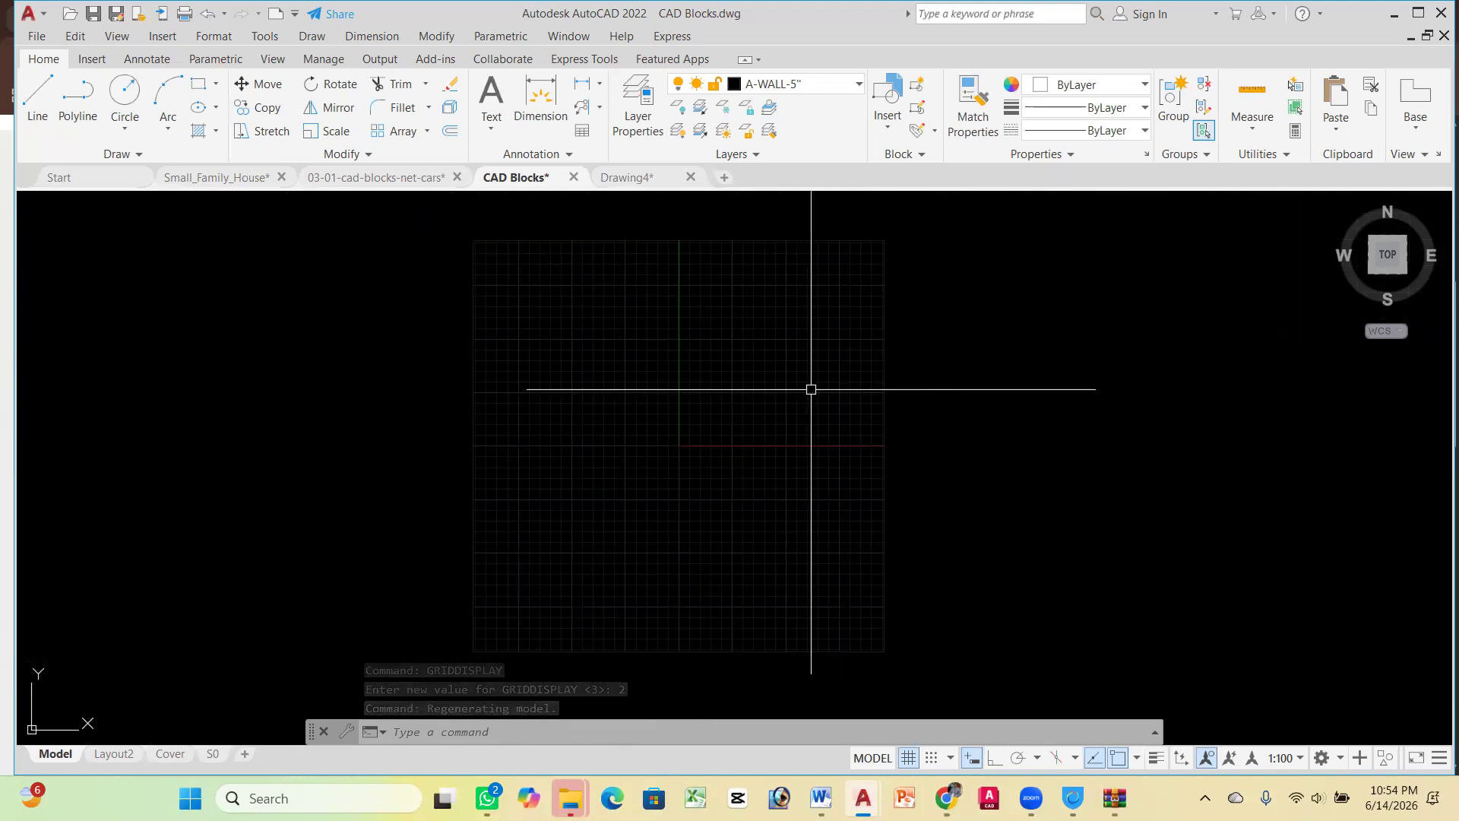
Turn the grid back off and dismiss the M command suggestions
click(911, 755)
scroll(748, 397, down, 4)
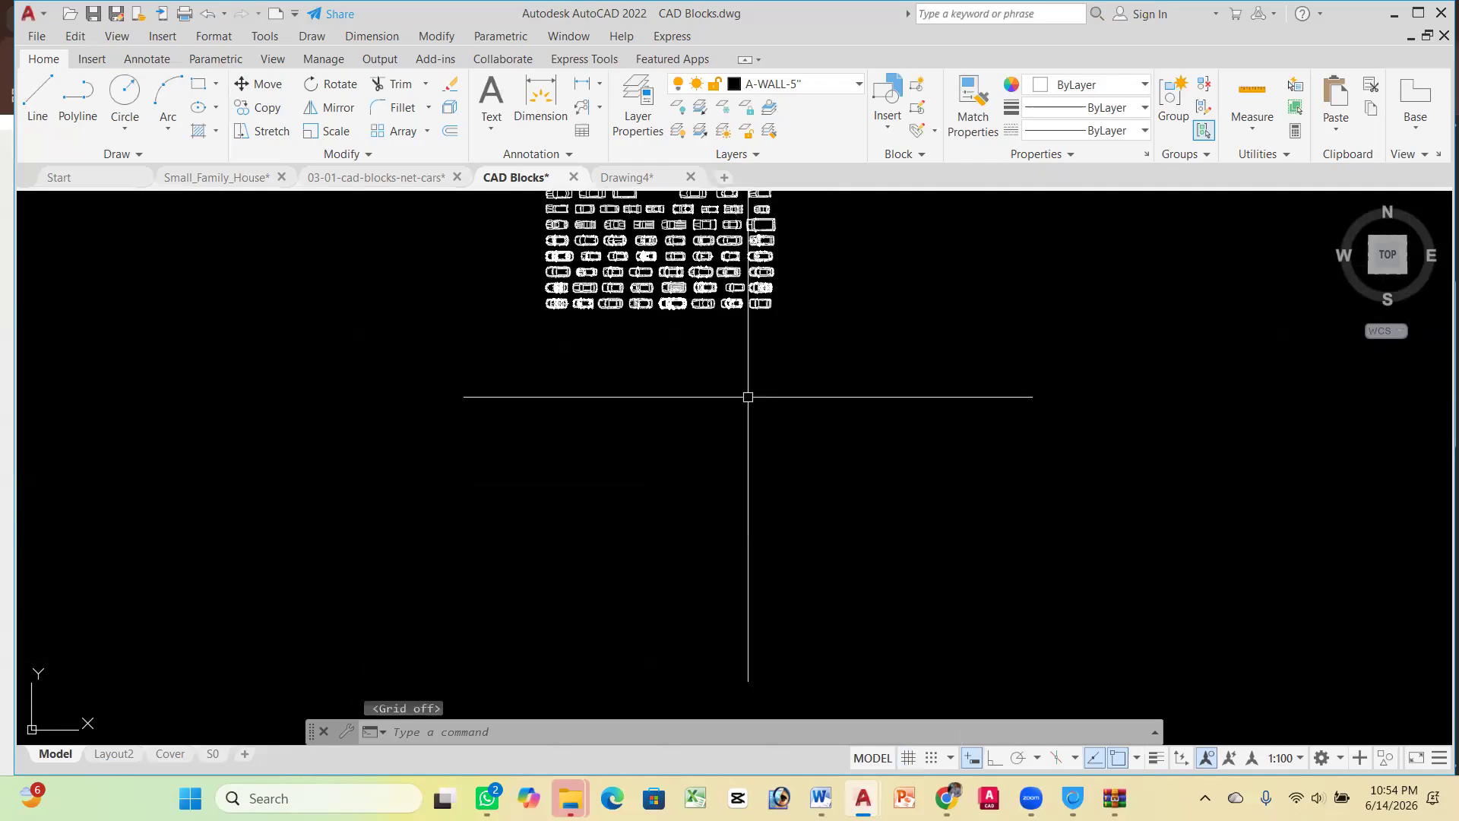
key(Escape)
text(M)
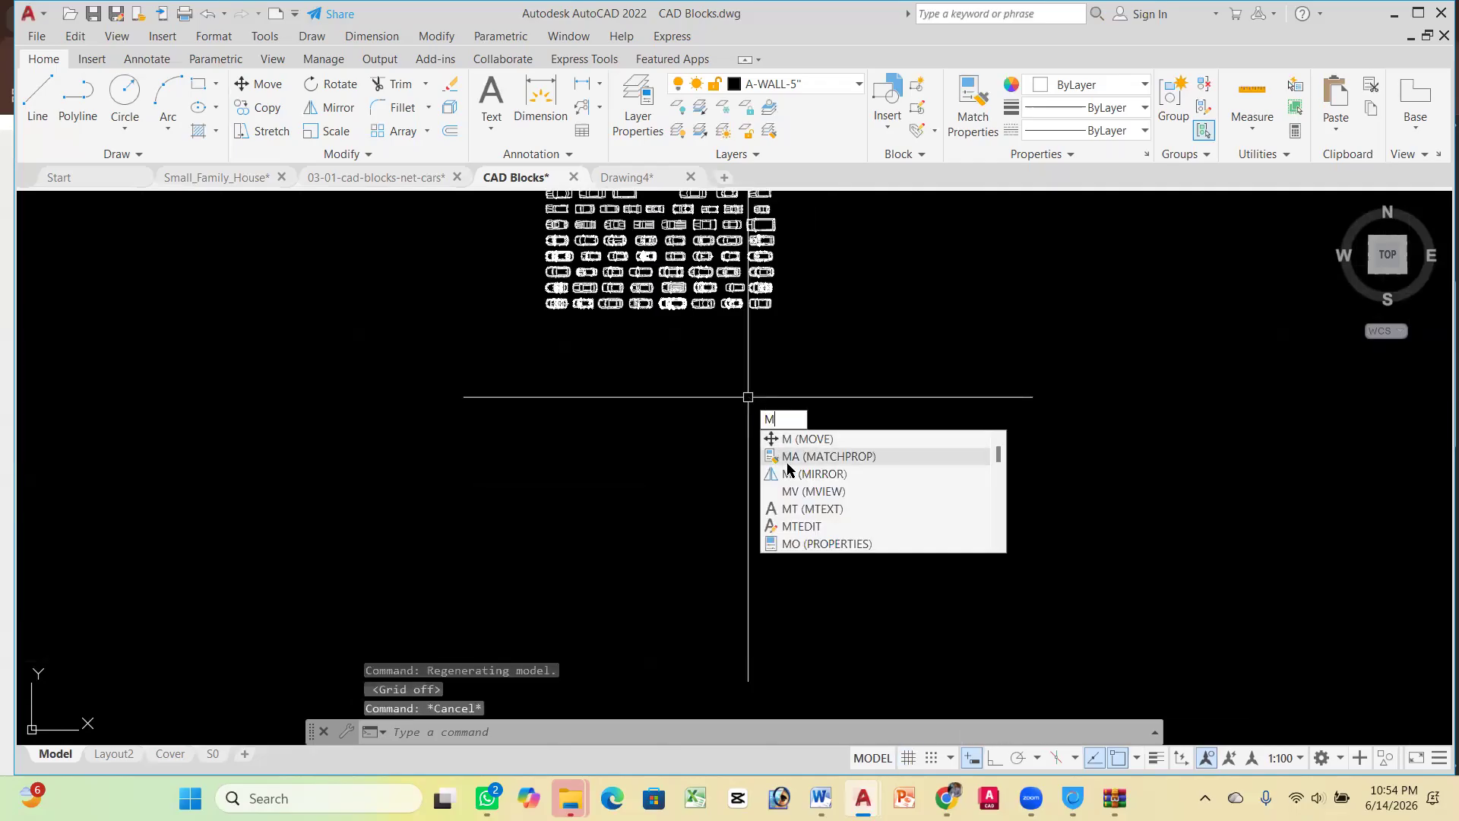
key(Escape)
scroll(748, 397, down, 2)
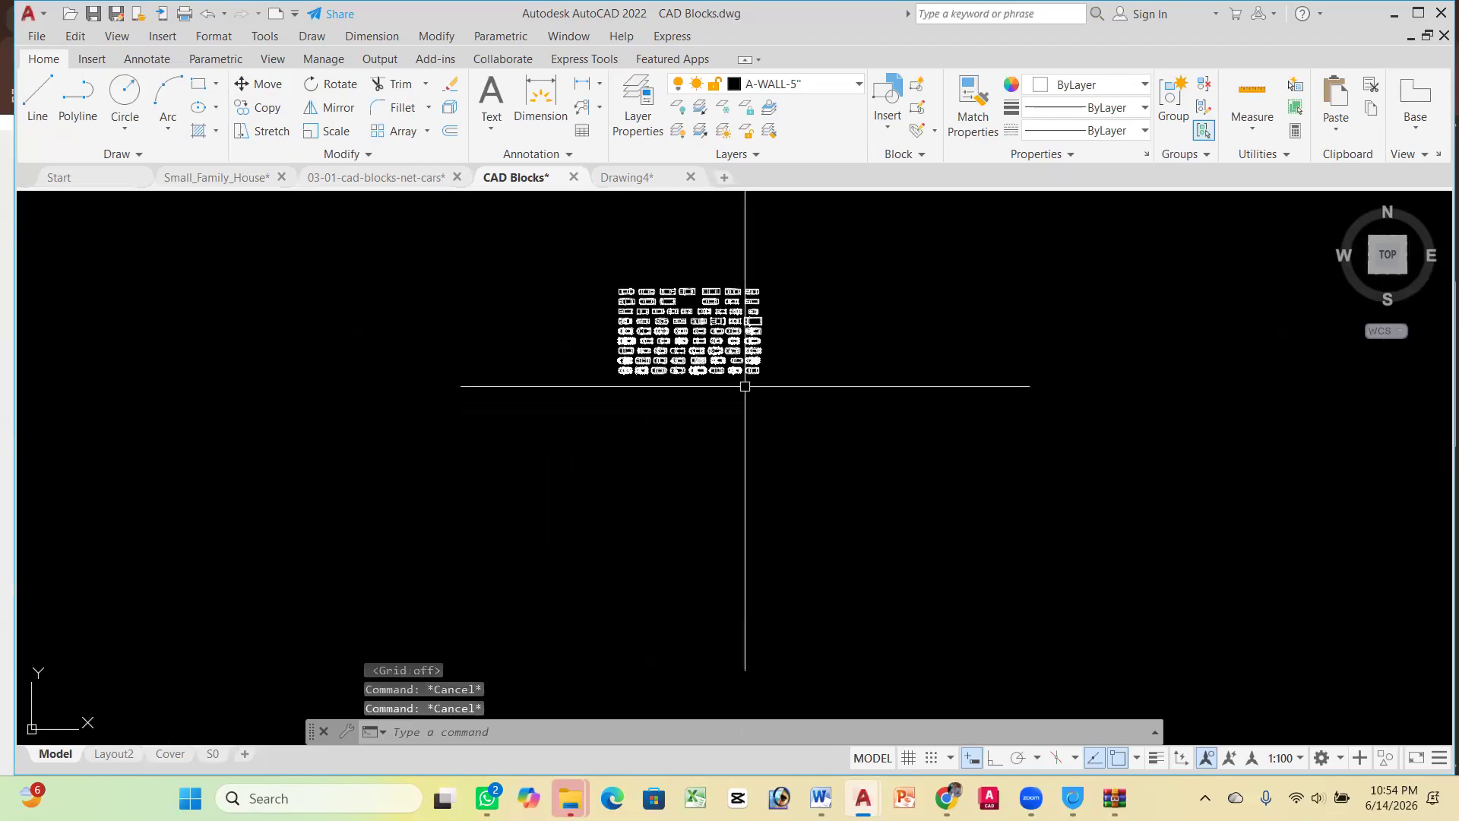
scroll(636, 310, up, 3)
Move all 72 car blocks to a new position with M
text(m)
key(Return)
click(553, 229)
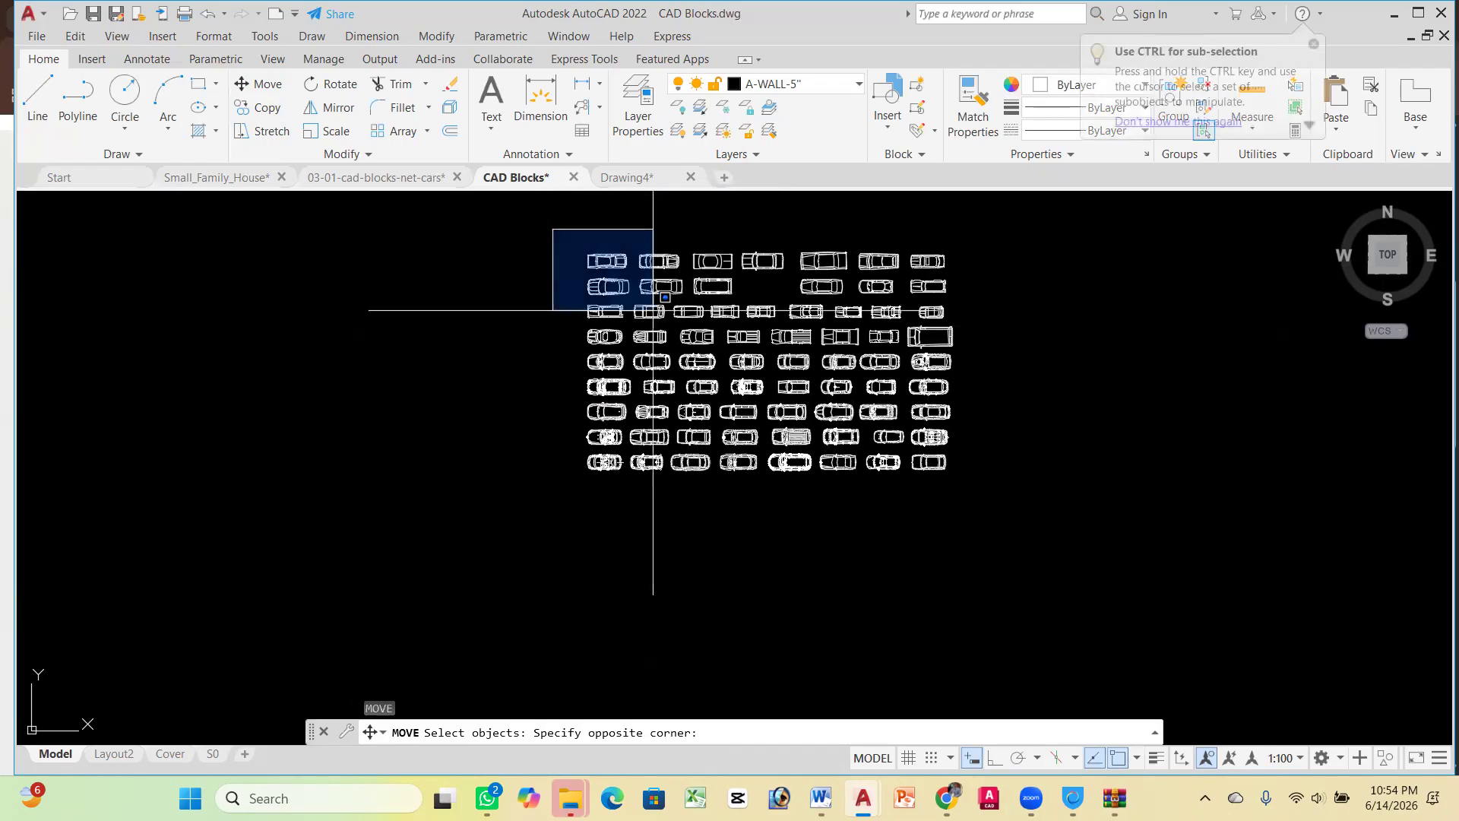
click(1033, 521)
key(Return)
click(838, 397)
scroll(844, 422, down, 4)
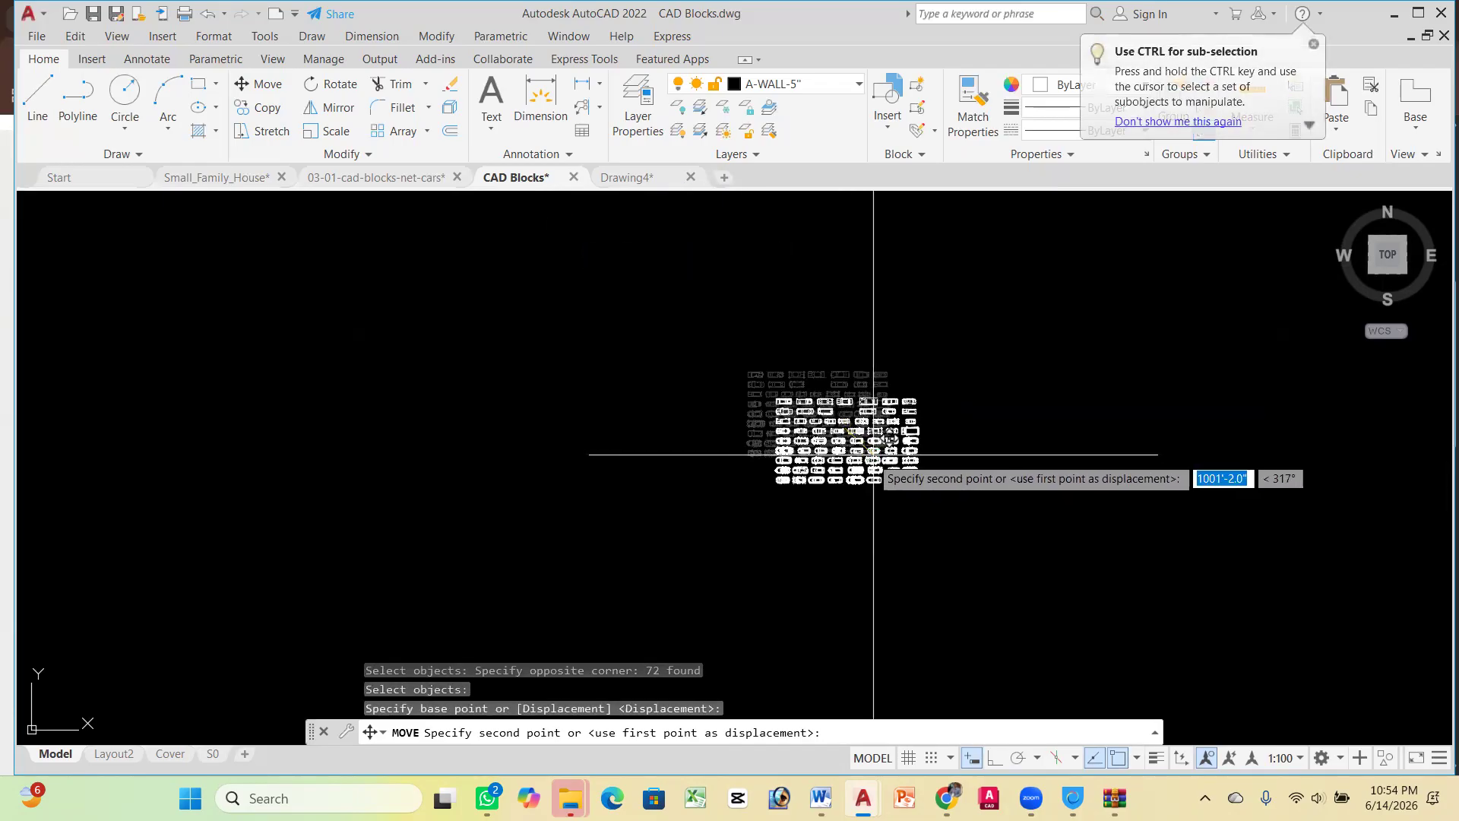
scroll(881, 414, down, 3)
scroll(866, 423, up, 5)
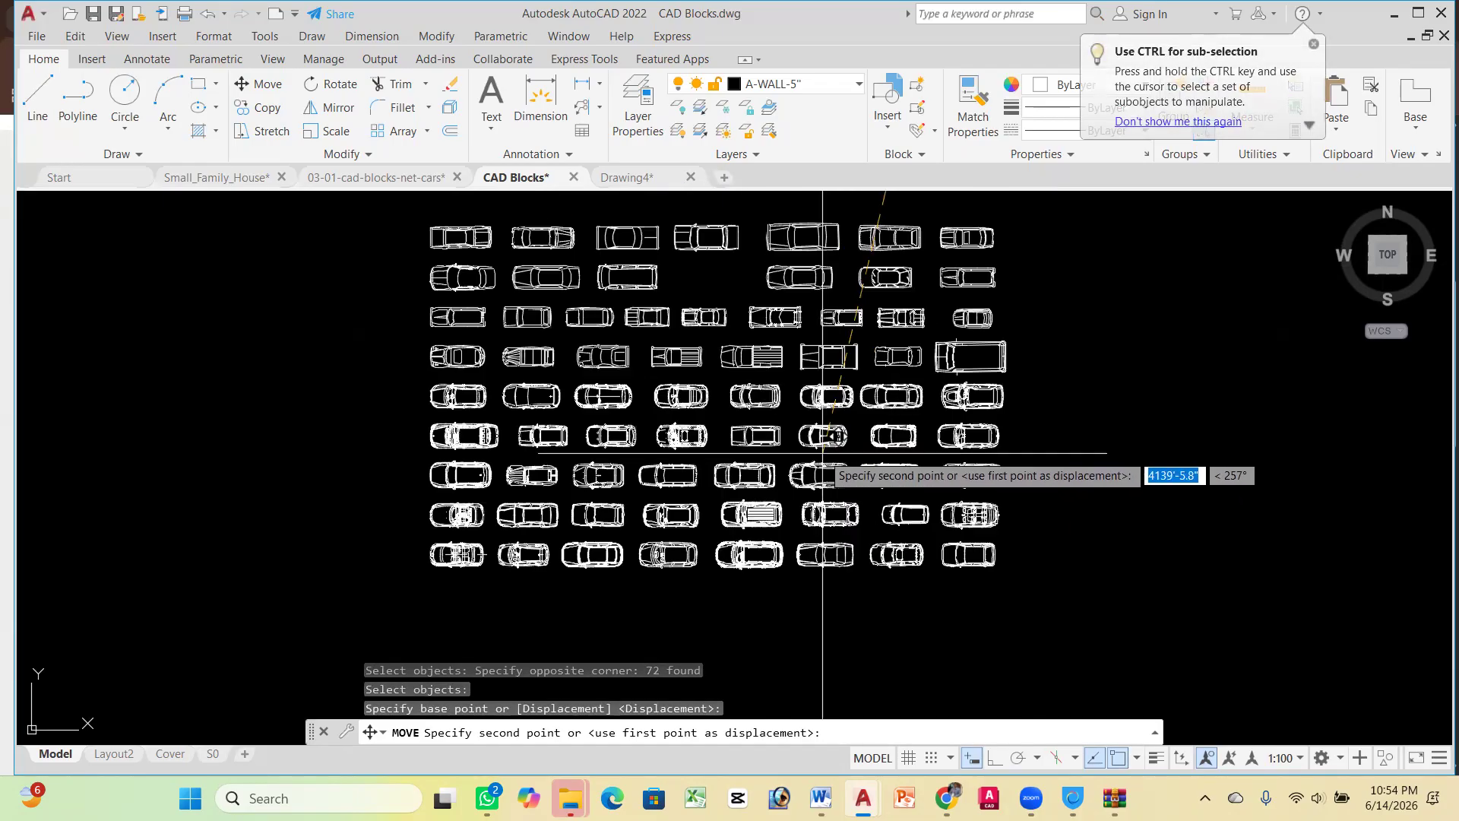
click(814, 456)
scroll(715, 350, down, 4)
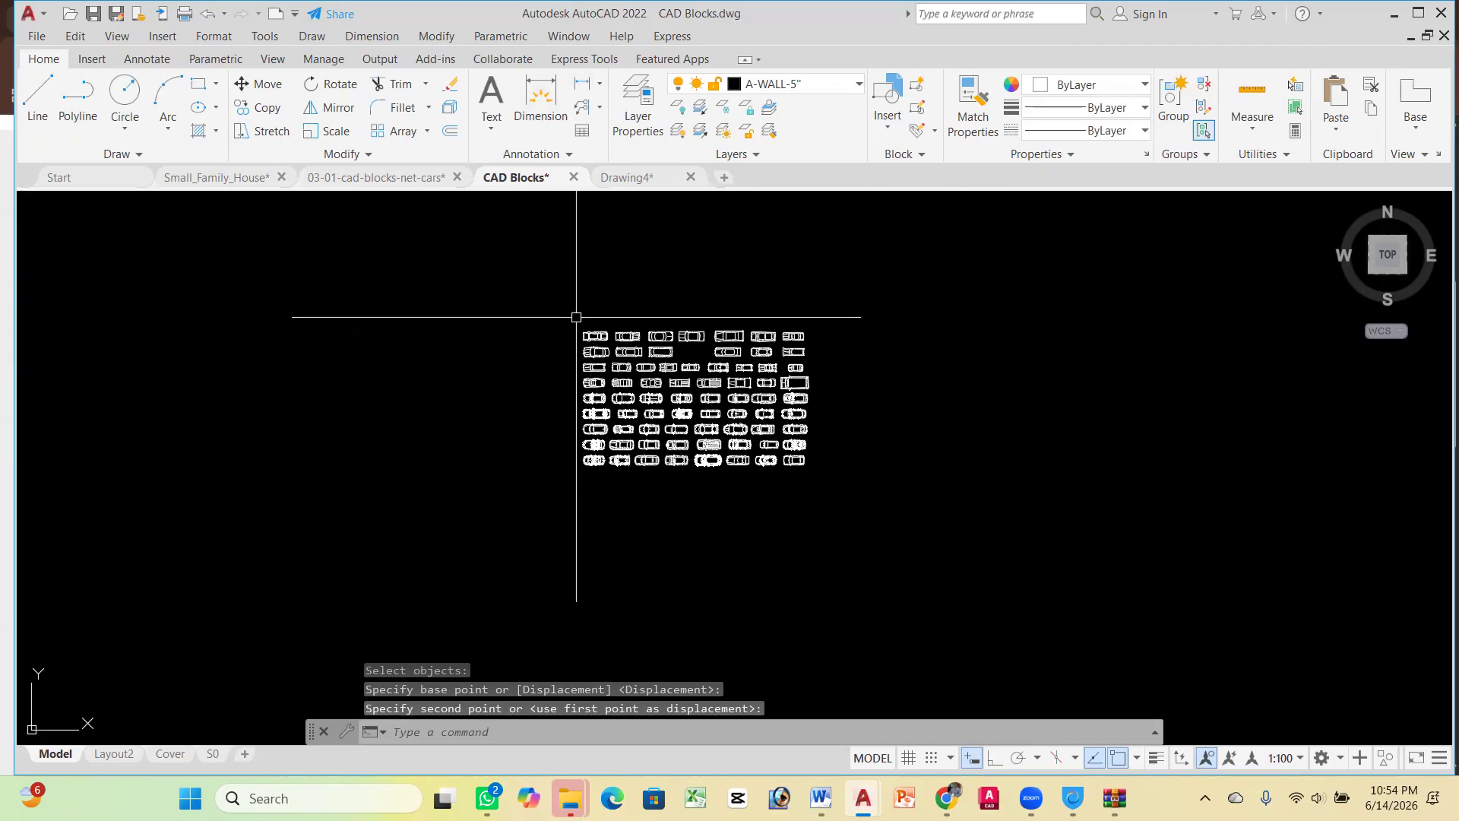
Attempt a linear dimension across the cars, cancel it, and start a line
click(584, 84)
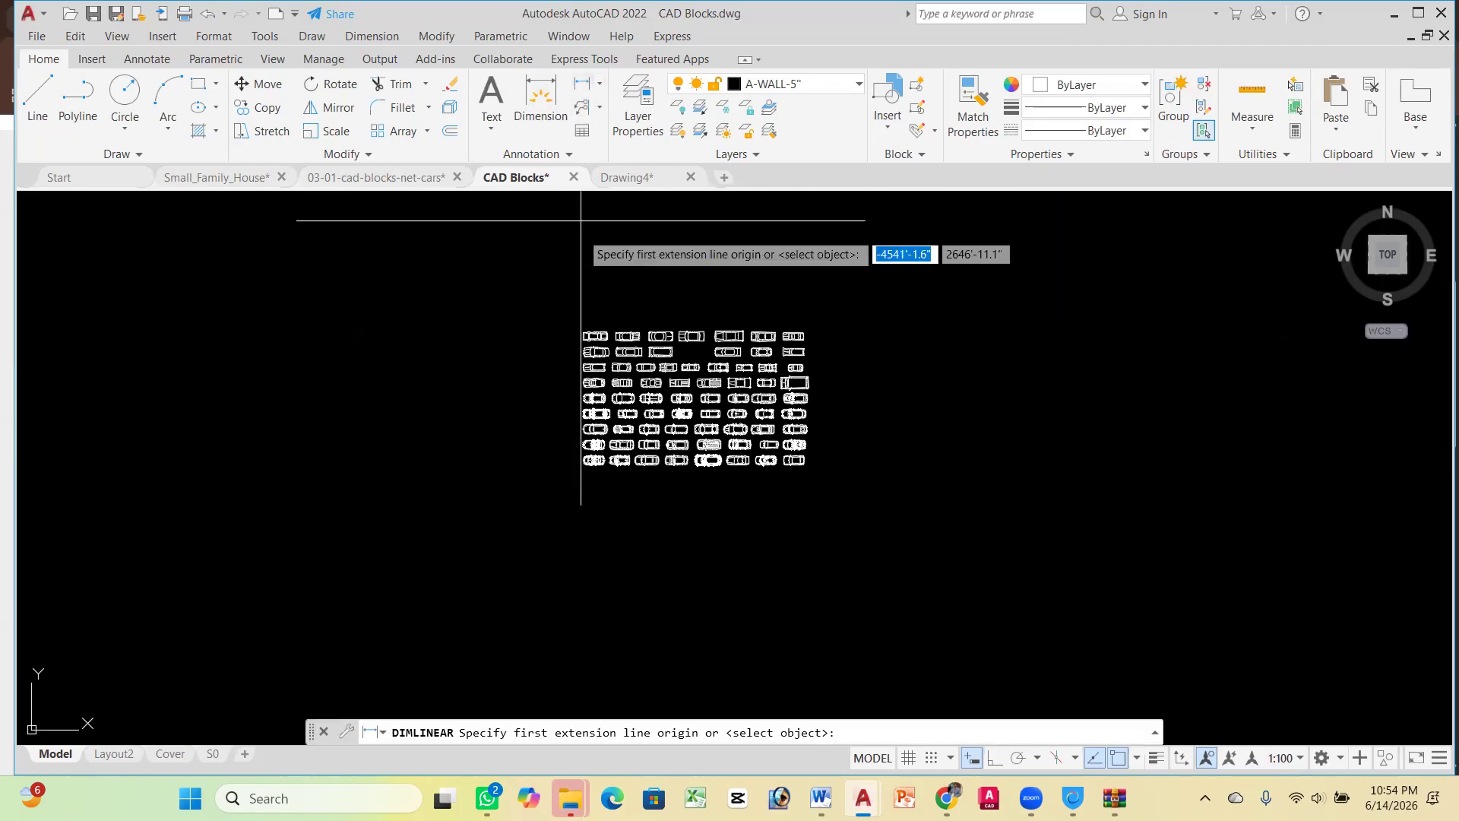
click(579, 323)
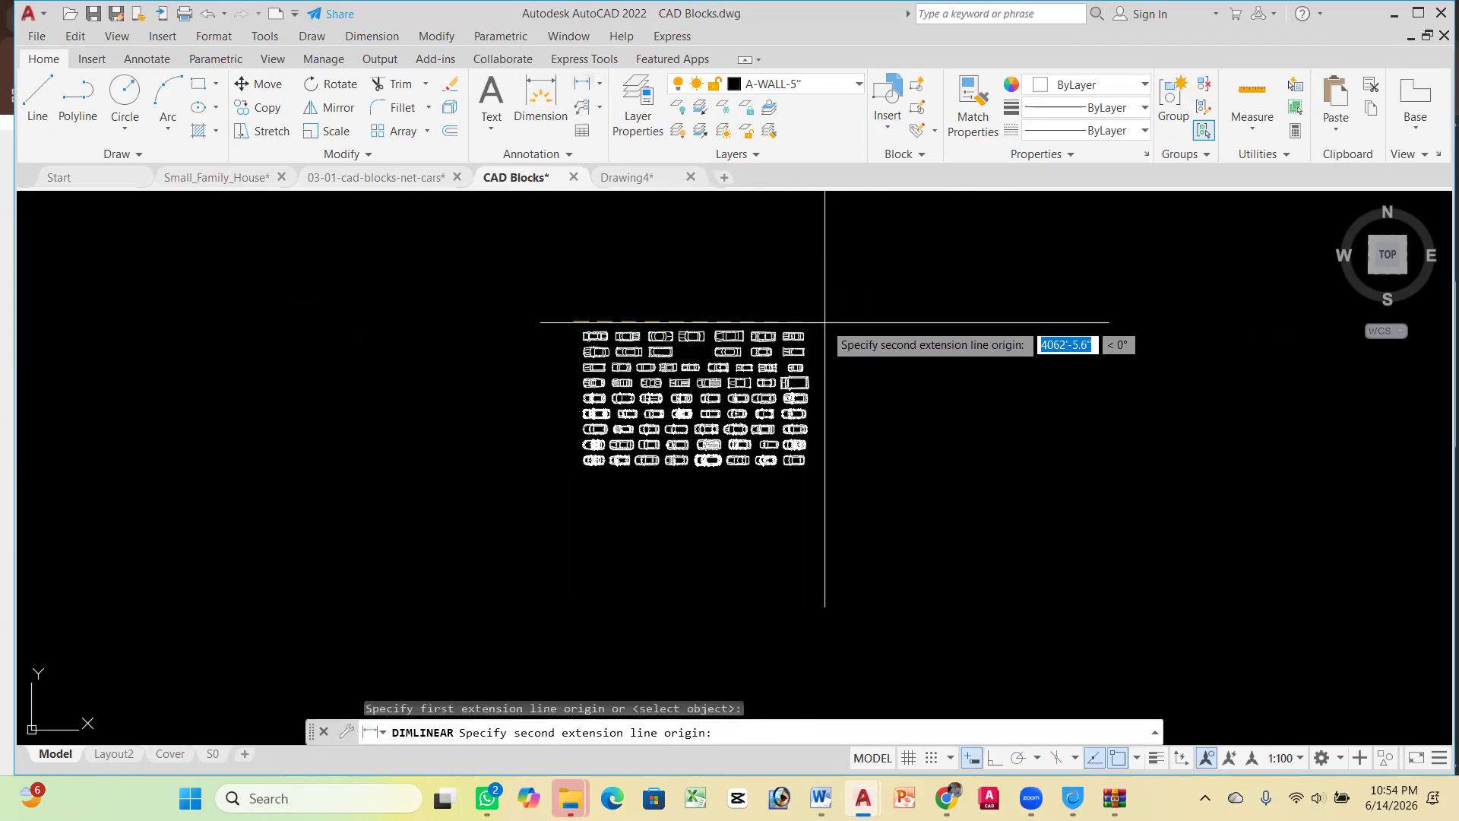
click(820, 323)
key(Escape)
scroll(730, 335, up, 5)
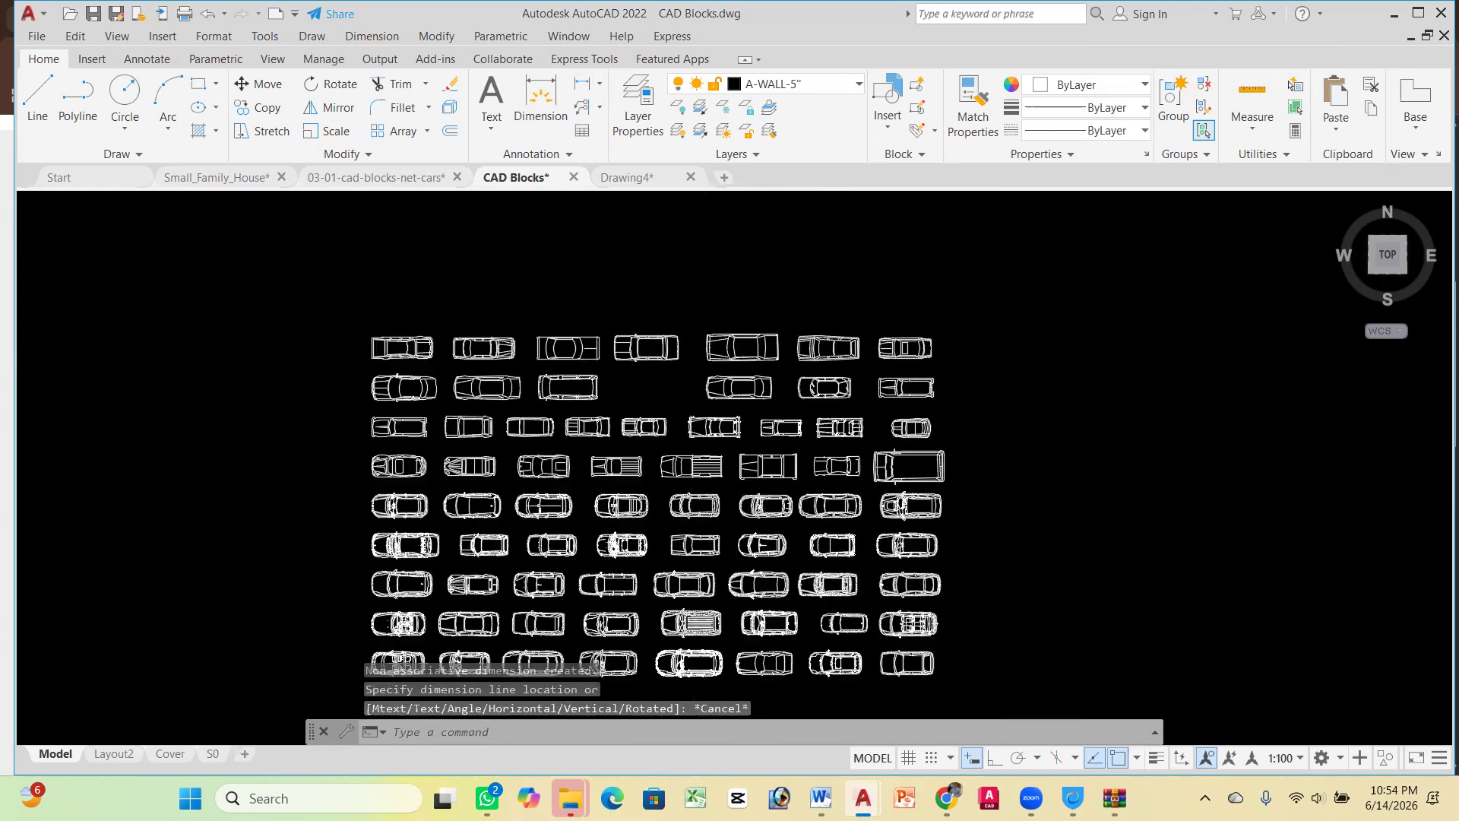
scroll(692, 250, down, 2)
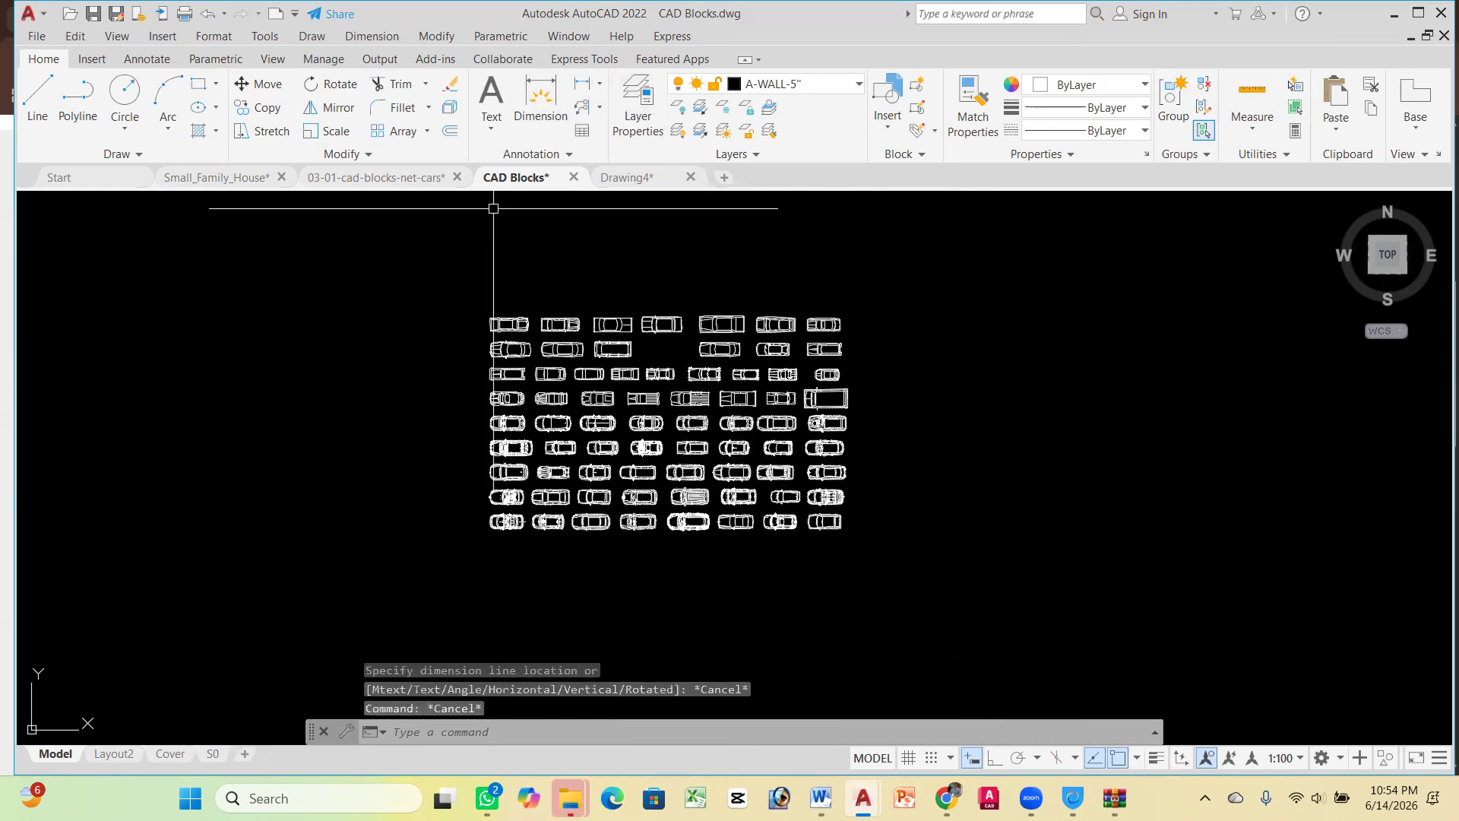
text(l)
key(Return)
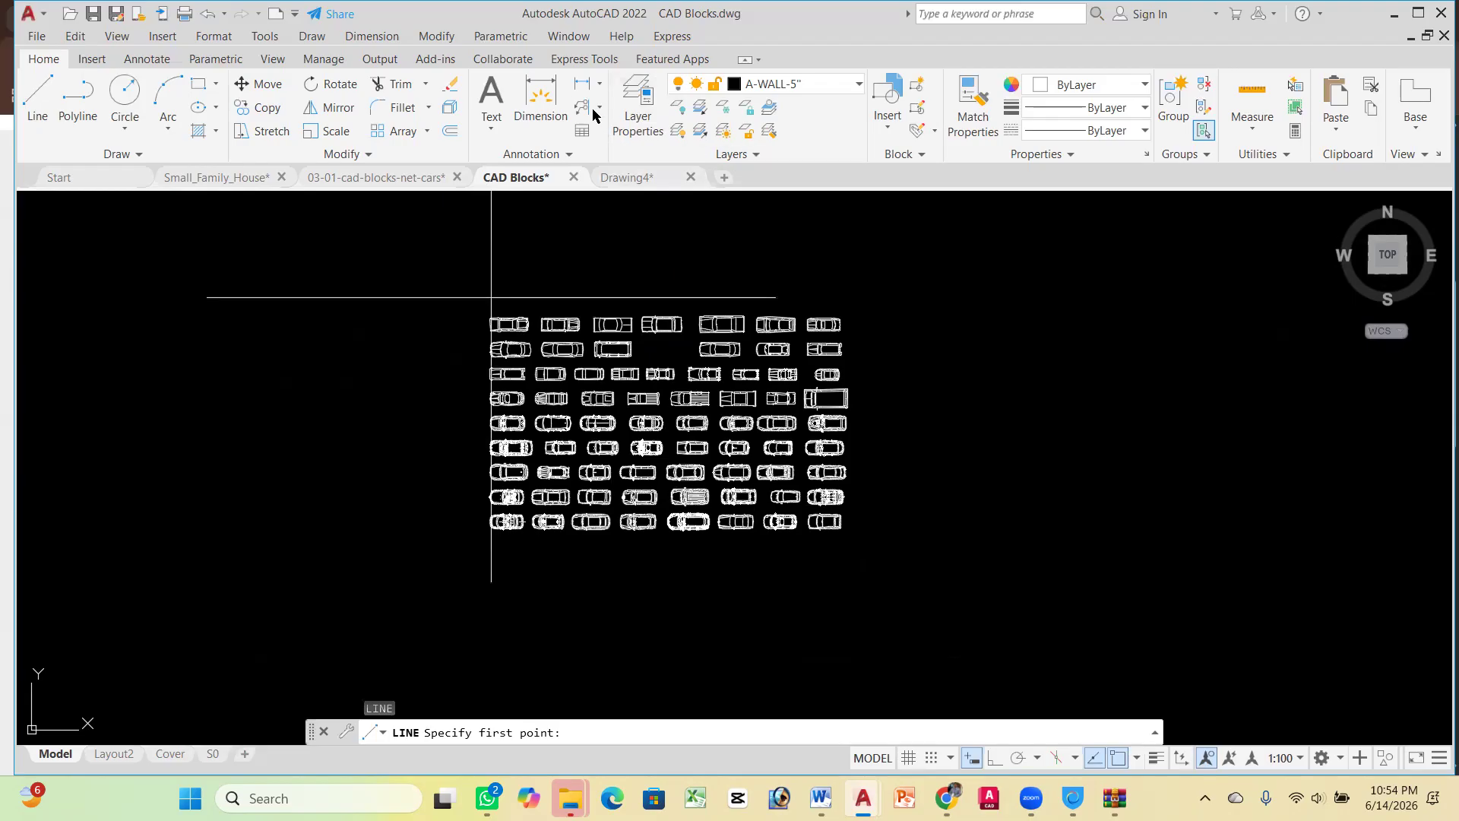
Dimension the top car row width, placing the 3567'-3 1/2" dimension above the cars
click(582, 83)
scroll(465, 359, up, 3)
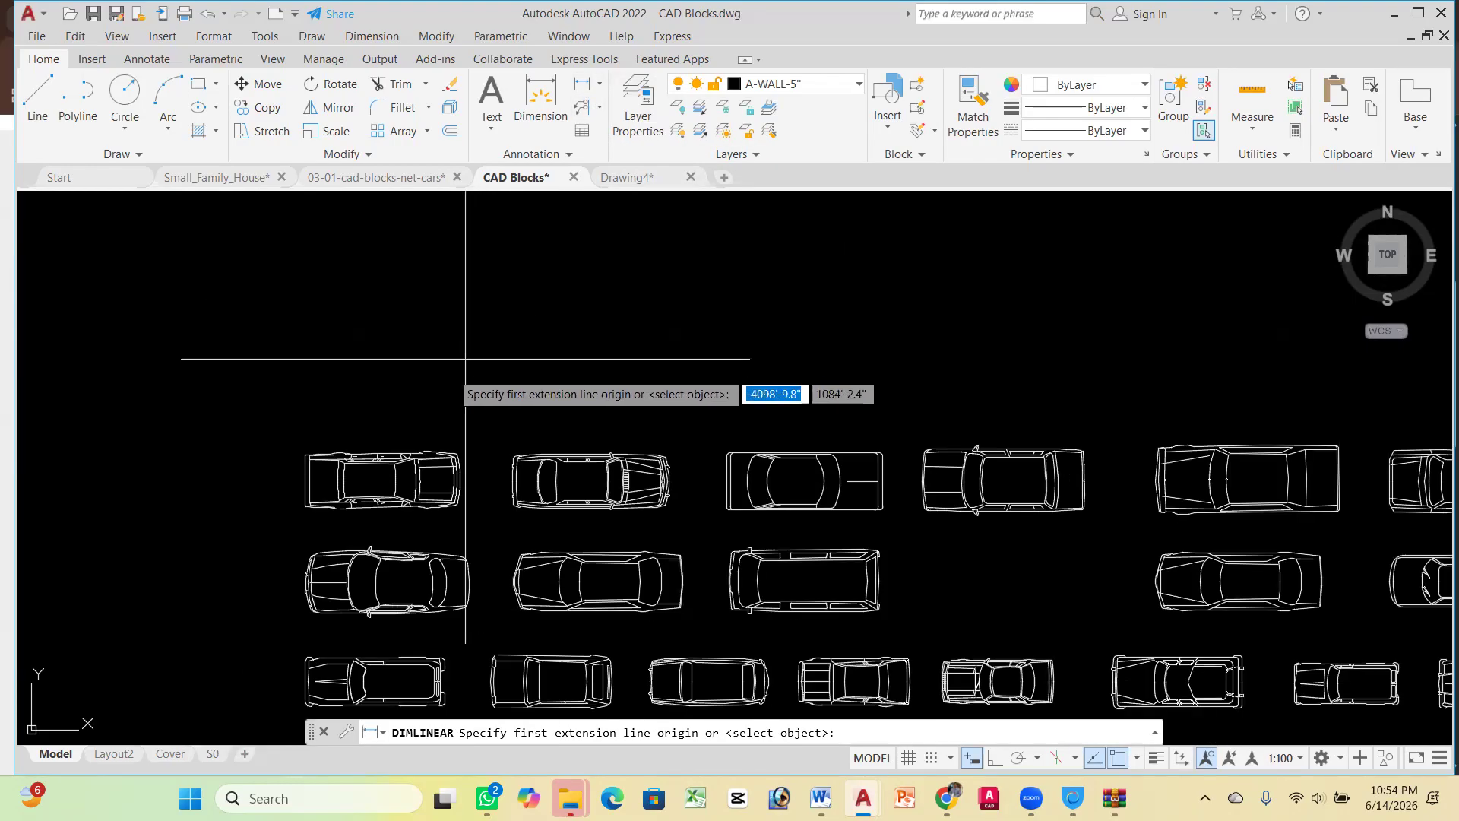
click(306, 458)
scroll(305, 457, down, 6)
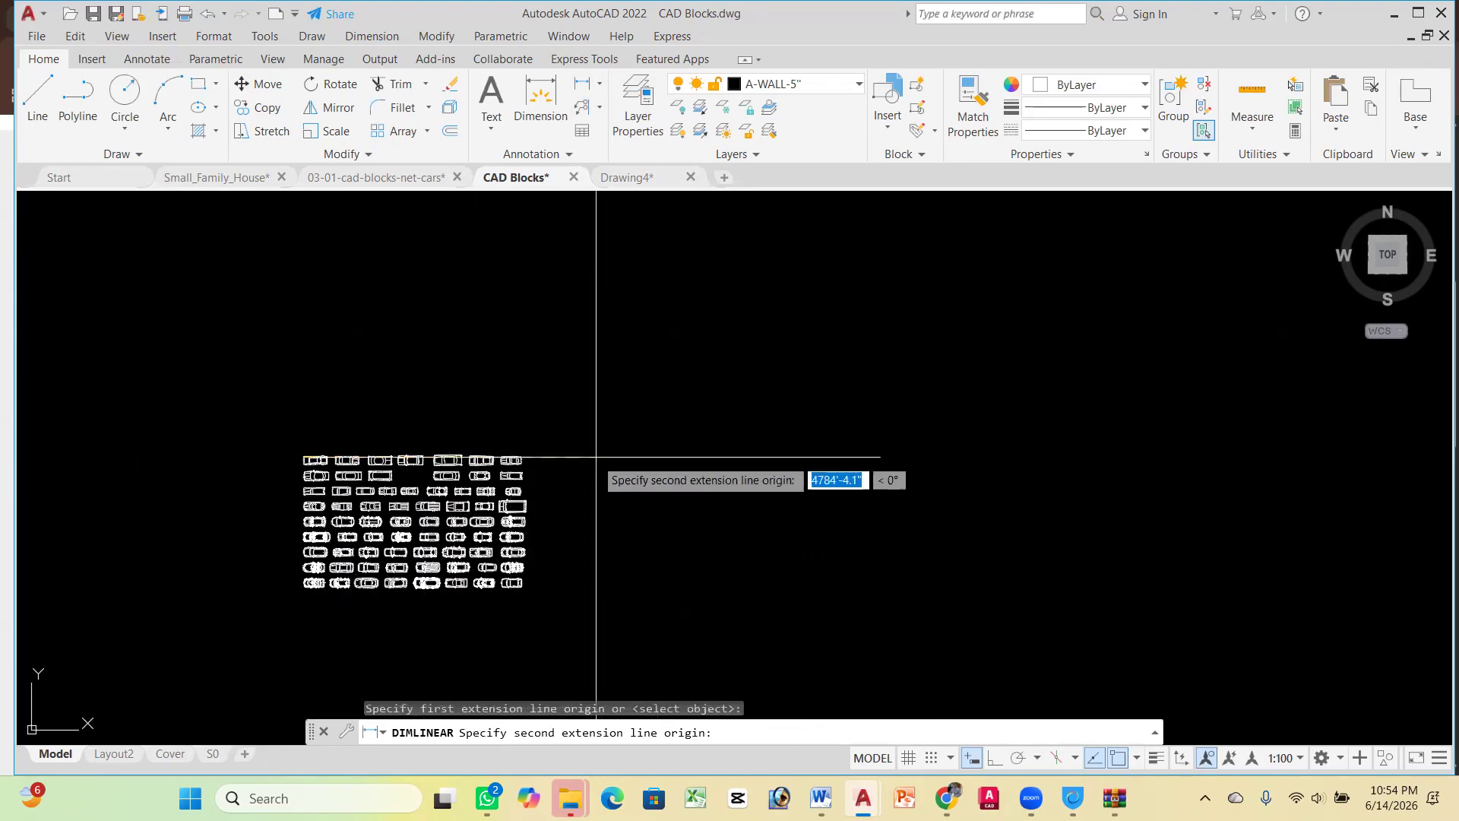
scroll(507, 448, up, 4)
click(464, 460)
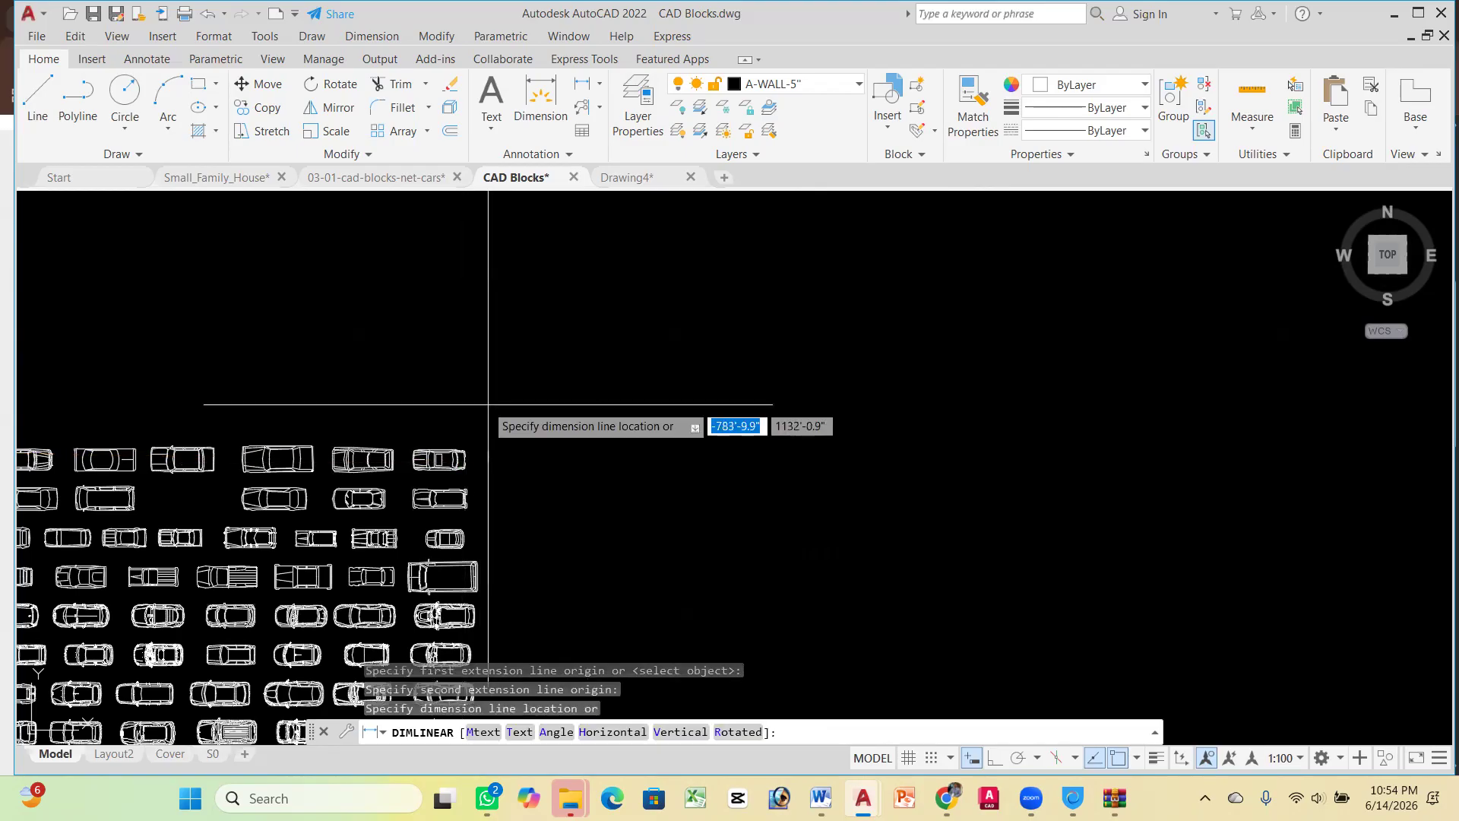
click(580, 92)
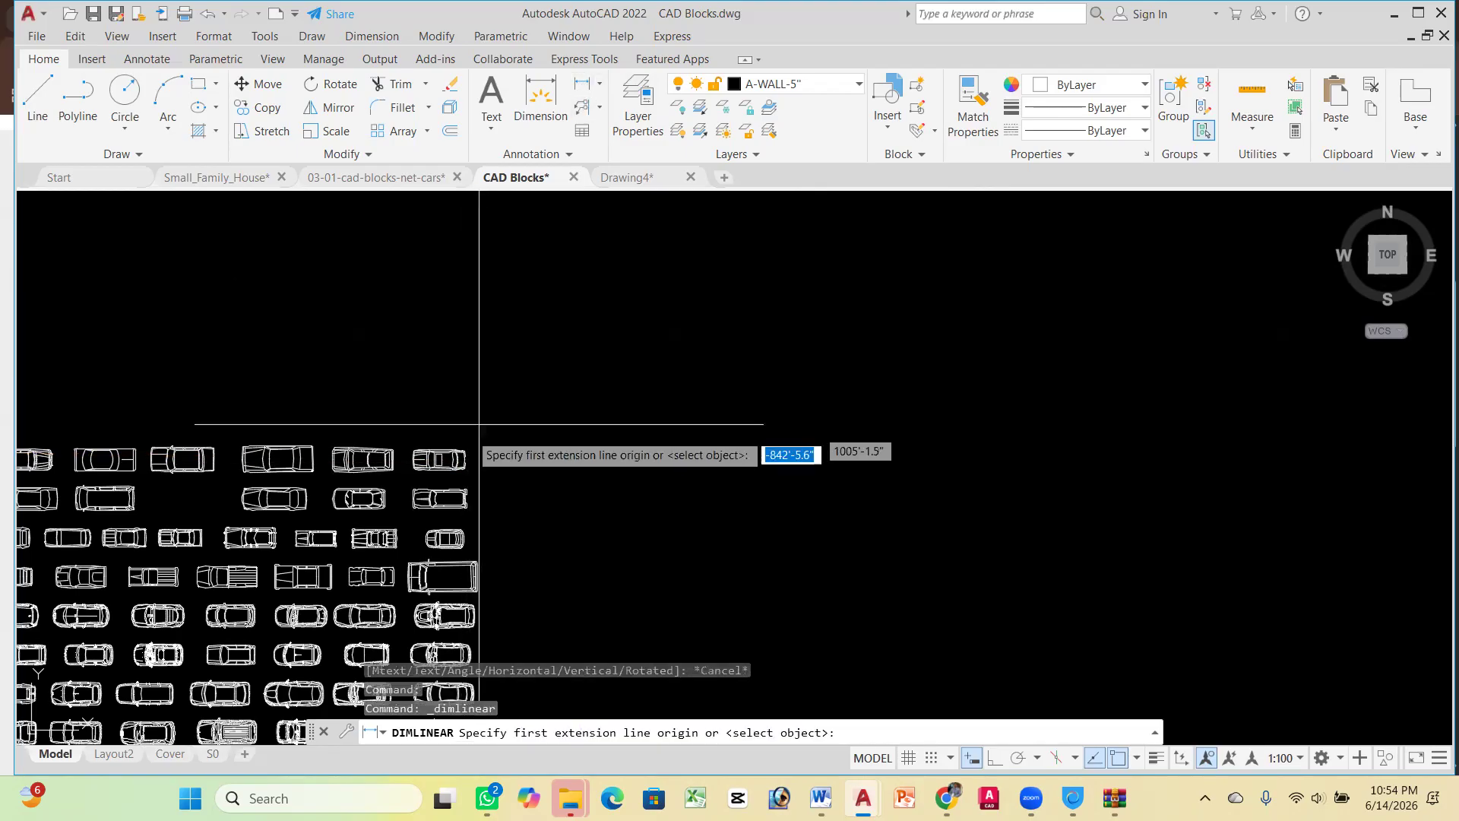
click(469, 458)
scroll(390, 406, down, 3)
scroll(424, 388, up, 3)
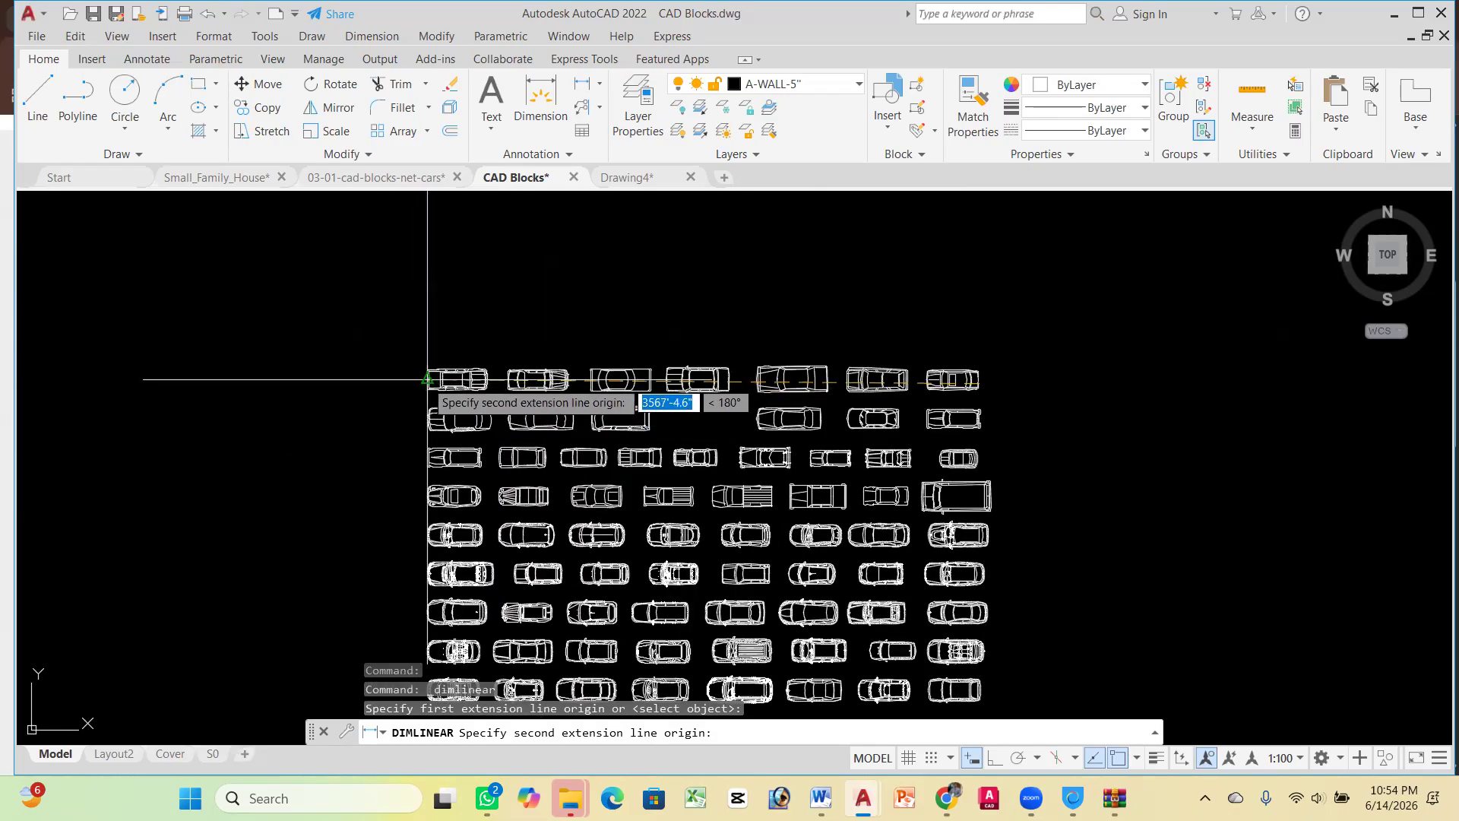
click(429, 380)
click(674, 332)
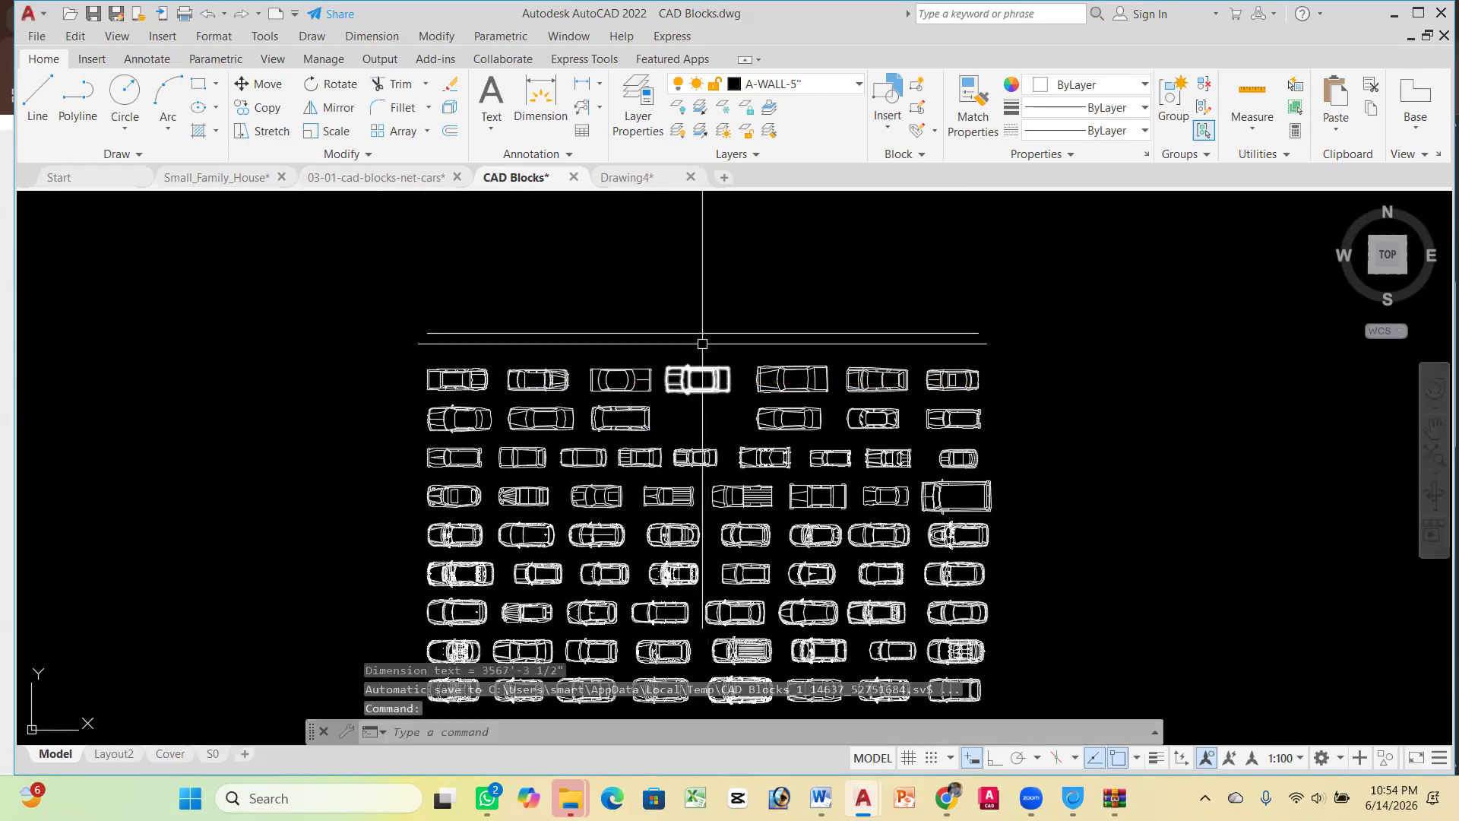
Delete the 3567'-3 1/2" row-width dimension
scroll(673, 357, up, 8)
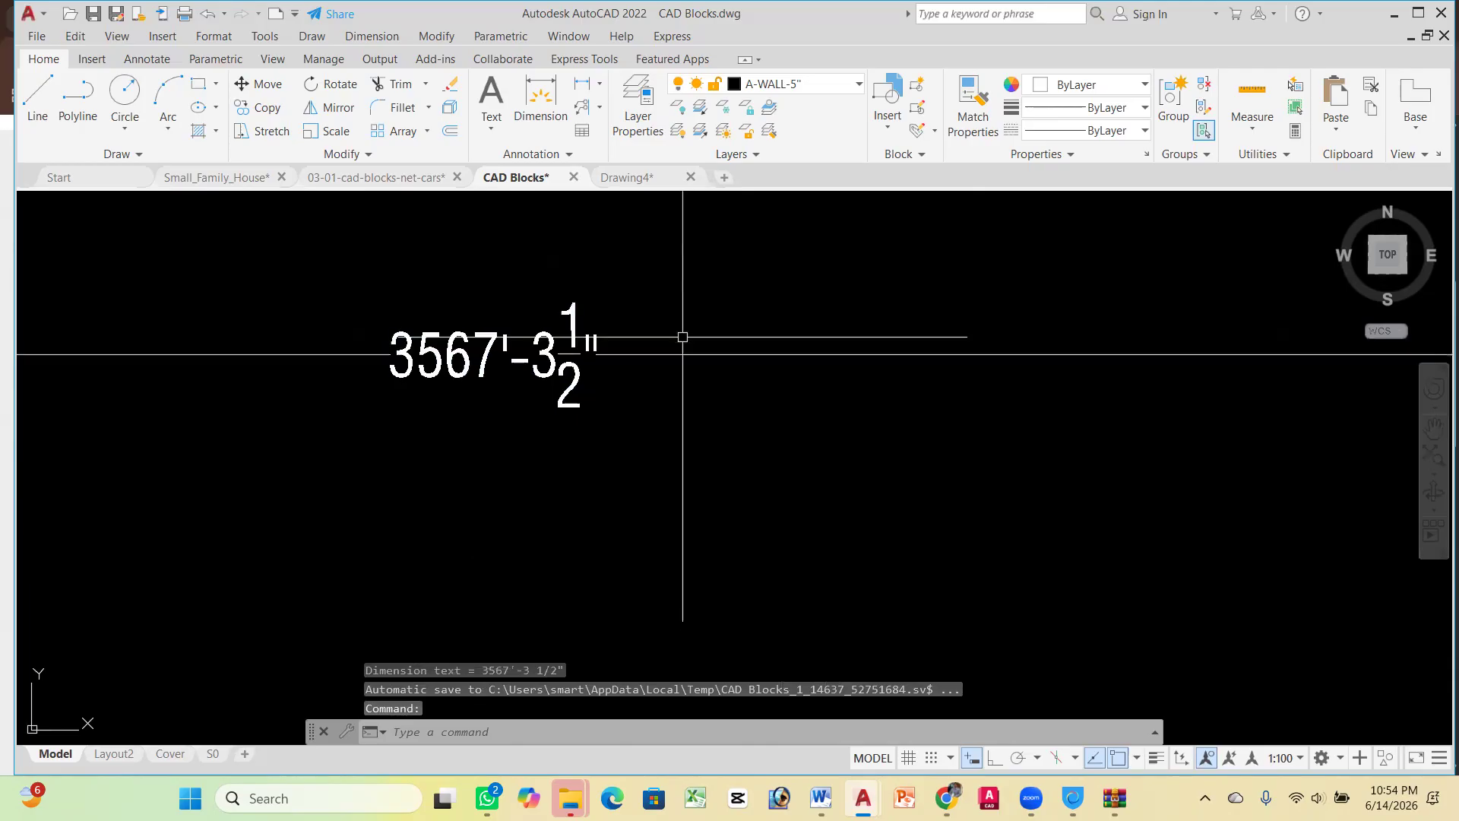
scroll(681, 336, up, 4)
click(889, 385)
click(542, 241)
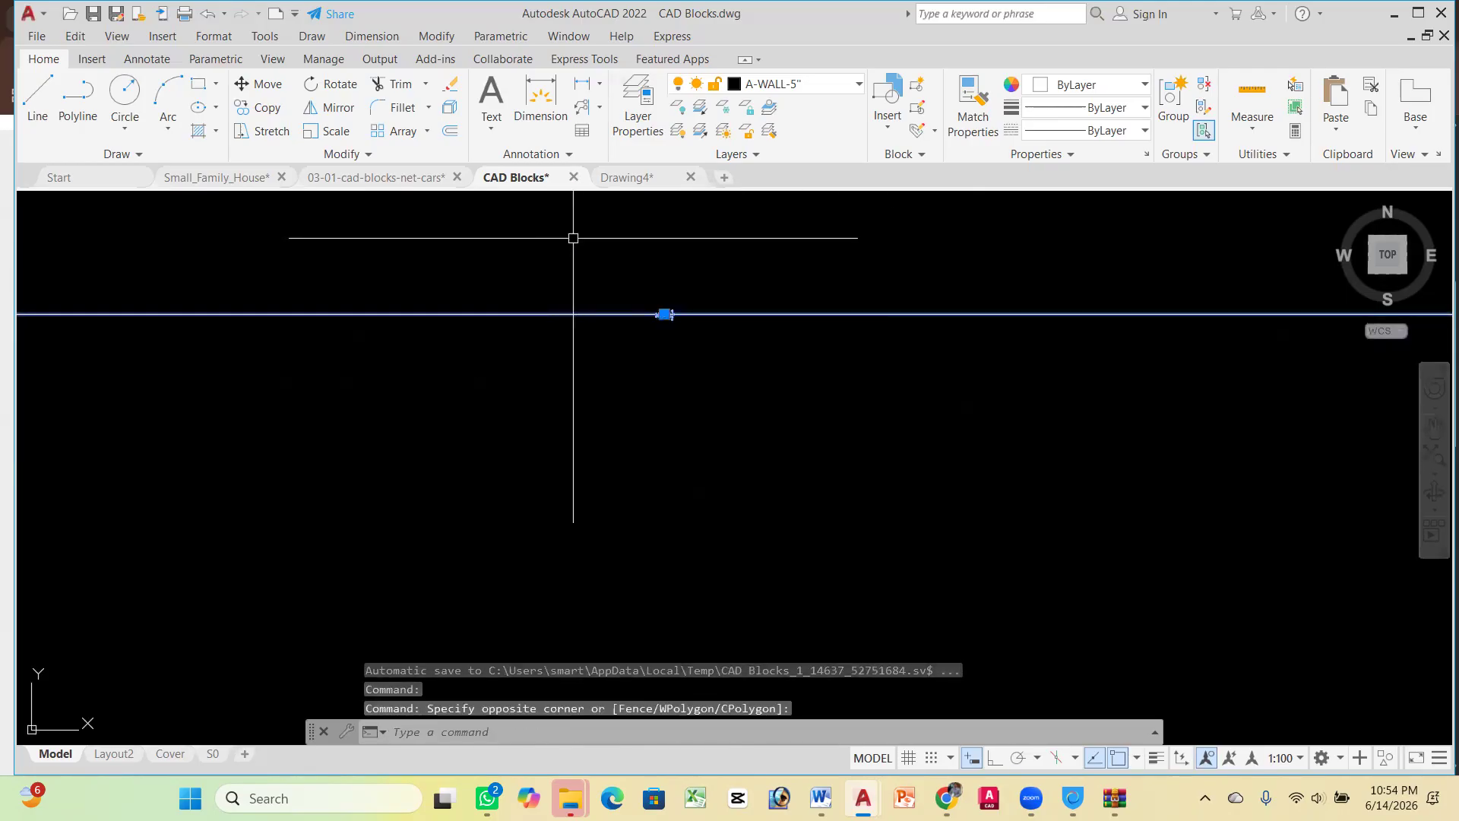
key(Delete)
scroll(620, 212, down, 8)
scroll(547, 261, down, 5)
scroll(560, 254, up, 4)
scroll(414, 284, down, 2)
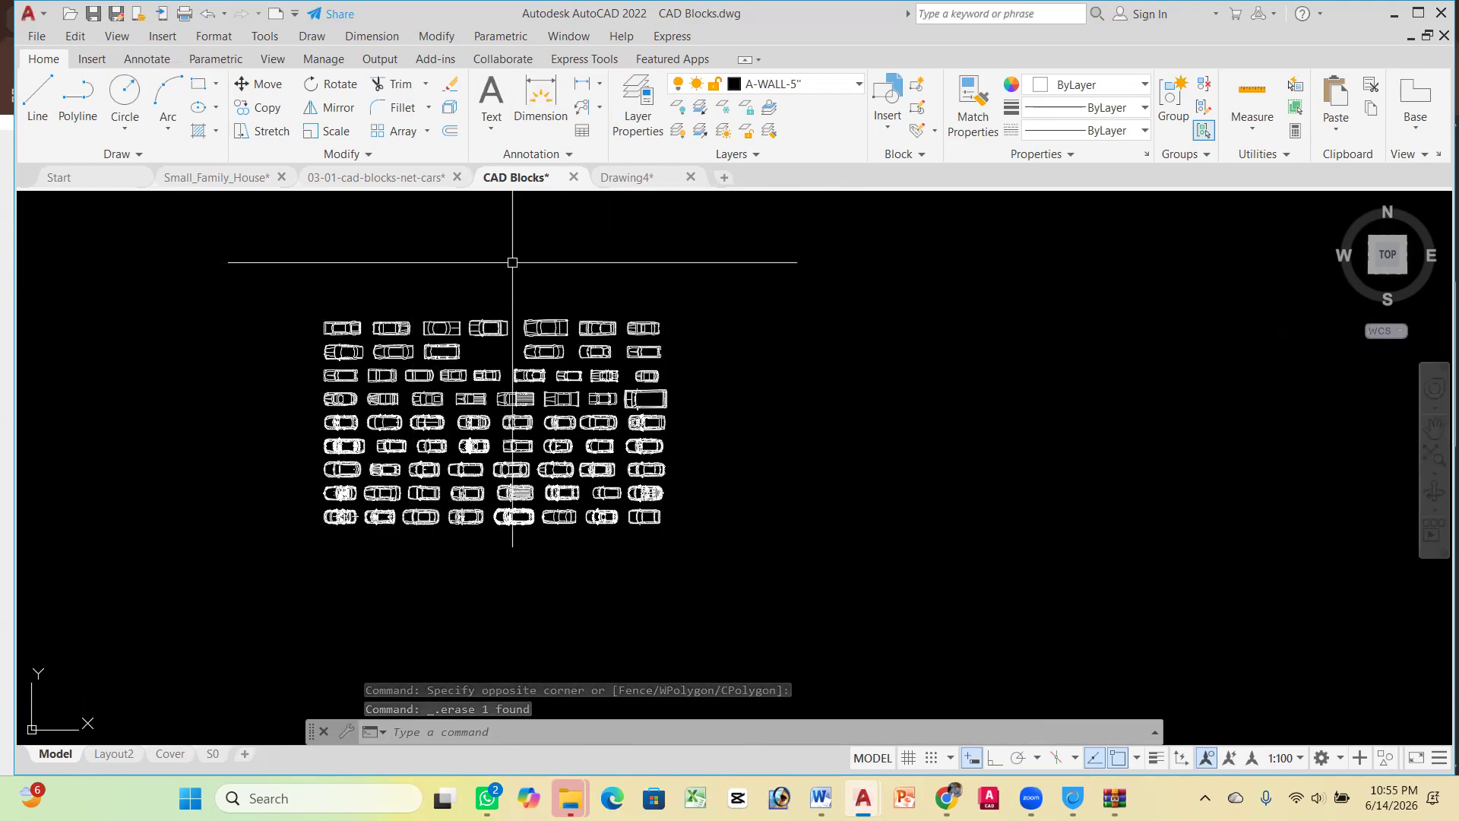
Download the beds blocks from cad-blocks.net and open 01-01-cad-blocks-net-beds.dwg from the zip
key(alt+Tab)
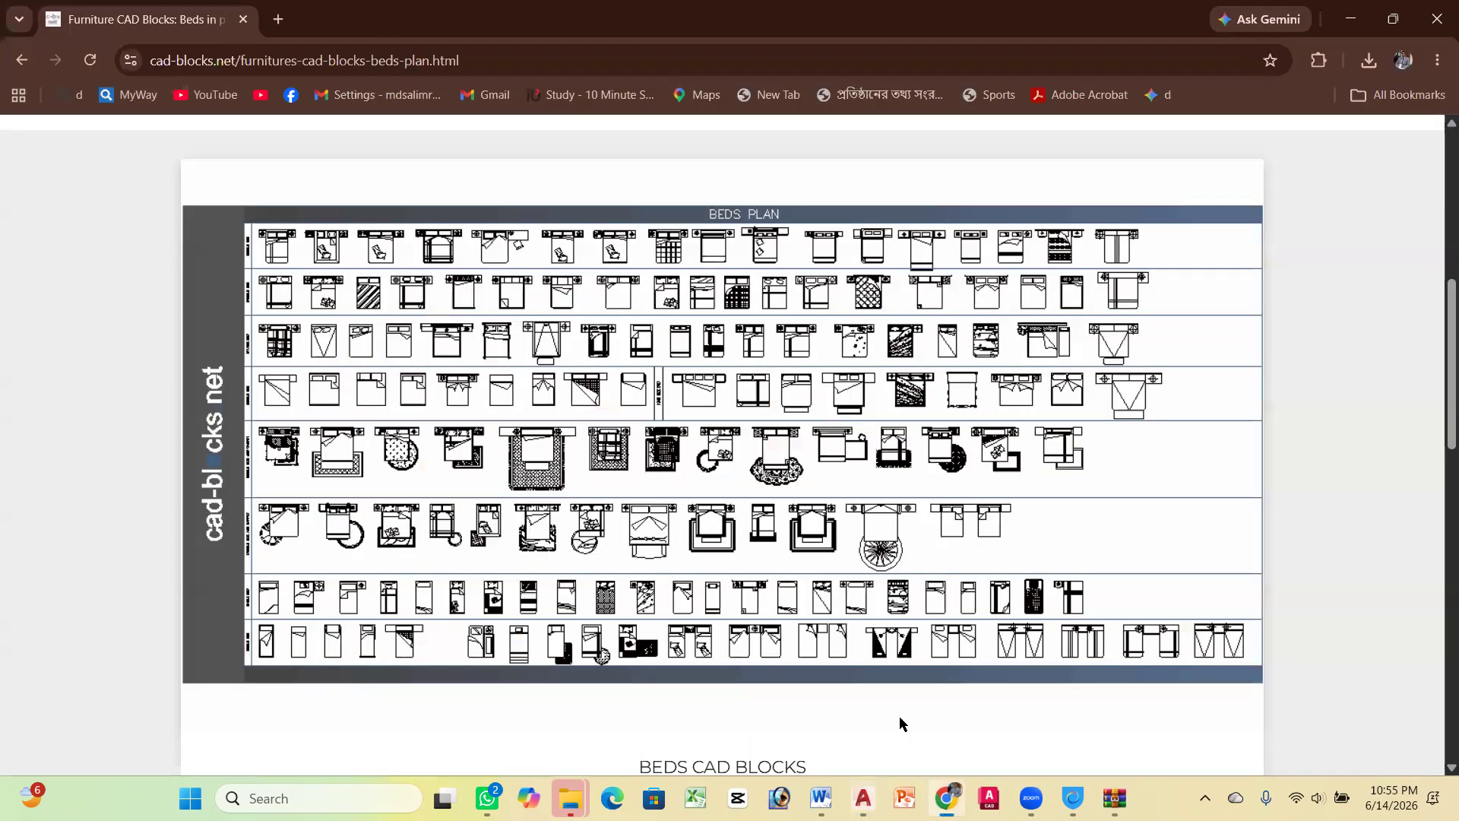
scroll(703, 217, down, 4)
scroll(694, 358, up, 6)
scroll(655, 304, down, 4)
scroll(701, 511, down, 4)
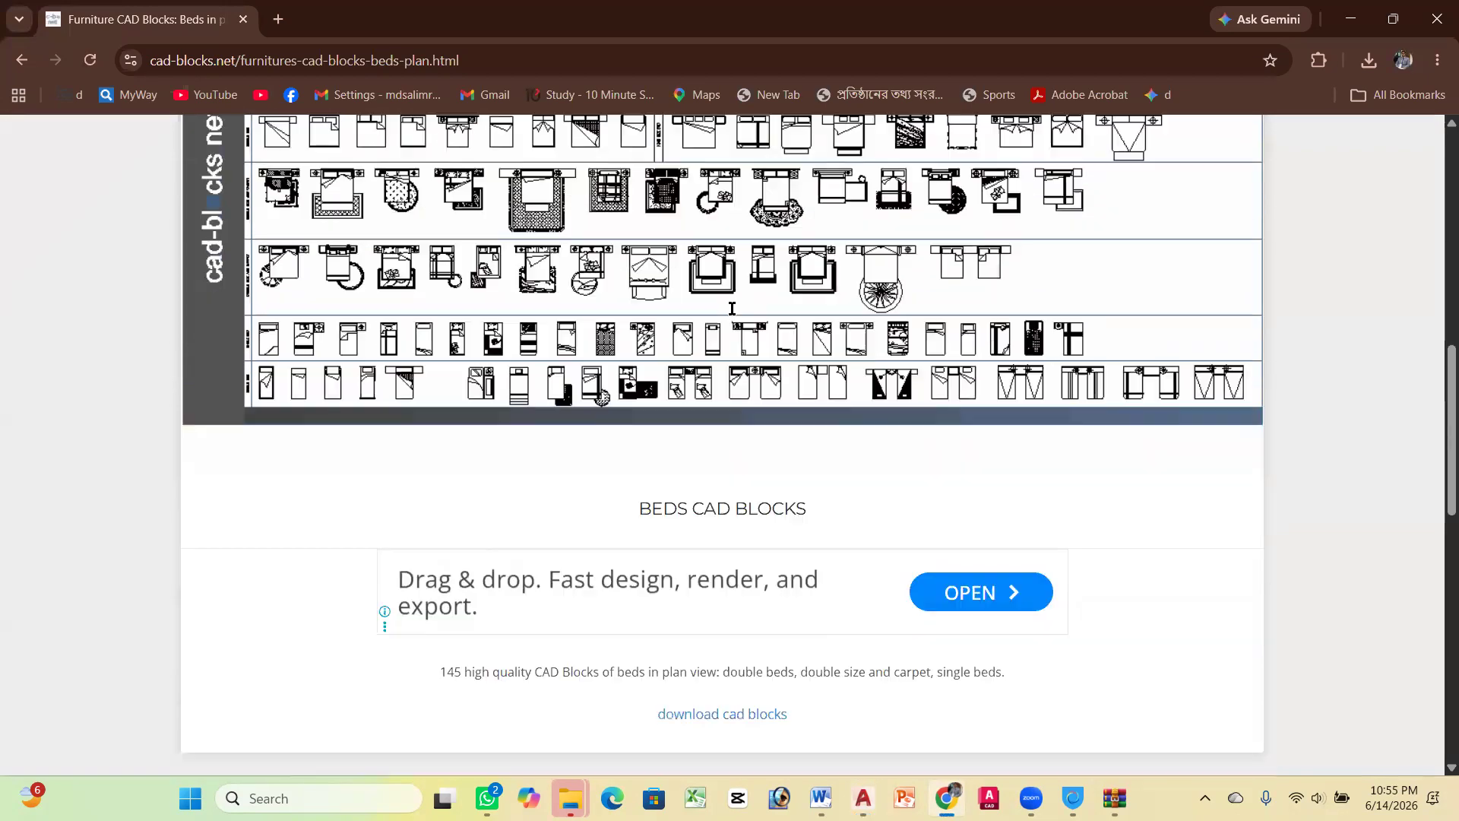
click(710, 504)
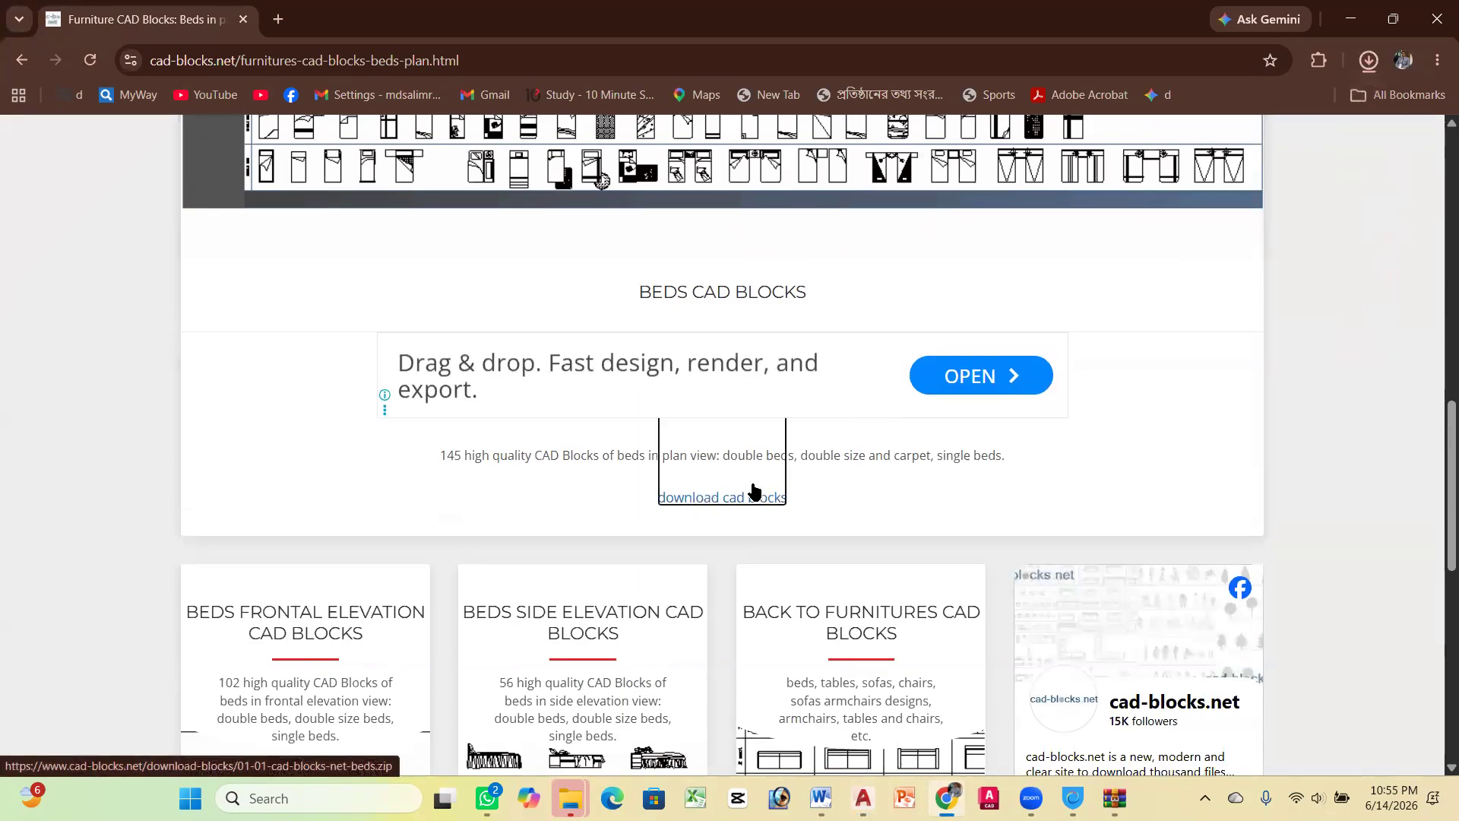
click(1361, 113)
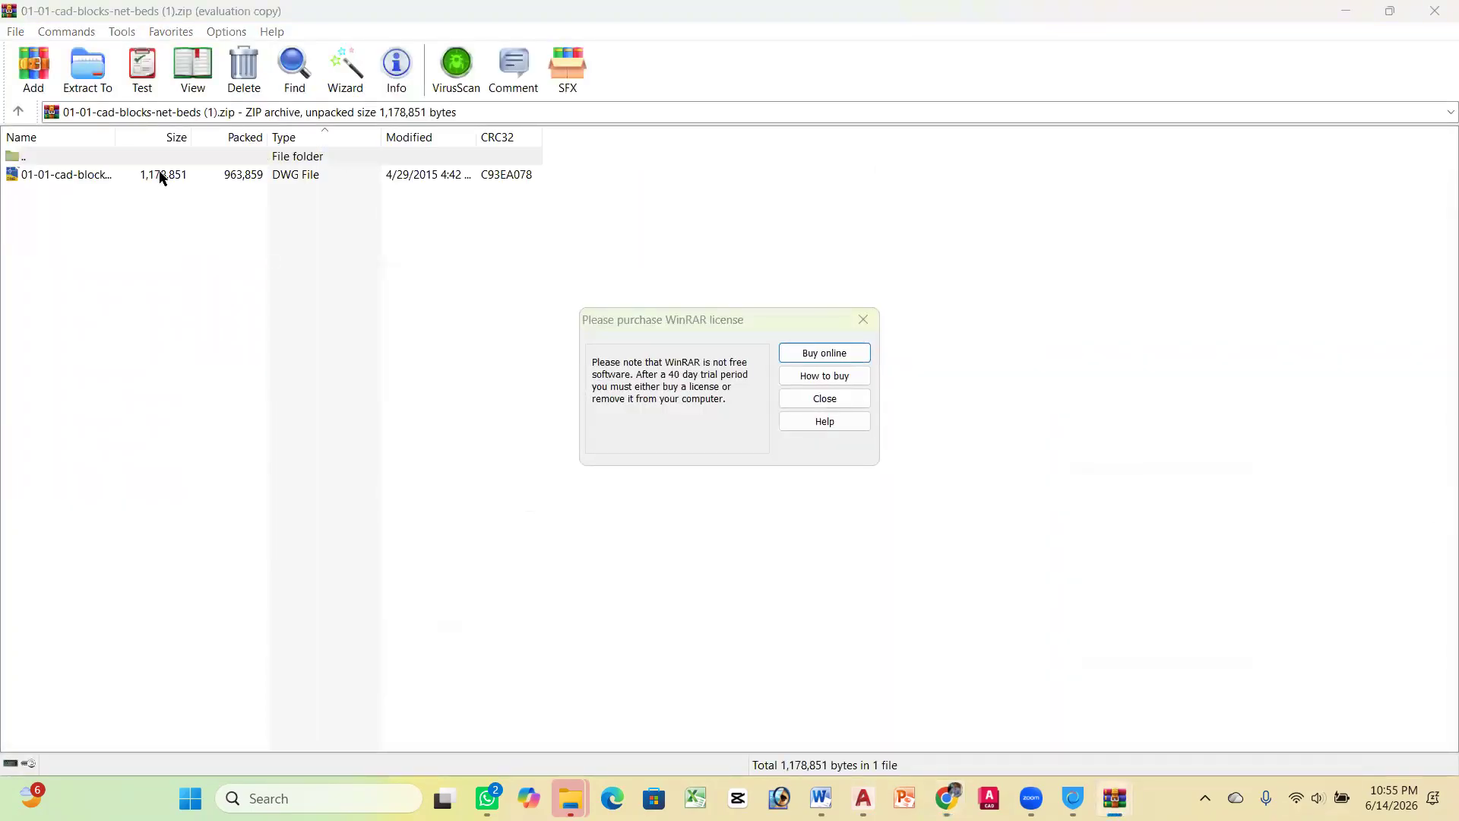
click(862, 320)
double_click(251, 174)
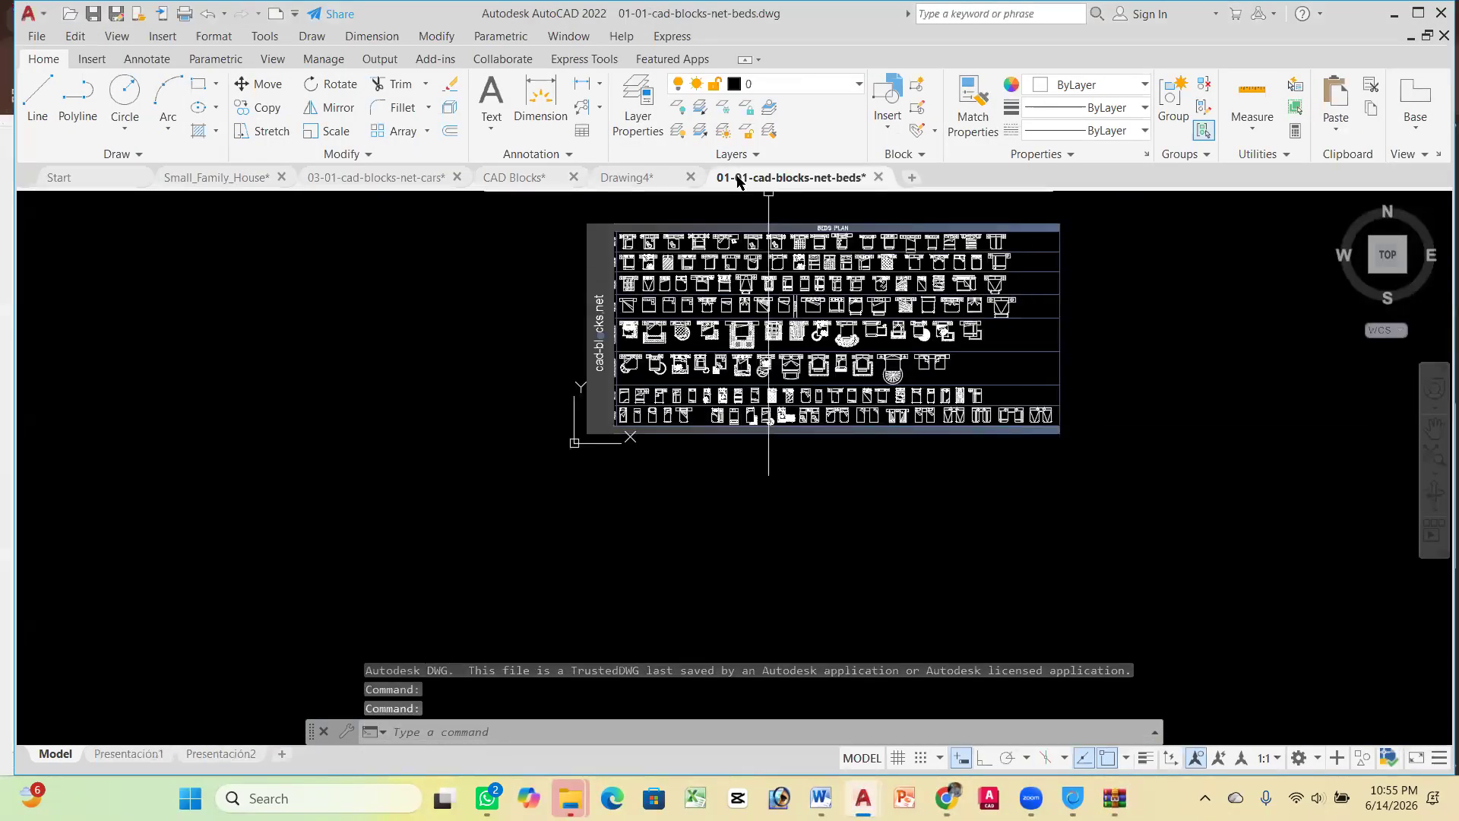
Delete the blue frame around the beds plan
scroll(727, 231, up, 4)
click(406, 235)
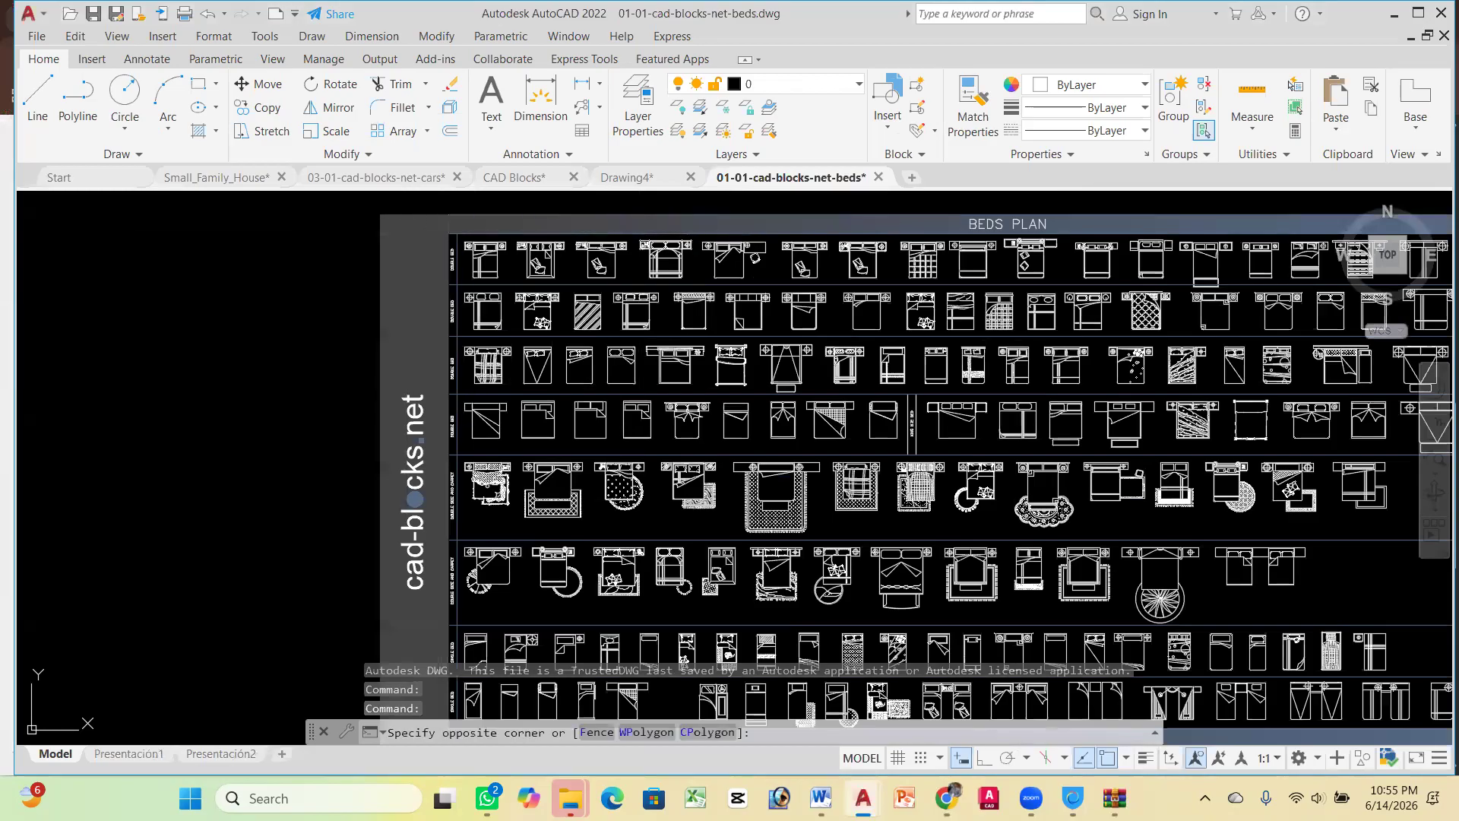
click(462, 228)
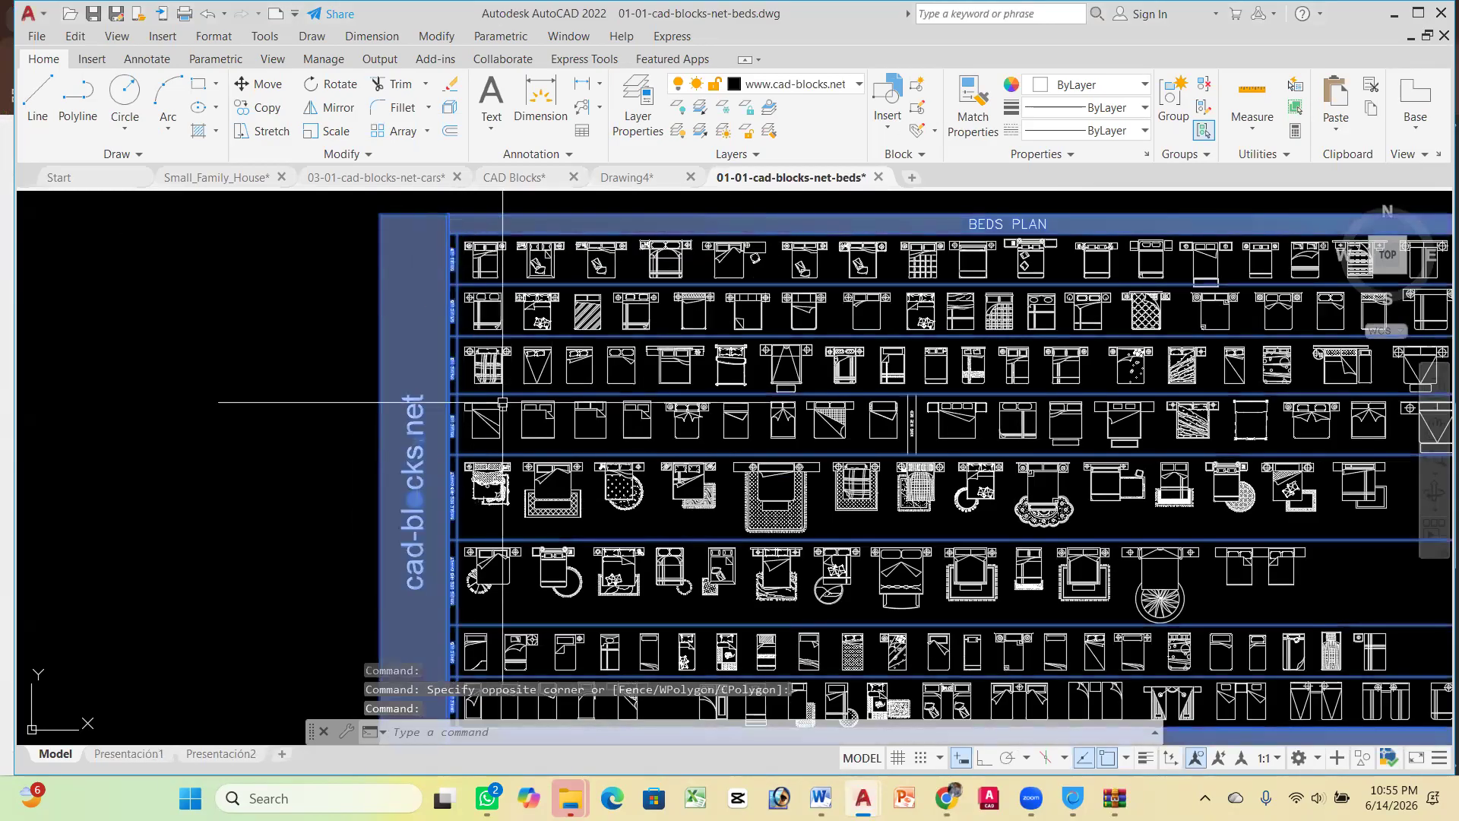
scroll(457, 586, down, 5)
scroll(760, 372, up, 5)
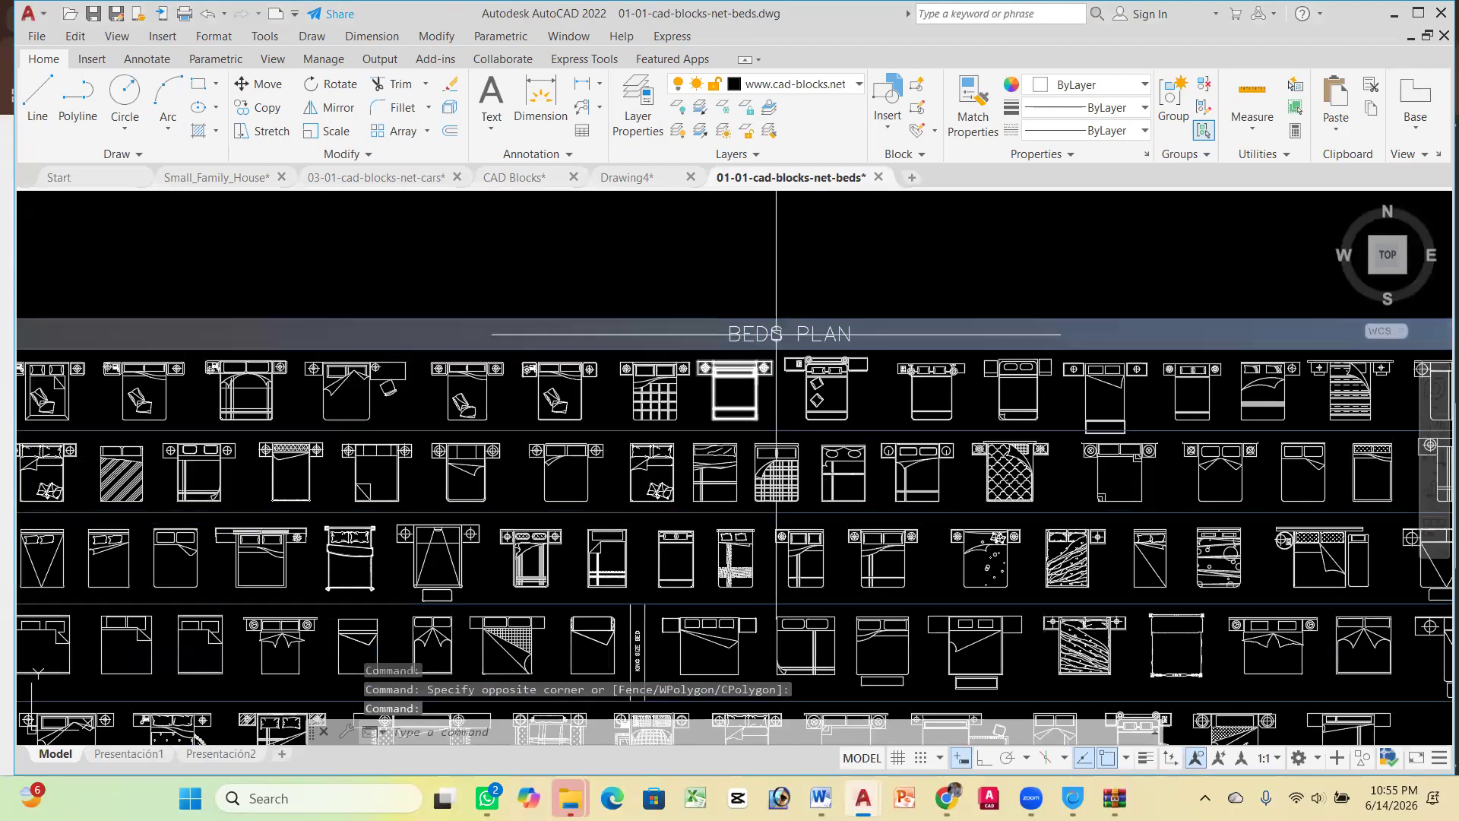
key(Escape)
scroll(912, 456, down, 5)
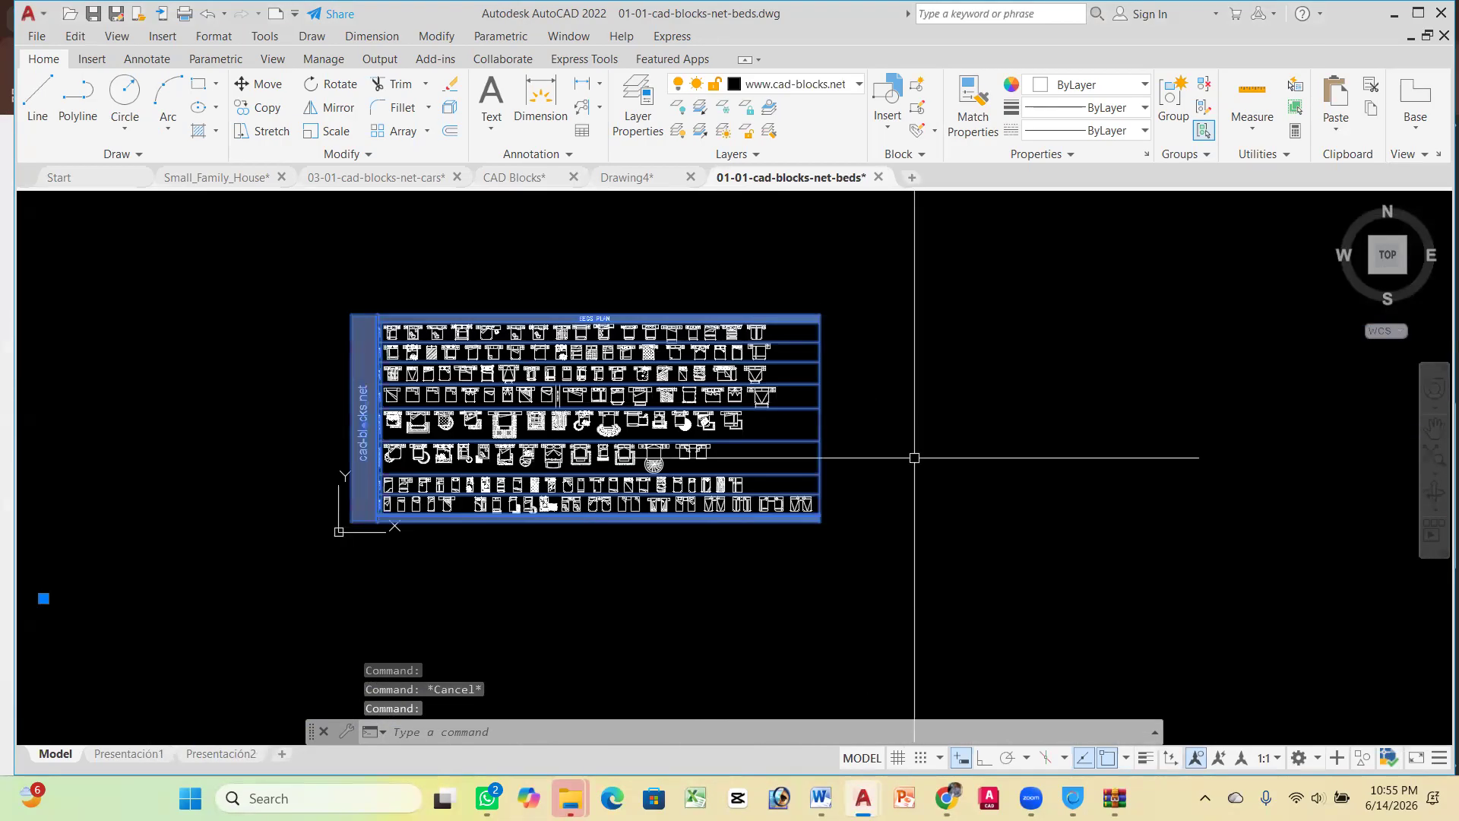
scroll(659, 511, up, 5)
scroll(659, 510, down, 2)
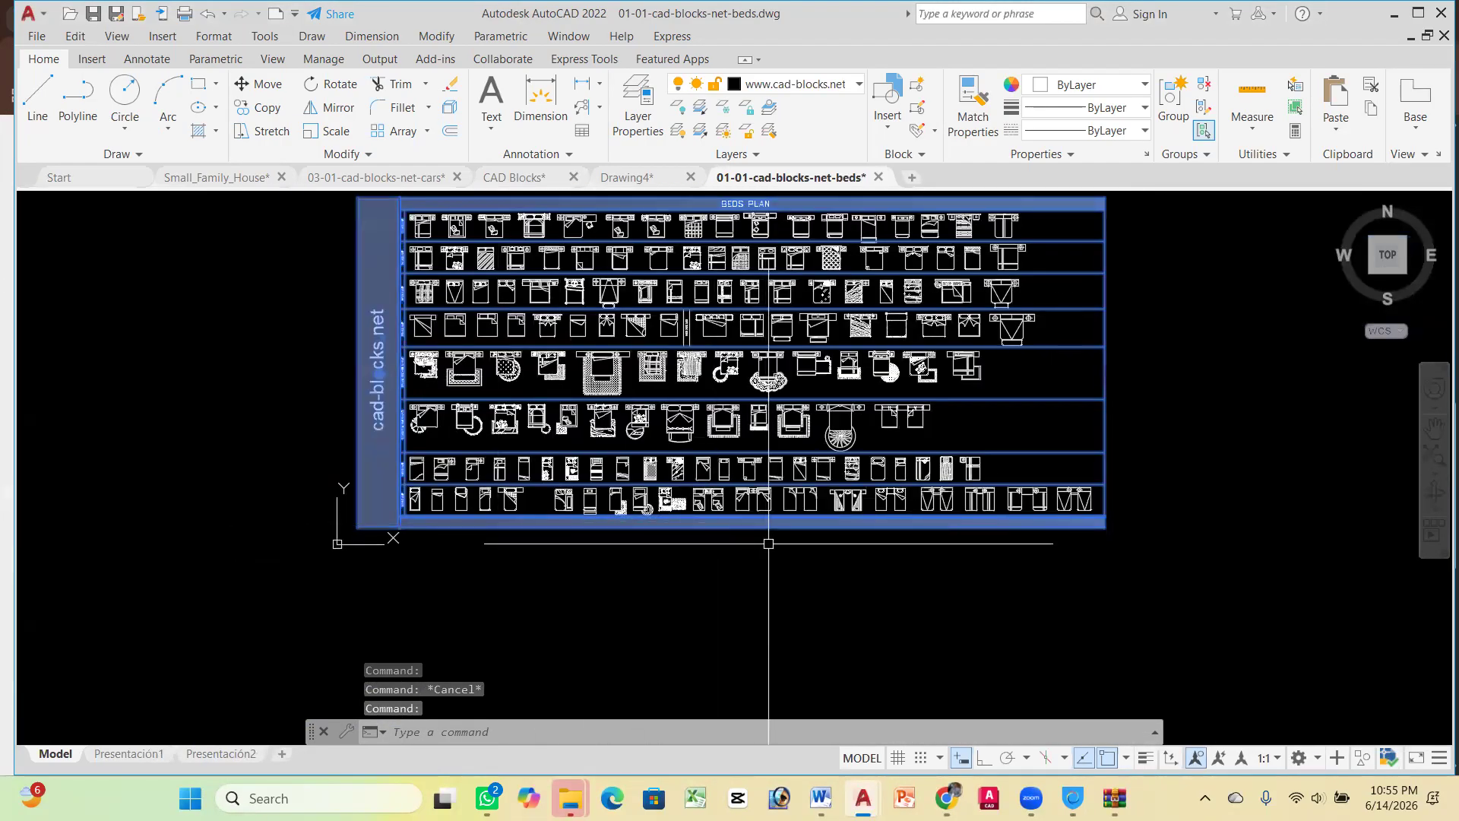
key(Delete)
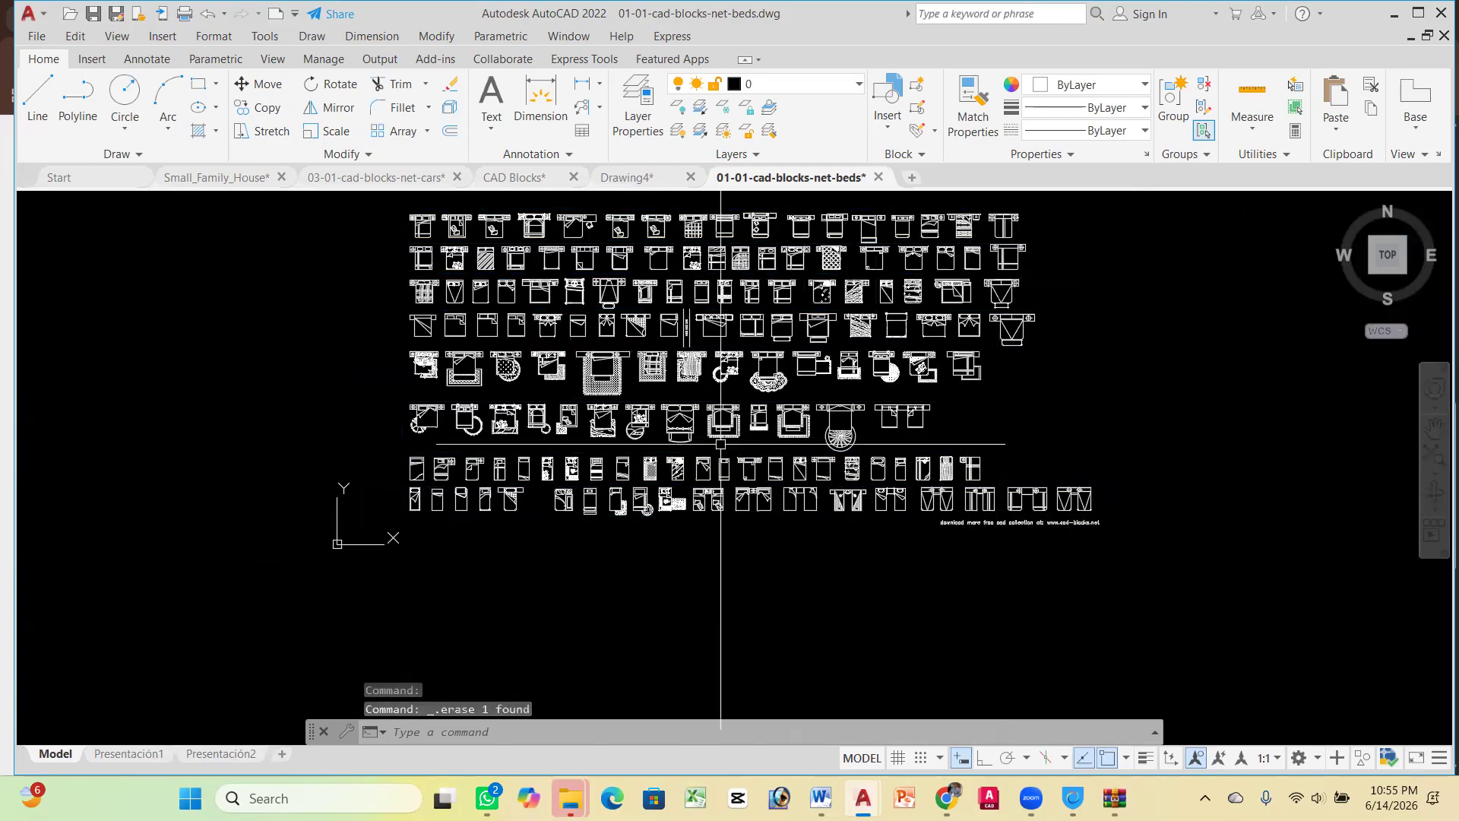
Delete the website note text below the beds
scroll(824, 489, down, 5)
scroll(828, 486, up, 7)
scroll(961, 530, down, 4)
scroll(915, 548, up, 6)
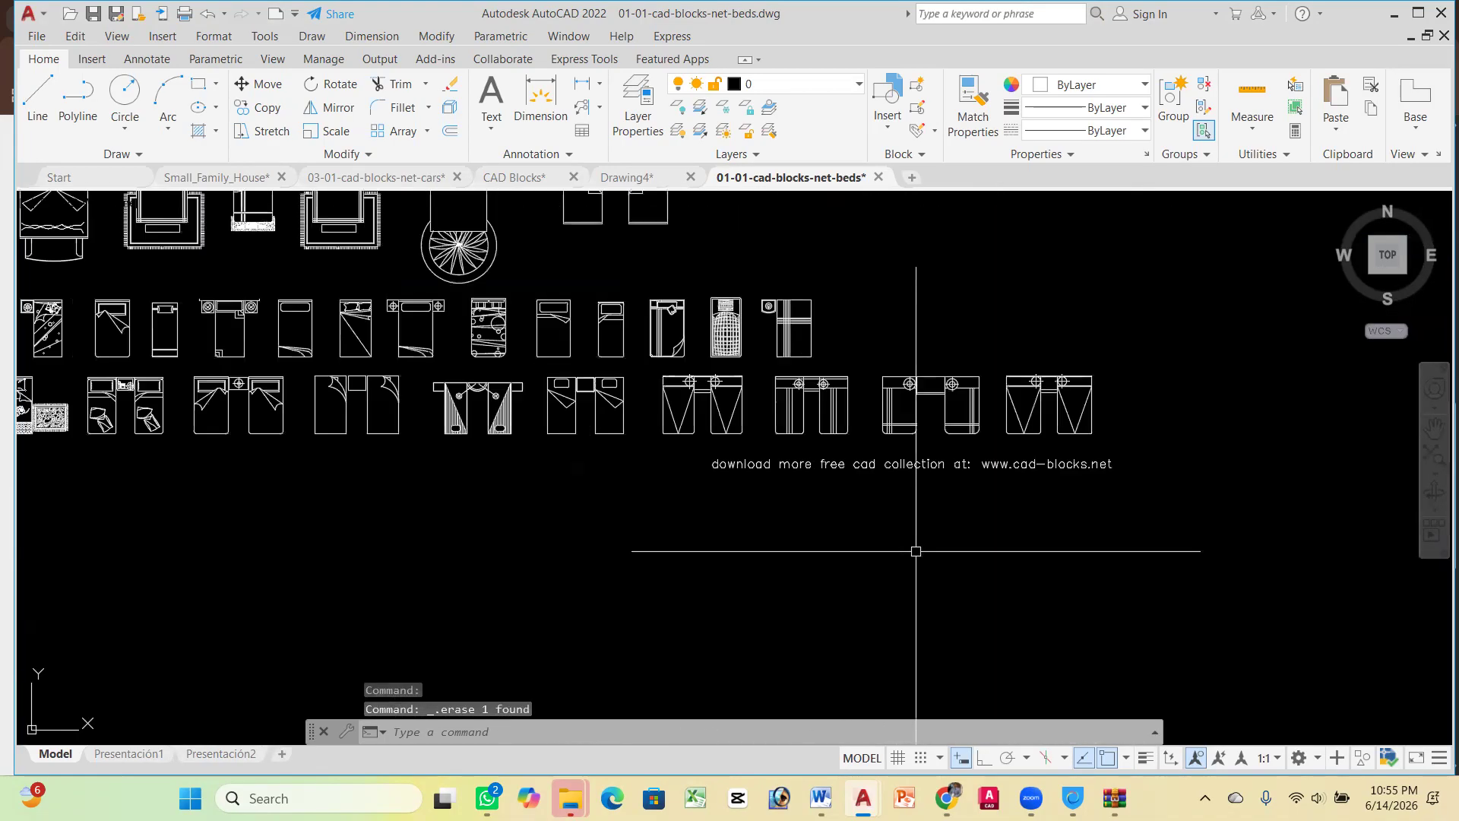
click(927, 465)
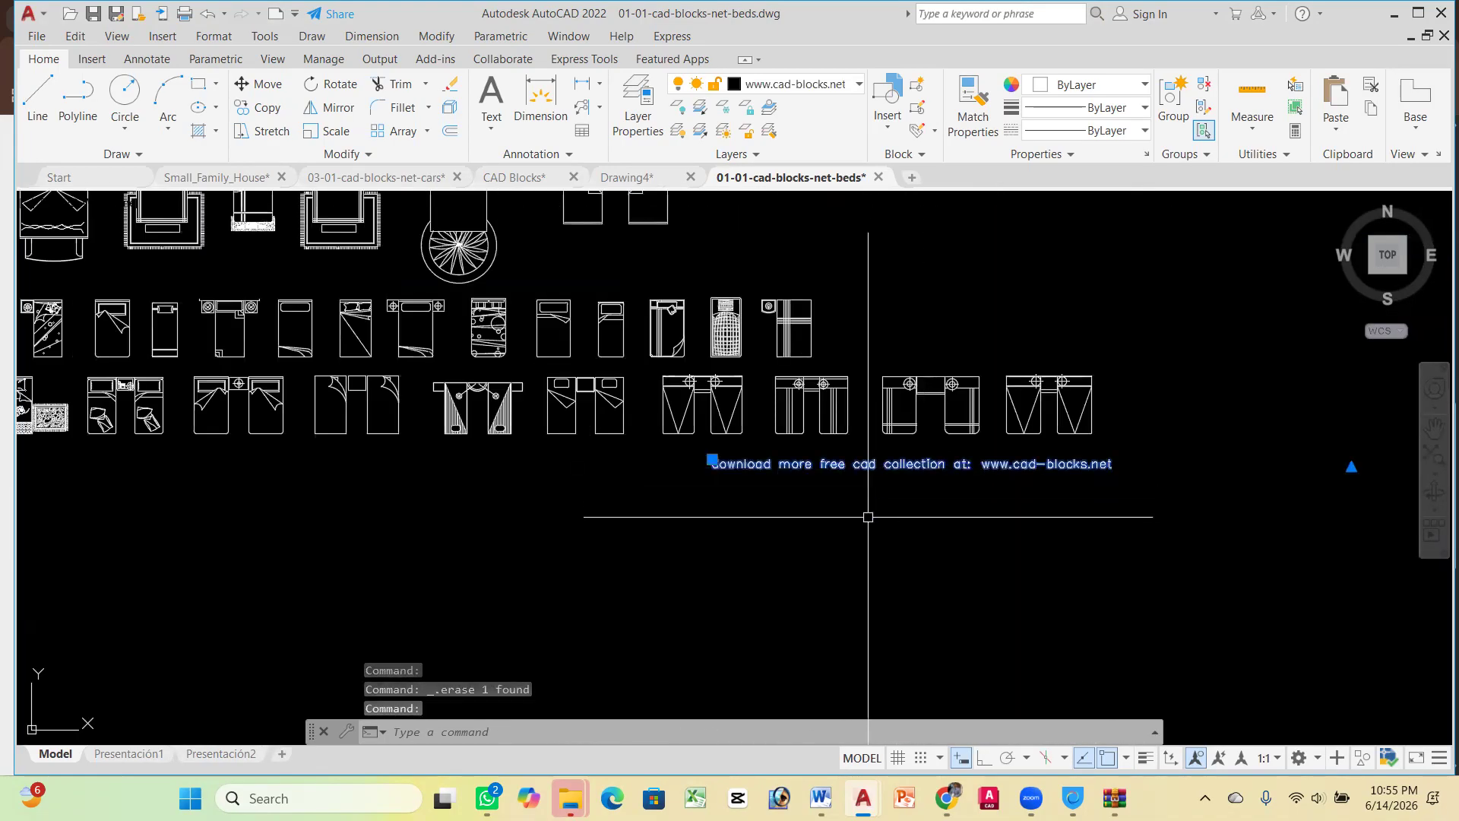
key(Delete)
Copy all 145 bed blocks to the clipboard
scroll(743, 457, down, 5)
scroll(791, 410, up, 5)
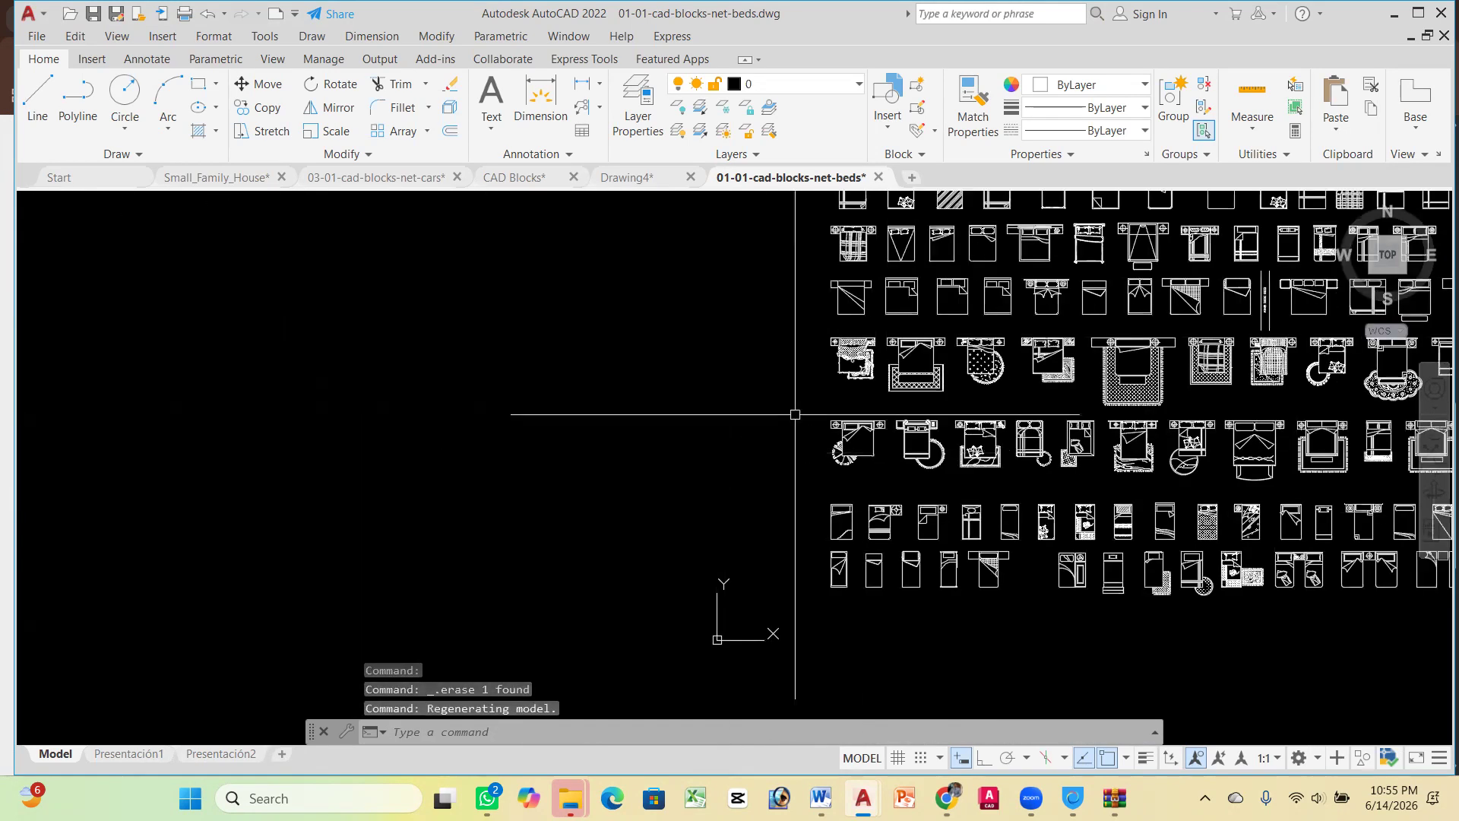
scroll(936, 380, down, 5)
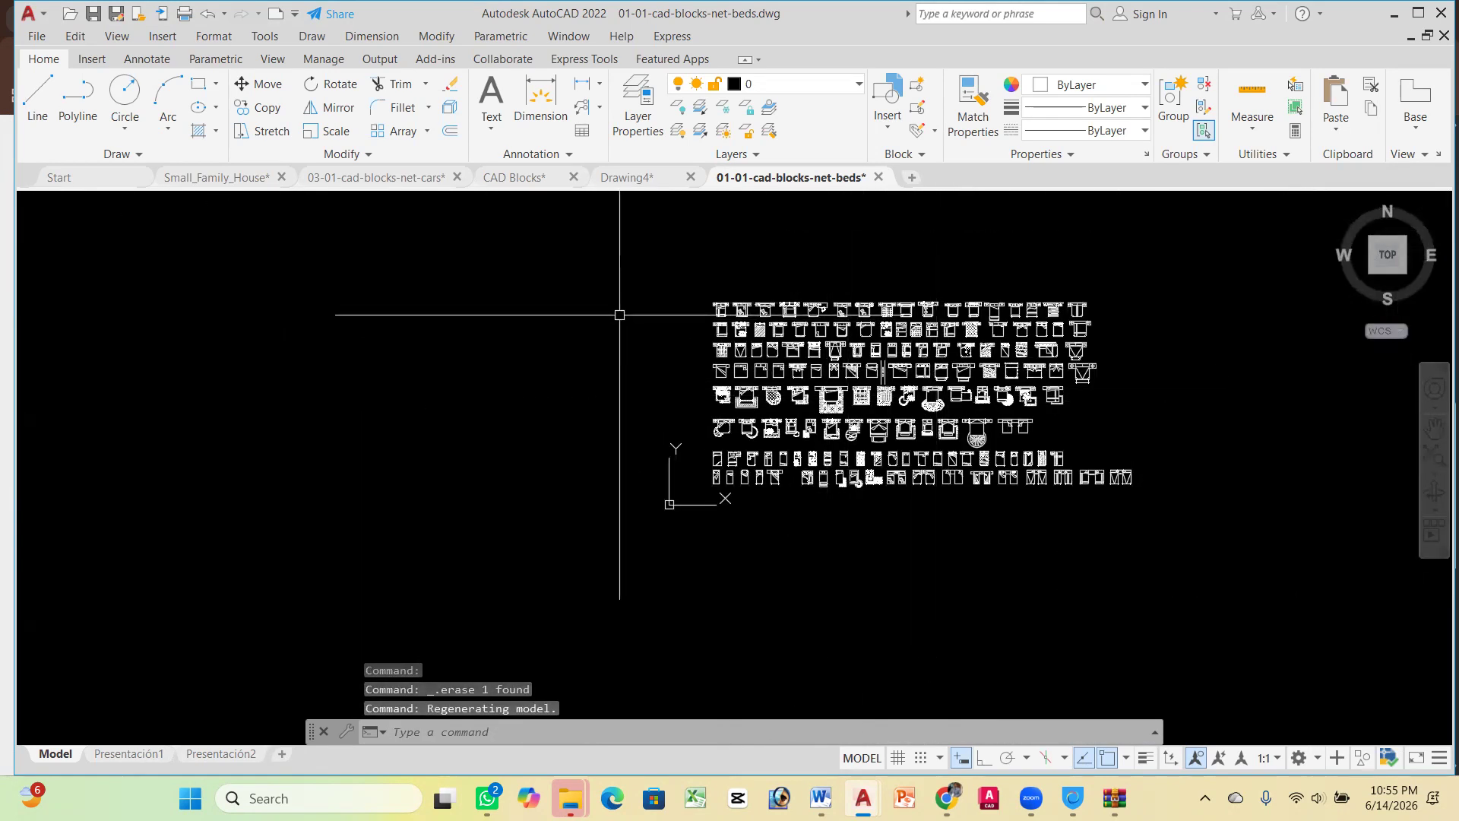
key(ctrl+c)
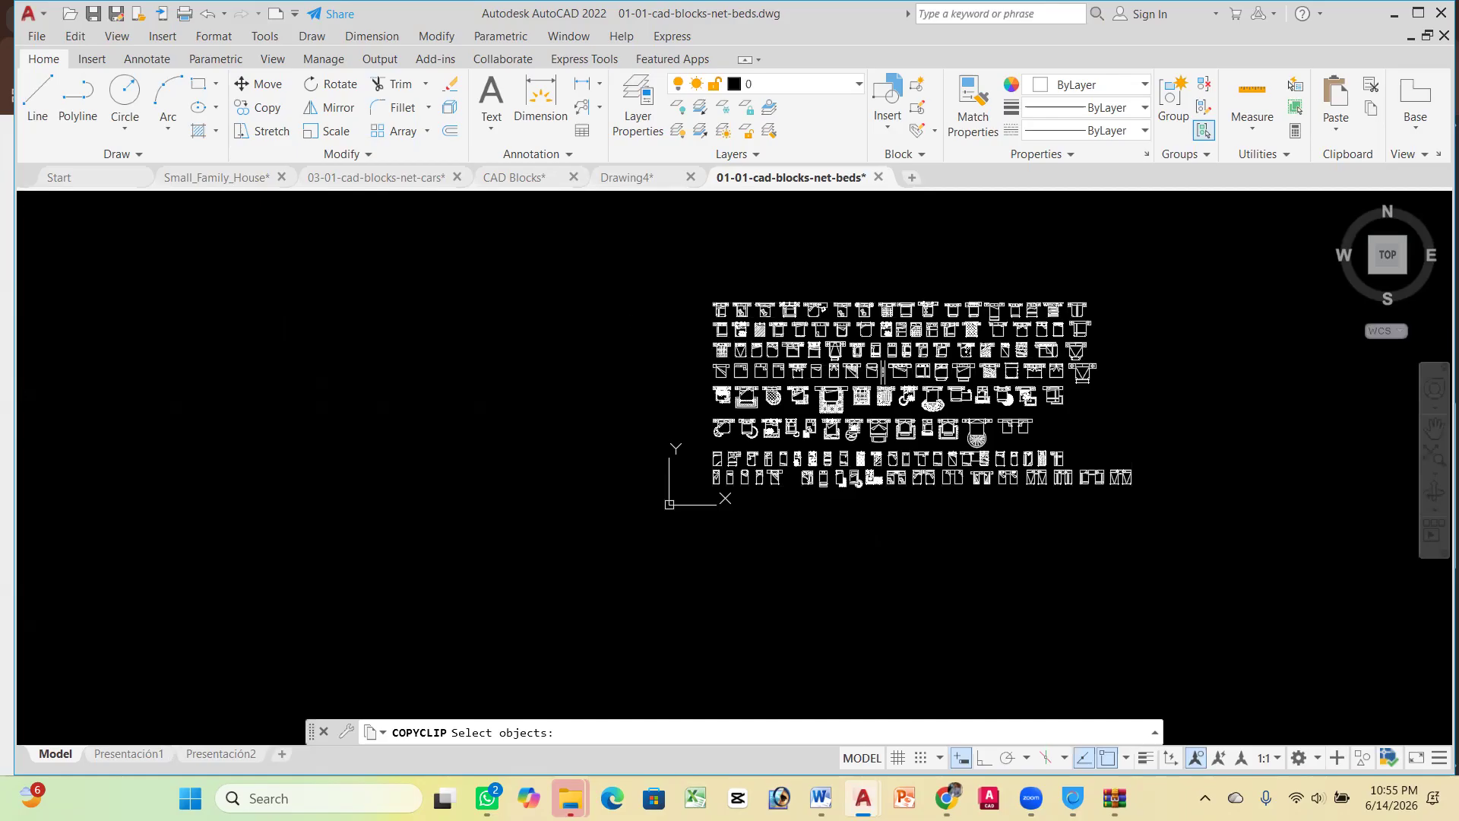
click(1222, 514)
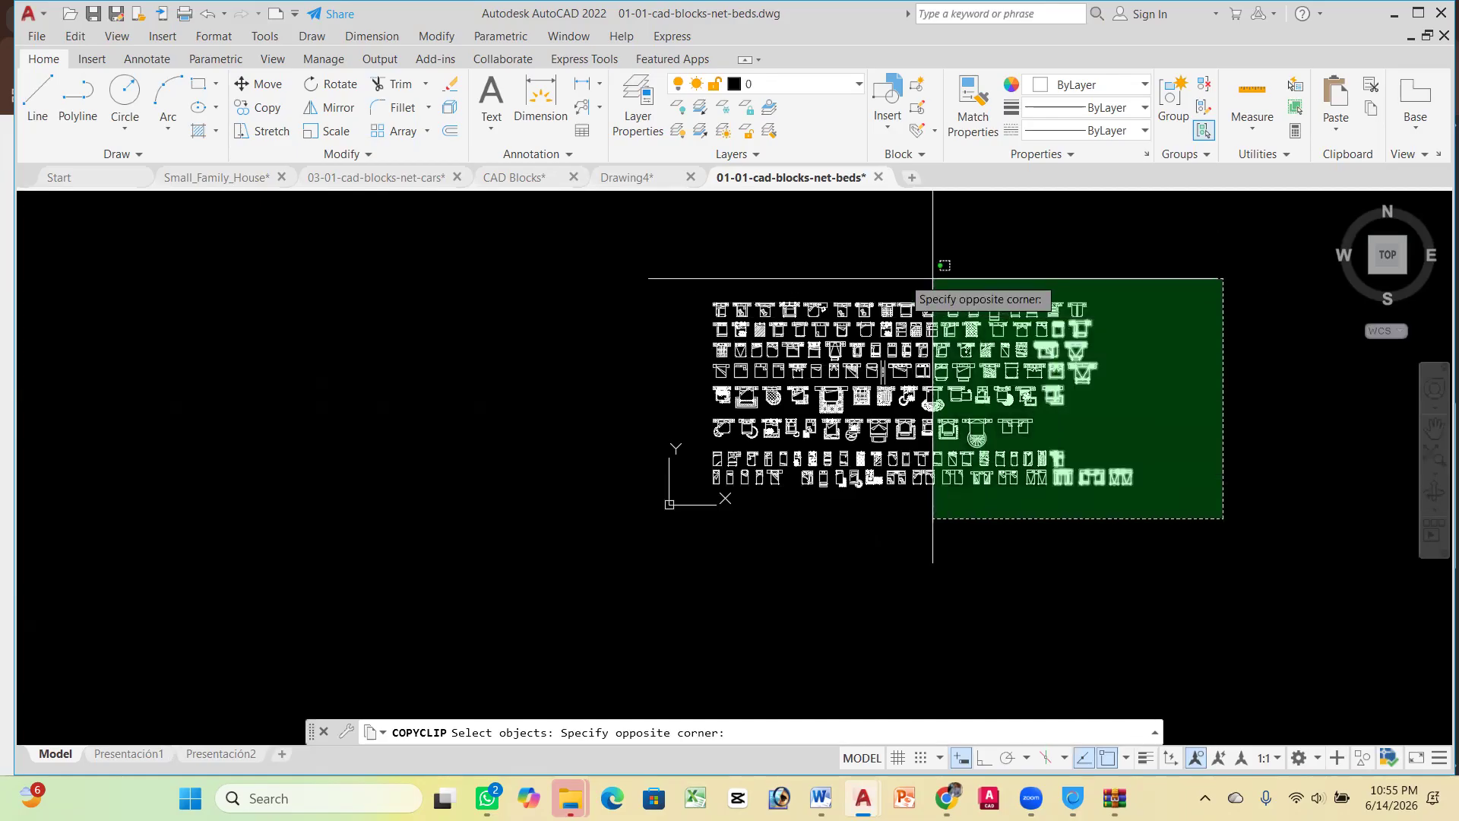
click(510, 274)
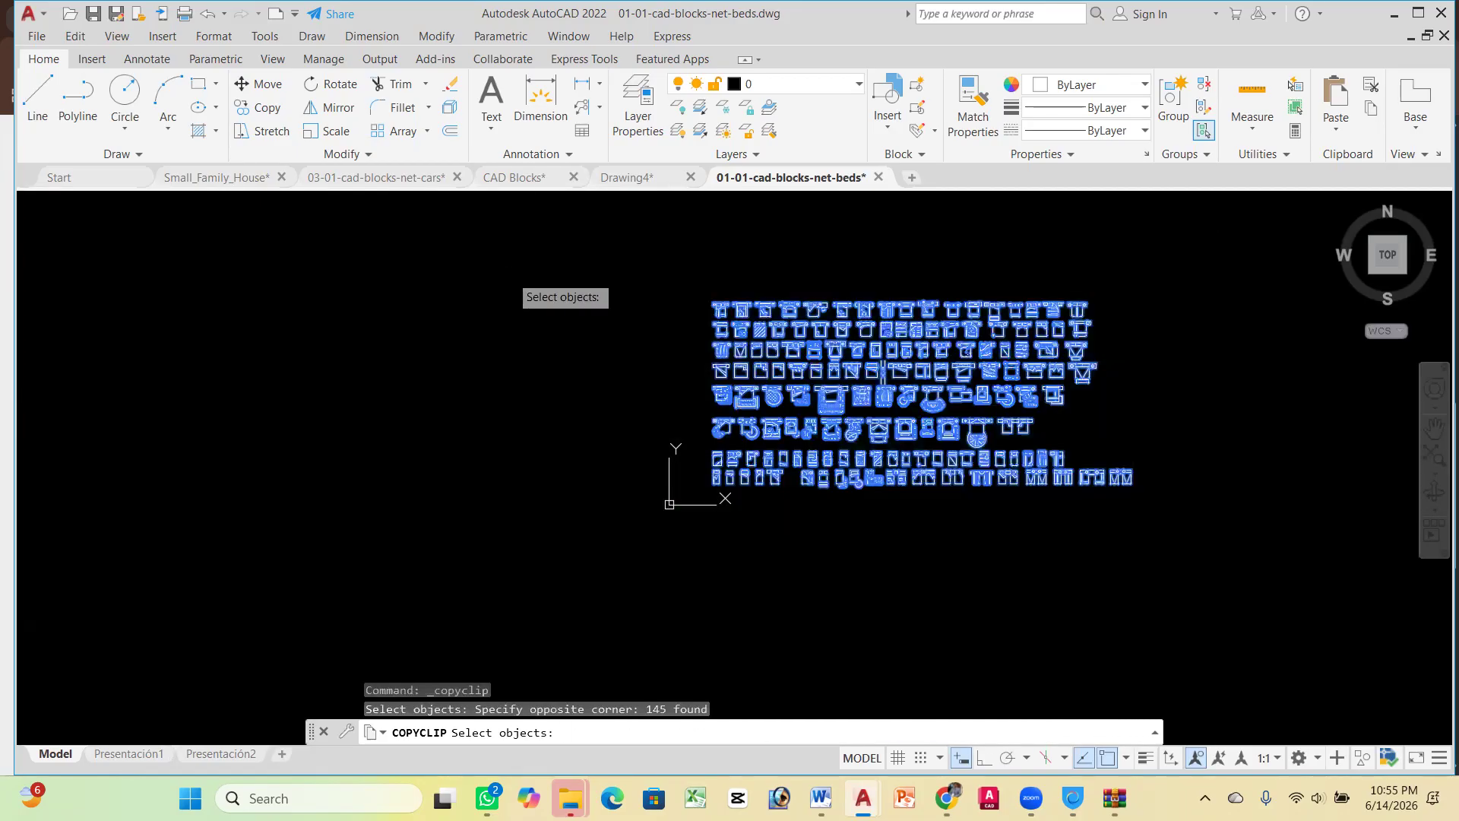
key(Return)
Paste the bed blocks into CAD Blocks.dwg beside the car blocks
click(514, 177)
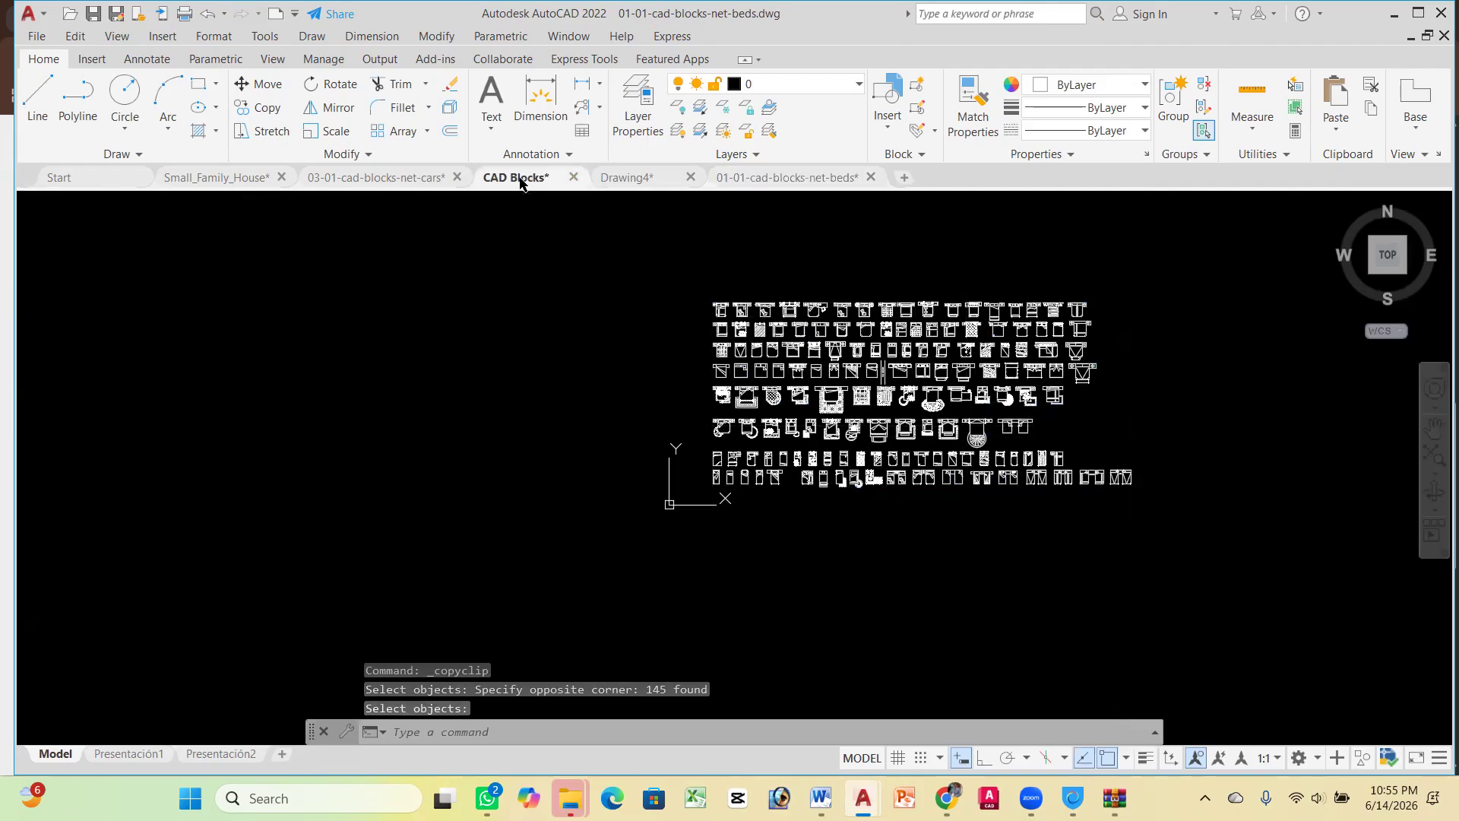
scroll(528, 362, down, 4)
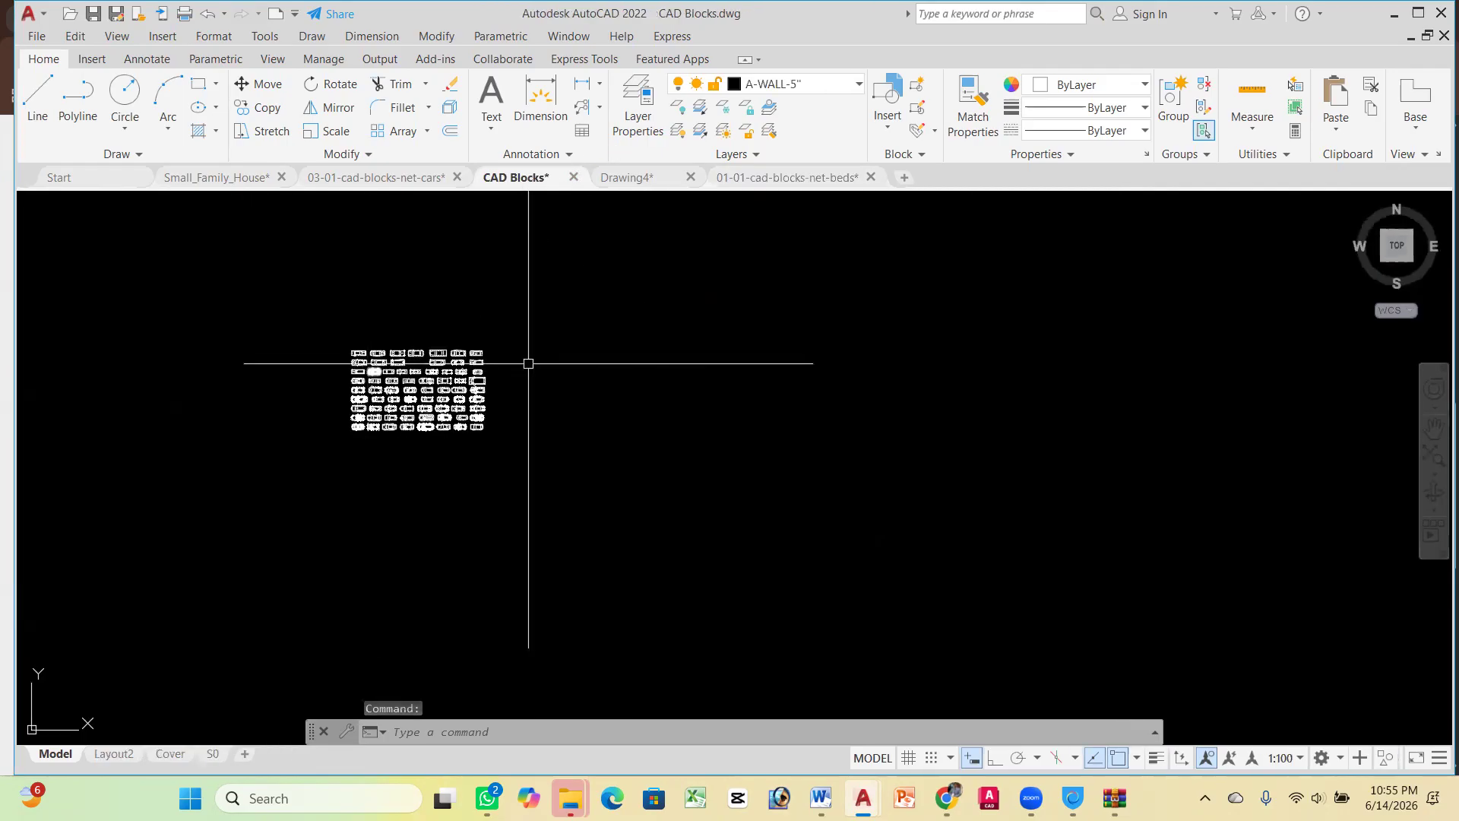
key(ctrl+v)
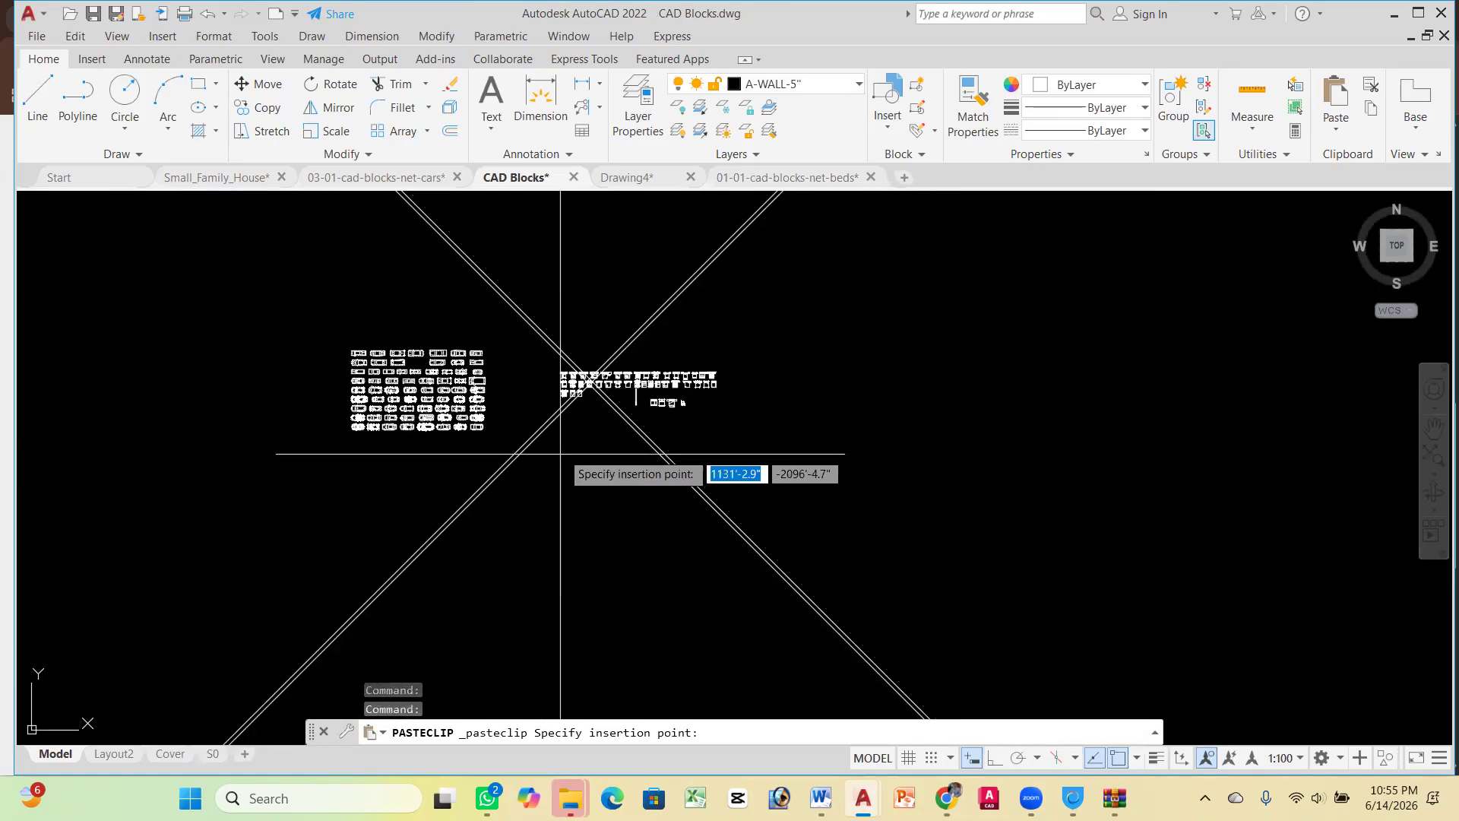
key(Escape)
key(Escape)
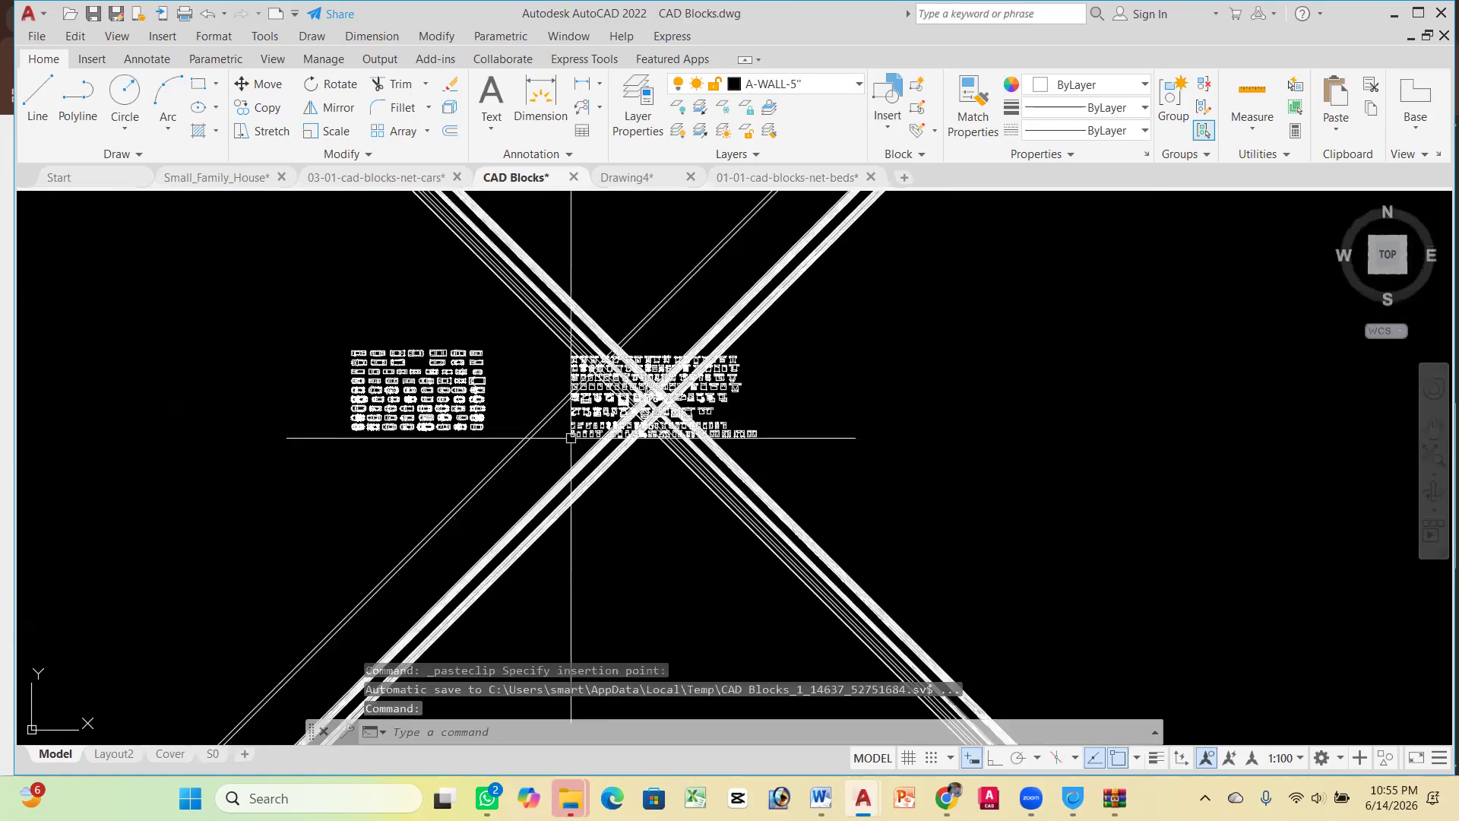
scroll(619, 327, up, 4)
Erase the four stray diagonal lines, then switch to the Zoom Meeting window
click(1087, 342)
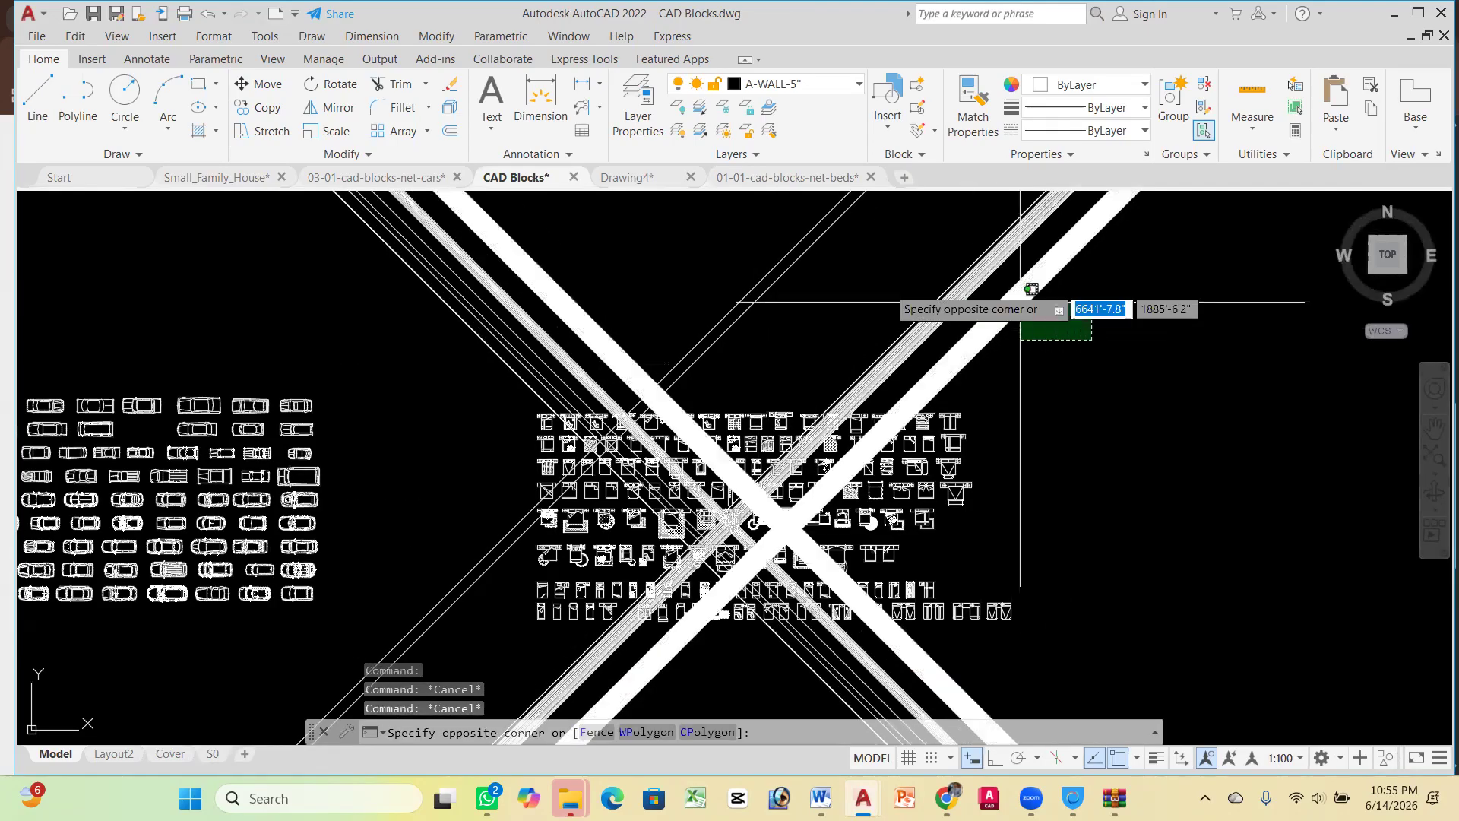
click(394, 268)
key(Delete)
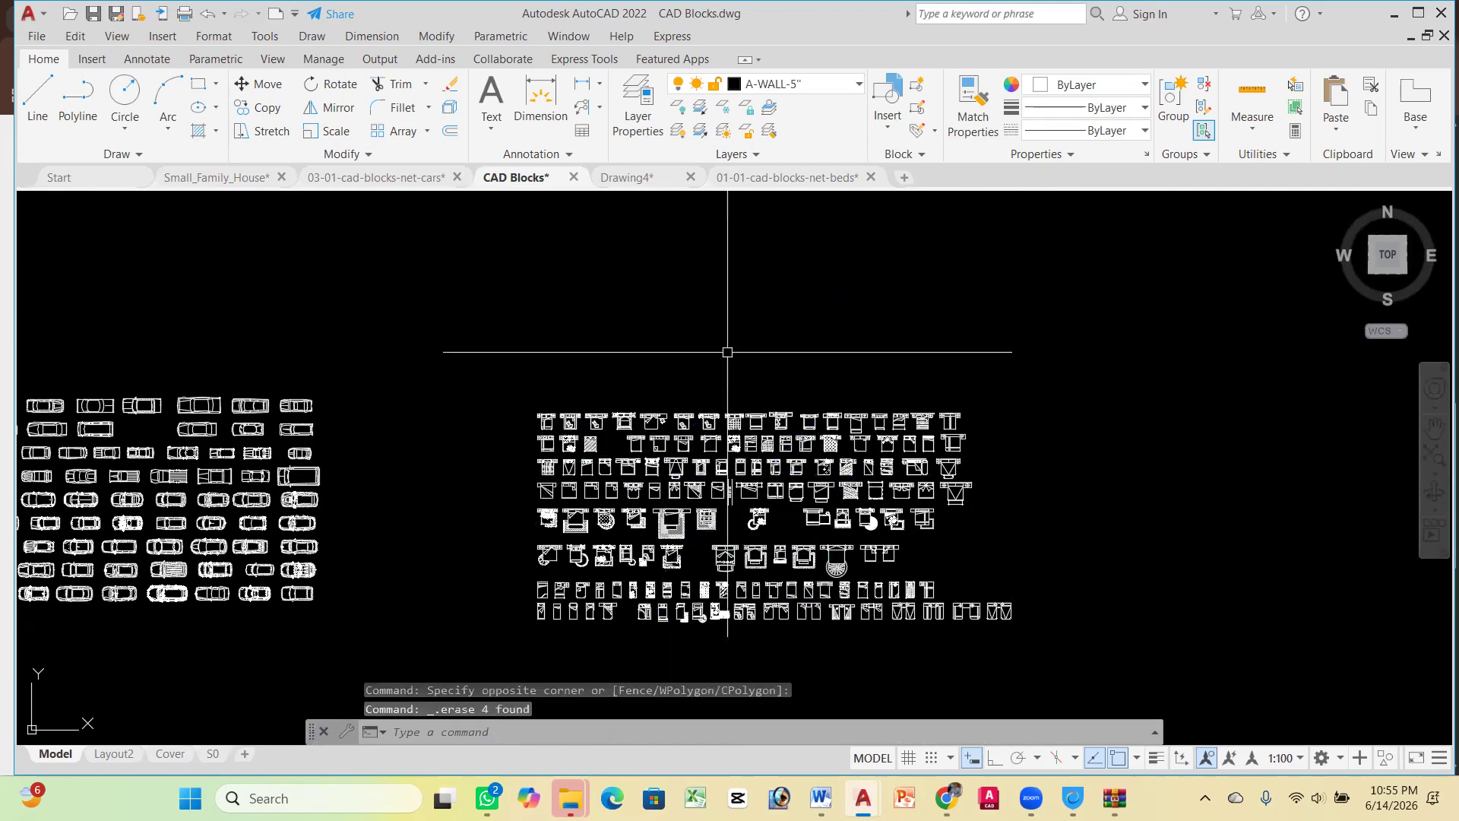
scroll(619, 348, down, 8)
scroll(646, 350, up, 5)
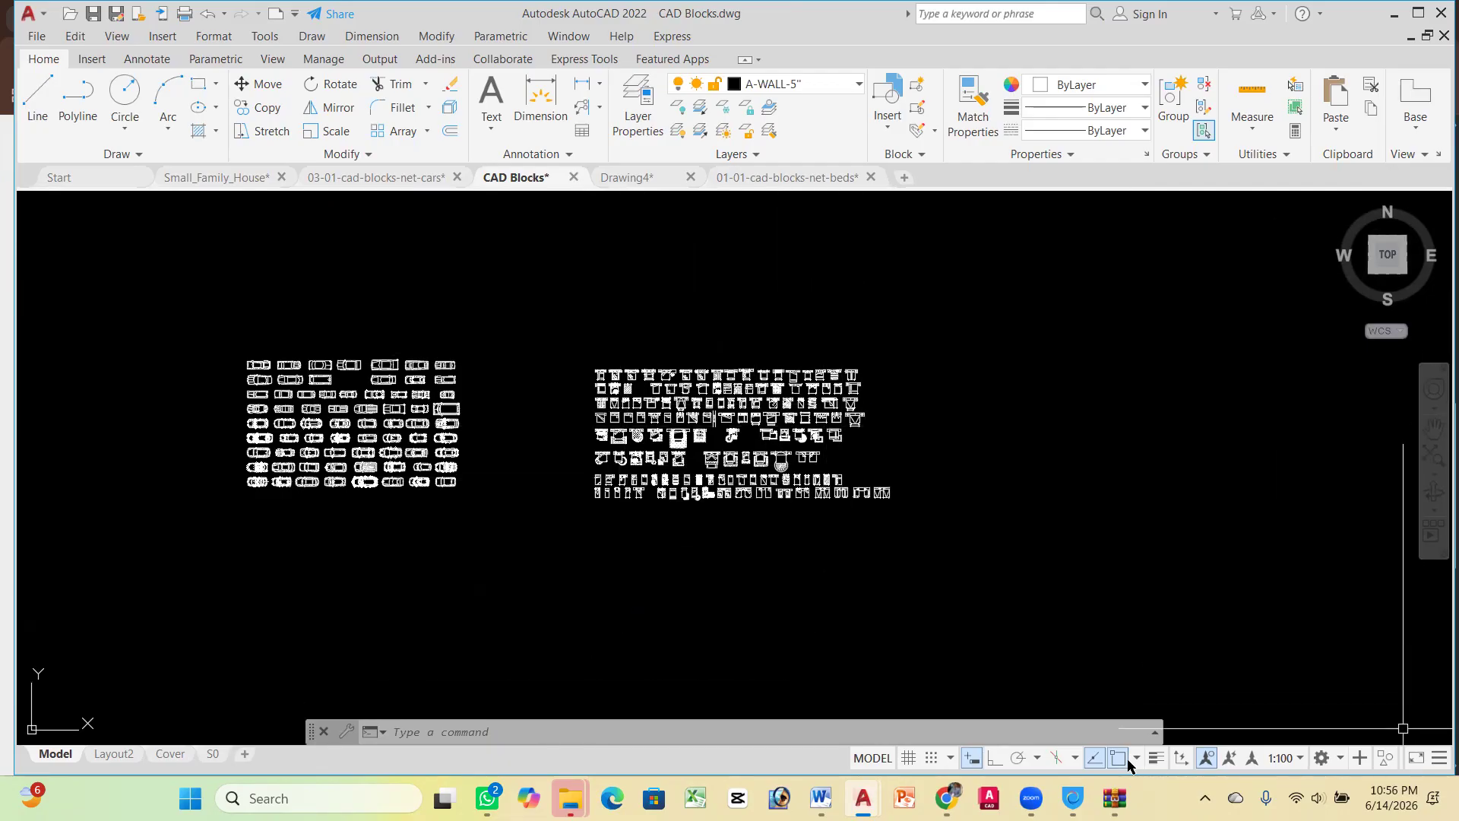
click(1031, 798)
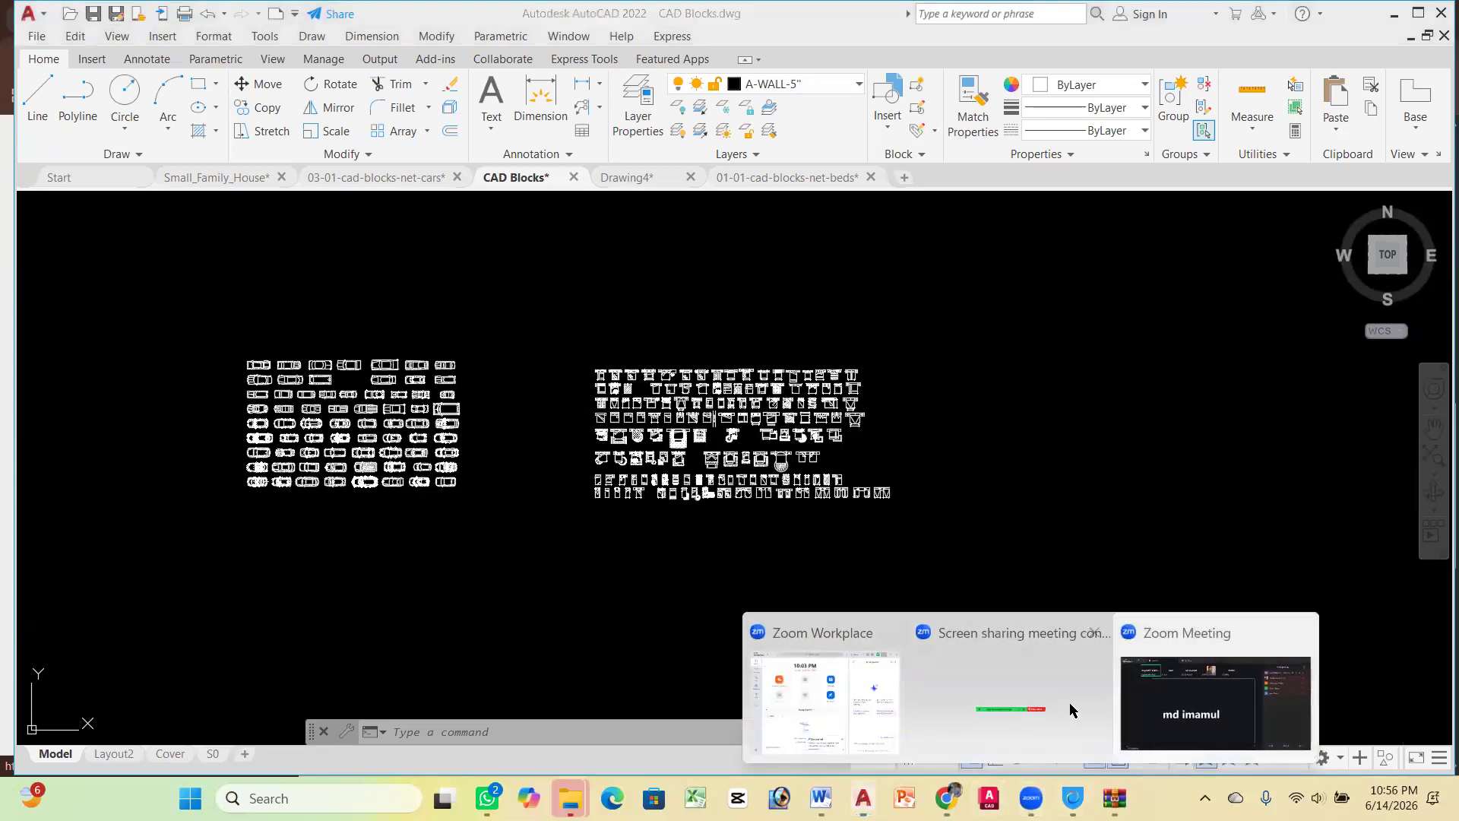
click(1218, 702)
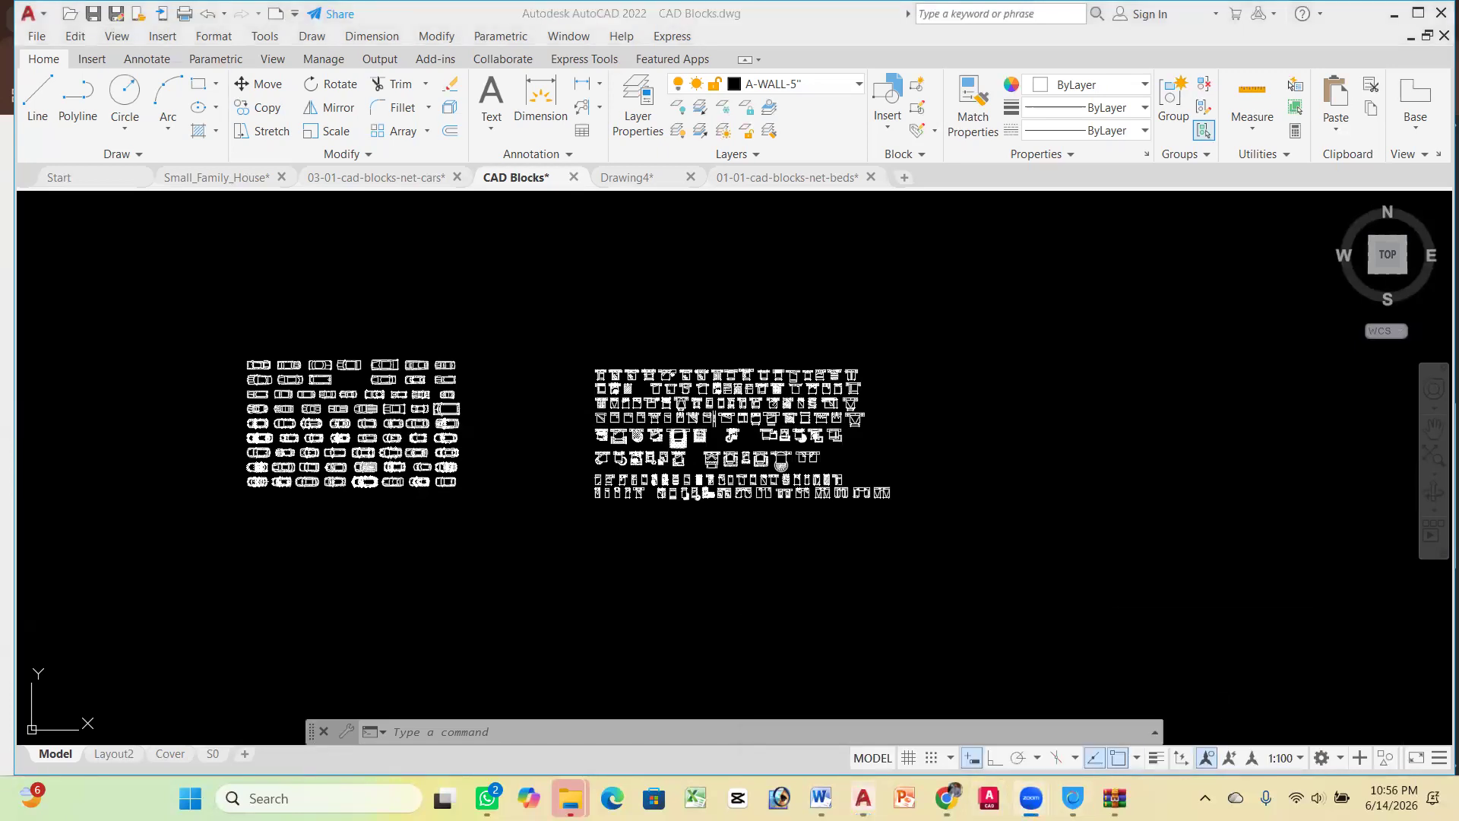
Switch to Small_Family_House.dwg and zoom around its floor plans and elevations
mouse_move(863, 798)
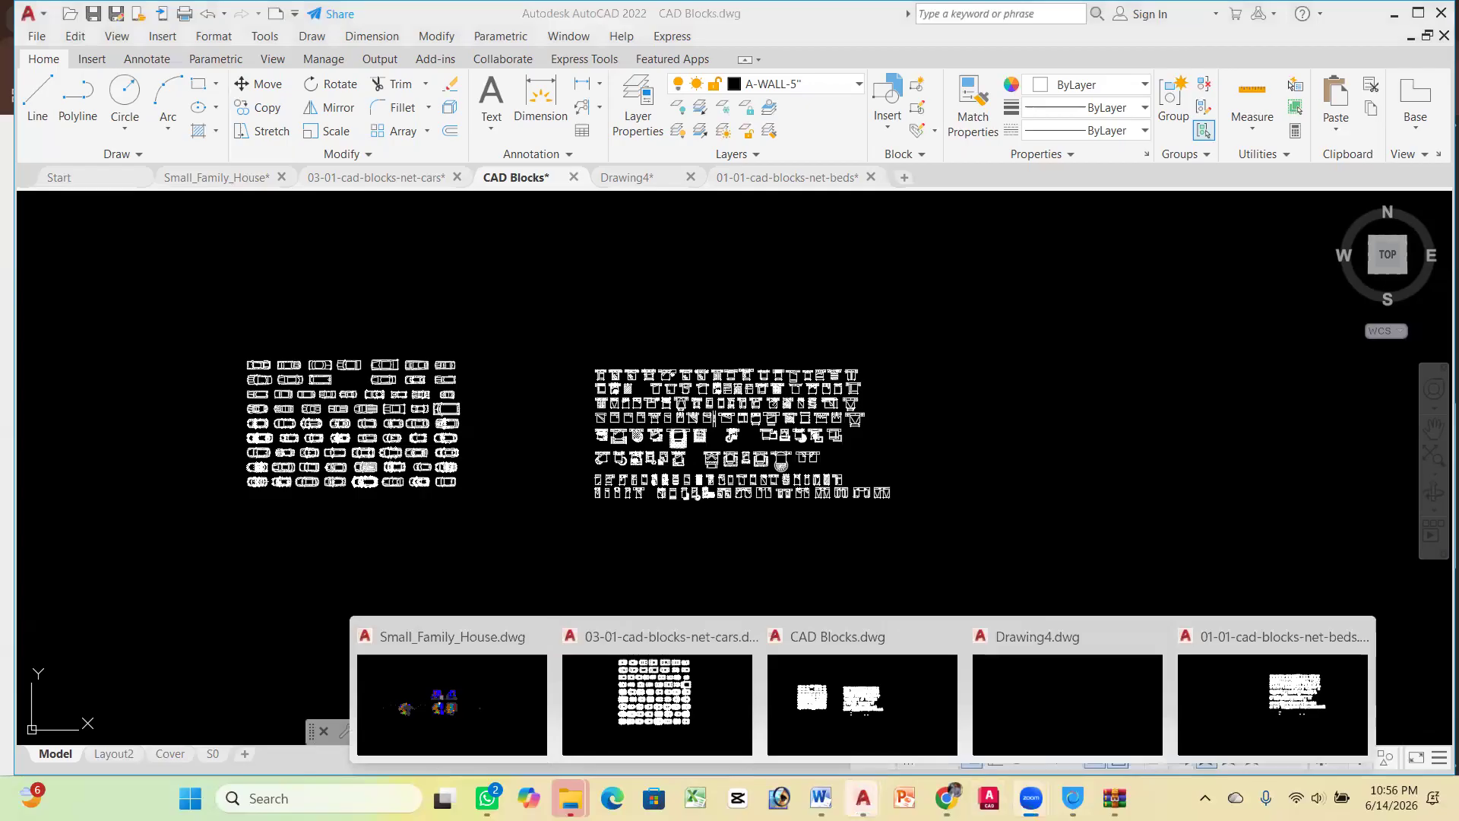
click(451, 704)
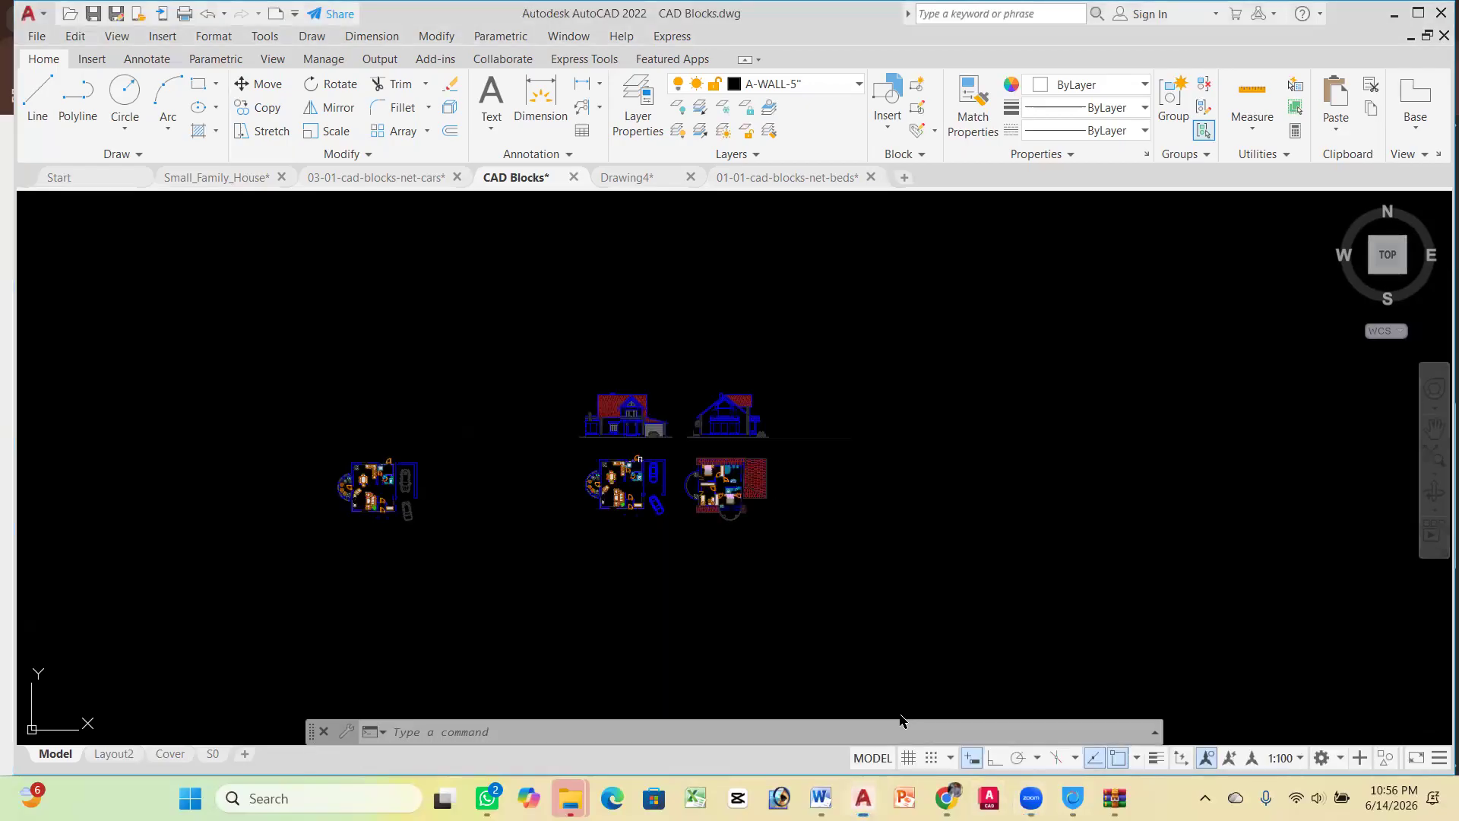
scroll(356, 483, up, 3)
scroll(425, 425, down, 2)
scroll(489, 358, up, 2)
scroll(622, 321, down, 3)
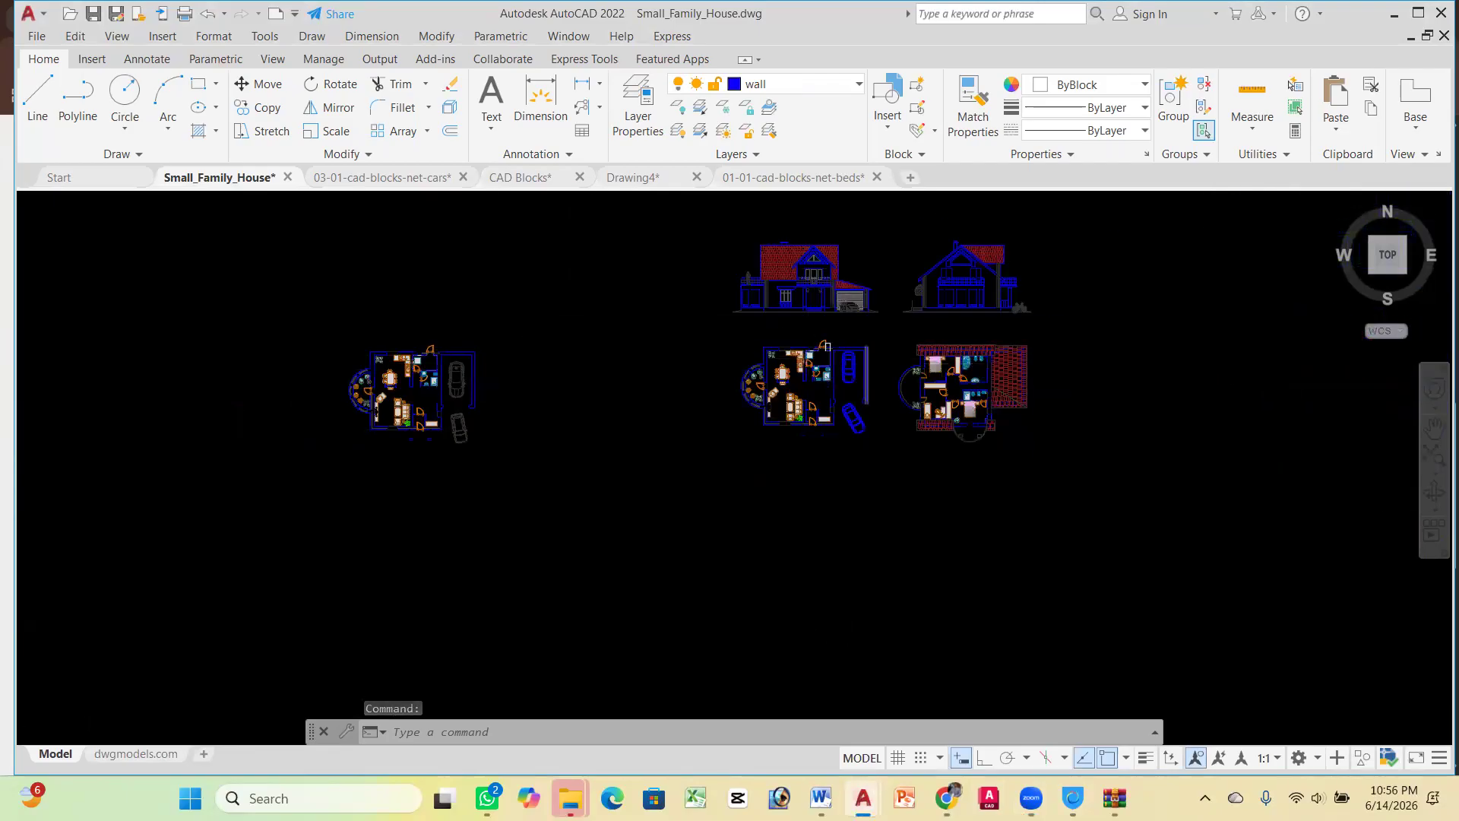
scroll(798, 329, up, 4)
scroll(668, 316, down, 2)
scroll(676, 336, up, 2)
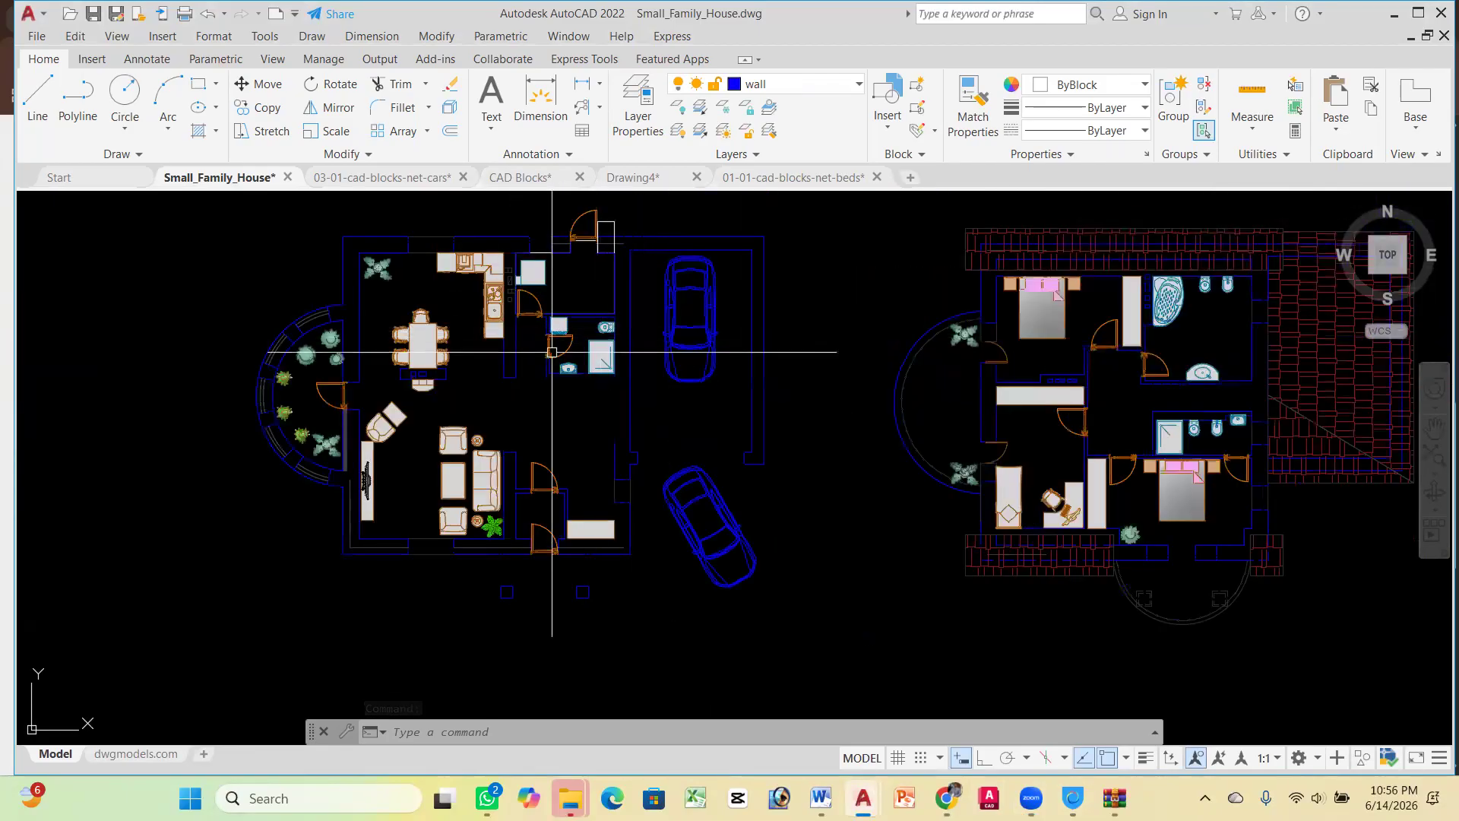
scroll(467, 302, down, 5)
scroll(456, 306, up, 5)
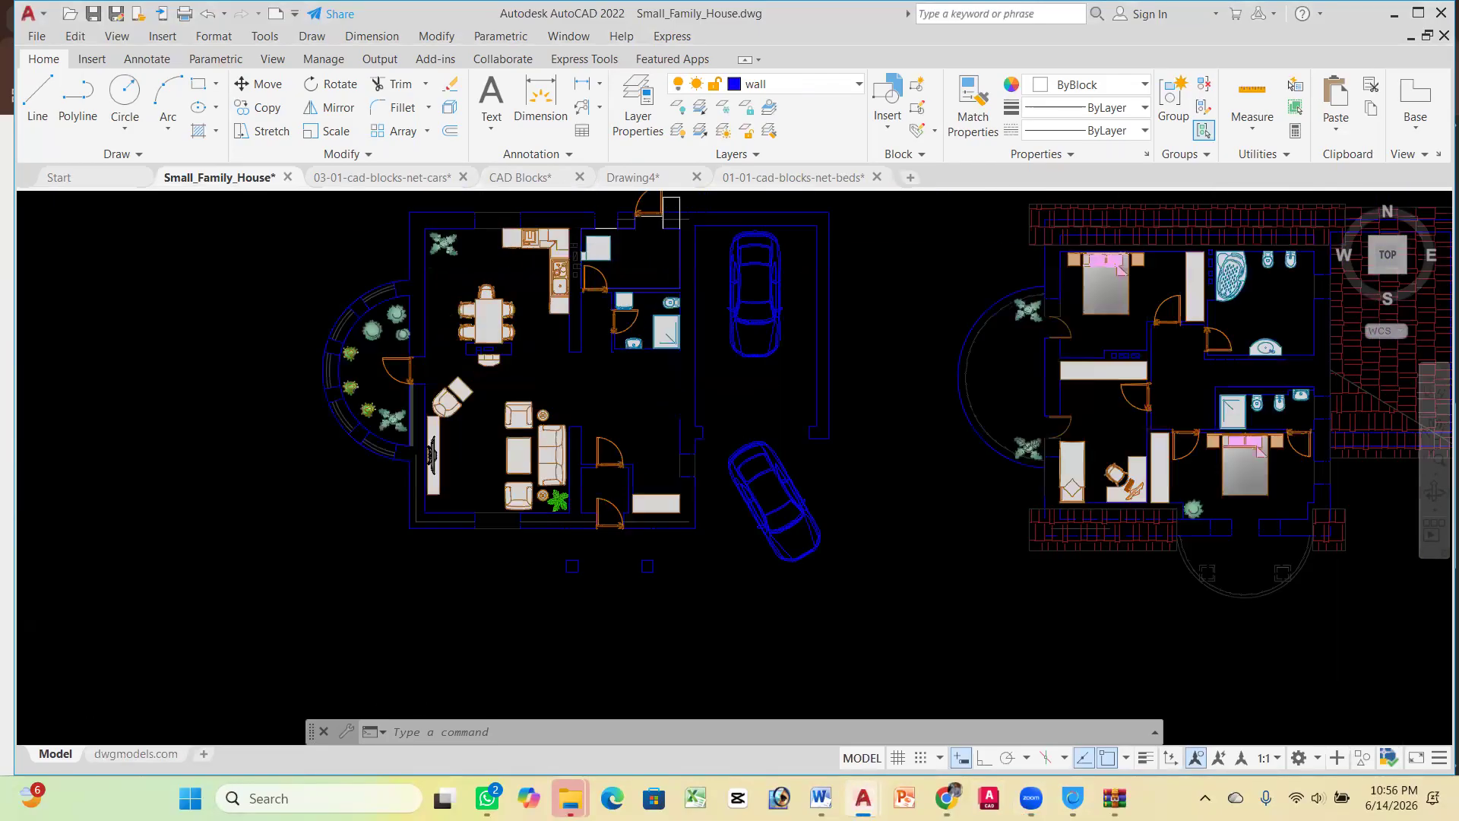
scroll(438, 314, down, 5)
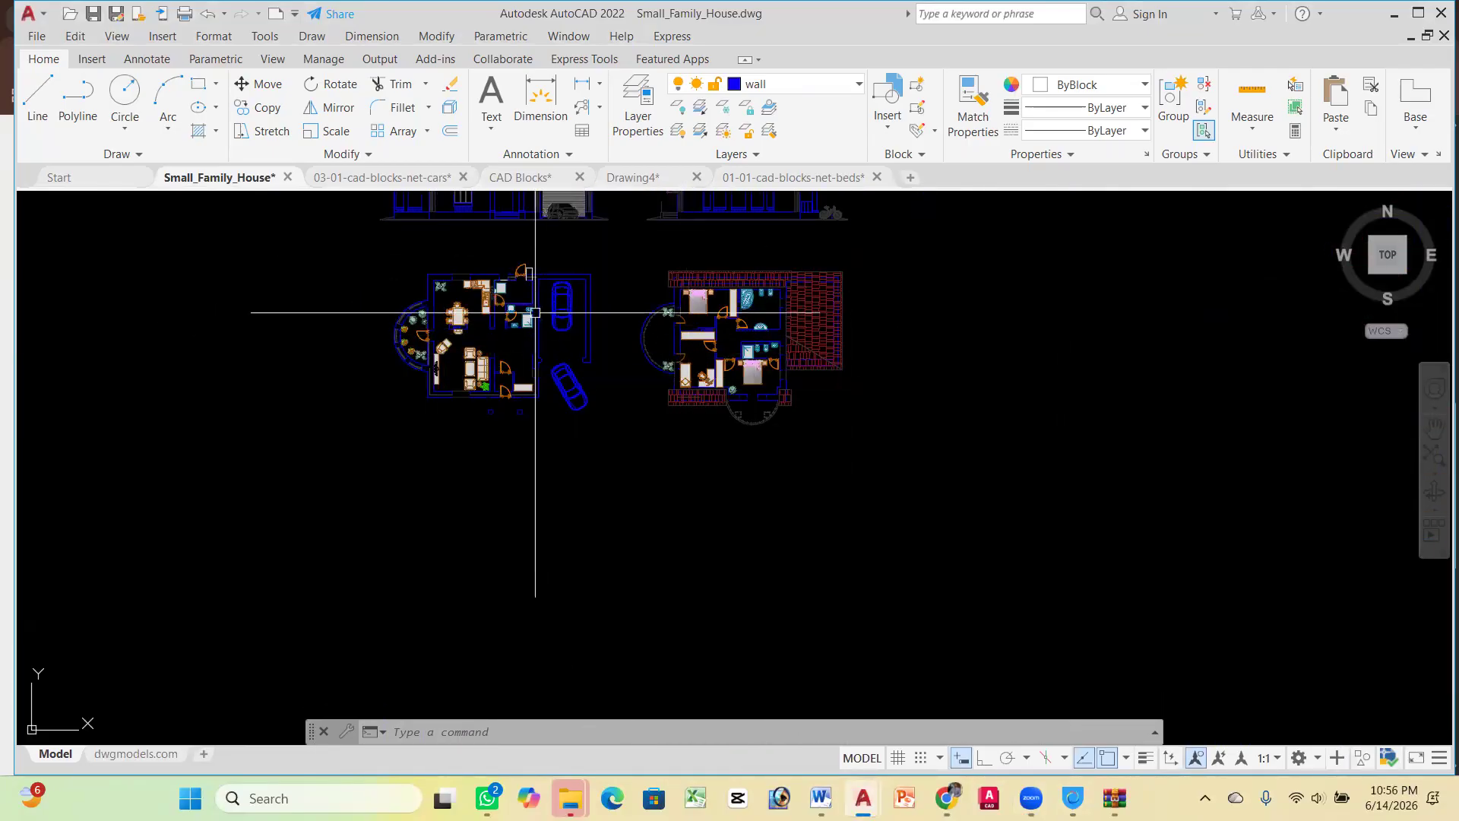
scroll(561, 309, up, 4)
scroll(851, 327, up, 5)
scroll(768, 266, down, 6)
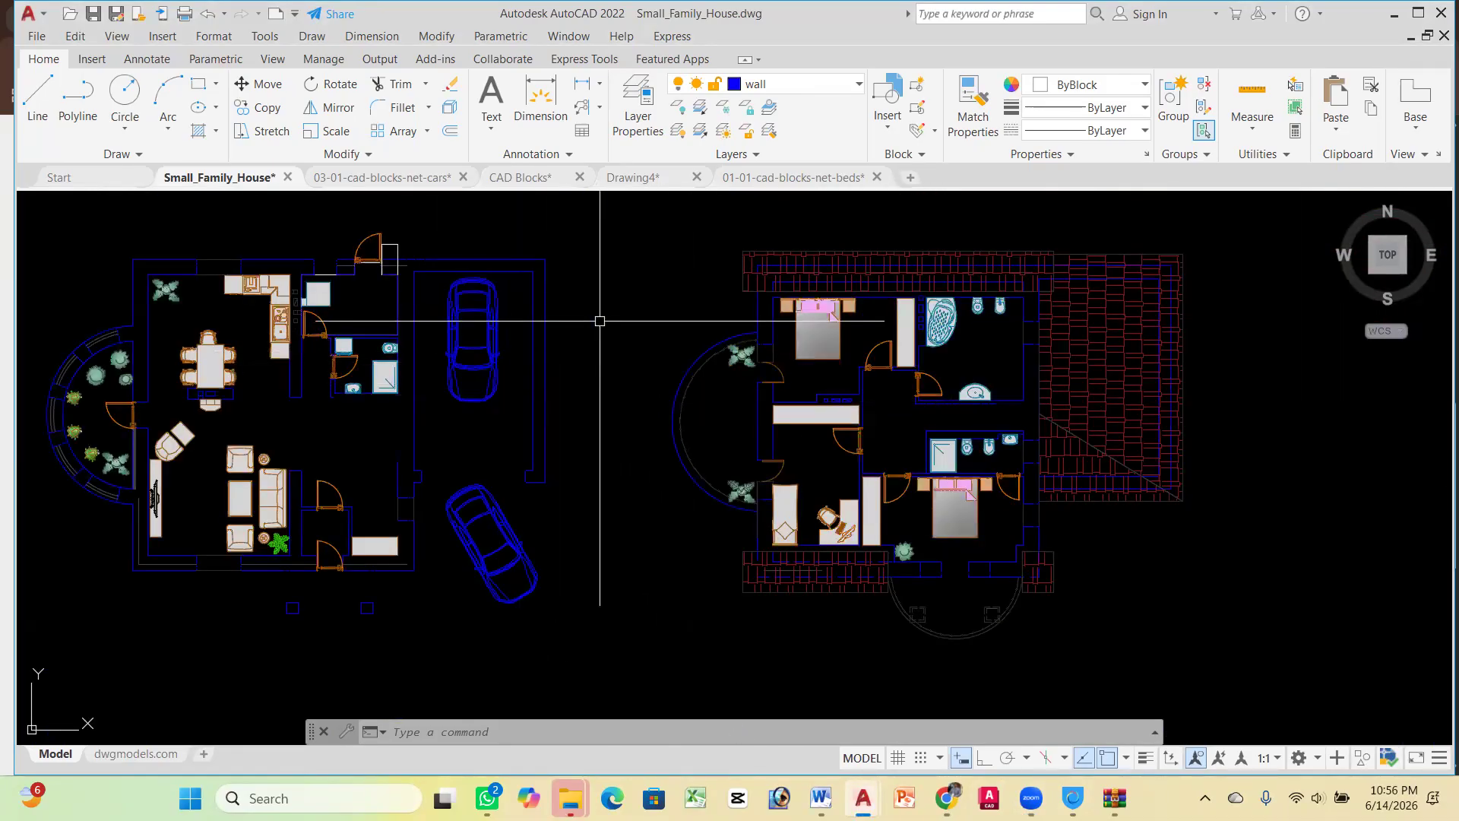
scroll(600, 320, down, 6)
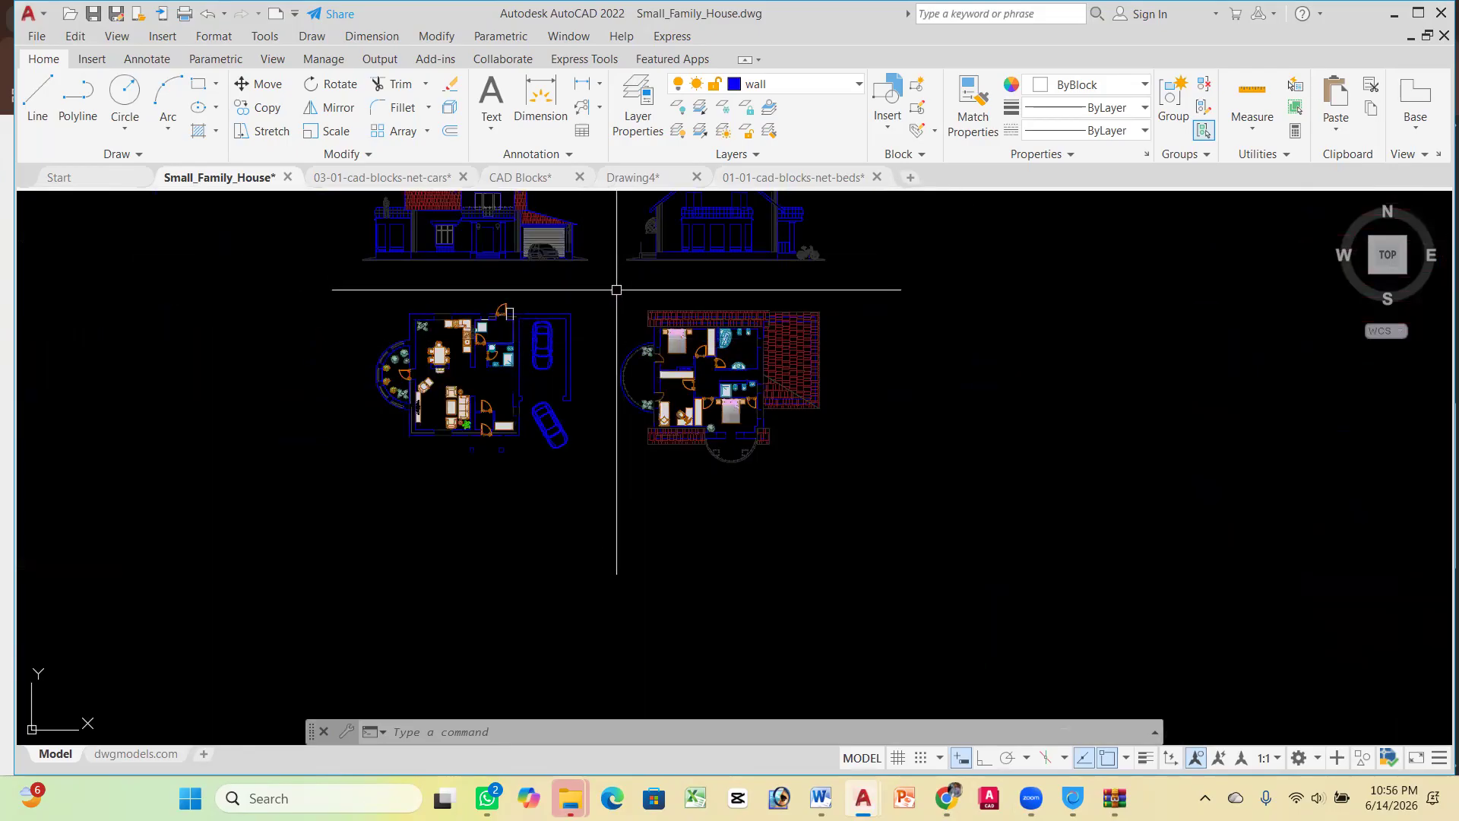
Cancel a started window selection, zoom over the plans again, then return to the Chrome beds page
mouse_move(767, 178)
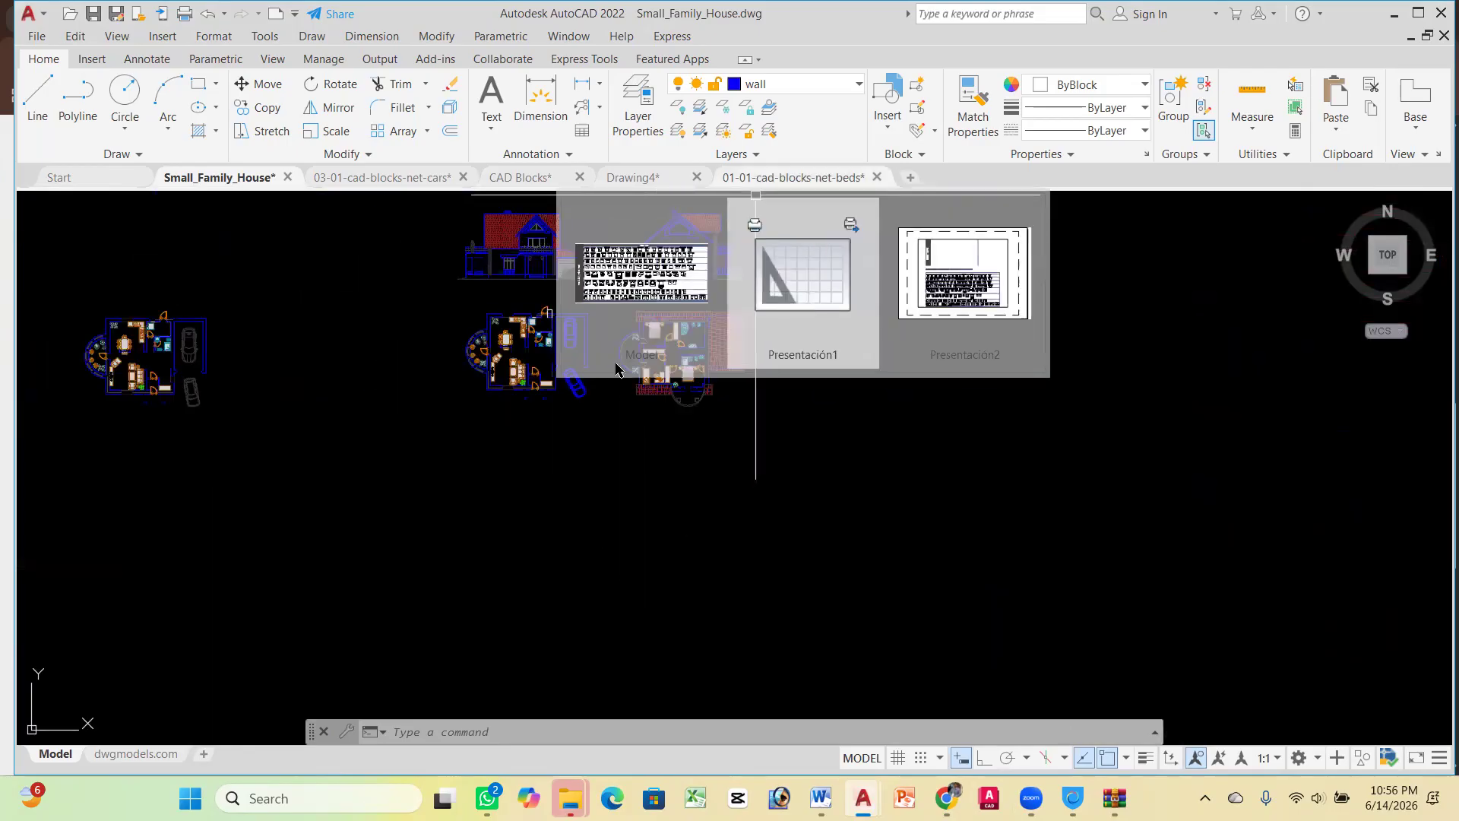
click(458, 435)
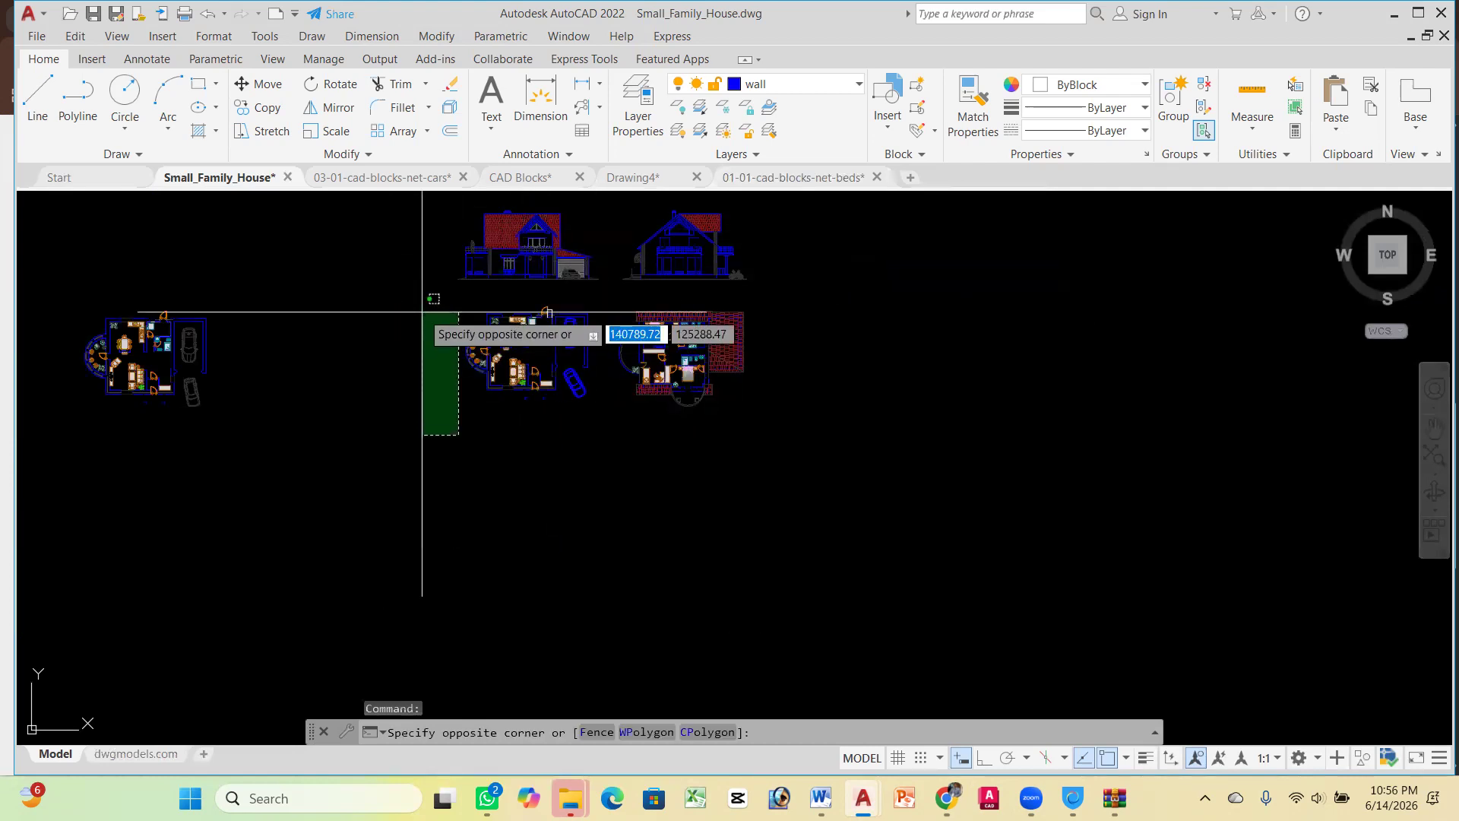
key(Escape)
scroll(487, 315, up, 5)
scroll(619, 358, down, 2)
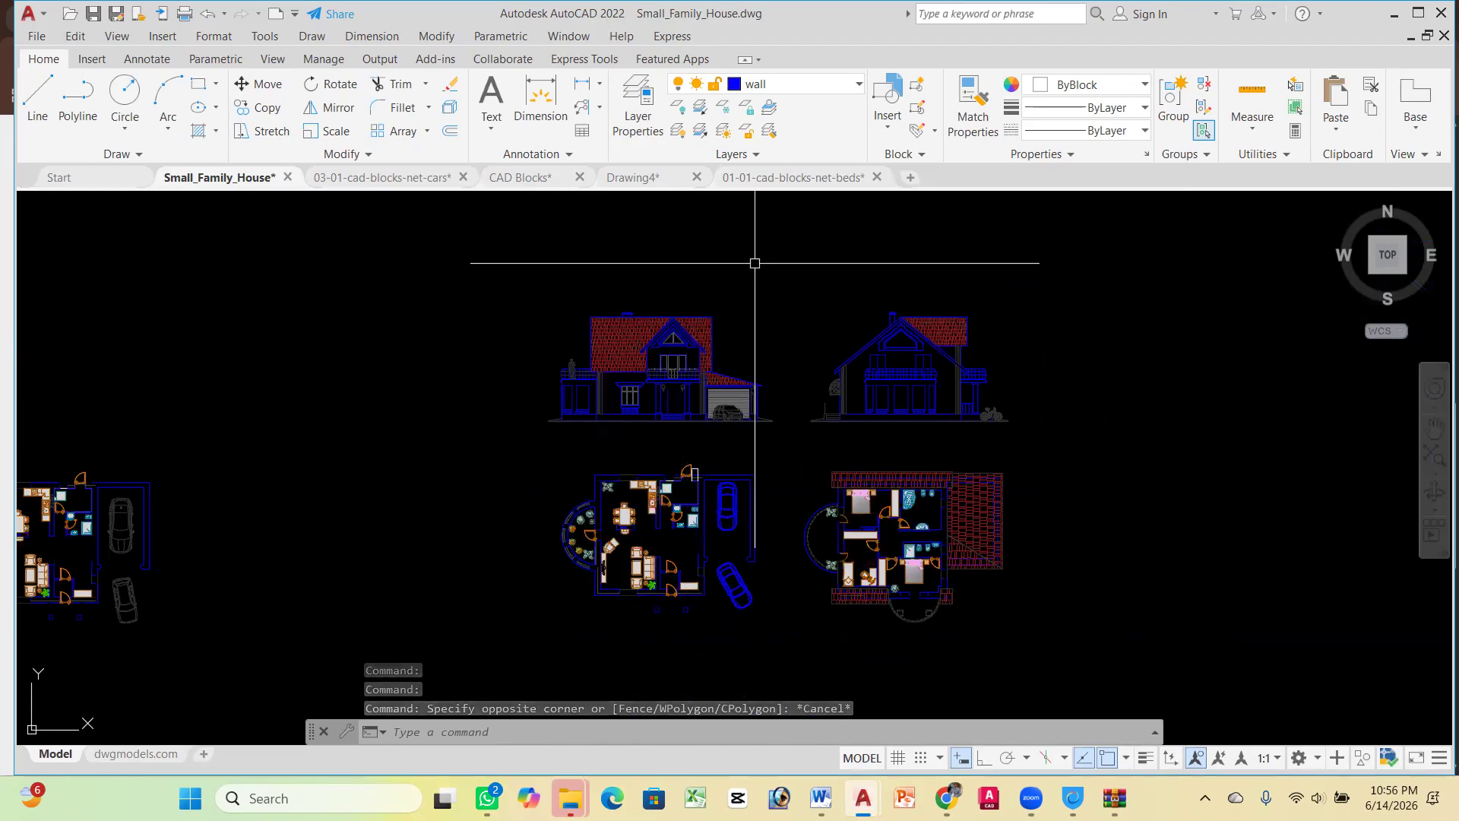
scroll(841, 303, down, 3)
scroll(804, 299, up, 7)
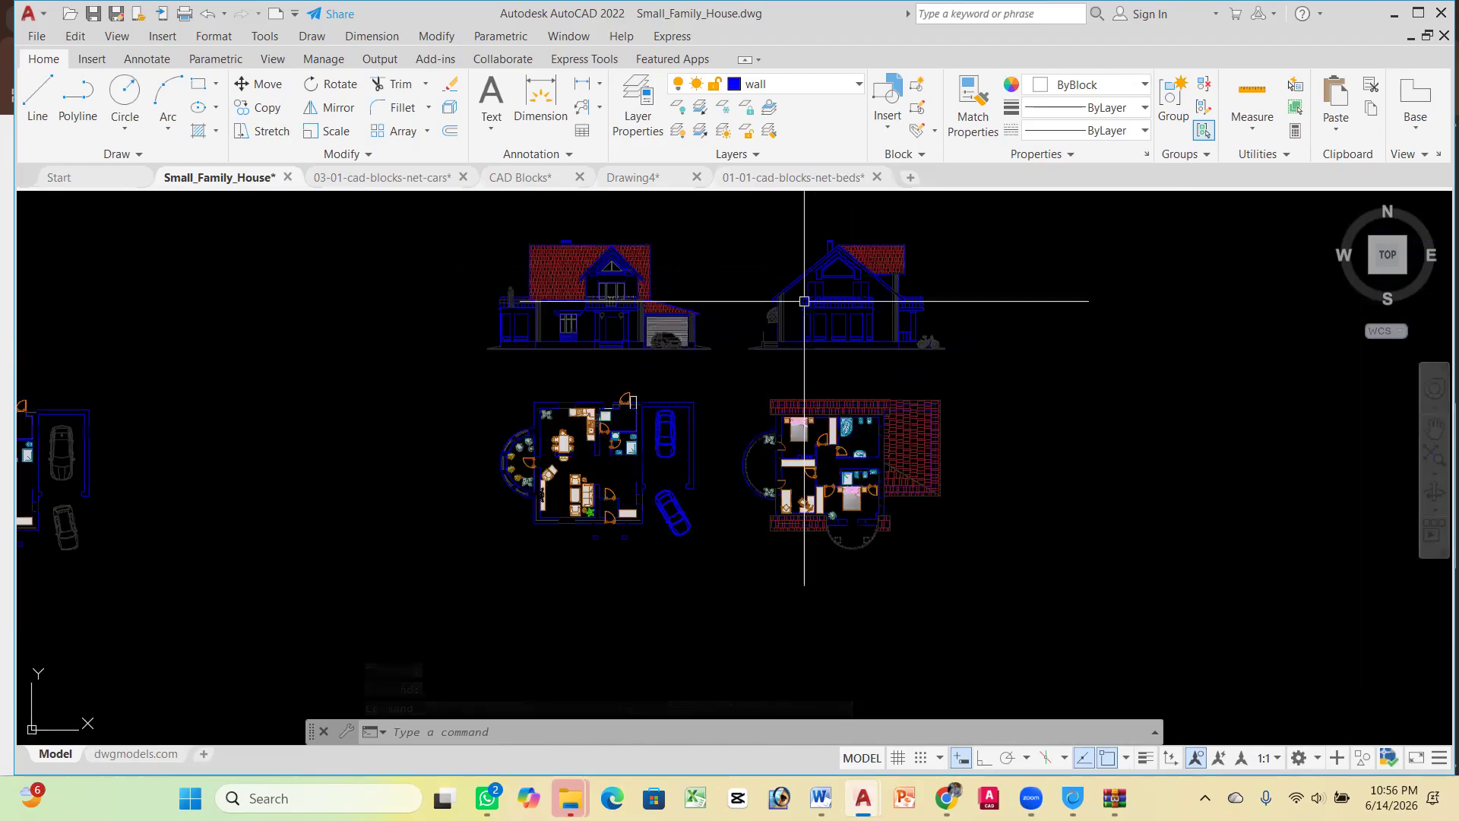
scroll(804, 312, down, 4)
scroll(846, 348, up, 7)
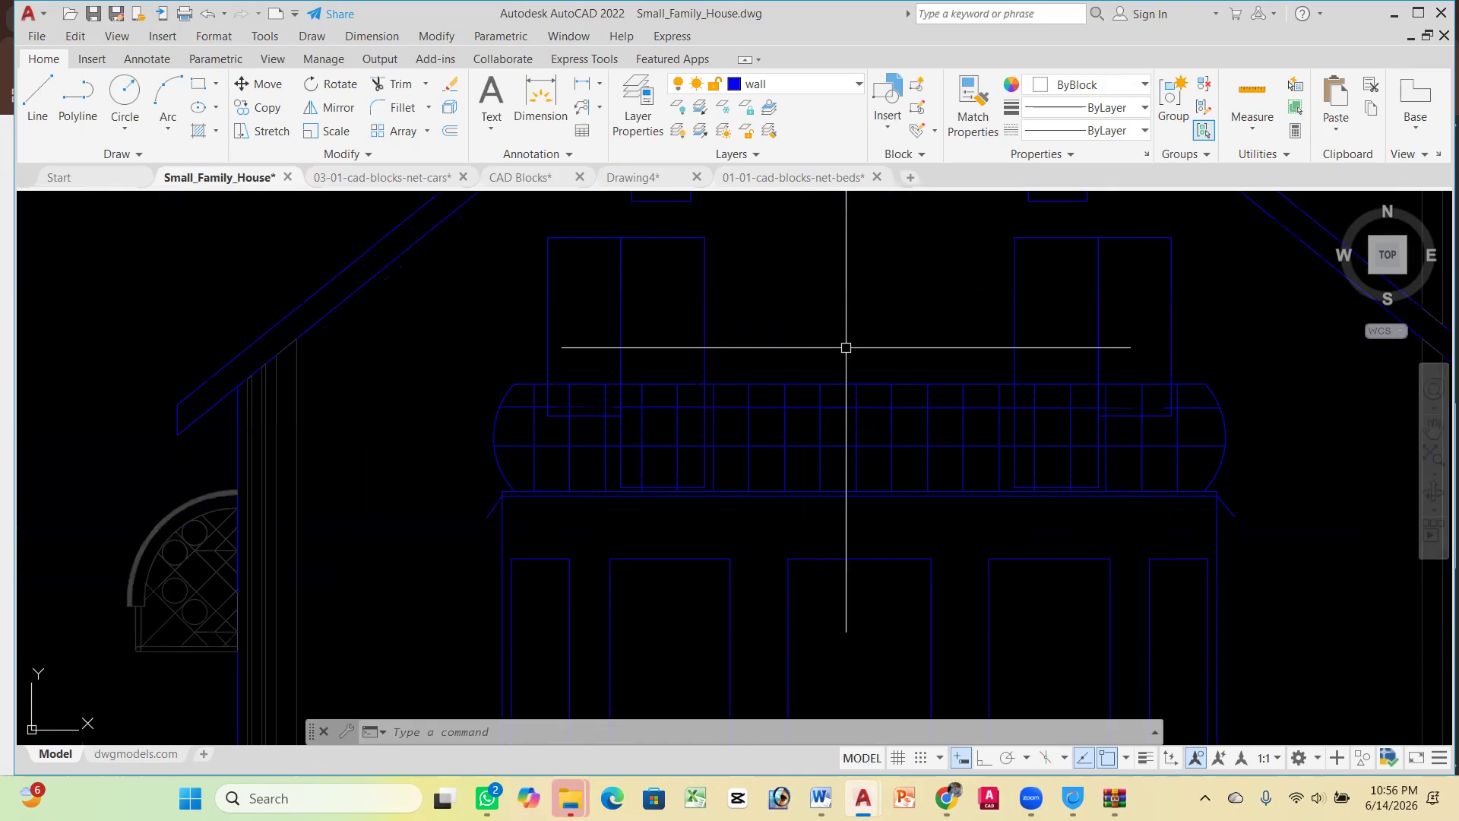
scroll(846, 348, down, 4)
scroll(541, 397, up, 7)
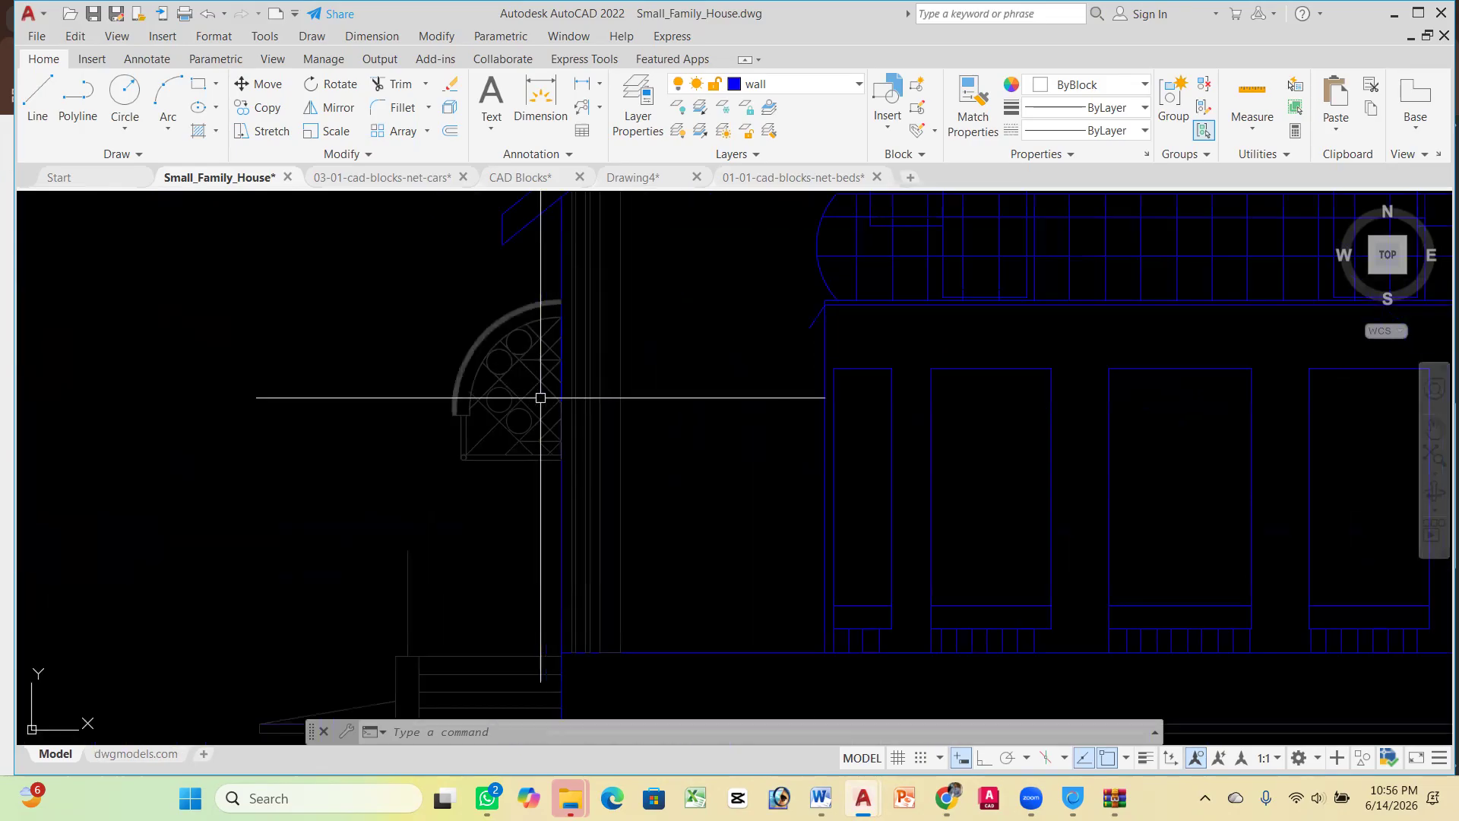
scroll(547, 373, down, 5)
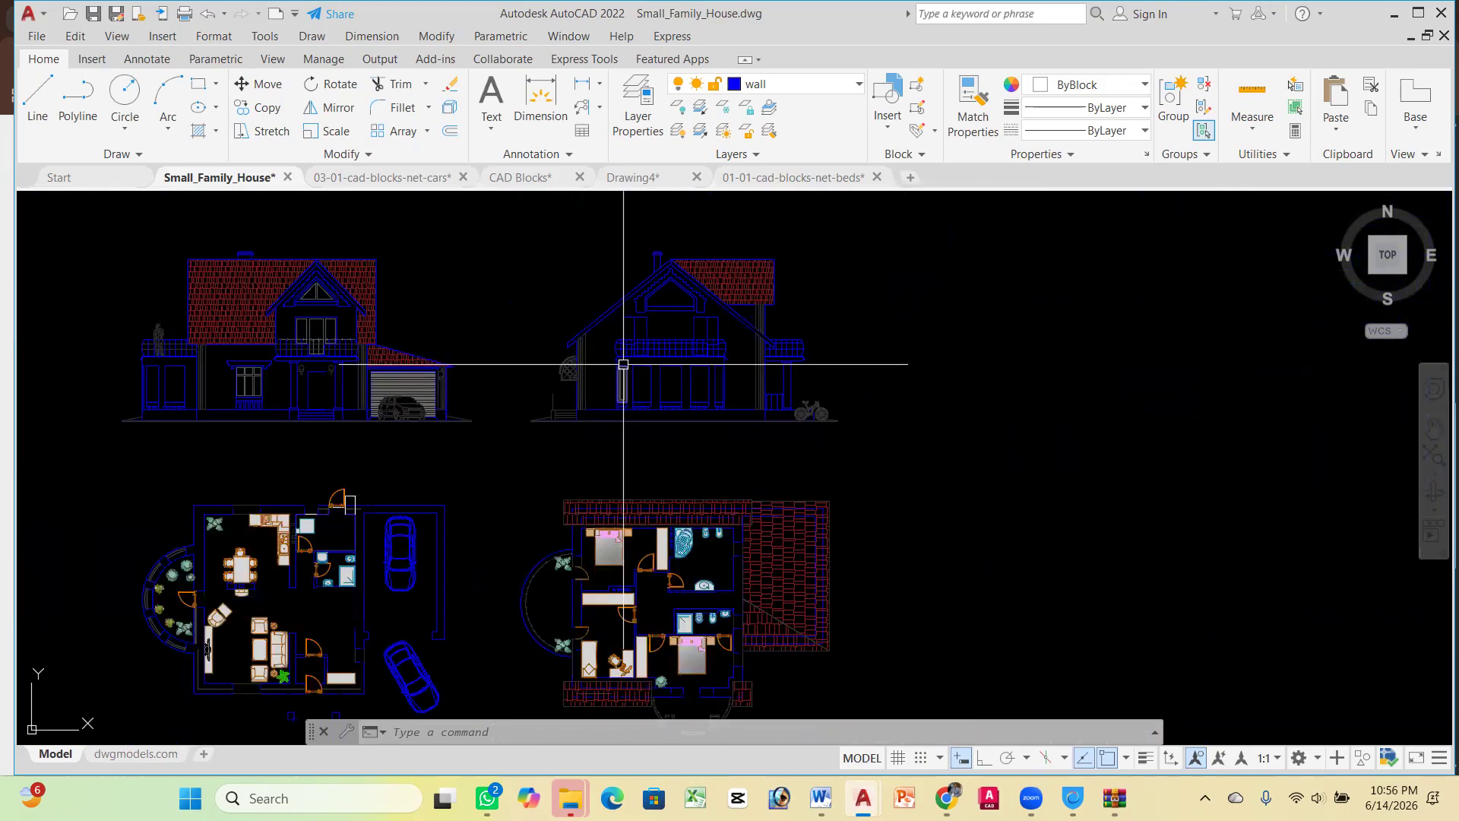
scroll(457, 384, up, 8)
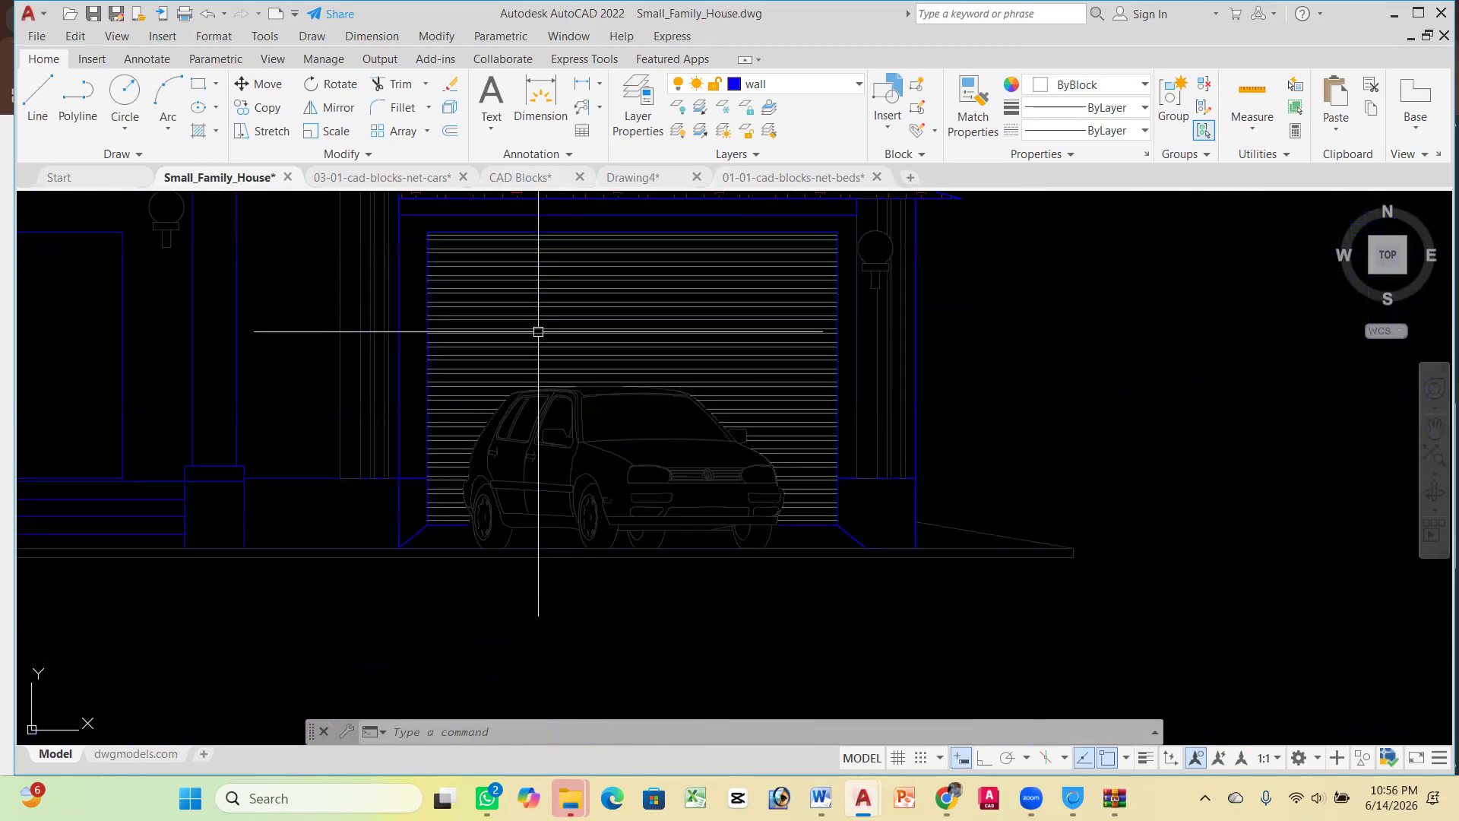
scroll(665, 316, down, 8)
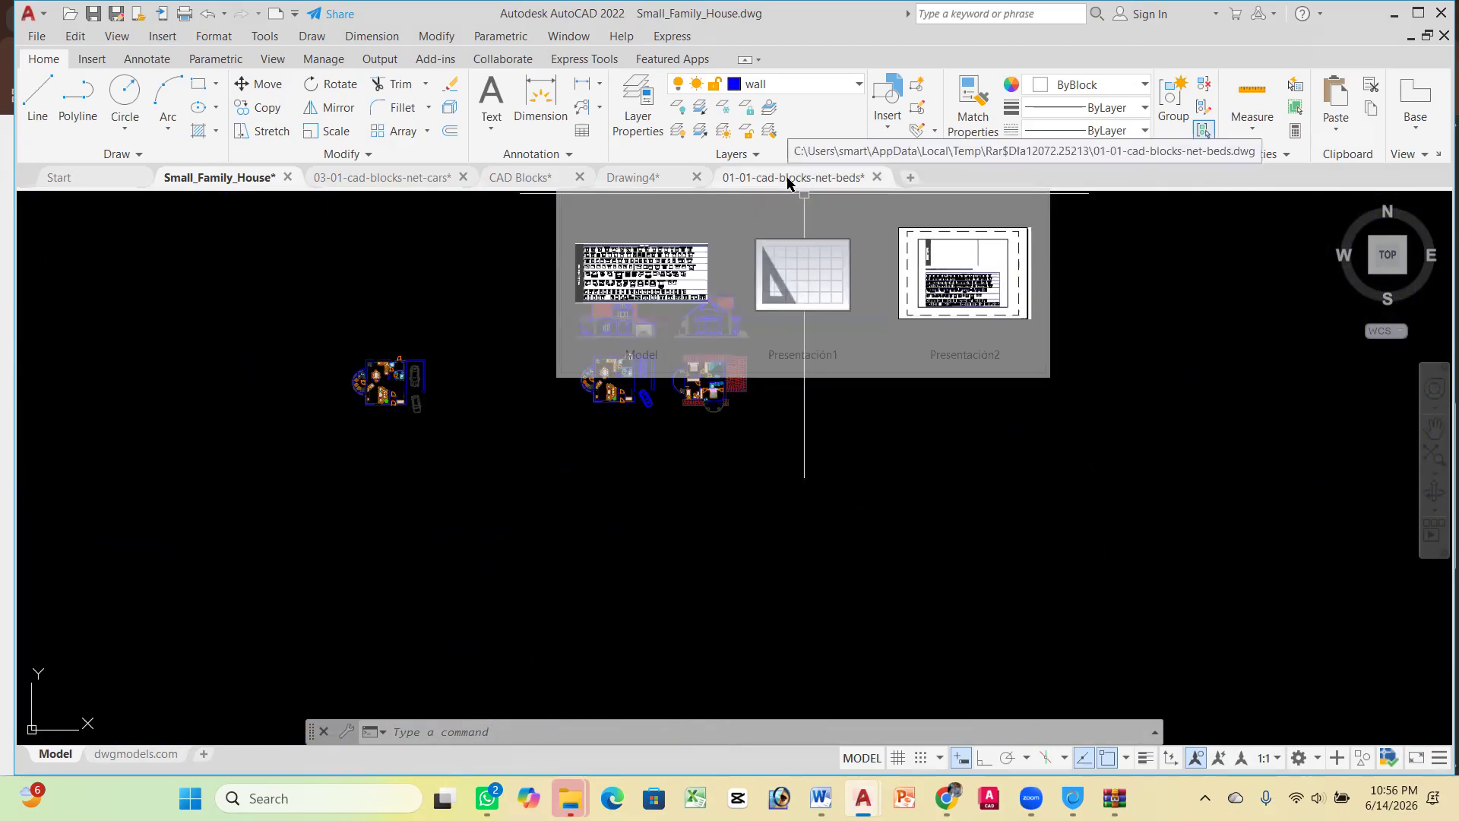
scroll(570, 329, up, 5)
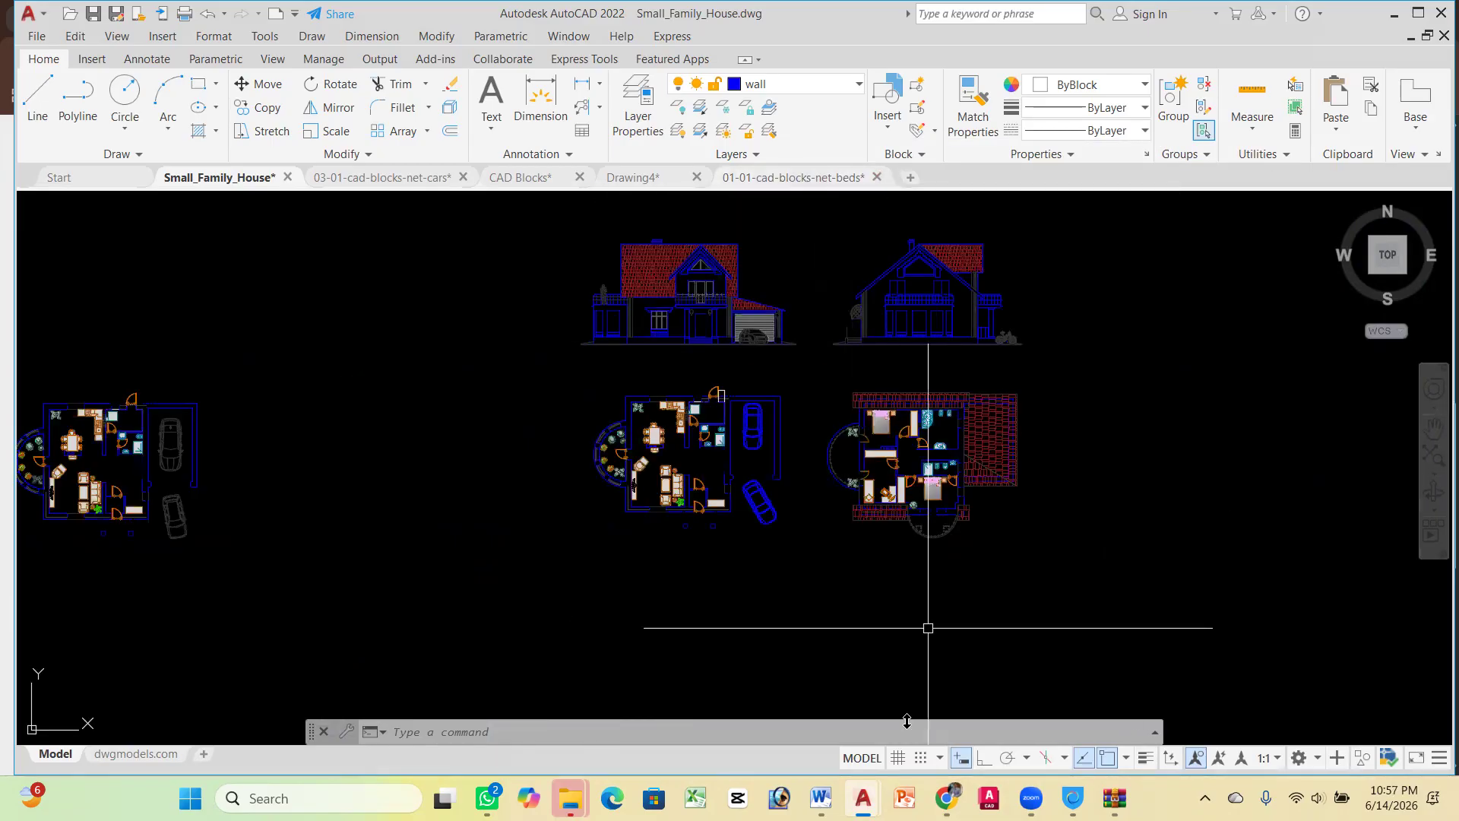
click(946, 799)
Go back through the furniture, cad-blocks.net and search results pages to the New Tab page
scroll(579, 553, up, 15)
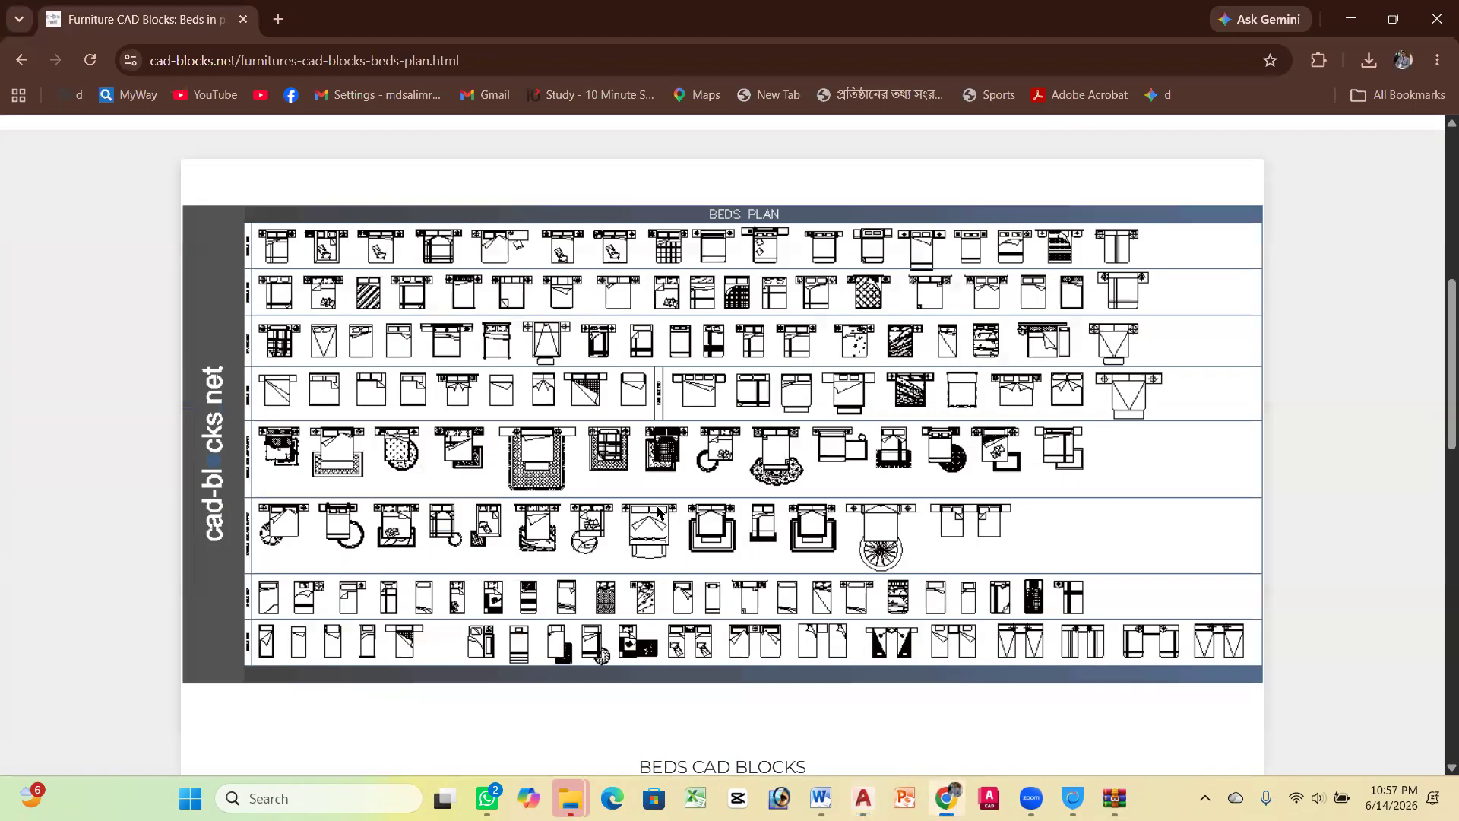
click(20, 63)
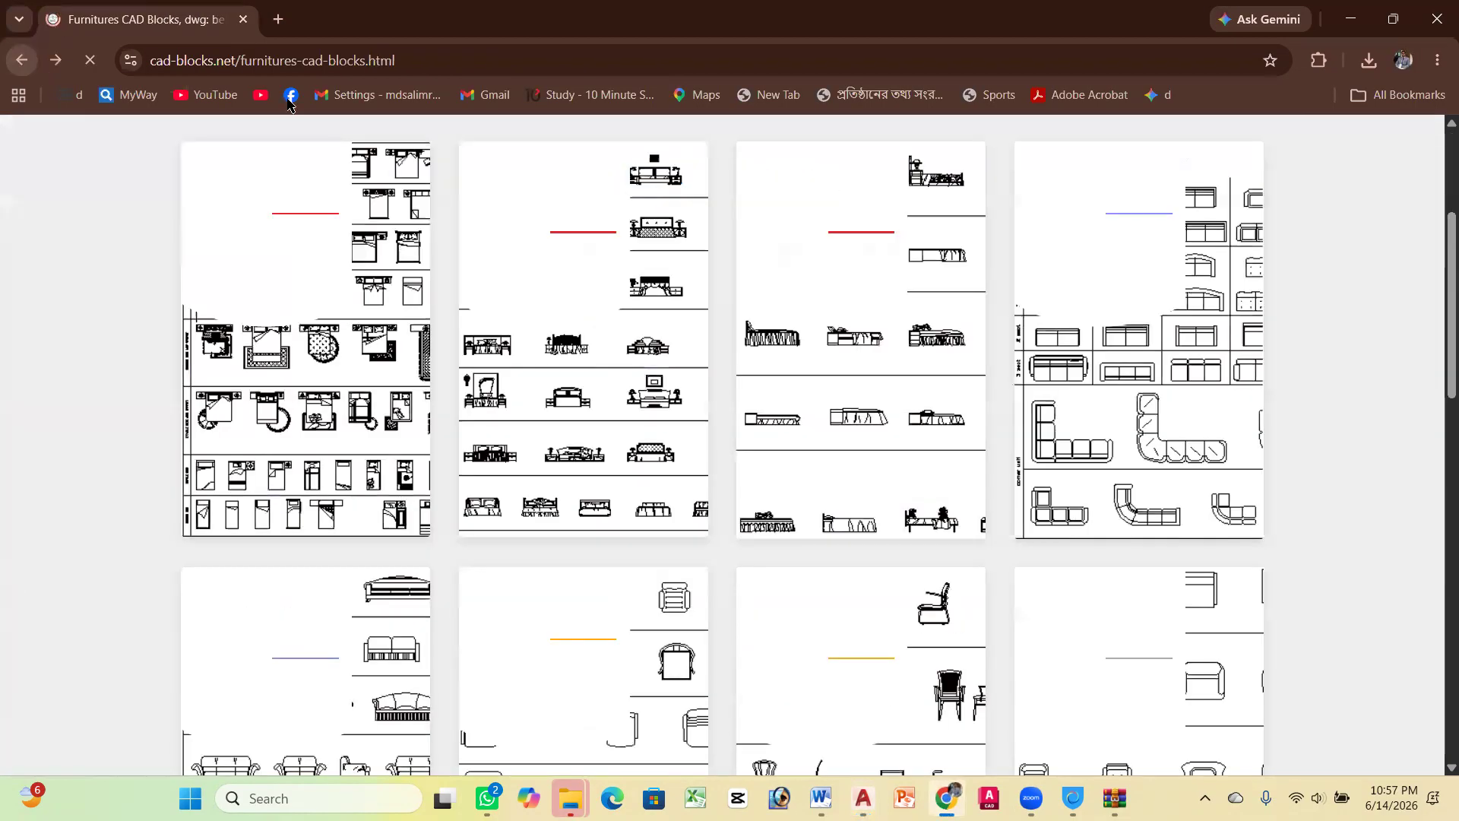
mouse_move(498, 297)
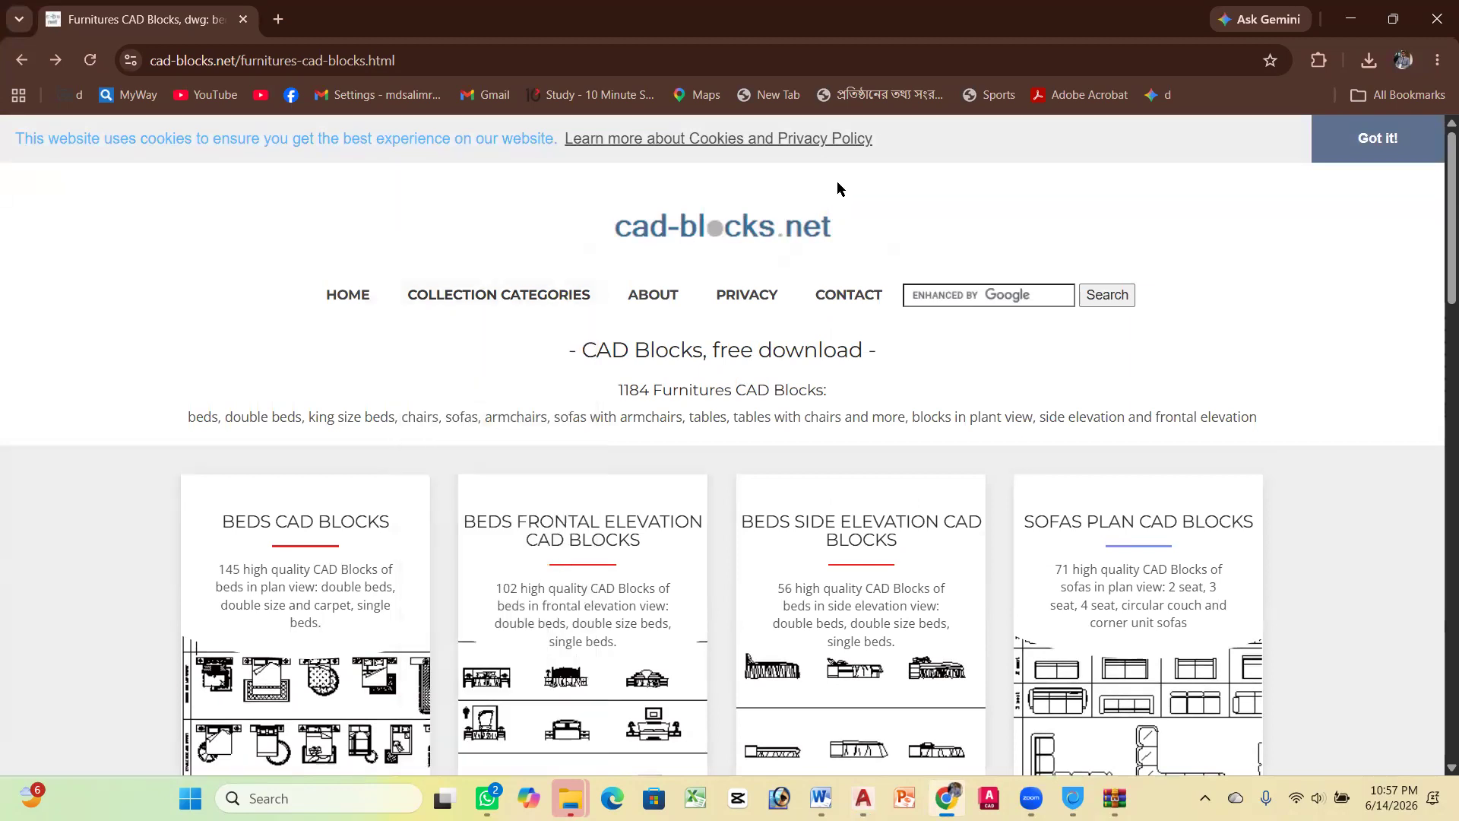
click(23, 63)
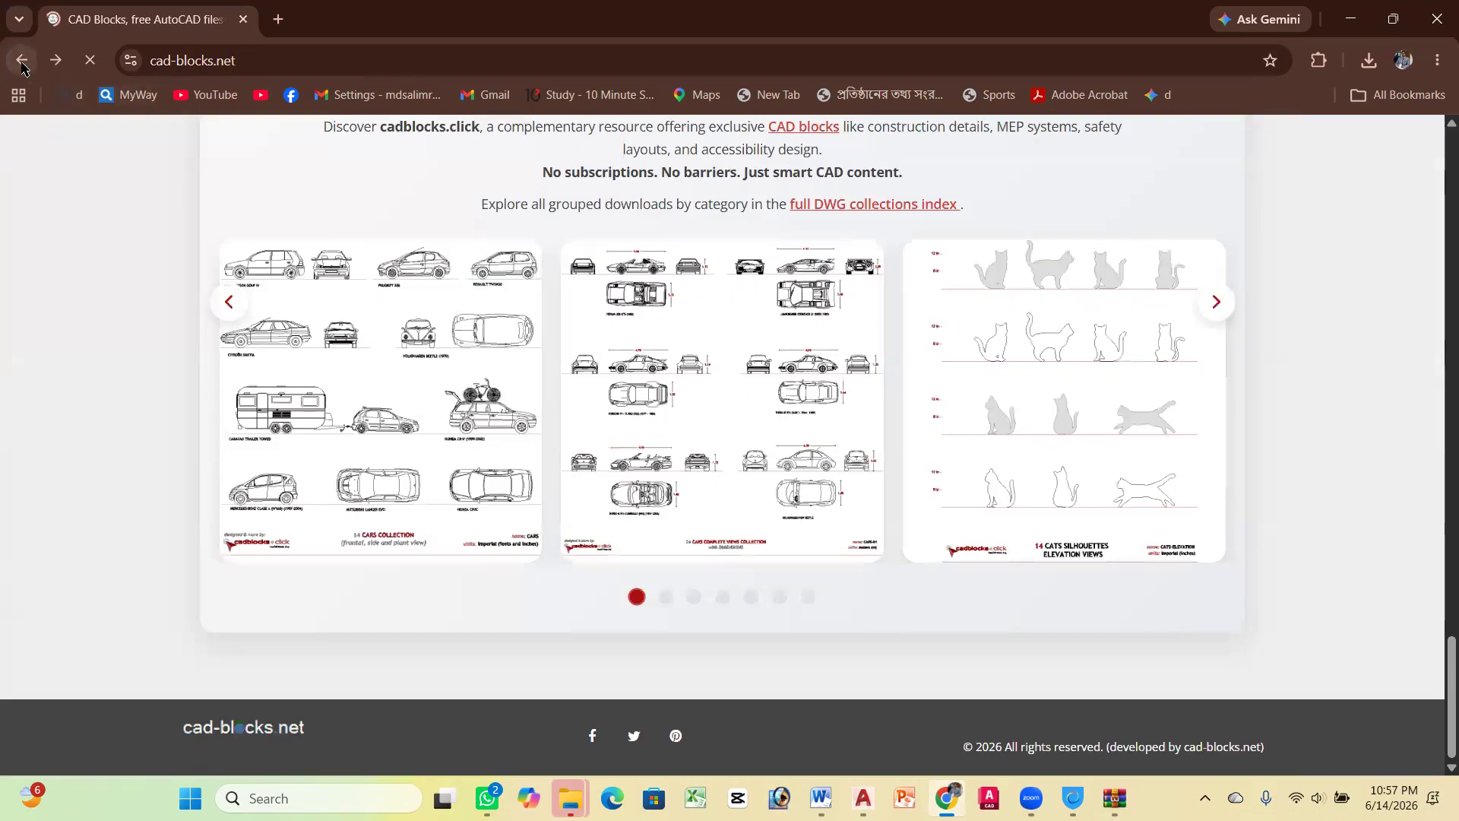
click(22, 65)
scroll(325, 459, down, 3)
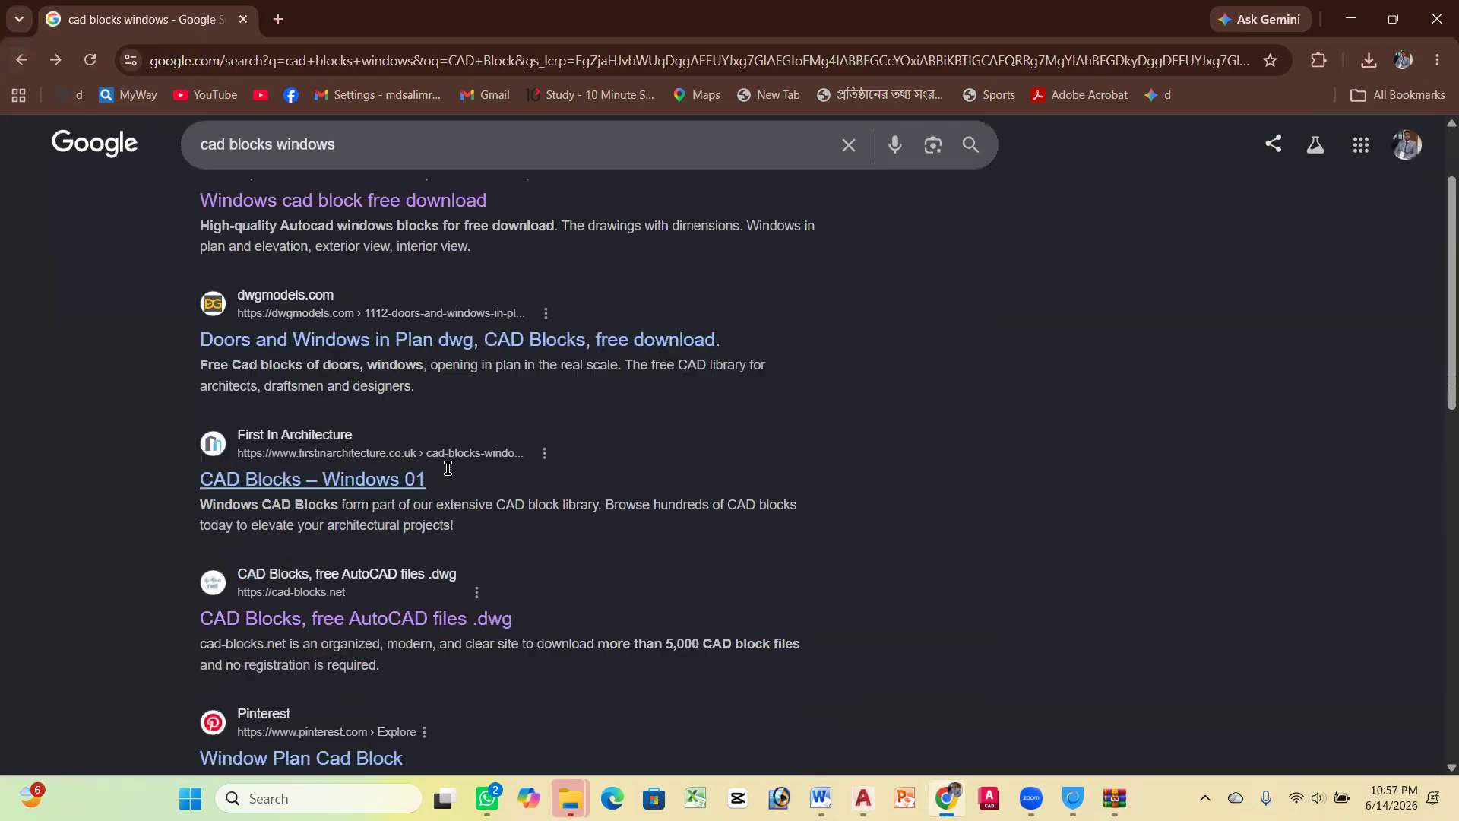
scroll(430, 669, down, 3)
scroll(430, 669, up, 5)
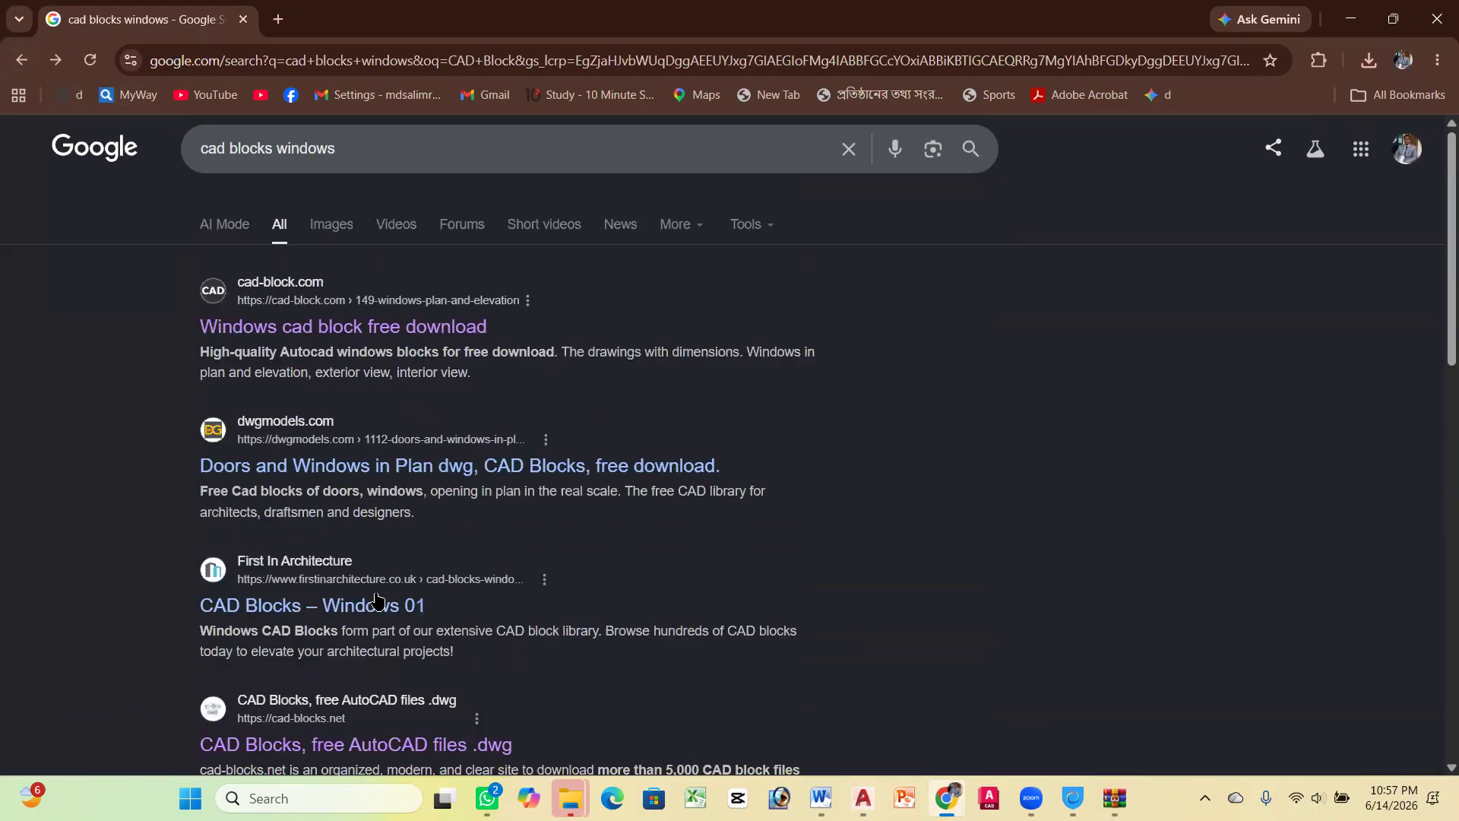
click(26, 67)
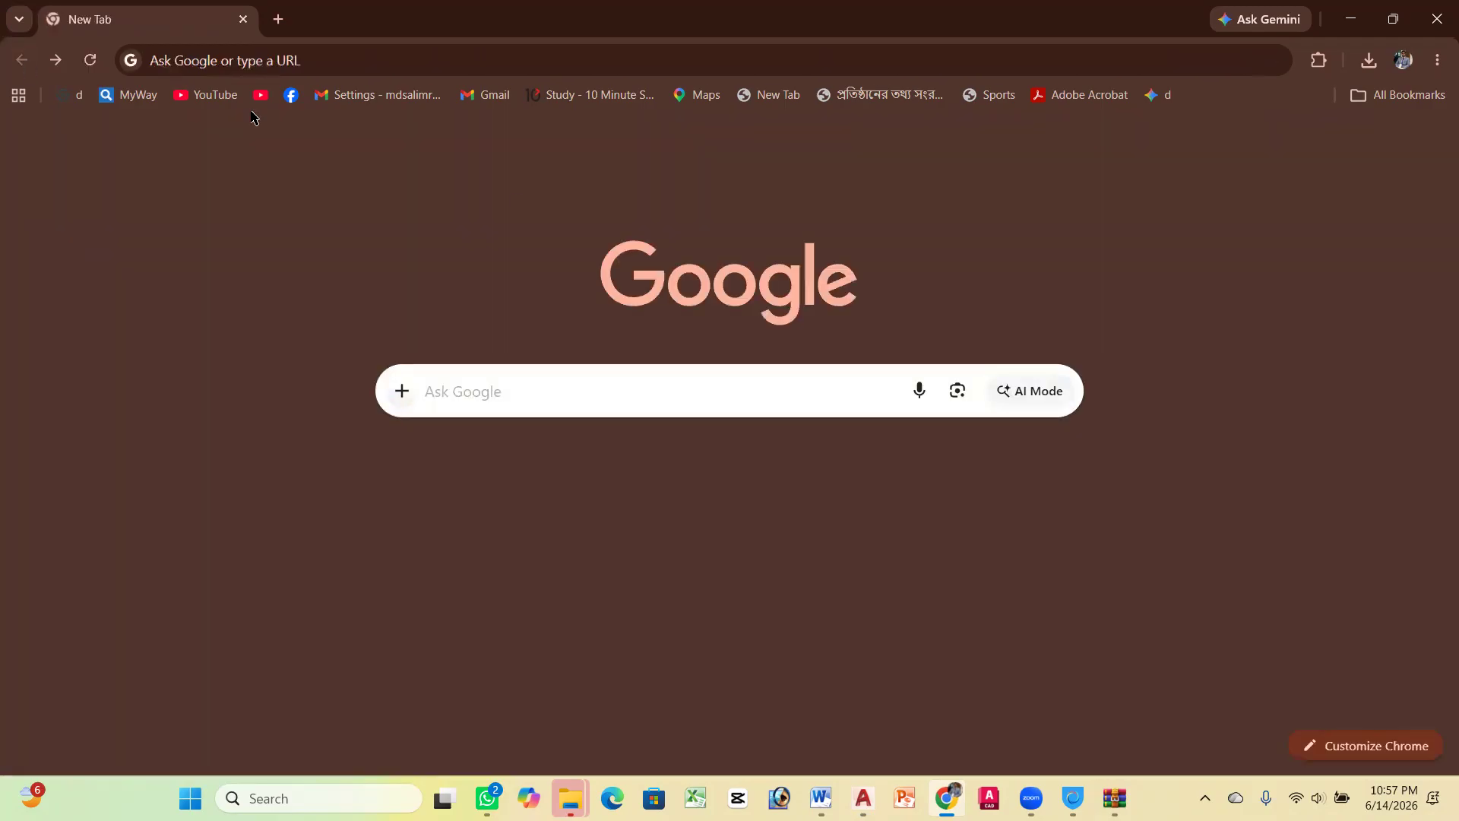
Fill the Google box with '2d floor plan DWG free download' via autocomplete, without searching
click(606, 389)
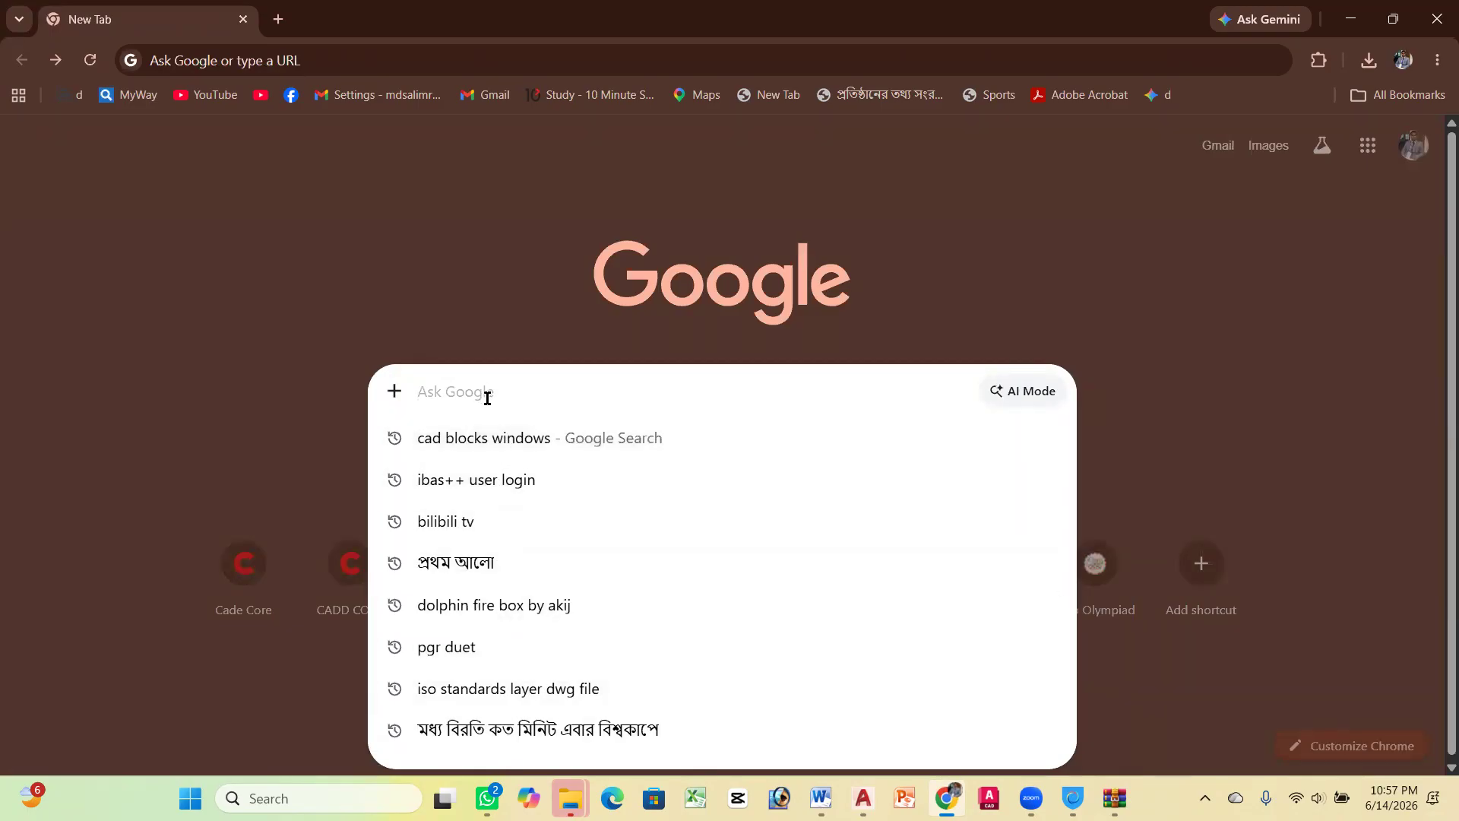
text(2d)
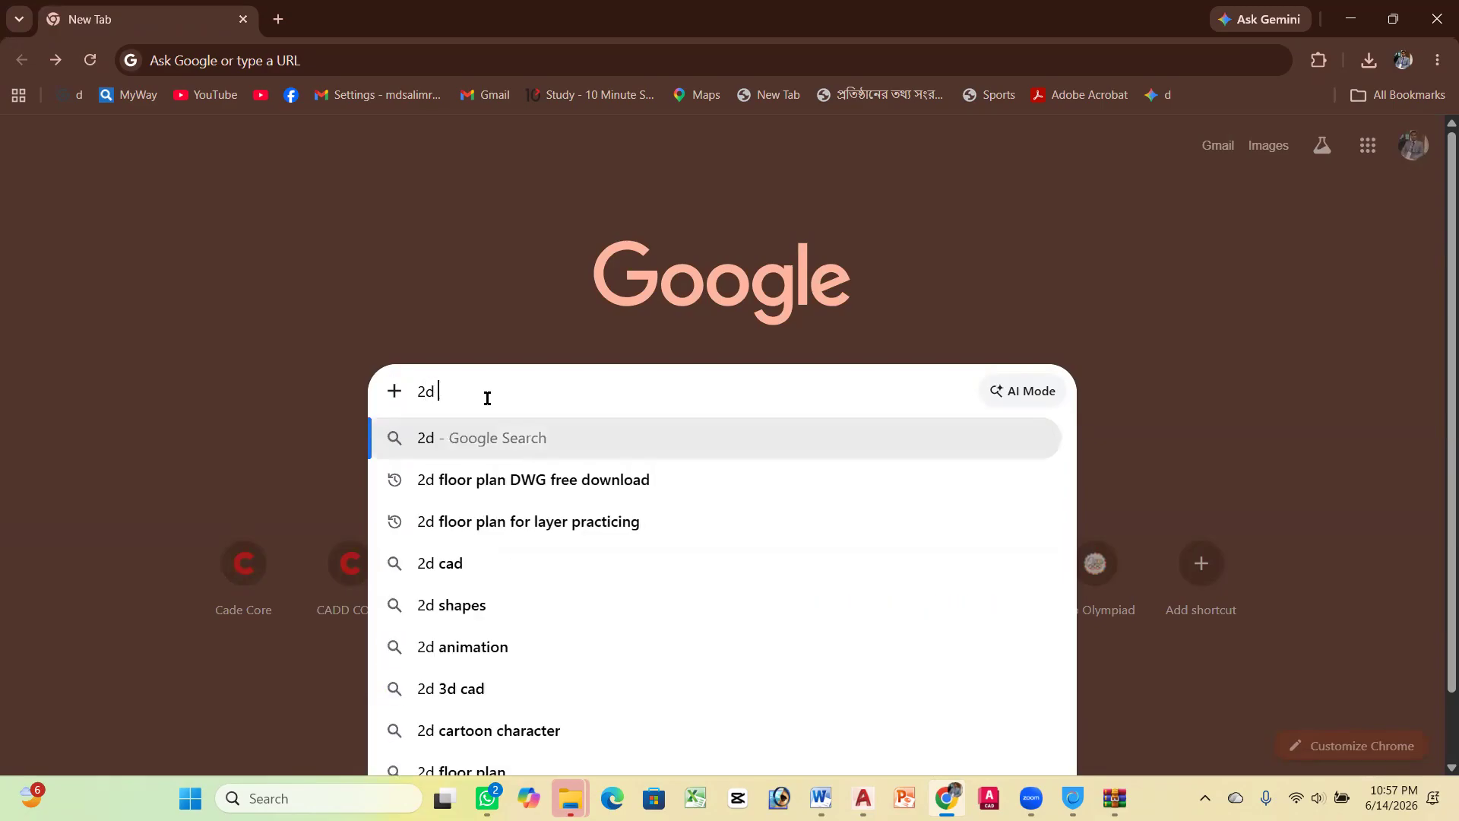
text( f)
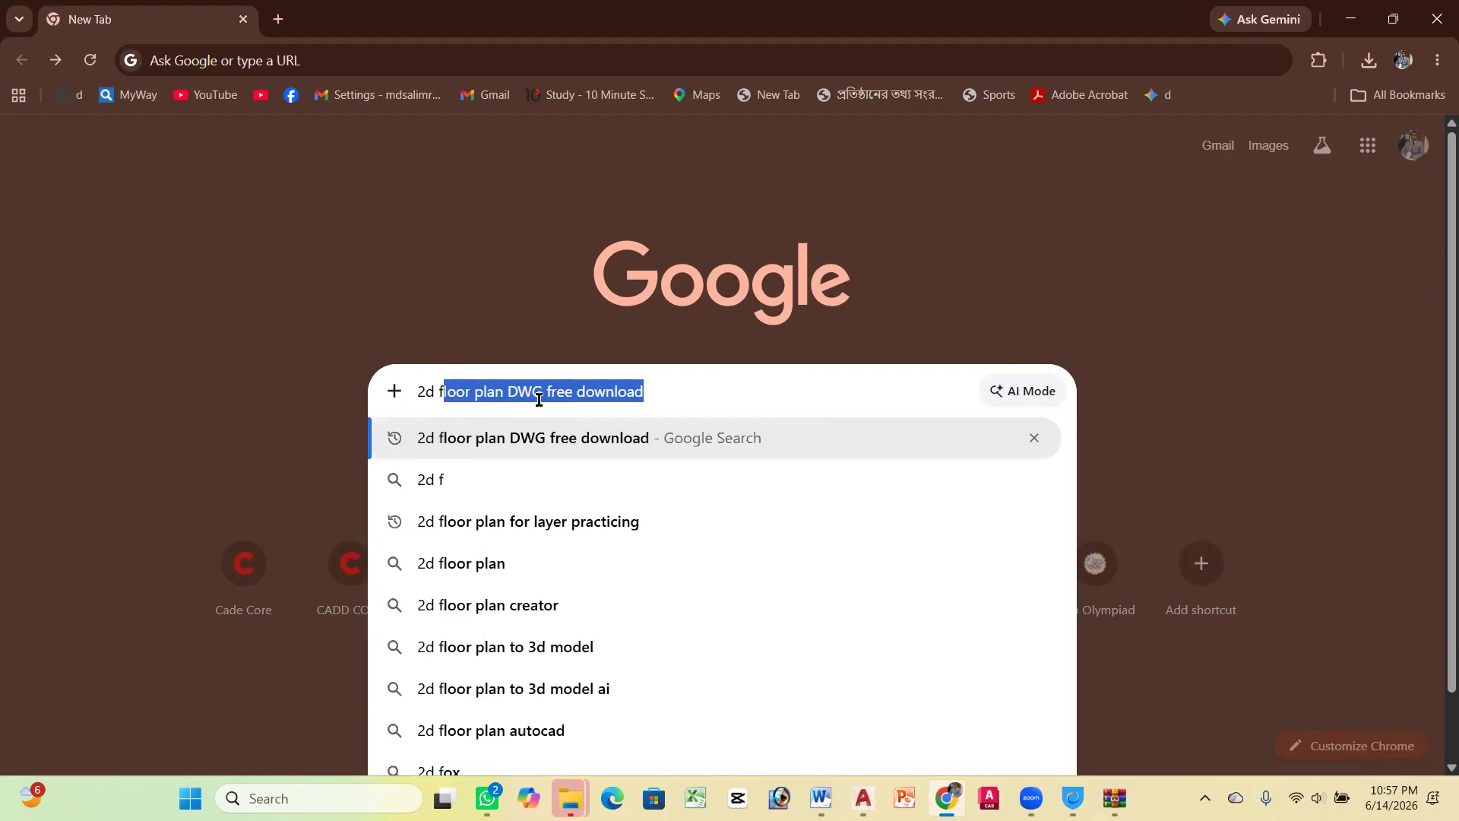
key(Right)
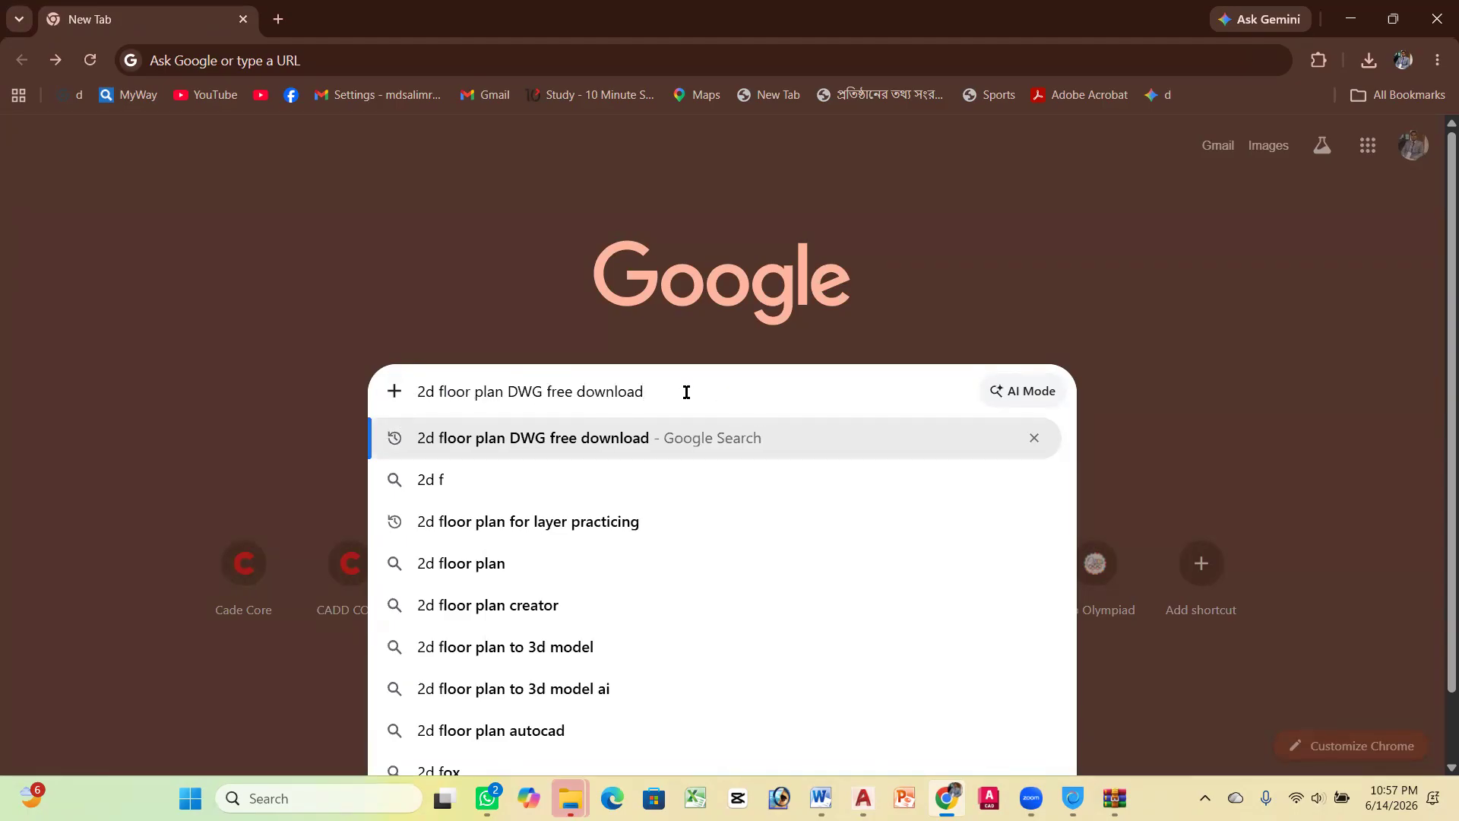
drag(686, 391, 314, 396)
click(502, 289)
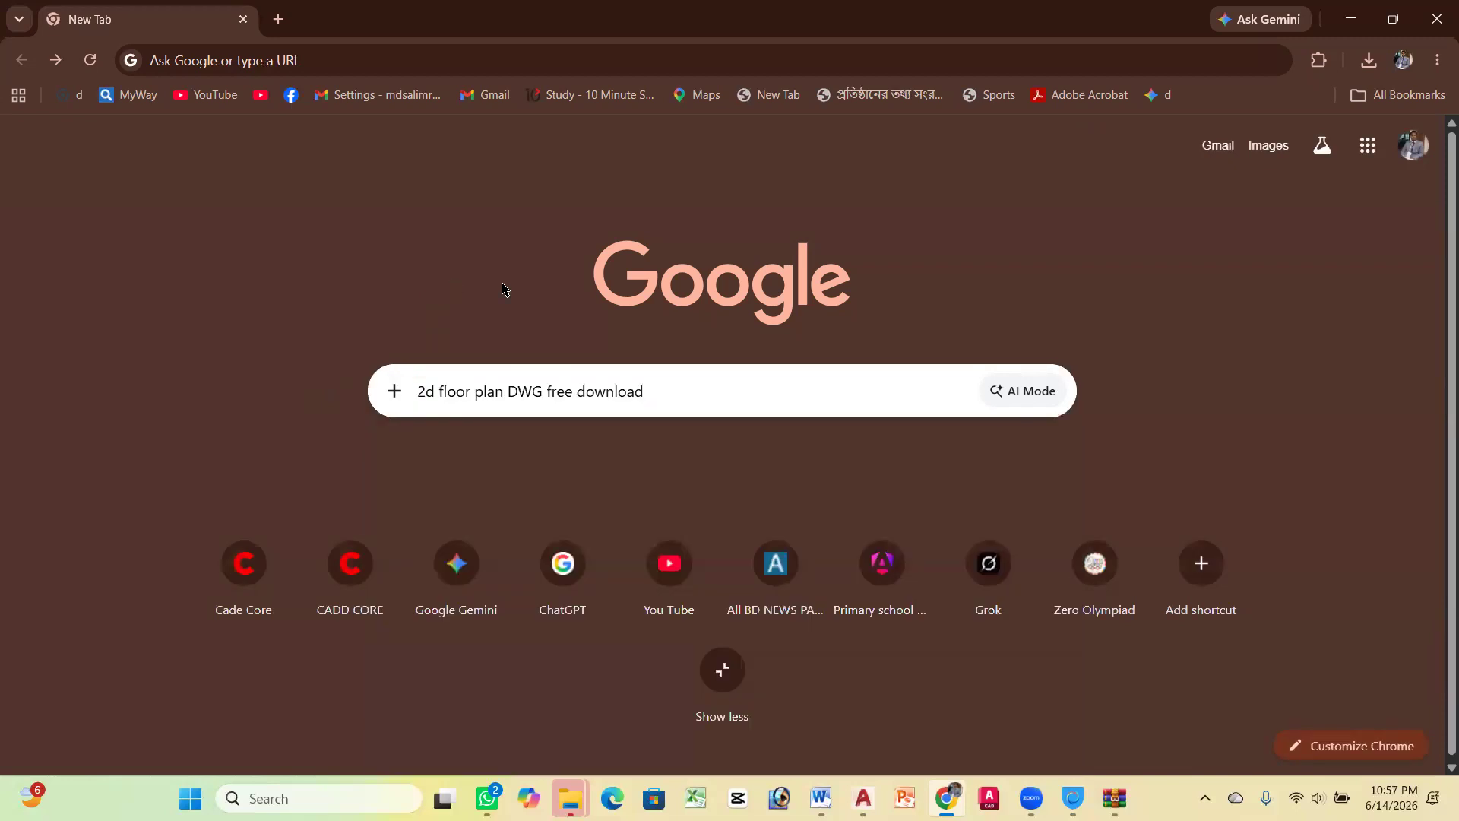
click(674, 409)
click(1192, 715)
mouse_move(863, 799)
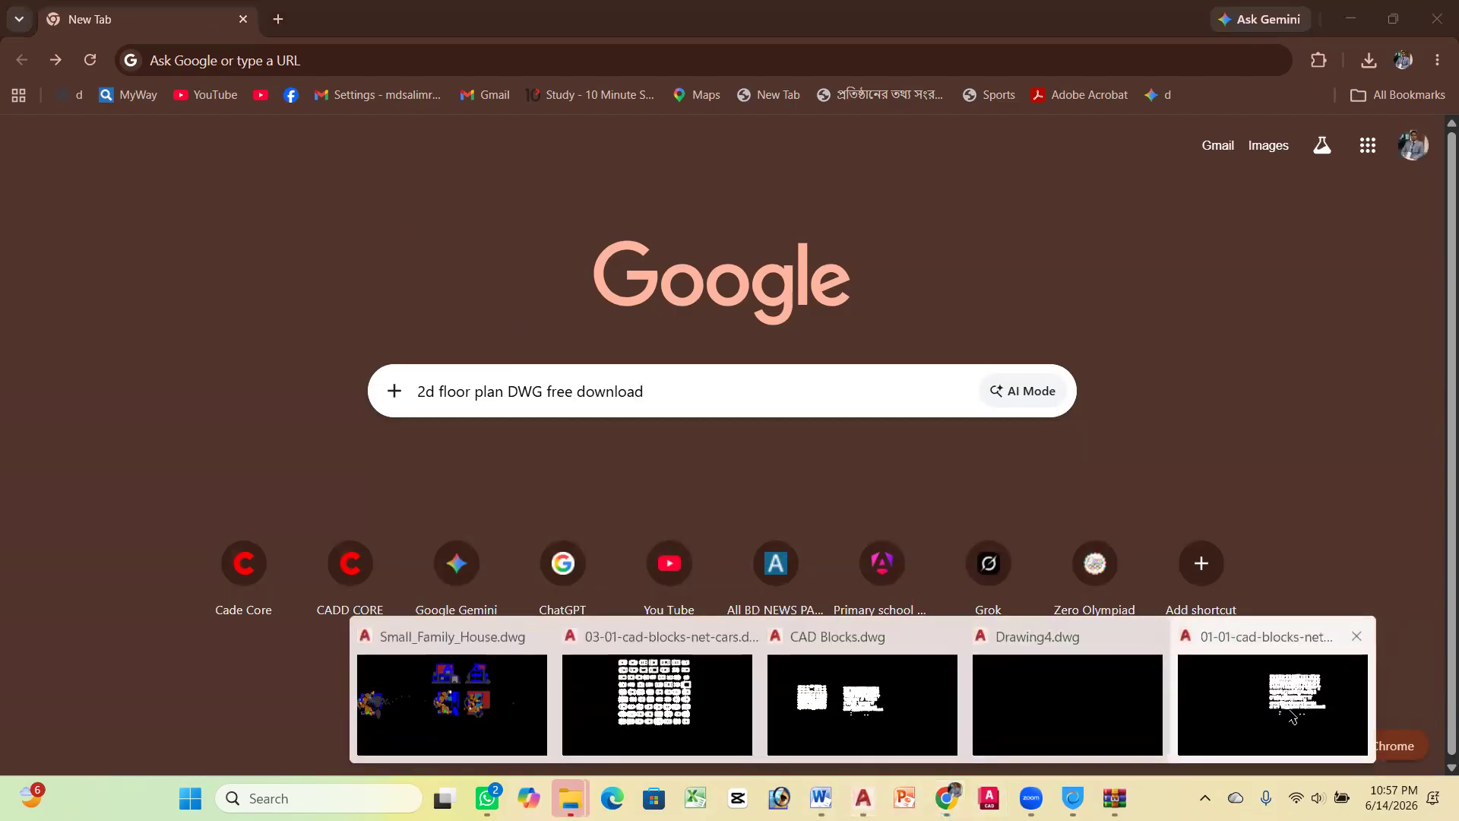
Minimize AutoCAD and Chrome, then close the Class-08 Word document, saving its changes
click(499, 688)
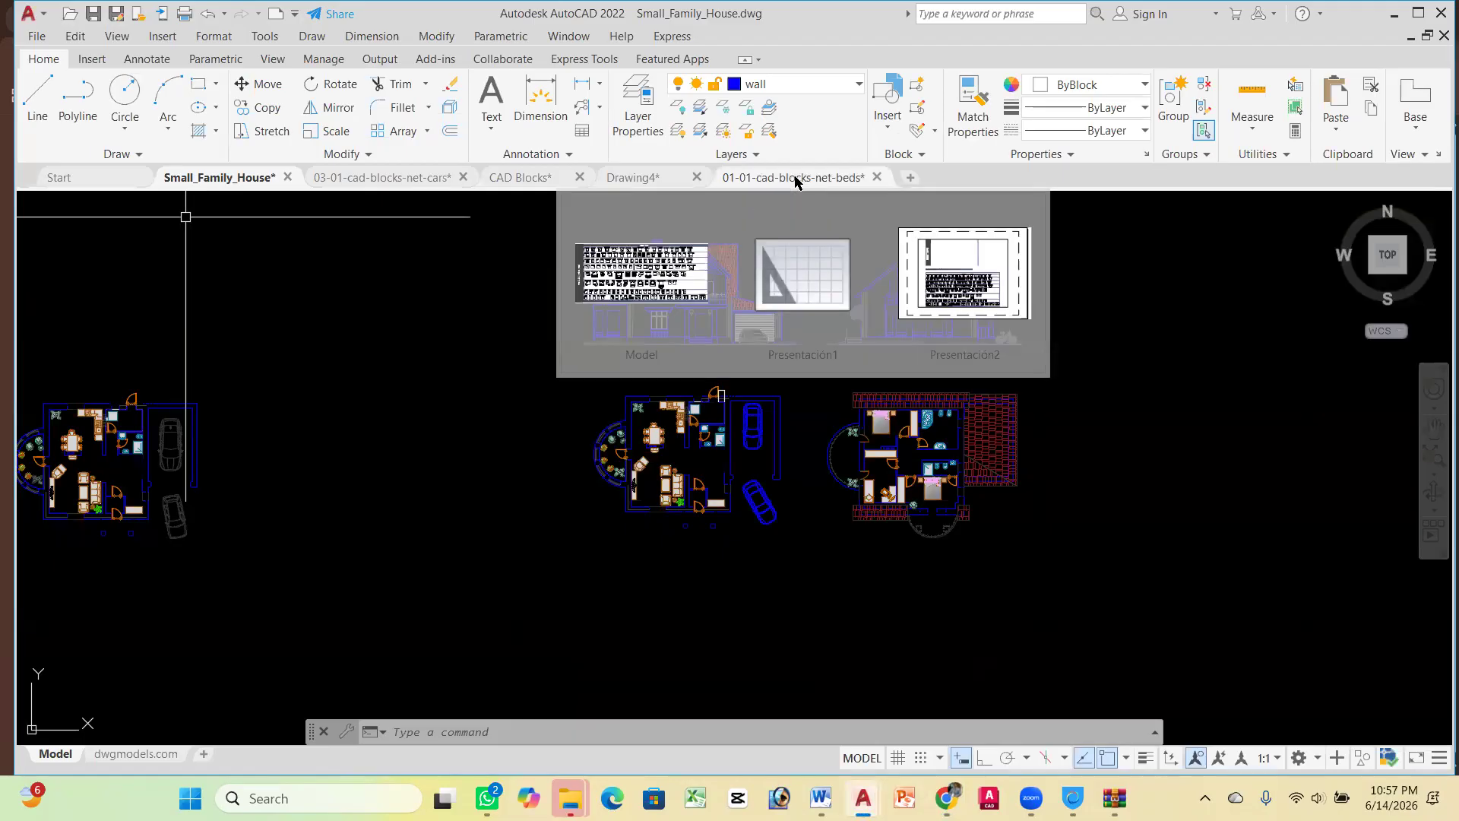
click(1390, 13)
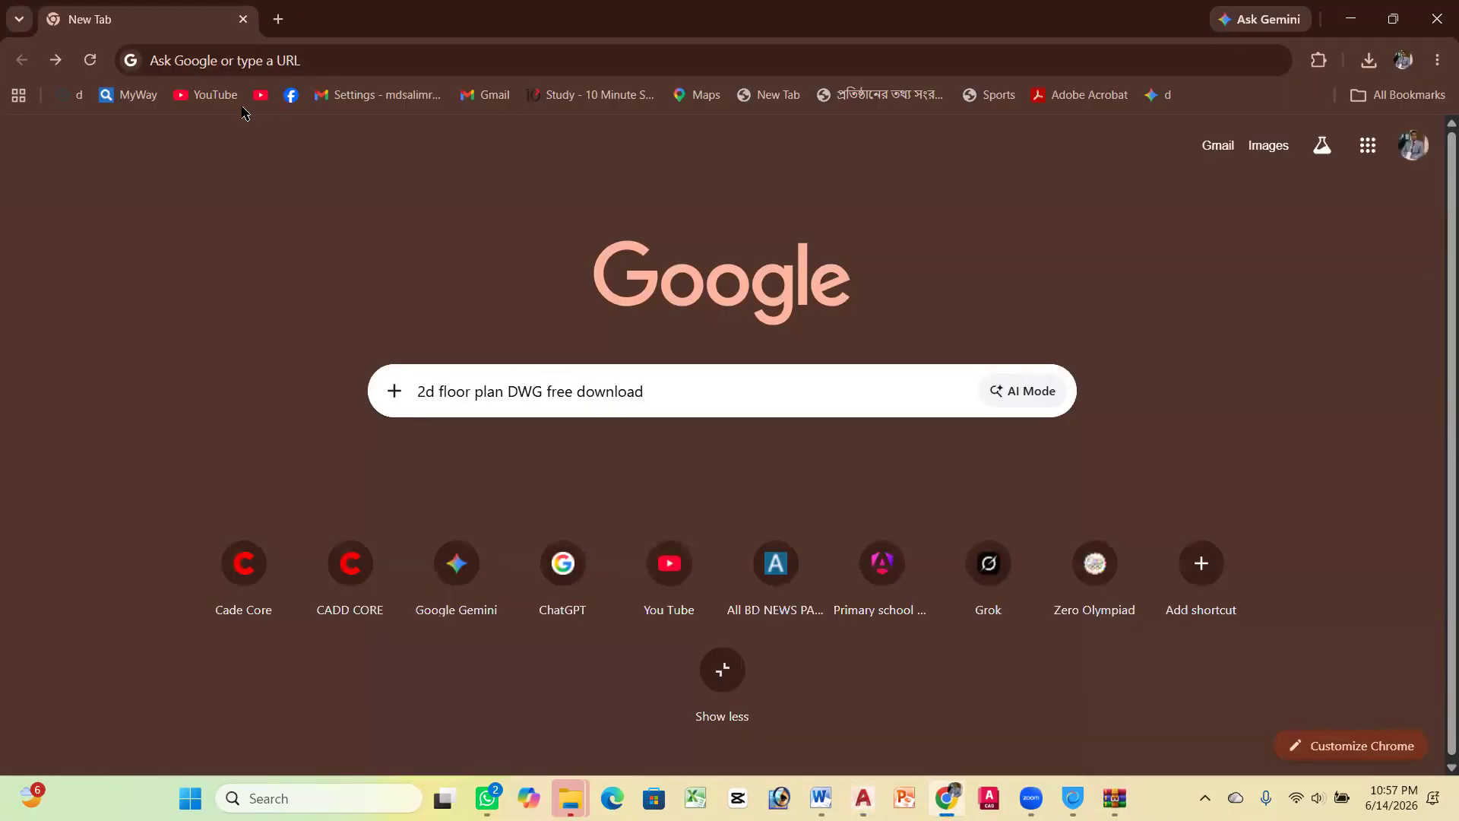
click(1350, 18)
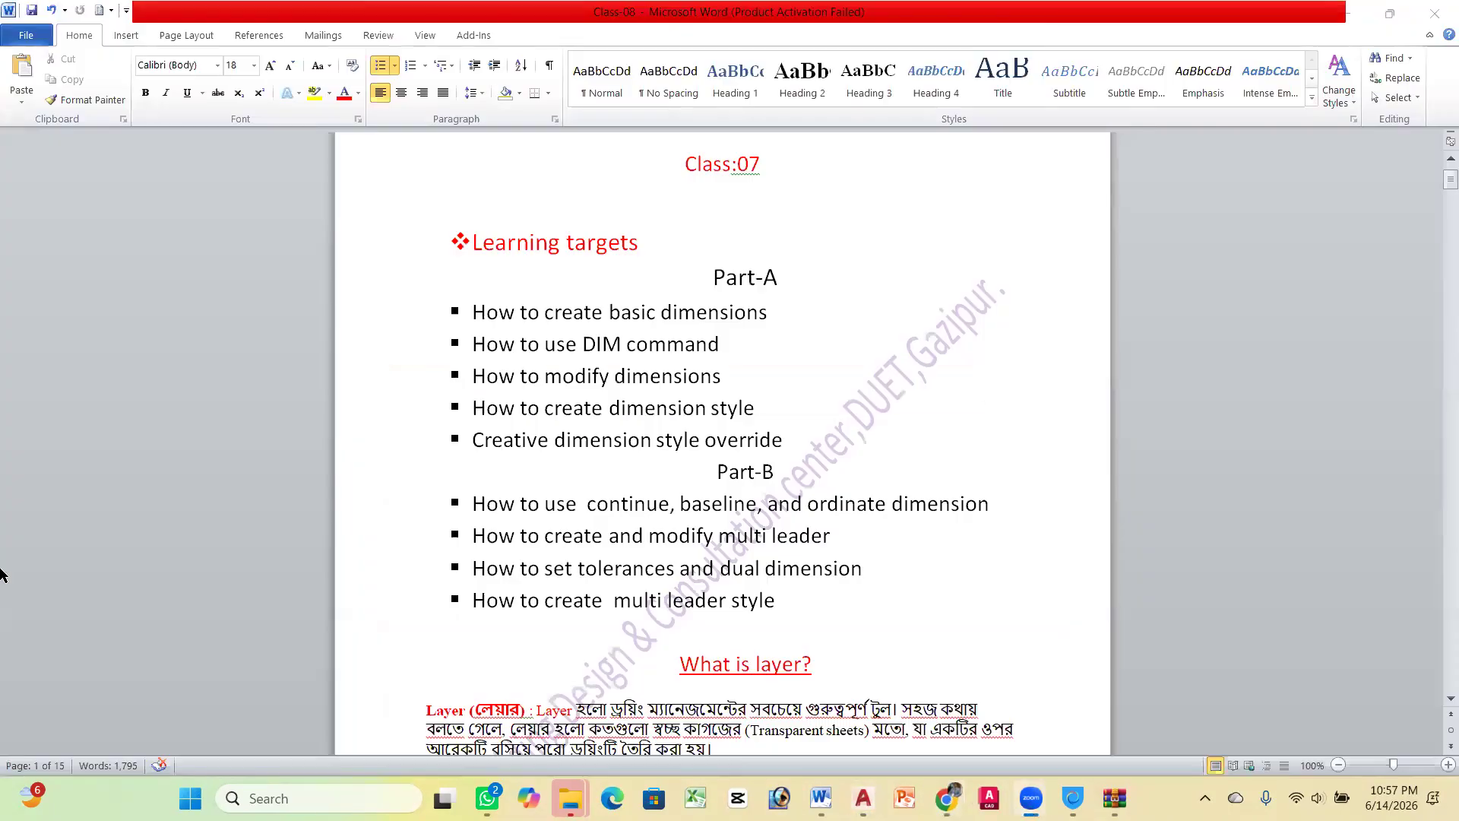
click(1435, 12)
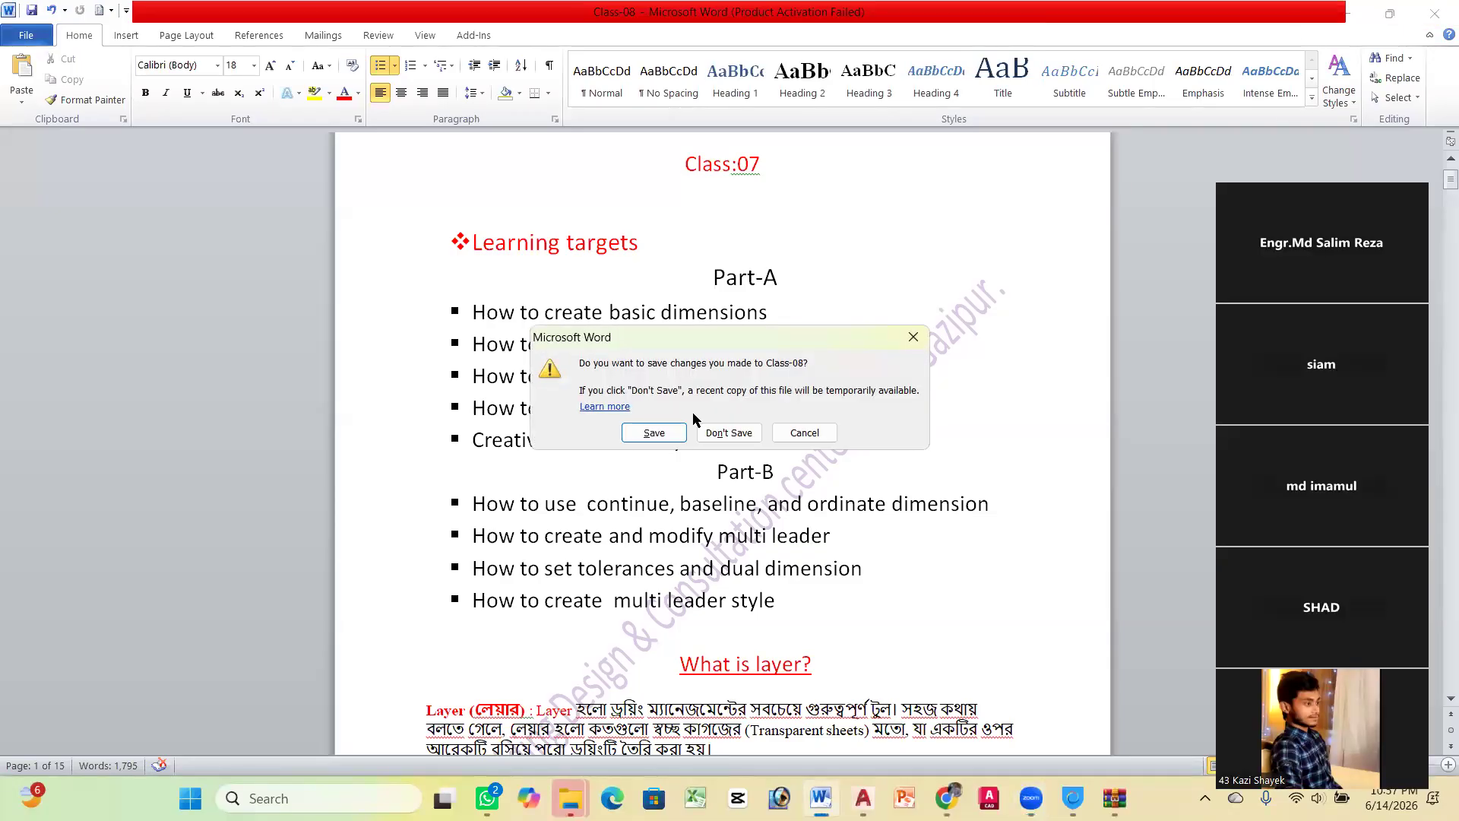
click(655, 433)
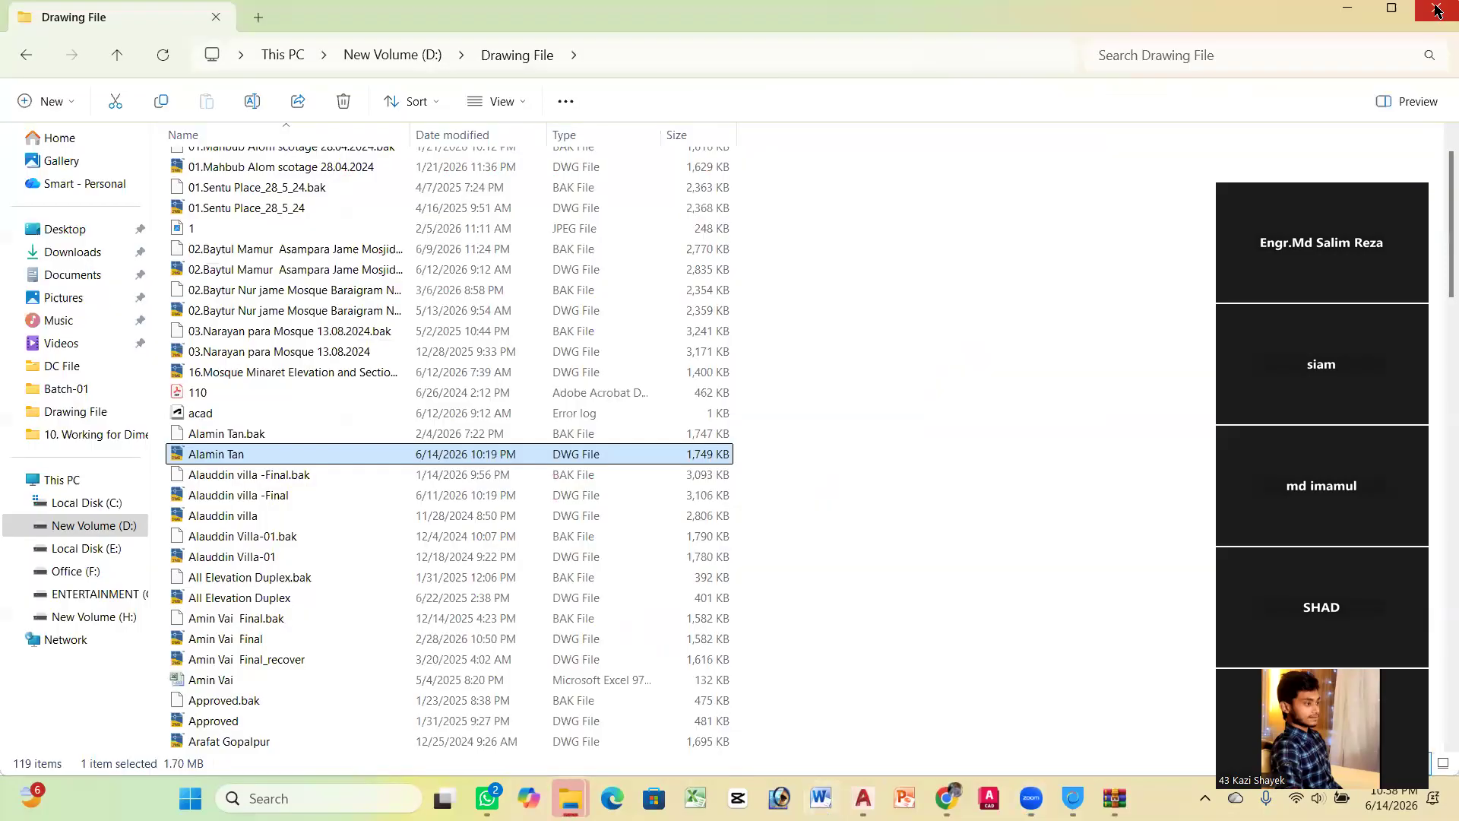
Close the beds and cars block archives, dismissing each WinRAR warning
click(1435, 11)
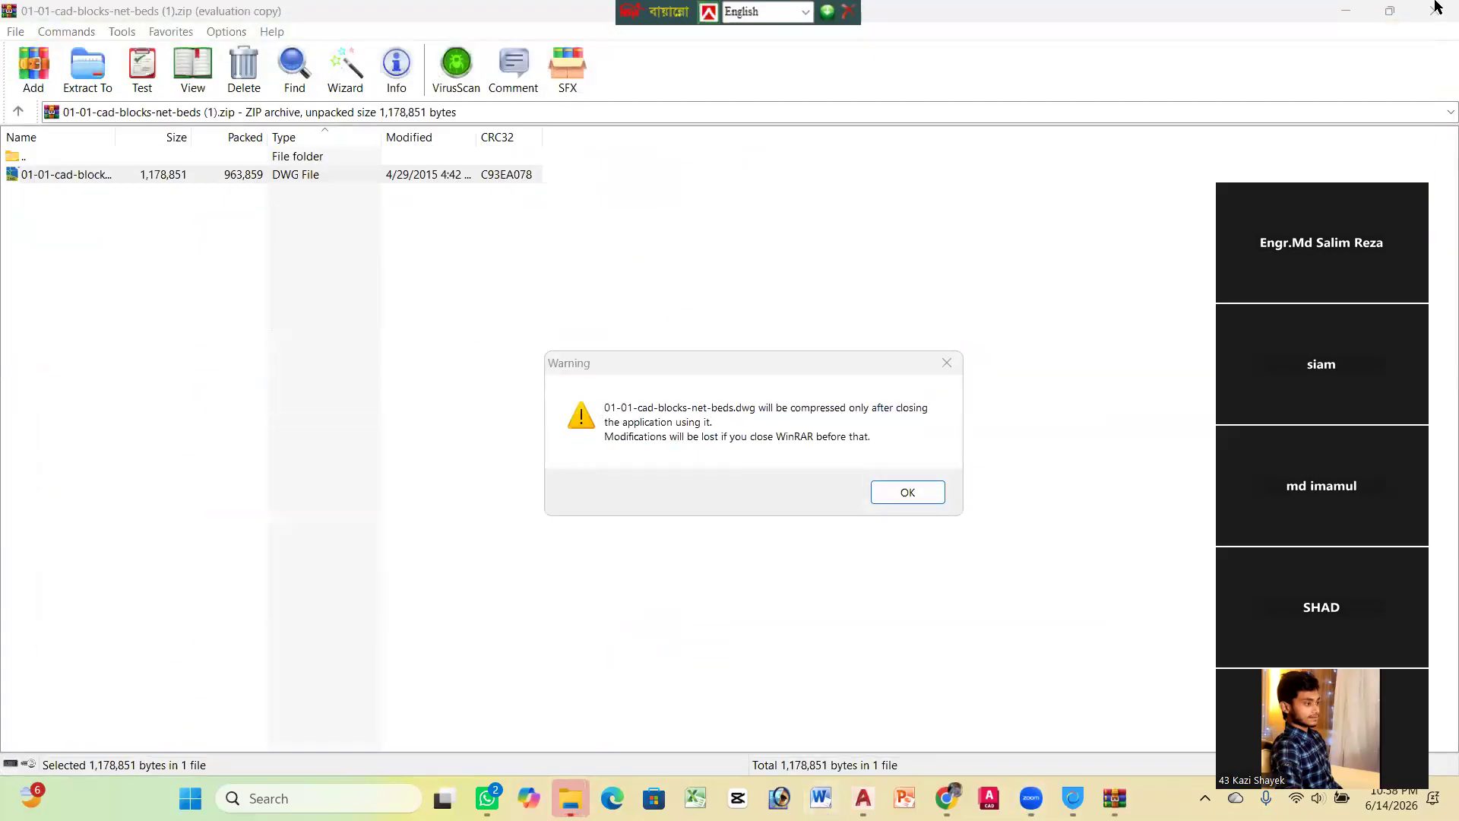
click(912, 493)
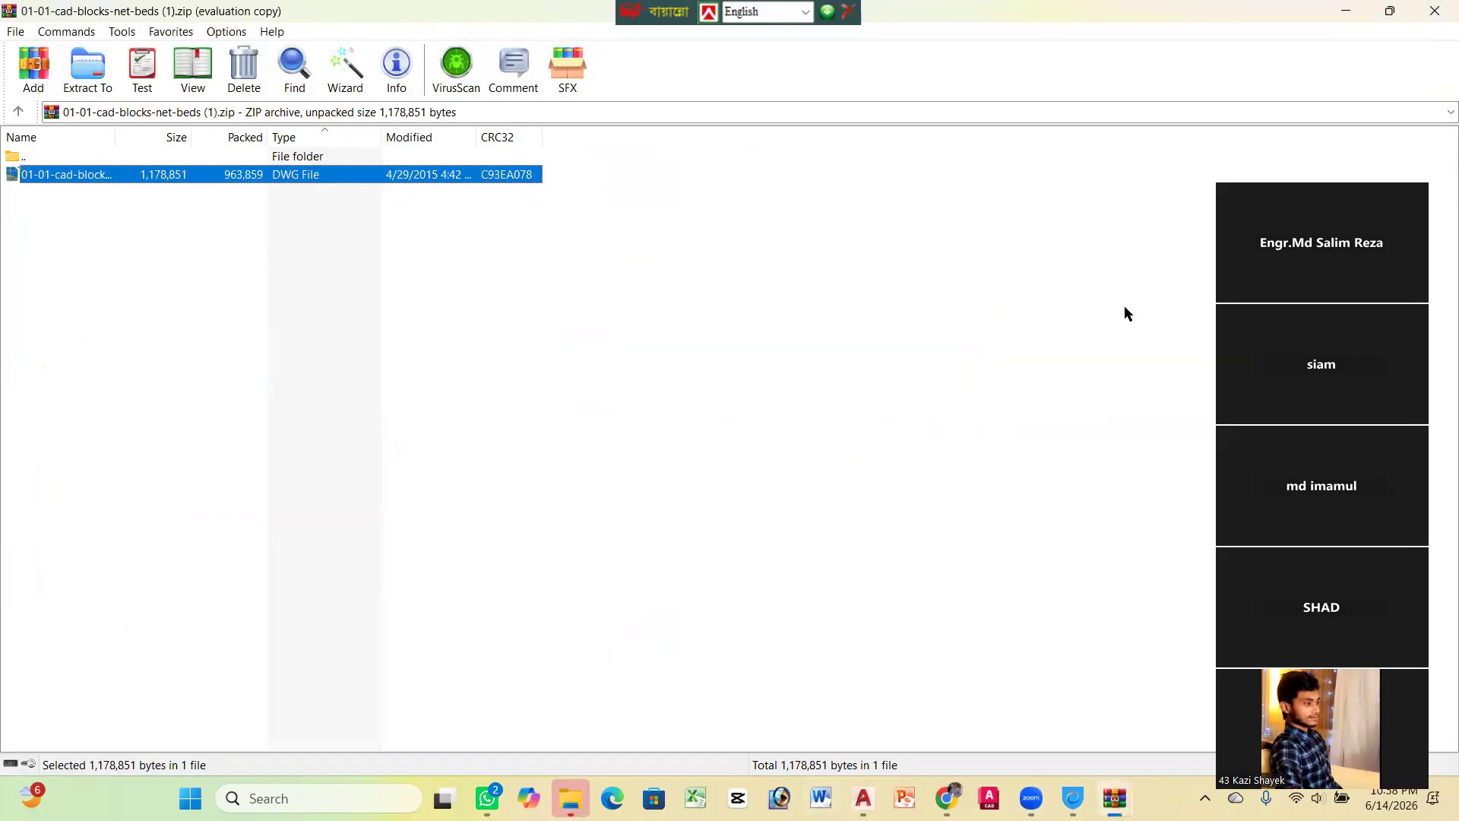
click(1433, 8)
click(882, 471)
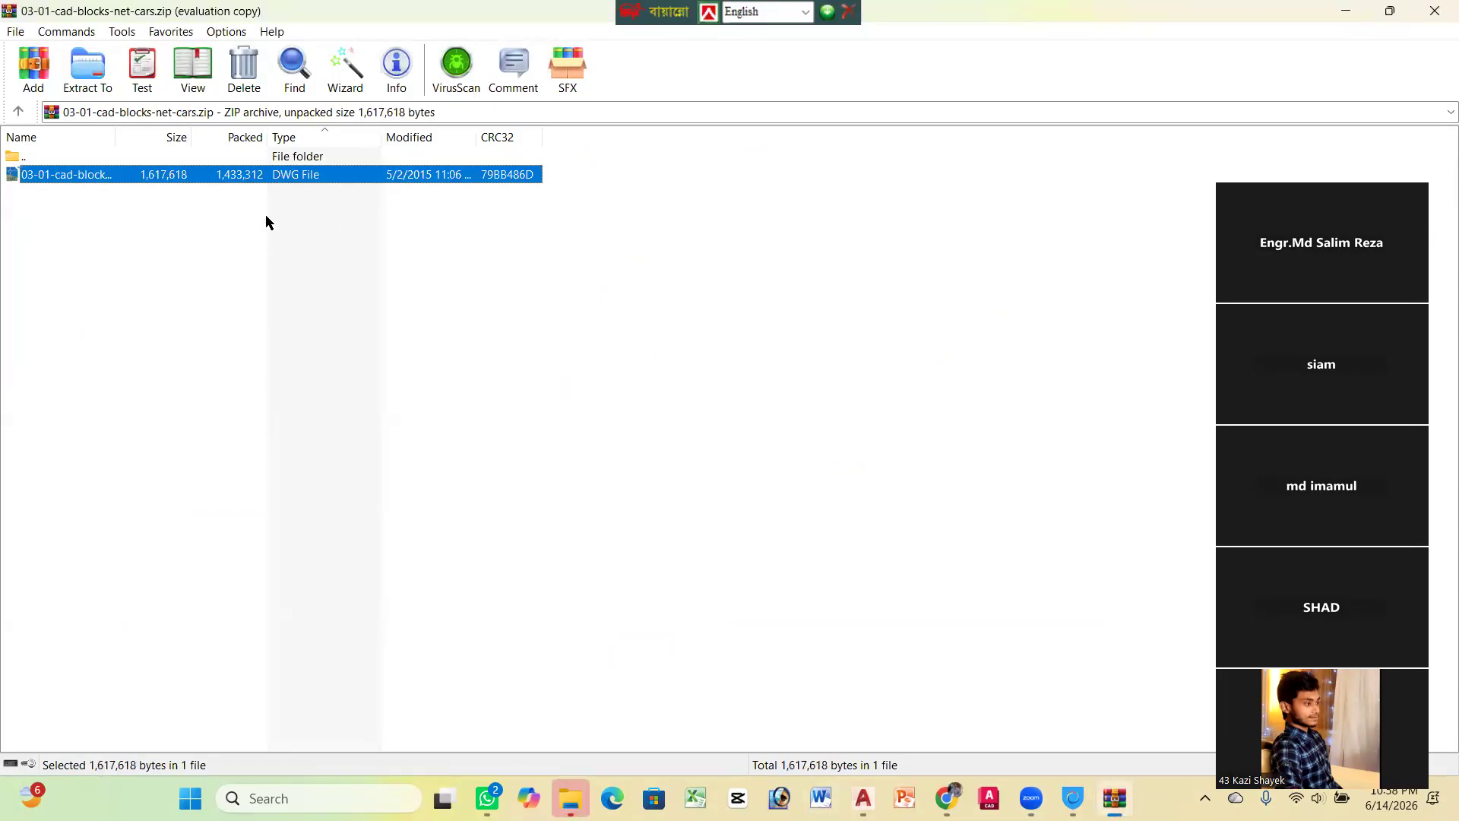
click(763, 528)
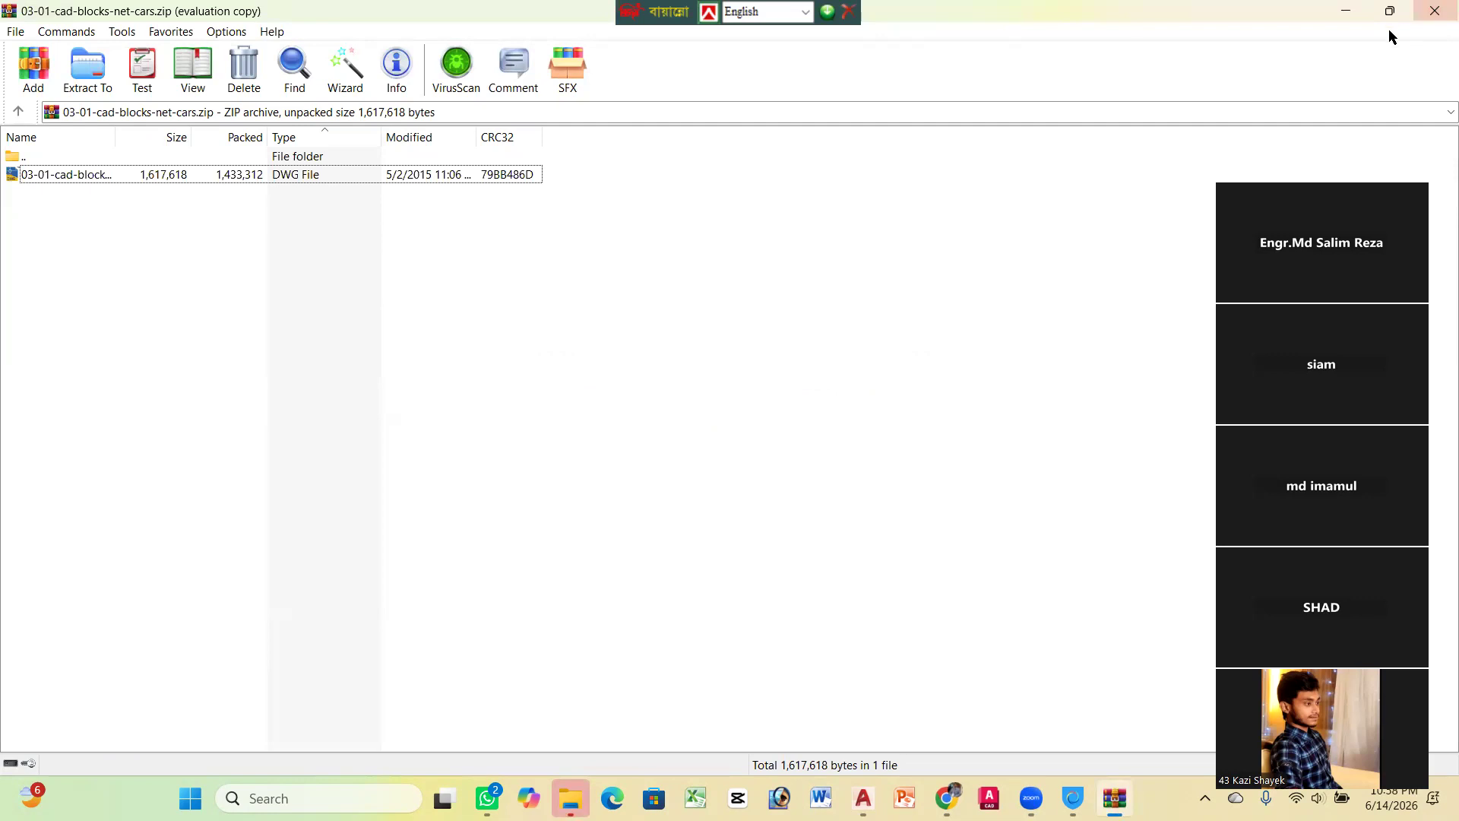
click(1436, 10)
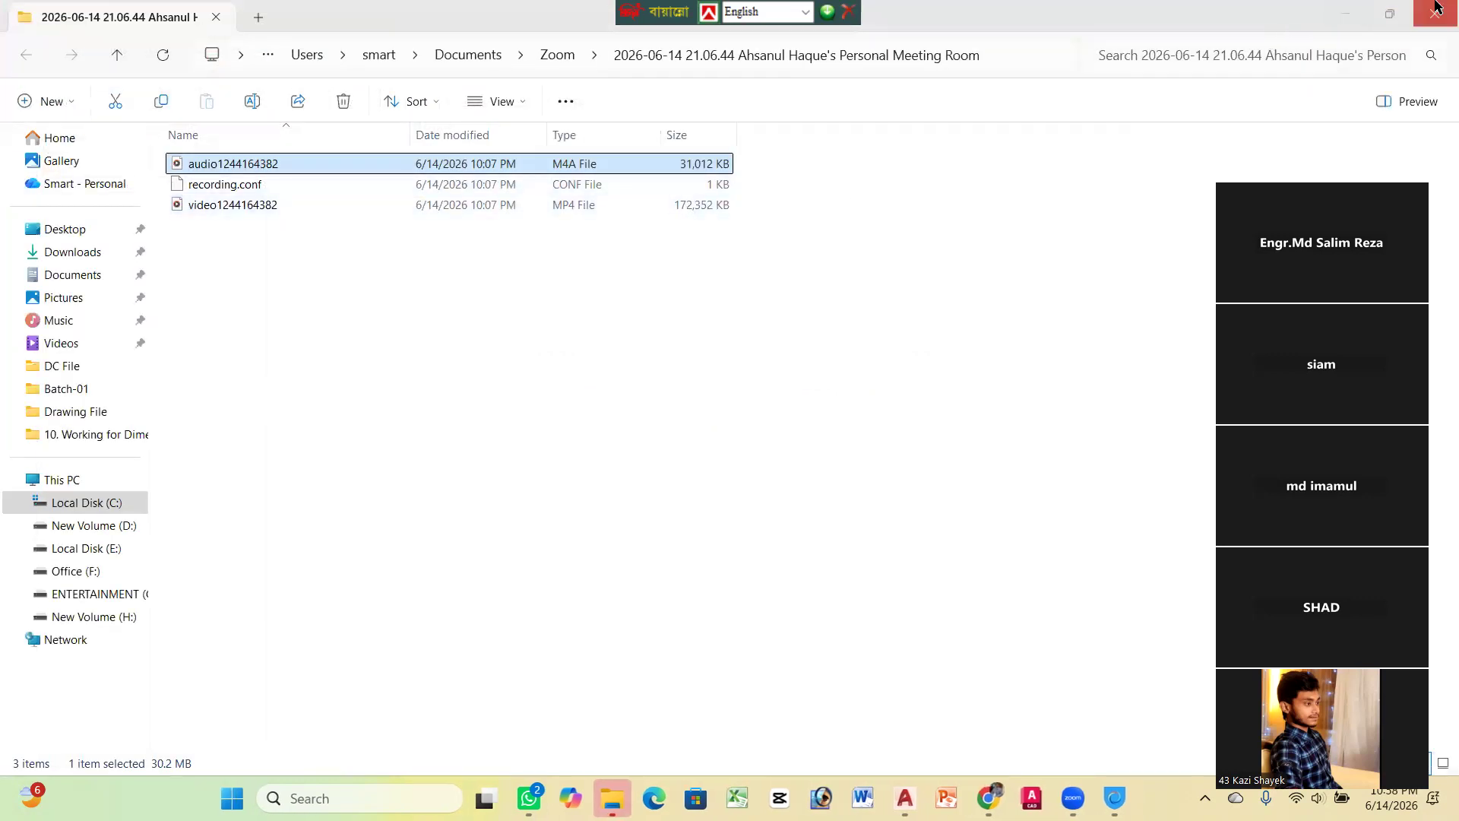
Rename the Zoom video recording to Class-08 and copy it
click(267, 206)
click(697, 164)
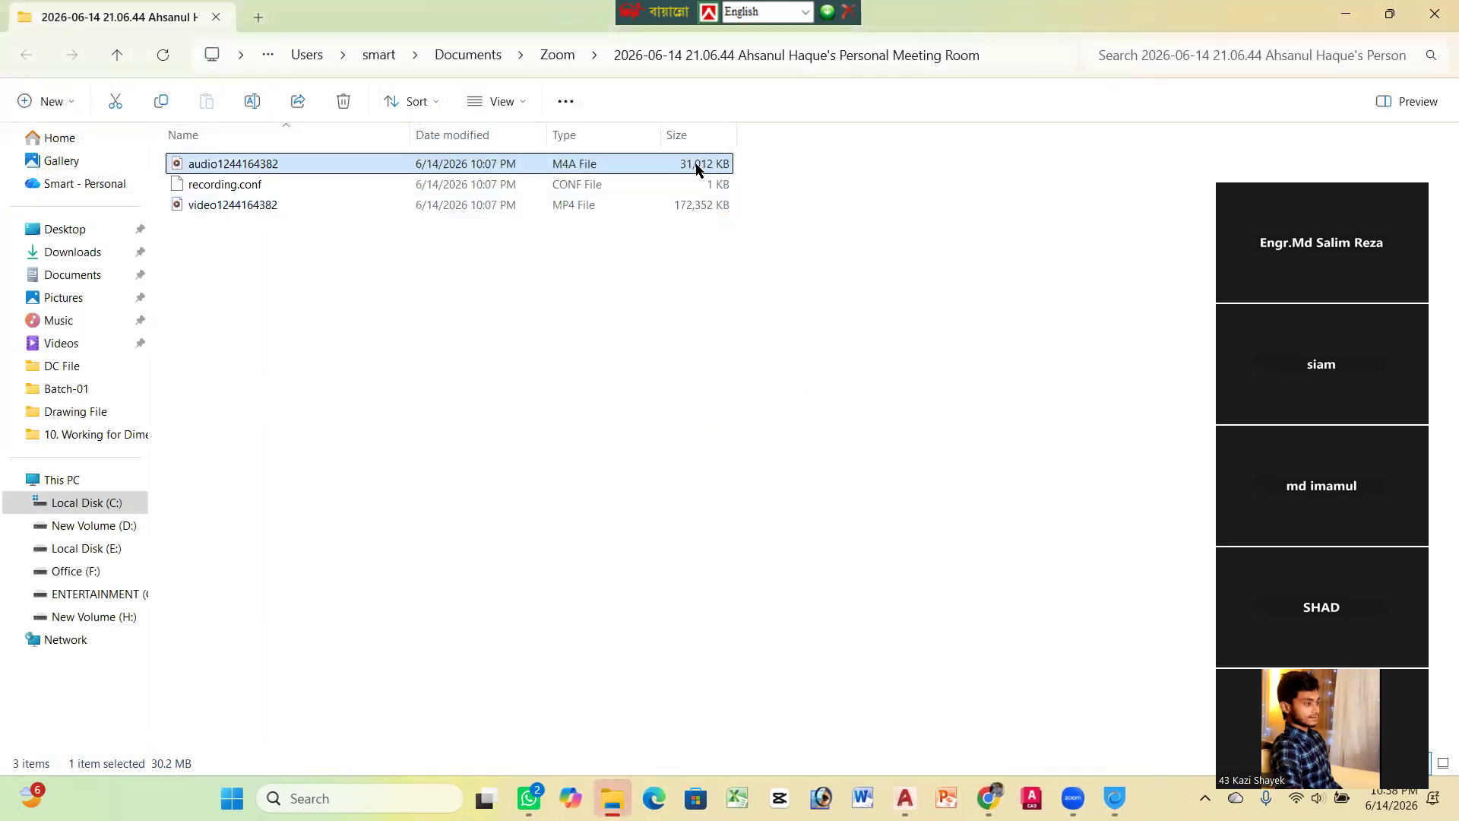
click(608, 205)
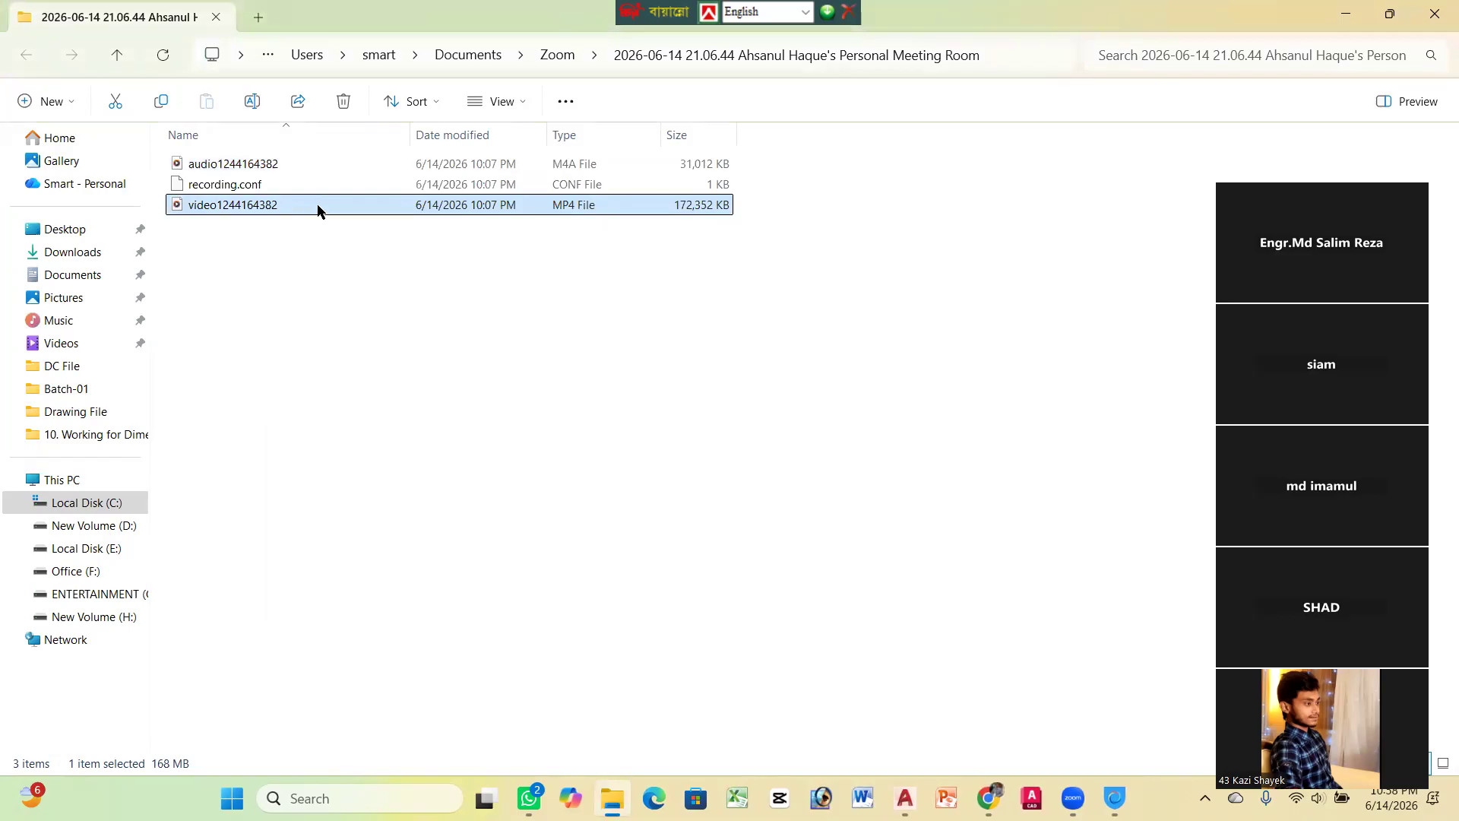
right_click(317, 207)
mouse_move(396, 308)
click(413, 229)
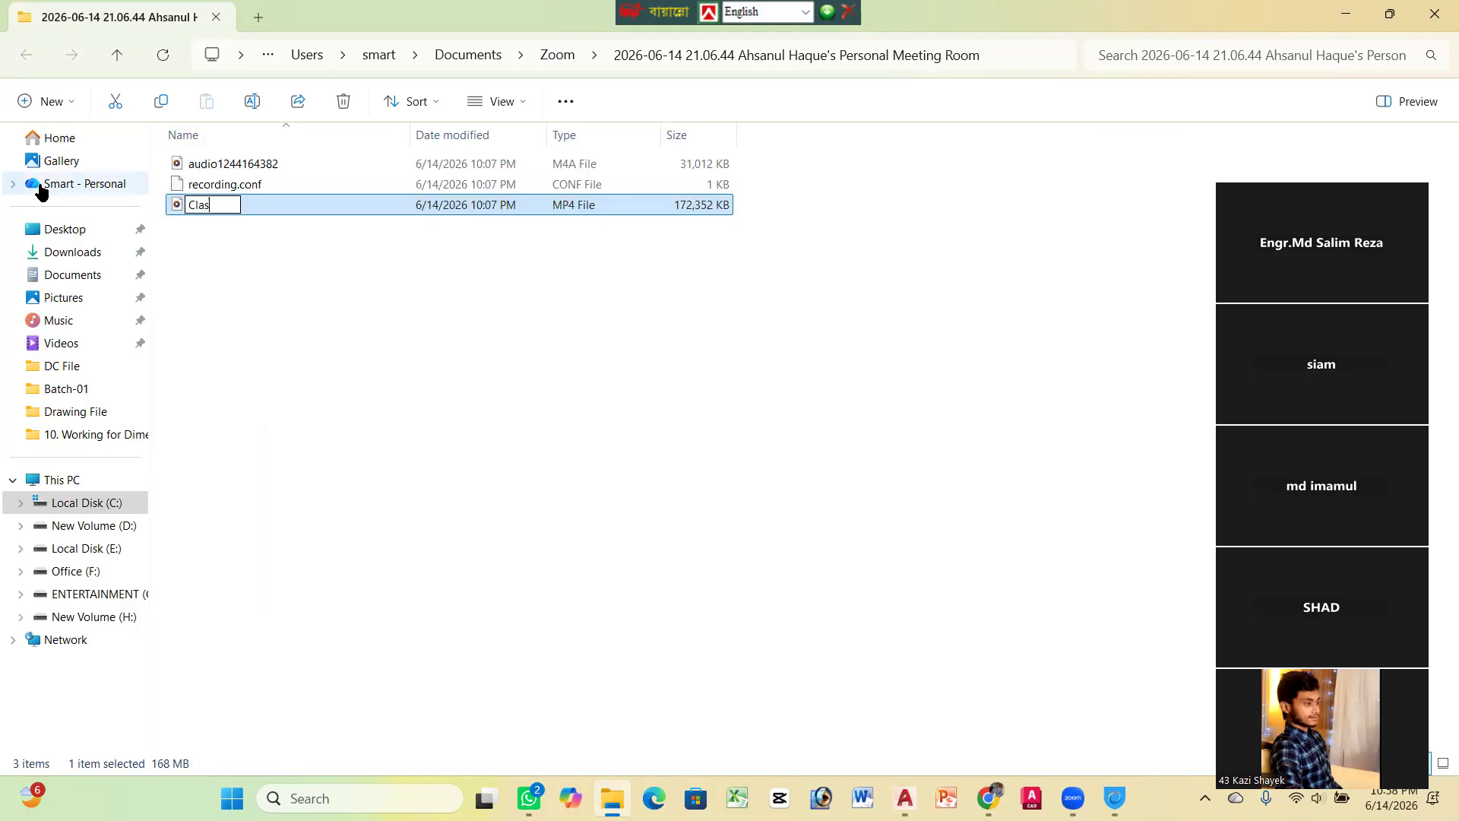
text(Class-08)
right_click(278, 212)
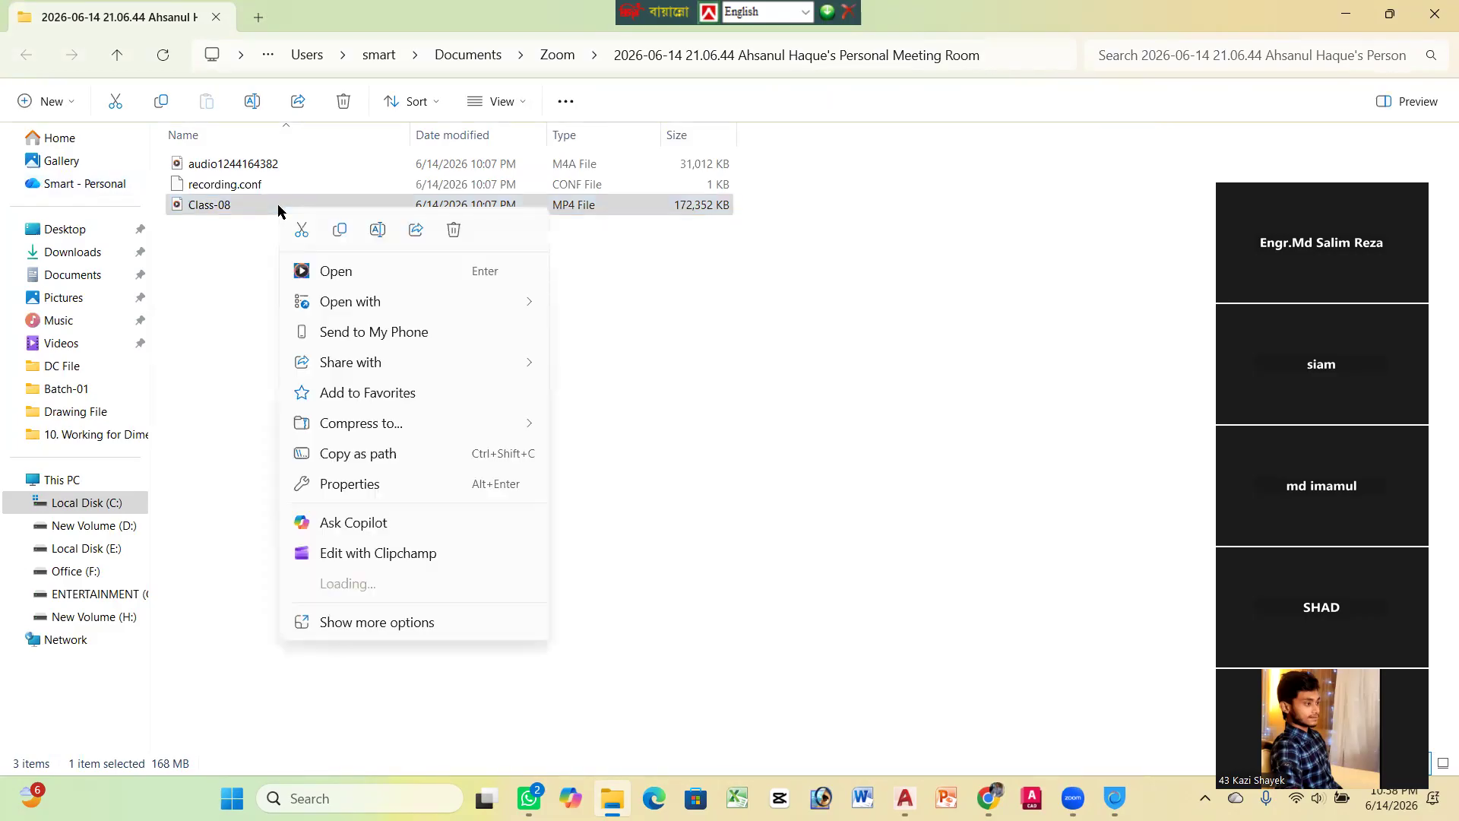
click(231, 347)
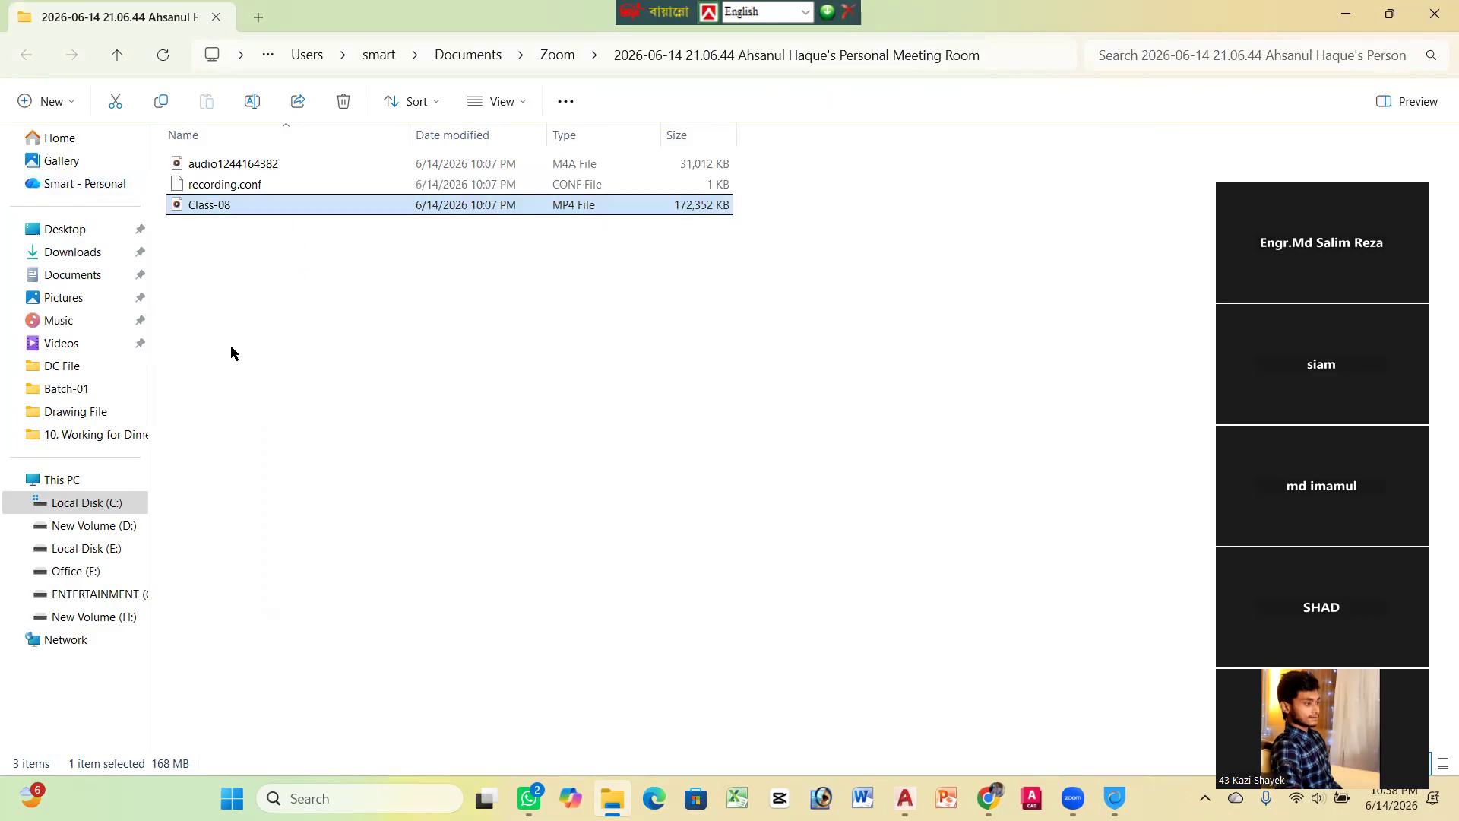
Paste Class-08 into D:\Professonal Auto Cad Master Course\Batch-02\Rcorded Class and close Explorer
click(111, 528)
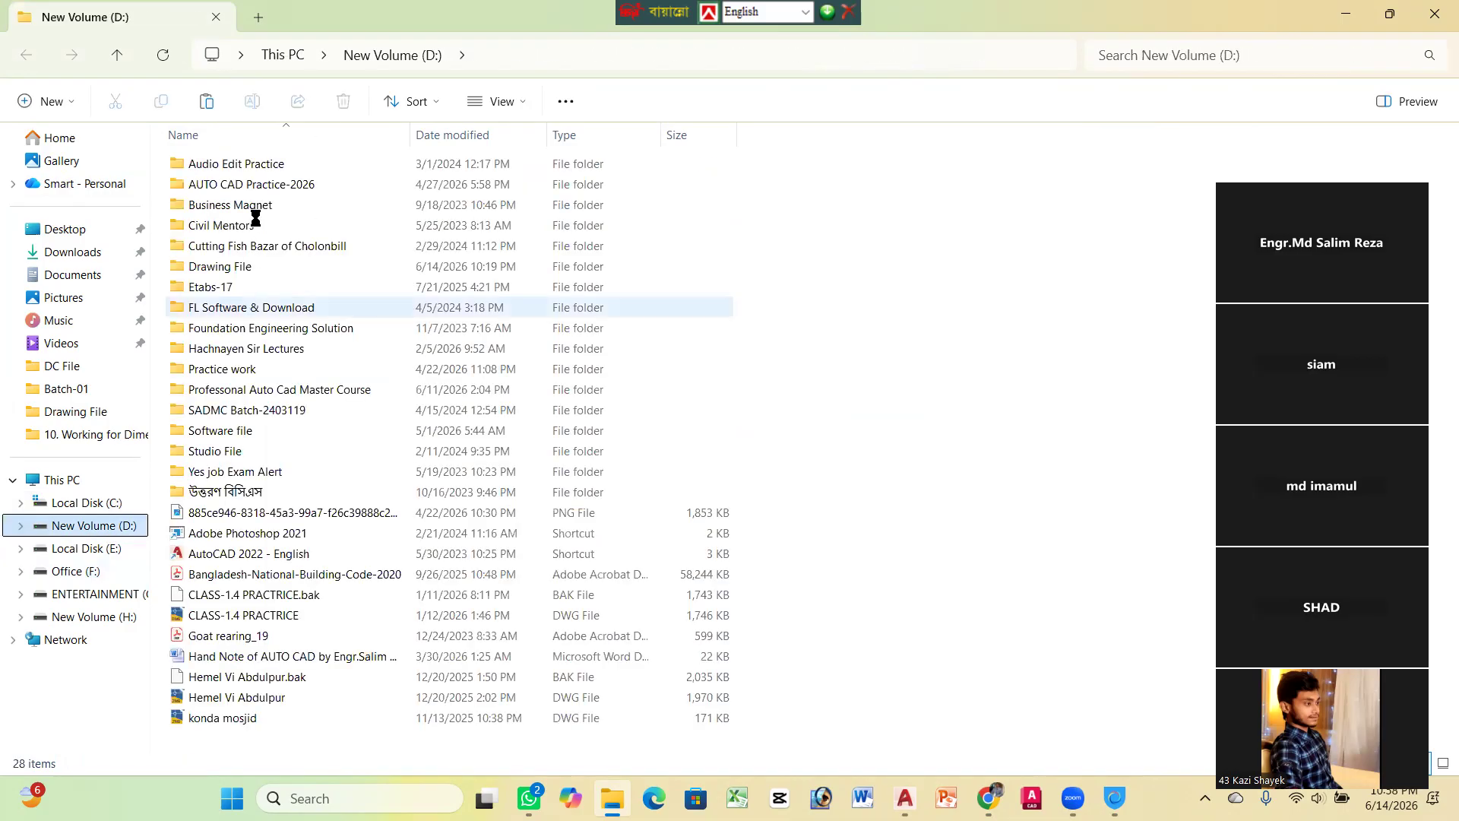
click(325, 389)
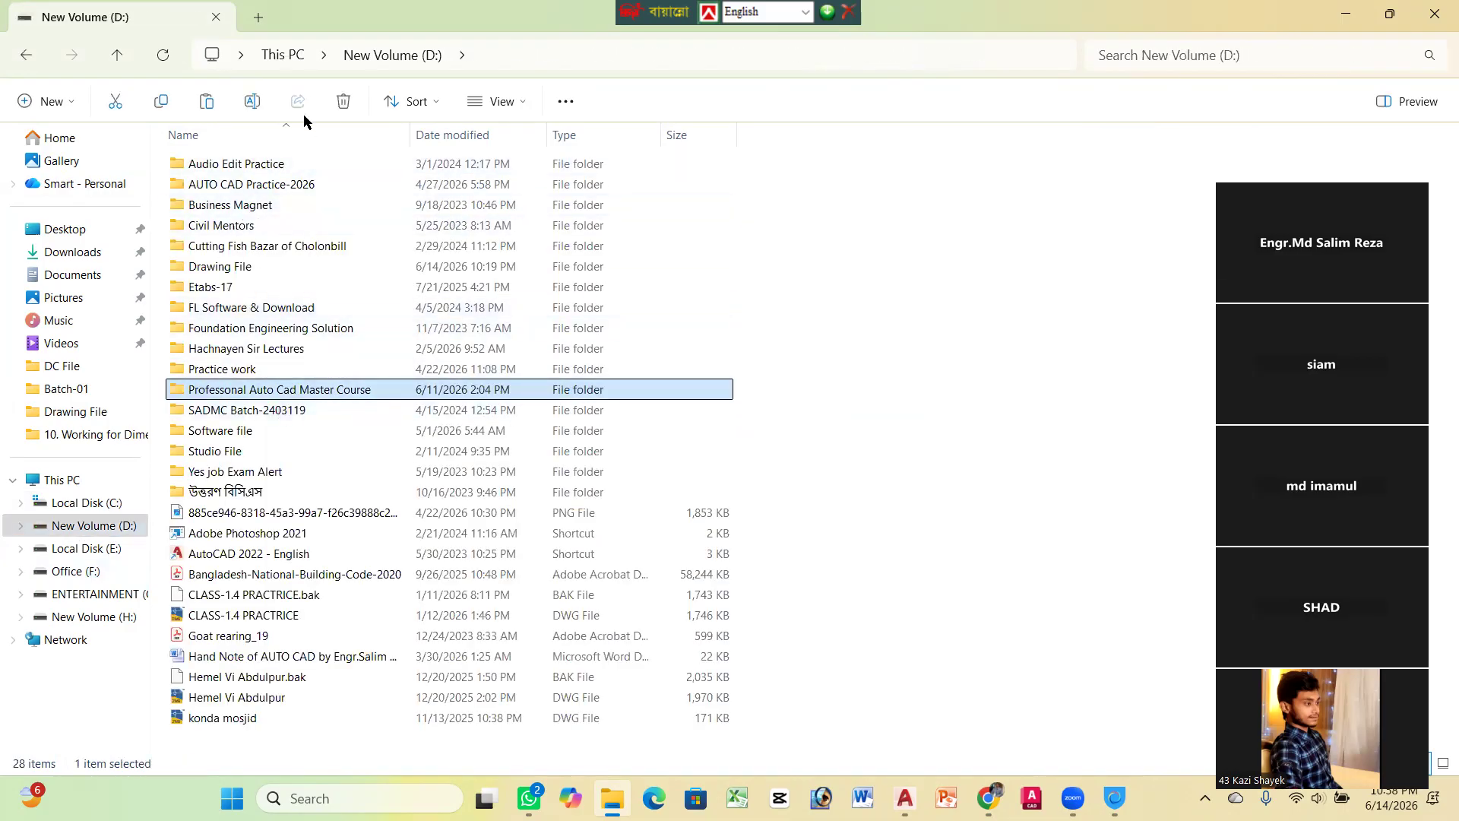
double_click(352, 388)
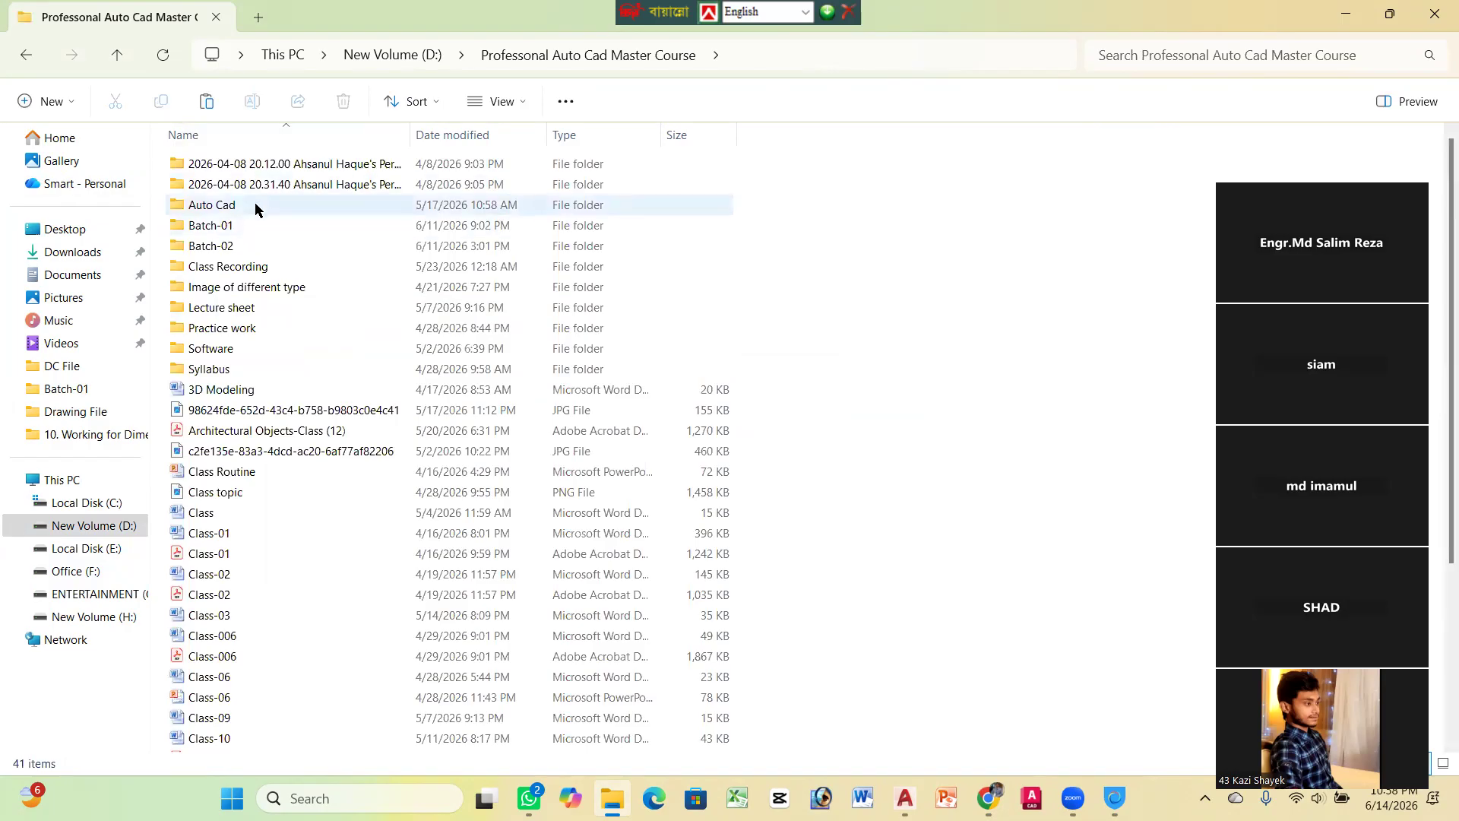
double_click(251, 247)
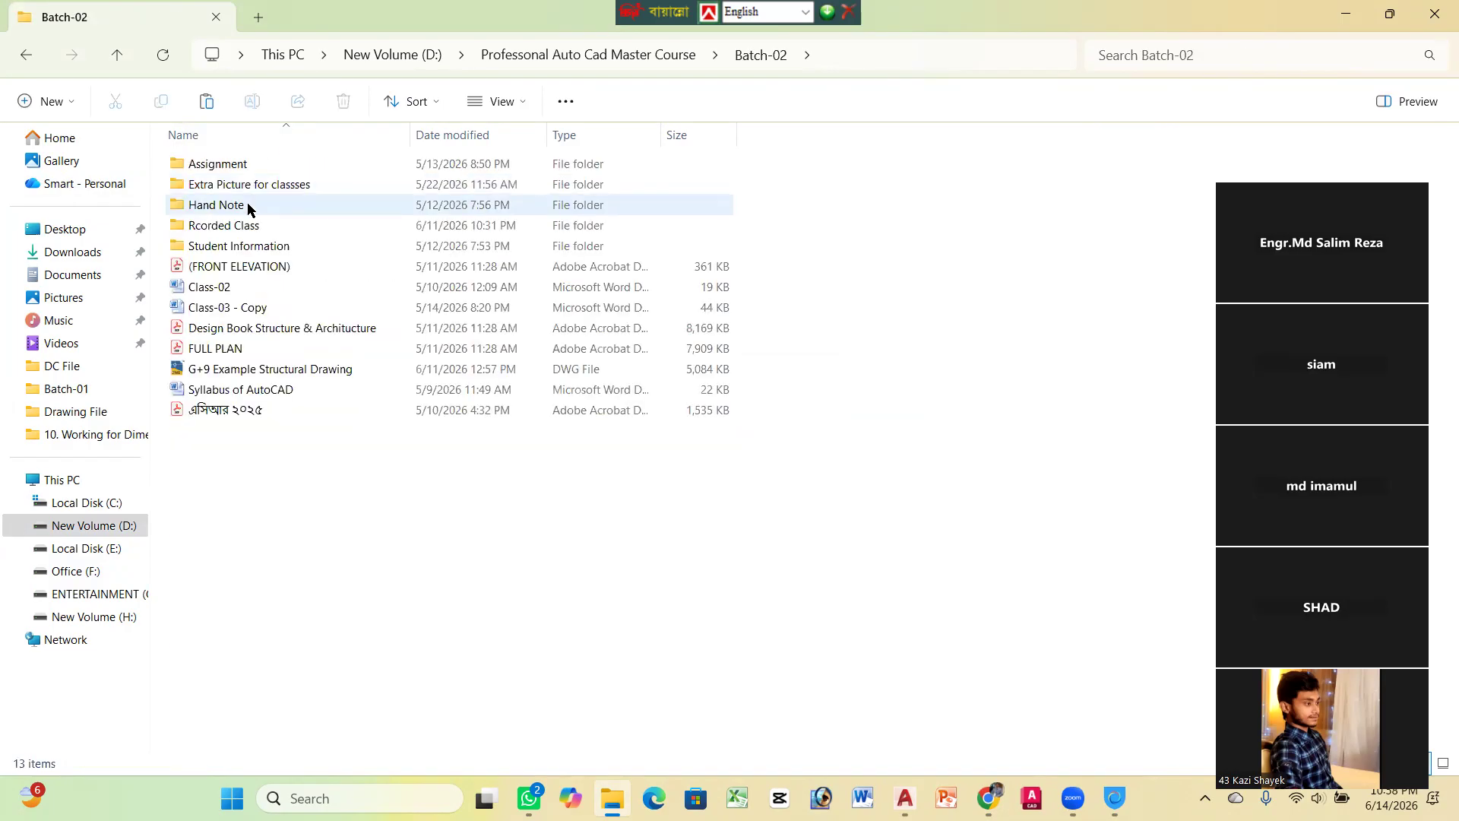
double_click(251, 226)
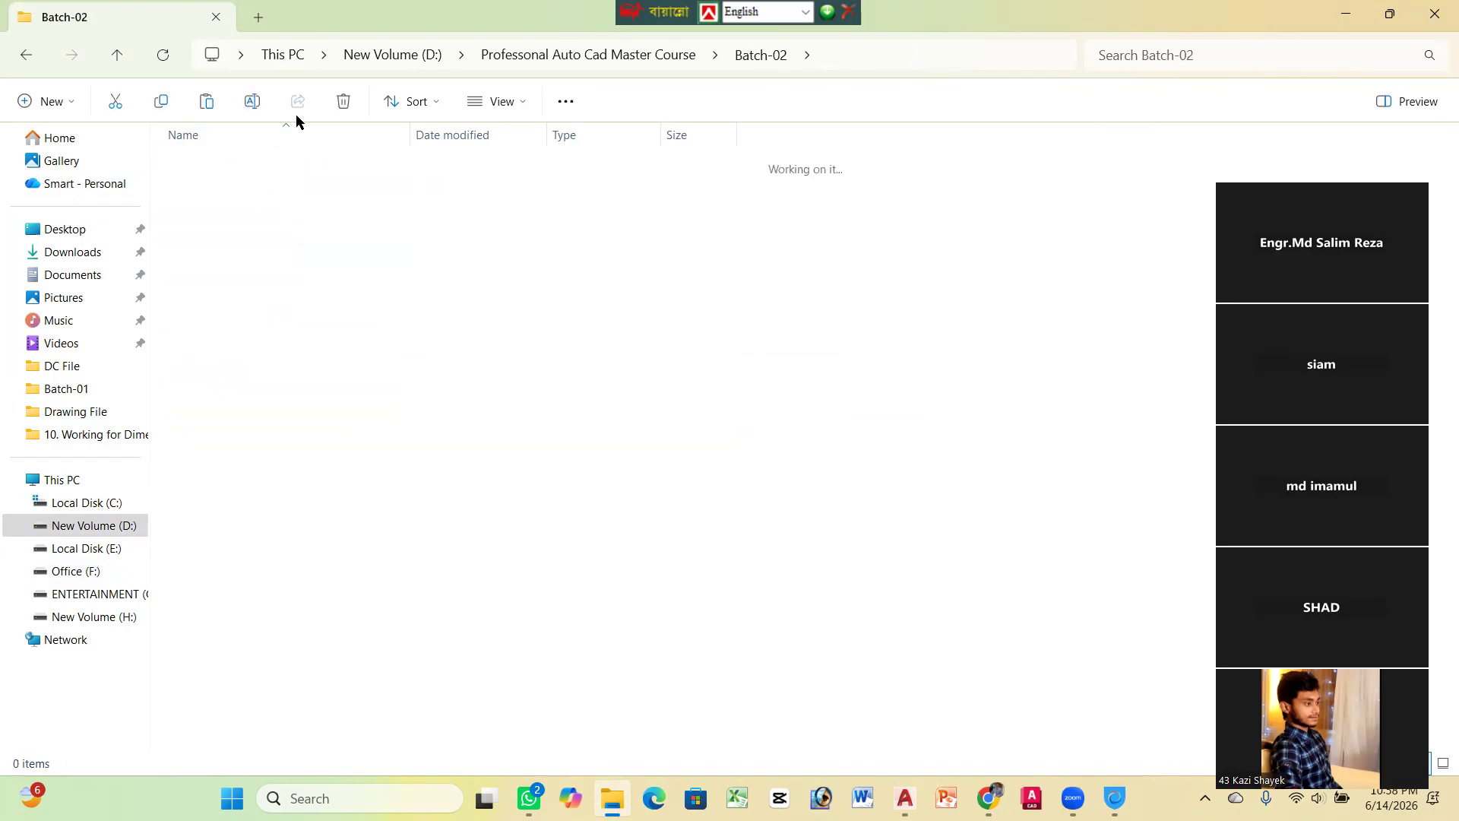
right_click(394, 358)
key(Escape)
key(ctrl+v)
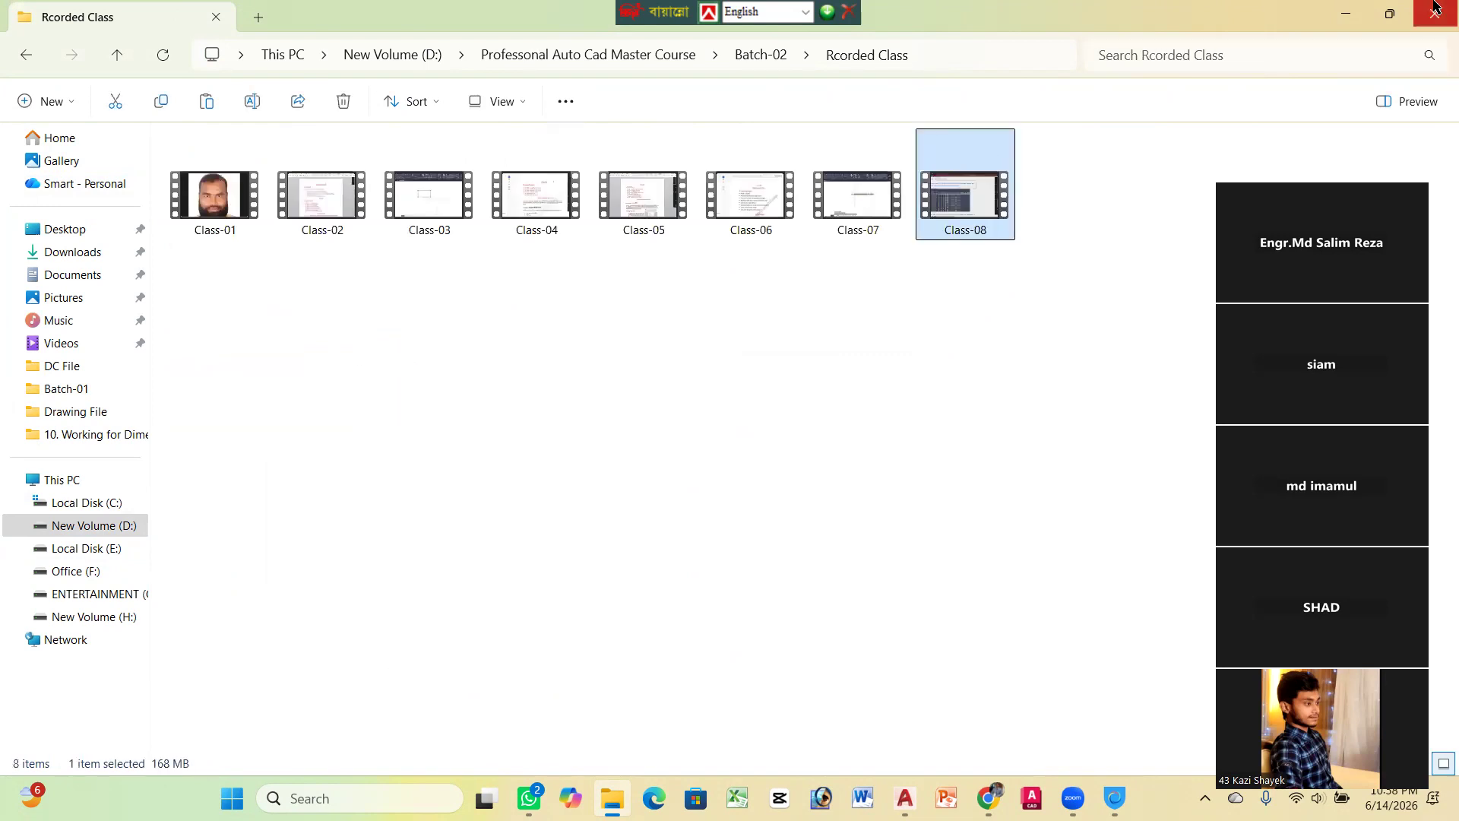
click(1437, 14)
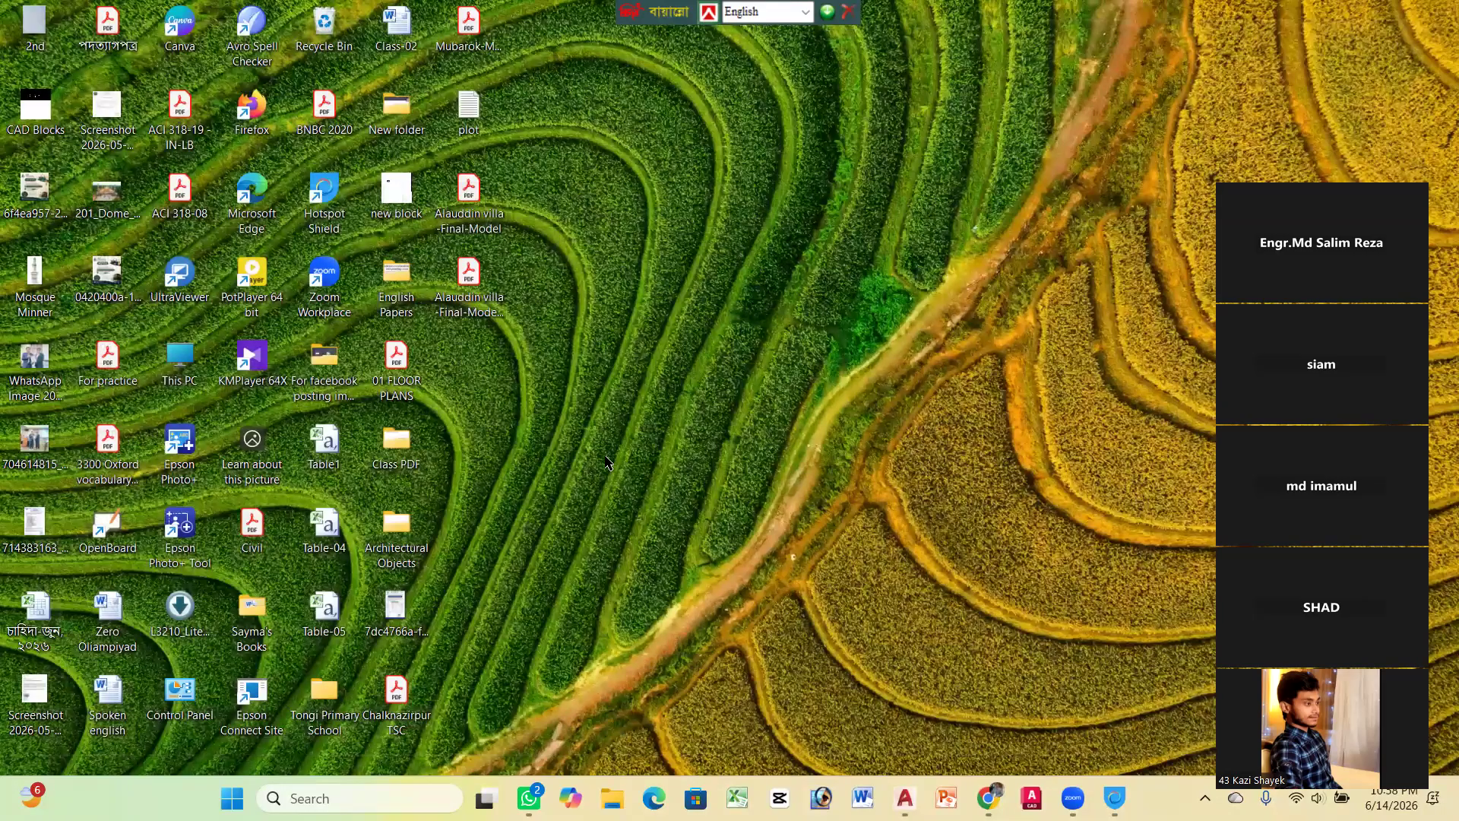
Attach Small_Family_House.dwg from Downloads as a document and send it to the Professional AUTO CAD group
click(529, 798)
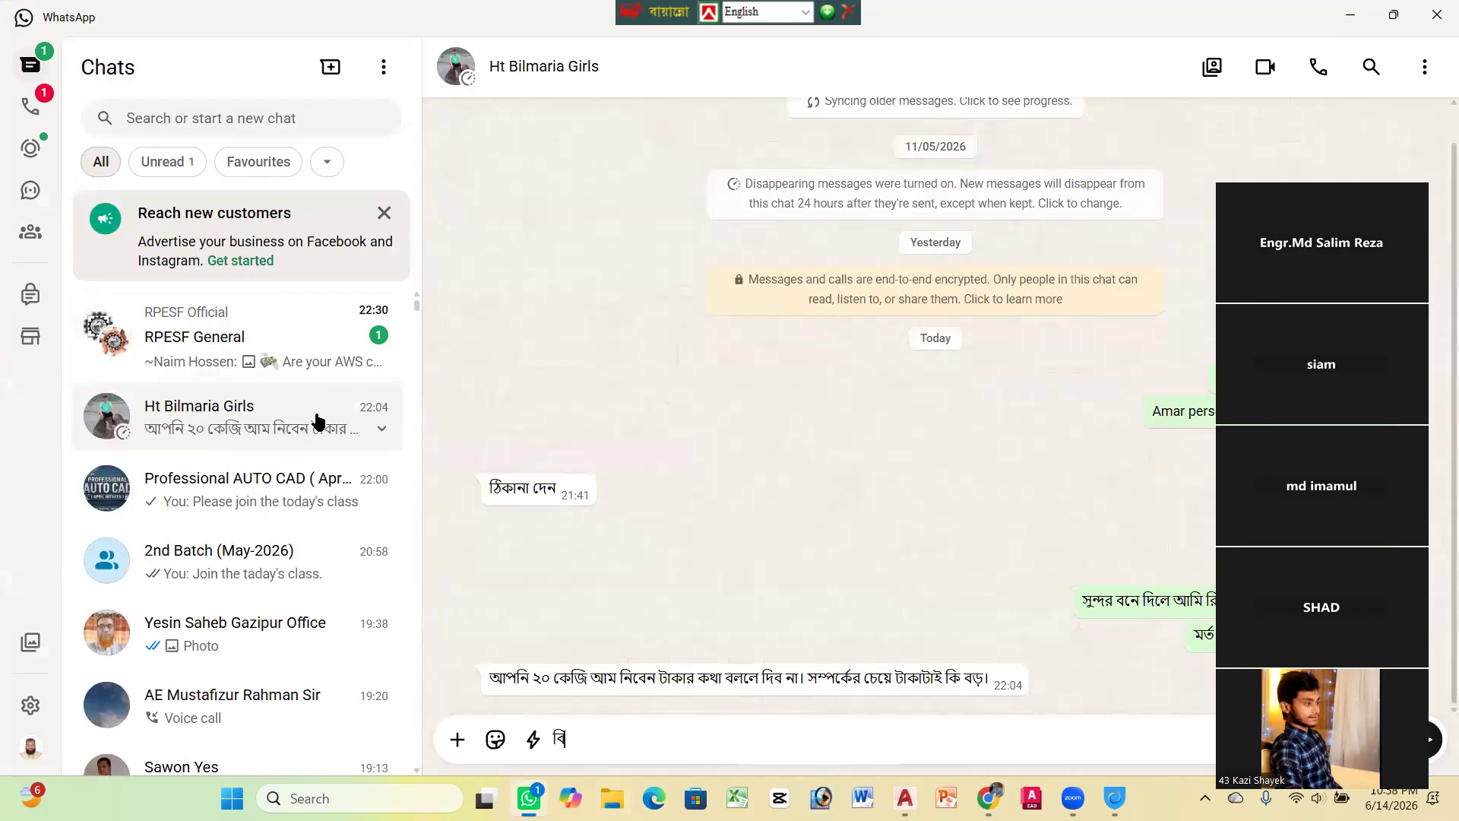
click(274, 486)
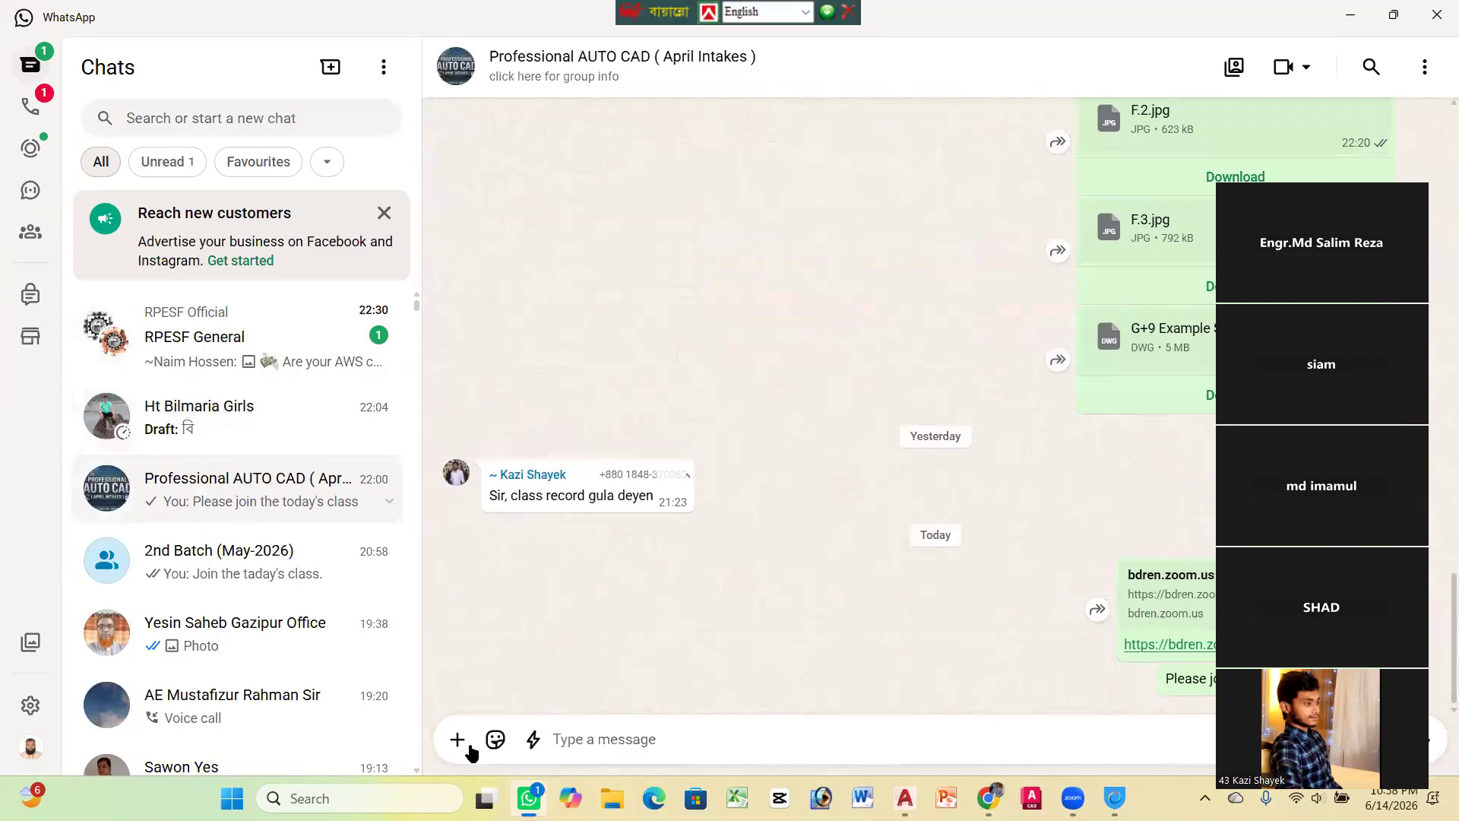
click(469, 749)
click(447, 379)
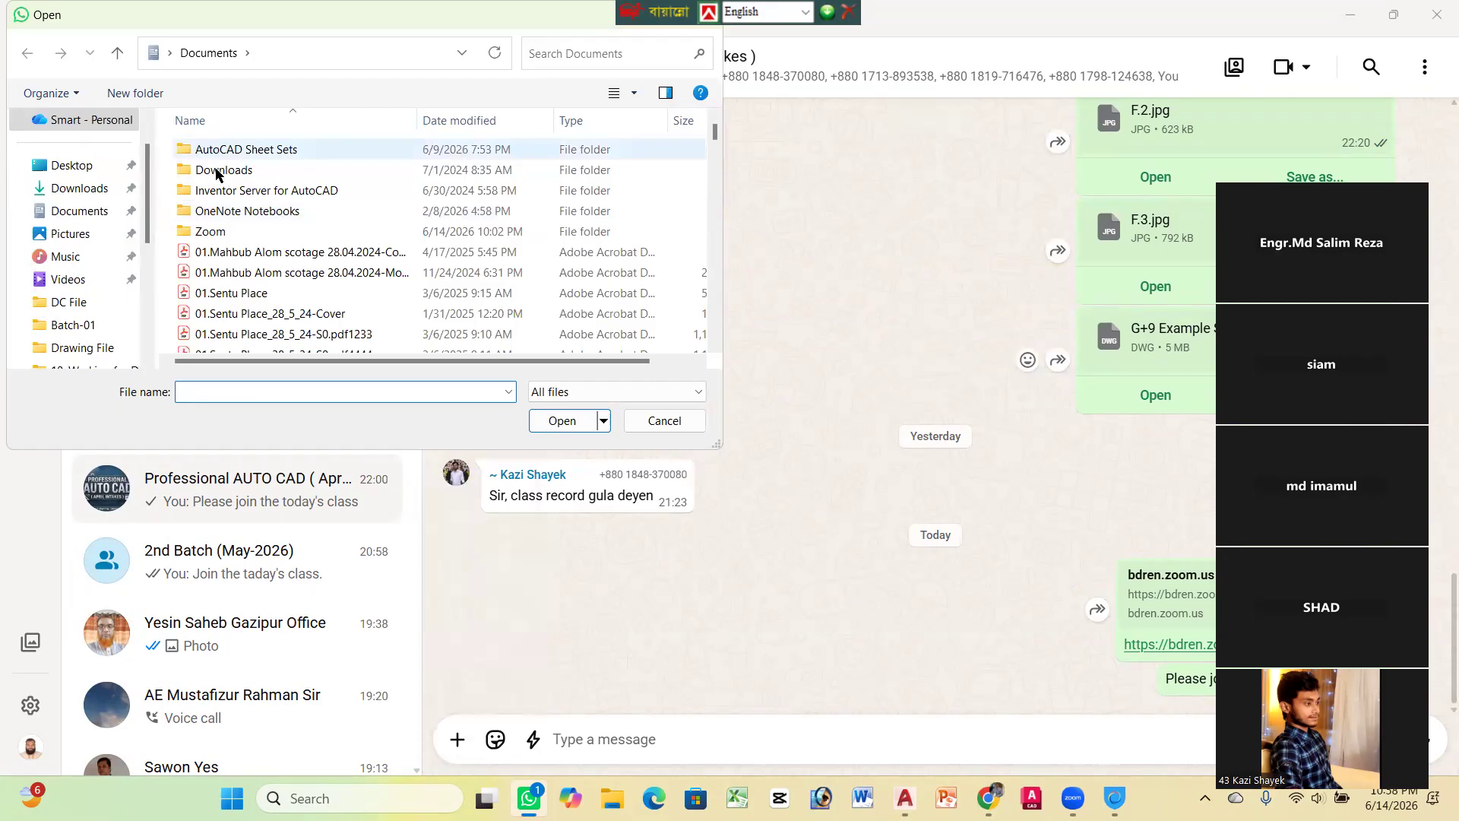
click(99, 187)
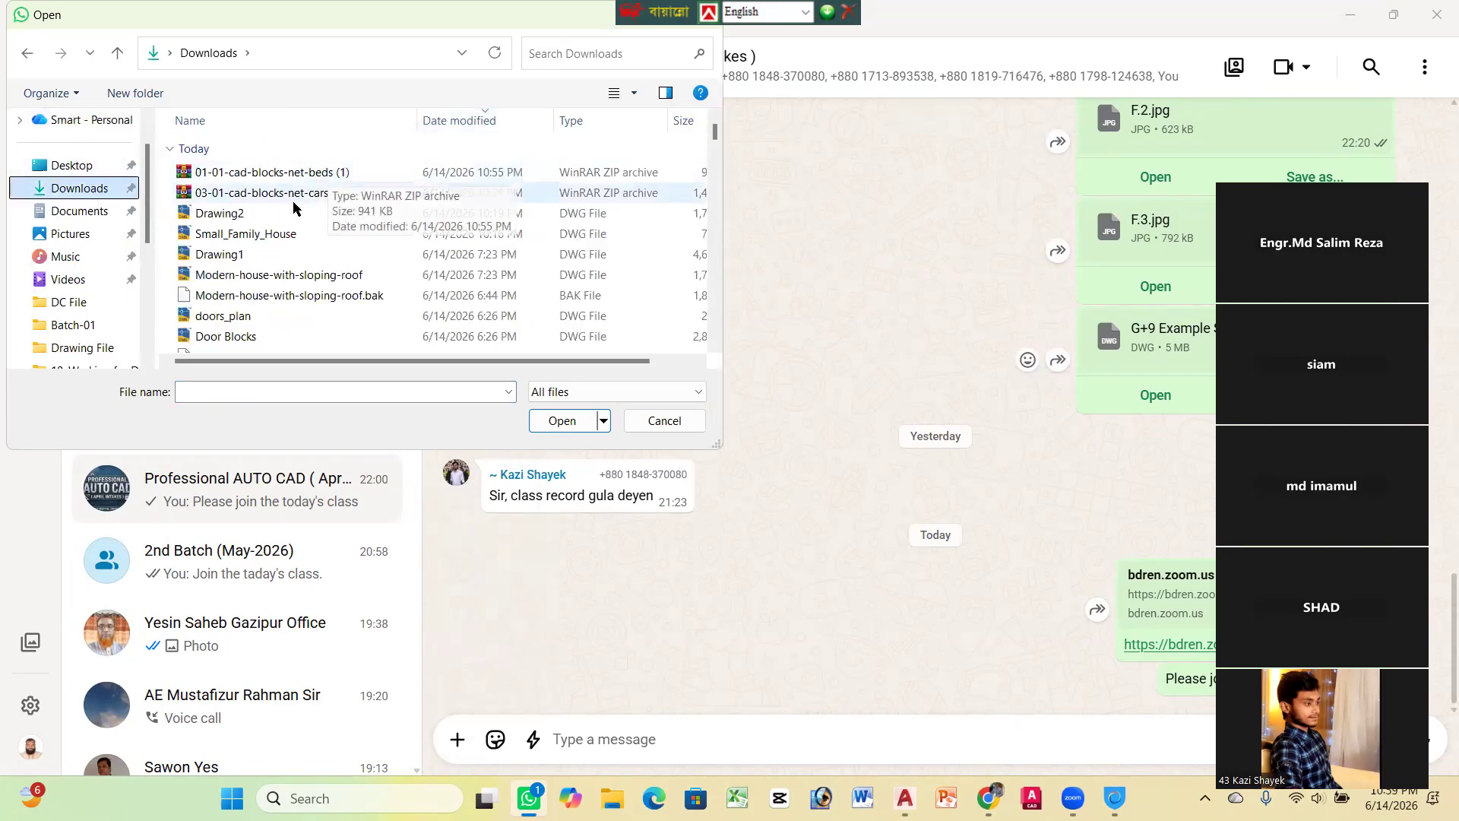
click(245, 234)
click(563, 421)
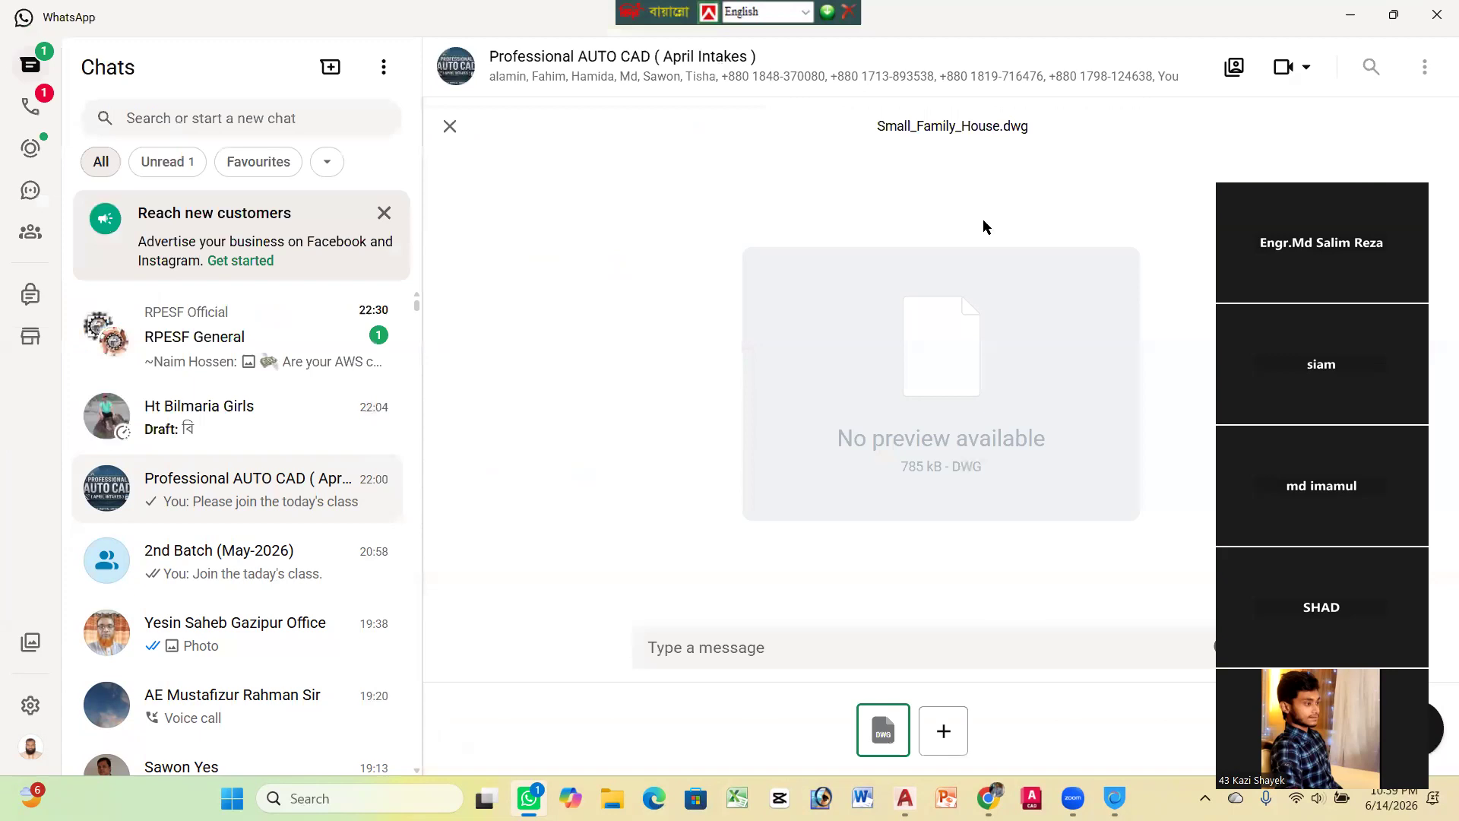
click(1415, 728)
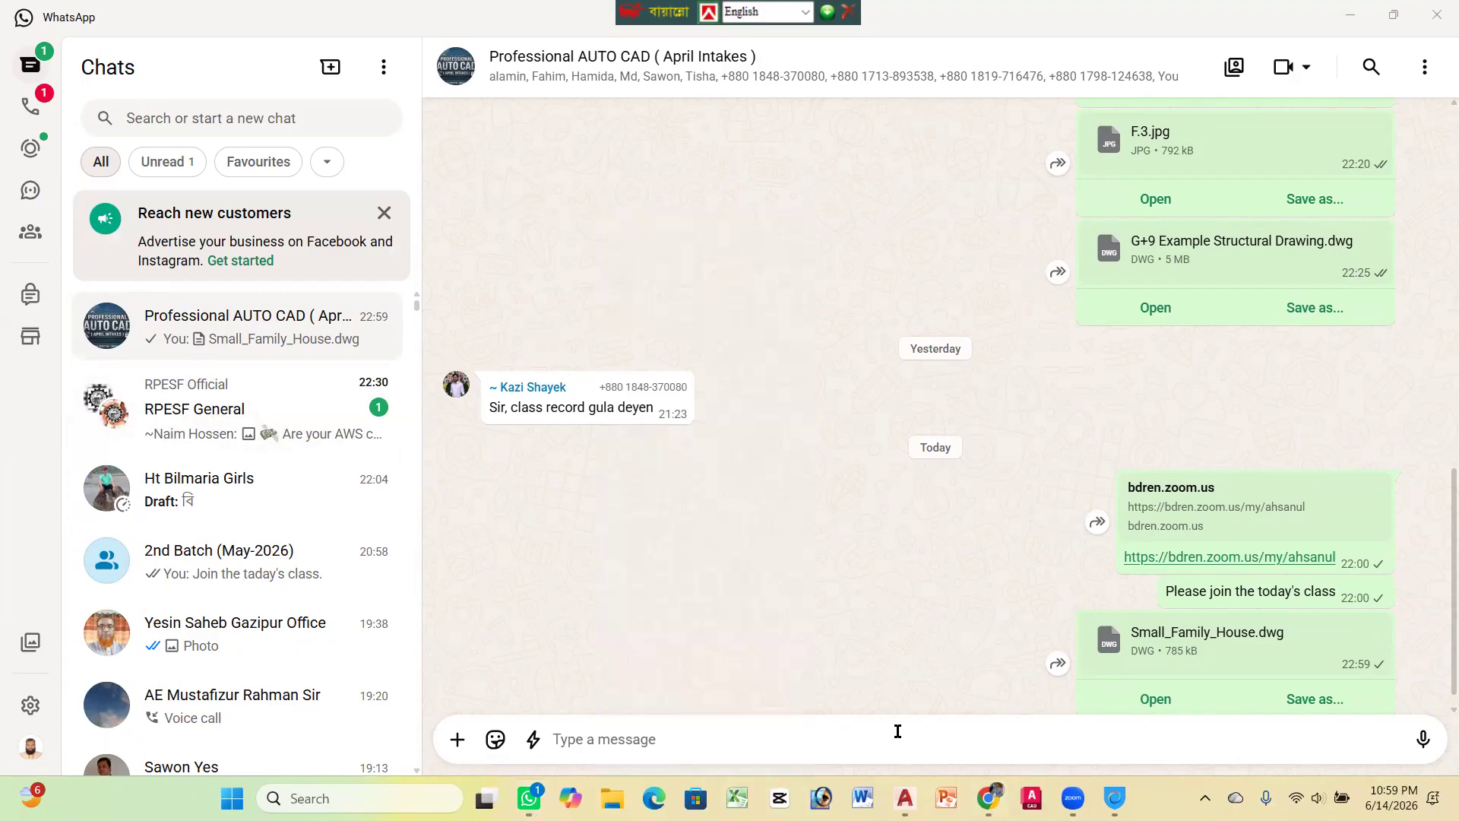
mouse_move(904, 797)
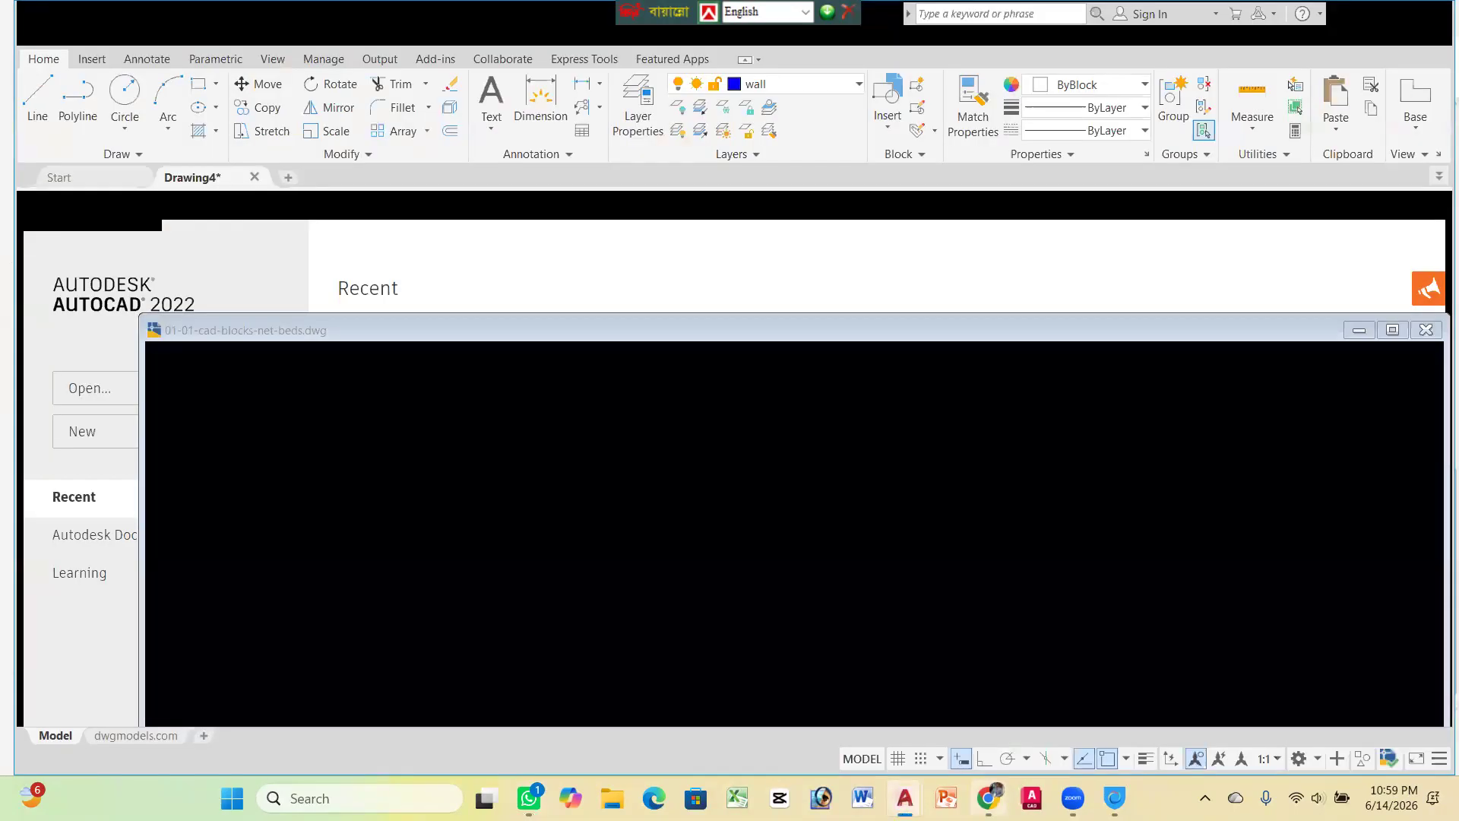
Open and close DesignCenter with DC, then start quitting AutoCAD and cancel the Drawing4 save
text(DC)
key(Return)
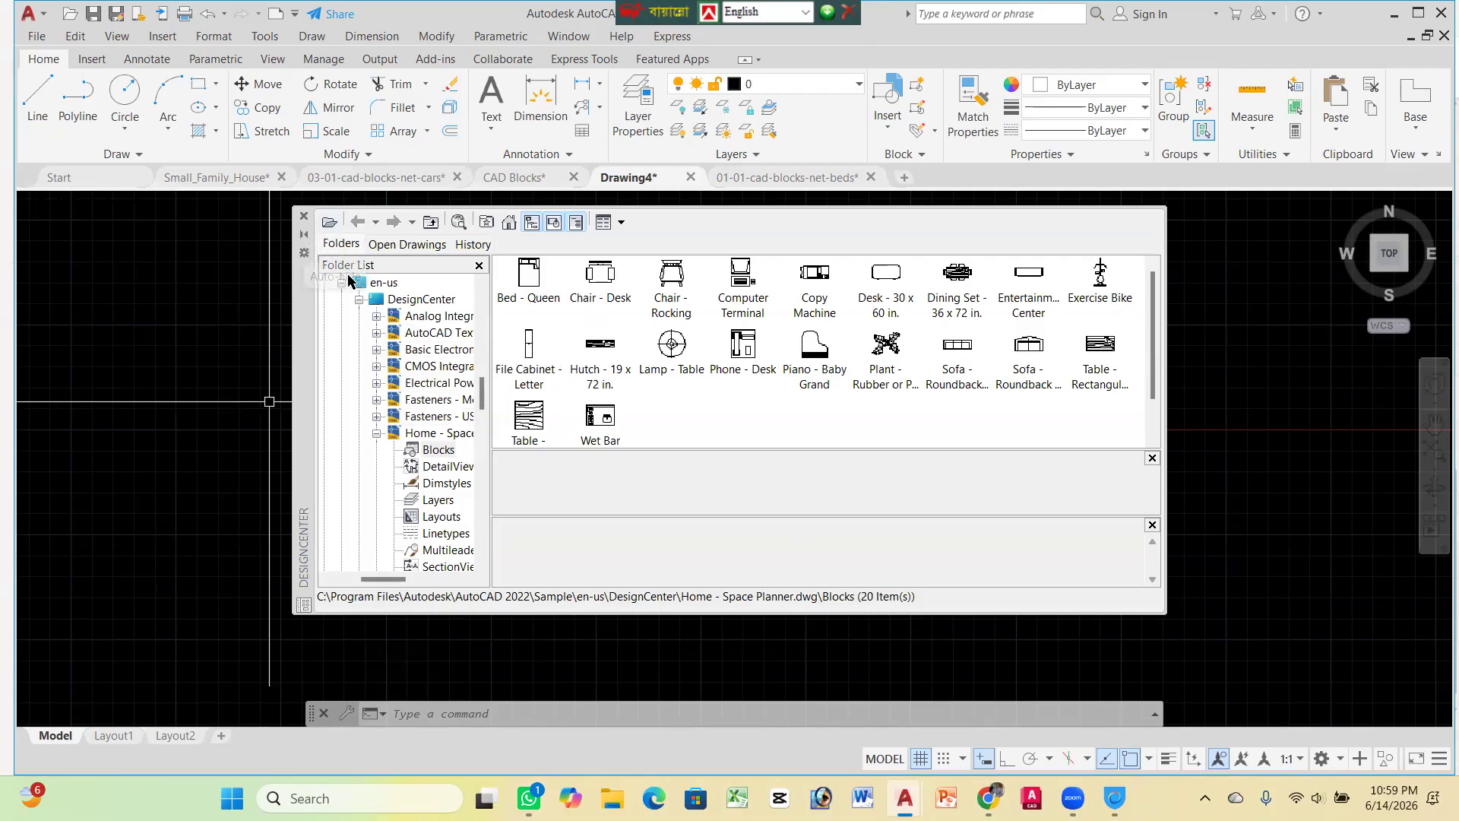
click(303, 220)
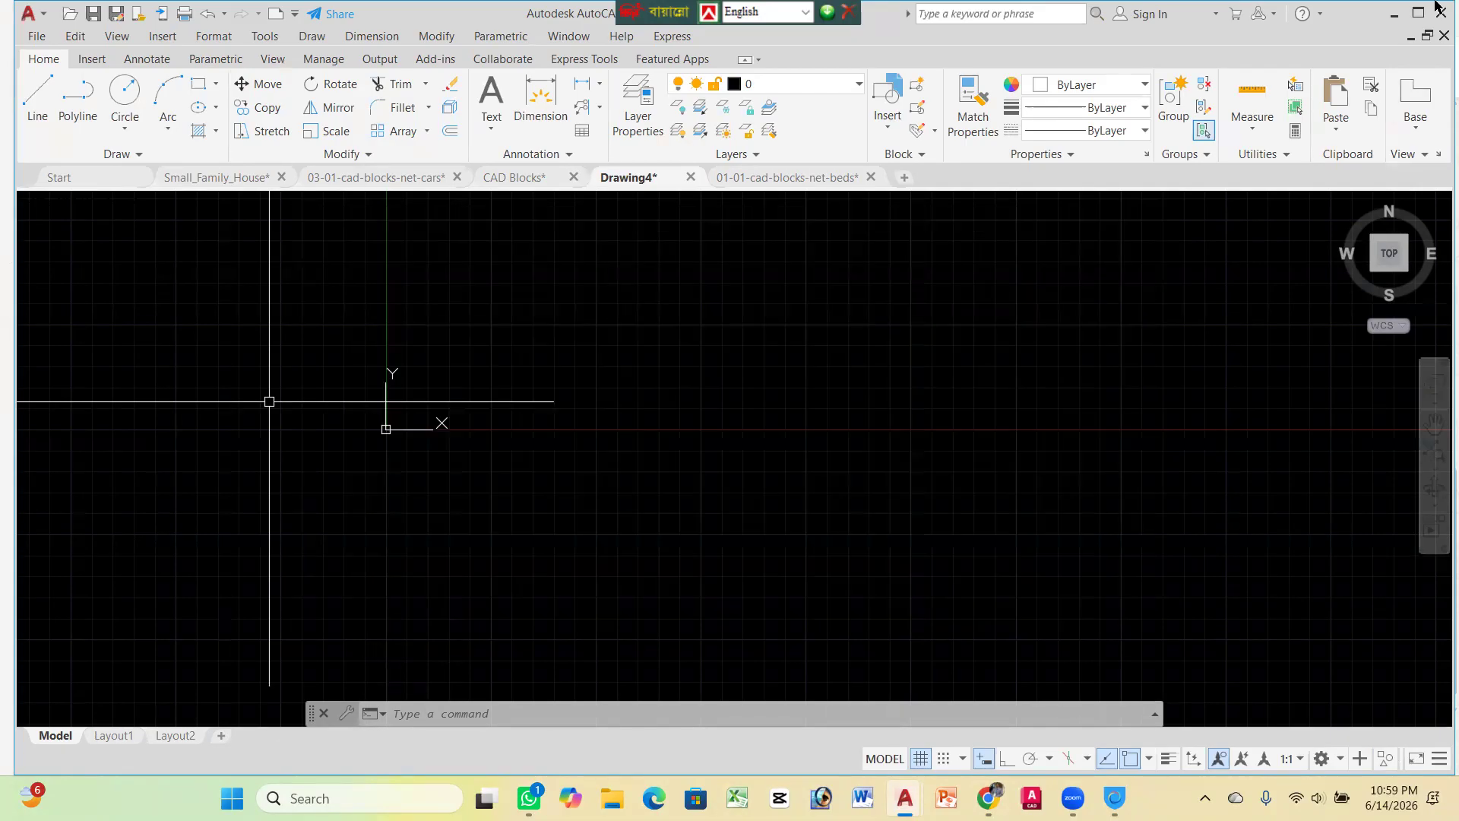
click(1442, 13)
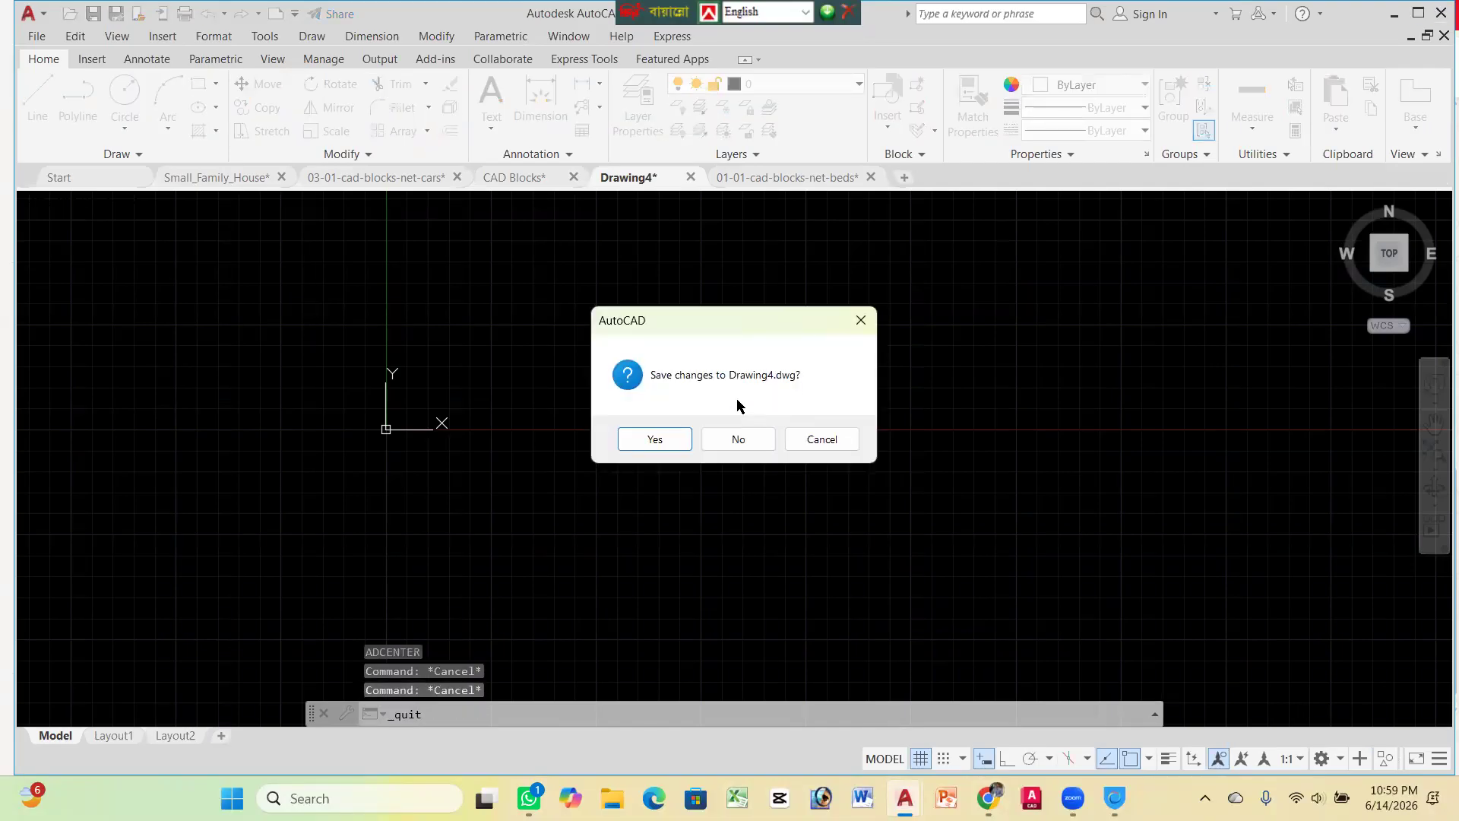
click(655, 439)
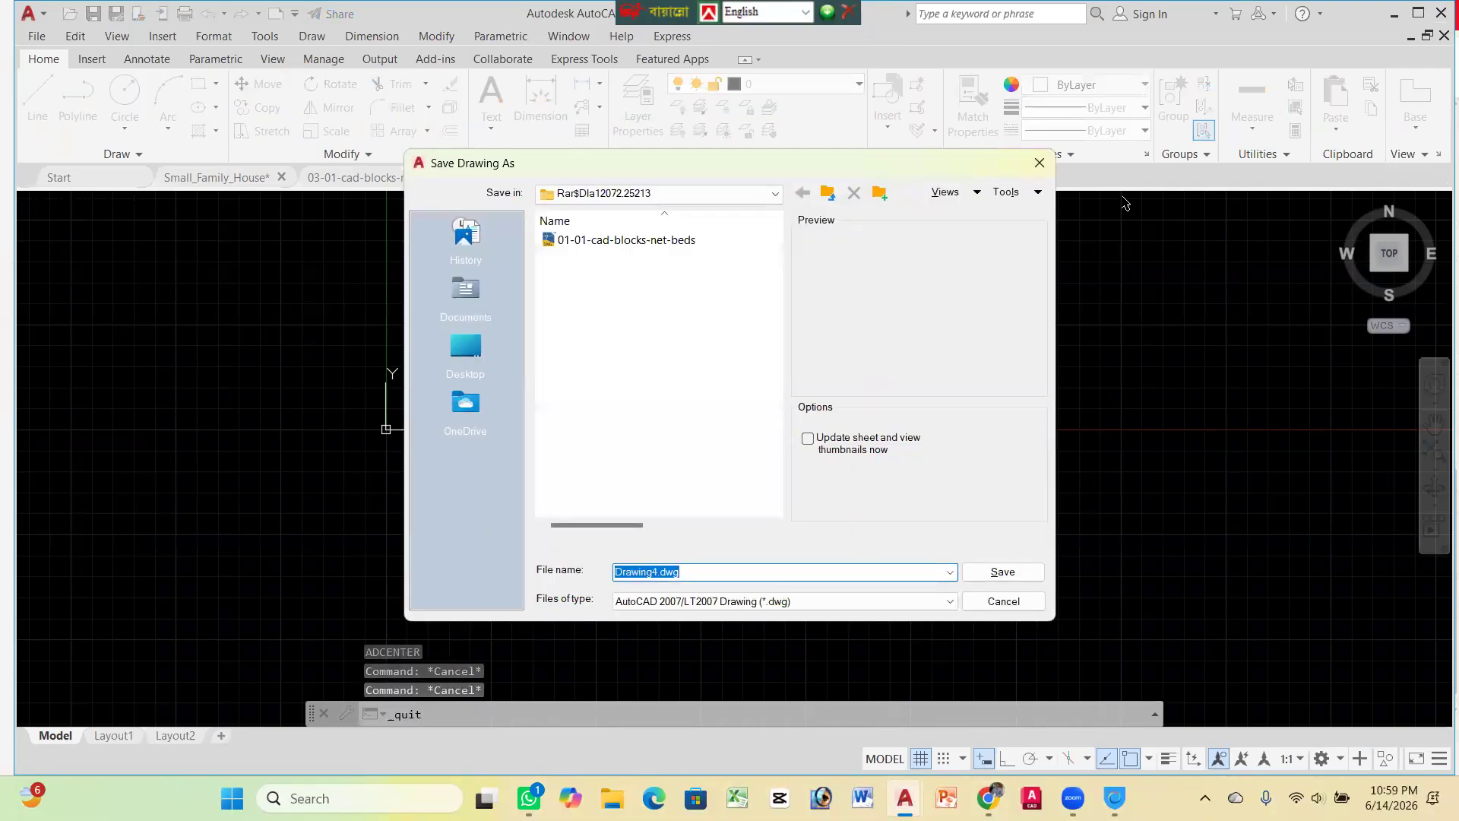
click(1039, 162)
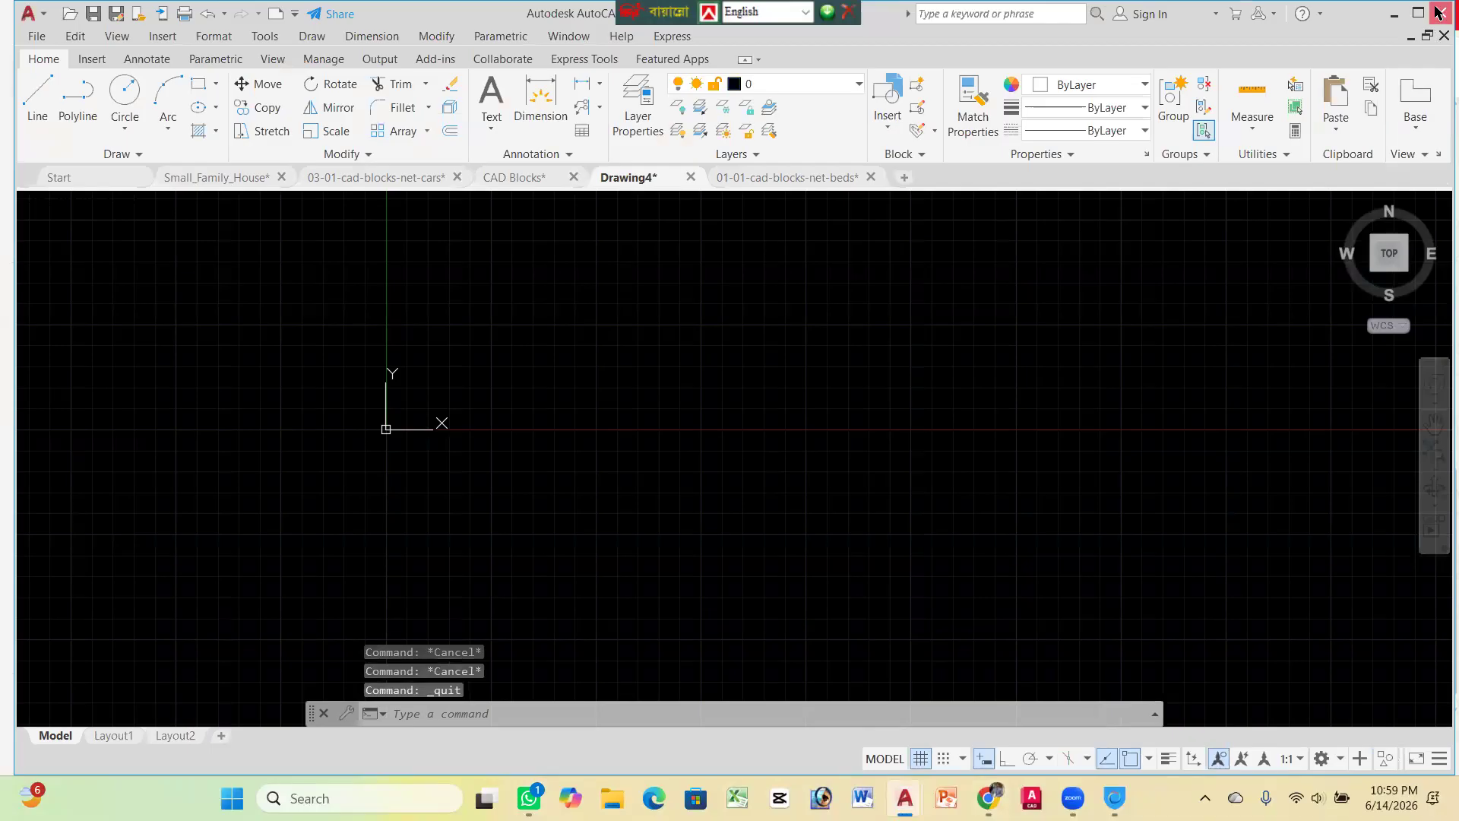
Quit AutoCAD, discarding changes to Drawing4, beds, CAD Blocks, cars and Small_Family_House drawings
click(1439, 13)
click(753, 440)
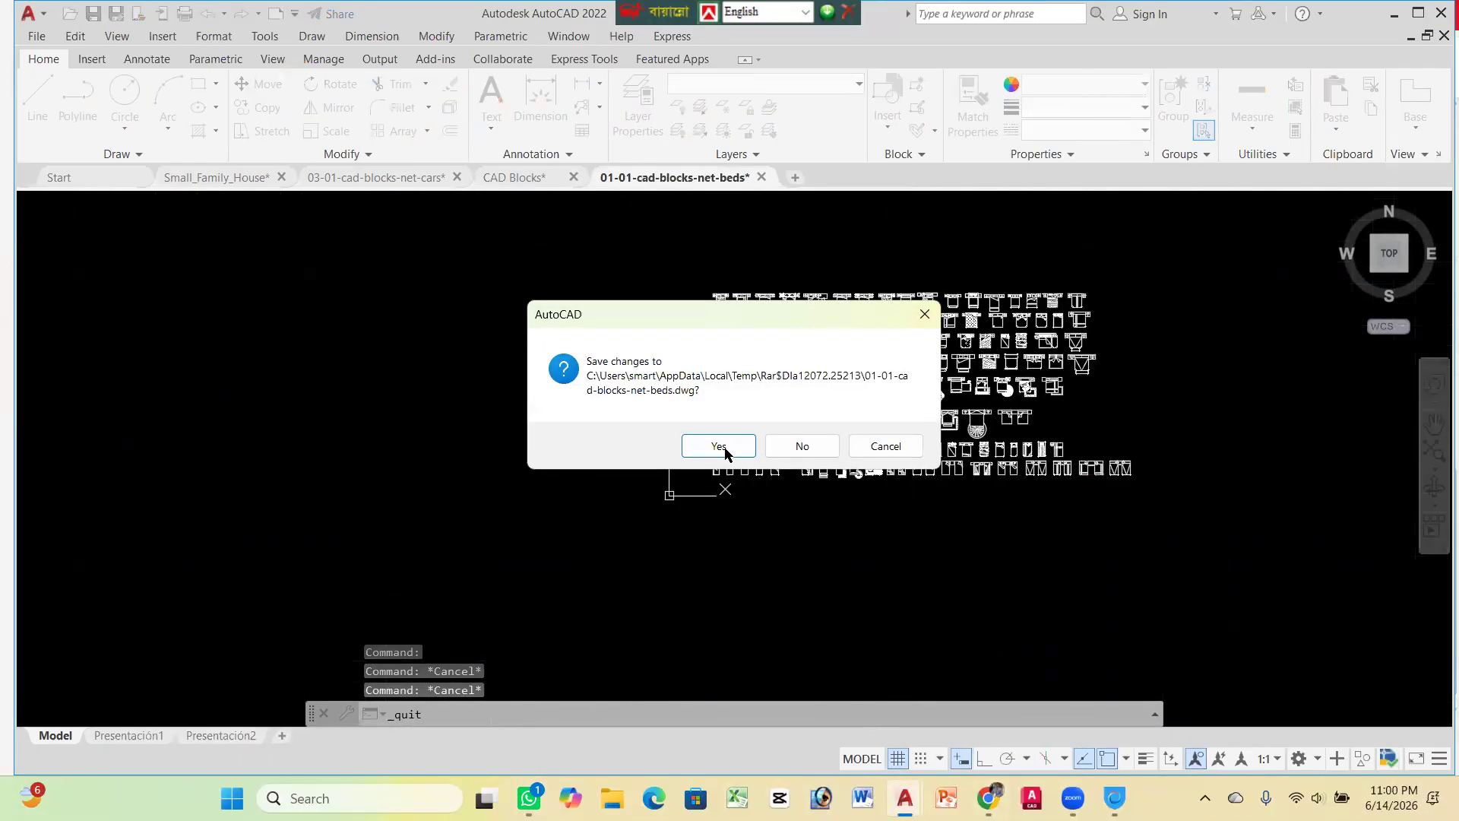
click(819, 447)
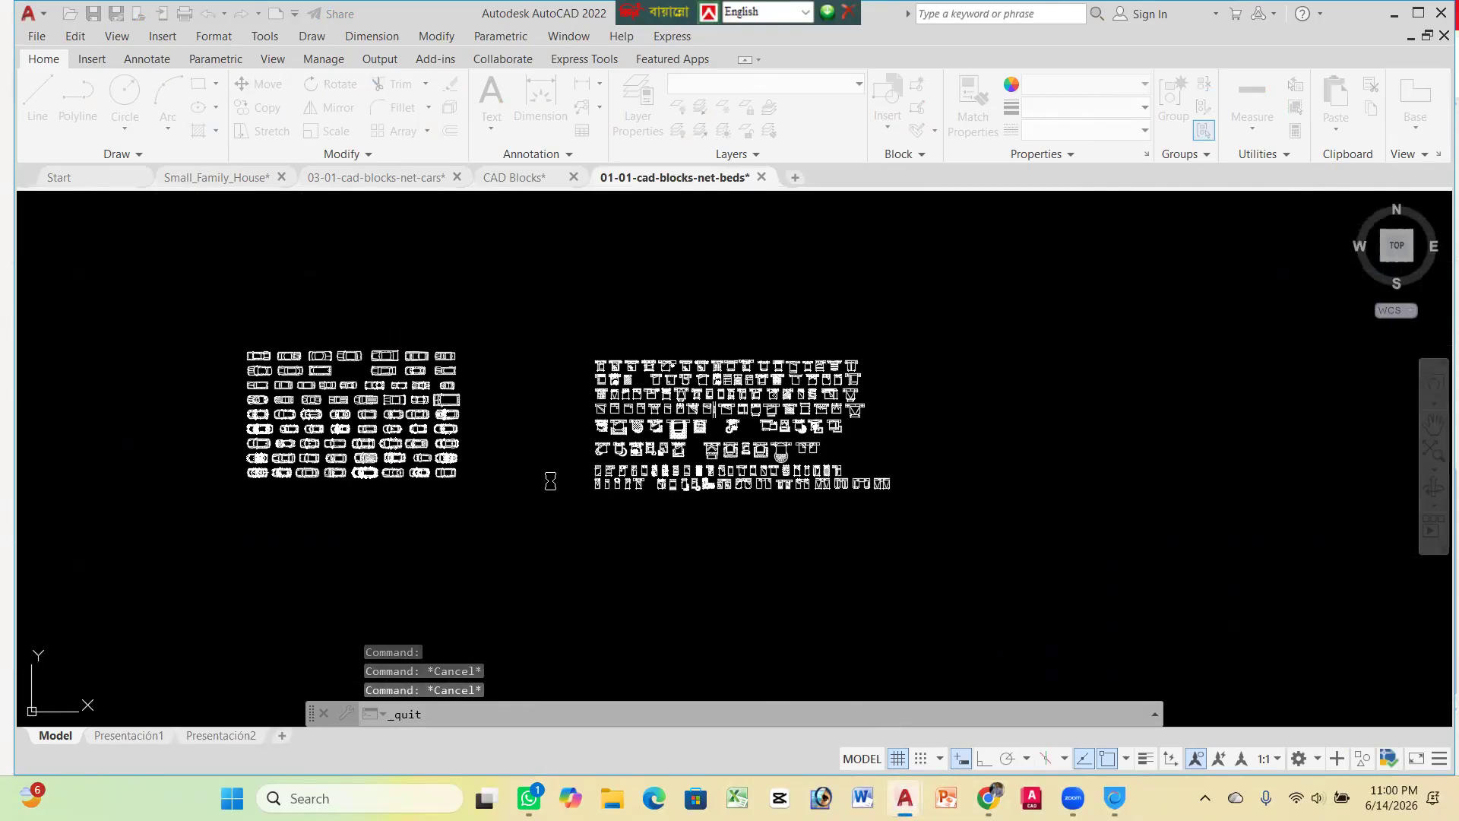
click(780, 438)
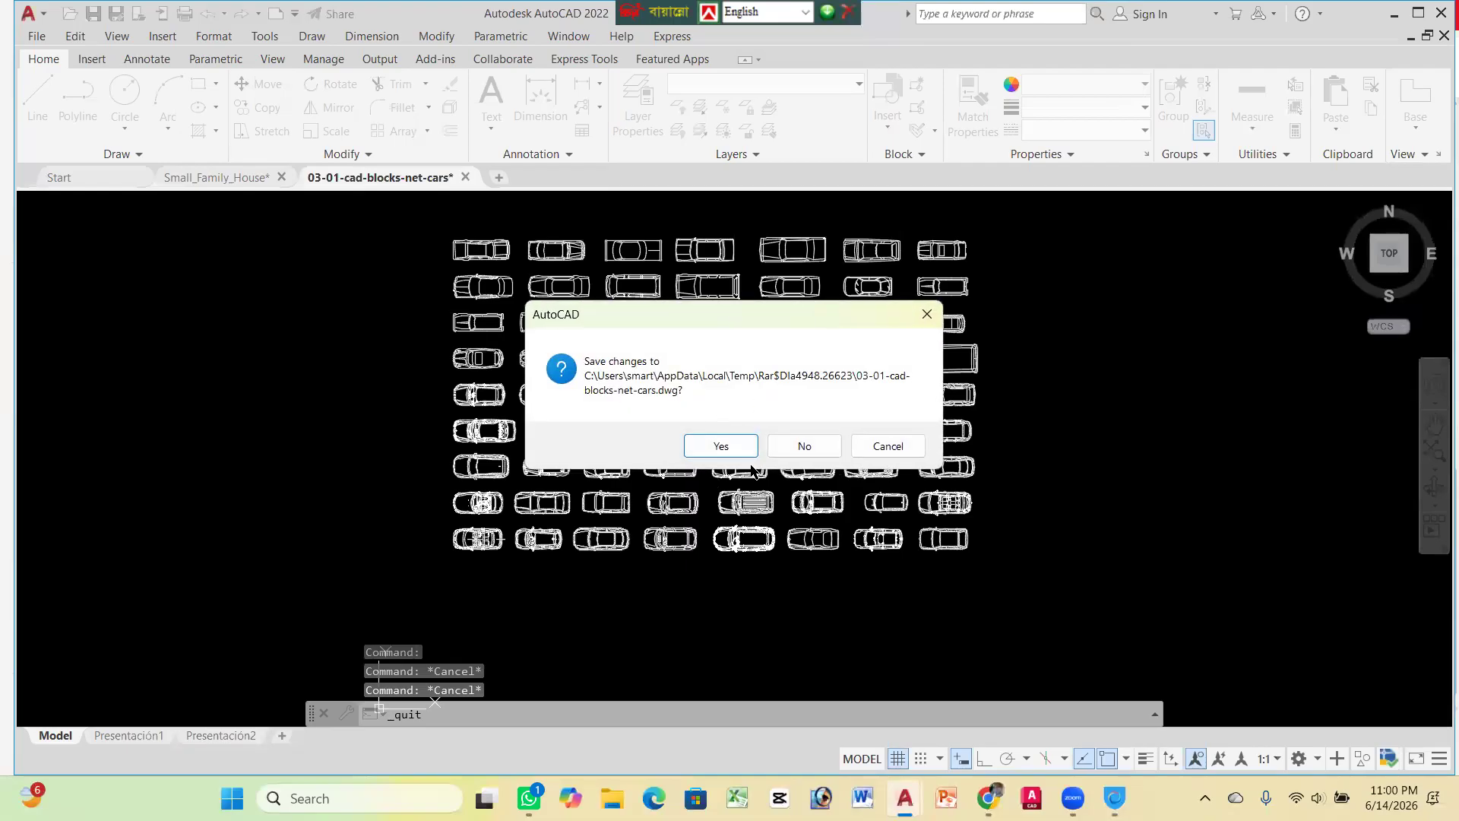
click(805, 446)
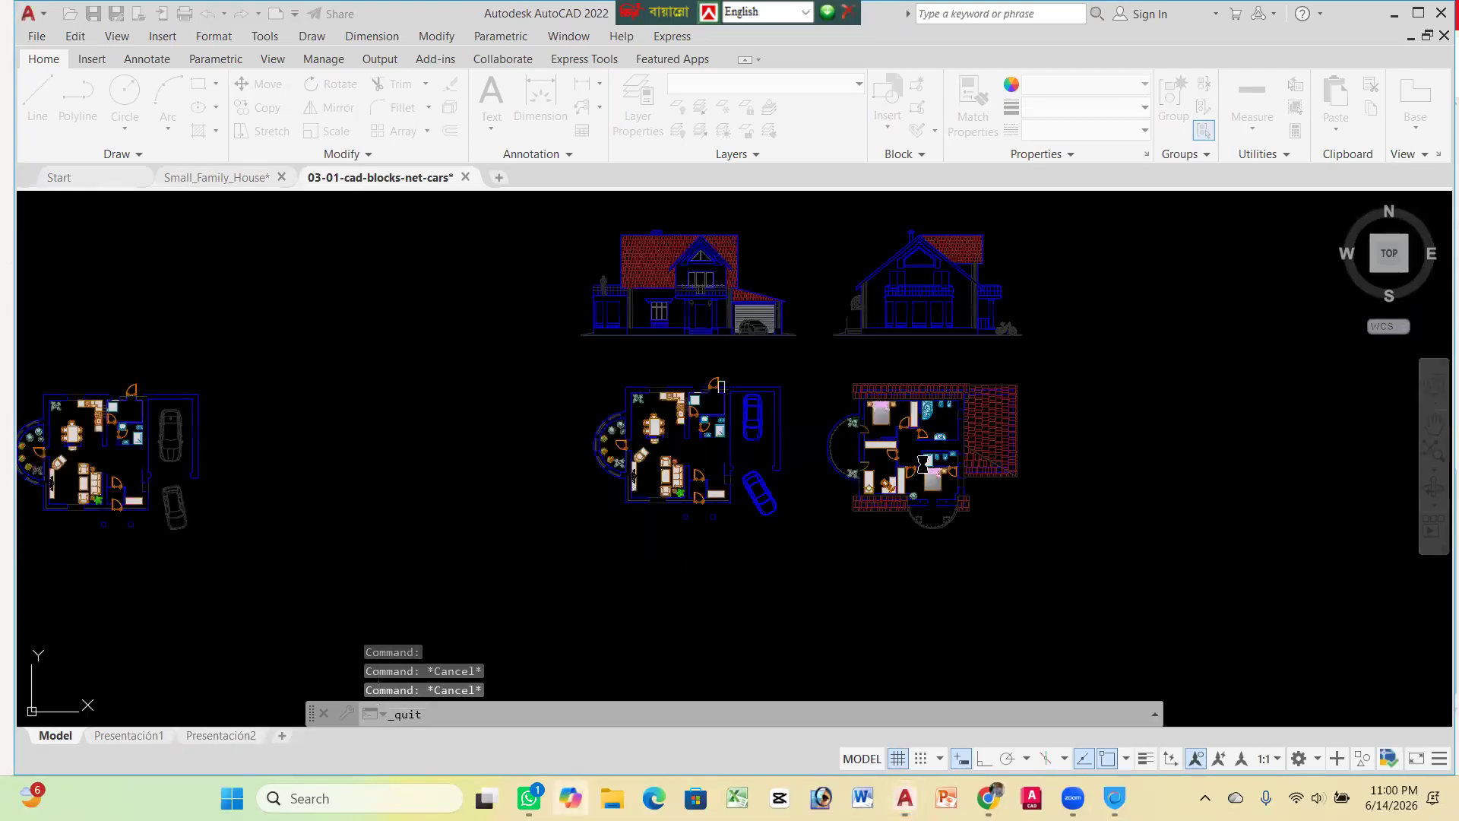
click(804, 439)
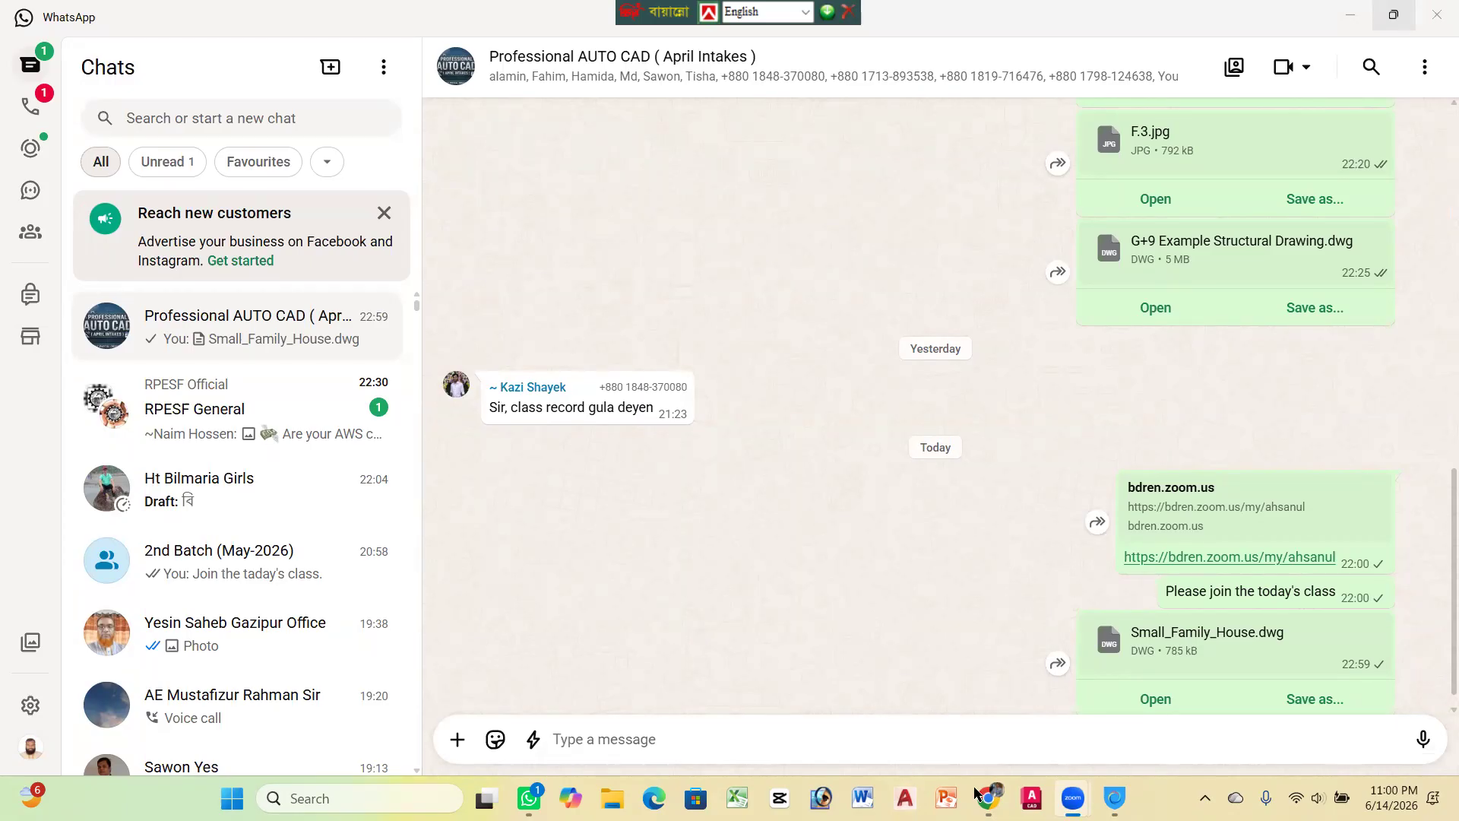
Launch AutoCAD 2022 to its Start page, minimize it, then restore it from the taskbar
click(904, 798)
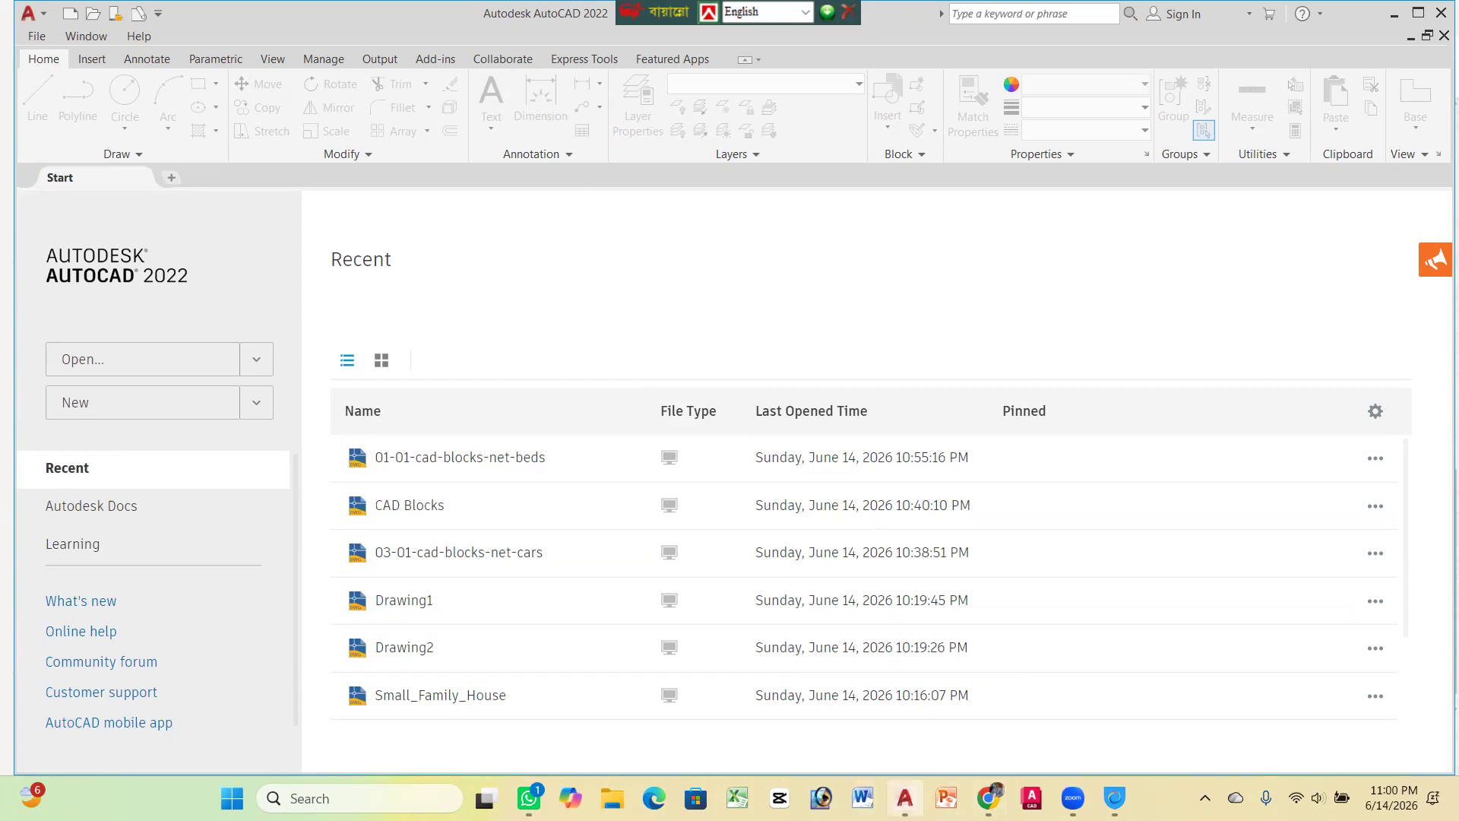
click(1394, 14)
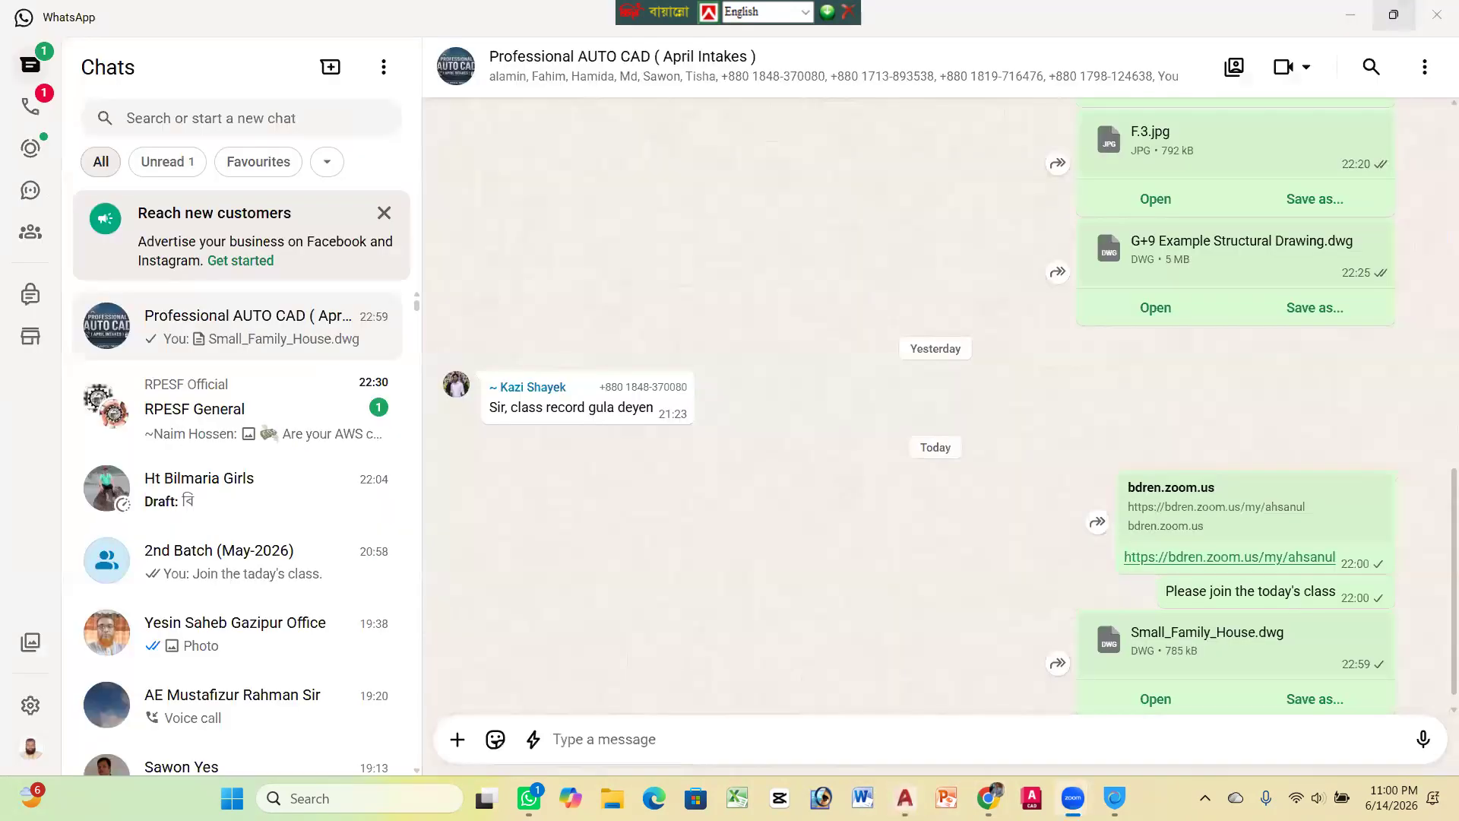
click(904, 798)
Open 01-01-cad-blocks-net-beds.dwg from AutoCAD's Recent files list
click(140, 396)
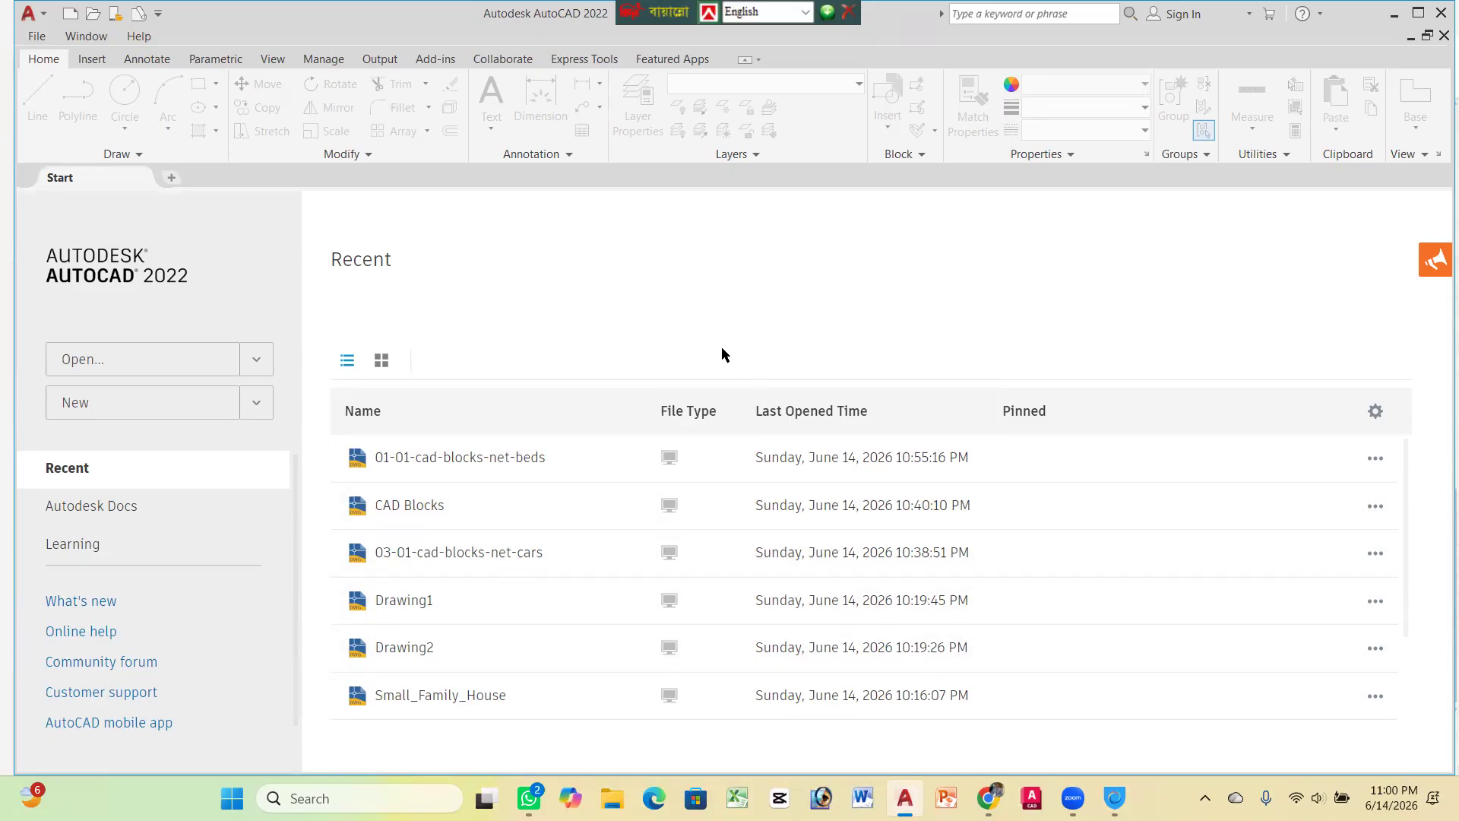
mouse_move(1073, 798)
click(447, 457)
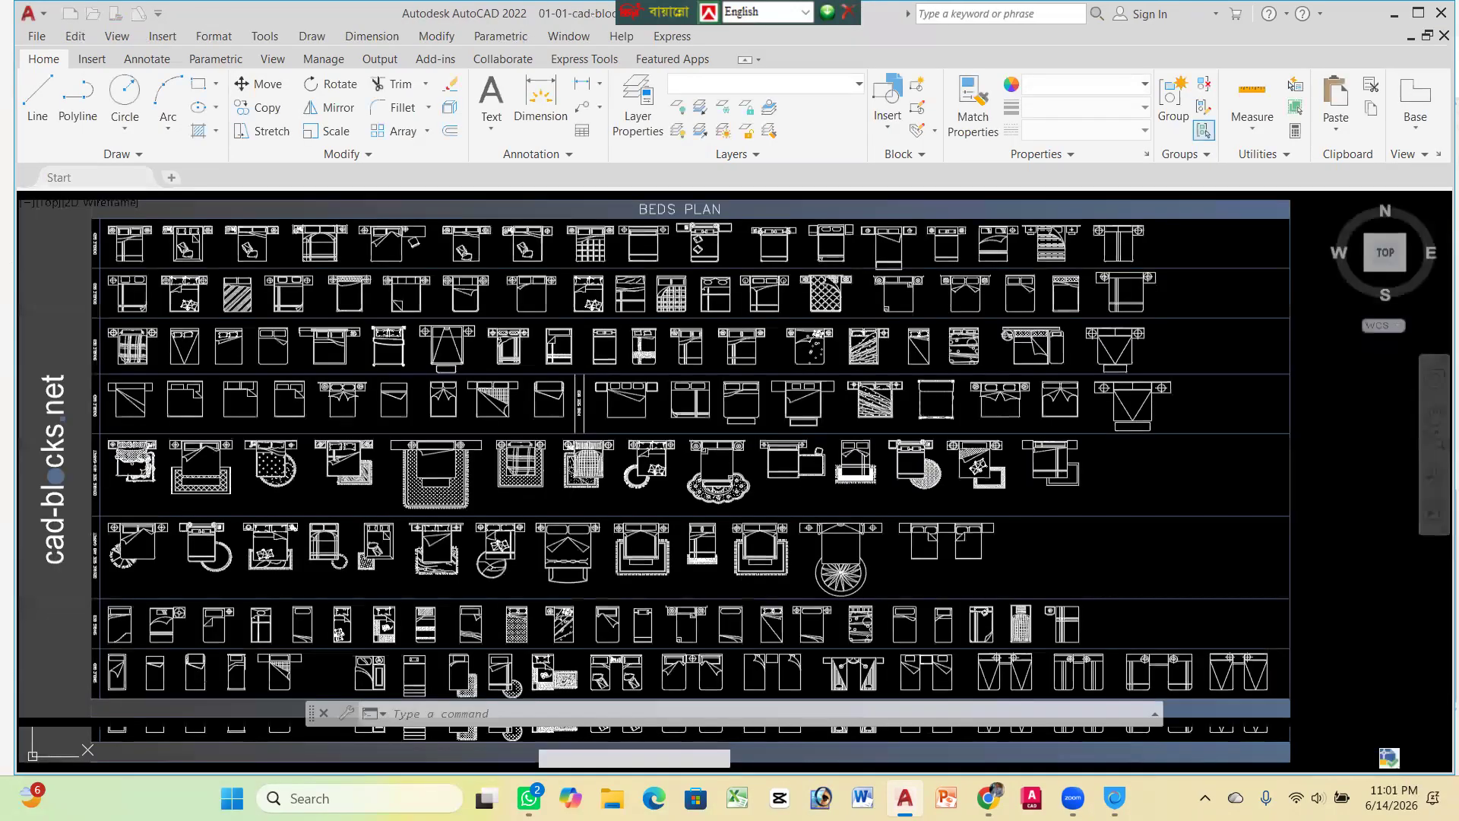
scroll(970, 407, down, 4)
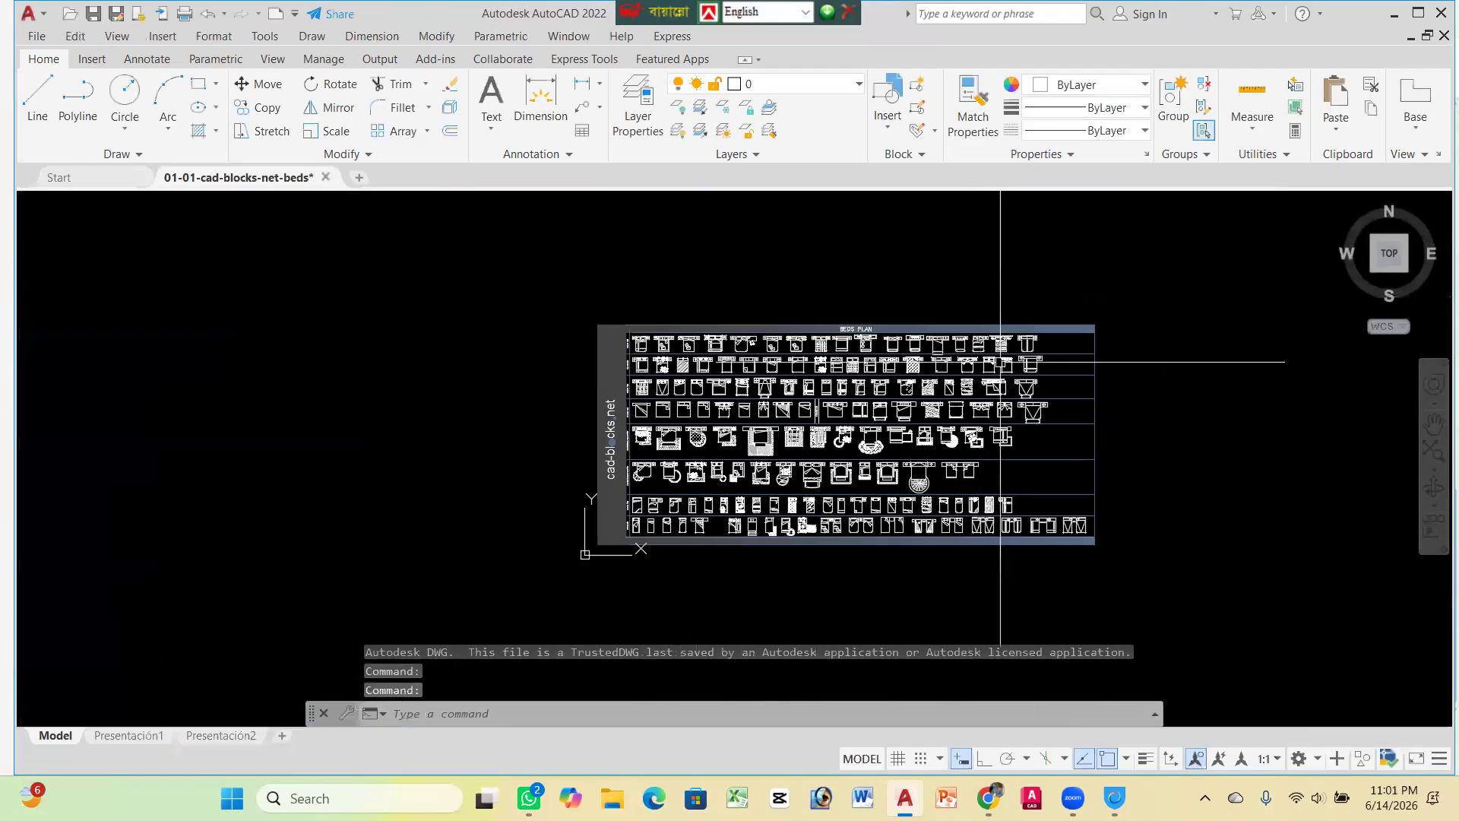
scroll(802, 338, up, 2)
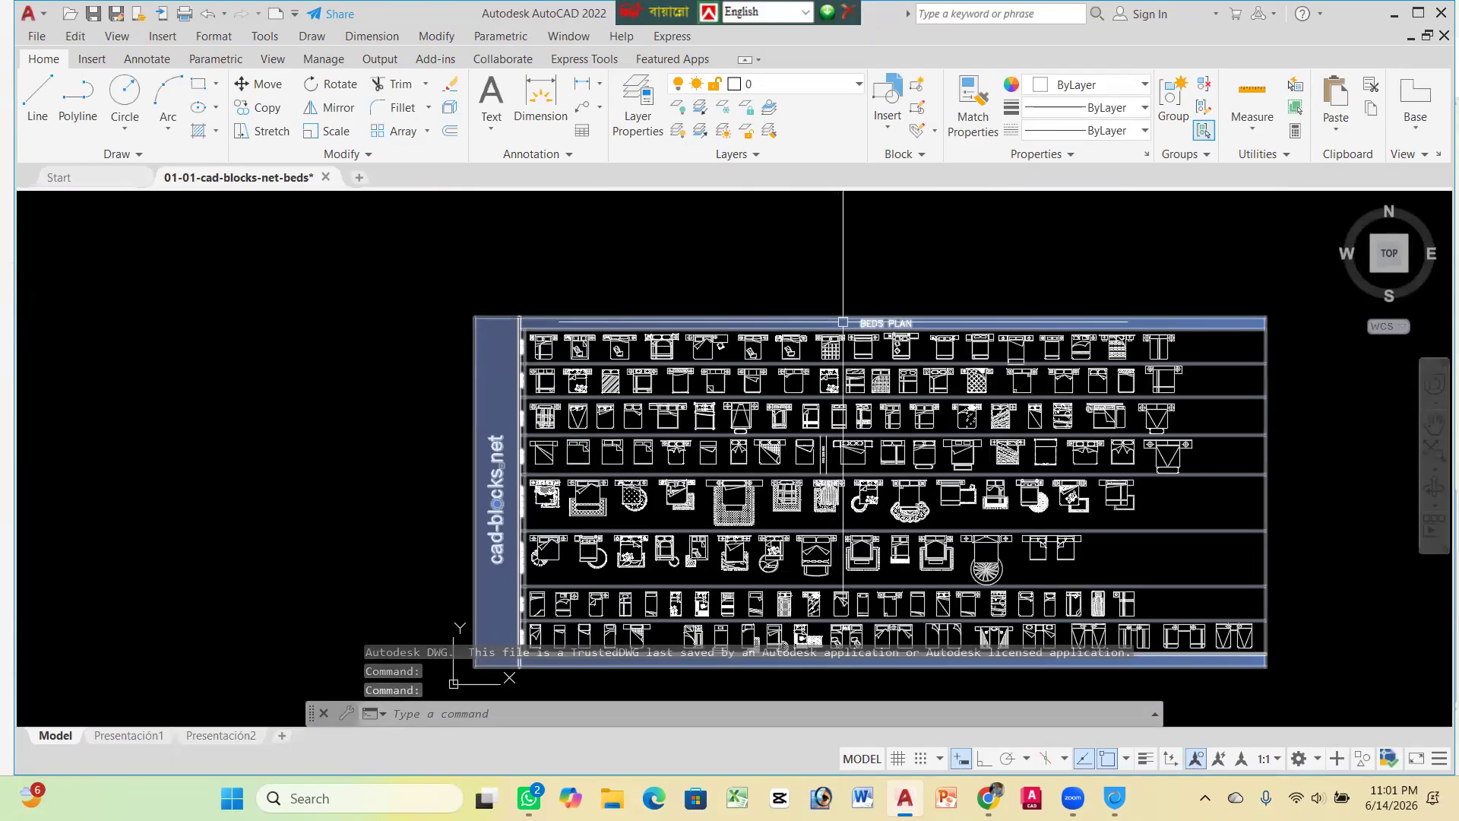
Delete the cad-blocks.net BEDS PLAN border frame and zoom to check the bed blocks
click(842, 323)
key(Delete)
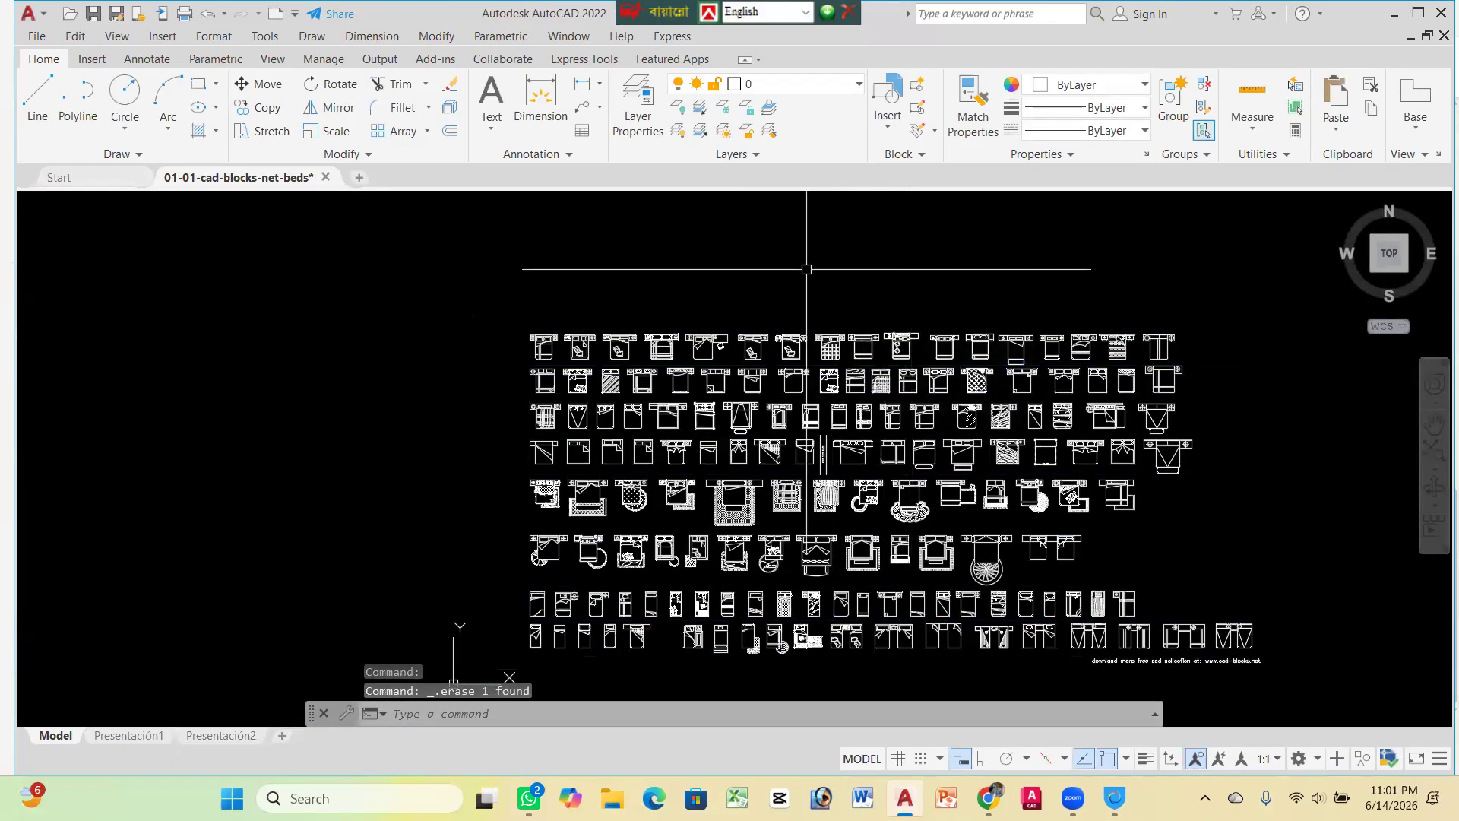
scroll(772, 316, down, 5)
scroll(530, 278, up, 4)
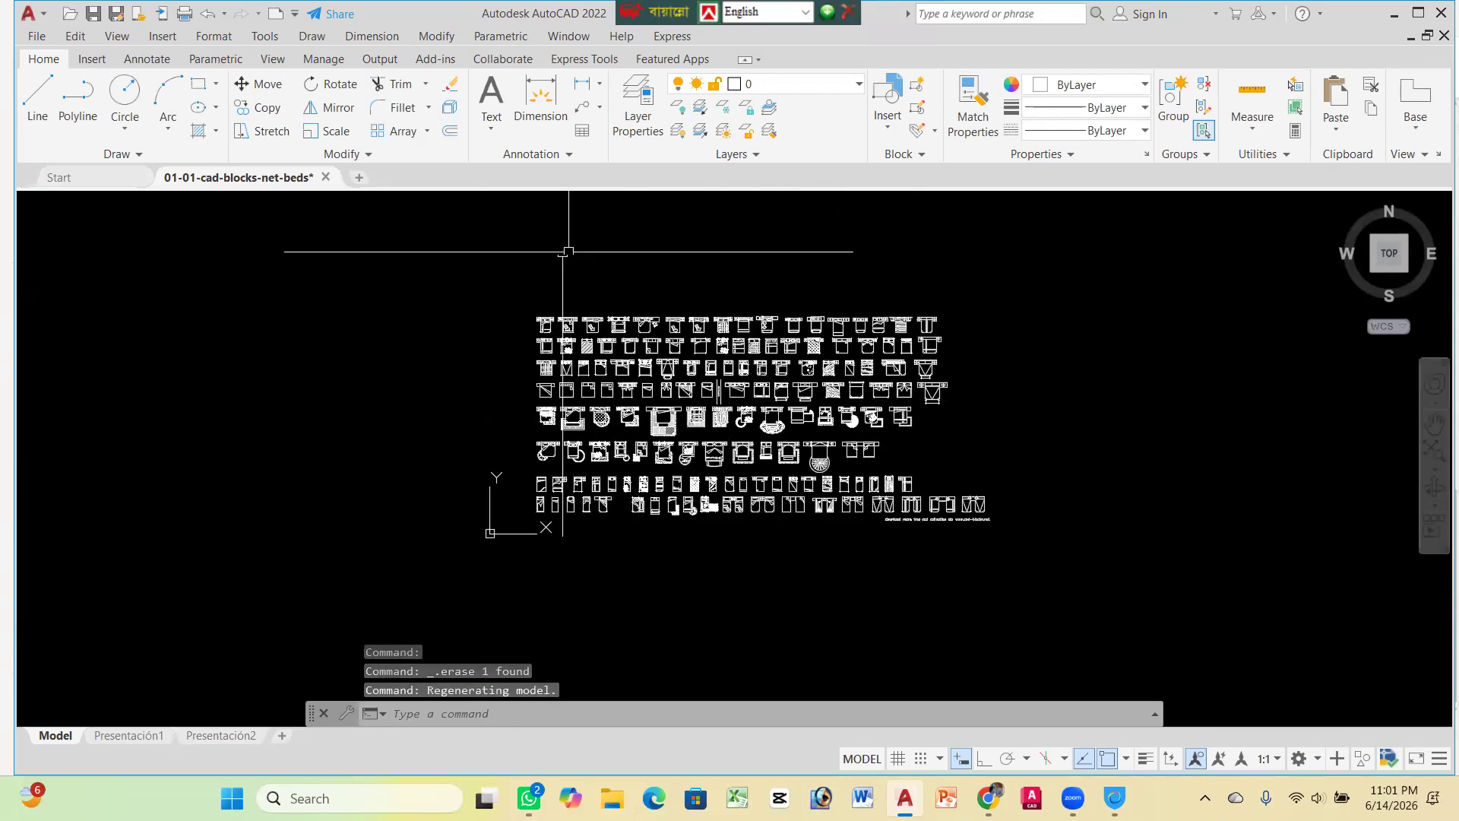
scroll(335, 241, down, 4)
scroll(602, 248, up, 2)
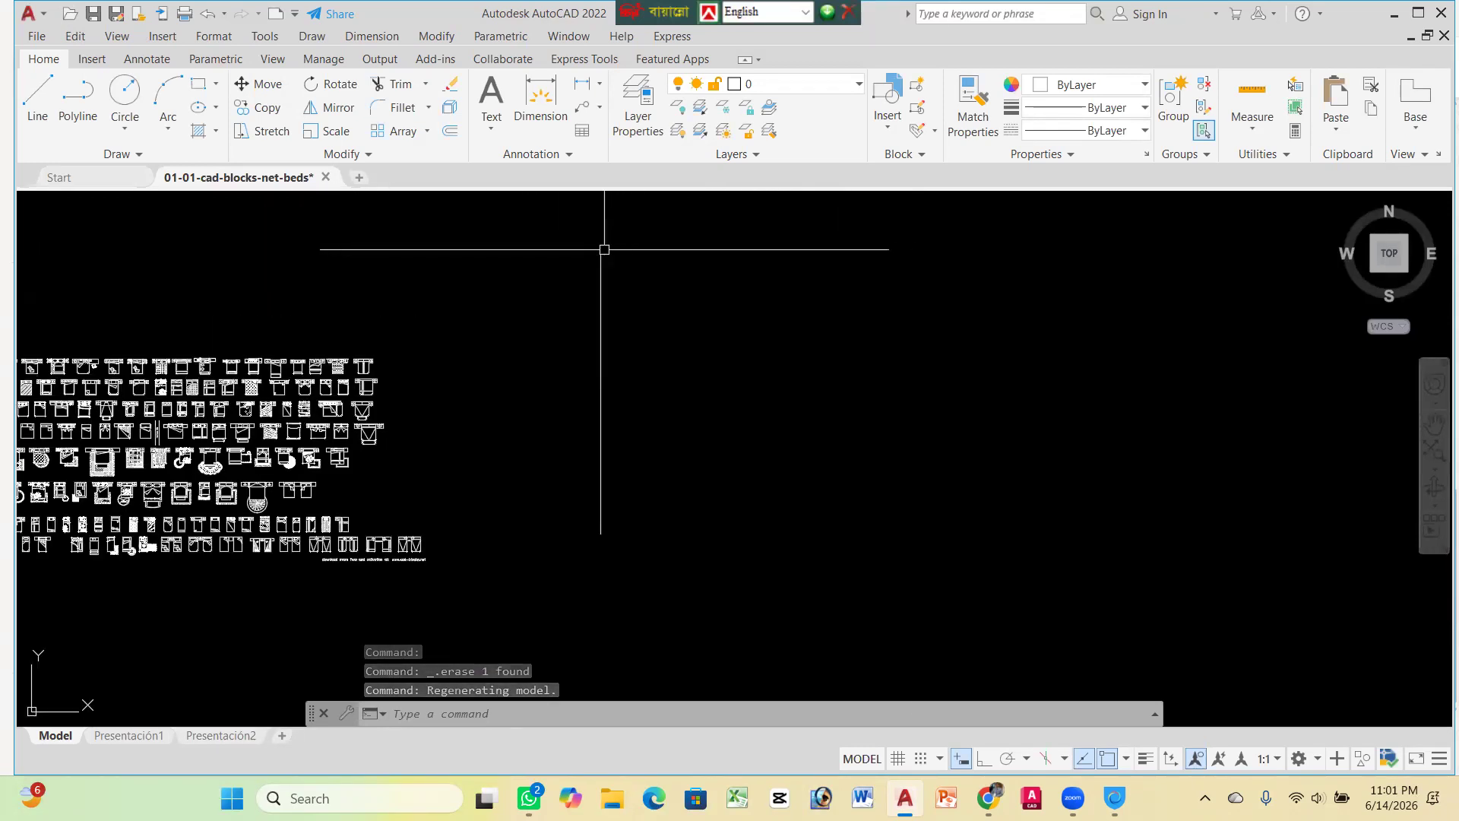
scroll(630, 325, down, 2)
scroll(536, 306, up, 4)
scroll(652, 303, down, 2)
scroll(663, 303, up, 1)
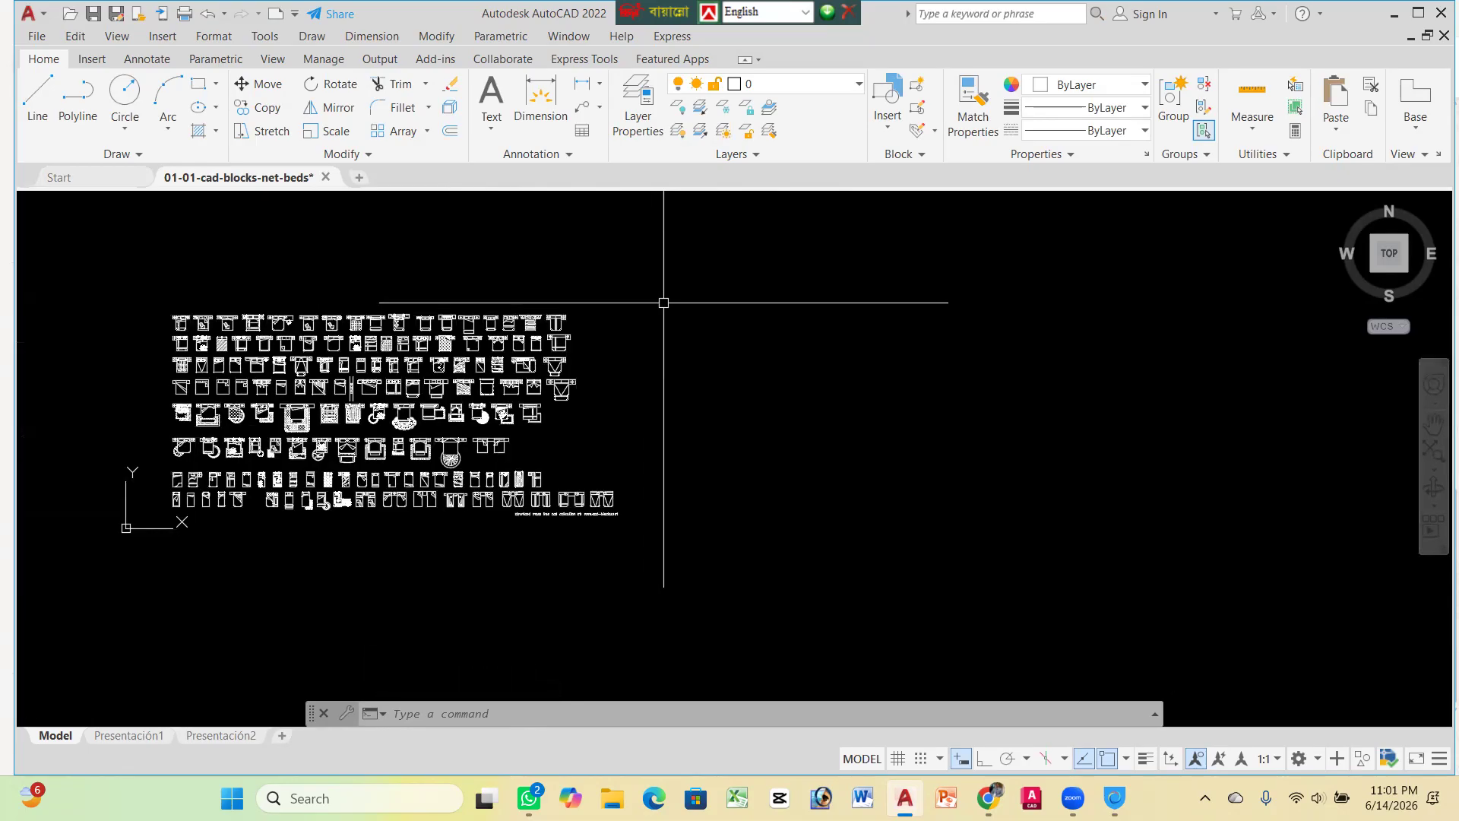
text(dc)
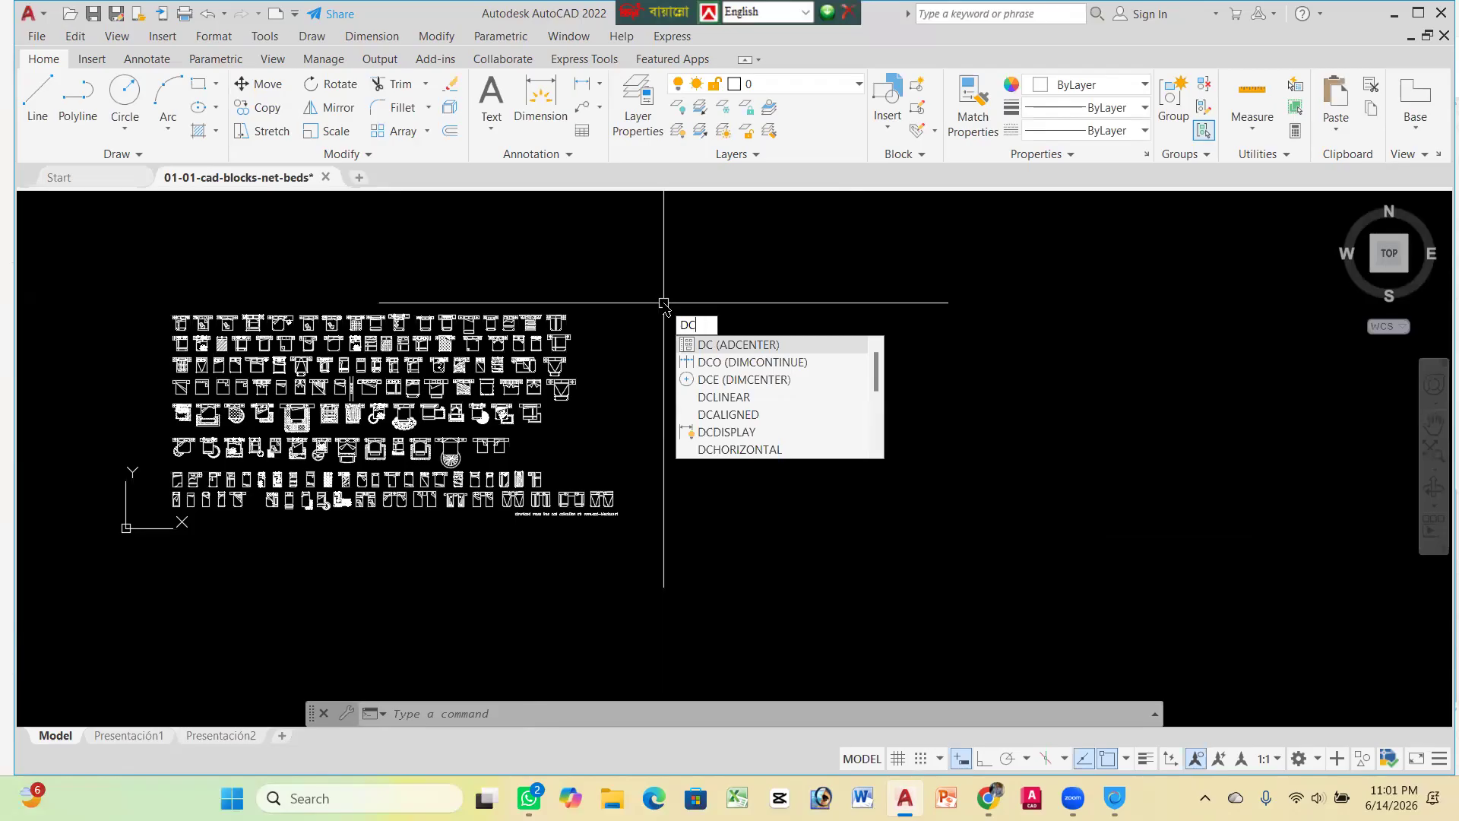
Drag Sofa - Roundback 7 ft. from Home - Space Planner into the drawing, then close DesignCenter
key(Return)
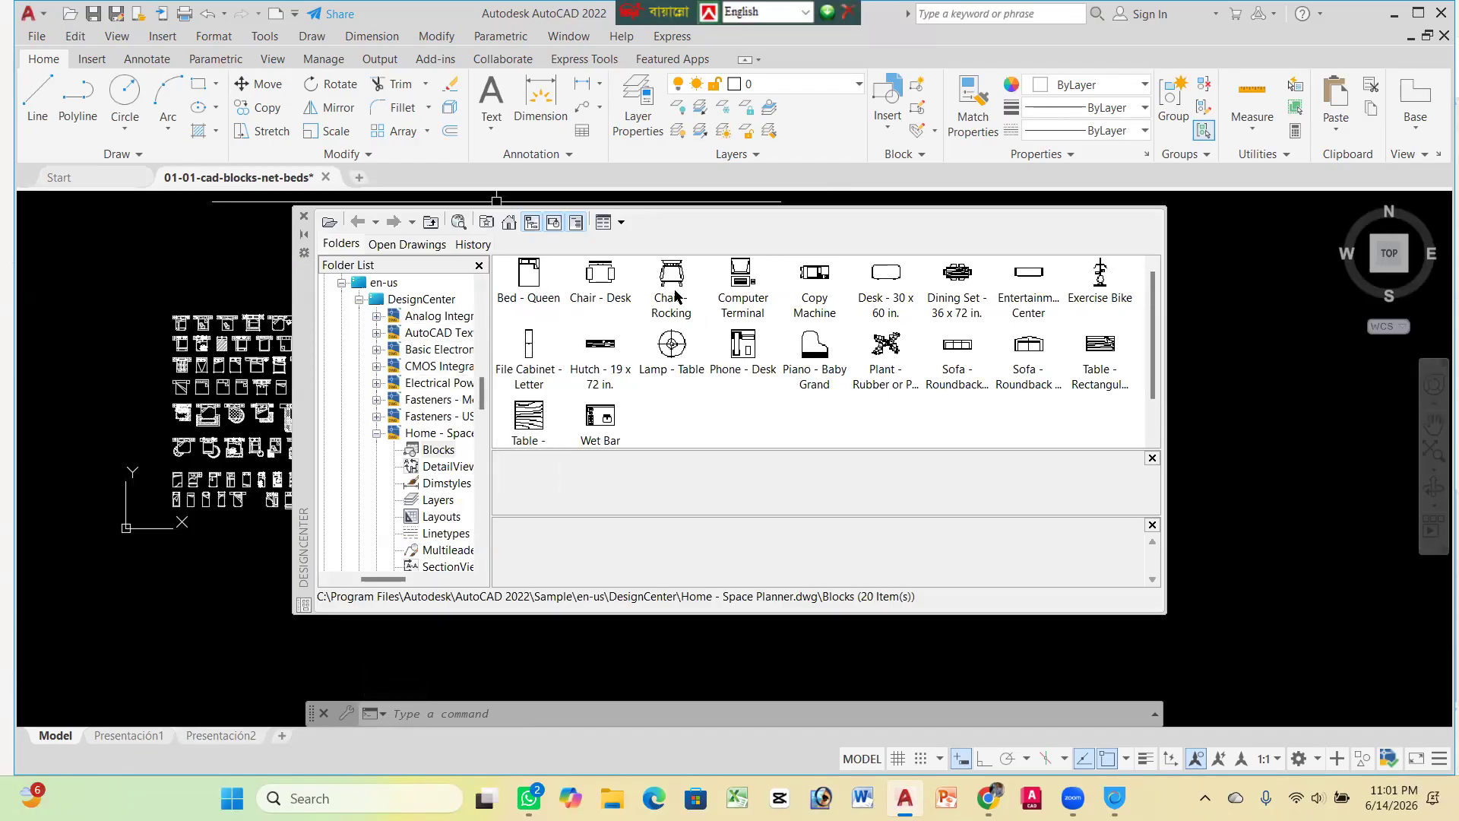
scroll(969, 353, down, 2)
scroll(969, 352, up, 2)
click(943, 366)
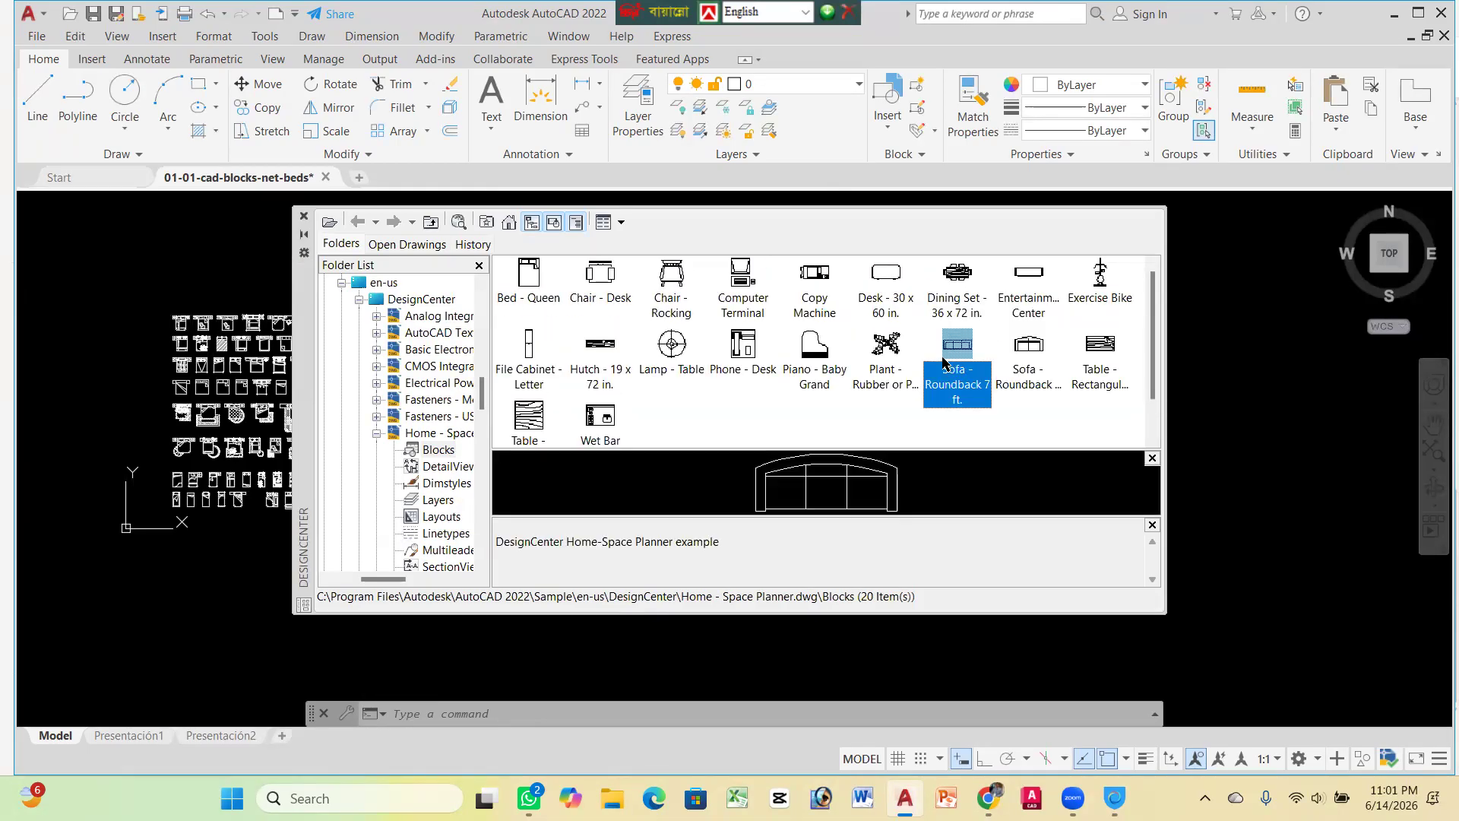
mouse_move(954, 353)
mouse_down()
mouse_move(926, 430)
mouse_move(1183, 488)
mouse_move(1267, 453)
mouse_up()
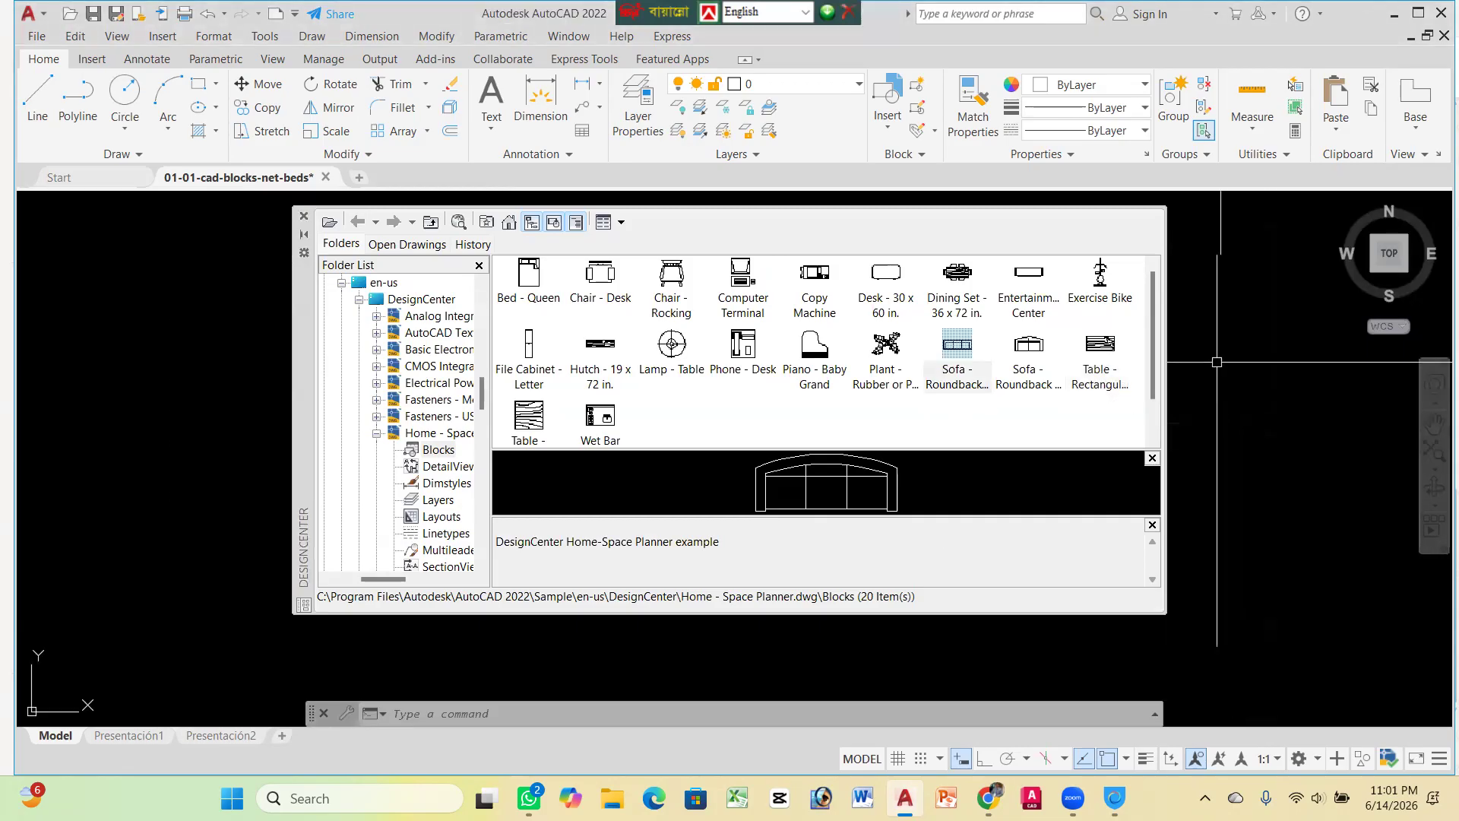
click(302, 221)
scroll(831, 317, up, 6)
scroll(695, 358, down, 6)
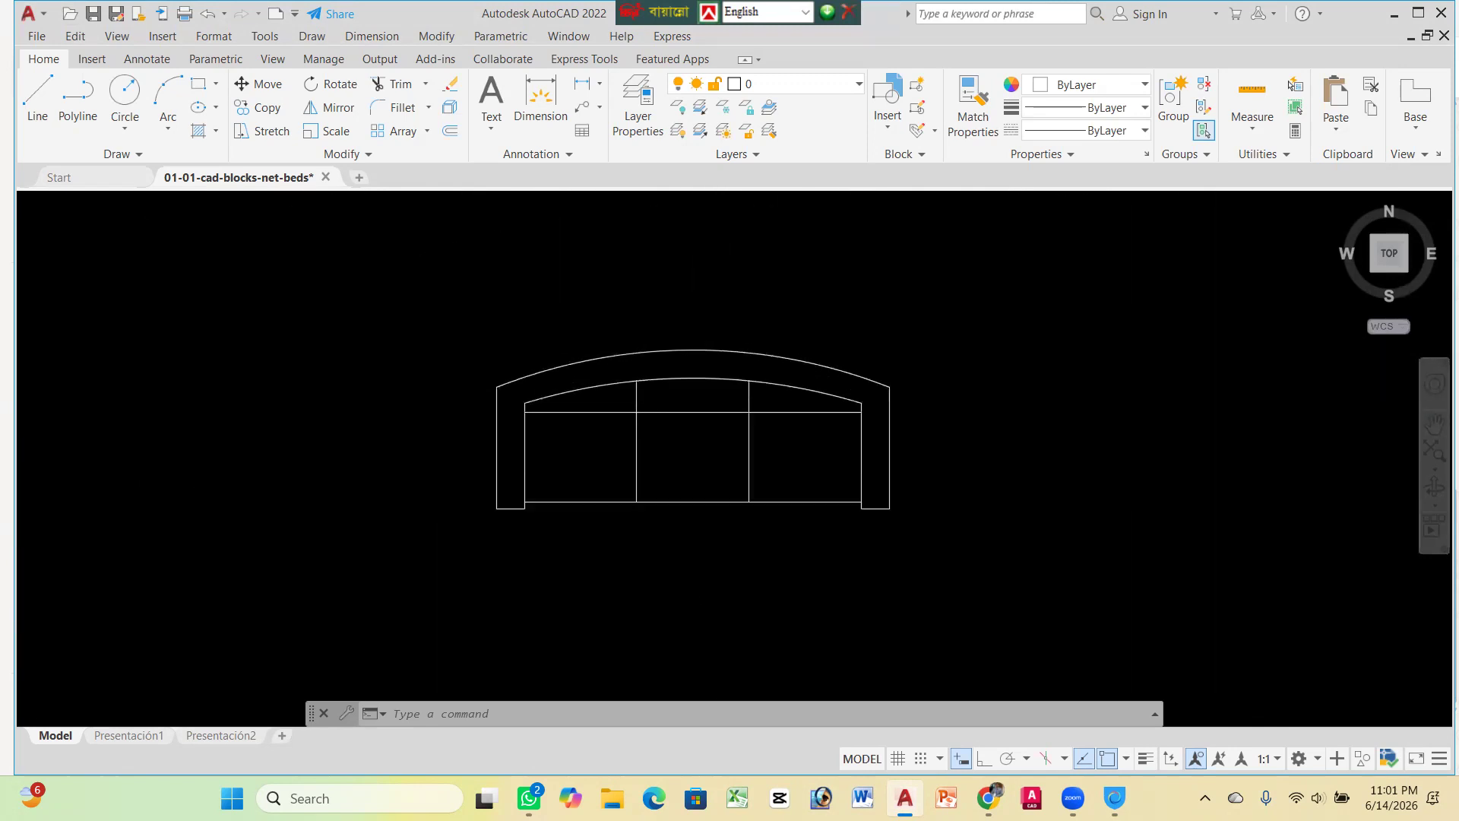
scroll(595, 371, up, 2)
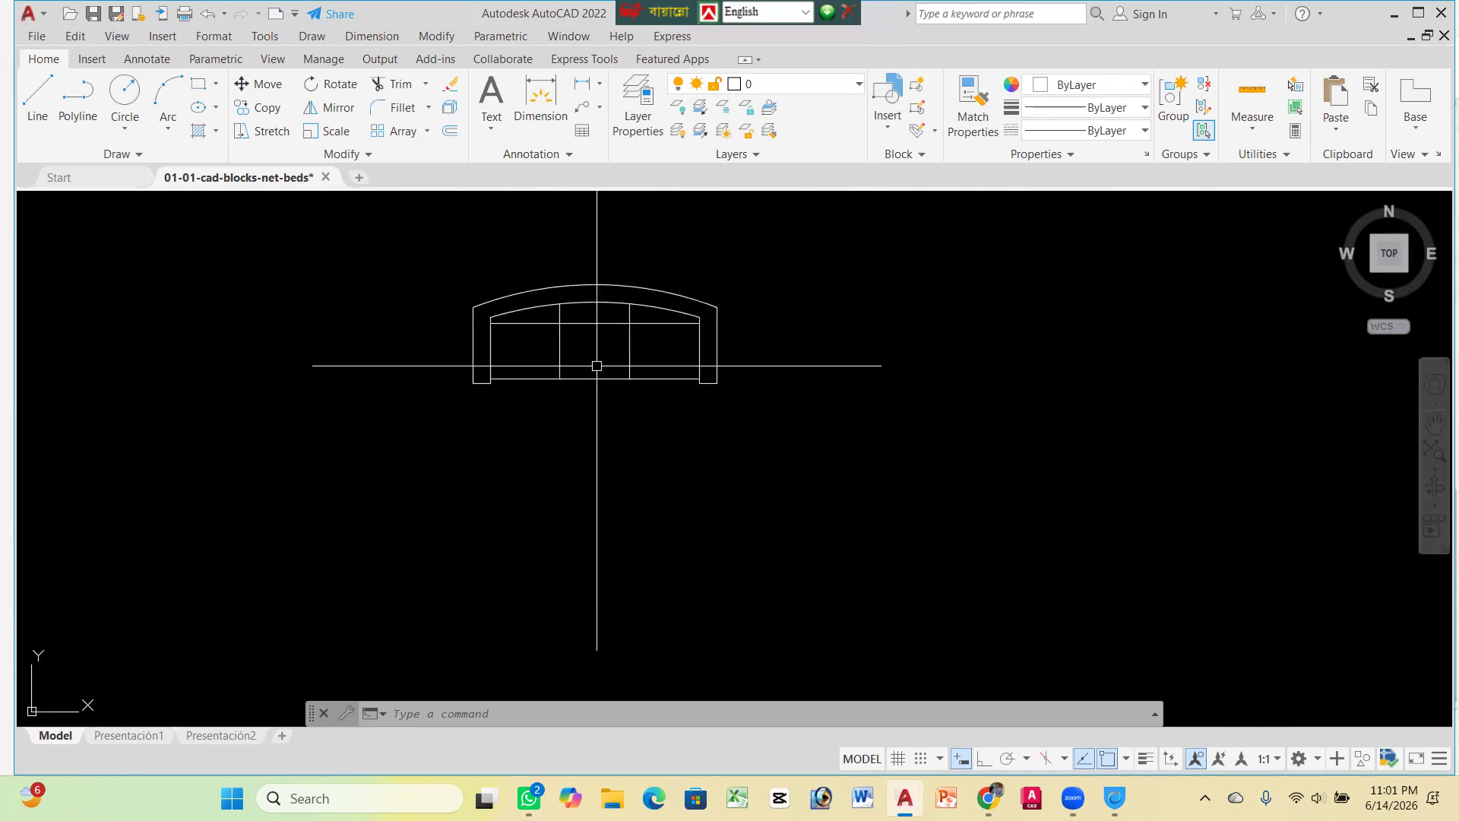
Insert Chair - Rocking right of the sofa, centre it in view, and reopen DesignCenter
text(d)
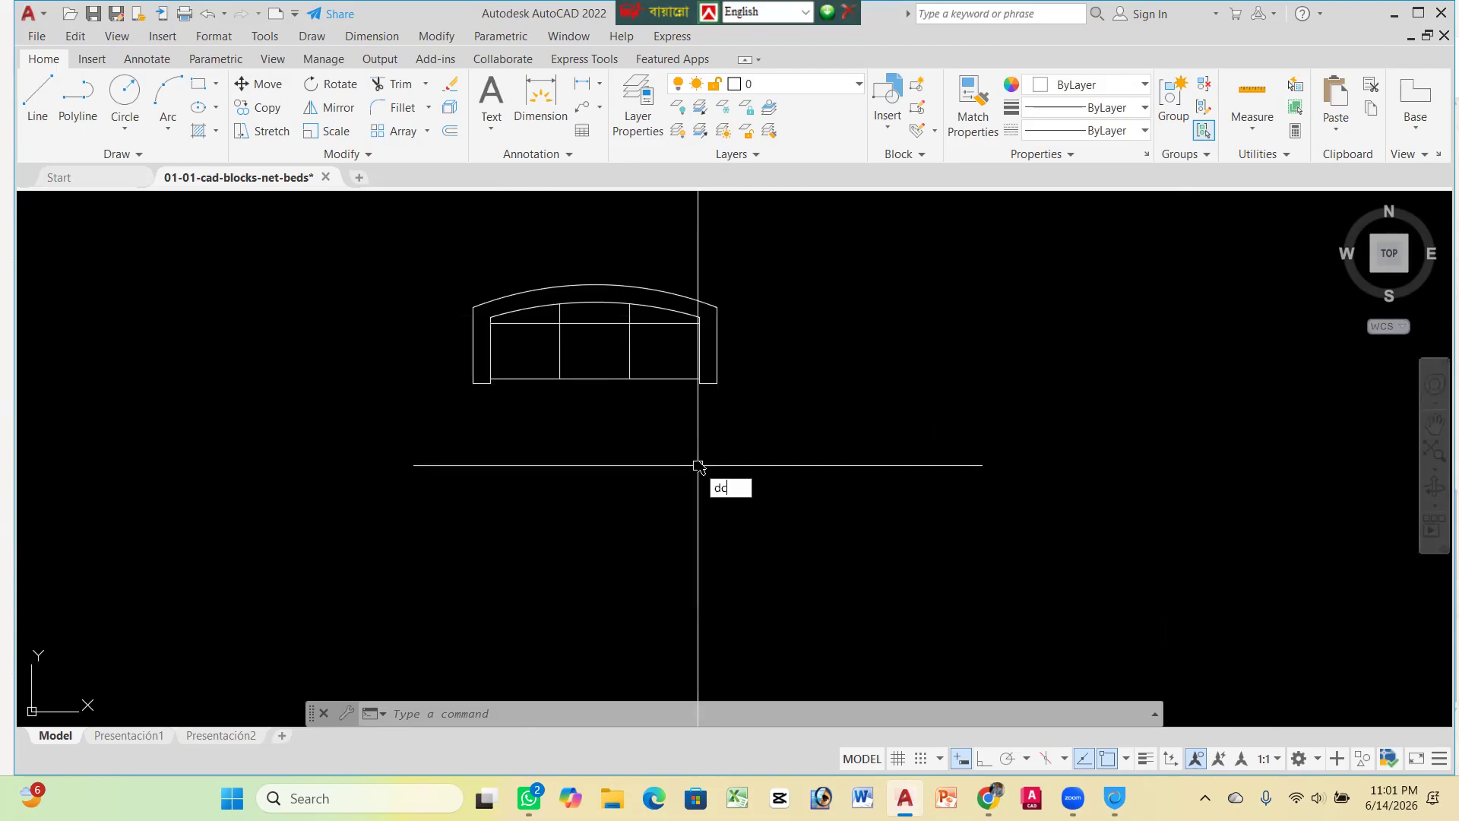
text(c)
key(Return)
click(667, 304)
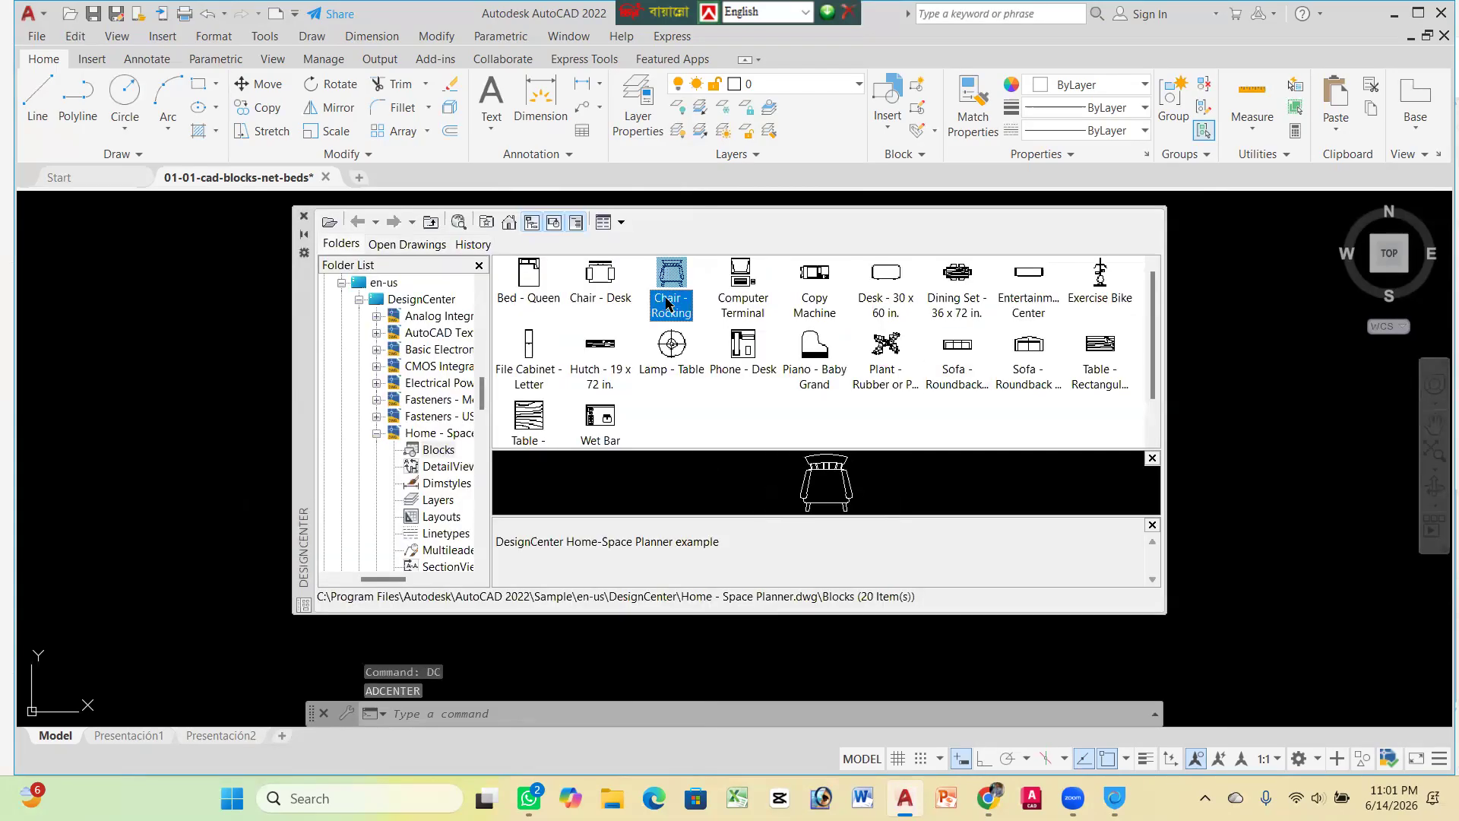
mouse_move(868, 463)
mouse_down()
mouse_move(1102, 411)
mouse_move(1242, 356)
mouse_up()
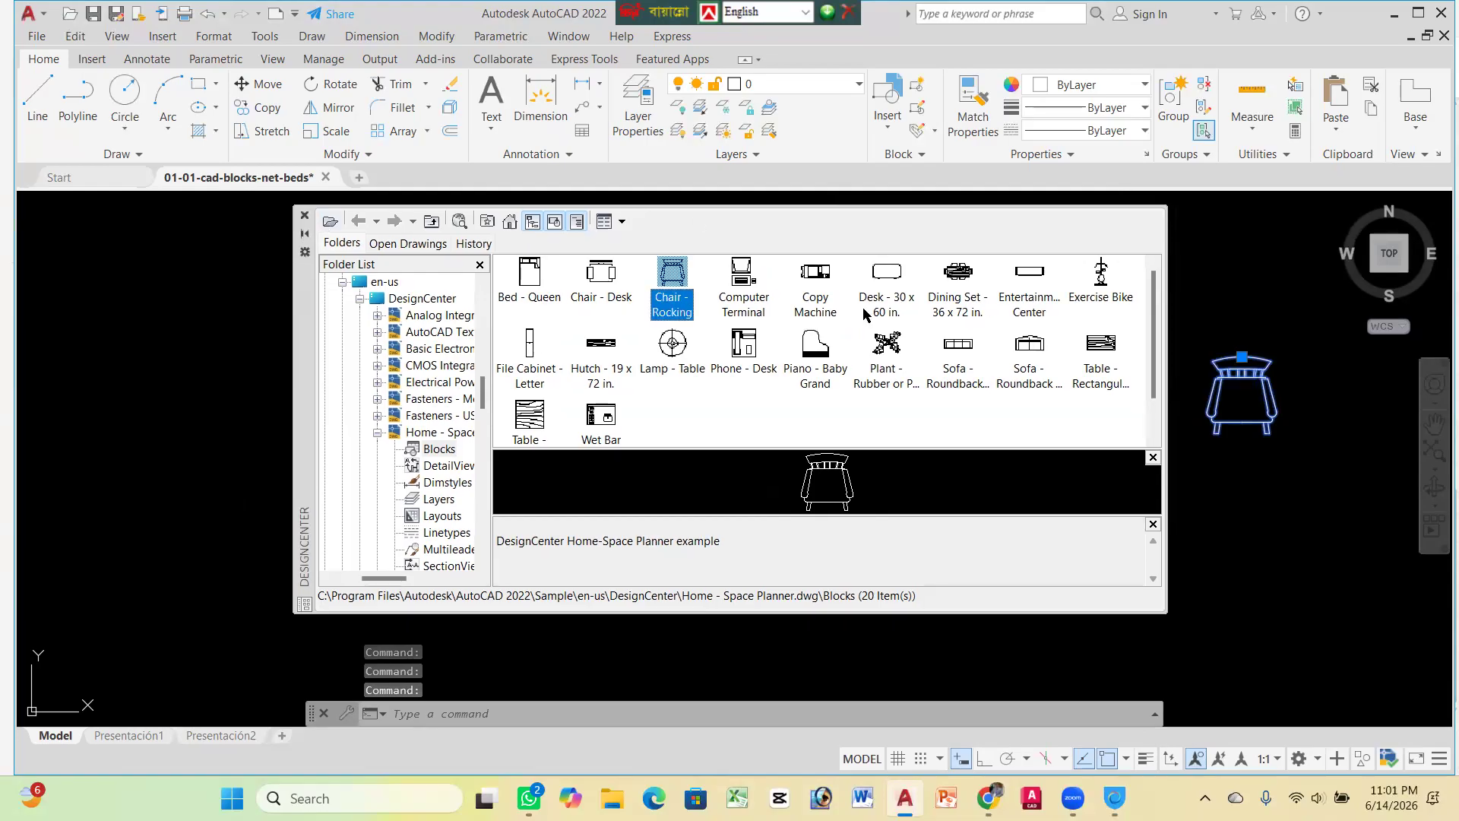
click(303, 217)
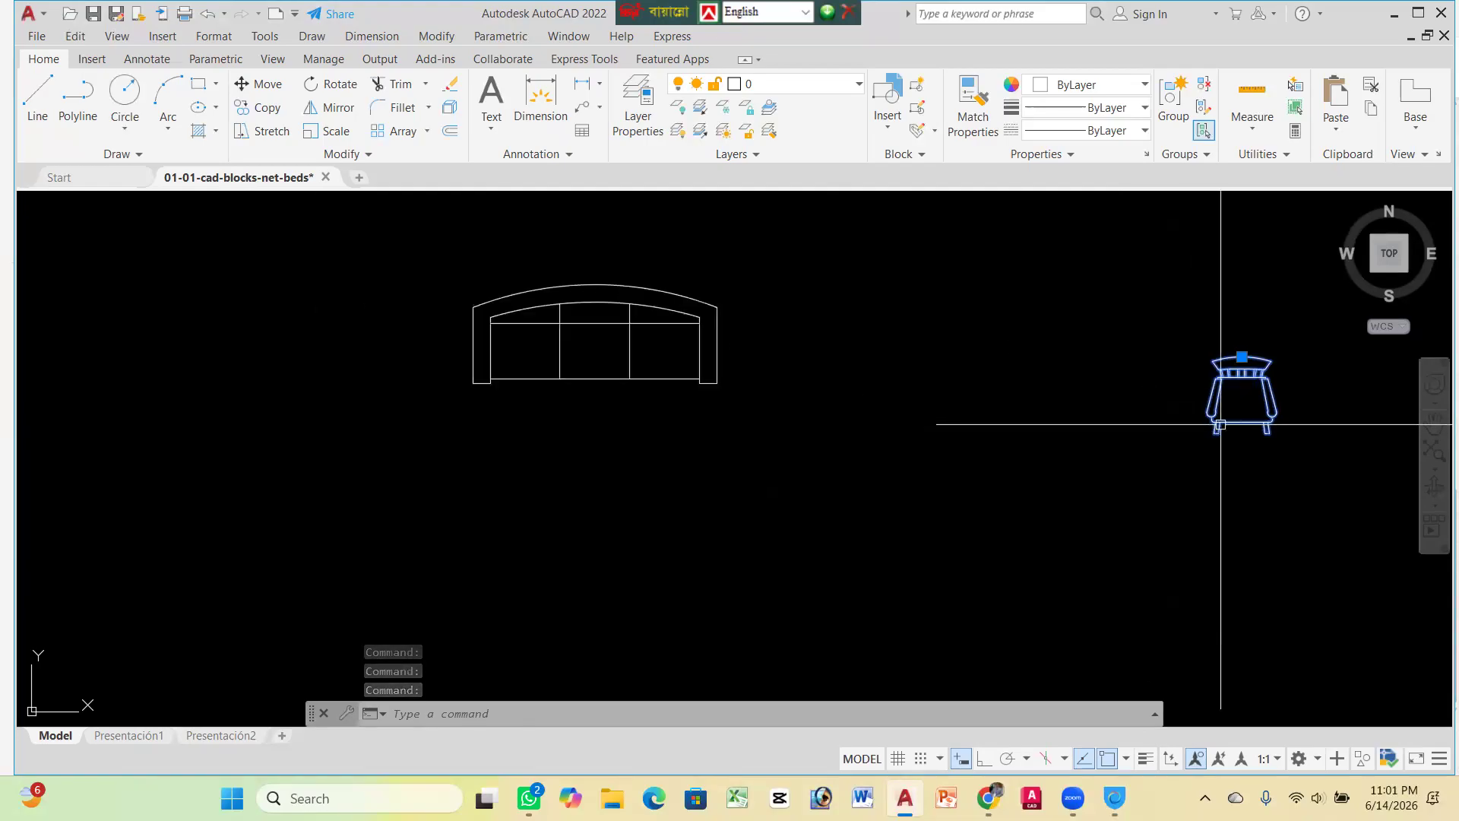
scroll(1283, 394, up, 5)
scroll(1284, 395, down, 4)
middle_drag(1239, 382, 730, 408)
key(Escape)
scroll(836, 367, down, 4)
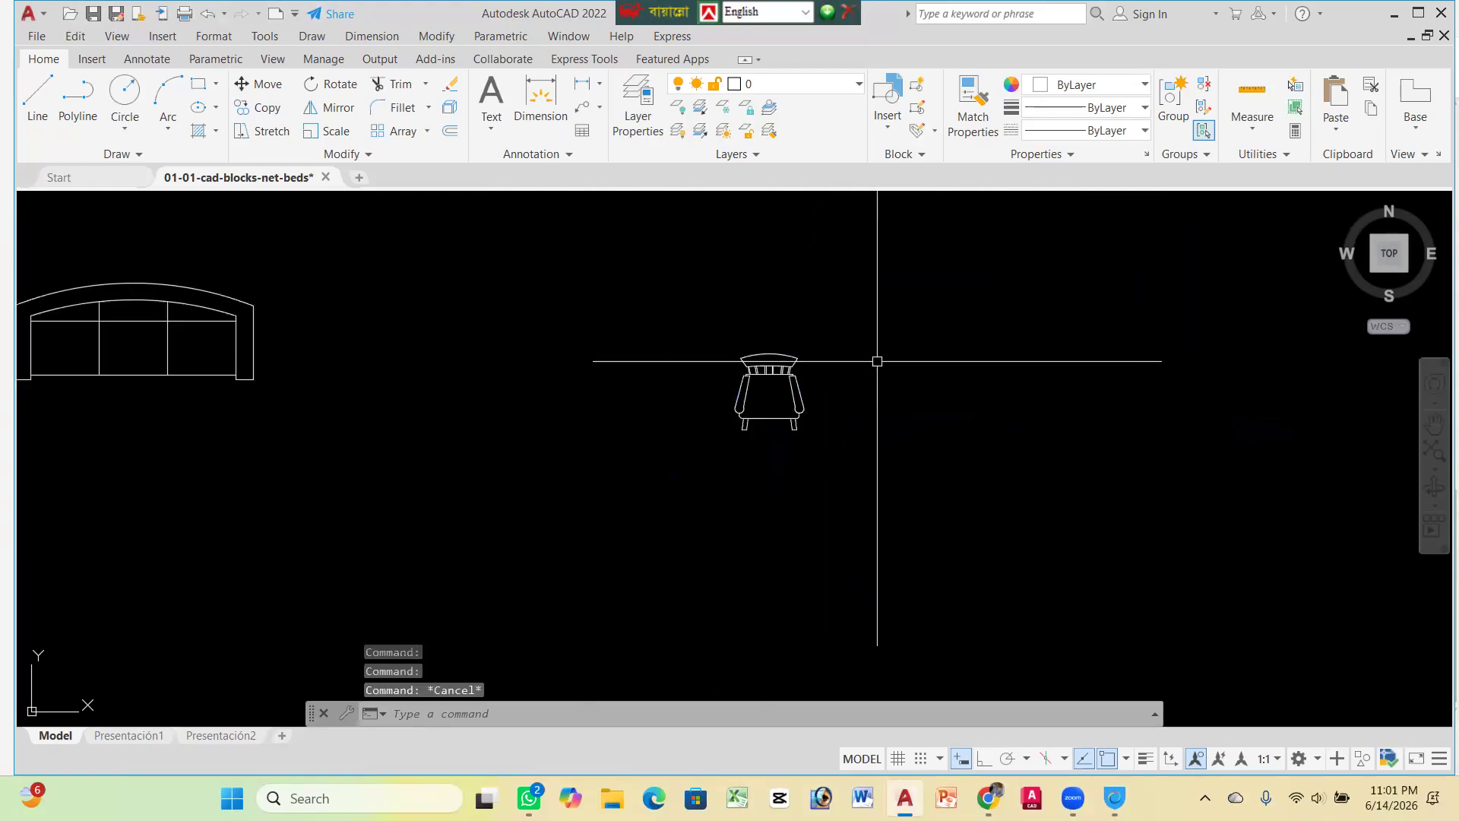
text(dc)
key(Return)
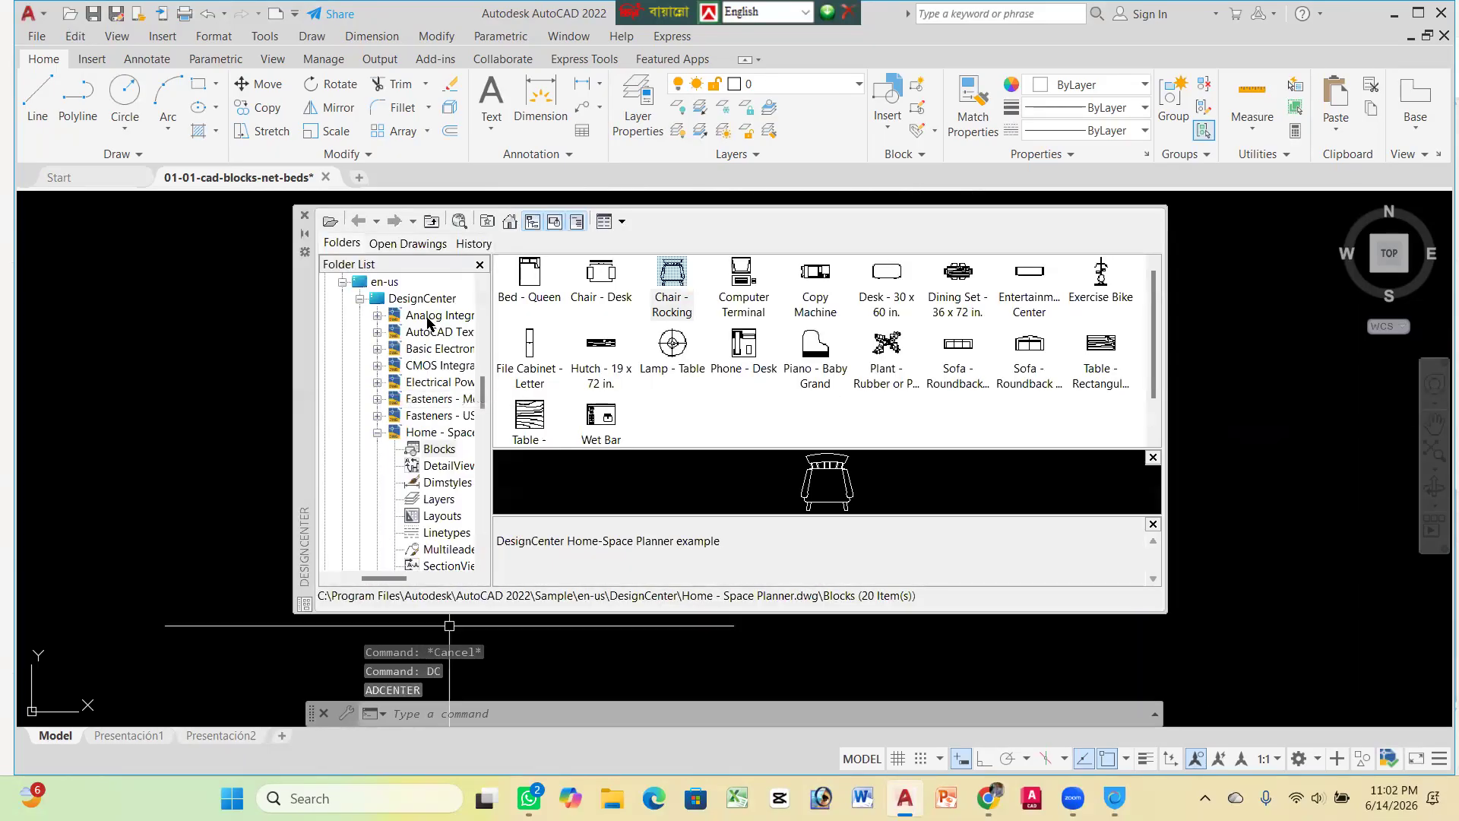
Look over the blocks in Home - Space Planner.dwg, then return to the sample drawings folder
scroll(463, 541, down, 3)
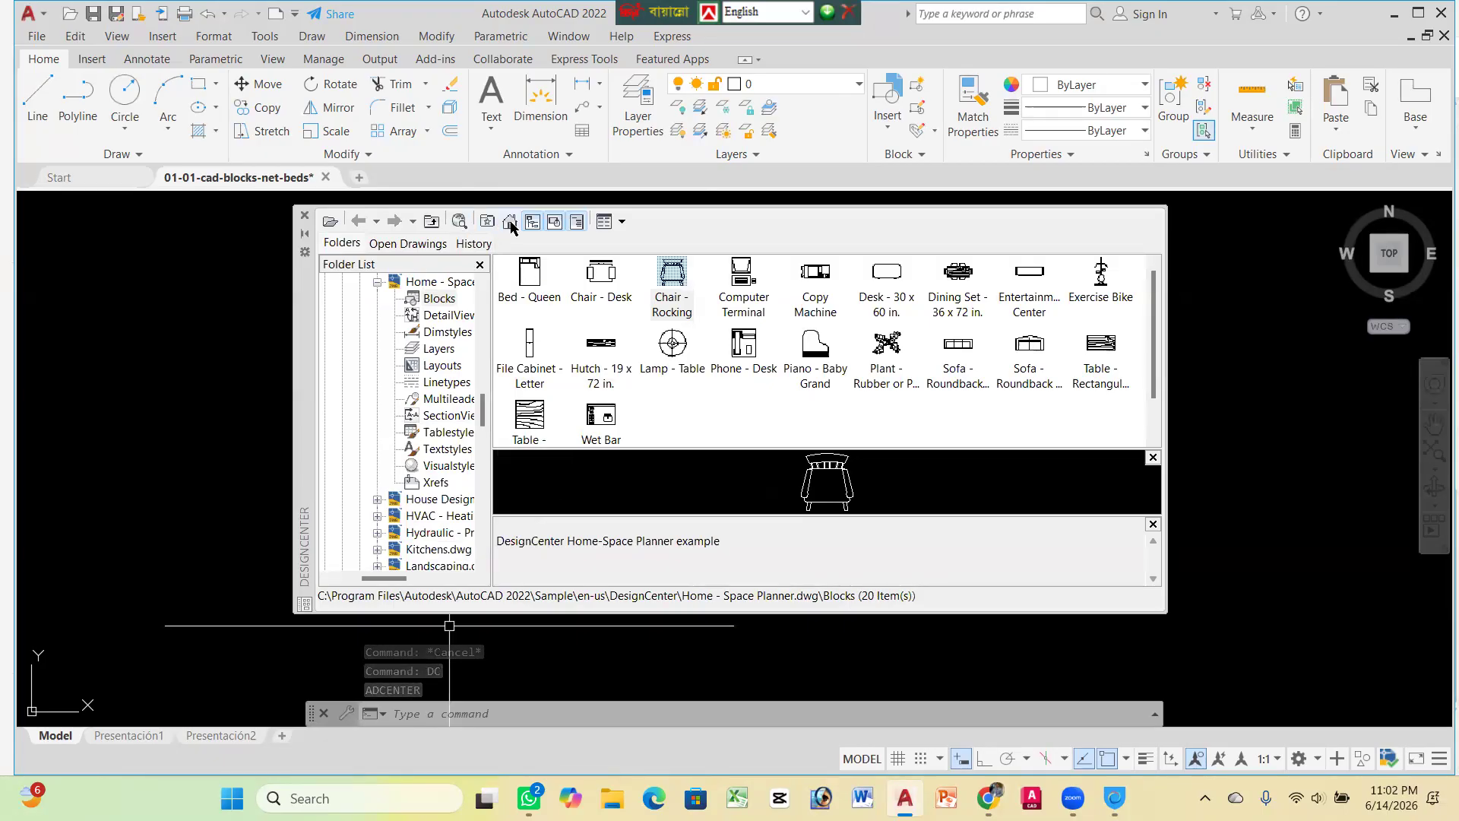
click(364, 224)
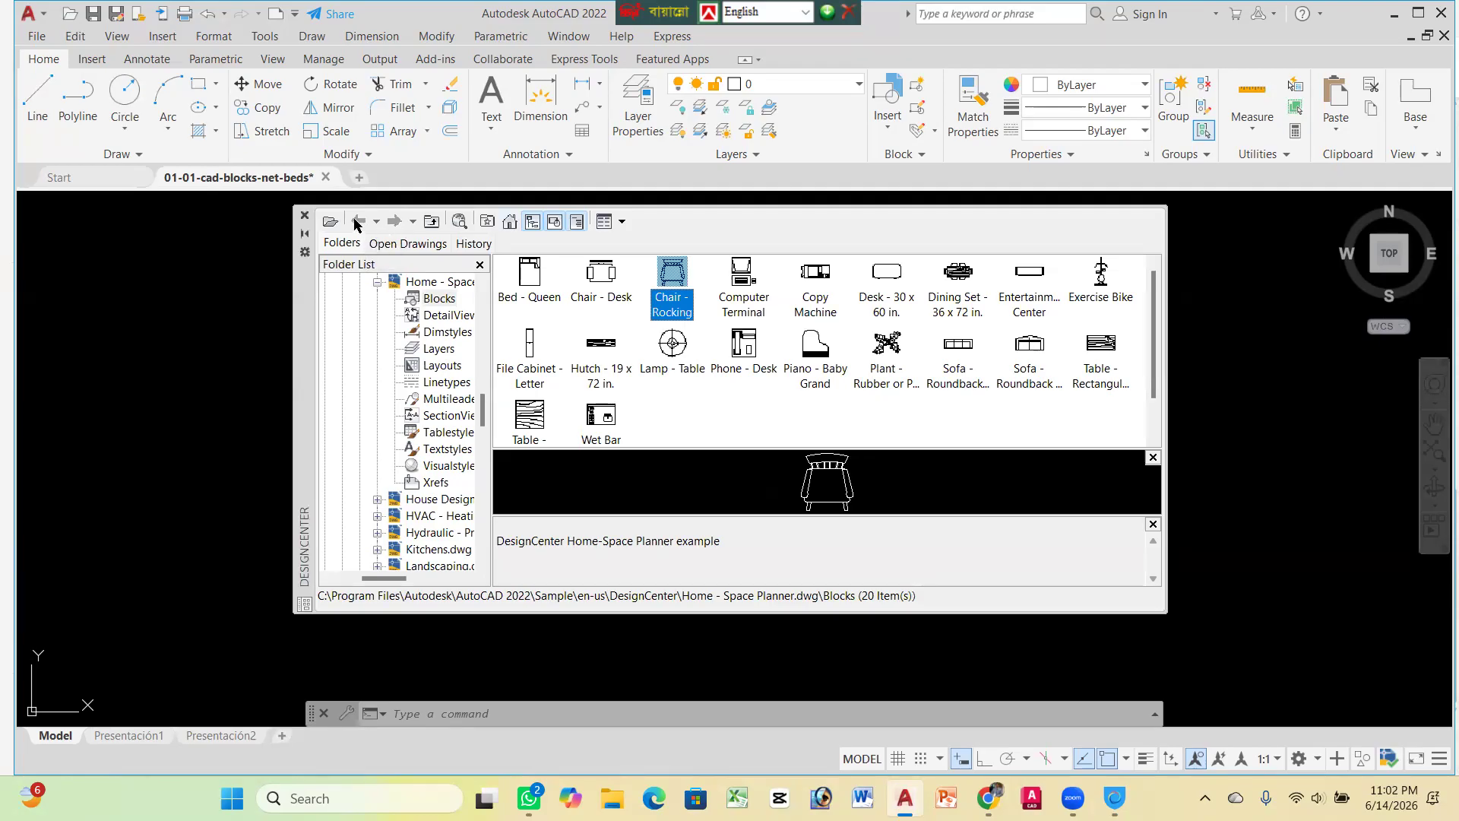
click(432, 223)
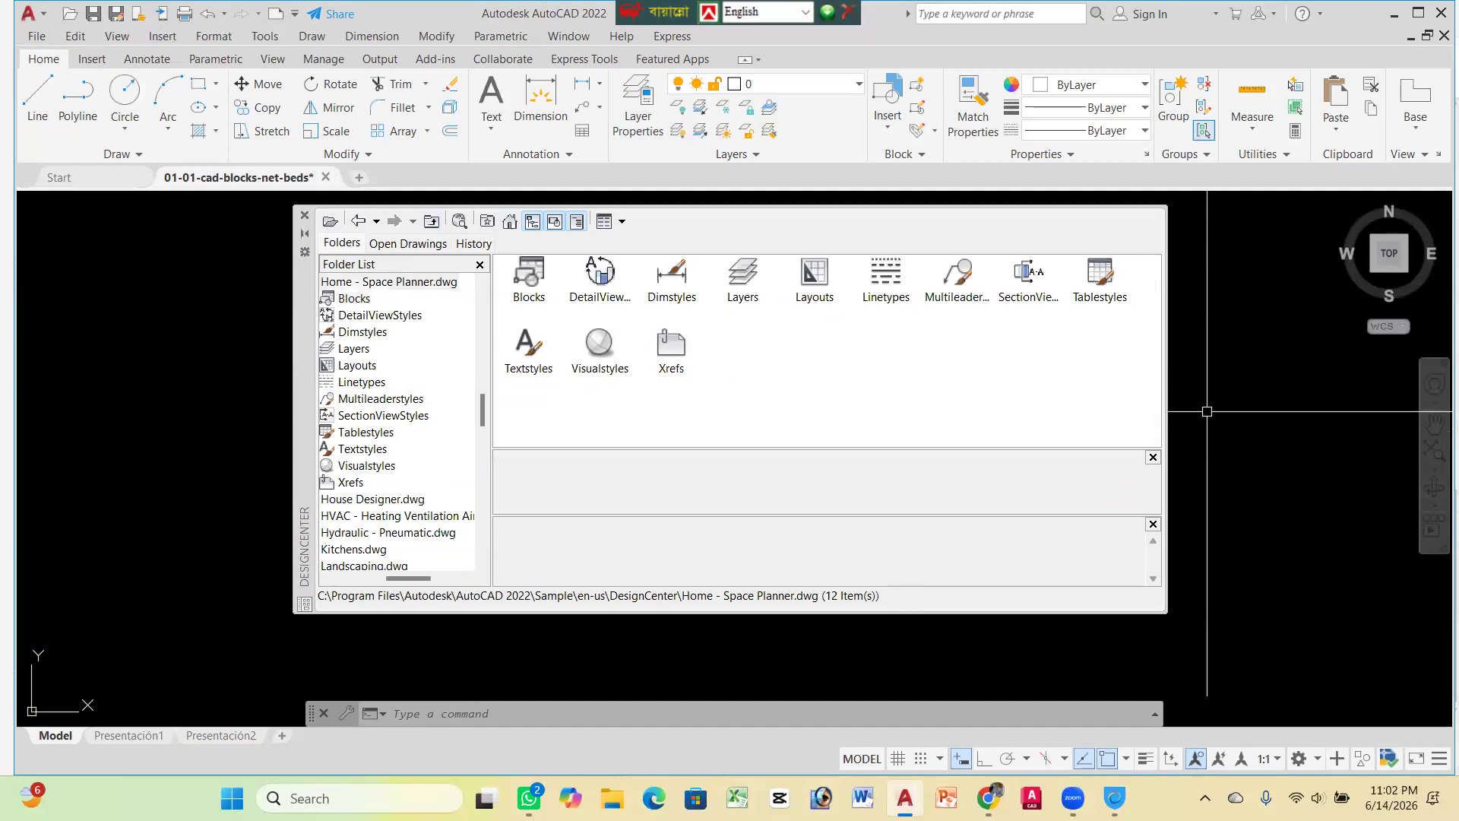
double_click(529, 275)
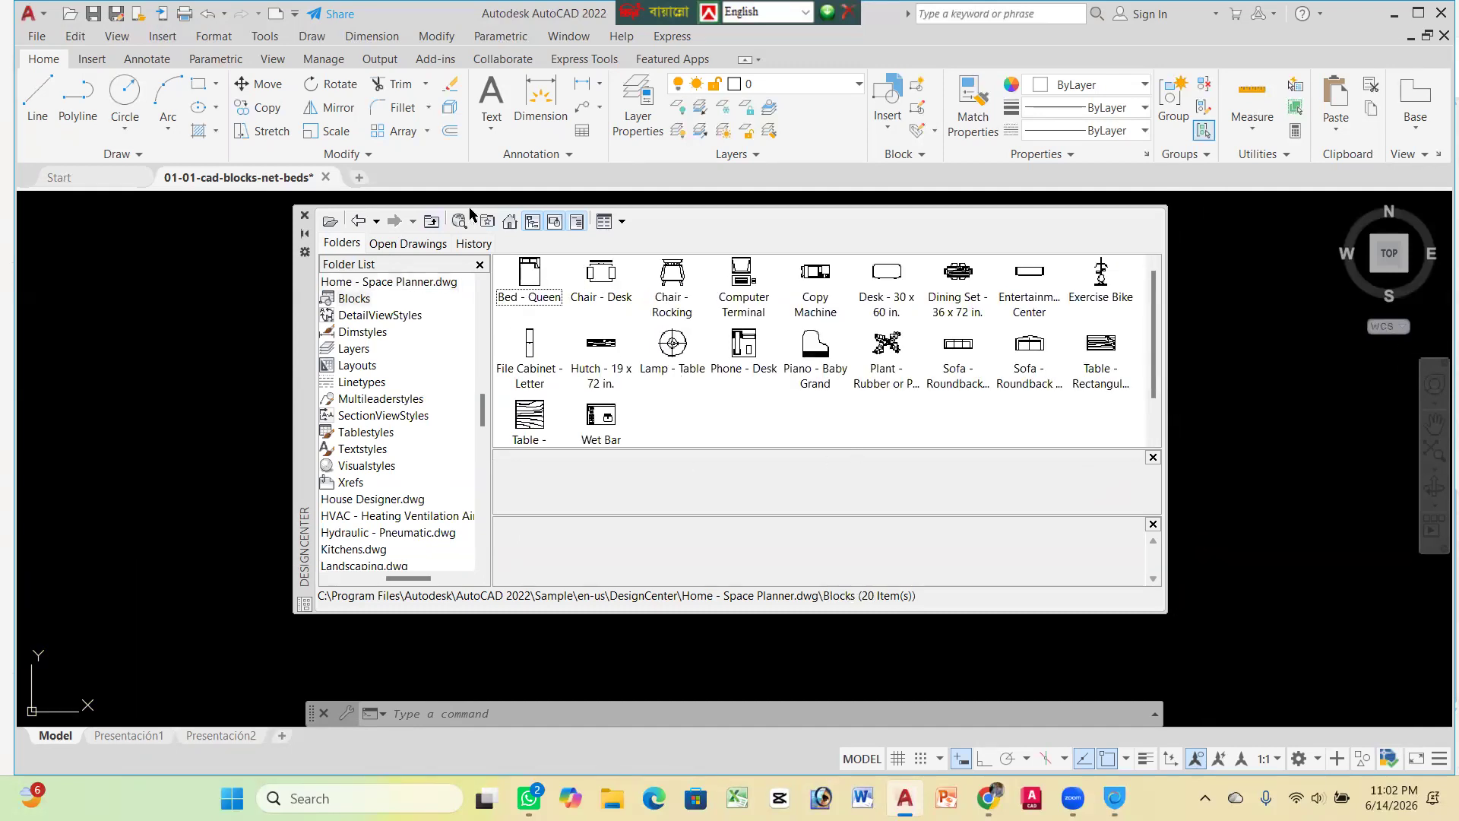
click(432, 222)
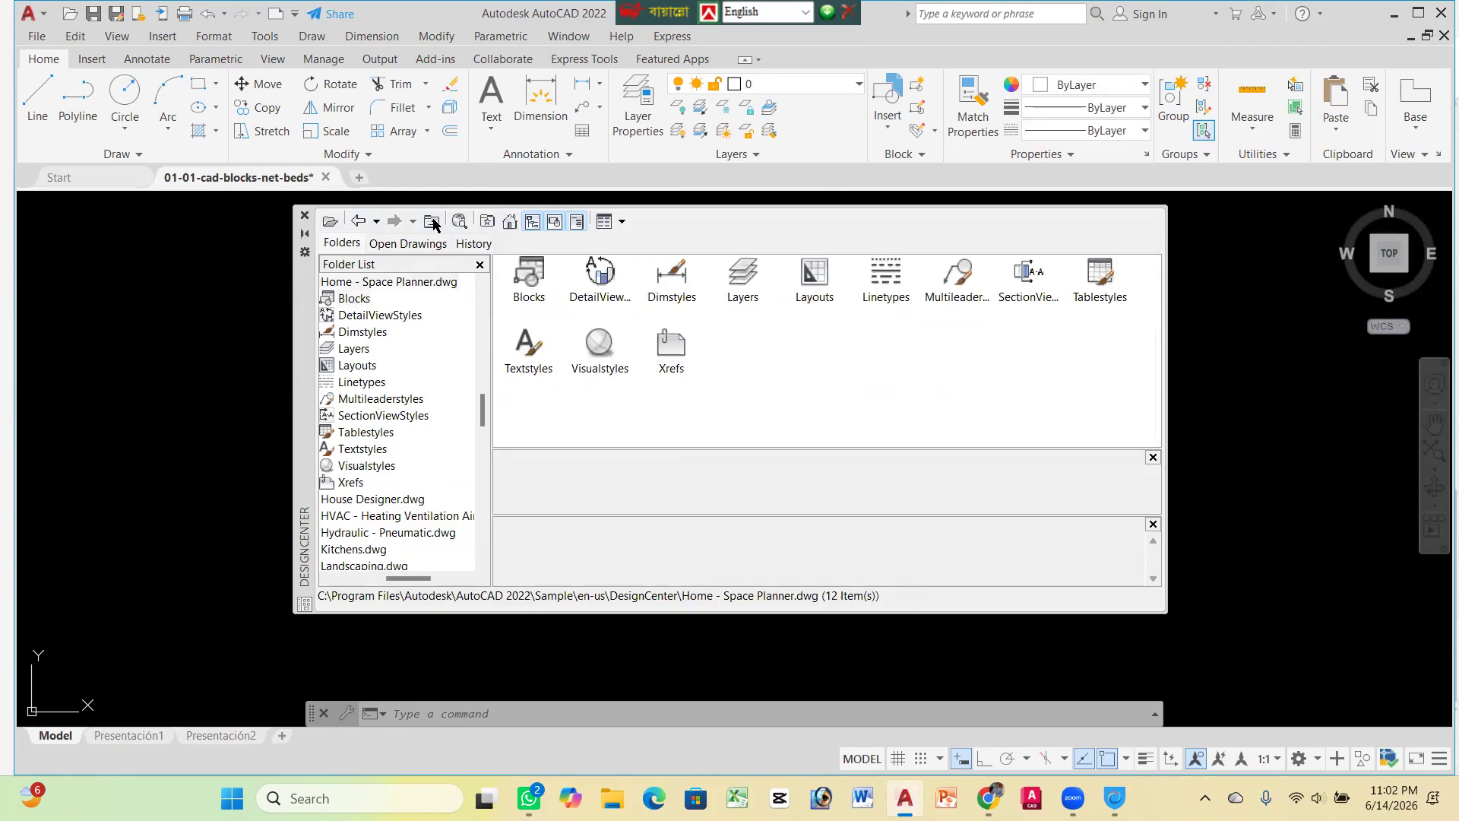
click(432, 223)
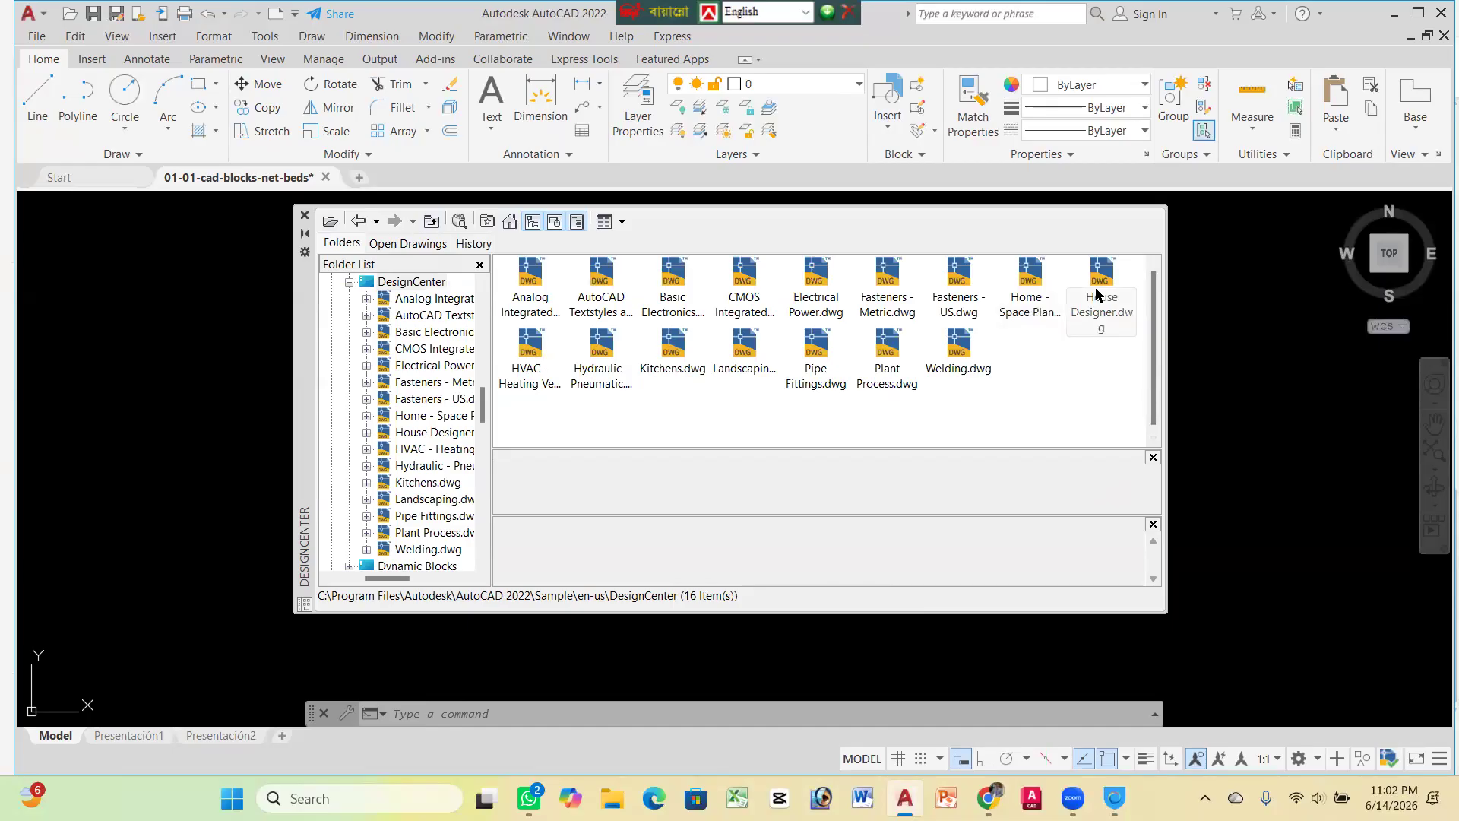
Check House Designer.dwg's blocks, then list the 21 blocks of Kitchens.dwg
double_click(1087, 282)
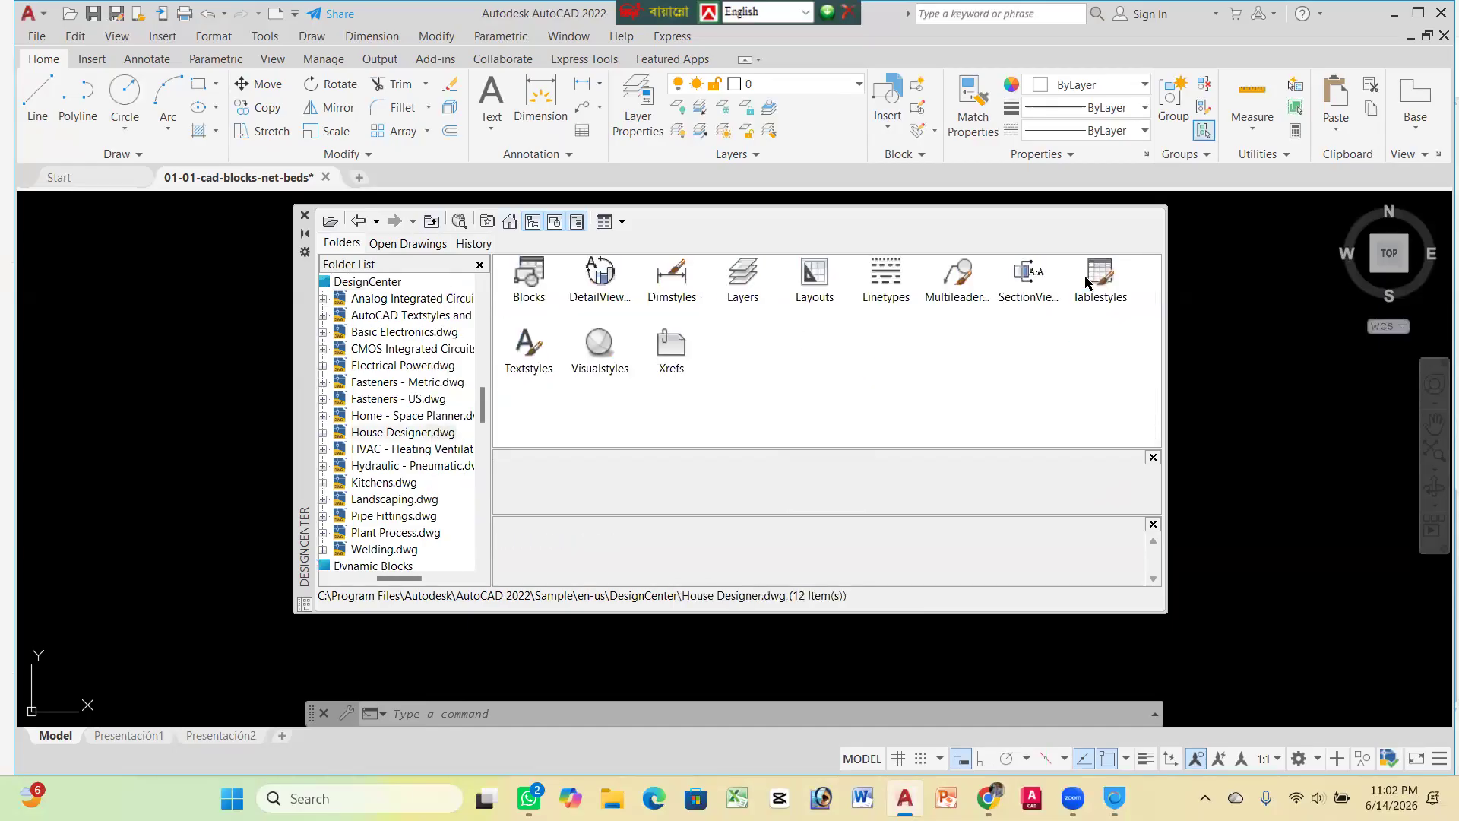
double_click(530, 294)
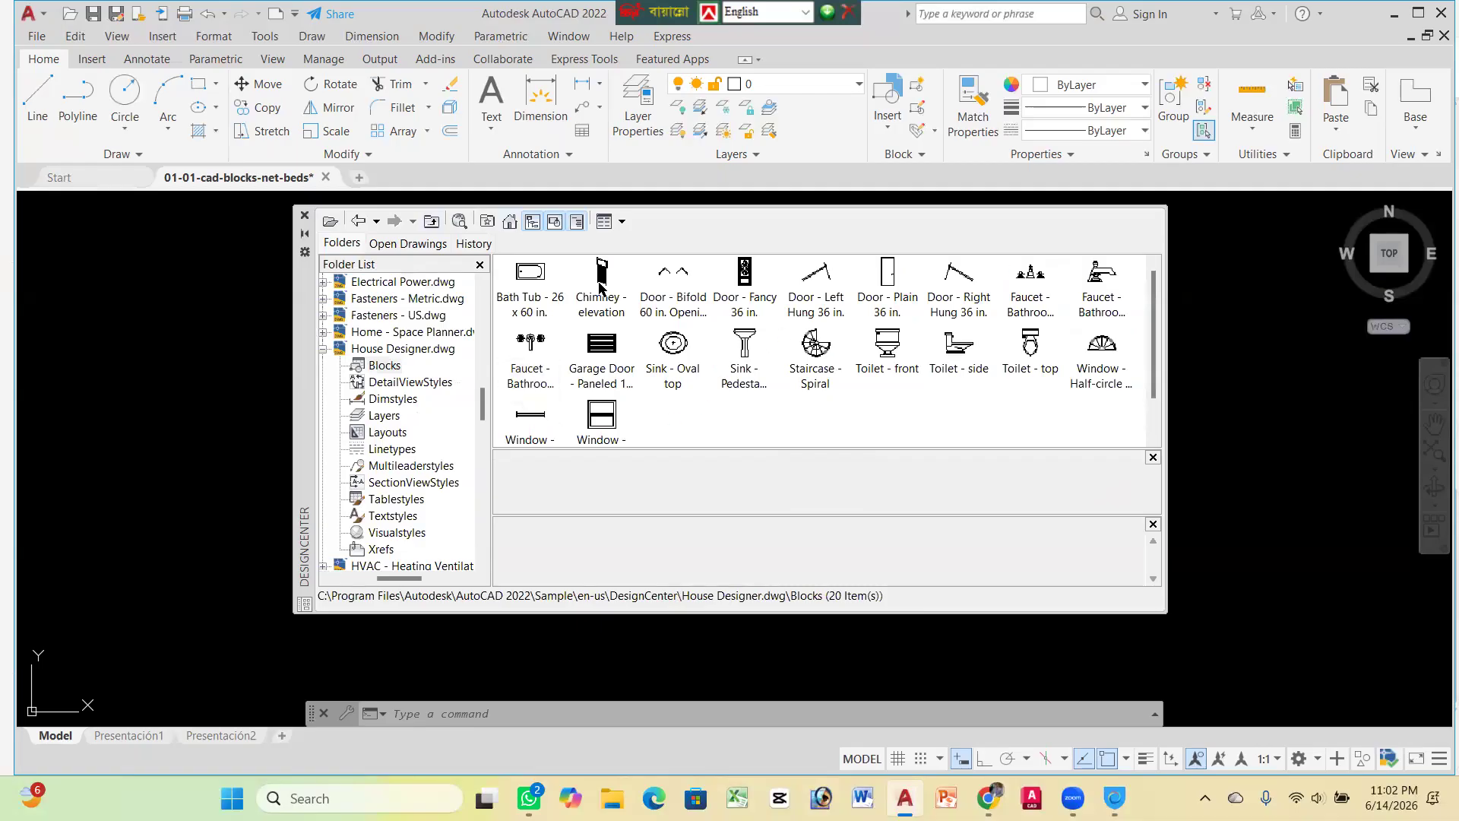
click(432, 222)
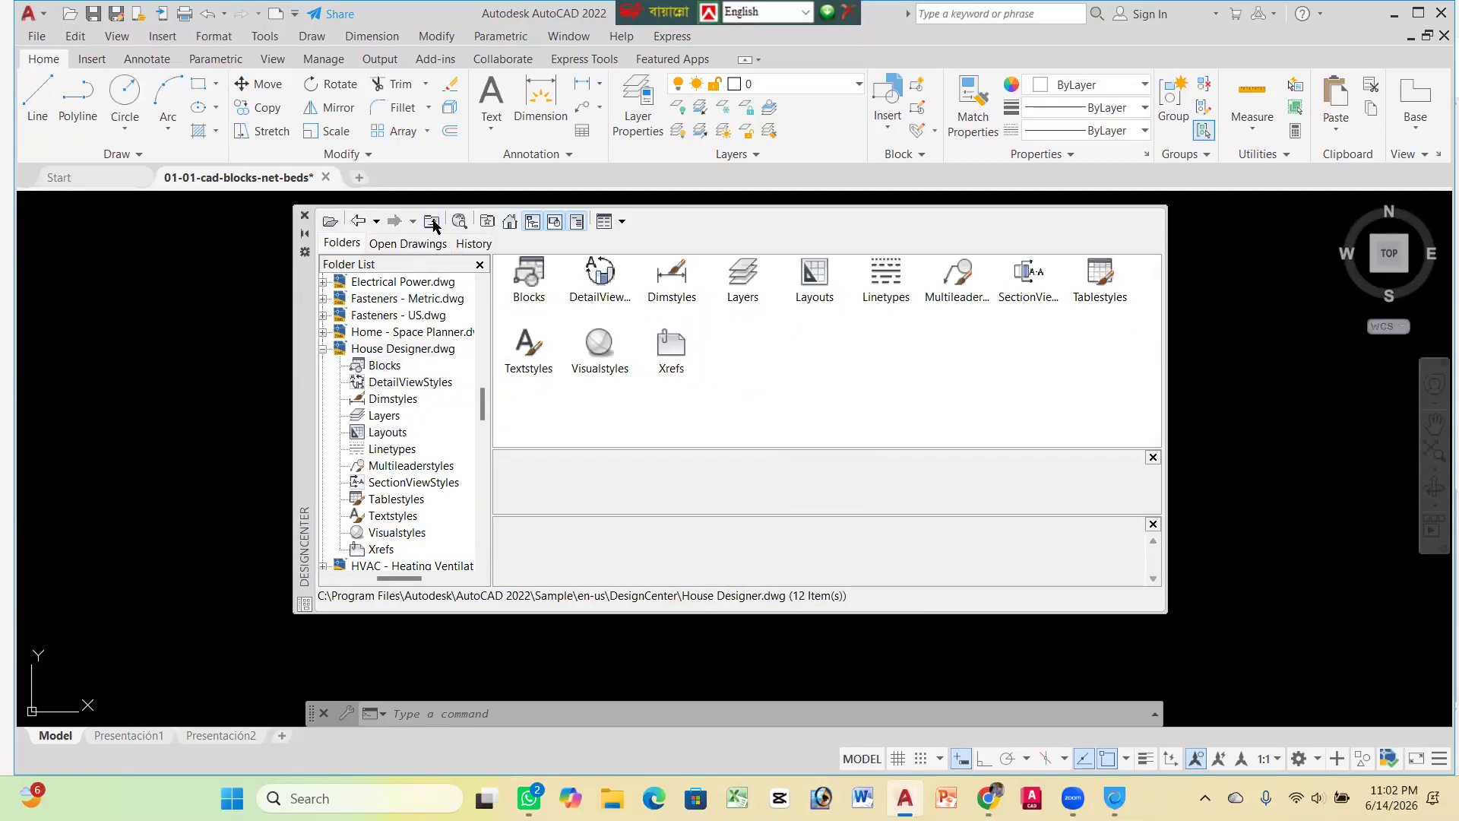
click(432, 223)
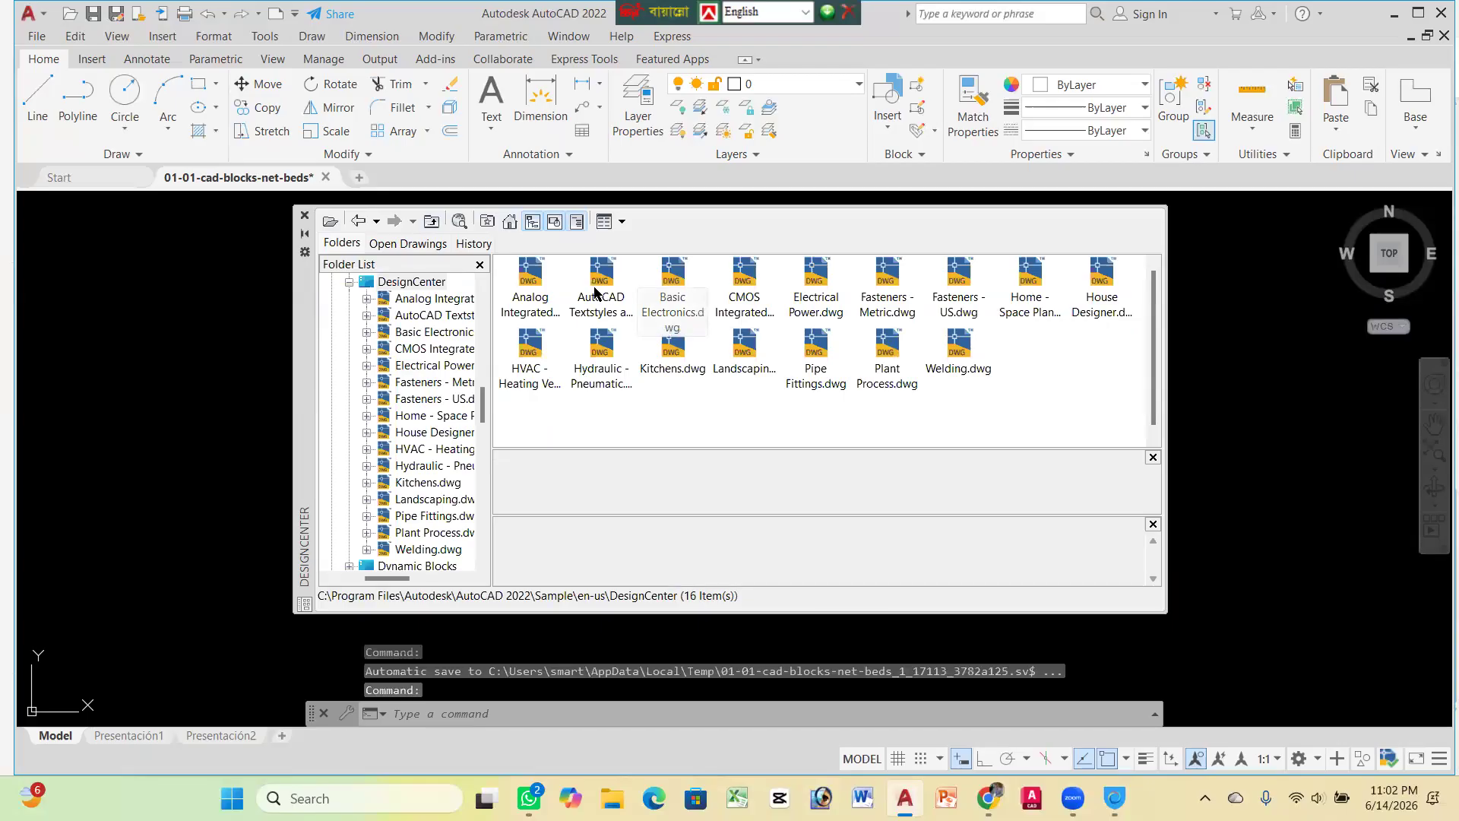
double_click(672, 350)
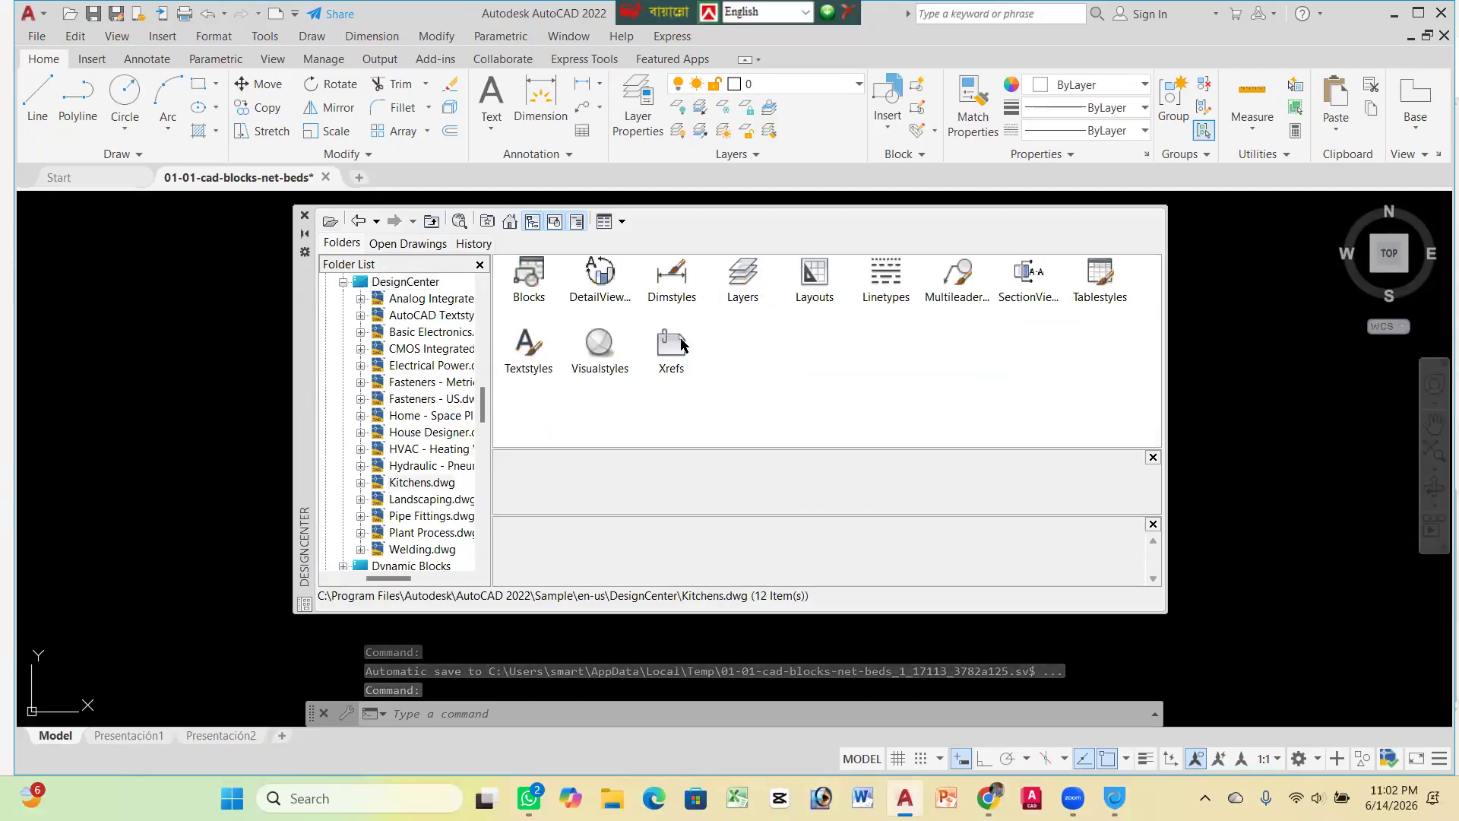
double_click(532, 281)
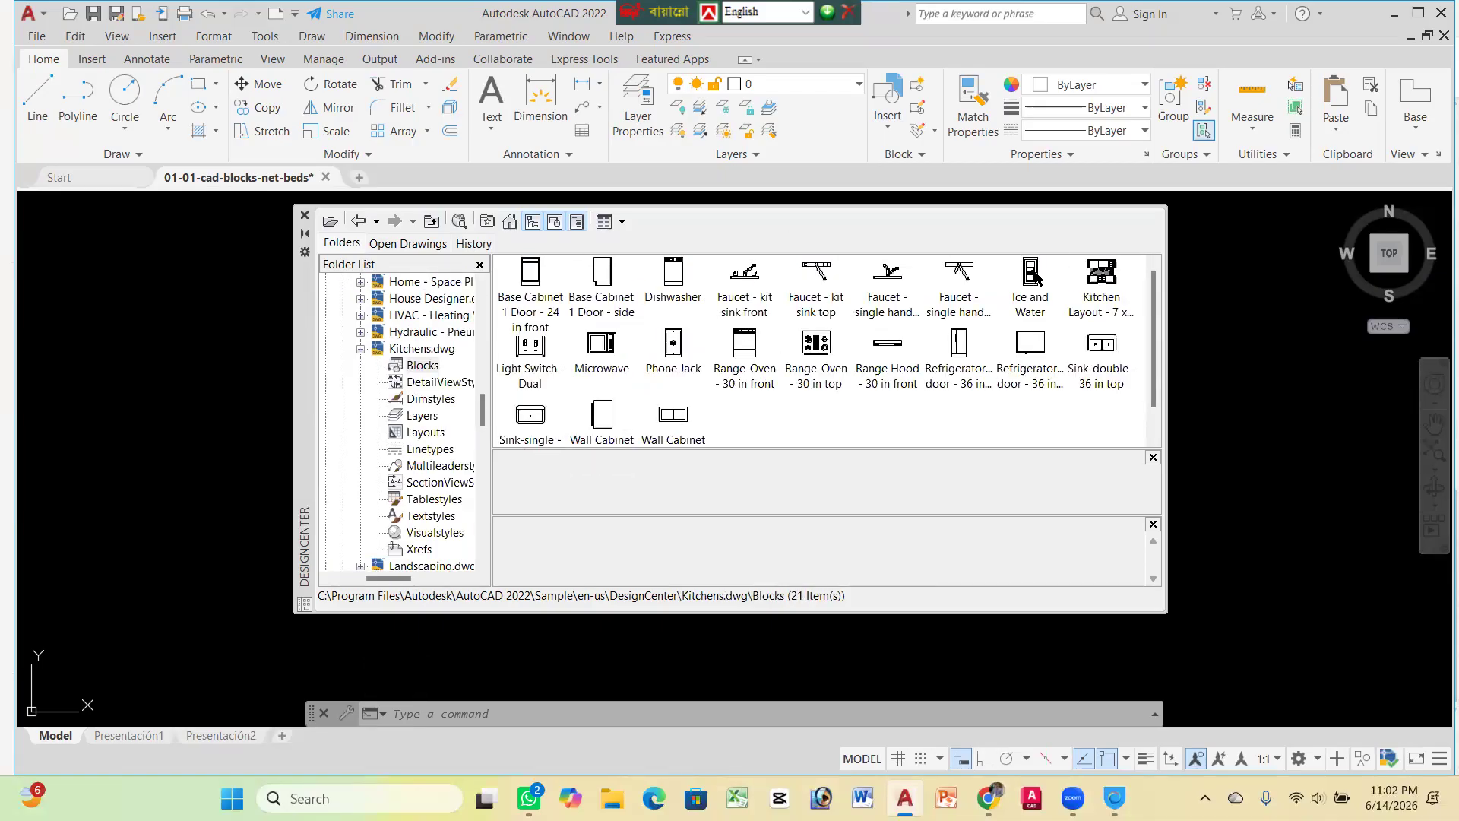
Drag the Sink-double 36 in top block from Kitchens.dwg into the drawing and close DesignCenter
click(1112, 349)
drag(1104, 352, 1227, 373)
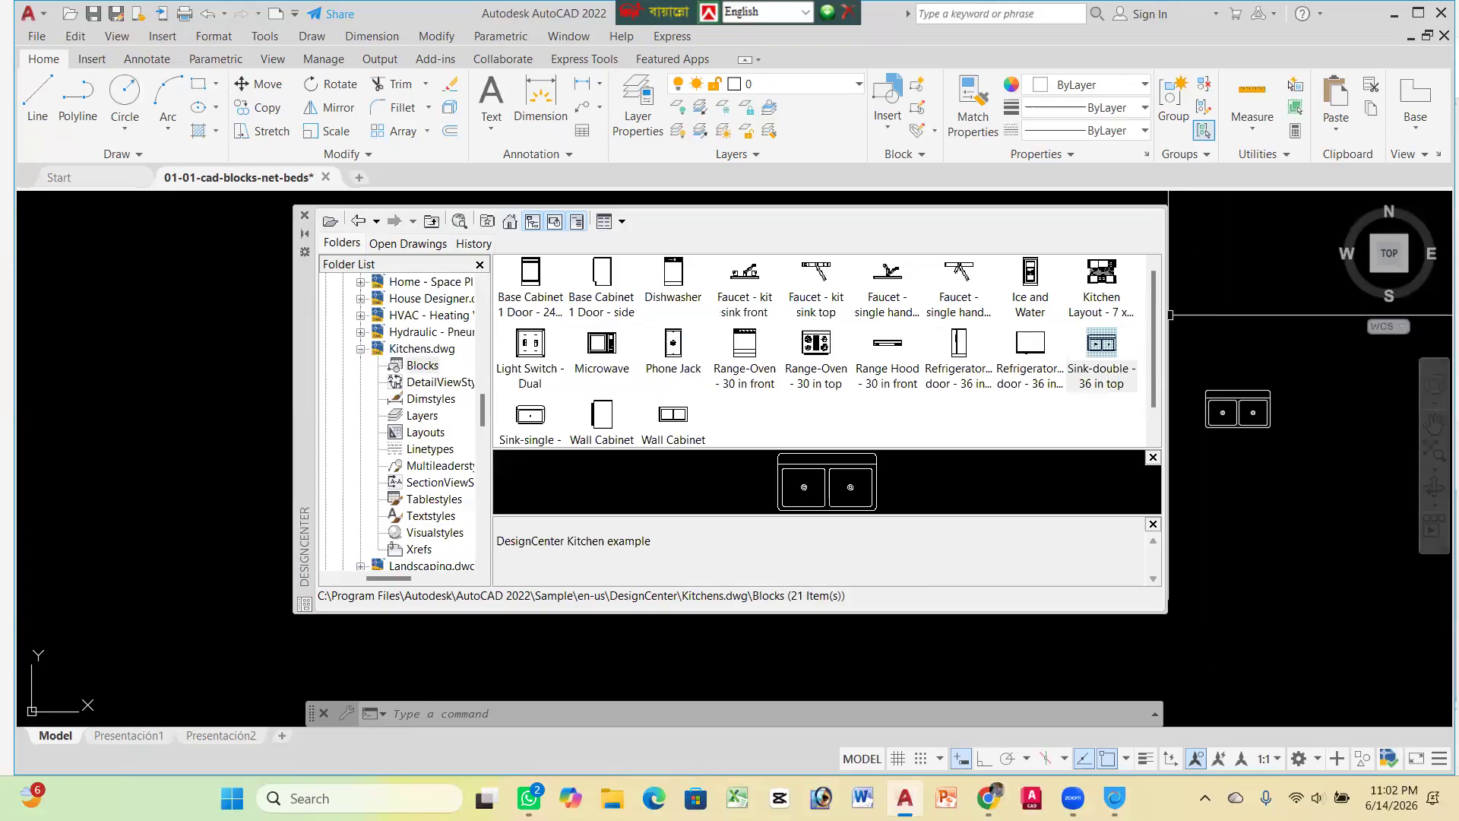
click(1111, 228)
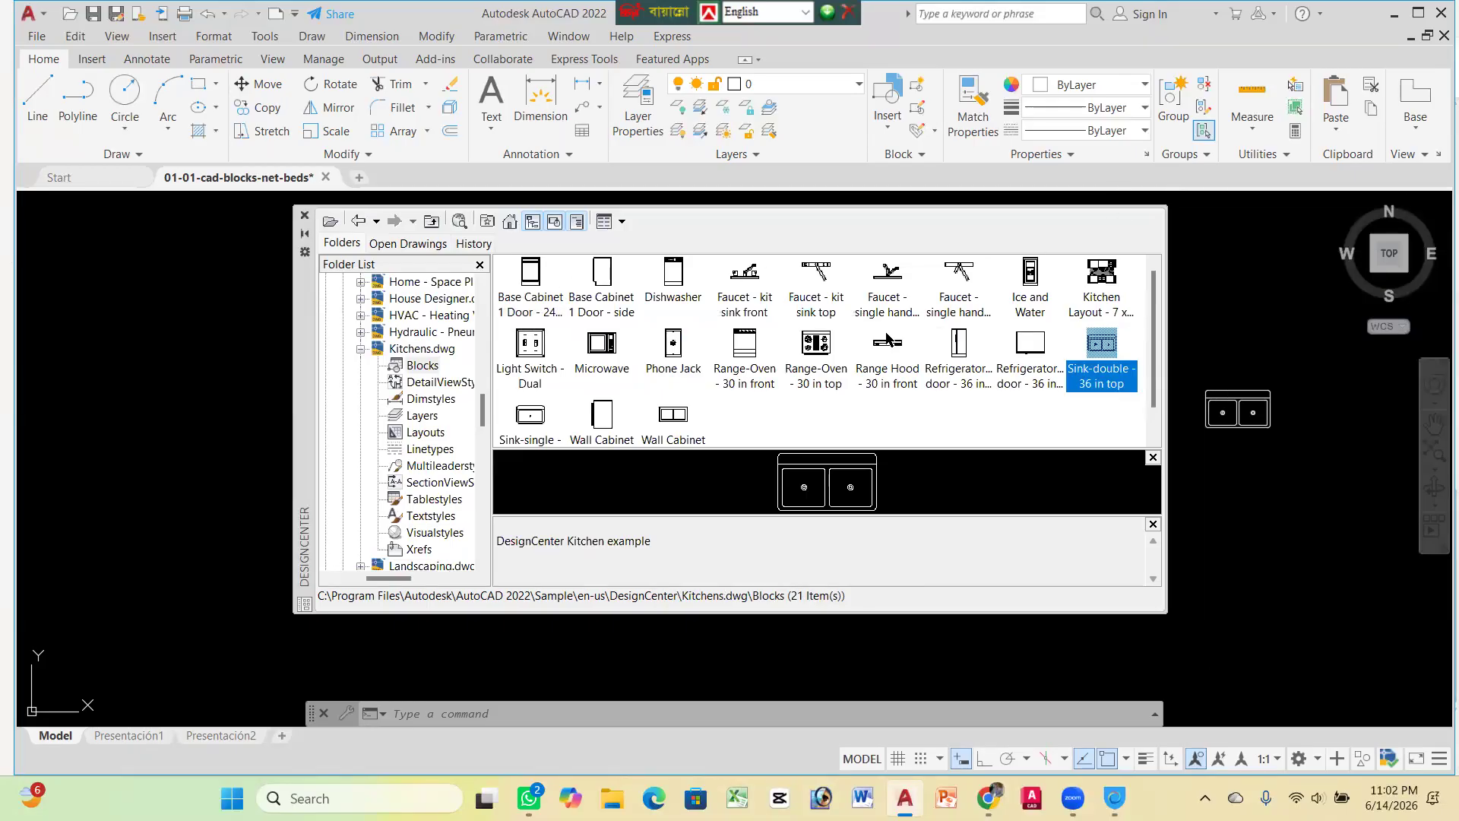
drag(953, 206, 954, 244)
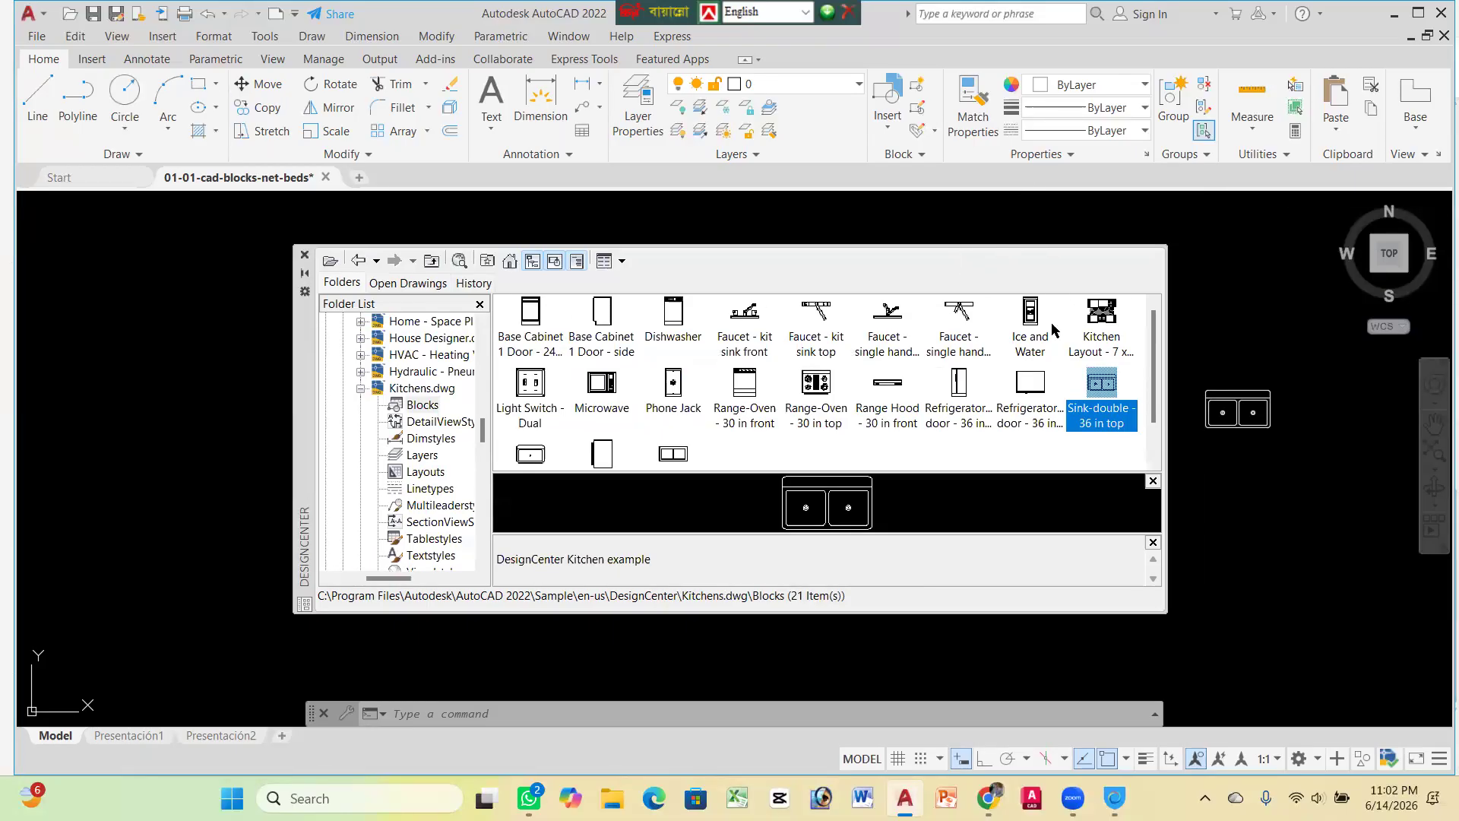
click(304, 257)
Zoom in on the placed sink, then reopen DesignCenter with DC at the Sample folder
scroll(874, 395, up, 5)
scroll(562, 411, down, 5)
scroll(988, 409, up, 6)
scroll(922, 398, down, 5)
scroll(726, 378, up, 6)
scroll(614, 368, down, 5)
scroll(614, 368, up, 6)
scroll(628, 358, down, 6)
scroll(629, 326, up, 4)
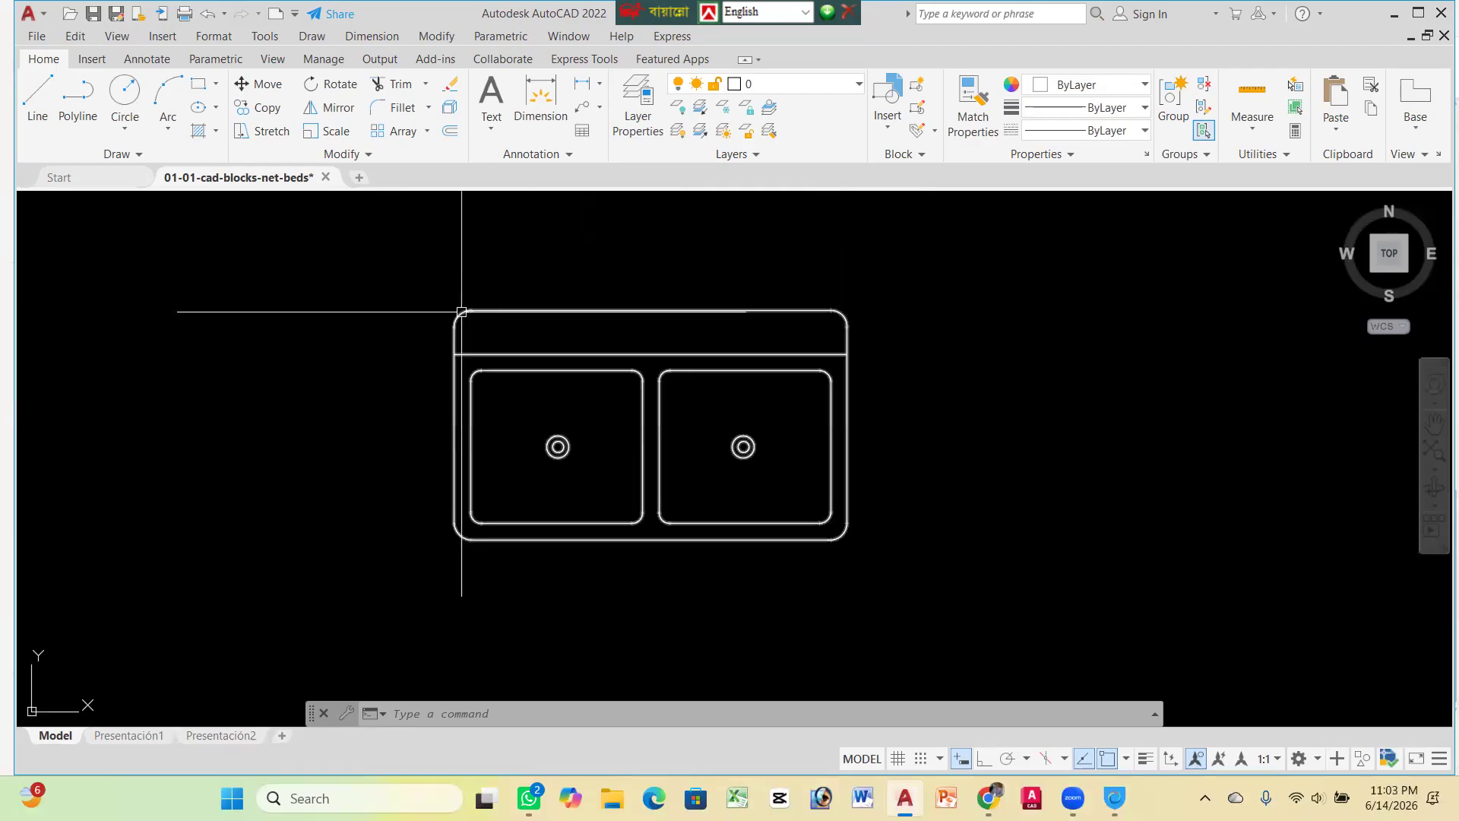
text(dc)
key(Return)
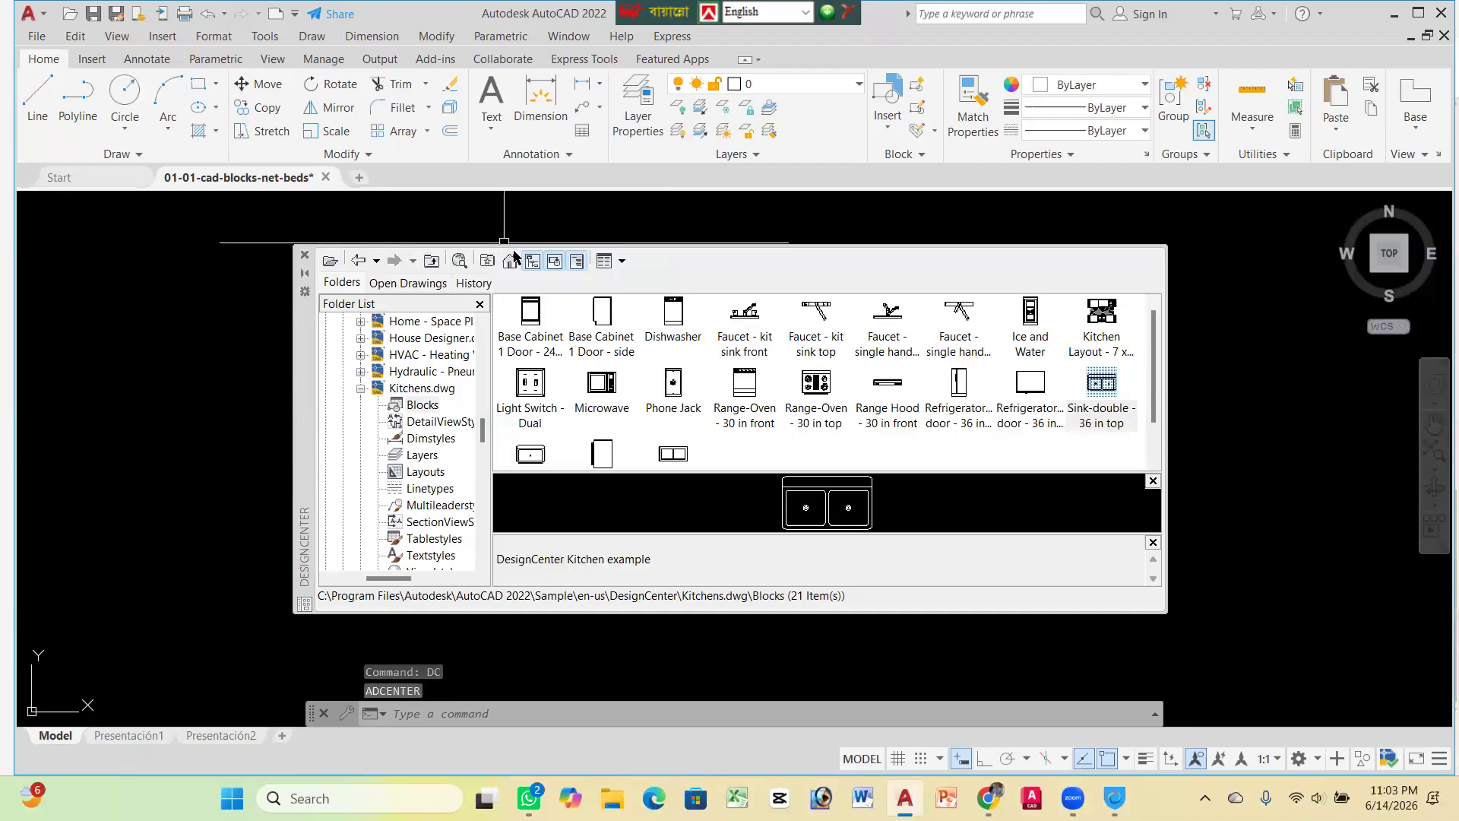
click(510, 261)
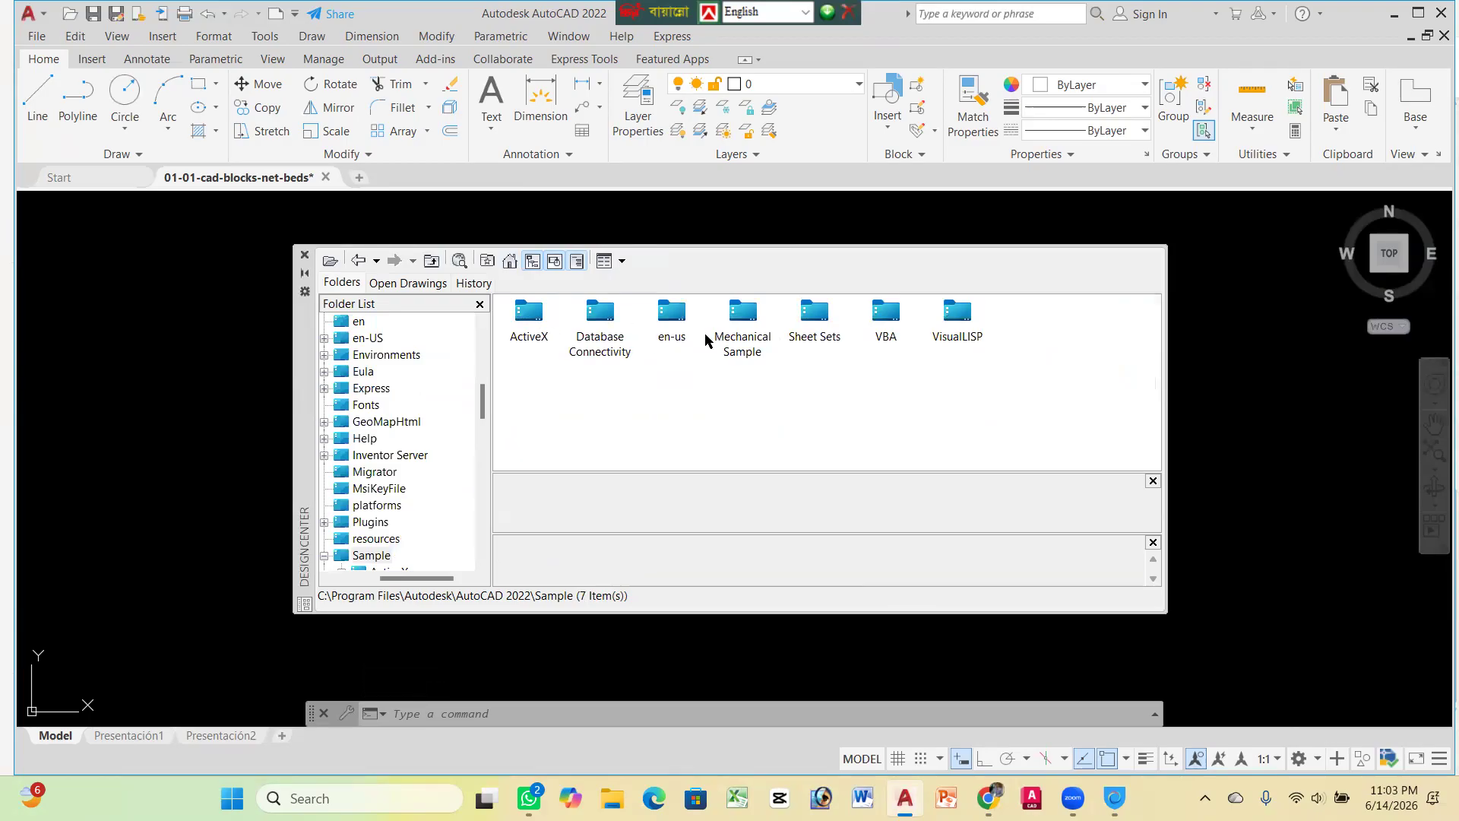
Go from the Sample folder up through AutoCAD 2022, Autodesk and Program Files to C:\
scroll(375, 525, down, 4)
scroll(376, 532, down, 4)
scroll(445, 403, up, 10)
click(510, 263)
click(431, 261)
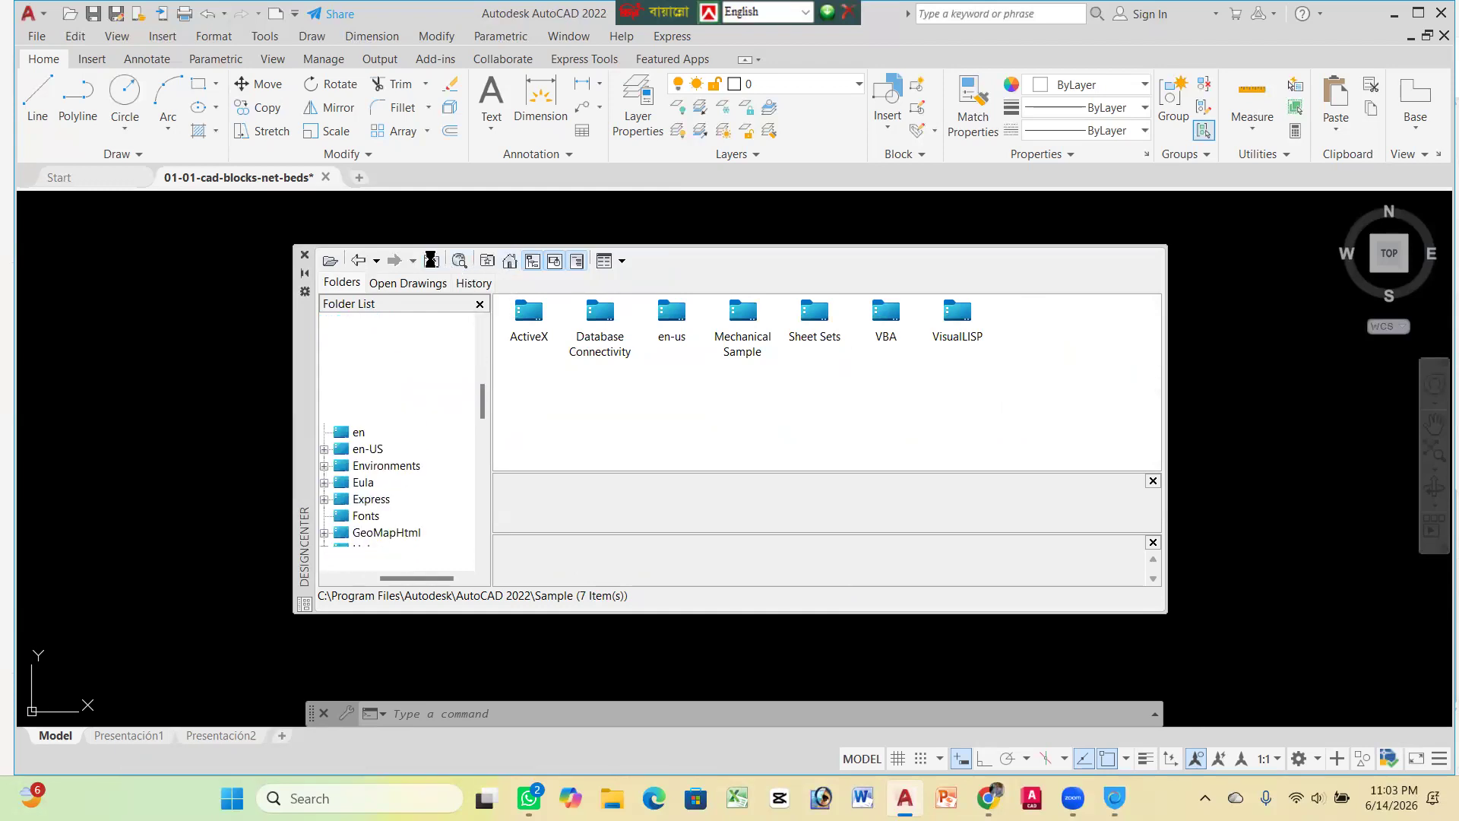
click(431, 262)
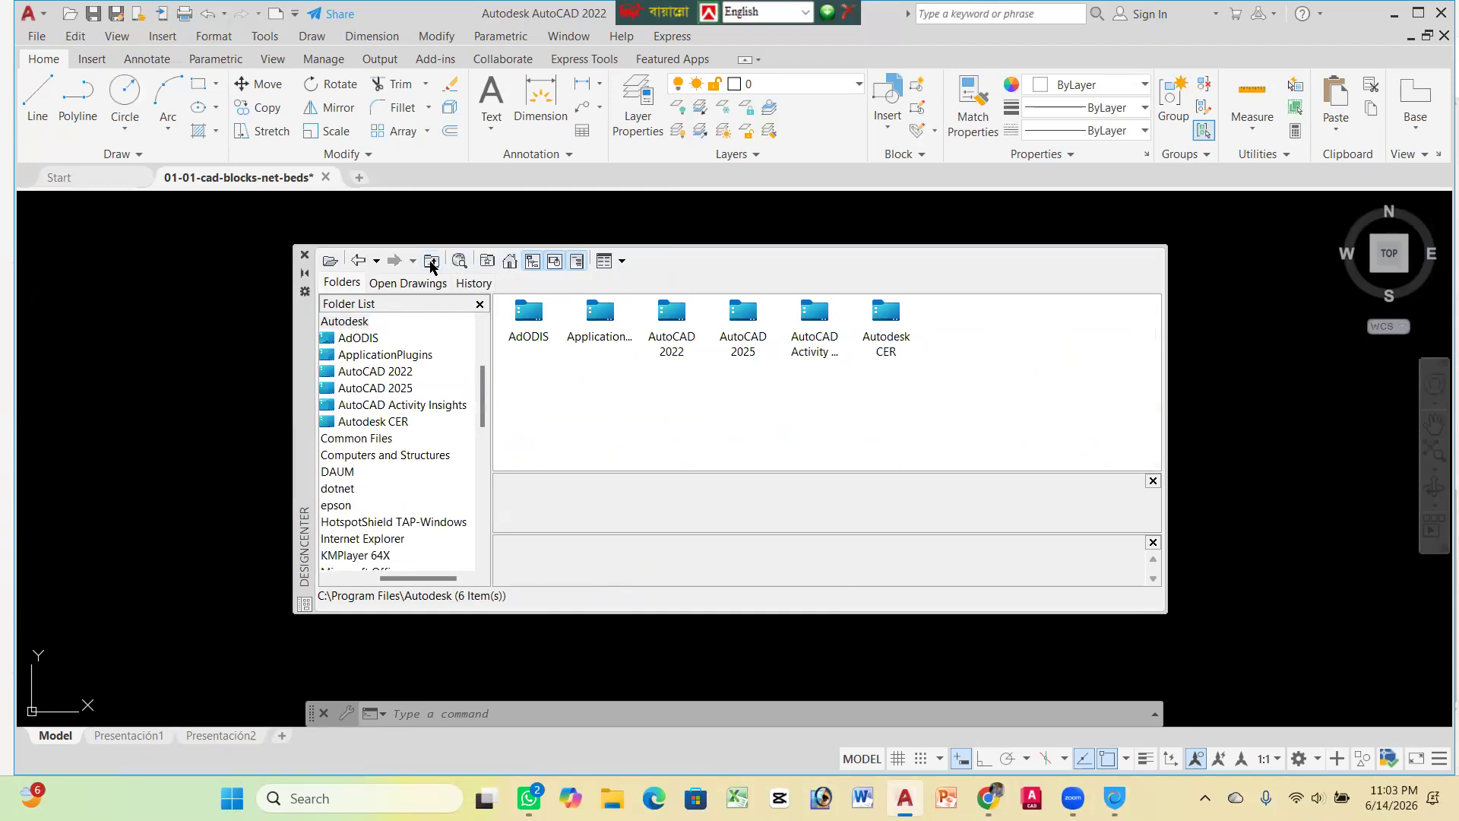
click(431, 261)
click(431, 261)
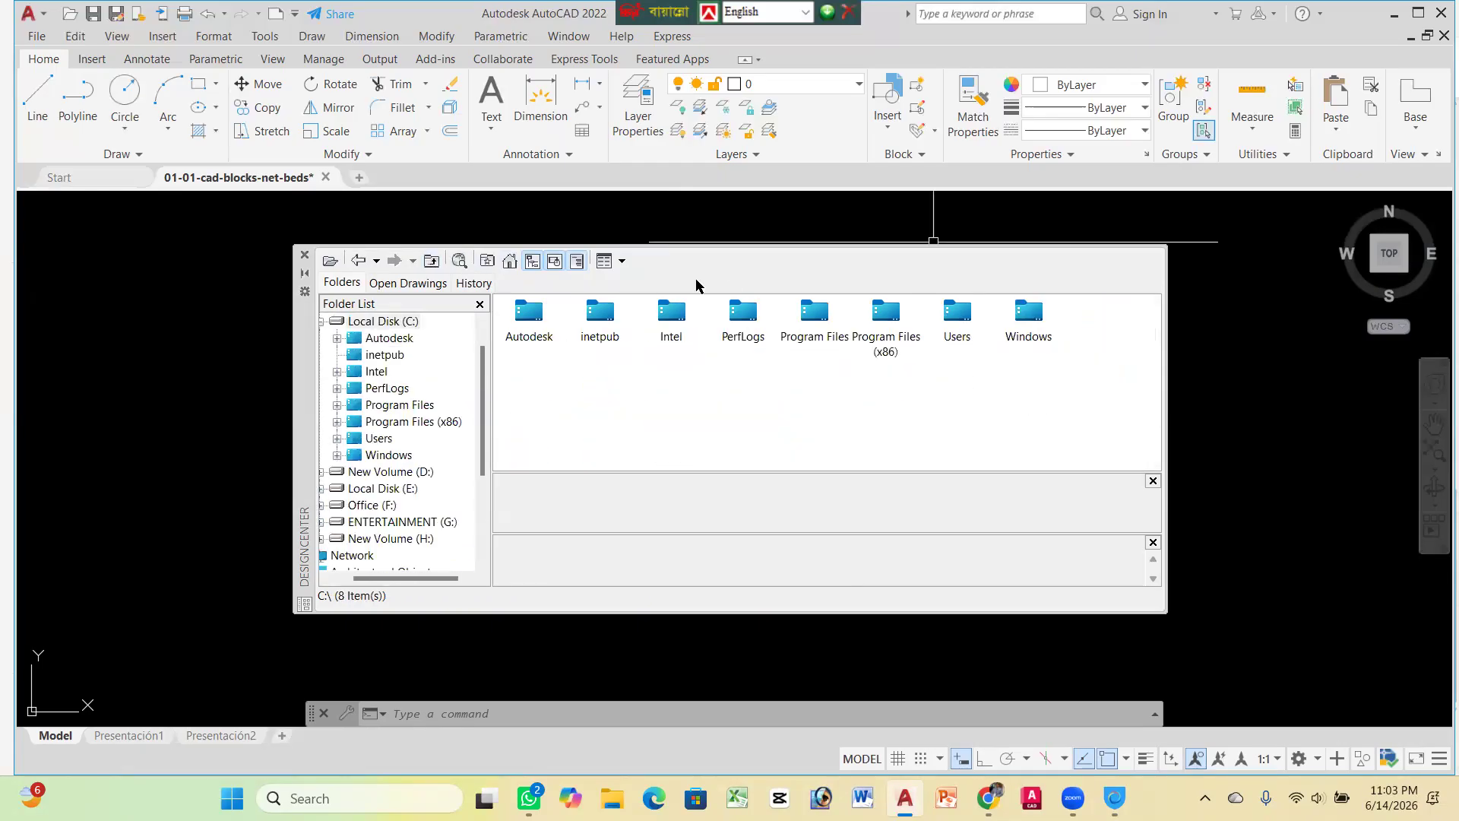
Close DesignCenter and reopen it with the DC command
click(304, 255)
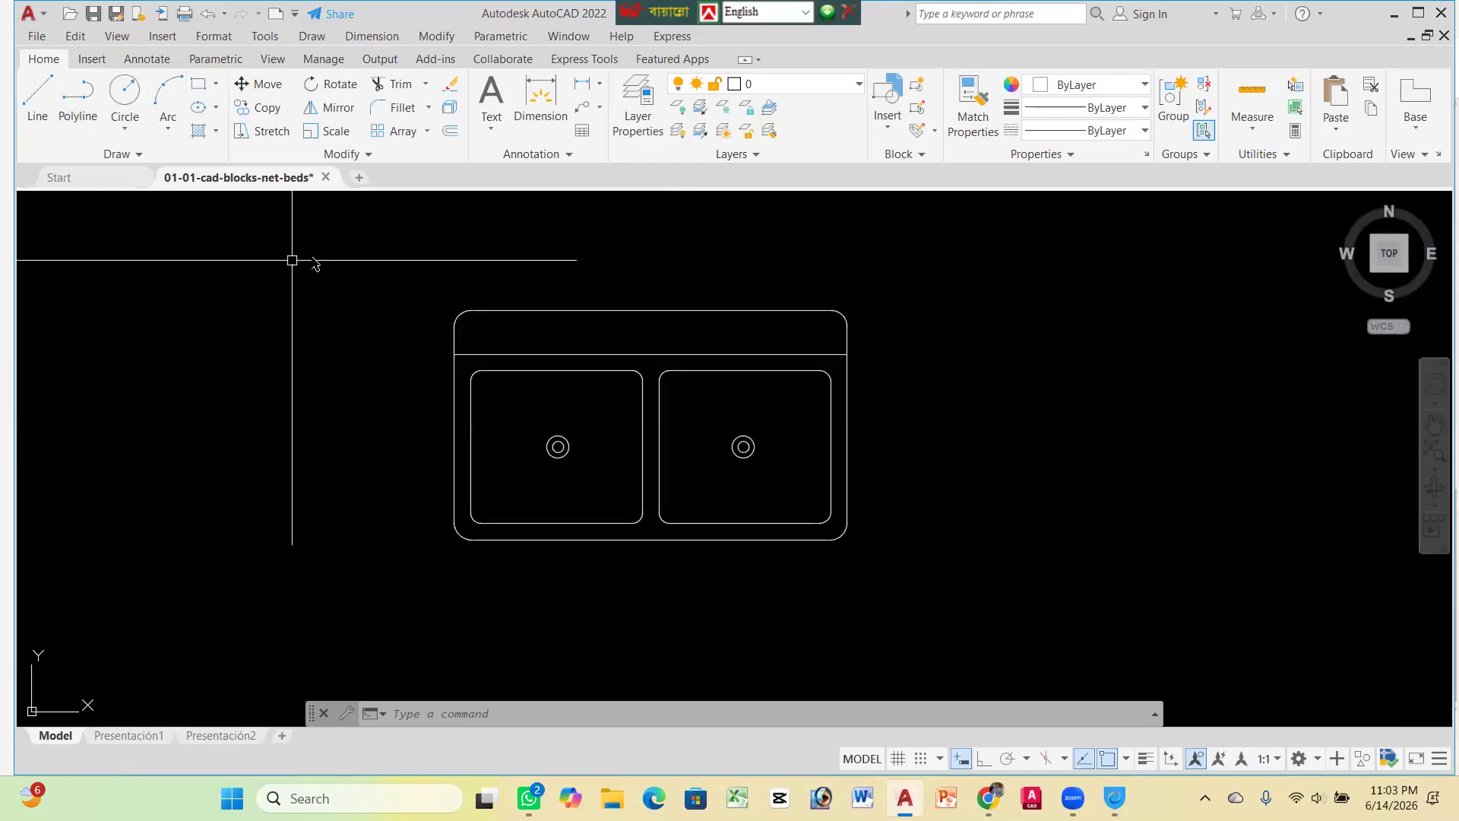
text(dc)
key(Return)
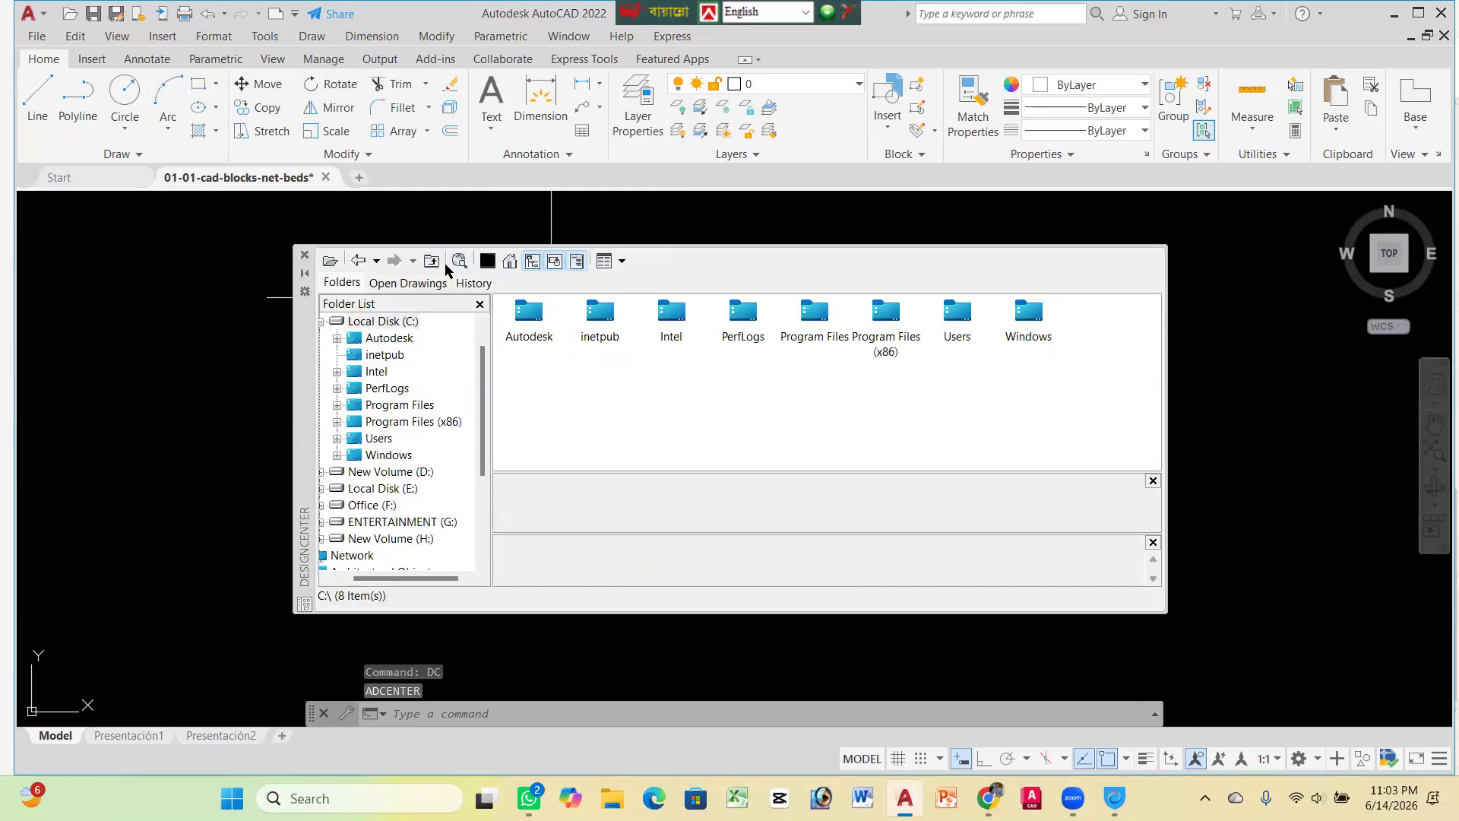
Go up to the Desktop, view the blocks in new block.dwg, then return to the Desktop
click(432, 262)
click(432, 261)
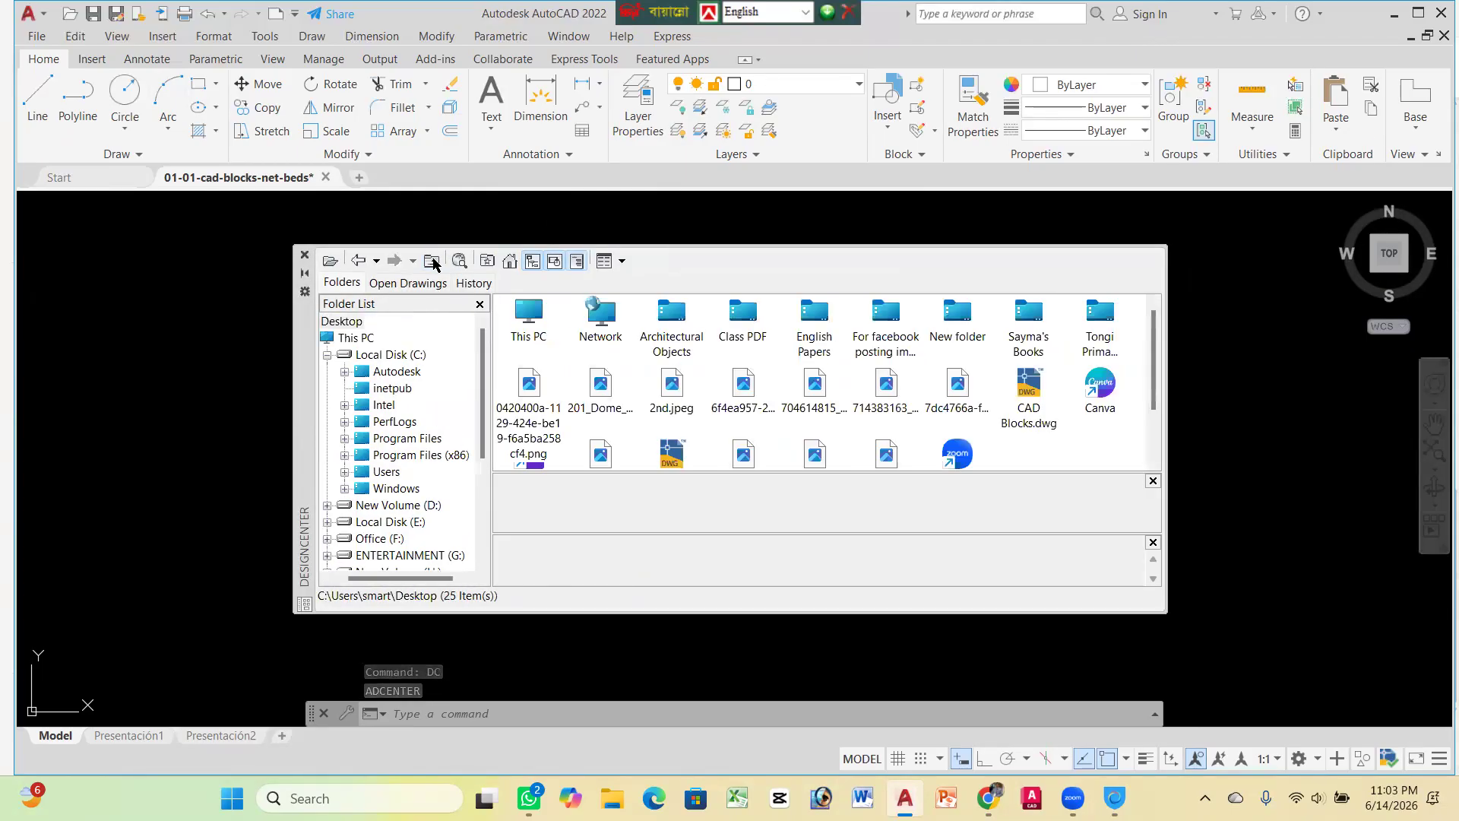
scroll(724, 414, down, 2)
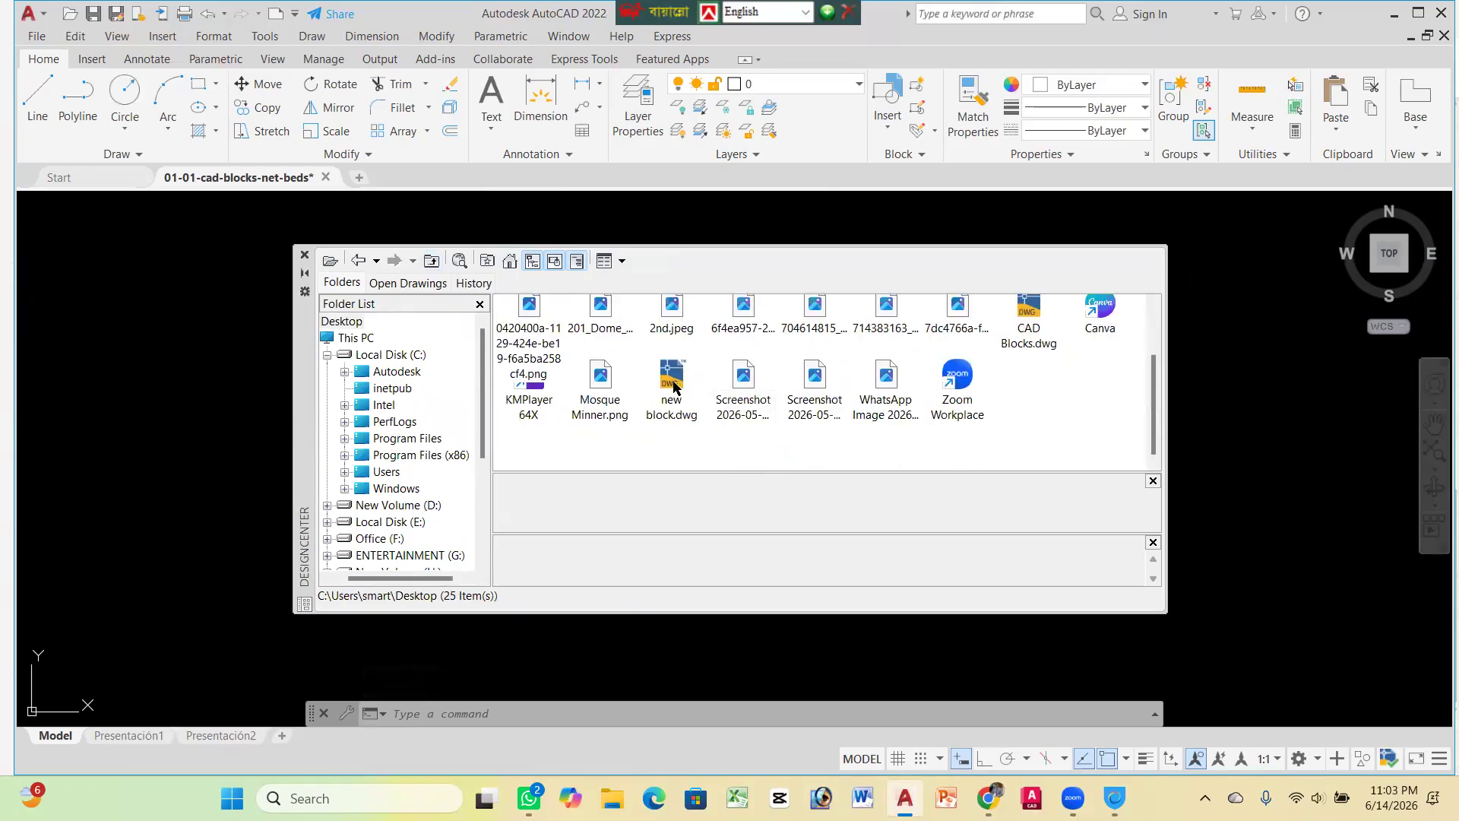
double_click(669, 401)
double_click(525, 323)
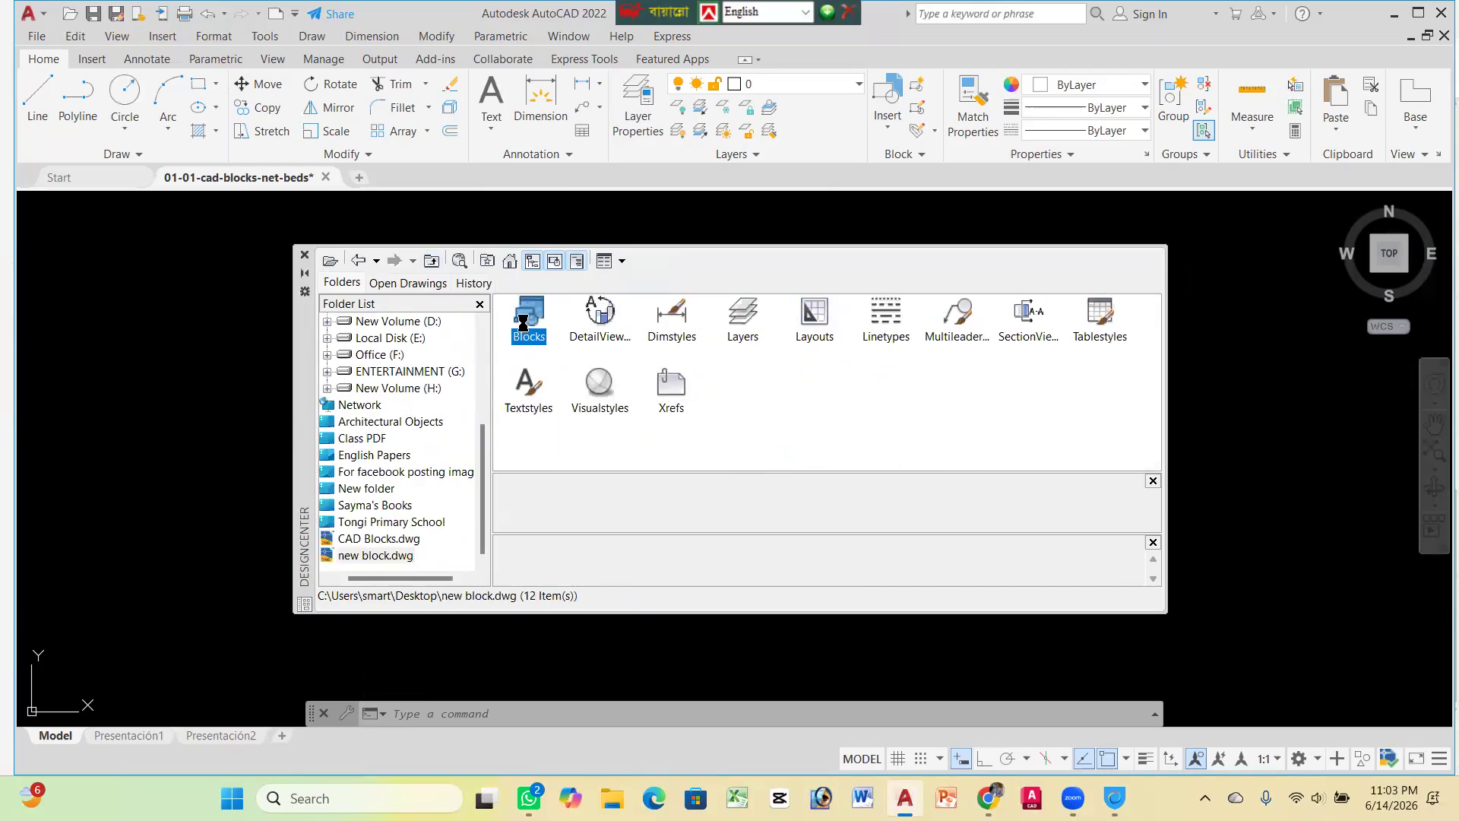
click(434, 261)
click(433, 261)
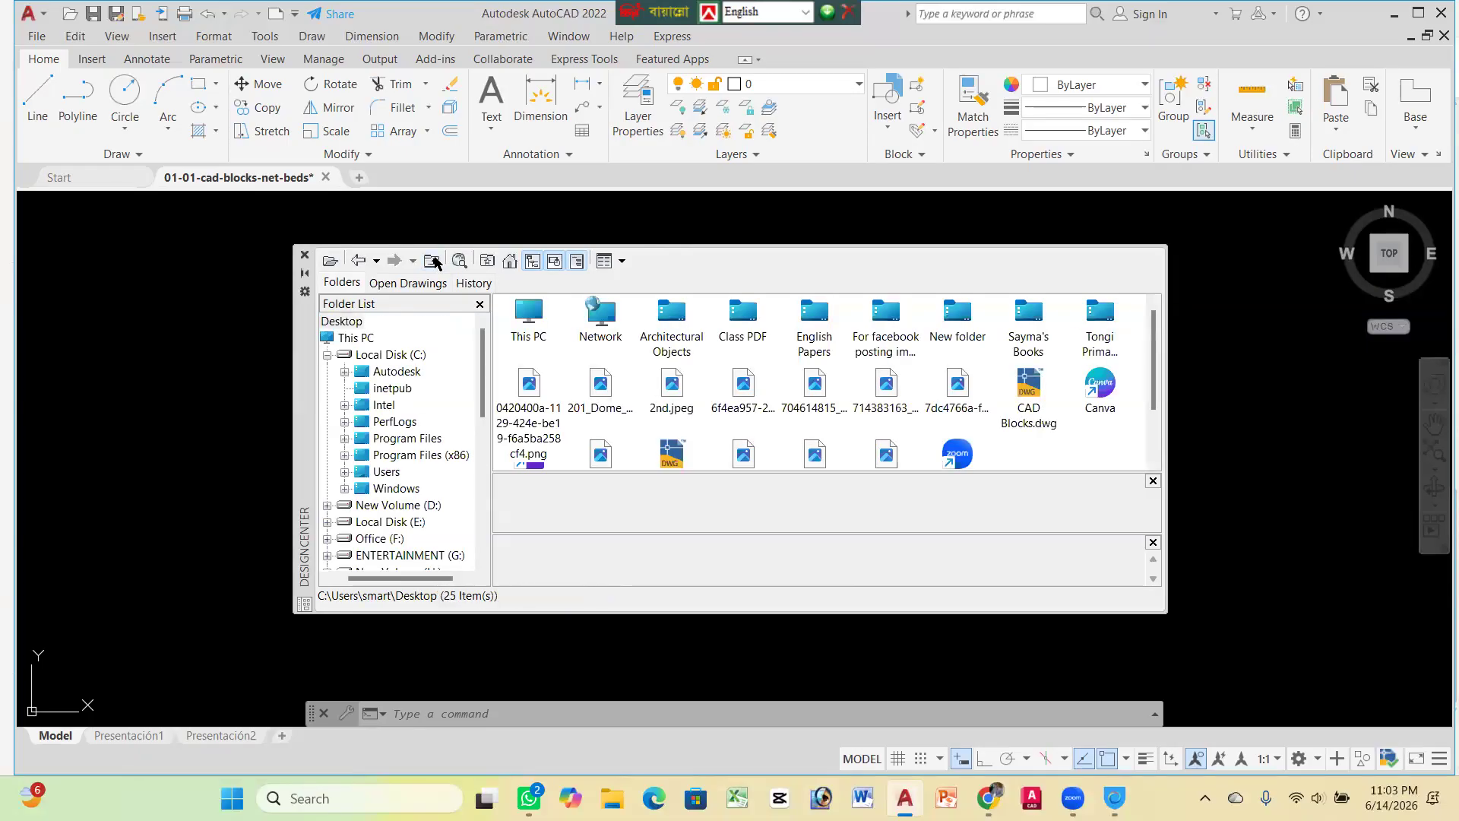
List the 214 blocks inside CAD Blocks.dwg, cancelling the icon generation
scroll(419, 426, down, 4)
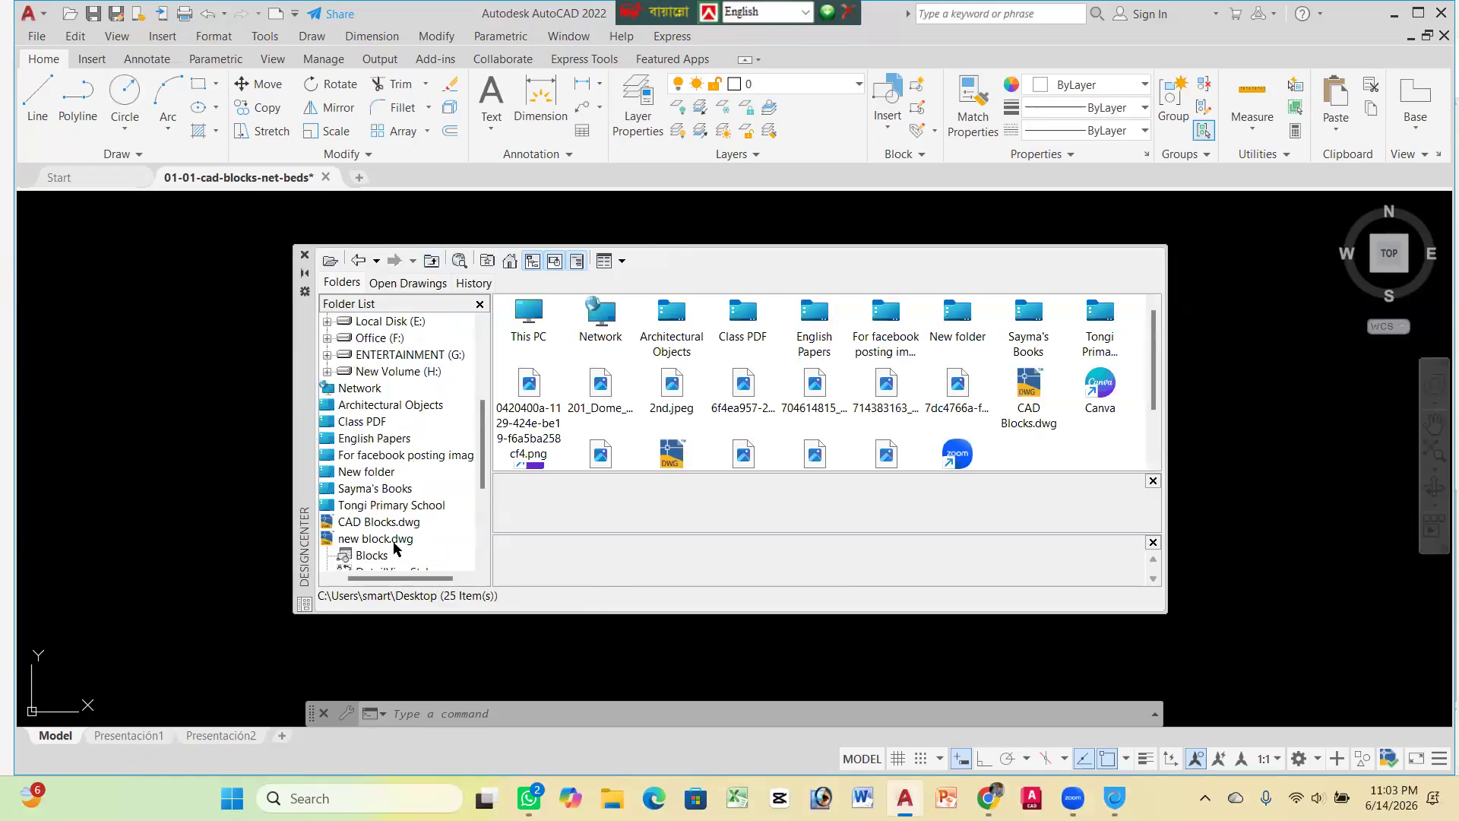
scroll(396, 530, down, 2)
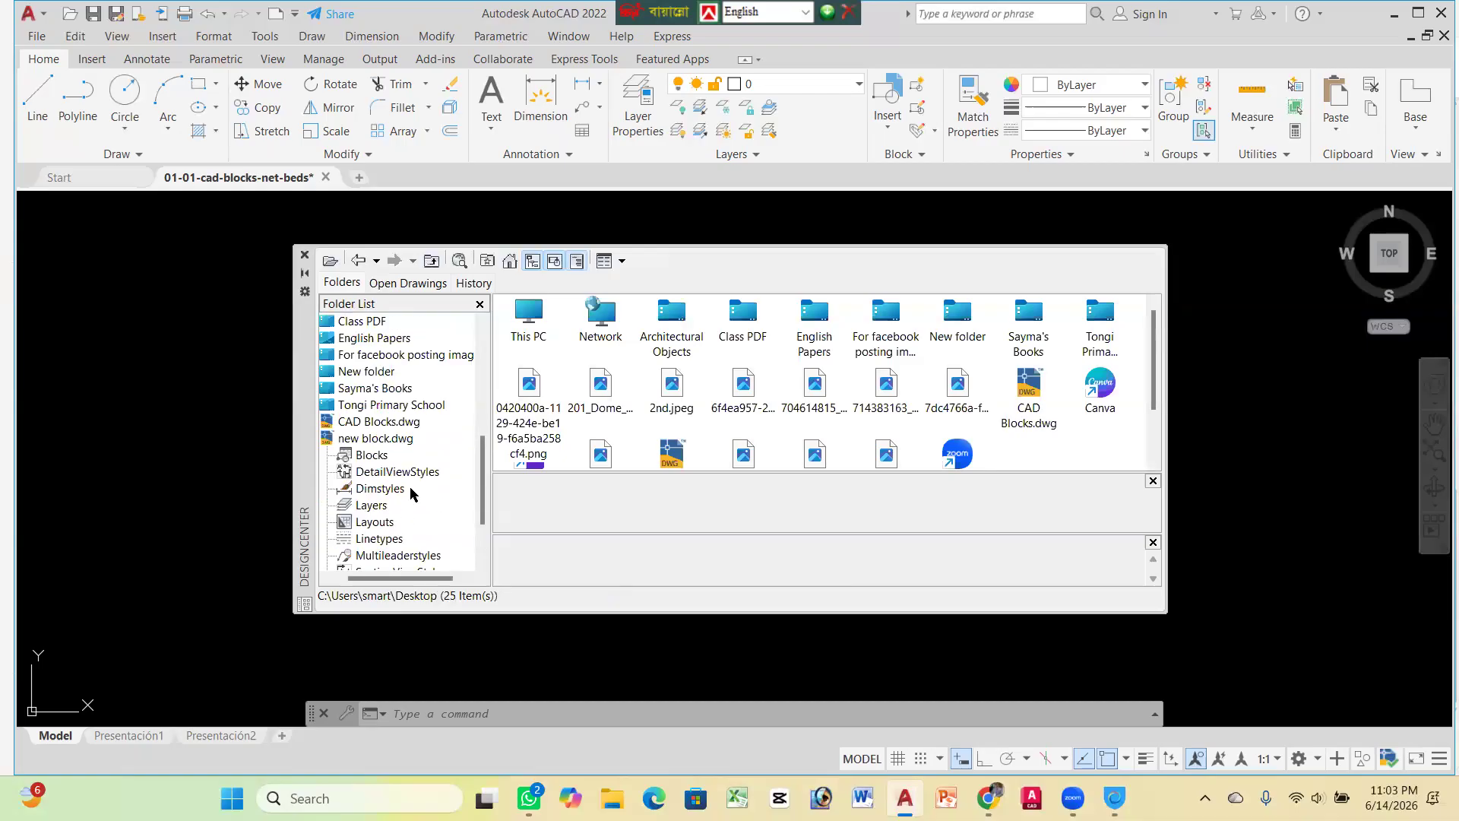
scroll(411, 492, down, 2)
scroll(411, 488, up, 1)
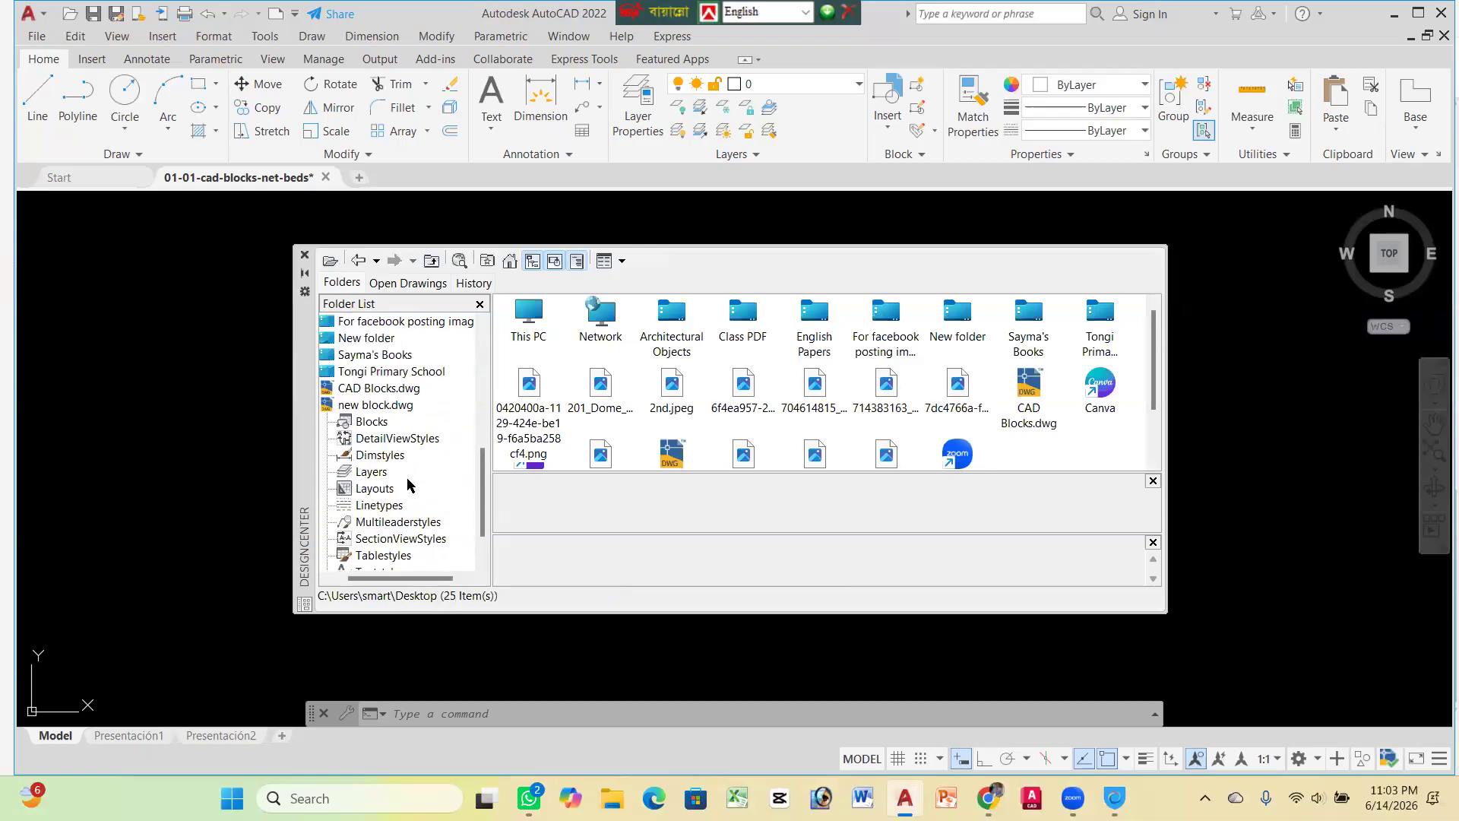
click(382, 388)
double_click(529, 313)
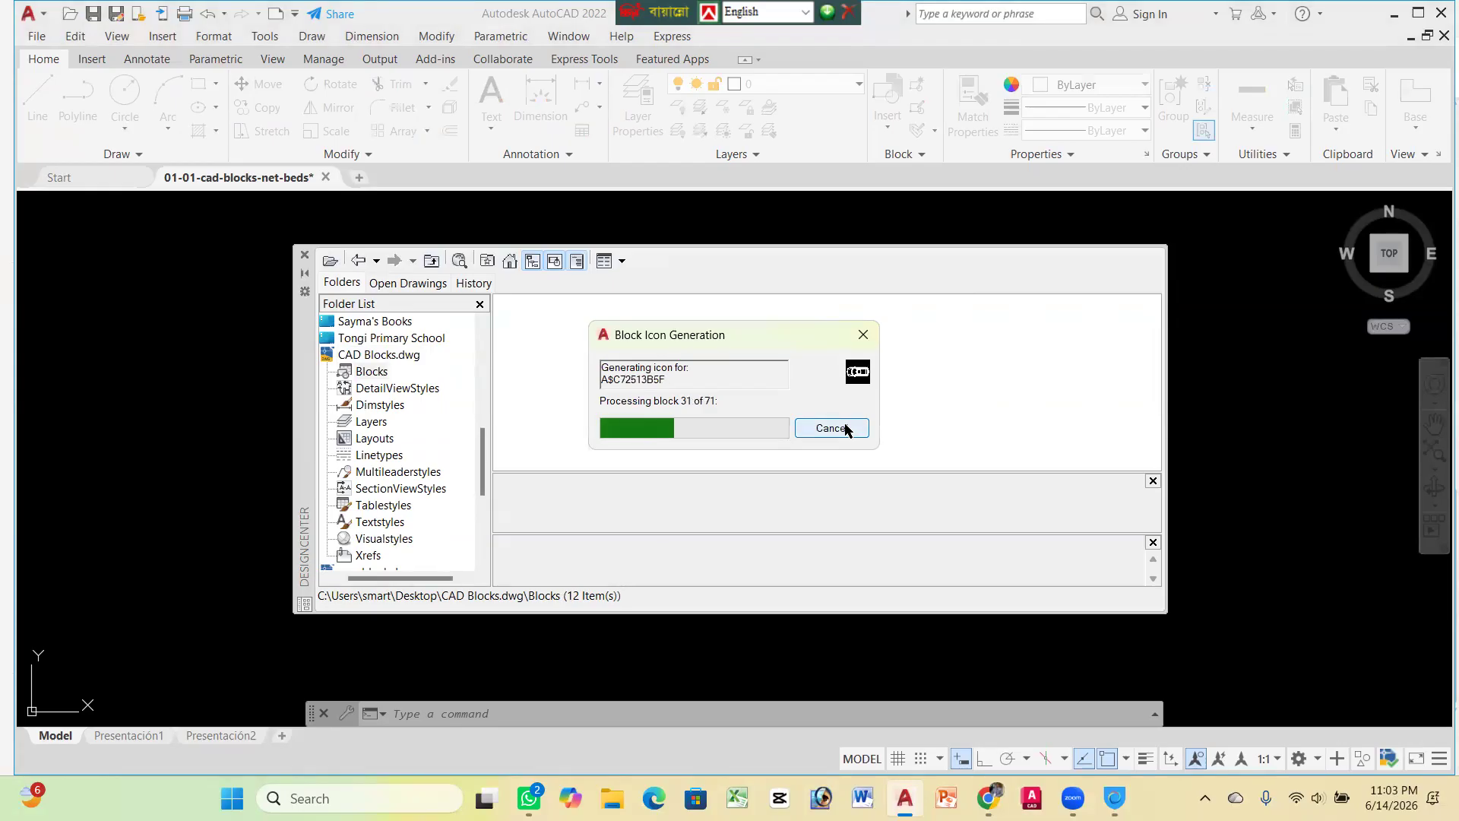
click(833, 429)
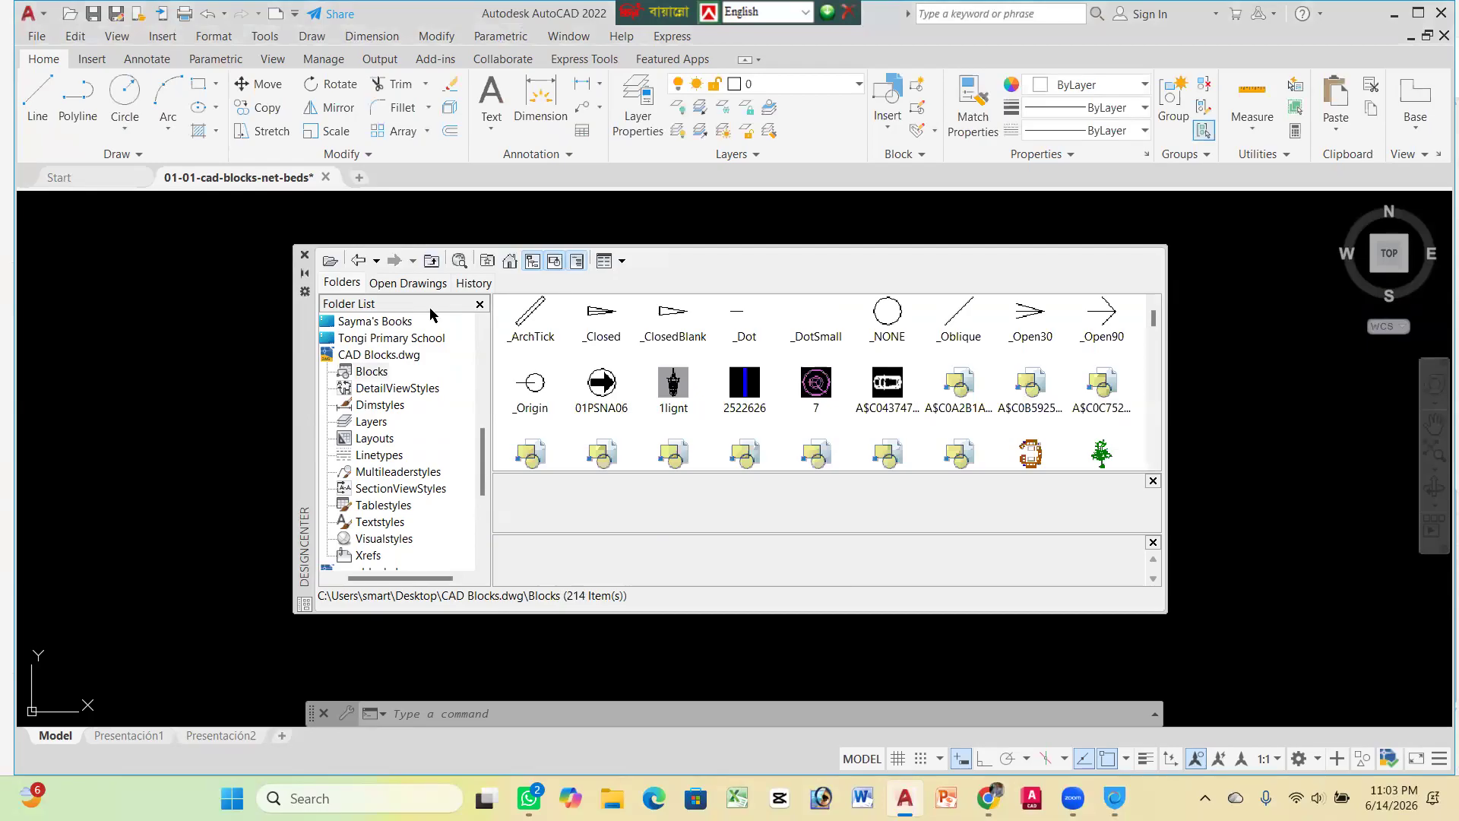
Return to the Sample folder and hide the Tree View, Preview and Description panes
click(509, 261)
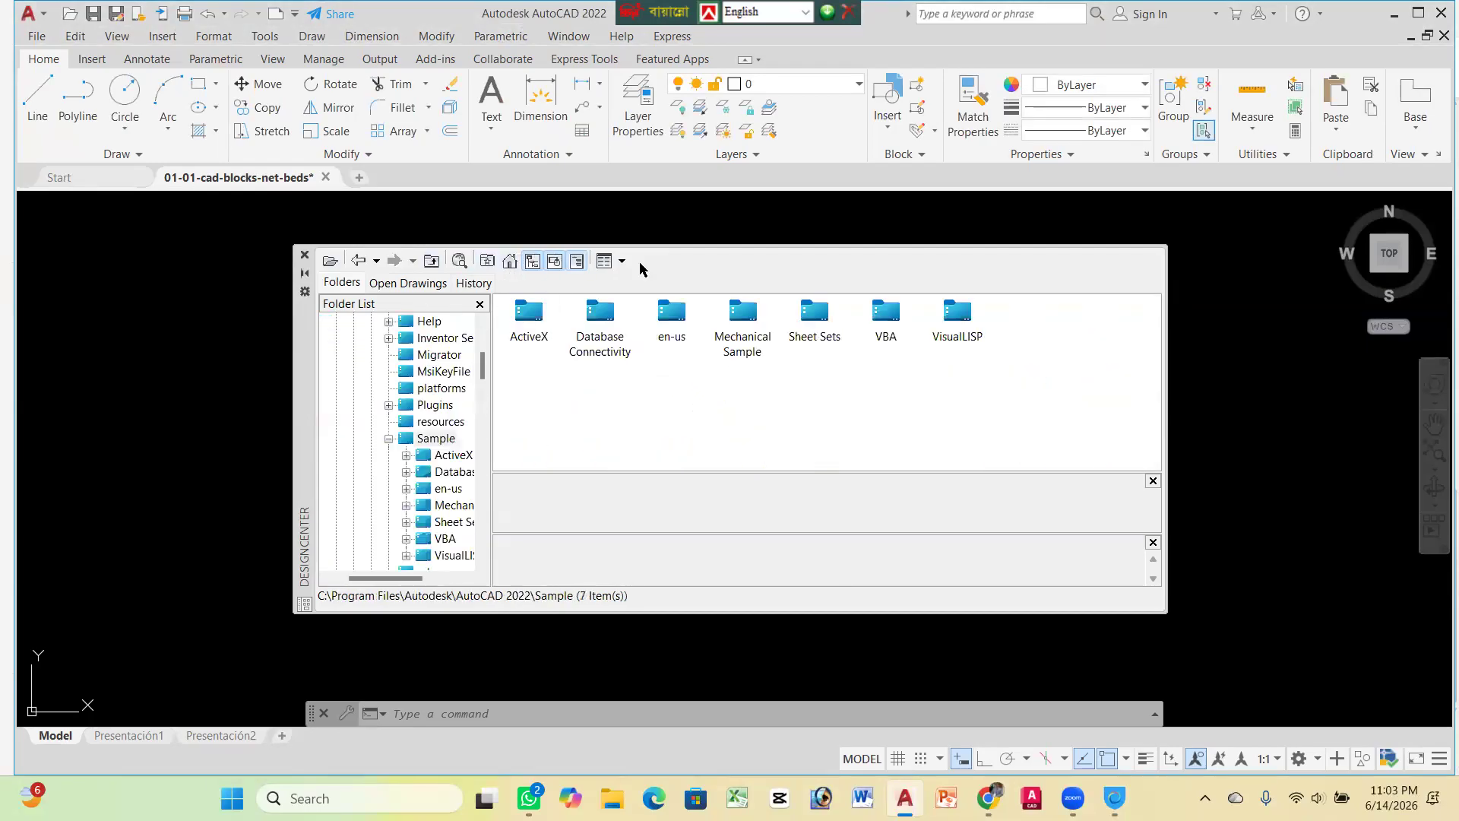
click(532, 261)
click(554, 261)
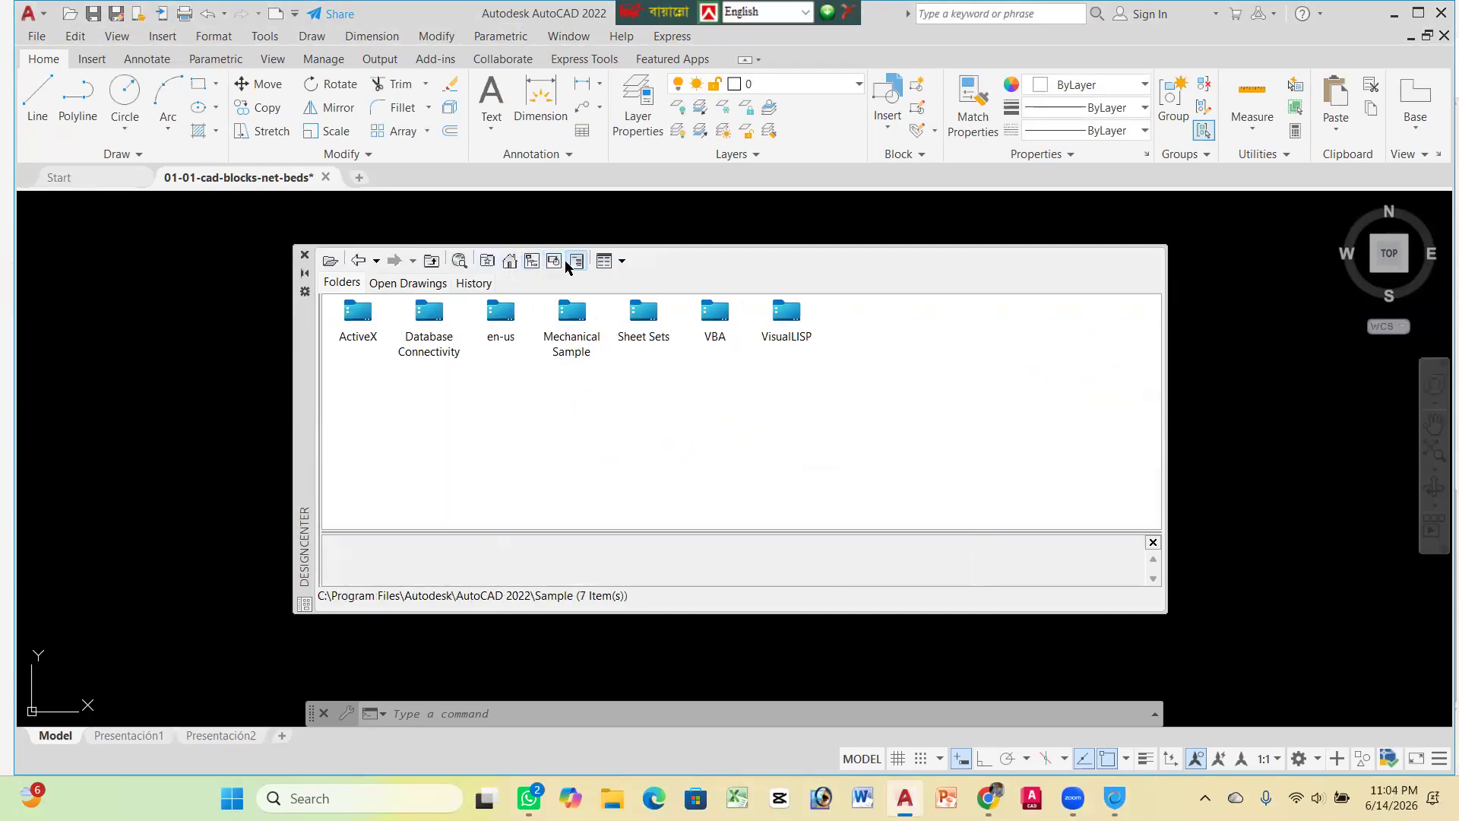
click(577, 262)
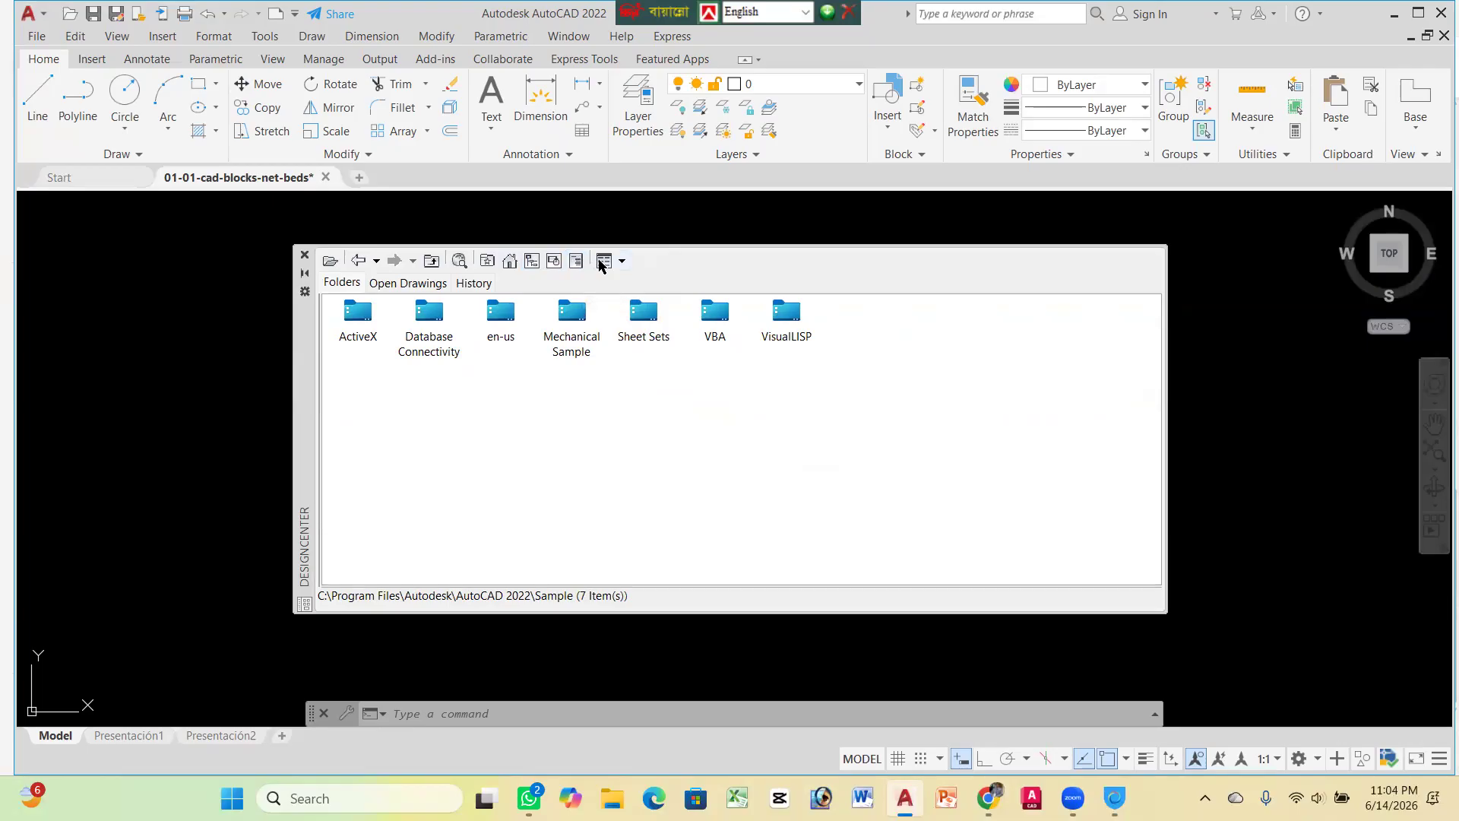
Try the Views menu, Autodesk Favorites and Search, closing them unchanged
click(600, 263)
click(487, 267)
click(487, 262)
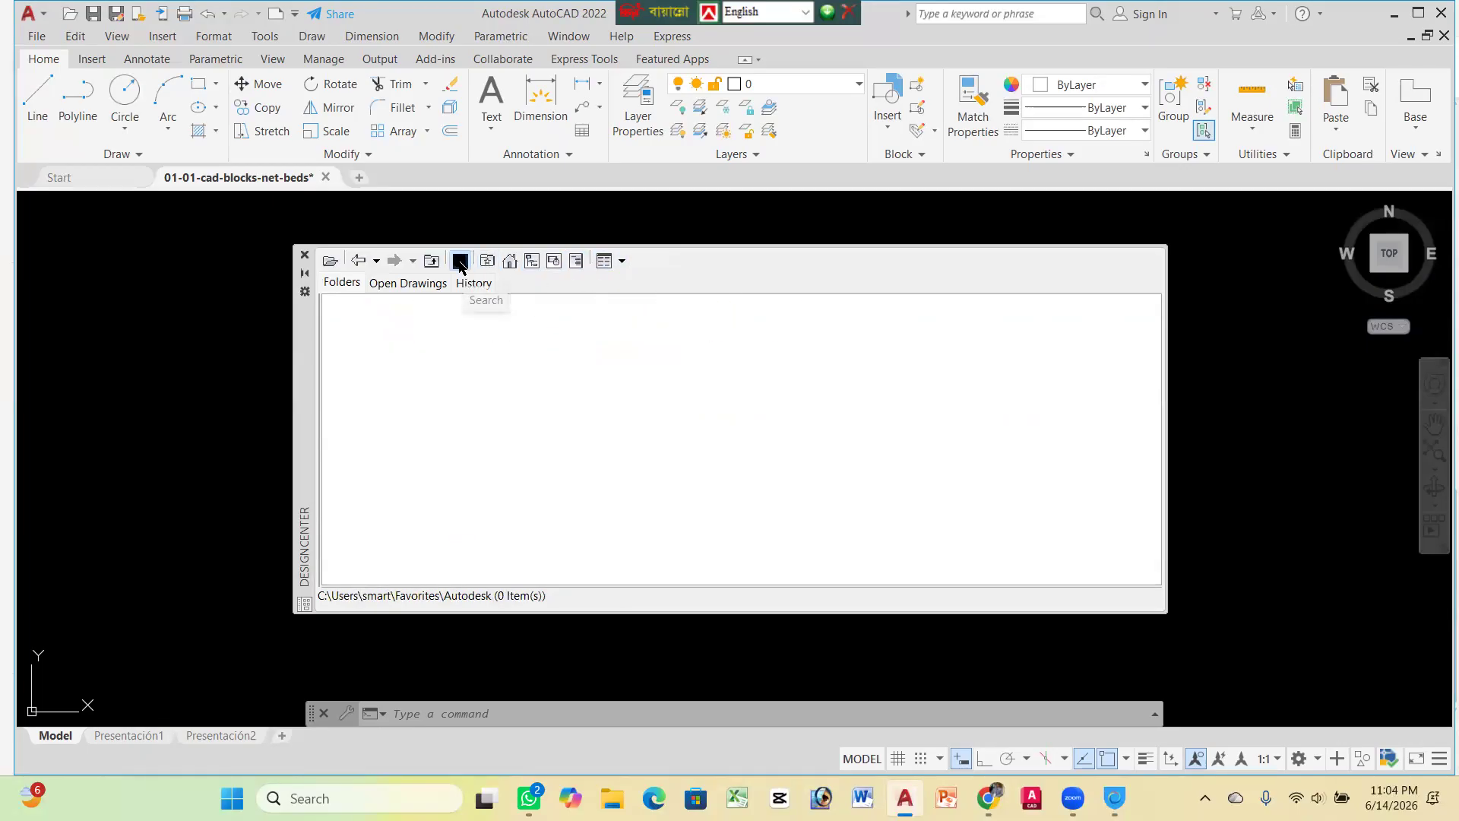
click(460, 263)
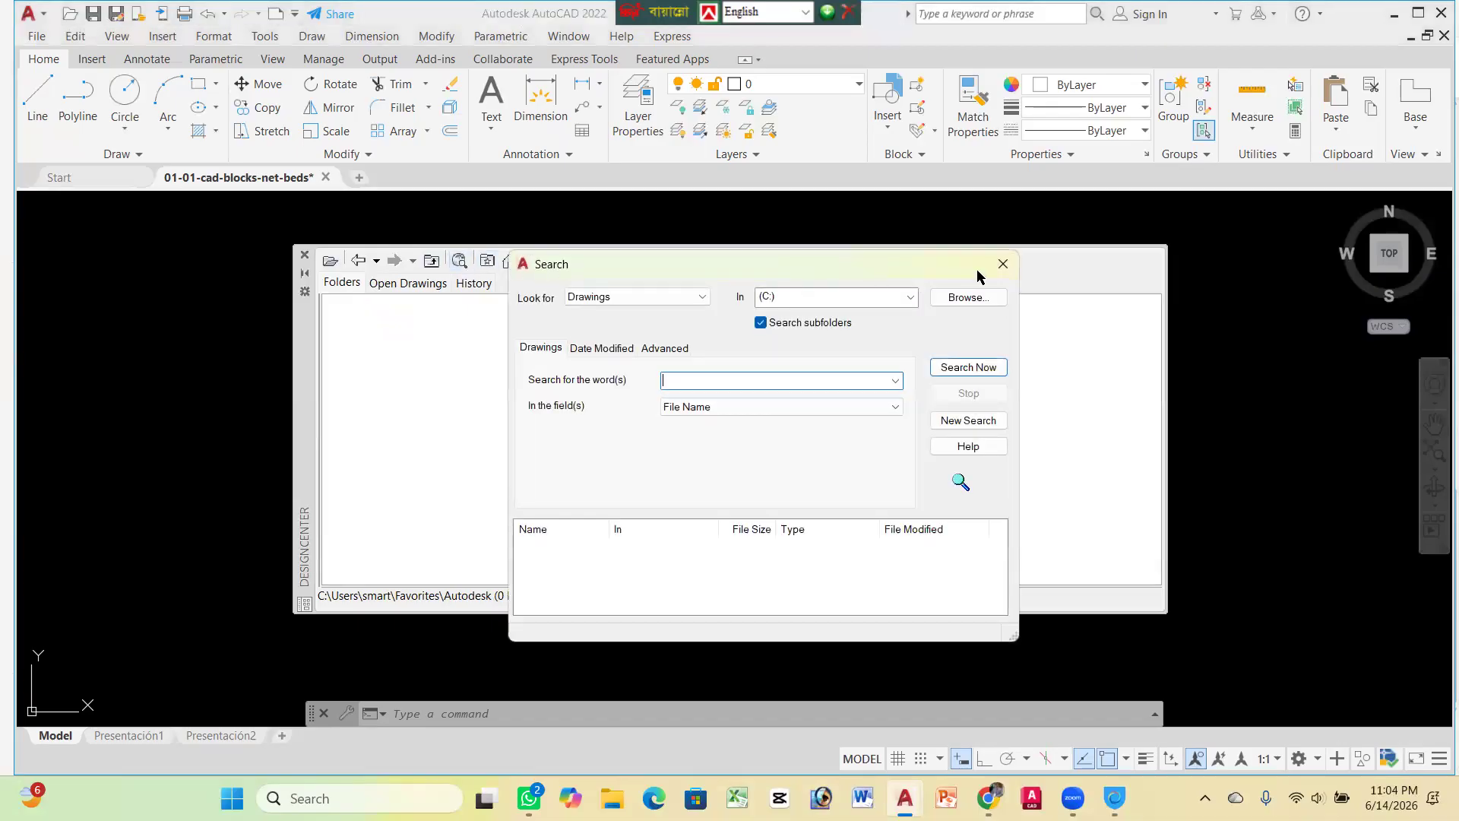
click(1003, 264)
Go up twice to the home folder, then back through history to CAD Blocks.dwg
click(434, 262)
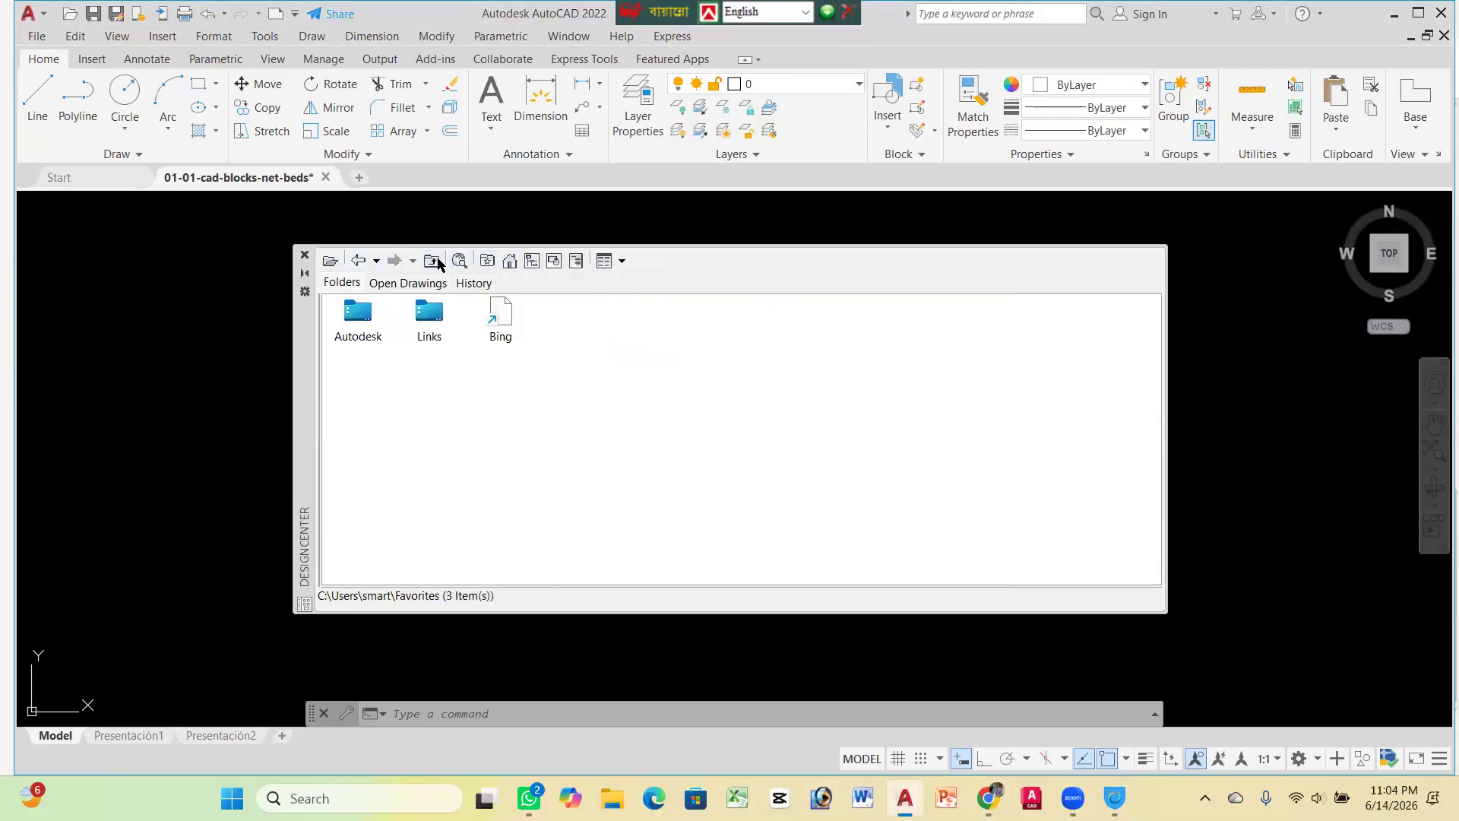
click(434, 262)
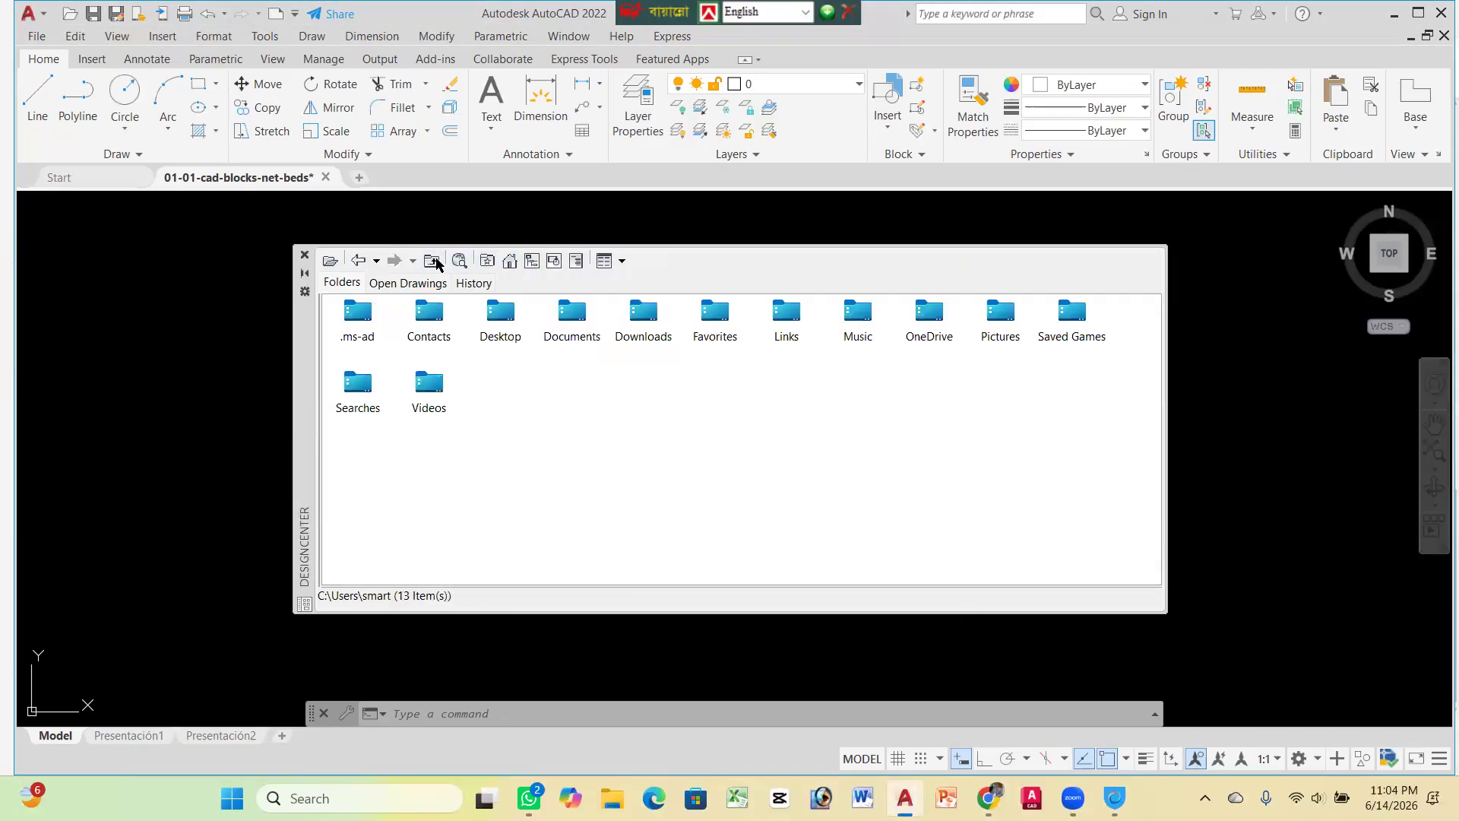
click(352, 262)
click(353, 263)
click(355, 262)
click(355, 262)
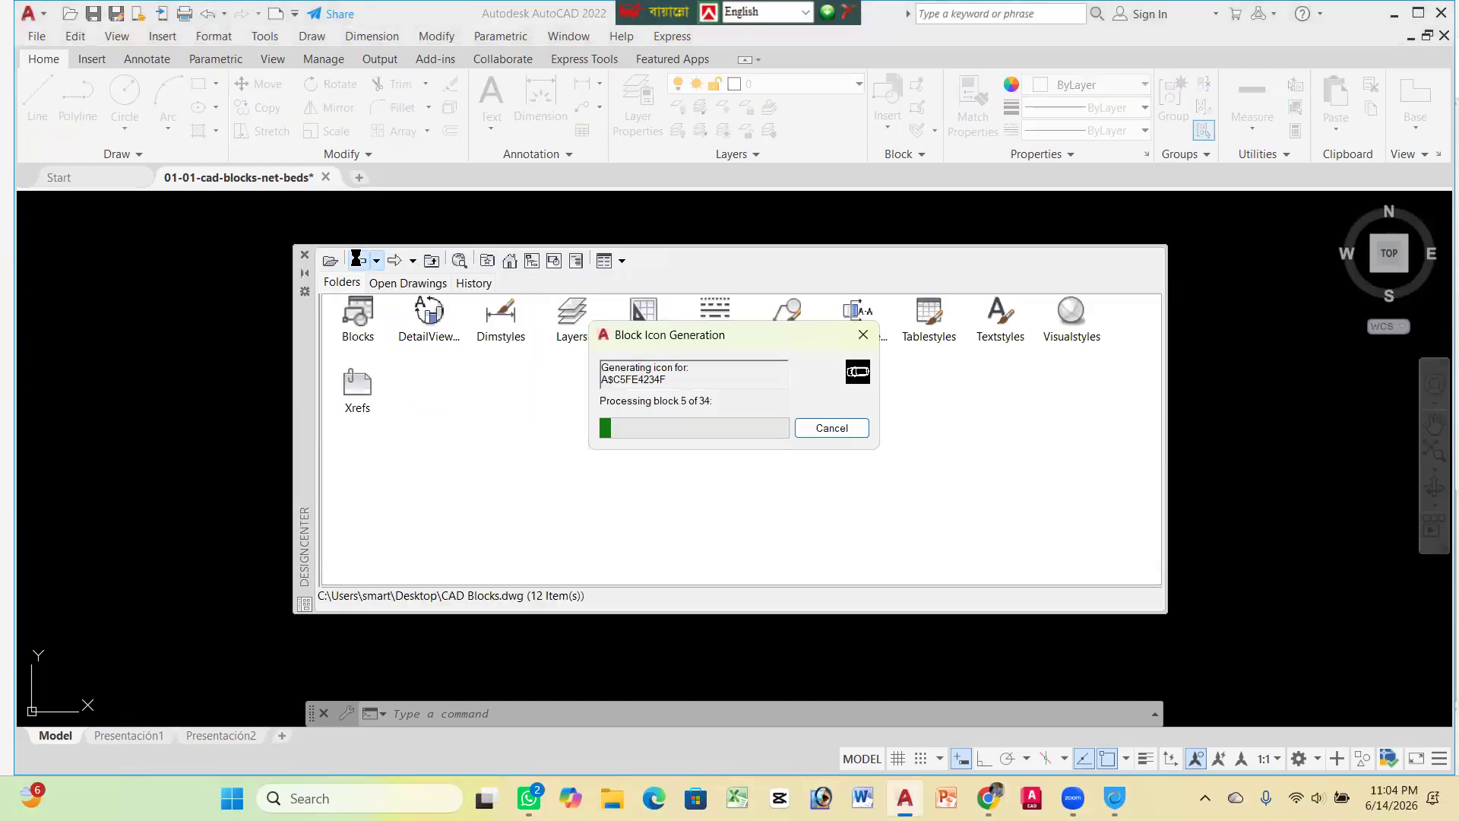
click(833, 428)
scroll(722, 426, down, 5)
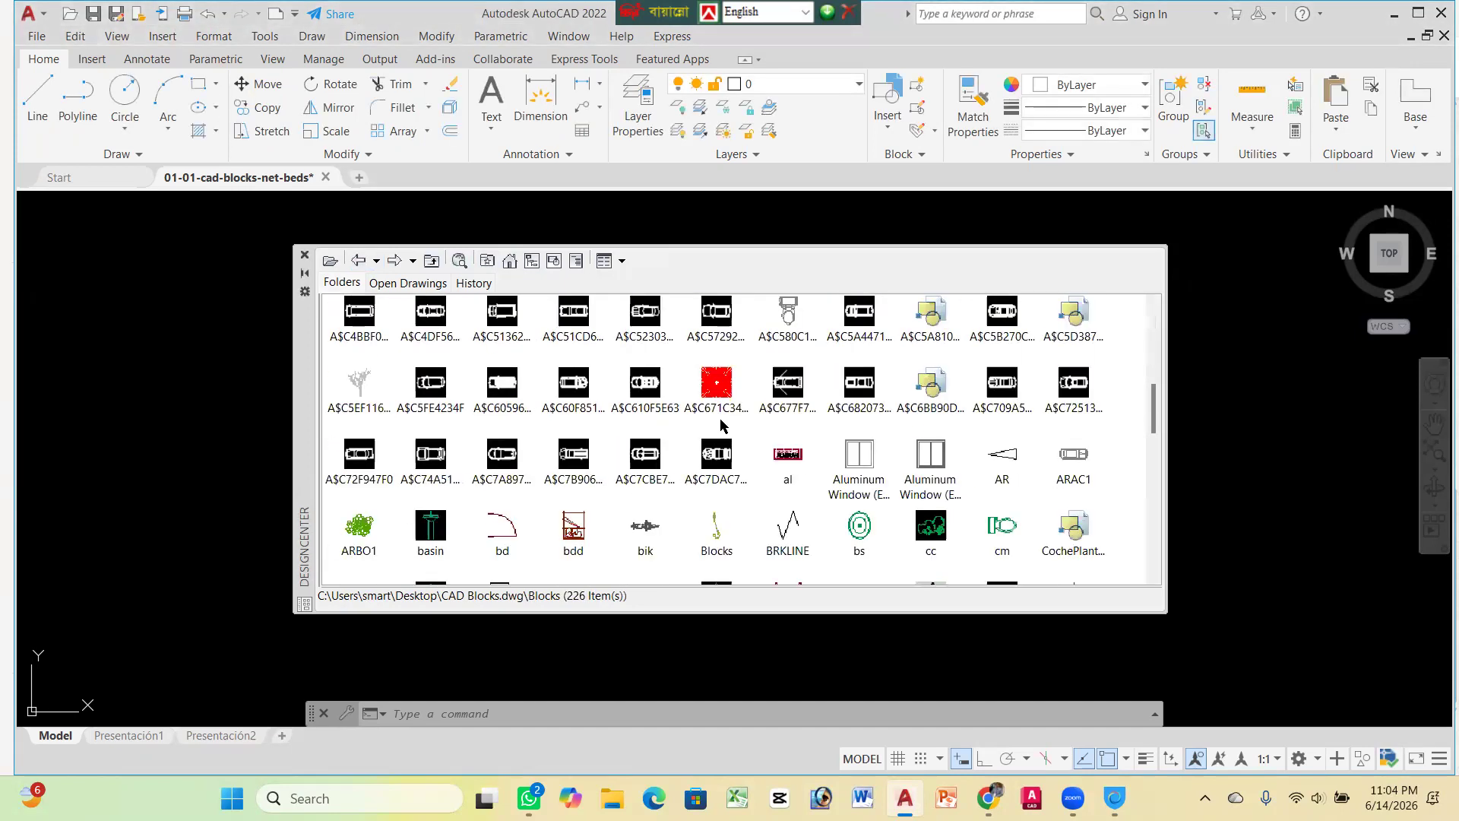
scroll(460, 475, up, 5)
scroll(493, 388, down, 3)
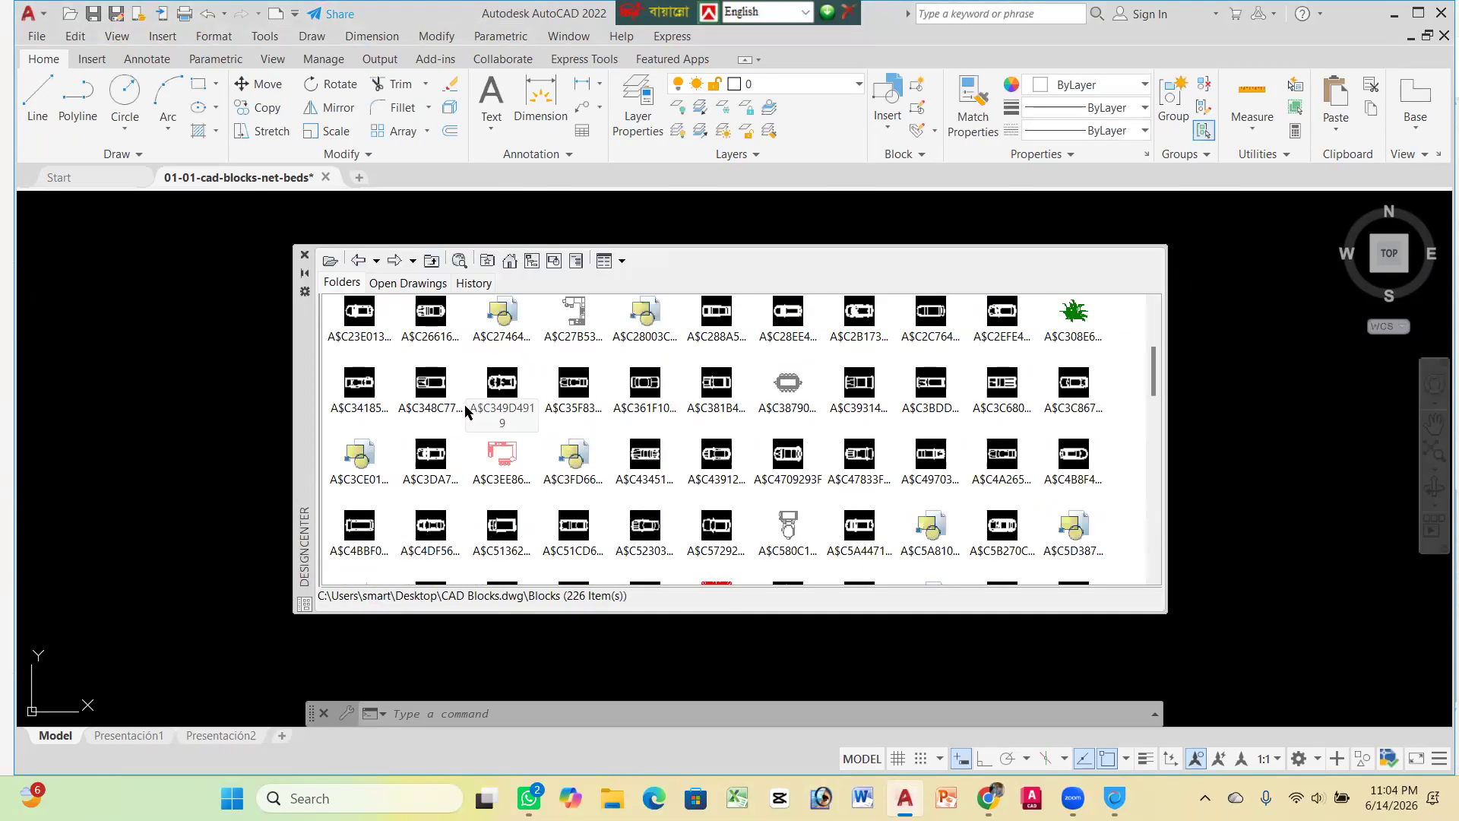
scroll(591, 378, up, 3)
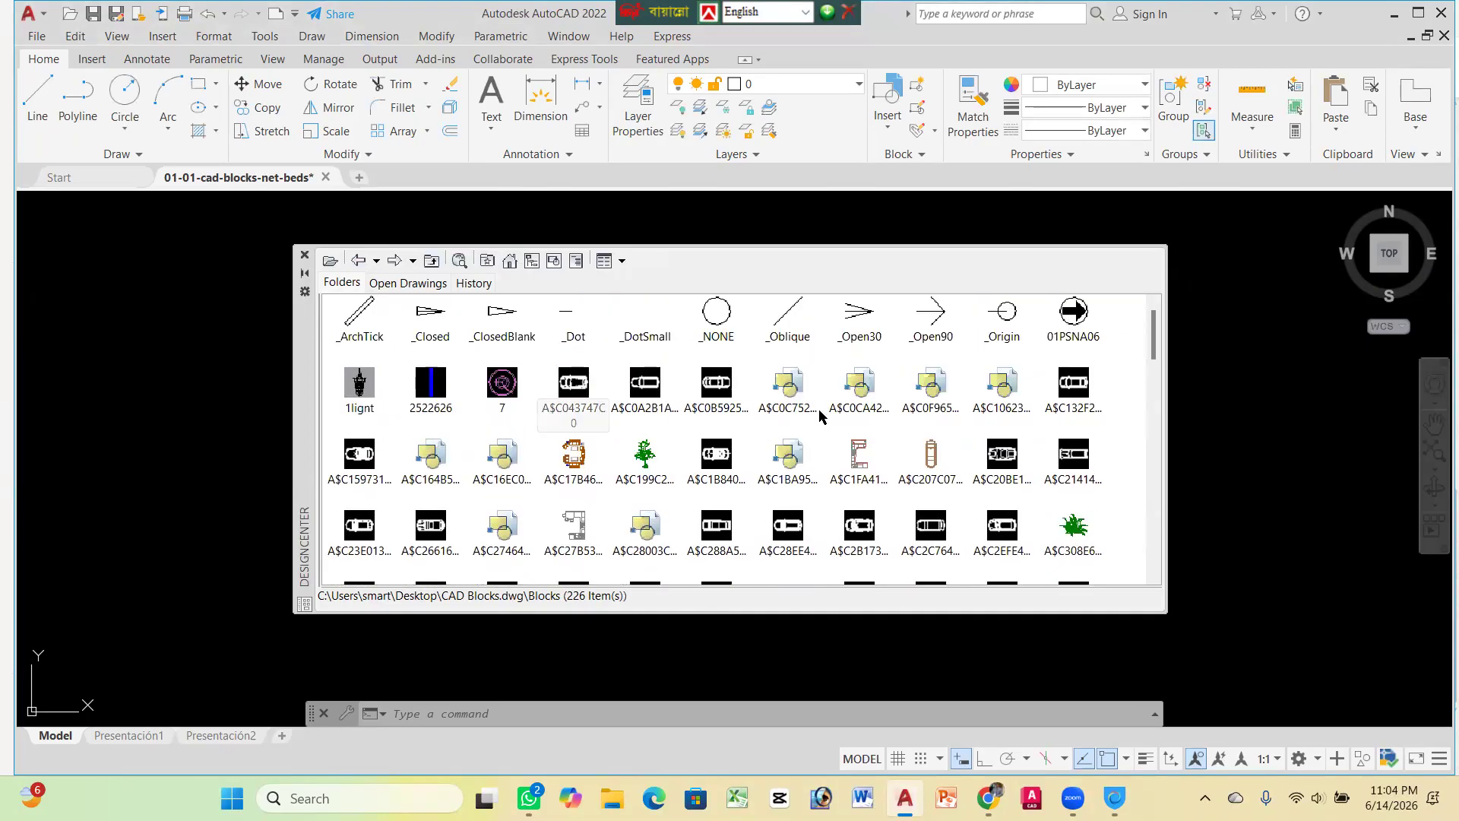
click(1074, 392)
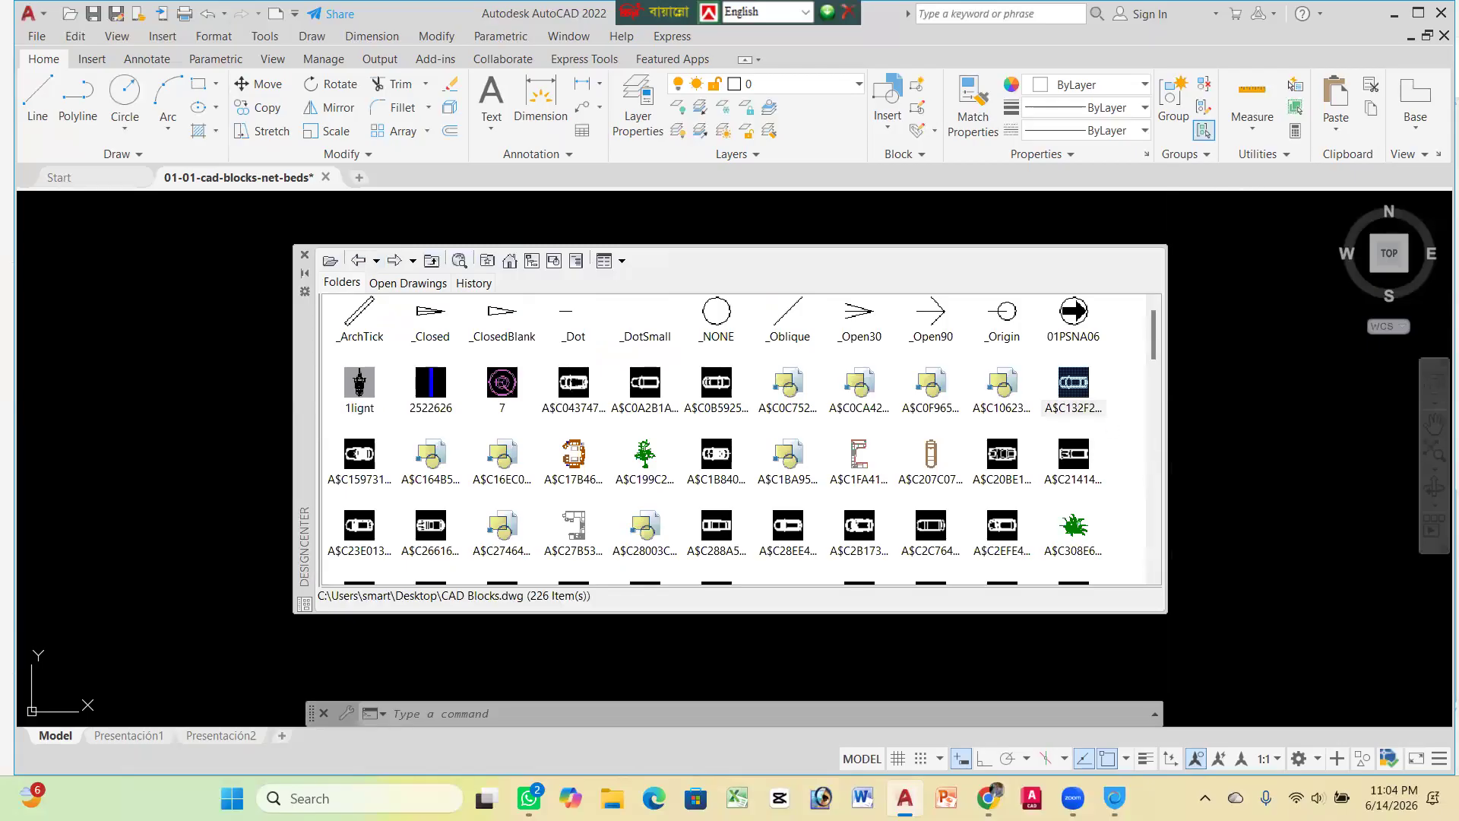
scroll(1064, 395, down, 3)
click(1079, 392)
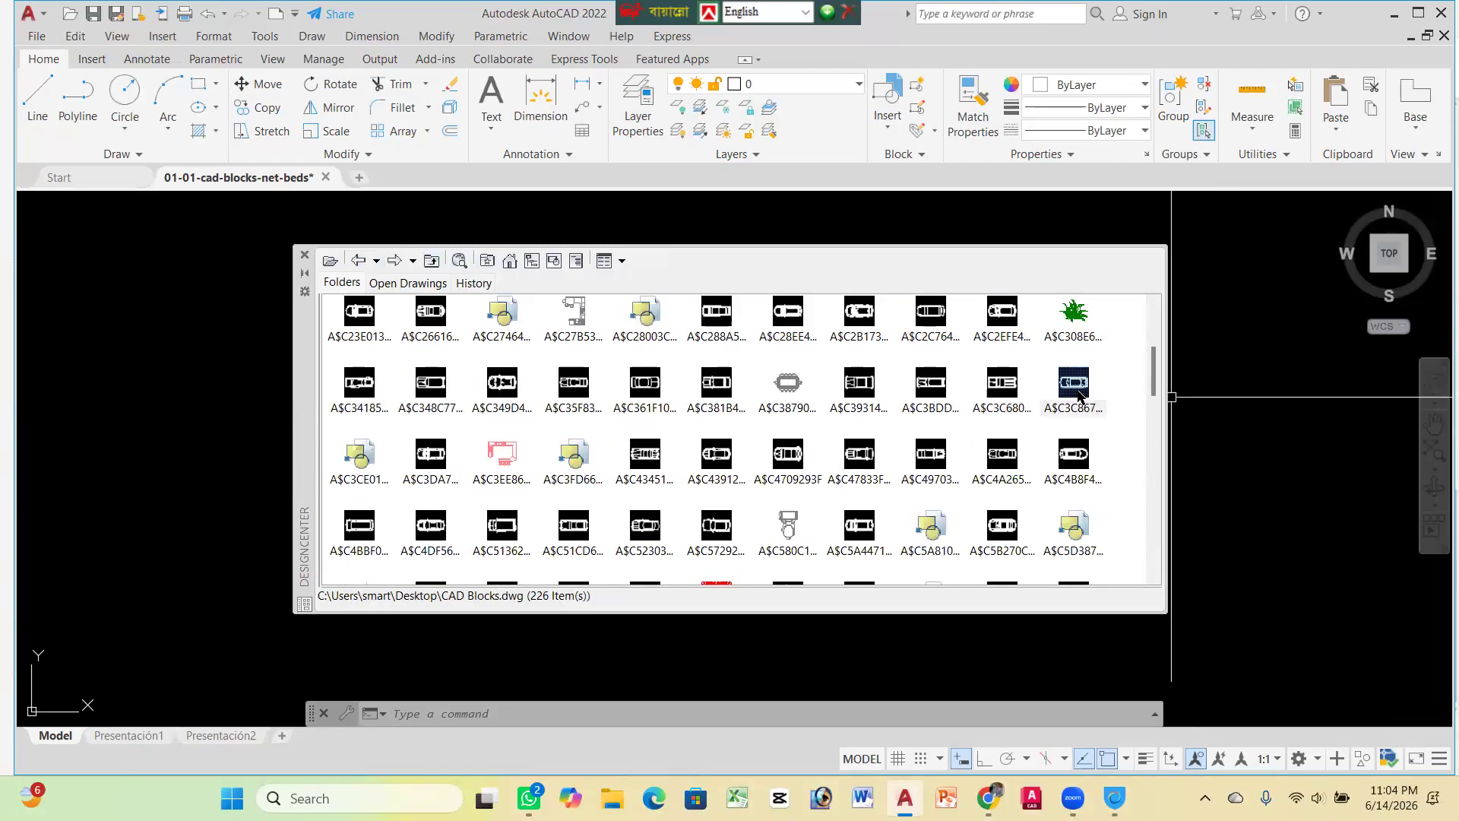
click(1211, 442)
scroll(824, 500, down, 15)
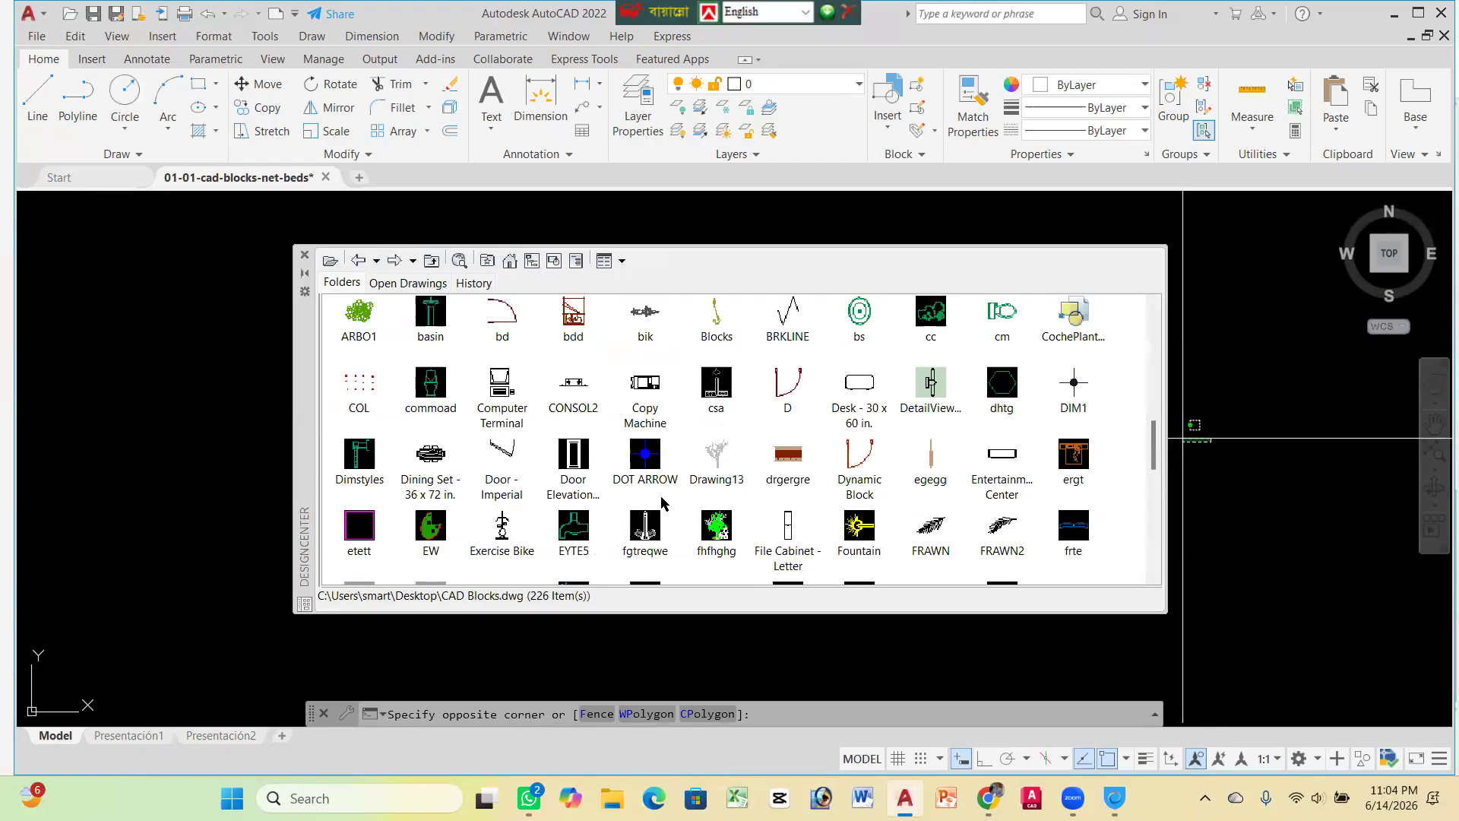
scroll(580, 494, down, 1)
scroll(562, 491, up, 20)
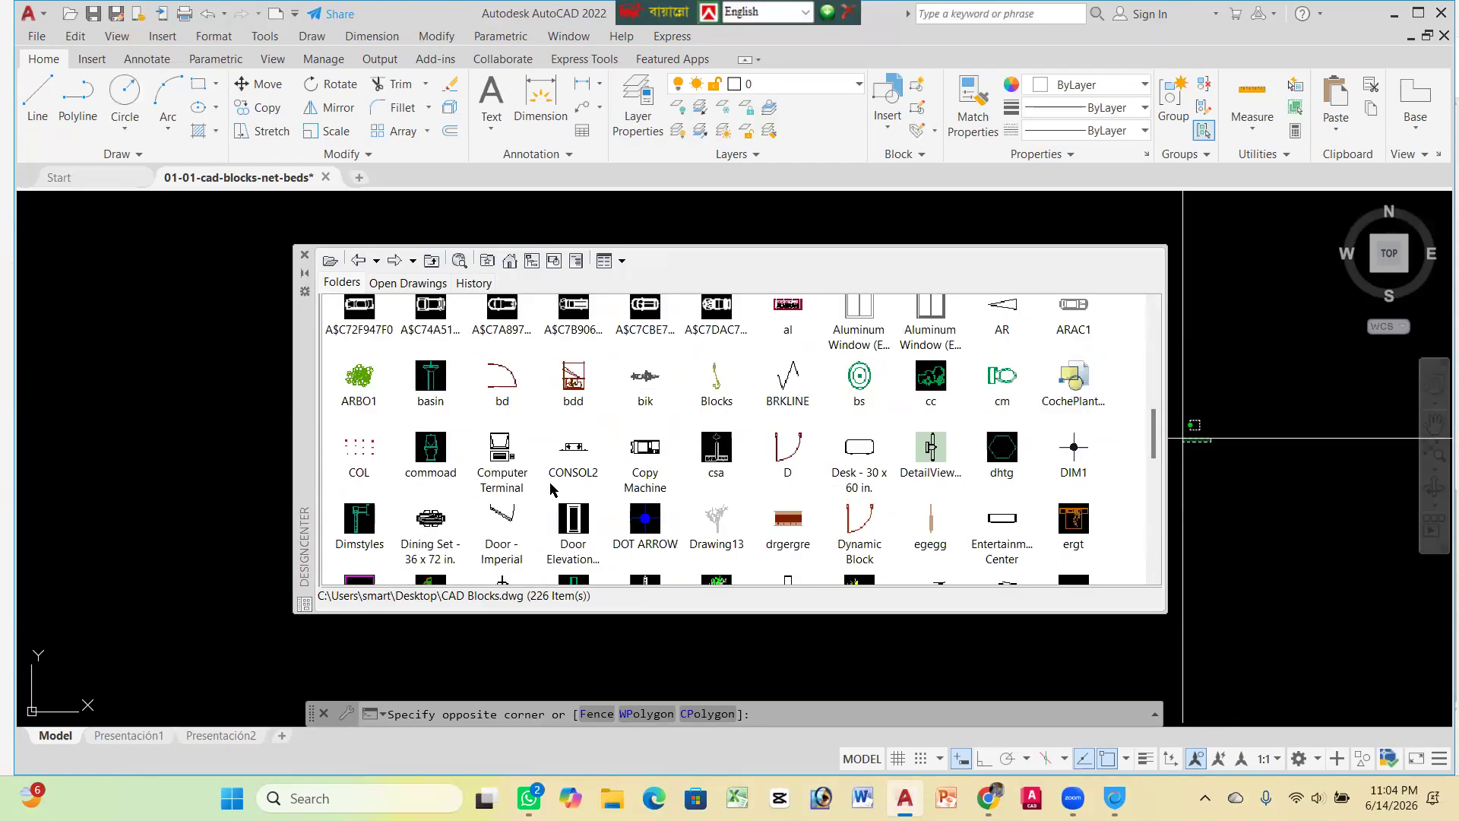
mouse_move(576, 387)
mouse_down()
mouse_move(577, 410)
mouse_move(216, 419)
mouse_move(280, 410)
mouse_up()
key(Escape)
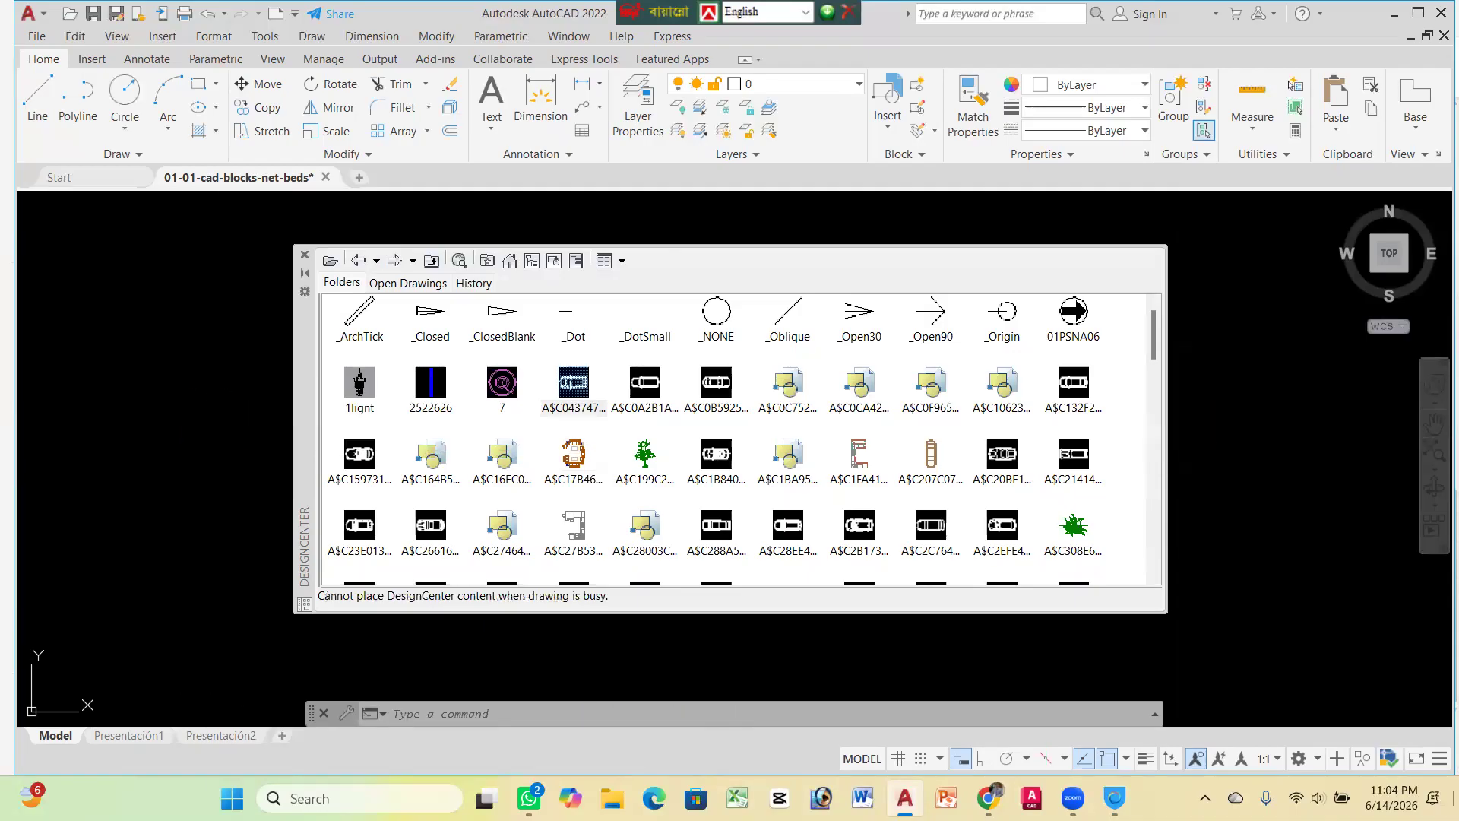
Step back through browsing history, past new block.dwg's blocks, to the Autodesk program folder
click(356, 264)
click(357, 264)
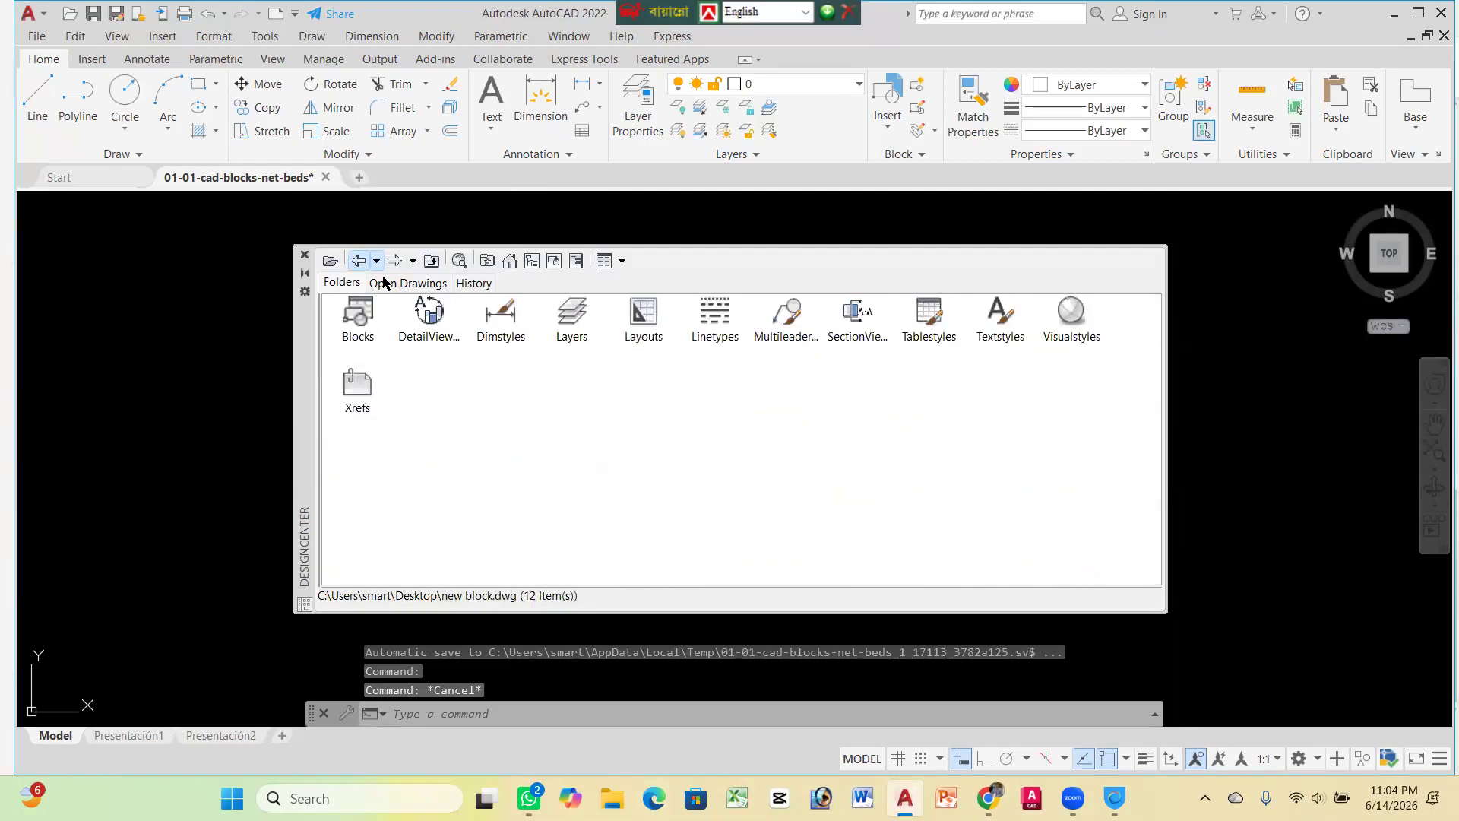
double_click(361, 335)
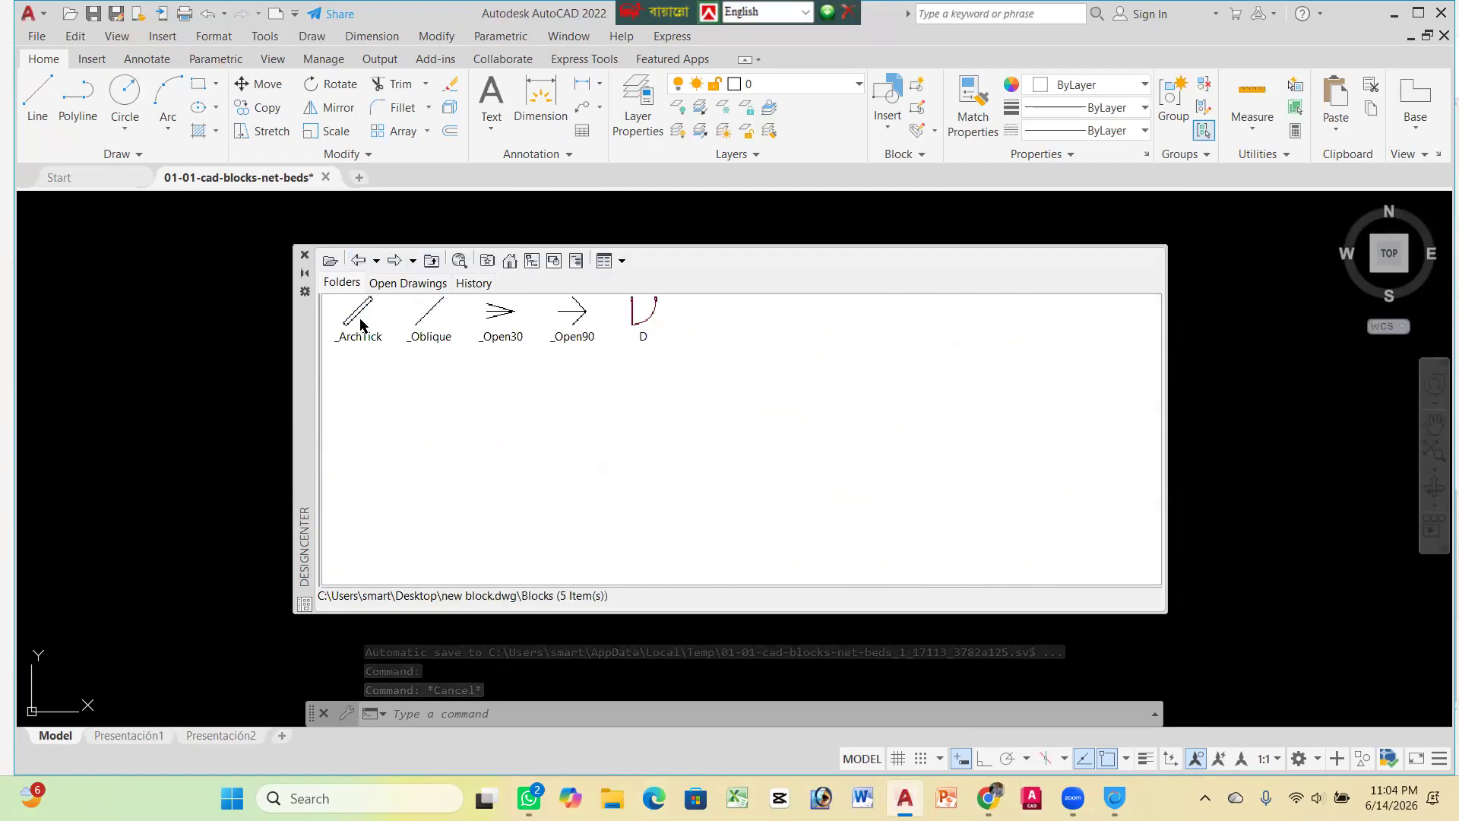
click(360, 261)
click(360, 262)
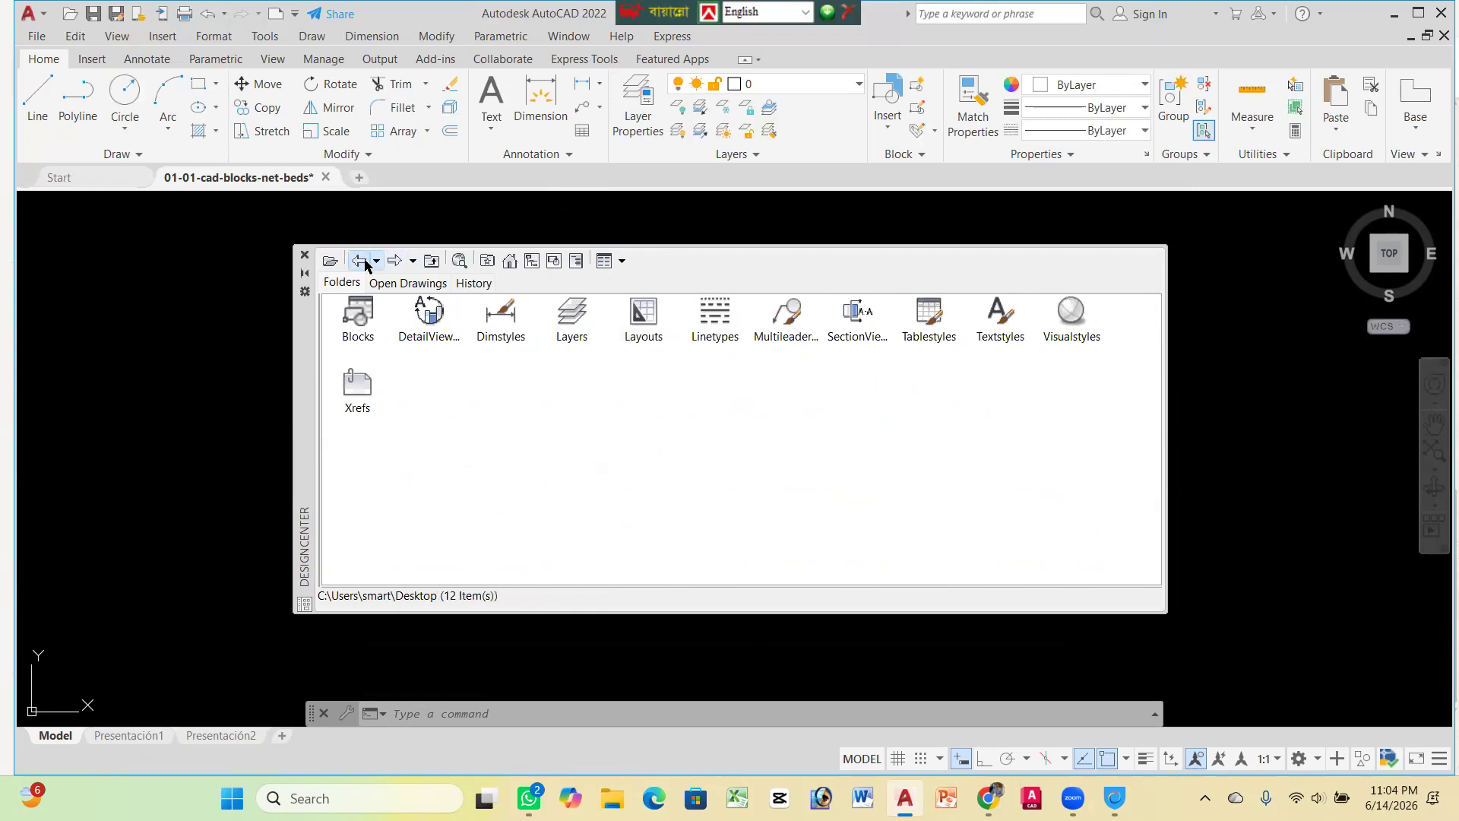
click(360, 262)
click(362, 263)
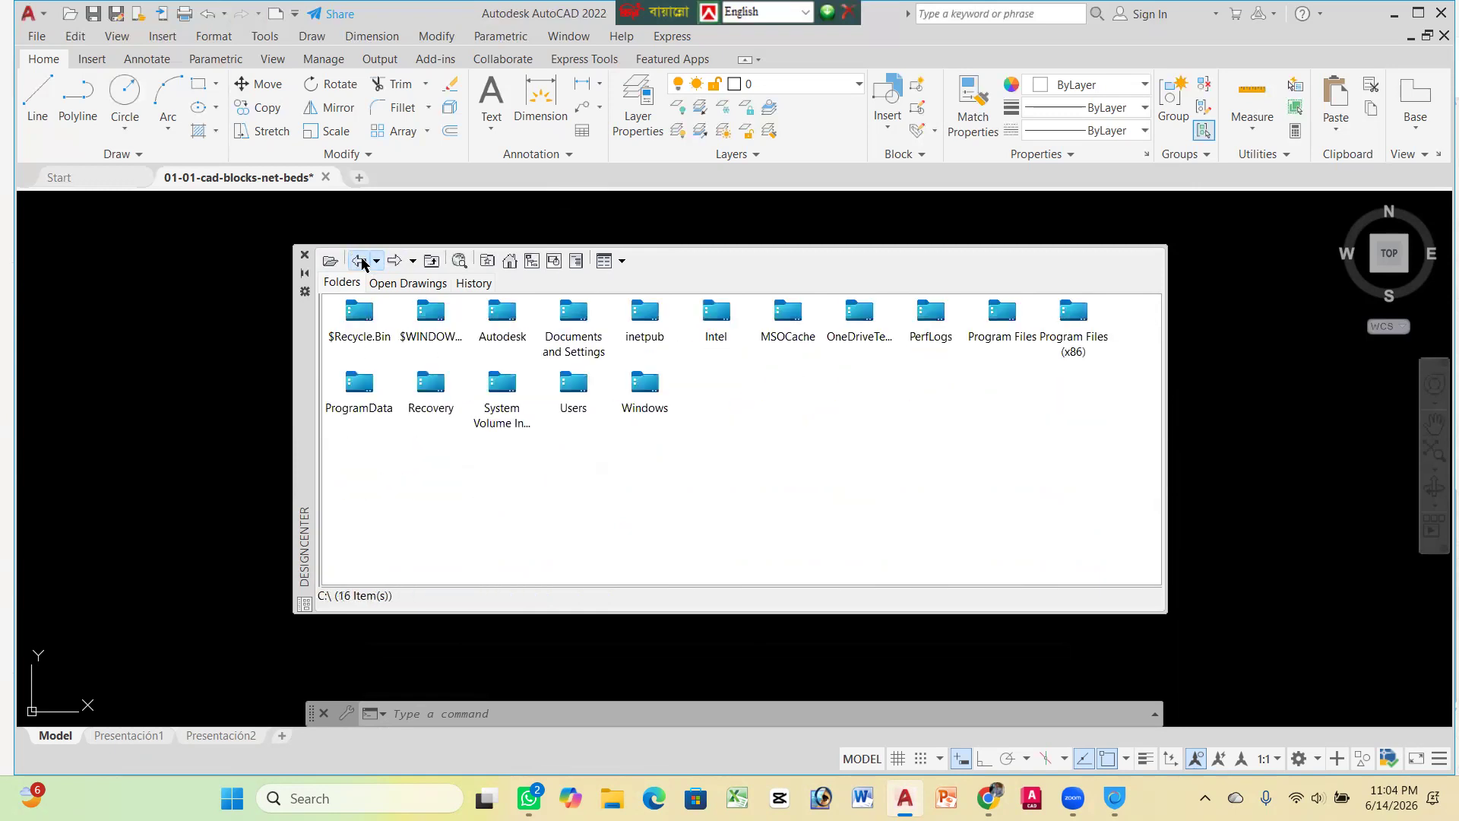
click(365, 263)
click(363, 263)
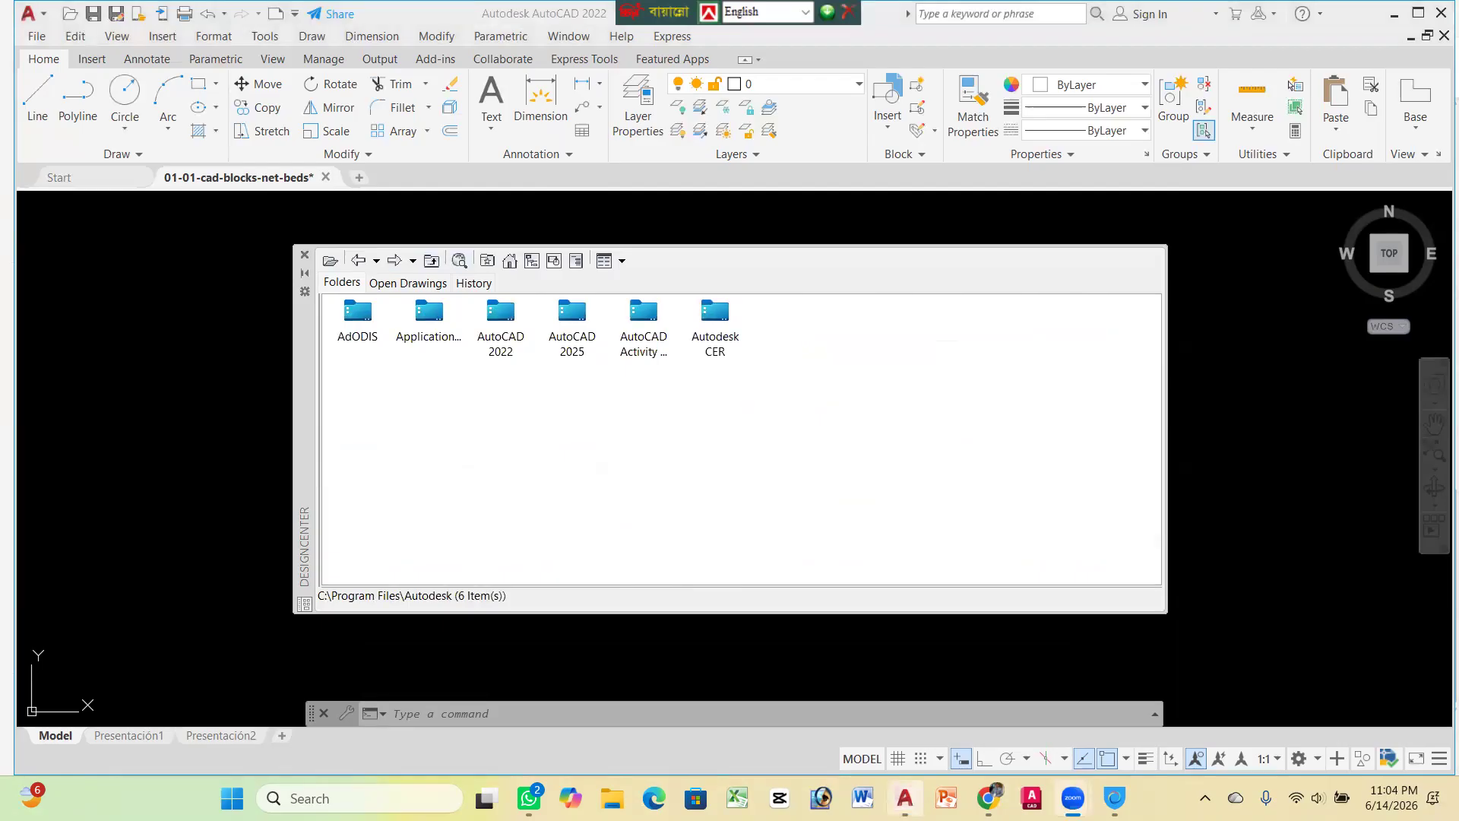
Go up to Program Files, then show the open beds drawing's content under Open Drawings
click(431, 261)
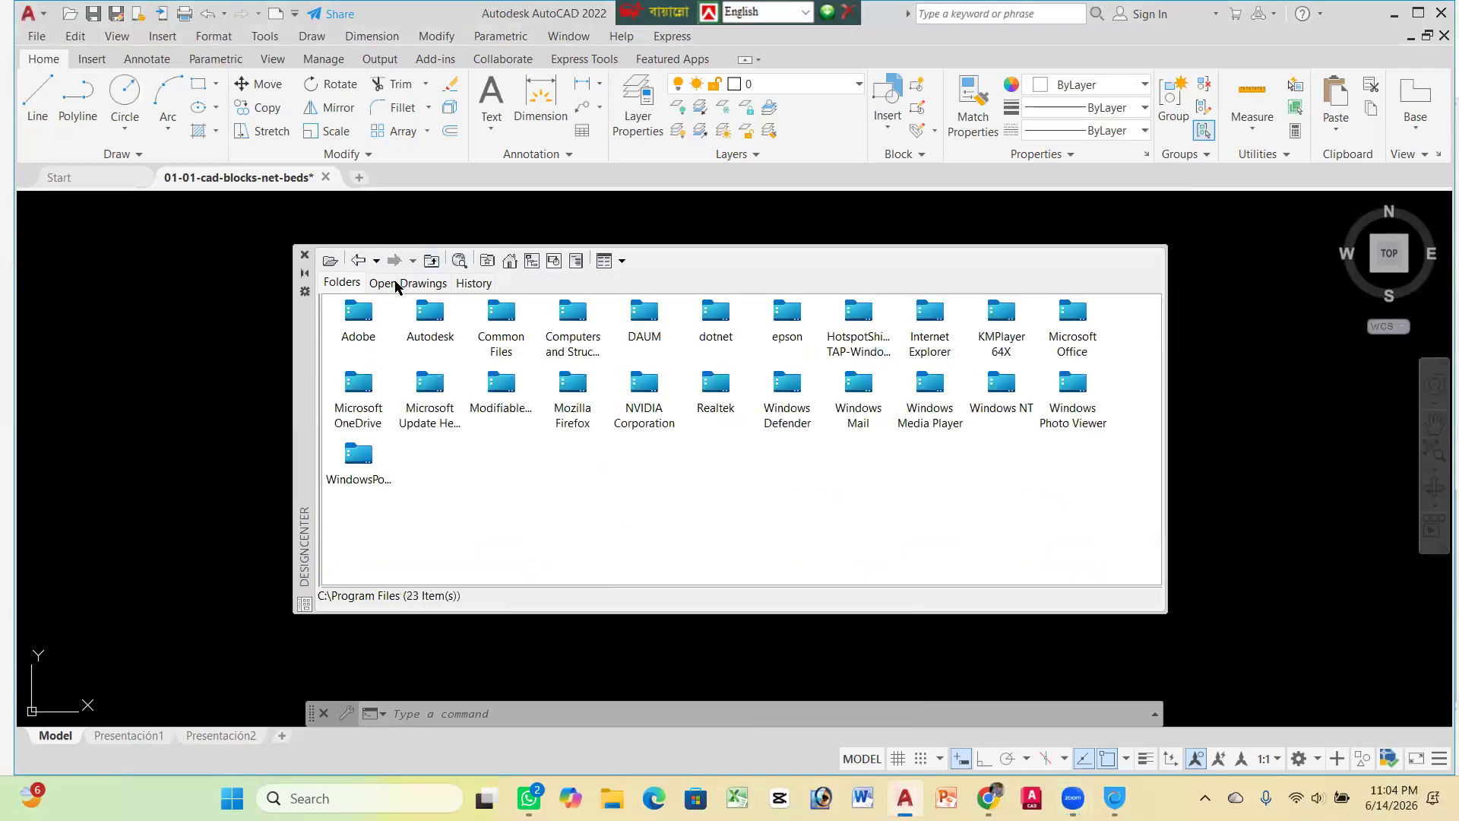
click(384, 283)
click(343, 283)
click(384, 285)
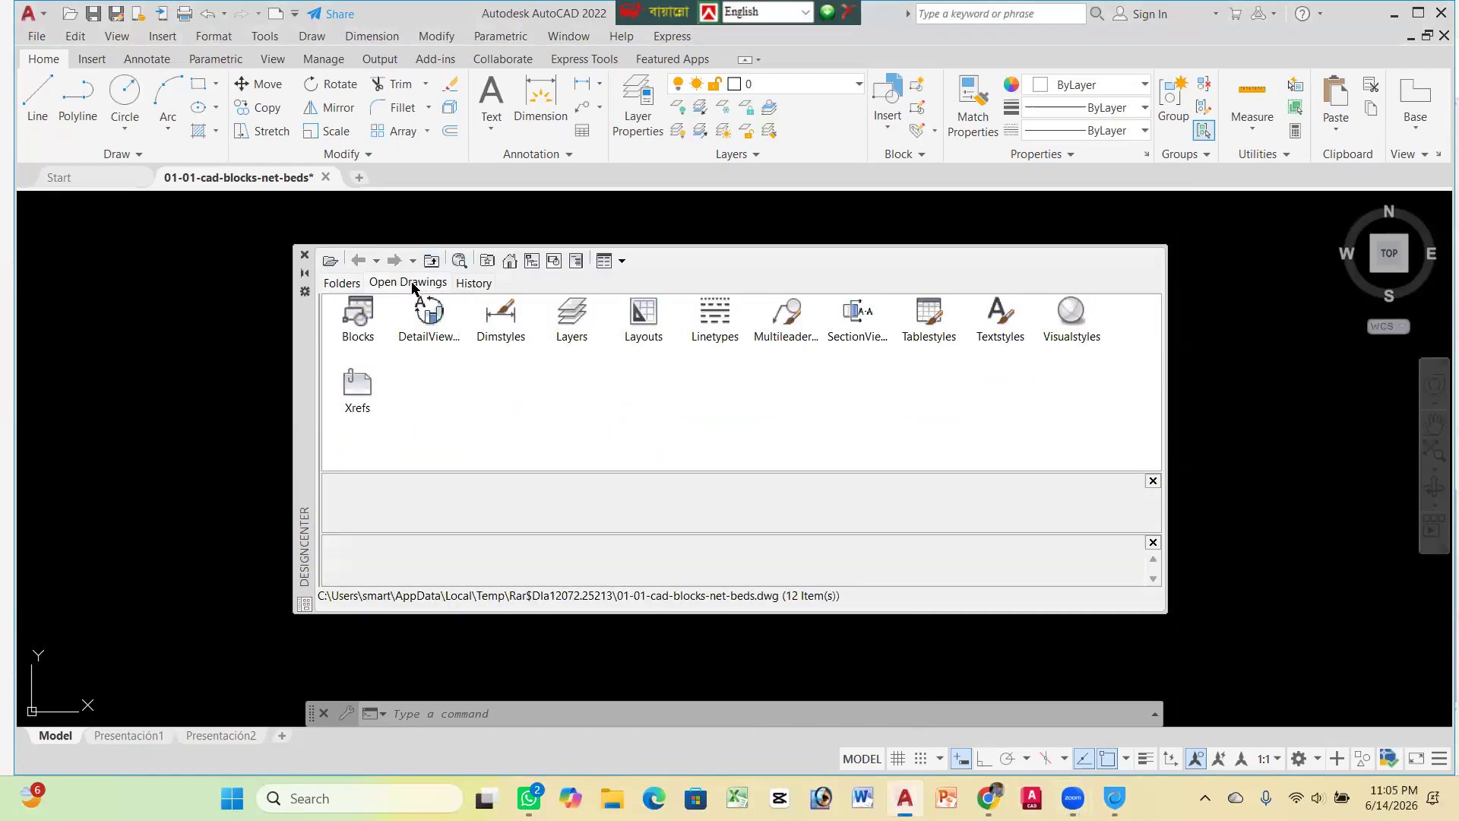
List the beds drawing's 154 blocks and preview bed A$C029D5C69, cancelling its insertion
double_click(357, 313)
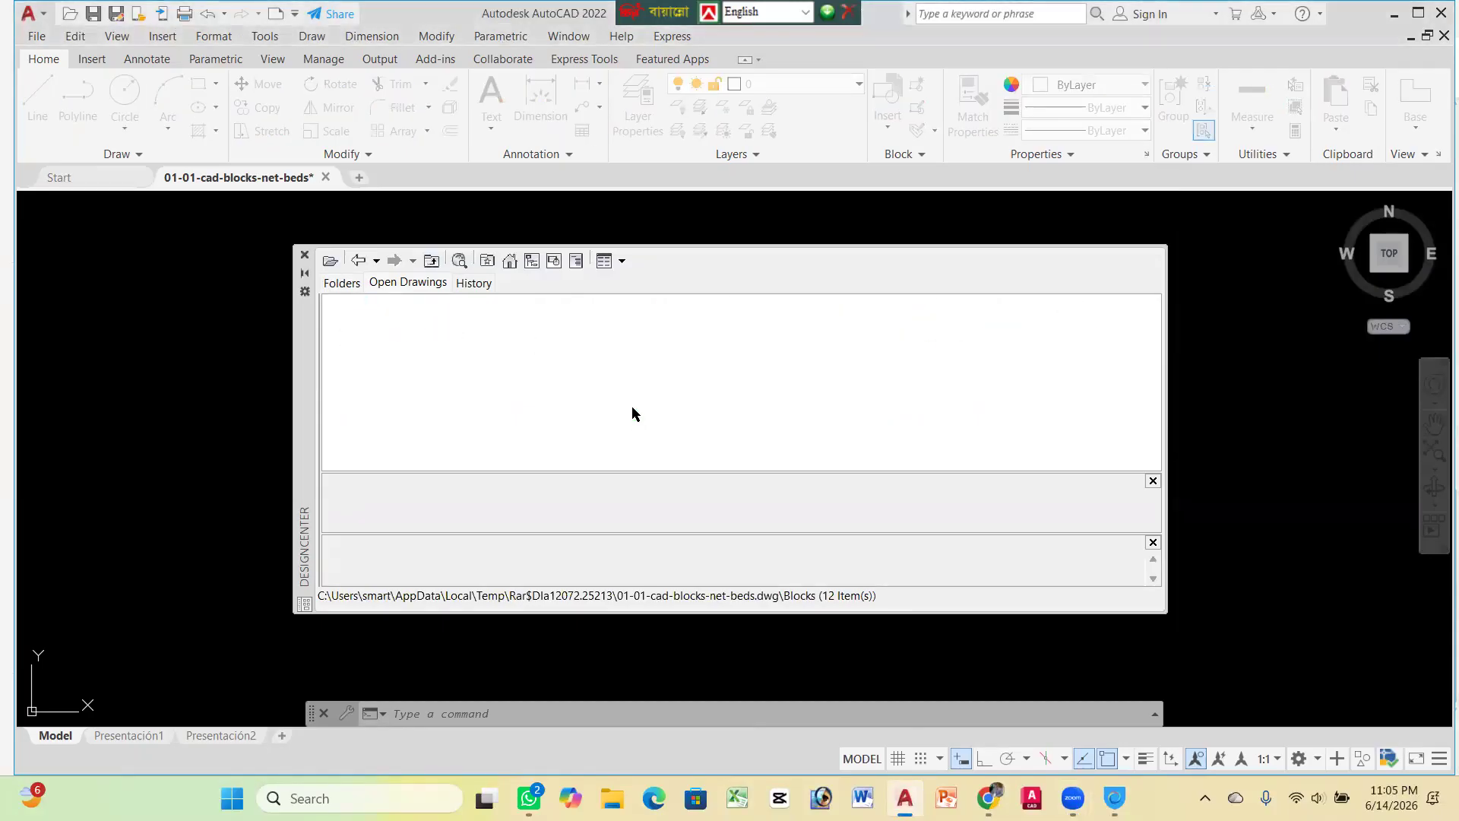
scroll(447, 380, down, 5)
scroll(447, 391, up, 5)
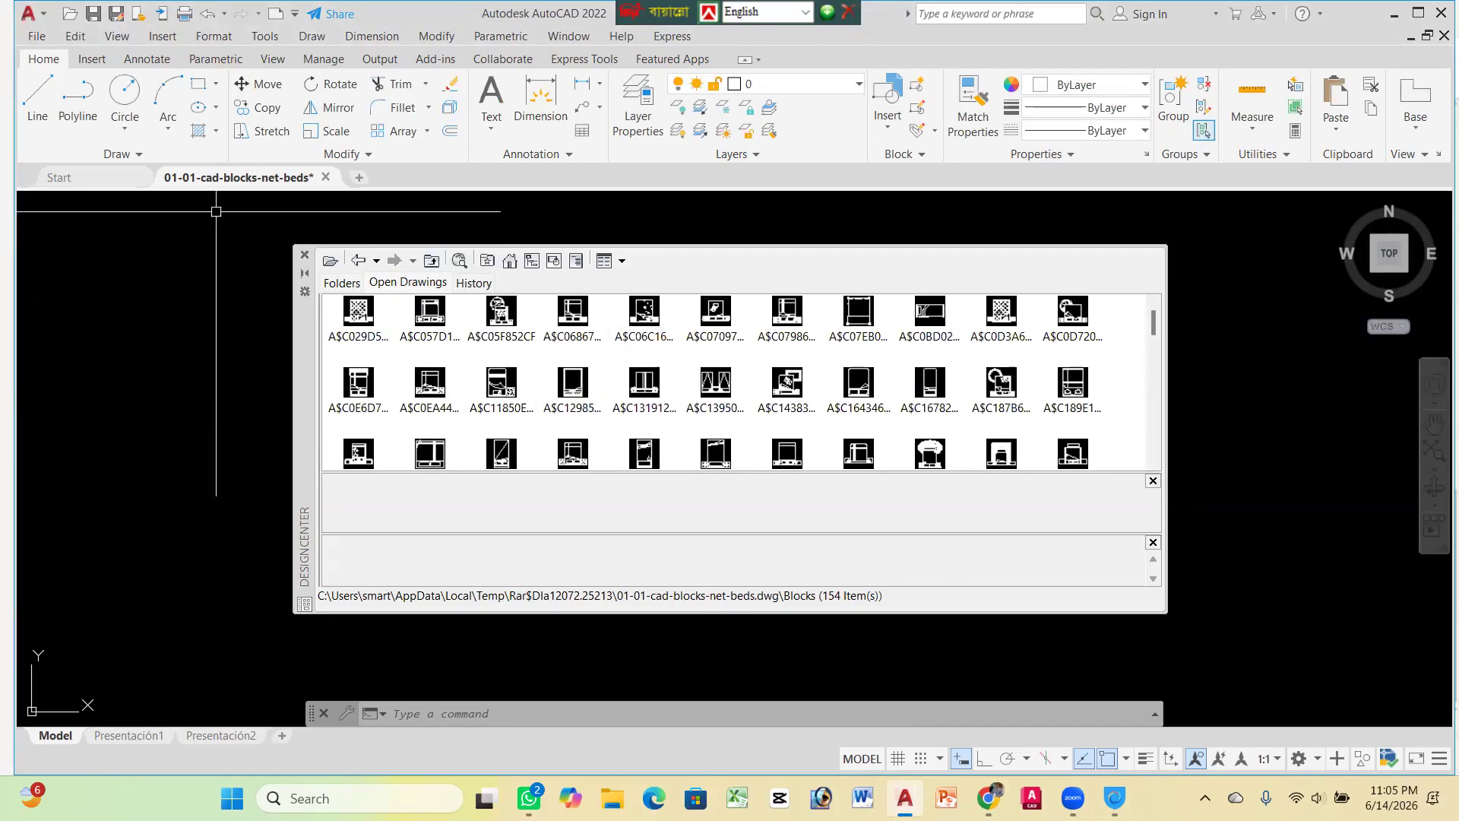
click(360, 315)
double_click(360, 318)
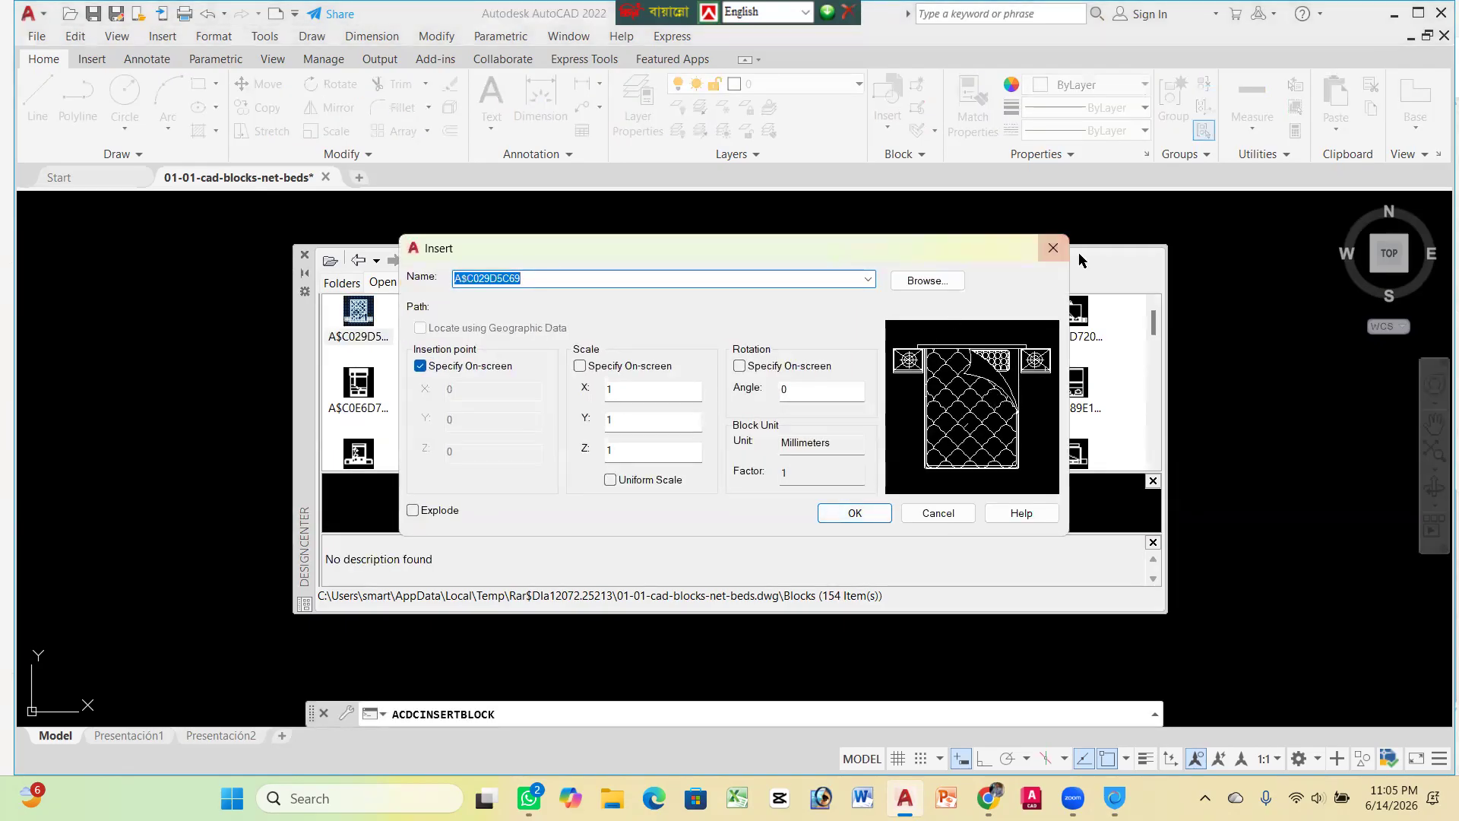
click(1053, 248)
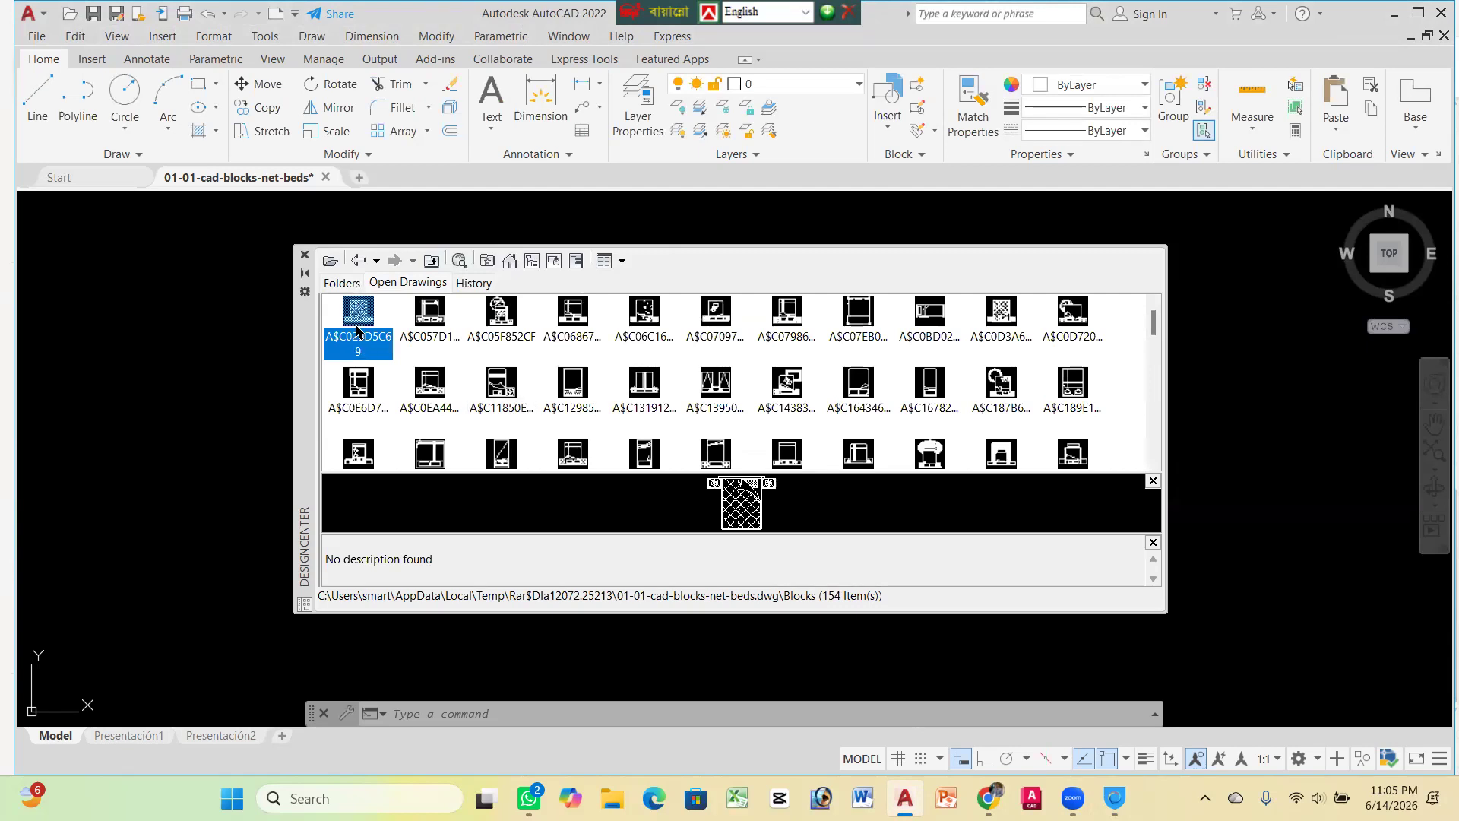
Preview bed block A$C11850ECD without inserting it, then move the palette aside
drag(515, 420, 642, 466)
drag(791, 462, 792, 462)
scroll(865, 389, down, 5)
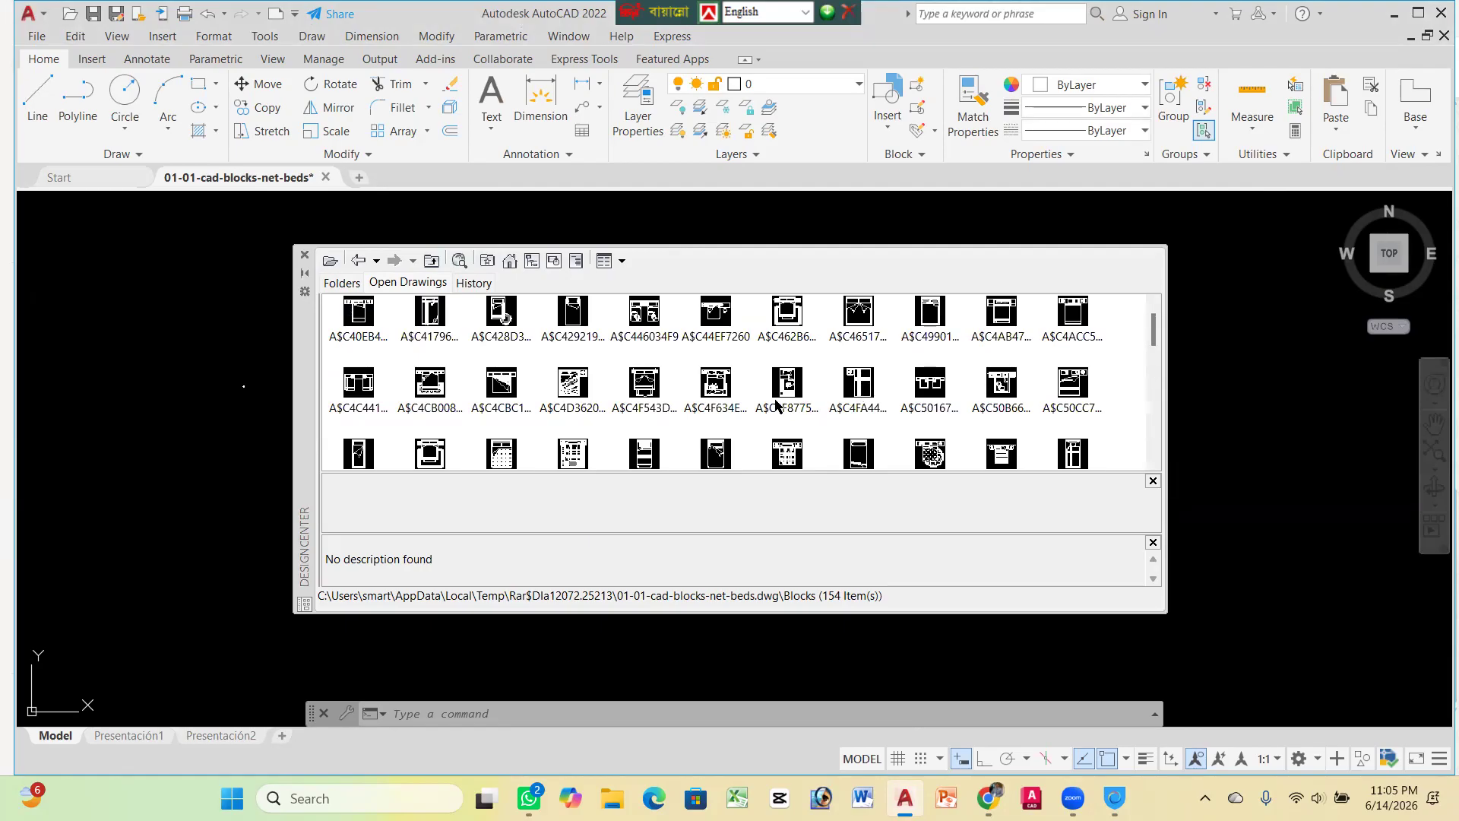
scroll(760, 407, up, 5)
click(496, 385)
double_click(496, 386)
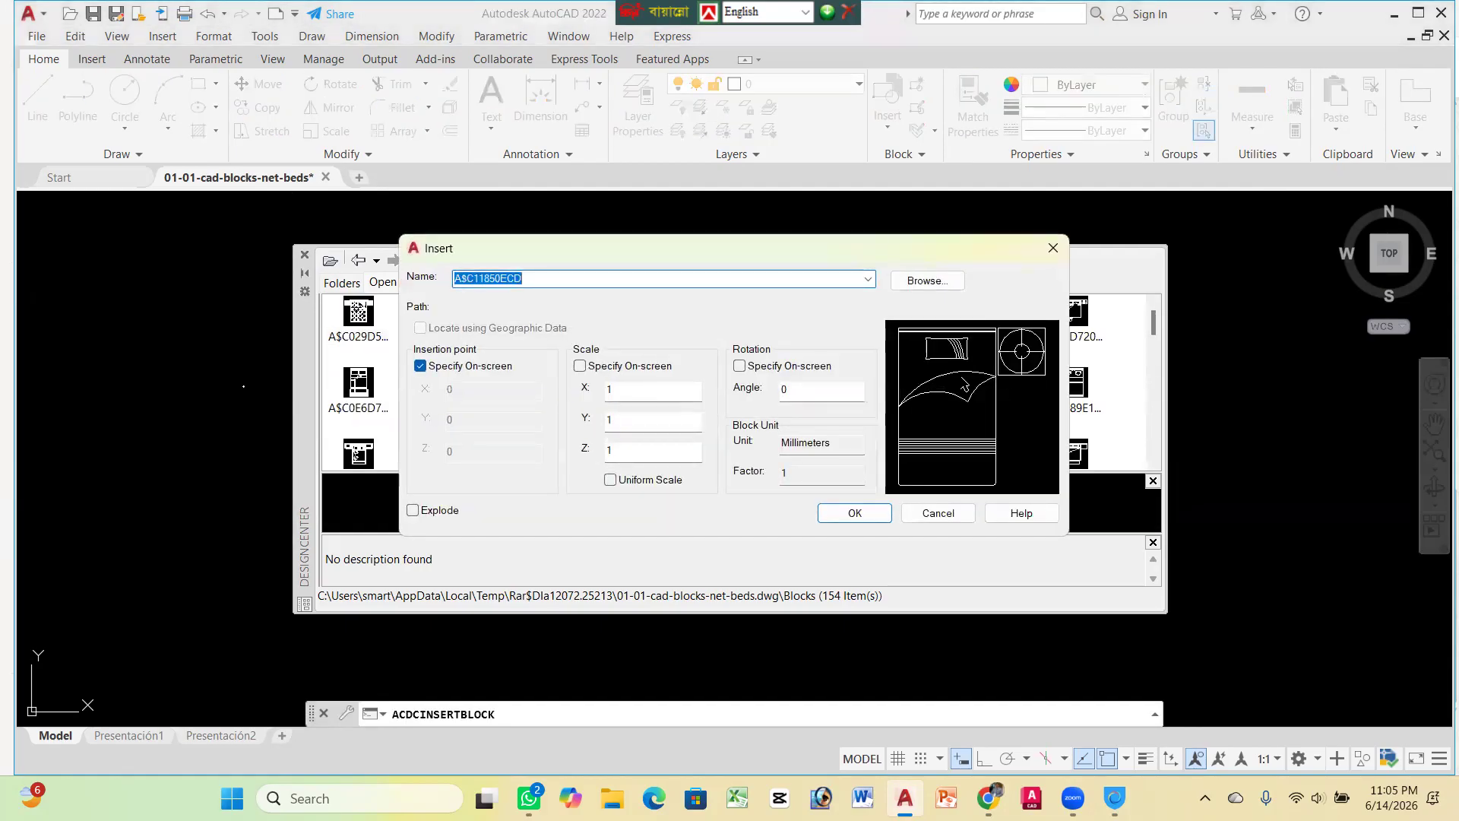
click(1053, 248)
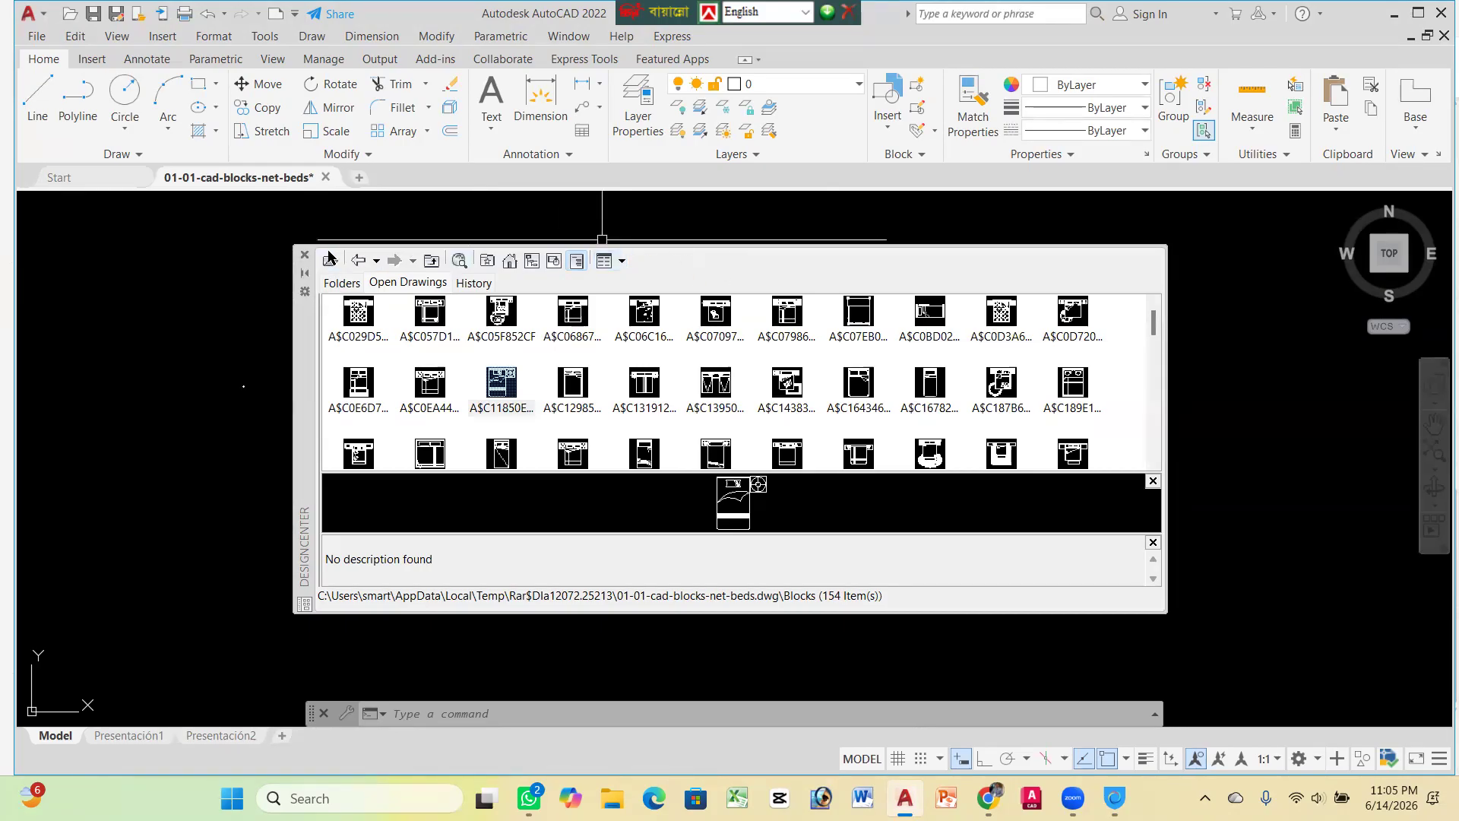
drag(316, 259, 915, 240)
Move DesignCenter aside, inspect the beds, and drag bed block A$C187B6359 into the drawing
mouse_move(583, 219)
mouse_down()
mouse_move(586, 335)
mouse_move(433, 369)
mouse_move(352, 359)
mouse_up()
scroll(645, 487, down, 10)
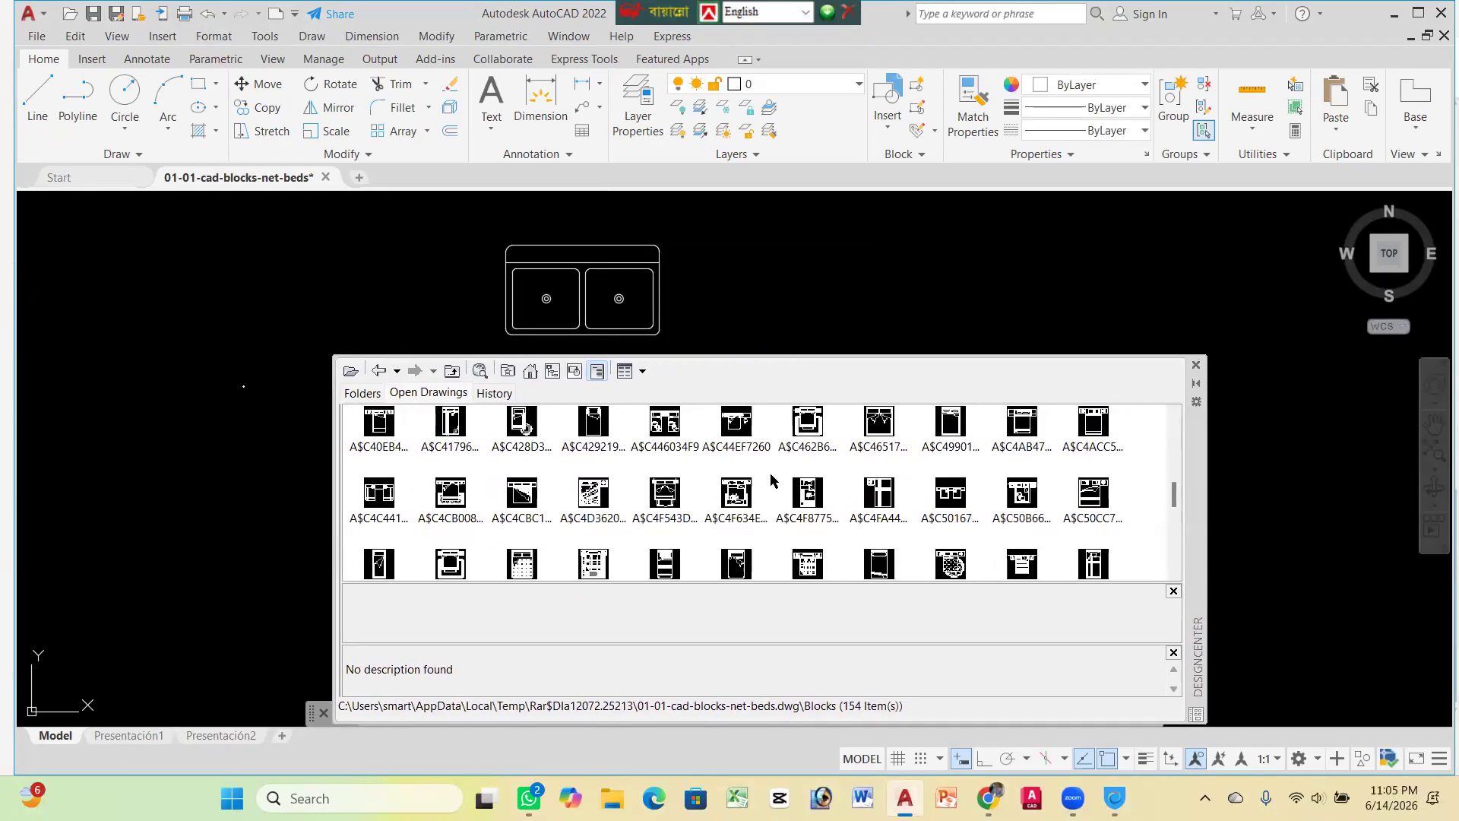
scroll(528, 509, up, 8)
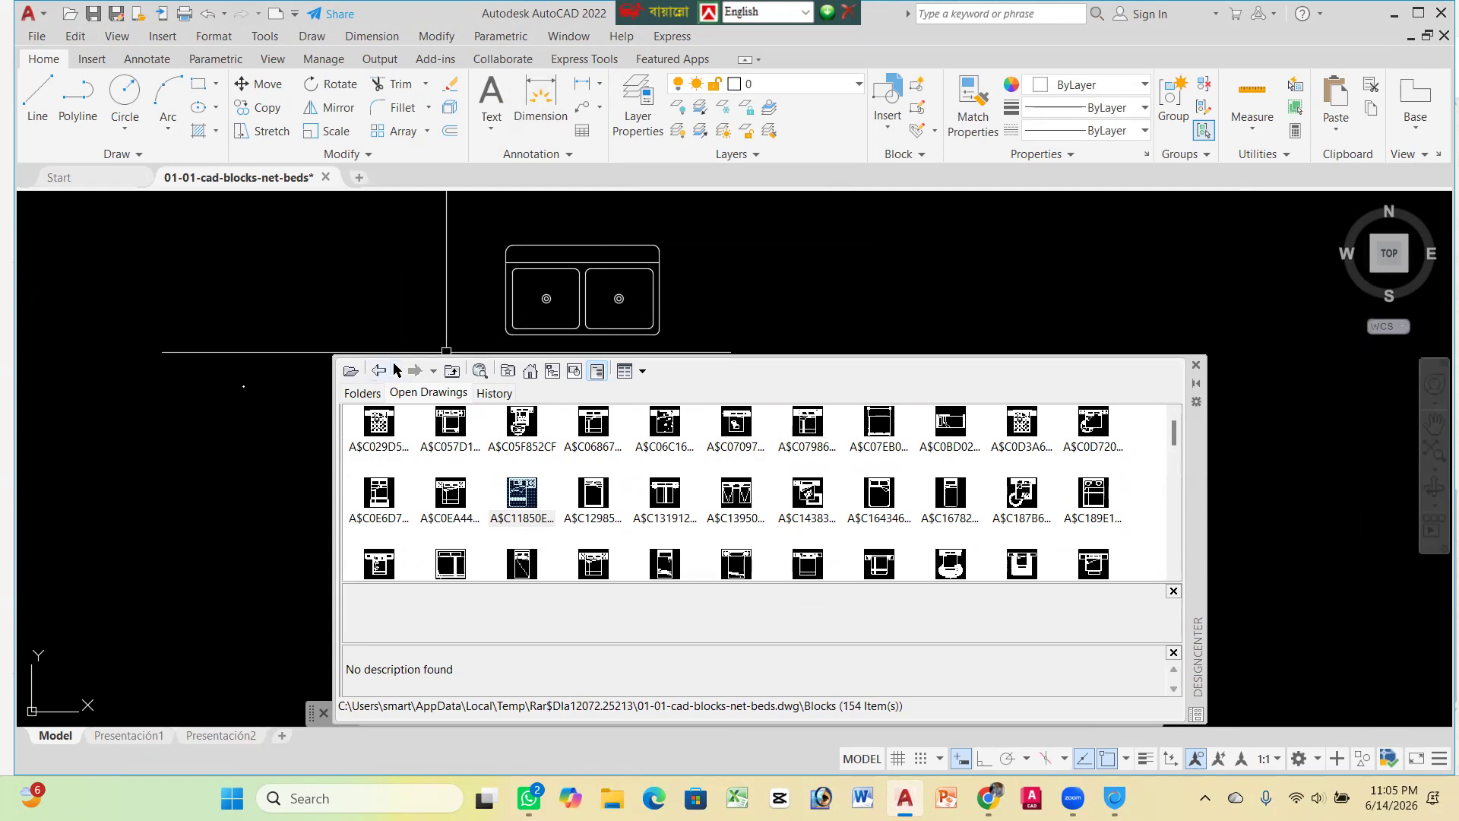
scroll(298, 286, down, 15)
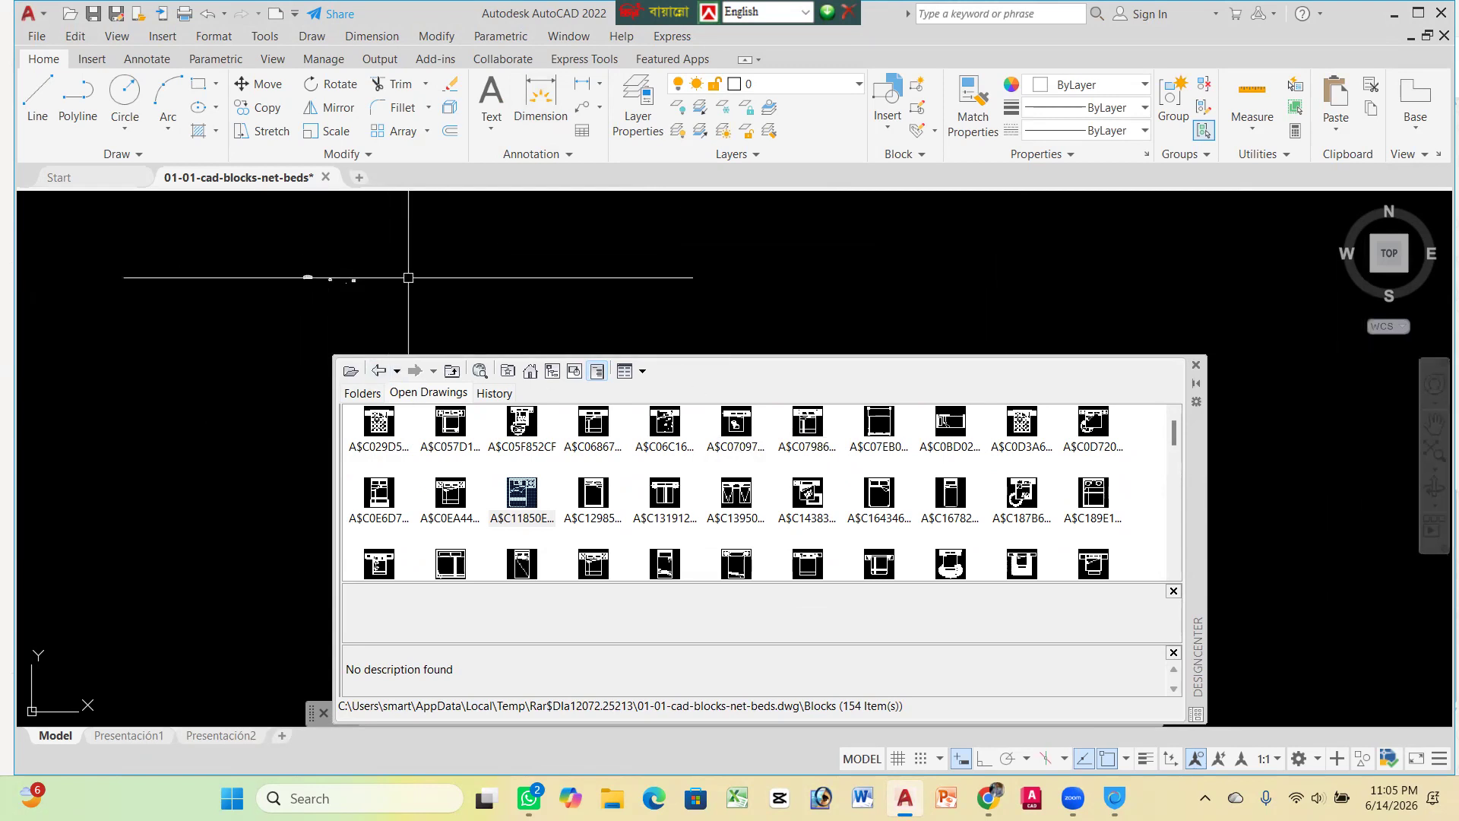
scroll(227, 309, up, 7)
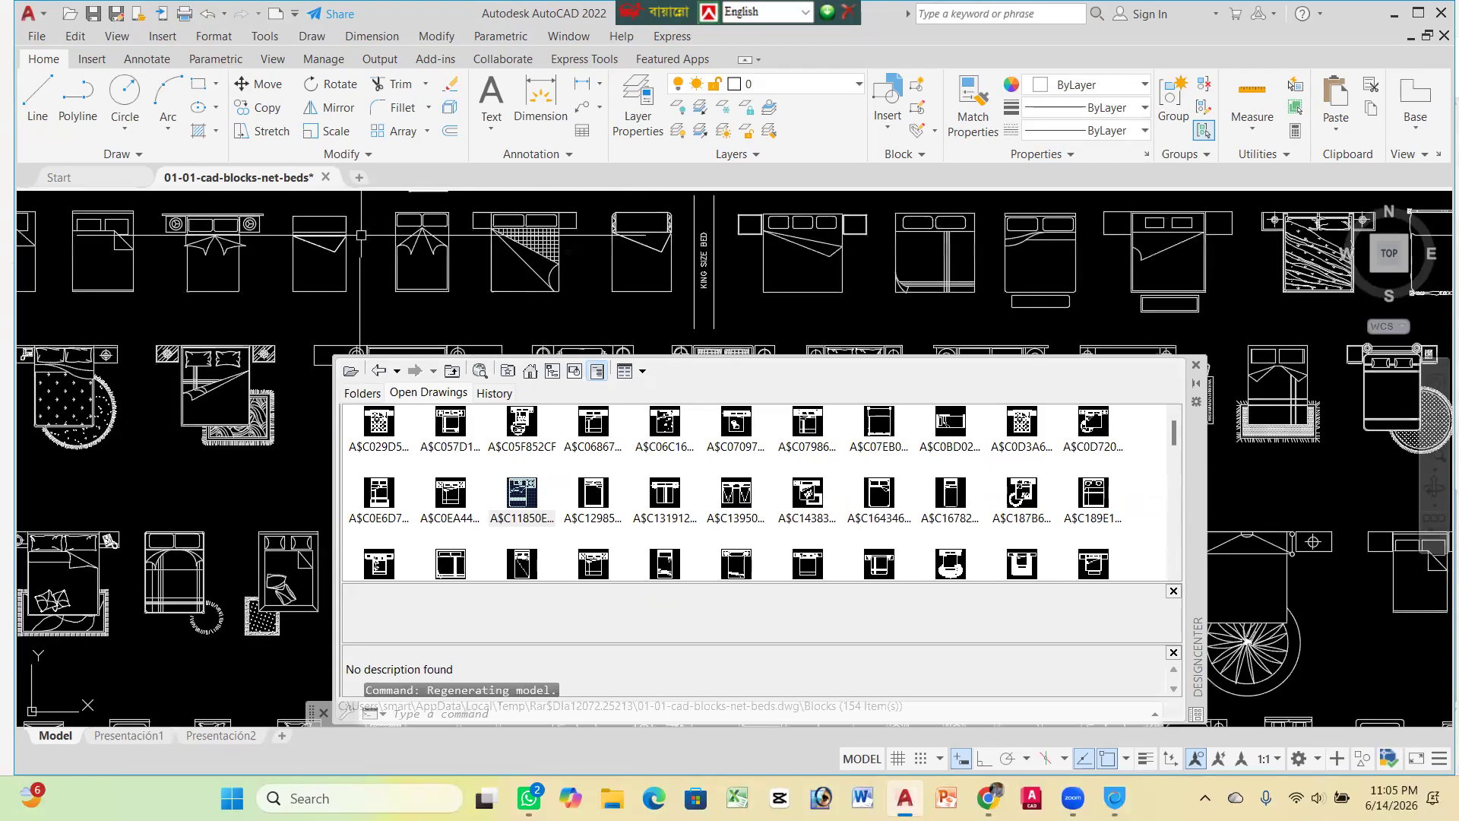
scroll(226, 310, up, 2)
scroll(164, 249, down, 5)
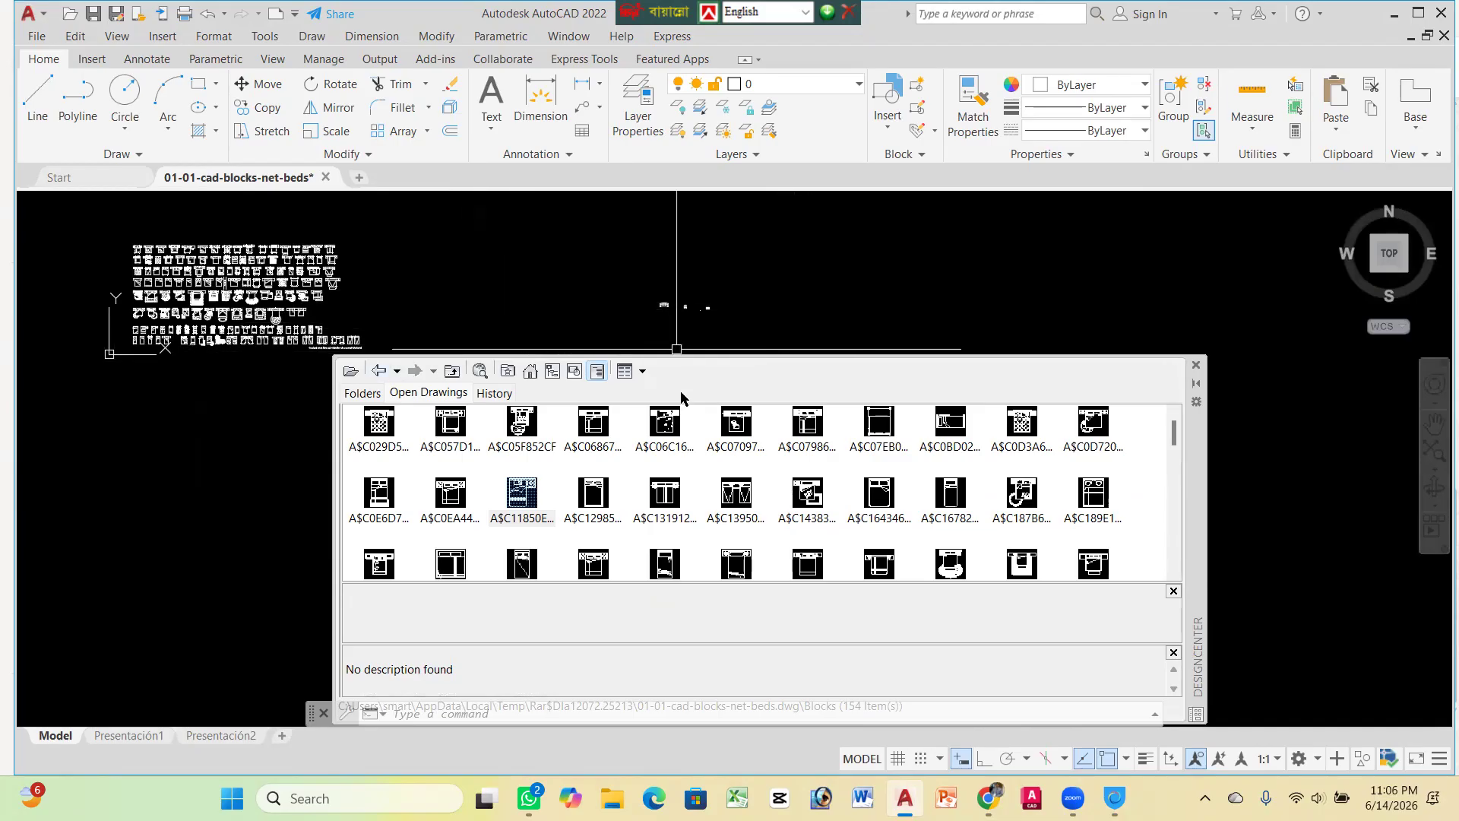
scroll(525, 478, down, 4)
scroll(525, 479, down, 10)
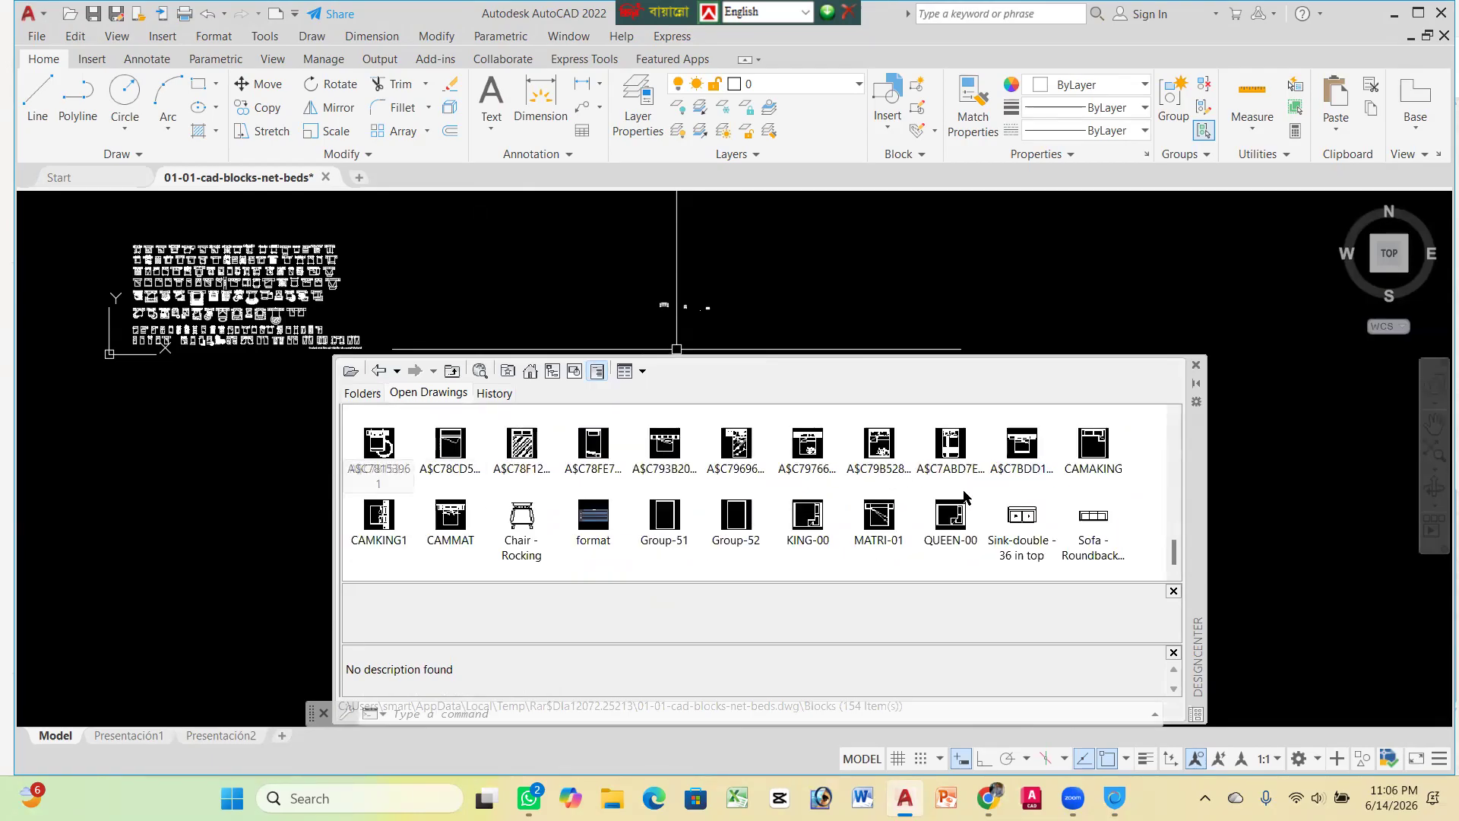
scroll(801, 508, up, 15)
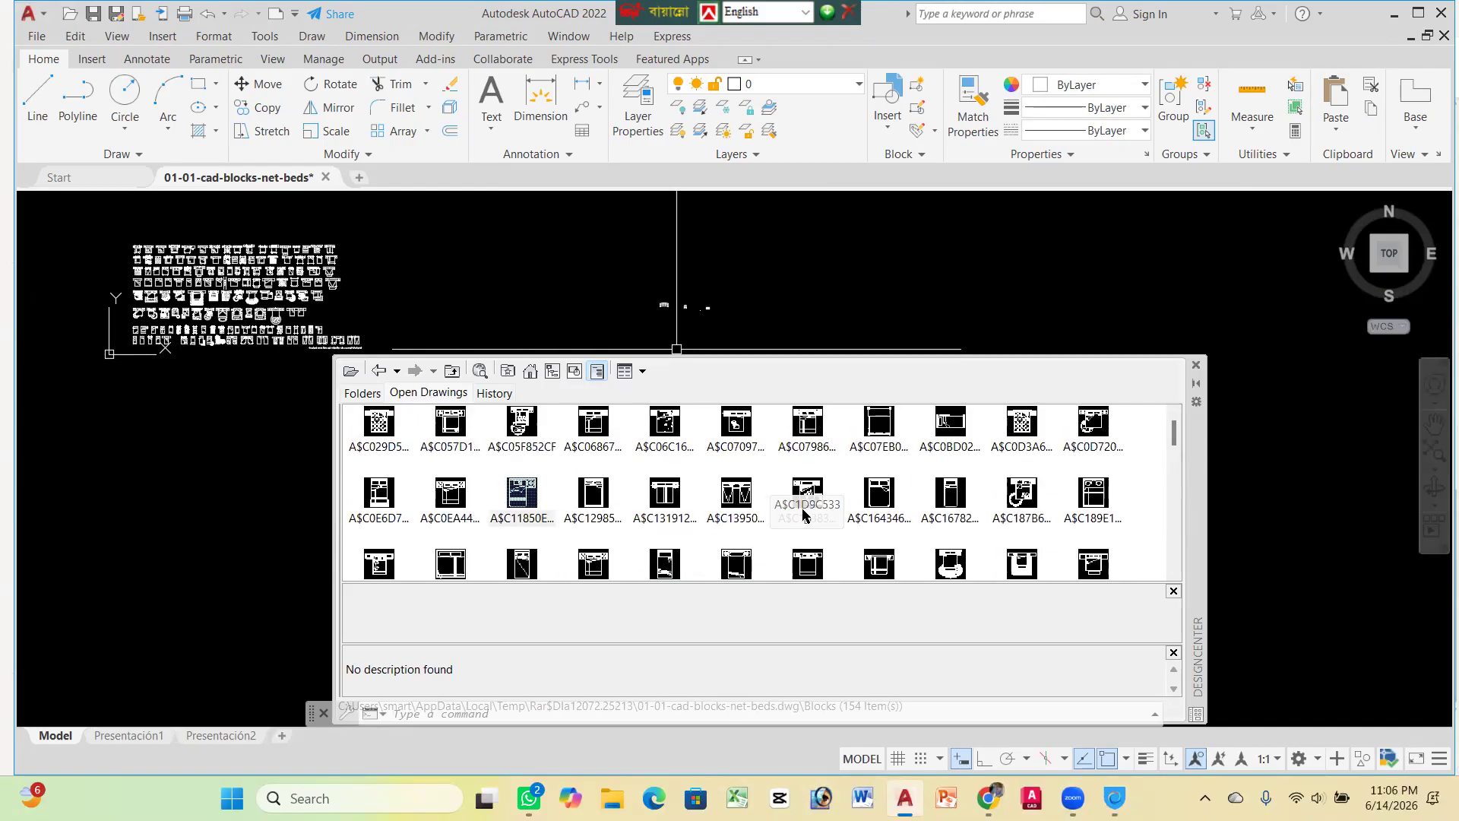
scroll(247, 295, up, 5)
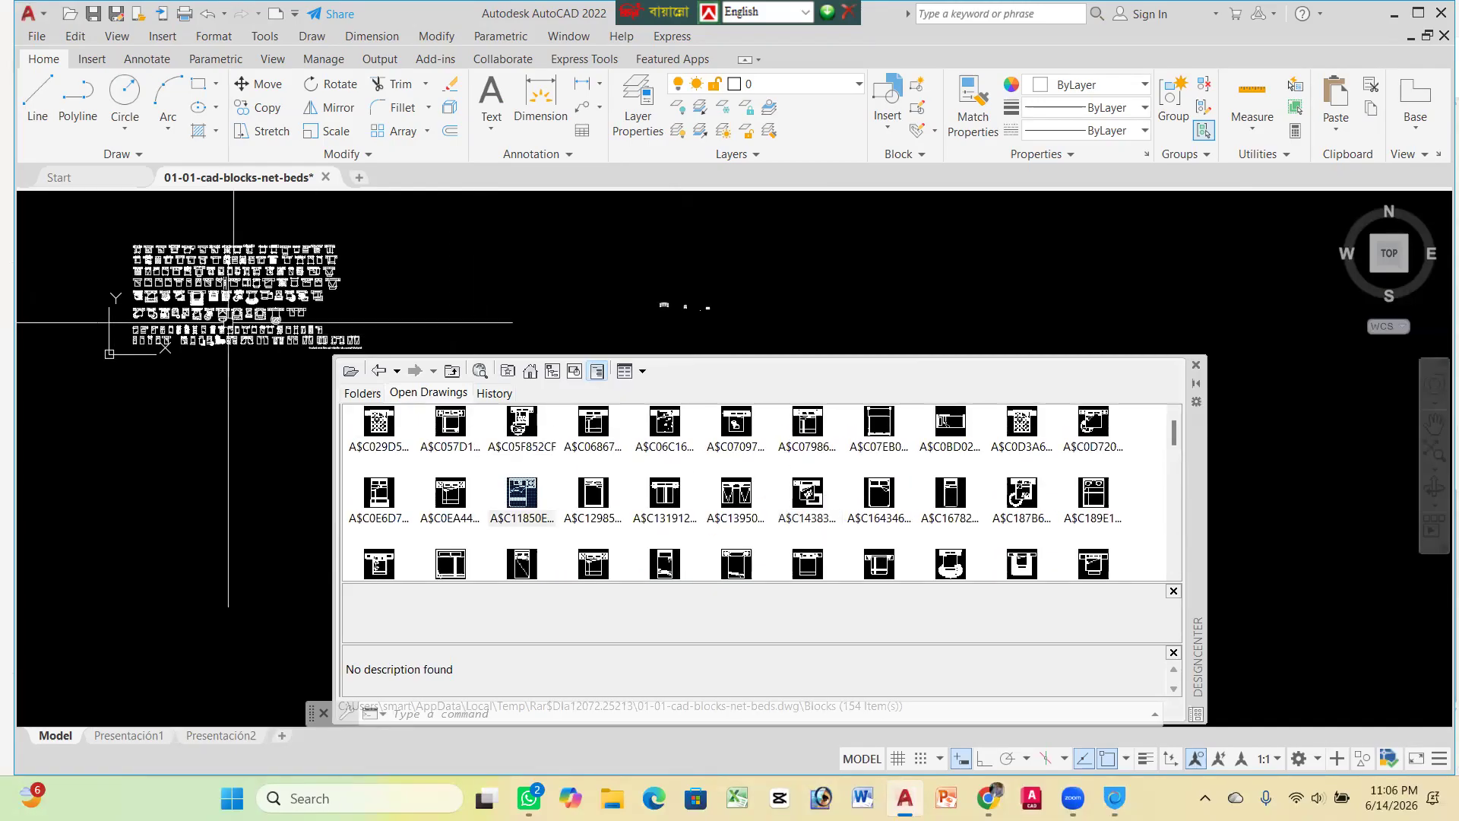
scroll(247, 295, up, 2)
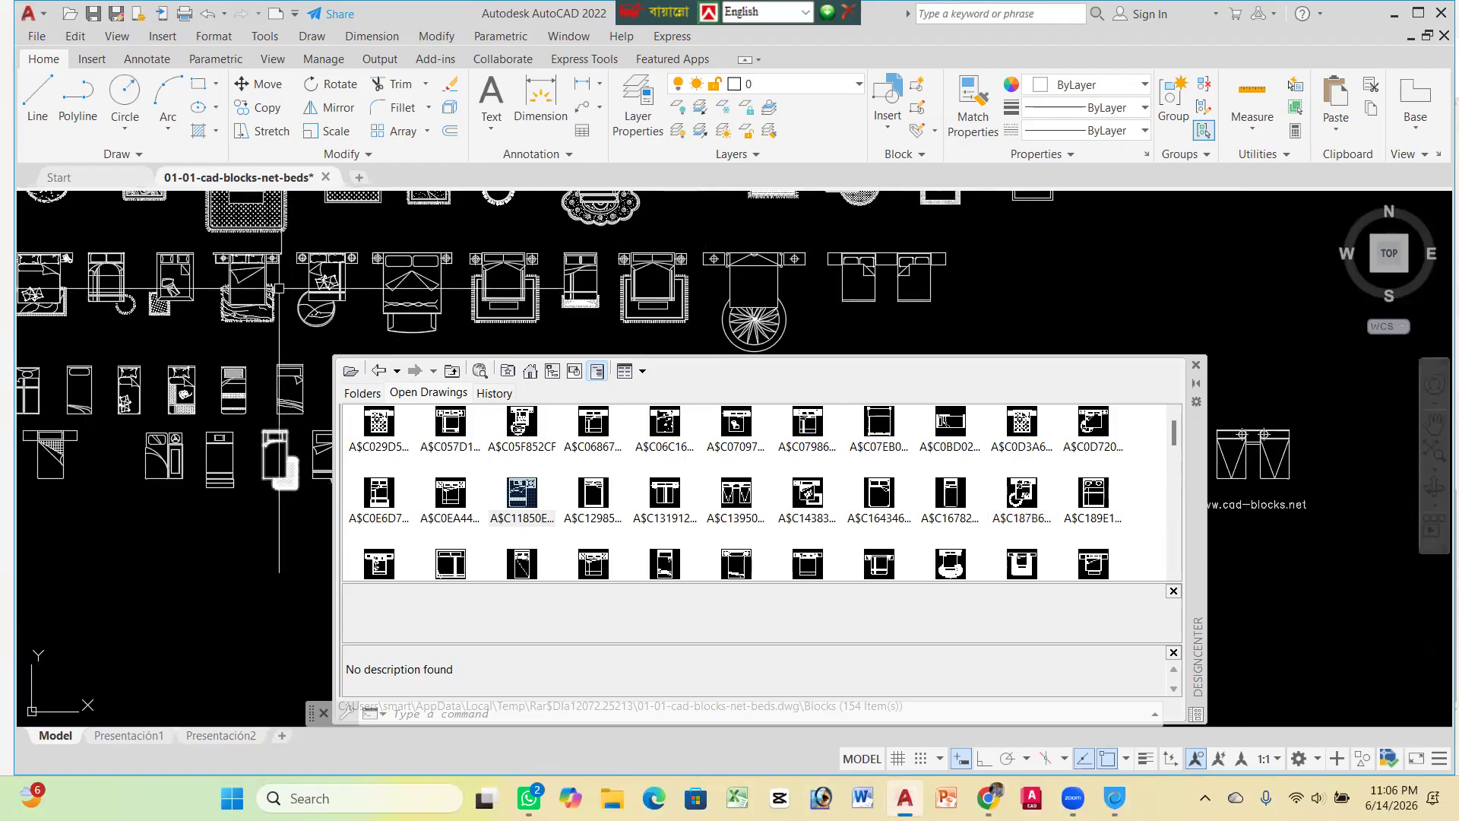
scroll(169, 289, down, 2)
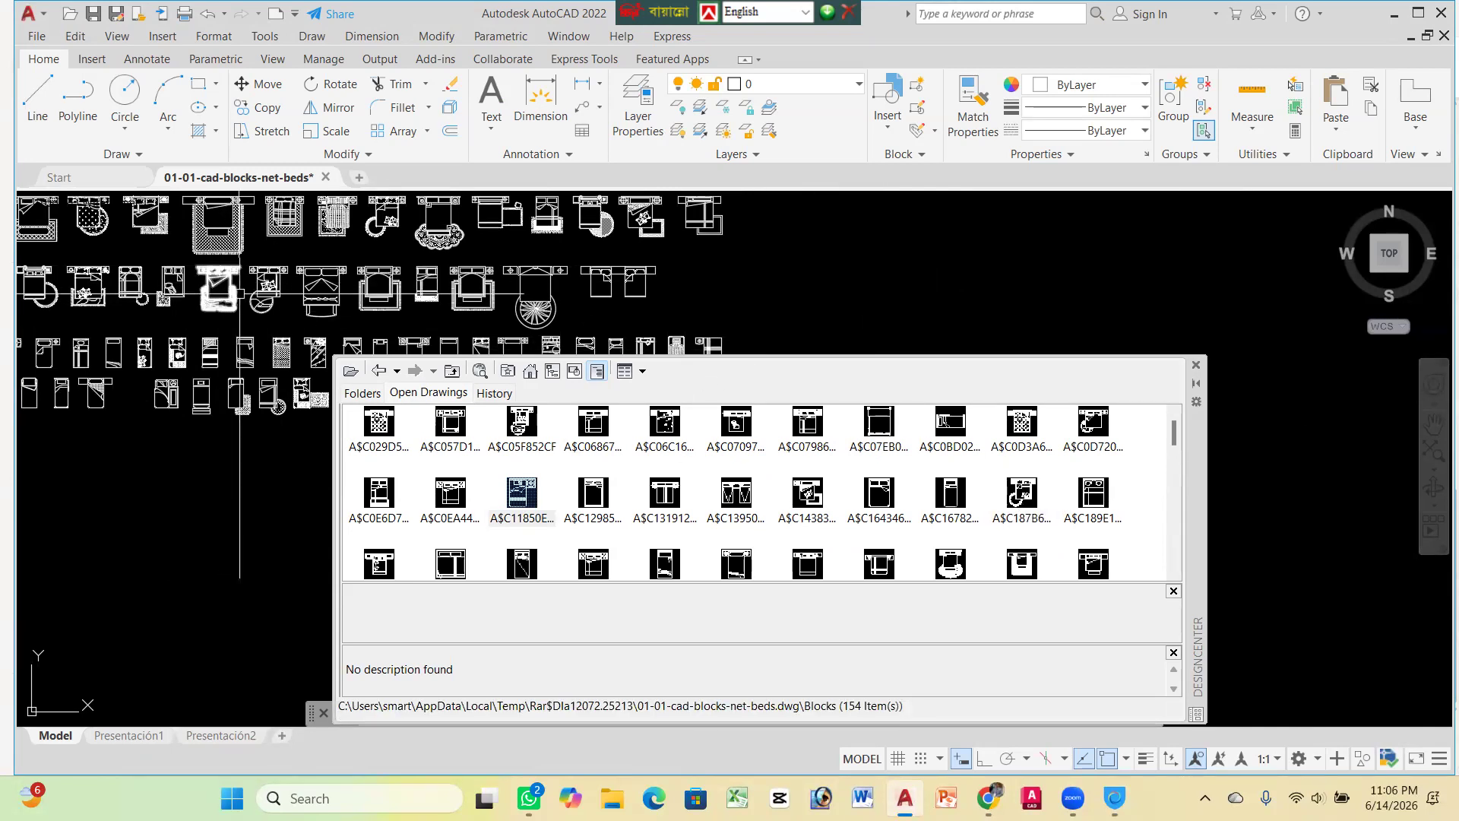
scroll(253, 296, up, 4)
scroll(238, 326, down, 2)
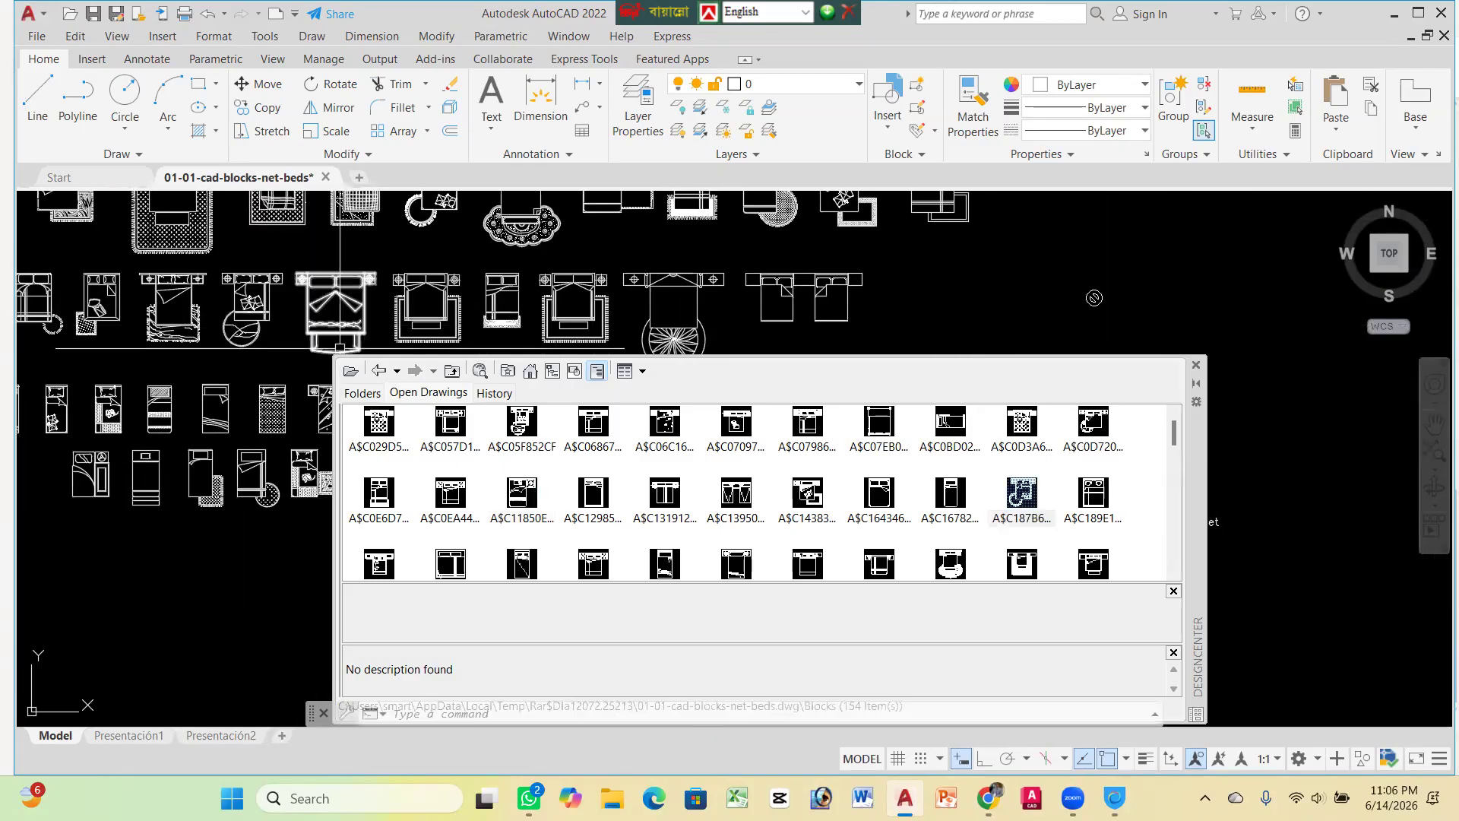
drag(1076, 296, 1031, 388)
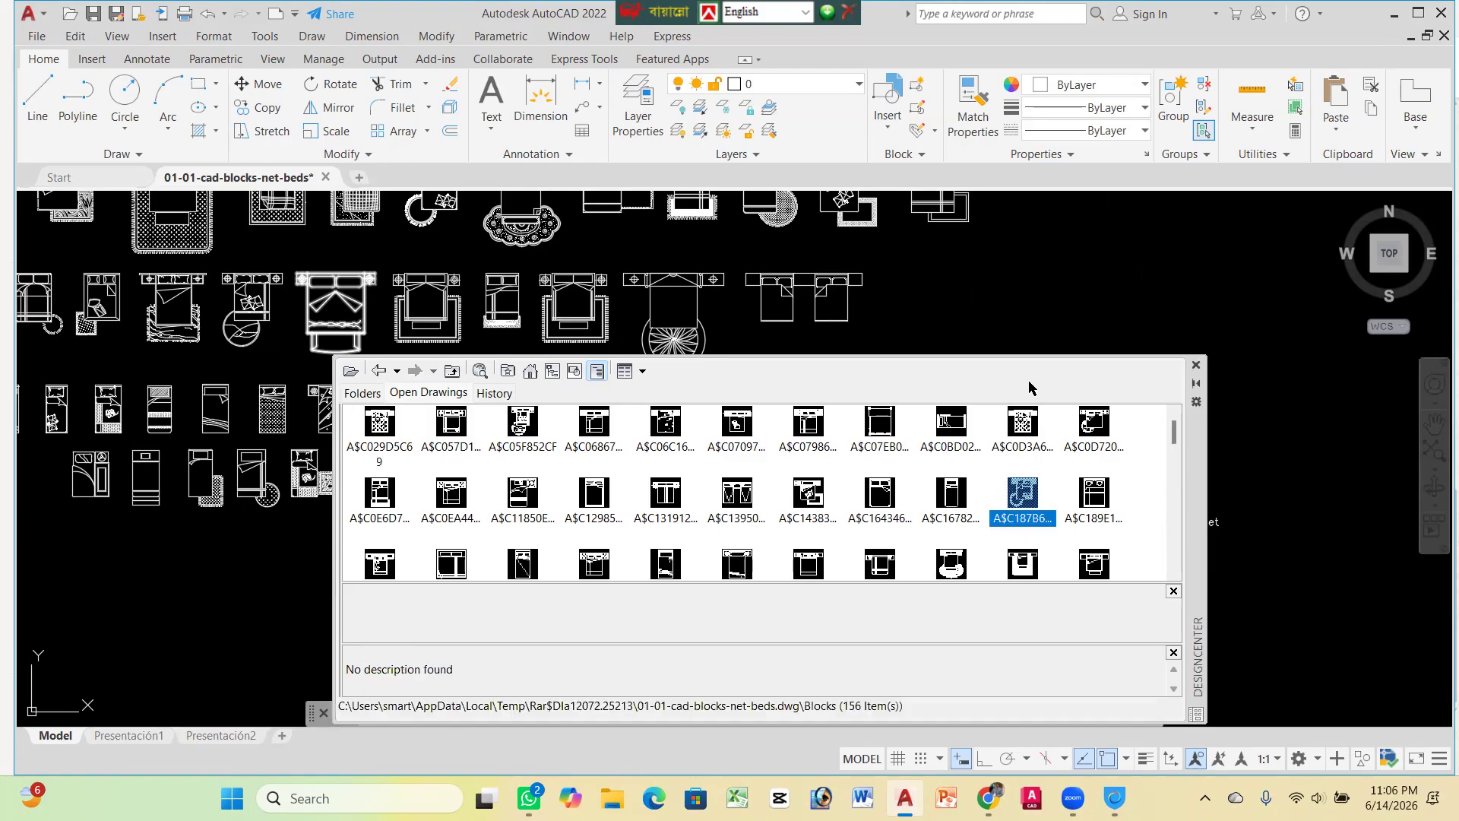
Insert another A$C187B6359 bed at an empty spot via Insert, then return to the drawing's categories
double_click(1023, 494)
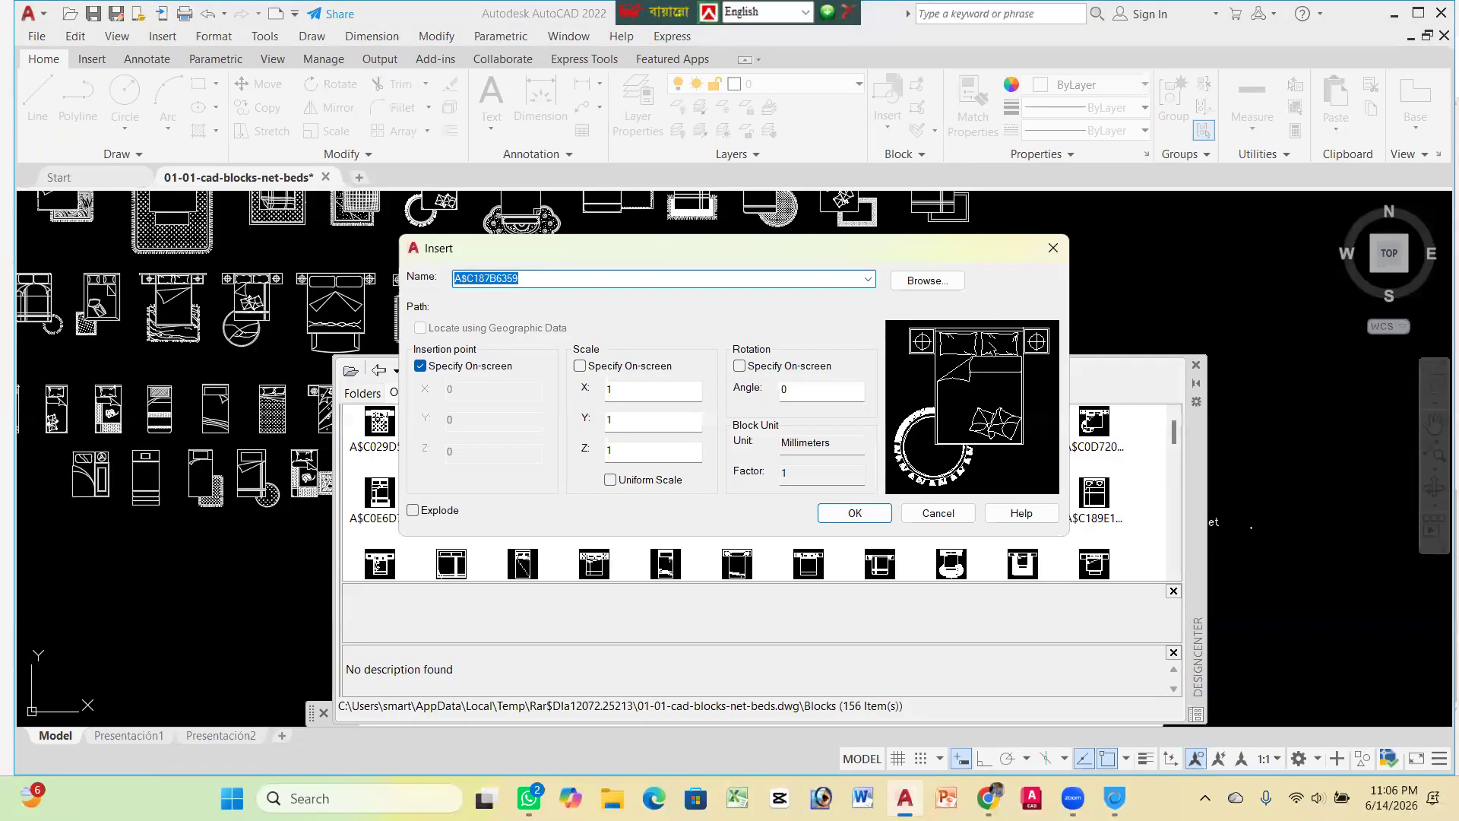
click(821, 514)
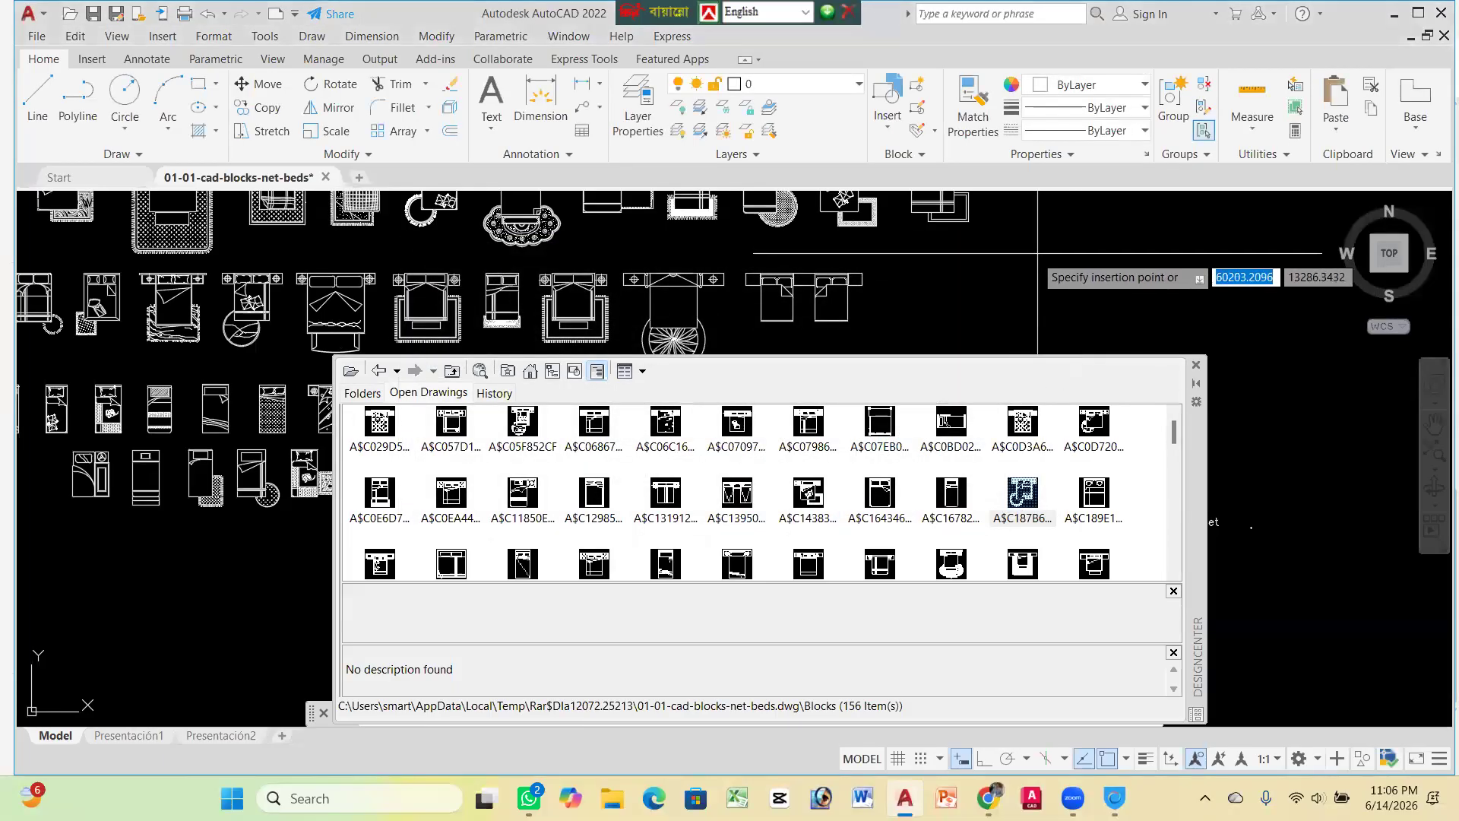
scroll(1011, 274, up, 5)
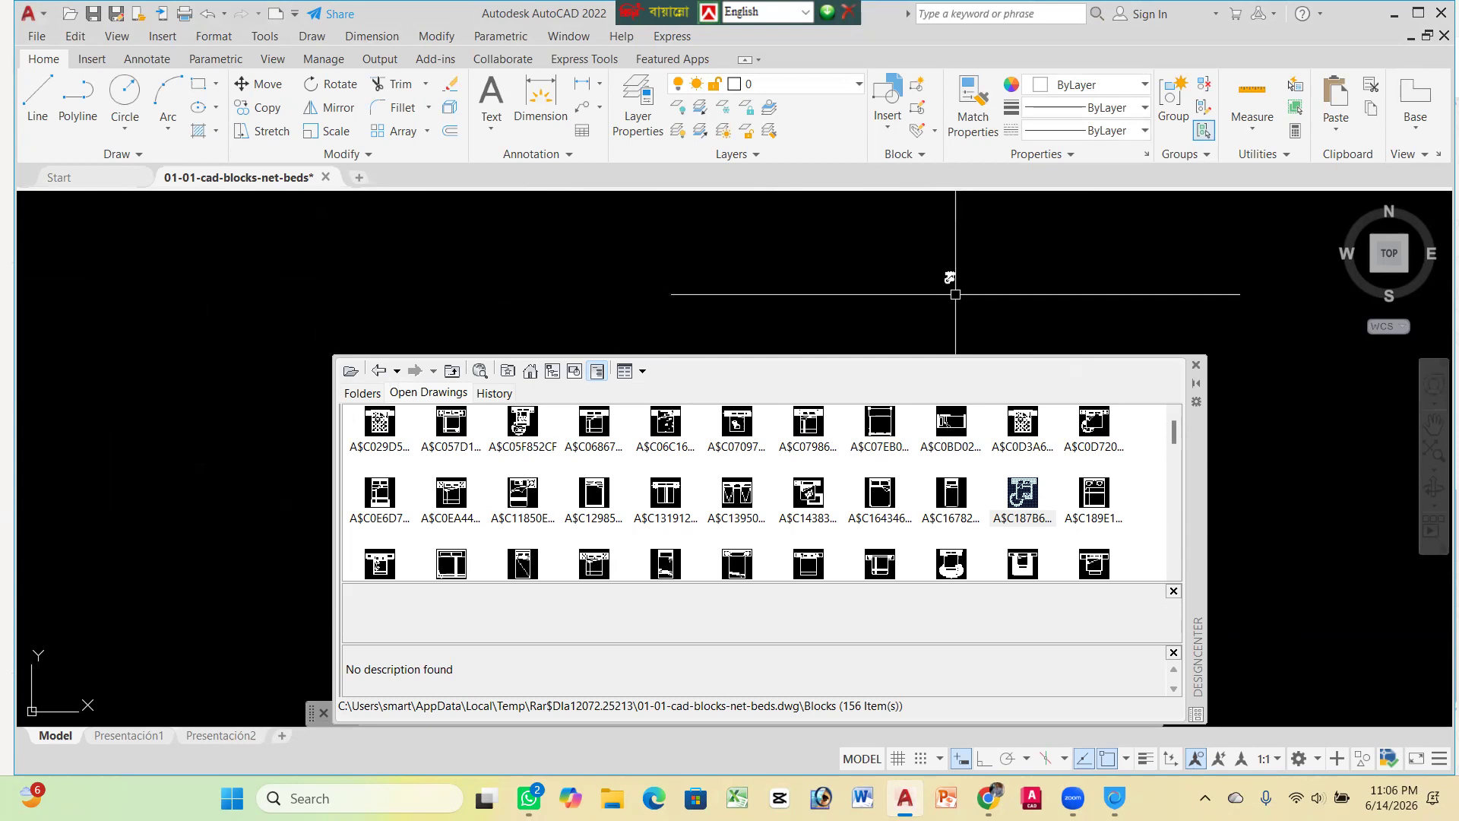
scroll(900, 249, up, 5)
scroll(898, 252, down, 4)
scroll(840, 258, up, 5)
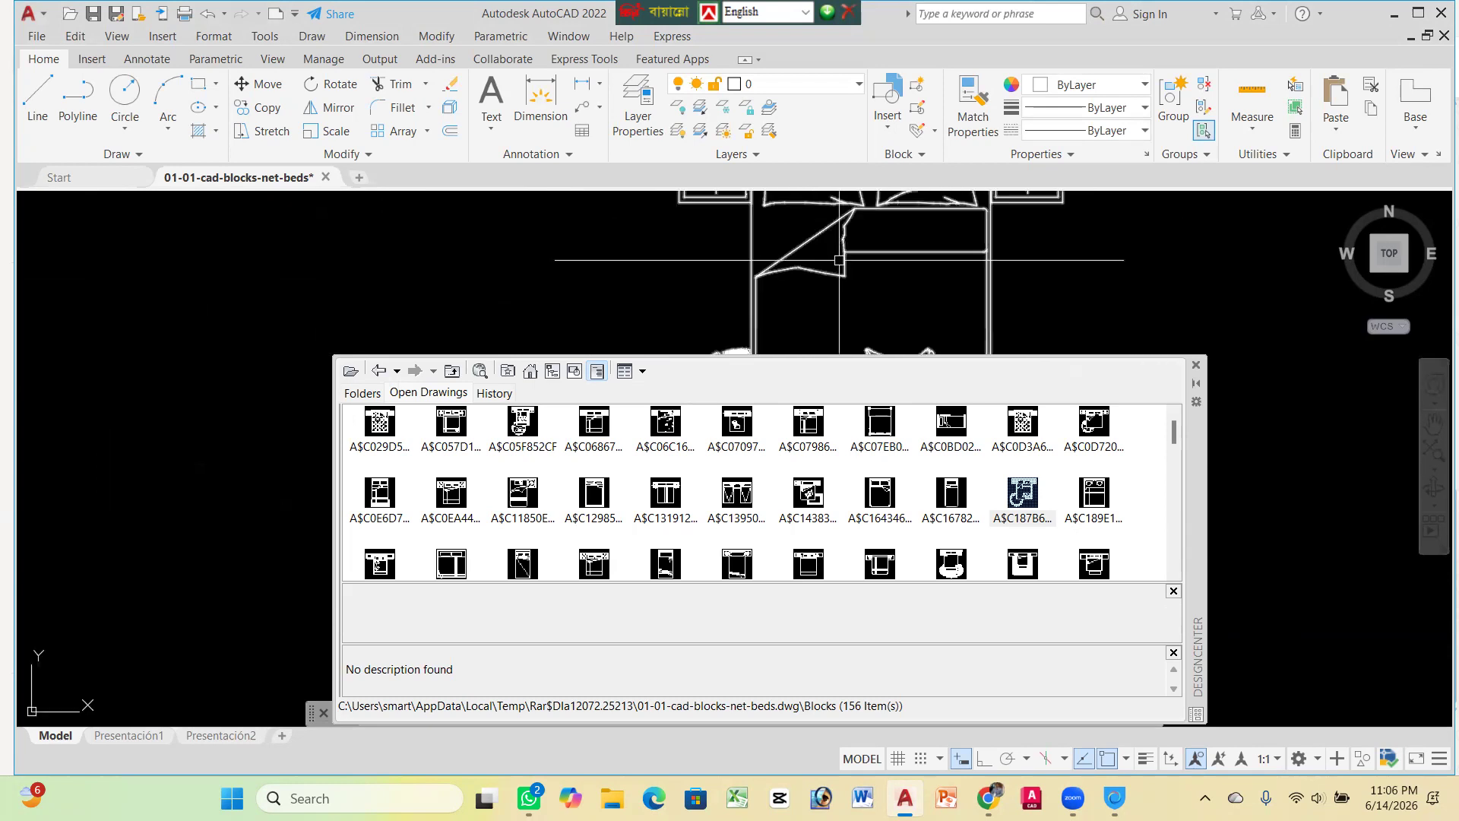
scroll(830, 263, down, 5)
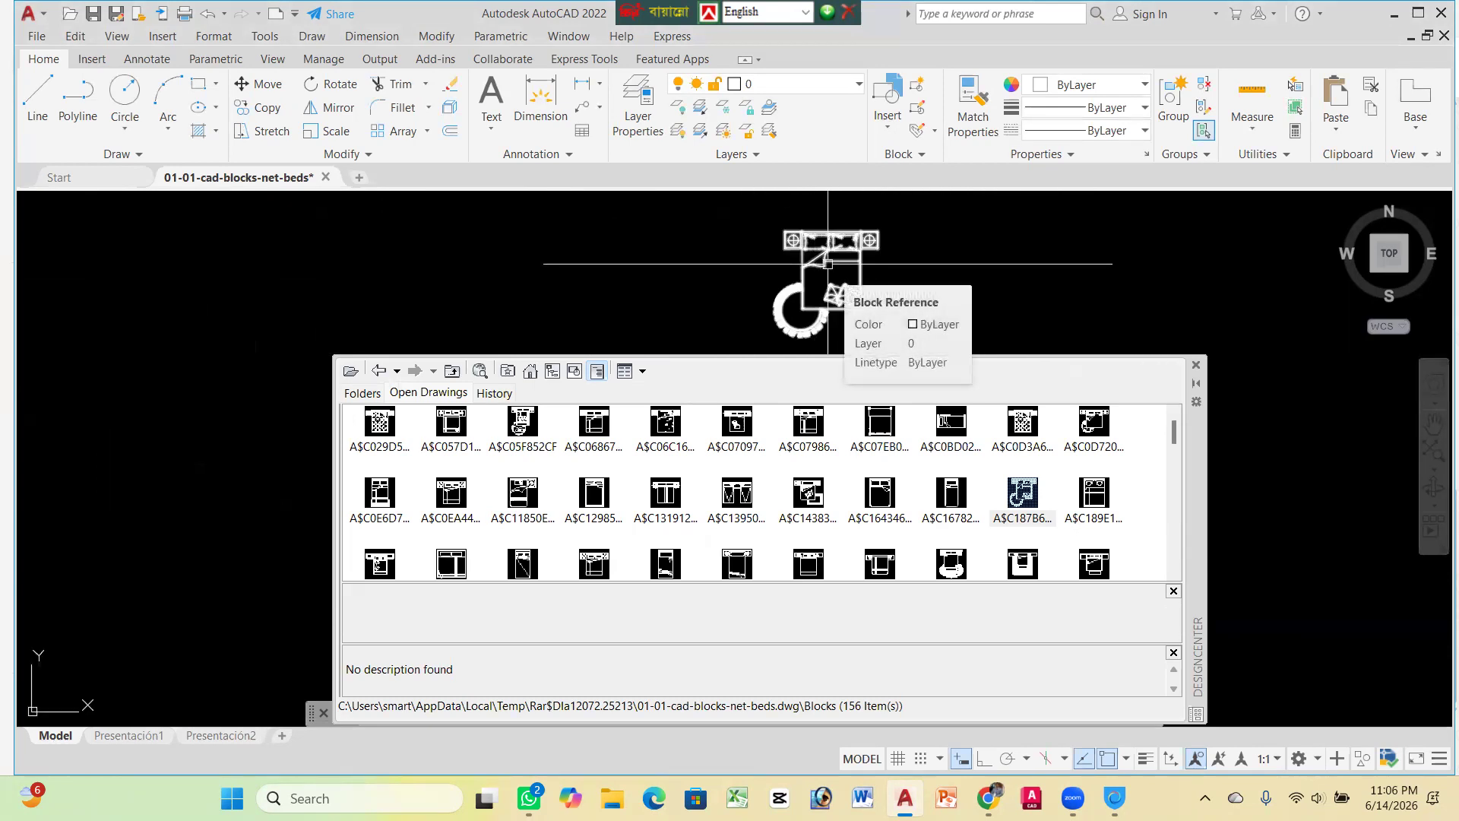
scroll(764, 282, up, 2)
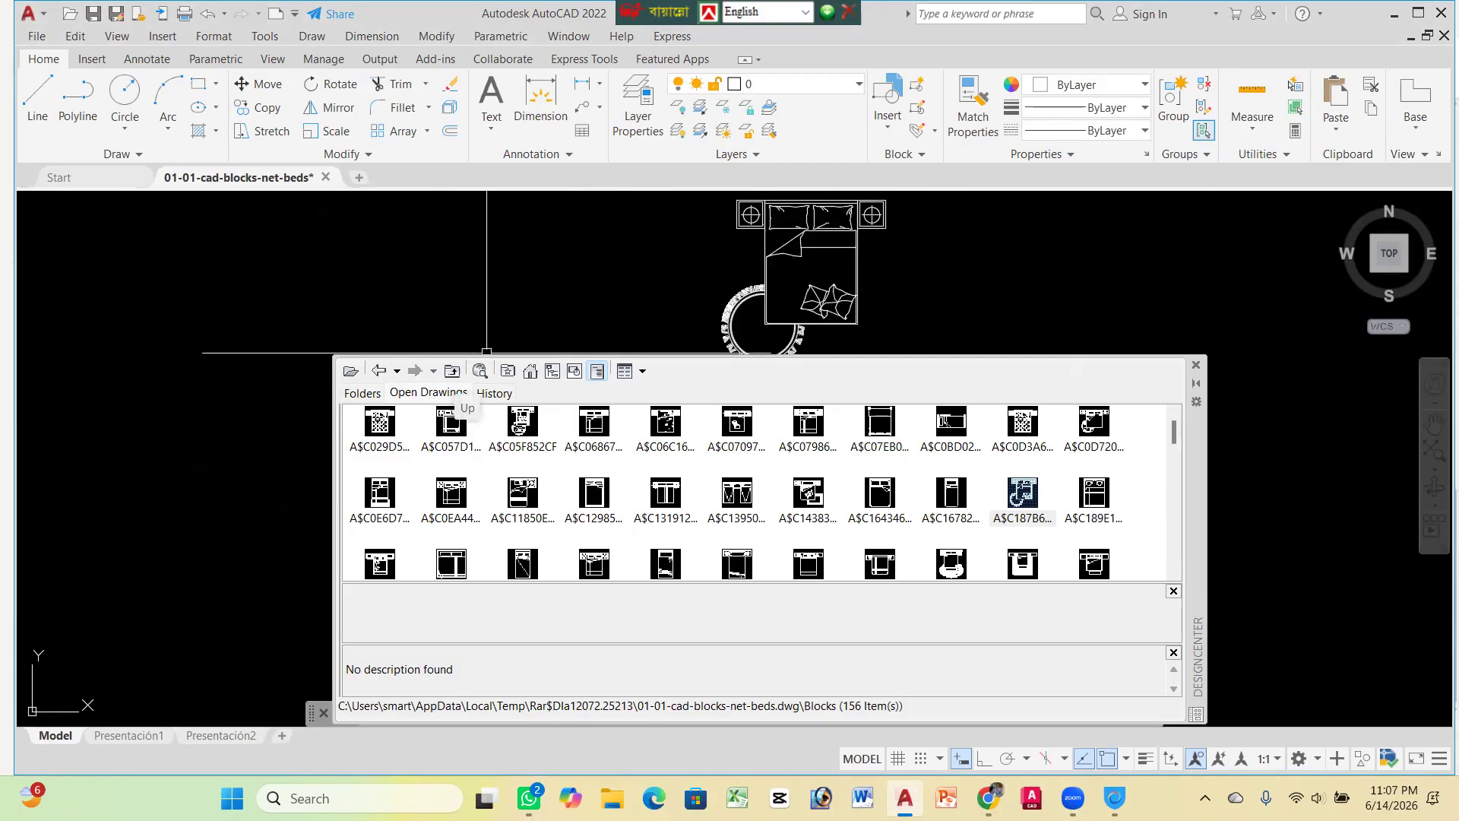
scroll(753, 335, up, 2)
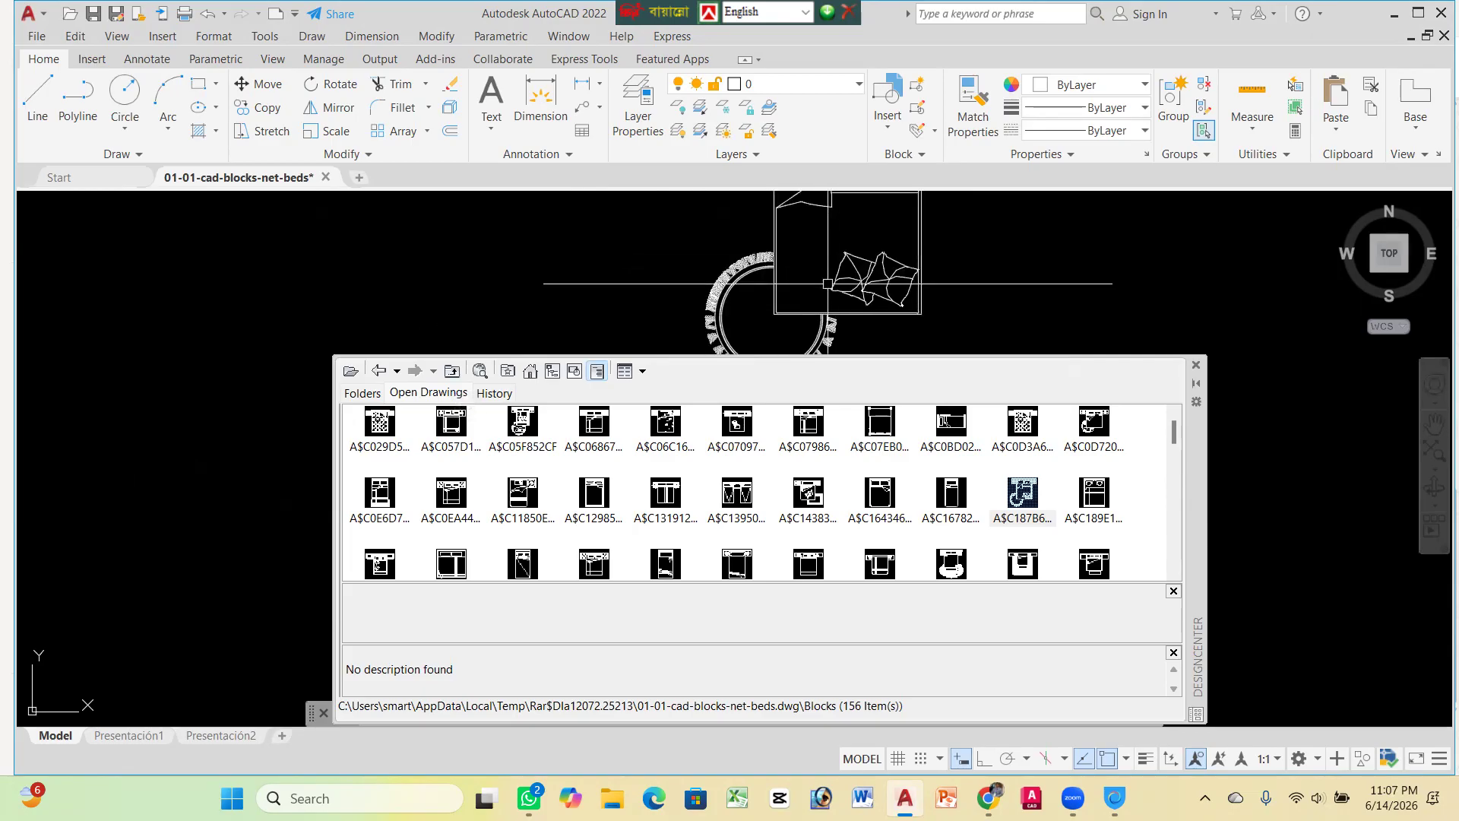
click(452, 373)
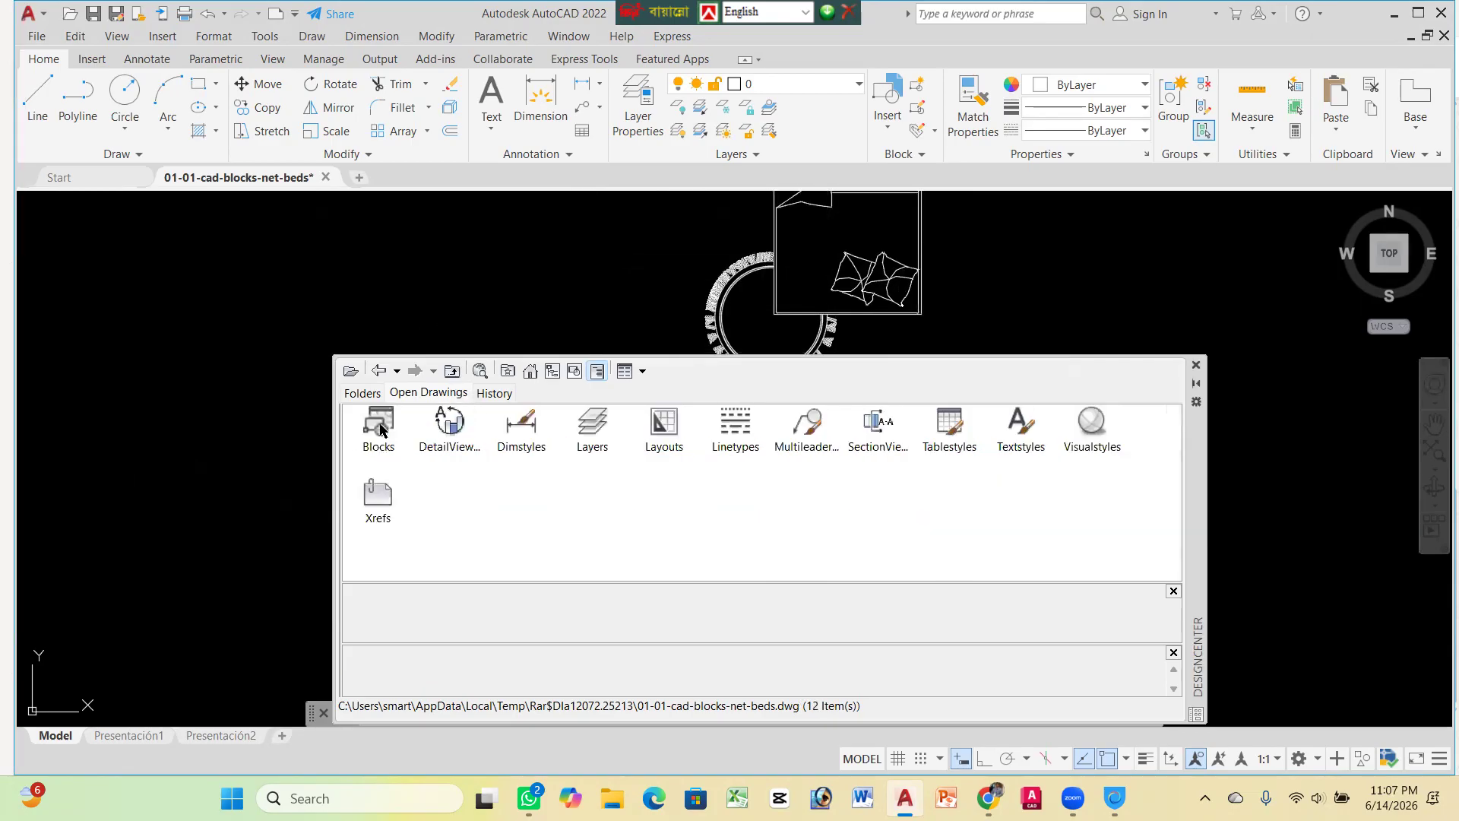
Open the beds drawing's 156-block list and review the Sofa - Roundback, Chair - Rocking and Sink-double
click(380, 431)
double_click(380, 430)
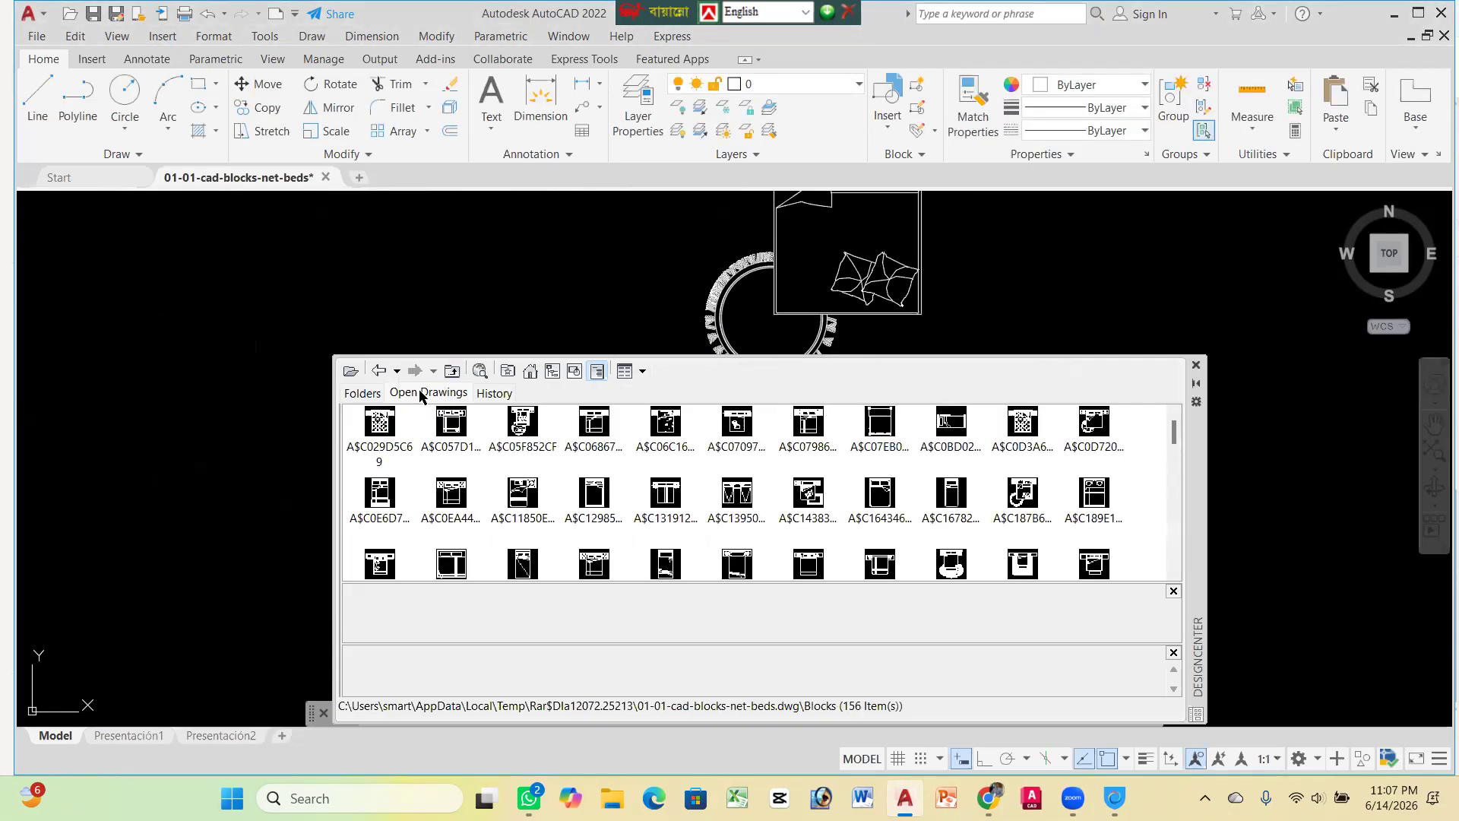
scroll(592, 453, down, 10)
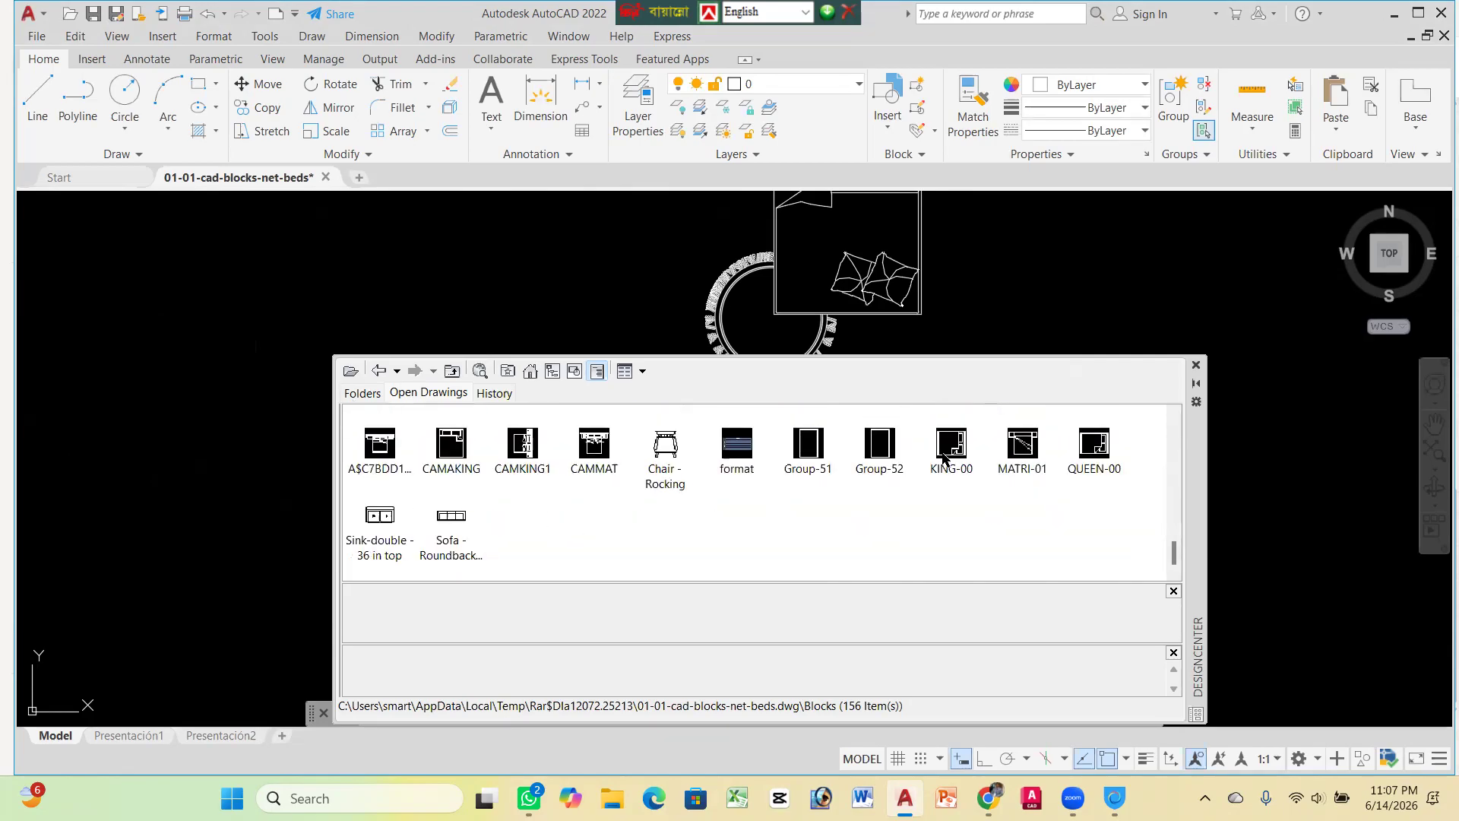
scroll(619, 502, up, 9)
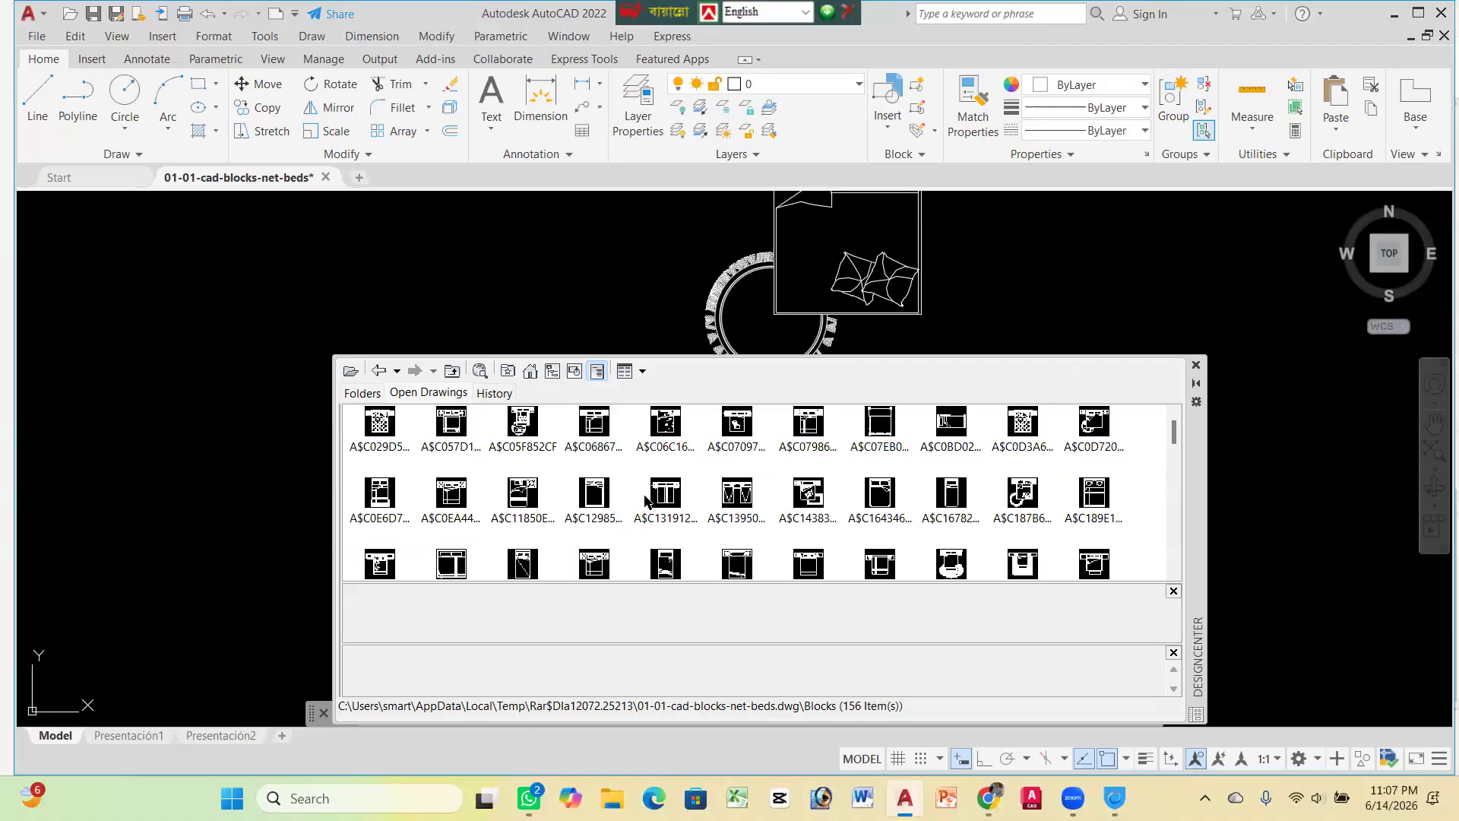
scroll(647, 502, down, 10)
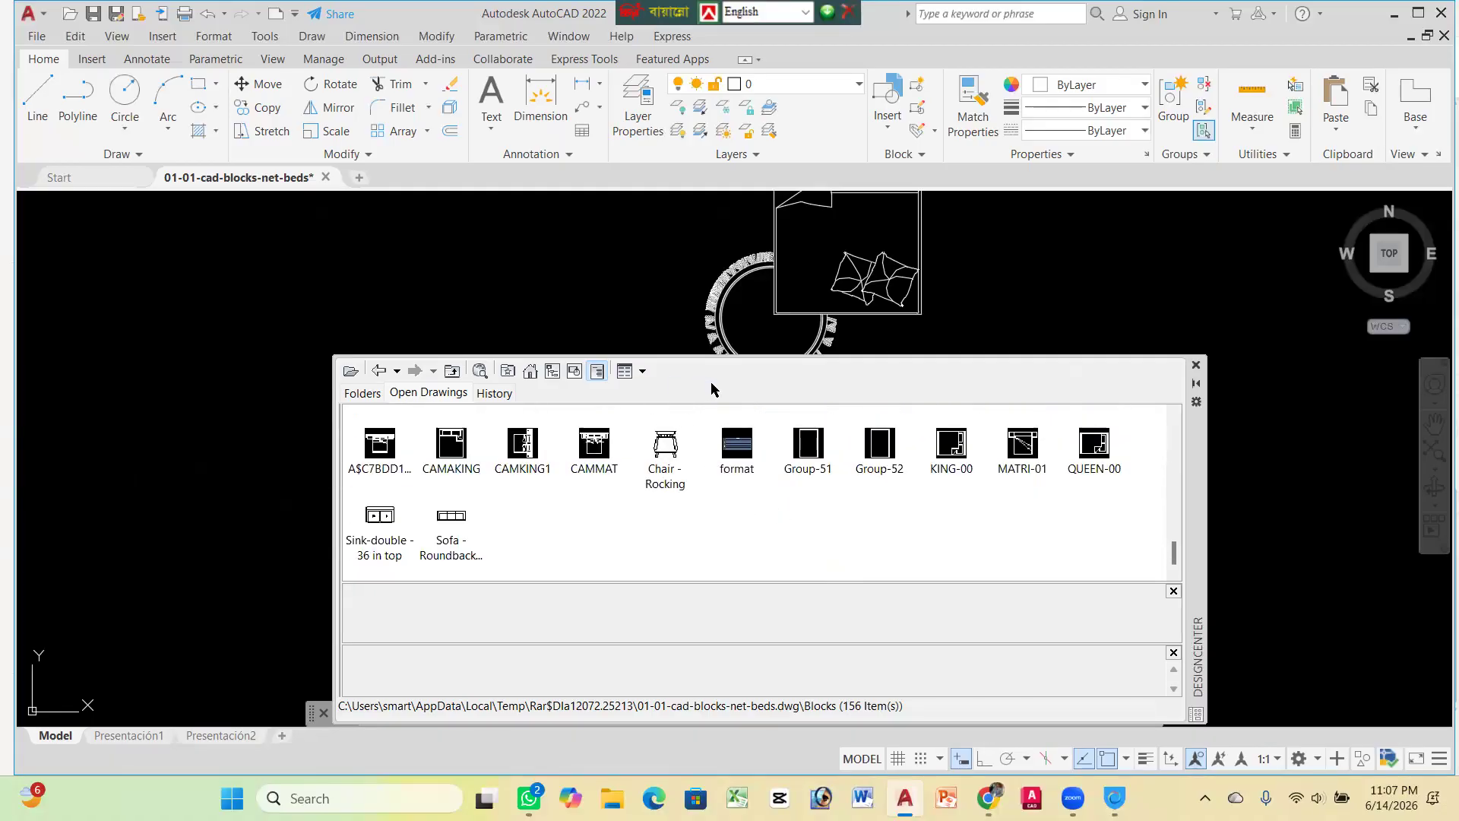
scroll(677, 352, down, 2)
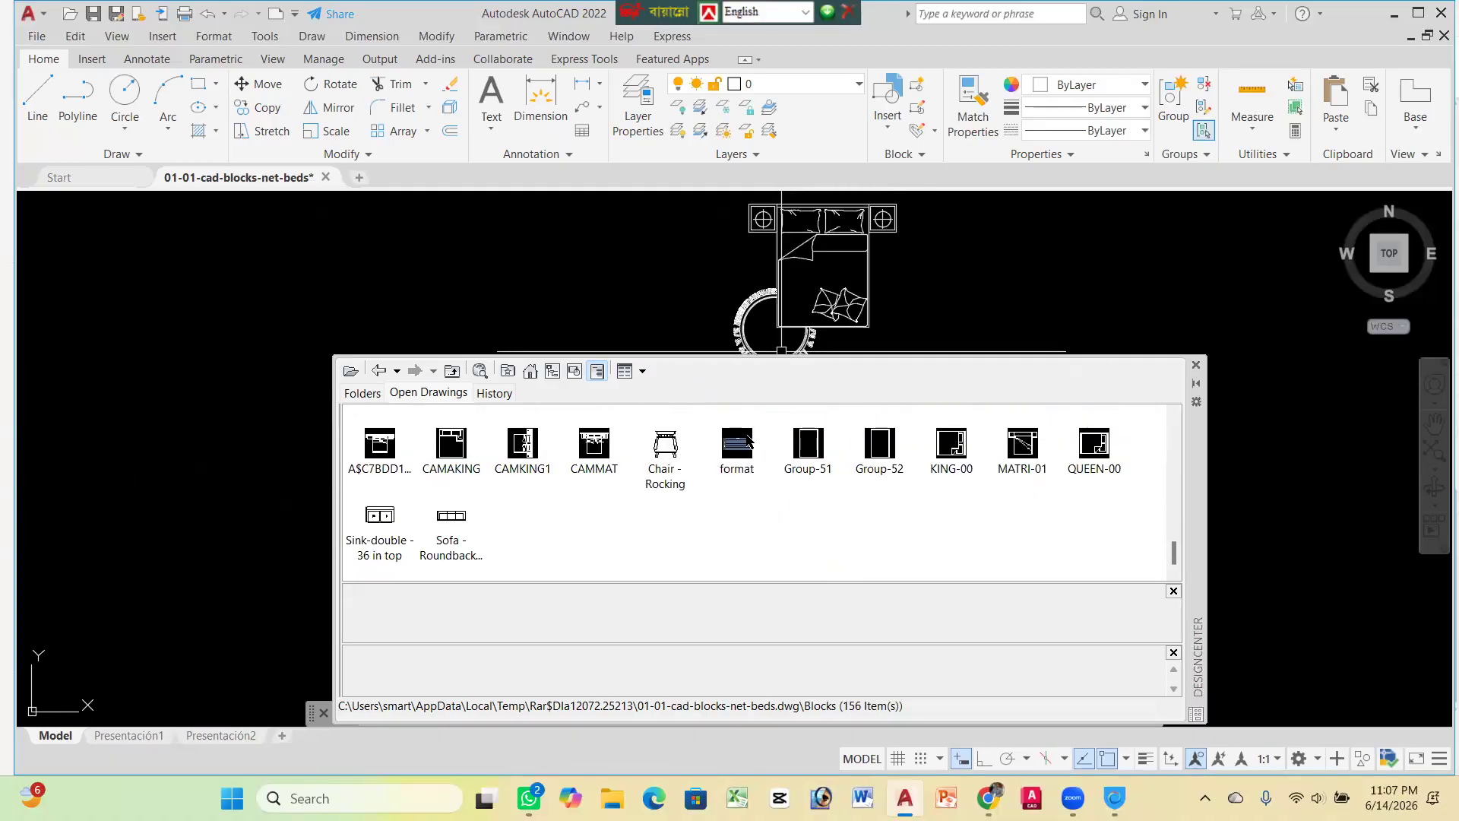
scroll(757, 300, down, 12)
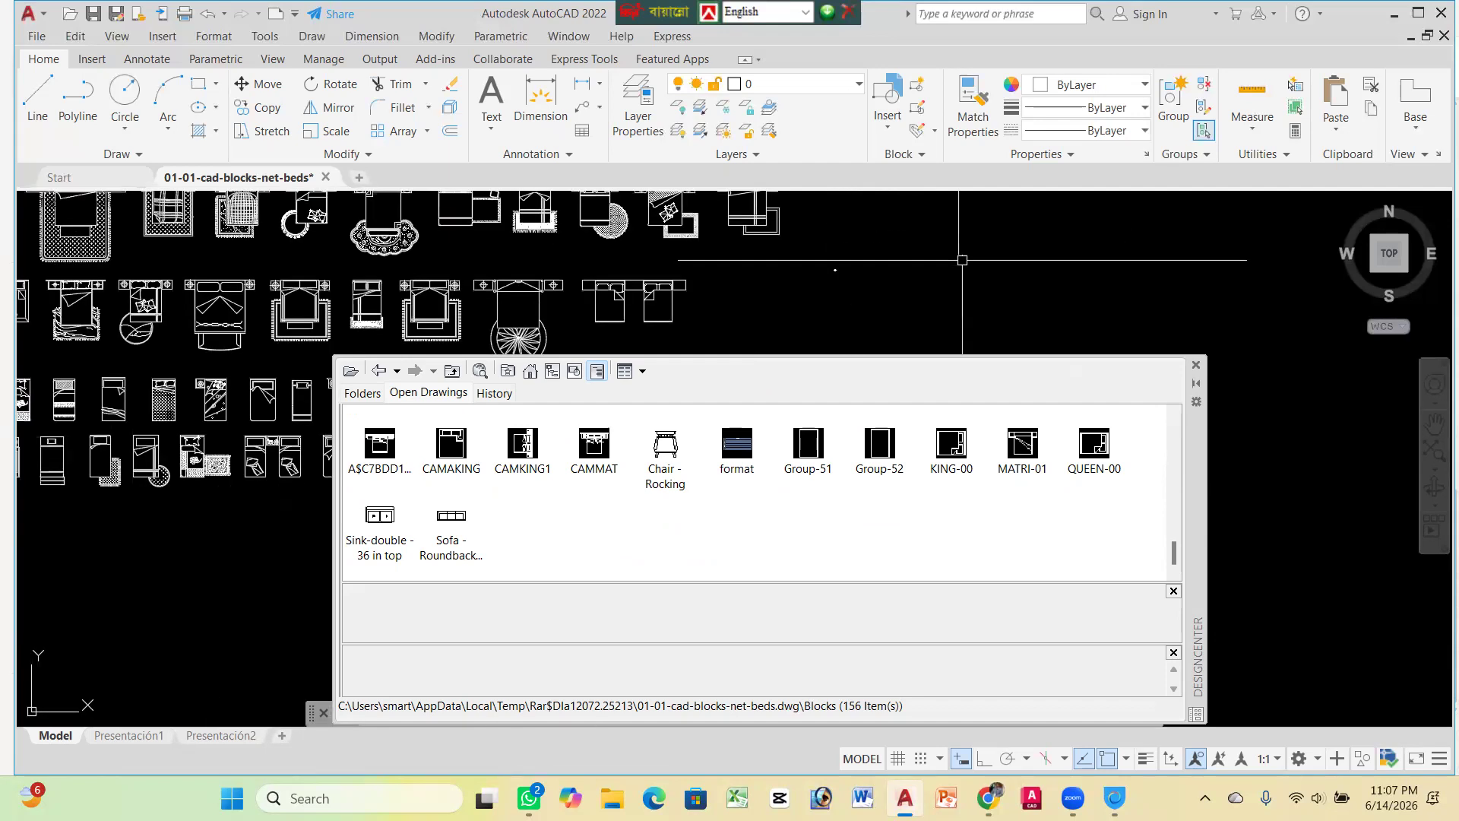
scroll(962, 260, up, 8)
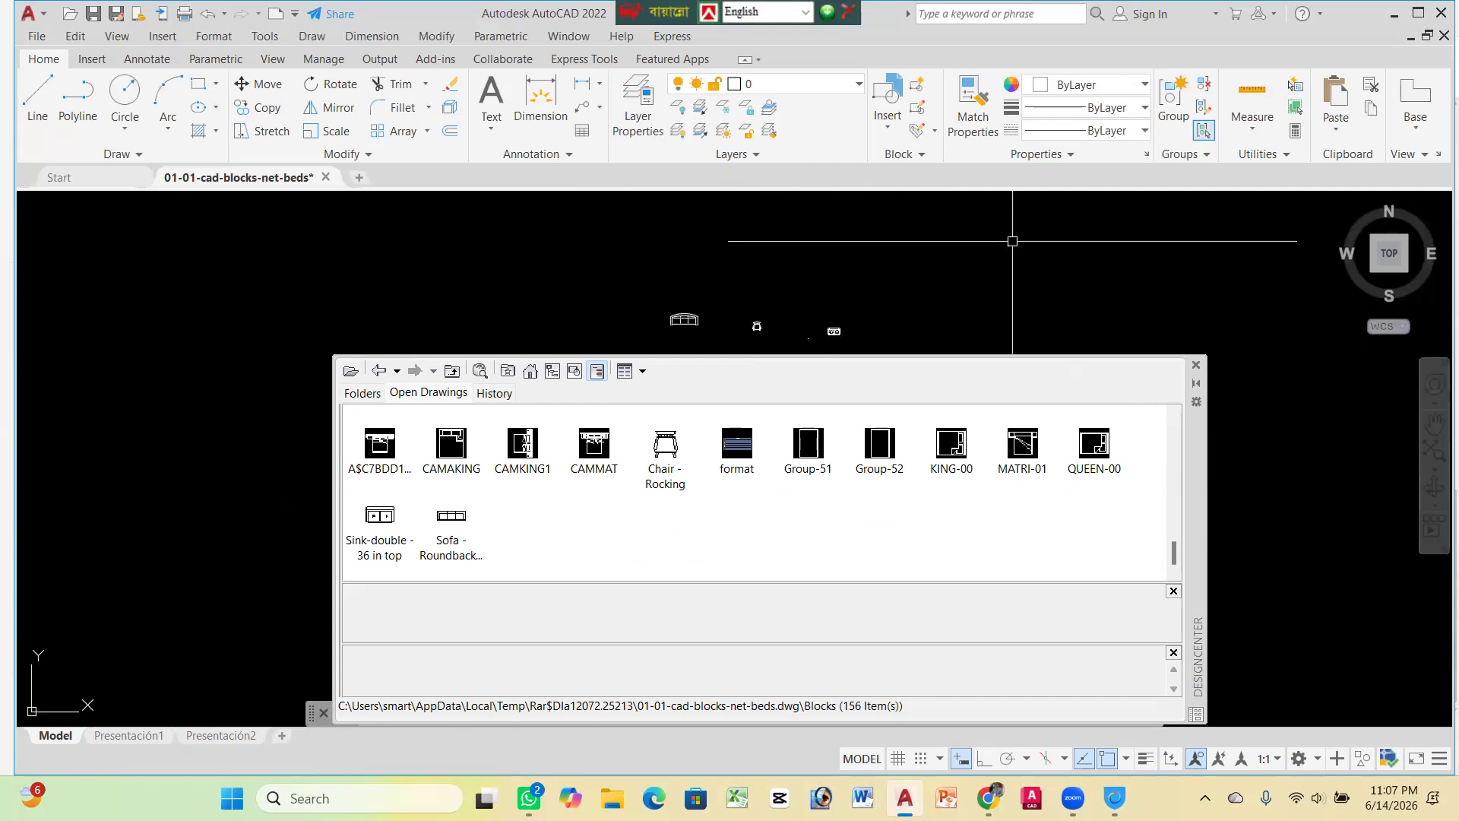
scroll(843, 273, up, 6)
scroll(897, 284, up, 5)
scroll(1017, 245, down, 5)
scroll(696, 235, up, 5)
scroll(799, 253, down, 5)
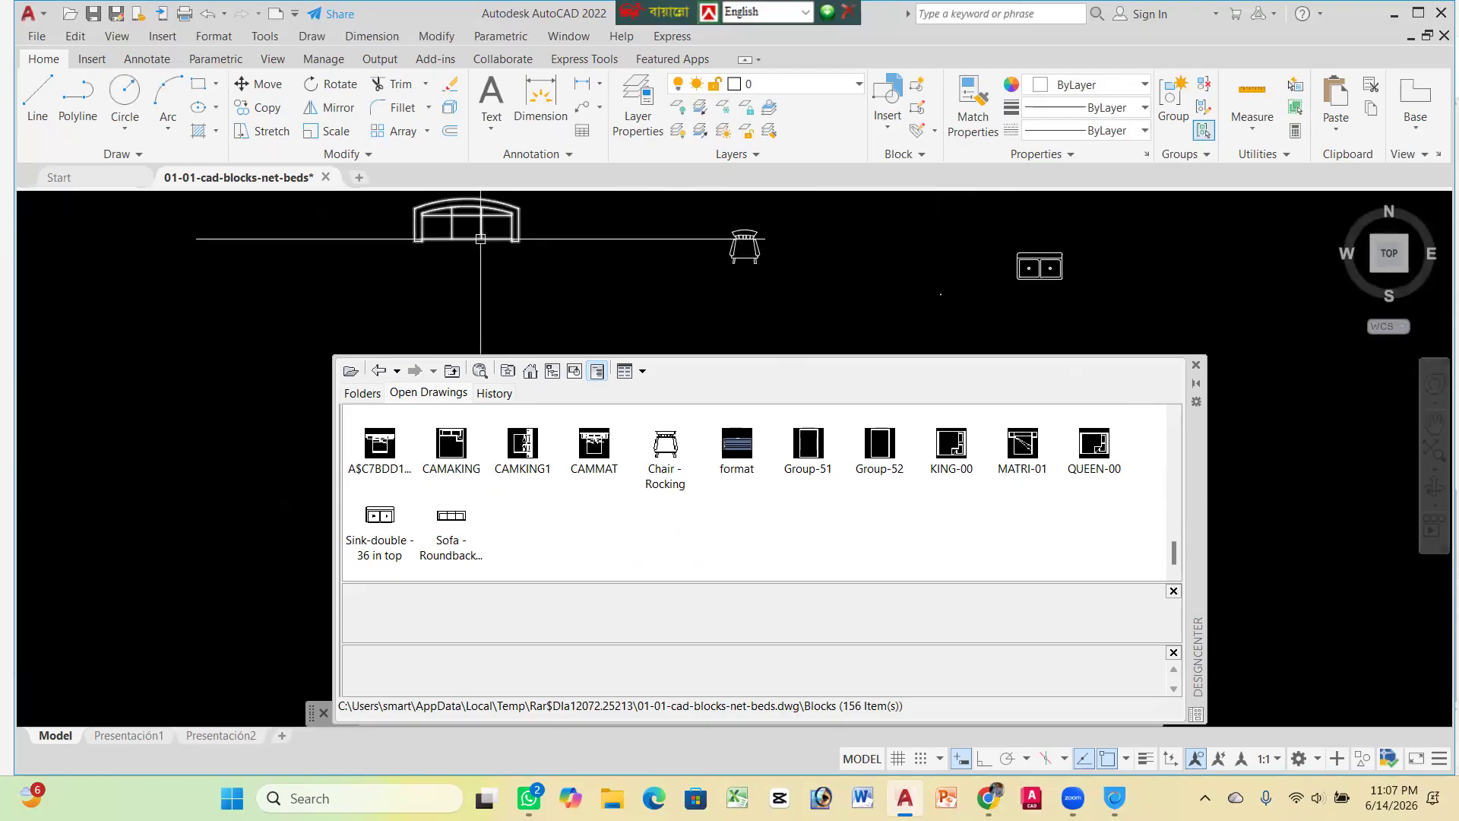
scroll(481, 239, up, 5)
scroll(635, 227, down, 5)
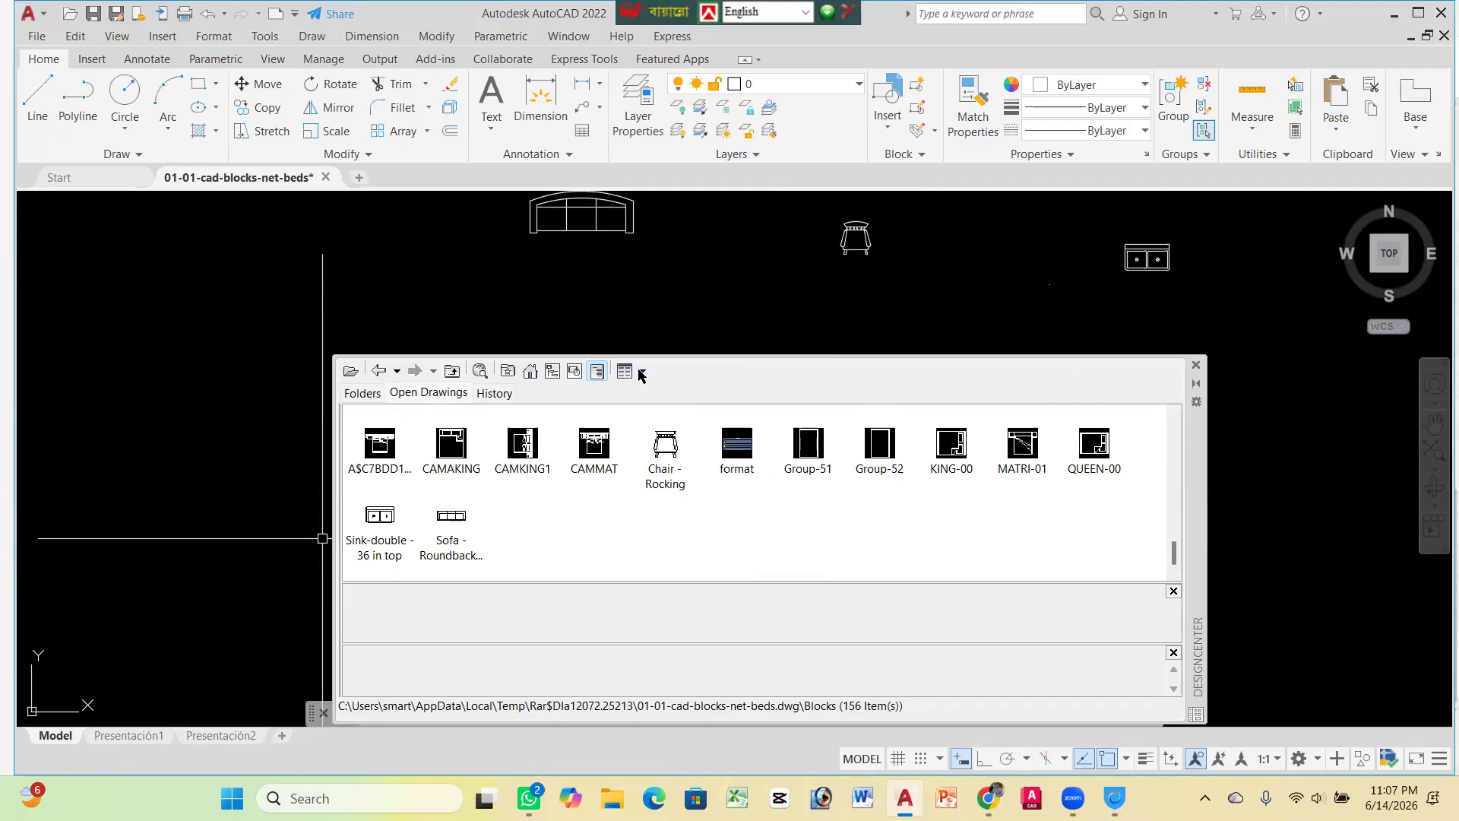
scroll(653, 287, down, 6)
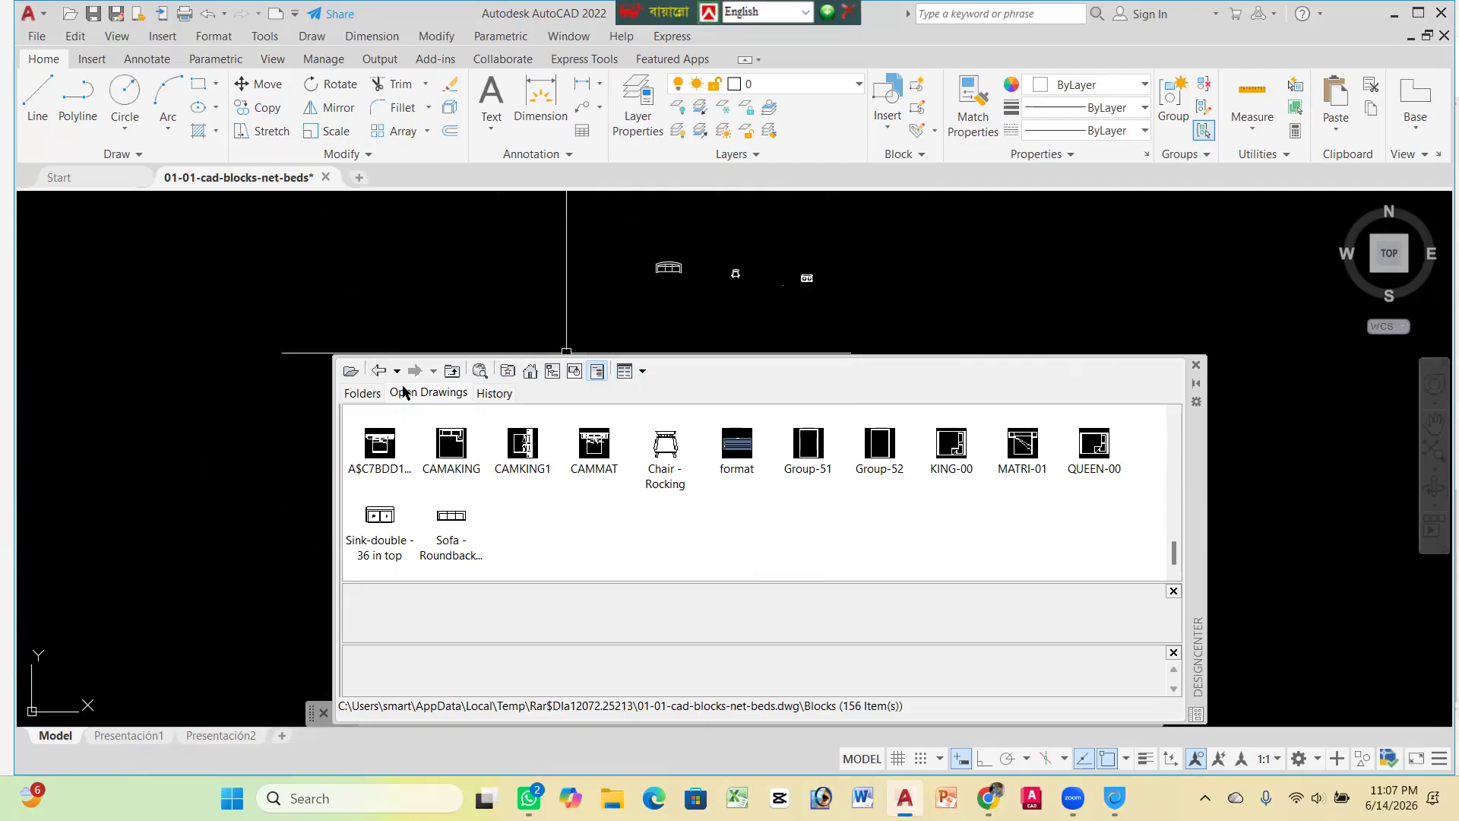
Leave the drawing's Blocks list and switch DesignCenter to the Folders view, reaching Program Files
click(453, 370)
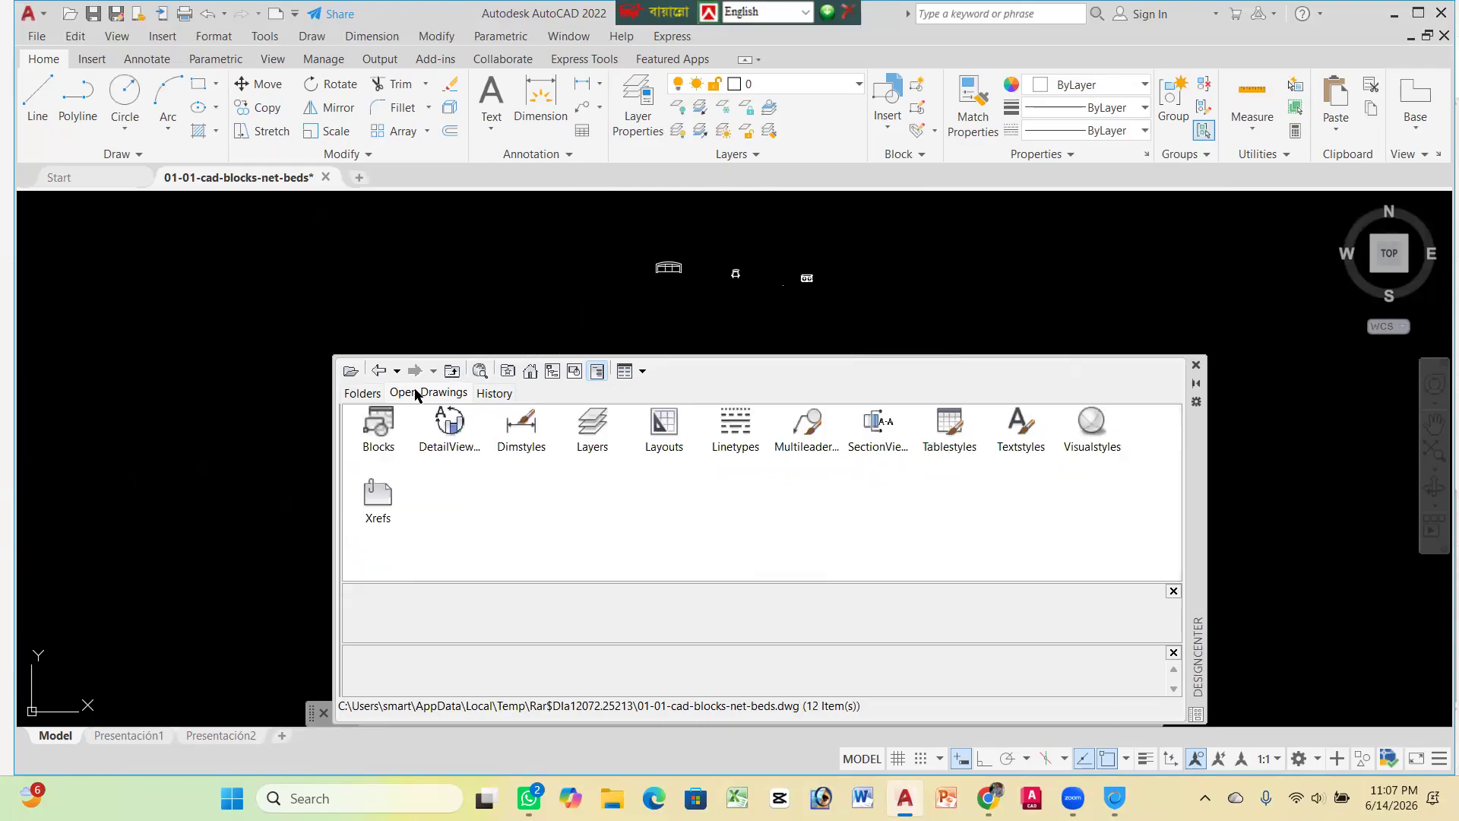
click(372, 433)
click(363, 394)
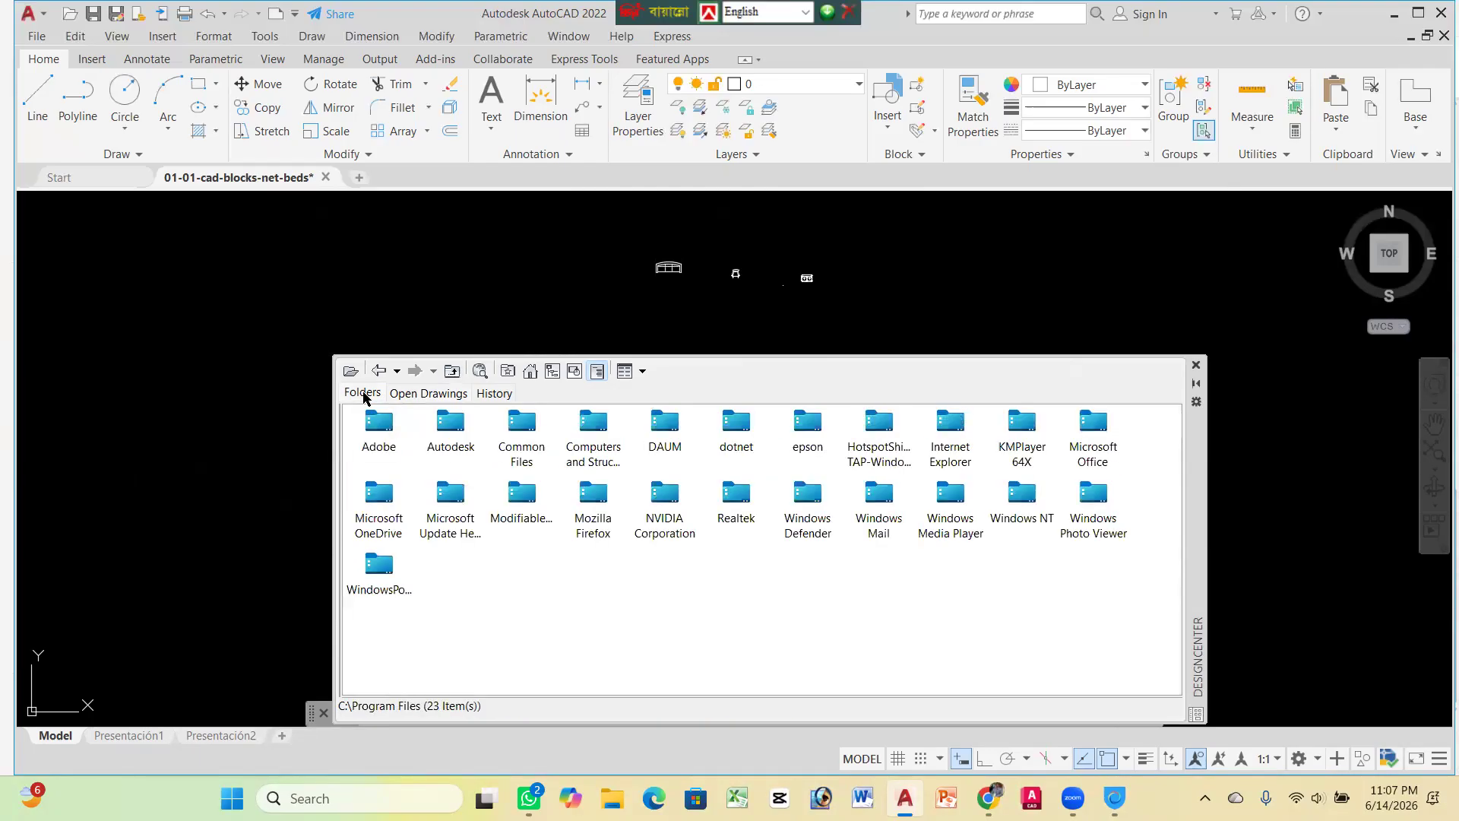
click(452, 372)
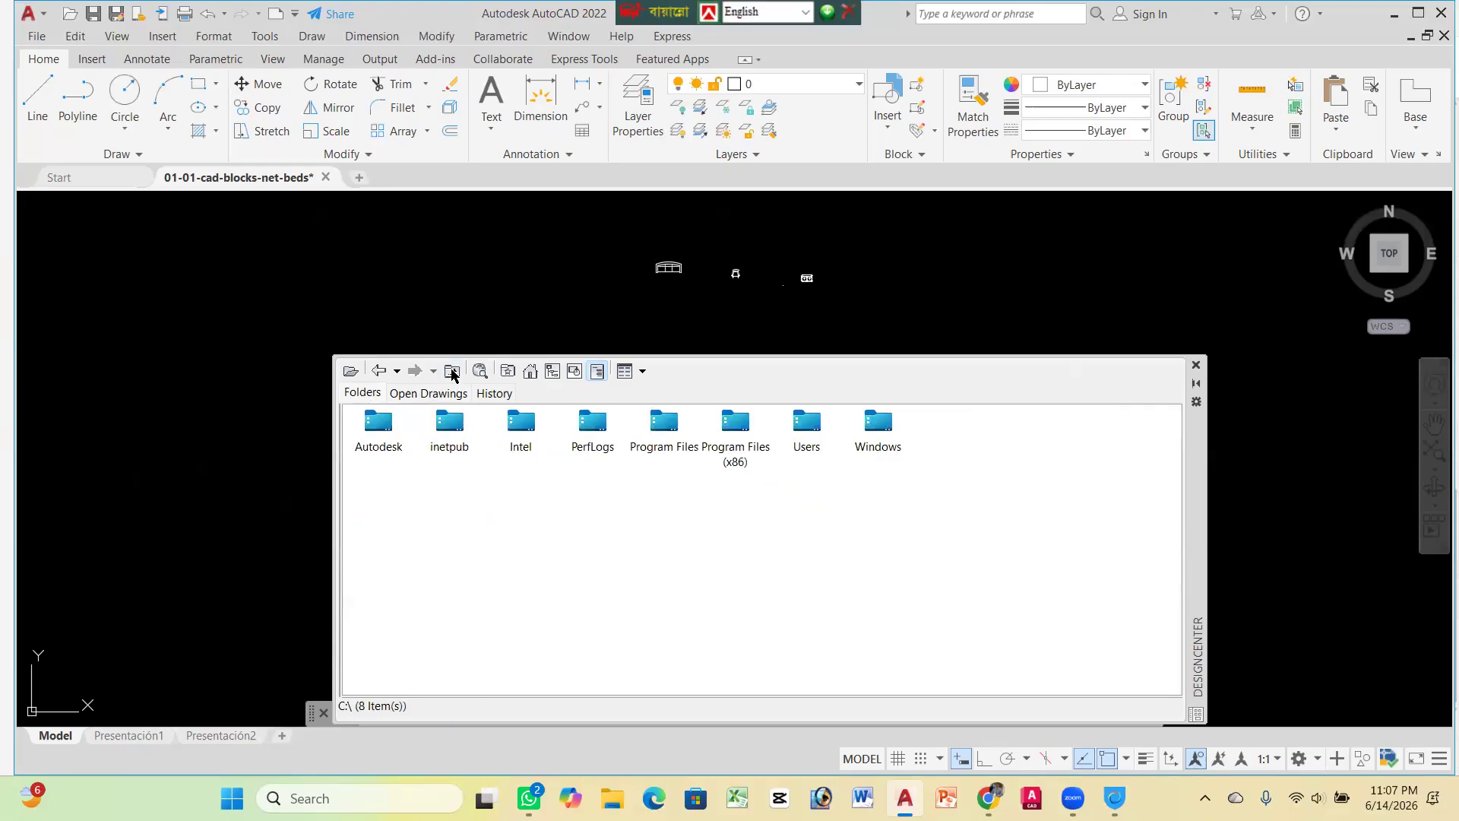
click(379, 371)
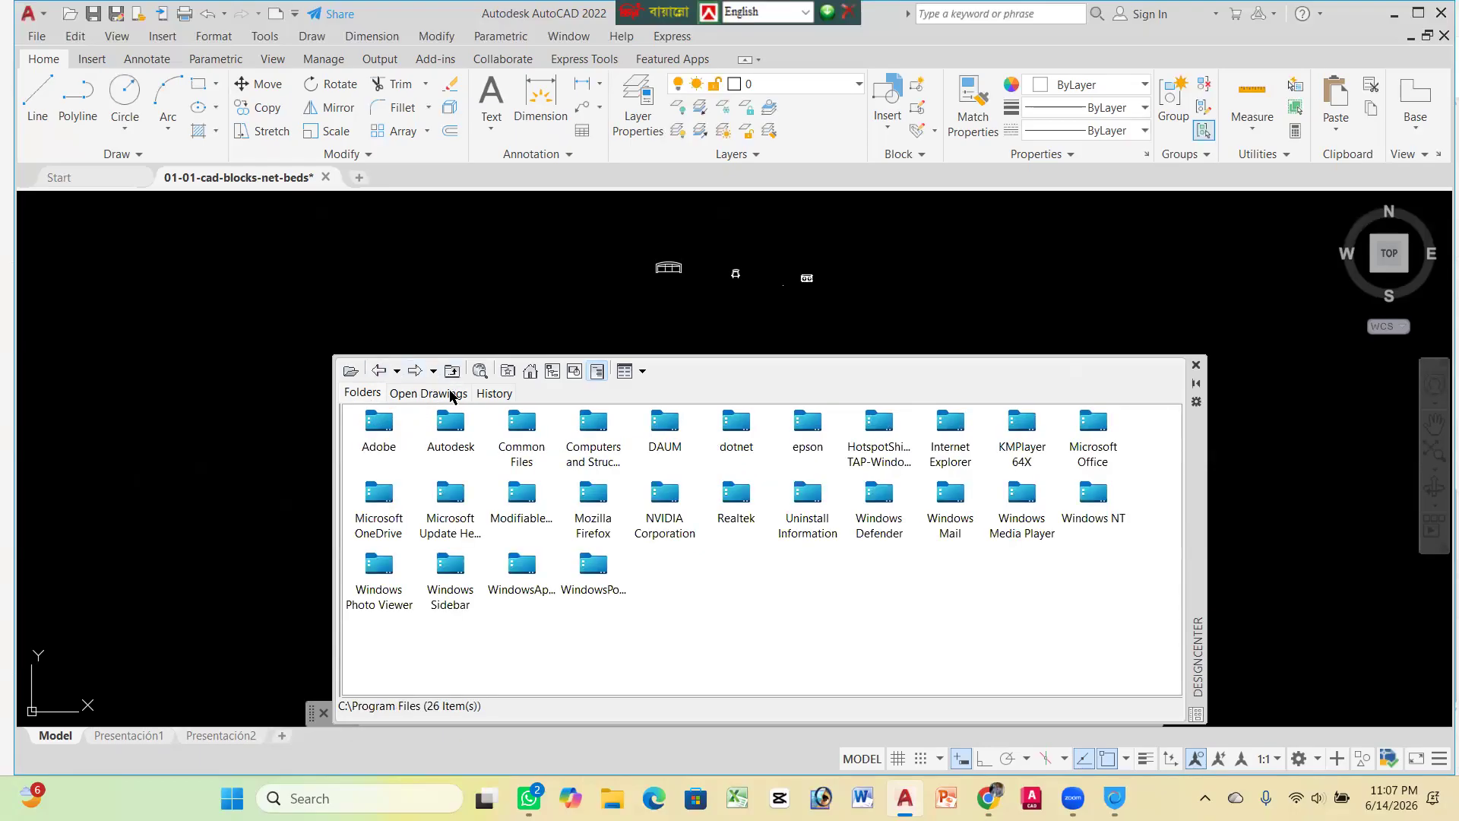
Step back through Autodesk, AutoCAD 2022 and Kitchens.dwg Blocks, ending in the Sample folder
click(384, 375)
click(384, 375)
click(383, 376)
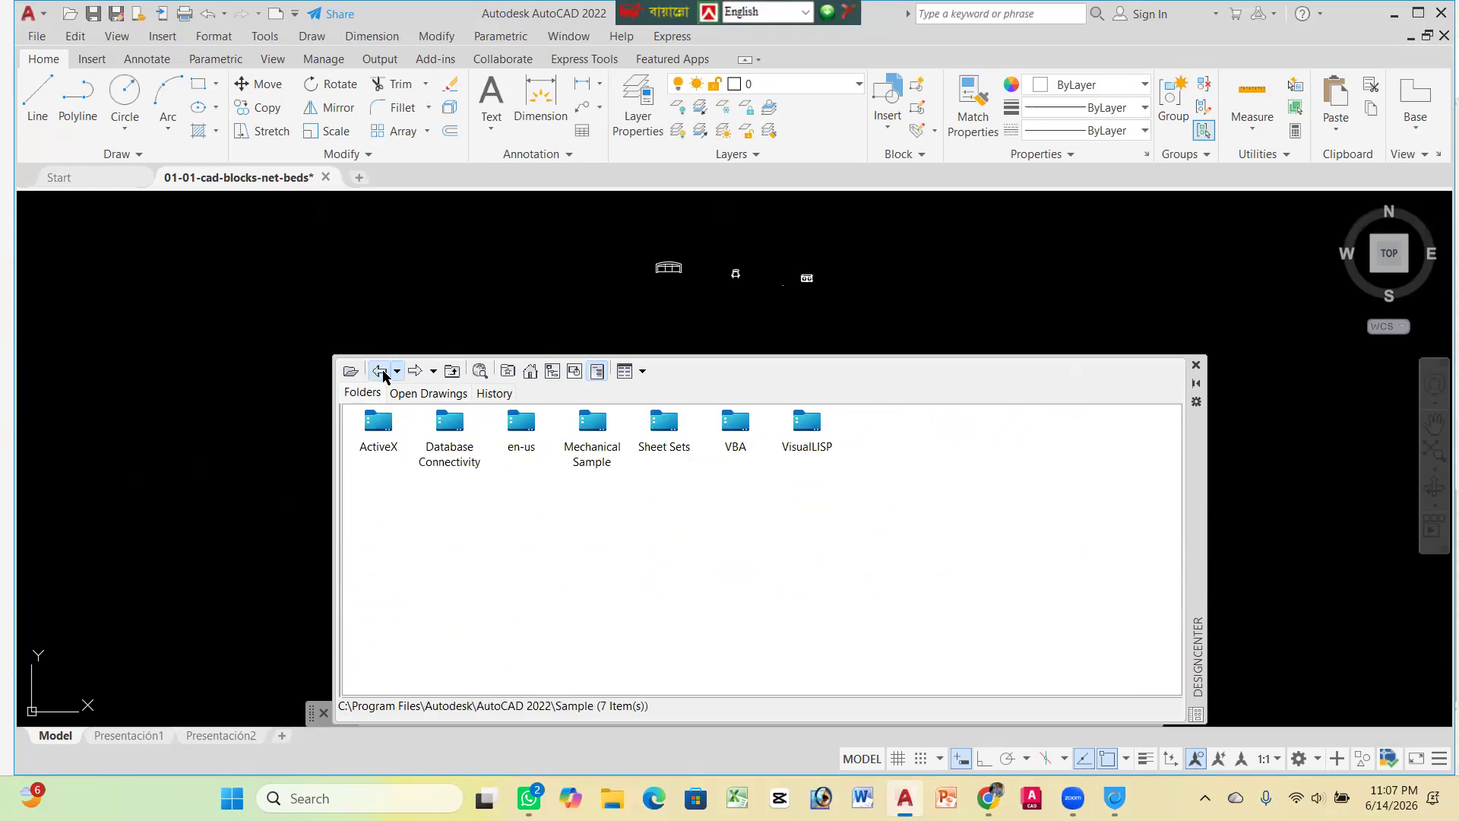
click(453, 379)
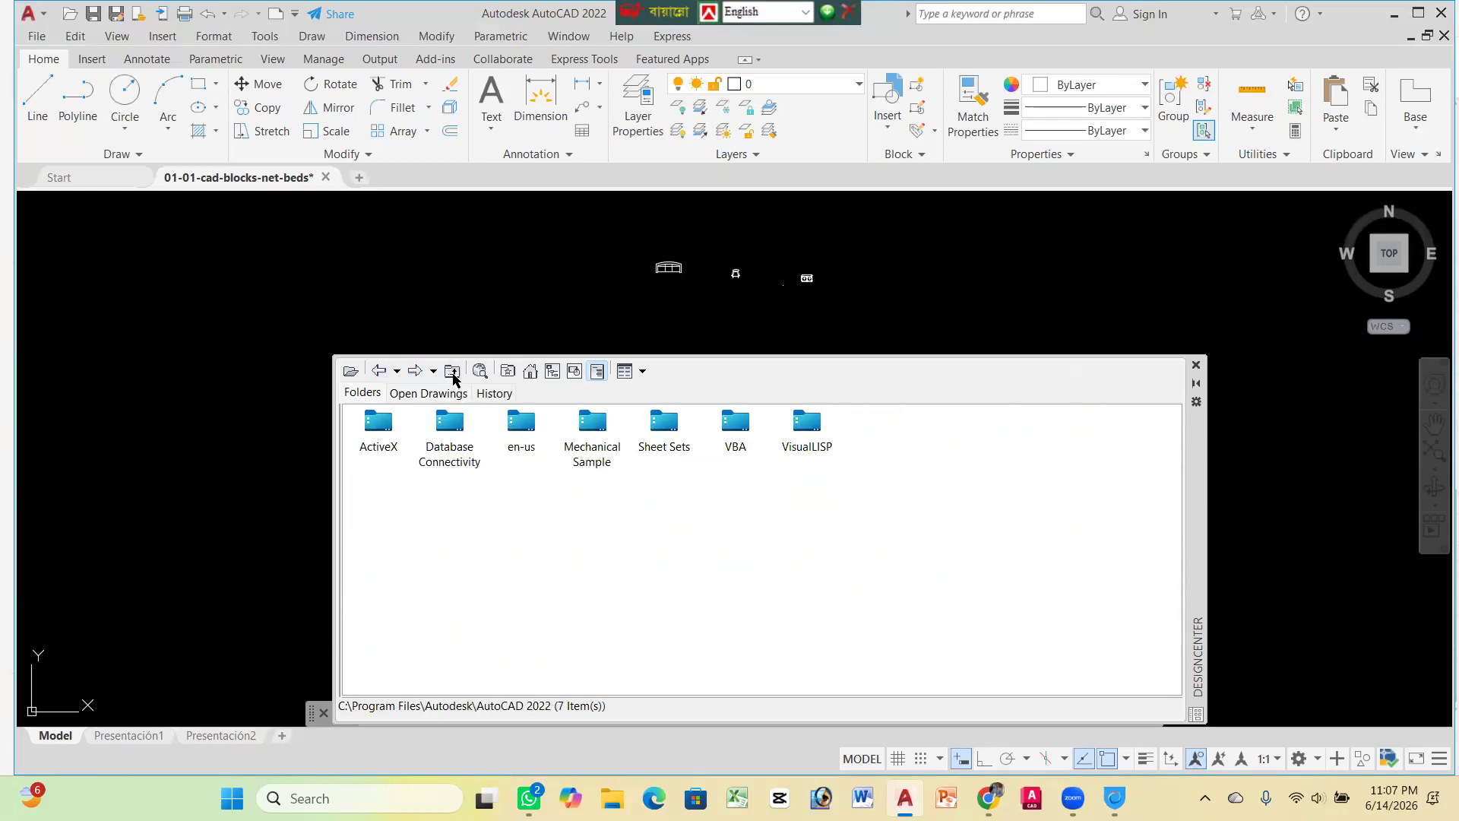
click(384, 372)
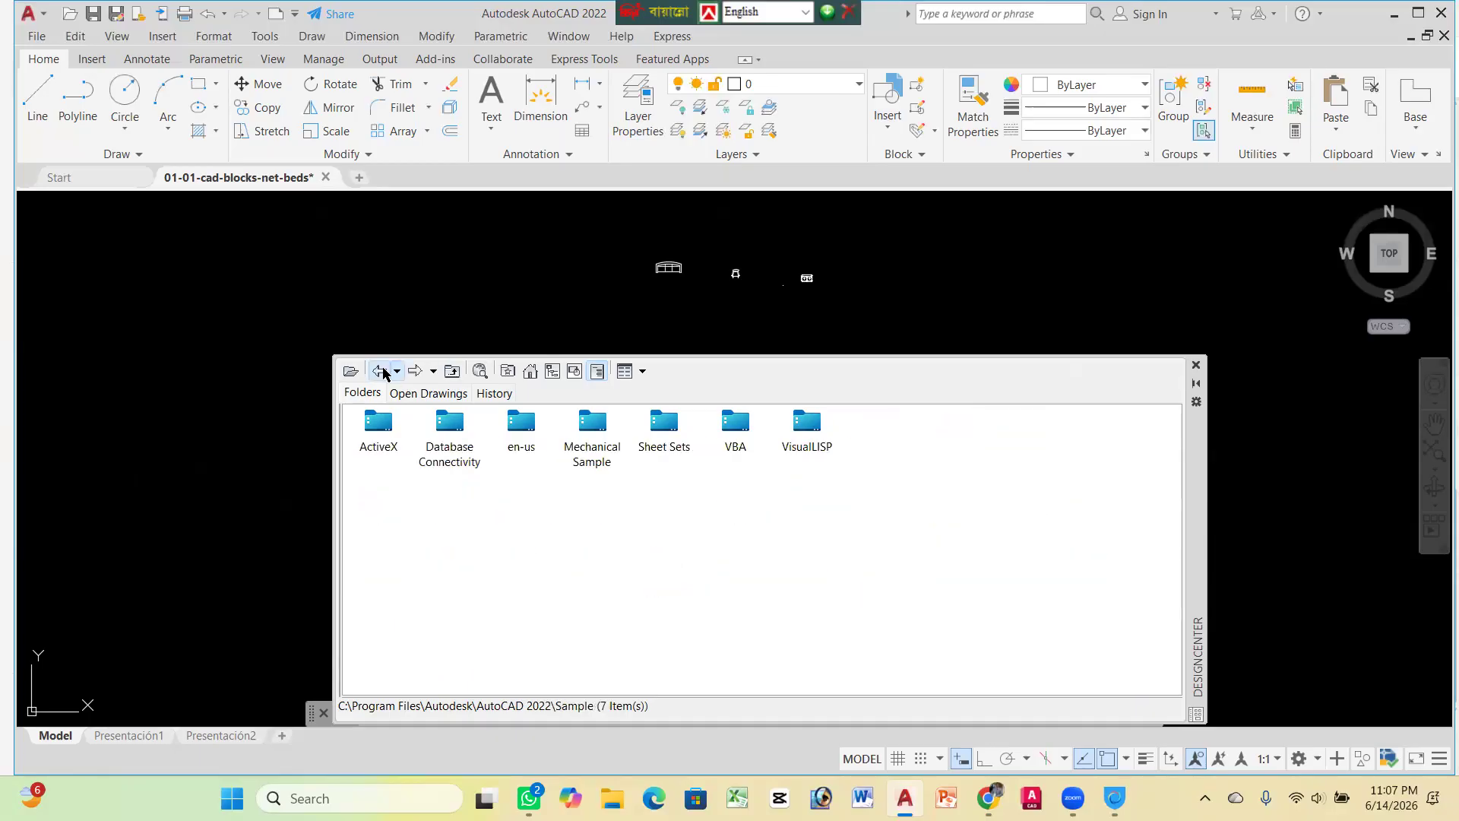
click(383, 373)
click(379, 437)
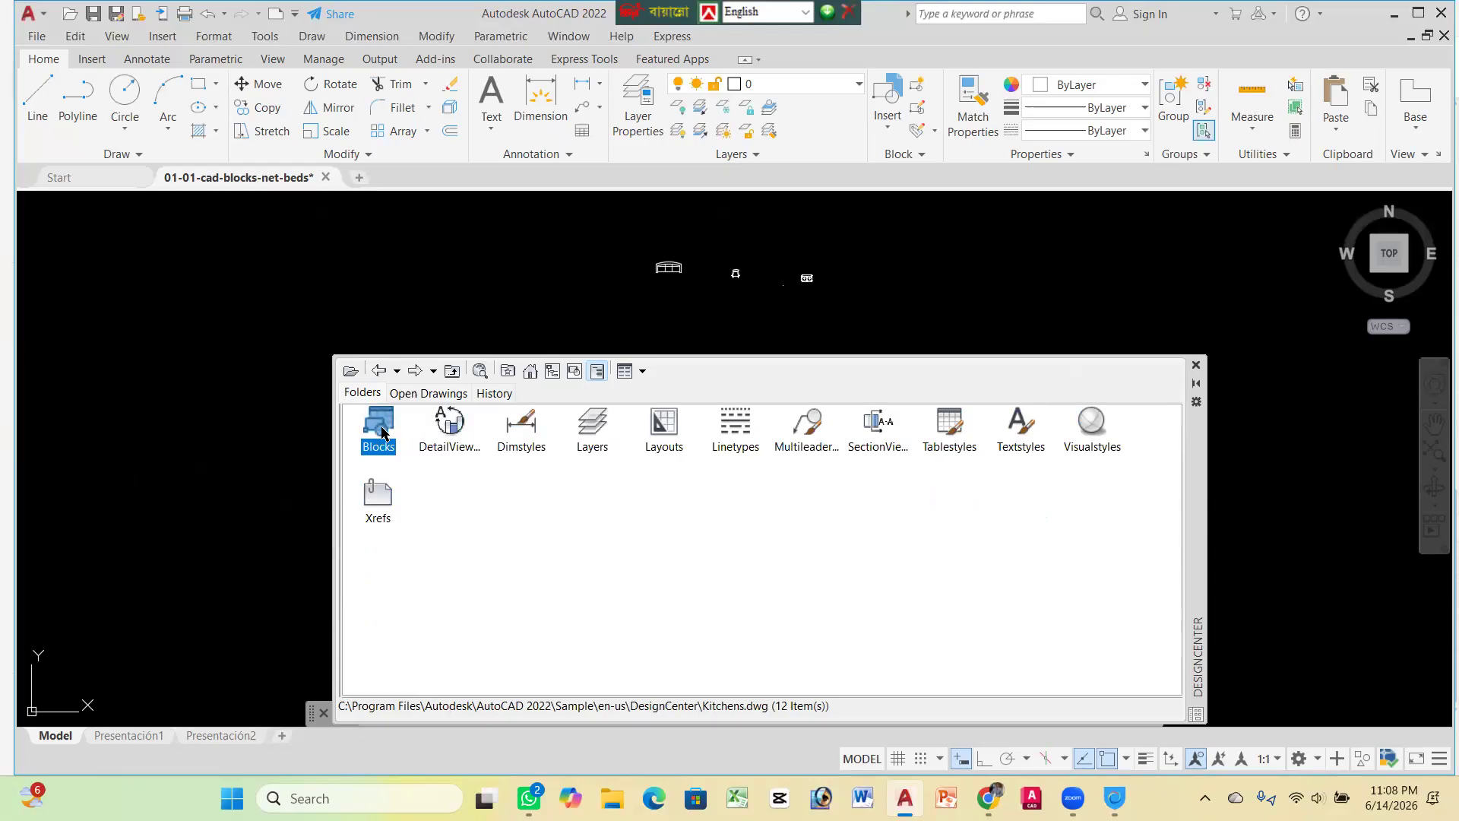
click(532, 372)
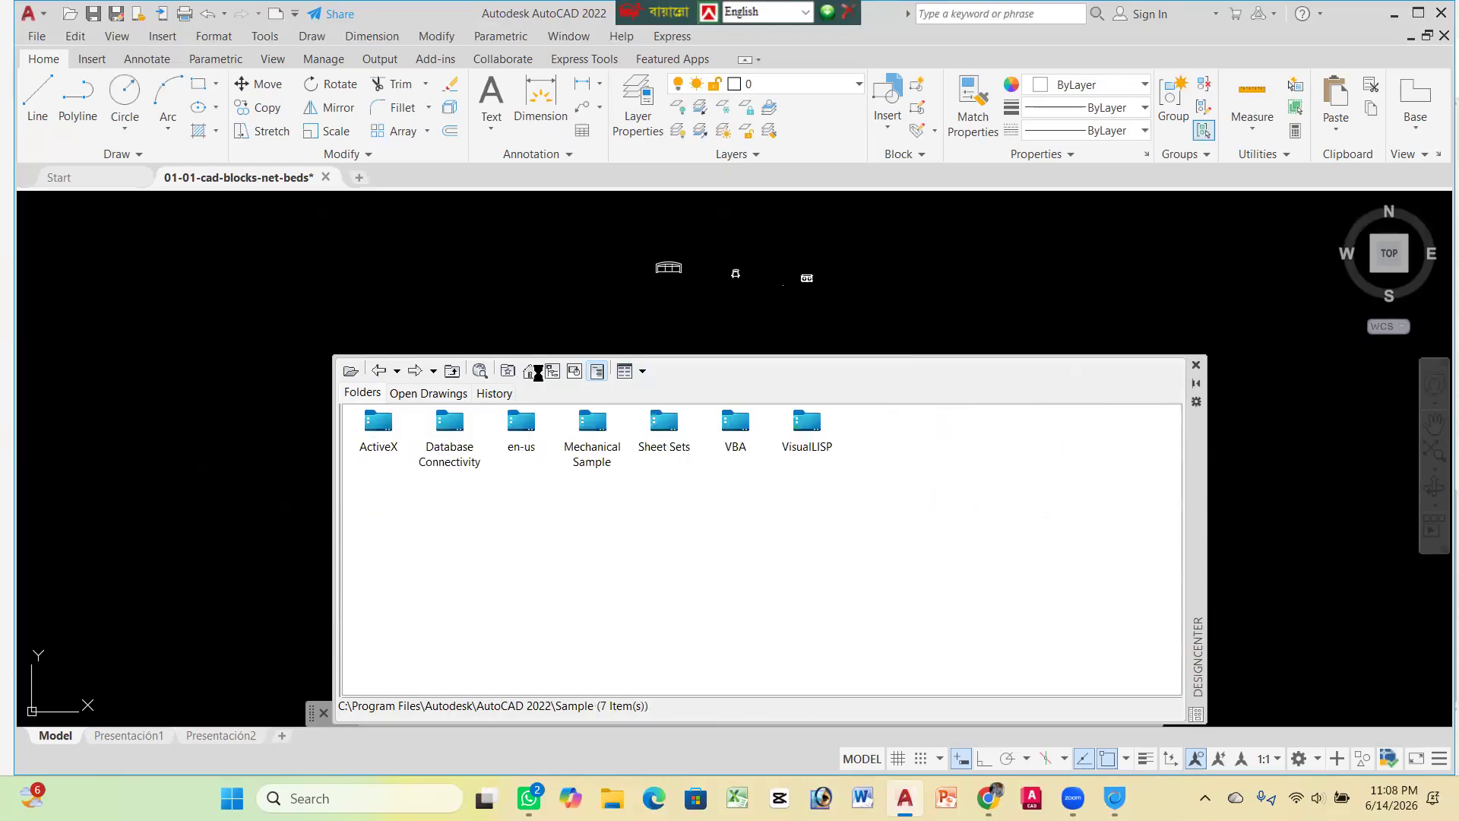